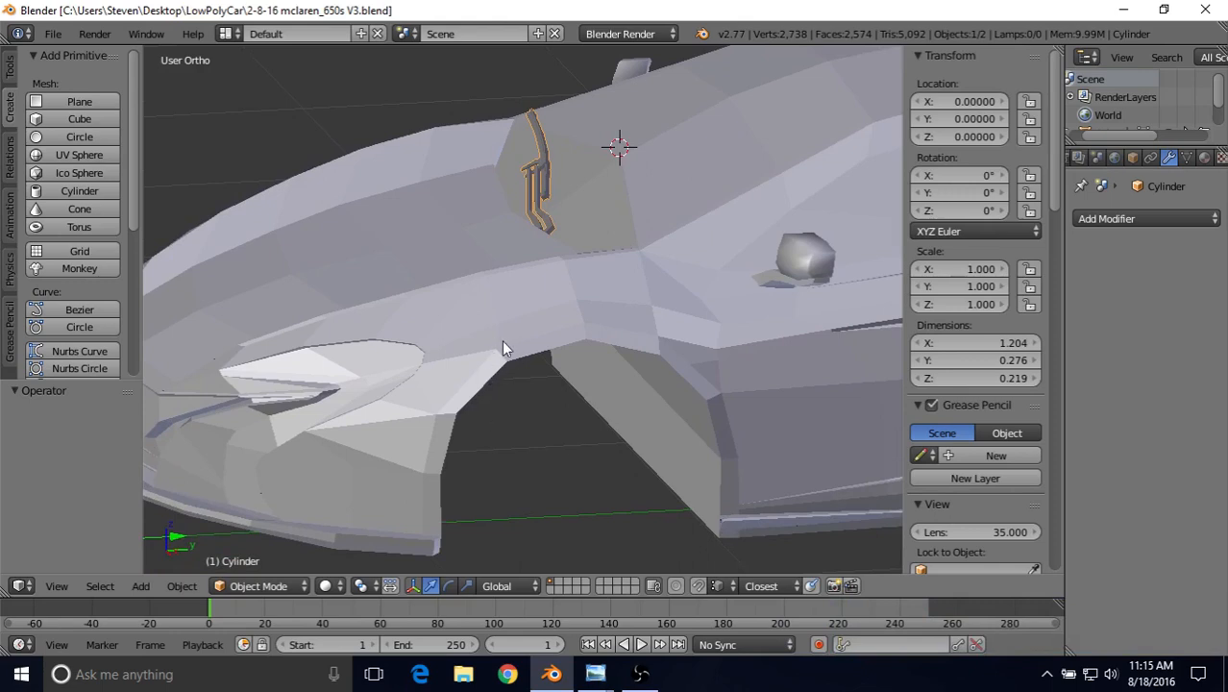
Select the car body mesh and enter Edit Mode on it.
middle_click_drag(507, 343, 563, 347, "shift")
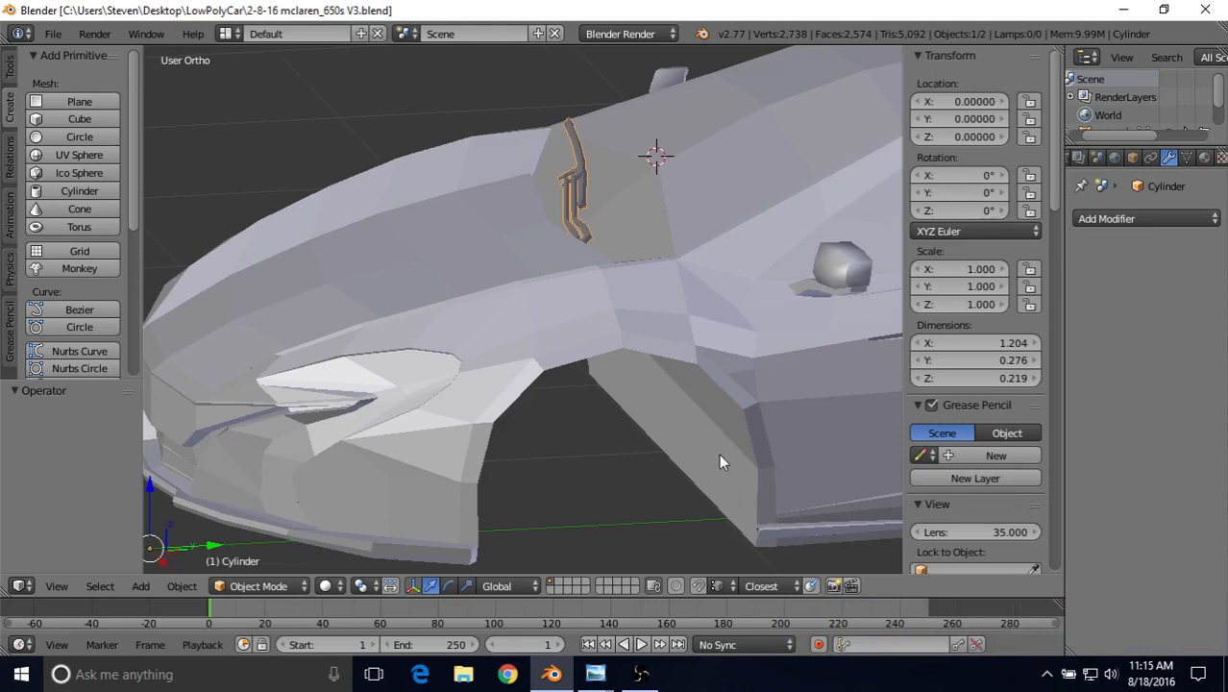
scroll(724, 435, "down", 2)
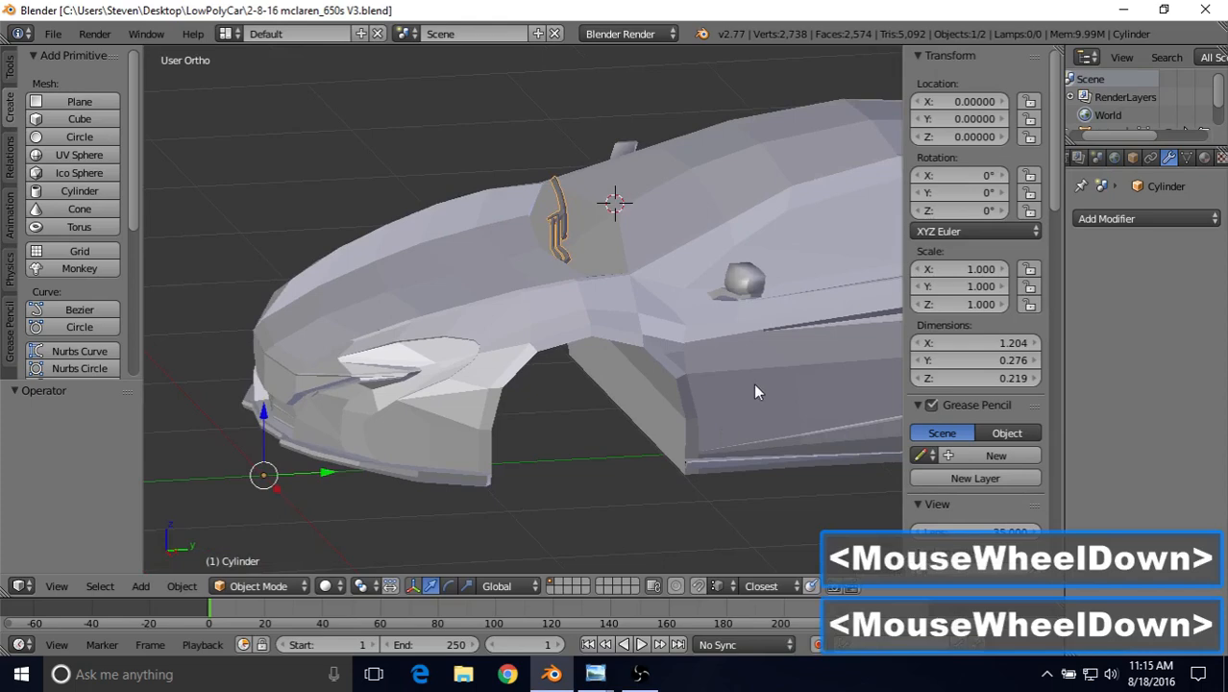
middle_click_drag(753, 389, 822, 269, "shift")
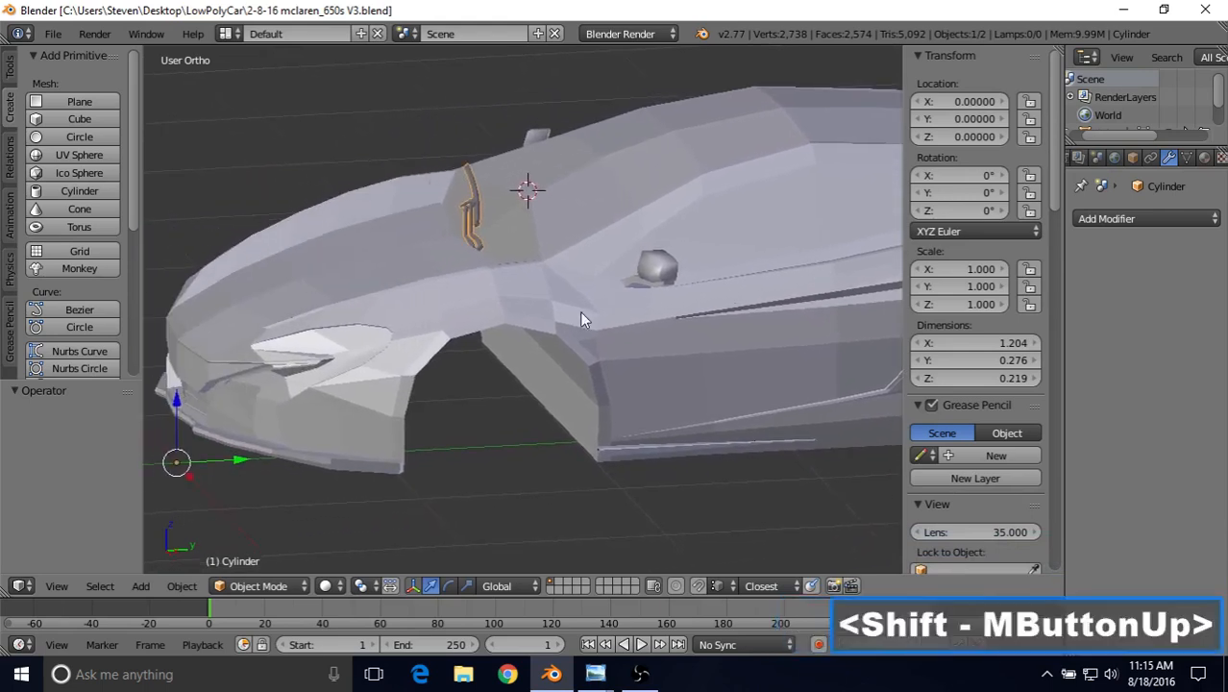
right_click(459, 297)
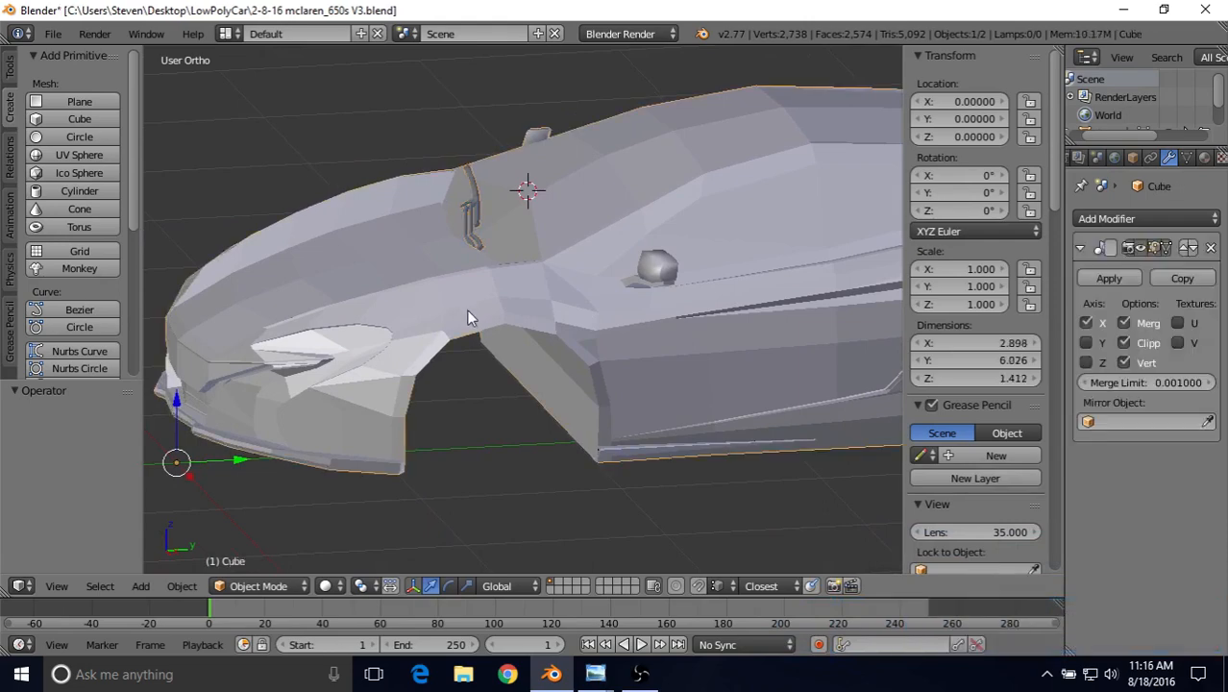
key("Tab")
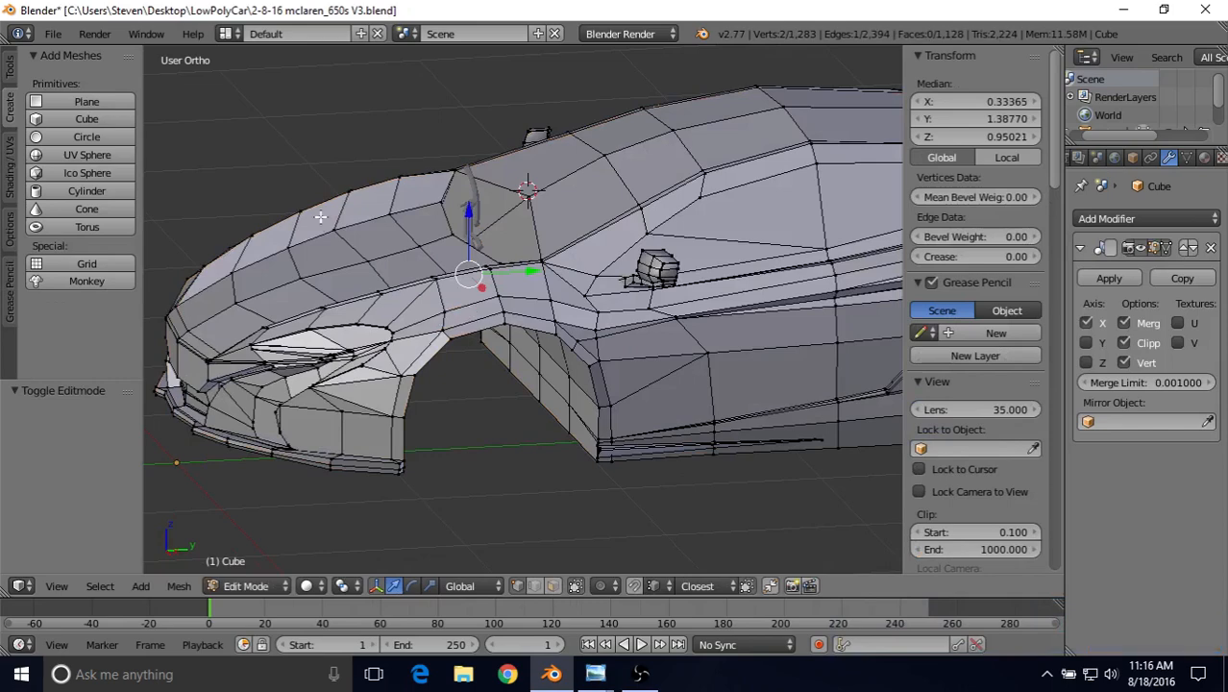
Place the 3D cursor at the front wheel's hub, using the front view for width and the side reference image for the wheel centre.
middle_click_drag(447, 231, 539, 277, "shift")
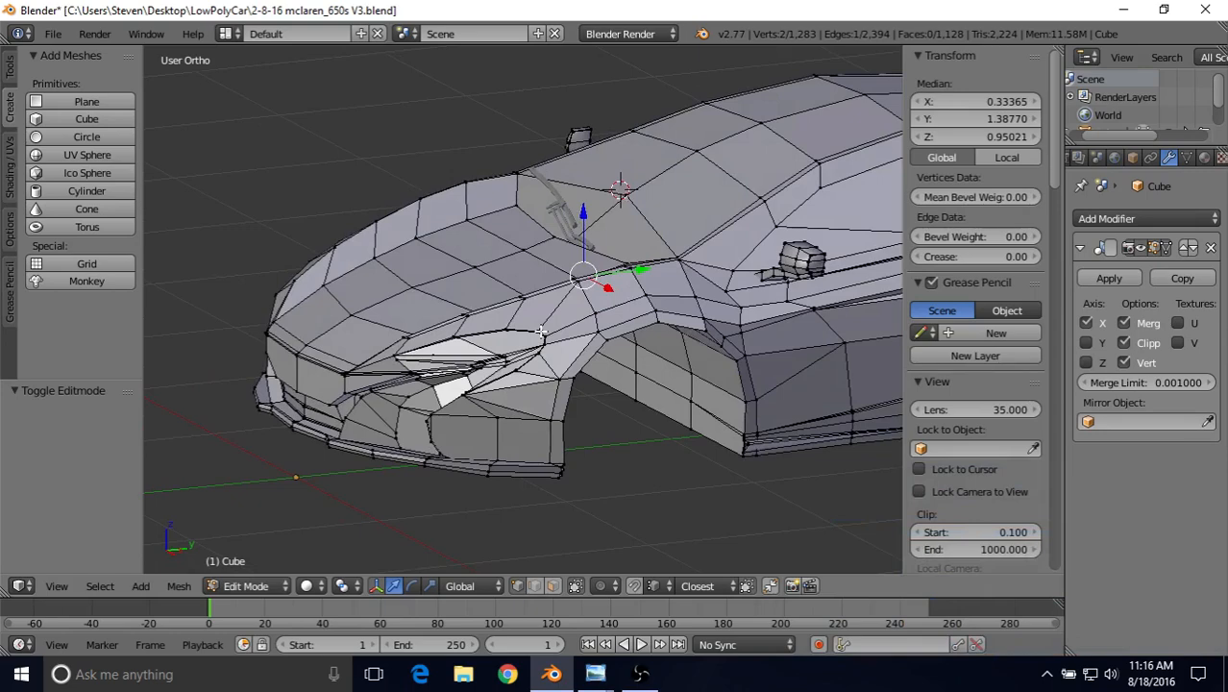
key("1")
middle_click_drag(612, 279, 438, 257, "shift")
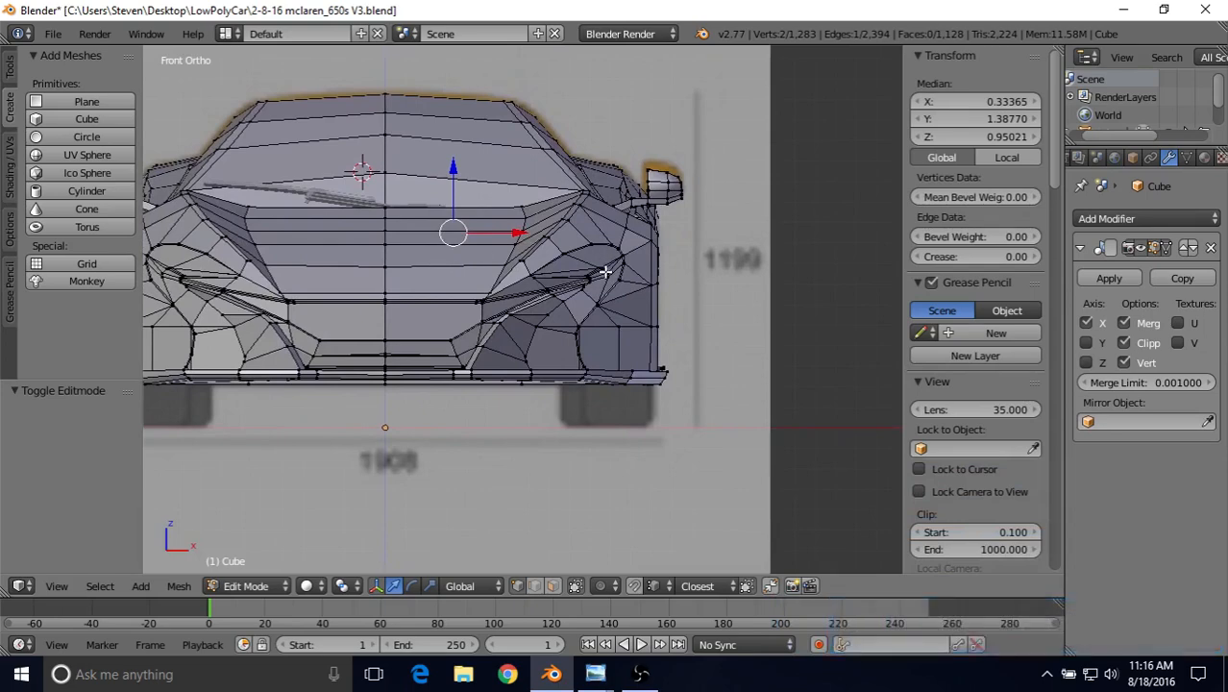
key("z")
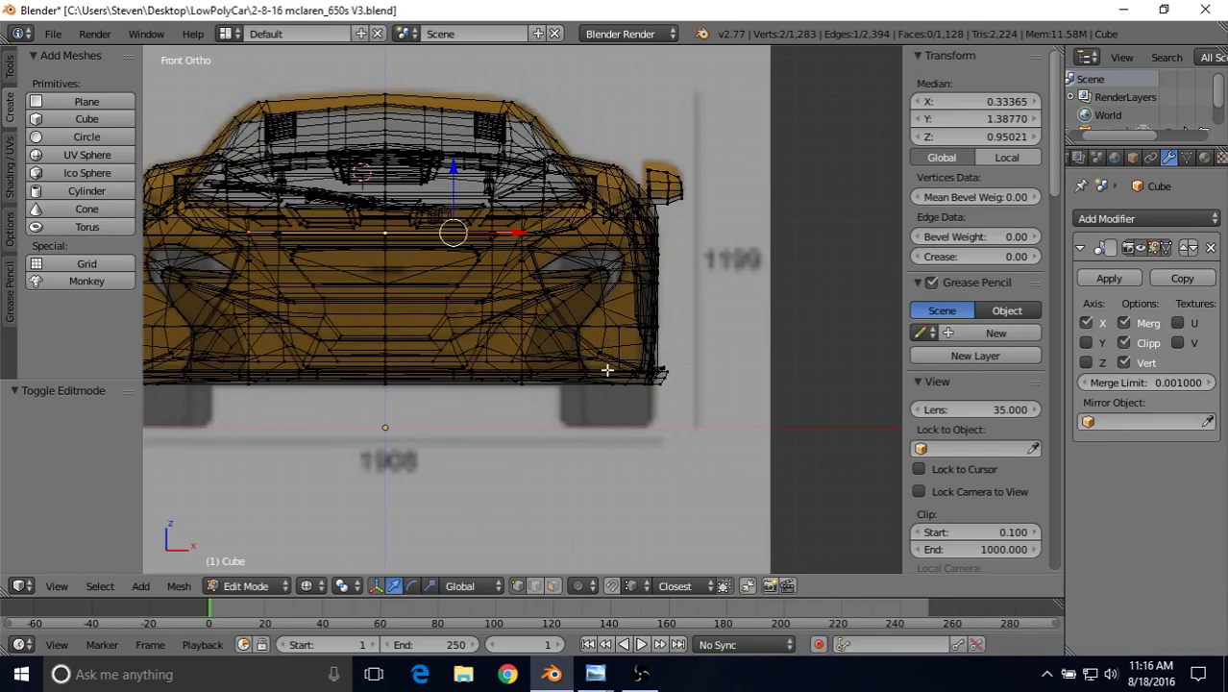
key("z")
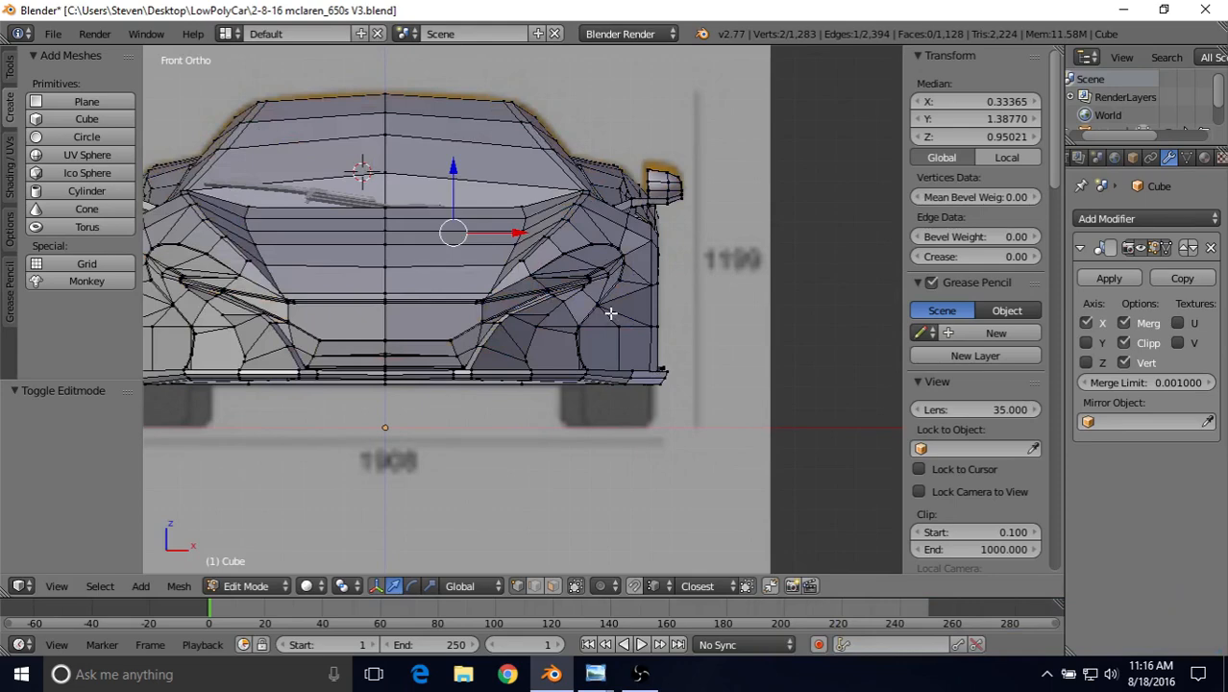
left_click(610, 313)
middle_click_drag(633, 288, 483, 315)
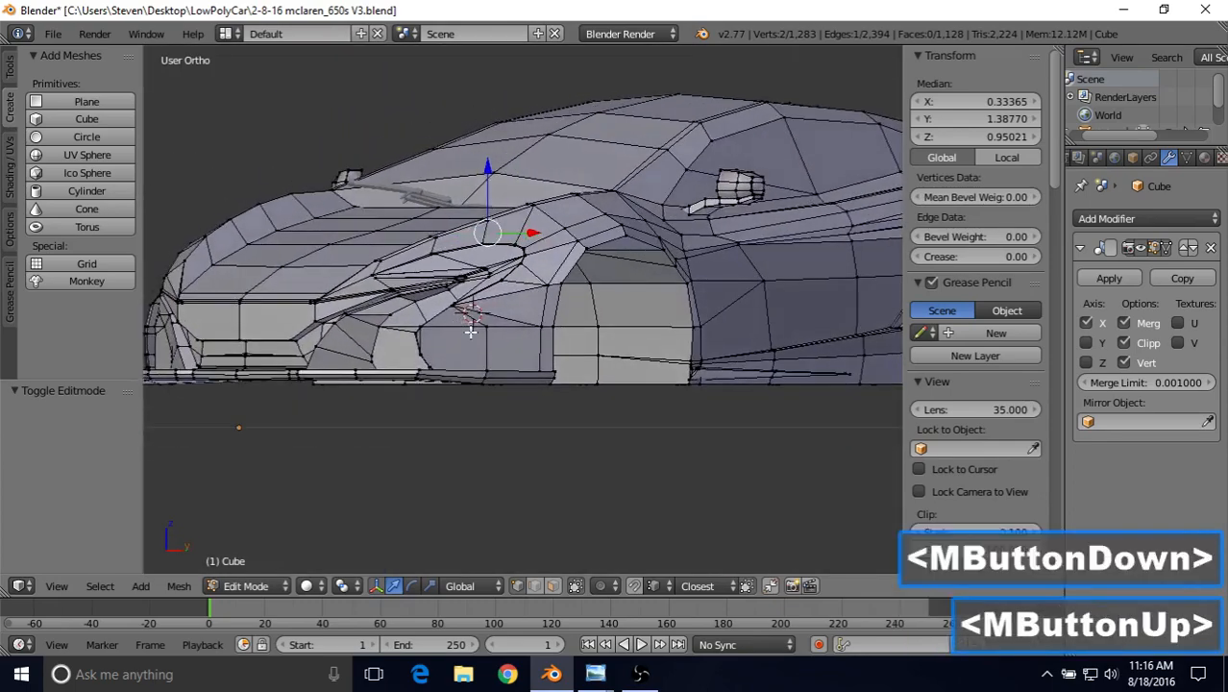
middle_click_drag(508, 272, 497, 288)
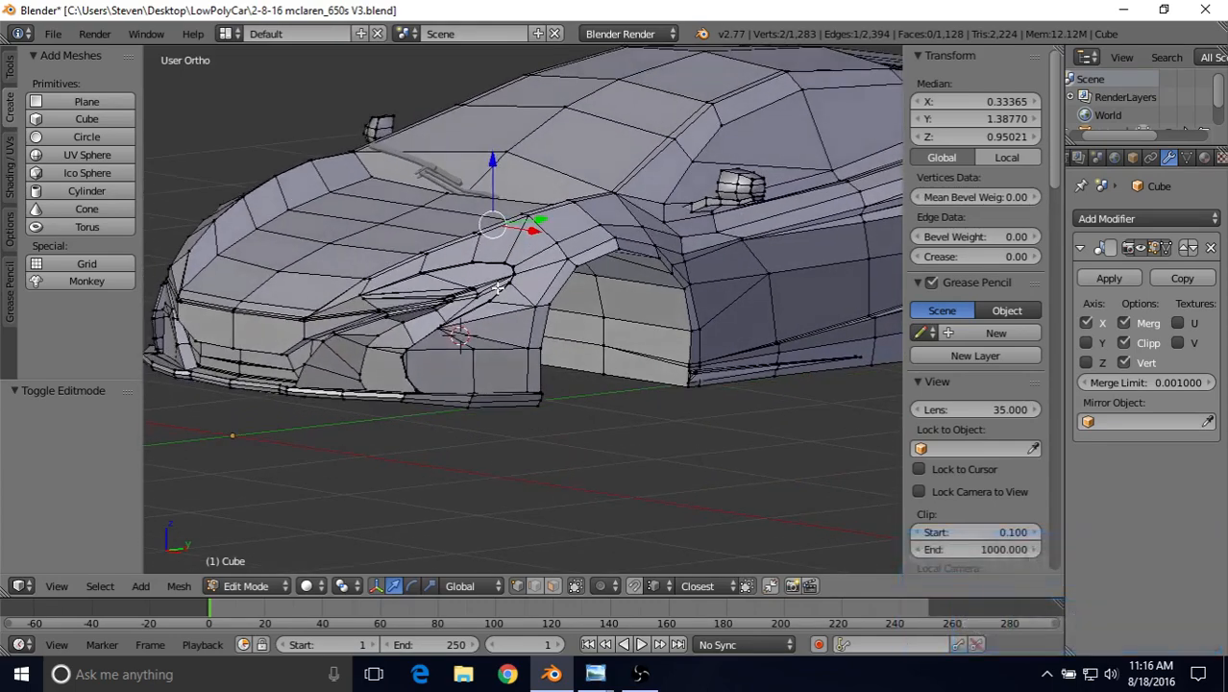
key("KP_3")
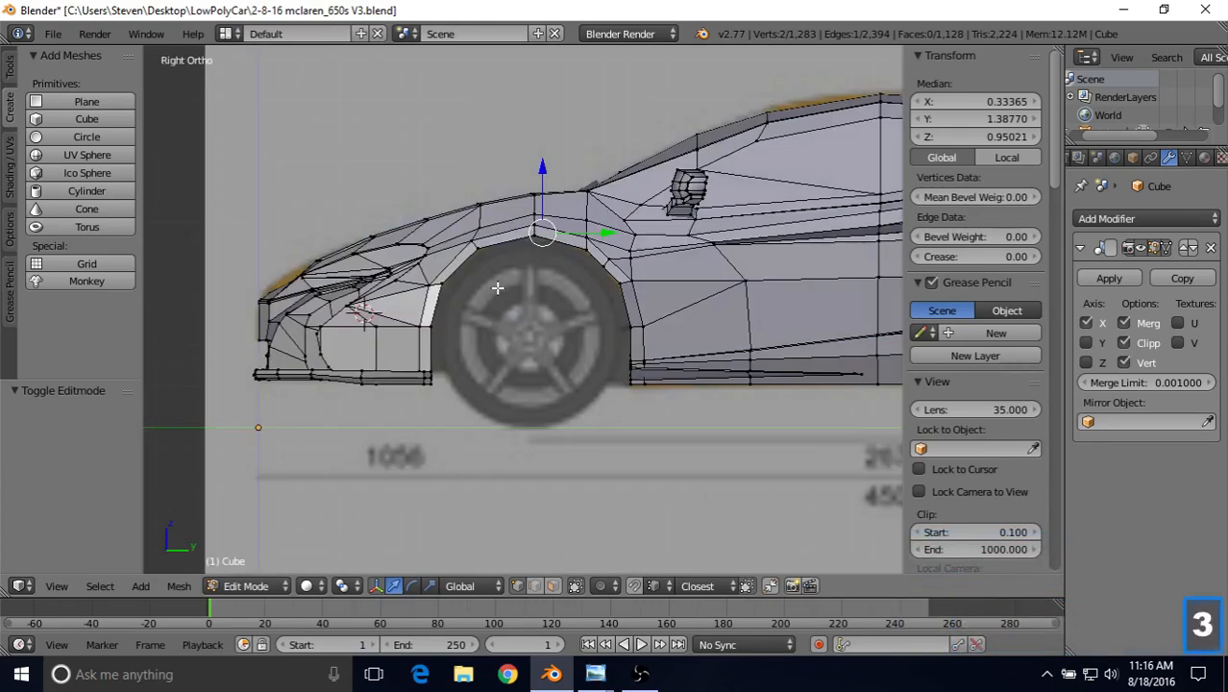
left_click(529, 335)
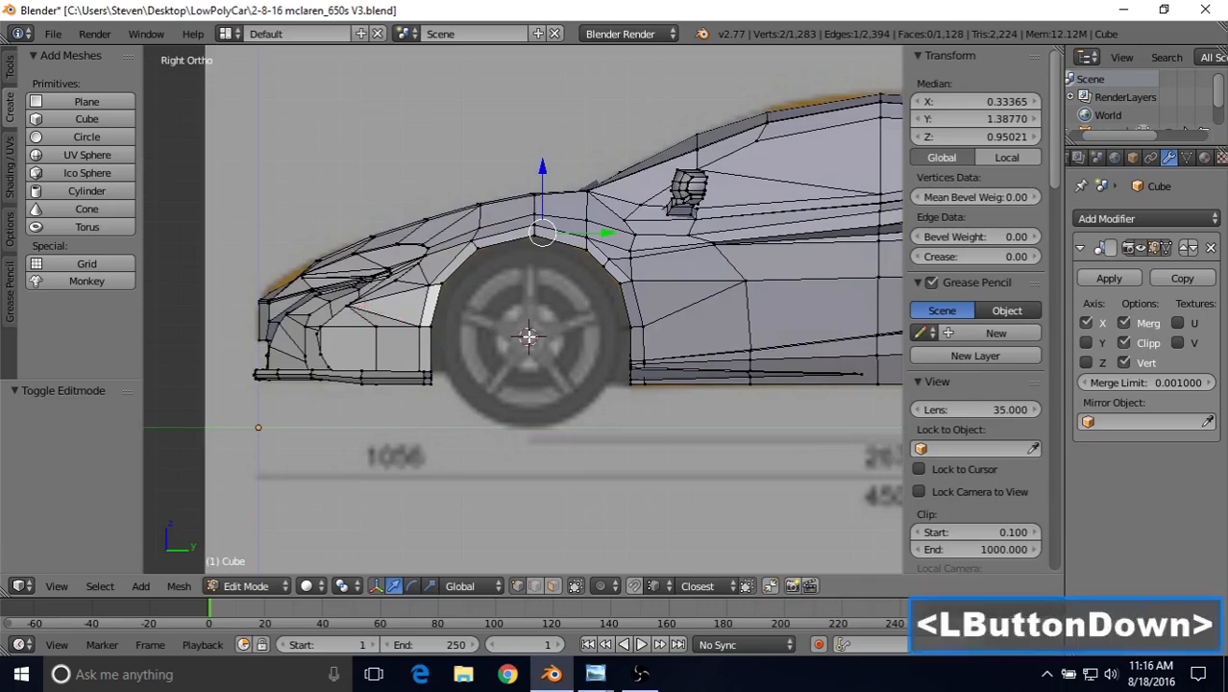
Add a cylinder with 12 vertices at the 3D cursor in the front wheel well.
middle_click_drag(528, 332, 498, 365)
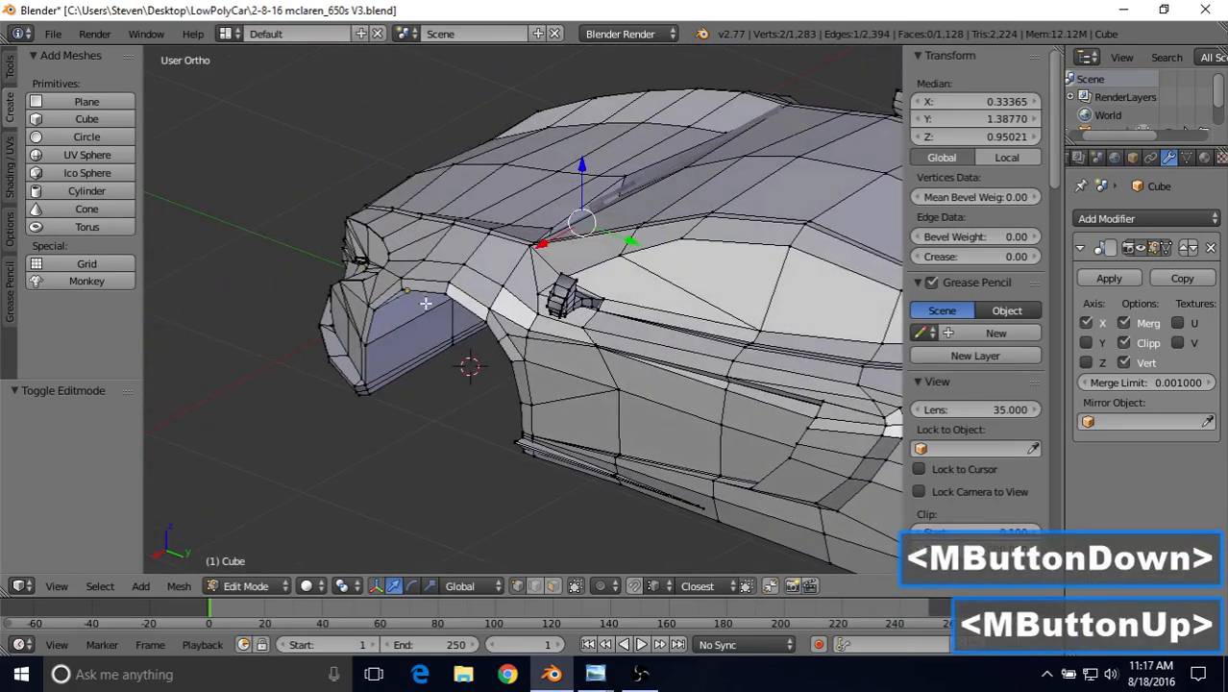
middle_click_drag(425, 312, 548, 332)
middle_click_drag(496, 287, 353, 214)
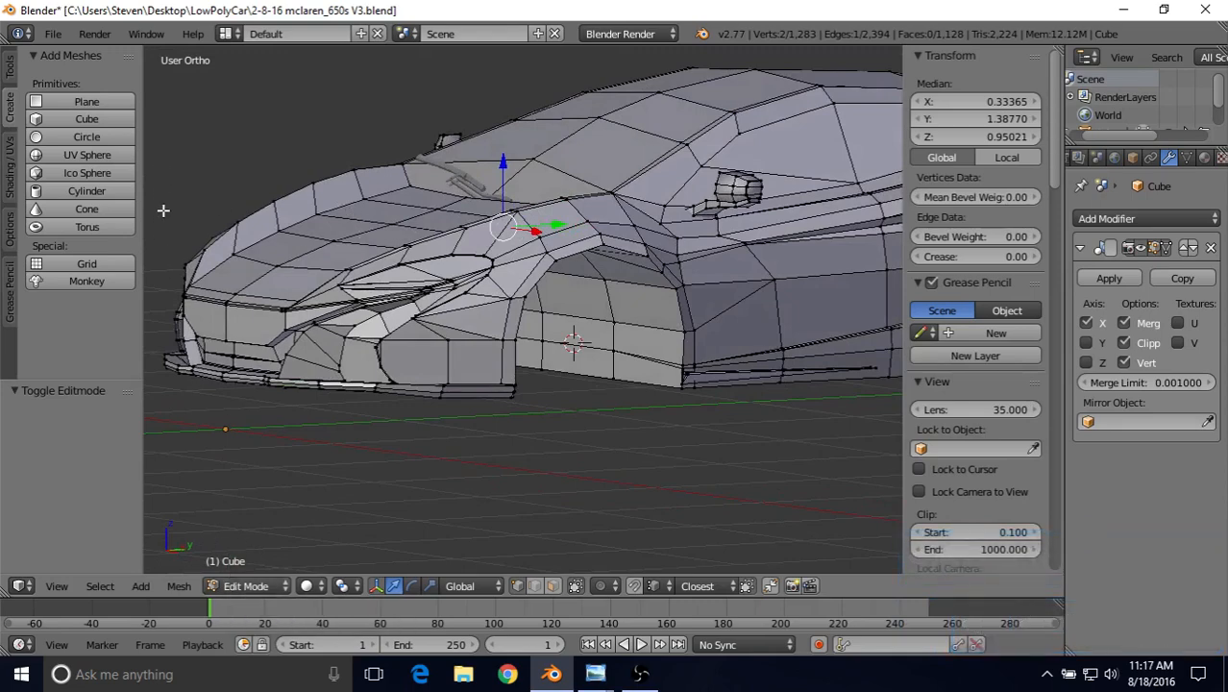
left_click(85, 192)
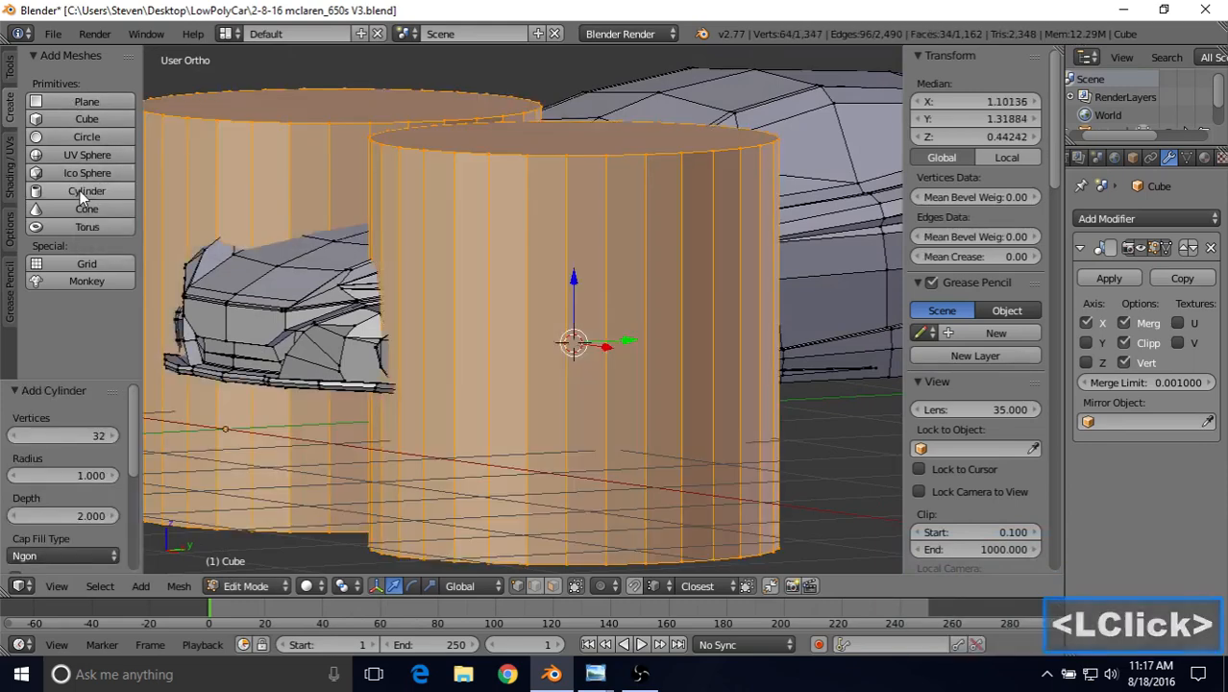
left_click(55, 438)
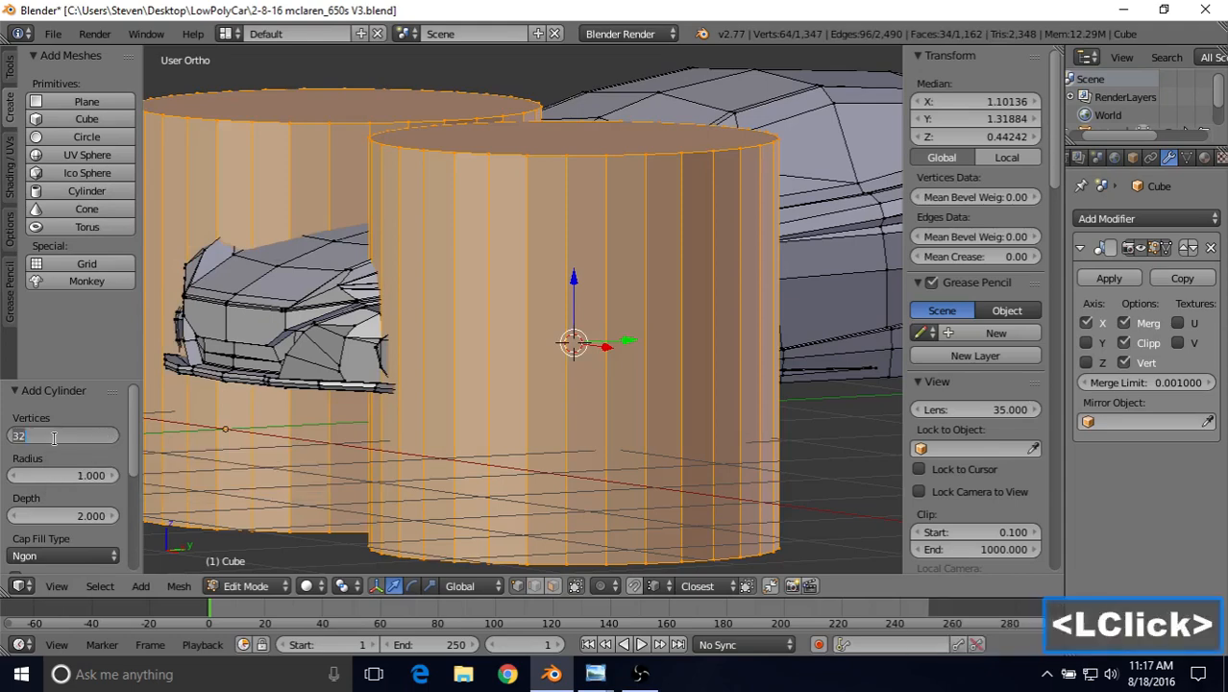
type("12")
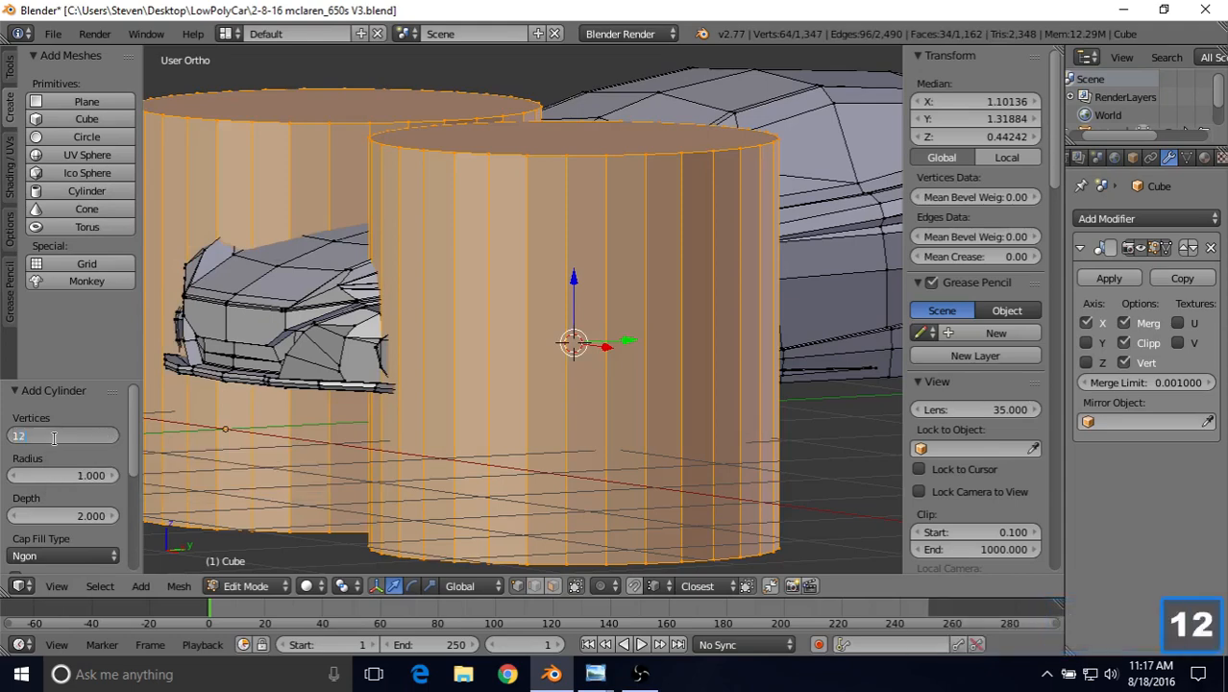
key("Return")
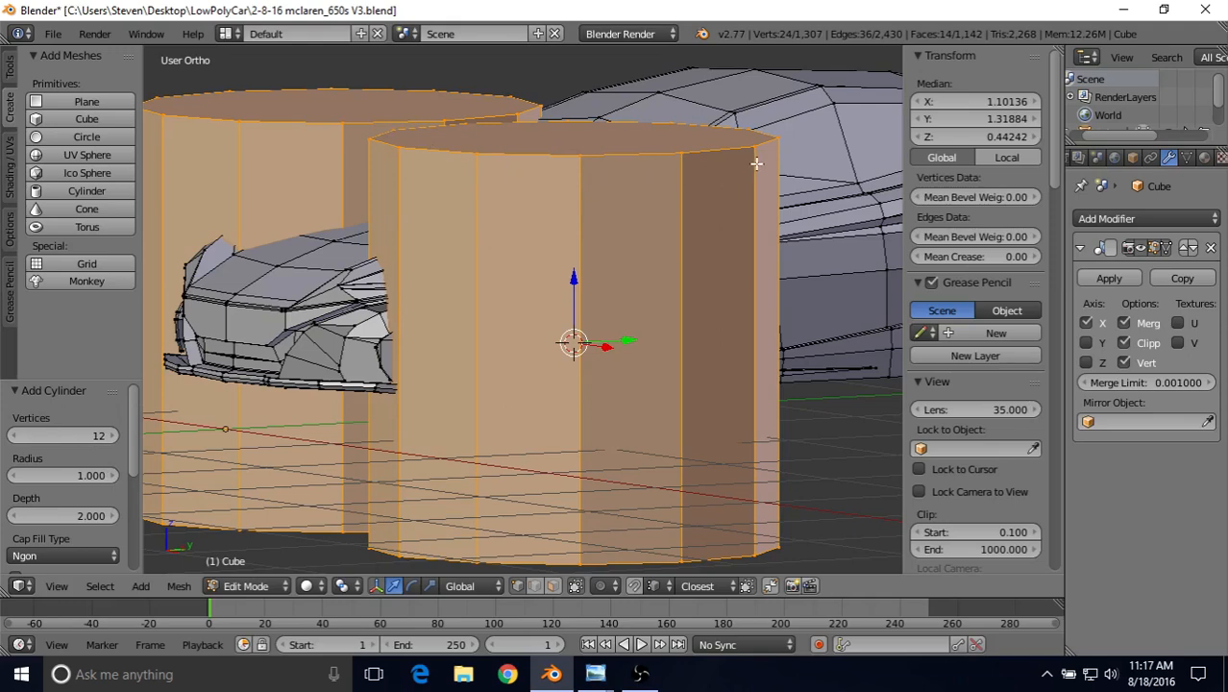
Scale the new cylinder down to about 0.239 and rotate it 90° about the global Y axis.
key("s")
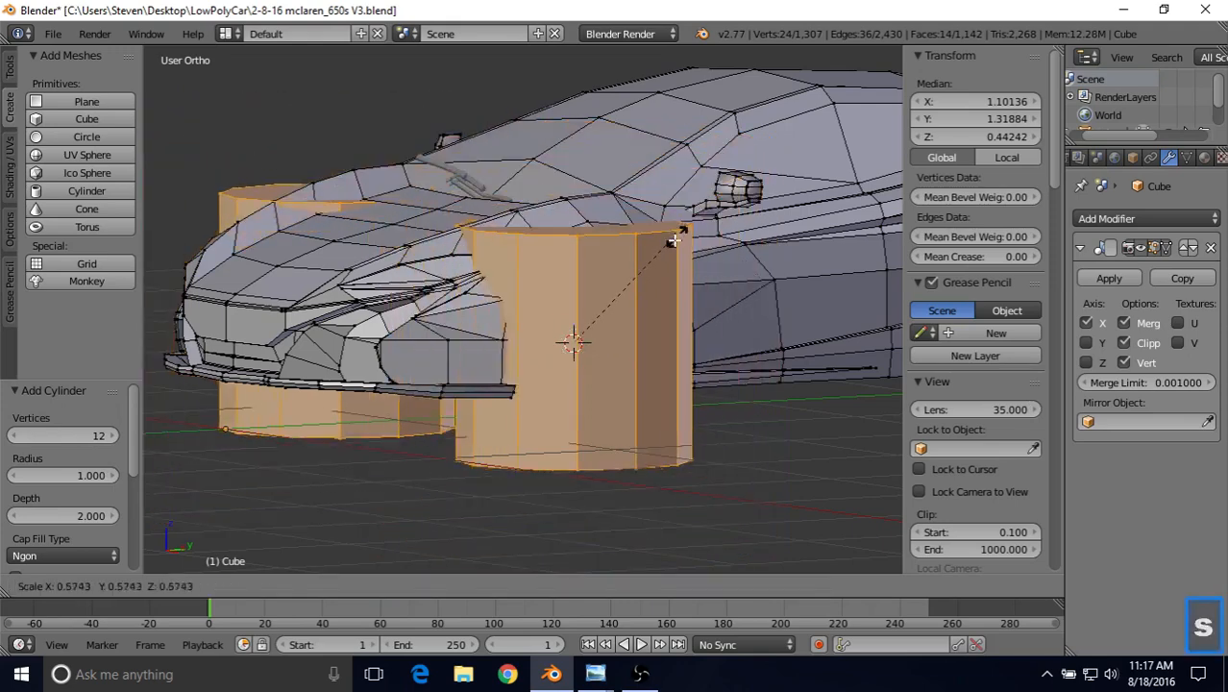
left_click(627, 317)
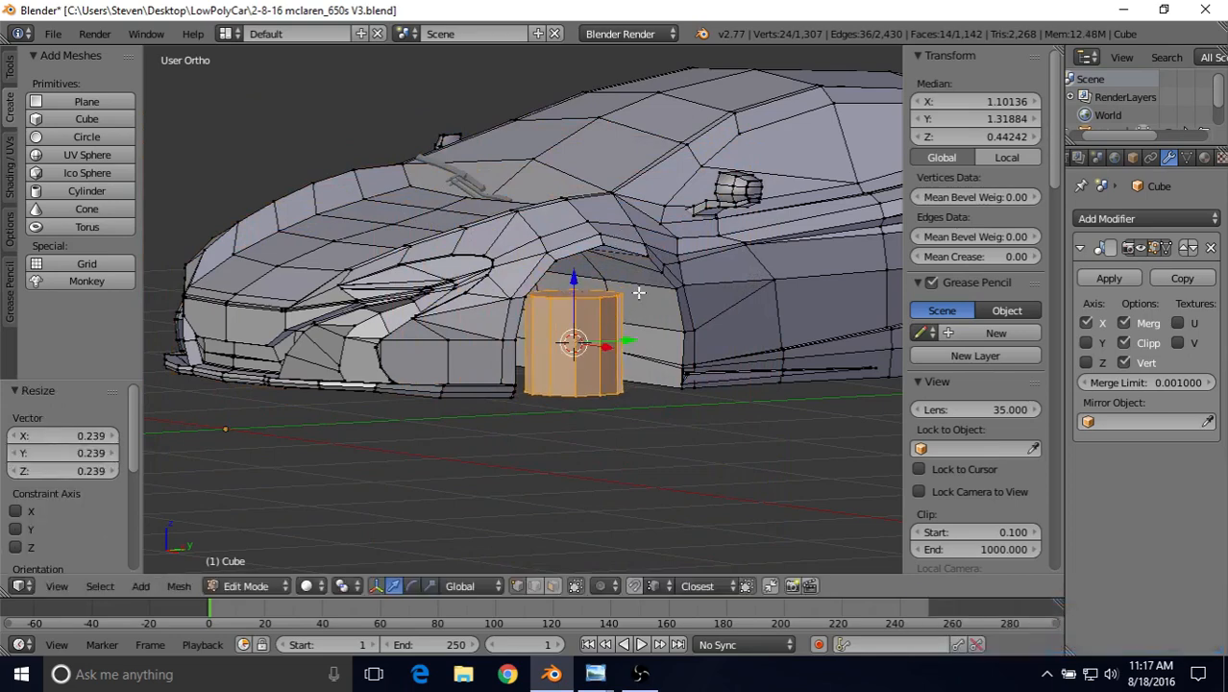
key("r")
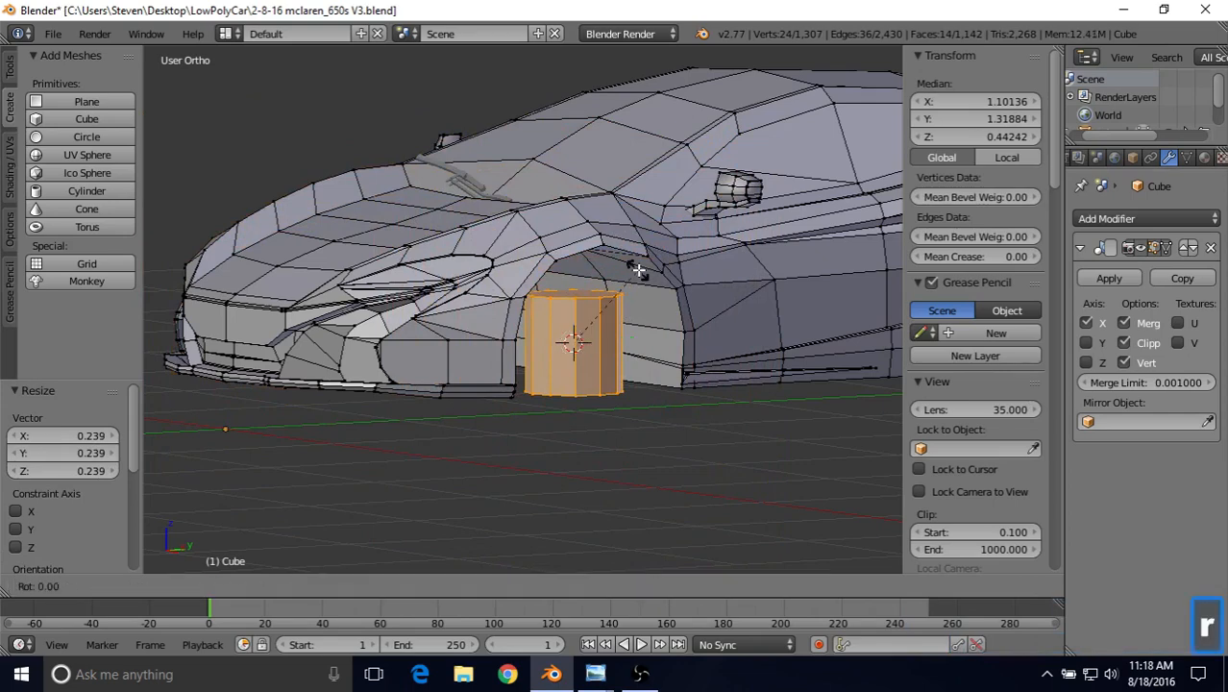
type("y")
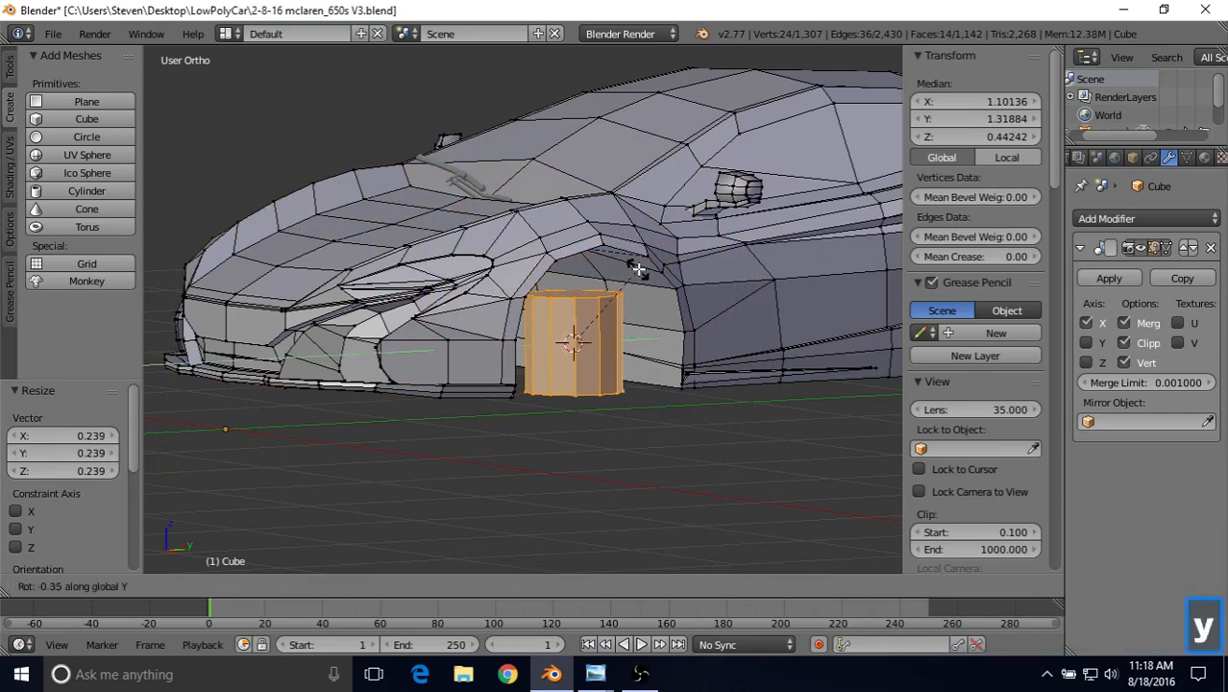
type("90")
key("Return")
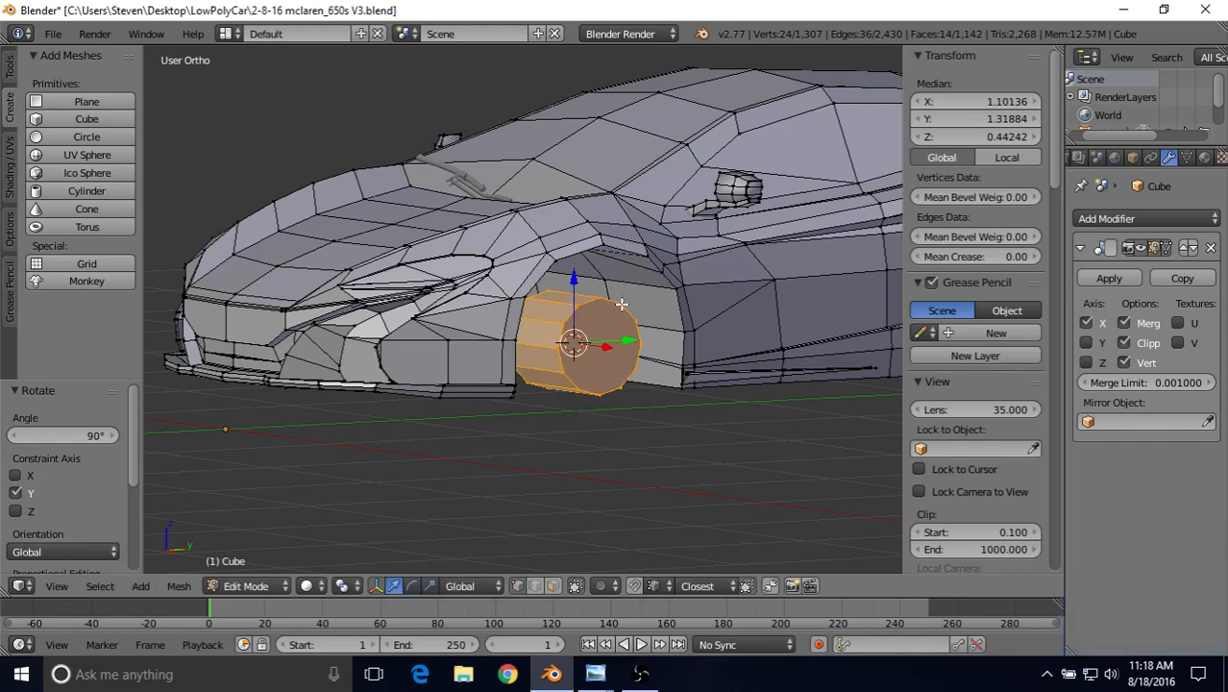
In wireframe side view, scale the cylinder by about 1.864 on all axes except X to match the reference tire's outline.
key("KP_3")
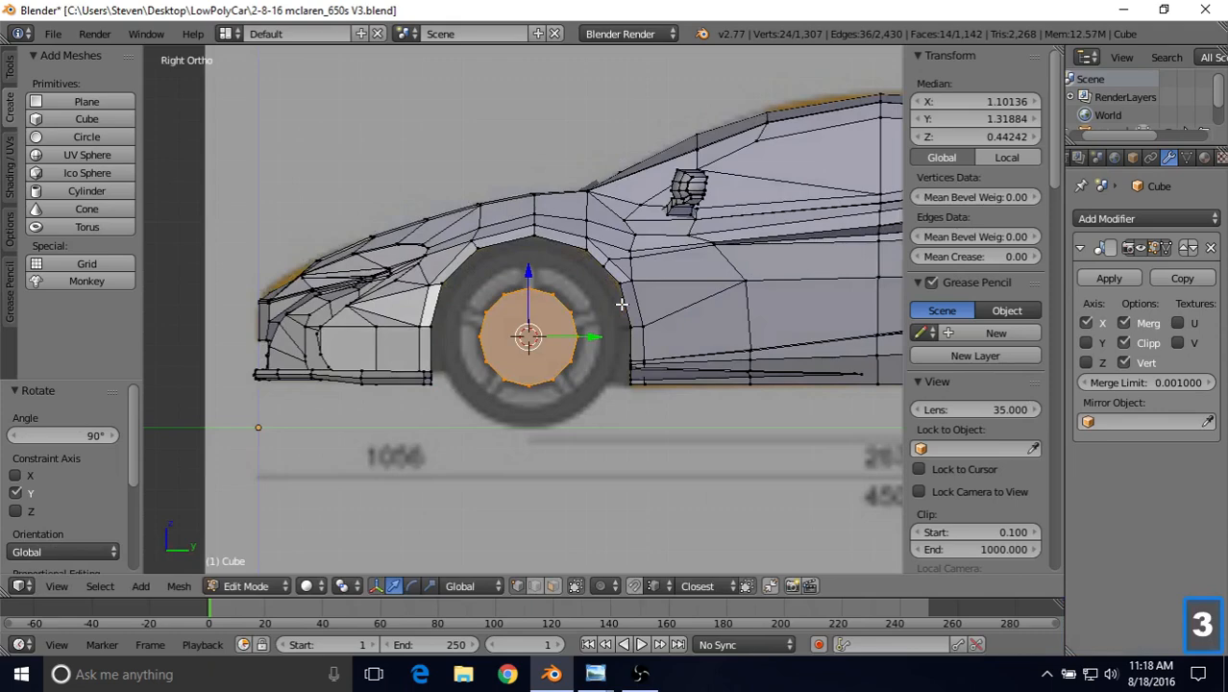
scroll(562, 344, "up", 2)
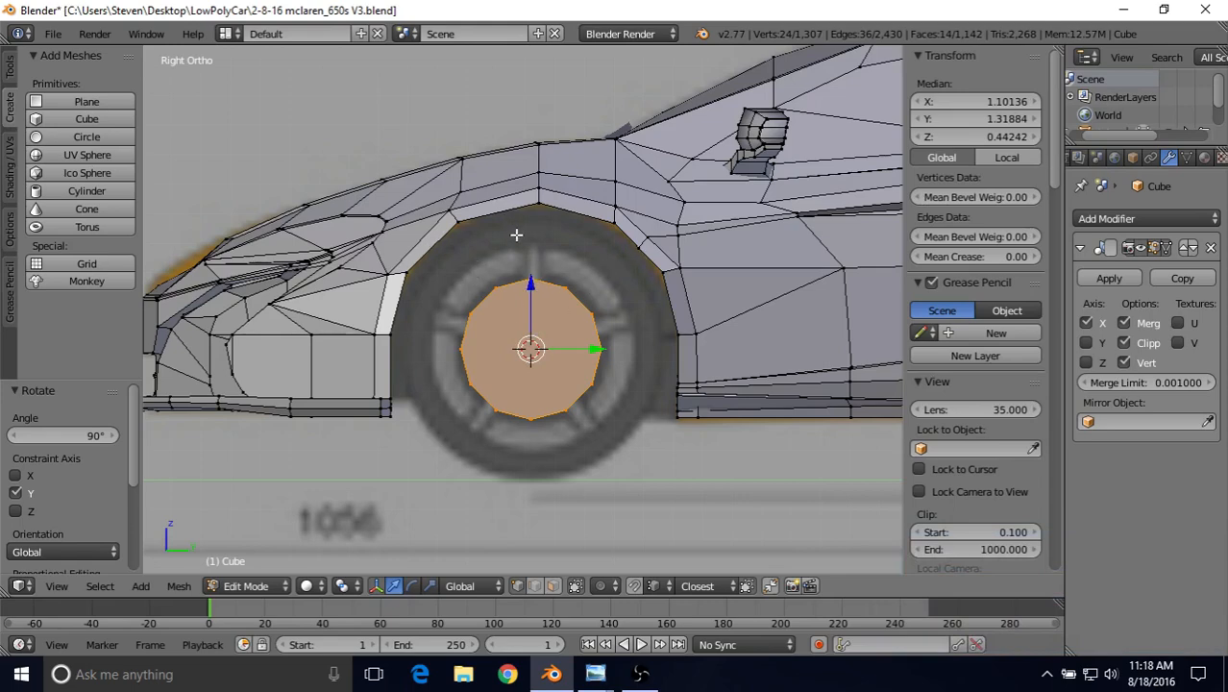
key("z")
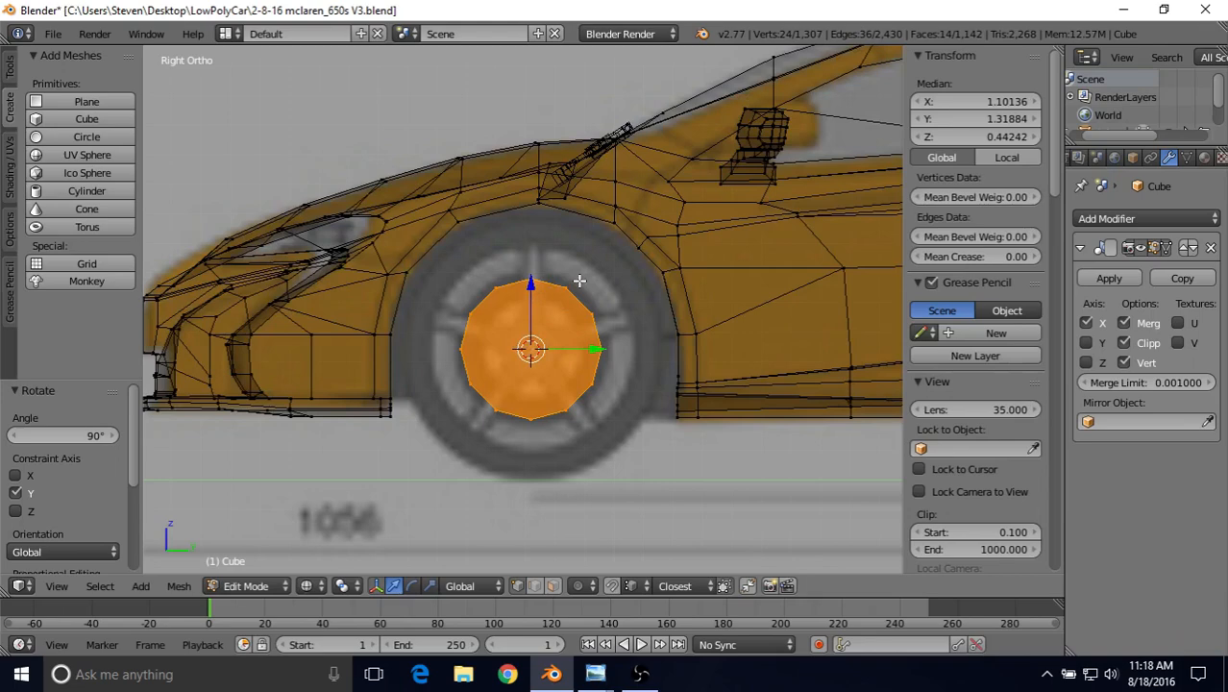
key("s")
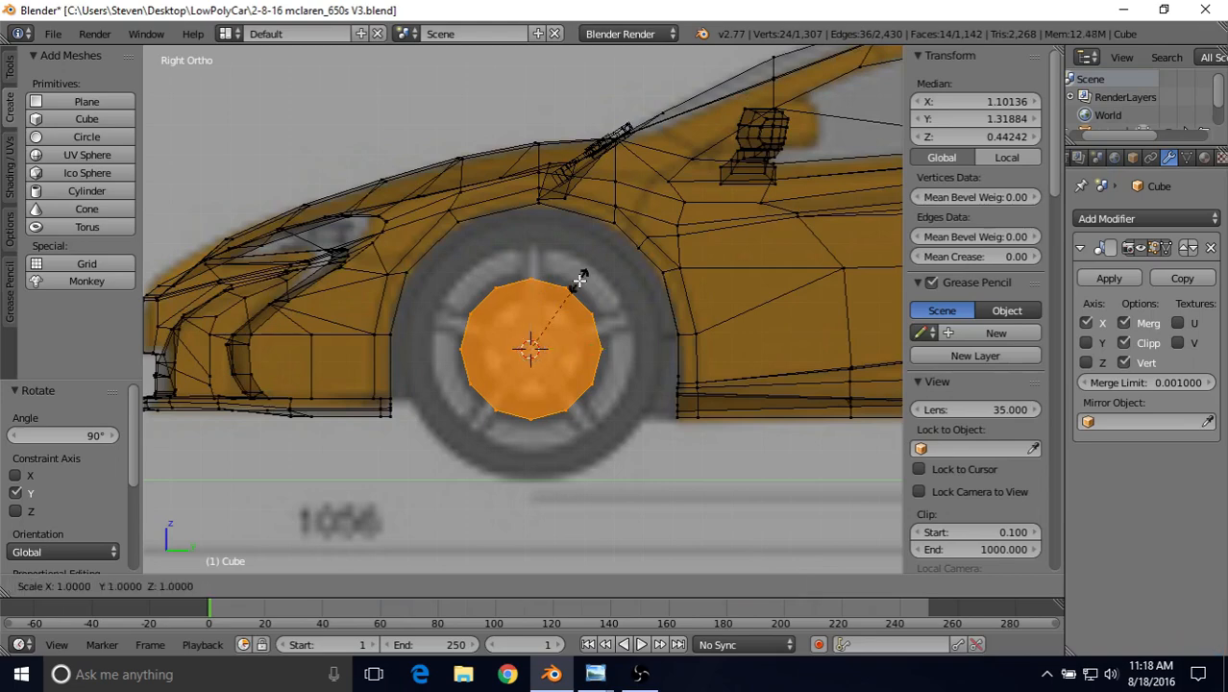
key("x")
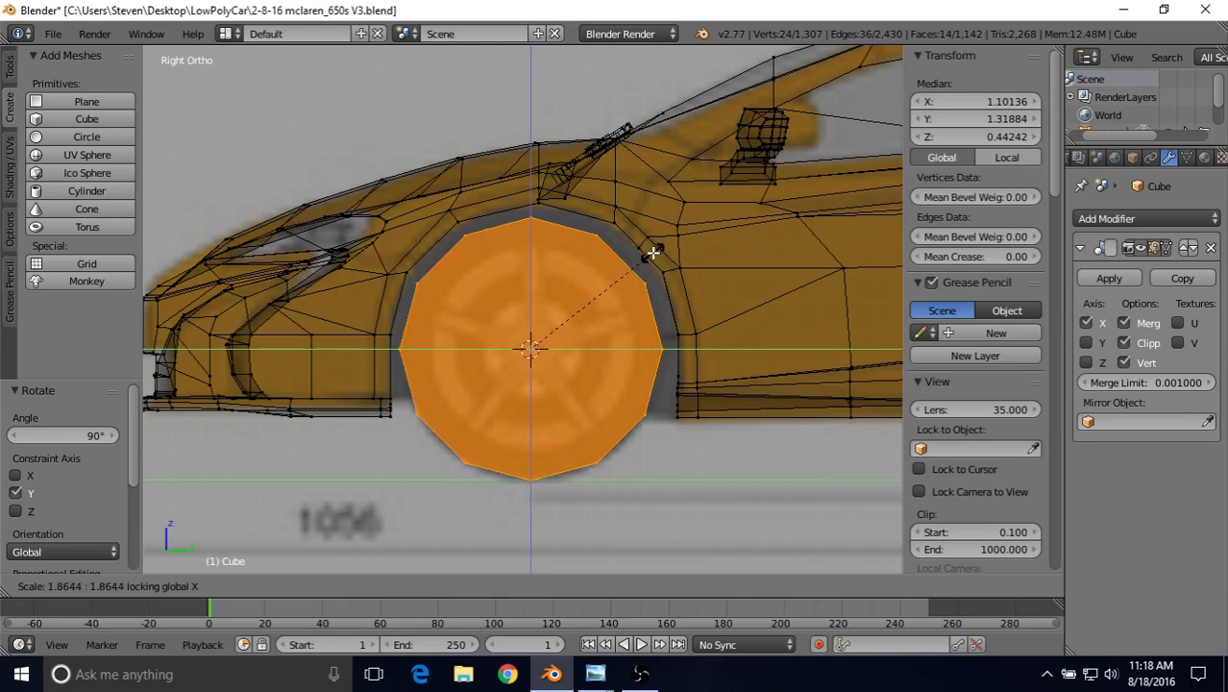
left_click(653, 251)
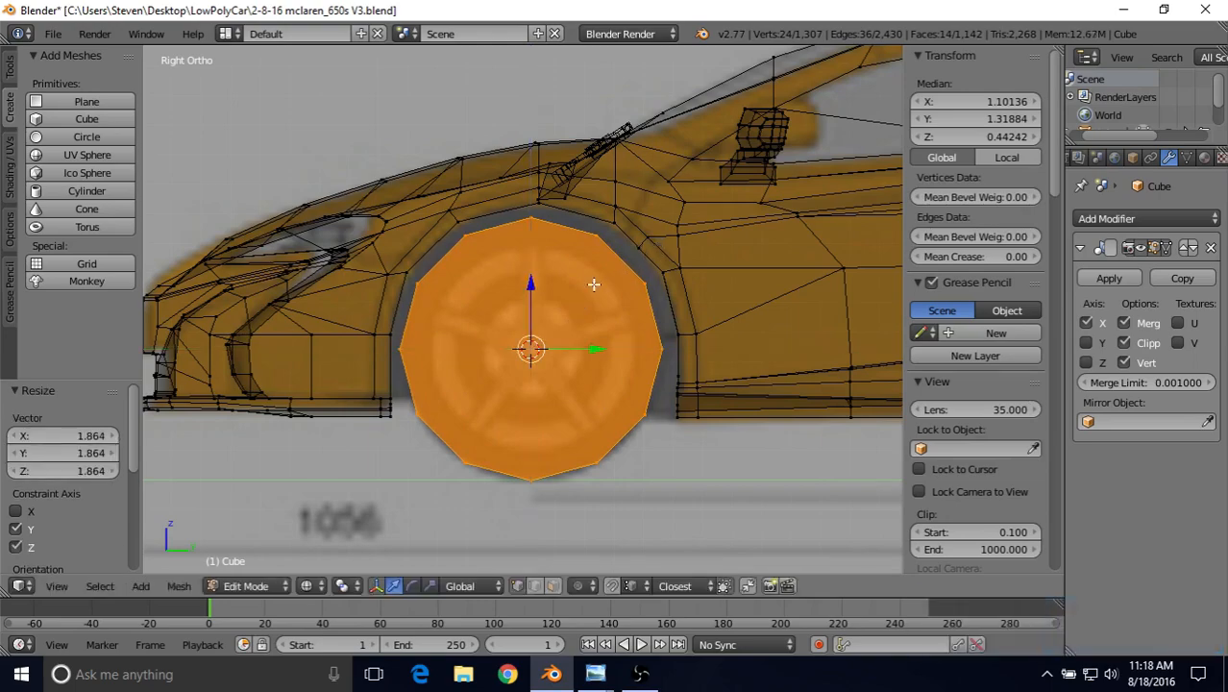
In front view, move the wheel cylinder about -0.015 along X and scale its width along X by about 0.952 to fit the reference tire.
key("1")
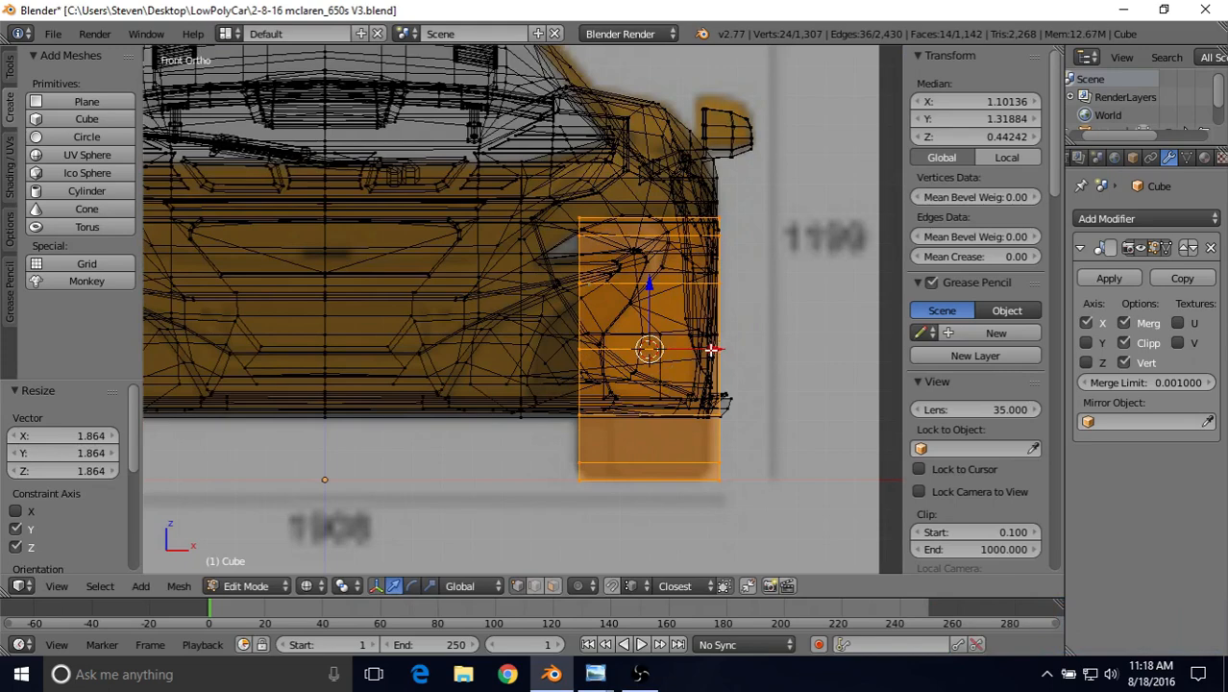
left_click_drag(711, 349, 703, 352)
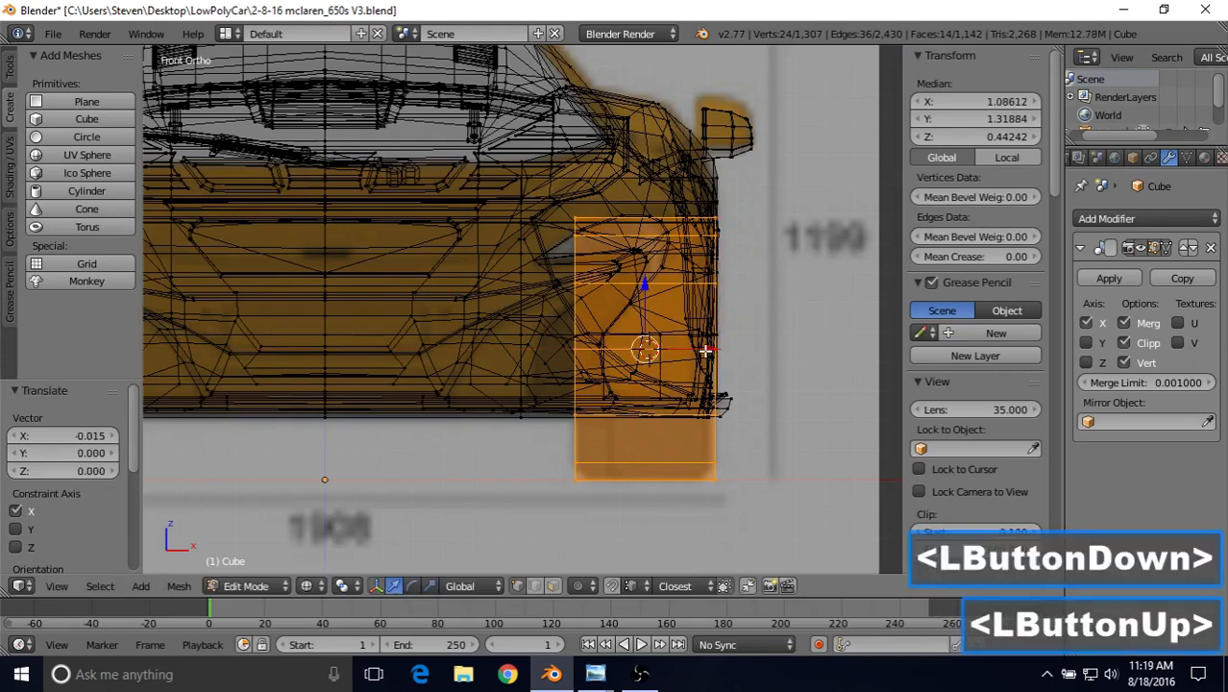
key("s")
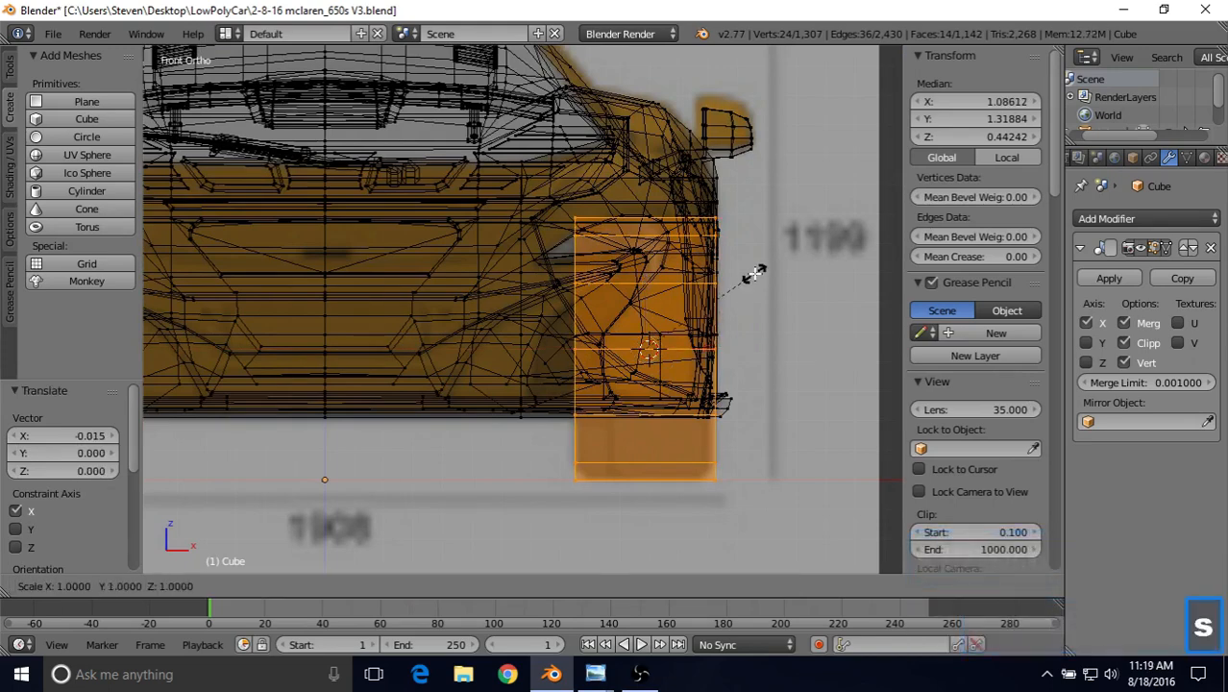
key("x")
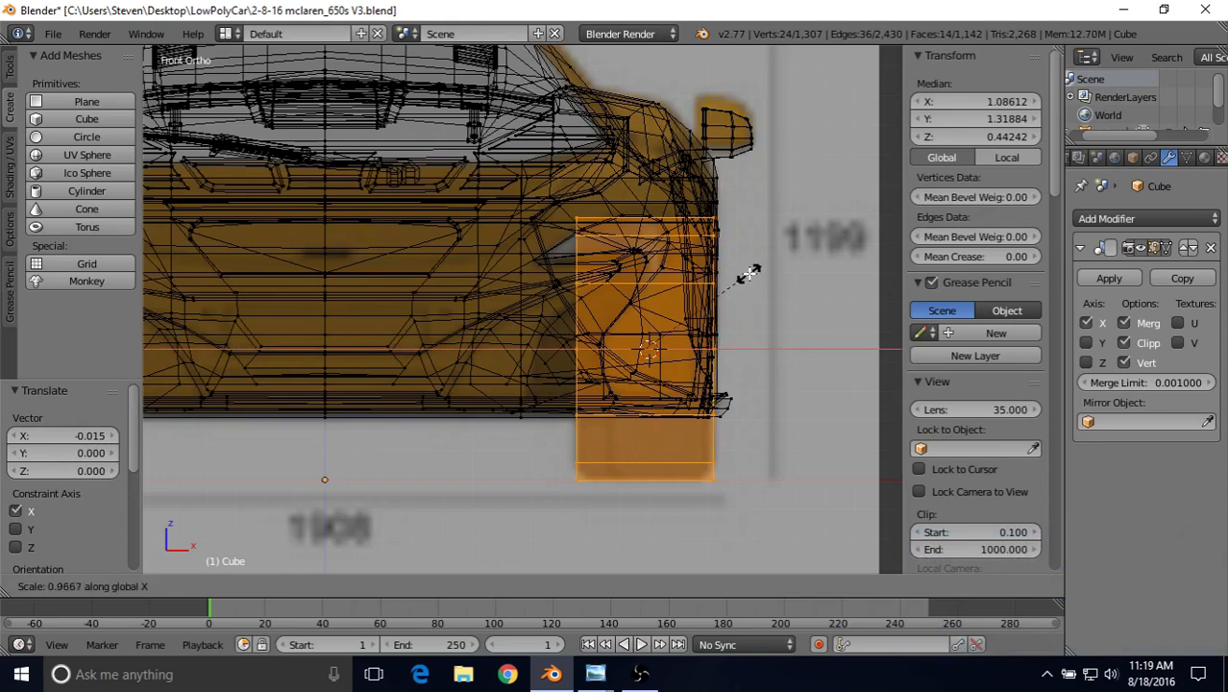
left_click(747, 273)
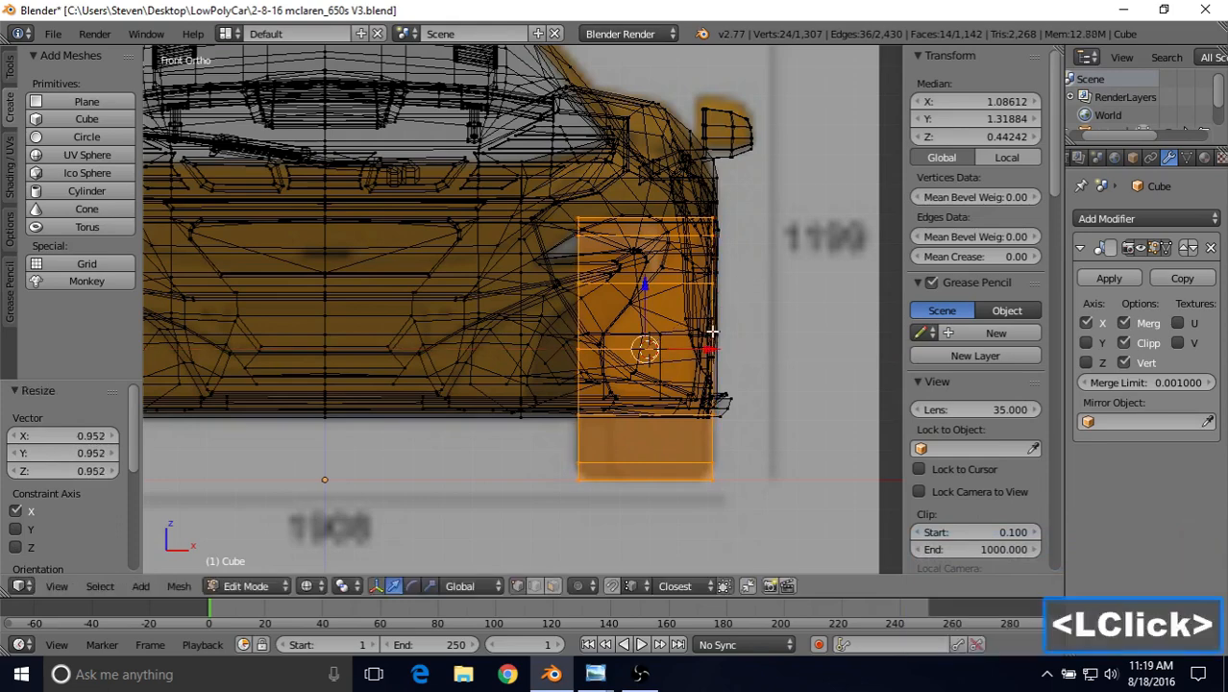
Nudge the wheel cylinder about -0.003 along X in front view, and return to solid shading.
left_click_drag(709, 350, 706, 347)
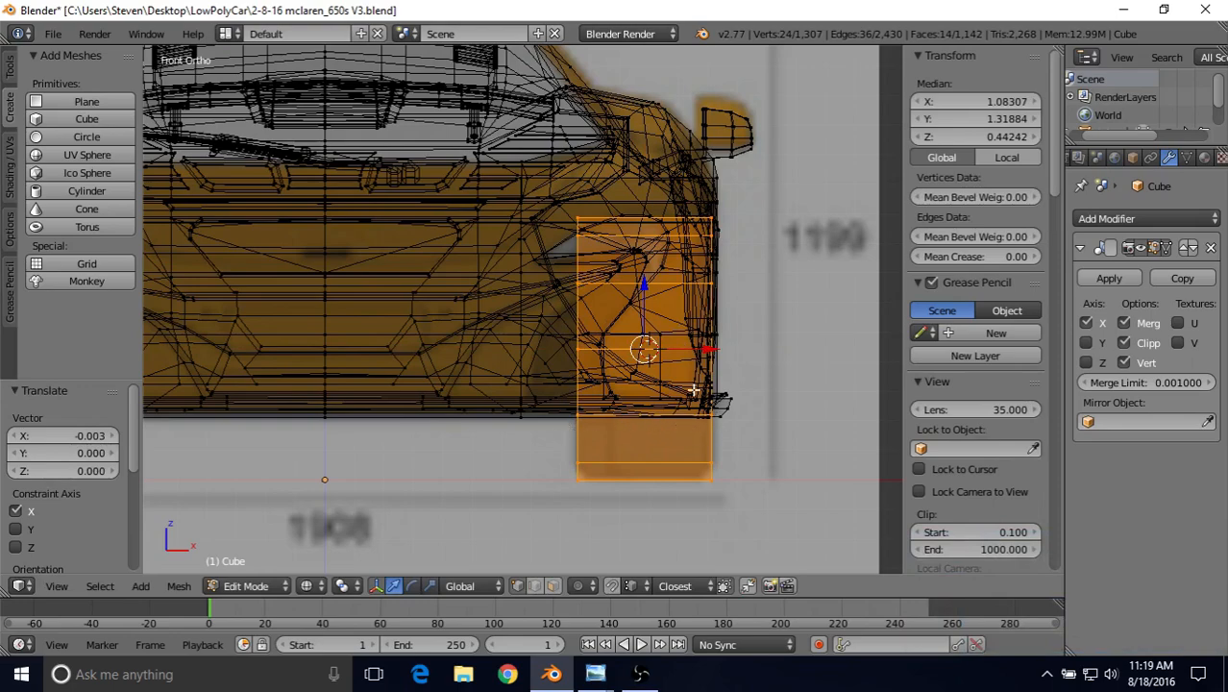
key("3")
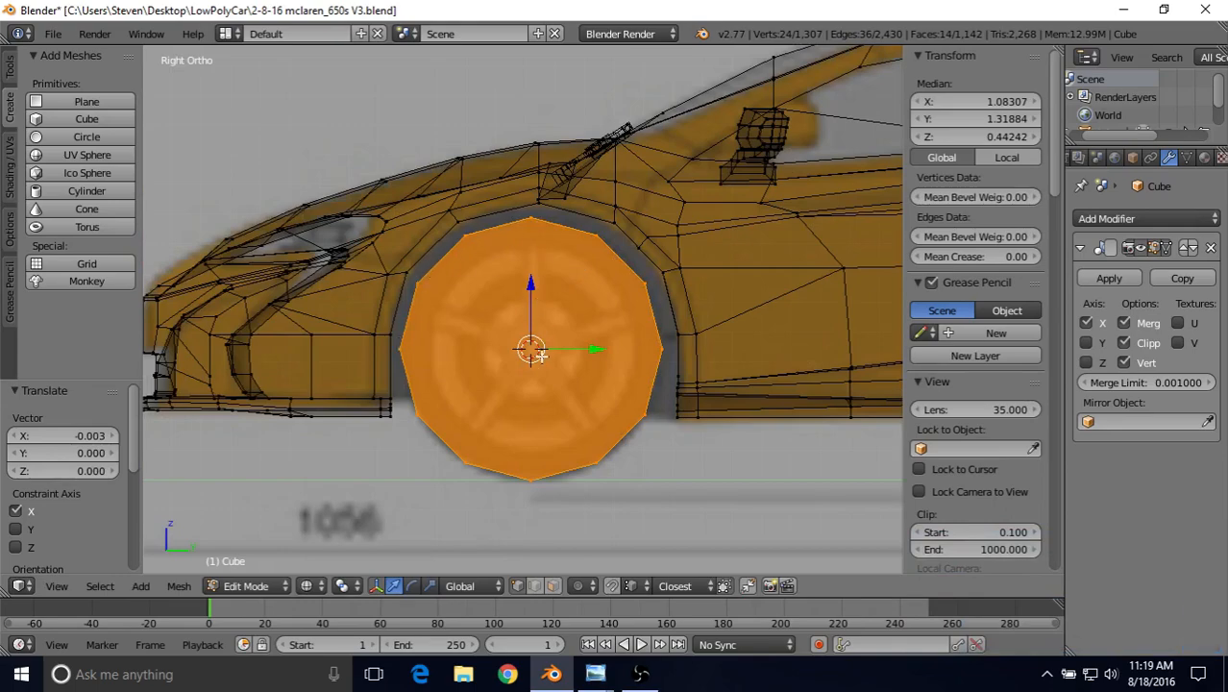
scroll(542, 357, "down", 2)
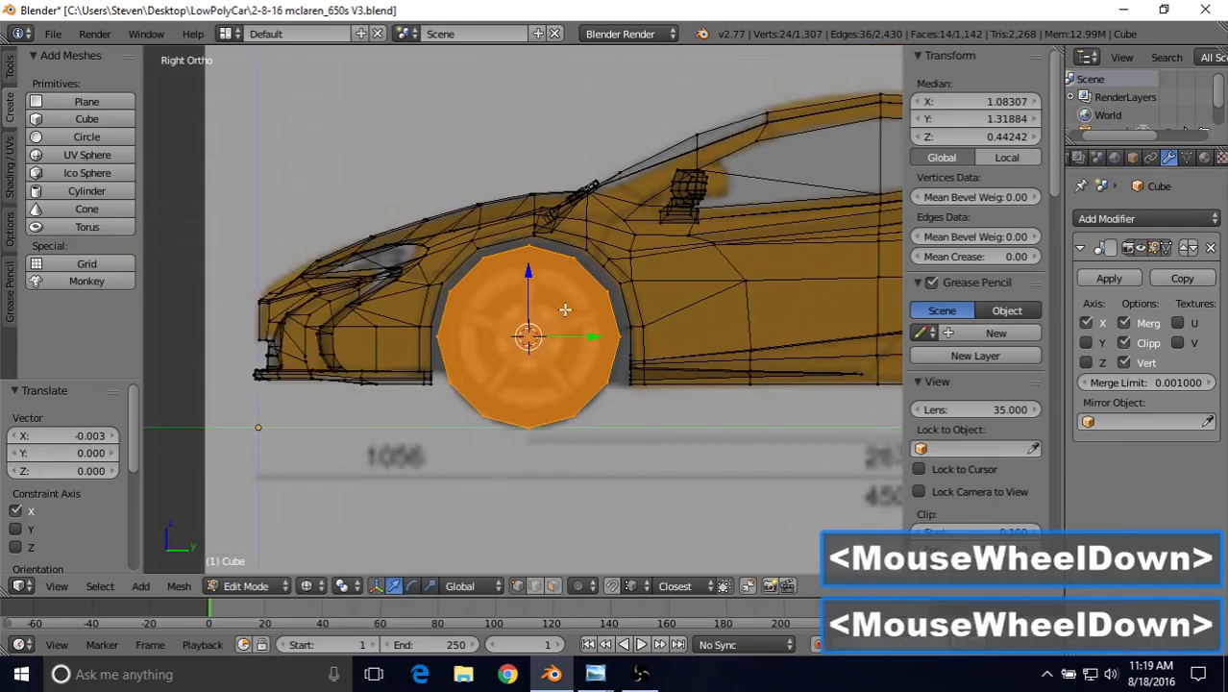
middle_click_drag(565, 310, 621, 307)
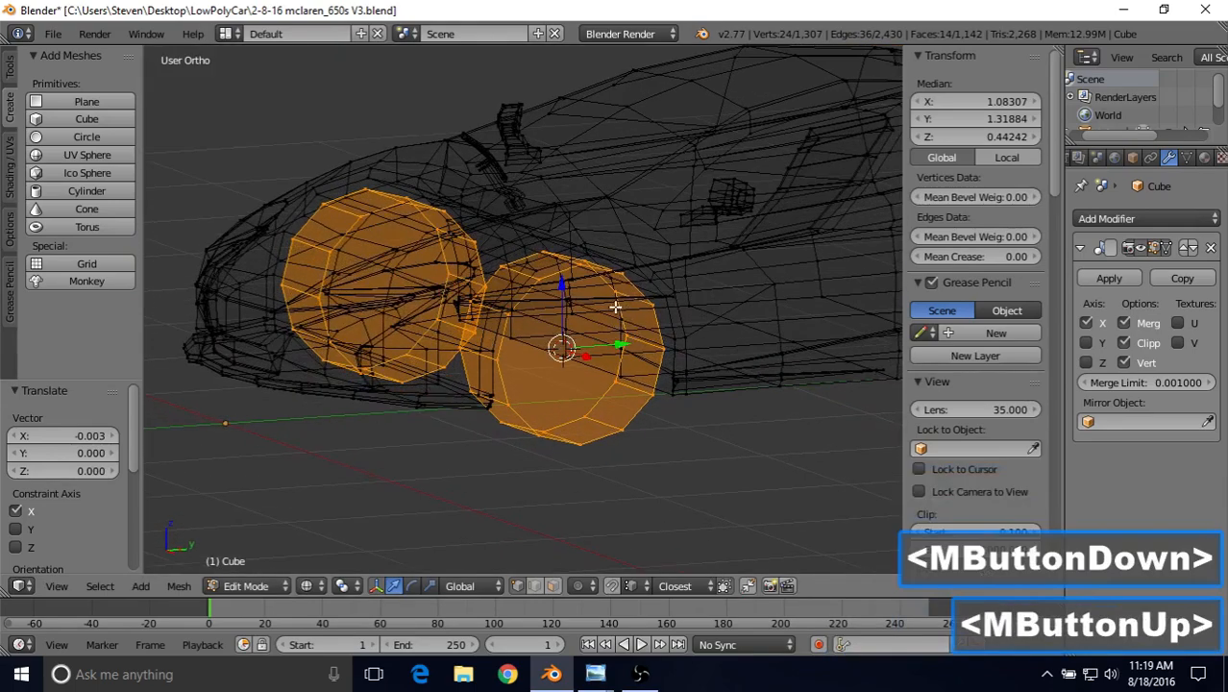
key("z")
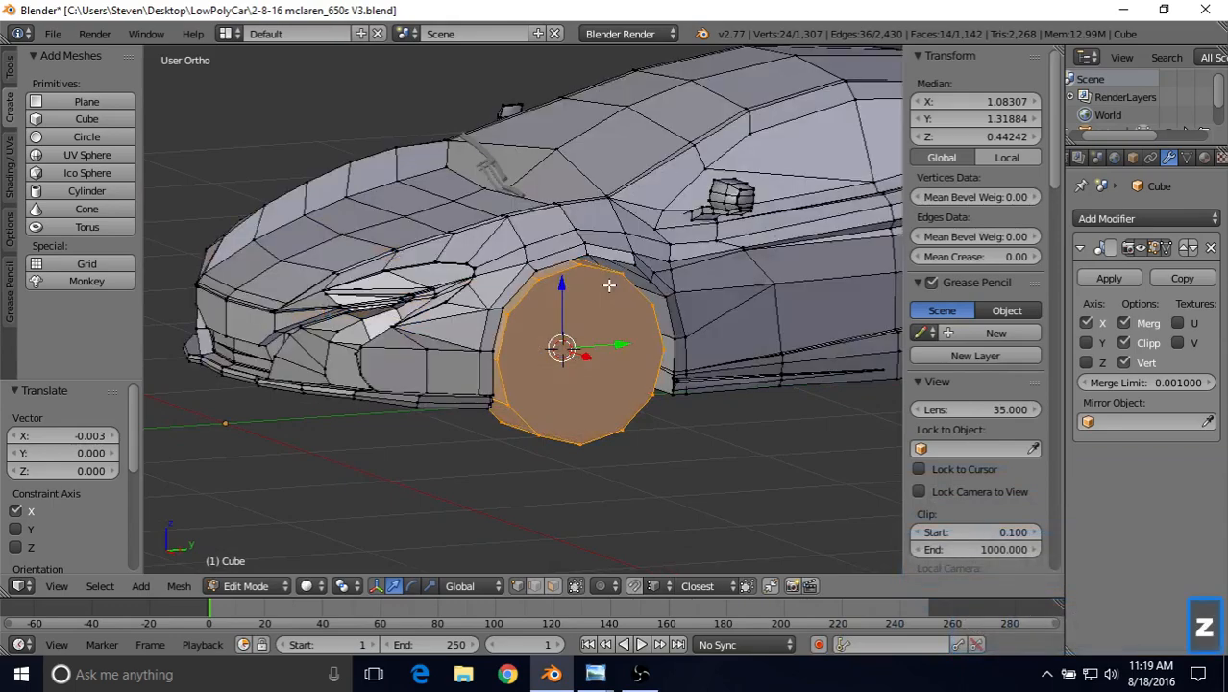
Inspect the front wheel's fit inside the wheel arch from several angles, in both Object Mode and Edit Mode.
key("Tab")
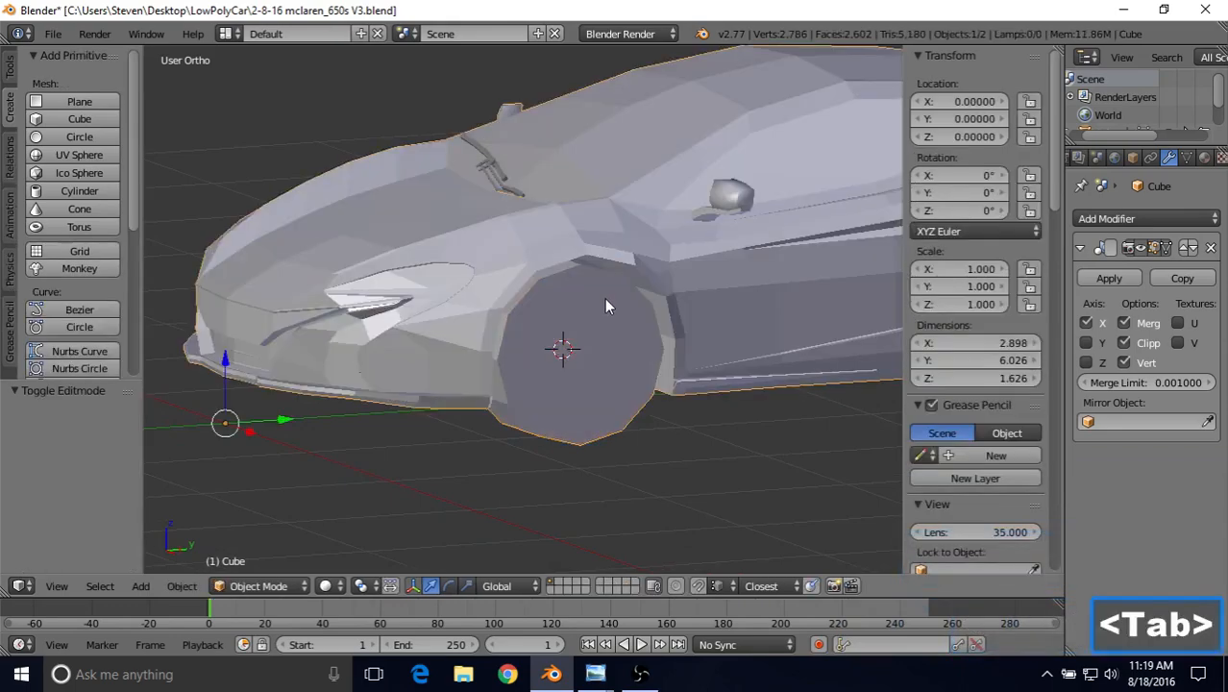
middle_click_drag(605, 298, 369, 257)
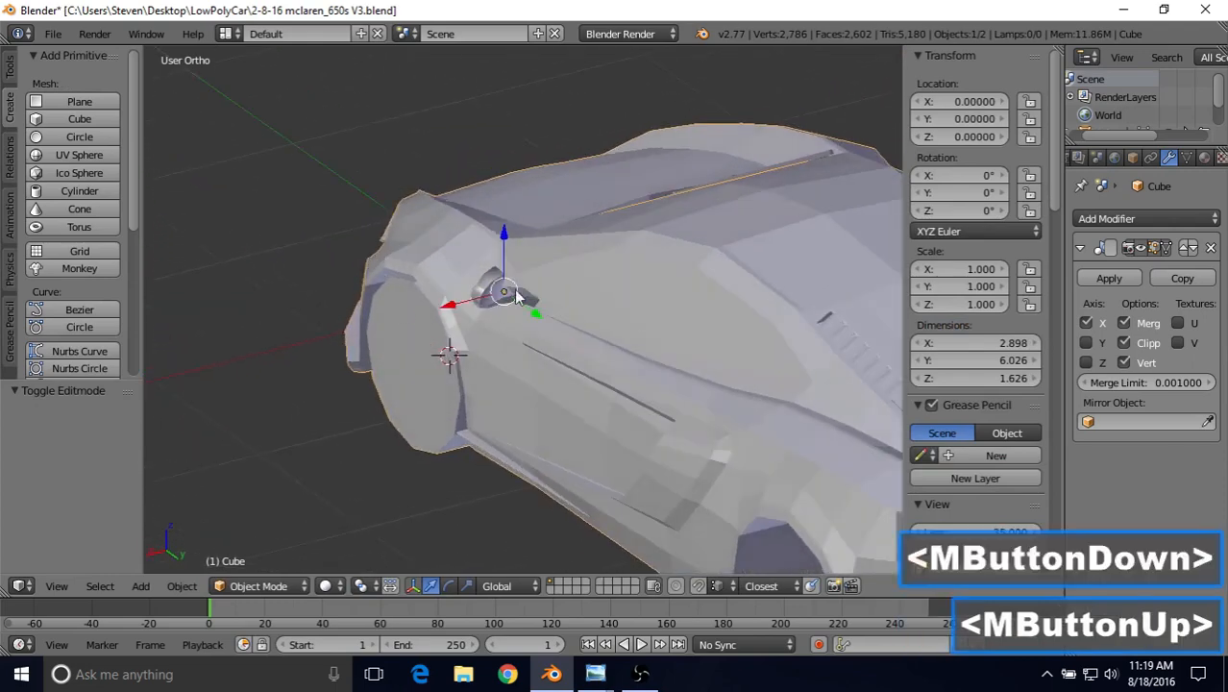
middle_click_drag(516, 297, 581, 269)
middle_click_drag(563, 271, 529, 286)
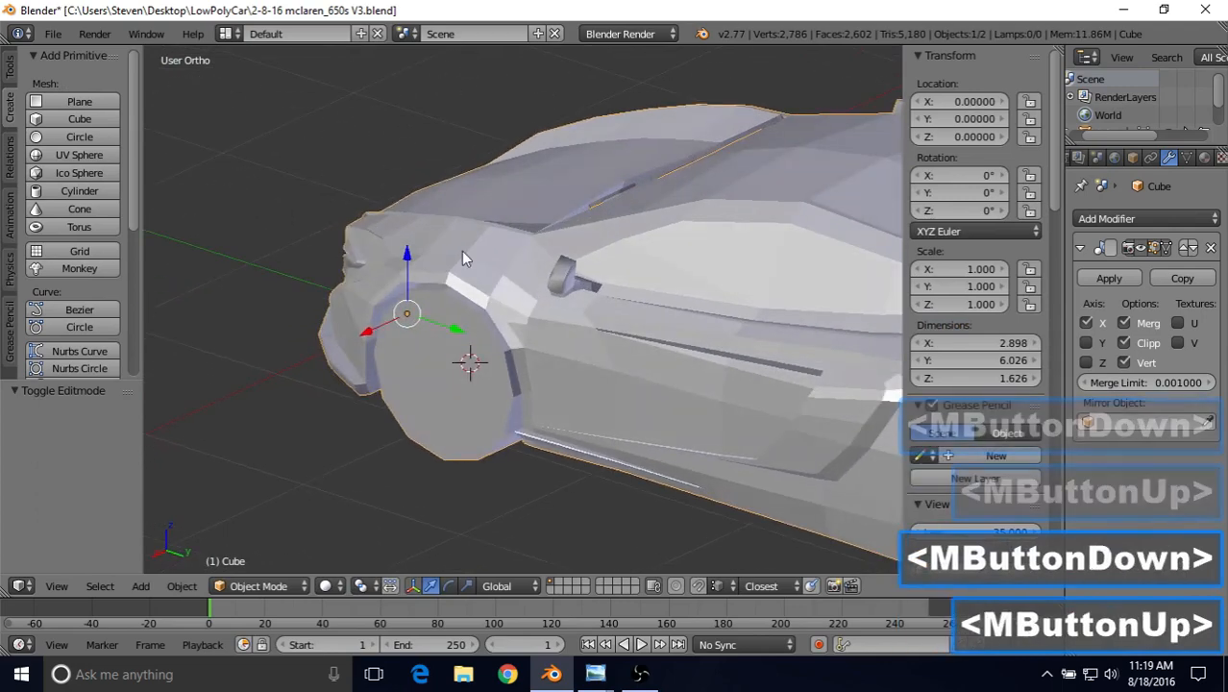
key("Tab")
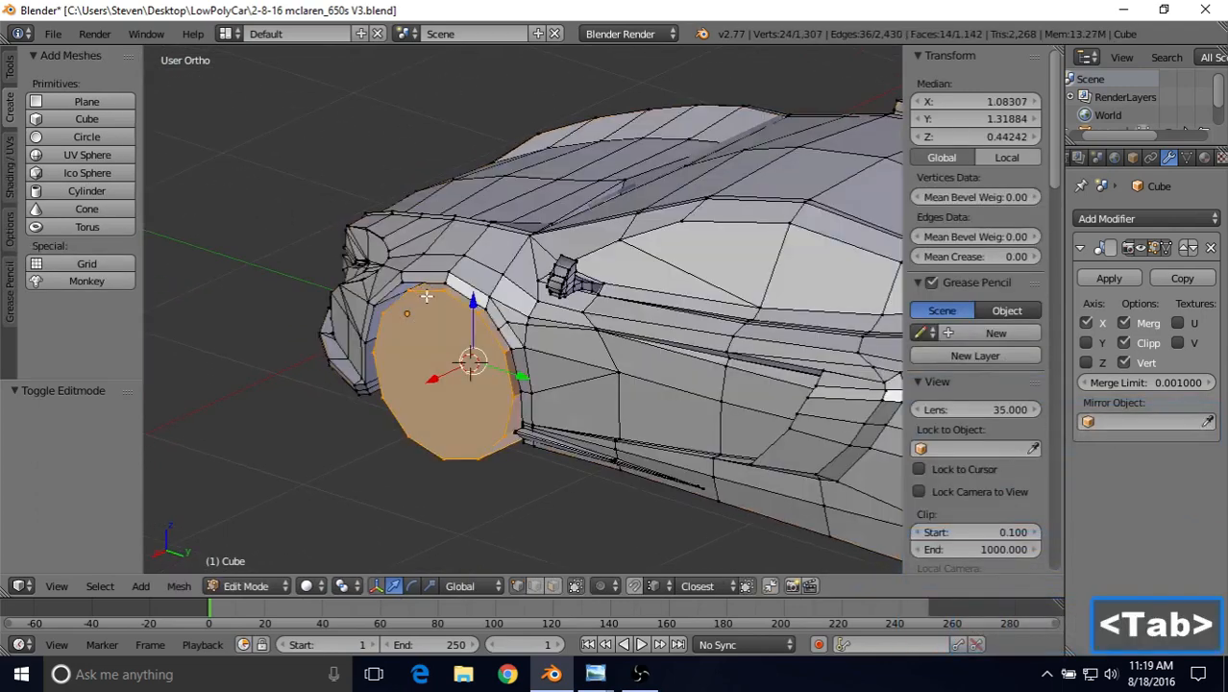
mouse_move(440, 370)
left_mouse_down()
mouse_move(446, 380)
mouse_move(436, 375)
left_mouse_up()
right_click(436, 377)
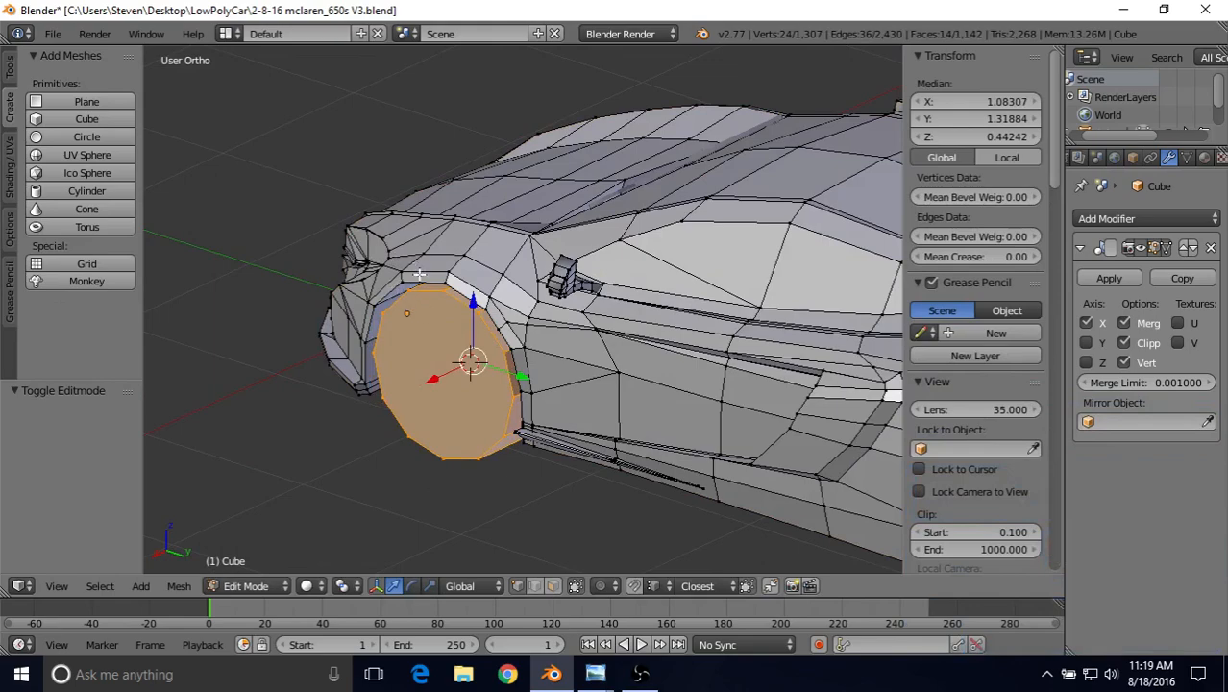
middle_click_drag(419, 275, 411, 252)
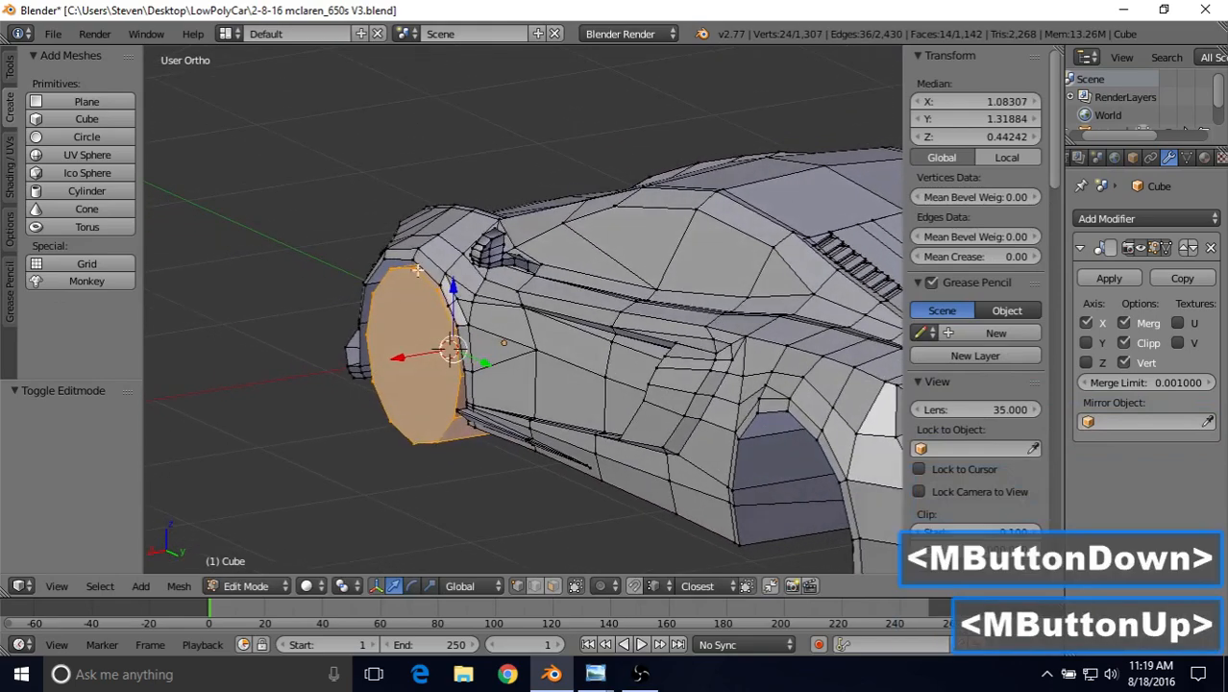
left_click_drag(407, 352, 420, 309)
right_click(414, 331)
middle_click_drag(424, 286, 501, 344)
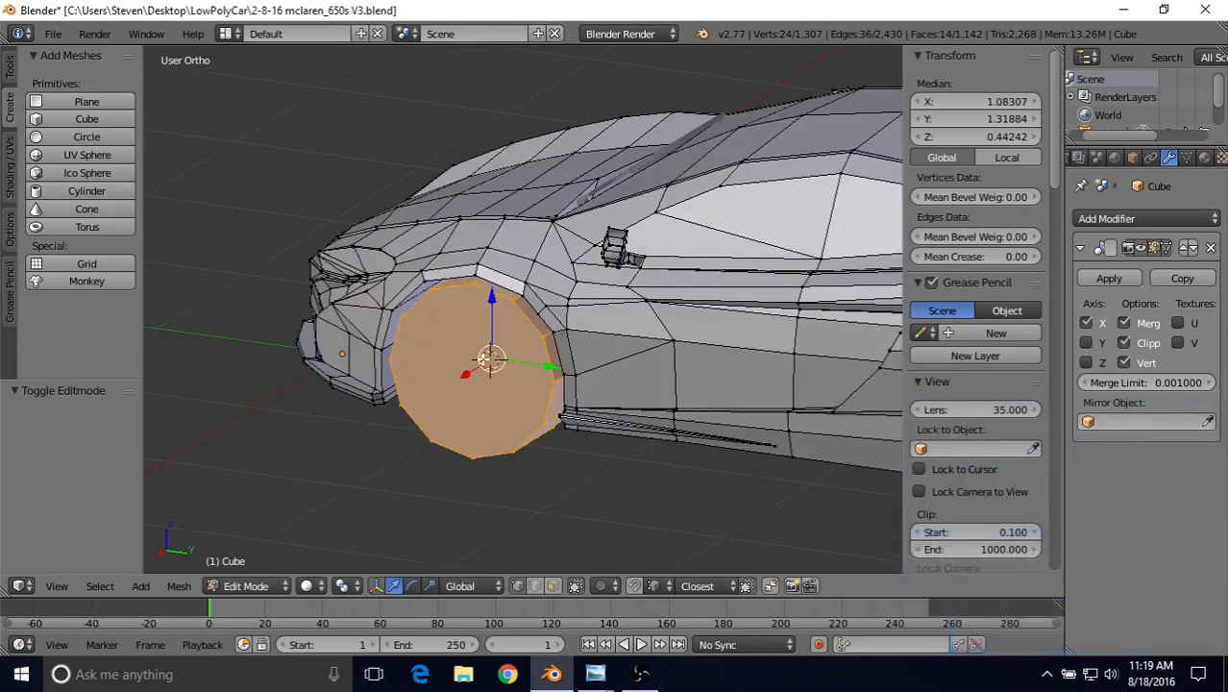
scroll(484, 359, "down", 2)
middle_click_drag(544, 344, 603, 333)
mouse_move(549, 304)
middle_mouse_down()
mouse_move(712, 271)
mouse_move(673, 291)
mouse_move(566, 292)
middle_mouse_up()
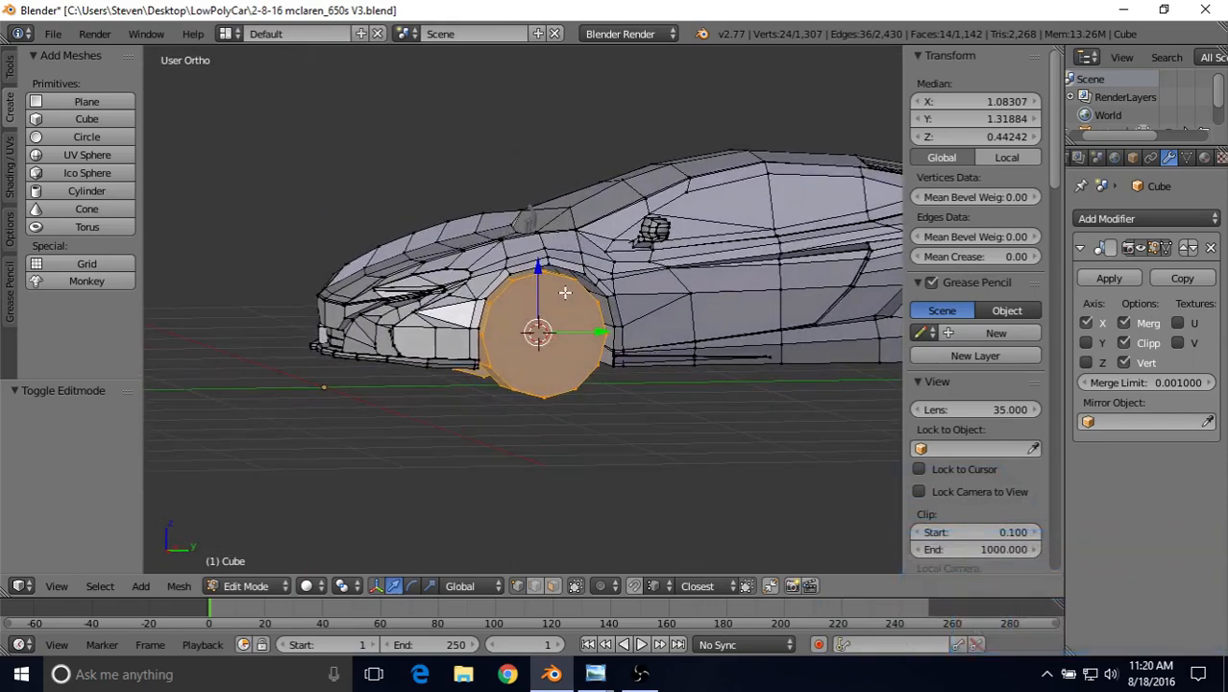
In side view, duplicate the front wheel cylinder and move the copy about 3.558 along Y onto the reference's rear wheel.
key("KP_3")
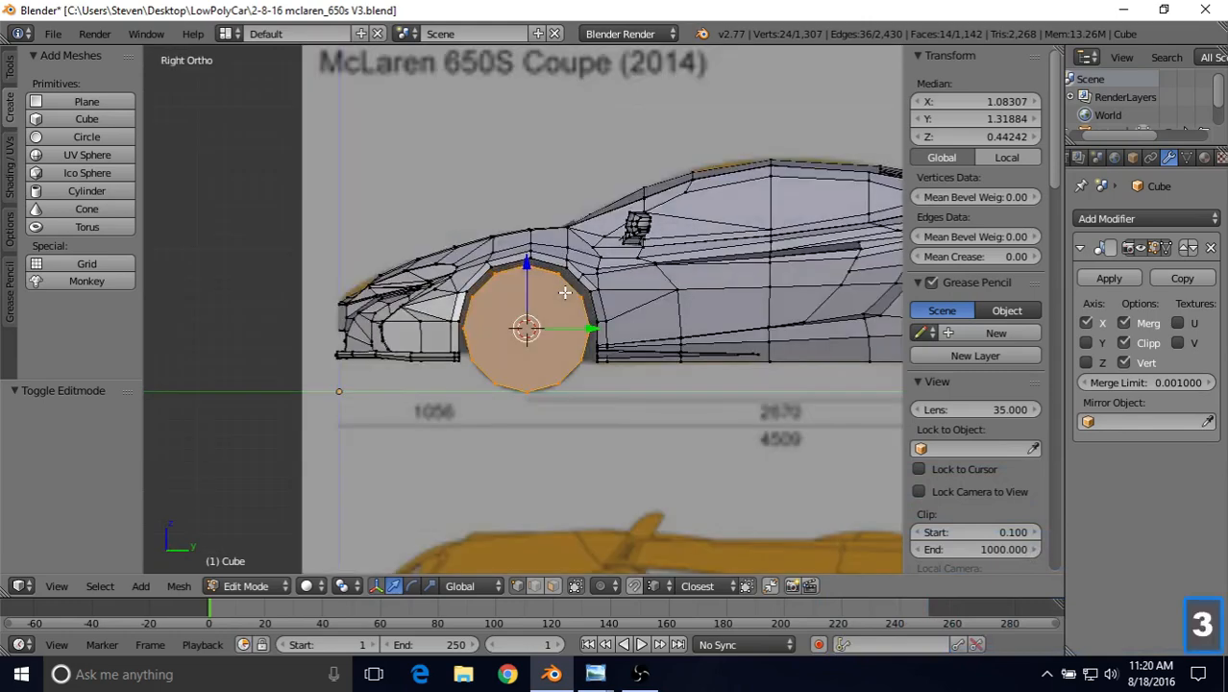
middle_click_drag(609, 276, 544, 289, "shift")
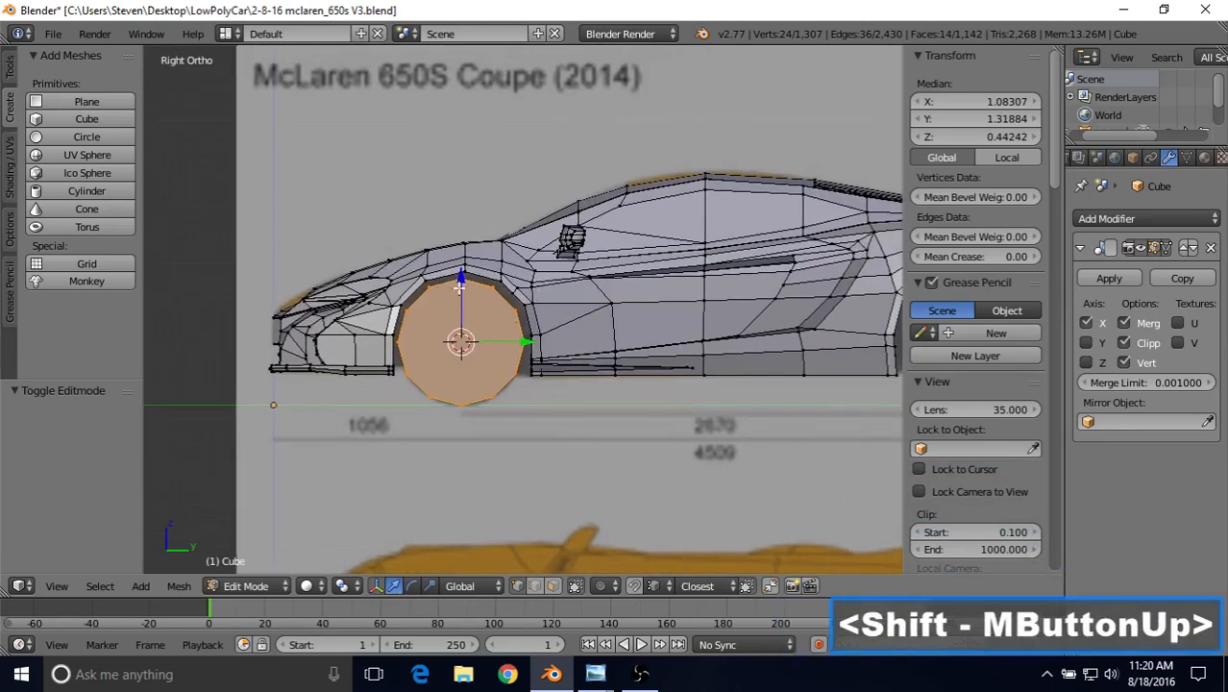
middle_click_drag(620, 279, 447, 288, "shift")
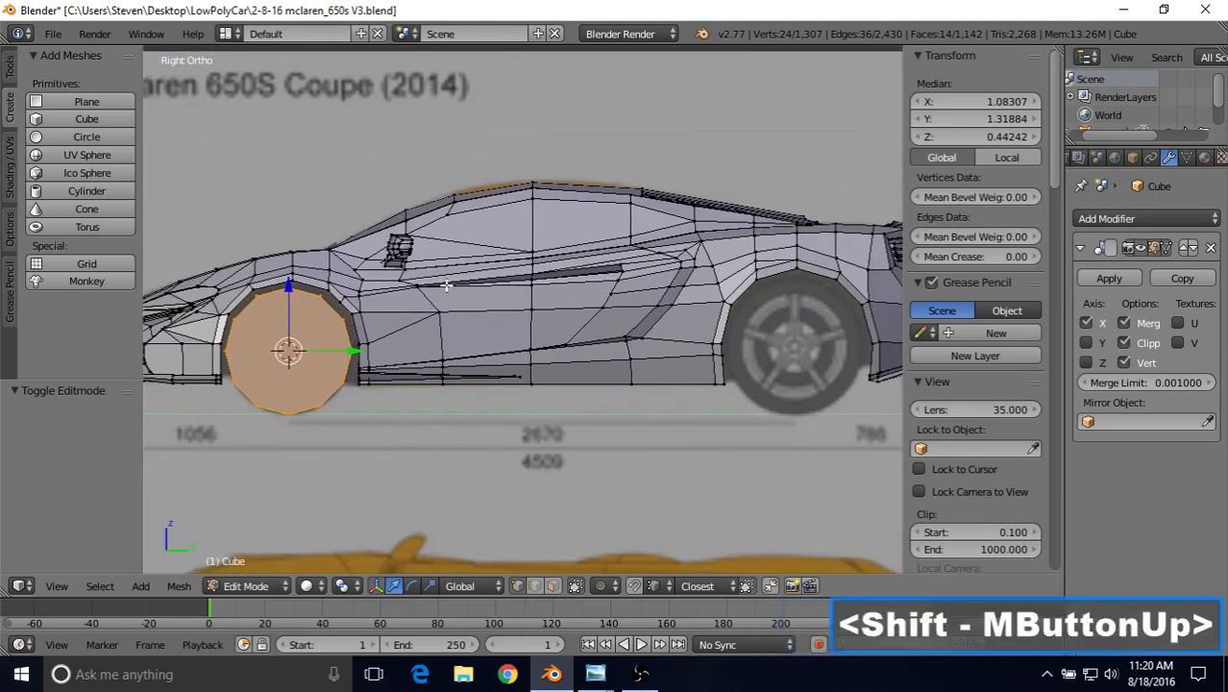
key("shift+d")
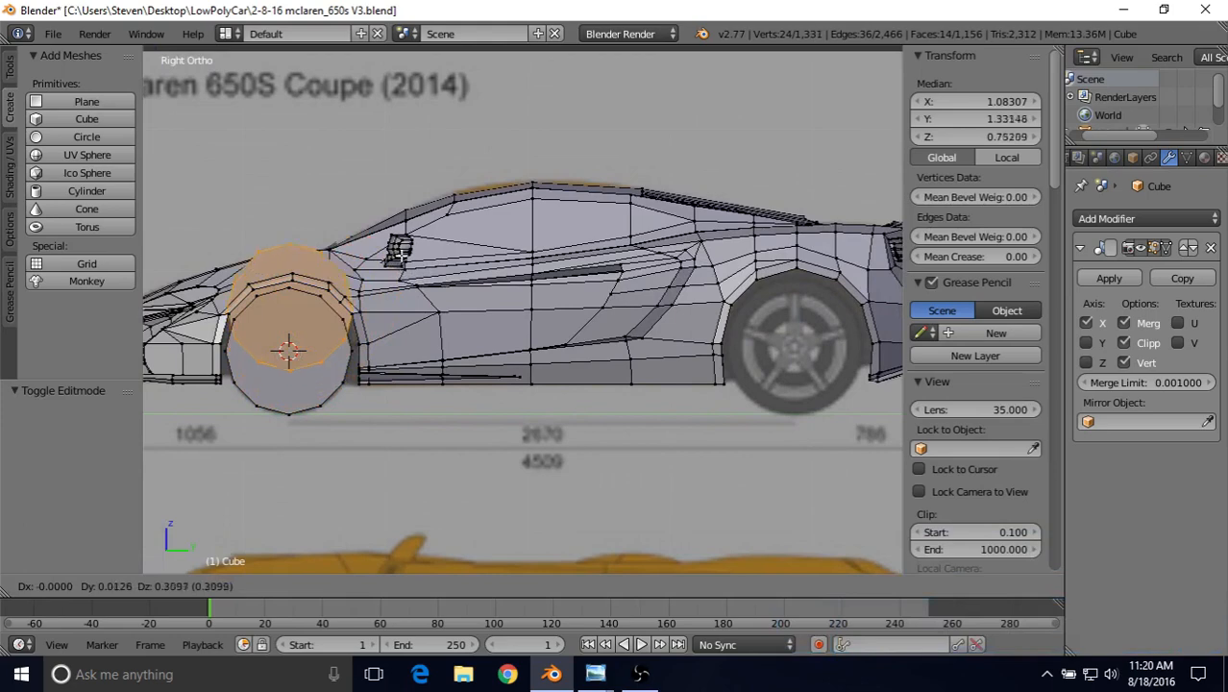
right_click(398, 257)
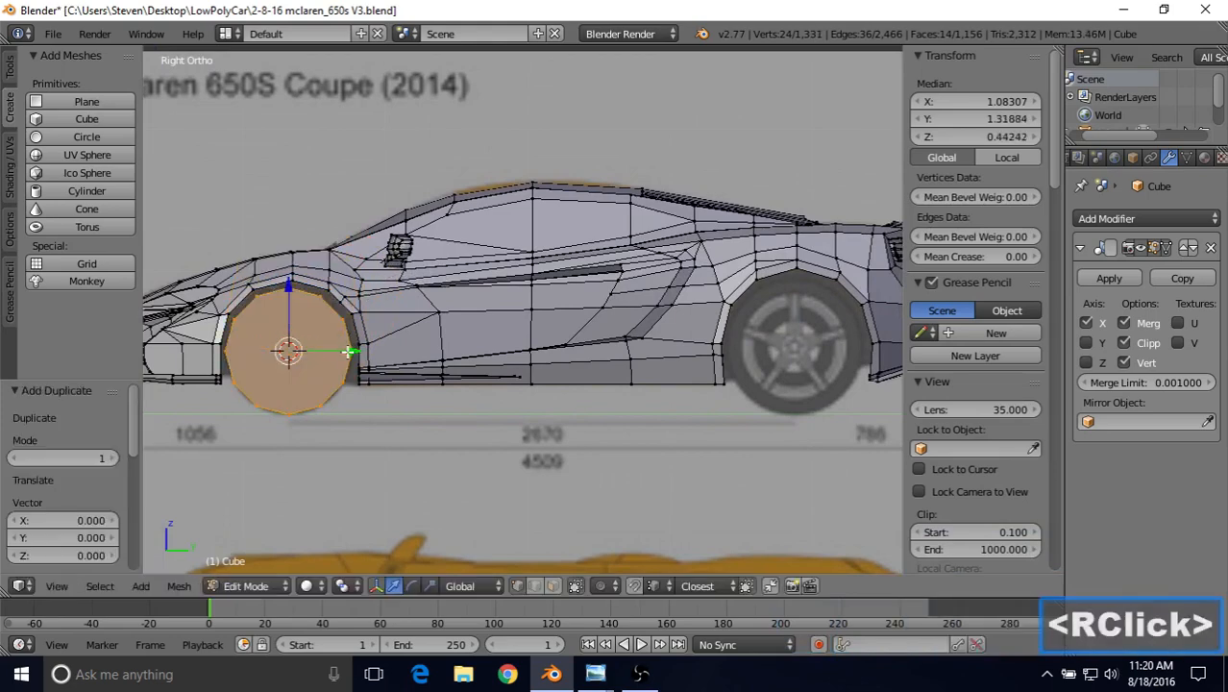
left_click_drag(354, 341, 854, 320)
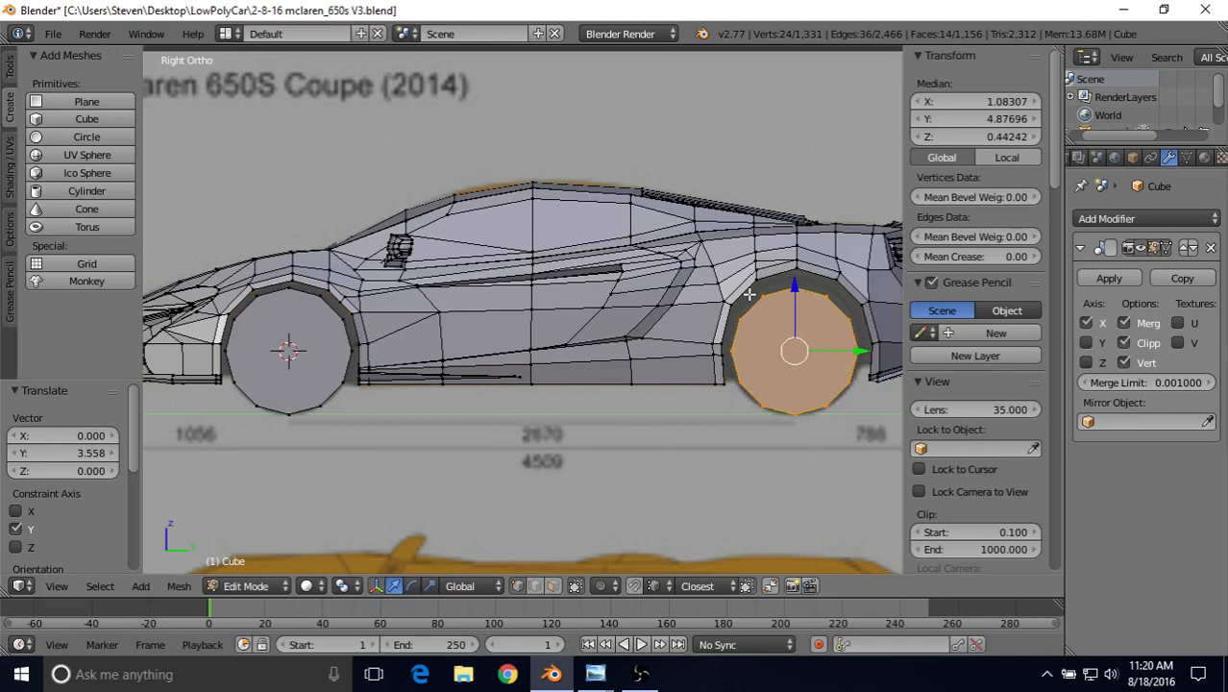
In wireframe side view, raise the rear wheel to about Z 0.482 and scale it by about 1.086 on all axes except X.
middle_click_drag(674, 298, 603, 300, "shift")
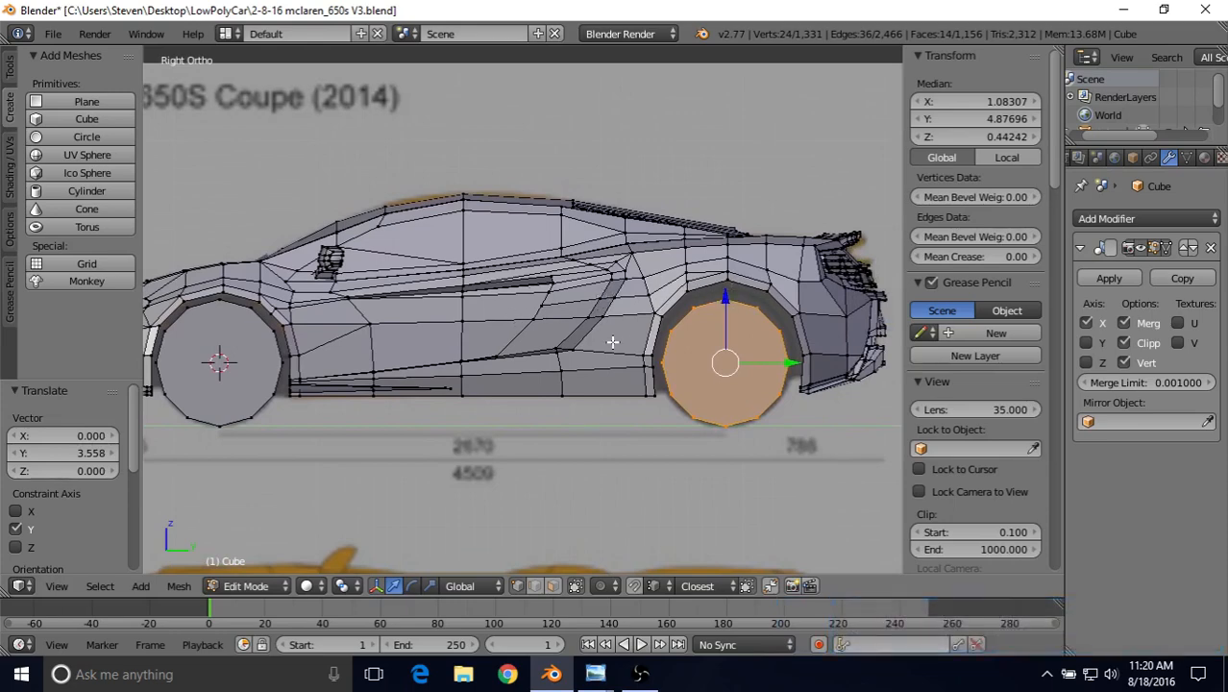
middle_click_drag(640, 327, 566, 334, "shift")
scroll(613, 330, "up", 2)
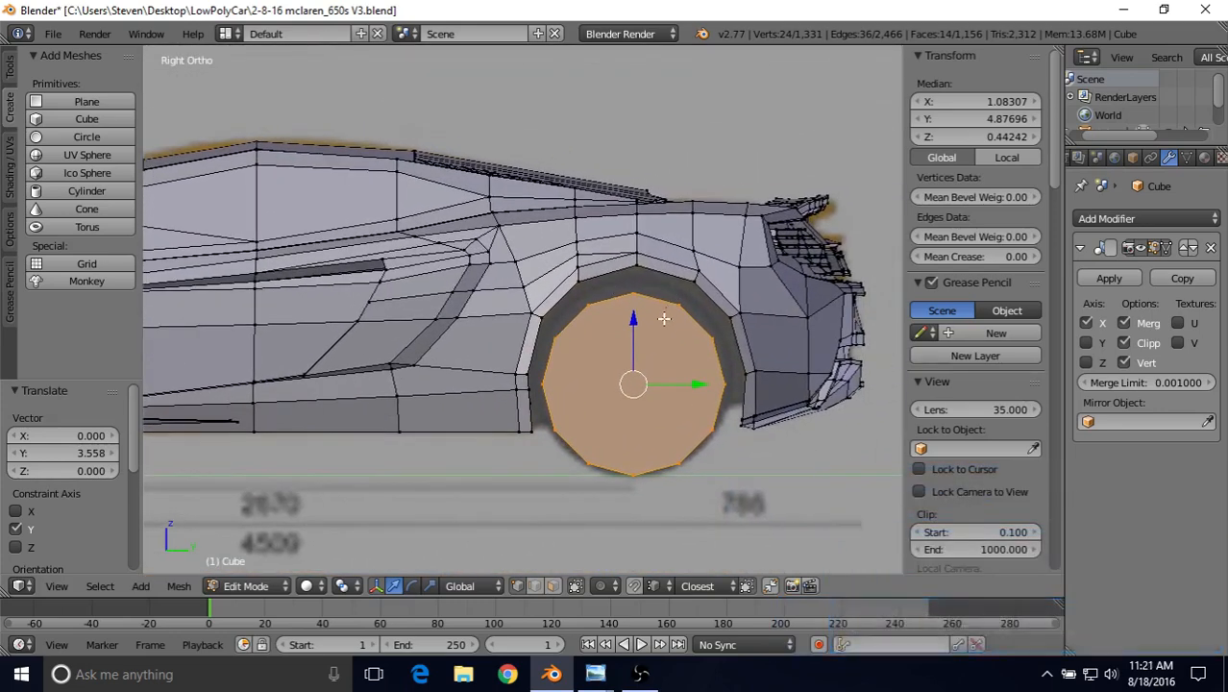
key("z")
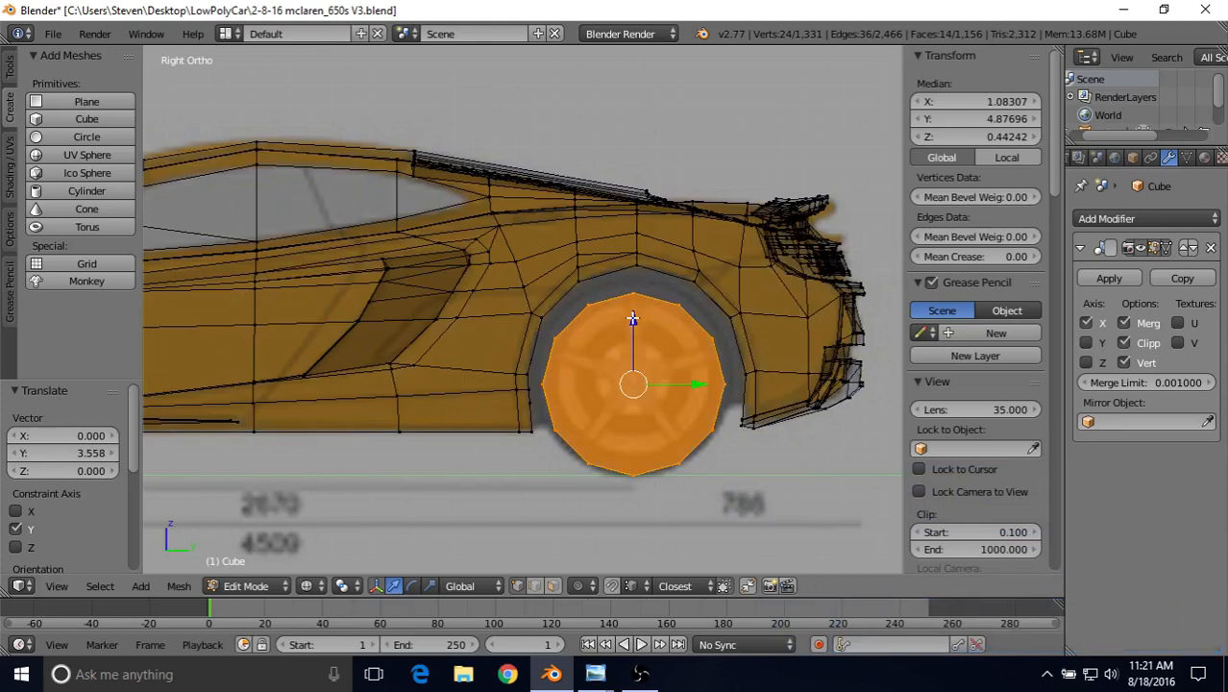
left_click_drag(632, 322, 636, 309)
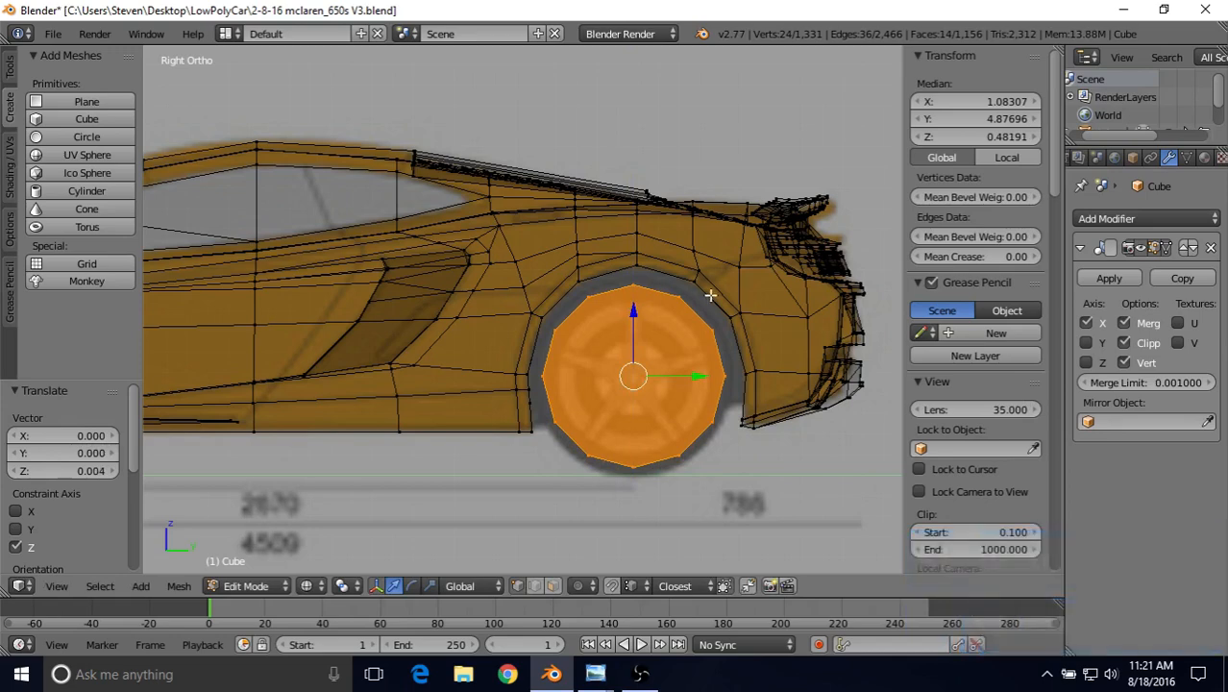
key("s")
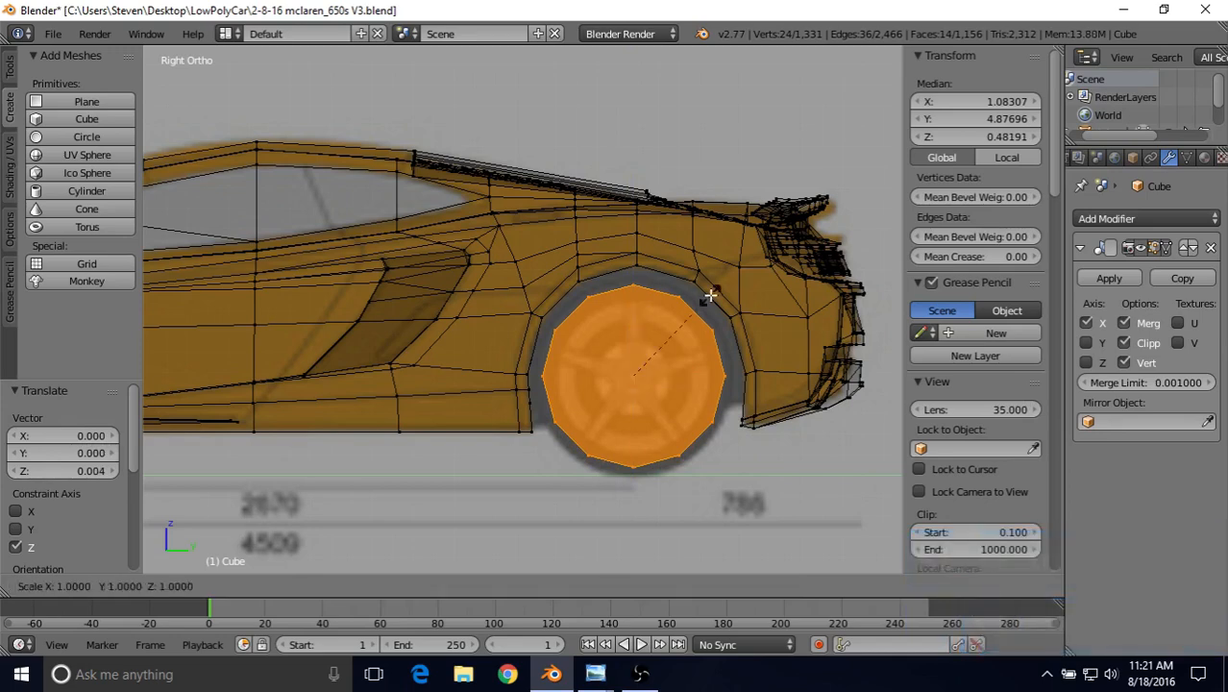
key("x")
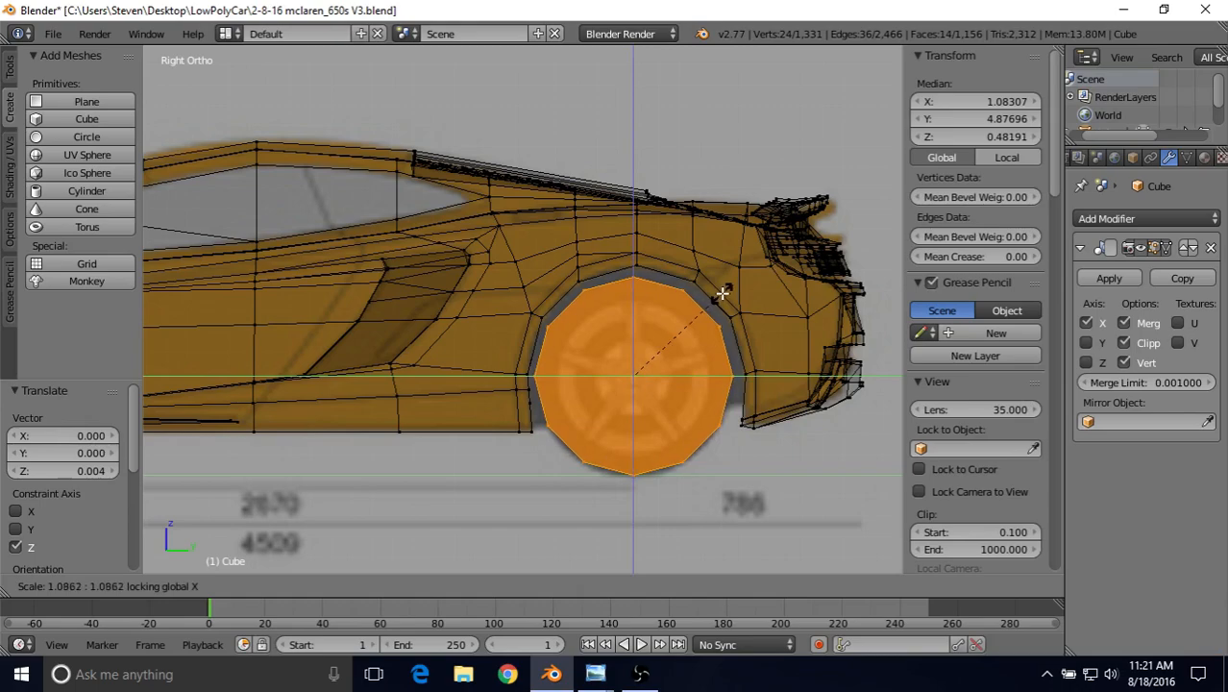
left_click(723, 293)
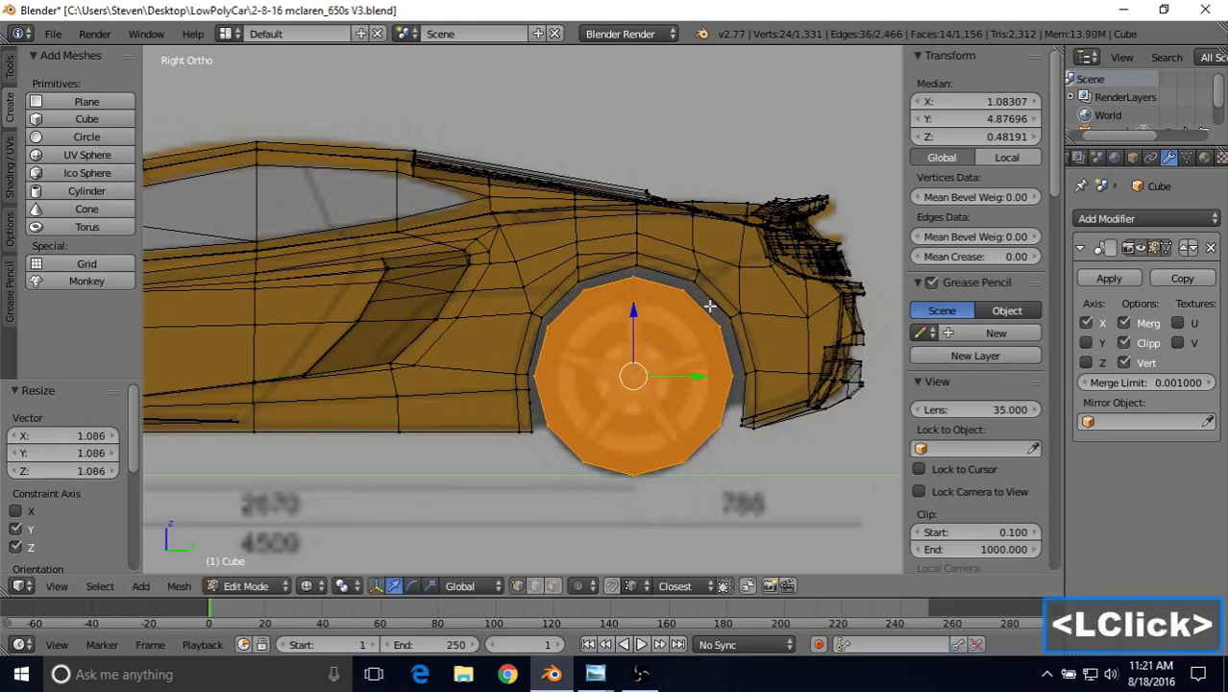
Return to solid shading and inspect the resized rear wheels from behind and below the car.
mouse_move(636, 333)
middle_mouse_down()
mouse_move(559, 335)
mouse_move(477, 313)
middle_mouse_up()
key("z")
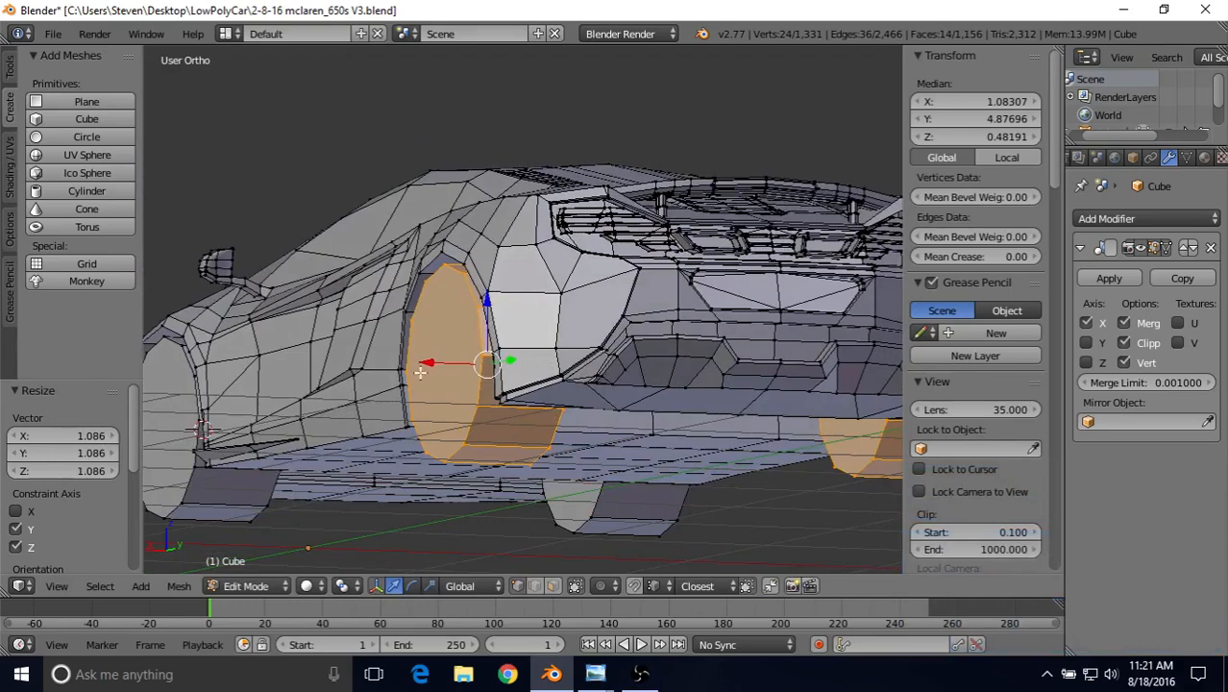
scroll(596, 419, "down", 2)
middle_click_drag(473, 328, 445, 297)
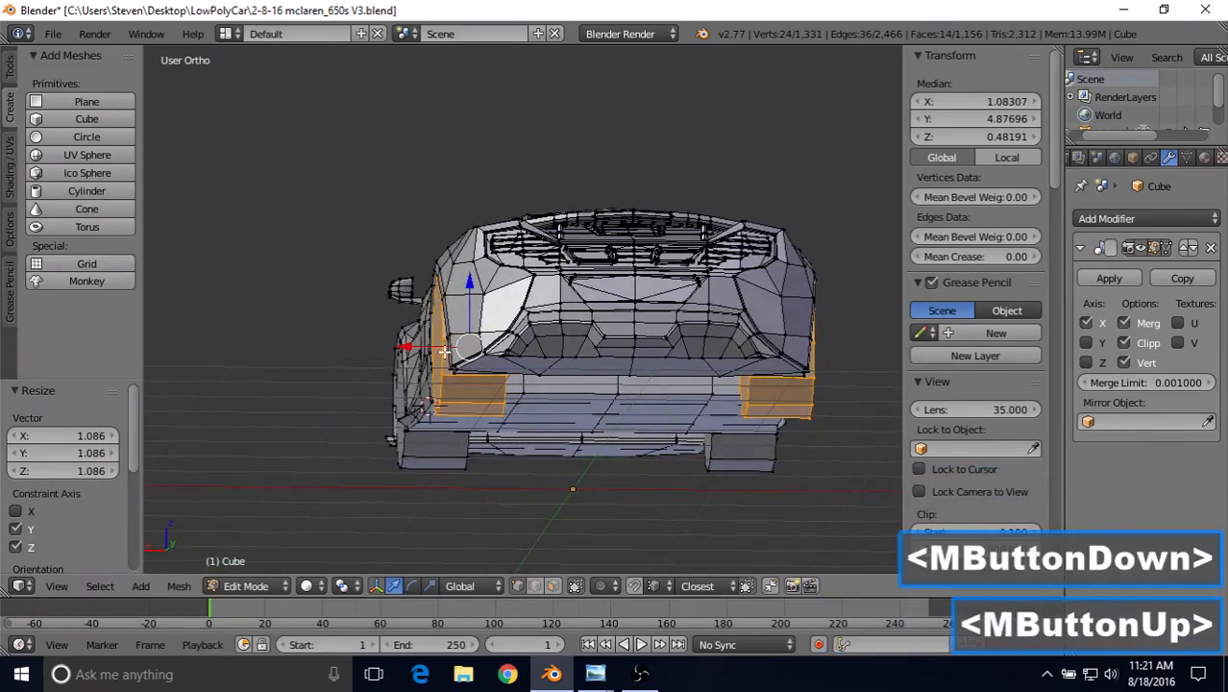
scroll(444, 352, "up", 2)
middle_click_drag(444, 352, 492, 447)
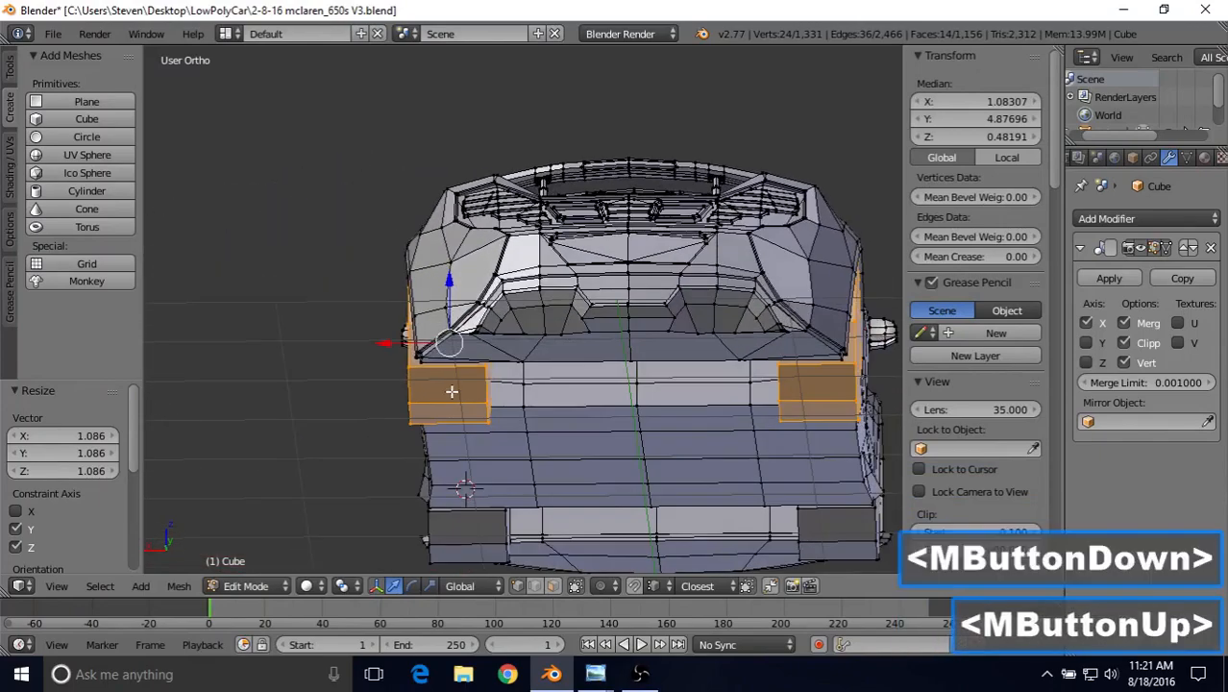
Select the rear wheel's inner face and move it about -0.032 along X to widen the wheel inward.
left_click(553, 588)
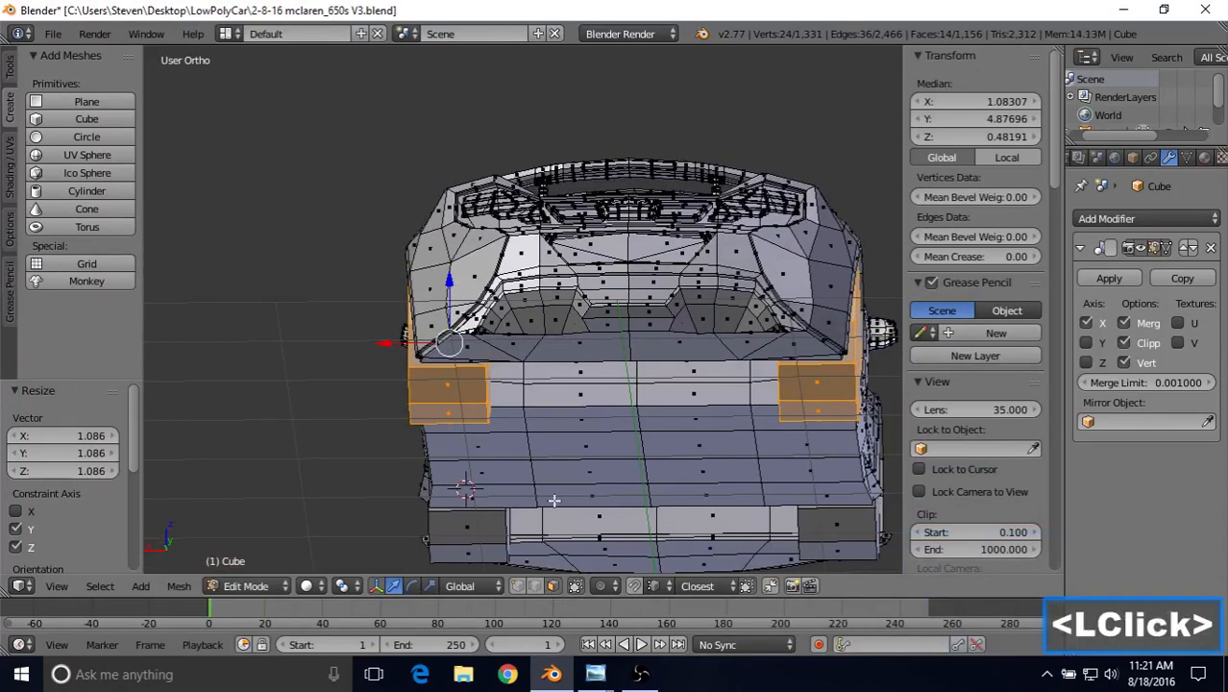
middle_click_drag(552, 394, 446, 326)
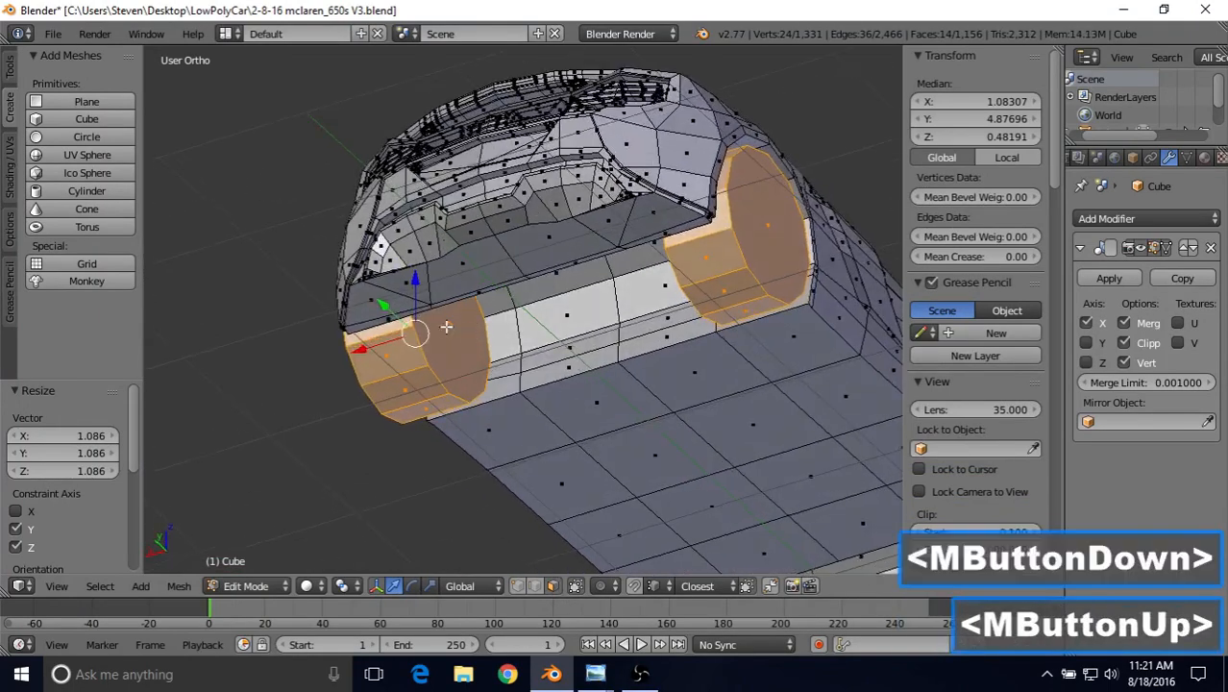
right_click(444, 327)
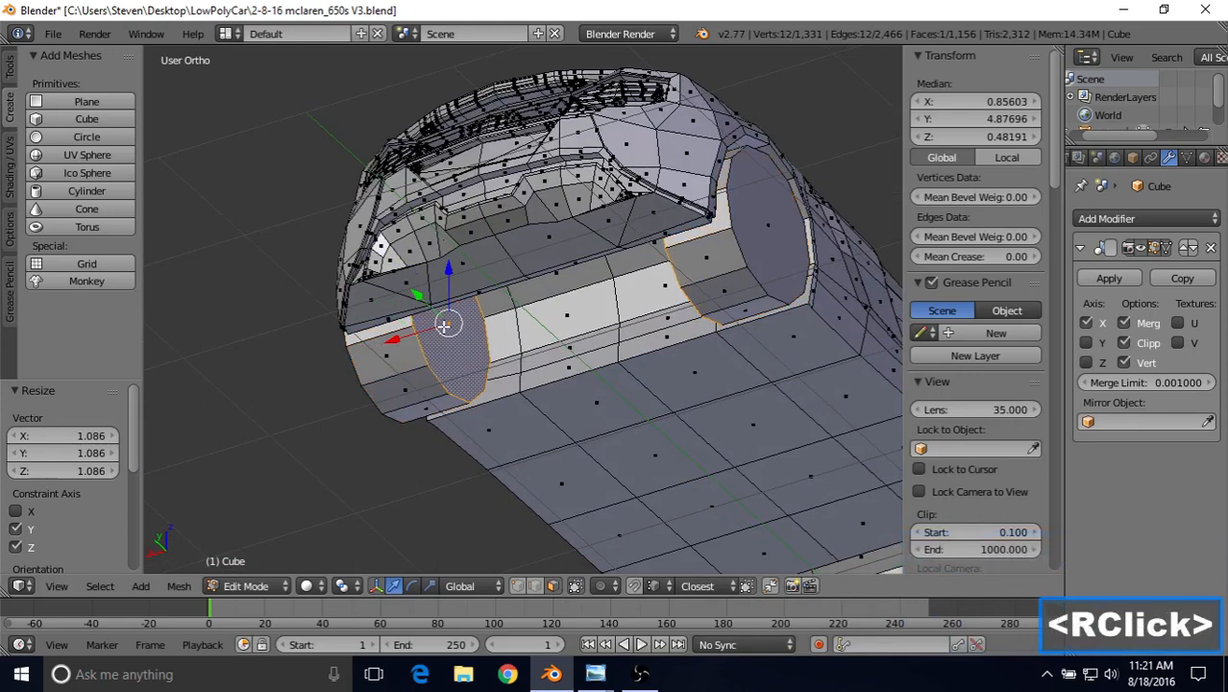
left_click_drag(395, 339, 434, 331)
right_click(412, 333)
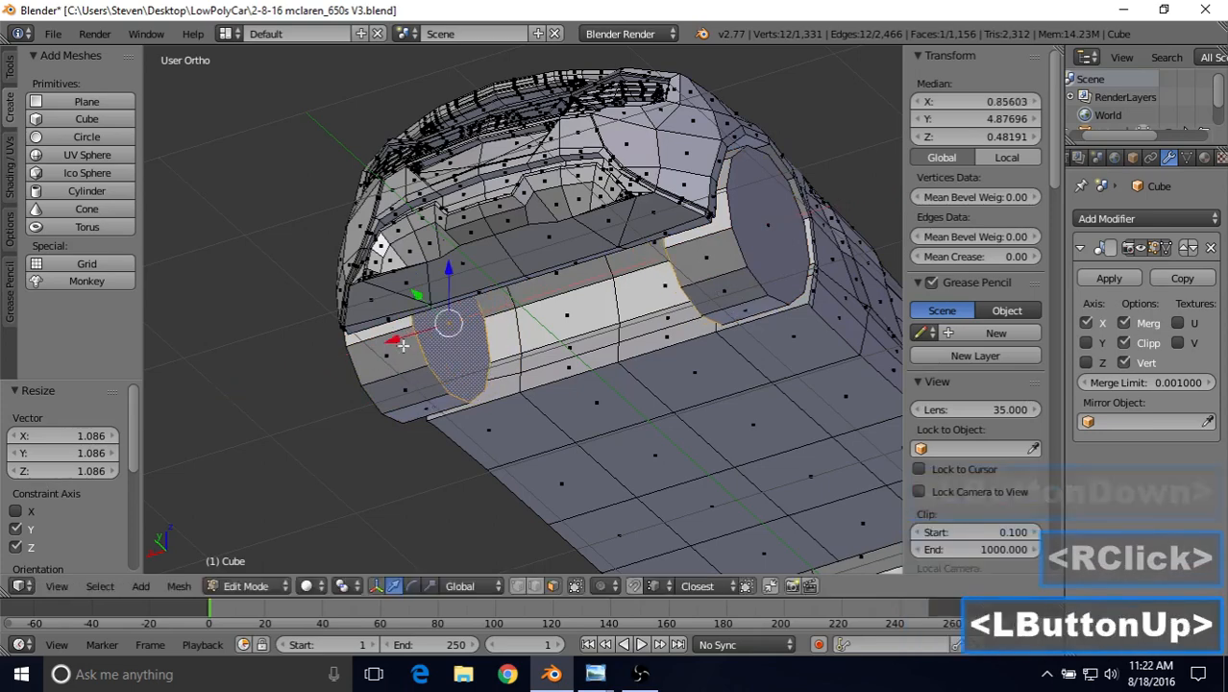
left_click(518, 585)
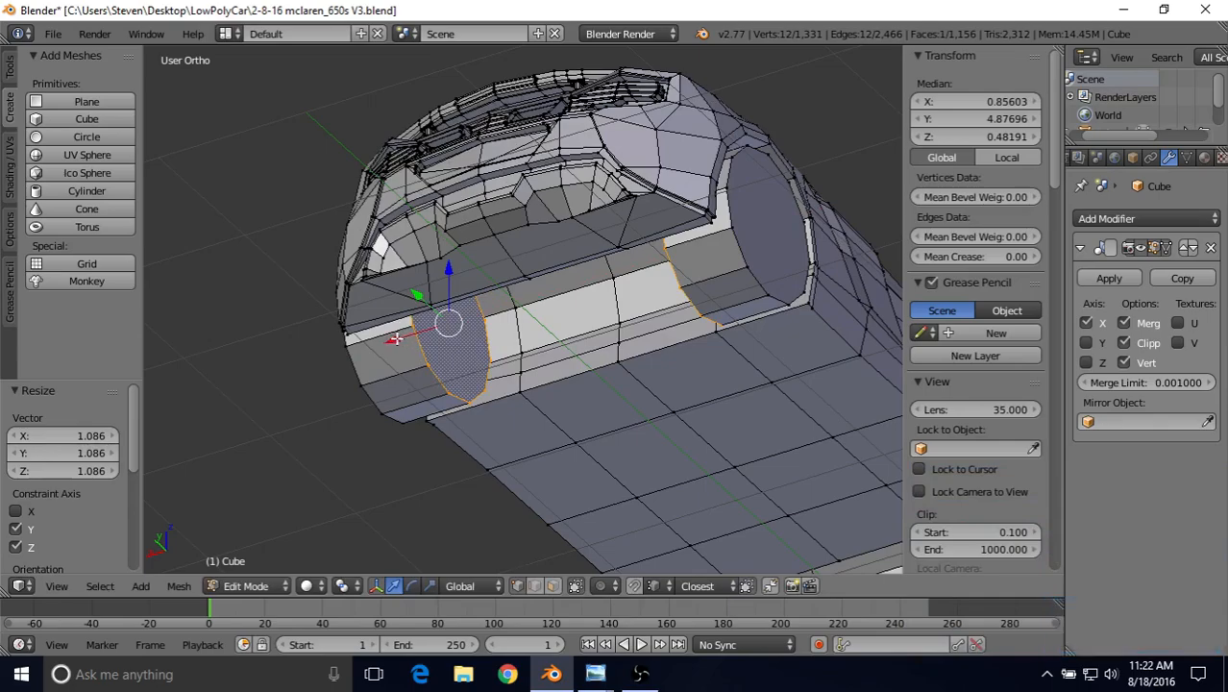
middle_click_drag(377, 350, 579, 353)
middle_click_drag(502, 317, 497, 338)
left_click_drag(438, 336, 445, 339)
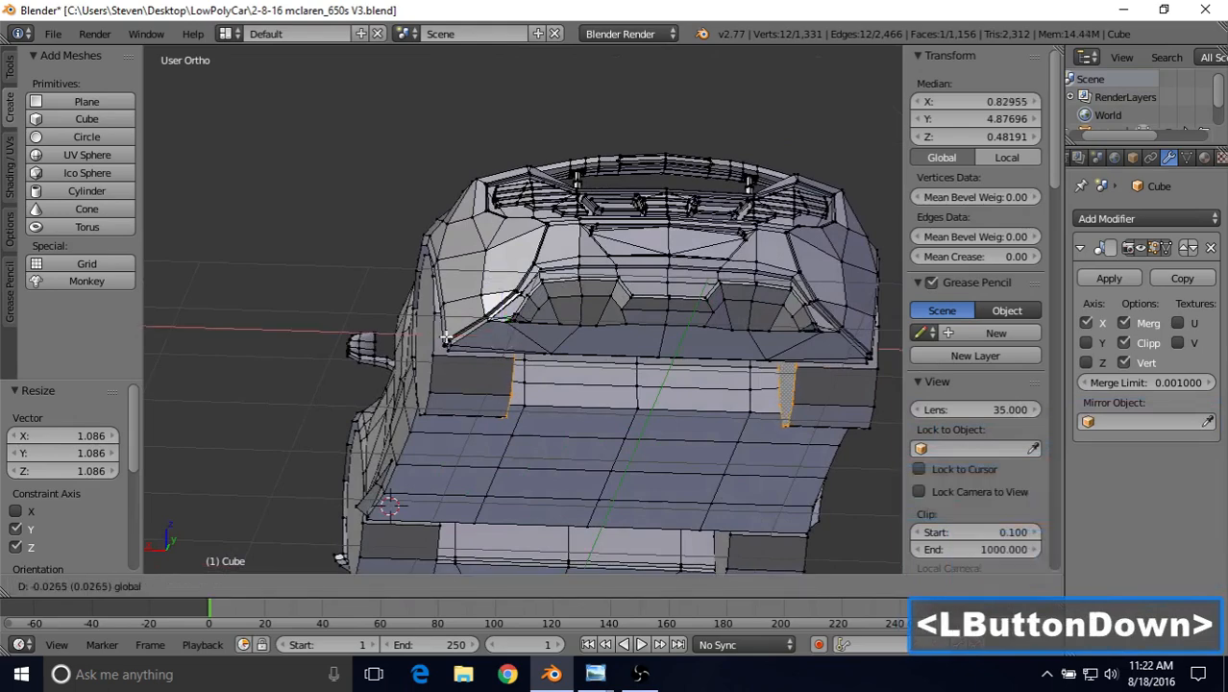
left_click_drag(446, 338, 442, 336)
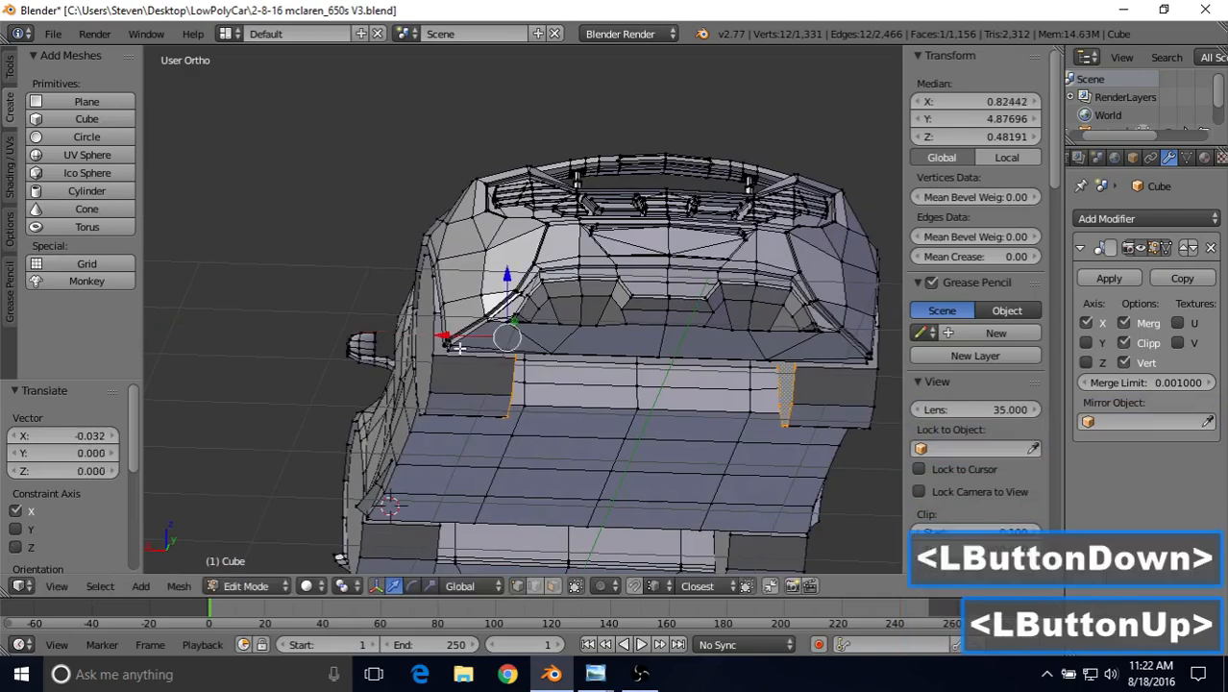
Examine how the front and rear wheels sit in their arches from the side of the car.
scroll(473, 288, "down", 2)
middle_click_drag(473, 289, 687, 339)
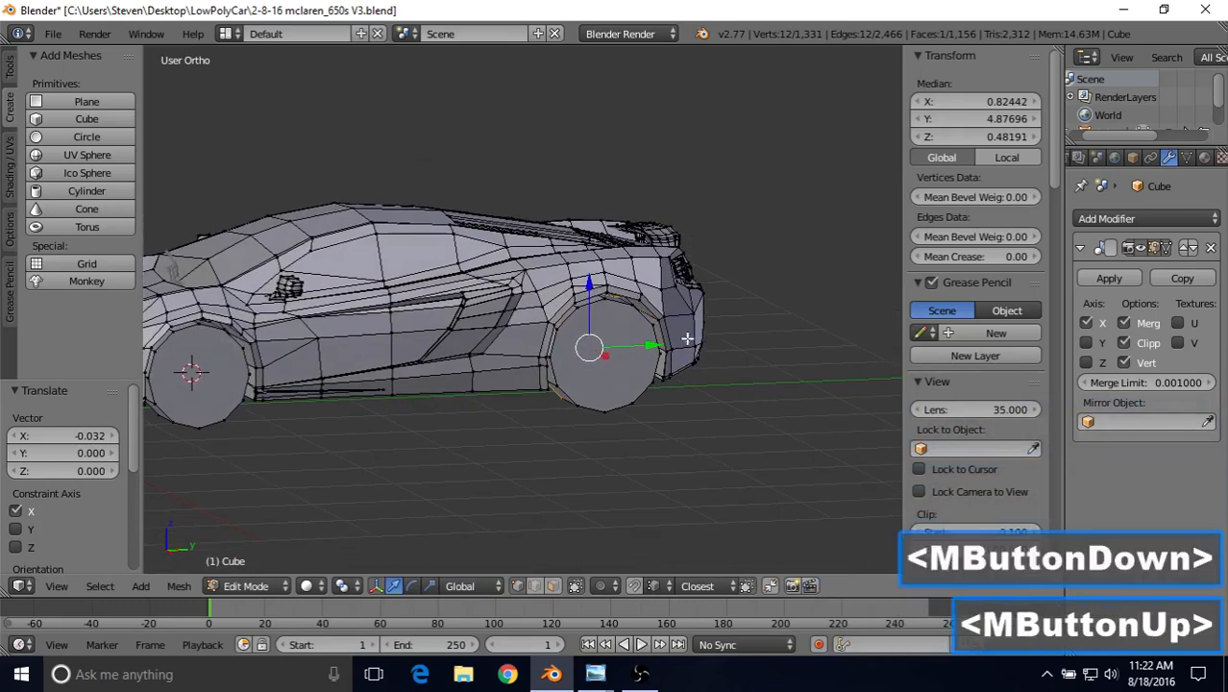
middle_click_drag(503, 345, 673, 379, "shift")
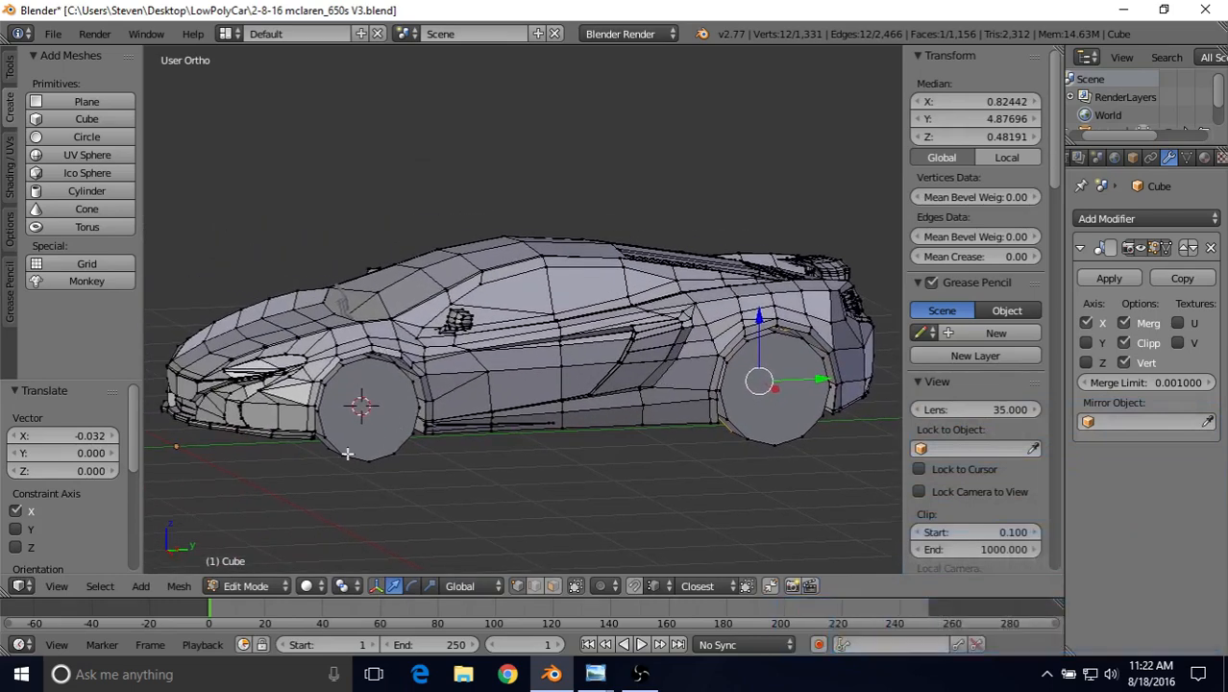
middle_click_drag(455, 376, 583, 323, "shift")
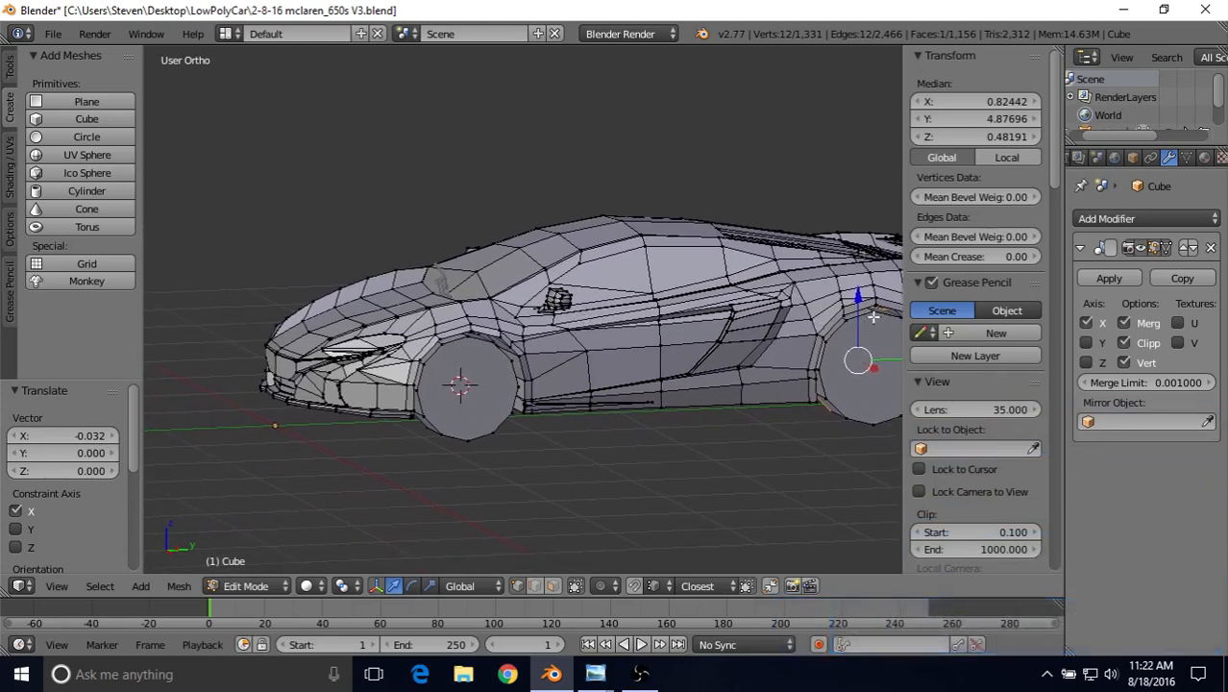
middle_click_drag(500, 348, 861, 319)
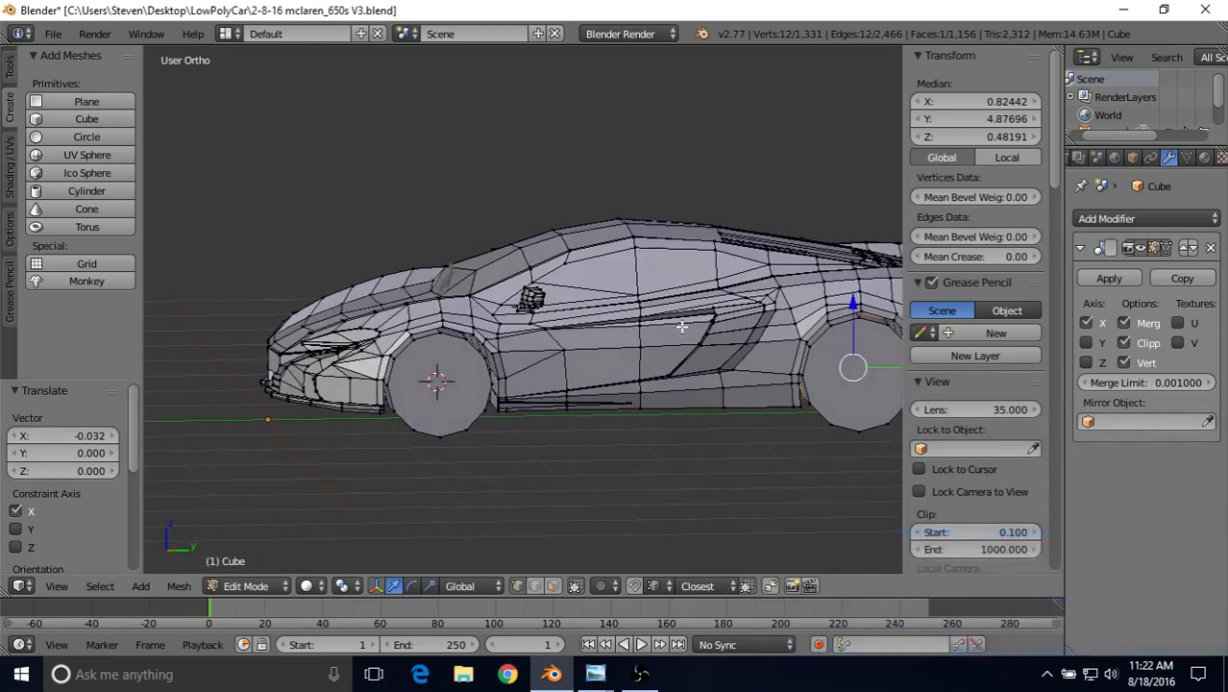
middle_click_drag(503, 320, 471, 310, "shift")
scroll(542, 350, "up", 3)
scroll(543, 336, "up", 1)
scroll(515, 337, "up", 1)
Select the front wheel's outer face in face select mode, and switch back to vertex select mode.
left_click(552, 585)
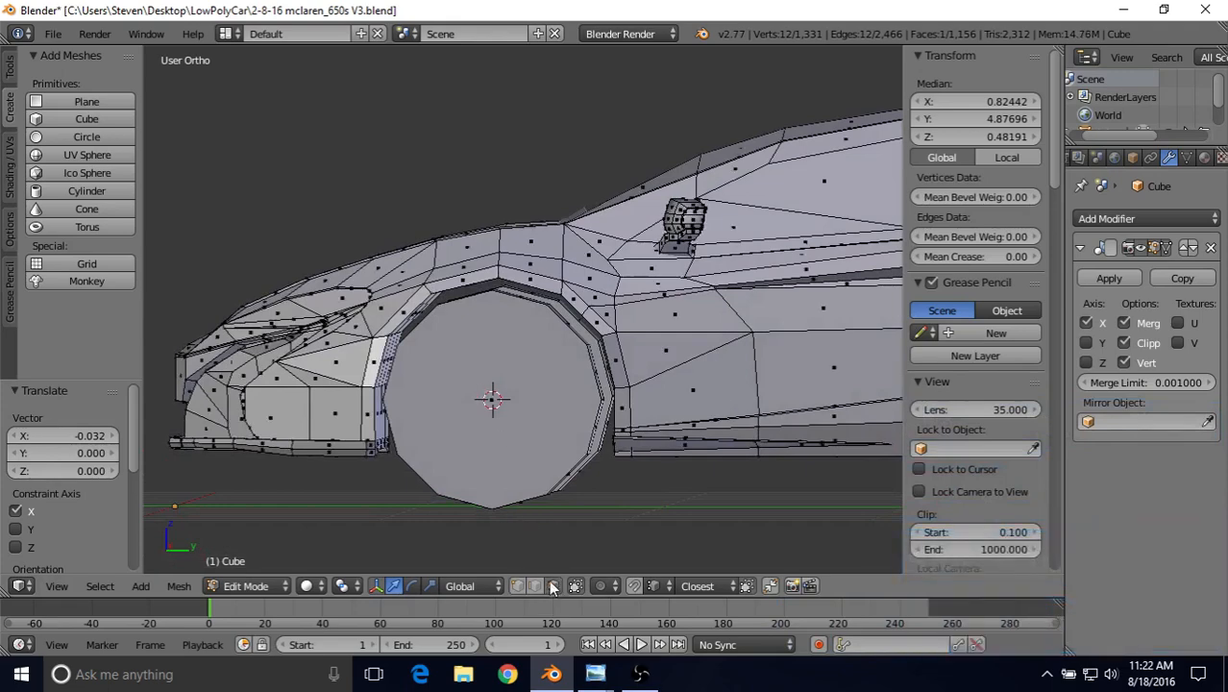
right_click(481, 401)
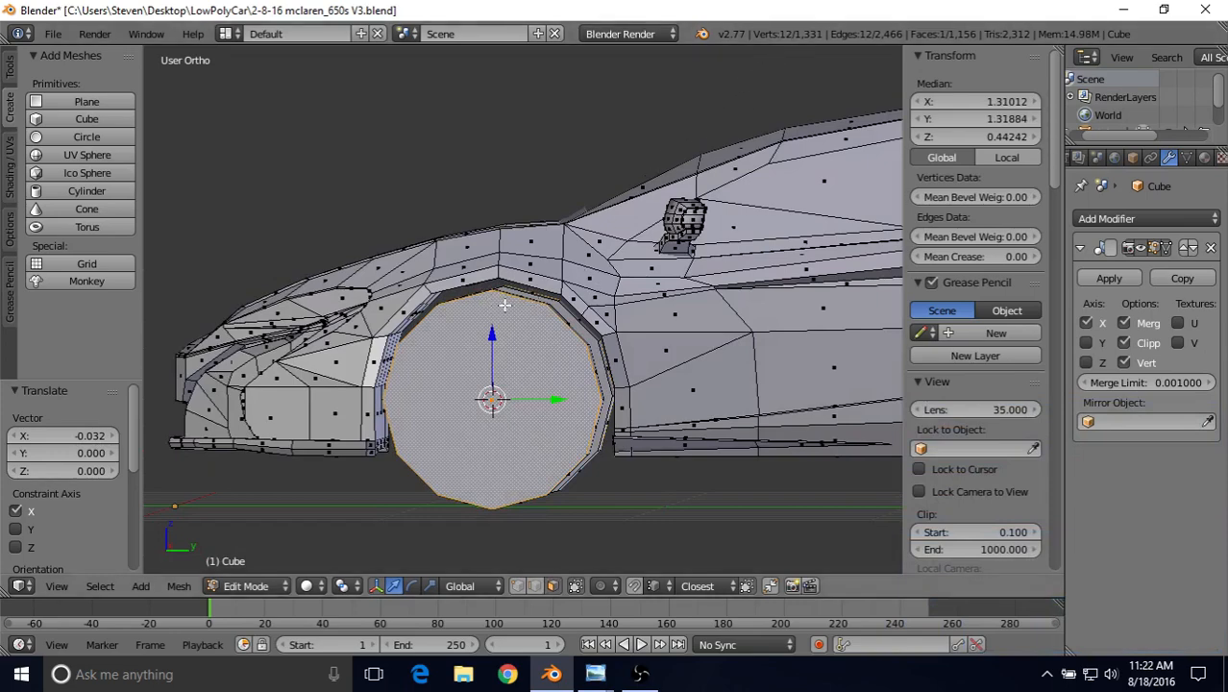
middle_click_drag(515, 347, 564, 323)
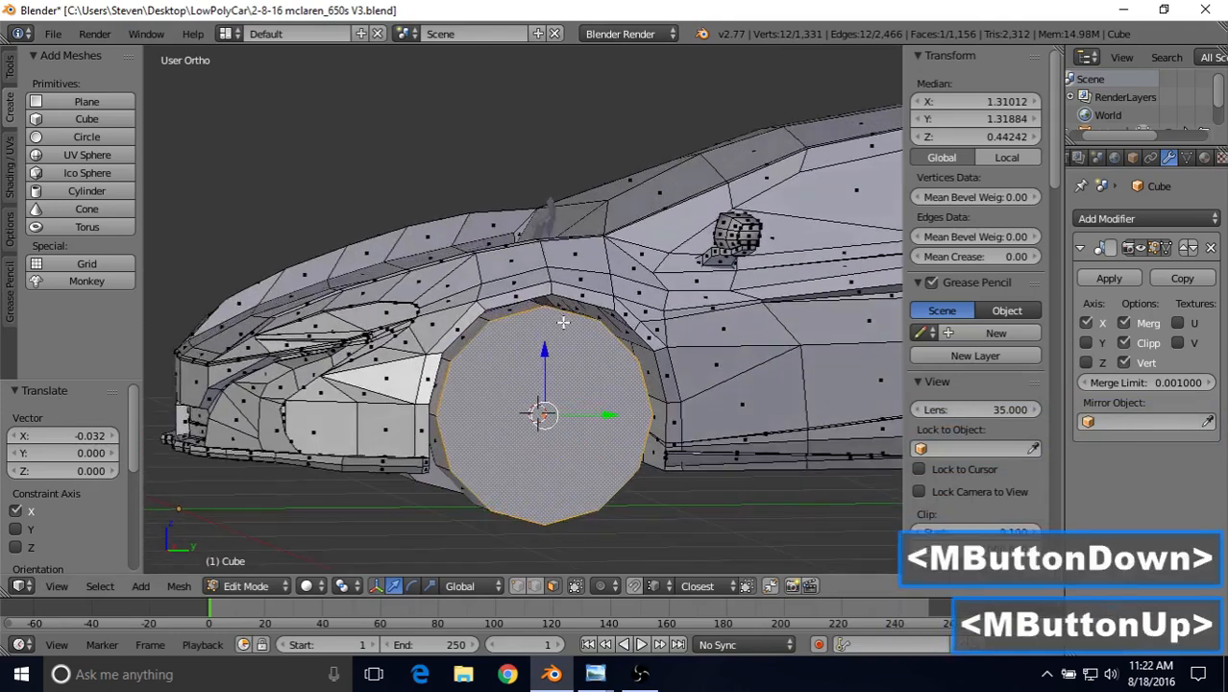
left_click(518, 588)
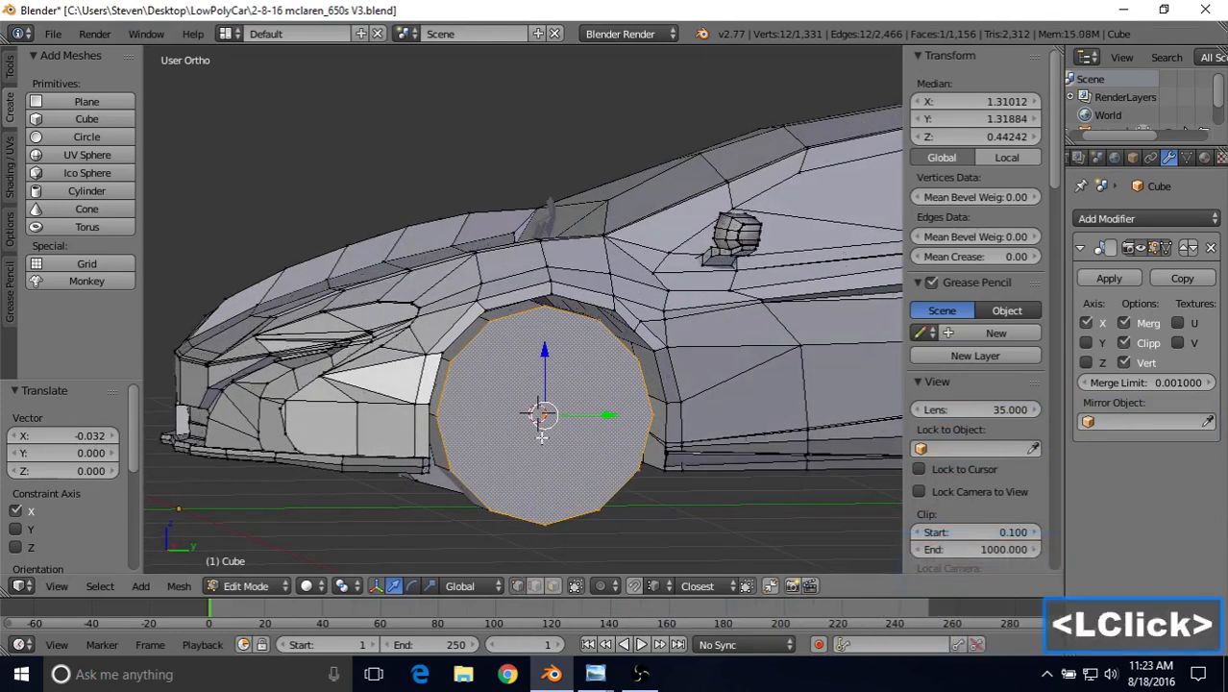
middle_click_drag(542, 438, 542, 430)
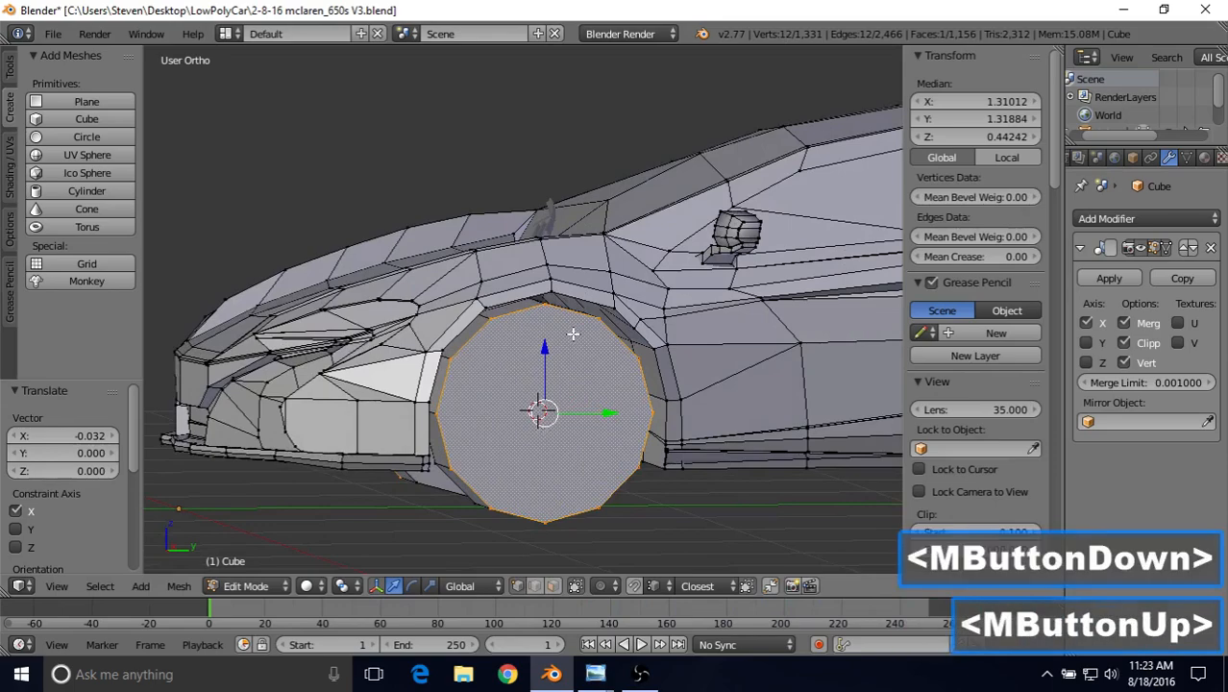
middle_click_drag(573, 334, 545, 328)
scroll(553, 363, "up", 1)
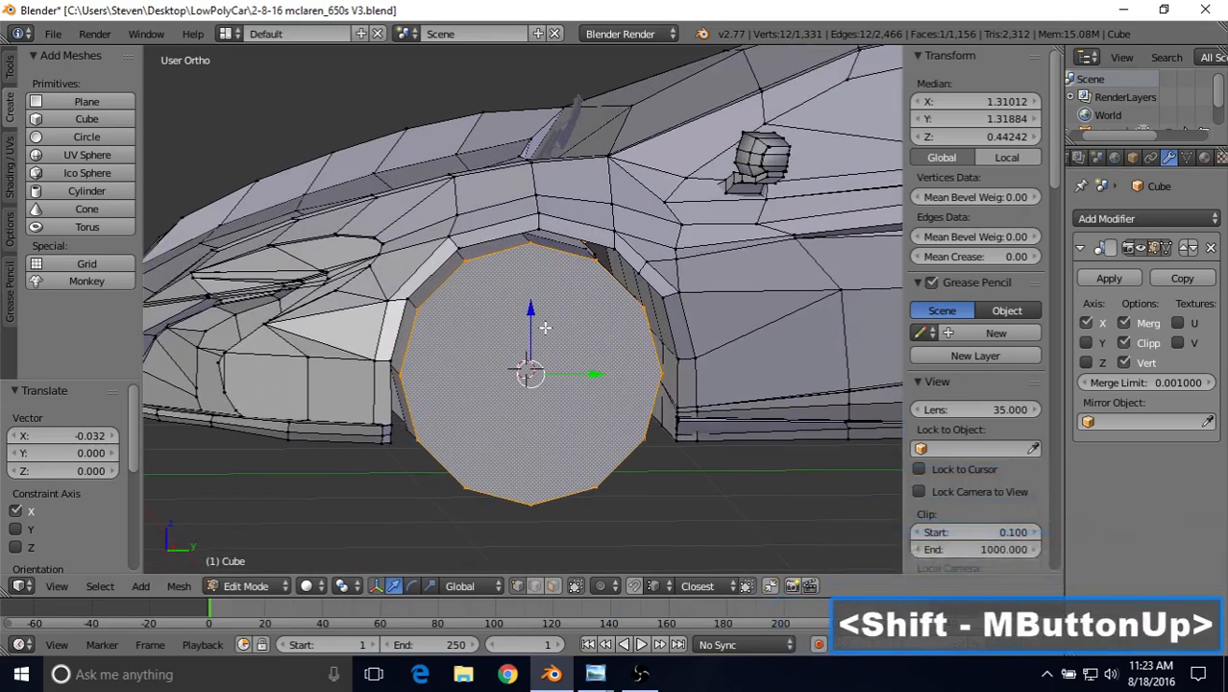
Try to connect the top and bottom vertices of the front wheel's outer face with a vertical edge.
right_click(526, 244)
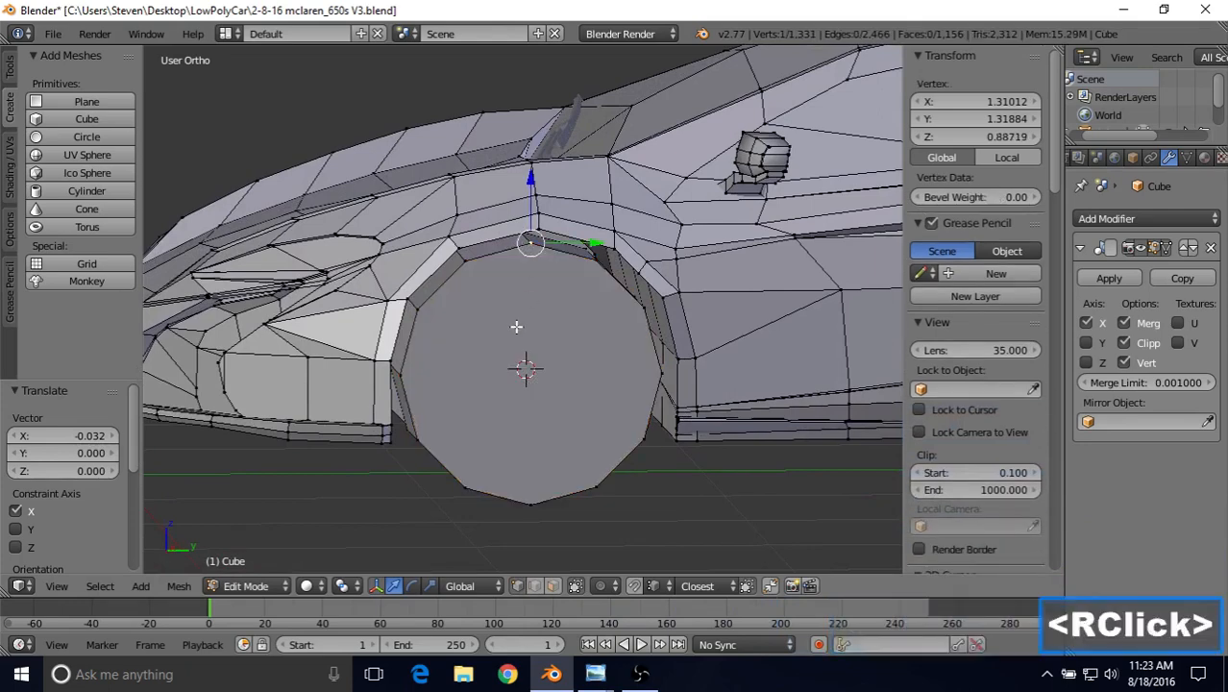
right_click(530, 497, "shift")
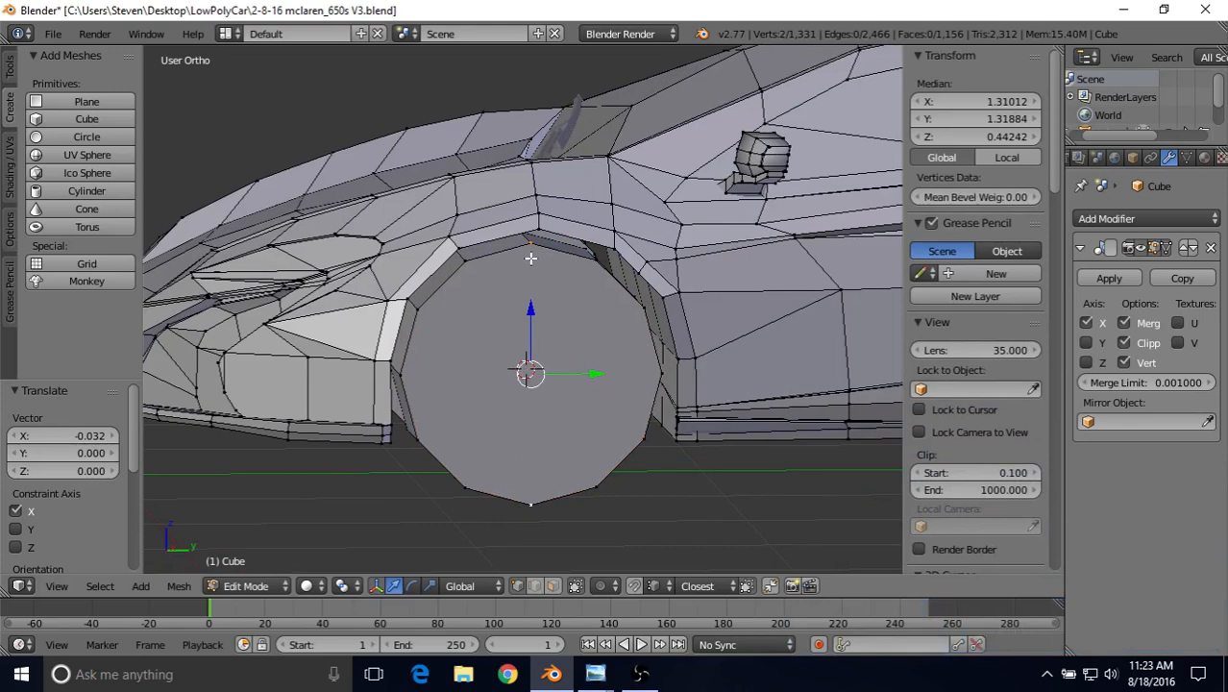
key("j")
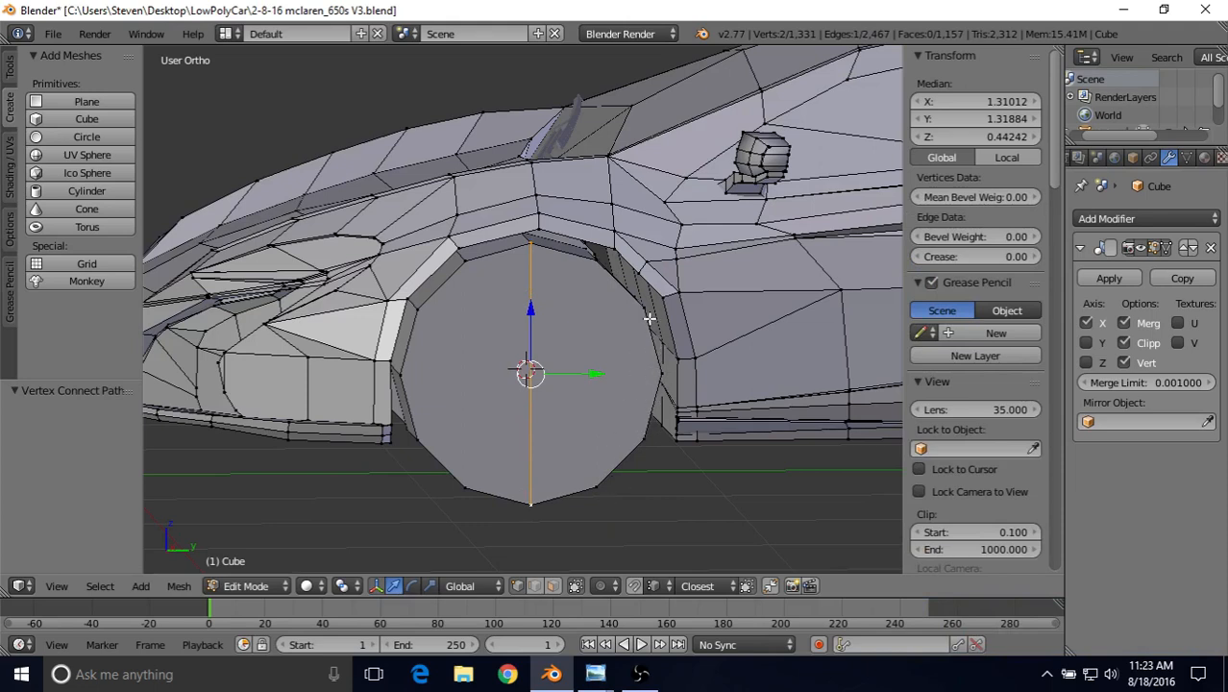
key("ctrl")
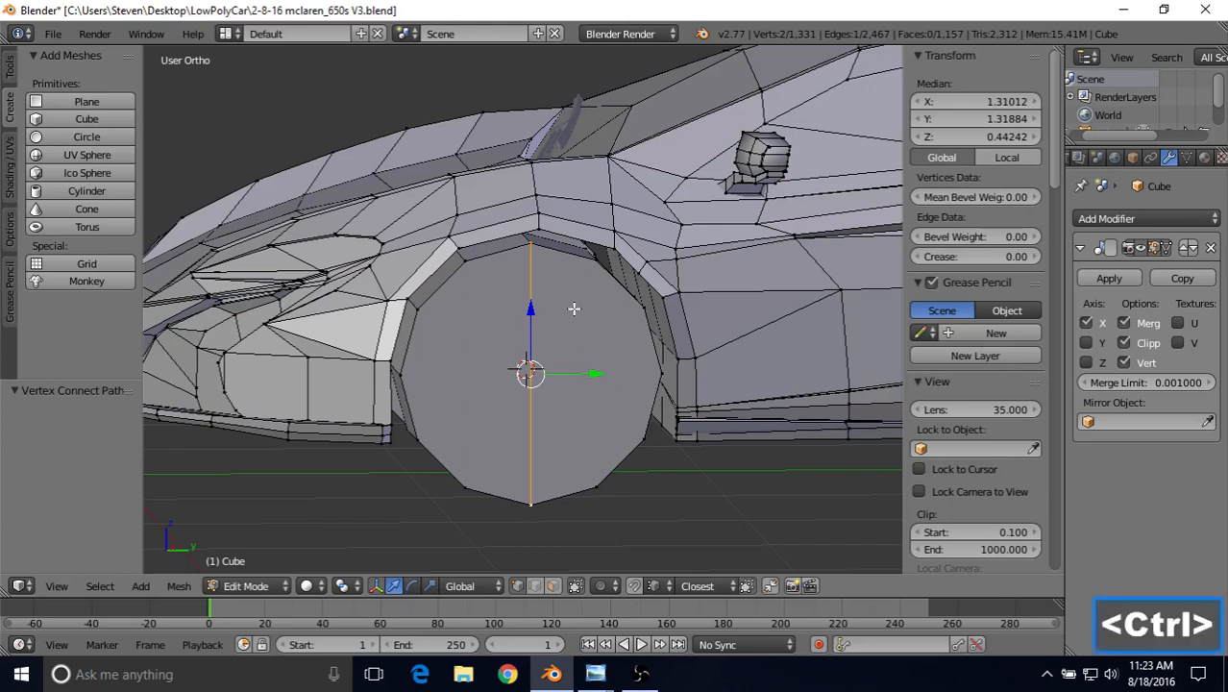
key("ctrl+z")
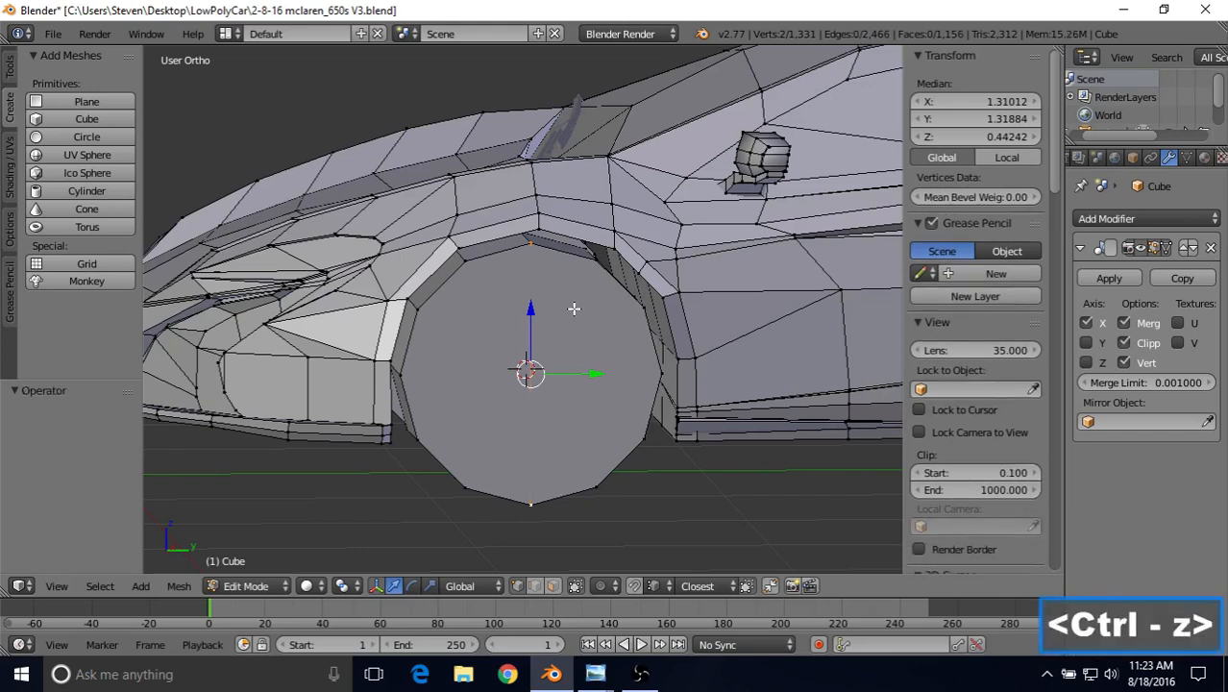
Connect the front wheel face's top vertex to the one just forward of the bottom, and the next rearward pair with a parallel edge.
right_click(528, 503, "shift")
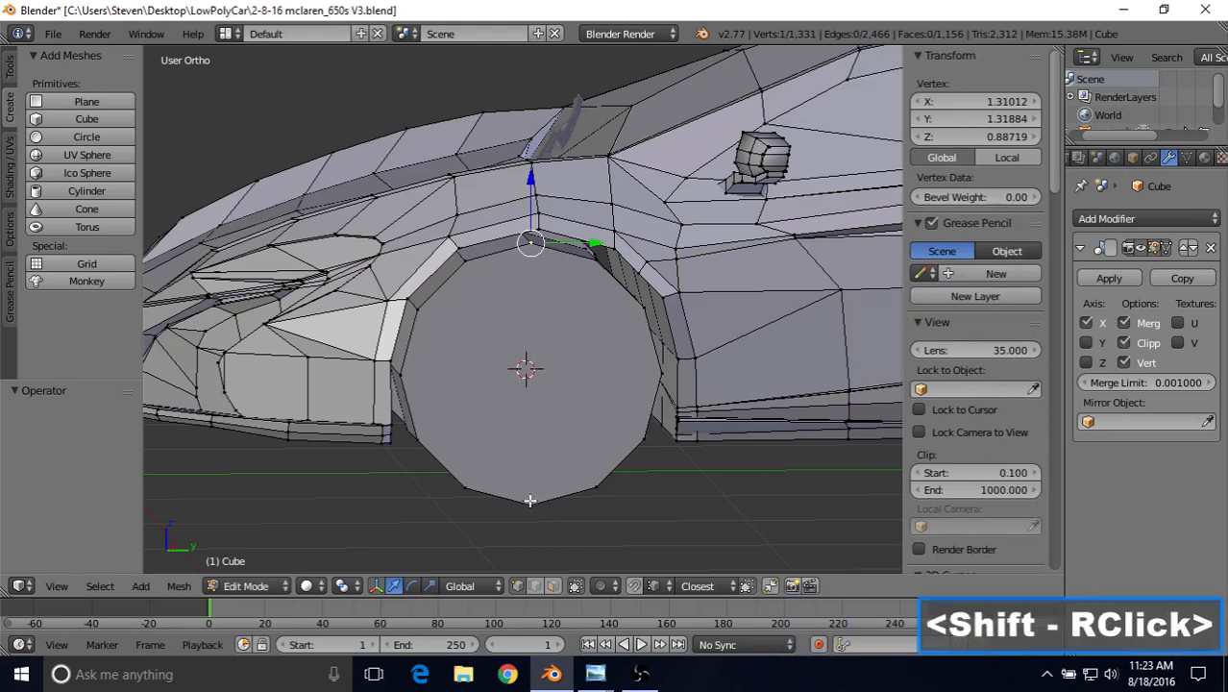
right_click(463, 484, "shift")
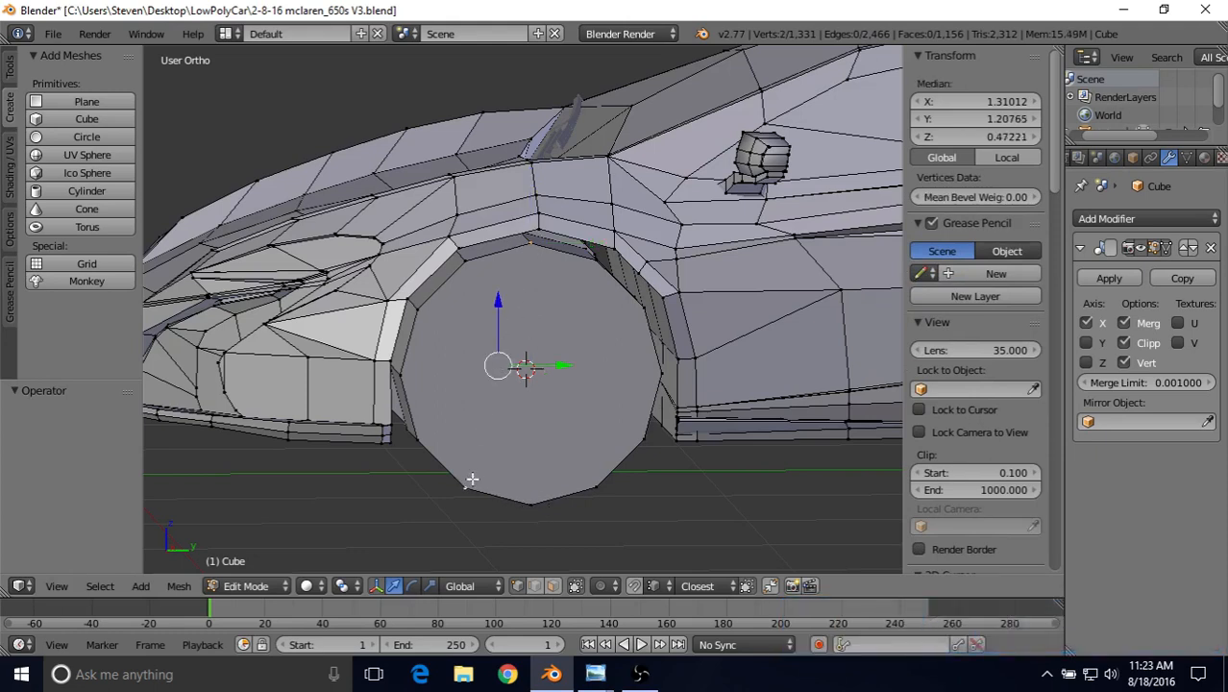
key("j")
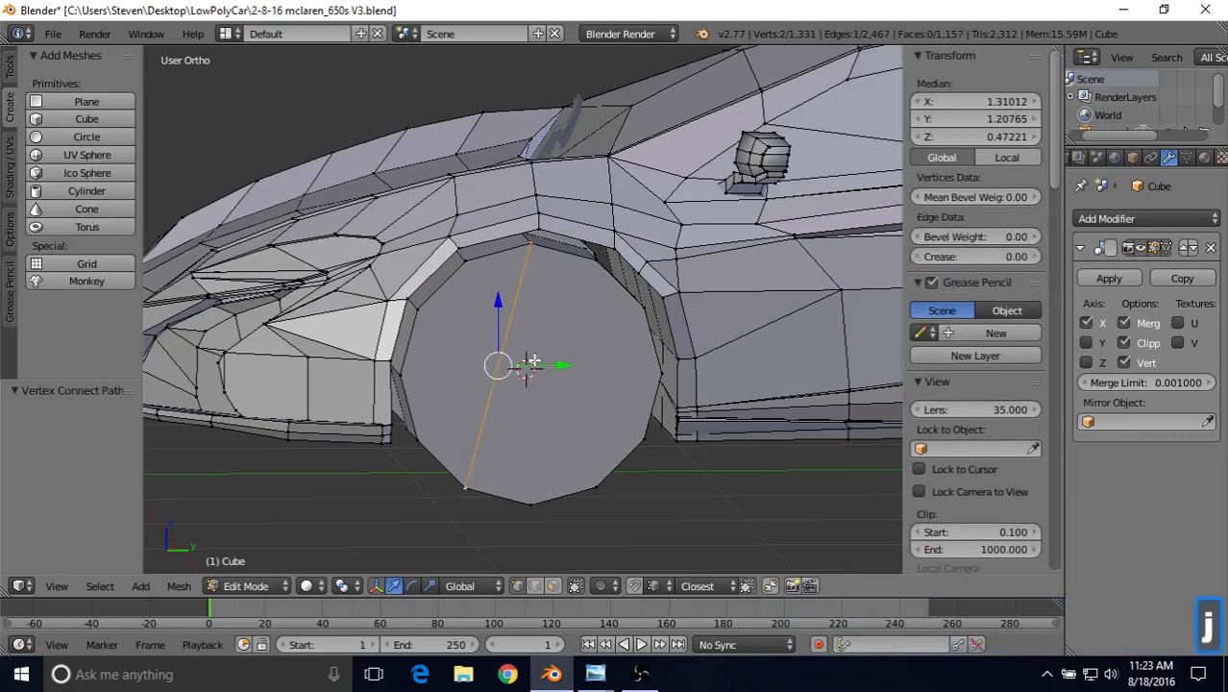
right_click(585, 274)
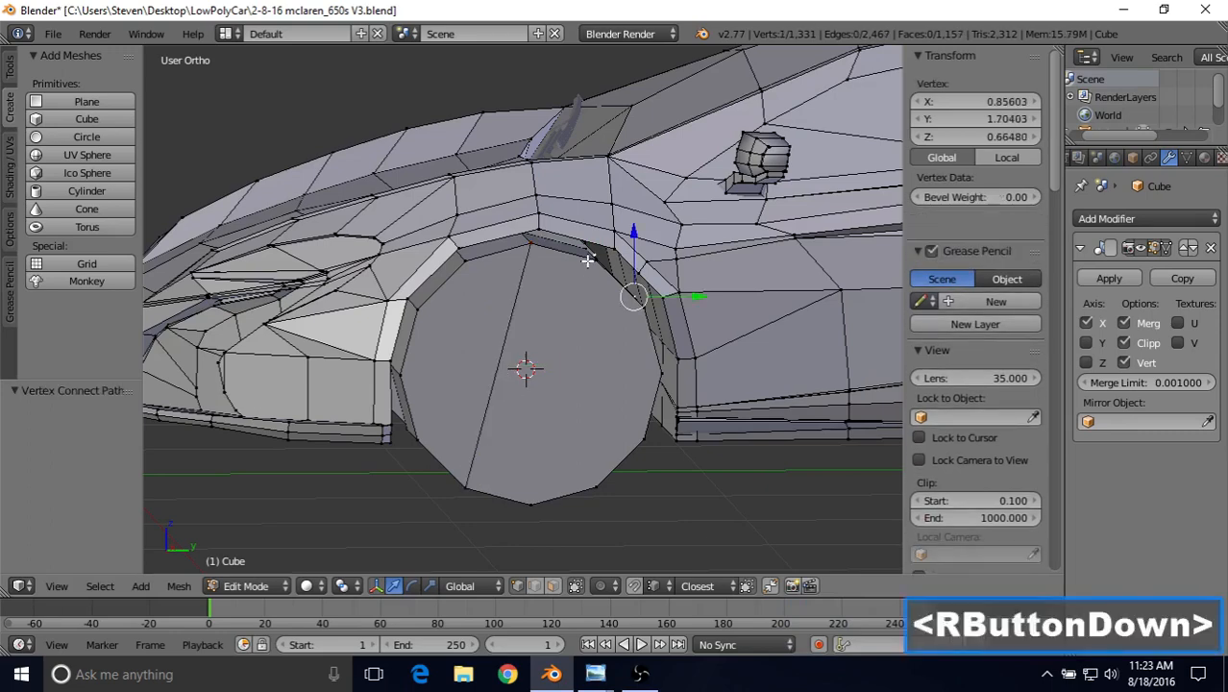
middle_click_drag(586, 276, 563, 279)
right_click(569, 259)
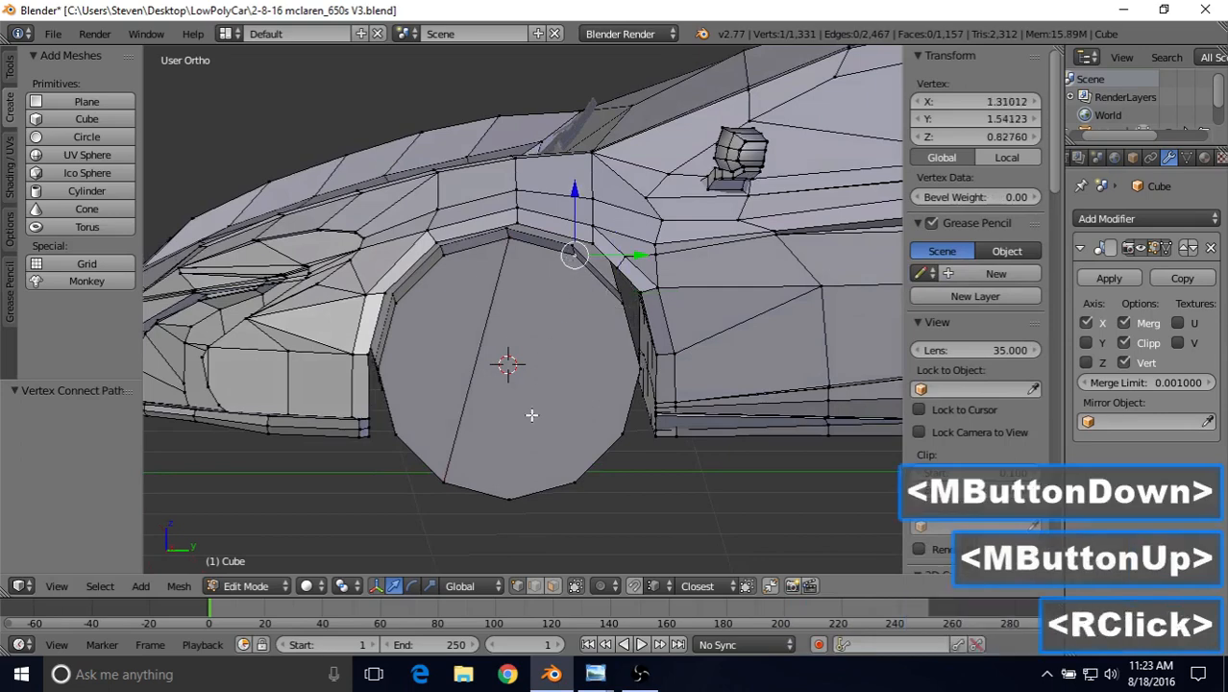
right_click(512, 481, "shift")
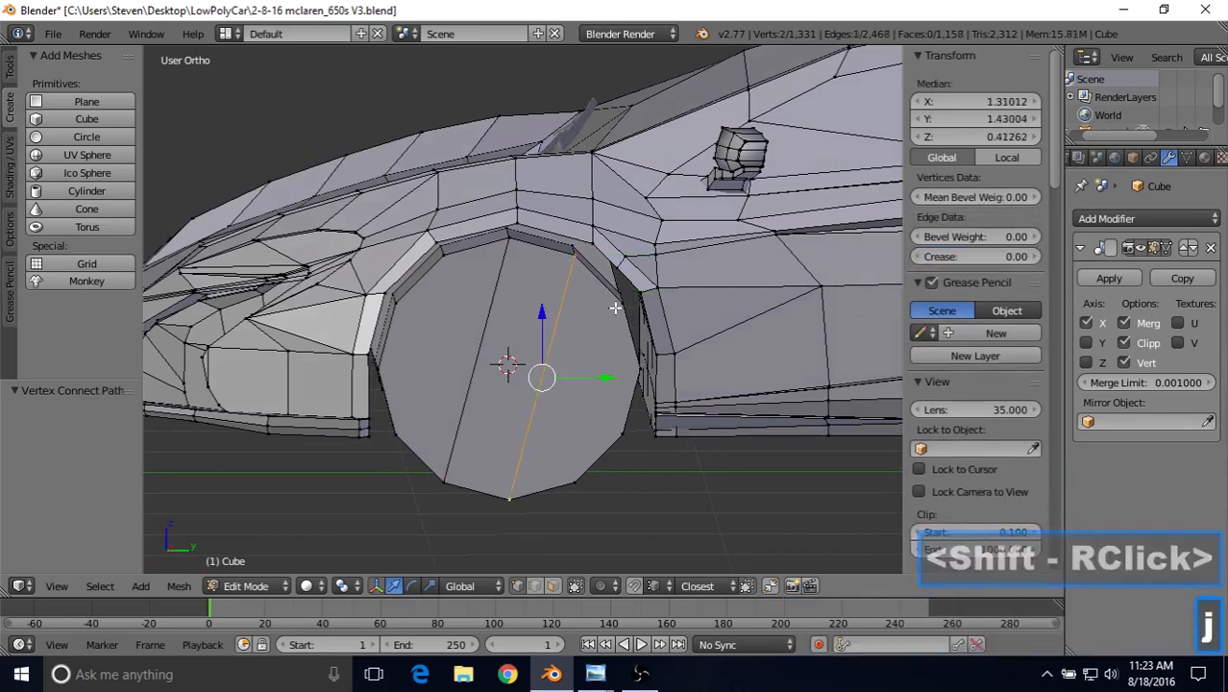
Add two more parallel slanted edges across the front wheel's outer face, one near its rear side and one near its front side.
right_click(581, 361)
right_click(570, 474, "shift")
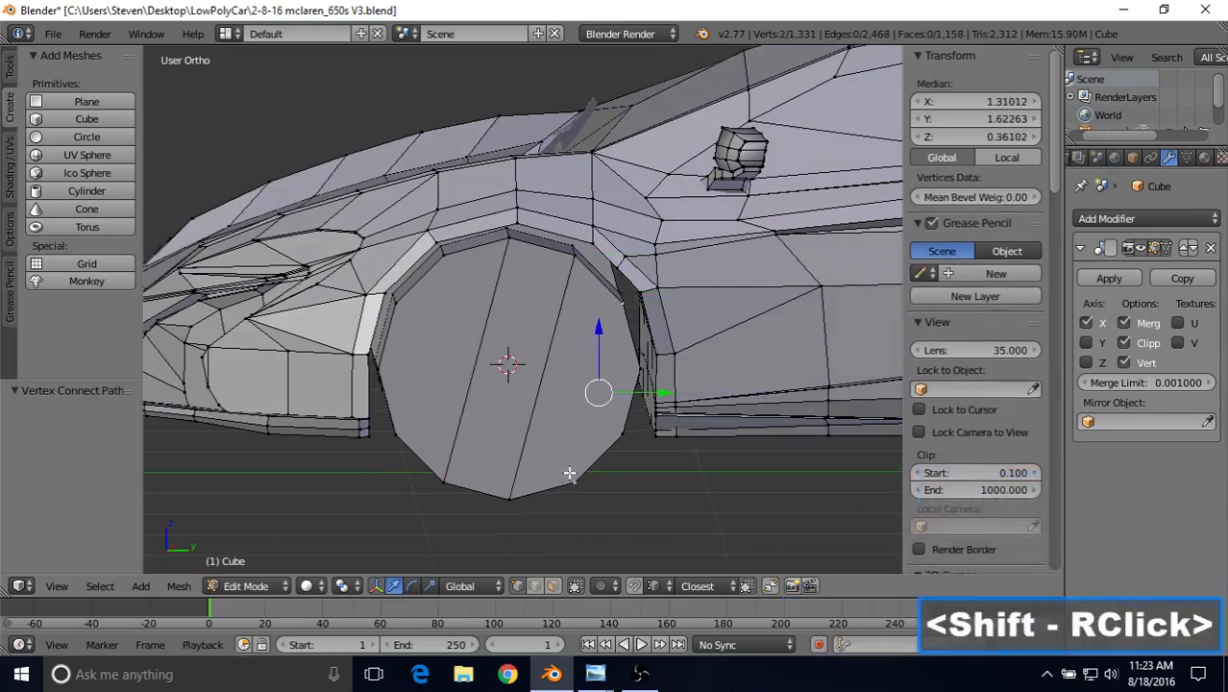
key("j")
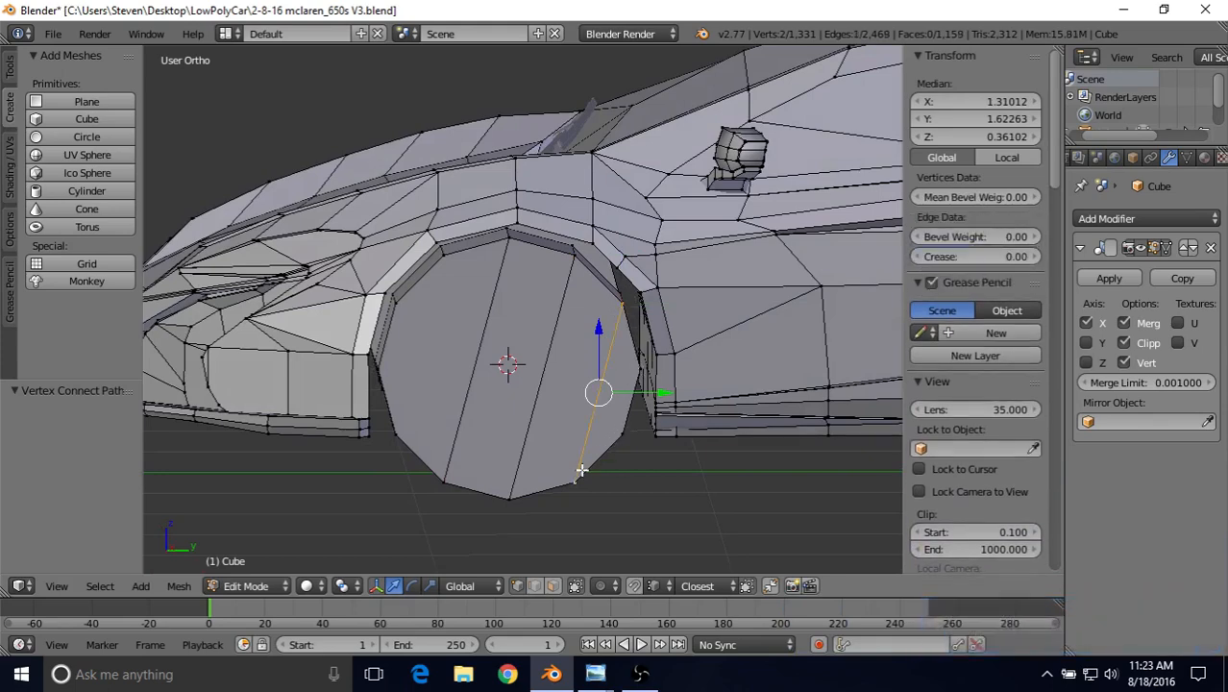
right_click(448, 259)
middle_click_drag(449, 259, 466, 277)
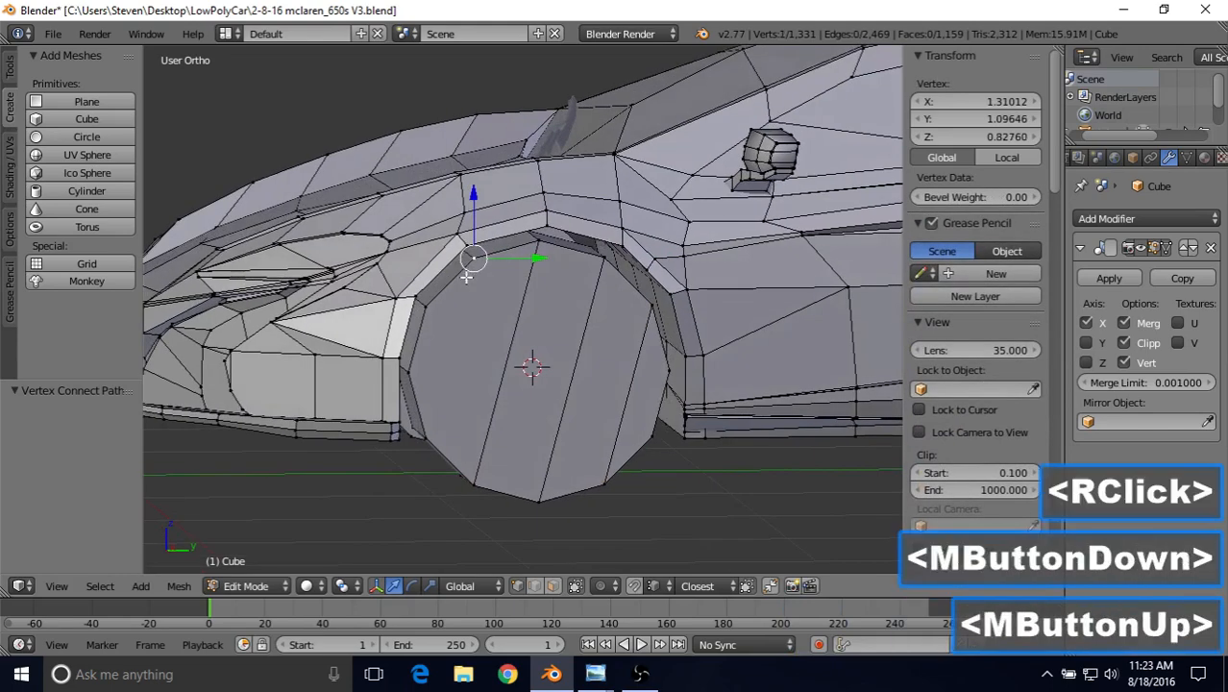
right_click(433, 419, "shift")
key("j")
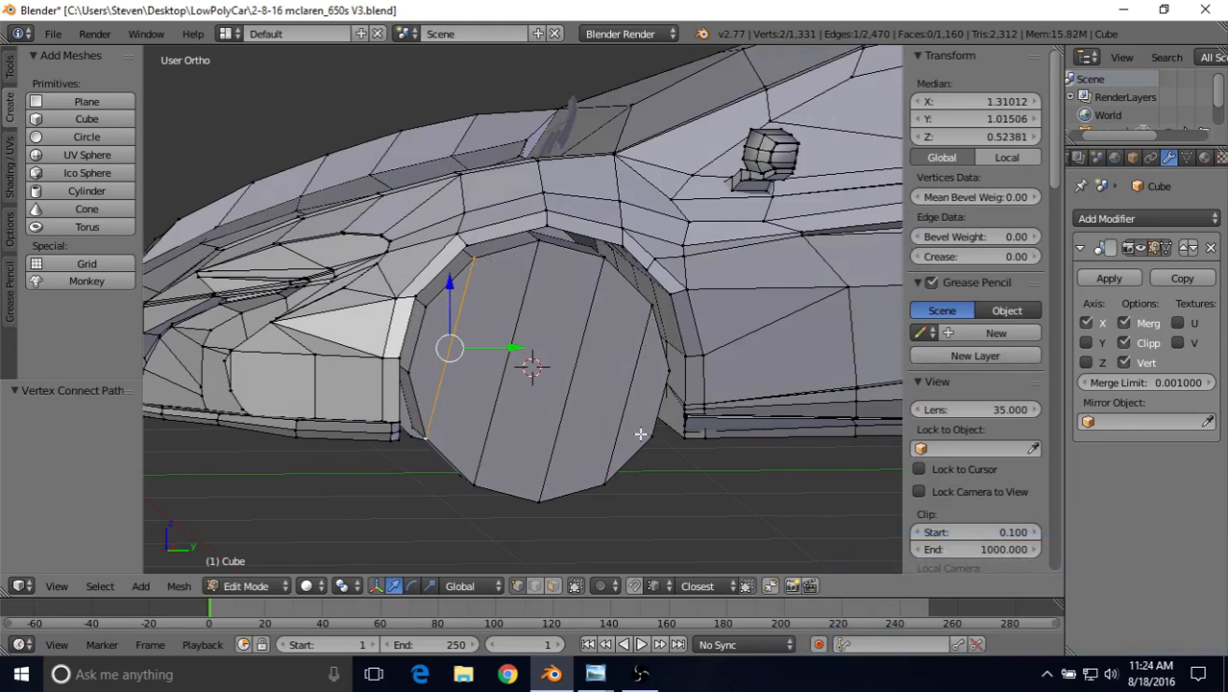
Connect vertices across the front wheel's inner face with two parallel slanted edges in its forward half, matching the outer face.
middle_click_drag(485, 309, 697, 339)
right_click(542, 338)
middle_click_drag(542, 338, 589, 488)
right_click(580, 476, "shift")
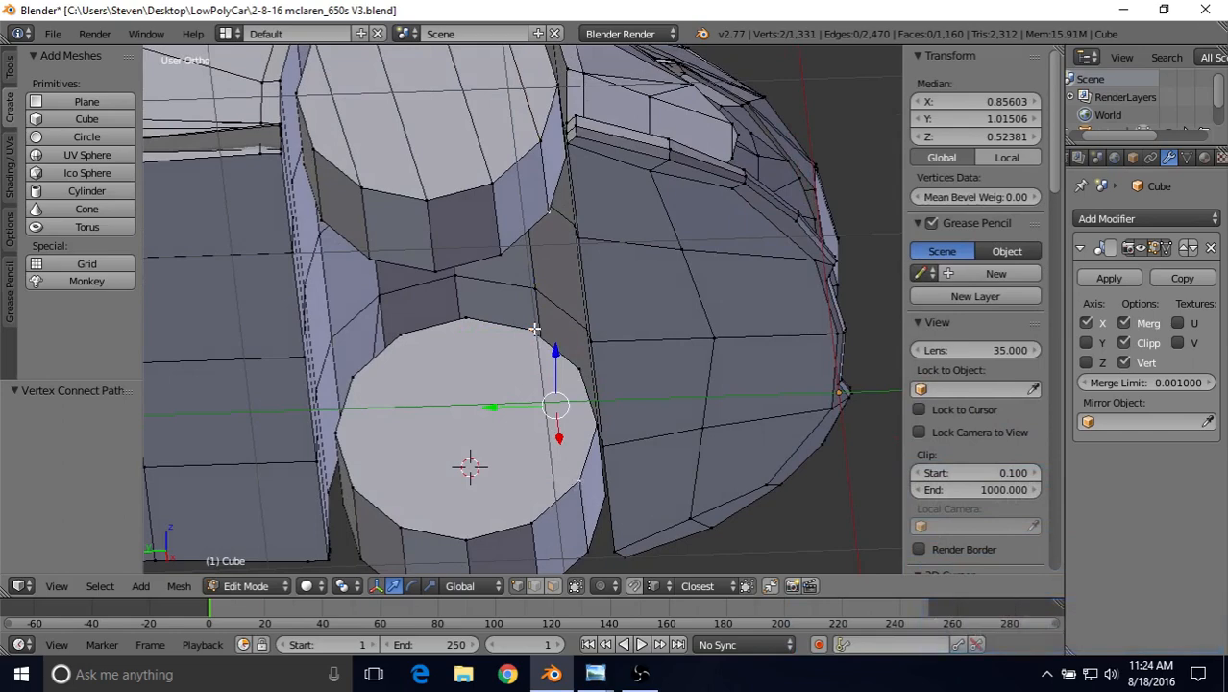
key("j")
right_click(481, 327)
right_click(527, 519, "shift")
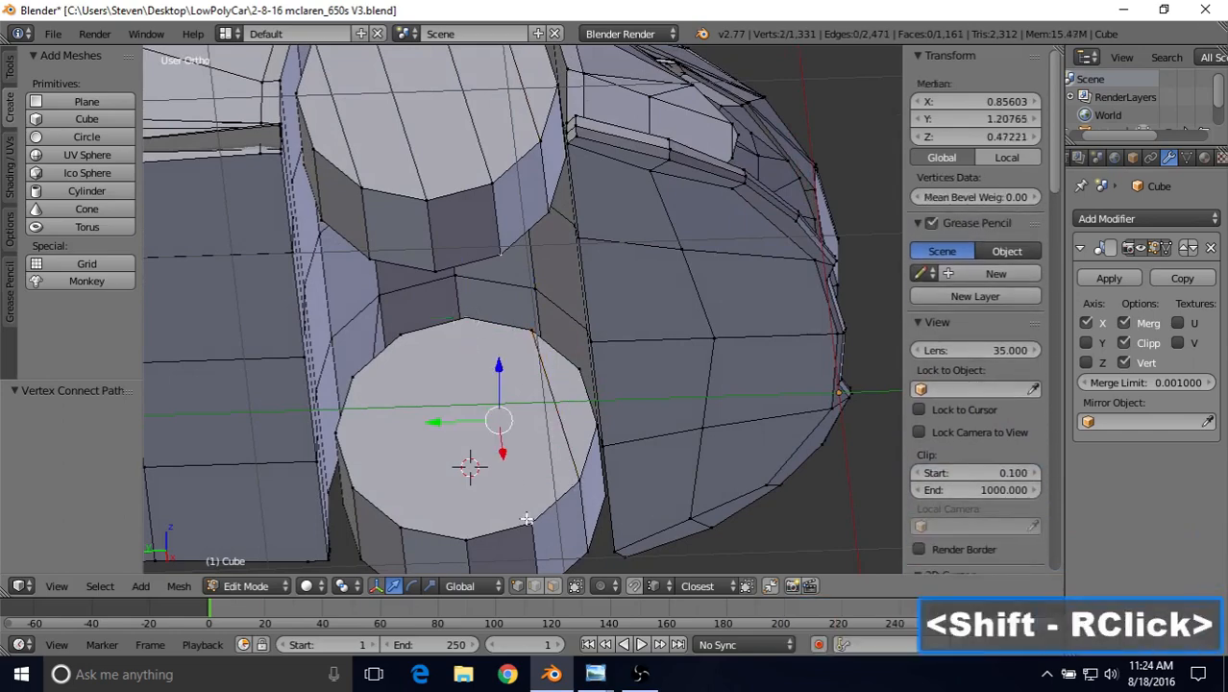
key("j")
Add two more parallel slanted edges across the rearward half of the front wheel's inner face.
right_click(401, 336)
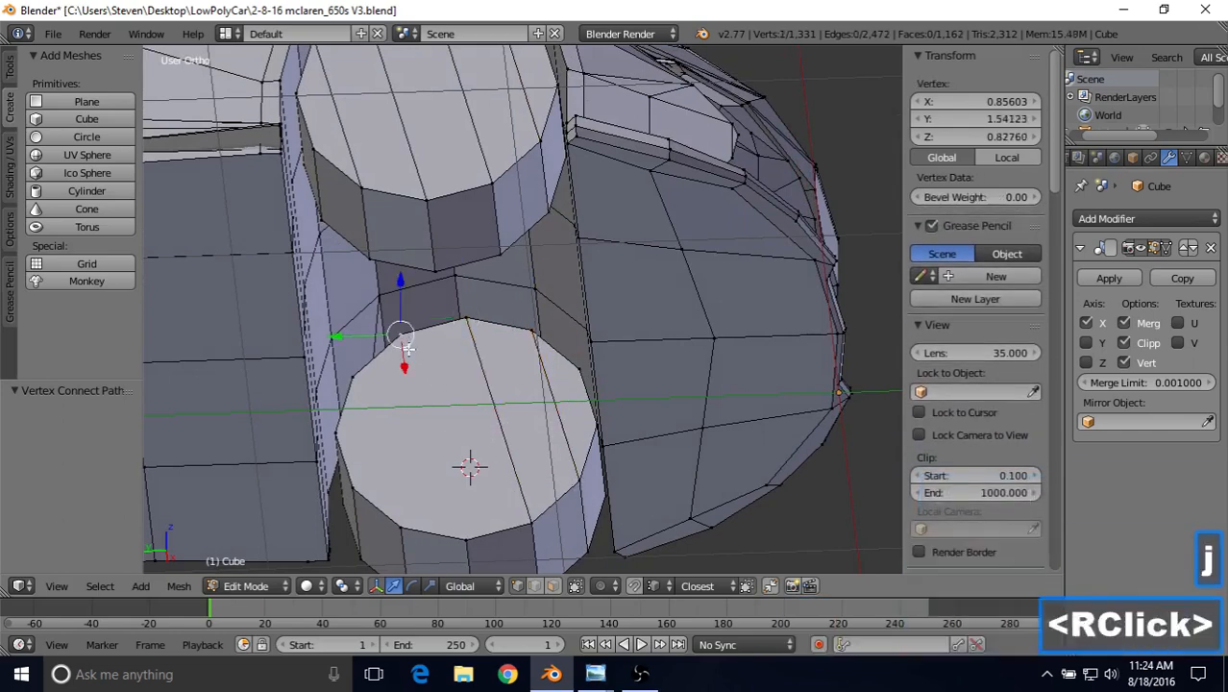
right_click(467, 539, "shift")
key("j")
right_click(355, 377)
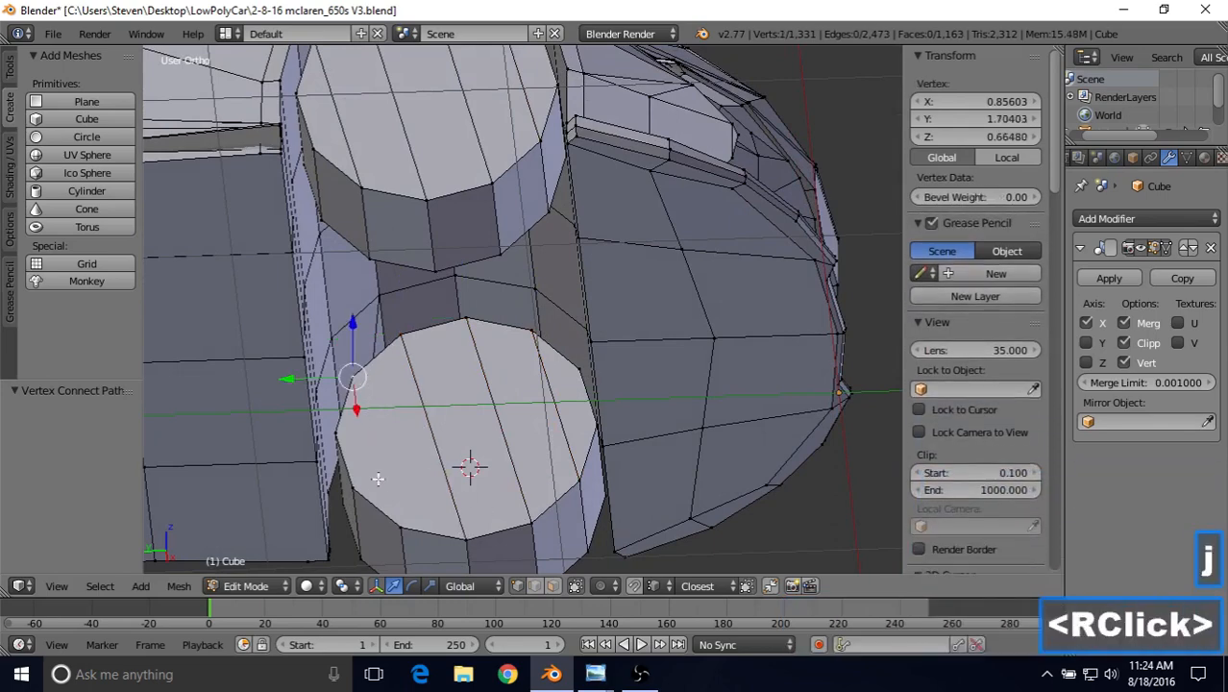
right_click(394, 519, "shift")
key("j")
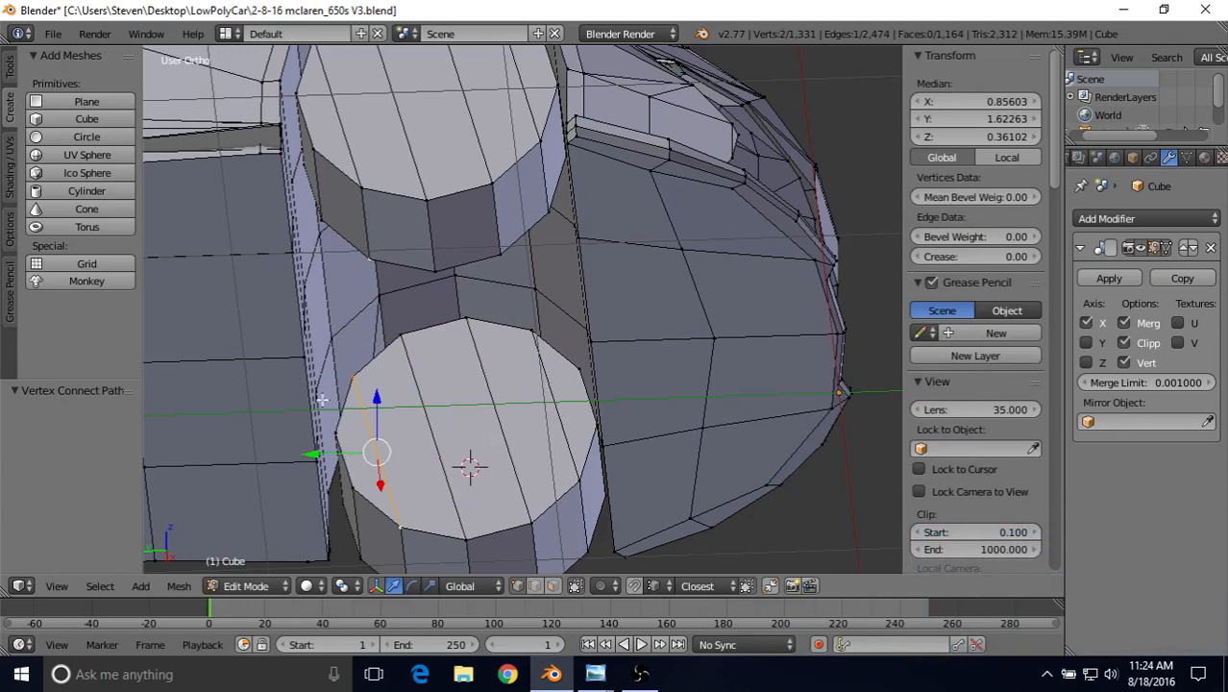
Connect the rear wheel outer face's top vertex to the one just forward of the bottom, and the next forward pair with a parallel edge.
scroll(416, 448, "down", 2)
middle_click_drag(577, 346, 261, 411)
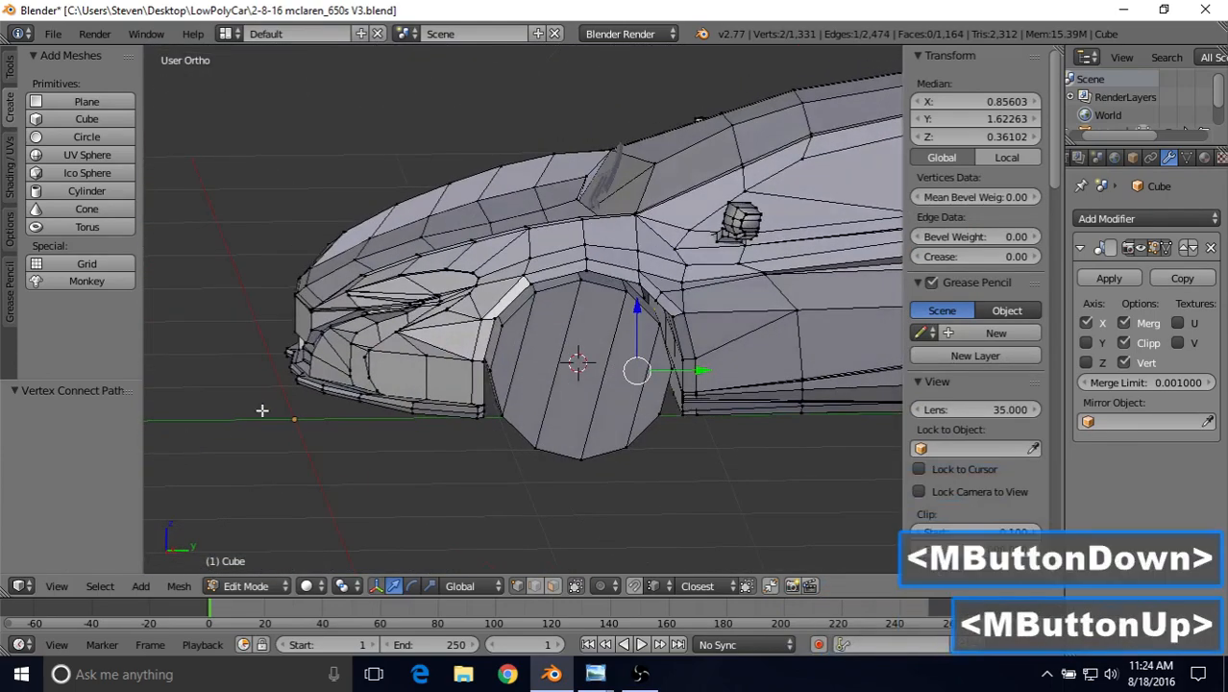
middle_click_drag(609, 277, 292, 294, "shift")
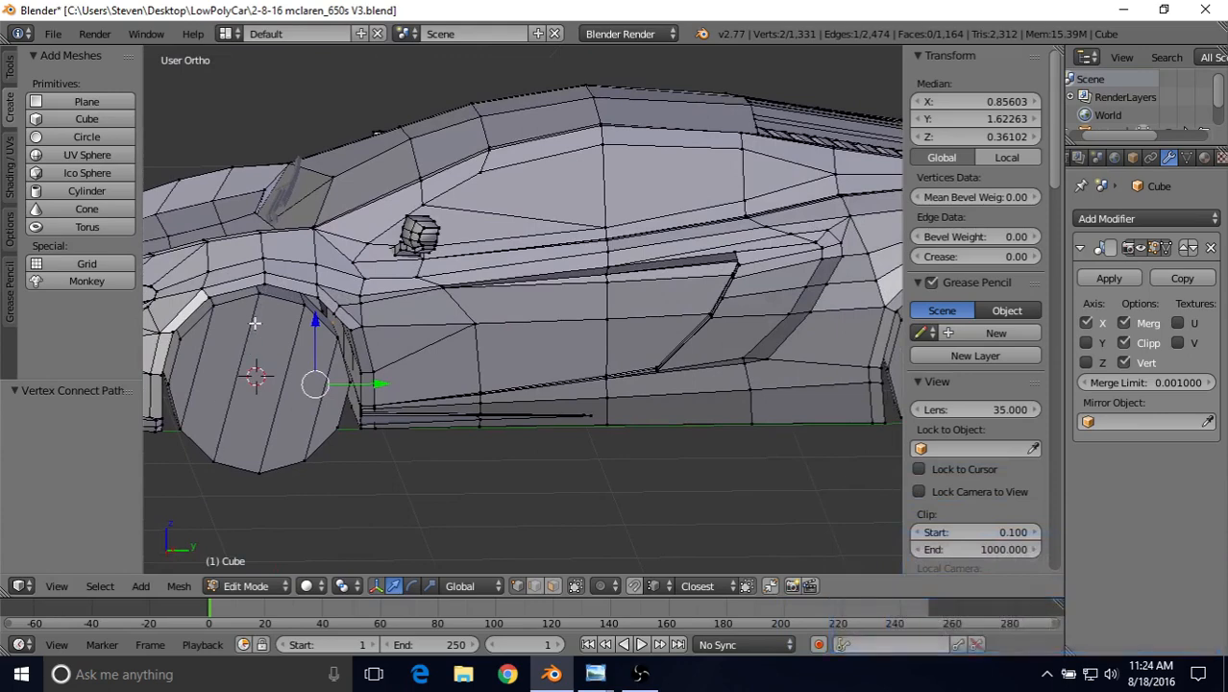
middle_click_drag(224, 416, 552, 280, "shift")
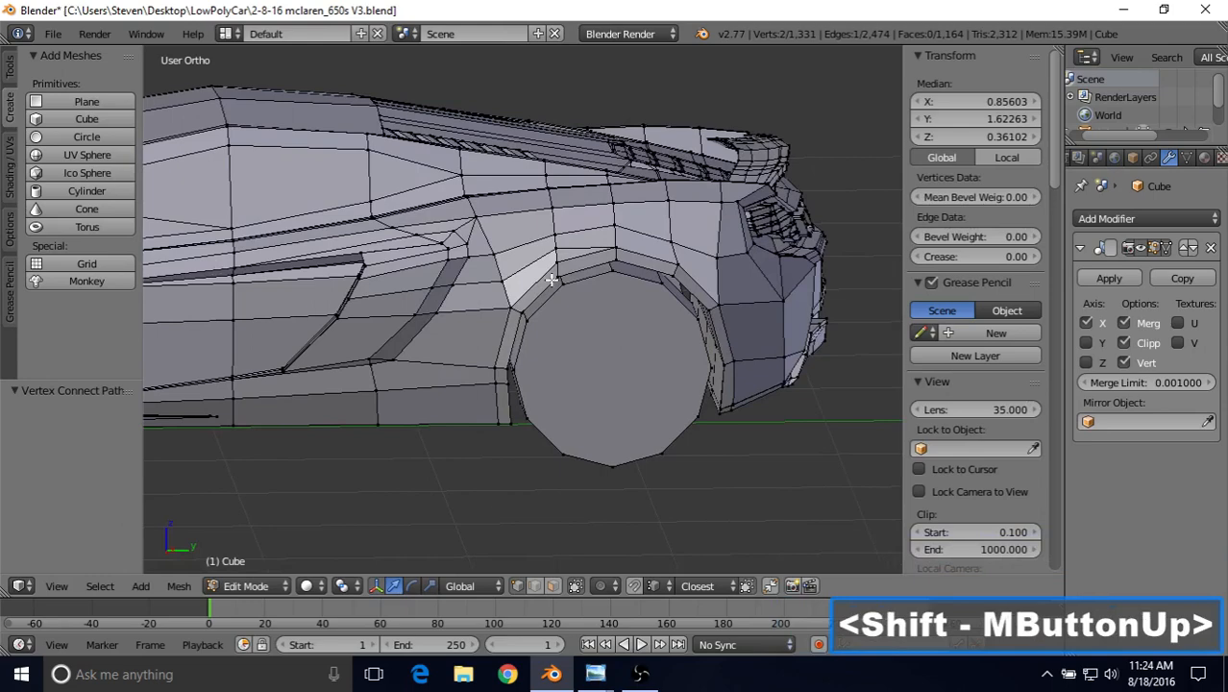
right_click(615, 274)
middle_click_drag(608, 312, 555, 296, "shift")
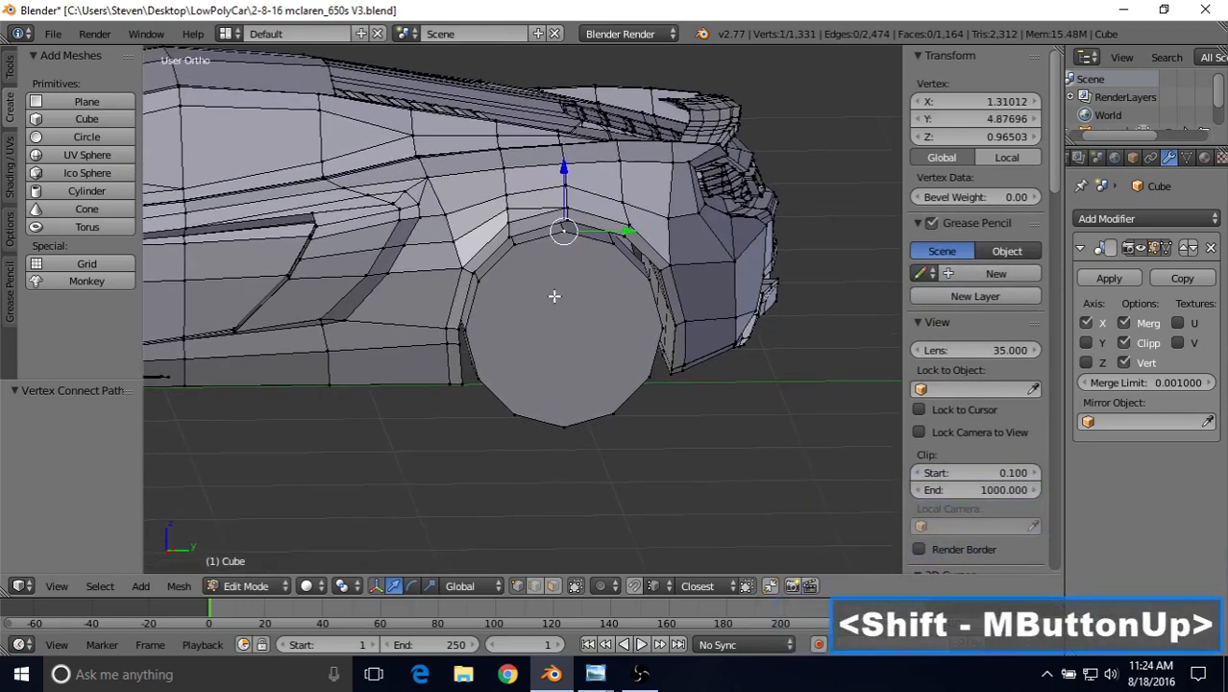
right_click(516, 413, "shift")
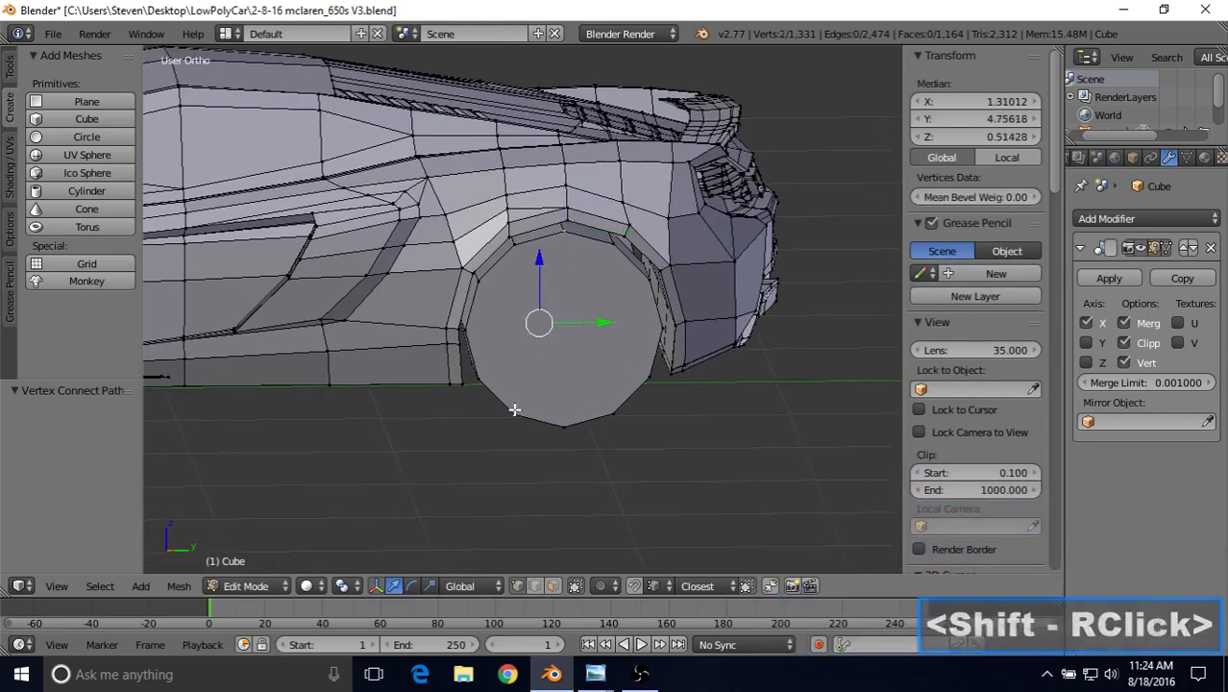
key("j")
scroll(532, 308, "up", 1)
right_click(511, 230)
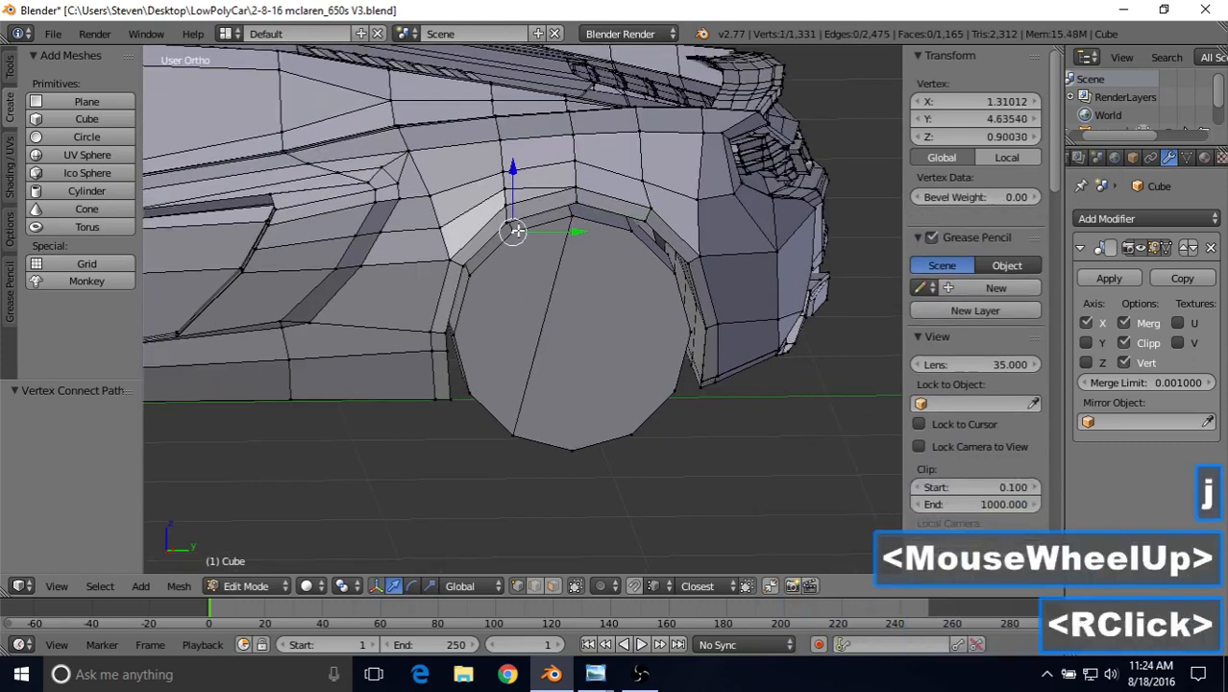
right_click(471, 386, "shift")
key("j")
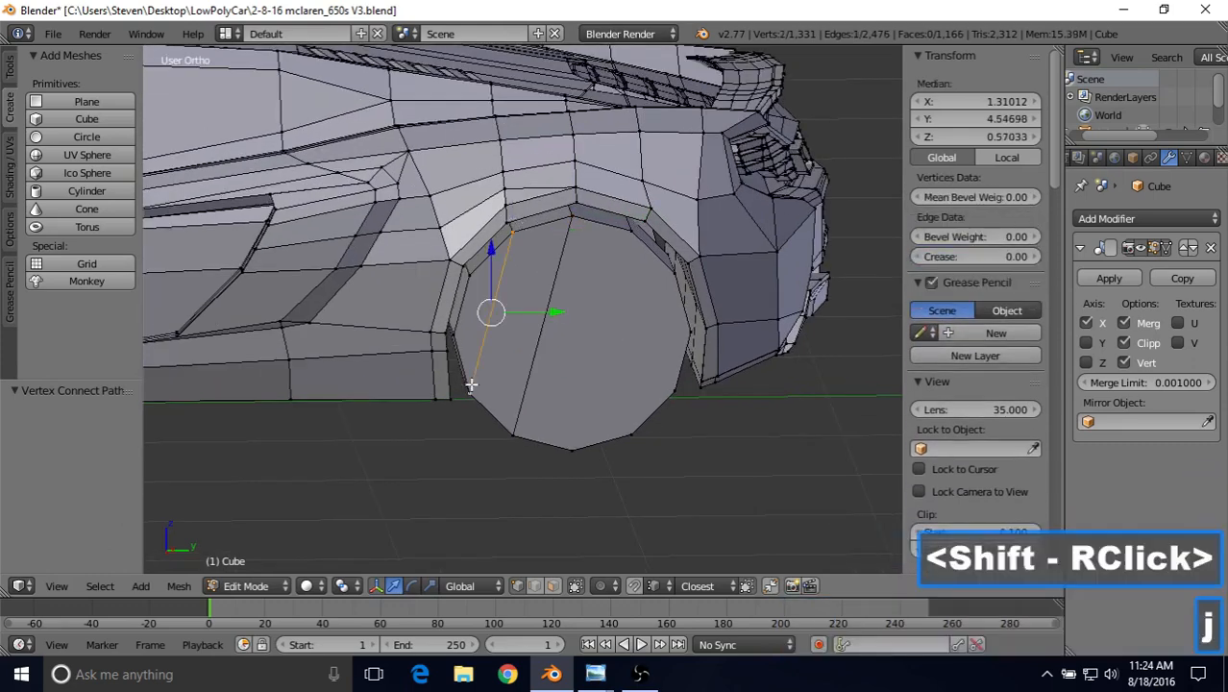
Add two more parallel slanted edges across the rearward half of the rear wheel's outer face.
right_click(623, 231)
right_click(580, 444, "shift")
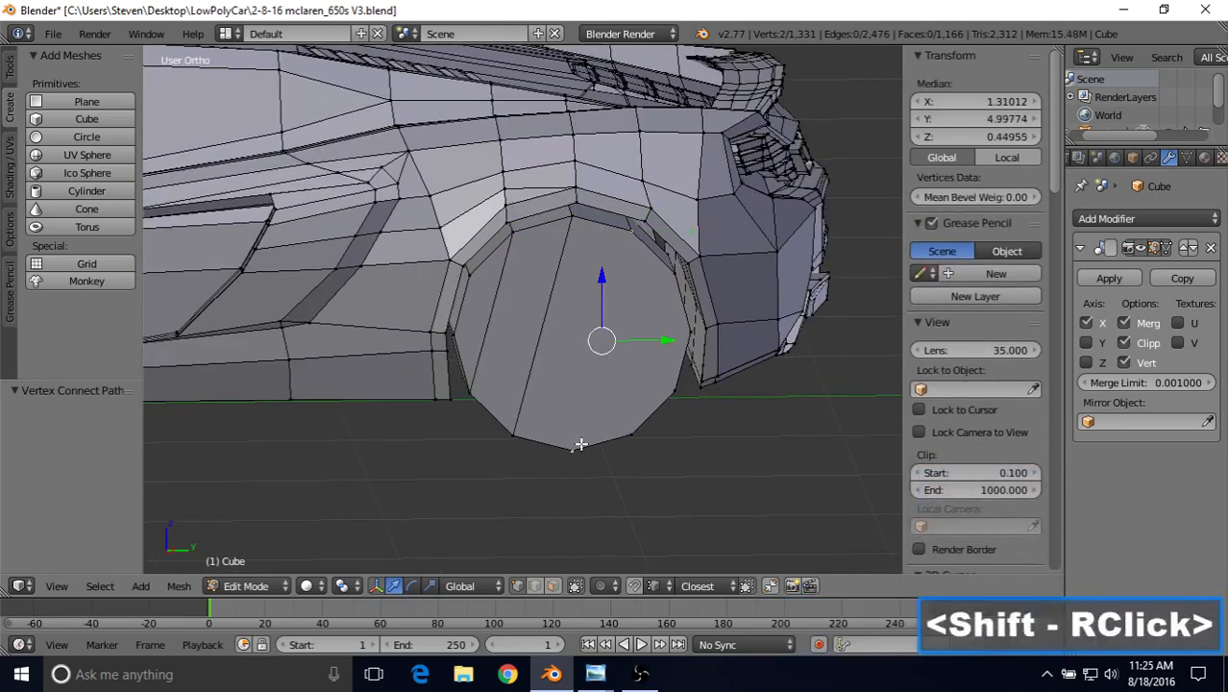
key("j")
right_click(671, 269)
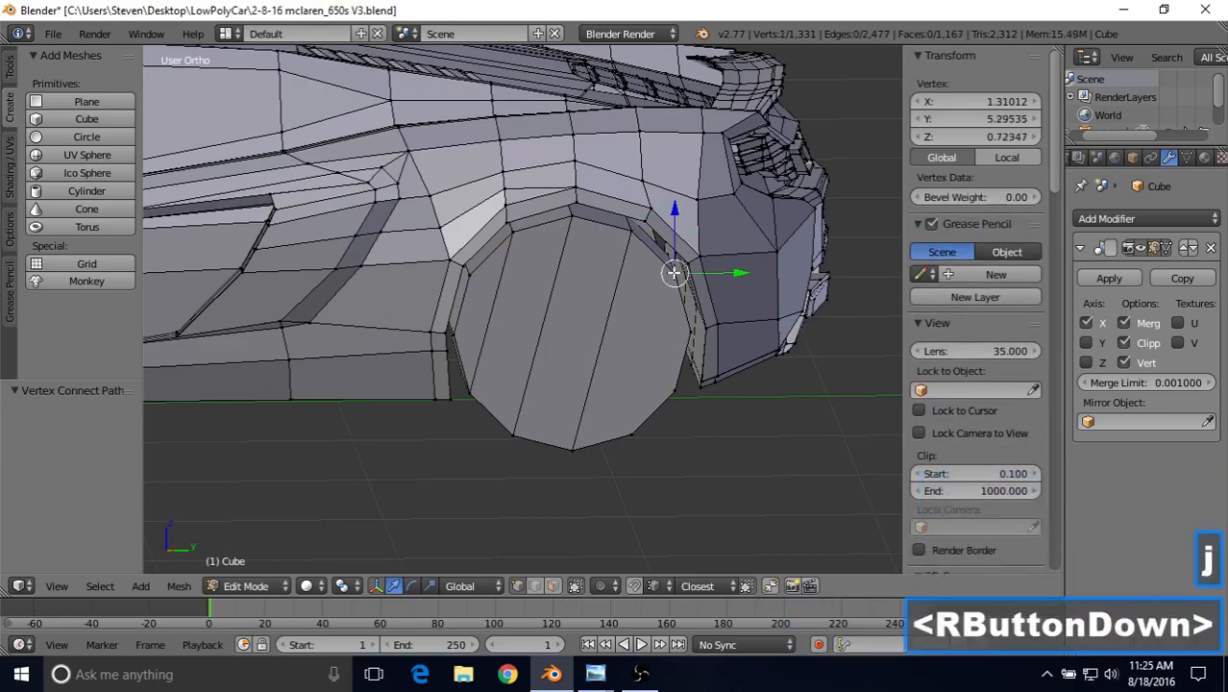
right_click(630, 428, "shift")
key("j")
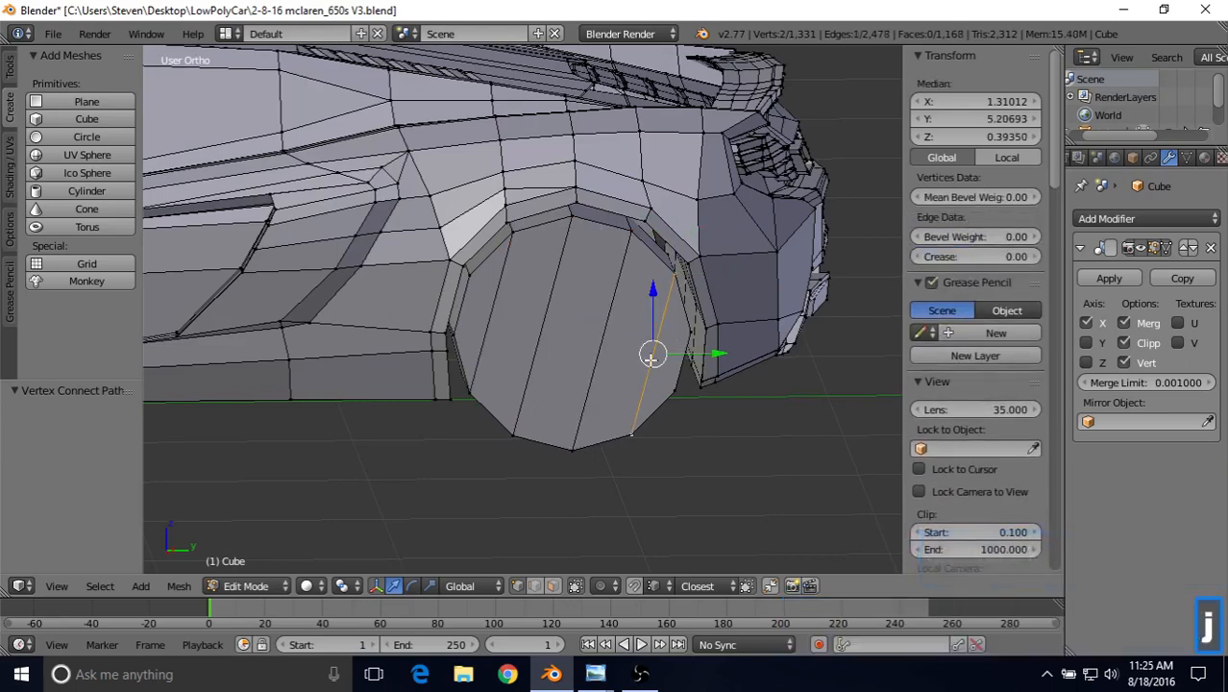
Connect vertices across the rear wheel's inner face with two parallel slanted edges, one near its front side and one from the top vertex.
mouse_move(559, 304)
middle_mouse_down()
mouse_move(546, 293)
mouse_move(637, 254)
mouse_move(567, 285)
middle_mouse_up()
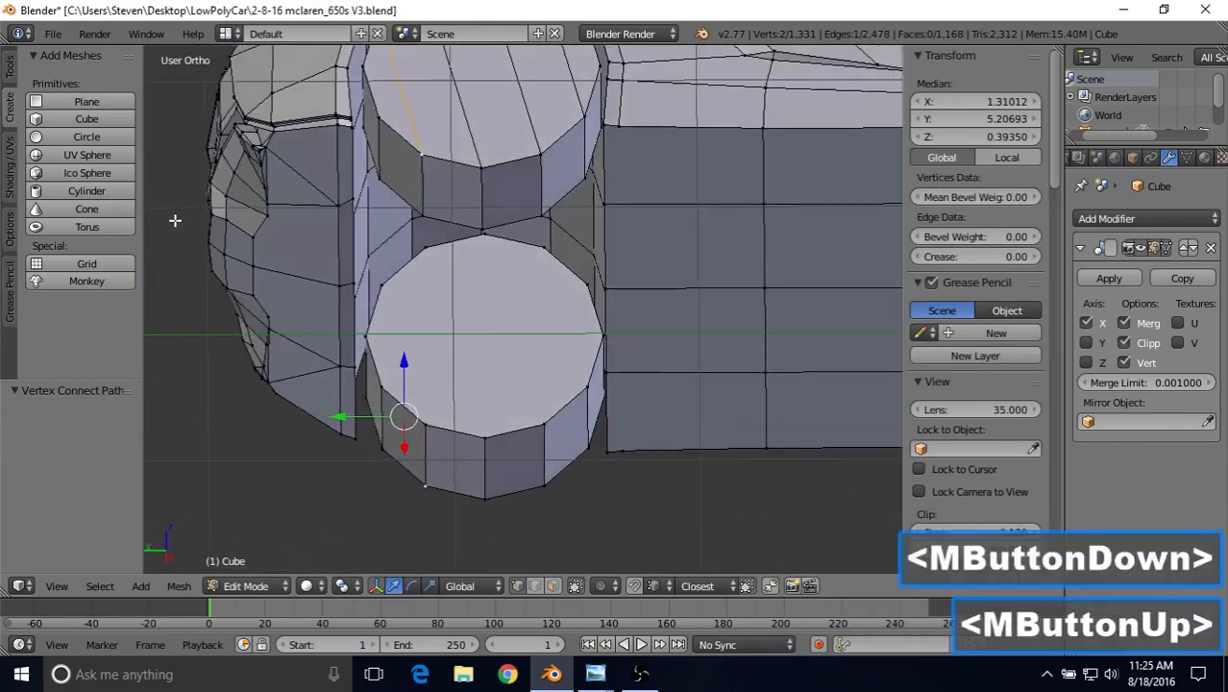
right_click(548, 251)
right_click(575, 386, "shift")
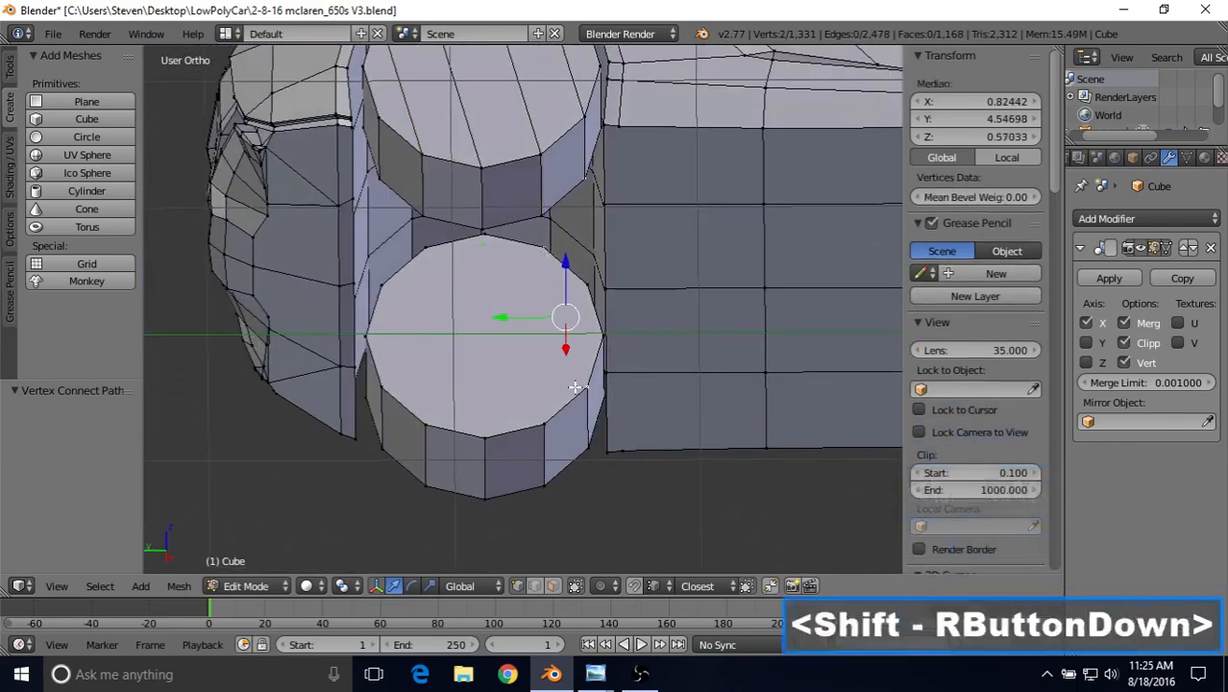
key("j")
right_click(484, 237)
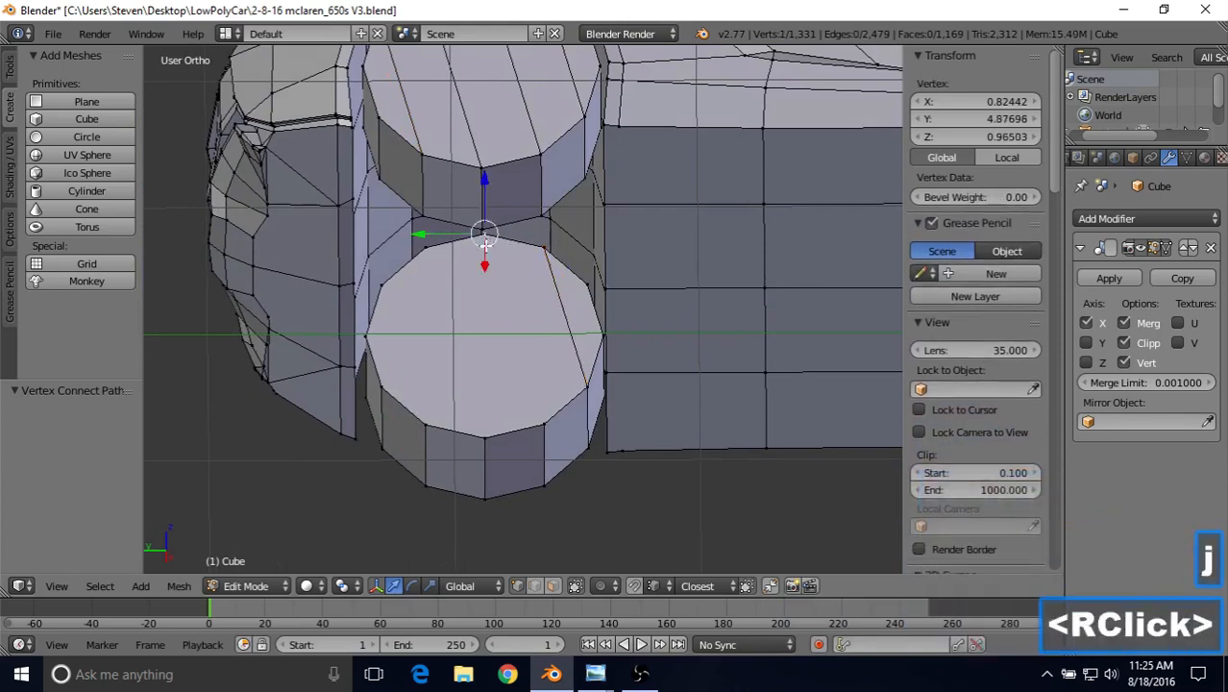
right_click(535, 420, "shift")
key("j")
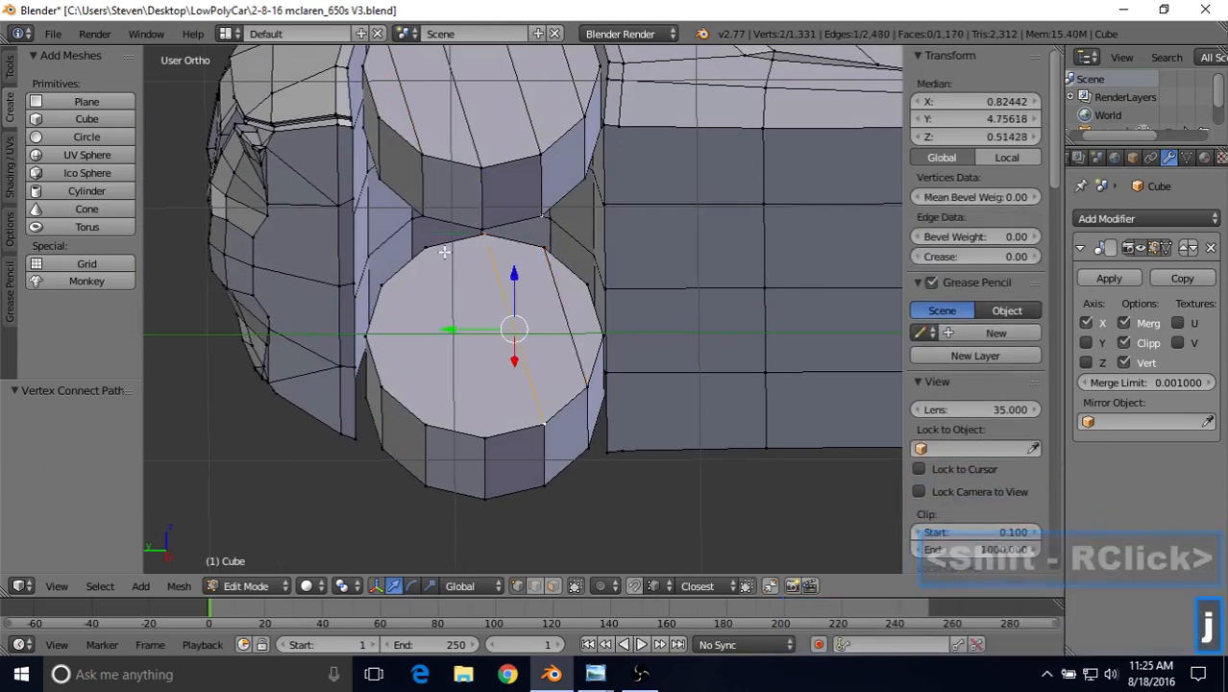
Add two more parallel slanted edges across the rearward half of the rear wheel's inner face.
right_click(427, 248)
right_click(481, 436, "shift")
key("j")
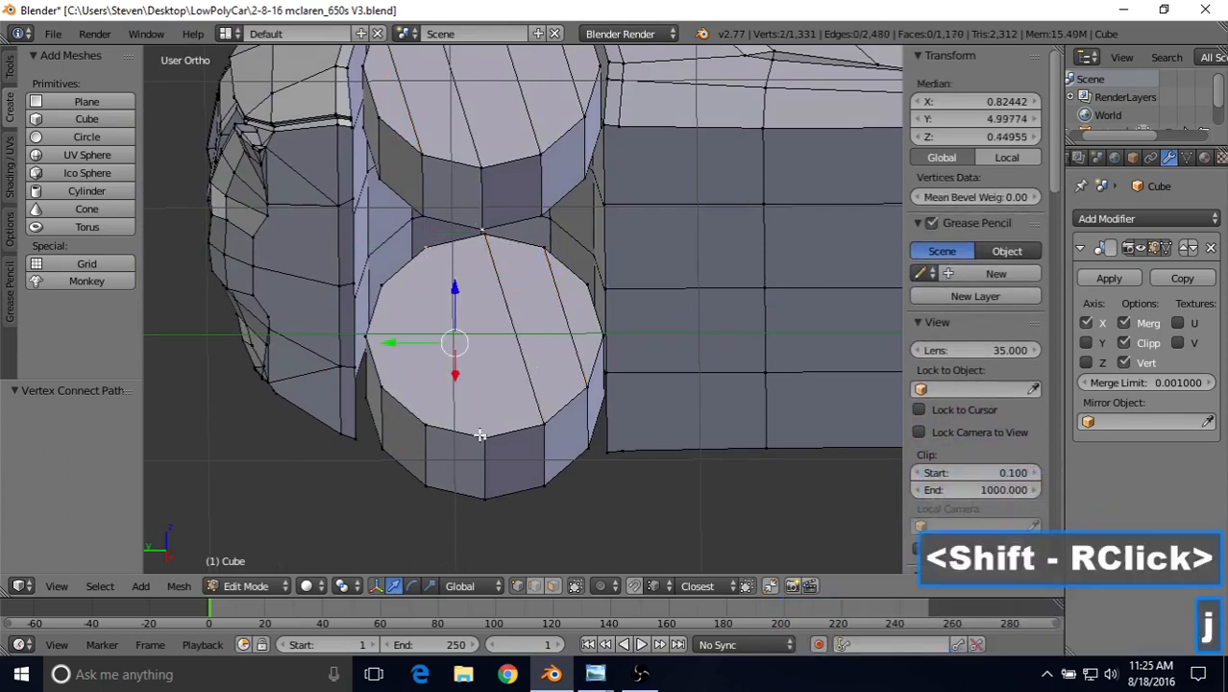
right_click(385, 286)
right_click(424, 401, "shift")
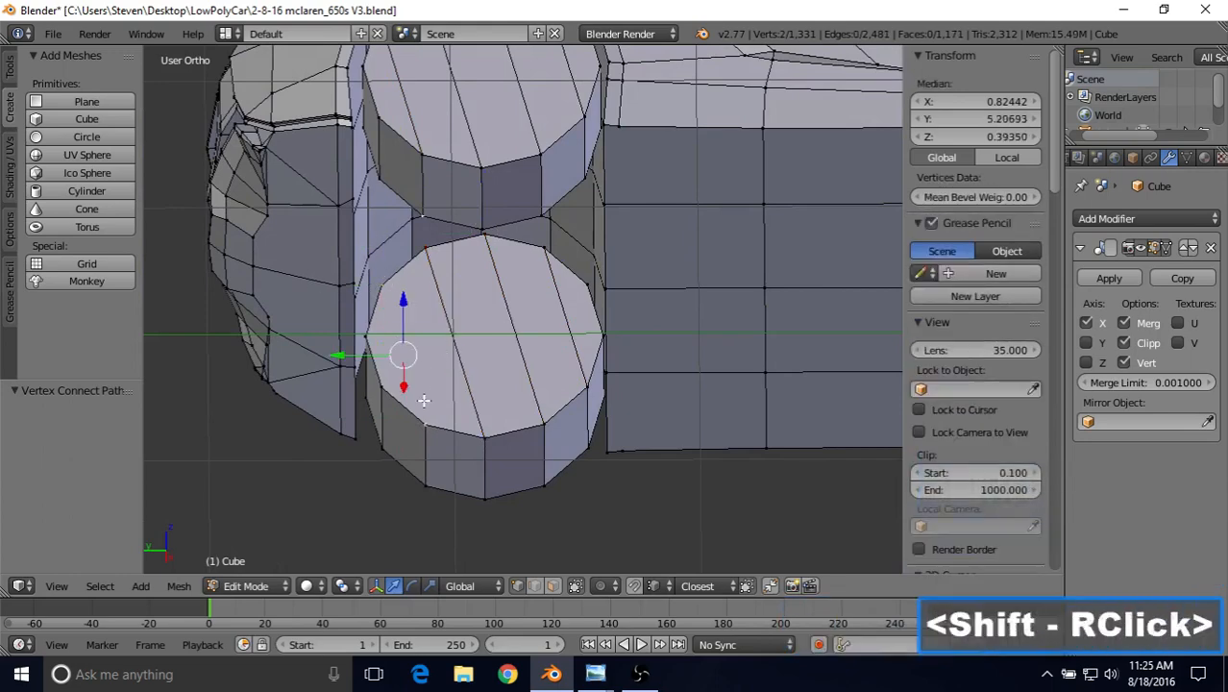
key("j")
scroll(538, 332, "down", 2)
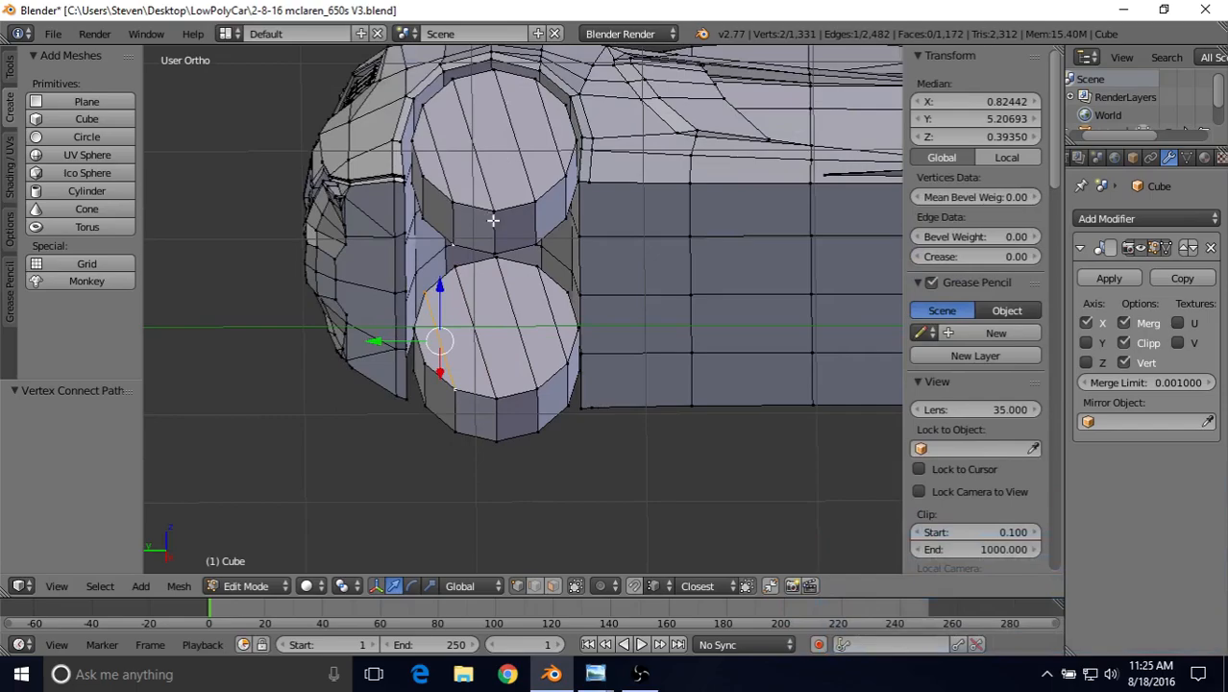
Examine the car's wheels and side skirt, check the Mclaren Wheel photo in Windows Photo Viewer, and switch back to Blender.
scroll(535, 370, "down", 3)
middle_click_drag(632, 310, 278, 411)
middle_click_drag(325, 323, 460, 327, "shift")
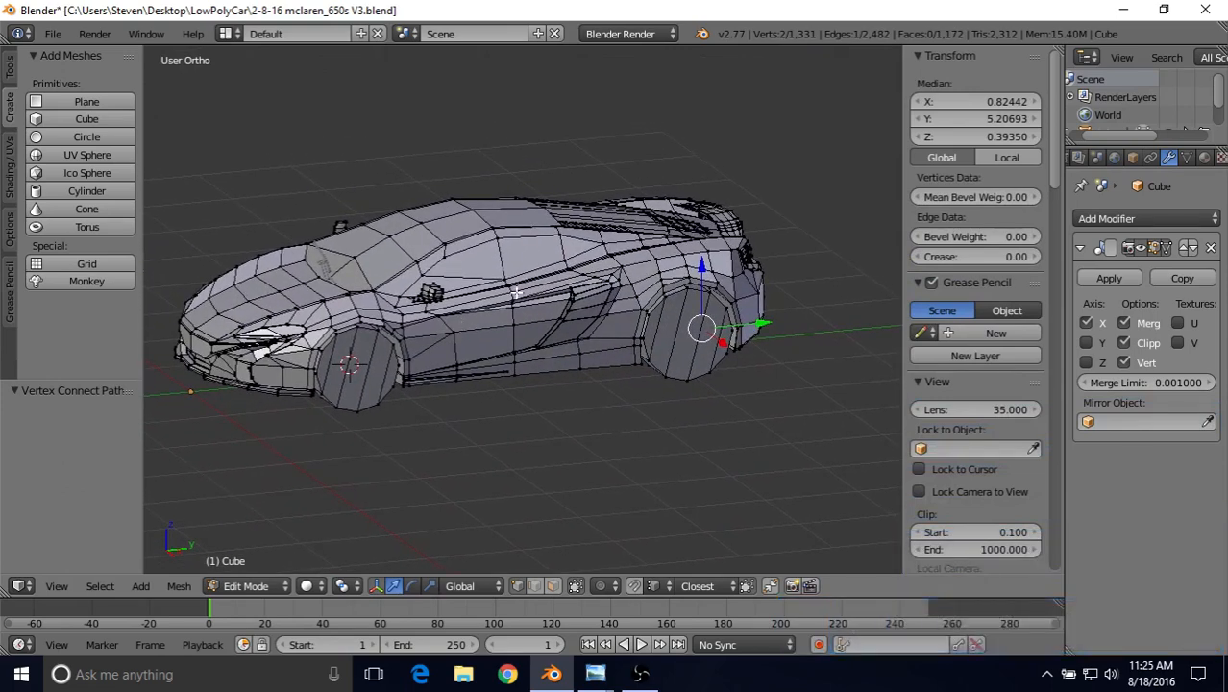
middle_click_drag(472, 310, 534, 289, "shift")
scroll(513, 370, "up", 5)
middle_click_drag(513, 367, 526, 332, "shift")
scroll(507, 389, "up", 3)
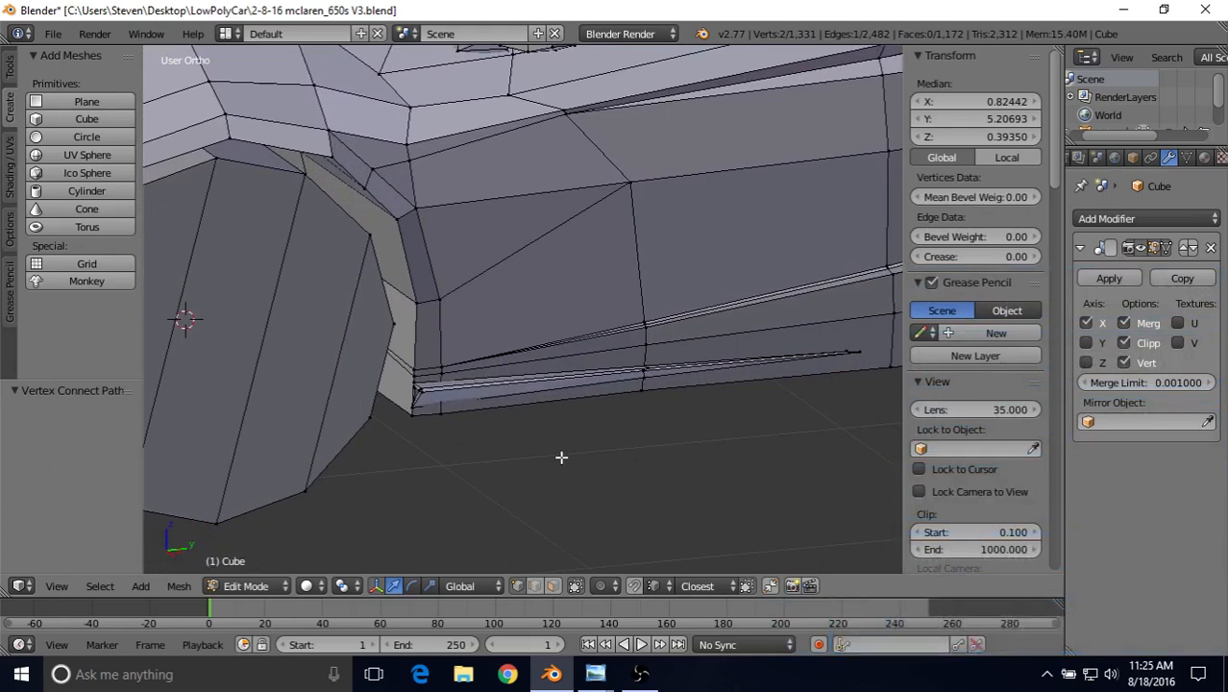
left_click(595, 673)
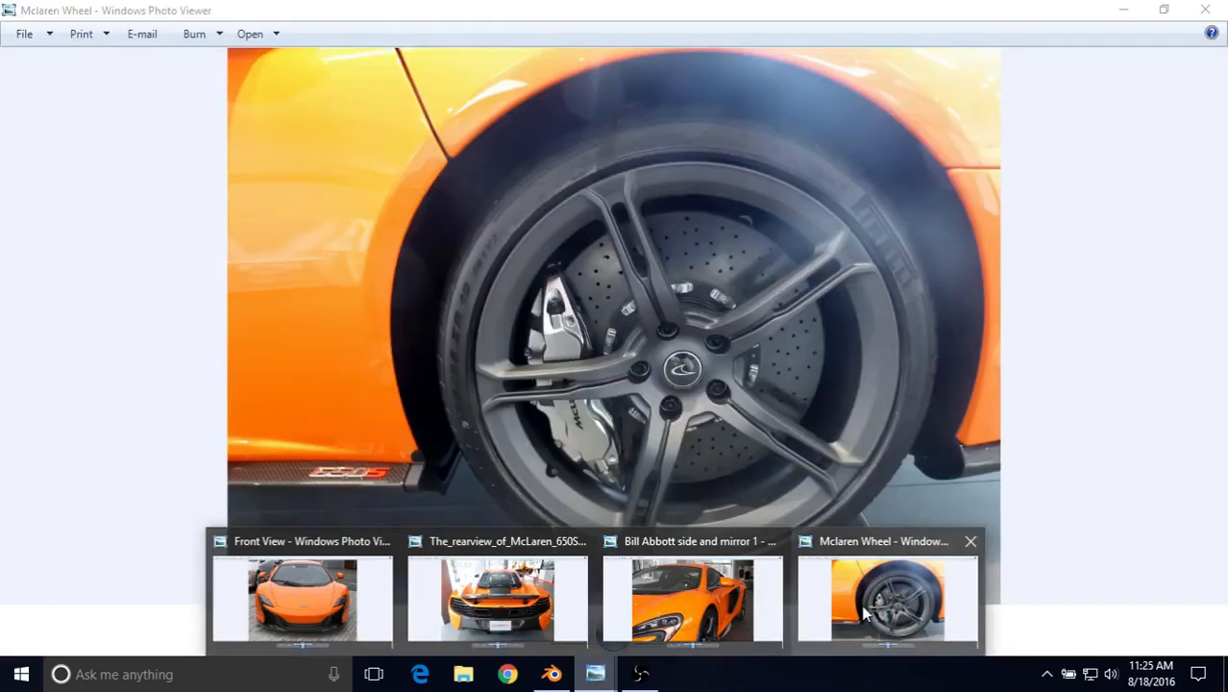
left_click(865, 615)
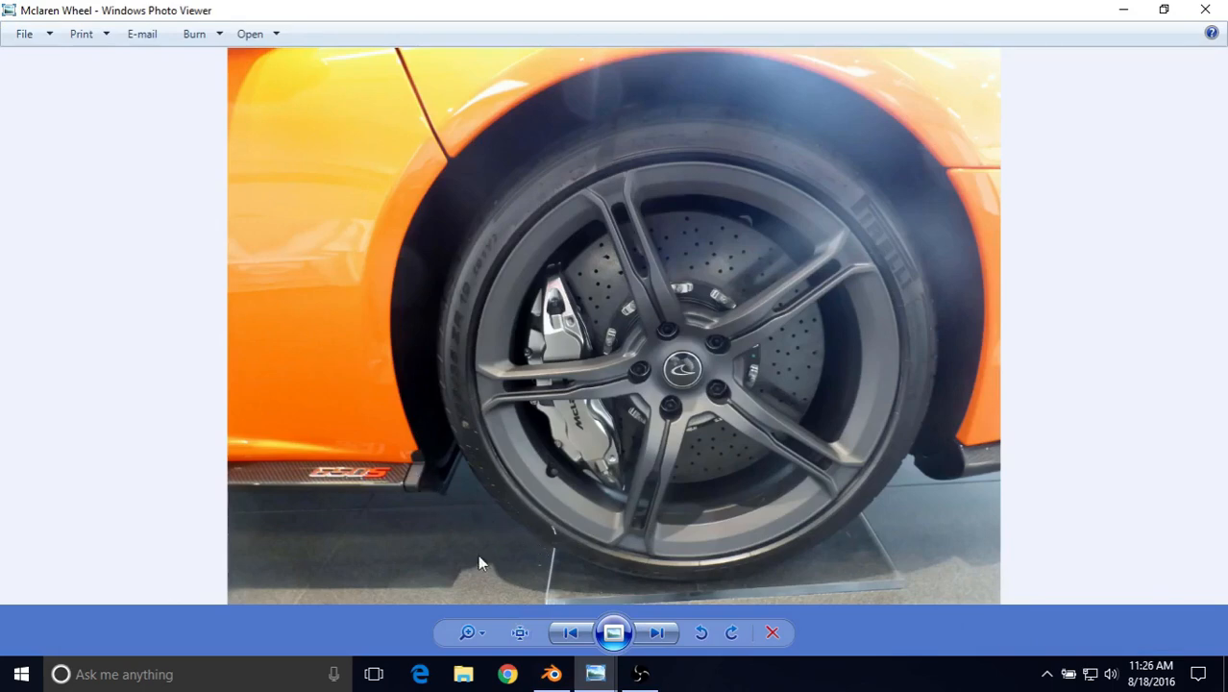
left_click(551, 674)
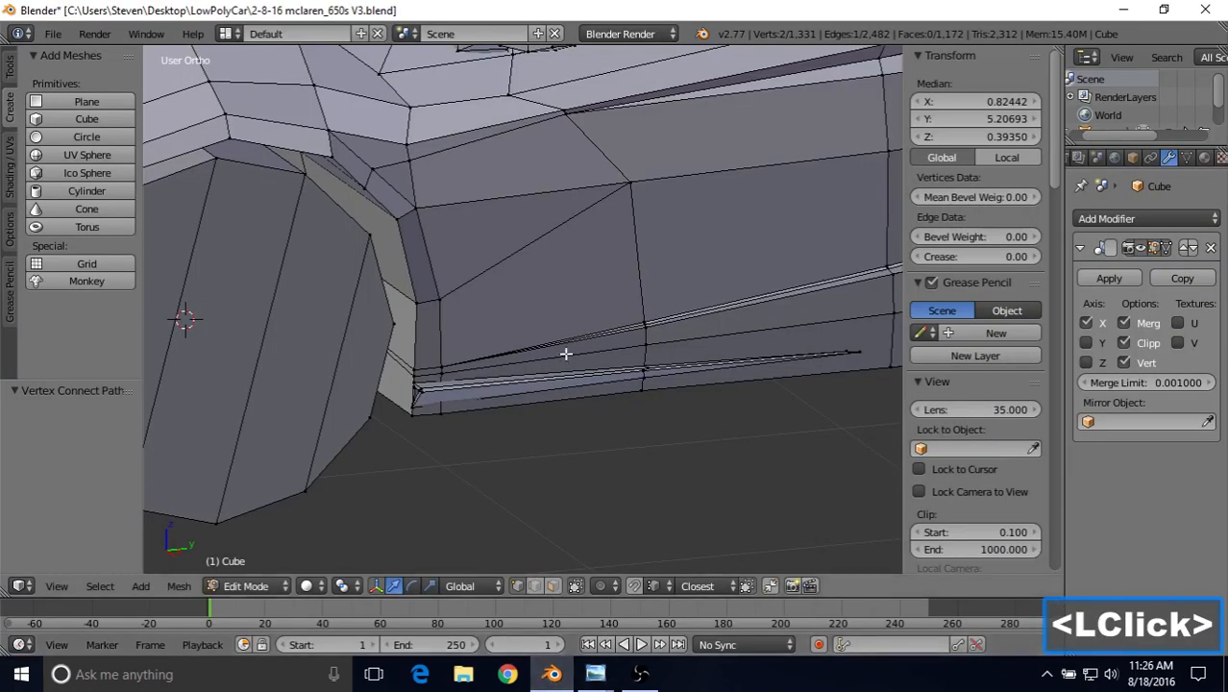
Delete the three vertices of the small inset triangle at the side skirt's front end, just behind the front wheel.
middle_click_drag(566, 353, 623, 408, "shift")
scroll(603, 376, "up", 3)
right_click(886, 388)
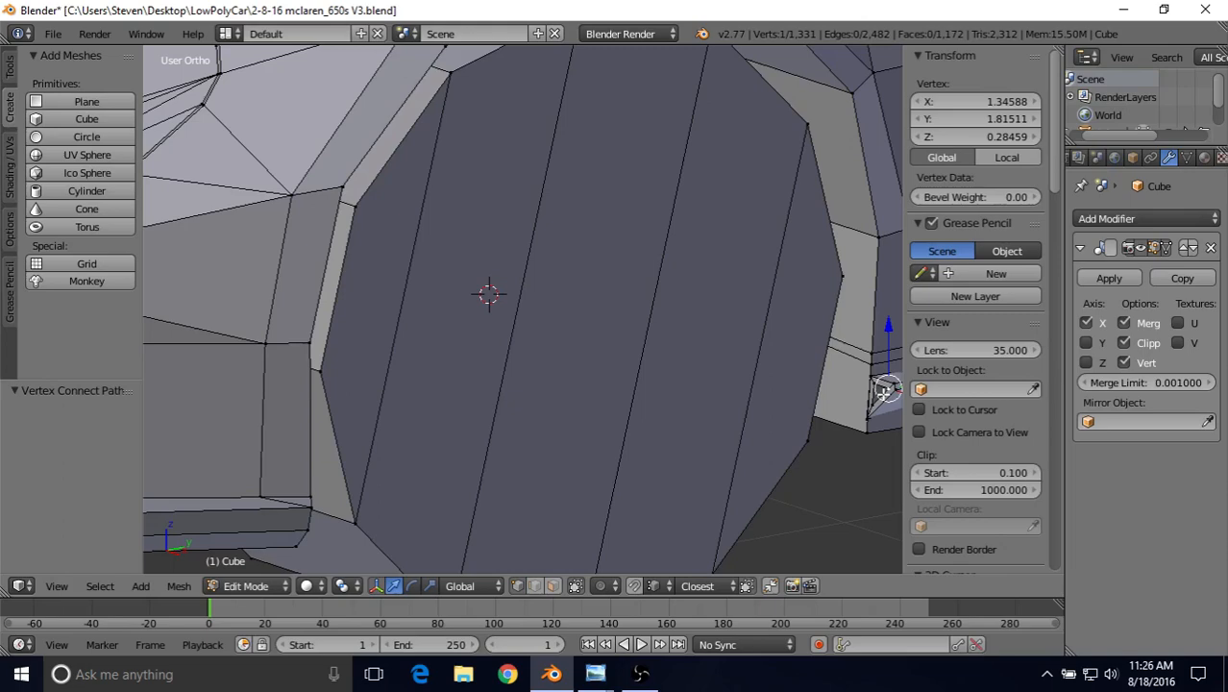
key("KP_Decimal")
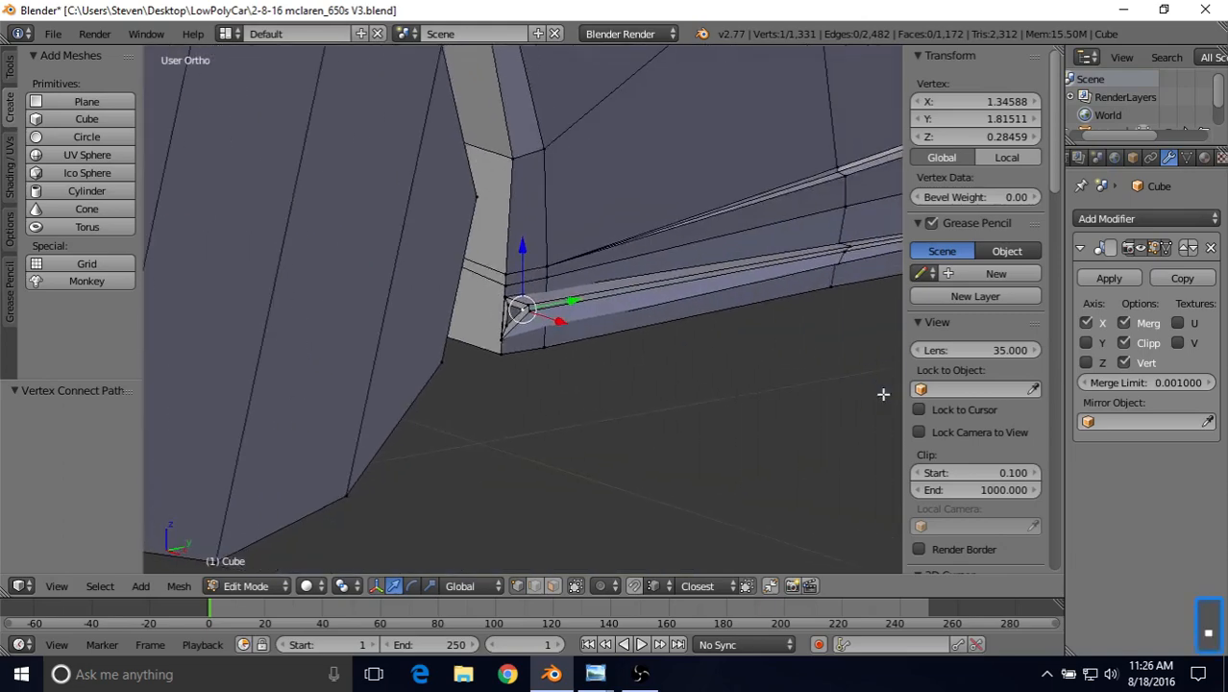
scroll(620, 359, "up", 7)
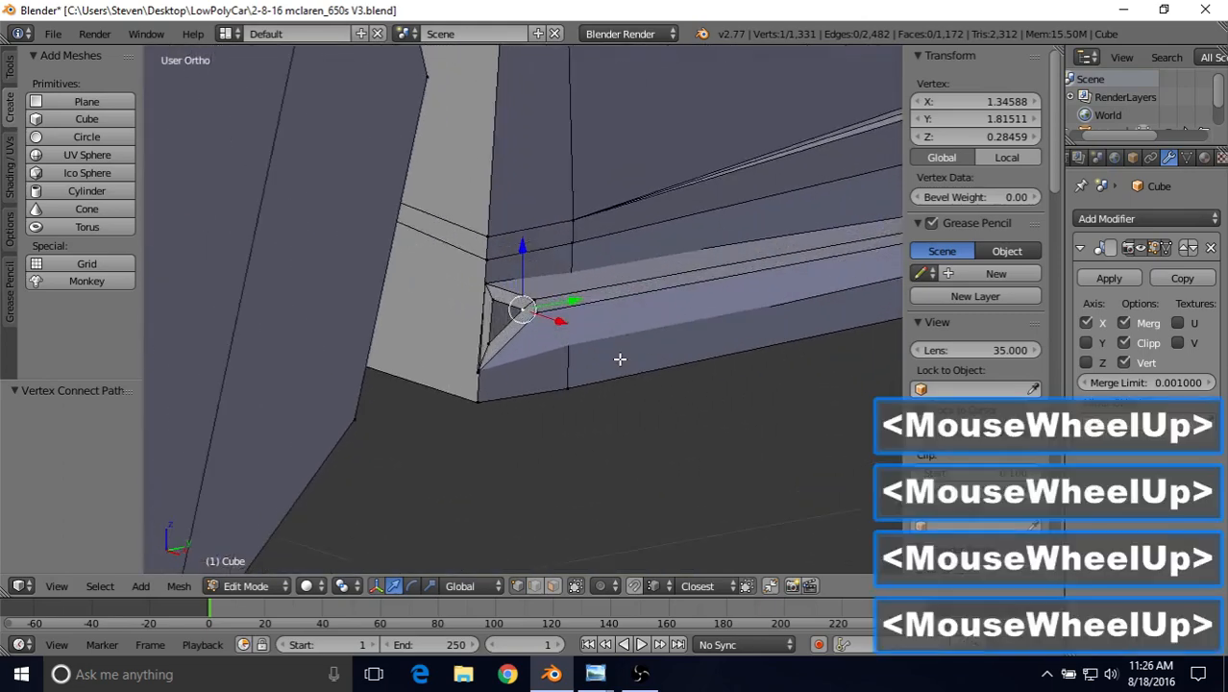
scroll(620, 359, "up", 1)
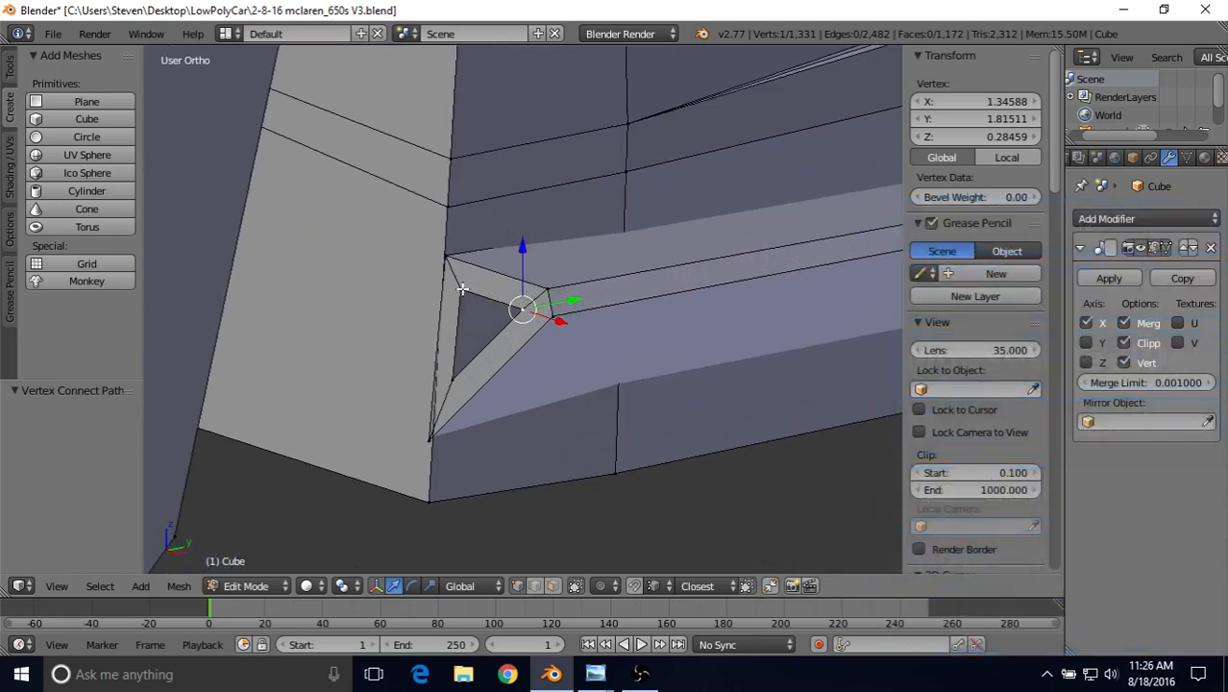
right_click(458, 321, "shift")
right_click(452, 368, "shift")
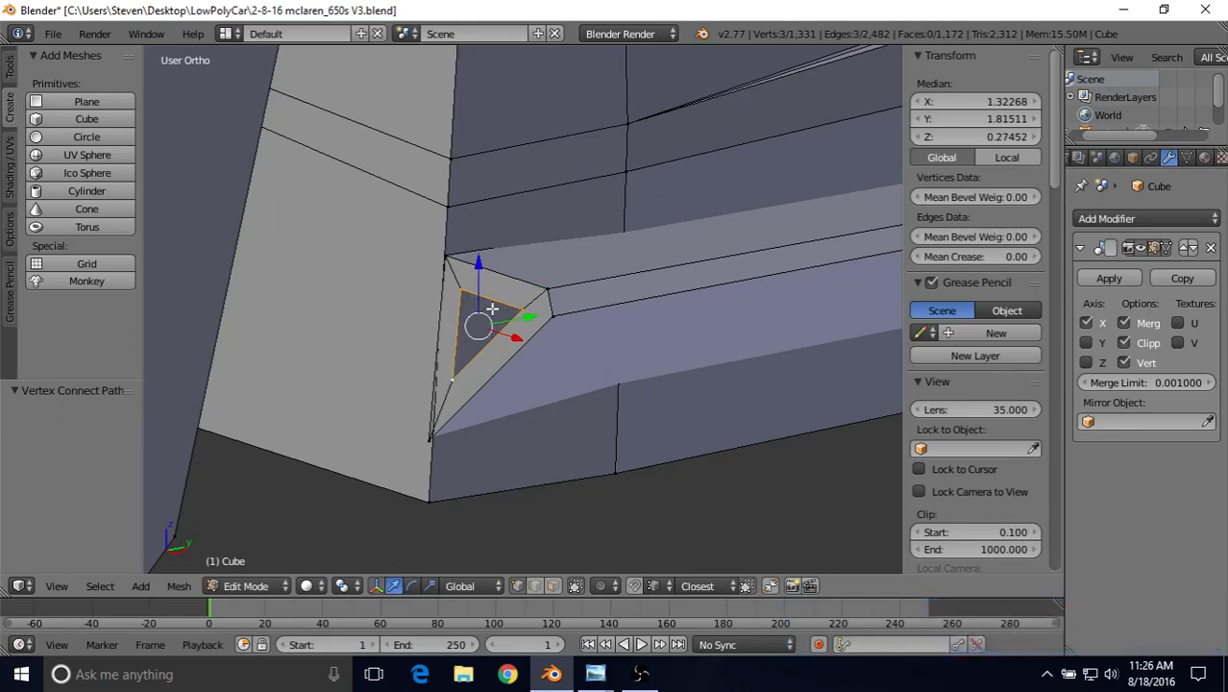
key("Delete")
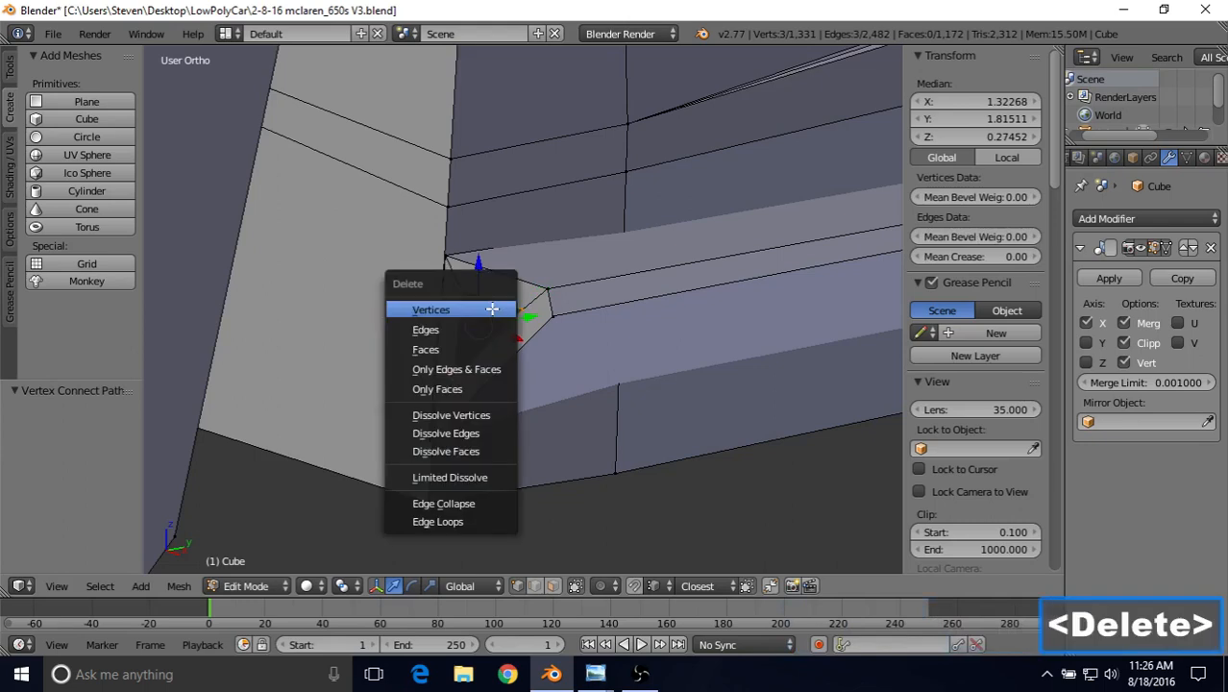
left_click(489, 310)
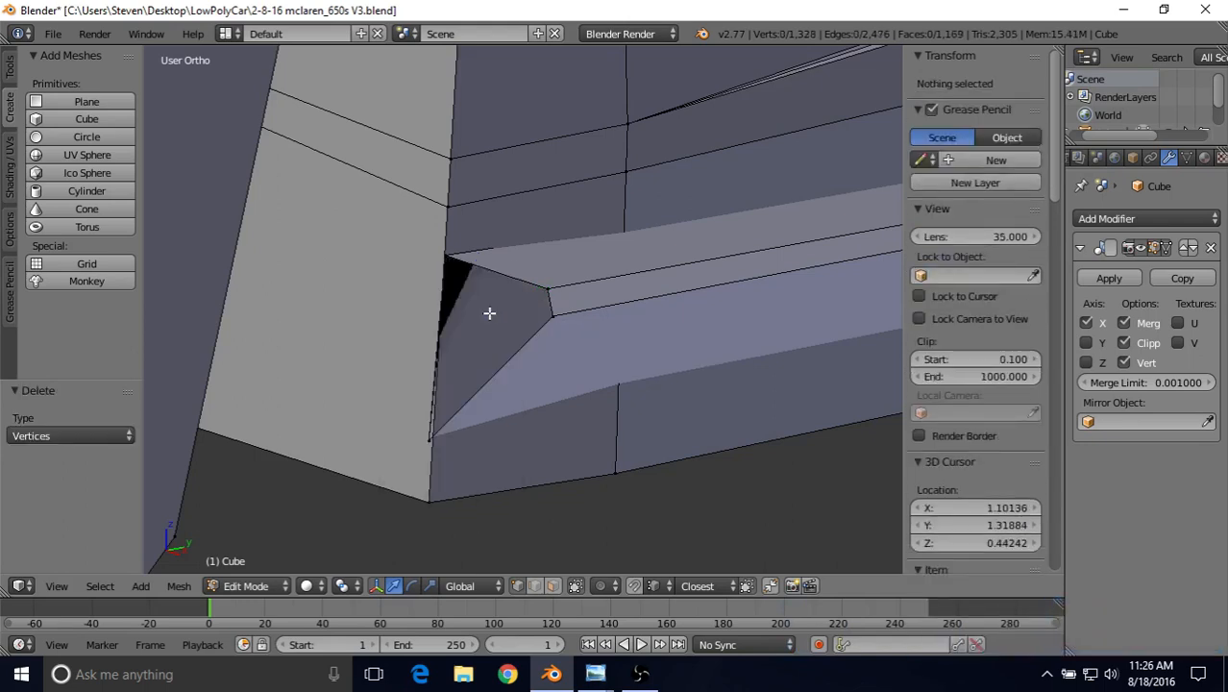
Select the open boundary loop at the side skirt's front end and fill it with a face.
key("alt")
right_click(509, 274, "alt")
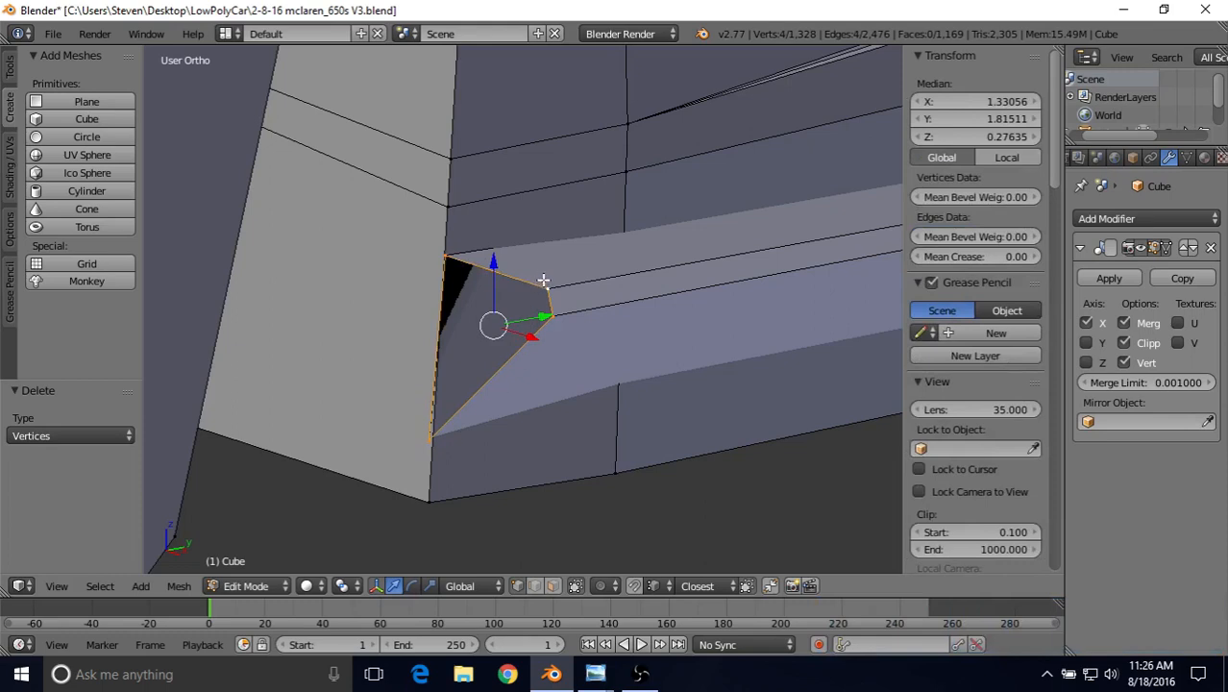
key("f")
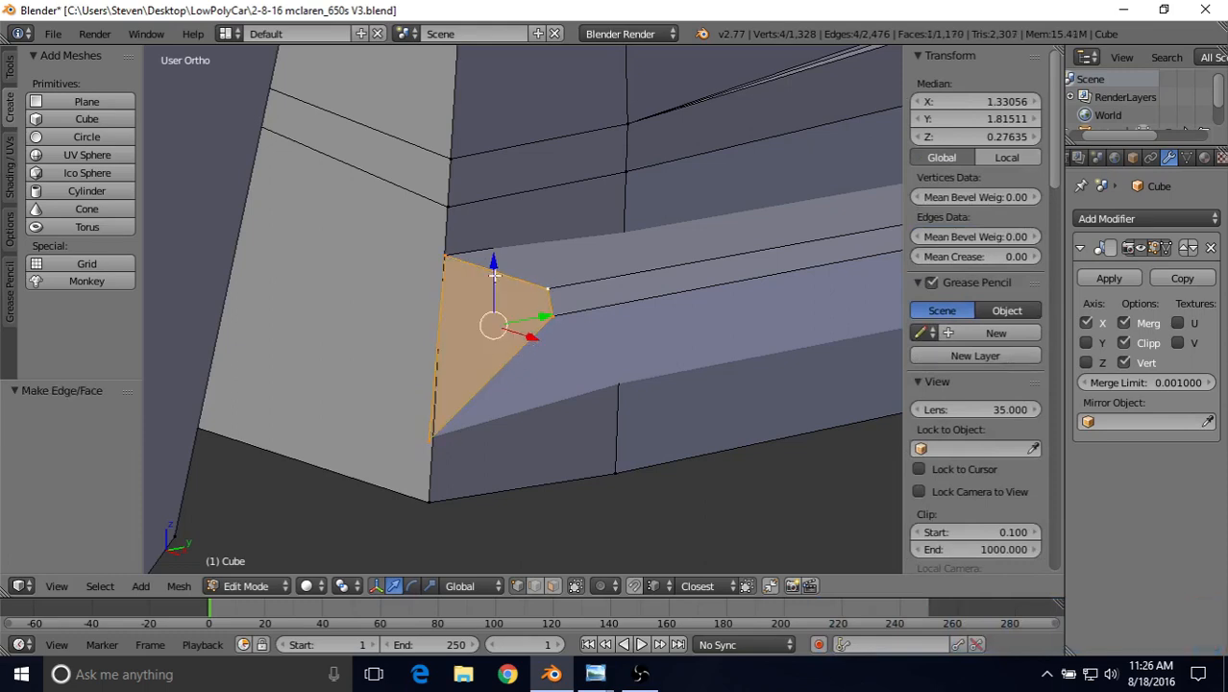
Add a single loop cut around the side skirt and slide it close to the skirt's front end.
scroll(528, 339, "down", 2)
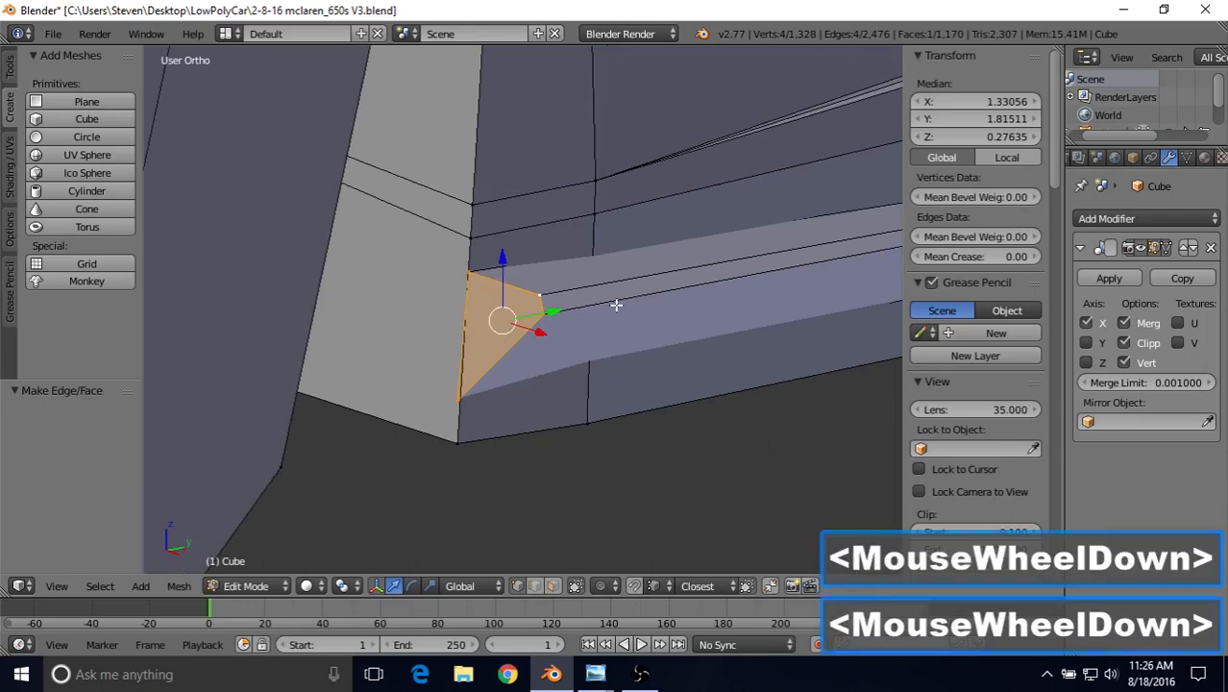
middle_click_drag(616, 304, 469, 323, "shift")
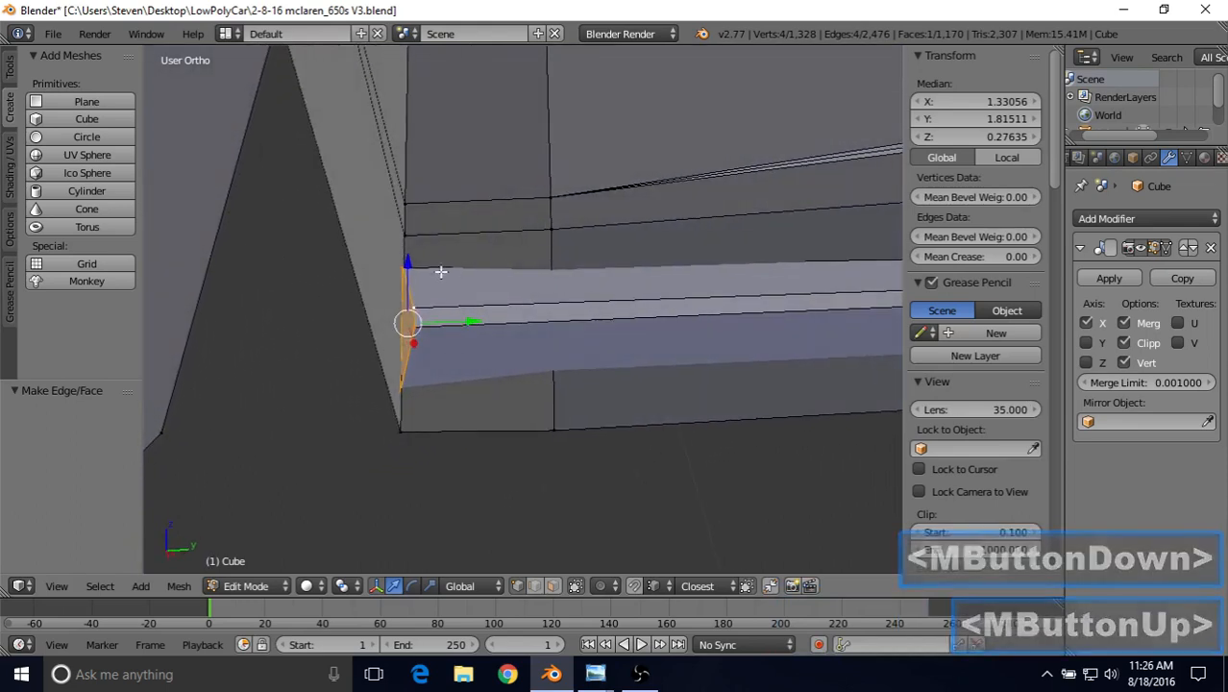
middle_click_drag(573, 311, 518, 309, "shift")
scroll(565, 333, "down", 1)
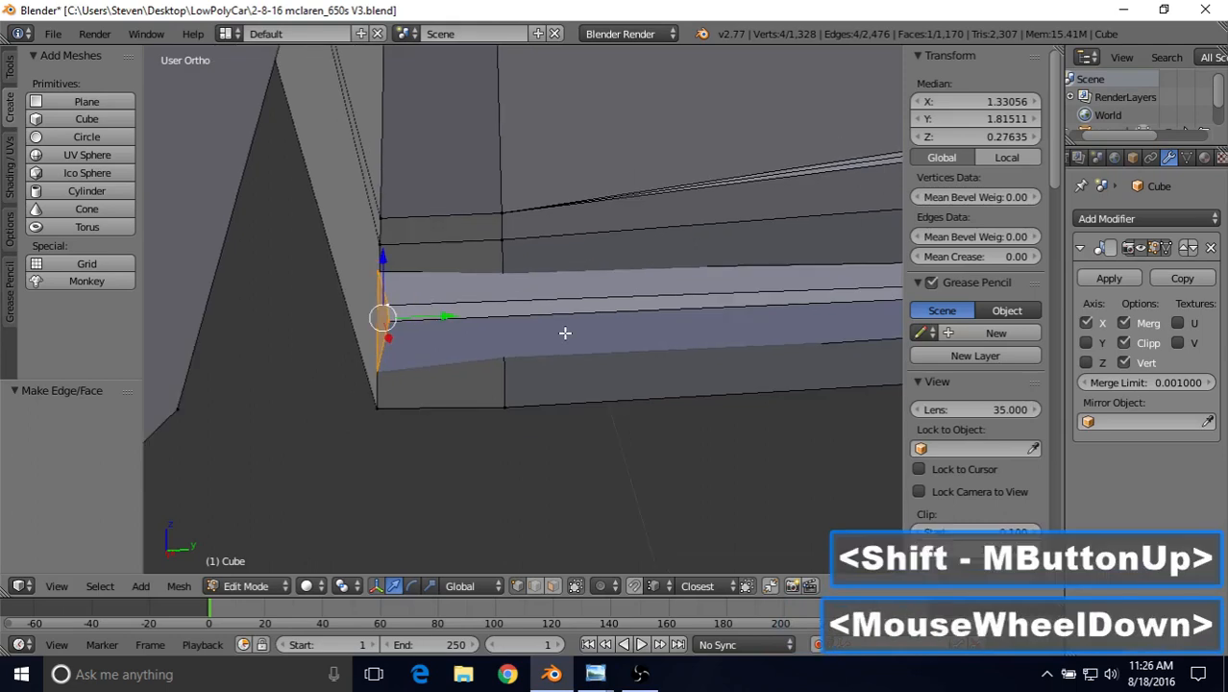
key("ctrl+r")
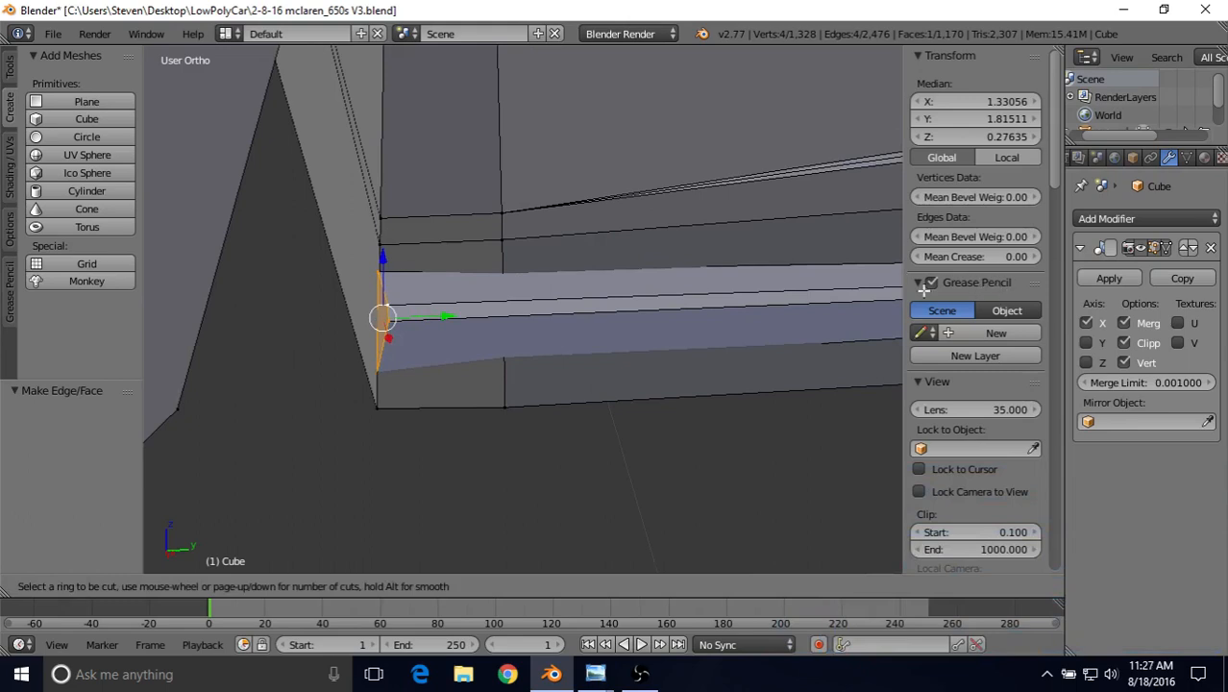
left_click(815, 292)
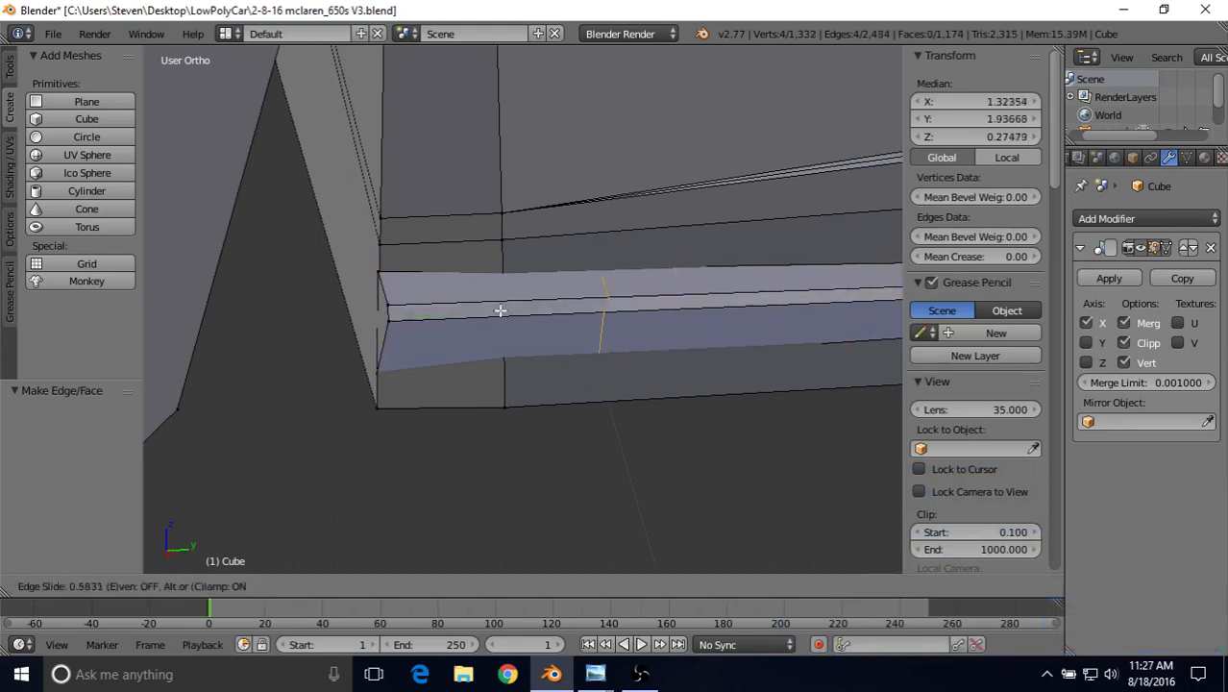
left_click(316, 327)
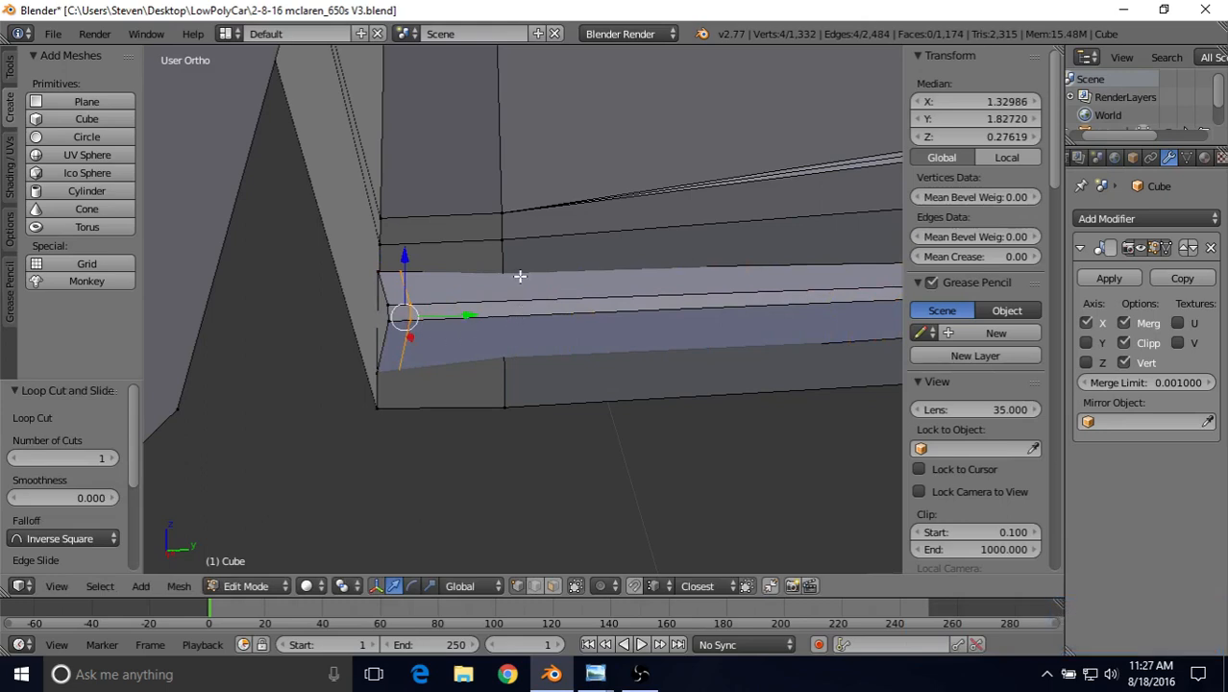
Add a second loop cut on the side skirt, slide it fully forward onto the first, and hide the selected loop.
key("ctrl")
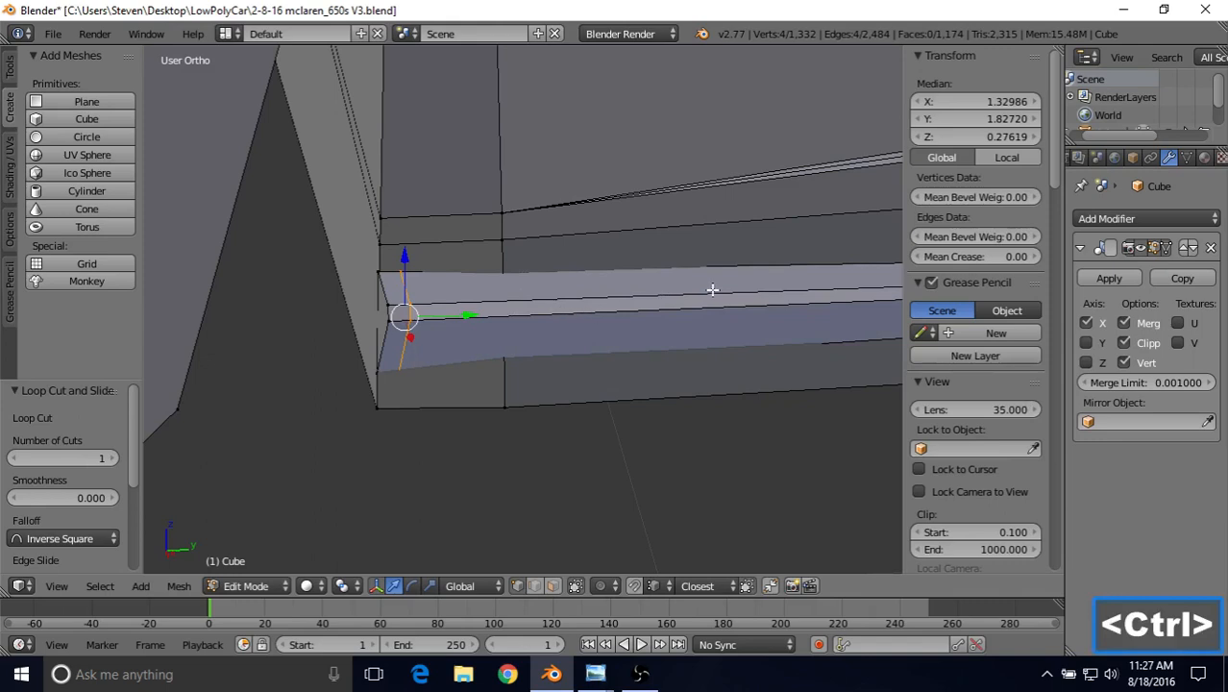
key("ctrl+r")
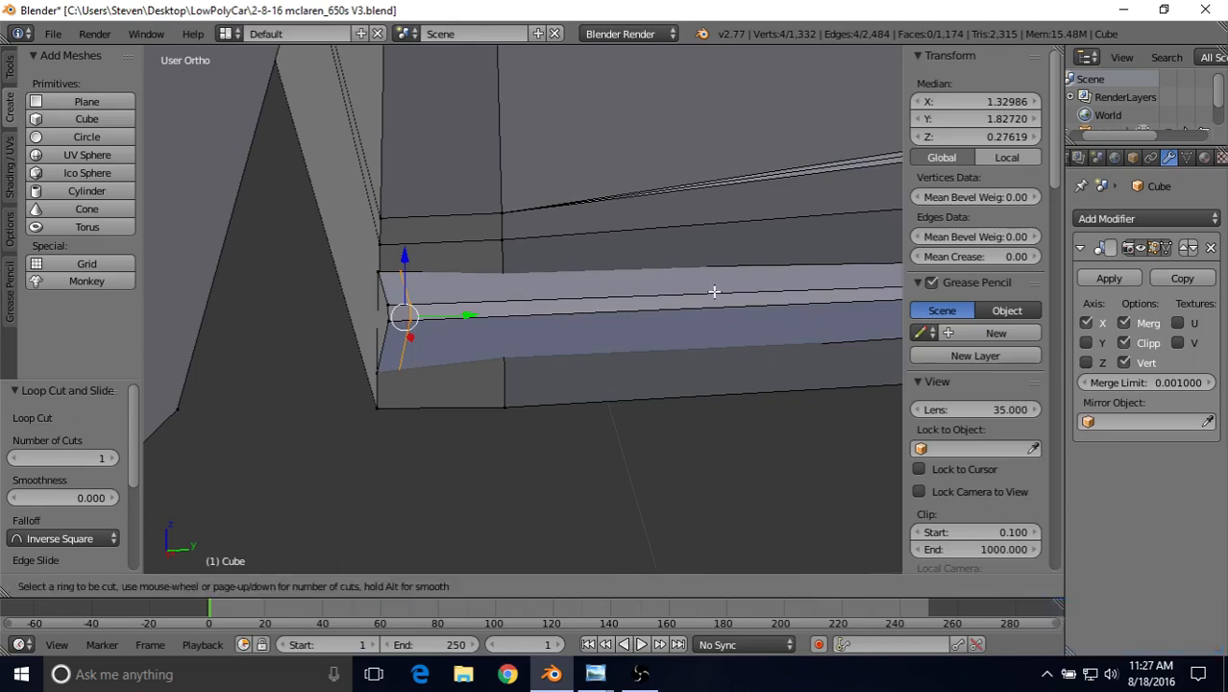
left_click(715, 292)
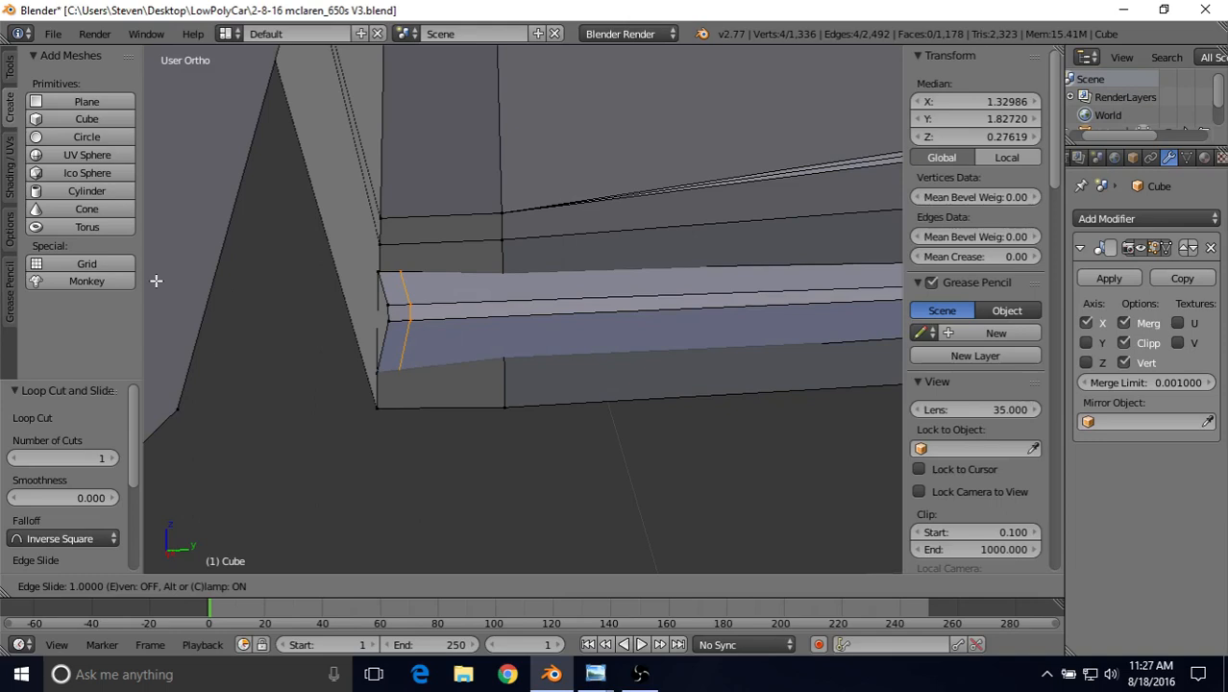
left_click(155, 281)
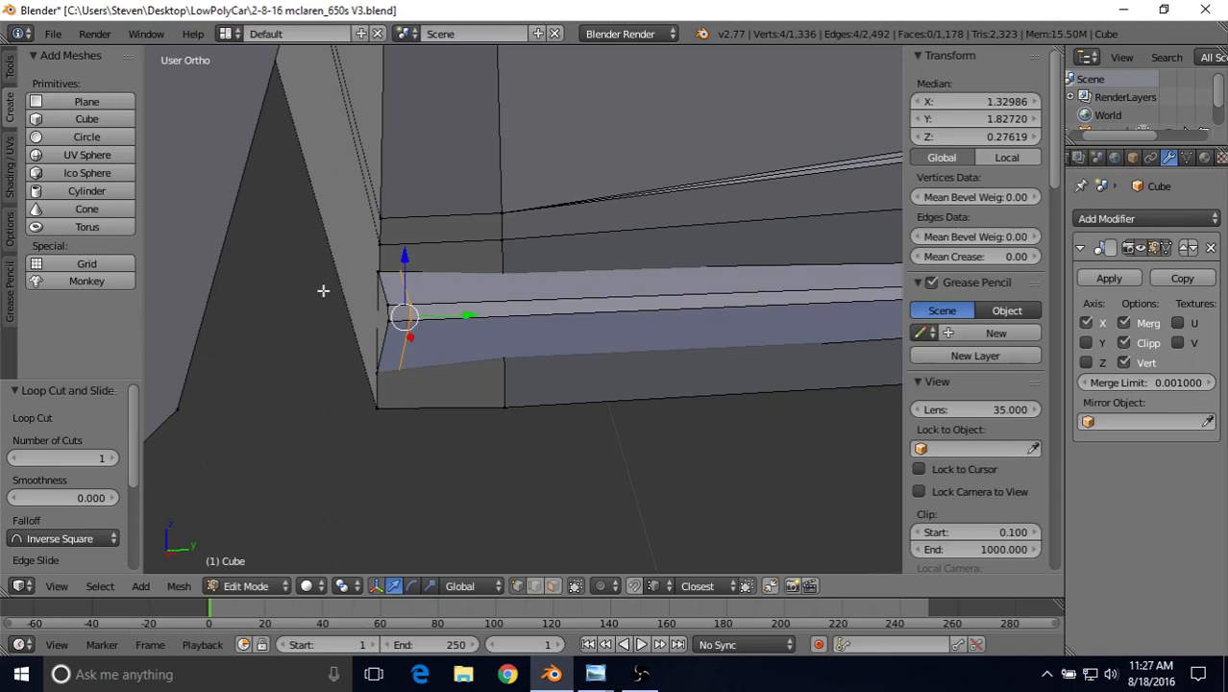
key("h")
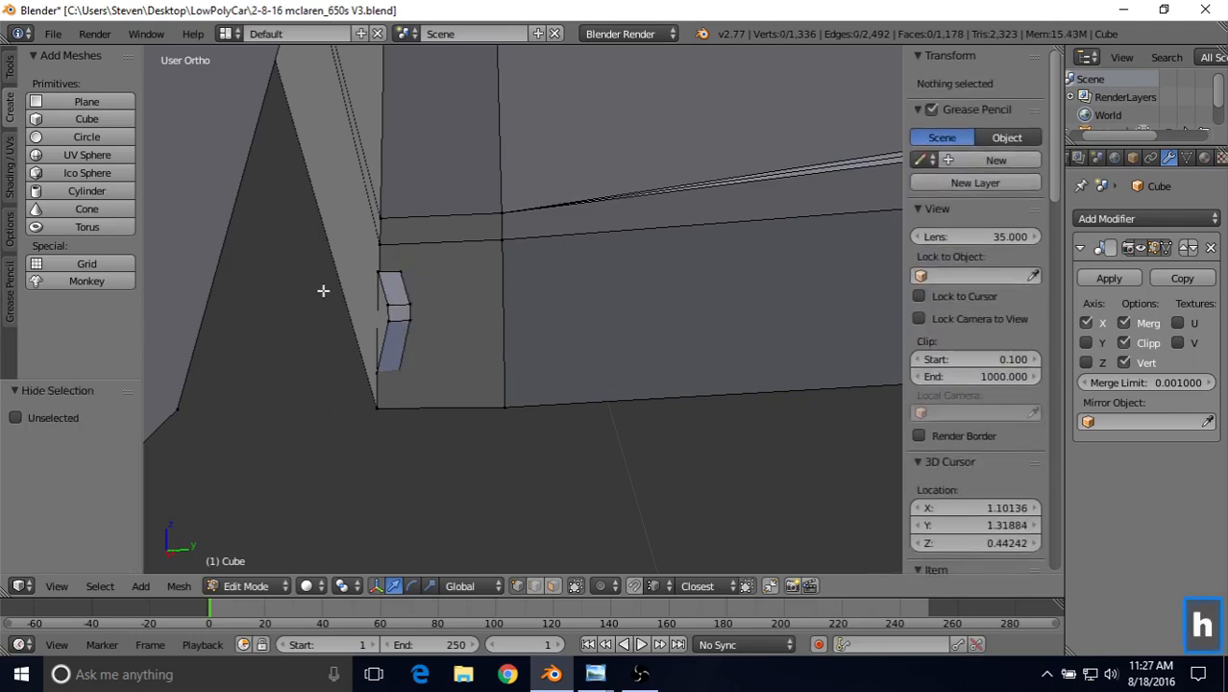
Select the linked geometry of the skirt's front end piece and scale it by 1.058 in X and Z, excluding Y.
right_click(404, 303)
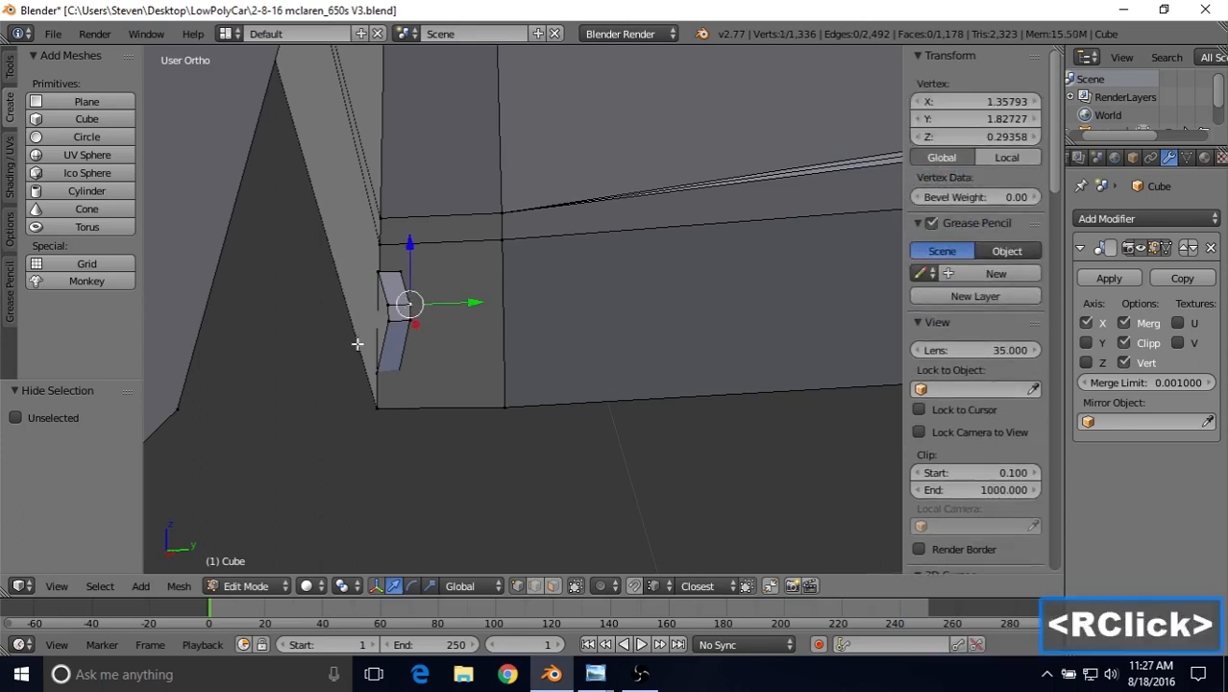
left_click(100, 586)
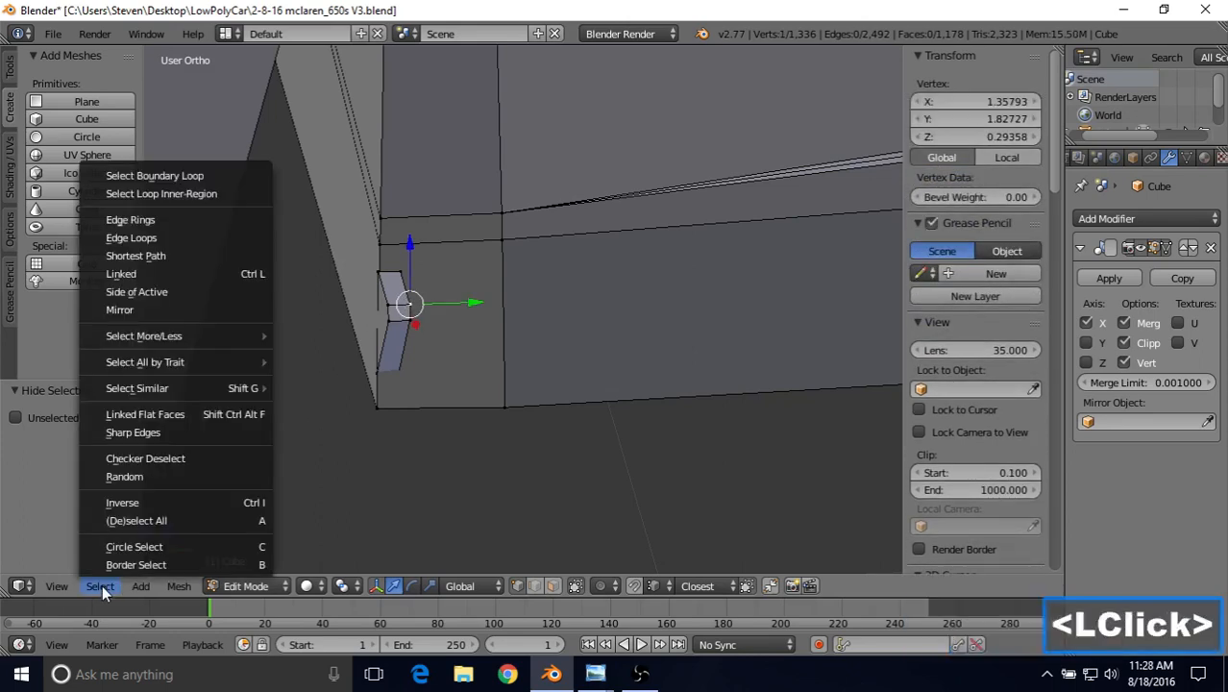
left_click(213, 278)
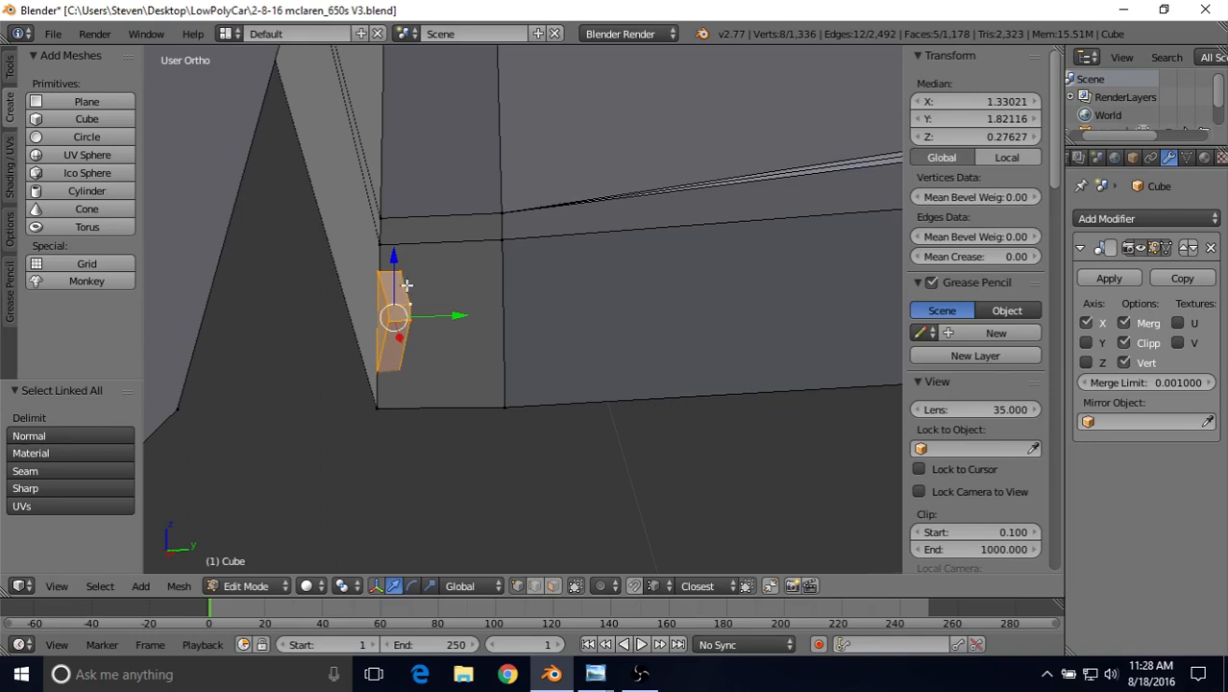
scroll(408, 287, "up", 1)
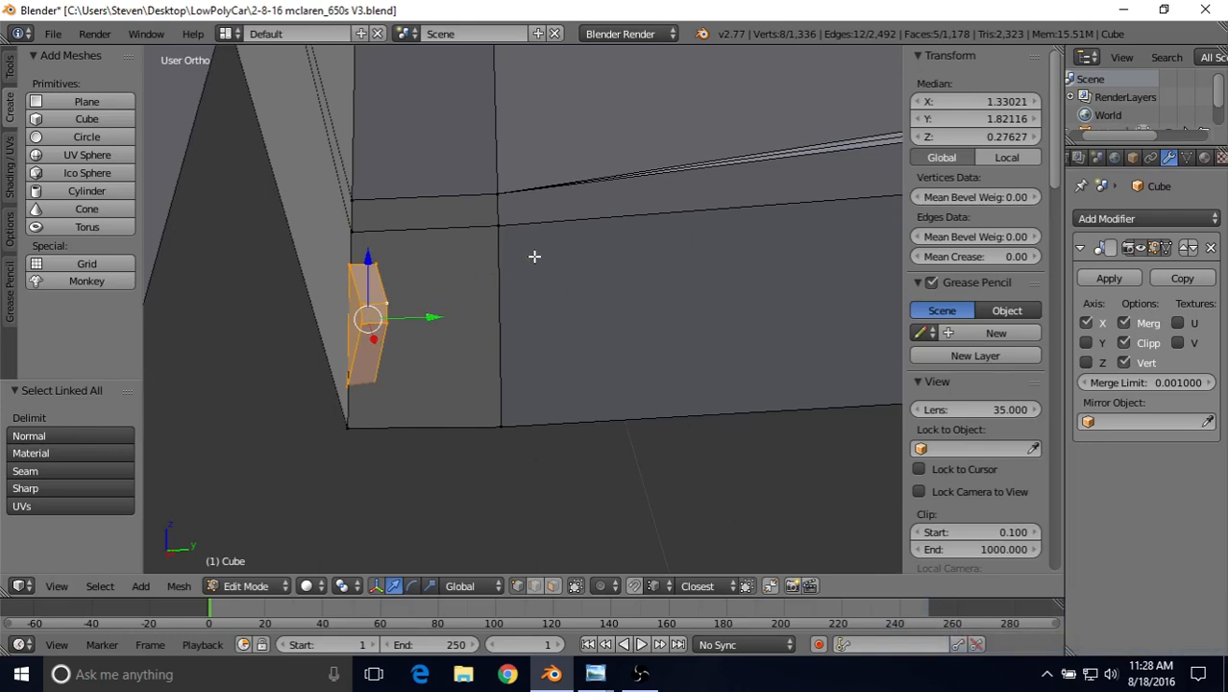
key("s")
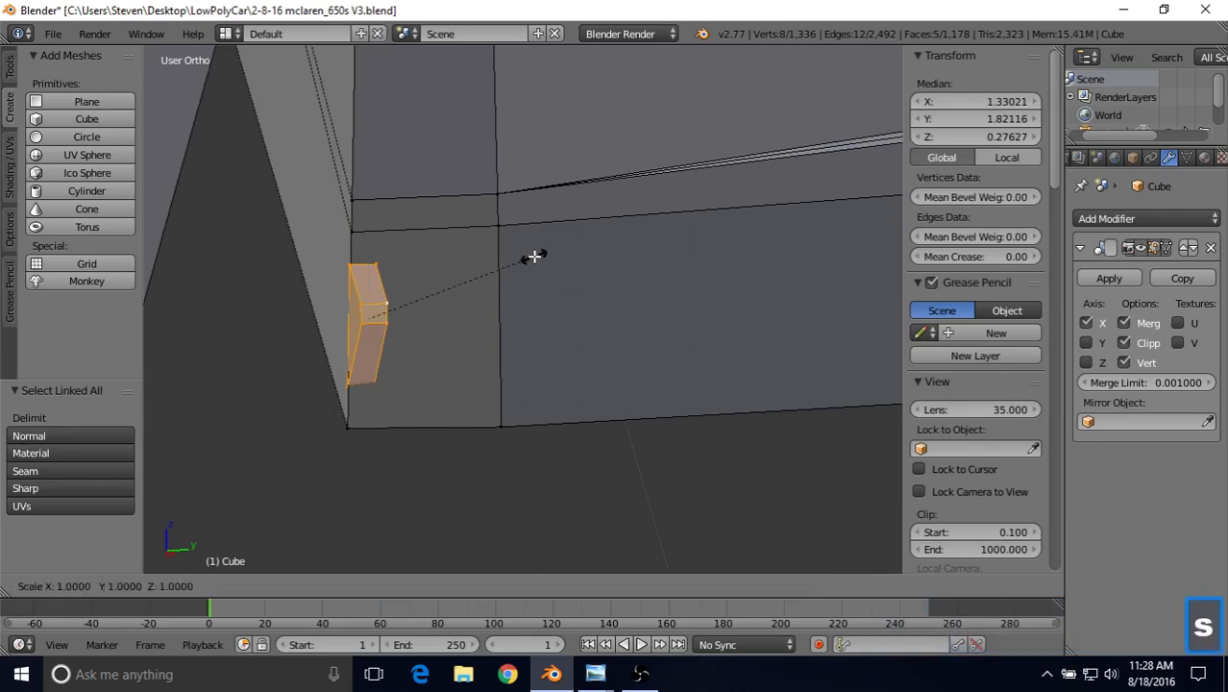
key("y")
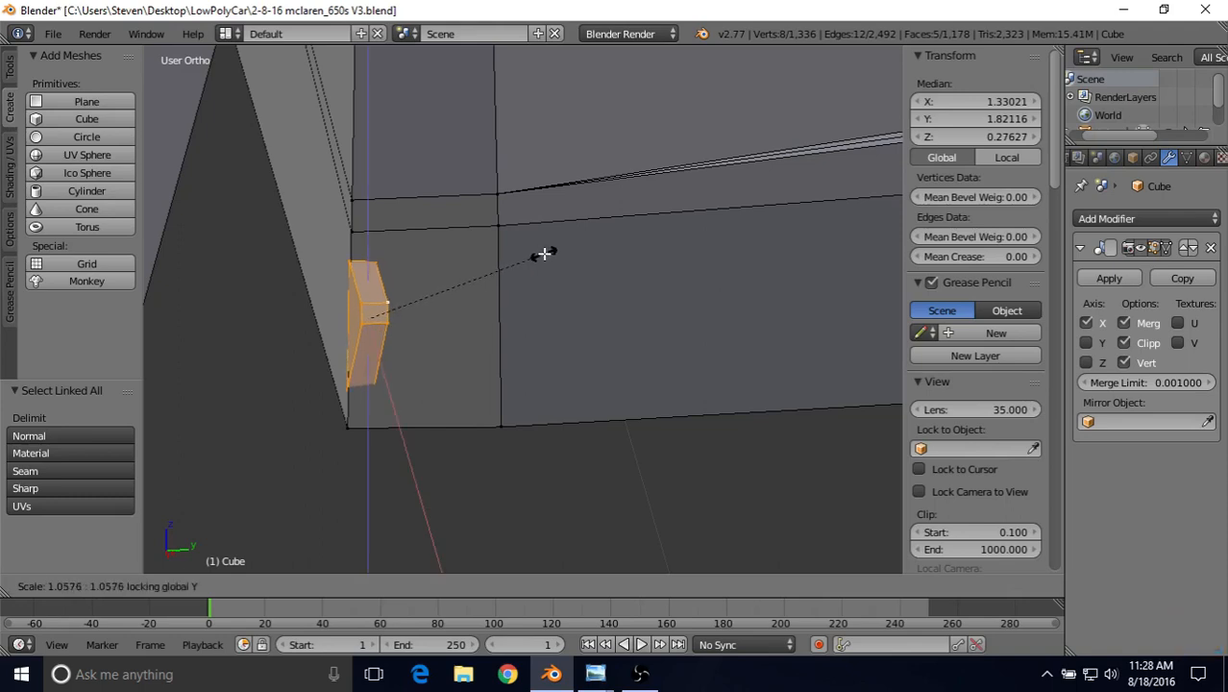
left_click(544, 253)
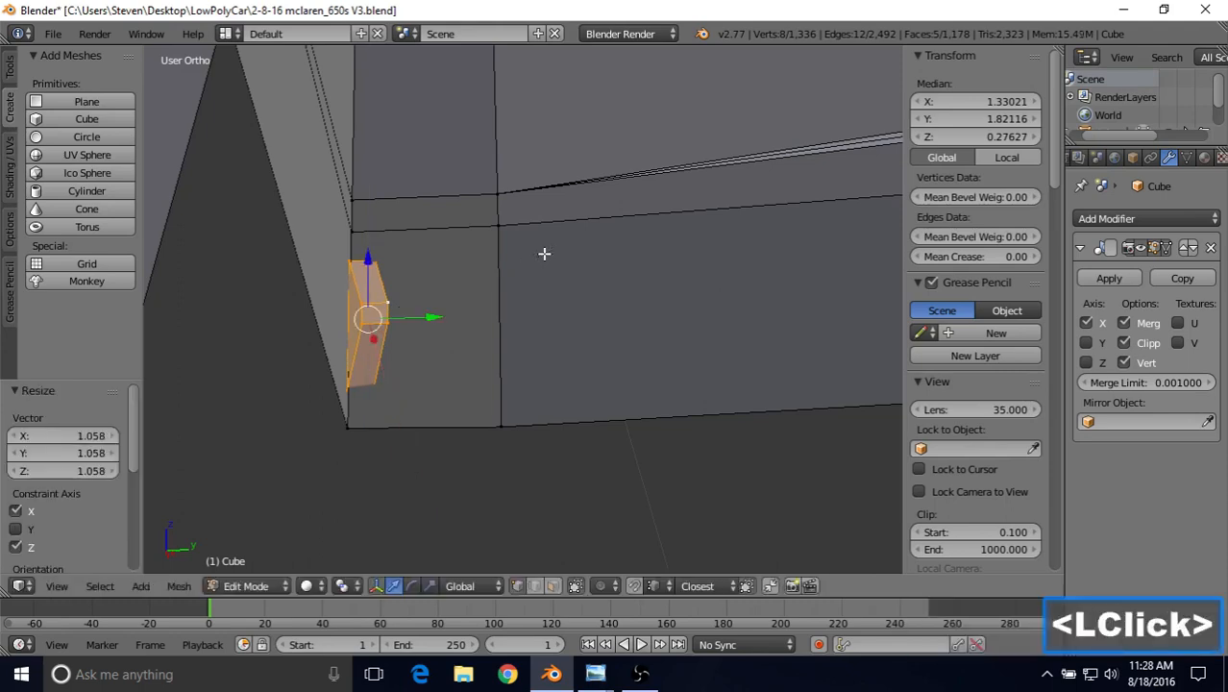
Try scaling the skirt's front end piece by a further 1.035 in X and Z, excluding Y.
key("Tab")
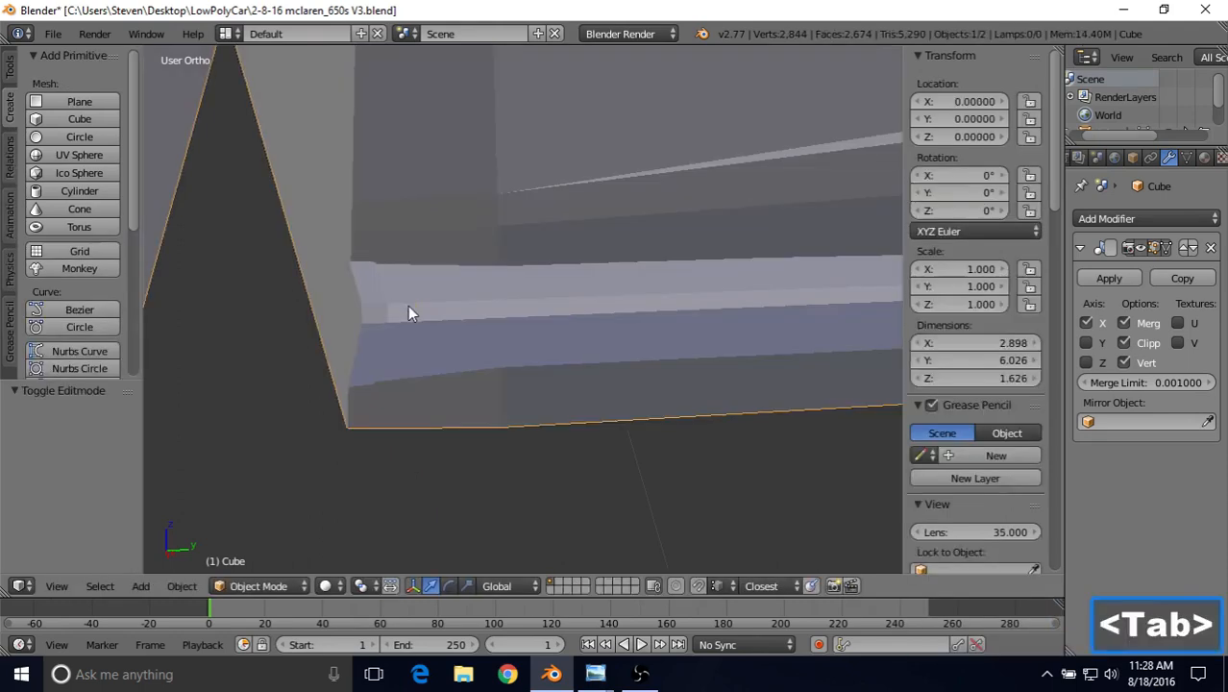
middle_click_drag(408, 305, 377, 285)
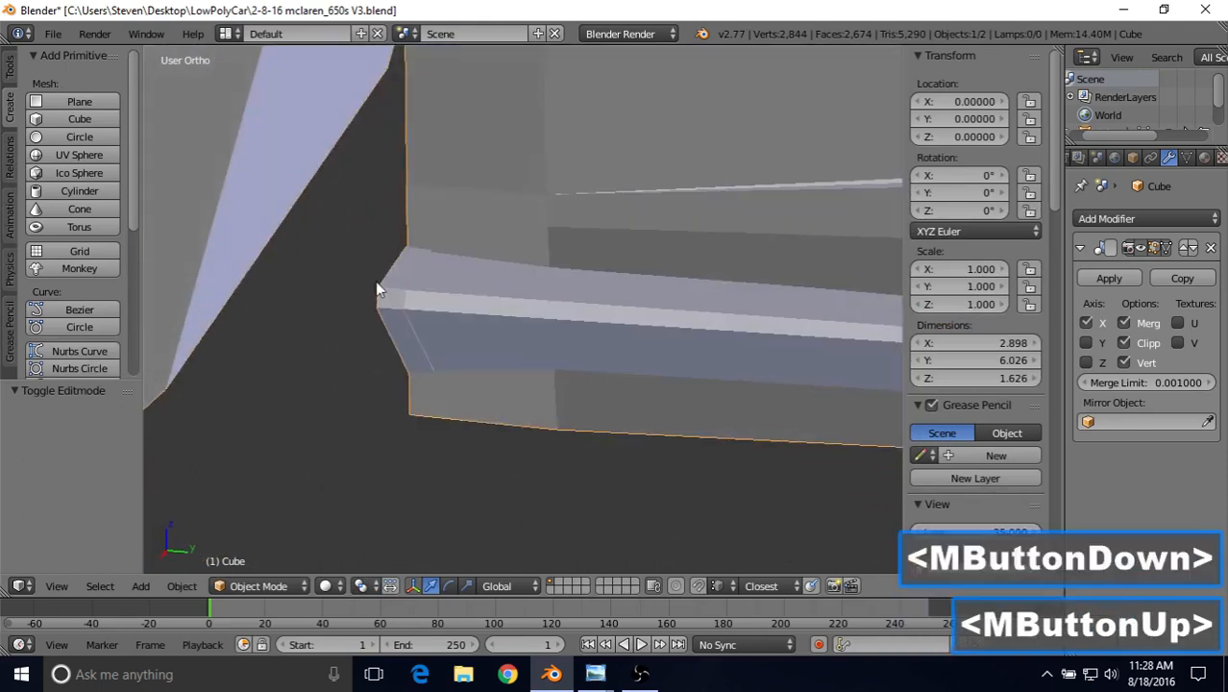
key("Tab")
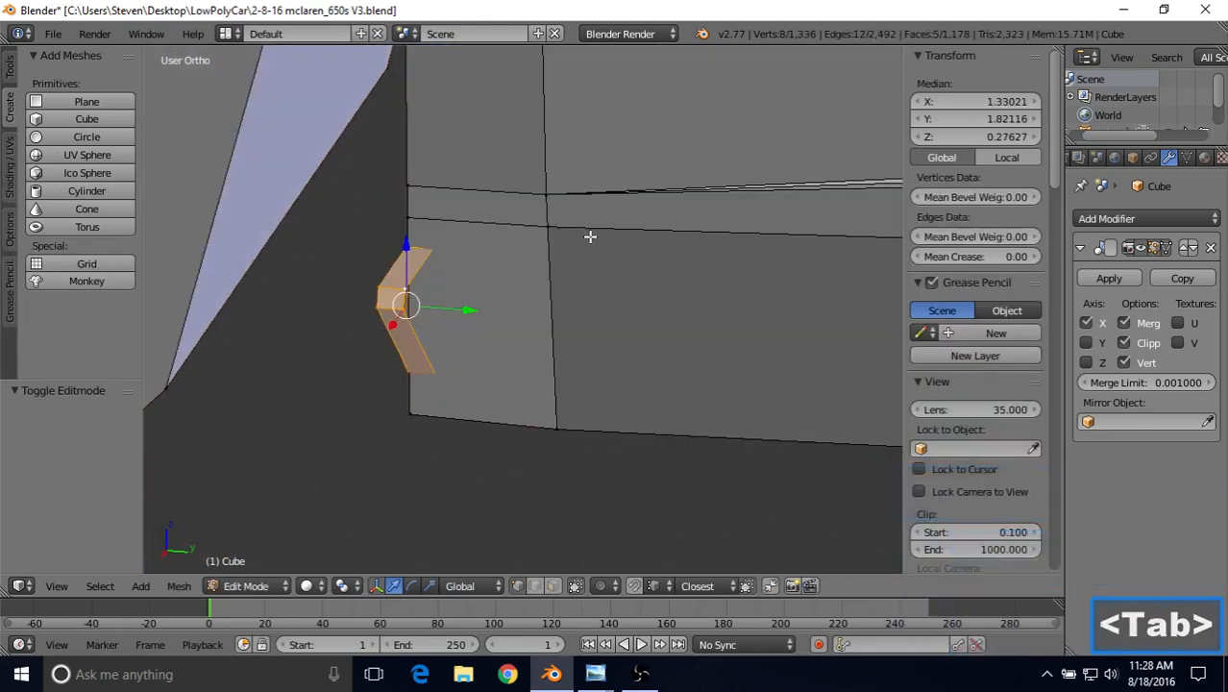
key("s")
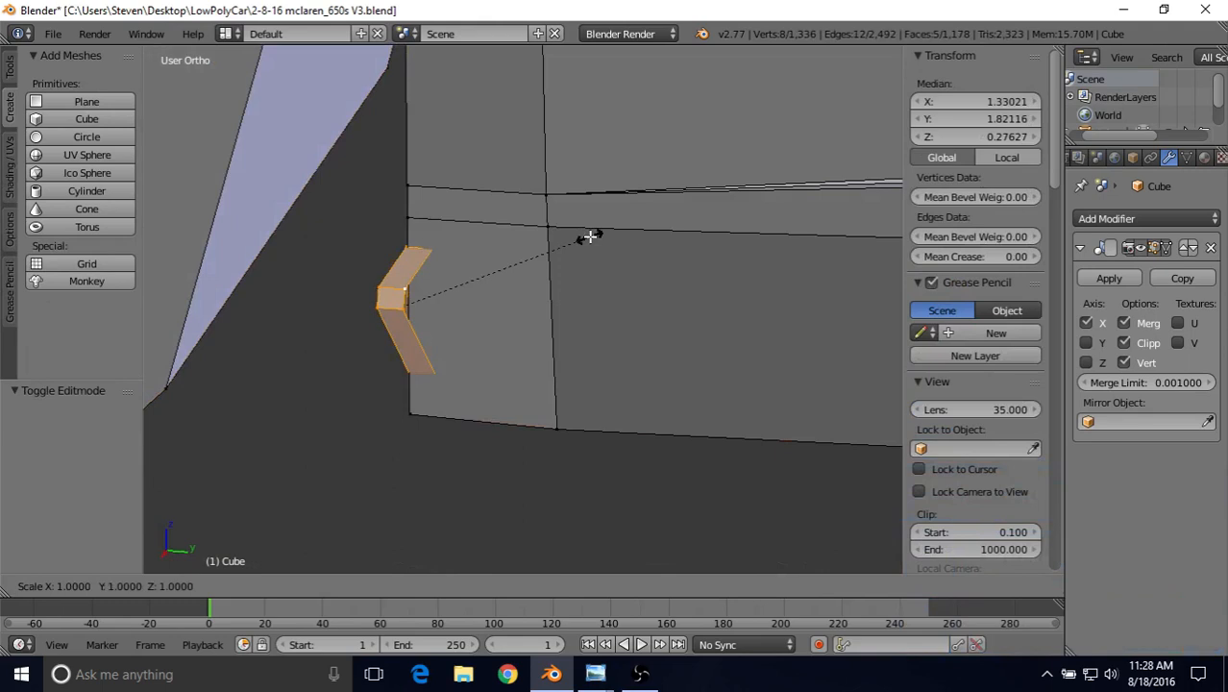
key("y")
left_click(596, 236)
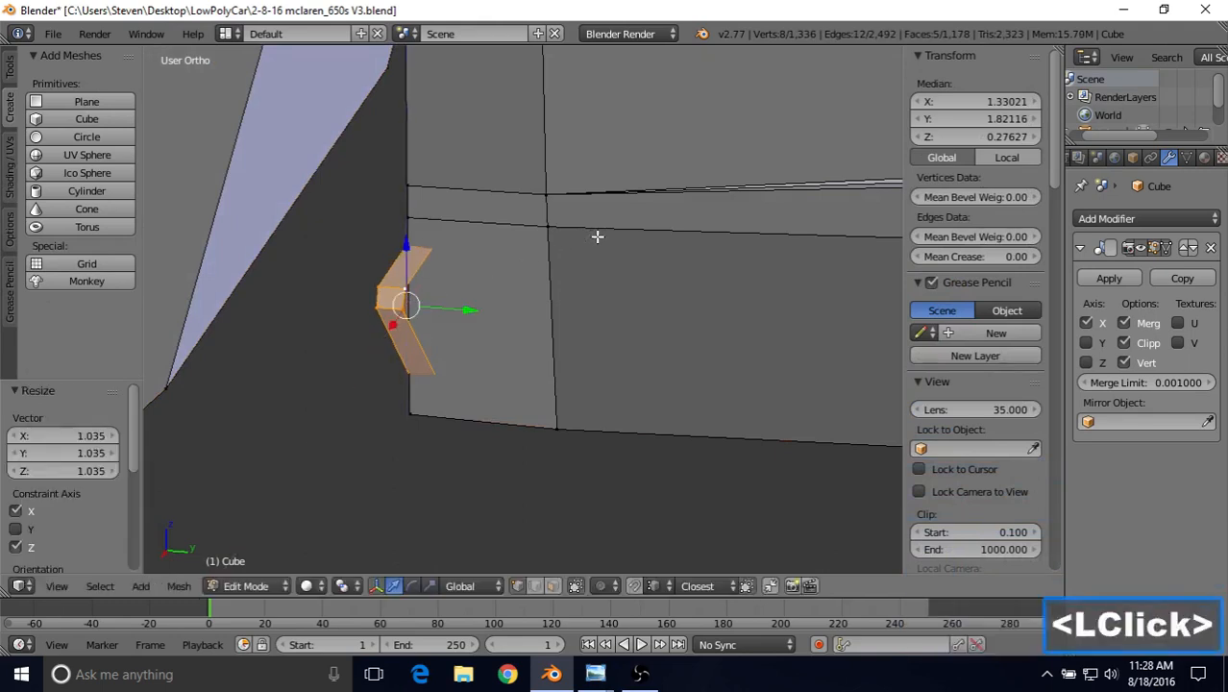
Inspect the skirt's end piece in Object Mode, compare it with the Mclaren Wheel photo in Windows Photo Viewer, and return to Blender.
key("Tab")
middle_click_drag(470, 270, 529, 448)
left_click(596, 673)
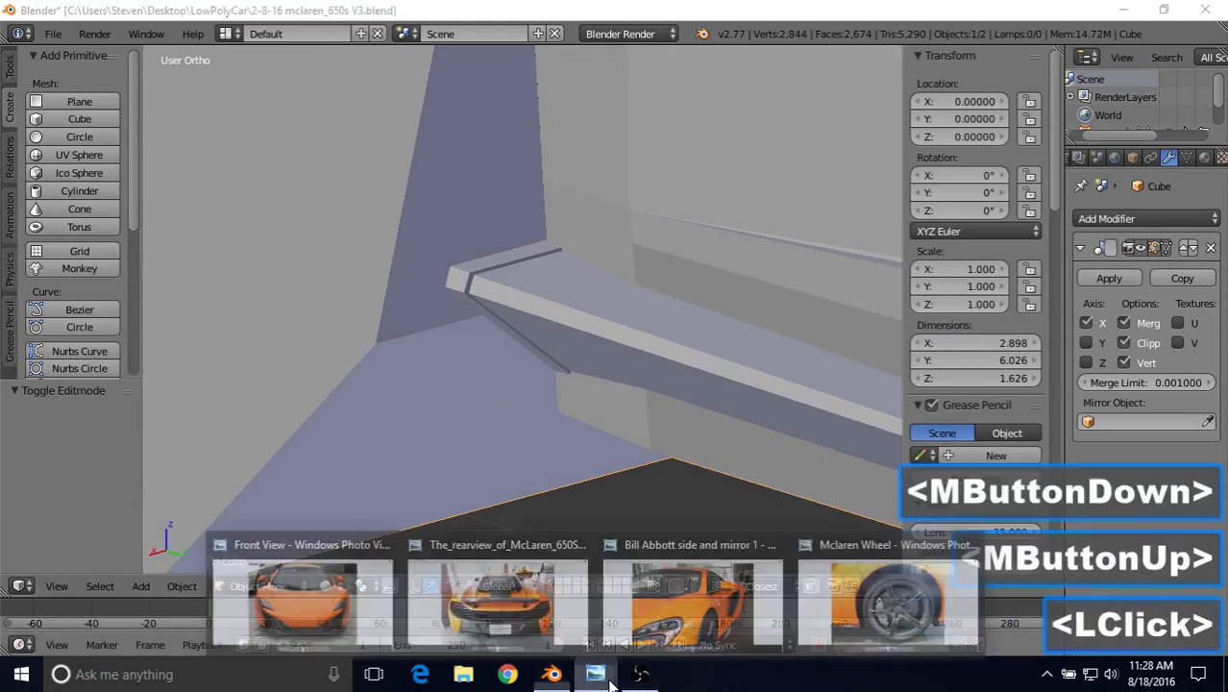
left_click(888, 596)
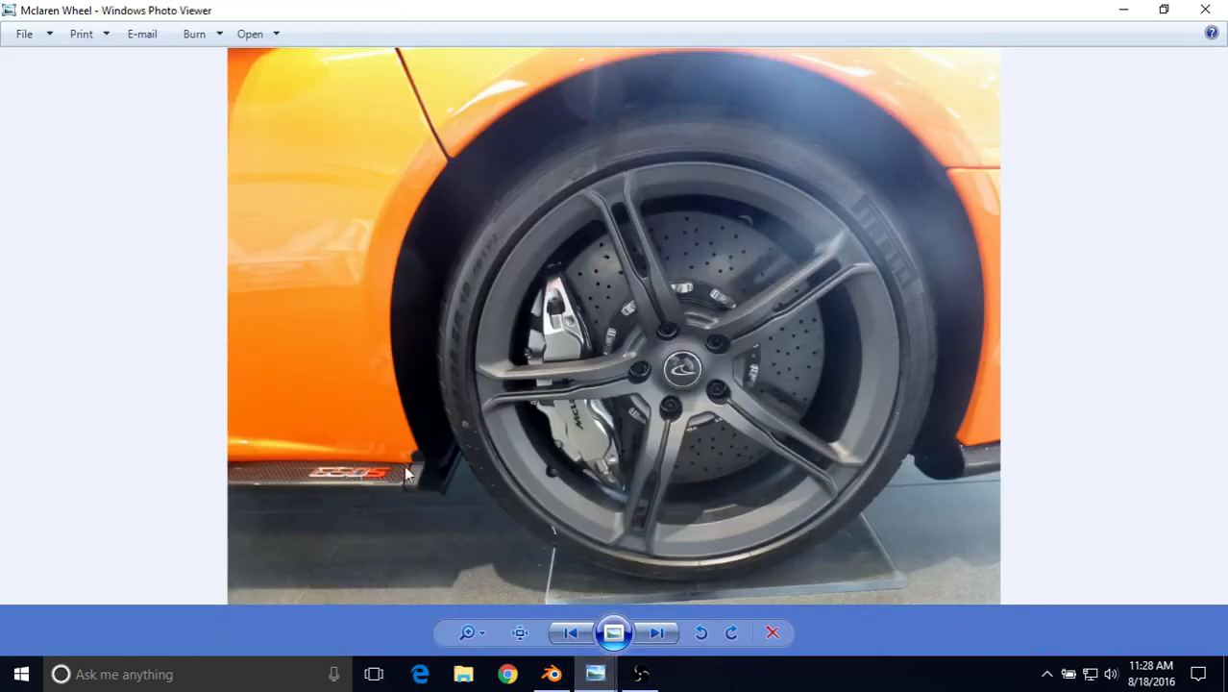
left_click(552, 674)
Undo the last scaling of the side skirt's front end piece in Edit Mode.
key("Tab")
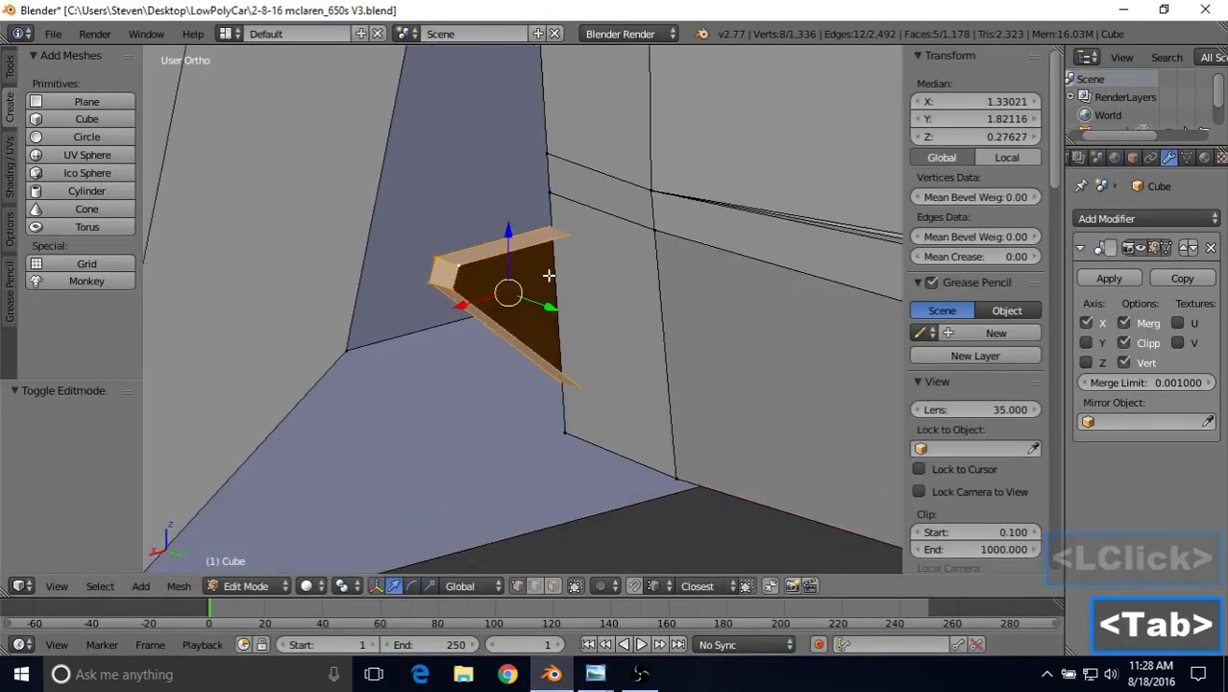
scroll(548, 276, "up", 1, "ctrl")
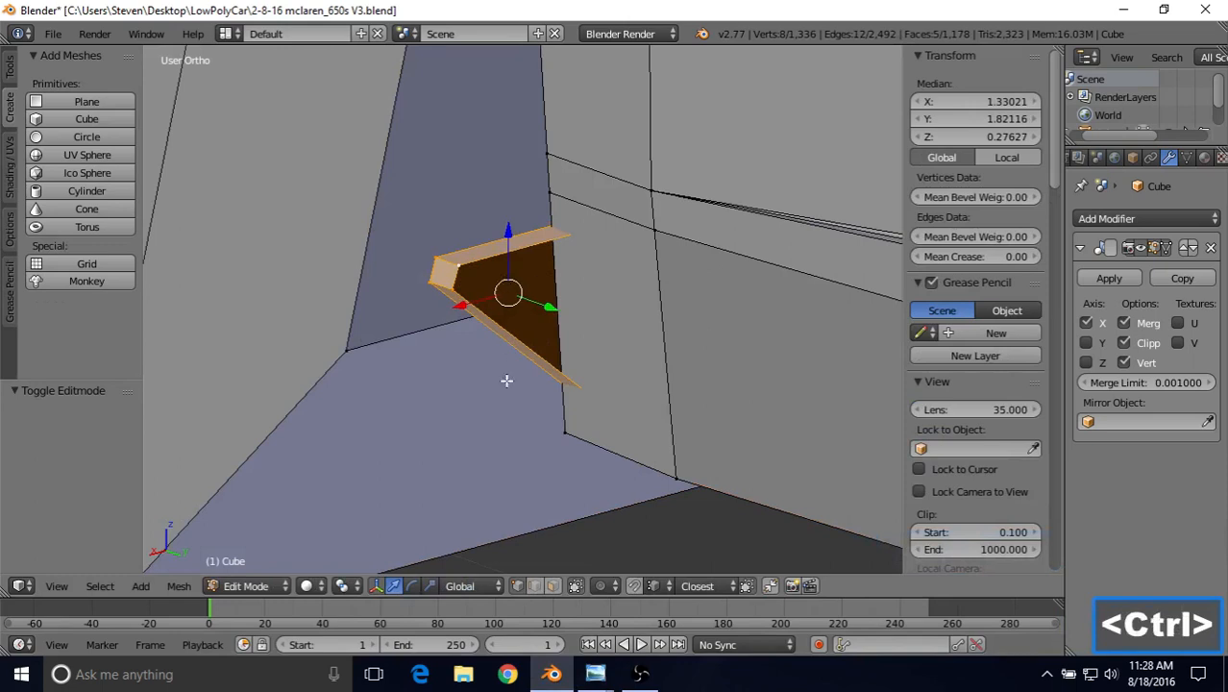
key("ctrl+z")
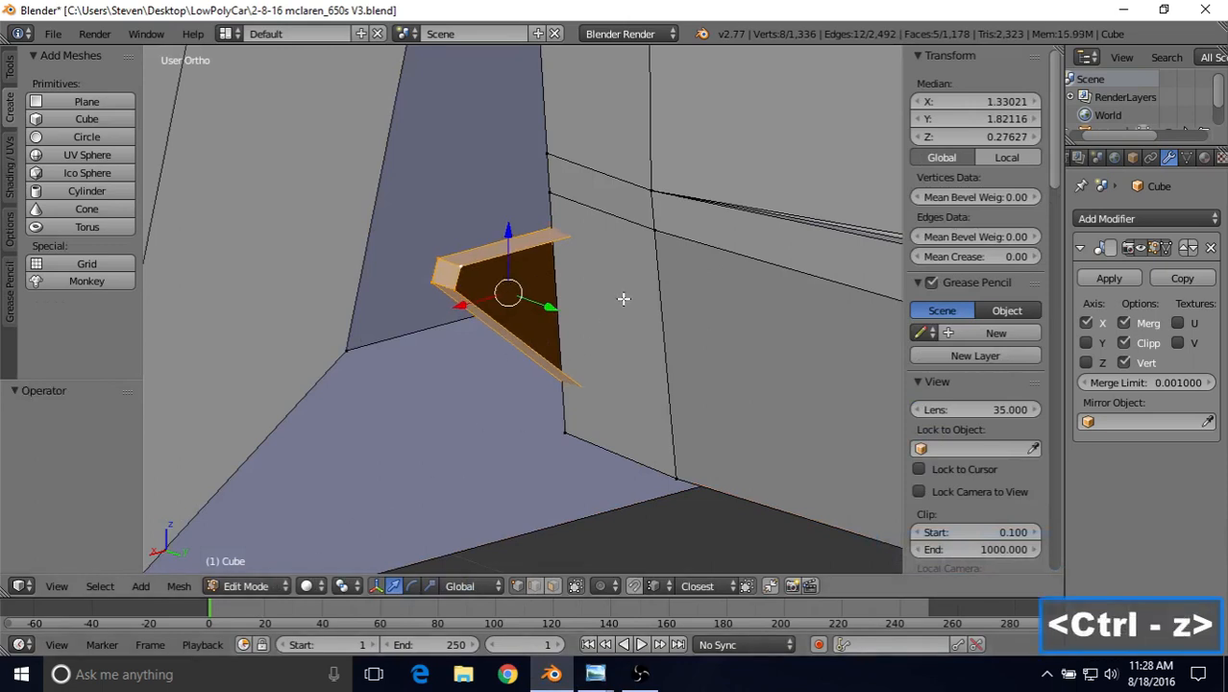
Inspect how the restored end piece meets the side skirt in Object Mode and return to Edit Mode.
key("Tab")
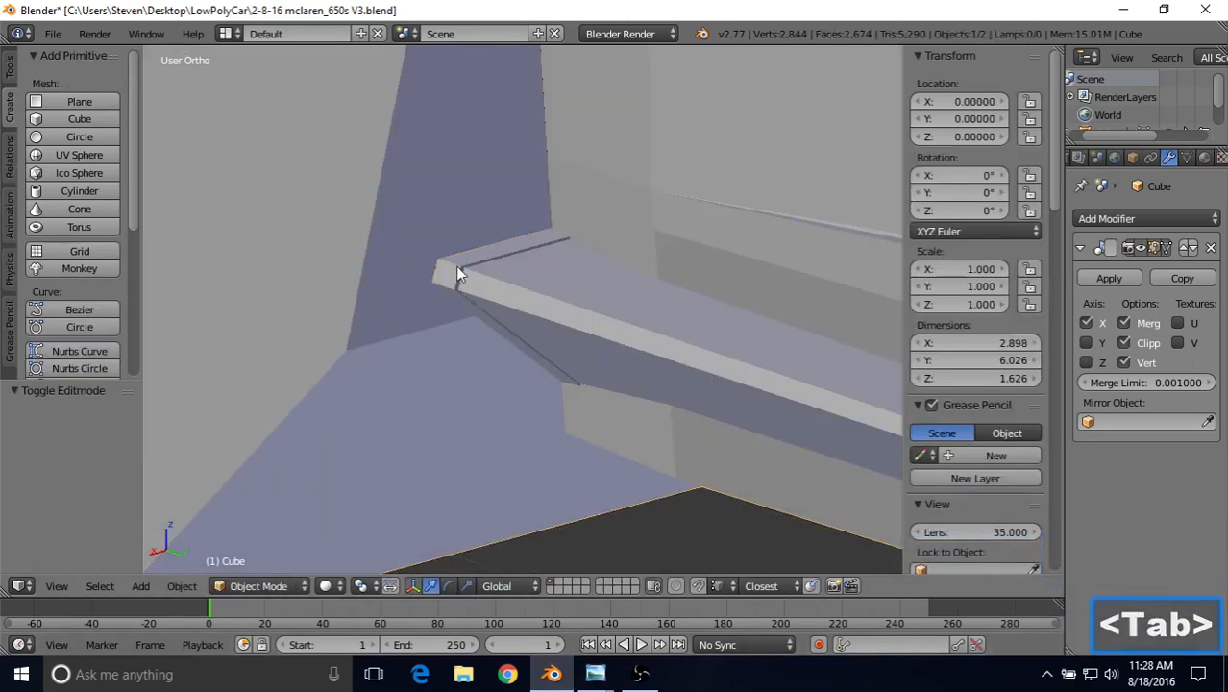
scroll(491, 291, "down", 2)
middle_click_drag(508, 315, 570, 322)
key("Tab")
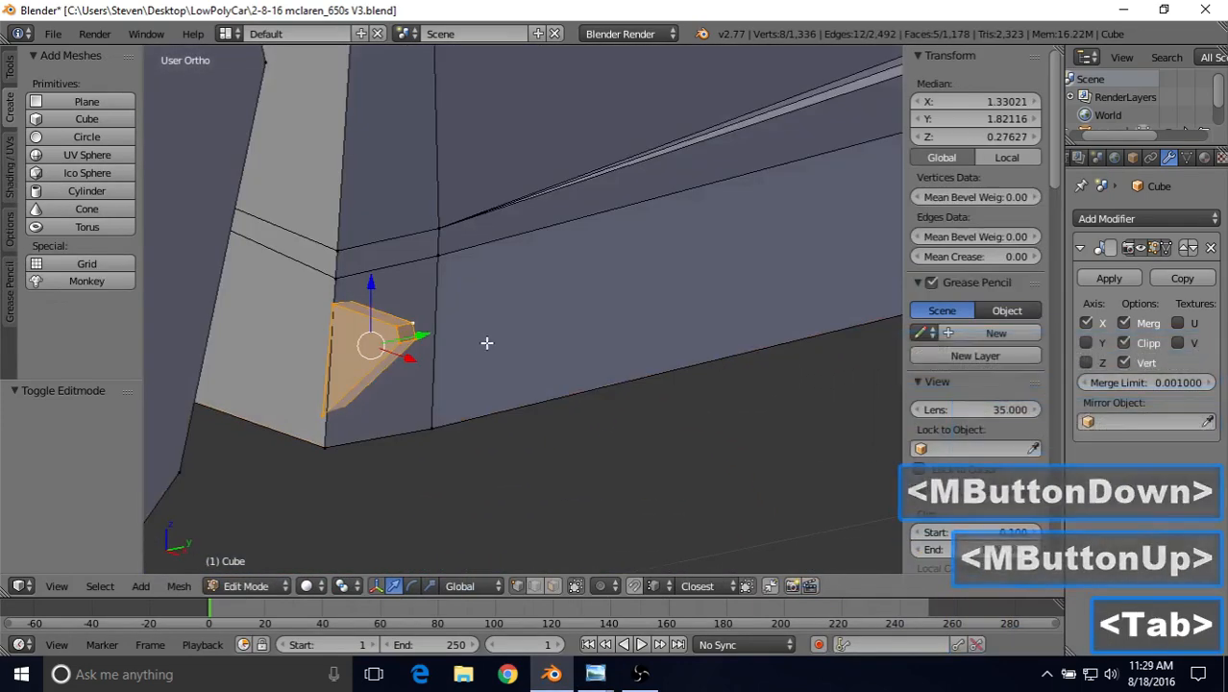
middle_click_drag(486, 356, 608, 291, "shift")
scroll(498, 328, "up", 1)
scroll(498, 328, "up", 2)
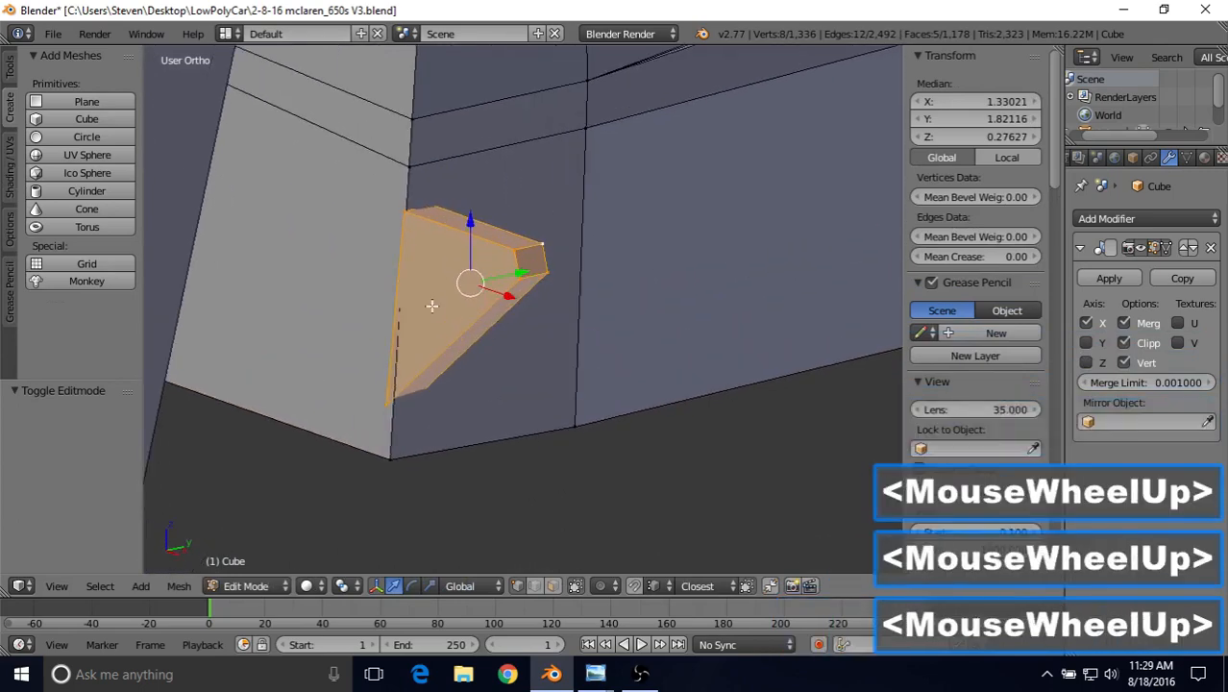
right_click(376, 404)
key("z")
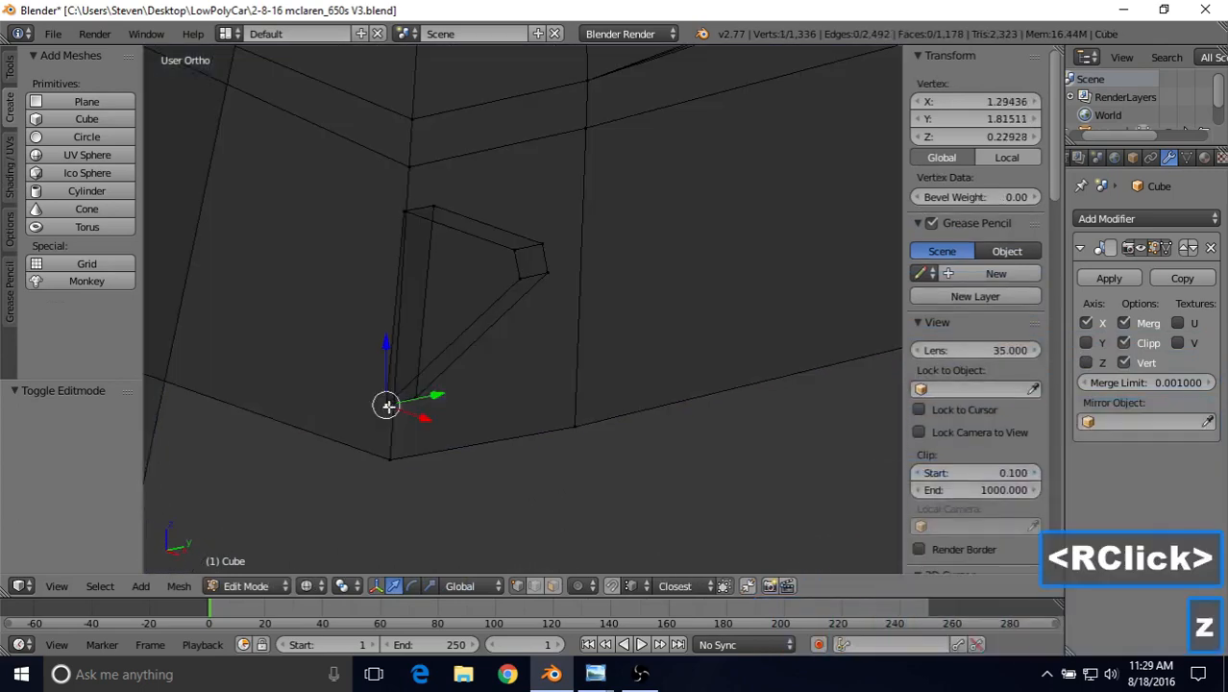
right_click(423, 398, "shift")
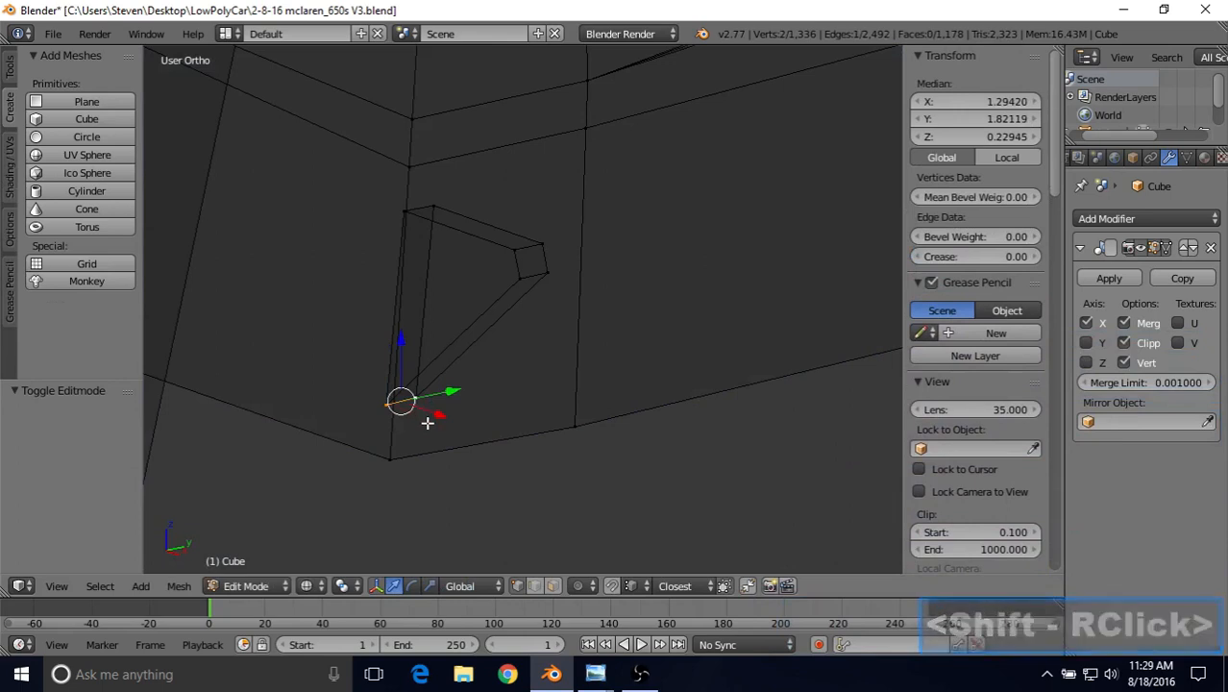
key("z")
left_click_drag(436, 415, 441, 415)
right_click(438, 417)
scroll(488, 273, "down", 1)
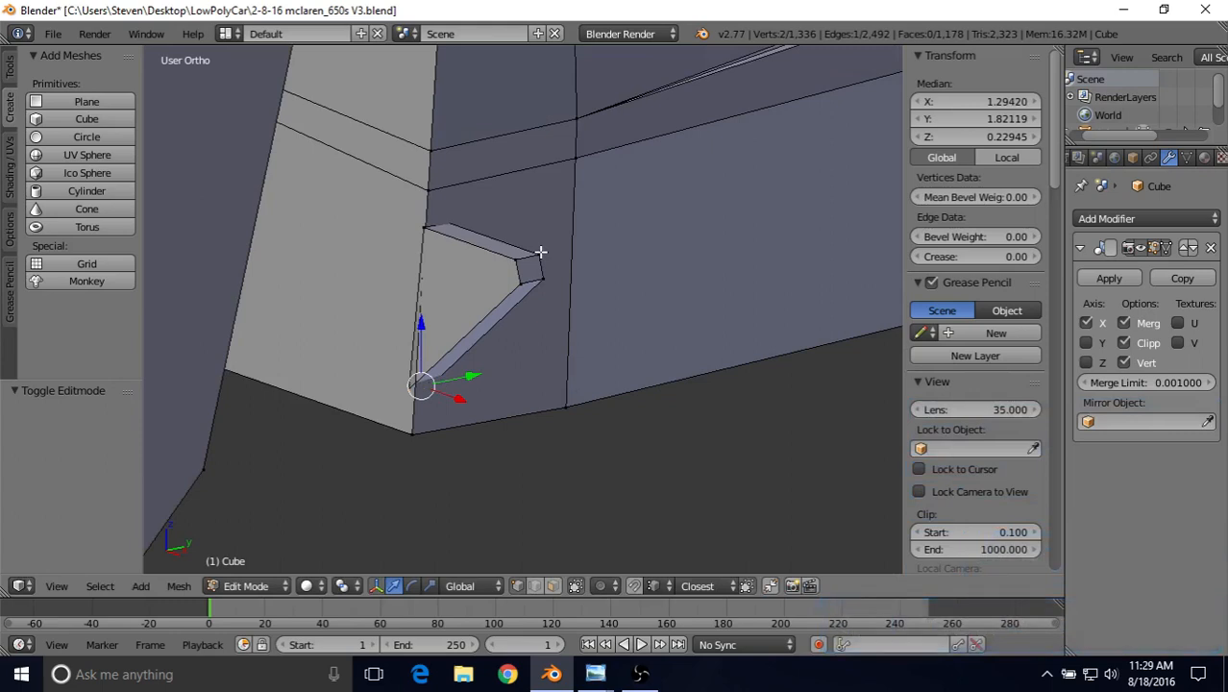
Reveal the hidden skirt geometry and move the three vertices at the front end piece's lower inner corner 0.004 along X.
key("alt")
key("alt+h")
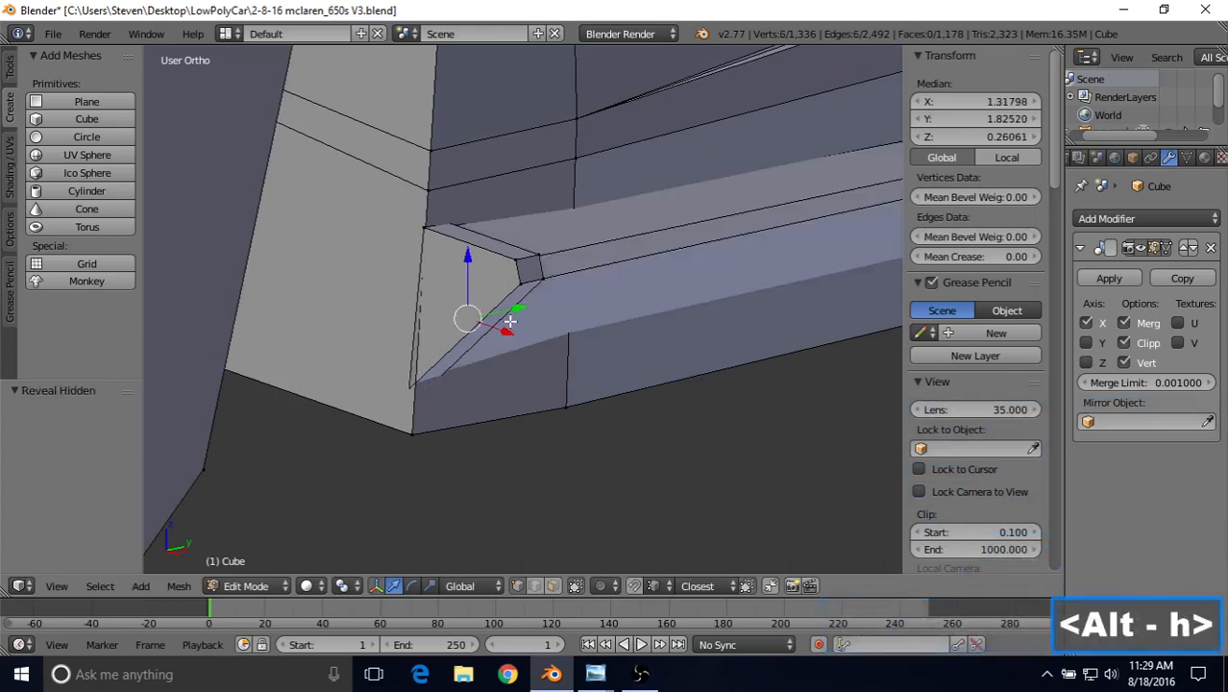
key("z")
scroll(481, 370, "up", 2)
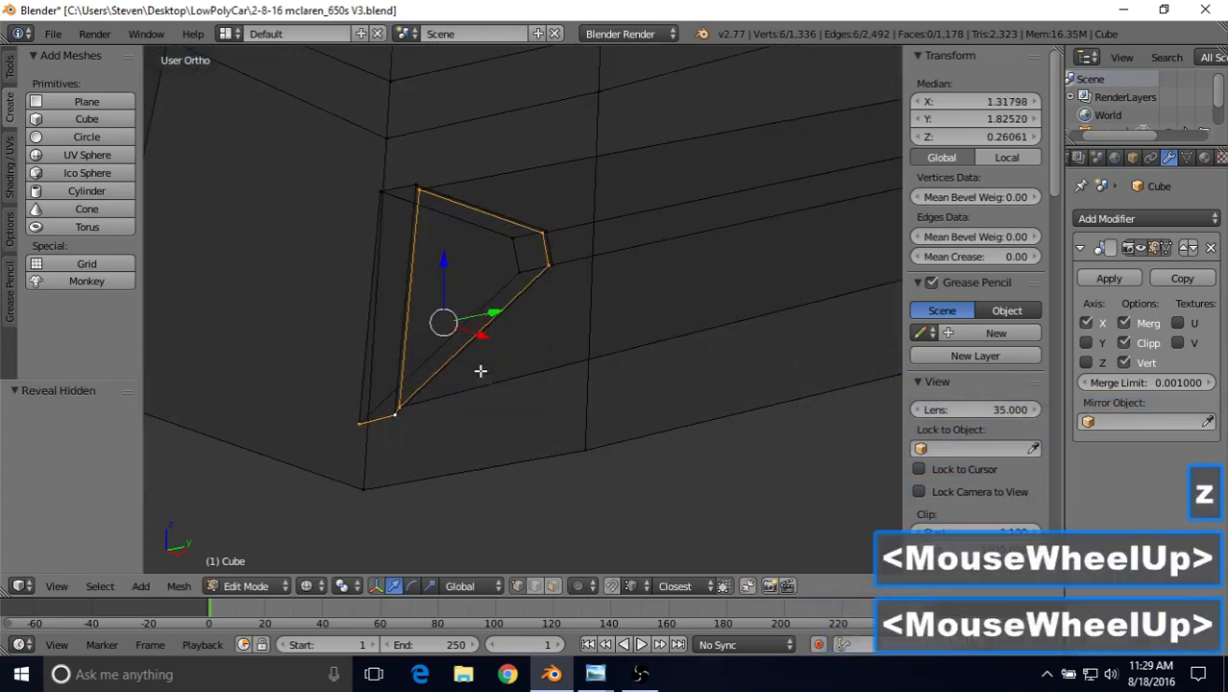
right_click(398, 411)
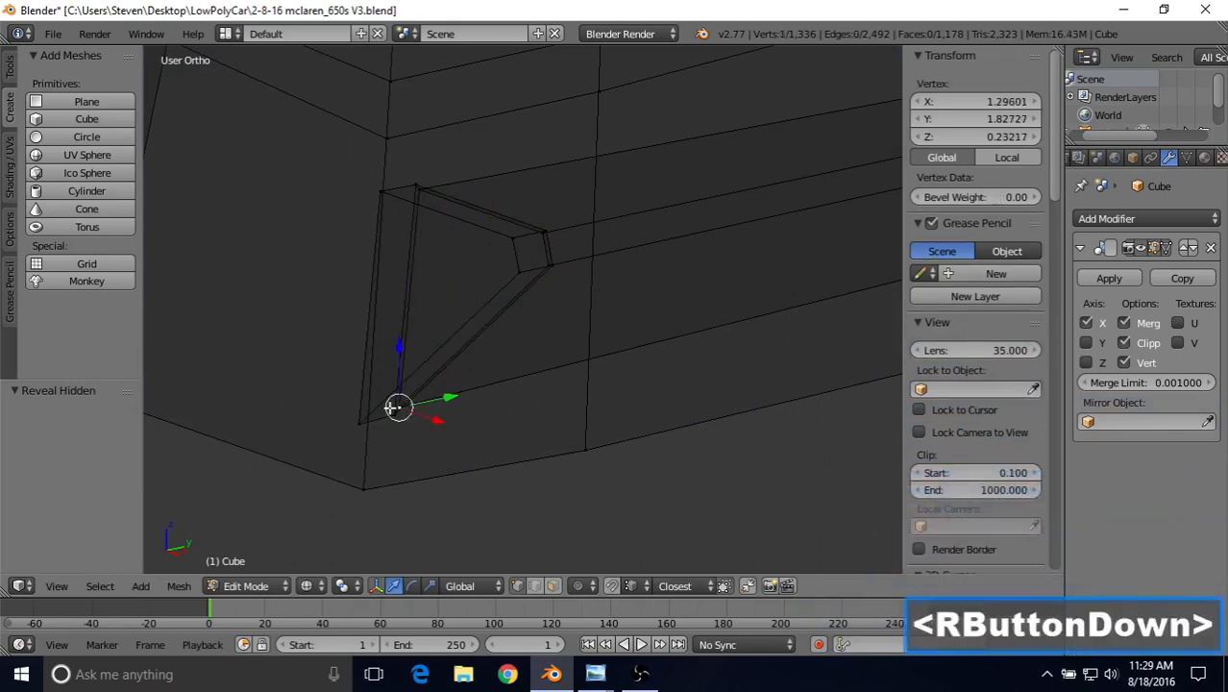
key("b")
left_click_drag(346, 401, 408, 423)
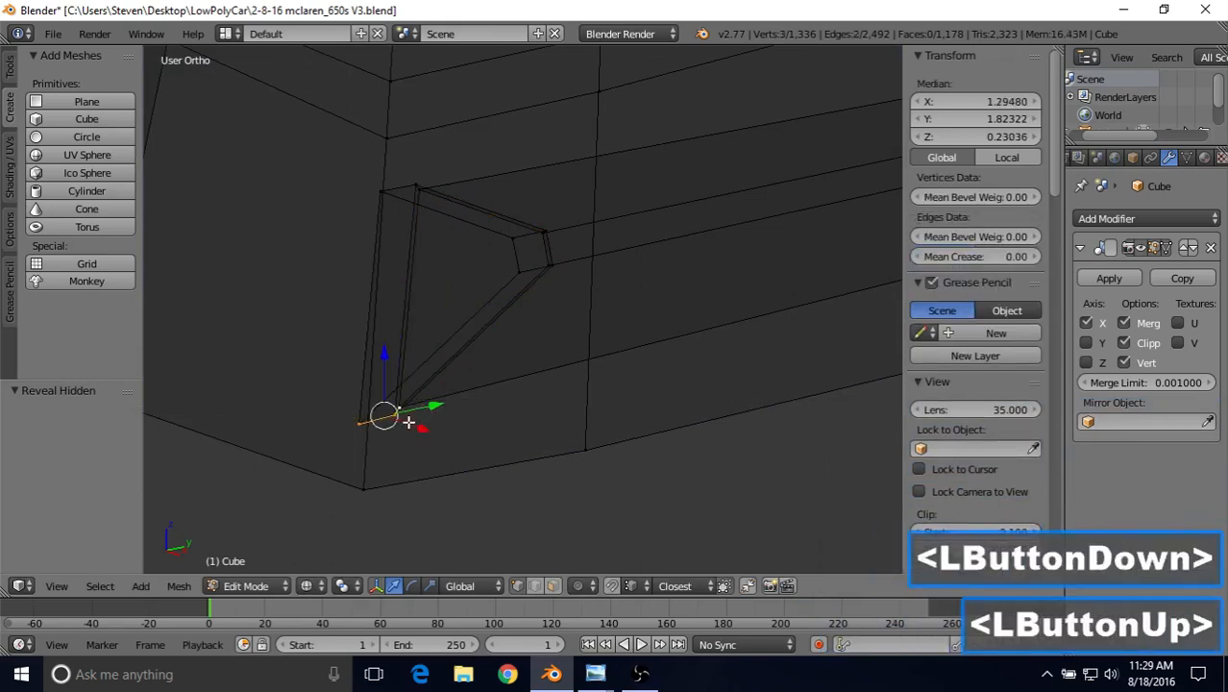
key("z")
left_click_drag(411, 425, 421, 426)
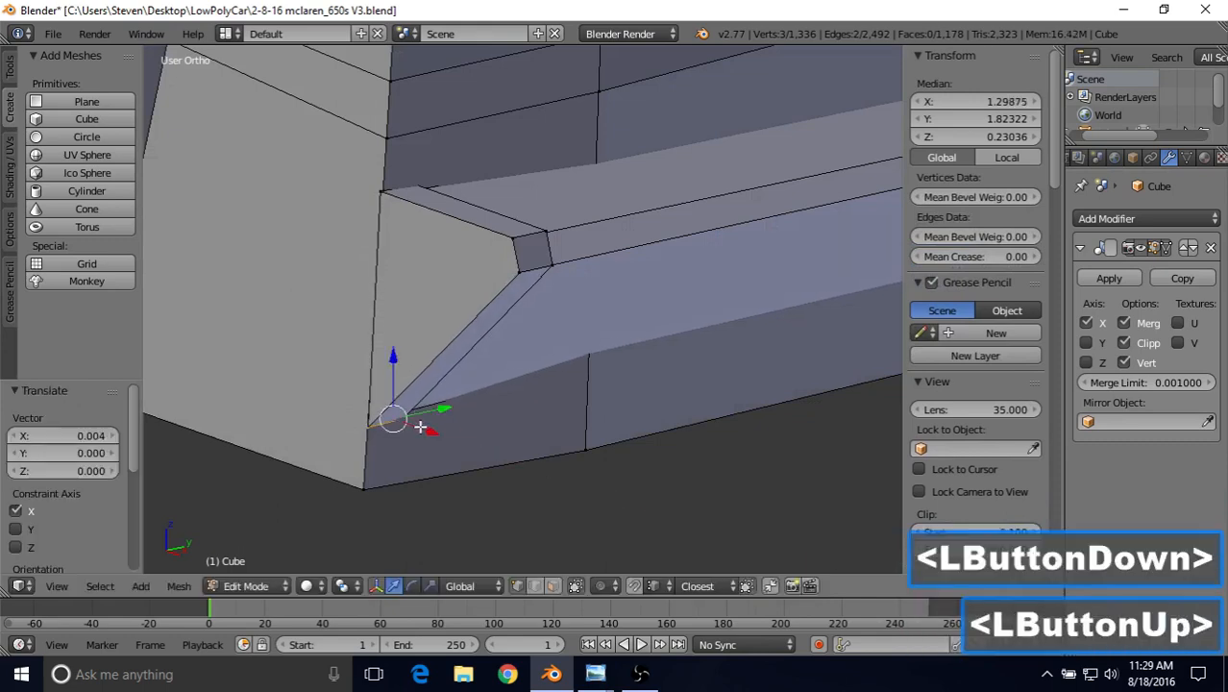
Move the three vertices at the end piece's upper inner corner outward along X to a median X of about 1.305.
right_click(380, 191)
key("z")
right_click(398, 186, "shift")
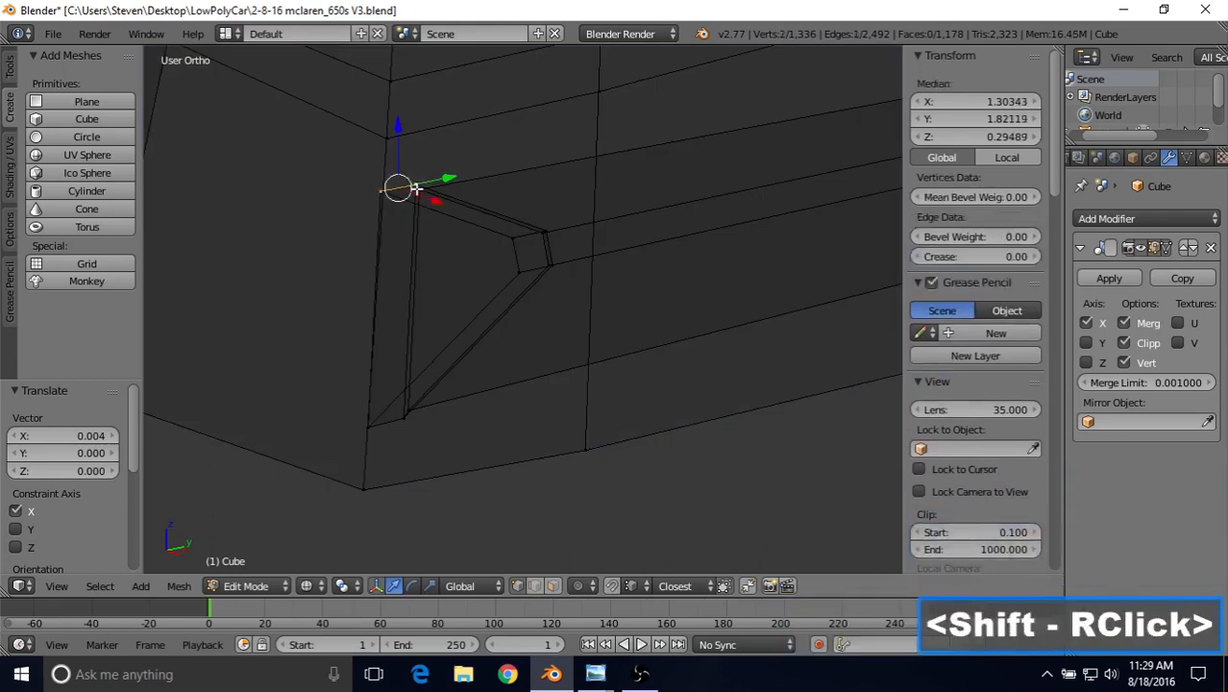
right_click(419, 193, "shift")
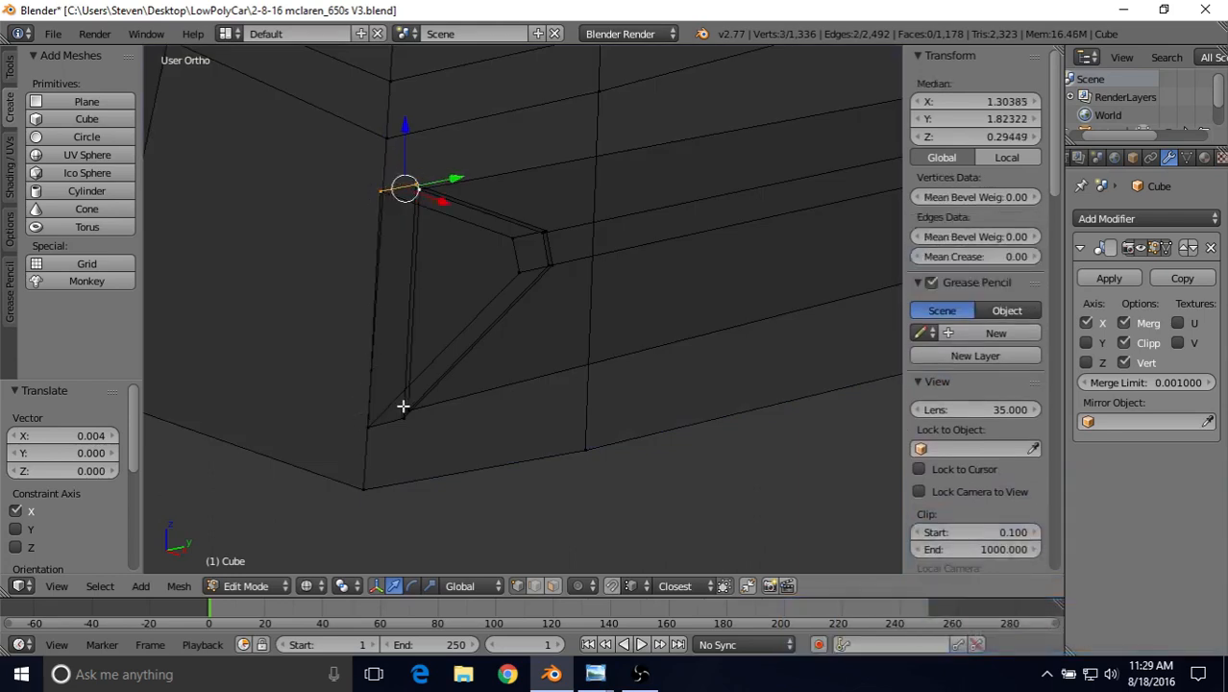
left_click_drag(432, 202, 439, 203)
key("z")
key("Tab")
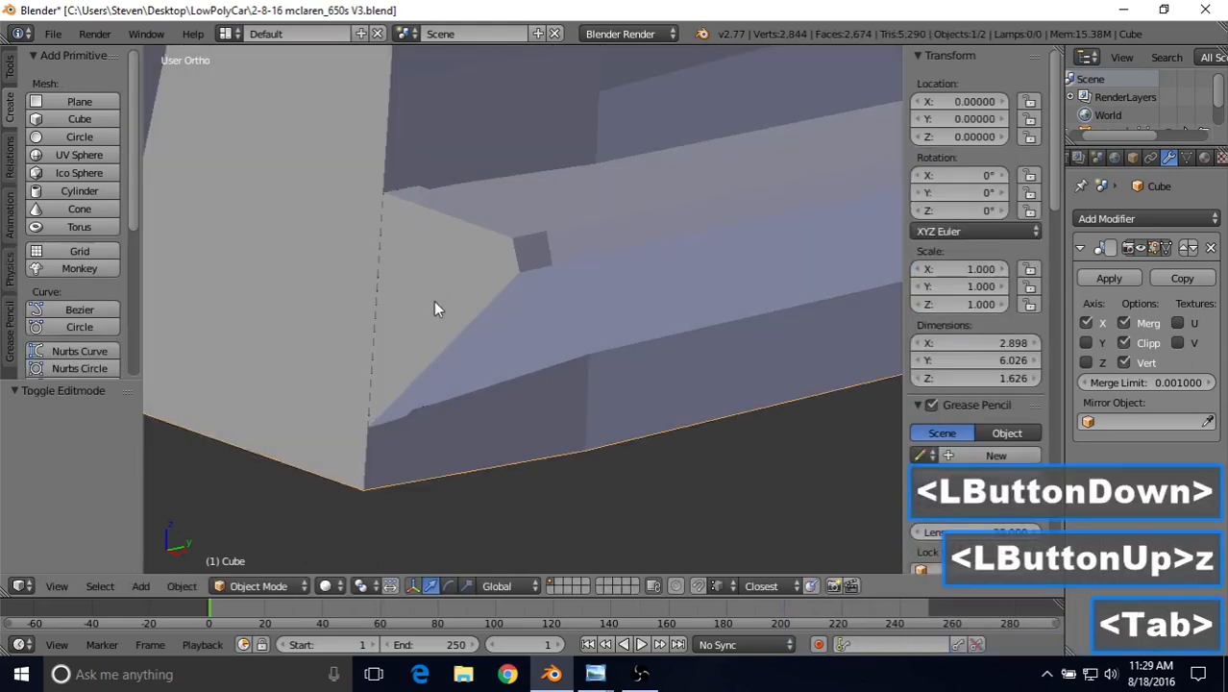
Check the upper inner corner's fit against the body and fine-tune its three vertices by about -0.0004 along X.
scroll(452, 331, "down", 2)
middle_click_drag(476, 288, 488, 281)
scroll(488, 282, "up", 2)
key("Tab")
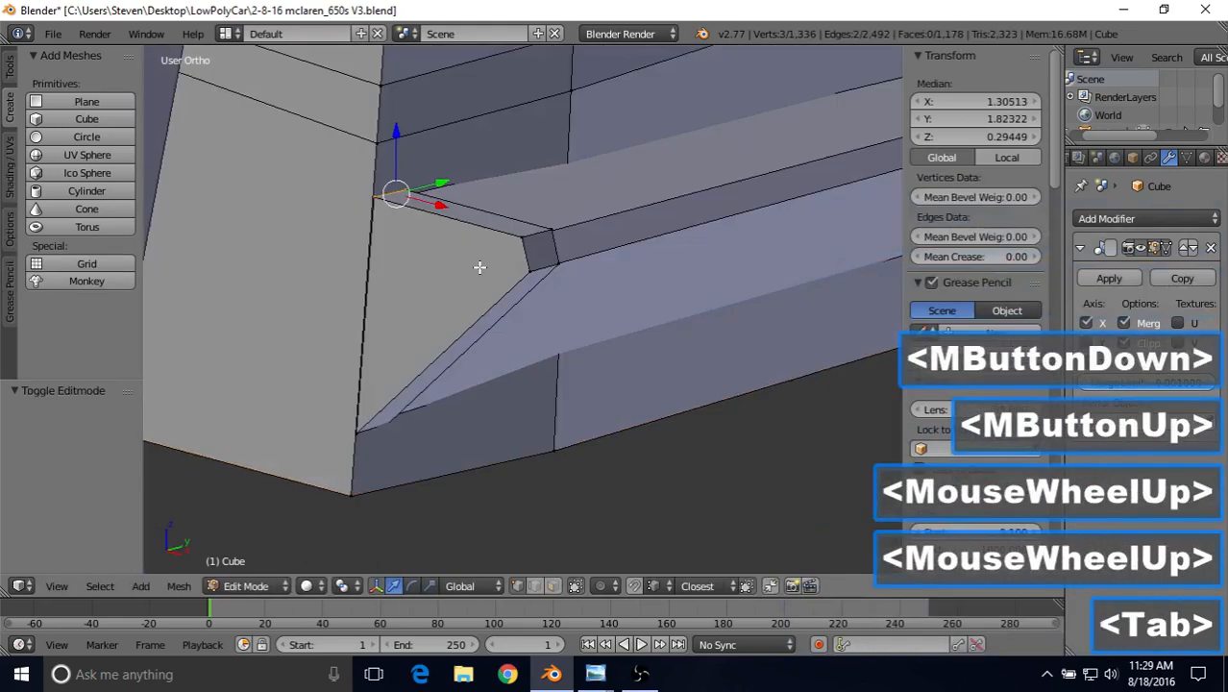
left_click_drag(434, 204, 429, 201)
Select the three vertices at the end piece's lower inner corner and nudge them along X to a median X of about 1.2986.
right_click(355, 431)
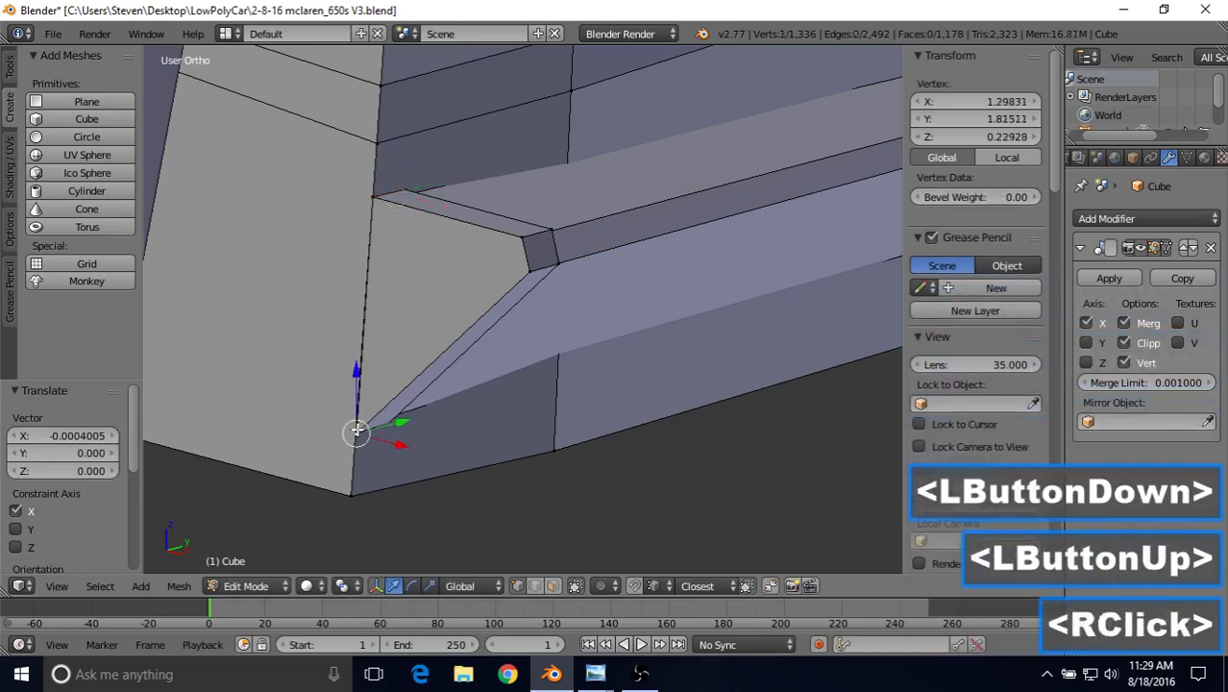
key("z")
right_click(407, 409, "shift")
key("z")
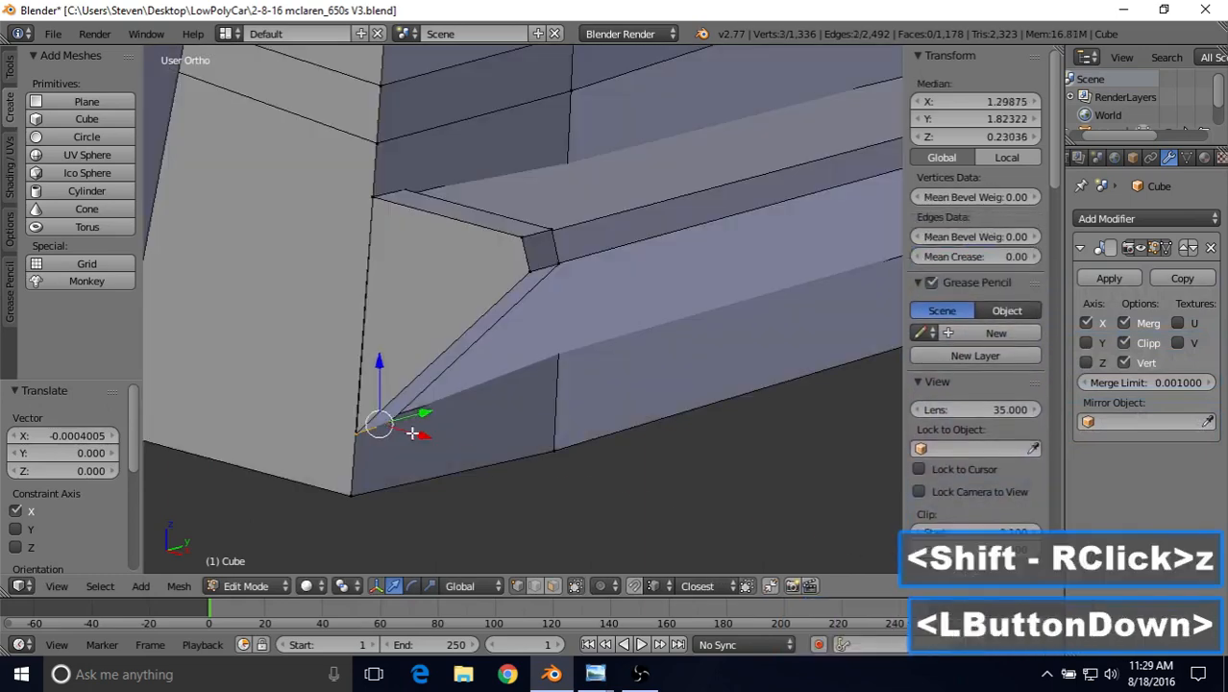
left_click_drag(409, 428, 433, 413)
Examine the adjusted end piece and side skirt in Object Mode, up close and in relation to the front wheel.
key("Tab")
scroll(412, 422, "down", 1)
key("Tab")
key("Tab")
scroll(437, 394, "down", 2)
middle_click_drag(439, 386, 419, 330)
scroll(417, 331, "down", 1)
scroll(419, 326, "down", 4)
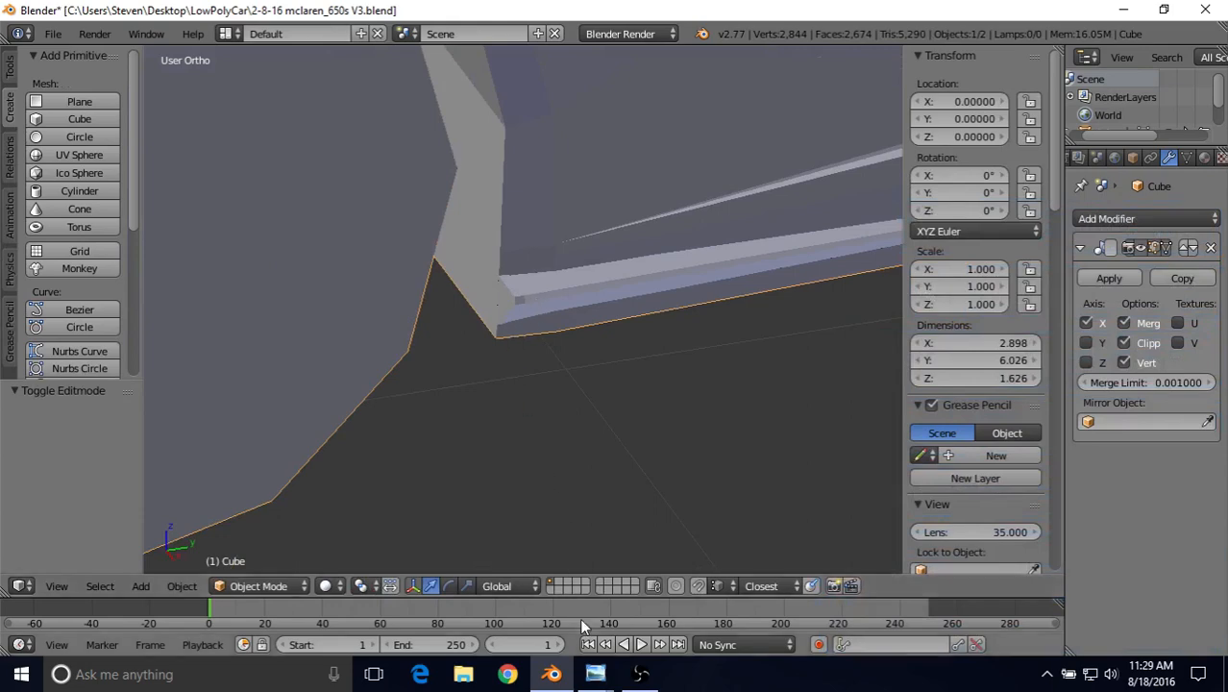
Examine the 650S skirt lettering in the Mclaren Wheel photo and the McLaren hood badge in the Front View photo in Windows Photo Viewer.
left_click(596, 673)
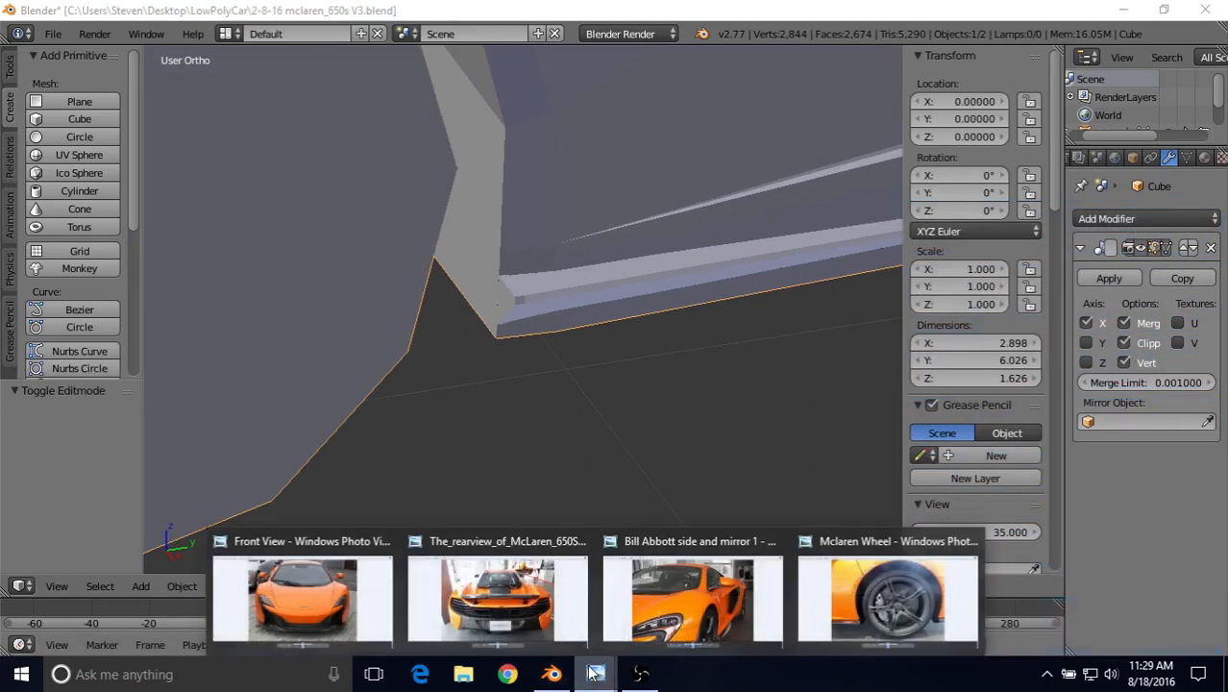
left_click(875, 612)
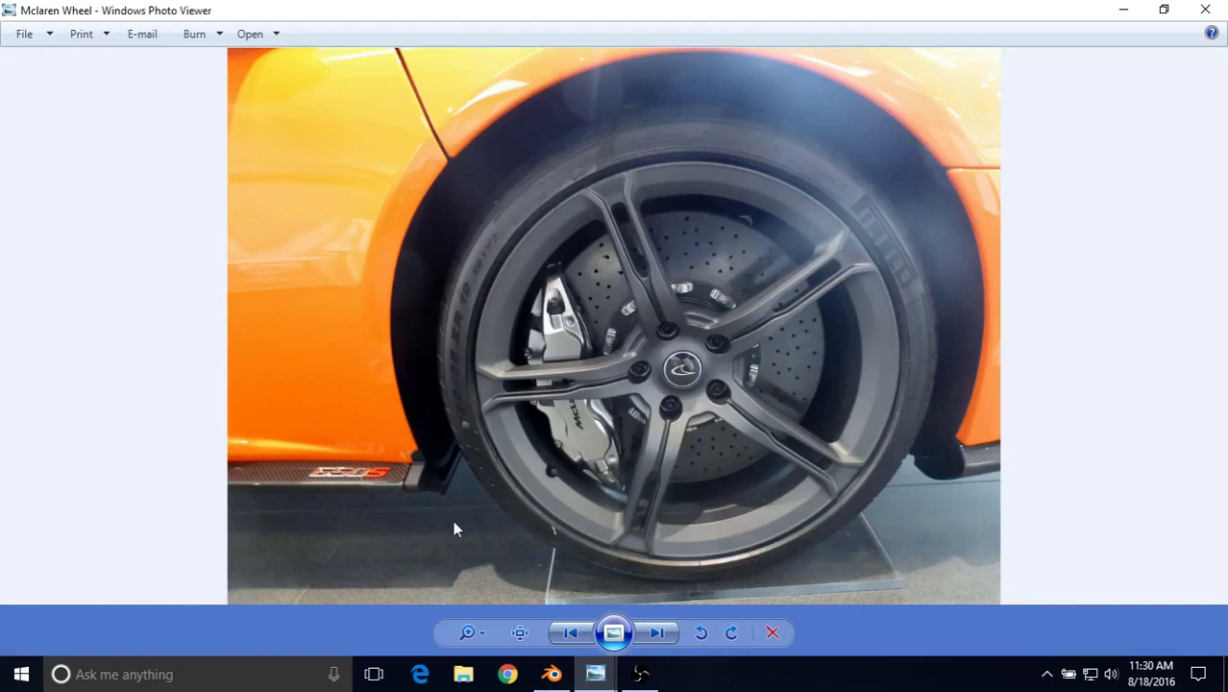
left_click(600, 678)
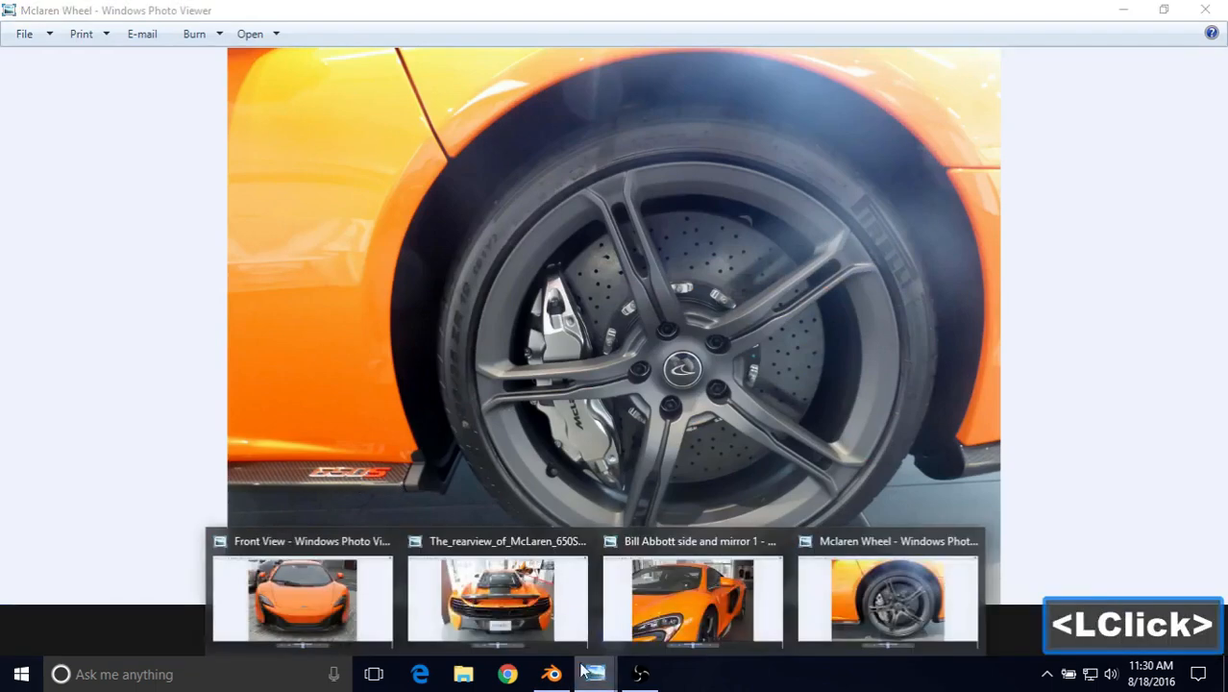
left_click(339, 606)
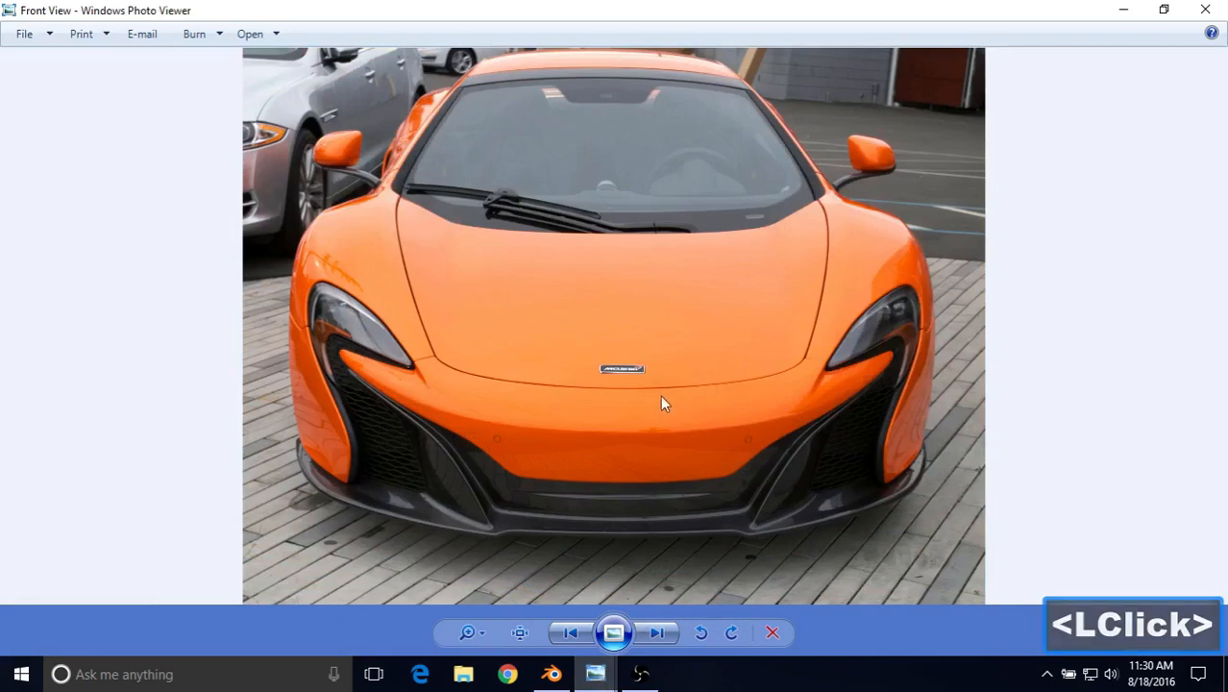
scroll(640, 405, "up", 5)
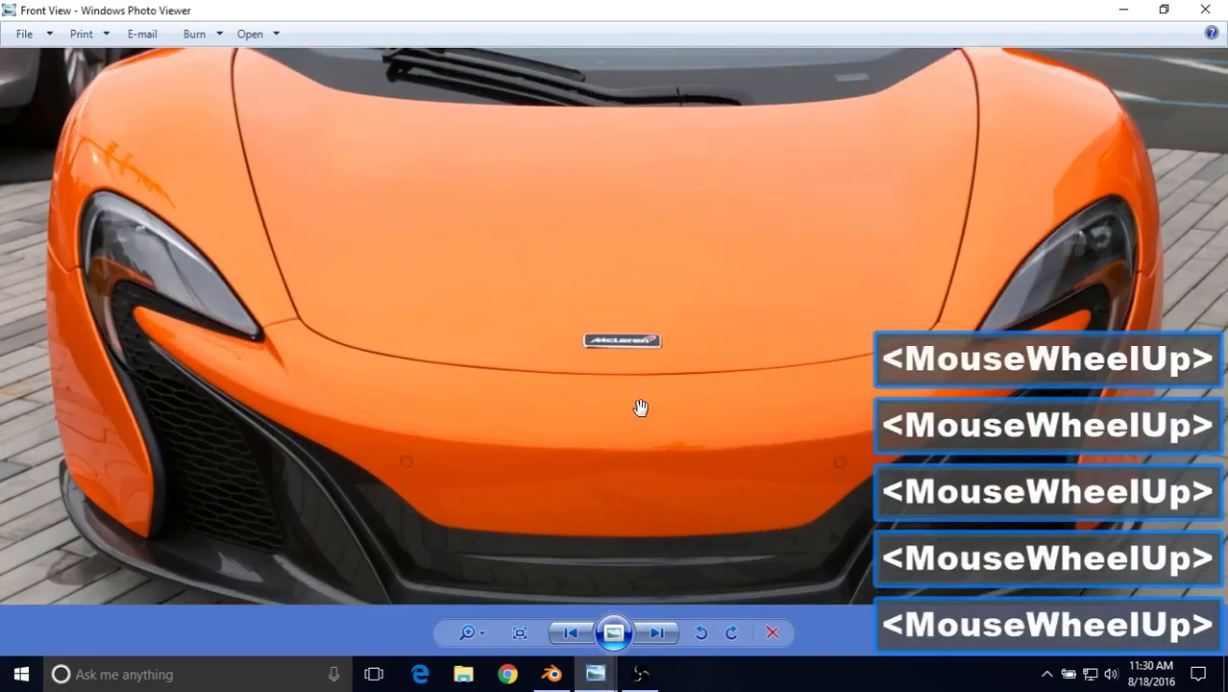
scroll(640, 407, "up", 3)
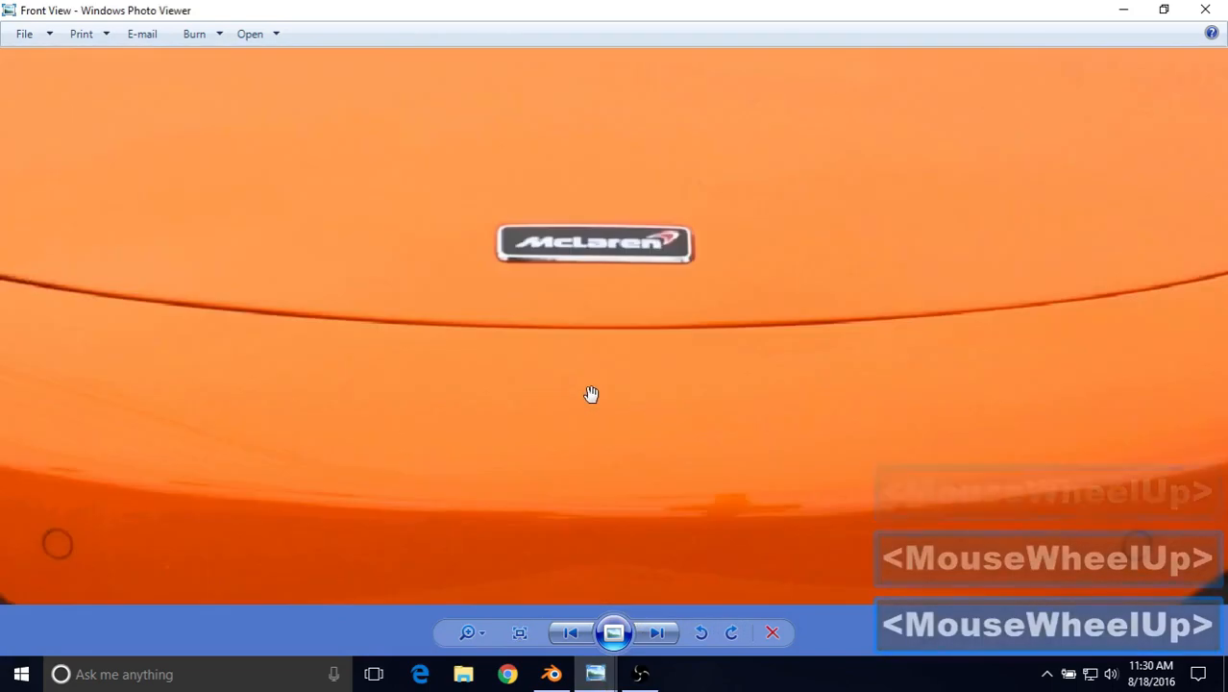
left_click_drag(584, 318, 569, 346)
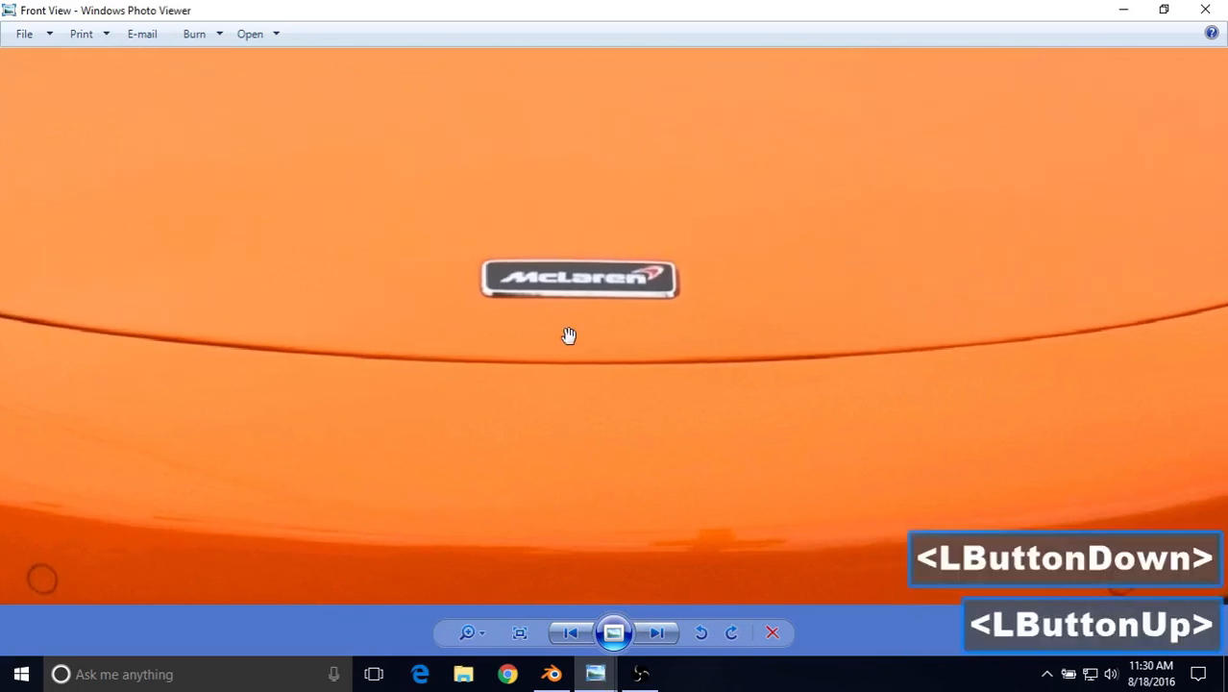
left_click_drag(613, 285, 593, 338)
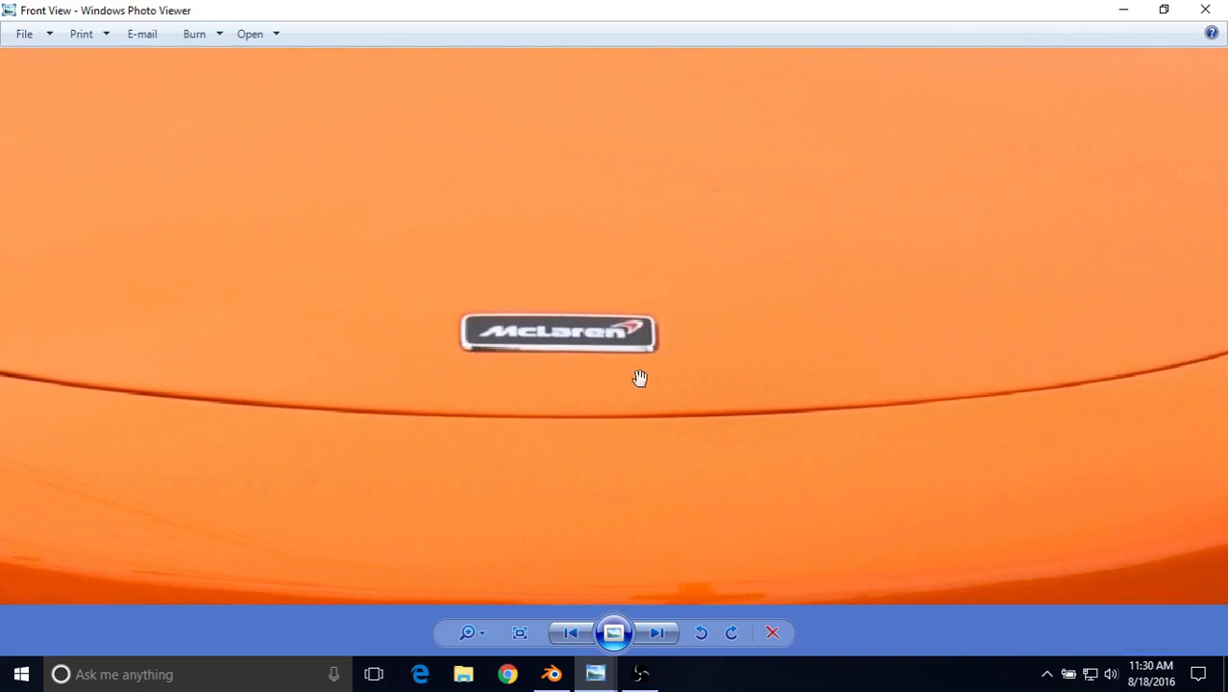
Examine the rear lettering and 650S plate in the The_rearview_of_McLaren_650S_COUPE photo and return to Blender.
left_click(596, 674)
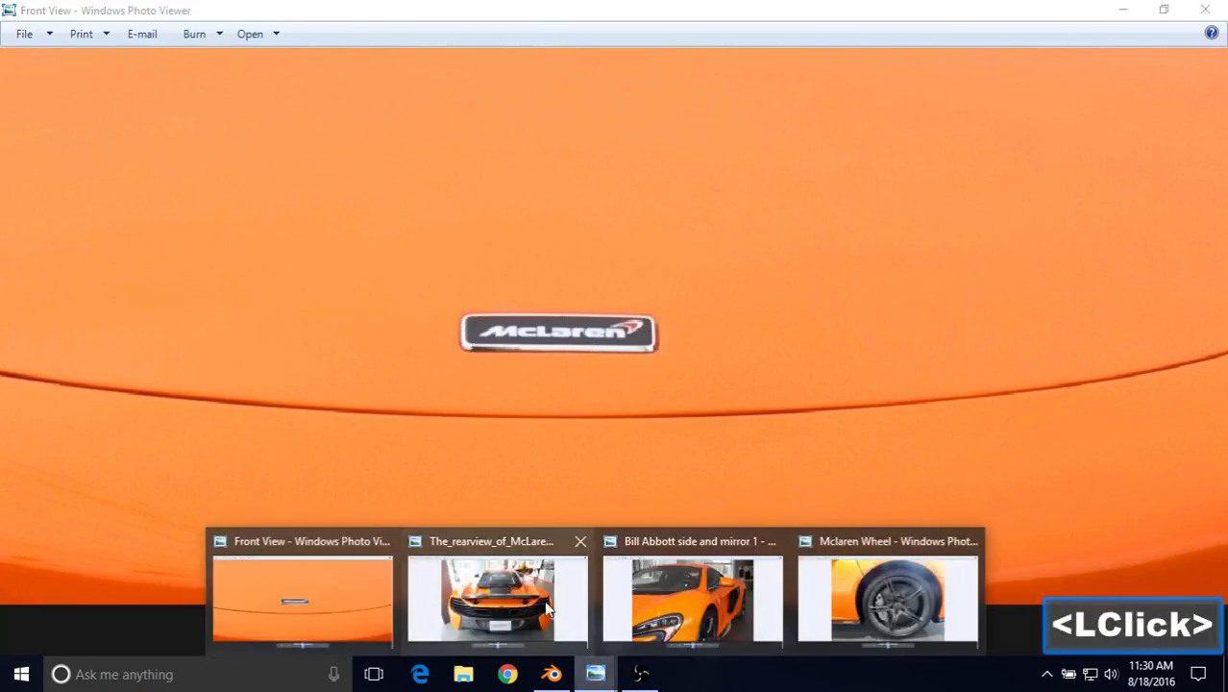
left_click(545, 608)
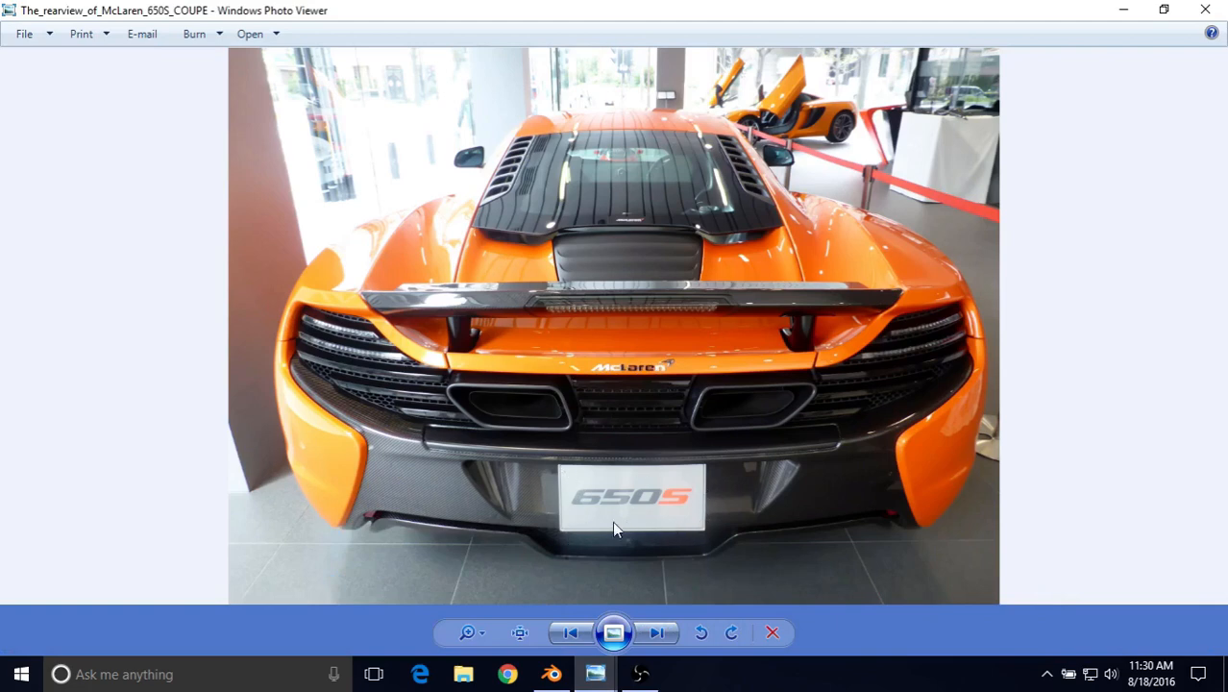
left_click(552, 677)
Enter Edit Mode on the car mesh and place the 3D cursor in the empty space beside the car's rear.
scroll(536, 392, "down", 5)
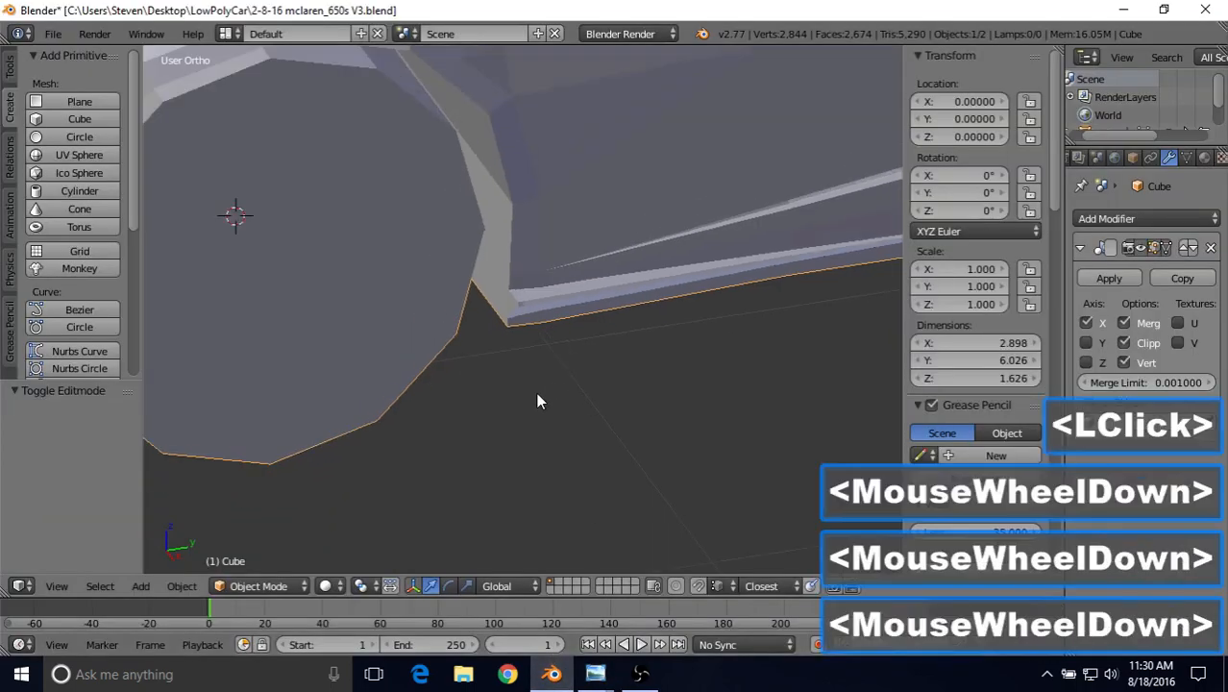
scroll(536, 401, "down", 3)
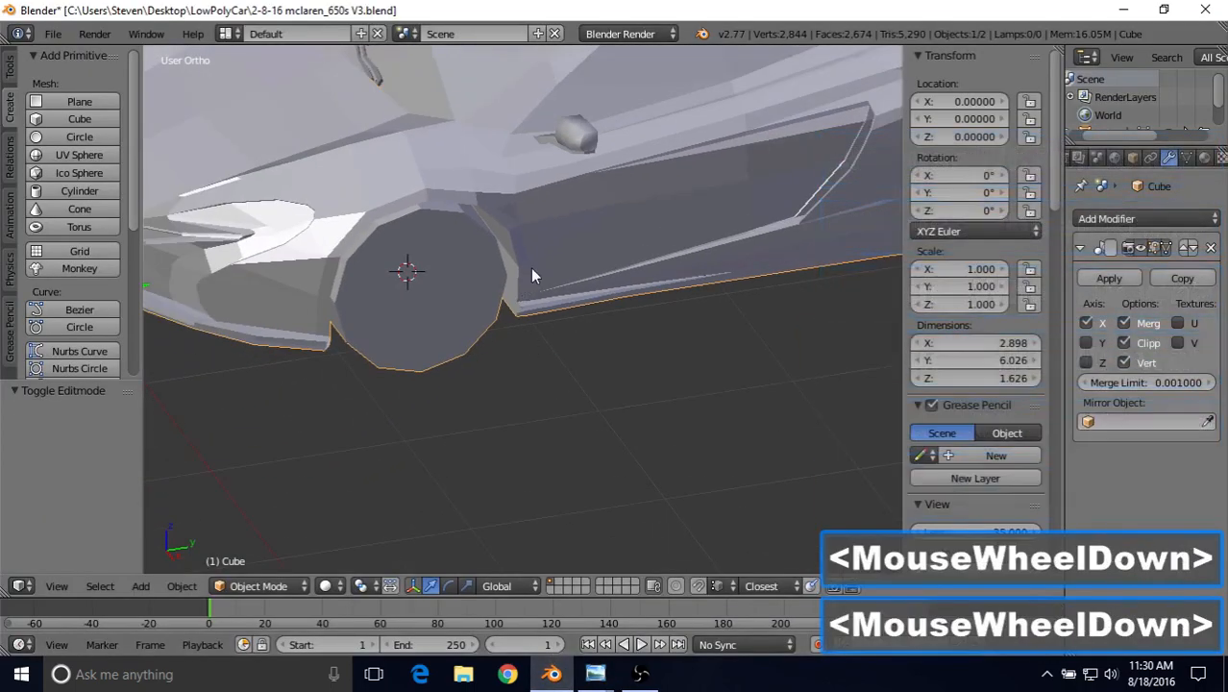
middle_click(582, 231)
middle_click_drag(619, 238, 638, 236)
key("Tab")
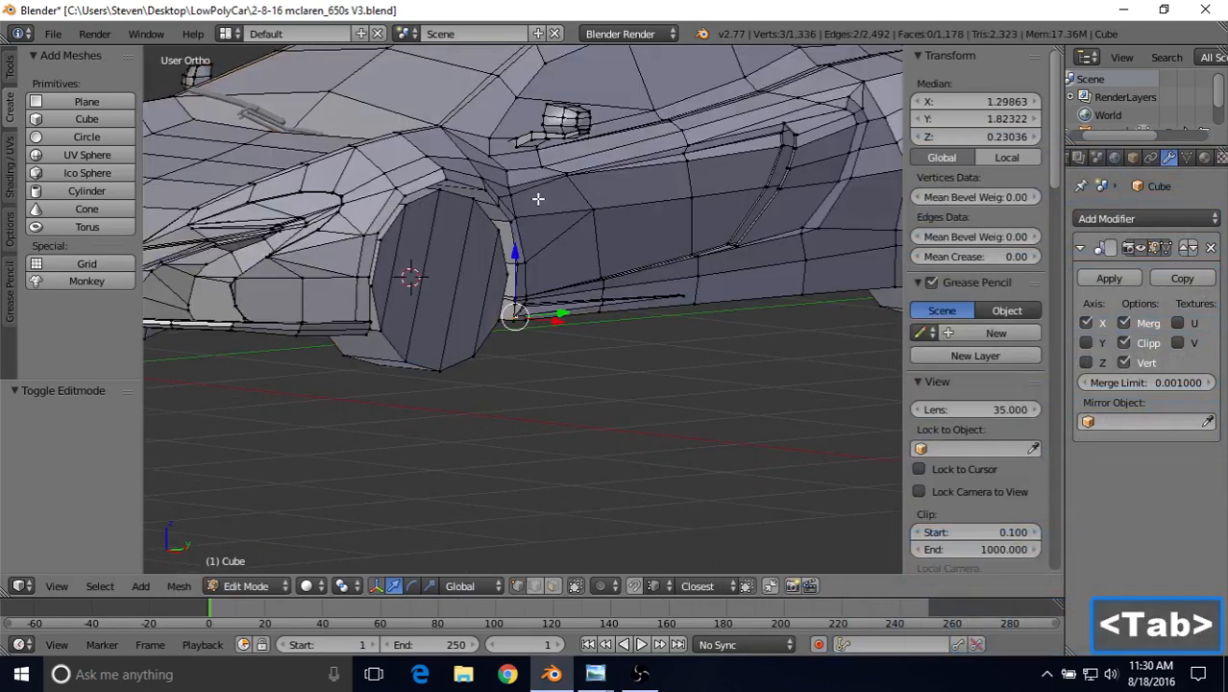
scroll(485, 236, "down", 2)
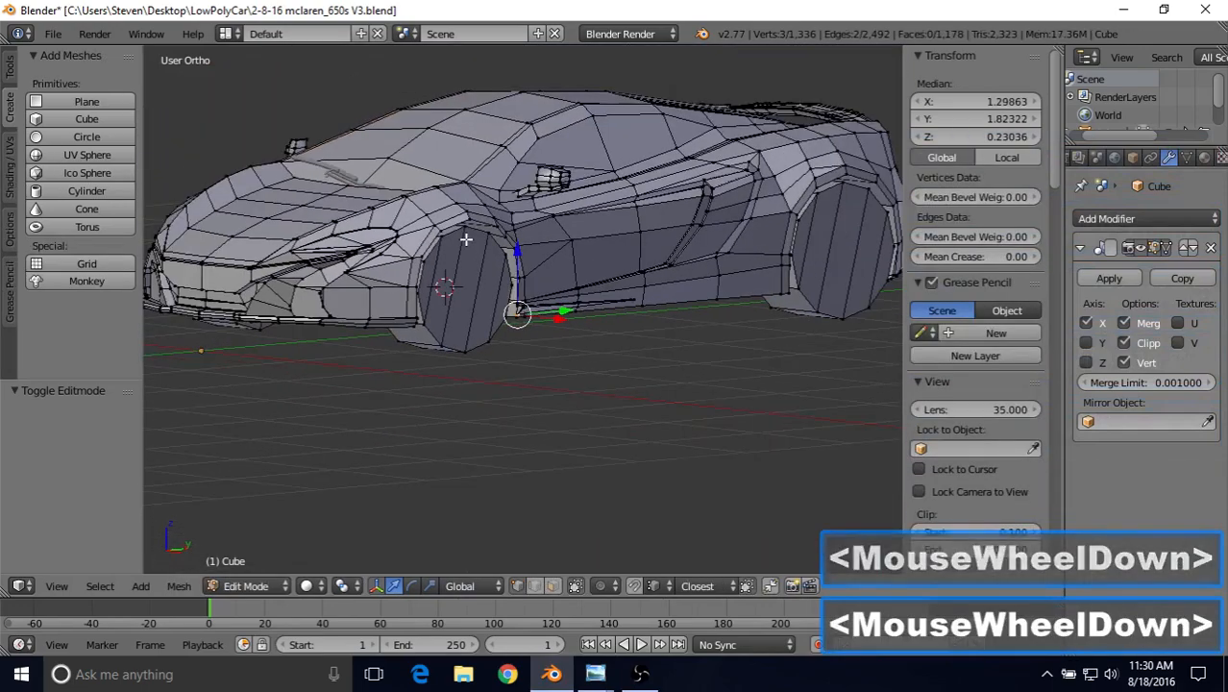
middle_click_drag(486, 236, 603, 271)
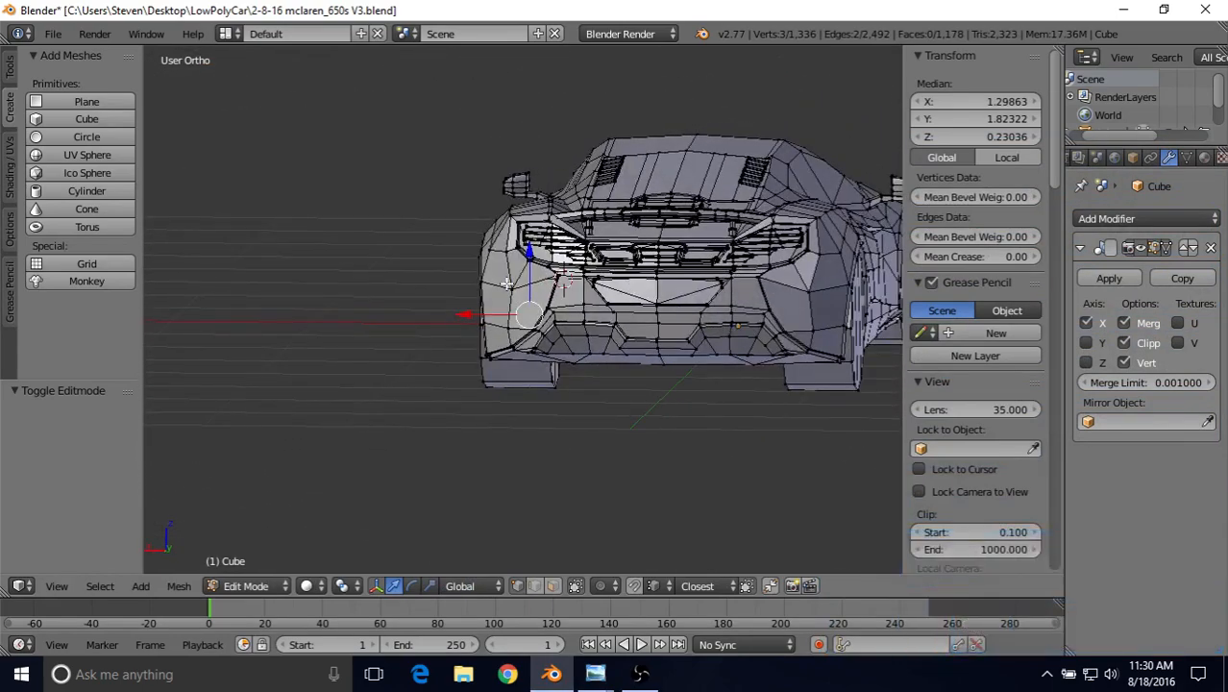
left_click(634, 290)
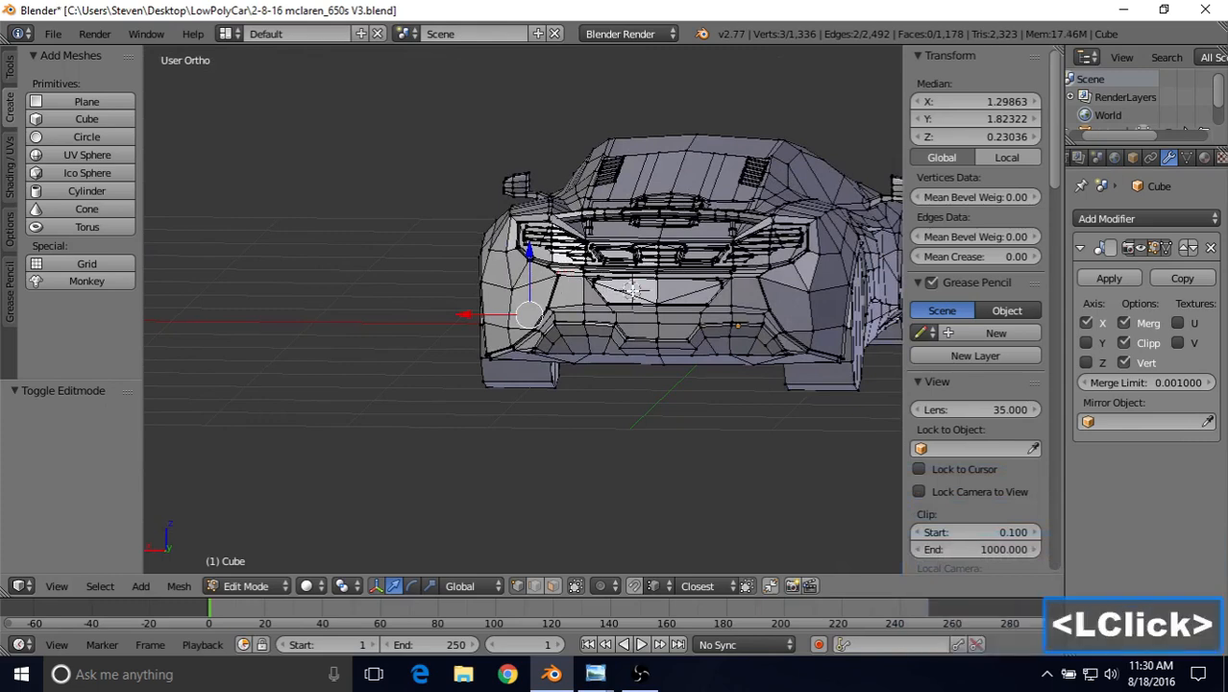
left_click(265, 288)
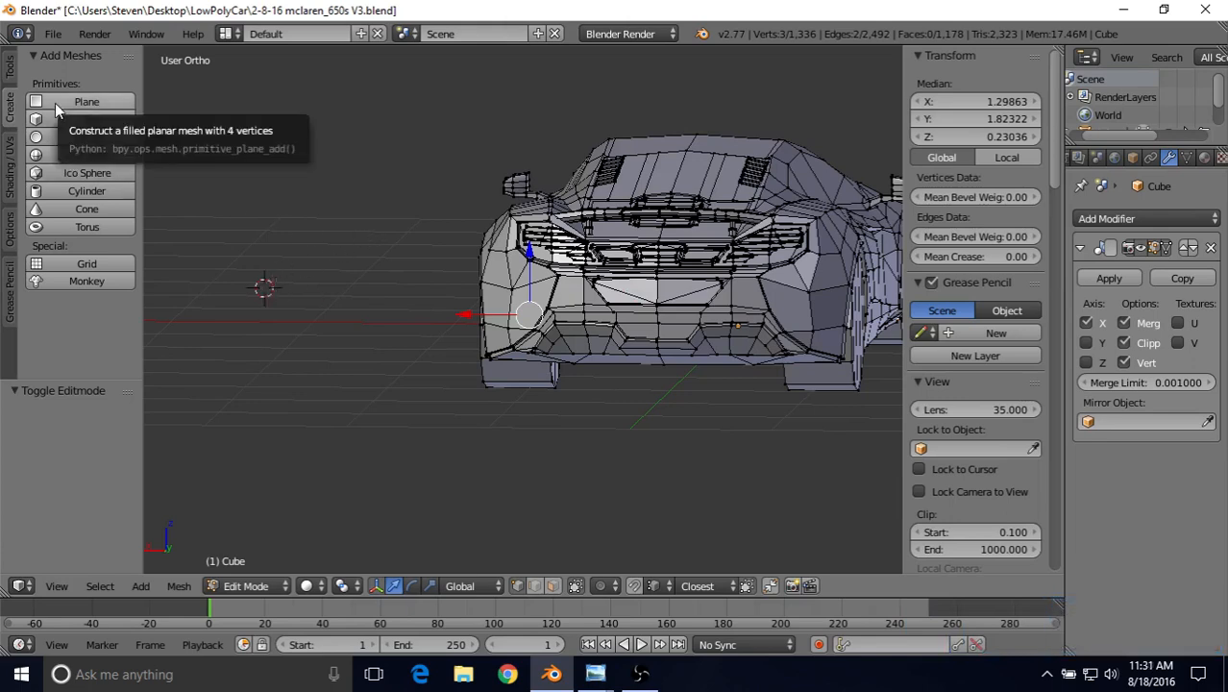
Add a plane at the 3D cursor and rotate it -90° about the global X axis.
left_click(55, 103)
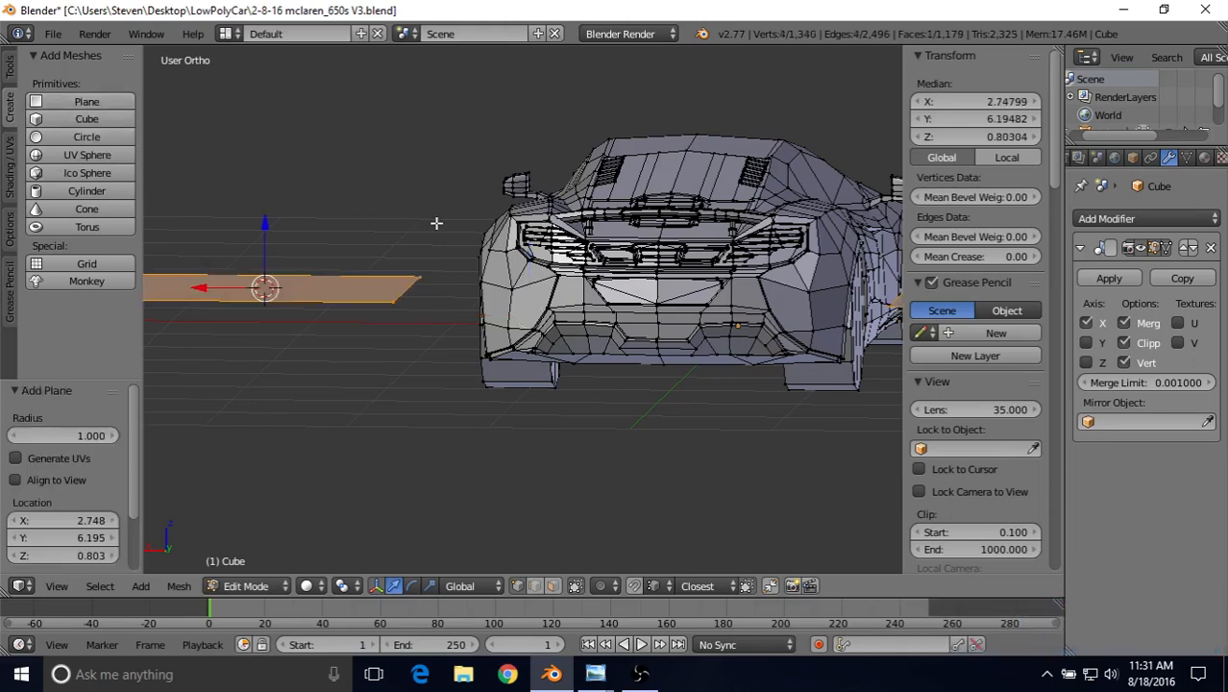
type("rx-90")
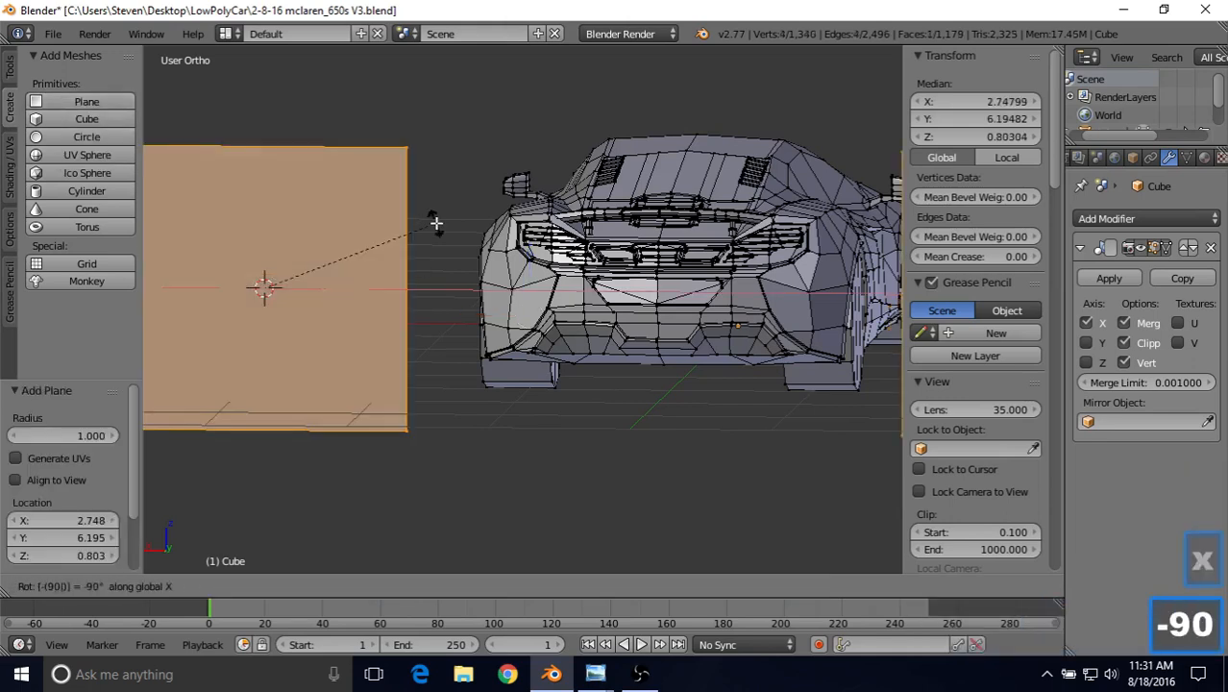
key("Return")
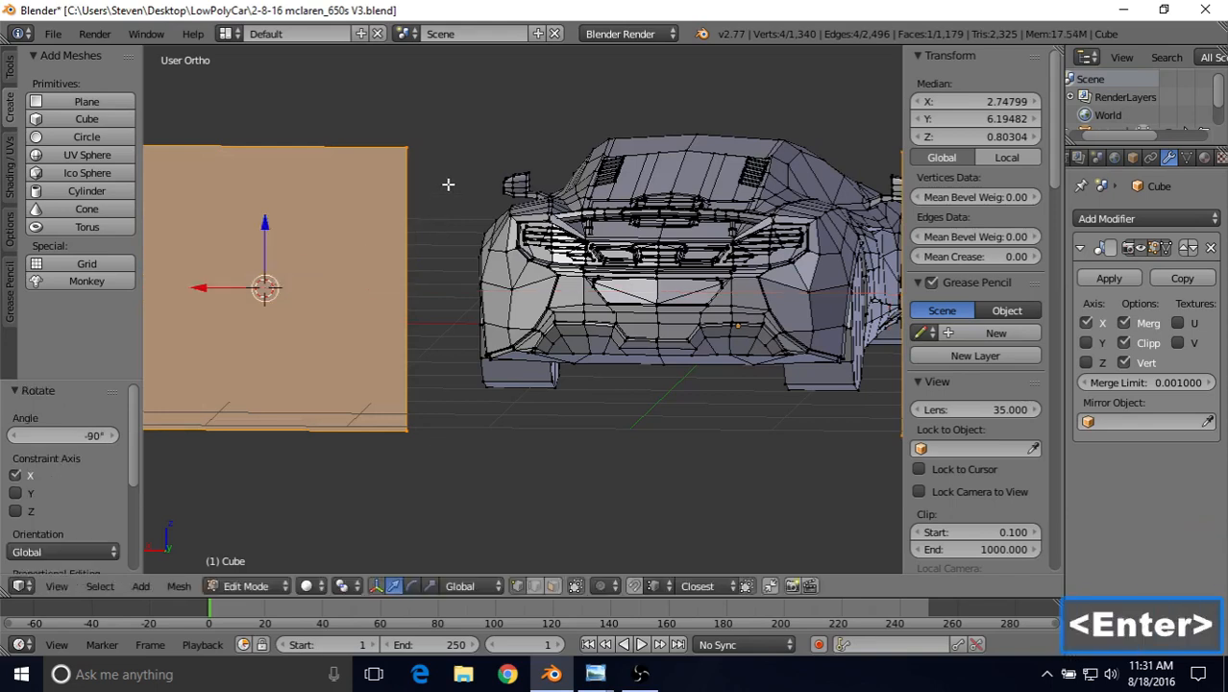
Scale the plane to about 0.382 overall, and flatten it along Z to about 0.497 to form a plate shape.
key("s")
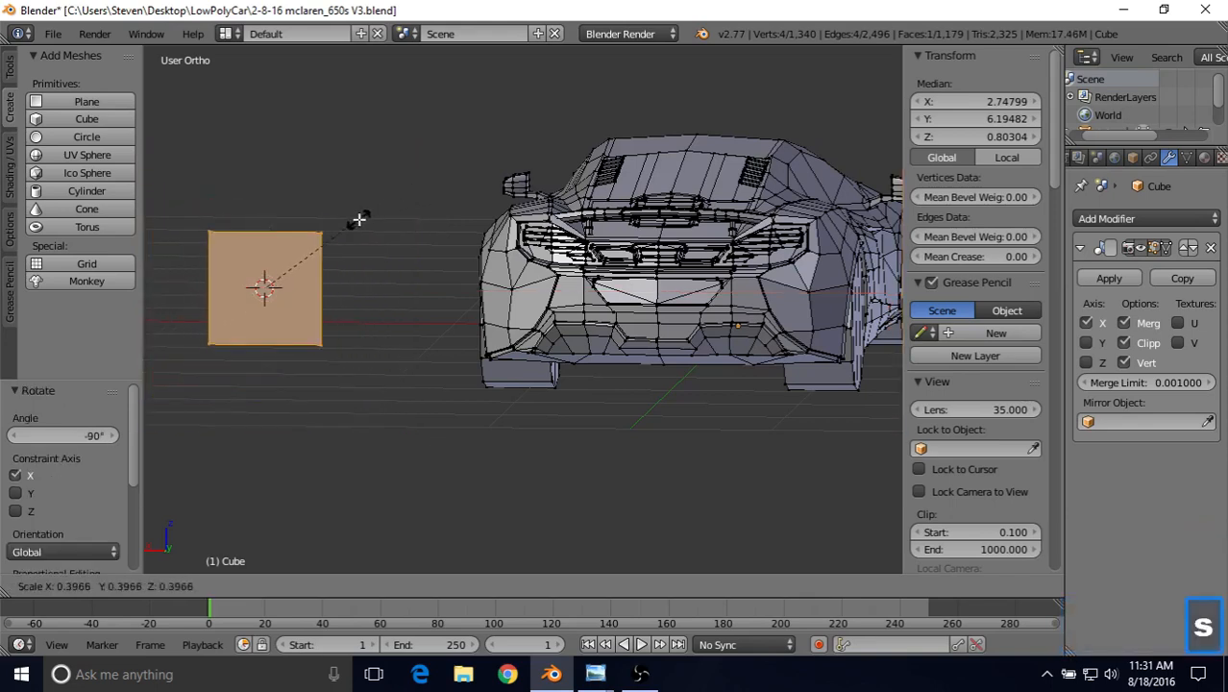
left_click(357, 221)
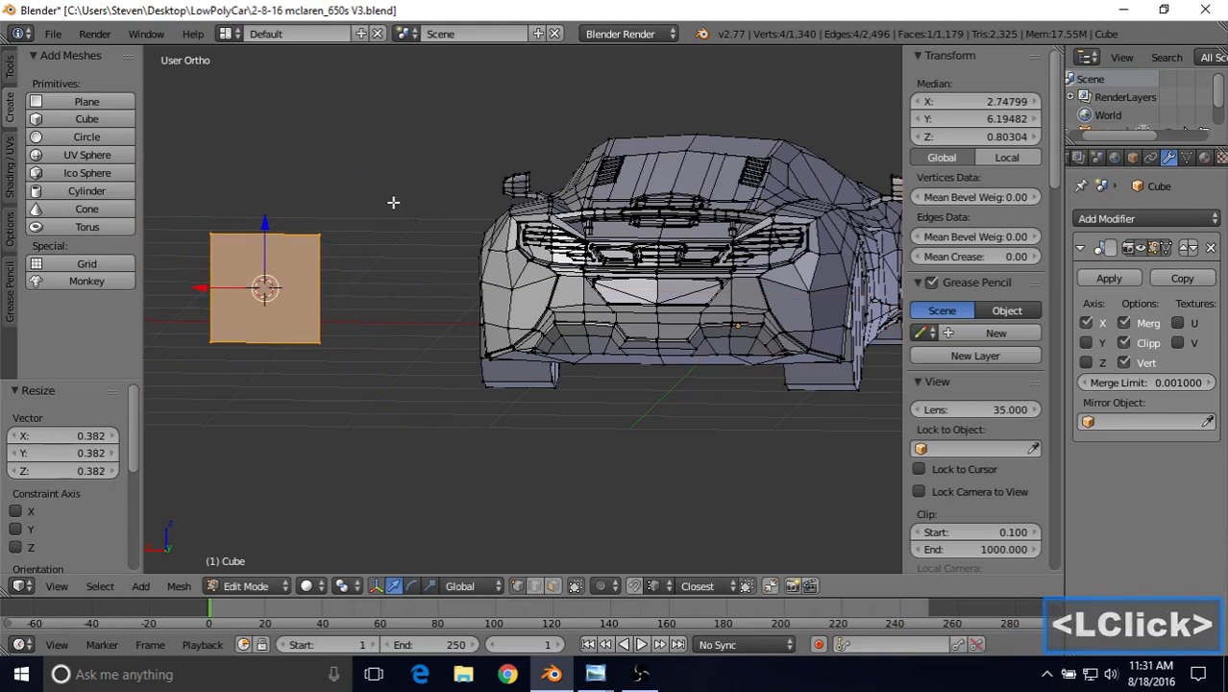
key("s")
key("z")
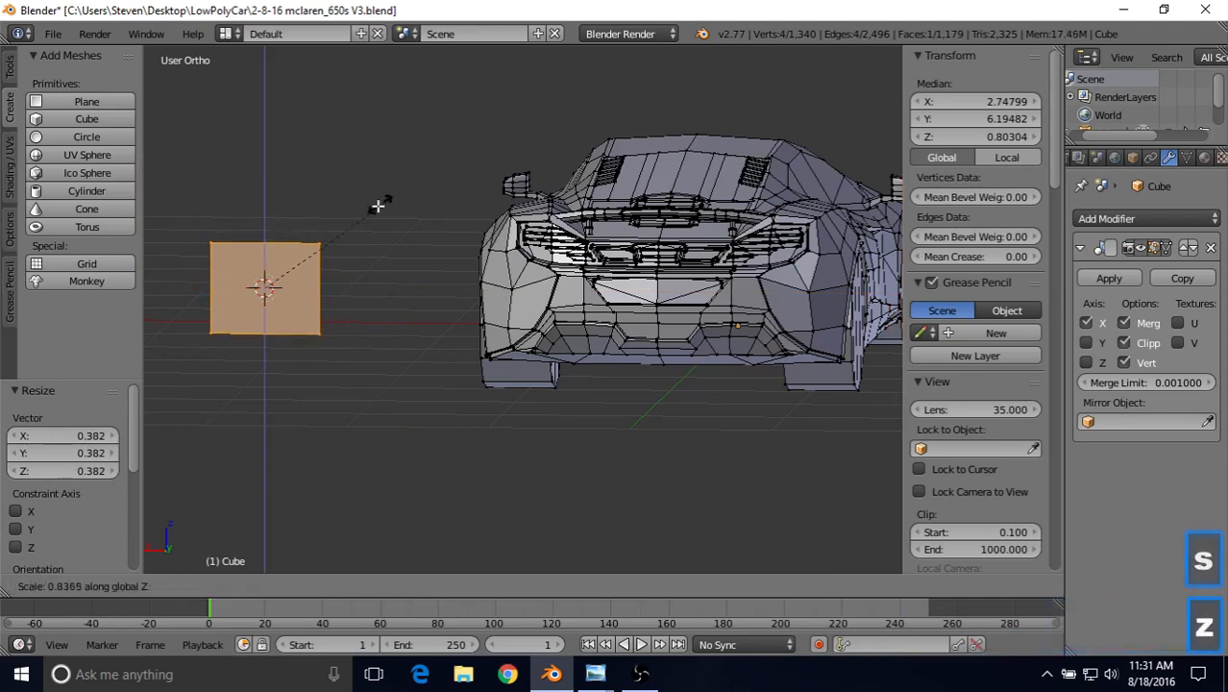
left_click(331, 232)
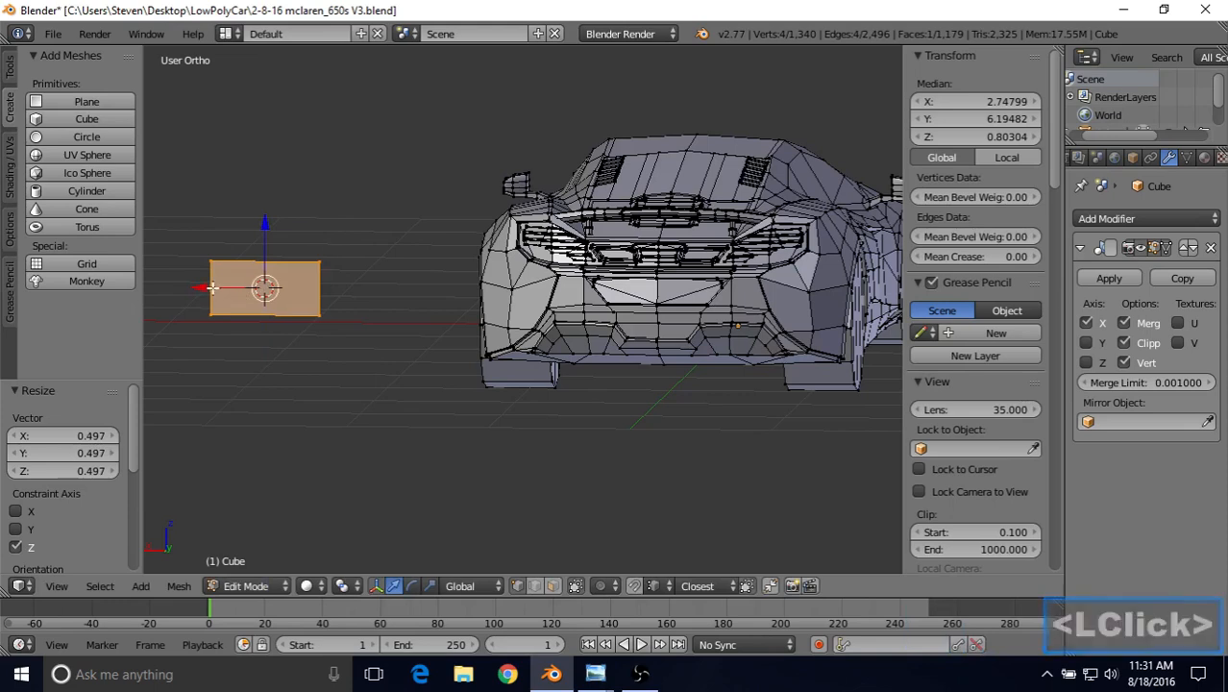
Move the plate about -2.687 along X to the car's centerline and scale it to about 0.661.
left_click_drag(199, 289, 577, 328)
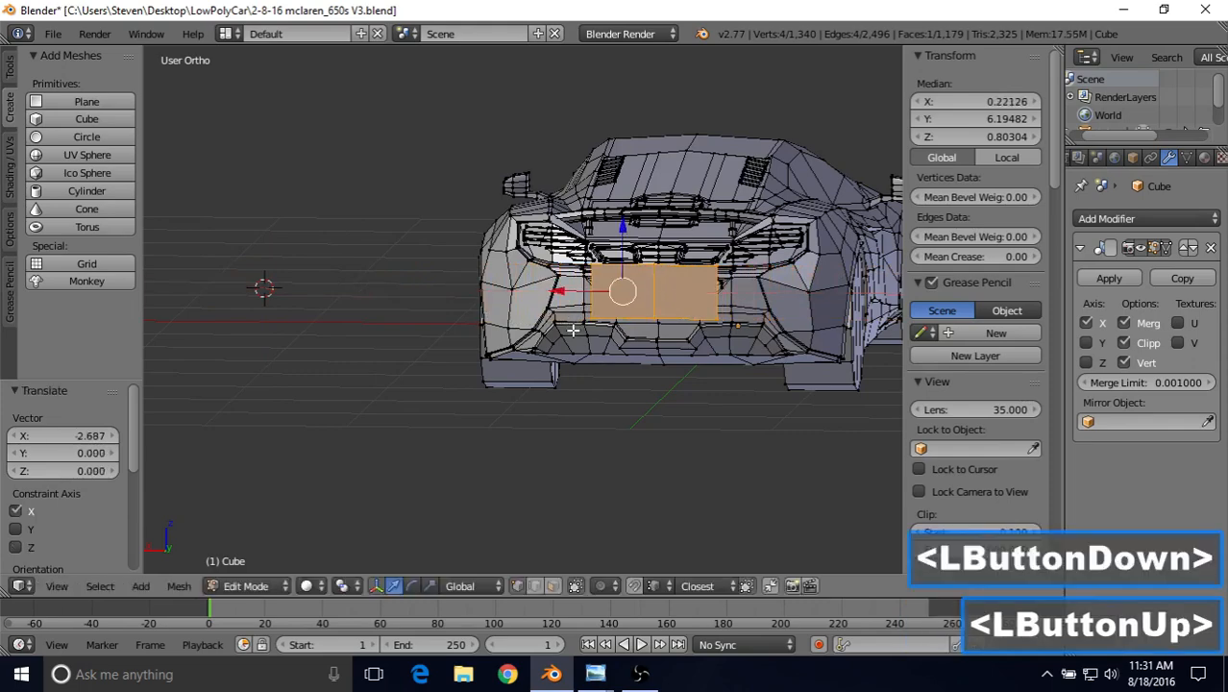
scroll(575, 332, "up", 3)
middle_click_drag(575, 331, 700, 219, "shift")
key("s")
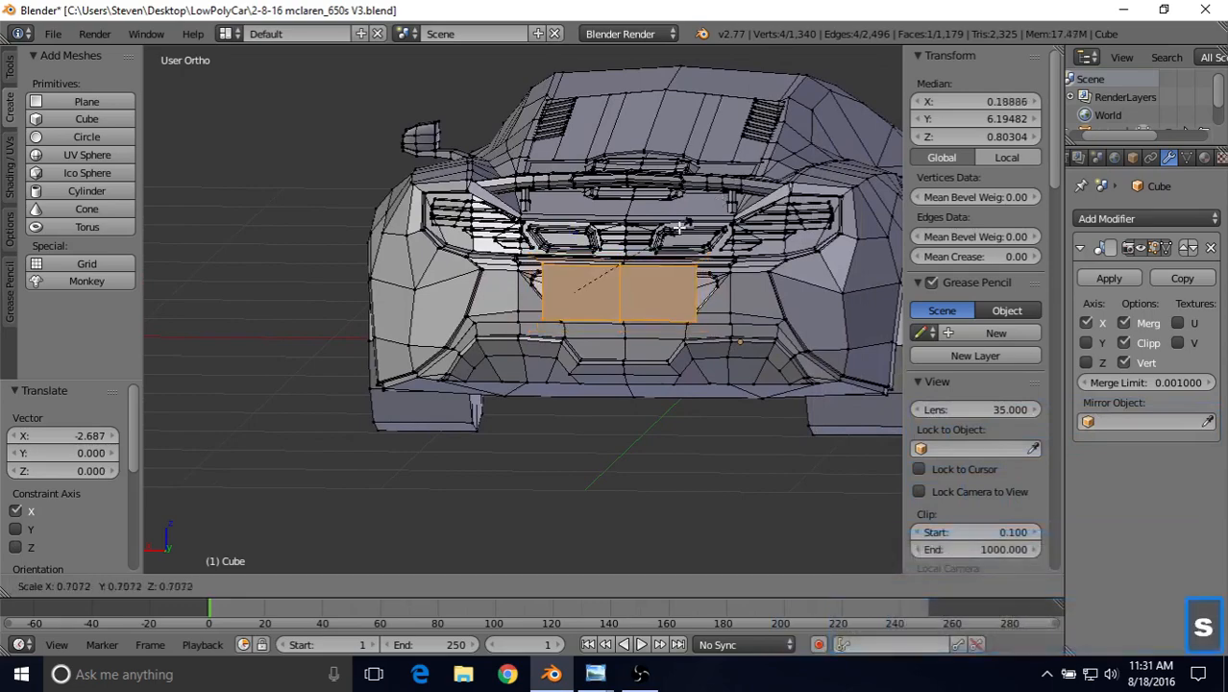
left_click(676, 232)
Move the plate about -0.186 along Y toward the recess in the rear bumper.
middle_click_drag(676, 231, 573, 256)
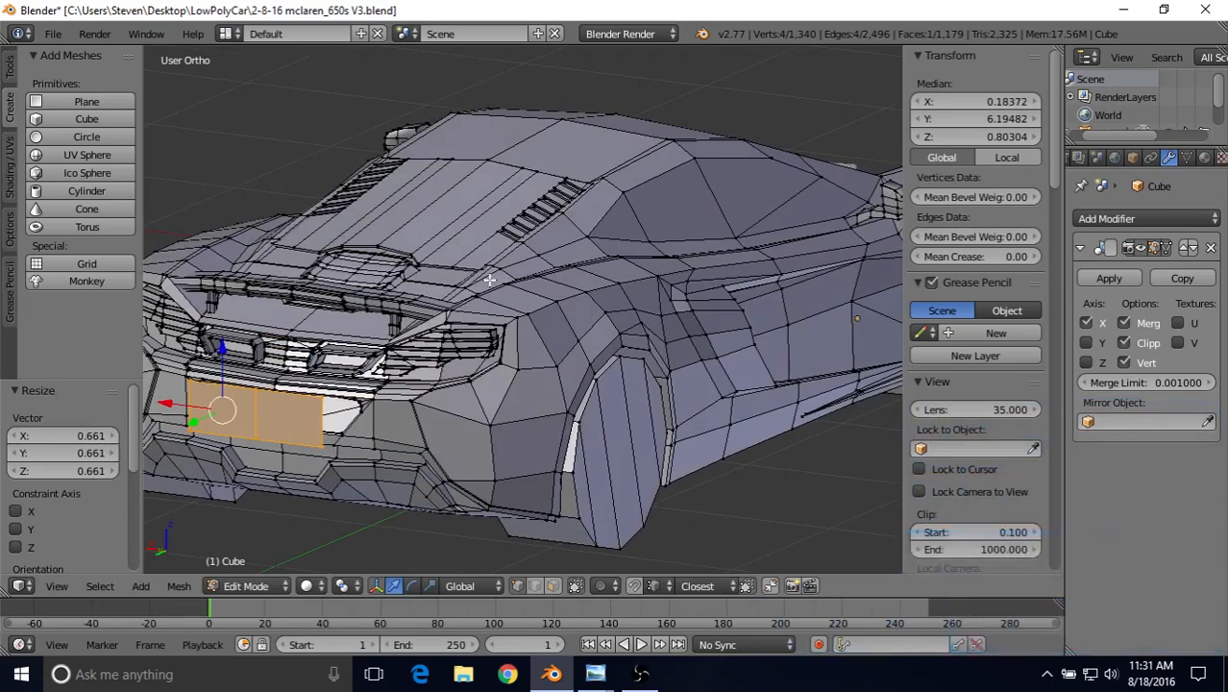
key("KP_Decimal")
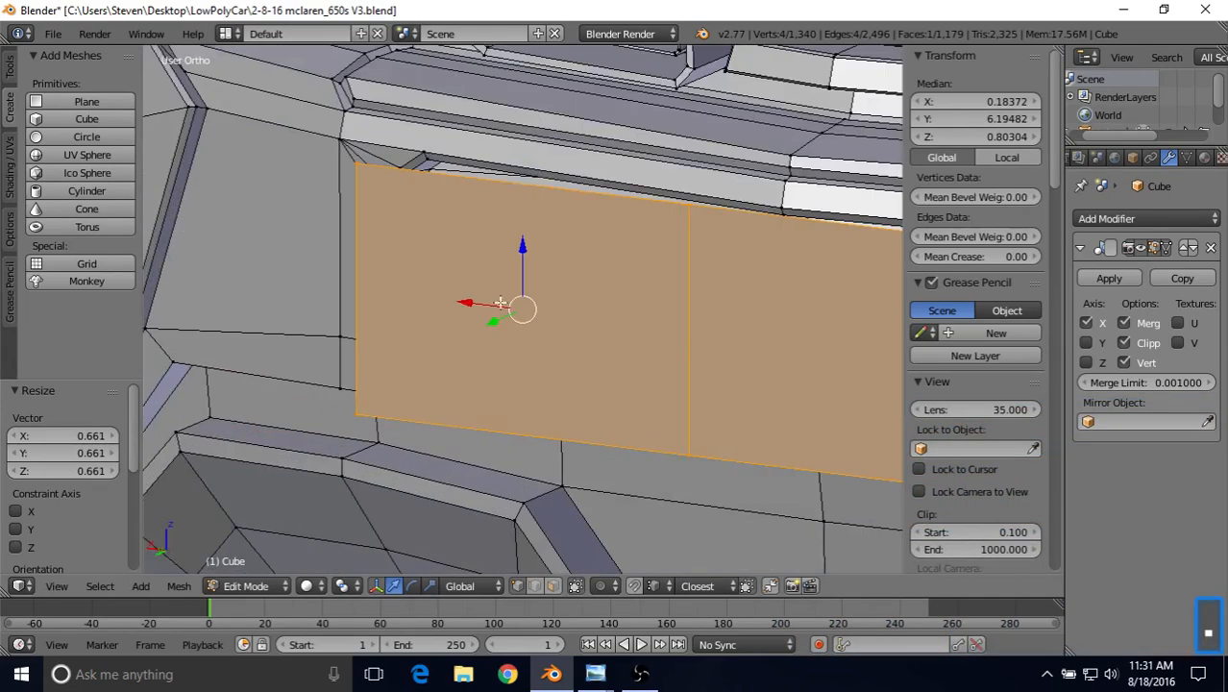
scroll(501, 303, "down", 3)
scroll(515, 285, "down", 1)
middle_click_drag(515, 284, 462, 324)
left_click_drag(462, 324, 556, 320)
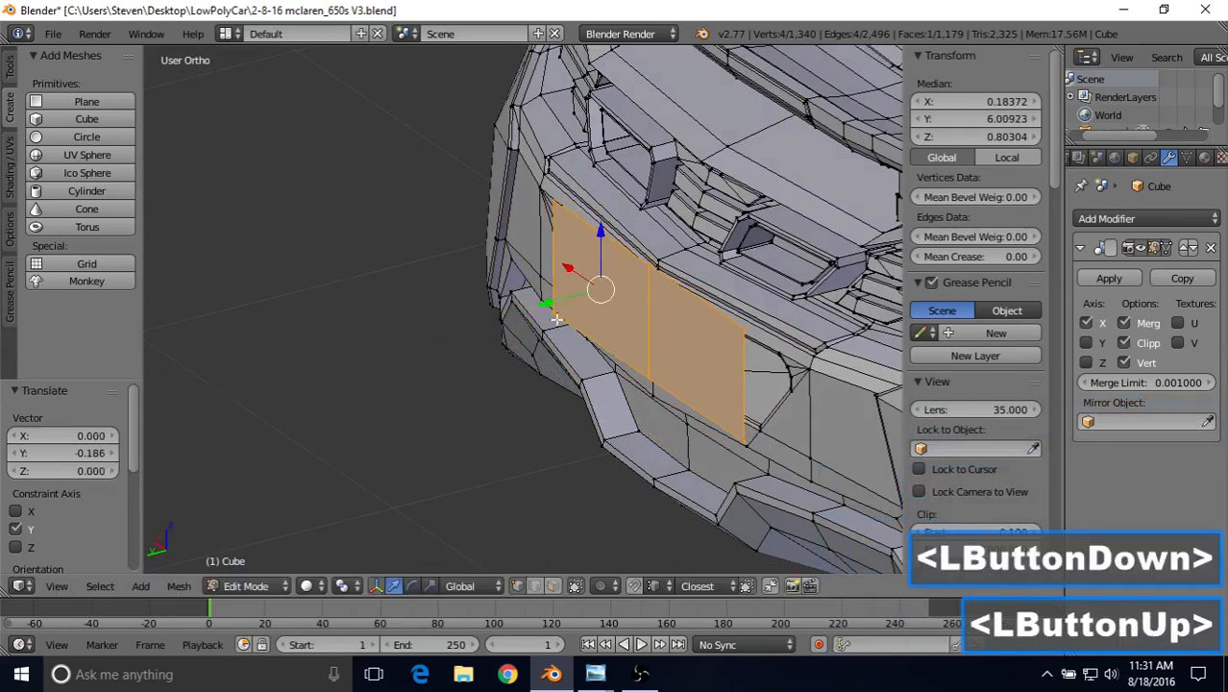
Lower the plate into the bumper recess, scale it down slightly, and shift it about -0.004 along Y.
left_click_drag(599, 228, 601, 272)
key("s")
left_click(600, 266)
middle_click_drag(601, 272, 783, 256)
left_click_drag(501, 325, 491, 335)
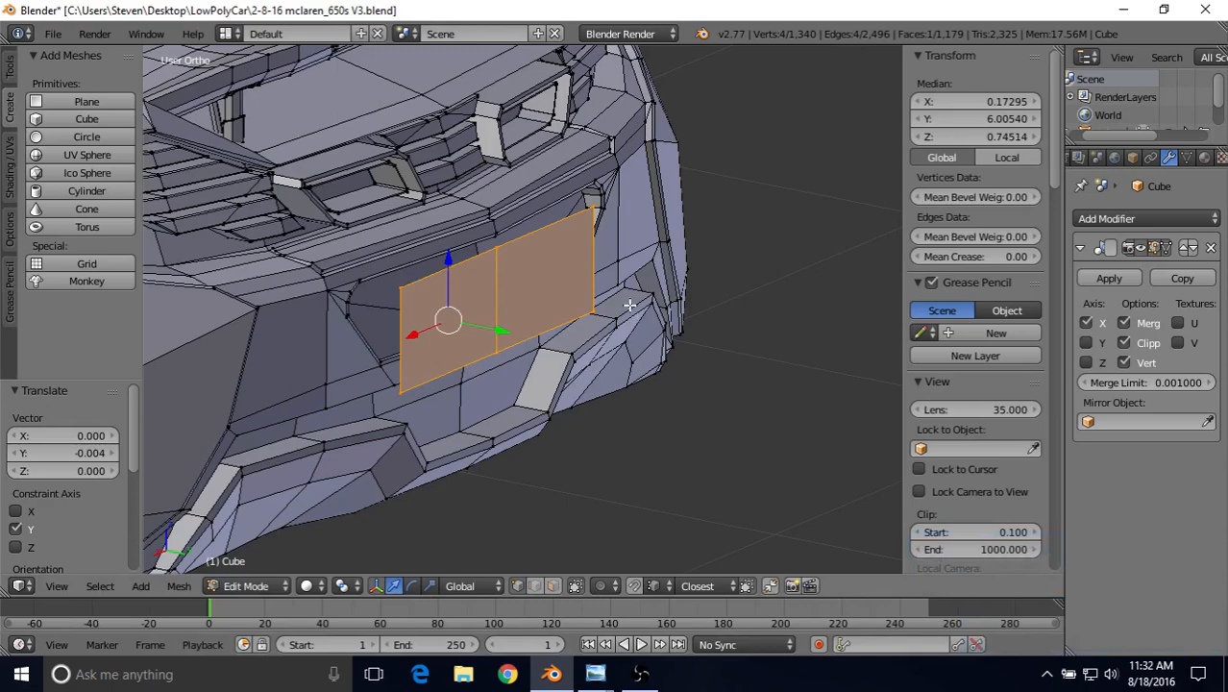
Compare the plate with The_rearview_of_McLaren_650S_COUPE photo in Windows Photo Viewer, and move it about 0.002 along Y in Blender.
middle_click_drag(629, 306, 431, 287)
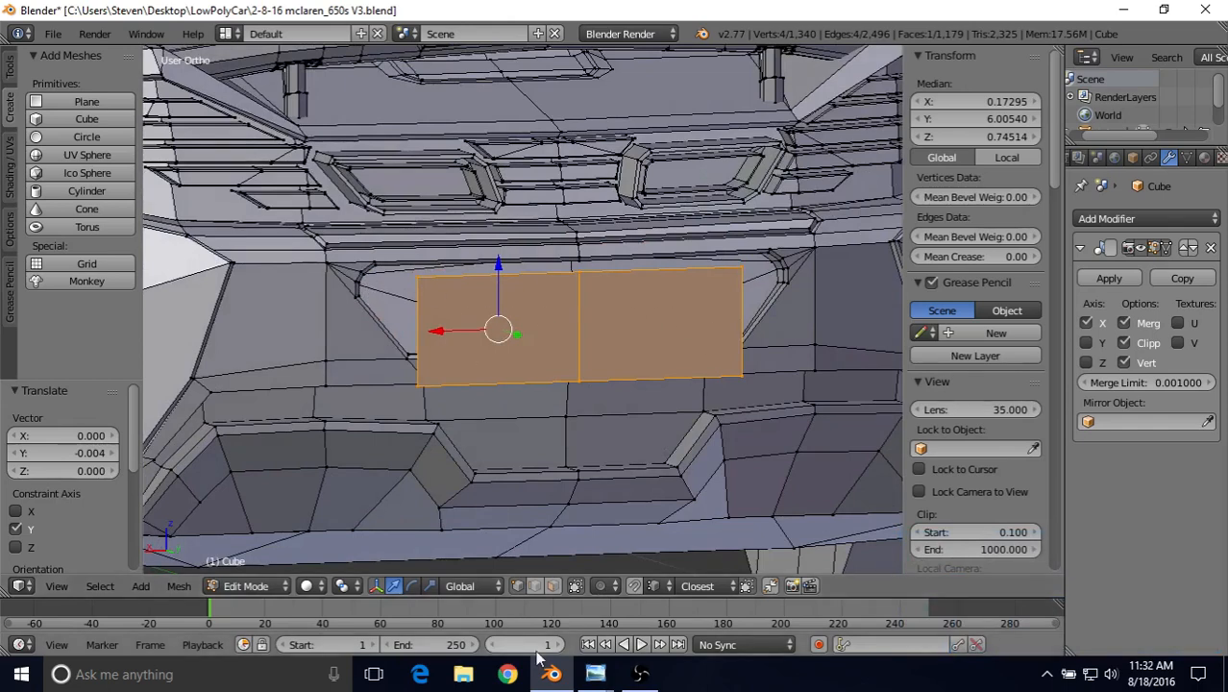
left_click(590, 675)
left_click(558, 618)
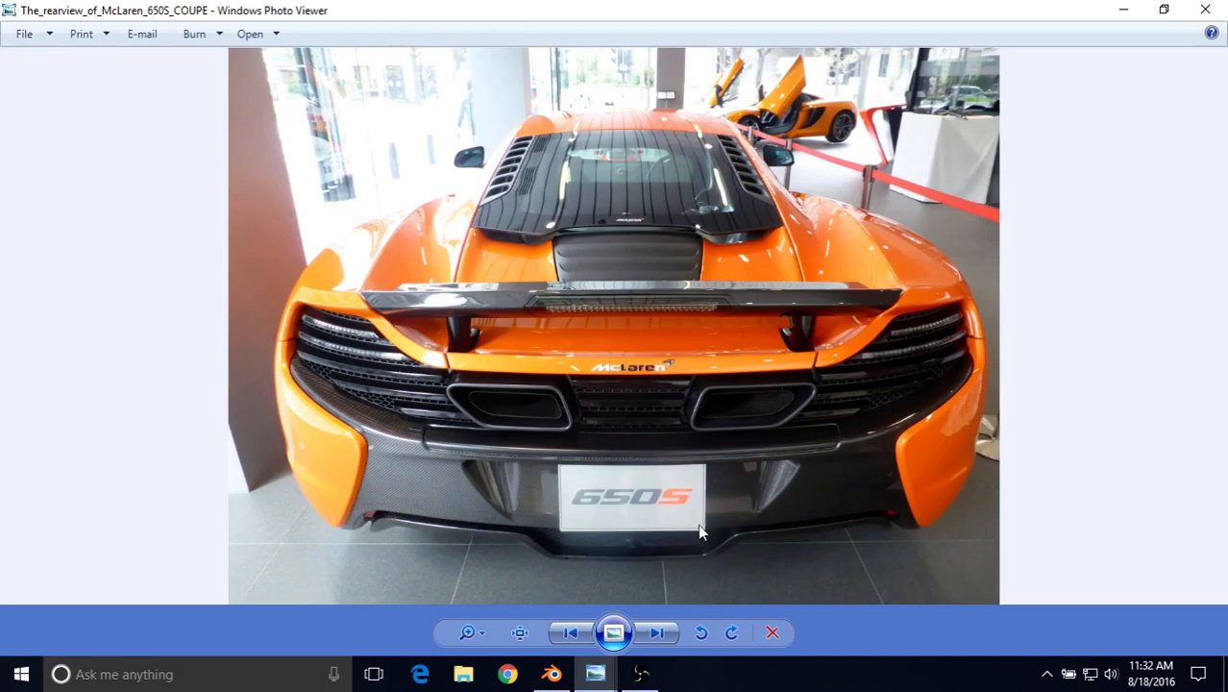
left_click(552, 673)
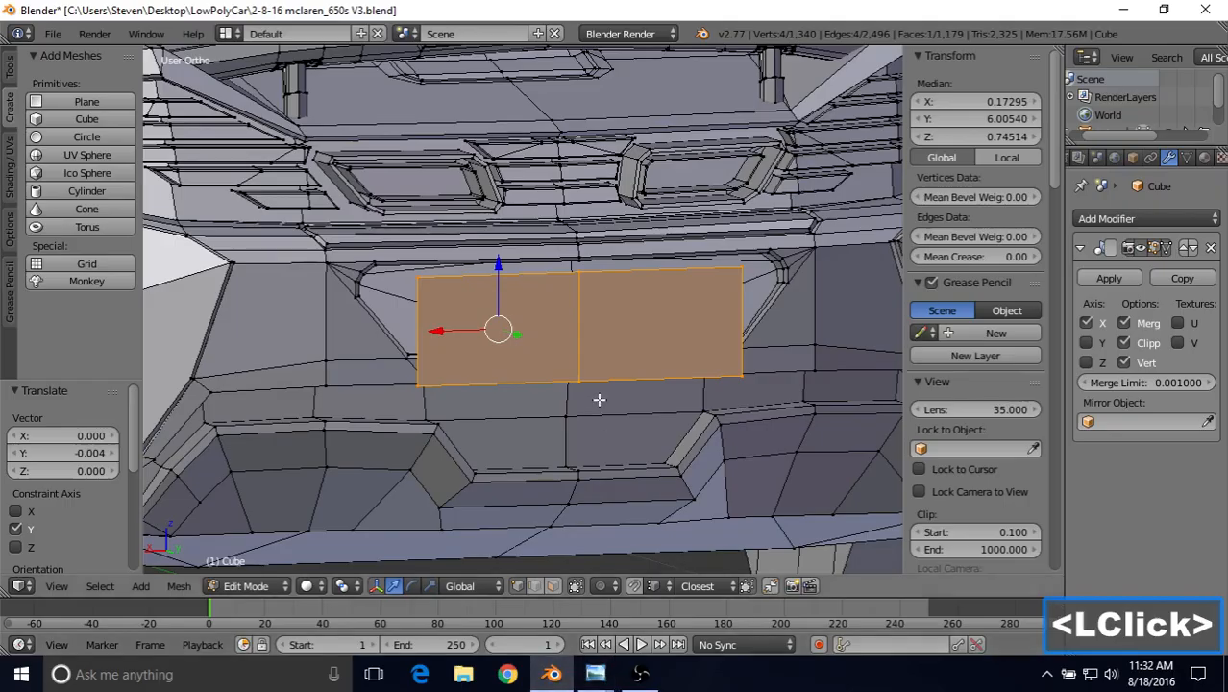
middle_click_drag(567, 338, 502, 342)
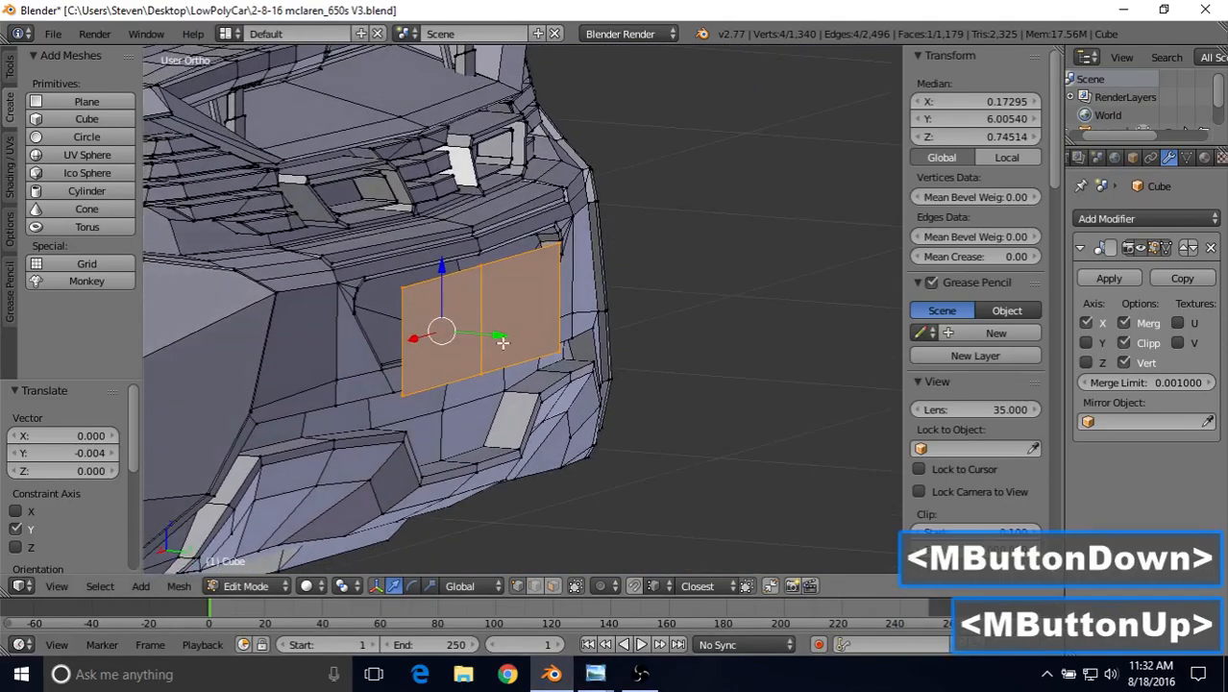
left_click_drag(503, 342, 487, 320)
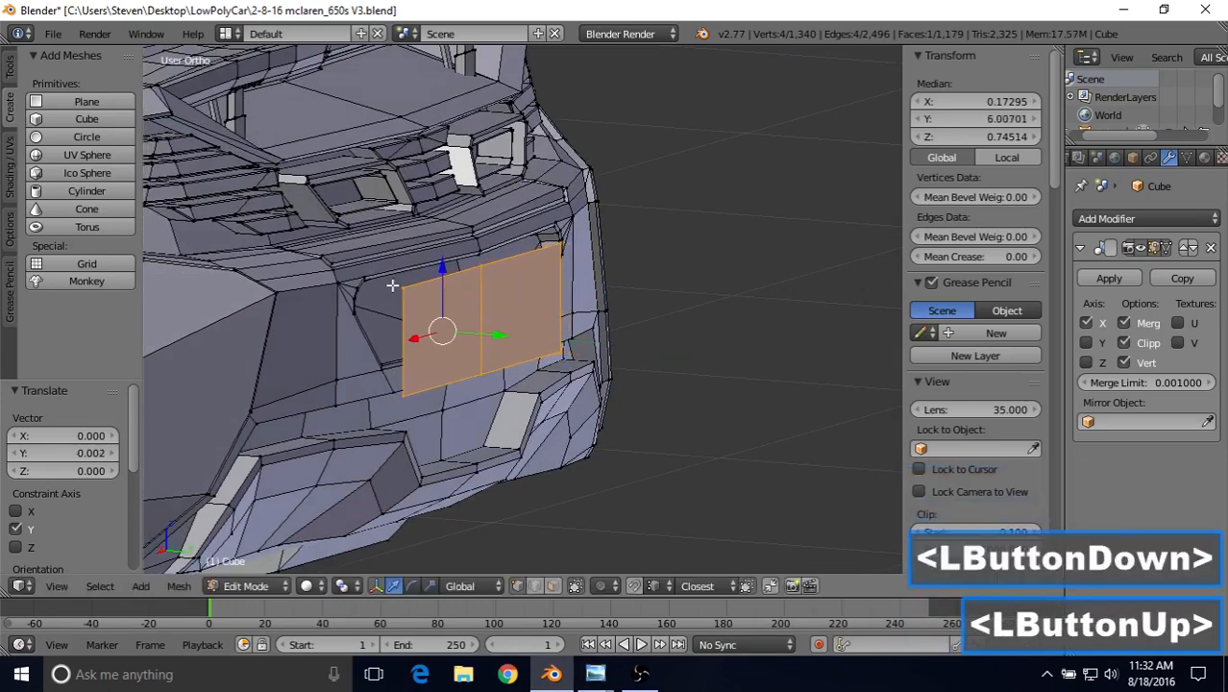
Try to move the two center vertices of the plate along the Y axis.
mouse_move(431, 294)
middle_mouse_down()
mouse_move(447, 300)
mouse_move(409, 286)
middle_mouse_up()
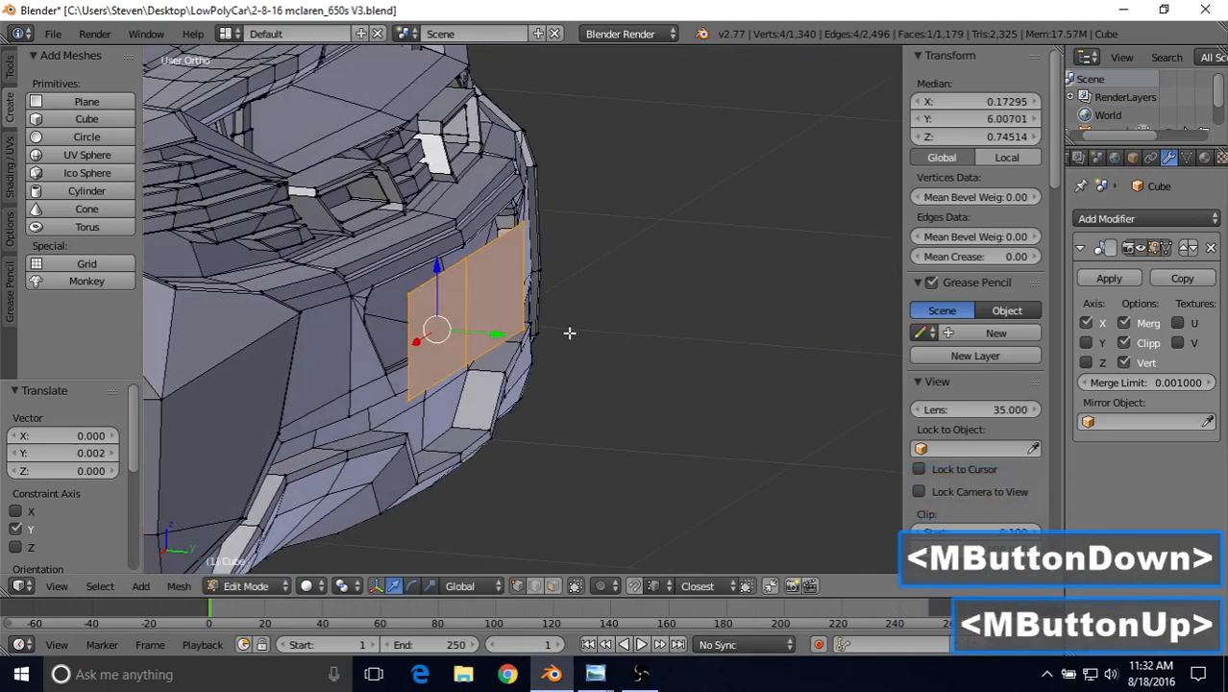
middle_click_drag(567, 326, 392, 343)
right_click(651, 298)
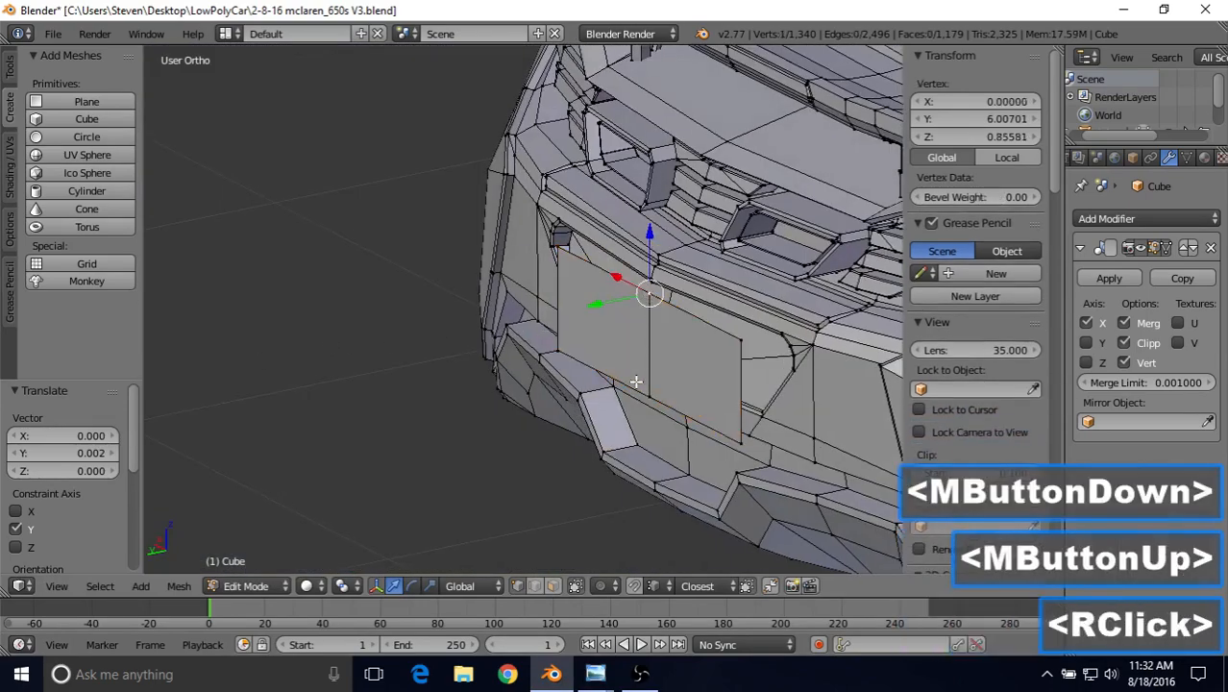
right_click(626, 386, "shift")
left_click_drag(596, 355, 554, 356)
right_click(553, 356)
middle_click_drag(578, 307, 663, 293)
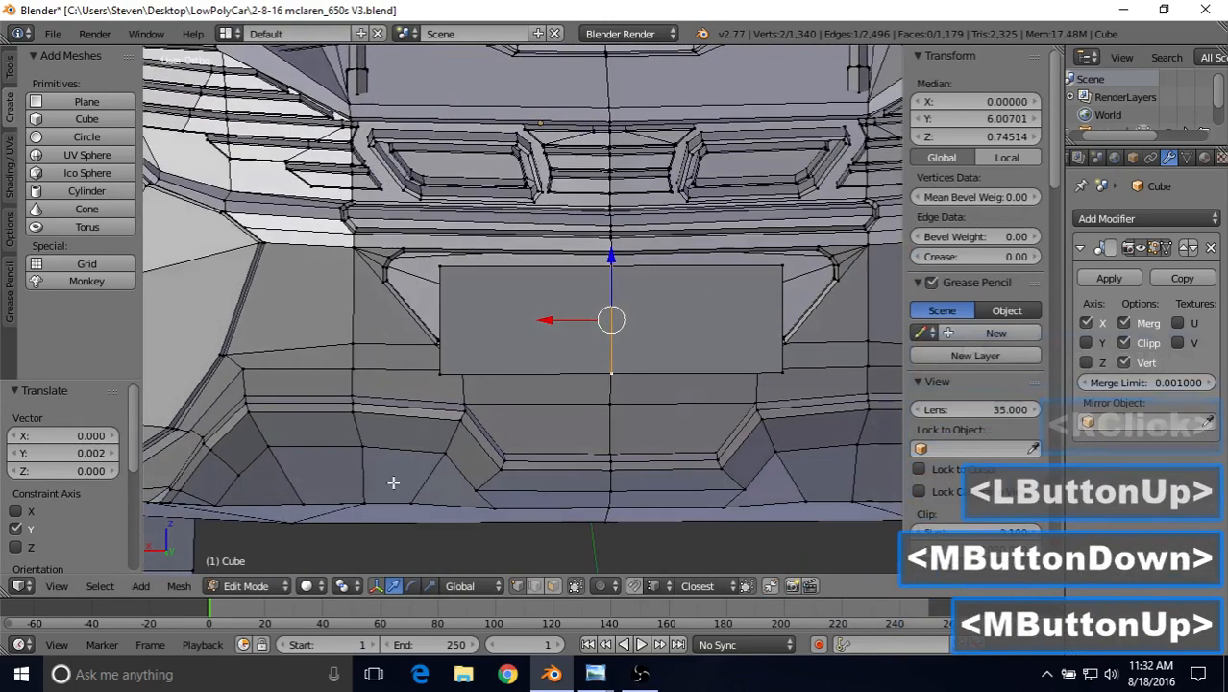
Extend the selection to all linked geometry of the plate and nudge it slightly upward along Z.
left_click(100, 586)
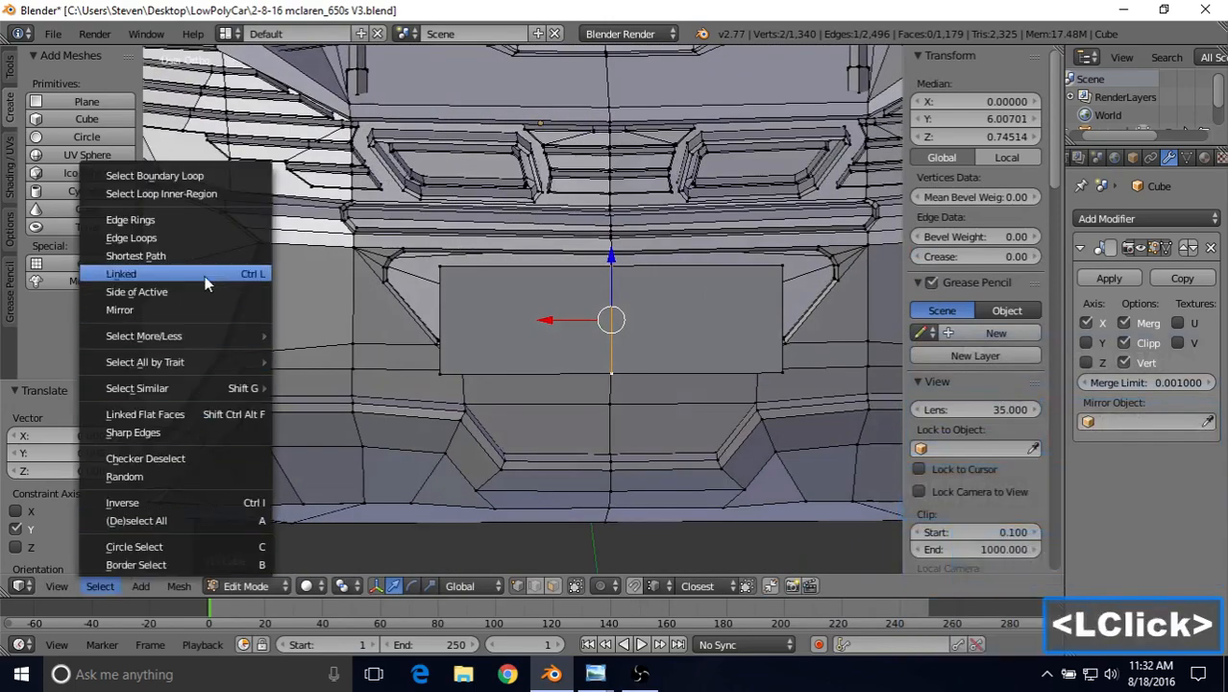
left_click(135, 273)
middle_click_drag(592, 310, 448, 288)
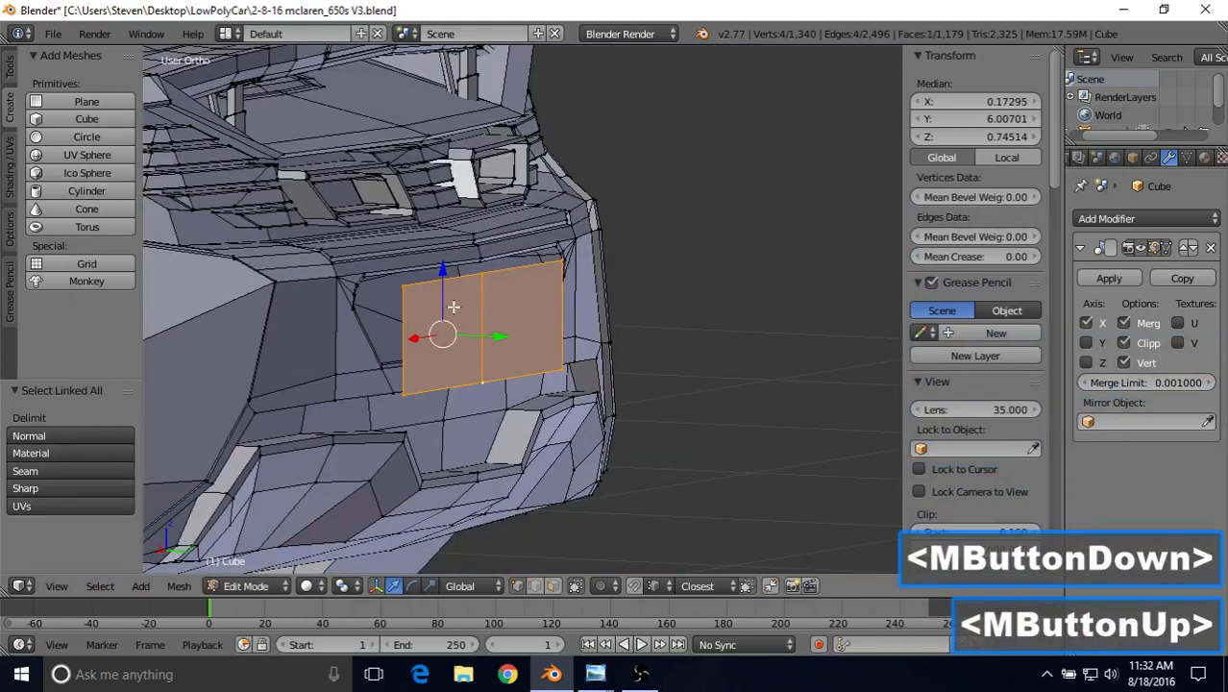
left_click_drag(442, 270, 442, 267)
Switch to Object Mode and examine how the plate sits in the rear bumper recess.
scroll(512, 338, "down", 1)
key("Tab")
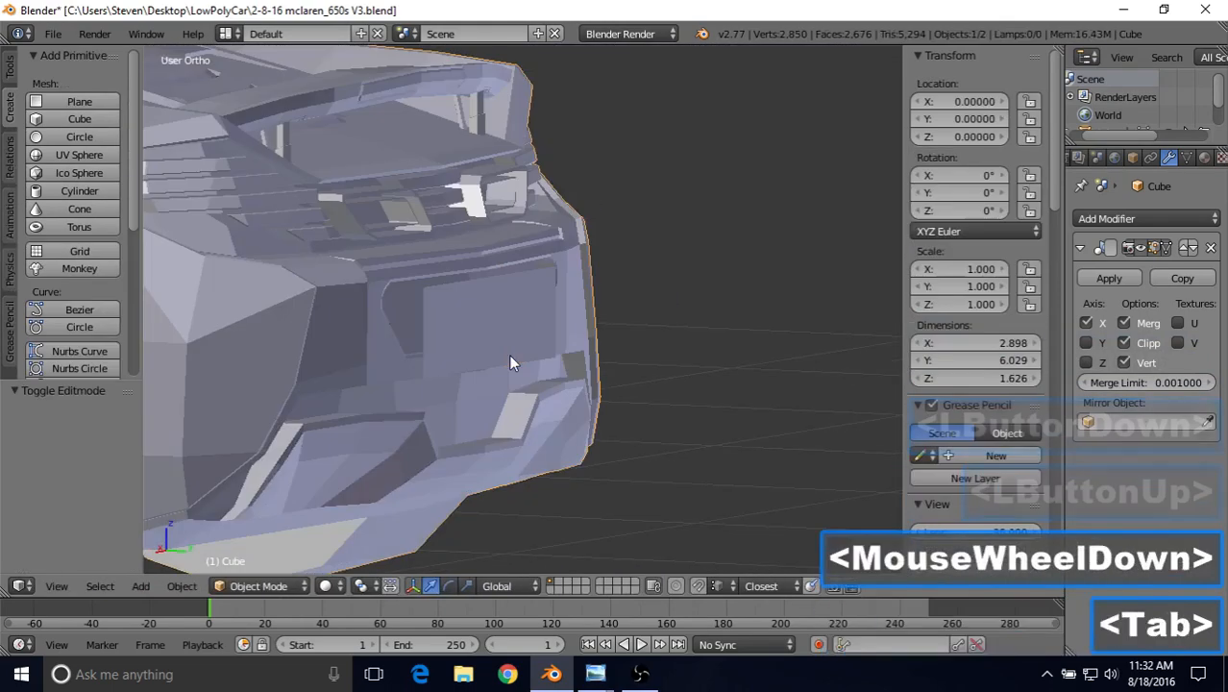
scroll(509, 355, "down", 1)
middle_click_drag(508, 355, 529, 332)
scroll(529, 333, "down", 1)
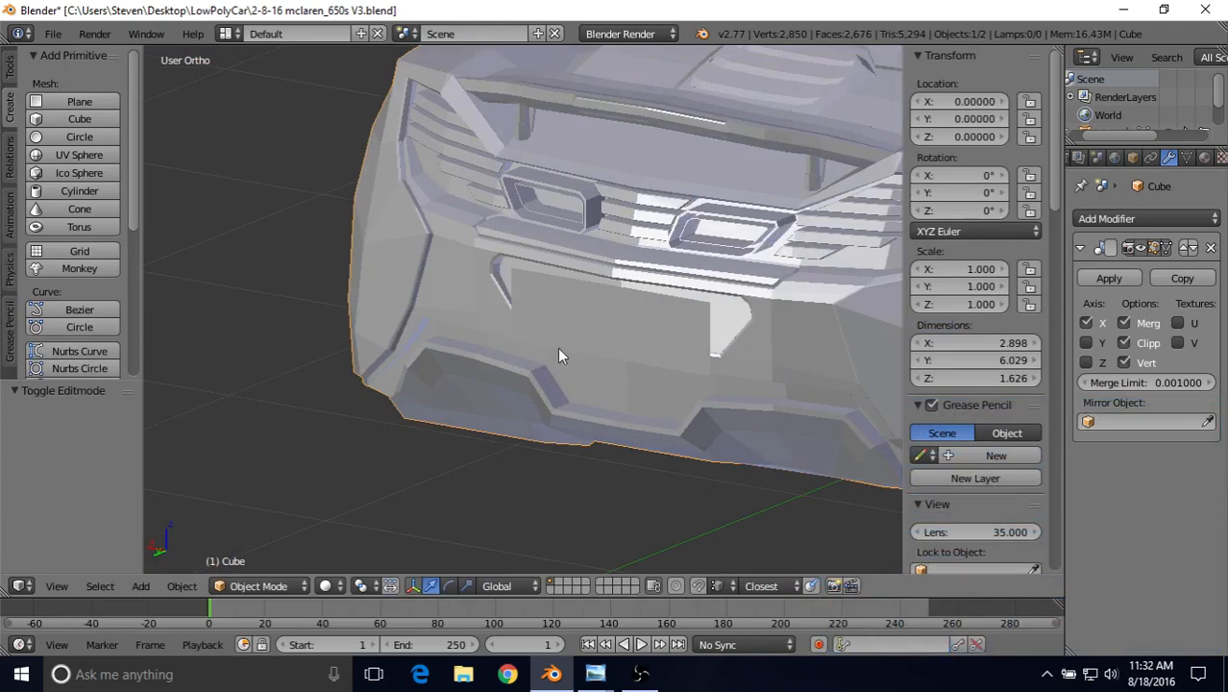
Examine the 650S plate in the rearview photo and the skirt lettering in the Mclaren Wheel photo, and return to Blender.
left_click(596, 674)
left_click(537, 603)
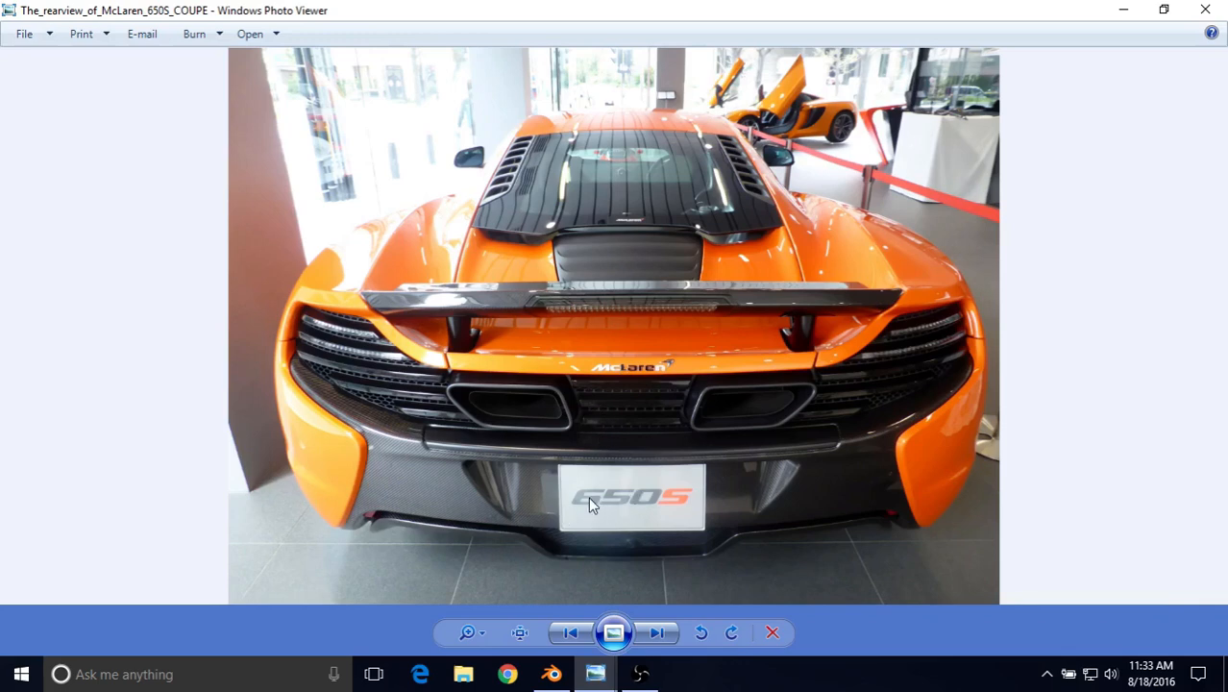
left_click(597, 674)
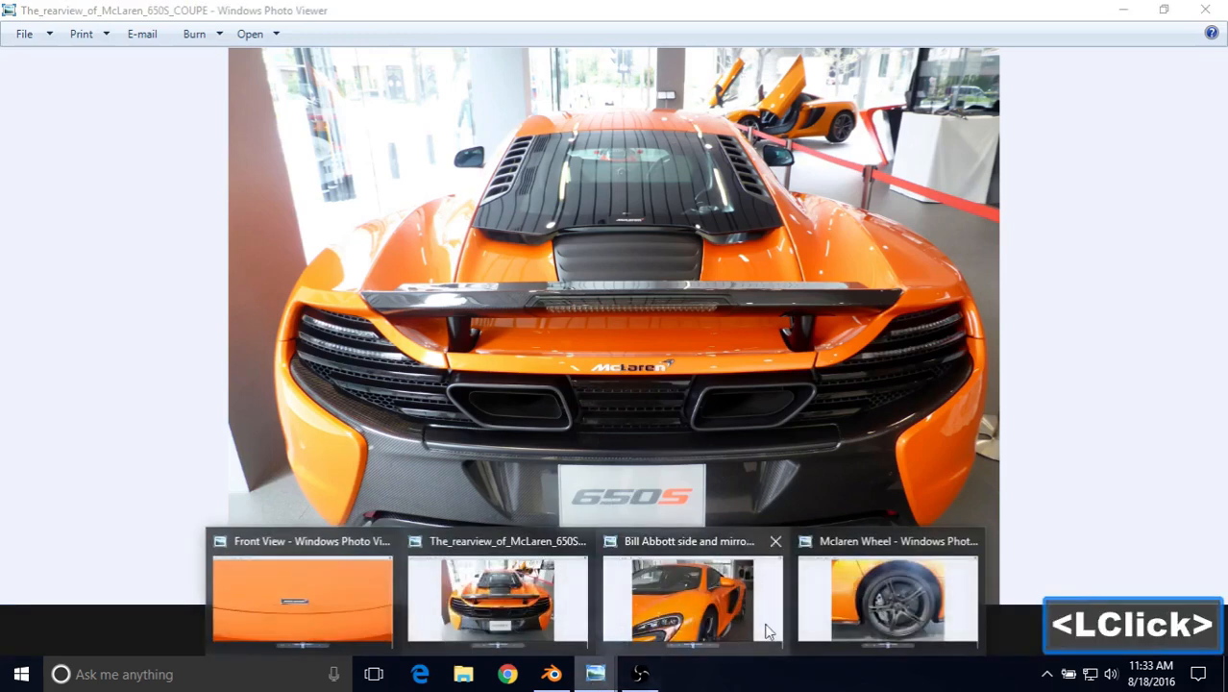
left_click(880, 611)
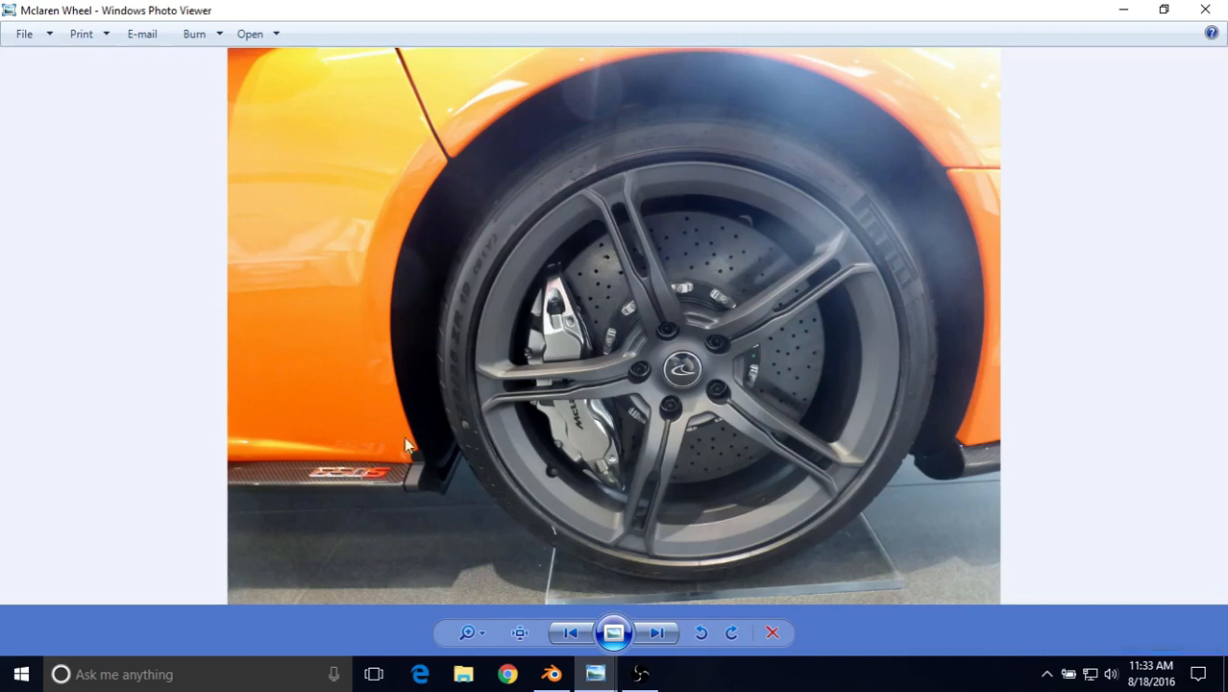
left_click(552, 674)
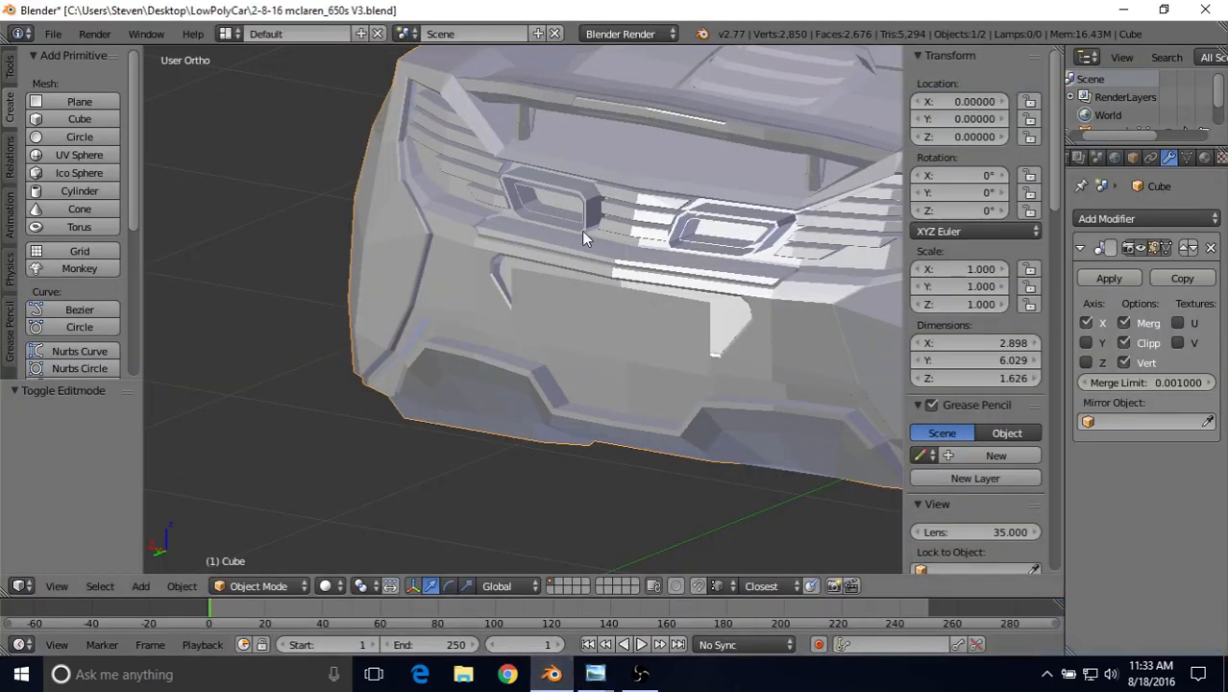
Examine the model's rear side, check the 650S plate in the rearview photo again, and look through Blender's View settings.
scroll(582, 234, "down", 3)
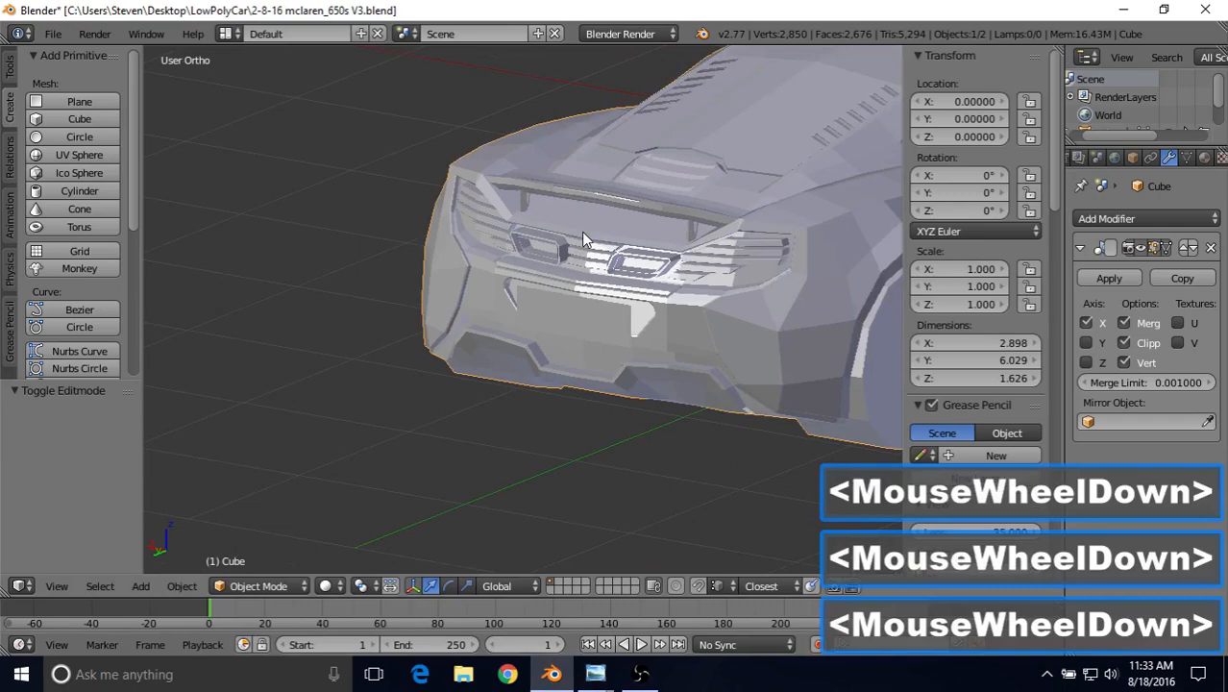
middle_click_drag(582, 238, 748, 273)
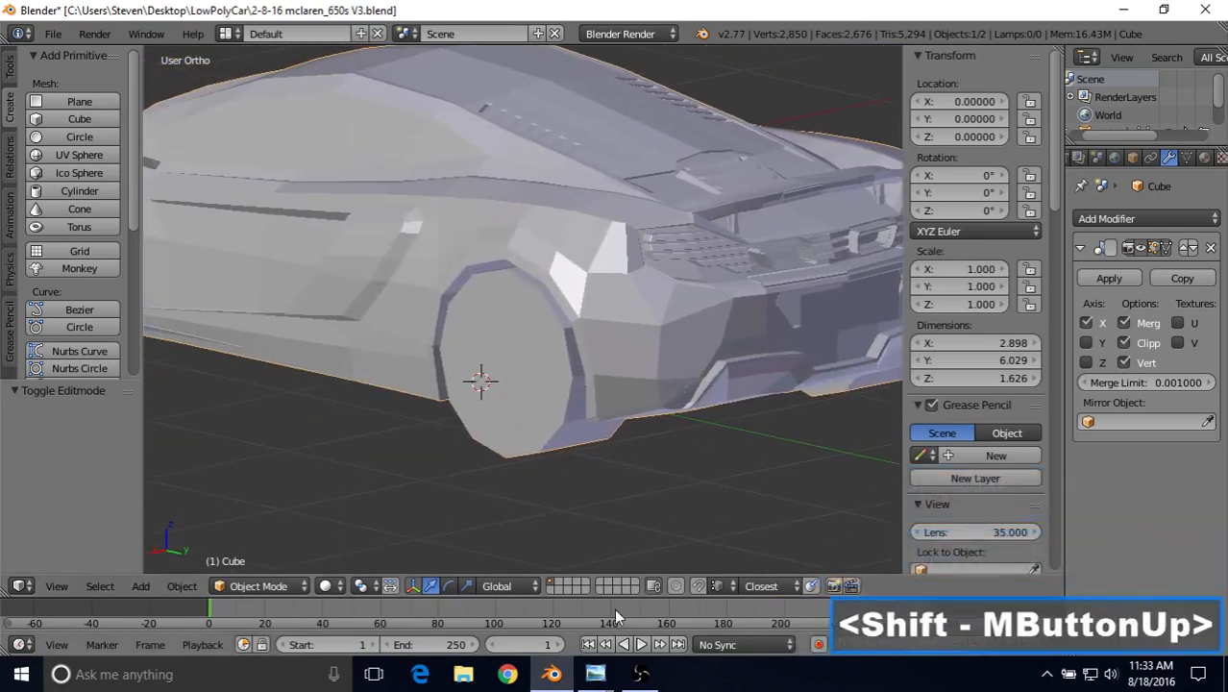
left_click(596, 674)
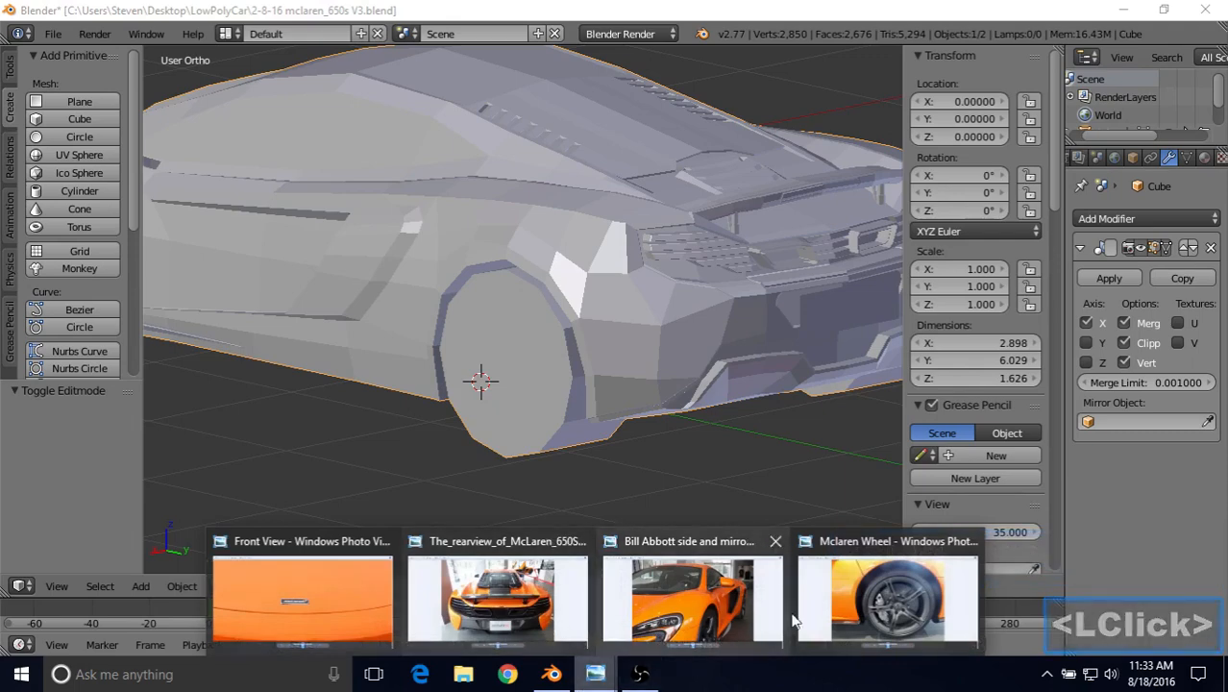
left_click(498, 623)
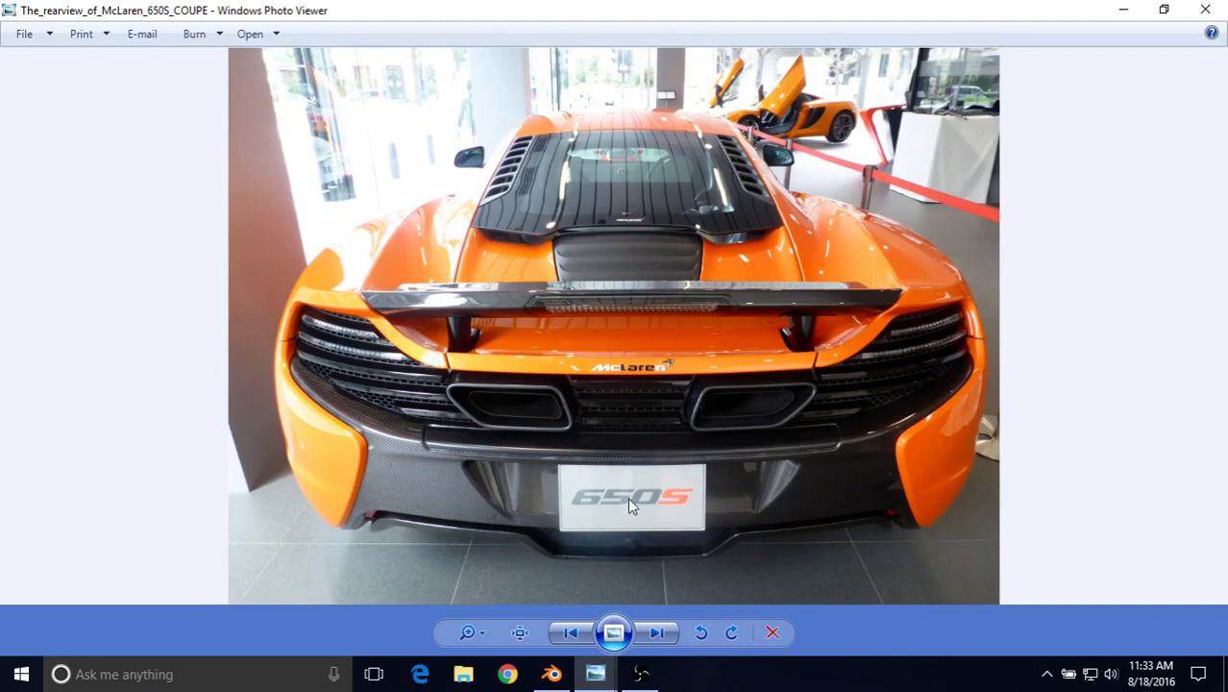
left_click(553, 674)
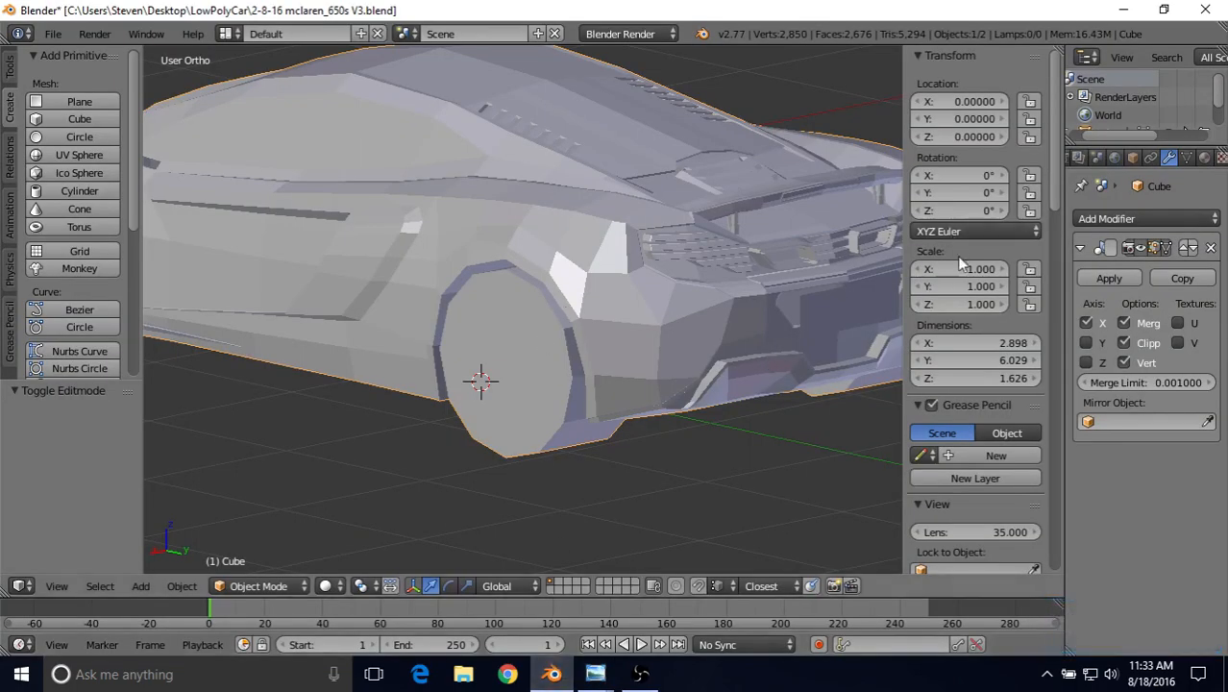
scroll(957, 276, "down", 3)
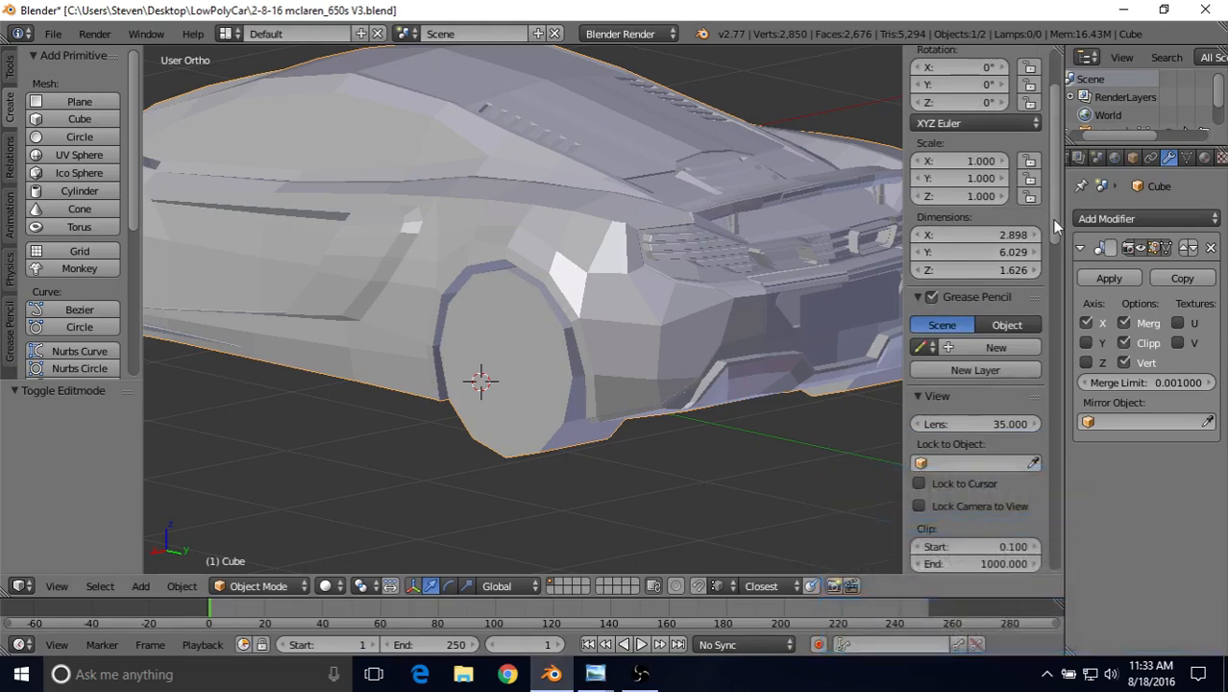
Add a new background image slot and collapse the settings of the Back-axis image.
mouse_move(1053, 219)
left_mouse_down()
mouse_move(1039, 498)
mouse_move(1041, 487)
left_mouse_up()
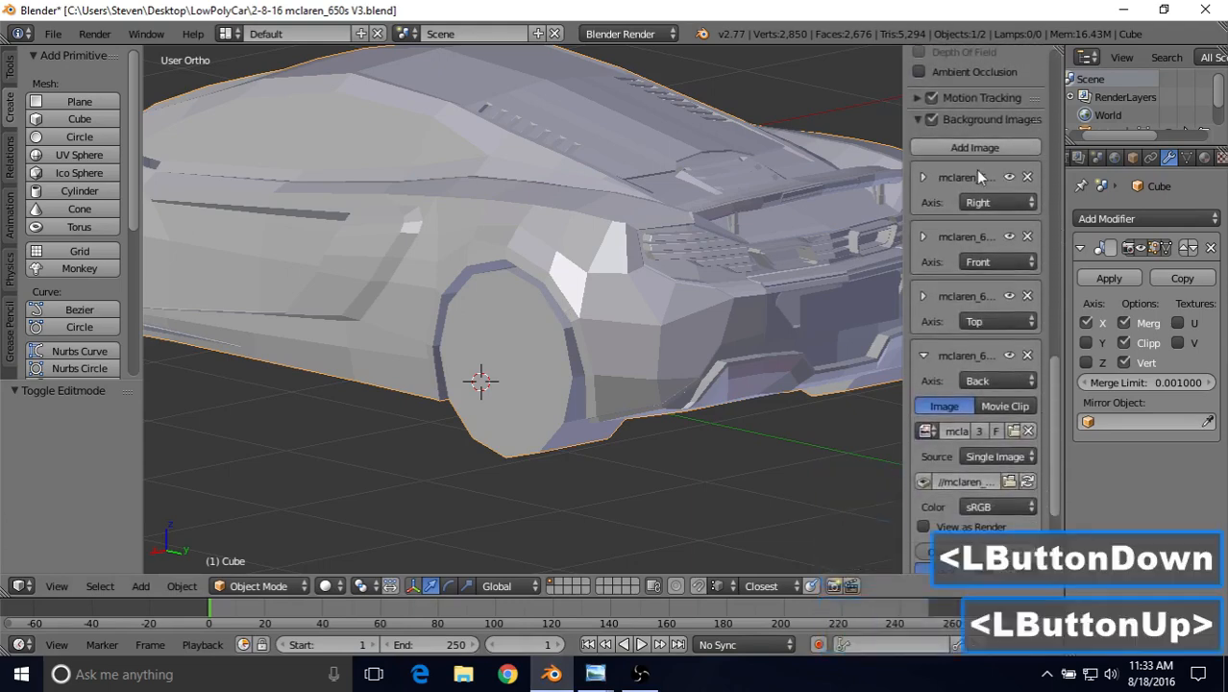
left_click(948, 147)
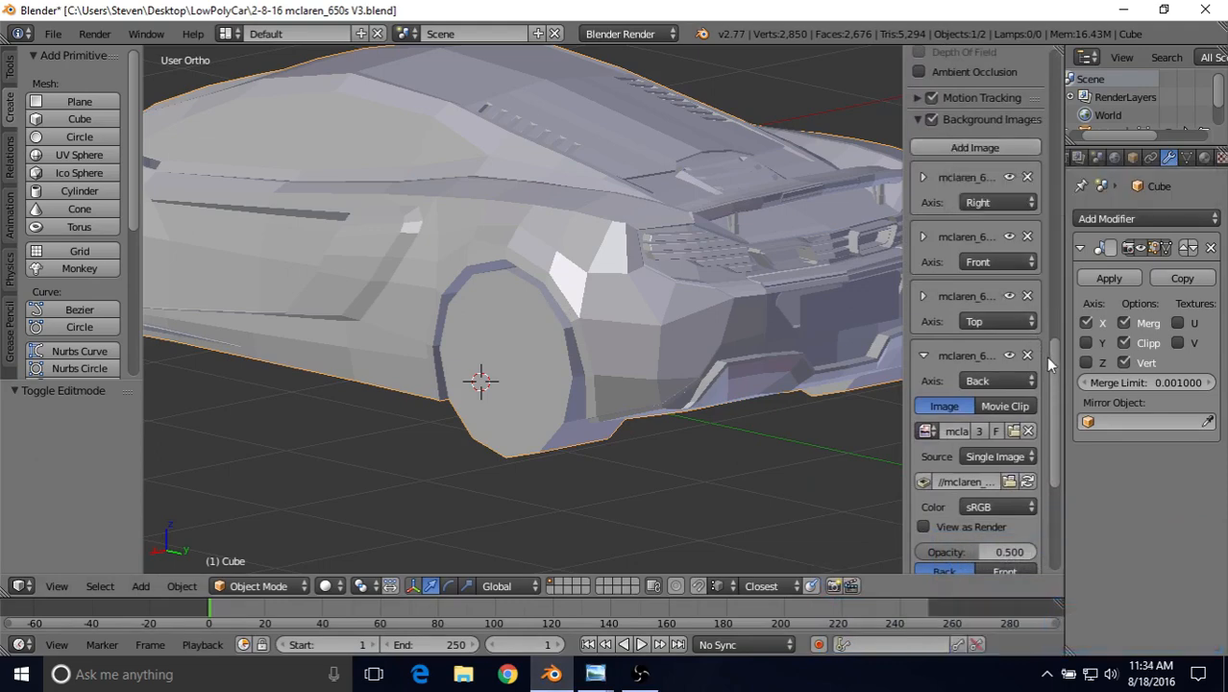
left_click_drag(1054, 389, 1058, 439)
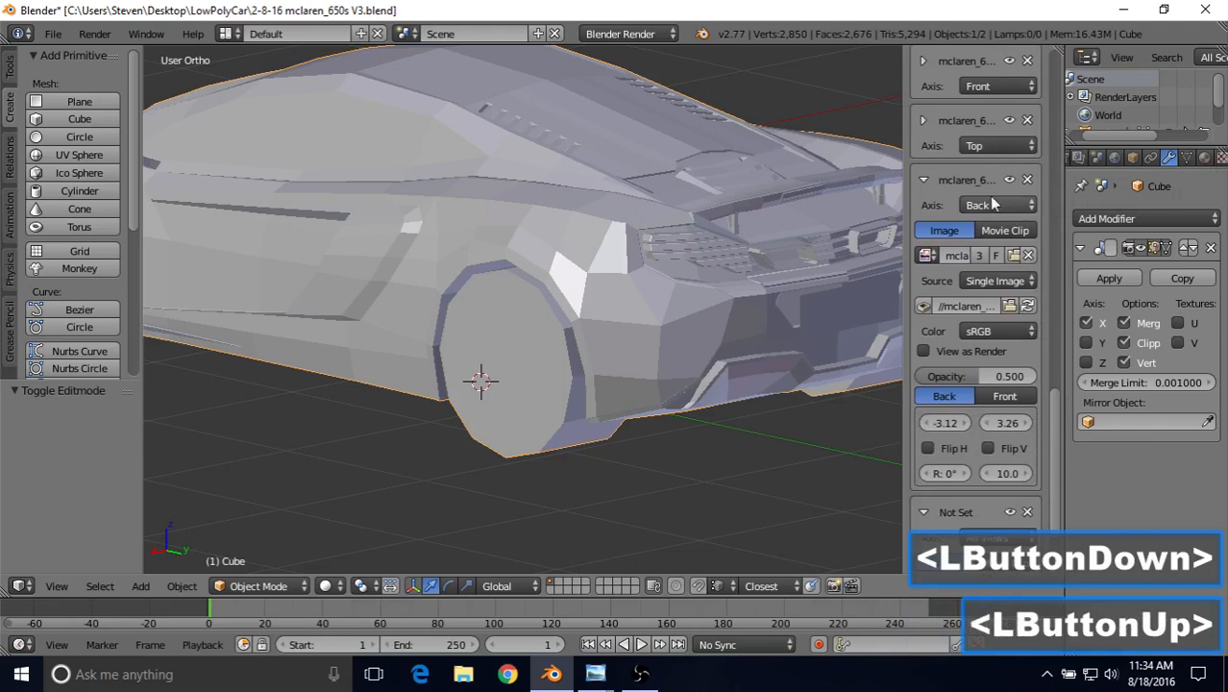
left_click(924, 181)
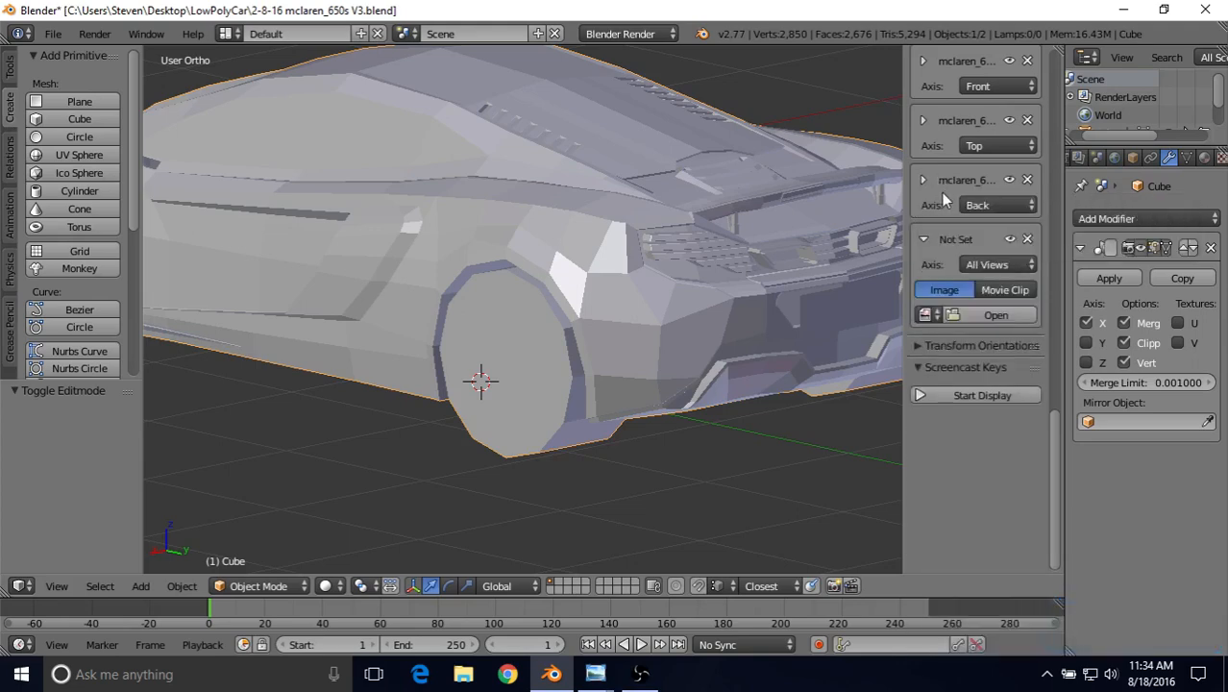
Load The_rearview_of_McLaren_650S_COUPE.JPG from the wikimedia references folder into the new background image slot.
left_click(964, 315)
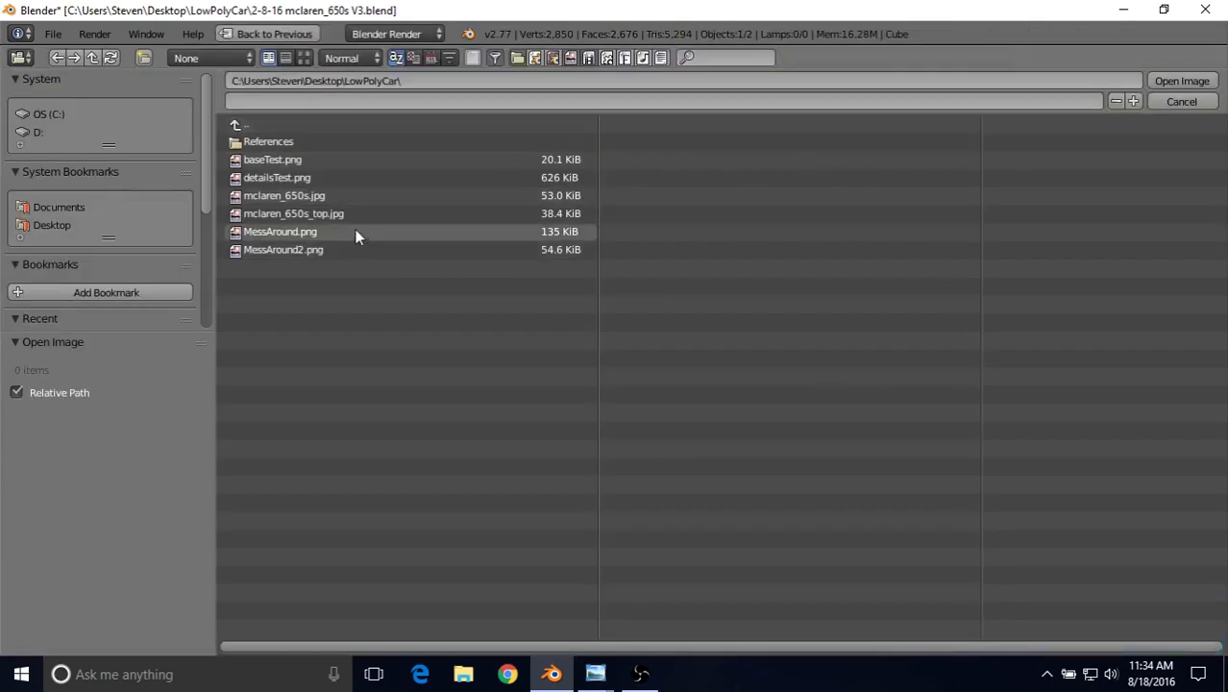
left_click(304, 142)
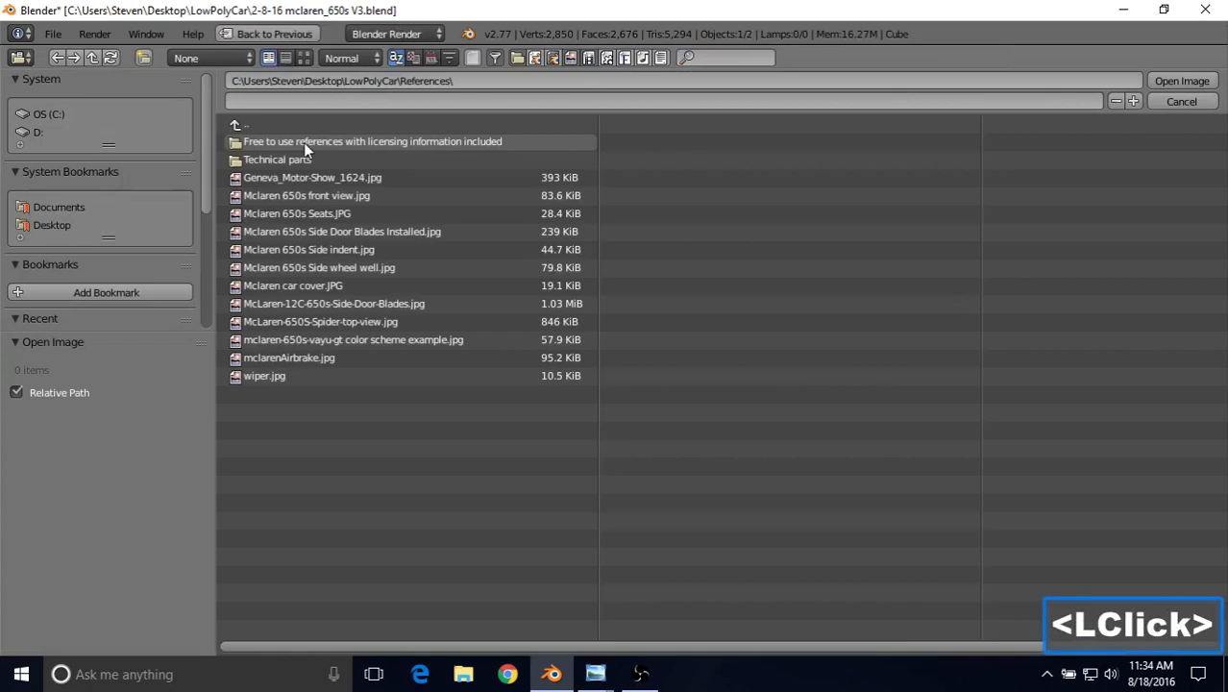
left_click(304, 142)
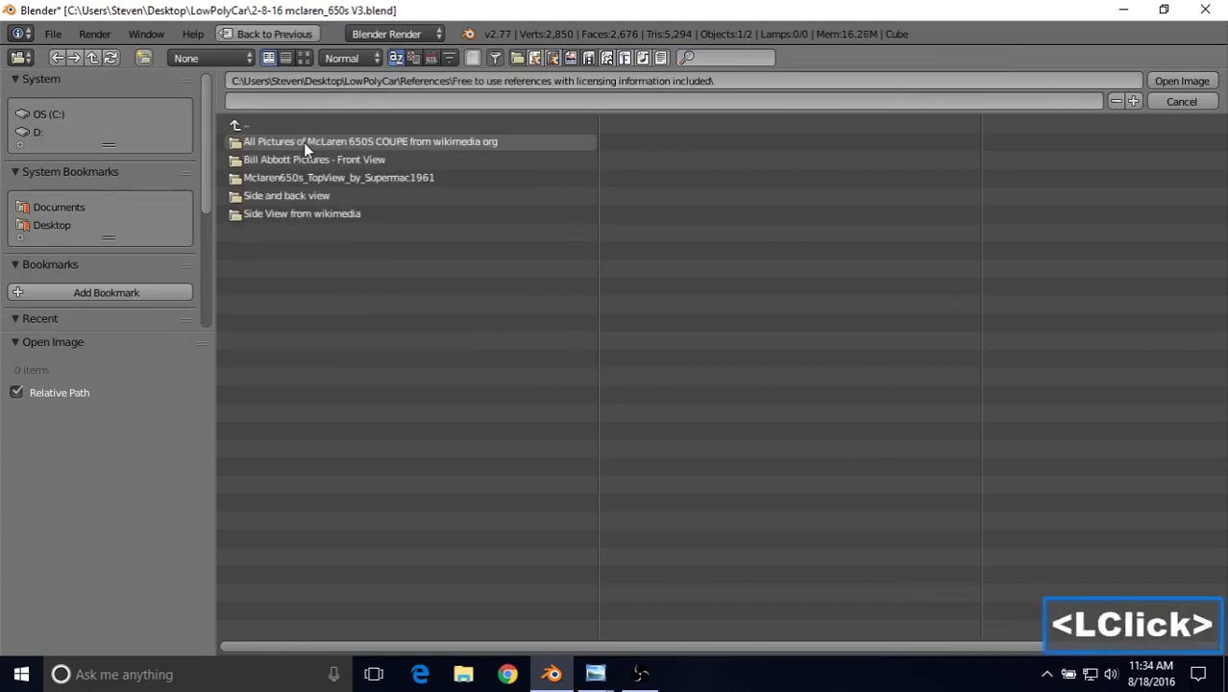
left_click(439, 146)
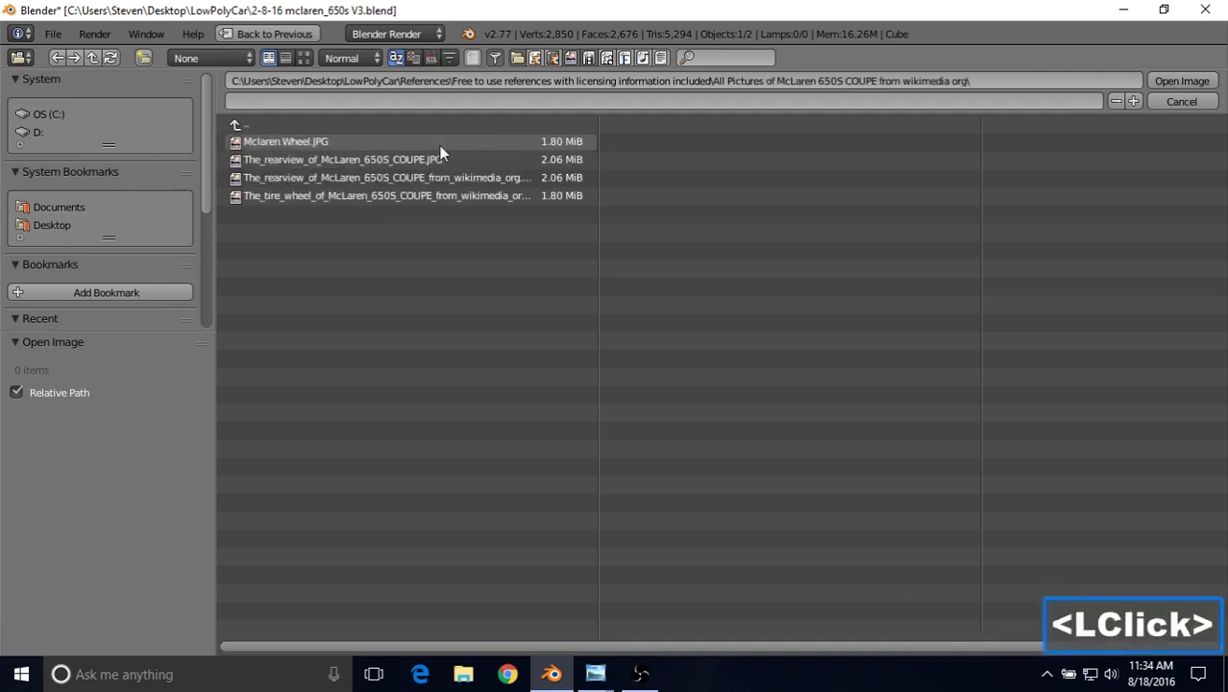
left_click(497, 162)
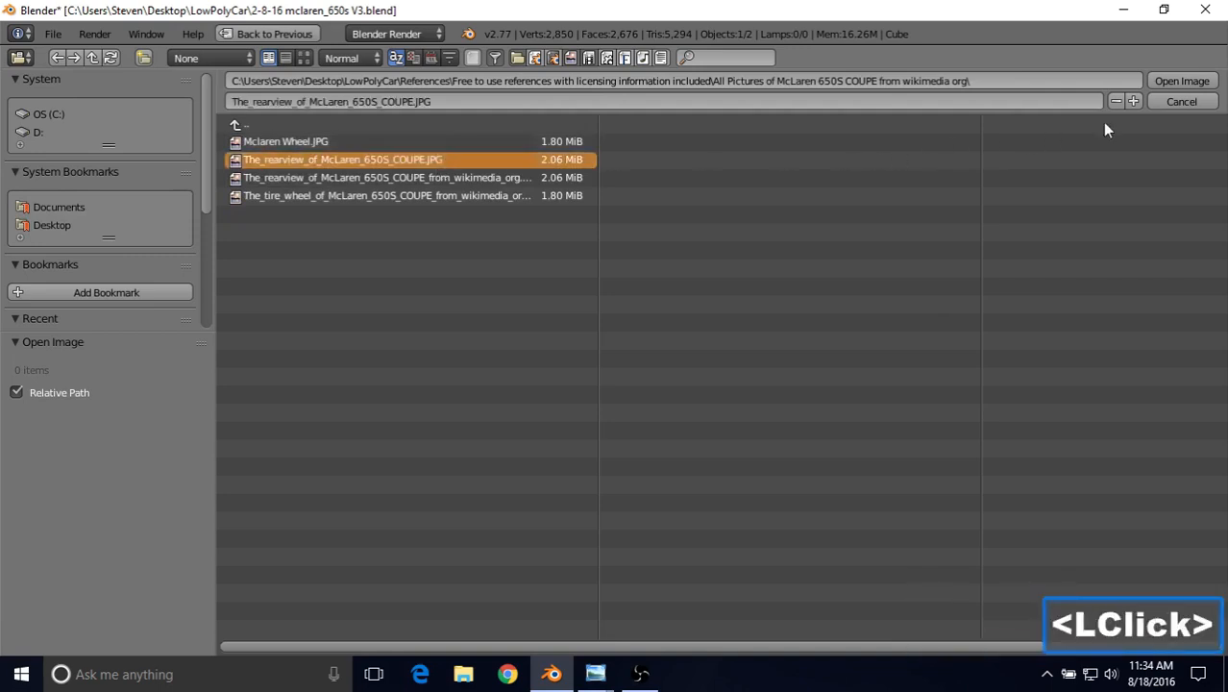
left_click(1158, 83)
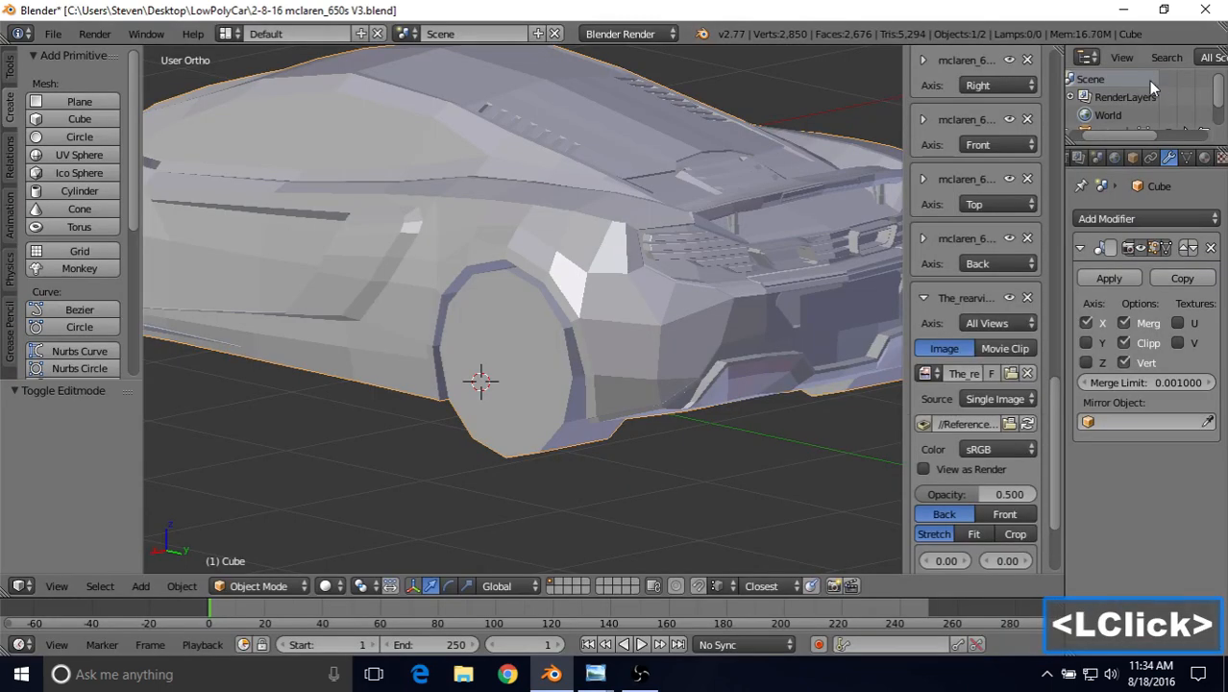
Switch to the front view and hide the Front-axis blueprint background image.
middle_click_drag(522, 242, 567, 258)
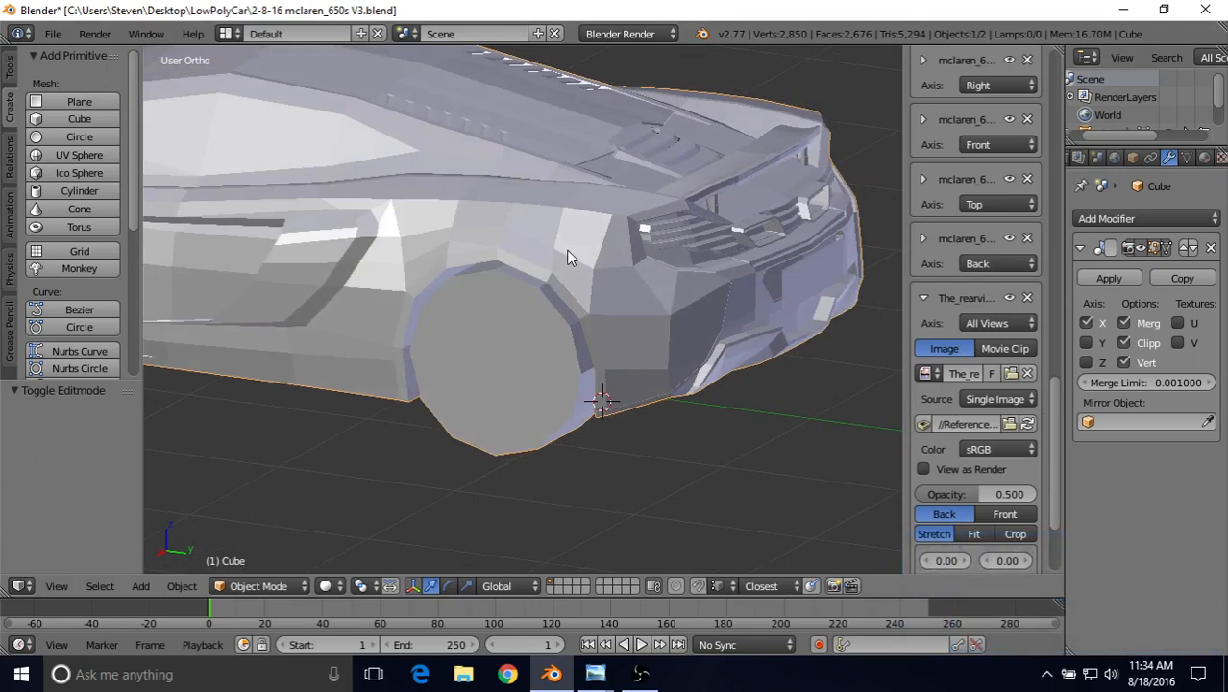
key("KP_1")
scroll(549, 273, "down", 3)
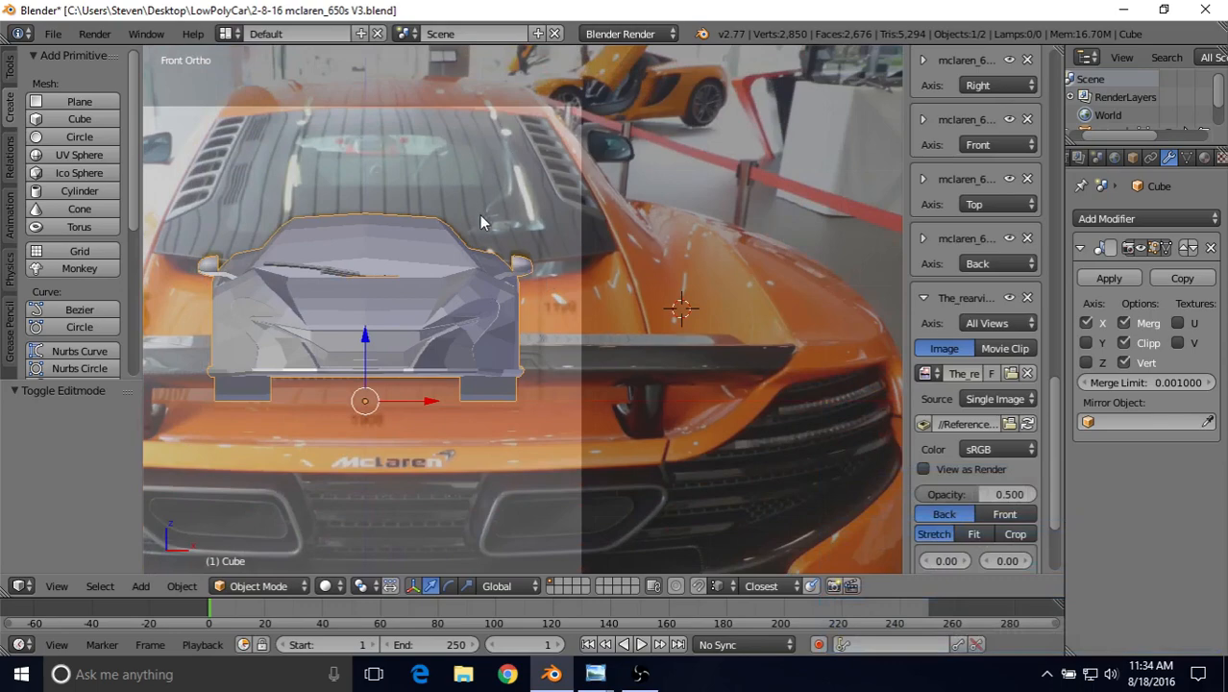
scroll(480, 215, "down", 3)
scroll(521, 318, "down", 1)
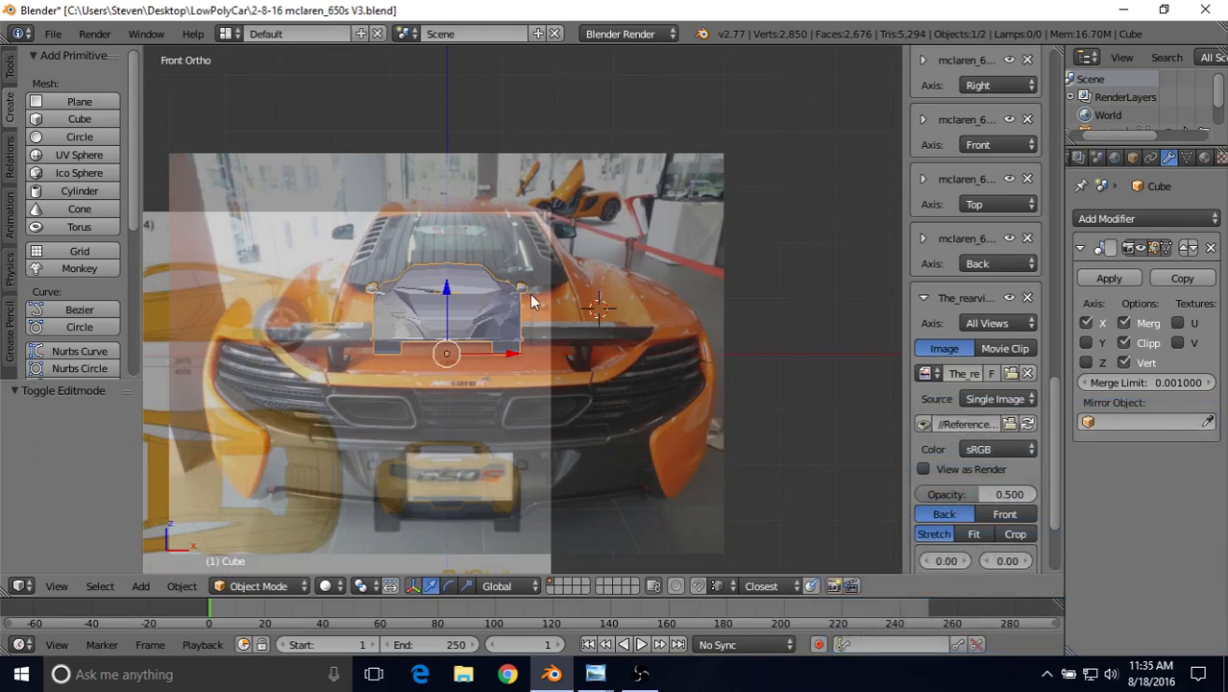
middle_click_drag(535, 296, 597, 223, "shift")
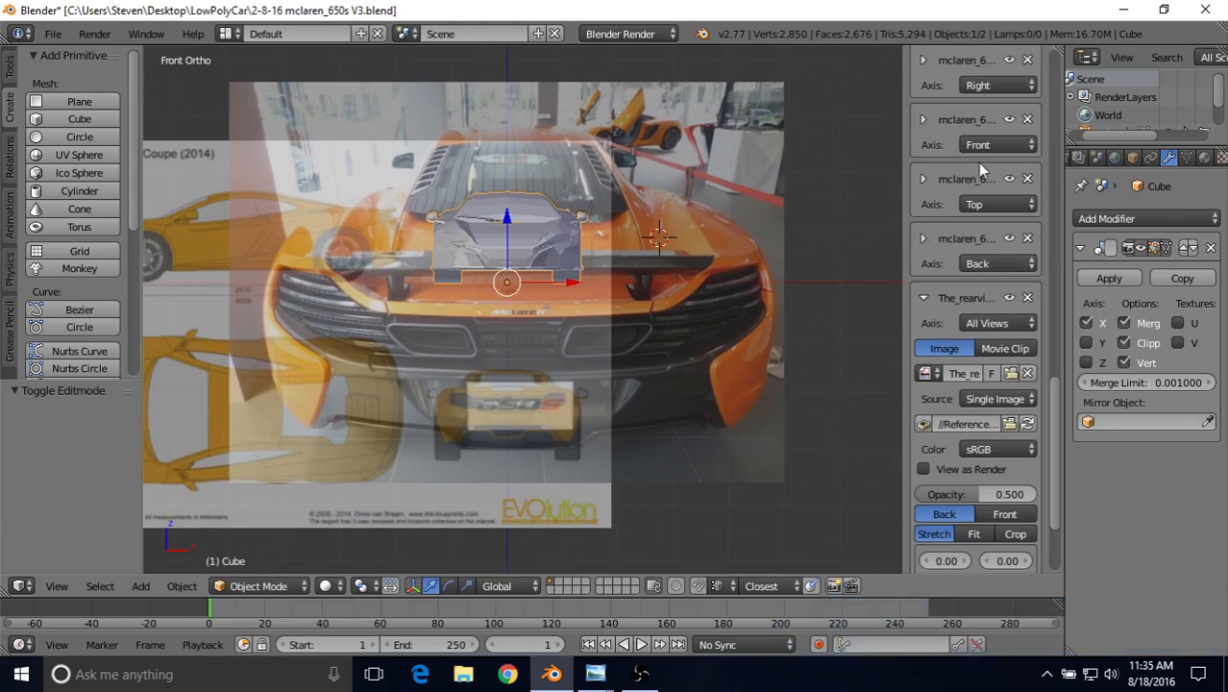
scroll(974, 181, "up", 2)
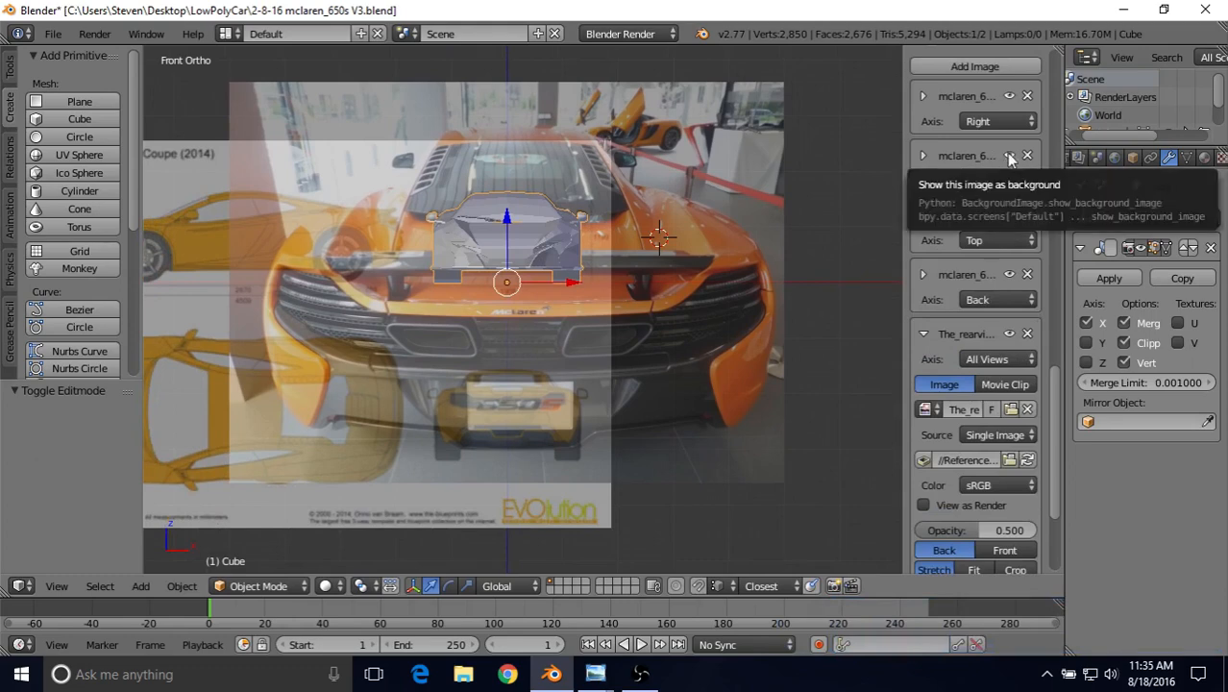
left_click(1009, 157)
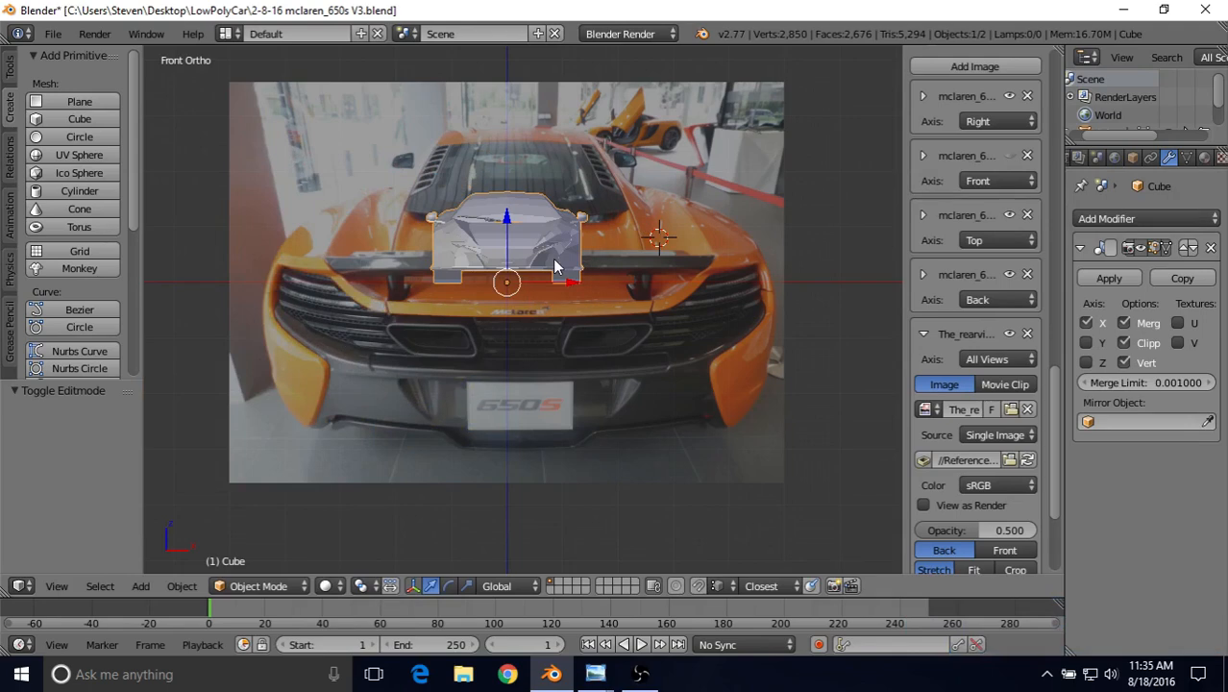
Snap the 3D cursor to the center of the scene.
scroll(554, 267, "up", 7)
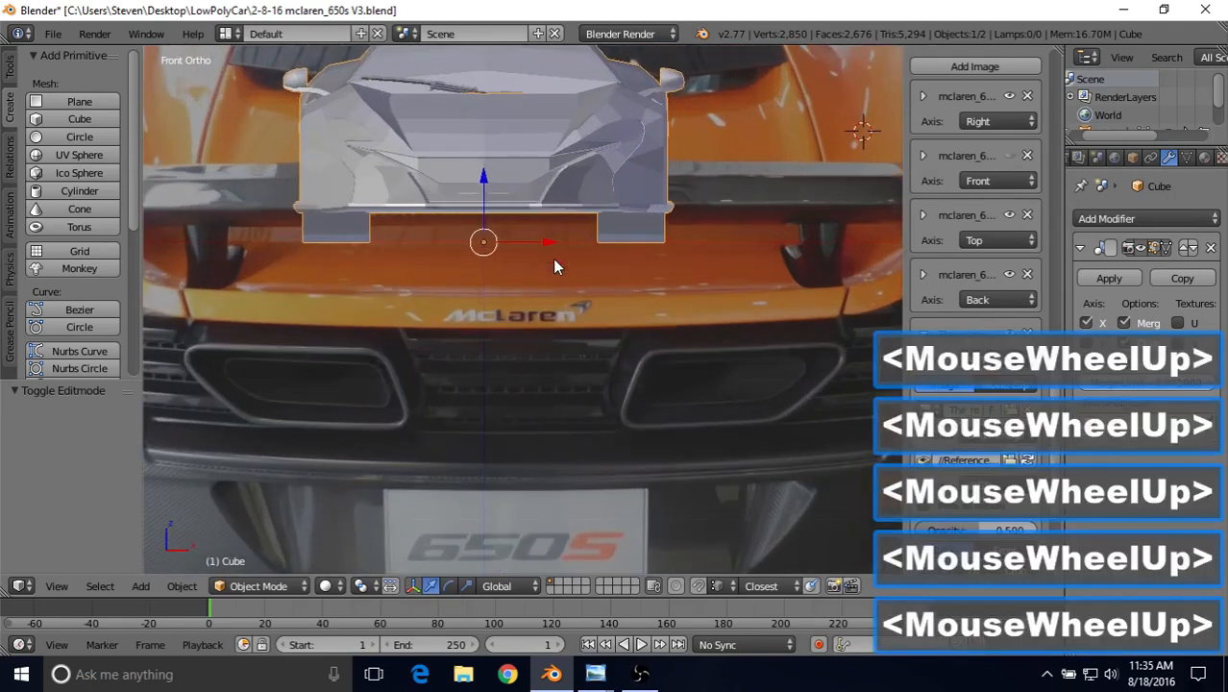
scroll(555, 266, "up", 4)
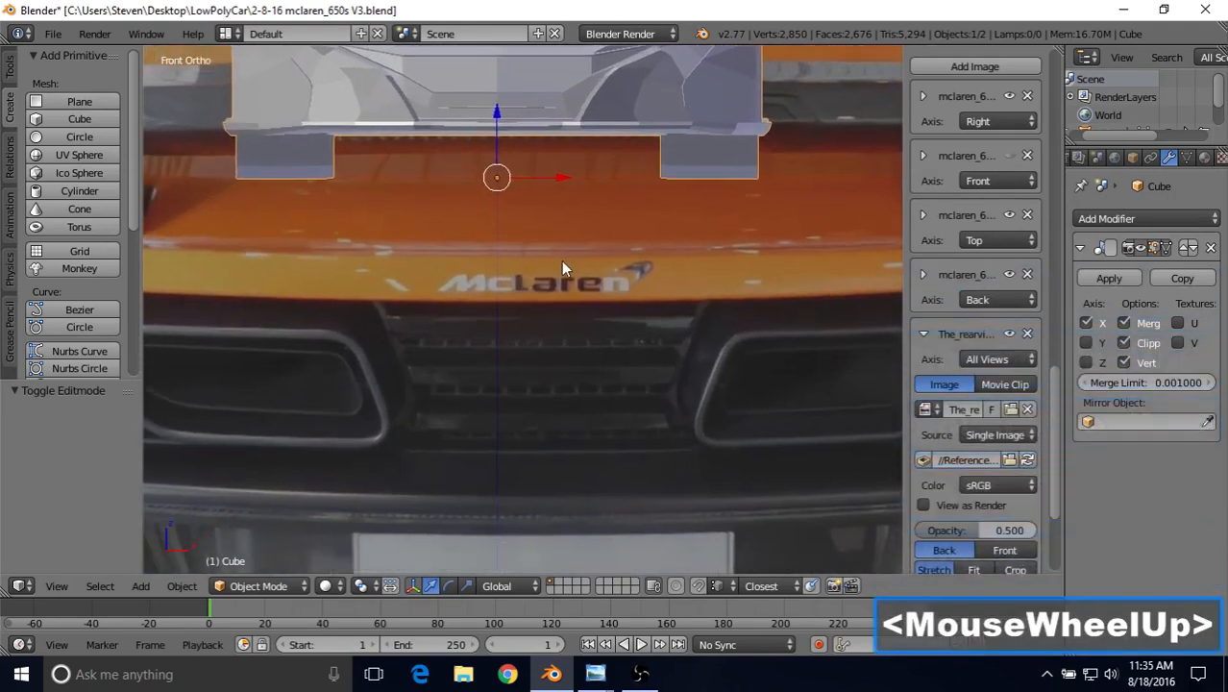
middle_click_drag(577, 251, 580, 251, "shift")
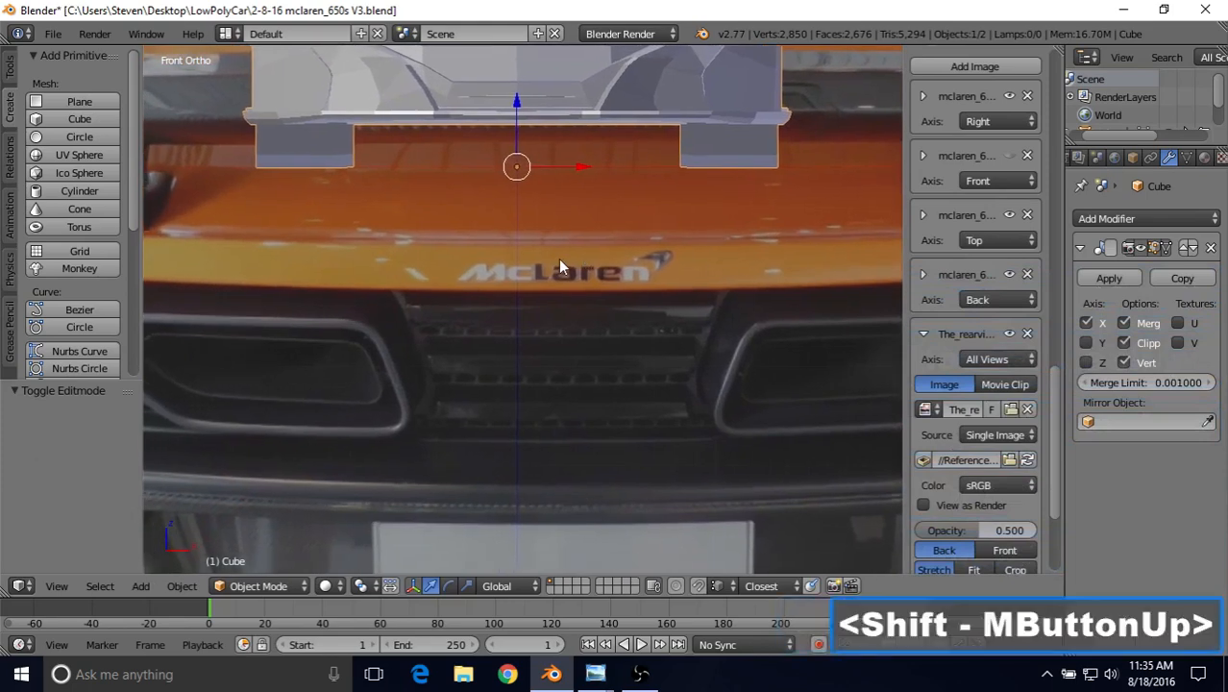
scroll(561, 262, "down", 3)
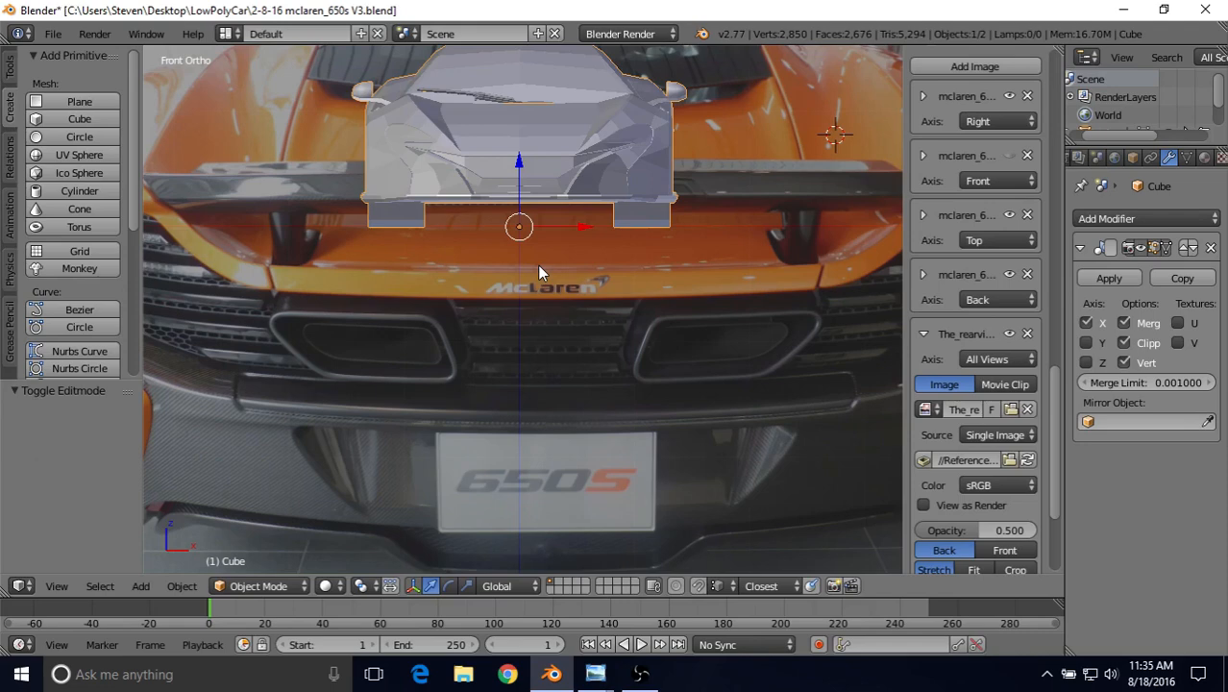
key("shift+s")
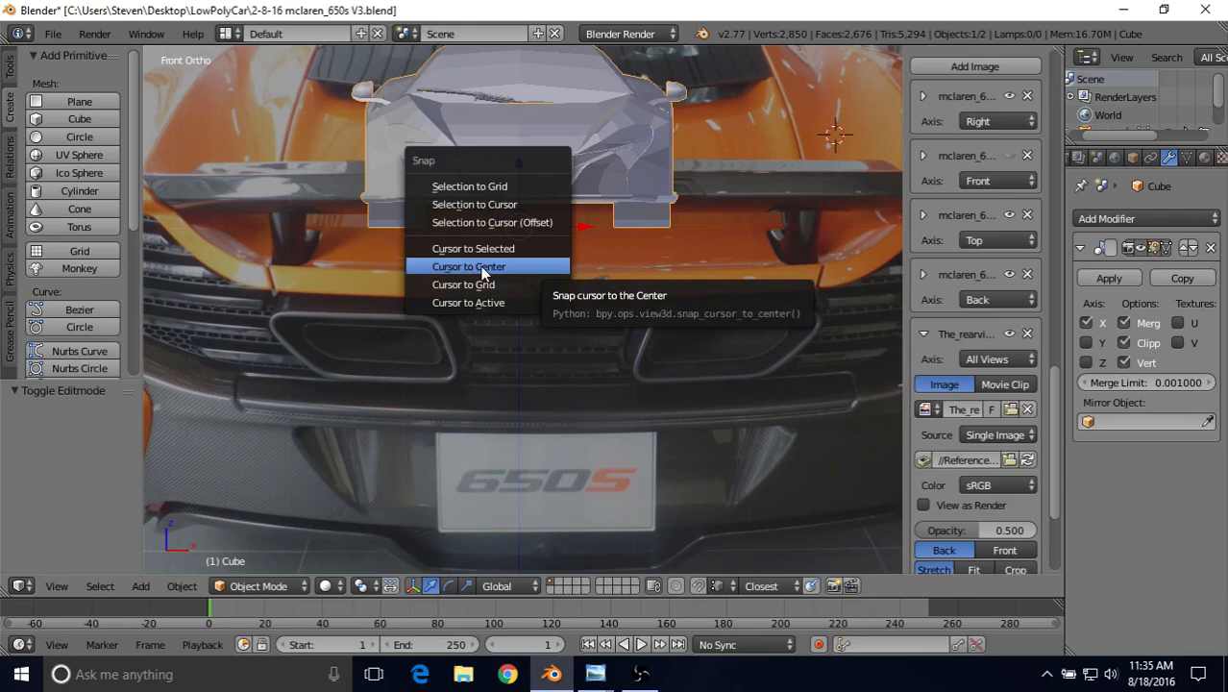
left_click(592, 269)
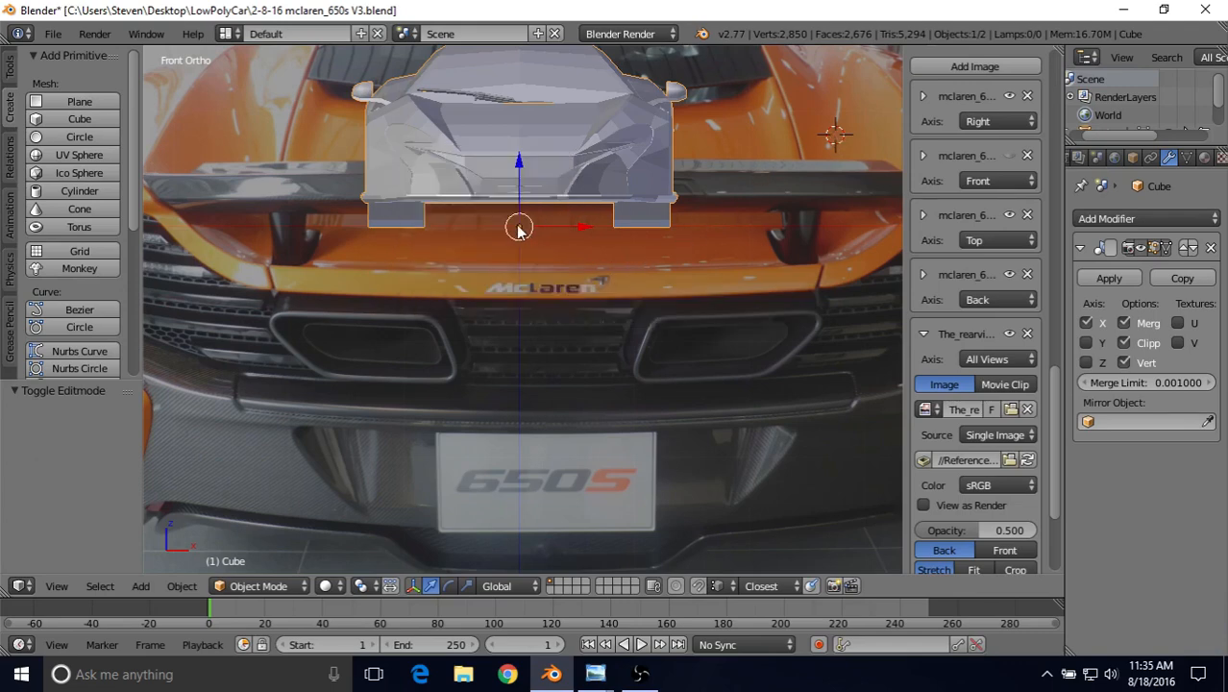
key("shift+s")
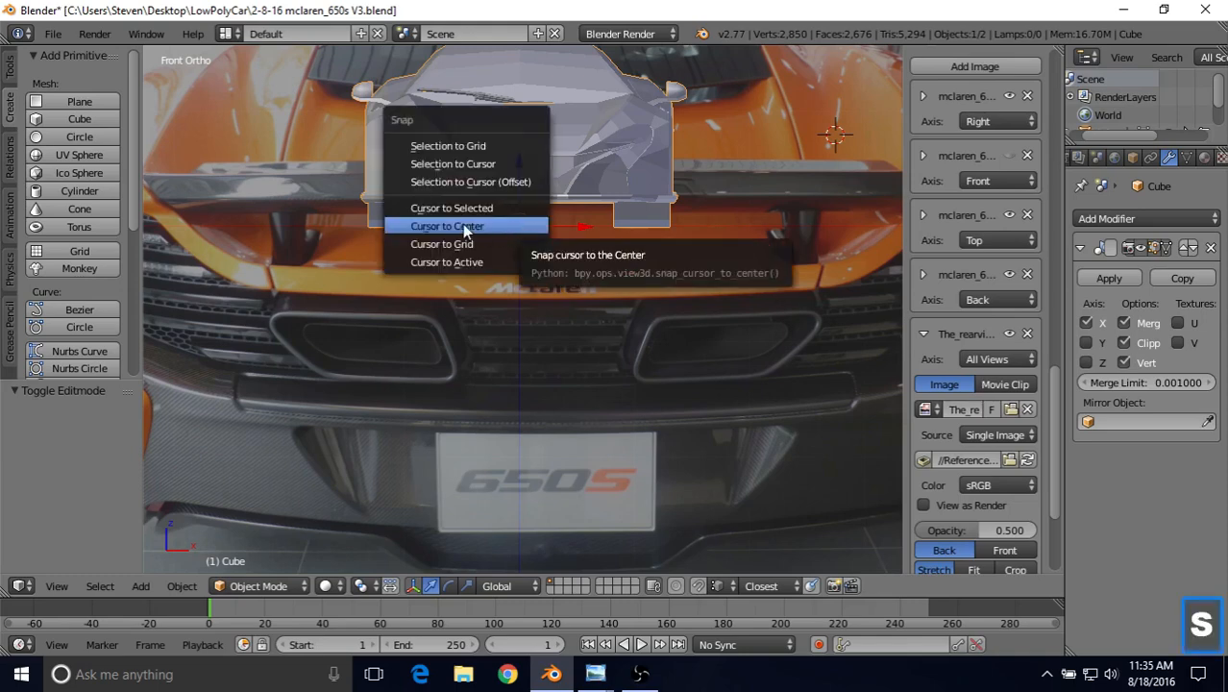
left_click(464, 228)
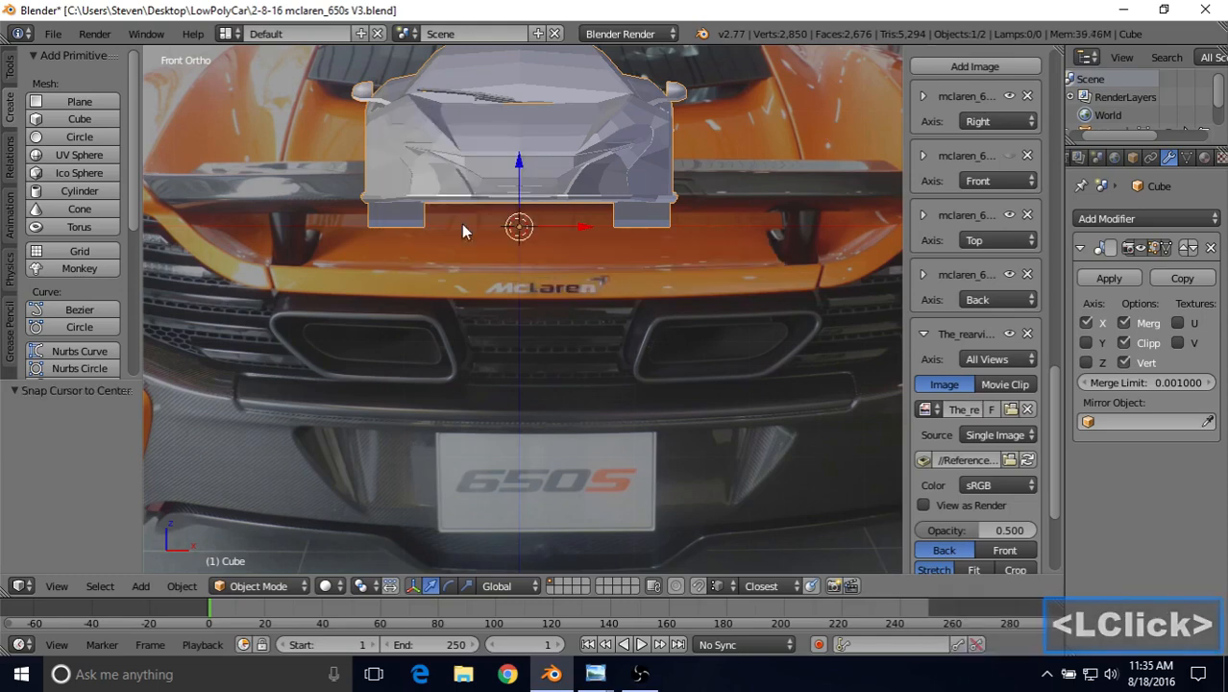
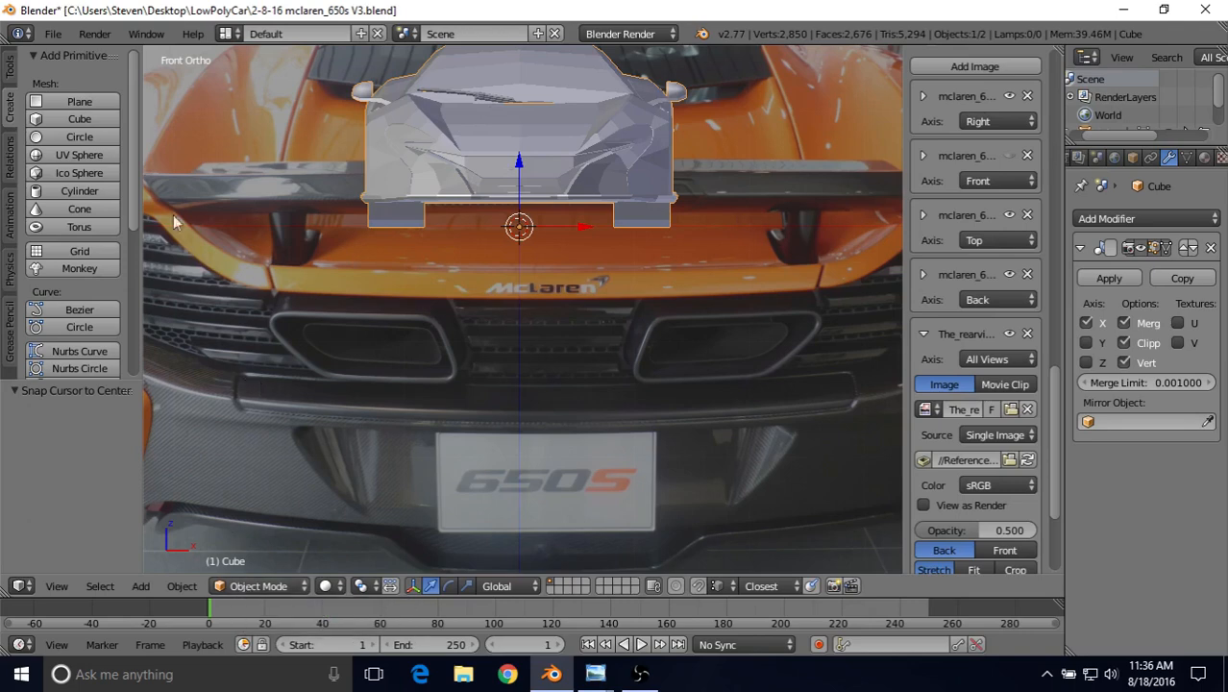
Add a plane at the 3D cursor and rotate its geometry 90° about X in Edit Mode.
left_click(56, 108)
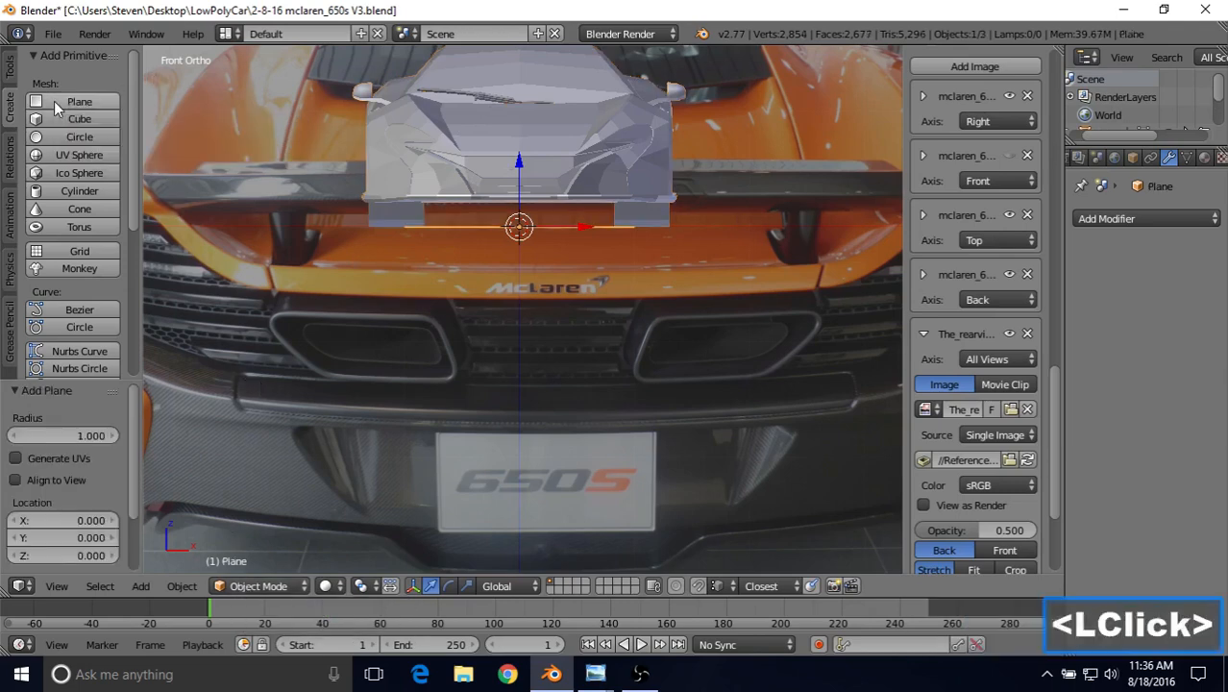
key("Tab")
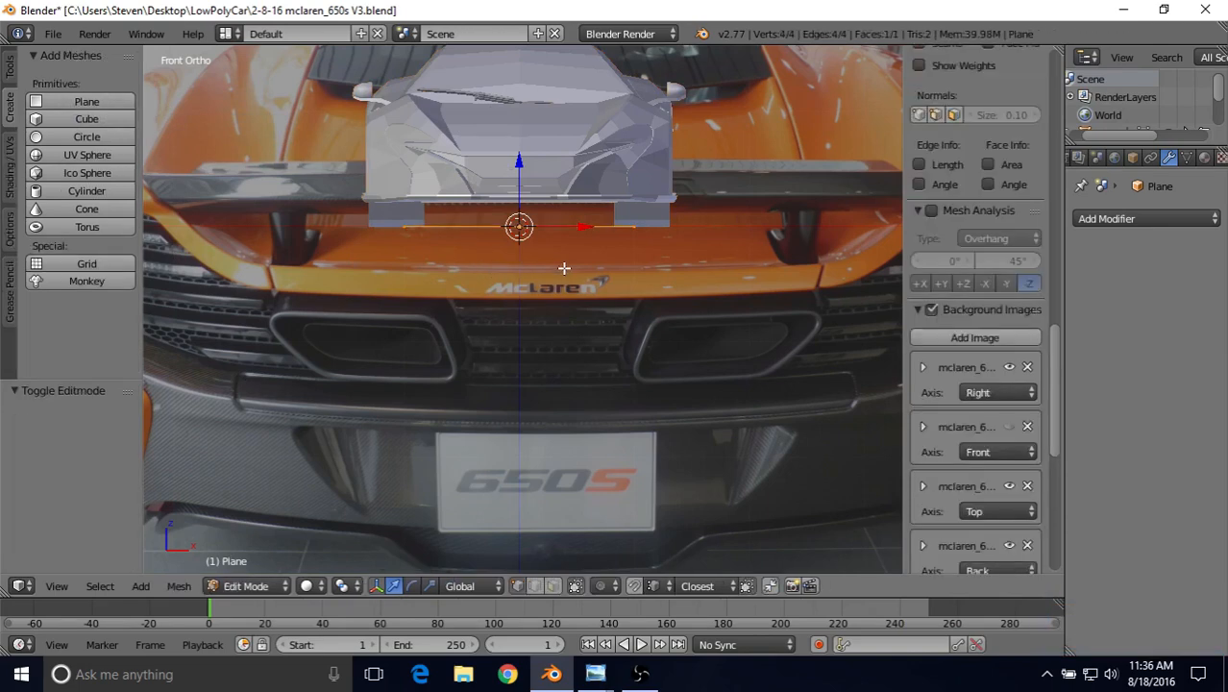
key("r")
type("x")
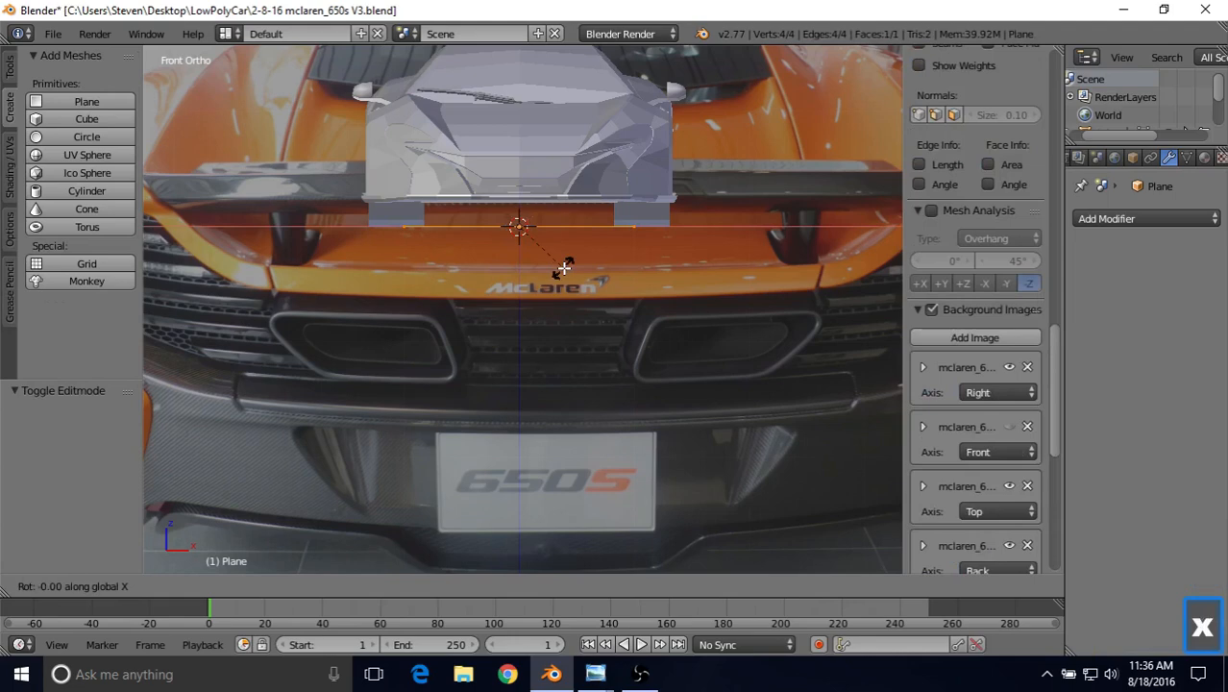
type("90")
key("Return")
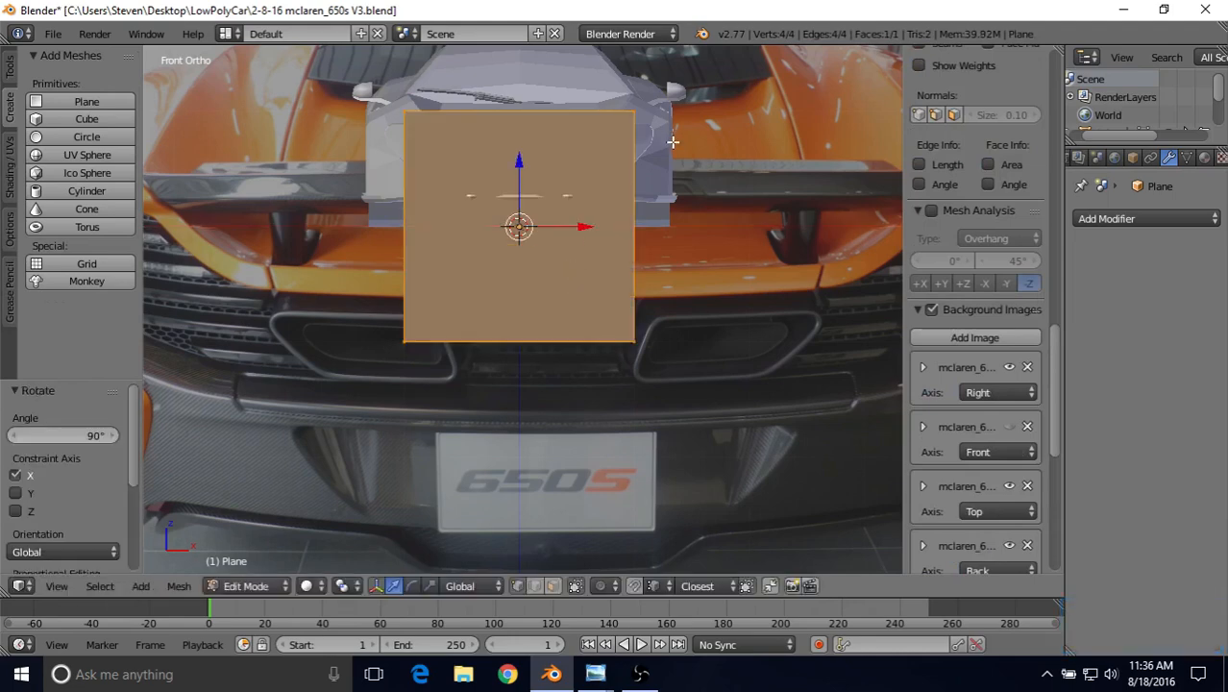
Scale the plane down to about 0.167 and switch the viewport to wireframe shading.
key("s")
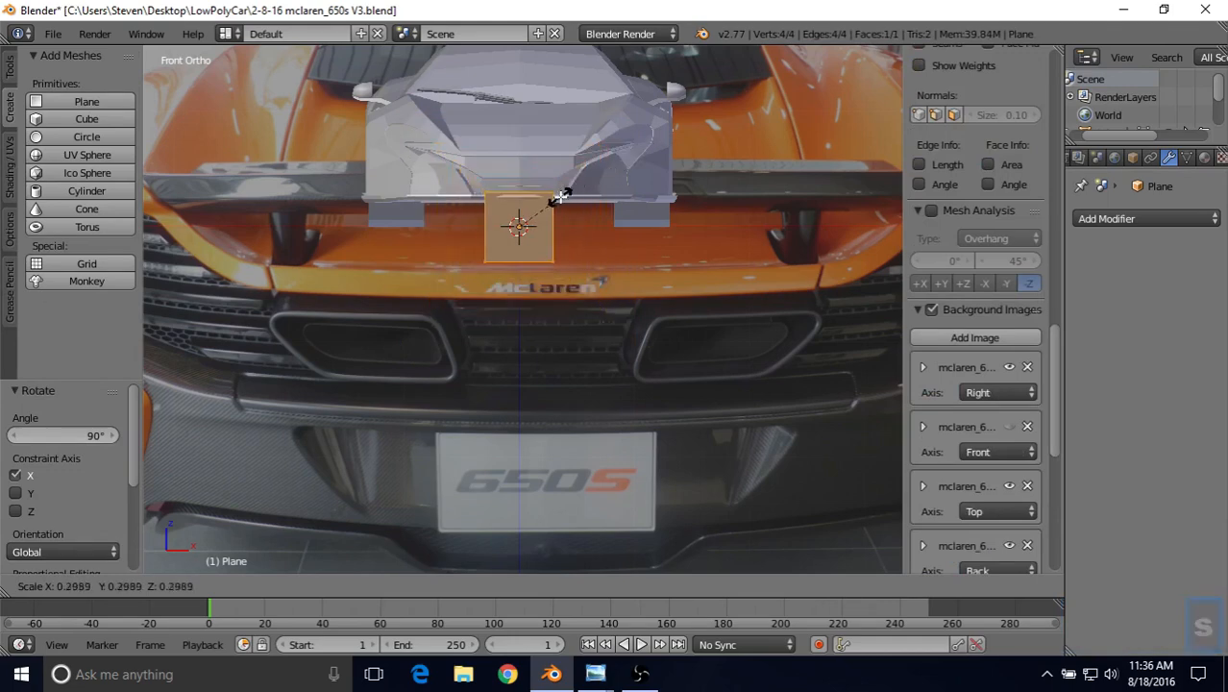
left_click(548, 204)
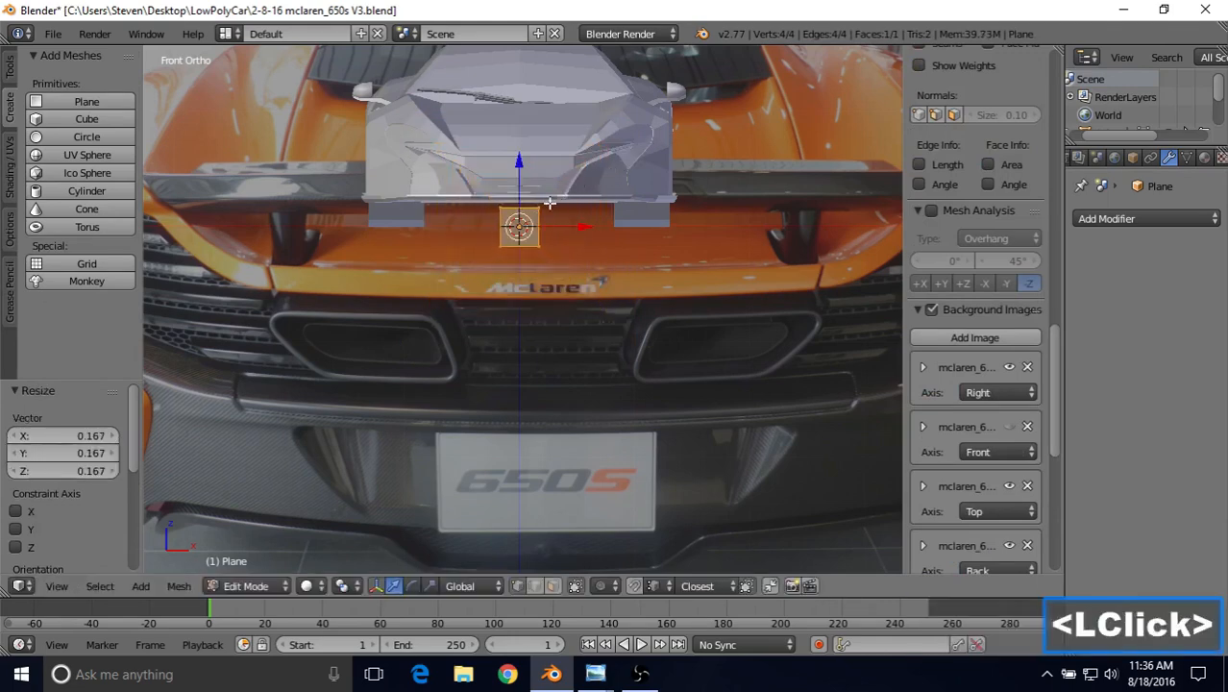
key("z")
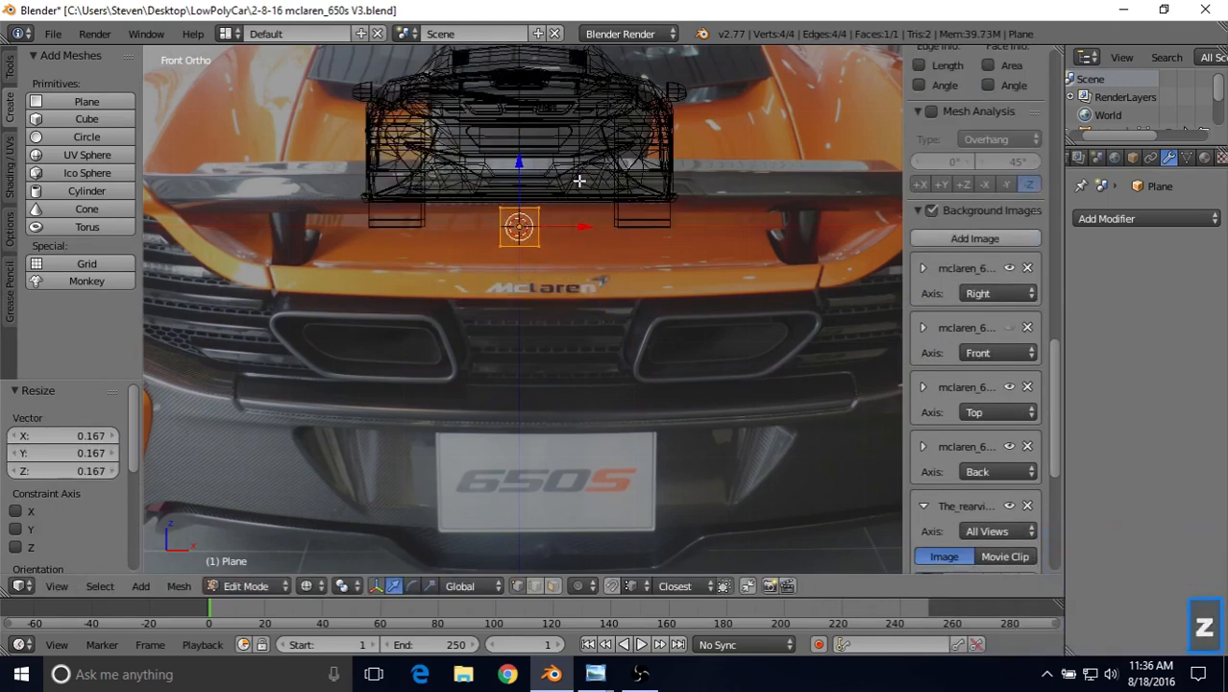
Move the plane by about X -0.123, Z -0.495 onto the start of the McLaren lettering in the reference photo.
scroll(552, 241, "up", 5)
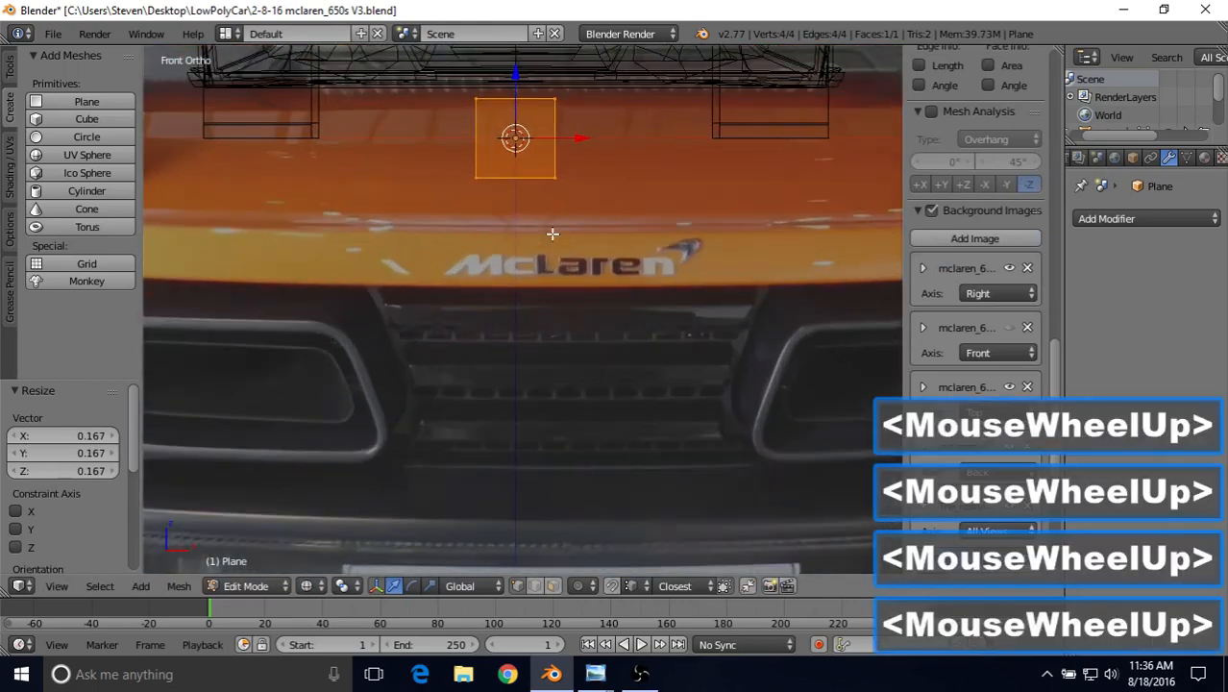
middle_click_drag(551, 241, 542, 293, "shift")
scroll(579, 118, "up", 2)
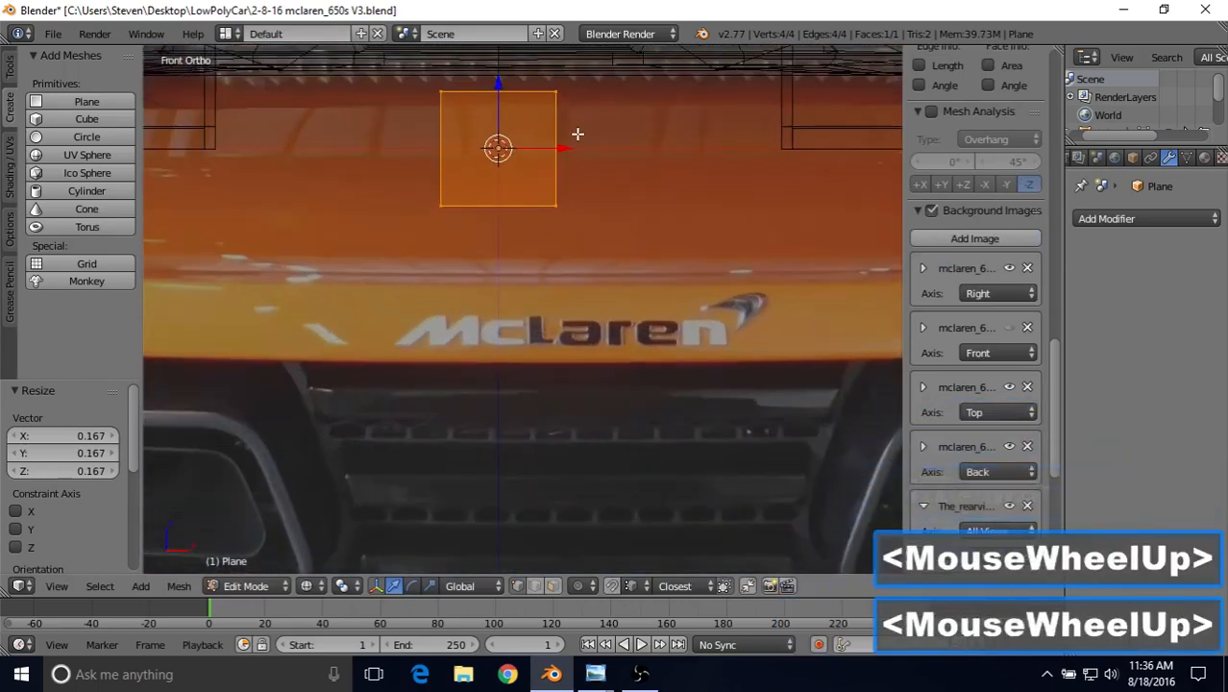
key("g")
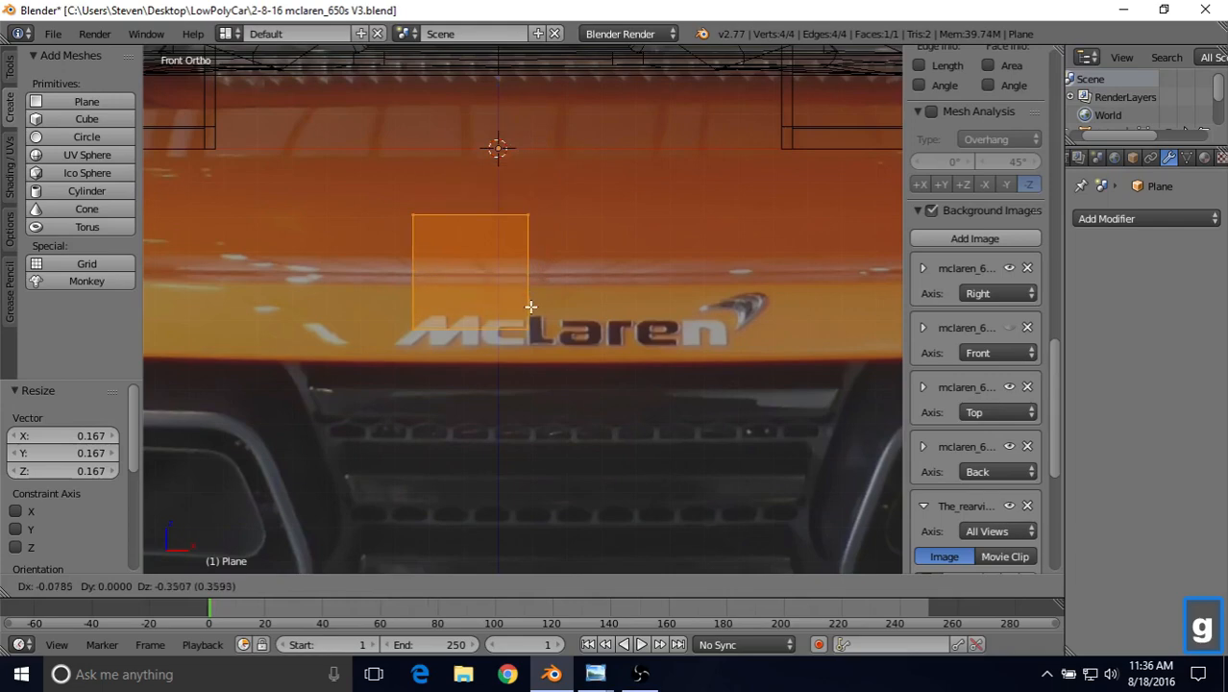
left_click(510, 344)
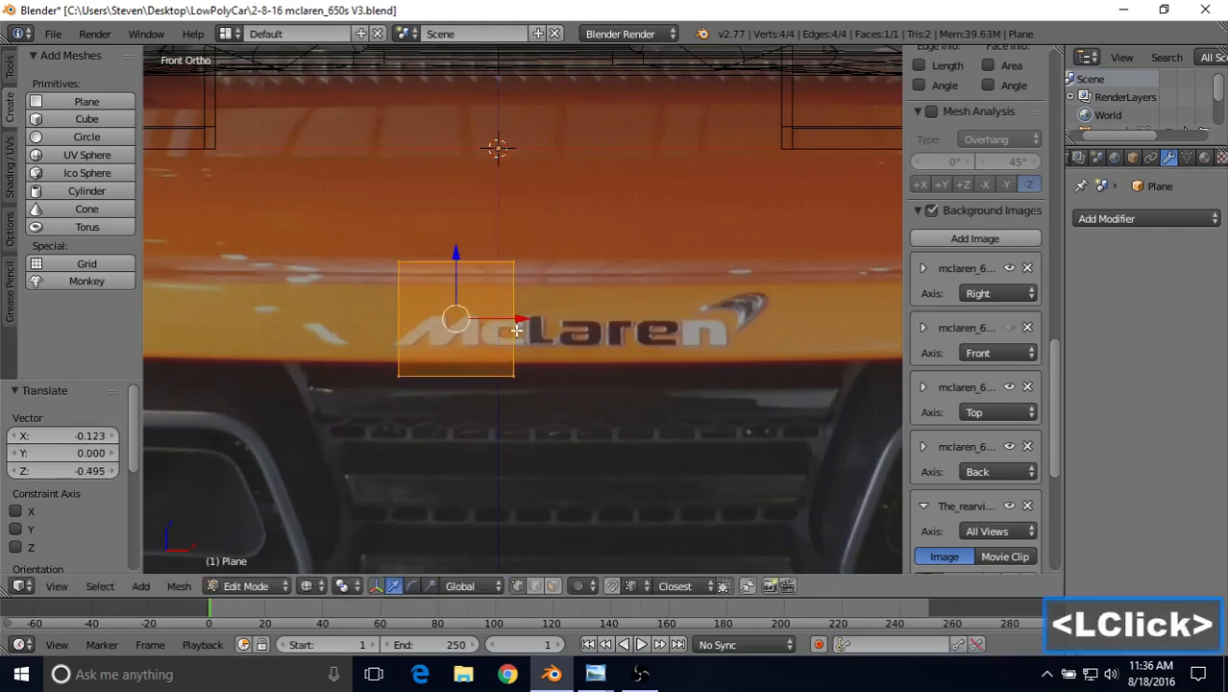
Scale the plane to about 0.575 over the letter M and select its lower-left vertex.
scroll(518, 328, "up", 2)
scroll(518, 329, "up", 2)
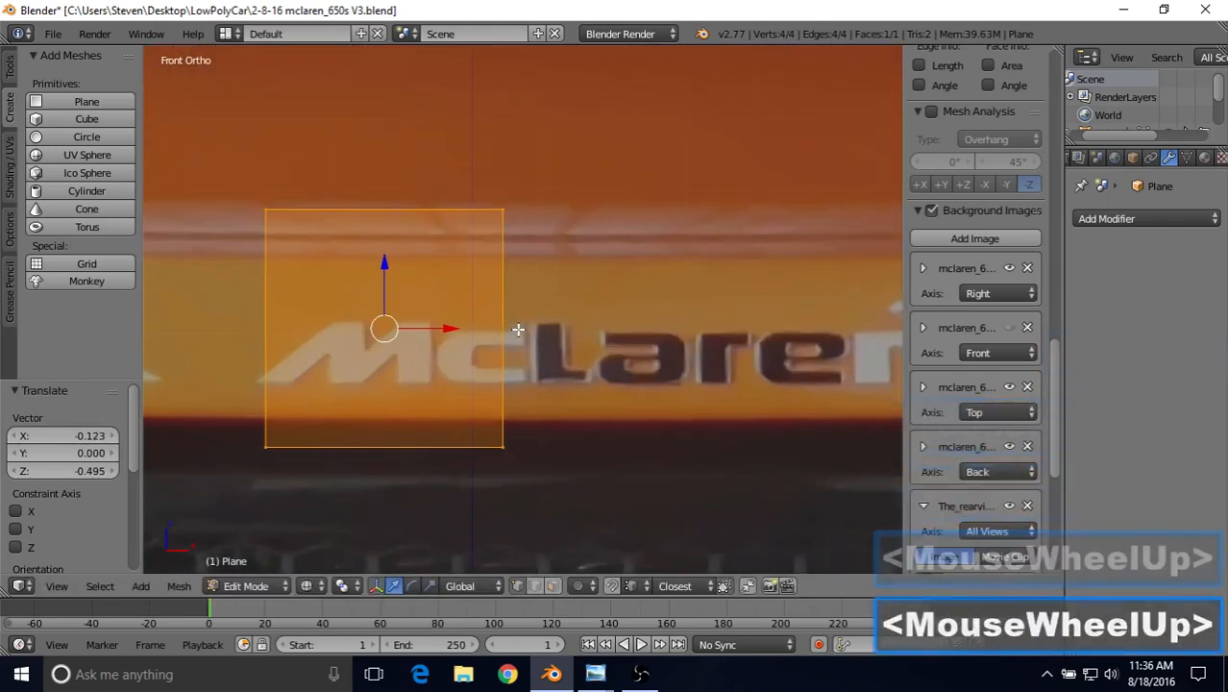
middle_click_drag(477, 266, 660, 258, "shift")
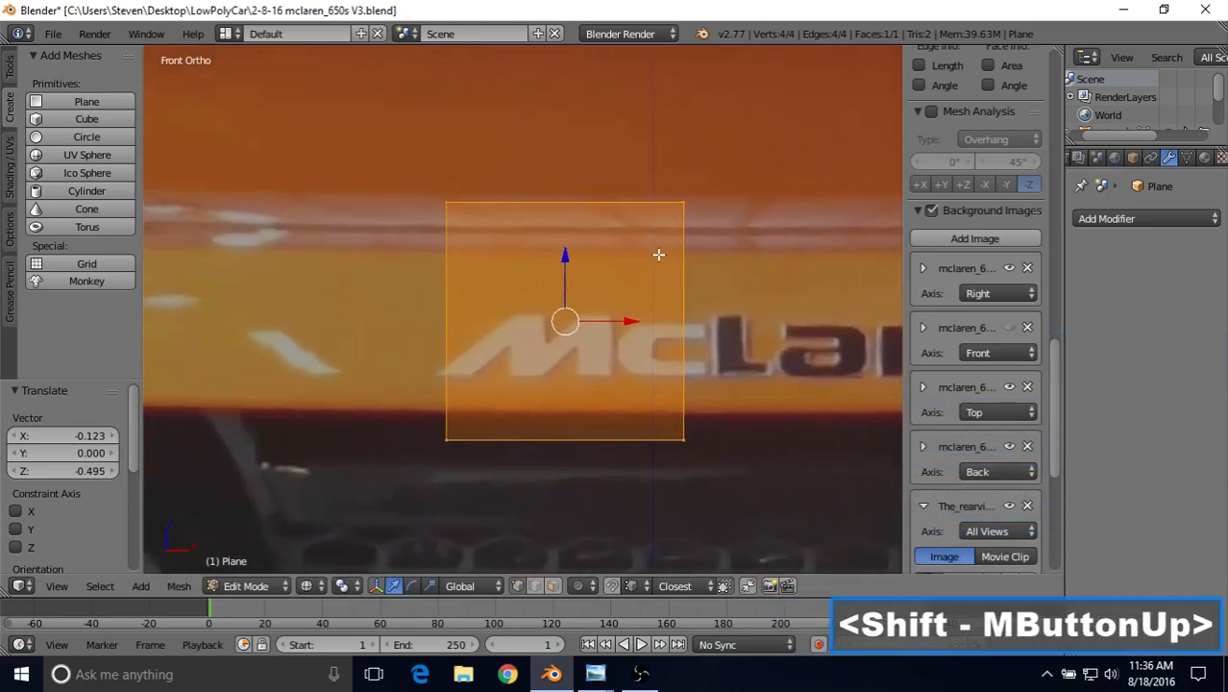
key("s")
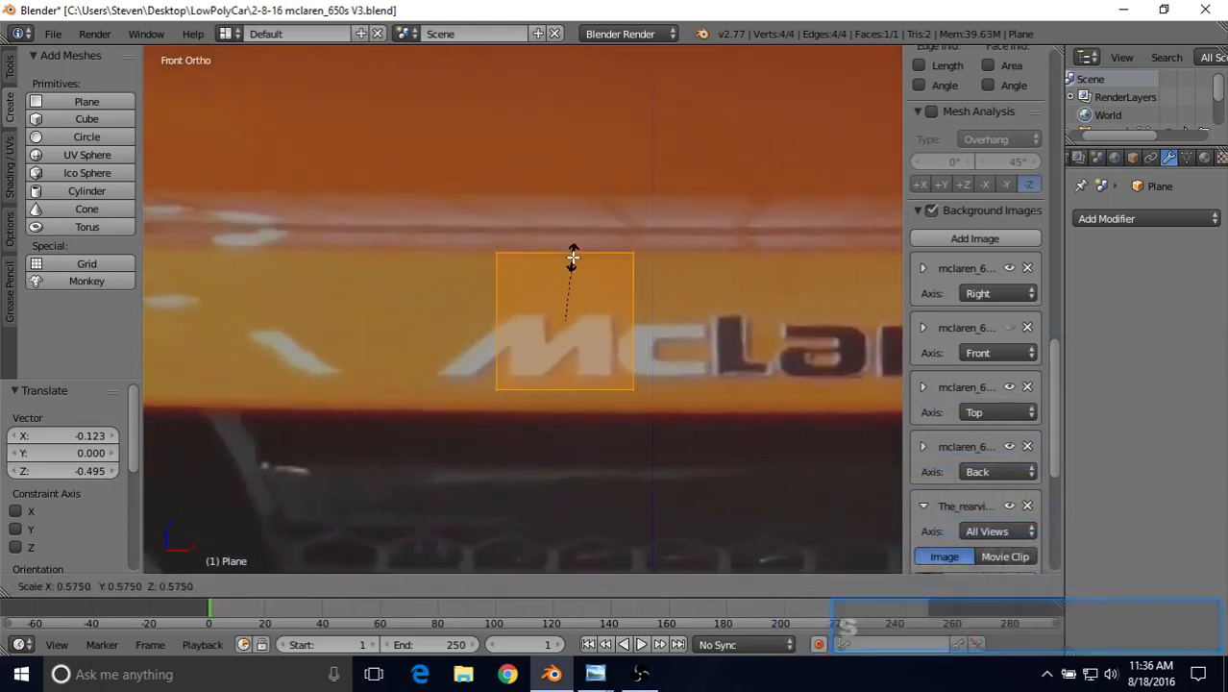
left_click(567, 257)
right_click(504, 377)
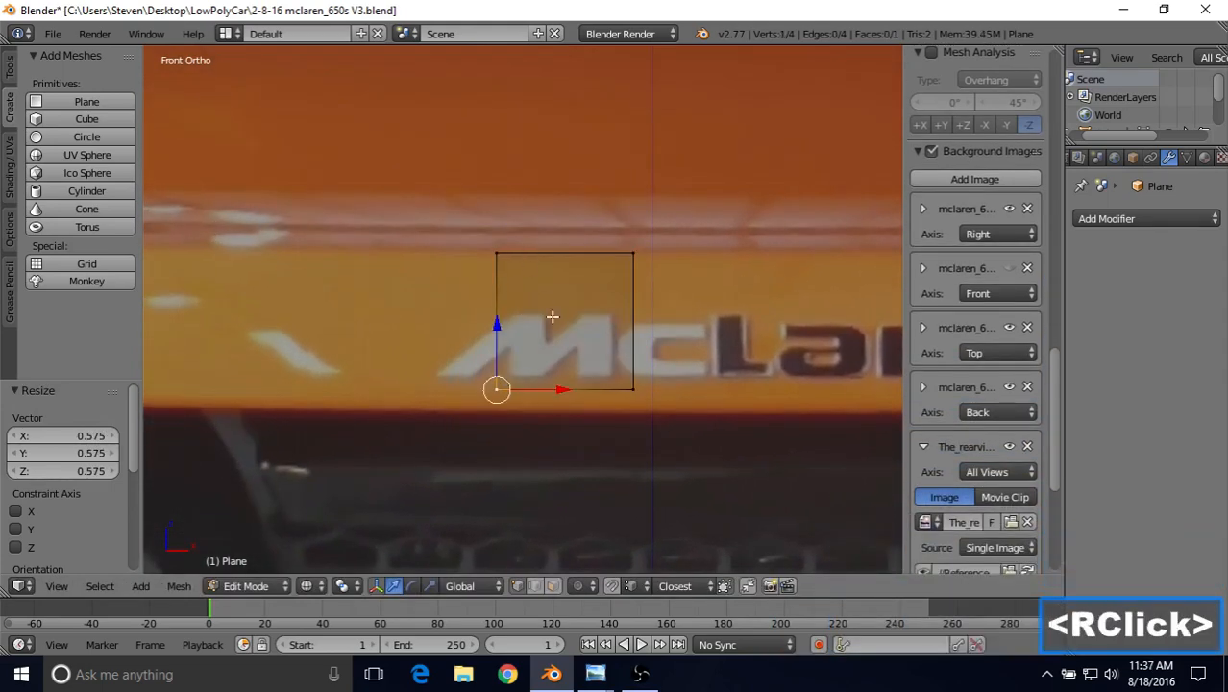
middle_click_drag(556, 315, 545, 333, "shift")
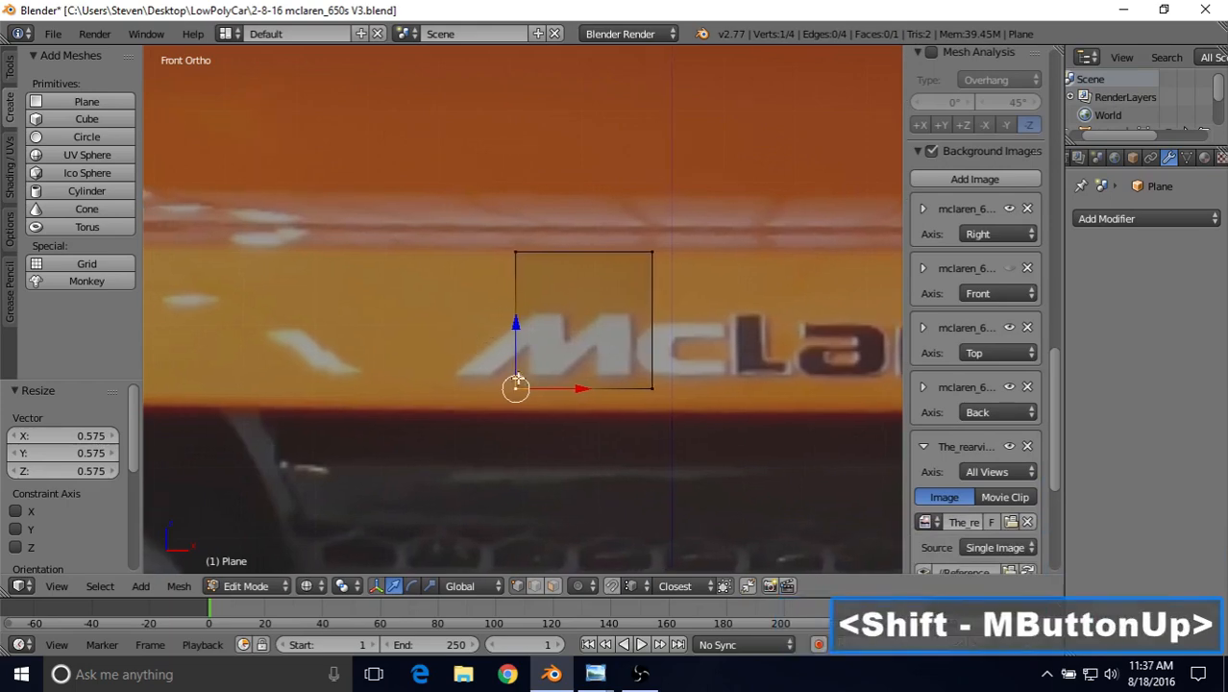
mouse_move(520, 332)
left_mouse_down()
mouse_move(521, 313)
mouse_move(513, 325)
left_mouse_up()
right_click(513, 325)
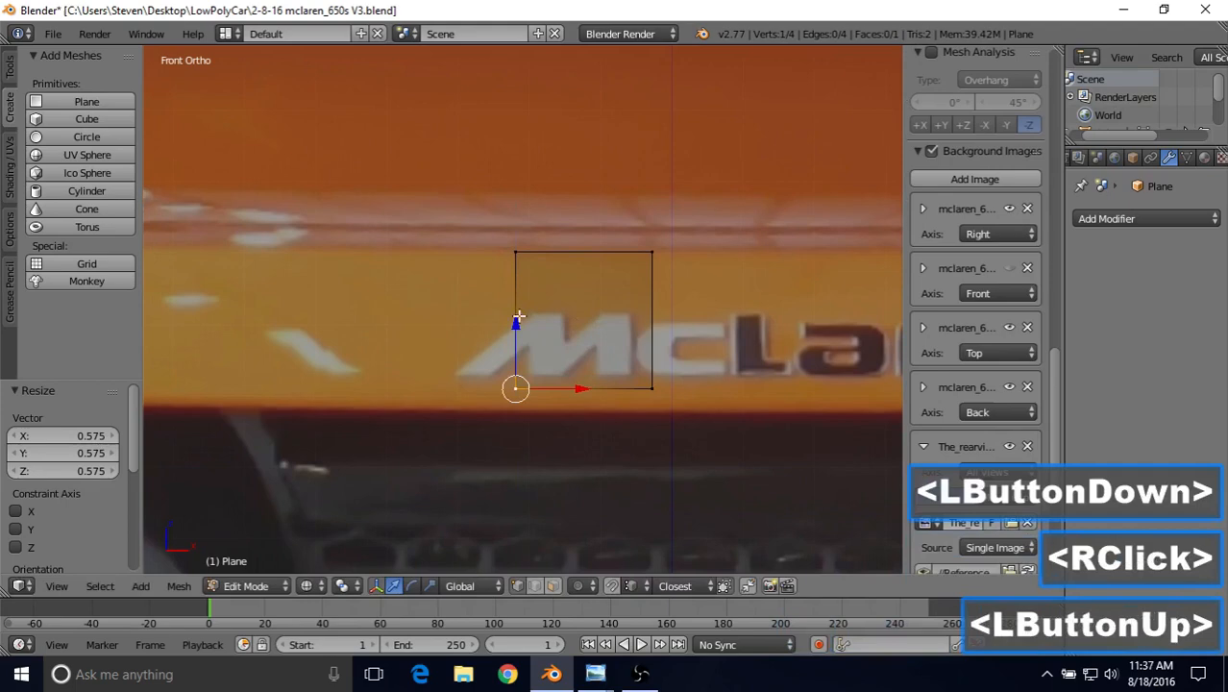
mouse_move(590, 385)
left_mouse_down()
mouse_move(550, 384)
mouse_move(574, 380)
left_mouse_up()
right_click(574, 380)
mouse_move(515, 324)
left_mouse_down()
mouse_move(521, 270)
mouse_move(520, 330)
left_mouse_up()
right_click(521, 270)
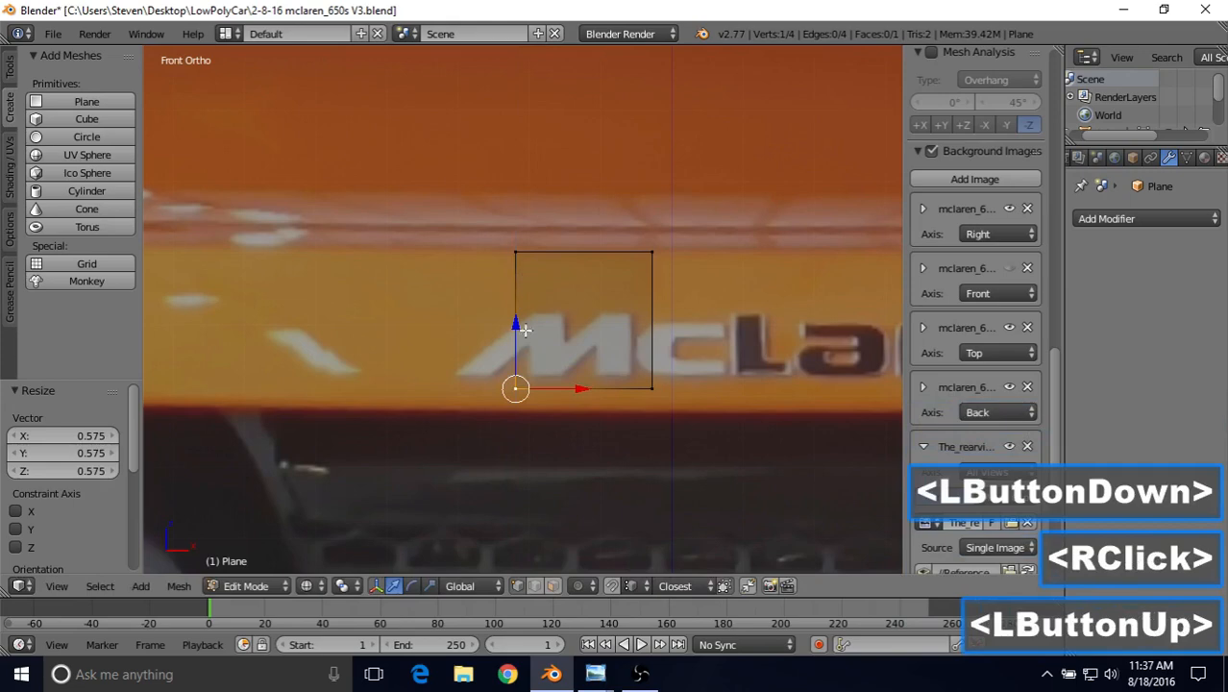
left_click_drag(575, 387, 553, 382)
right_click(554, 383)
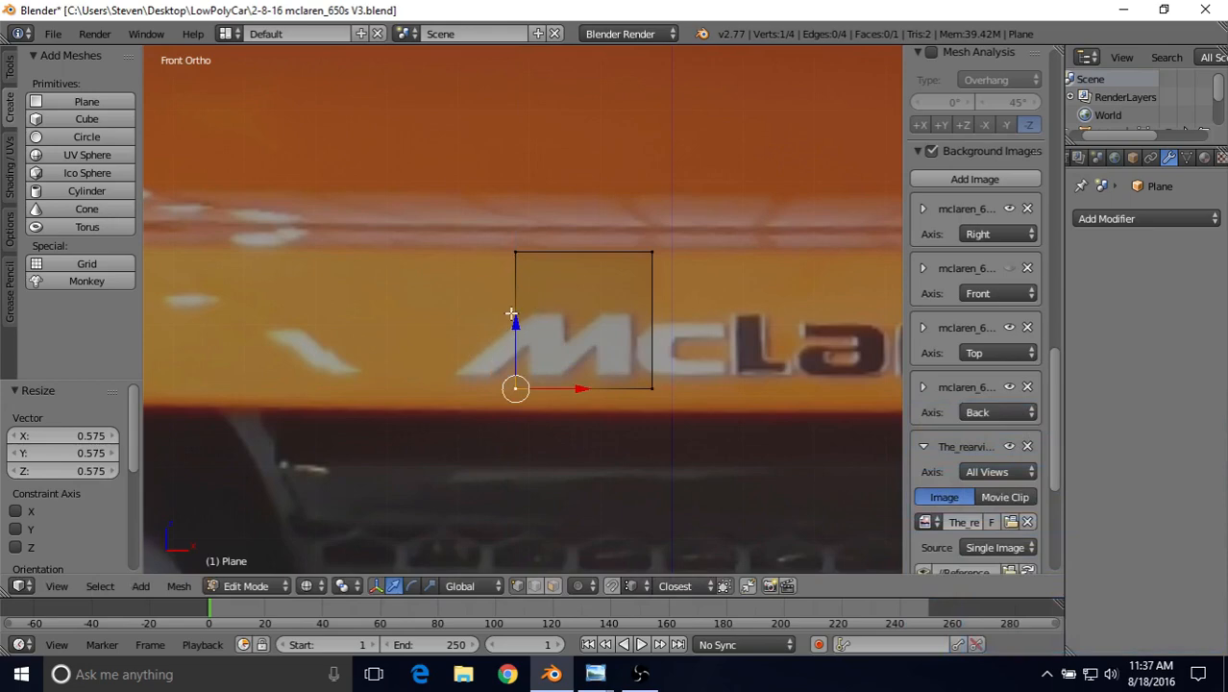
key("g")
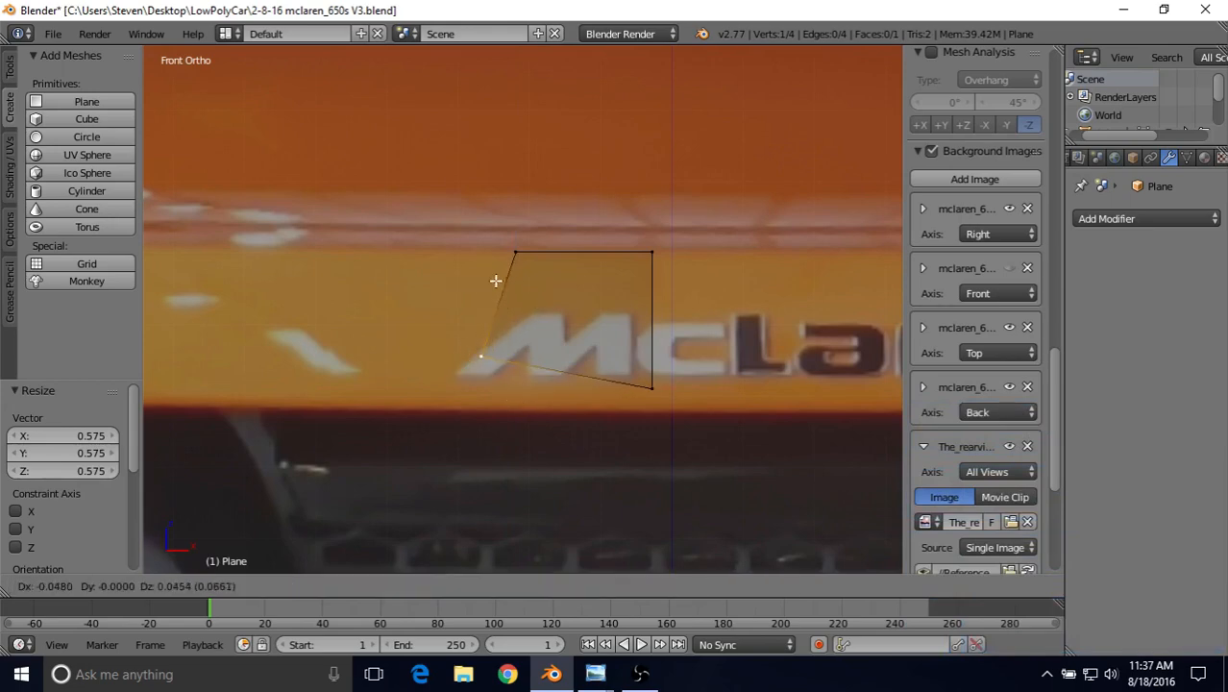
right_click(491, 255)
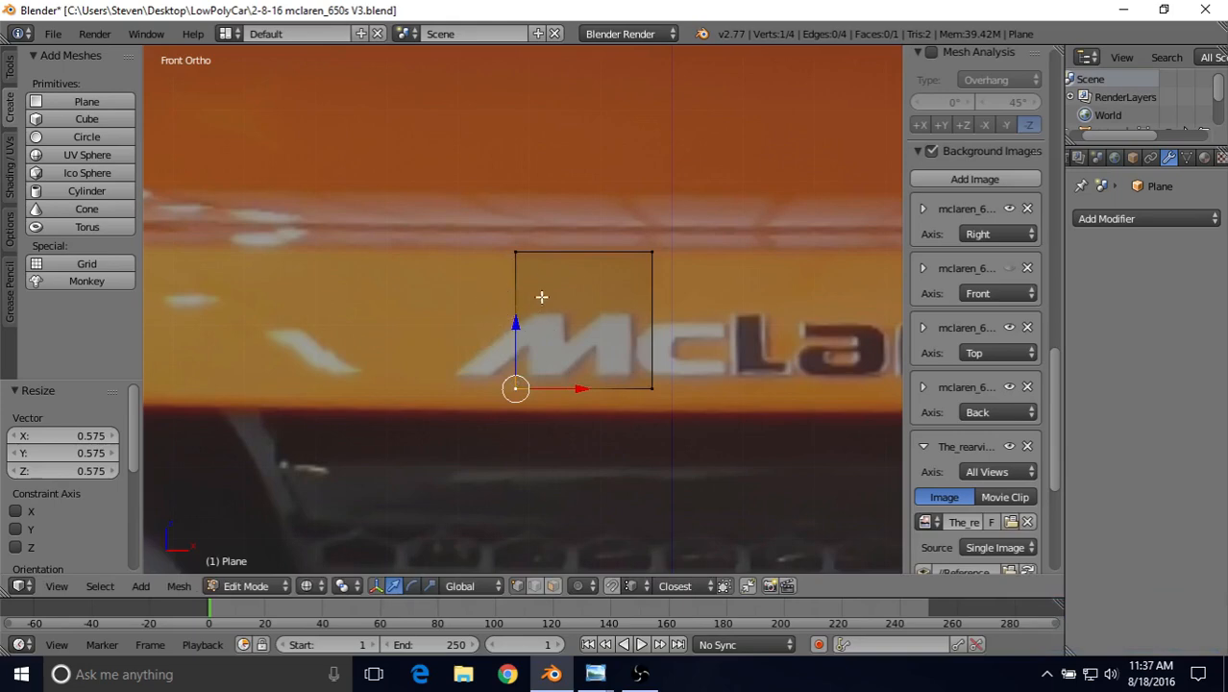
Place the plane's lower-left and upper-left vertices along the outer edge of the M's slanted first stroke.
key("g")
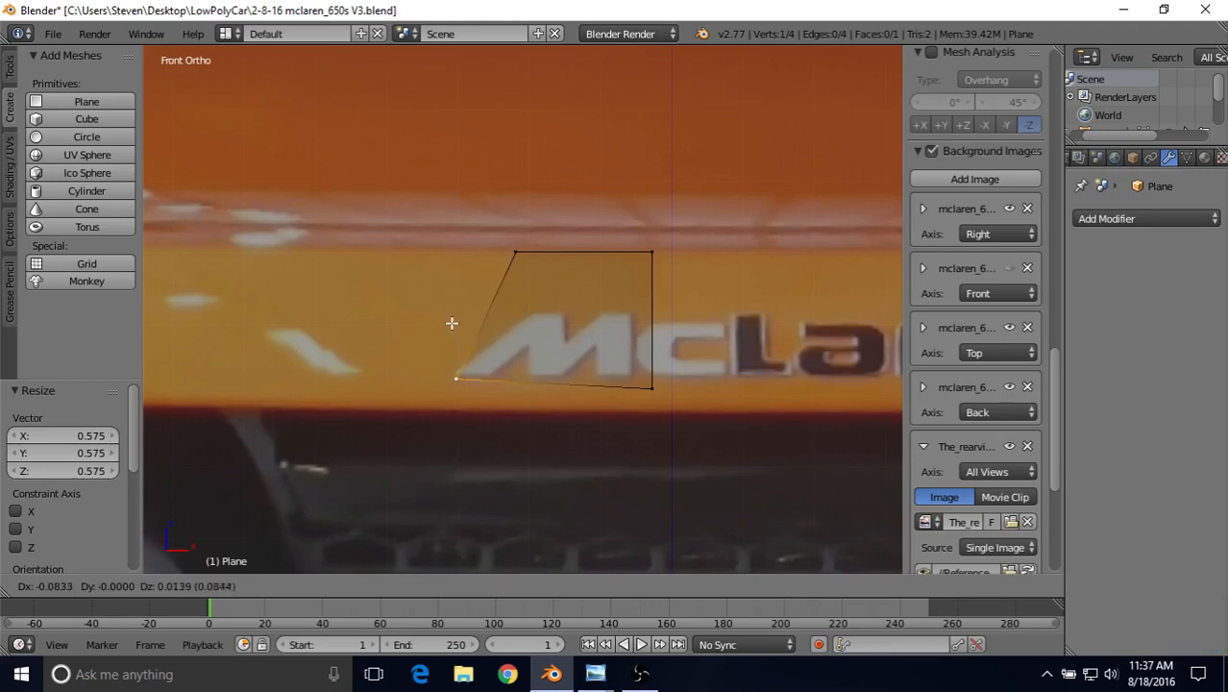
left_click(452, 323)
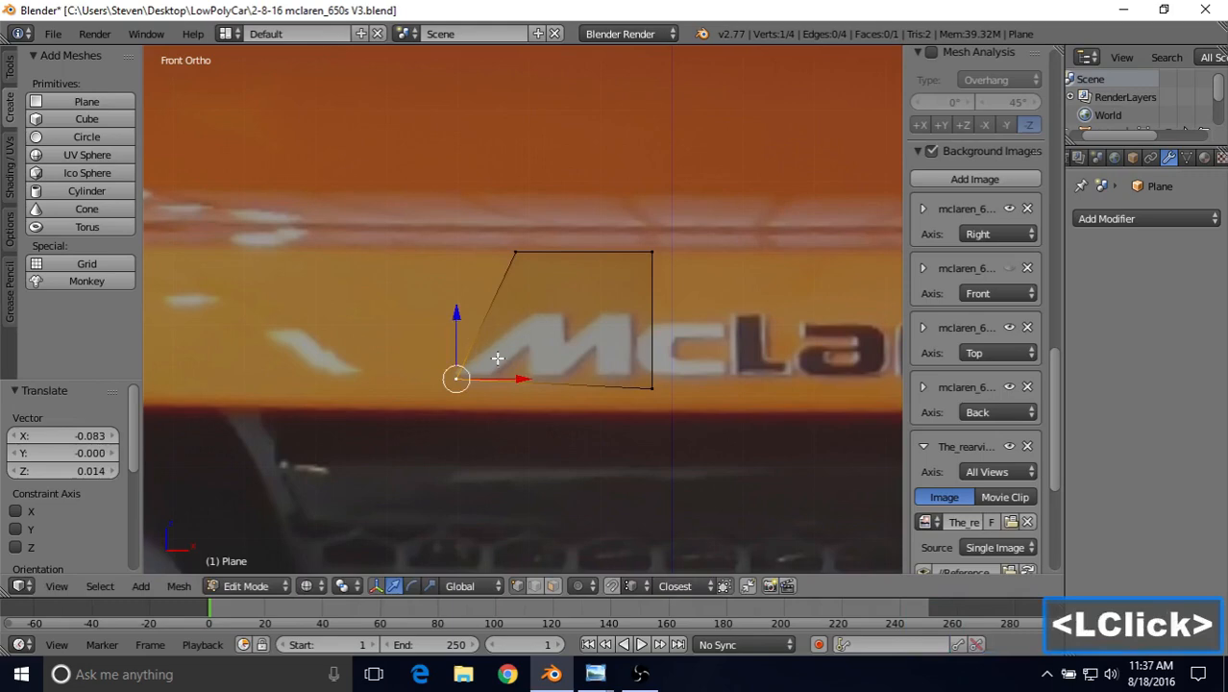
scroll(495, 353, "up", 2)
right_click(517, 235)
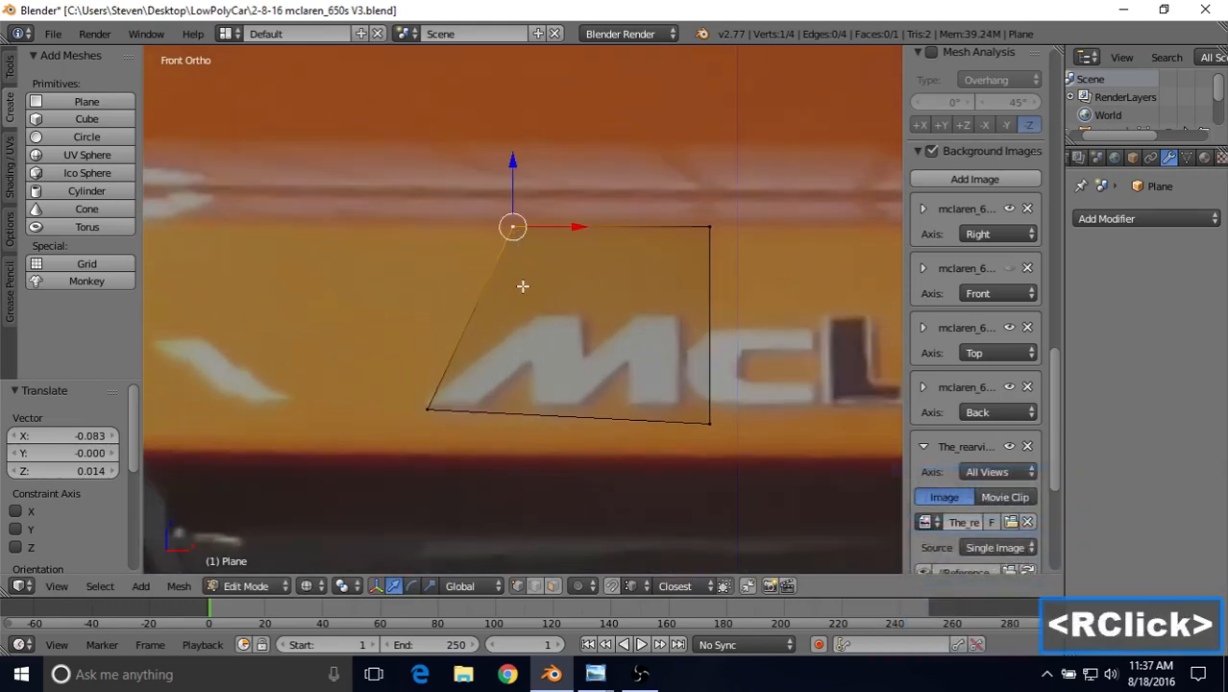
key("g")
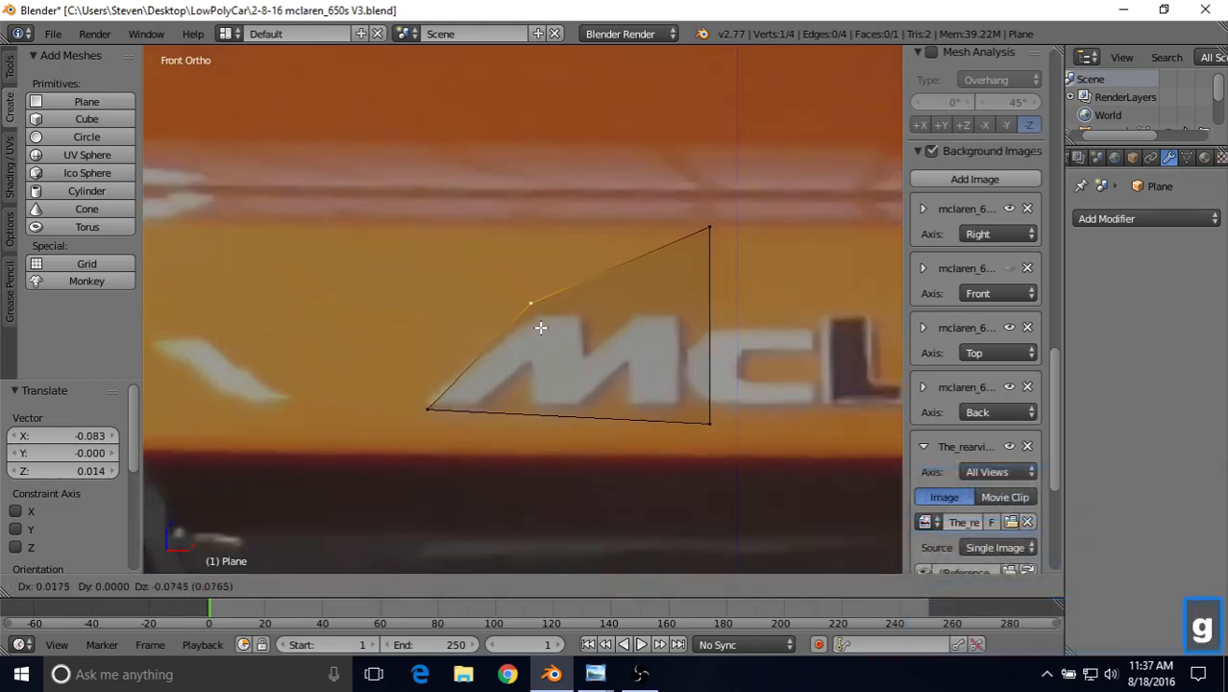
left_click(544, 335)
right_click(426, 406)
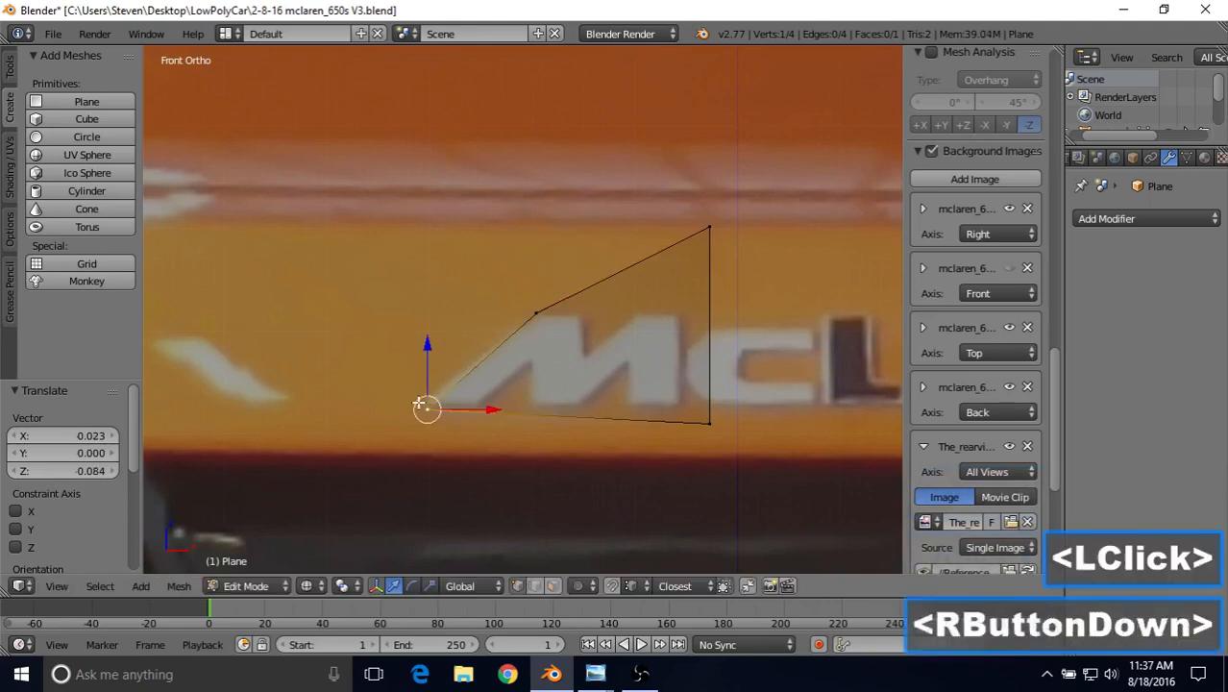
key("g")
left_click(401, 384)
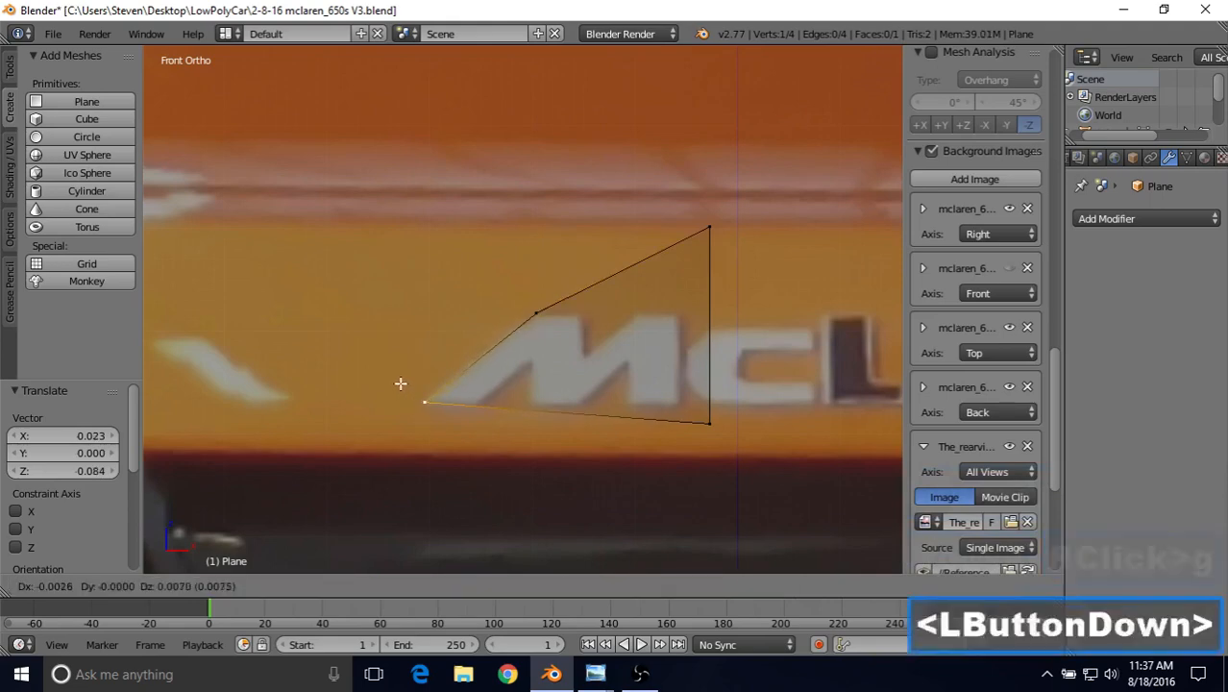
Place the plane's lower-right and upper-right vertices along the inner edge of the M's slanted first stroke.
right_click(709, 419)
key("g")
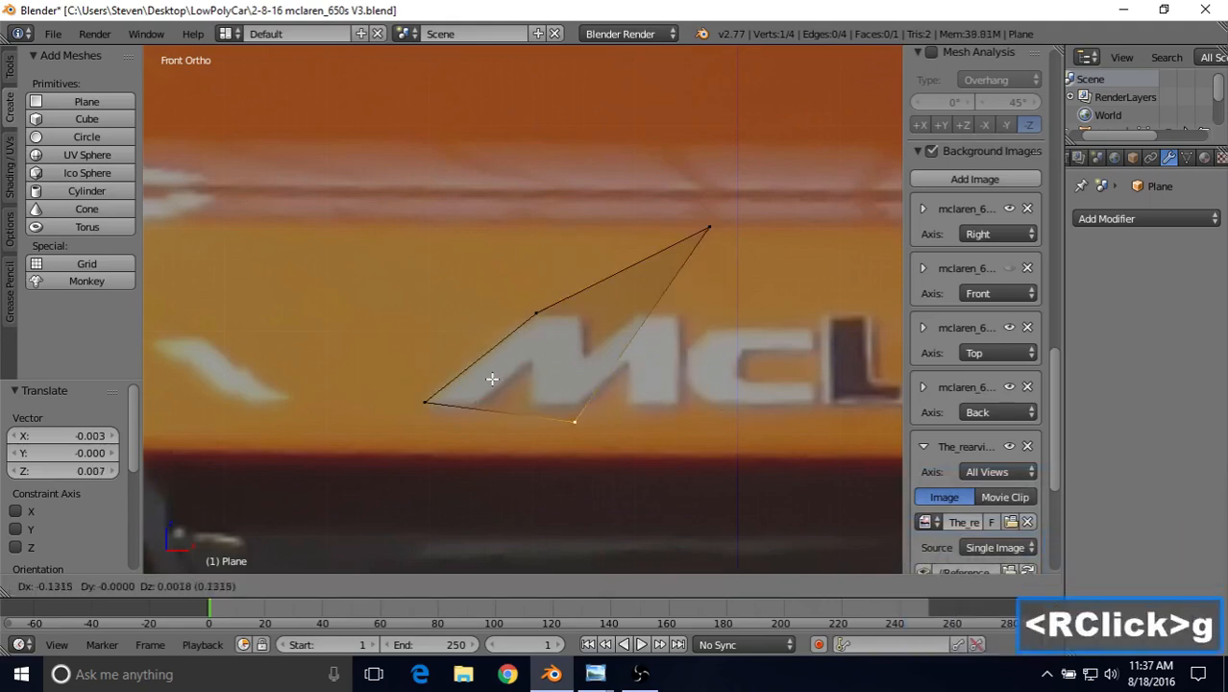
left_click(412, 367)
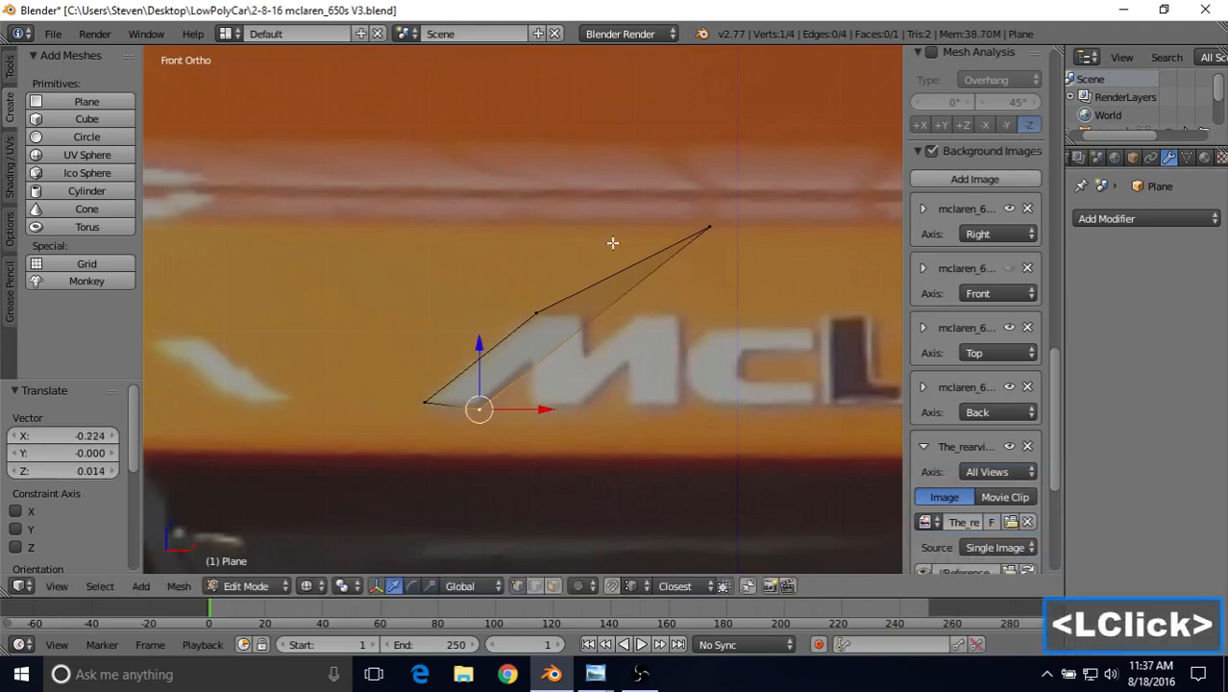
right_click(716, 218)
key("g")
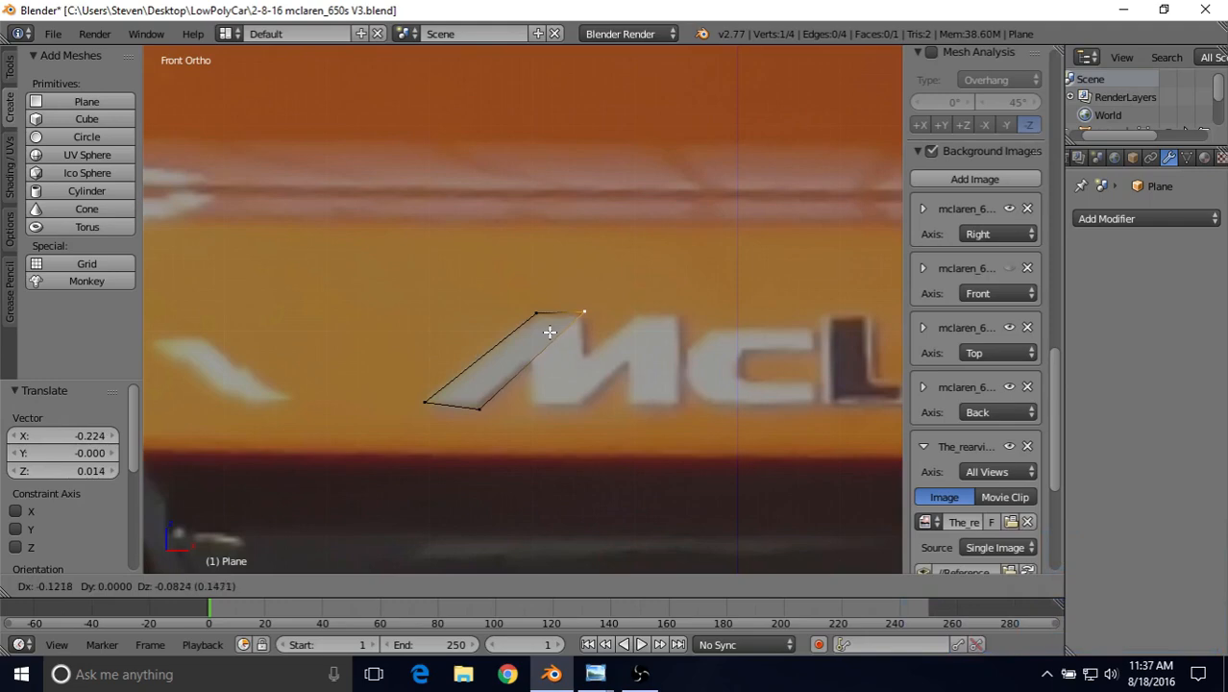
left_click(550, 332)
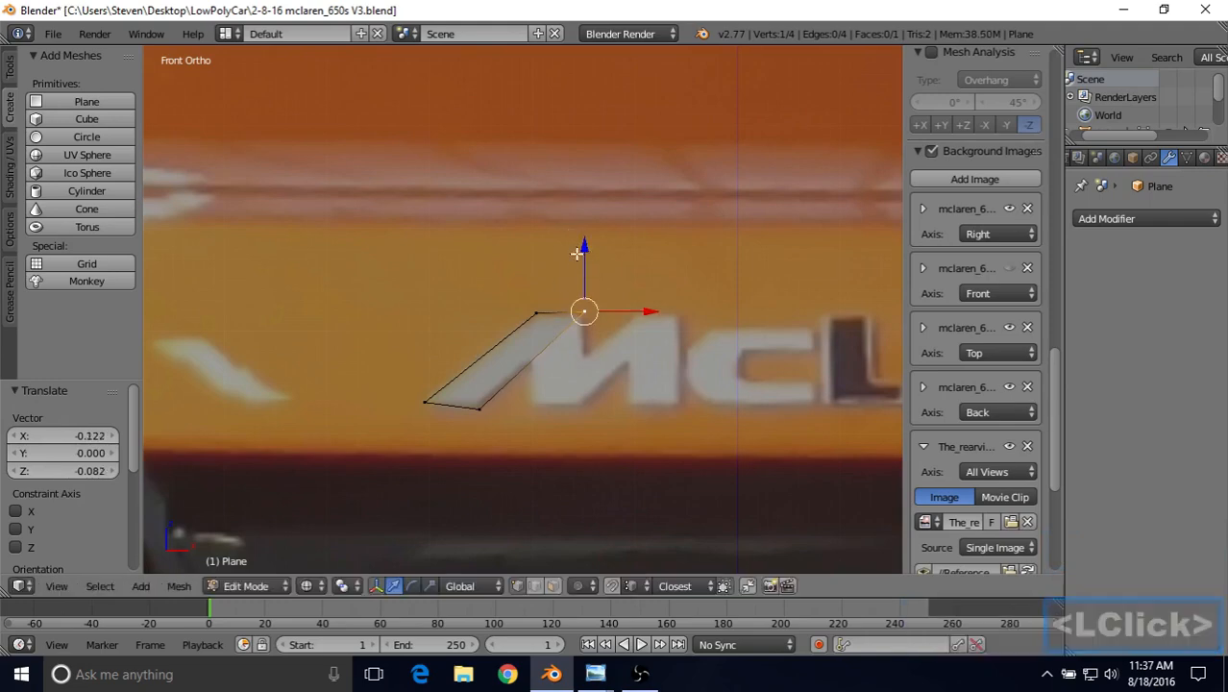
Level the stroke's top and bottom edges by aligning the two right vertices in Z with the left ones.
scroll(577, 254, "up", 2)
middle_click_drag(582, 266, 605, 261, "shift")
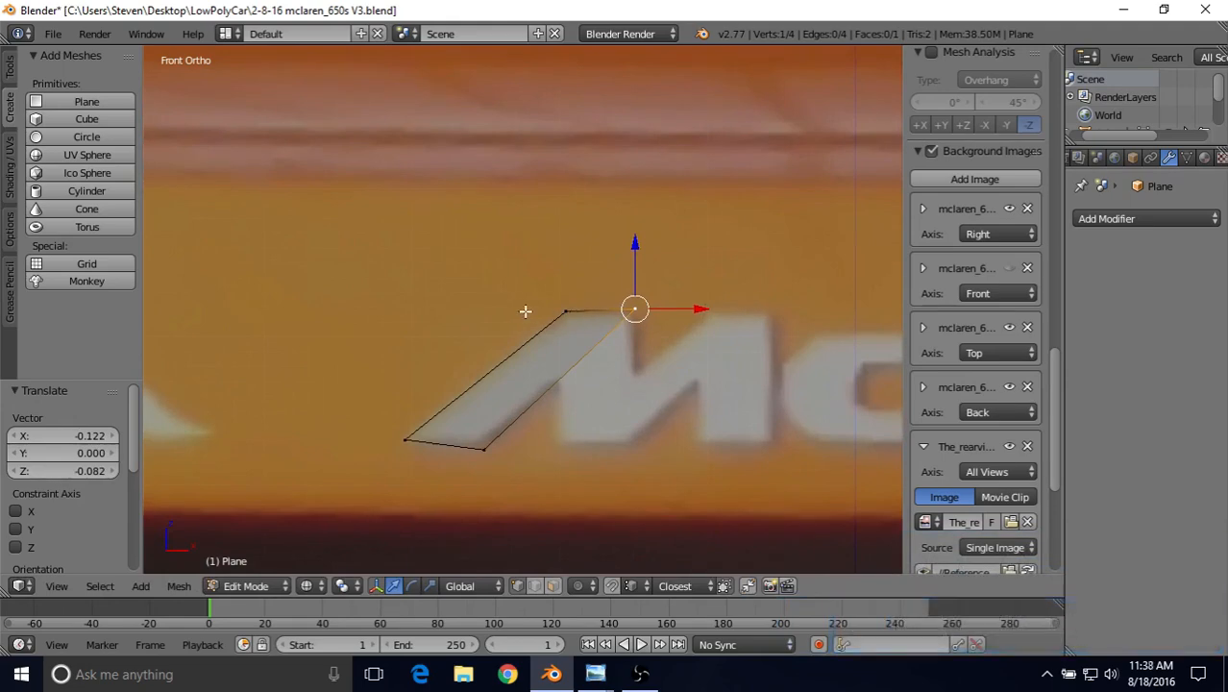
scroll(731, 317, "down", 2)
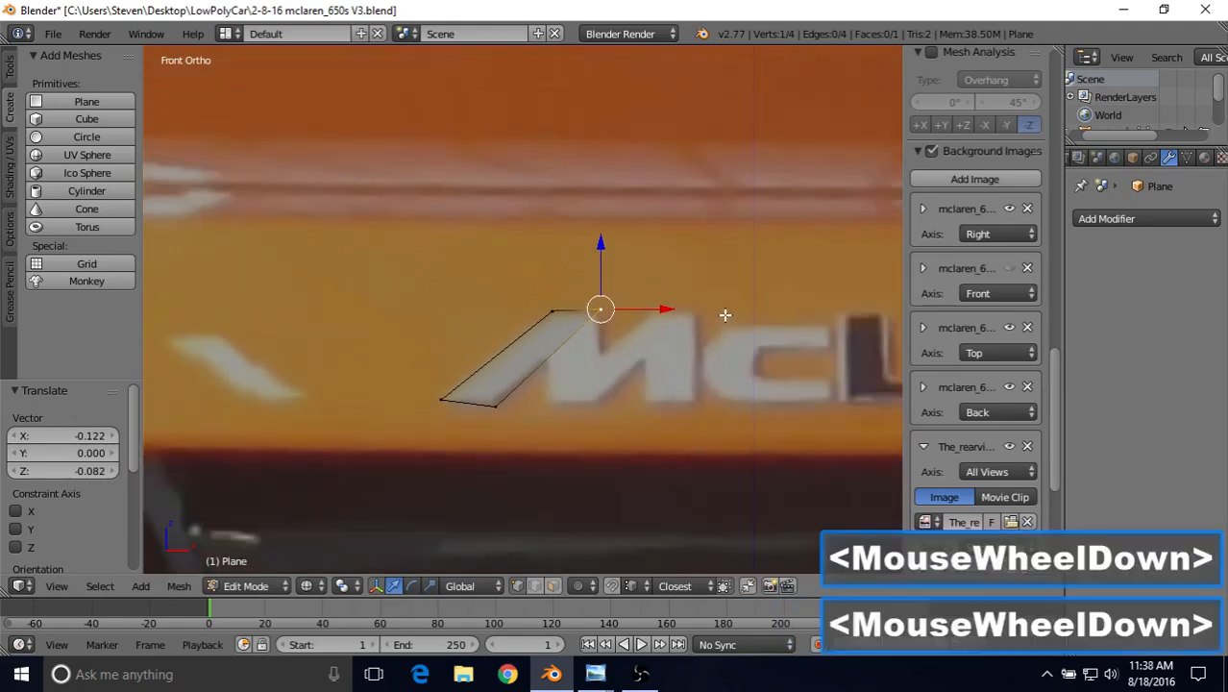
middle_click_drag(727, 315, 668, 312, "shift")
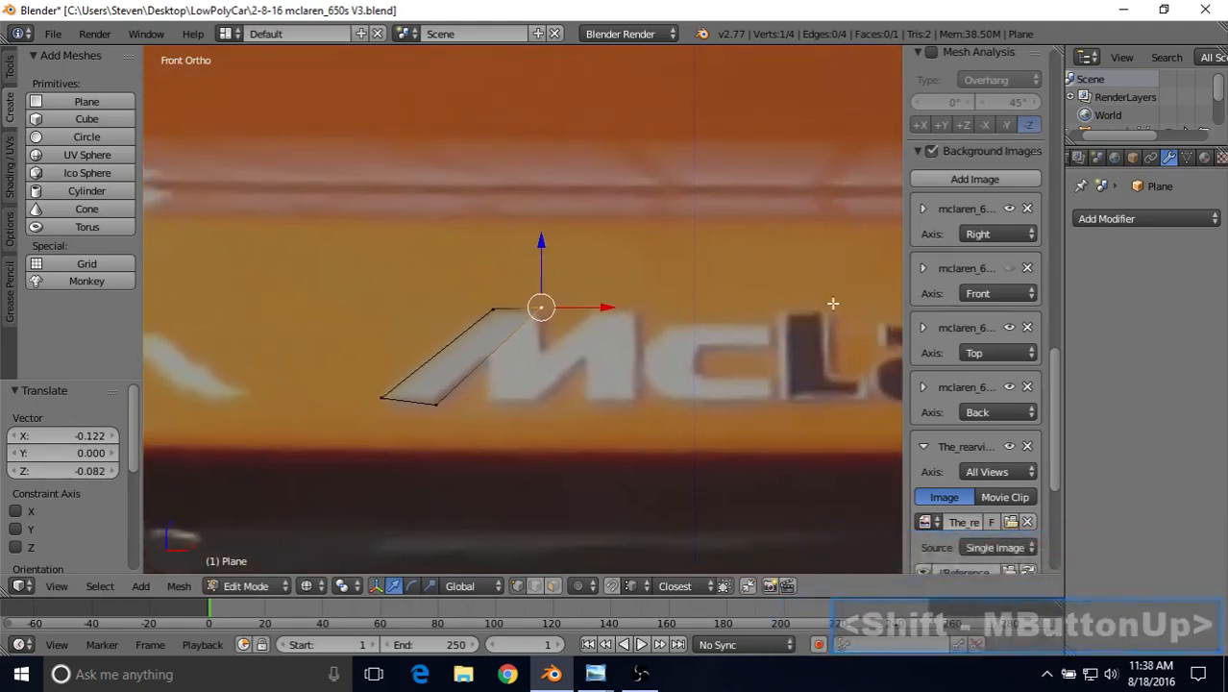
middle_click_drag(798, 313, 497, 298, "shift")
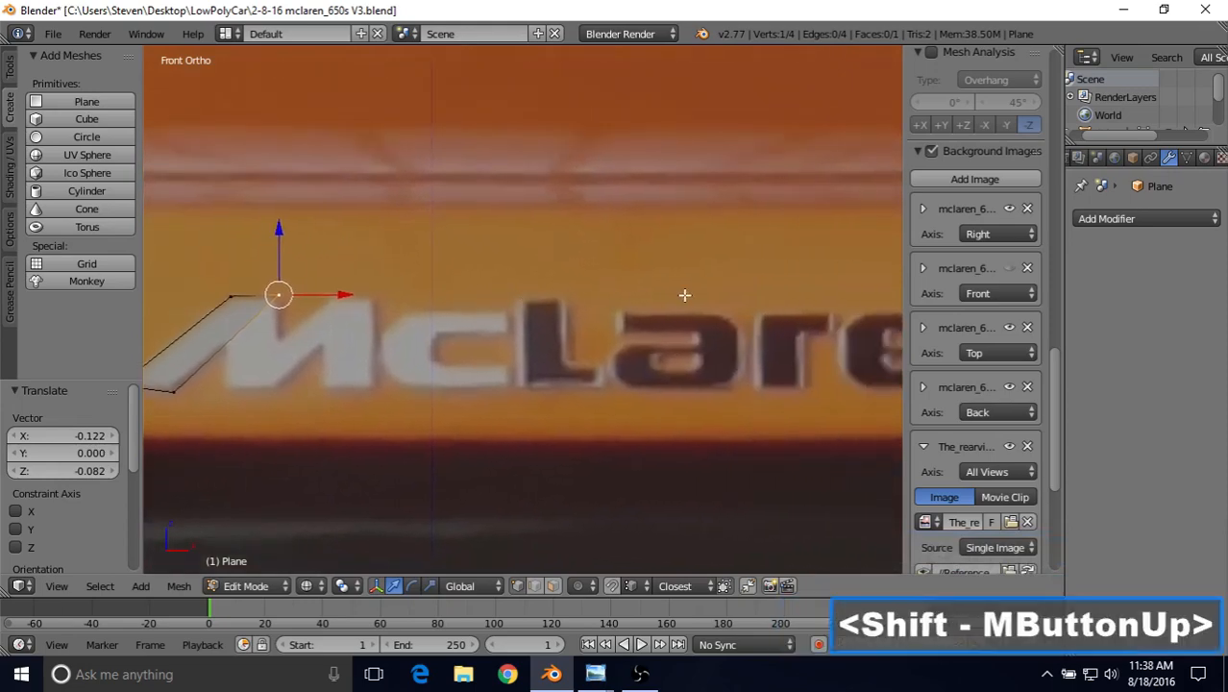
middle_click_drag(392, 271, 699, 267, "shift")
scroll(539, 285, "up", 3)
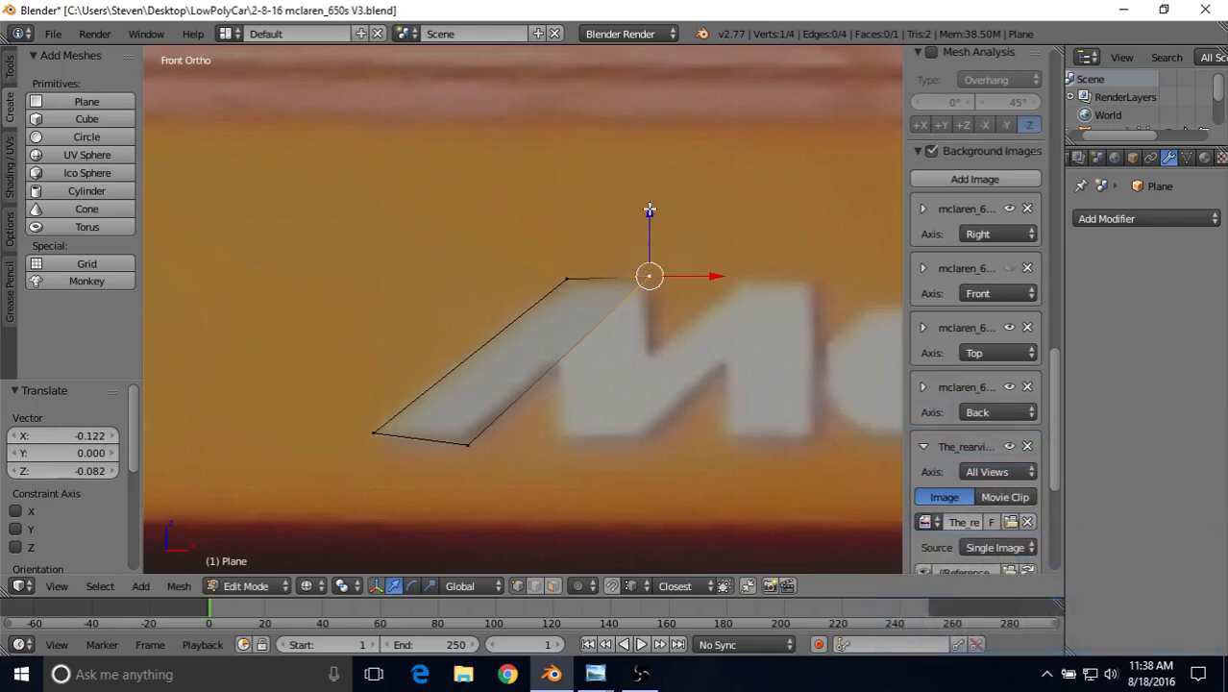
left_click_drag(650, 211, 581, 272)
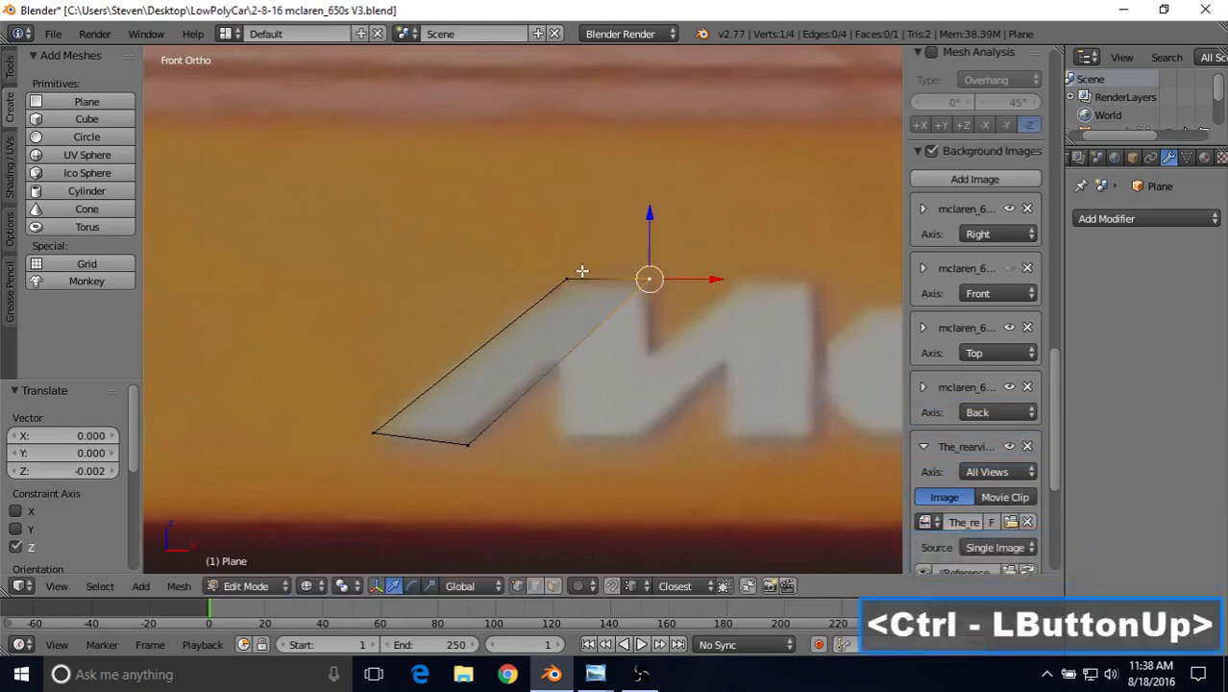
right_click(469, 445)
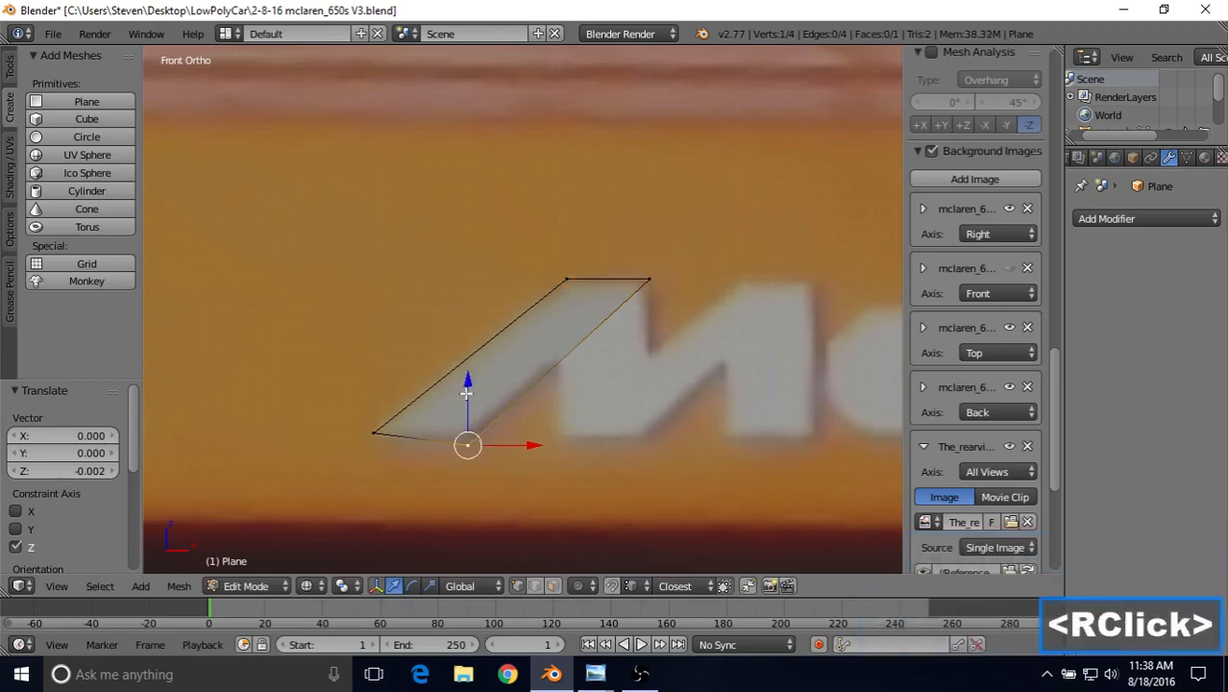
left_click_drag(469, 380, 378, 425)
Lower the stroke's bottom edge about 0.003 in Z, adjust its vertices along X to fit the M, and select the upper-left vertex.
right_click(371, 403, "shift")
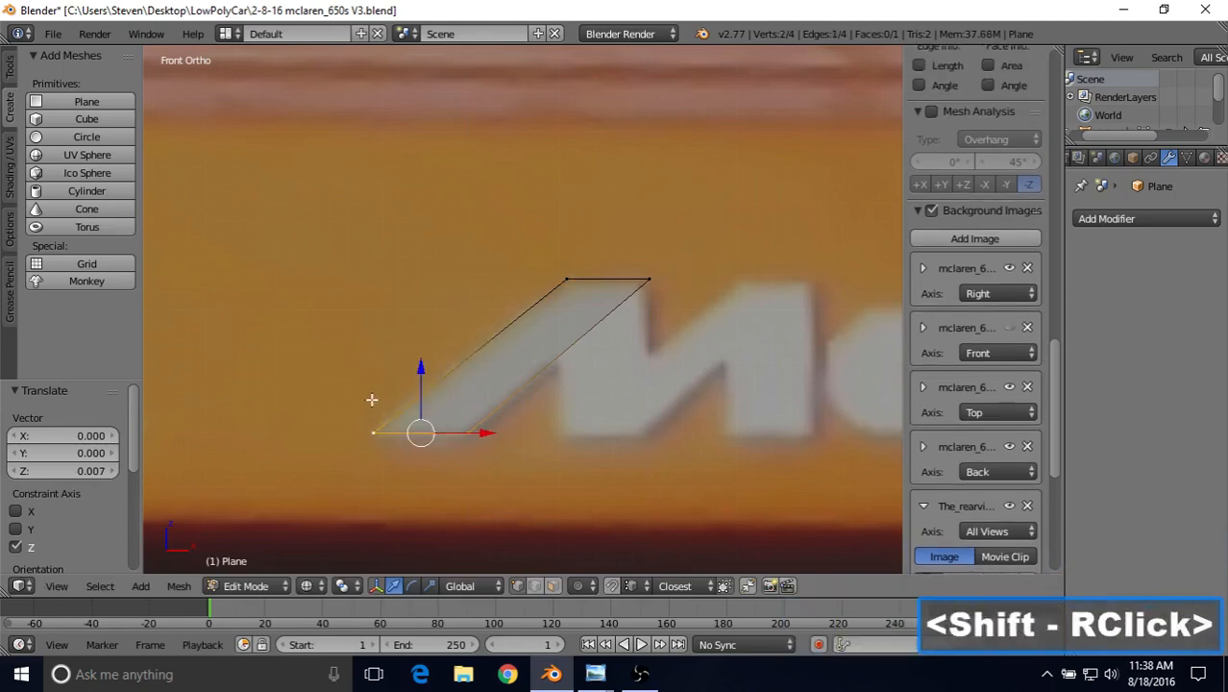
left_click_drag(417, 365, 382, 429)
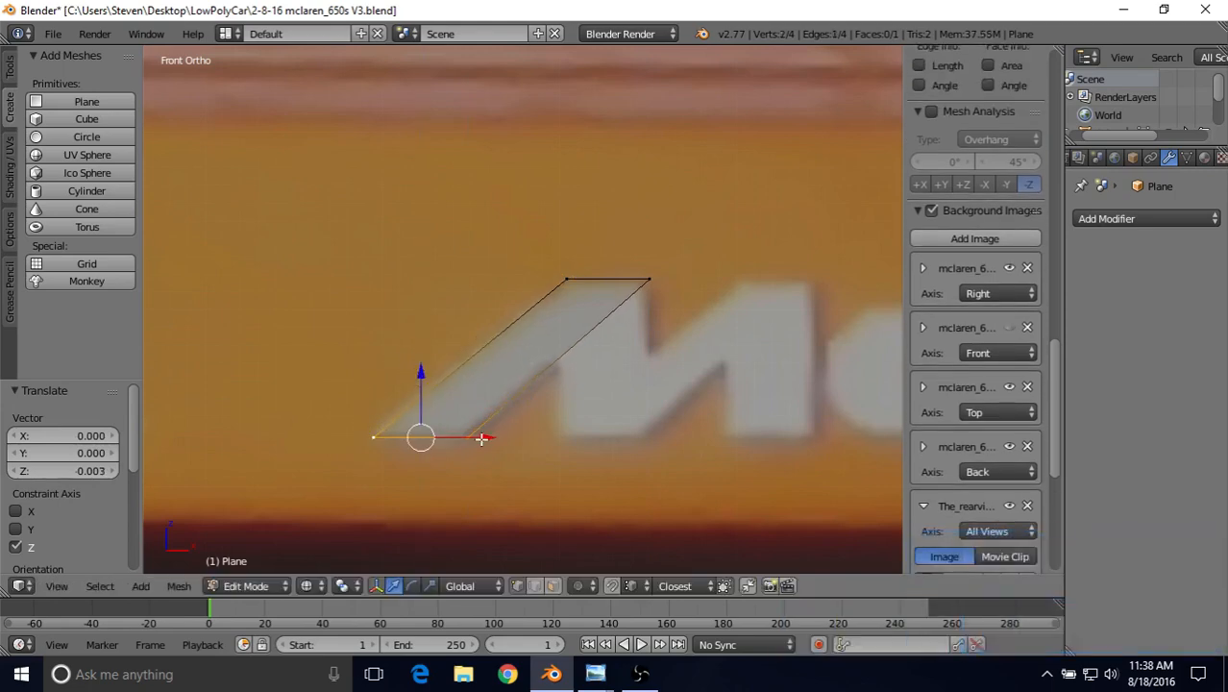
mouse_move(481, 437)
left_mouse_down()
mouse_move(428, 433)
mouse_move(498, 437)
left_mouse_up()
right_click(368, 437)
right_click(465, 437)
right_click(548, 290)
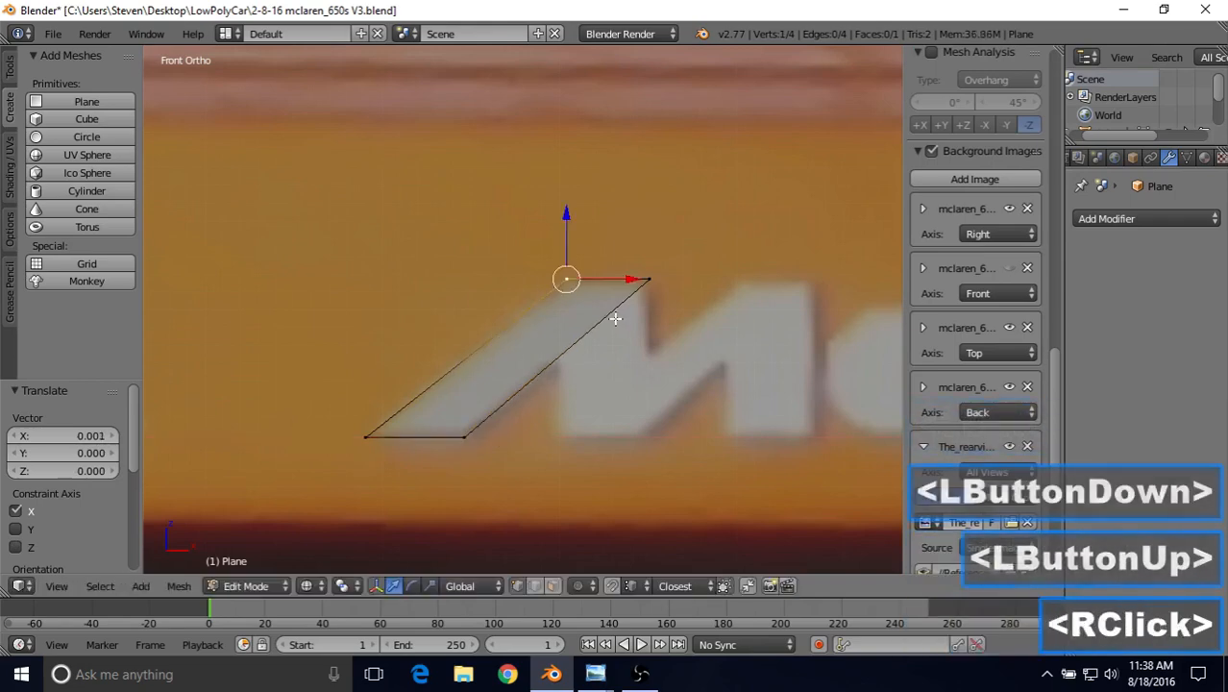
middle_click_drag(615, 320, 612, 326, "shift")
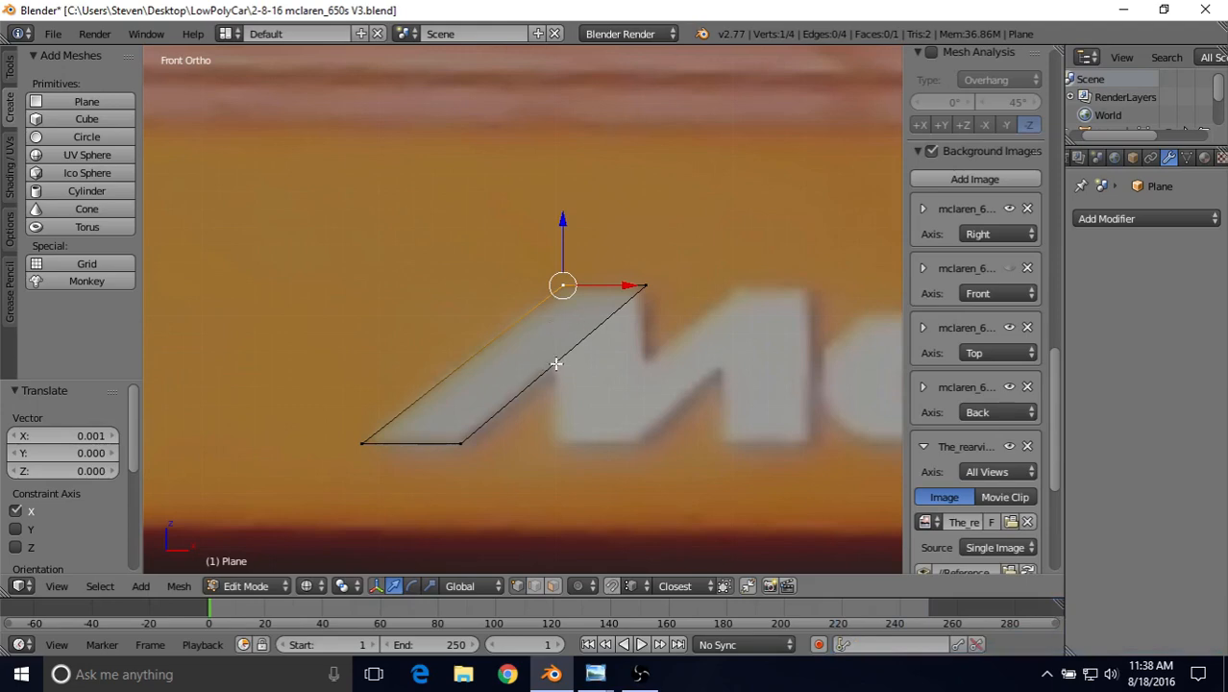
Add one centred loop cut across the M's slanted first stroke.
key("ctrl")
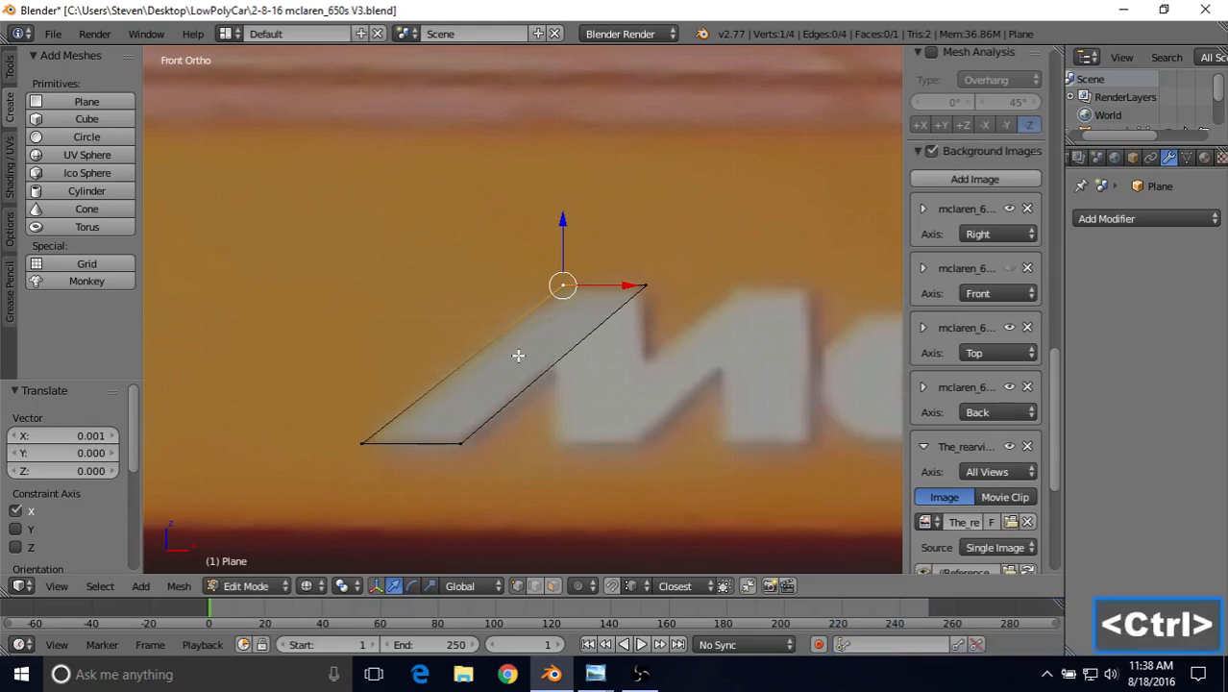
key("ctrl+r")
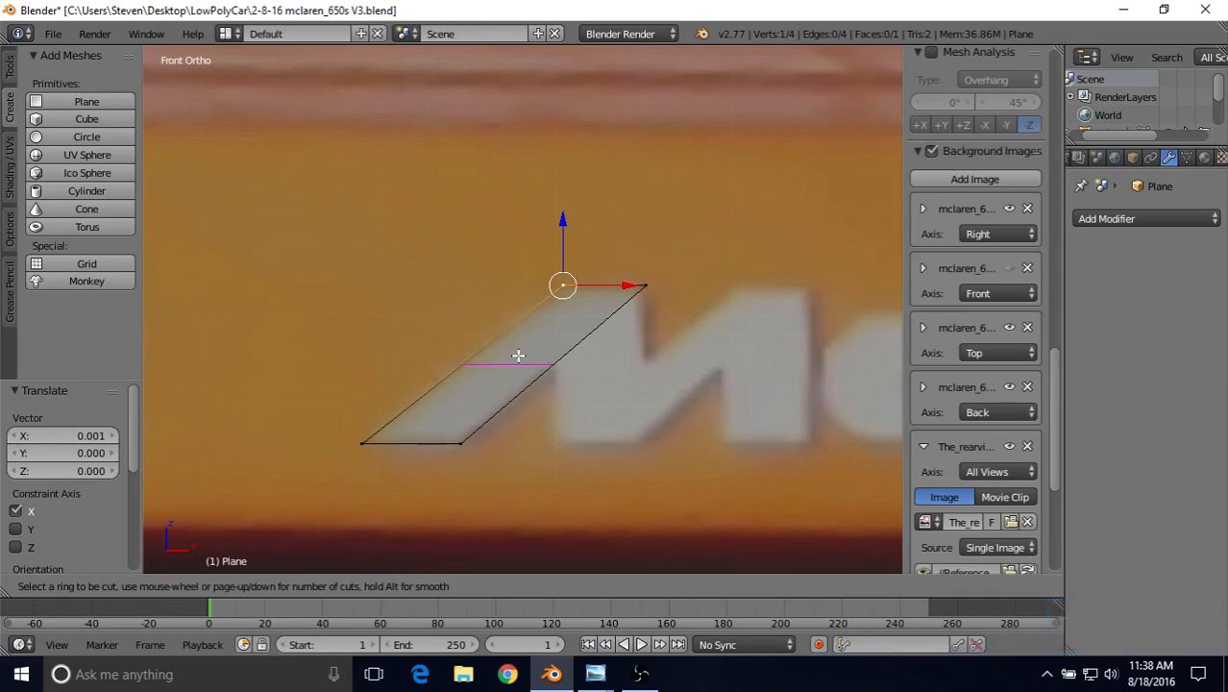
left_click(518, 355)
right_click(519, 356)
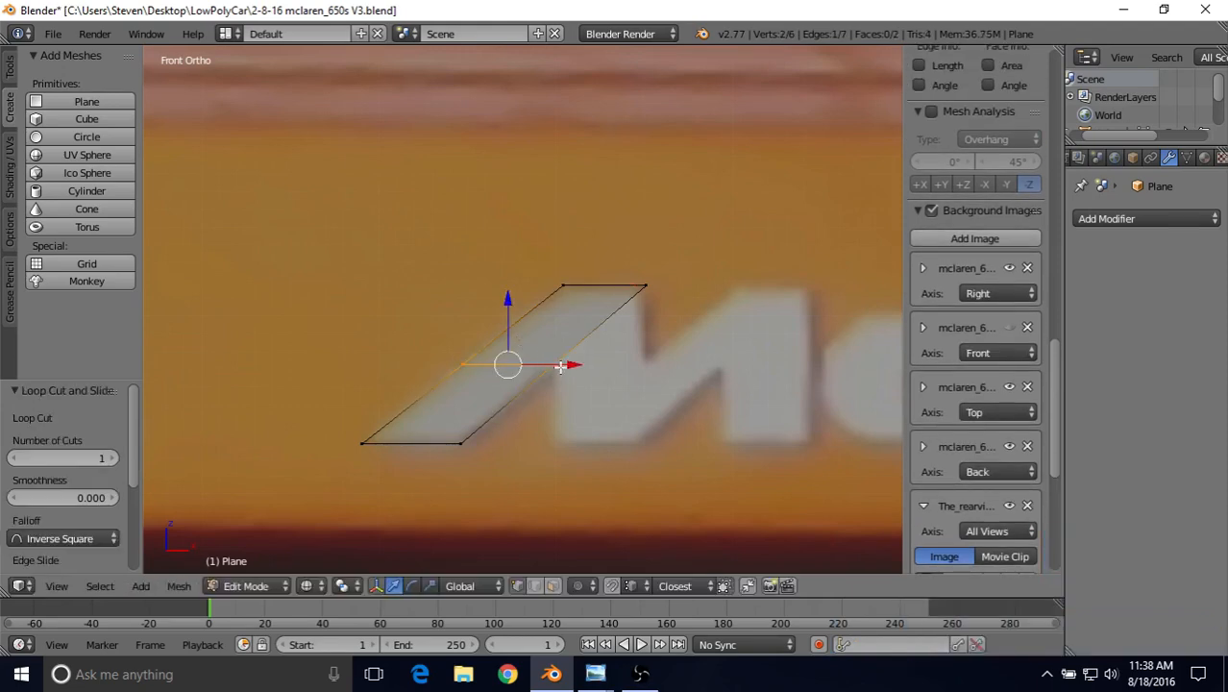
Extrude the upper half of the first stroke's inner edge straight down about 0.045 in Z, level with the M's base.
middle_click_drag(560, 366, 485, 325, "shift")
right_click(535, 274)
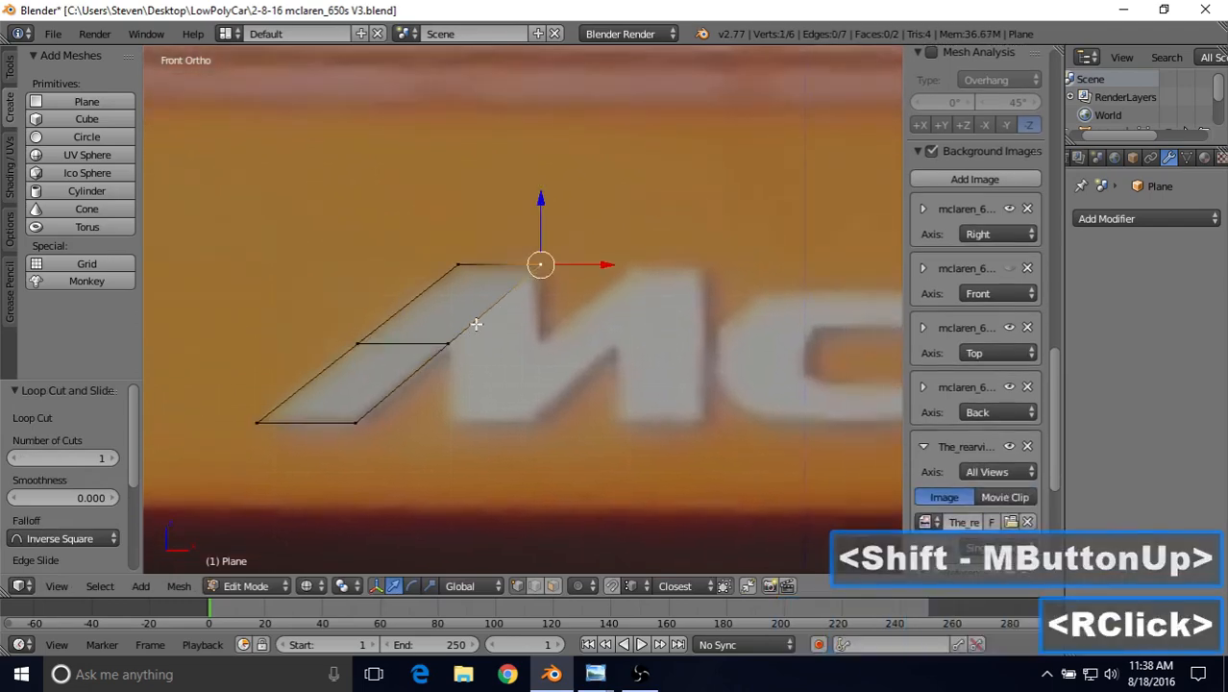
right_click(454, 344, "shift")
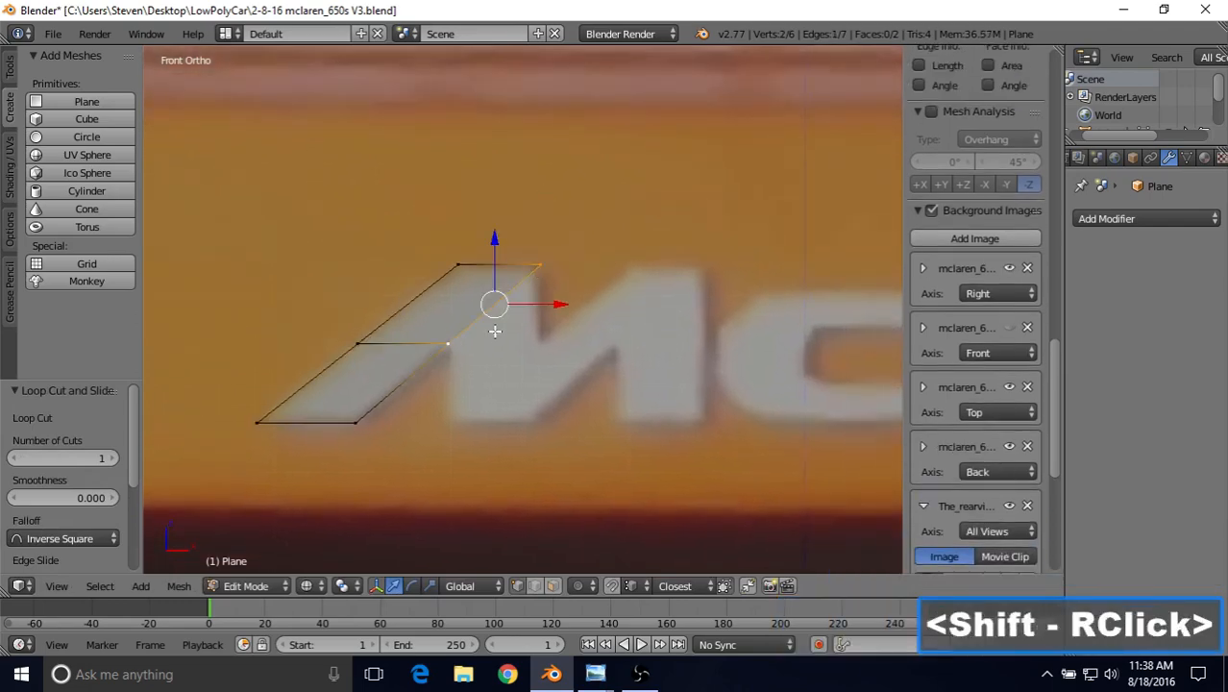
key("e")
right_click(512, 376)
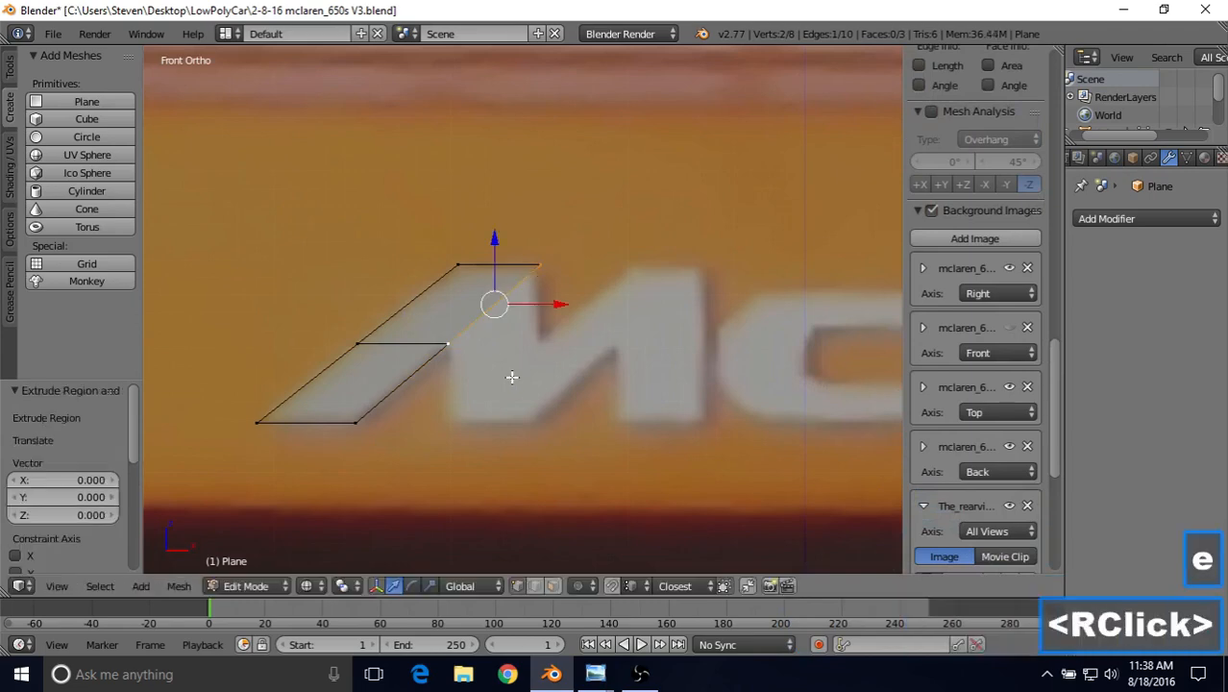
left_click_drag(494, 239, 356, 416)
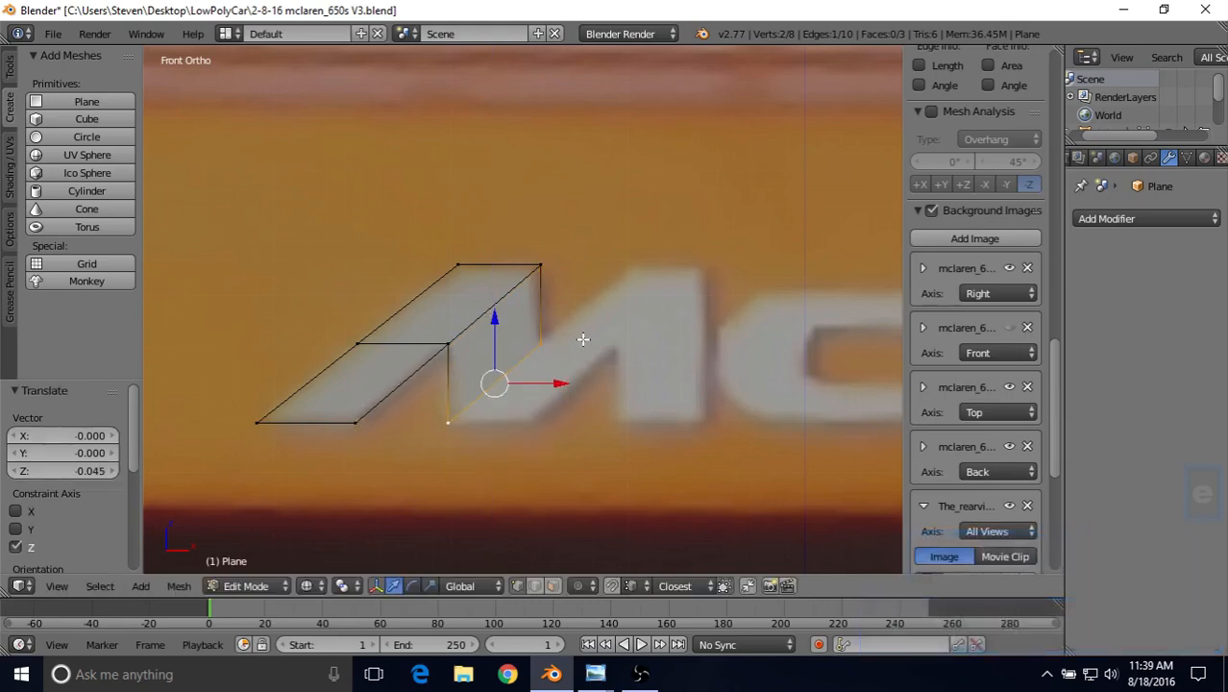
Extrude the new lower slanted edge about 0.044 along X to form the lower part of the M's second slanted stroke.
middle_click_drag(583, 340, 510, 356, "shift")
key("e")
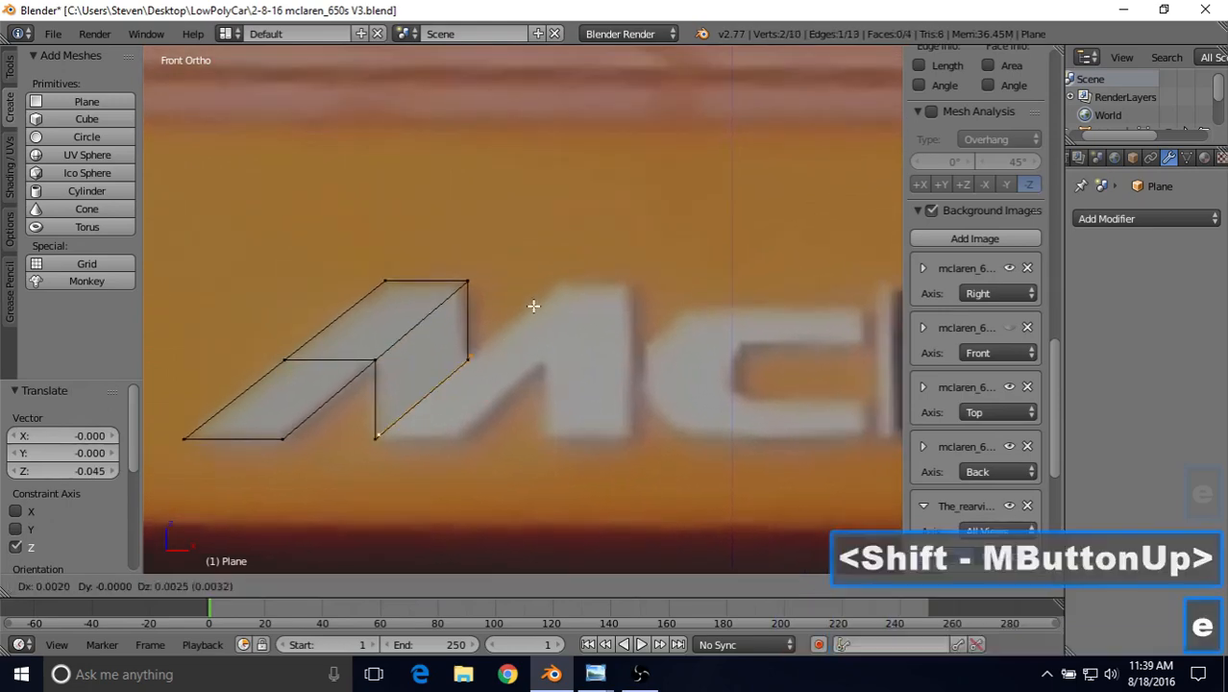
right_click(507, 354)
left_click_drag(472, 400, 551, 403)
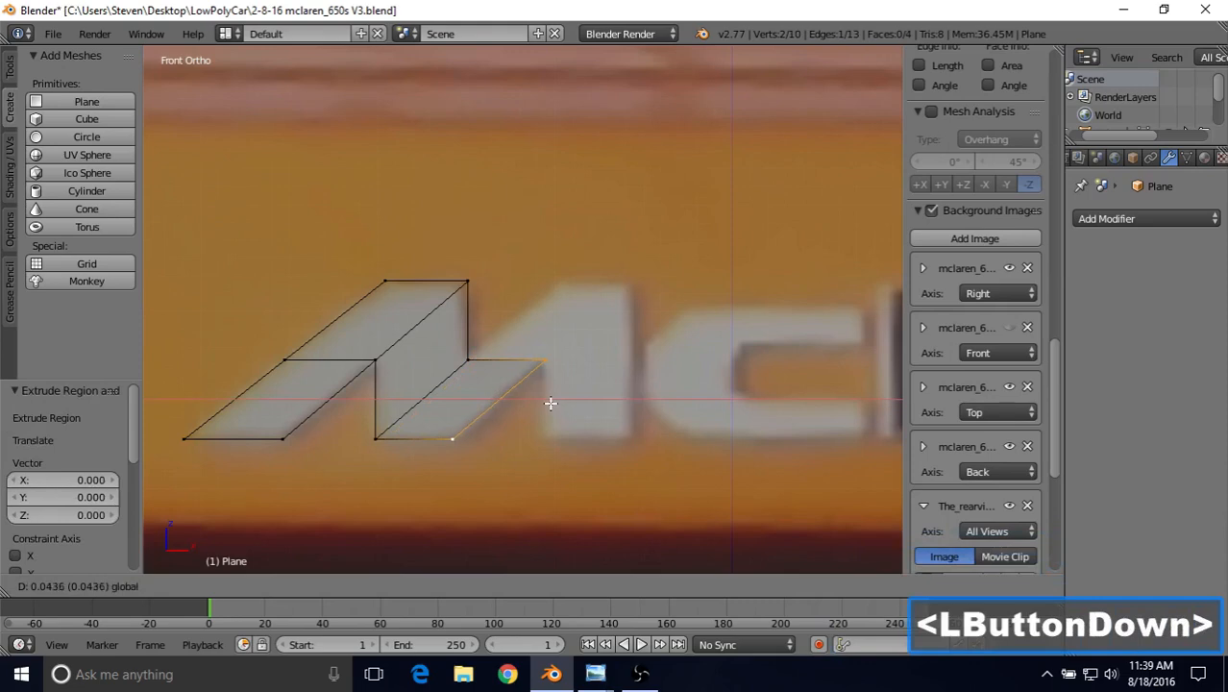
left_click_drag(550, 403, 550, 403)
Extrude the second stroke's upper horizontal edge diagonally to the M's top, level it with the first peak, and shift it 0.002 in X.
right_click(473, 360)
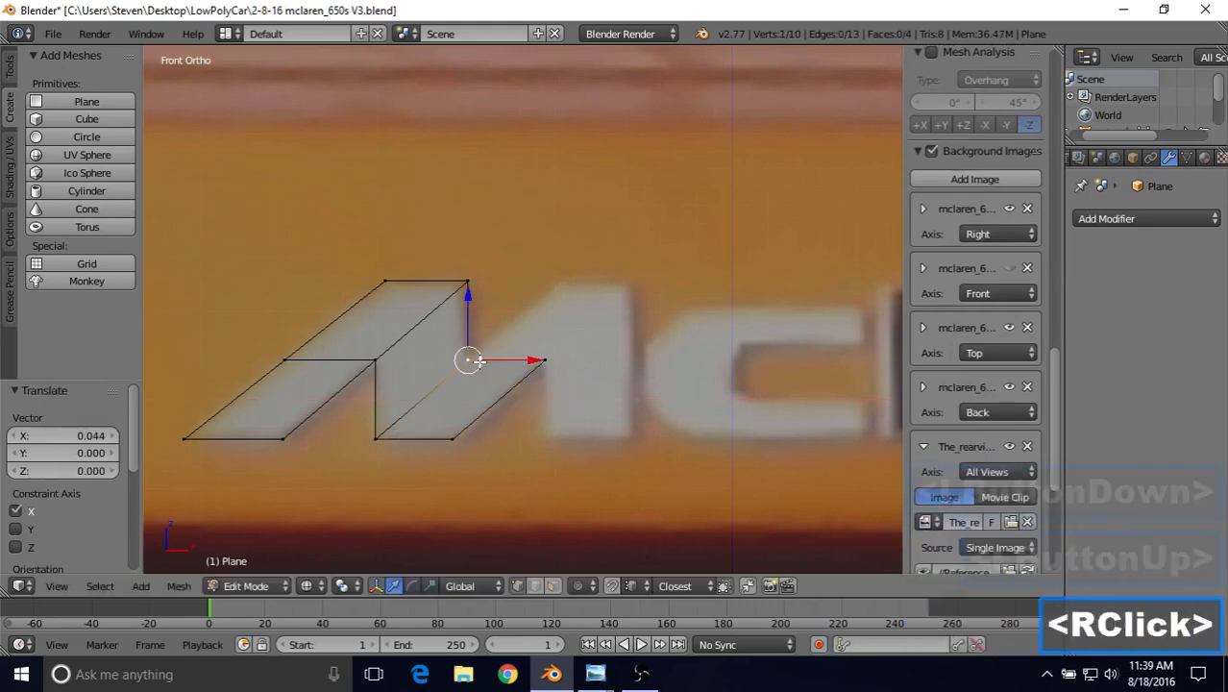
right_click(544, 359, "shift")
middle_click_drag(539, 335, 476, 349, "shift")
key("e")
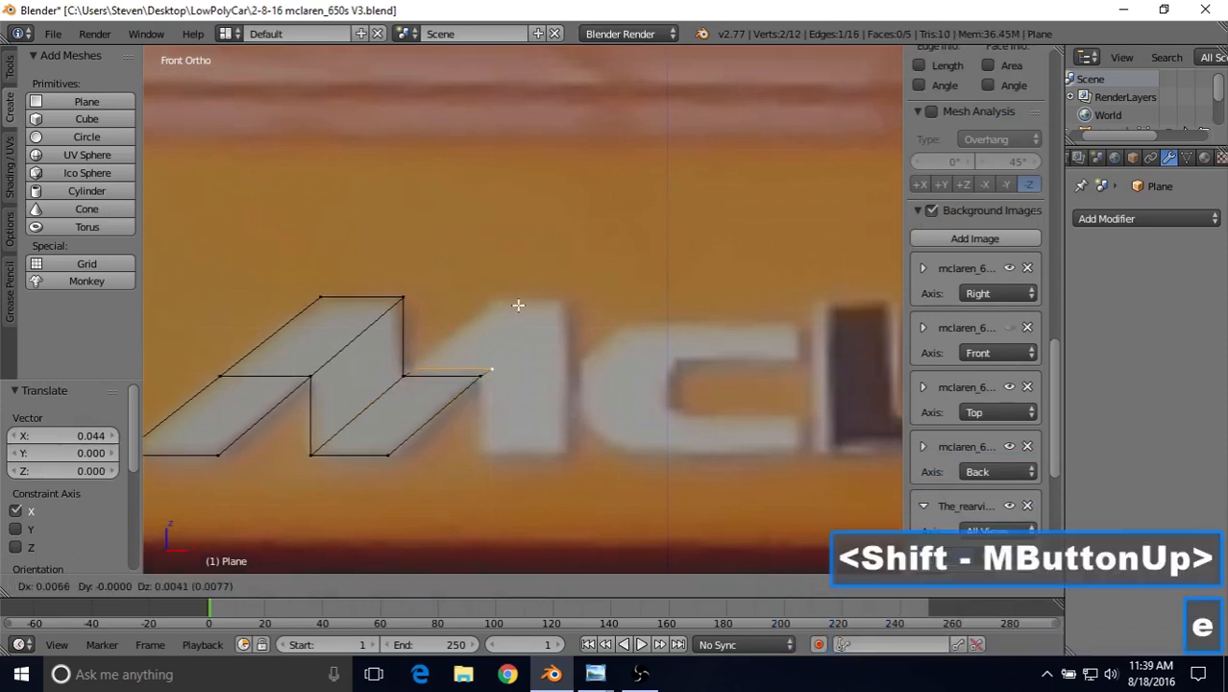
left_click(582, 242)
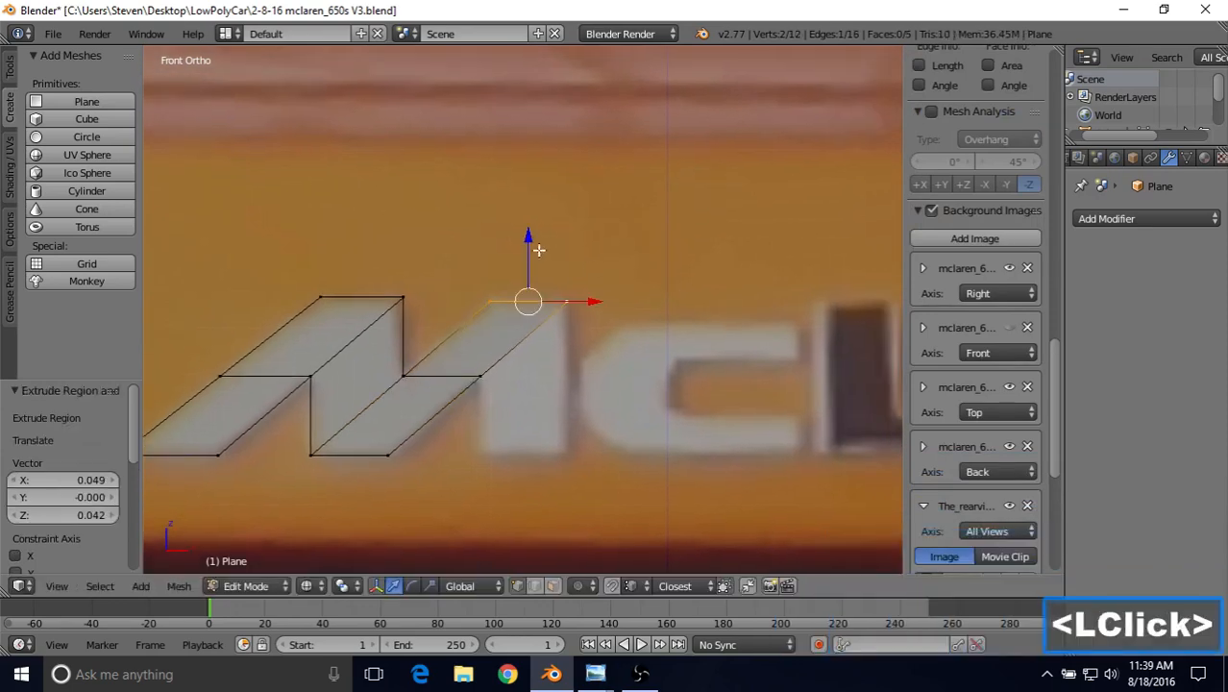
left_click_drag(529, 236, 411, 286)
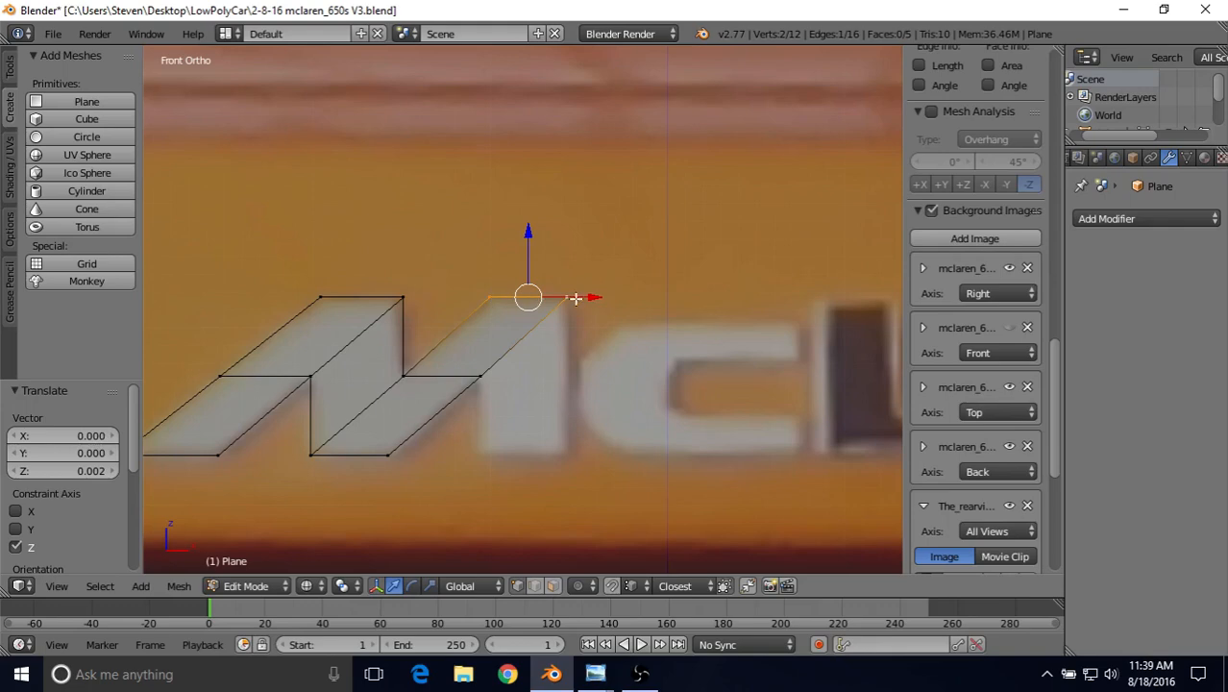
middle_click_drag(526, 353, 547, 320, "shift")
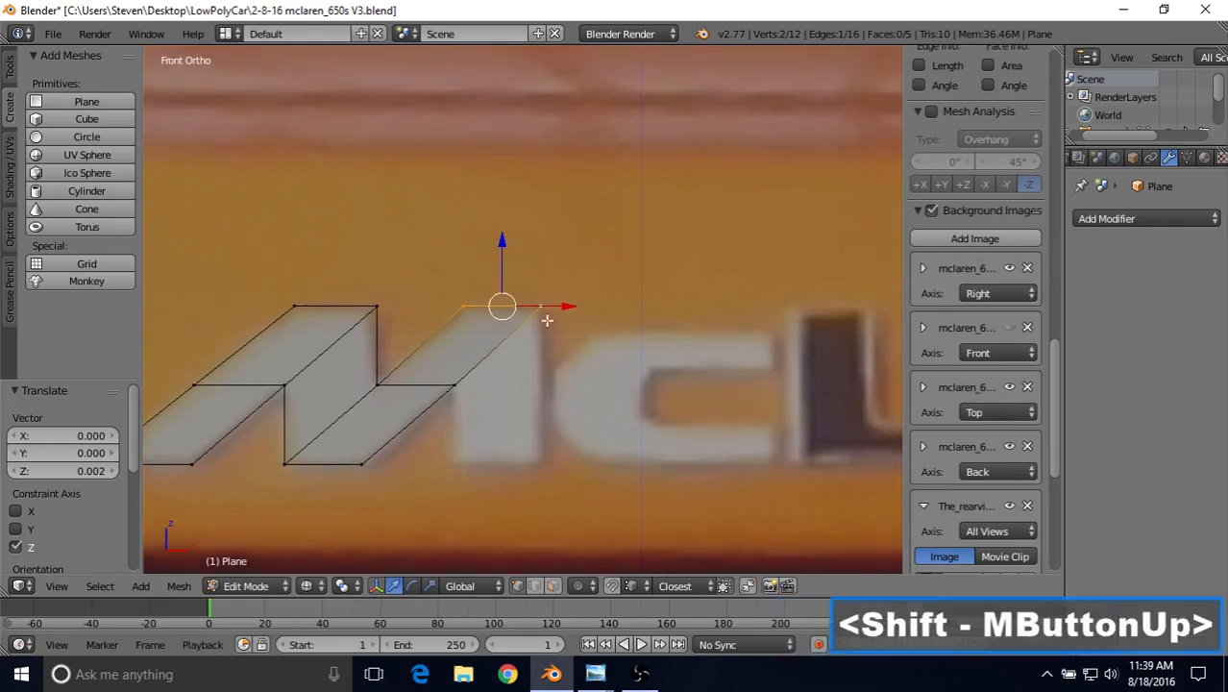
left_click_drag(564, 308, 568, 309)
Extrude the second stroke's upper slanted edge down about 0.045 in Z and level the new bottom edge with the M's base.
right_click(454, 384)
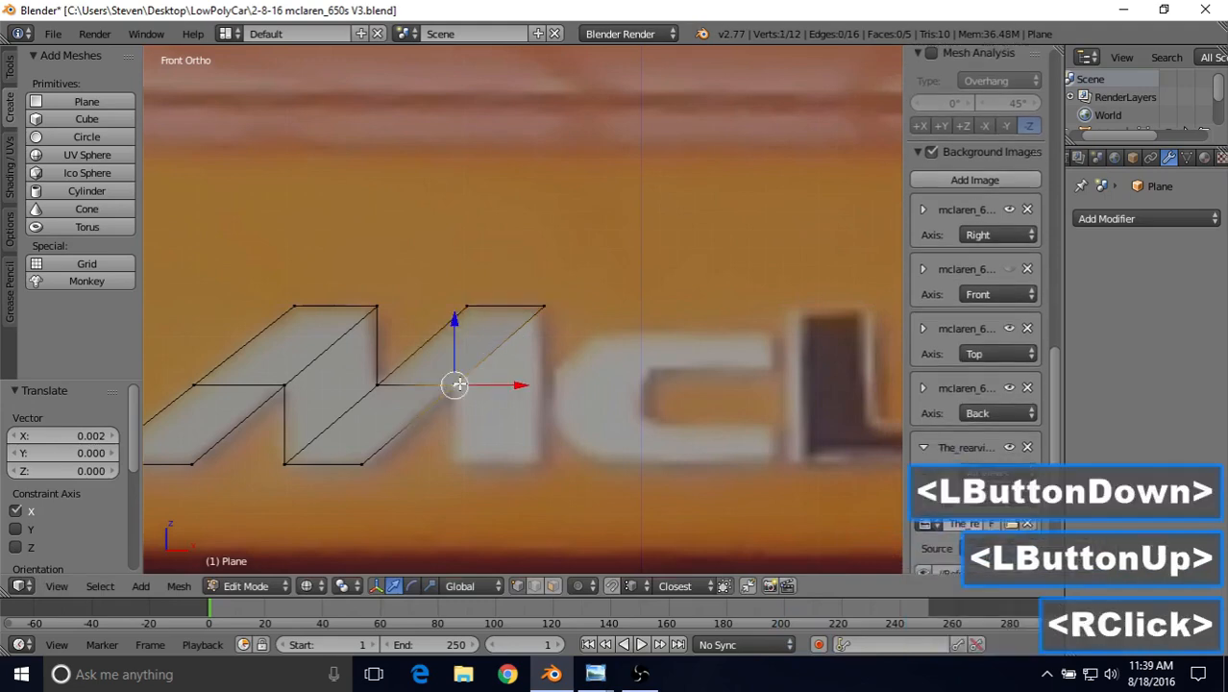
right_click(543, 308, "shift")
key("e")
right_click(528, 356)
left_click_drag(499, 279, 452, 466)
right_click(549, 381)
right_click(452, 467, "shift")
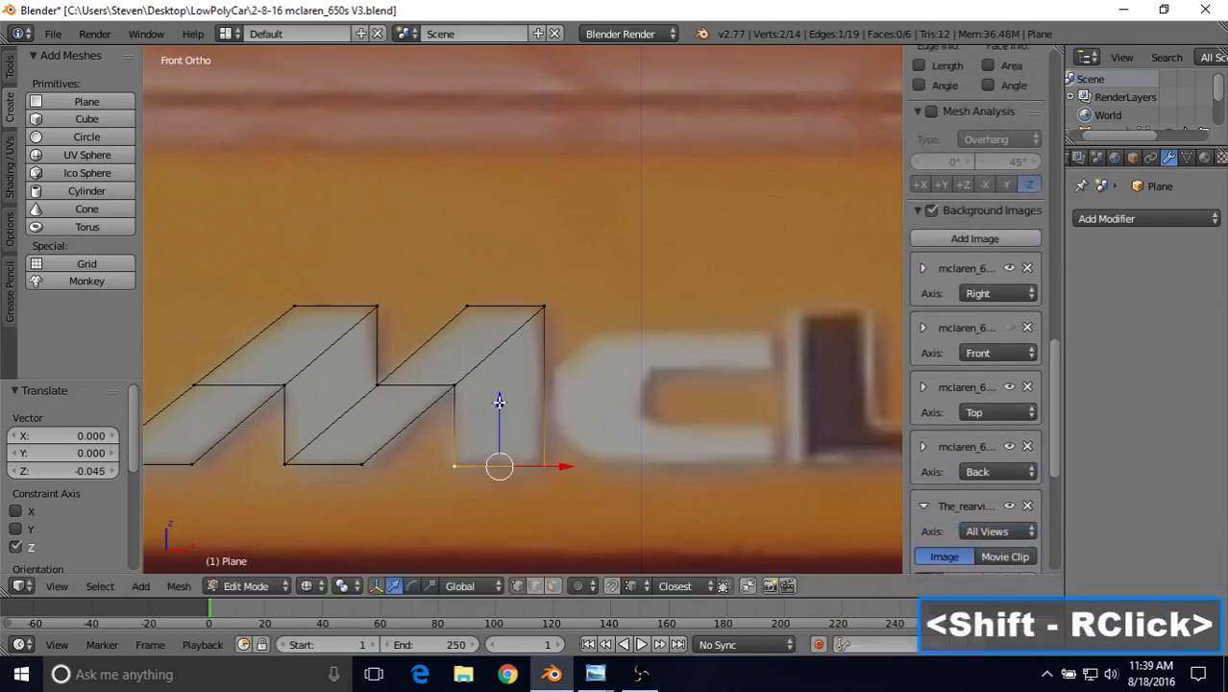
left_click_drag(499, 401, 360, 460)
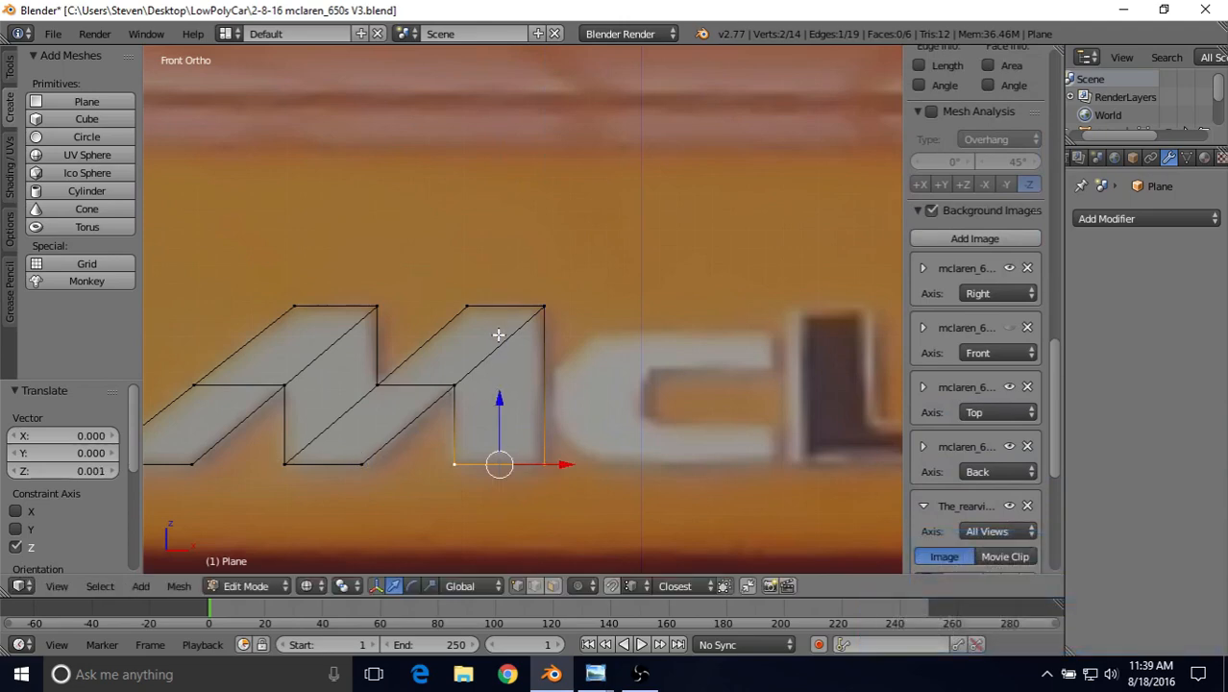
Duplicate the M's outer vertical edge and move the copy about 0.032 along X onto the letter C.
middle_click_drag(665, 312, 589, 327, "shift")
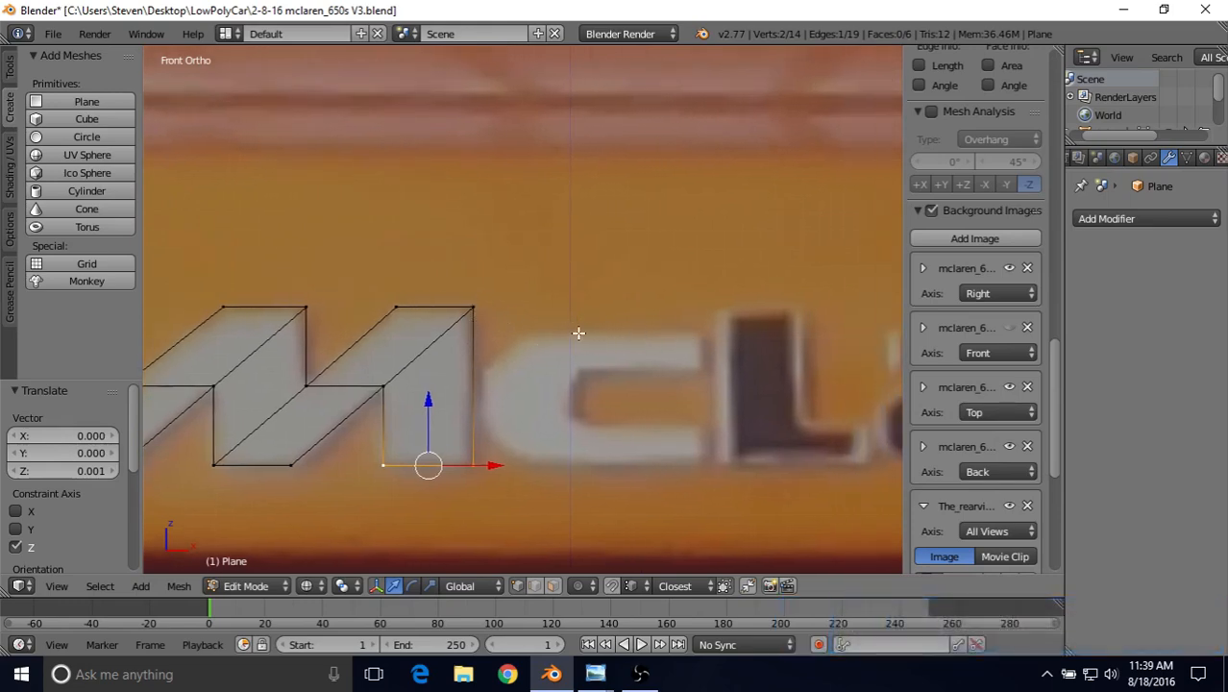
middle_click_drag(475, 338, 539, 321, "shift")
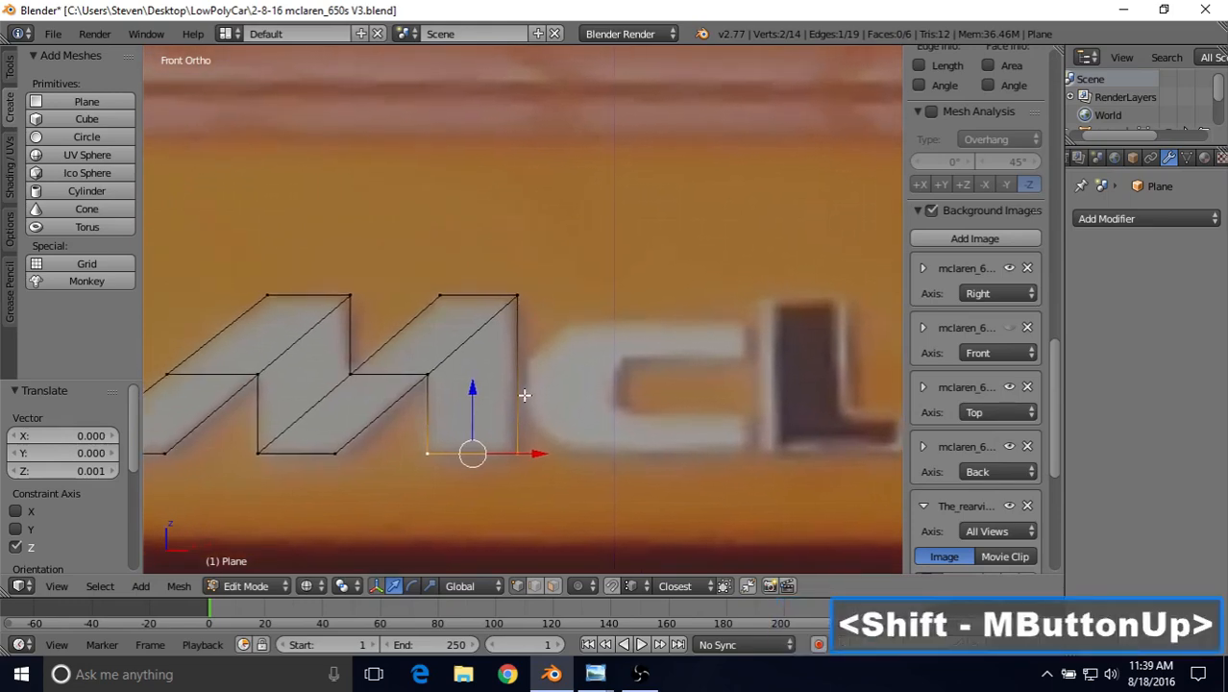
right_click(516, 449)
right_click(520, 299, "shift")
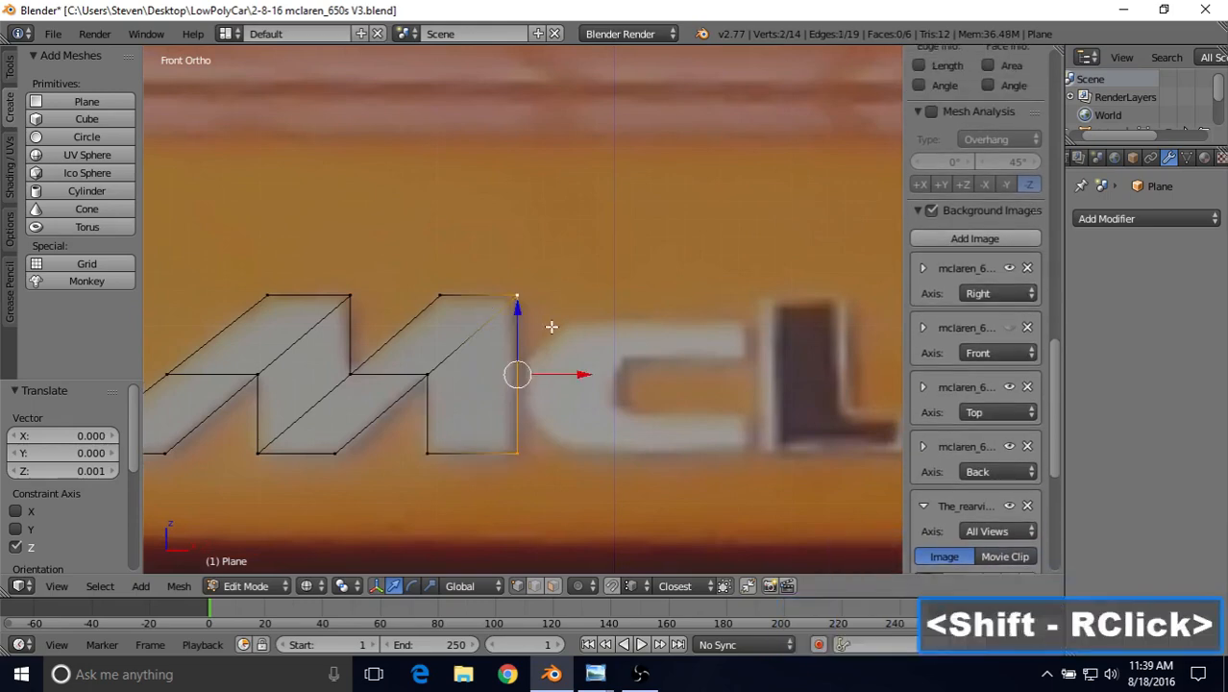
middle_click_drag(549, 327, 489, 328, "shift")
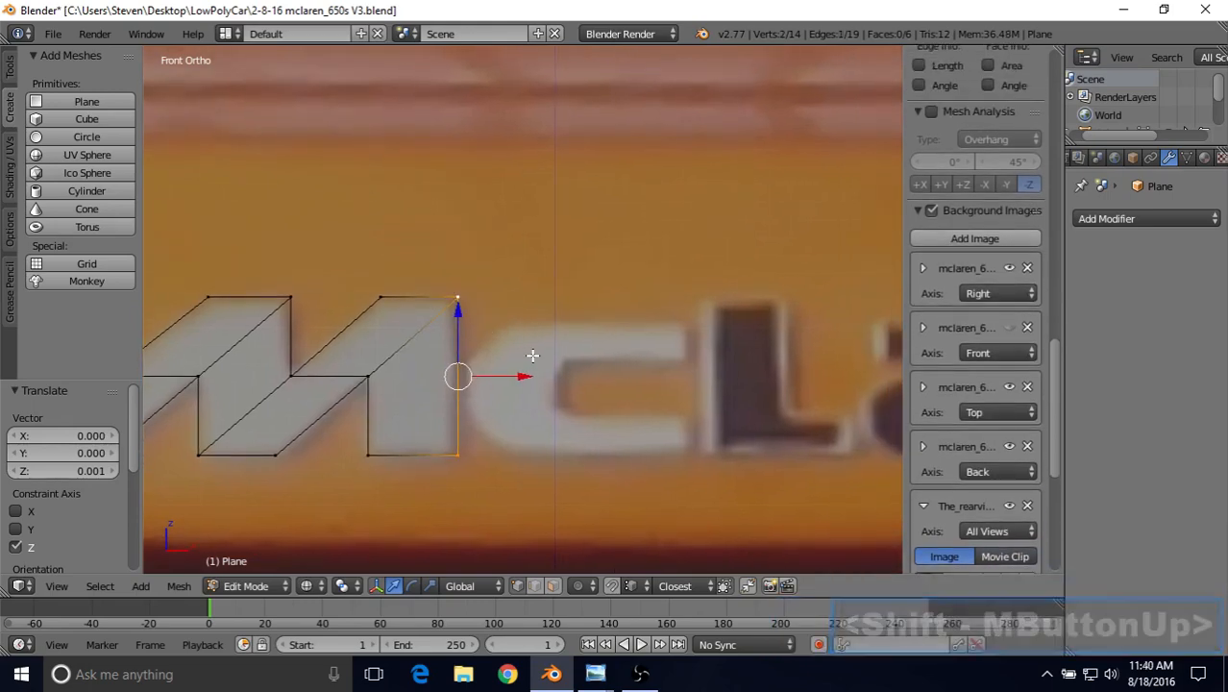
key("shift+d")
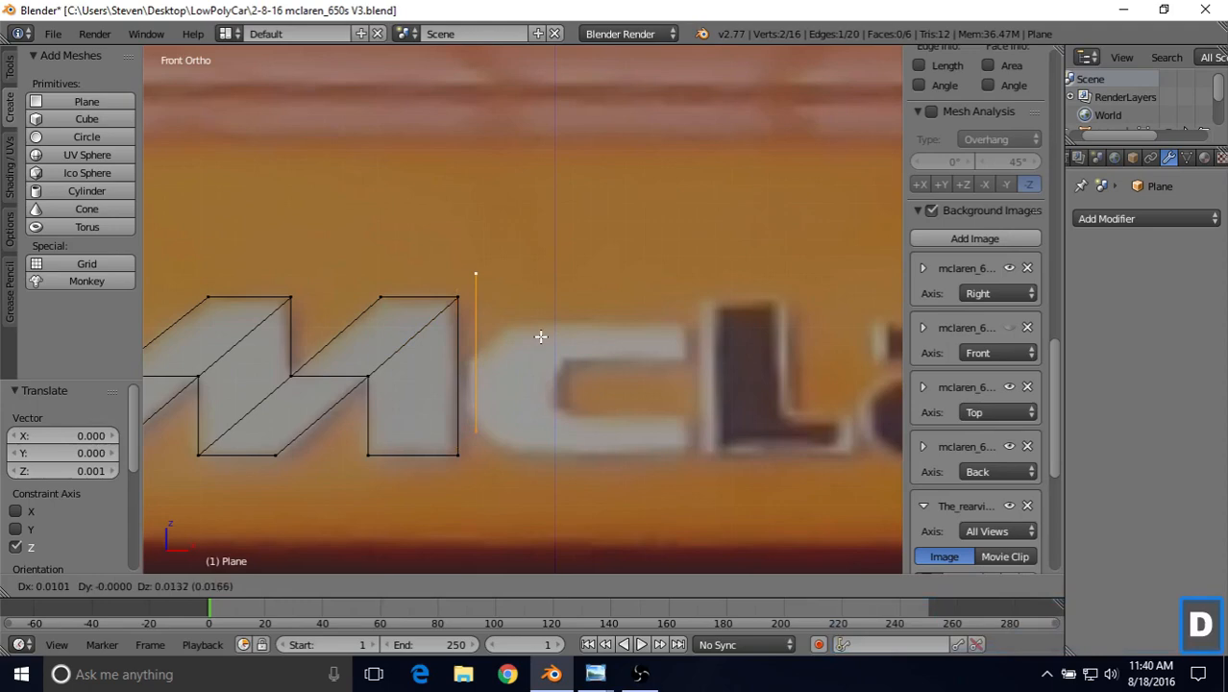
right_click(539, 340)
left_click_drag(513, 374, 570, 397)
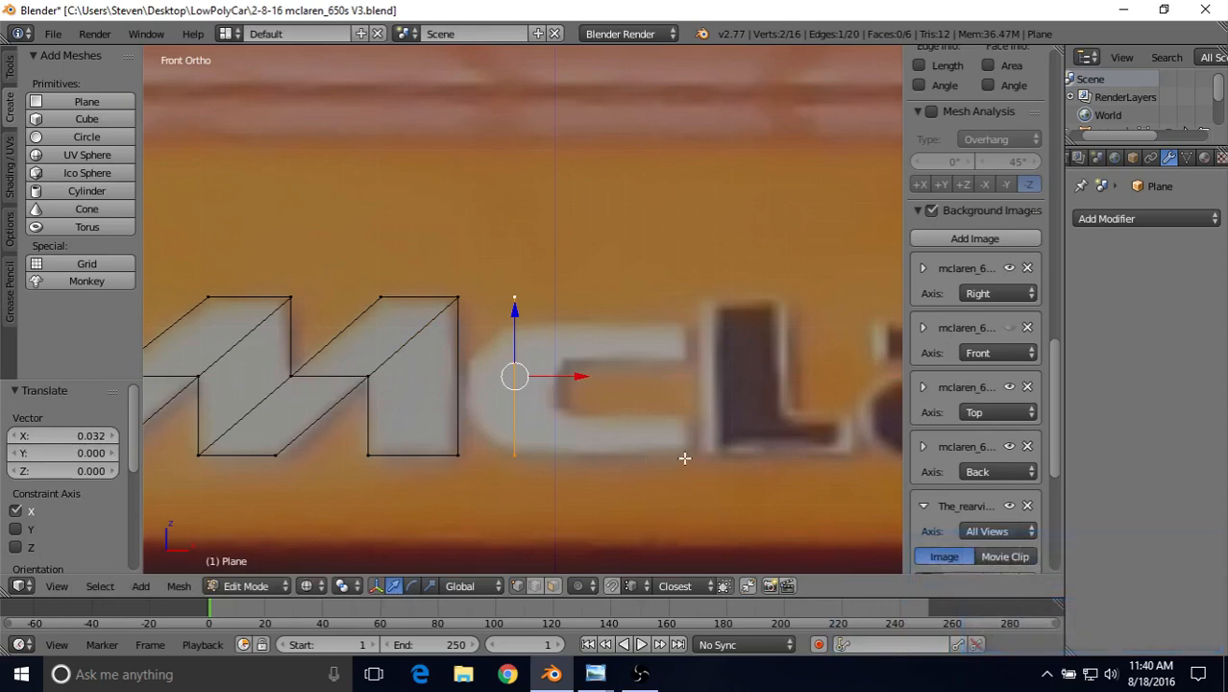
Lower the copied edge's top vertex about 0.016 in Z to match the top of the letter C.
middle_click_drag(685, 458, 340, 442, "shift")
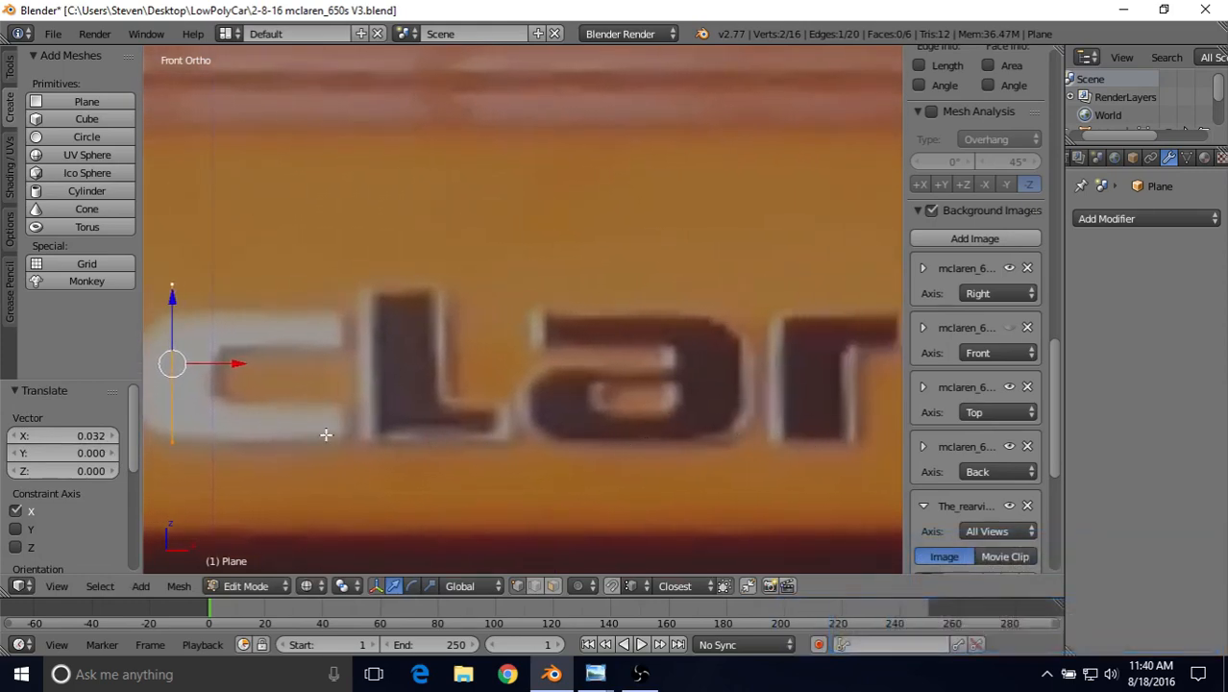
middle_click_drag(325, 435, 681, 432, "shift")
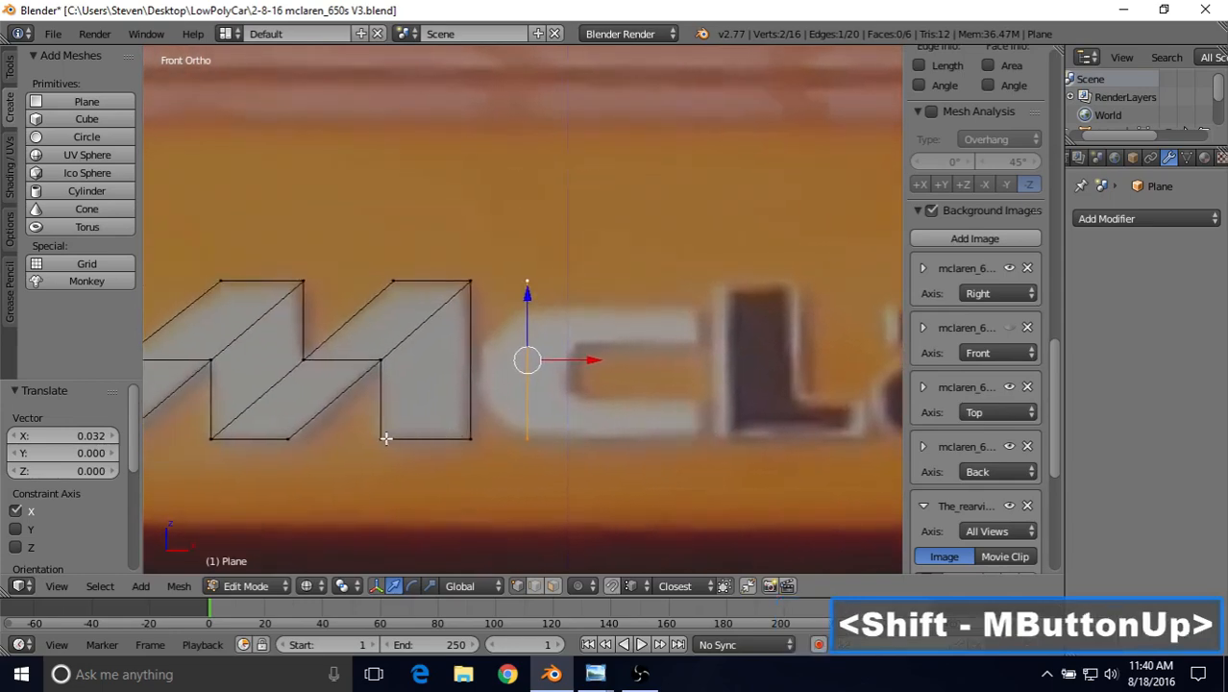
right_click(534, 444)
right_click(529, 282)
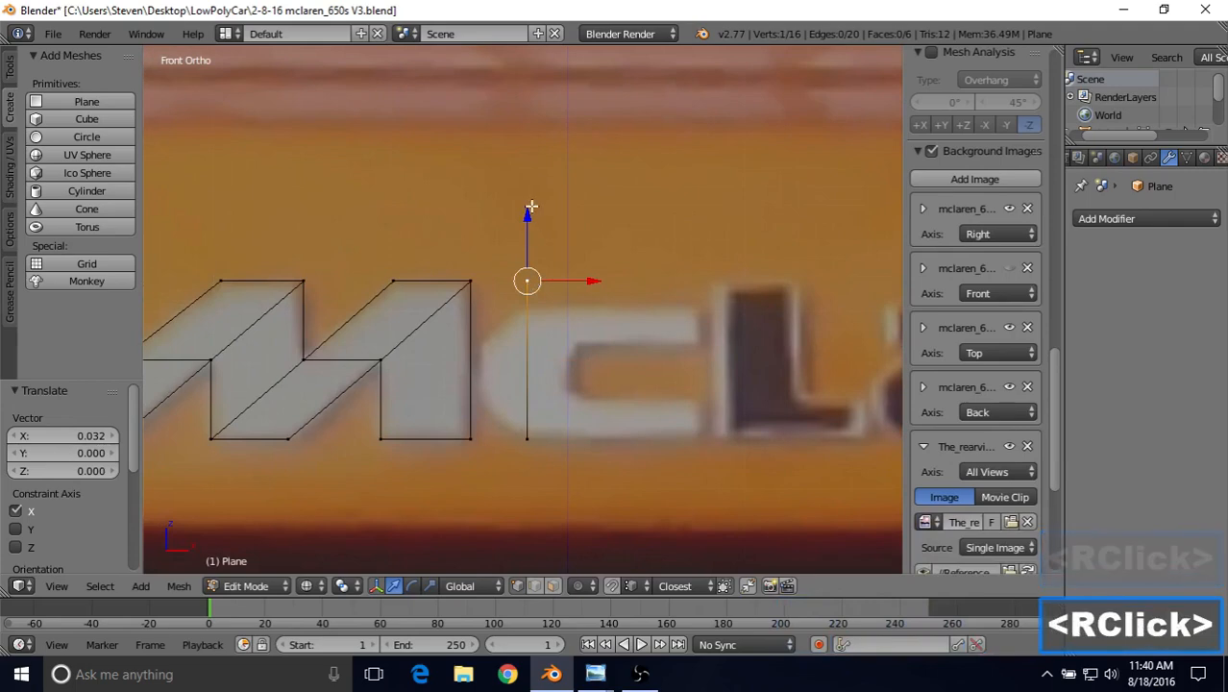
left_click_drag(528, 213, 520, 252)
middle_click_drag(583, 416, 635, 435, "shift")
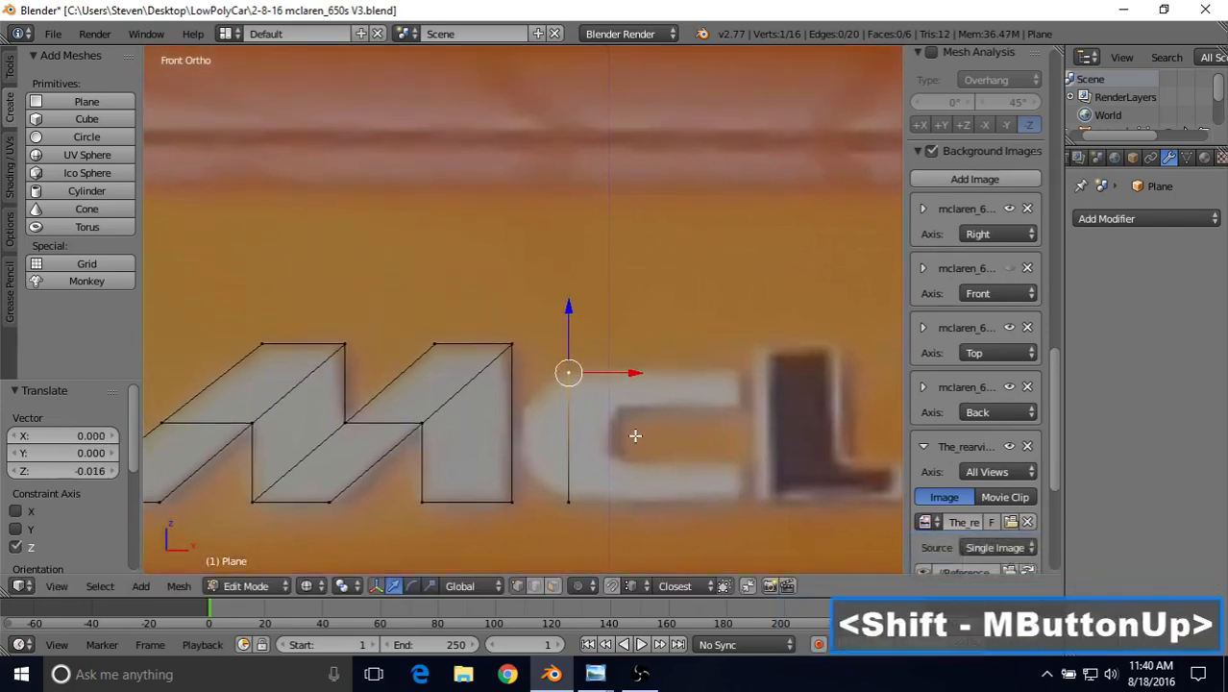
Extrude the C's vertical edge about 0.016 in negative X and scale the new edge down to follow the C's rounded side.
right_click(573, 491, "shift")
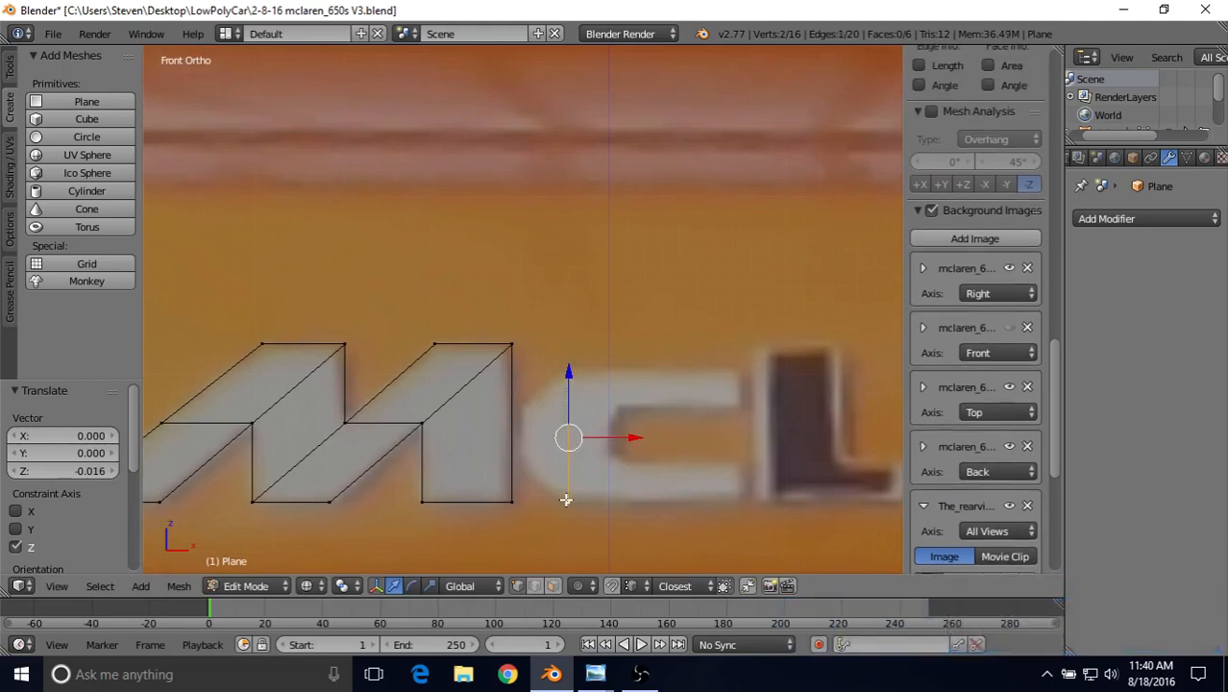
key("e")
right_click(556, 379)
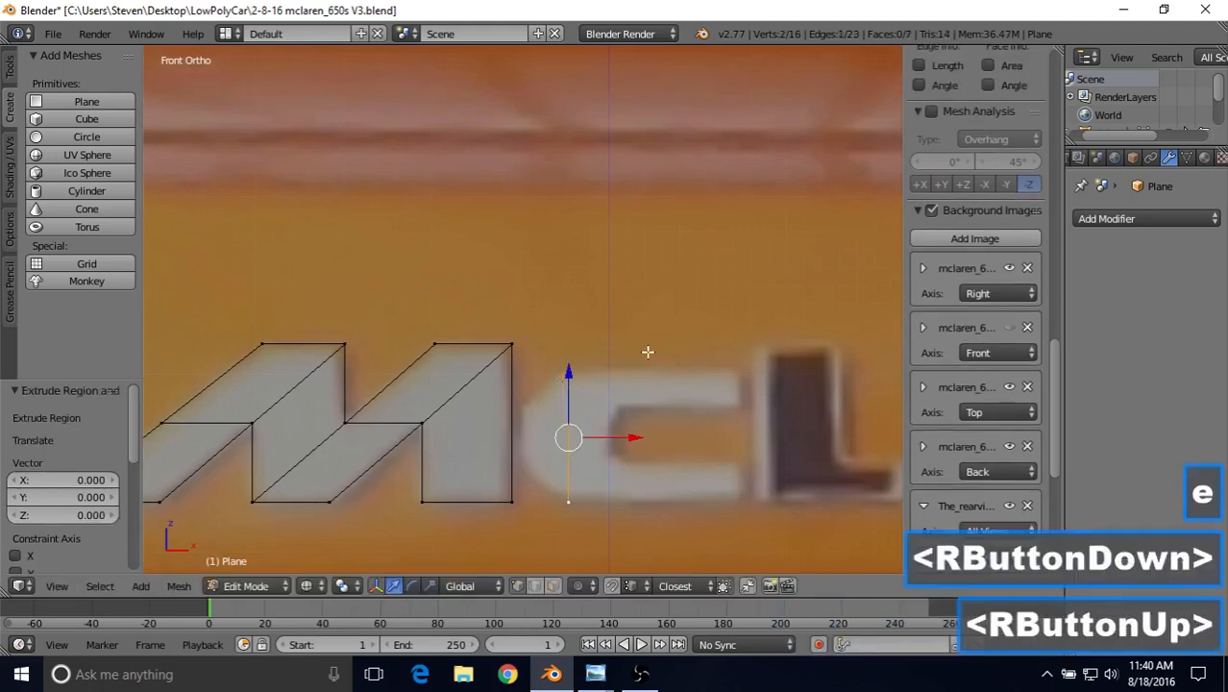
left_click_drag(635, 435, 609, 433)
key("s")
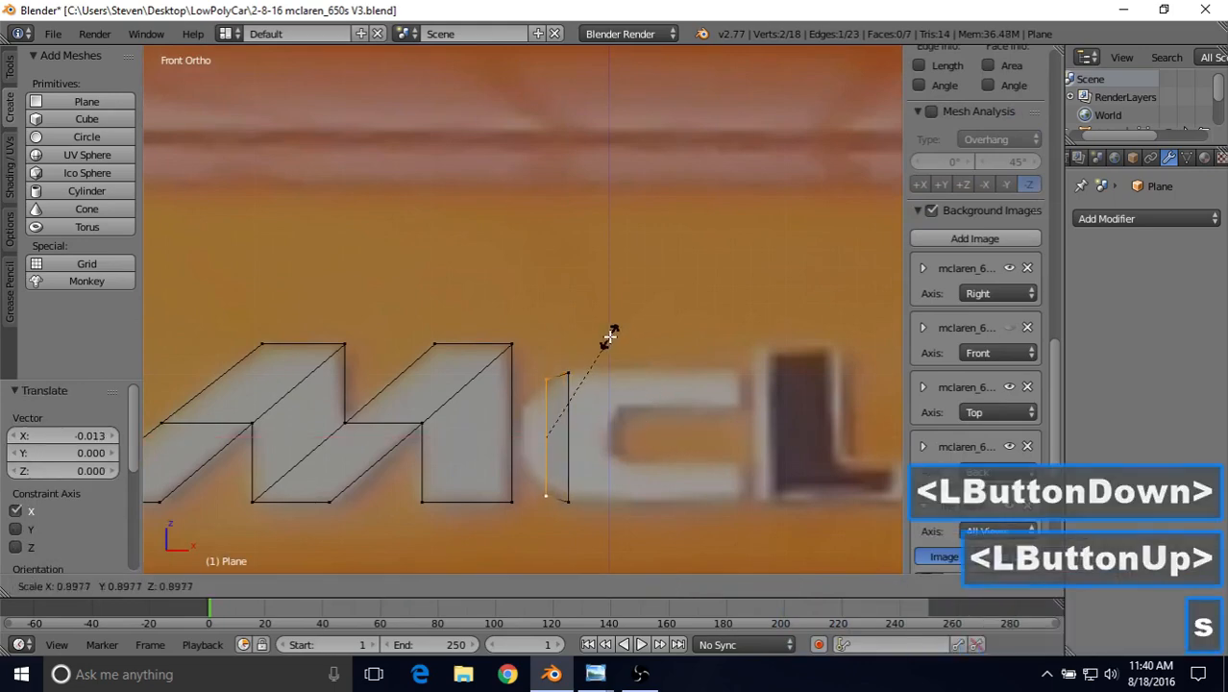
left_click(600, 345)
left_click_drag(596, 440, 589, 441)
key("s")
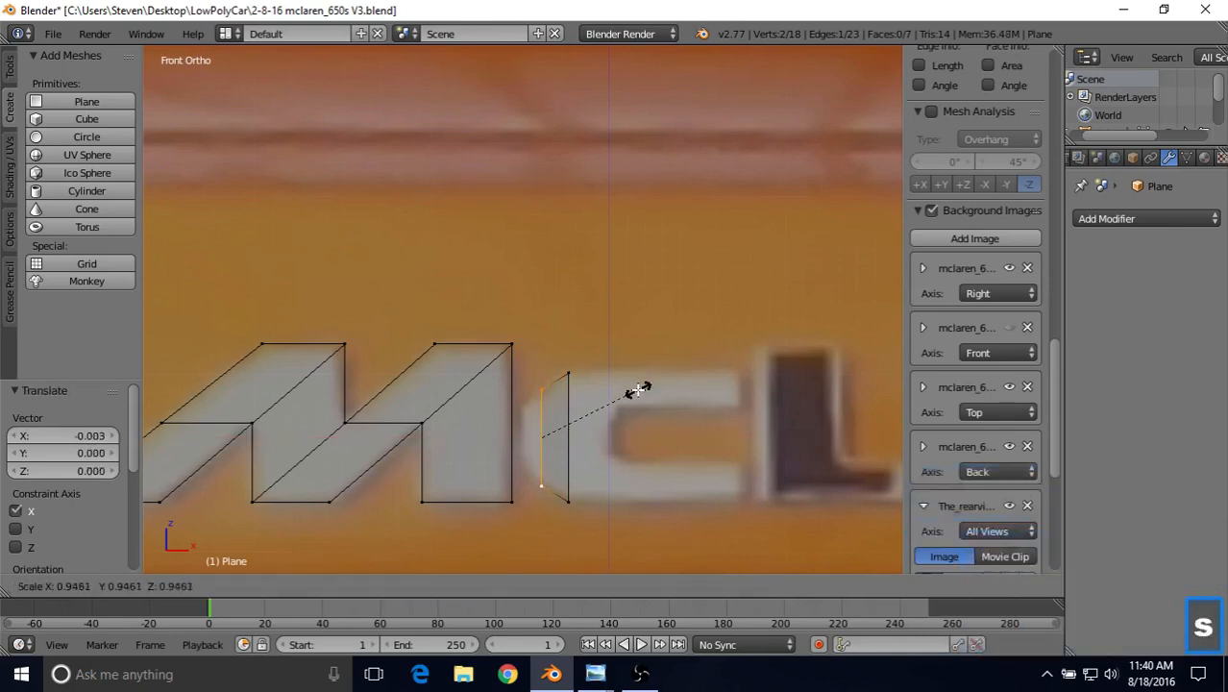
left_click(634, 391)
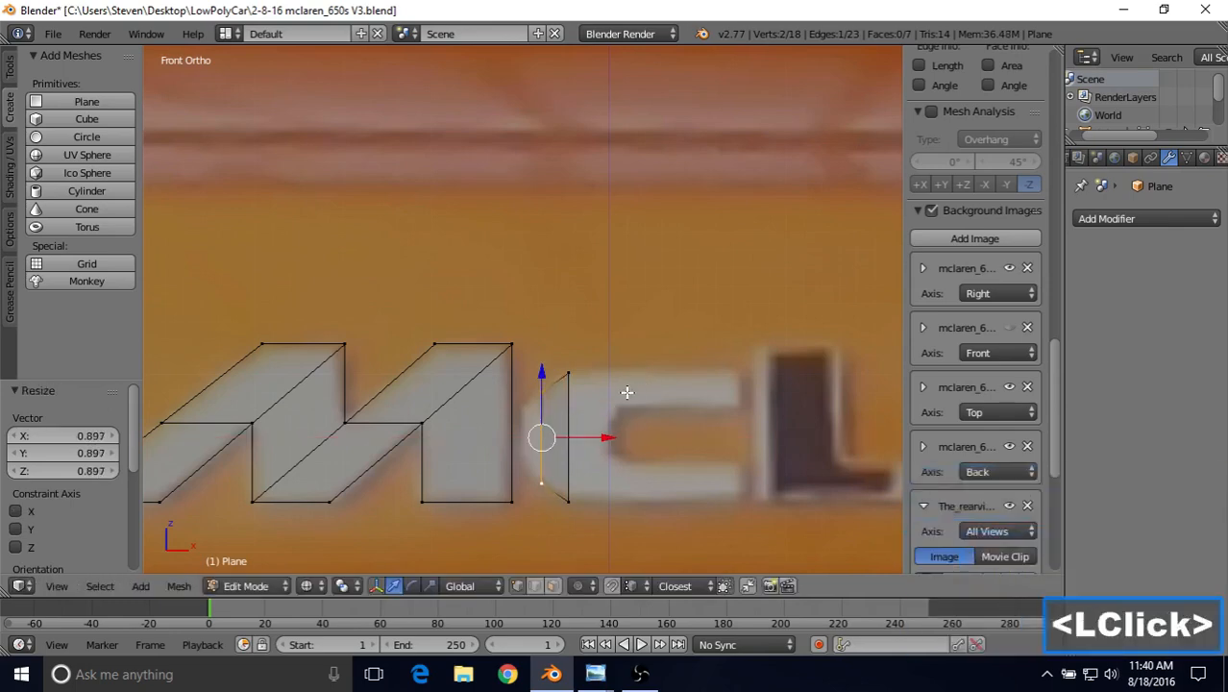
Extrude the shortened edge another 0.011 in negative X and scale it to about 0.534 to close the C's rounded side.
key("e")
right_click(618, 320)
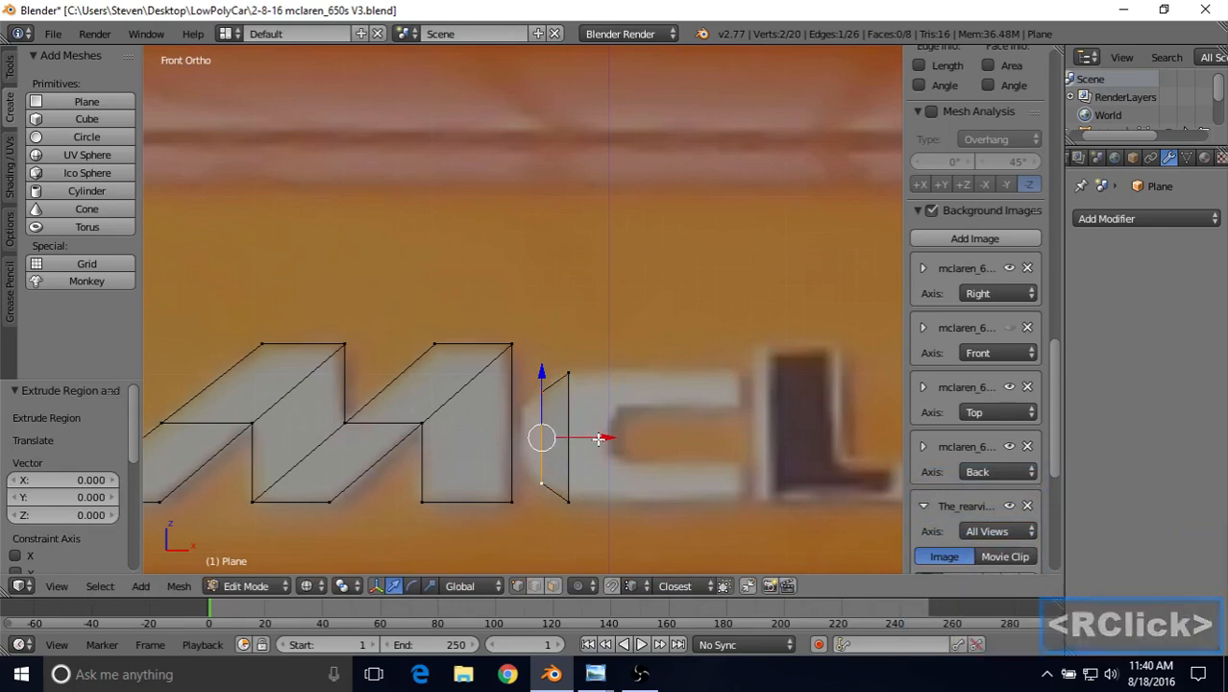
left_click_drag(595, 437, 578, 425)
key("s")
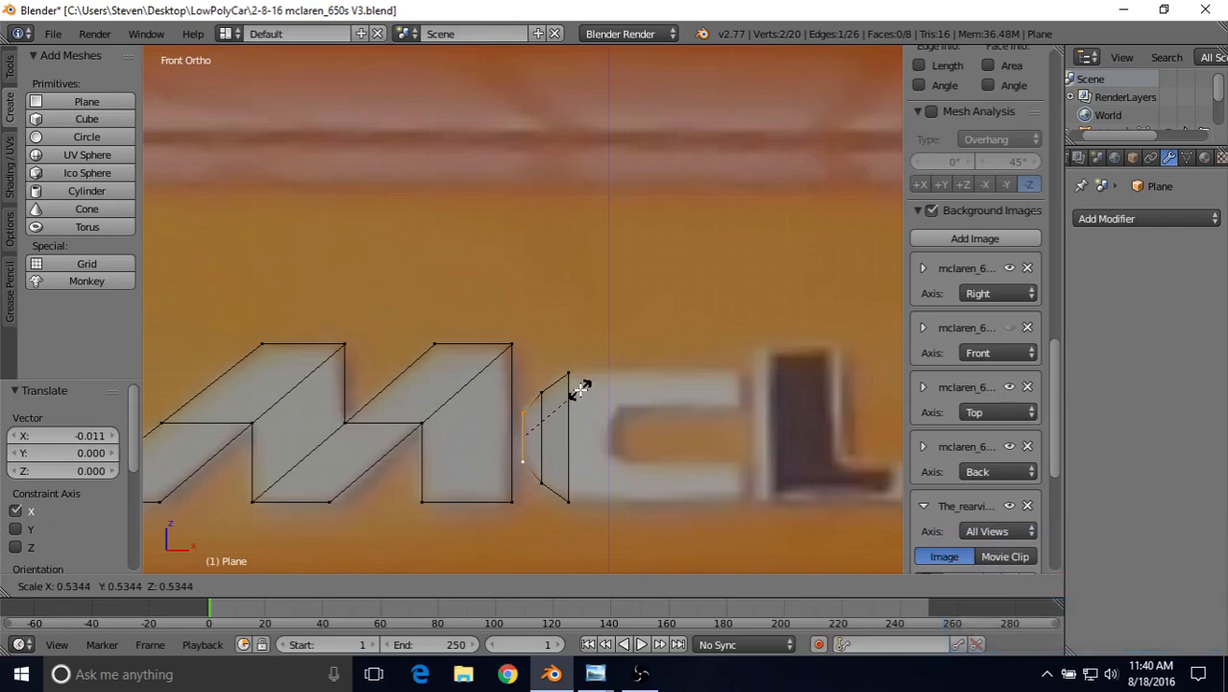
left_click(580, 390)
middle_click_drag(663, 392, 571, 369, "shift")
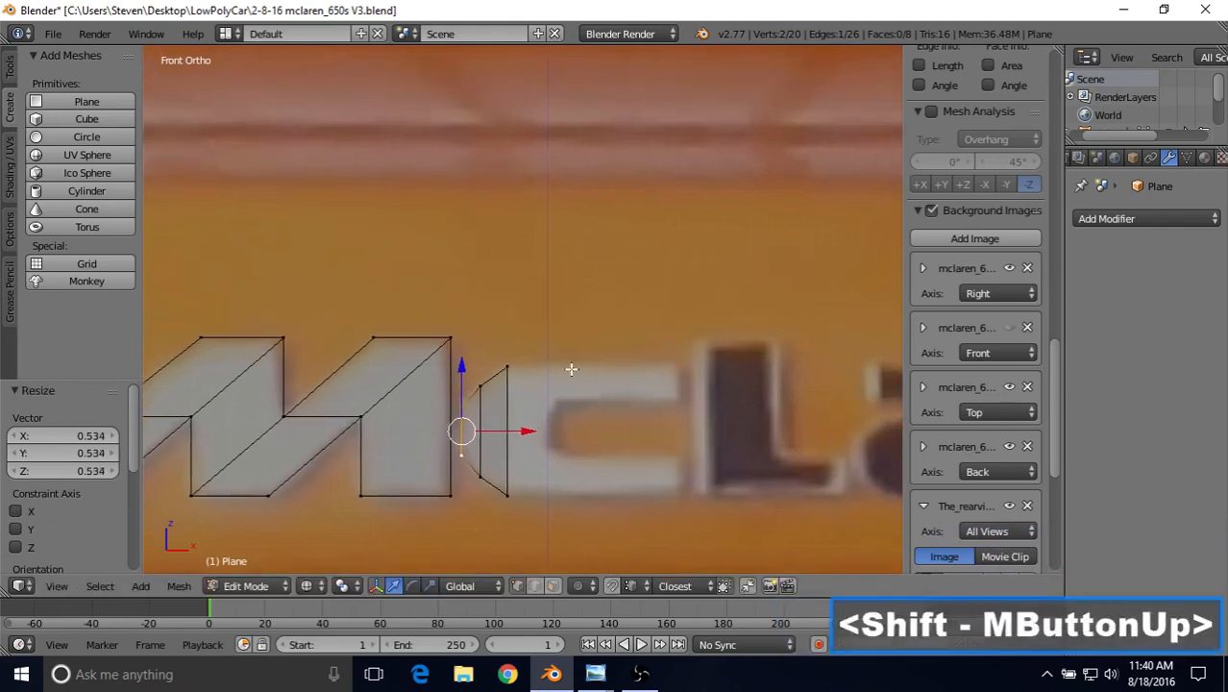
Extrude the C's full-height vertical edge about 0.021 along X toward the C's opening.
right_click(507, 366)
right_click(507, 492, "shift")
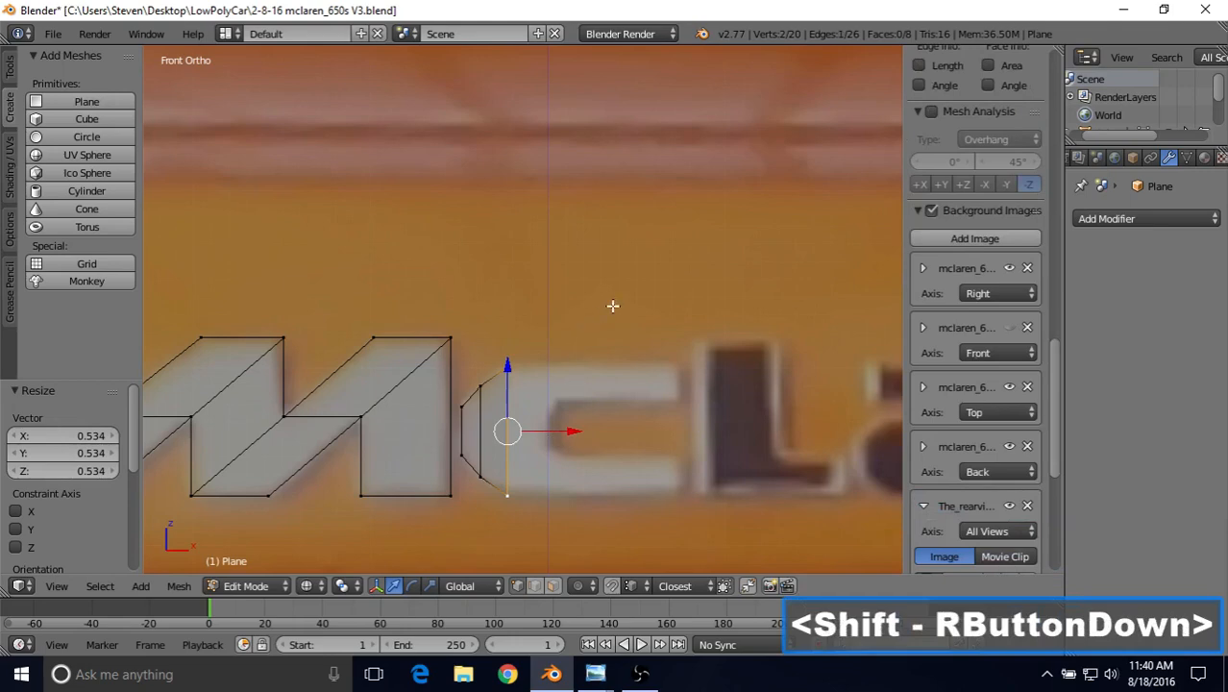
key("e")
right_click(571, 426)
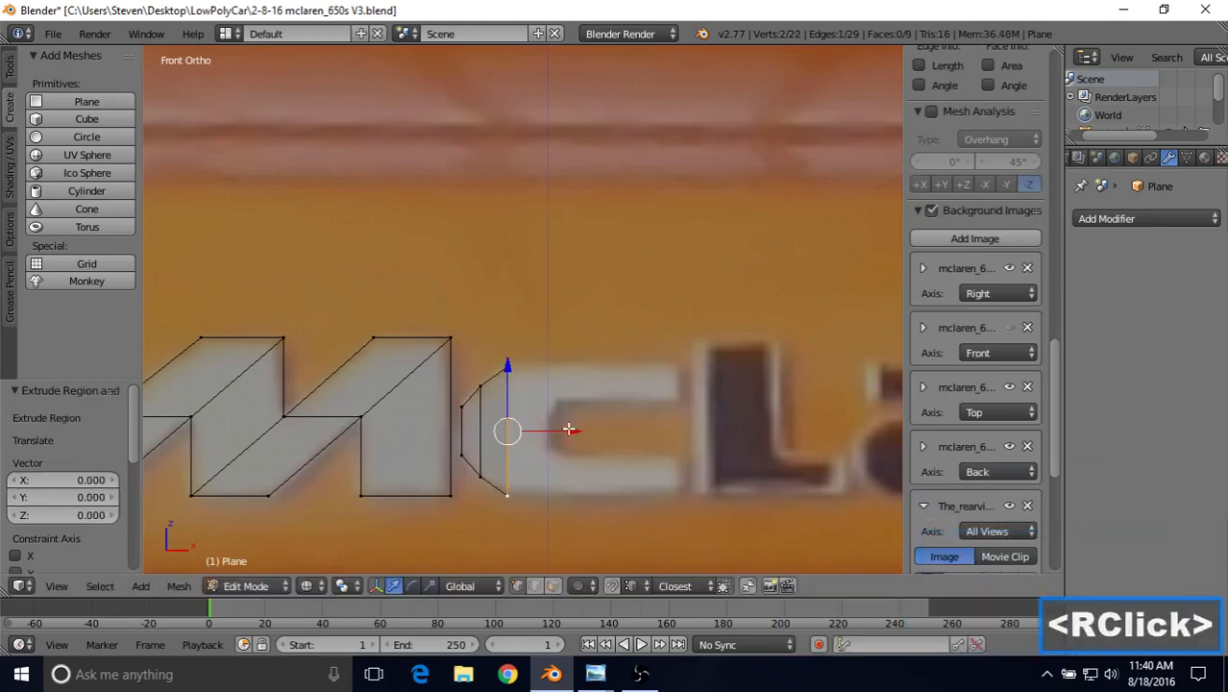
left_click_drag(569, 429, 608, 434)
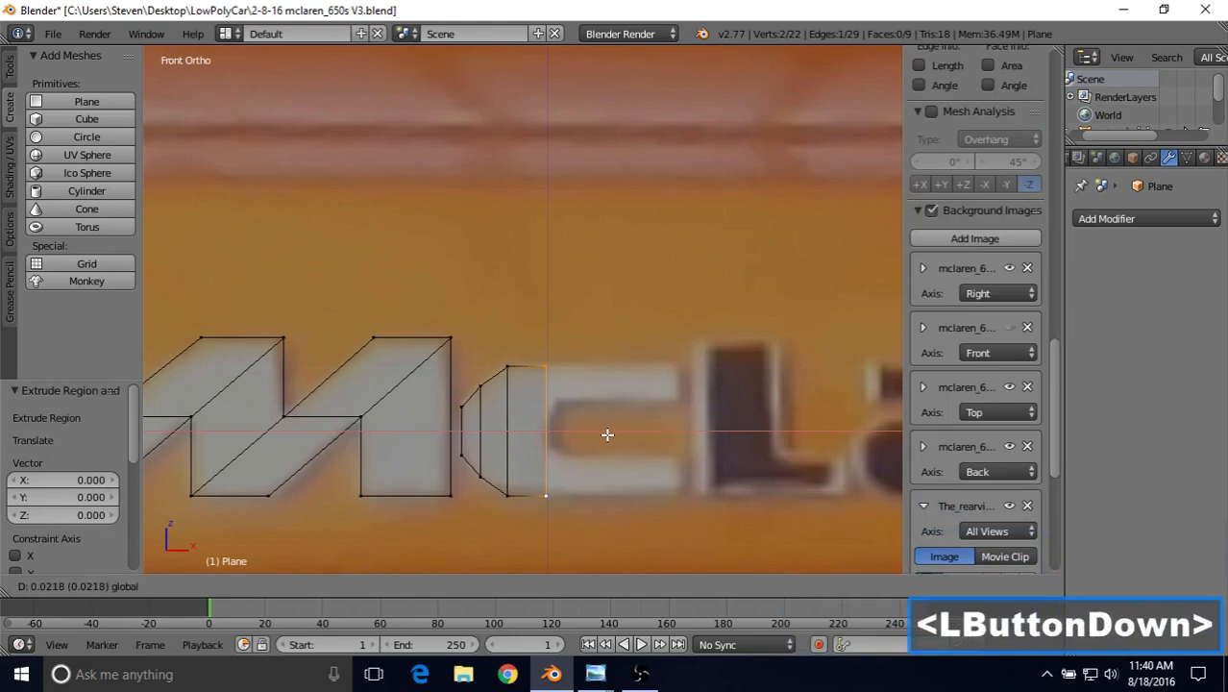
left_click_drag(608, 434, 598, 389)
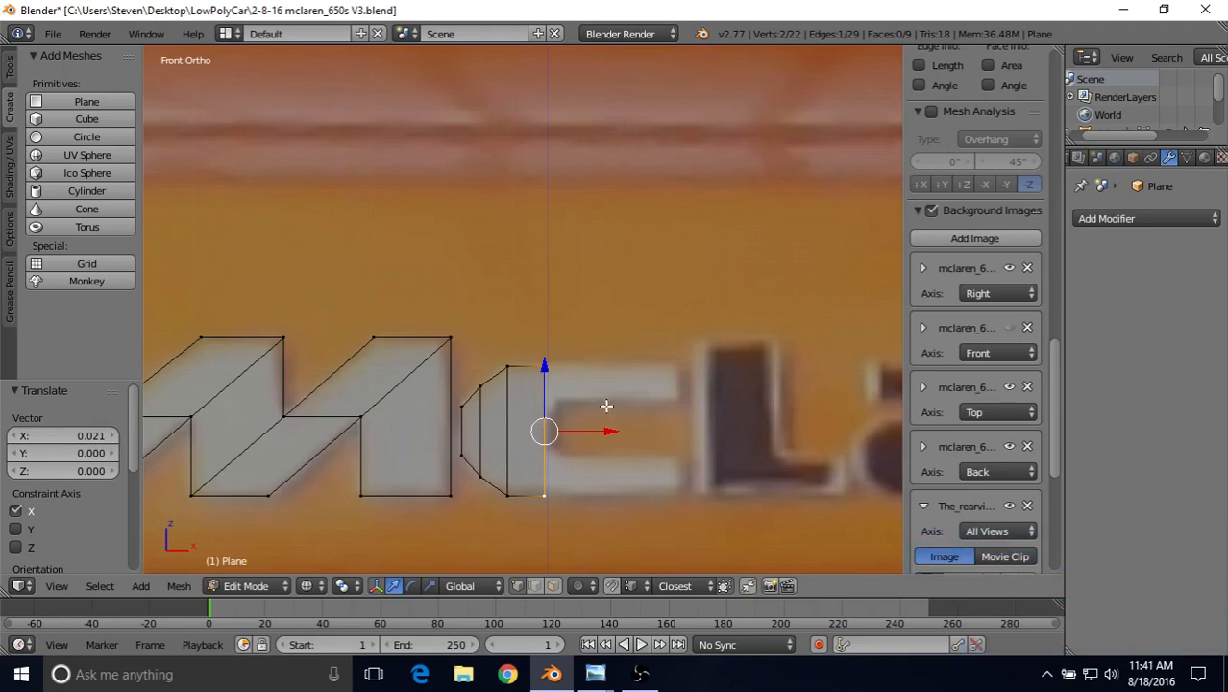
Add two horizontal loop cuts across the C, slid to the inner edges of its upper and lower arms.
key("ctrl+r")
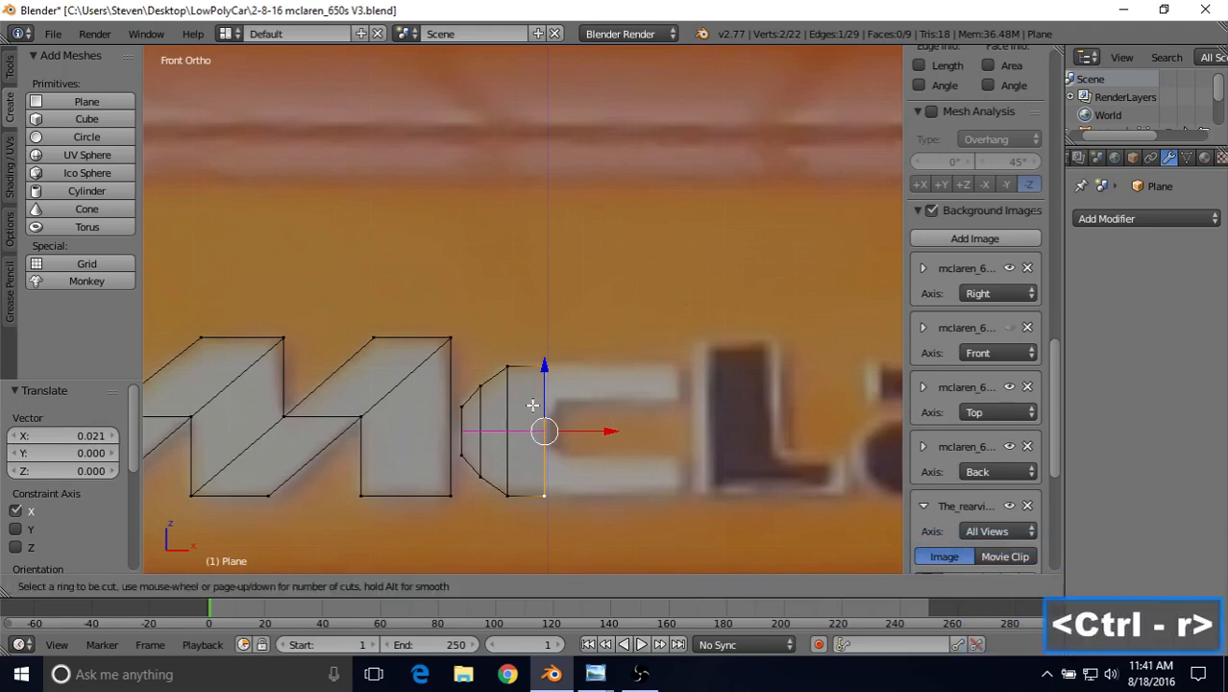
left_click(533, 404)
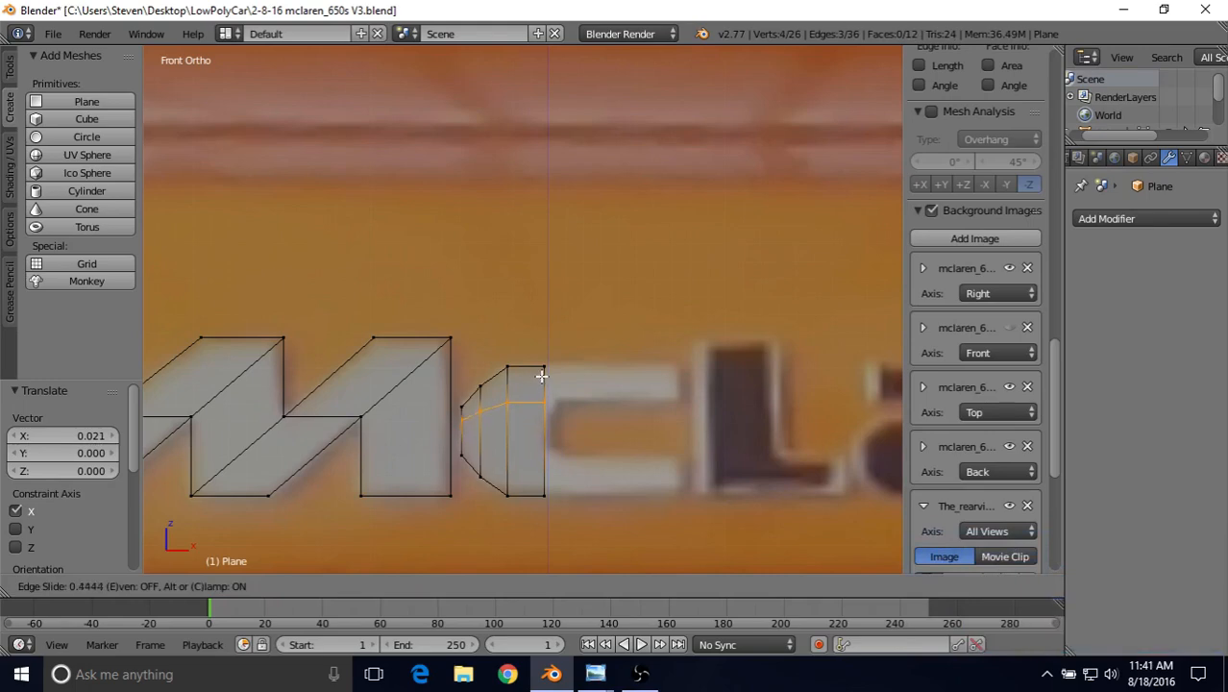
left_click(541, 375)
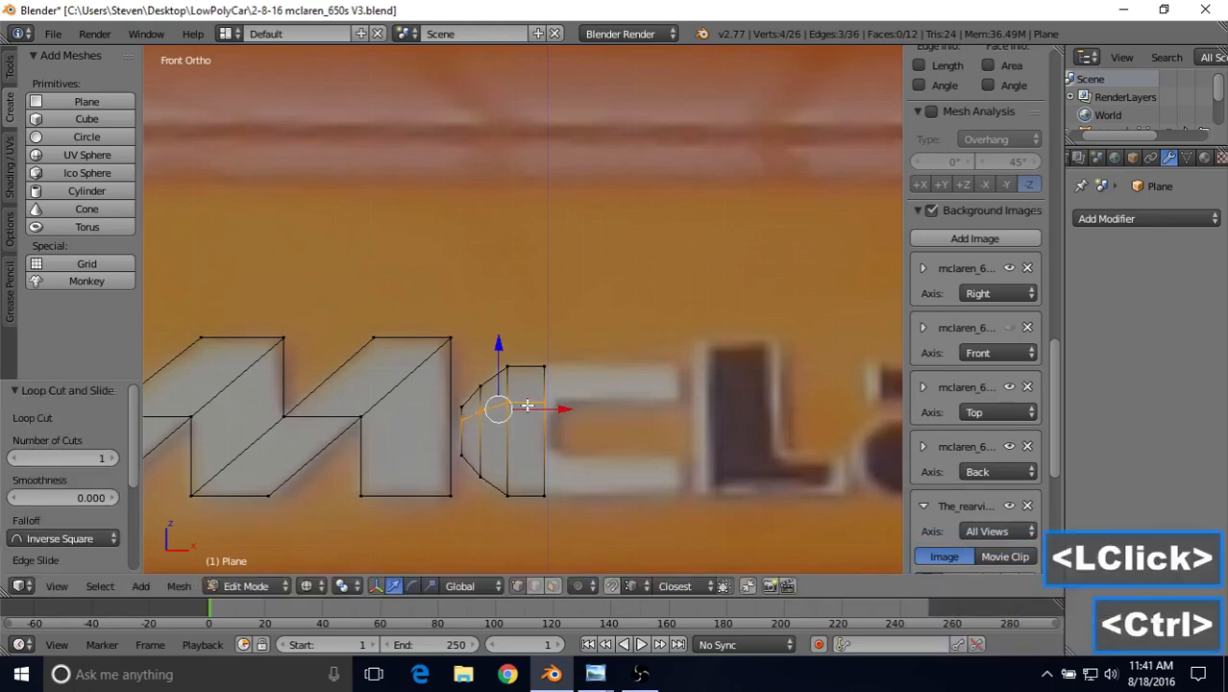
key("ctrl+r")
left_click(535, 423)
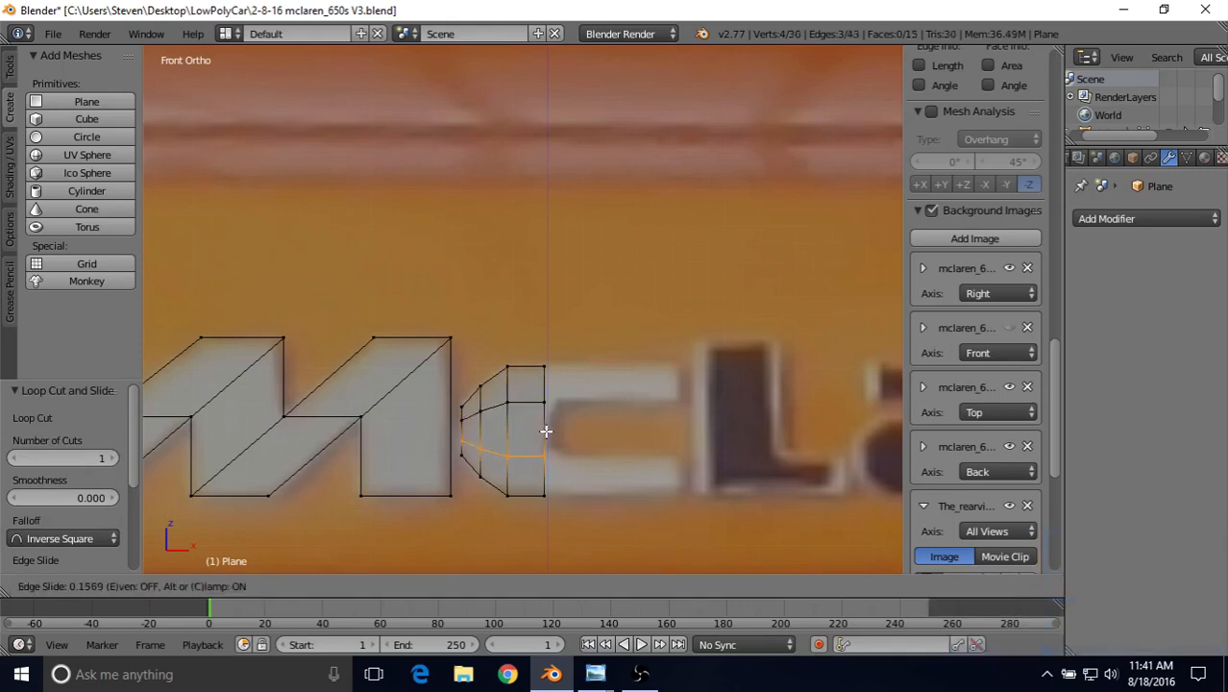
left_click(545, 431)
Try to extrude the C's upper arm edge about 0.075 along X.
right_click(545, 367)
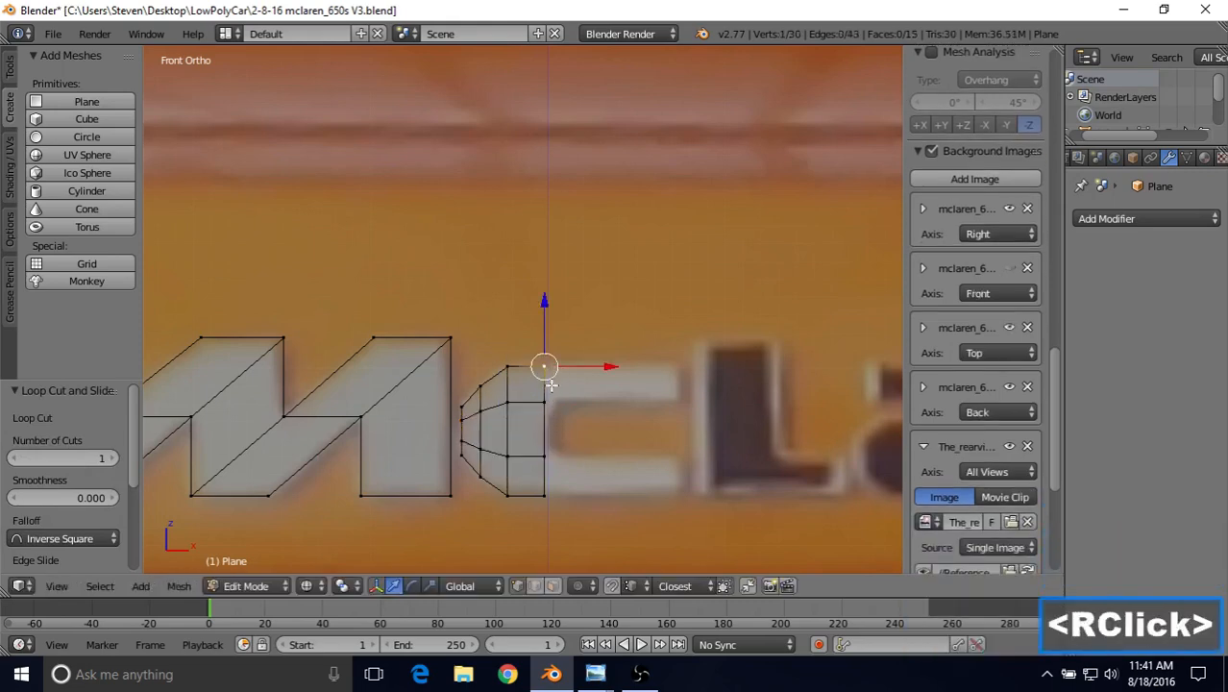
right_click(546, 401, "shift")
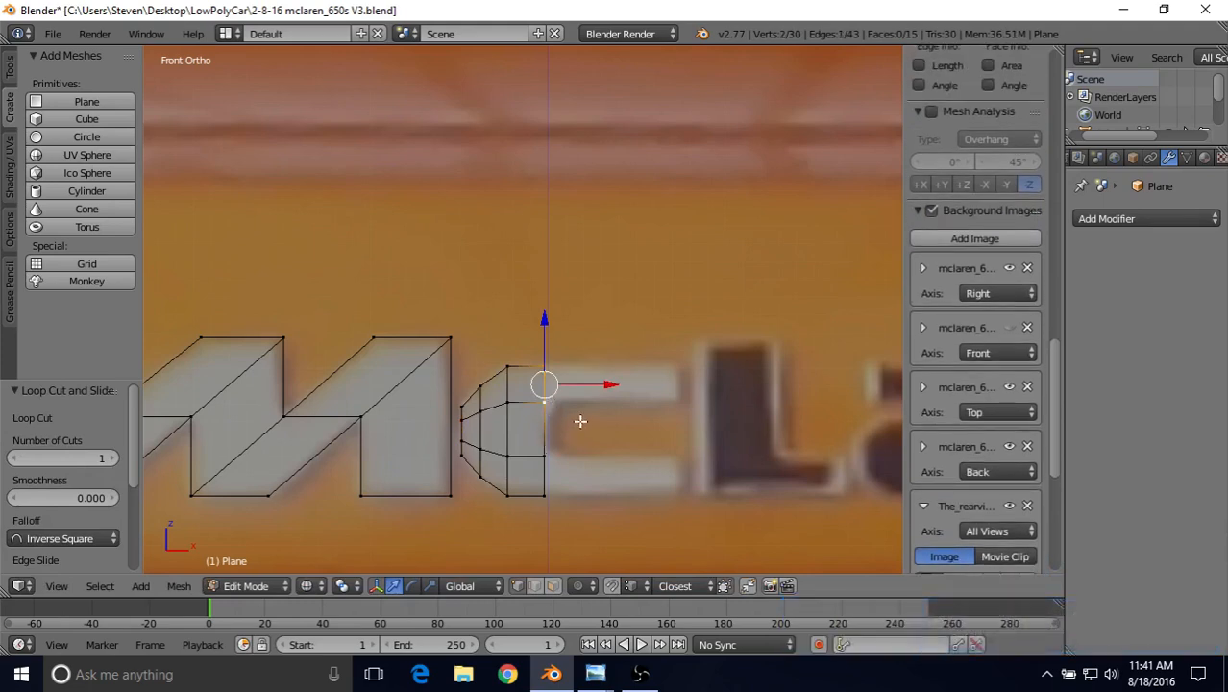
middle_click_drag(581, 420, 548, 435, "shift")
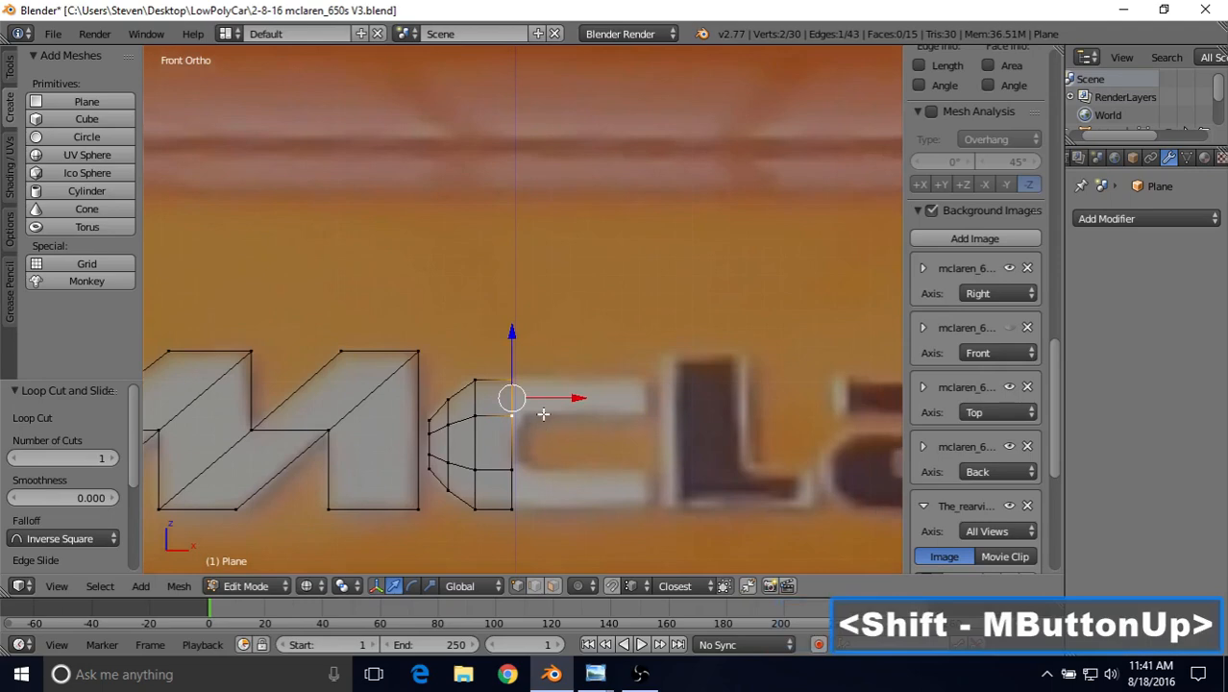
key("ctrl")
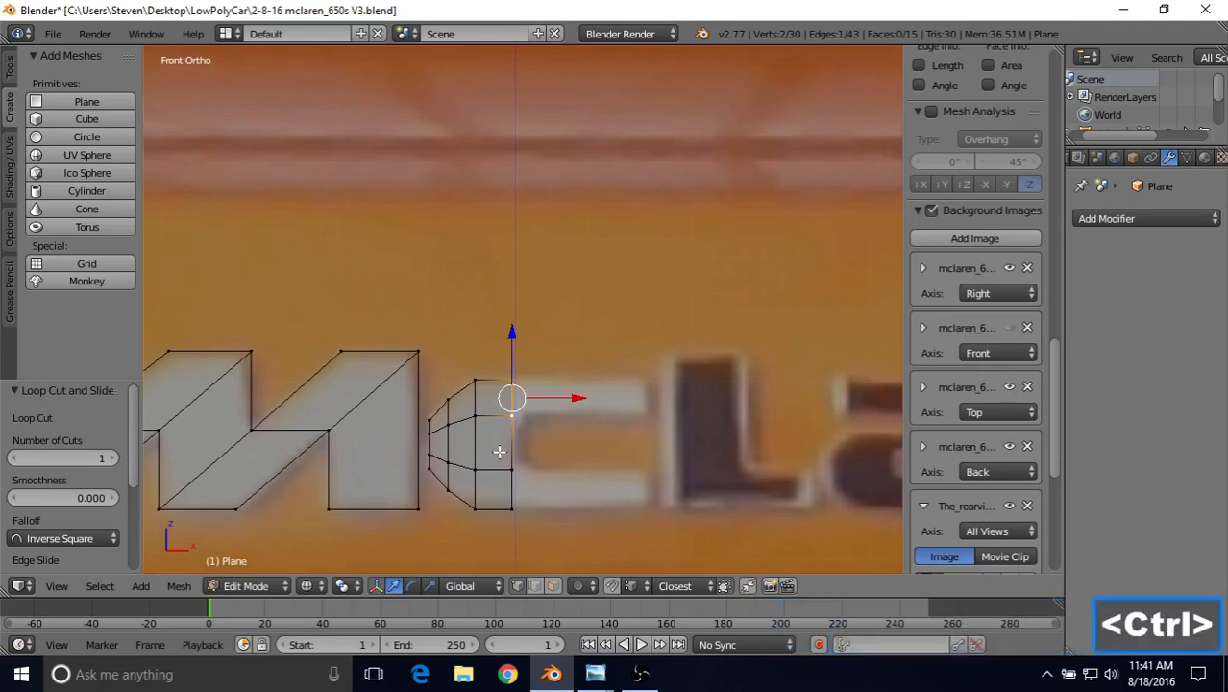
middle_click_drag(532, 420, 545, 441, "shift")
key("e")
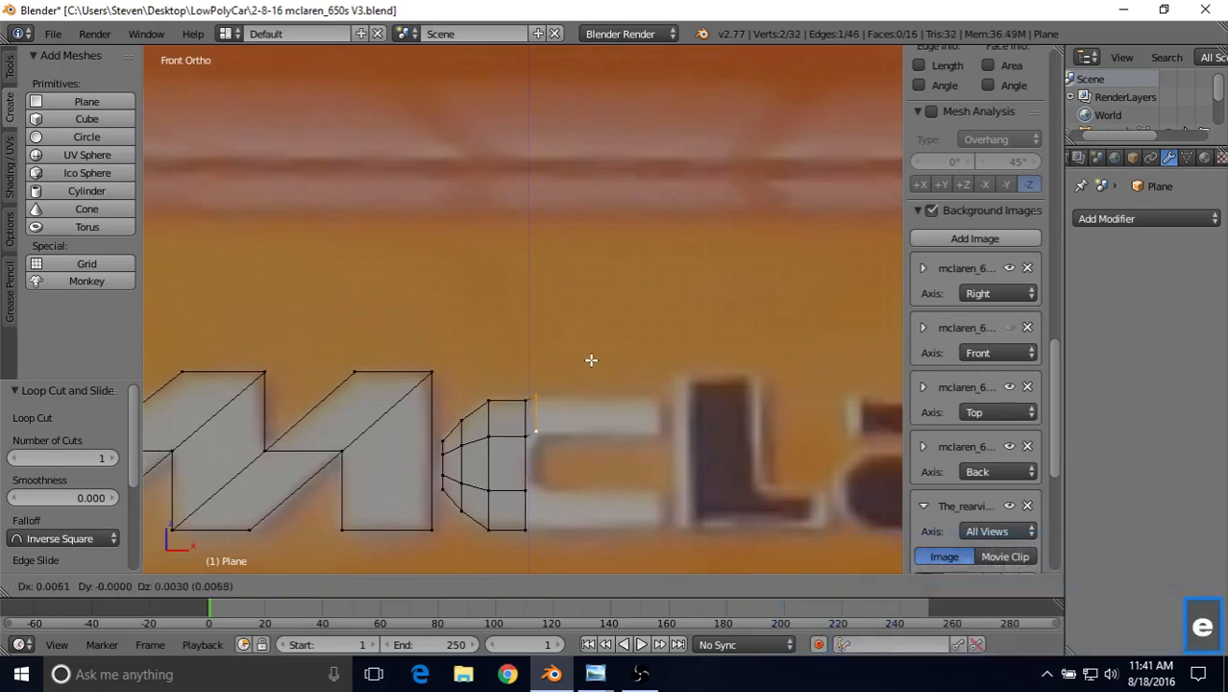
right_click(567, 408)
left_click_drag(567, 407, 698, 404)
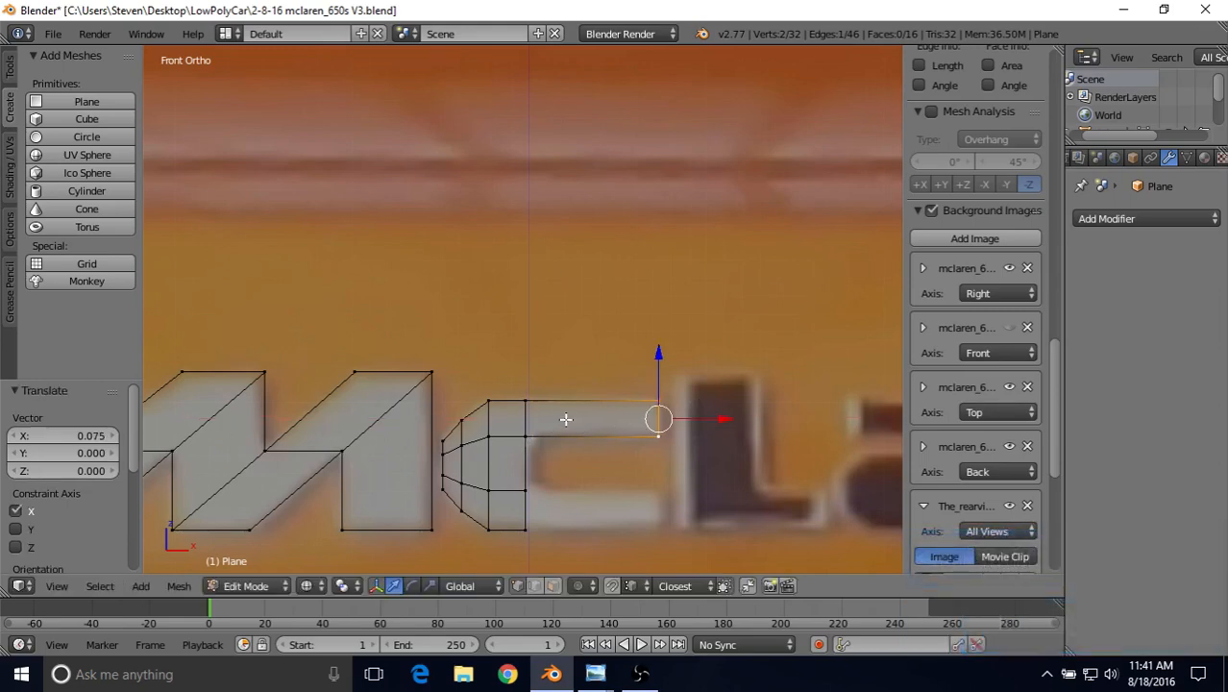
key("ctrl+z")
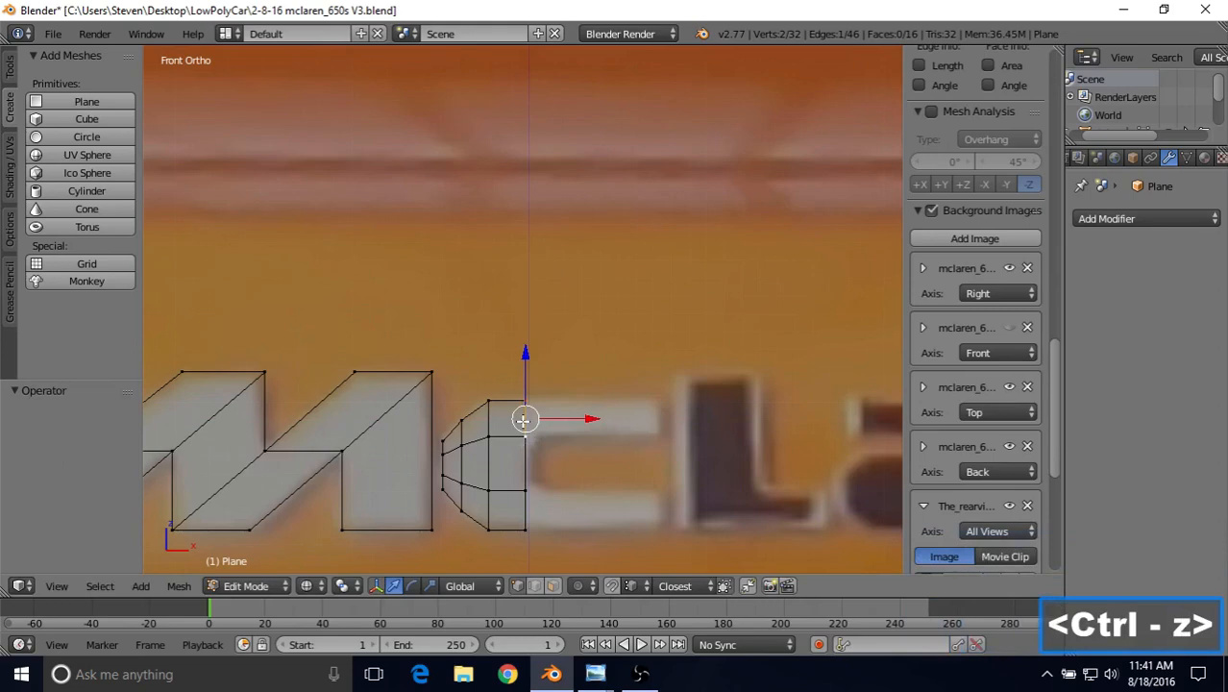
key("ctrl+z")
left_click_drag(566, 417, 619, 416)
right_click(619, 416)
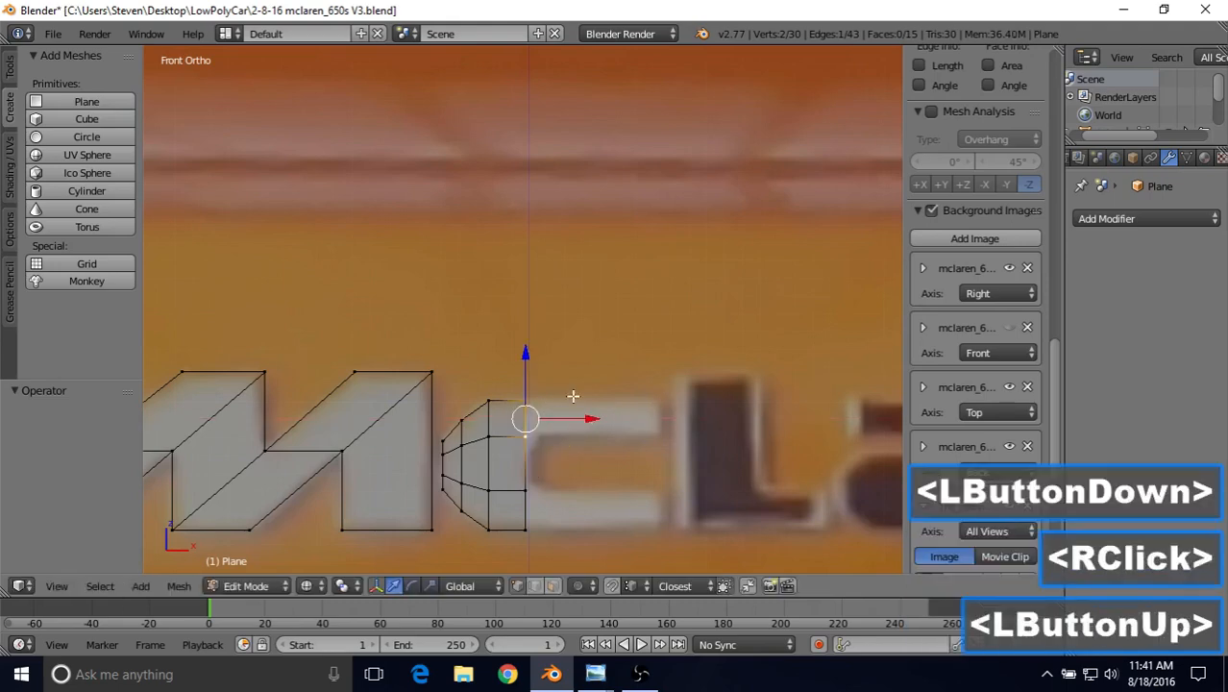
Add a loop cut with 2 cuts, without sliding, through the middle band of the C.
scroll(589, 447, "up", 1)
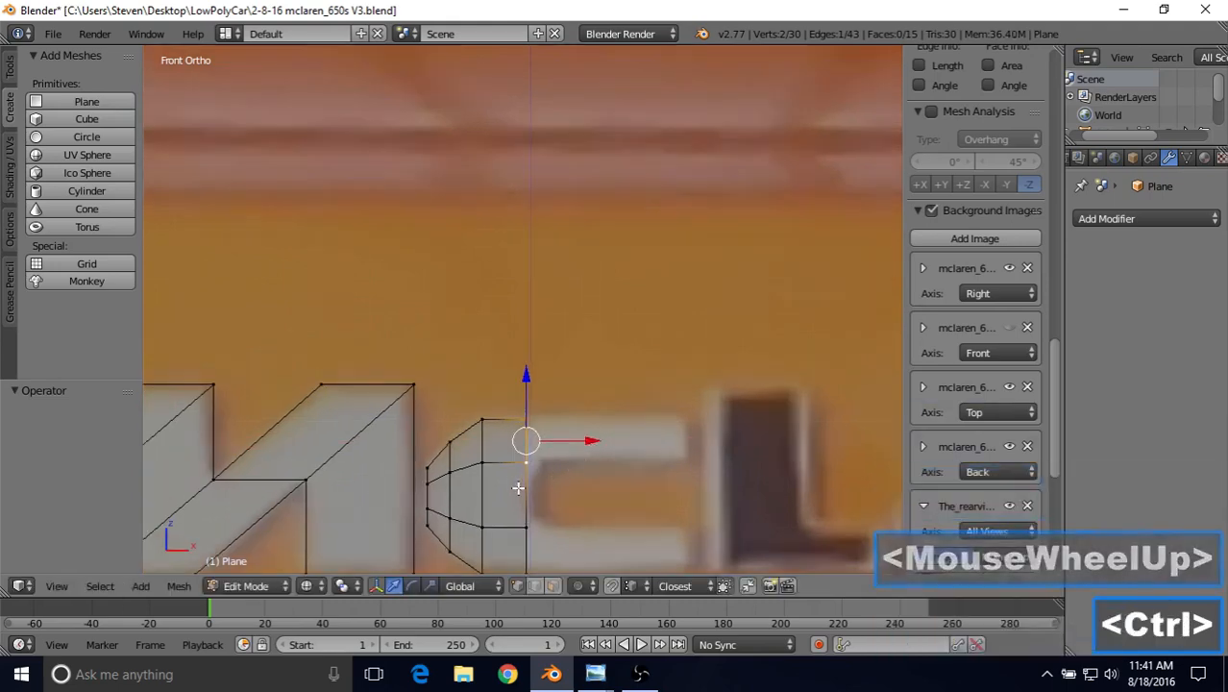
key("ctrl+r")
scroll(518, 489, "up", 1)
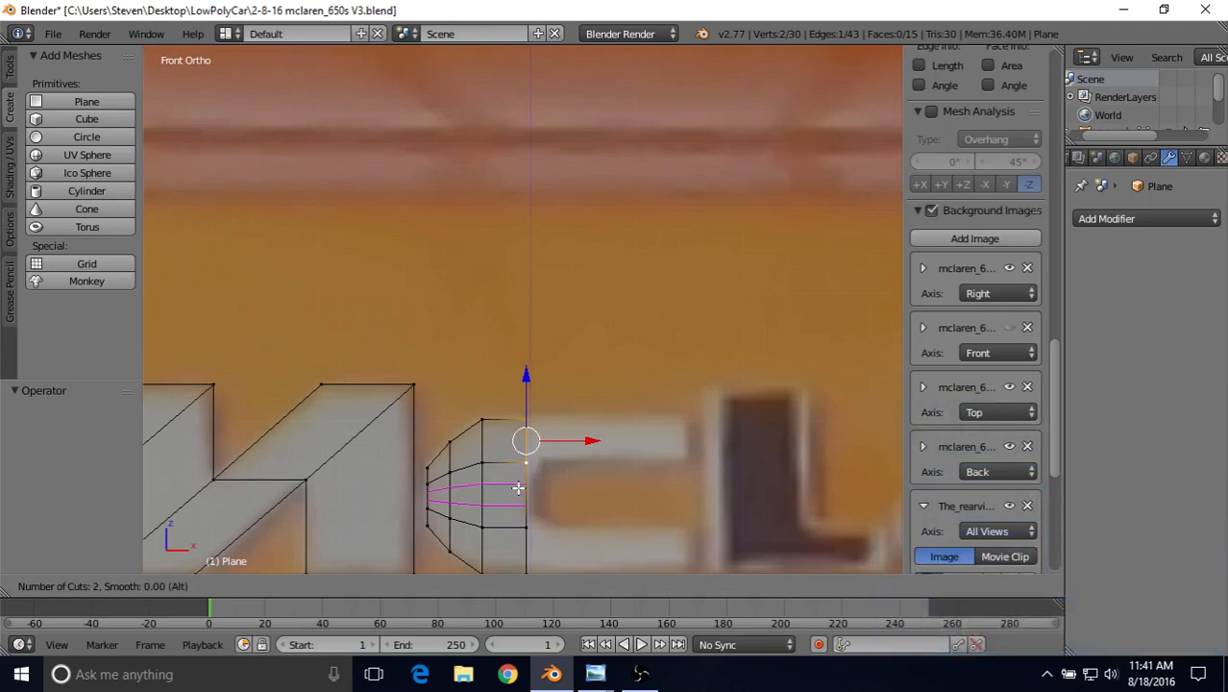
scroll(518, 489, "down", 1)
scroll(518, 488, "up", 2)
scroll(518, 488, "down", 2)
scroll(518, 489, "up", 2)
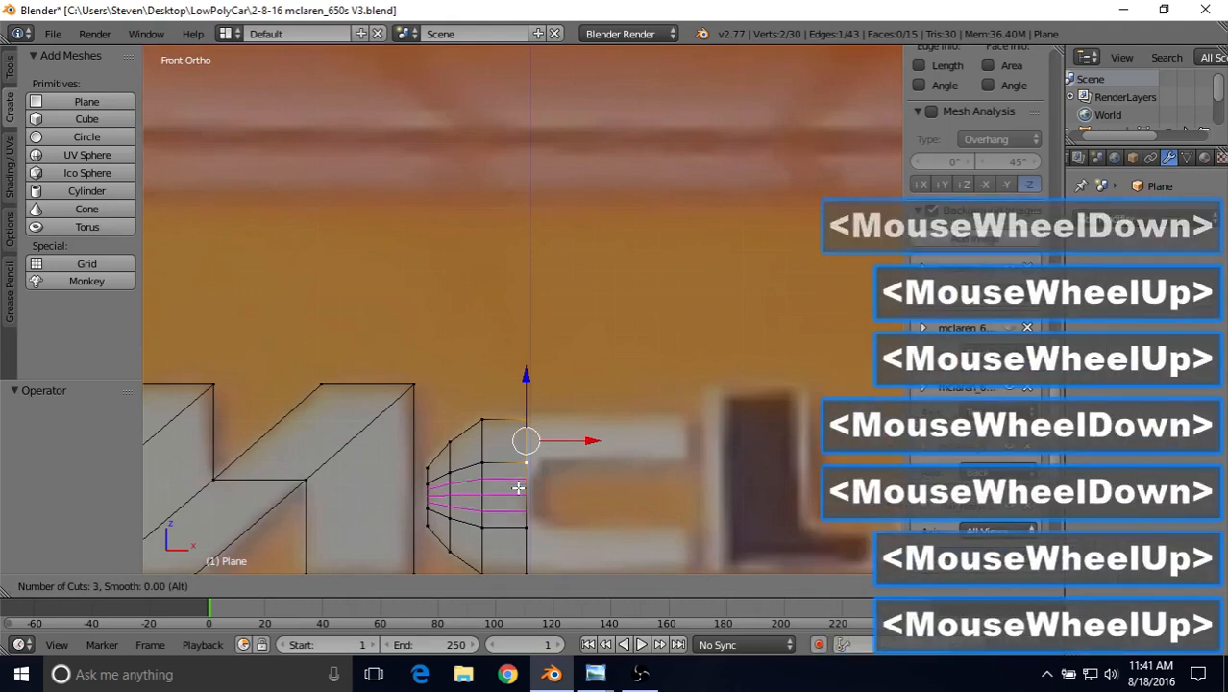
scroll(518, 489, "down", 1)
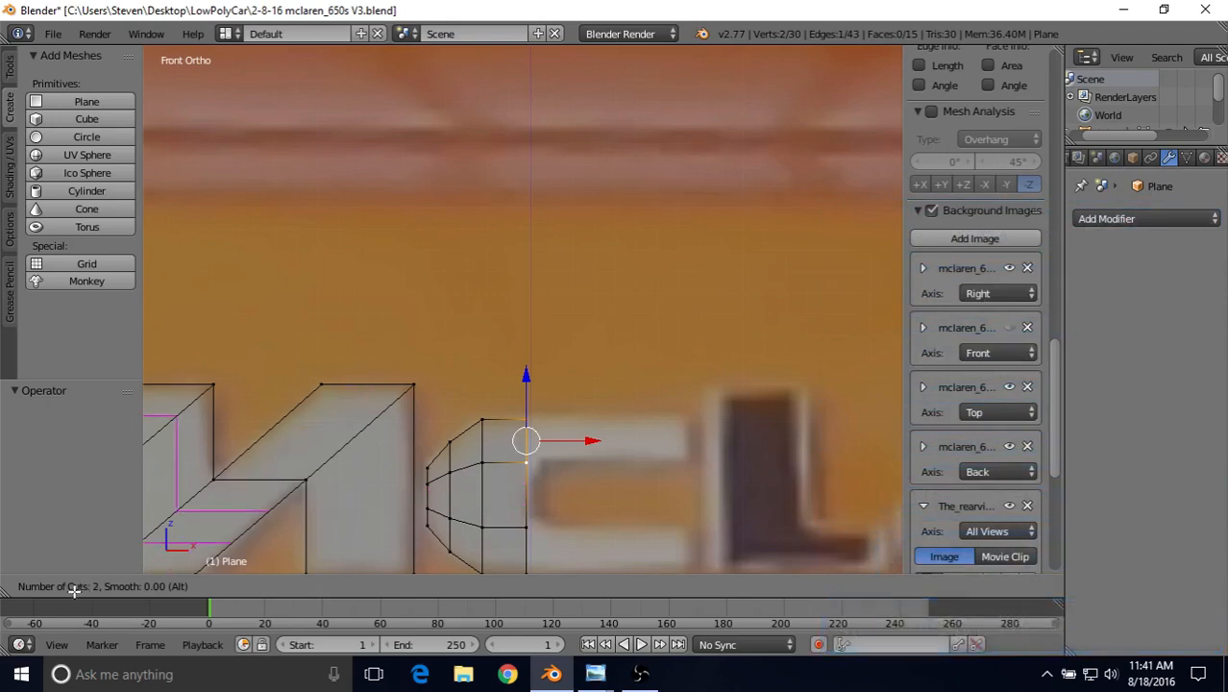
left_click(527, 497)
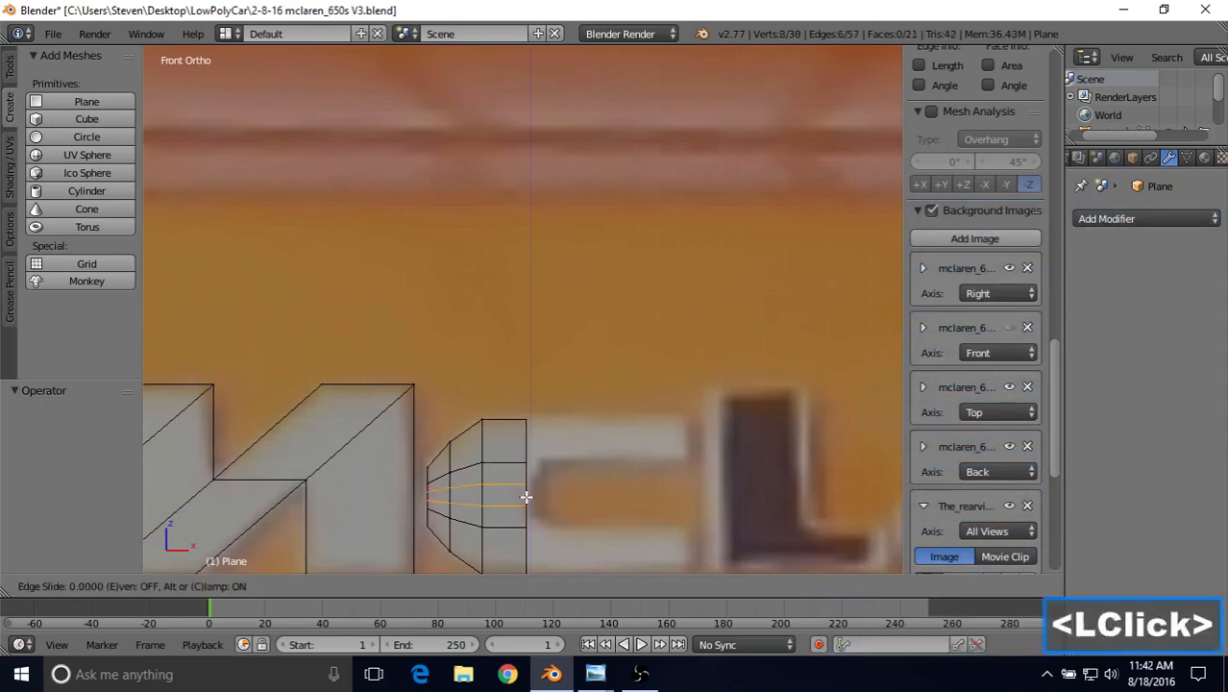
right_click(527, 497)
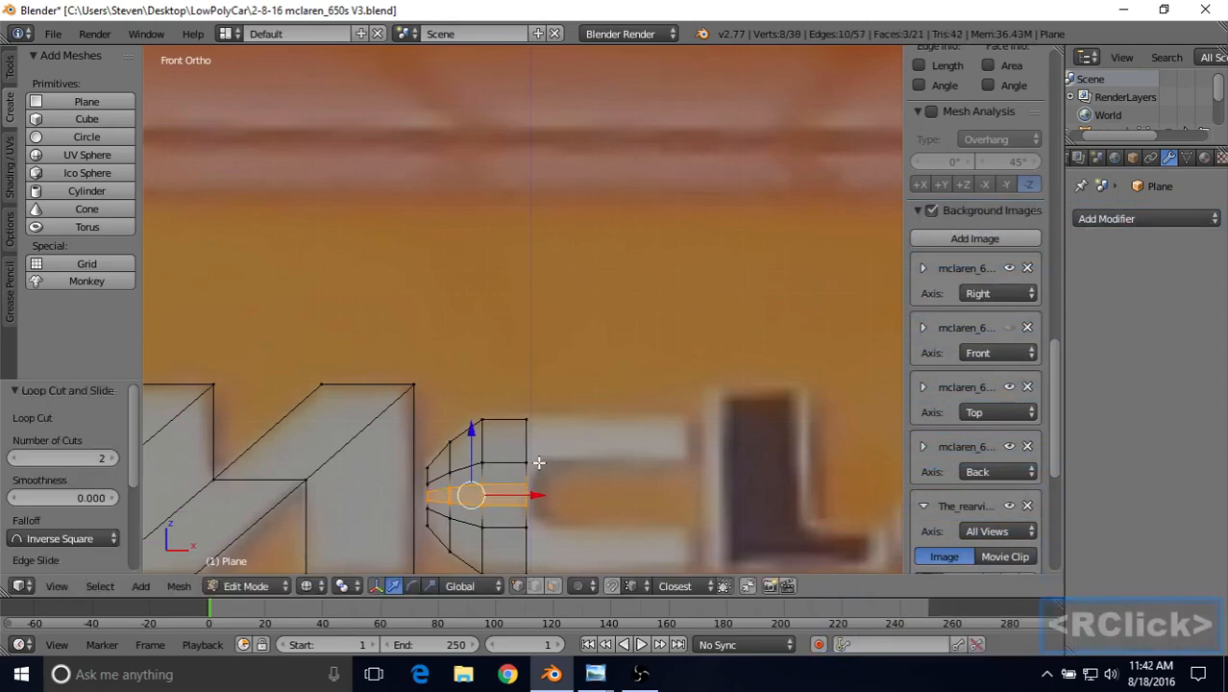
Move the end edges of the C's upper and lower bands about 0.007 along X.
right_click(528, 458)
right_click(526, 420, "shift")
right_click(526, 530, "shift")
middle_click_drag(569, 519, 569, 485, "shift")
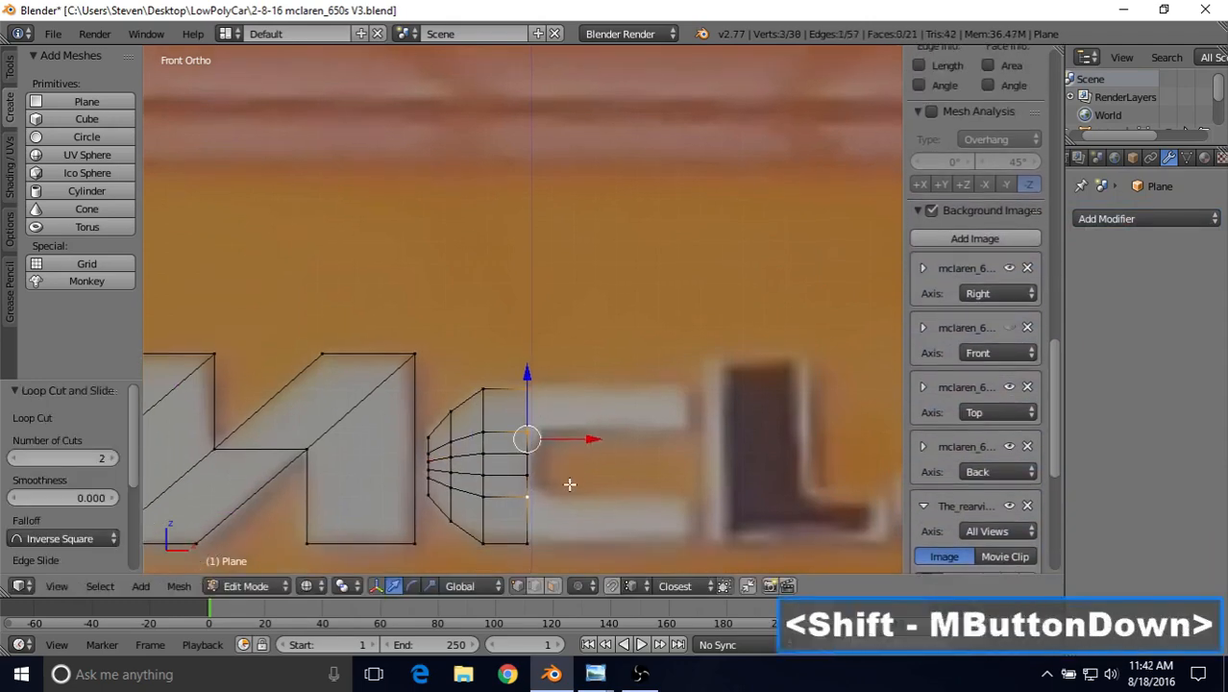
right_click(534, 534, "shift")
left_click_drag(581, 463, 600, 463)
Extrude the end edges of the C's upper and lower bands about 0.069 along X to form both arms.
right_click(541, 430, "shift")
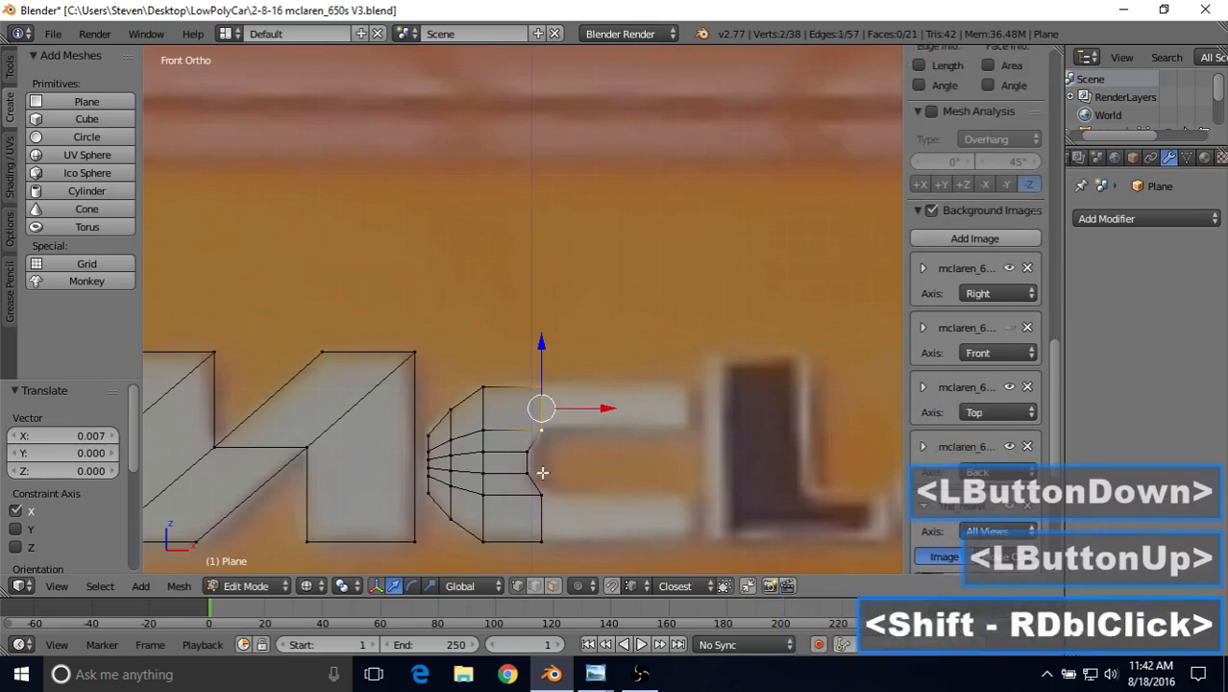
right_click(541, 495, "shift")
right_click(542, 540, "shift")
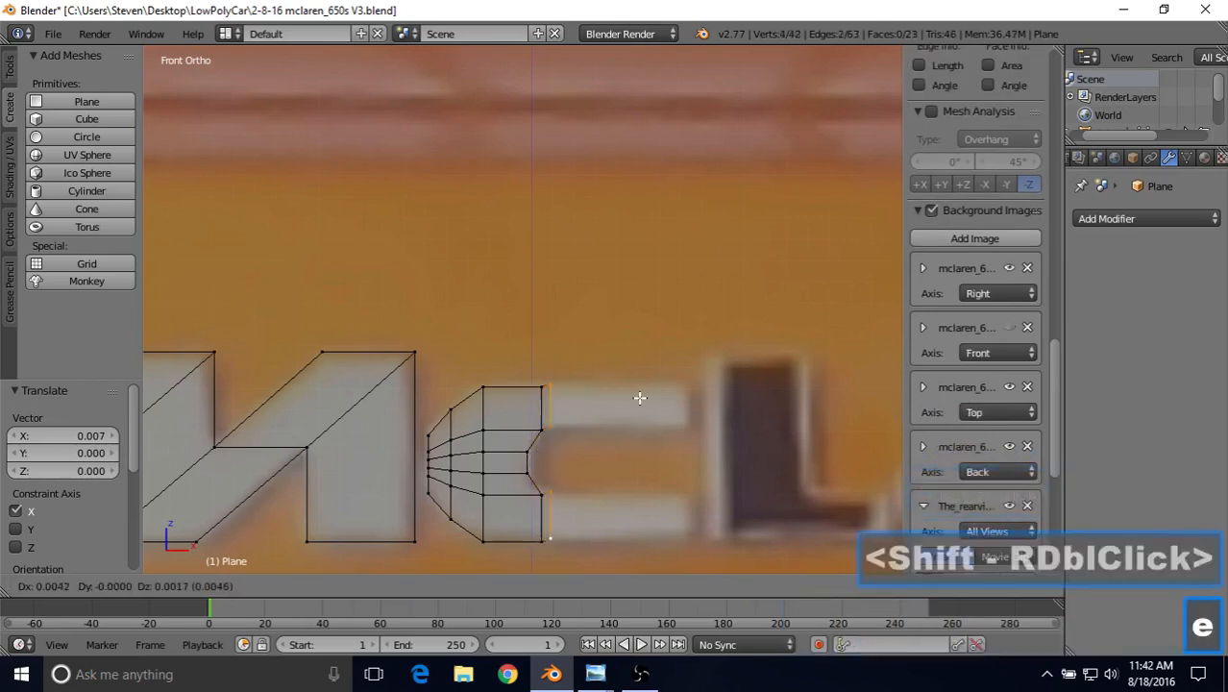
key("e")
right_click(582, 476)
left_click_drag(603, 462, 736, 458)
Round the C's inner curve by moving its middle edge about 0.002 and the two inner arm corners about -0.002 along X.
right_click(527, 451)
right_click(525, 471, "shift")
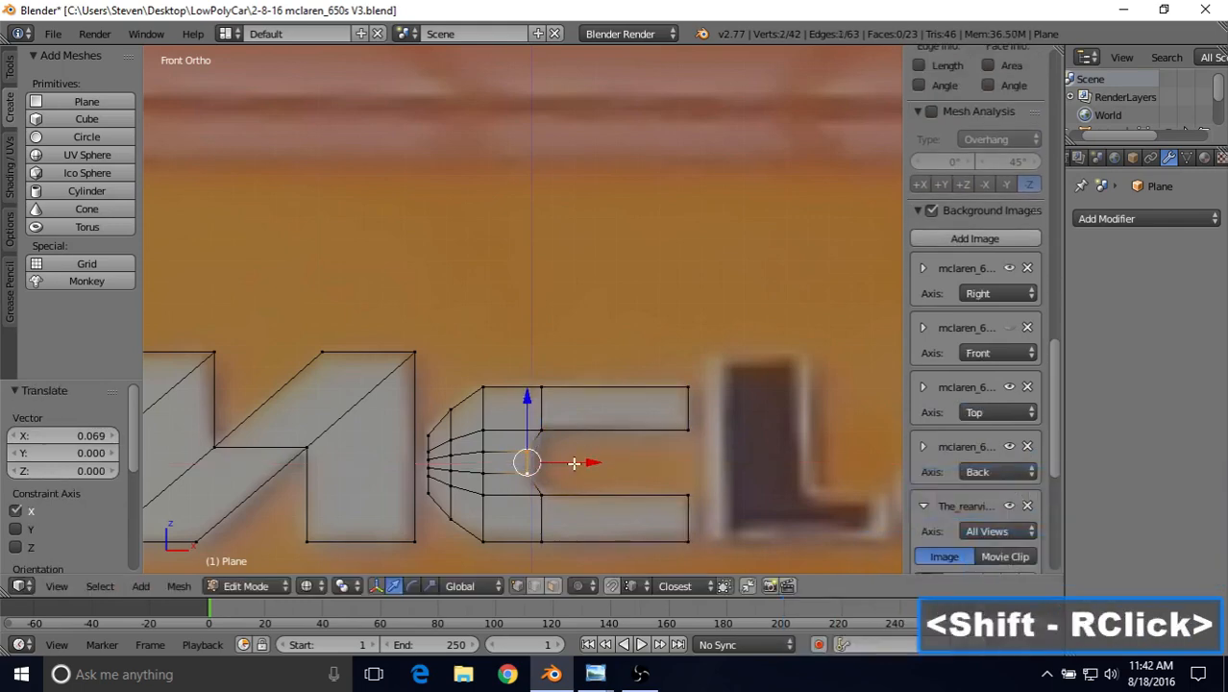
left_click_drag(565, 463, 579, 464)
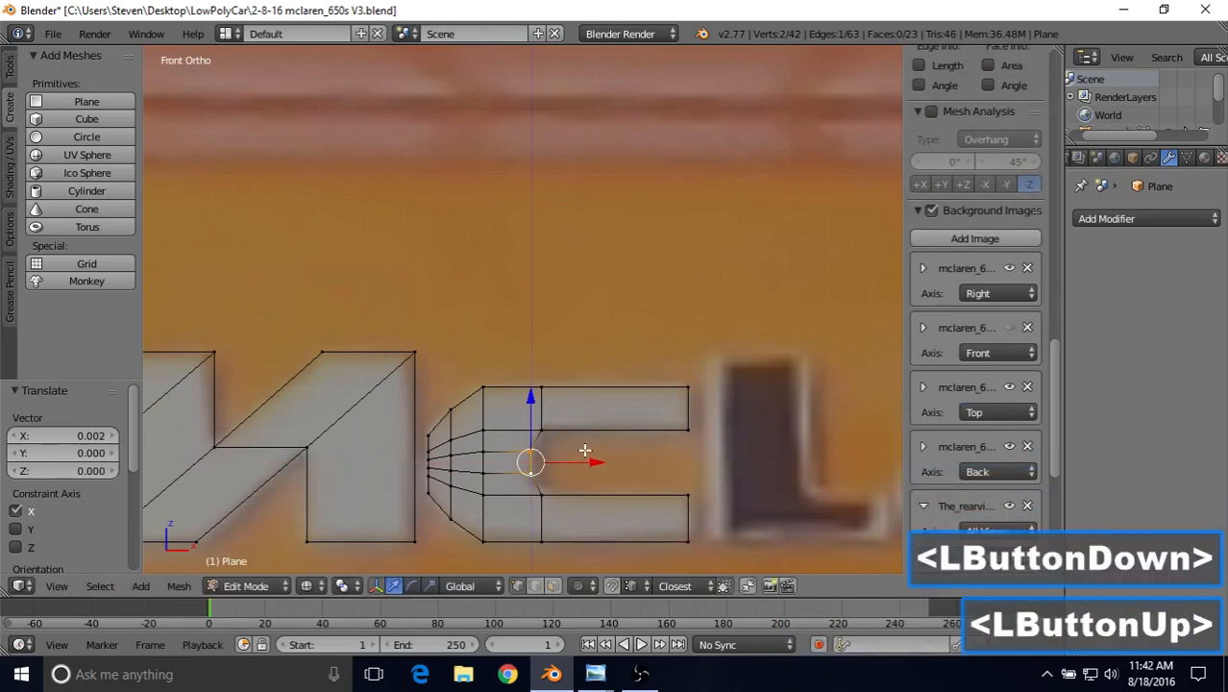
right_click(538, 496)
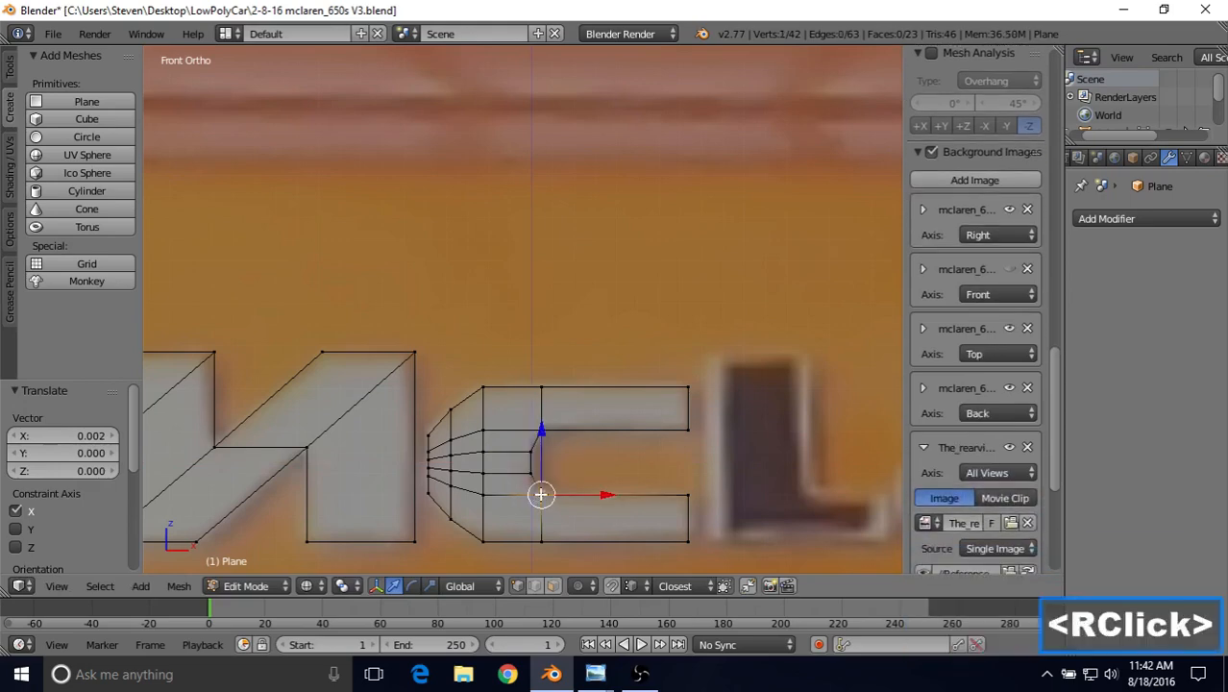
right_click(557, 422, "shift")
left_click_drag(607, 462, 602, 465)
middle_click_drag(666, 417, 590, 322, "shift")
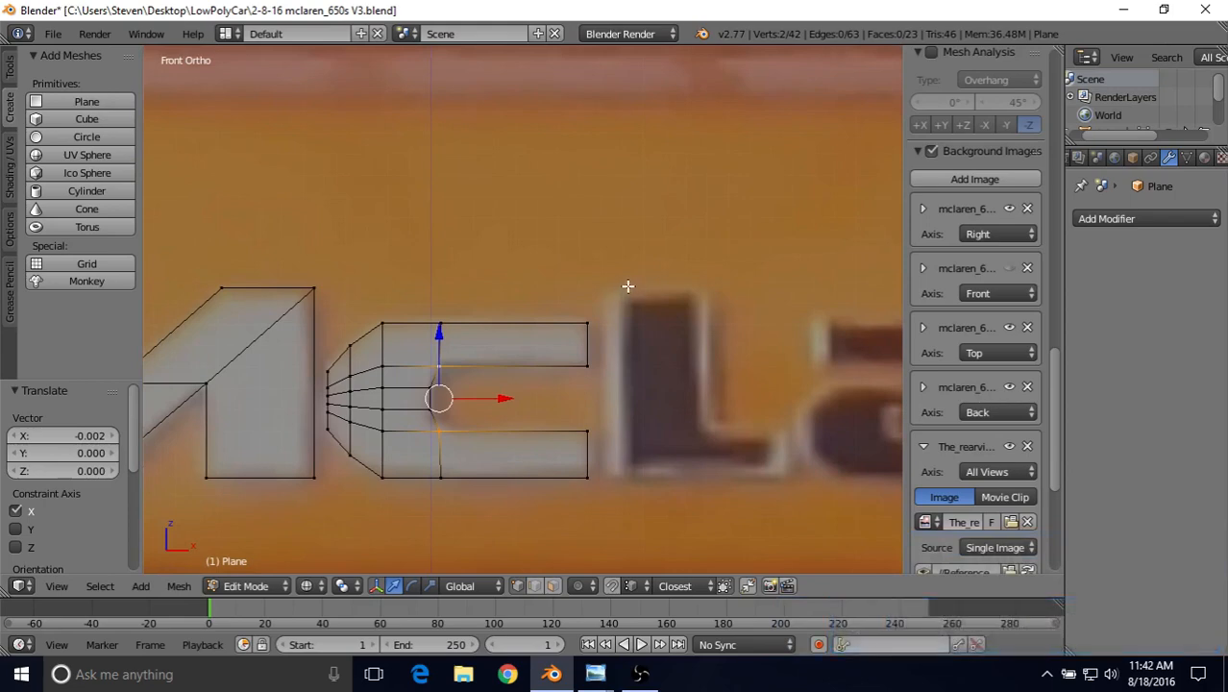
Duplicate the M's outer vertical edge and move the copy along X toward the letter L.
right_click(320, 286)
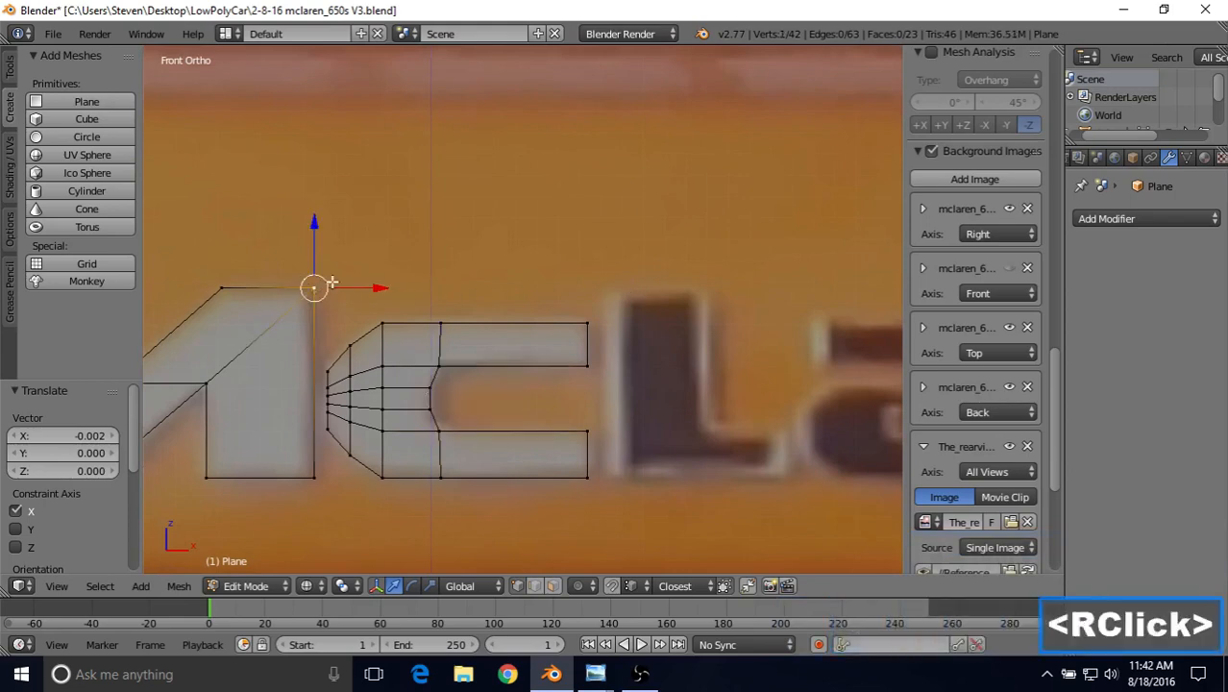
right_click(309, 475, "shift")
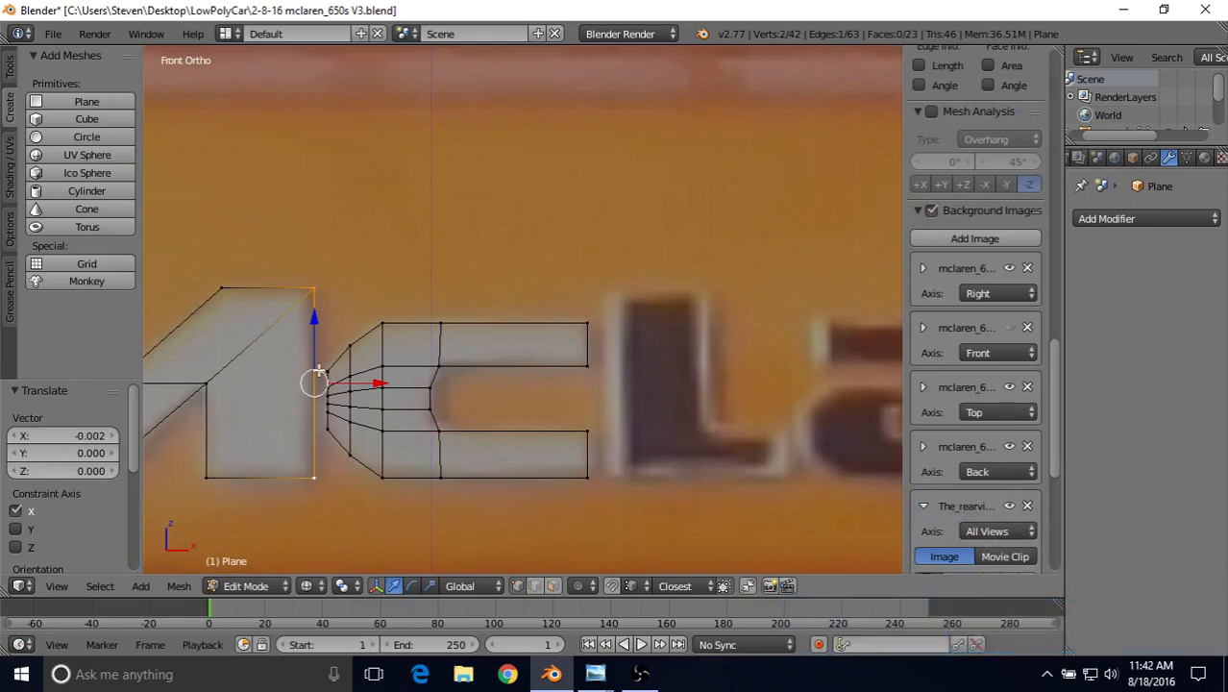
key("shift+d")
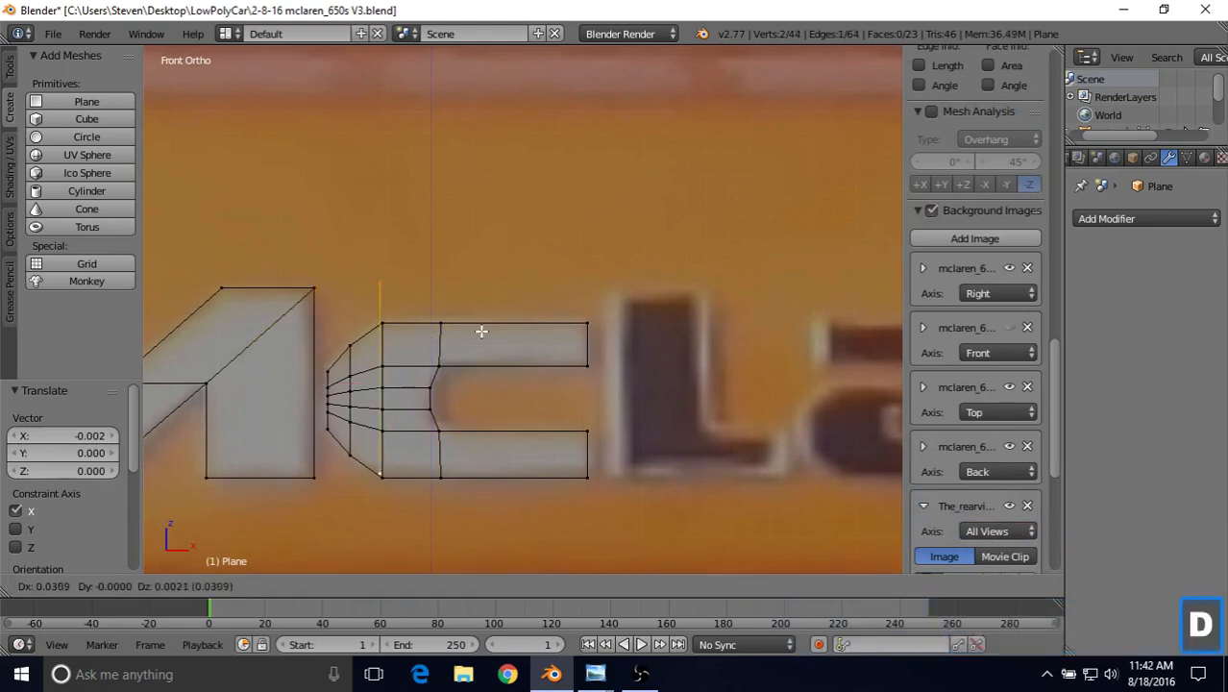
Move the duplicated vertical edge about 0.14 along X to the left side of the L in the reference image.
right_click(481, 331)
left_click_drag(381, 384, 666, 365)
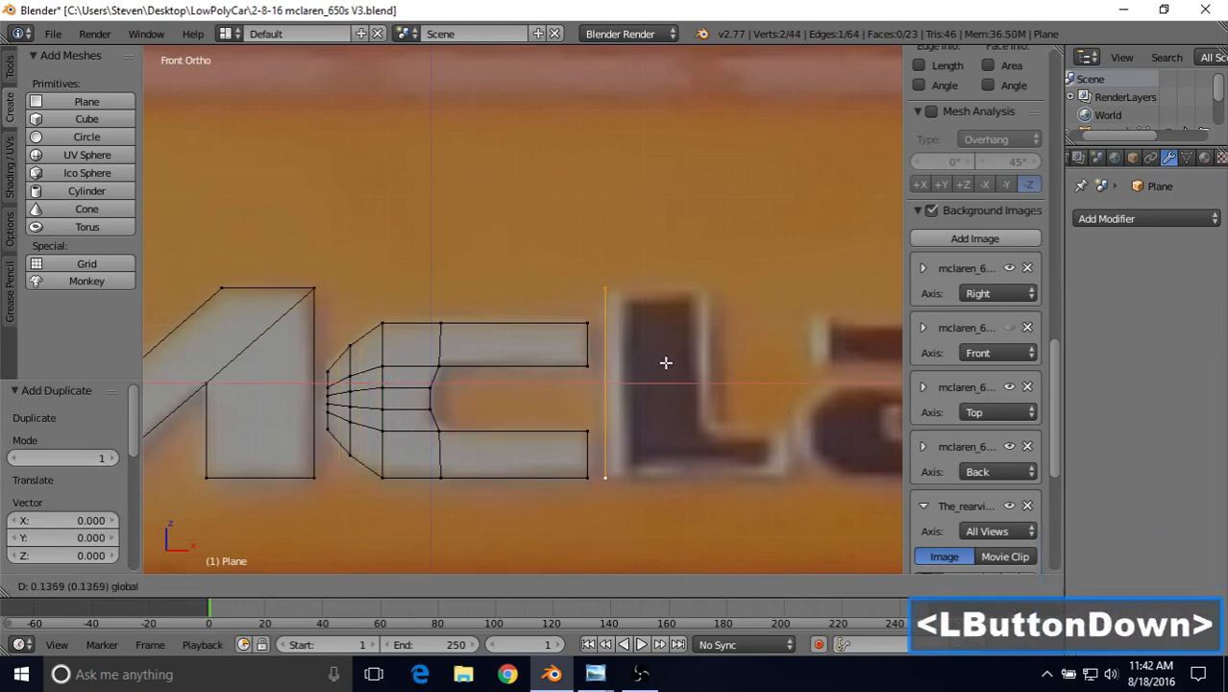
left_click_drag(666, 361, 664, 360)
Extrude the vertical edge 0.052 along X to form the stem of the L.
middle_click_drag(663, 359, 579, 289, "shift")
key("e")
right_click(565, 325)
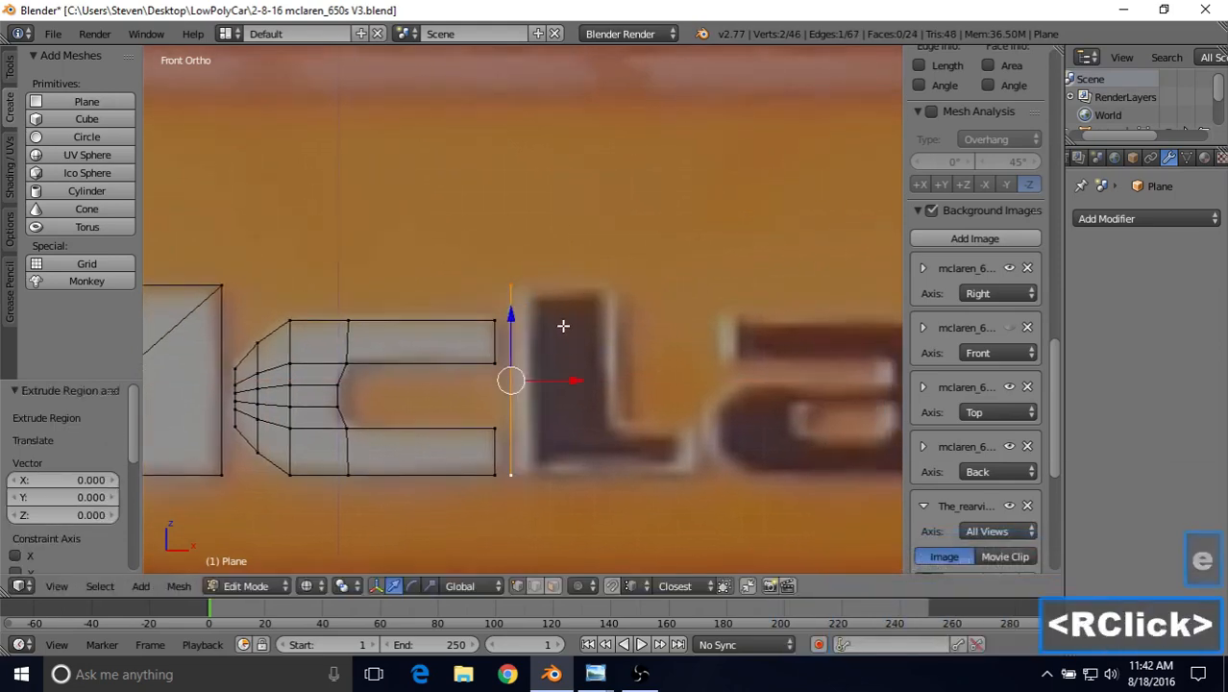
left_click_drag(543, 380, 654, 388)
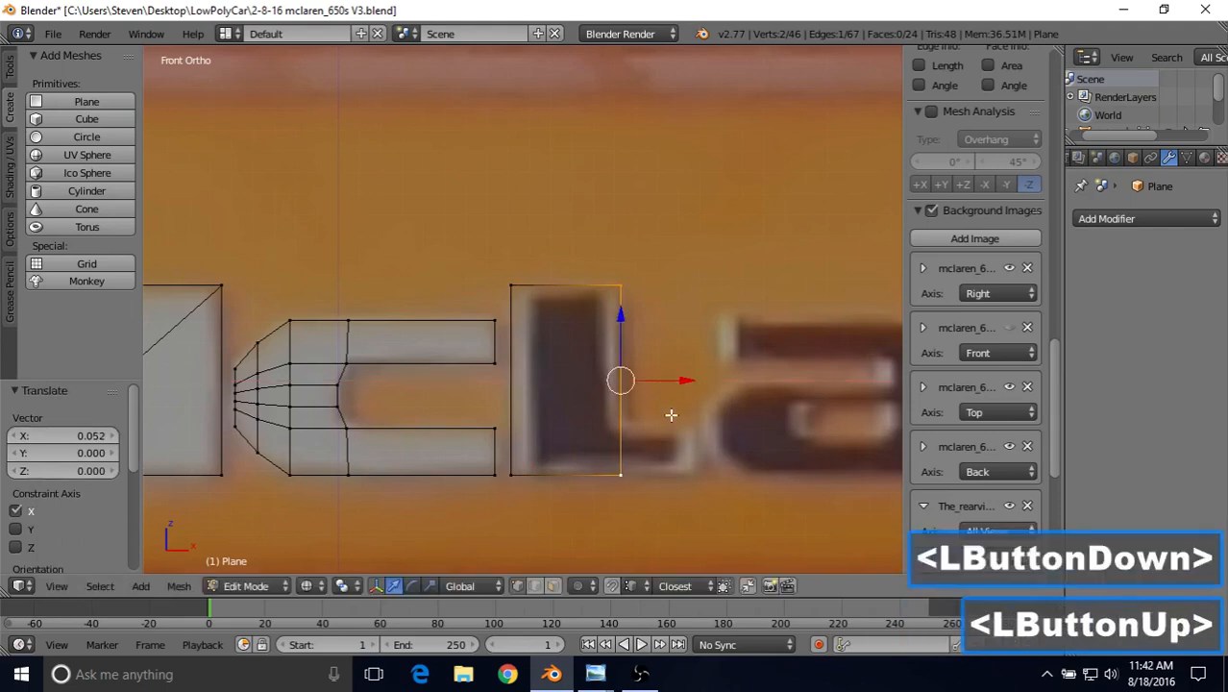
Add a horizontal loop cut across the L's stem, level with the top of its foot.
key("ctrl+r")
left_click(510, 420)
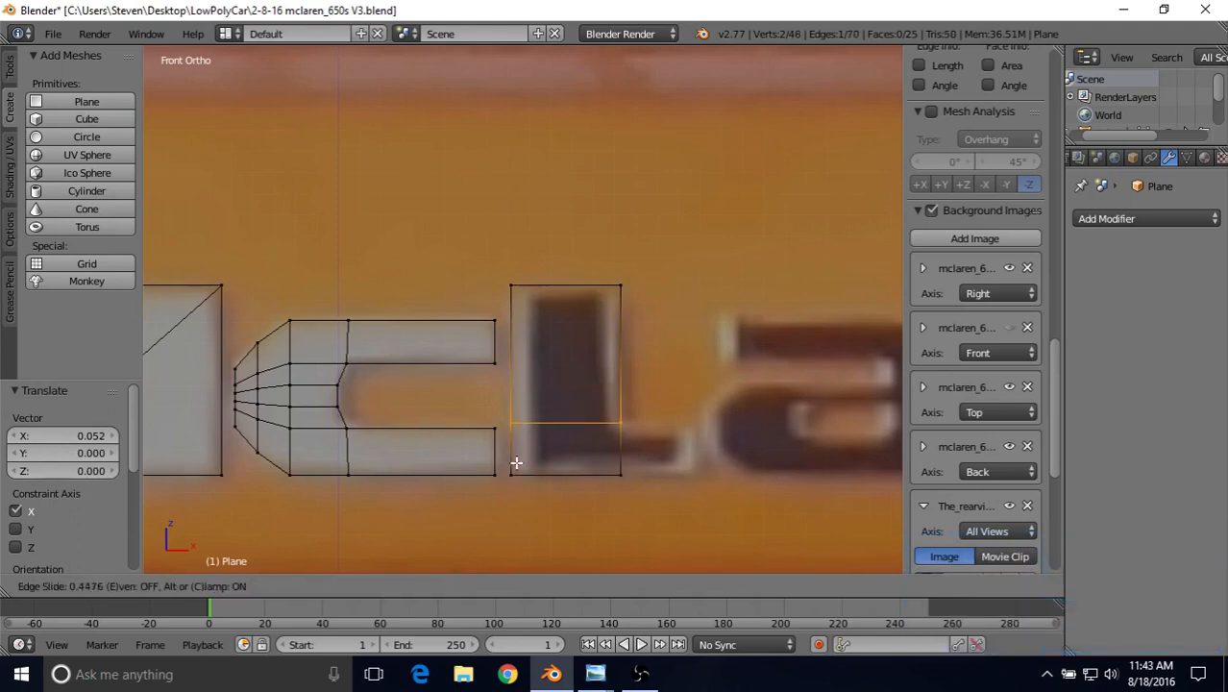
left_click(516, 463)
Extrude the lower right edge of the L's stem 0.033 along X to form the foot.
middle_click_drag(620, 394, 509, 388, "shift")
right_click(507, 398)
right_click(507, 447, "shift")
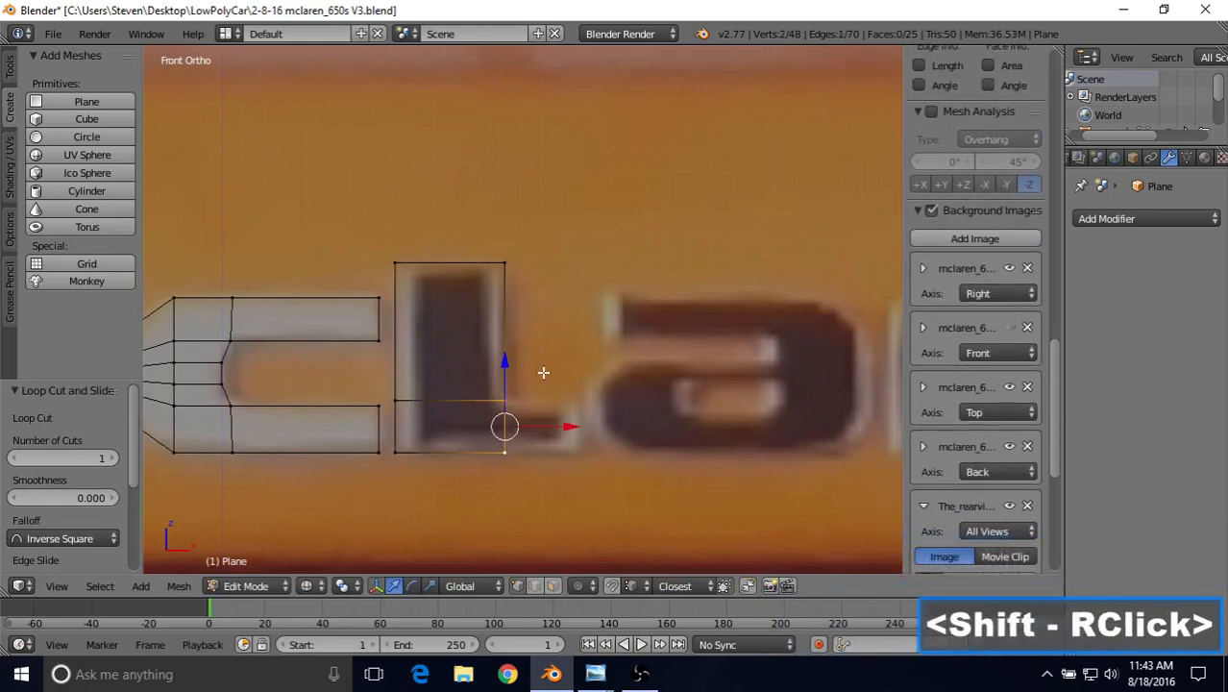
key("e")
right_click(572, 375)
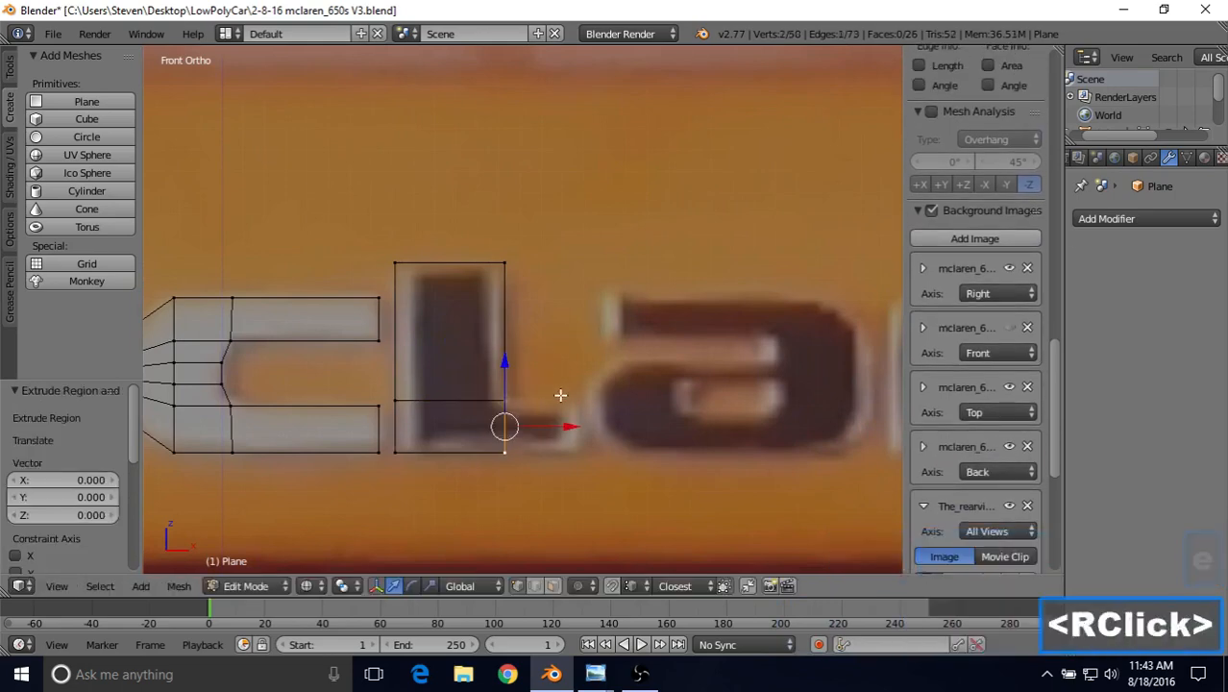
left_click_drag(555, 427, 624, 434)
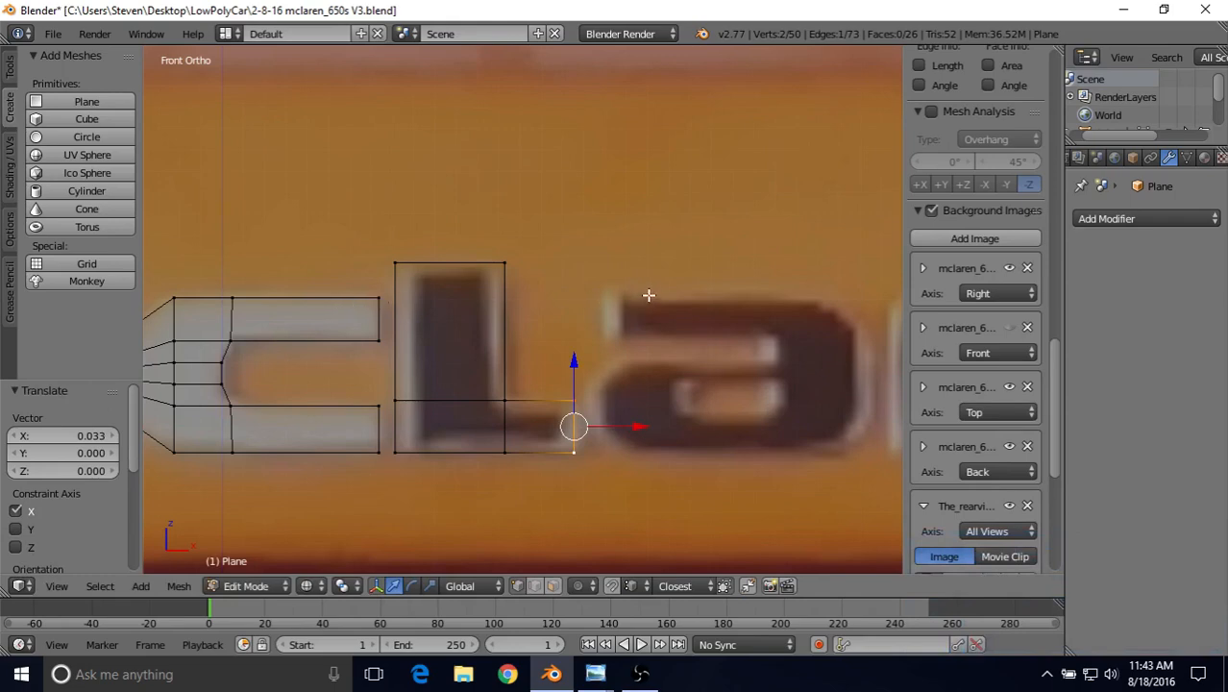
Duplicate the C's outer top-right and bottom-right vertices, move them 0.123 along X onto the letter a, and join them with an edge.
right_click(380, 296)
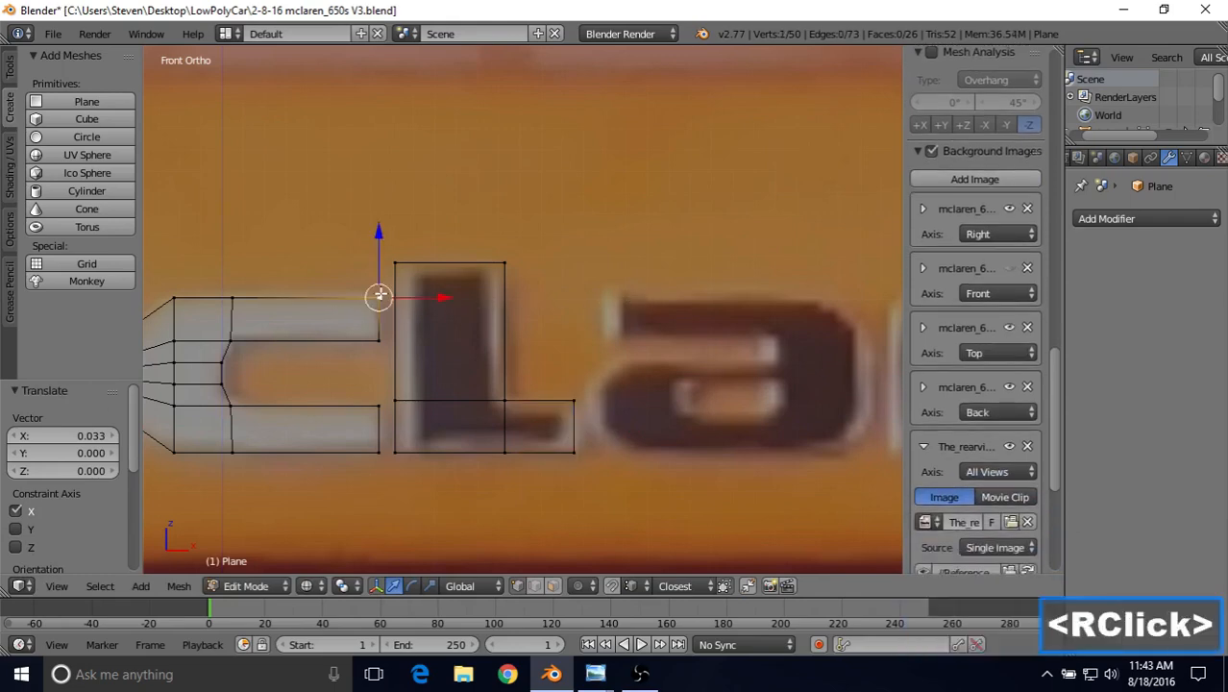
right_click(374, 452, "shift")
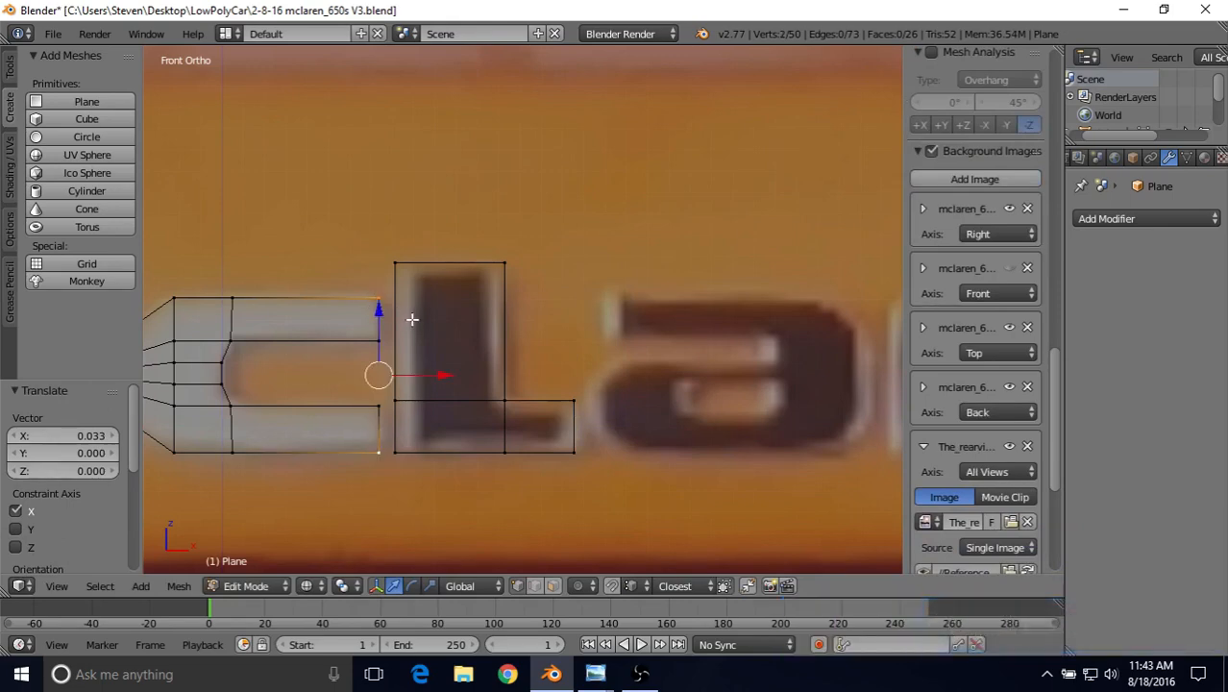
key("shift+d")
right_click(472, 265)
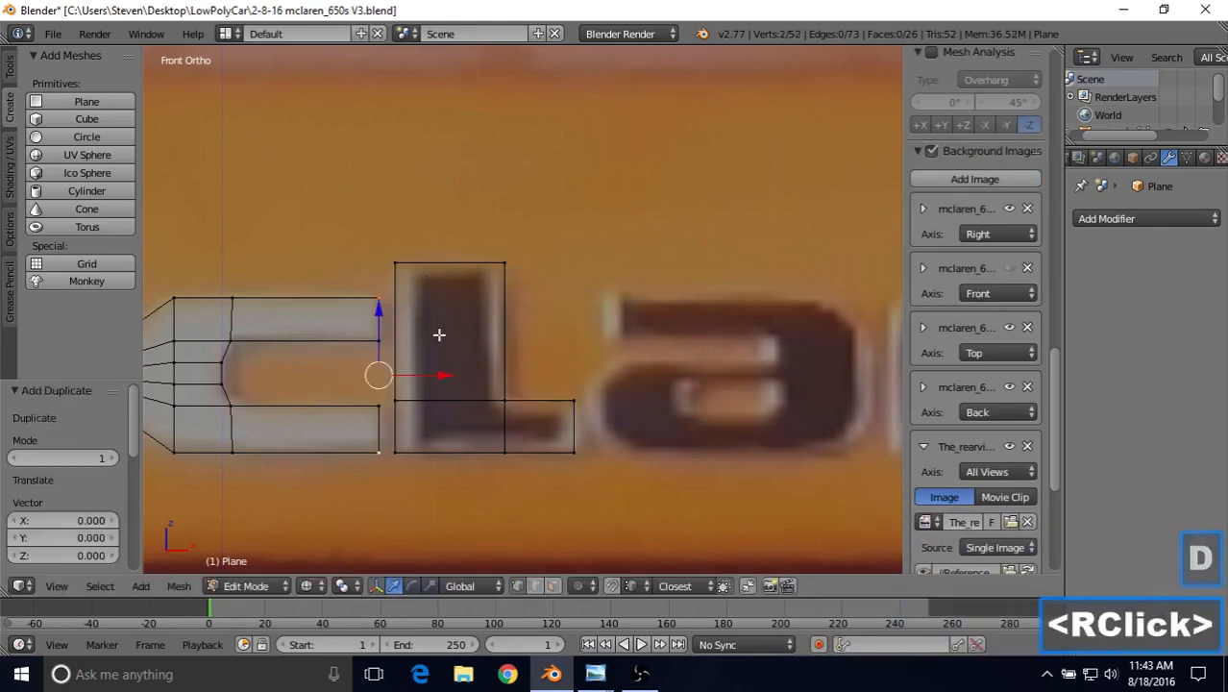
left_click_drag(440, 375, 677, 355)
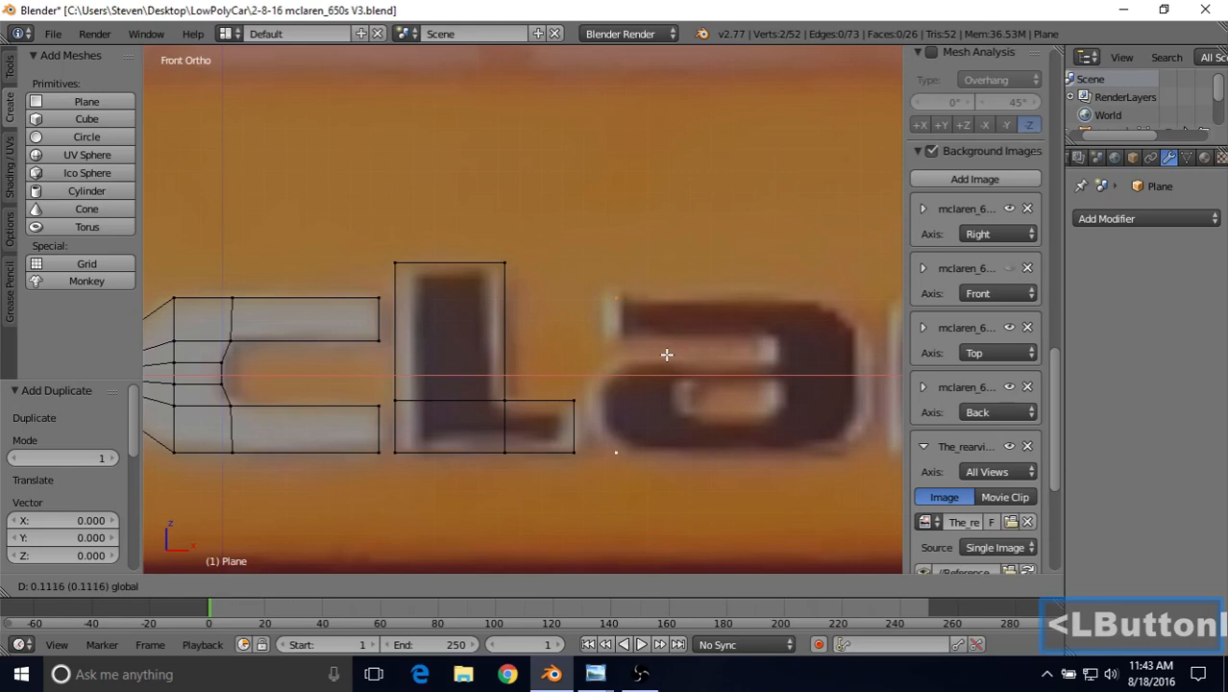
mouse_move(667, 354)
left_mouse_down()
mouse_move(695, 366)
mouse_move(684, 369)
left_mouse_up()
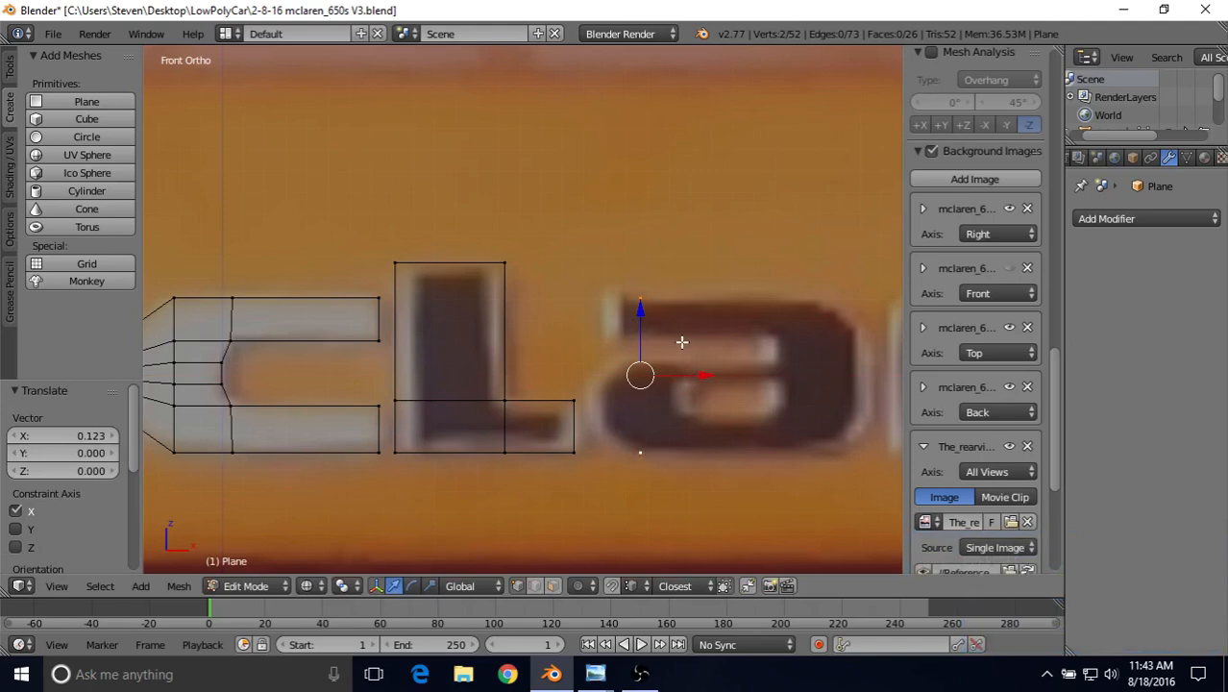
key("f")
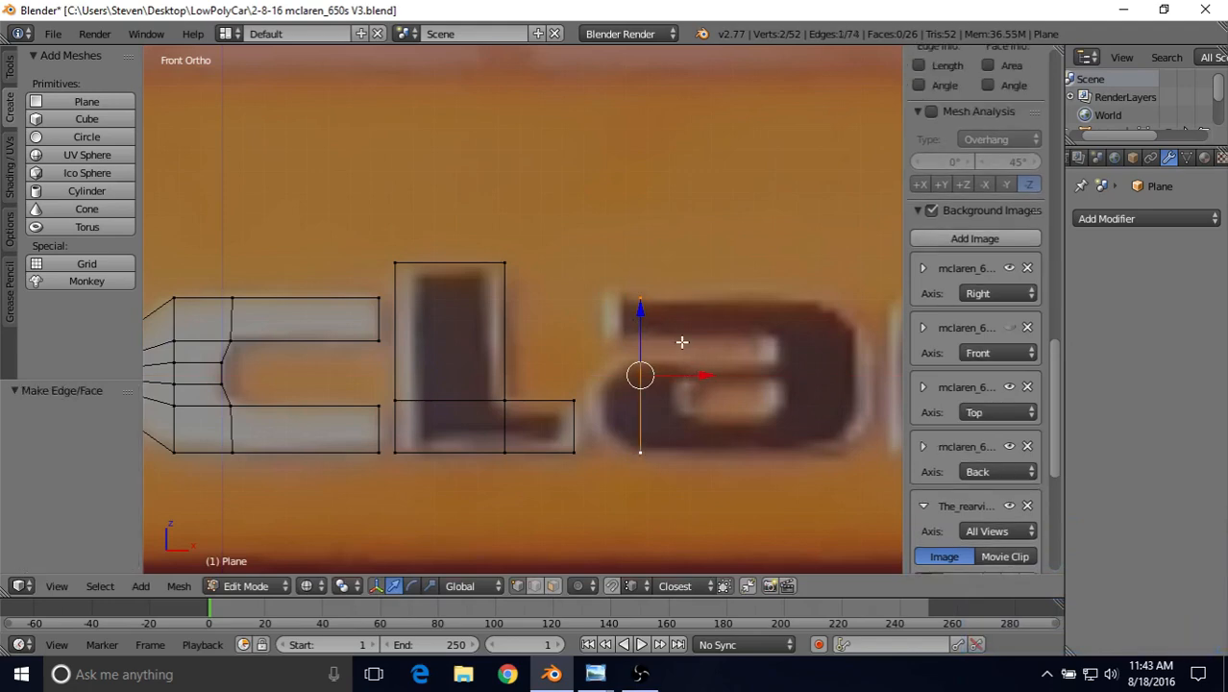
Extrude the letter a's vertical edge 0.082 along X to form a rectangle over the letter's body.
middle_click_drag(683, 342, 662, 338, "shift")
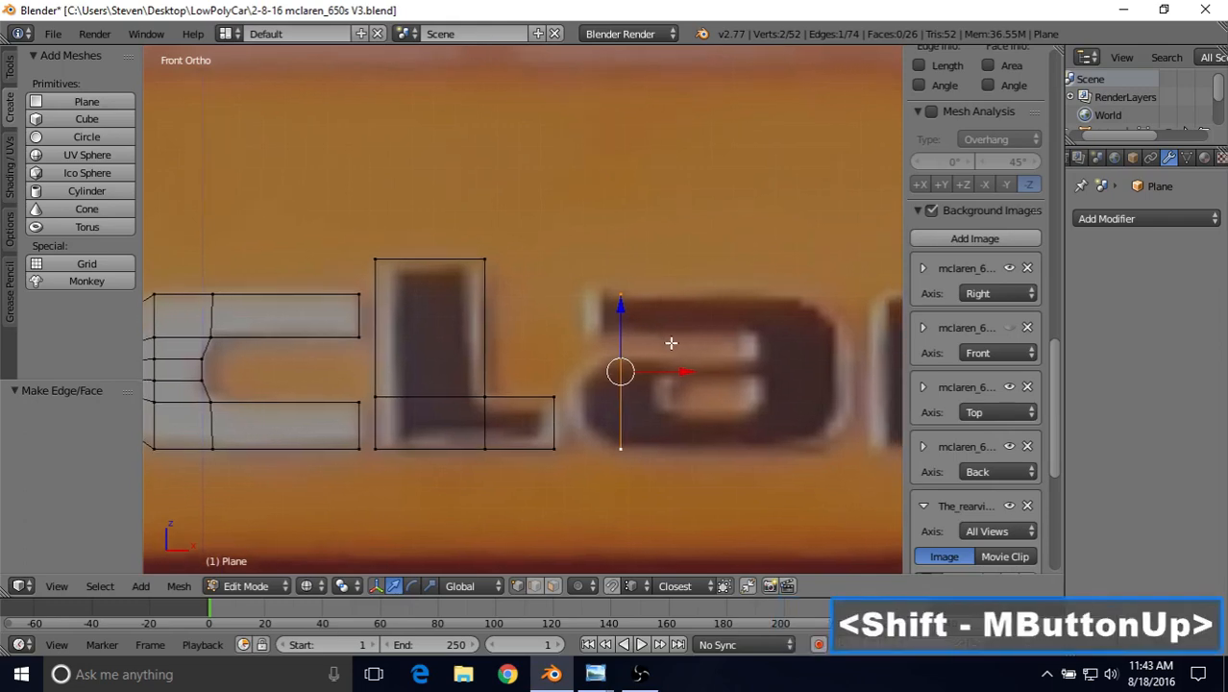
key("e")
right_click(669, 335)
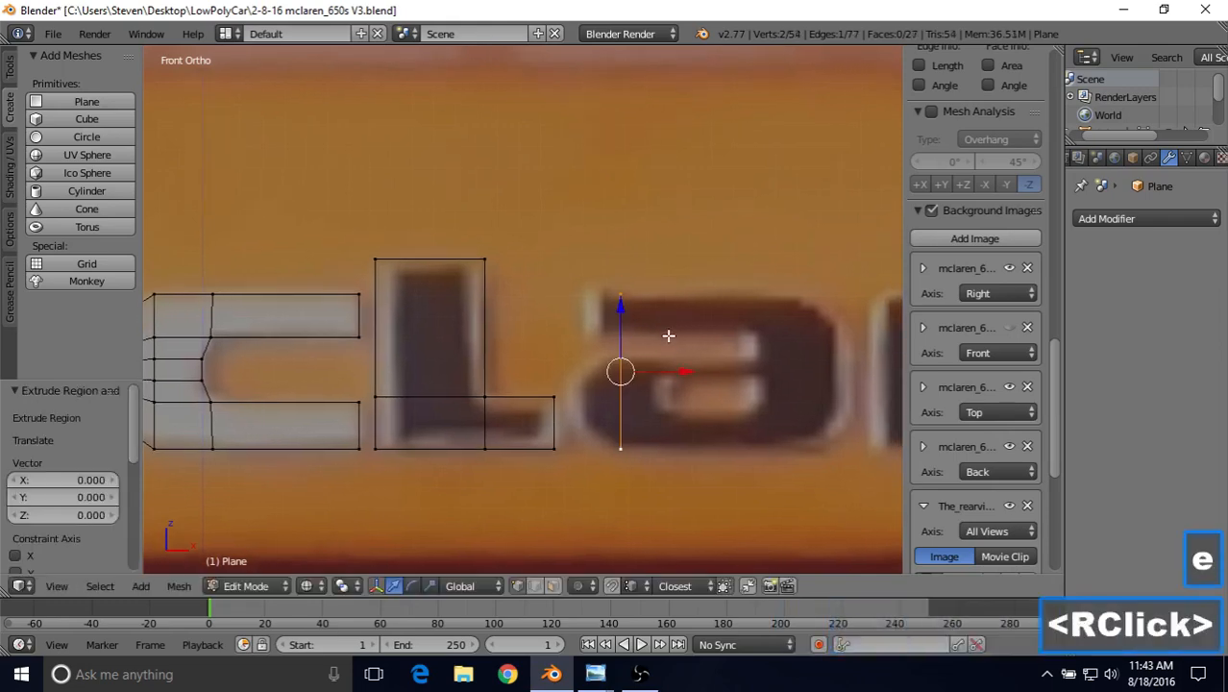
left_click_drag(663, 371, 836, 361)
middle_click_drag(672, 390, 608, 400, "shift")
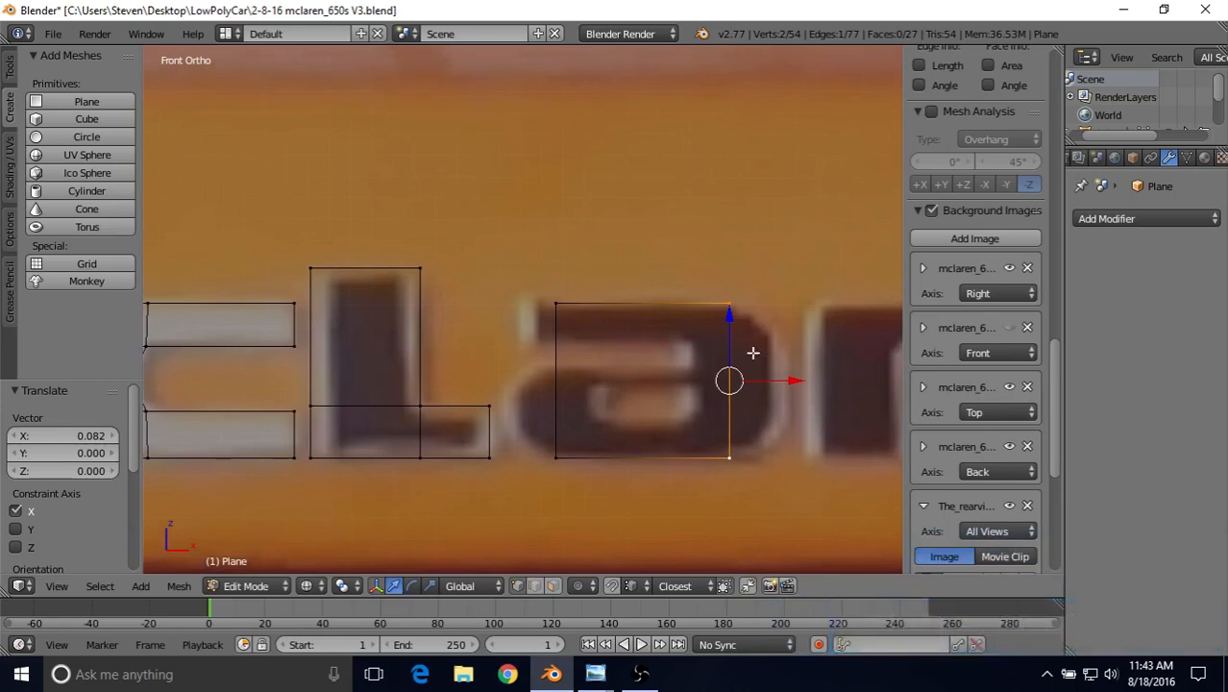
Add two horizontal loop cuts across the letter a's rectangle along the top and bottom of its upper gap.
key("ctrl")
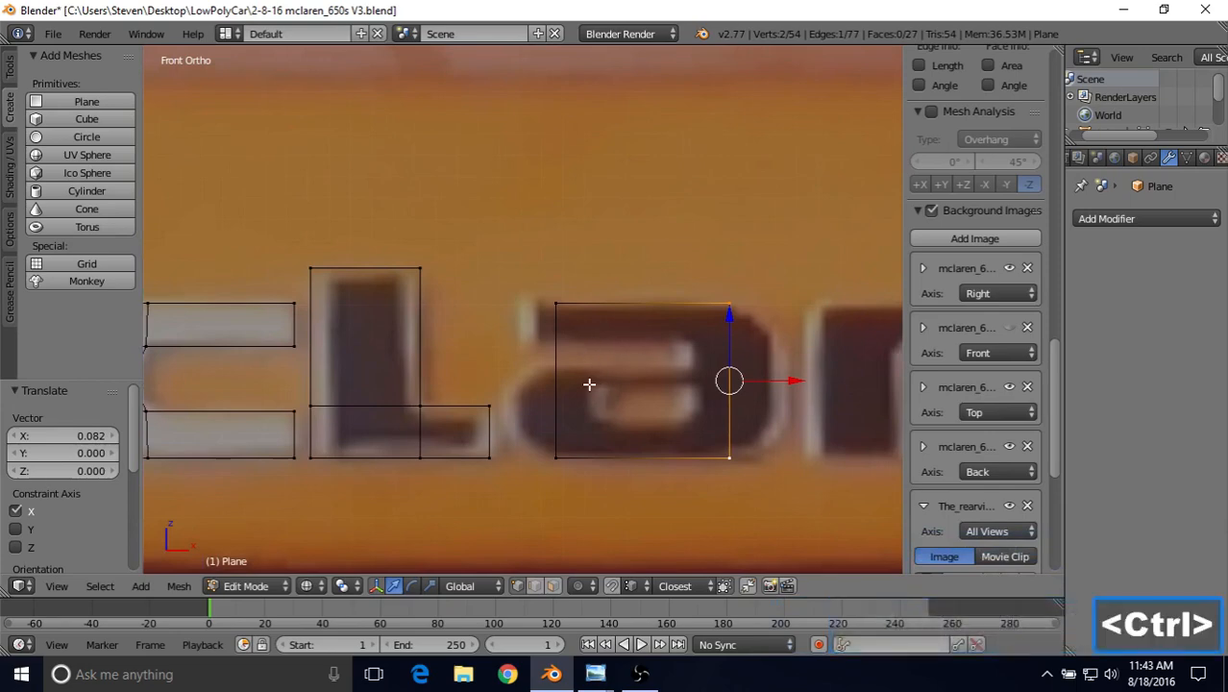
key("ctrl+r")
left_click(589, 383)
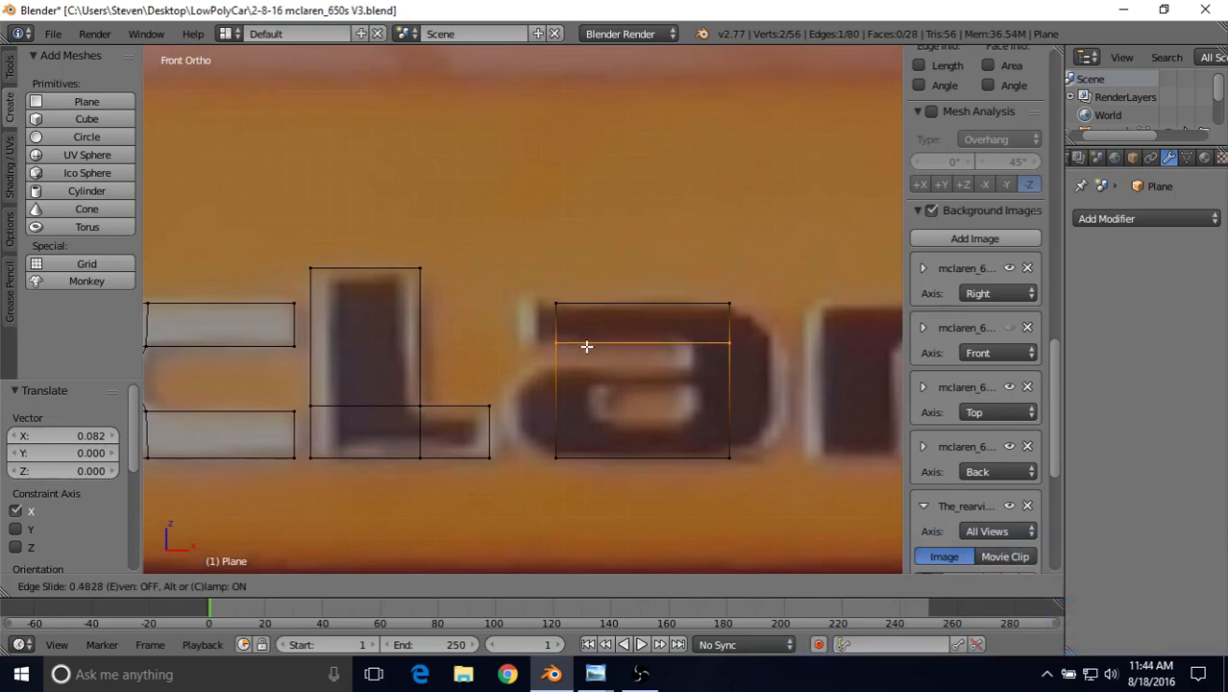
left_click(587, 346)
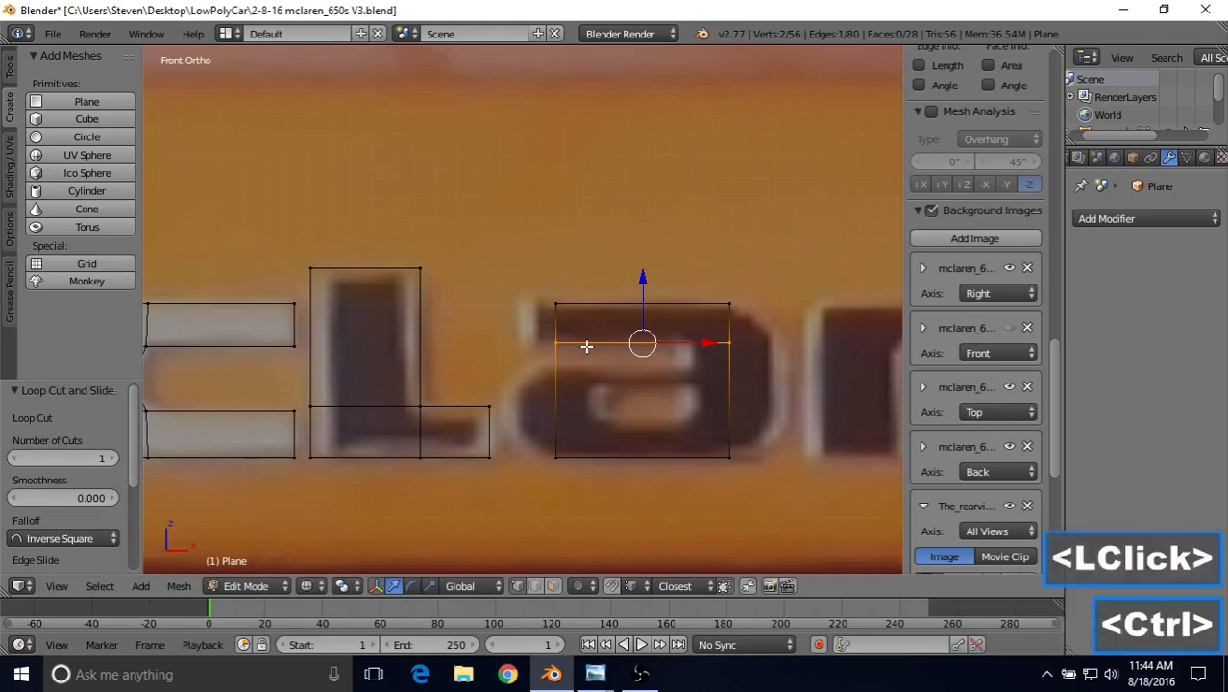
key("ctrl+r")
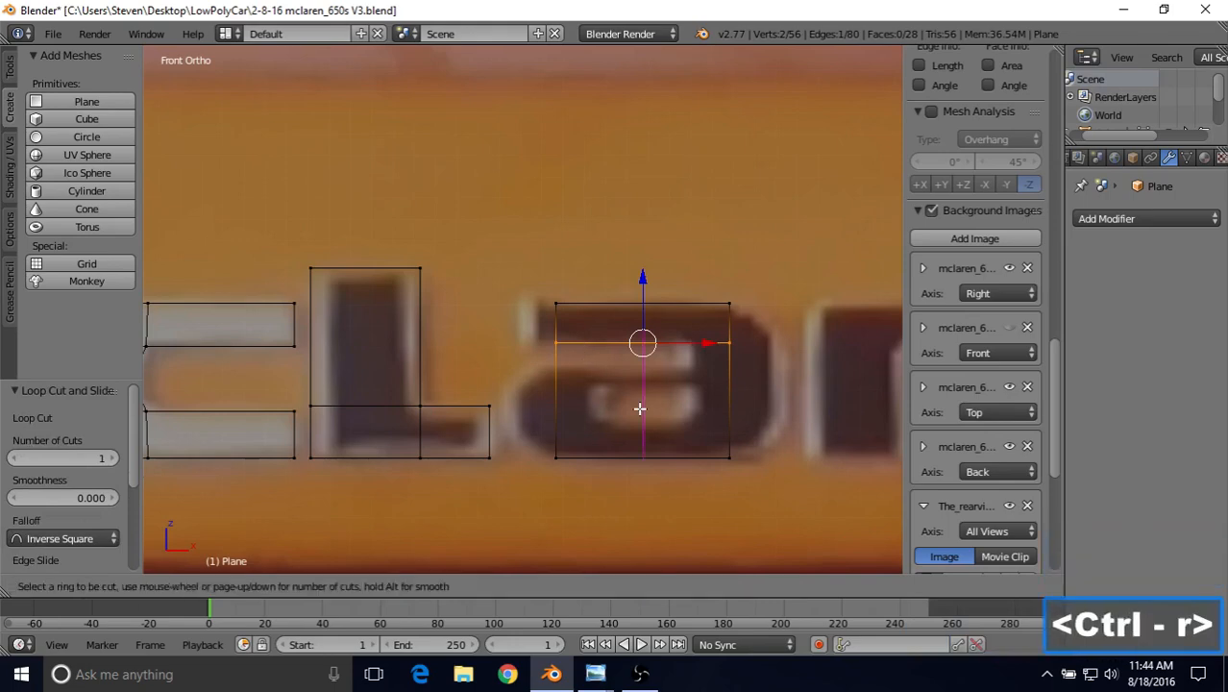
left_click(698, 401)
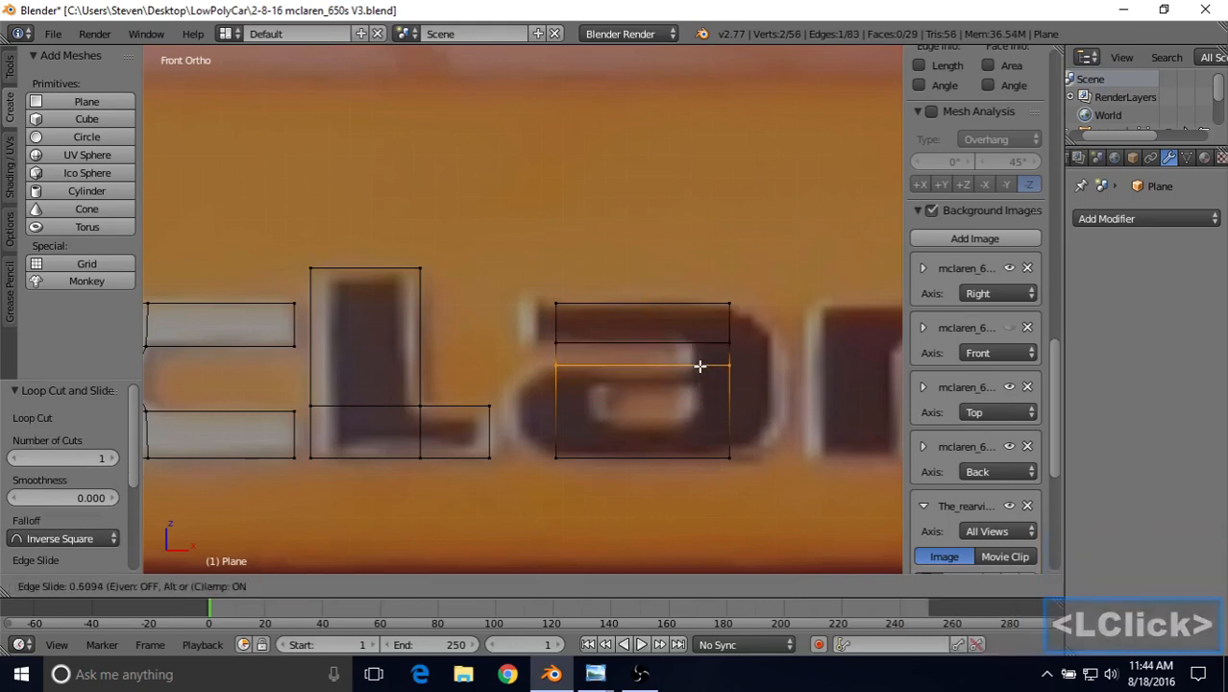
left_click(699, 366)
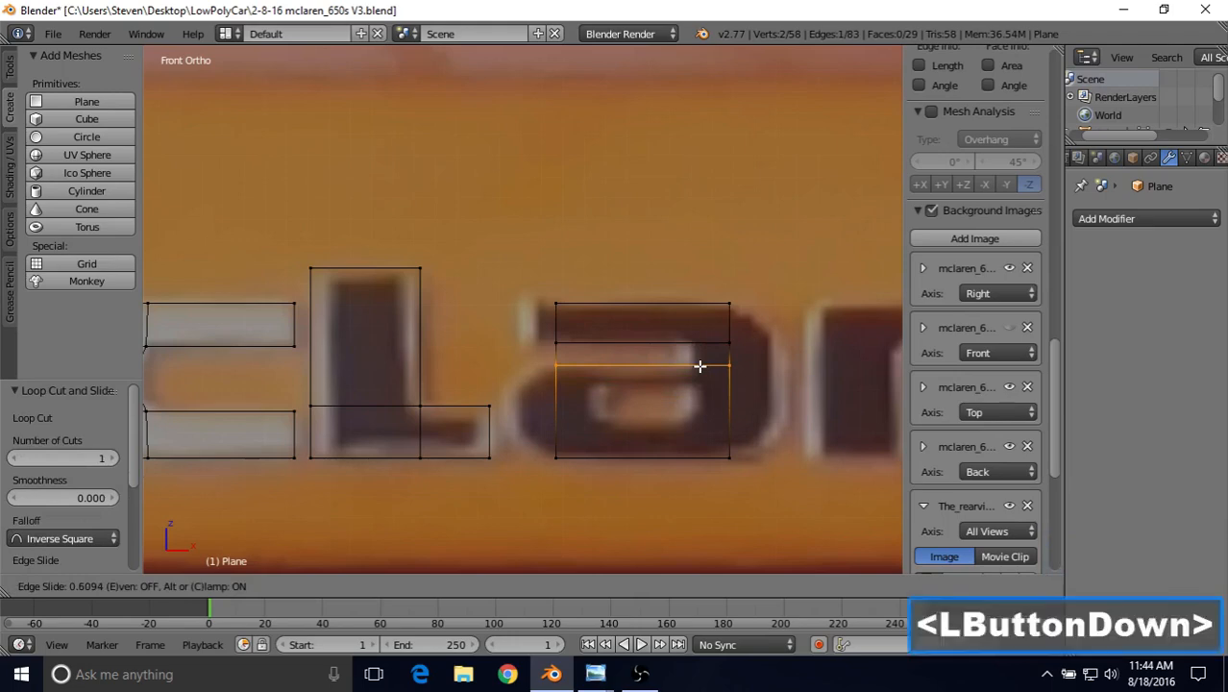
Add two horizontal loop cuts across the letter a's rectangle along the top and bottom of its inner hole.
key("ctrl+r")
left_click(706, 415)
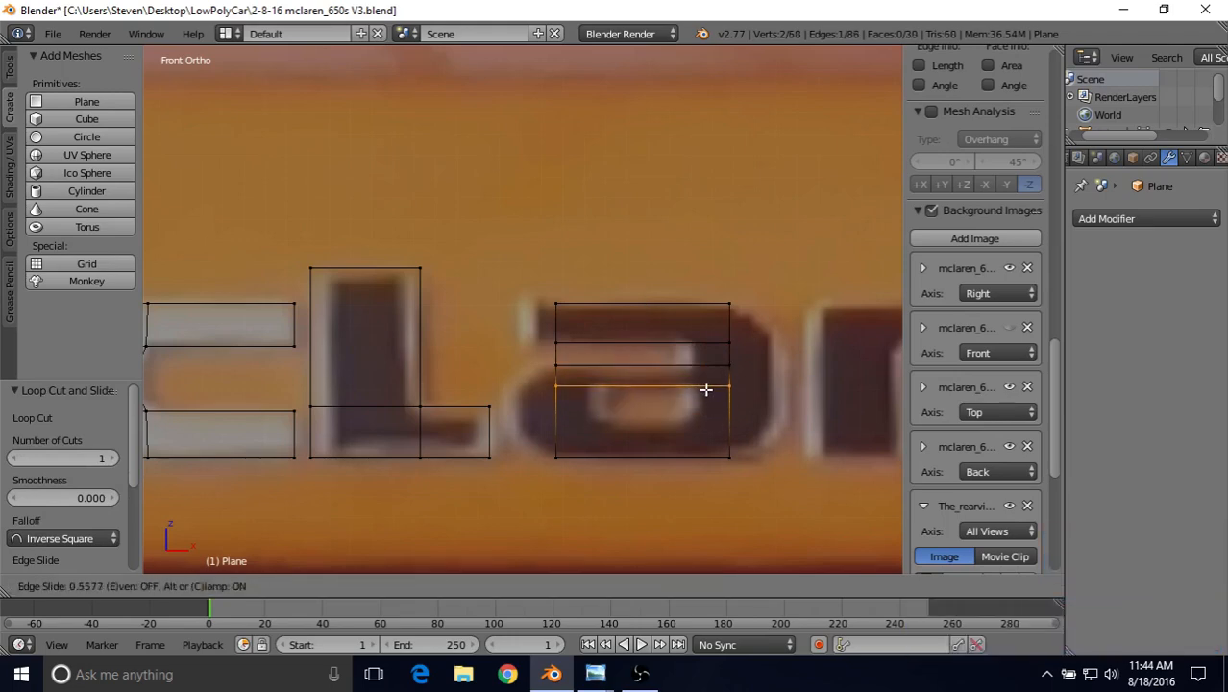
left_click(706, 389)
key("ctrl+r")
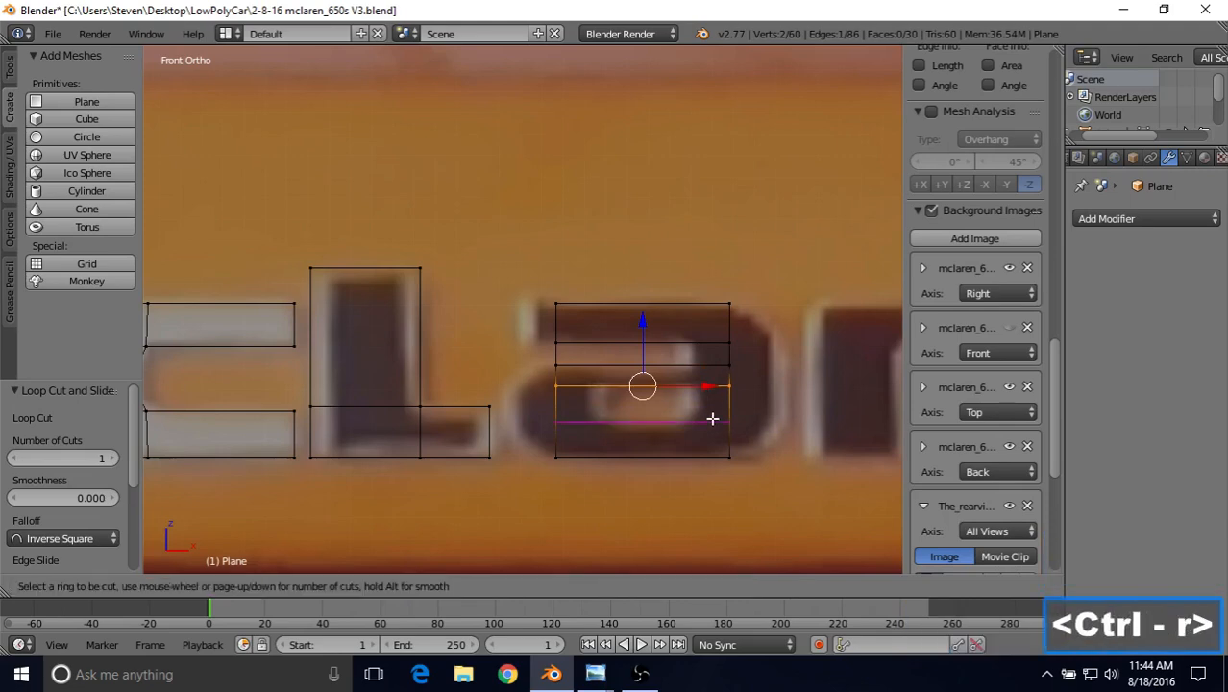
left_click(713, 418)
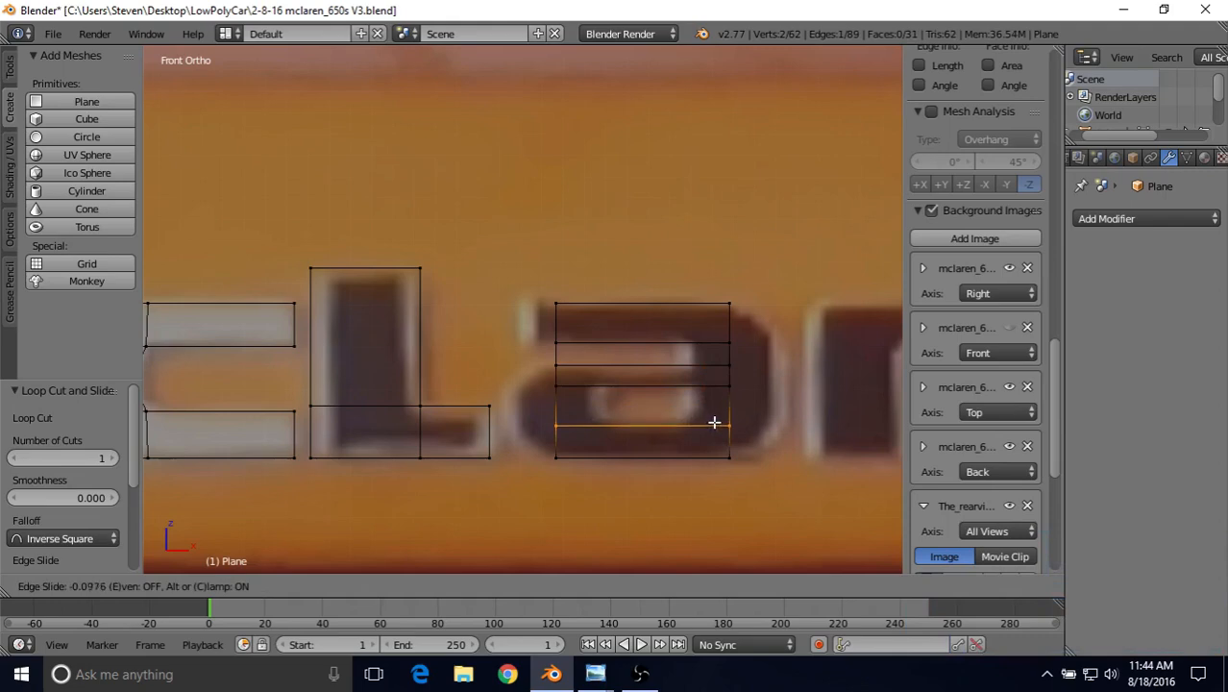
left_click(714, 422)
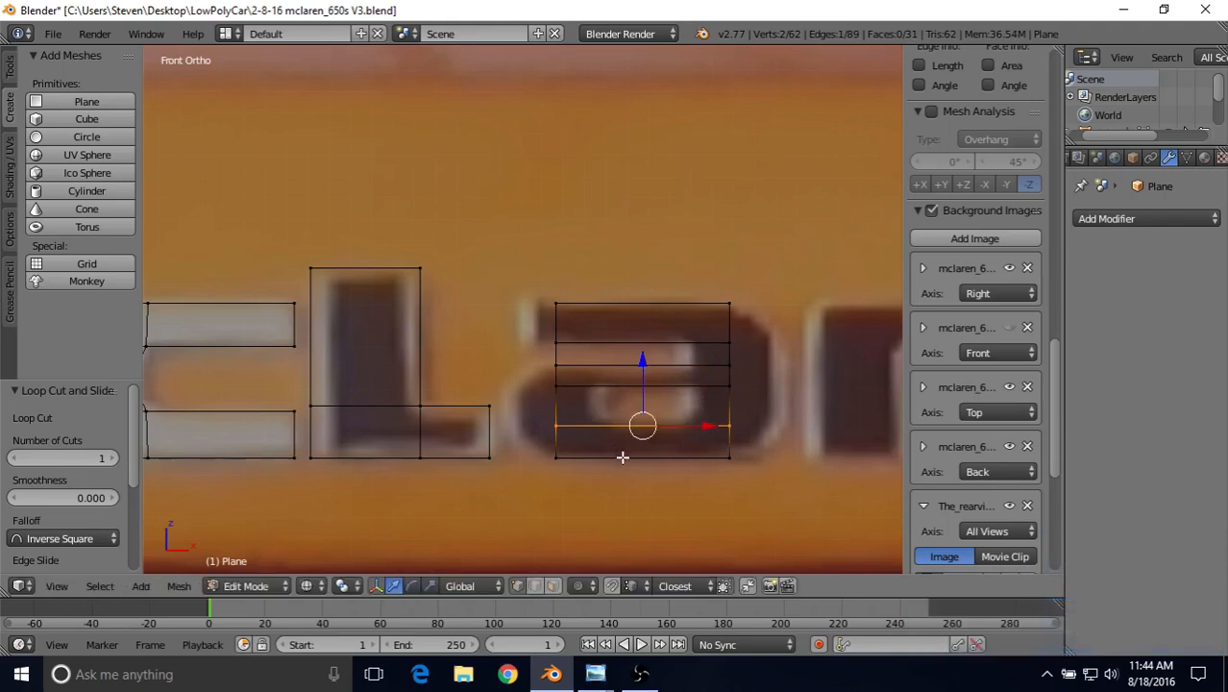
Add a vertical loop cut through the letter a's rectangle, just right of its gap and inner hole.
key("ctrl+r")
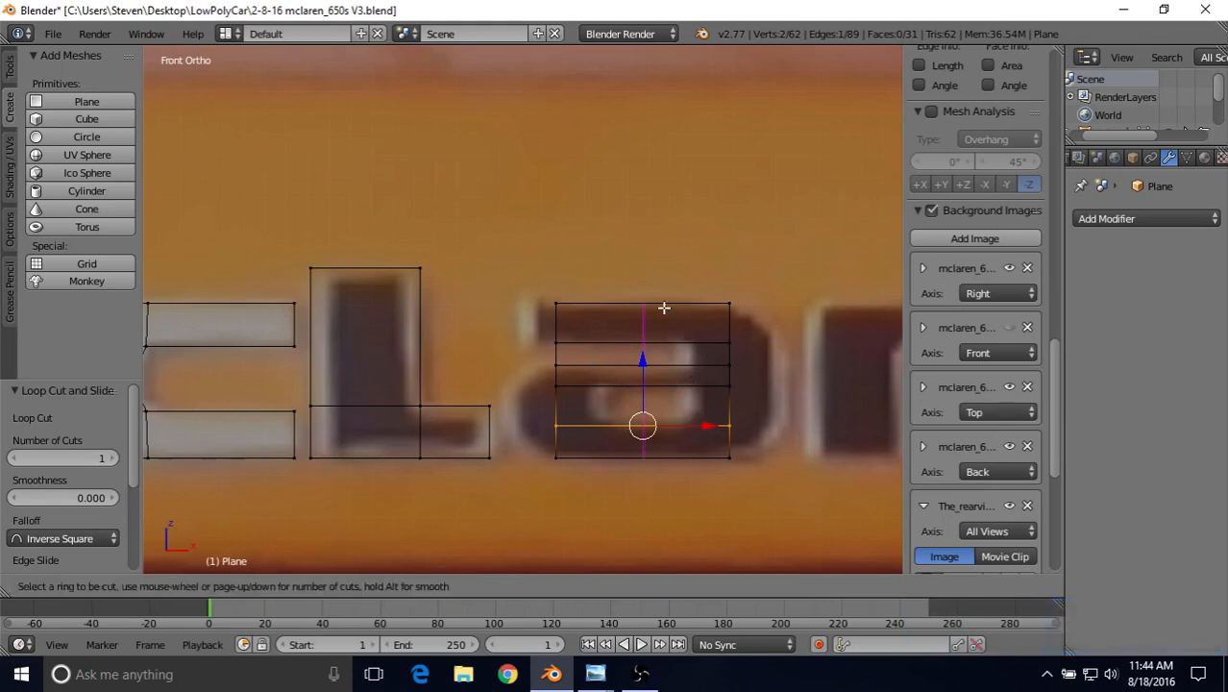
left_click(663, 308)
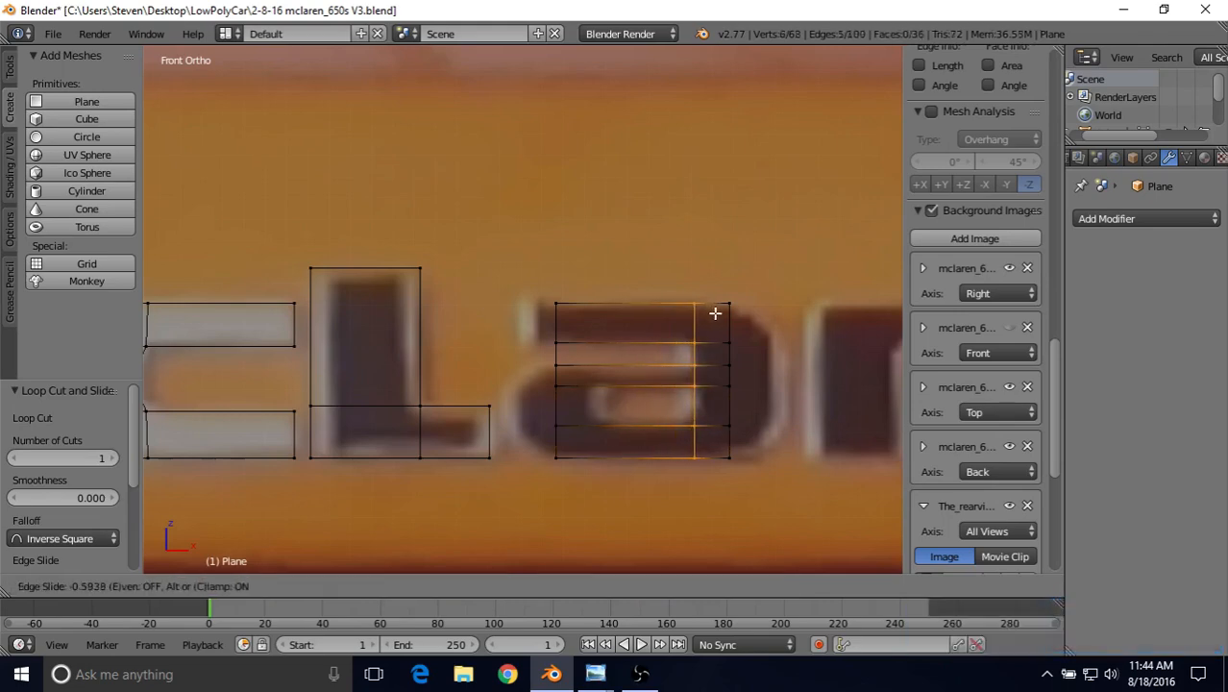
left_click_drag(716, 313, 726, 319)
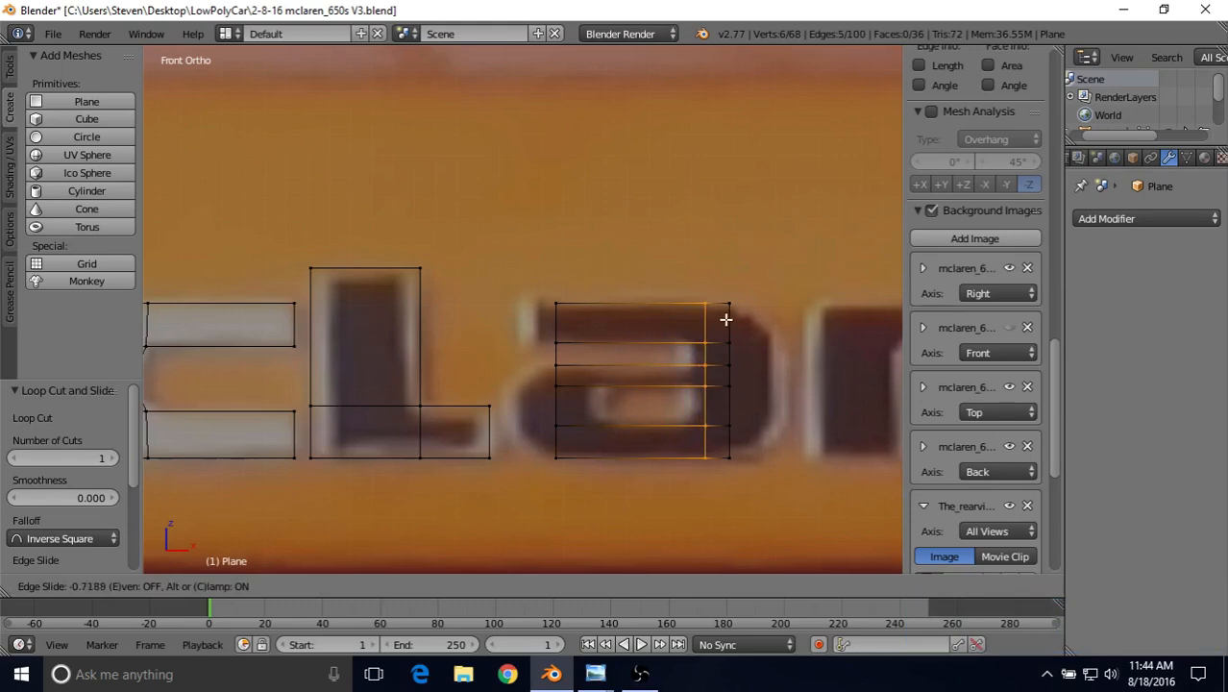
left_click(725, 319)
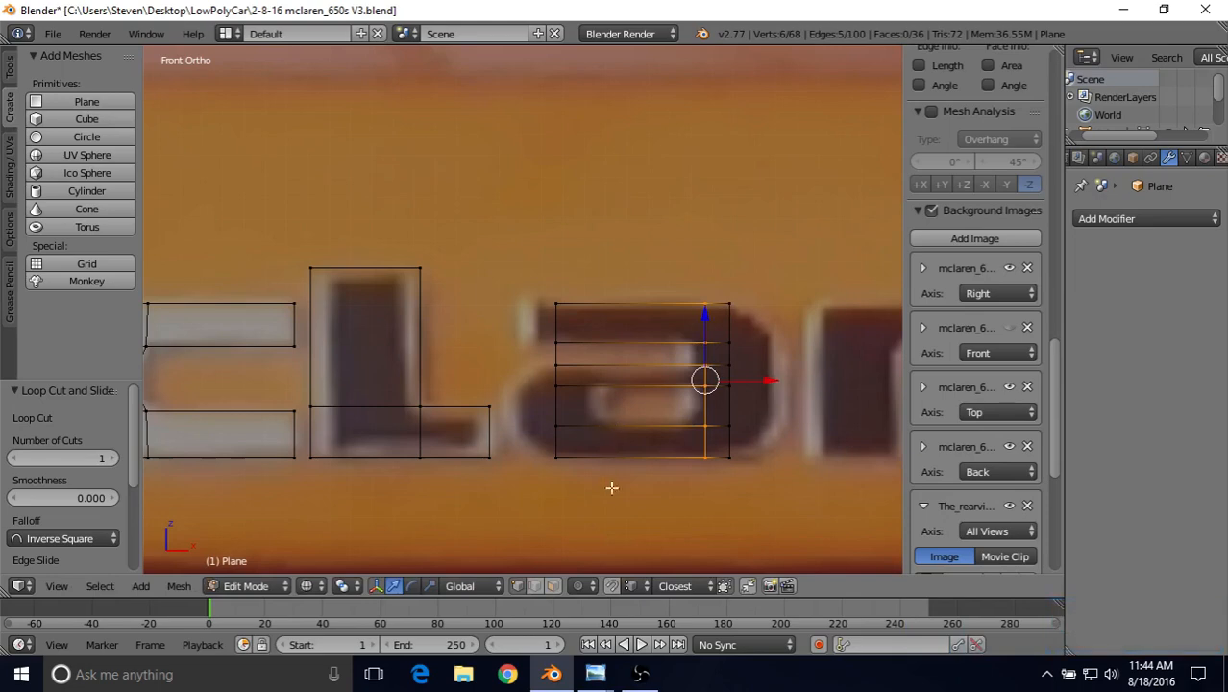
Delete the long face covering the letter a's upper gap in face select mode, and return to vertex select mode.
left_click(554, 587)
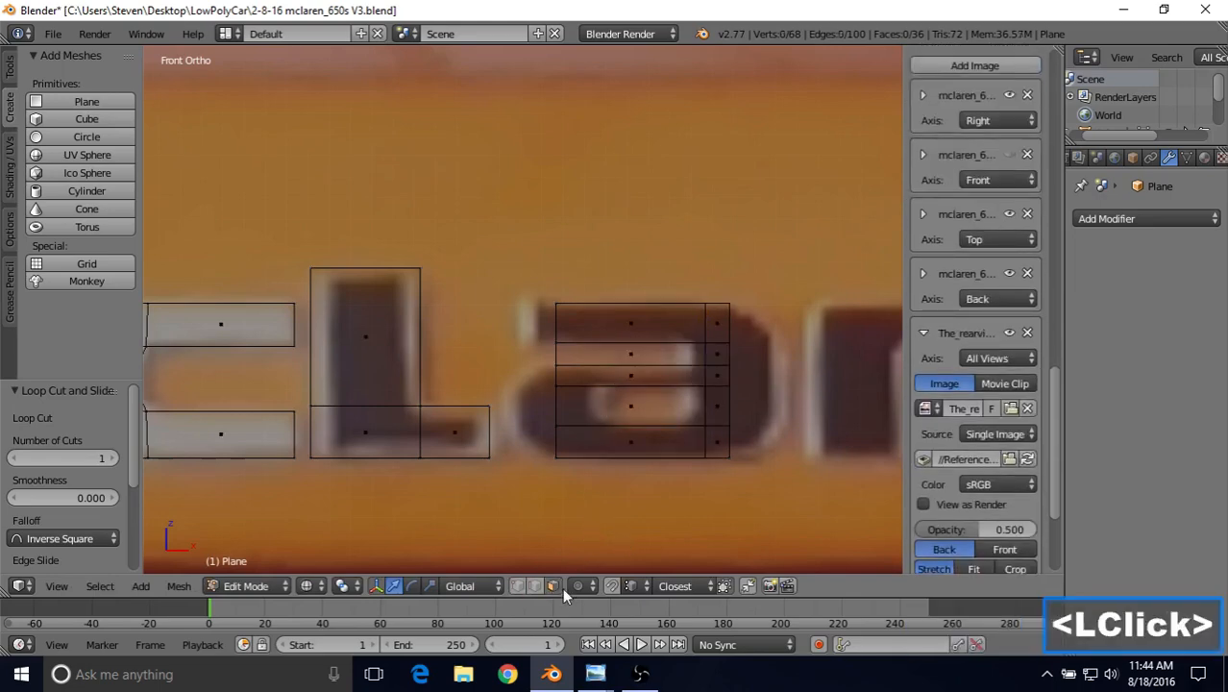
right_click(636, 356)
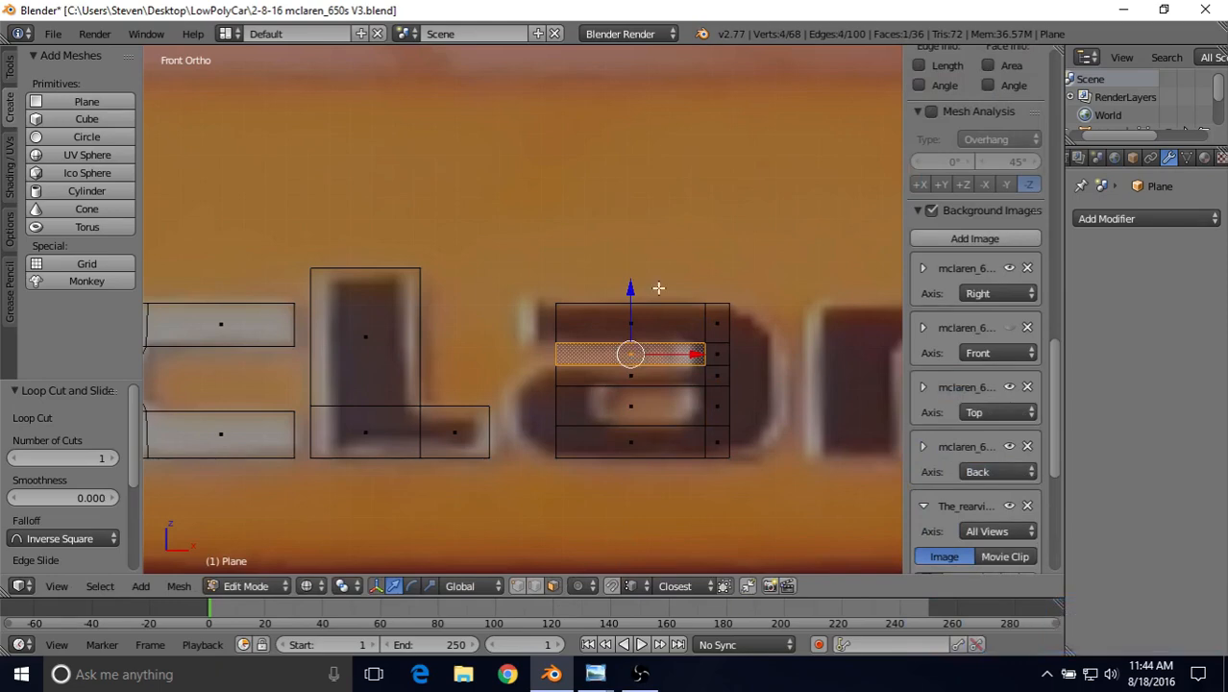
key("ctrl")
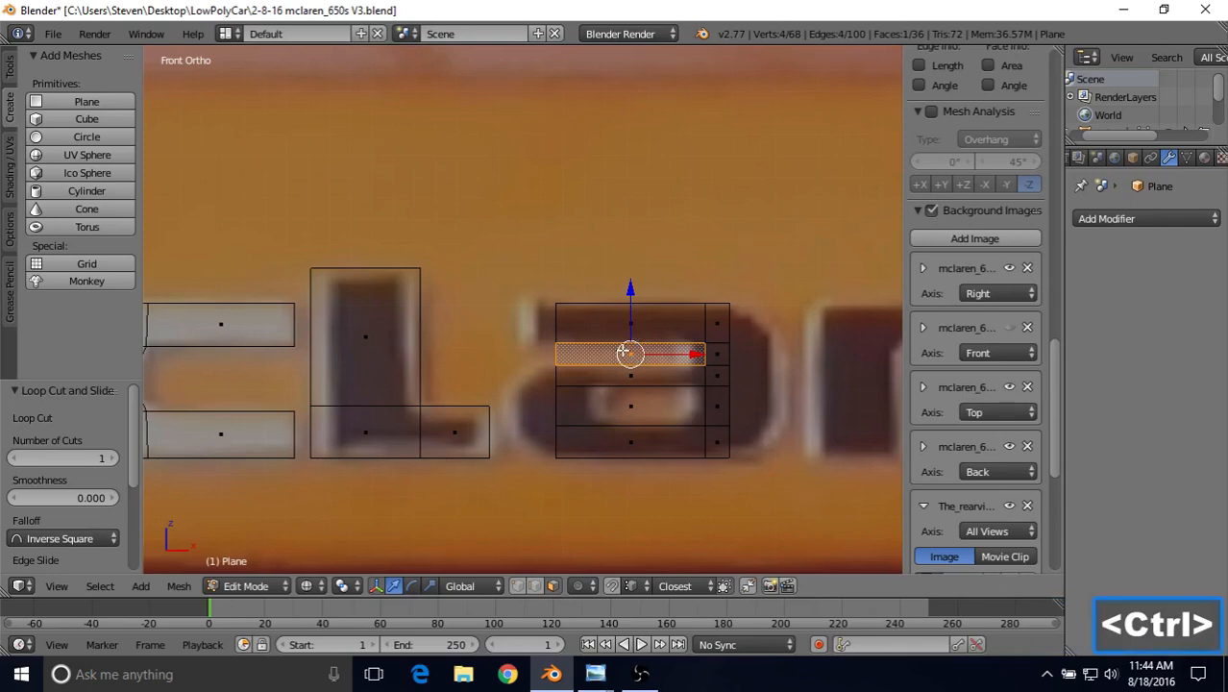
key("Delete")
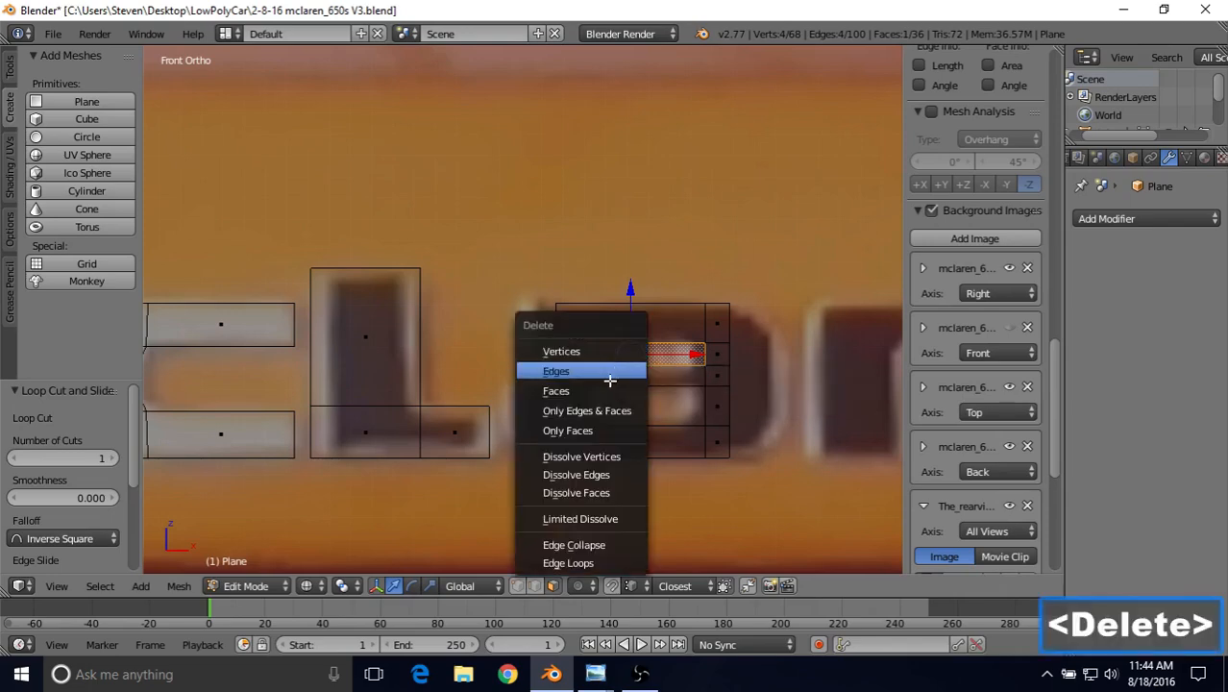
left_click(602, 385)
left_click(516, 586)
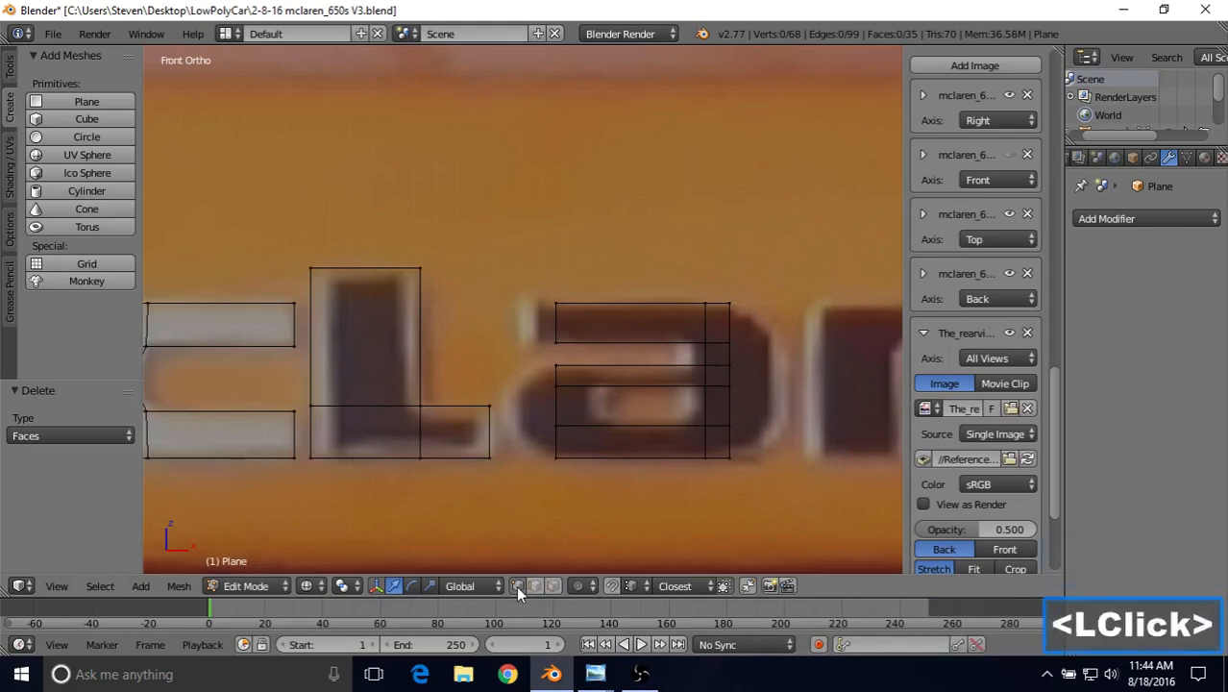
Move the left end edge of the letter a's top bar -0.018 along X to match the reference.
right_click(556, 305)
right_click(585, 330, "shift")
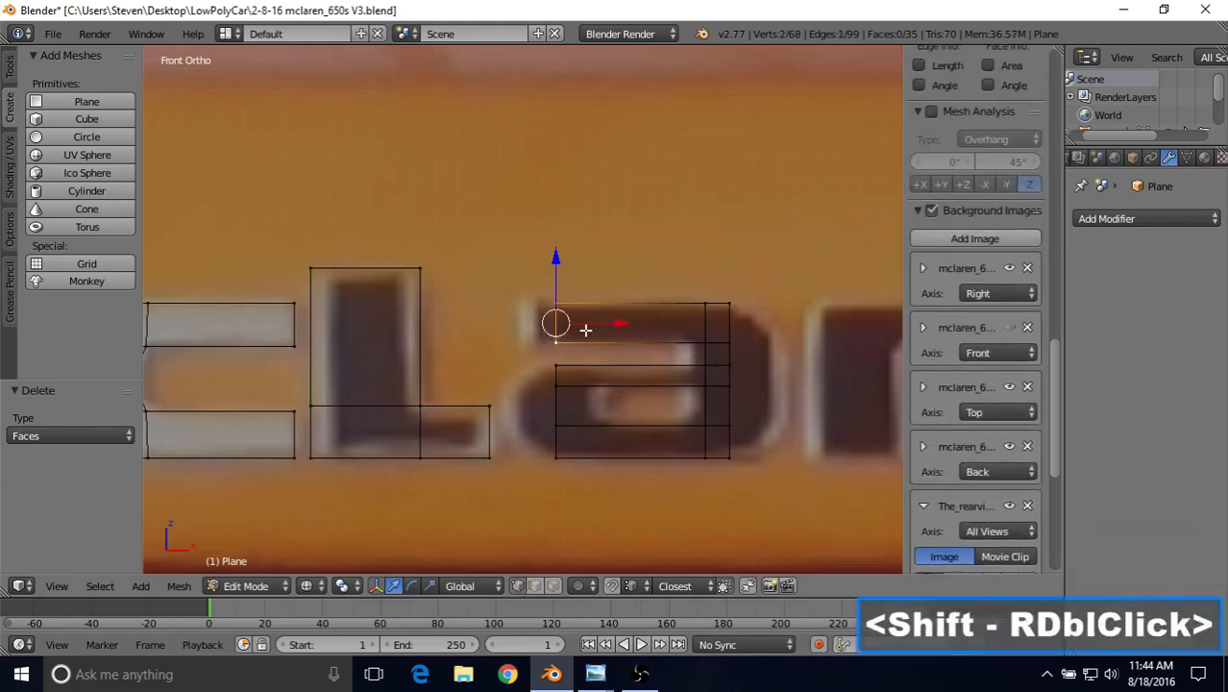
left_click_drag(617, 324, 580, 317)
Move the a's upper-right edge 0.017 along X, and shift its top corner vertex -0.006 in X and Z to bevel the corner.
middle_click_drag(608, 290, 493, 274, "shift")
scroll(545, 293, "up", 2)
scroll(545, 293, "up", 1)
right_click(676, 264)
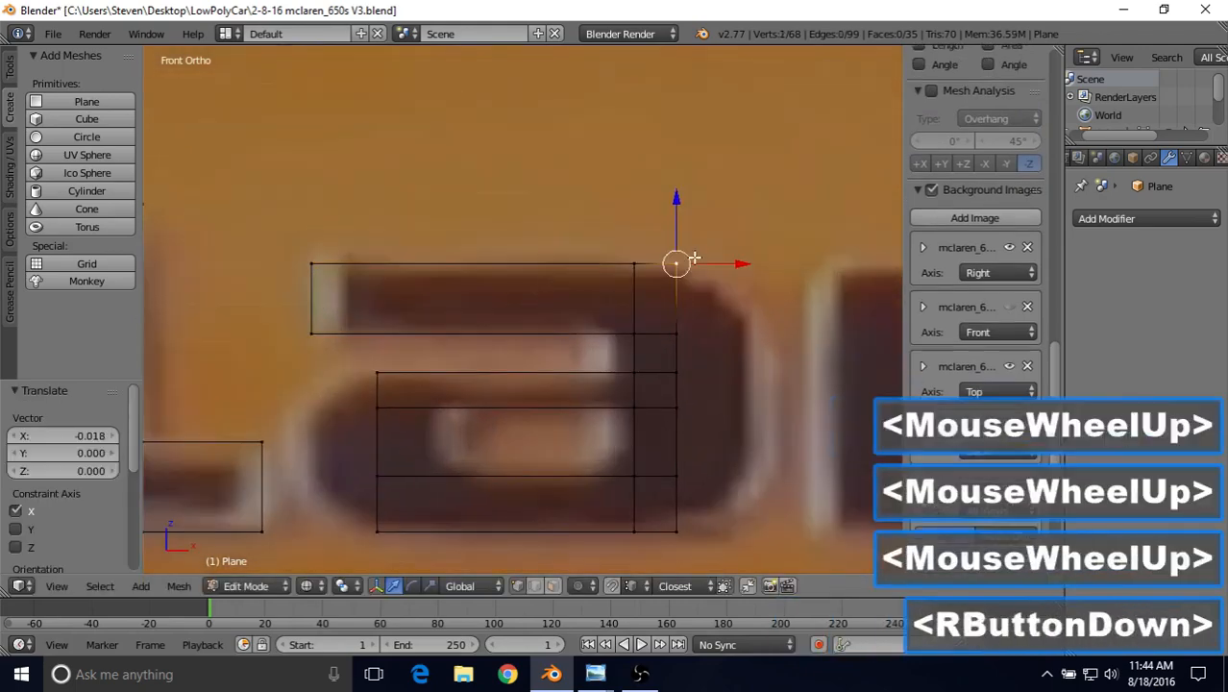
right_click(680, 329, "shift")
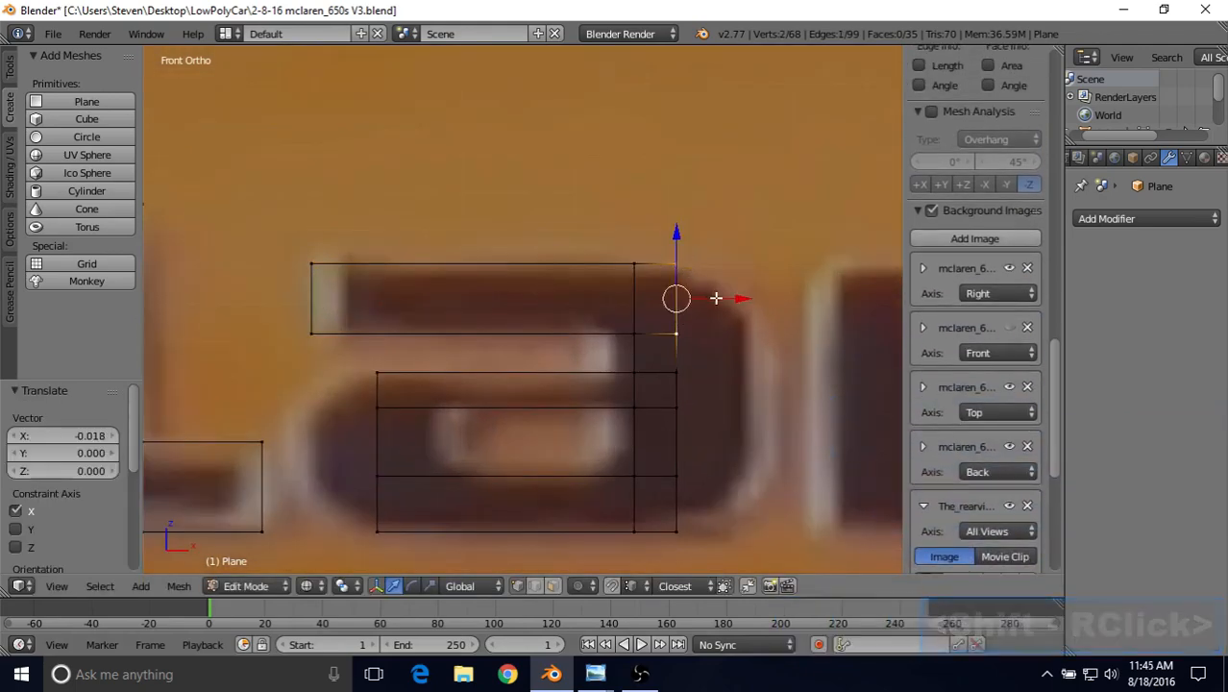
left_click_drag(723, 297, 784, 296)
right_click(738, 265)
key("g")
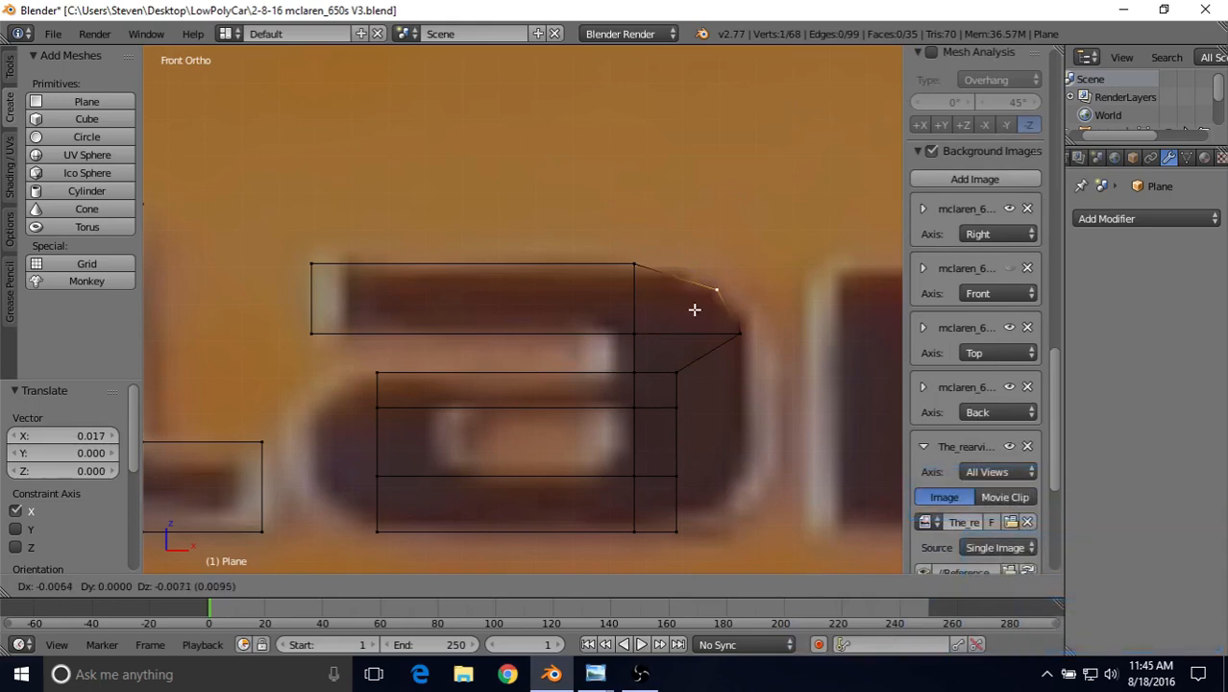
left_click(695, 310)
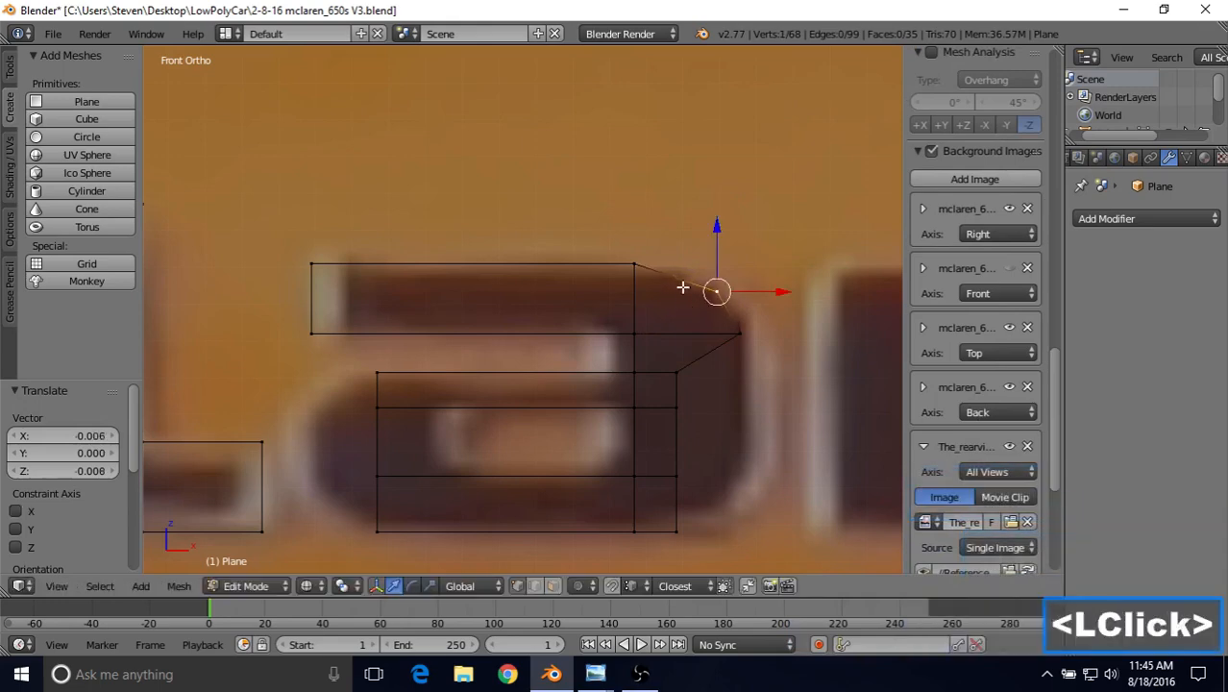
Move the top vertex of the a's vertical cut 0.013 along X, and nudge the beveled corner vertex slightly upward.
right_click(635, 264)
left_click_drag(635, 264, 728, 276)
right_click(718, 283)
key("g")
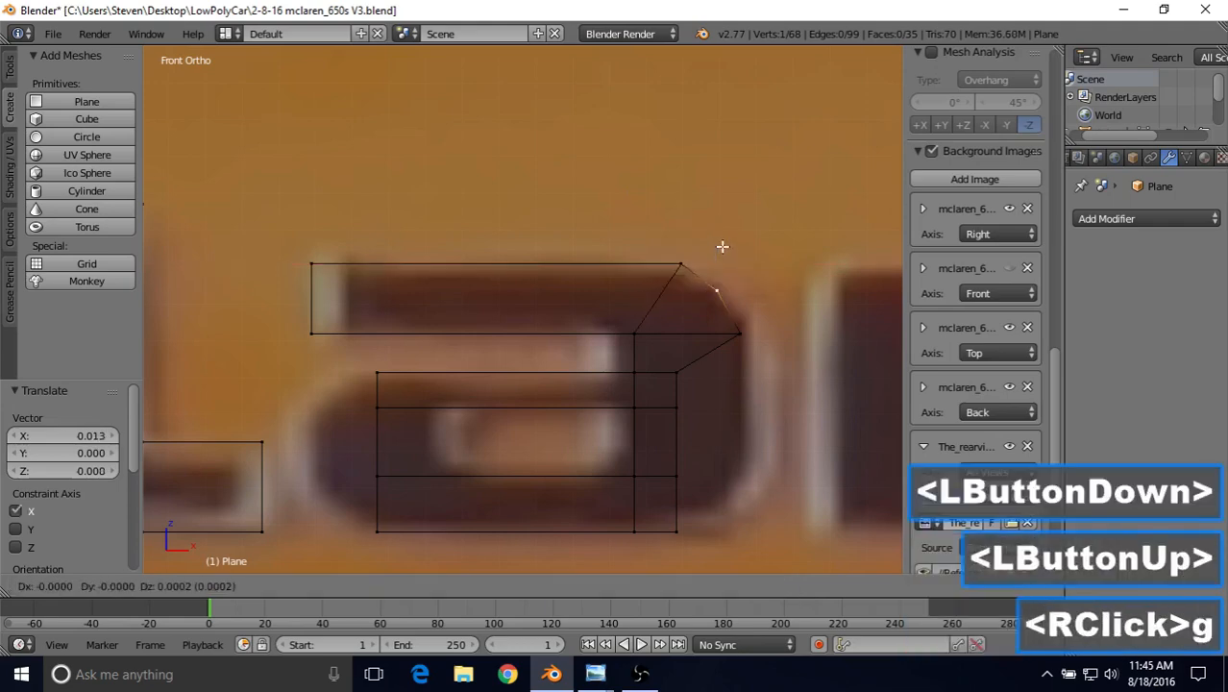
left_click(719, 284)
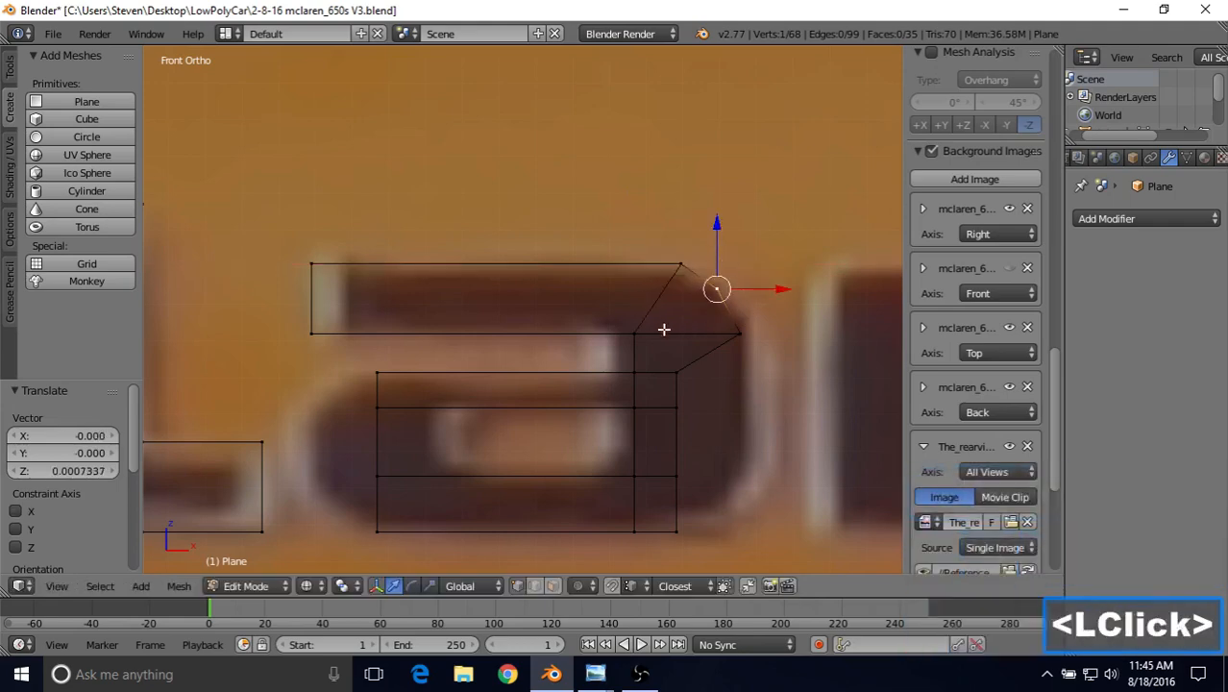
Raise the right-hand vertex just below the a's beveled top corner by 0.004 along Z.
middle_click_drag(663, 329, 612, 335, "shift")
right_click(707, 337)
key("g")
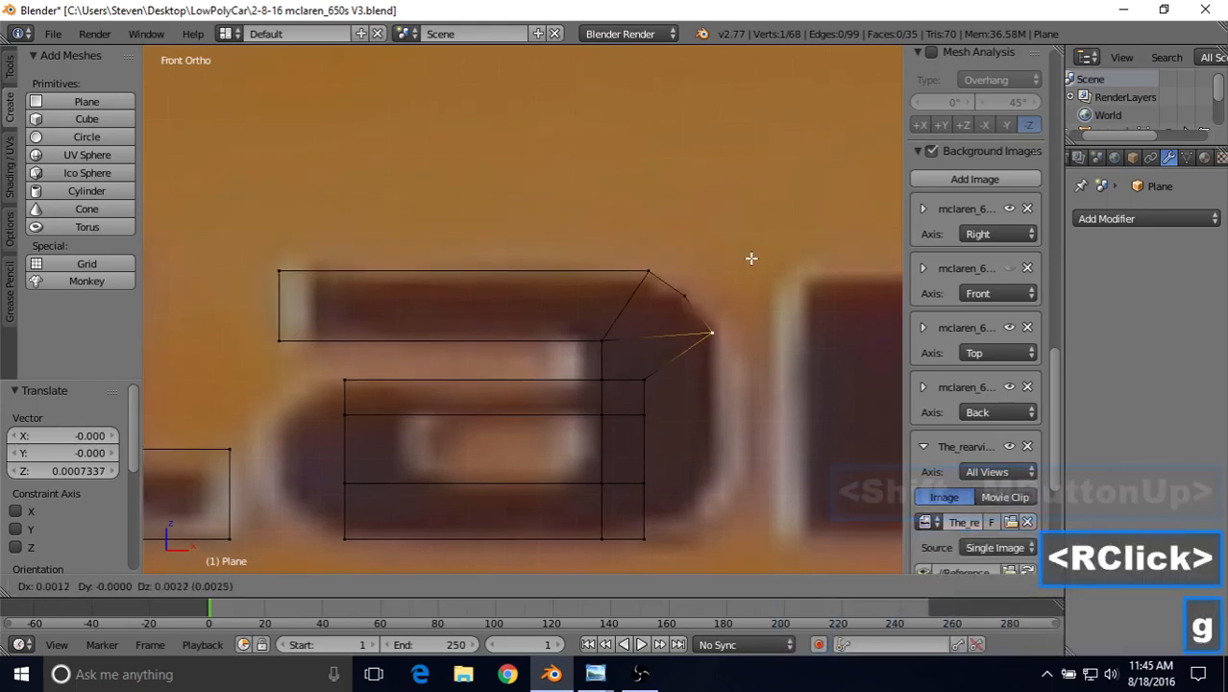
right_click(745, 253)
left_click_drag(710, 281, 708, 267)
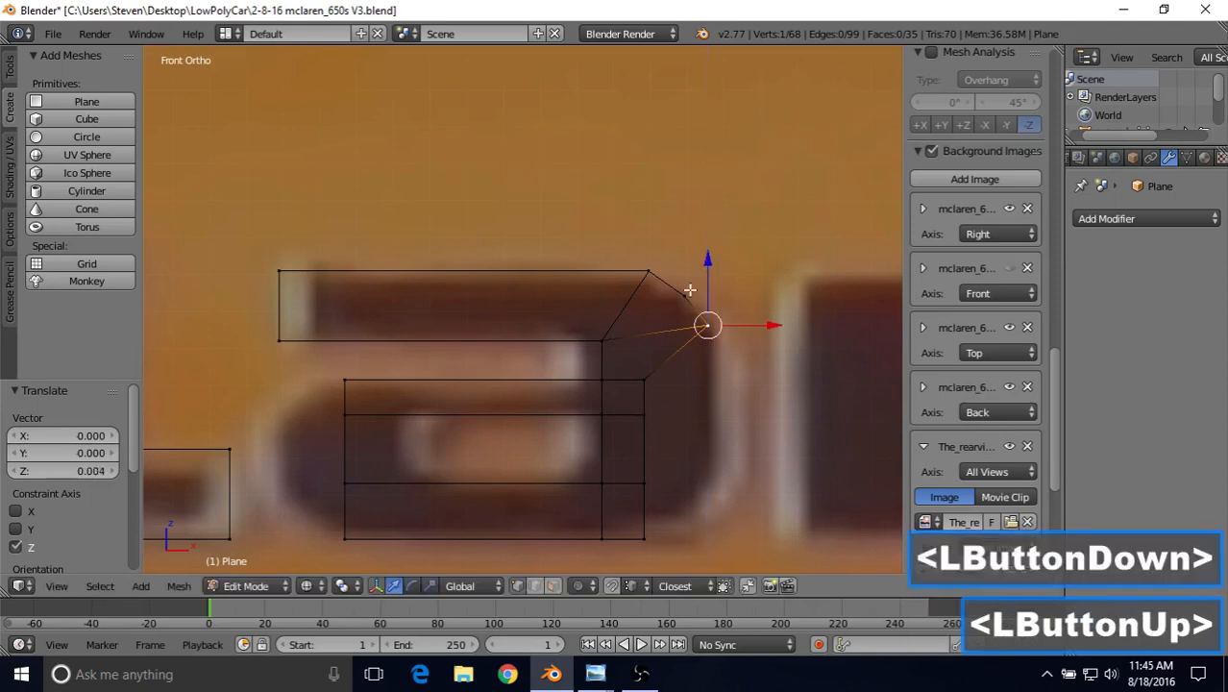
Move the three middle vertices on the a's right side 0.017 along X to line up with the vertex above.
right_click(671, 381)
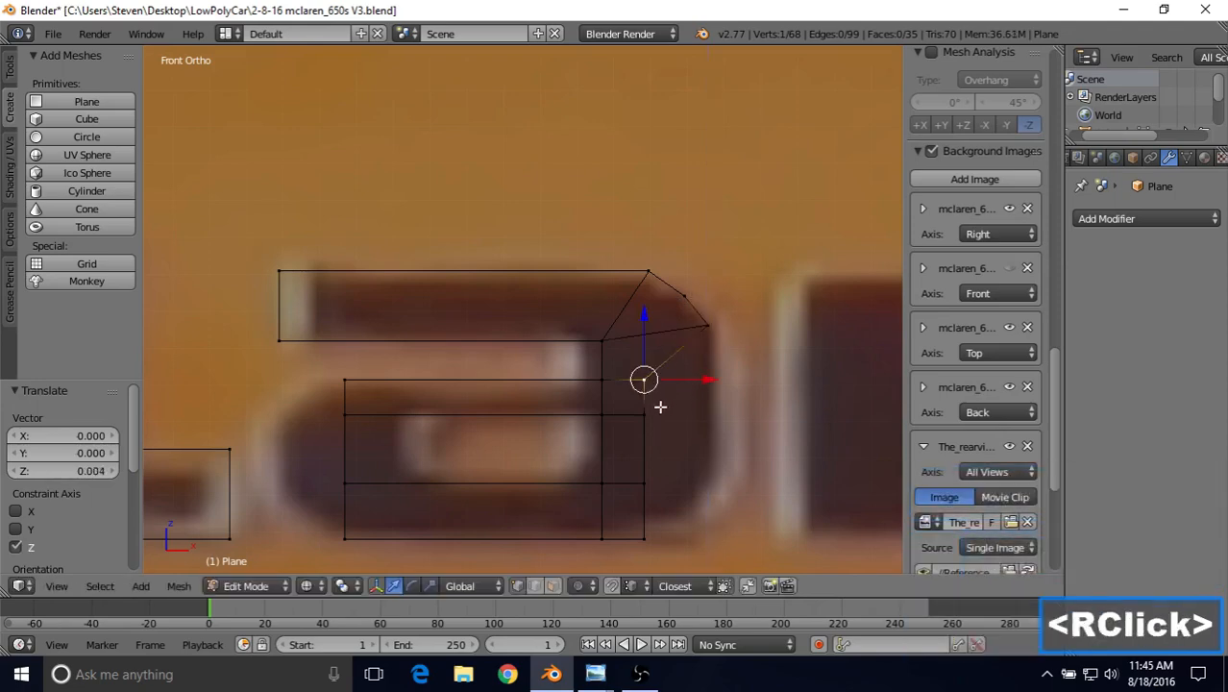
right_click(641, 481, "shift")
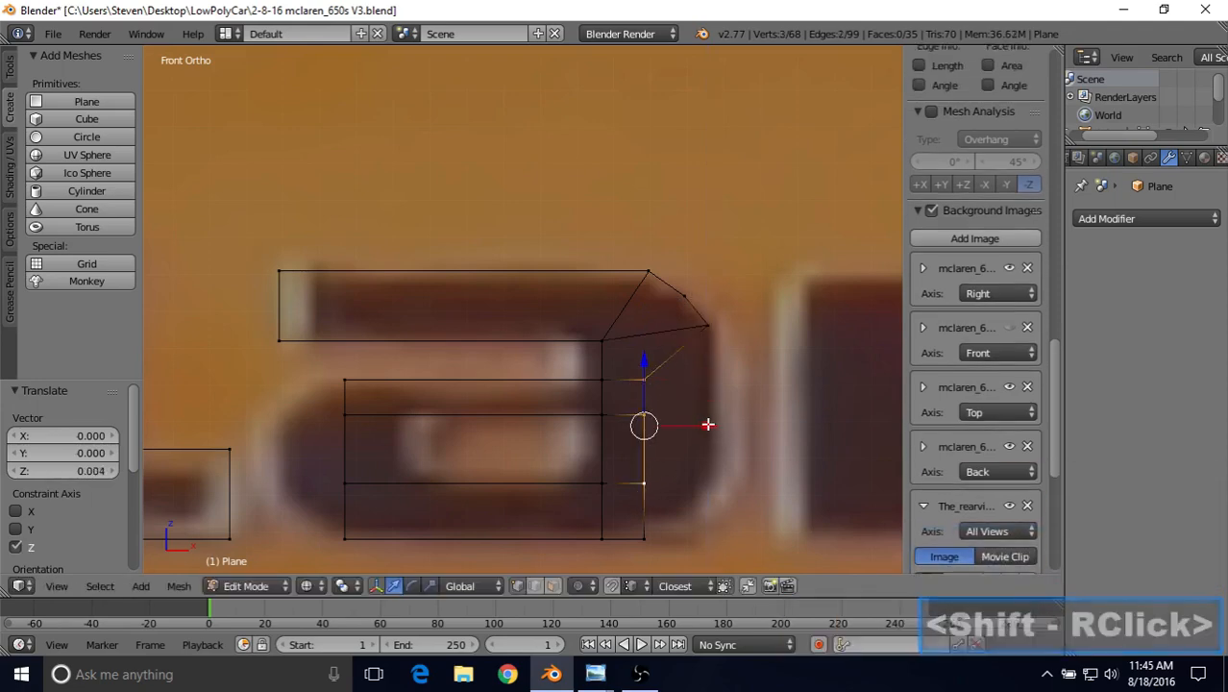
left_click_drag(708, 424, 722, 327)
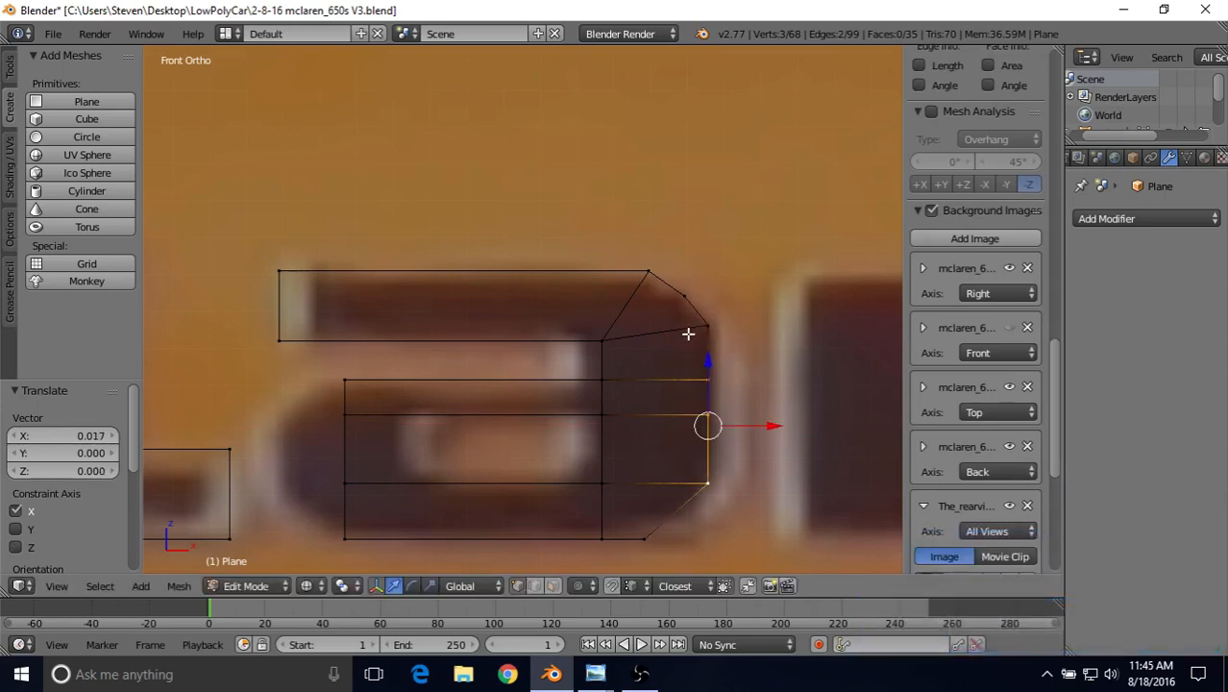
left_click_drag(775, 423, 776, 425)
right_click(777, 425)
middle_click_drag(757, 424, 756, 394, "shift")
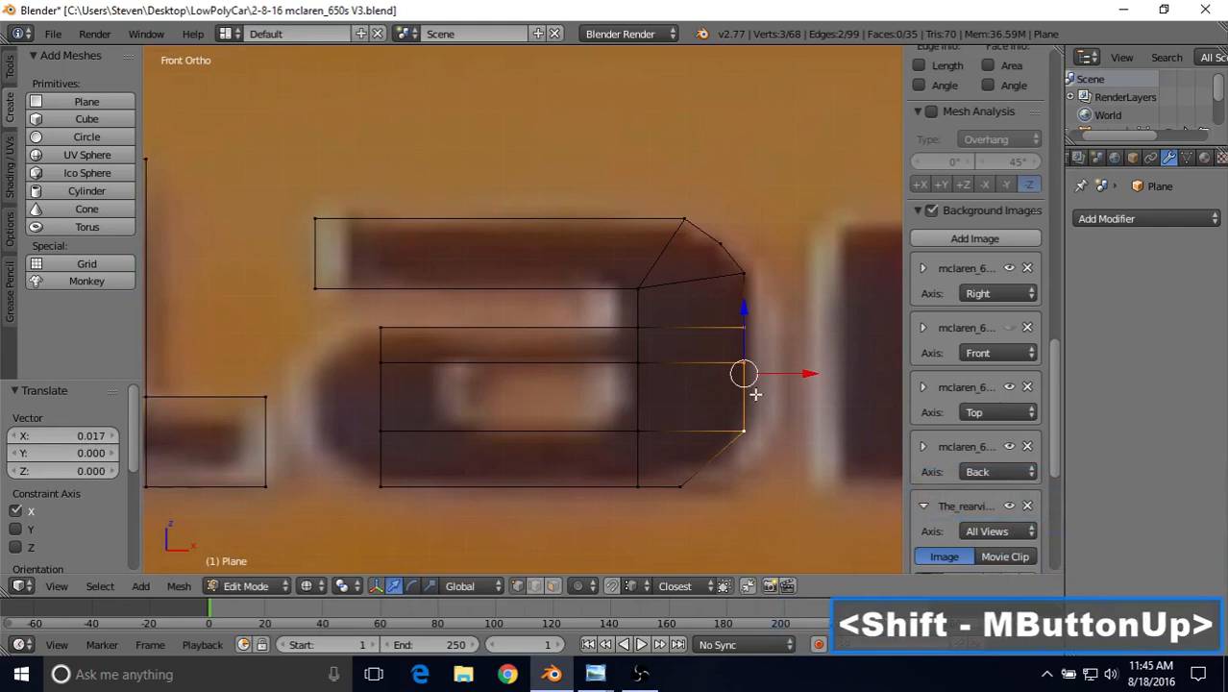
right_click(699, 471)
key("g")
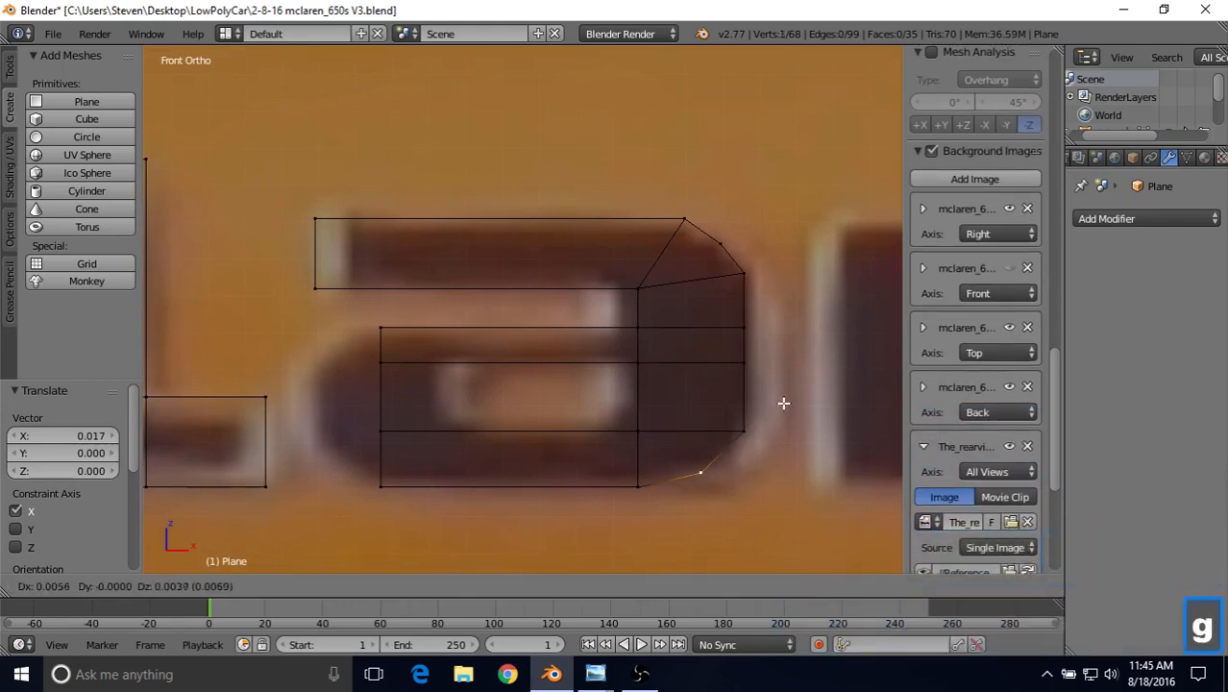
right_click(782, 408)
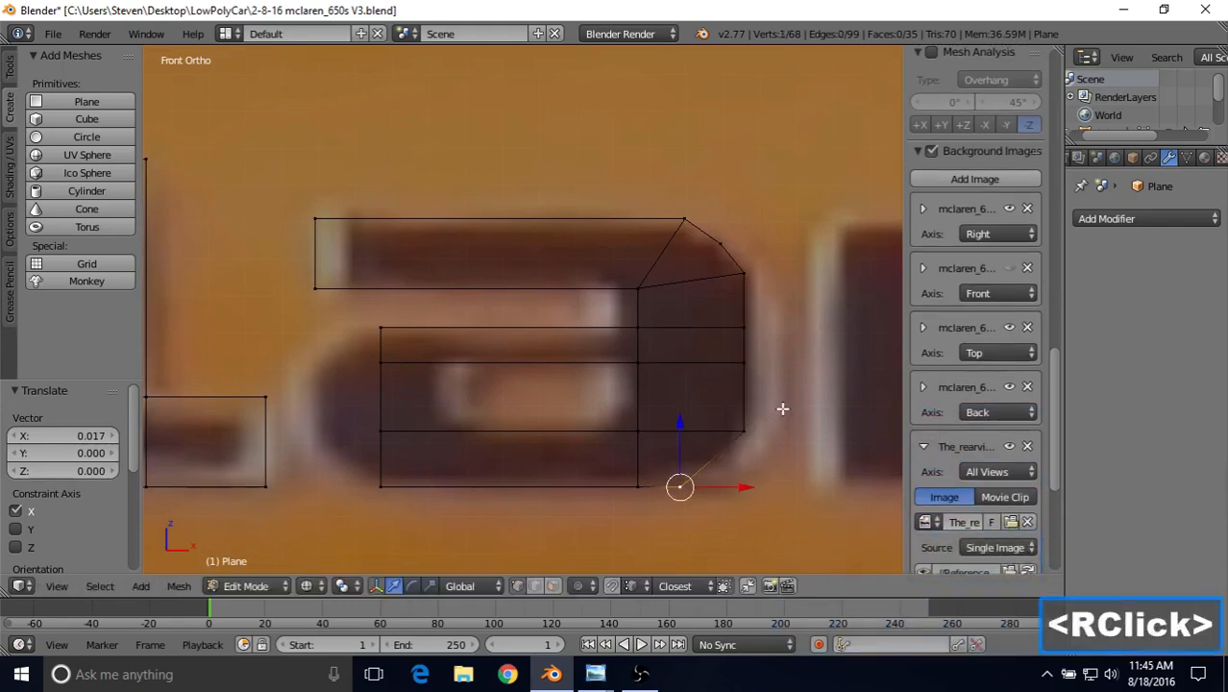
Move the four vertices along the a's right side 0.004 outward along X.
right_click(738, 274)
right_click(743, 328, "shift")
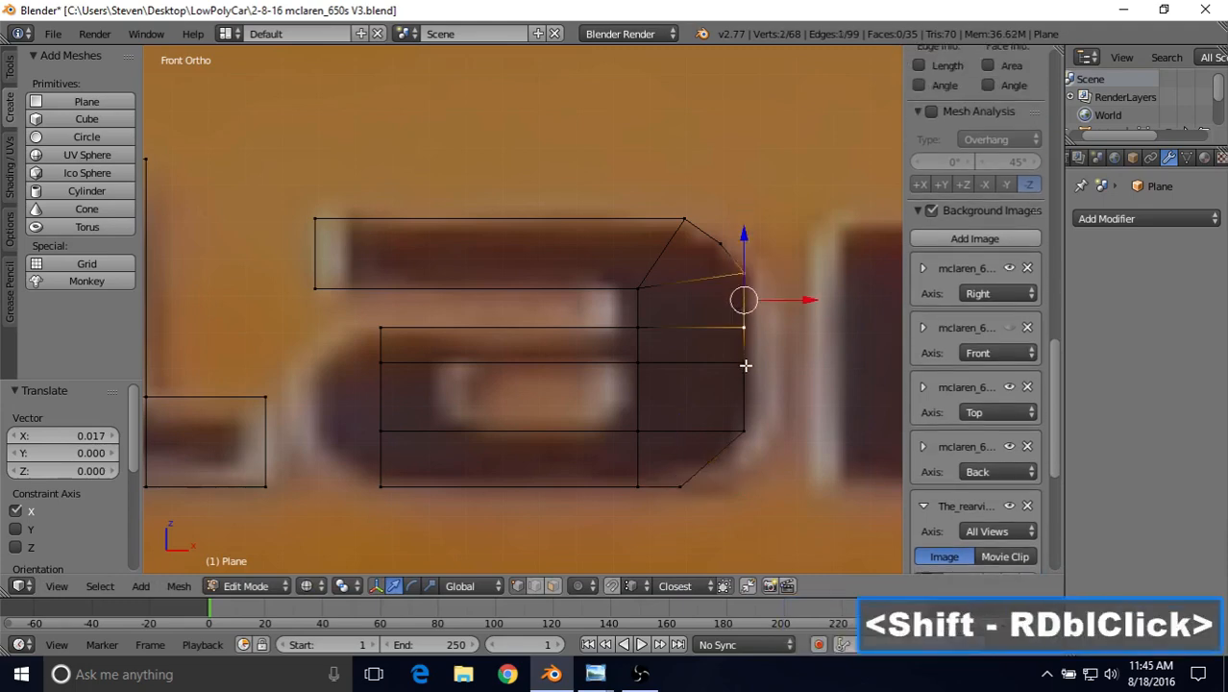
right_click(743, 363, "shift")
right_click(742, 428, "shift")
left_click_drag(788, 353, 809, 348)
Move the lower three of the a's right-side vertices another 0.006 outward along X to round the outline.
right_click(769, 331)
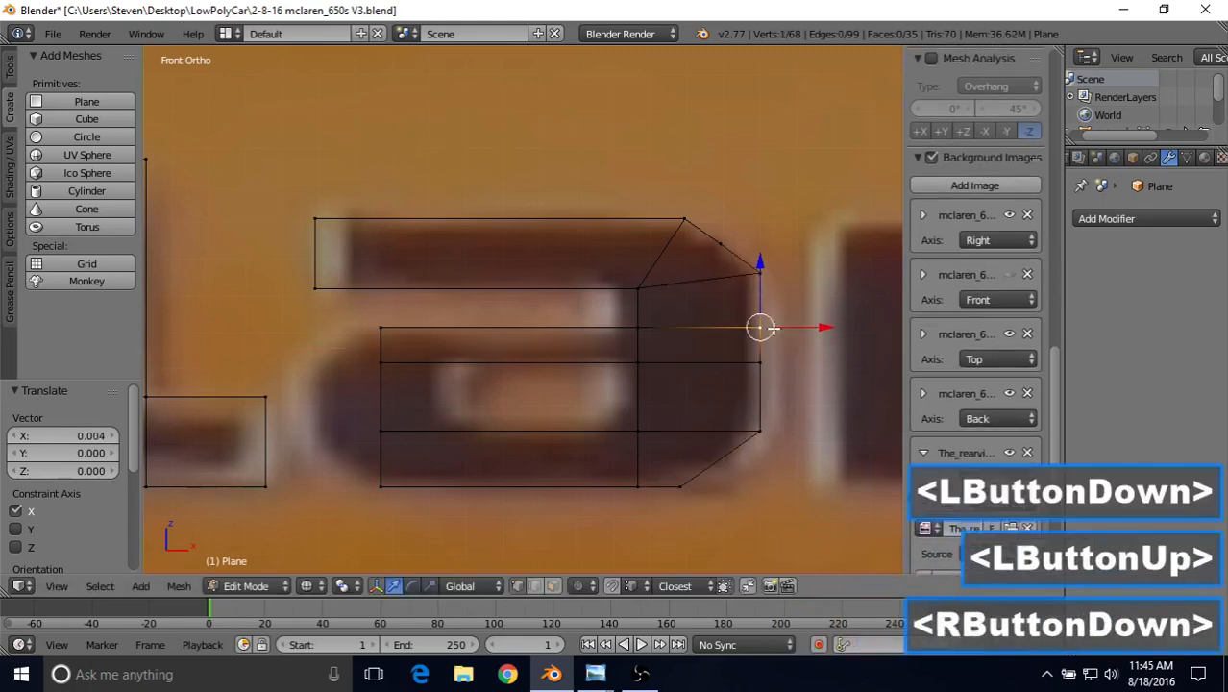
right_click(759, 362, "shift")
right_click(761, 428, "shift")
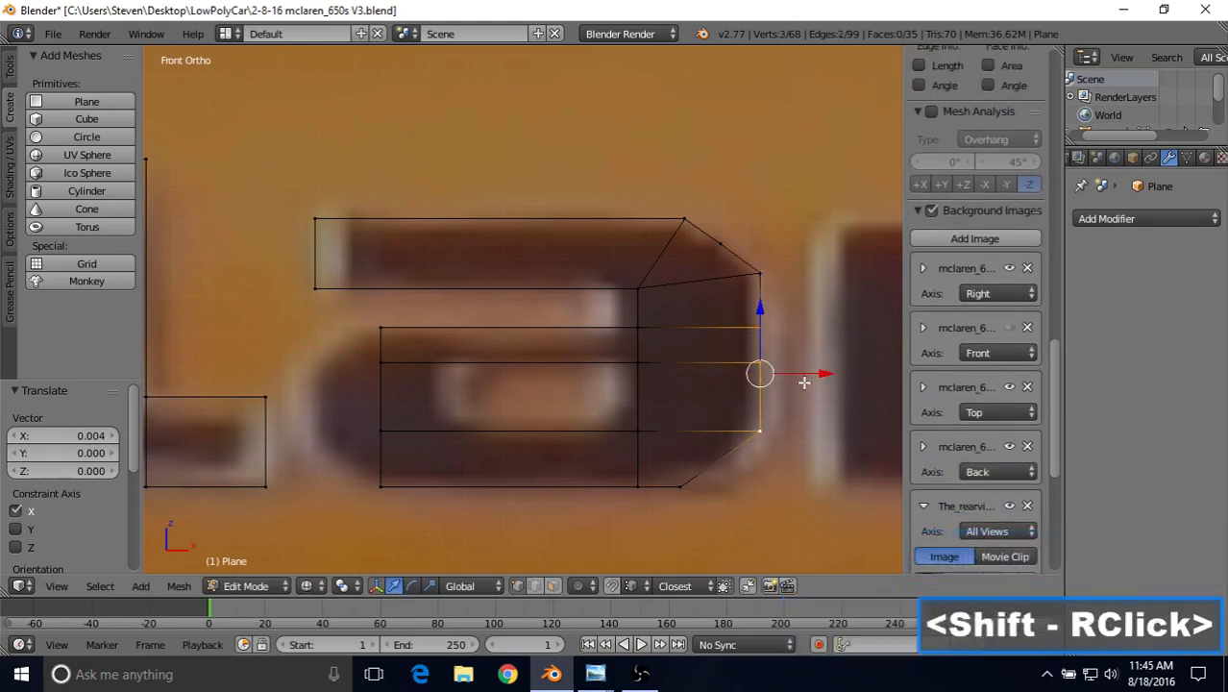
left_click_drag(804, 376, 833, 375)
Move the a's bottom-right corner vertex 0.016 along X, and nudge it about 0.001 upward and slightly inward.
right_click(697, 484)
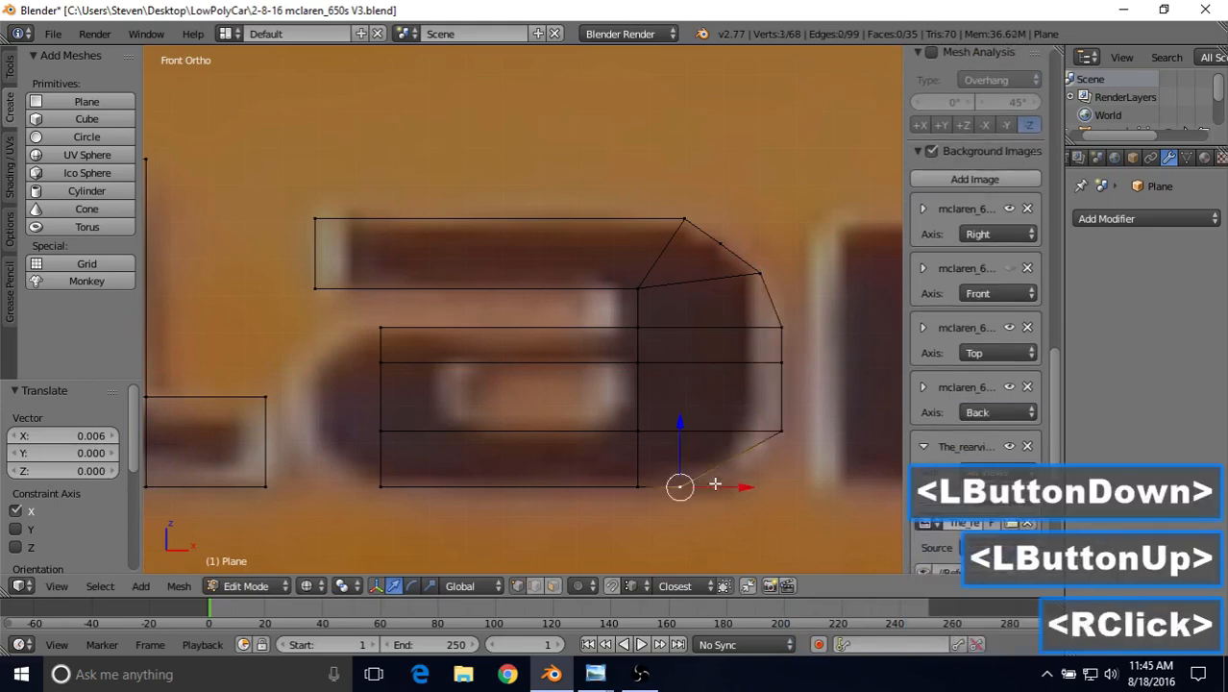
left_click_drag(732, 485, 790, 439)
key("g")
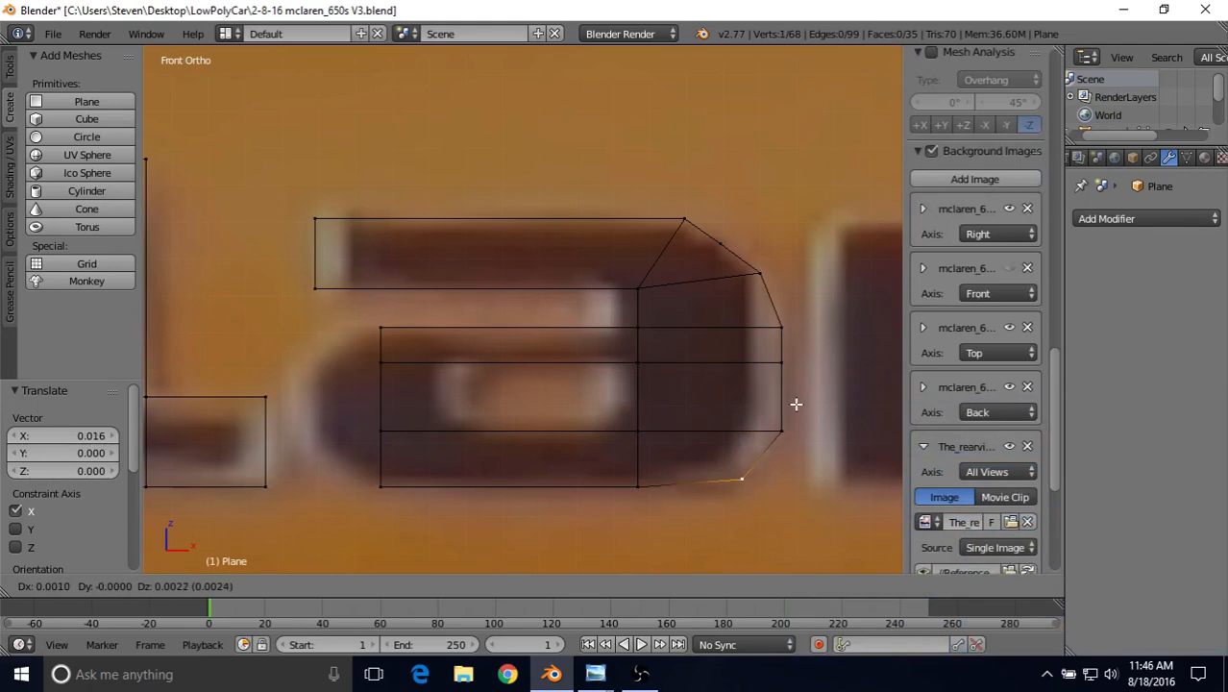
left_click(788, 413)
Lower the right-side vertex just above the a's bottom-right corner by 0.002 along Z.
double_click(781, 430)
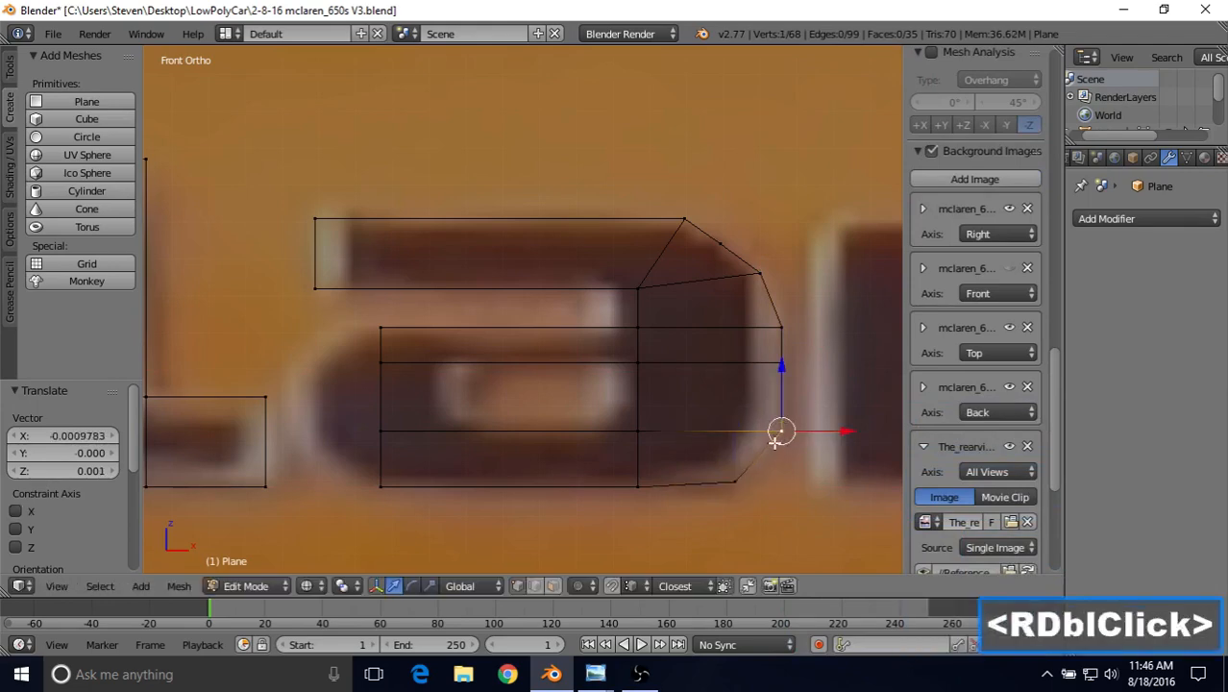
key("g")
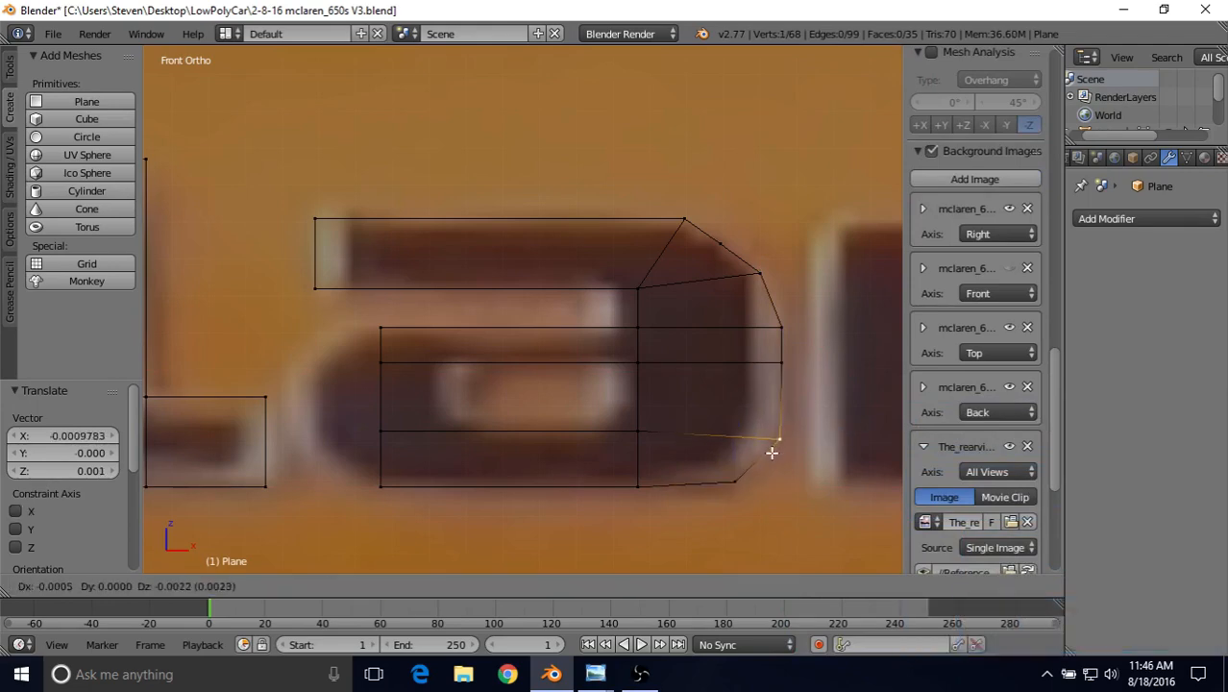
right_click(771, 415)
left_click_drag(781, 378, 781, 385)
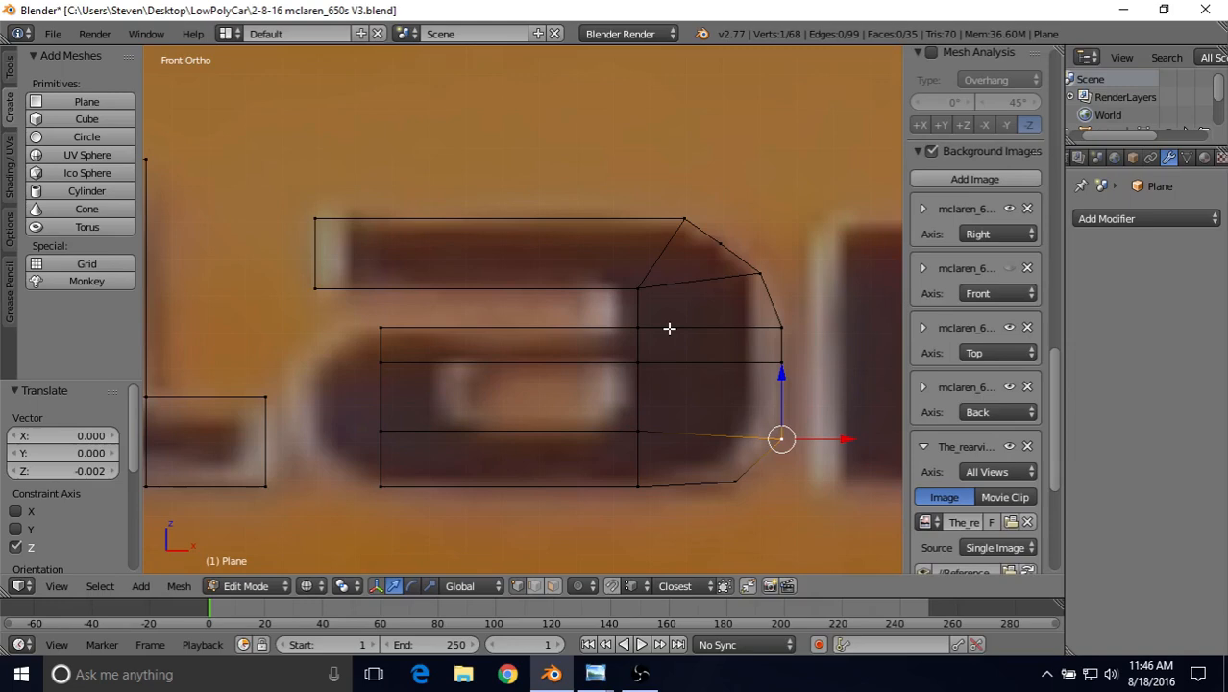
Move the four left-end vertices of the a's lower section 0.013 along X toward the inner hole.
middle_click_drag(670, 329, 773, 316, "shift")
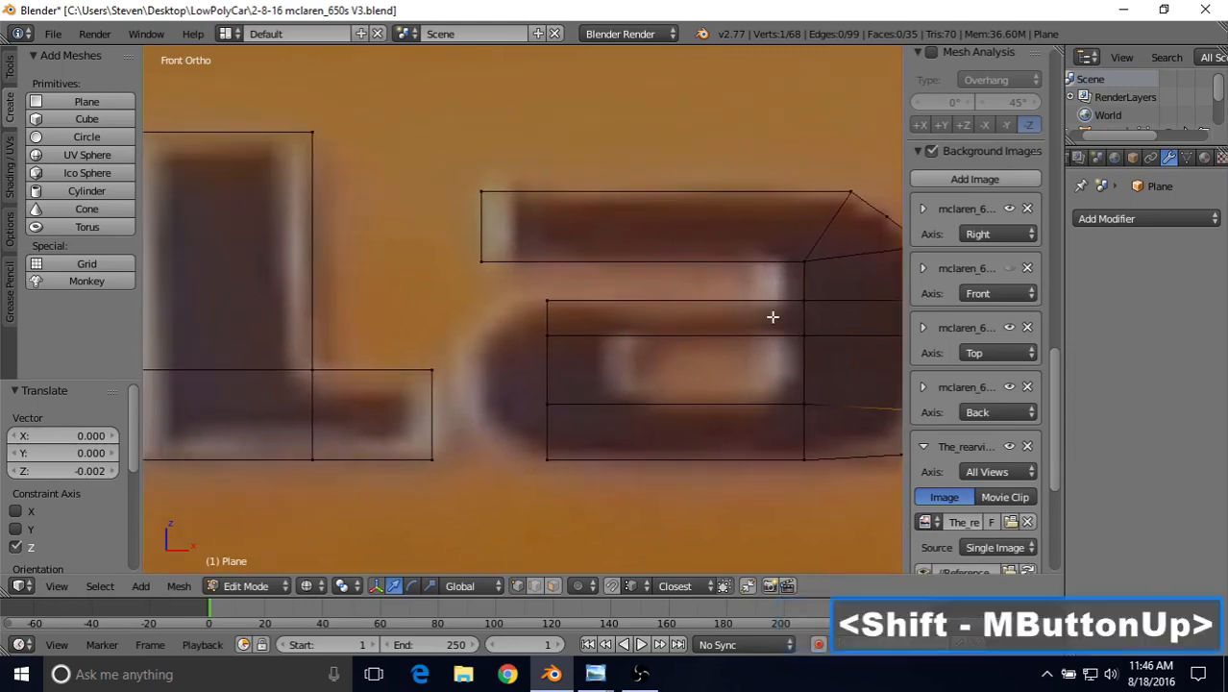
right_click(547, 304)
right_click(547, 336, "shift")
right_click(547, 404, "shift")
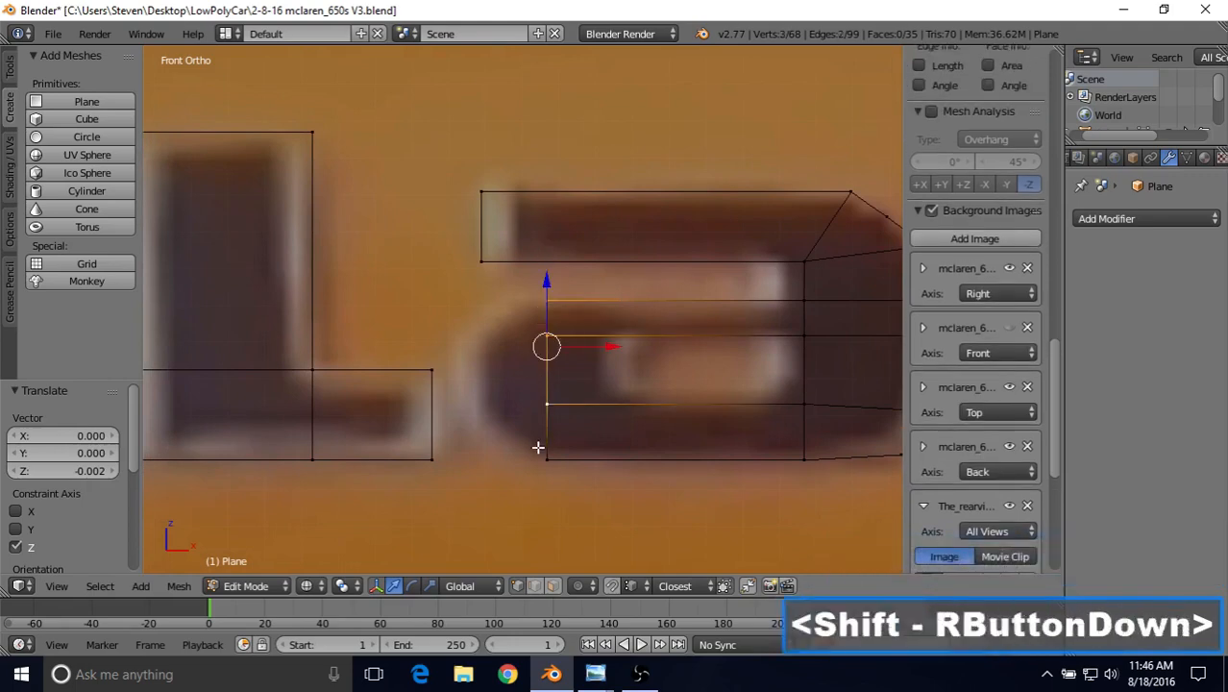
right_click(547, 458, "shift")
left_click_drag(596, 375, 661, 369)
Delete the face covering the a's inner hole in face select mode, and return to vertex select mode.
left_click(554, 586)
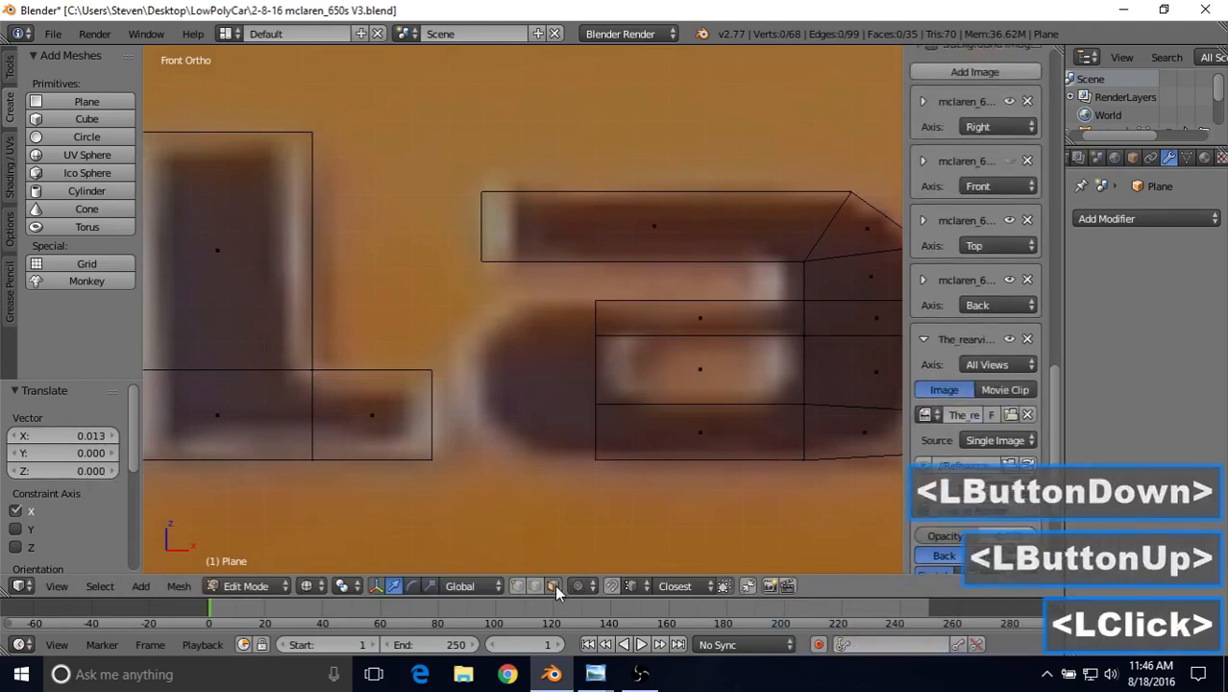
right_click(718, 357)
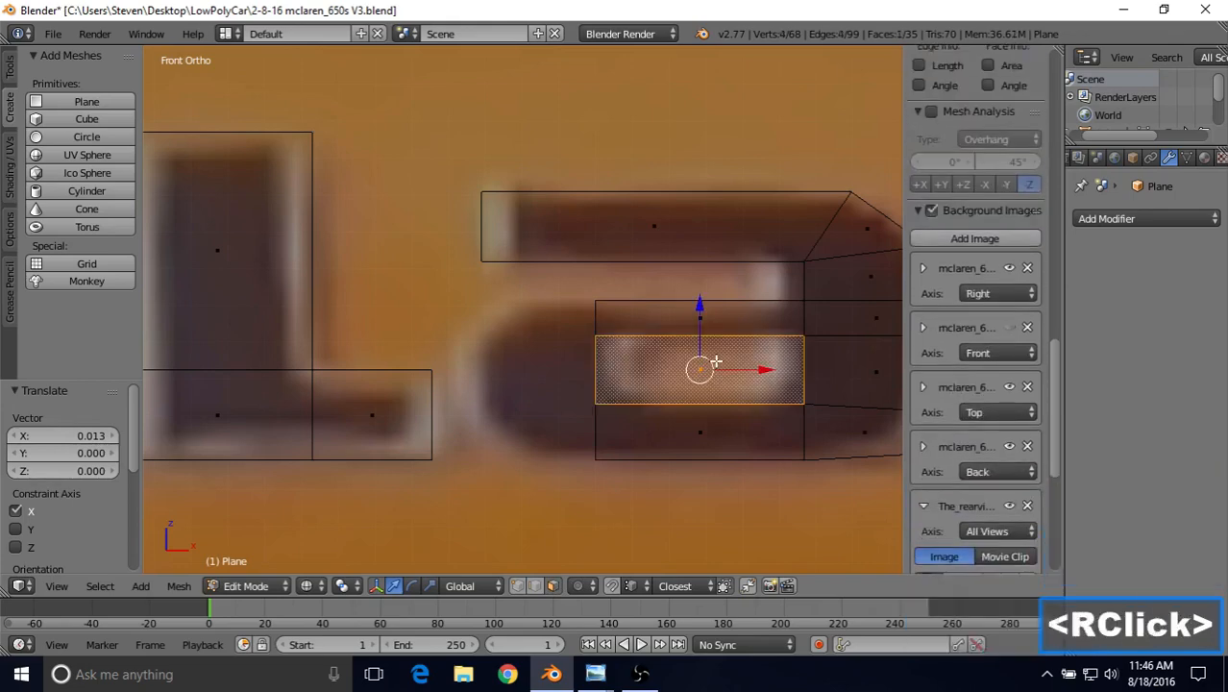
key("Delete")
left_click(598, 370)
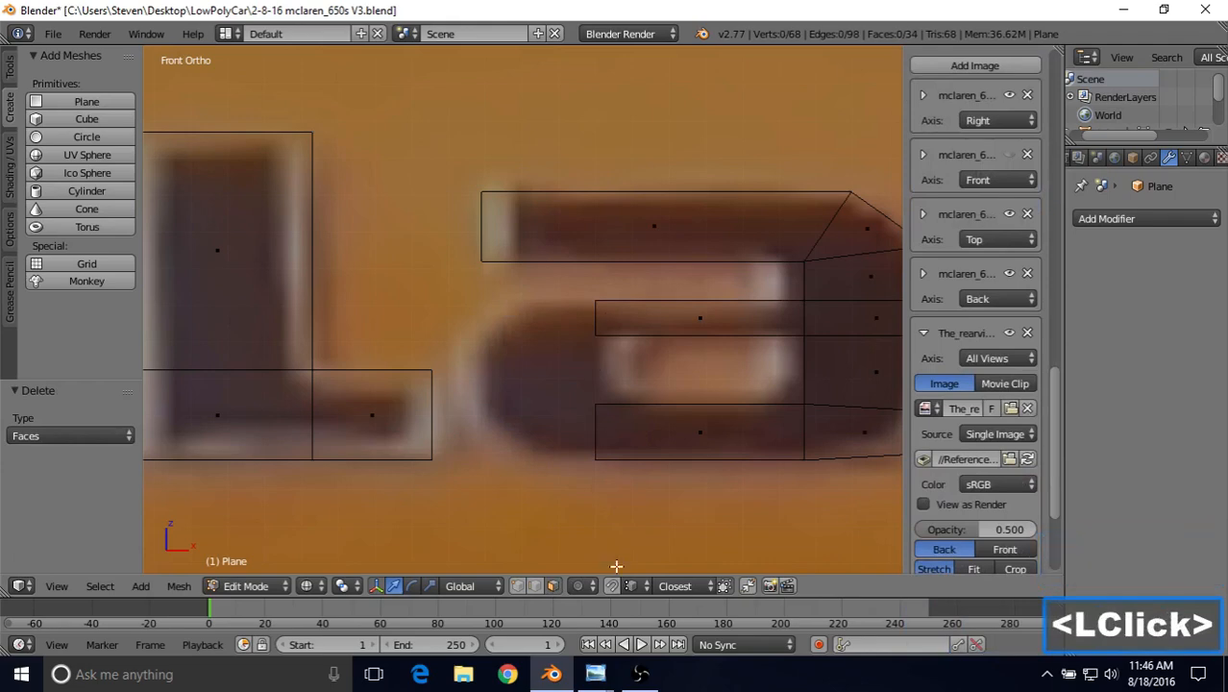
left_click(520, 584)
Extrude the left end edges of the a's two lower bars and move them -0.019 along X.
right_click(595, 301)
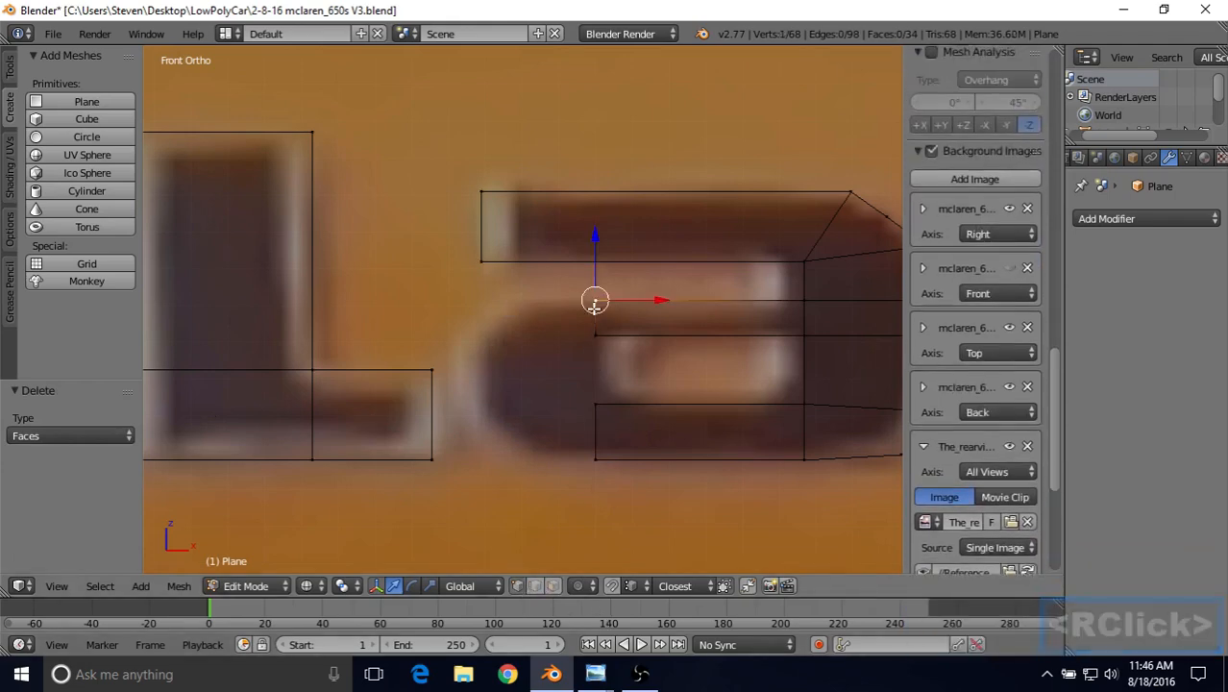
right_click(593, 334, "shift")
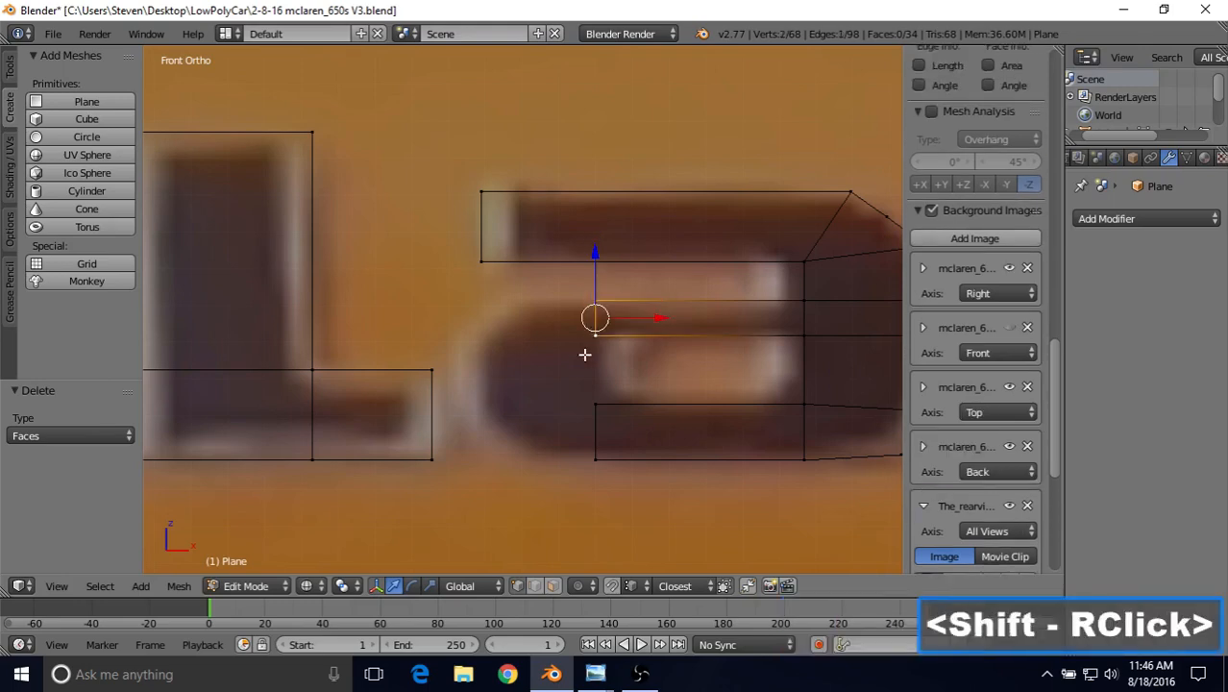
right_click(588, 405, "shift")
right_click(591, 459, "shift")
key("e")
right_click(665, 365)
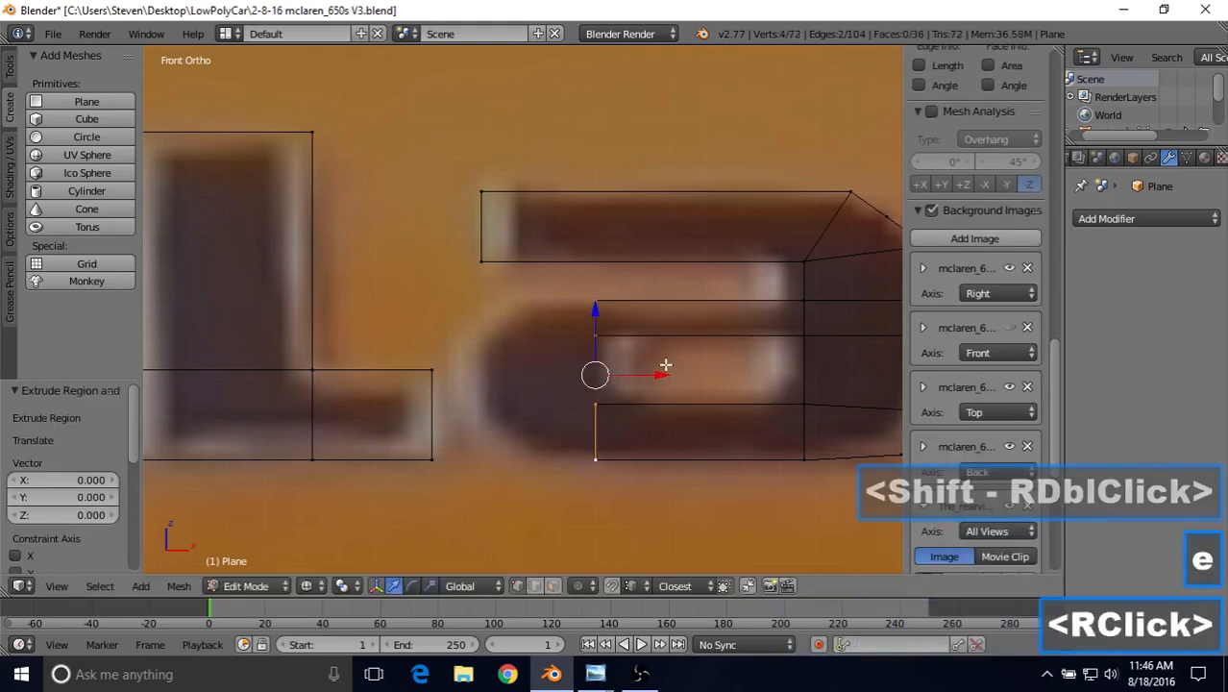
left_click_drag(655, 373, 570, 333)
Scale the top and bottom outer vertices of the a's extruded left end together by 0.905 along Z.
right_click(527, 301)
right_click(525, 457, "shift")
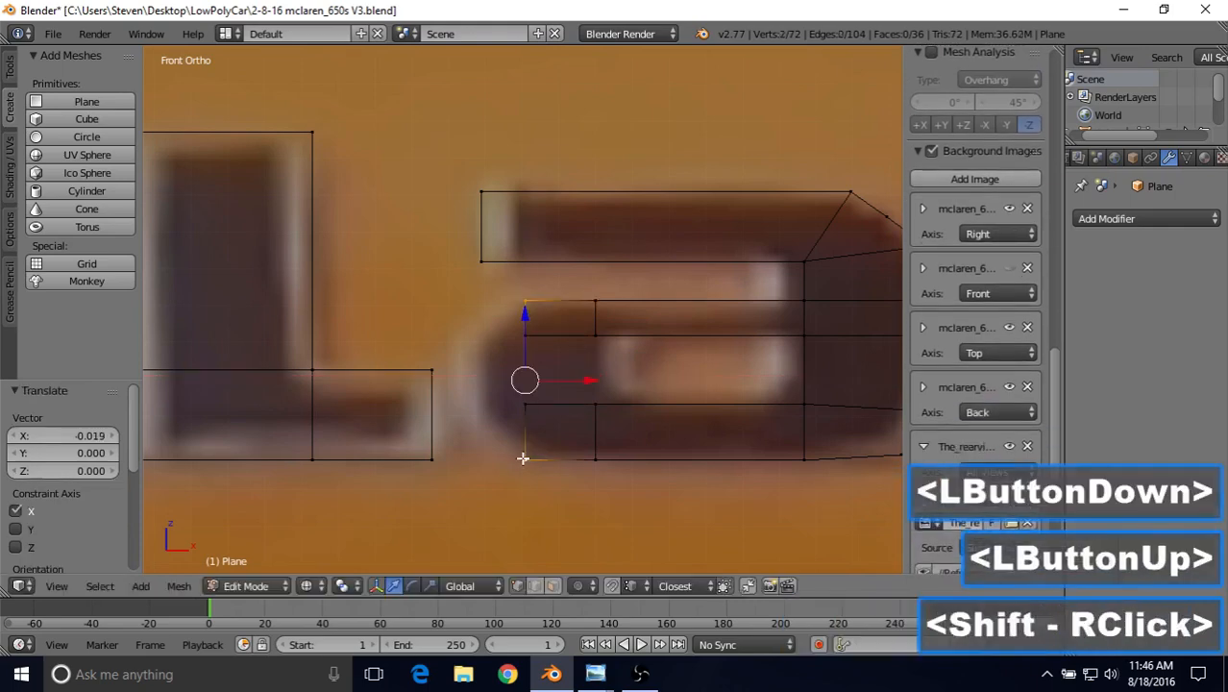
key("s")
key("z")
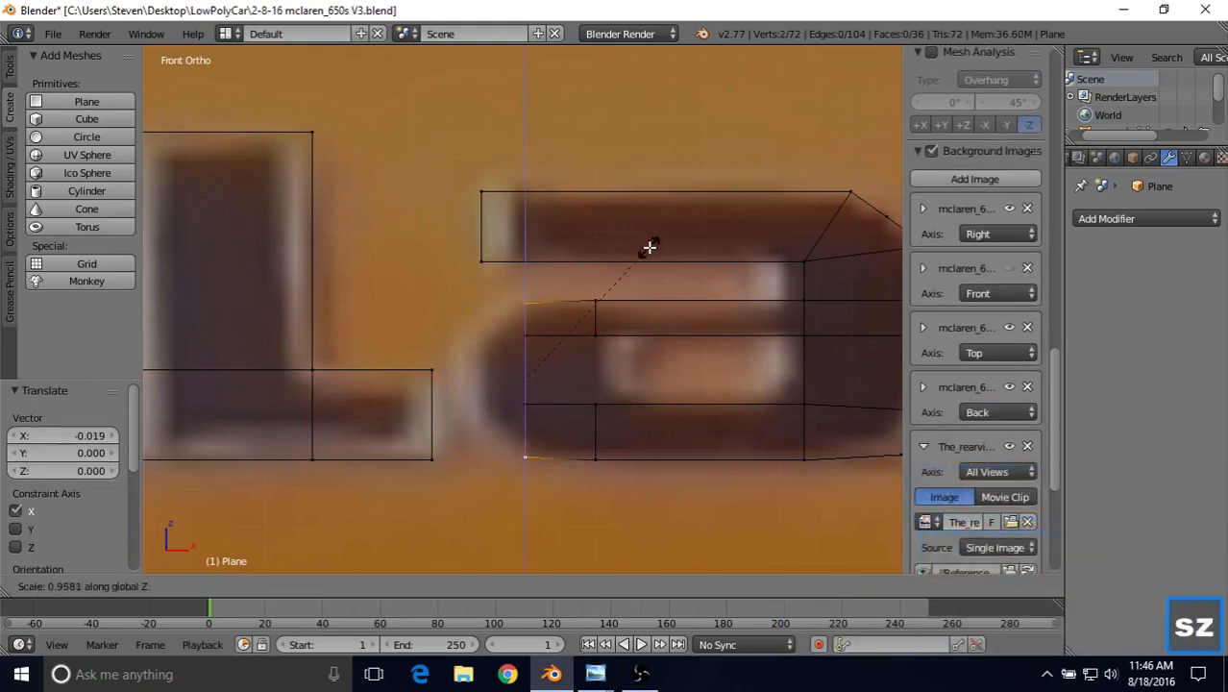
left_click(640, 252)
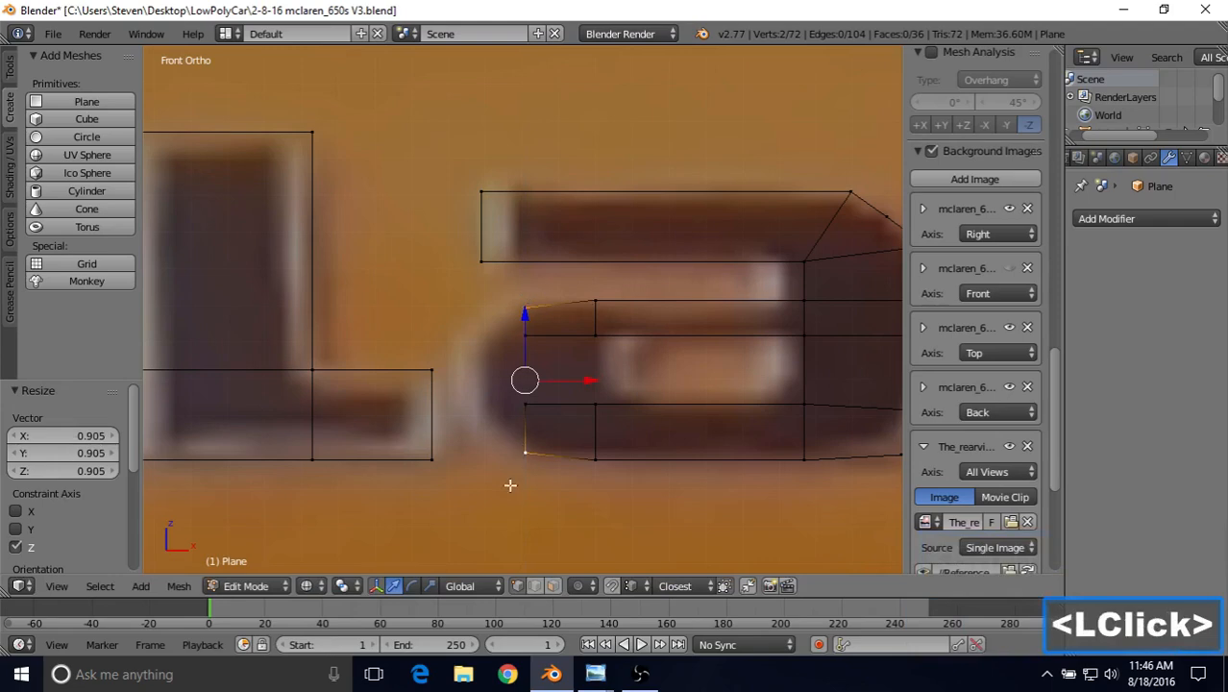
middle_click_drag(564, 295, 558, 339, "shift")
scroll(565, 332, "up", 1)
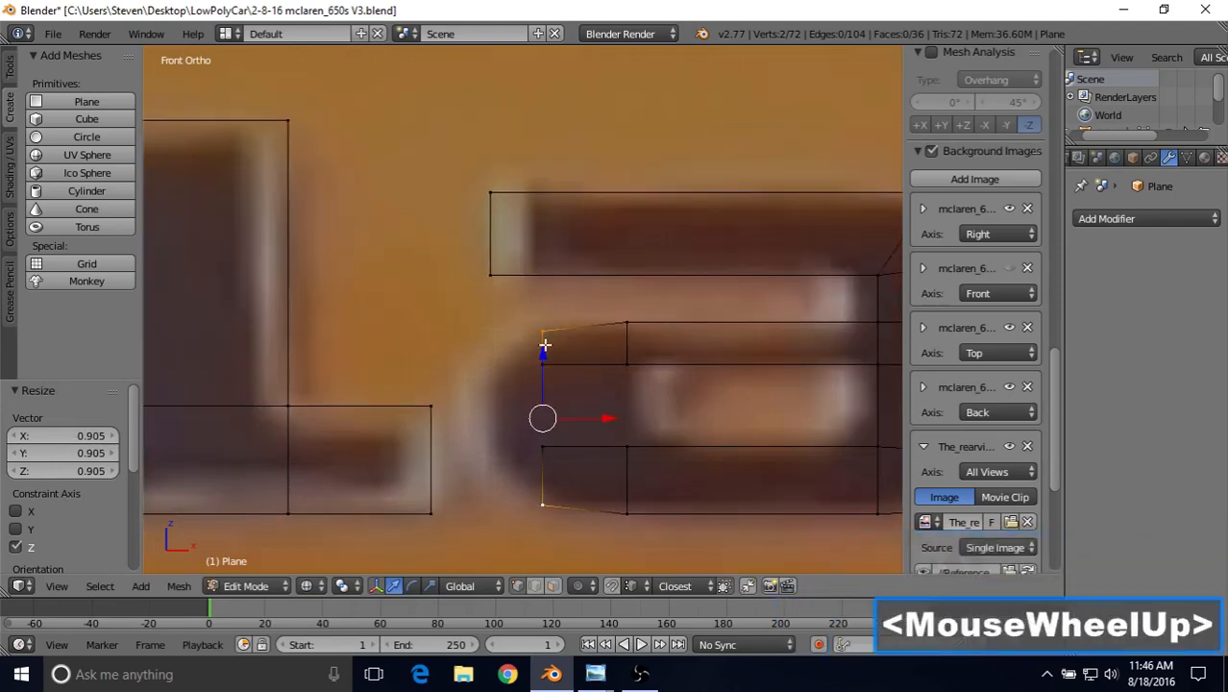
Extrude the left end edges of the a's two lower bars again, moving them -0.010 along X and 0.011 along Z.
right_click(541, 383)
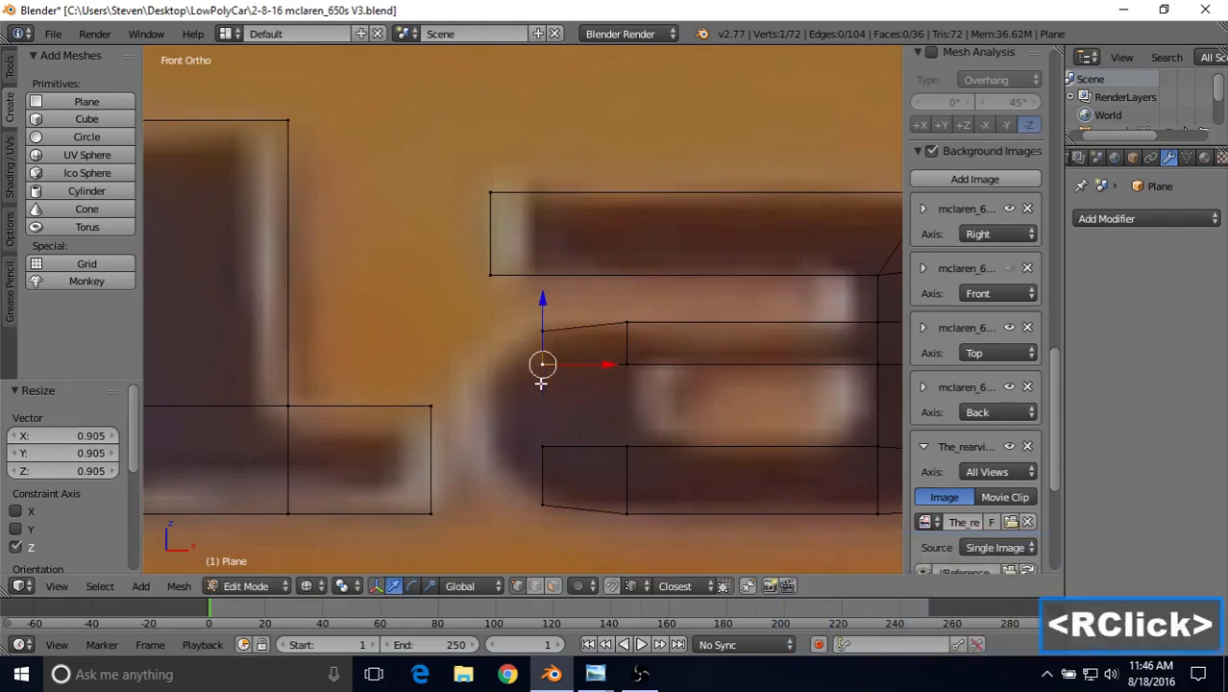
right_click(532, 336, "shift")
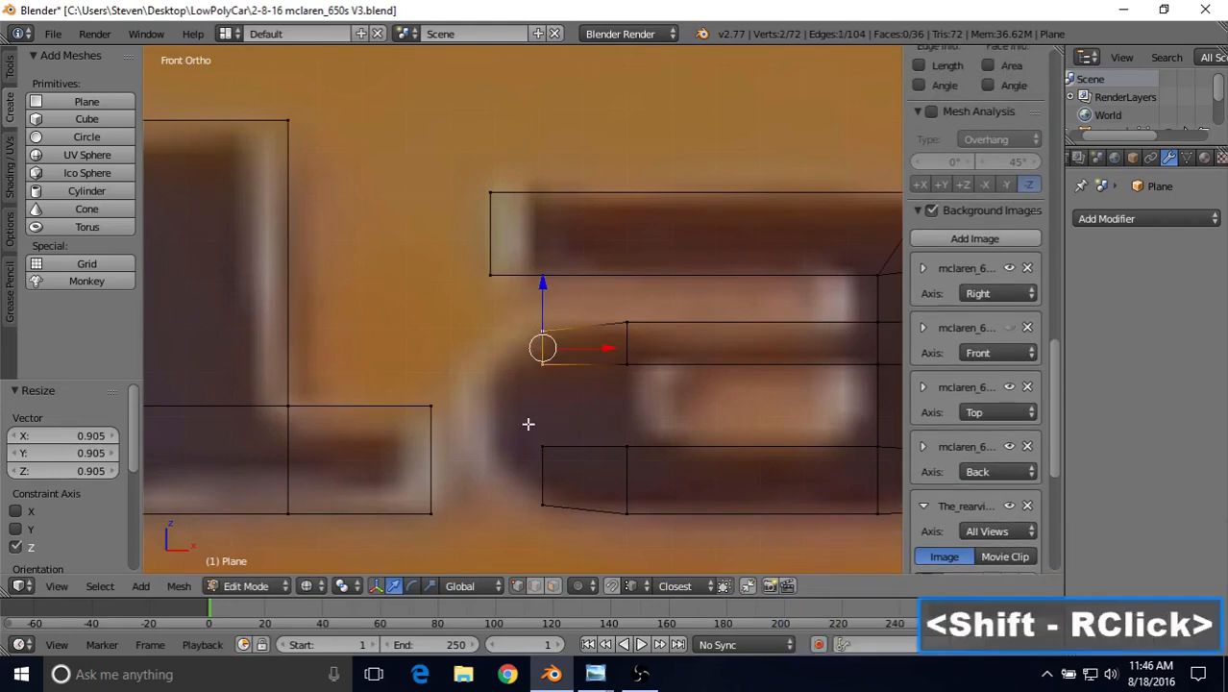
right_click(529, 444, "shift")
right_click(529, 494, "shift")
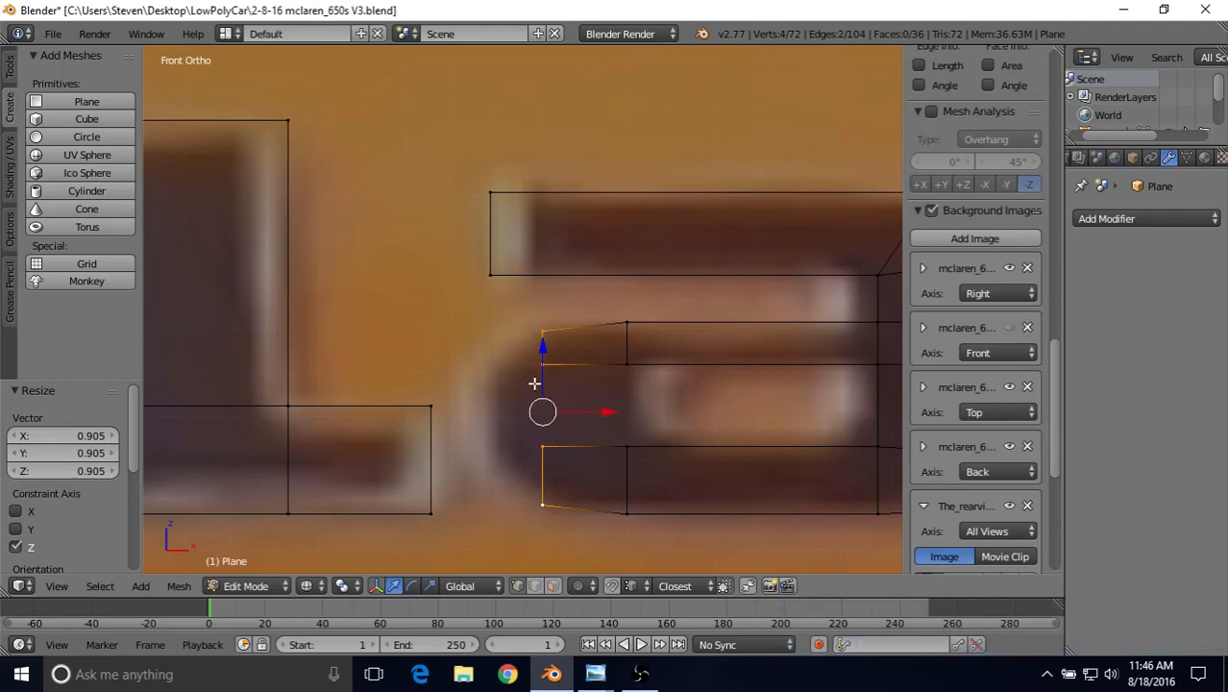
key("e")
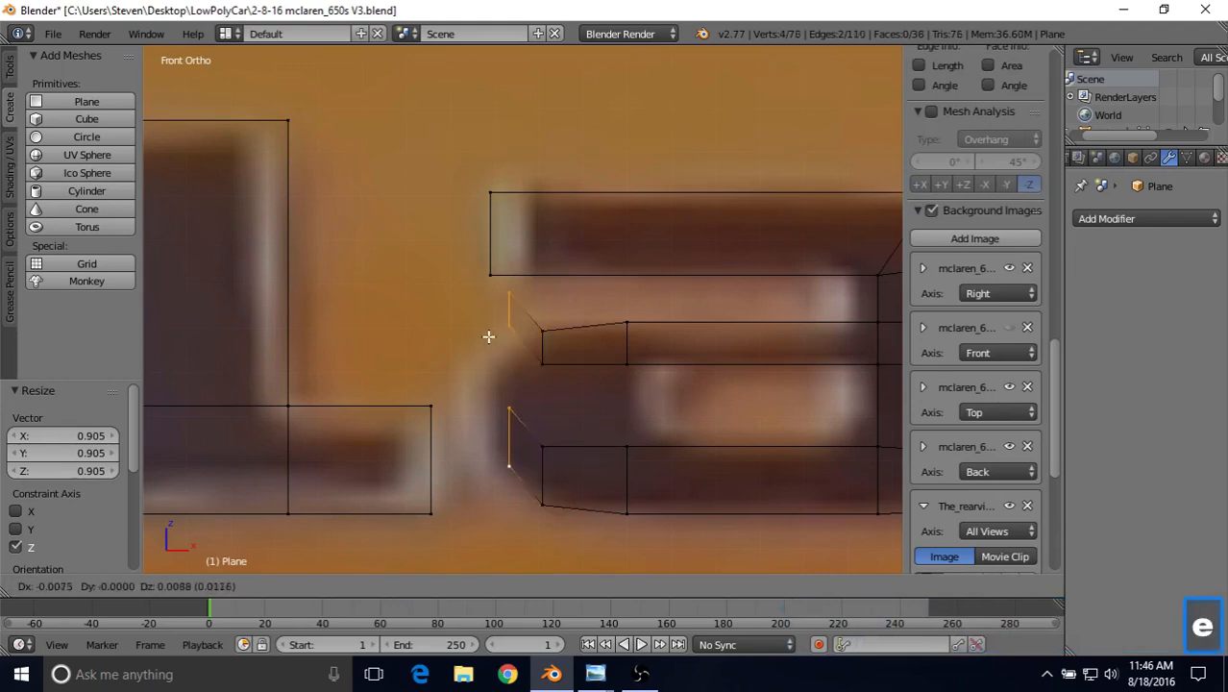
left_click(496, 357)
Move the two newly extruded end vertices of the a's middle bar -0.016 along Z.
right_click(498, 277)
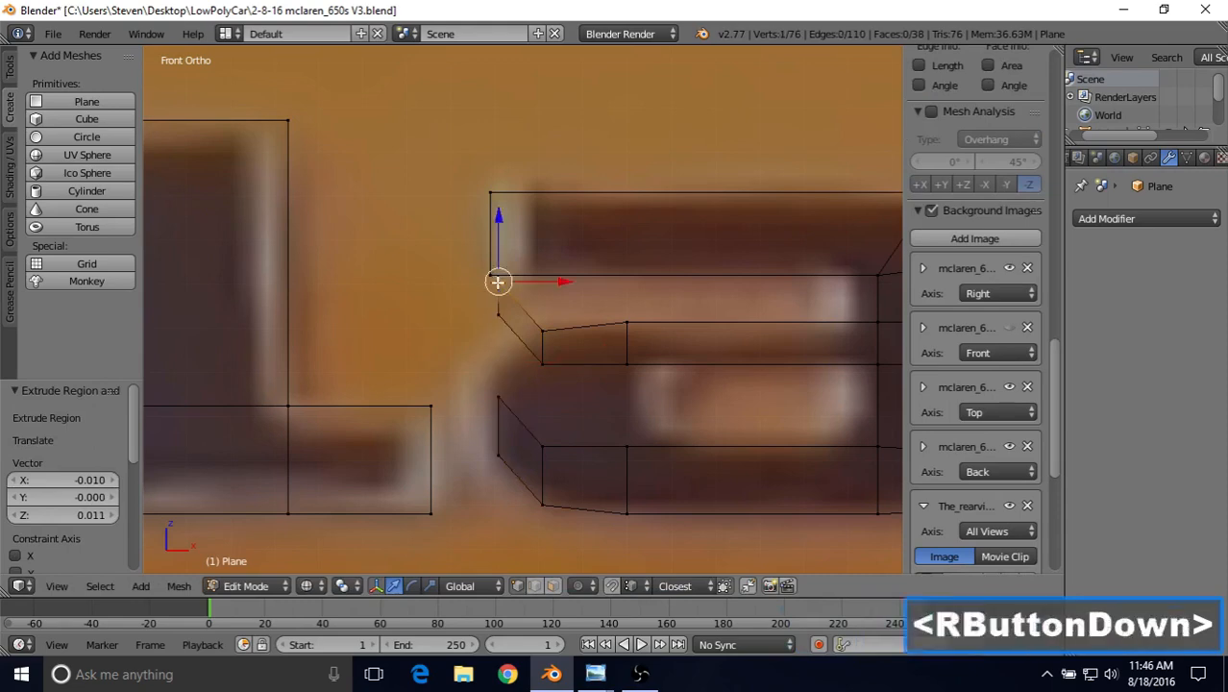
right_click(498, 315, "shift")
left_click_drag(497, 261, 493, 329)
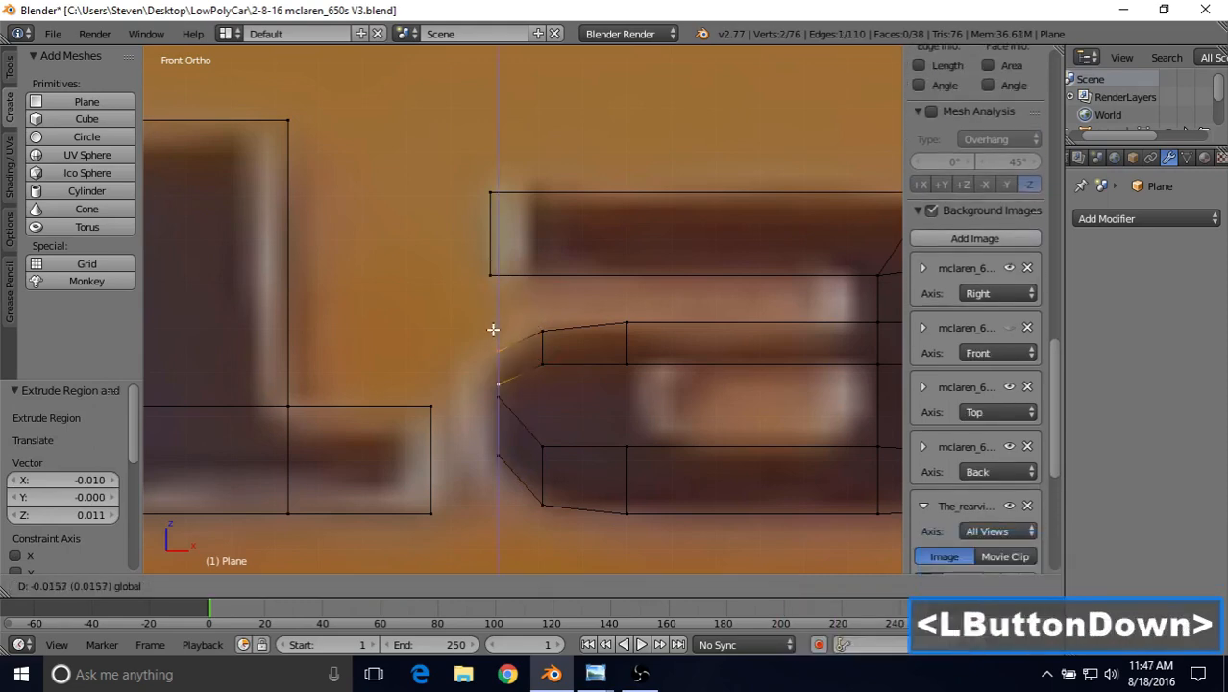
left_click_drag(494, 331, 495, 333)
Fill a face between the middle and bottom bars of the a, joining the four inner vertices left of the hole.
right_click(569, 365)
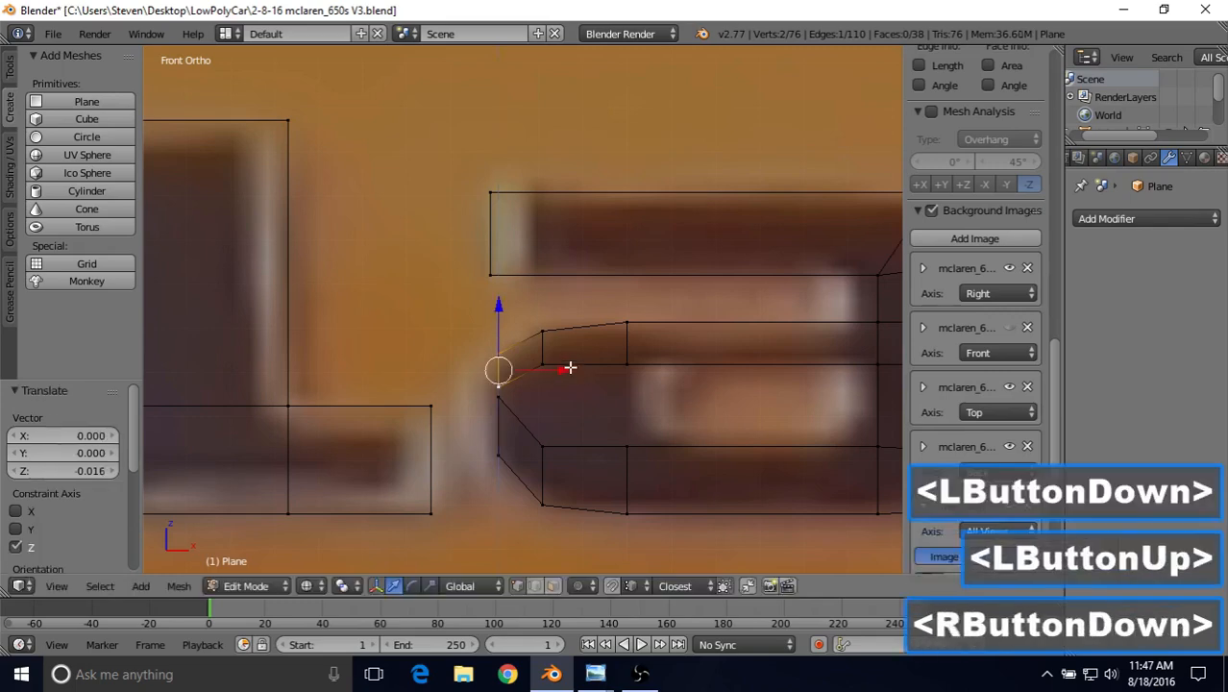
right_click(544, 445, "shift")
right_click(627, 366, "shift")
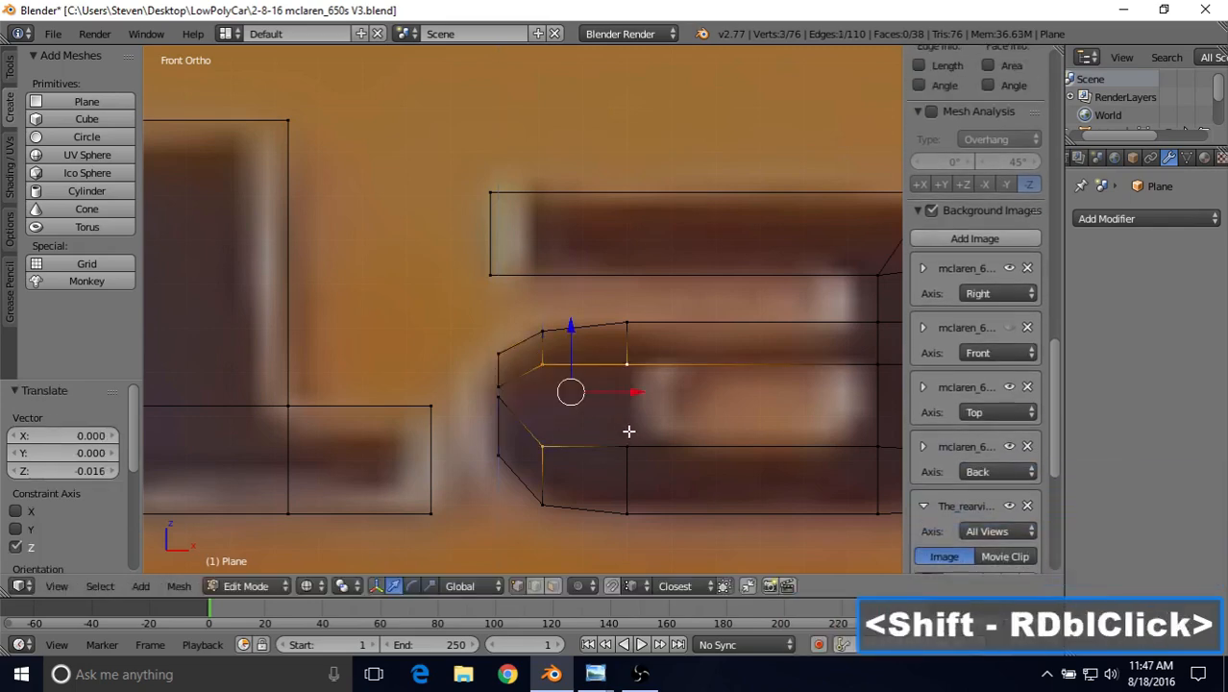
right_click(629, 438, "shift")
key("f")
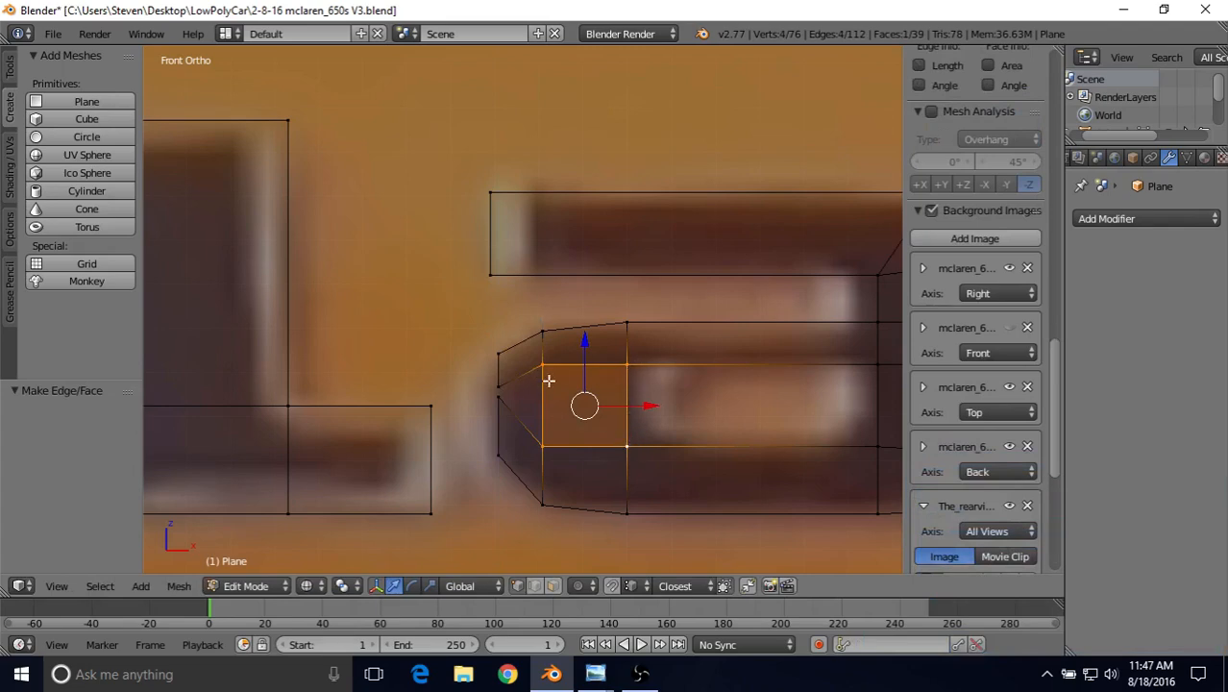
middle_click_drag(610, 450, 462, 406, "shift")
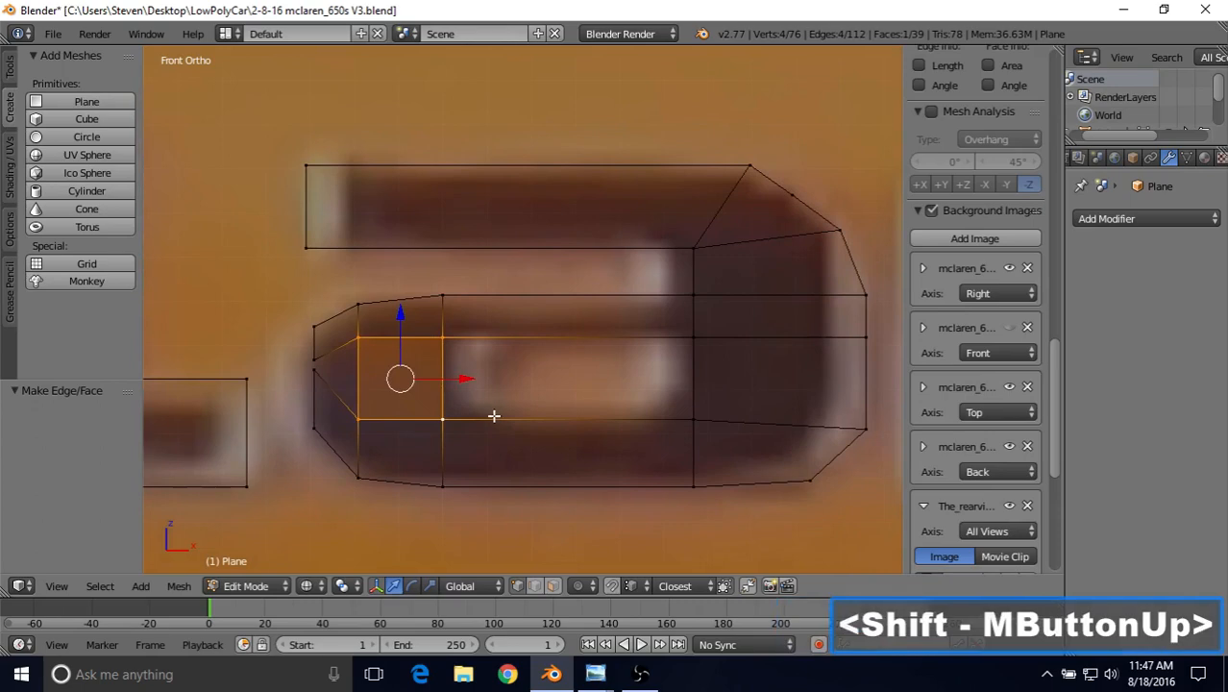
right_click(442, 419)
key("g")
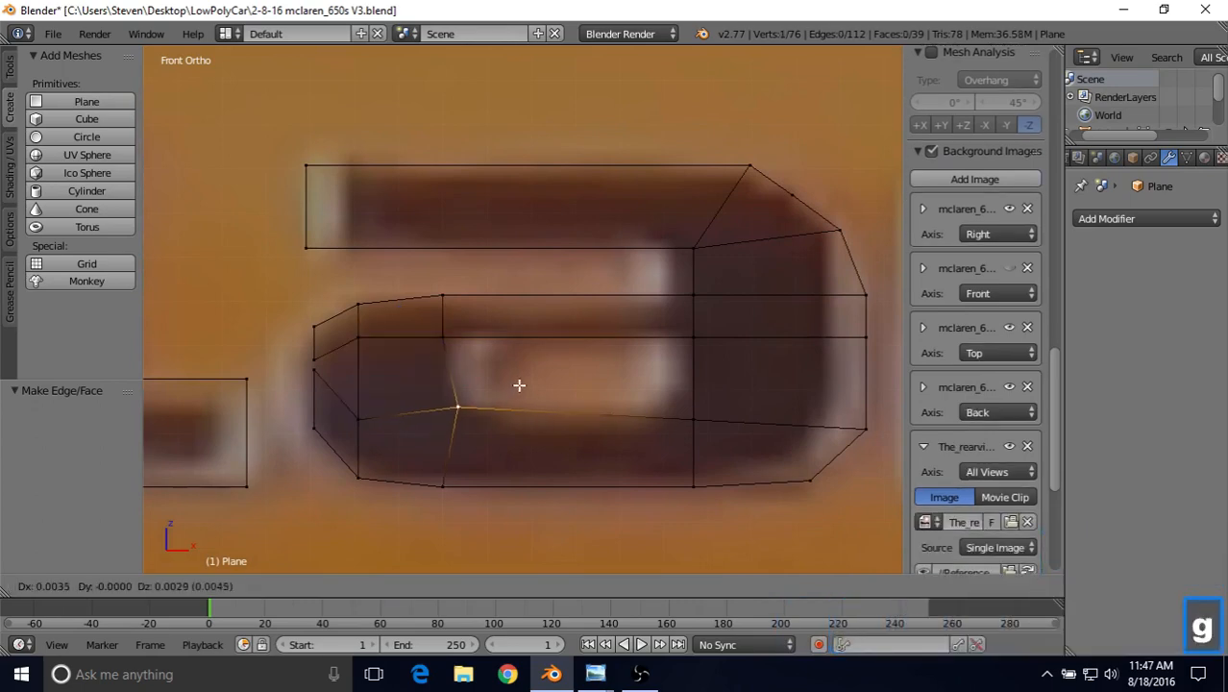
right_click(506, 405)
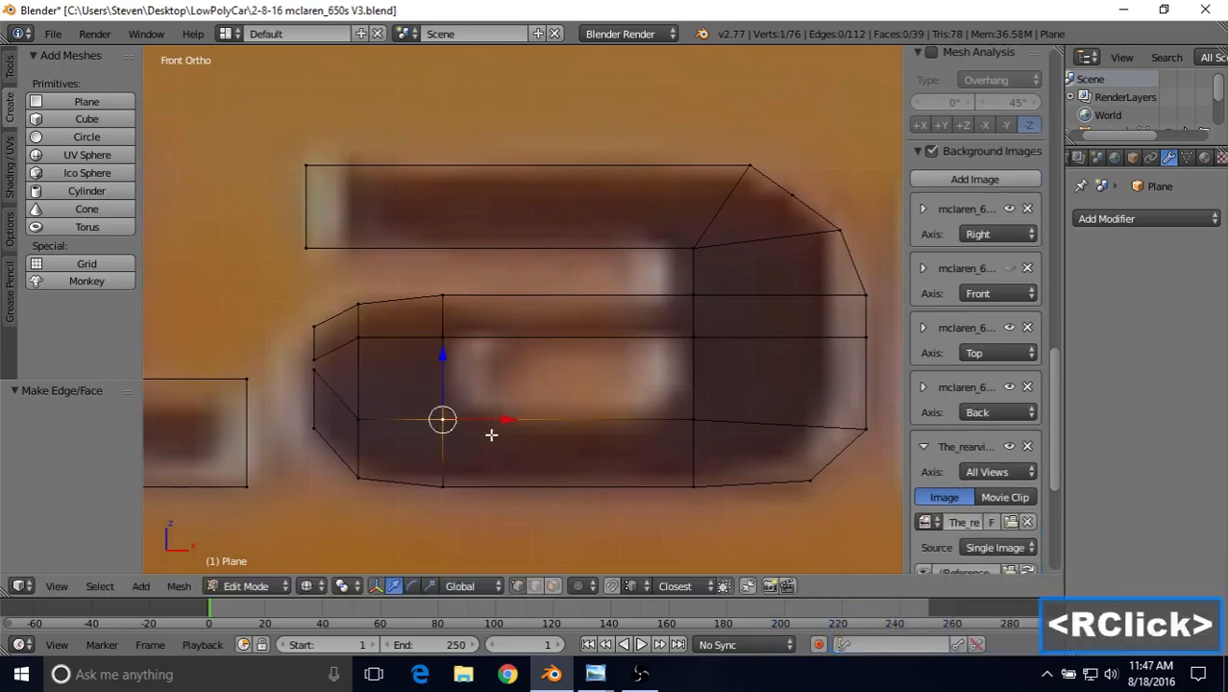
Add a loop cut across the bottom bar near the hole's left end, and move the hole's lower-left corner vertex 0.003 in X and 0.004 in Z.
middle_click_drag(543, 433, 579, 423, "shift")
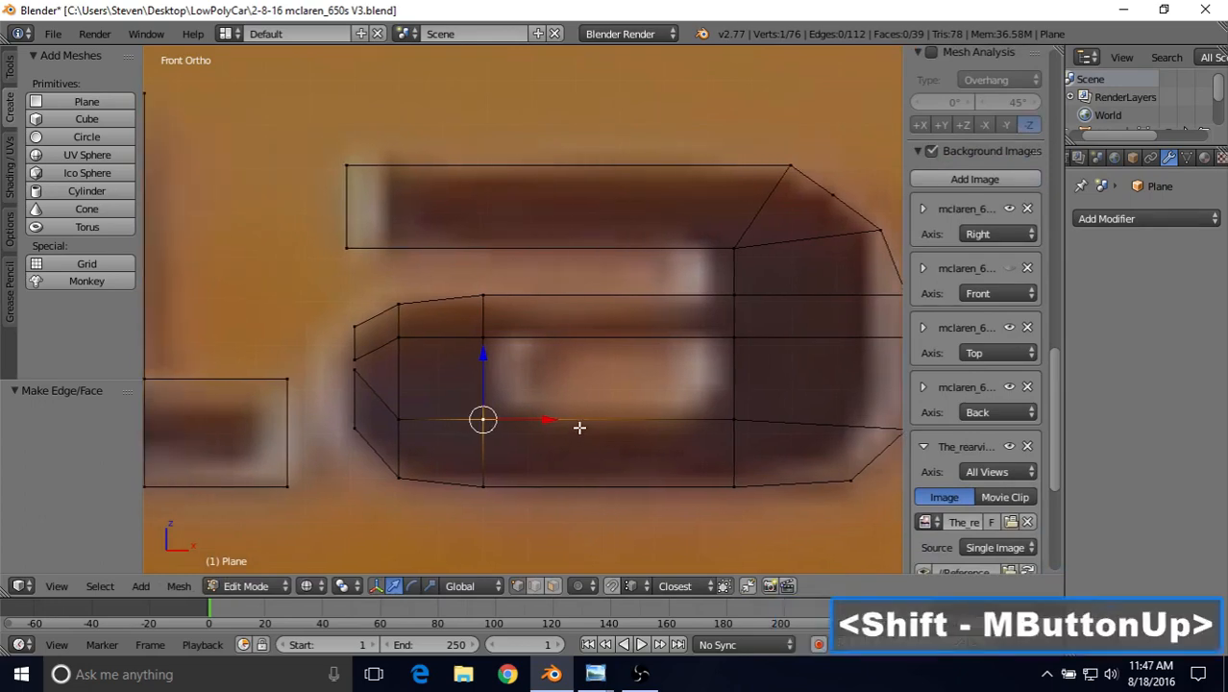
key("ctrl+r")
left_click(577, 418)
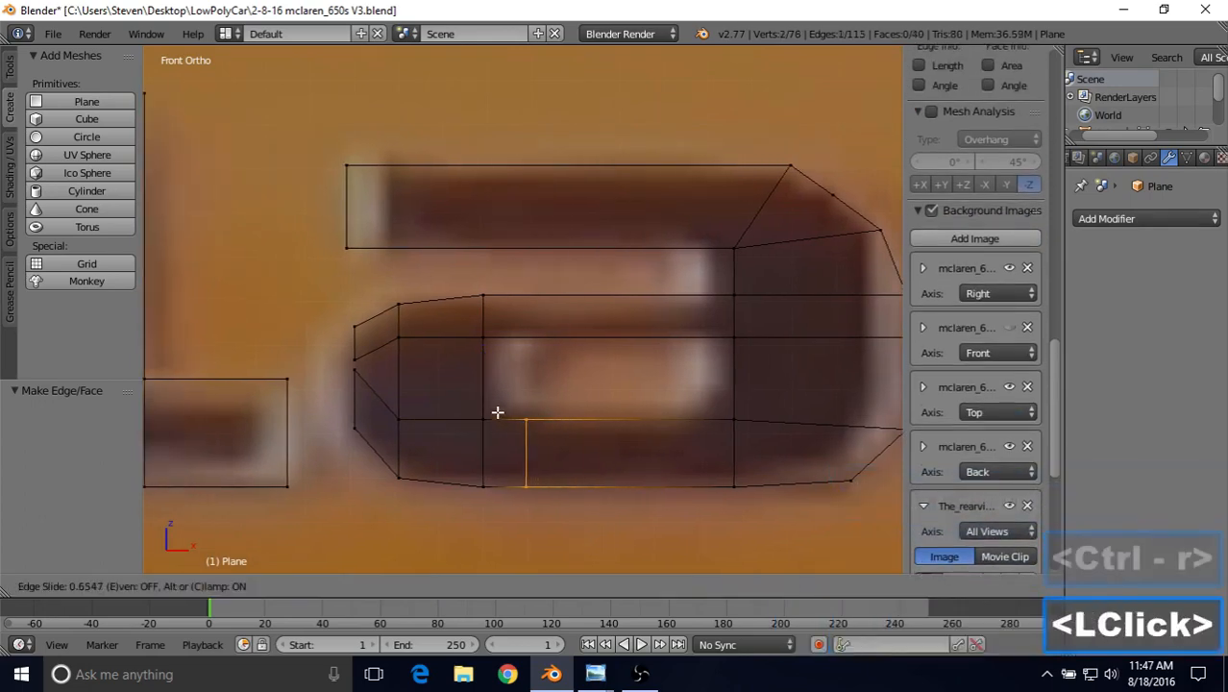
left_click(488, 408)
right_click(501, 387)
key("g")
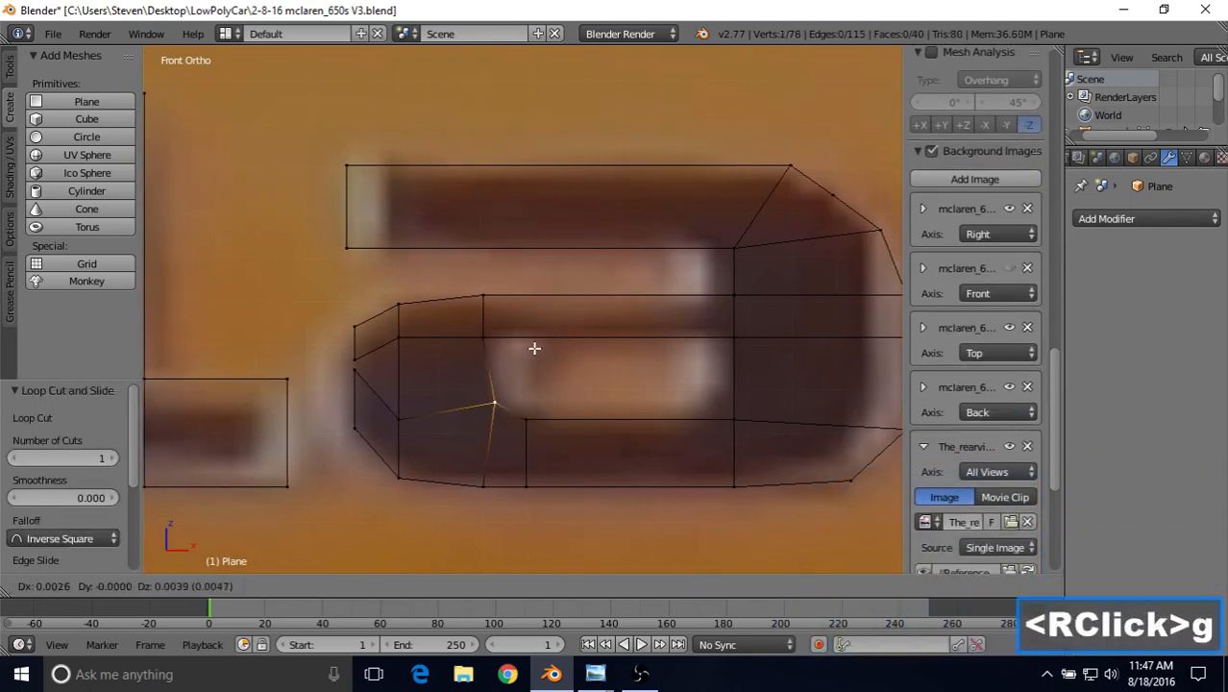
left_click(535, 348)
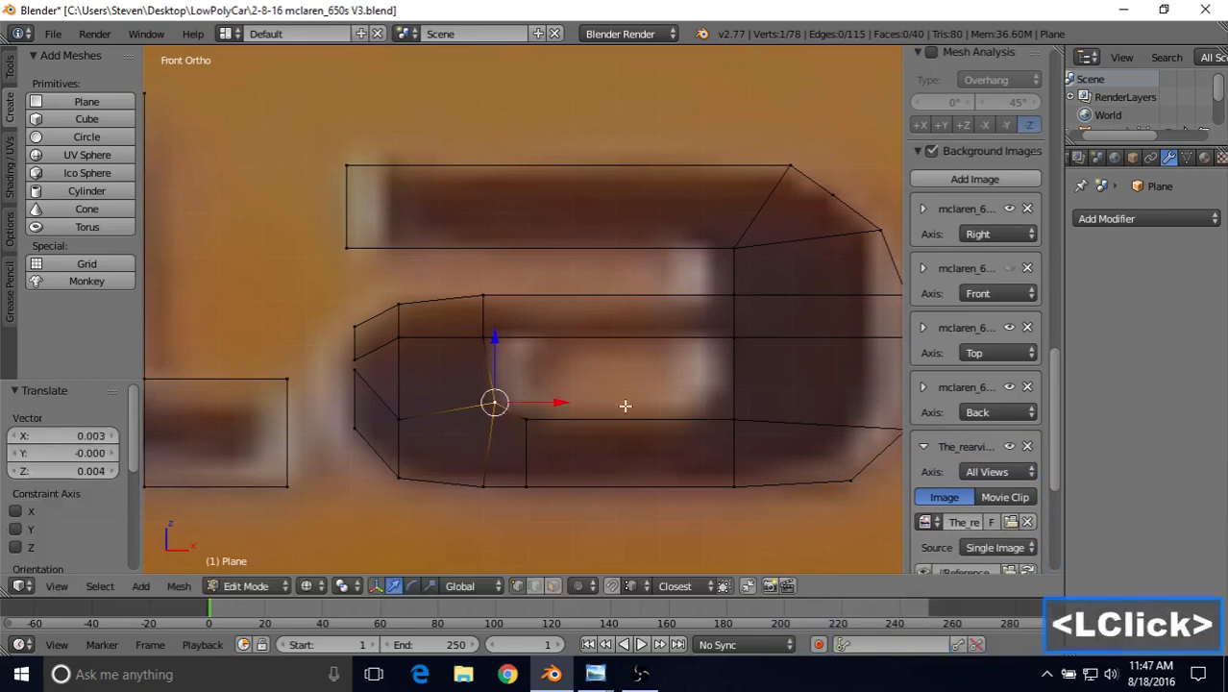
Add a loop cut across the bottom bar near the hole's right end, and move the hole's lower-right corner vertex -0.002 in X and 0.004 in Z.
key("ctrl+r")
left_click(721, 423)
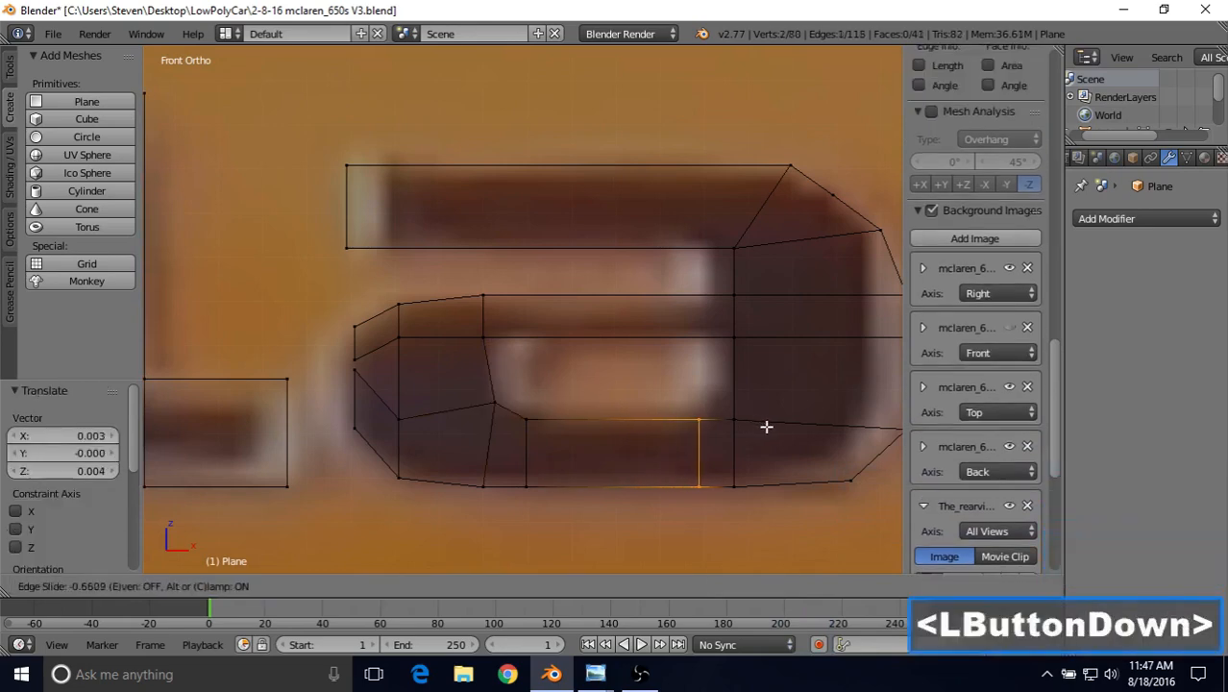
left_click(766, 425)
right_click(735, 420)
key("g")
left_click(723, 385)
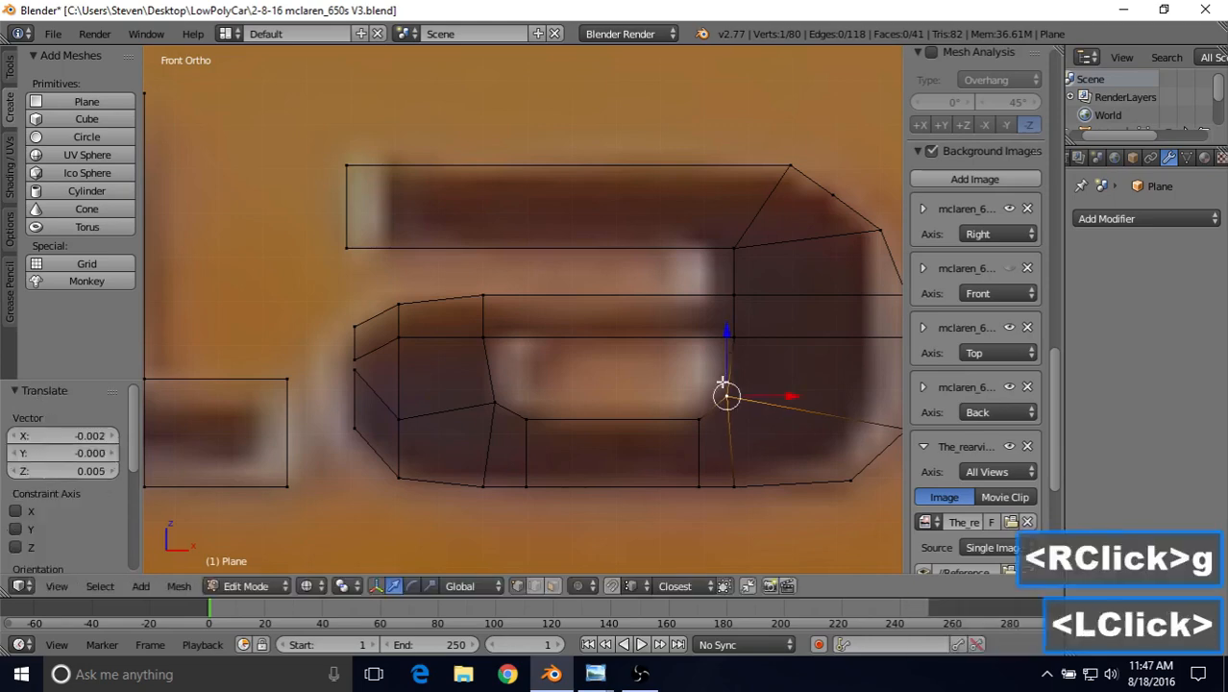
key("g")
left_click(719, 405)
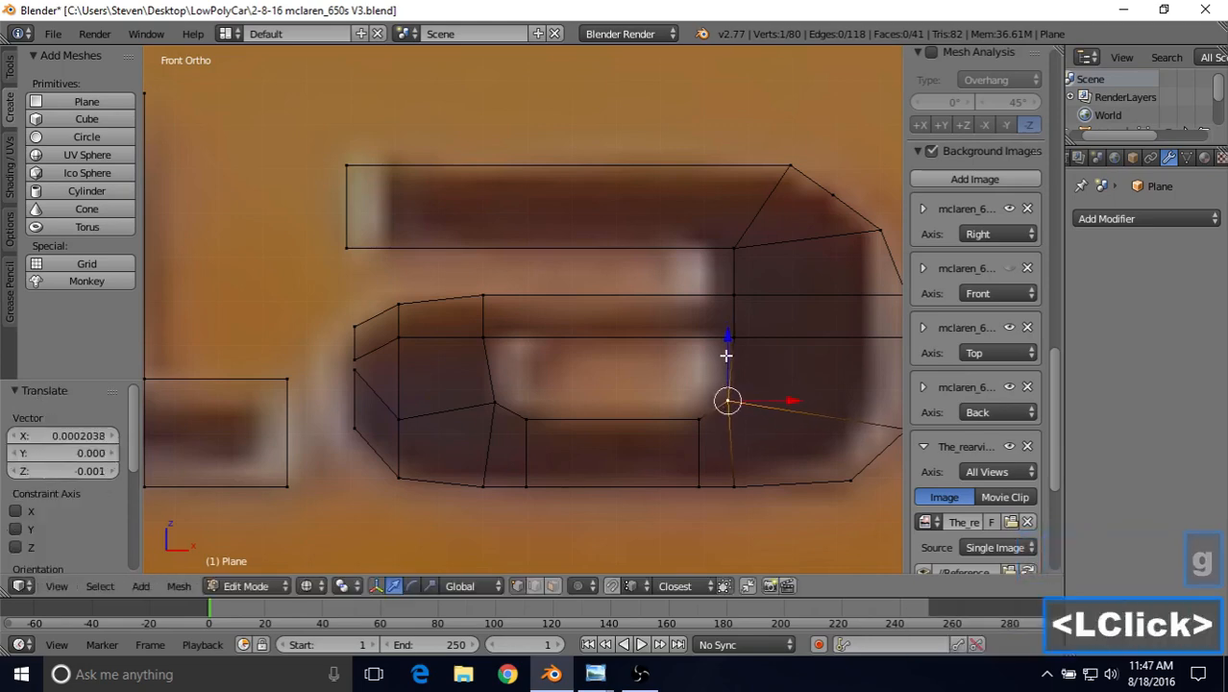
right_click(708, 340)
key("g")
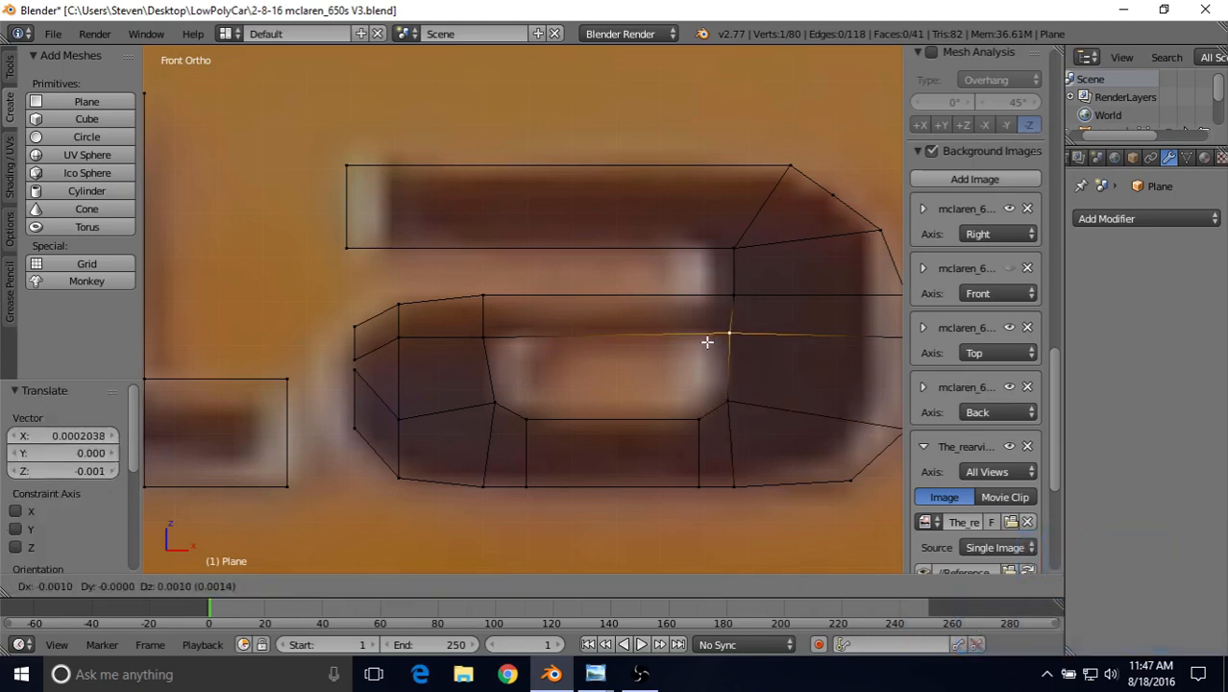
right_click(708, 343)
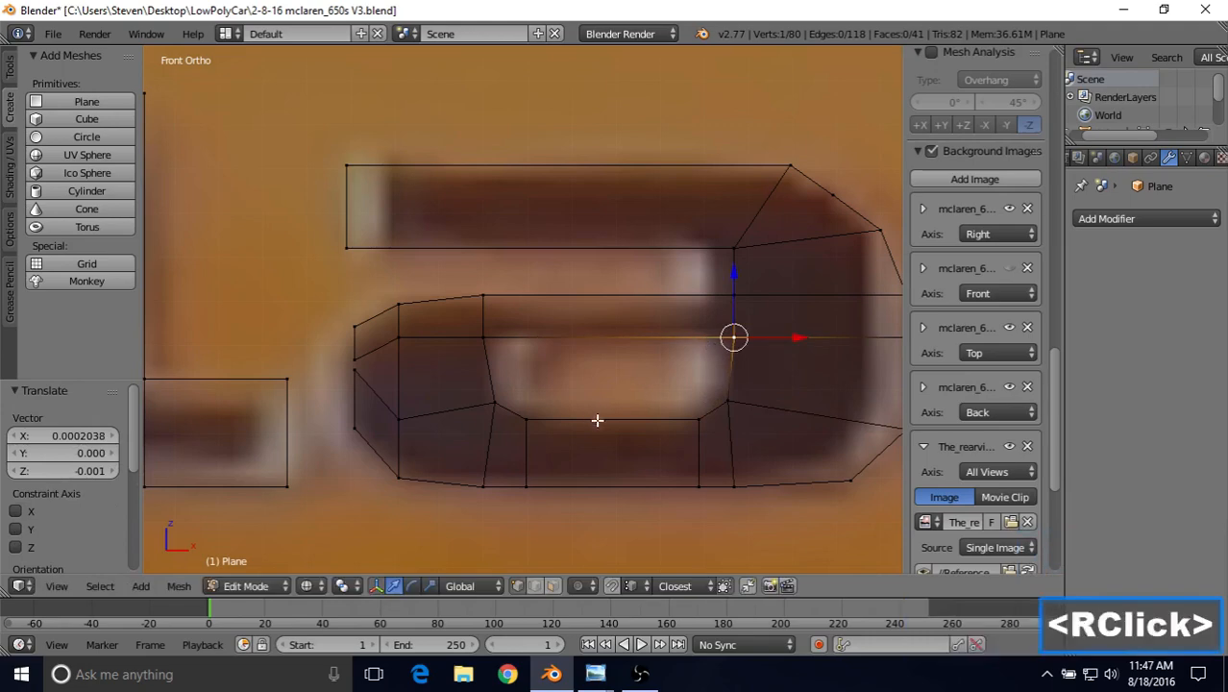
Move the lower-right corner vertex of the a's hole 0.001 along X, in line with the vertices above it.
right_click(745, 395)
key("g")
left_click(757, 395)
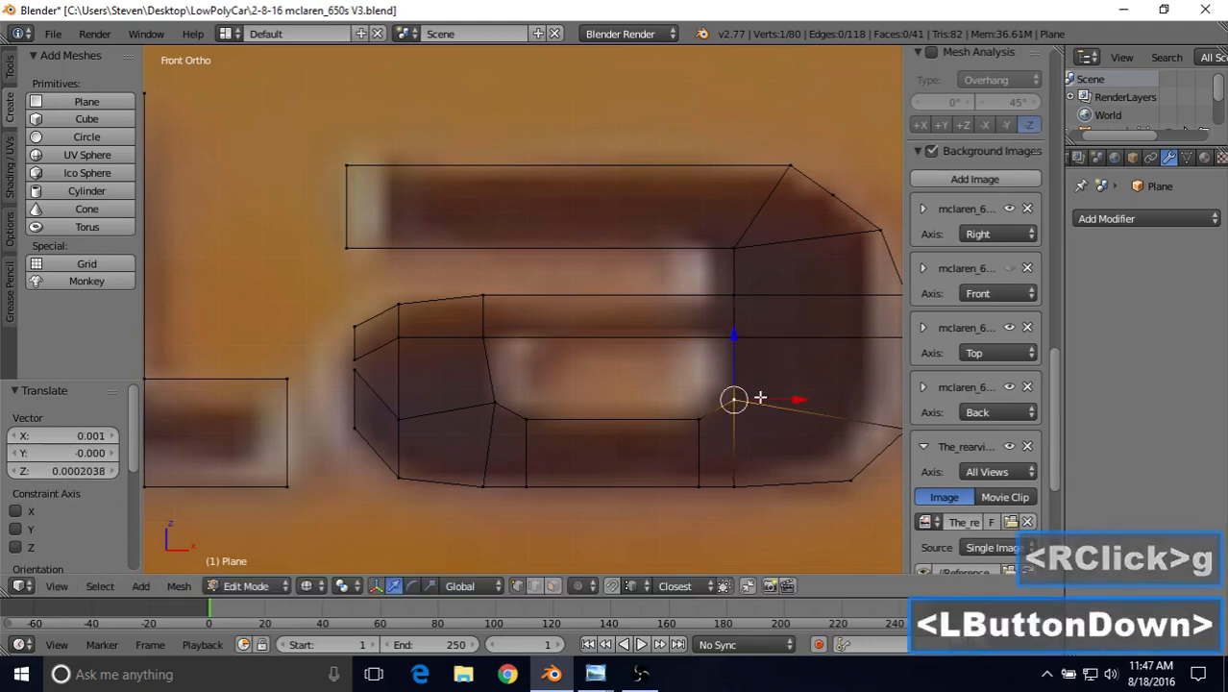
left_click(745, 335, "ctrl")
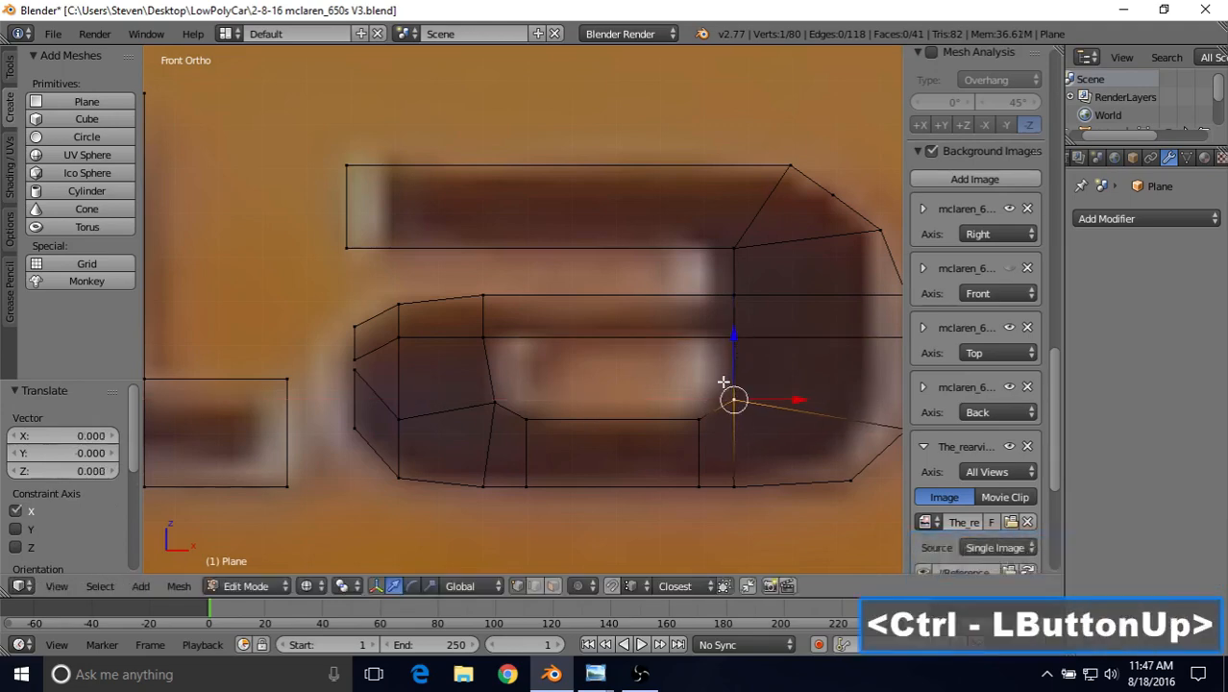
Delete the two inner vertices at the tip of the a's extruded left end.
middle_click_drag(585, 377, 638, 410, "shift")
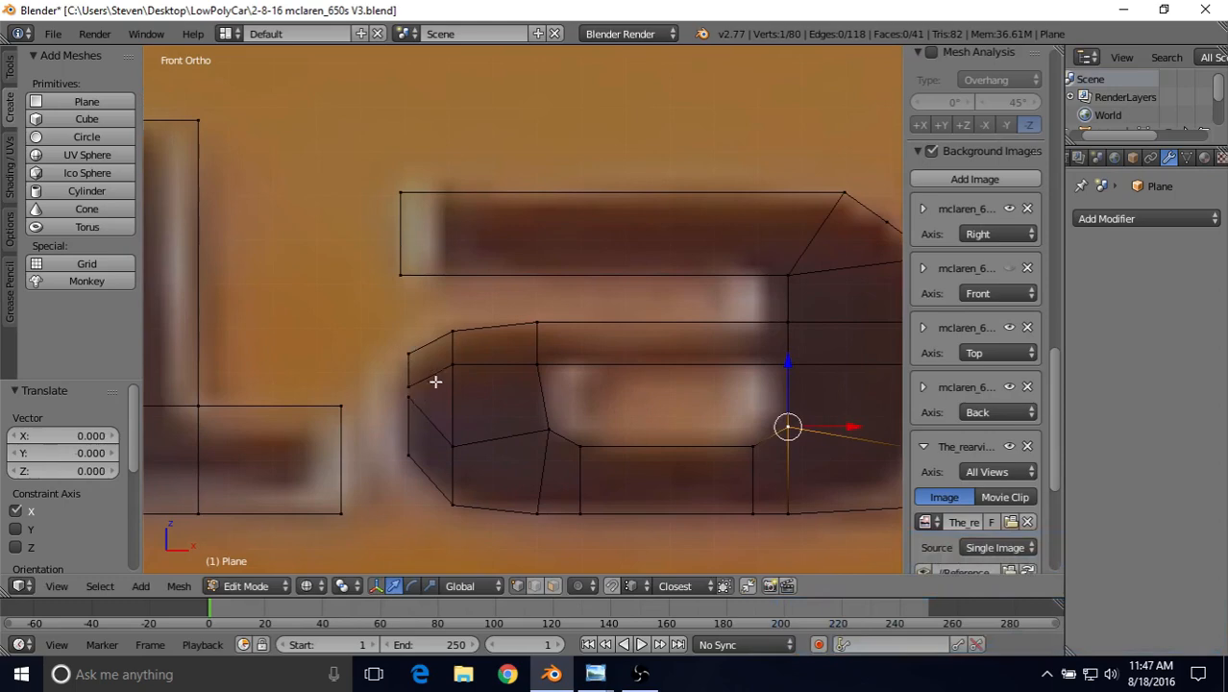
middle_click_drag(436, 381, 485, 384, "shift")
scroll(485, 384, "up", 1)
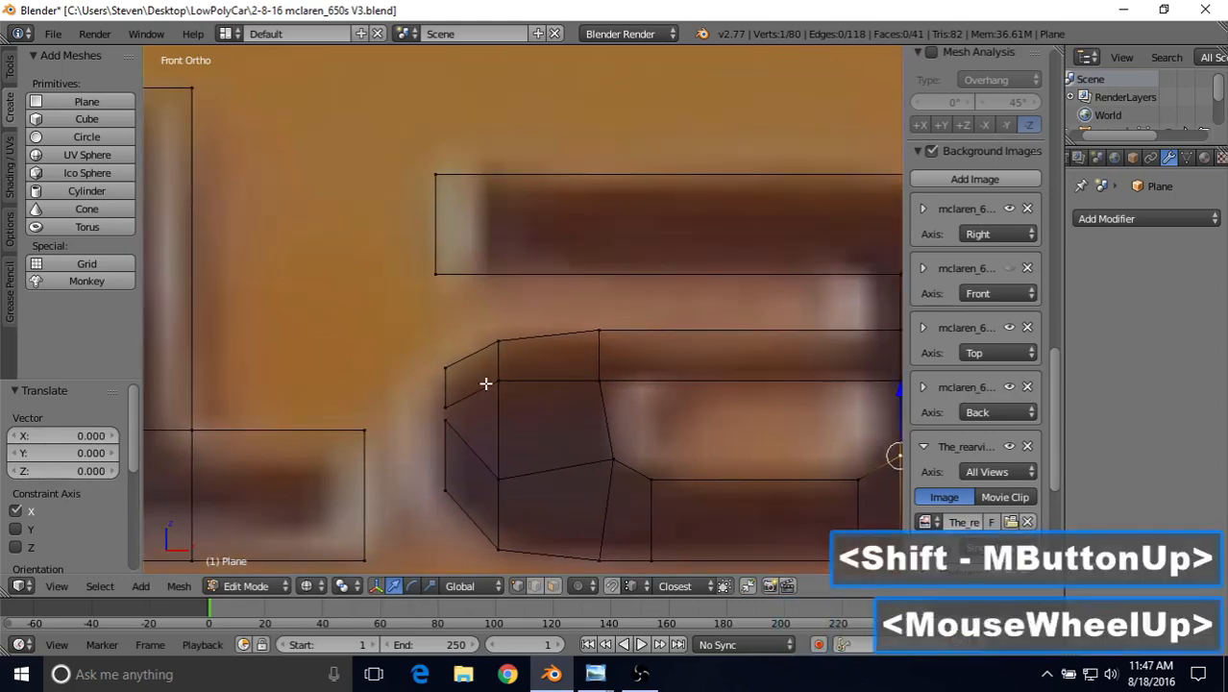
right_click(445, 420)
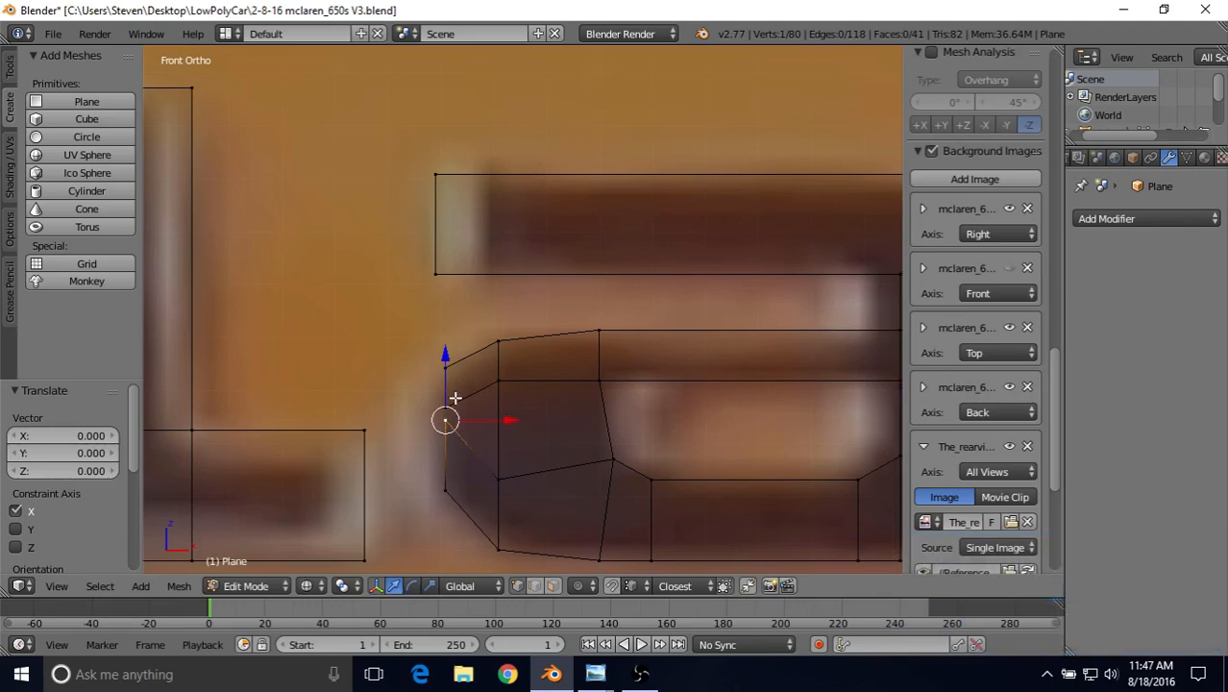
right_click(446, 407, "shift")
key("Delete")
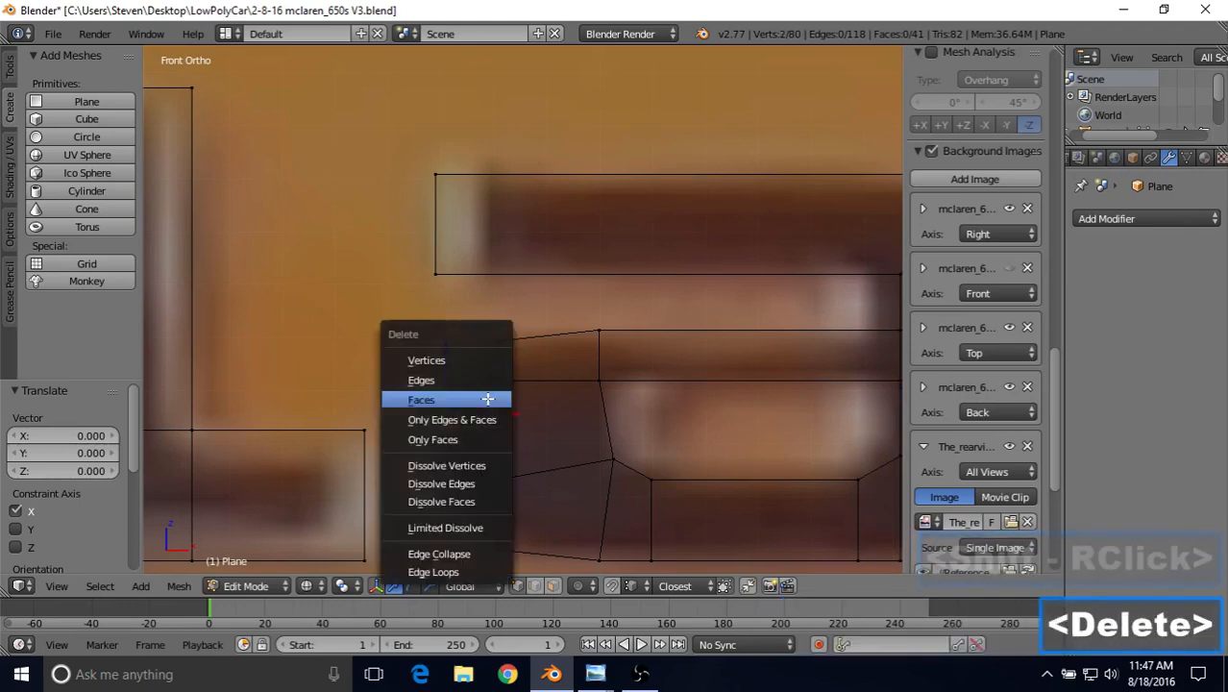
left_click(472, 358)
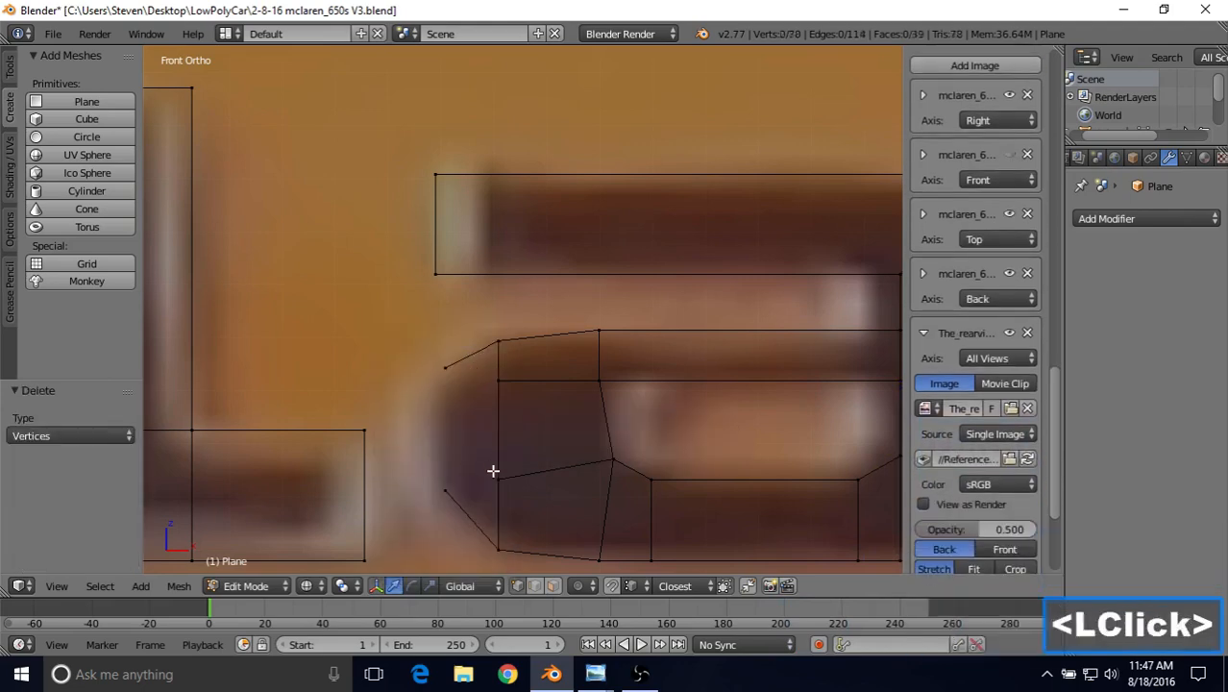
Move the vertical edge between the two bars at the a's left end -0.012 along X.
right_click(496, 477)
right_click(503, 392, "shift")
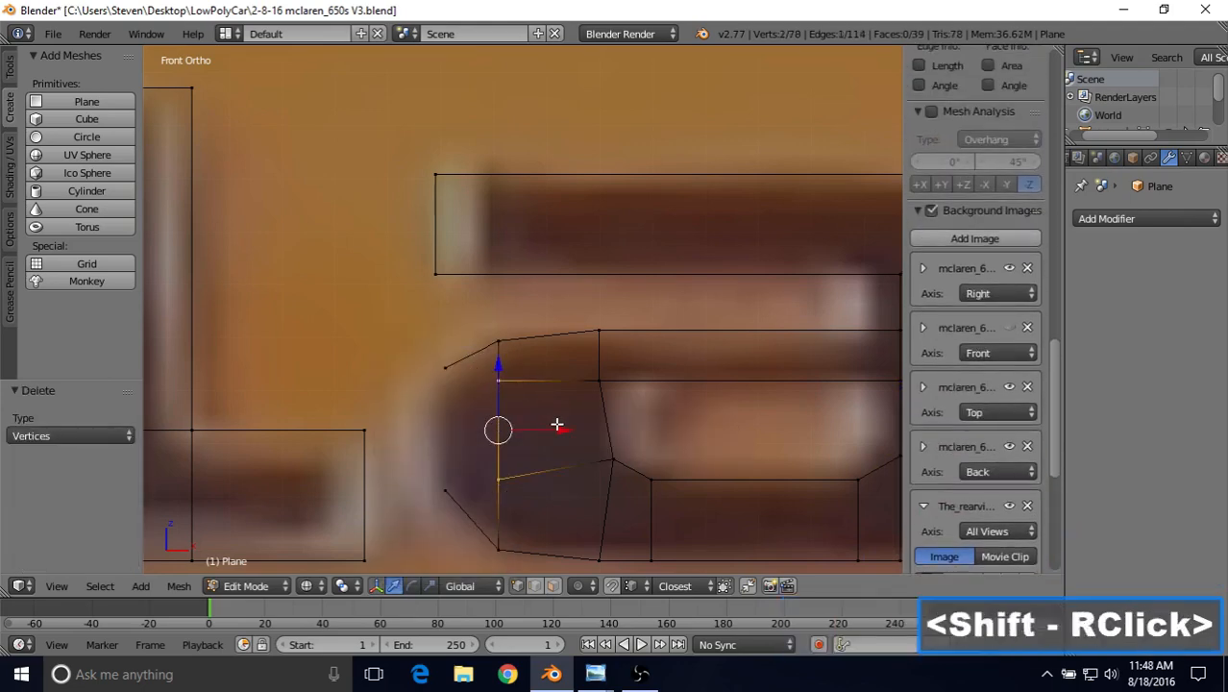
left_click_drag(558, 424, 490, 414)
Delete the two leftover outer vertices of the a's extruded left end.
right_click(443, 492)
right_click(446, 364, "shift")
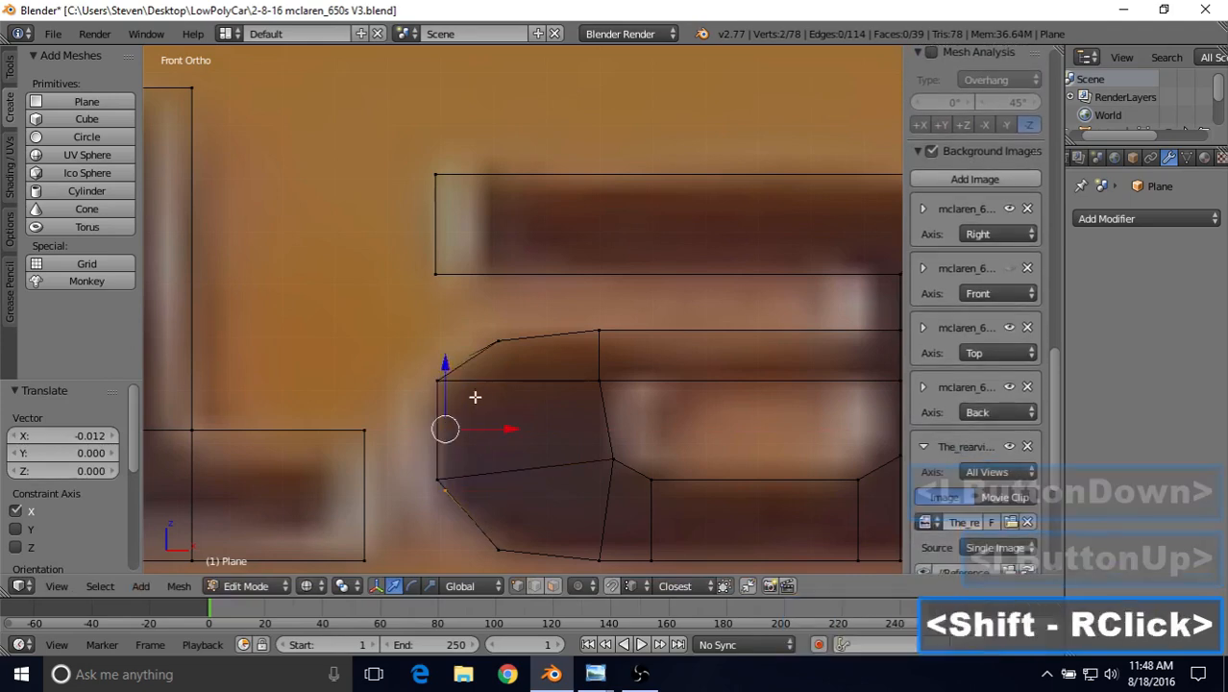
key("Delete")
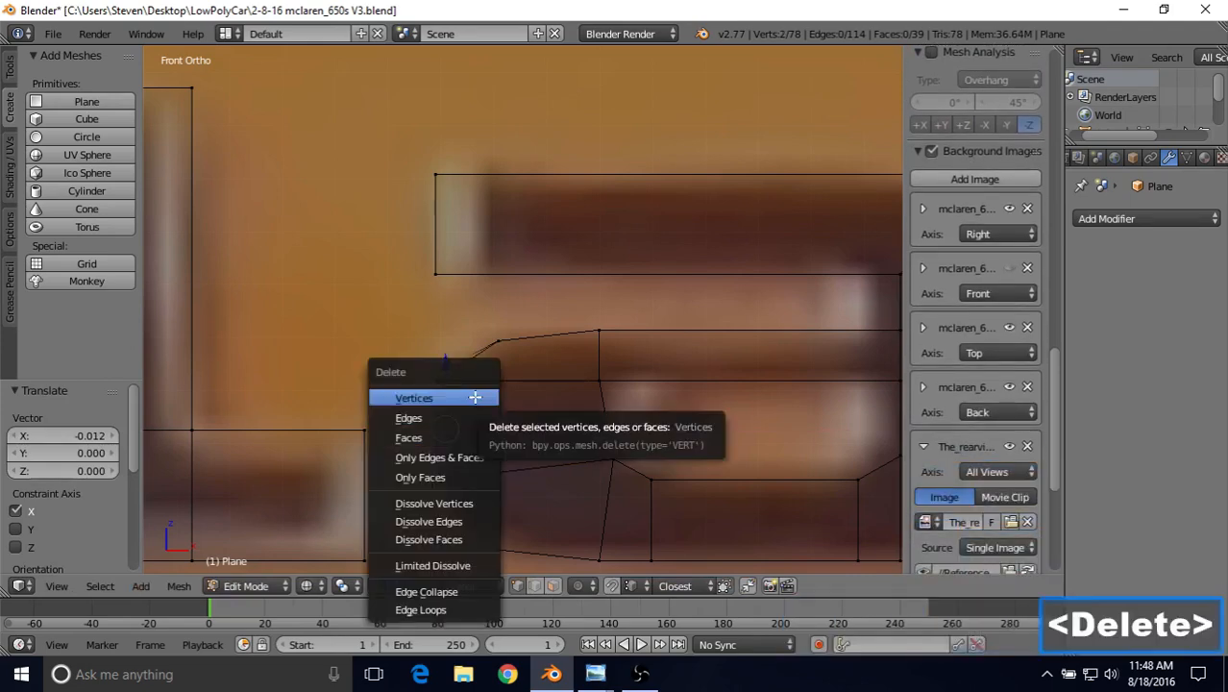
left_click(475, 394)
Shift the a's leftmost vertical edge a further -0.001 along X to match the reference outline.
right_click(439, 377)
right_click(437, 480, "shift")
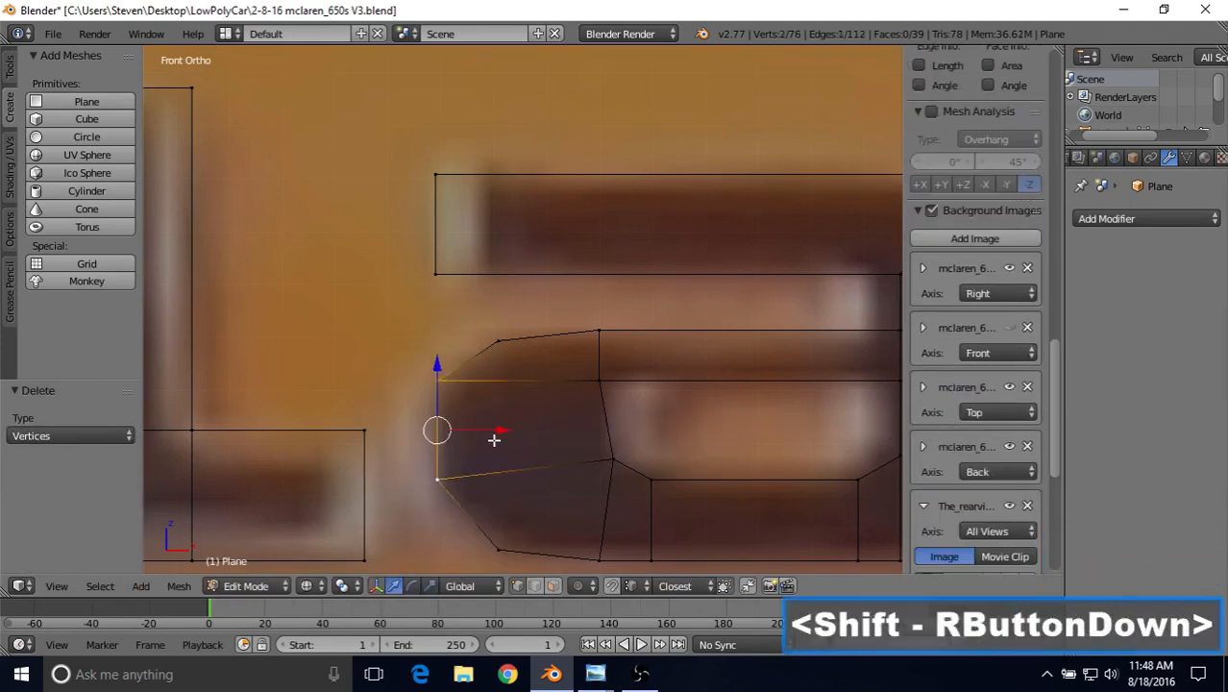
left_click_drag(485, 427, 480, 426)
Merge the middle vertex of the a's upper-right curve into the vertex just below it, using At Last.
scroll(562, 438, "down", 3)
middle_click_drag(575, 403, 514, 384, "shift")
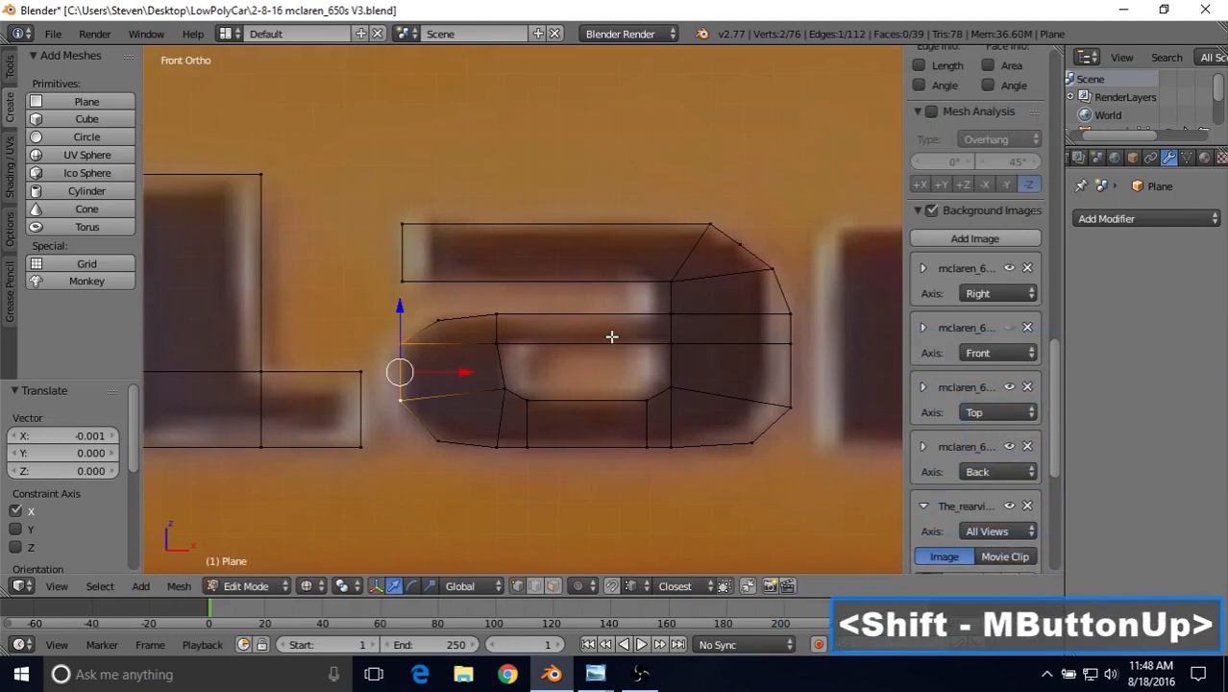
middle_click_drag(611, 335, 448, 338, "shift")
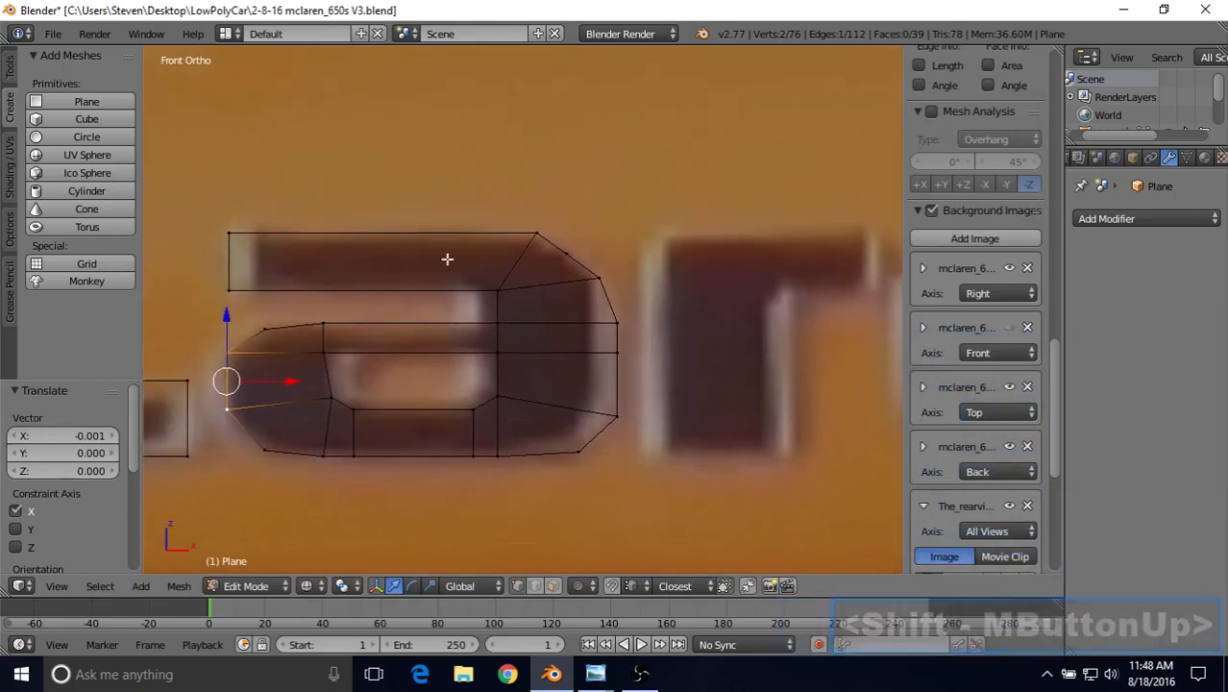
right_click(590, 294)
middle_click_drag(589, 299, 554, 370, "shift")
scroll(554, 370, "up", 4)
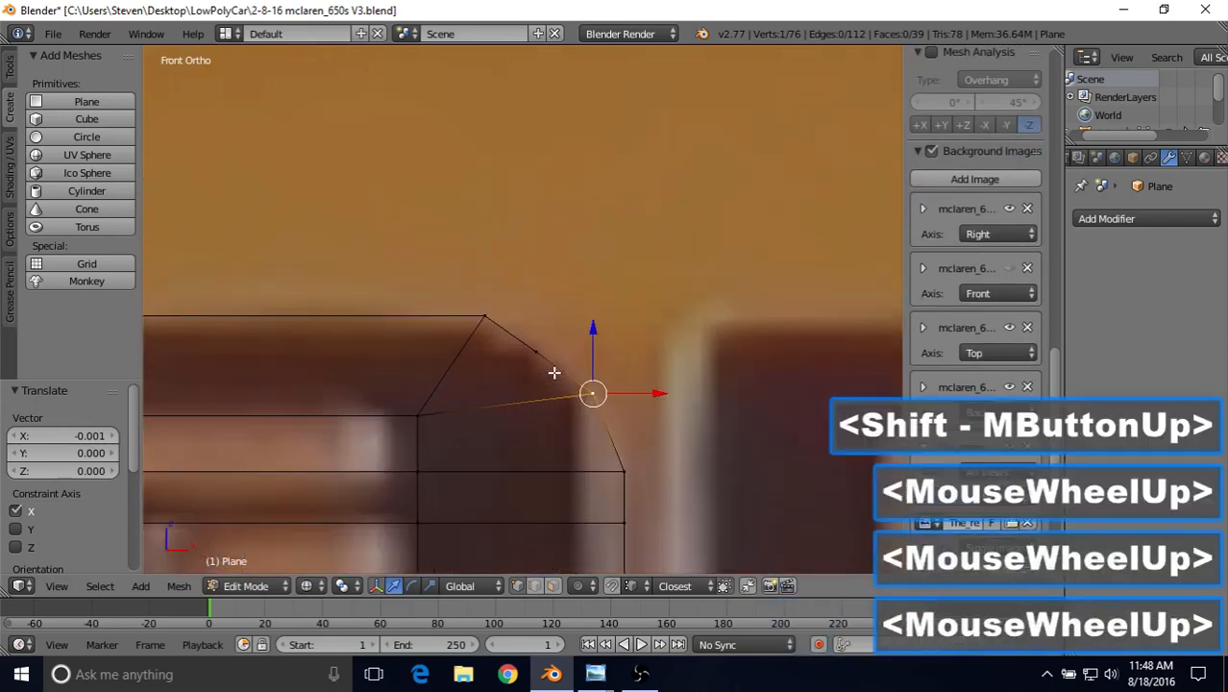
right_click(557, 350)
scroll(536, 412, "down", 1)
scroll(538, 389, "down", 2)
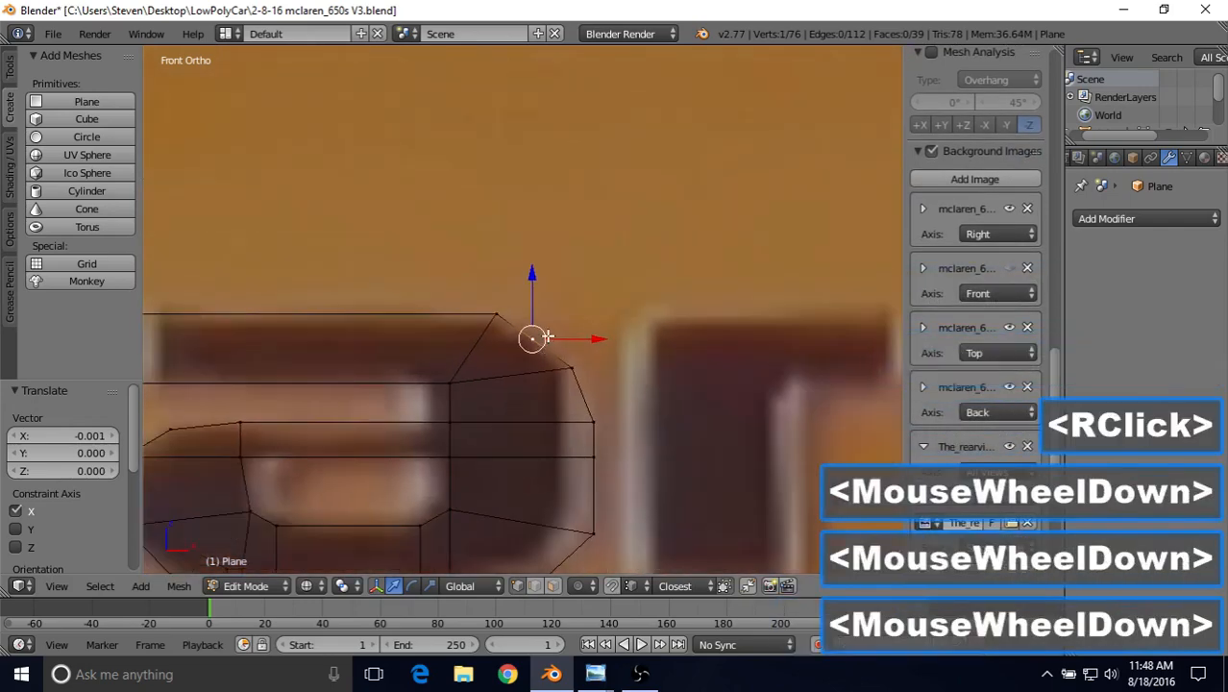
scroll(539, 385, "down", 1)
middle_click_drag(539, 385, 556, 382, "shift")
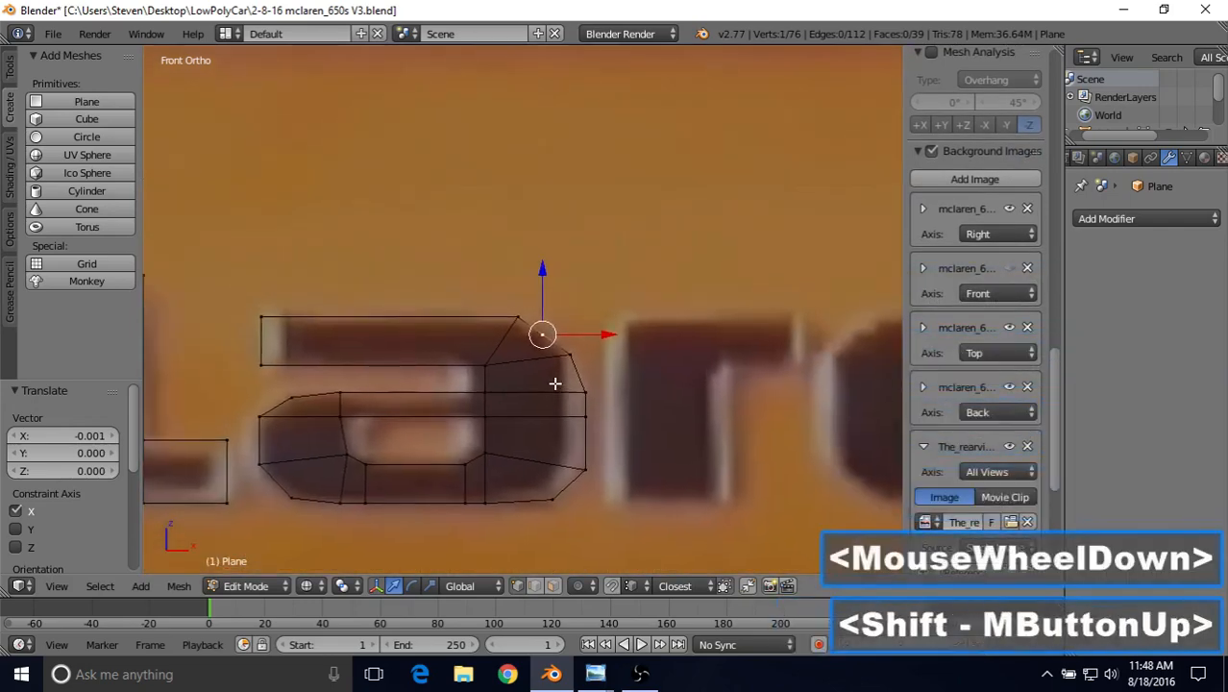
scroll(554, 384, "up", 4)
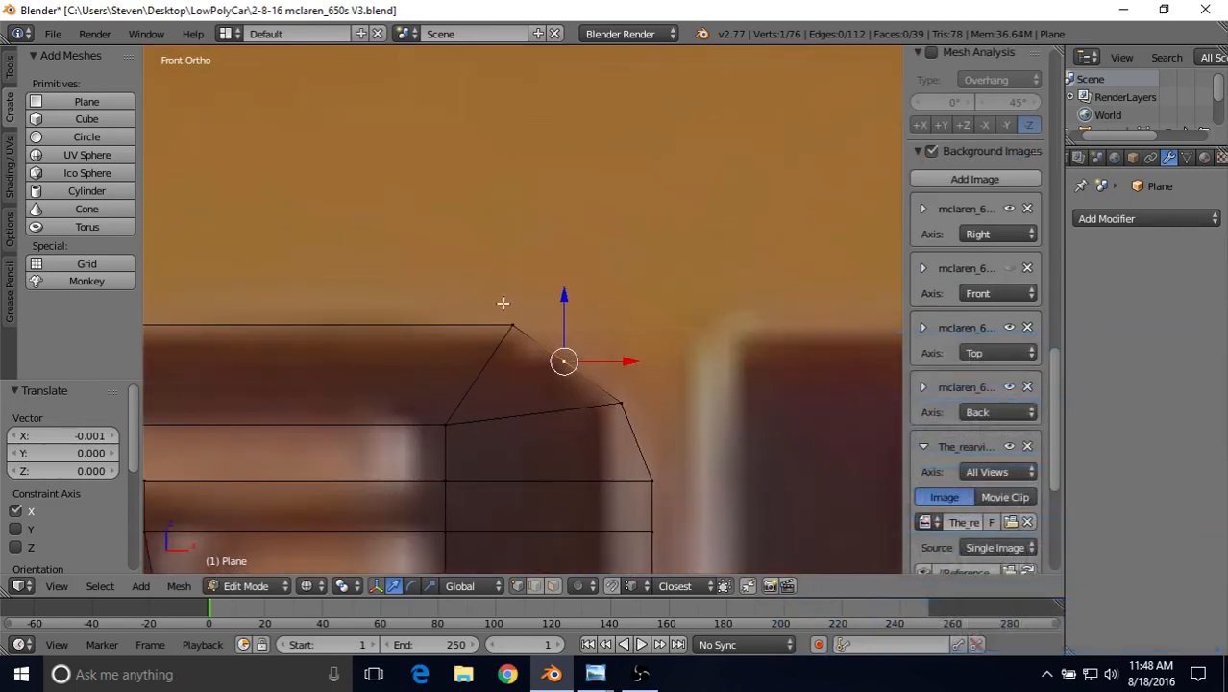
right_click(624, 394, "shift")
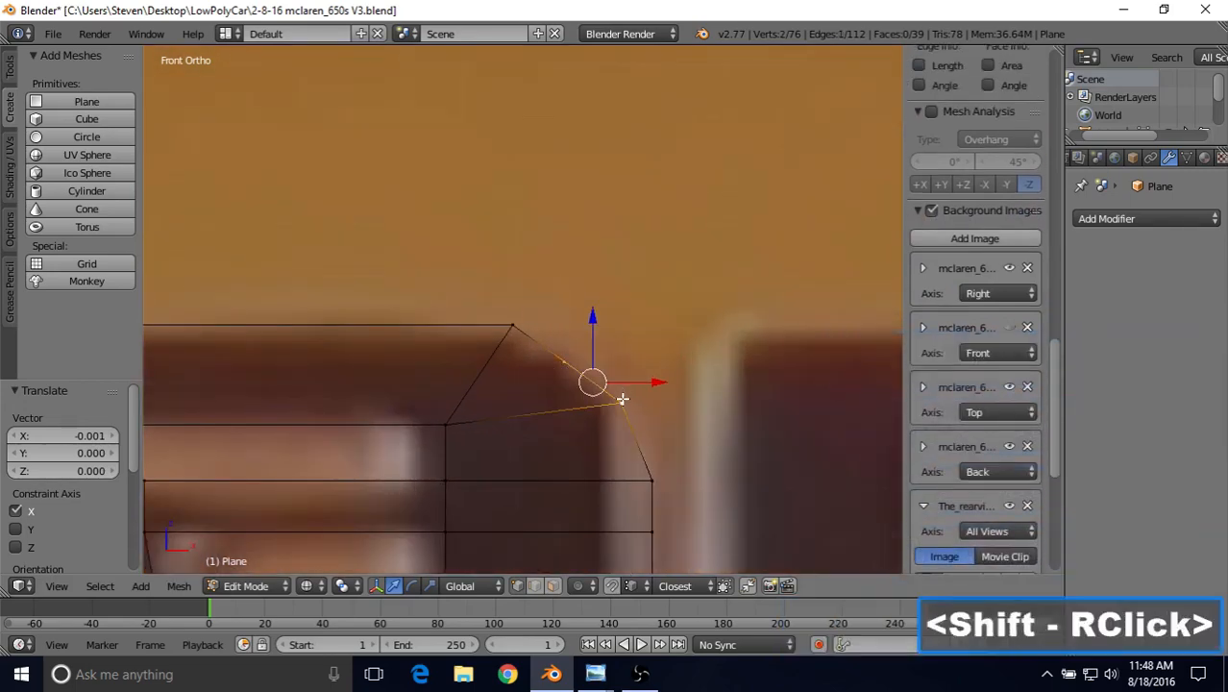
key("alt+m")
left_click(623, 399)
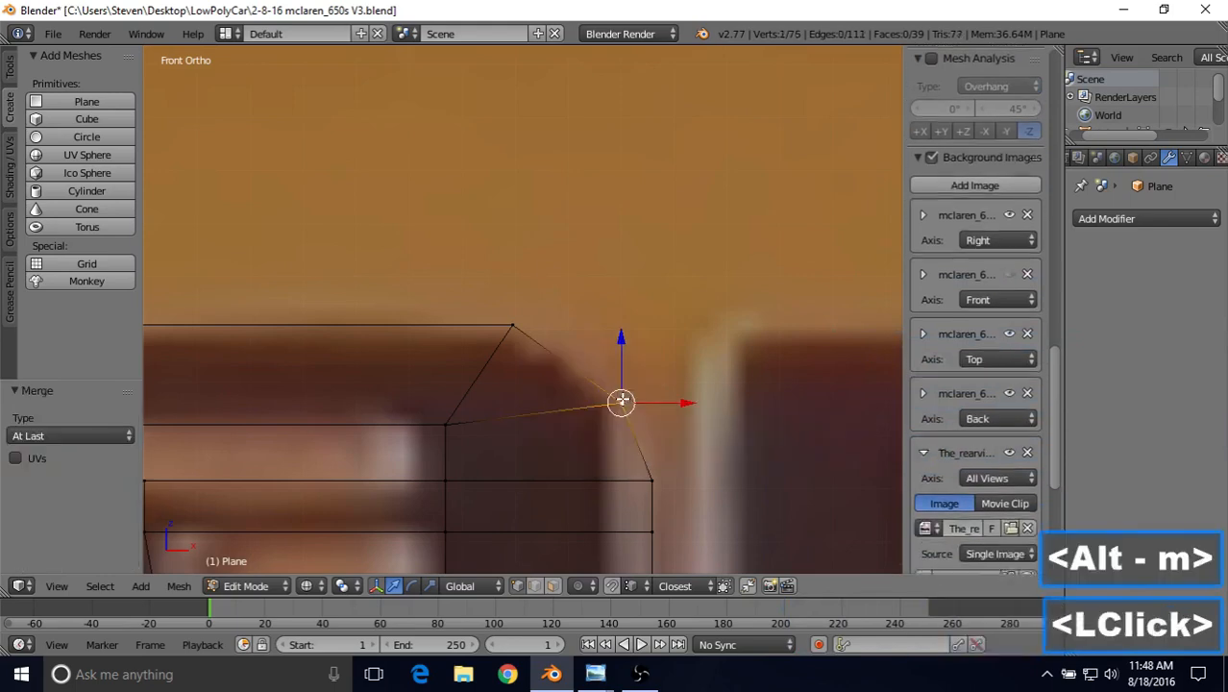
Duplicate the c's top and bottom right end vertices, move the copies 0.240 along X to the r's left side, and join them with an edge.
scroll(585, 404, "down", 3)
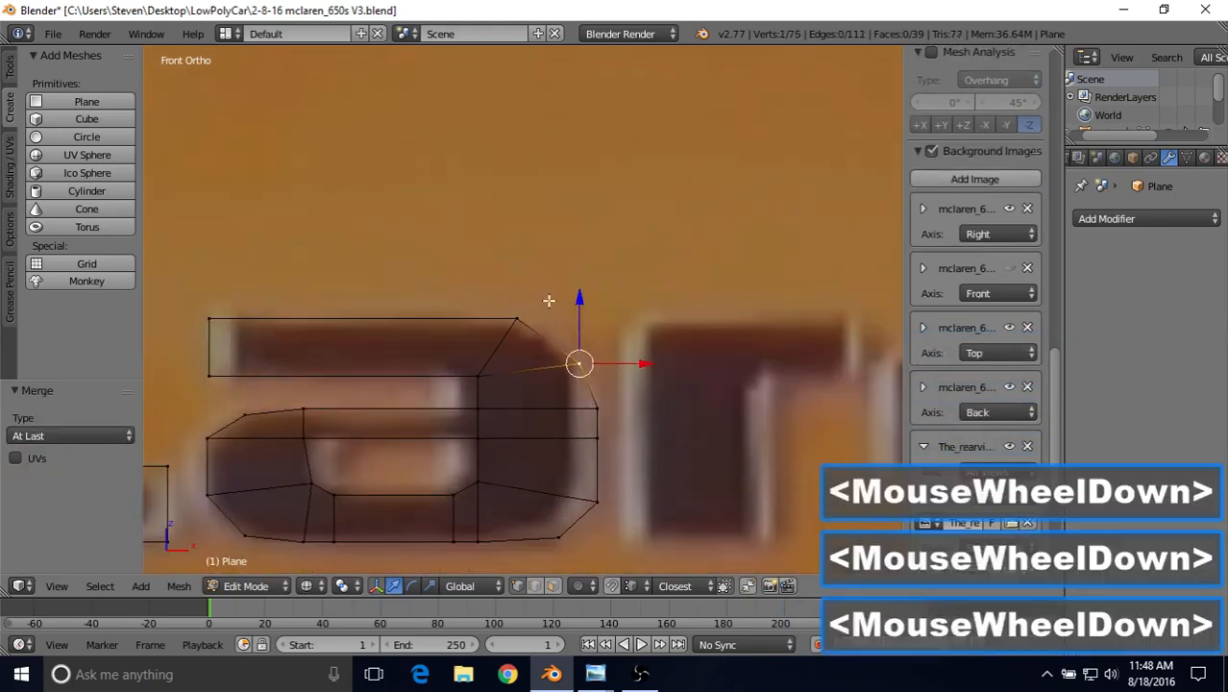
middle_click_drag(576, 387, 681, 294, "shift")
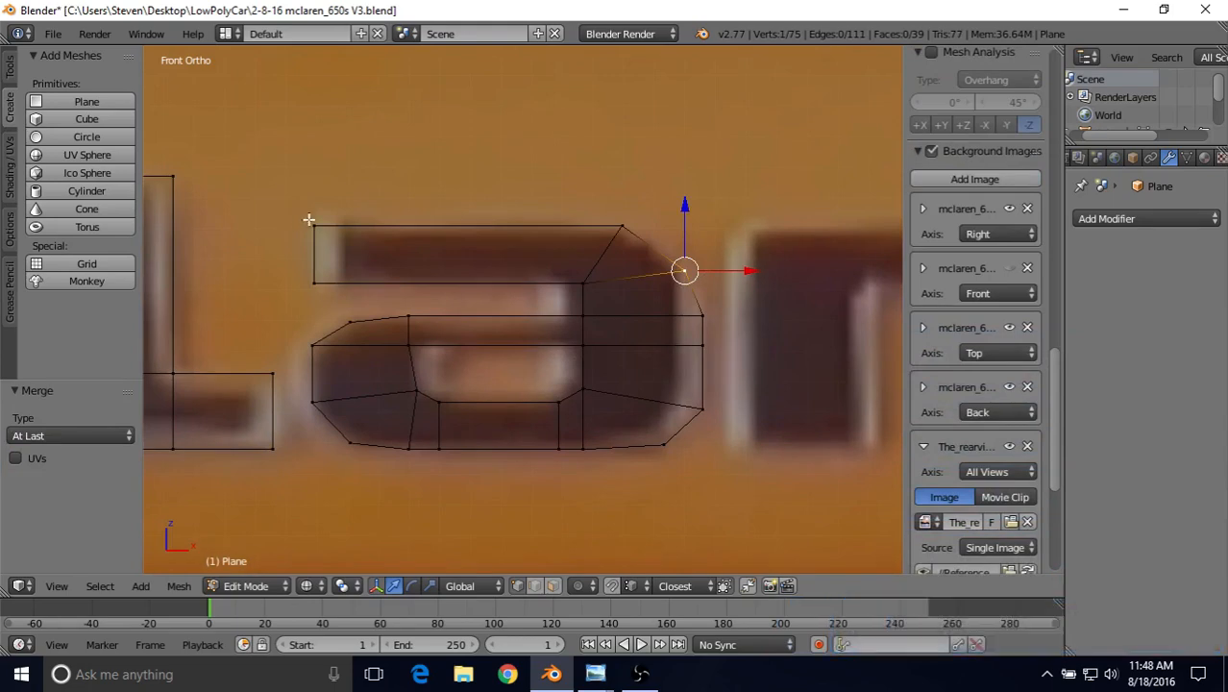
middle_click_drag(308, 219, 483, 269, "shift")
scroll(482, 271, "down", 2)
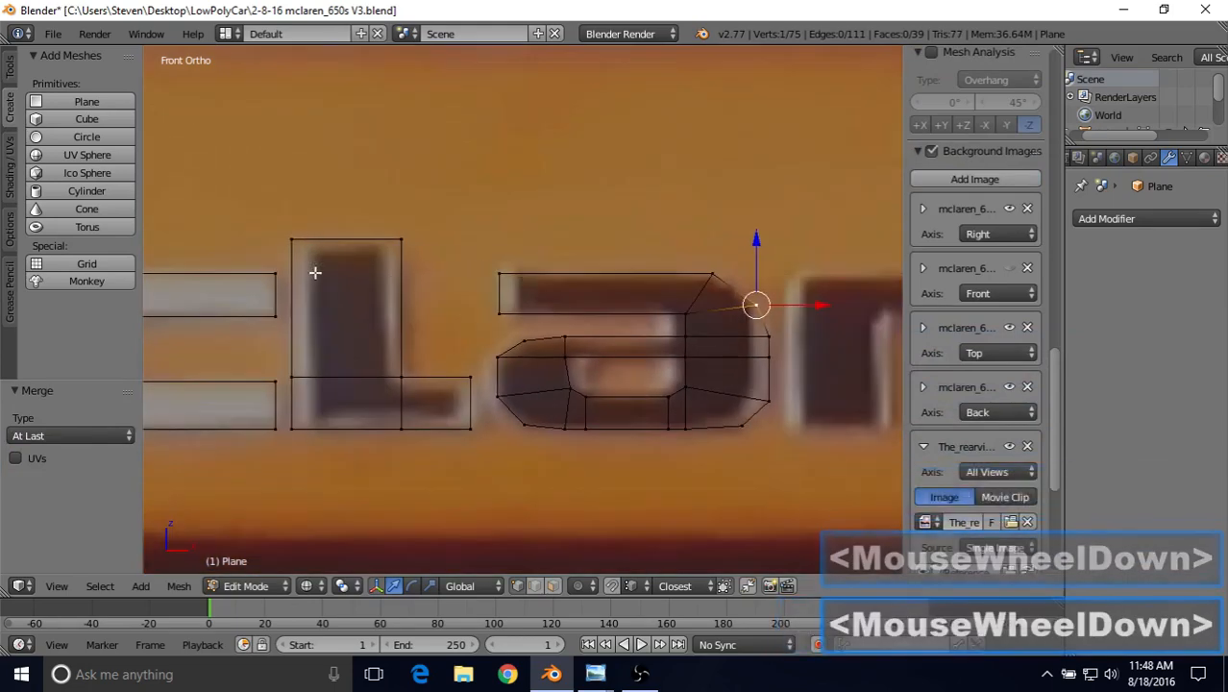
right_click(262, 271)
right_click(258, 429, "shift")
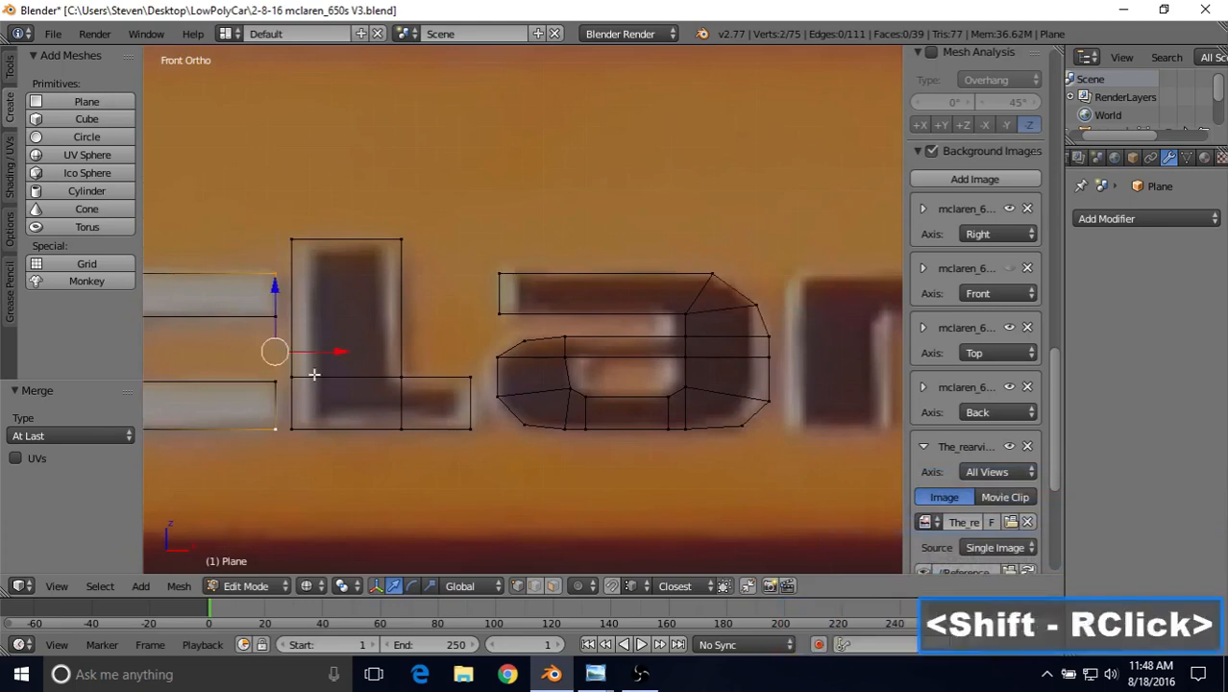
key("shift+d")
right_click(420, 288)
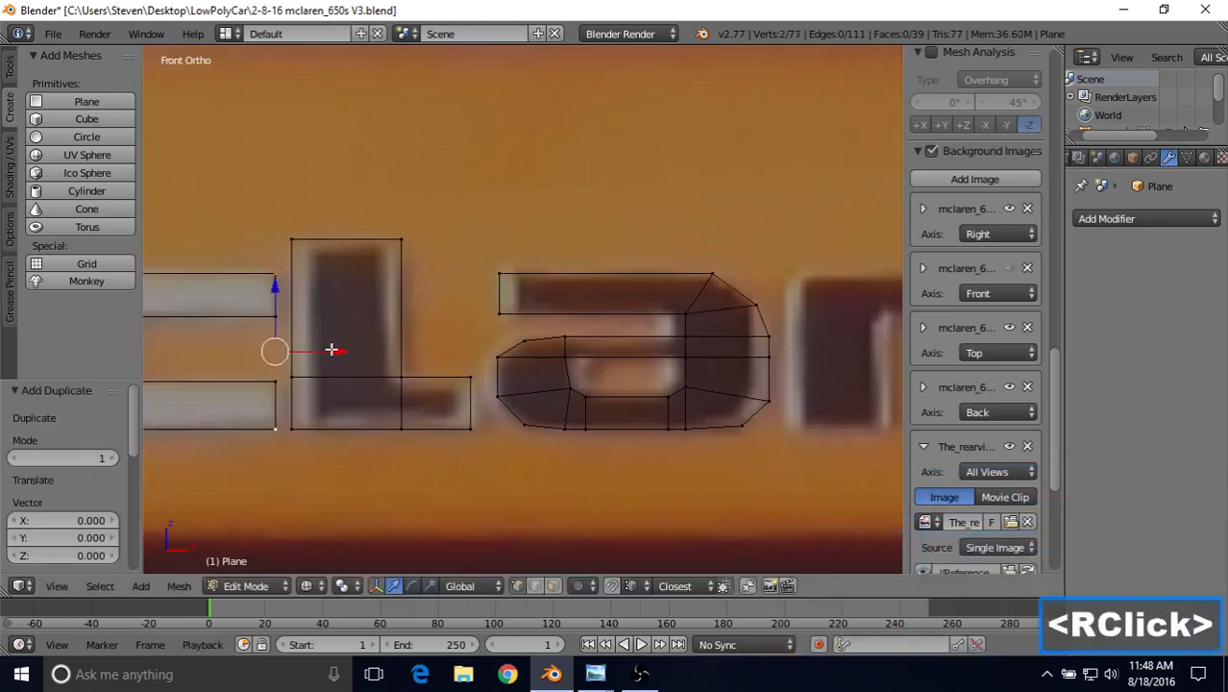
left_click_drag(331, 348, 835, 328)
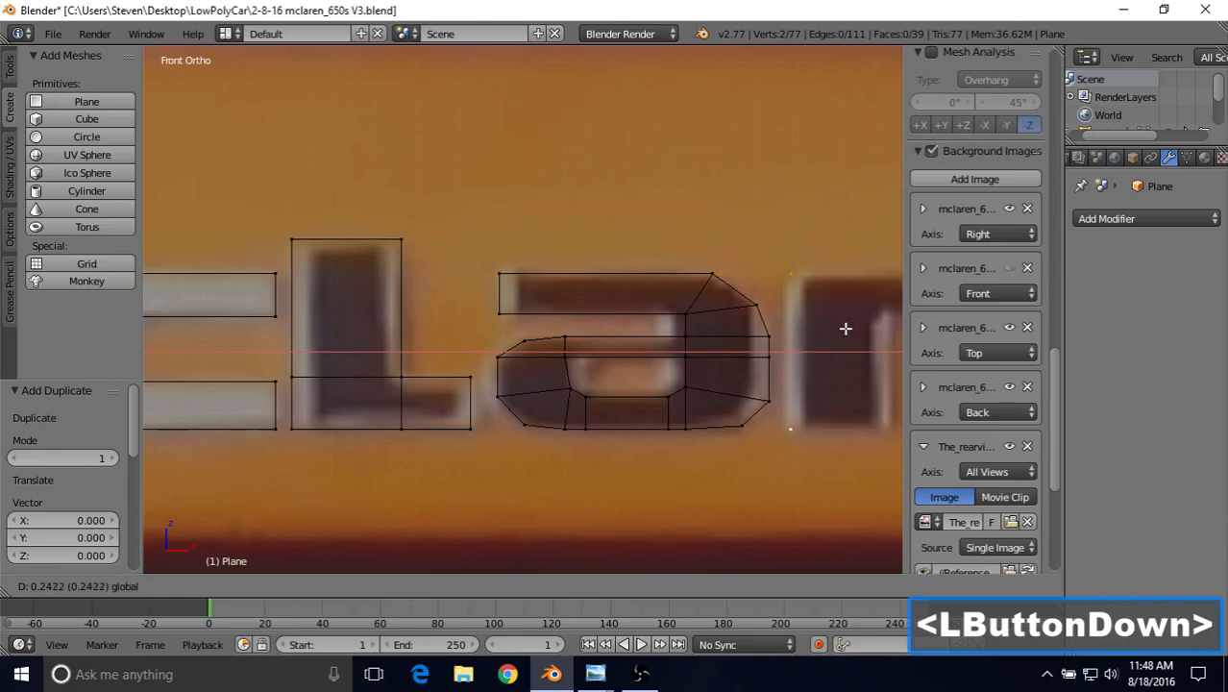
left_click(832, 328)
middle_click_drag(827, 326, 632, 267, "shift")
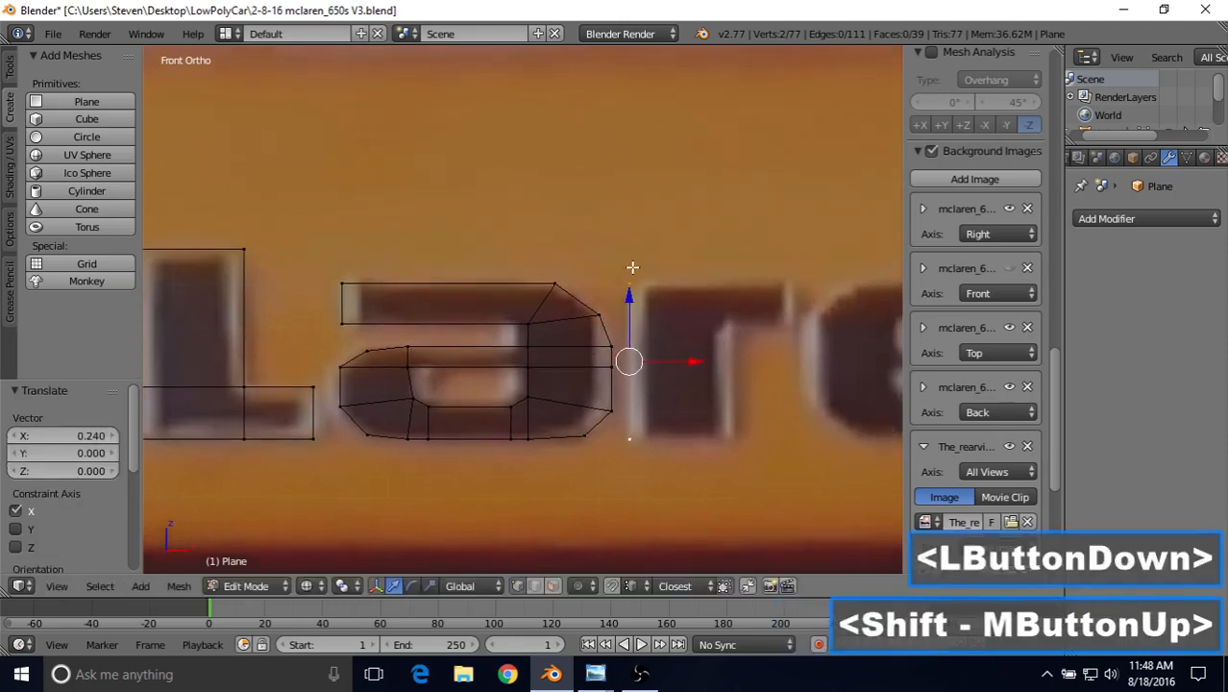
key("f")
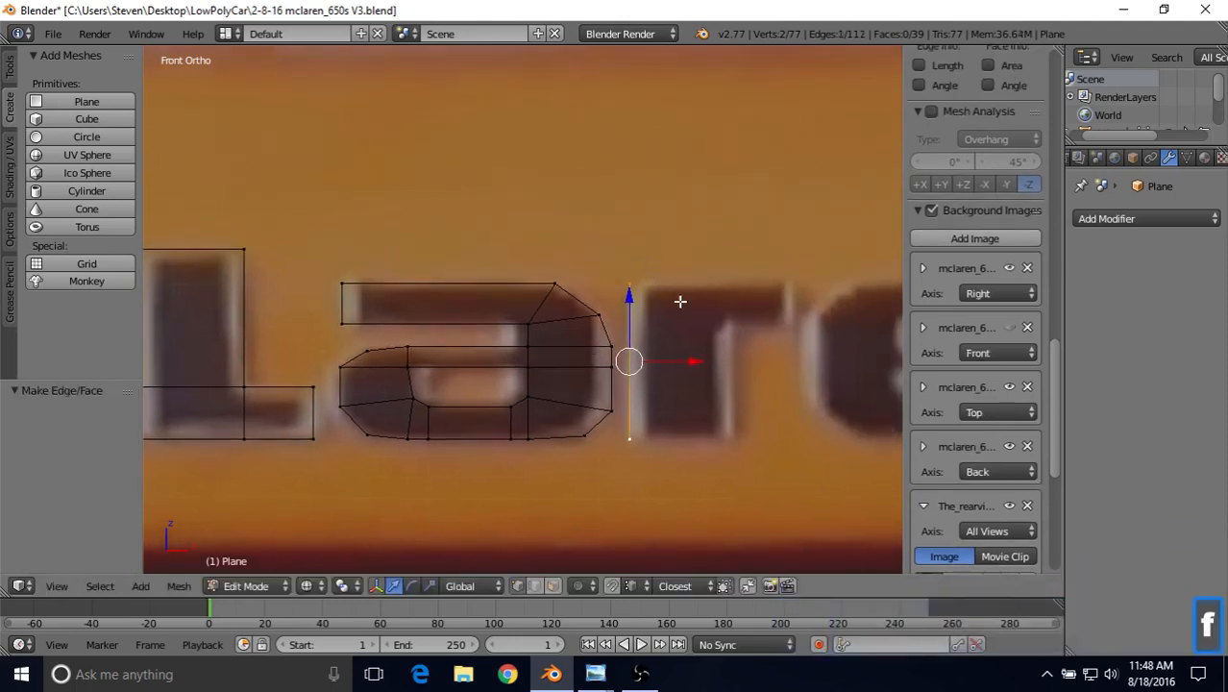
Extrude the r's left edge 0.049 along X to form the stem.
scroll(680, 301, "up", 2)
left_click(735, 380)
middle_click_drag(736, 381, 598, 368, "shift")
key("e")
right_click(642, 337)
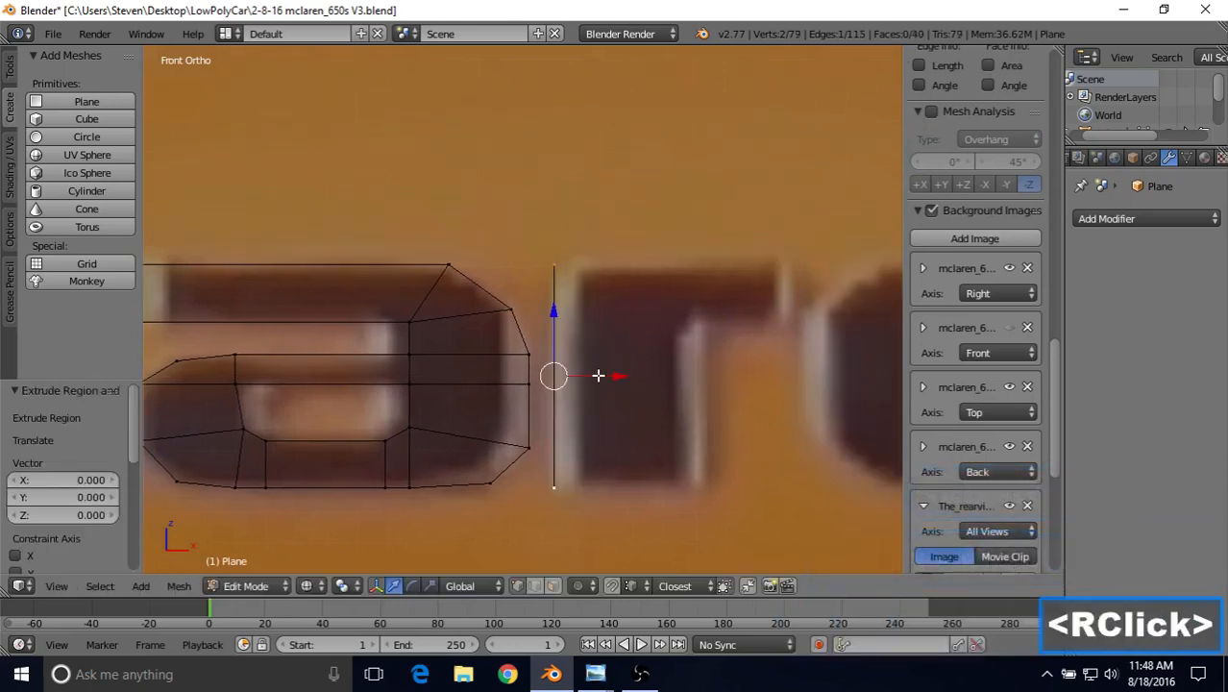
left_click_drag(598, 374, 748, 374)
Add a horizontal loop cut across the r's stem, slid up to the underside of its arm in the reference.
key("ctrl+r")
left_click(703, 371)
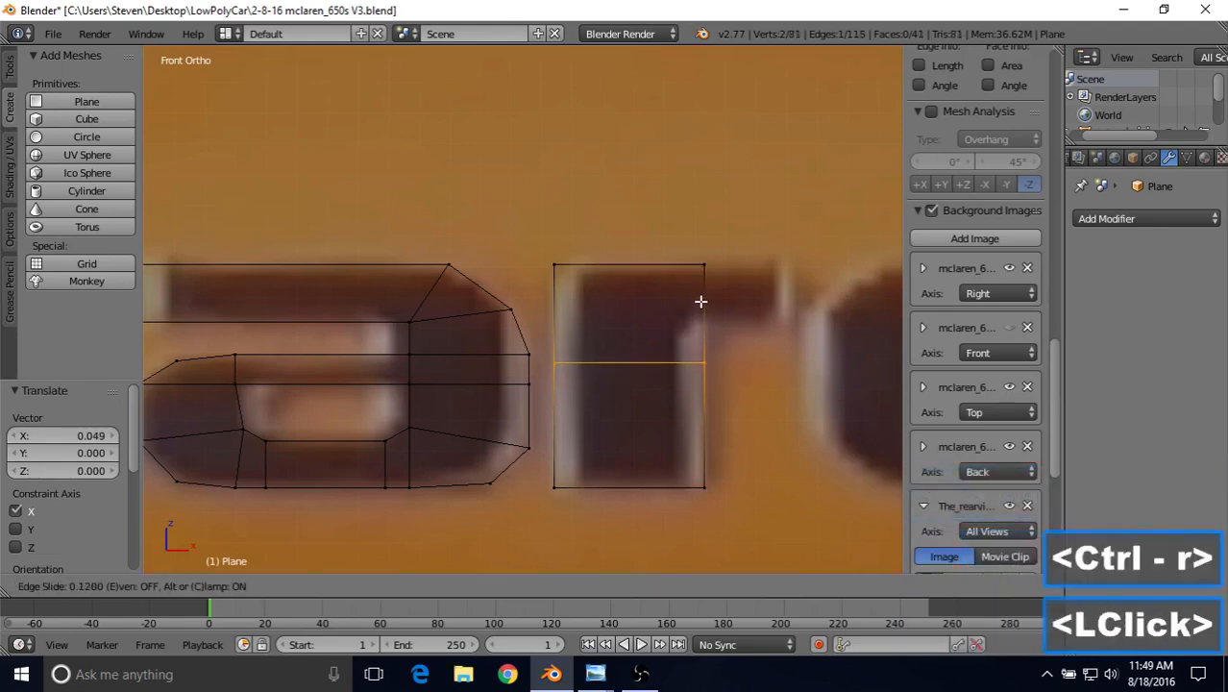
left_click(706, 276)
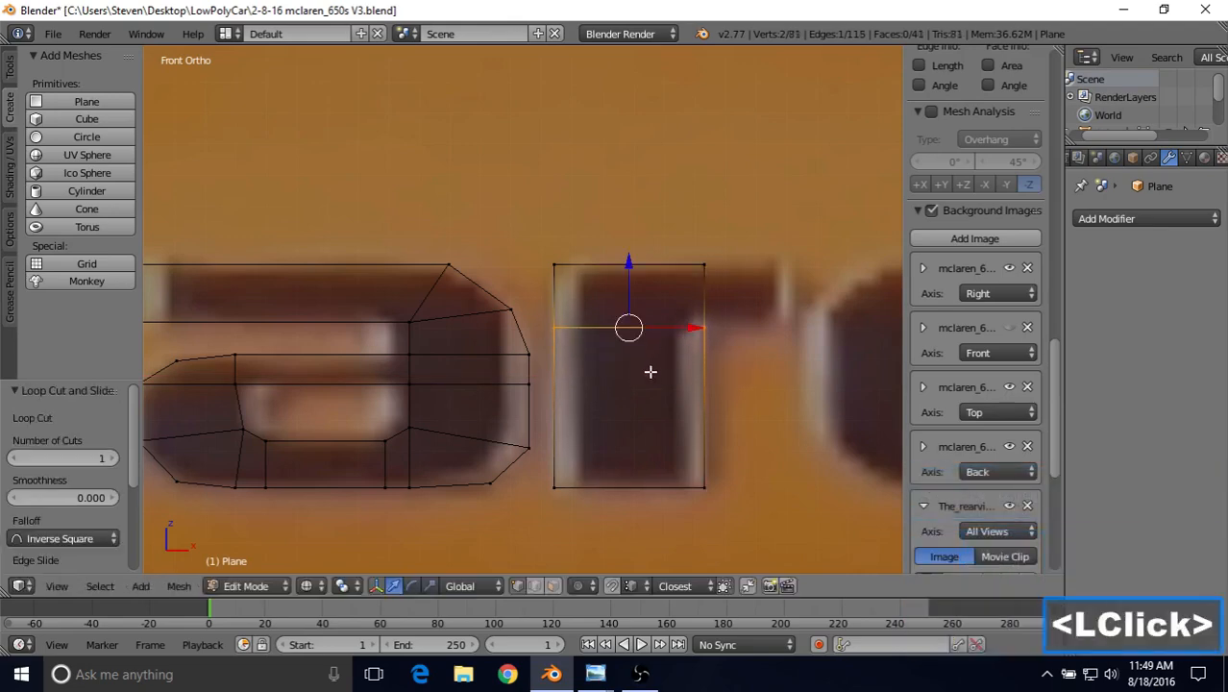
Extrude the stem's right edge above the cut 0.028 along X to form the r's arm.
middle_click_drag(645, 308, 557, 309, "shift")
right_click(577, 305)
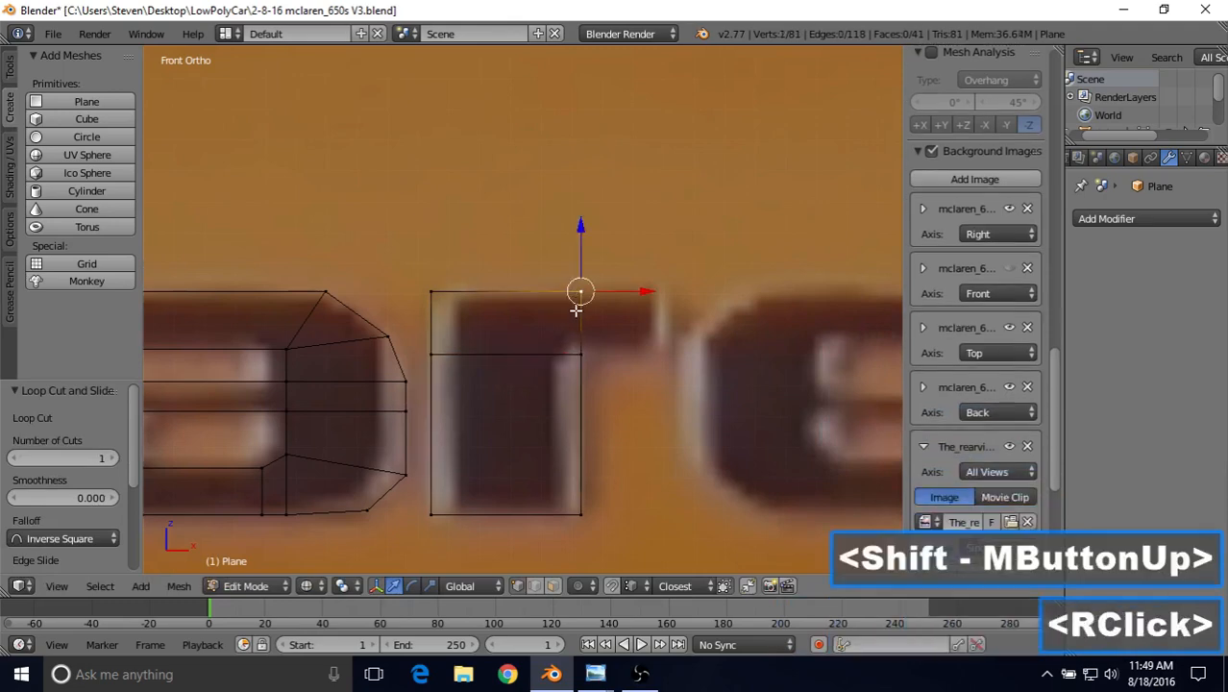
right_click(571, 330, "shift")
key("e")
right_click(661, 302)
left_click_drag(649, 326, 732, 348)
middle_click_drag(673, 380, 474, 311, "shift")
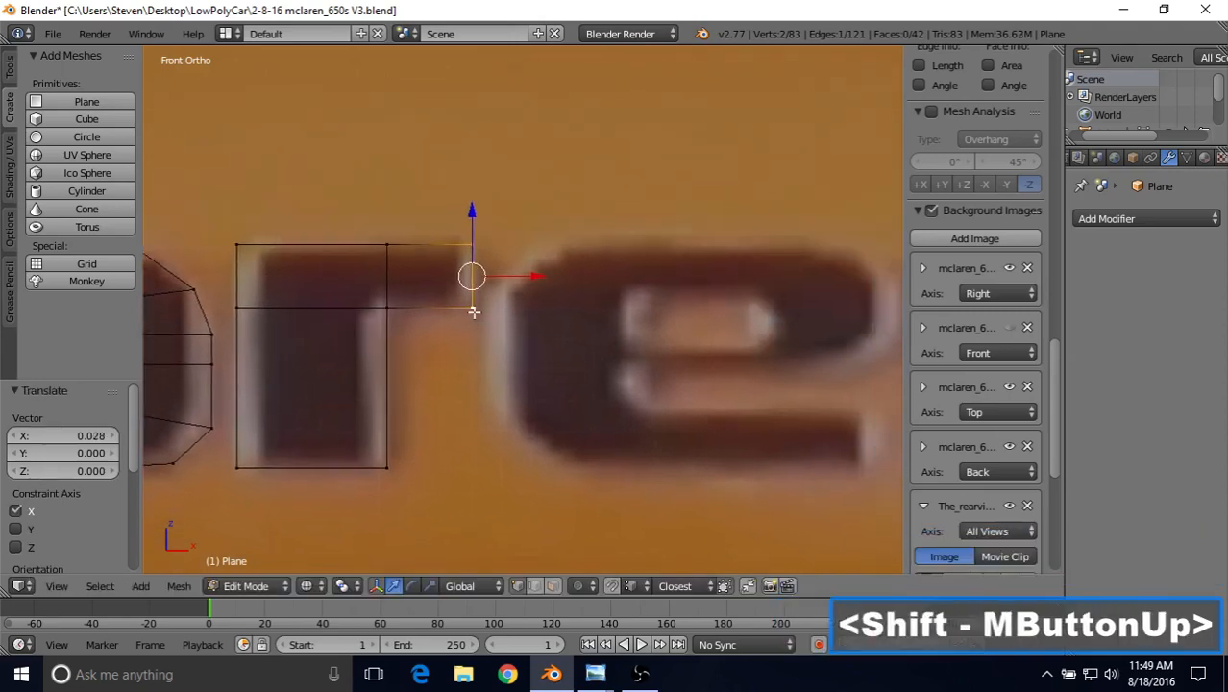
Duplicate the top and bottom right vertices of the r's stem, move the copies 0.060 plus 0.001 along X onto the e, and connect them with an edge.
right_click(388, 244)
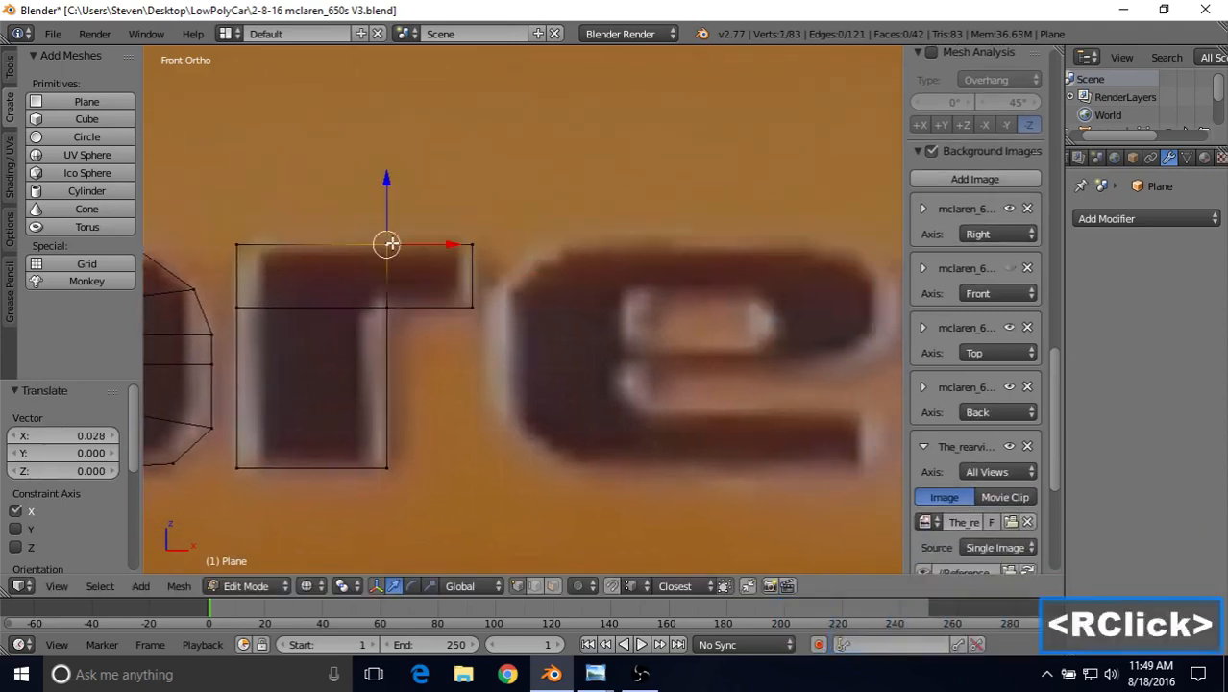
right_click(381, 419, "shift")
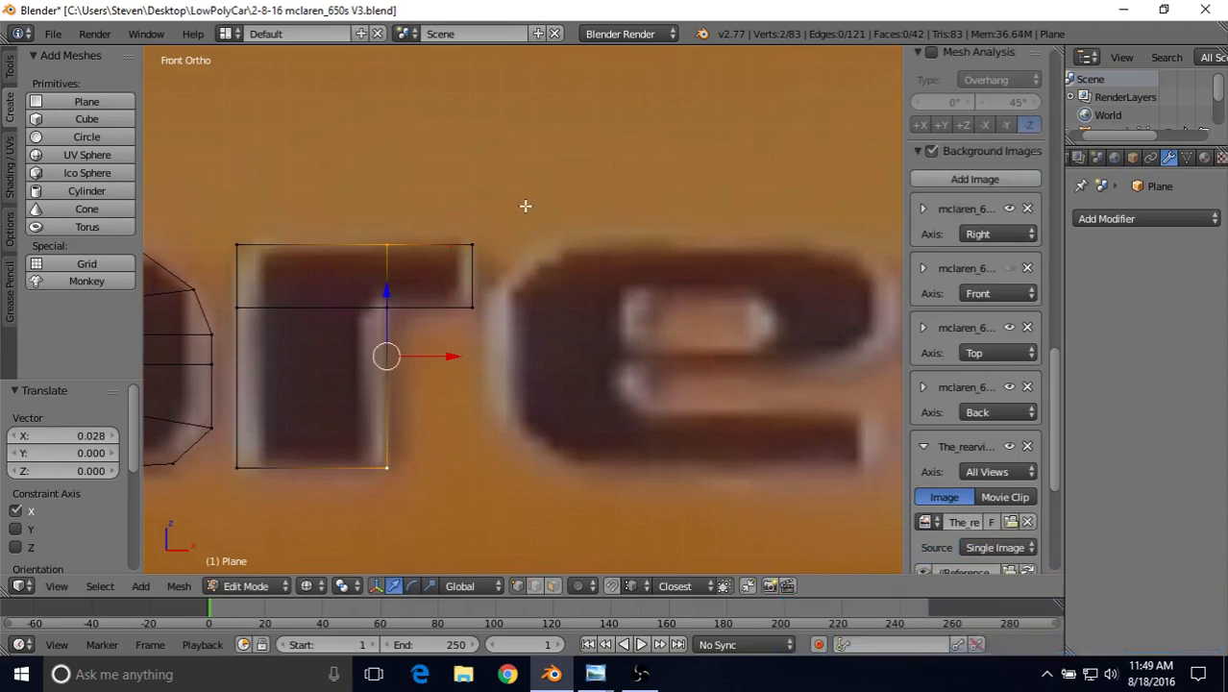
key("shift+d")
right_click(559, 207)
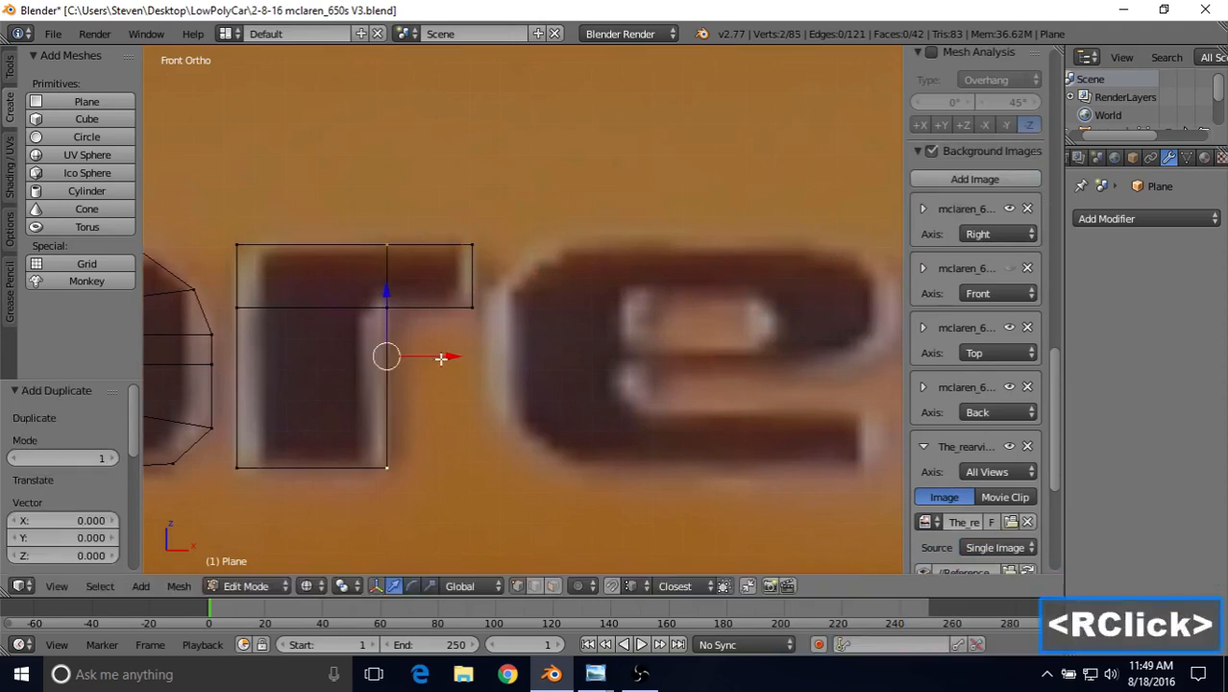
left_click_drag(444, 354, 628, 351)
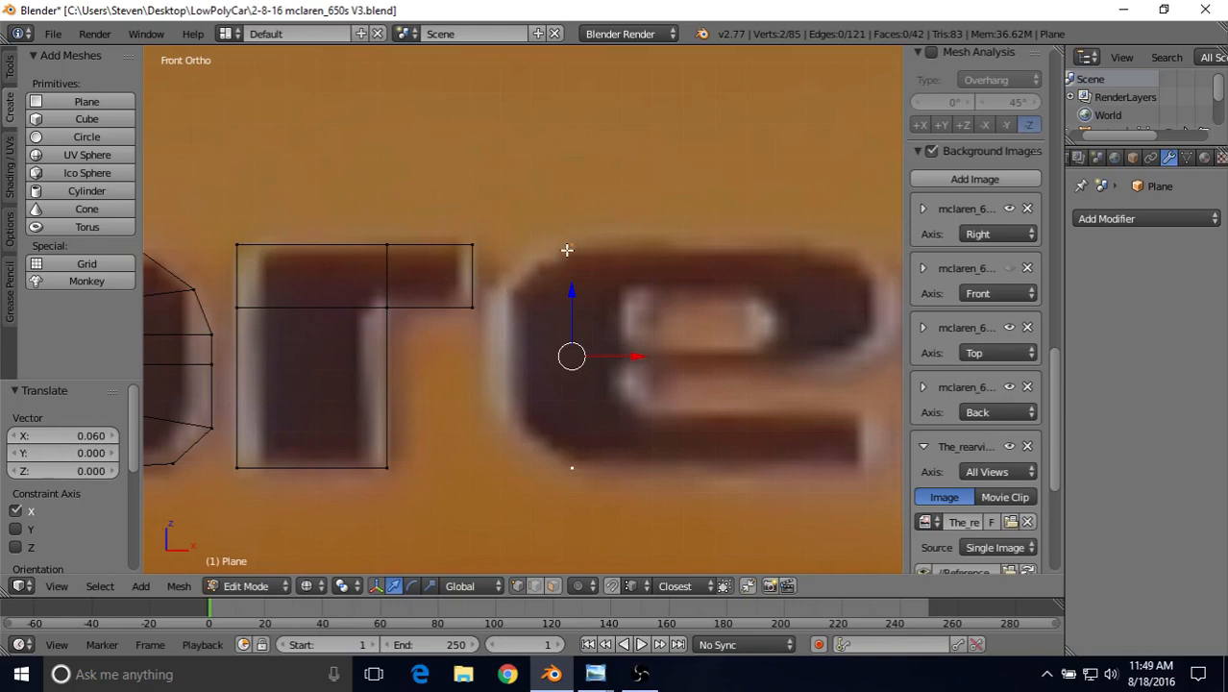
left_click_drag(624, 352, 623, 355)
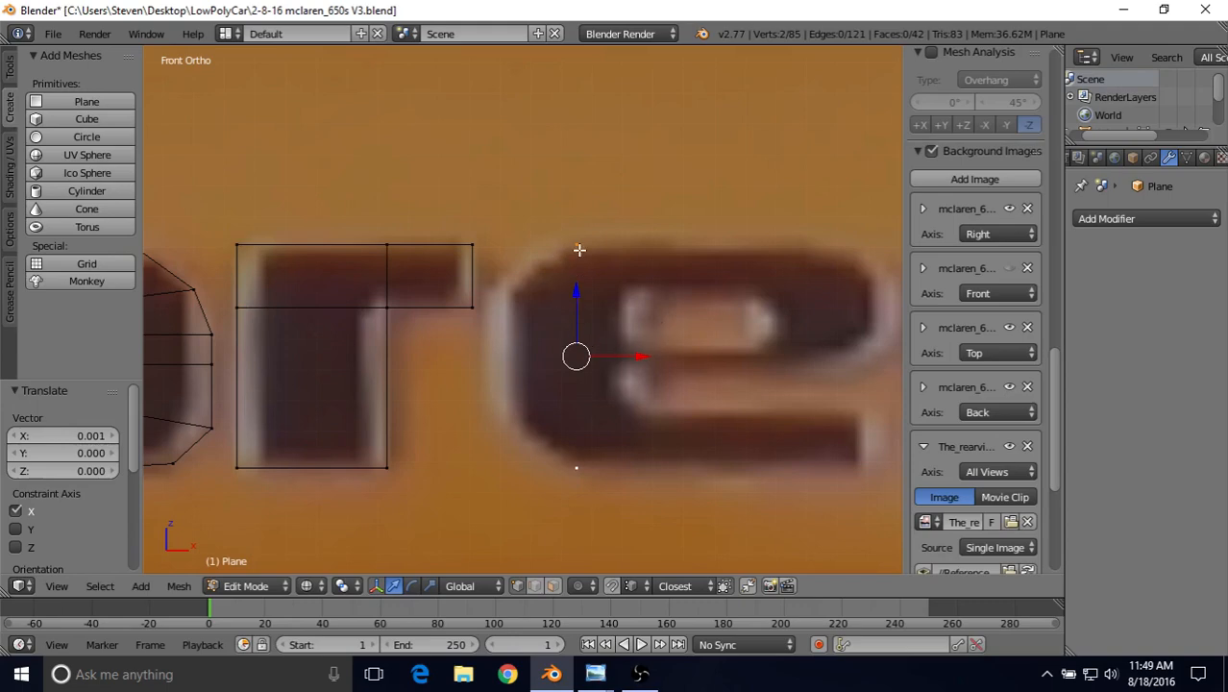
key("f")
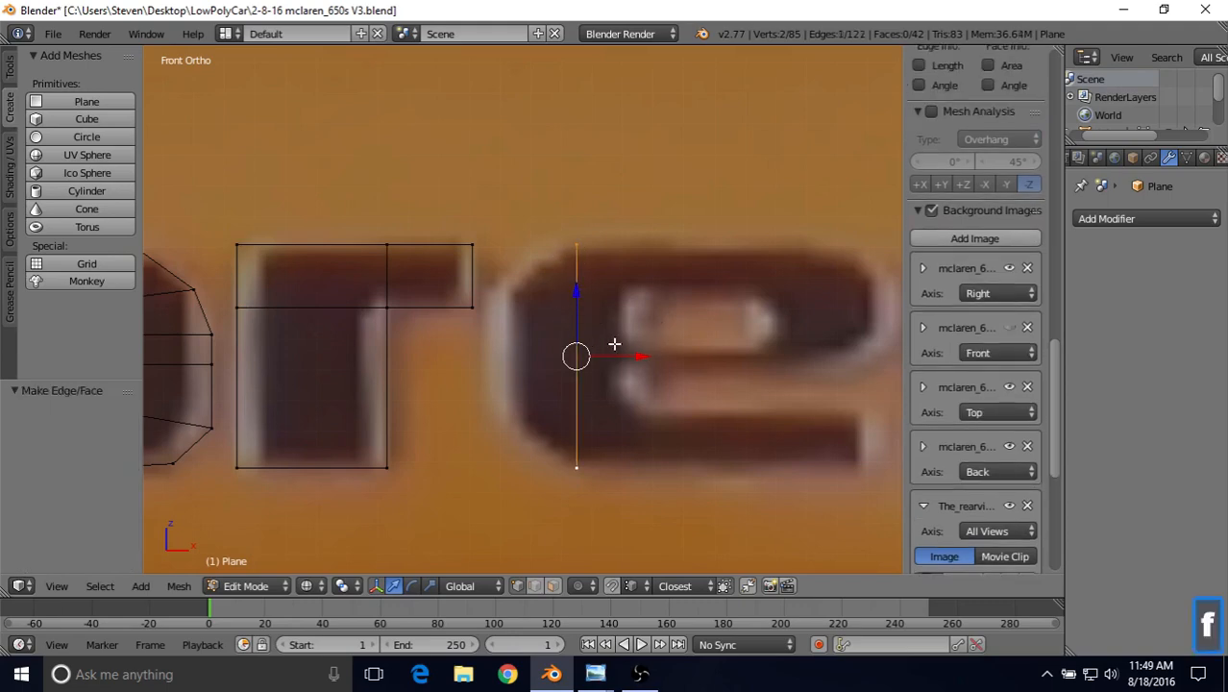
Extrude the e's vertical edge -0.025 along X to the letter's left side.
middle_click_drag(612, 343, 583, 351, "shift")
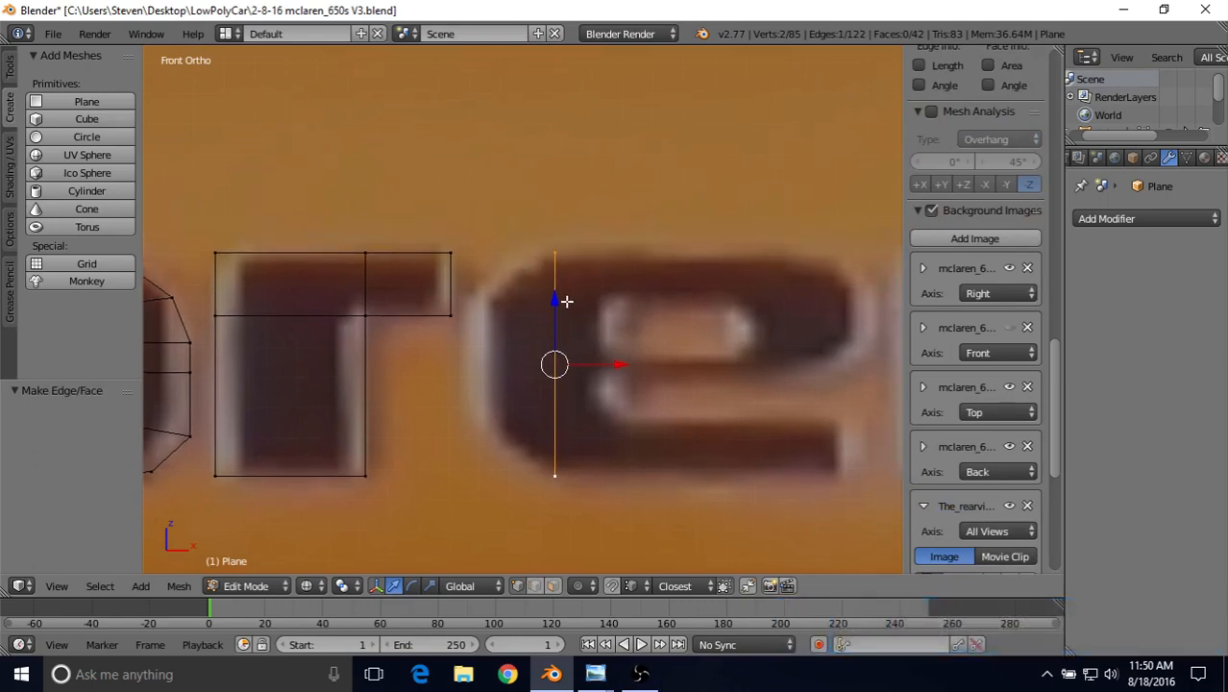
key("e")
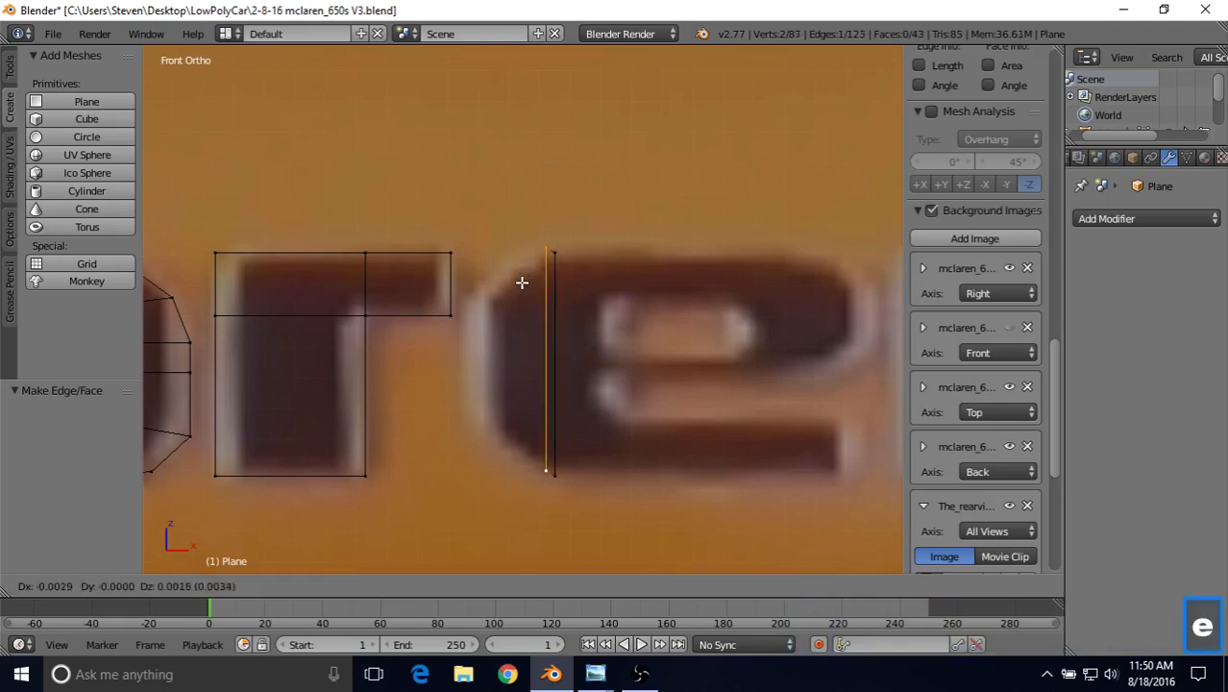
right_click(521, 288)
left_click_drag(627, 362, 540, 331)
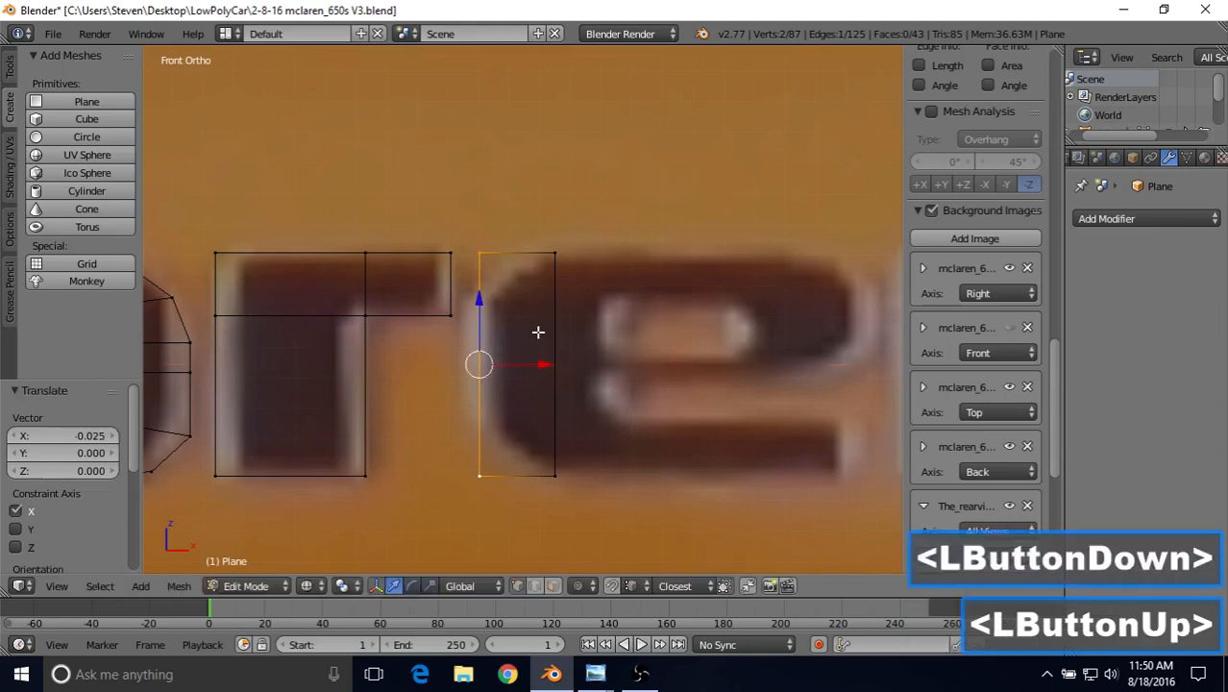
Scale the e's leftmost edge to 0.607 and shift it -0.0008805 along X to match the reference outline.
key("s")
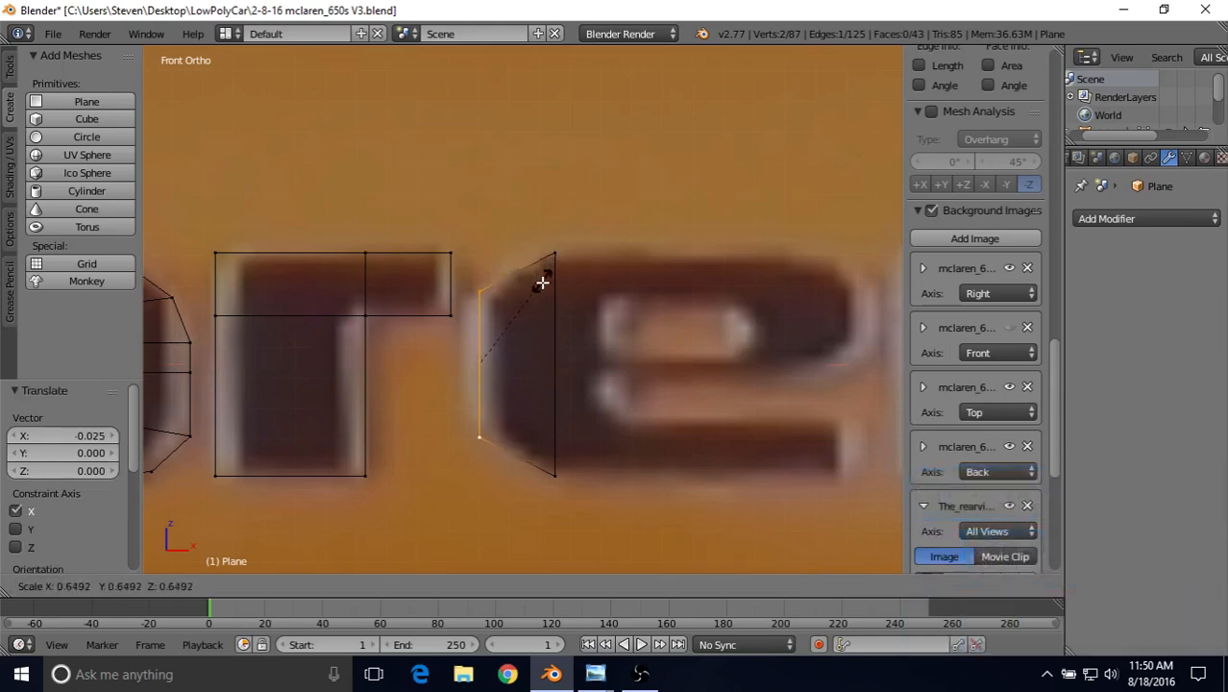
left_click(542, 289)
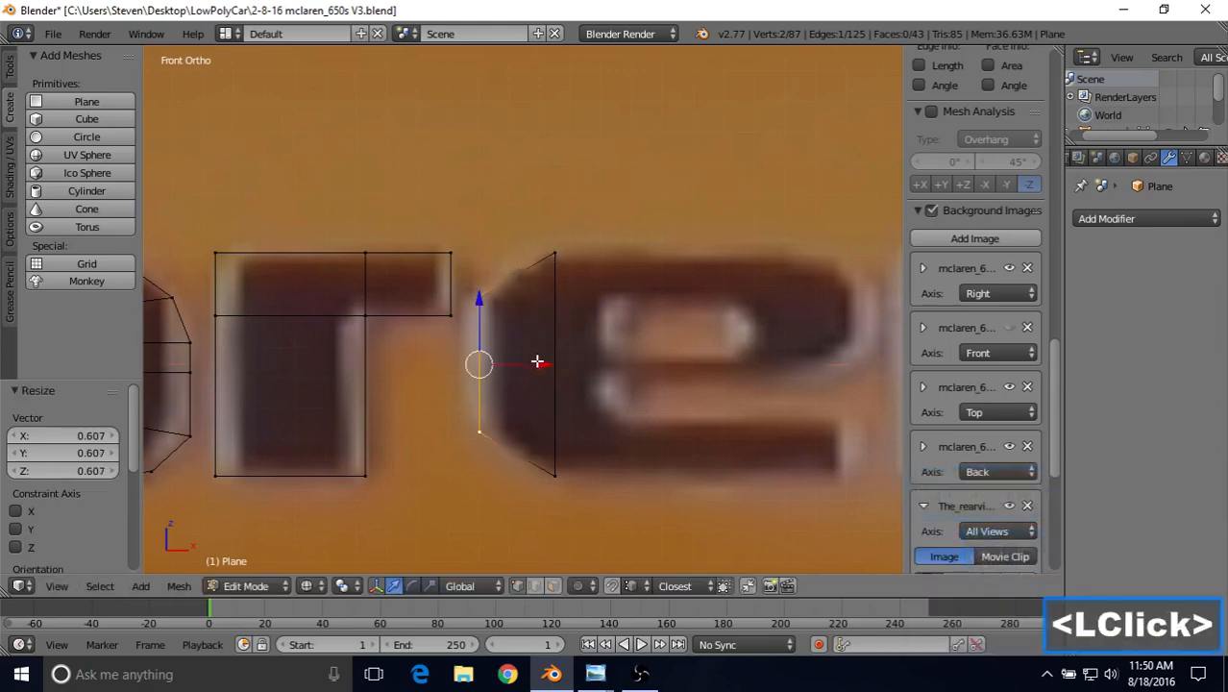
left_click_drag(537, 362, 536, 344)
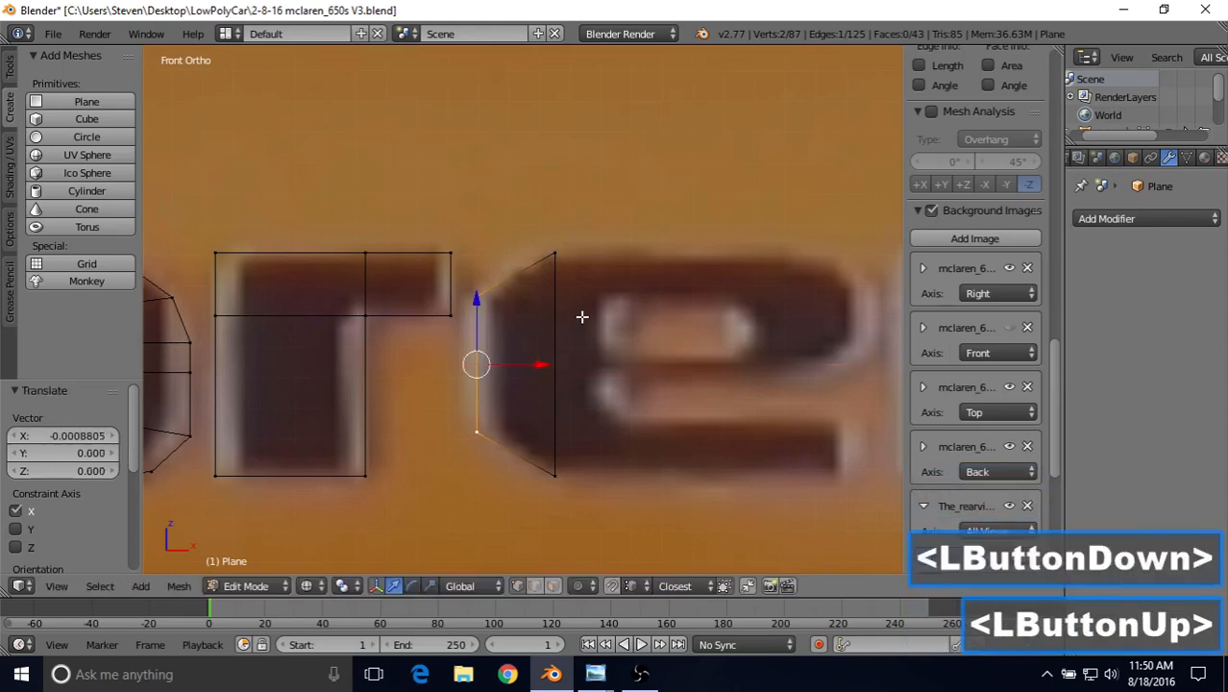
Add a centred vertical loop cut through the e's left section and scale it to 1.111 to round the outline.
middle_click_drag(582, 316, 549, 329, "shift")
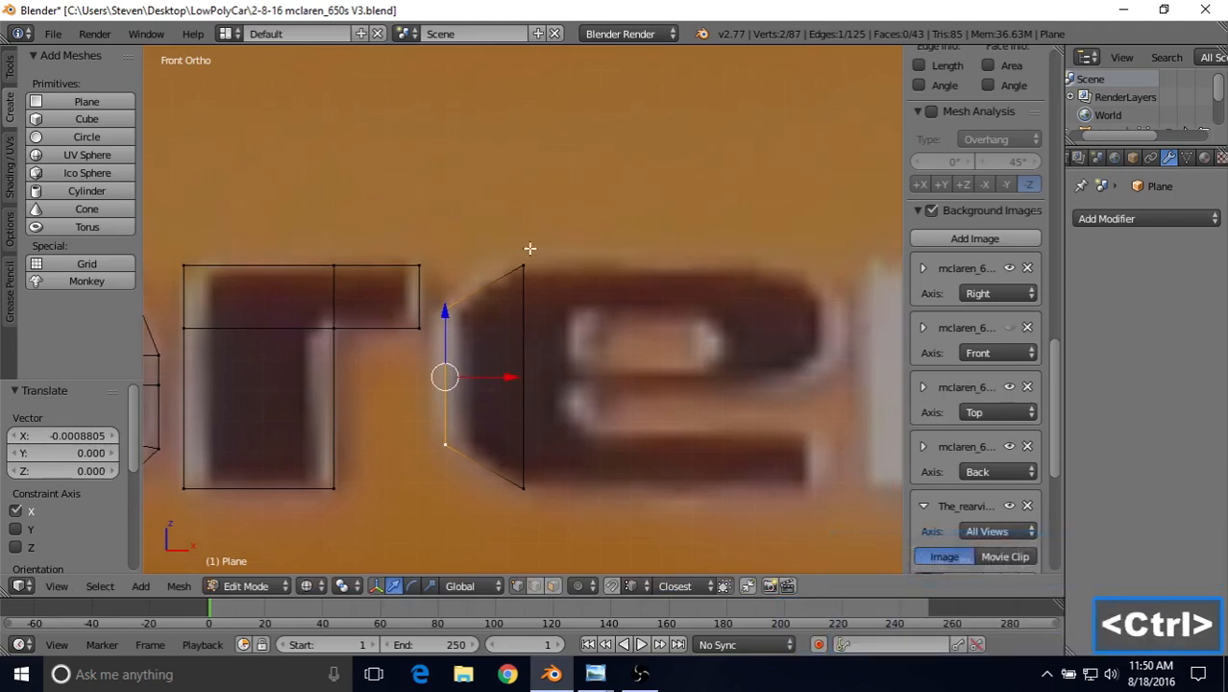
key("ctrl+r")
left_click(485, 282)
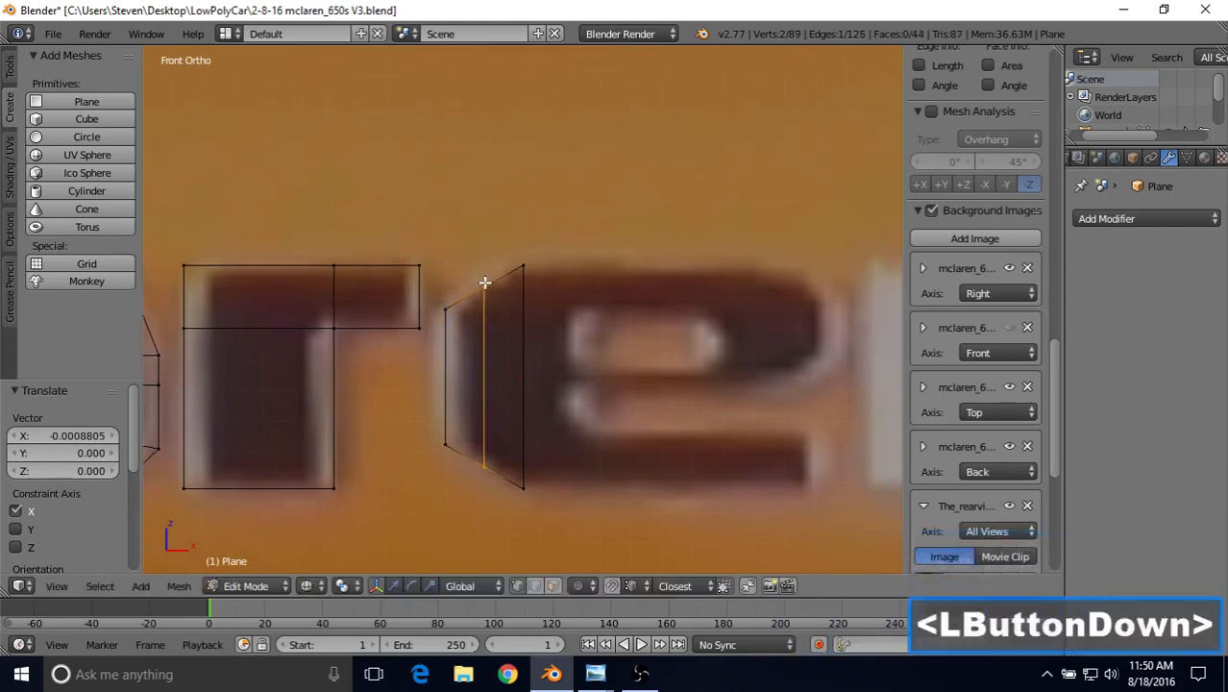
right_click(508, 277)
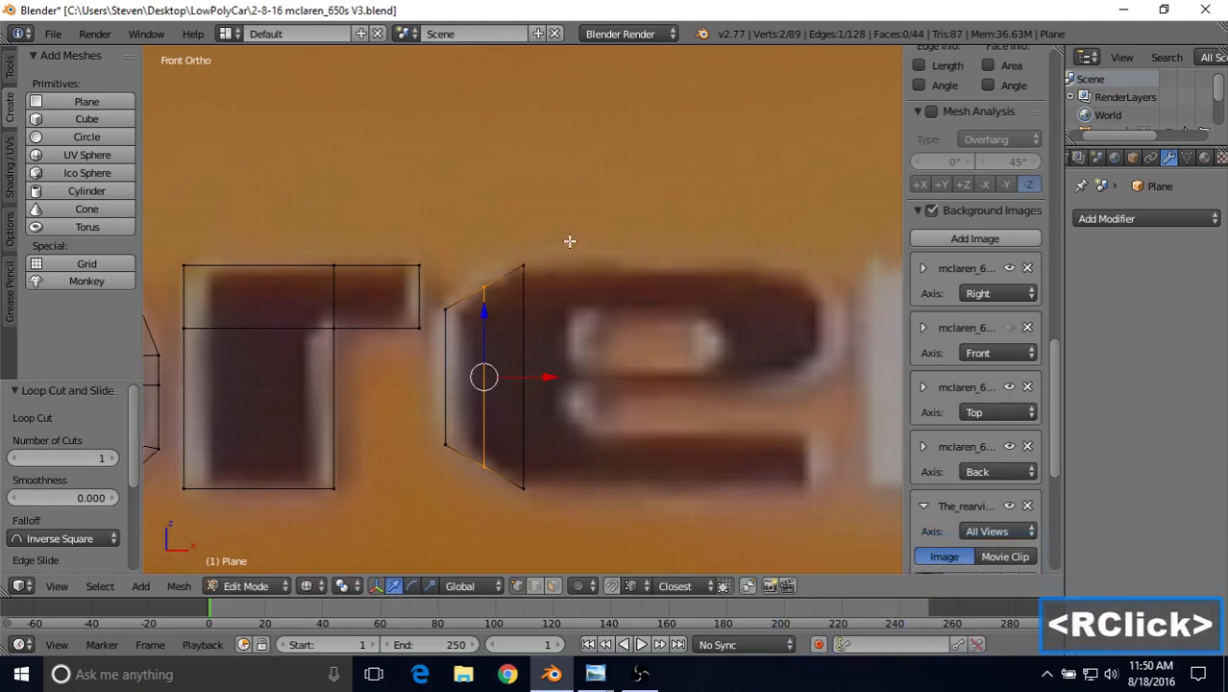
key("s")
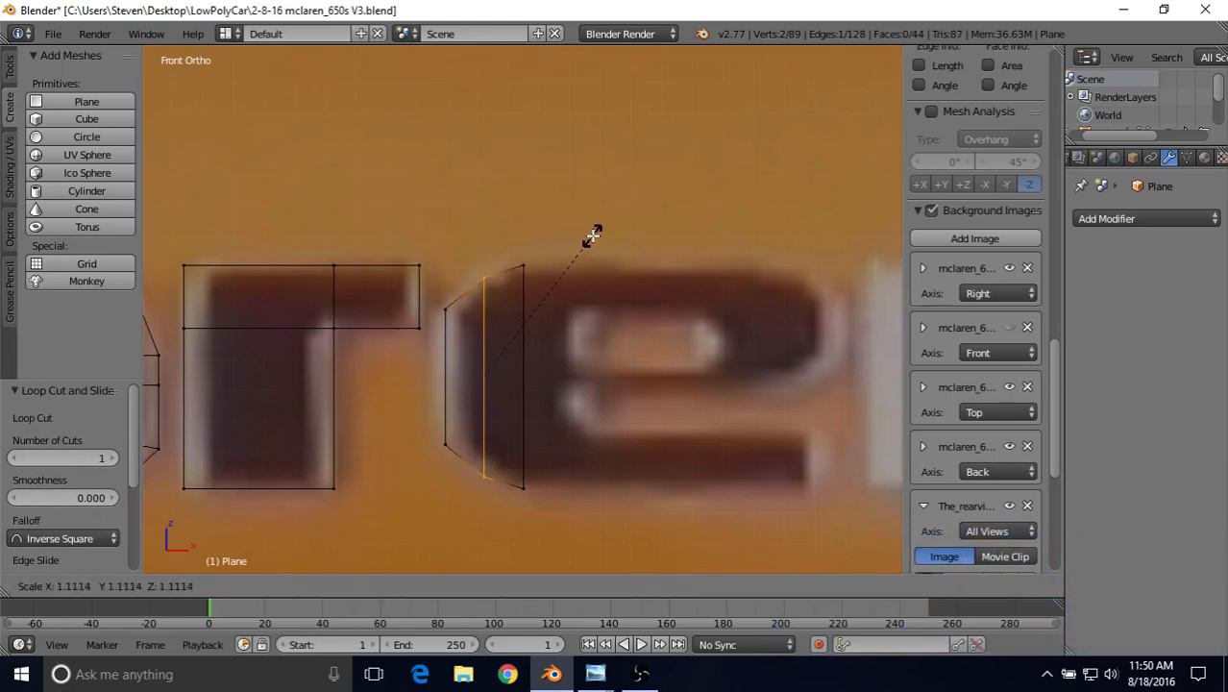
left_click(593, 236)
Extrude the e's right vertical edge 0.011 along X up to the start of the counter opening.
middle_click_drag(538, 337, 468, 319, "shift")
right_click(438, 294)
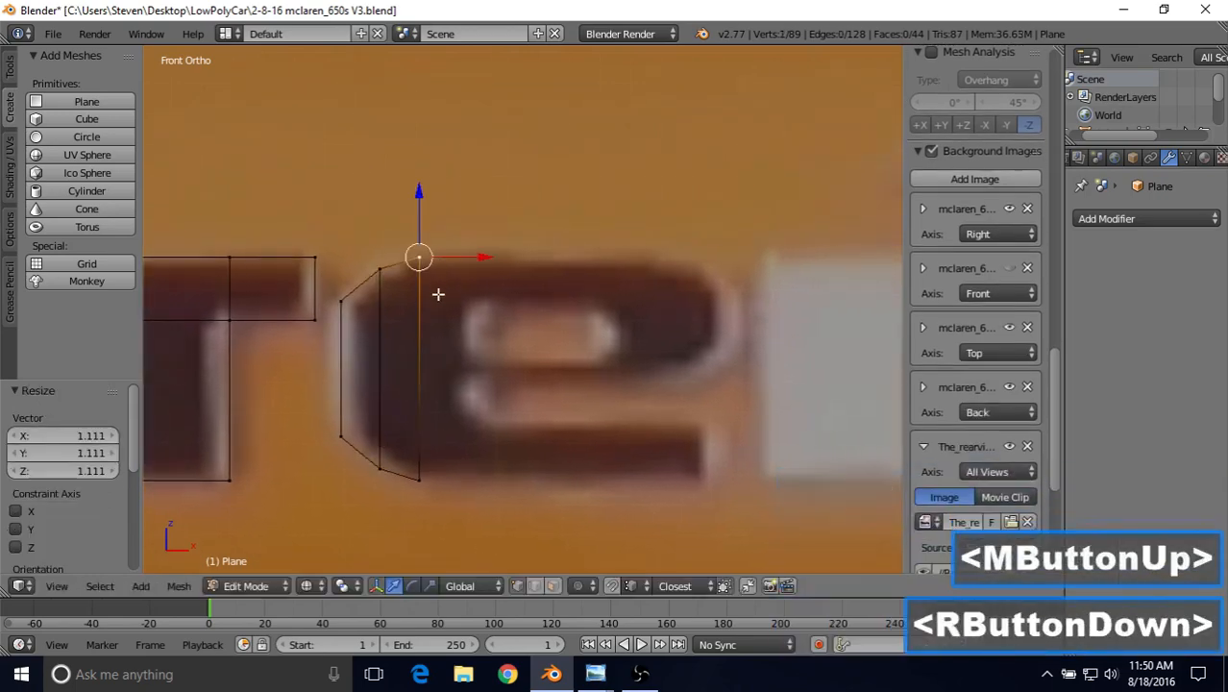
right_click(429, 476, "shift")
key("e")
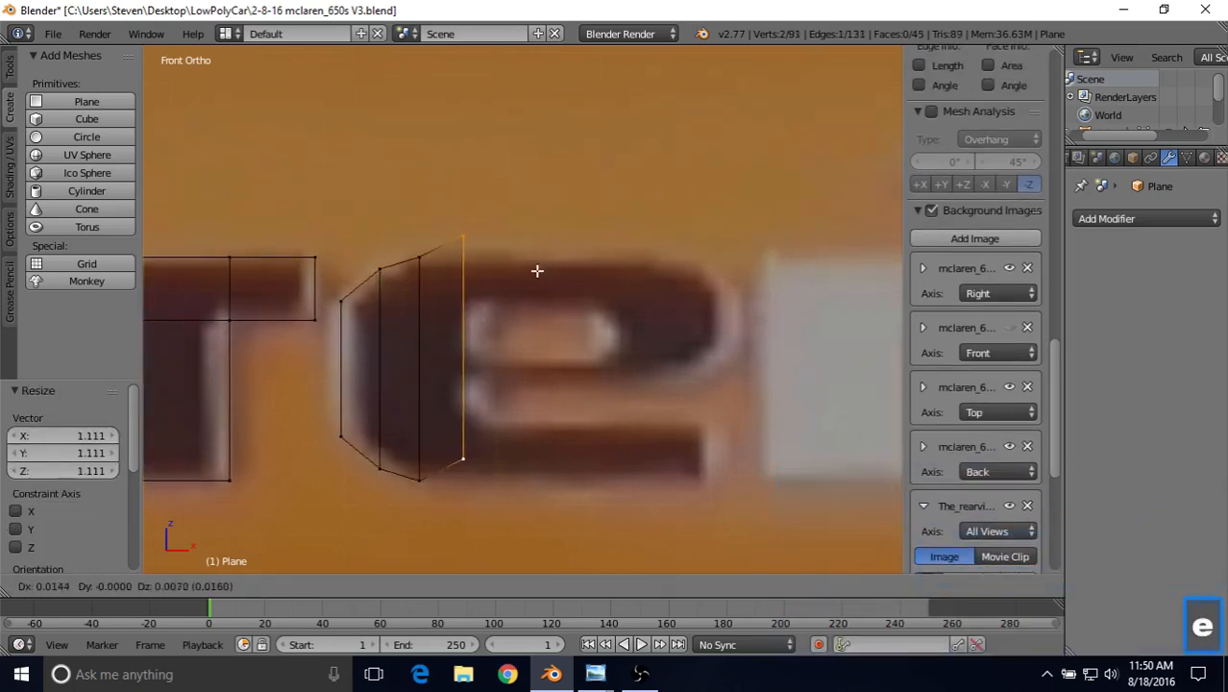
right_click(540, 286)
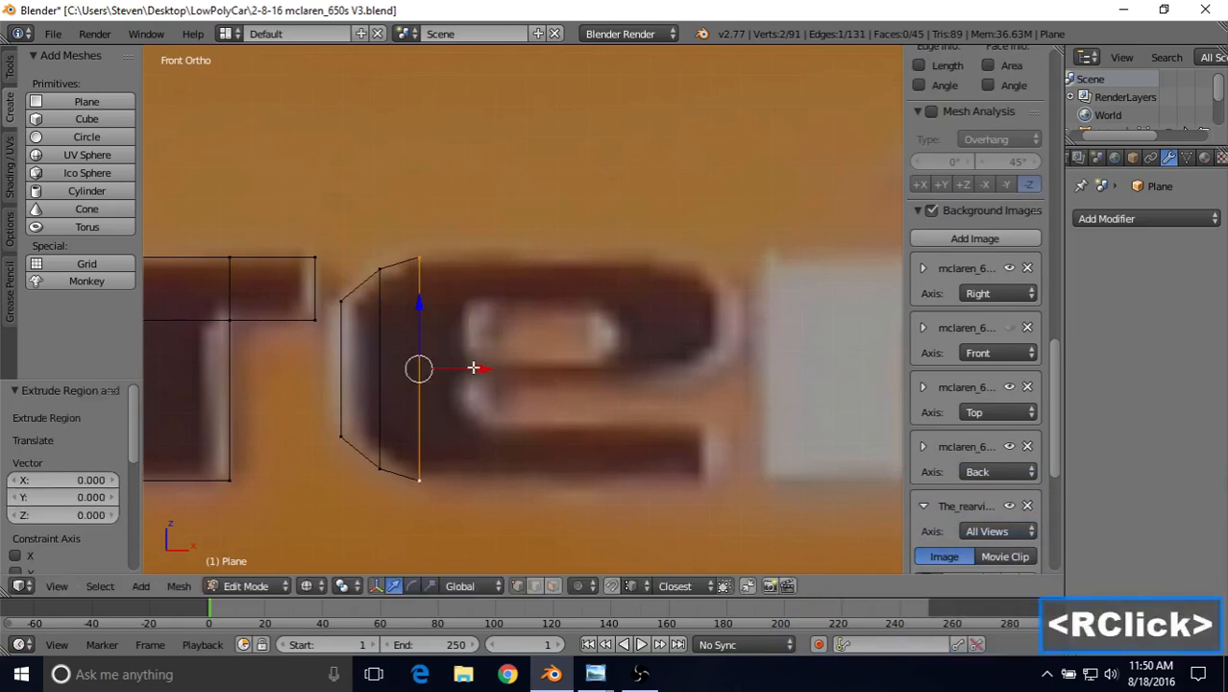
left_click_drag(473, 369, 506, 376)
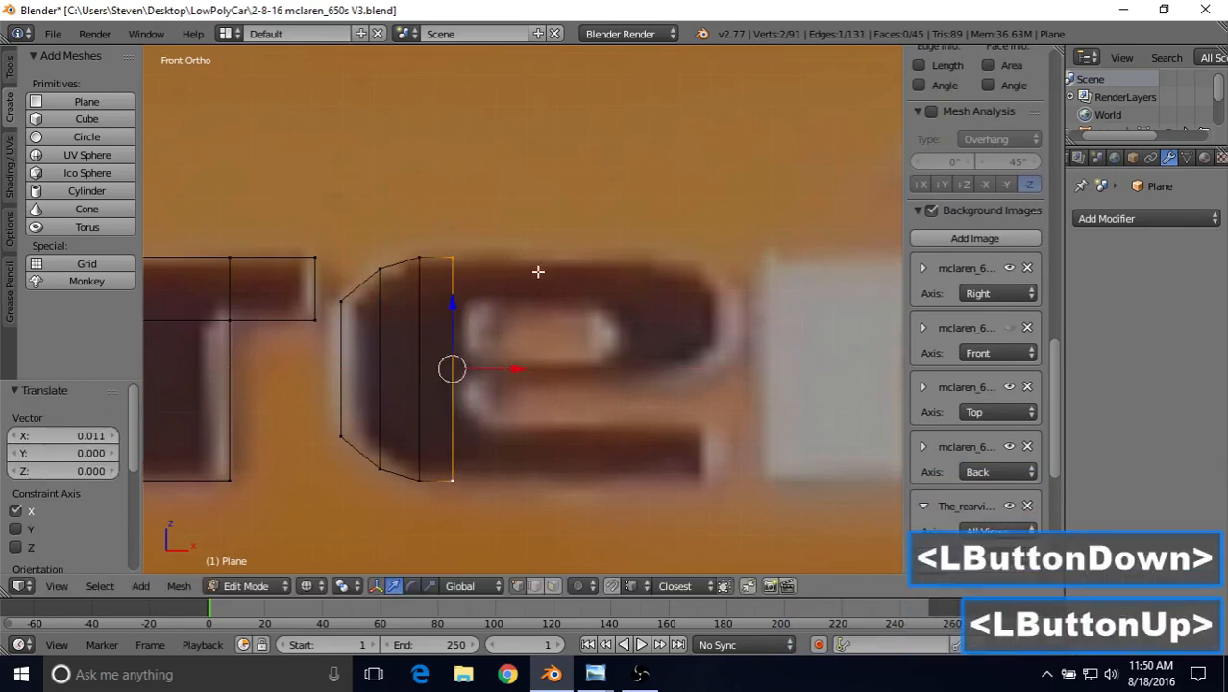
Add two horizontal loop cuts across the e's left part, slid to the upper and lower edges of the counter opening.
middle_click_drag(534, 274, 496, 289, "shift")
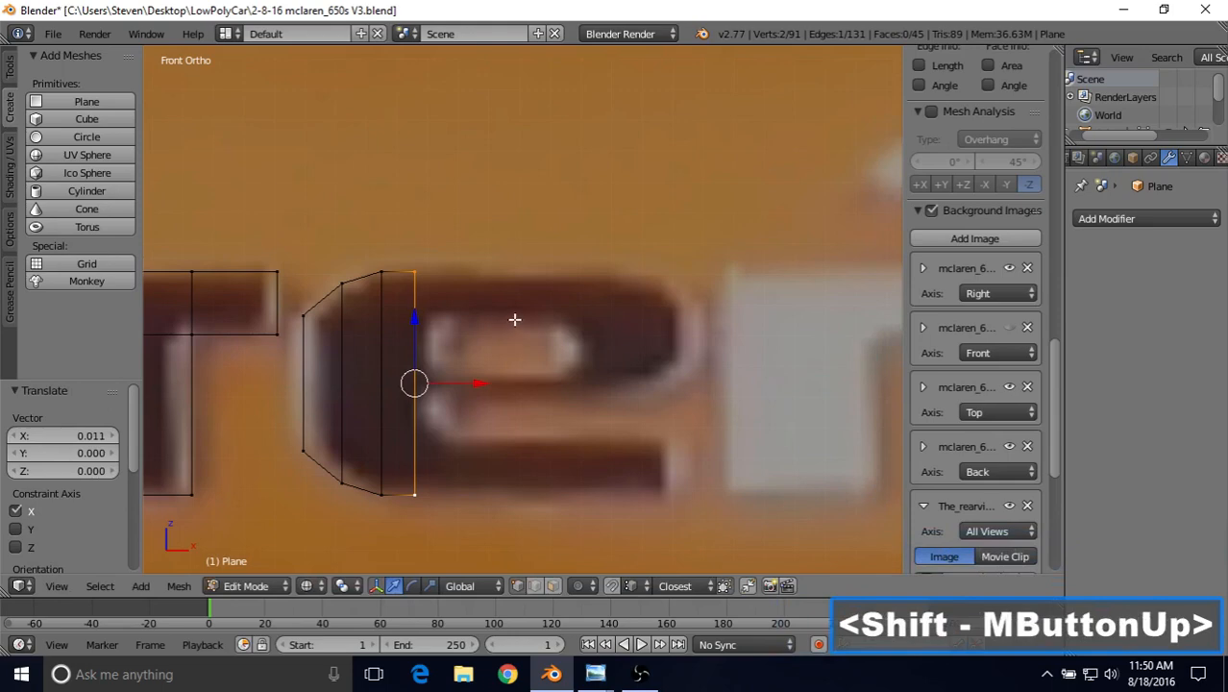
key("ctrl+r")
left_click(384, 349)
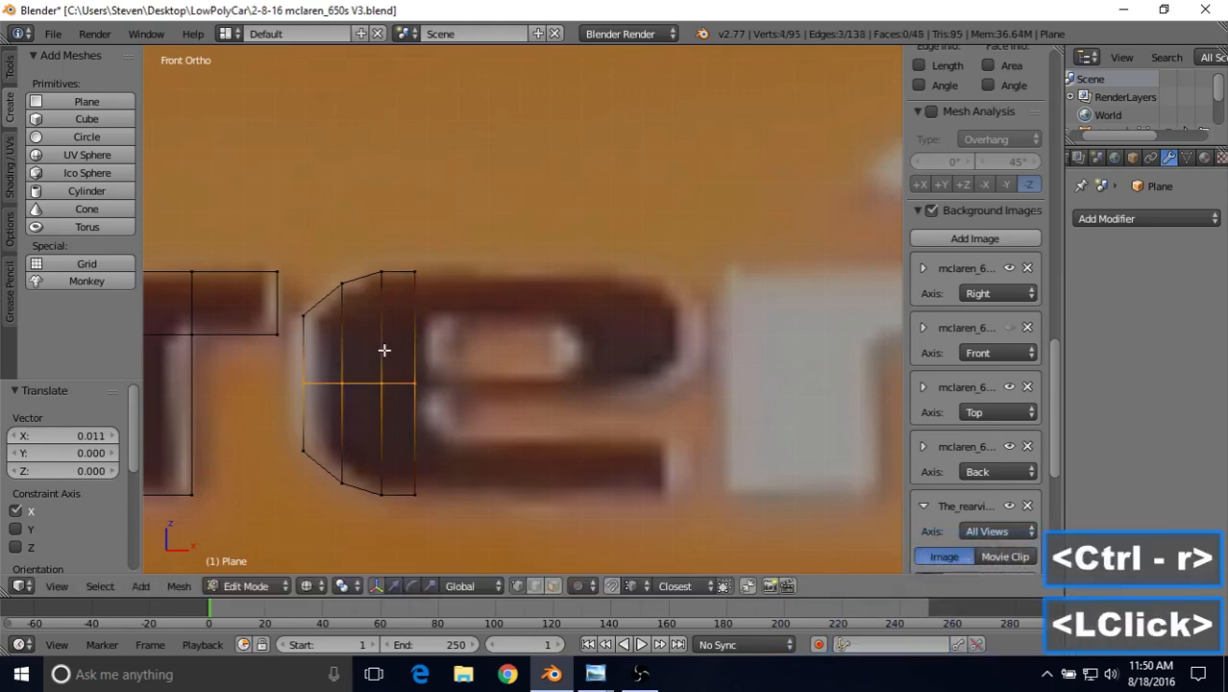
left_click(401, 281)
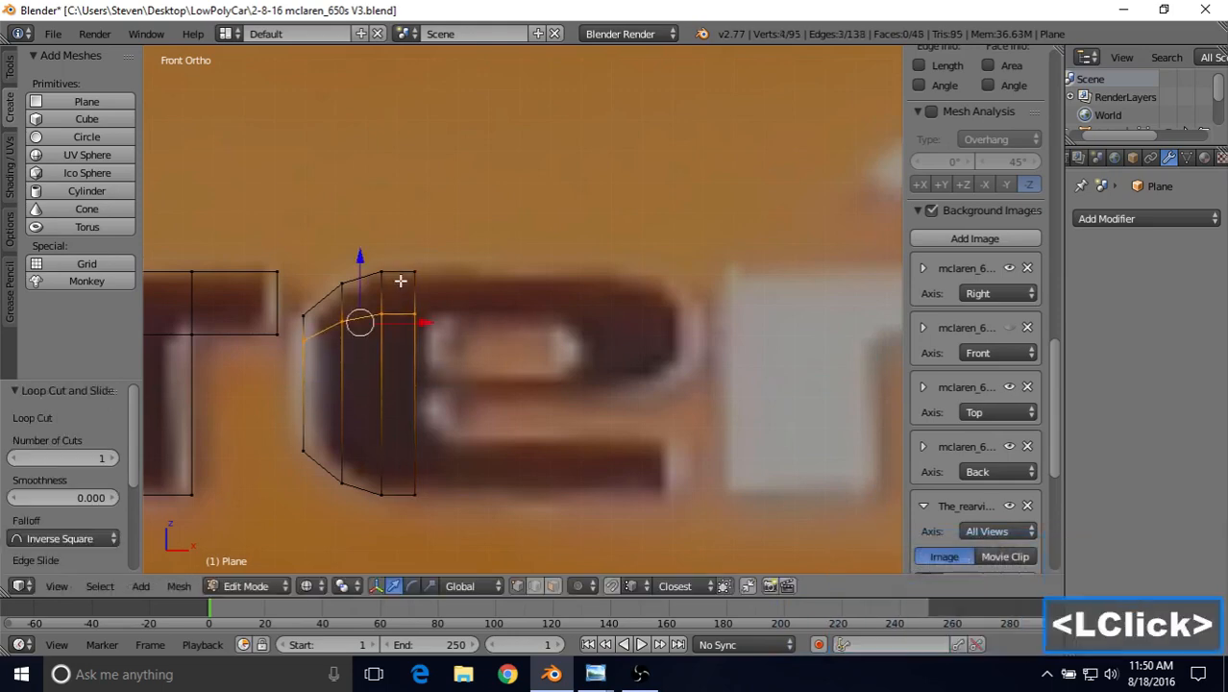
key("ctrl+r")
left_click(390, 353)
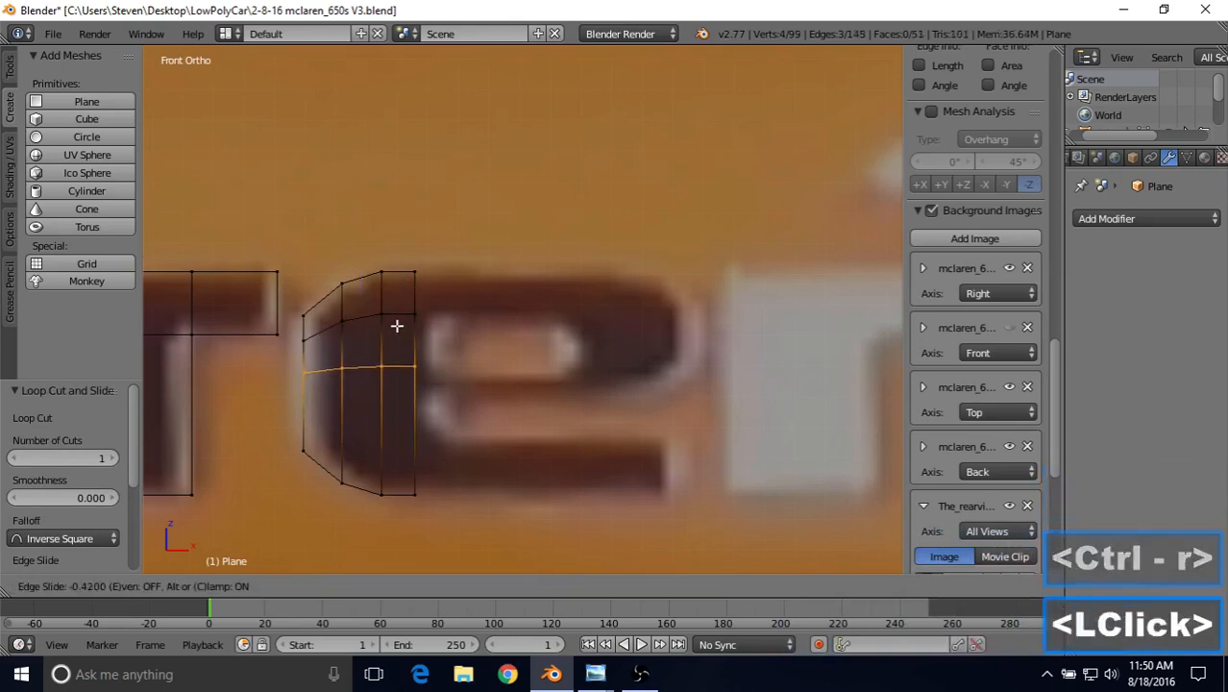
left_click(397, 327)
Add two more horizontal loop cuts across the e, at the middle bar's underside and the top of the bottom arm.
key("ctrl+r")
left_click(390, 395)
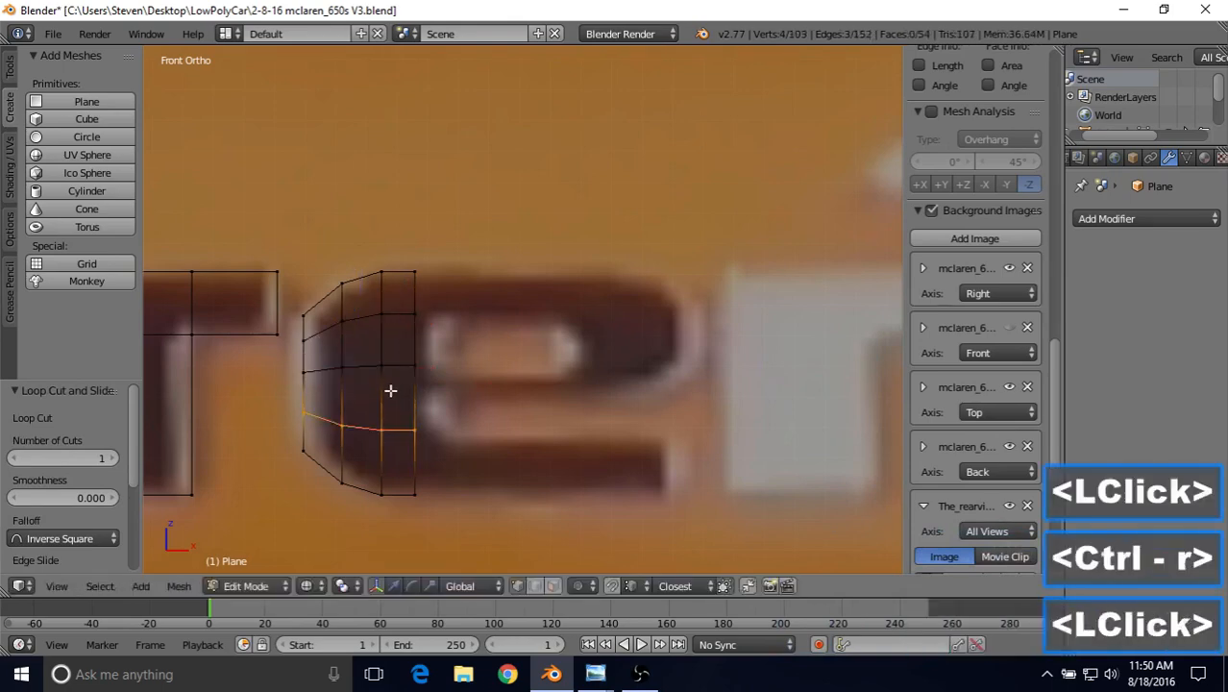
left_click(401, 352)
key("ctrl+r")
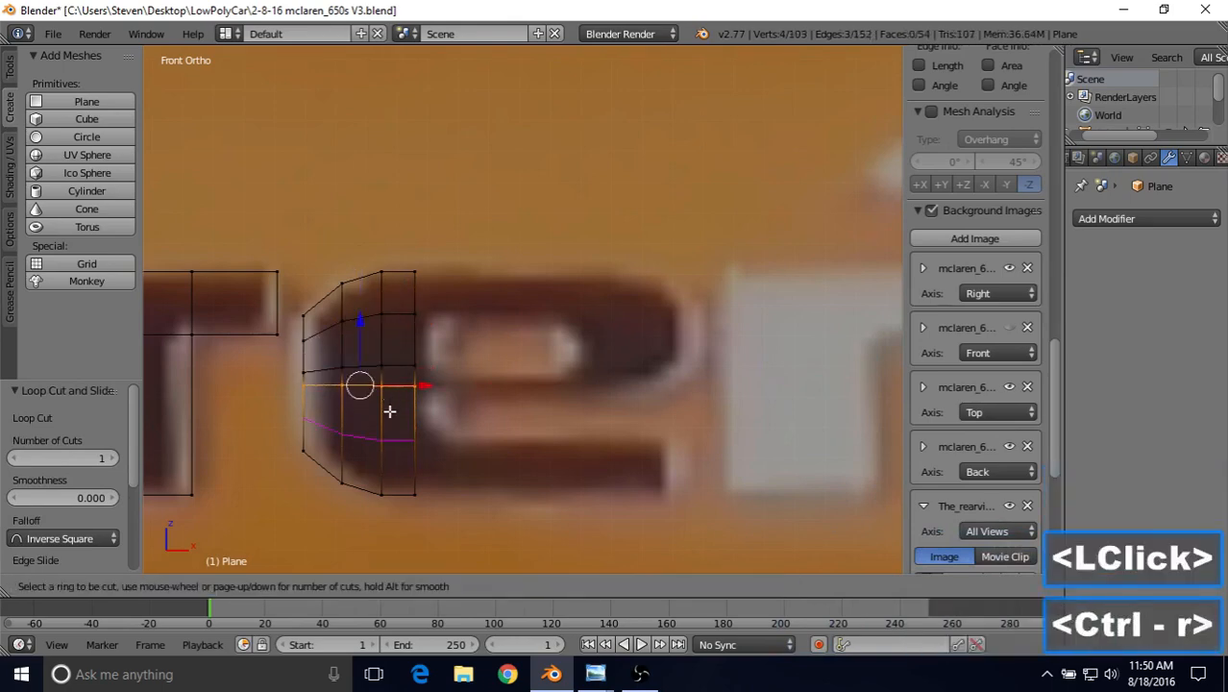
left_click(391, 407)
left_click(390, 408)
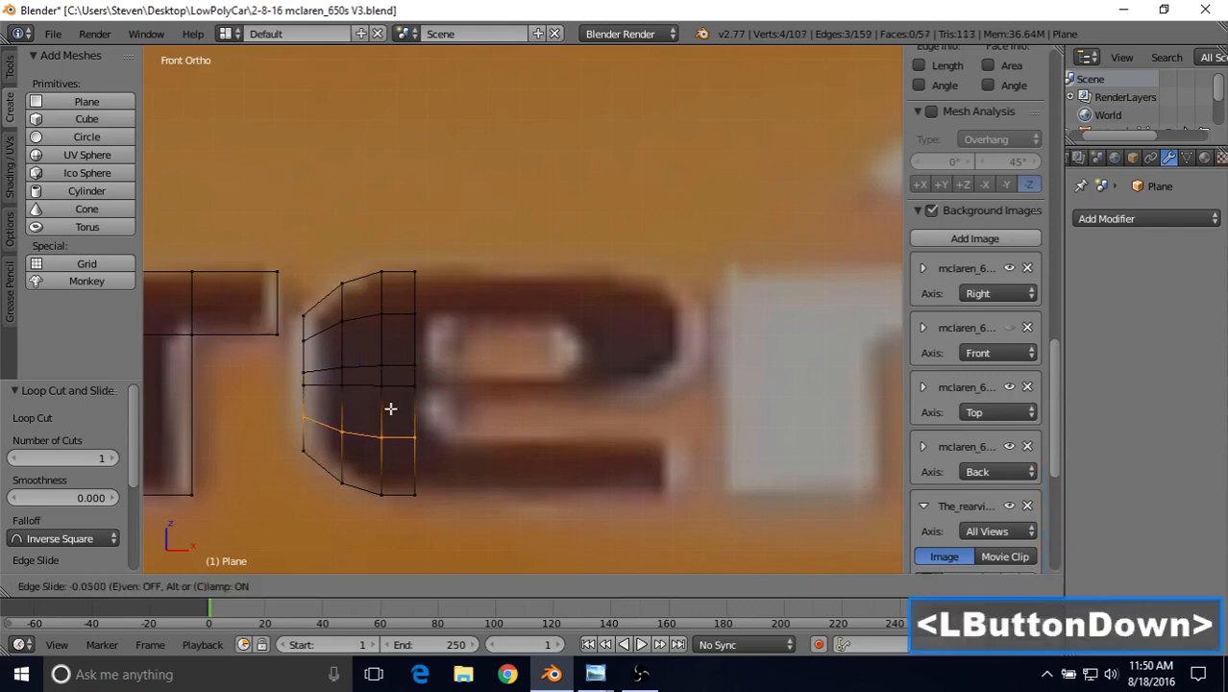
right_click(422, 434)
left_click_drag(469, 435, 487, 467)
right_click(483, 434)
right_click(420, 493, "shift")
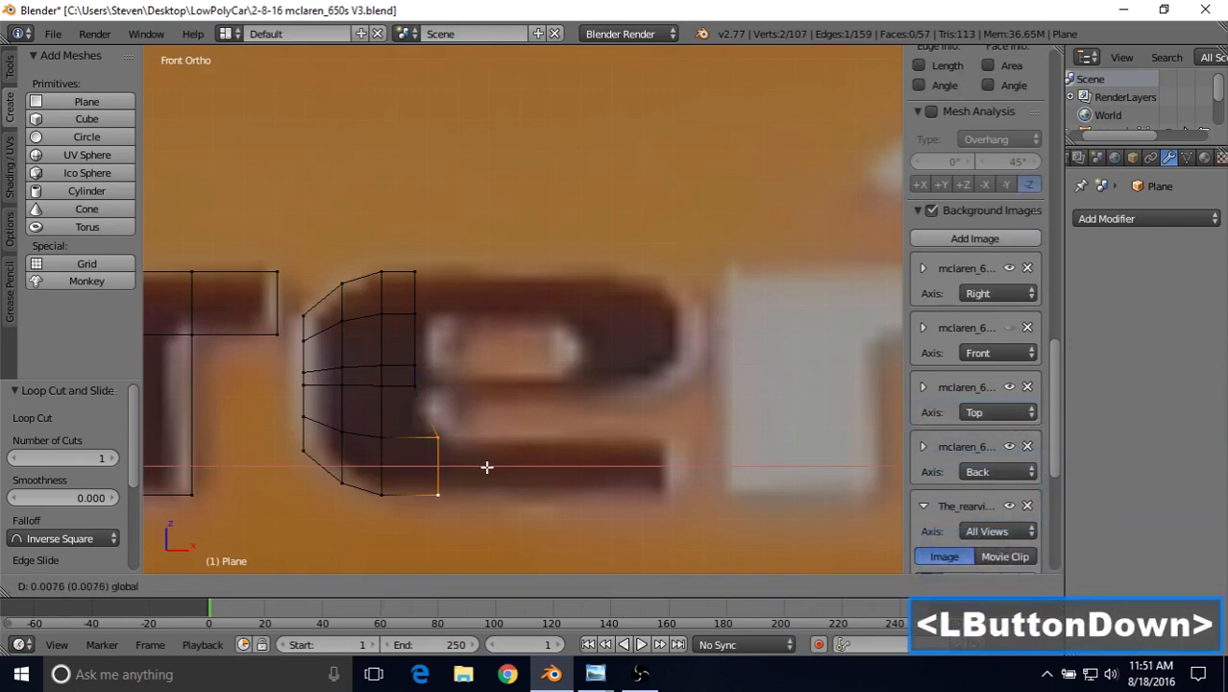
left_click_drag(487, 468, 472, 468)
right_click(472, 469)
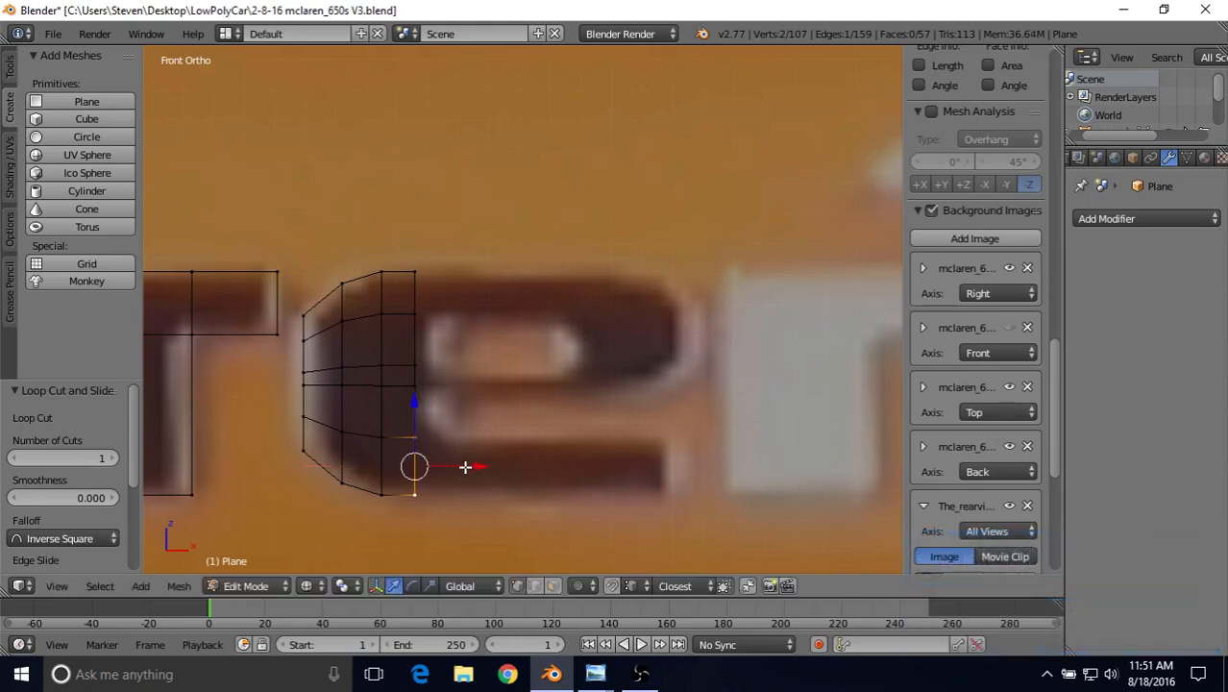
Extrude the e's top right edge segment 0.048 along X, and move its upper end vertex 0.016 further along X.
middle_click_drag(484, 353, 491, 348, "shift")
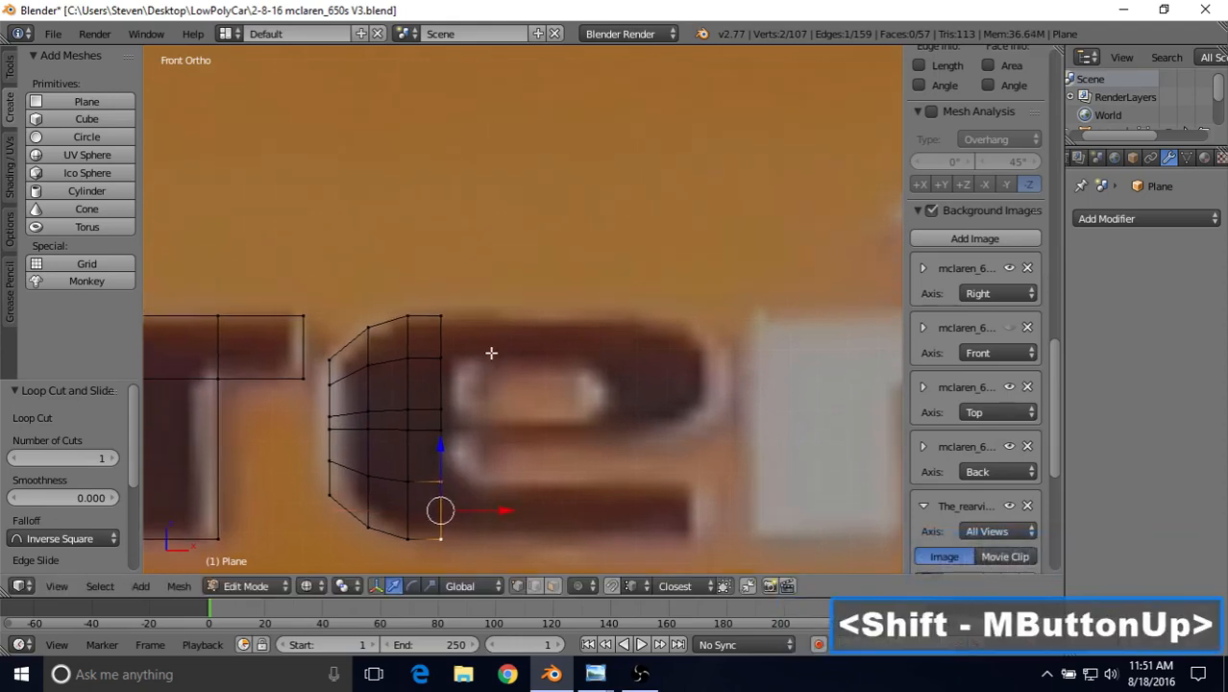
right_click(453, 318)
right_click(442, 356, "shift")
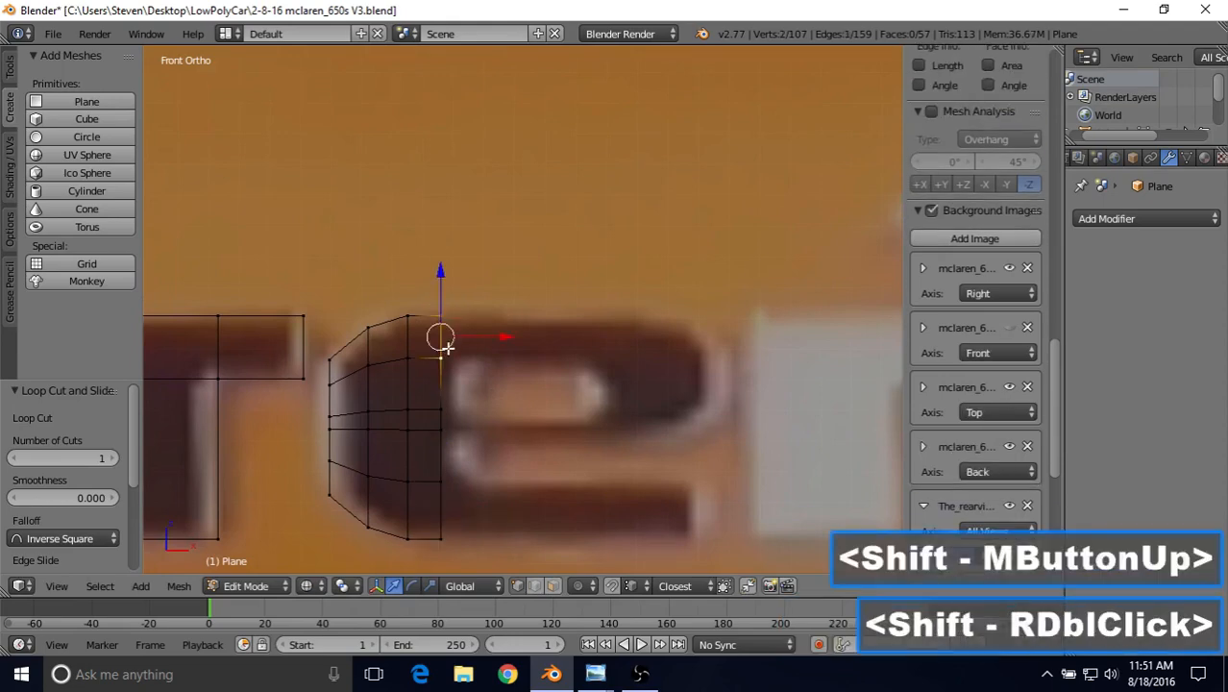
key("e")
right_click(502, 327)
left_click_drag(504, 337, 636, 335)
middle_click_drag(636, 335, 534, 329, "shift")
right_click(520, 327)
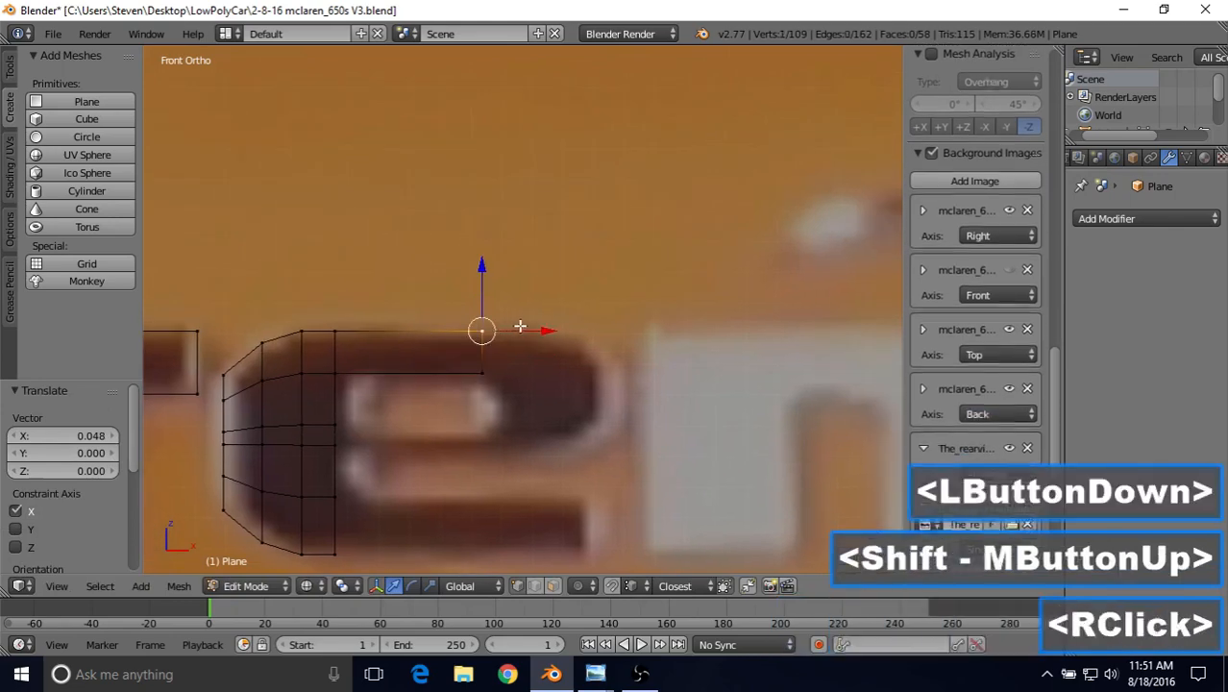
left_click_drag(520, 327, 585, 344)
Extrude the short edge between the middle two loop cuts 0.052 along X to form the e's middle bar.
right_click(332, 425)
right_click(346, 438, "shift")
right_click(346, 438, "shift")
right_click(339, 423, "shift")
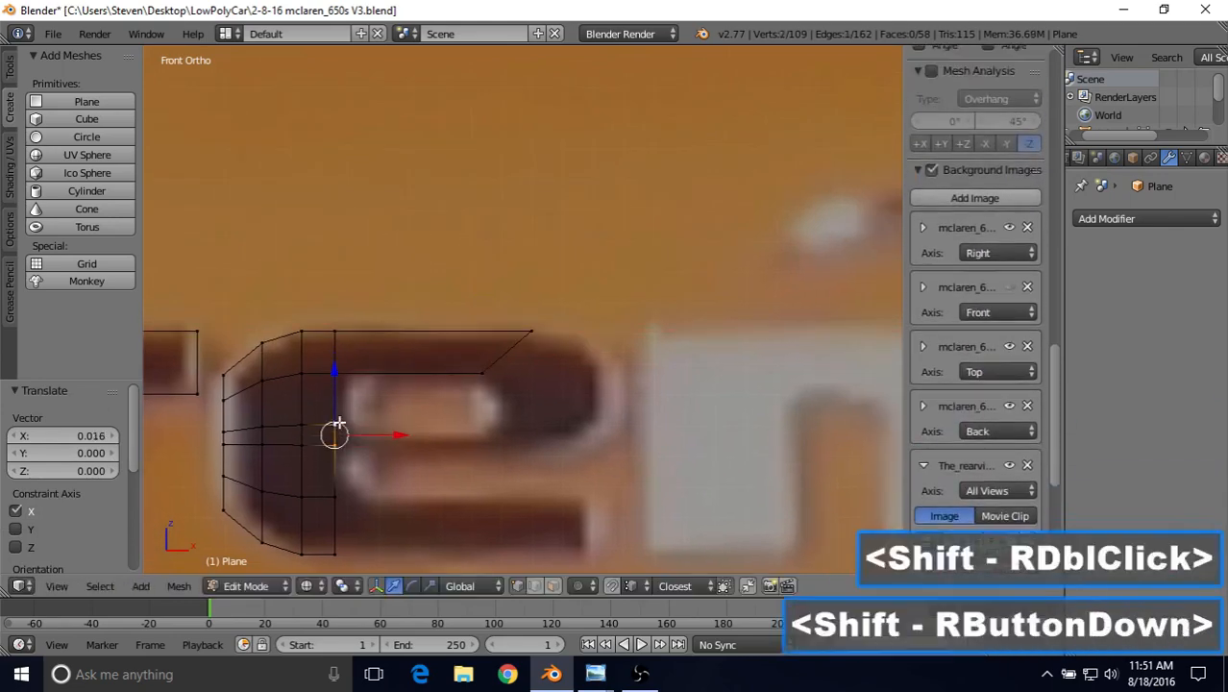
key("e")
right_click(394, 433)
left_click_drag(396, 433, 553, 432)
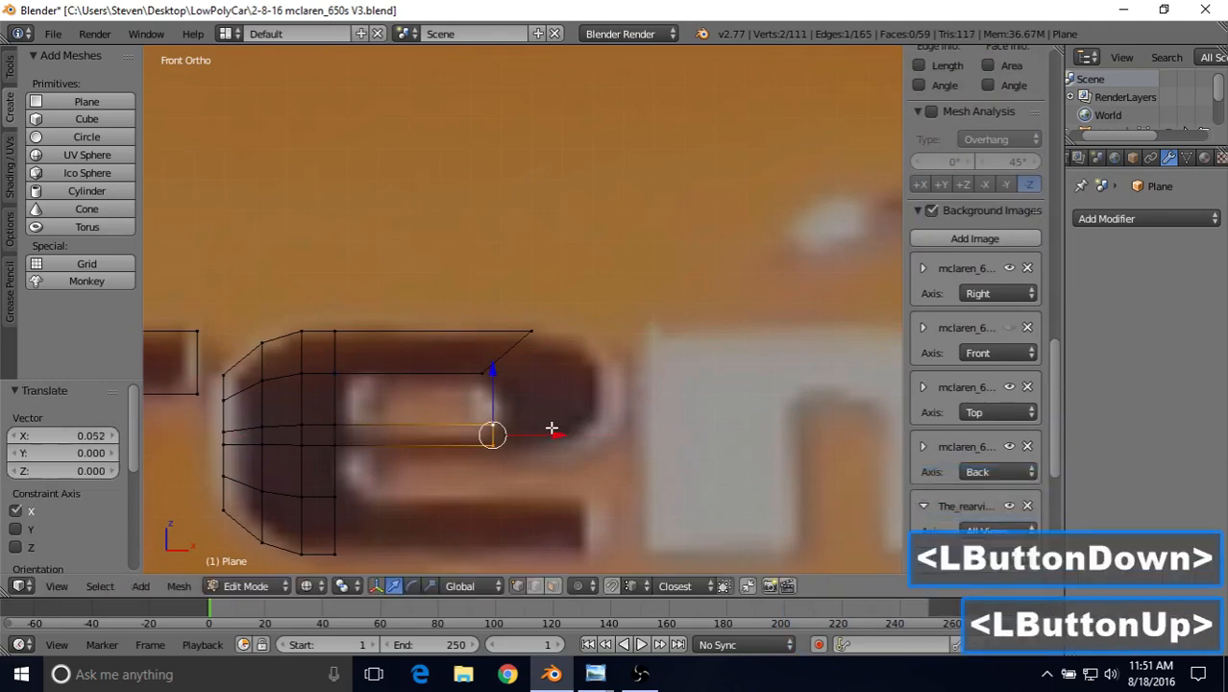
Move the top arm's upper end vertex further along X, and extrude the arm's slanted end edge 0.019 along X.
middle_click_drag(548, 401, 470, 395, "shift")
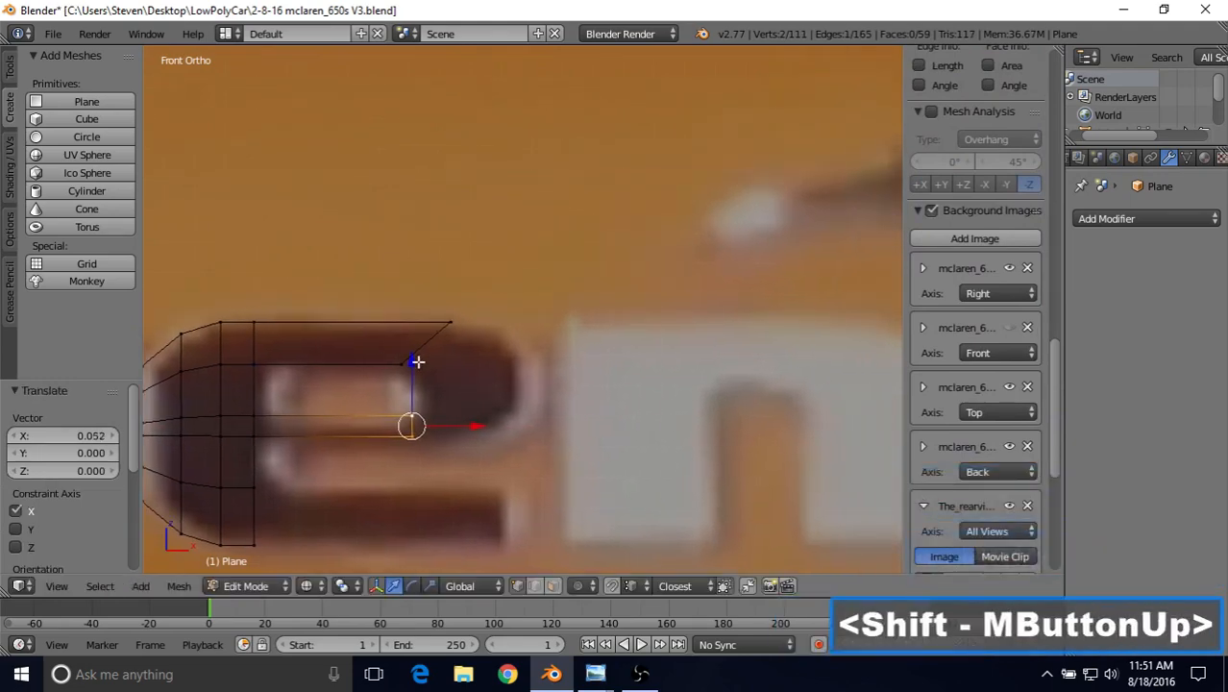
right_click(416, 362)
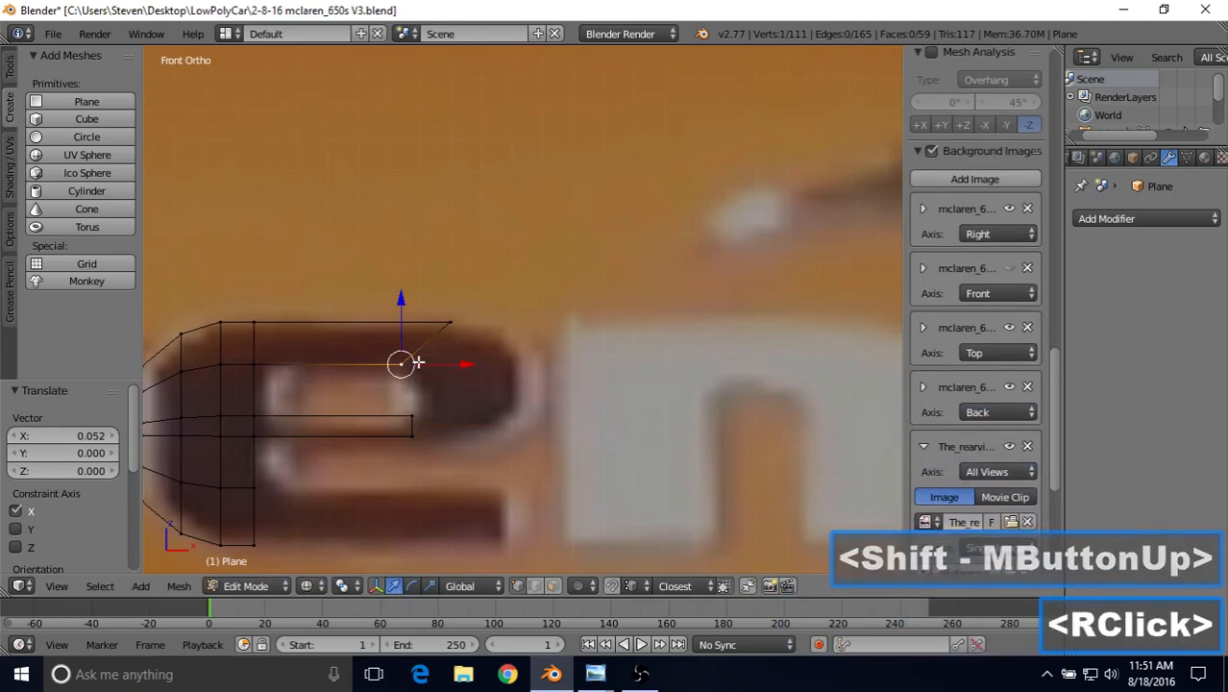
right_click(459, 335)
left_click_drag(510, 323, 558, 344)
right_click(403, 365, "shift")
key("e")
right_click(500, 341)
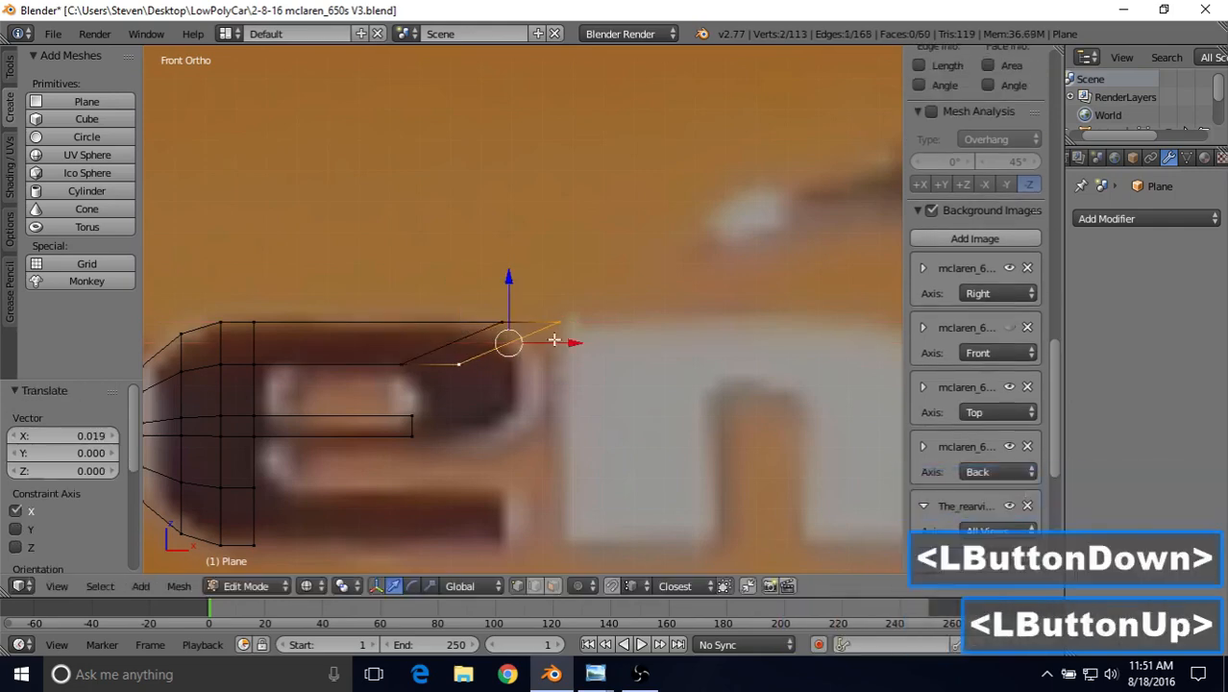
Move the new end's upper vertex -0.008 in X and -0.006 in Z, and its lower vertex 0.027 along X.
right_click(550, 326)
key("g")
left_click(495, 366)
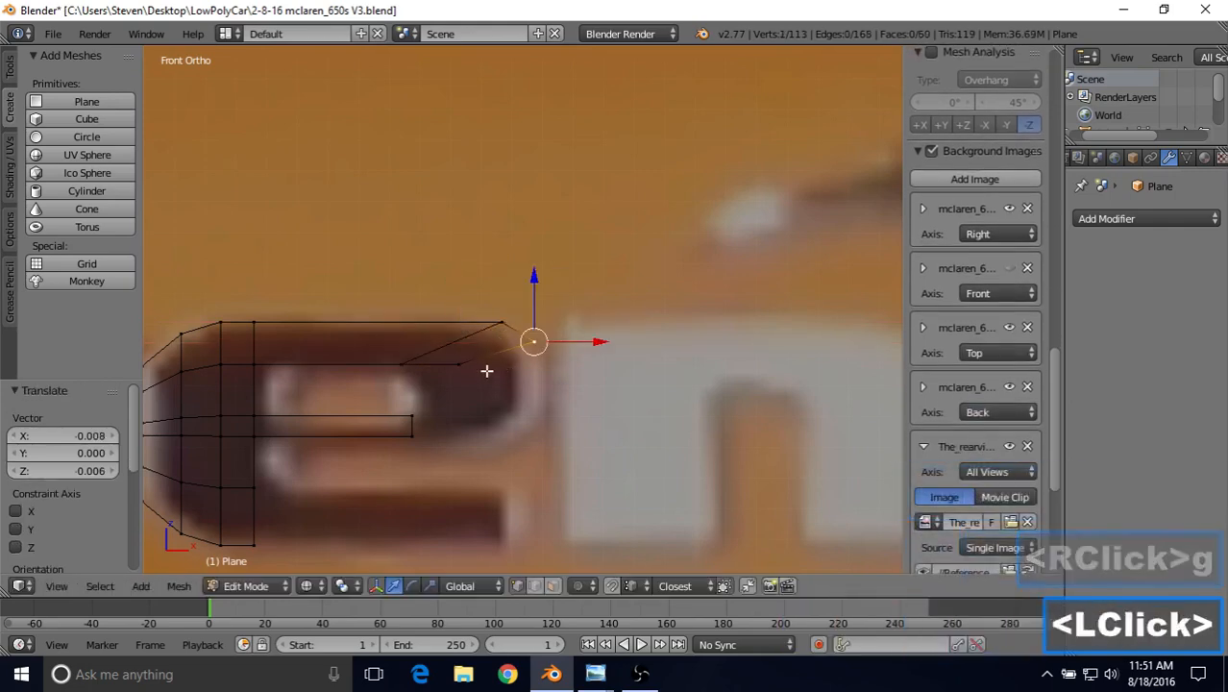
right_click(500, 364)
left_click_drag(502, 362, 592, 391)
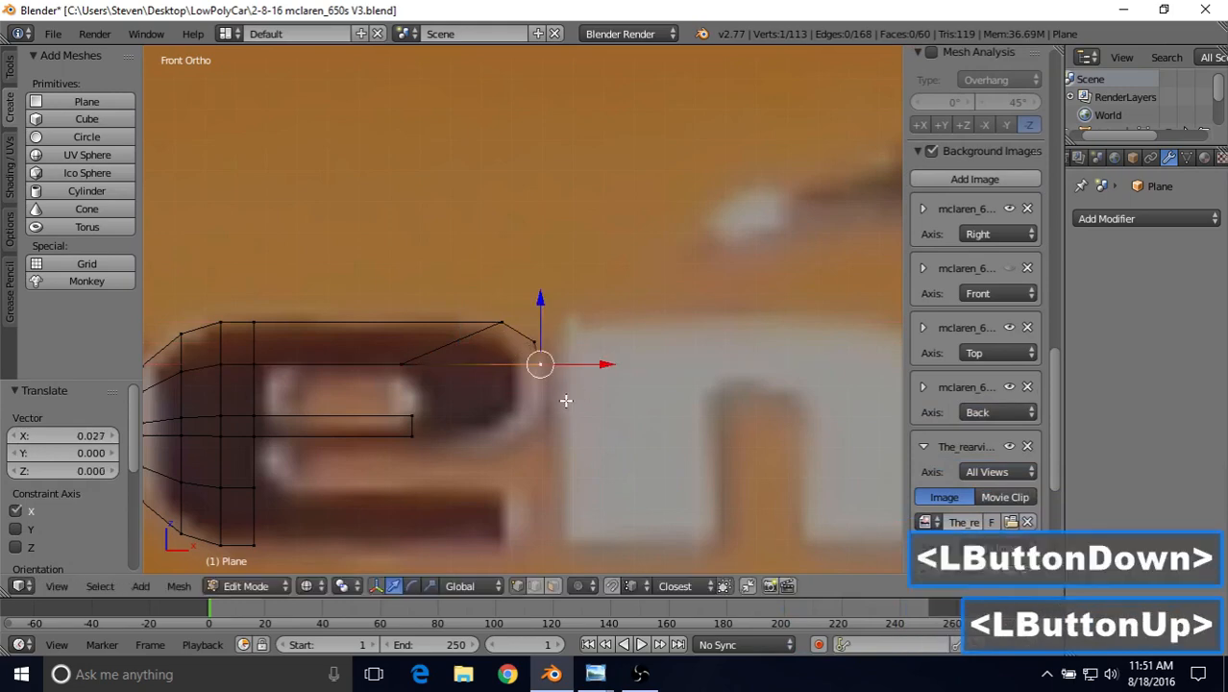
Extrude the middle bar's end edge 0.036 along X toward the e's right side.
middle_click_drag(567, 392, 519, 337, "shift")
scroll(518, 337, "up", 1)
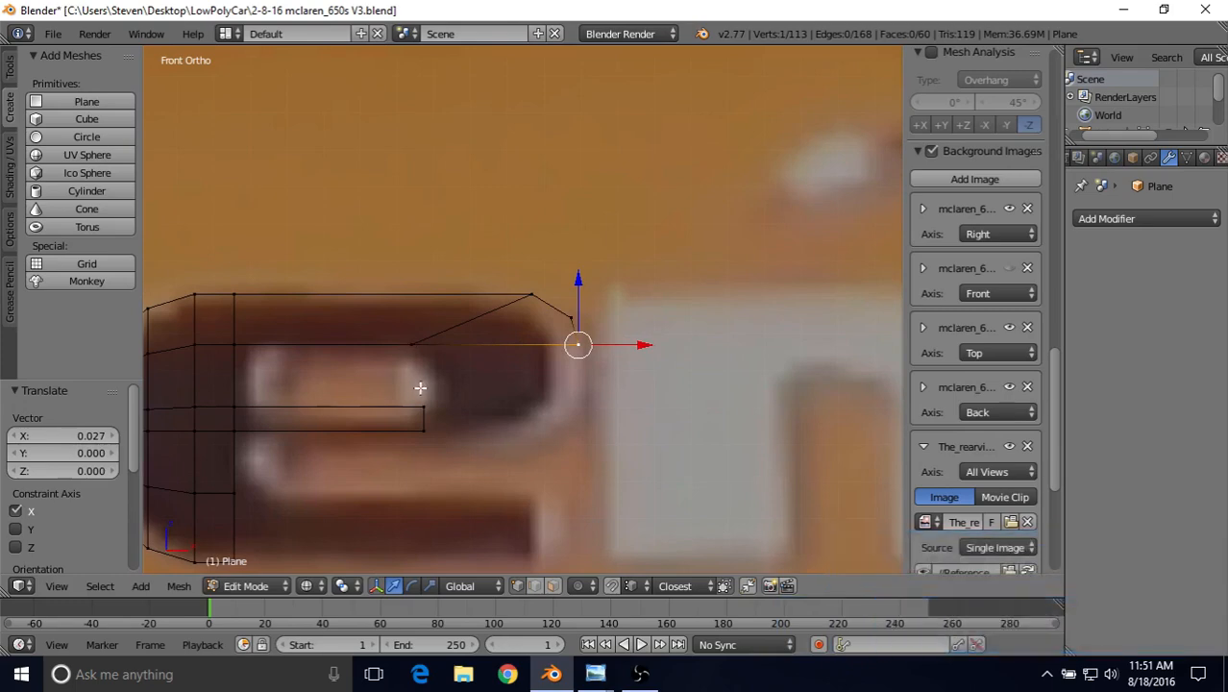
right_click(426, 429, "shift")
right_click(425, 429, "shift")
key("e")
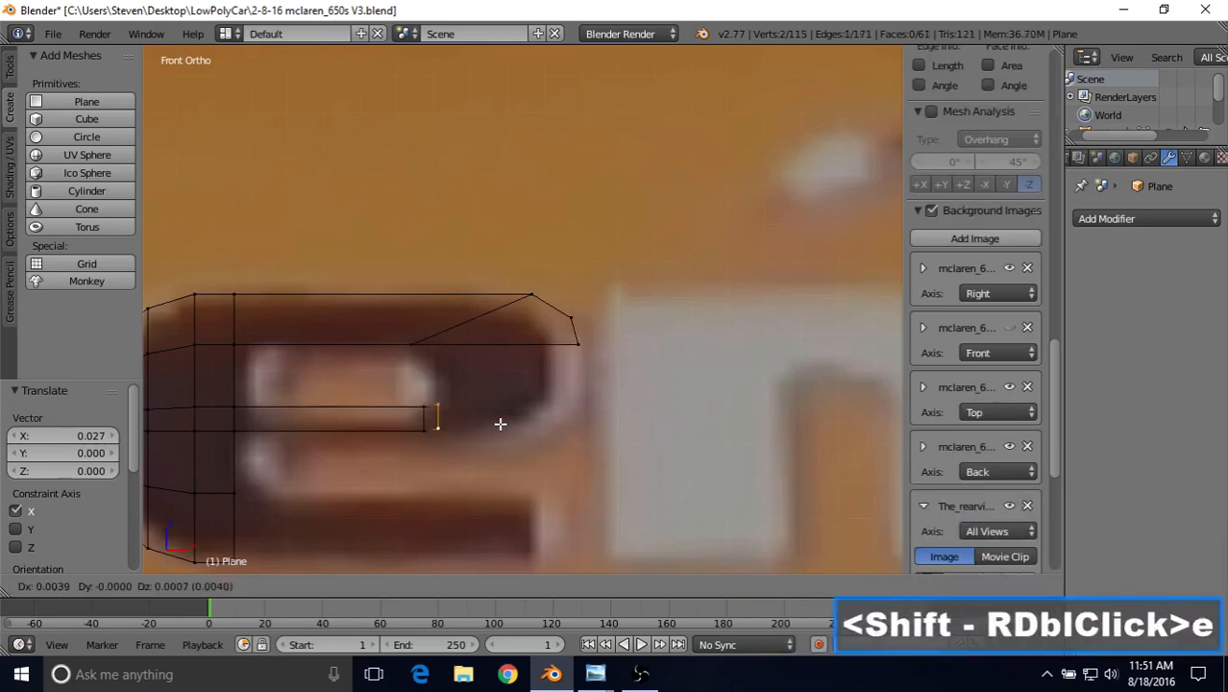
right_click(485, 419)
left_click_drag(480, 417, 609, 429)
Move the upper vertex of the middle bar's new end 0.007 in X and 0.002 in Z onto the outline.
right_click(569, 402)
key("g")
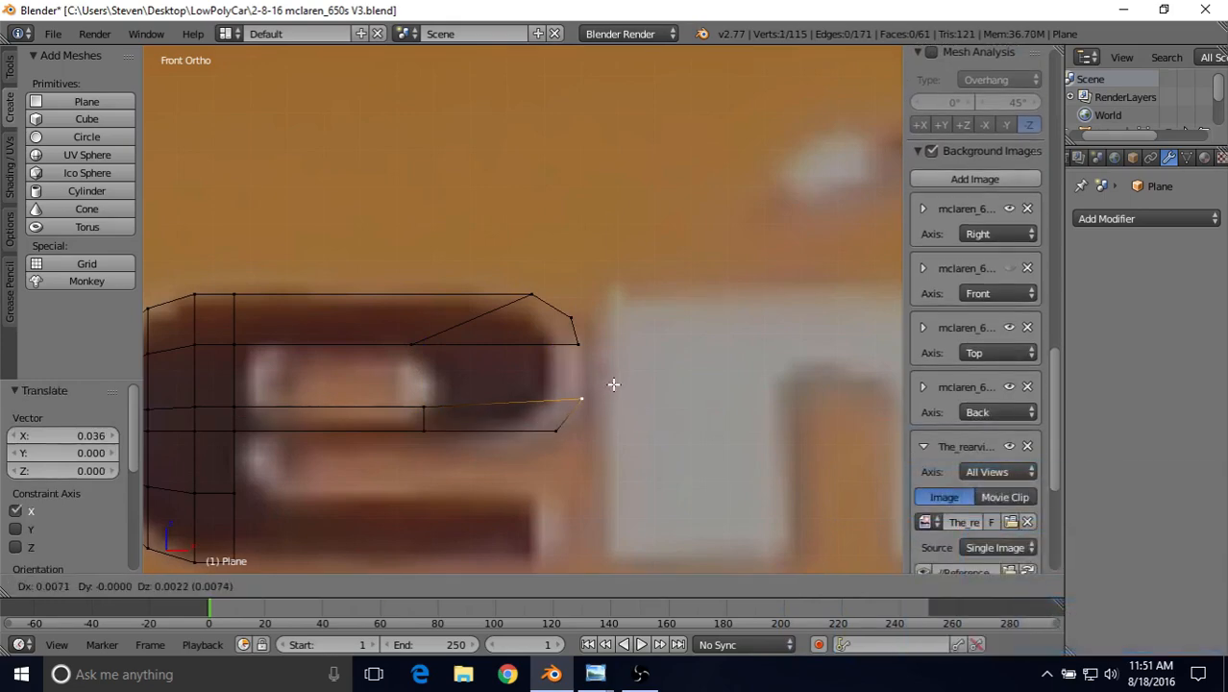
left_click(614, 384)
Fill a face between the top arm's lower right vertices and the middle bar's upper right vertices.
right_click(417, 346)
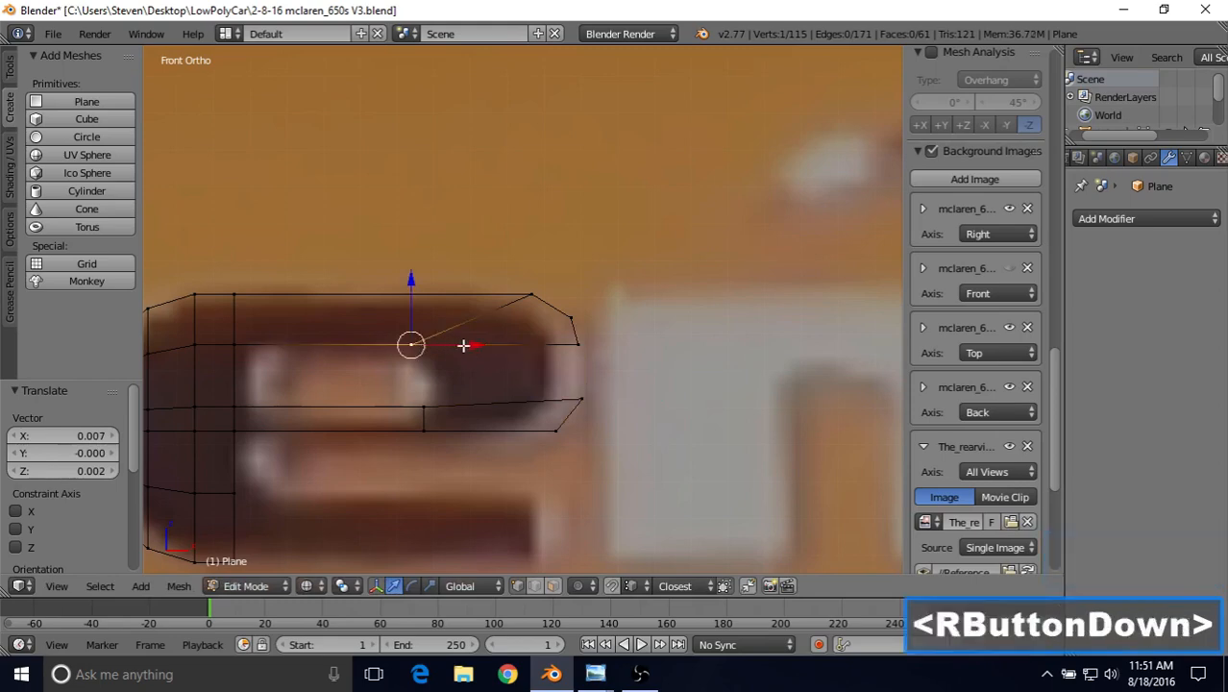
right_click(577, 343, "shift")
right_click(582, 399, "shift")
right_click(439, 398, "shift")
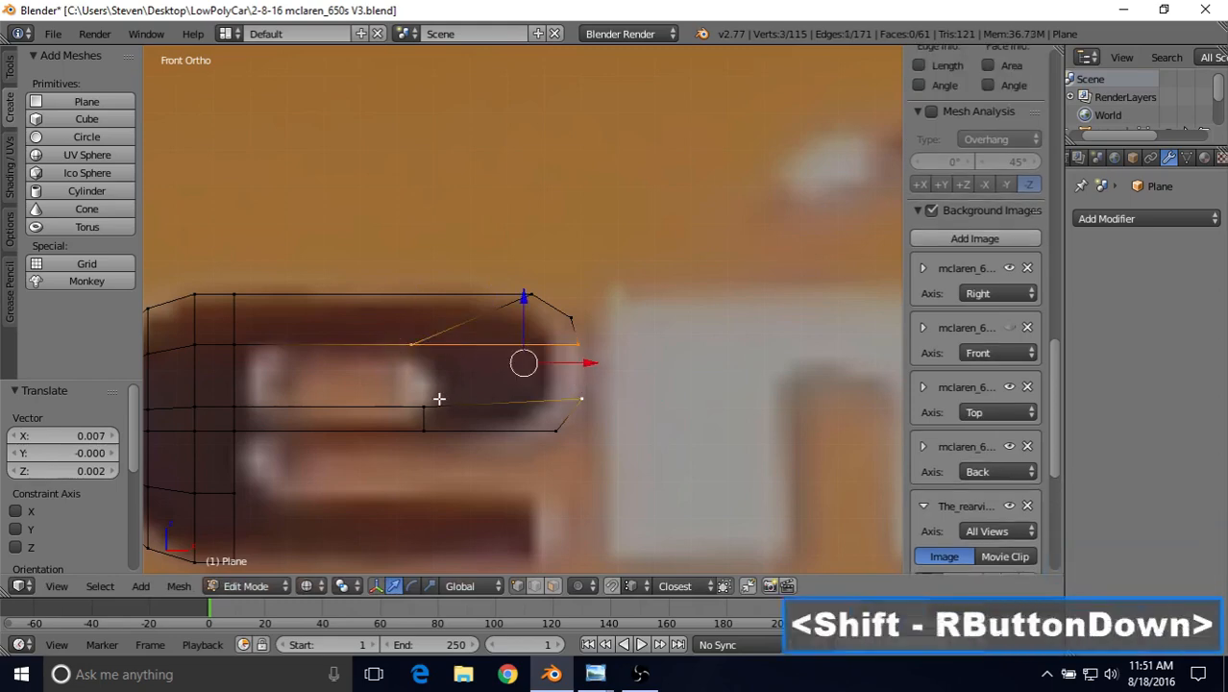
key("f")
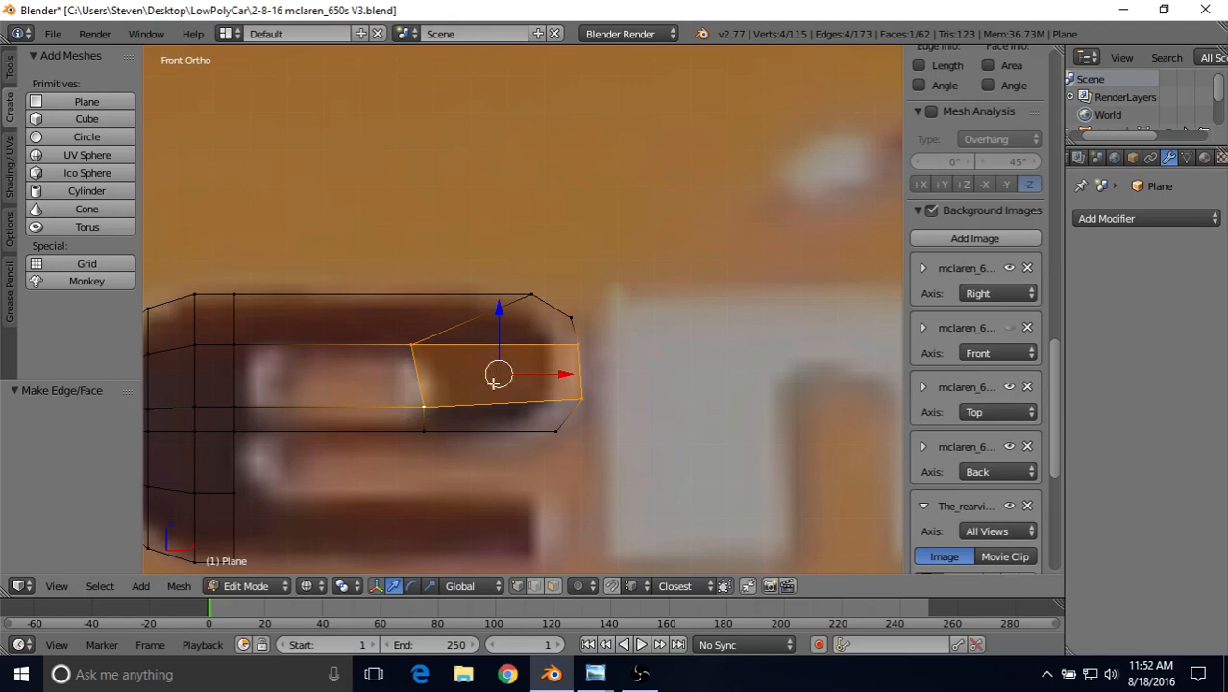
Cut two centred edge loops across the face joining the e's top arm and middle bar.
middle_click_drag(490, 376, 532, 353, "shift")
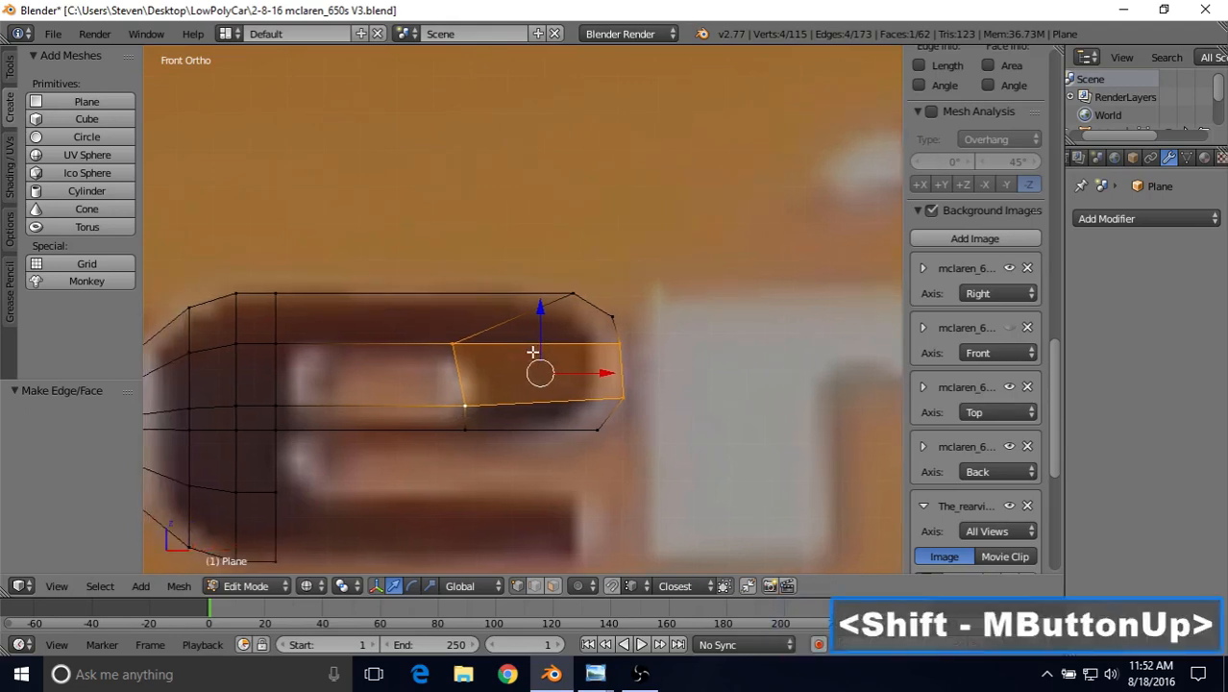
key("ctrl+r")
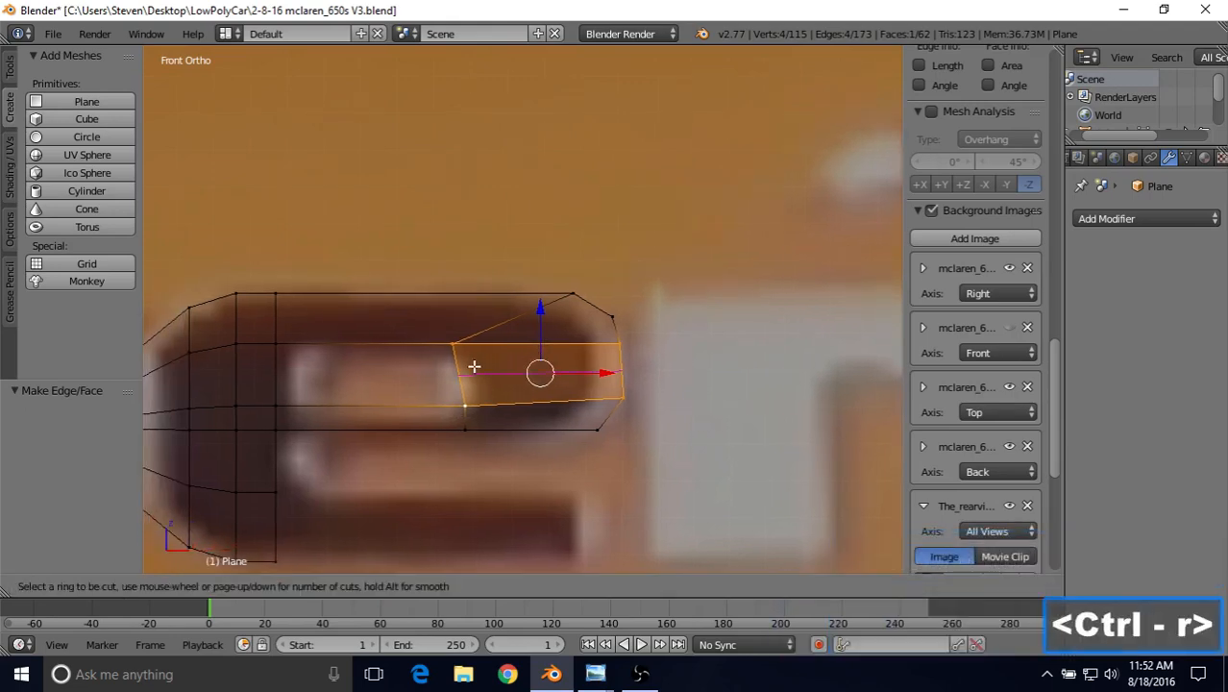
scroll(473, 366, "up", 1)
scroll(474, 366, "down", 1)
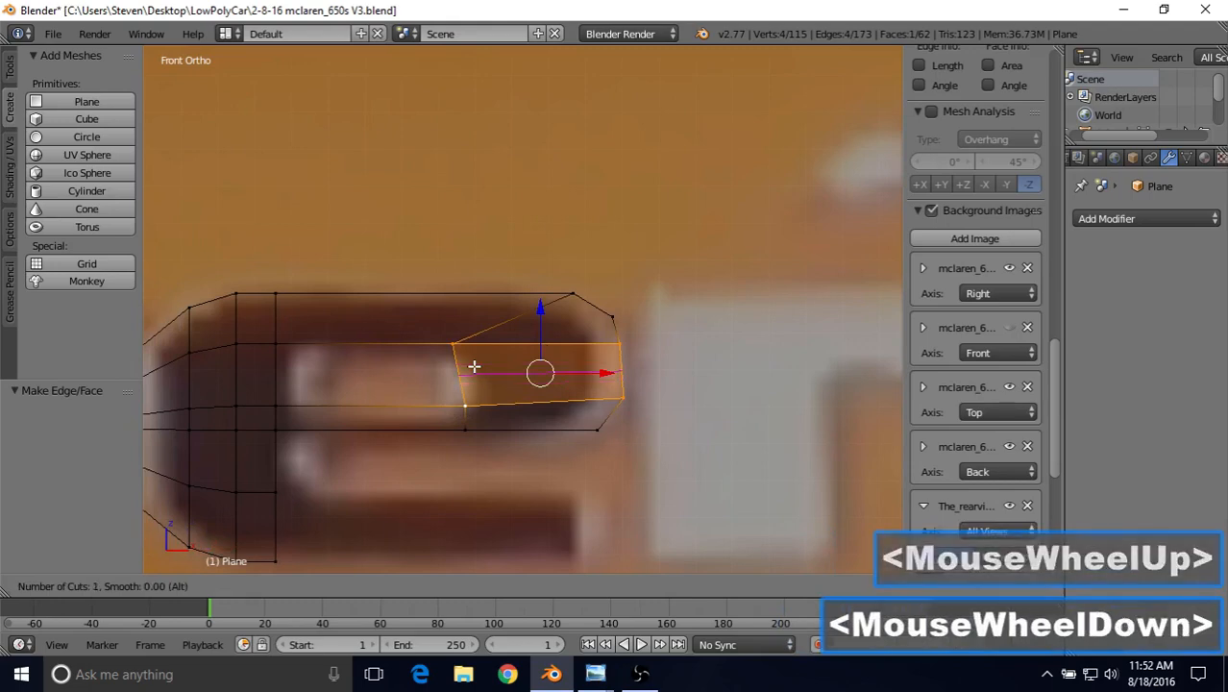
scroll(474, 366, "up", 1)
left_click(474, 366)
right_click(474, 367)
Shift the two cuts' vertices on the inner opening along X to round the e's hole.
right_click(457, 365)
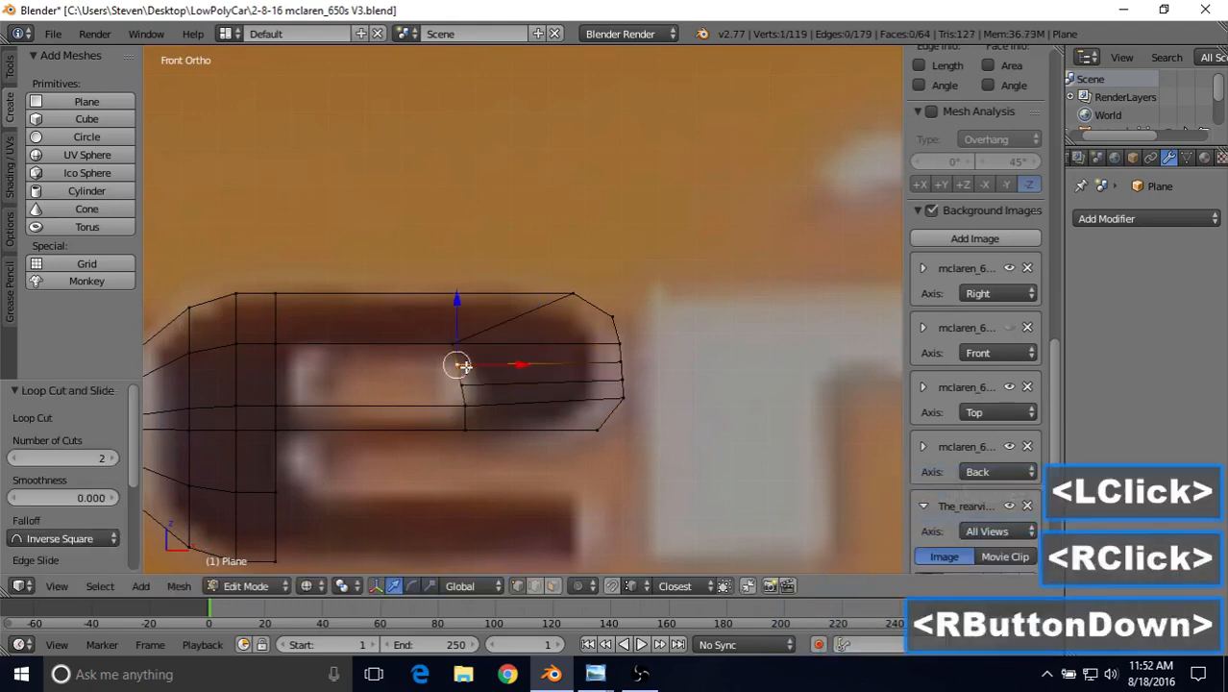
right_click(462, 384, "shift")
mouse_move(511, 376)
left_mouse_down()
mouse_move(525, 385)
mouse_move(510, 363)
mouse_move(513, 385)
left_mouse_up()
right_click(481, 386)
right_click(468, 365)
right_click(516, 384)
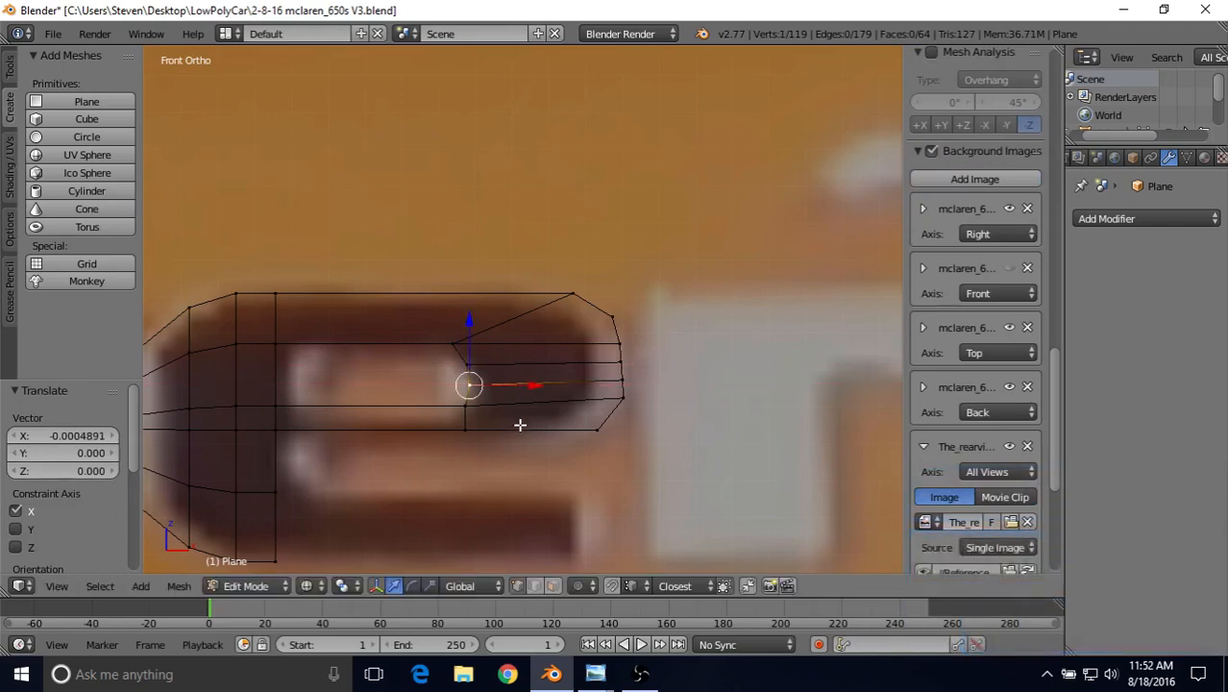
Extrude the end edge of the e's bottom bar 0.090 along X to the end of the traced bar.
scroll(520, 425, "down", 2)
right_click(351, 434)
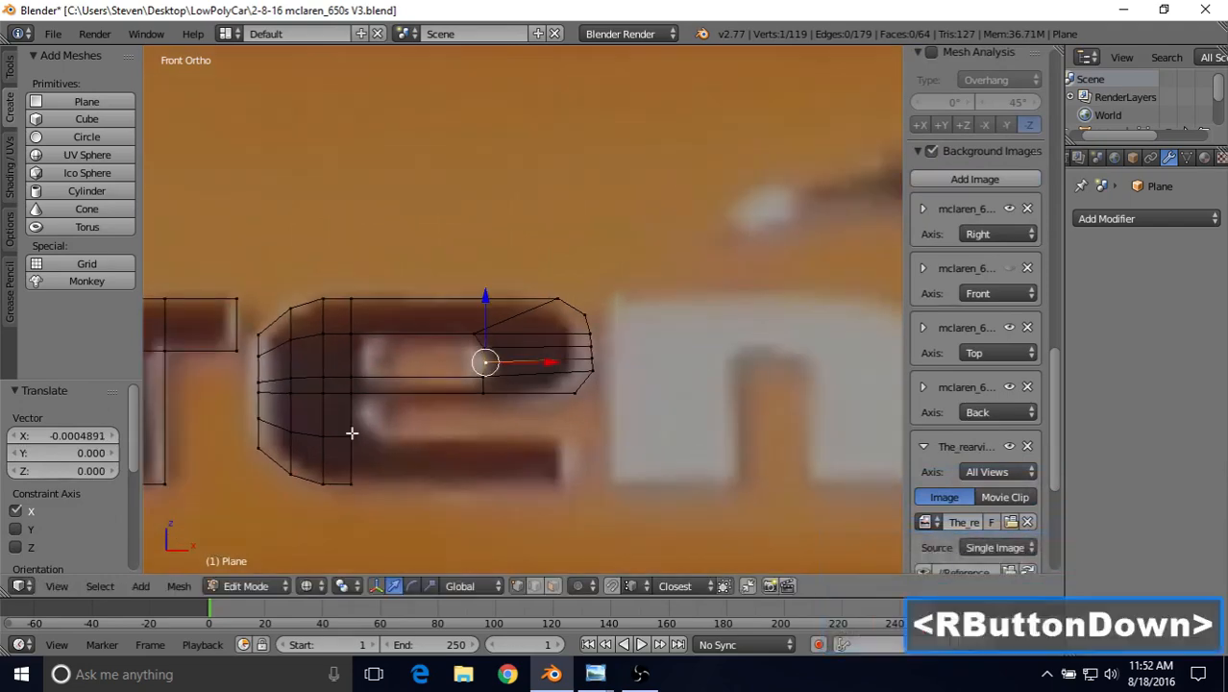
middle_click_drag(360, 465, 422, 434, "shift")
scroll(423, 435, "up", 2)
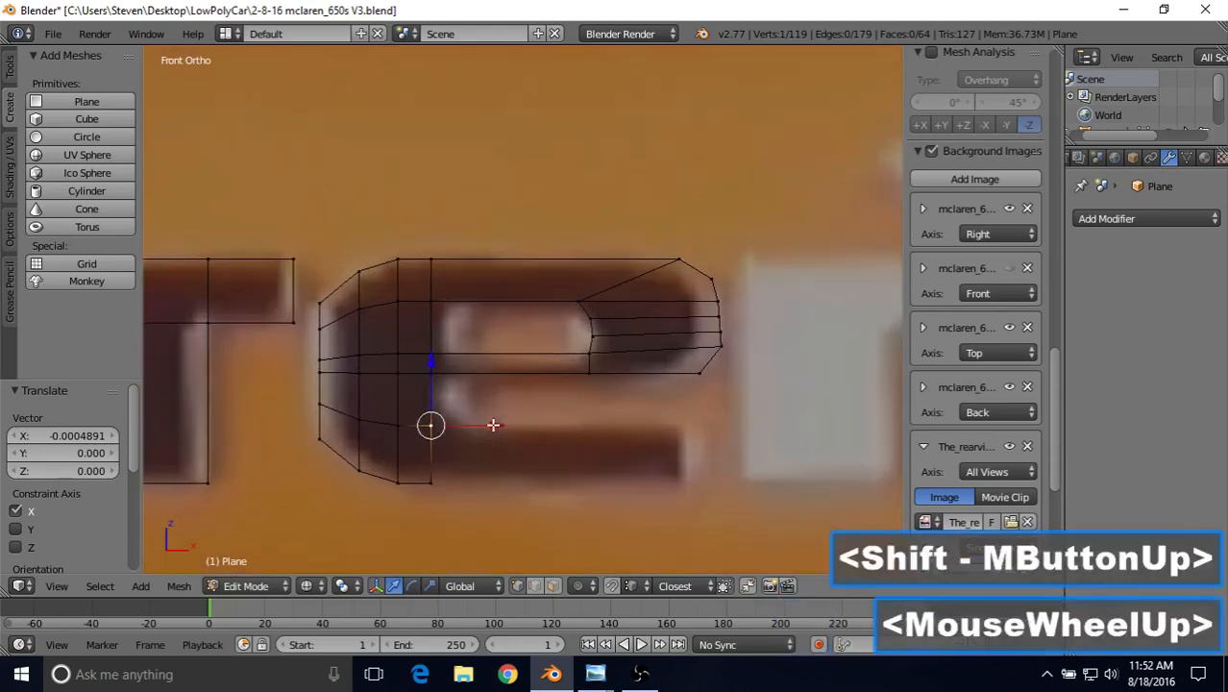
right_click(416, 512, "shift")
key("e")
right_click(467, 481)
left_click_drag(479, 482, 776, 493)
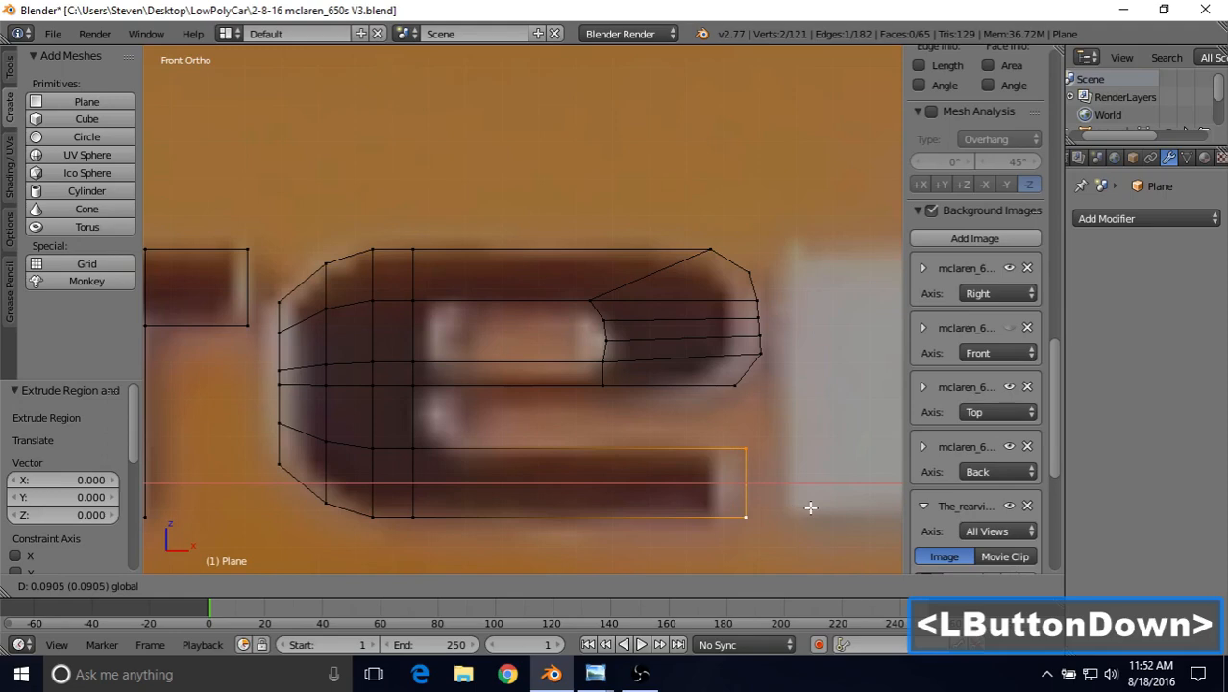
left_click_drag(807, 508, 808, 507)
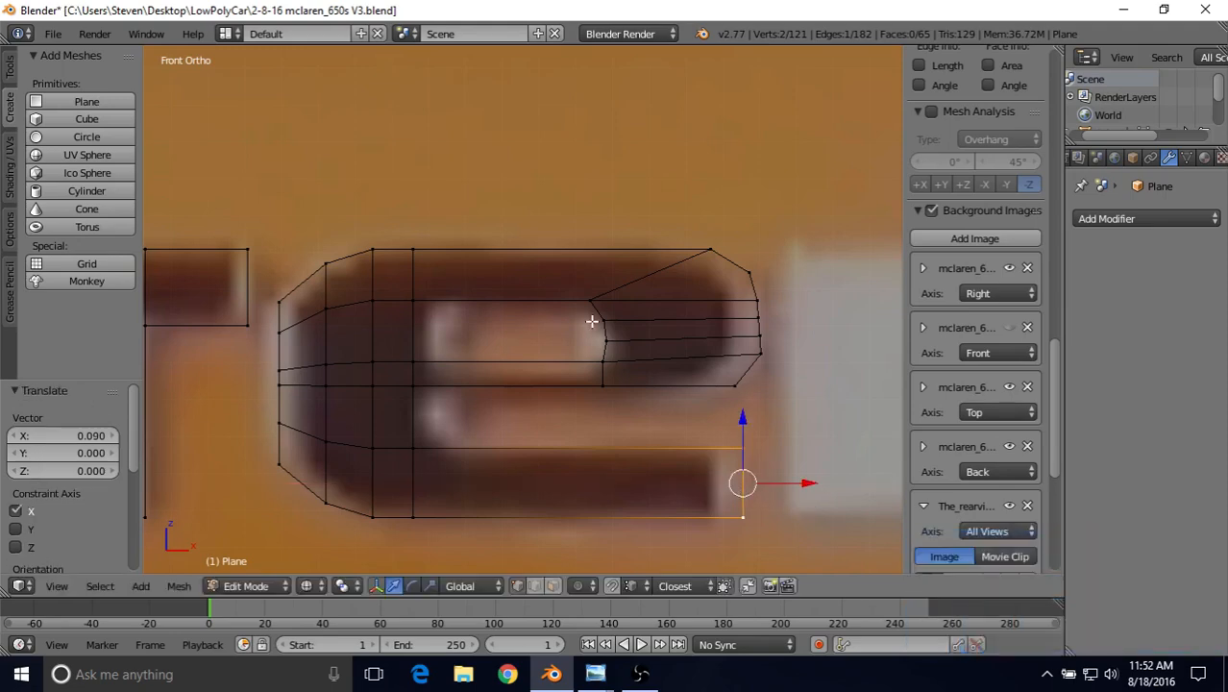
Dissolve the two edge loops added across the e's right-hand face.
mouse_move(557, 340)
middle_mouse_down("shift")
mouse_move(533, 359)
mouse_move(550, 334)
middle_mouse_up("shift")
right_click(569, 343, "alt")
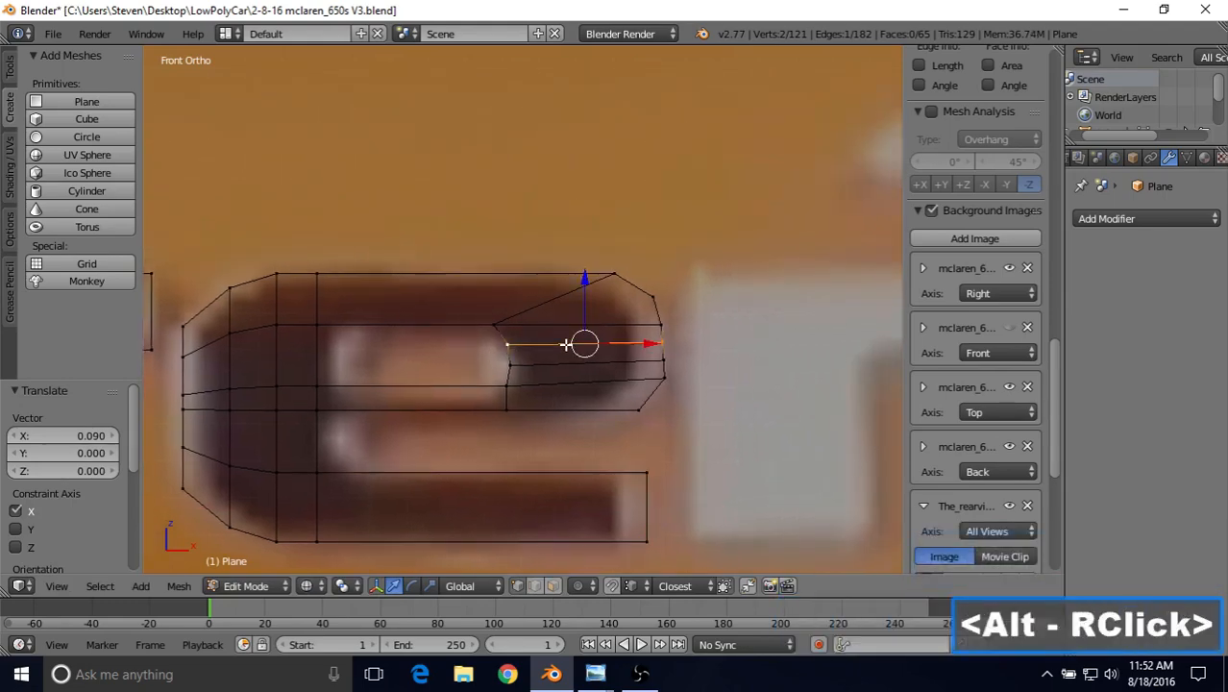
key("Delete")
left_click(528, 468)
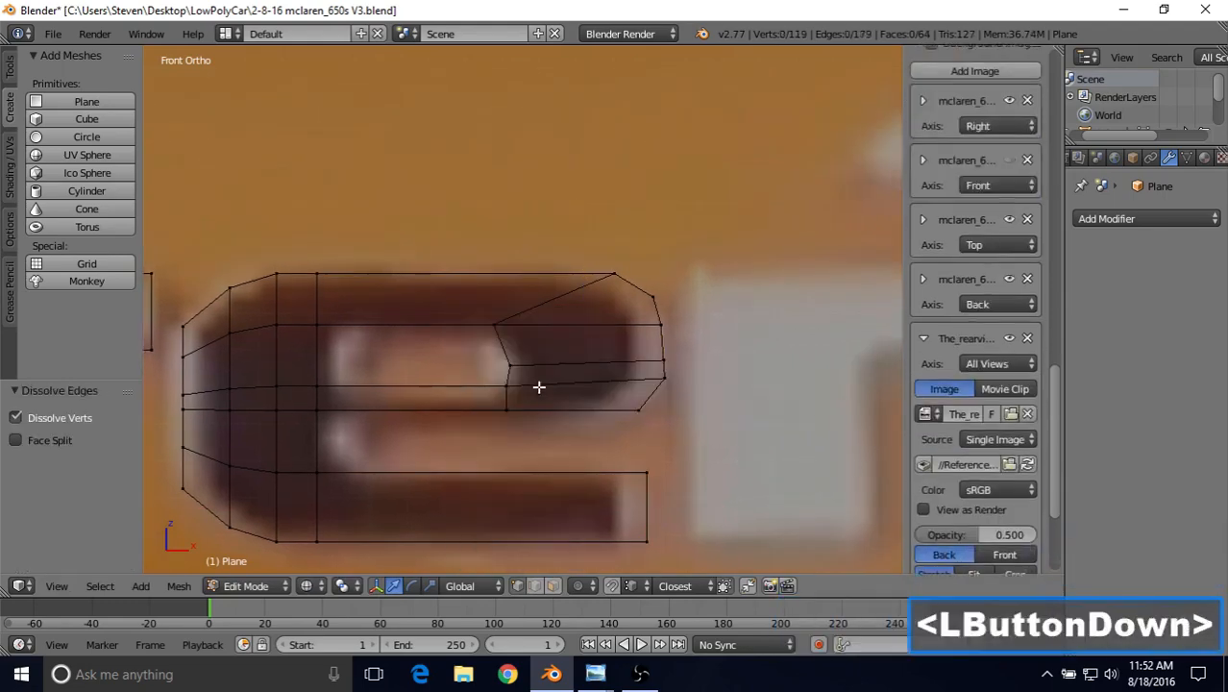
right_click(546, 362, "alt")
key("Delete")
left_click(544, 363)
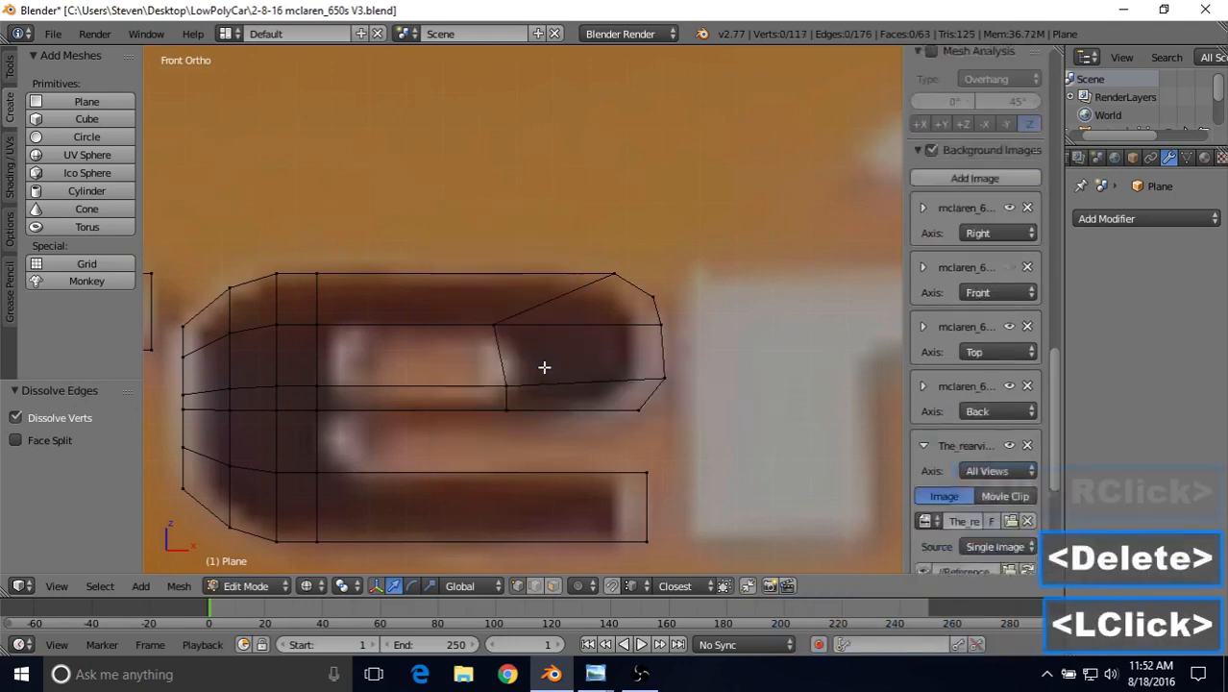
Move the upper right corner vertex of the e's hole 0.004 along X and check the outline in Object Mode.
right_click(496, 326)
mouse_move(515, 325)
left_mouse_down()
mouse_move(513, 365)
mouse_move(531, 331)
left_mouse_up()
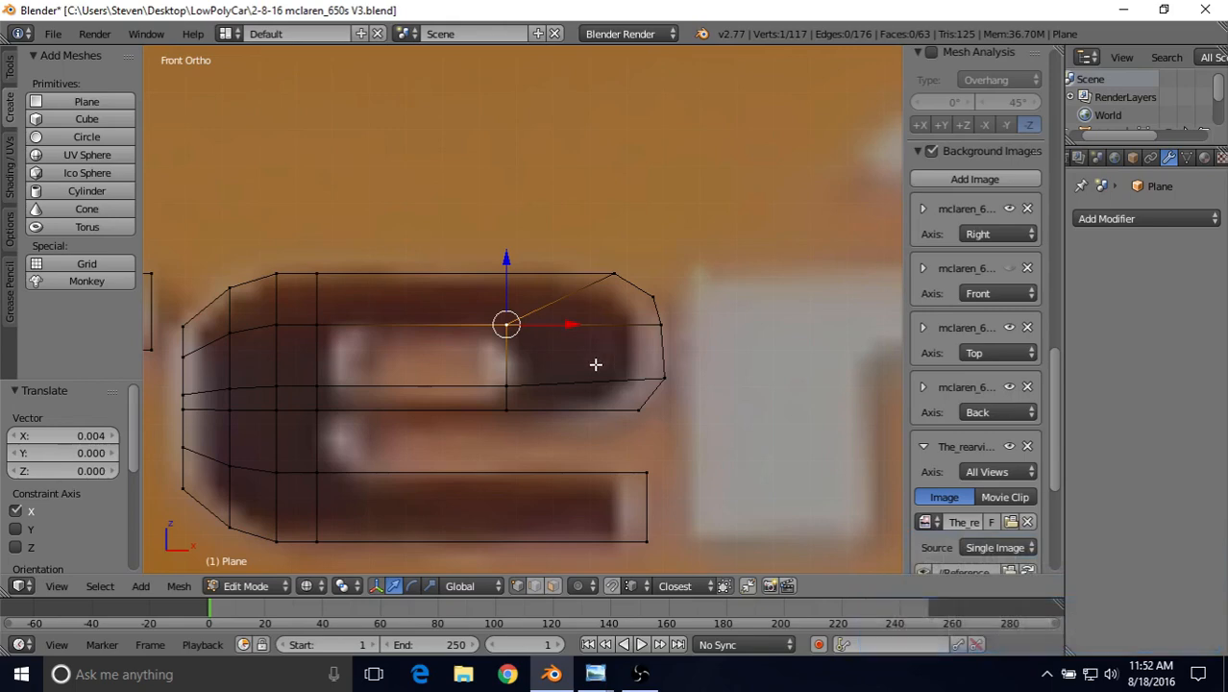
middle_click_drag(596, 364, 514, 386, "shift")
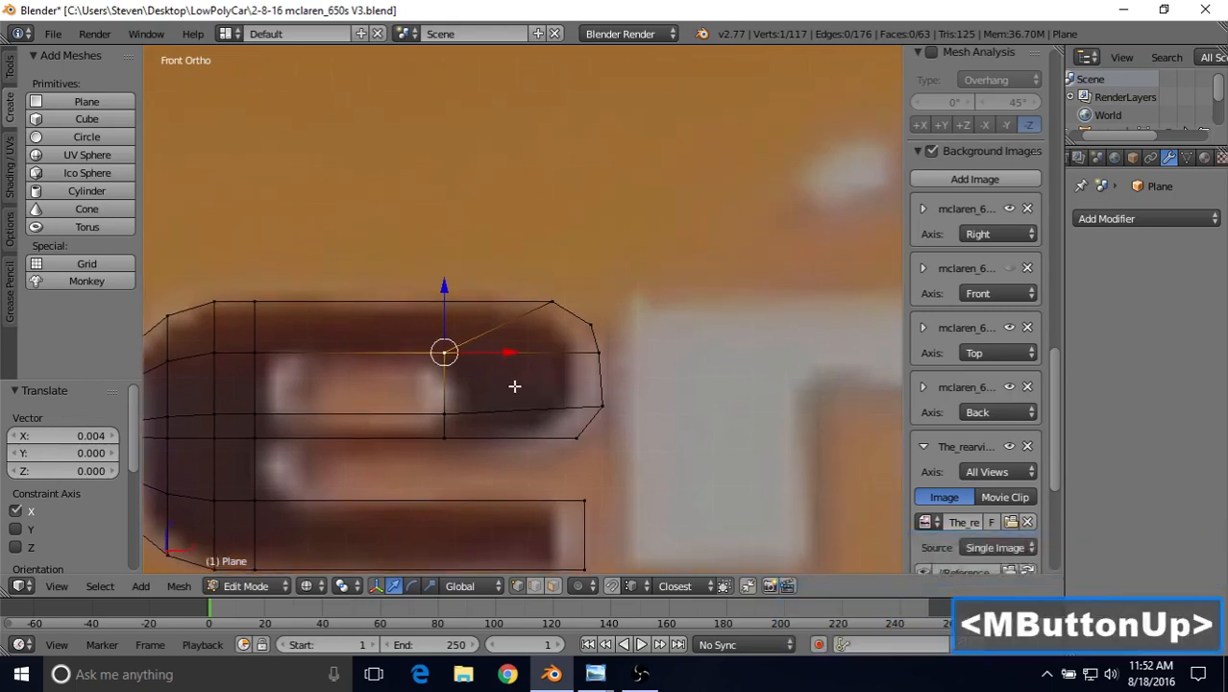
key("Tab")
scroll(514, 385, "down", 3)
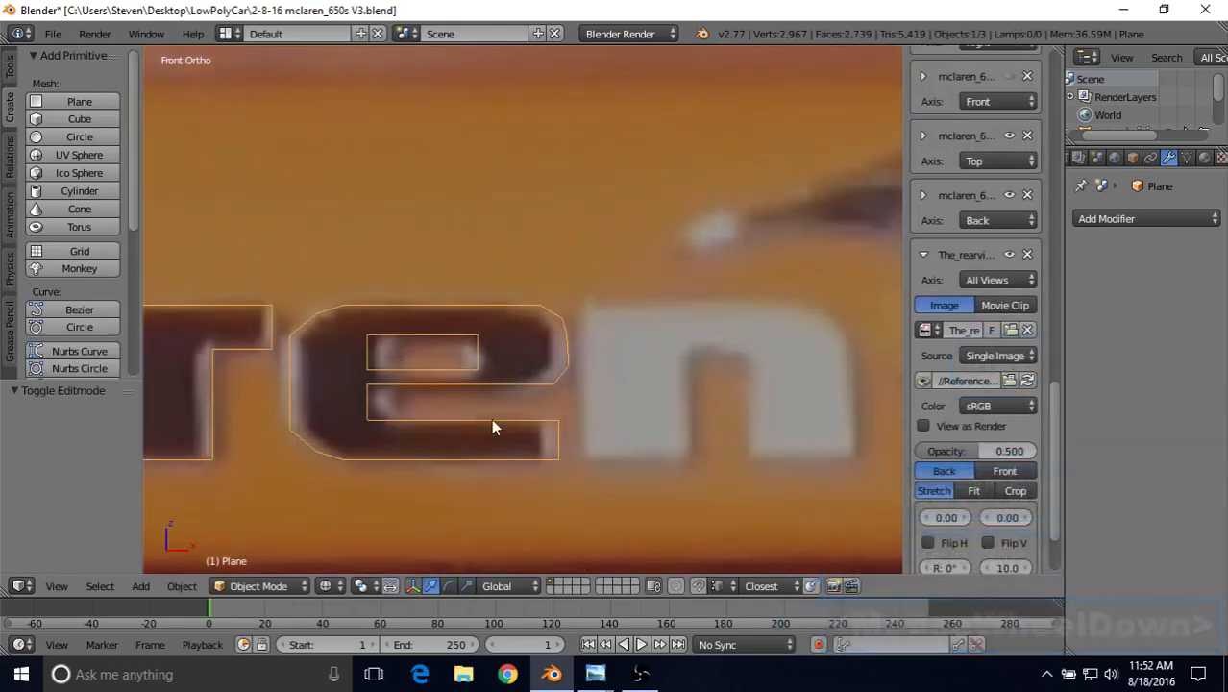
key("Tab")
scroll(586, 373, "up", 4)
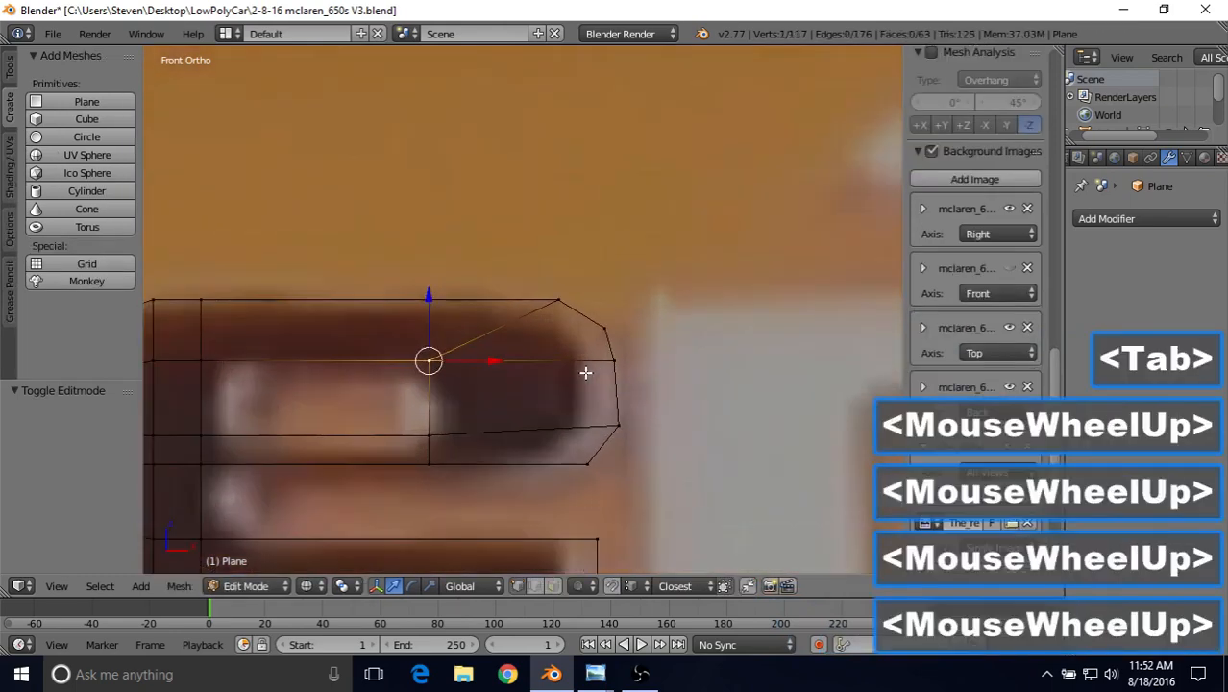
Duplicate the top and bottom vertices beside the e's stem and move the copies 0.102 along X to the n's left edge.
scroll(596, 377, "down", 1)
middle_click_drag(609, 382, 540, 351, "shift")
scroll(620, 360, "down", 3)
right_click(331, 308)
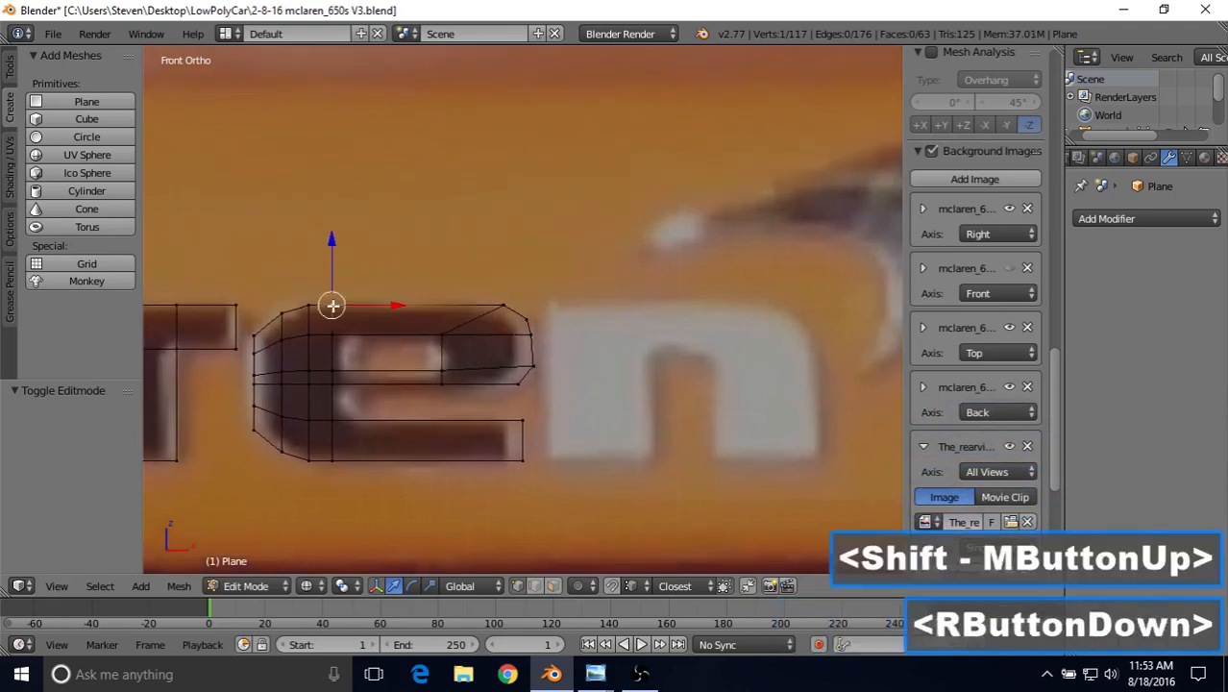
right_click(331, 460, "shift")
key("shift+d")
right_click(411, 357)
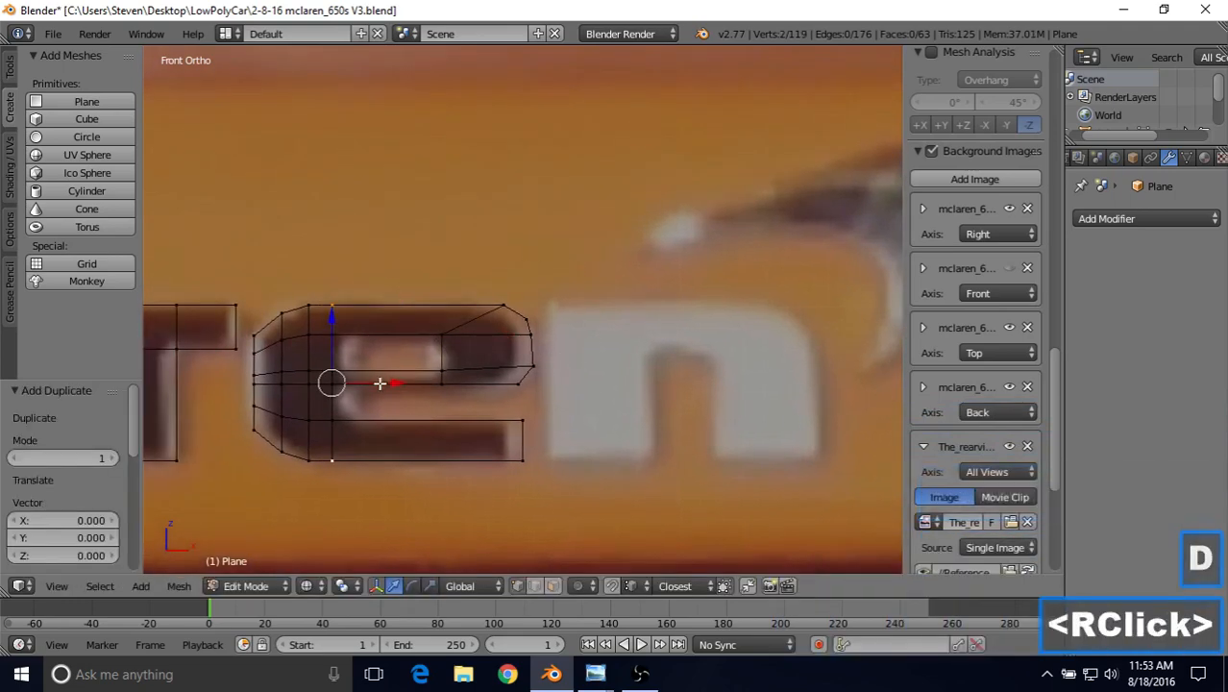
left_click_drag(389, 383, 505, 371)
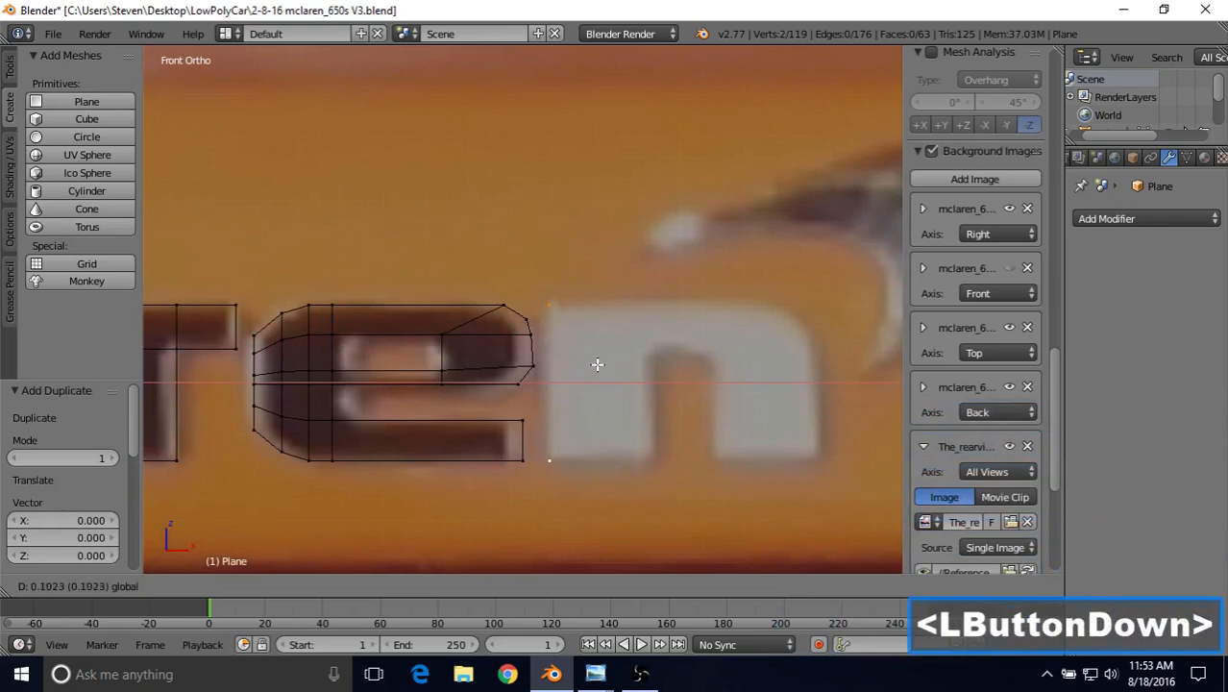
left_click_drag(597, 364, 597, 365)
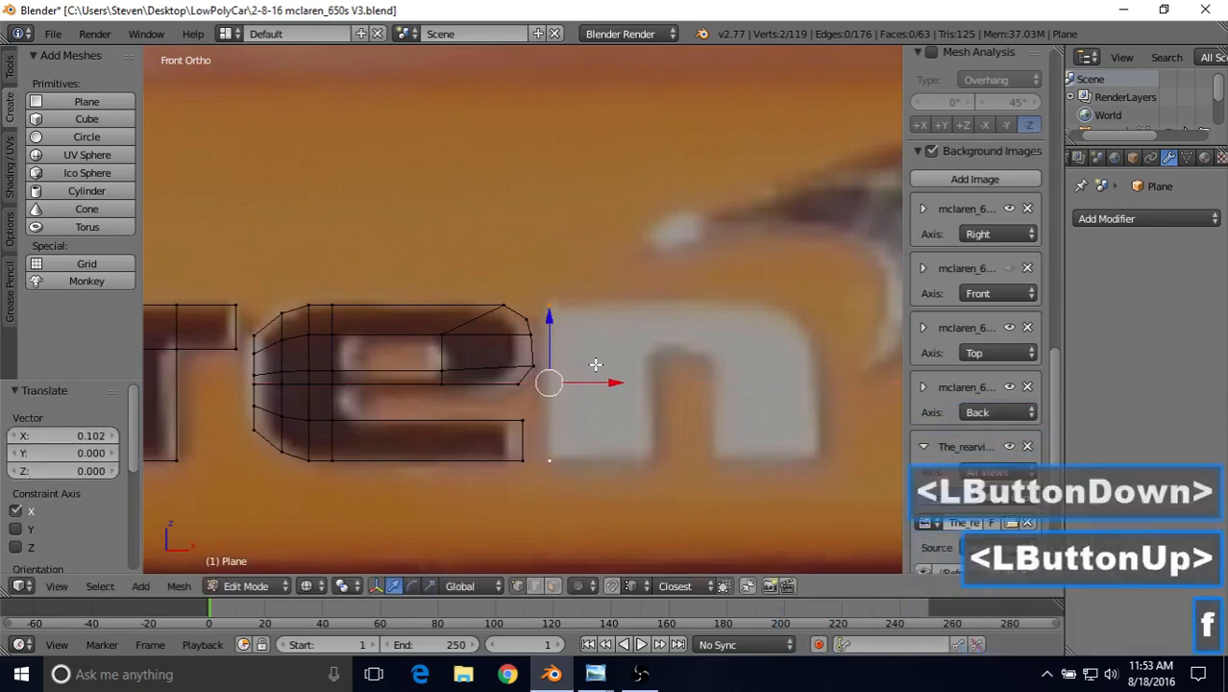
Join the two copied vertices with an edge and extrude it along X across the n's left stem.
key("f")
middle_click_drag(596, 364, 516, 371, "shift")
key("e")
right_click(516, 371)
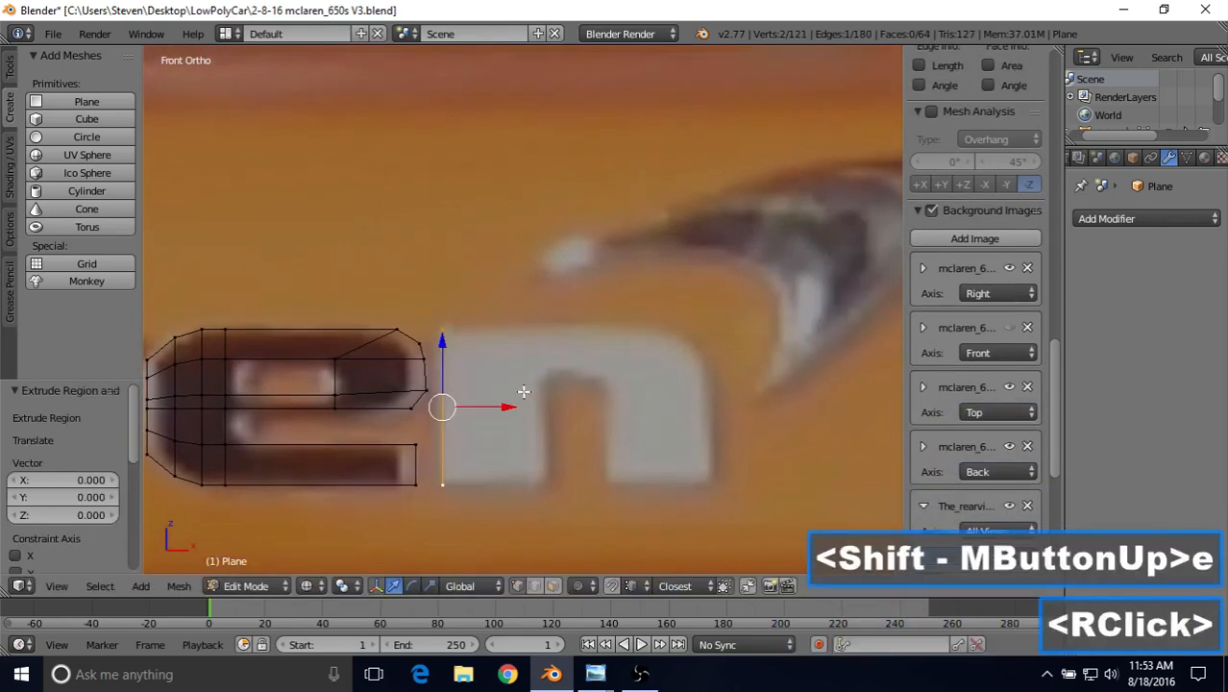
left_click_drag(509, 406, 671, 420)
Extrude the edge about 0.031 along X across the n's opening, and again 0.049 across its right stem.
key("e")
right_click(599, 405)
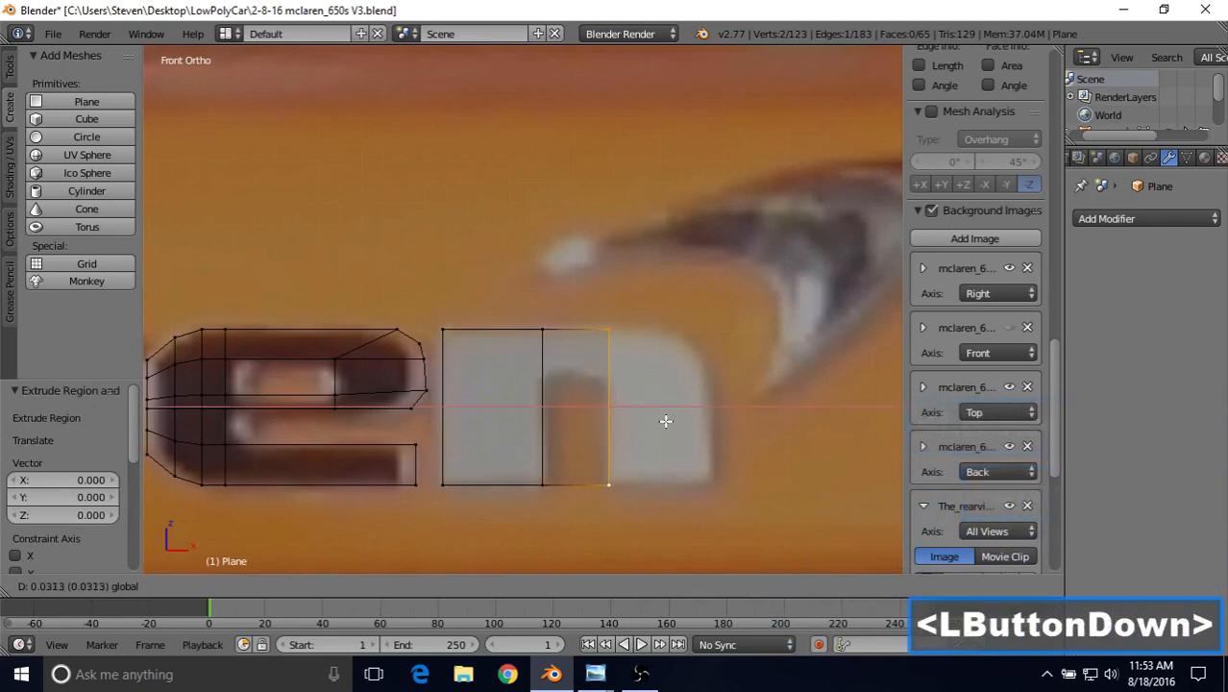
key("e")
left_click_drag(664, 417, 767, 426)
right_click(608, 405)
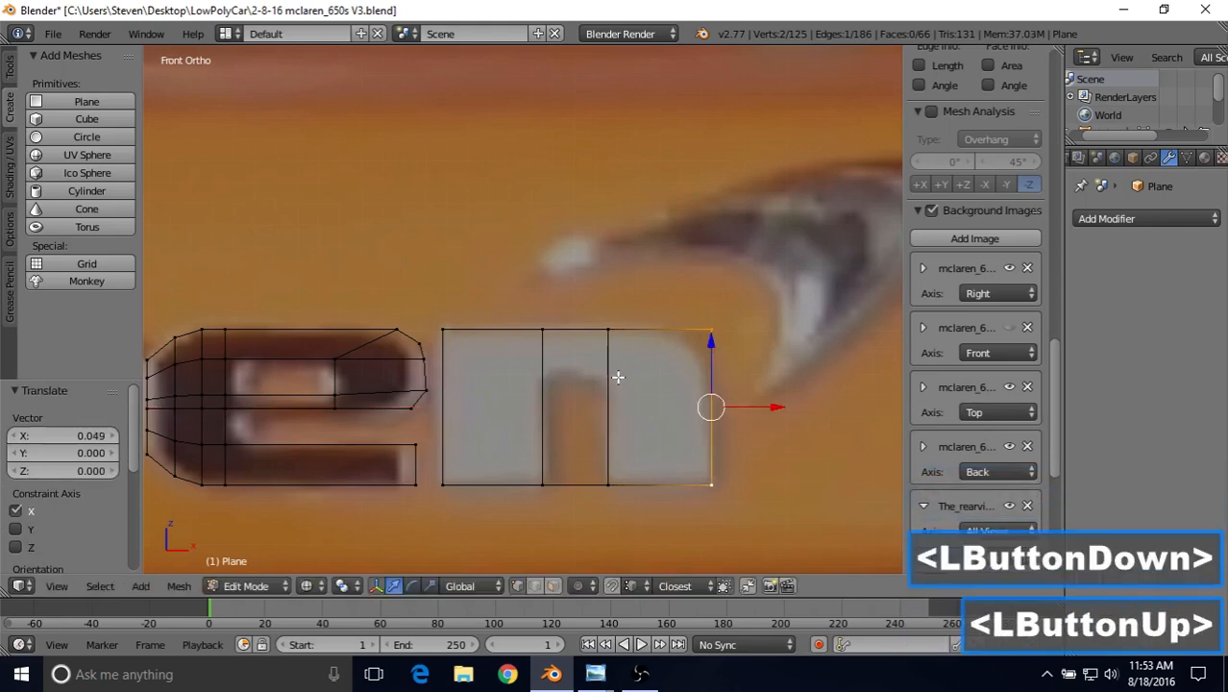
Add a horizontal loop cut through the n and slide it up to the top of its opening.
key("ctrl+r")
left_click(528, 394)
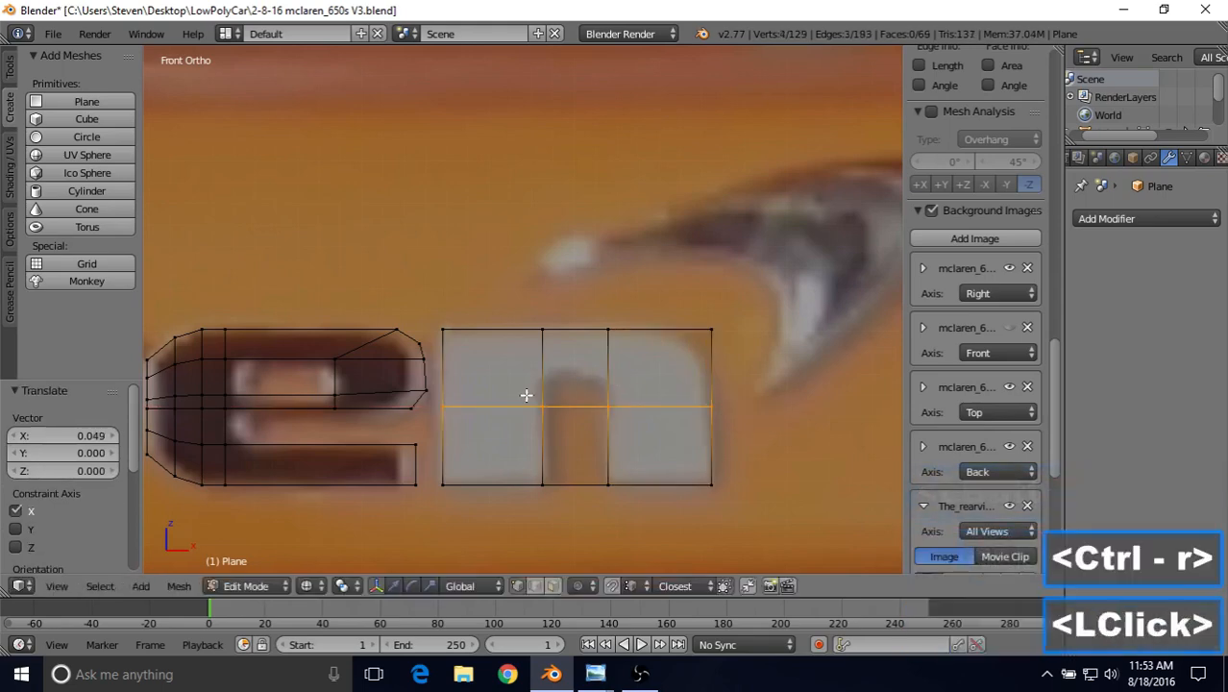
left_click(541, 360)
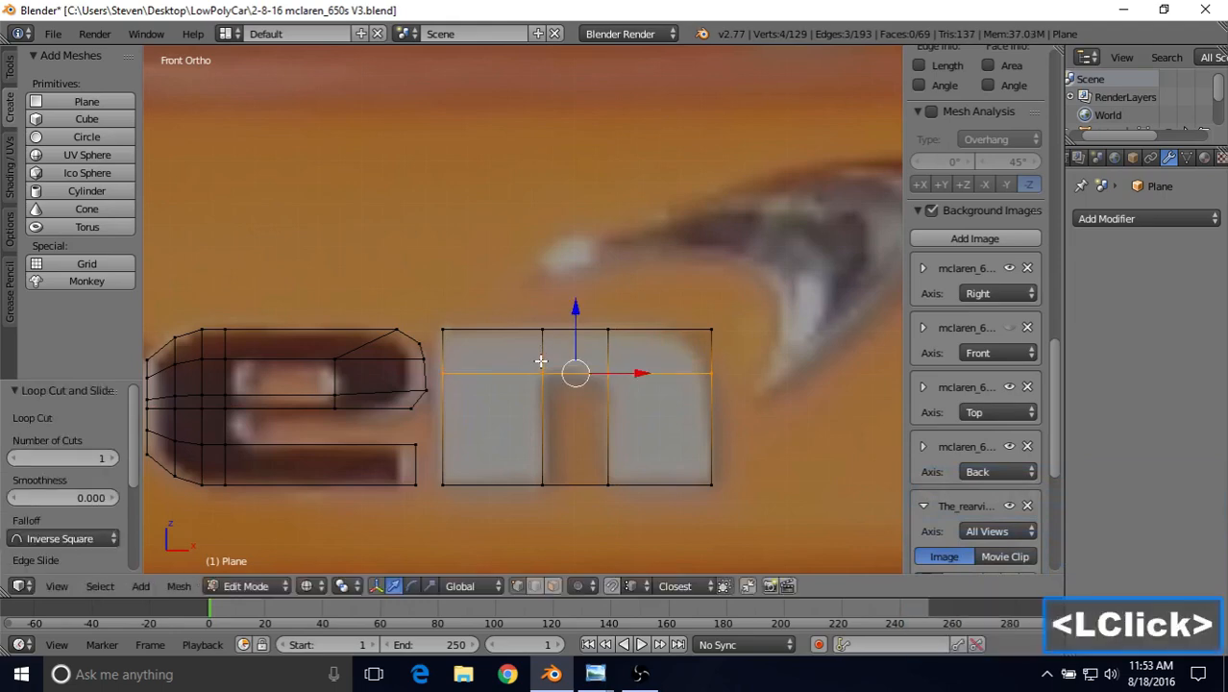
Delete the lower middle face of the n in face select mode and return to vertex select mode.
left_click(552, 586)
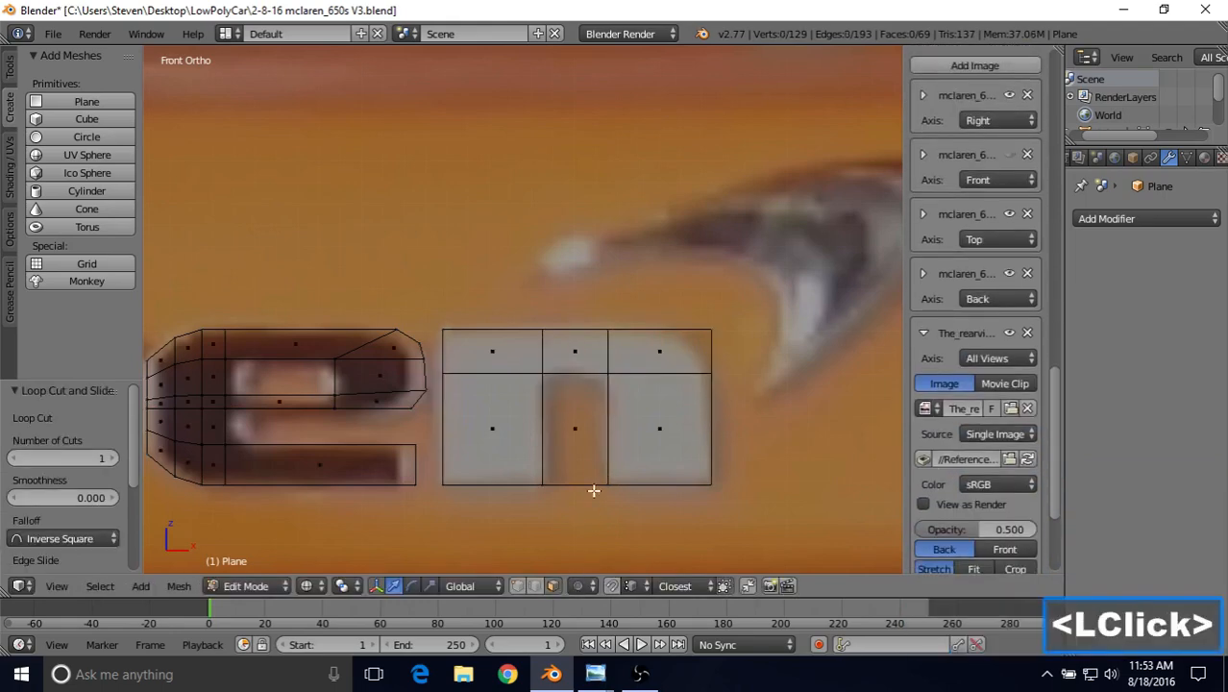
right_click(586, 449)
key("Delete")
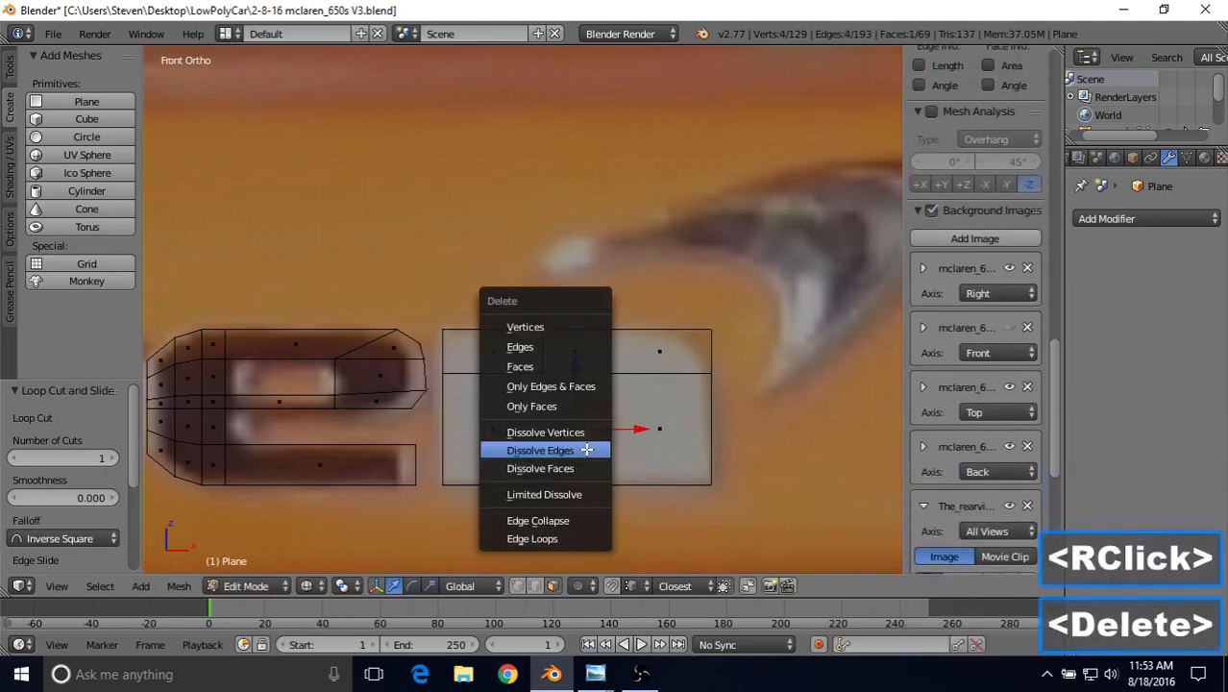
left_click(536, 361)
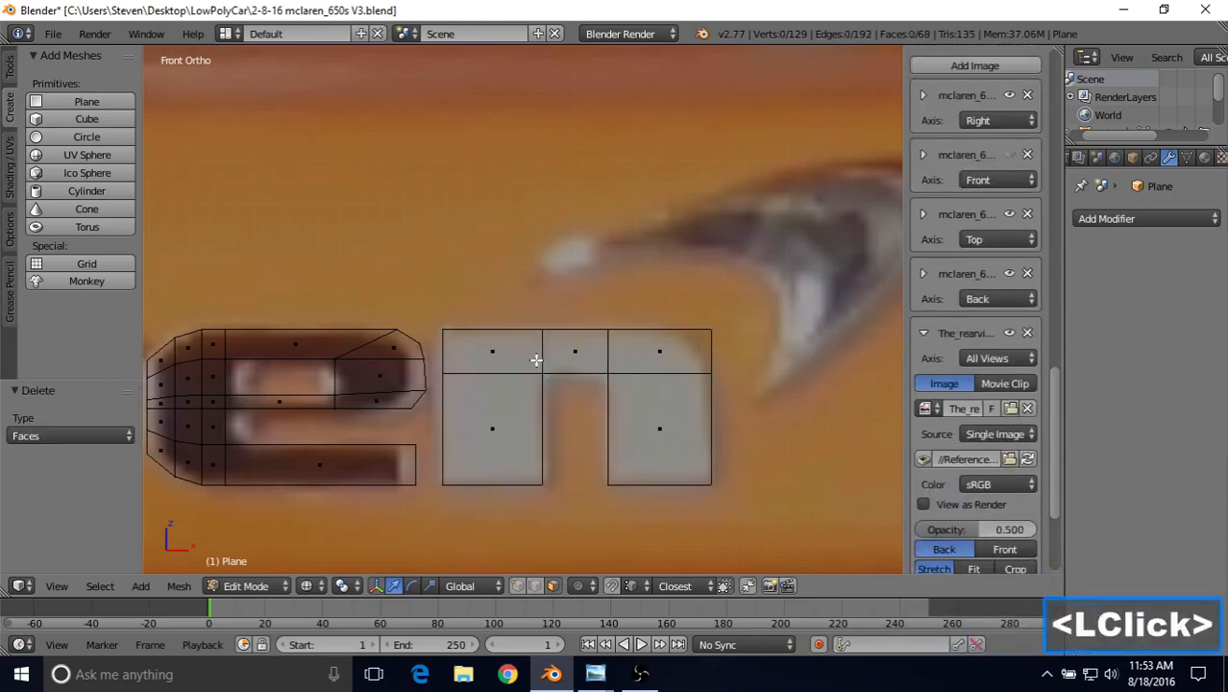
left_click(520, 586)
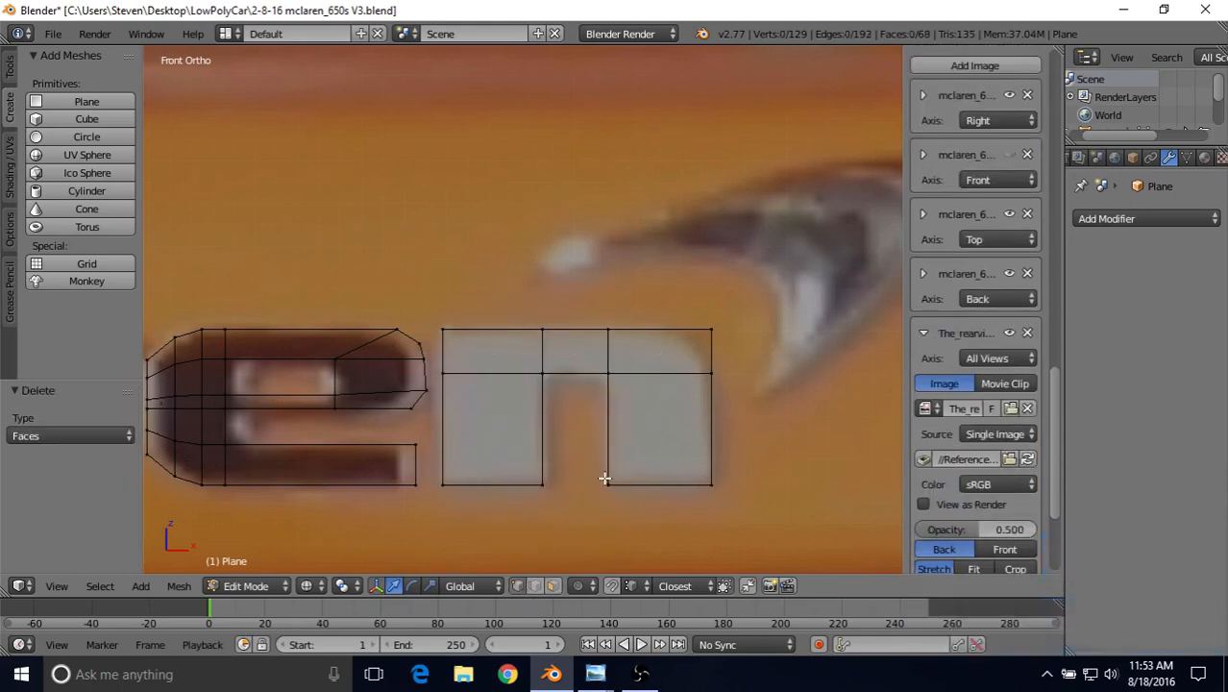
Move the n's upper right corner vertex -0.014 in X and -0.0007 in Z, and raise the outer vertex below it 0.006 in Z.
scroll(605, 477, "up", 1)
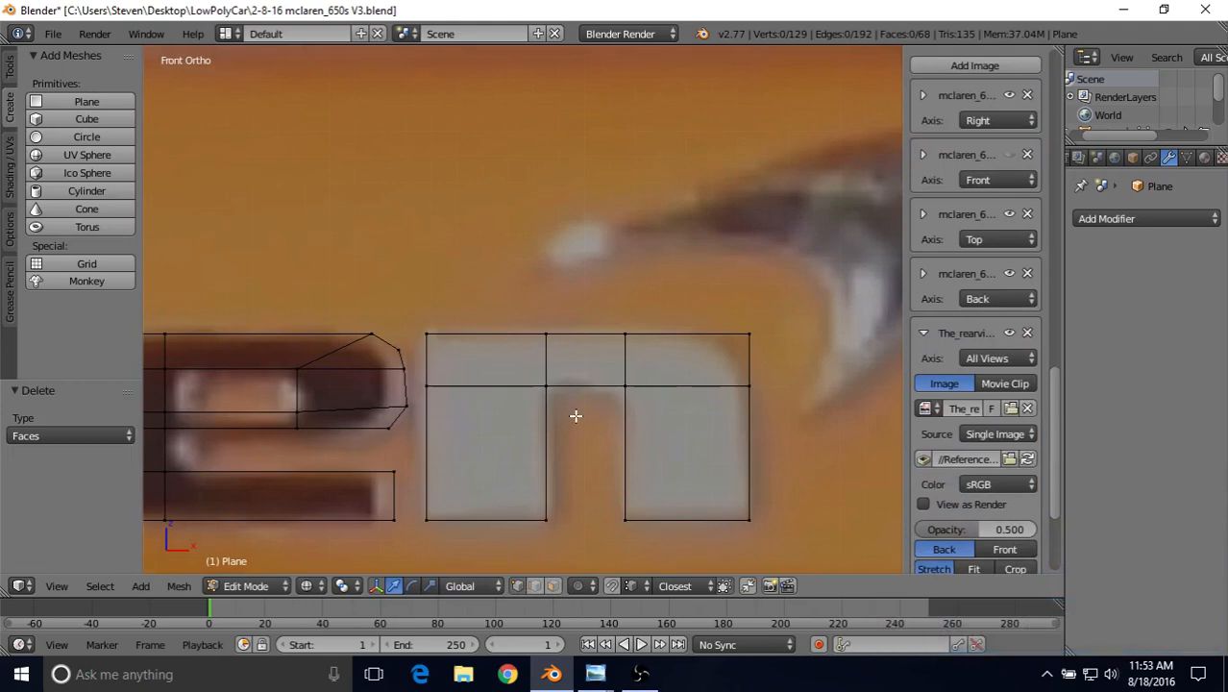
middle_click_drag(582, 386, 580, 379, "shift")
right_click(745, 327)
key("g")
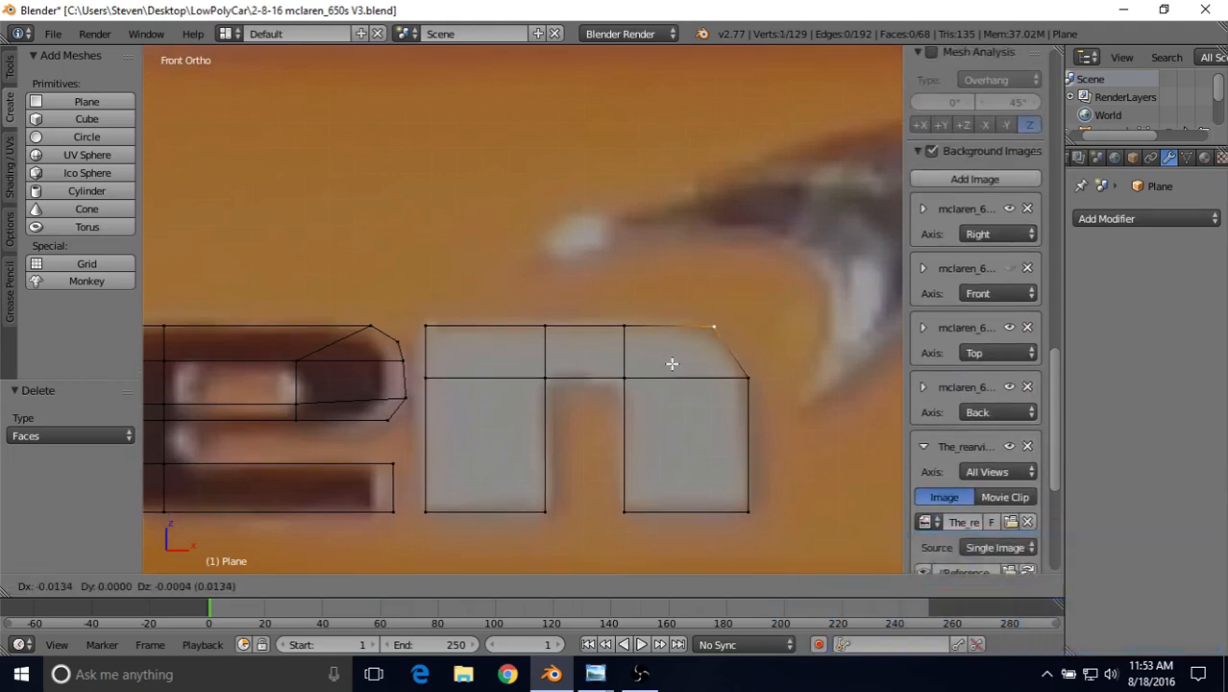
left_click(670, 363)
right_click(776, 389)
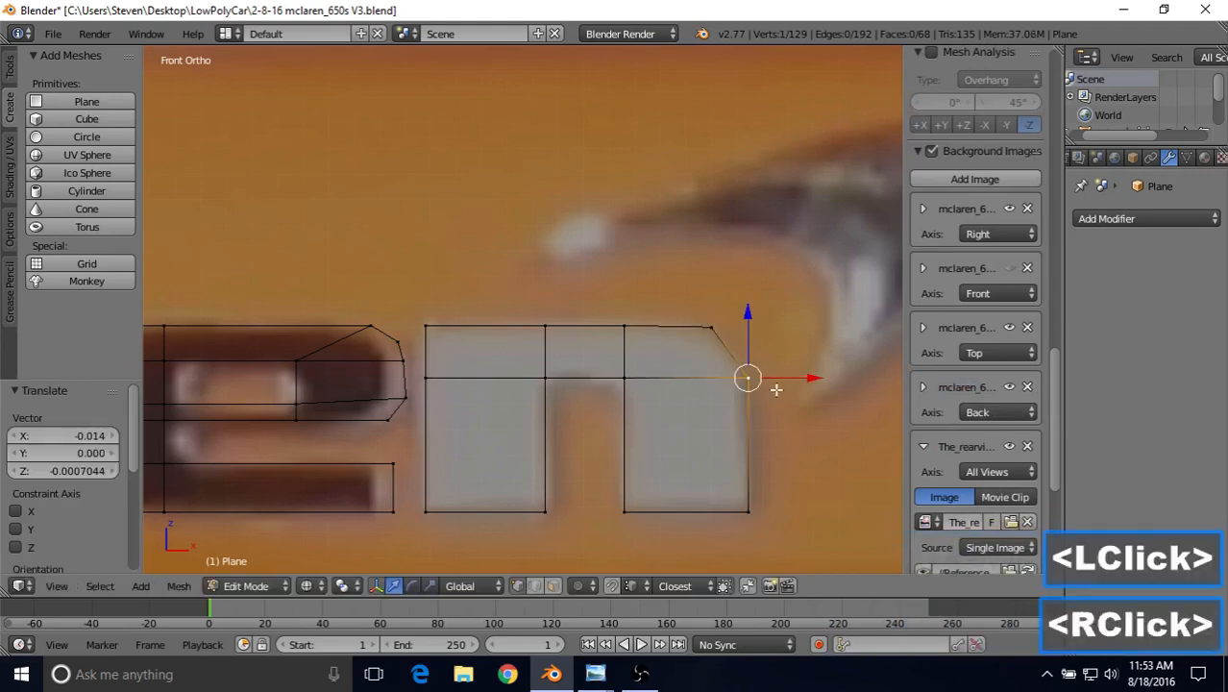
left_click_drag(746, 328, 743, 310)
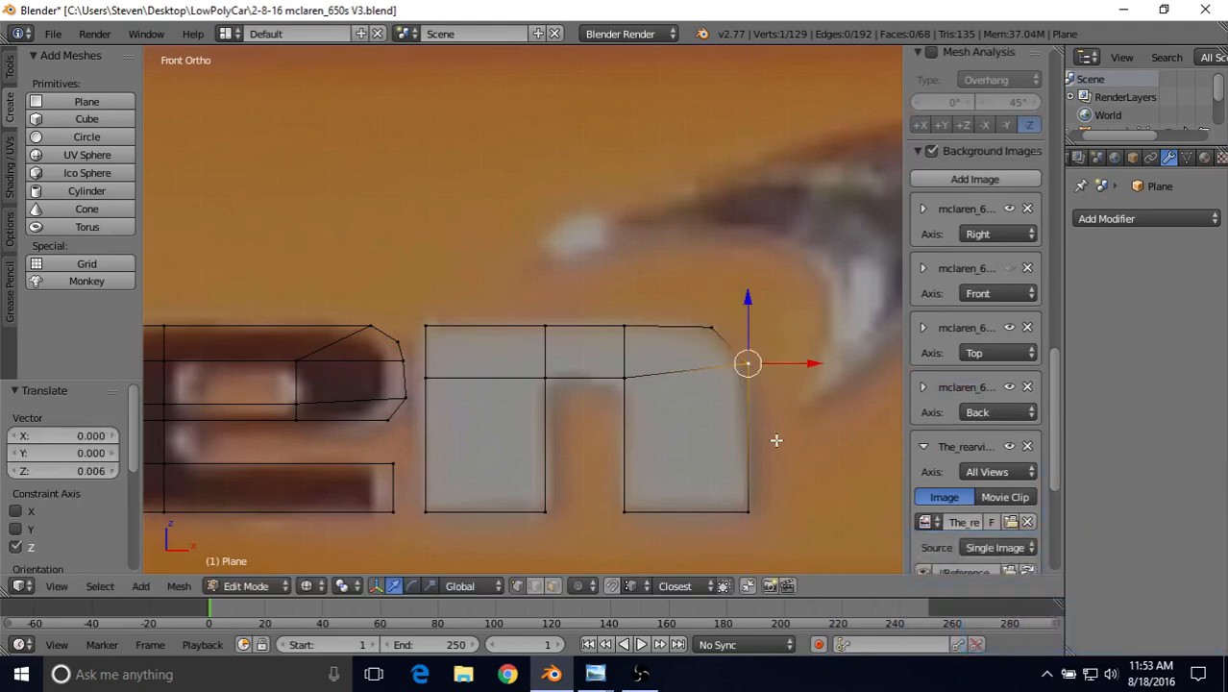
Add two evenly spaced vertical loop cuts through the n's bridge above its opening.
key("Tab")
scroll(691, 425, "down", 3)
scroll(690, 425, "up", 4)
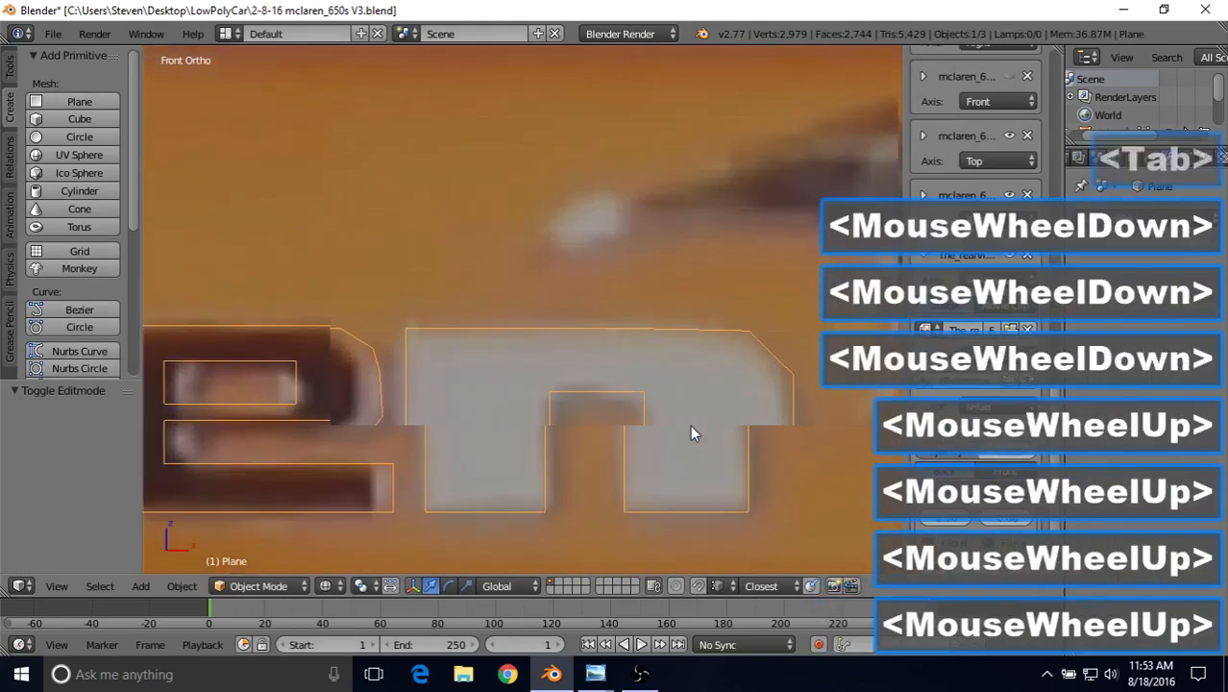
key("Tab")
key("ctrl+r")
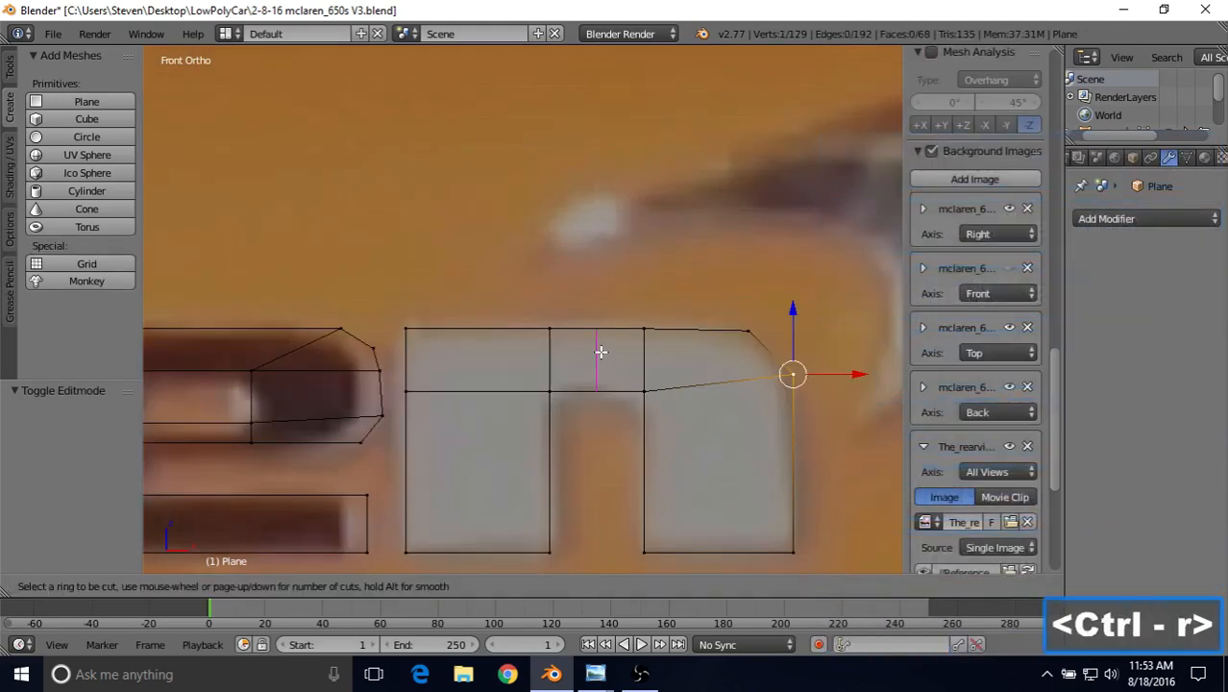
scroll(601, 352, "up", 1)
left_click(601, 352)
right_click(601, 354)
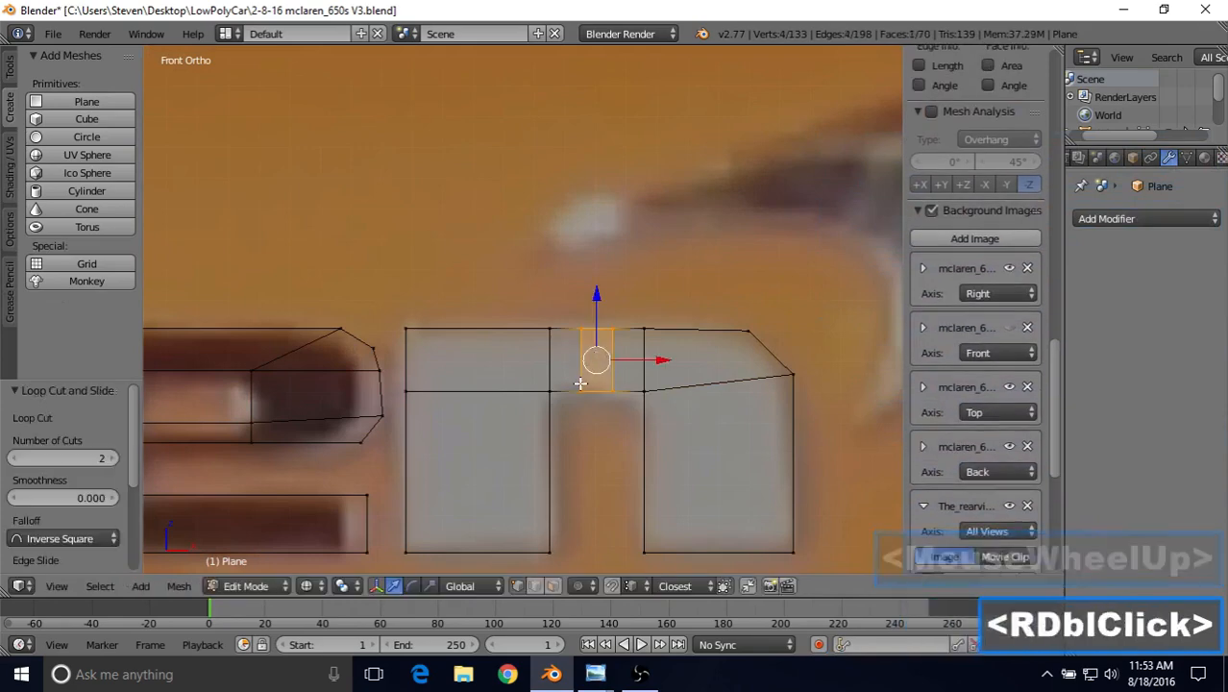
Raise the lower vertices of the two new cuts slightly in Z to arch the top of the n's opening.
right_click(617, 392)
right_click(617, 392, "shift")
left_click_drag(589, 318, 593, 318)
key("Tab")
scroll(575, 408, "down", 3)
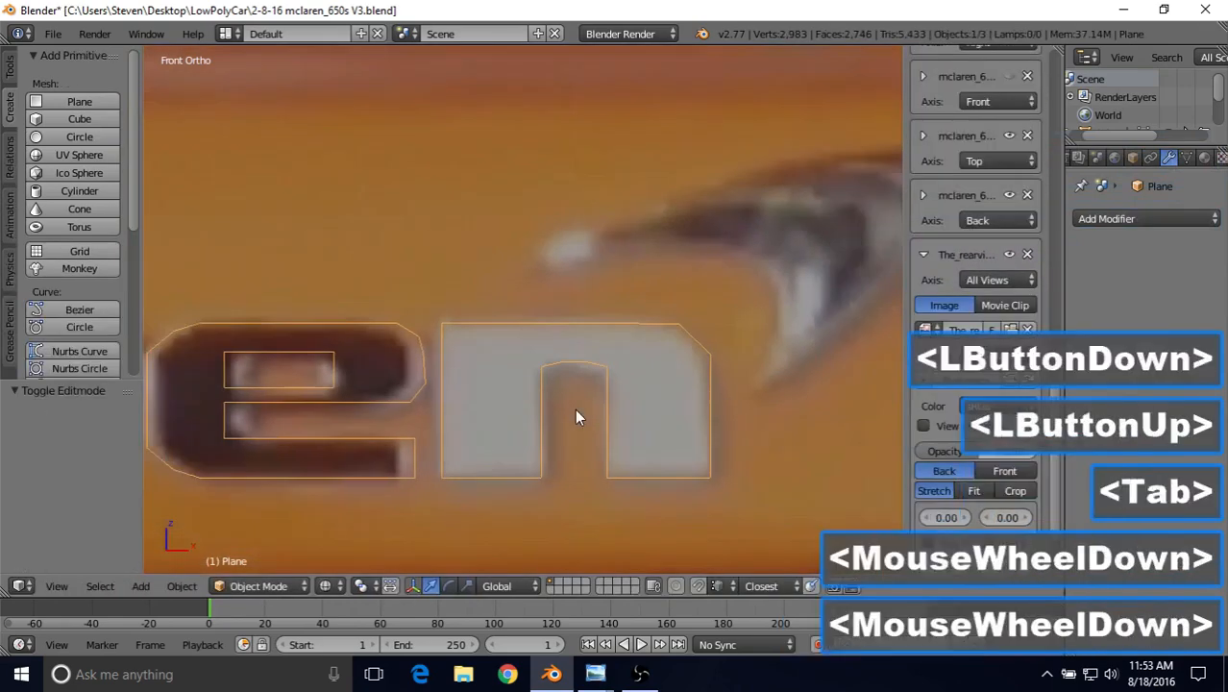
scroll(575, 408, "up", 2)
Move the n's upper right corner vertex 0.005 in X and -0.005 in Z.
key("Tab")
middle_click_drag(636, 382, 568, 392, "shift")
scroll(569, 390, "up", 2)
right_click(686, 325)
key("g")
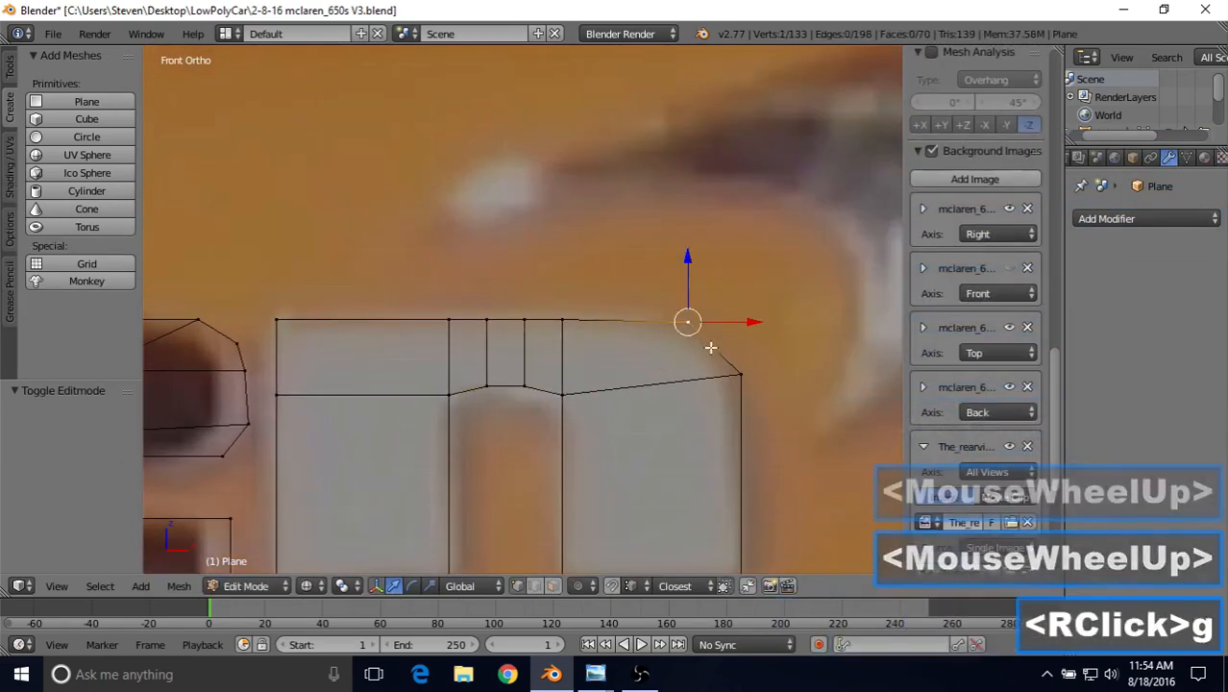
left_click(728, 365)
Move the top vertex above the inner side of the n's right stem 0.029 along X towards the rounded corner.
right_click(562, 319)
key("g")
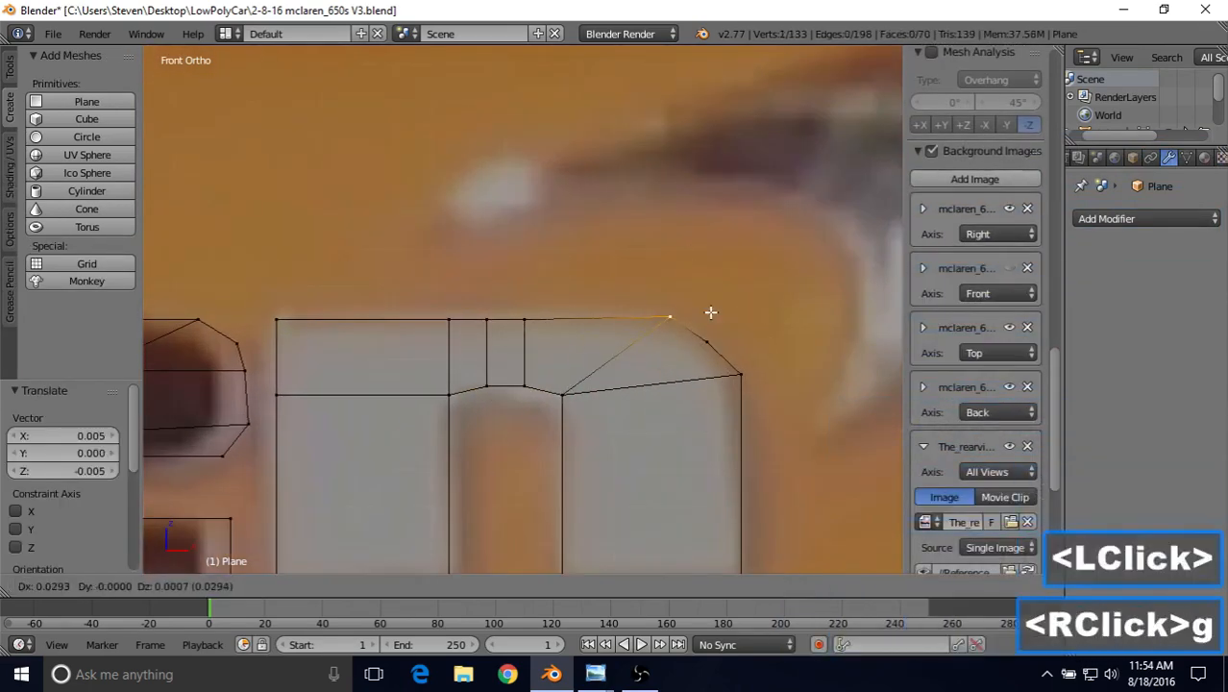
right_click(672, 319)
left_click_drag(634, 318, 735, 324)
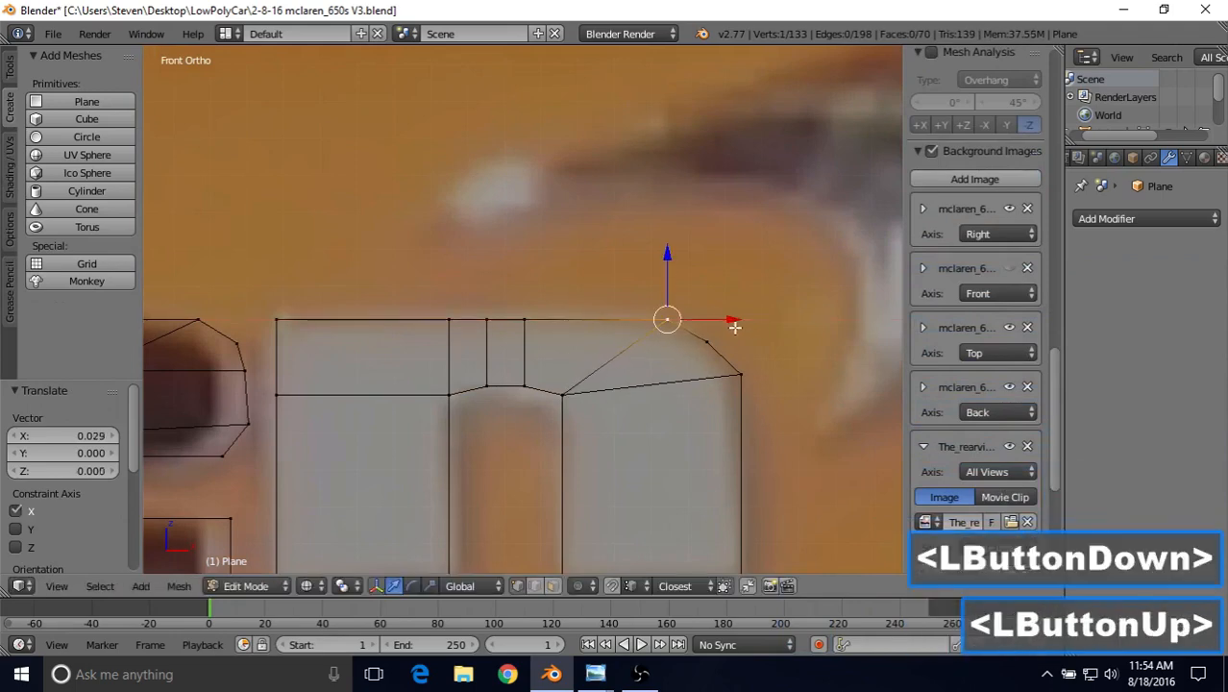
key("Tab")
scroll(611, 425, "down", 3)
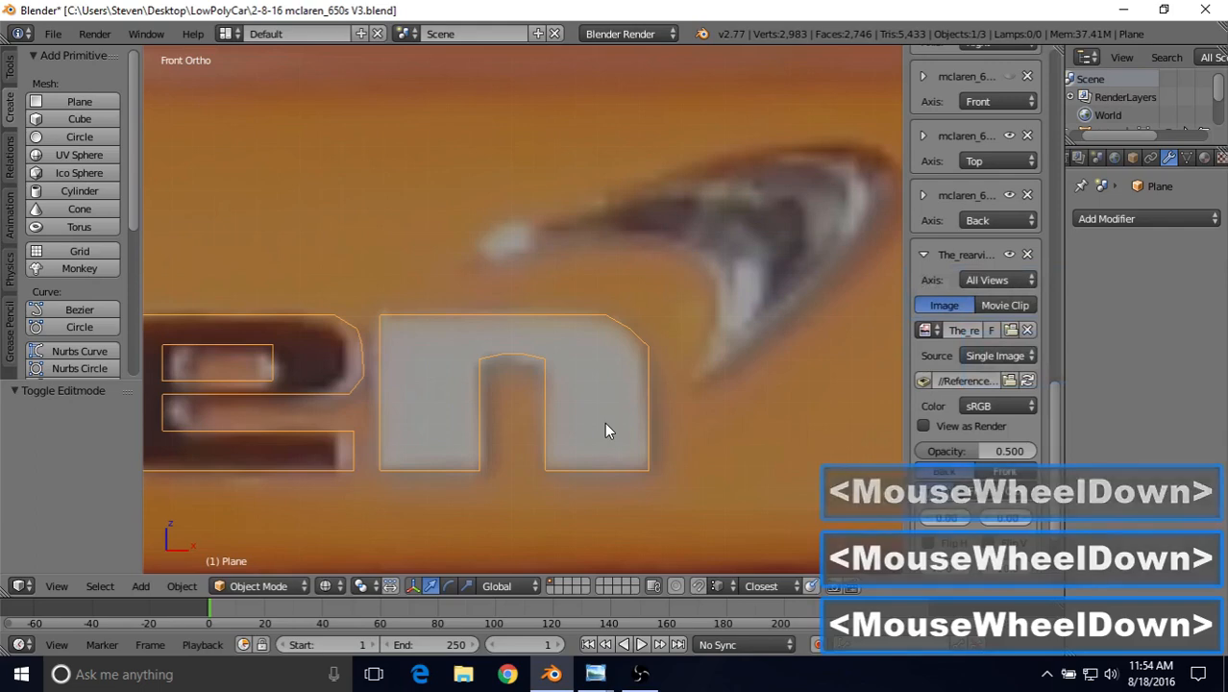
Nudge the middle vertex of the n's rounded upper right corner to fit the reference and return to object mode.
scroll(606, 429, "up", 2)
key("Tab")
right_click(697, 327)
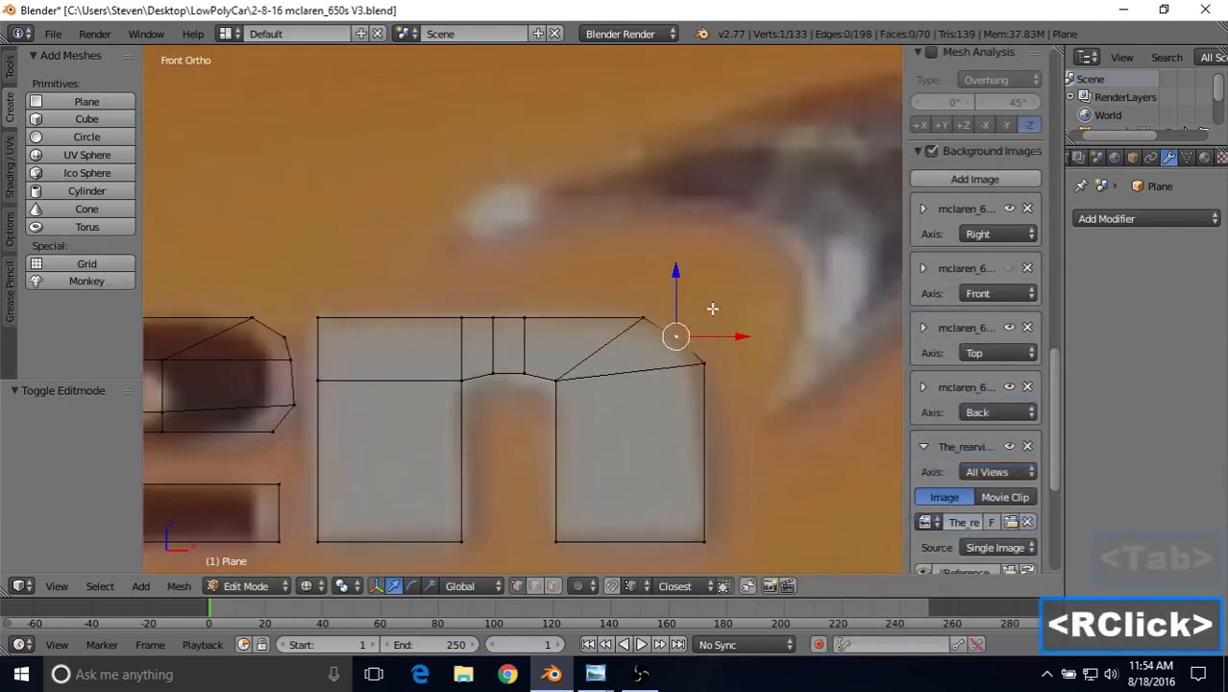
key("g")
left_click(708, 301)
key("Tab")
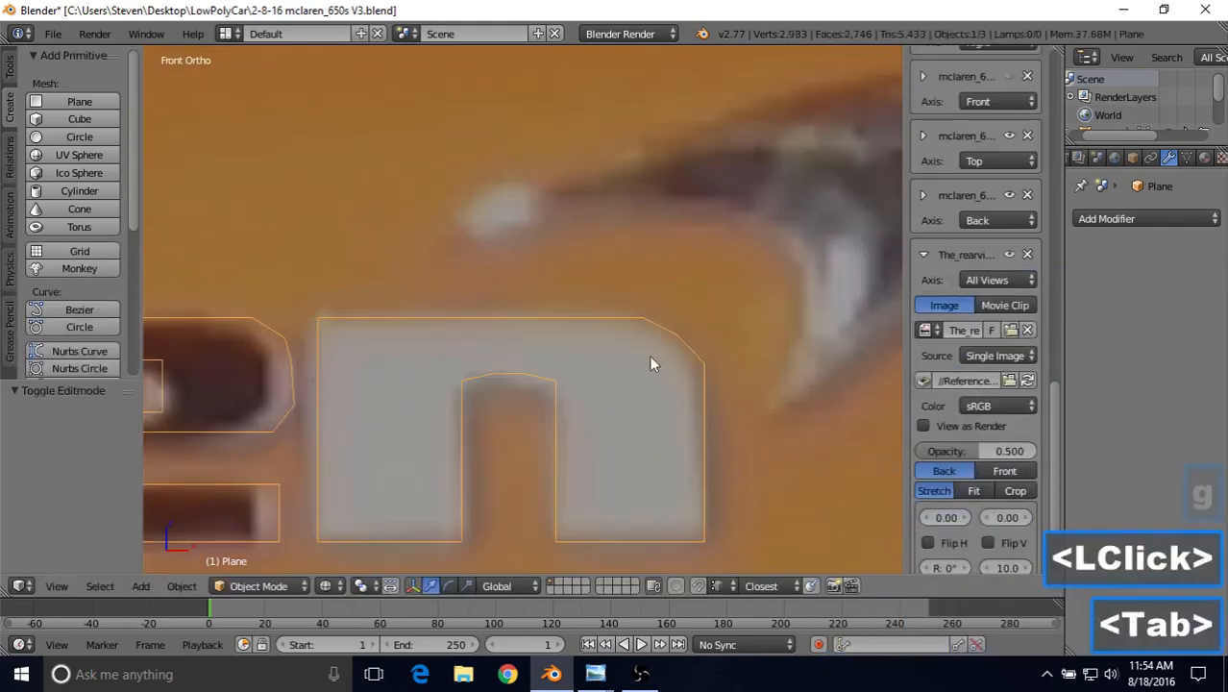
Examine the outlines of all the traced McLaren letters against the reference image, from the n back to the M.
scroll(569, 423, "down", 2)
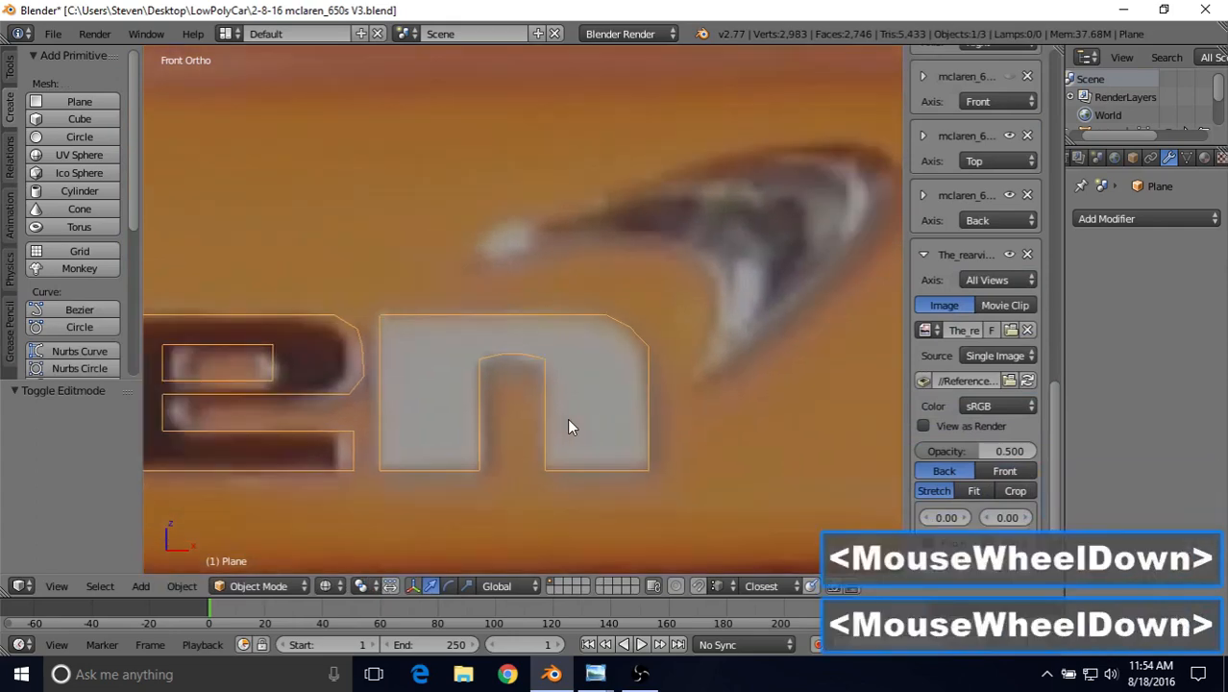
scroll(568, 423, "up", 2)
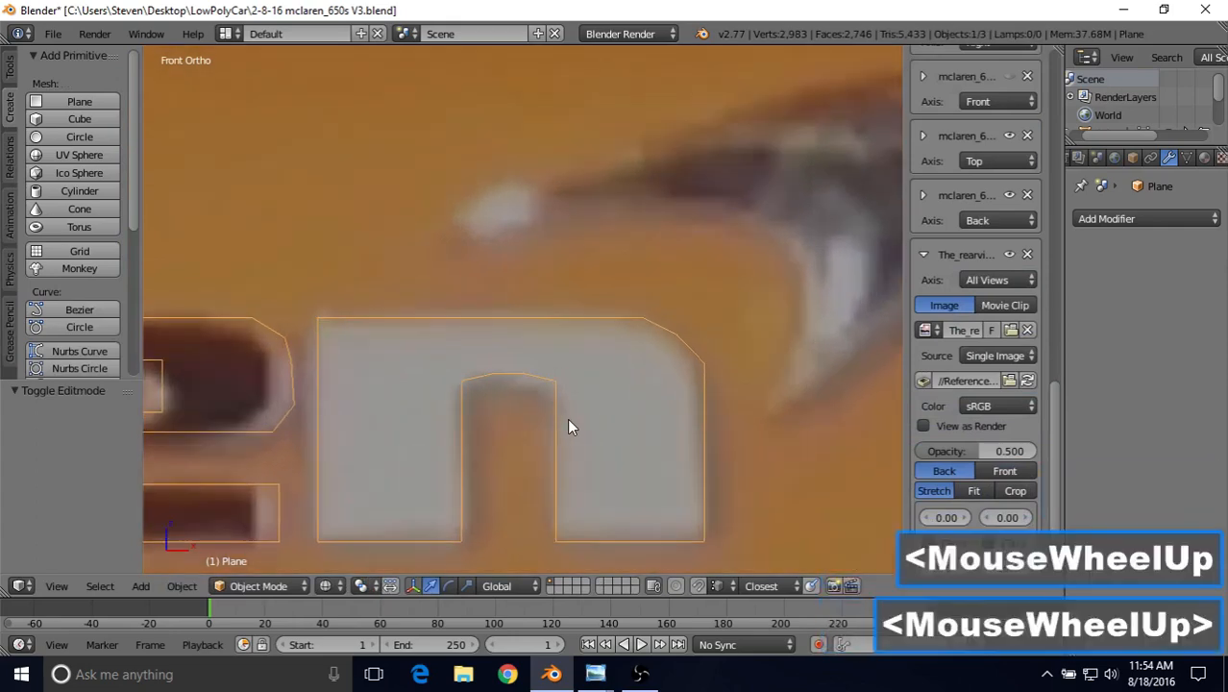
scroll(568, 427, "down", 3)
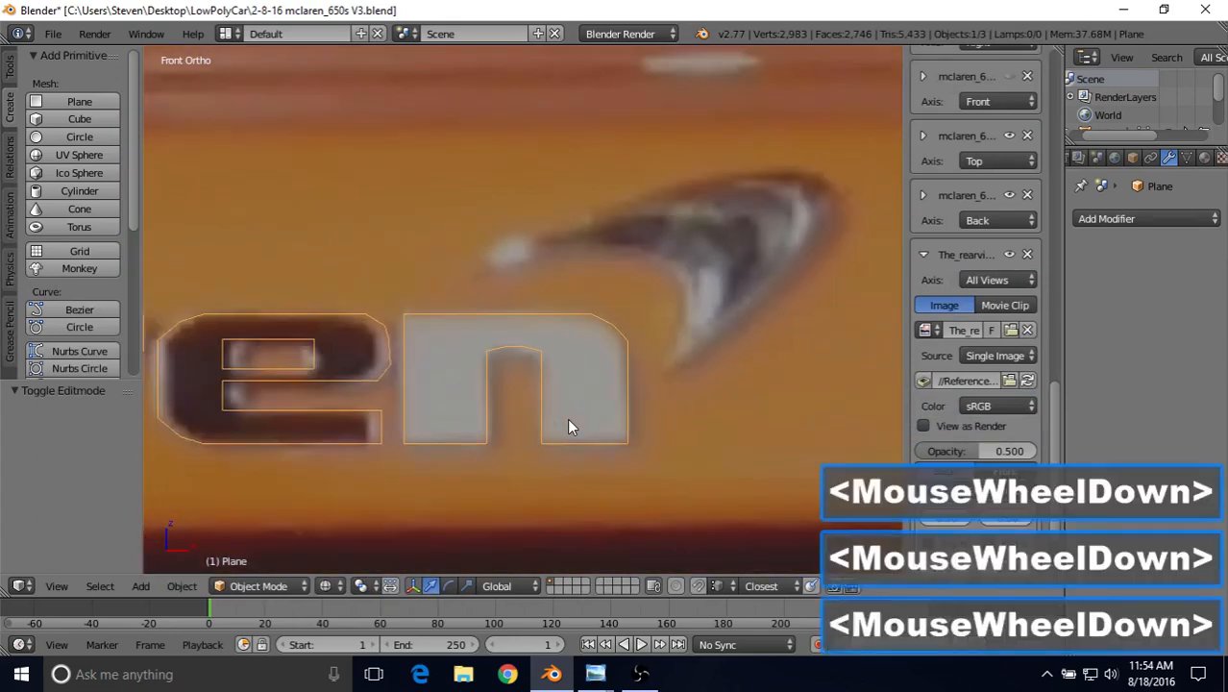
middle_click_drag(447, 332, 767, 294, "shift")
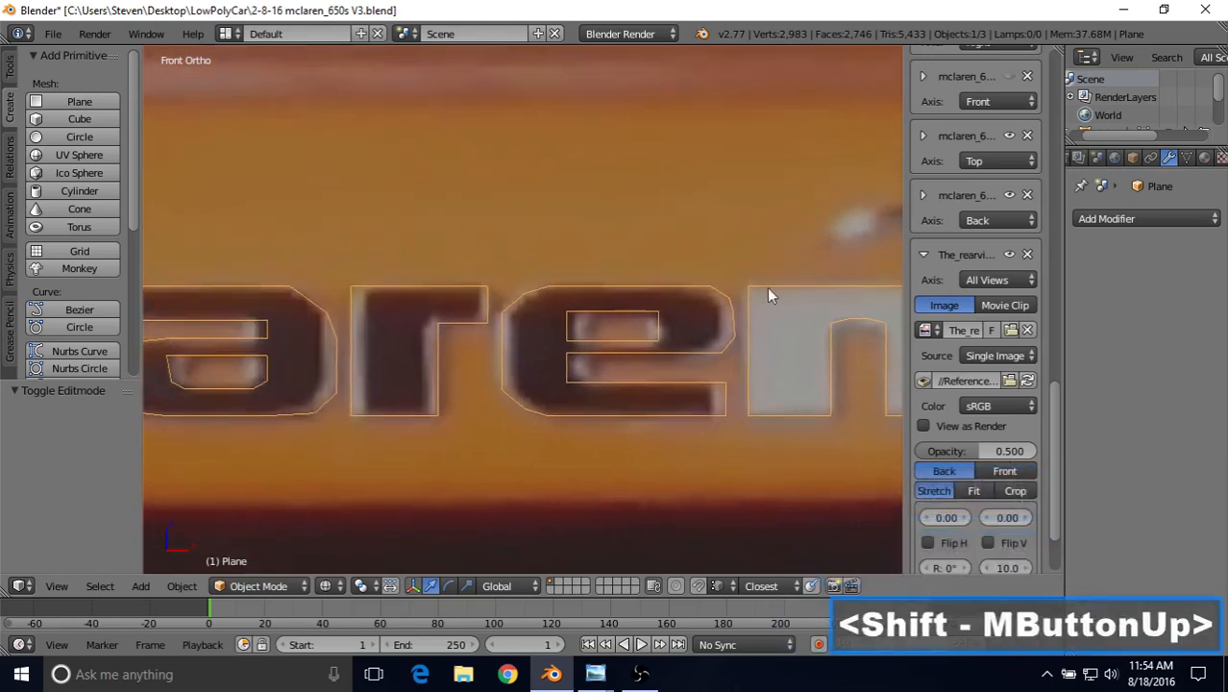
scroll(420, 269, "down", 1)
middle_click_drag(357, 278, 553, 279, "shift")
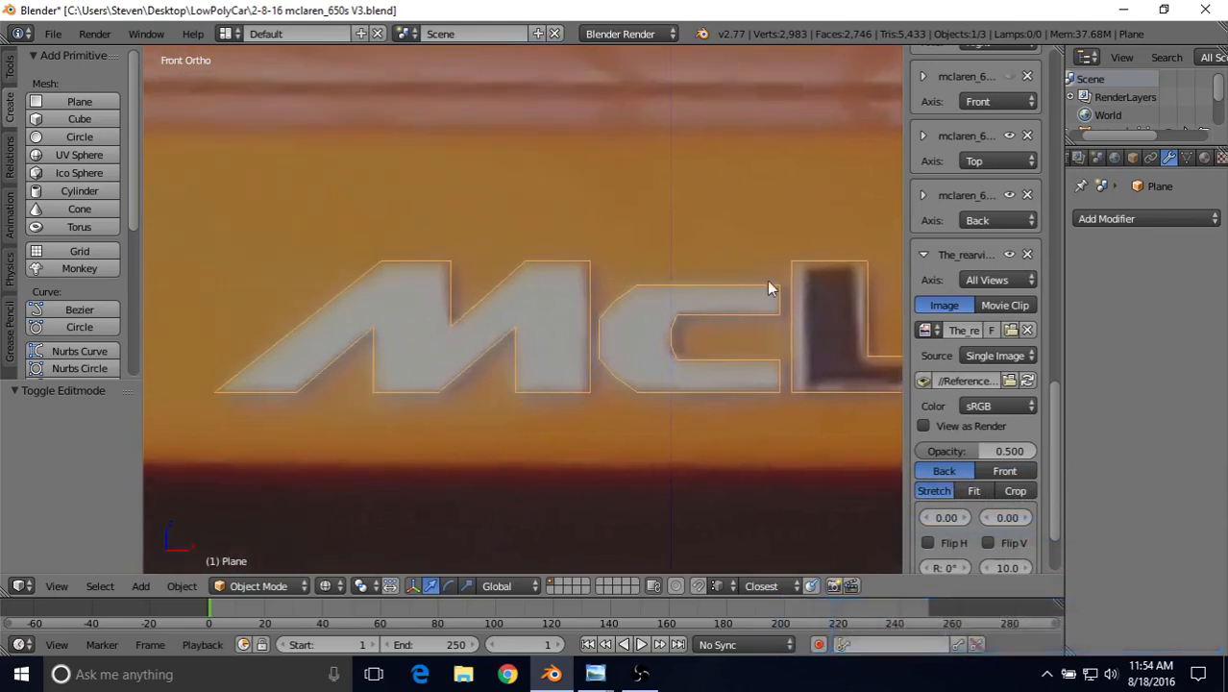
middle_click_drag(773, 289, 334, 296, "shift")
middle_click_drag(637, 306, 313, 325, "shift")
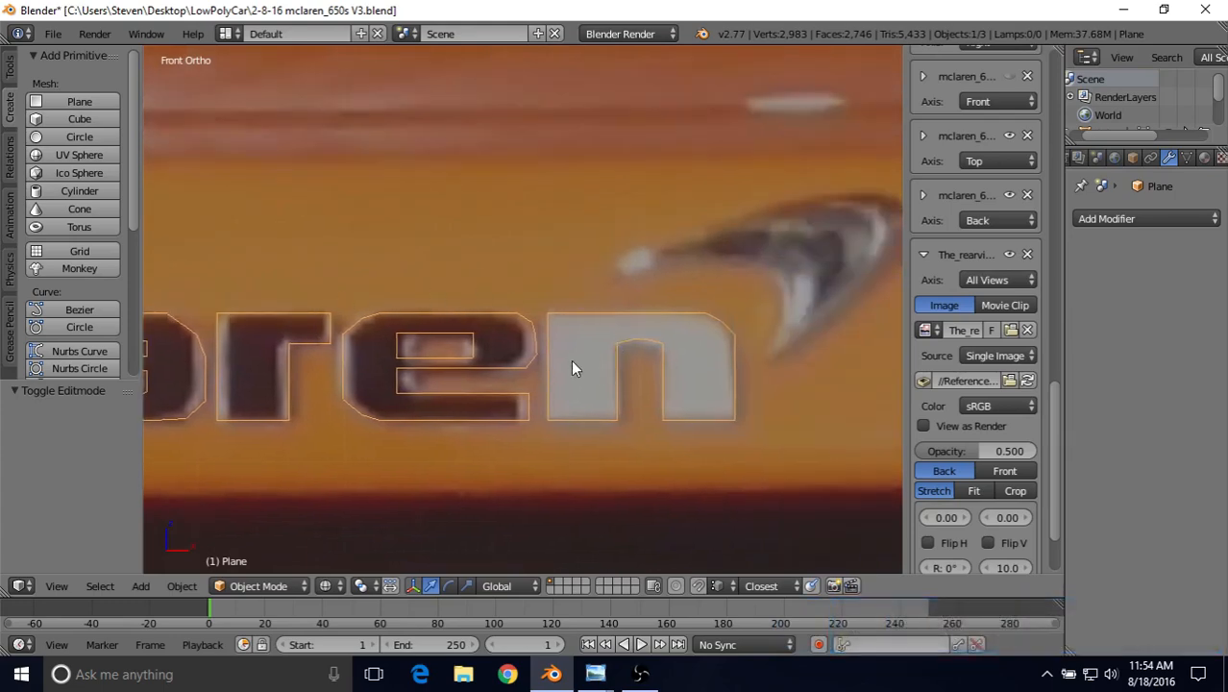
middle_click_drag(631, 320, 443, 330, "shift")
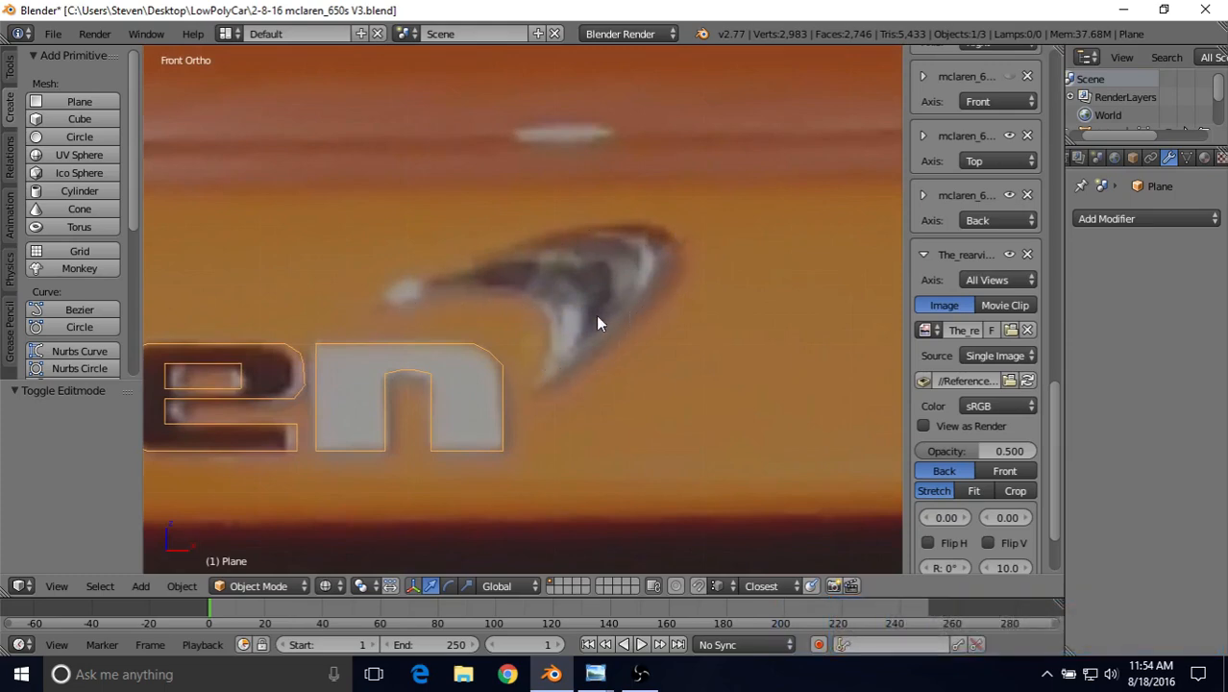
middle_click_drag(598, 324, 673, 307, "shift")
Duplicate the n's corner vertex -0.065 in X and 0.029 in Z to the swoosh's left tip, and raise it 0.006 in Z.
key("Tab")
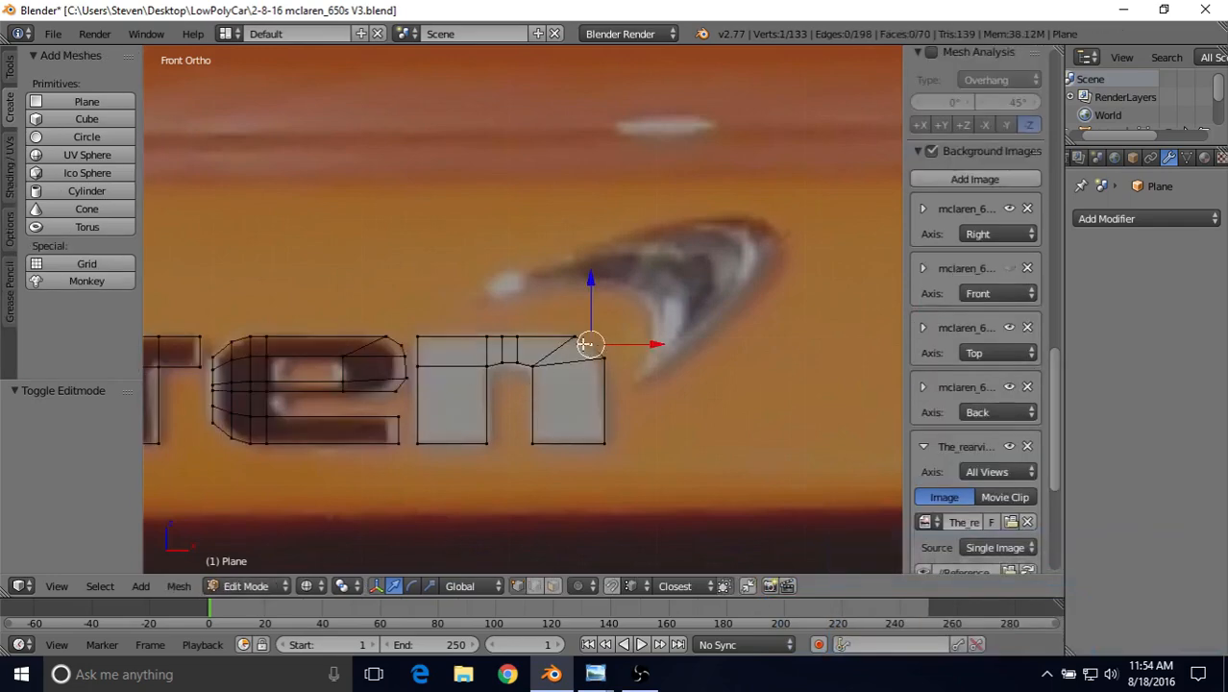
key("shift+d")
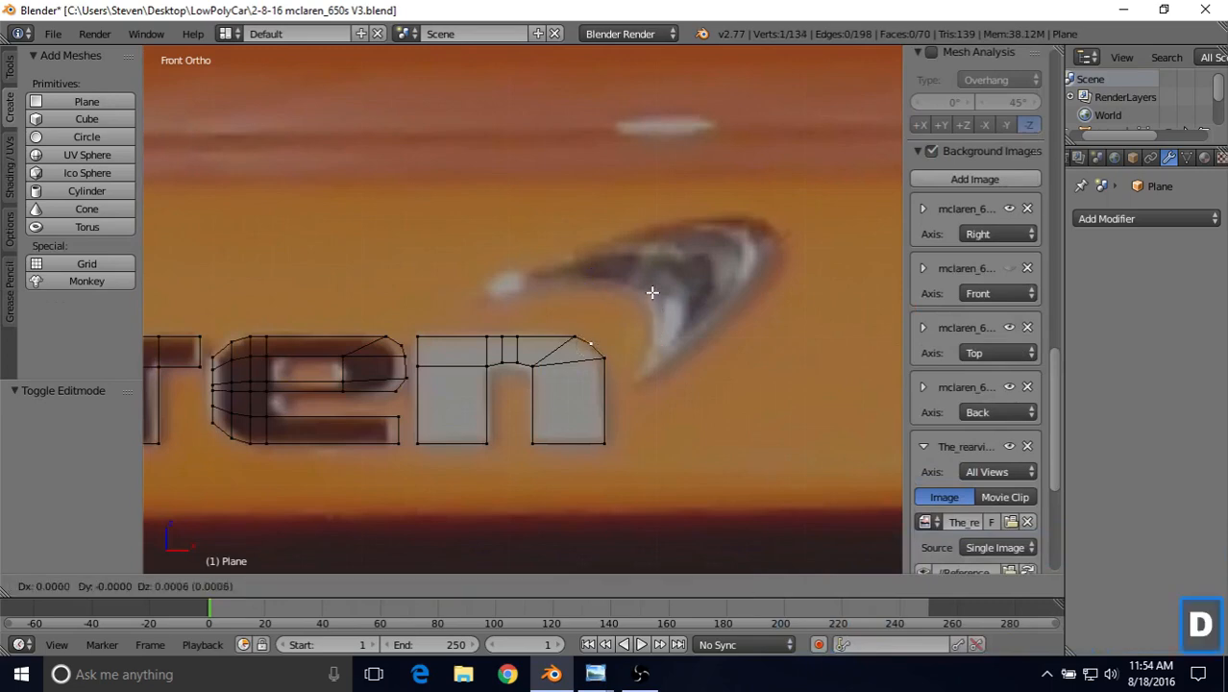
left_click(558, 258)
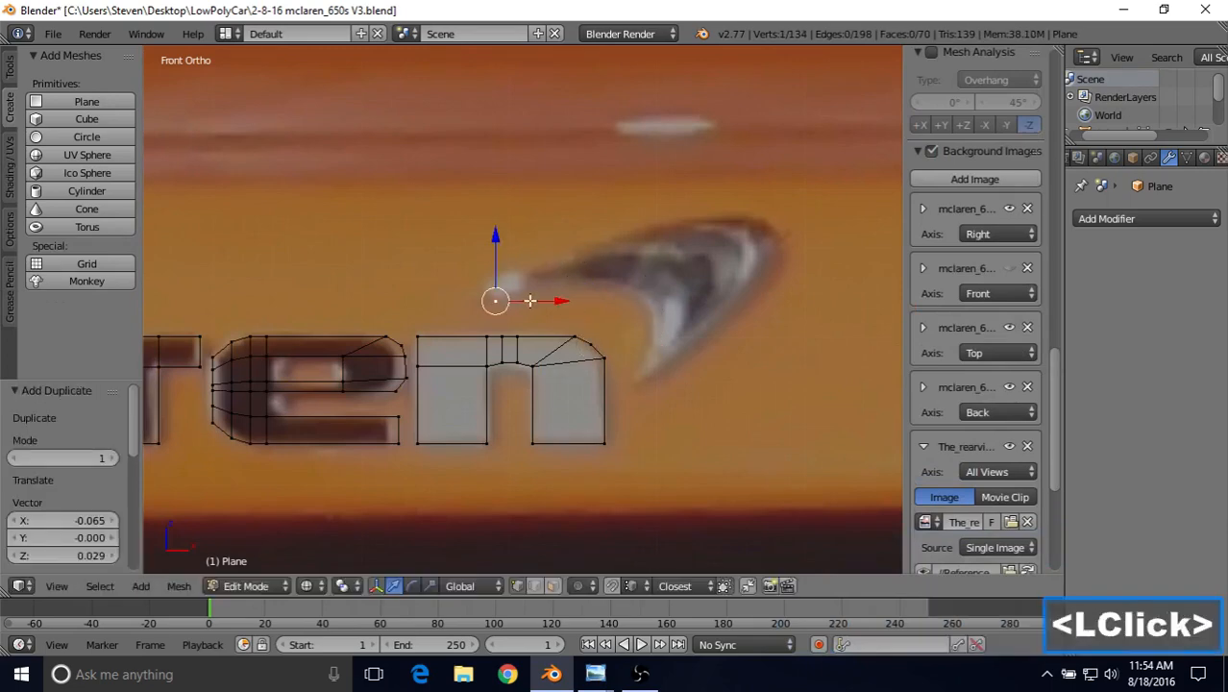
middle_click_drag(541, 289, 518, 338, "shift")
scroll(524, 279, "up", 1)
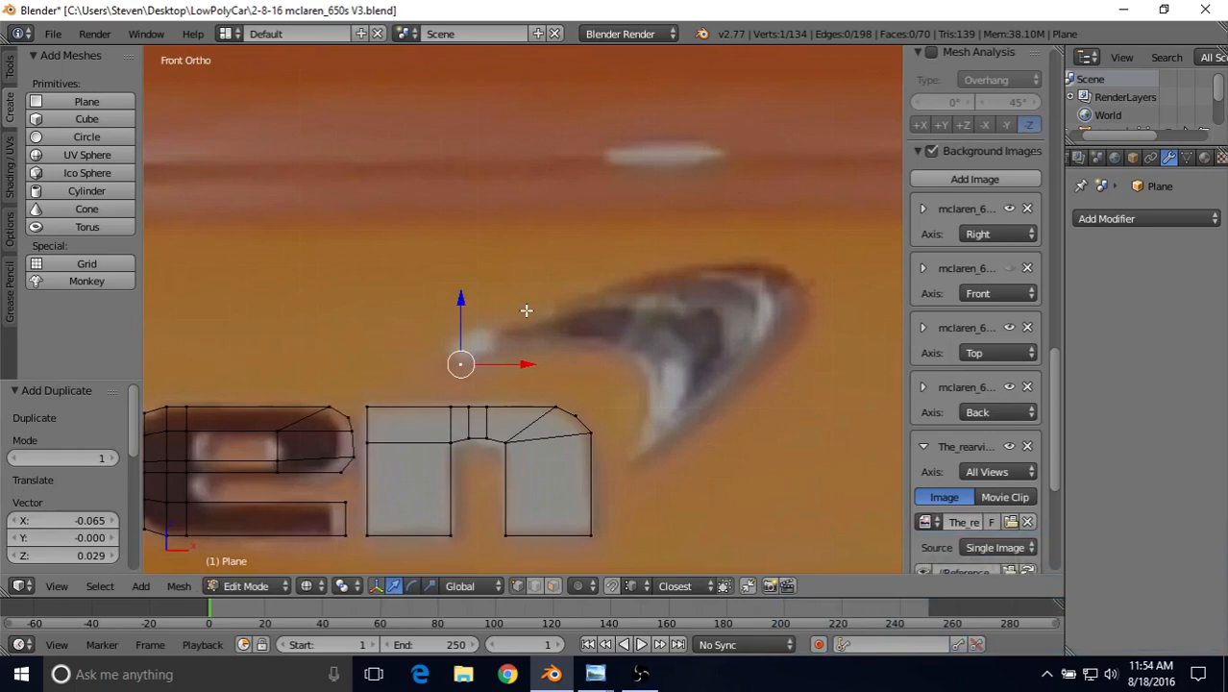
key("g")
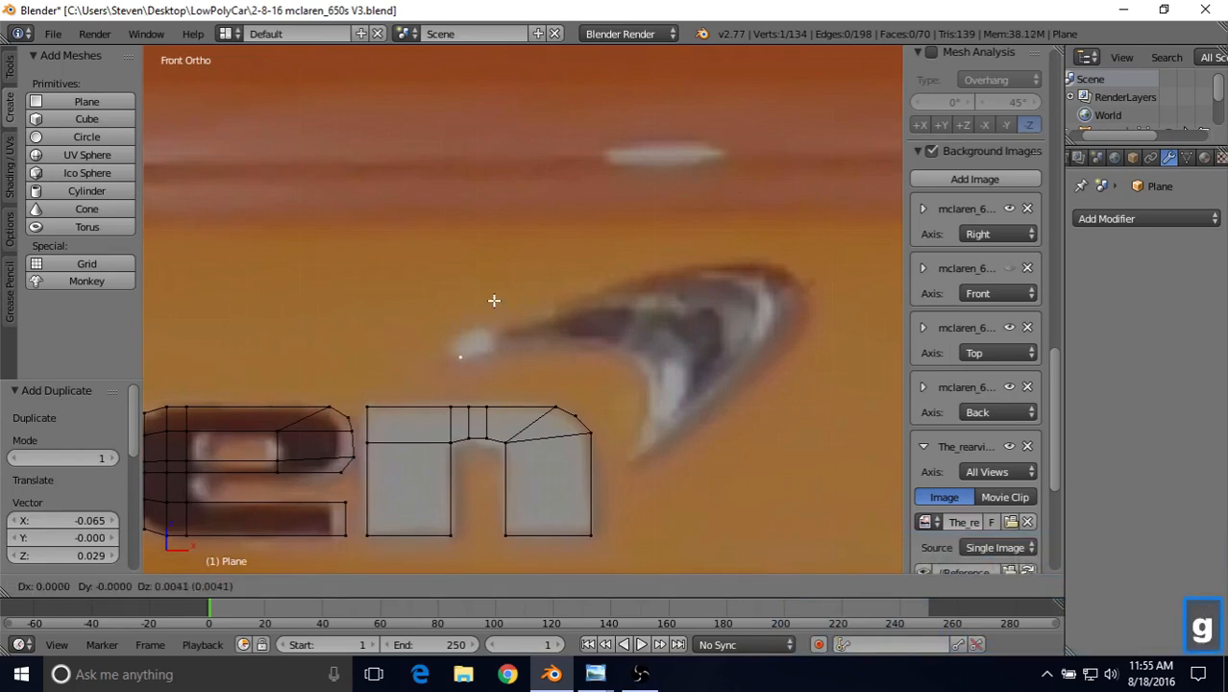
left_click(494, 299)
Extrude the tip vertex 0.018 in X and 0.016 in Z, and extrude the resulting edge 0.024 along X.
key("e")
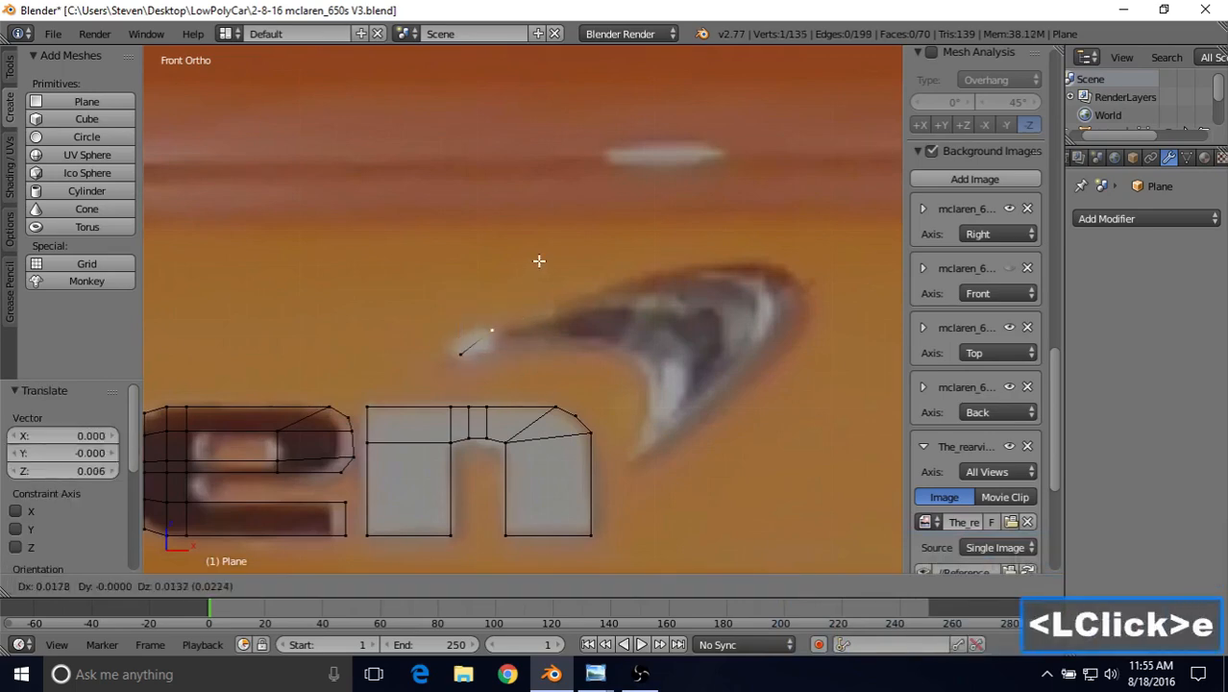
left_click(540, 260)
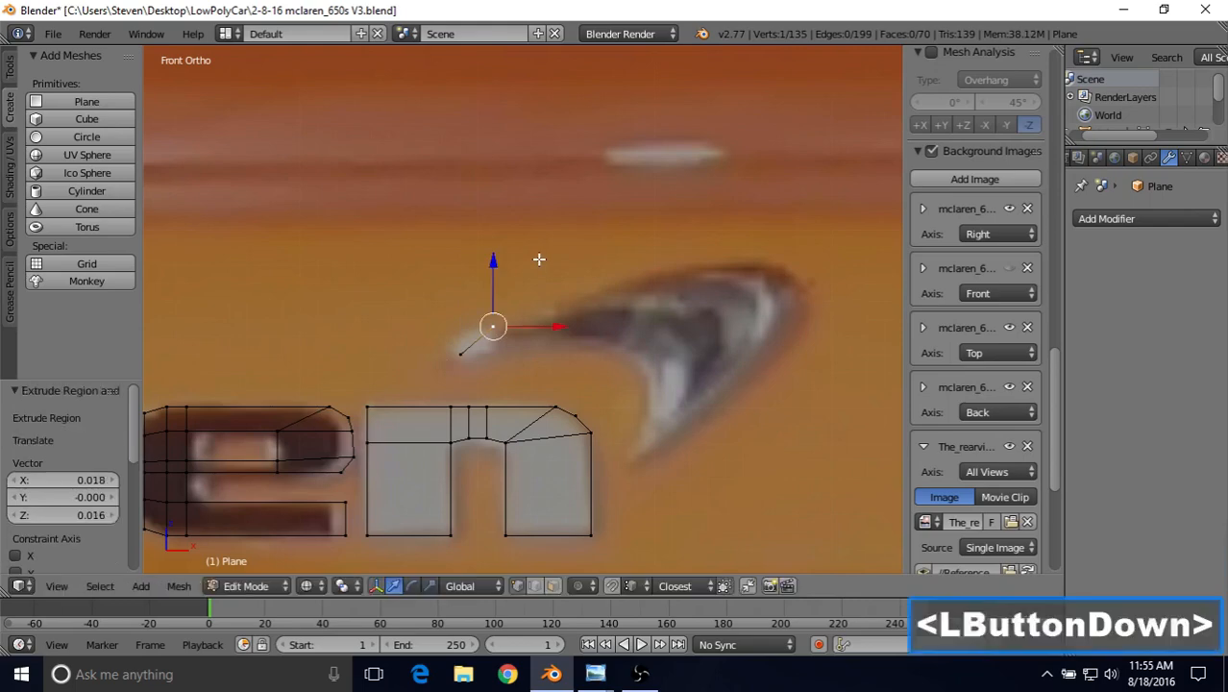
right_click(465, 355, "shift")
key("e")
right_click(540, 345)
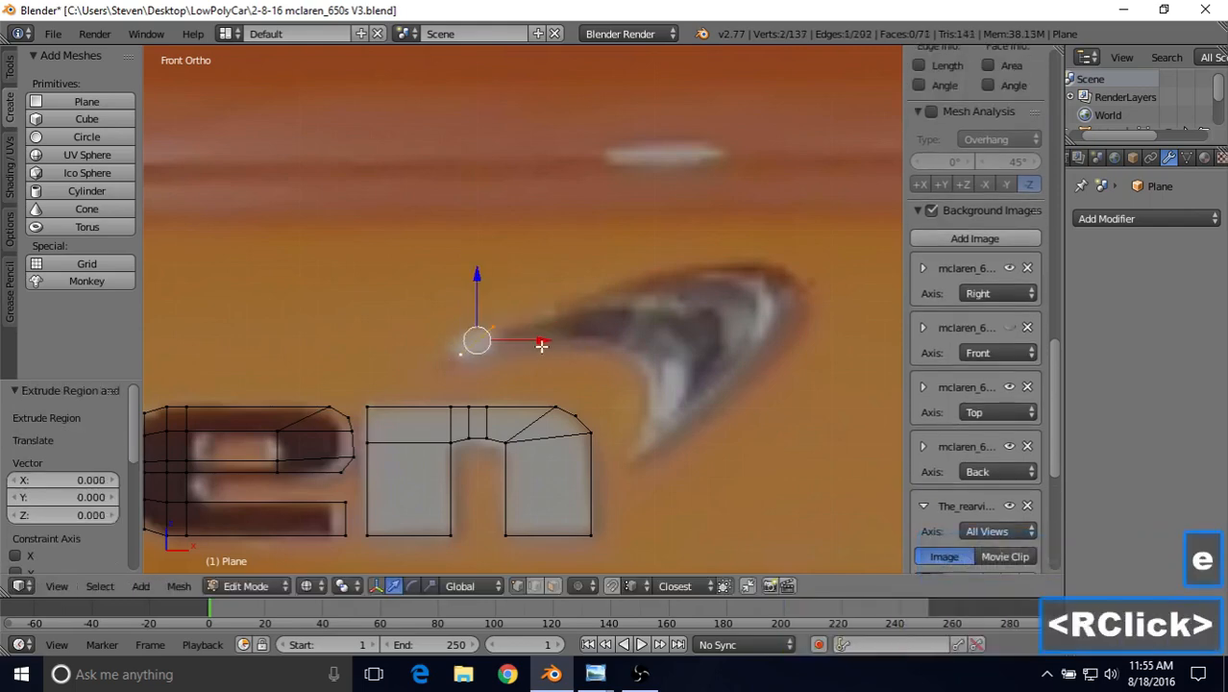
left_click_drag(535, 338, 573, 333)
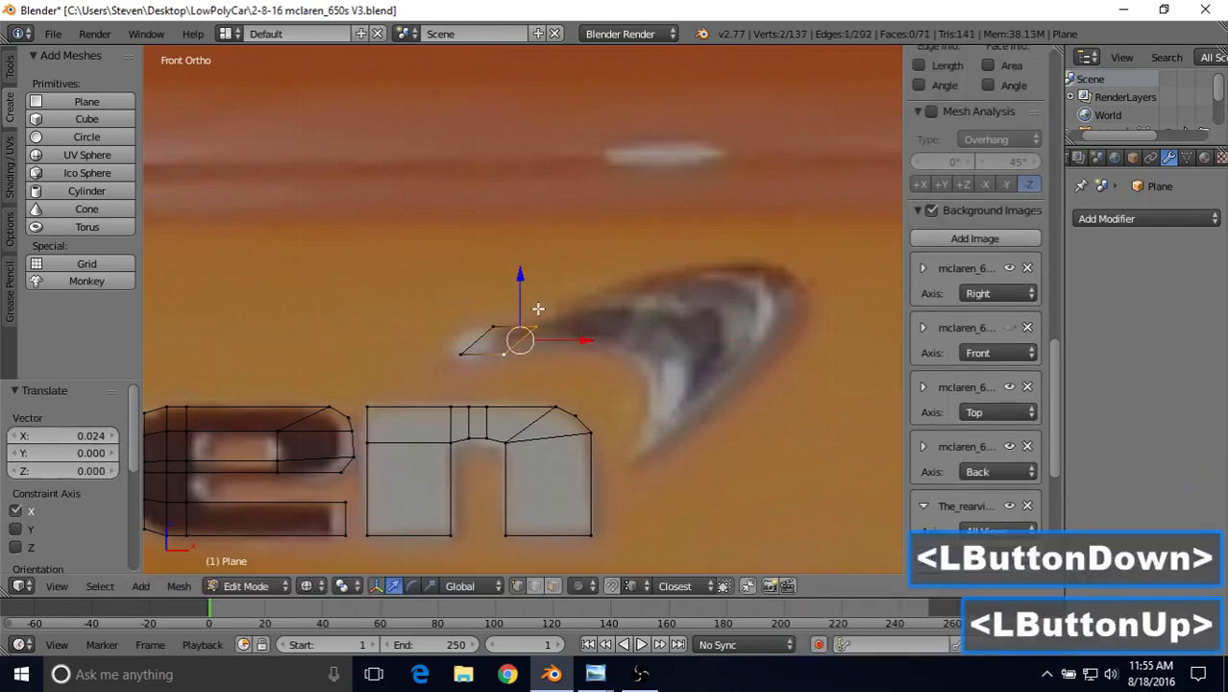
Raise the swoosh's extruded edge in Z and move its lower vertex 0.008 in X and 0.002 in Z.
left_click_drag(521, 277, 540, 252)
right_click(529, 317)
right_click(510, 356)
key("g")
left_click(522, 355)
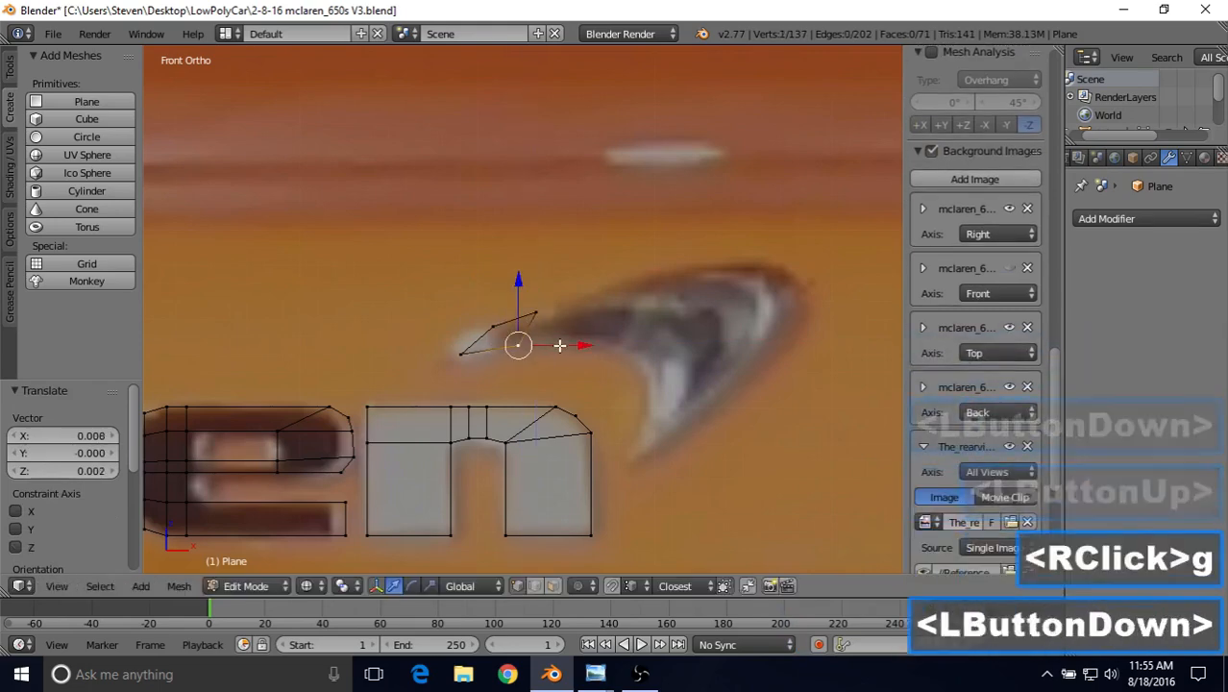
Move the swoosh's tip vertex -0.003 in X and 0.003 in Z, and its lower right vertex 0.004 in X and 0.003 in Z.
right_click(461, 353)
key("g")
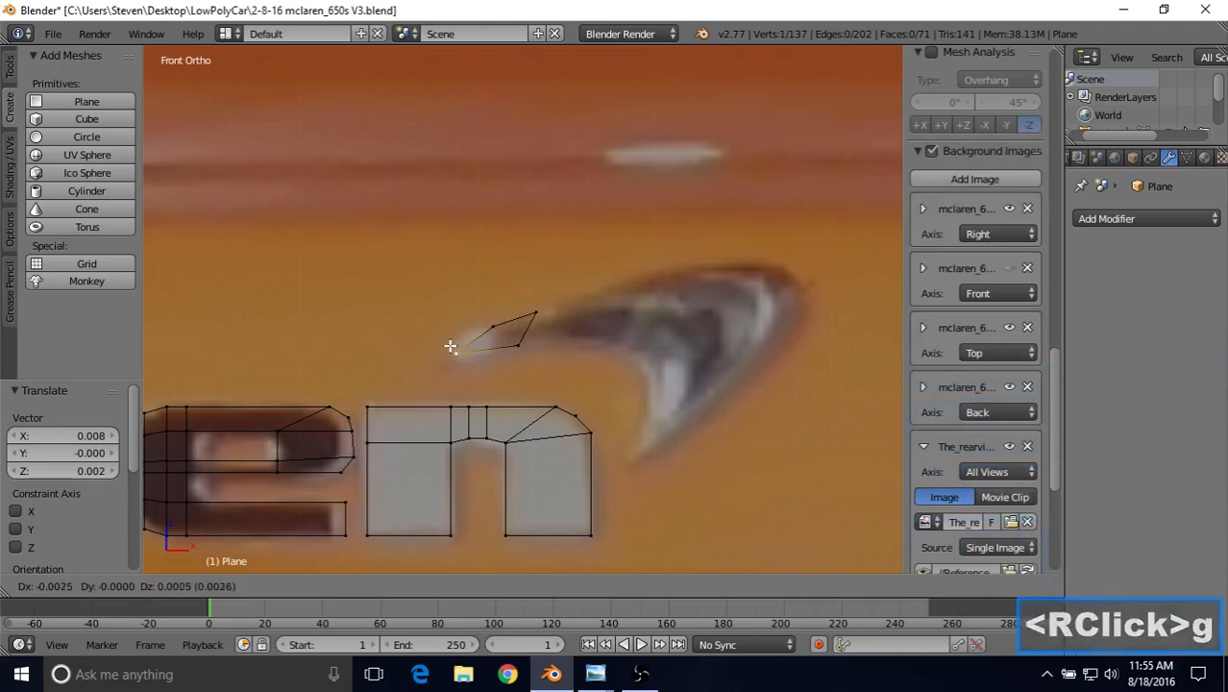
left_click(448, 342)
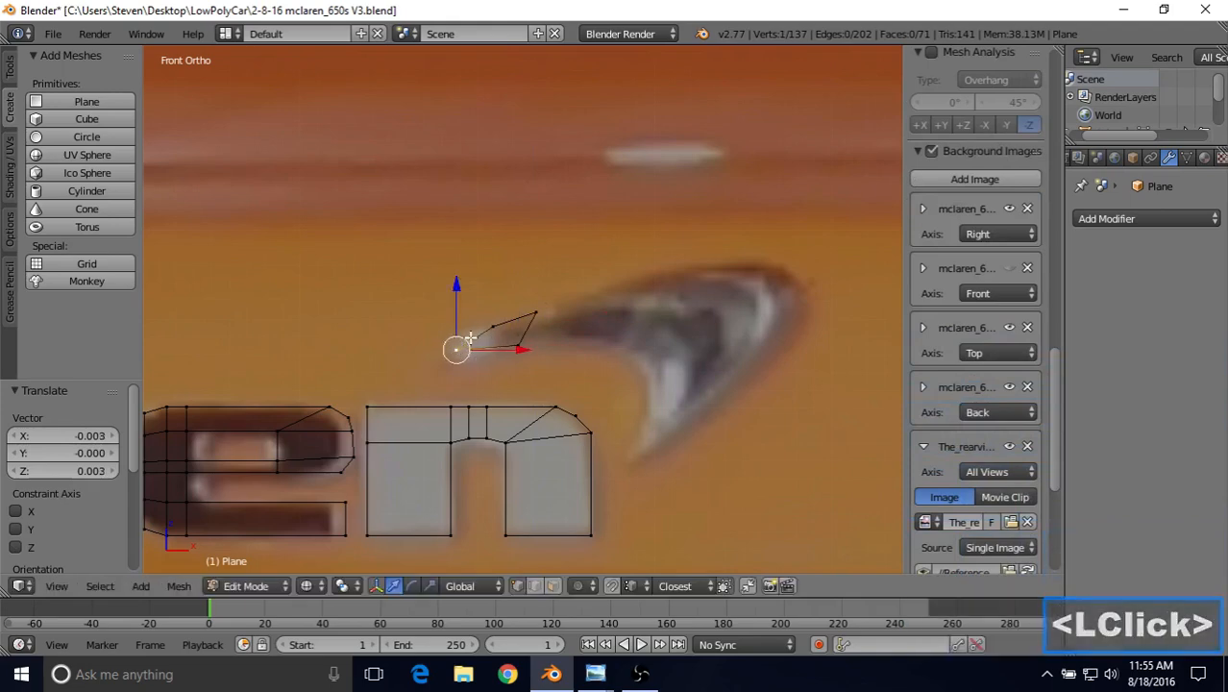
middle_click_drag(563, 363, 454, 370, "shift")
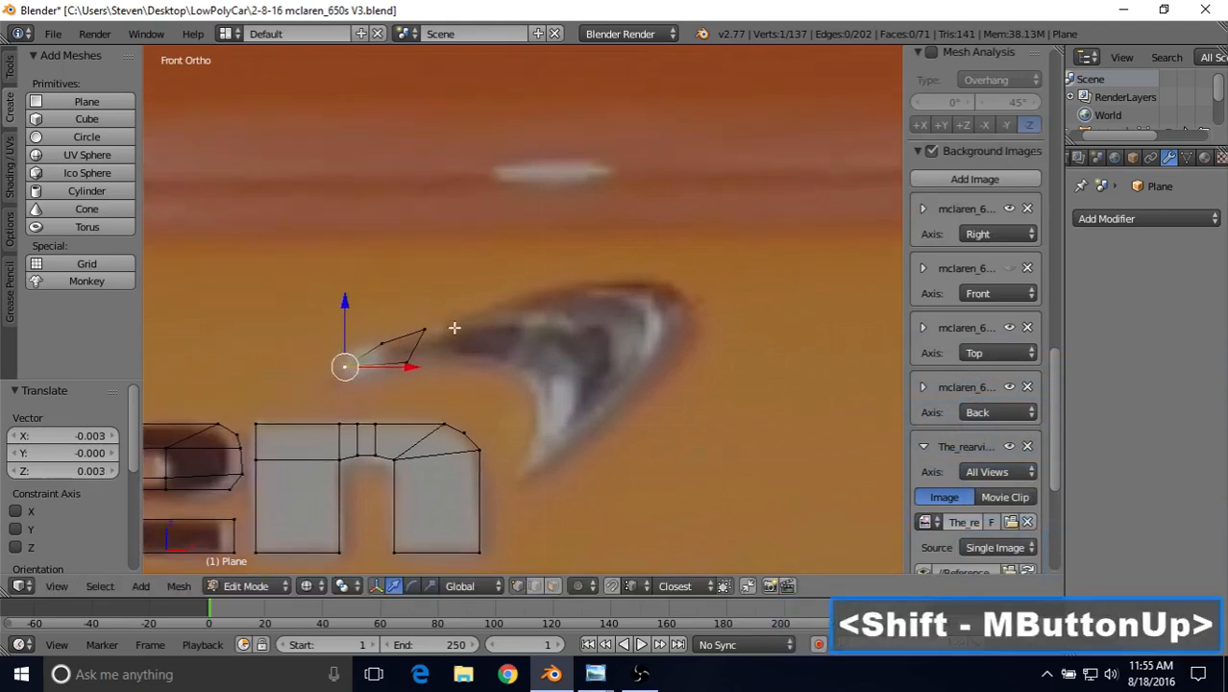
right_click(452, 329)
right_click(439, 344)
key("g")
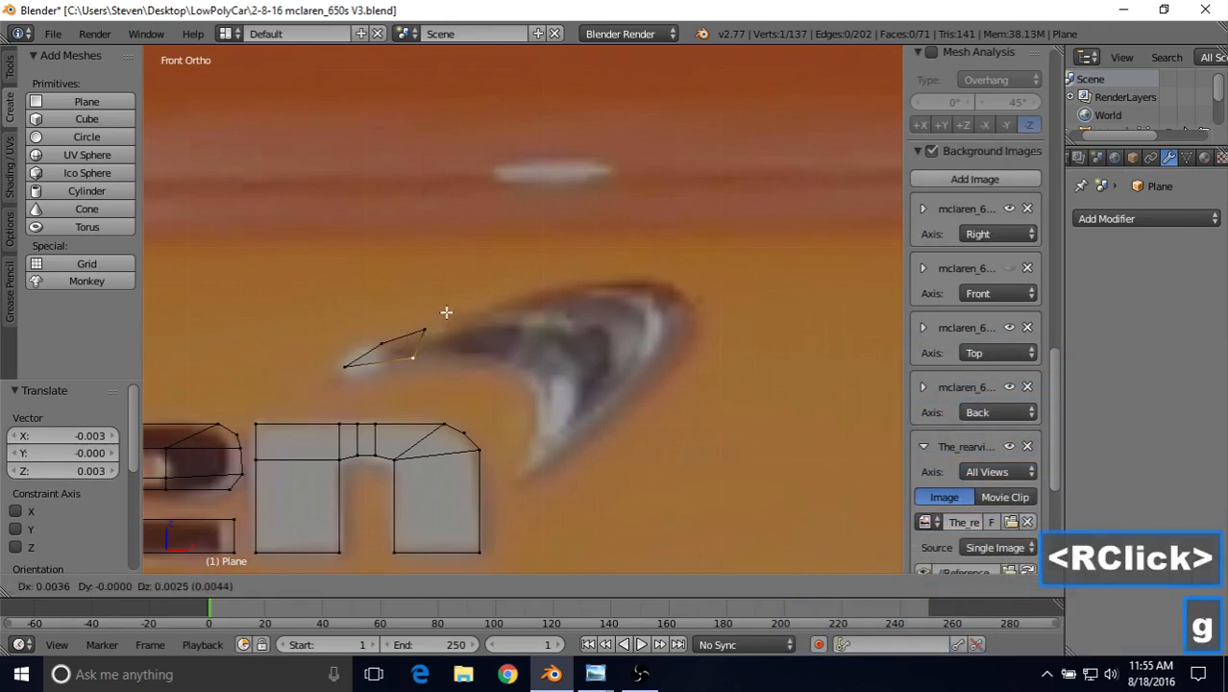
left_click(433, 347)
Extrude the swoosh's right edge 0.122 in X and 0.031 in Z, and move its new lower vertex -0.072 in X and -0.035 in Z.
right_click(428, 331, "shift")
key("e")
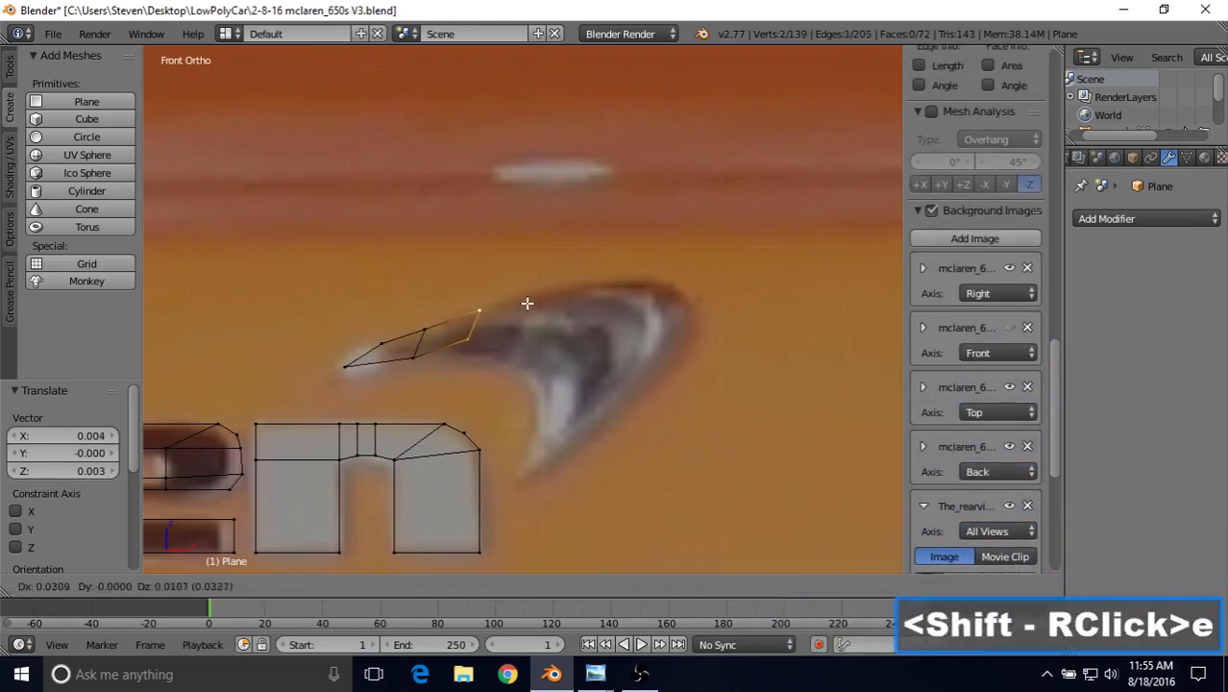
left_click(684, 270)
right_click(630, 300)
key("g")
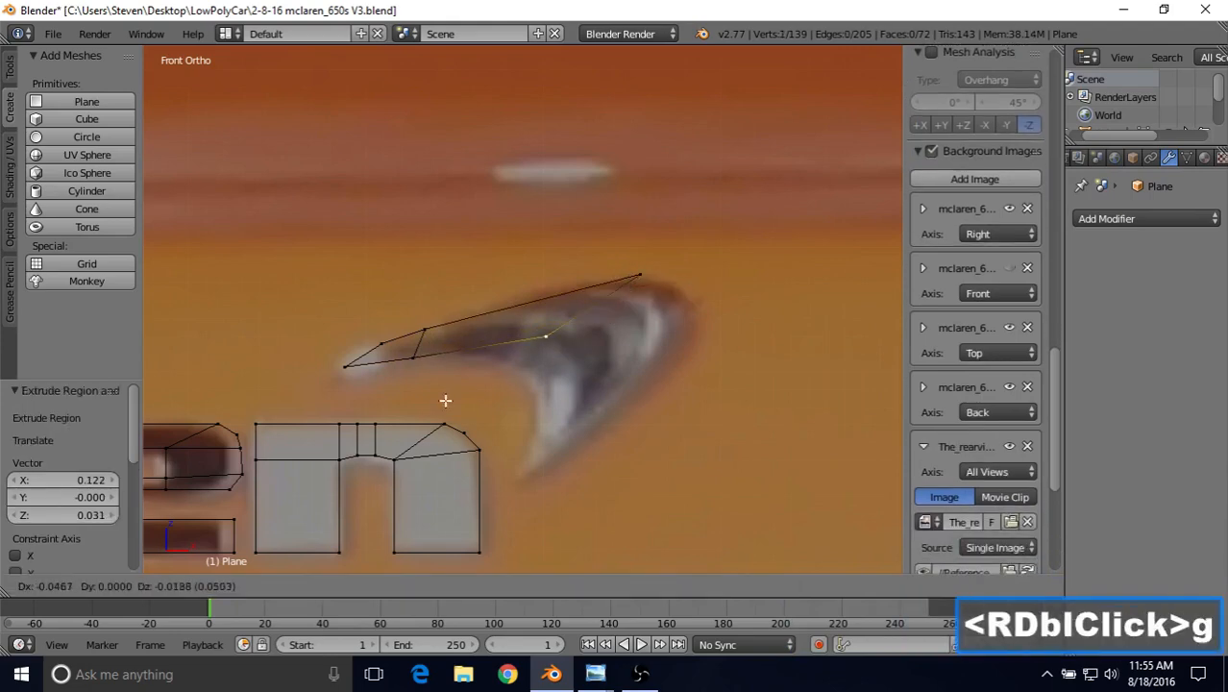
left_click(415, 424)
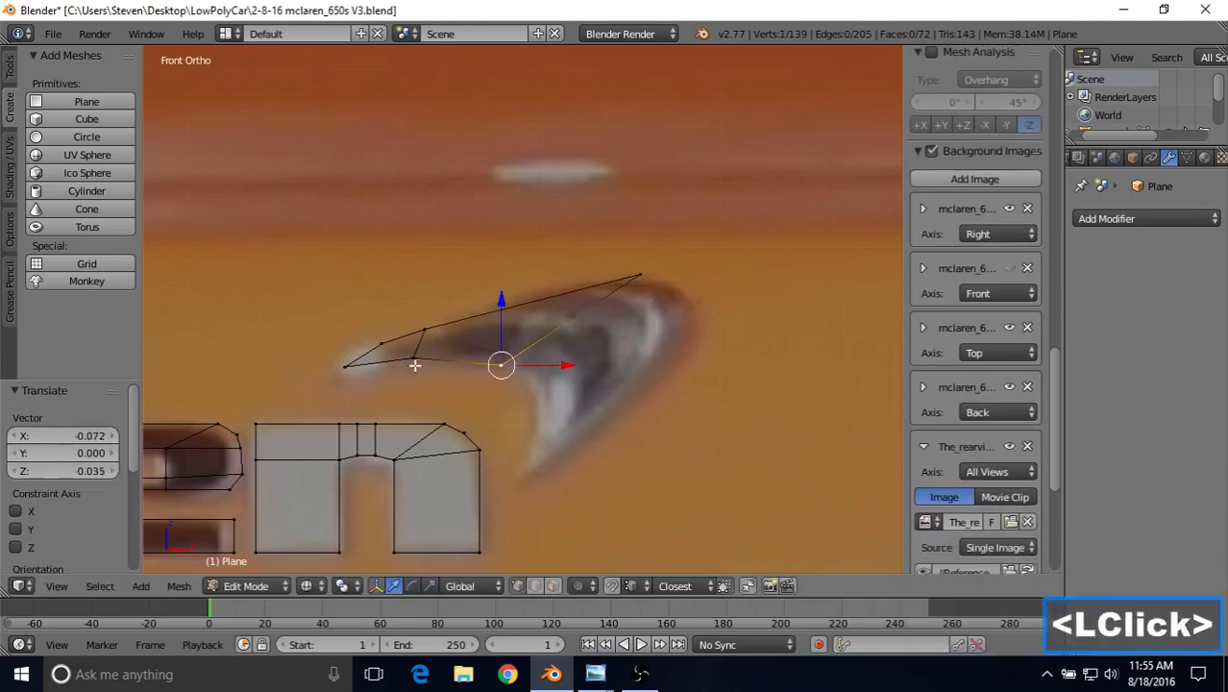
Move the vertex at the upper end of the swoosh's middle edge 0.004 in X and -0.0005 in Z.
right_click(421, 318)
key("g")
left_click(433, 320)
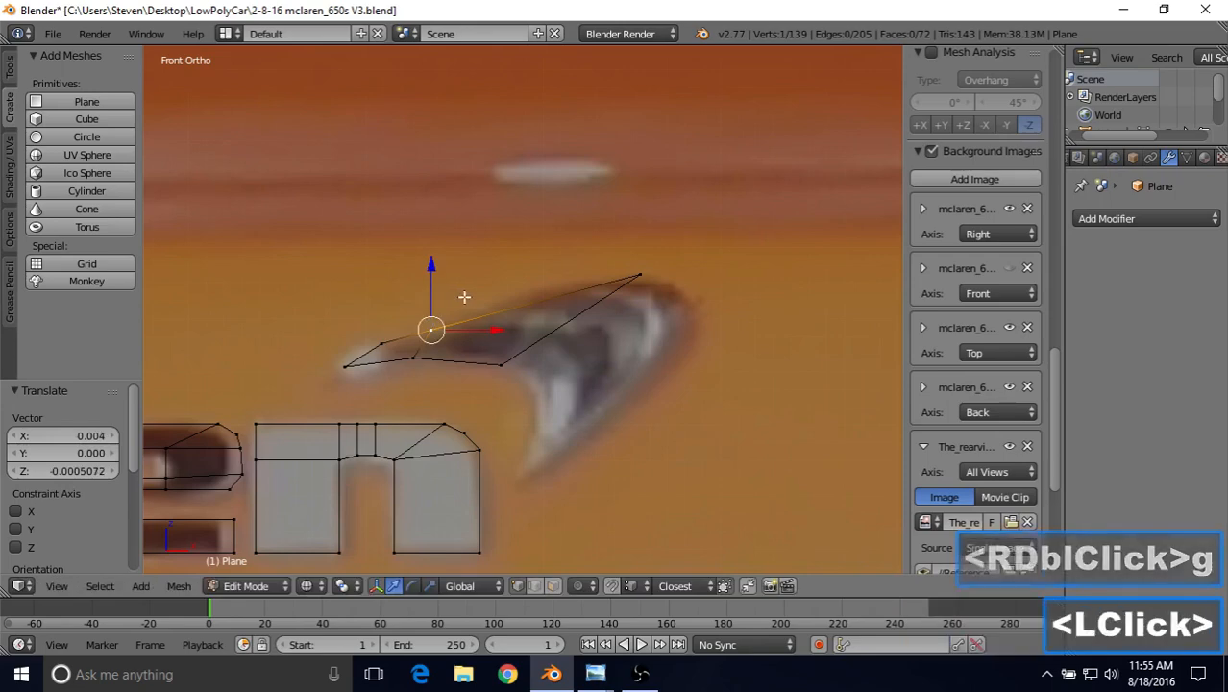
Add one loop cut across the swoosh's right face and move its upper vertex 0.001 in X and 0.008 in Z.
key("ctrl+r")
left_click(485, 296)
right_click(527, 293)
key("g")
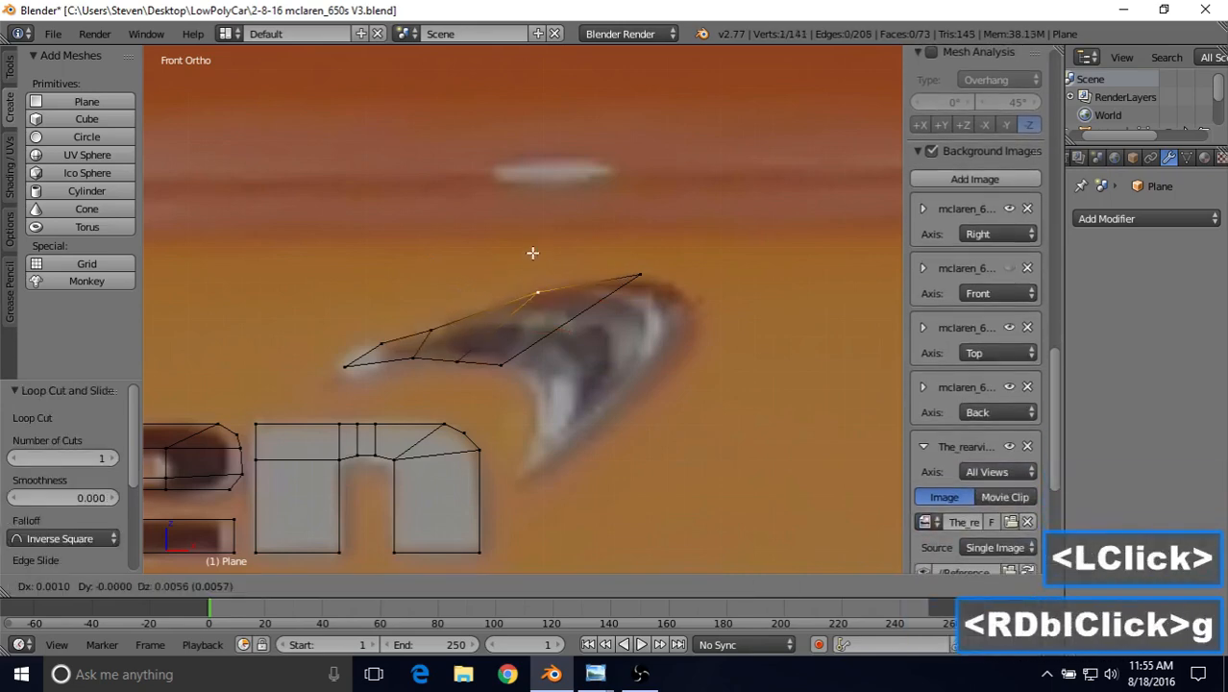
left_click(533, 252)
Move the upper vertex left of the new cut 0.006 in X and Z, and the cut's lower vertex 0.0005 in X and 0.003 in Z.
right_click(451, 328)
key("g")
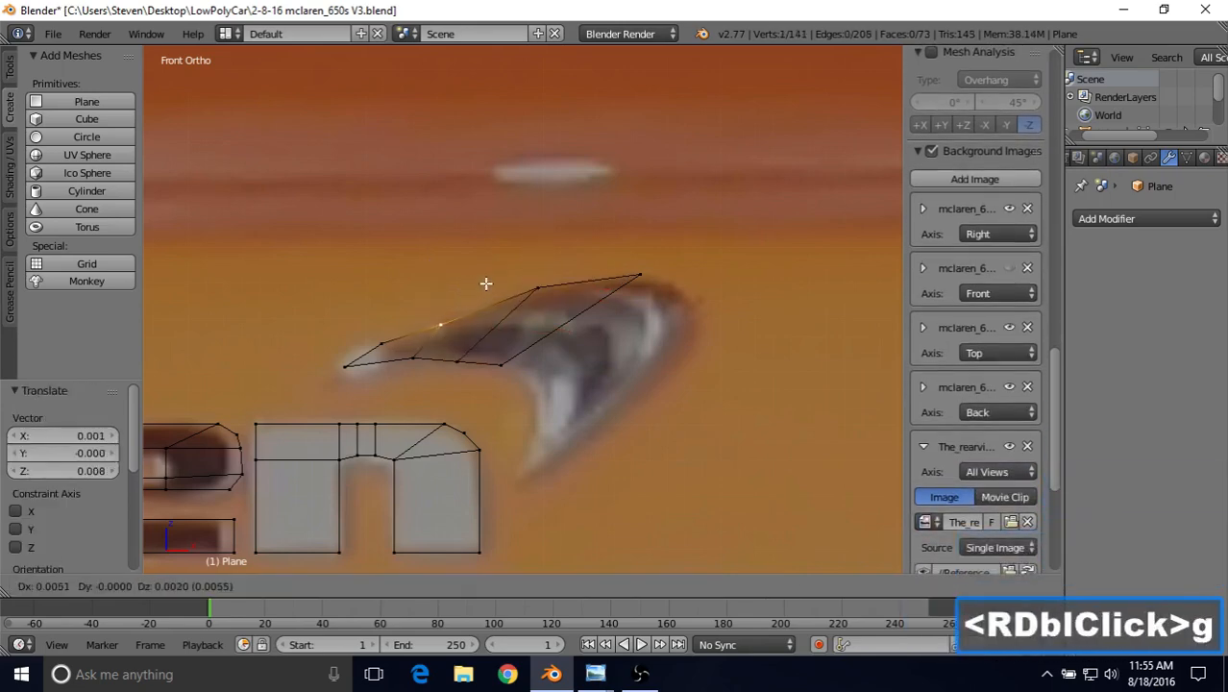
left_click(485, 279)
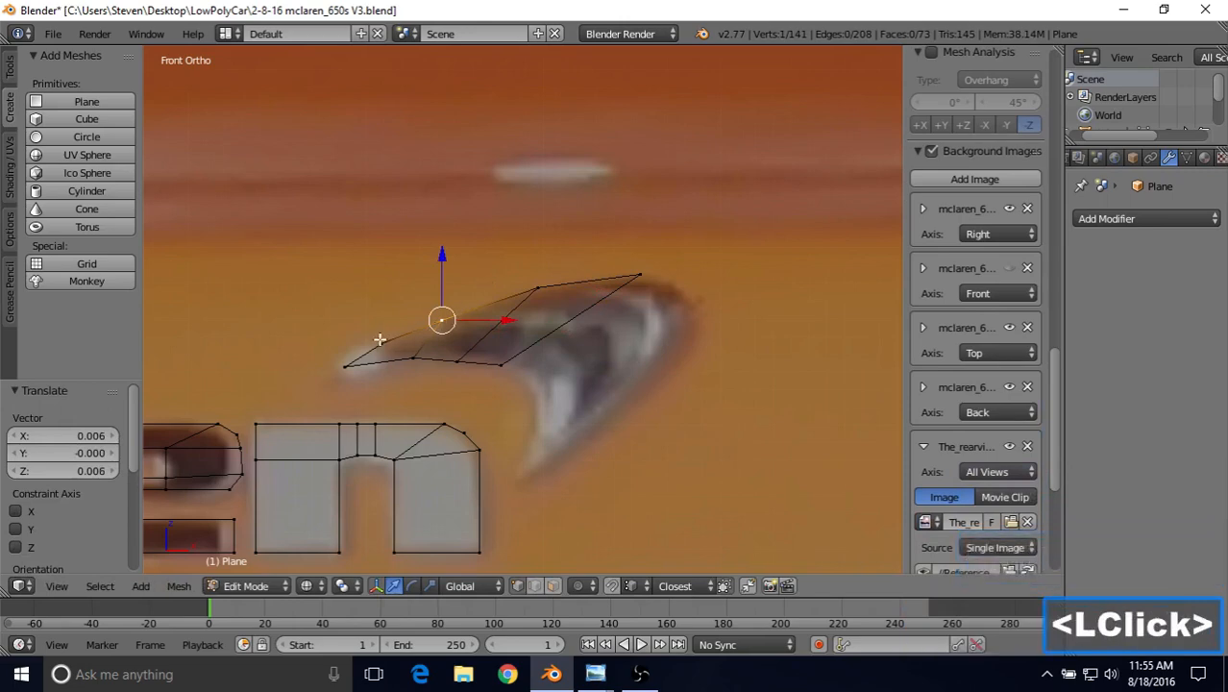
right_click(459, 353)
key("g")
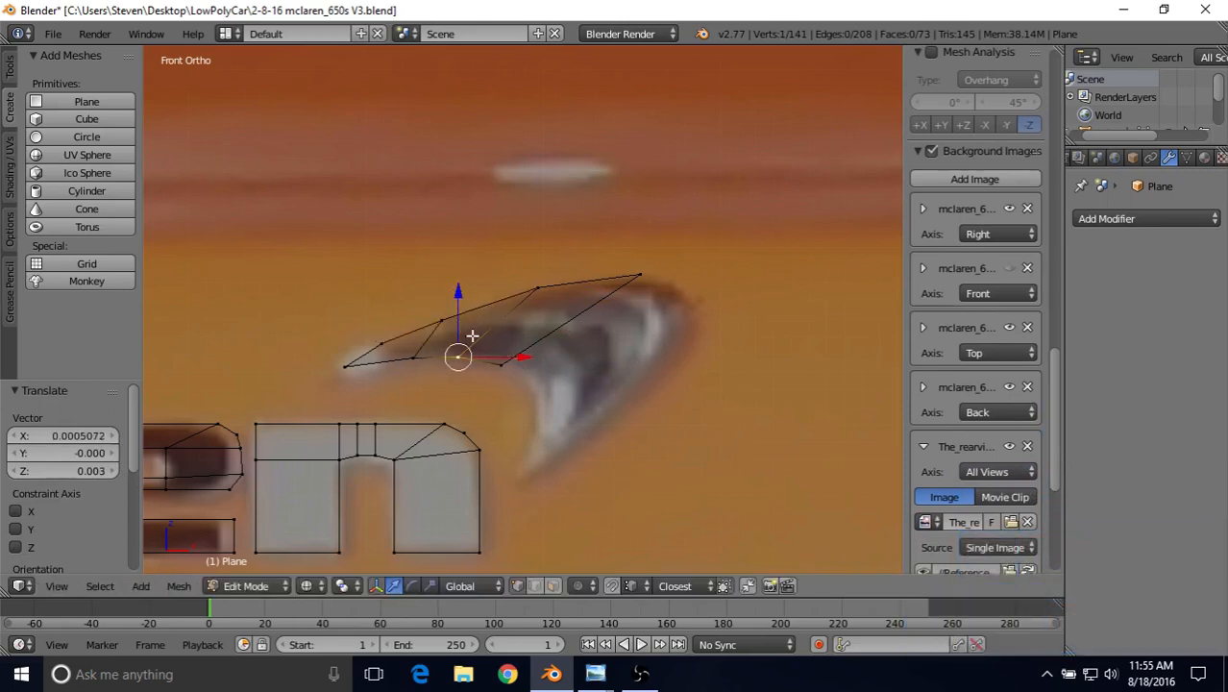
Move the lower vertex of the swoosh's right edge 0.004 in X and -0.0005 in Z.
right_click(543, 332)
key("g")
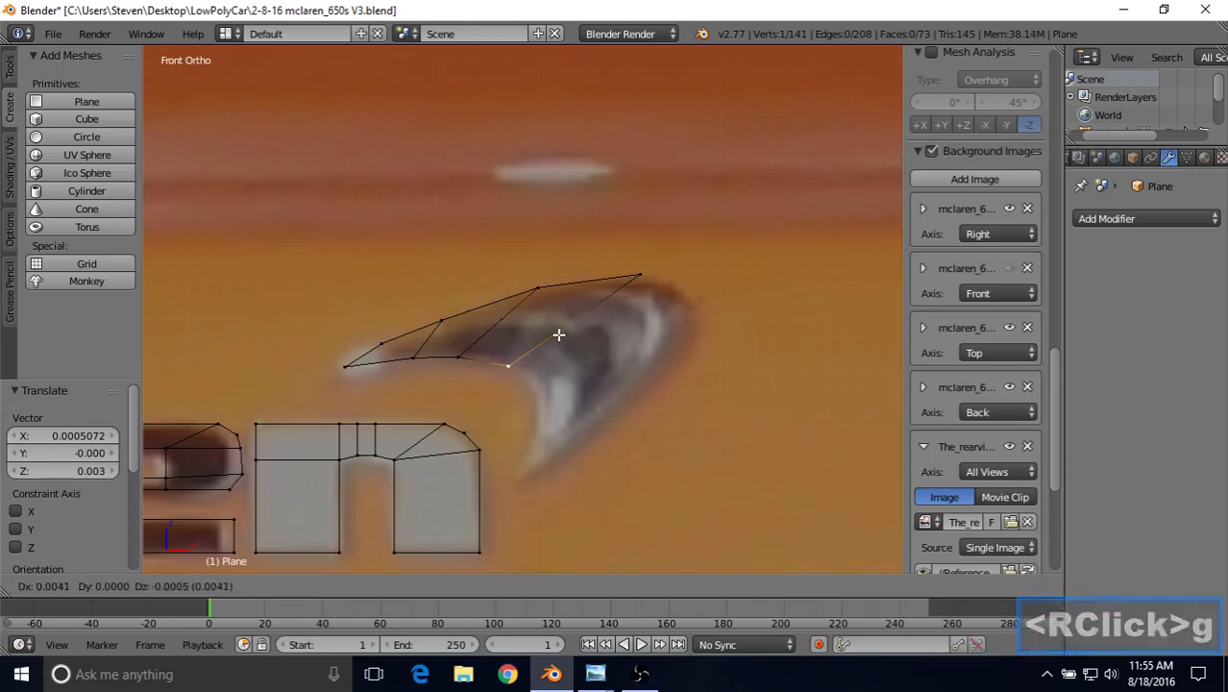
left_click(559, 335)
Extrude the swoosh's right edge 0.027 in X and -0.011 in Z, and move its new lower vertex -0.014 in X and -0.001 in Z.
middle_click_drag(558, 334, 444, 316, "shift")
right_click(534, 284, "shift")
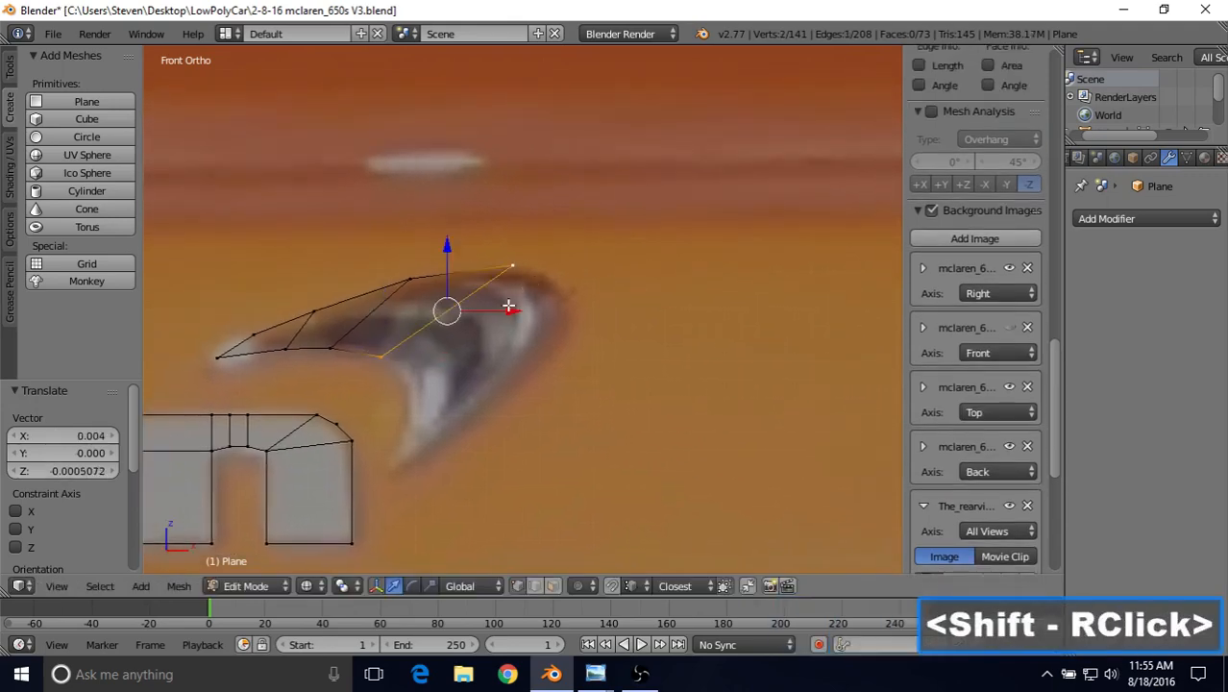
key("e")
left_click(556, 327)
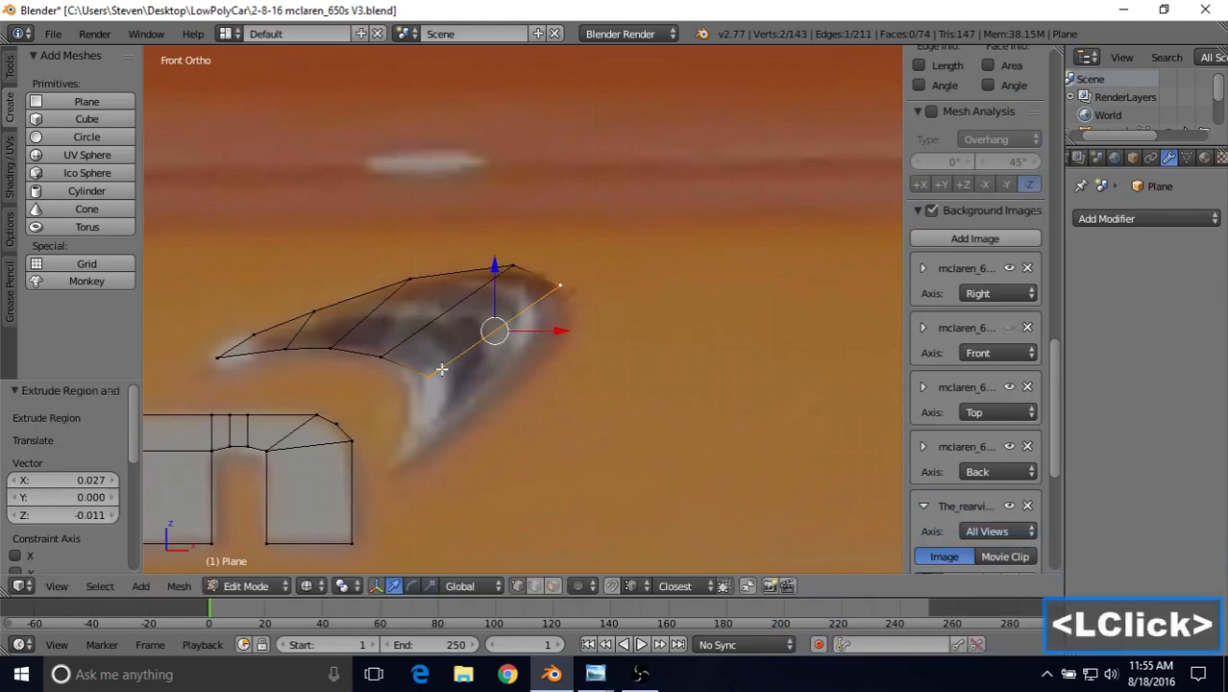
right_click(428, 374)
key("g")
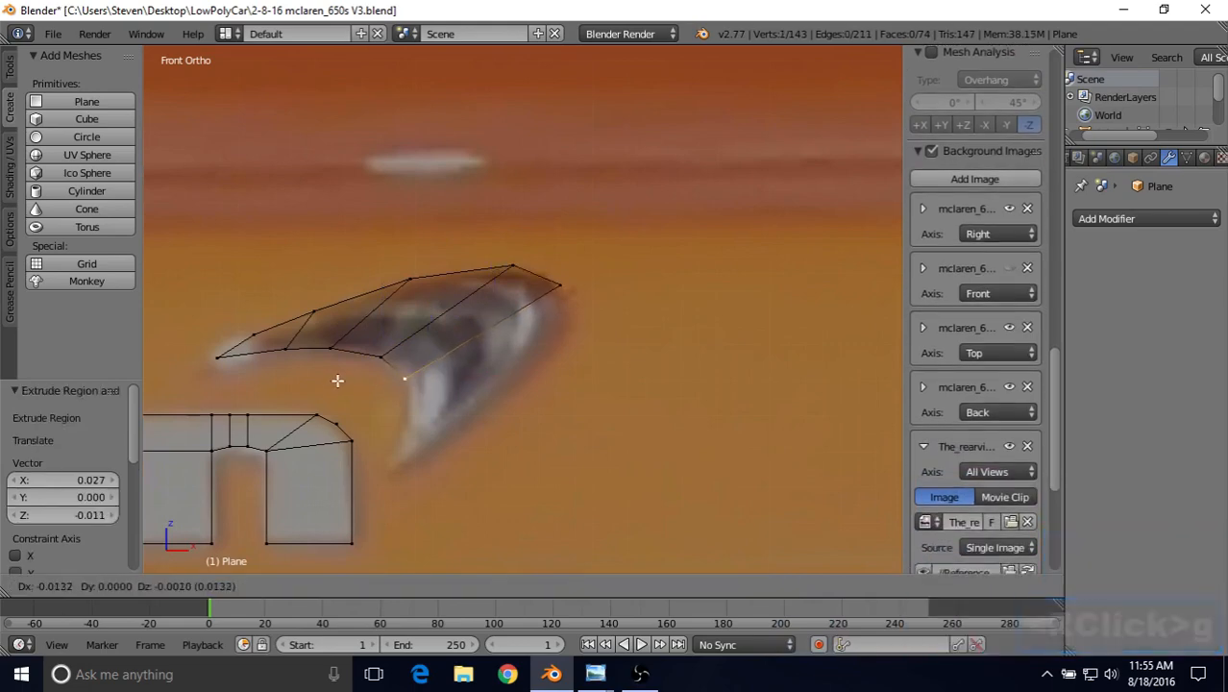
left_click(335, 379)
Extrude the swoosh's end edge 0.003 in X and -0.016 in Z, and again -0.014 in X and -0.022 in Z.
right_click(563, 296, "shift")
key("e")
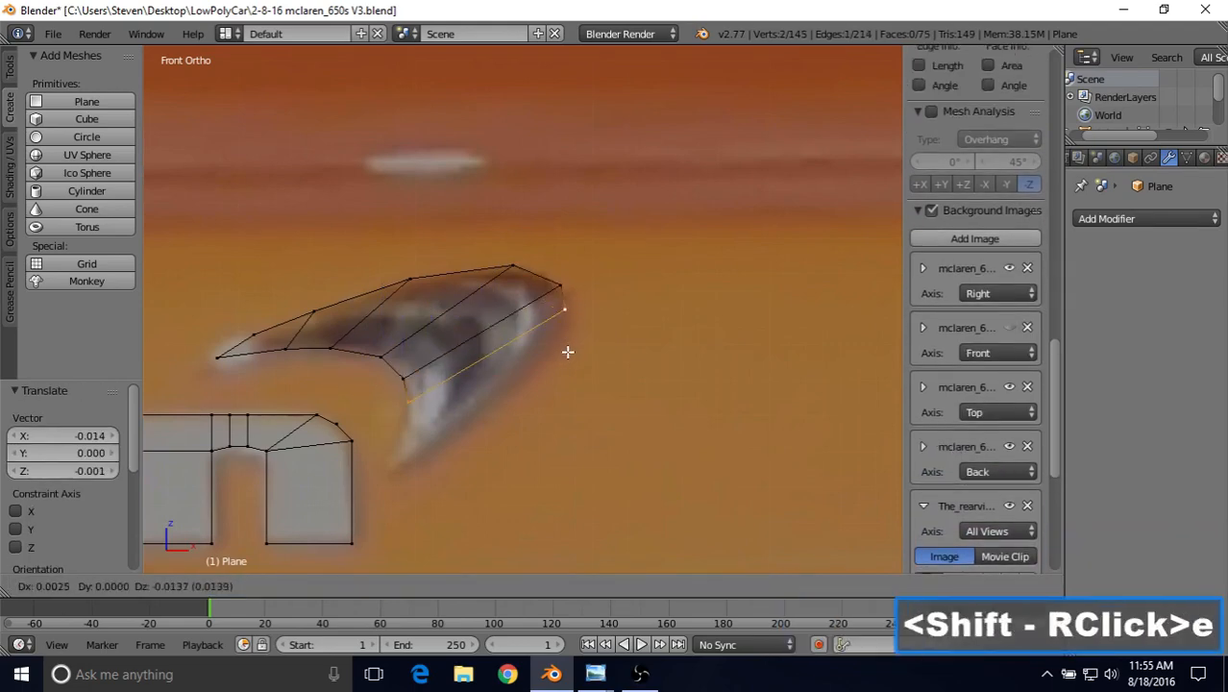
left_click(567, 352)
right_click(415, 397)
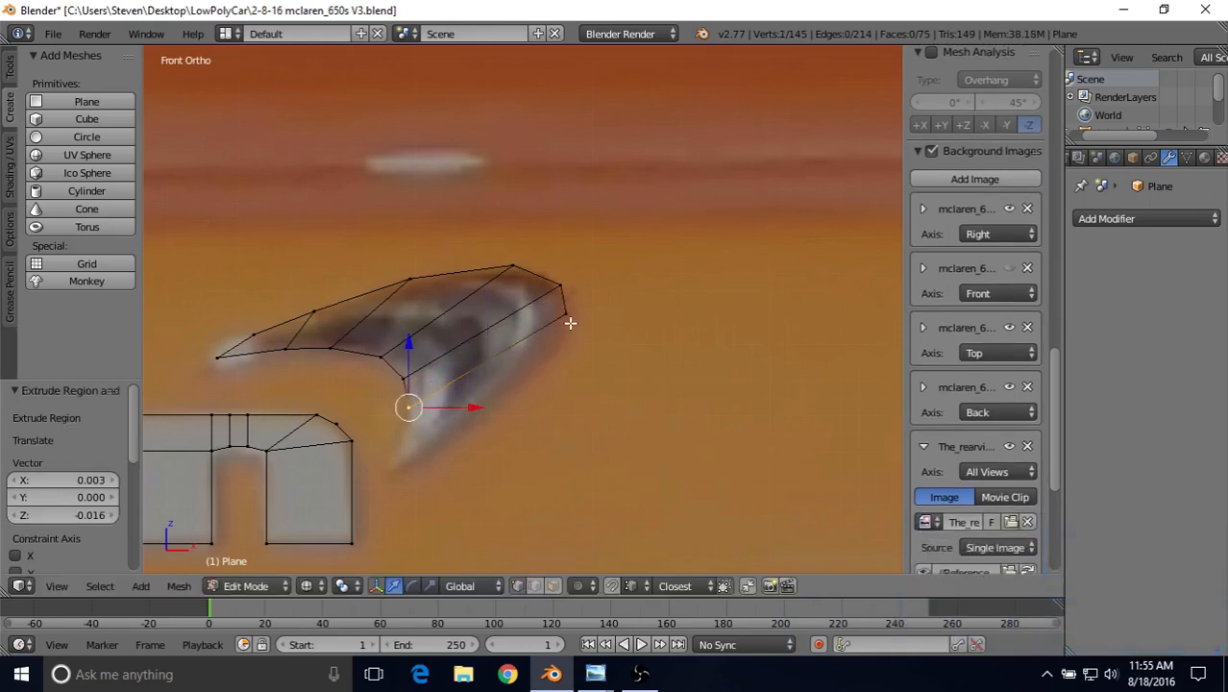
middle_click_drag(570, 323, 590, 289, "shift")
right_click(587, 282, "shift")
key("e")
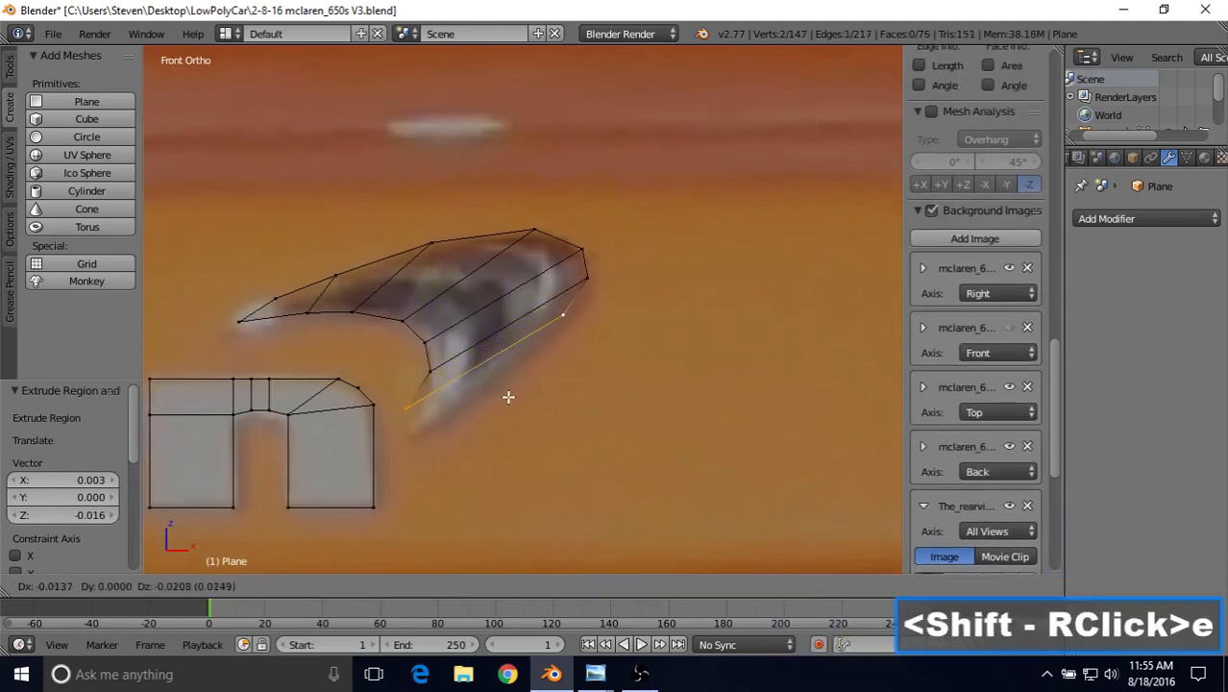
left_click(507, 400)
Move the swoosh's new lower tip vertex 0.008 in X and 0.001 in Z, and again -0.004 in X and -0.016 in Z.
right_click(409, 404)
key("g")
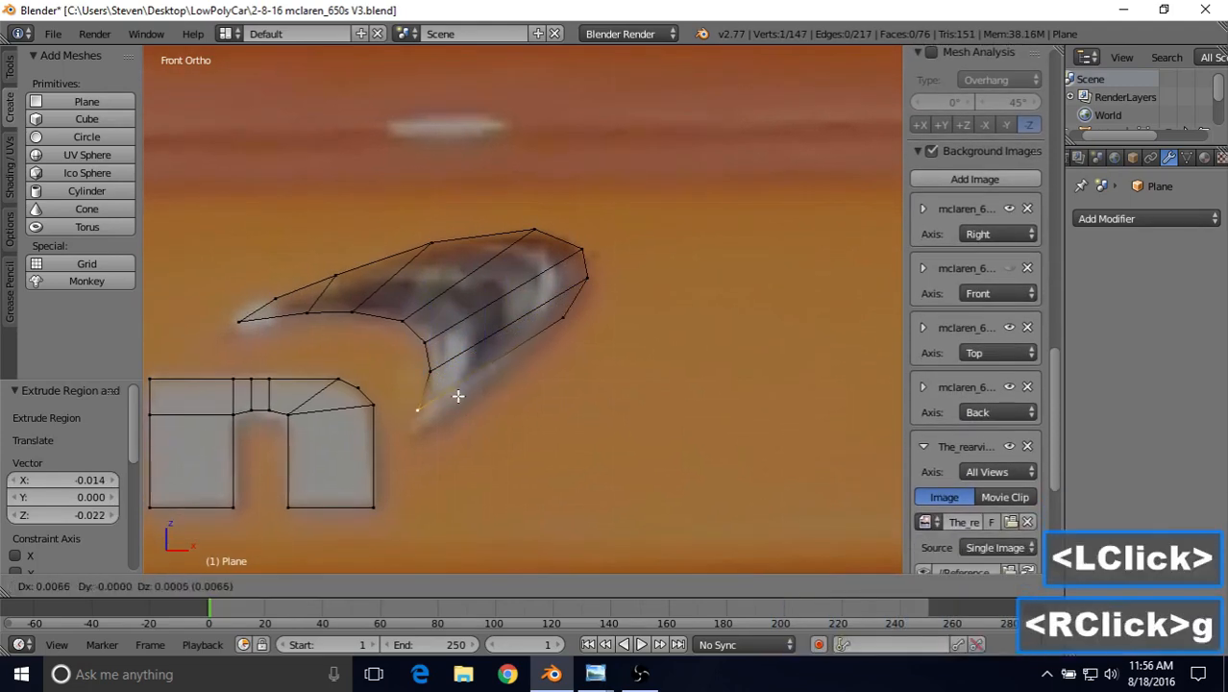
left_click(470, 373)
key("g")
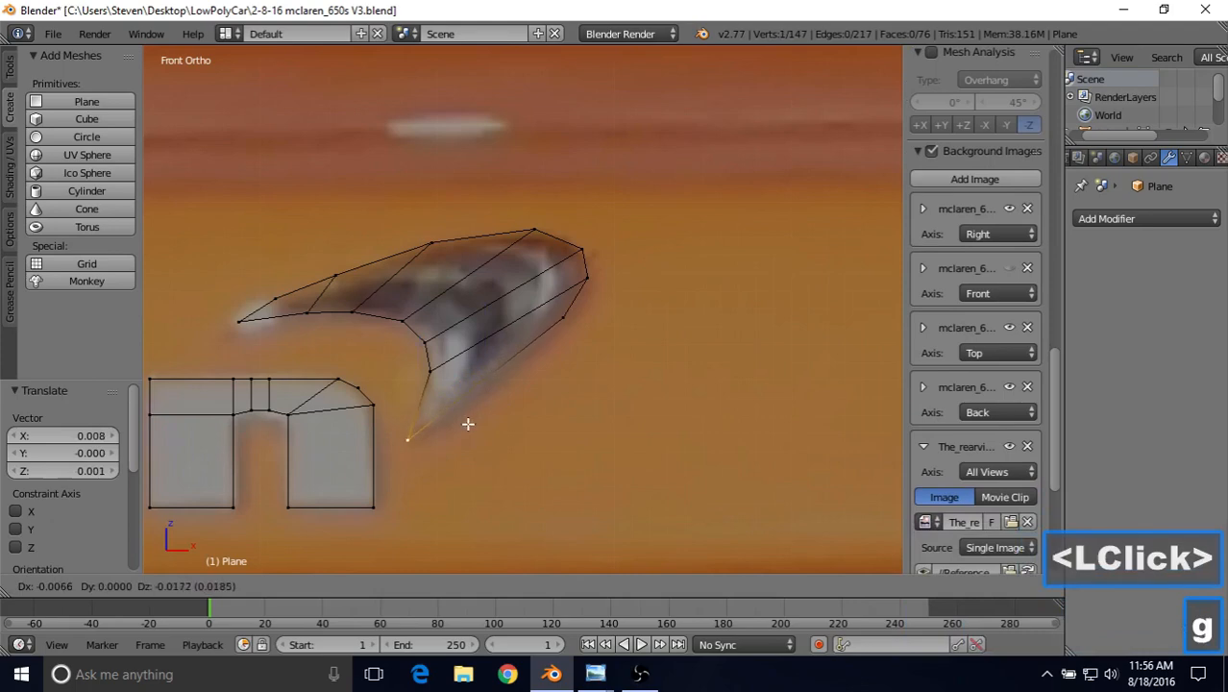
left_click(411, 433)
Move the inner vertex above the lower tip 0.001 in X and -0.006 in Z, and the one above it -0.0005 in X and 0.001 in Z.
right_click(426, 346)
right_click(427, 346)
right_click(436, 376)
key("g")
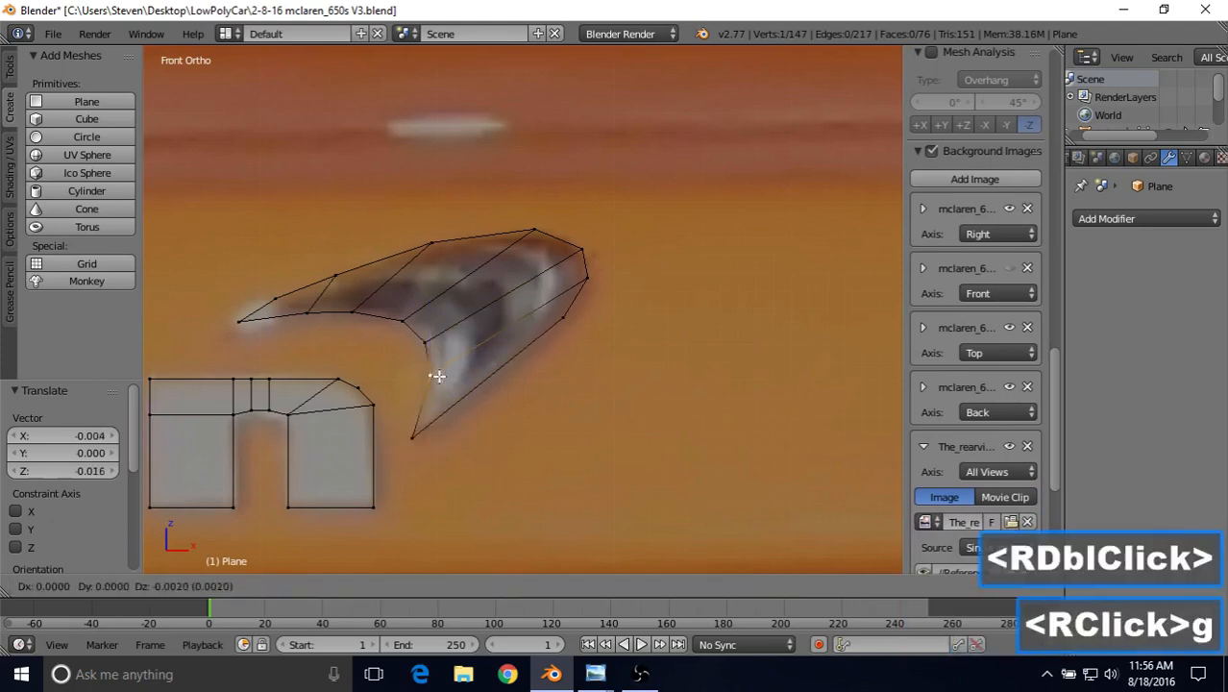
left_click(432, 376)
right_click(433, 348)
key("g")
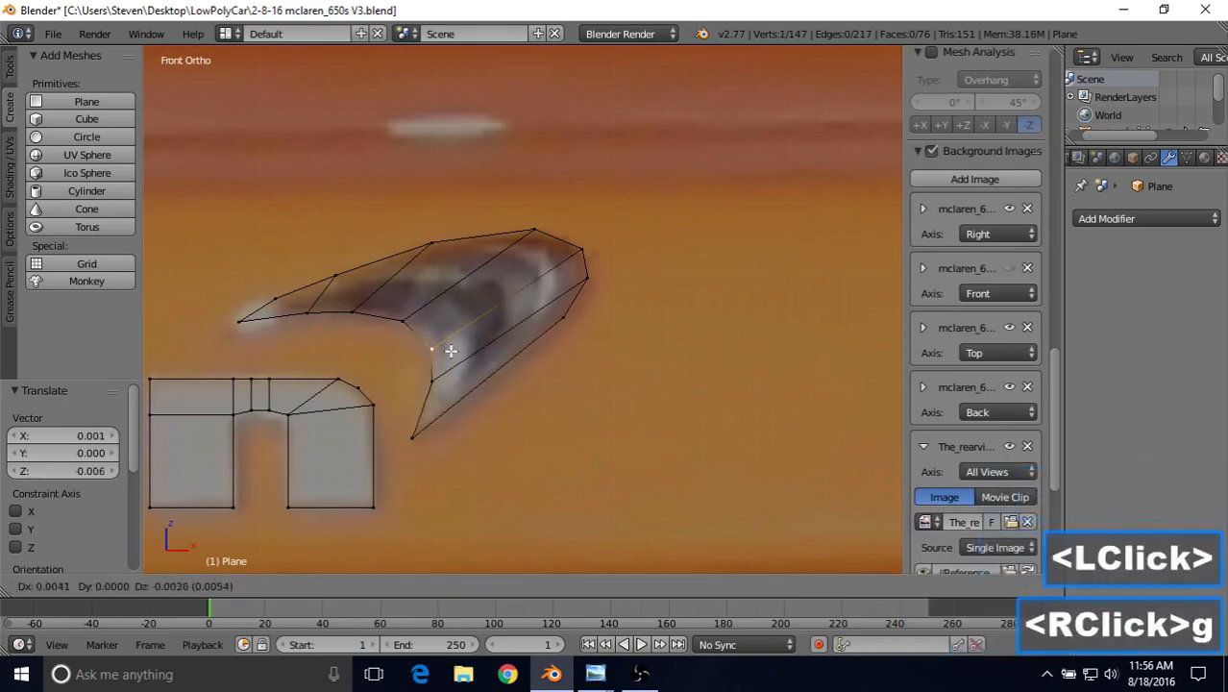
left_click(444, 342)
Move the inner vertex above the lower tip 0.0005 in X and 0.007 in Z, and the tip vertex 0.008 in X and 0.025 in Z.
right_click(430, 378)
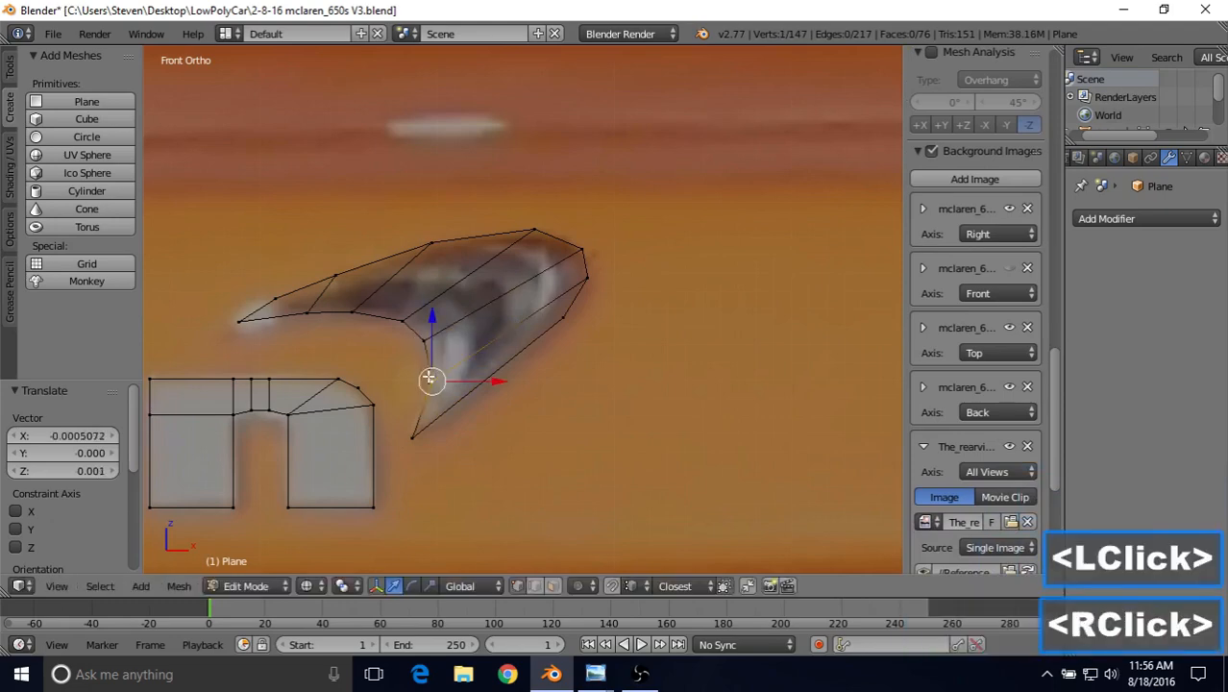
key("g")
left_click(437, 321)
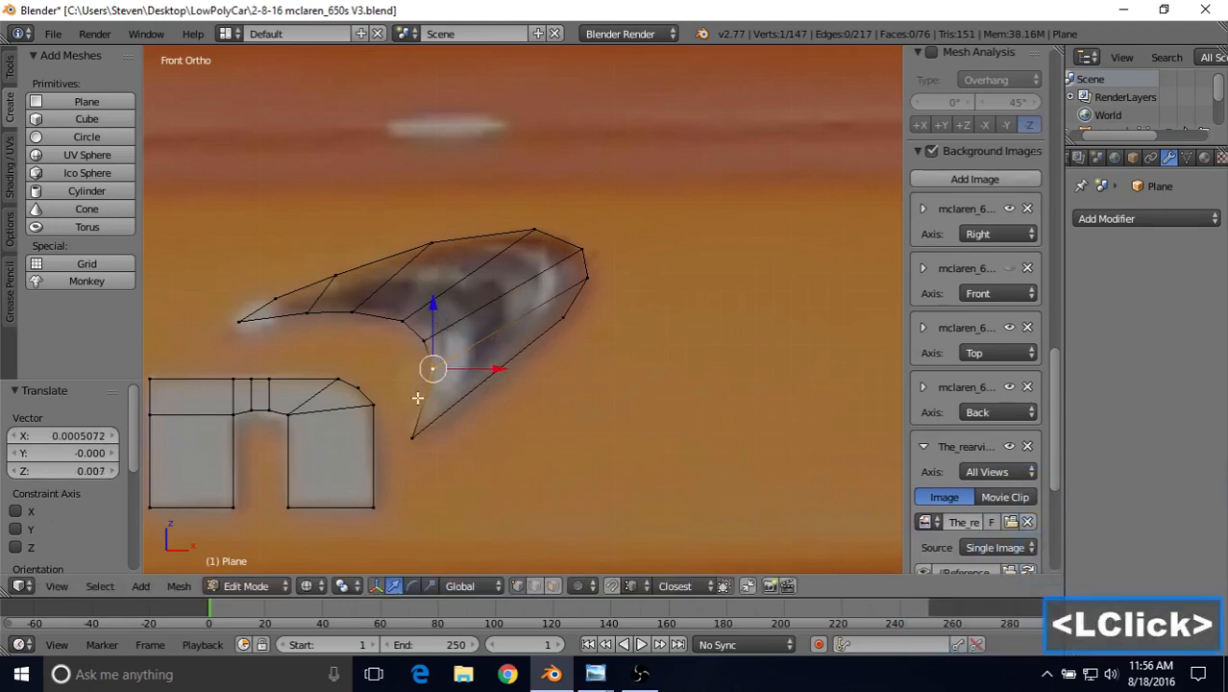
right_click(417, 398)
key("g")
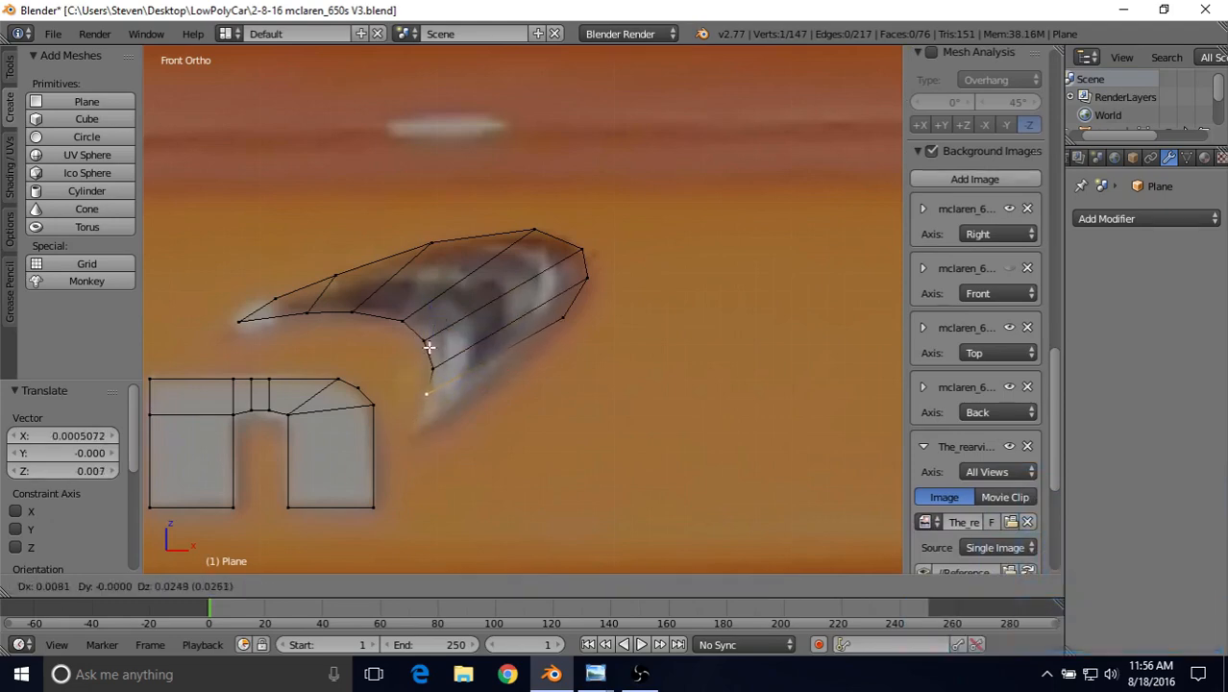
left_click(429, 347)
Extrude the swoosh's bottom edge -0.024 in X and -0.023 in Z, and move its new lower vertex 0.017 in X and -0.002 in Z.
right_click(560, 323, "shift")
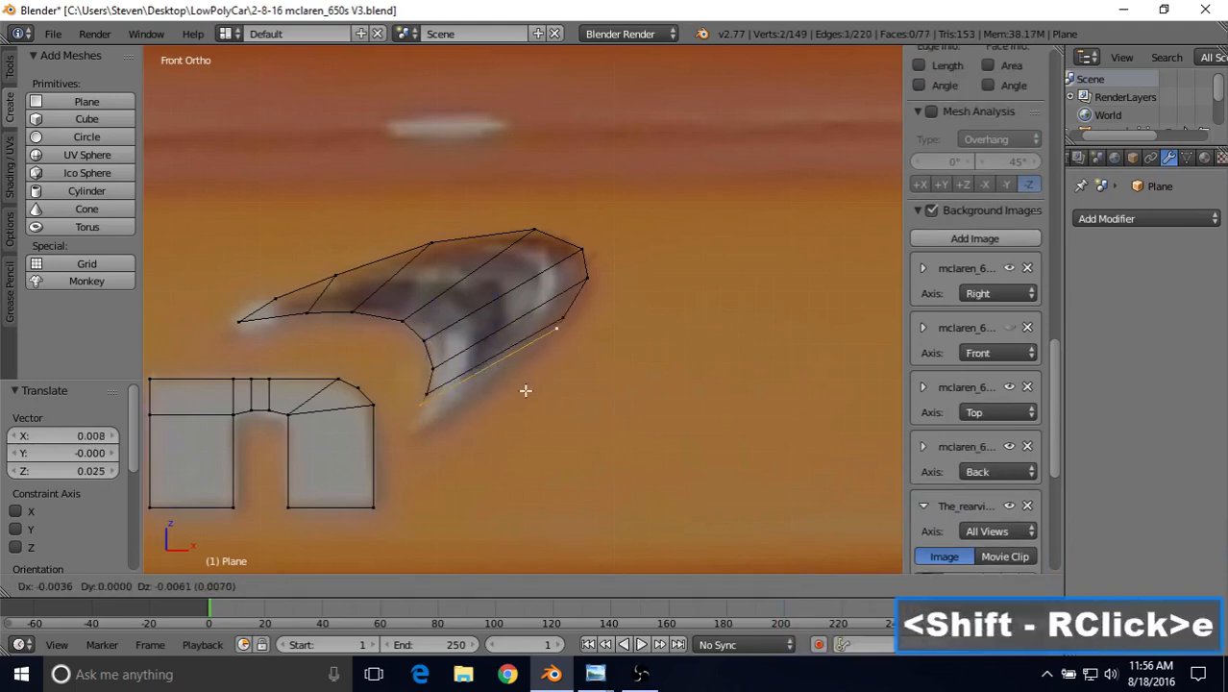
key("e")
left_click(490, 416)
right_click(386, 431)
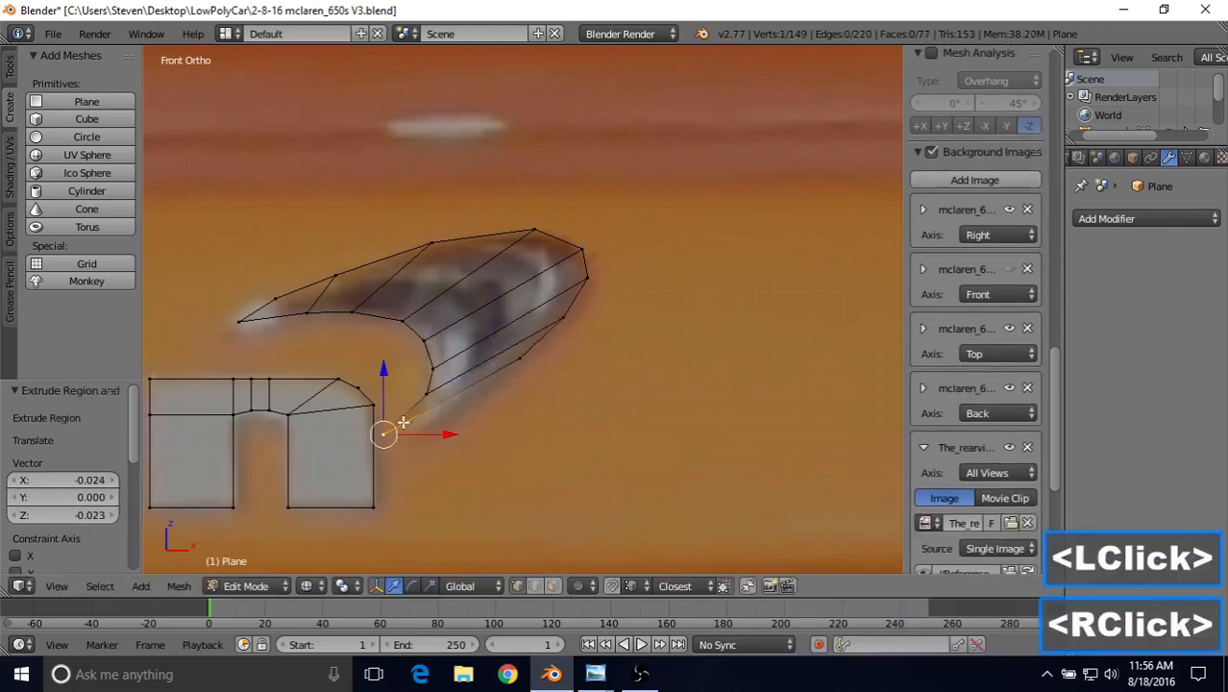
key("g")
left_click(439, 434)
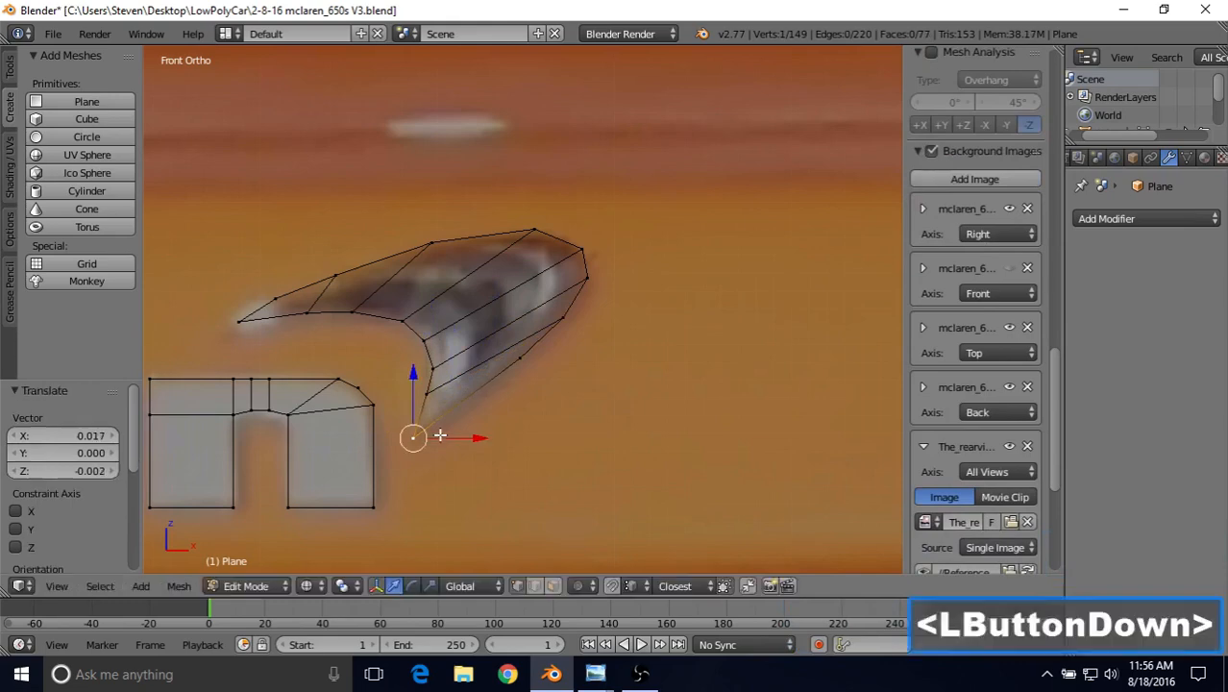
Move the upper vertex beside the swoosh's left tip 0.0005 in X, and the left tip vertex -0.005 in X and 0.001 in Z.
middle_click_drag(422, 300, 445, 297, "shift")
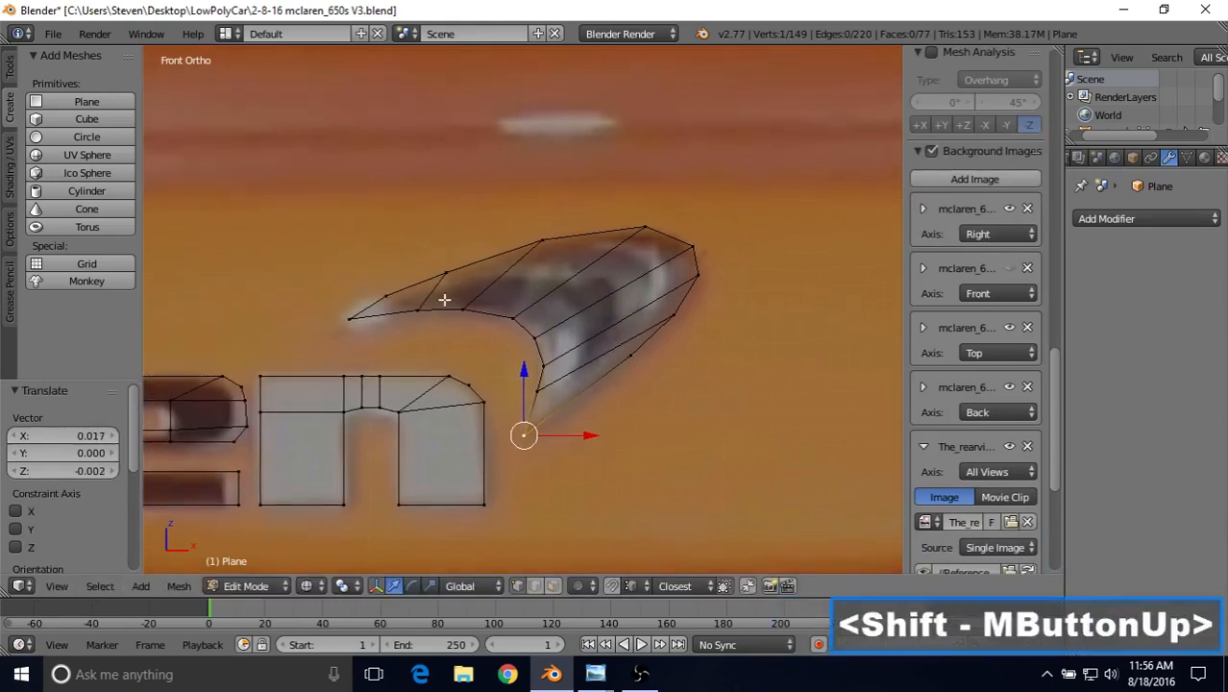
right_click(386, 293)
key("g")
left_click(387, 294)
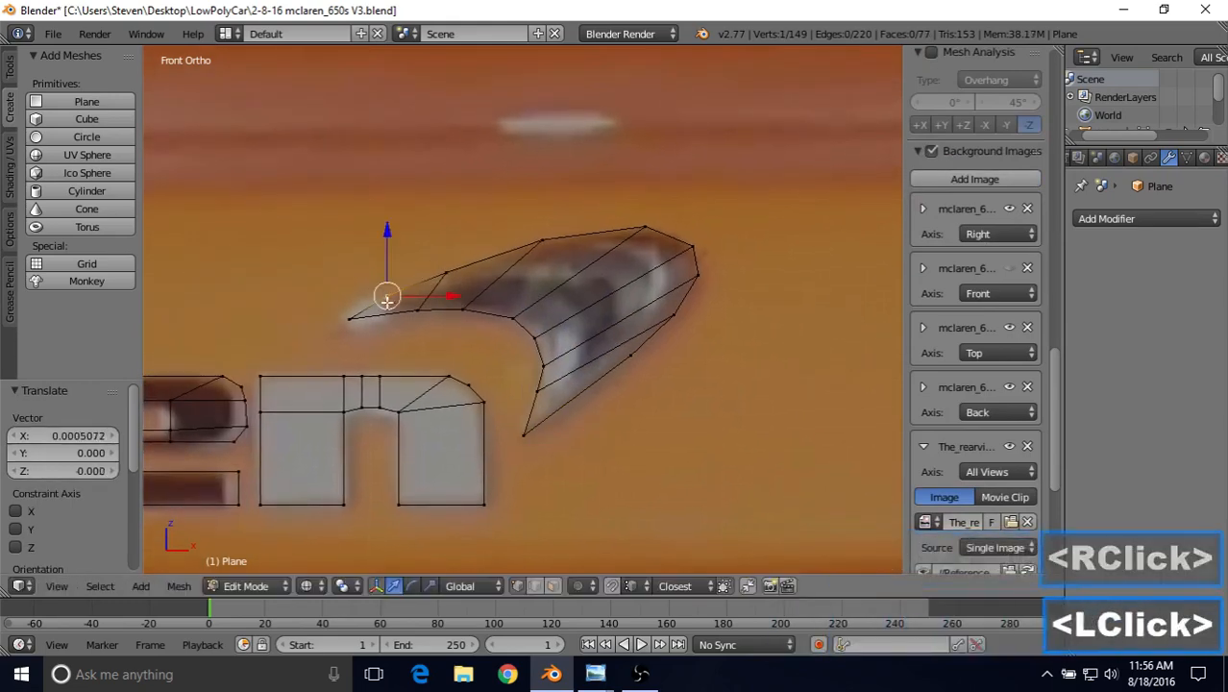
right_click(348, 312)
key("g")
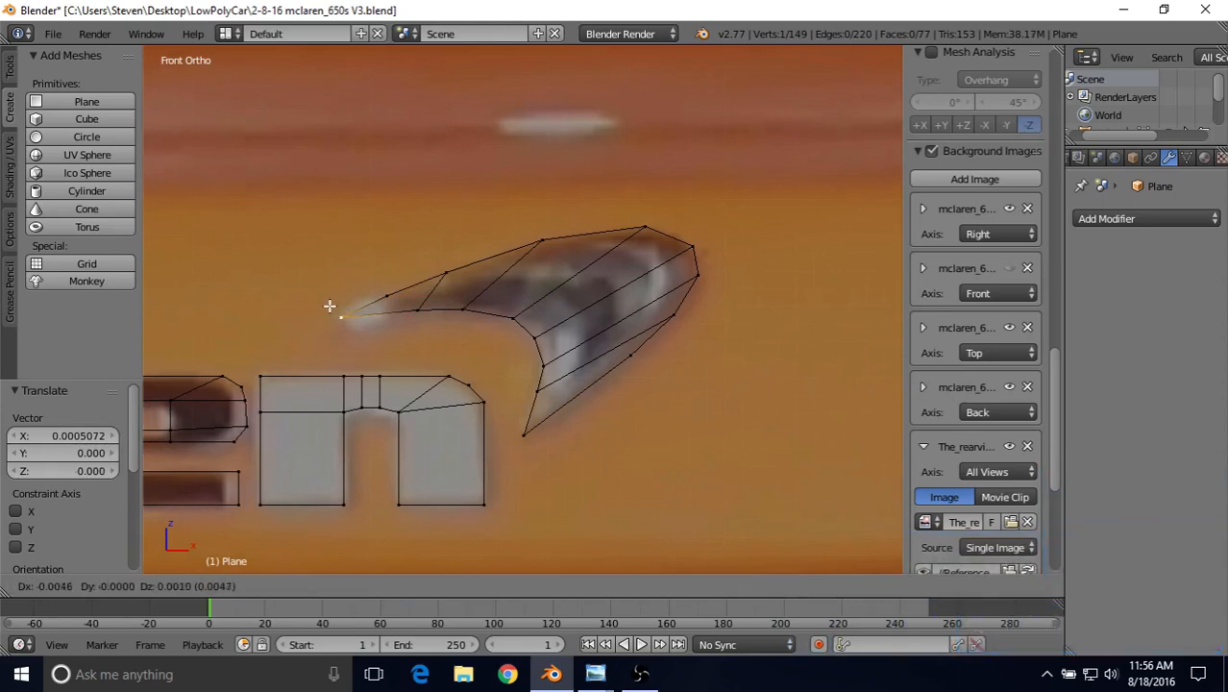
left_click(329, 305)
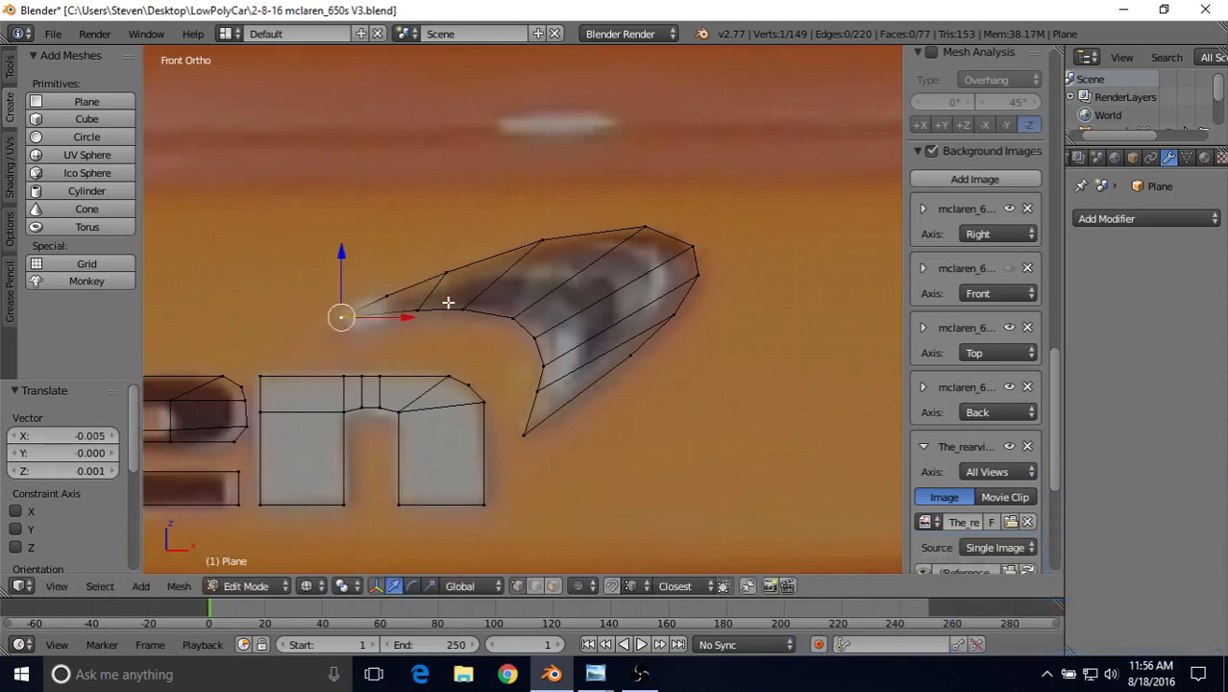
Examine the swoosh's left-end vertices and whole outline against the reference image and the neighbouring letters.
right_click(385, 296)
right_click(332, 318, "shift")
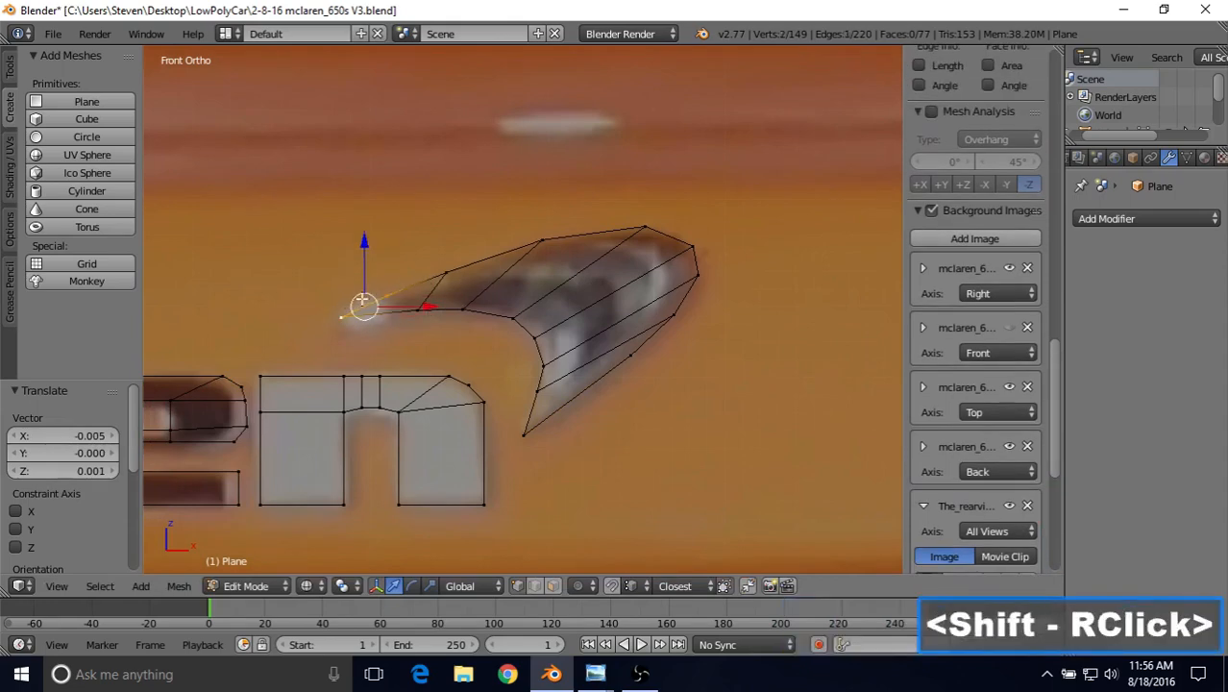
right_click(417, 308)
right_click(446, 273)
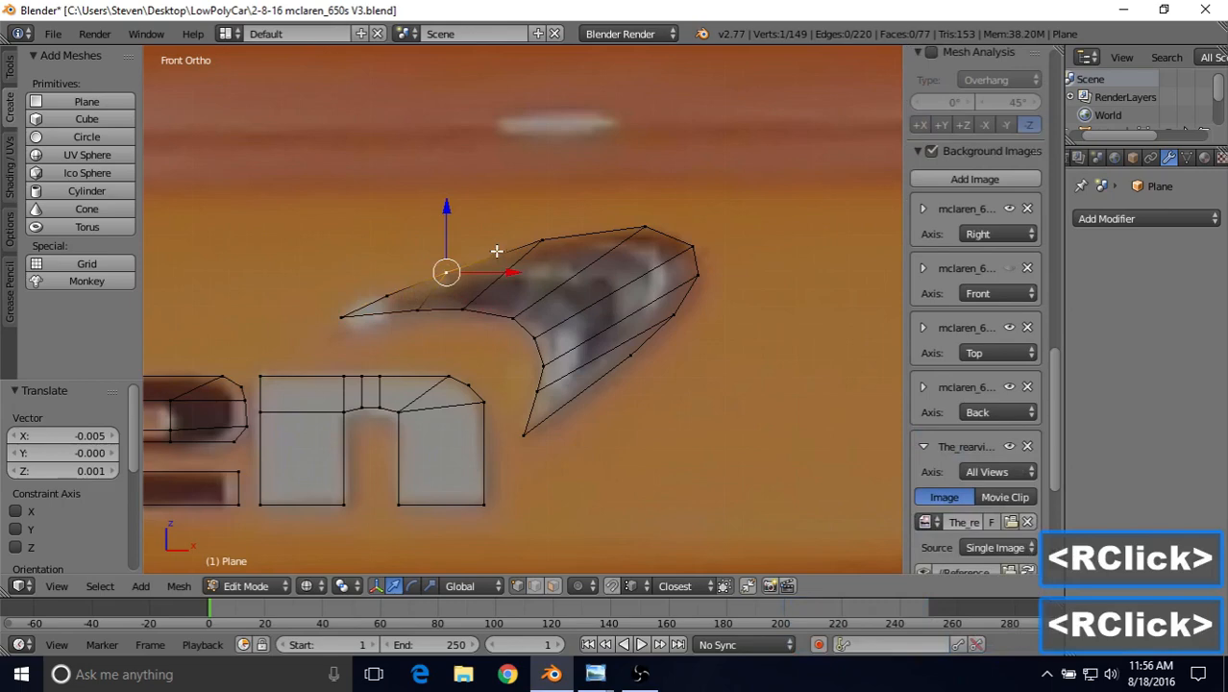
middle_click_drag(570, 284, 572, 325, "shift")
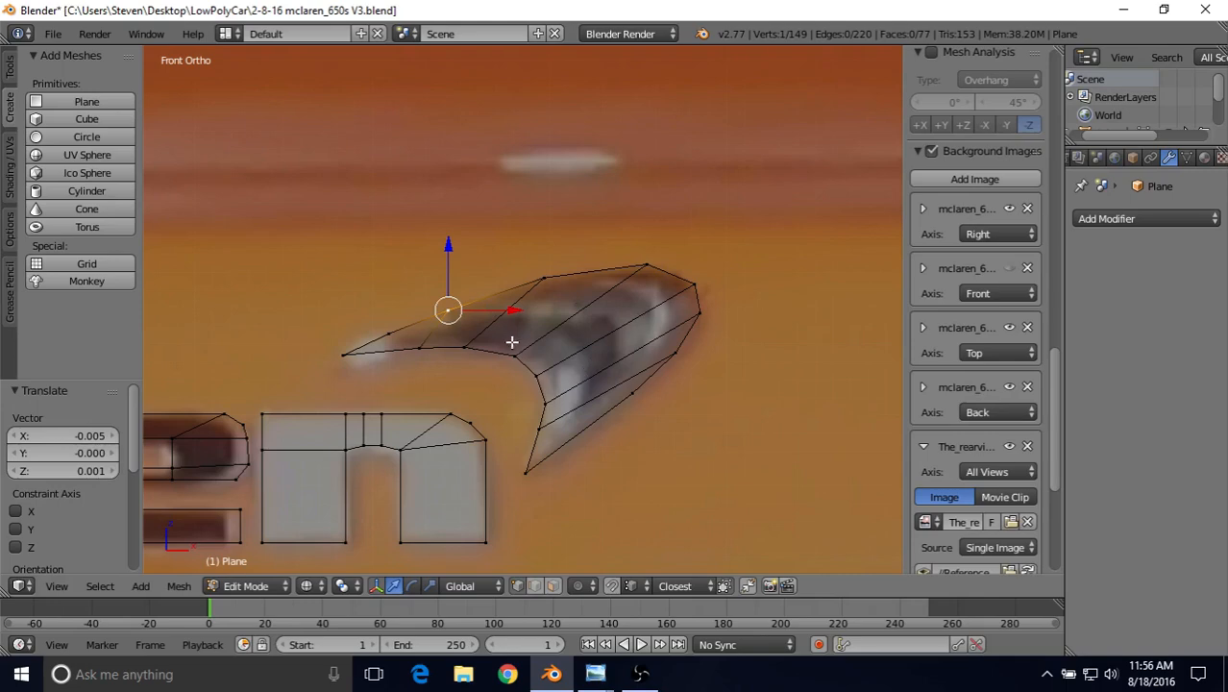
scroll(558, 329, "down", 2)
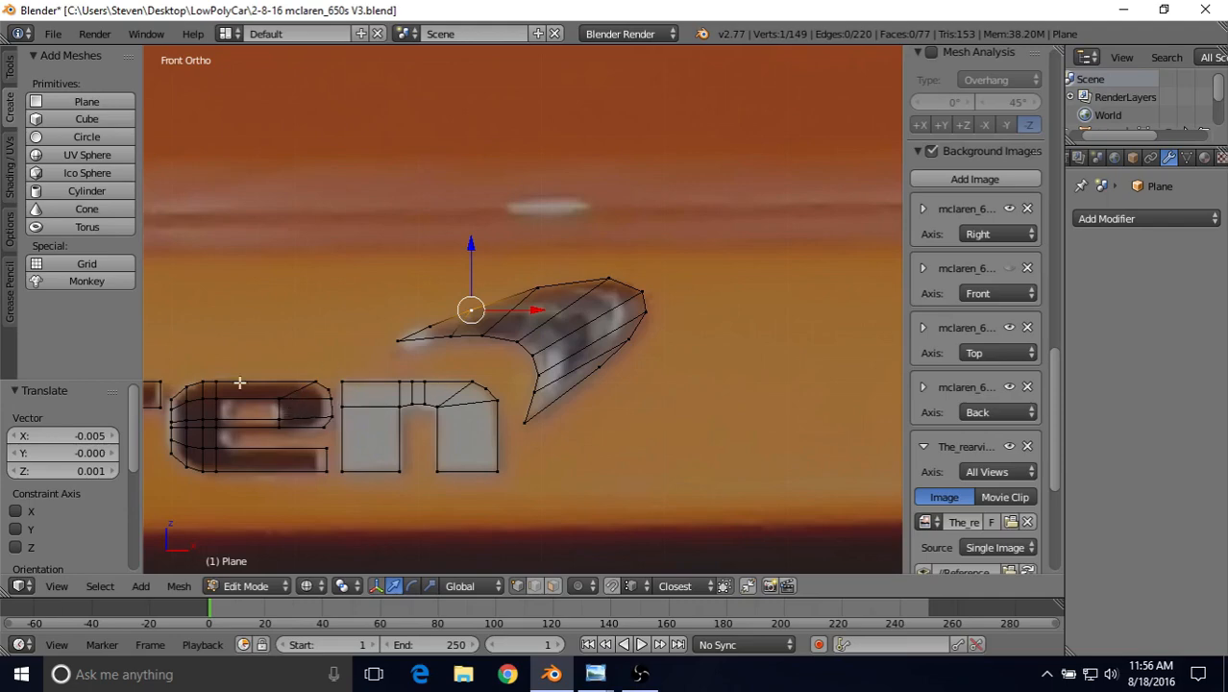
scroll(410, 382, "up", 2)
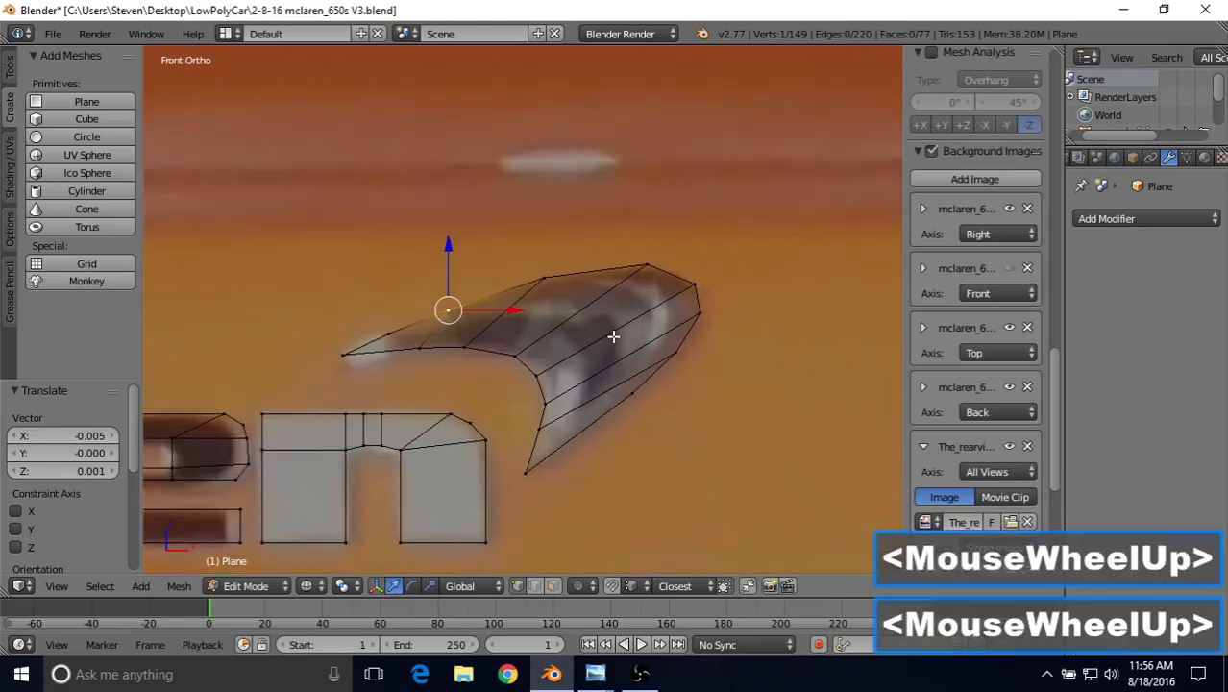
Select all seven faces of the swoosh in face selection mode and switch to edge selection mode.
scroll(610, 348, "up", 1)
left_click(552, 585)
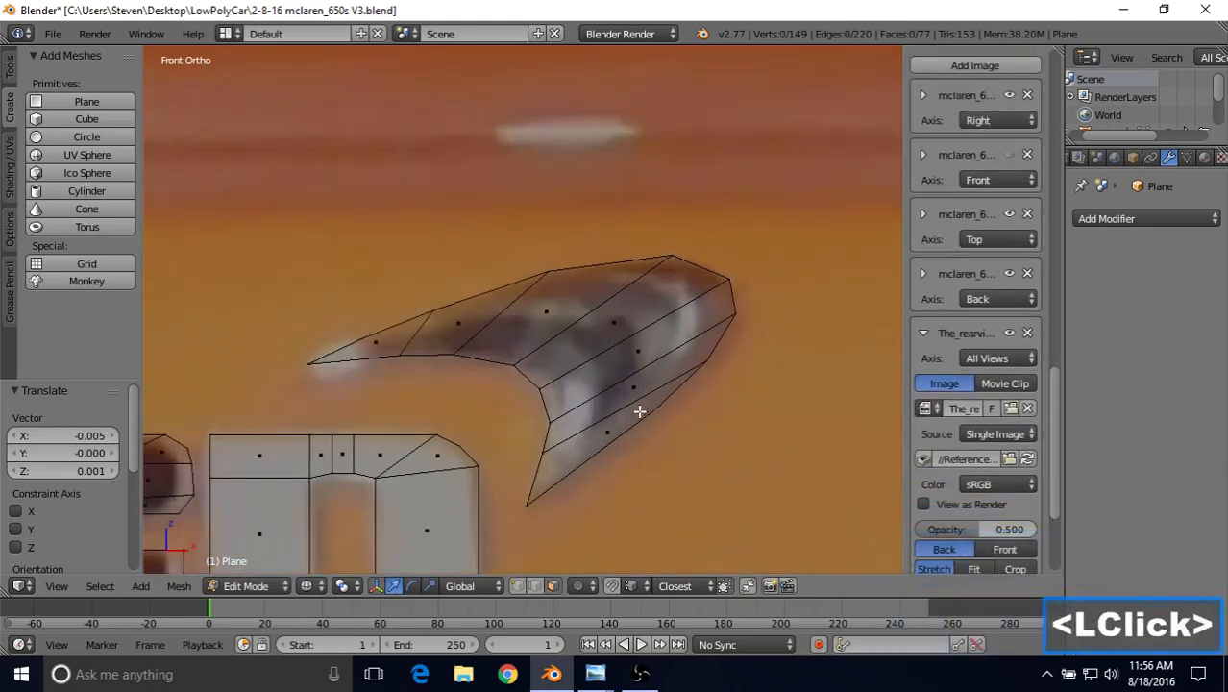
right_click(606, 434)
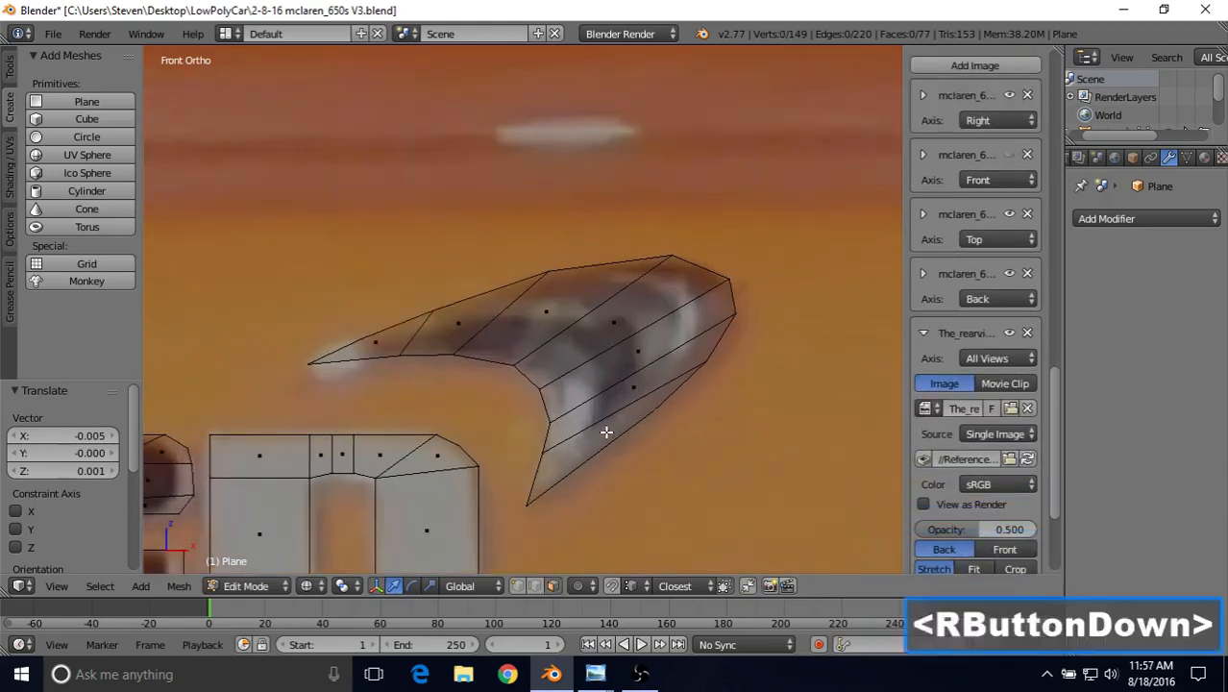
right_click(627, 385, "shift")
right_click(626, 351, "shift")
right_click(605, 325, "shift")
right_click(546, 312, "shift")
right_click(460, 325, "shift")
right_click(386, 342, "shift")
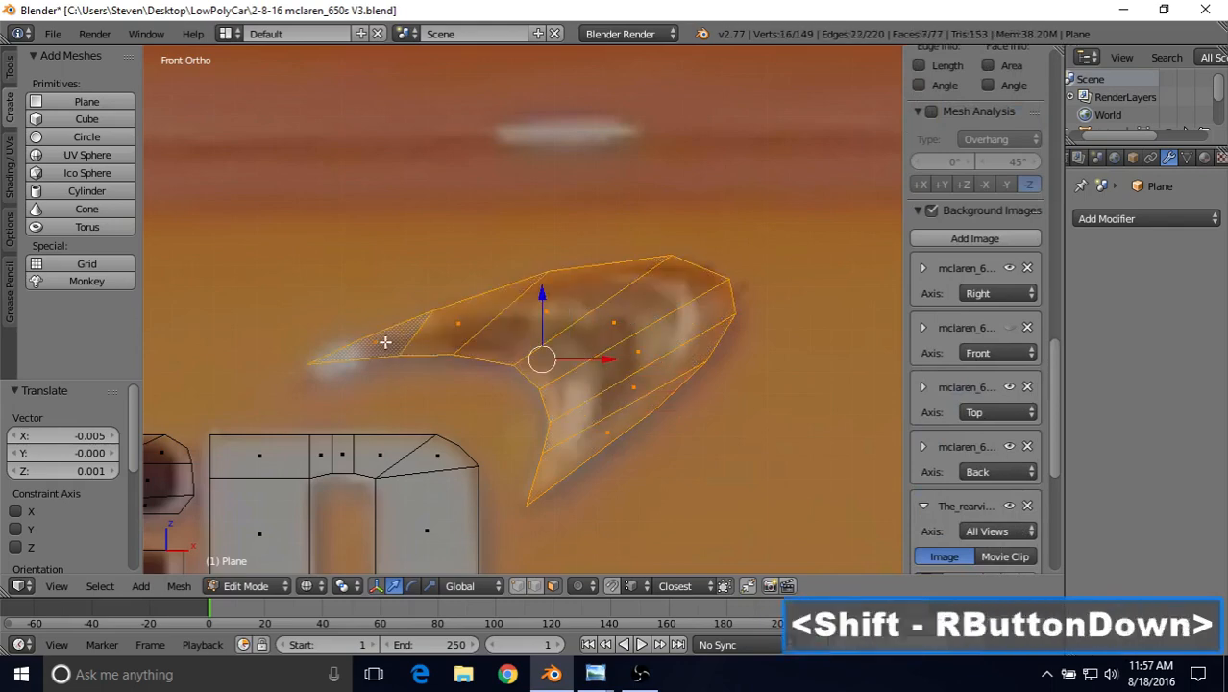
right_click(384, 342, "shift")
scroll(574, 366, "down", 2)
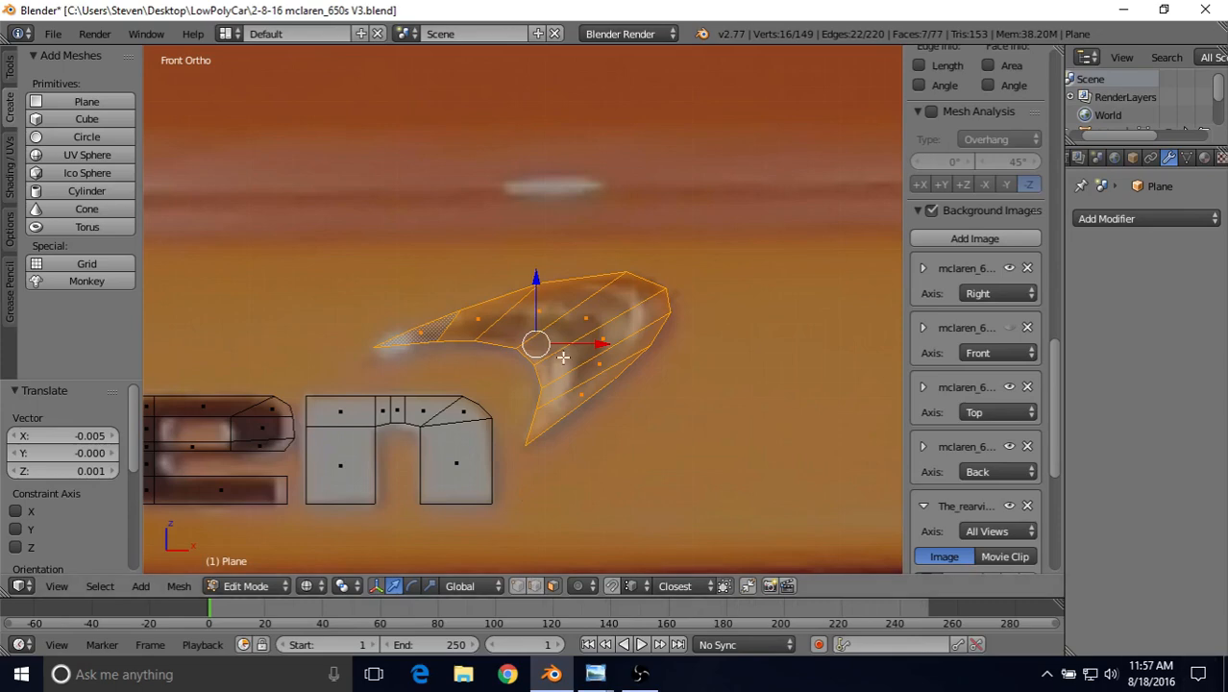
left_click(535, 586)
scroll(581, 434, "up", 1)
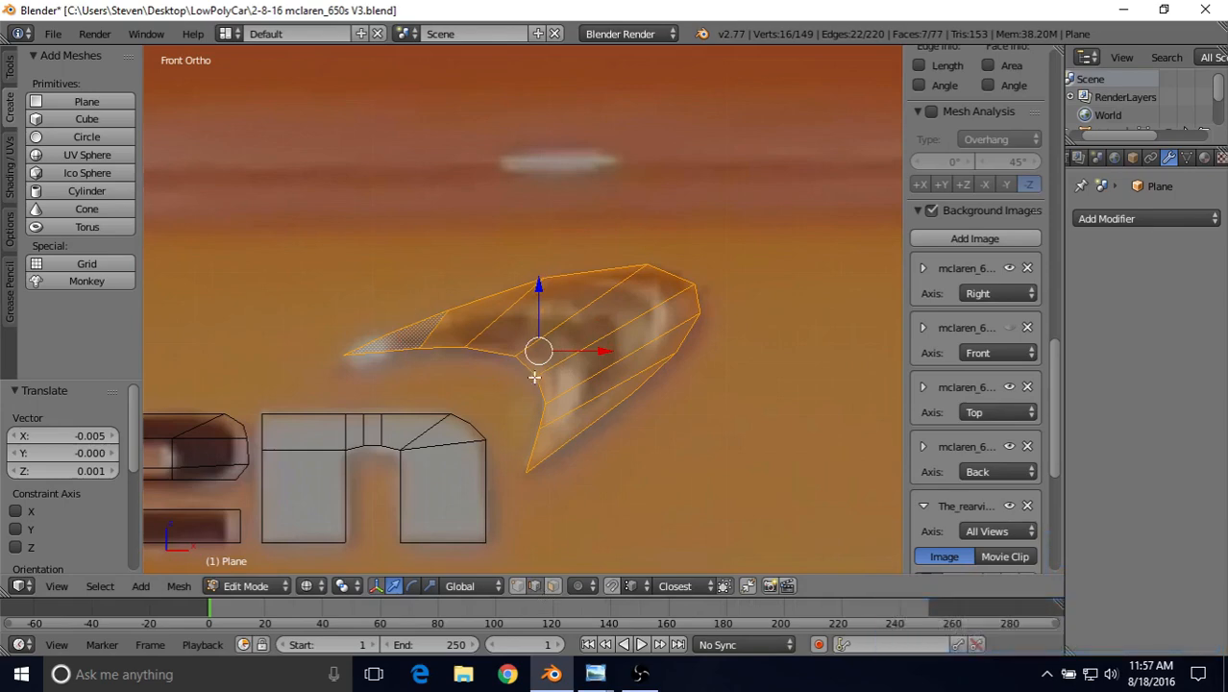
Select the swoosh's entire outer edge outline, extrude it in place and scale the new loop up by 1.382.
right_click(581, 434, "alt")
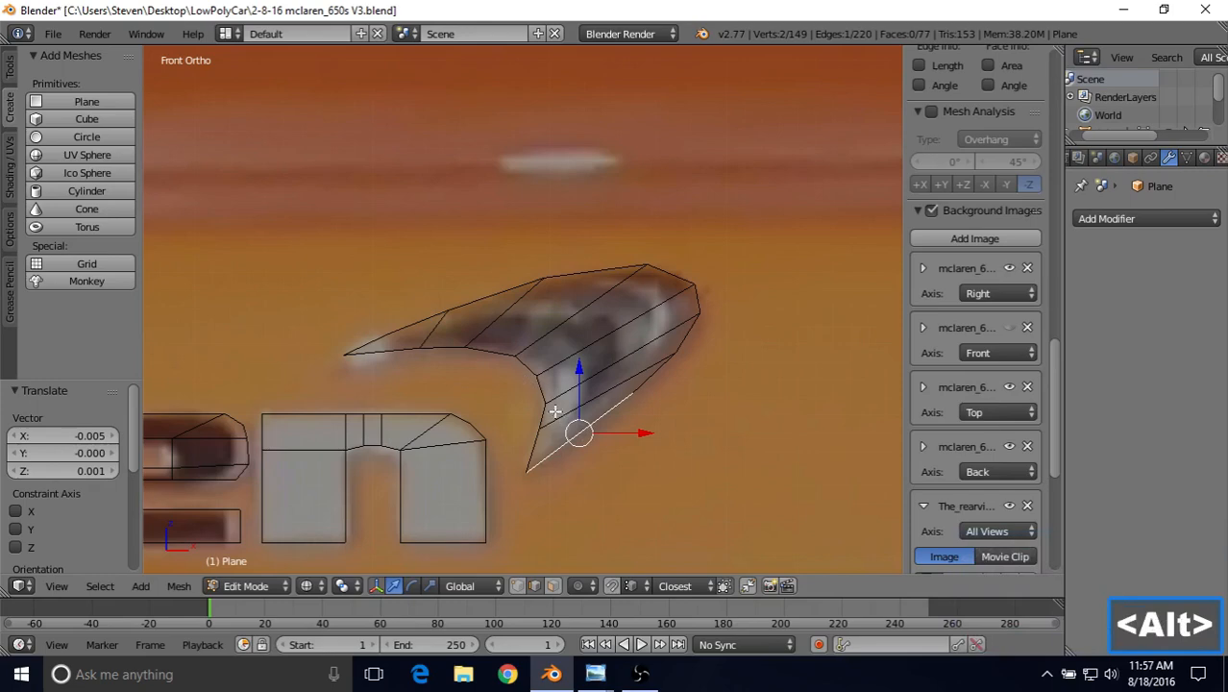
right_click(500, 358, "alt+shift")
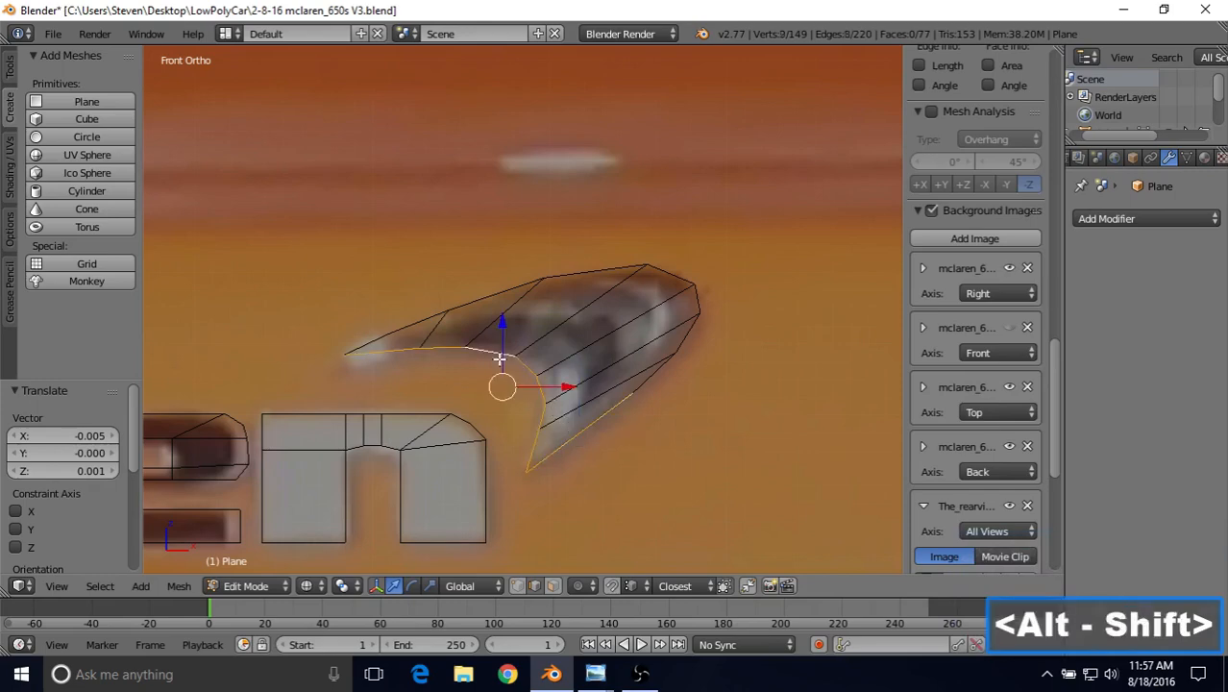
right_click(470, 301, "alt+shift")
right_click(370, 336, "alt+shift")
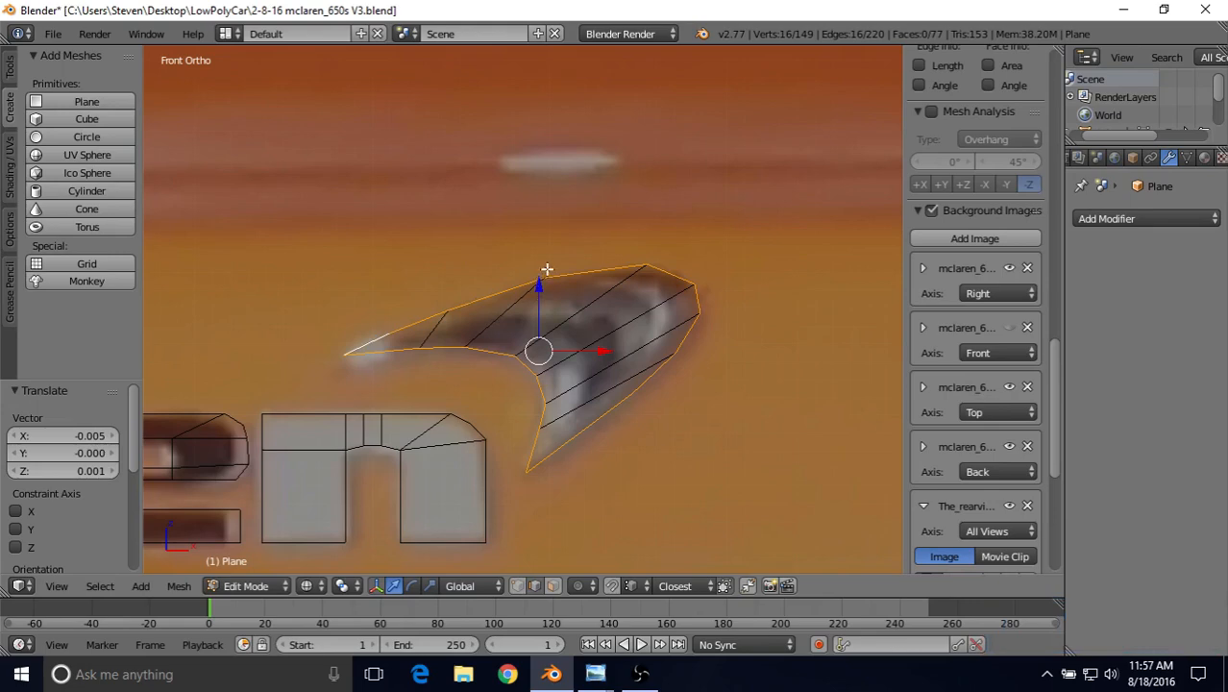
key("e")
right_click(541, 231)
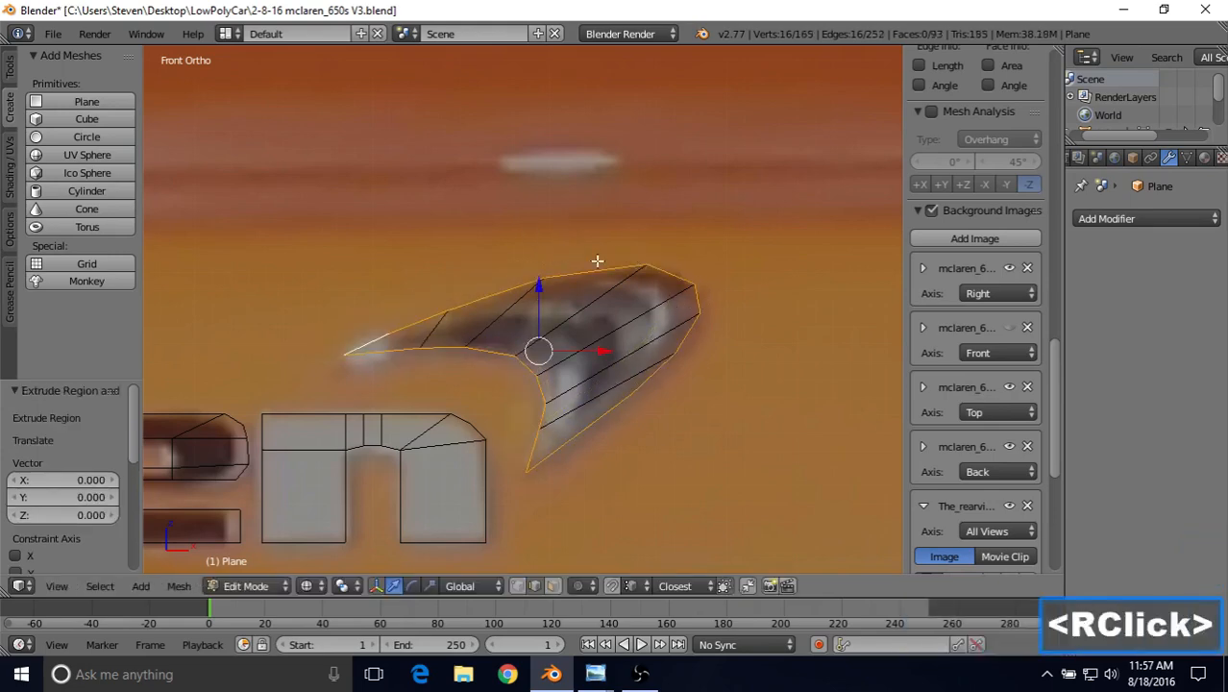
key("s")
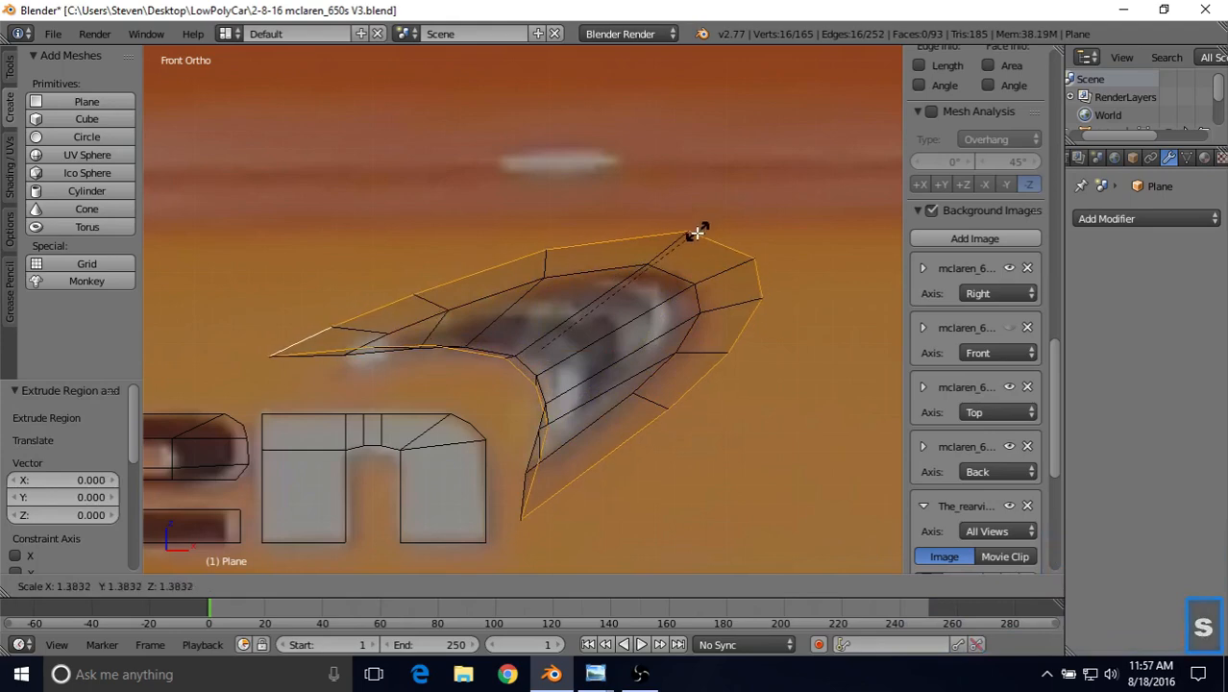
left_click(701, 232)
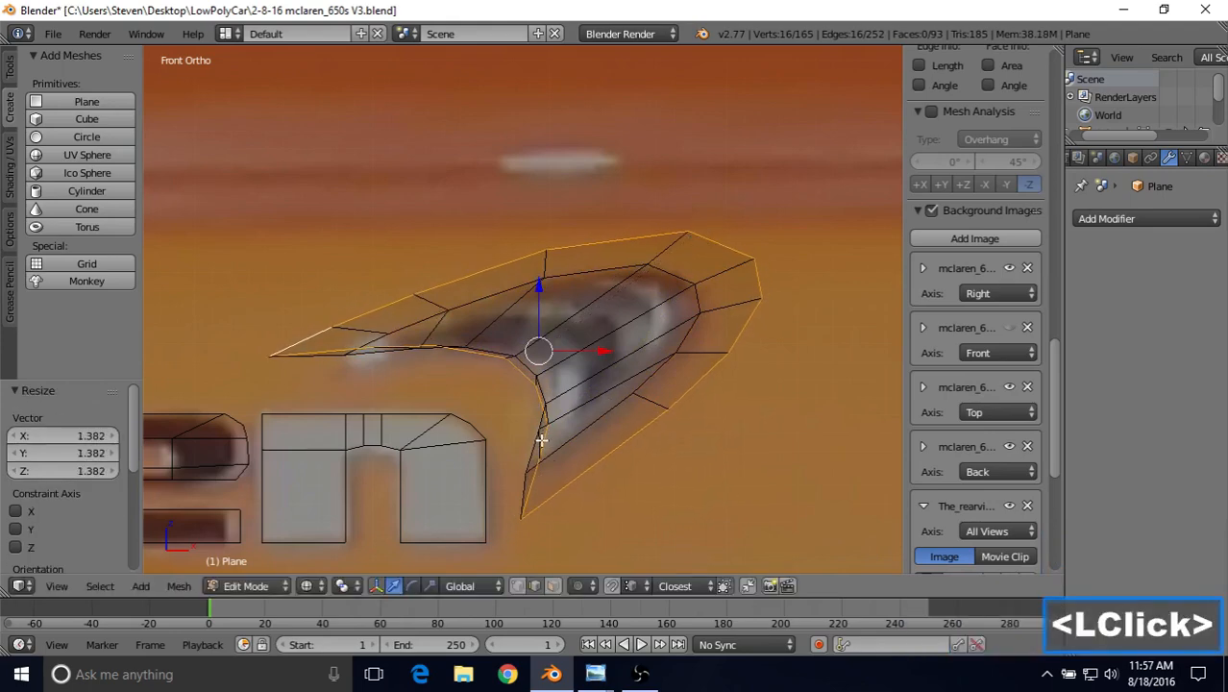
Centre the extruded outline around the swoosh with small leftward and downward moves, starting with -0.015 in X, and scale it by 1.062.
left_click_drag(603, 349, 575, 354)
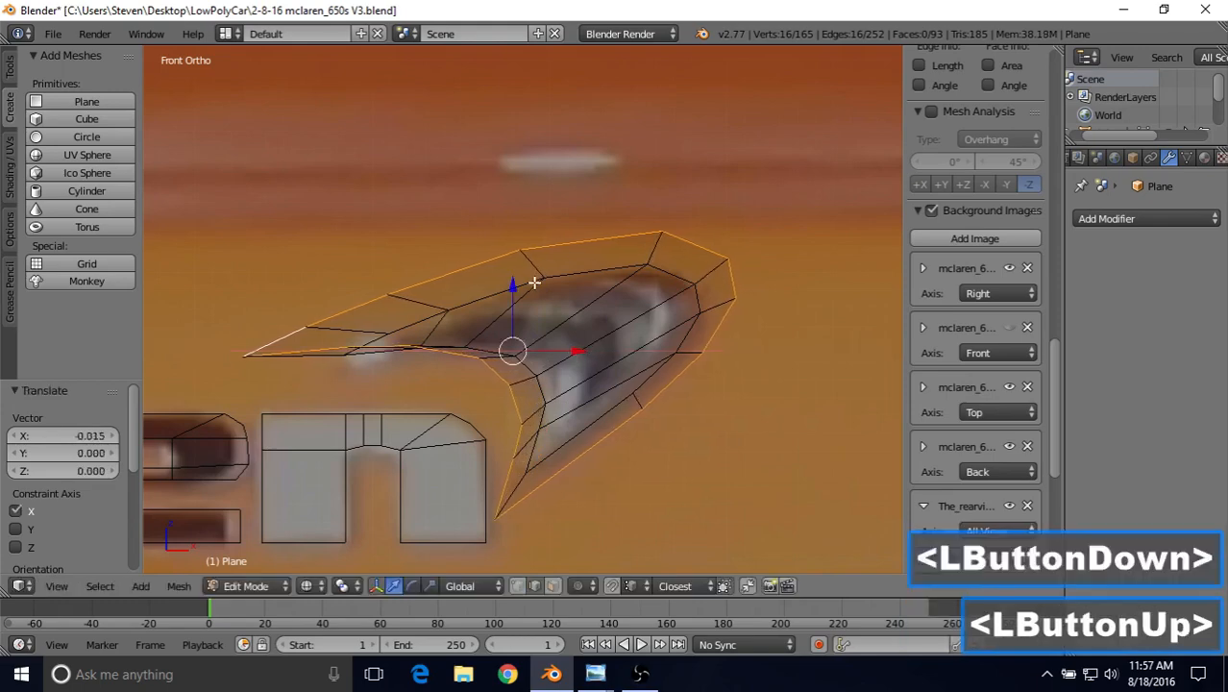
left_click_drag(512, 284, 511, 305)
left_click_drag(570, 357, 566, 365)
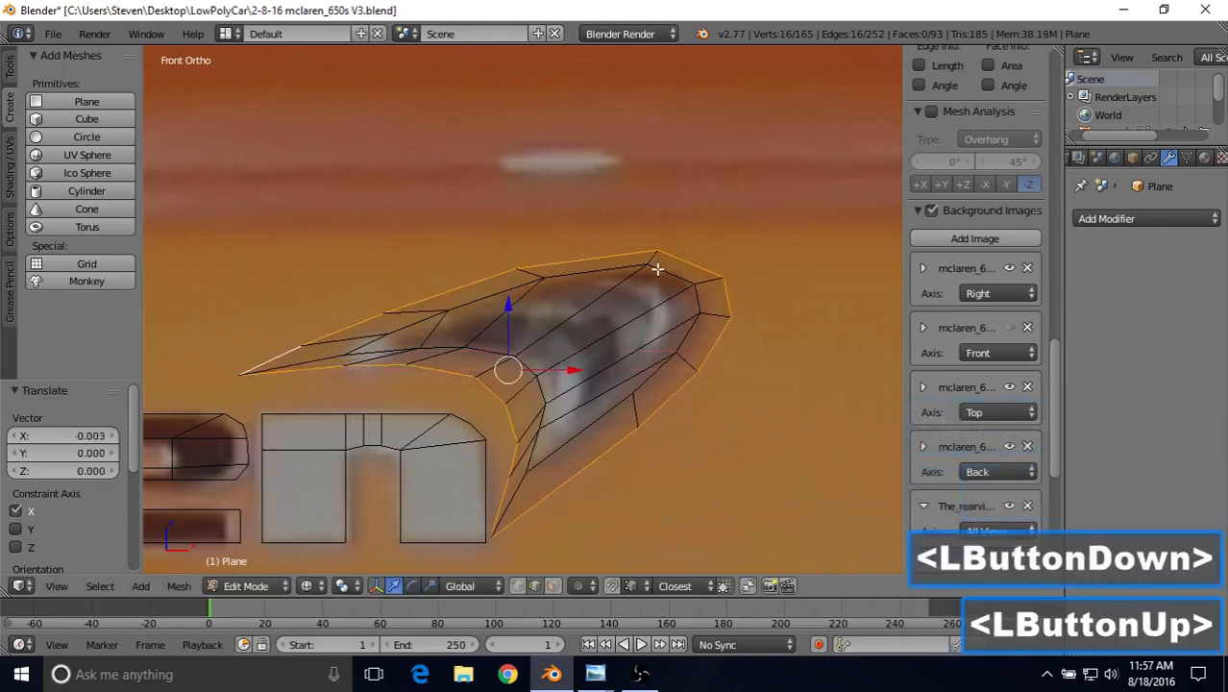
key("s")
left_click(708, 206)
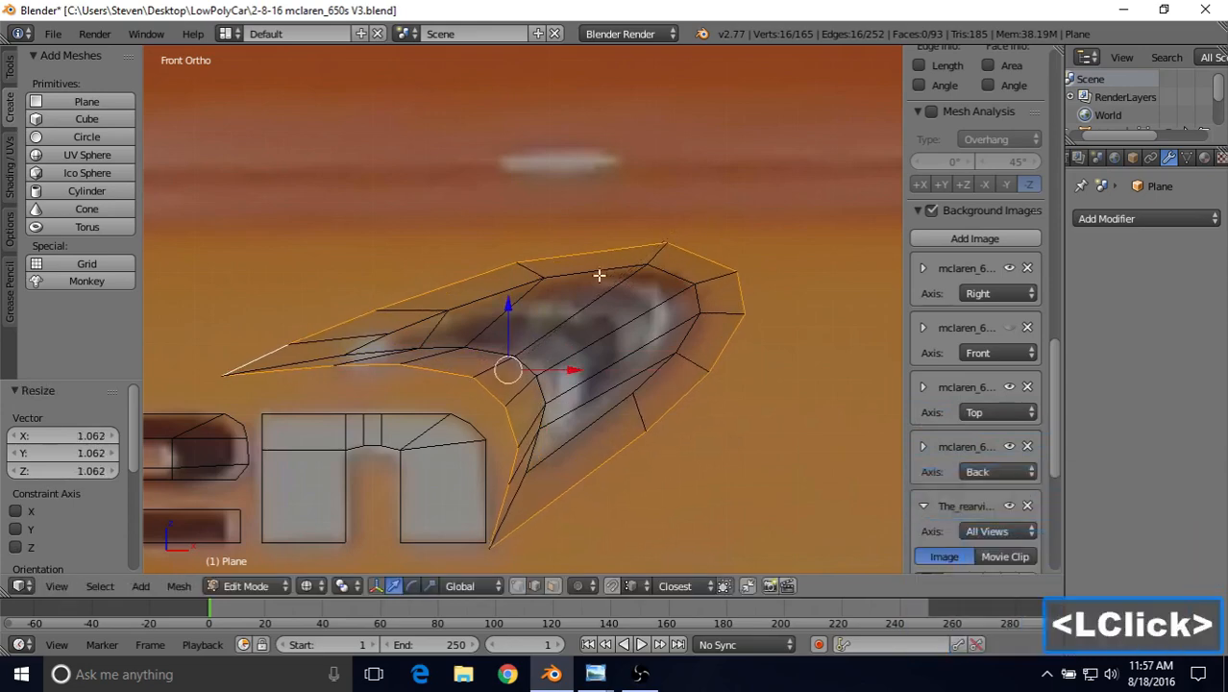
left_click_drag(513, 305, 511, 310)
left_click_drag(571, 375, 568, 375)
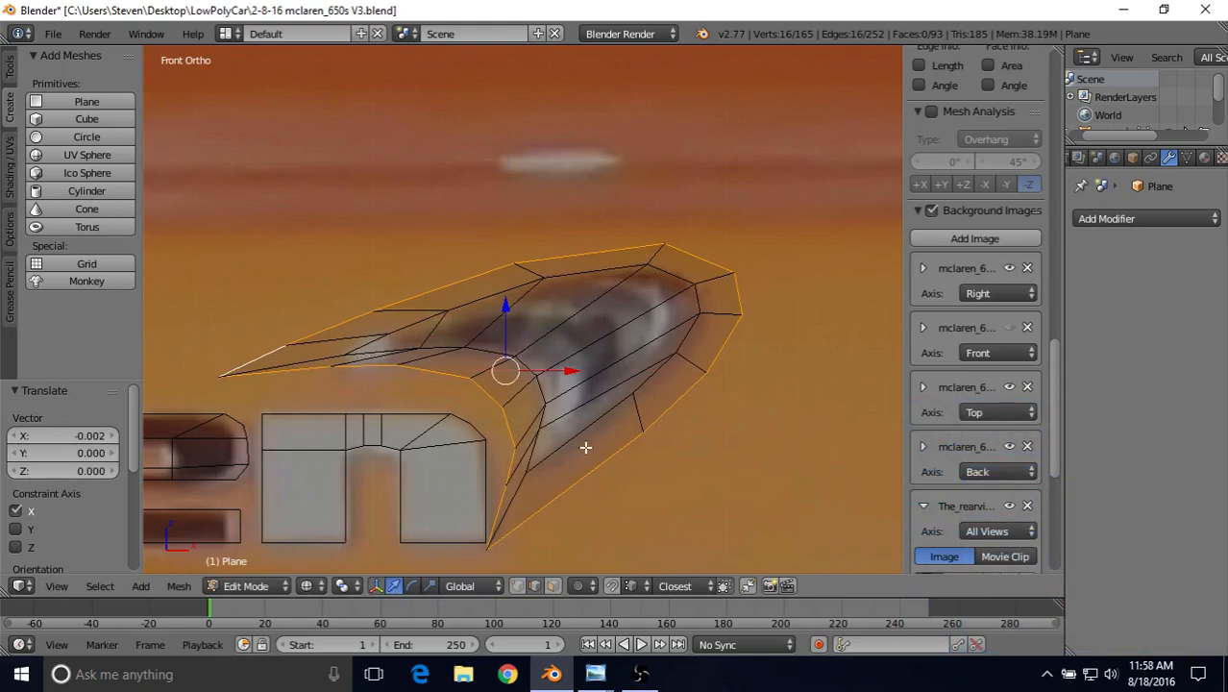
Select the seven original inner faces of the swoosh in face selection mode.
left_click(553, 587)
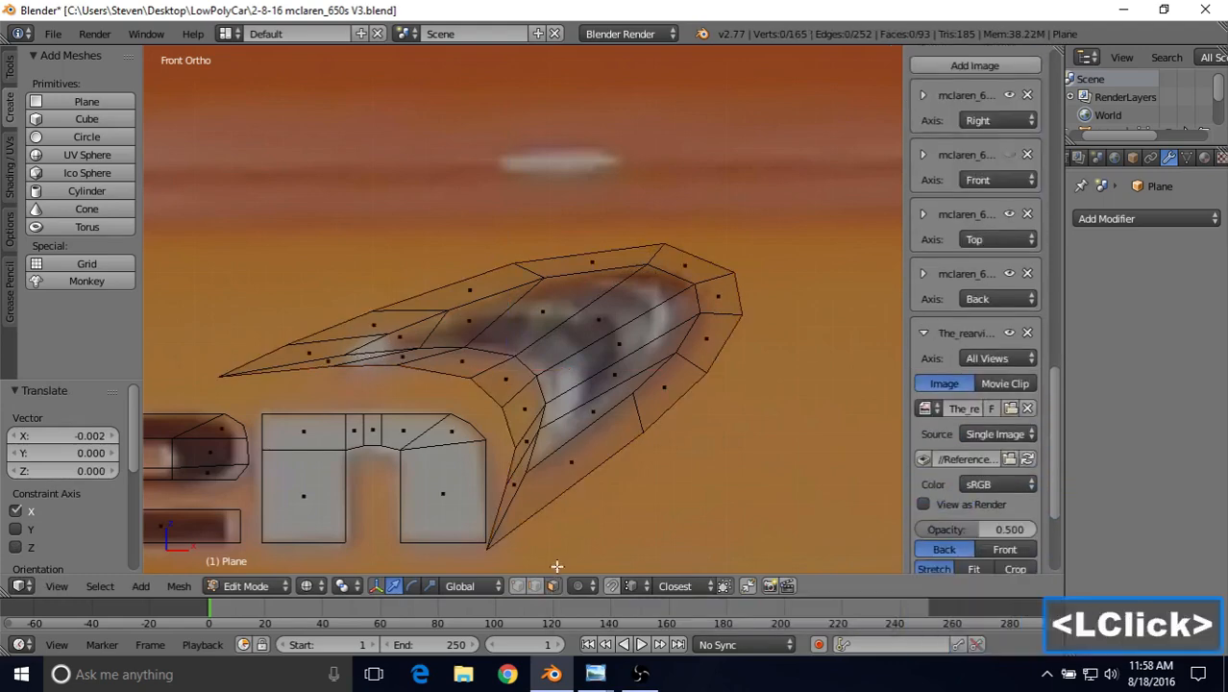
right_click(588, 423)
right_click(604, 391, "shift")
right_click(604, 370, "shift")
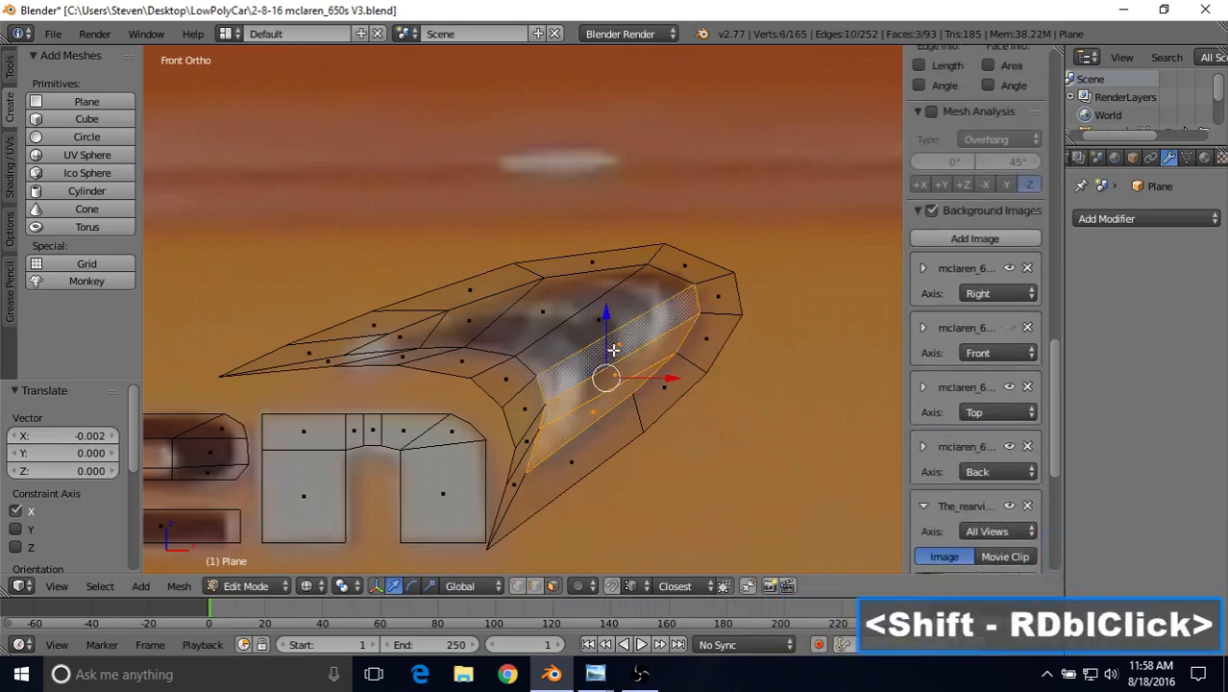
right_click(600, 314, "shift")
right_click(562, 309, "shift")
right_click(448, 332, "shift")
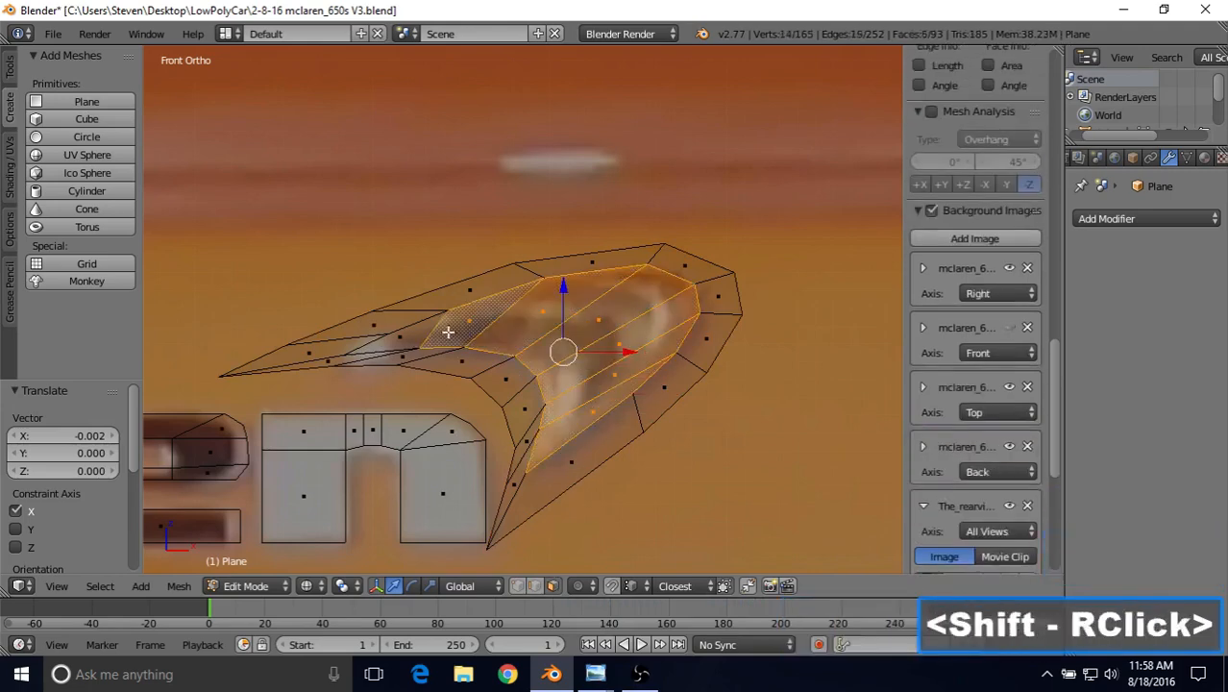
right_click(406, 341, "shift")
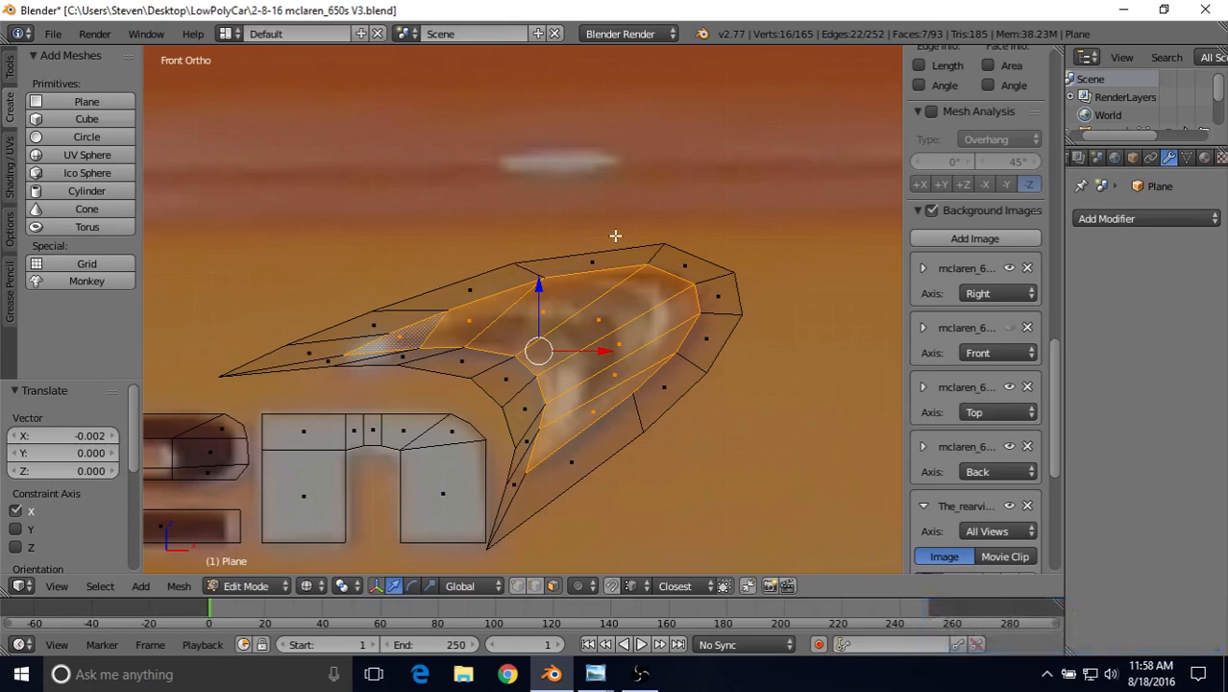
key("i")
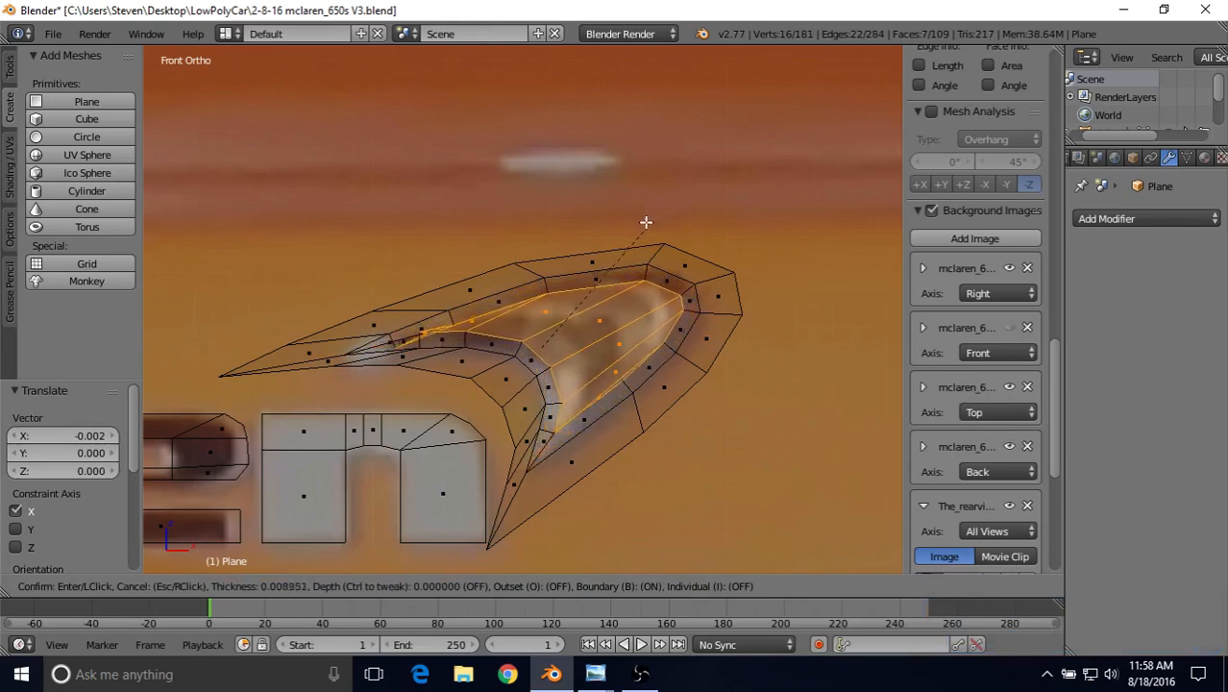
right_click(514, 291)
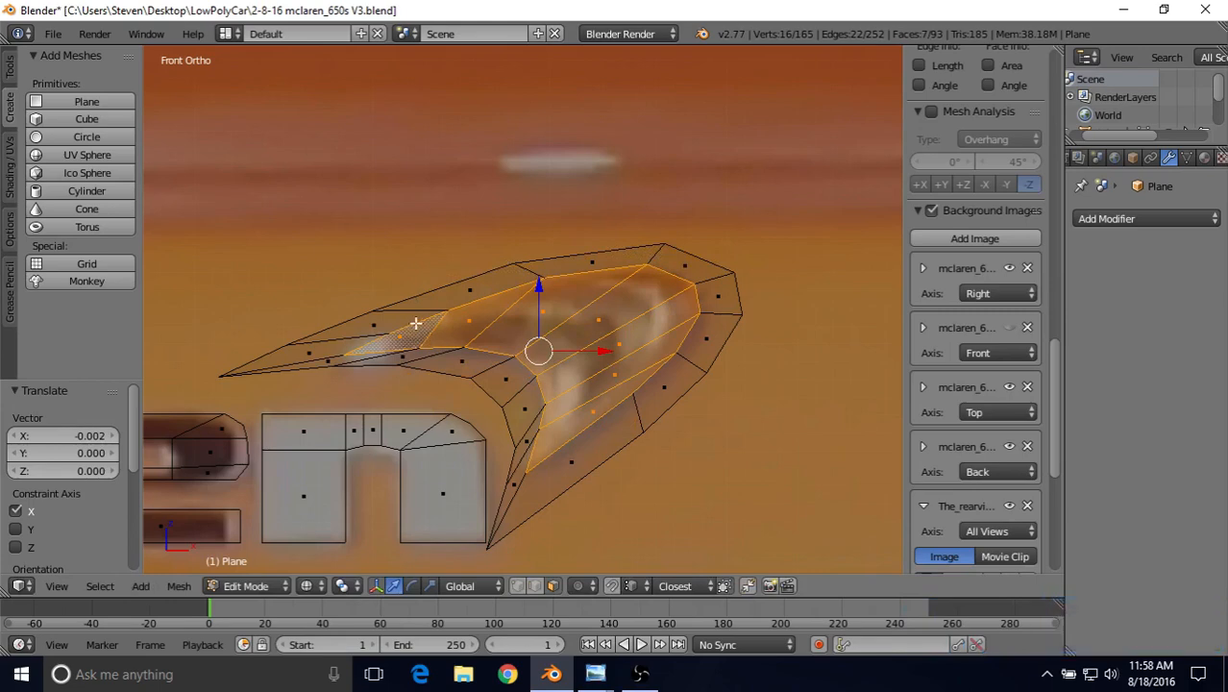
key("i")
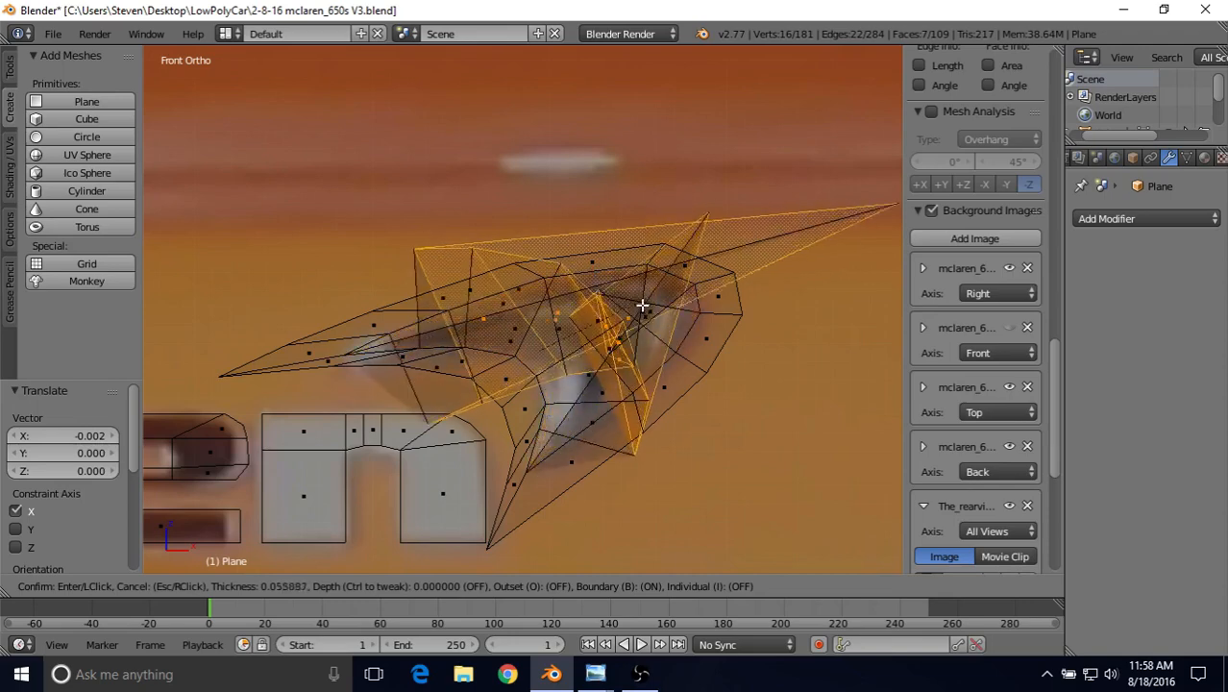
right_click(698, 237)
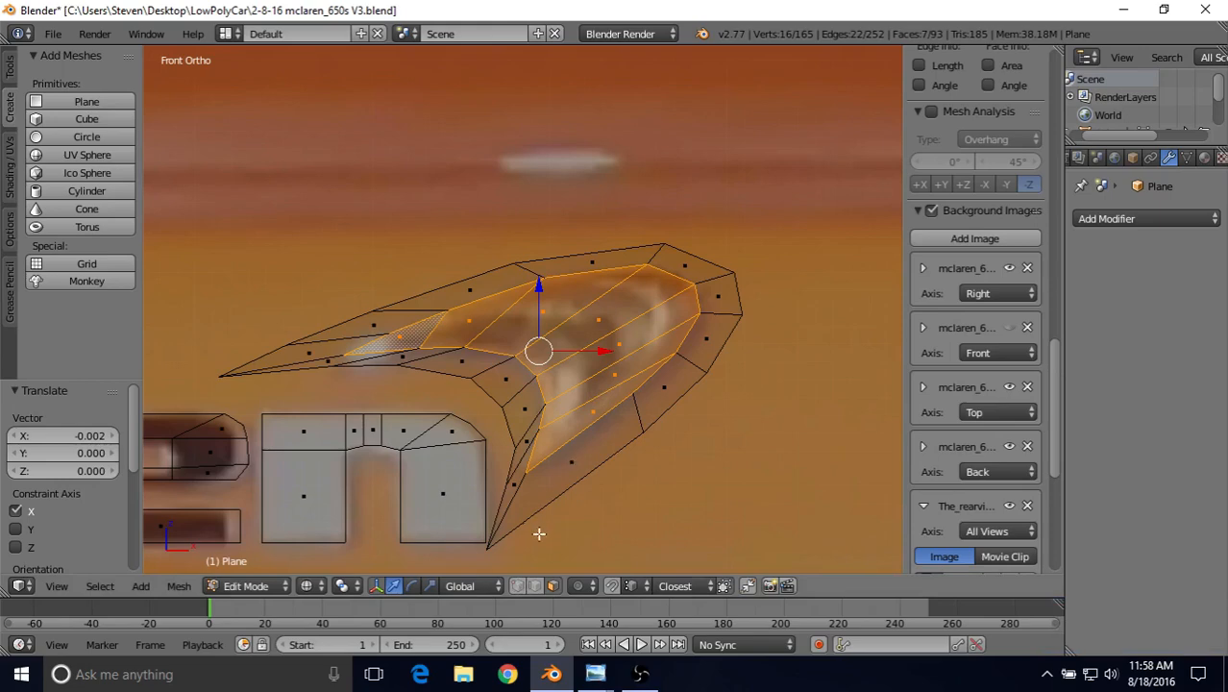
Inset the seven selected swoosh faces with Outset enabled and a thickness of 0.0044.
key("i")
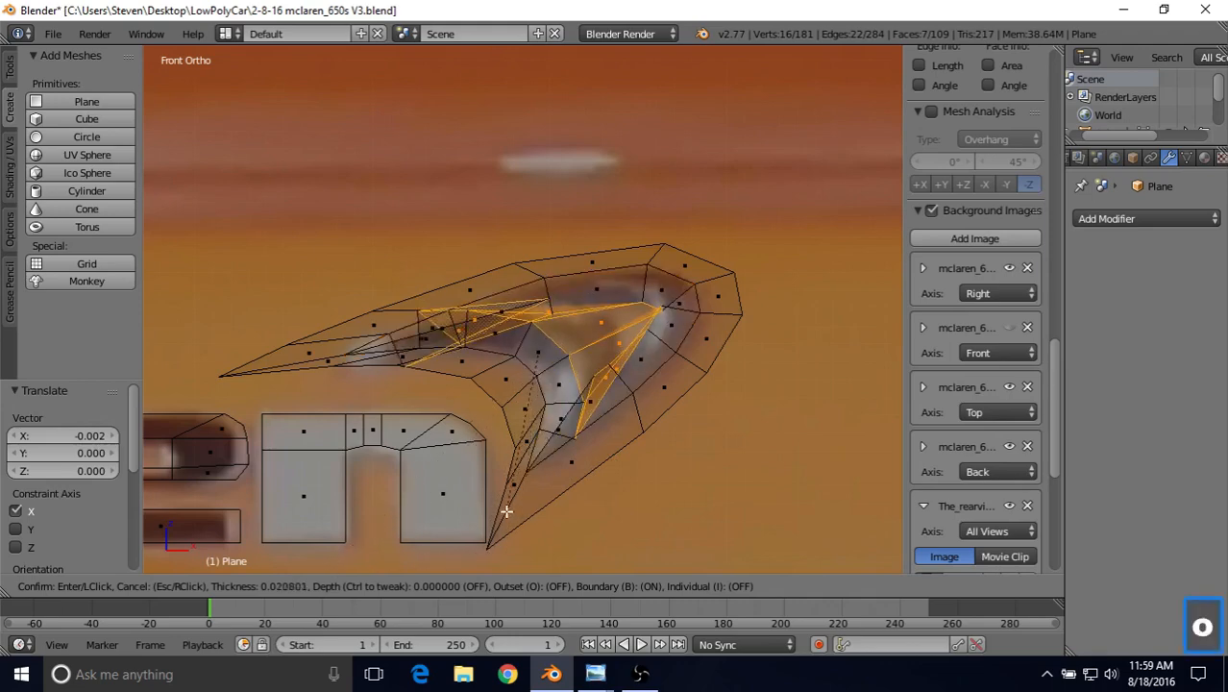
key("o")
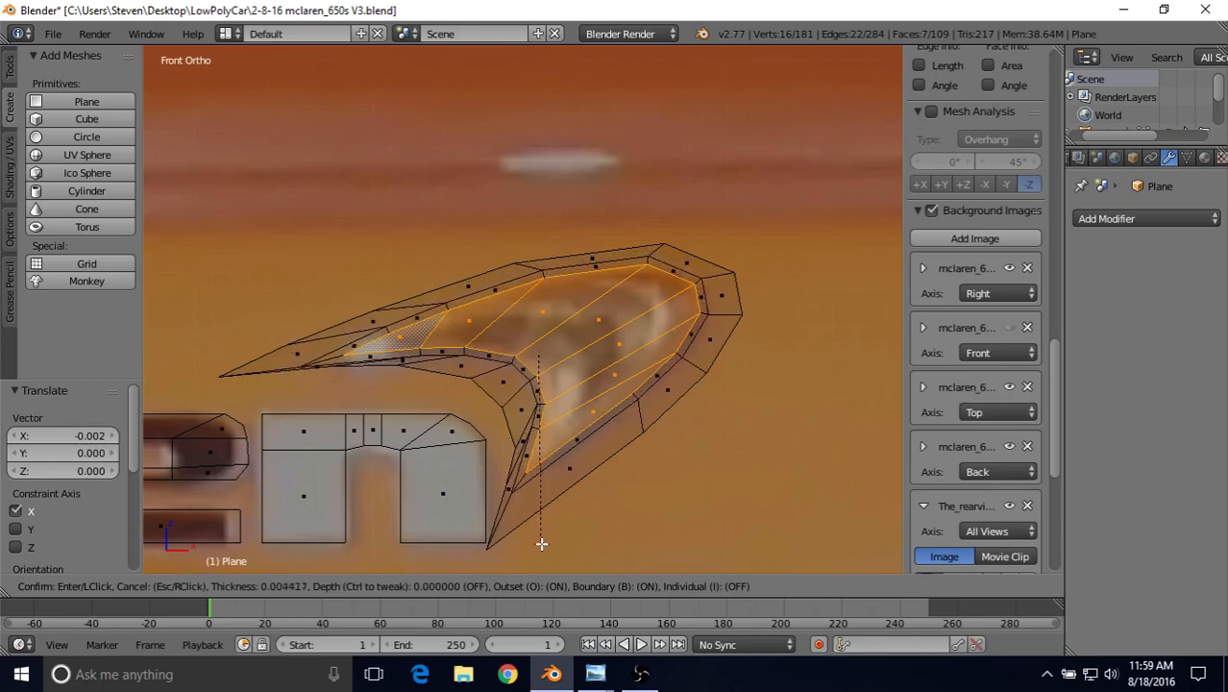
left_click(542, 545)
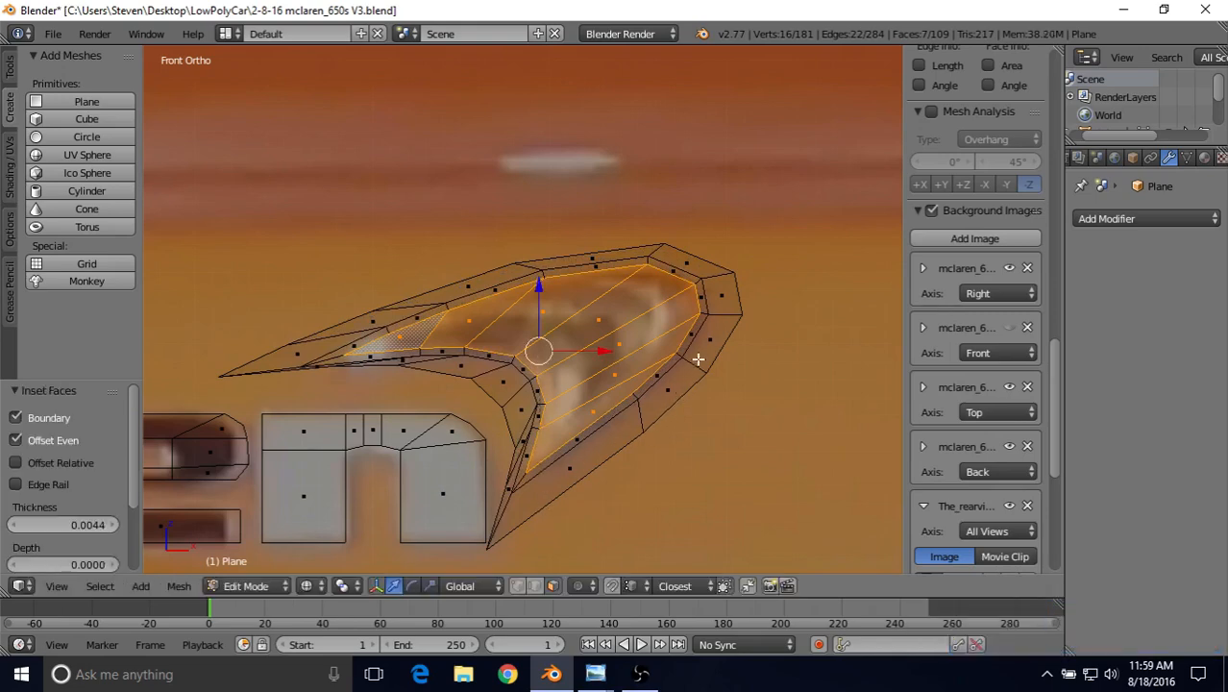
Delete the outermost ring of faces around the swoosh.
key("alt")
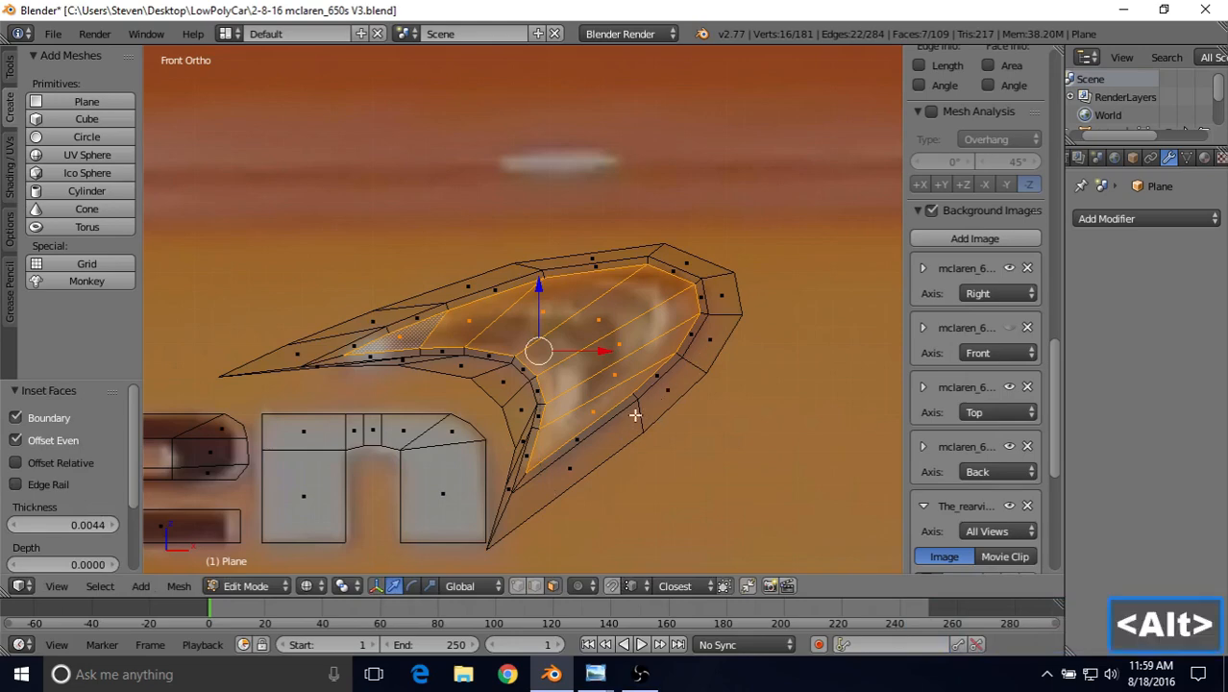
right_click(640, 411, "alt")
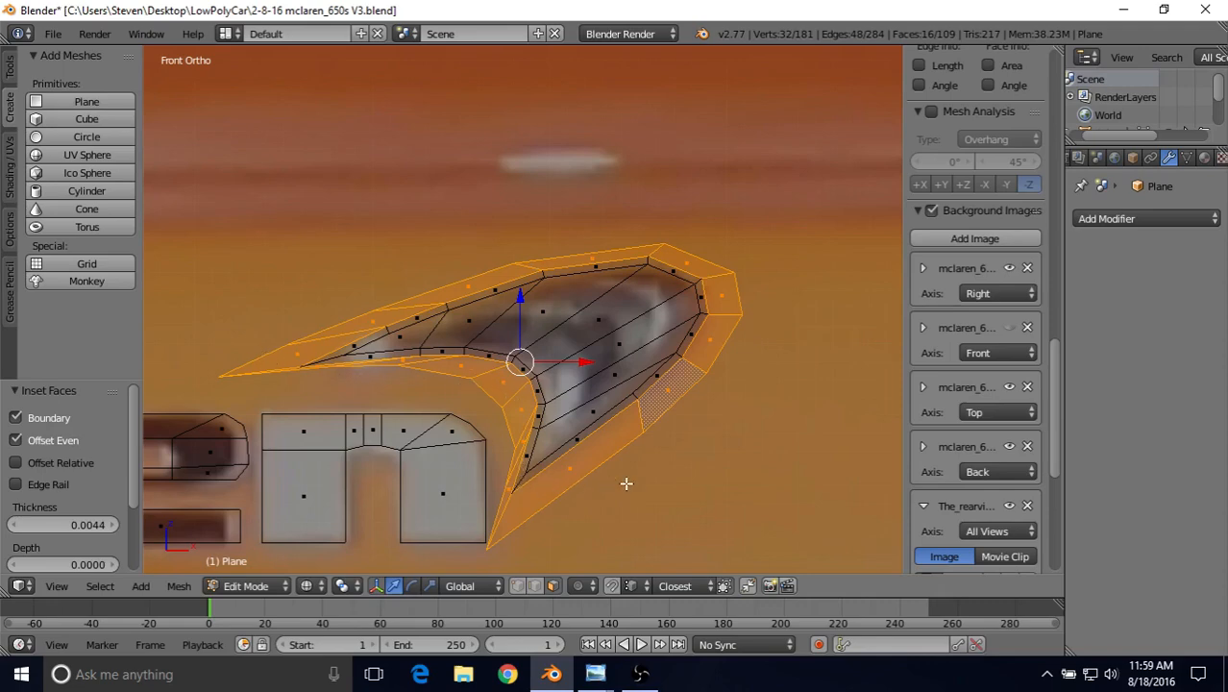
key("Delete")
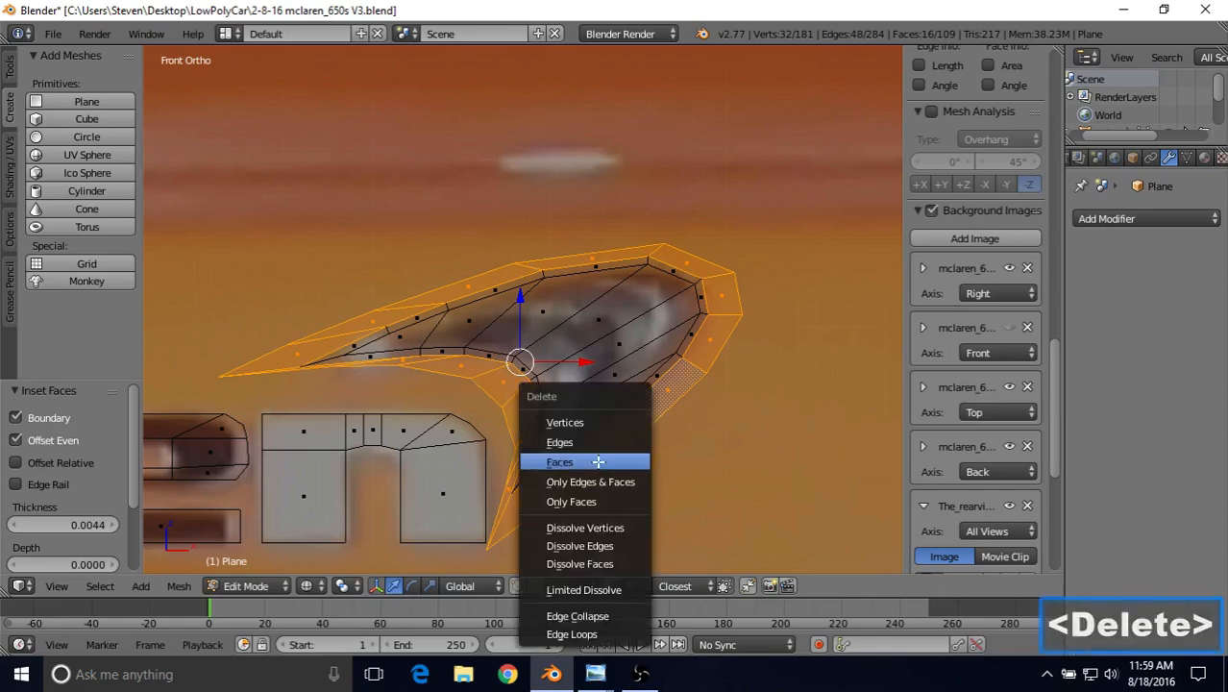
left_click(598, 462)
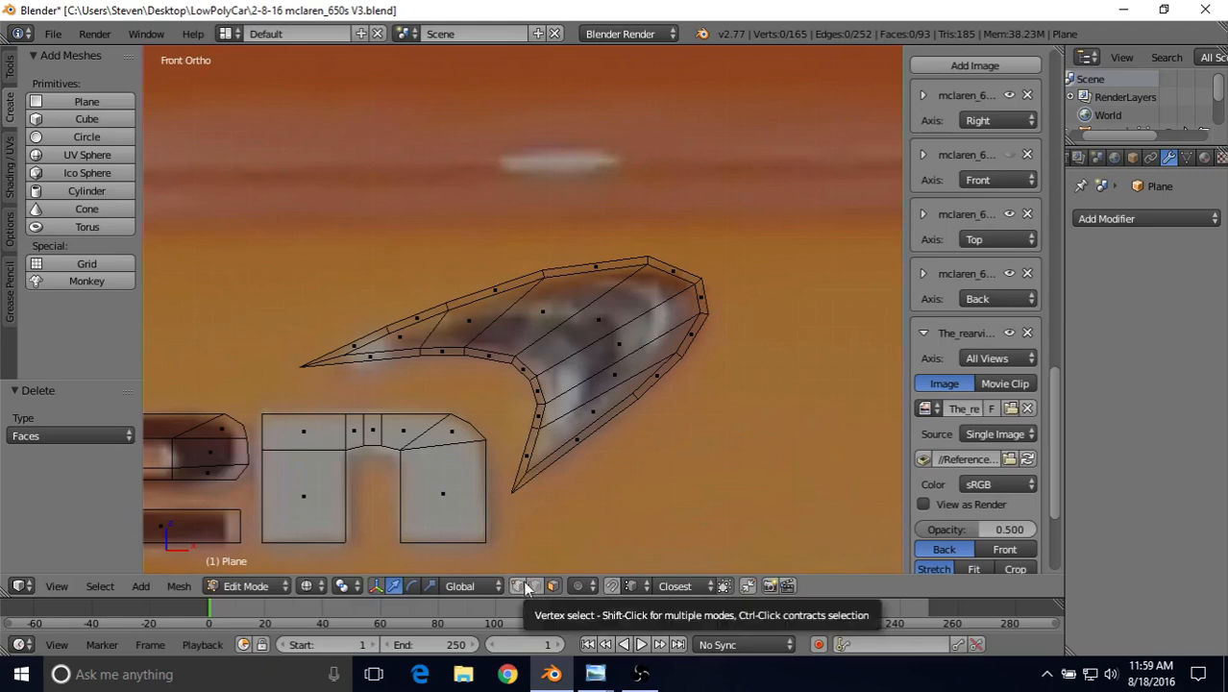
Select all faces of the swoosh, scale them to 0.921 and move them 0.004 in X and 0.001 in Z.
right_click(579, 441)
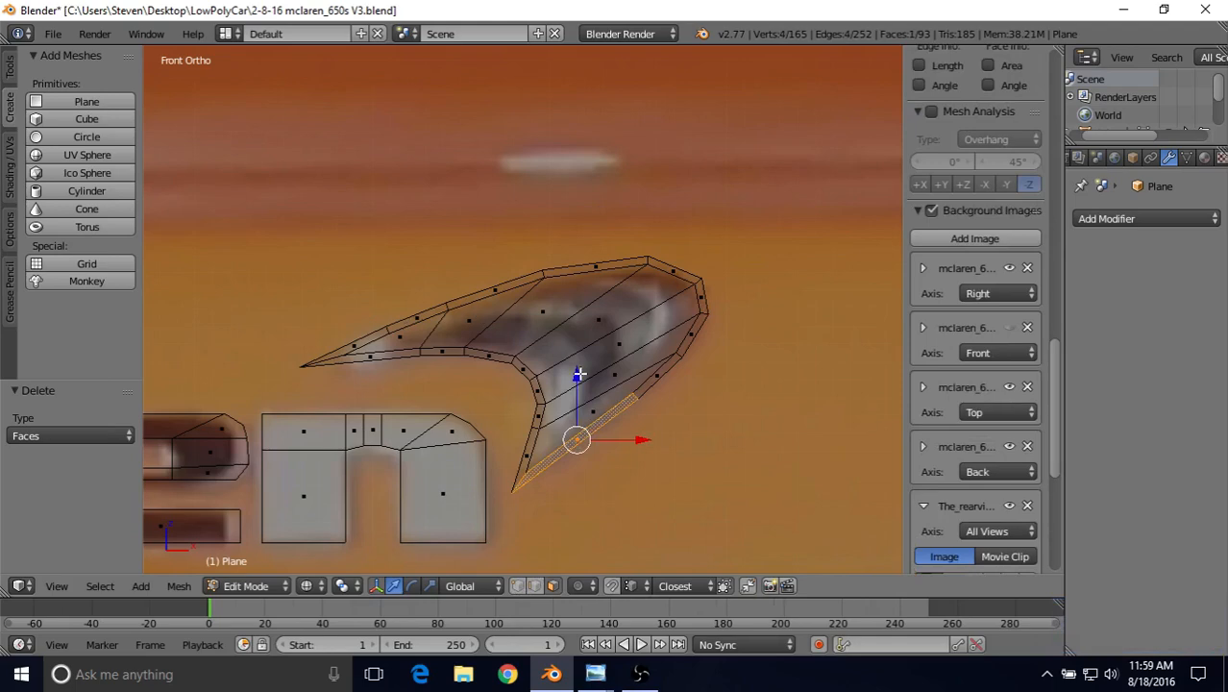
key("c")
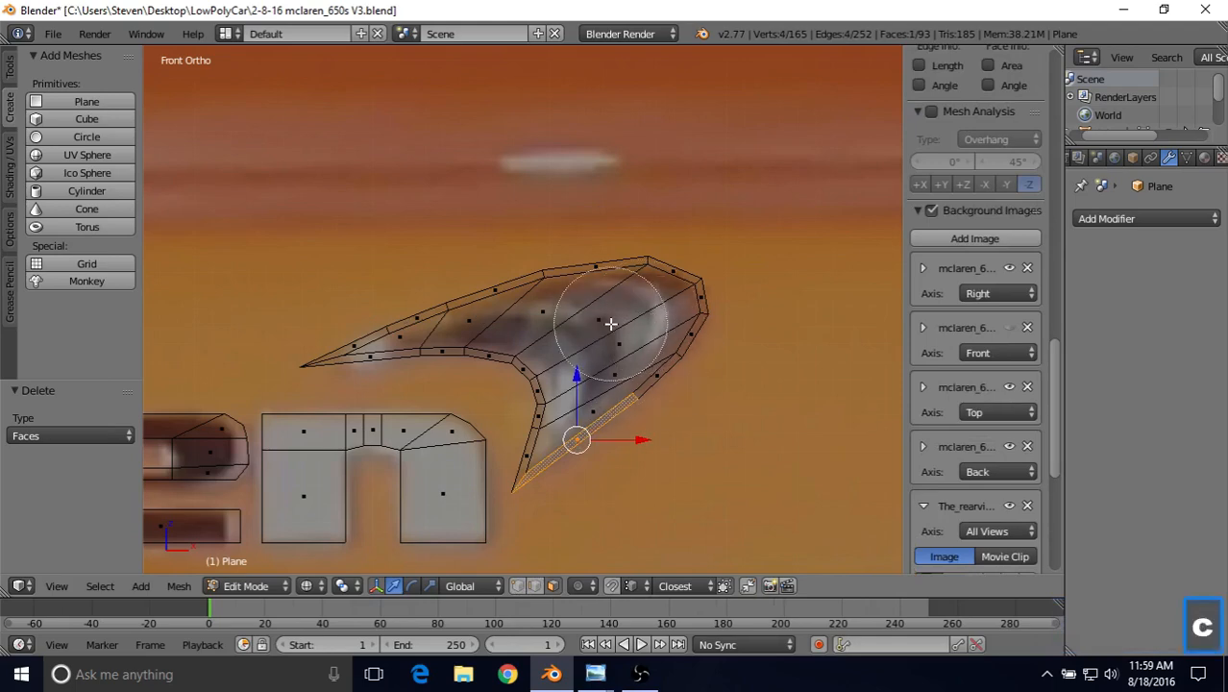
mouse_move(584, 399)
left_mouse_down()
mouse_move(628, 370)
mouse_move(640, 317)
mouse_move(501, 324)
mouse_move(459, 288)
mouse_move(343, 321)
left_mouse_up()
right_click(343, 321)
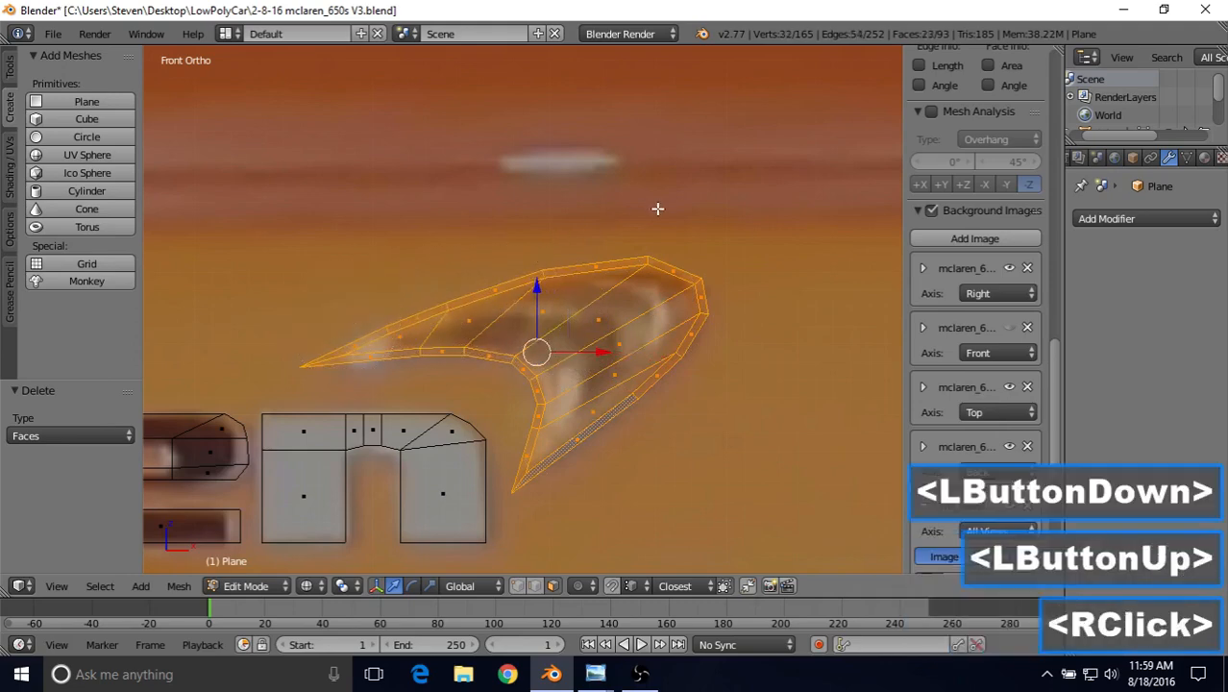
key("s")
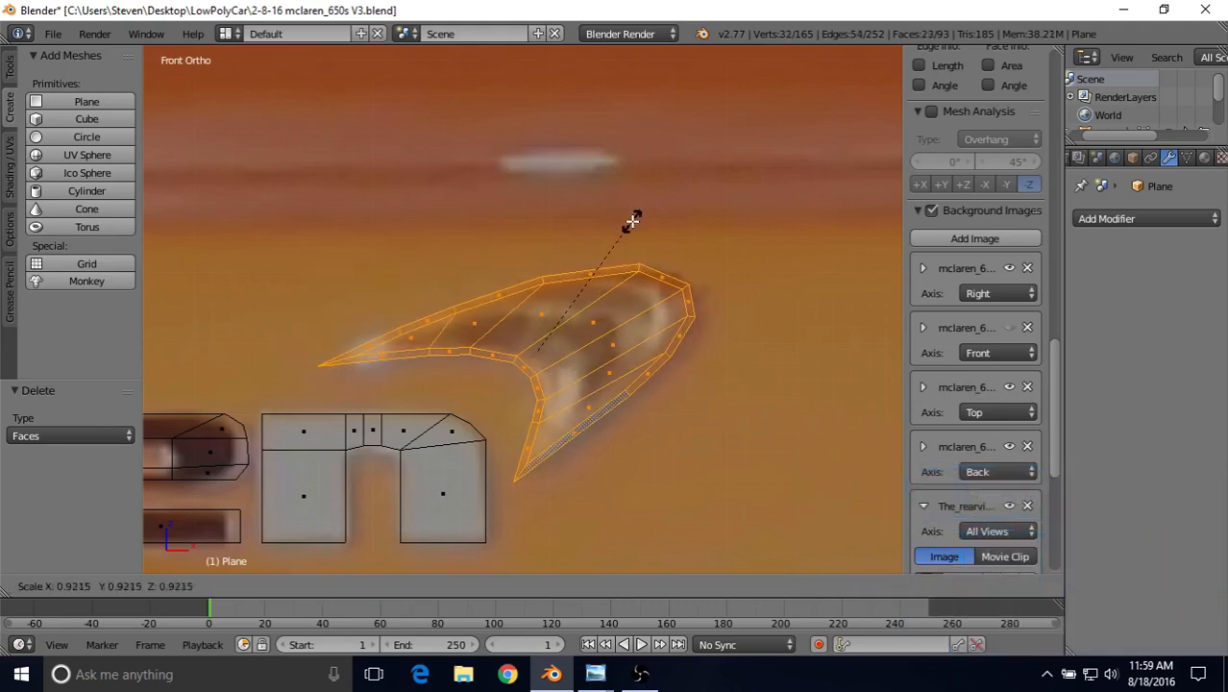
left_click(633, 221)
key("g")
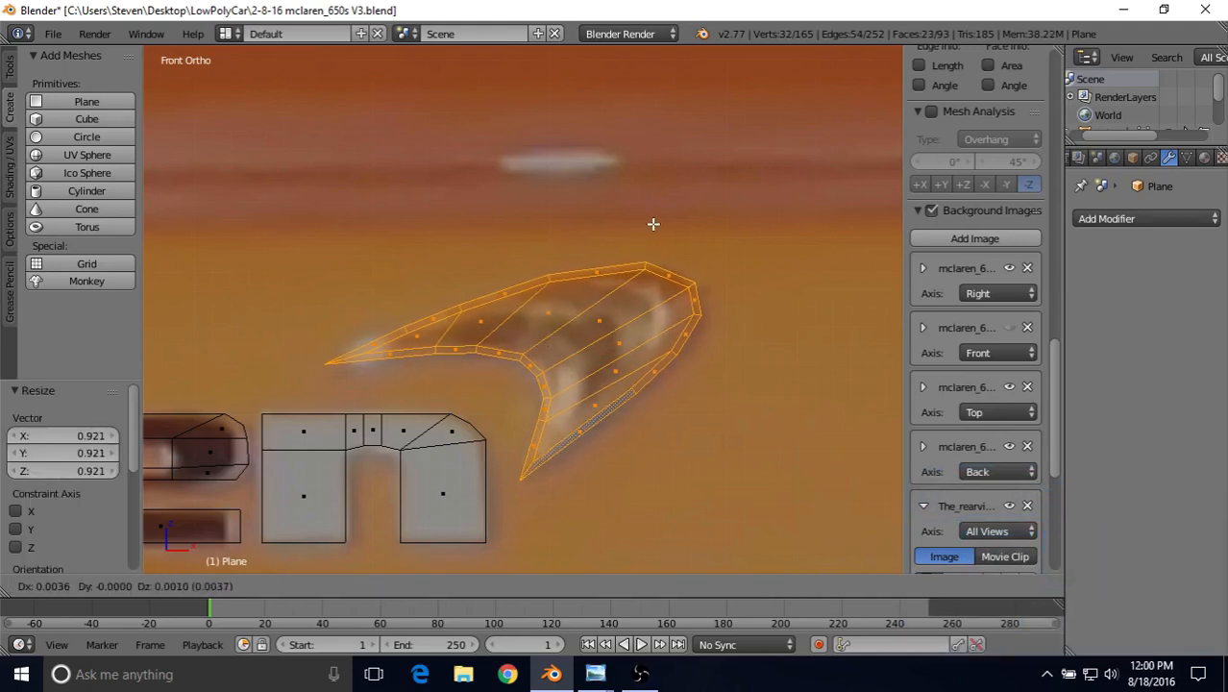
left_click(655, 225)
Add one centred loop cut across the swoosh, from its upper-right rim segment to the inner curve.
middle_click_drag(649, 295, 616, 300, "shift")
scroll(615, 300, "up", 2)
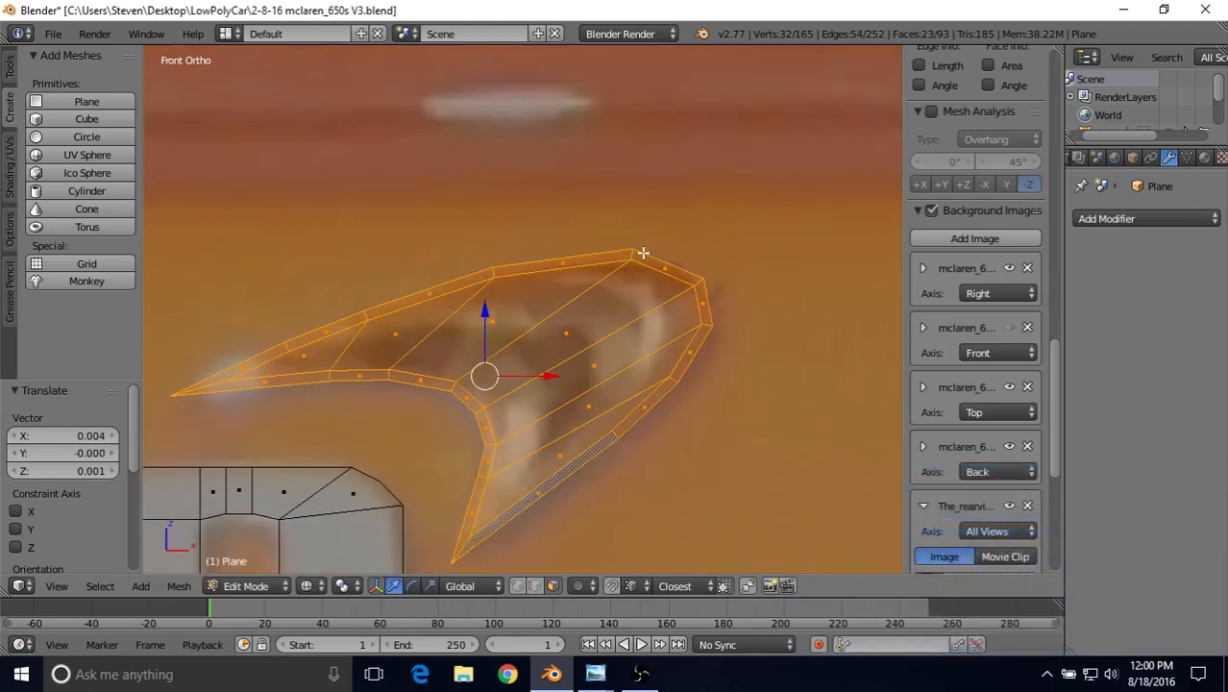
key("ctrl+r")
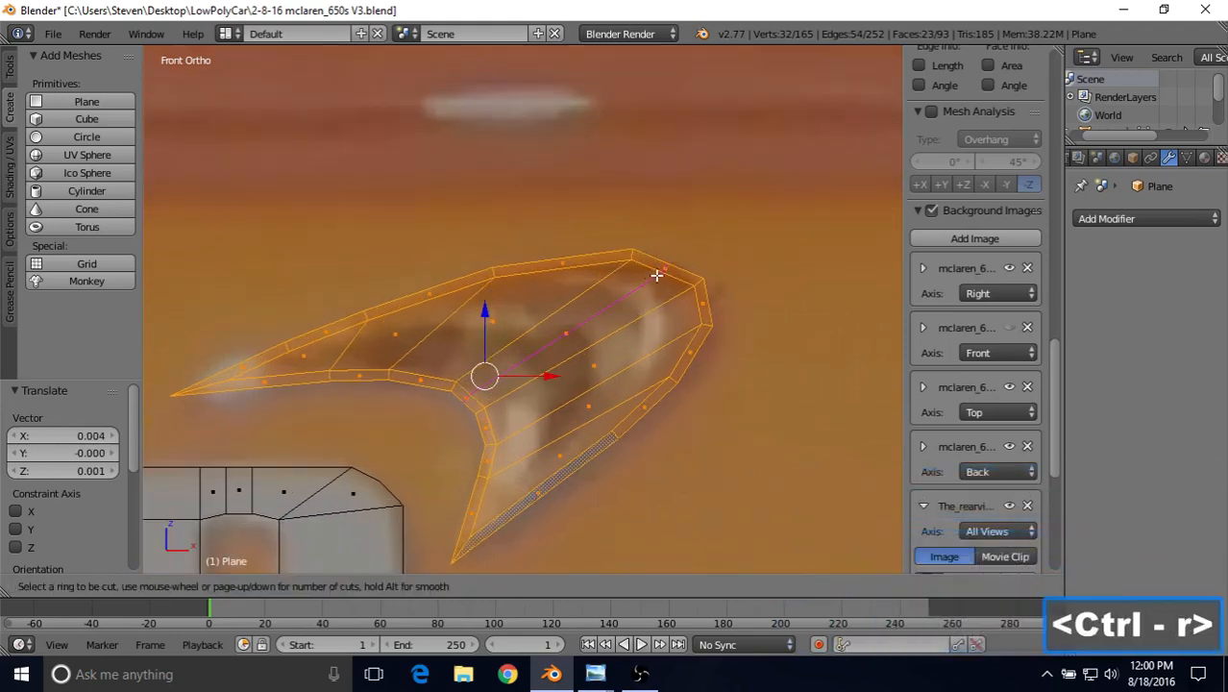
left_click(660, 276)
right_click(660, 275)
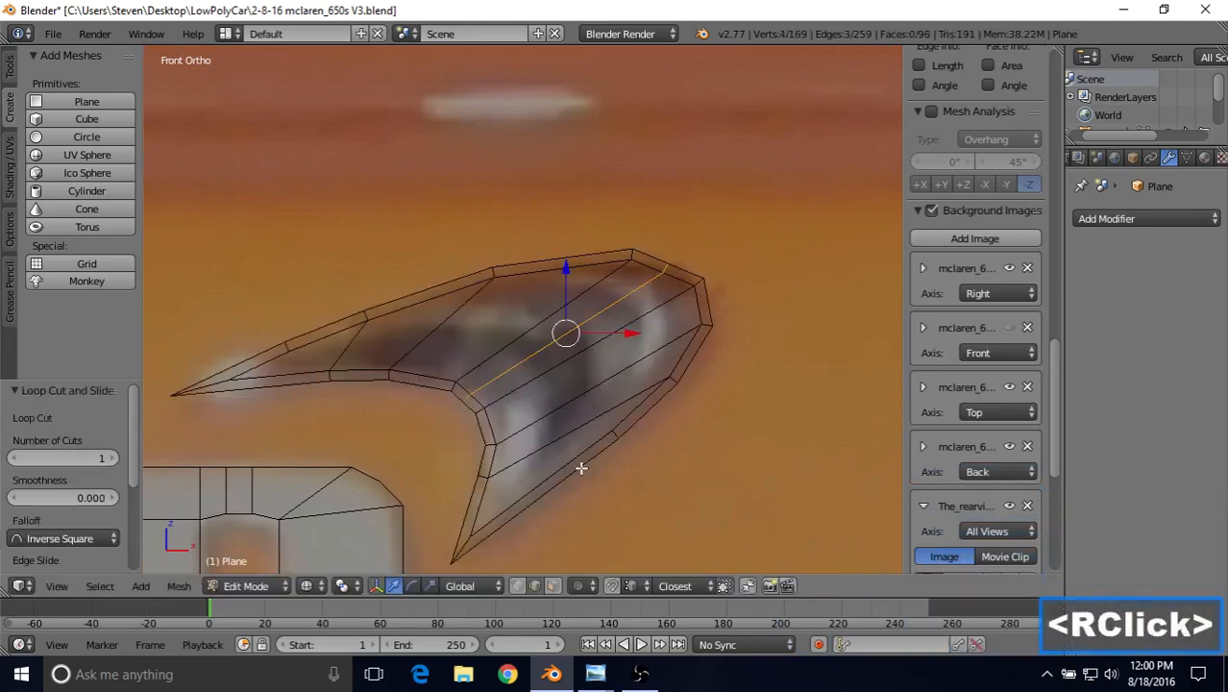
Move the two vertices at the new cut's upper-right rim end outward by 0.002 in X and 0.003 in Z.
left_click(517, 586)
right_click(666, 269)
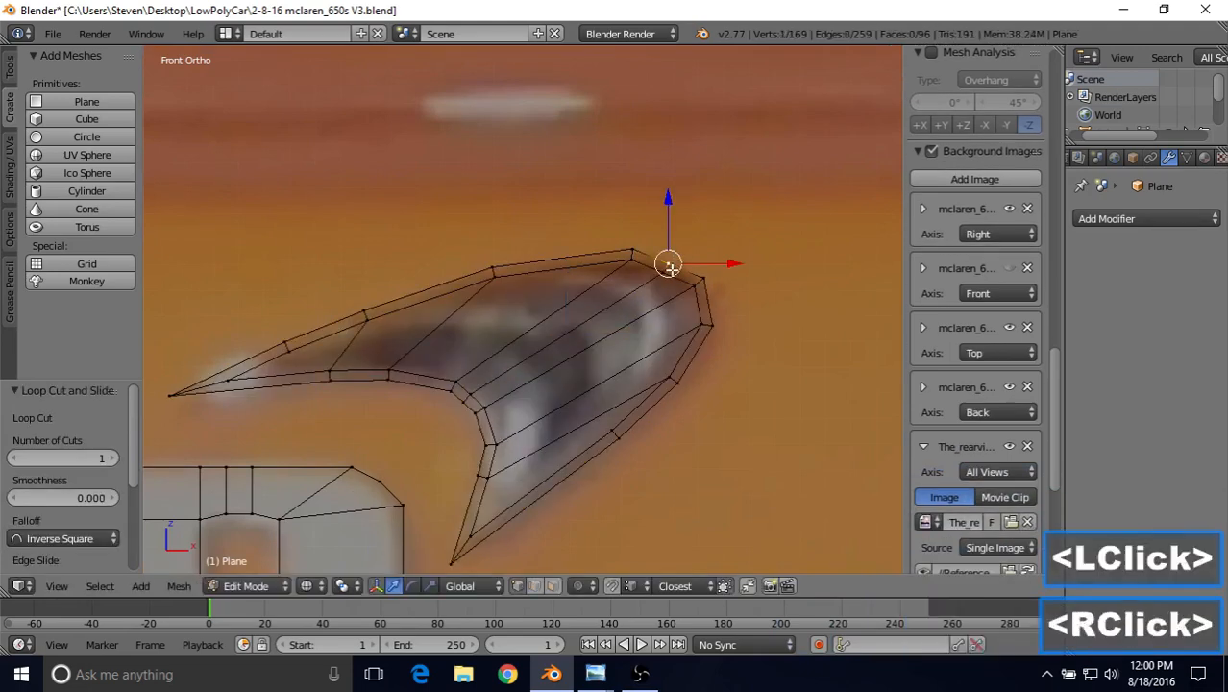
right_click(663, 278, "shift")
key("g")
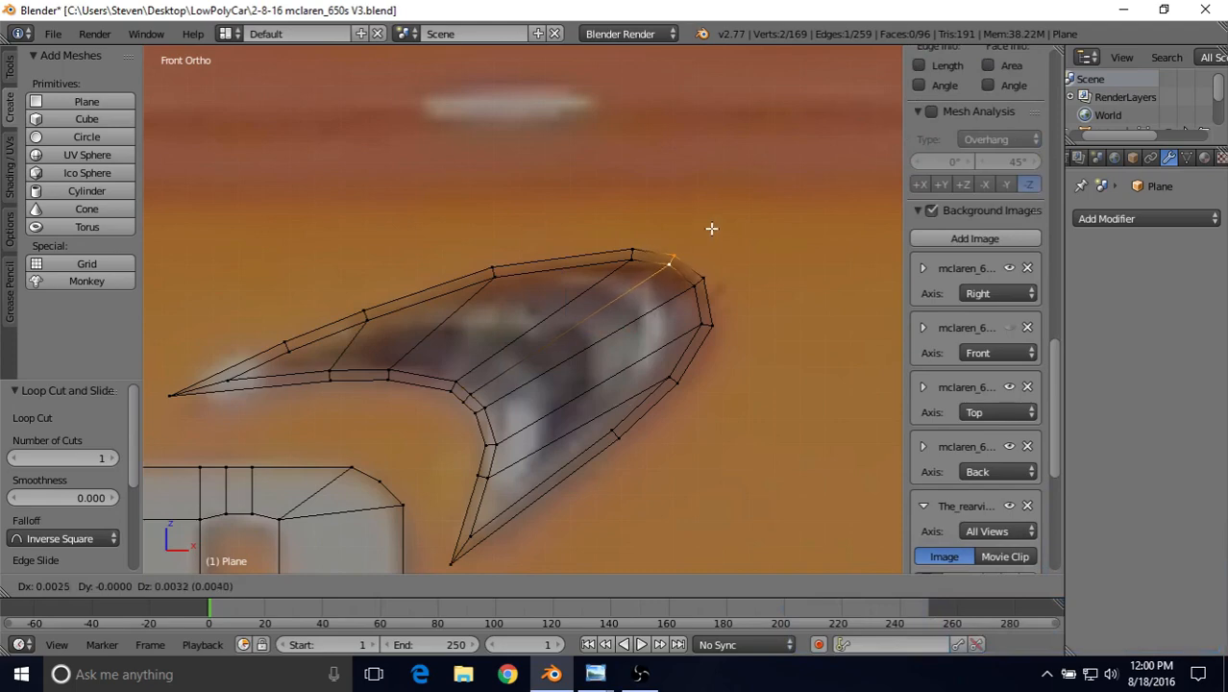
left_click(711, 228)
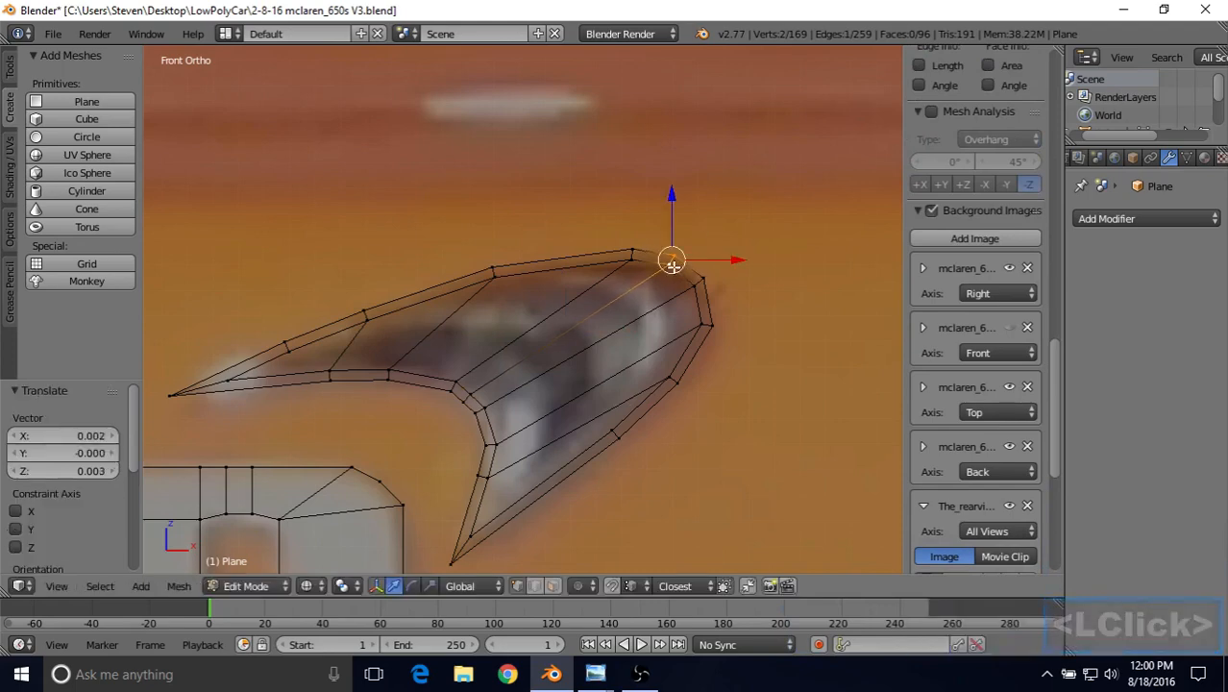
Move the vertex pair at the new cut's inner-curve end by about 0.0011 in X and 0.0007 in Z.
right_click(482, 386, "shift")
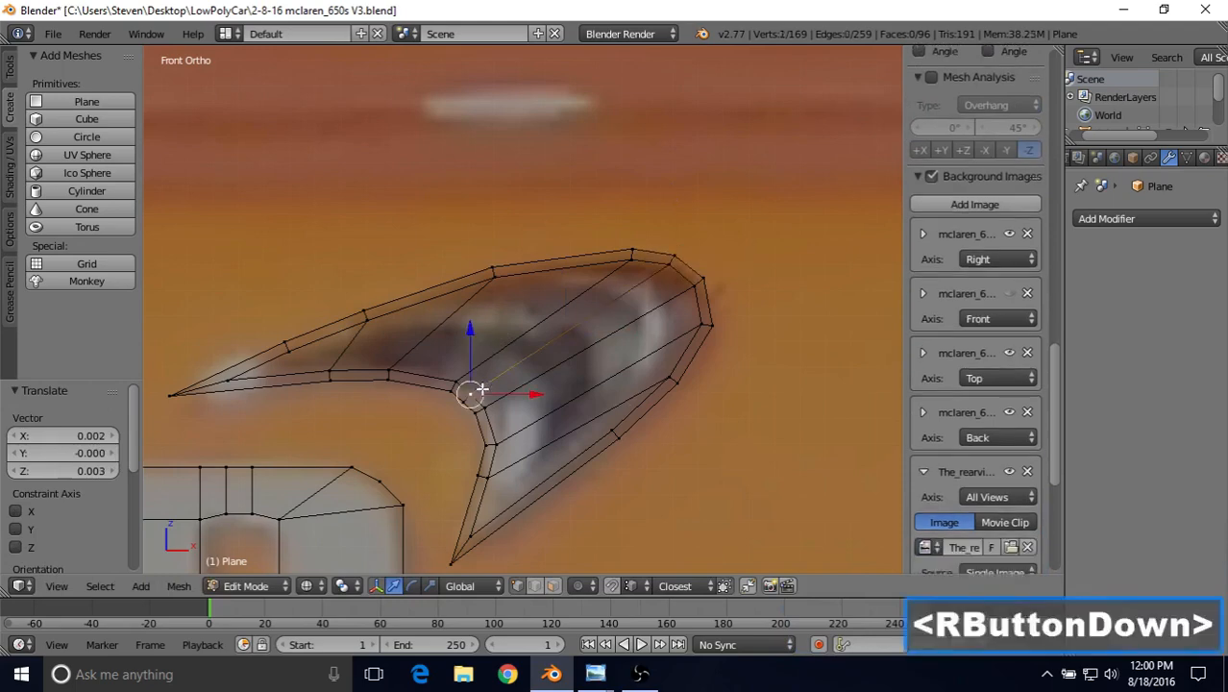
key("g")
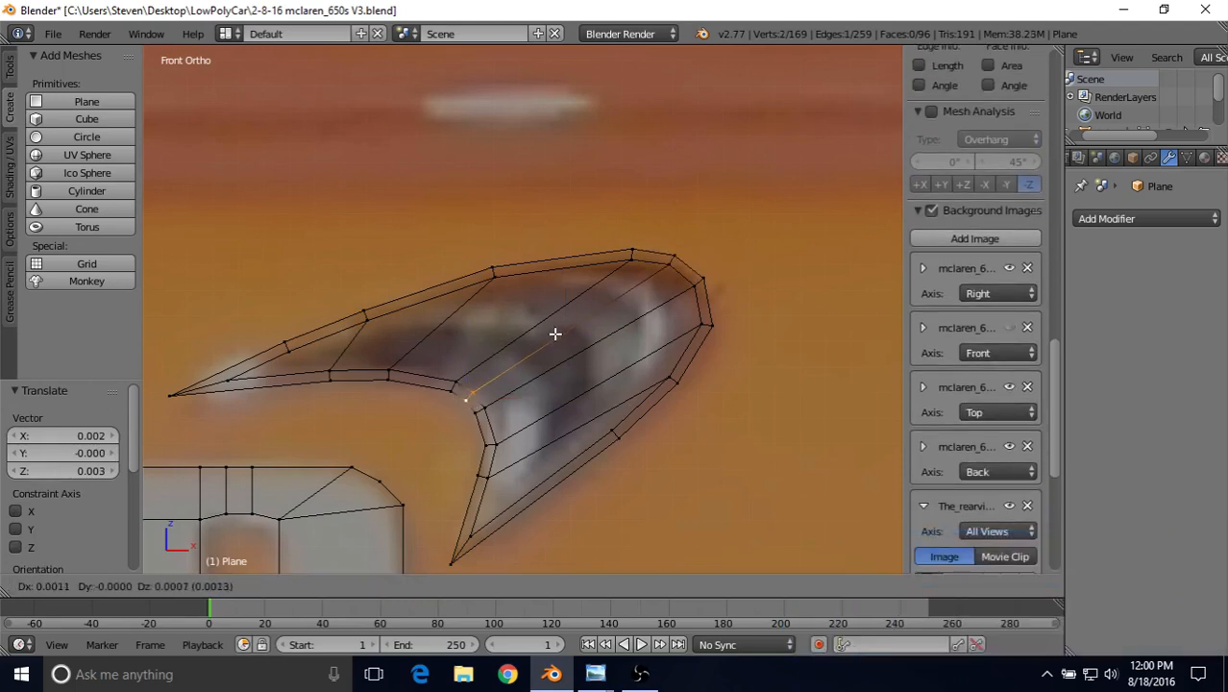
left_click(555, 334)
key("Tab")
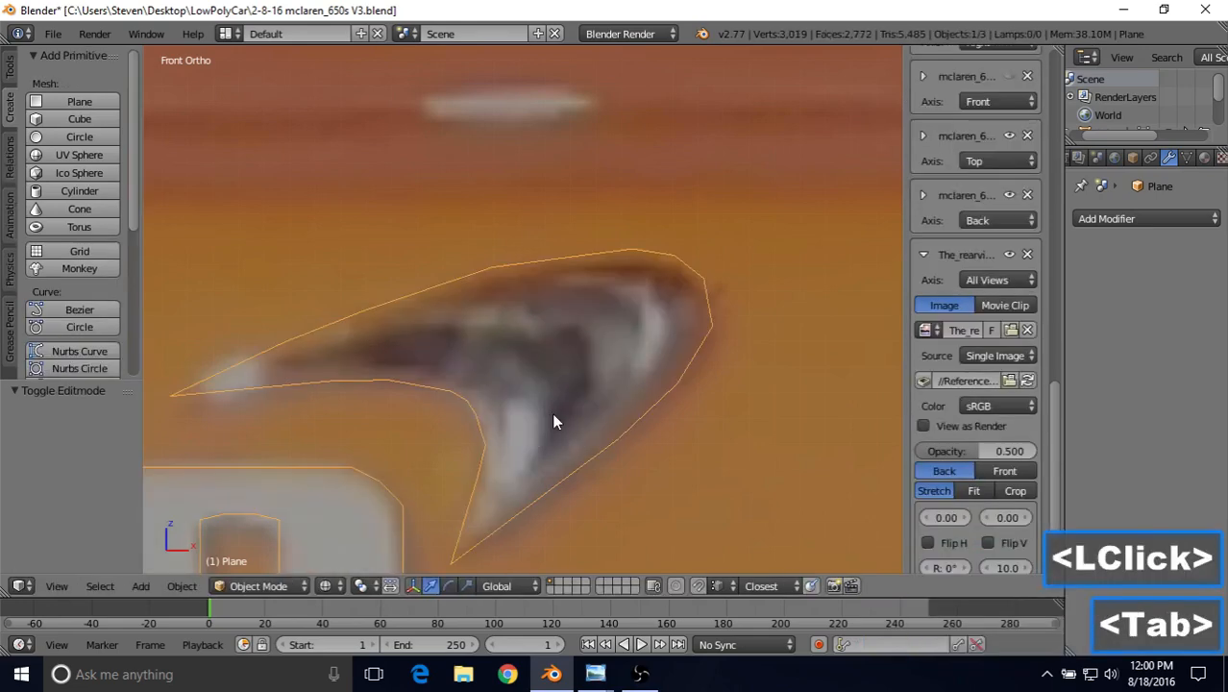
Move the swoosh's rightmost rim vertex pair by about -0.0018 in X and 0.0014 in Z.
key("Tab")
right_click(729, 329)
right_click(707, 323, "shift")
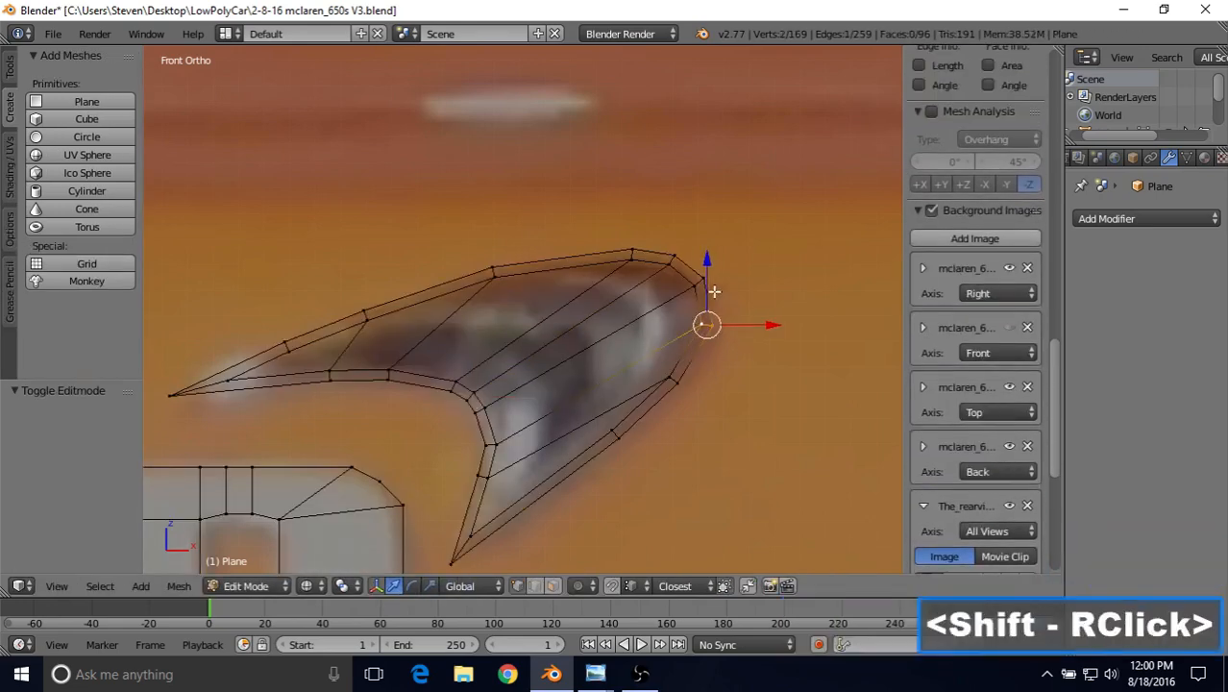
key("g")
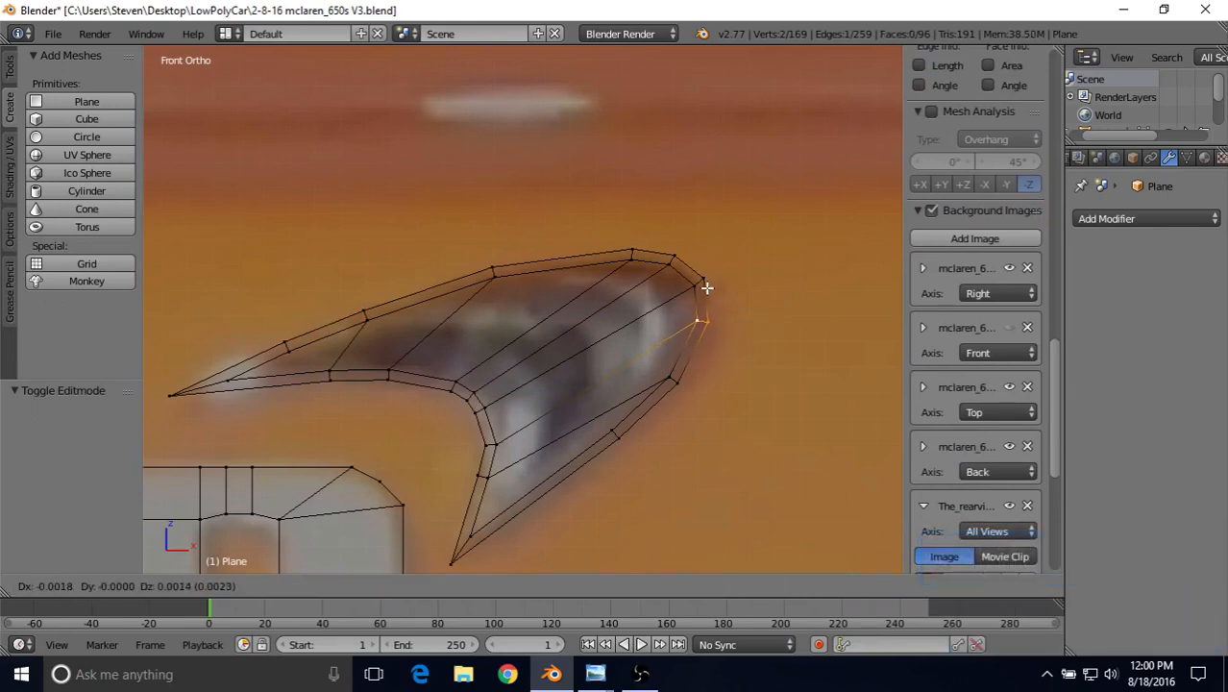
left_click(707, 287)
key("Tab")
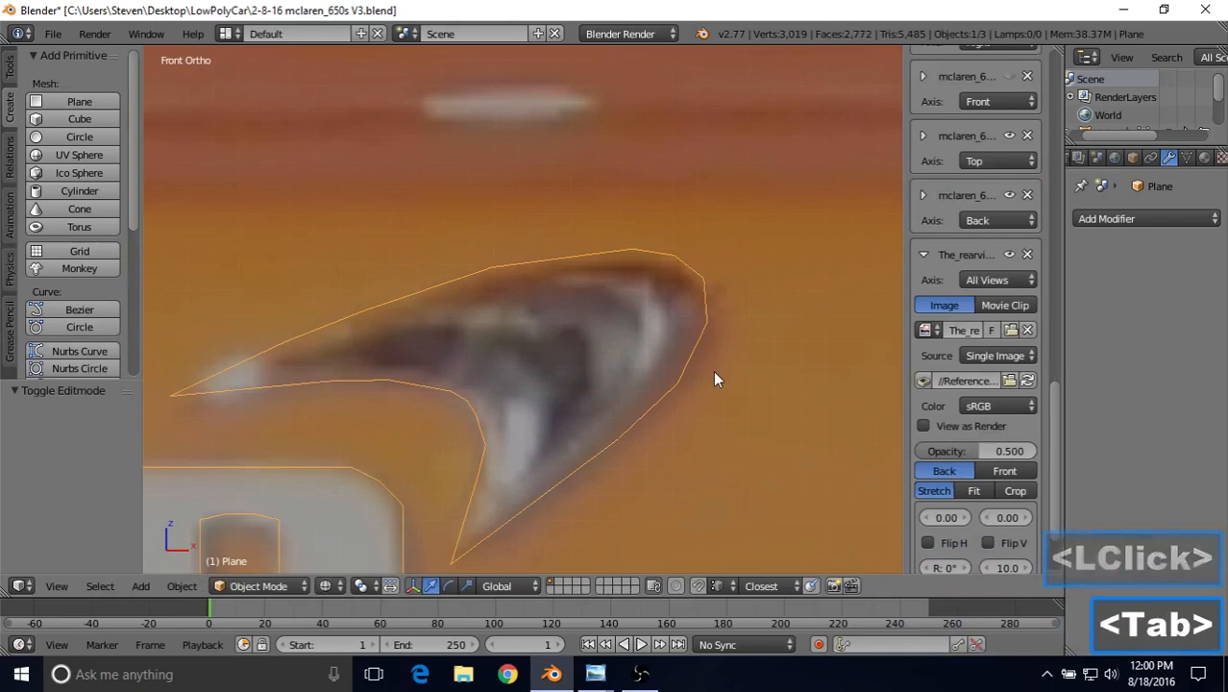
Shift the upper-right corner rim vertex pair about -0.0014 in X and -0.0007 in Z, then nudge it back upward to fit the reference outline.
key("Tab")
right_click(698, 279, "shift")
right_click(699, 279, "shift")
key("g")
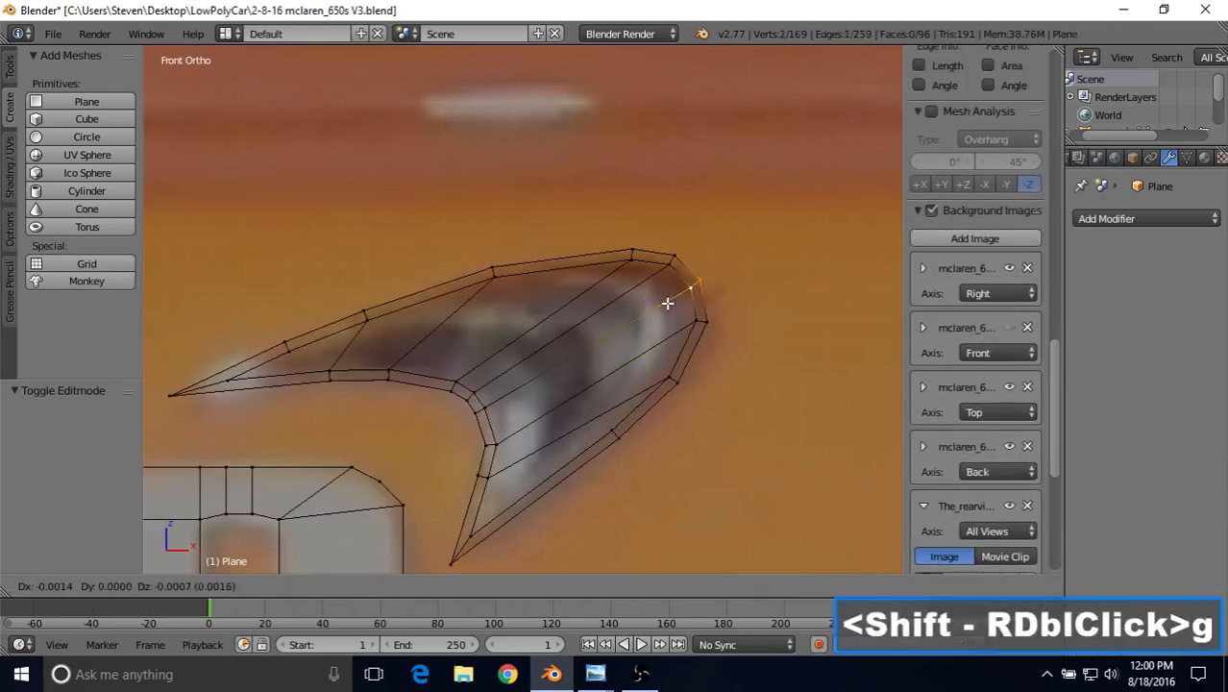
left_click(667, 305)
key("Tab")
key("Tab")
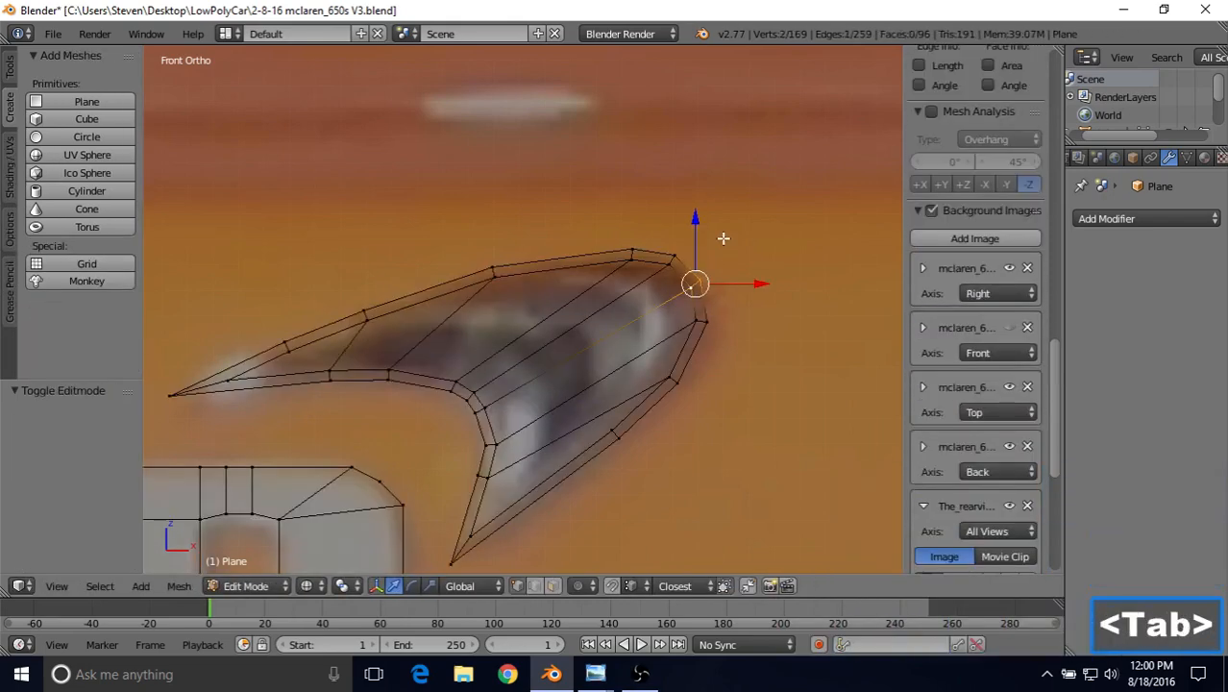
key("g")
left_click(724, 239)
key("Tab")
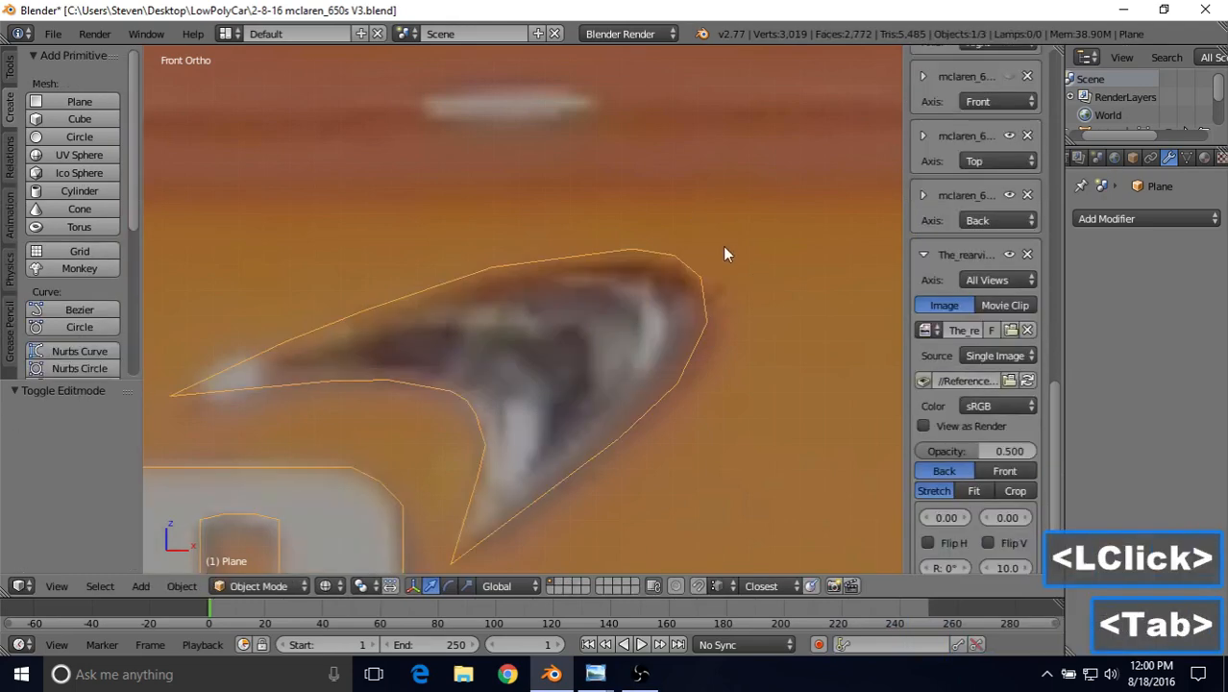
Move the lower-right rim vertex pair by about -0.0011 in X and 0.0011 in Z.
key("Tab")
right_click(672, 380)
right_click(667, 379, "shift")
right_click(667, 378, "shift")
key("g")
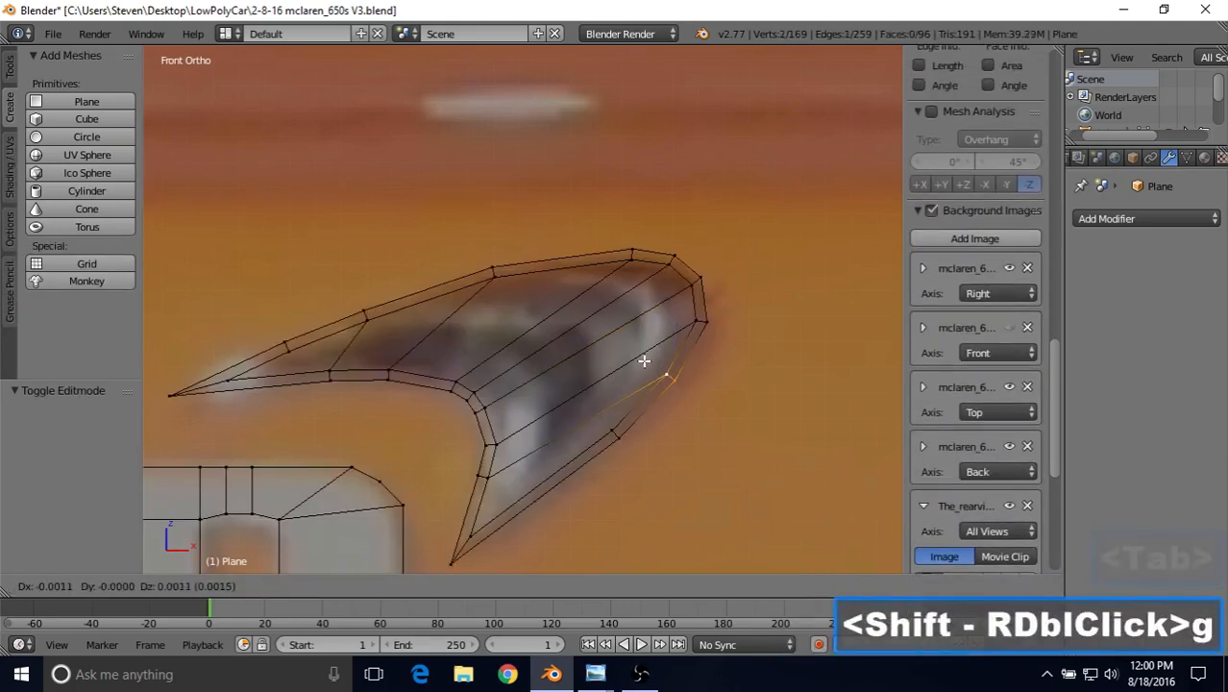
left_click(644, 360)
key("Tab")
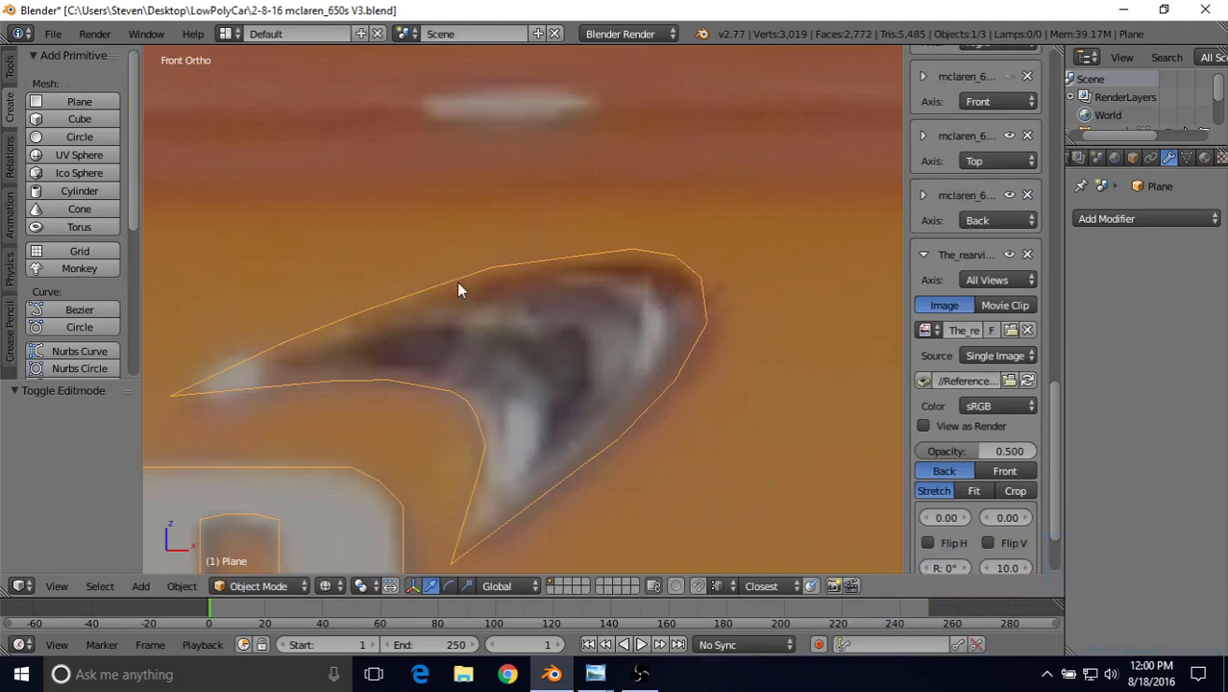
Lower the rim vertex pair midway along the upper edge by about 0.0007 in Z, then move it -0.0007 in both X and Z.
key("Tab")
right_click(493, 293)
right_click(493, 298, "shift")
key("g")
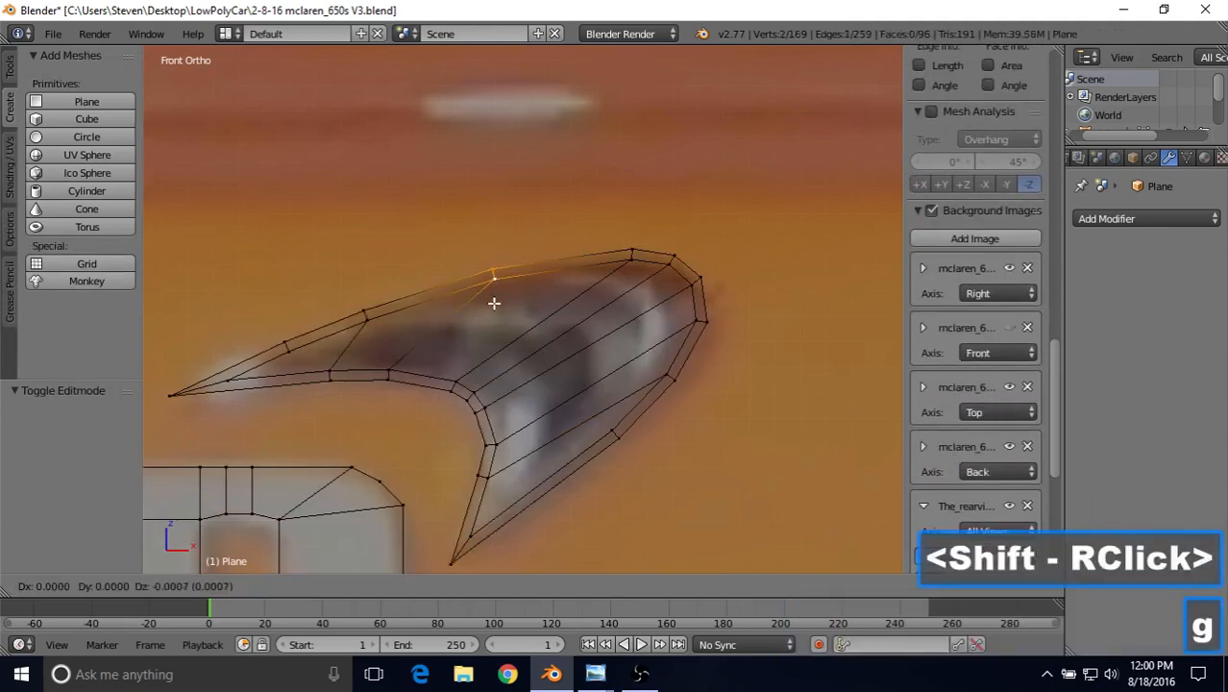
left_click(494, 304)
key("Tab")
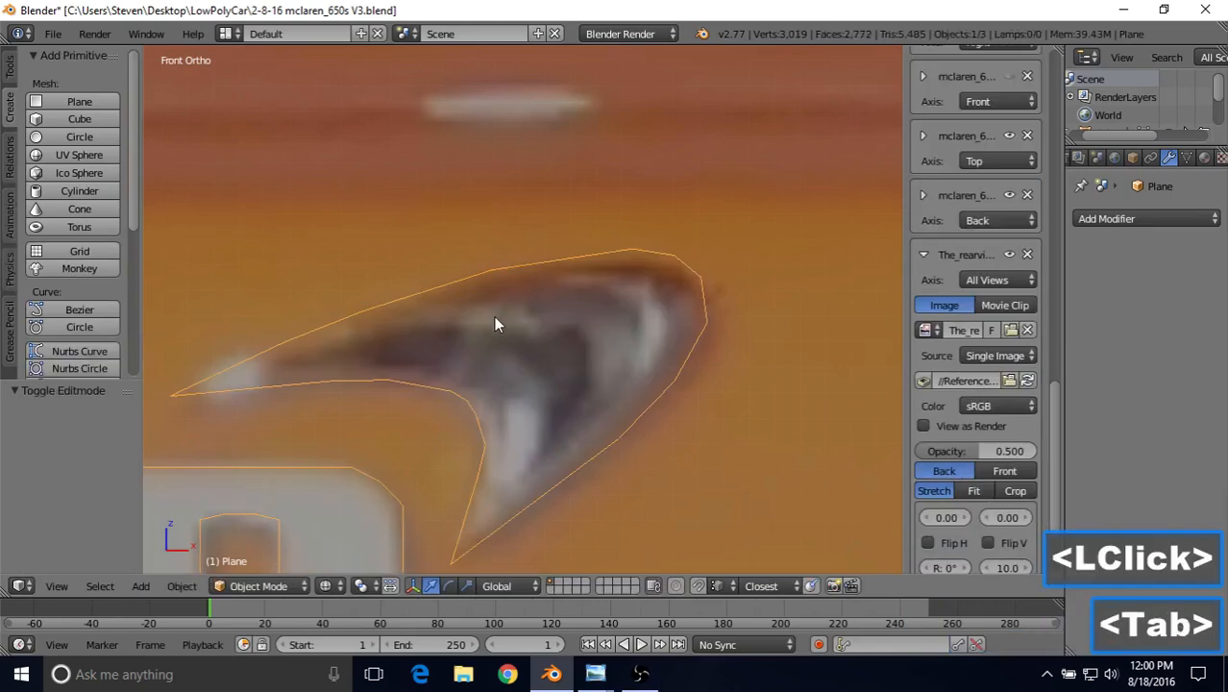
key("Tab")
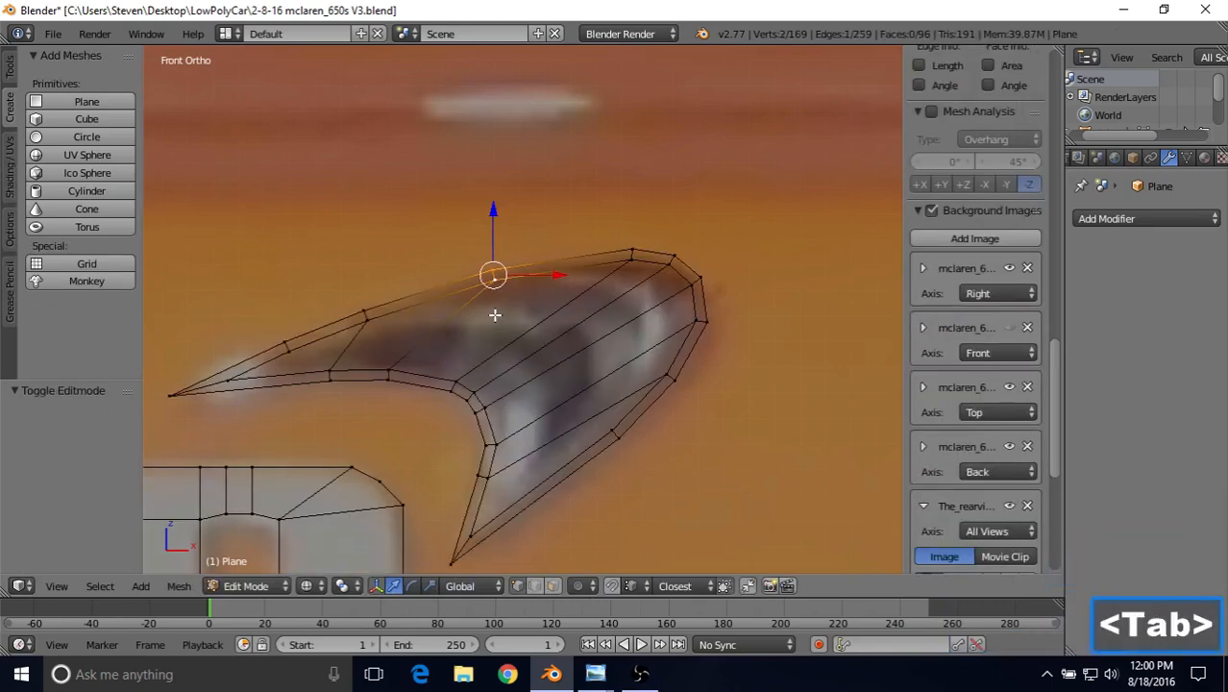
key("g")
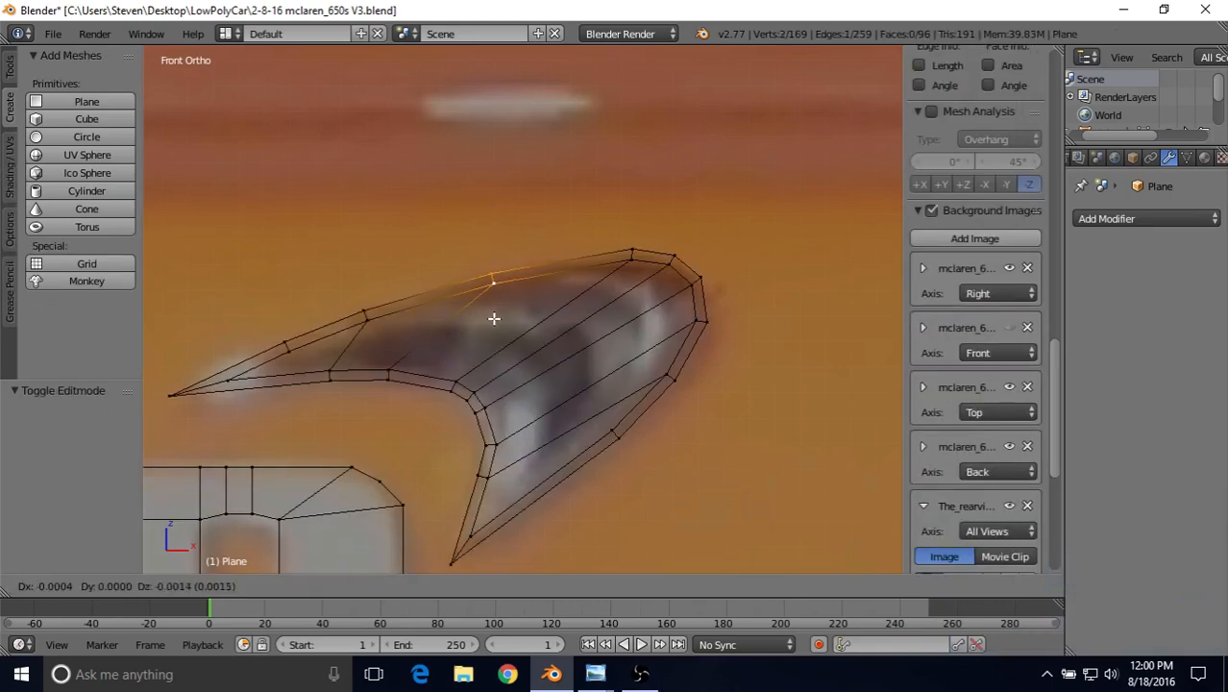
left_click(493, 334)
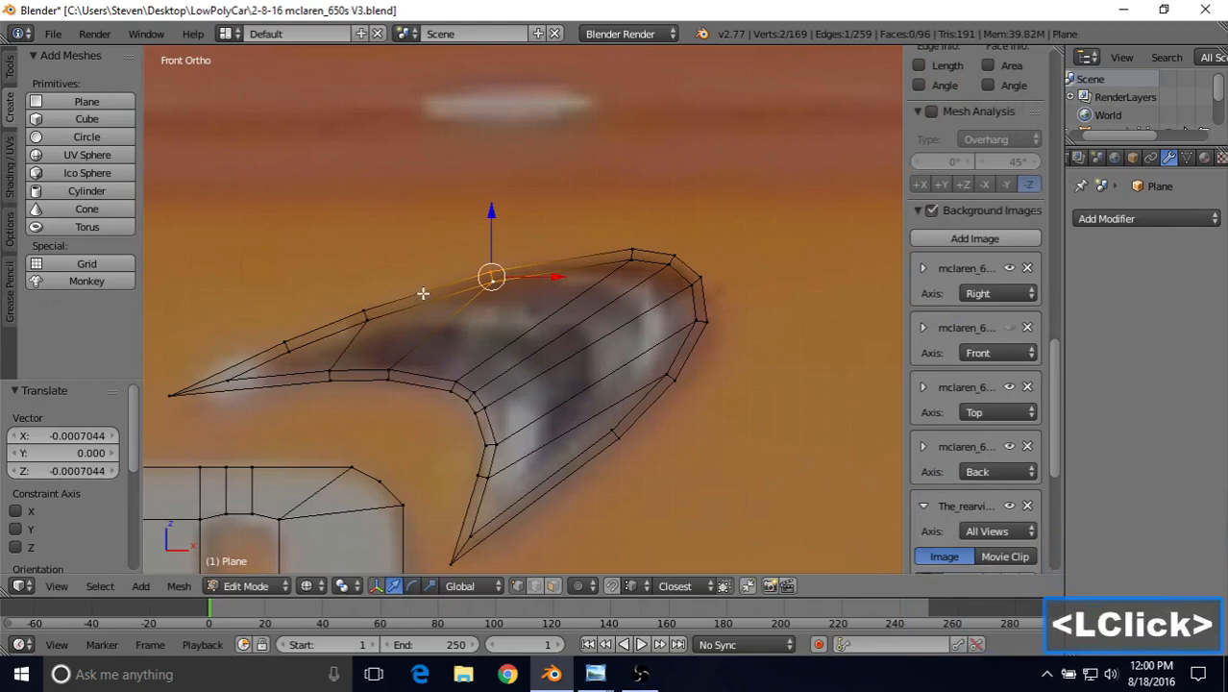
key("Tab")
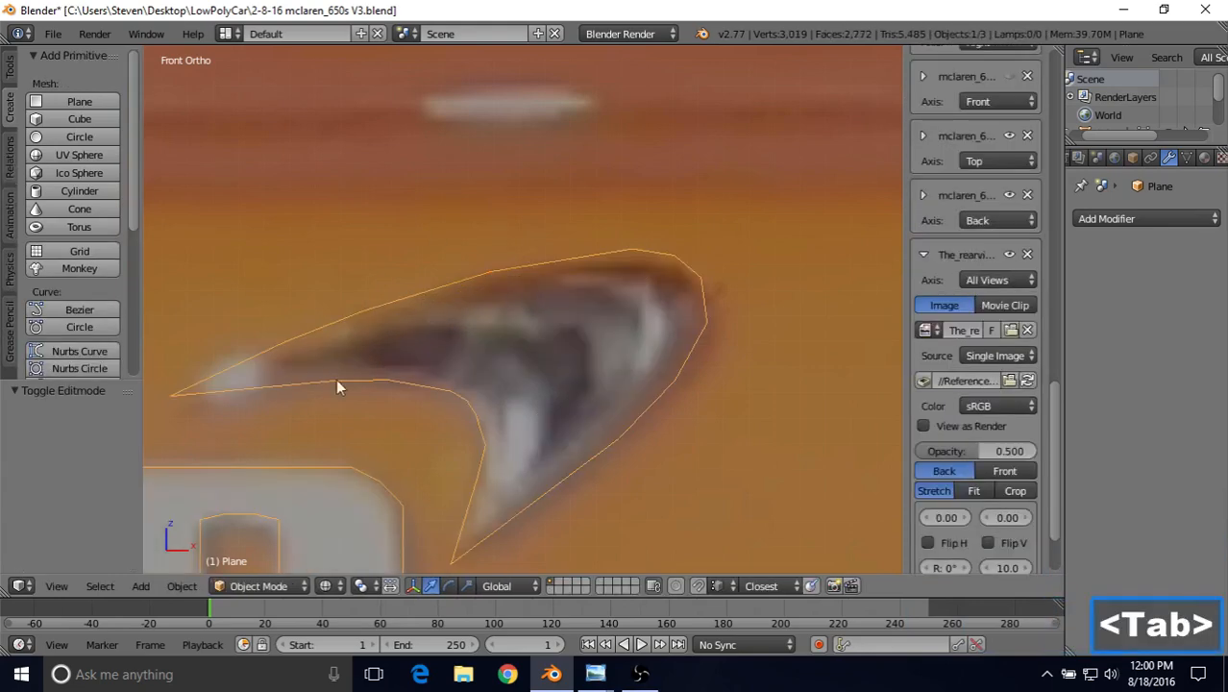
Move the rightmost rim vertex pair by about -0.0011 in X to tighten the rounded end.
scroll(553, 385, "down", 1)
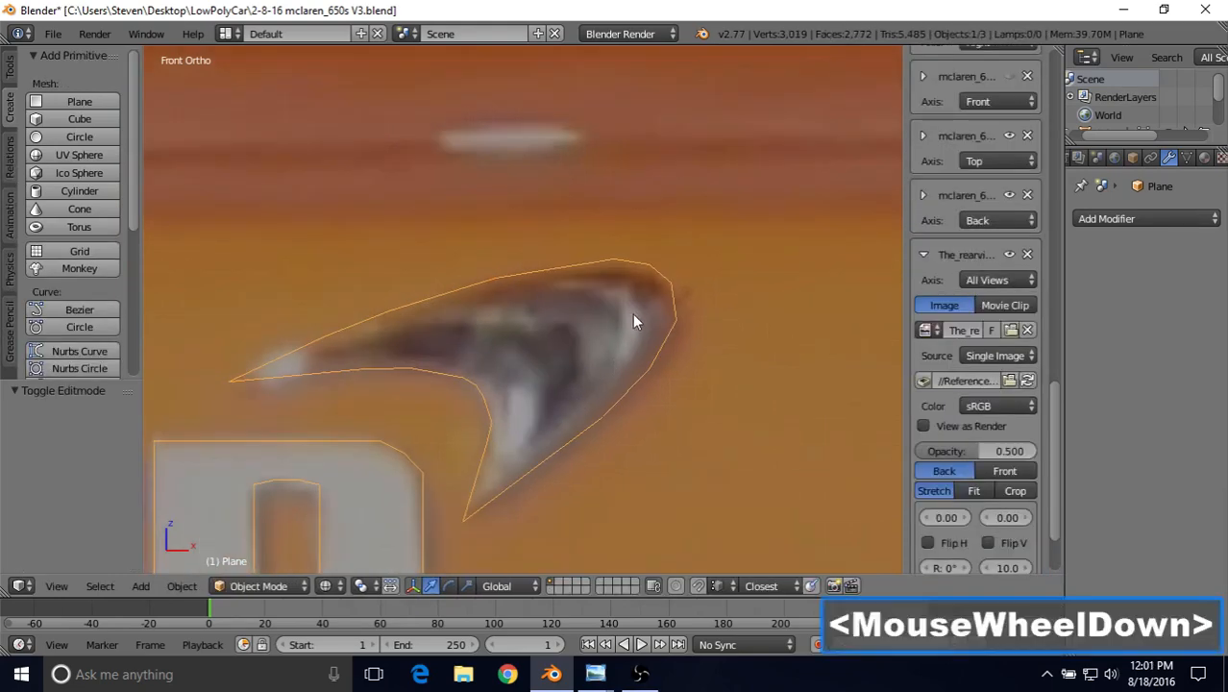
scroll(646, 327, "up", 2)
key("Tab")
right_click(690, 321)
right_click(692, 324, "shift")
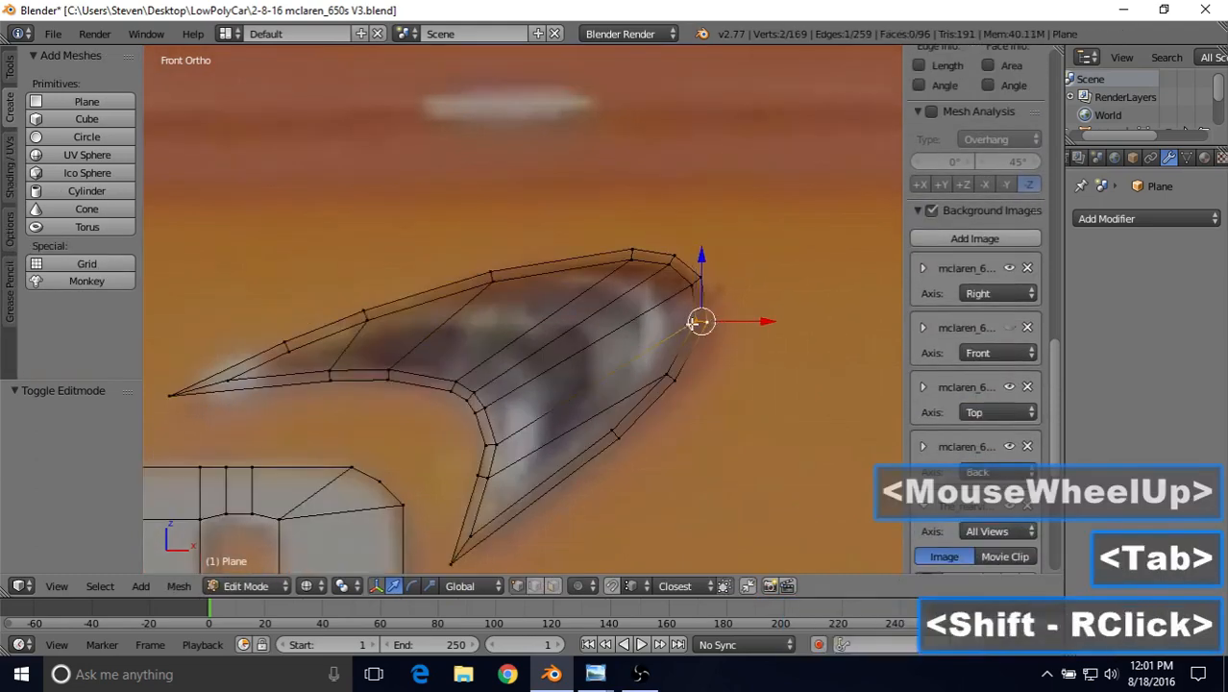
key("g")
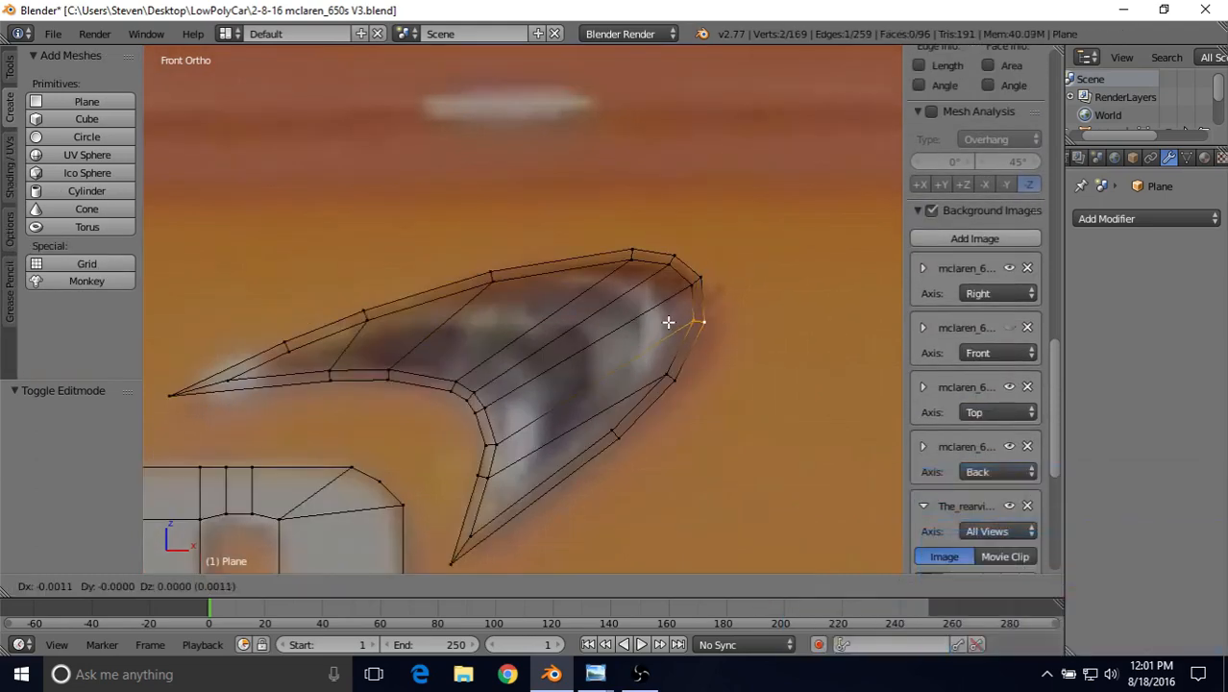
left_click(668, 322)
key("Tab")
Raise the same rightmost rim pair about 0.0018 in Z and fine-tune its horizontal position against the reference outline.
key("Tab")
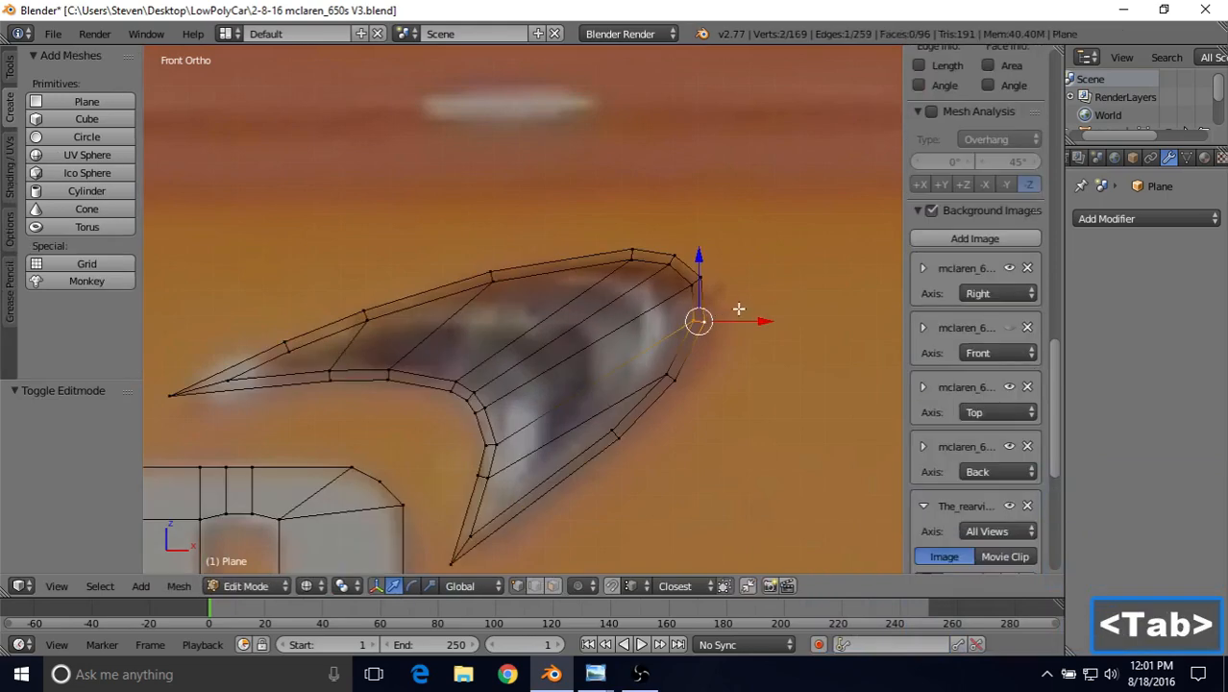
key("g")
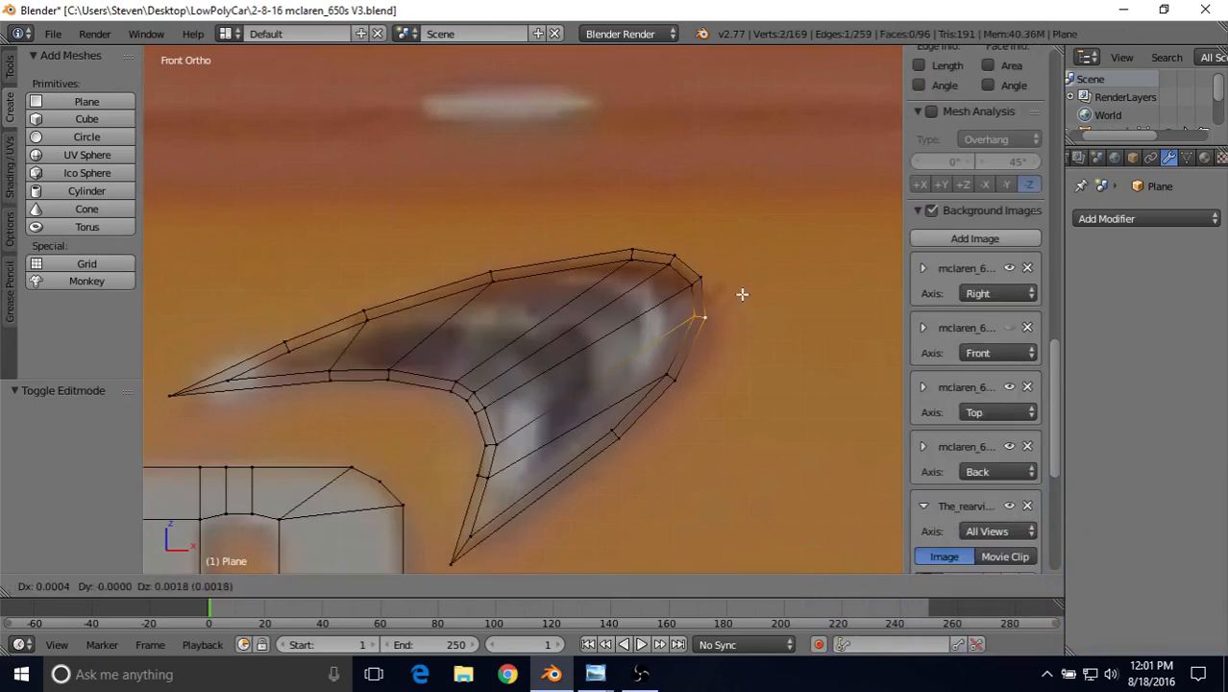
left_click(741, 296)
key("Tab")
key("Tab")
key("g")
left_click(727, 321)
key("Tab")
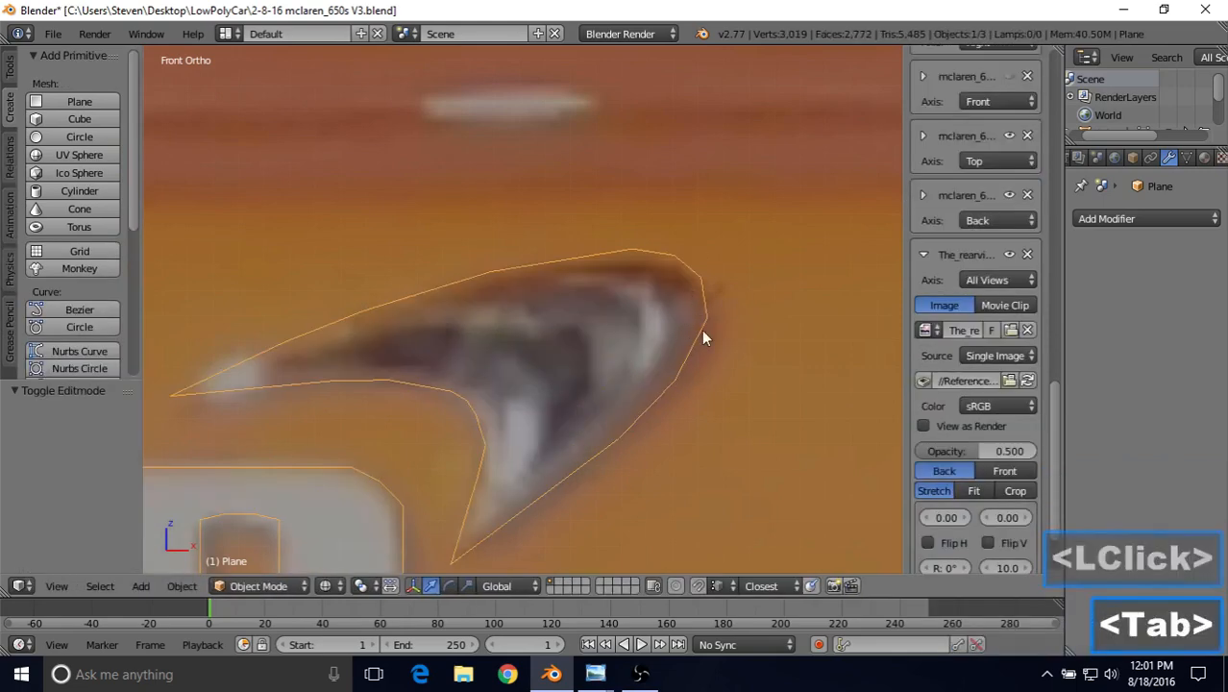
key("Tab")
key("g")
left_click(695, 327)
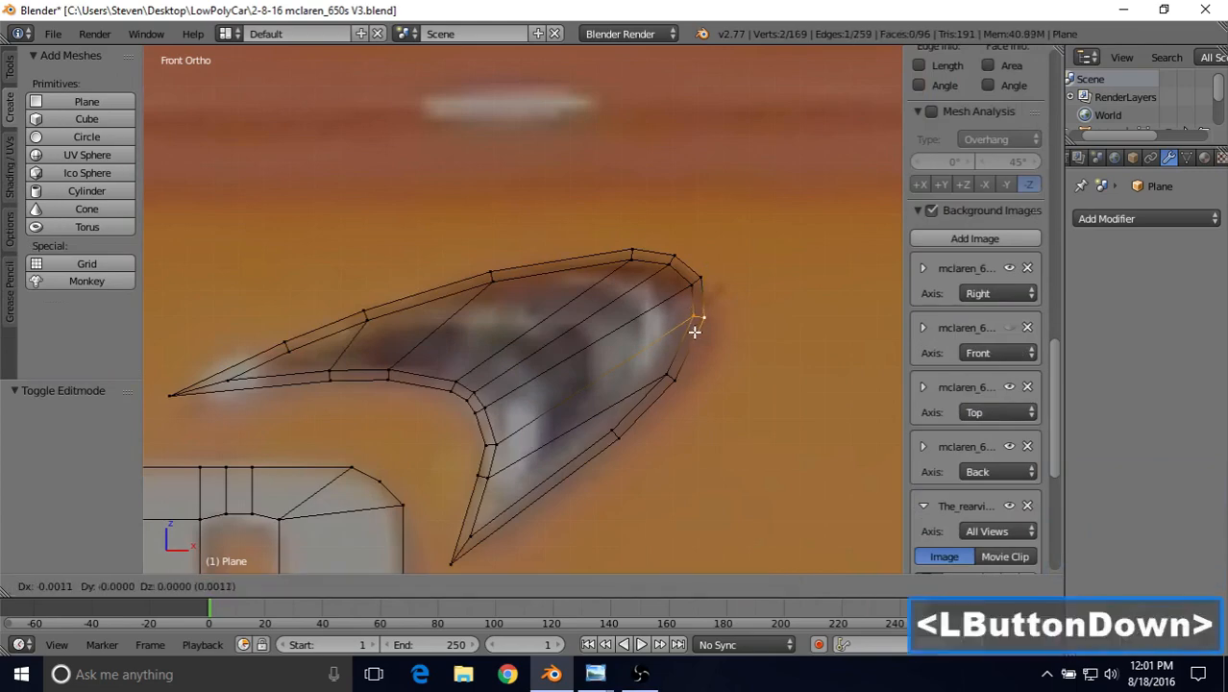
key("Tab")
key("Tab")
Nudge the upper-right corner rim vertex pair inward, then shift it 0.001 in X and 0.001 in Z to smooth the curve.
right_click(688, 286, "shift")
key("g")
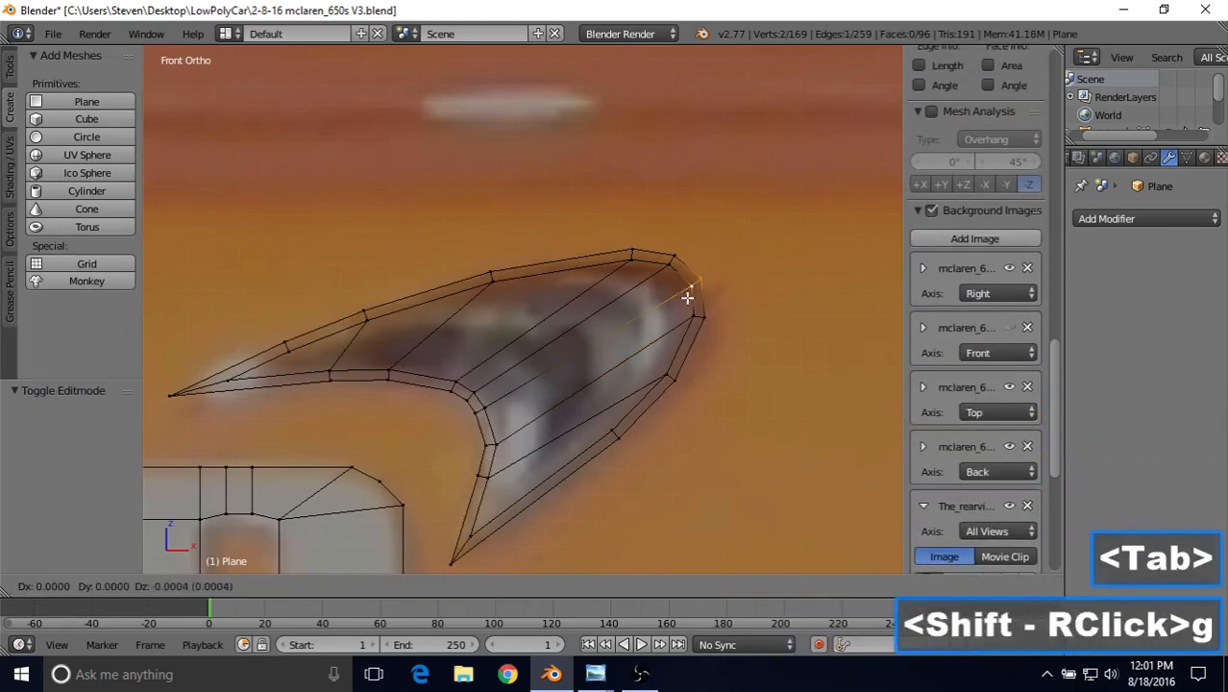
left_click(683, 301)
key("Tab")
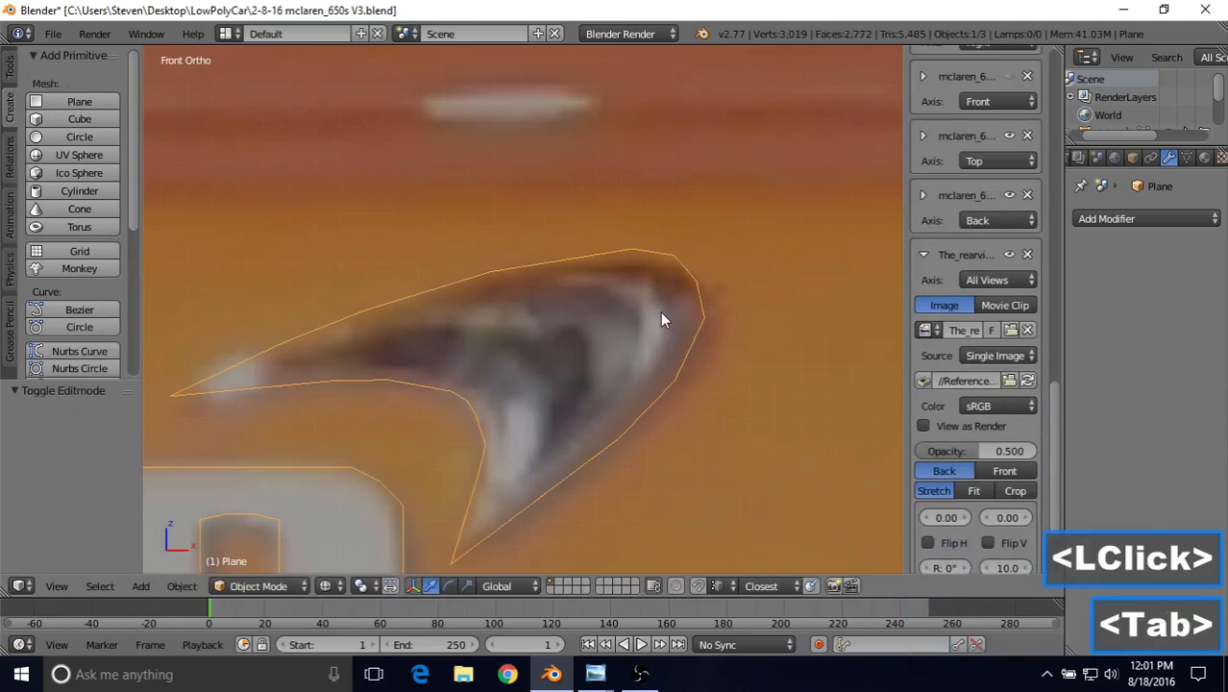
key("Tab")
key("g")
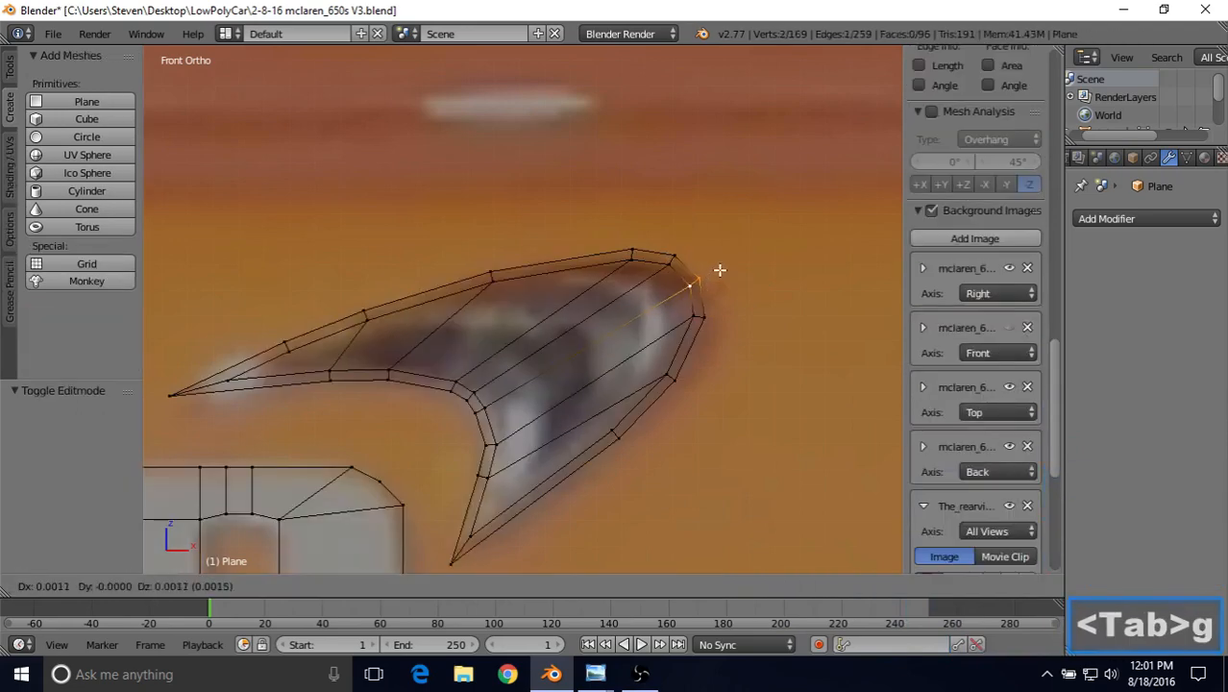
left_click(711, 277)
Select the eight inner faces of the swoosh in face mode, leaving out the rim faces.
left_click(554, 585)
right_click(557, 450)
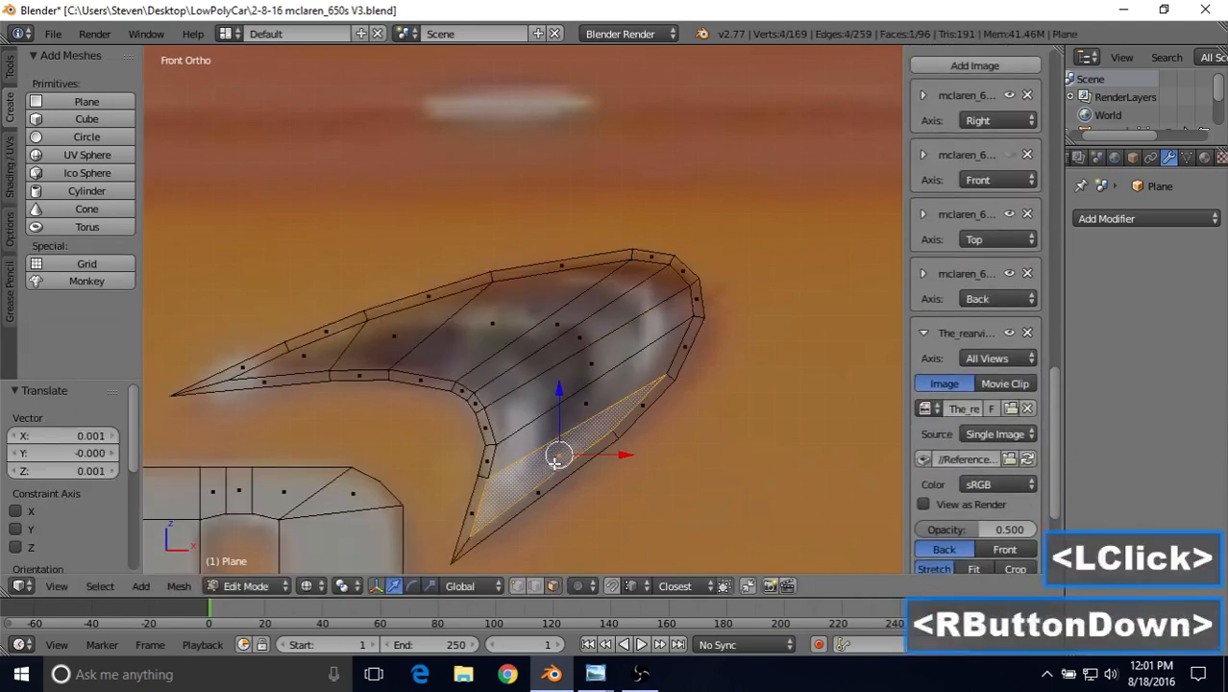
right_click(577, 343, "shift")
right_click(577, 342, "shift")
right_click(549, 327, "shift")
right_click(488, 323, "shift")
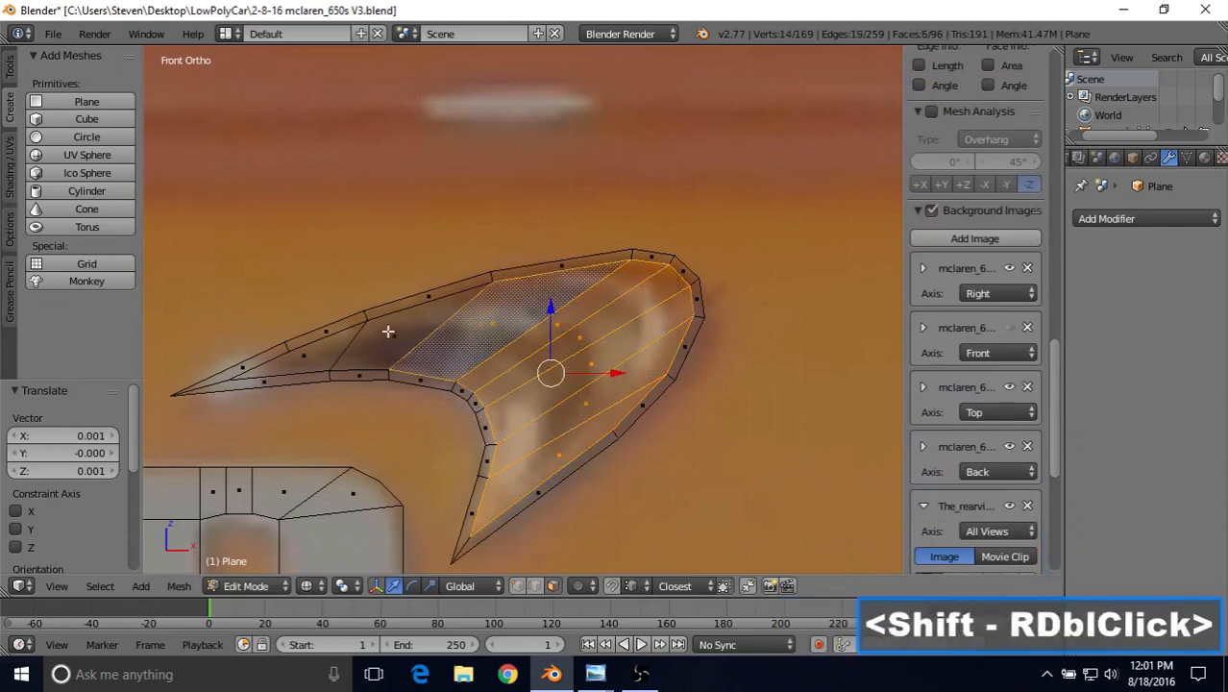
right_click(389, 334, "shift")
right_click(315, 356, "shift")
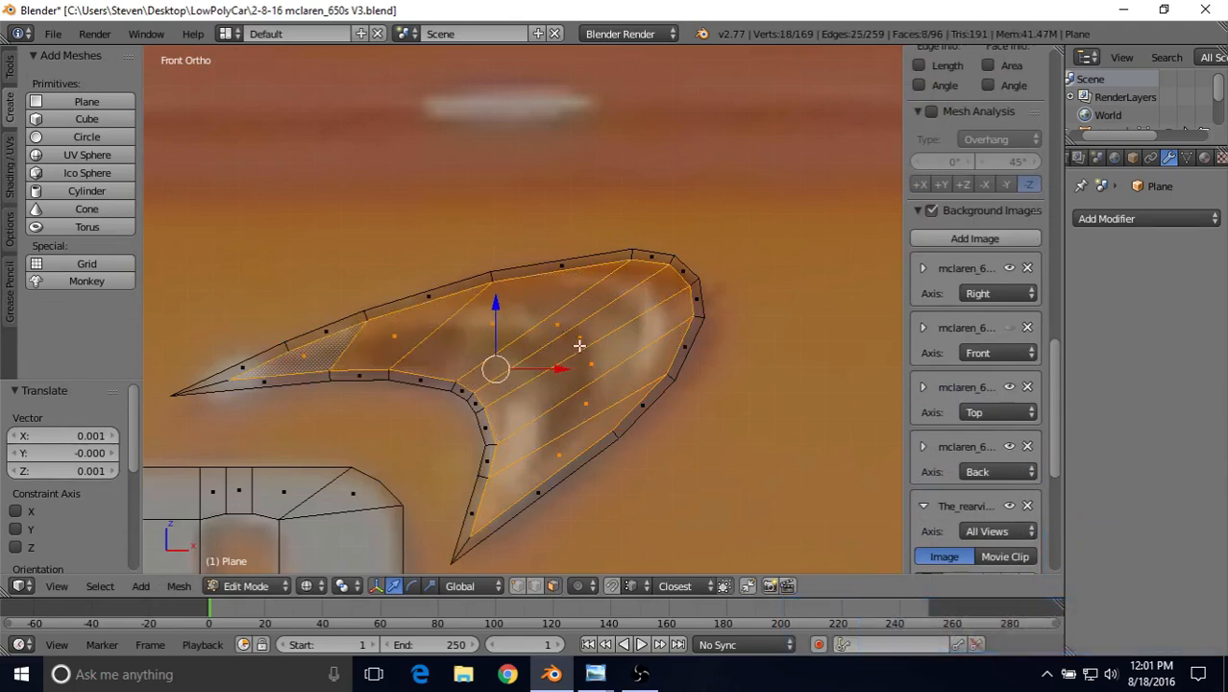
mouse_move(576, 343)
middle_mouse_down()
mouse_move(557, 338)
mouse_move(585, 350)
middle_mouse_up()
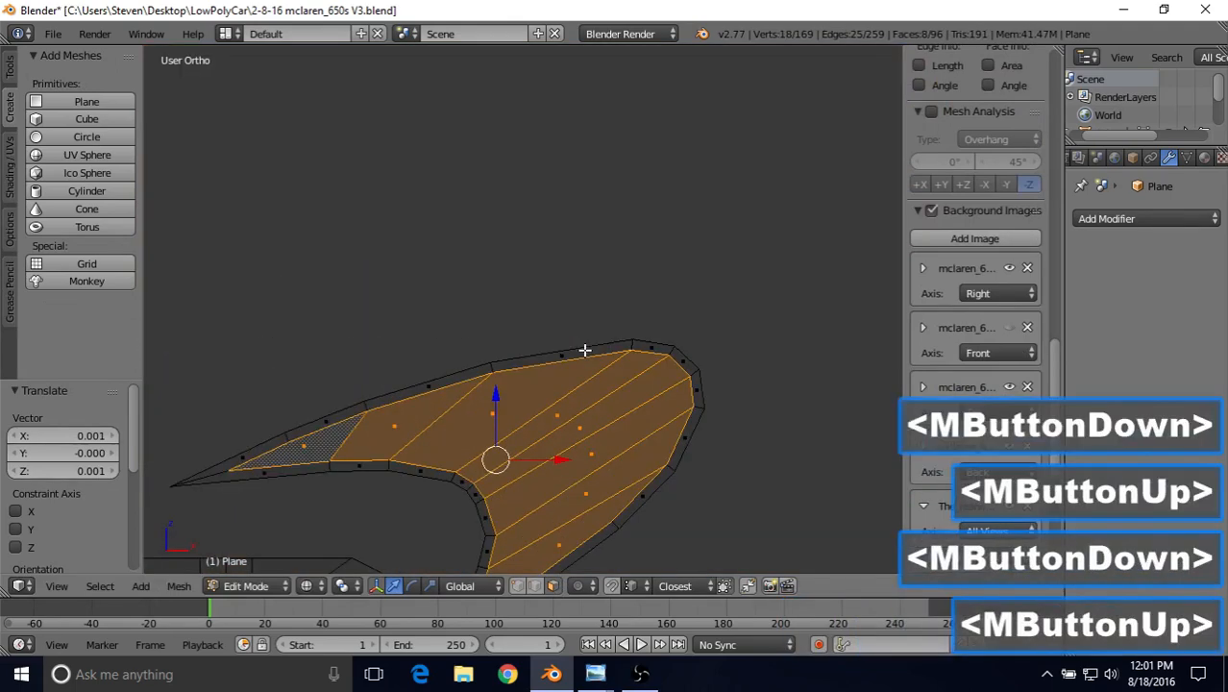
key("KP_Decimal")
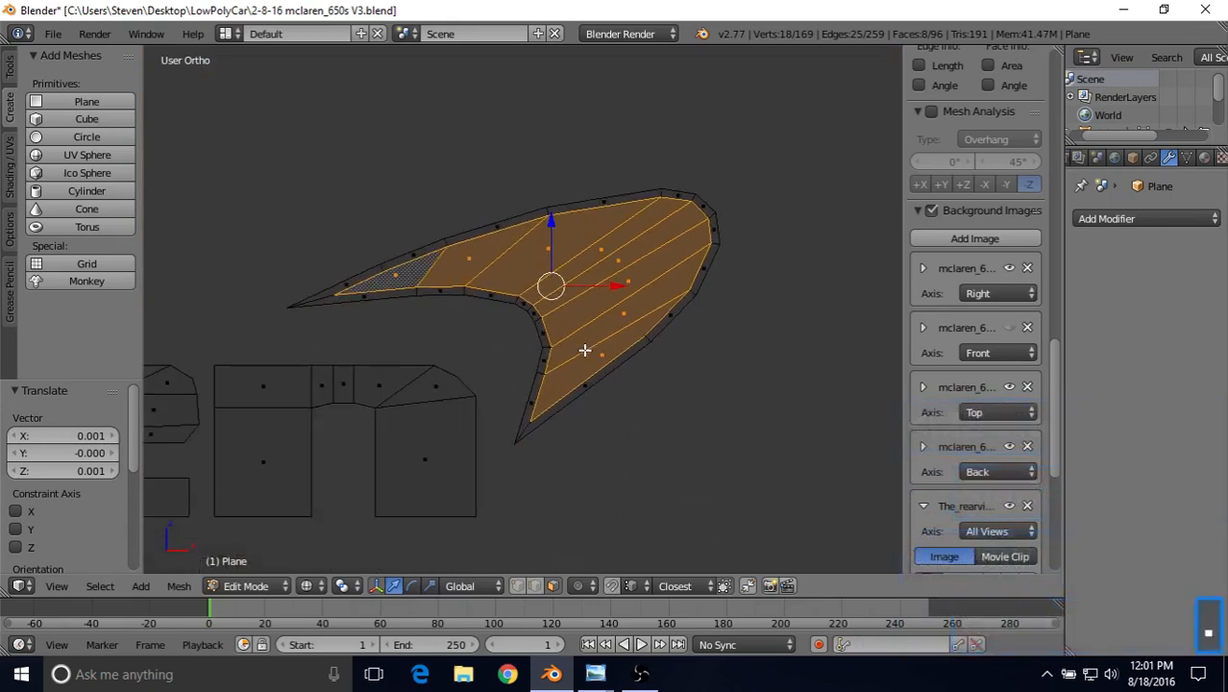
Move the swoosh's selected inner faces in negative Y to raise them from the rim, and display the model with solid shading.
middle_click_drag(586, 309, 555, 300)
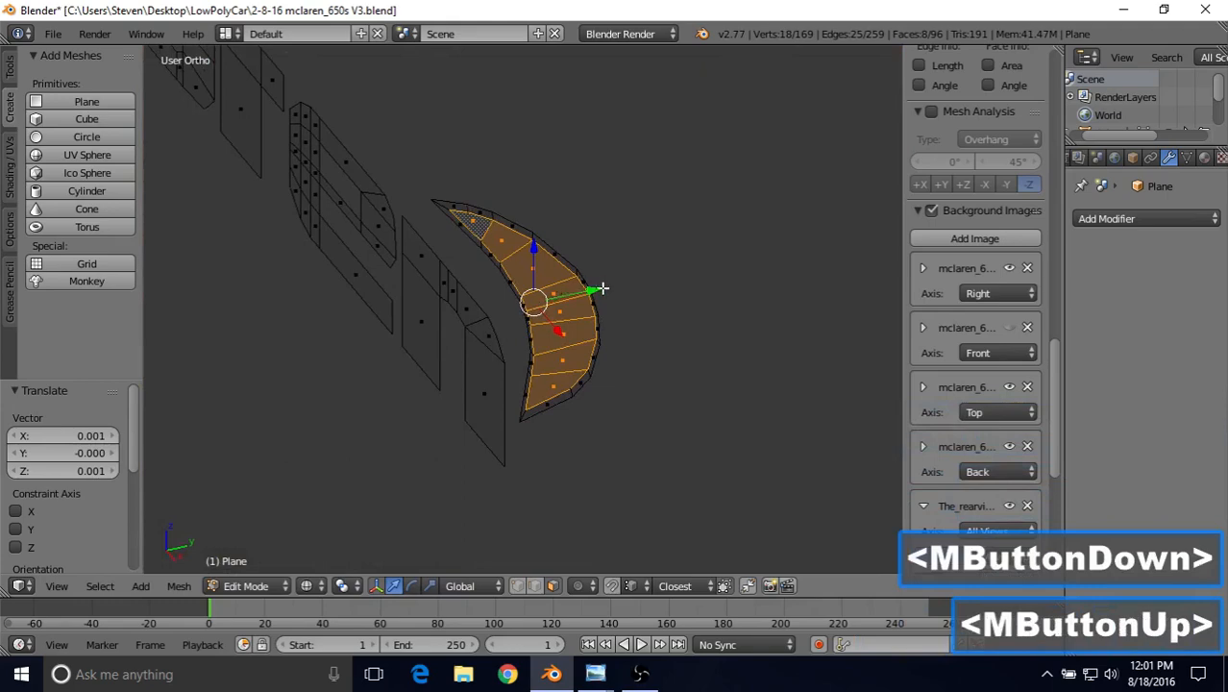
left_click_drag(602, 289, 580, 289)
key("Tab")
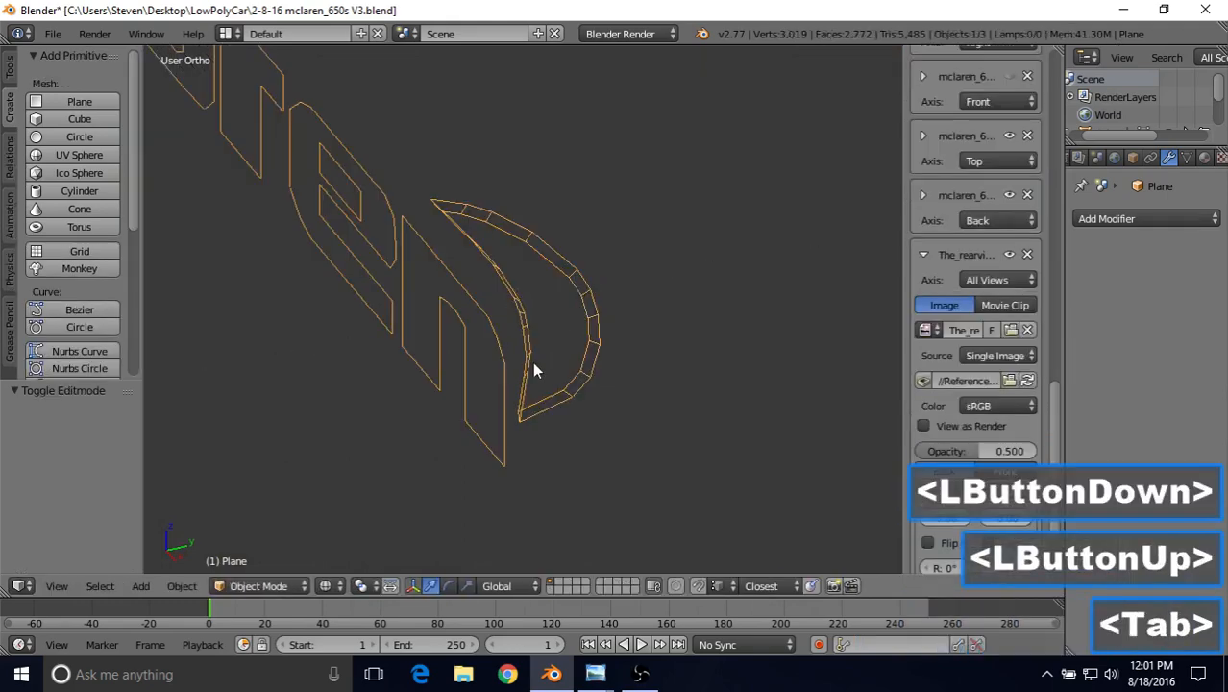
key("z")
scroll(536, 370, "down", 3)
middle_click_drag(501, 327, 537, 255)
Extend the selection to all linked faces of the swoosh and recalculate their normals to the outside.
key("Tab")
scroll(538, 255, "up", 3)
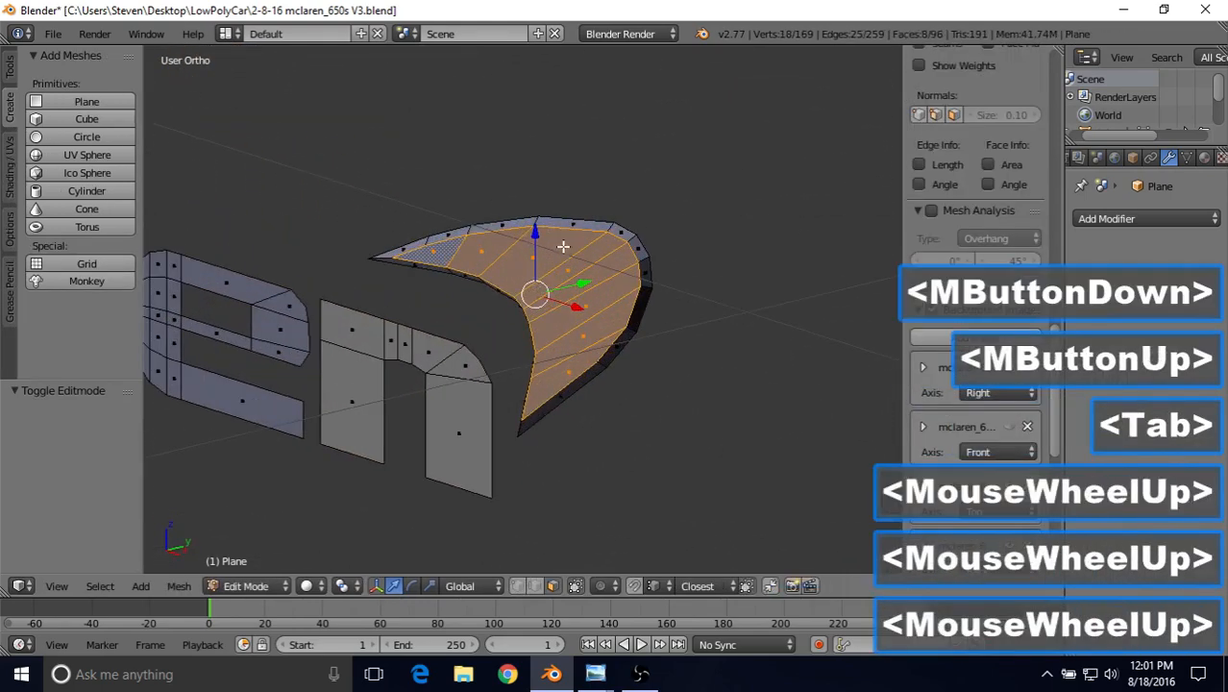
left_click(100, 585)
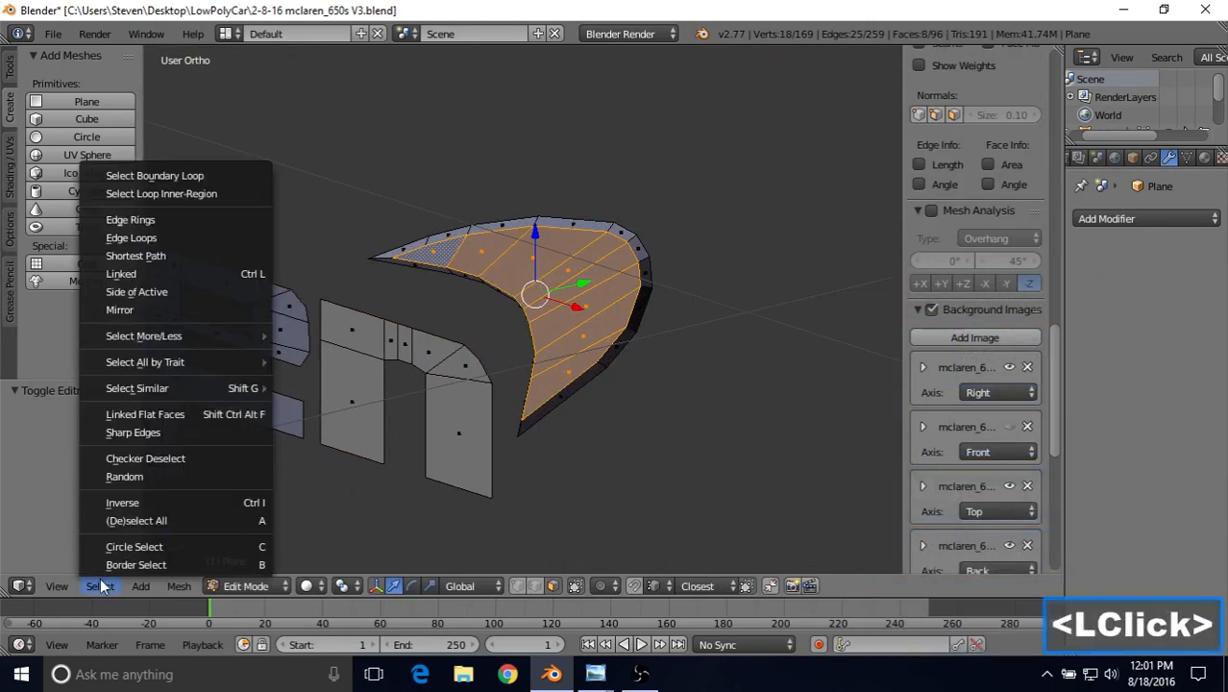
left_click(249, 274)
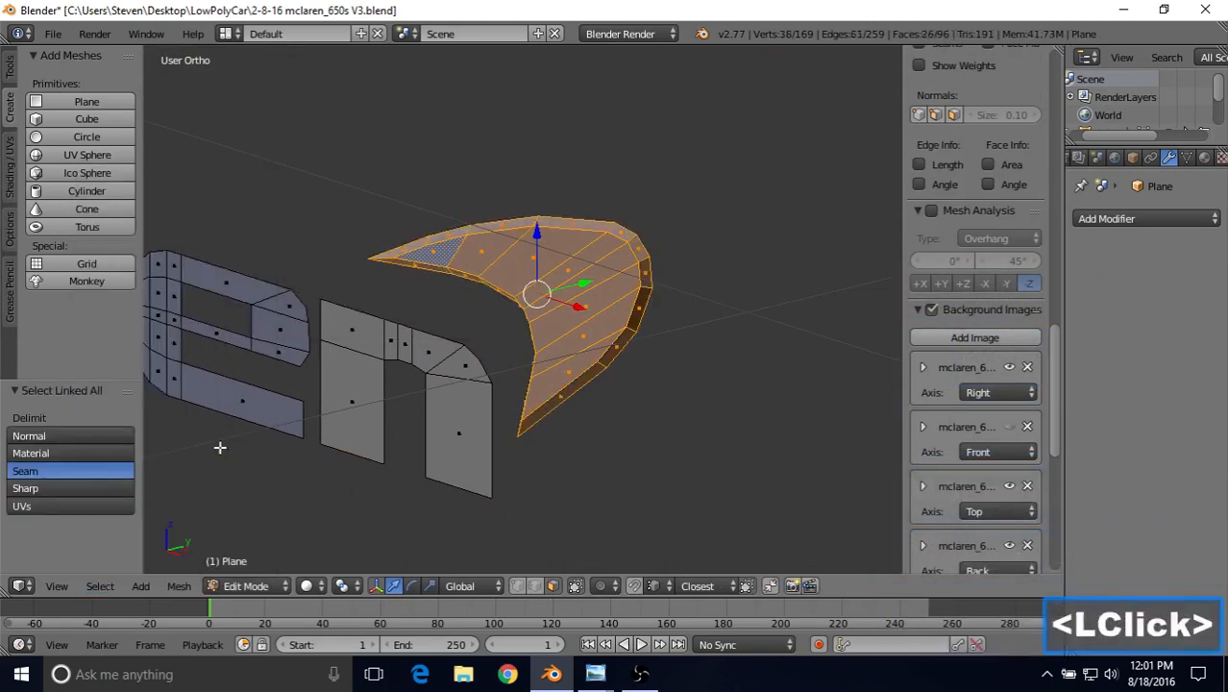
left_click(187, 590)
mouse_move(252, 296)
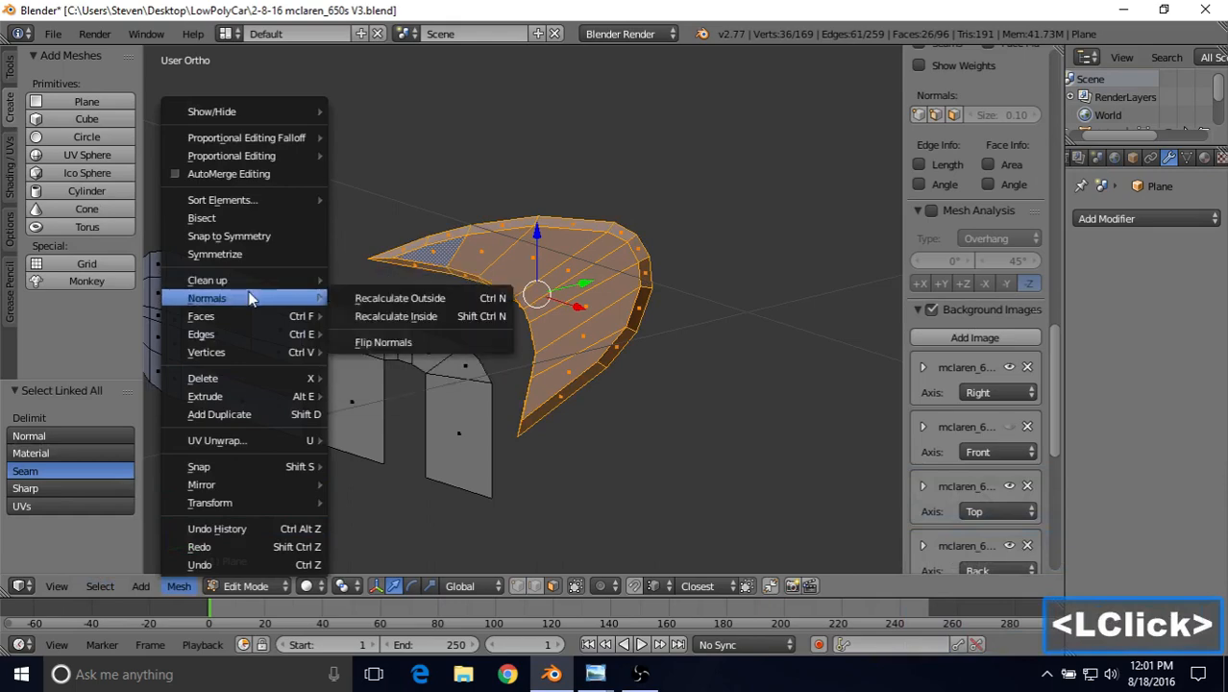
left_click(391, 302)
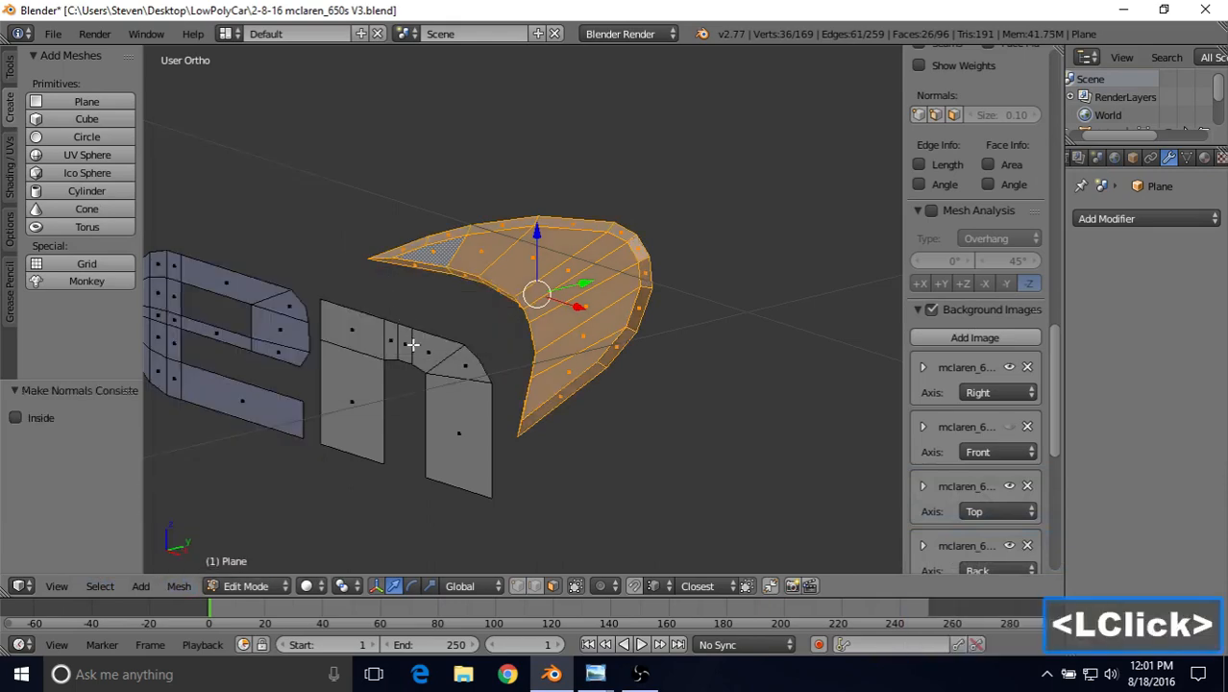
key("Tab")
Review the whole lettering, then switch to Windows Photo Viewer and examine the McLaren badge close up in the rear-view photo.
scroll(413, 344, "down", 3)
middle_click_drag(475, 291, 846, 302)
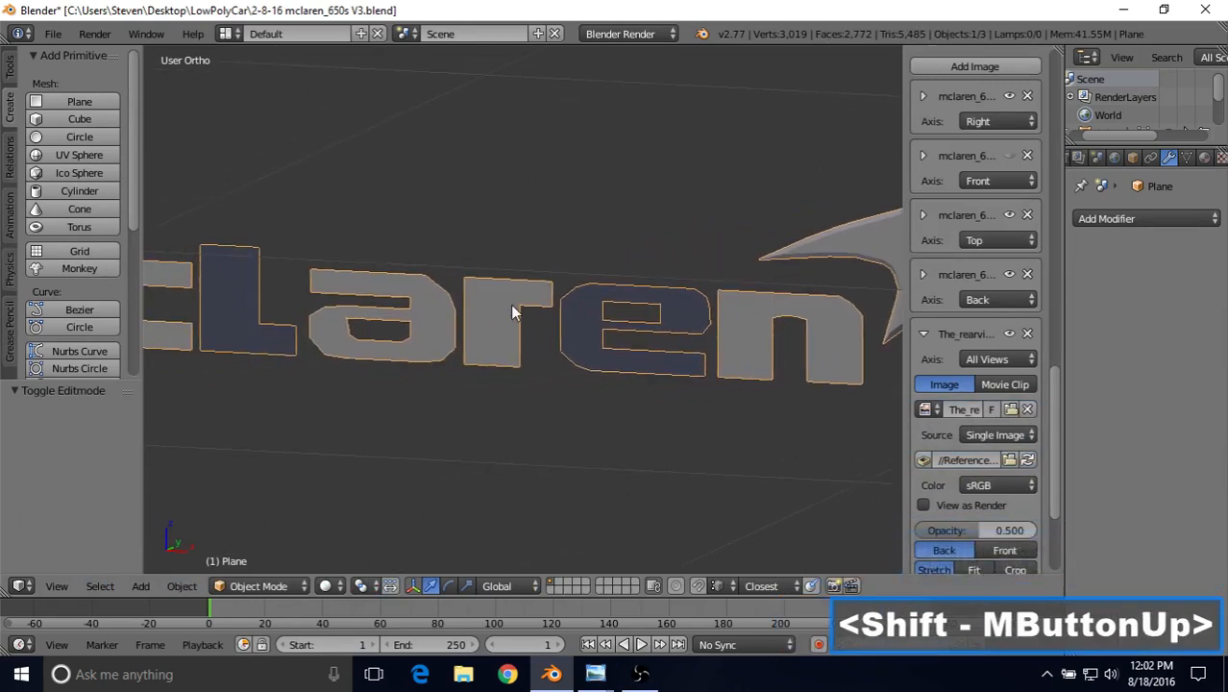
scroll(507, 303, "down", 2)
middle_click_drag(514, 245, 674, 296, "shift")
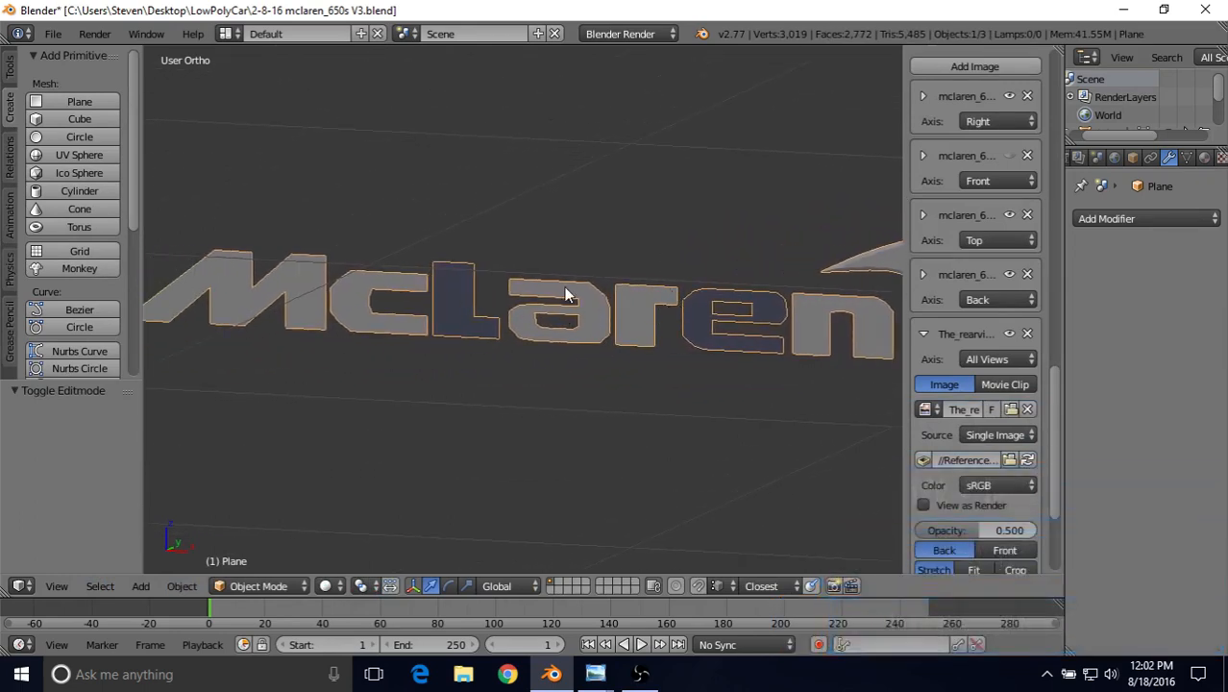
left_click(587, 674)
left_click(545, 613)
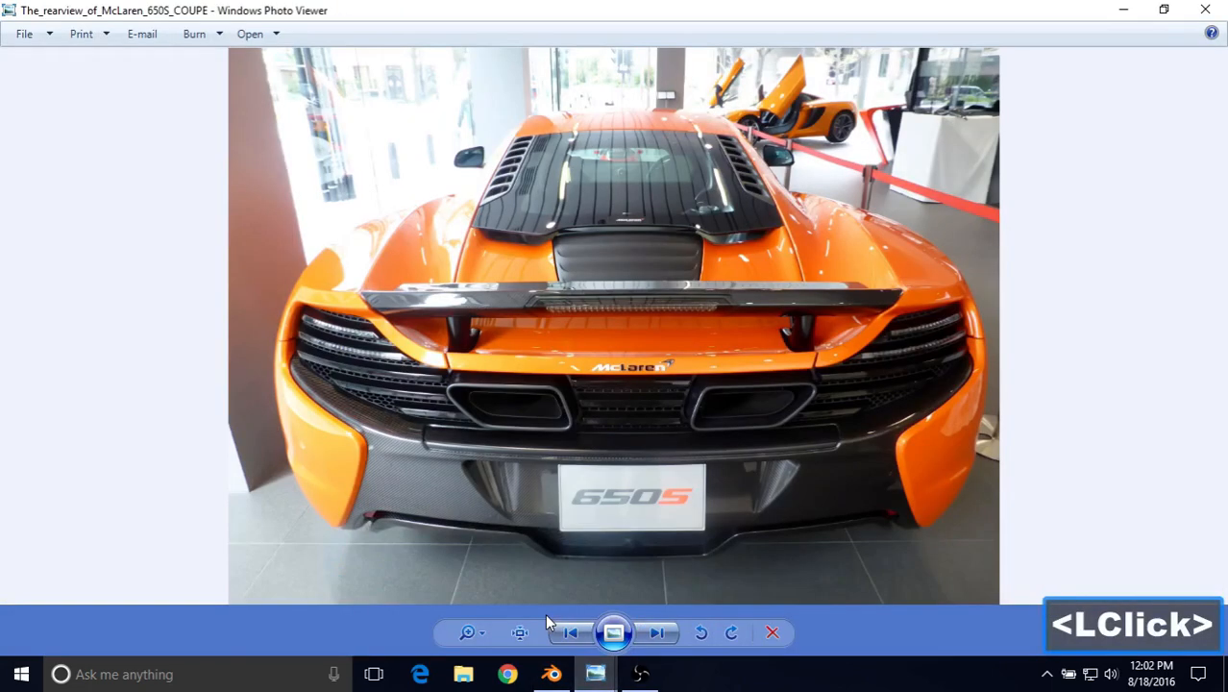
scroll(577, 357, "up", 3)
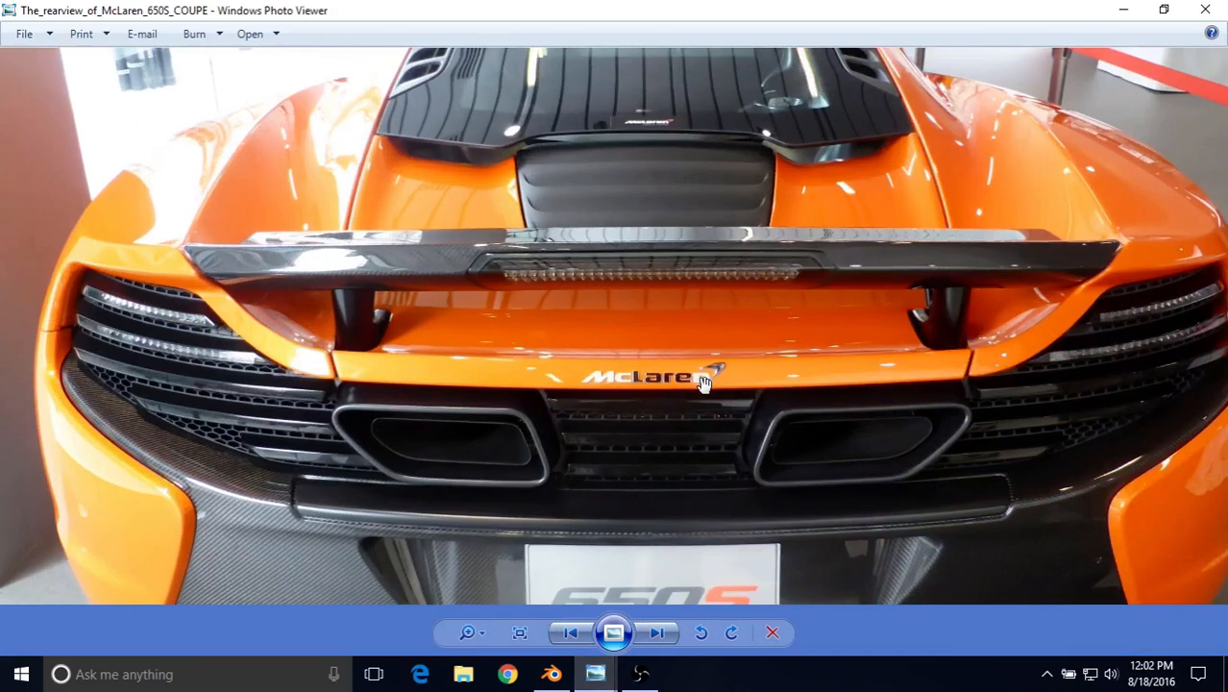
Switch back to Blender and flip the normals of all faces of the letters "a" and "r".
left_click(550, 674)
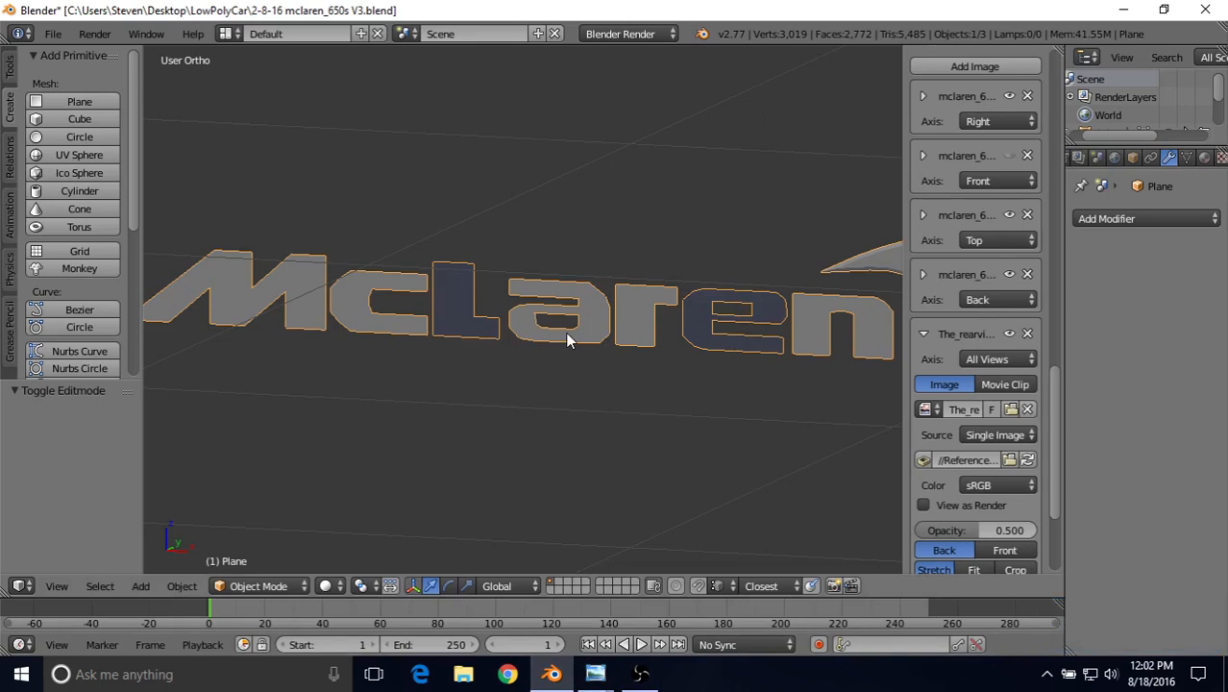
key("Tab")
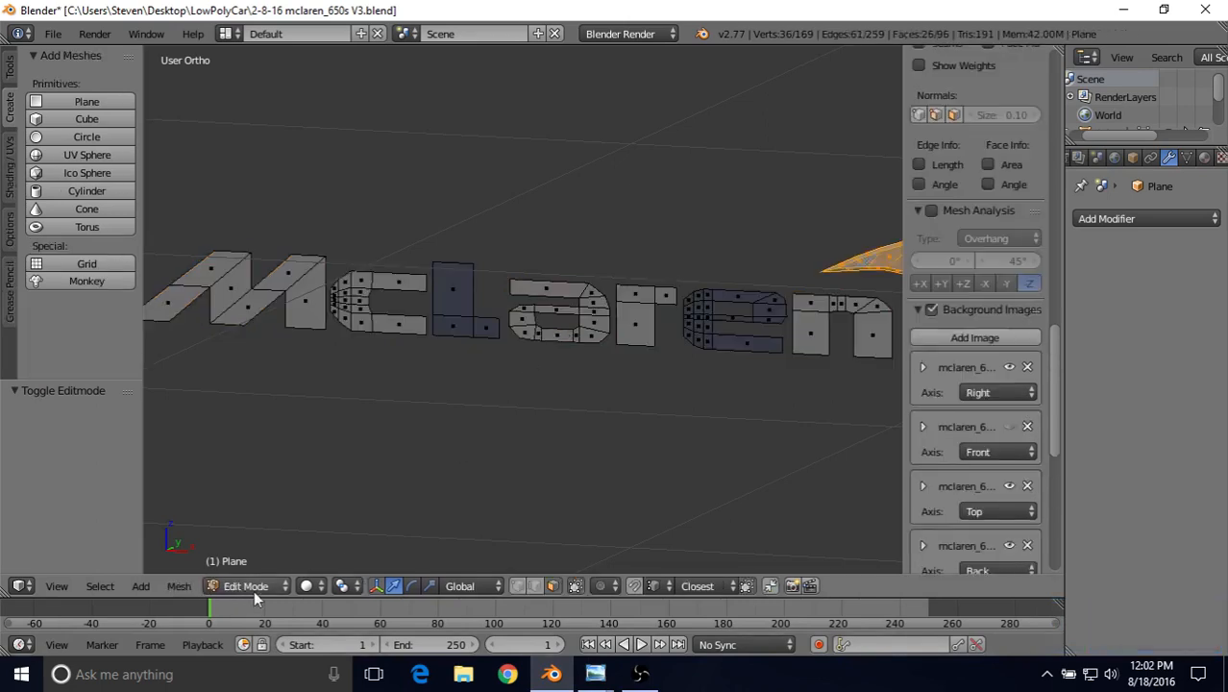
right_click(531, 291)
scroll(540, 319, "up", 1)
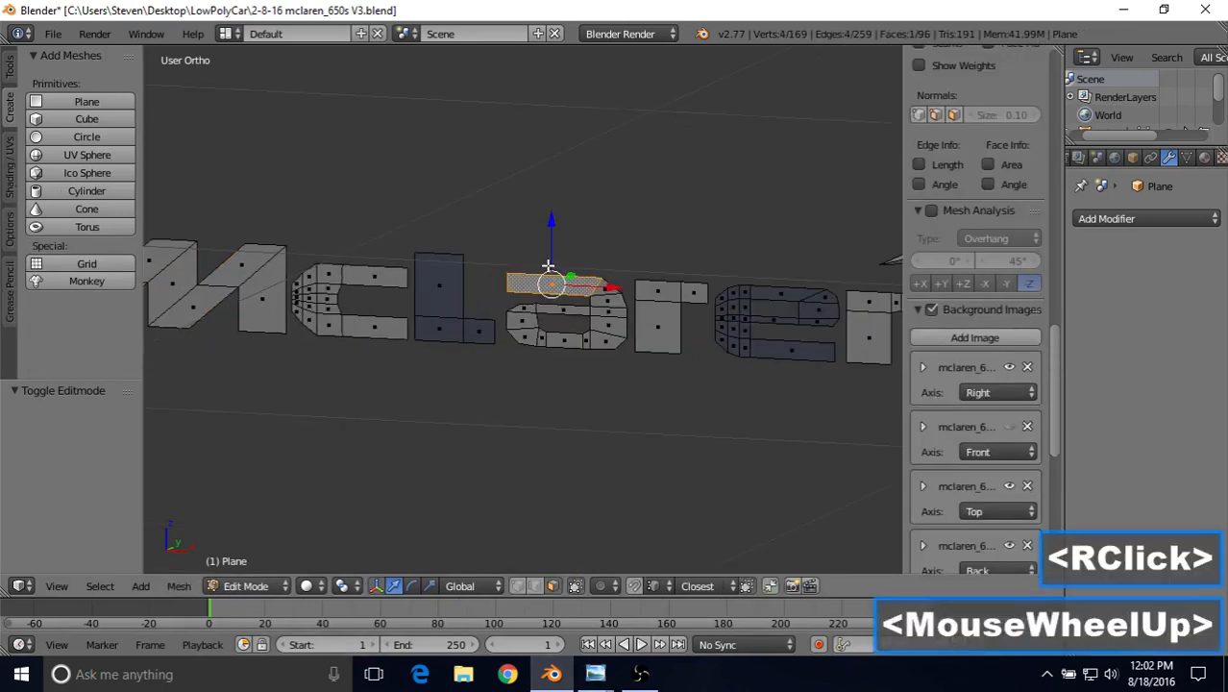
key("c")
mouse_move(556, 282)
left_mouse_down()
mouse_move(639, 282)
mouse_move(571, 318)
left_mouse_up()
right_click(620, 303)
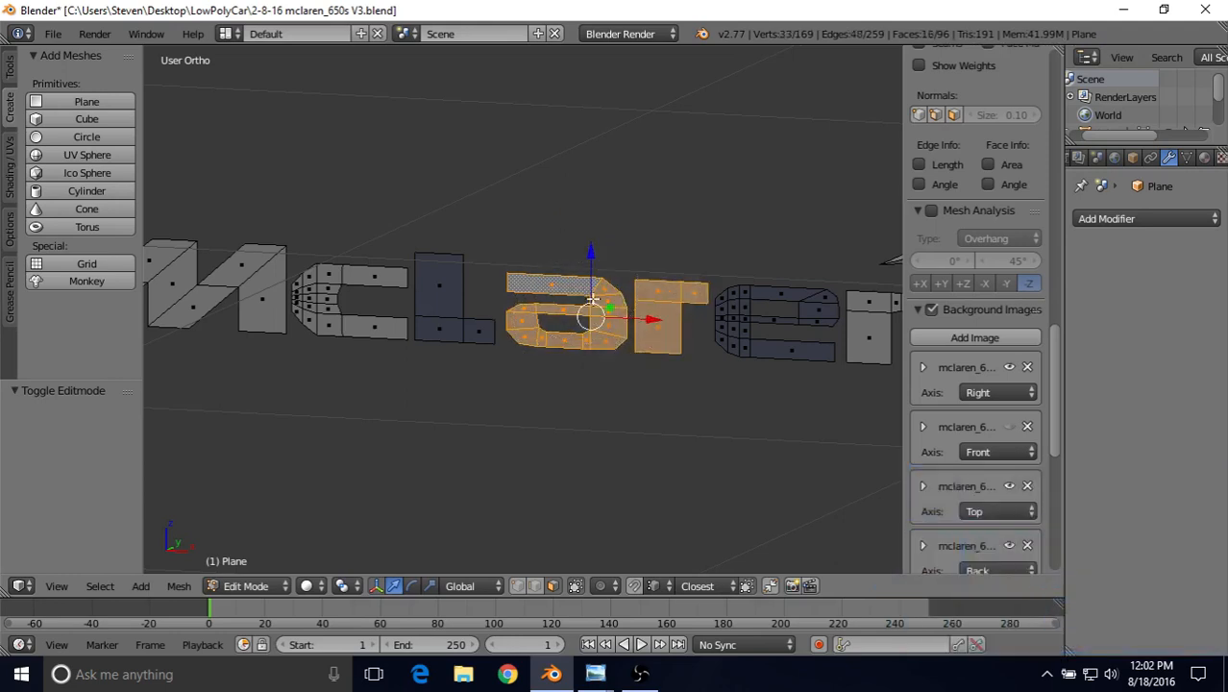
left_click(178, 586)
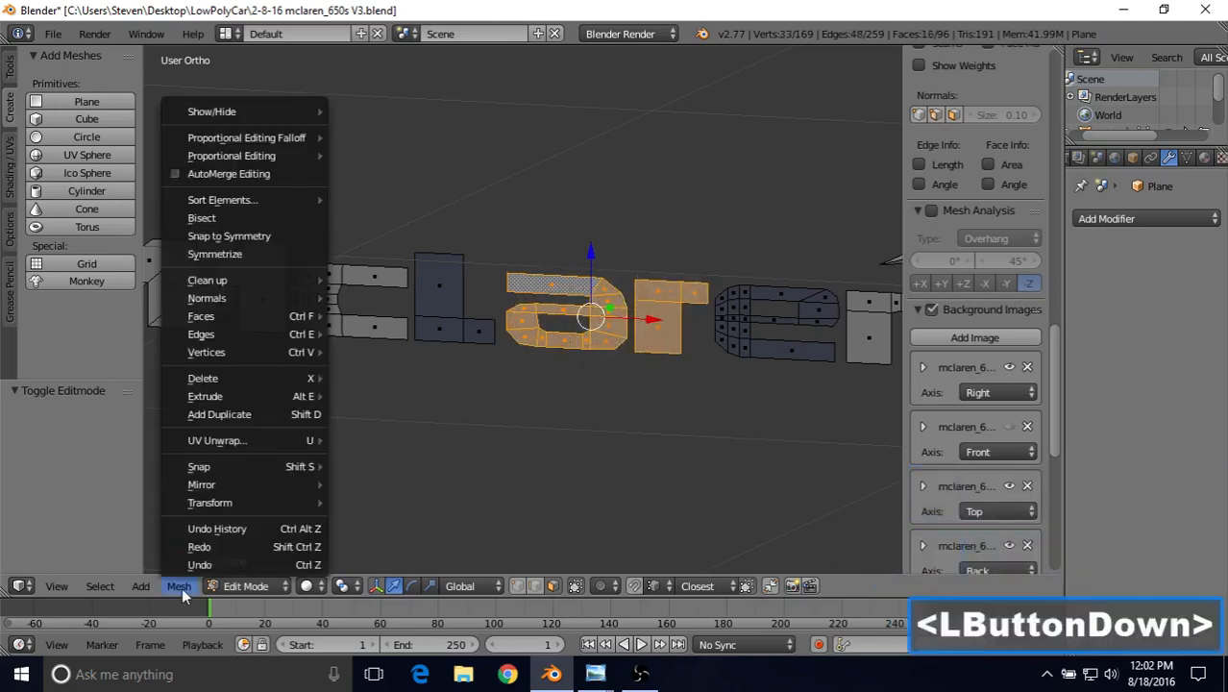
mouse_move(261, 303)
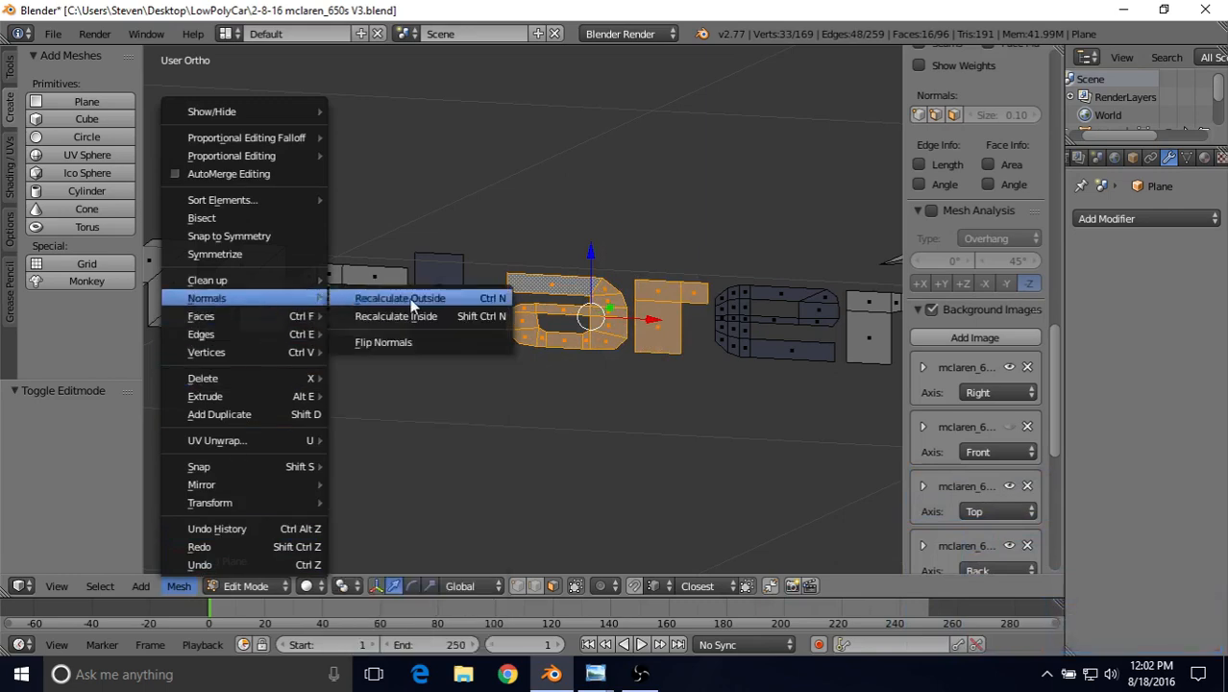
left_click(385, 346)
key("Tab")
Examine the McLaren logo in front view against the background photo, along with the 650S lettering on the plate below.
scroll(388, 350, "down", 4)
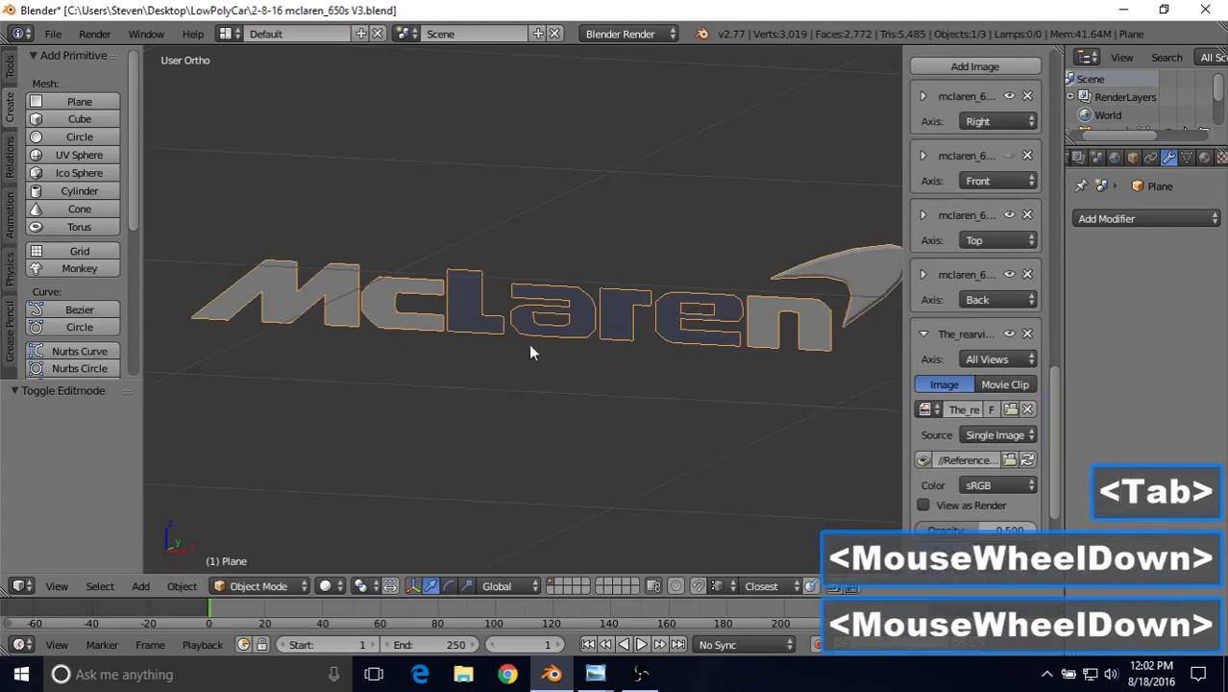
middle_click_drag(490, 328, 513, 278)
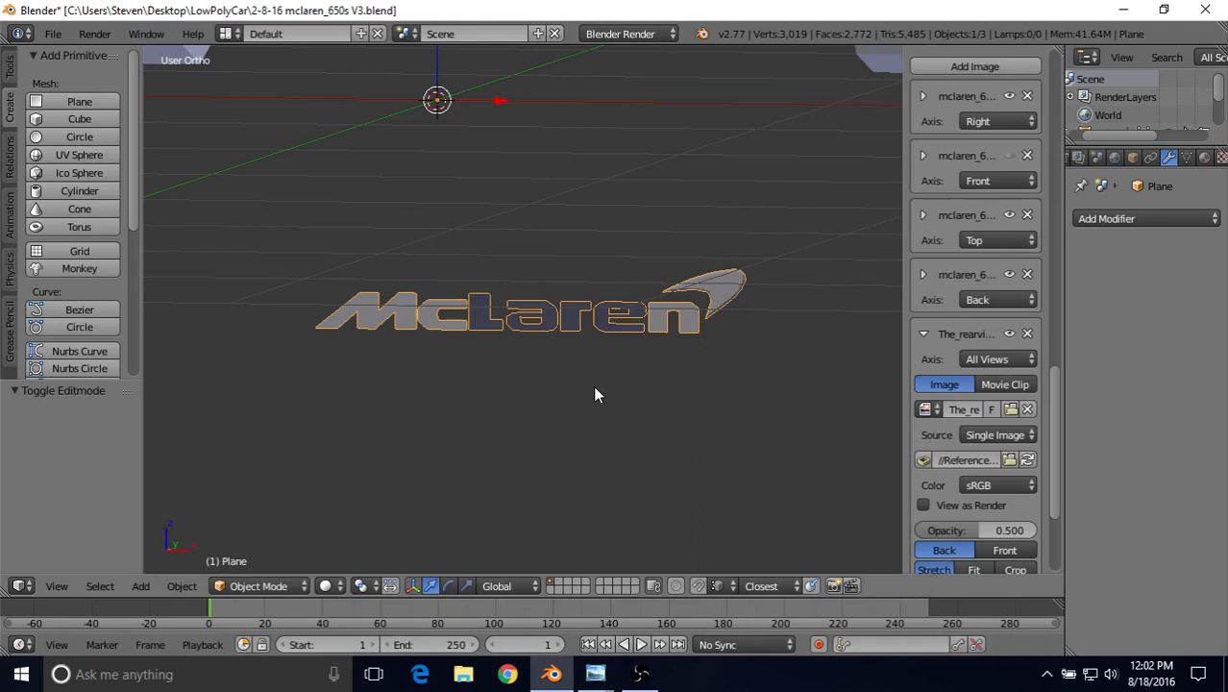
key("KP_1")
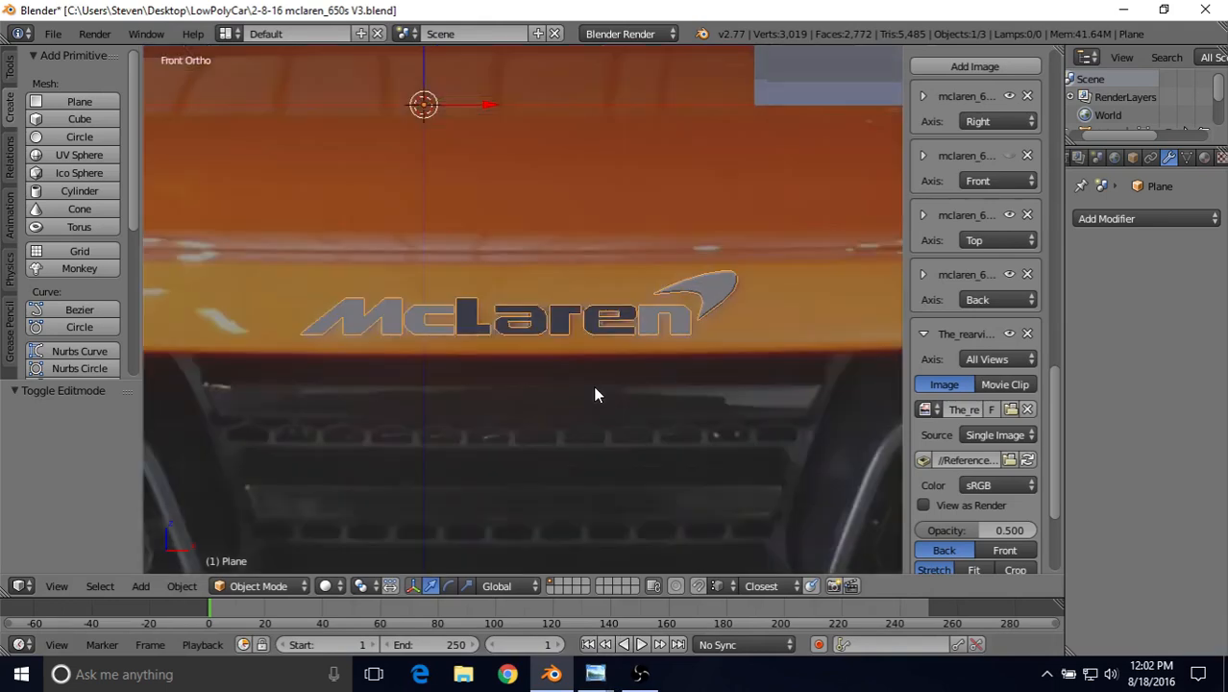
middle_click_drag(549, 411, 572, 296, "shift")
scroll(561, 344, "down", 2)
scroll(560, 344, "down", 2)
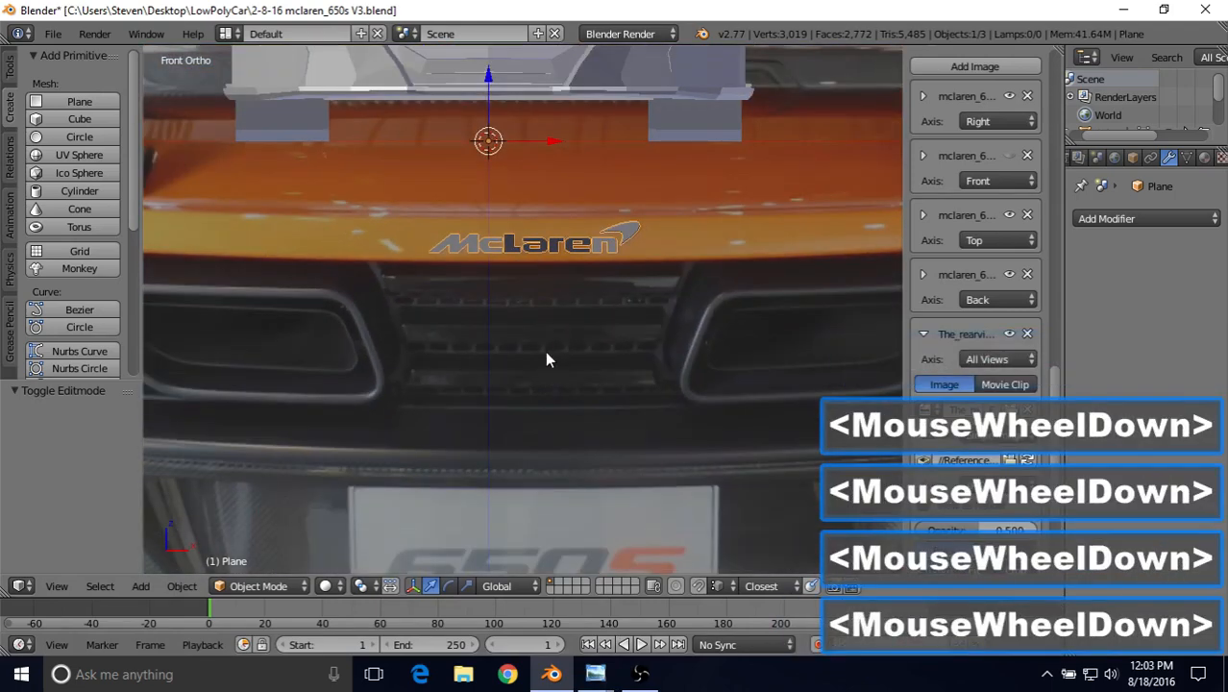
middle_click_drag(549, 354, 418, 506, "shift")
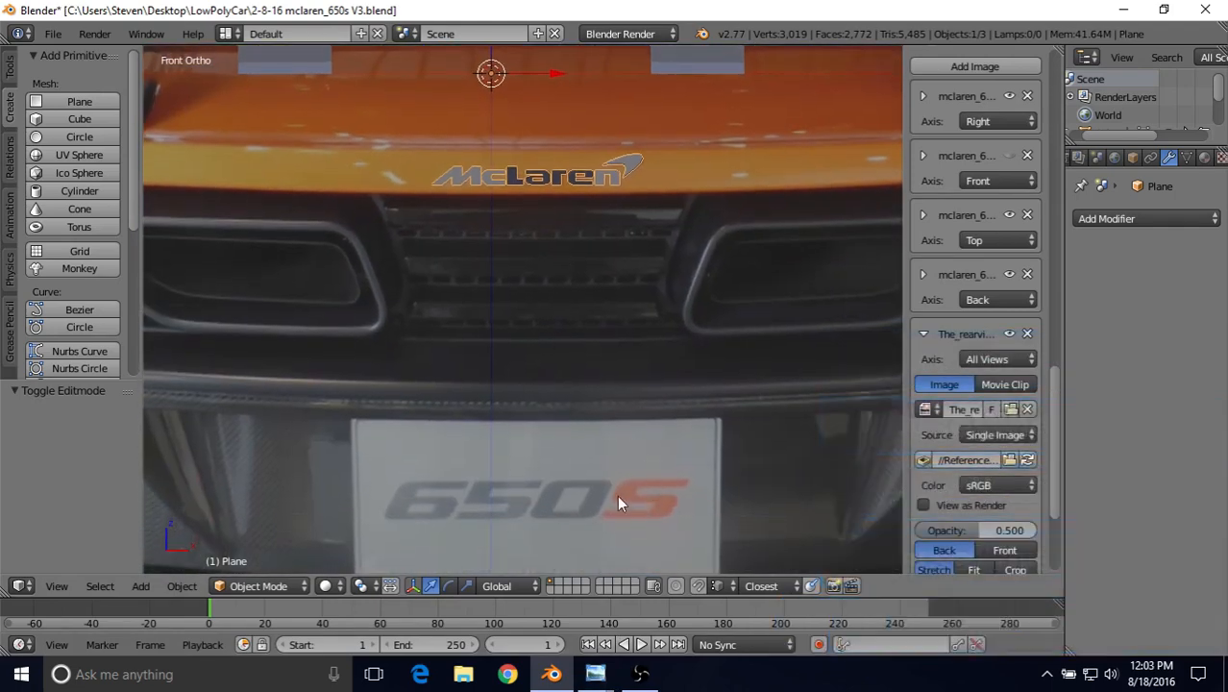
scroll(522, 328, "up", 1)
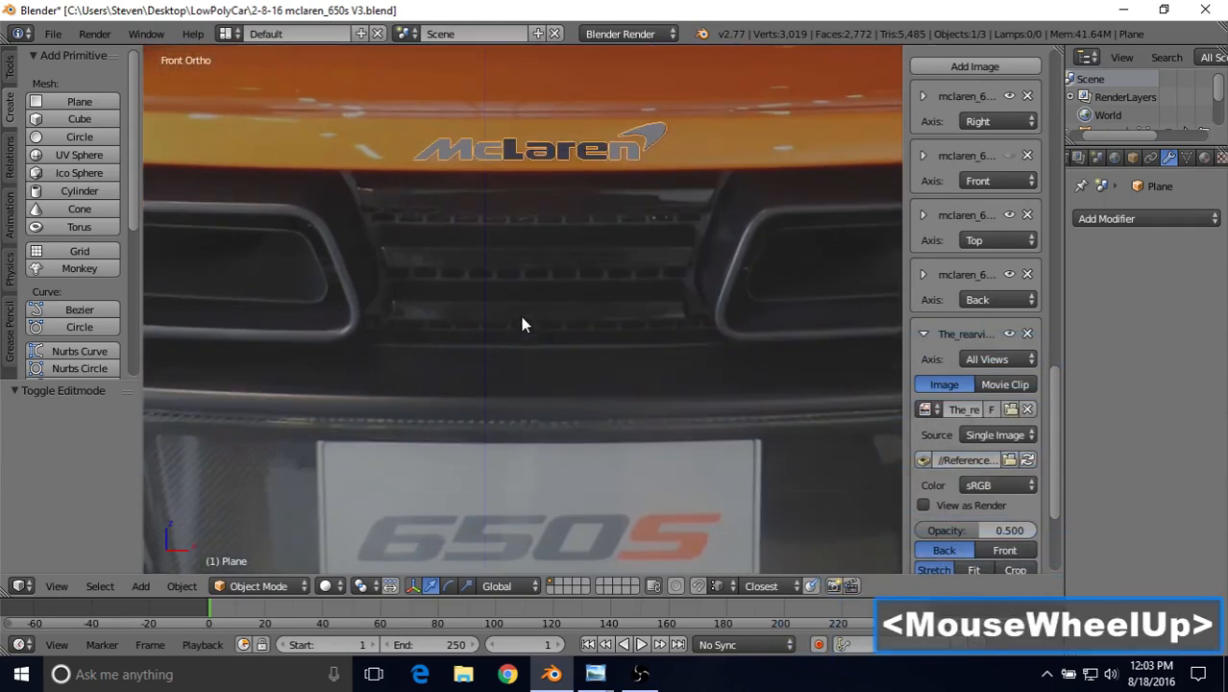
scroll(522, 325, "down", 2)
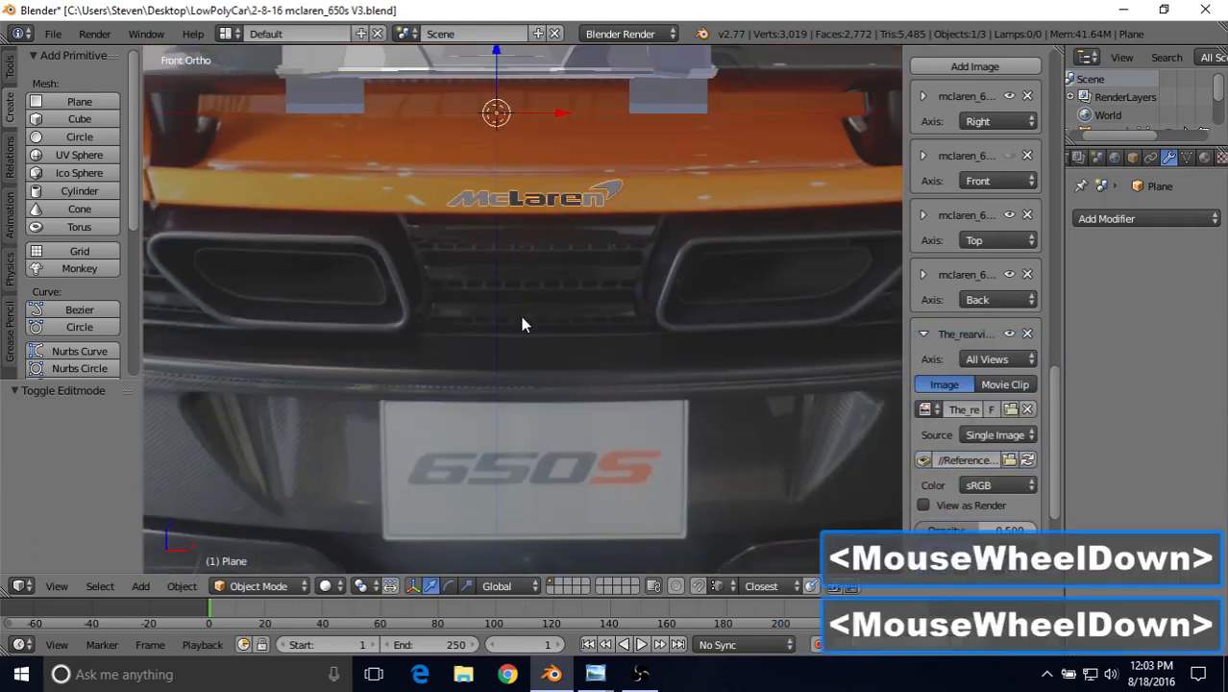
scroll(520, 298, "up", 1)
Open the McLaren lettering mesh for editing in front view.
key("Tab")
scroll(522, 298, "up", 2)
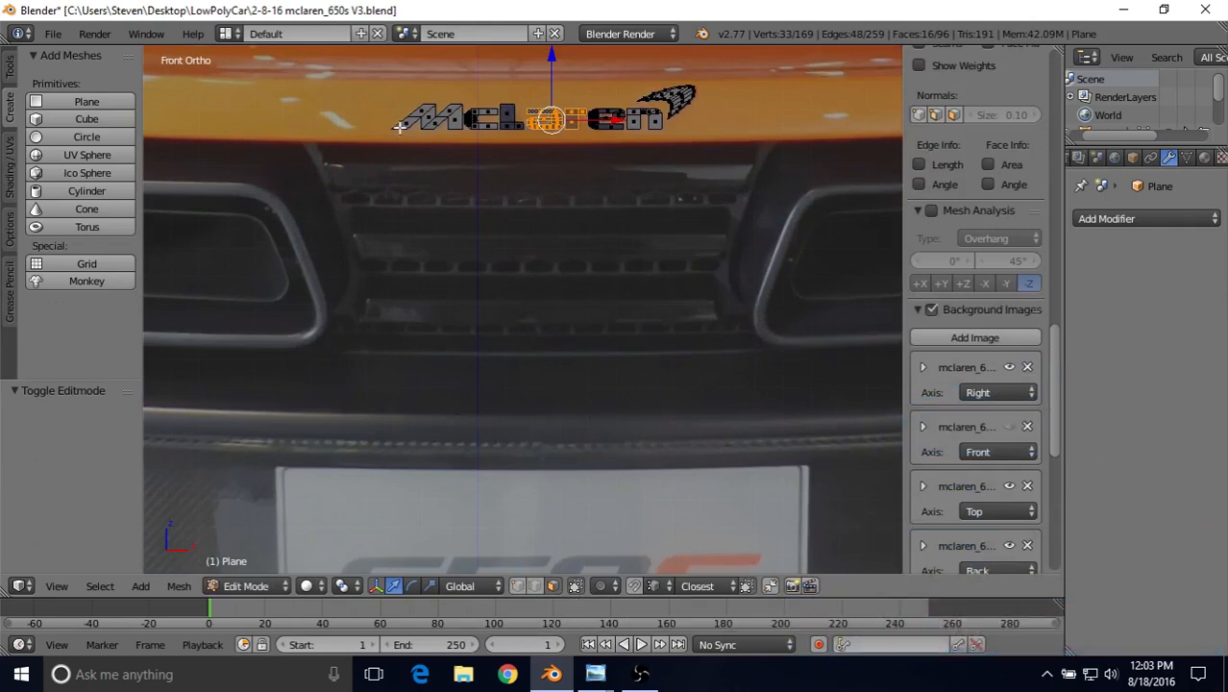
Duplicate the small square face from the McLaren lettering's L and place it at the lower-left part of the 6 in 650S.
right_click(509, 113)
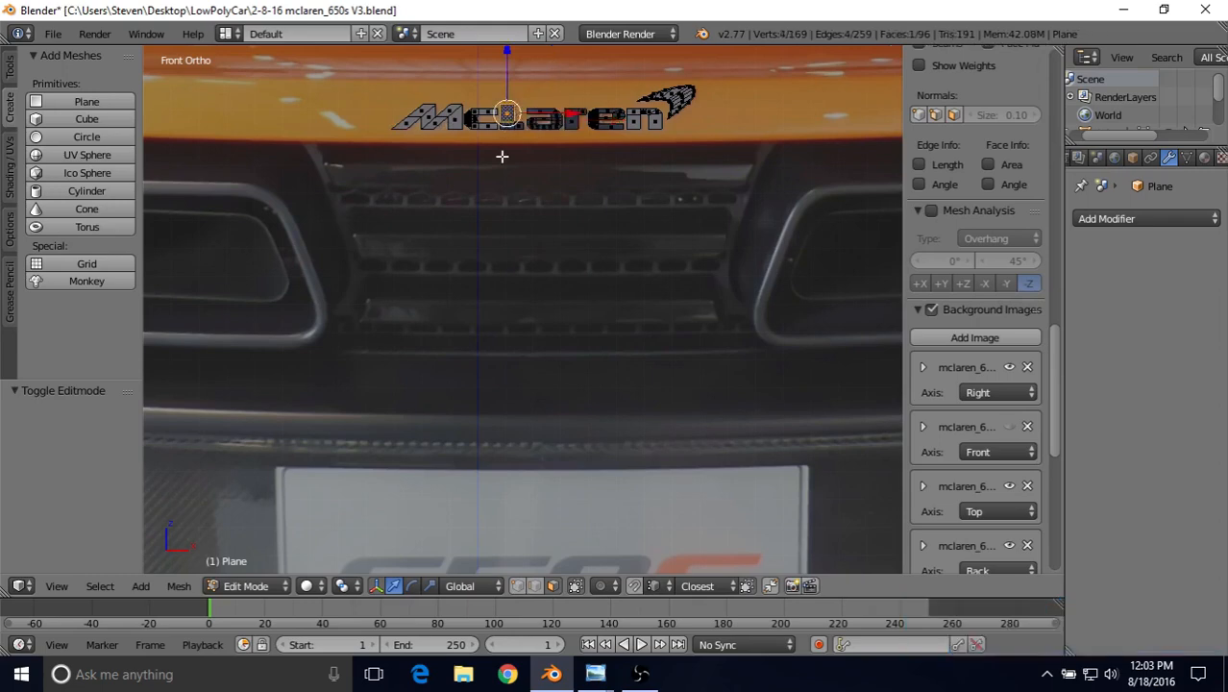
key("shift+d")
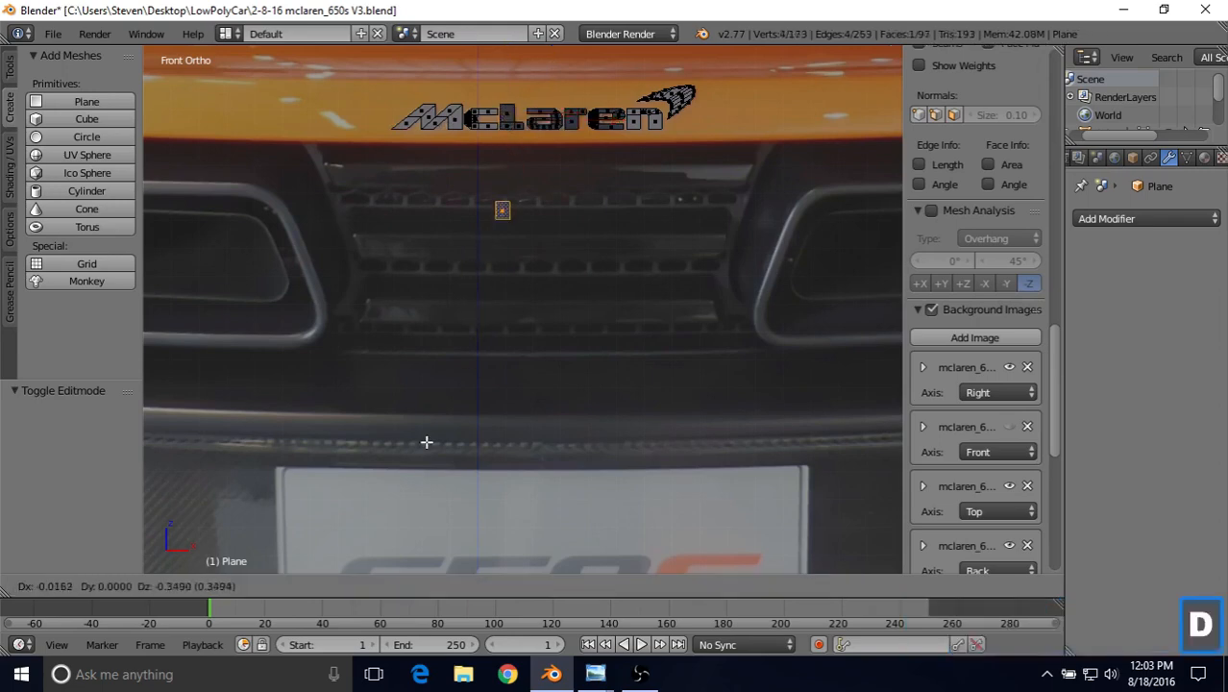
left_click(351, 76)
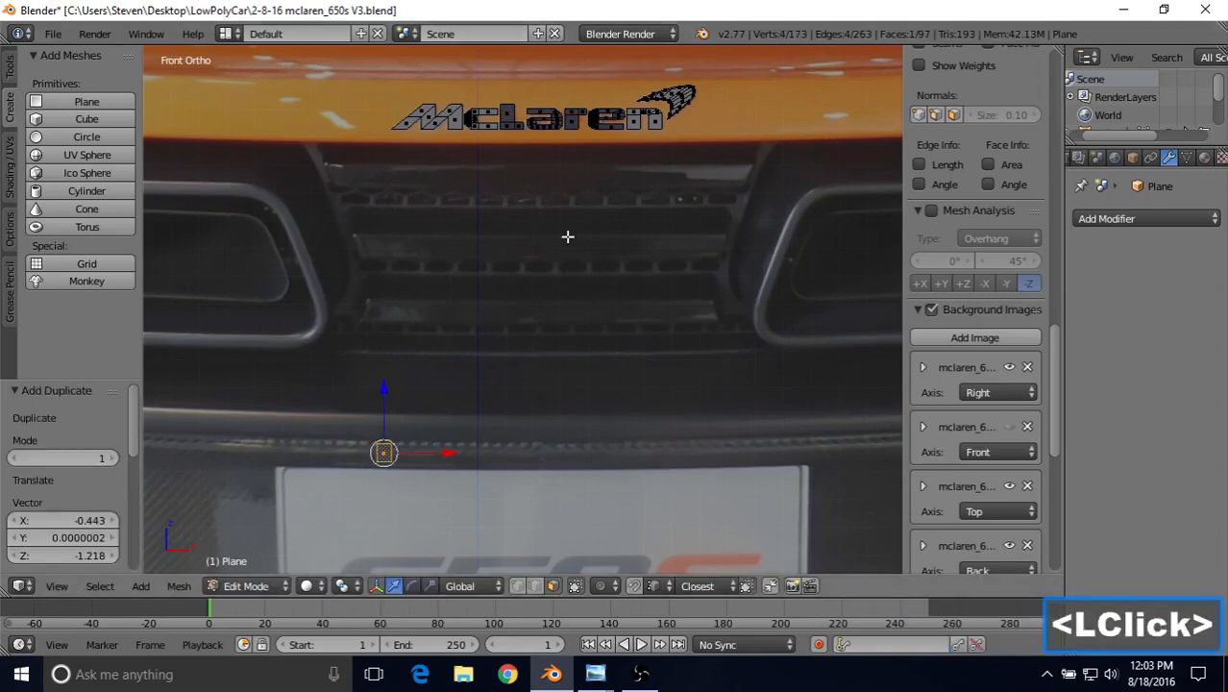
middle_click_drag(570, 392, 648, 149, "shift")
key("g")
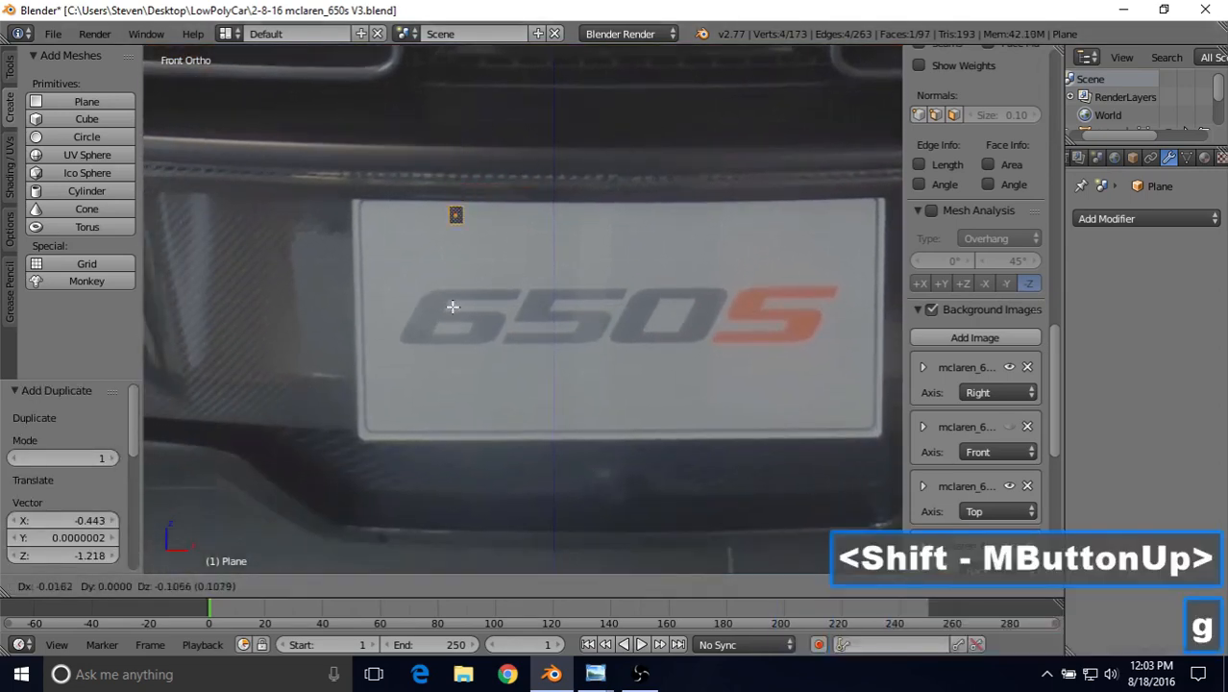
left_click(428, 394)
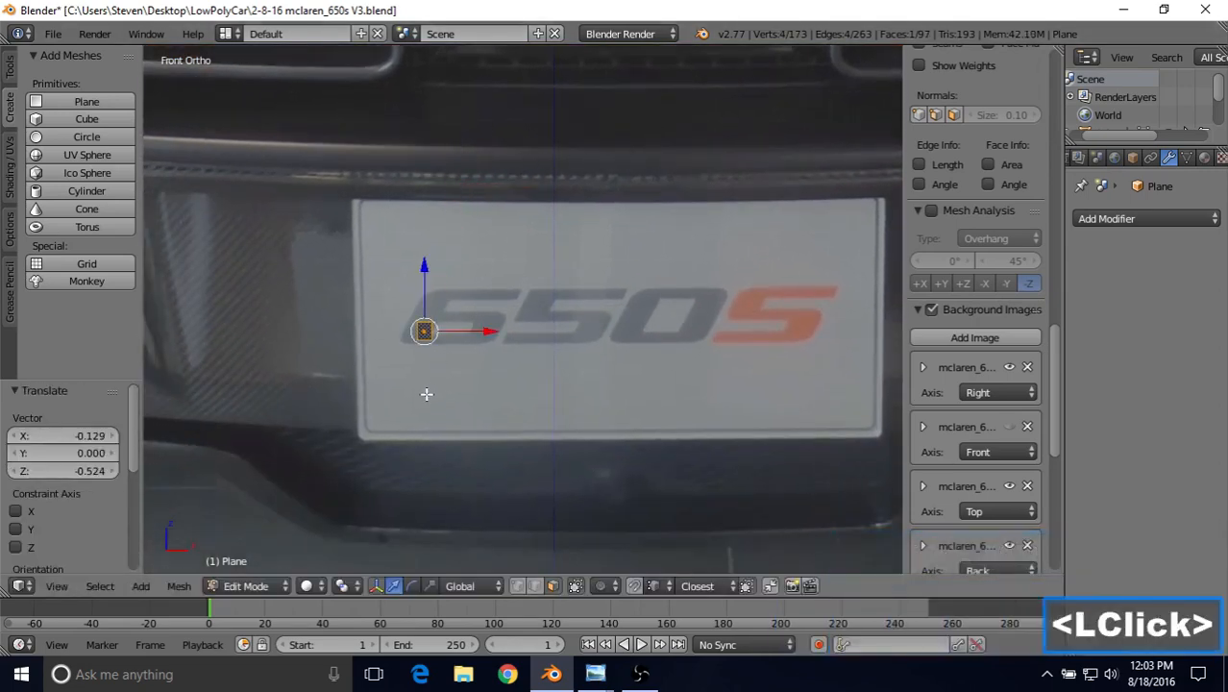
Recalculate the duplicated face's normals to be consistent, and flip them.
scroll(428, 384, "up", 3)
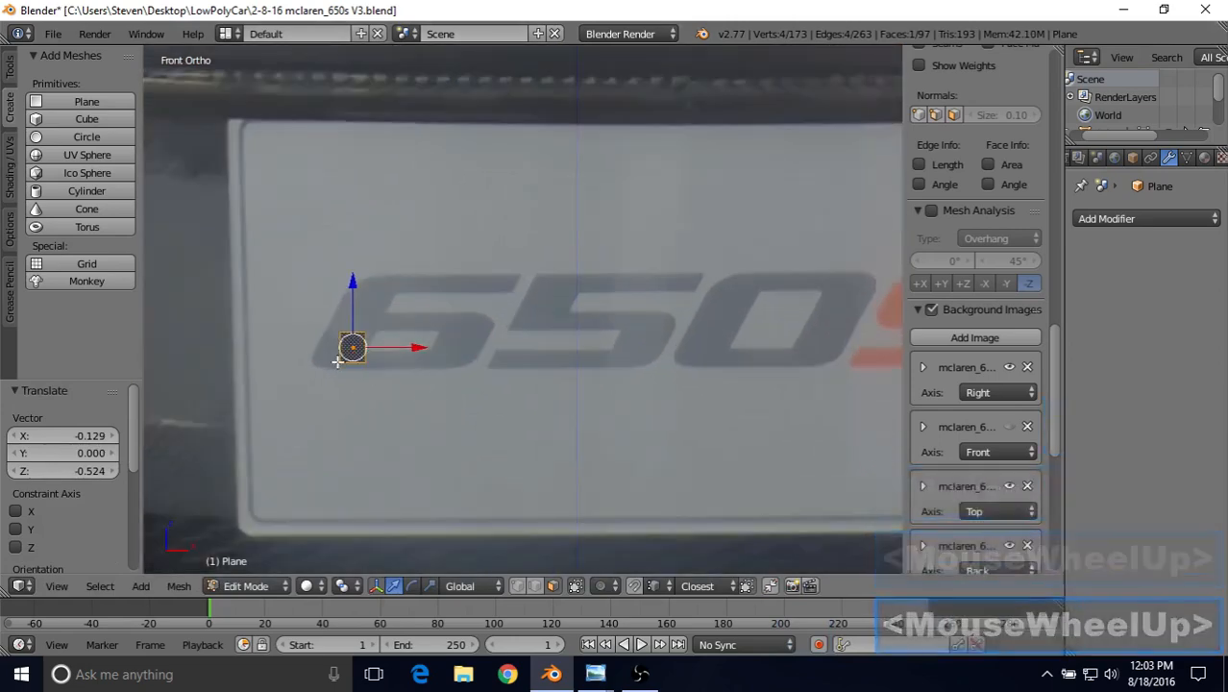
left_click(179, 587)
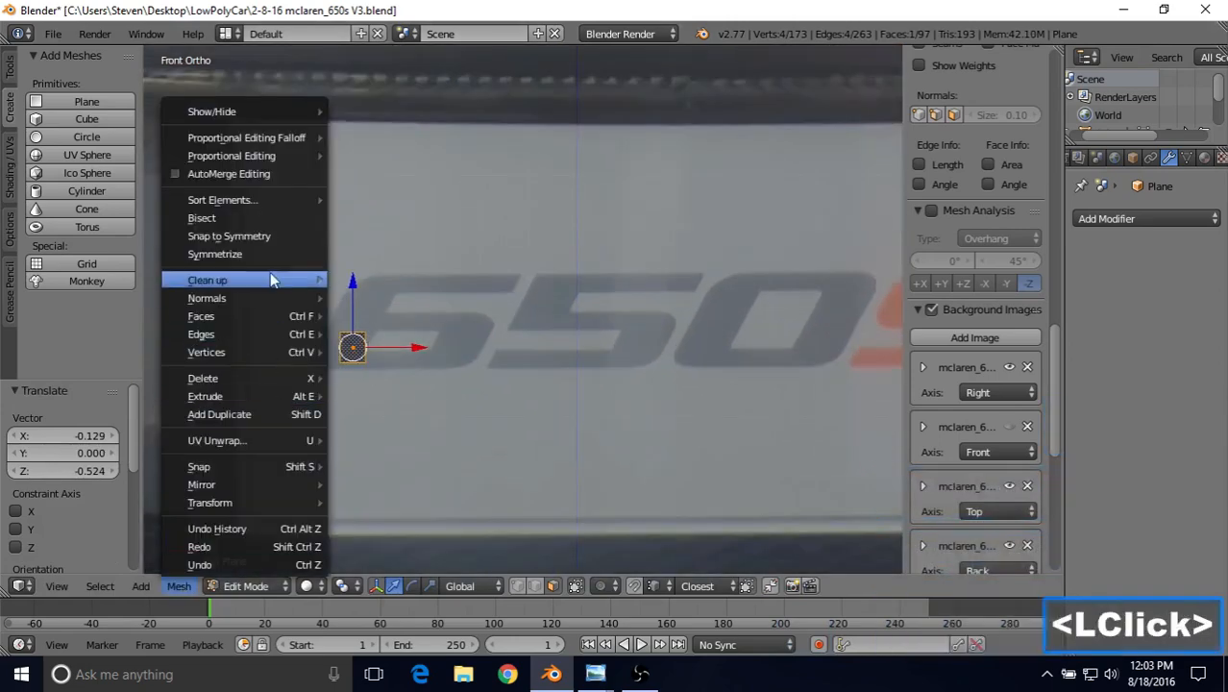
mouse_move(262, 298)
left_click(373, 301)
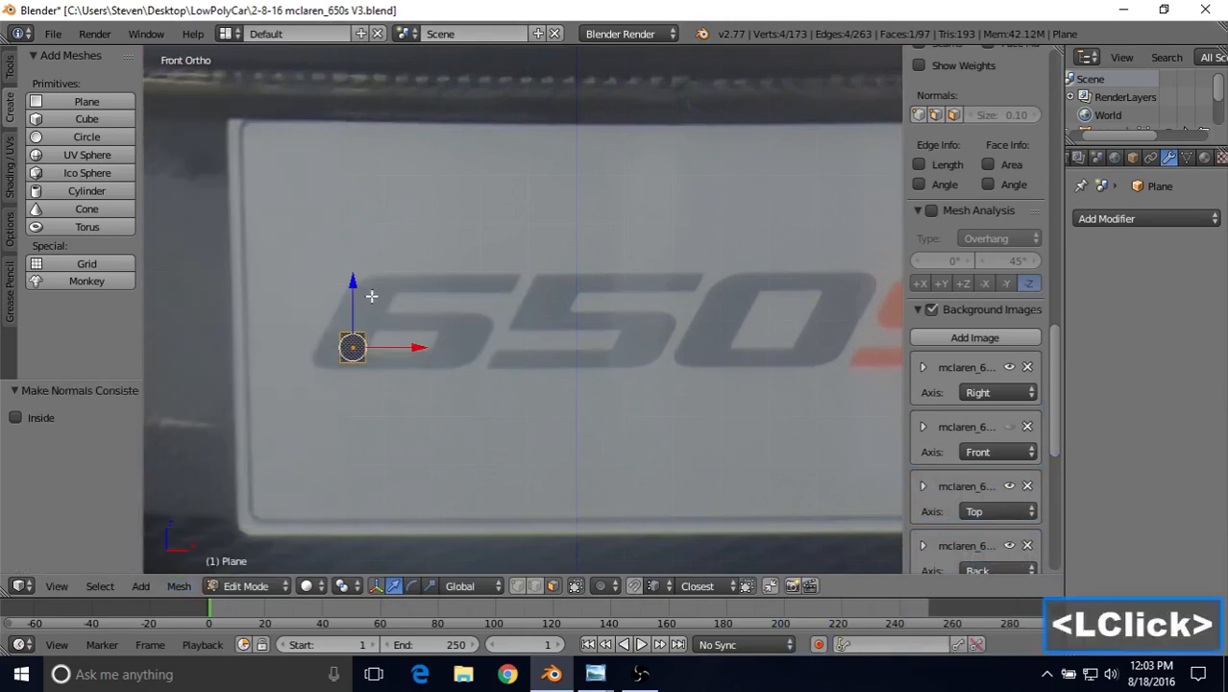
left_click(179, 587)
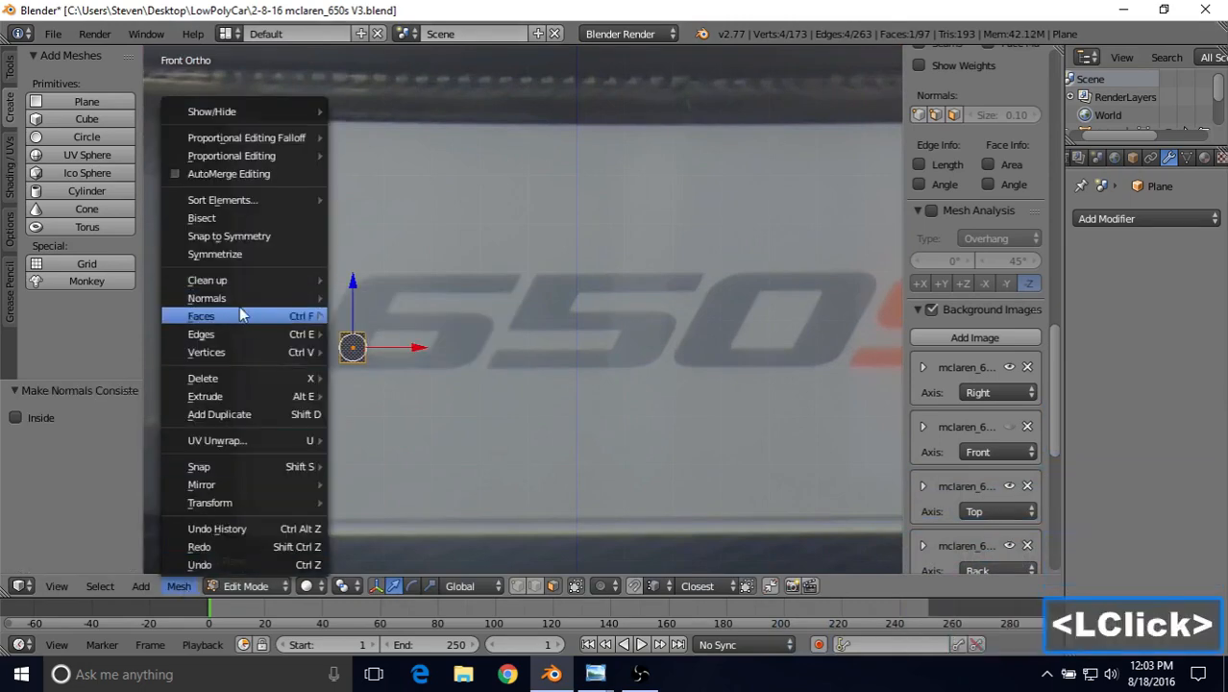
mouse_move(240, 300)
left_click(374, 344)
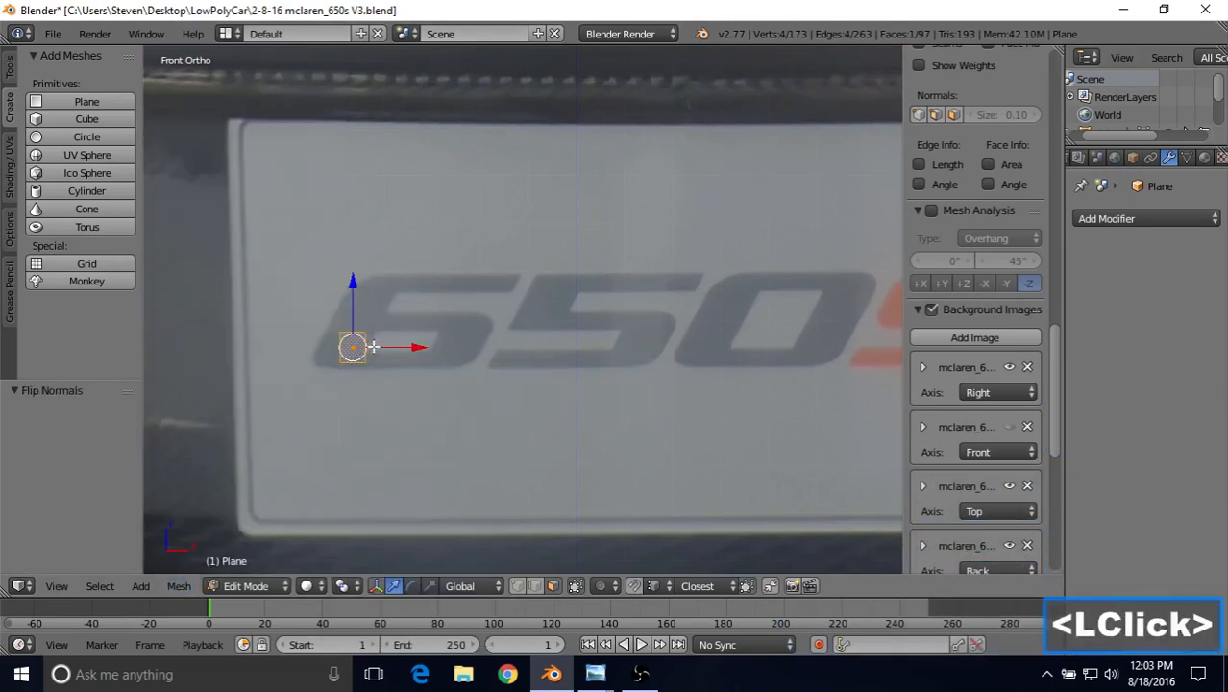
Switch to vertex selection in wireframe display and move the face about -0.058 along X to the 6's left edge.
scroll(419, 393, "up", 3)
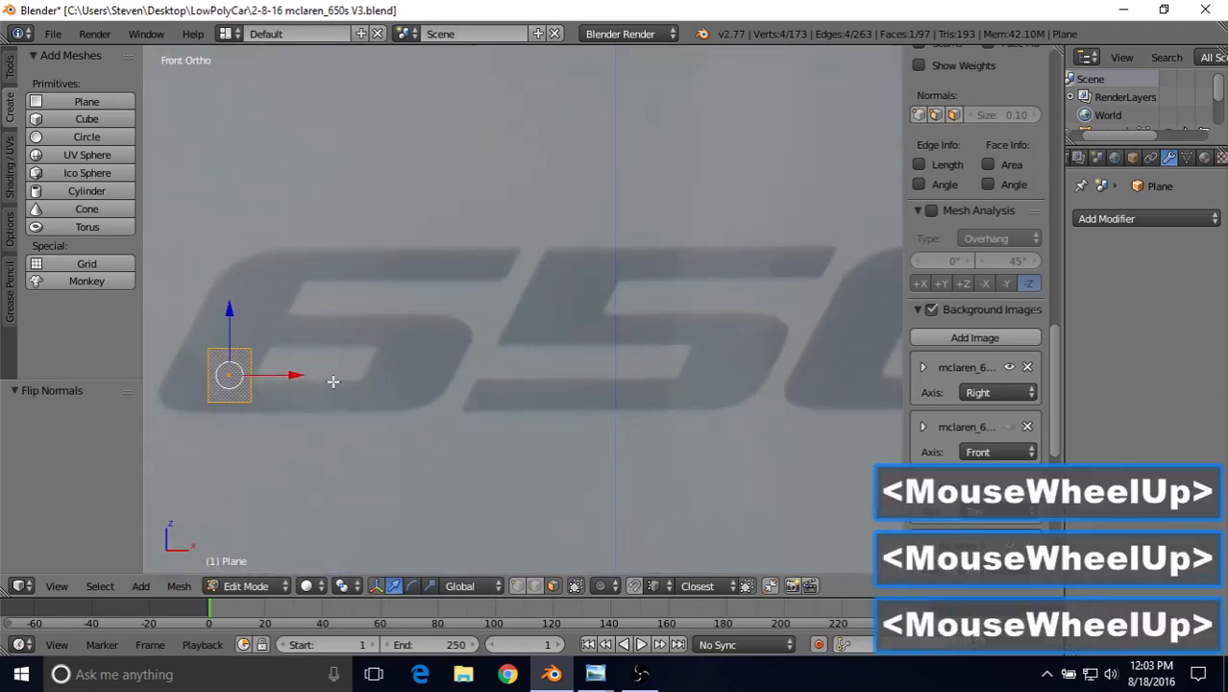
middle_click_drag(391, 325, 614, 332, "shift")
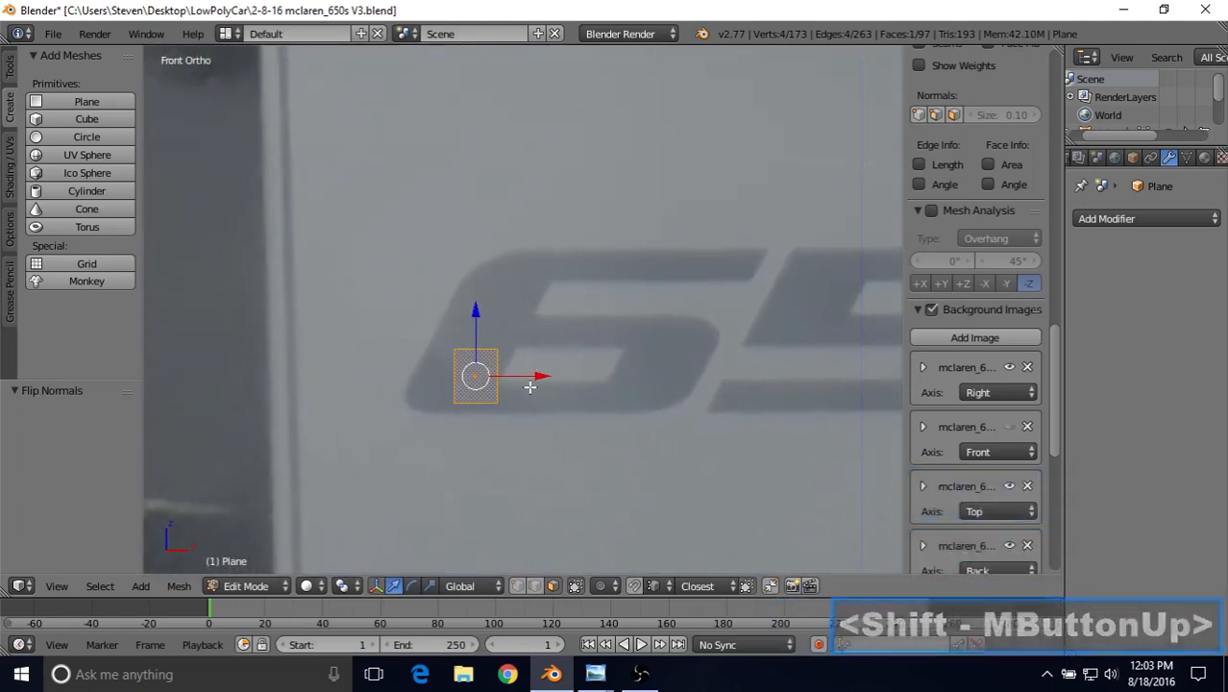
left_click(520, 586)
left_click_drag(531, 375, 483, 375)
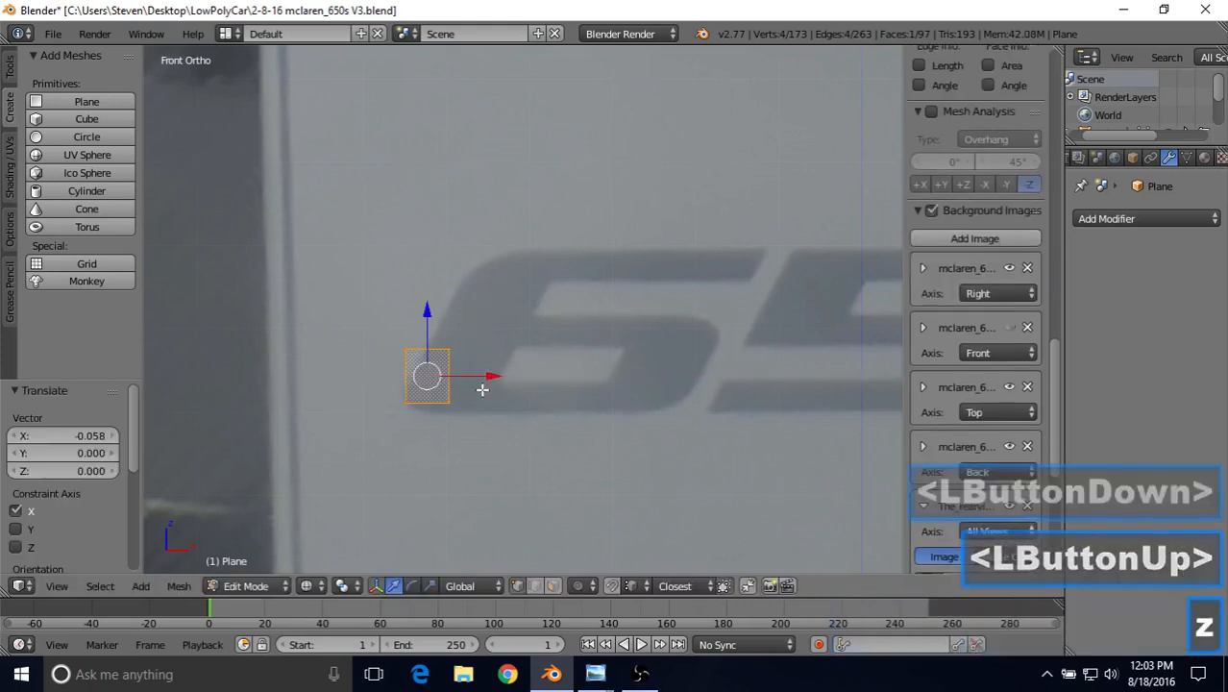
Move the face's two upper vertices onto the slanted upper-left corner of the 6.
right_click(473, 384)
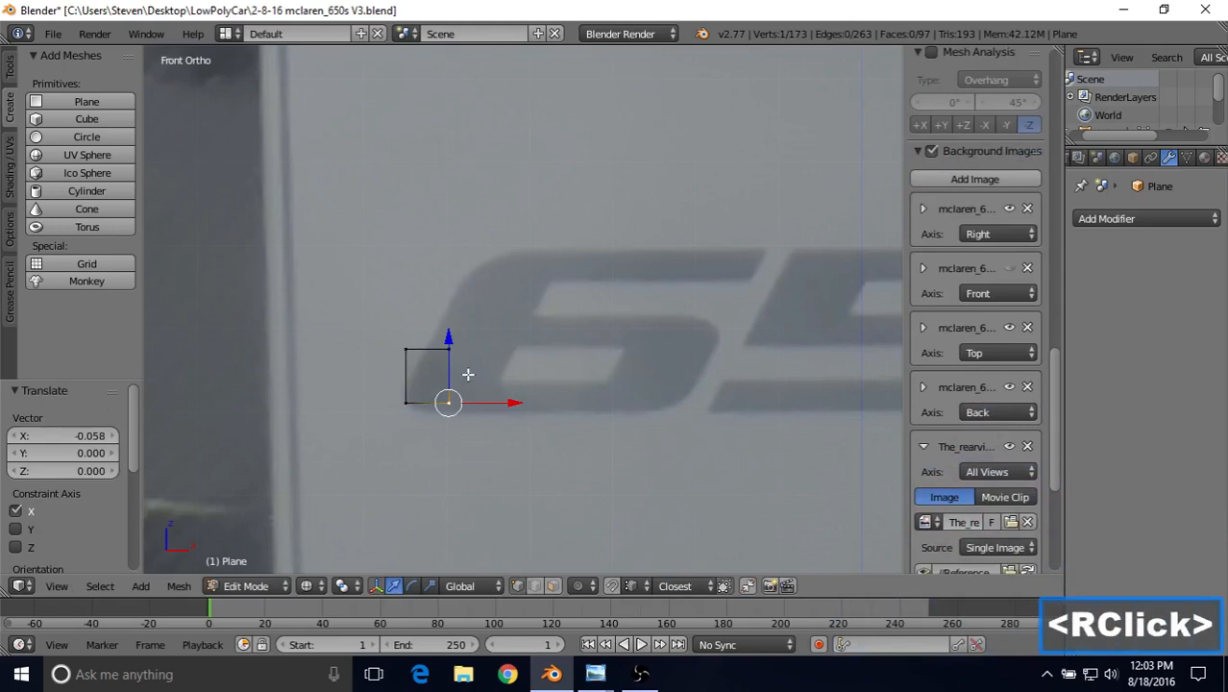
right_click(406, 350)
key("g")
left_click(480, 292)
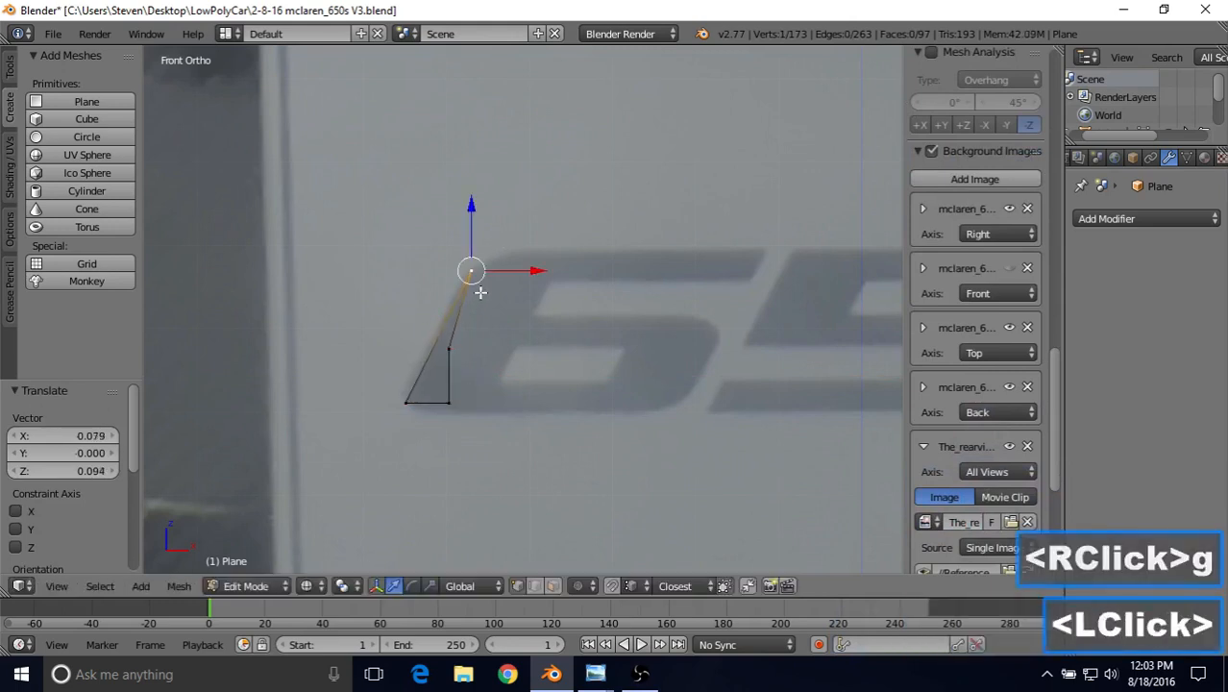
right_click(471, 322)
key("g")
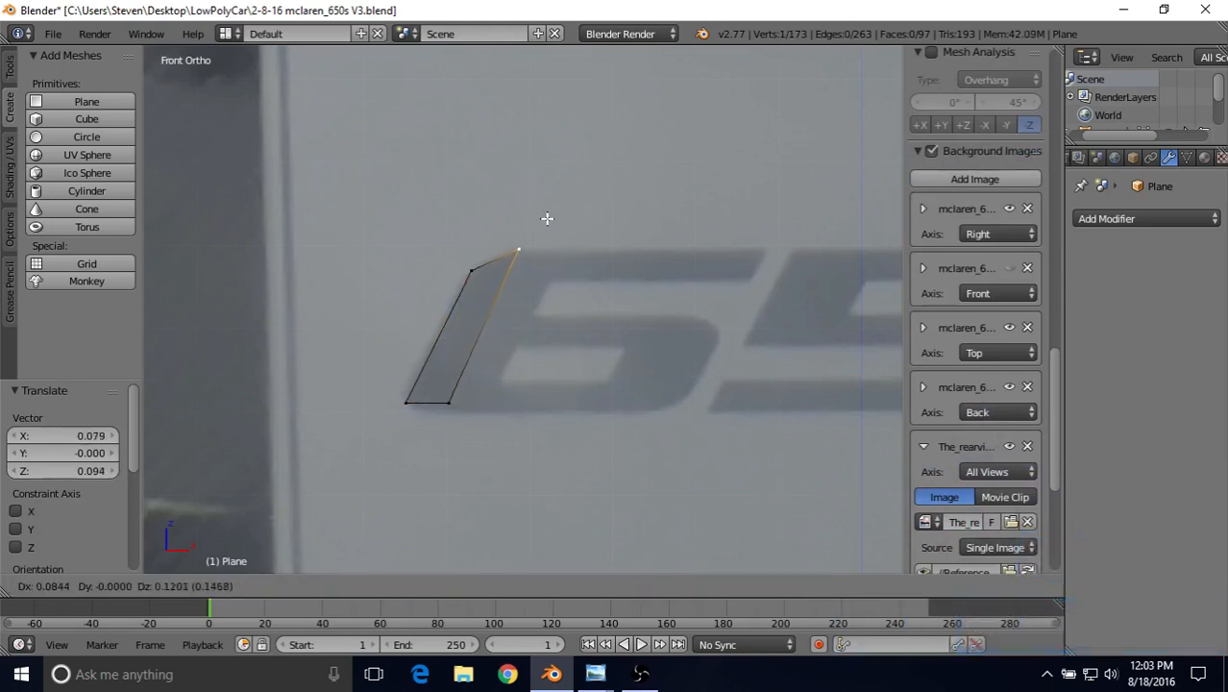
left_click(547, 218)
Fit the face's two lower vertices to the chamfered lower-left corner of the 6.
right_click(450, 403)
key("g")
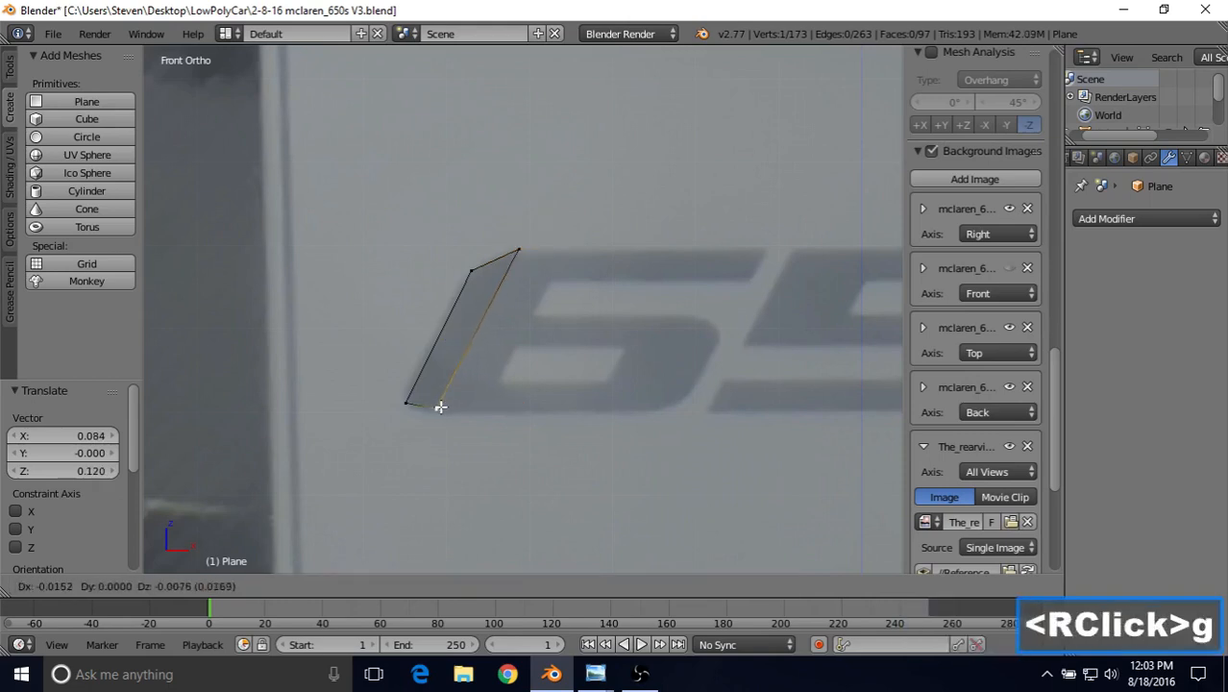
left_click(430, 411)
right_click(405, 402)
key("g")
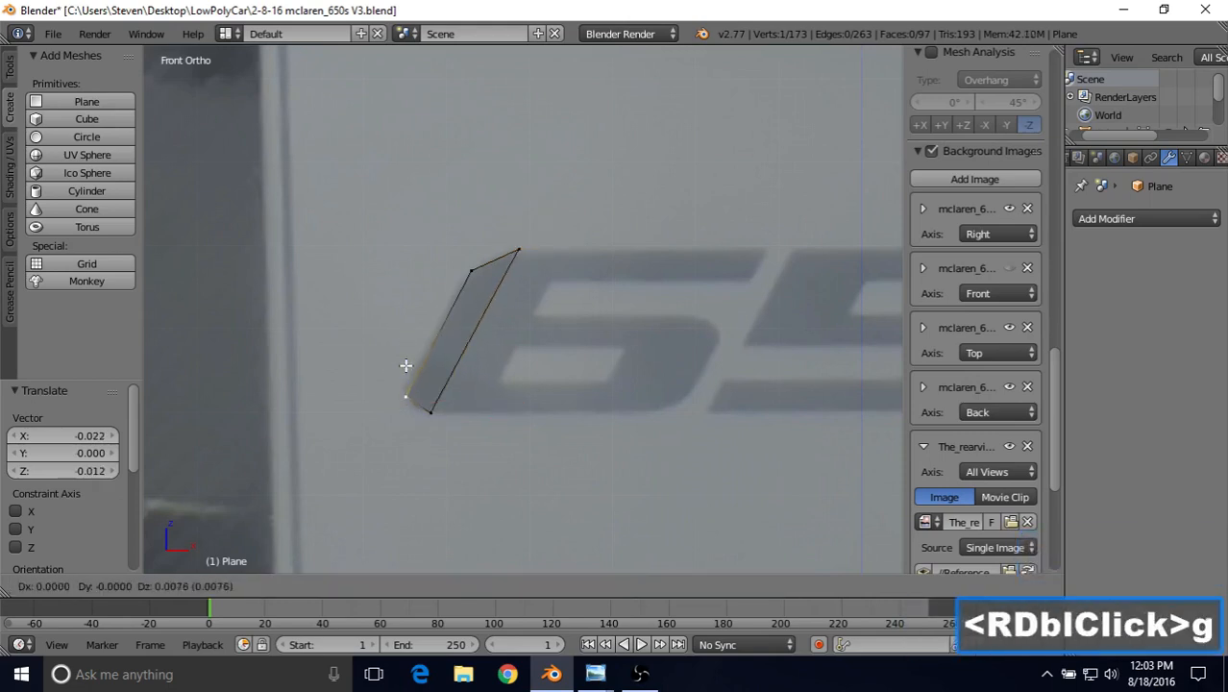
left_click(406, 366)
right_click(431, 411)
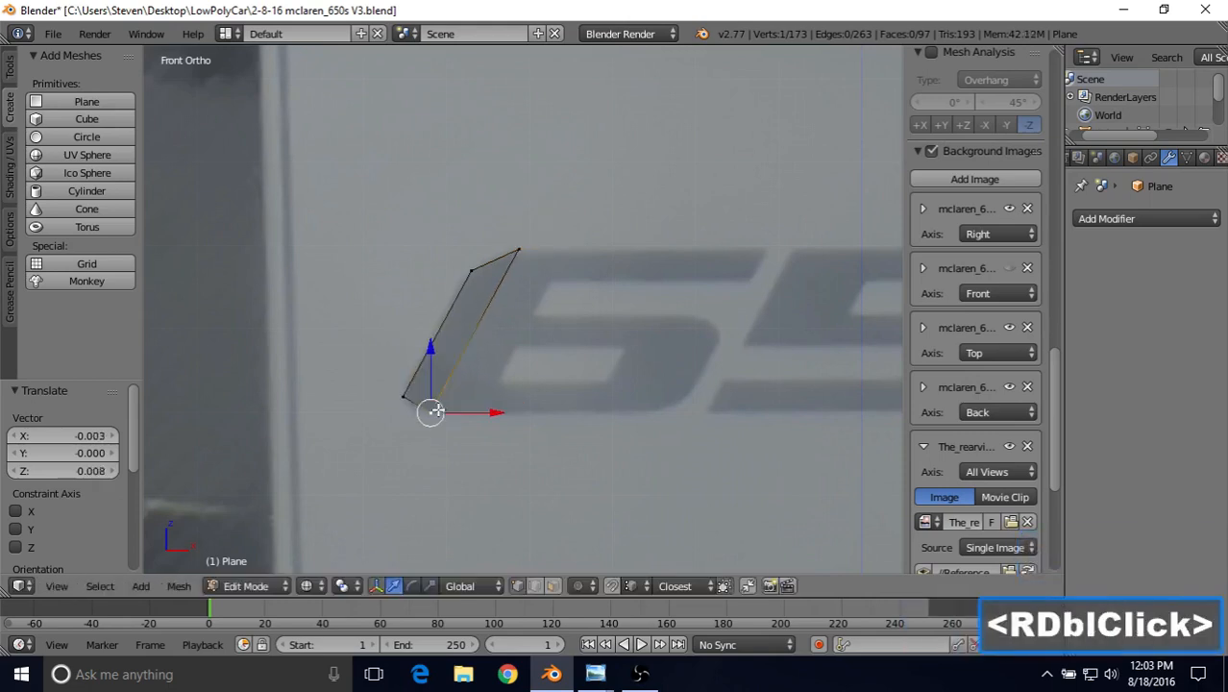
key("g")
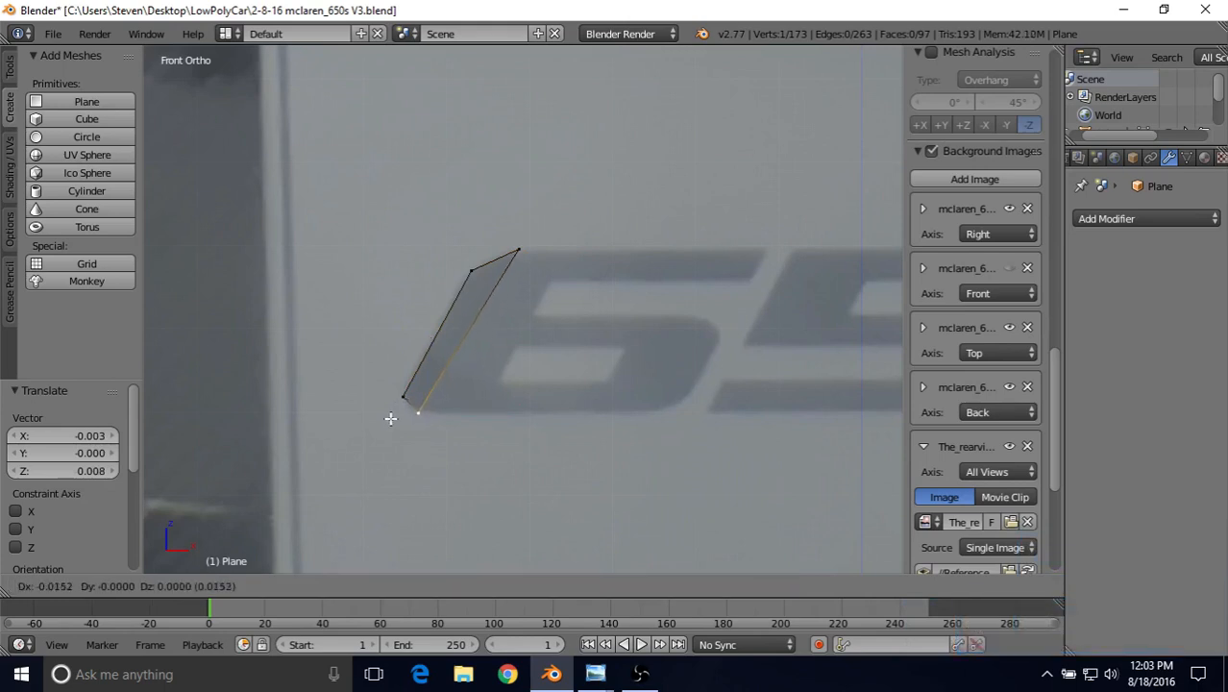
left_click(391, 419)
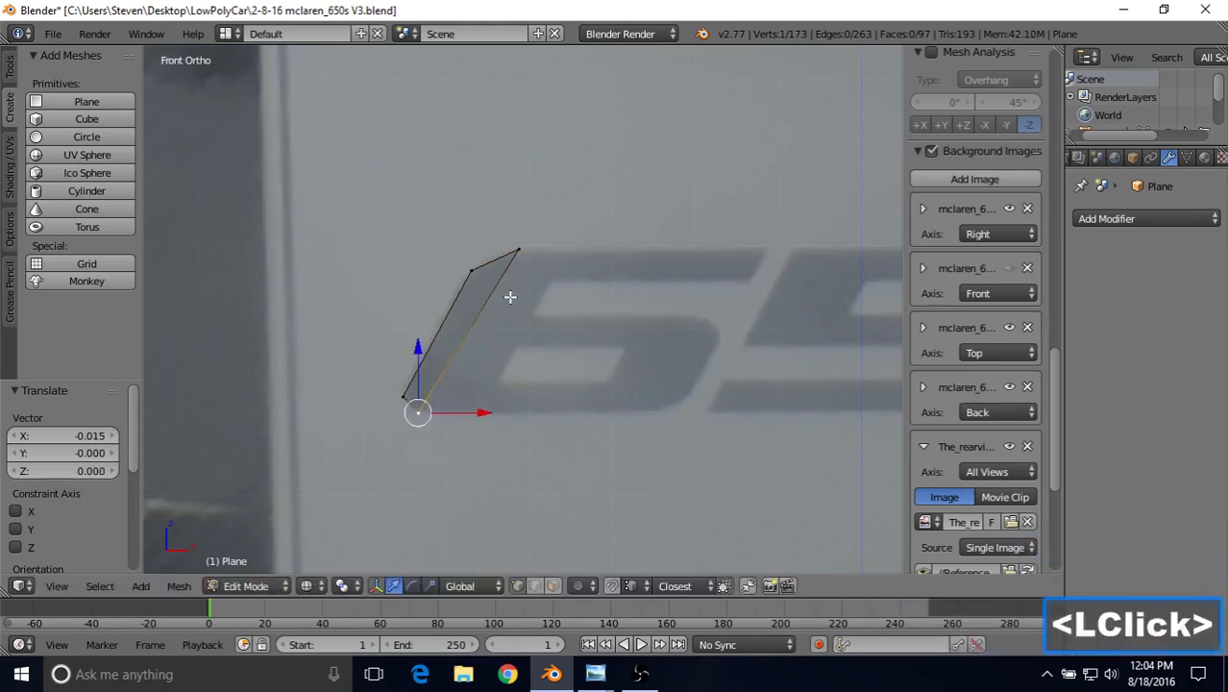
Extrude the face's right edge about 0.058 along X to widen the stem of the 6.
middle_click_drag(511, 297, 449, 306, "shift")
right_click(462, 252, "shift")
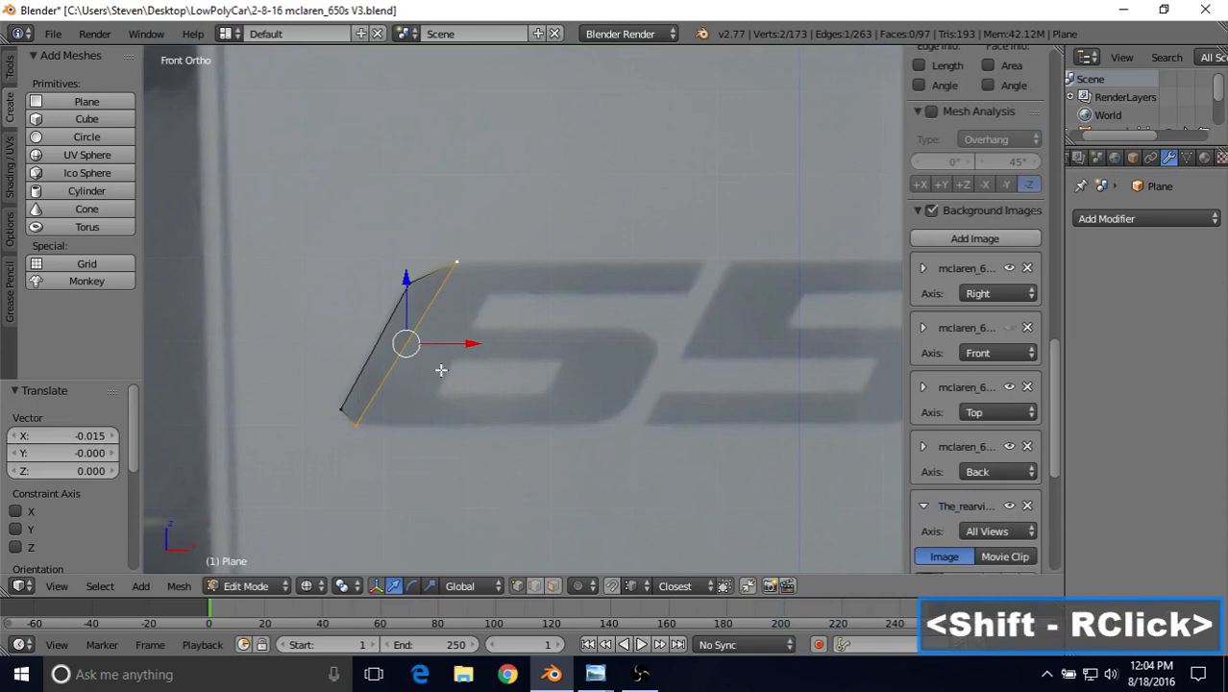
key("e")
right_click(496, 357)
left_click_drag(486, 342, 514, 337)
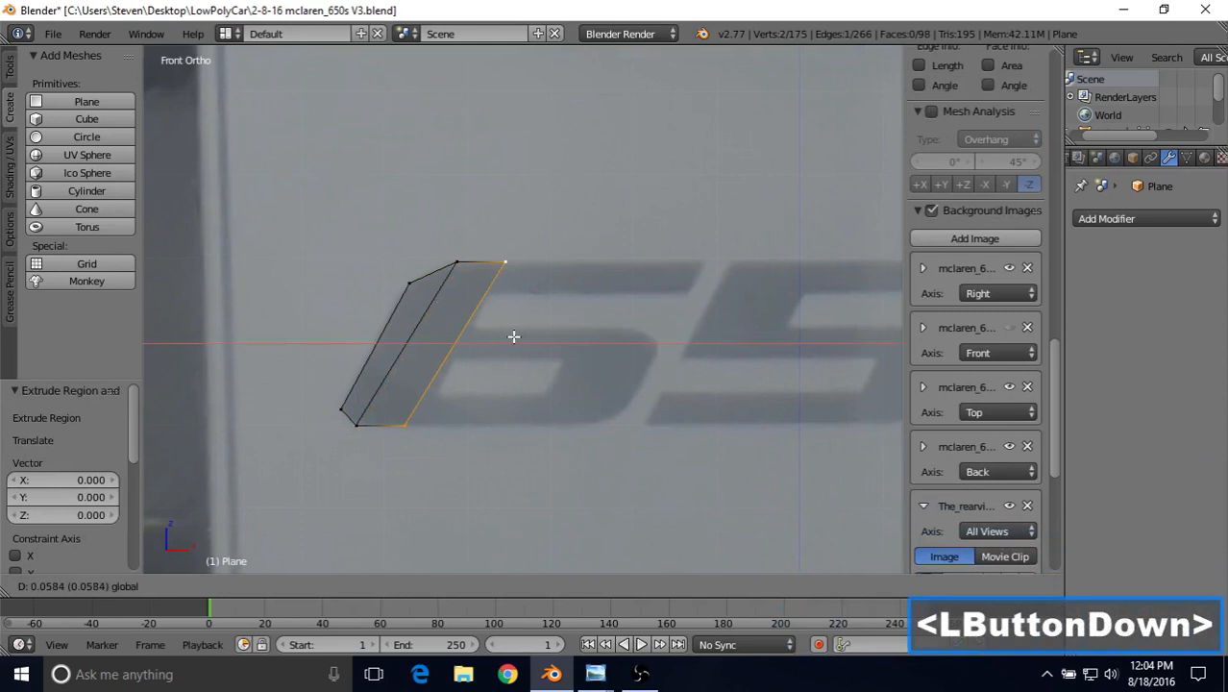
left_click_drag(514, 336, 513, 336)
Align the extruded edge with the 6's stem by shifting its lower vertex right and its upper vertex about -0.004 along X.
right_click(409, 281)
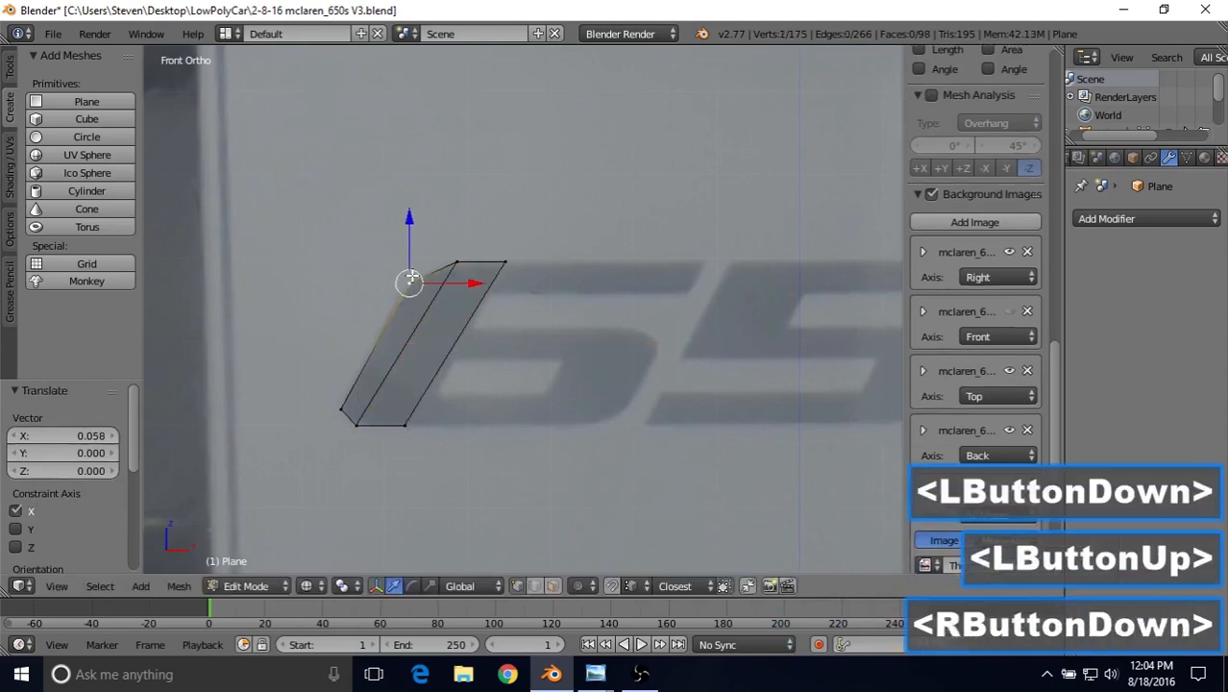
right_click(405, 424)
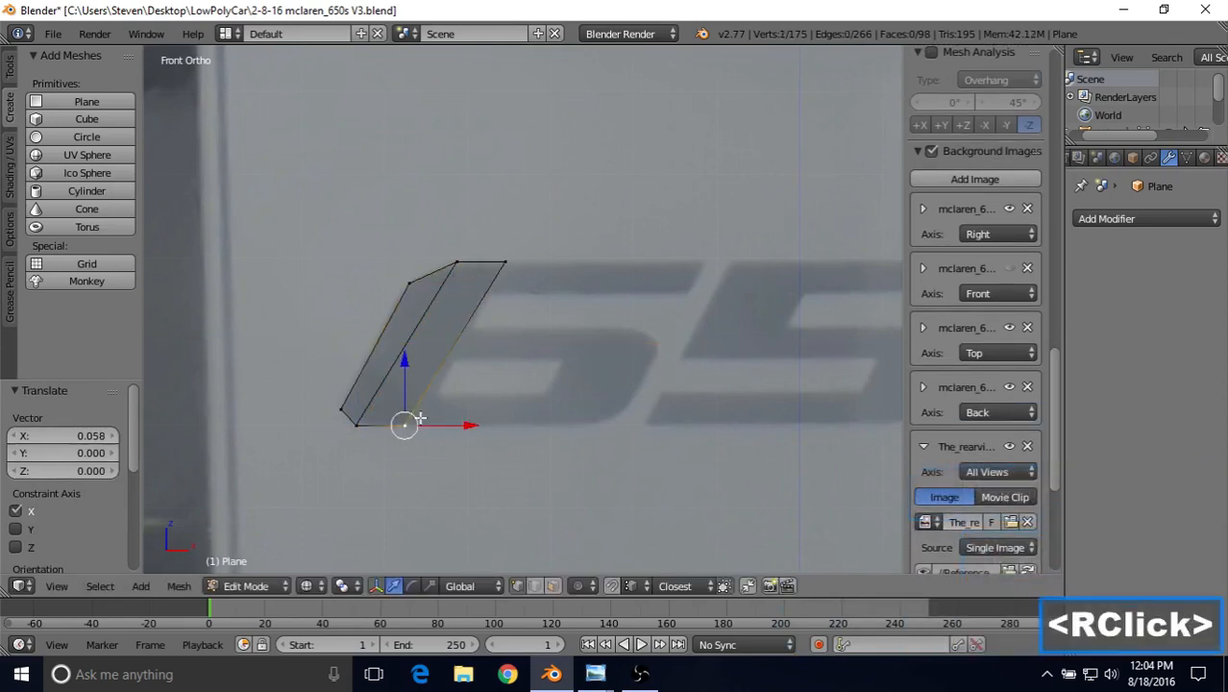
left_click_drag(453, 427, 467, 431)
right_click(504, 262)
left_click_drag(535, 259, 531, 257)
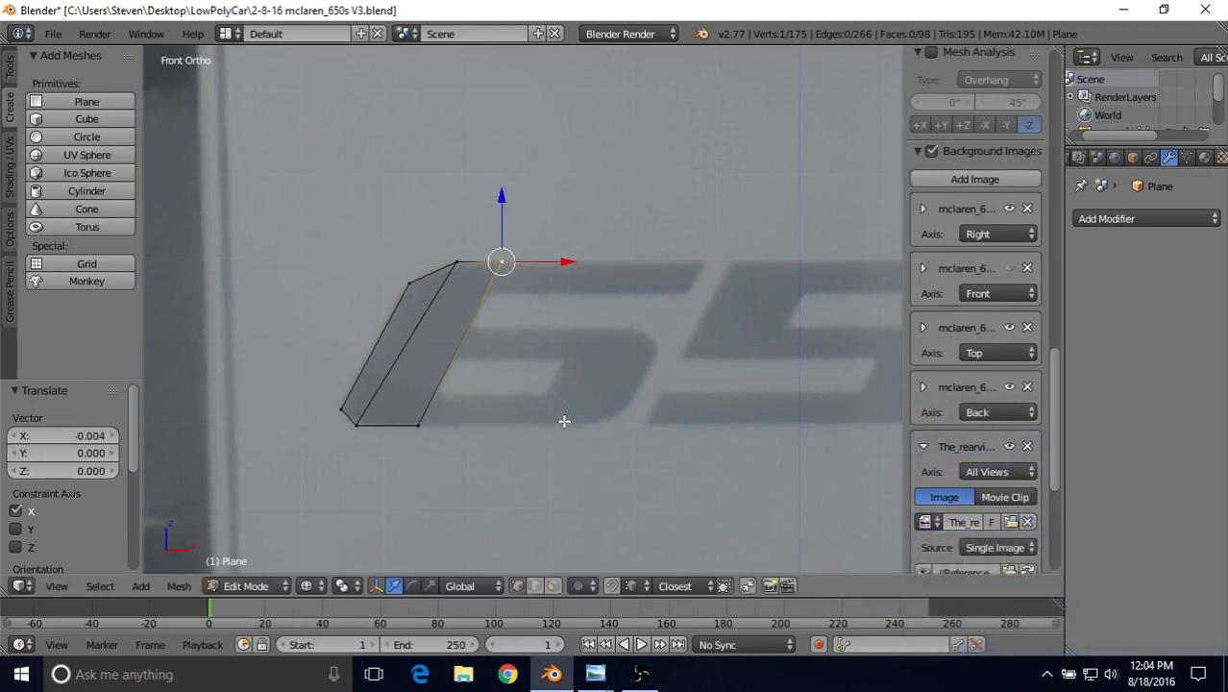
Add two loop cuts across the stem, at the underside of the 6's top bar and the upper edge of its middle bar.
middle_click_drag(480, 349, 457, 334, "shift")
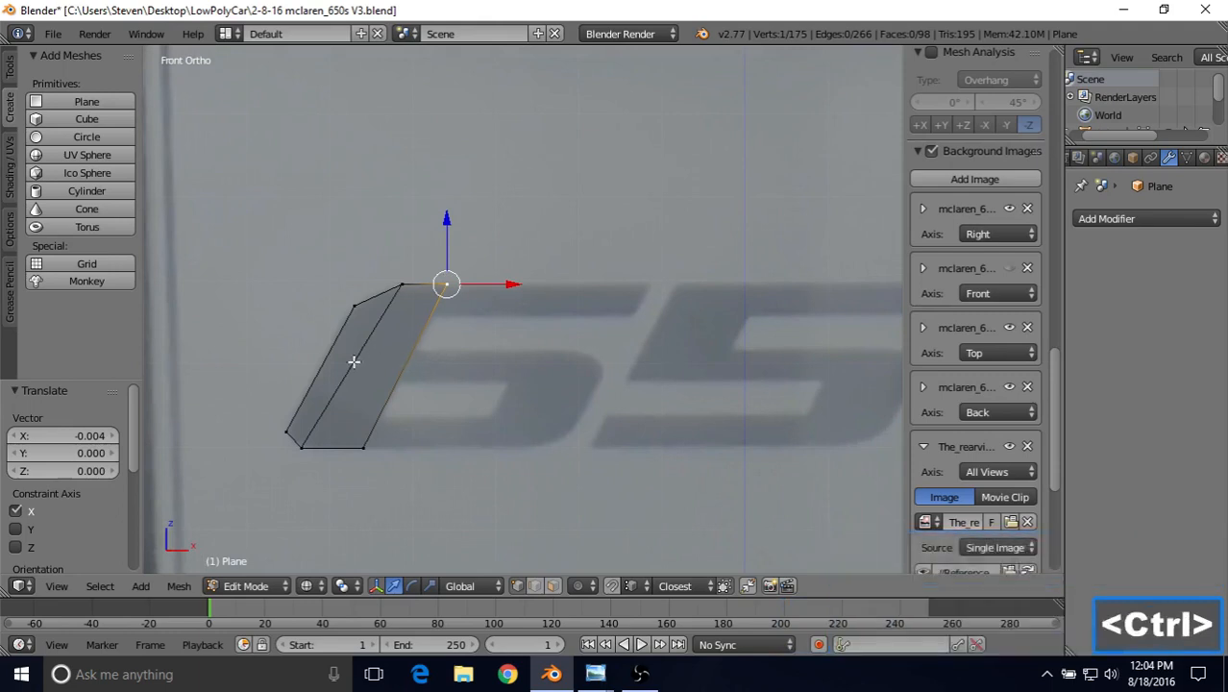
key("ctrl+r")
left_click(377, 383)
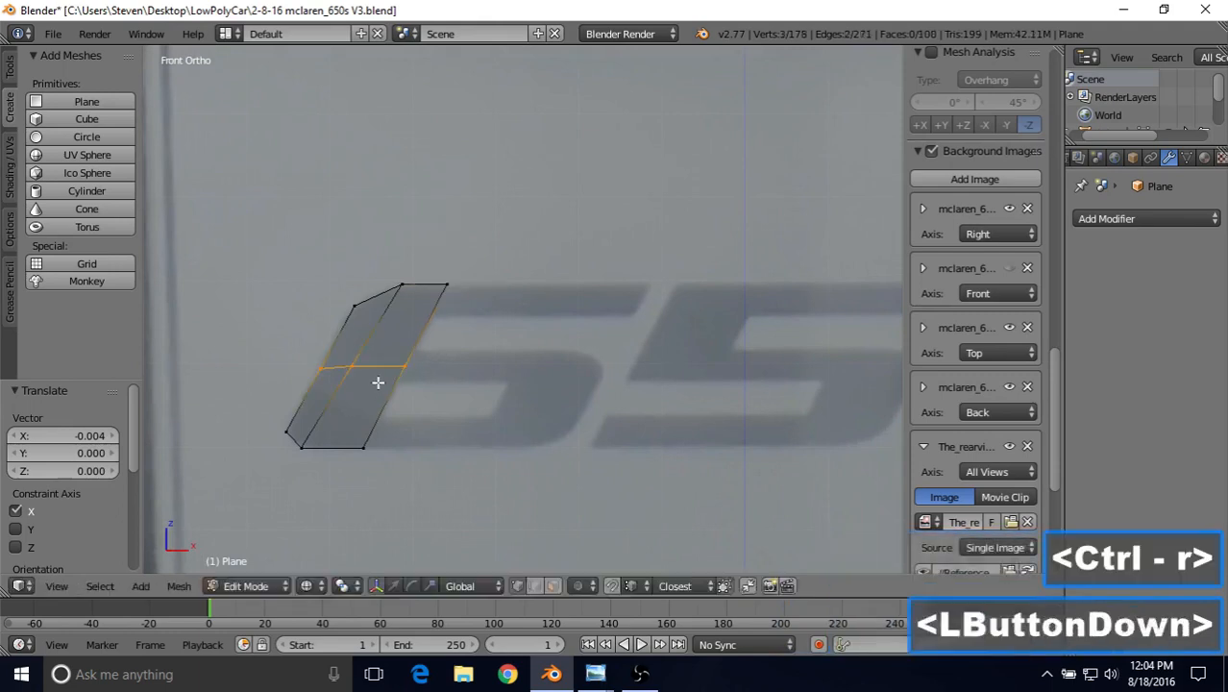
left_click(396, 327)
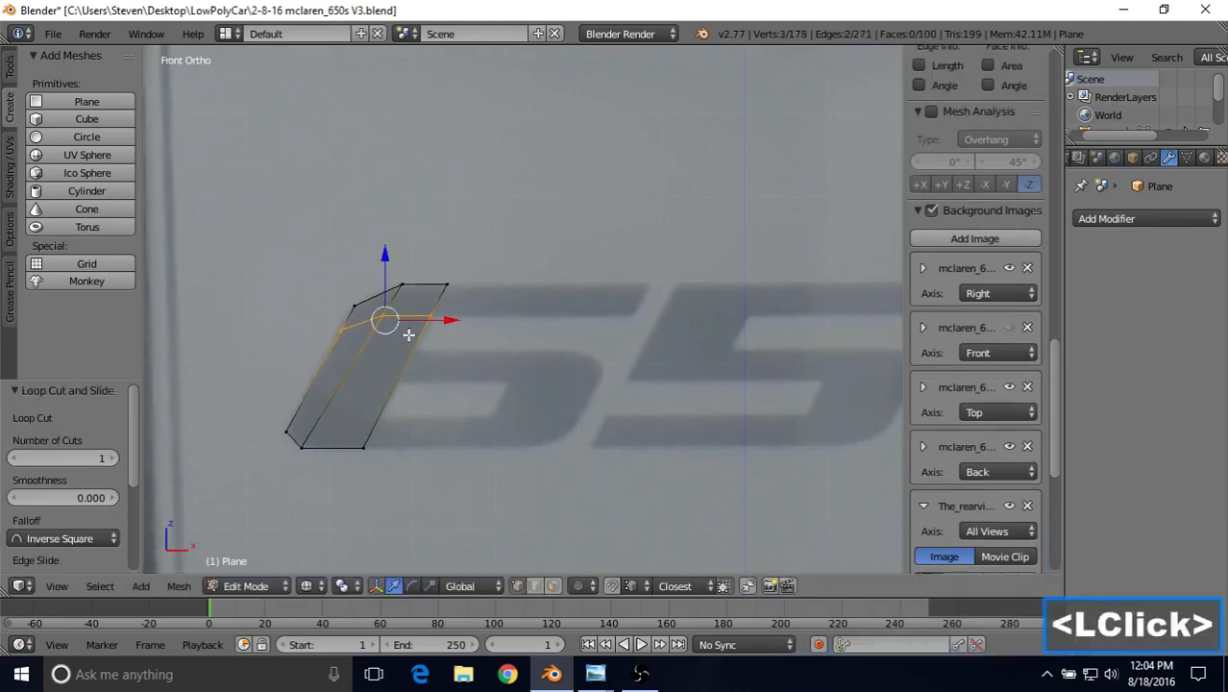
key("ctrl+r")
left_click(390, 351)
left_click(395, 348)
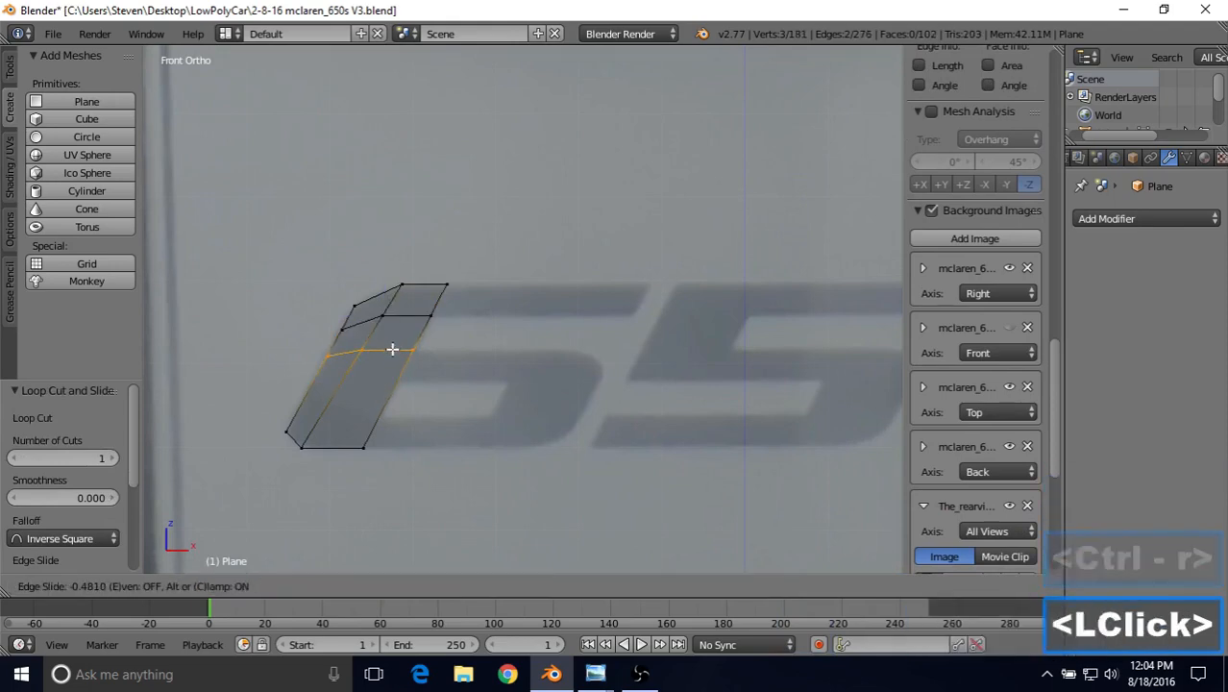
Add two more loop cuts across the stem, at the middle bar's underside and the bottom bar's upper edge.
key("ctrl+r")
left_click(379, 375)
left_click(382, 367)
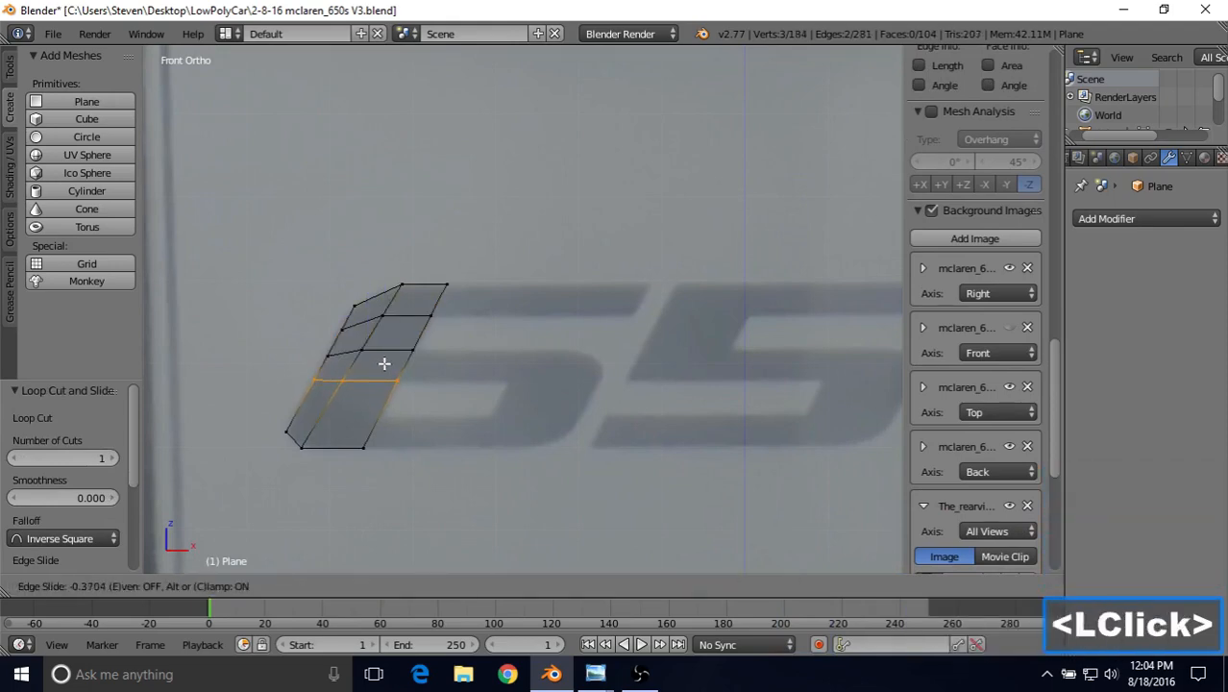
key("ctrl+r")
left_click(375, 408)
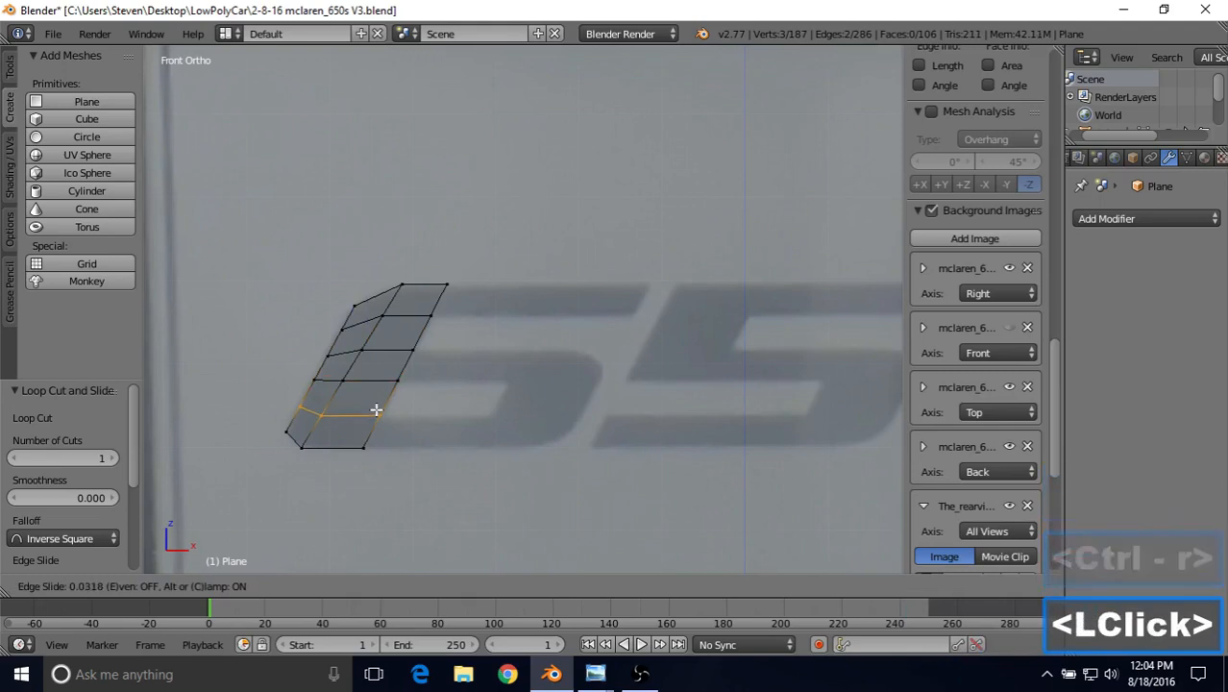
left_click(376, 410)
Extrude the four lower right-side vertices of the 6's stem 0.135 along X to span the bowl's opening.
right_click(369, 444)
right_click(382, 414, "shift")
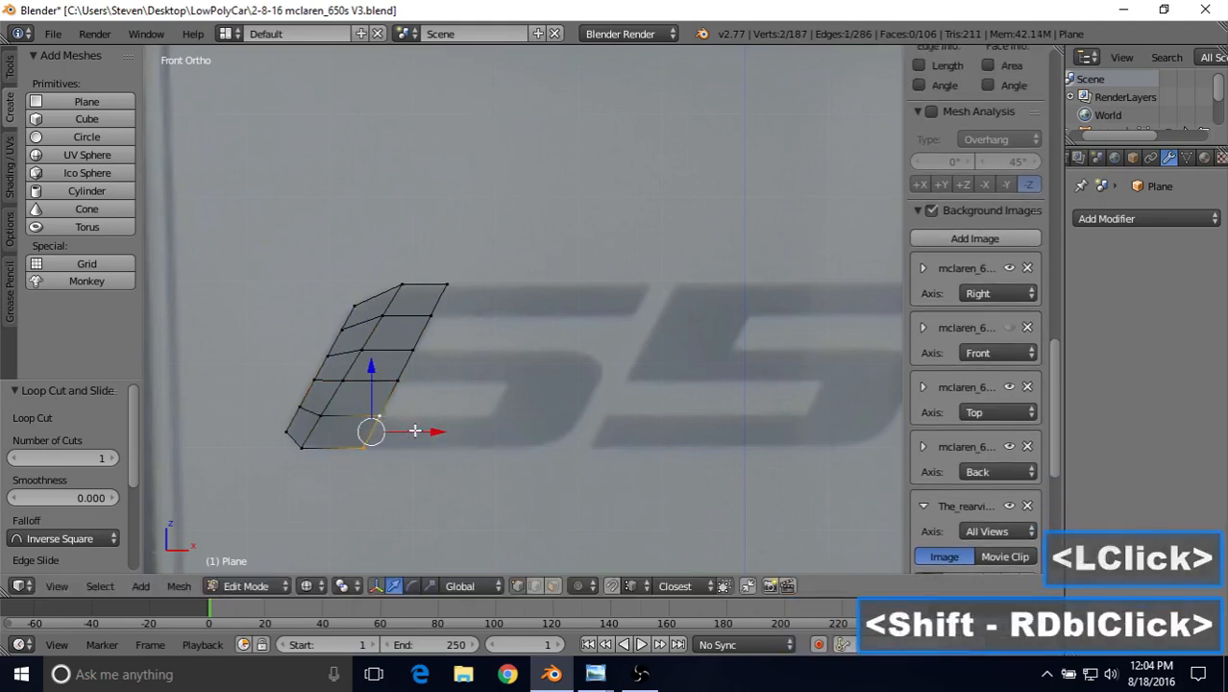
right_click(397, 381, "shift")
right_click(415, 354, "shift")
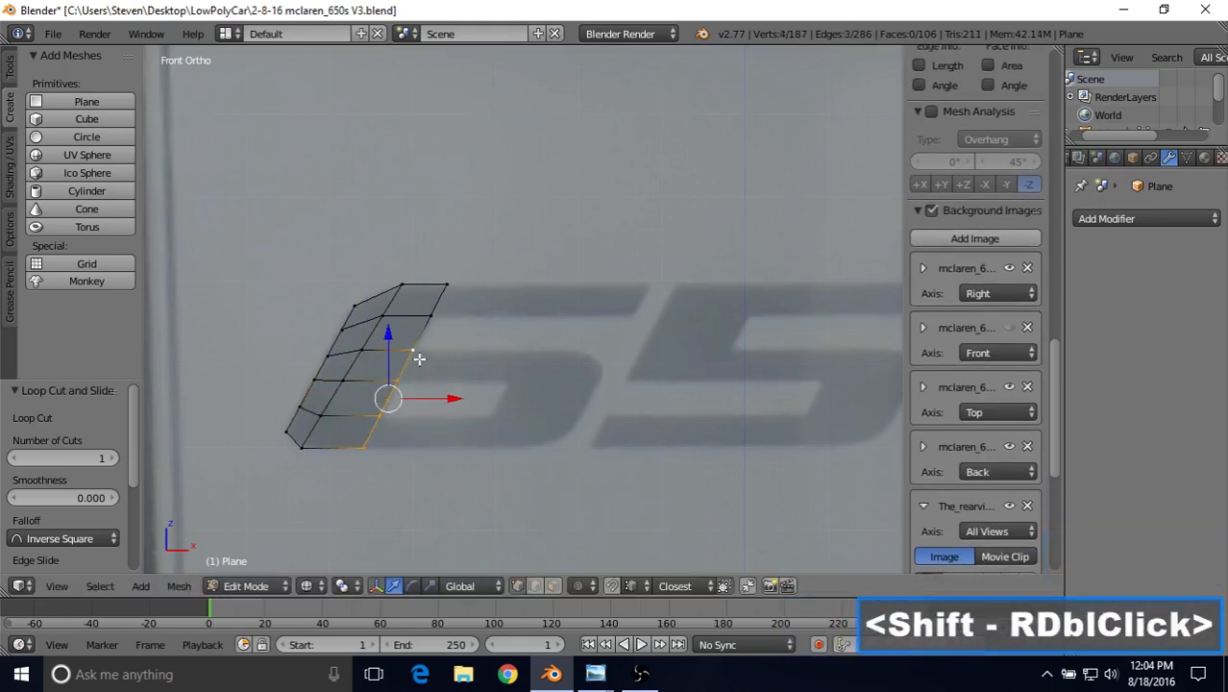
right_click(406, 385, "shift")
right_click(401, 383, "shift")
right_click(414, 353, "shift")
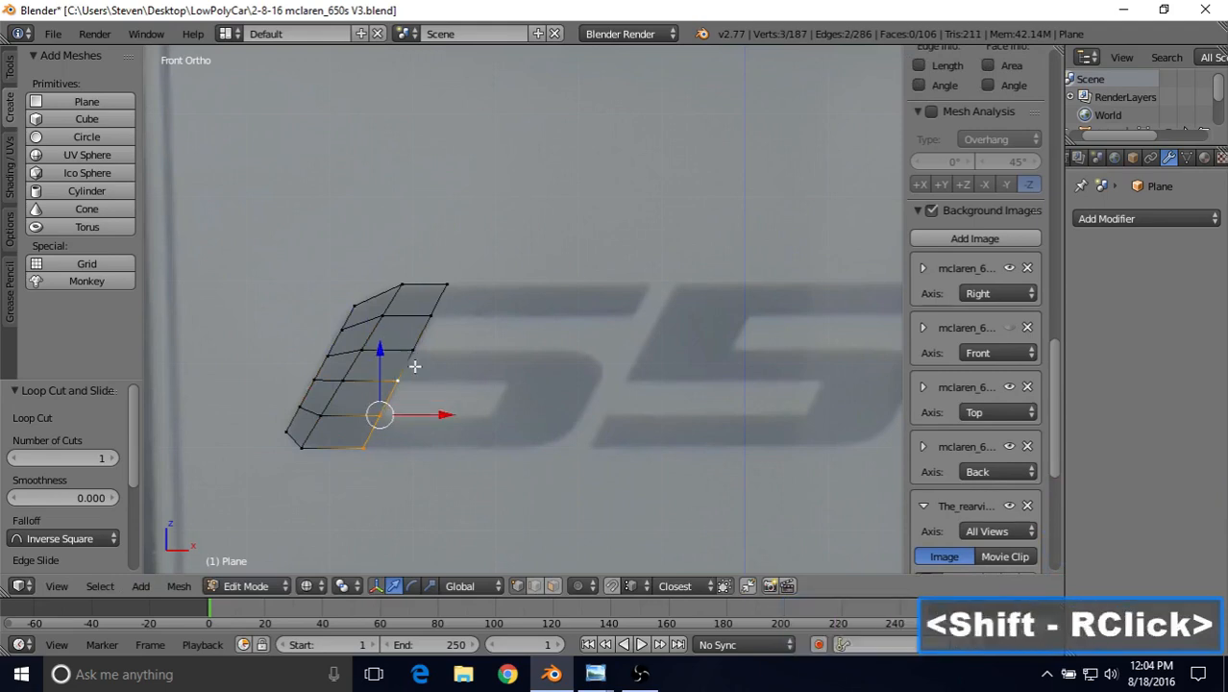
right_click(407, 389, "shift")
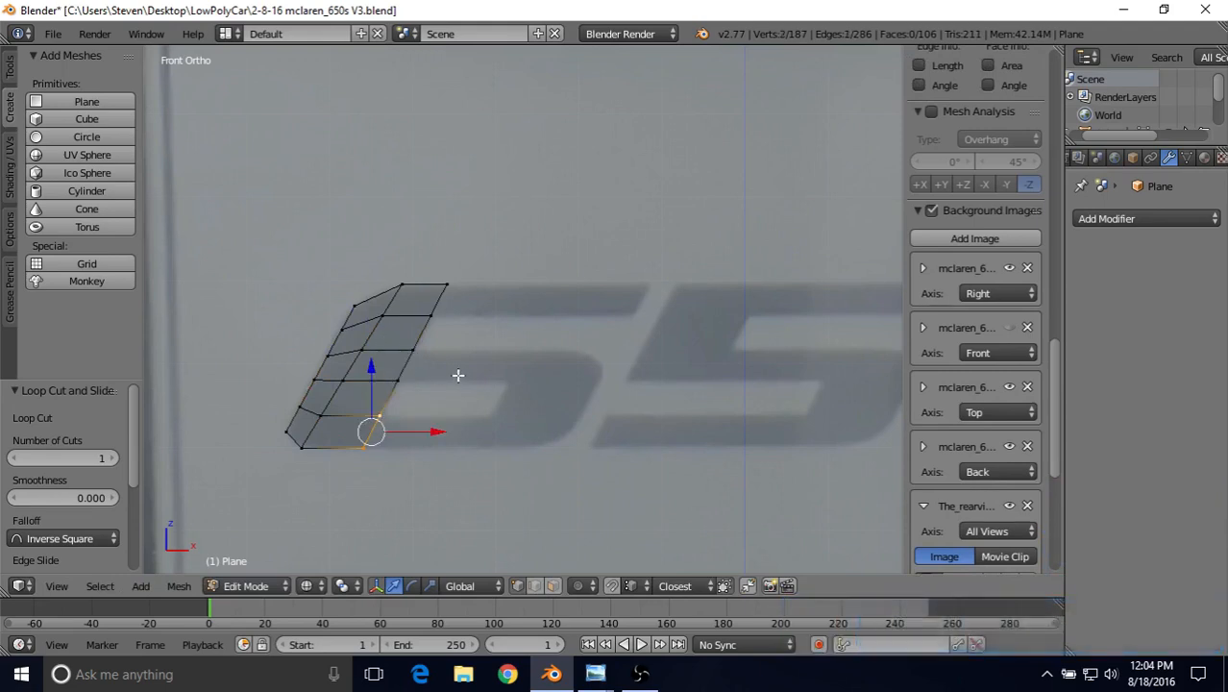
right_click(420, 375, "shift")
right_click(429, 367, "shift")
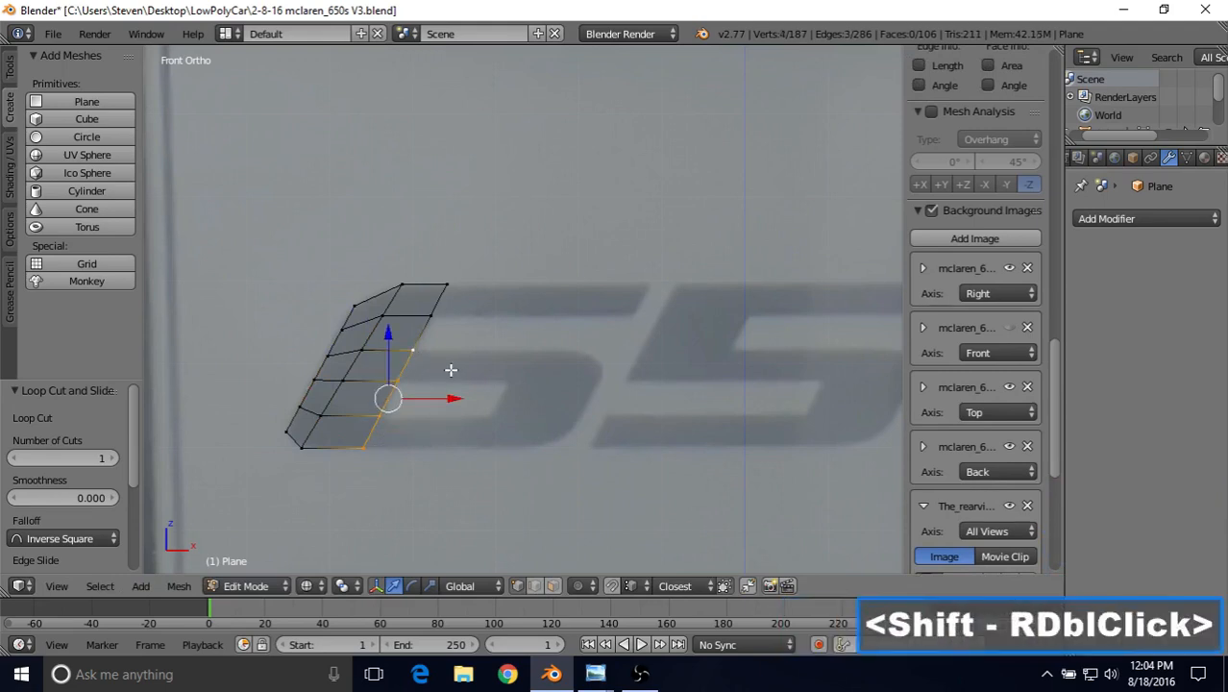
key("e")
right_click(453, 382)
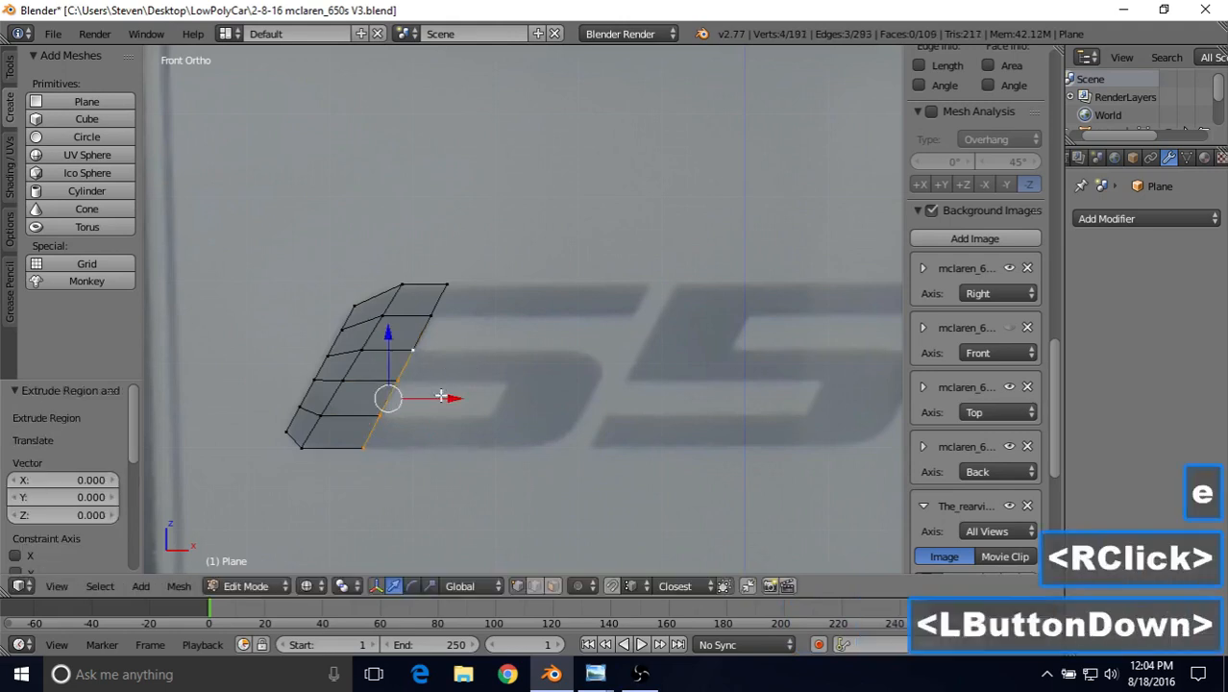
left_click_drag(441, 396, 554, 395)
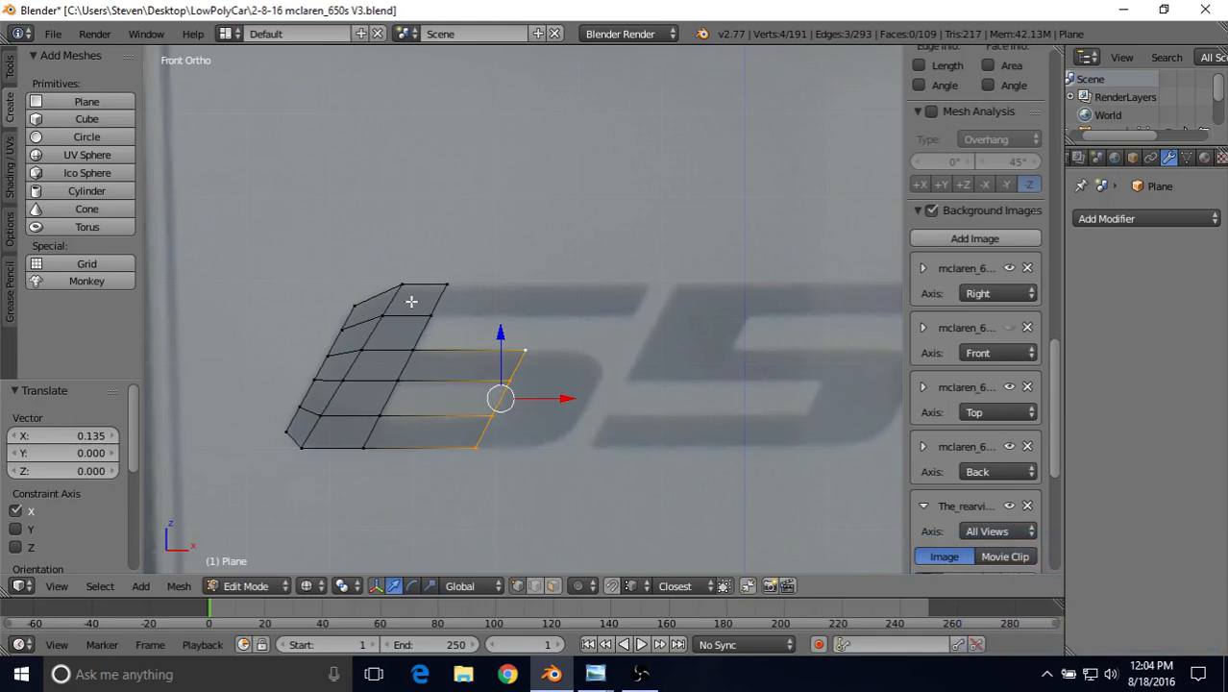
Extrude the new right edge chain of the 6's bowl another 0.069 along X.
right_click(477, 389)
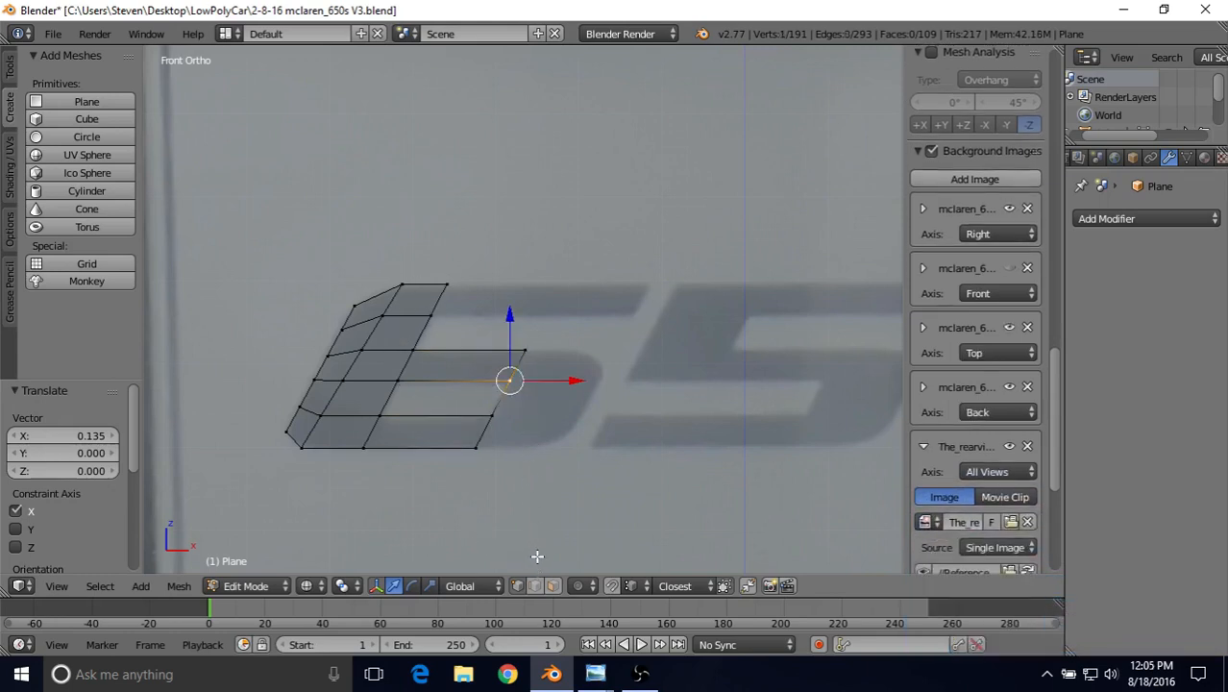
right_click(519, 372, "shift")
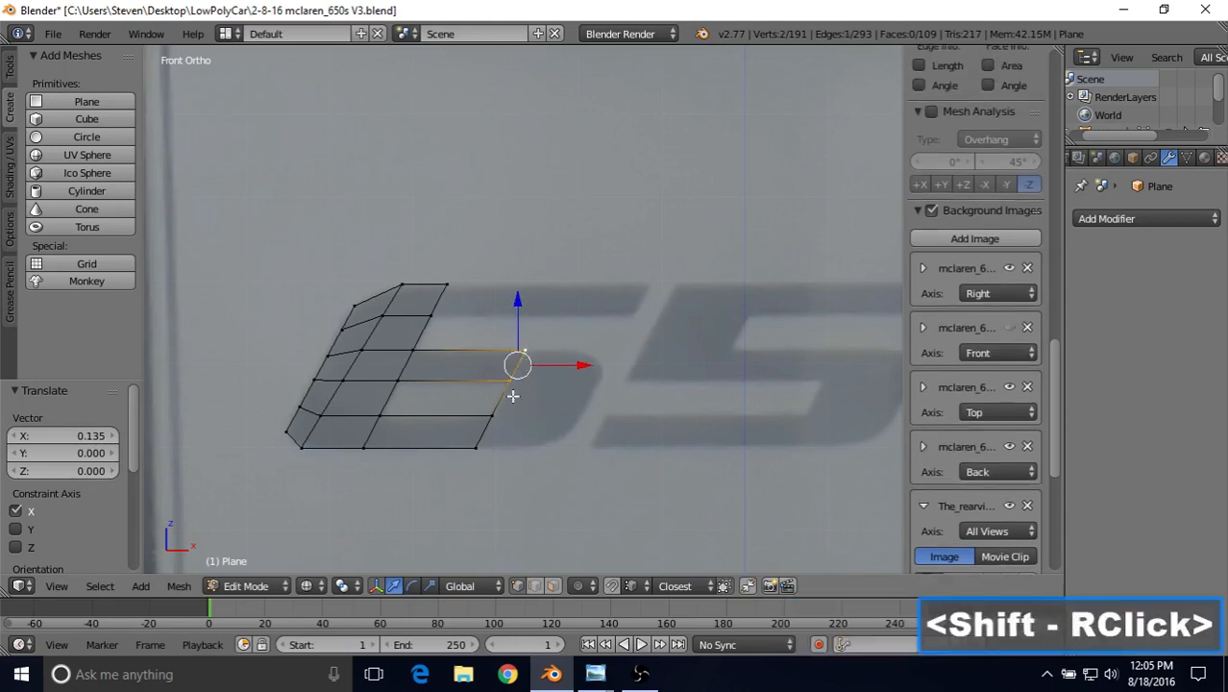
right_click(494, 415, "shift")
right_click(477, 445, "shift")
key("e")
right_click(547, 400)
left_click_drag(547, 400, 611, 390)
Extrude the bowl's right edge chain about 0.031 along X to the outer side of the 6.
right_click(583, 352)
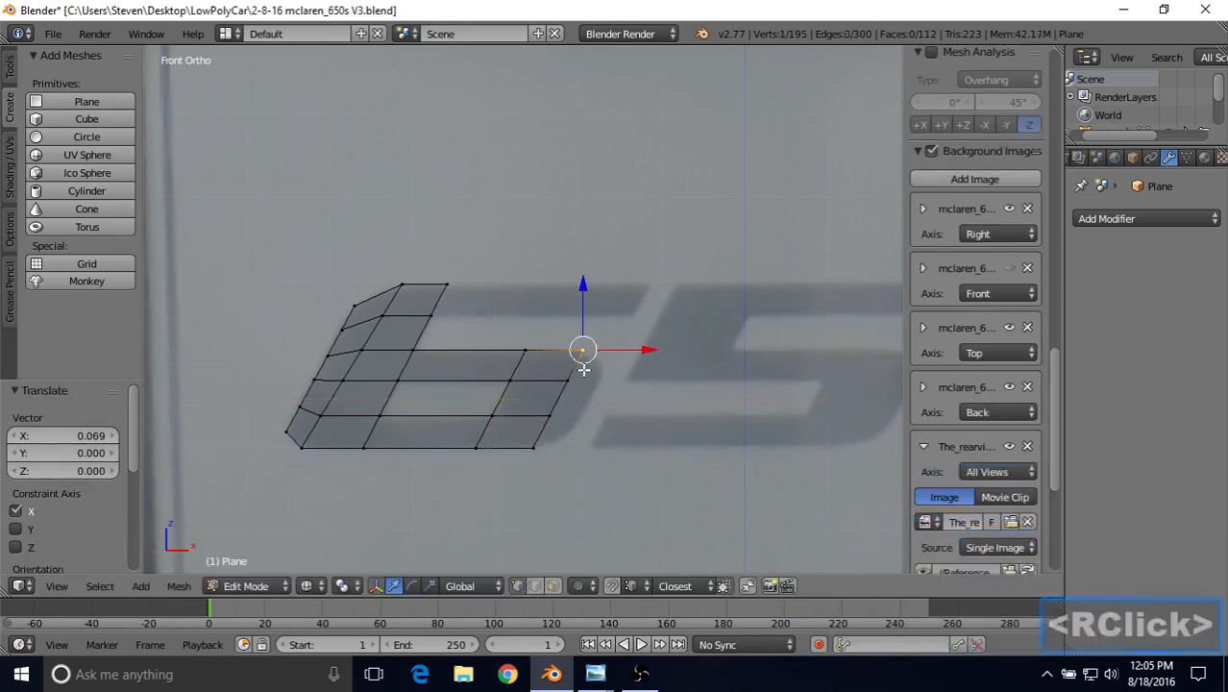
right_click(567, 382, "shift")
right_click(547, 415, "shift")
right_click(534, 448, "shift")
key("e")
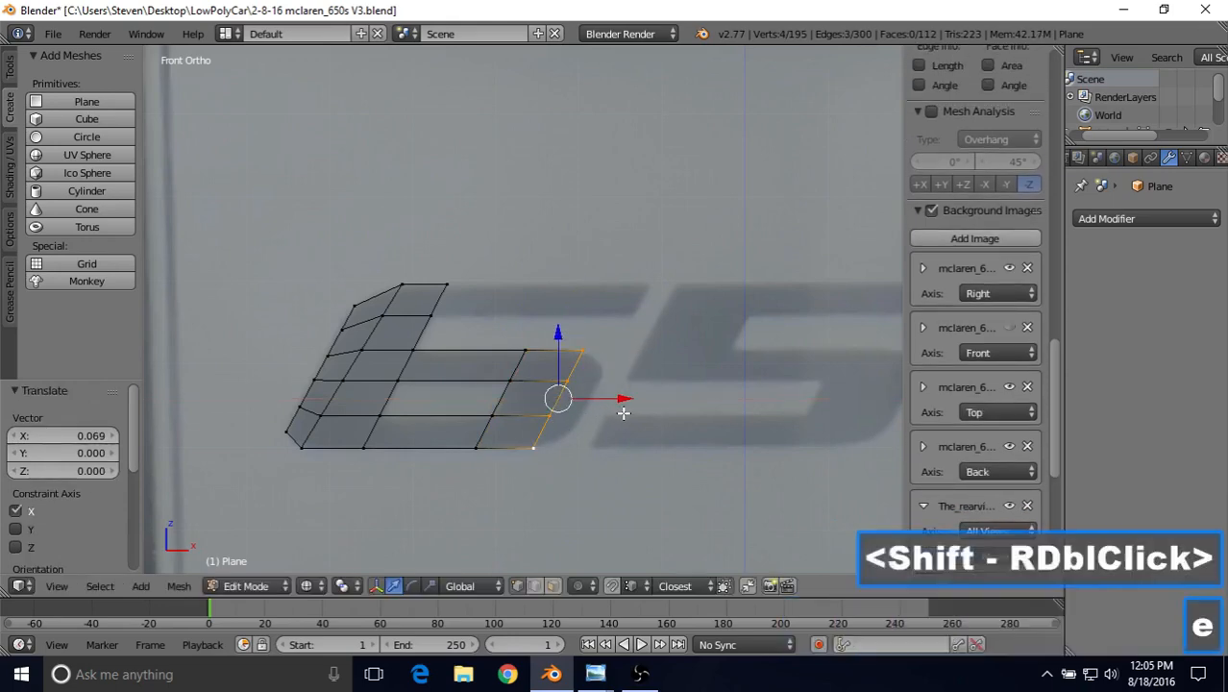
right_click(625, 406)
left_click_drag(625, 404, 642, 407)
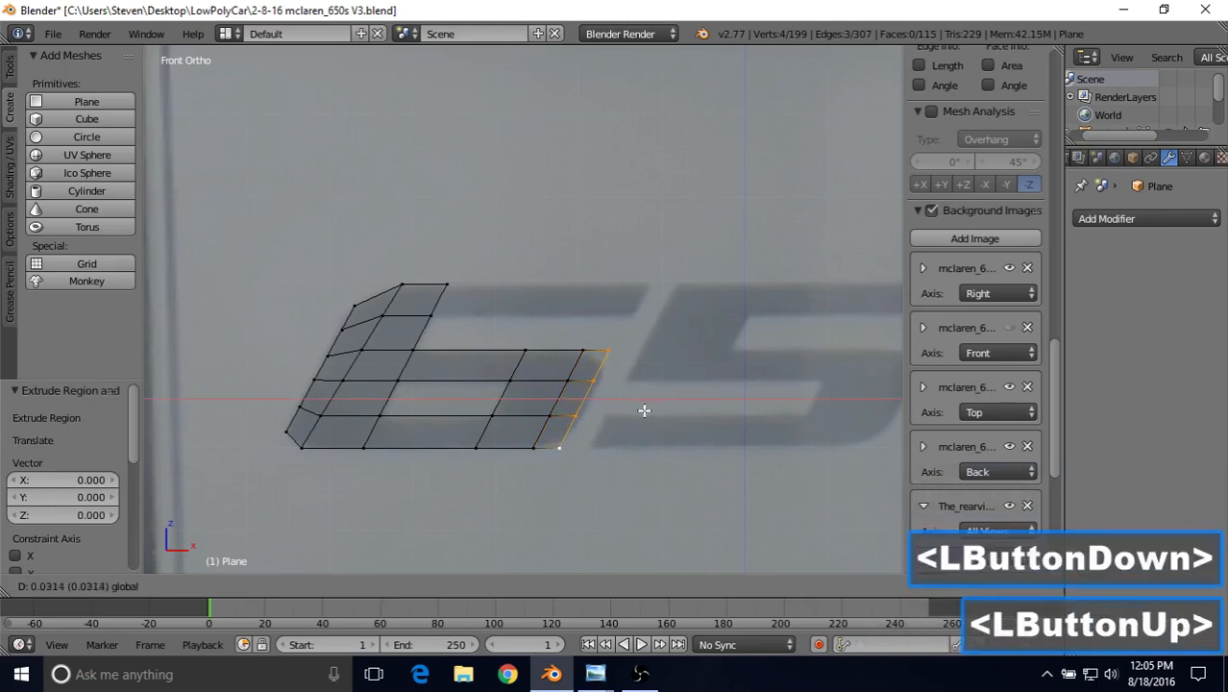
Taper the bowl's outer edge chain by scaling it down to fit the rounded corners, and shift it 0.004 along X.
key("s")
left_click(620, 416)
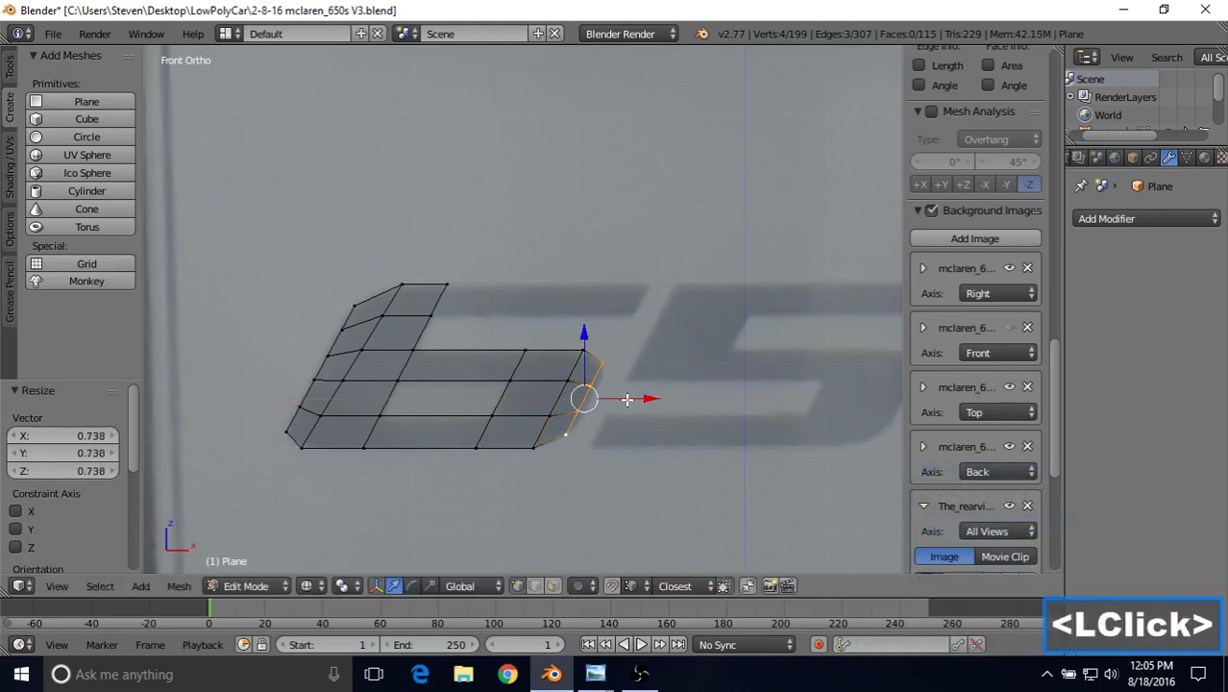
key("s")
left_click(629, 393)
left_click_drag(629, 395, 631, 400)
Move the top vertex of the bowl's outer edge by -0.005 along X and -0.002 along Z.
right_click(617, 368)
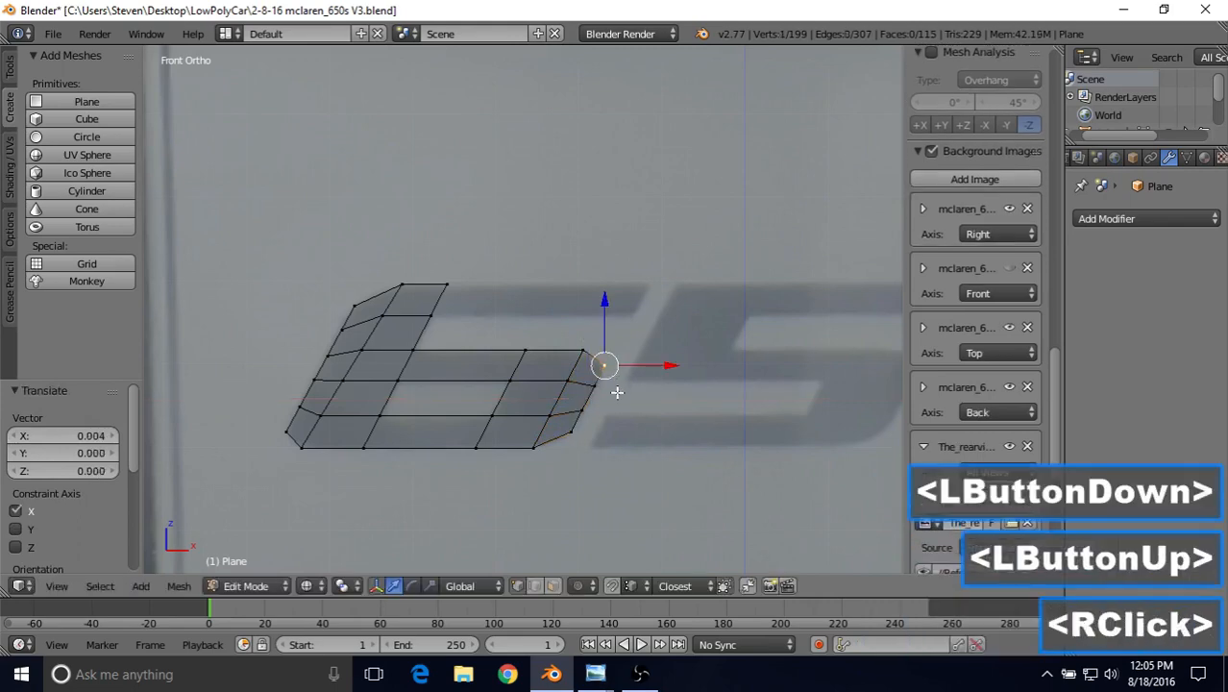
key("g")
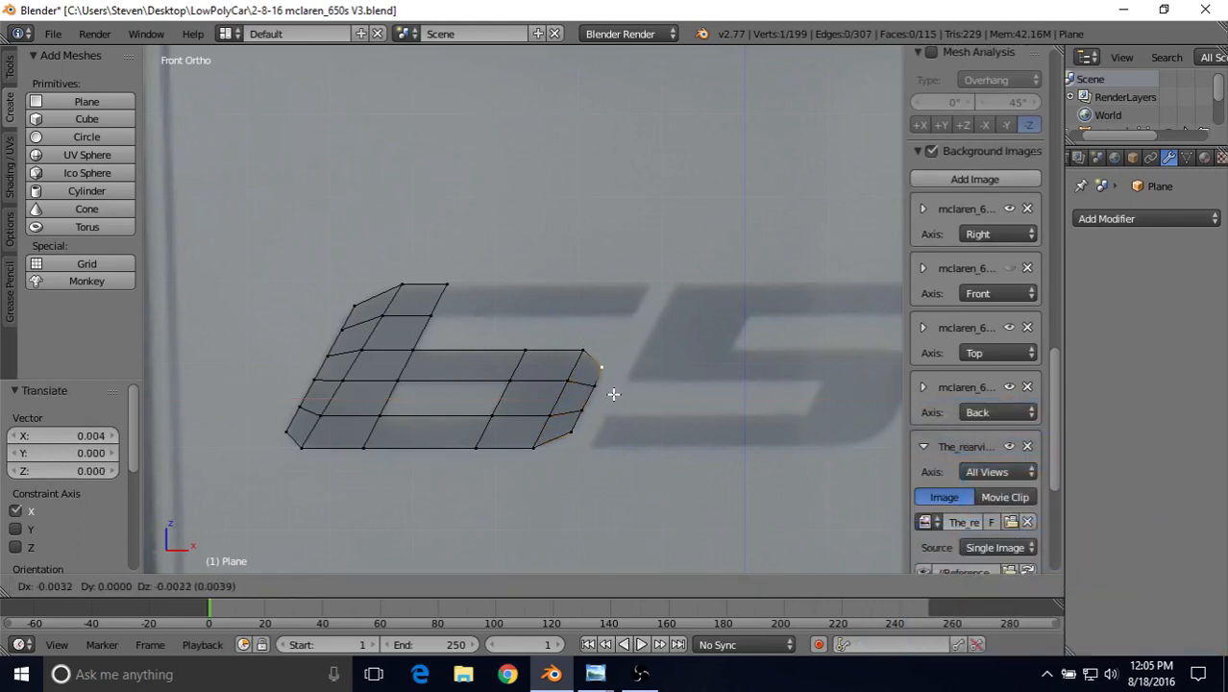
left_click(613, 394)
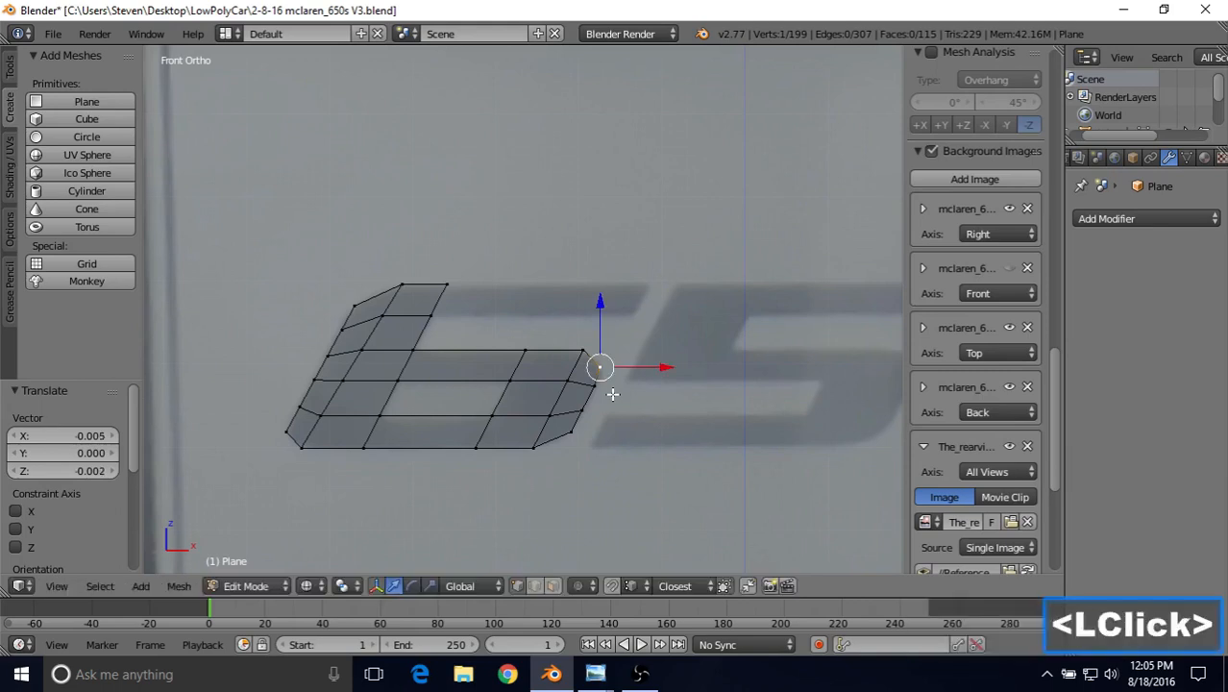
Delete the face filling the opening inside the 6's bowl.
left_click(552, 585)
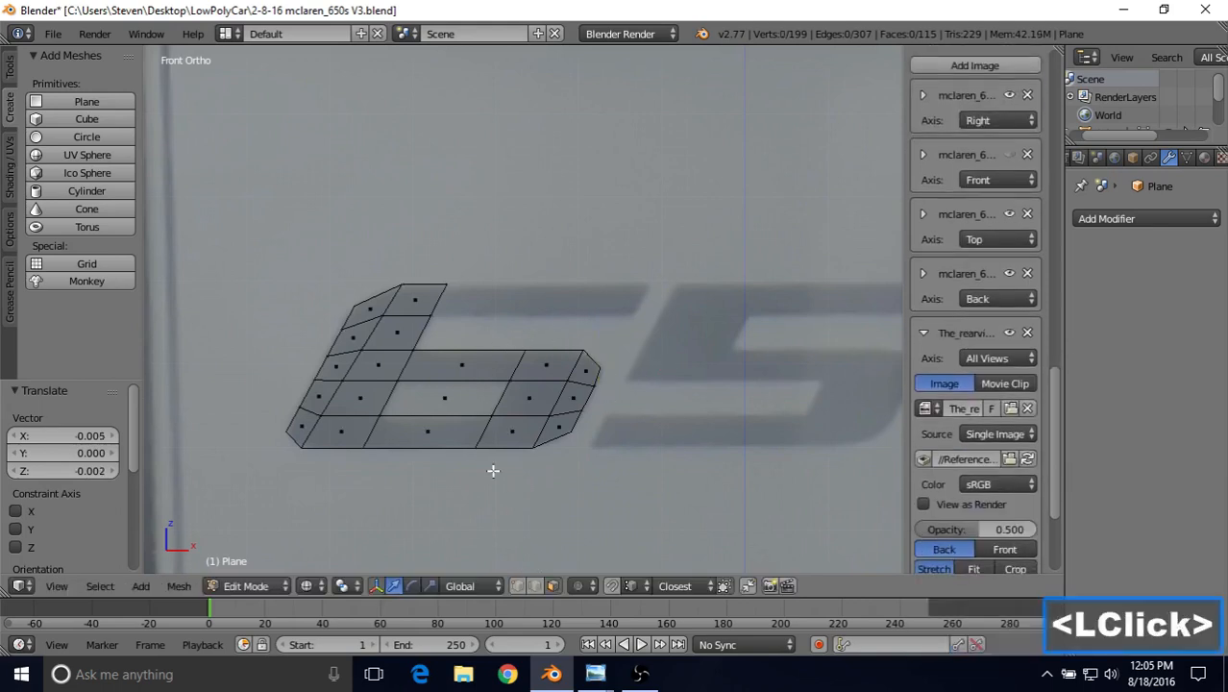
right_click(454, 402)
key("Delete")
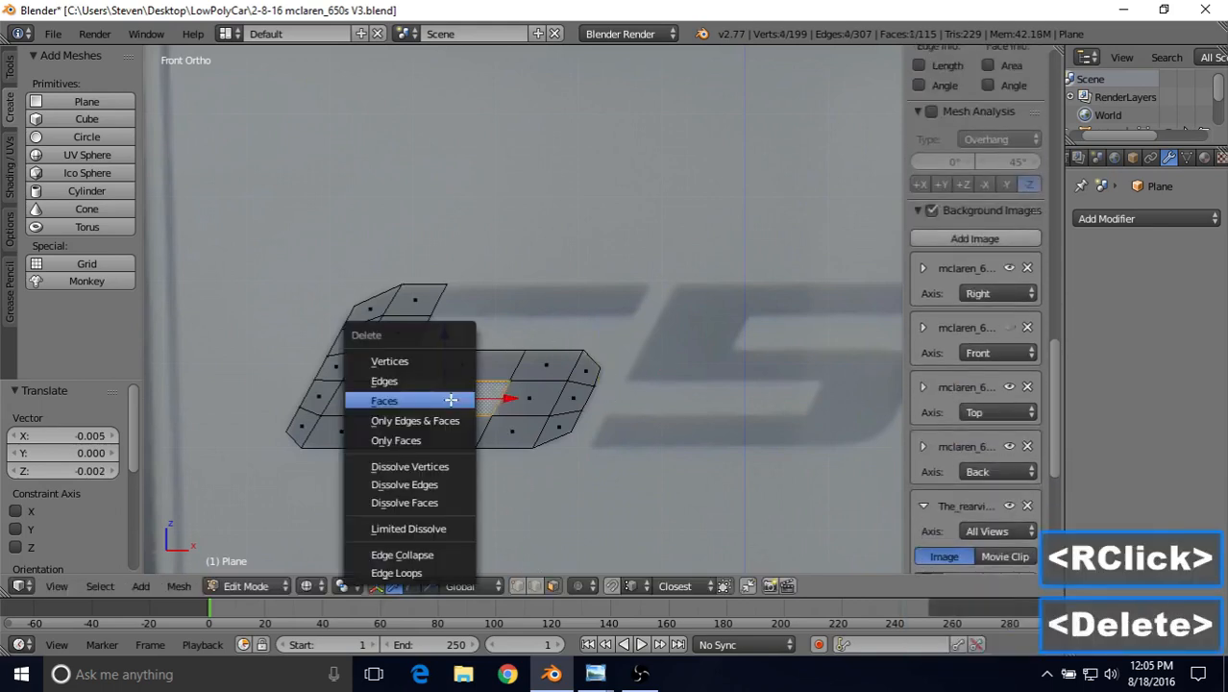
left_click(452, 400)
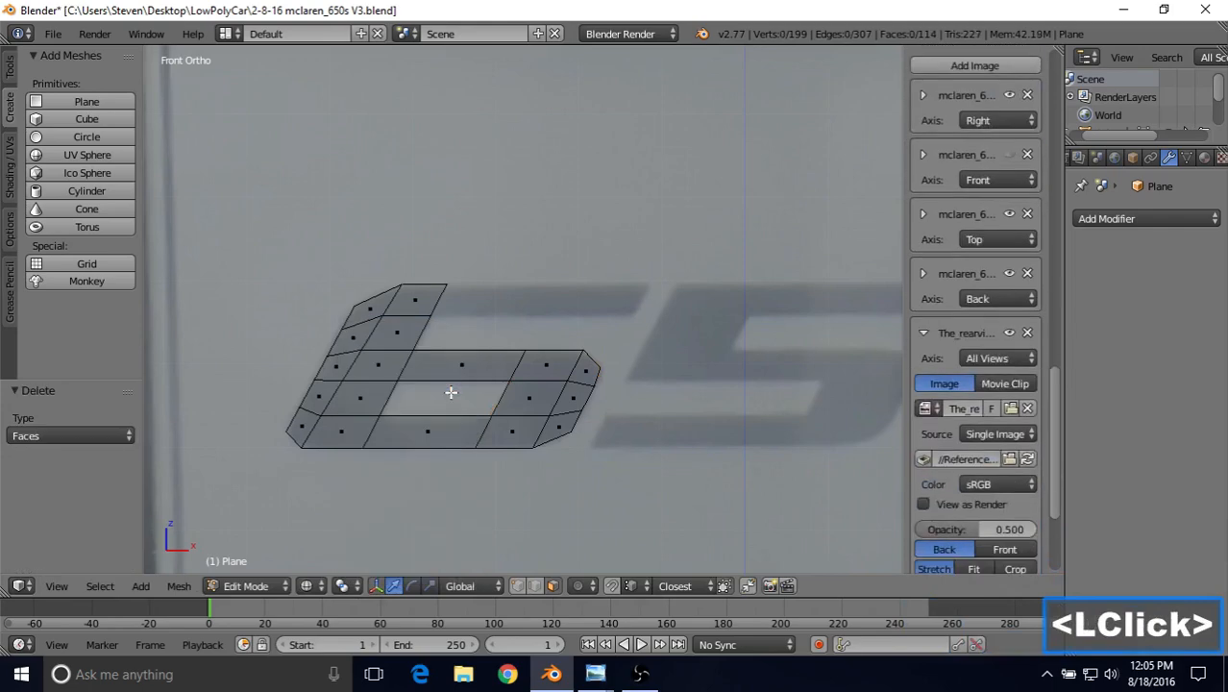
Extrude the right edge at the top of the 6's stem 0.245 along X to form its top bar.
left_click(518, 587)
right_click(430, 313)
right_click(451, 287, "shift")
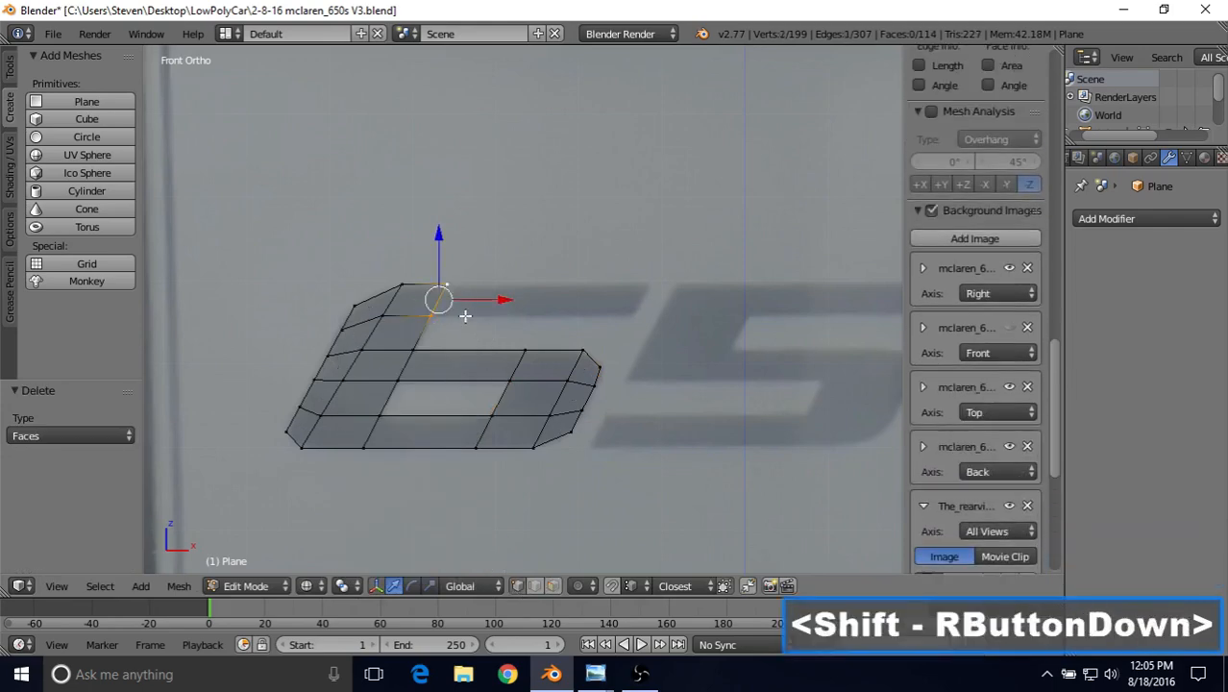
key("e")
right_click(496, 316)
left_click_drag(508, 301, 698, 312)
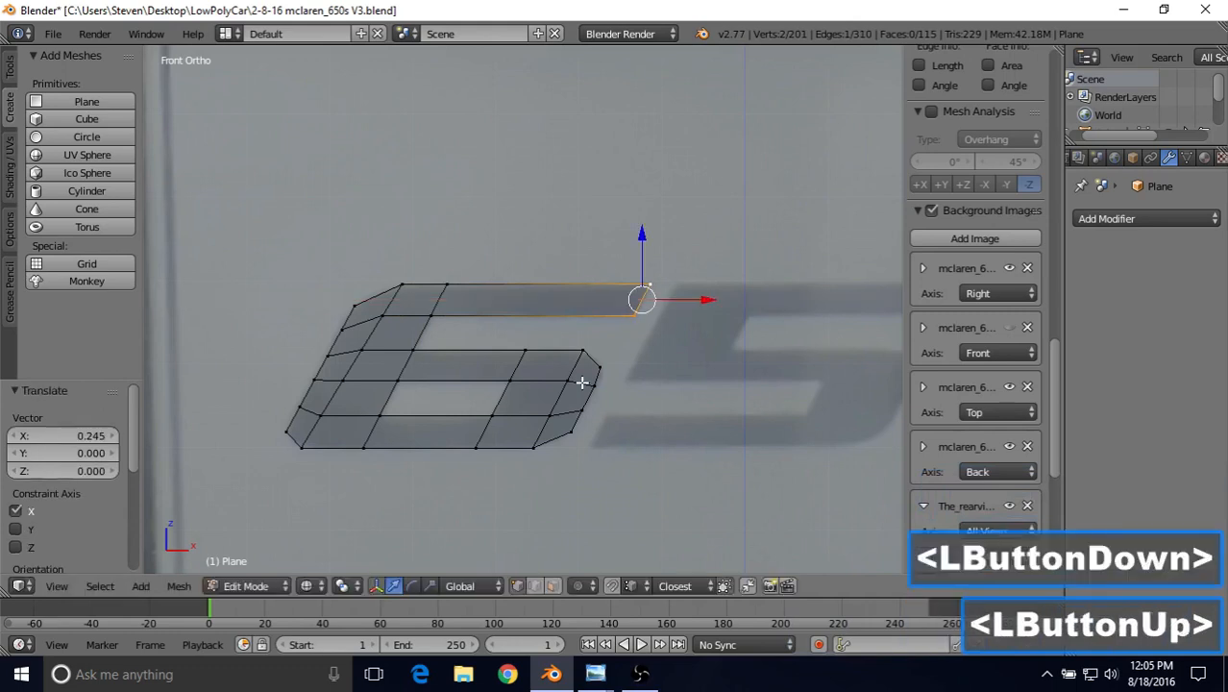
Duplicate the top and bottom right vertices of the 6's stem and move the copies 0.275 along X to the 5.
middle_click_drag(570, 391, 458, 395, "shift")
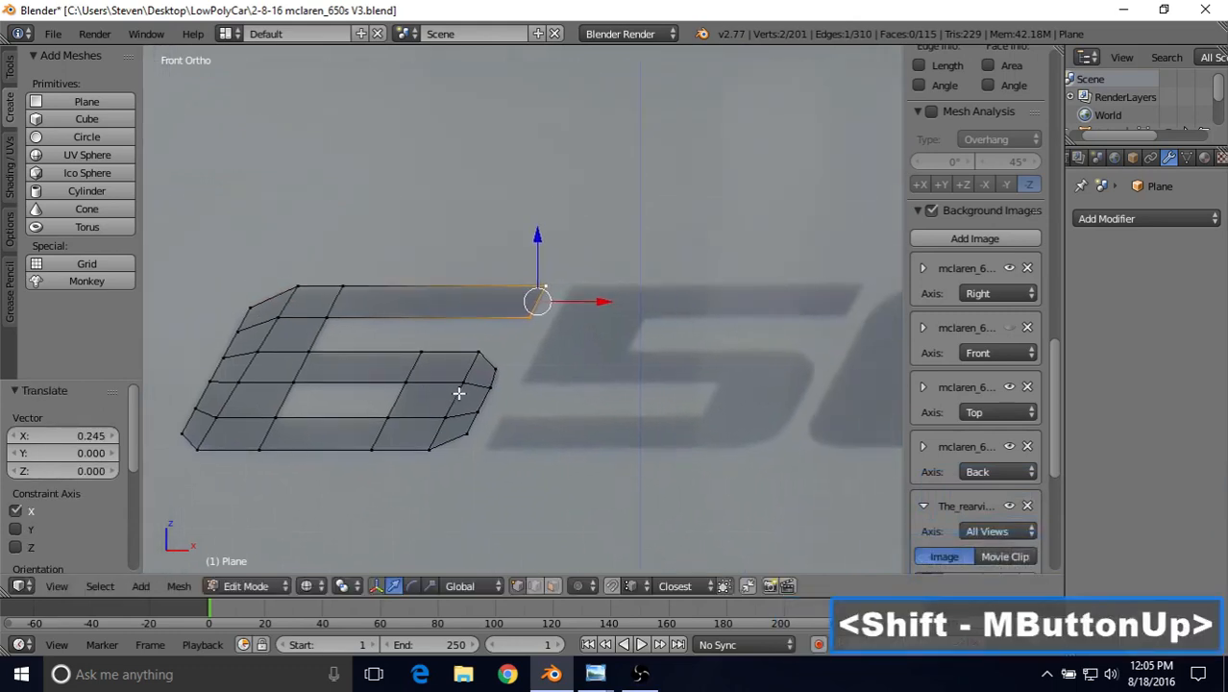
right_click(331, 280)
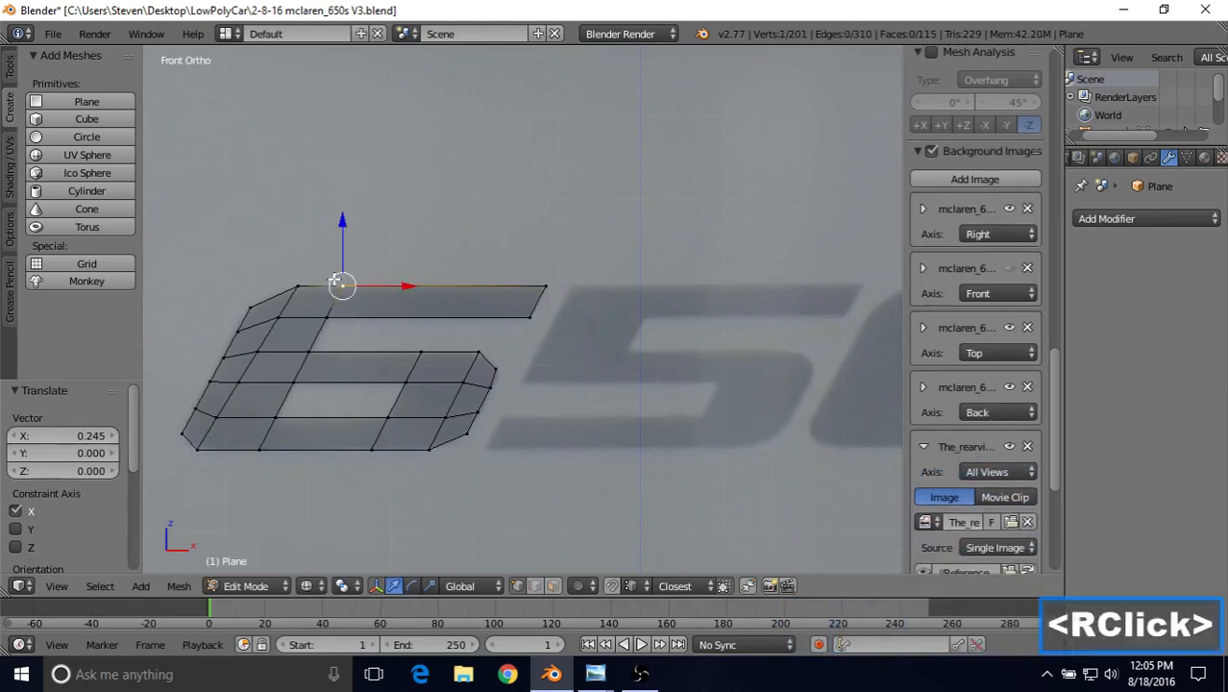
right_click(256, 450, "shift")
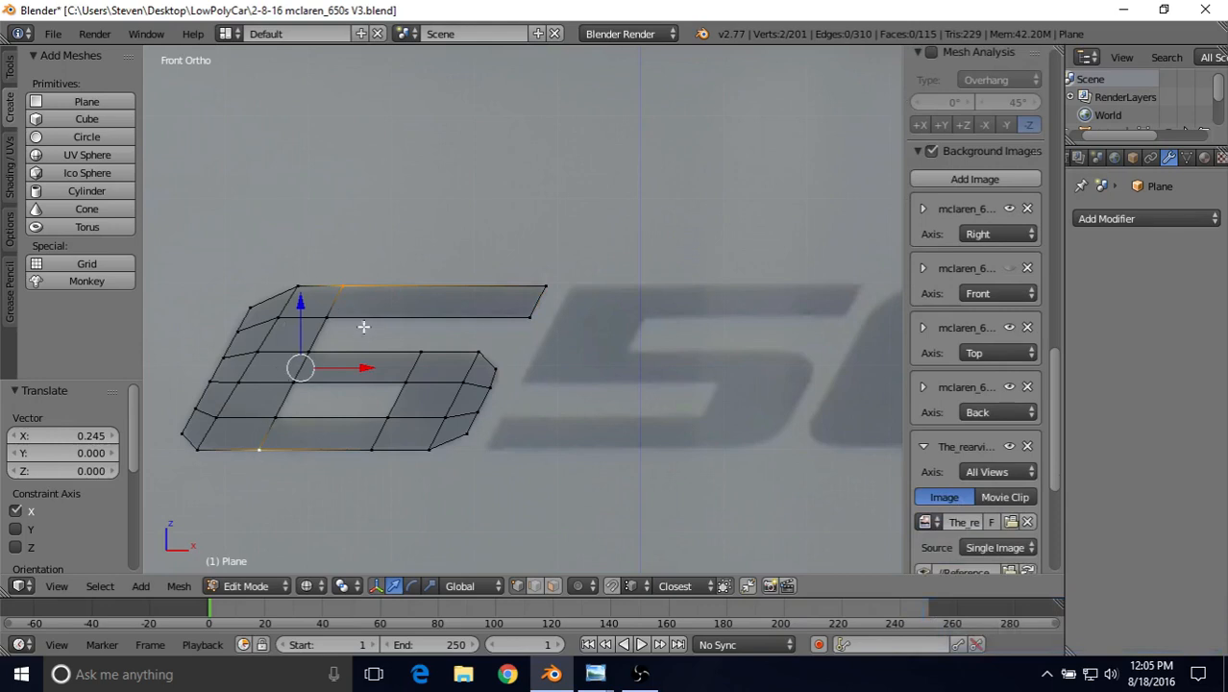
key("shift+d")
right_click(438, 277)
left_click_drag(366, 366, 587, 362)
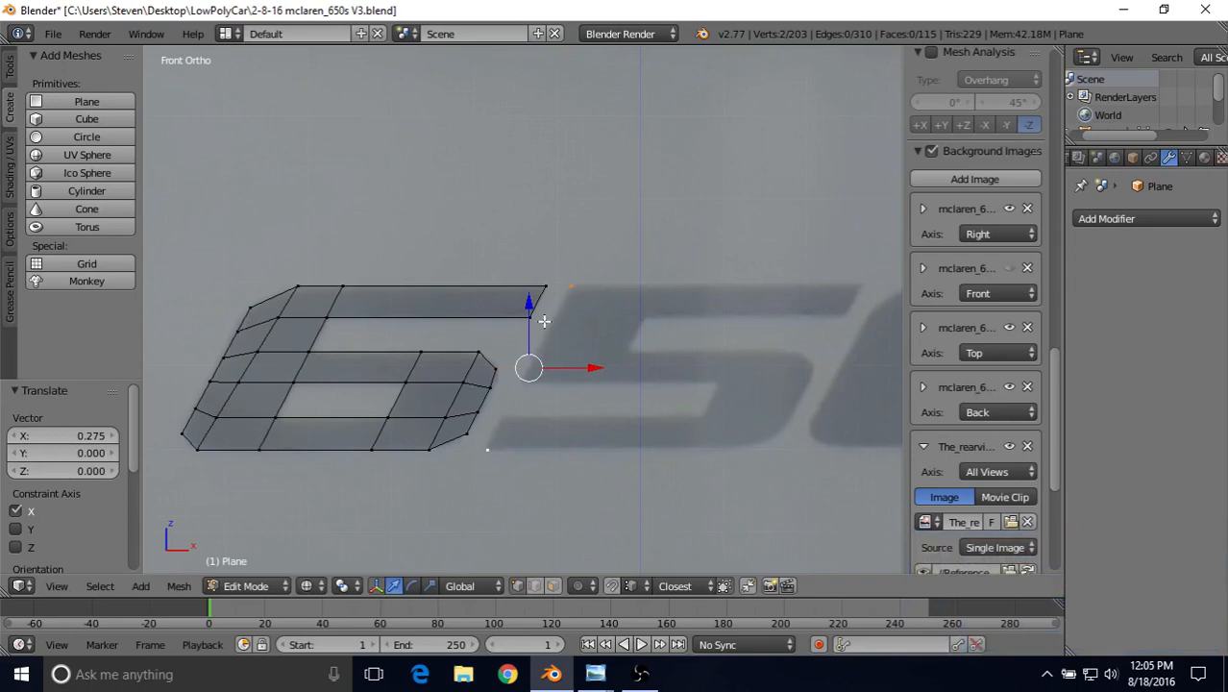
Connect the two duplicated vertices with an edge along the 5's slanted left side.
middle_click_drag(567, 356, 560, 357, "shift")
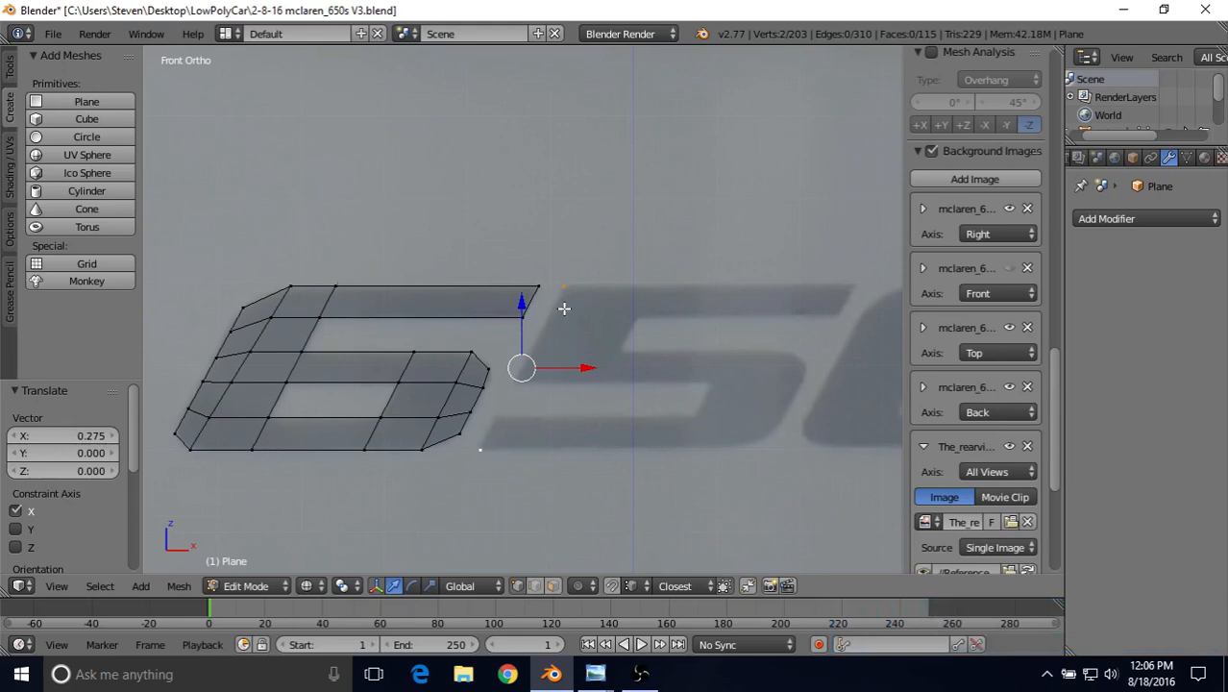
middle_click_drag(564, 309, 534, 292, "shift")
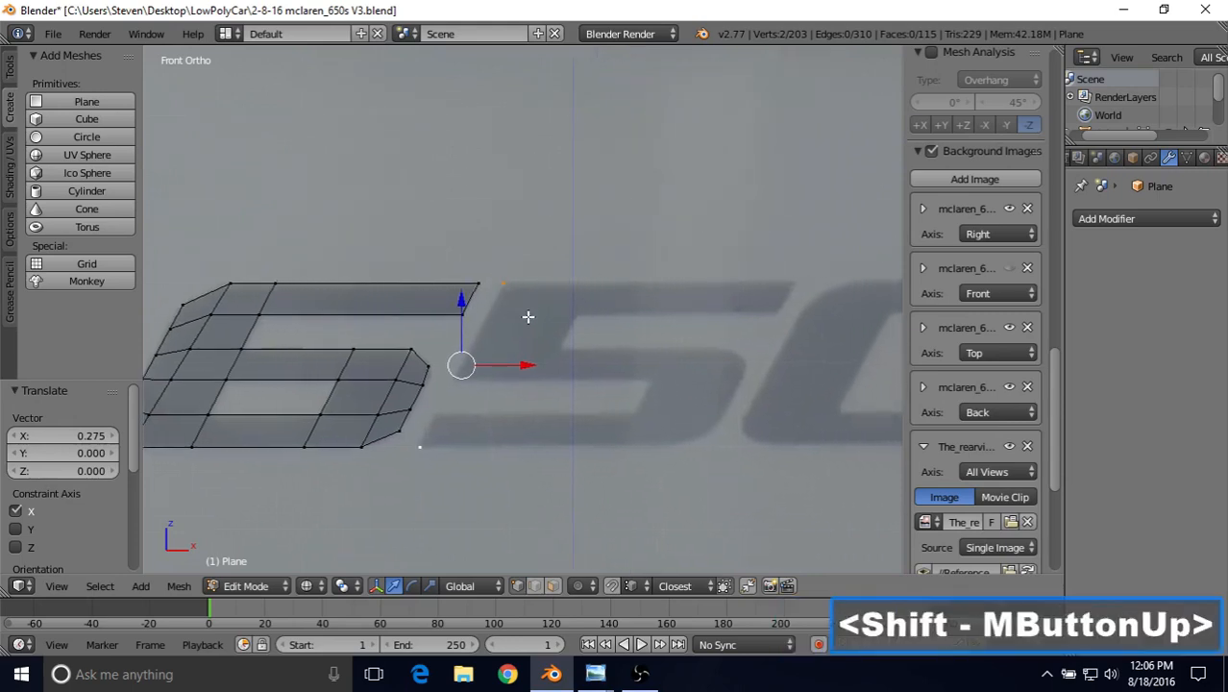
key("f")
Extrude the 5's slanted left edge 0.107 along X to create its stem face.
middle_click_drag(492, 341, 459, 329, "shift")
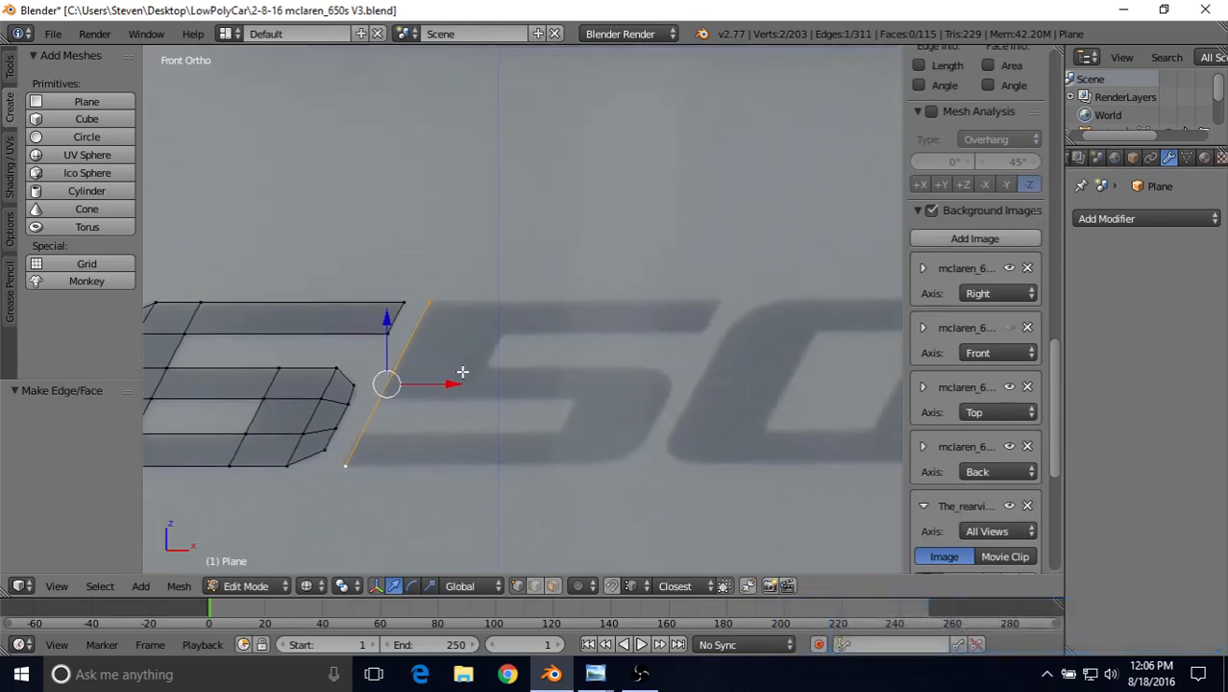
key("e")
right_click(482, 358)
left_click_drag(455, 385, 538, 384)
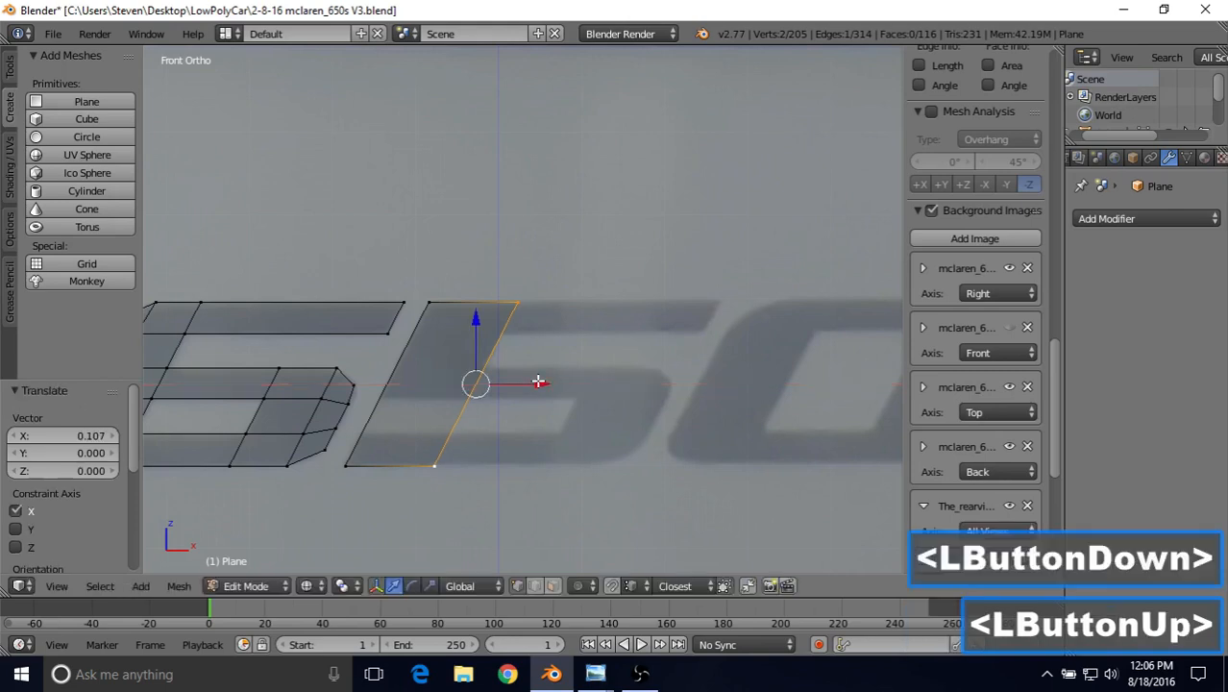
left_click(538, 384)
Add two loop cuts across the 5's stem face, at the top bar's underside and the middle bar's upper edge.
key("ctrl+r")
left_click(520, 329)
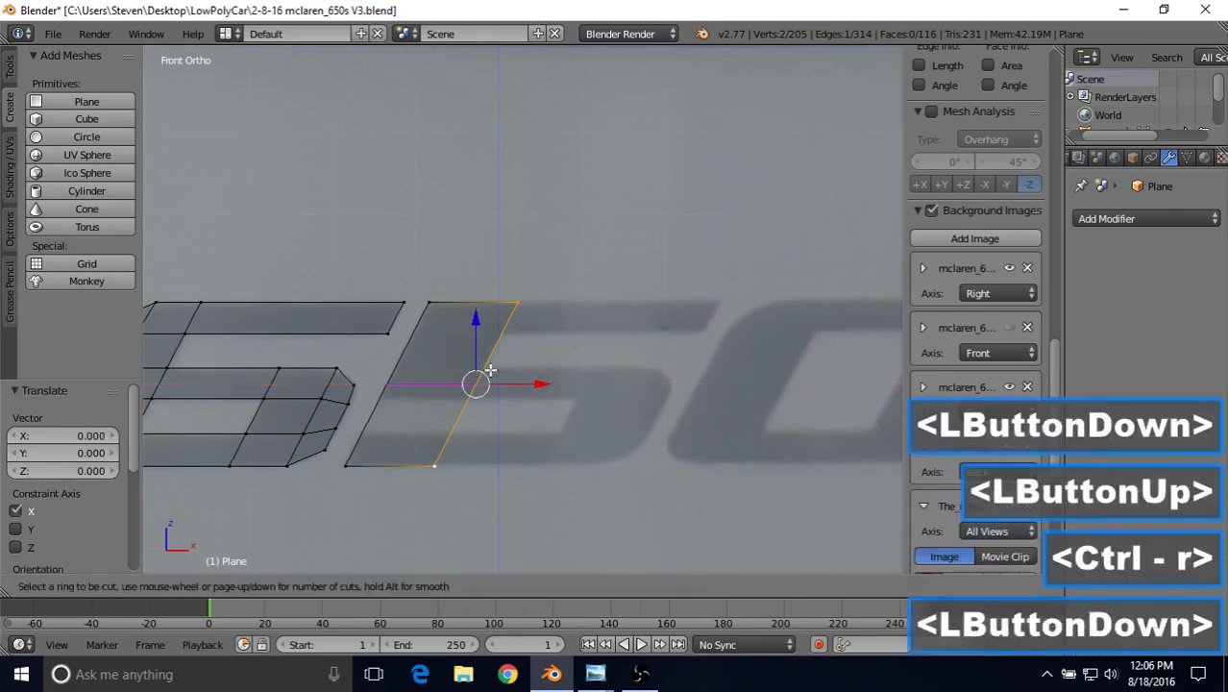
left_click(520, 325)
key("ctrl+r")
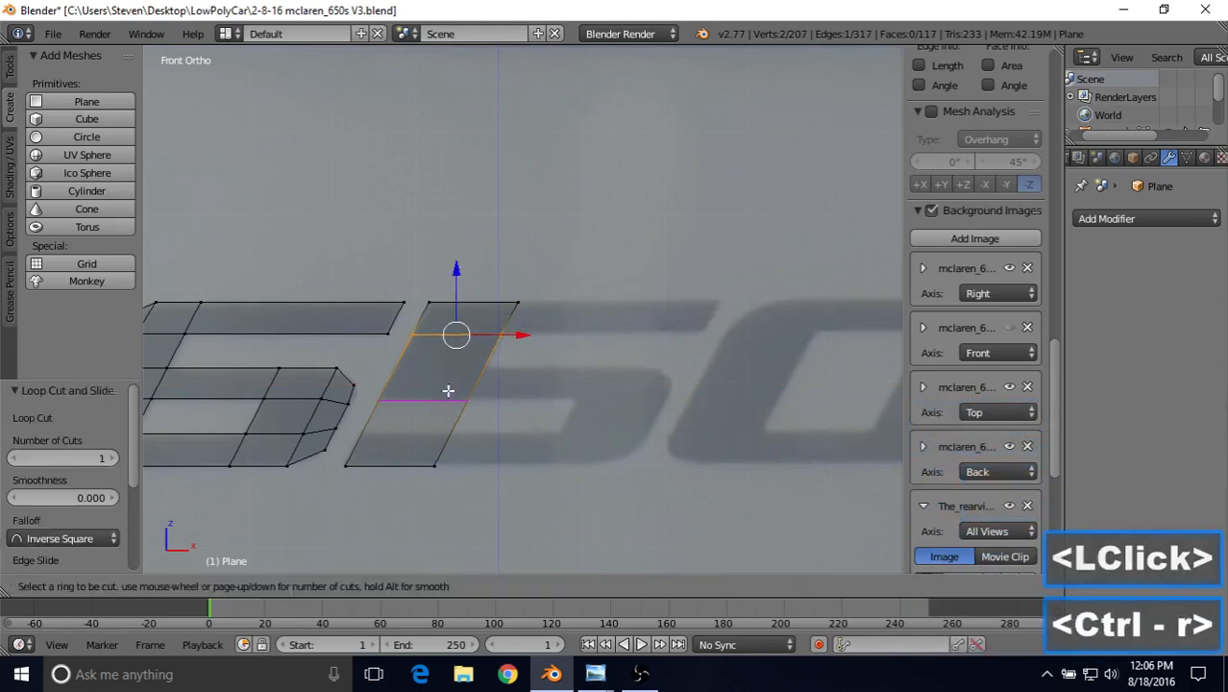
left_click(447, 387)
left_click(477, 362)
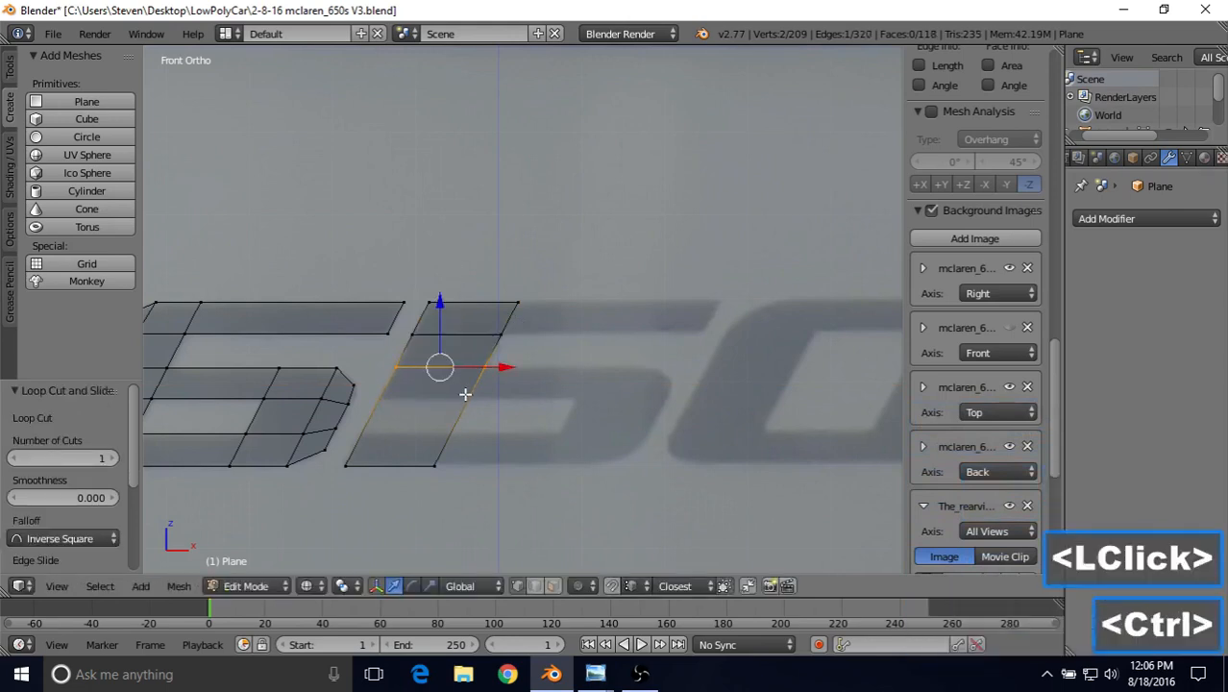
Add two more loop cuts across the 5's stem face, at the middle bar's underside and the bottom bar's upper edge.
key("ctrl+r")
left_click(460, 403)
left_click(464, 399)
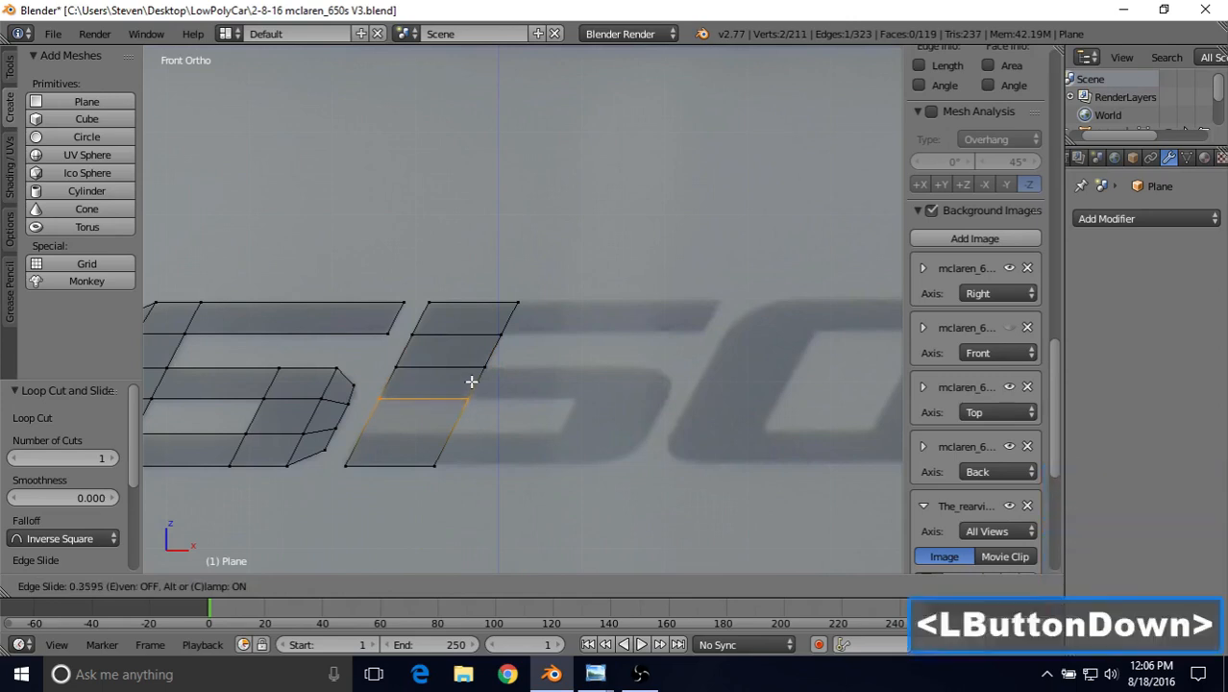
key("ctrl+r")
left_click(456, 418)
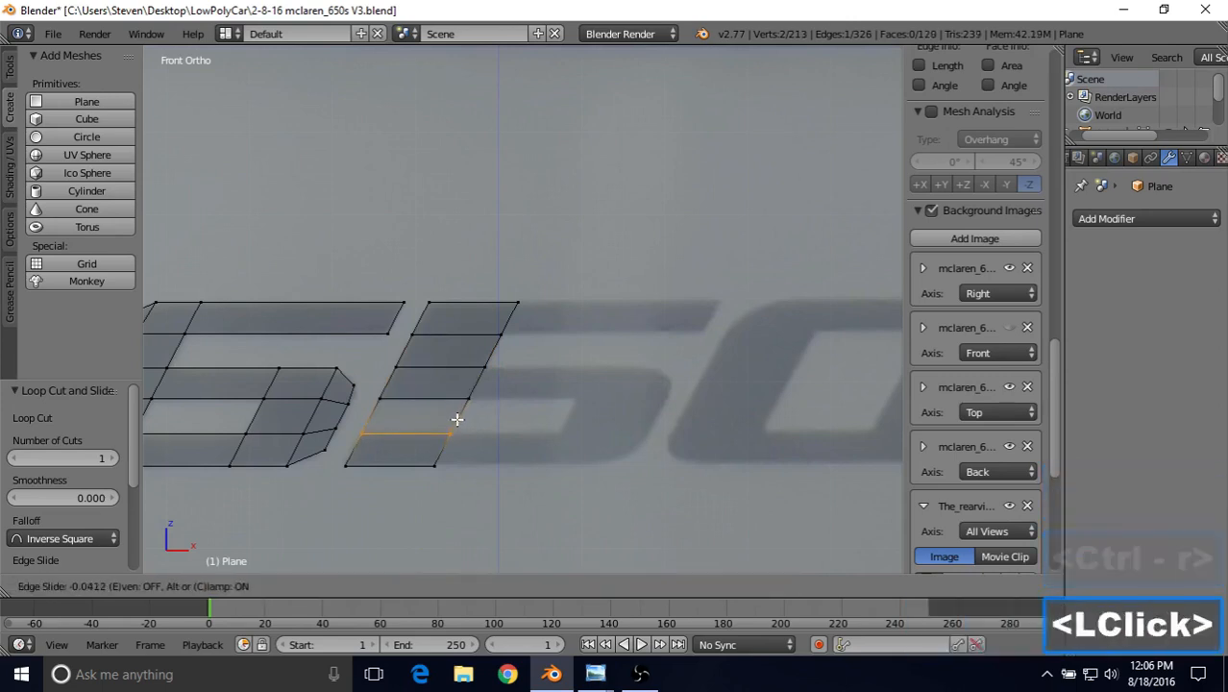
left_click(456, 418)
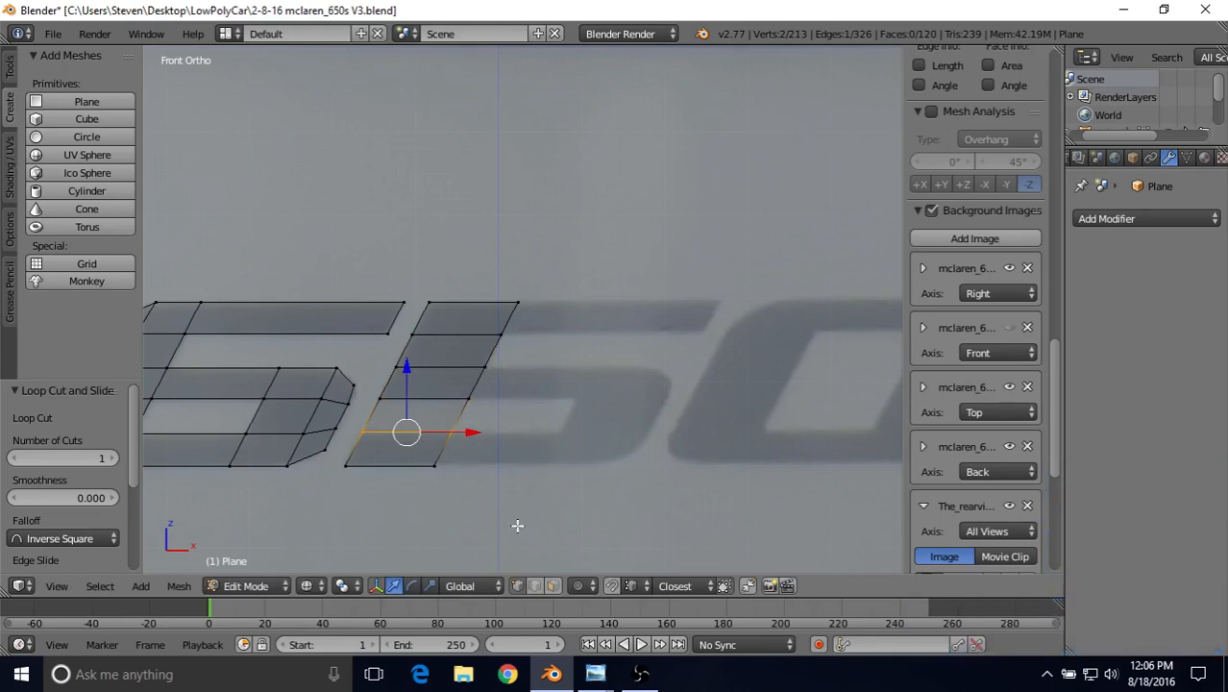
middle_click_drag(527, 384, 466, 381, "shift")
right_click(441, 369)
right_click(429, 402, "shift")
right_click(412, 434, "shift")
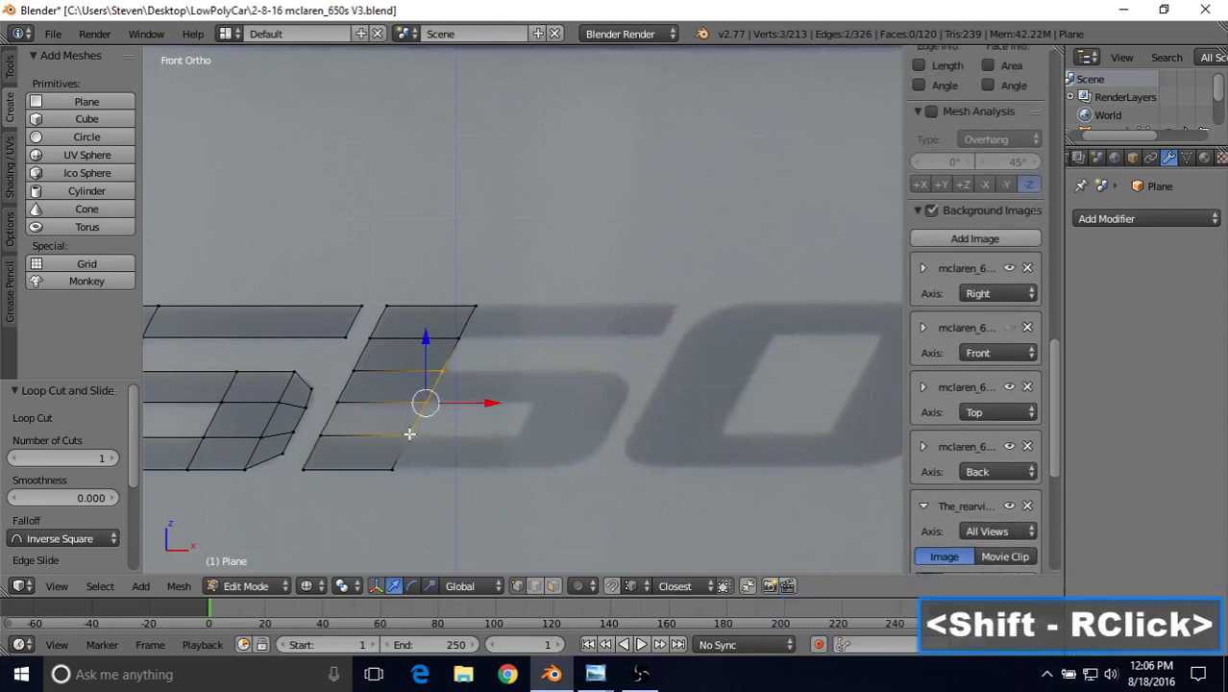
right_click(392, 468, "shift")
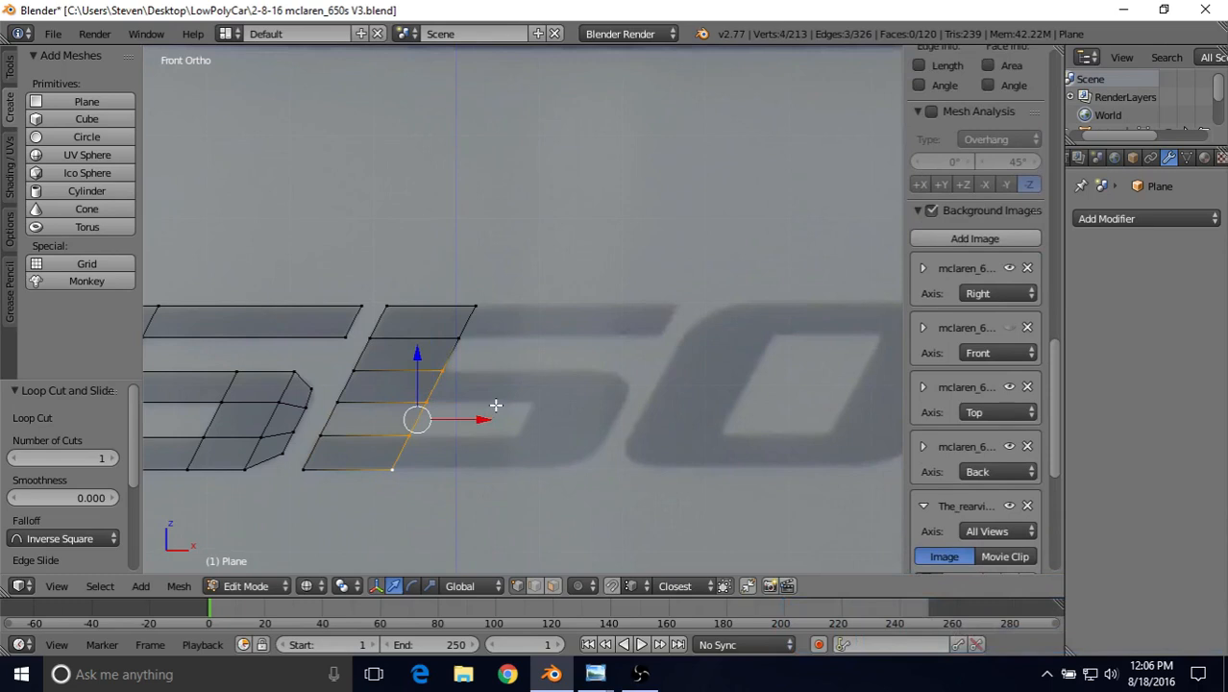
right_click(435, 405)
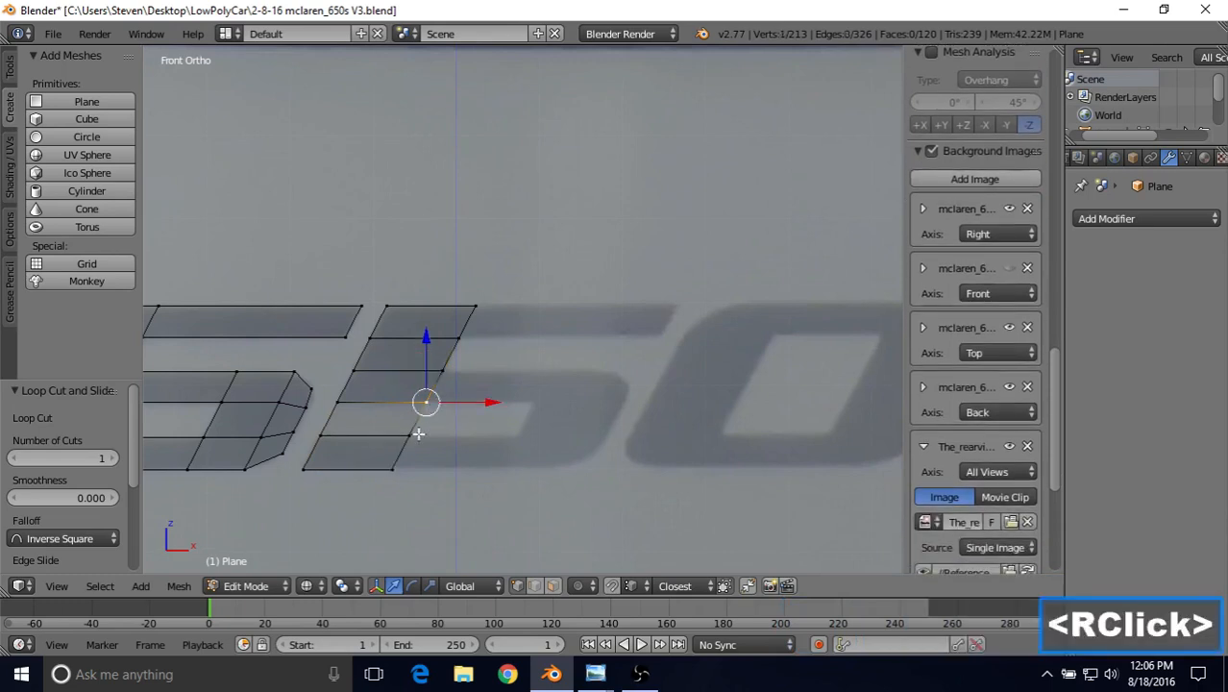
right_click(415, 434, "shift")
left_click_drag(467, 419, 573, 425)
right_click(399, 471)
left_click_drag(440, 471, 589, 463)
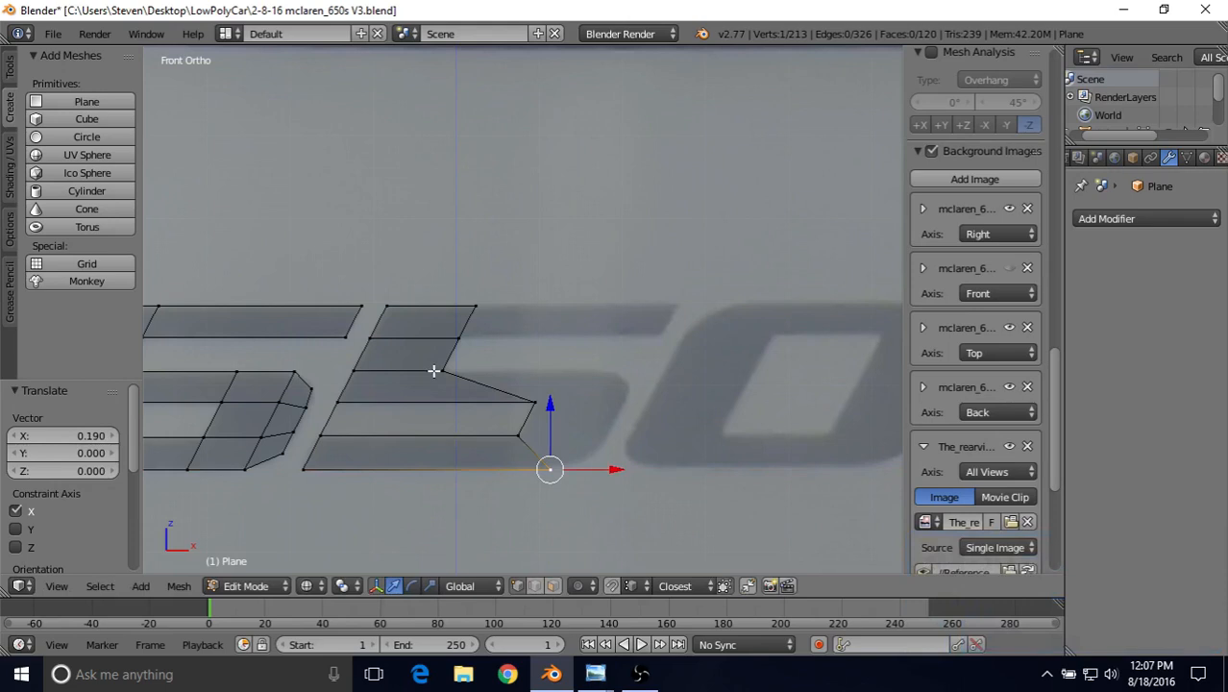
key("ctrl+z")
key("ctrl+z")
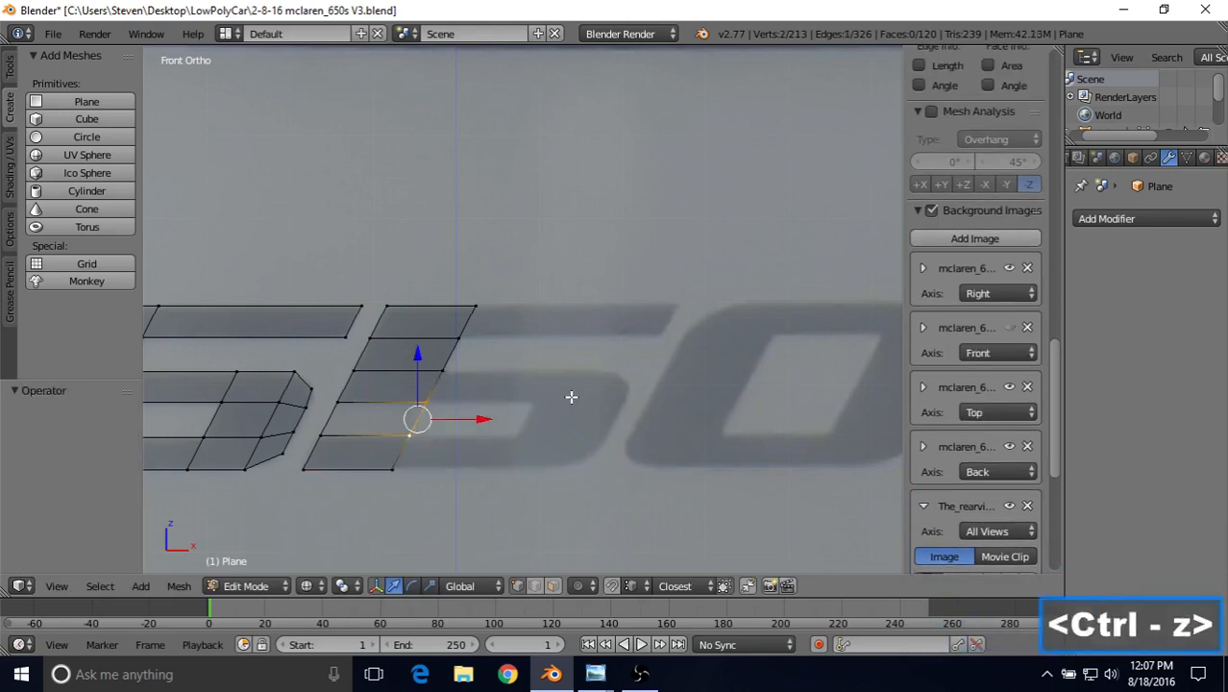
Extrude the three lower edges on the right side of the second 5's stem 0.132 along X.
right_click(442, 375, "shift")
right_click(426, 402, "shift")
right_click(425, 402, "shift")
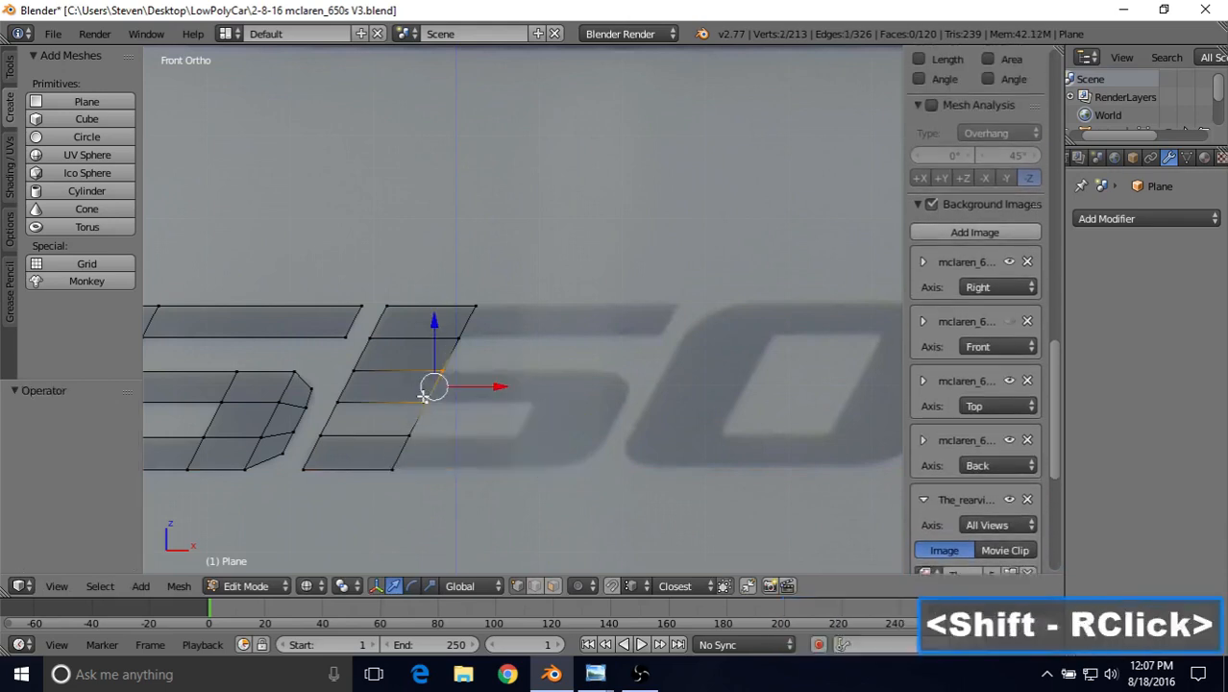
right_click(410, 437, "shift")
right_click(391, 471, "shift")
key("e")
right_click(498, 379)
left_click_drag(461, 415, 571, 414)
Extrude the three right-hand end edges of the second 5's lower bars another 0.079 along X.
middle_click_drag(571, 414, 475, 407, "shift")
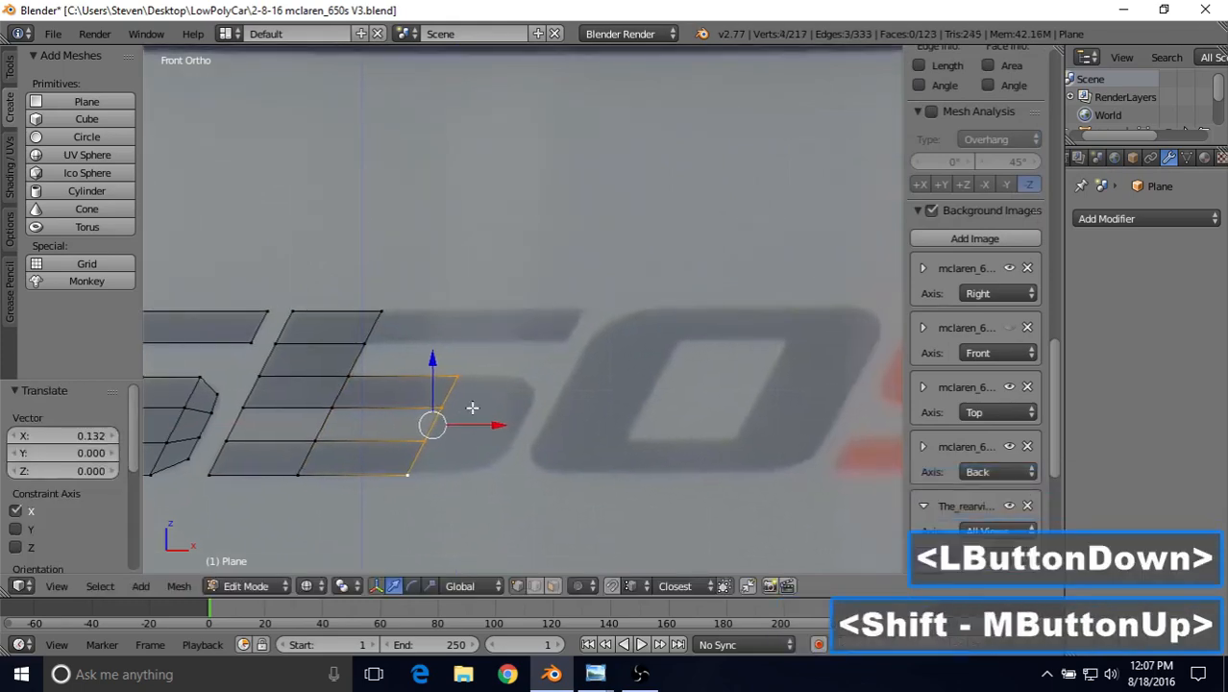
right_click(460, 376)
right_click(441, 407, "shift")
right_click(424, 442, "shift")
right_click(408, 474, "shift")
key("e")
right_click(518, 412)
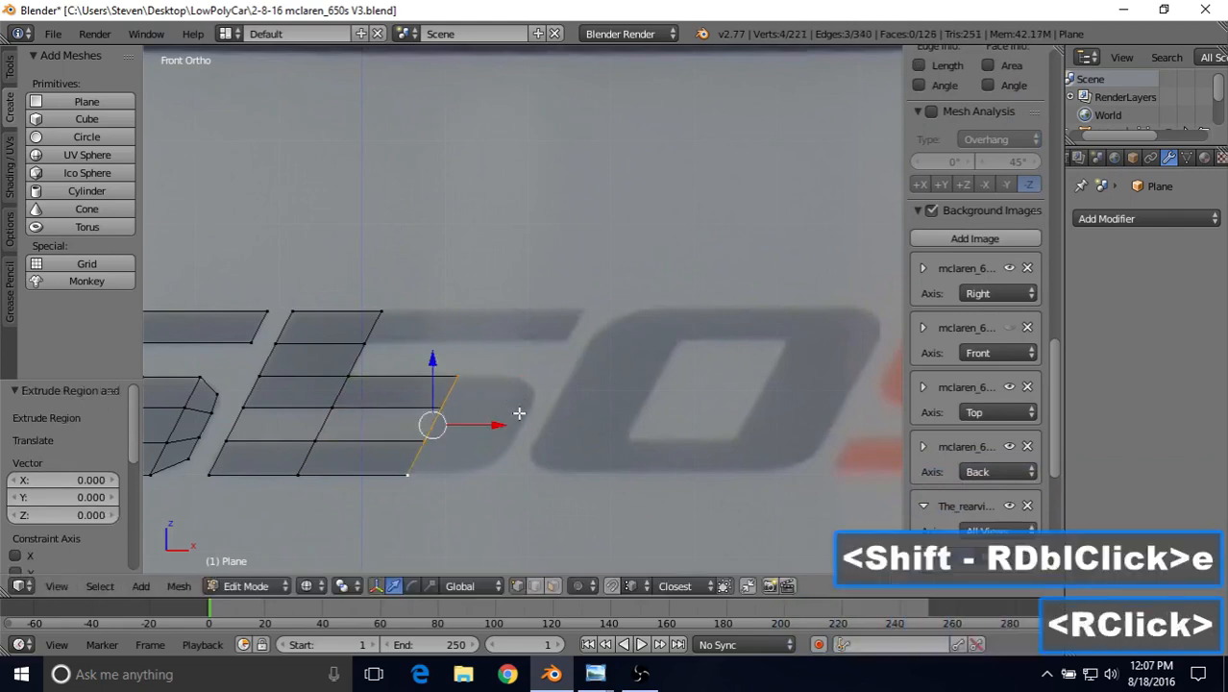
left_click_drag(490, 424, 553, 432)
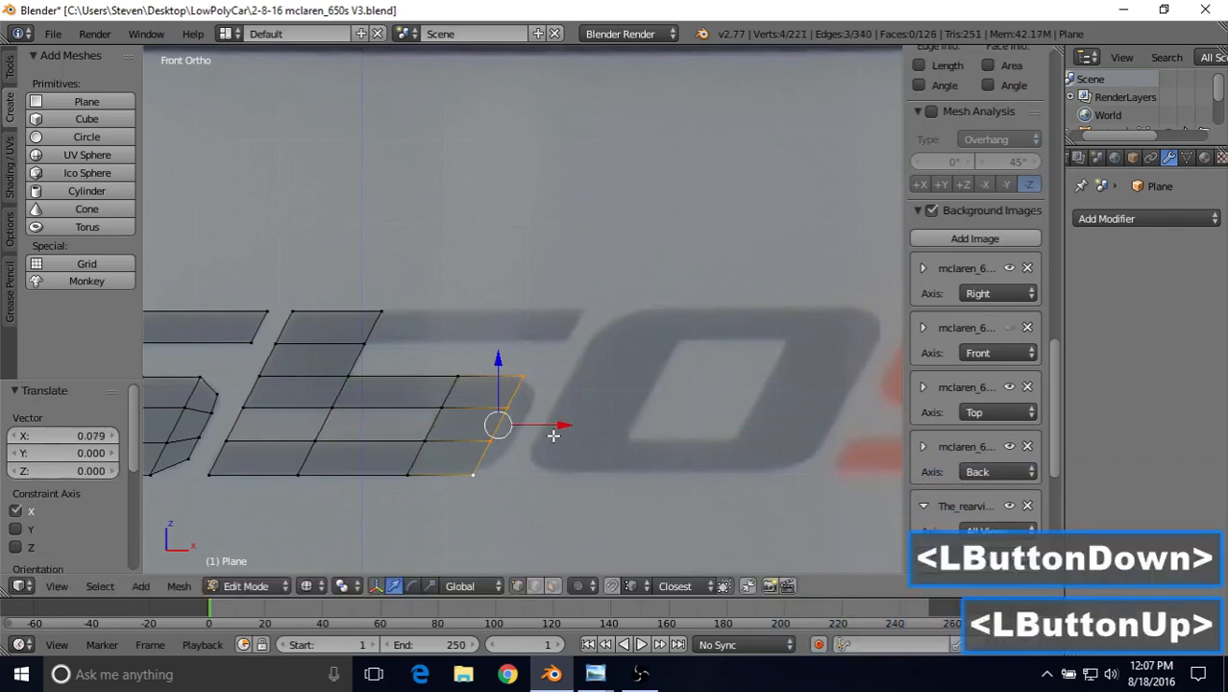
right_click(472, 473)
right_click(532, 383)
key("g")
left_click(538, 374)
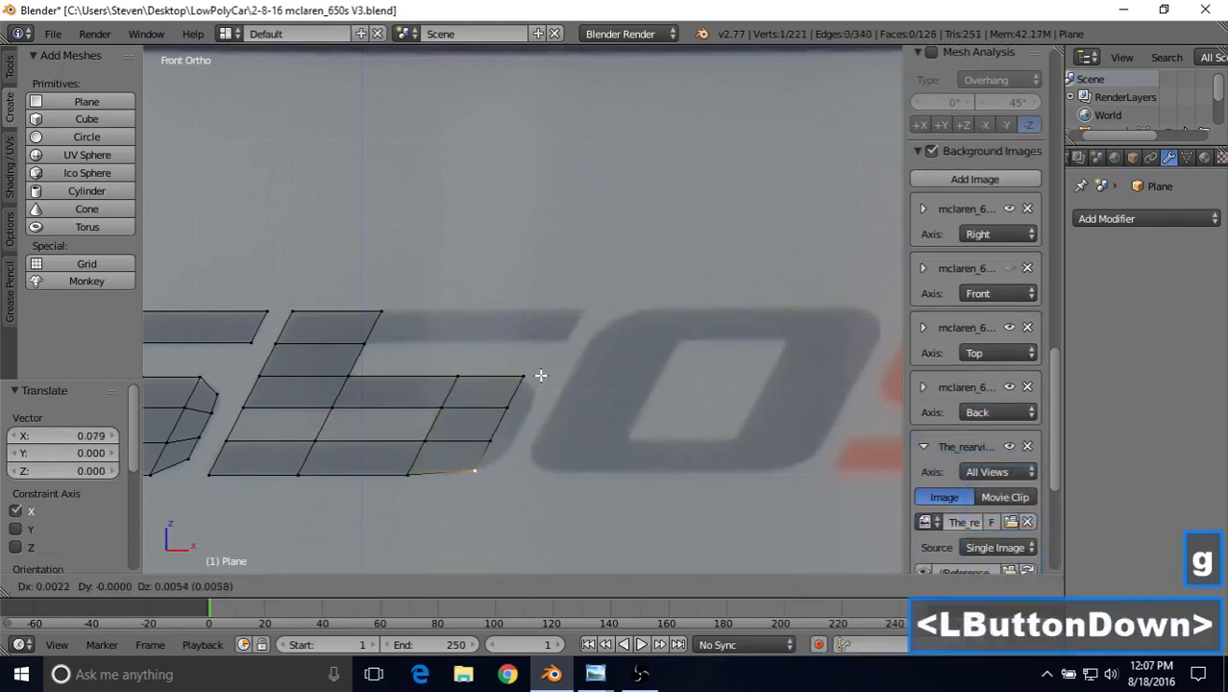
right_click(526, 380)
key("g")
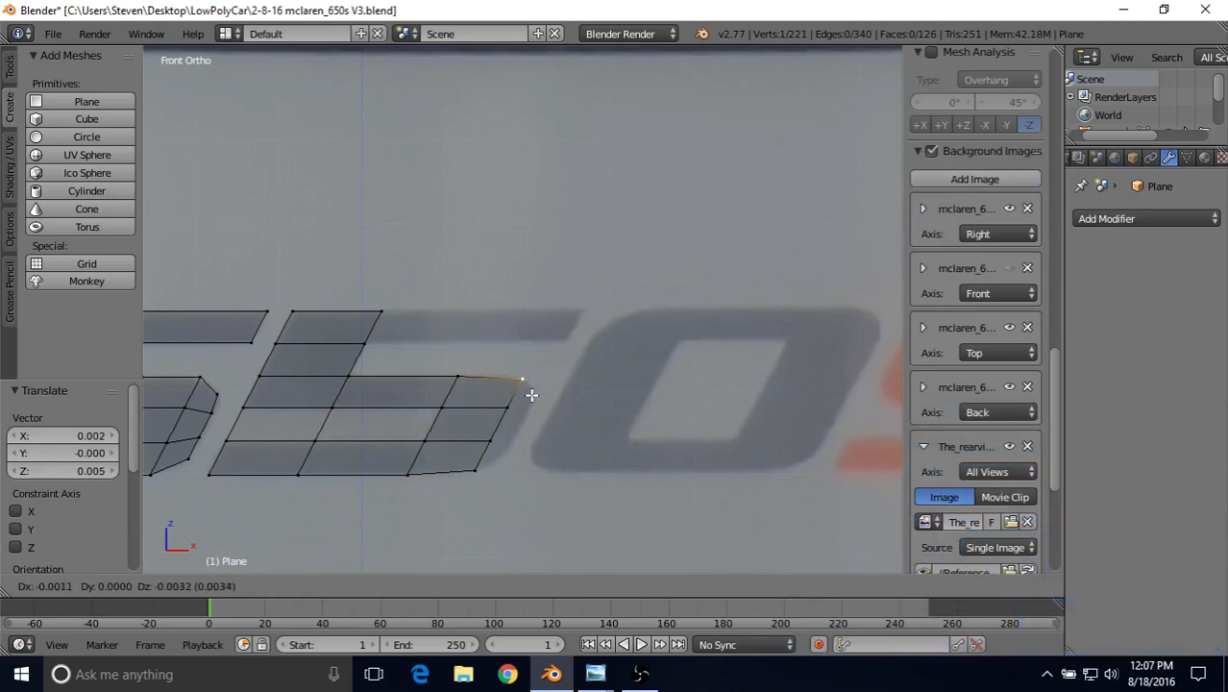
right_click(532, 394)
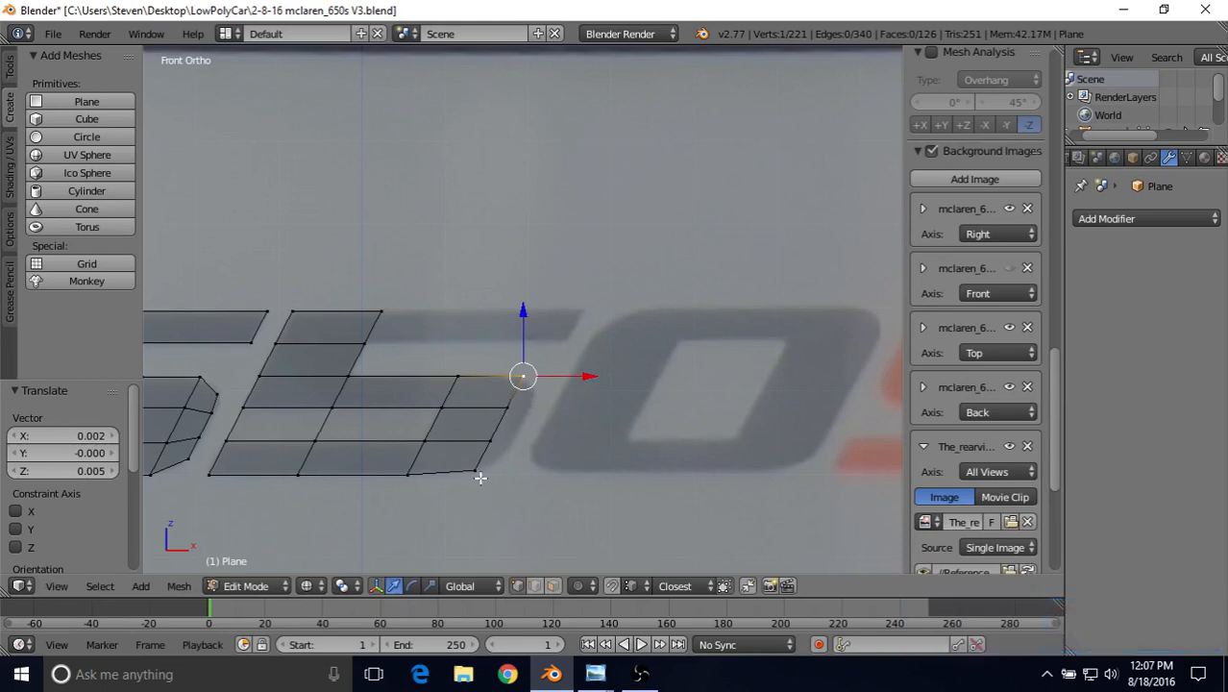
key("ctrl+z")
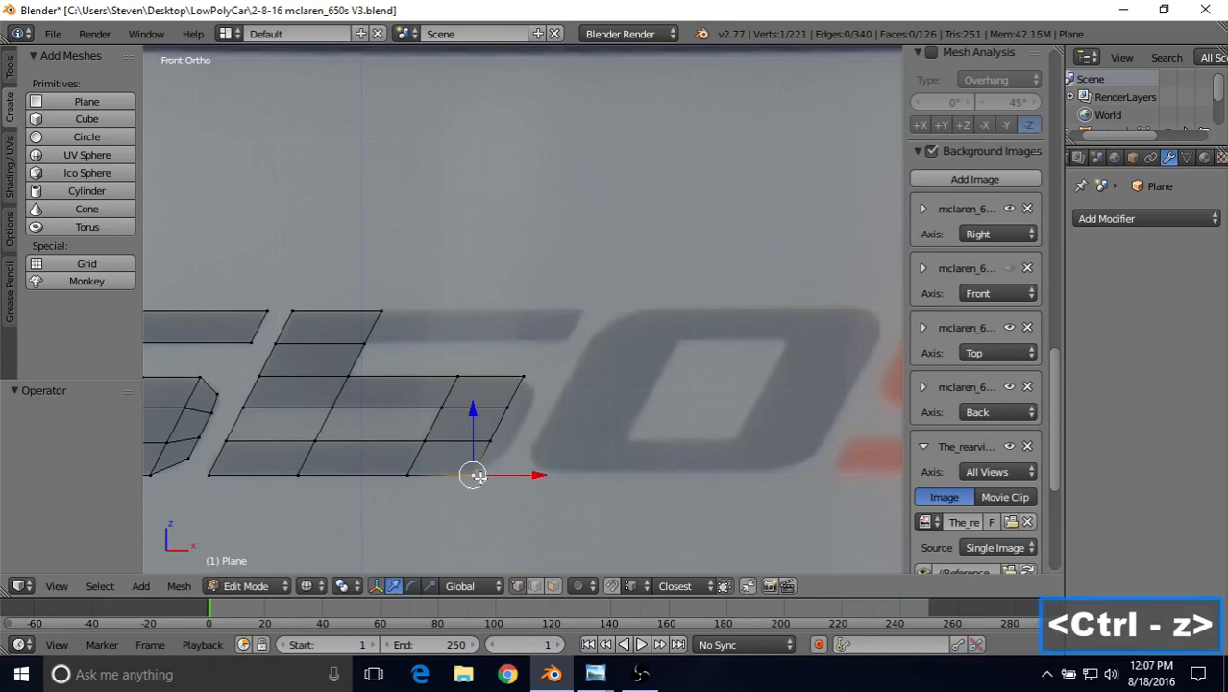
key("shift+v")
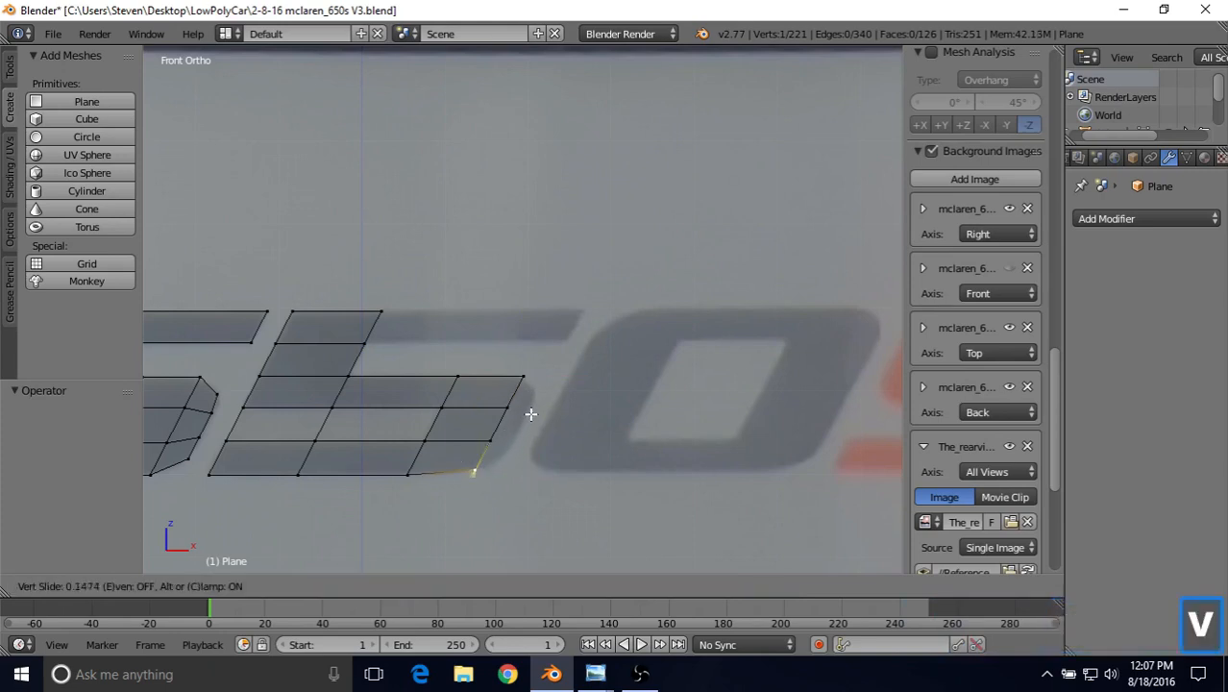
right_click(533, 415)
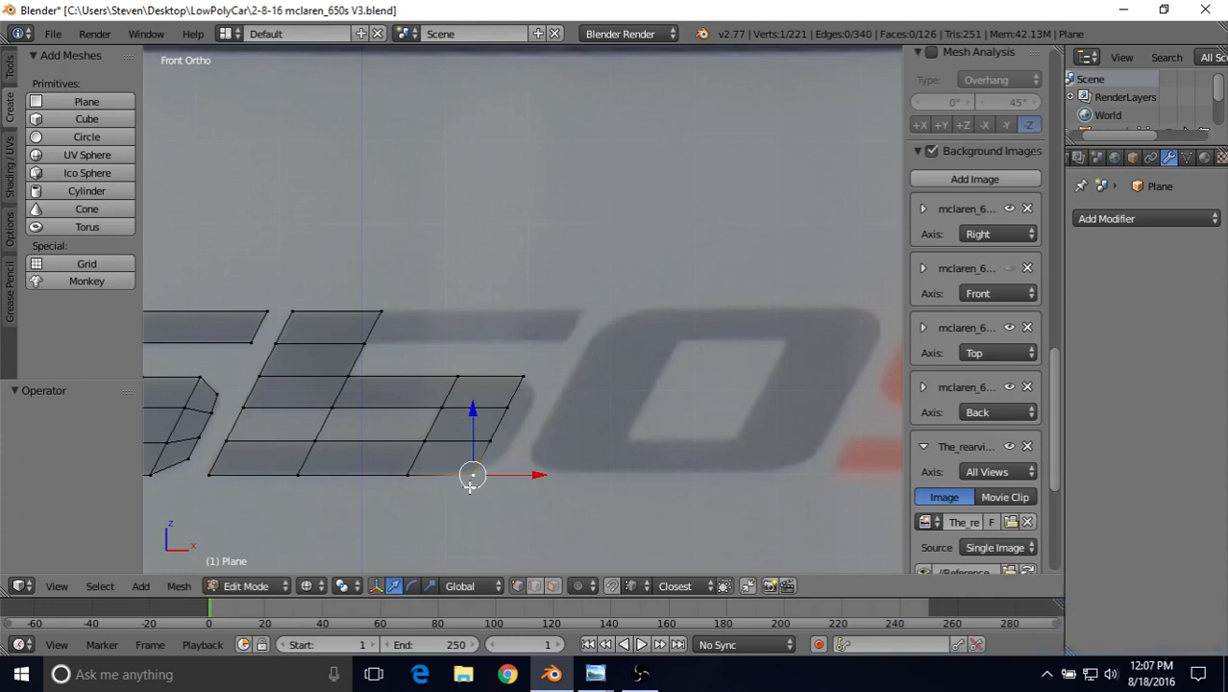
Vertex-slide the bowl's lower right corner by factor 0.116 and its upper right corner by 0.091 to follow the lettering.
key("shift+v")
left_click(550, 364)
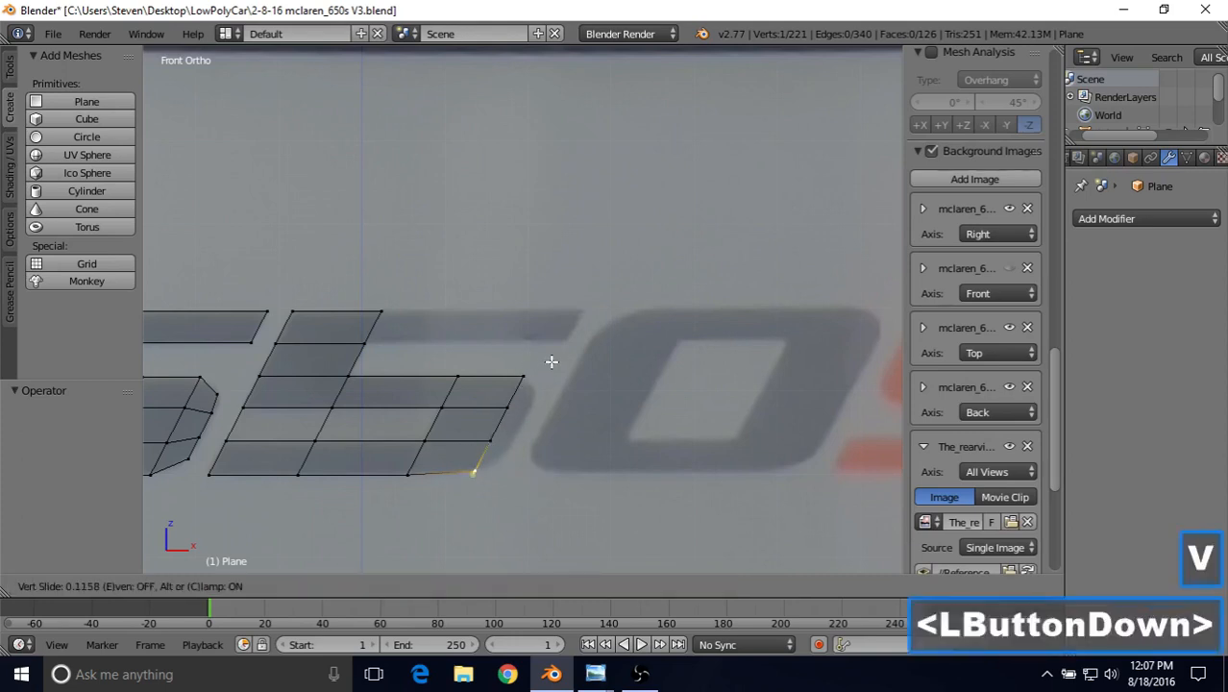
right_click(521, 376)
key("shift+v")
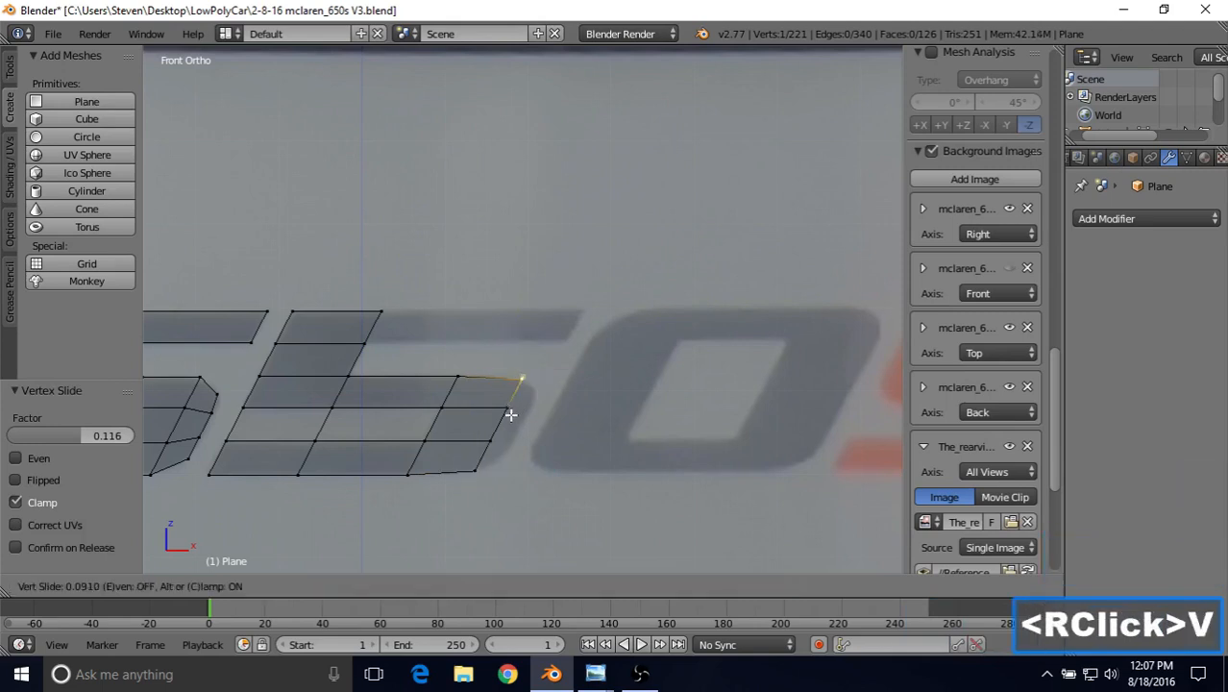
left_click(510, 415)
Extrude the right end edges of the second 5's bowl 0.025 along X.
right_click(477, 470, "shift")
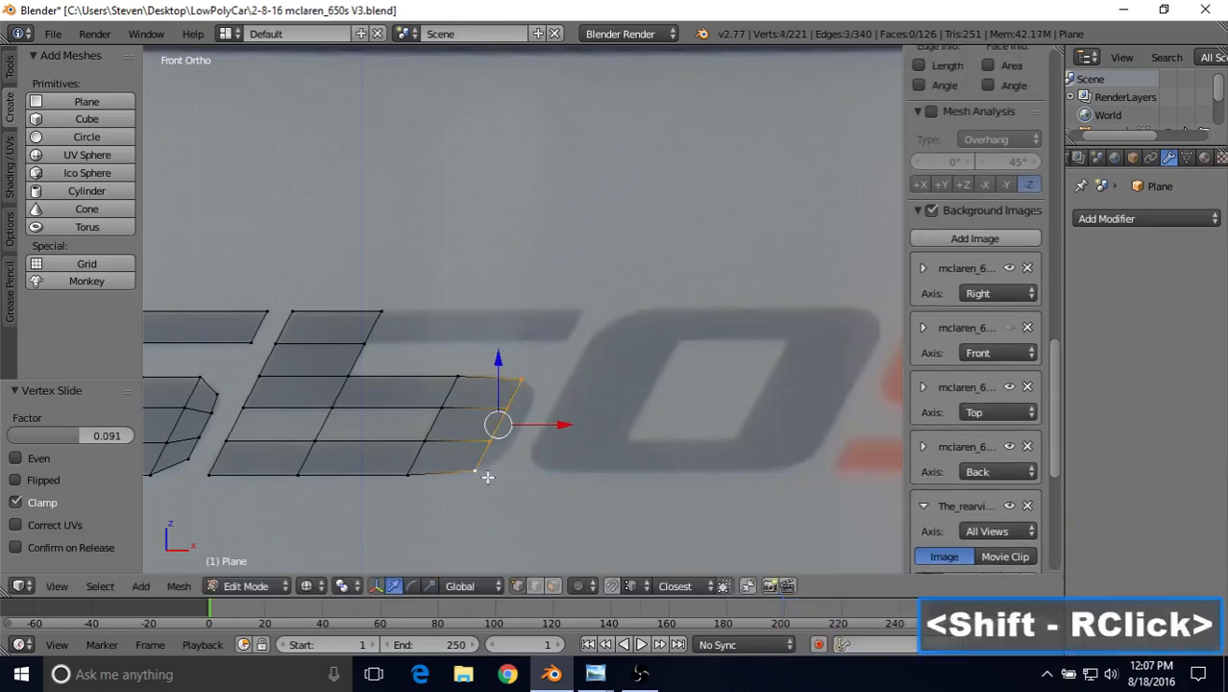
key("e")
right_click(540, 398)
left_click(544, 417)
left_click_drag(558, 425, 579, 428)
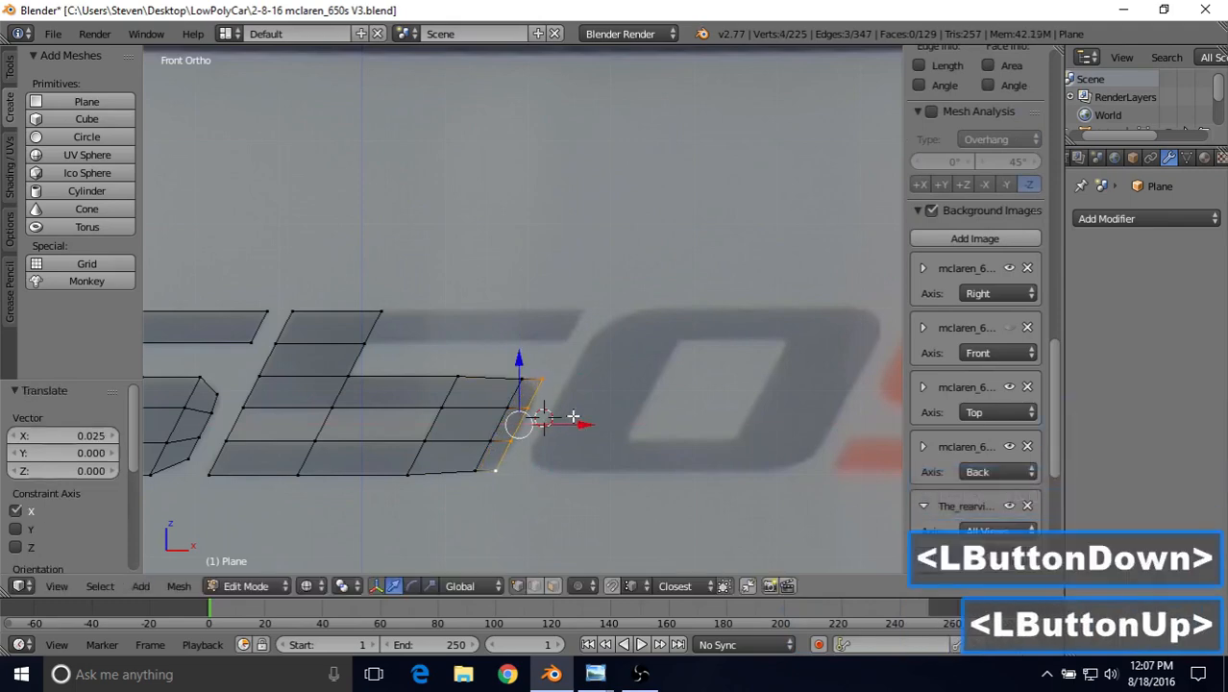
Move the bowl's outer upper corner -0.010 in X and -0.014 in Z, and raise its outer lower corner 0.010 in Z.
right_click(556, 388)
key("g")
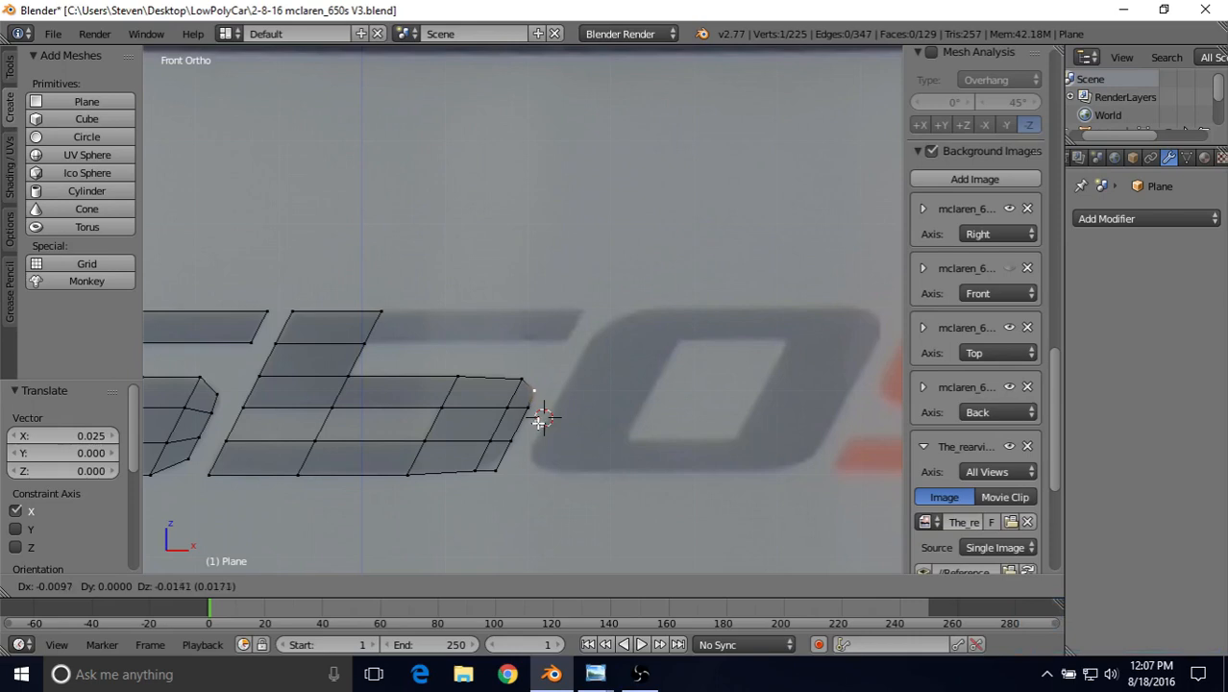
left_click(541, 420)
right_click(538, 418)
key("g")
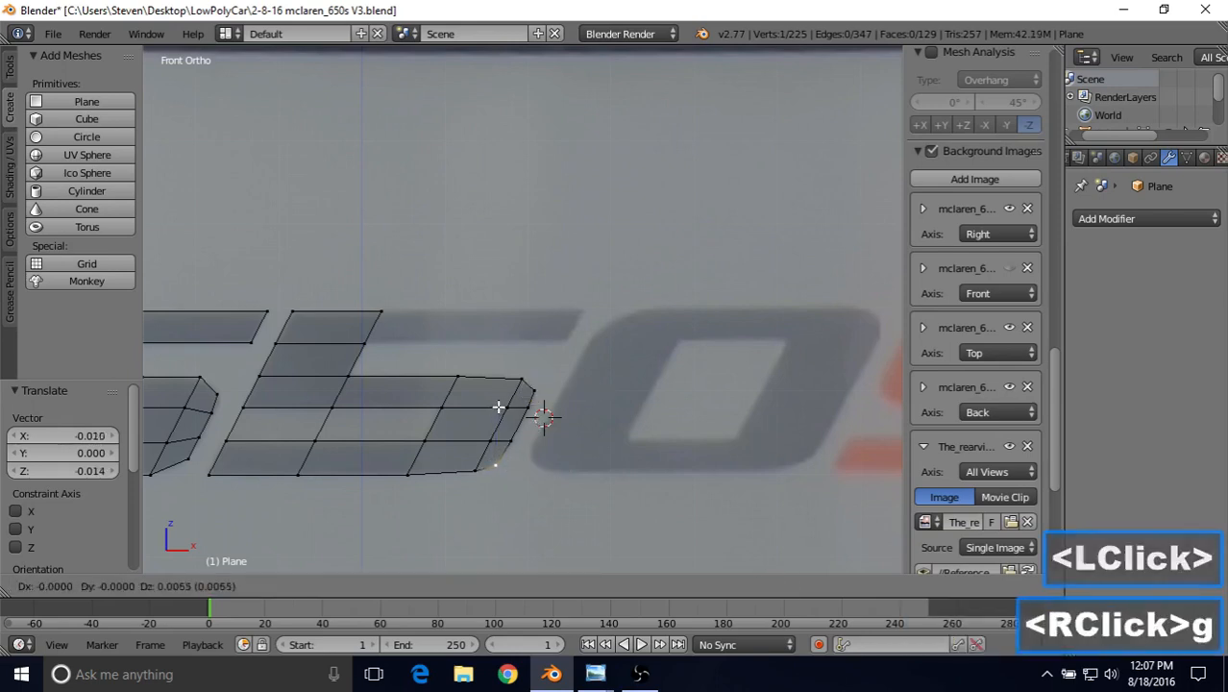
left_click(499, 405)
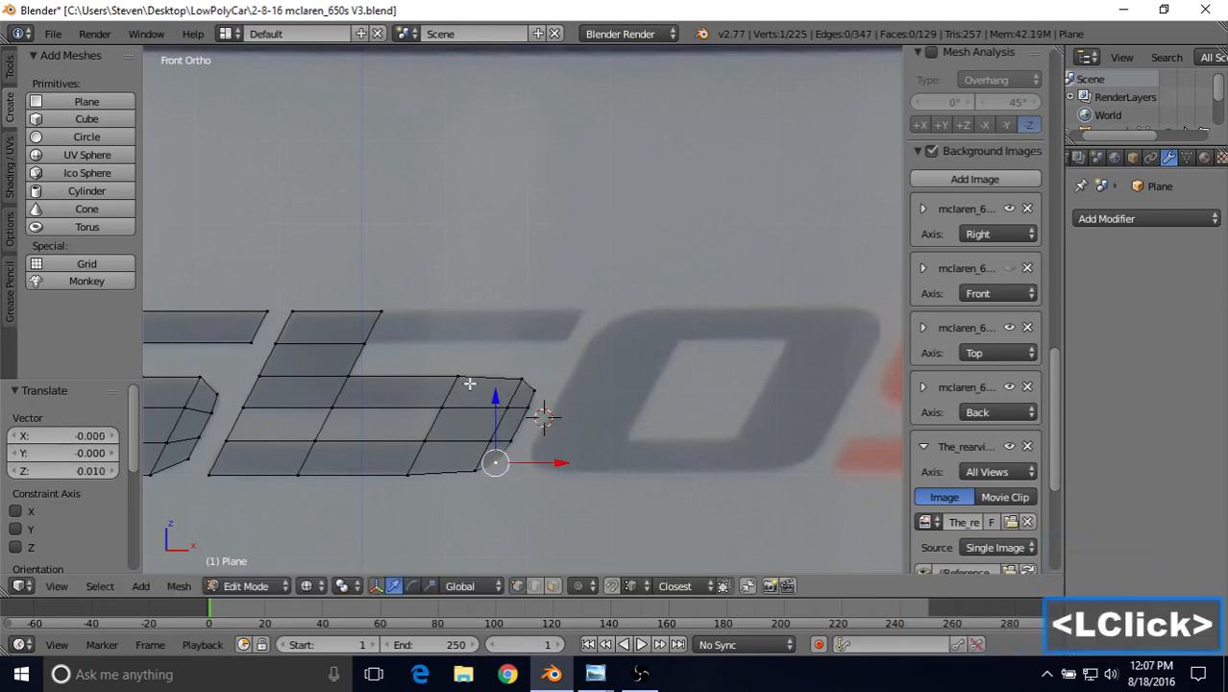
Delete the two faces filling the gap between the second 5's middle and bottom bars.
middle_click_drag(469, 383, 572, 395, "shift")
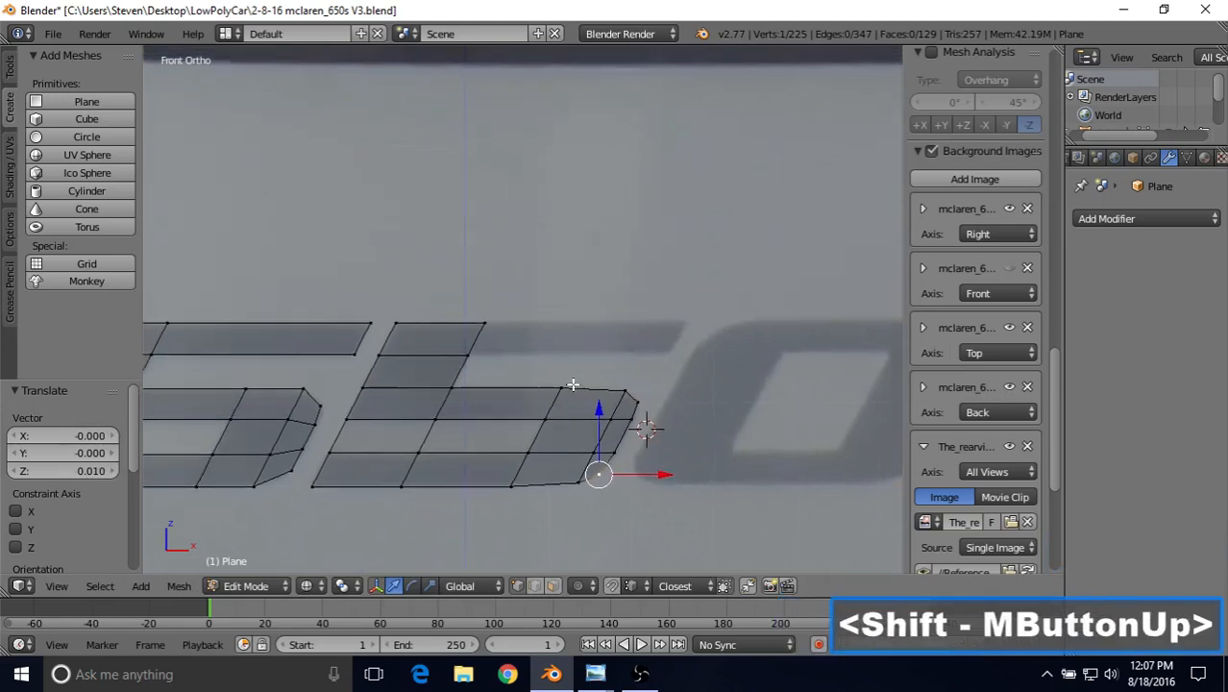
left_click(553, 586)
right_click(478, 436)
right_click(379, 433, "shift")
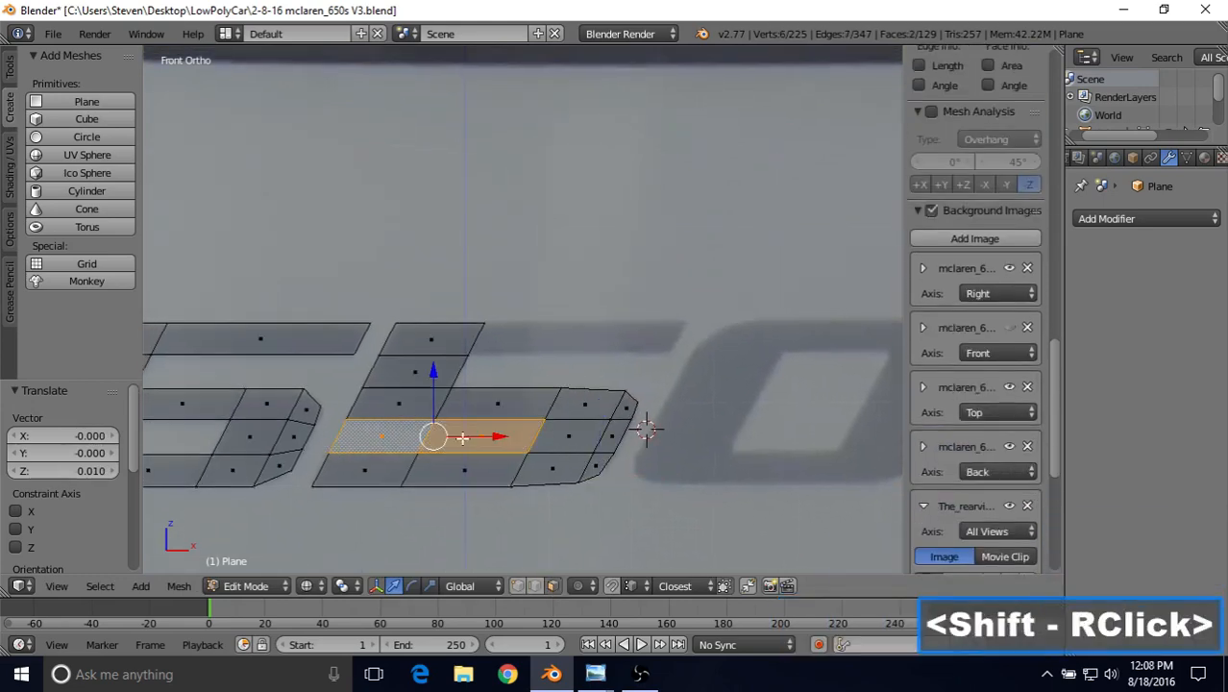
key("Delete")
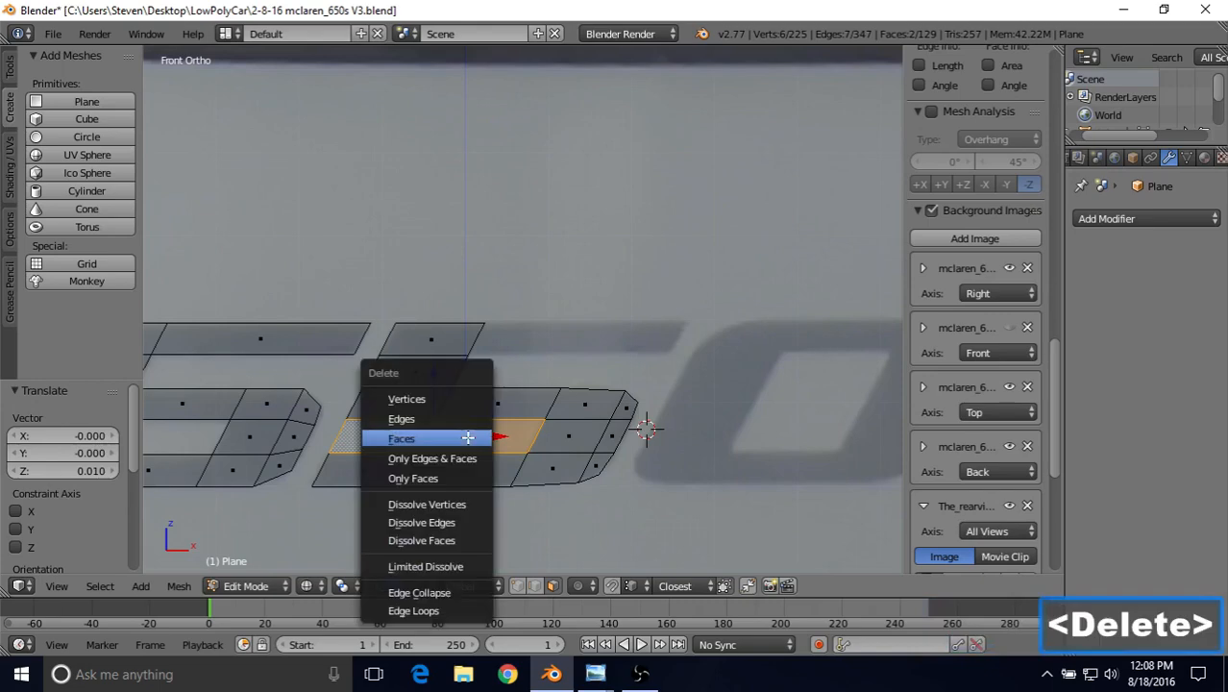
left_click(468, 438)
Extrude the right edge of the second 5's top stem face 0.241 along X to form the top bar.
left_click(520, 587)
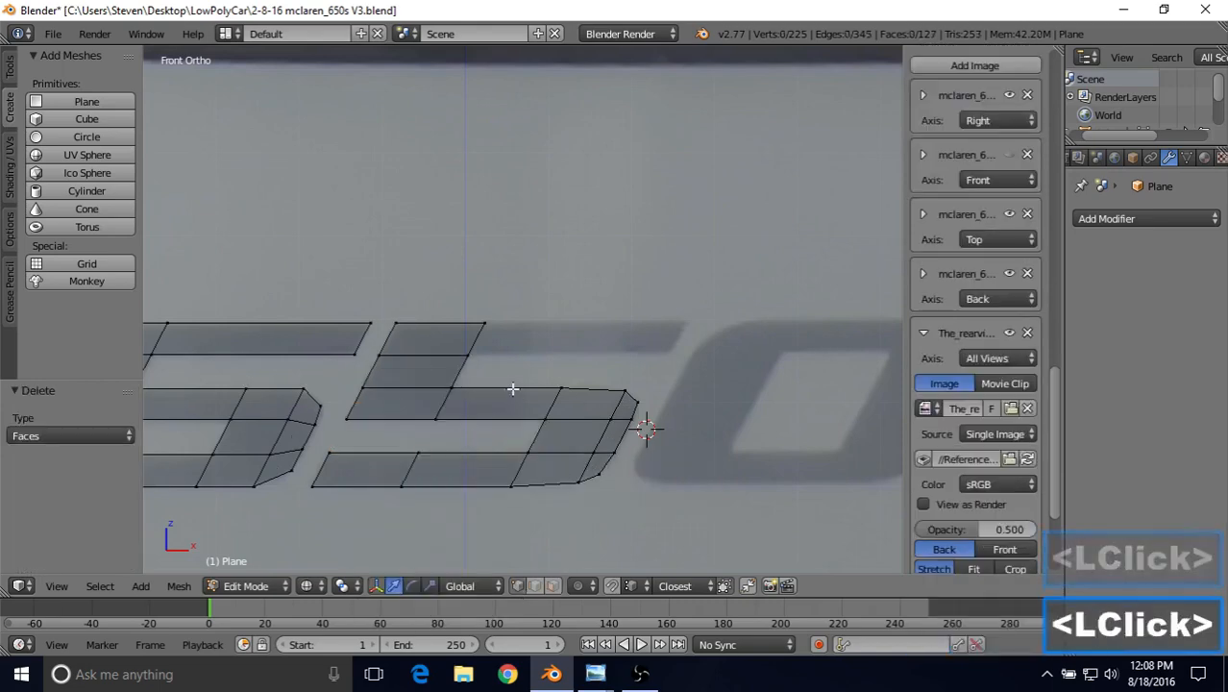
right_click(485, 325)
right_click(471, 358, "shift")
key("e")
right_click(539, 339)
left_click_drag(541, 339, 728, 335)
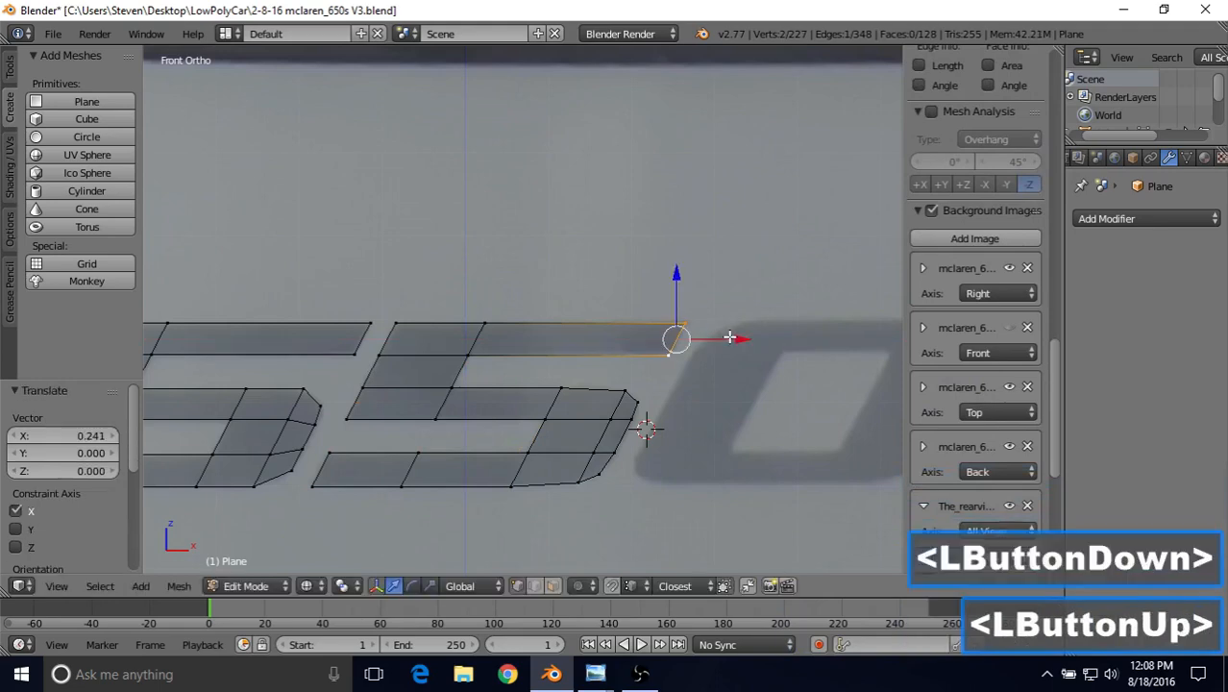
Duplicate the 5 stem's upper and lower right-side vertices 0.329 along X onto the 0 and connect the copies with an edge.
middle_click_drag(656, 402, 517, 372, "shift")
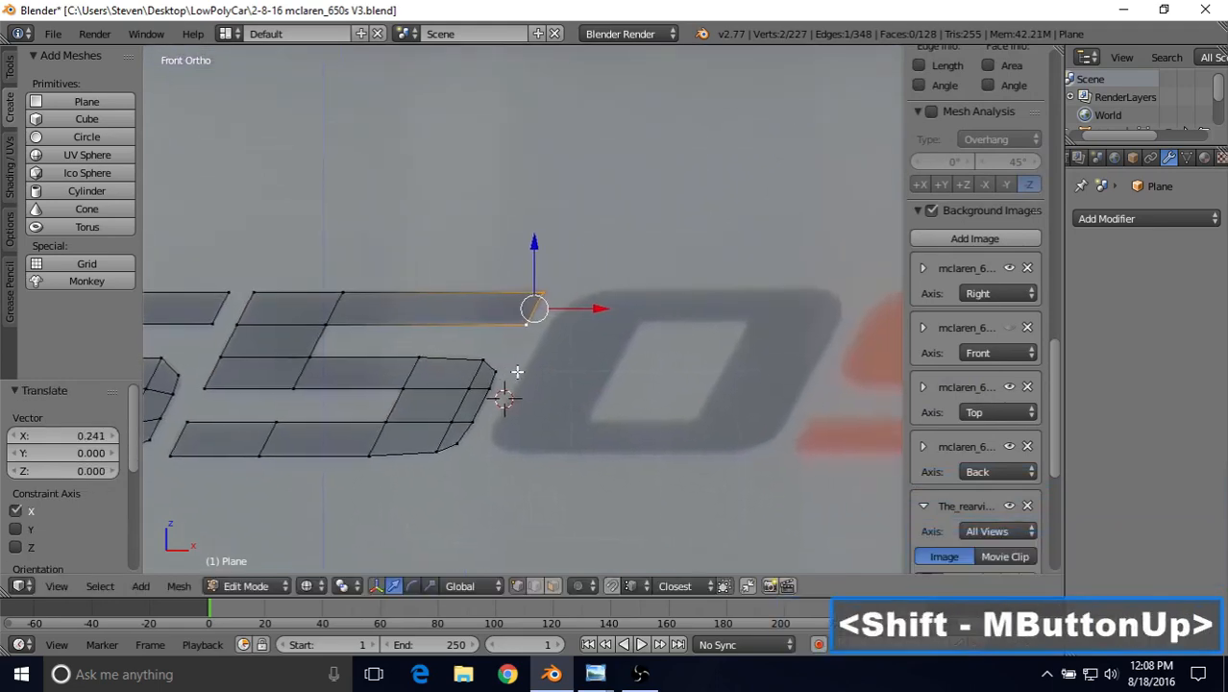
right_click(343, 289)
right_click(261, 448, "shift")
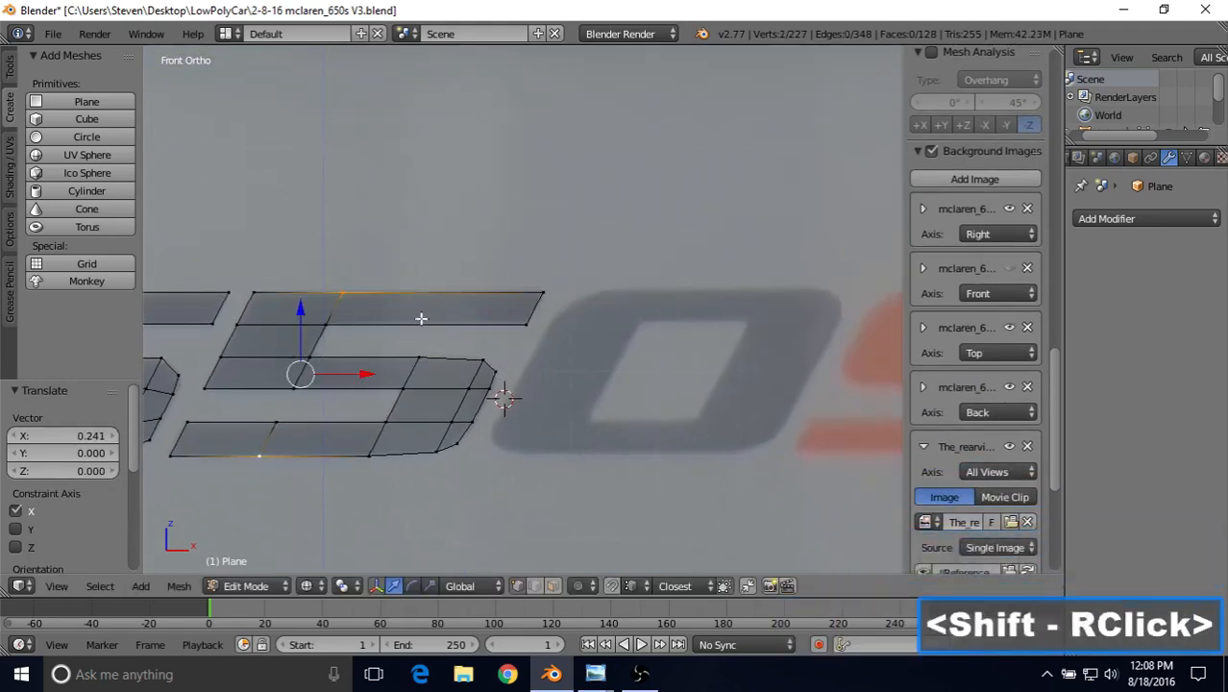
key("shift+d")
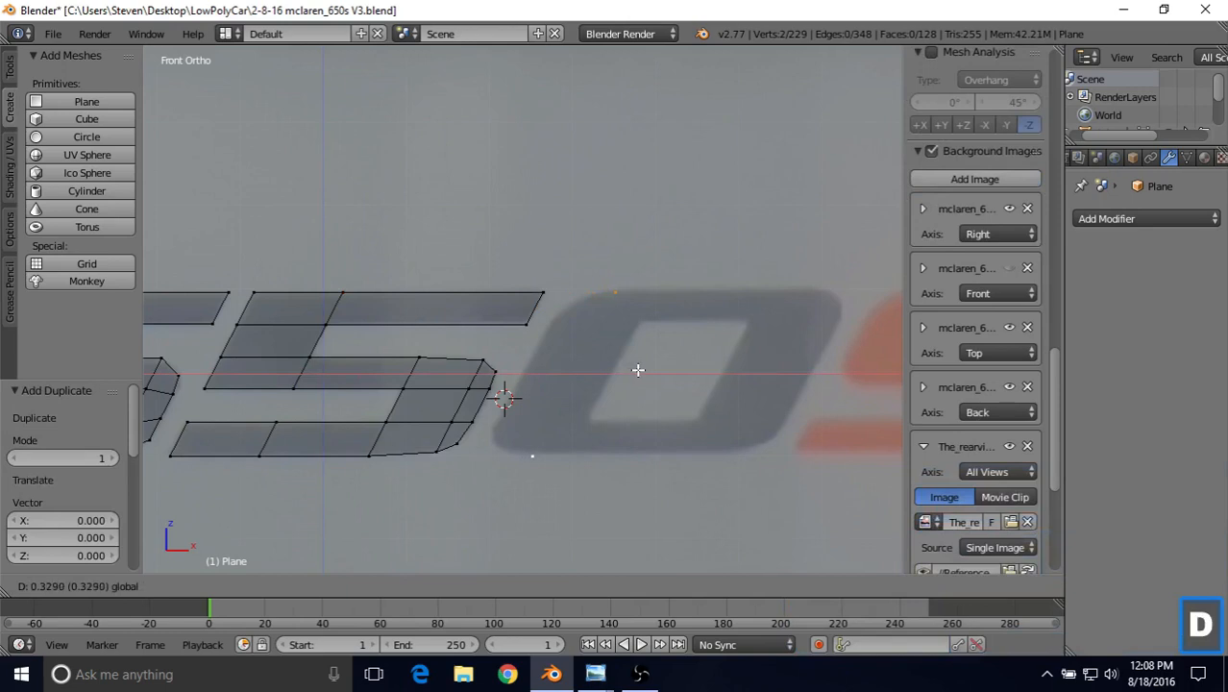
left_click(638, 366)
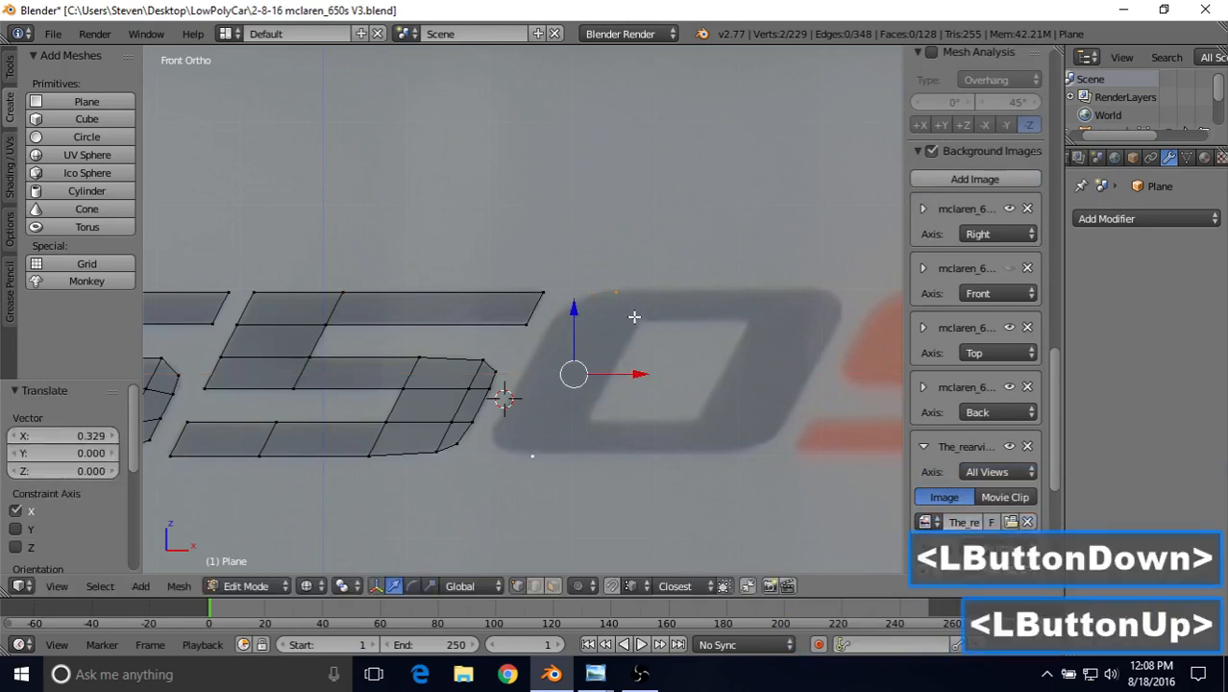
key("f")
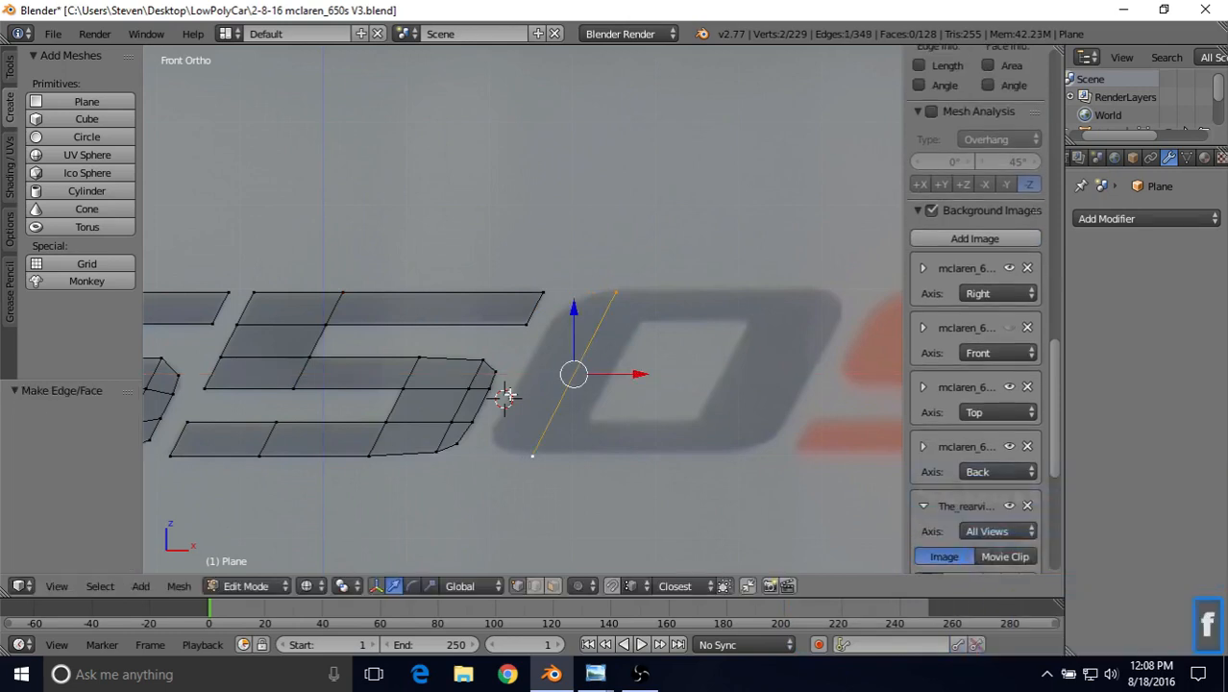
Extrude the 0's slanted edge -0.034 along X and scale the new edge to 0.955.
key("e")
right_click(626, 323)
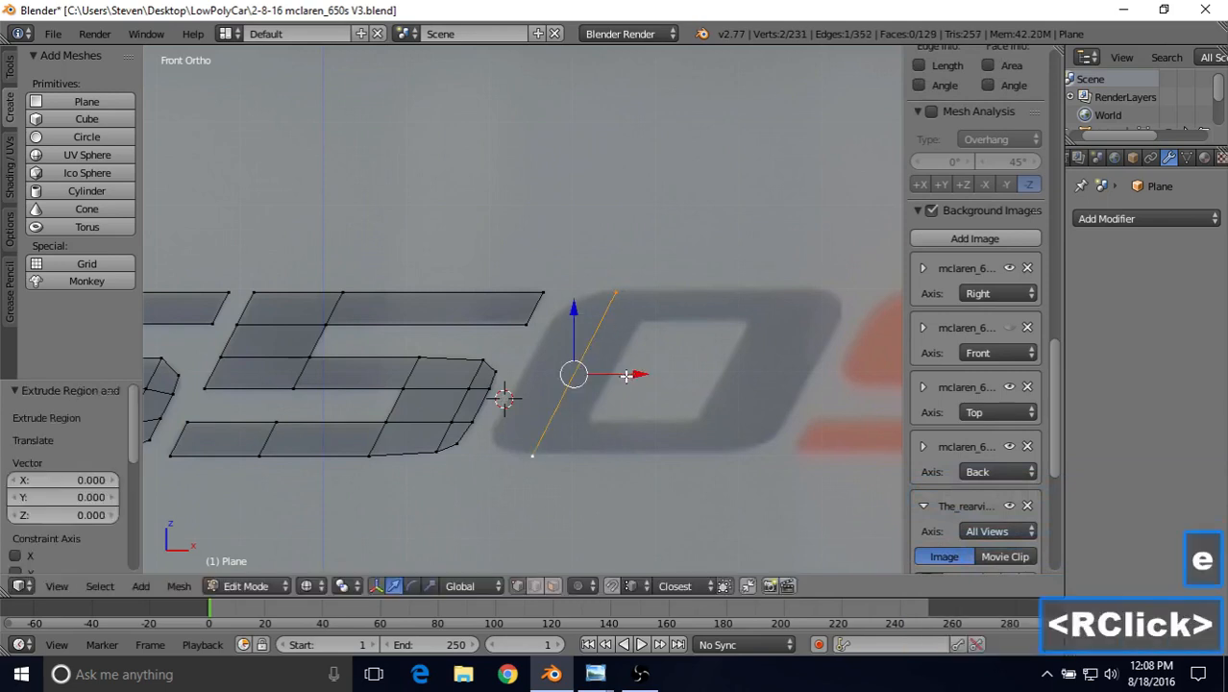
left_click_drag(626, 375, 598, 375)
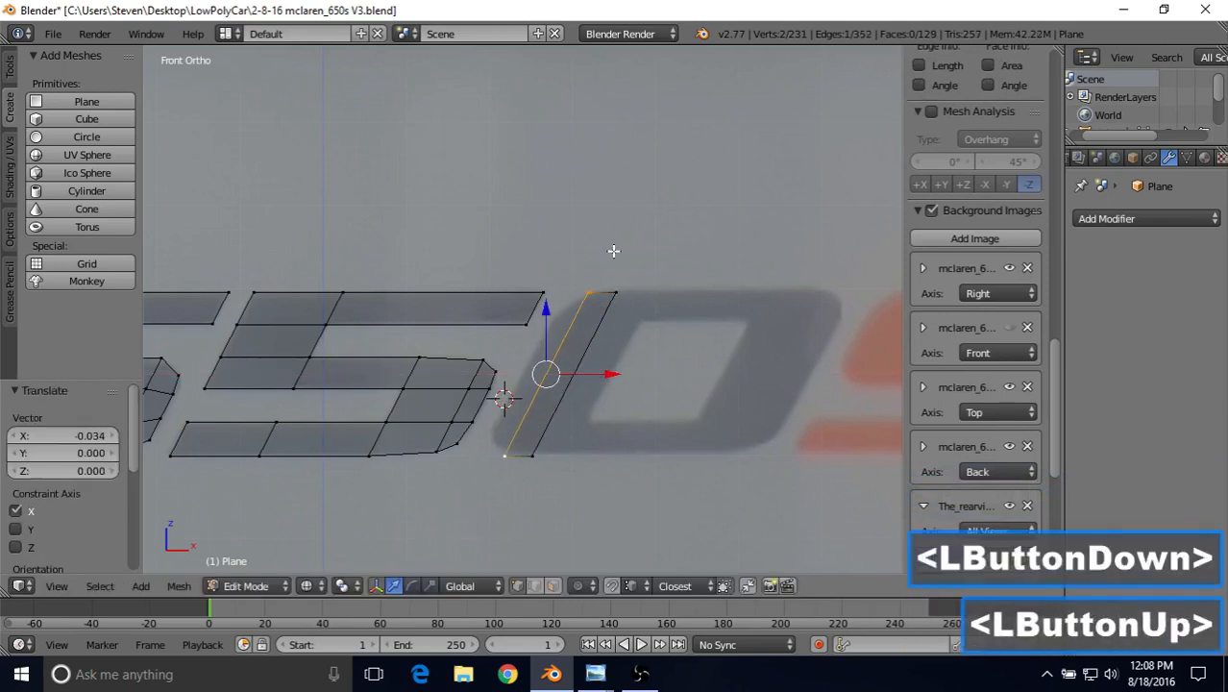
key("s")
left_click(608, 262)
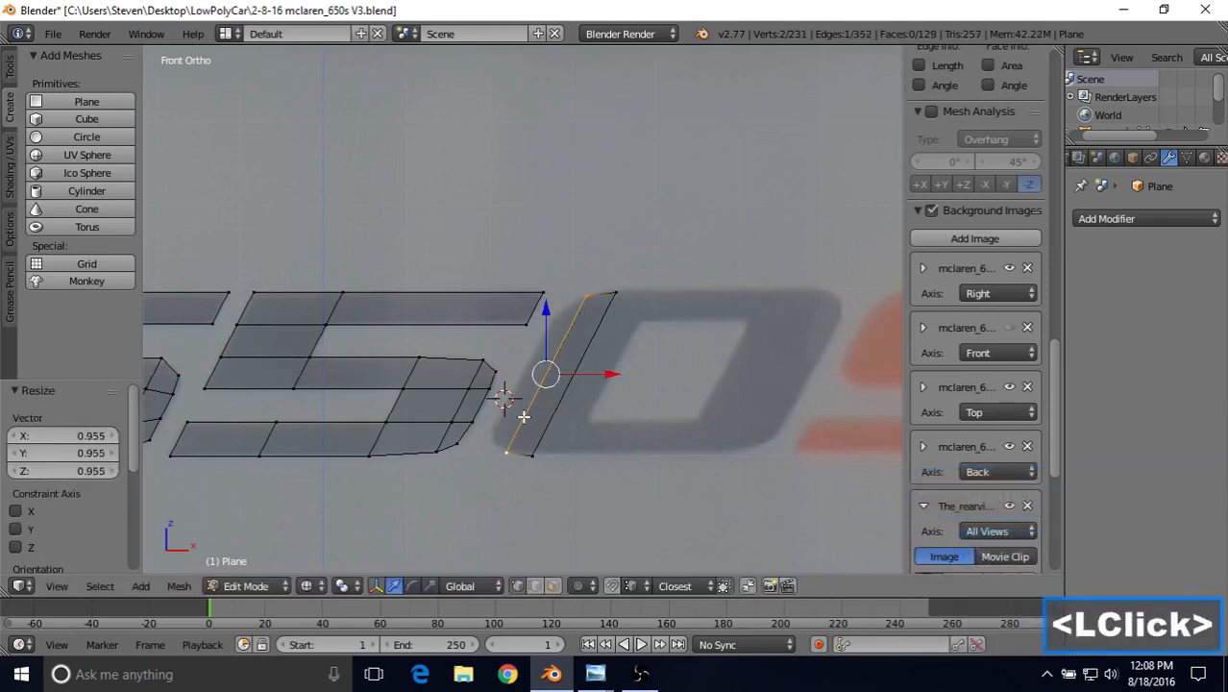
Extrude the 0's left slanted edge outward along X, scale it down, and nudge it -0.004 along X to round the corners.
key("e")
right_click(592, 362)
left_click_drag(598, 375, 567, 374)
key("s")
left_click(573, 376)
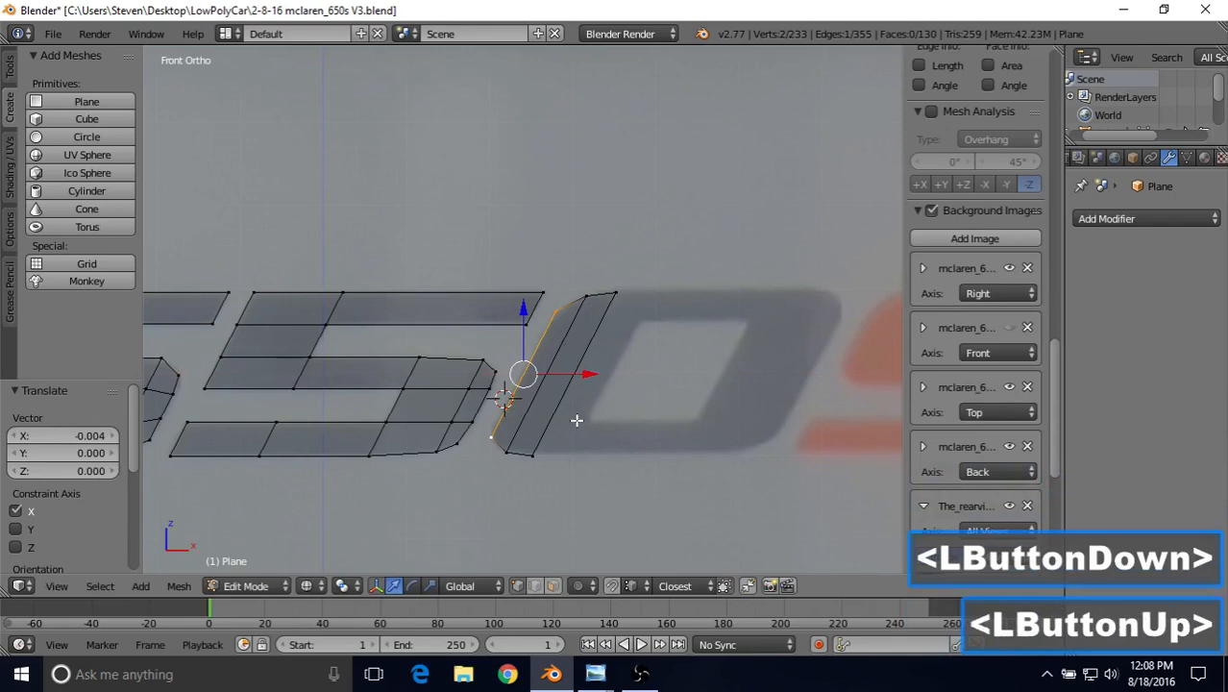
Extrude the 0's inner slanted edge three times along X, to the hole's left side, its right side, and another 0.062 beyond.
right_click(598, 309)
middle_click_drag(620, 335, 562, 316, "shift")
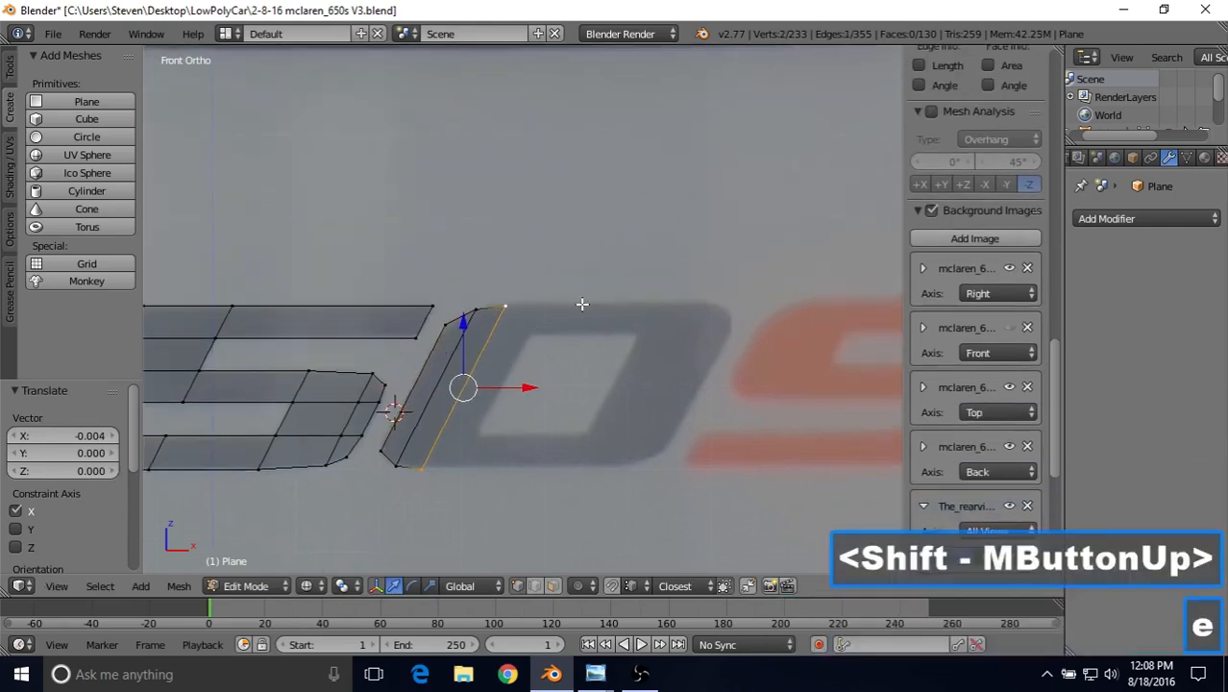
key("e")
right_click(582, 303)
left_click_drag(519, 387, 730, 389)
key("e")
right_click(584, 366)
key("e")
right_click(611, 383)
middle_click_drag(731, 388, 641, 388, "shift")
Move the 0's lower-right vertex 0.003 along X and 0.004 along Z, then nudge it slightly higher.
right_click(563, 475)
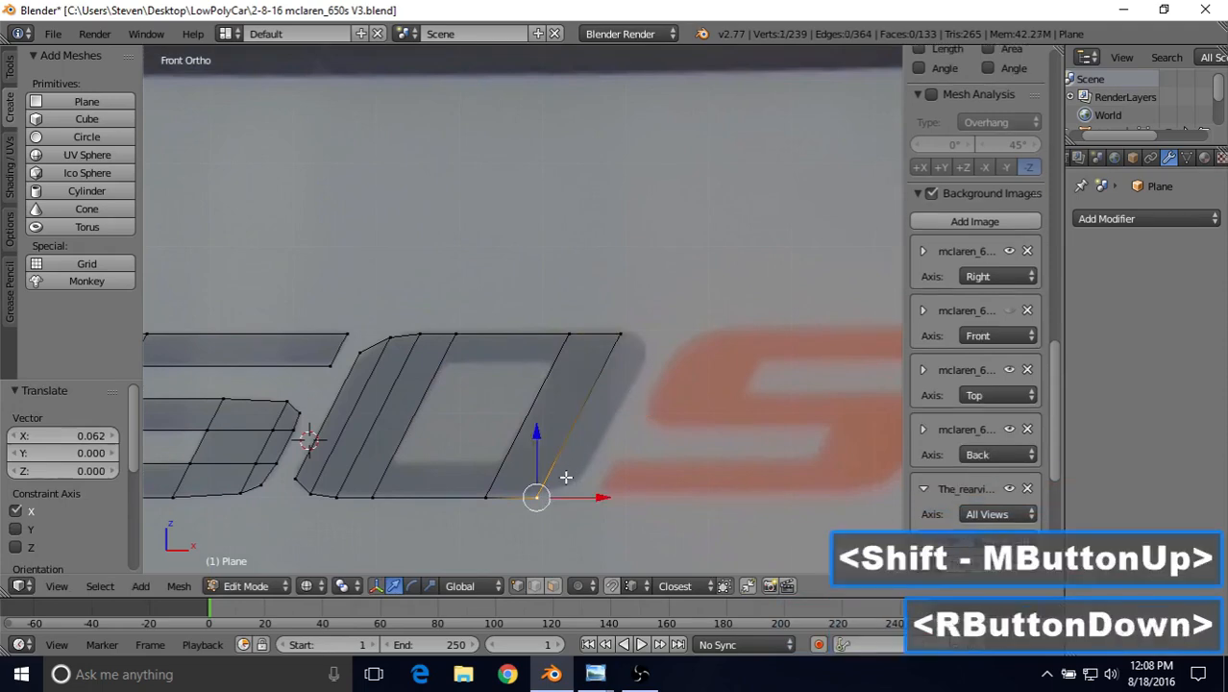
key("g")
left_click(590, 423)
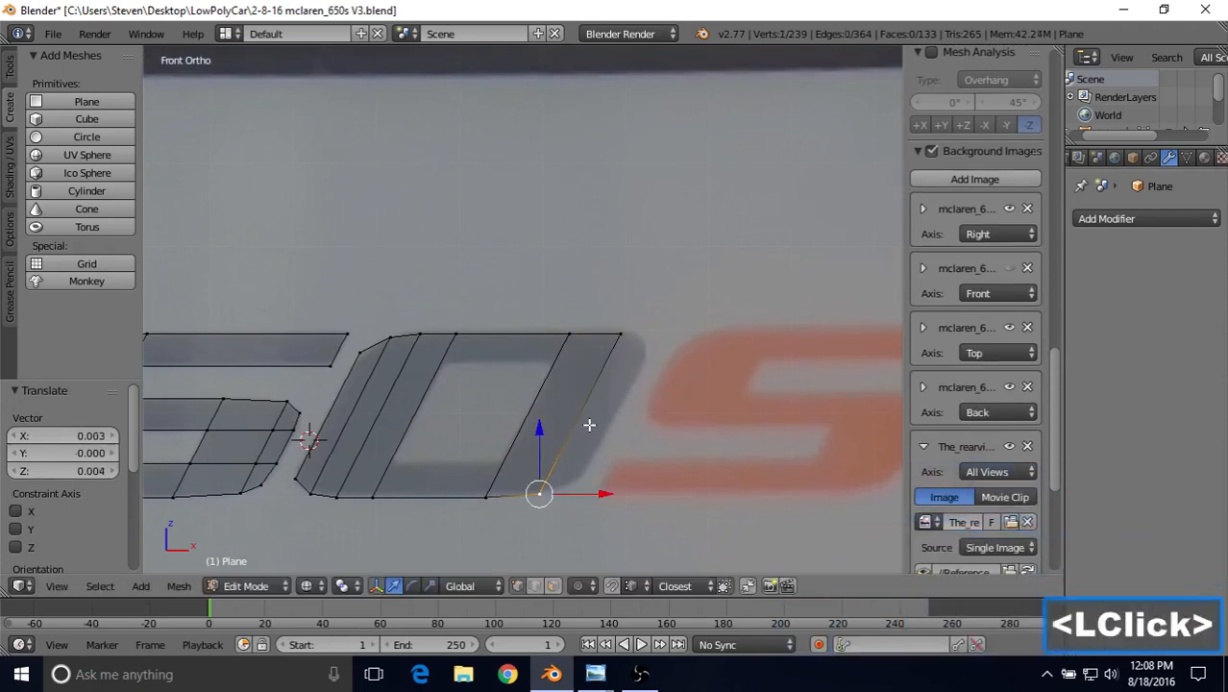
key("g")
left_click(589, 414)
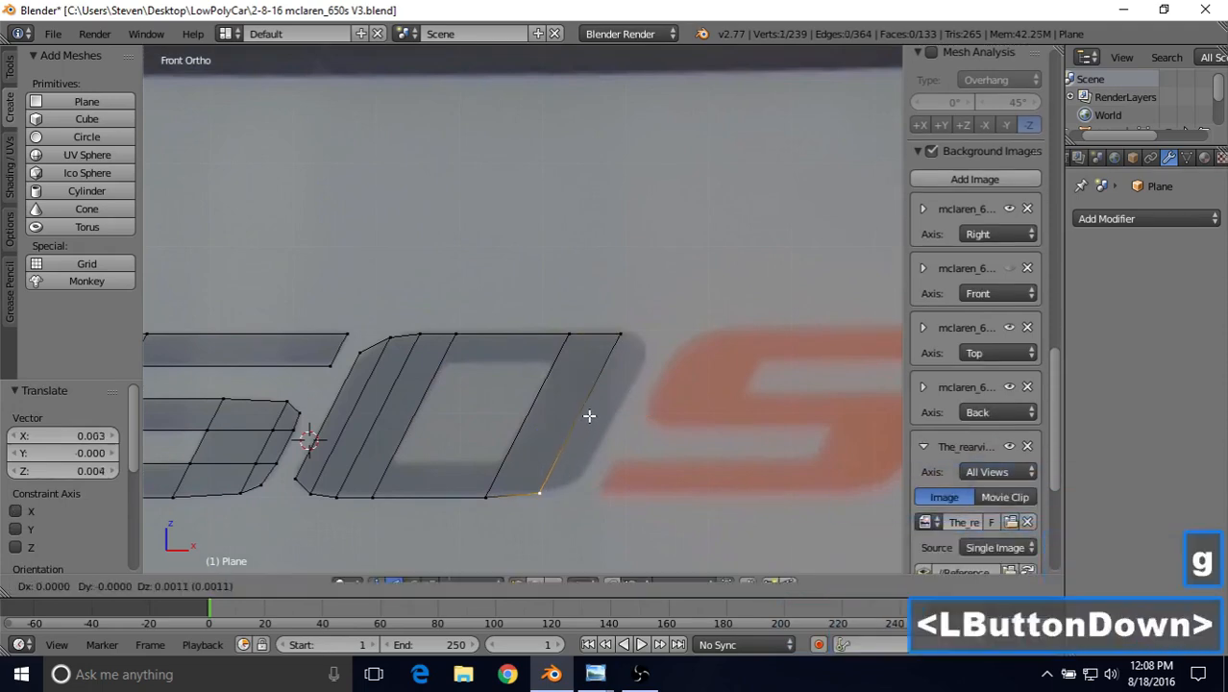
Extrude the 0's right edge 0.027 along X, scale it to about 0.915, and move its top vertex -0.001 along X and 0.004 along Z.
right_click(622, 338, "shift")
key("e")
right_click(631, 368)
left_click_drag(633, 413, 654, 394)
key("s")
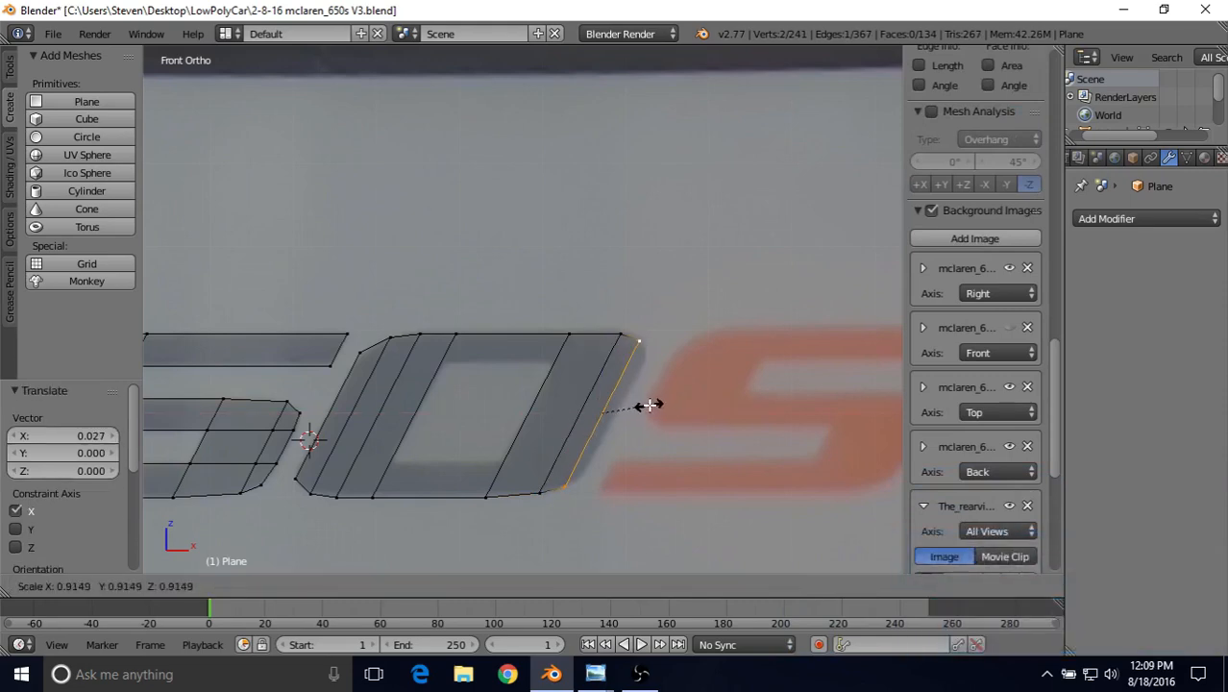
left_click(649, 406)
right_click(638, 340)
key("g")
left_click(640, 314)
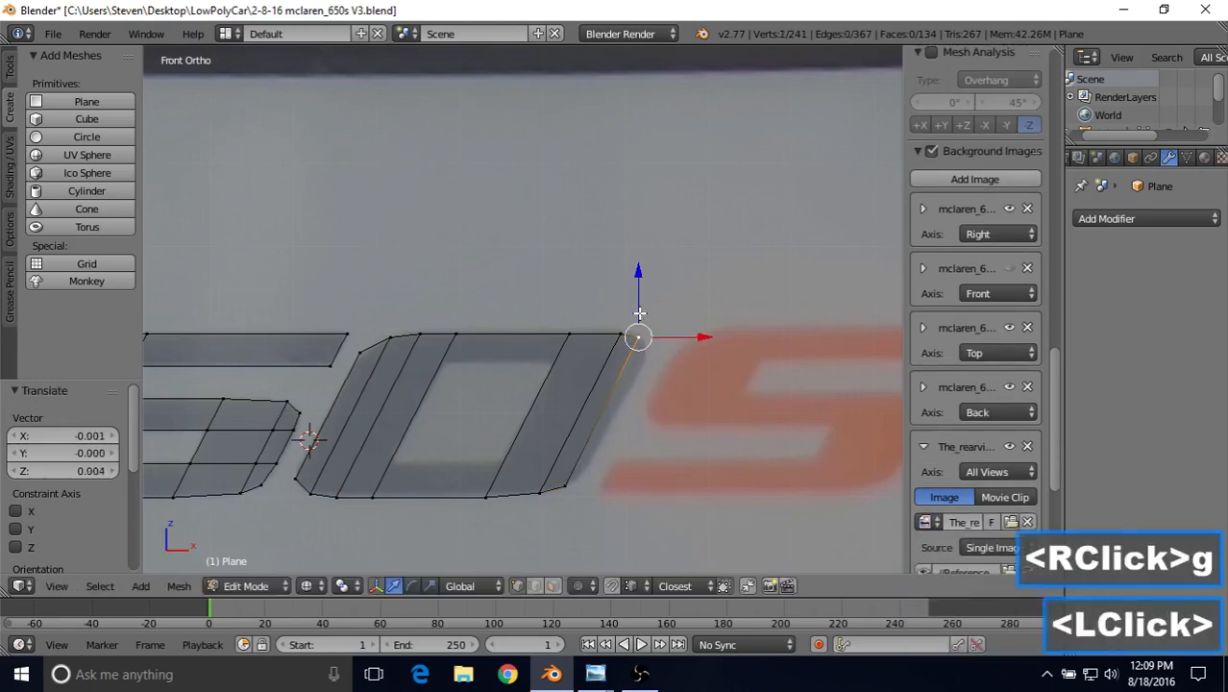
Extrude the 0's right edge 0.014 along X and move the new lower vertex 0.003 along X and 0.008 along Z.
right_click(574, 481, "shift")
key("e")
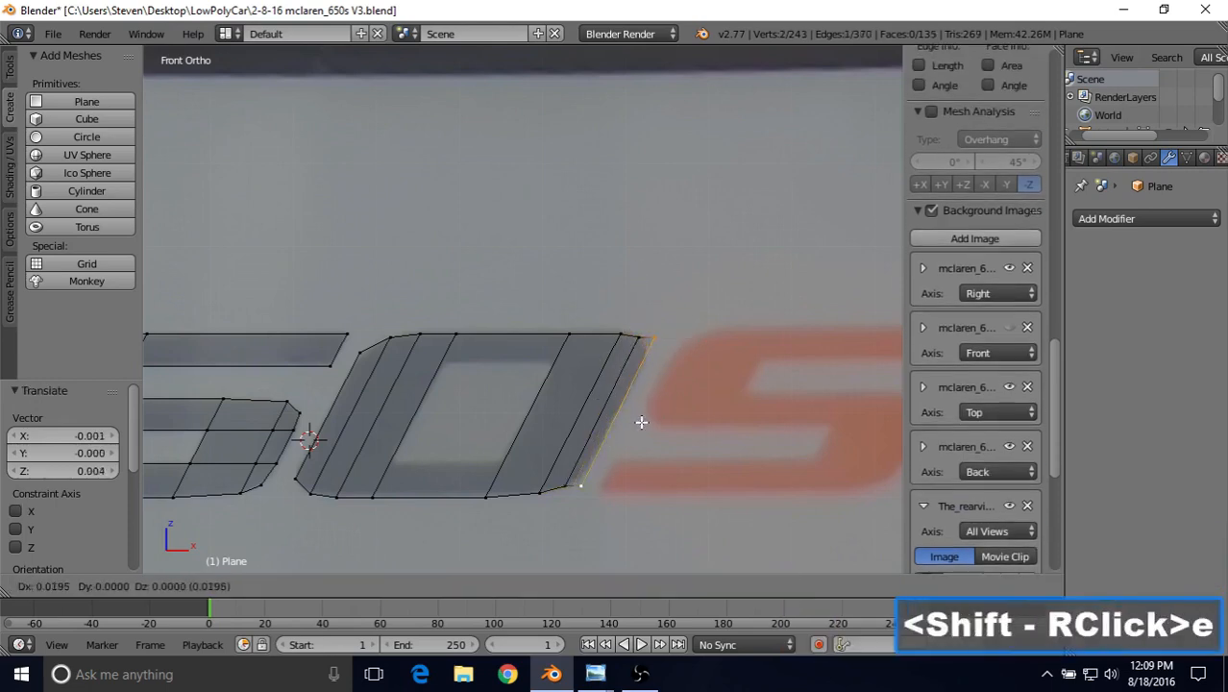
right_click(645, 410)
left_click_drag(645, 411, 663, 408)
right_click(604, 459)
key("g")
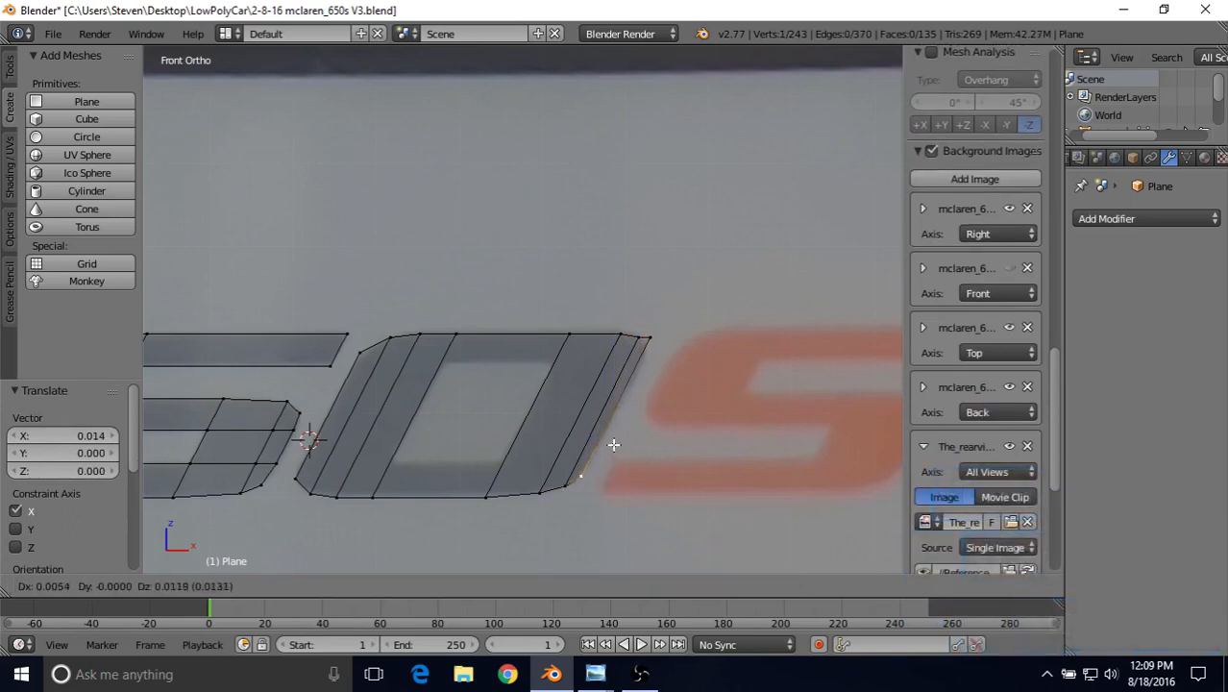
right_click(614, 444)
key("g")
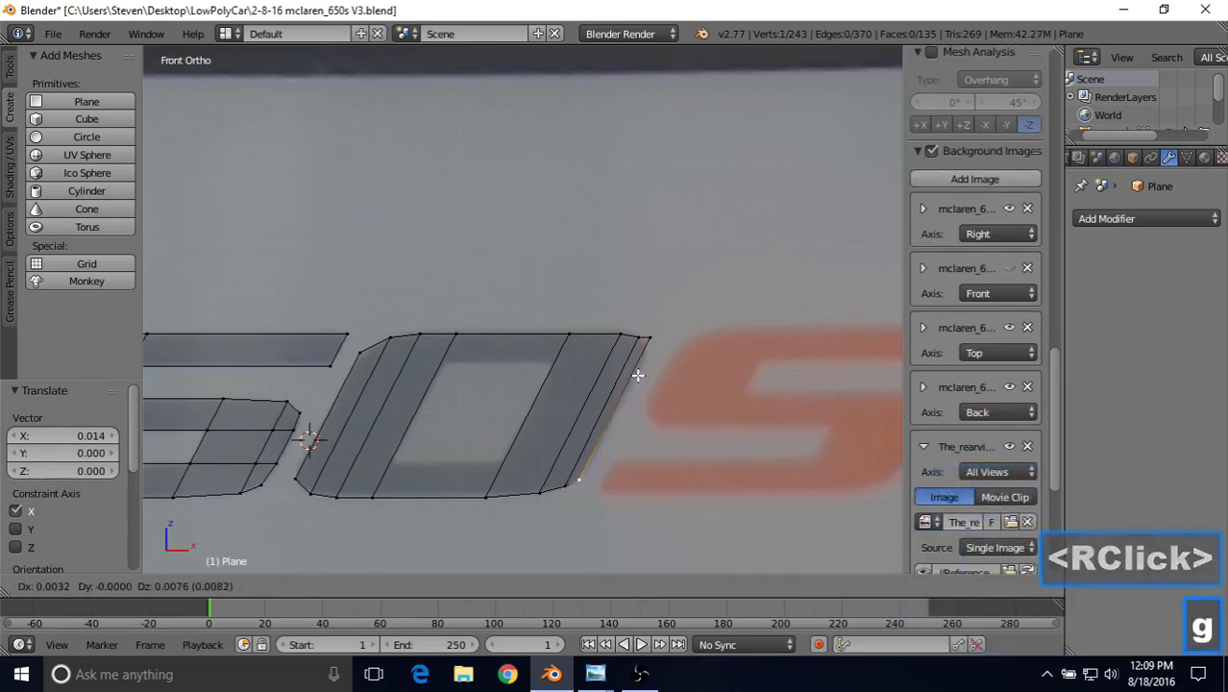
left_click(637, 376)
Move the 0's outermost upper-right vertex -0.005 along X and -0.025 along Z, and its neighbouring corner vertex 0.002 along X and -0.001 along Z.
right_click(643, 358)
right_click(640, 336)
right_click(648, 342)
key("g")
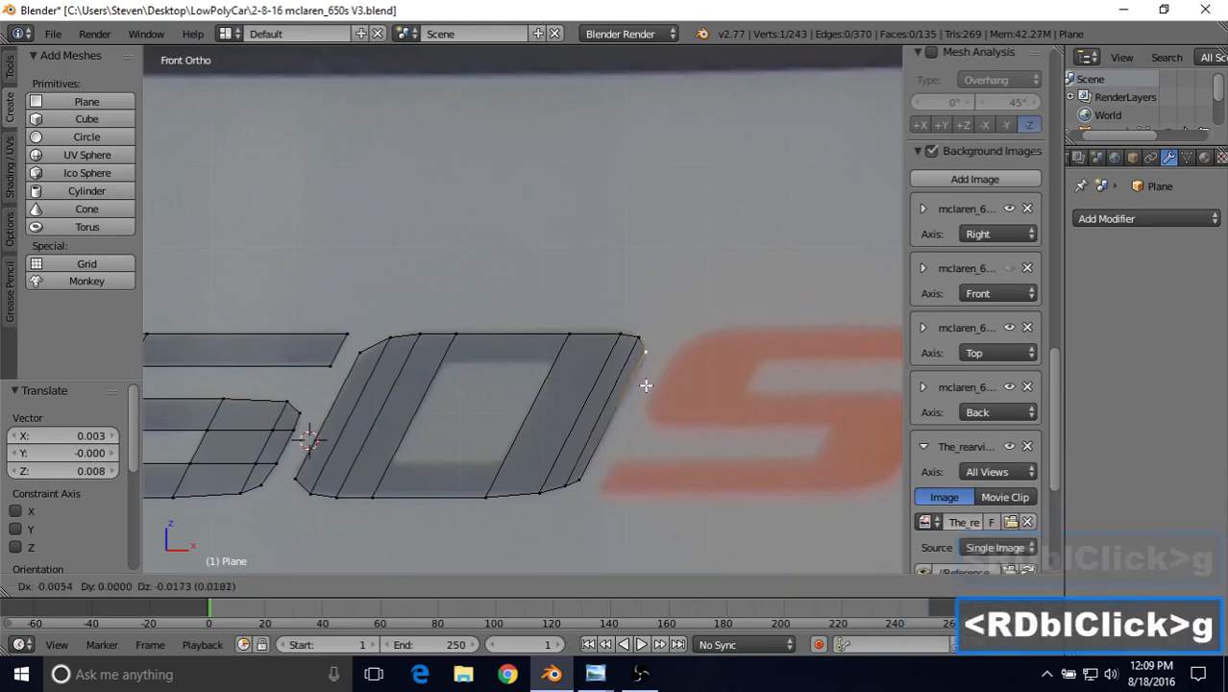
right_click(636, 335)
right_click(642, 348)
key("g")
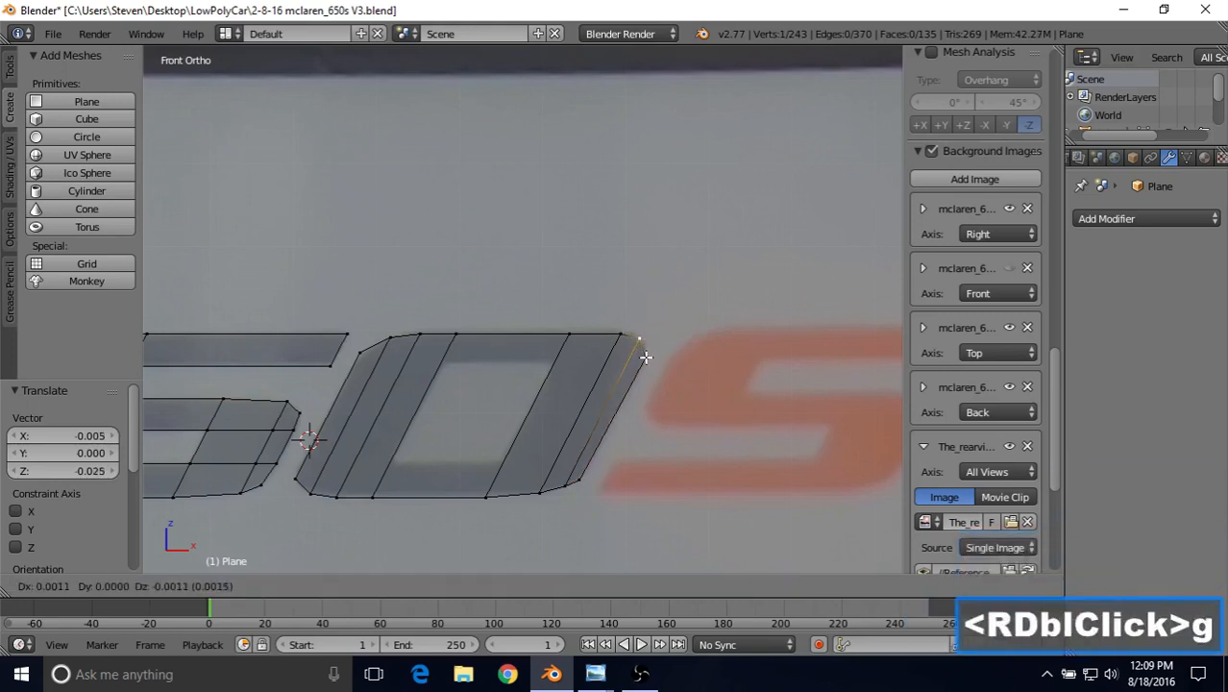
left_click(647, 354)
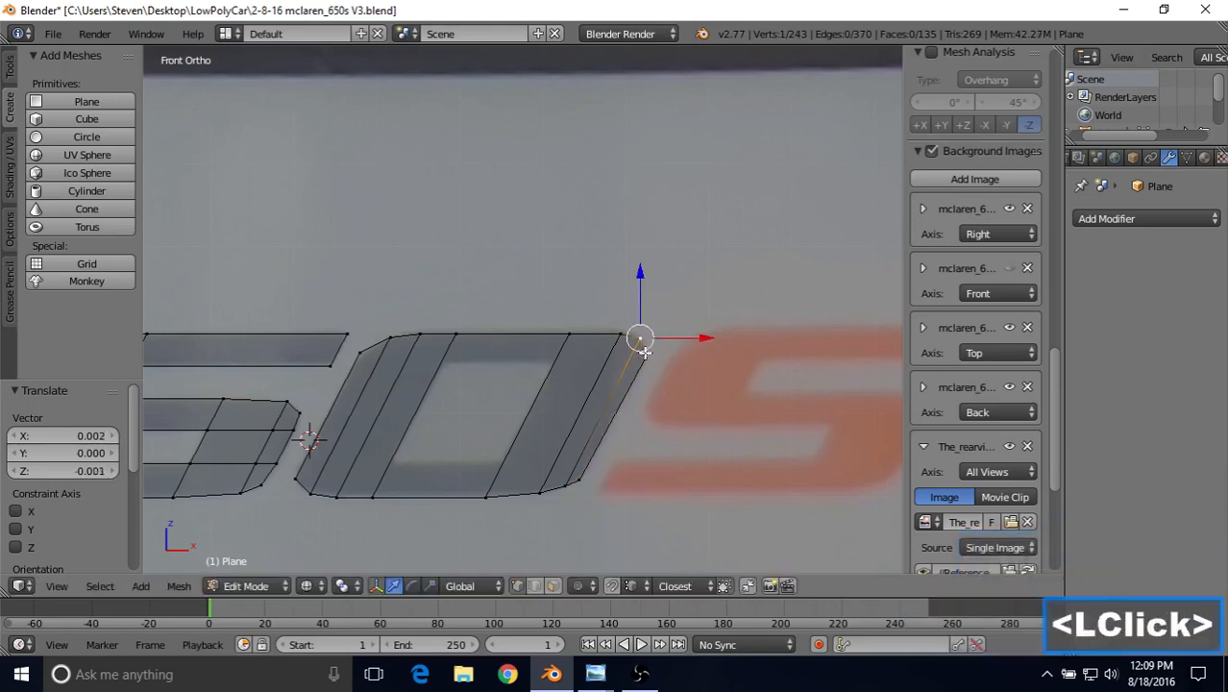
Shift the 0's rightmost top-edge vertex 0.005 along X, lower the adjacent corner vertex 0.004 along Z, and check the outline in Object Mode.
right_click(630, 331)
left_click_drag(644, 334, 646, 336)
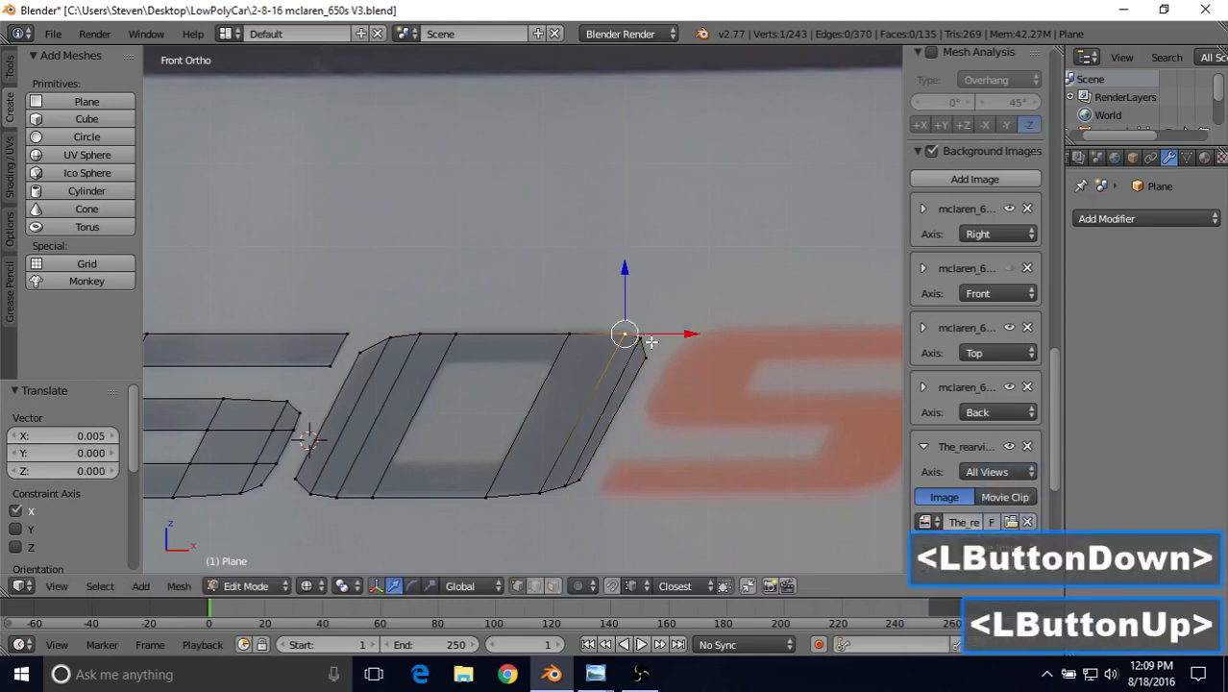
right_click(639, 338)
key("g")
left_click(650, 354)
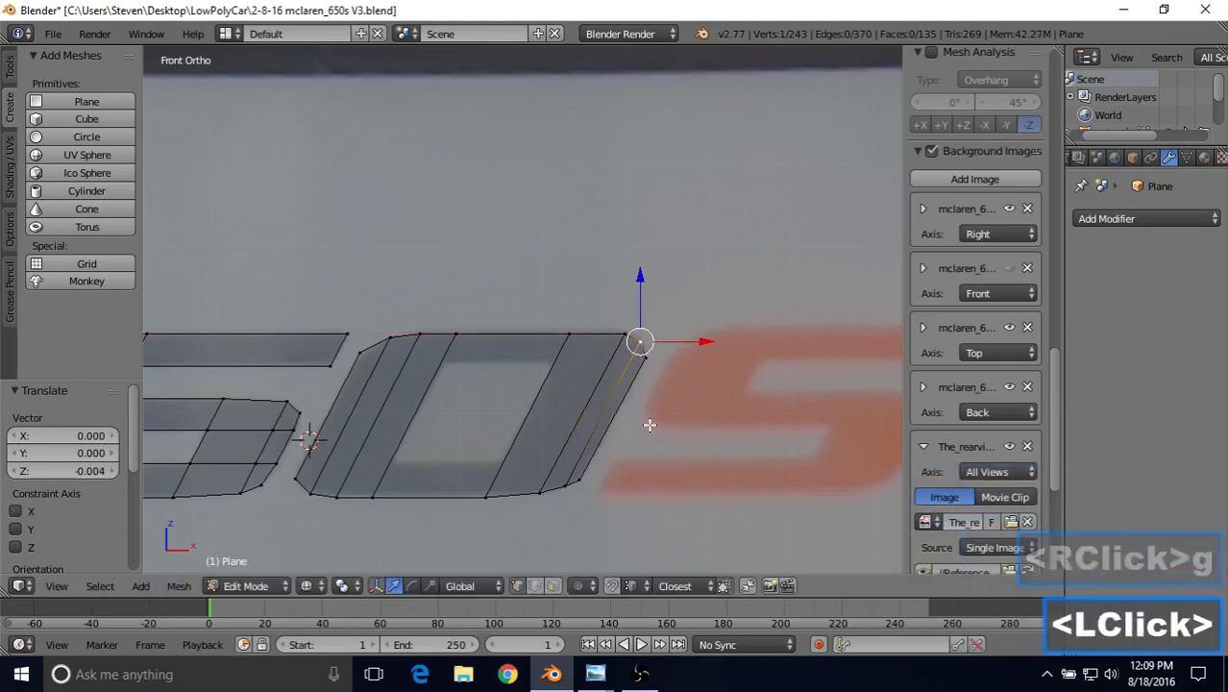
key("Tab")
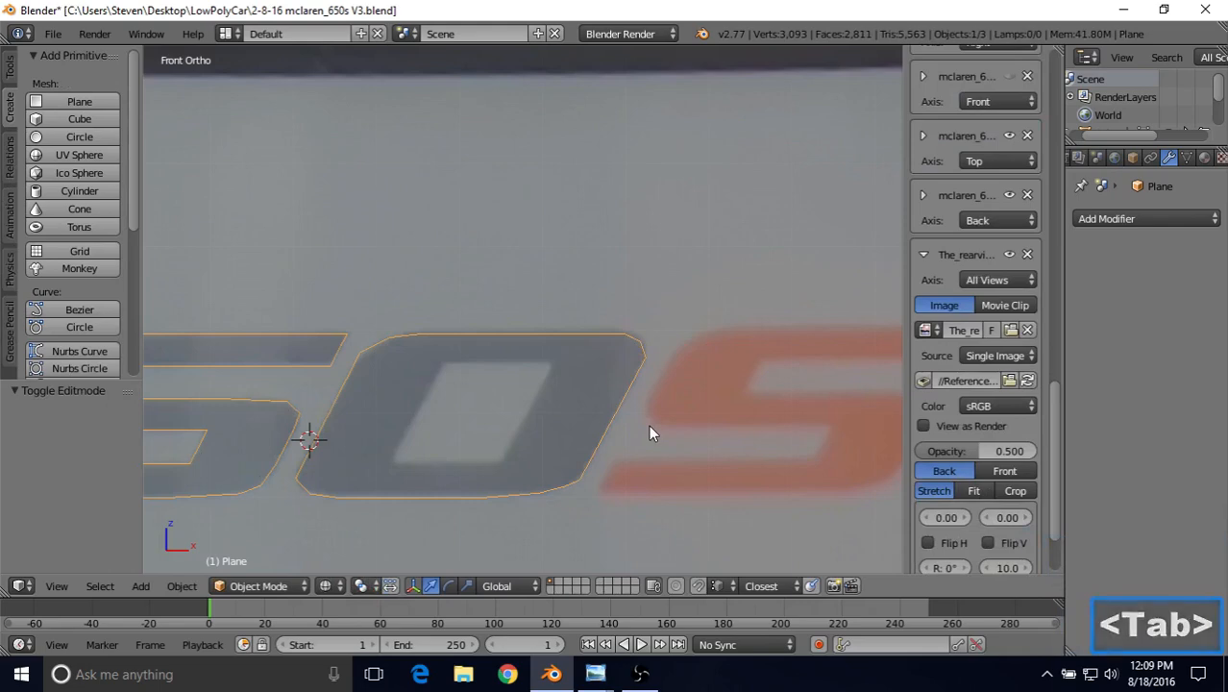
key("Tab")
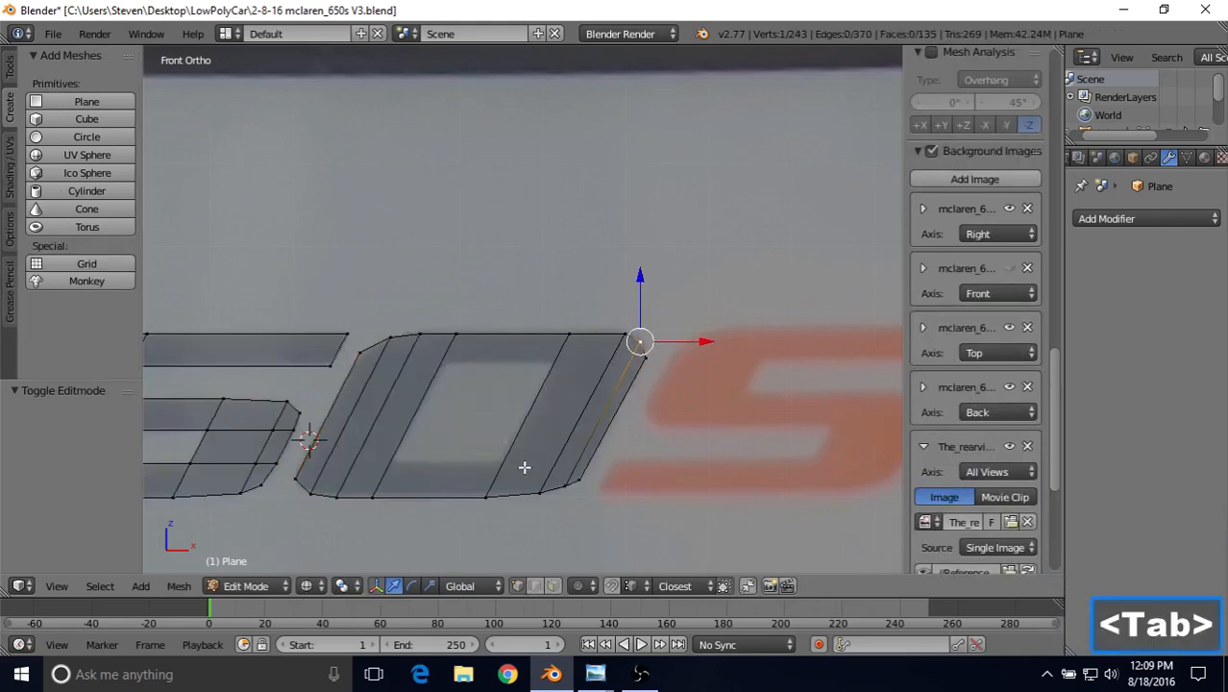
Add two horizontal loop cuts across the 0, slid about -0.65 and 0.49 to match the hole's top and bottom edges.
middle_click_drag(538, 406, 563, 405, "shift")
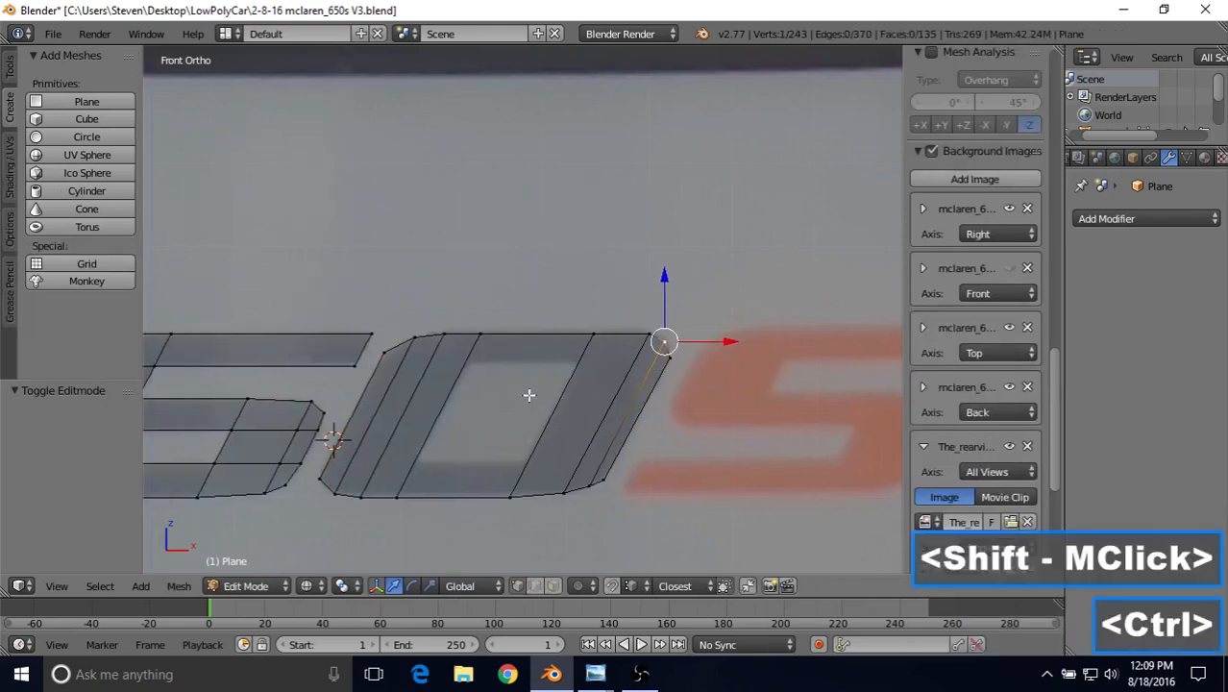
key("ctrl+r")
left_click(543, 392)
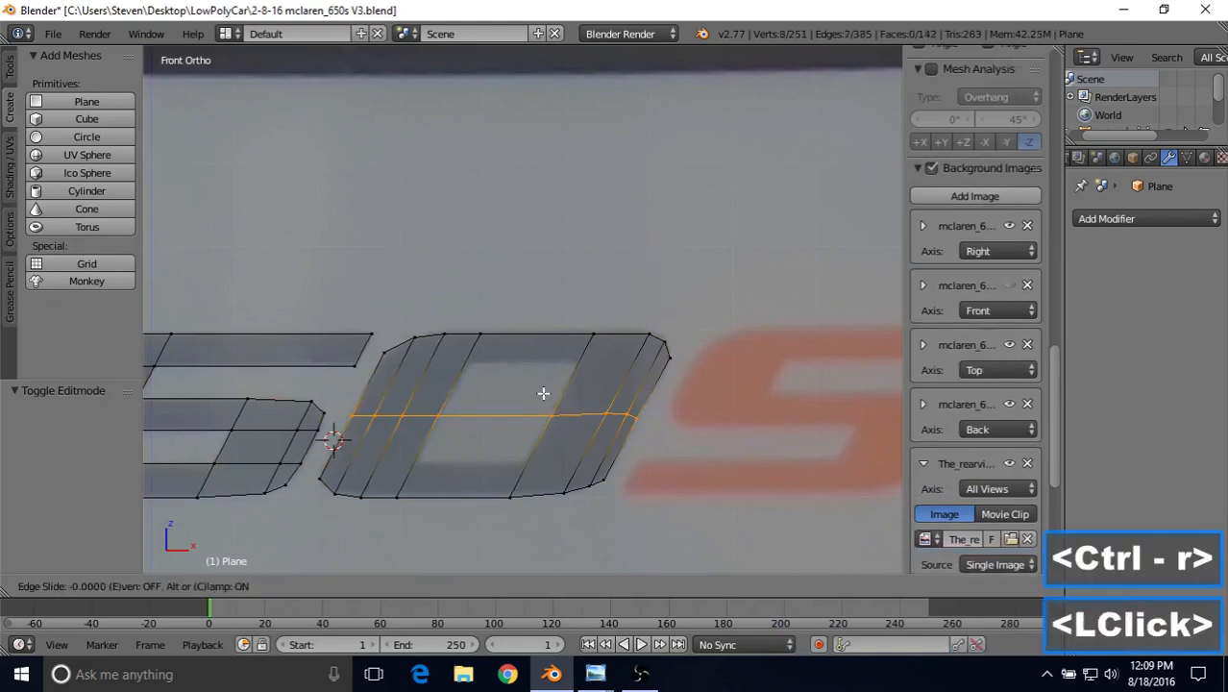
left_click(566, 339)
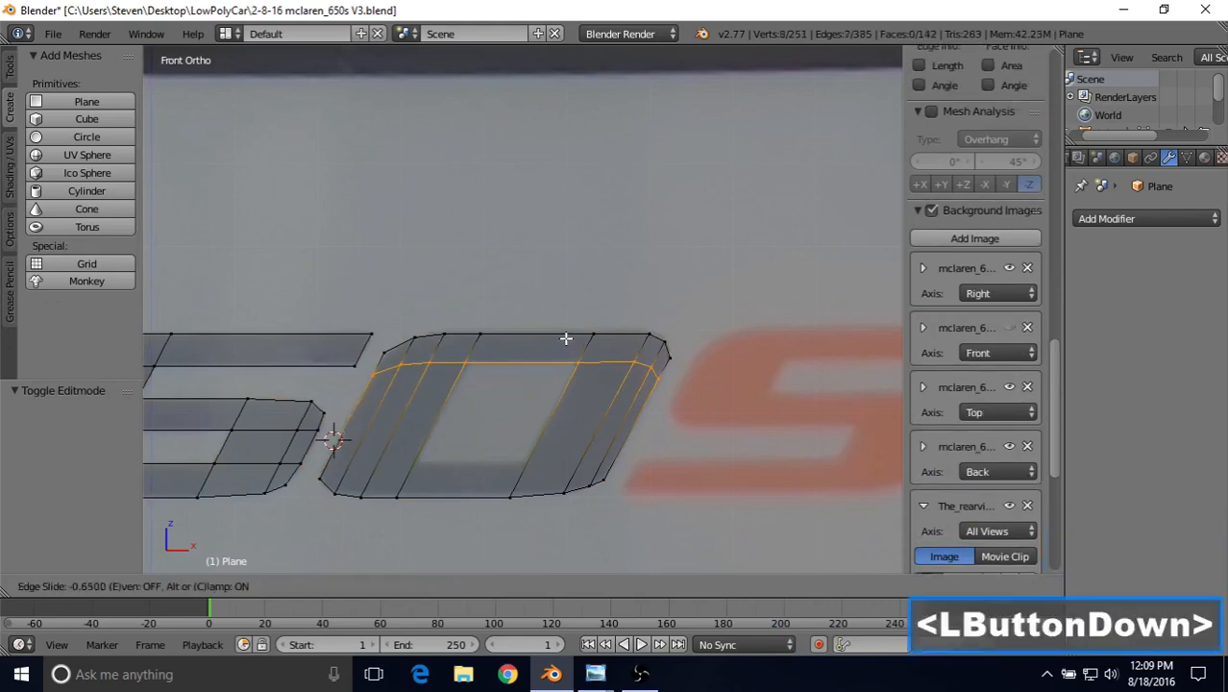
key("ctrl+r")
left_click(527, 434)
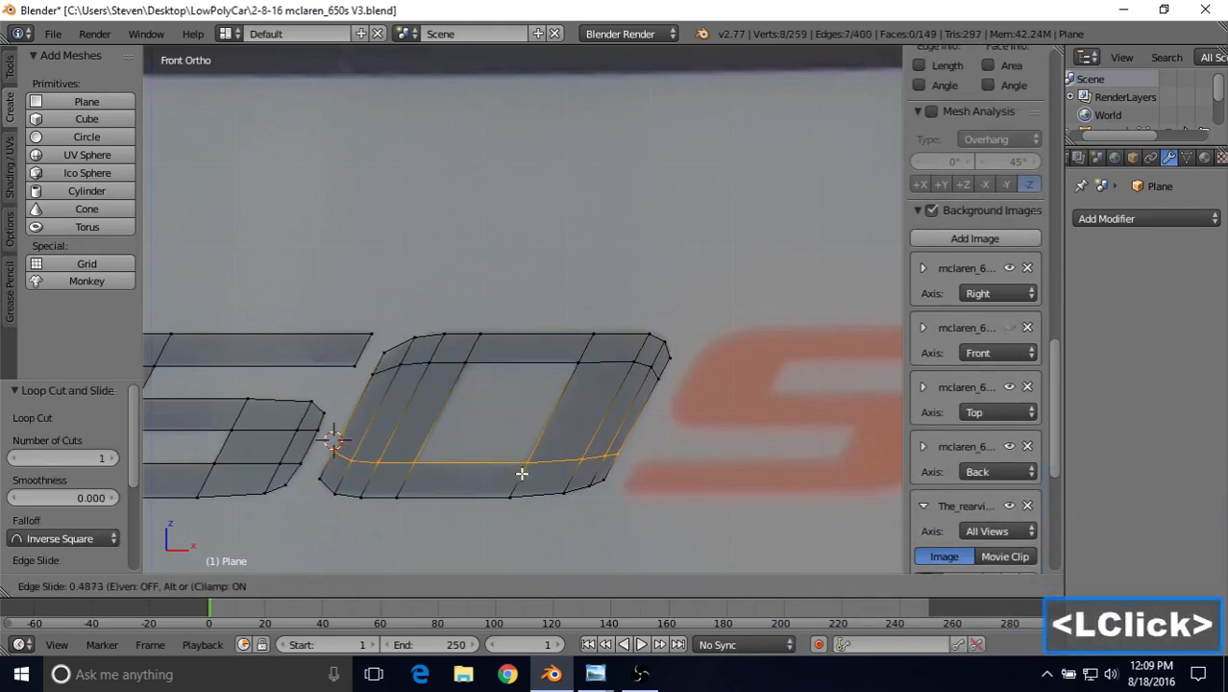
left_click(521, 474)
Delete the central face filling the 0's hole.
left_click(552, 585)
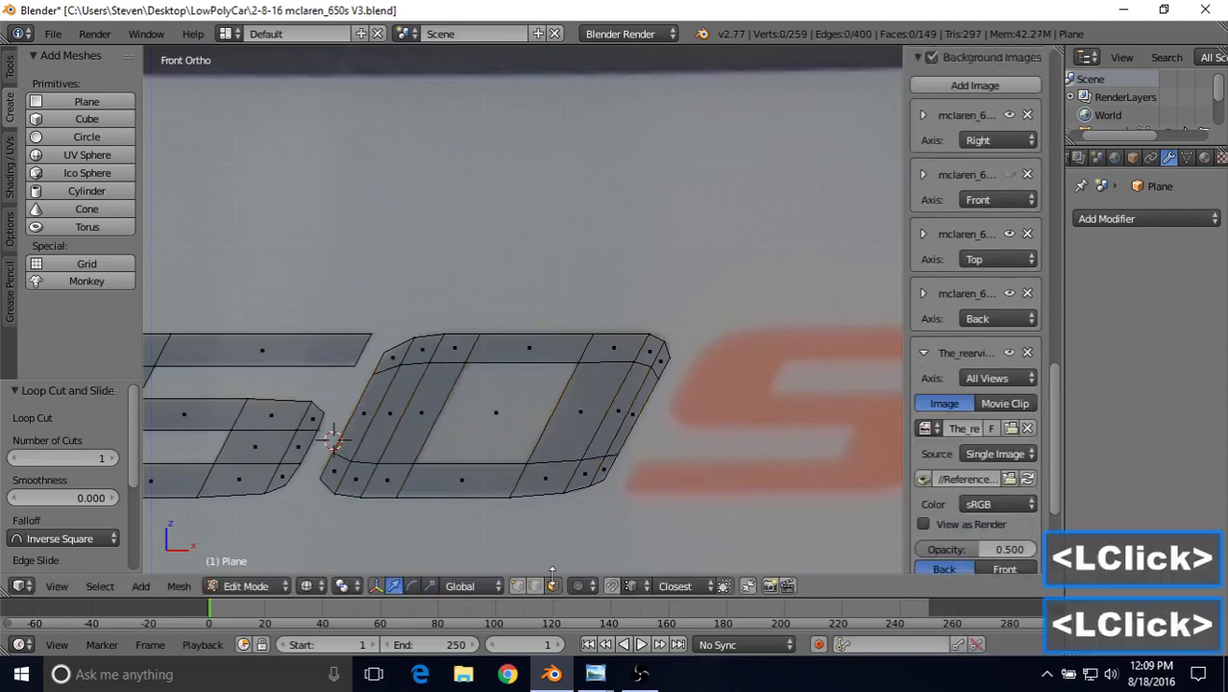
right_click(518, 459)
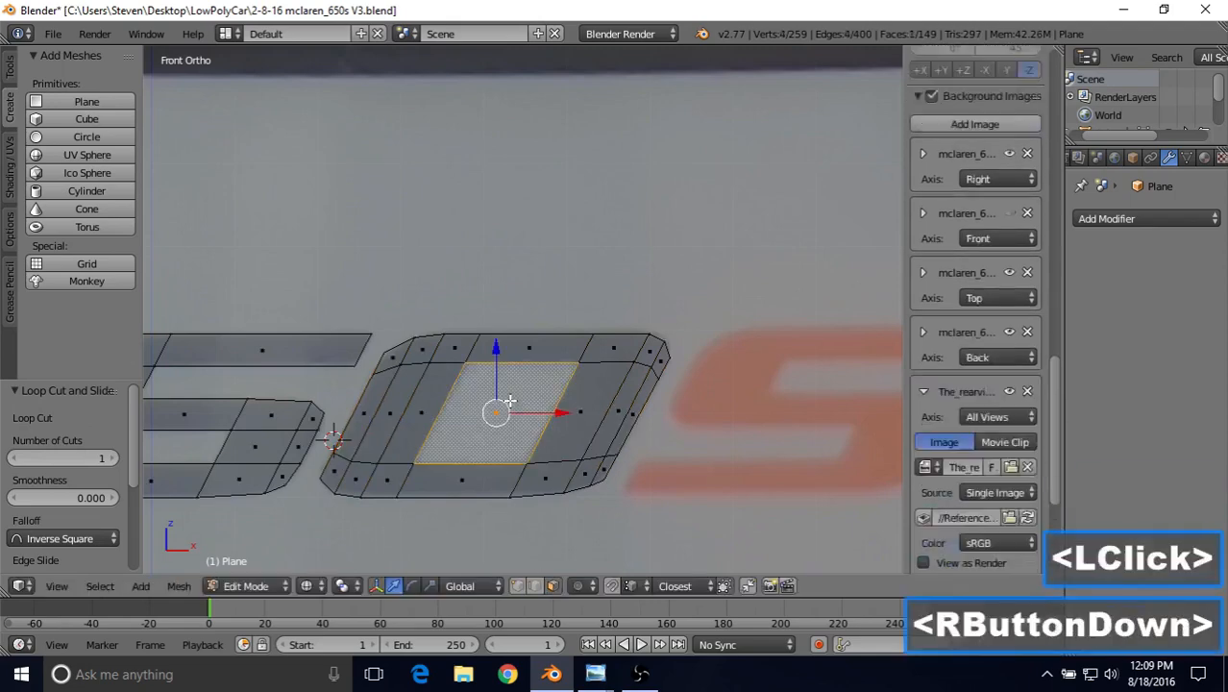
key("Delete")
left_click(518, 460)
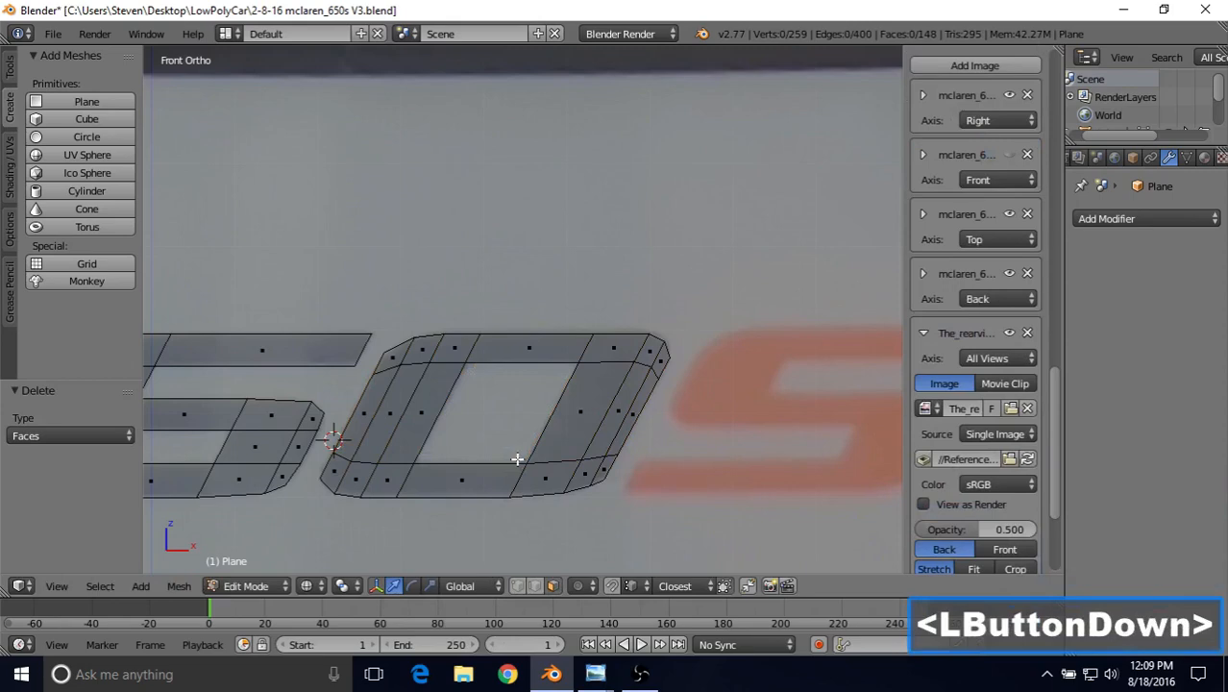
scroll(518, 460, "down", 2)
Duplicate the 0's top and bottom vertices along the hole's left side 0.313 along X onto the S and connect the copies with an edge.
left_click(517, 585)
scroll(549, 451, "up", 2)
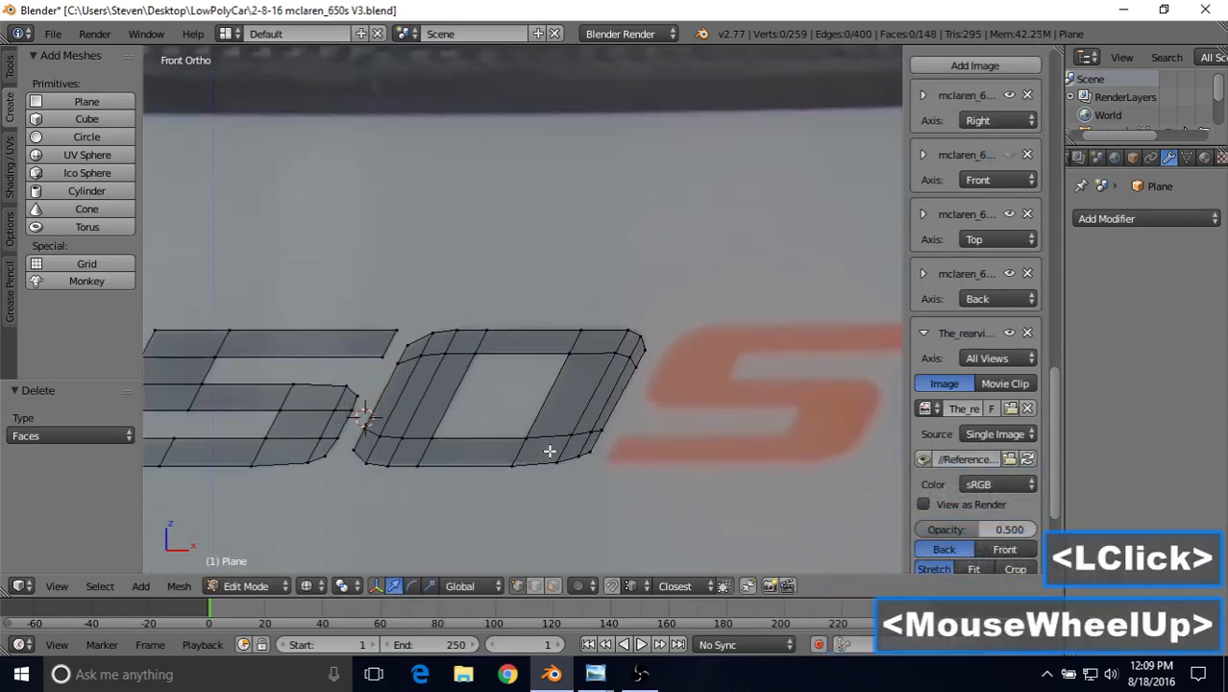
right_click(487, 330)
right_click(417, 466, "shift")
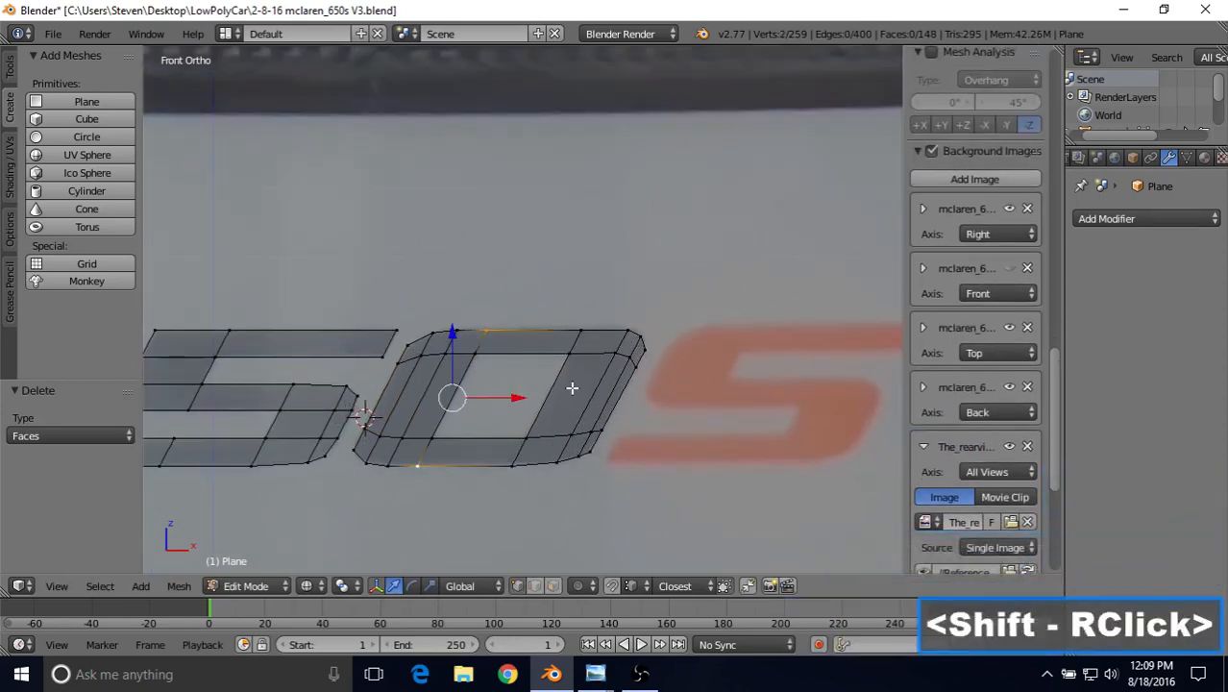
middle_click_drag(571, 387, 460, 386, "shift")
key("shift+d")
right_click(419, 394)
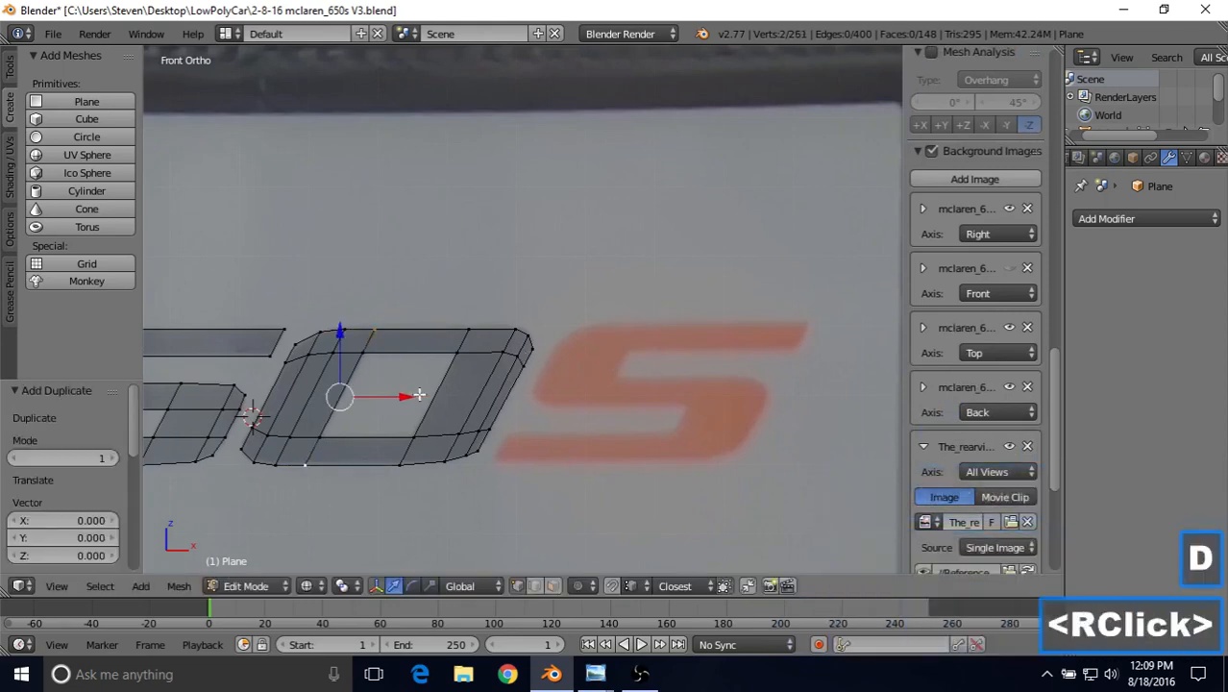
left_click_drag(375, 399, 554, 397)
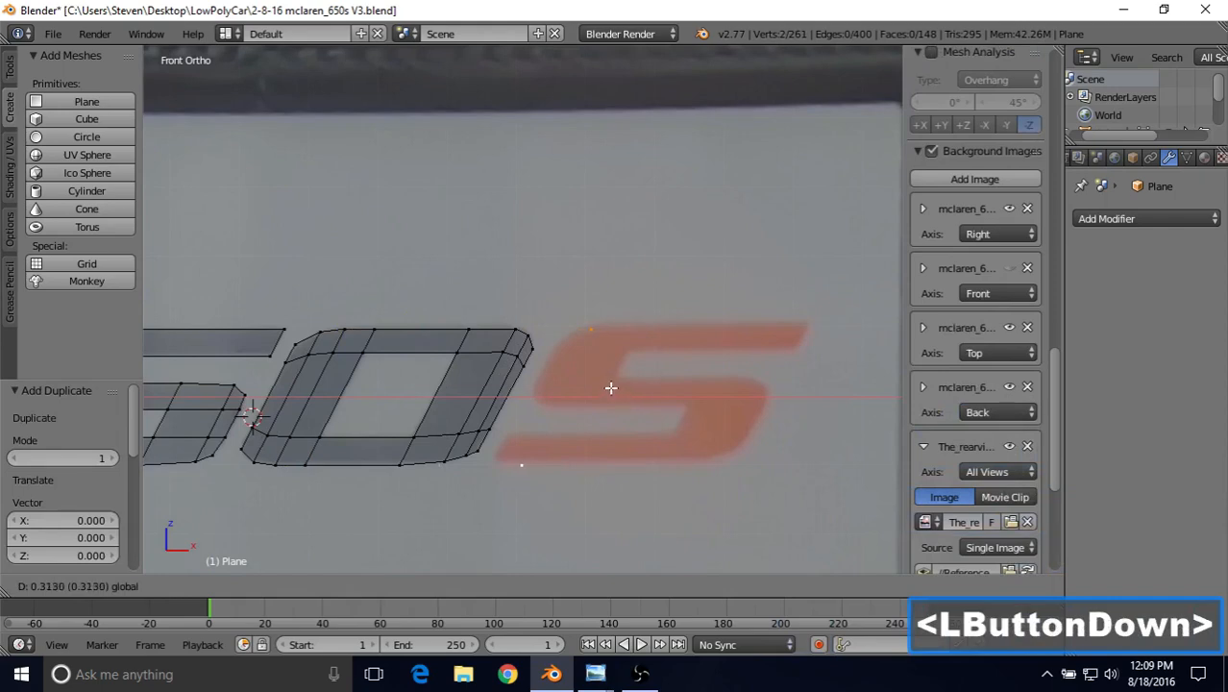
left_click_drag(611, 388, 610, 387)
key("f")
Extrude the S's slanted edge -0.031 along X.
middle_click_drag(626, 337, 544, 344, "shift")
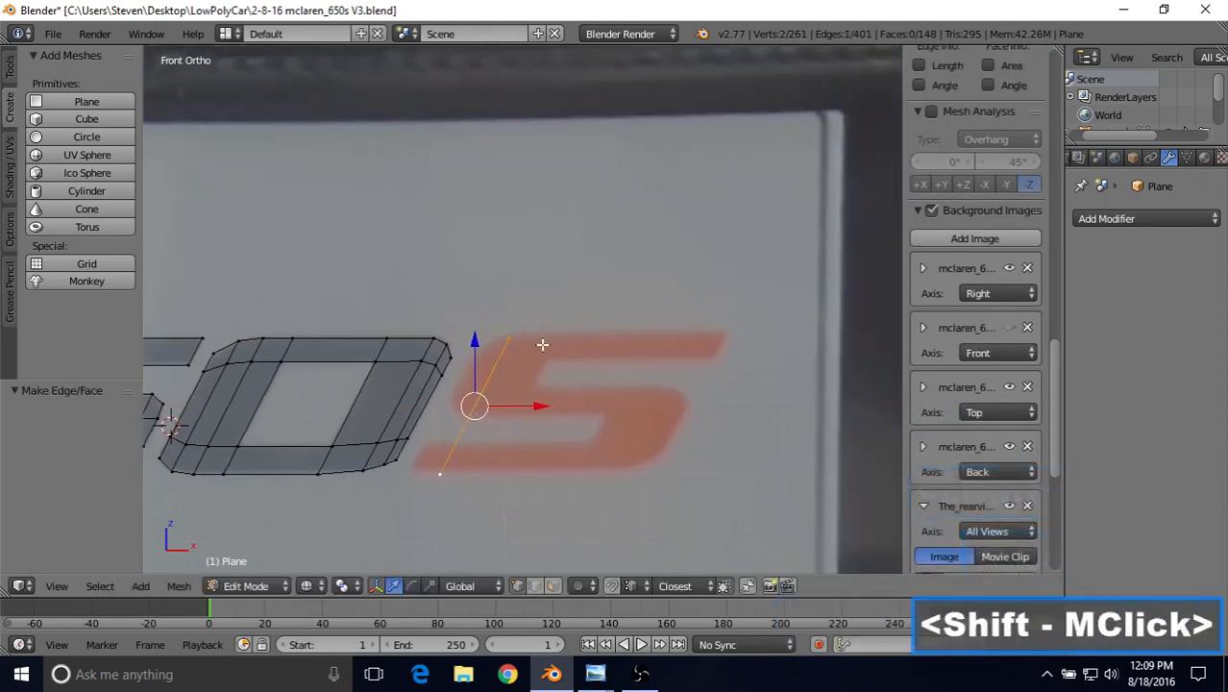
key("e")
right_click(534, 402)
left_click_drag(534, 406, 511, 399)
middle_click_drag(510, 399, 540, 392, "shift")
scroll(540, 390, "up", 2)
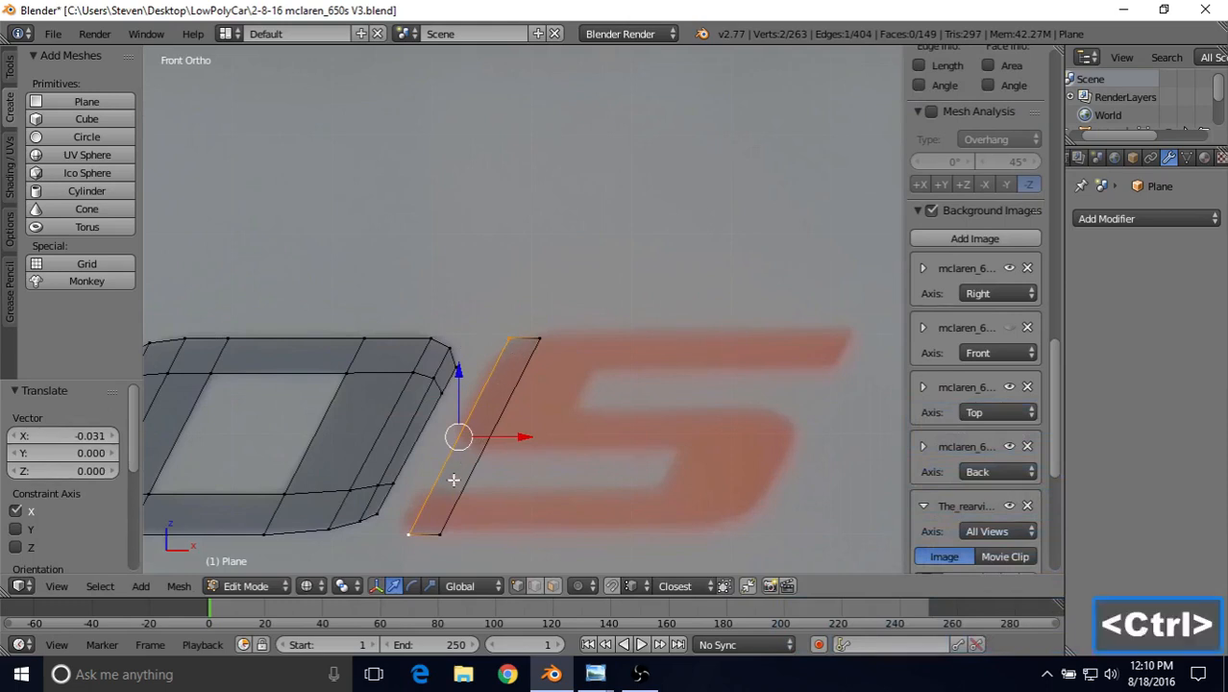
Add two loop cuts across the S's slanted strip, slid to the bottom bar's upper edge and the middle bar's lower edge.
key("ctrl+r")
left_click(433, 511)
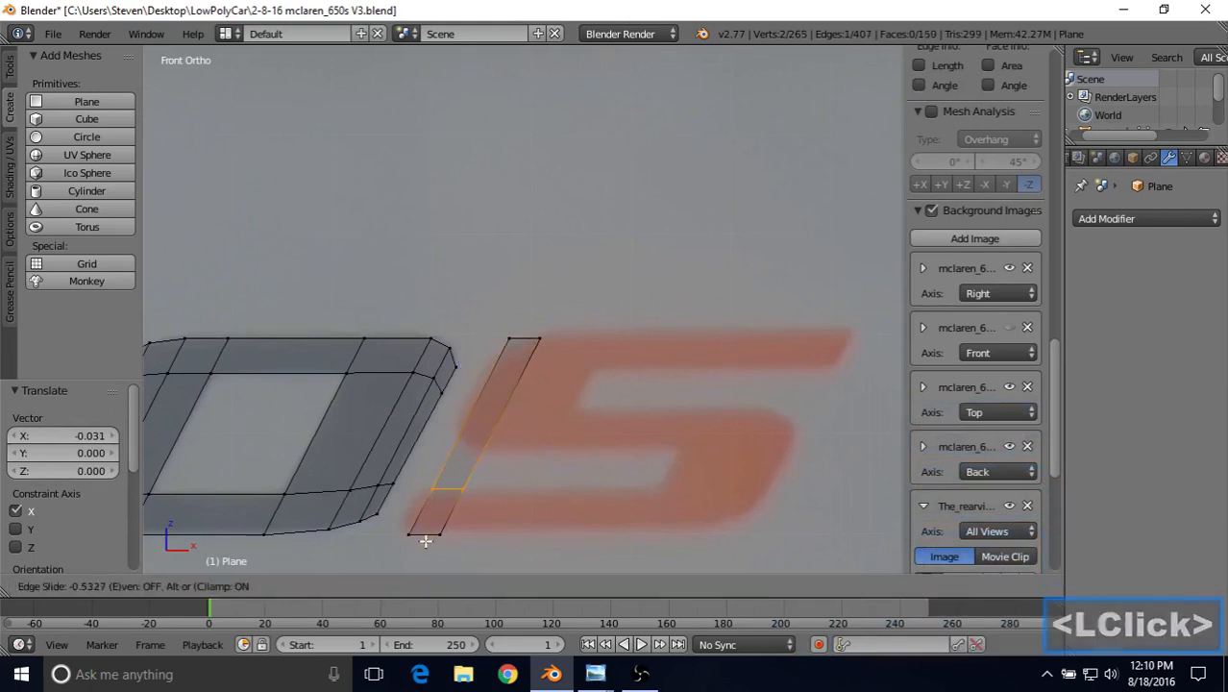
left_click(426, 537)
key("ctrl+r")
left_click(480, 423)
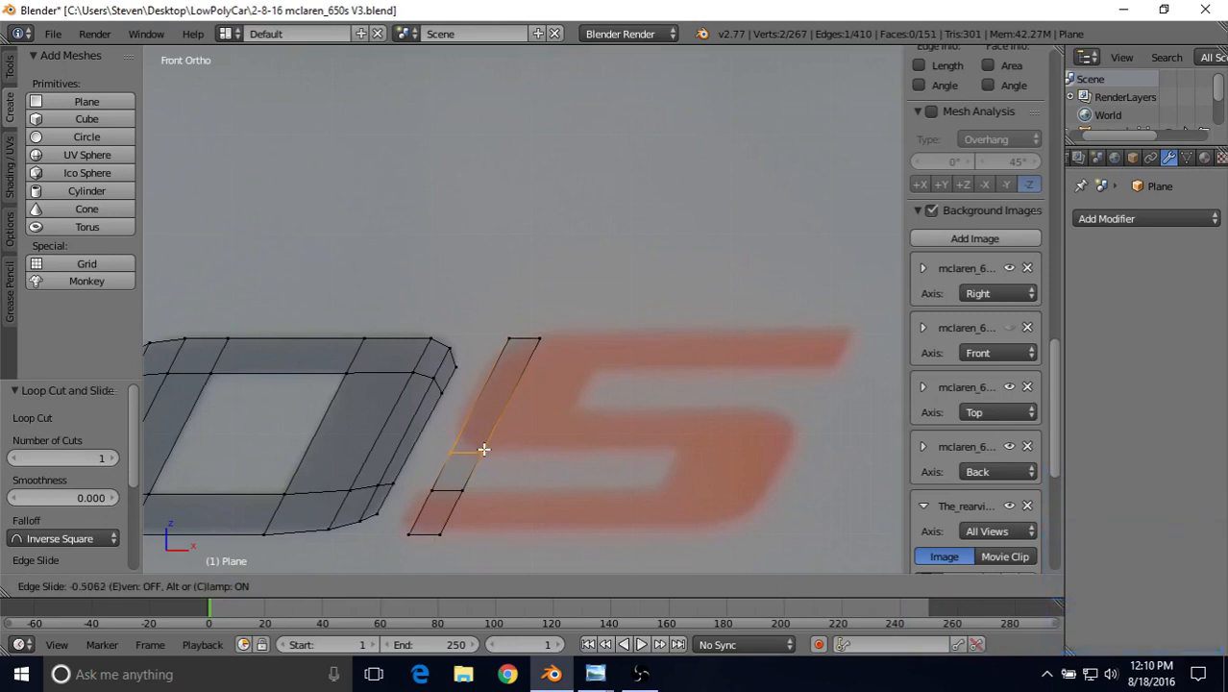
left_click(483, 449)
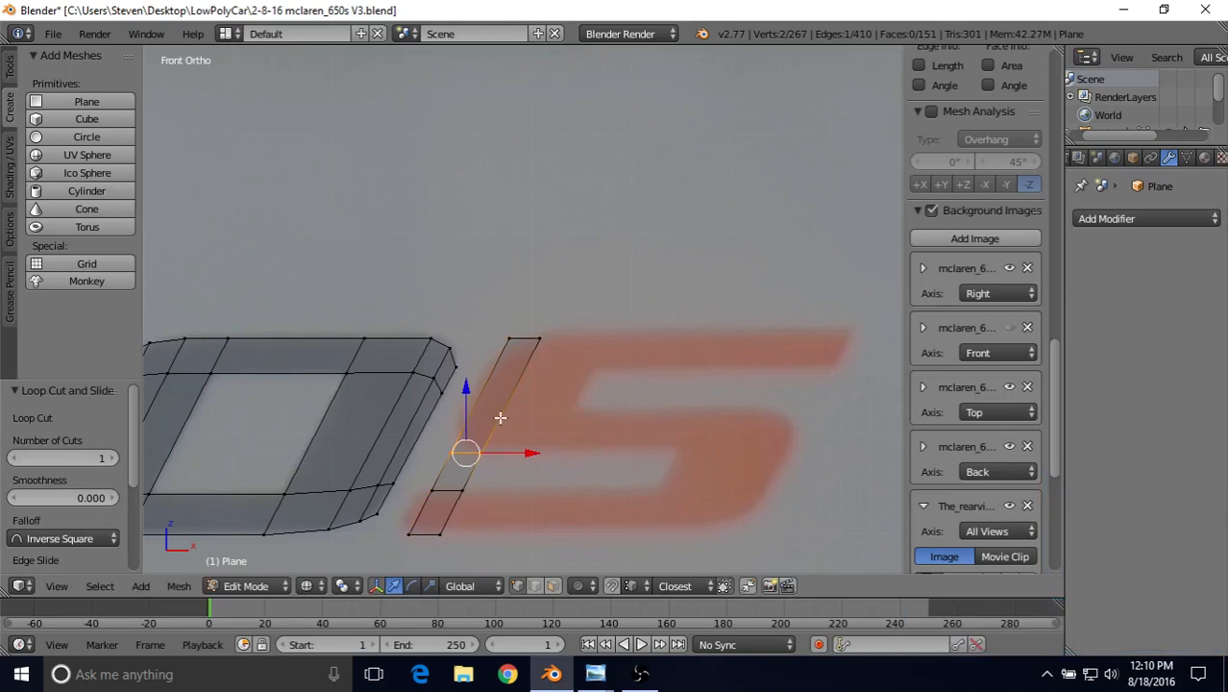
Lower the S strip's top-left vertex about 0.005 and move its left vertex at the middle bar's underside about 0.010 in X and 0.011 in Z.
right_click(451, 449)
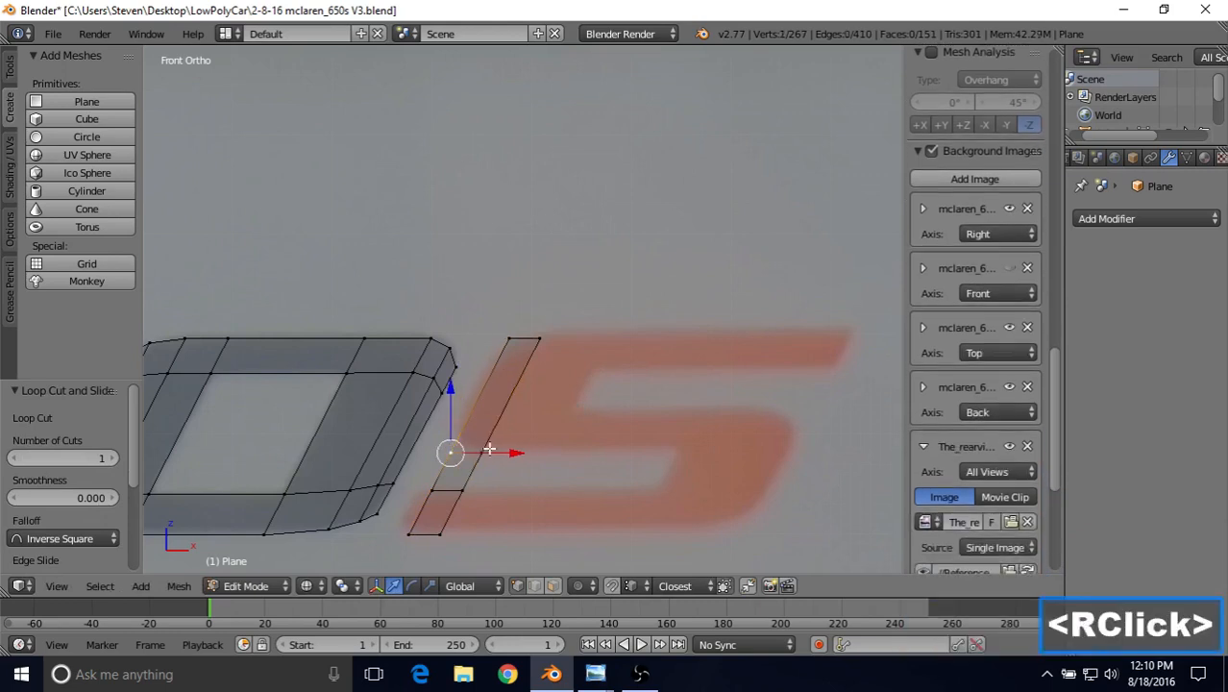
right_click(435, 479)
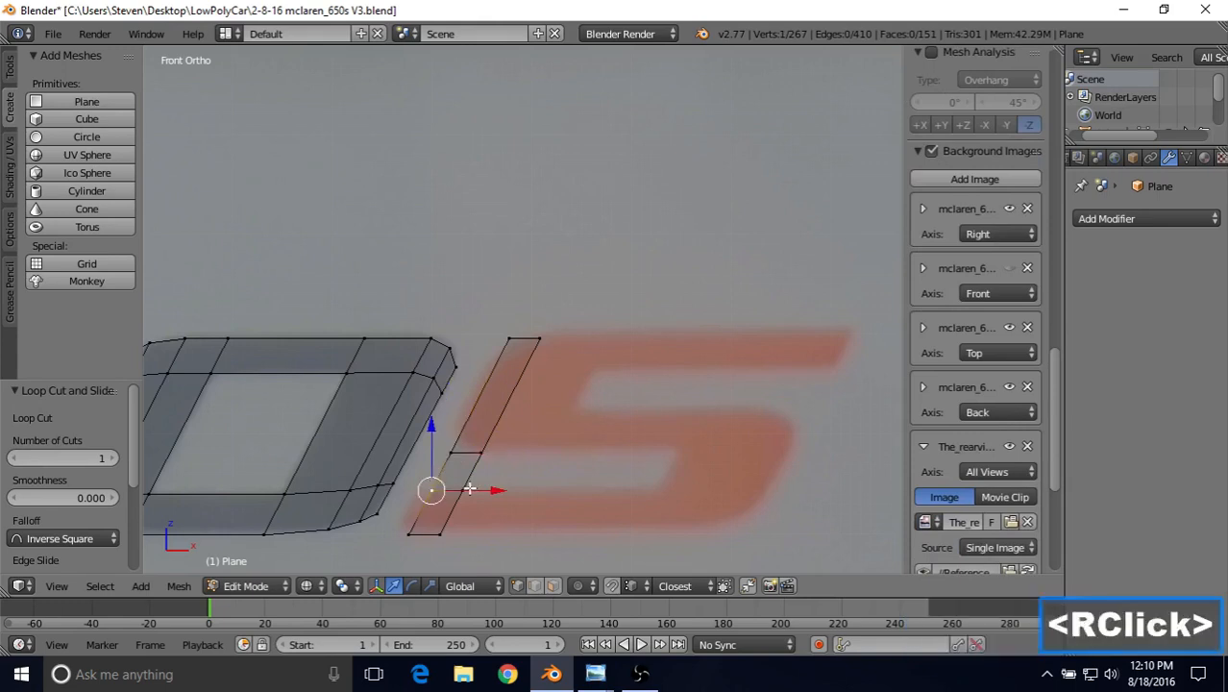
right_click(445, 440)
right_click(498, 362)
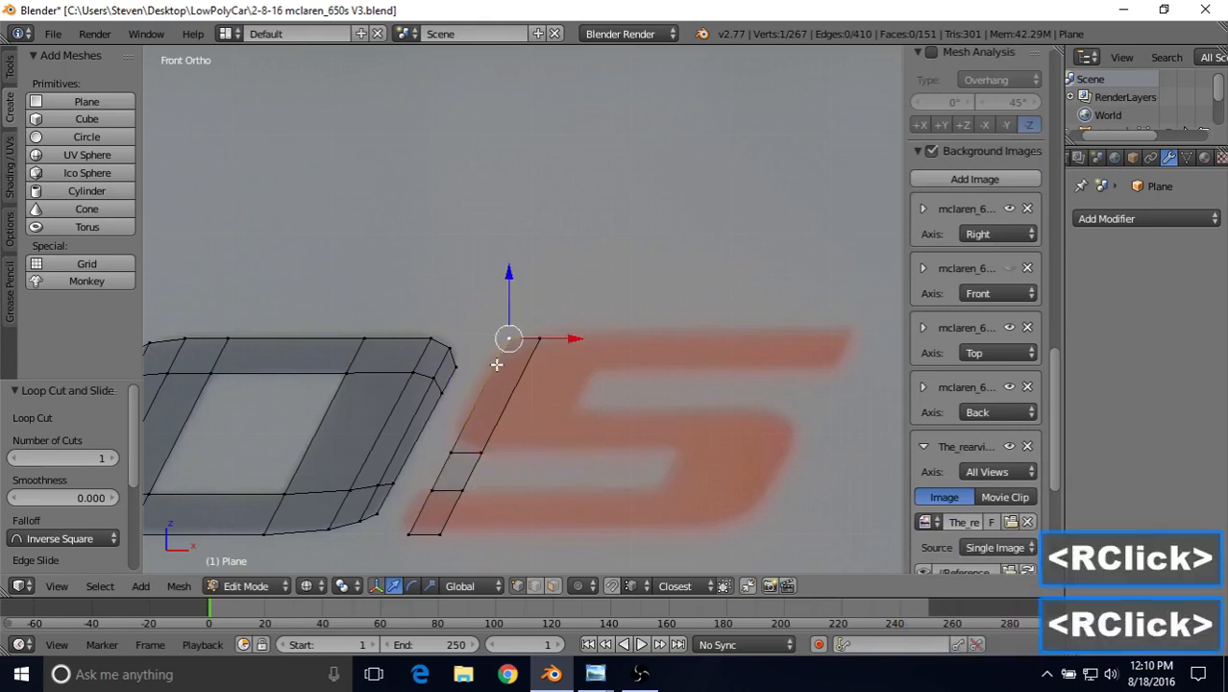
key("g")
left_click(494, 372)
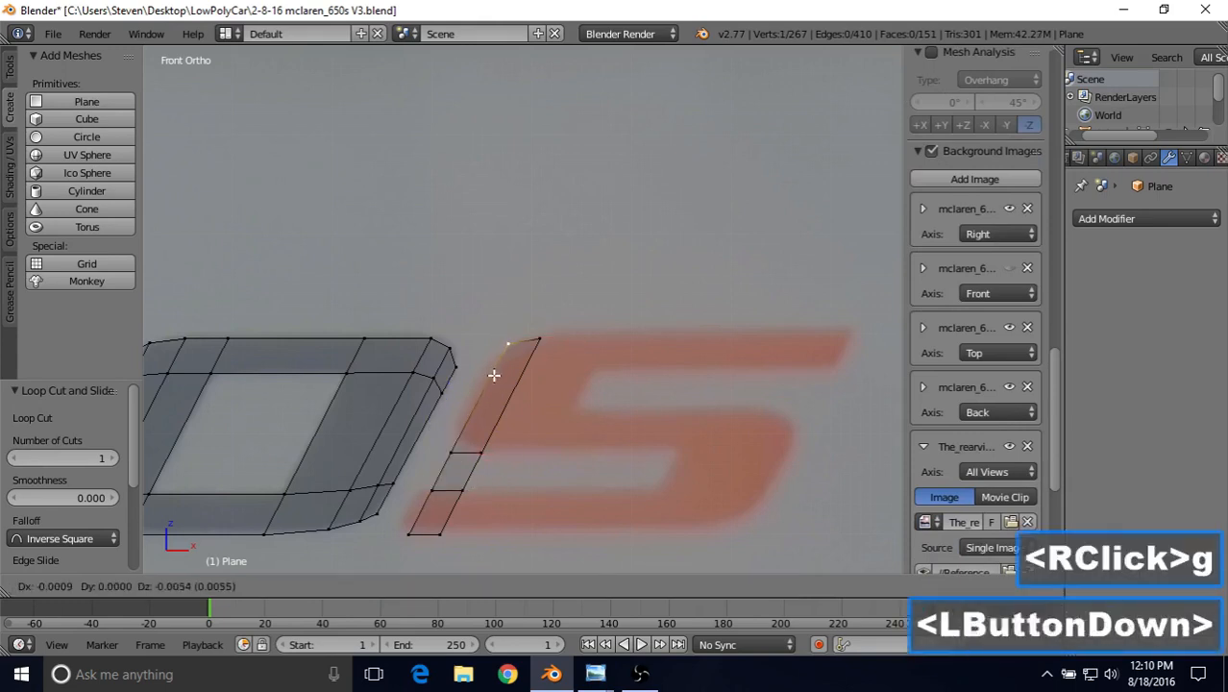
right_click(453, 443)
key("g")
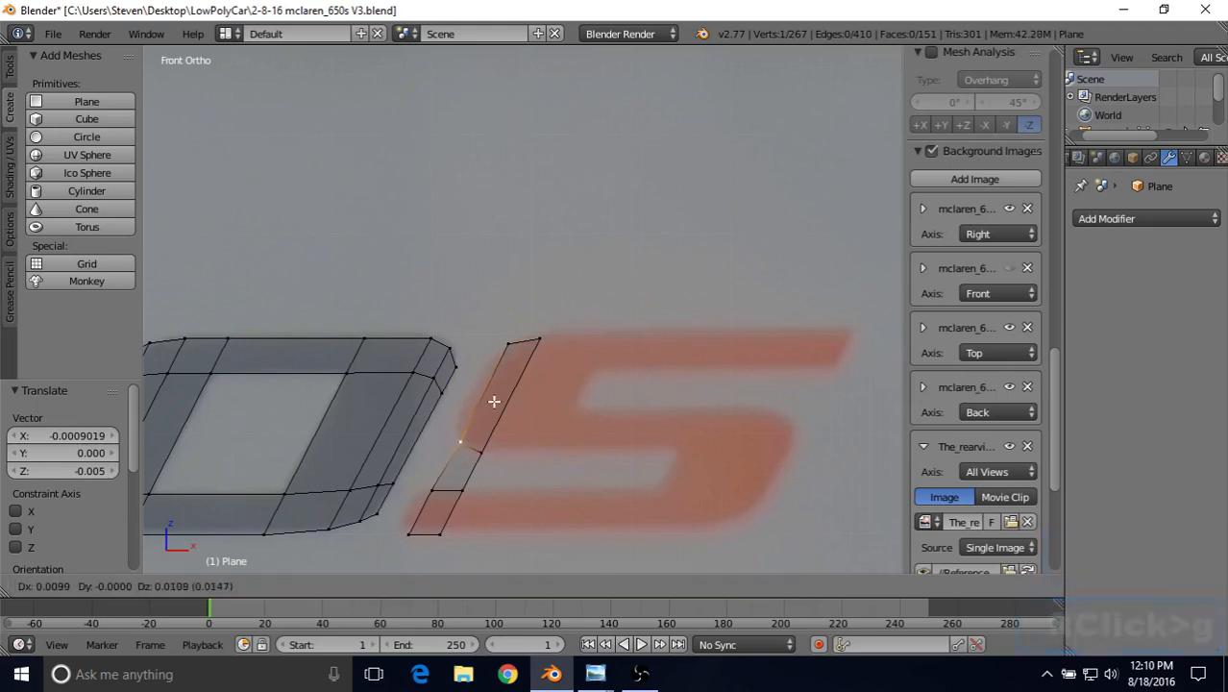
left_click(494, 402)
Extrude the S's upper left slanted edge -0.008 along X.
right_click(502, 344, "shift")
key("e")
right_click(462, 388)
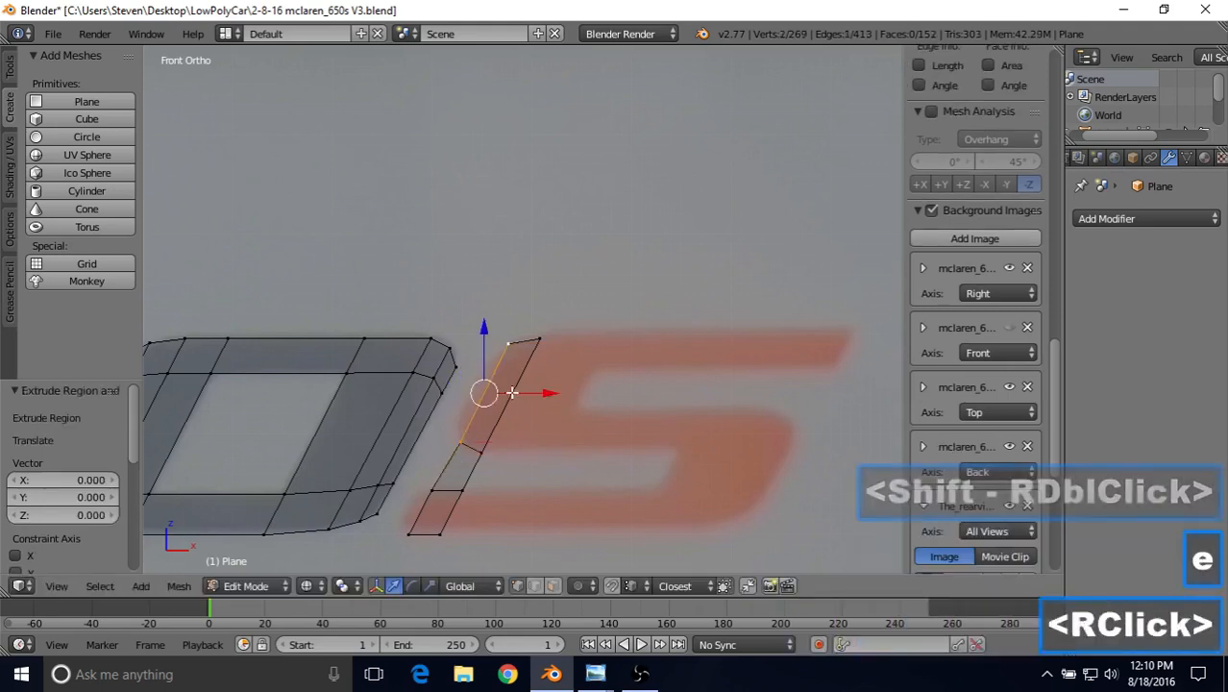
left_click_drag(514, 393, 507, 394)
Bevel the S's outer left edge by moving its lower vertex 0.003 X, 0.012 Z and its upper vertex -0.006 X, -0.010 Z.
right_click(450, 430)
key("g")
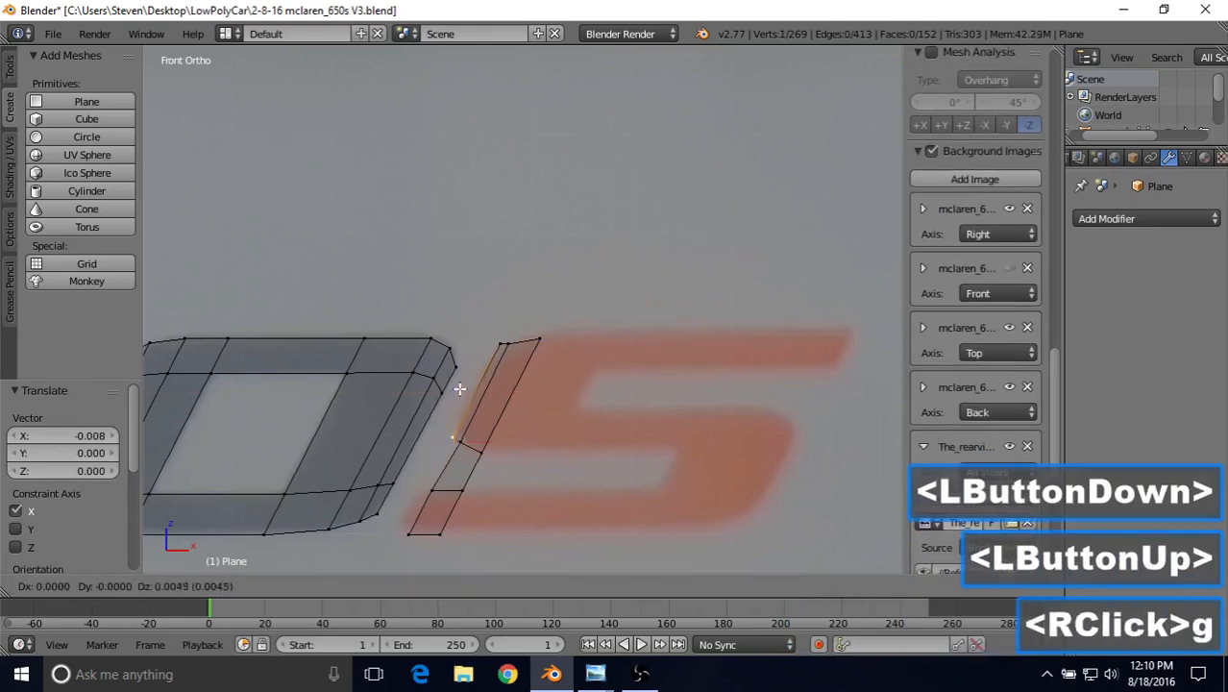
left_click(459, 429)
right_click(485, 358)
key("g")
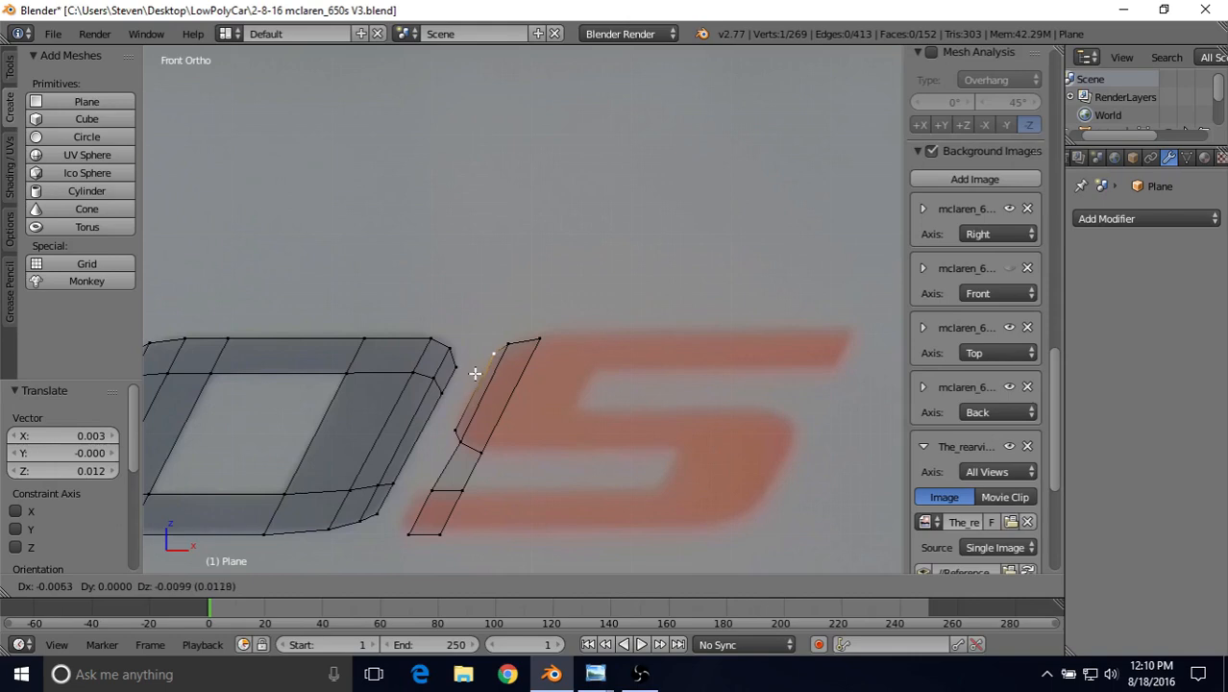
left_click(475, 373)
Move the bottom bar's left edge -0.011 and its right edge 0.197 along X to span the S's lower stroke.
right_click(431, 491)
right_click(405, 535, "shift")
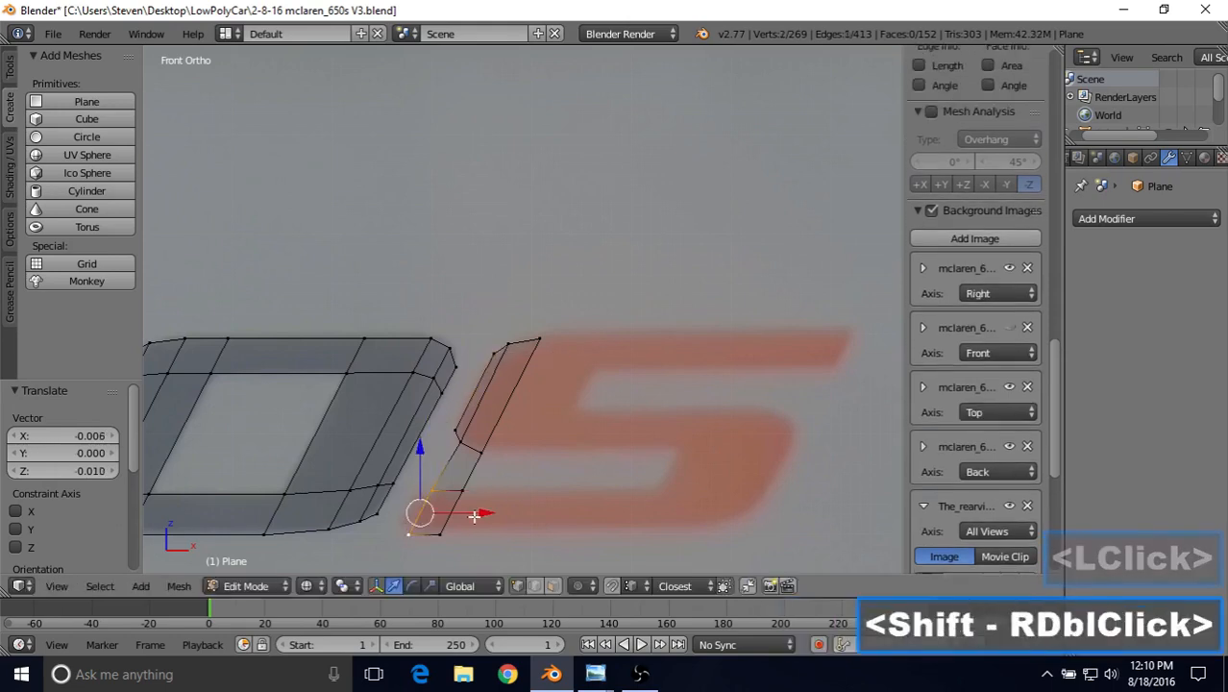
left_click_drag(457, 511, 461, 503)
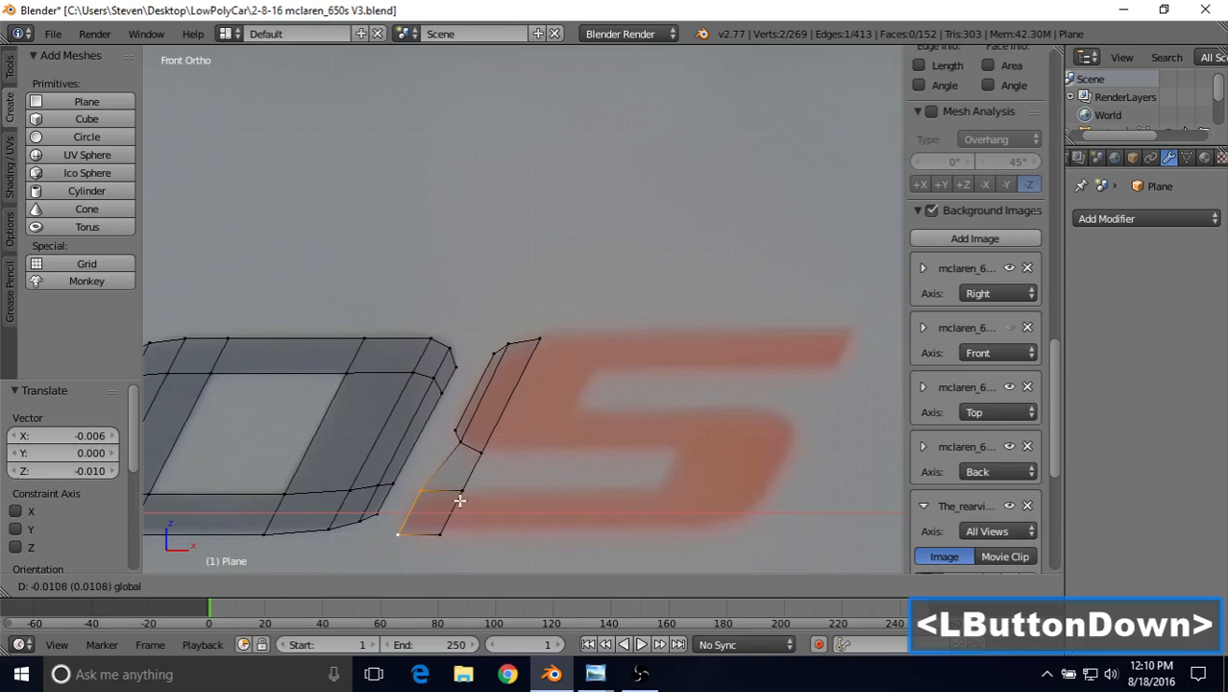
left_click_drag(461, 501, 672, 504)
right_click(463, 491)
right_click(441, 533, "shift")
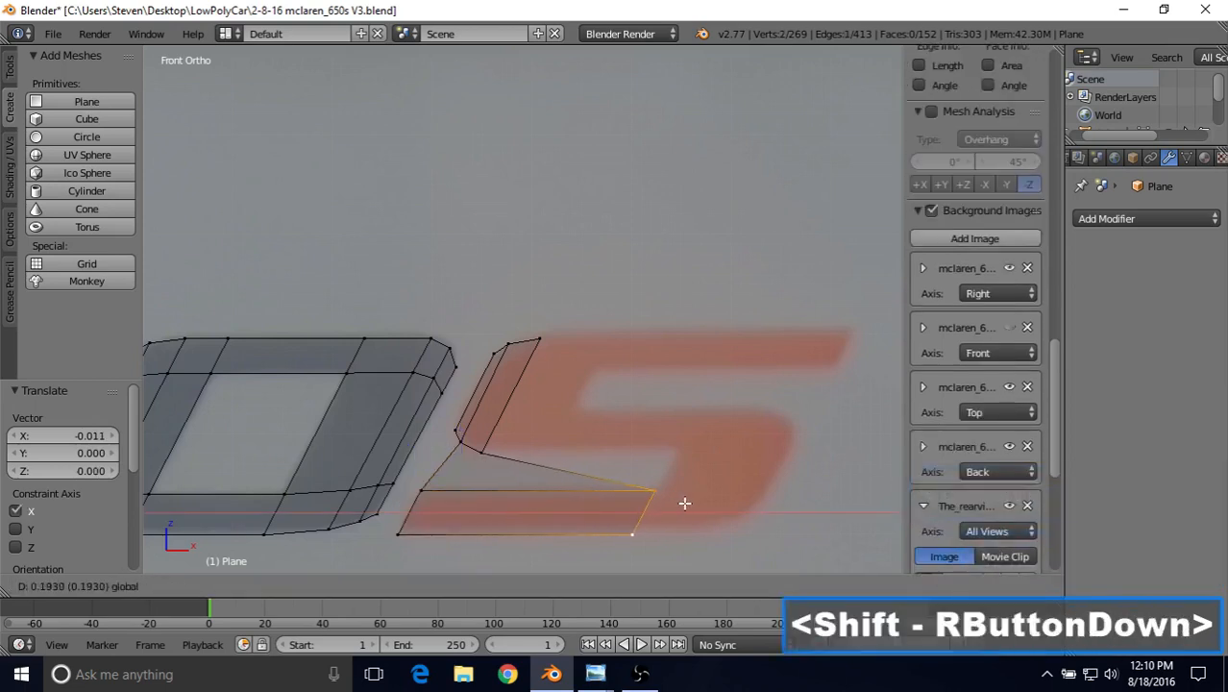
left_click(688, 505)
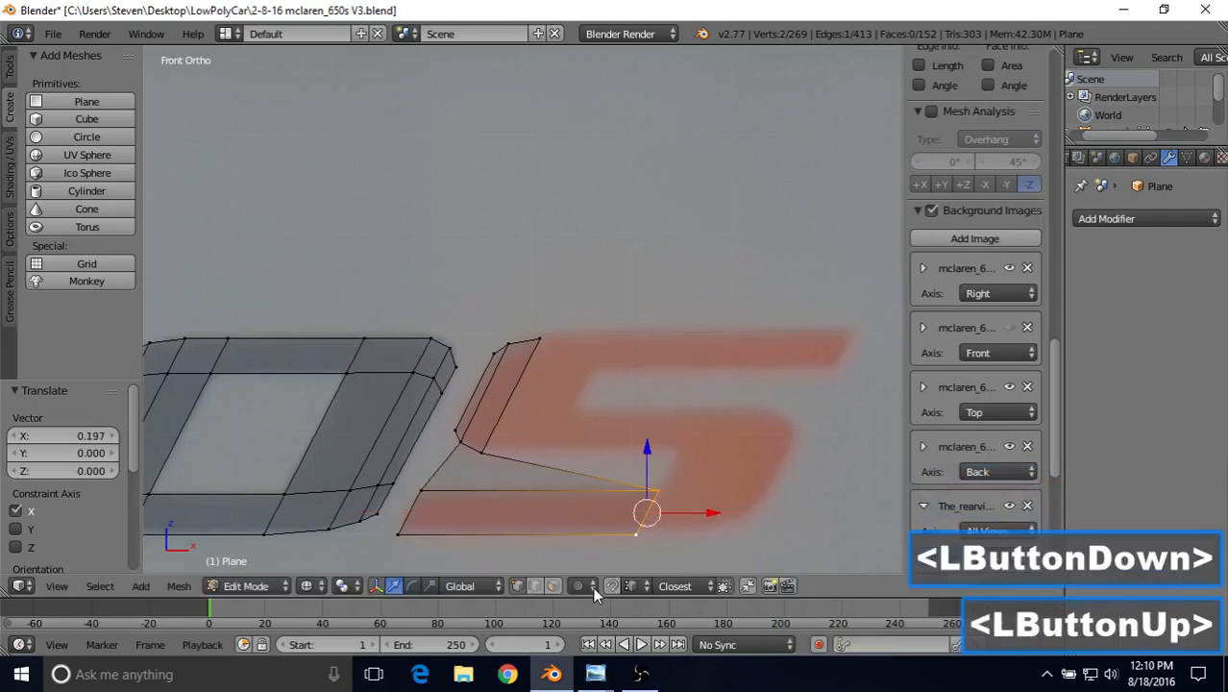
Delete the face in the gap between the S's middle section and its bottom bar.
left_click(553, 586)
right_click(468, 455)
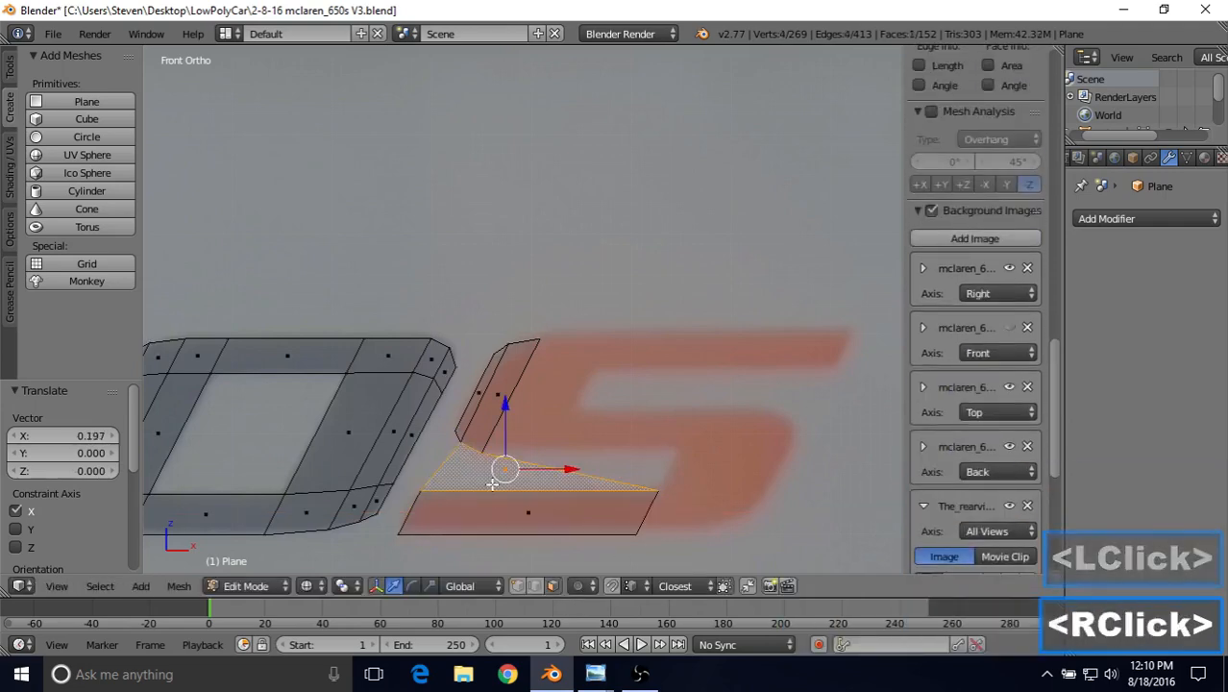
key("Delete")
left_click(492, 465)
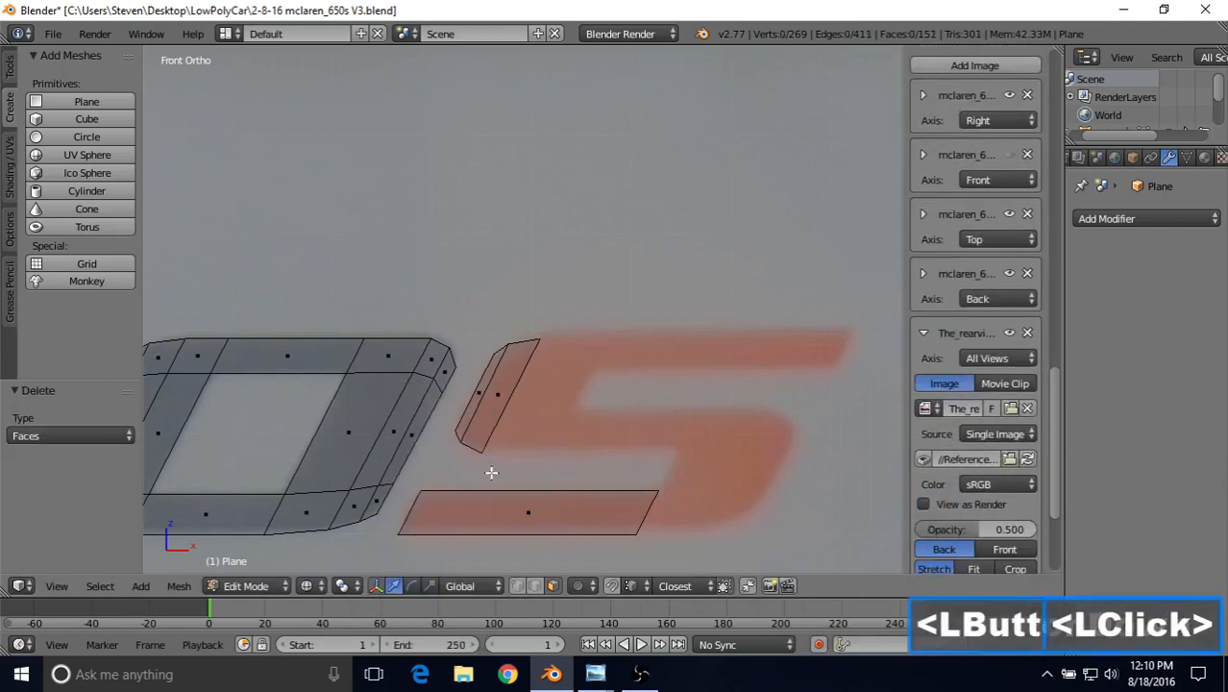
Extrude the right slanted edge of the S's upper left section 0.067 along X.
left_click(517, 585)
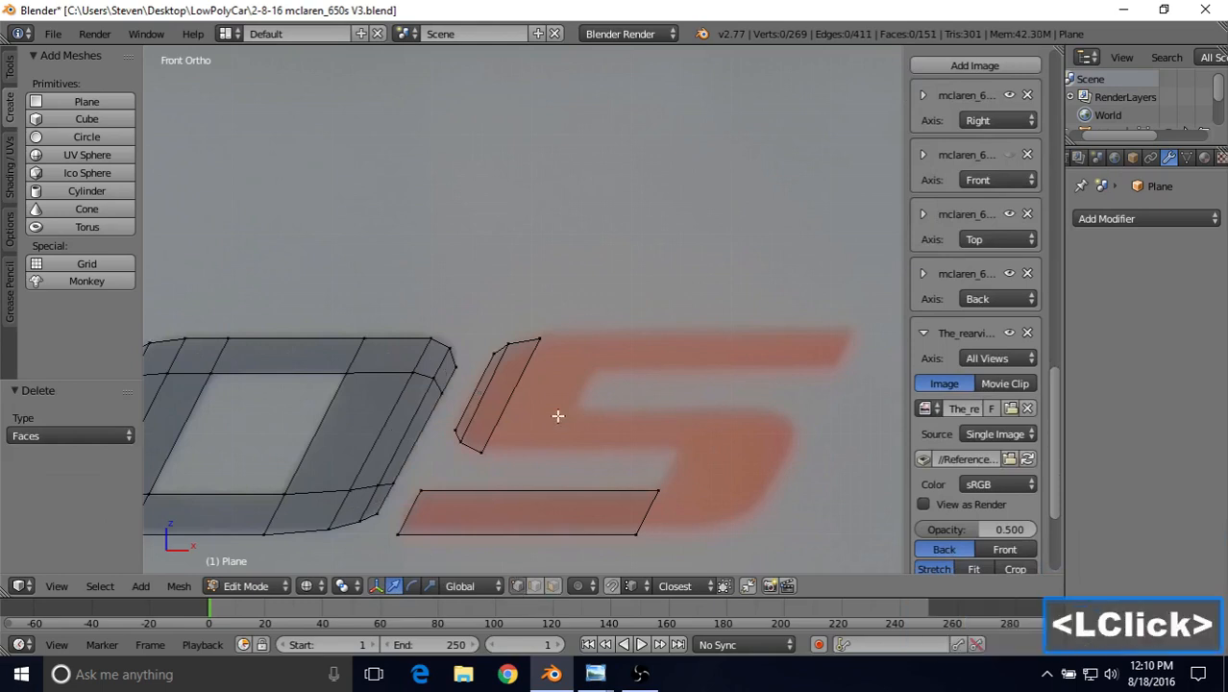
middle_click_drag(558, 415, 488, 414, "shift")
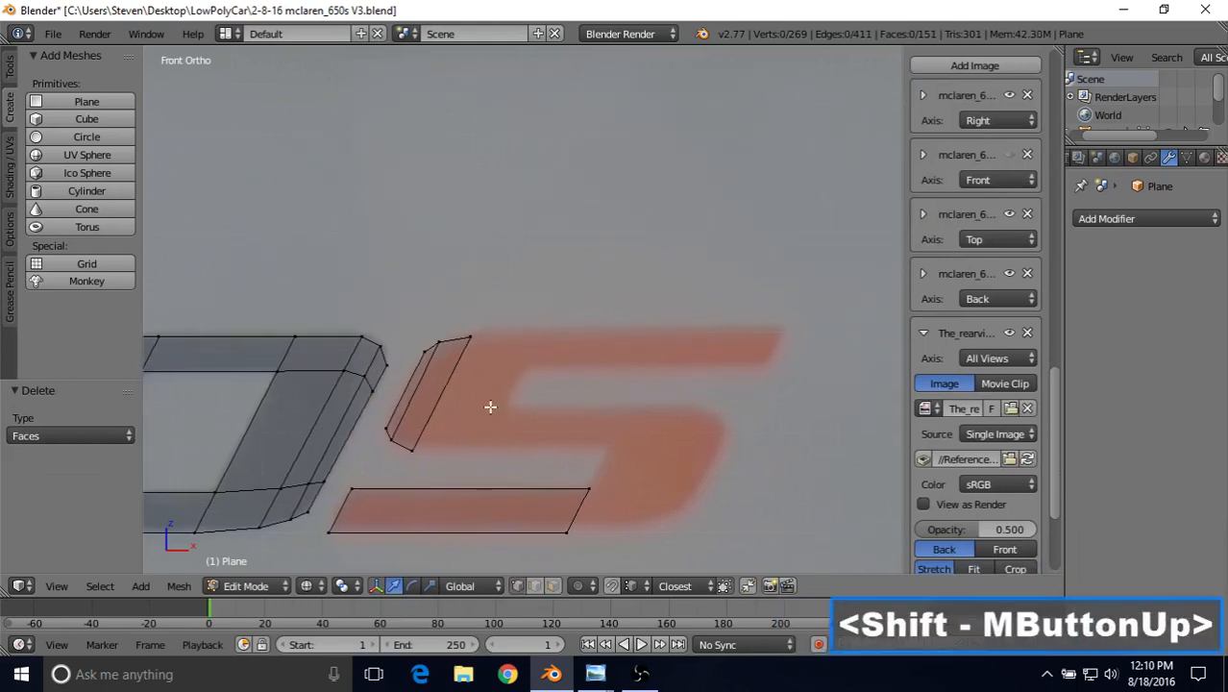
right_click(470, 338)
right_click(412, 449, "shift")
key("e")
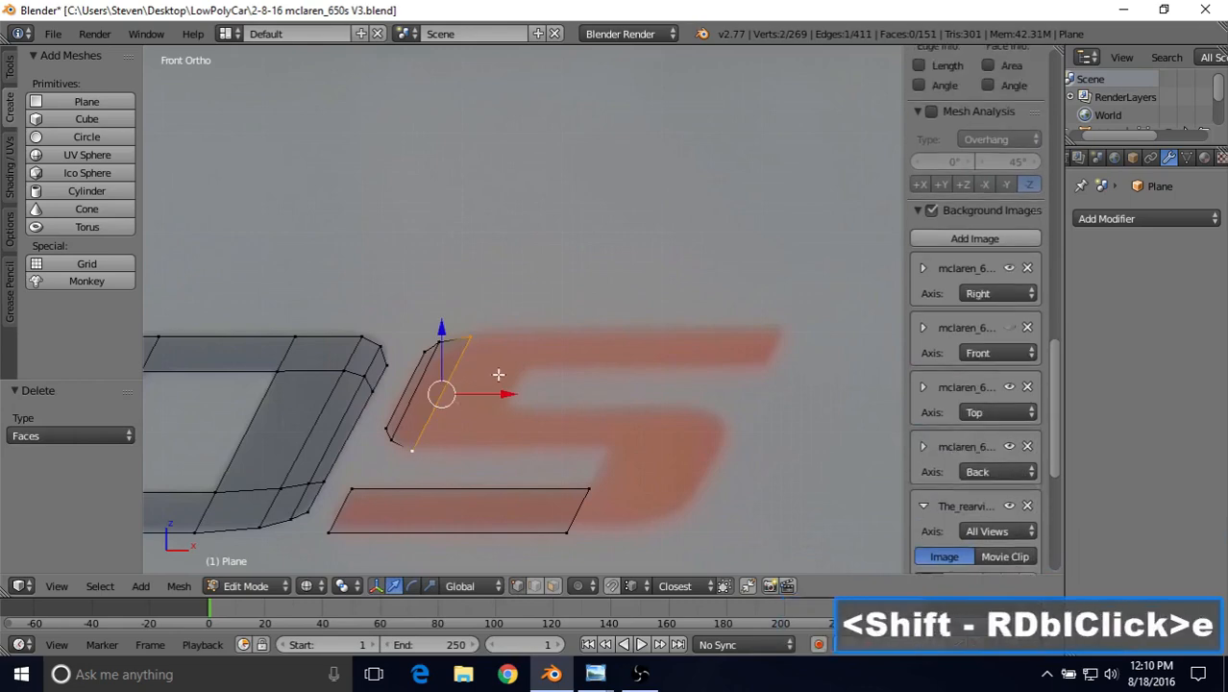
left_click_drag(511, 393, 565, 393)
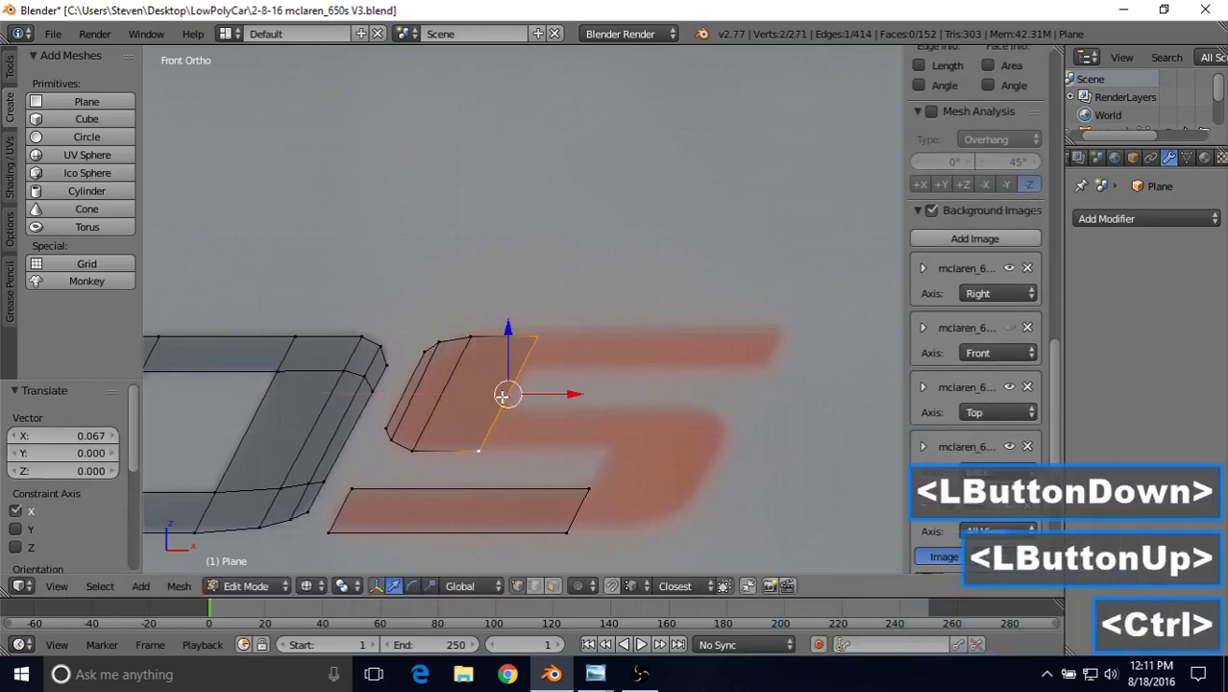
Add two loop cuts across the S's upper left section, slid to the top bar's lower edge and the middle bar's upper edge.
key("ctrl+r")
left_click(508, 392)
left_click(507, 372)
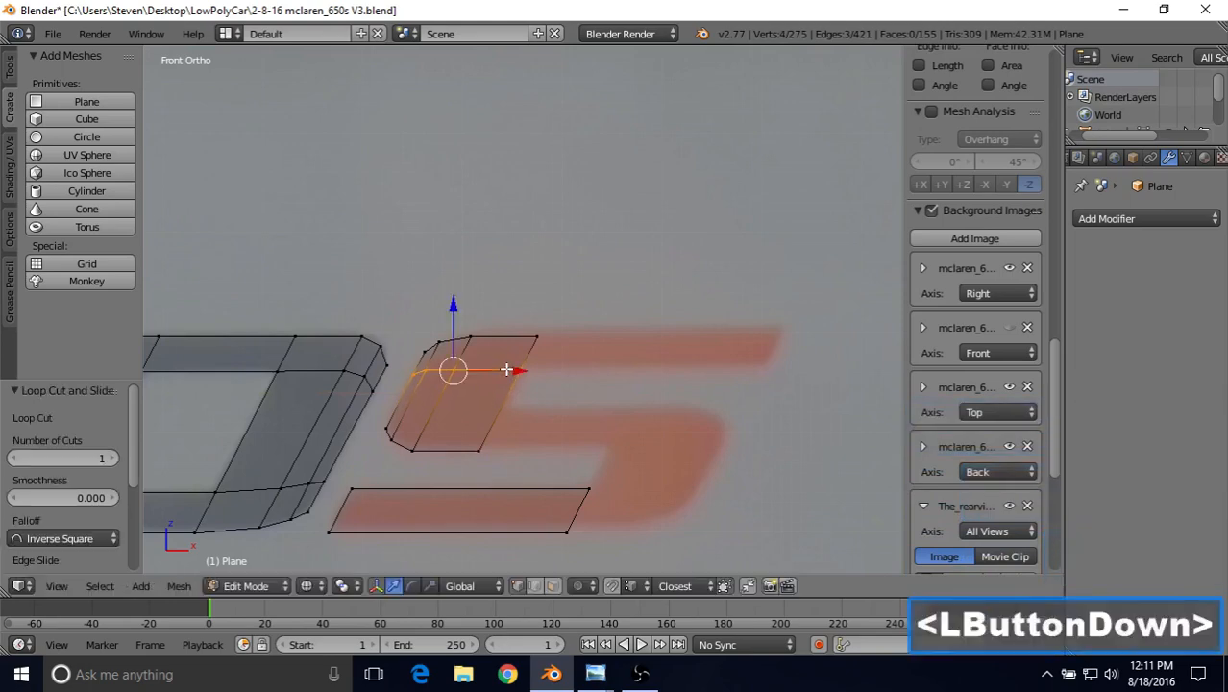
key("ctrl+r")
left_click(489, 407)
left_click(488, 408)
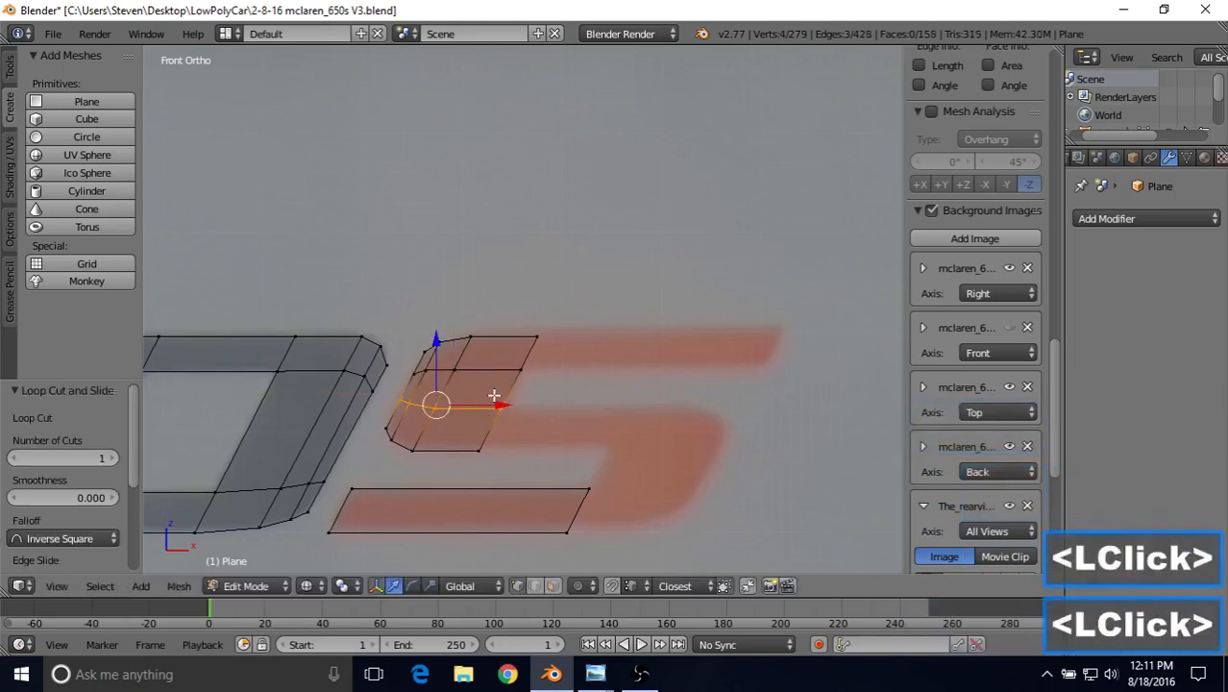
Extrude the S's top right edge segment 0.244 along X to form the top bar.
right_click(540, 338, "shift")
right_click(539, 338, "shift")
middle_click_drag(539, 339, 471, 352, "shift")
key("e")
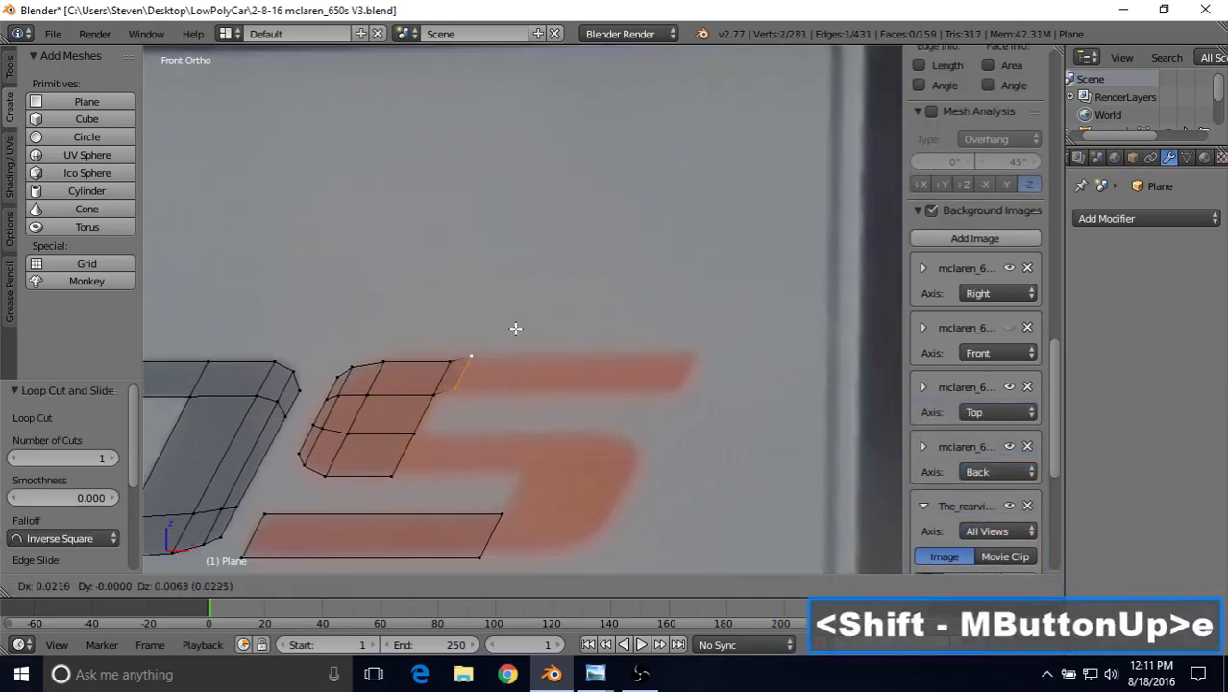
right_click(496, 372)
left_click_drag(496, 373, 739, 381)
Extrude the S's lower right edge segment along X to form the middle bar, then nudge its end -0.002 along X.
right_click(413, 436)
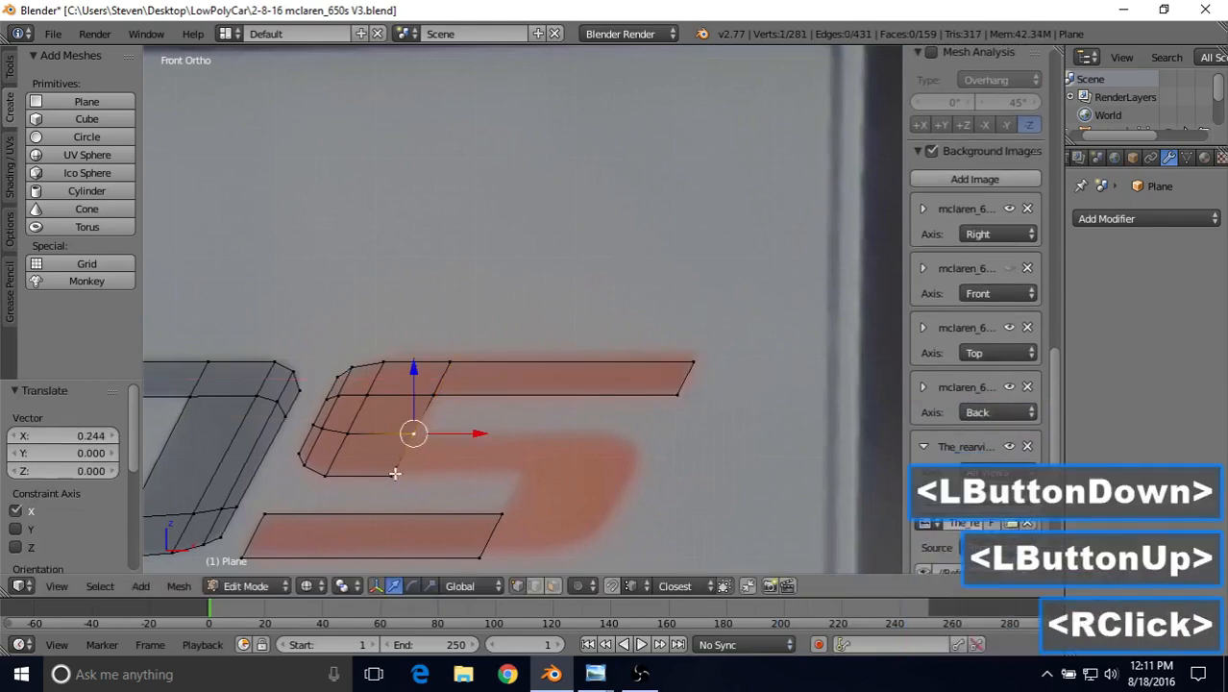
right_click(393, 473, "shift")
right_click(393, 472, "shift")
key("e")
right_click(479, 454)
left_click_drag(479, 454, 596, 447)
middle_click_drag(560, 491, 549, 446, "shift")
left_click_drag(563, 426, 560, 427)
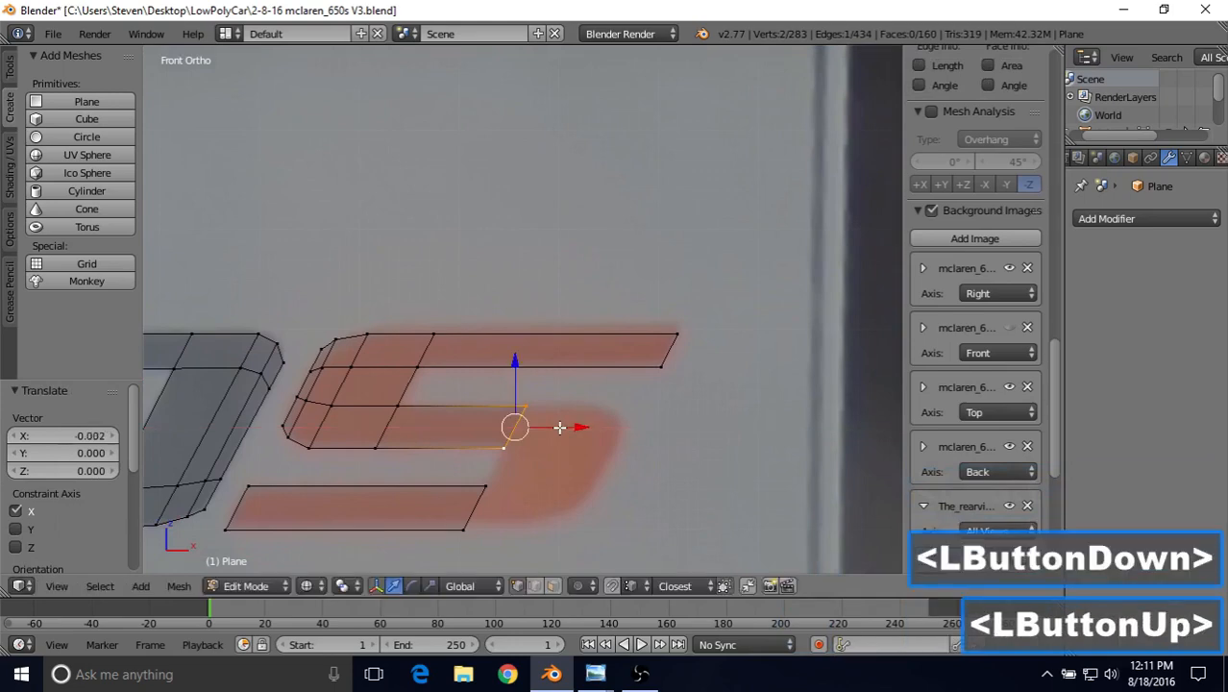
Extrude the right end edges of the S's middle and bottom bars together 0.071 along X.
right_click(495, 481, "shift")
right_click(490, 482, "shift")
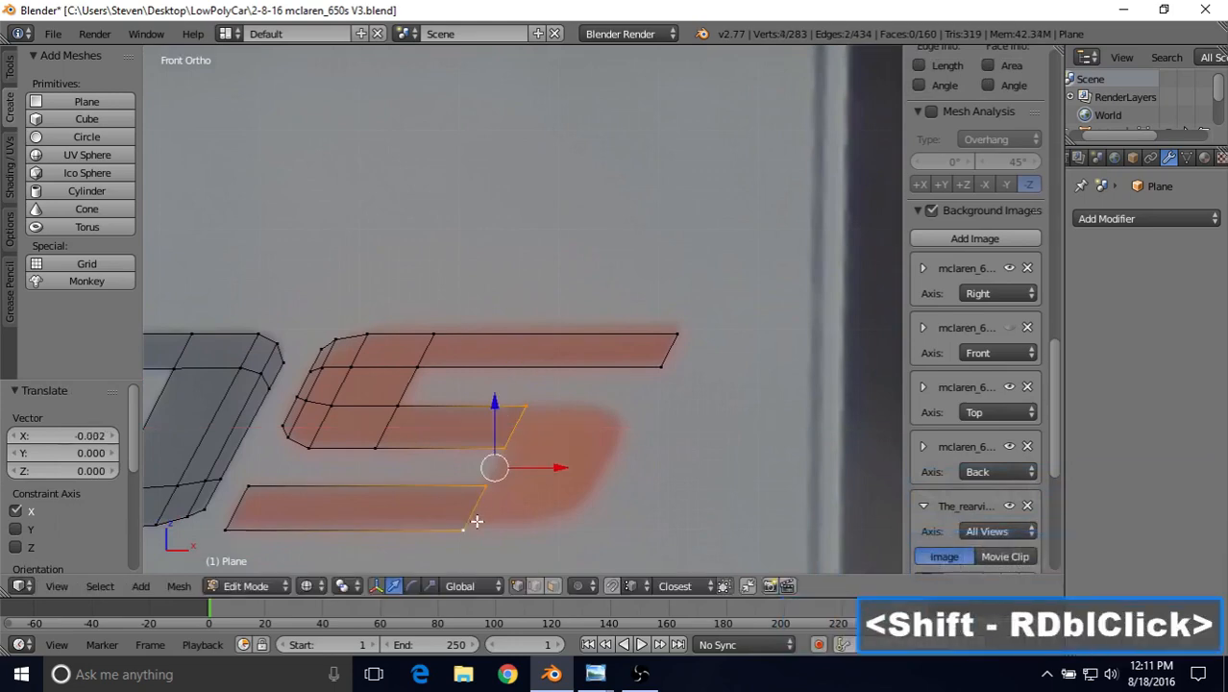
key("e")
right_click(553, 458)
left_click_drag(558, 466, 595, 471)
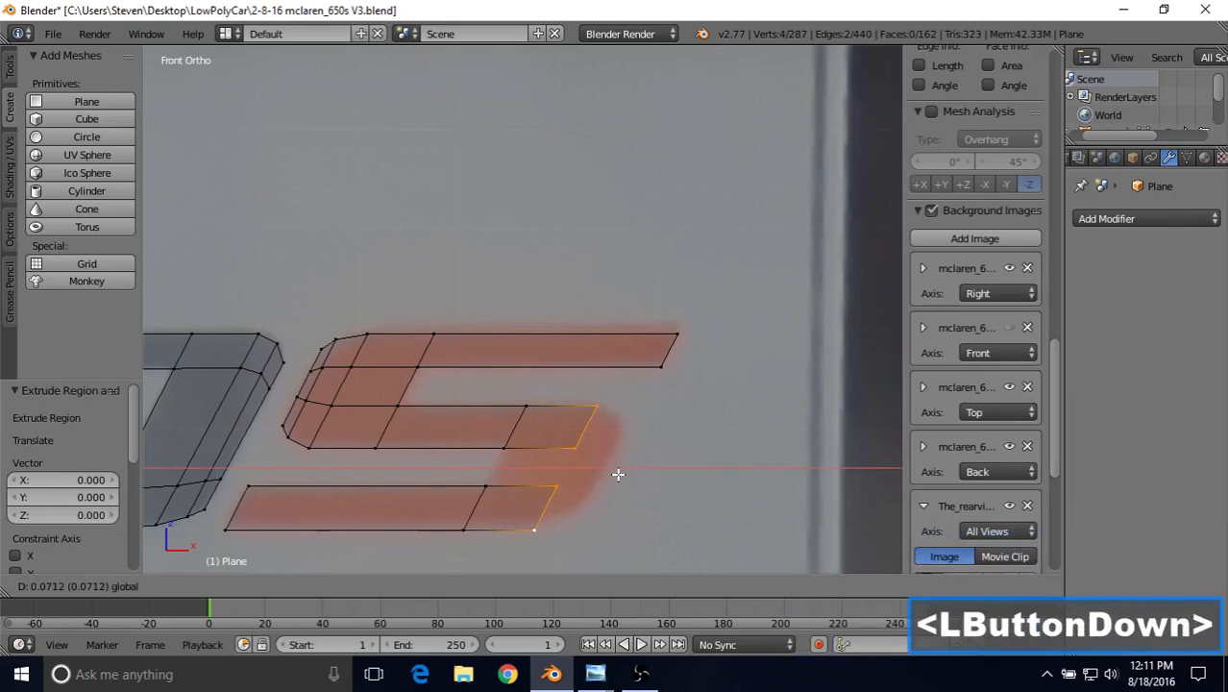
left_click_drag(618, 473, 618, 474)
Move the lower right vertex of the S's bottom bar 0.004 in X and 0.009 in Z to follow the curve.
right_click(556, 484)
right_click(560, 485, "shift")
right_click(560, 485, "shift")
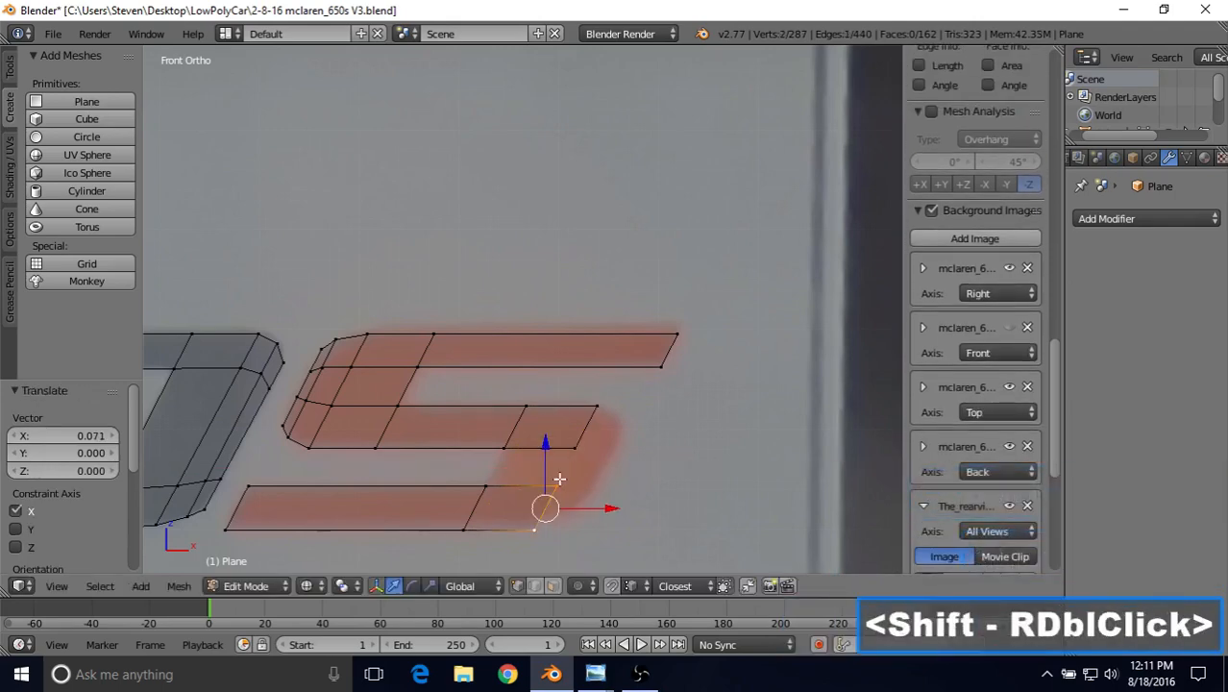
right_click(559, 474)
key("g")
right_click(563, 469)
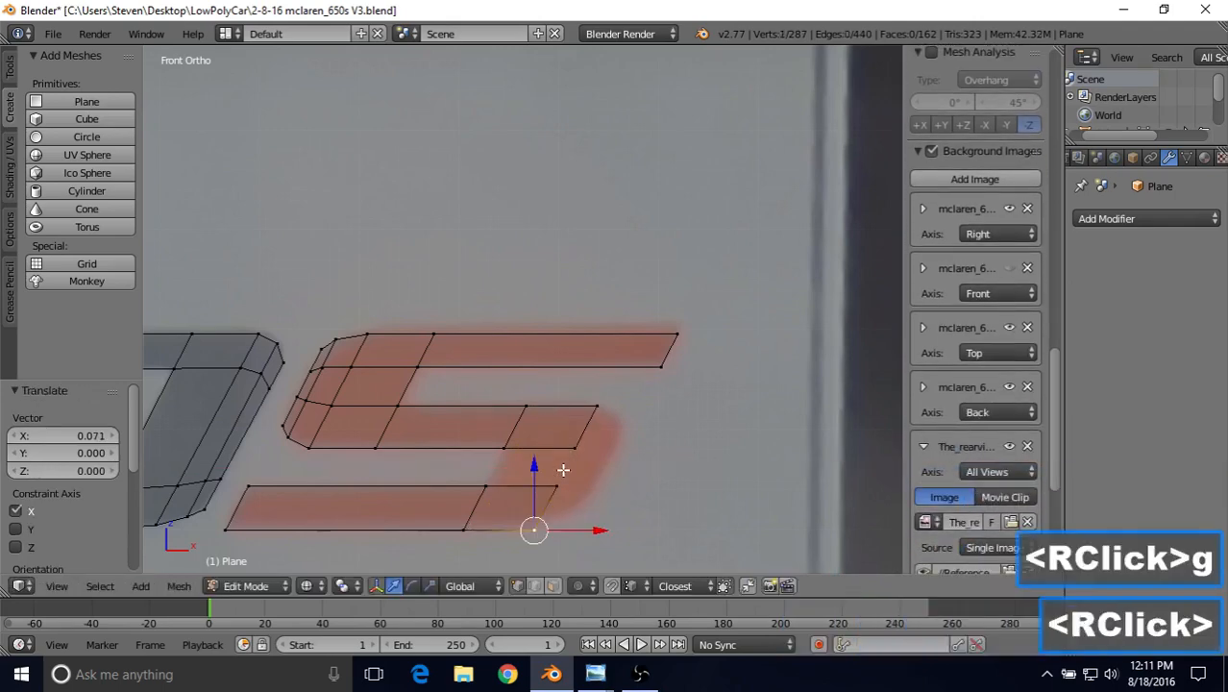
key("g")
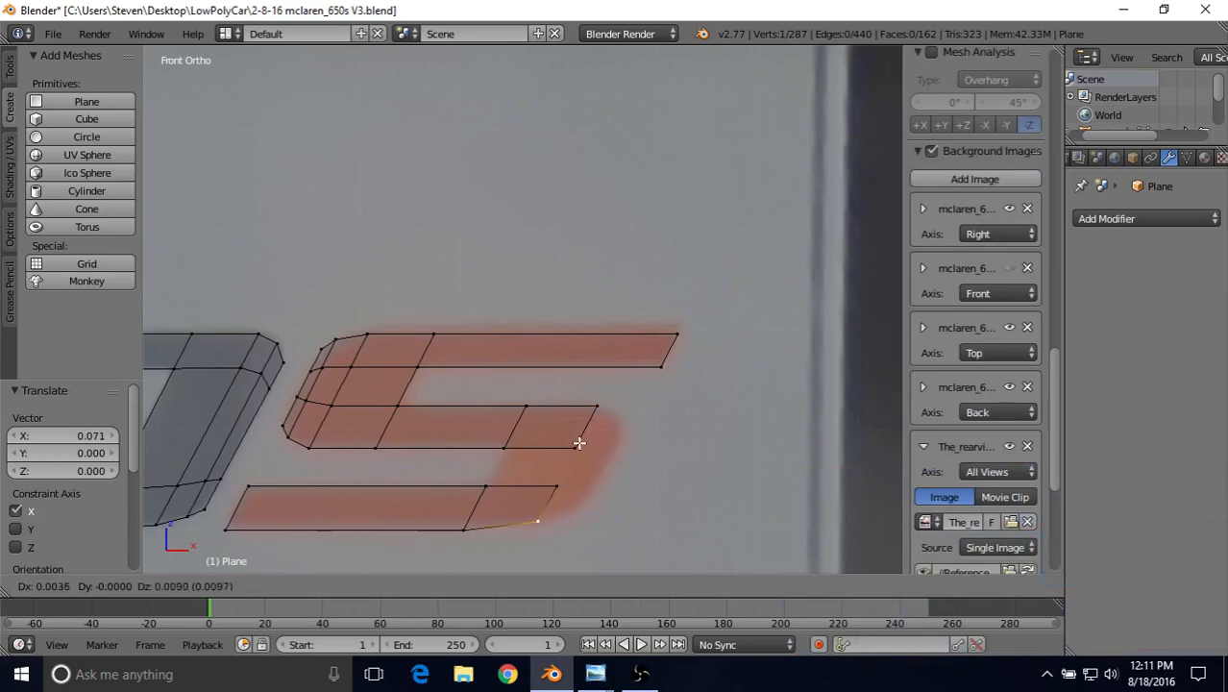
left_click(580, 443)
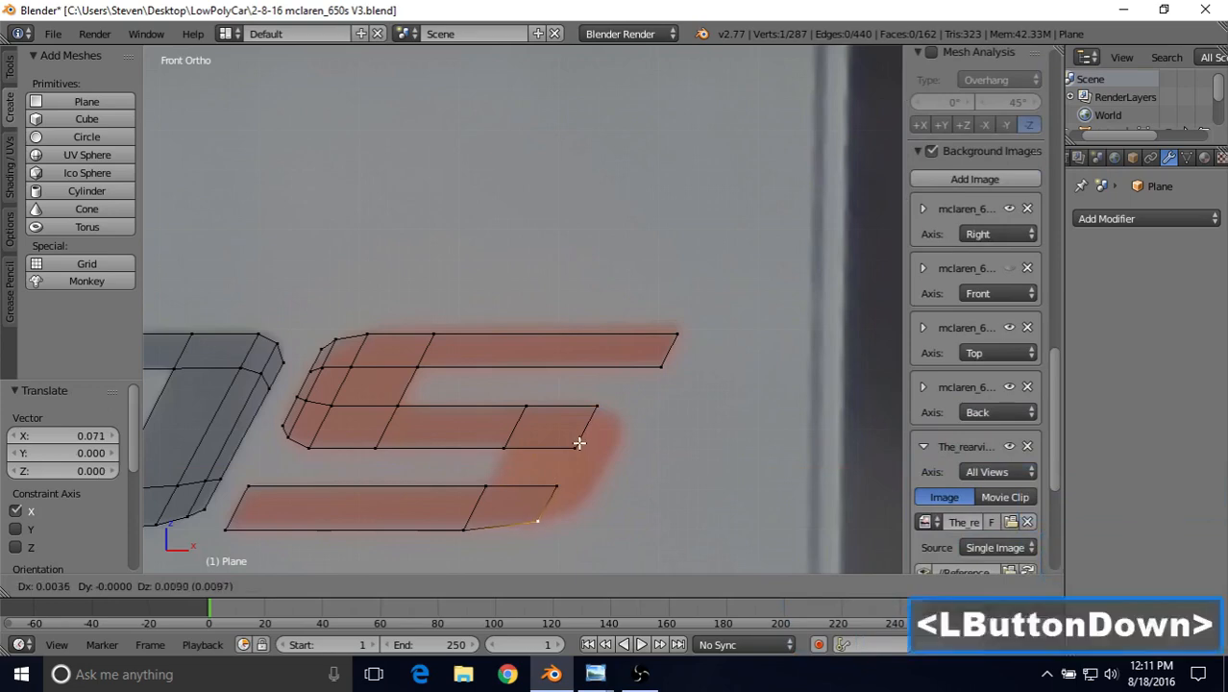
Extrude the right end edges of the middle and bottom bars together 0.037 along X to the S's outer edge.
right_click(593, 410)
right_click(581, 445, "shift")
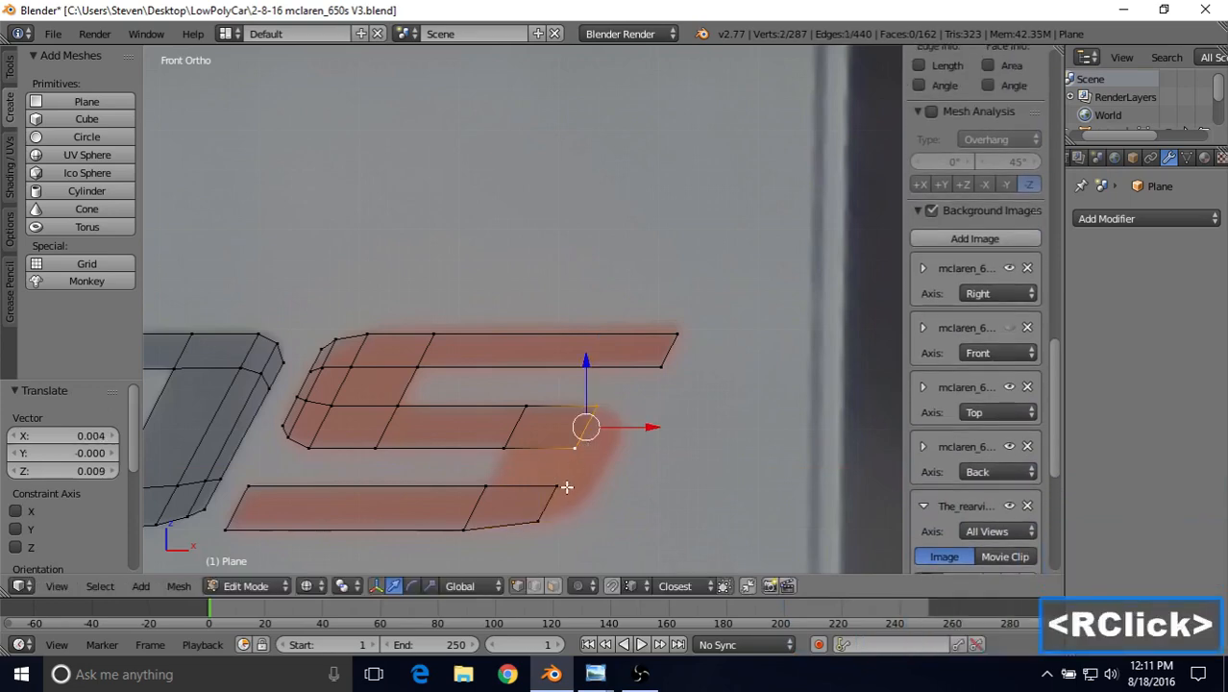
right_click(566, 486, "shift")
key("e")
right_click(604, 473)
left_click_drag(606, 472, 657, 467)
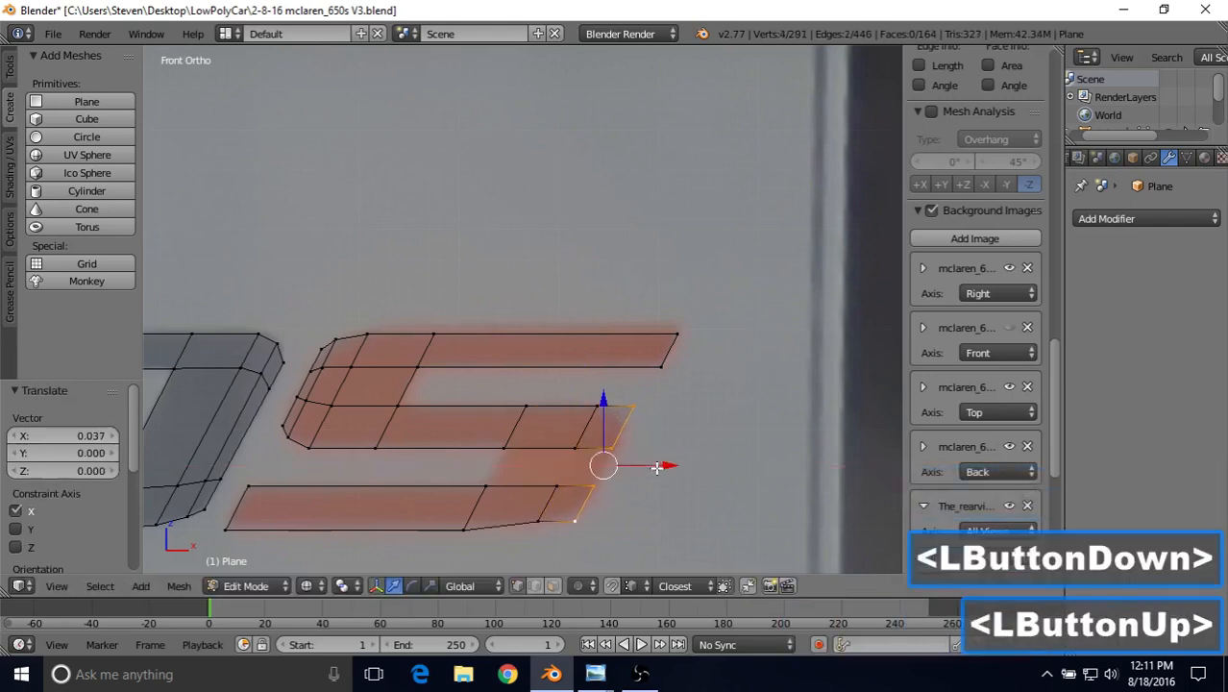
Move the bottom bar's outer lower vertex 0.002 in X and 0.013 in Z, and the middle bar's upper right vertex -0.010 in X and -0.018 in Z.
right_click(571, 509)
key("g")
left_click(591, 433)
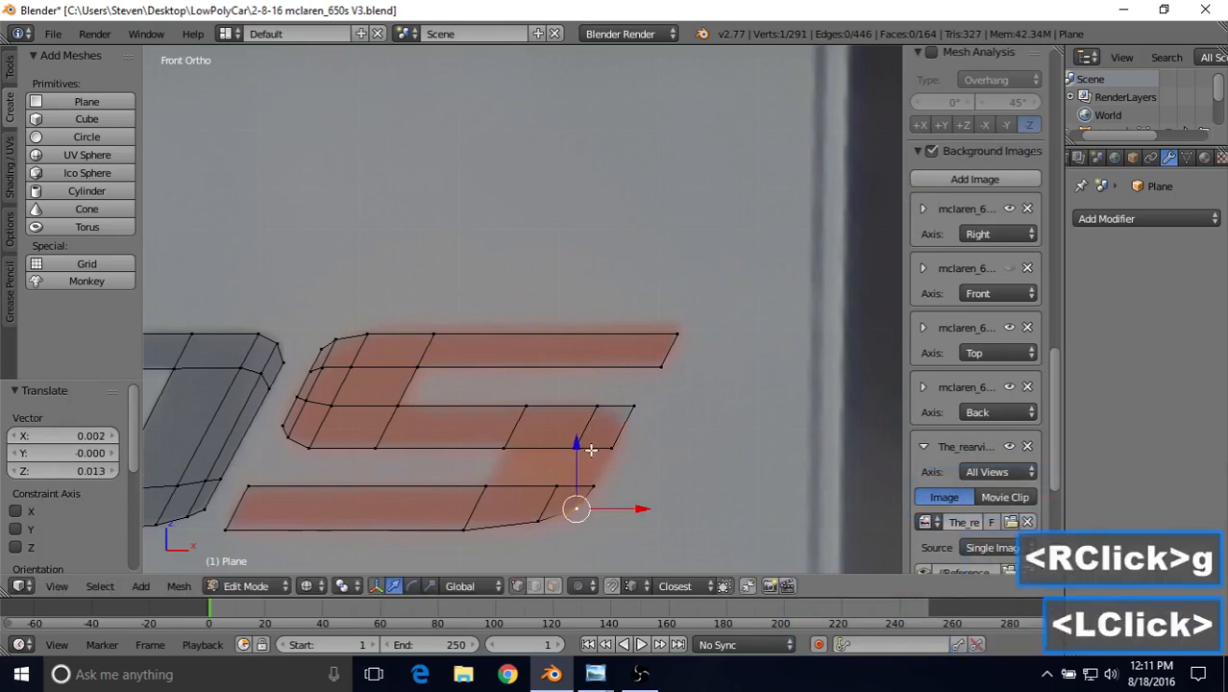
right_click(620, 430)
key("g")
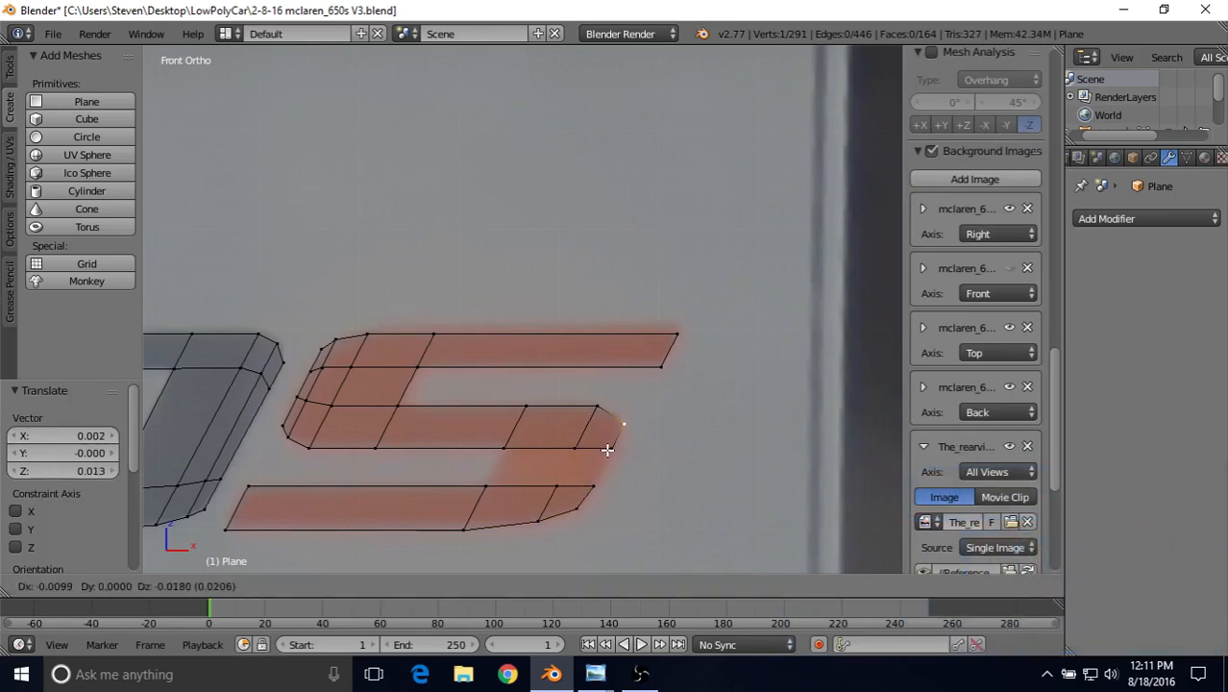
left_click(583, 462)
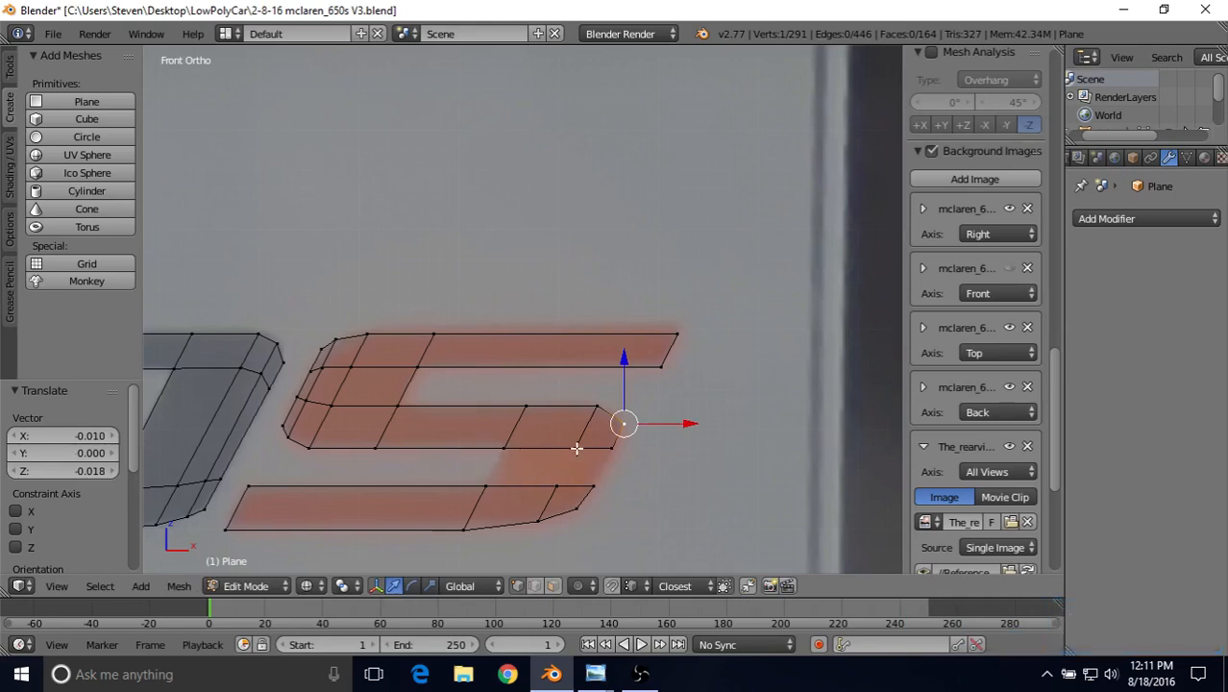
Fill the gap between the S's middle and bottom bars with two faces along the right side, and leave Edit Mode.
right_click(609, 448)
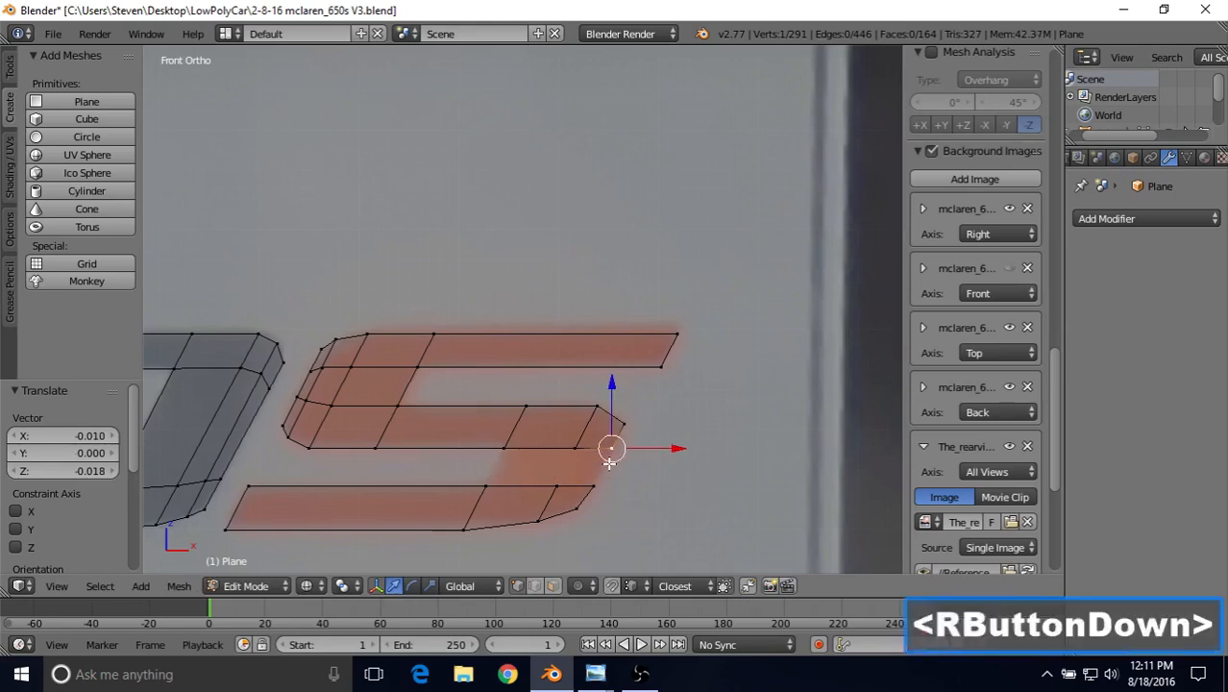
right_click(549, 481, "shift")
right_click(578, 445, "shift")
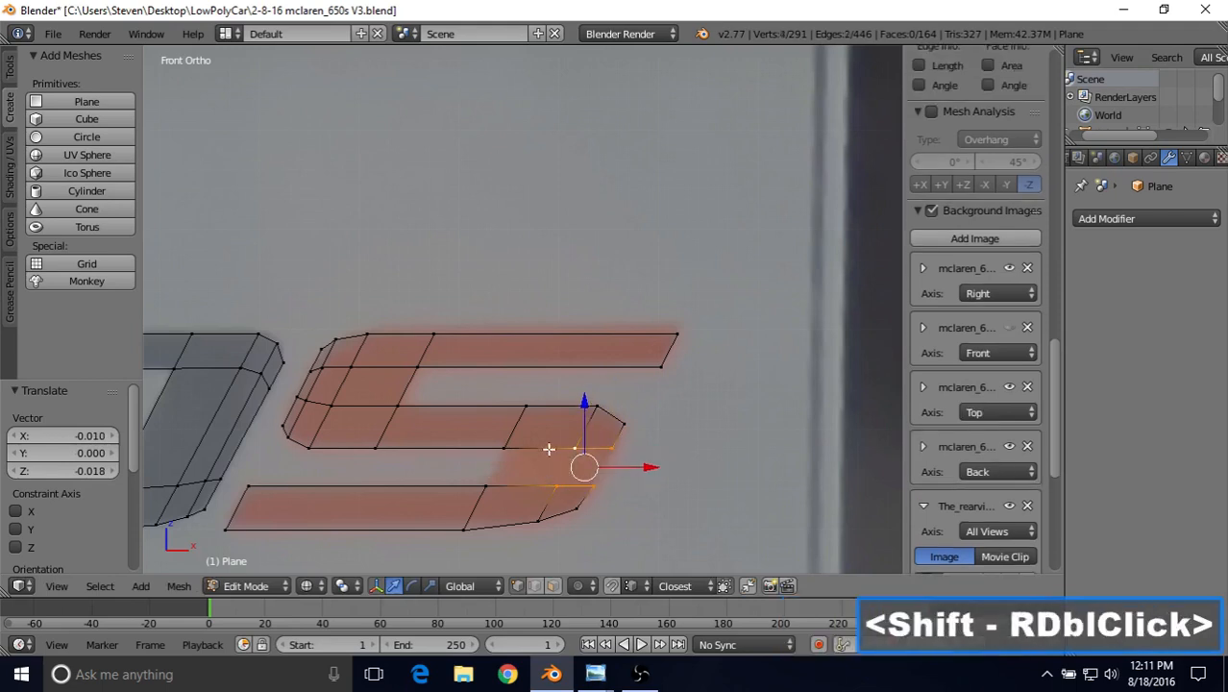
key("f")
right_click(575, 449)
right_click(556, 485, "shift")
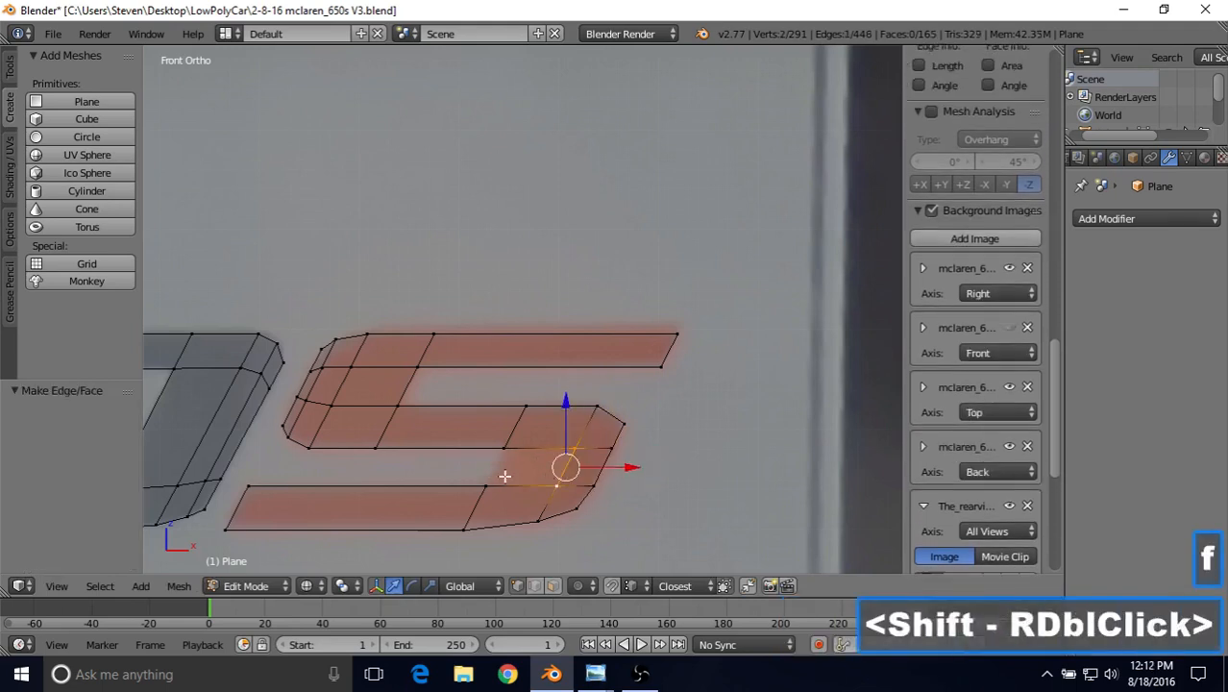
right_click(487, 485, "shift")
right_click(505, 447, "shift")
key("f")
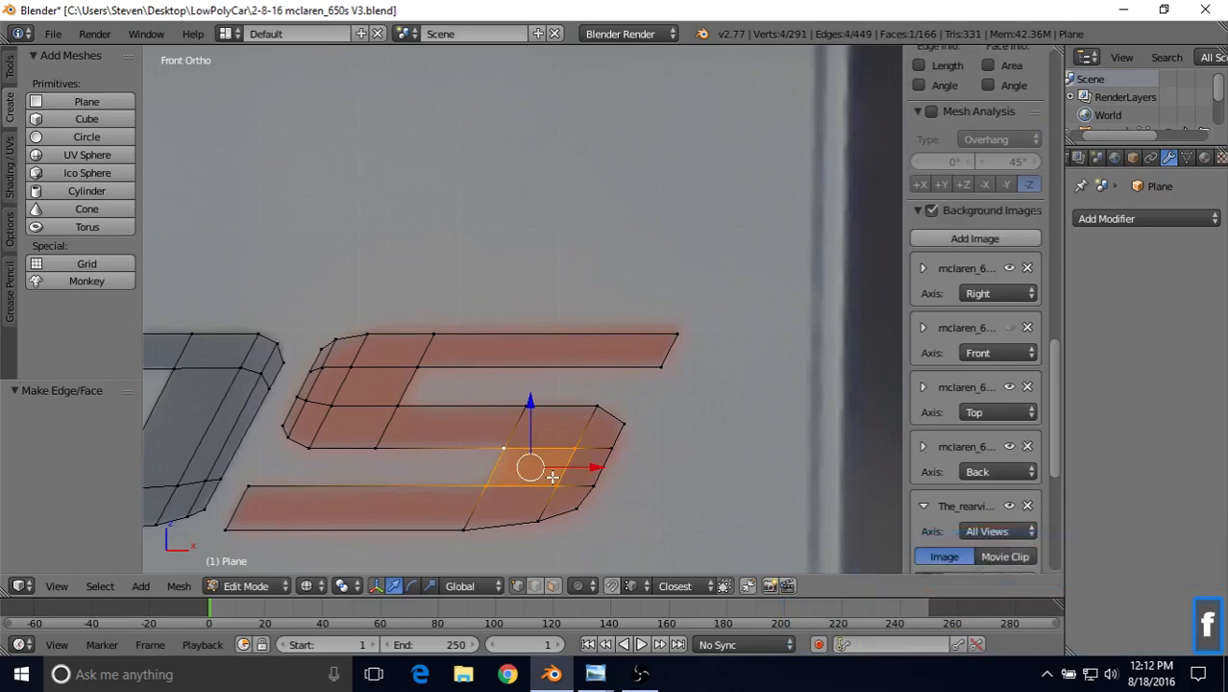
scroll(555, 474, "down", 1)
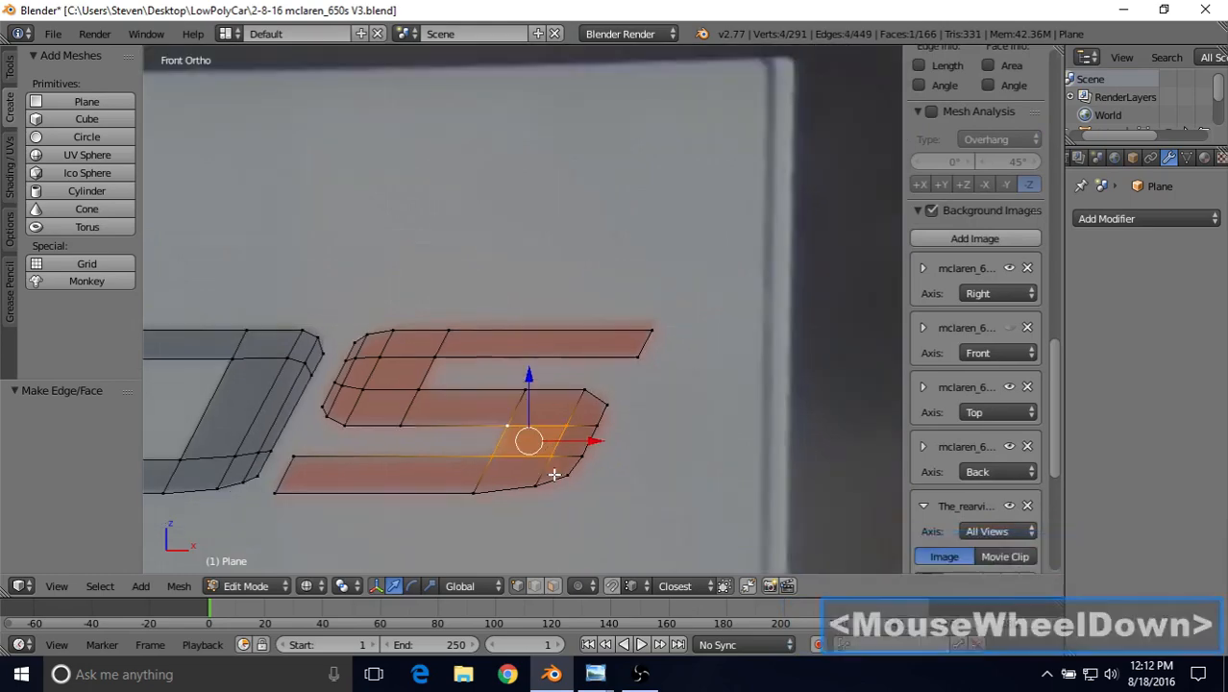
key("Tab")
Examine the McLaren and 650S lettering against the rear reference image, both close up and across the whole car.
scroll(524, 461, "down", 3)
scroll(509, 385, "down", 2)
middle_click_drag(510, 382, 665, 418, "shift")
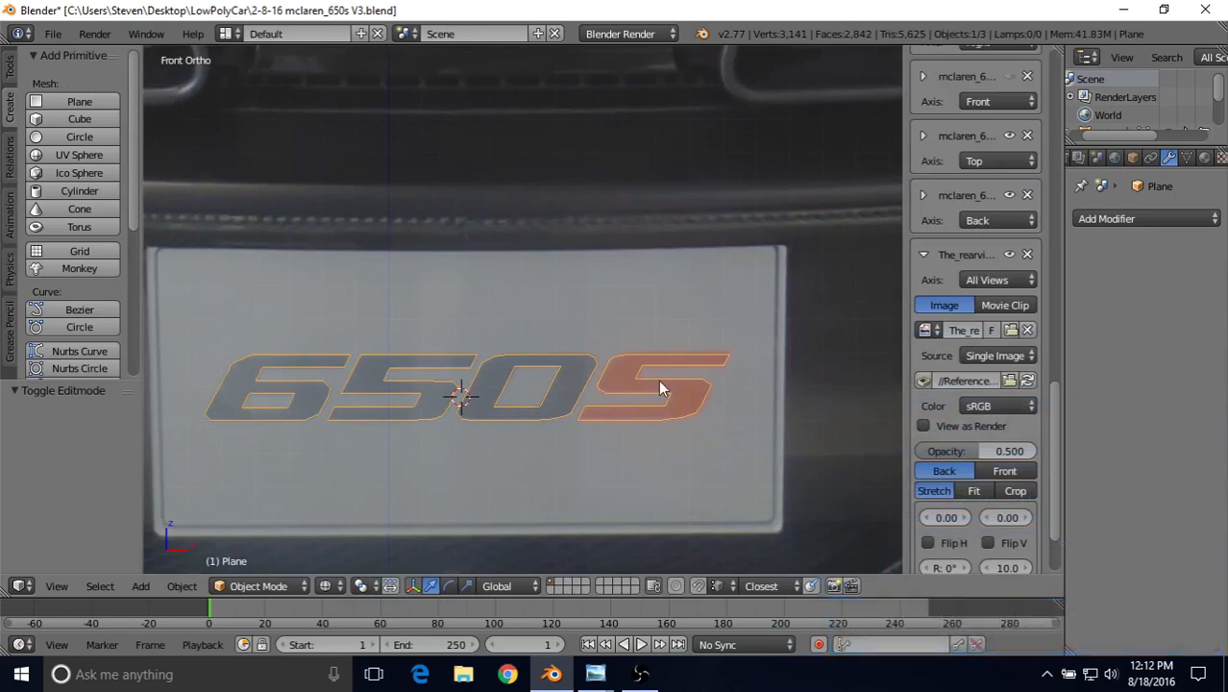
scroll(600, 380, "down", 4)
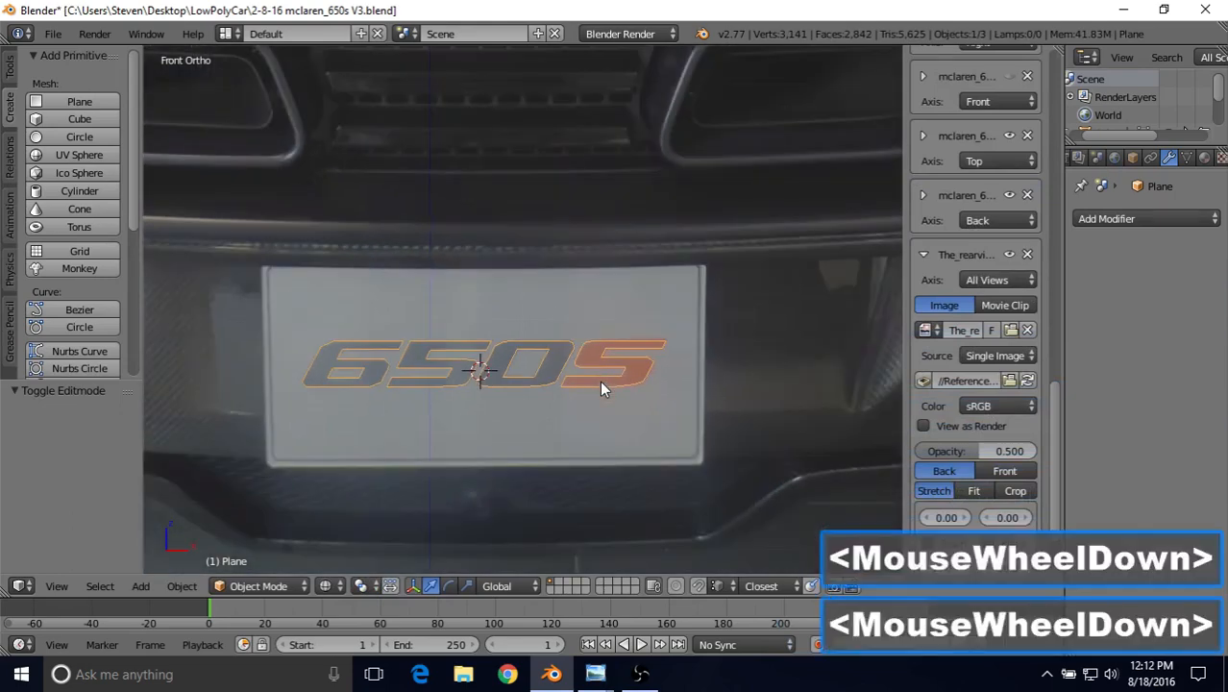
middle_click_drag(571, 243, 522, 295, "shift")
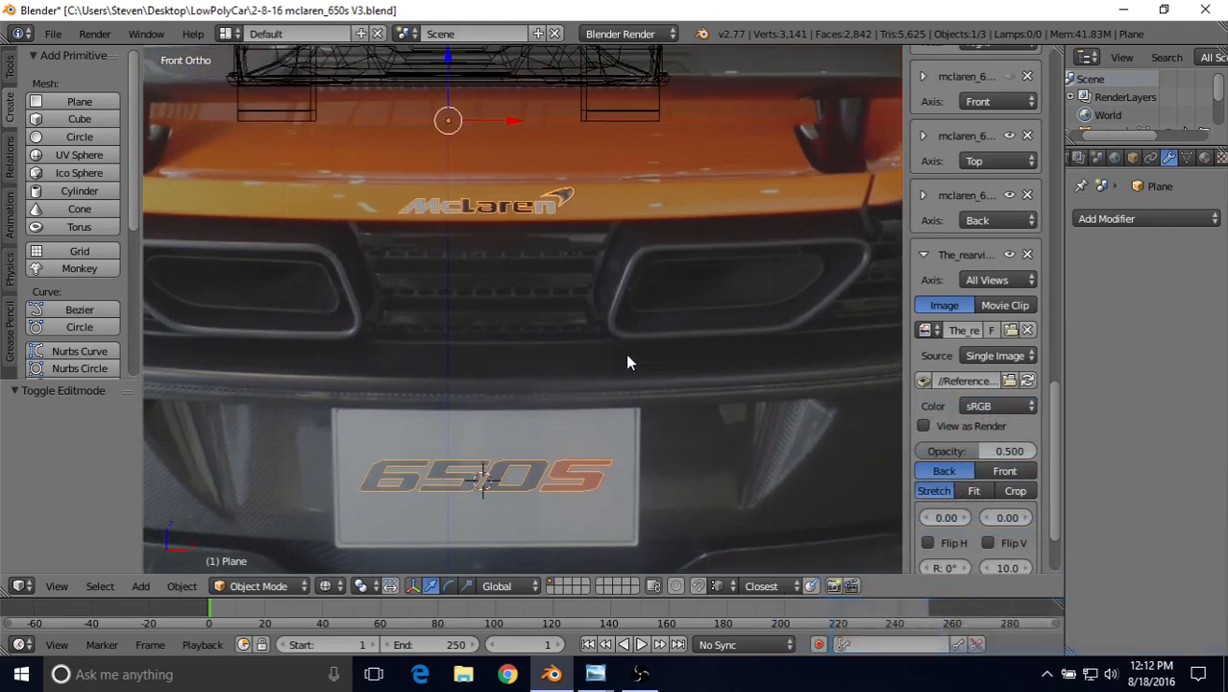
middle_click_drag(570, 337, 554, 439, "shift")
scroll(553, 439, "up", 3)
scroll(553, 439, "up", 1)
scroll(546, 423, "up", 1)
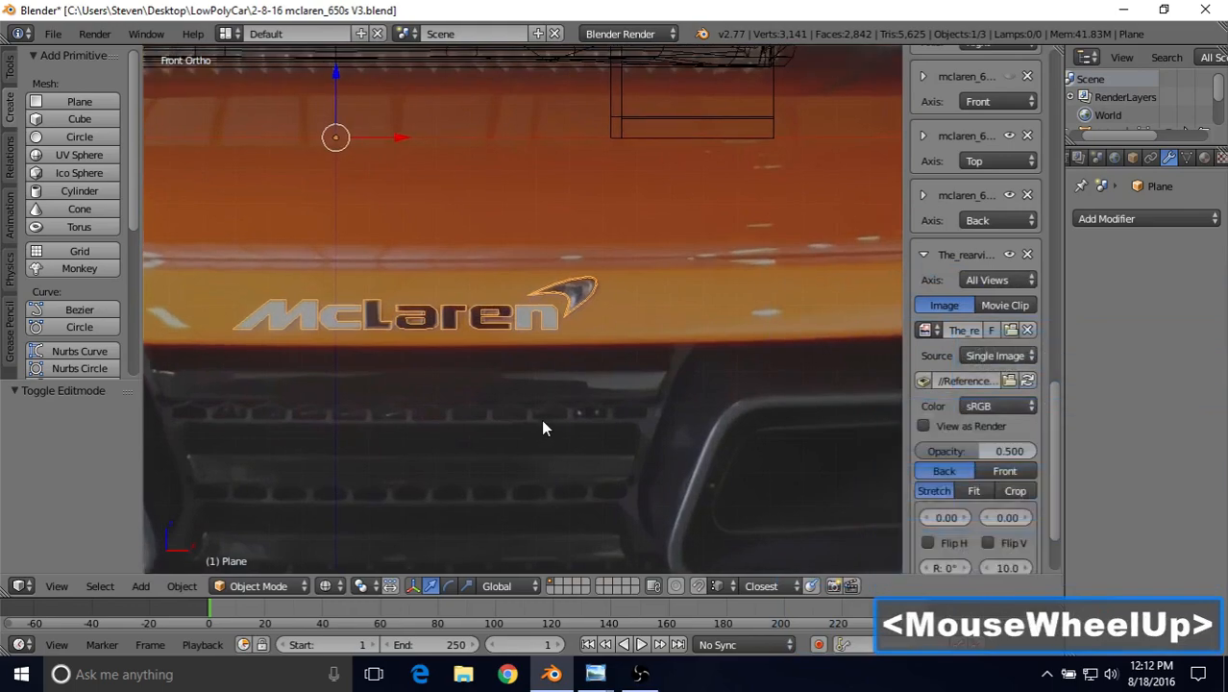
middle_click(543, 427, "shift")
scroll(544, 428, "down", 5)
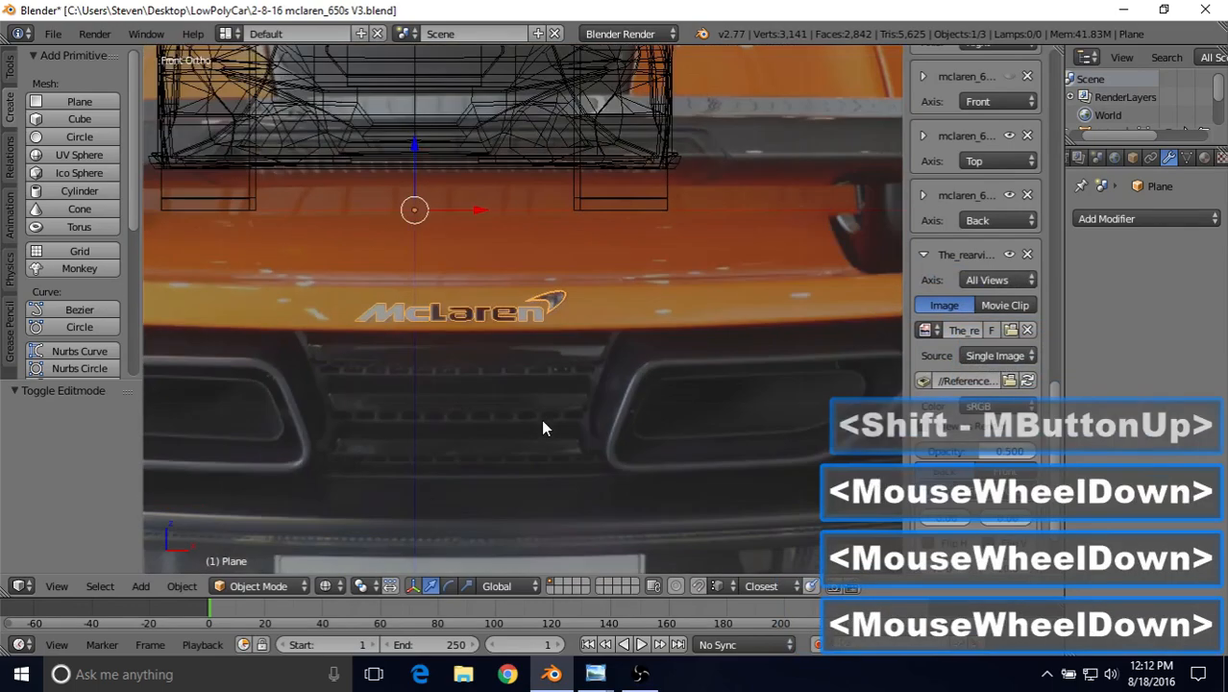
middle_click_drag(544, 428, 539, 398, "shift")
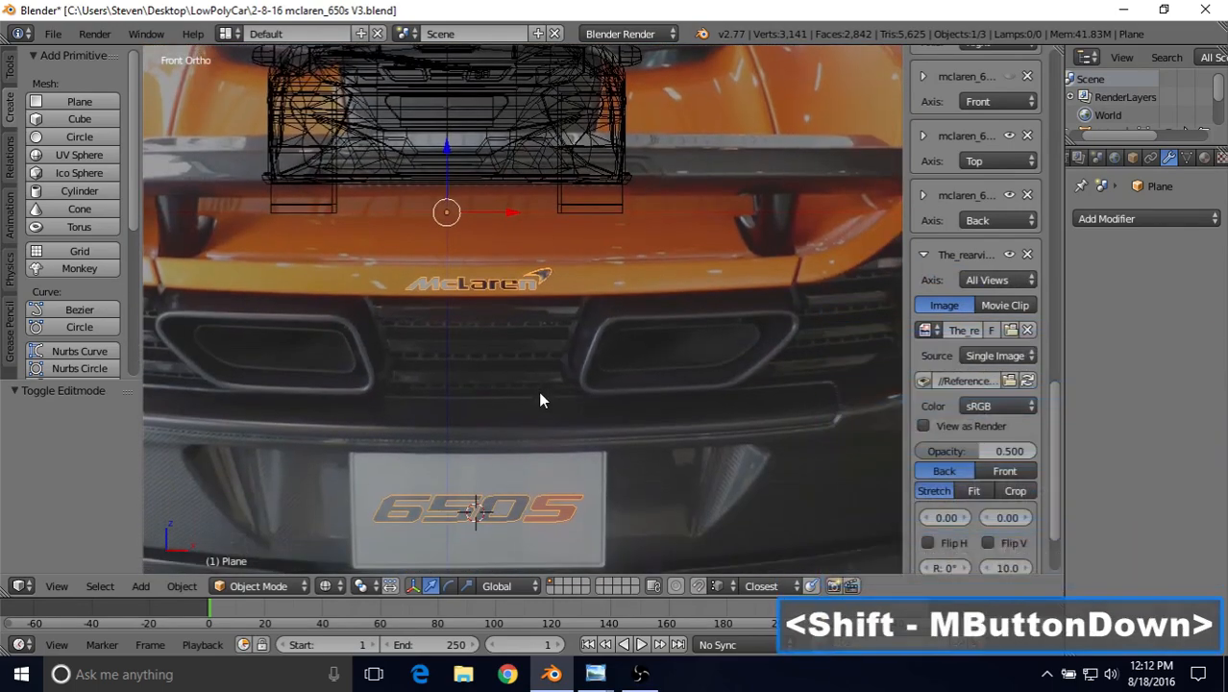
scroll(540, 400, "down", 3)
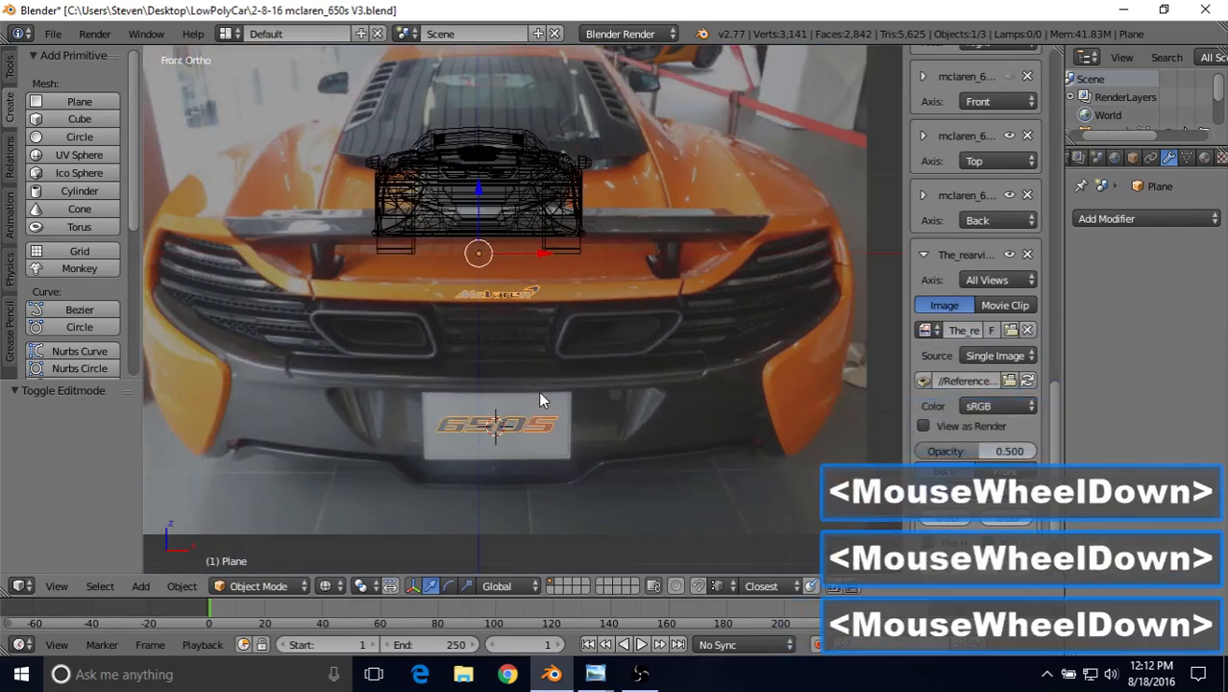
scroll(540, 400, "up", 2)
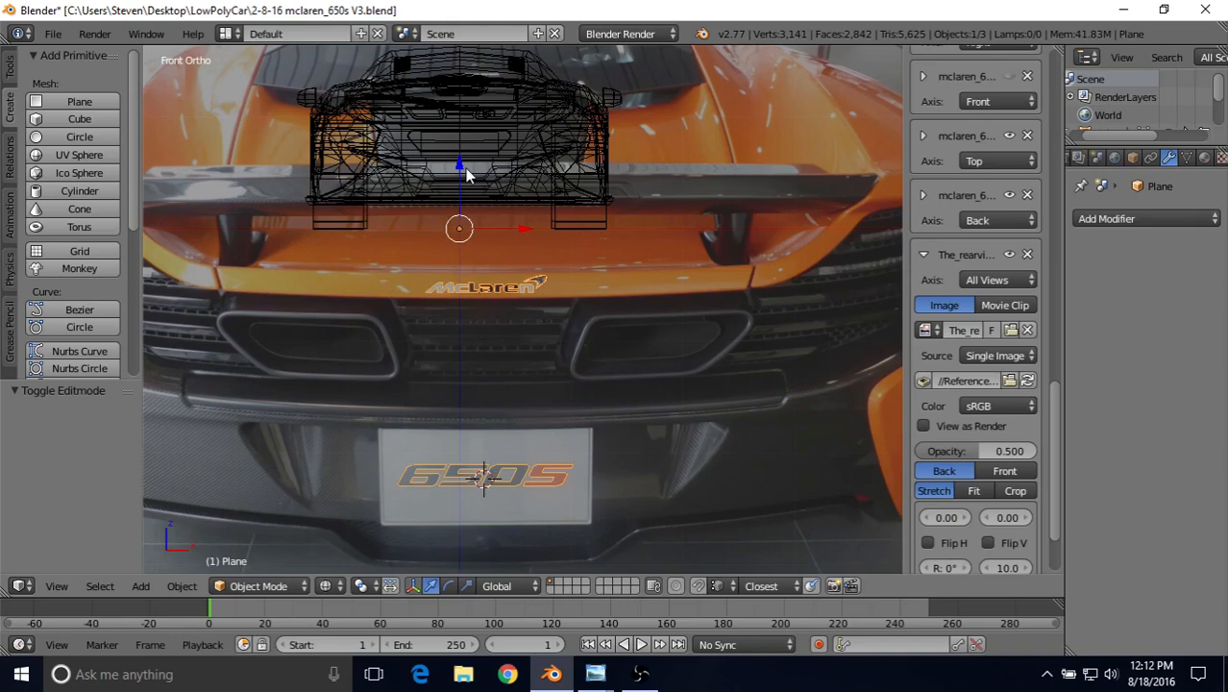
scroll(546, 251, "up", 1)
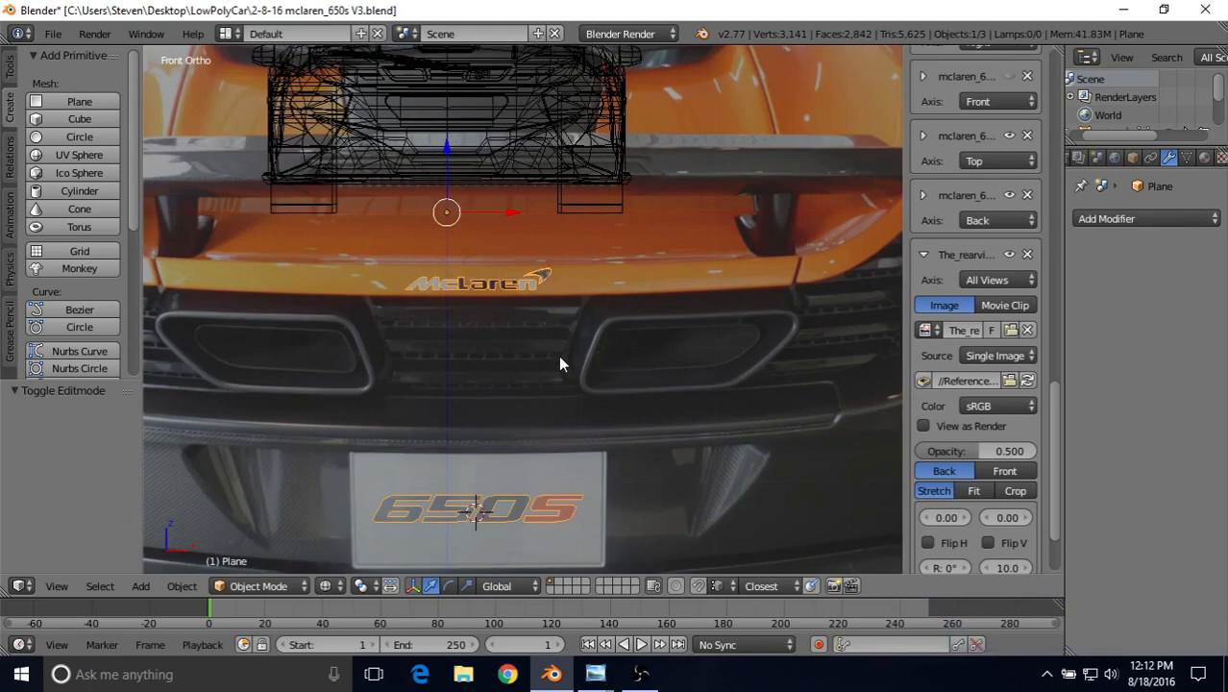
Duplicate the lettering object in place and move the copy to layer 2.
key("shift+d")
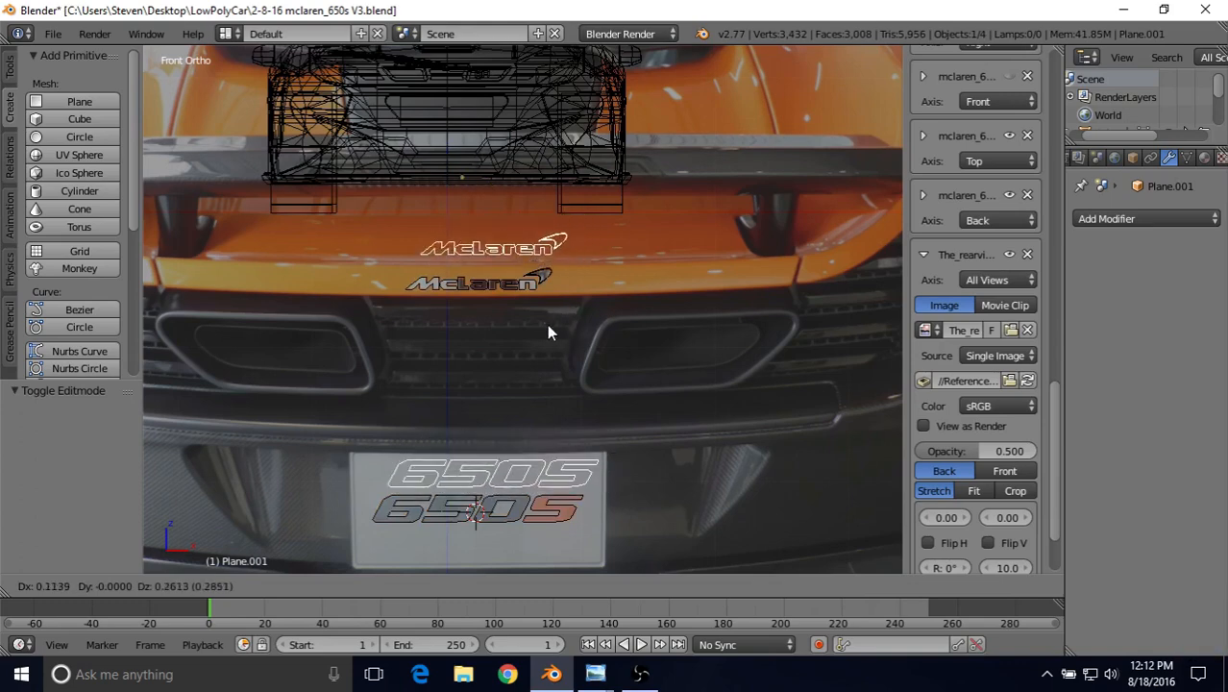
right_click(548, 327)
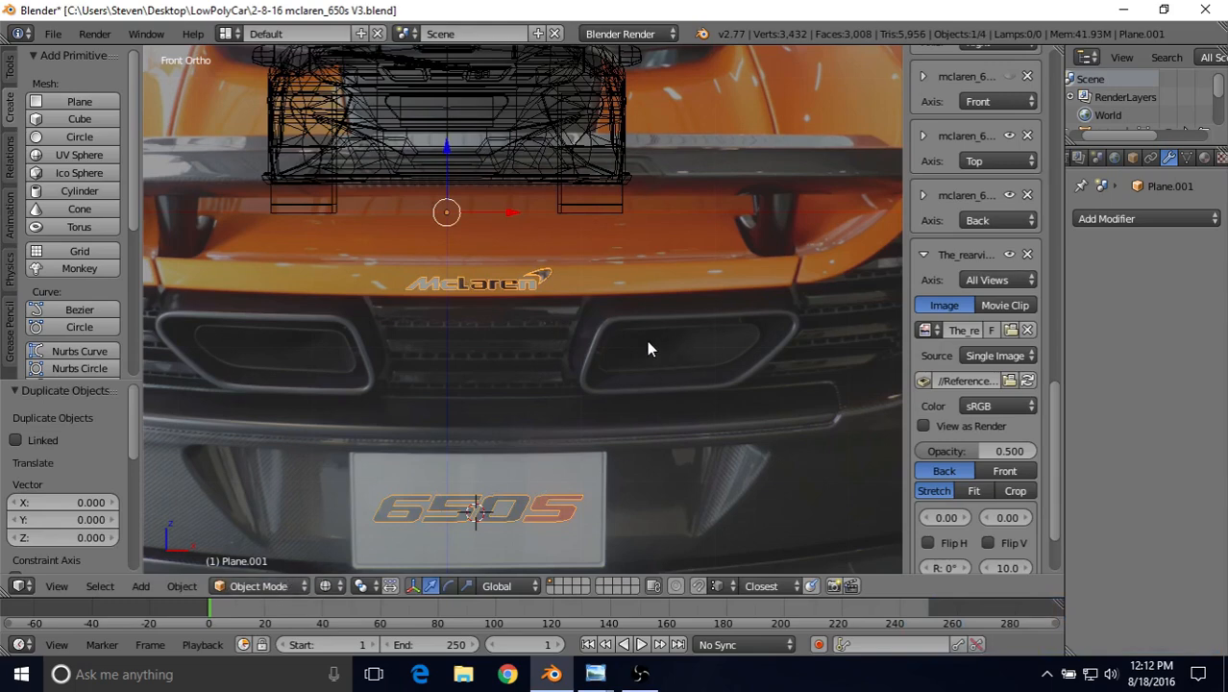
key("m")
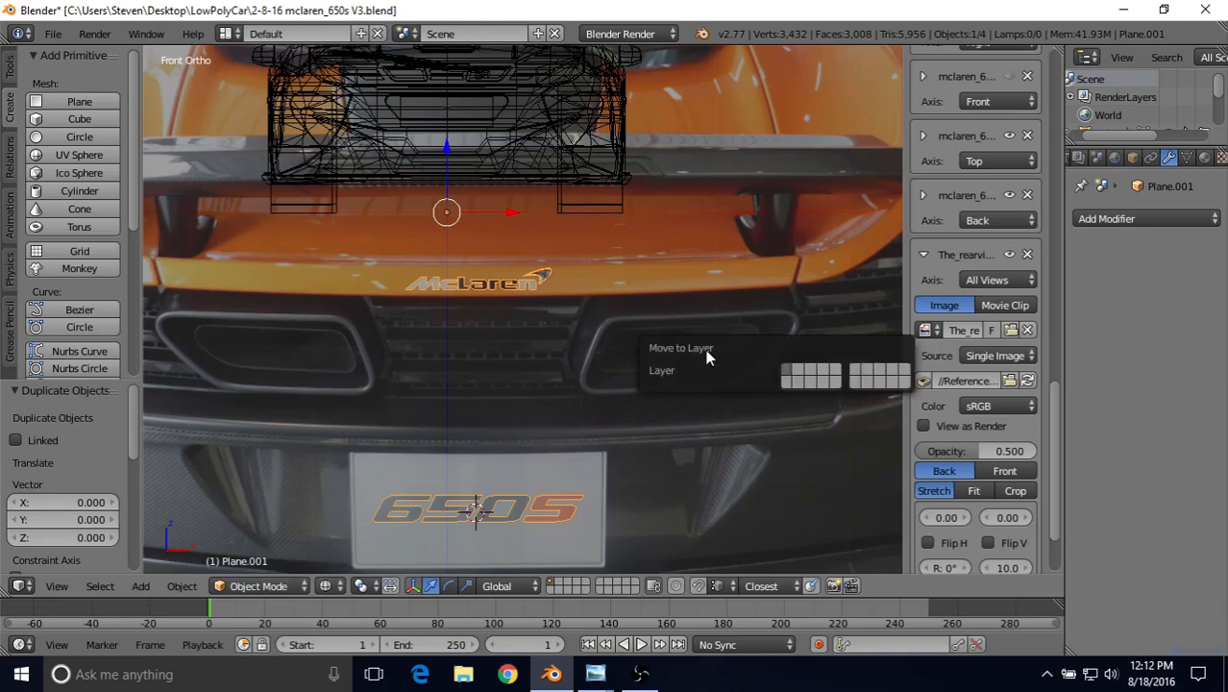
left_click(800, 374)
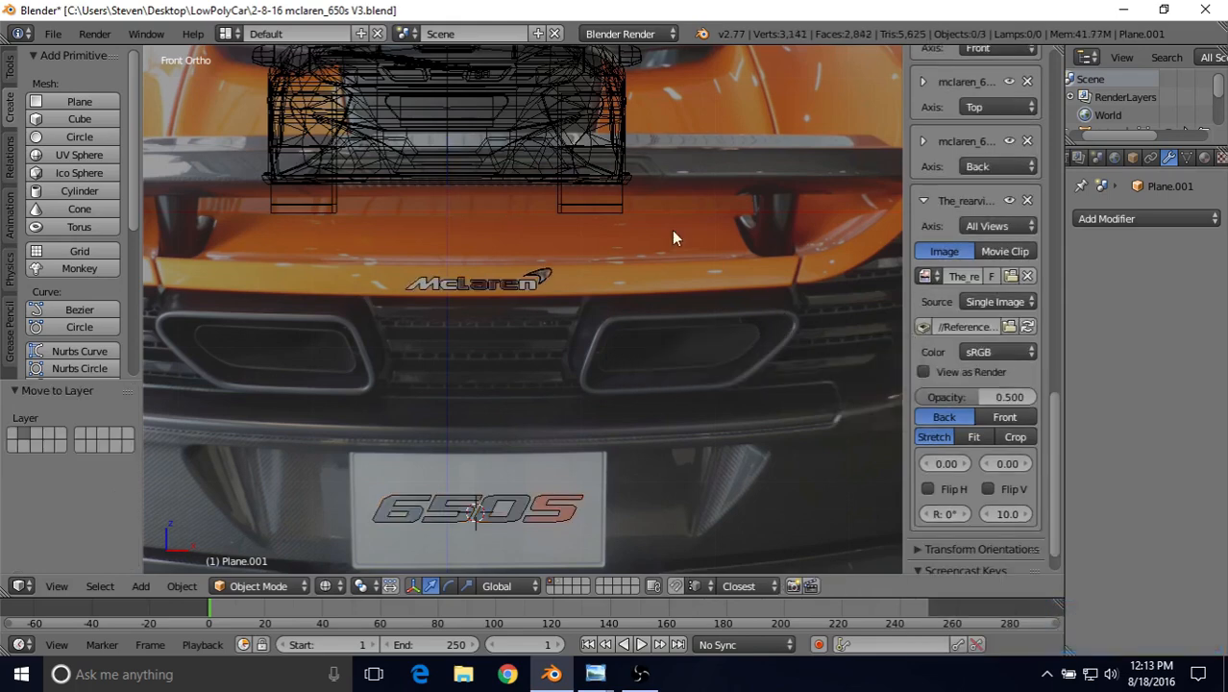
Show only layer 2 and examine the duplicated lettering from several angles.
left_click(563, 587)
scroll(573, 390, "down", 2)
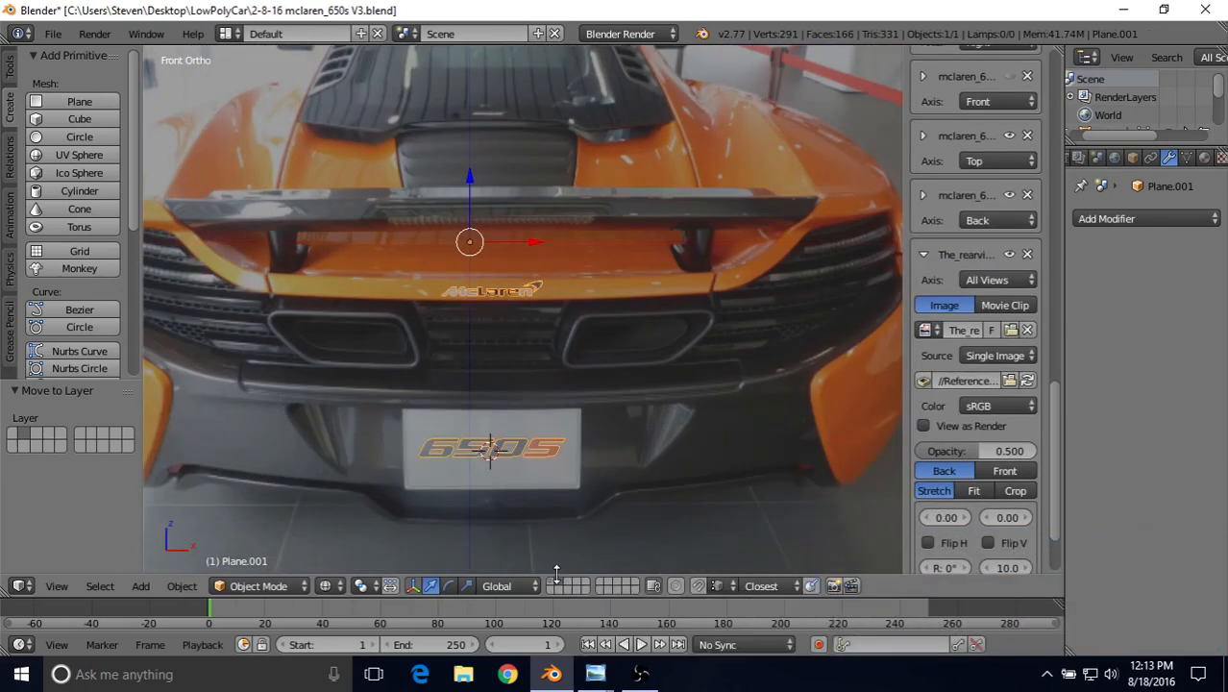
scroll(567, 403, "down", 2)
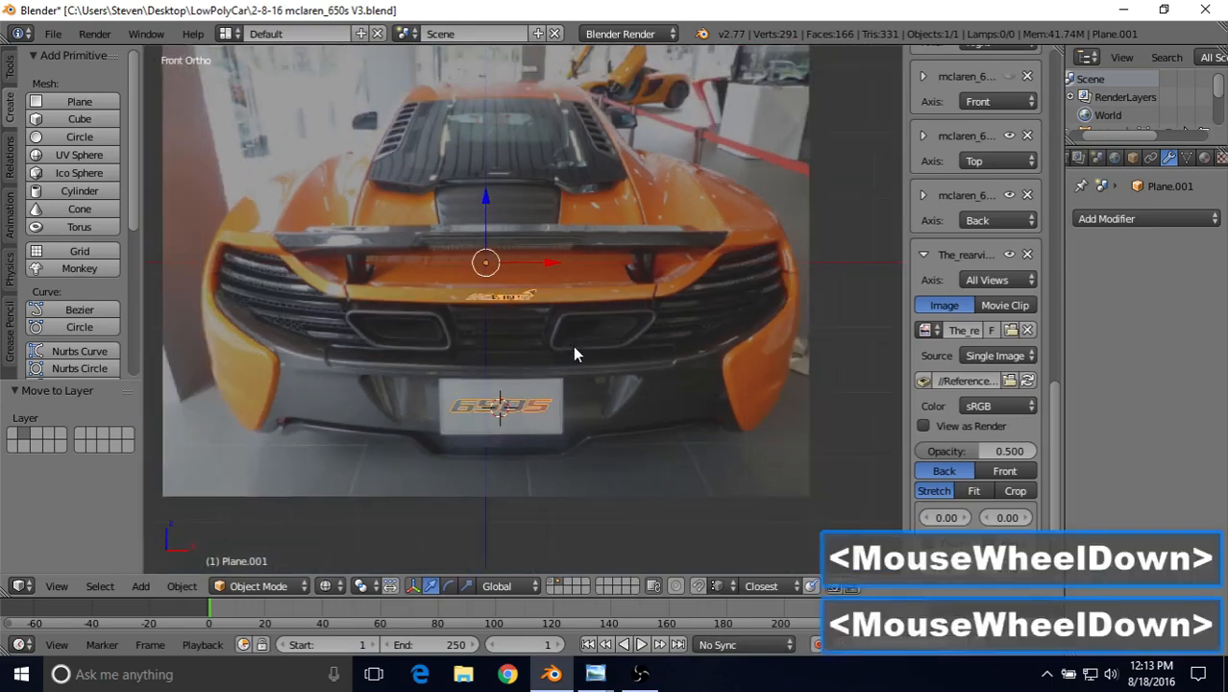
middle_click_drag(611, 341, 541, 343)
scroll(544, 367, "up", 4)
scroll(543, 366, "up", 2)
scroll(546, 378, "down", 2)
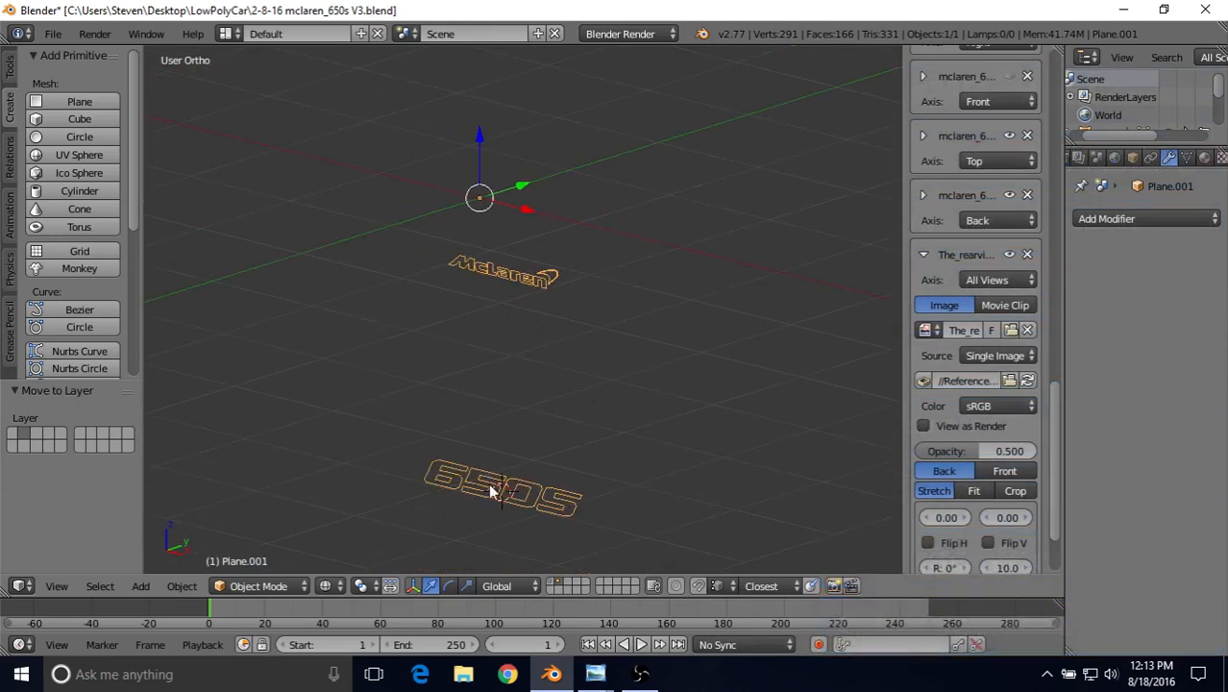
middle_click_drag(562, 348, 583, 335)
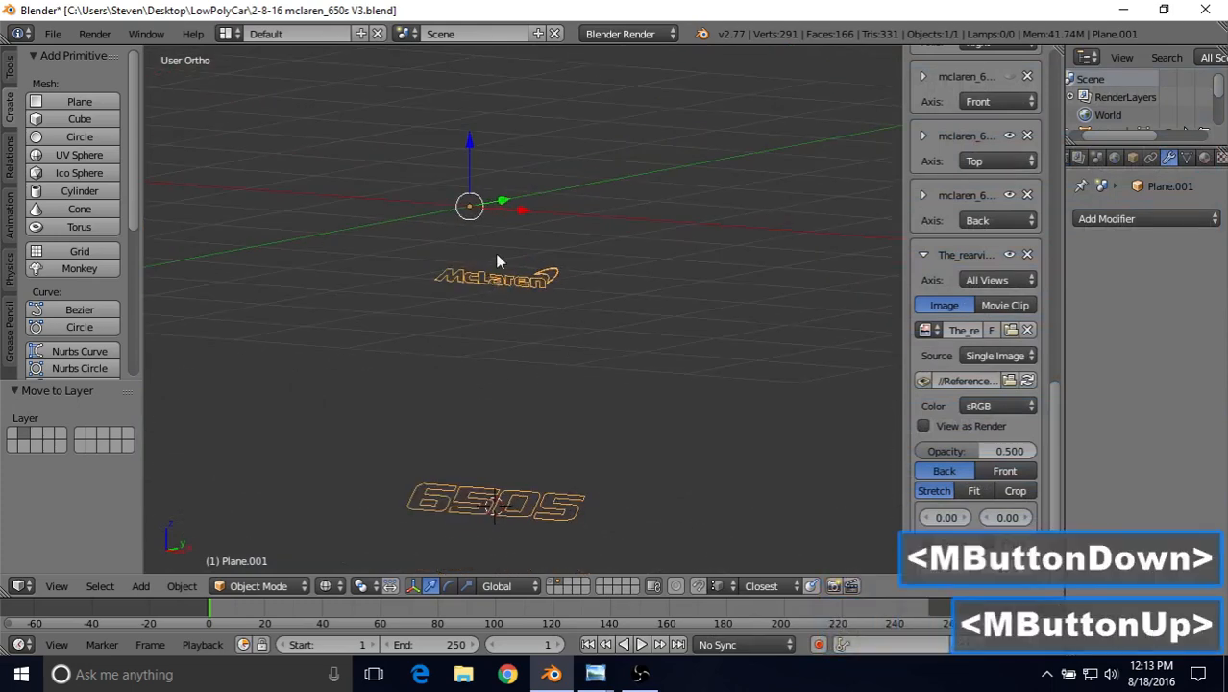
middle_click_drag(578, 403, 518, 366)
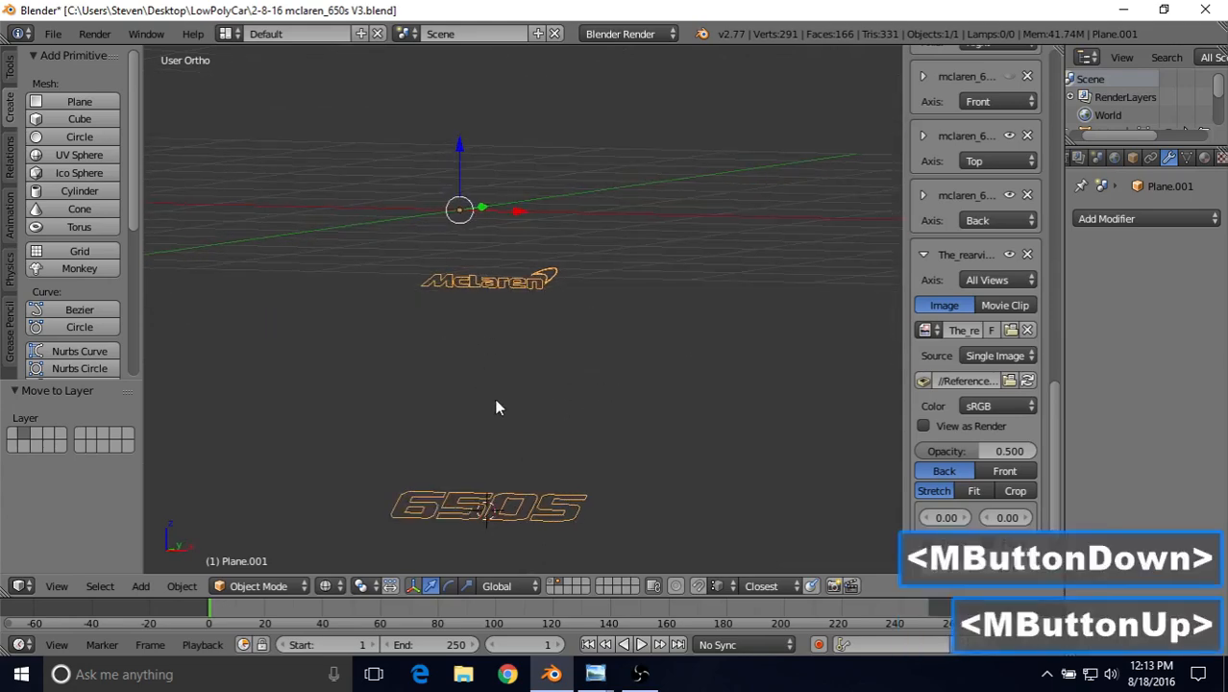
middle_click_drag(568, 412, 592, 418)
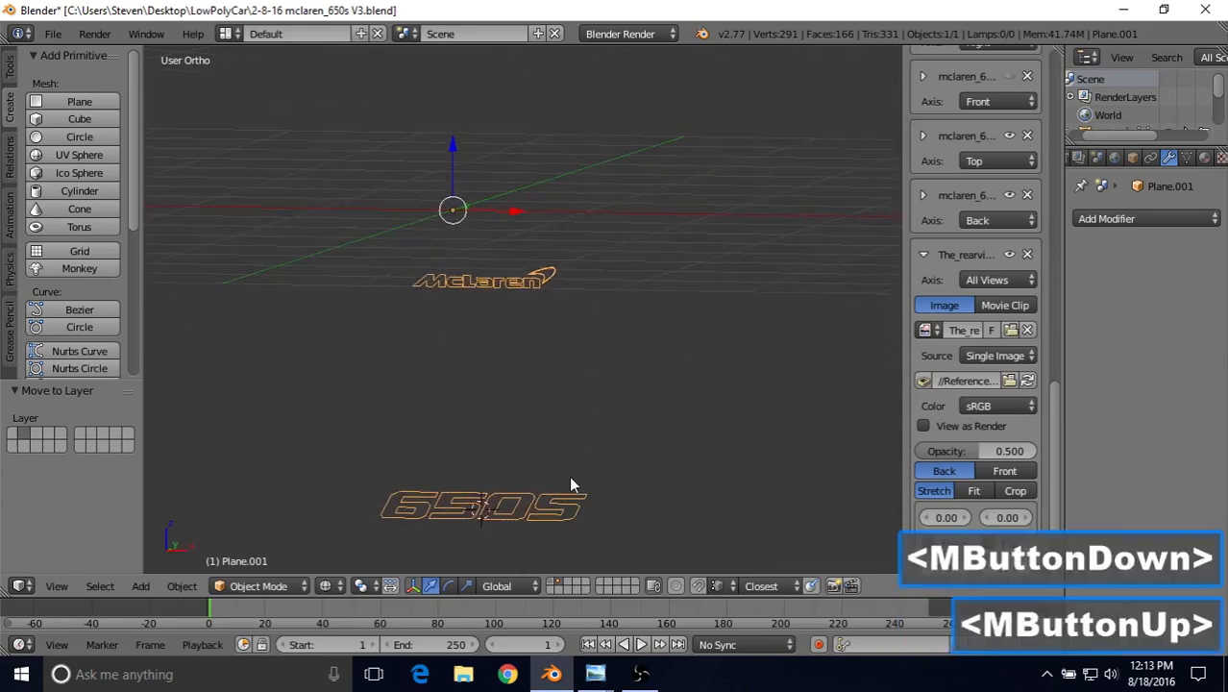
Return to layer 1 and open the original lettering object in Edit Mode.
left_click(553, 585)
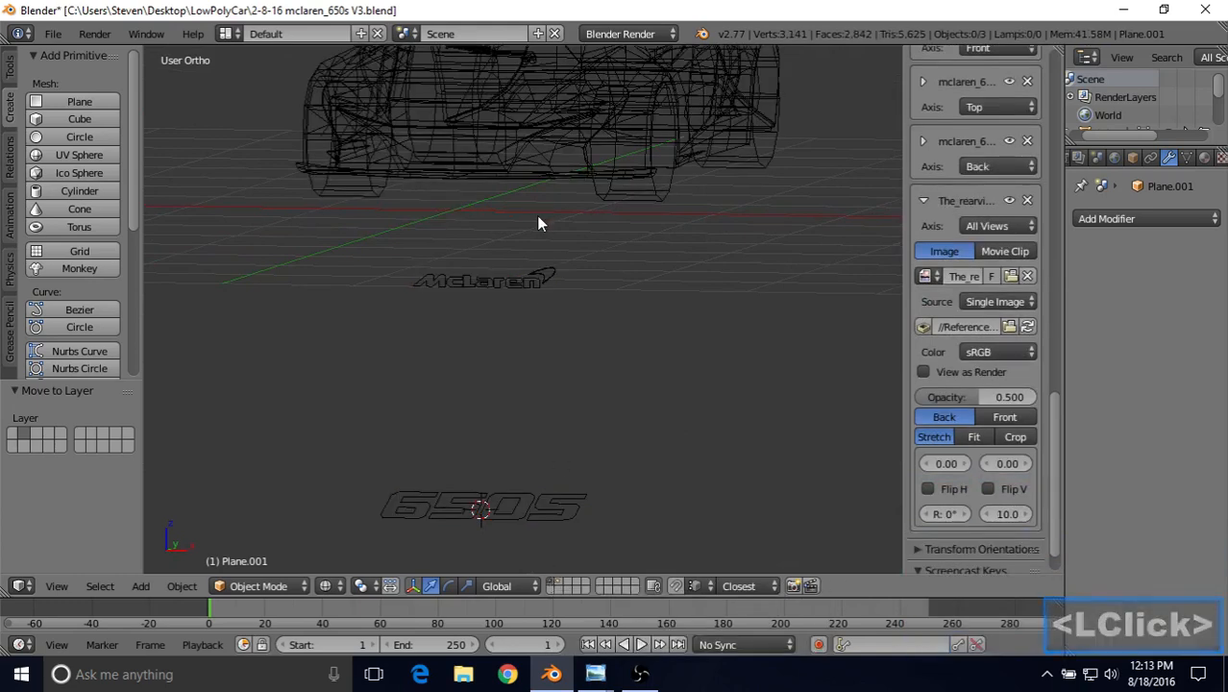
right_click(485, 283)
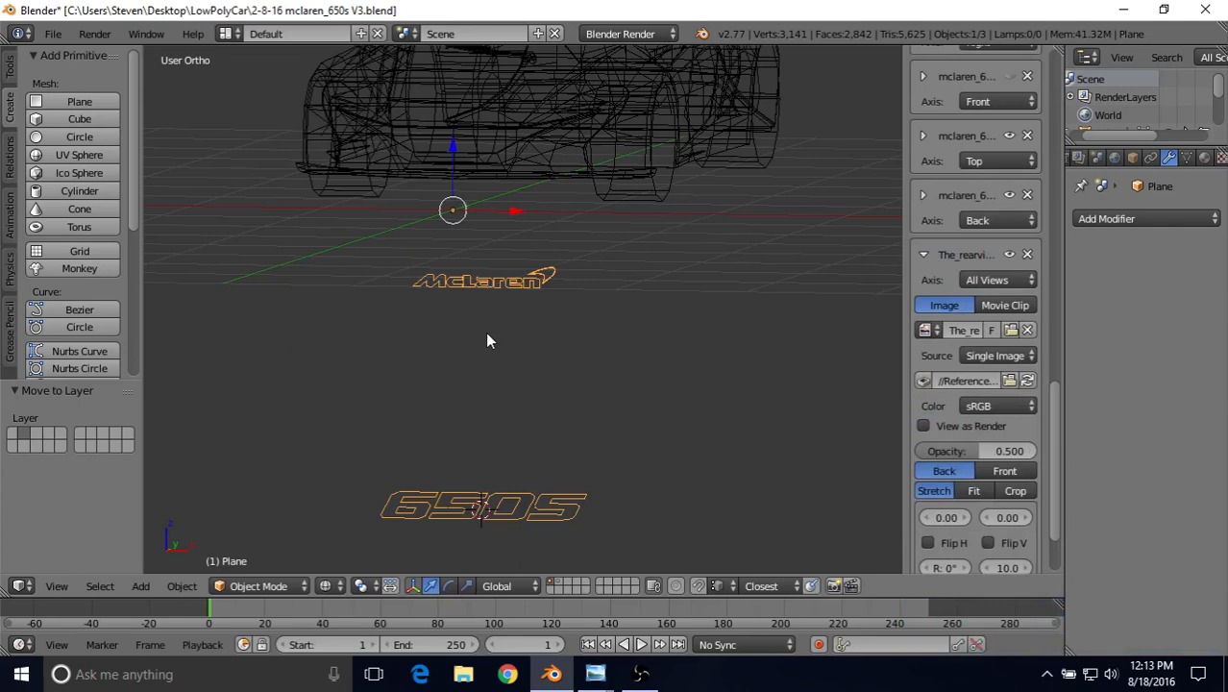
key("Tab")
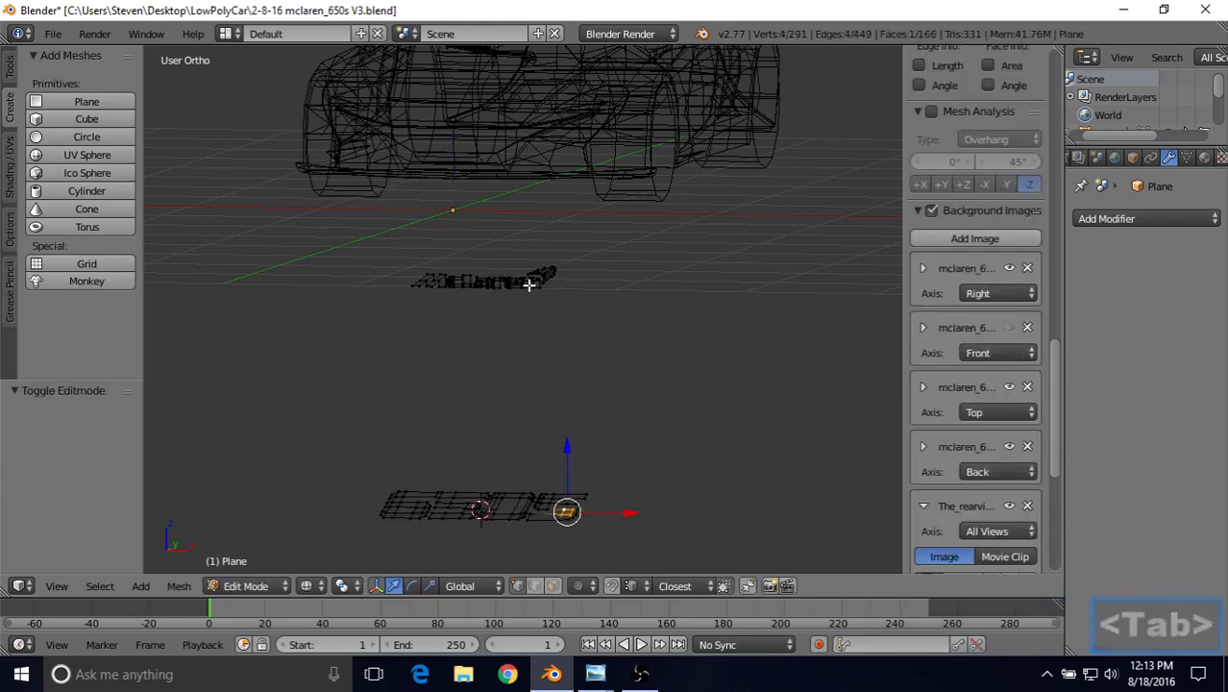
Select all vertices of the McLaren word and its swoosh, leaving the 650S lettering unselected.
key("z")
scroll(529, 298, "down", 2)
middle_click_drag(529, 305, 502, 318)
scroll(502, 318, "up", 10)
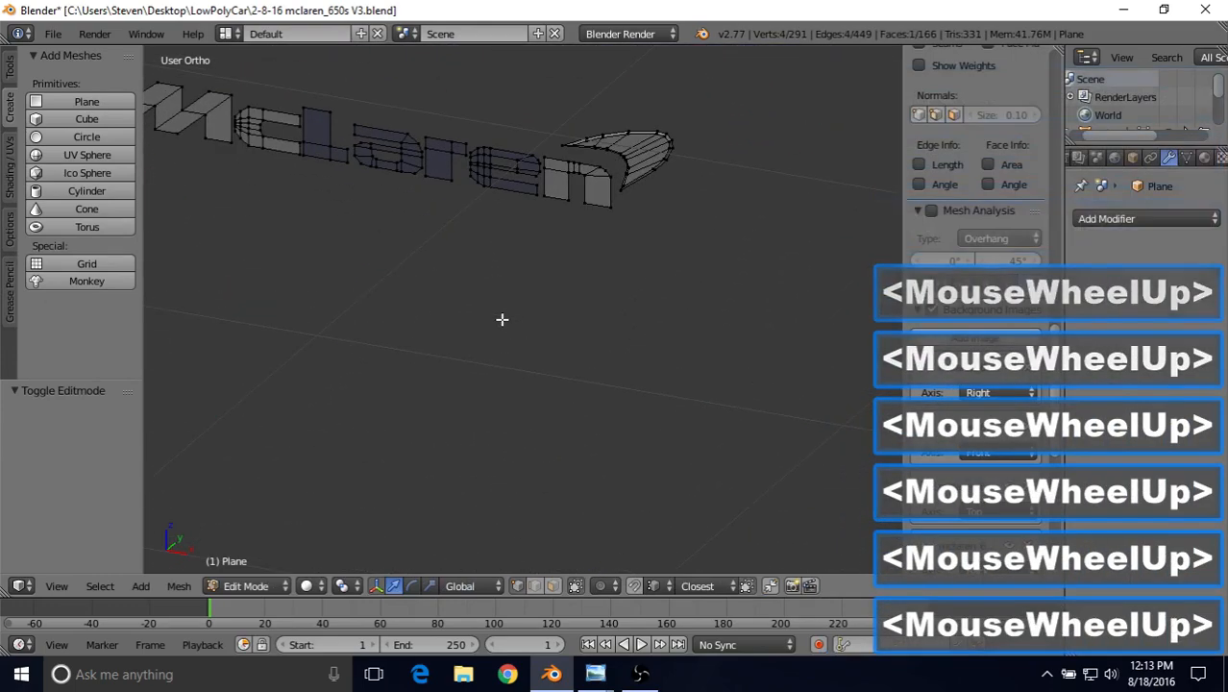
scroll(502, 318, "down", 8)
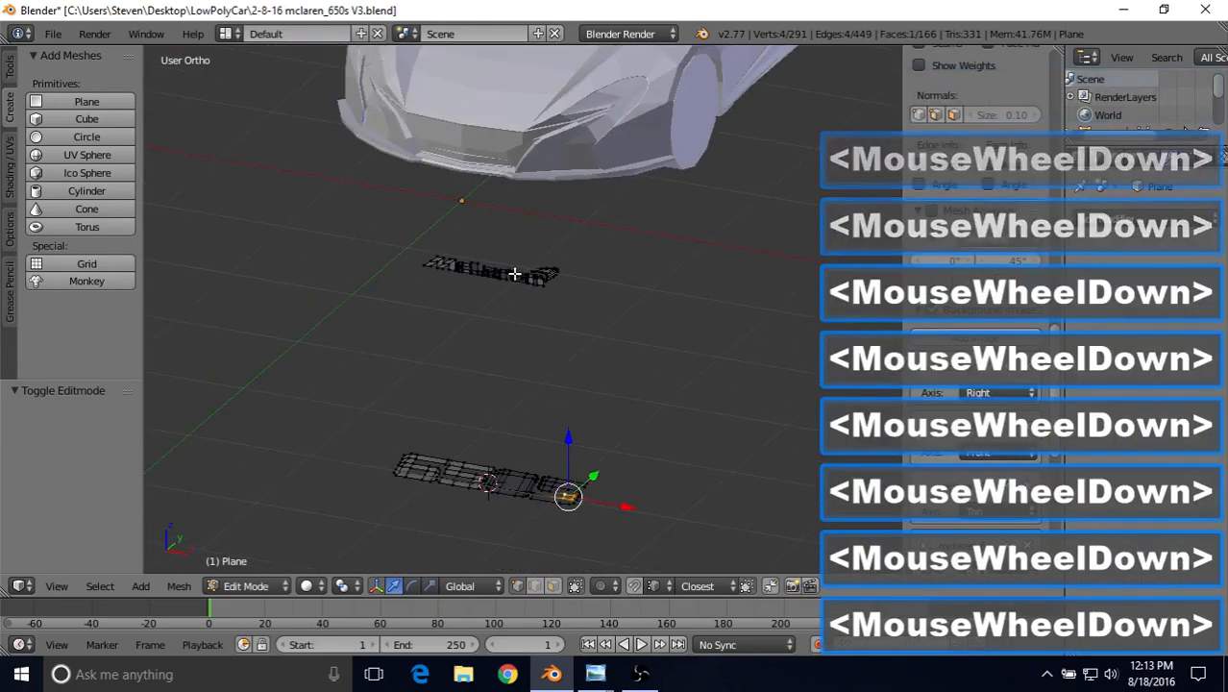
middle_click_drag(515, 274, 443, 371, "shift")
scroll(443, 371, "up", 2)
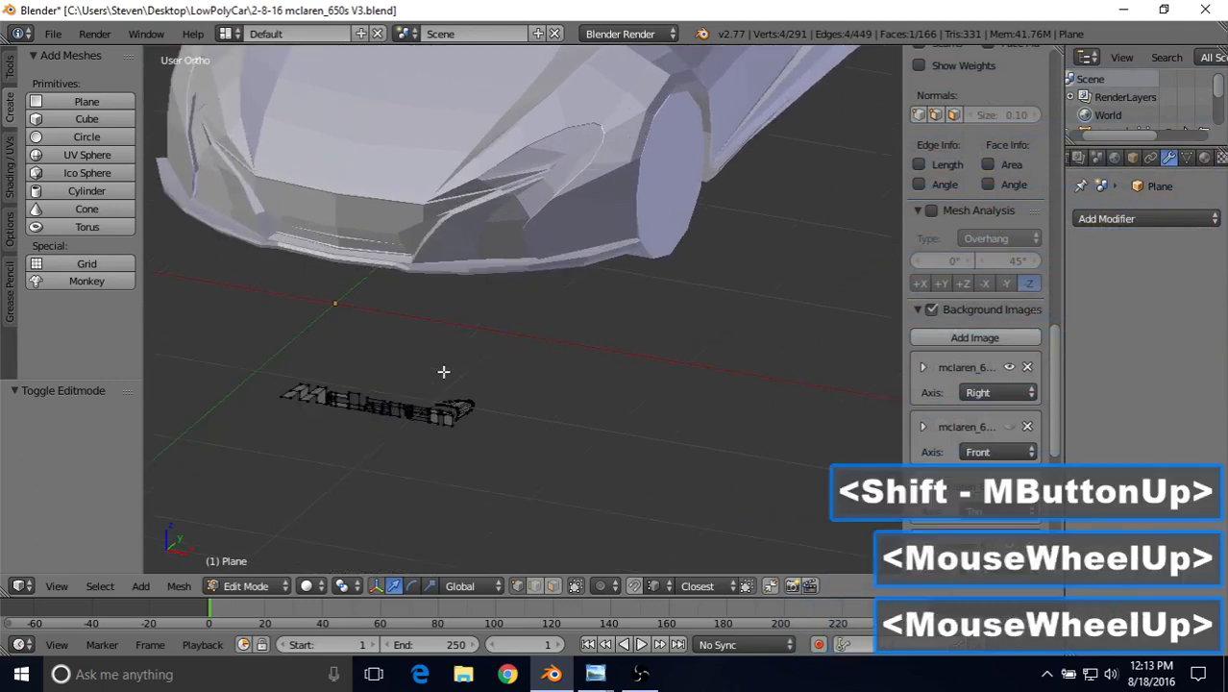
right_click(457, 401)
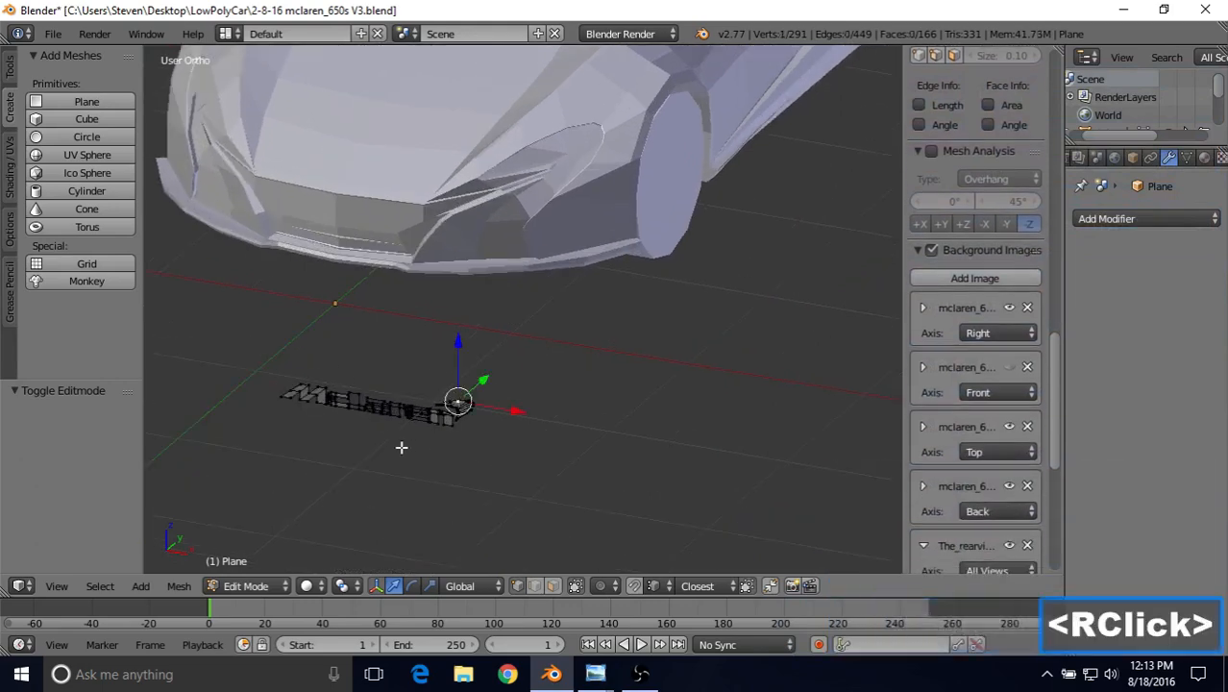
key("z")
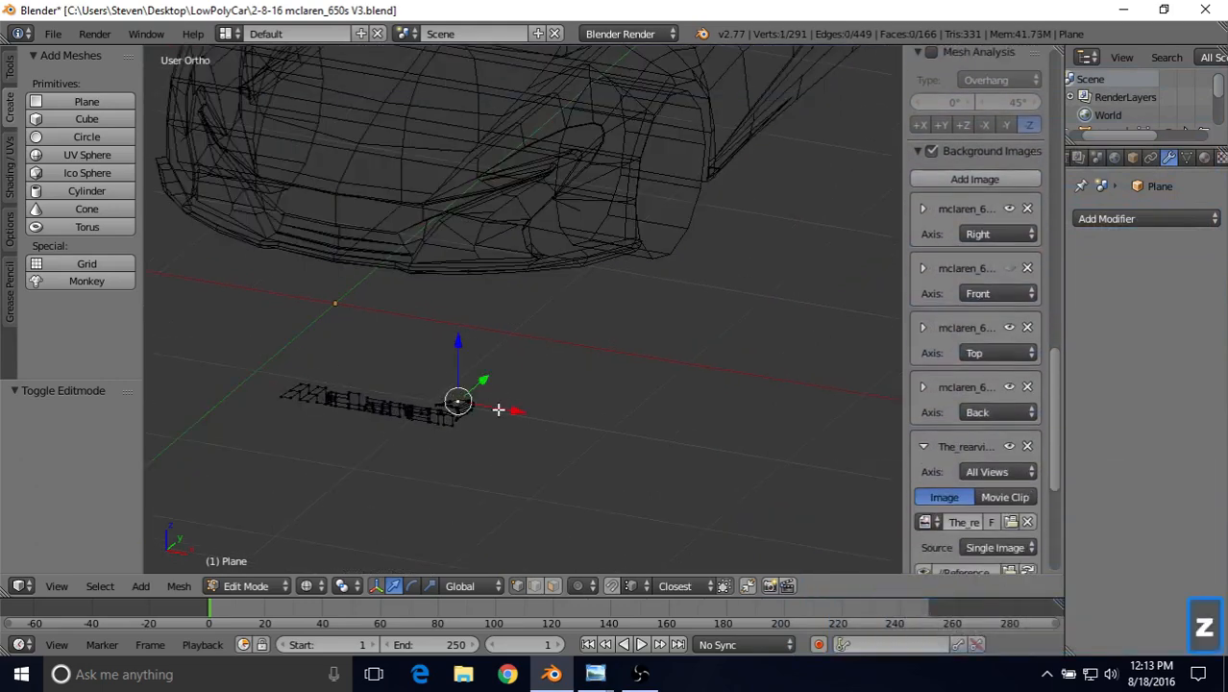
key("b")
left_click_drag(241, 360, 642, 477)
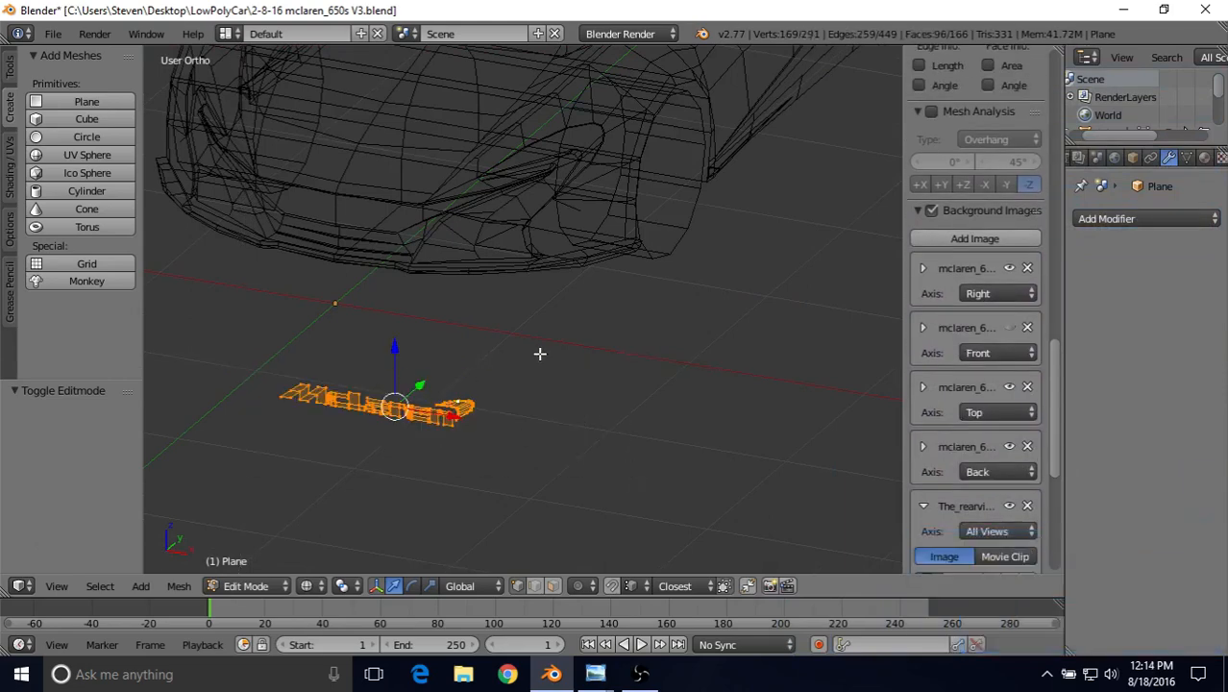
Move the selected McLaren lettering about 7.54 units along Y to the rear end of the car.
scroll(539, 355, "down", 4)
key("z")
scroll(478, 333, "down", 1)
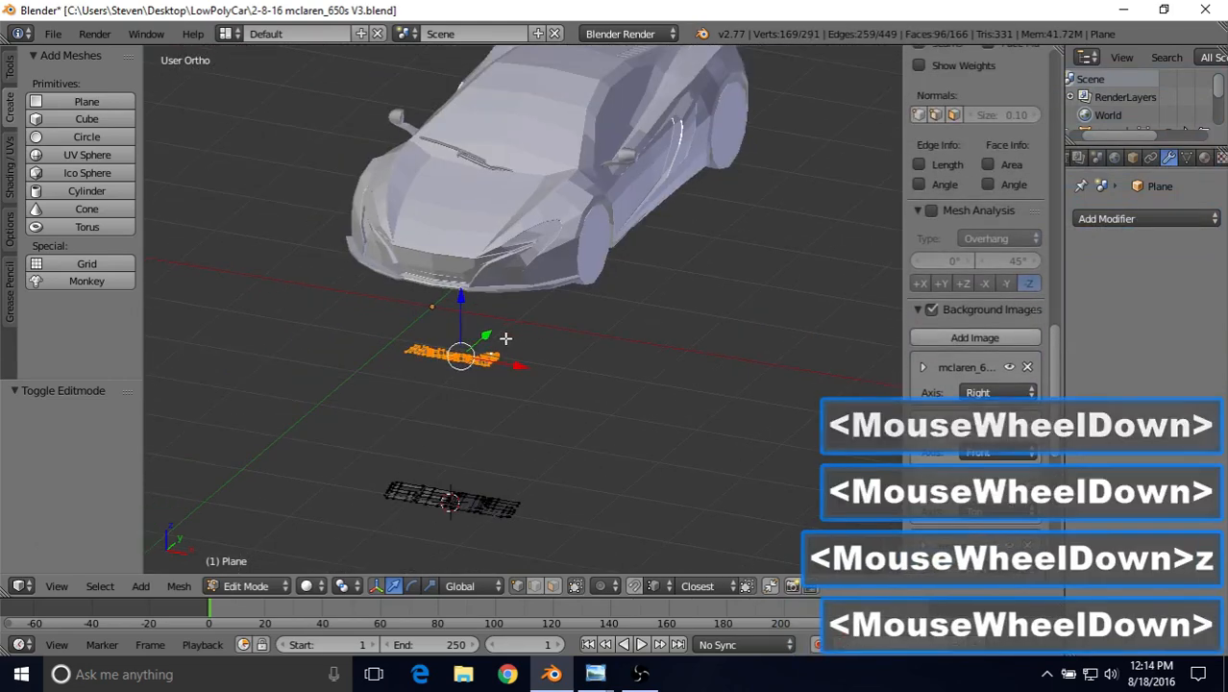
left_click_drag(480, 335, 814, 142)
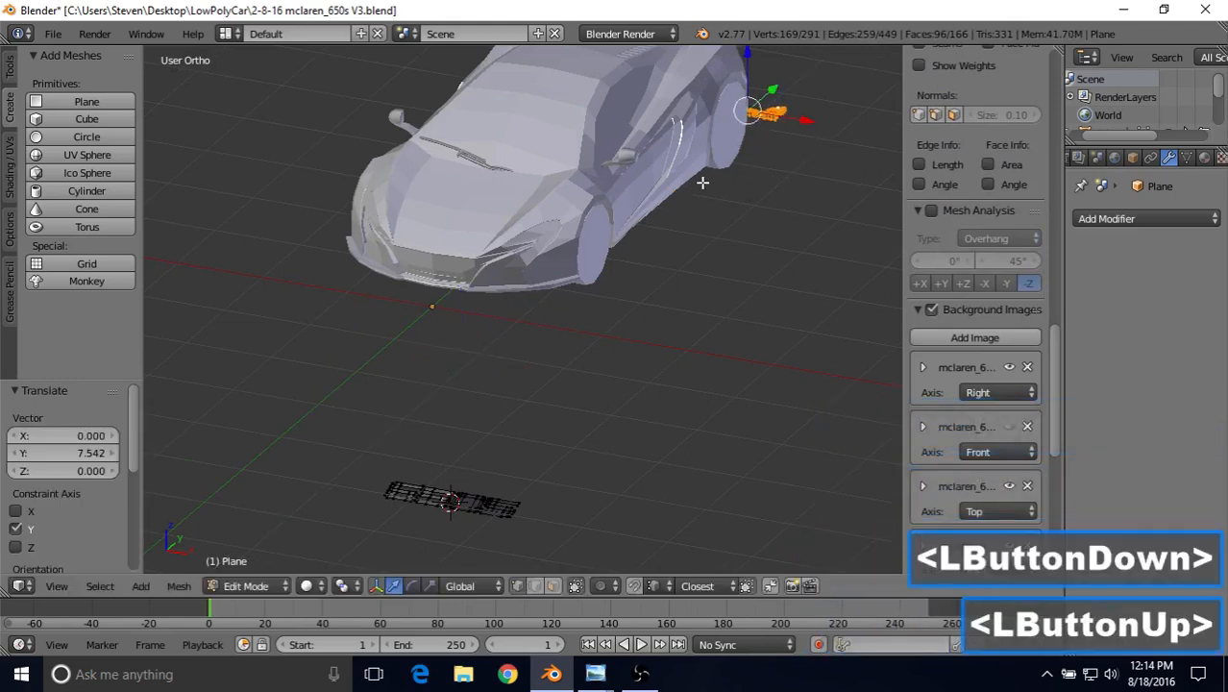
middle_click_drag(704, 184, 551, 444, "shift")
Switch to the rear-view photo in Windows Photo Viewer, examine the McLaren badge's placement and size up close, and return to Blender.
left_click(596, 674)
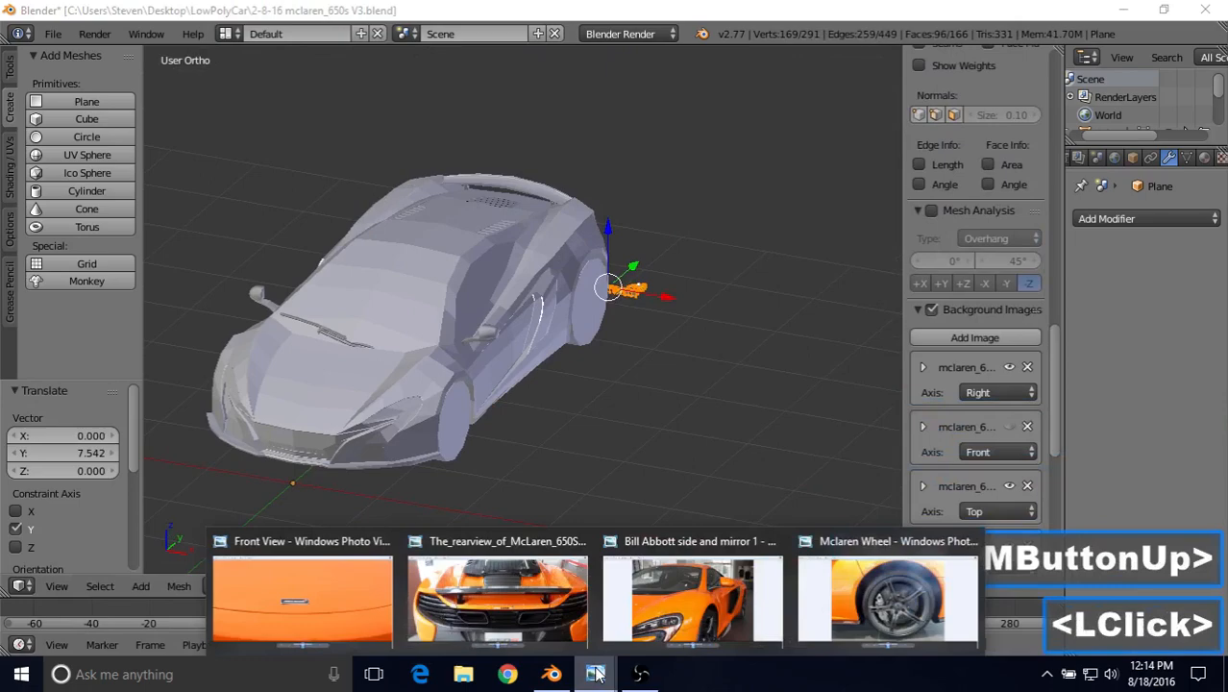
left_click(511, 594)
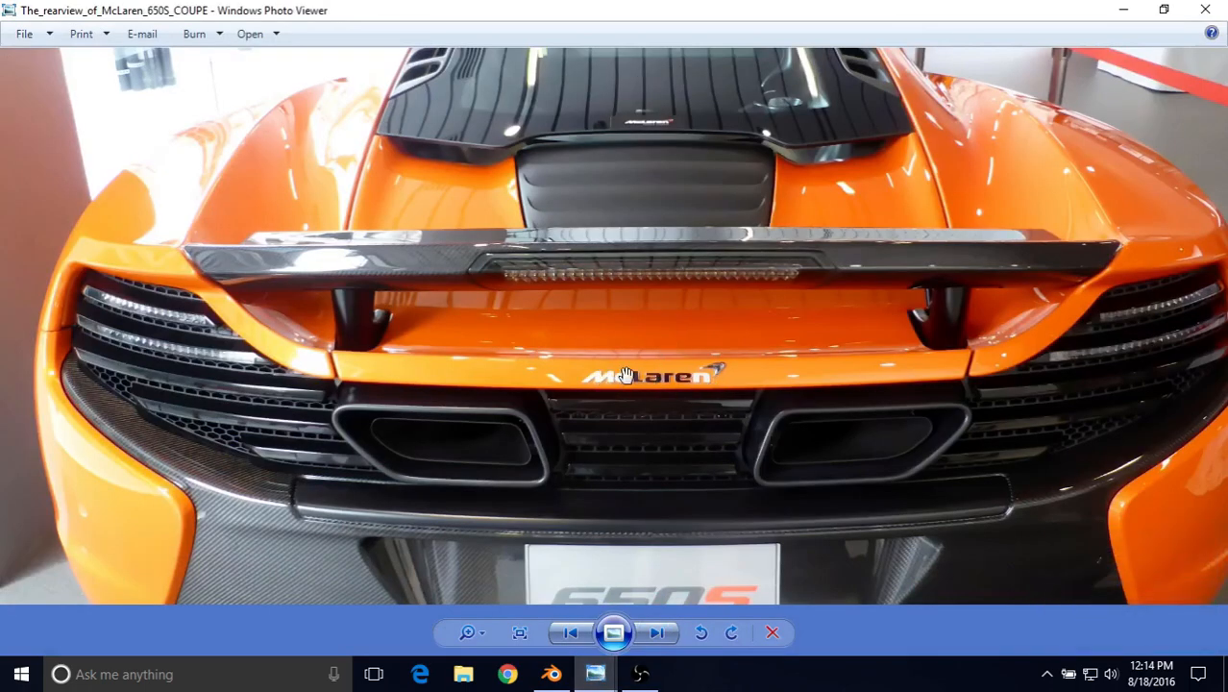
scroll(635, 403, "up", 1)
scroll(635, 403, "up", 1)
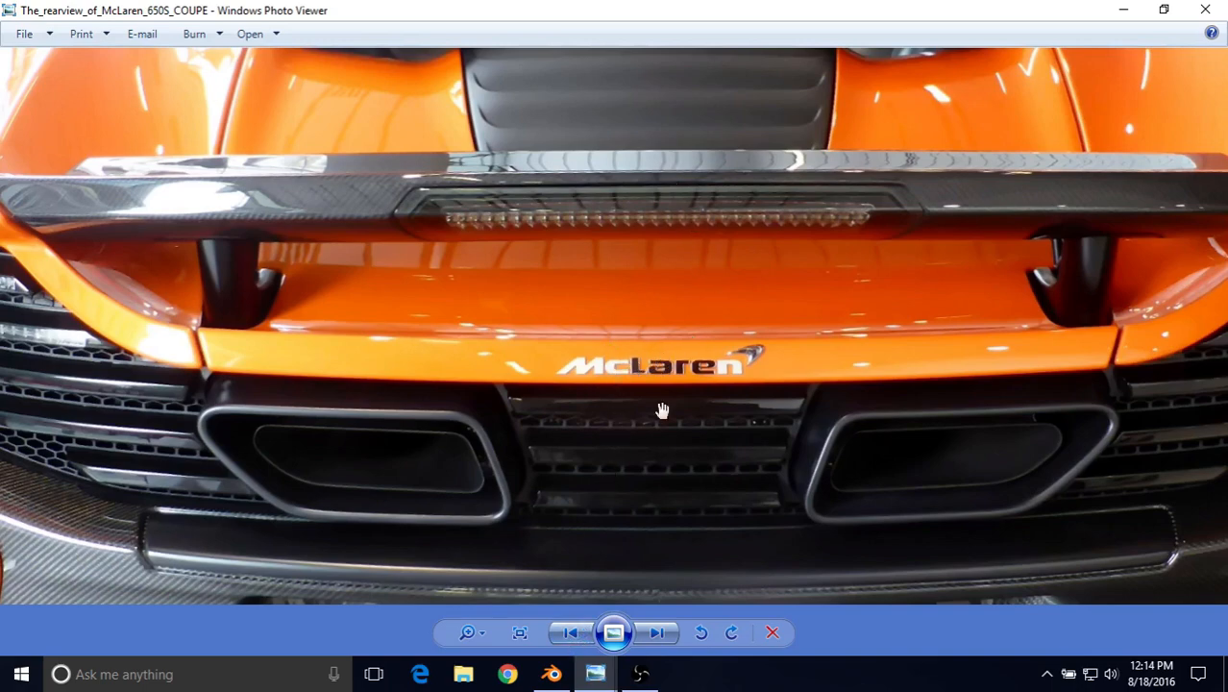
left_click(552, 674)
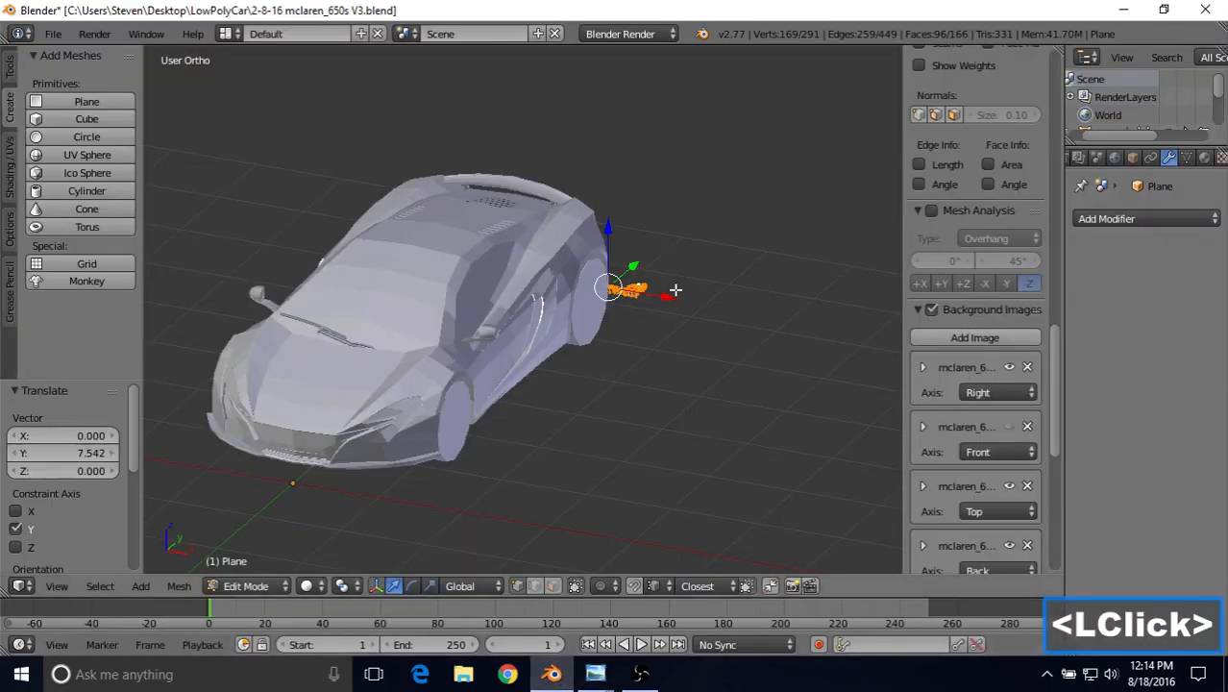
Bring the McLaren lettering about 1.22 units closer to the car's rear along Y and rotate it 180° about Z.
middle_click_drag(677, 291, 406, 317)
left_click_drag(652, 327, 609, 286)
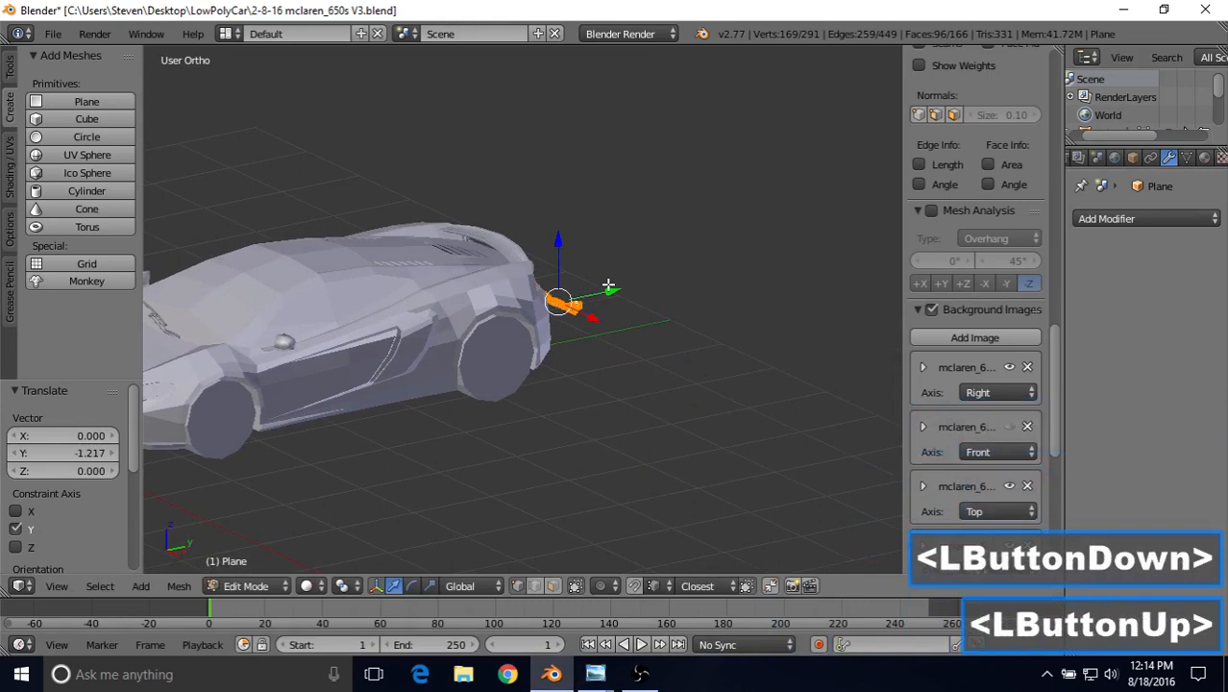
scroll(609, 285, "up", 5)
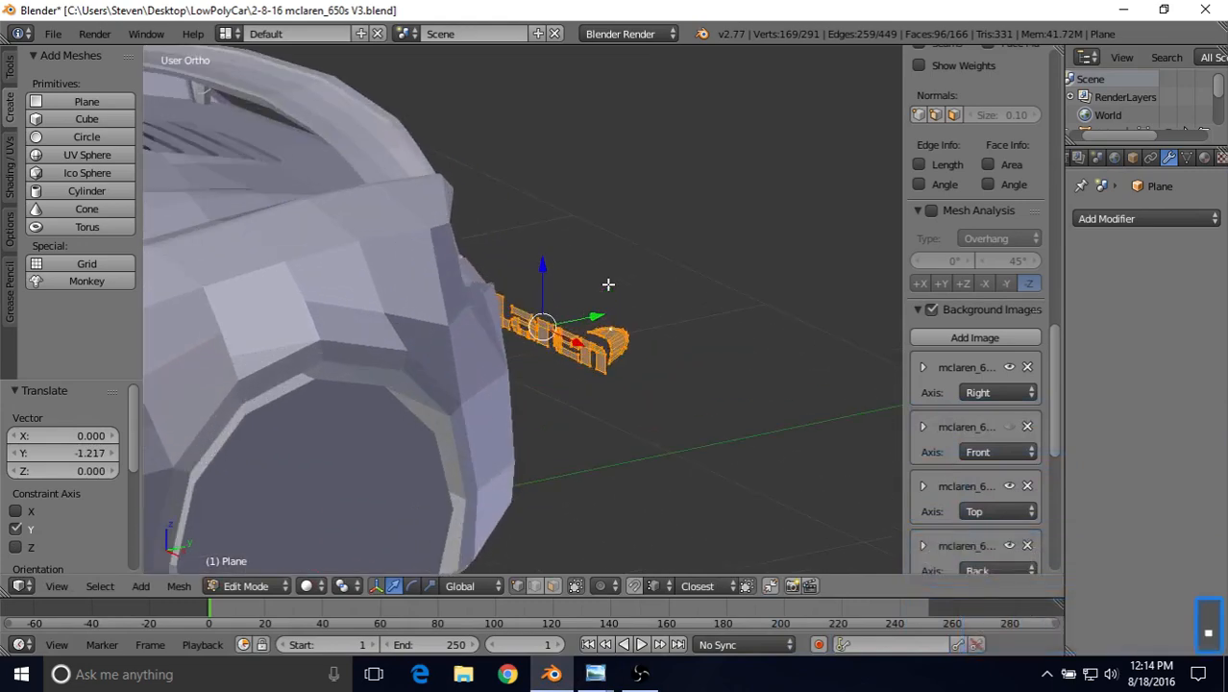
middle_click_drag(608, 288, 461, 303)
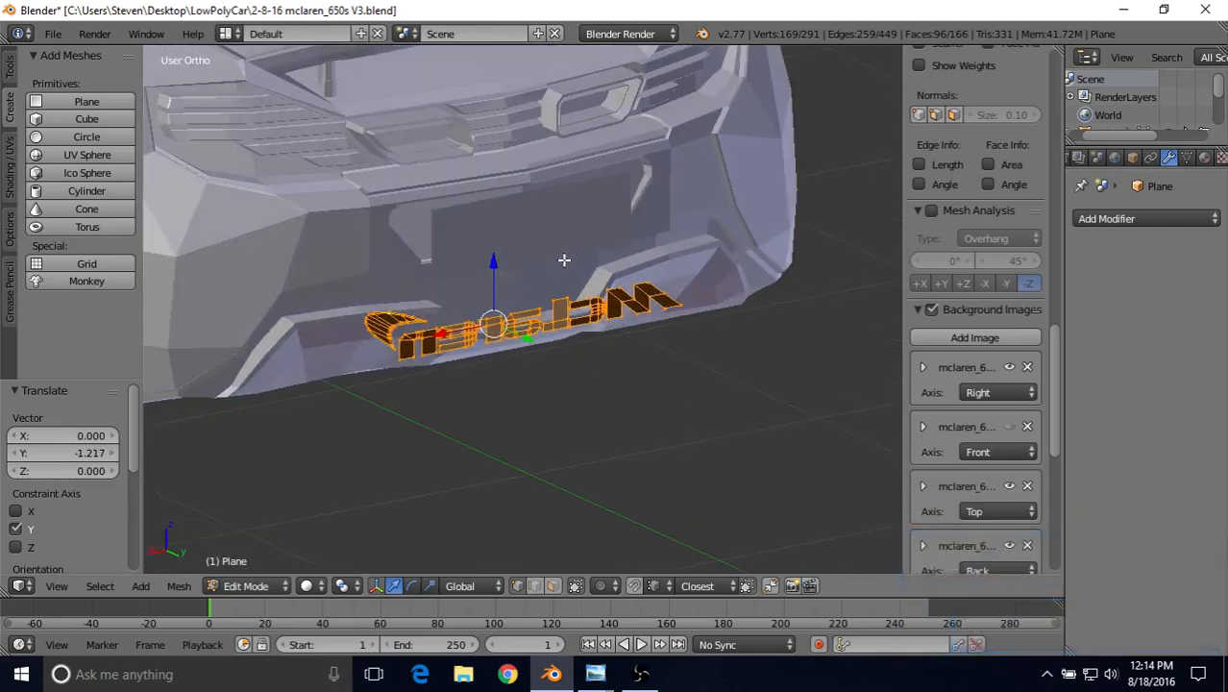
type("rz")
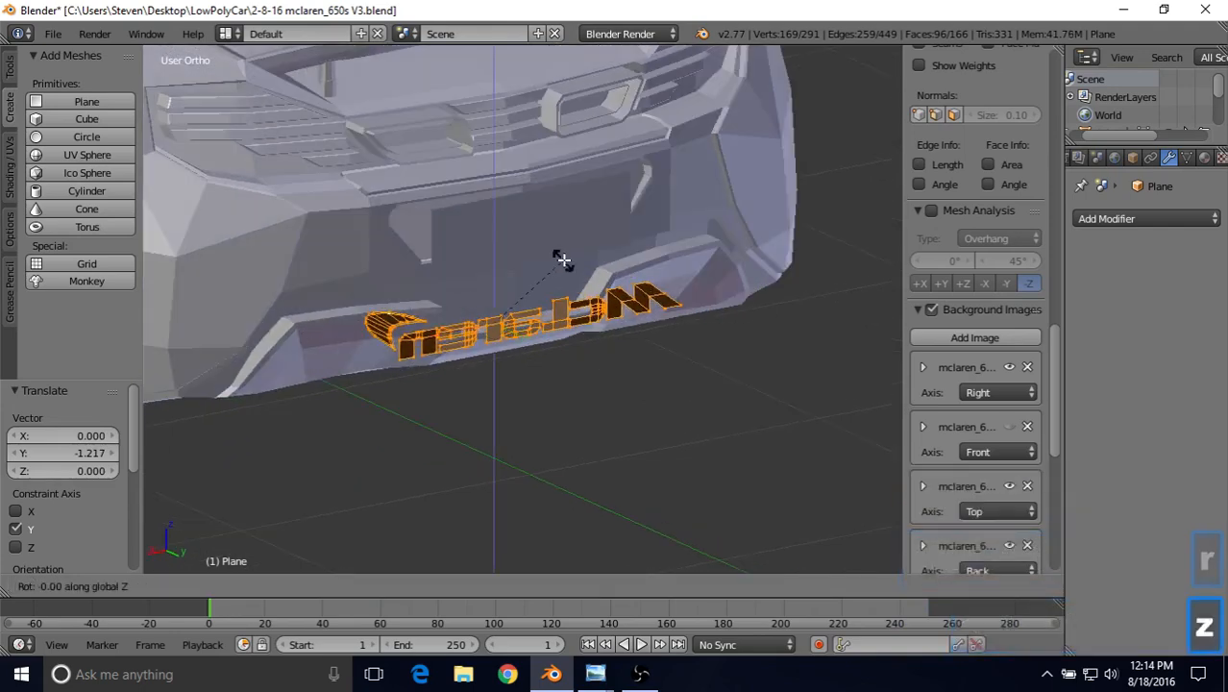
type("180")
key("Return")
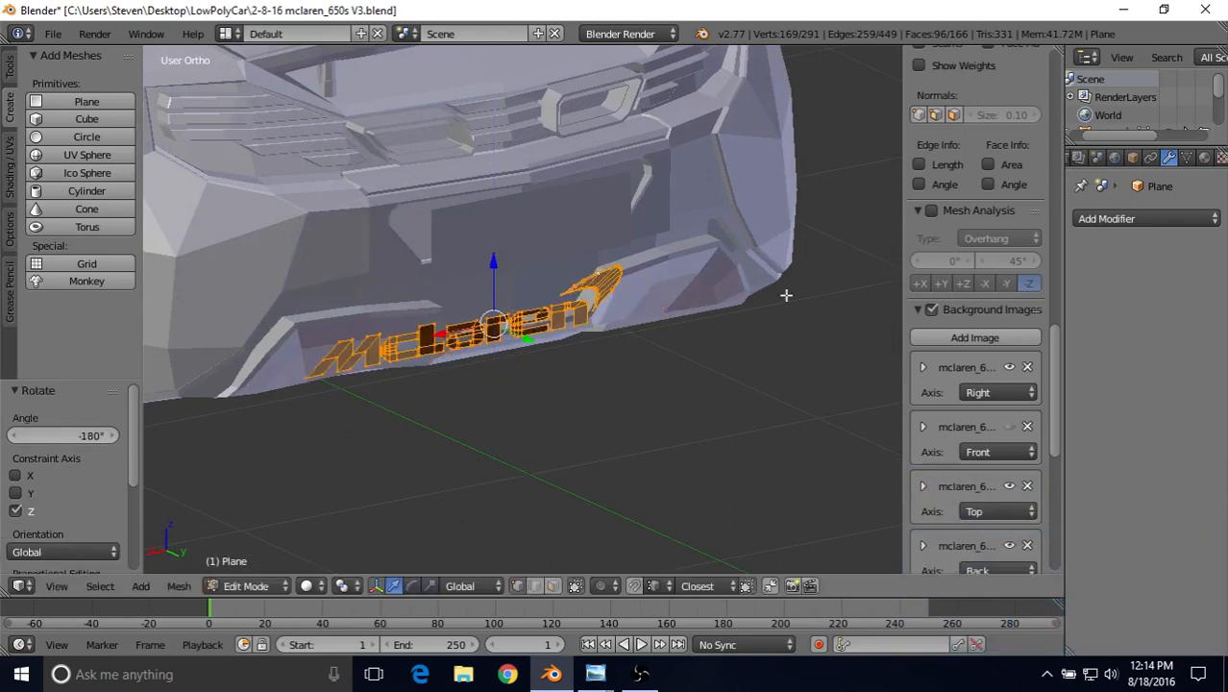
Set the McLaren lettering's median X coordinate to 0 to centre it on the car.
scroll(947, 375, "up", 8)
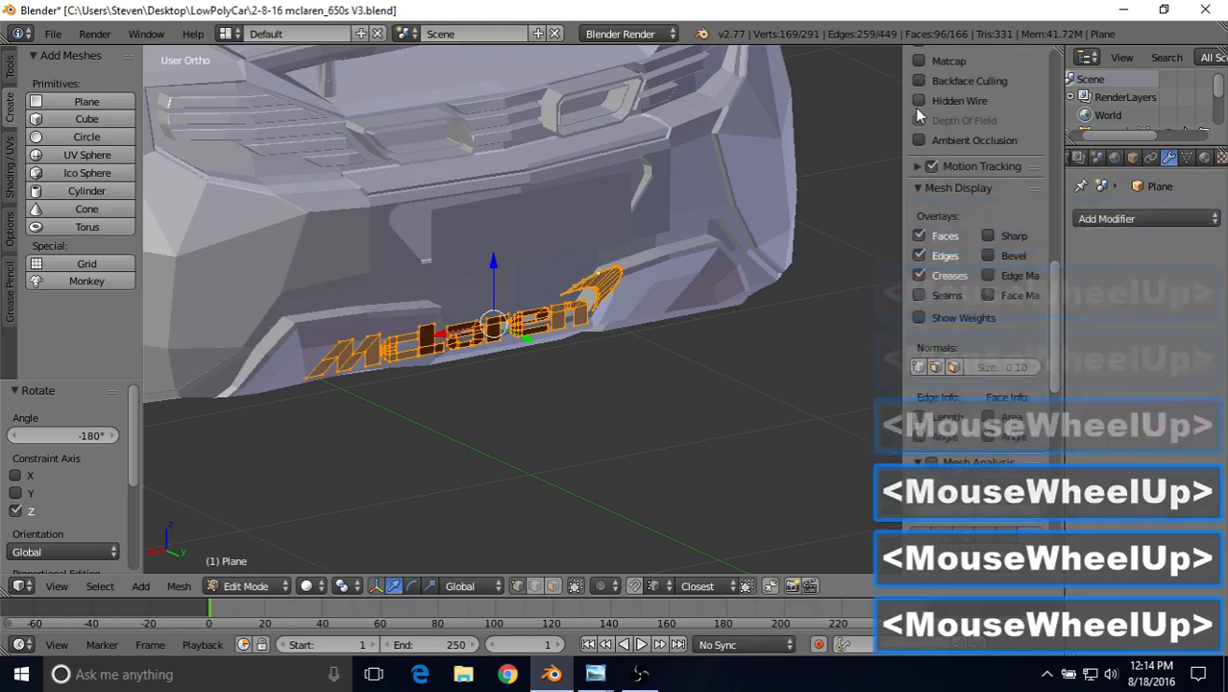
left_click_drag(1051, 279, 1063, 67)
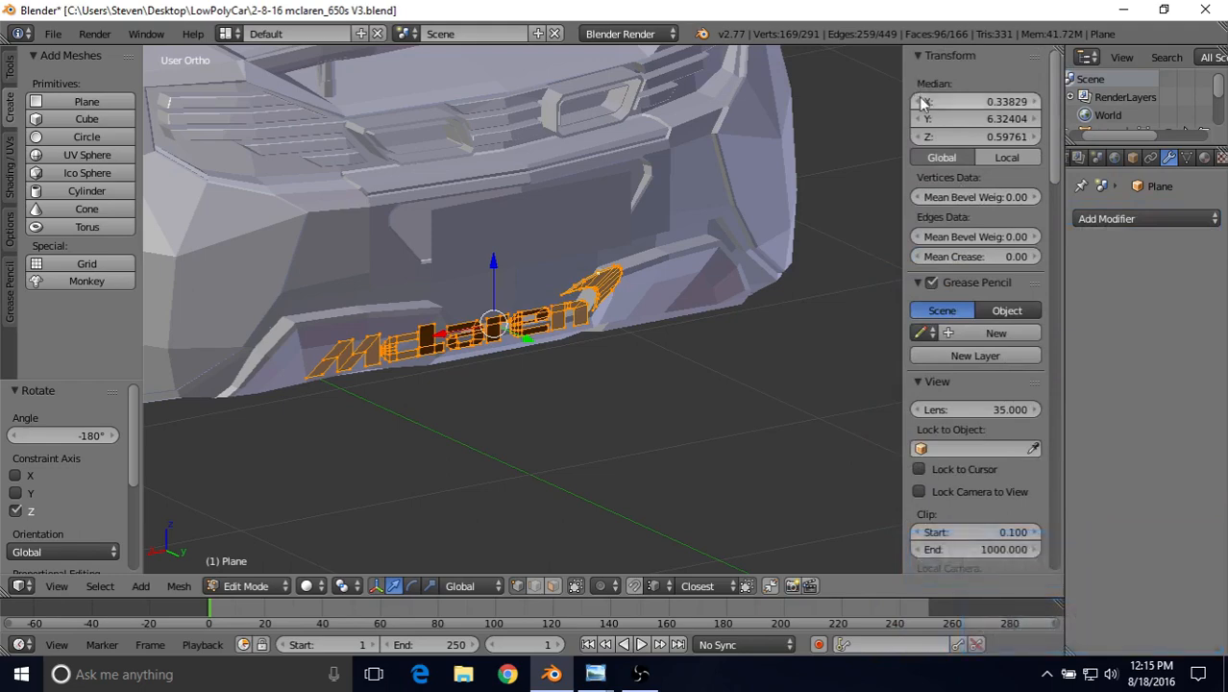
left_click(993, 99)
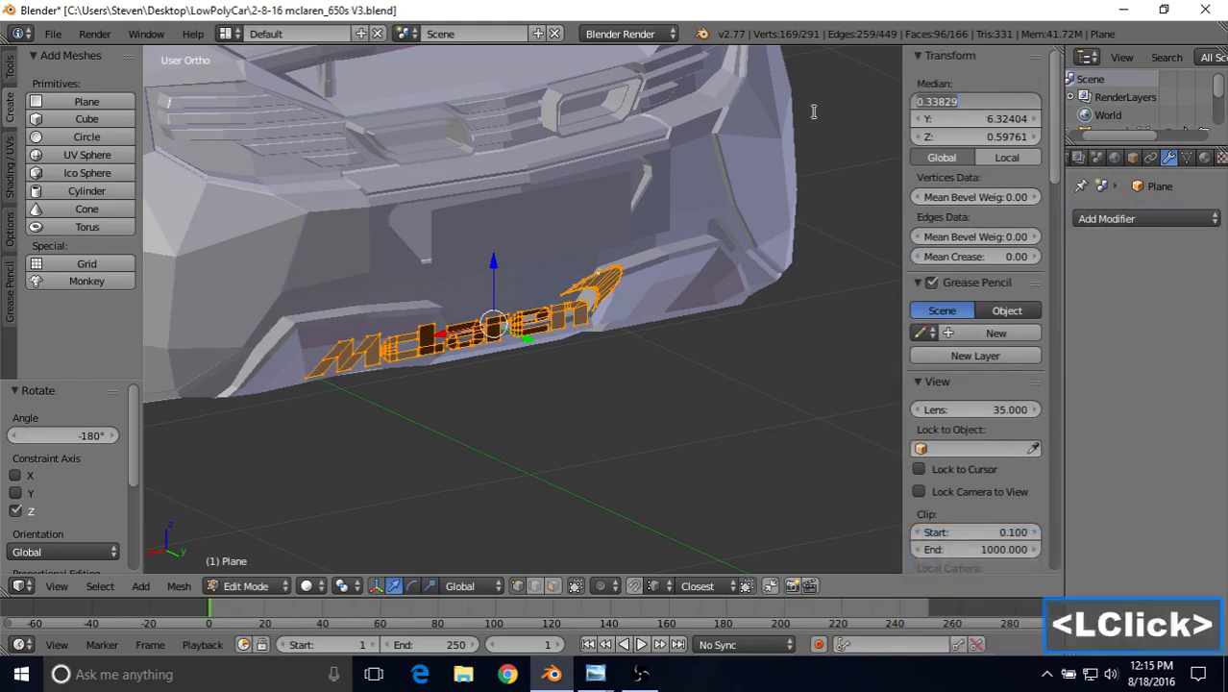
type("0")
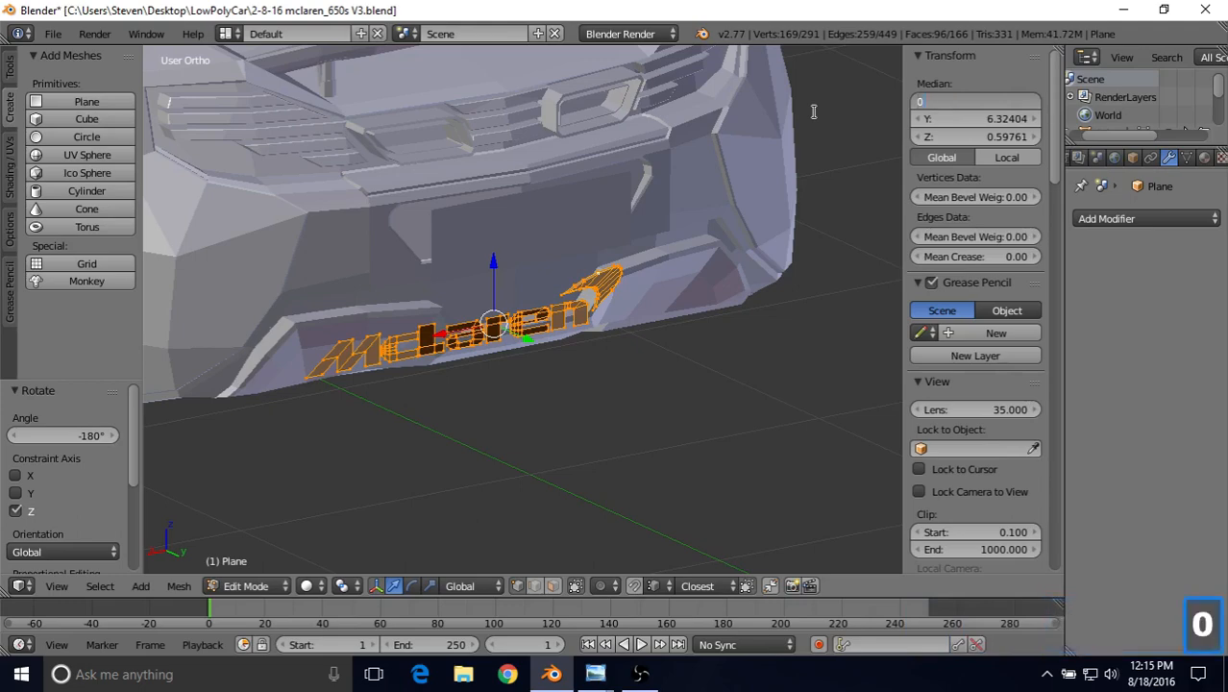
key("Return")
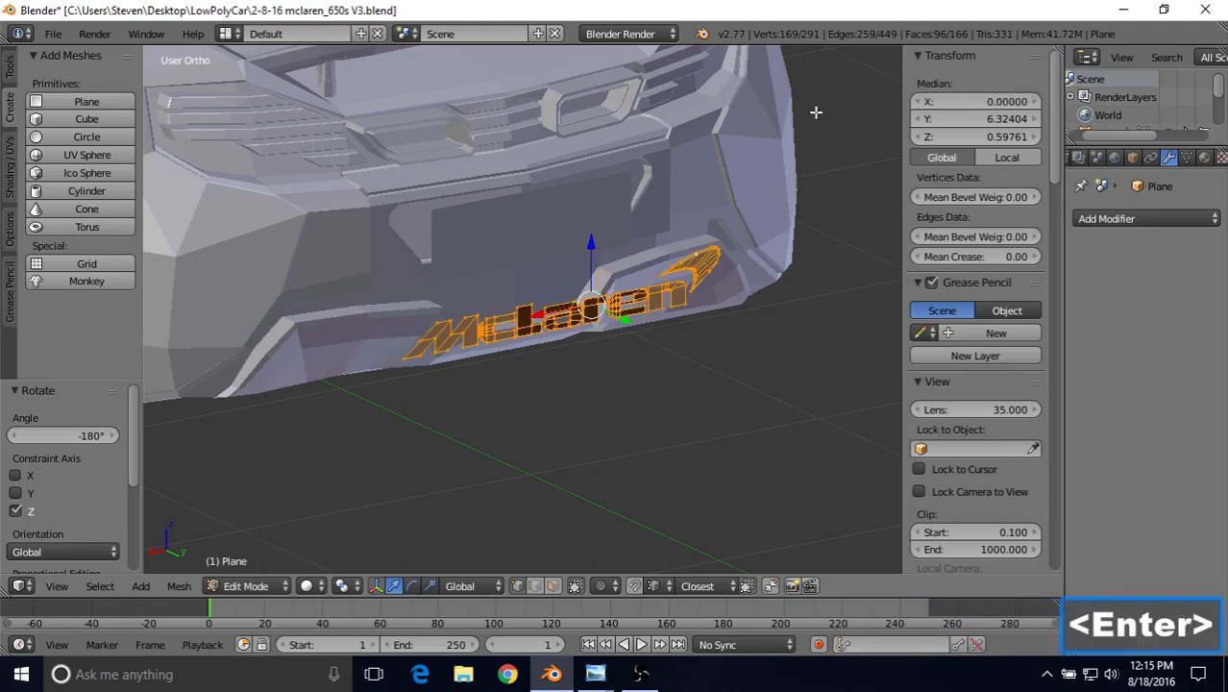
Raise the McLaren lettering about 0.55 units and move it along Y to about 5.867, against the panel below the rear wing.
middle_click_drag(711, 269, 663, 313)
left_click_drag(625, 320, 575, 255)
left_click_drag(531, 218, 536, 557)
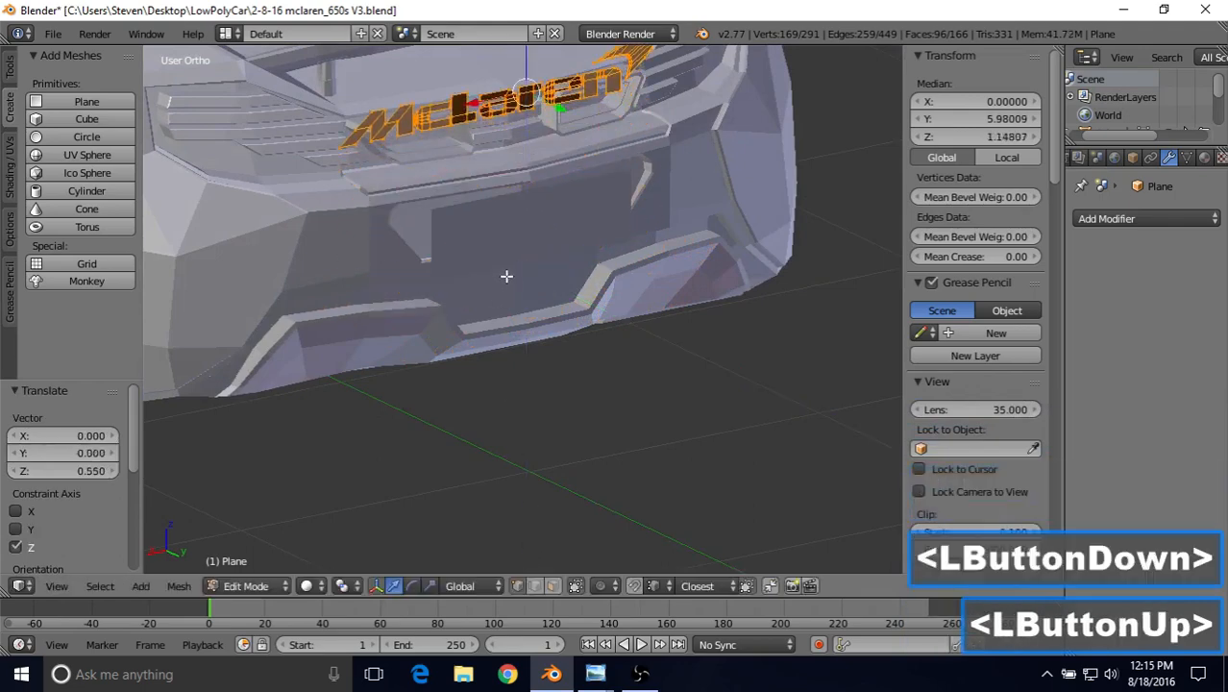
middle_click_drag(507, 276, 510, 390, "shift")
scroll(628, 271, "up", 3)
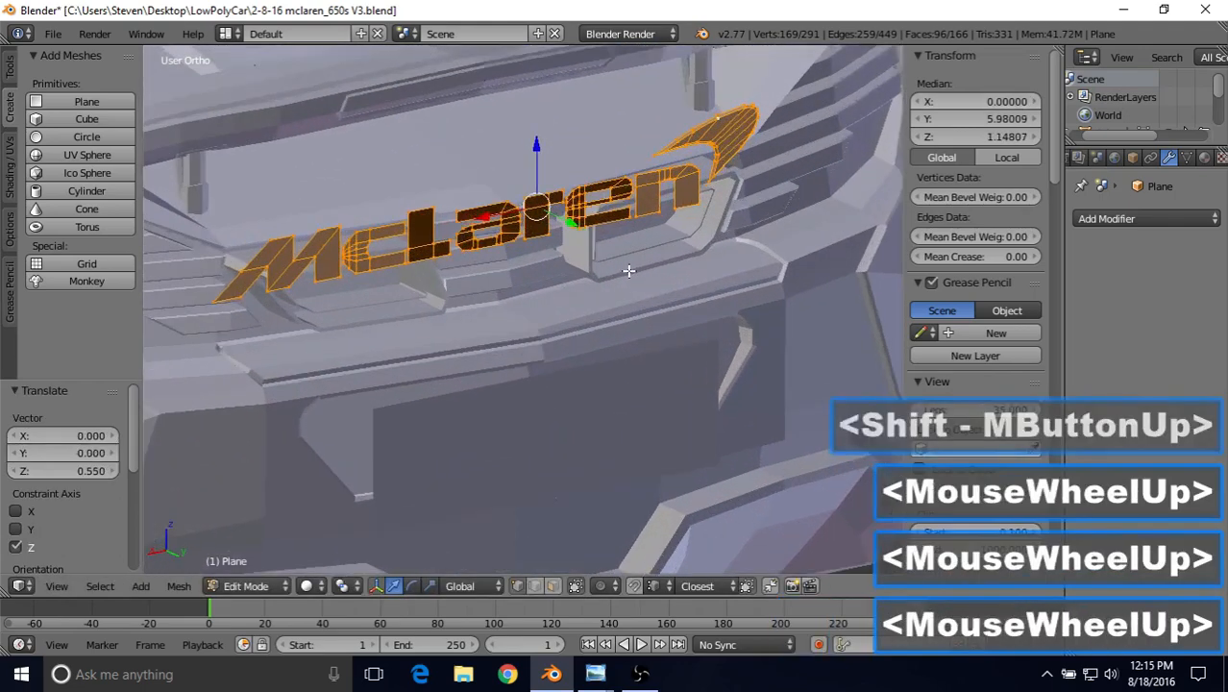
scroll(629, 271, "up", 1)
middle_click_drag(629, 271, 654, 344, "shift")
left_click_drag(597, 268, 554, 241)
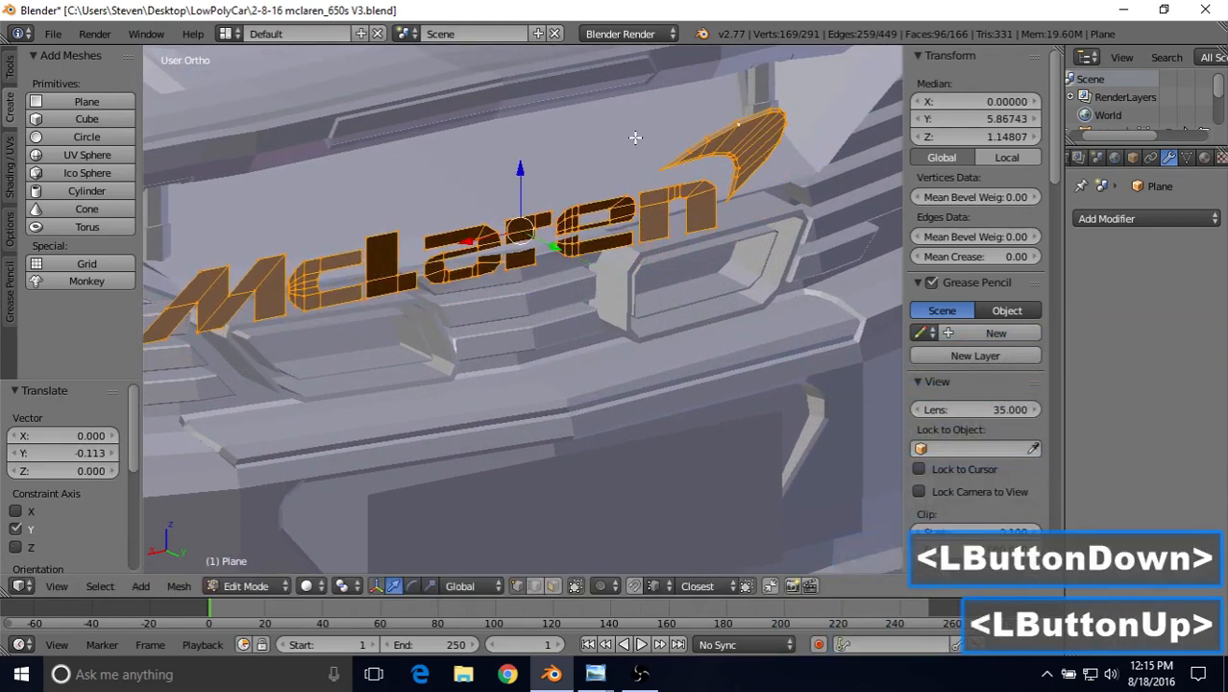
Scale the McLaren lettering to about 0.237 and shift it about -0.03 units along X in the back view.
key("s")
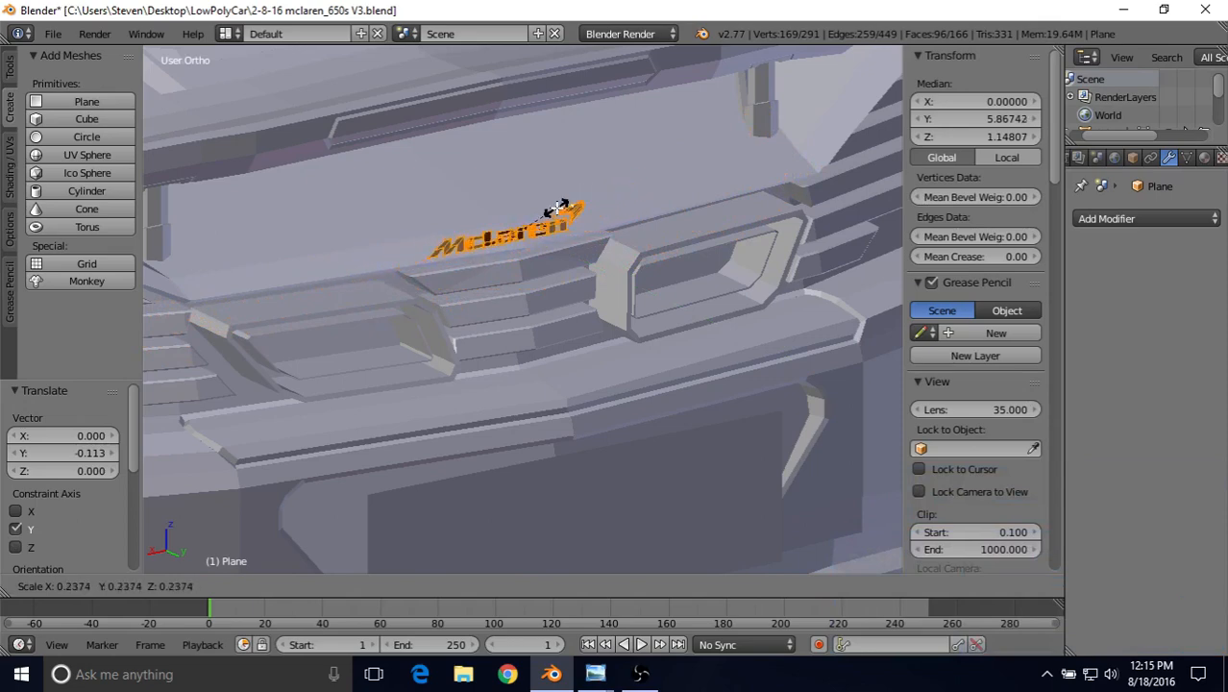
left_click(553, 200)
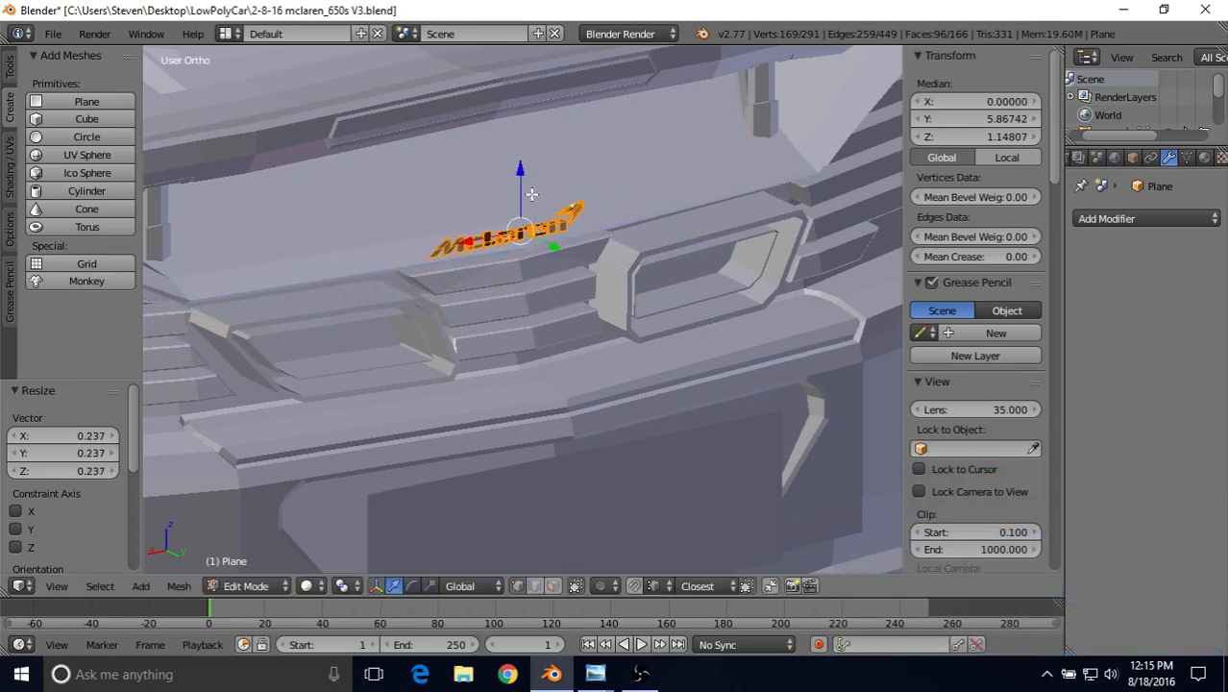
key("ctrl")
key("ctrl+KP_1")
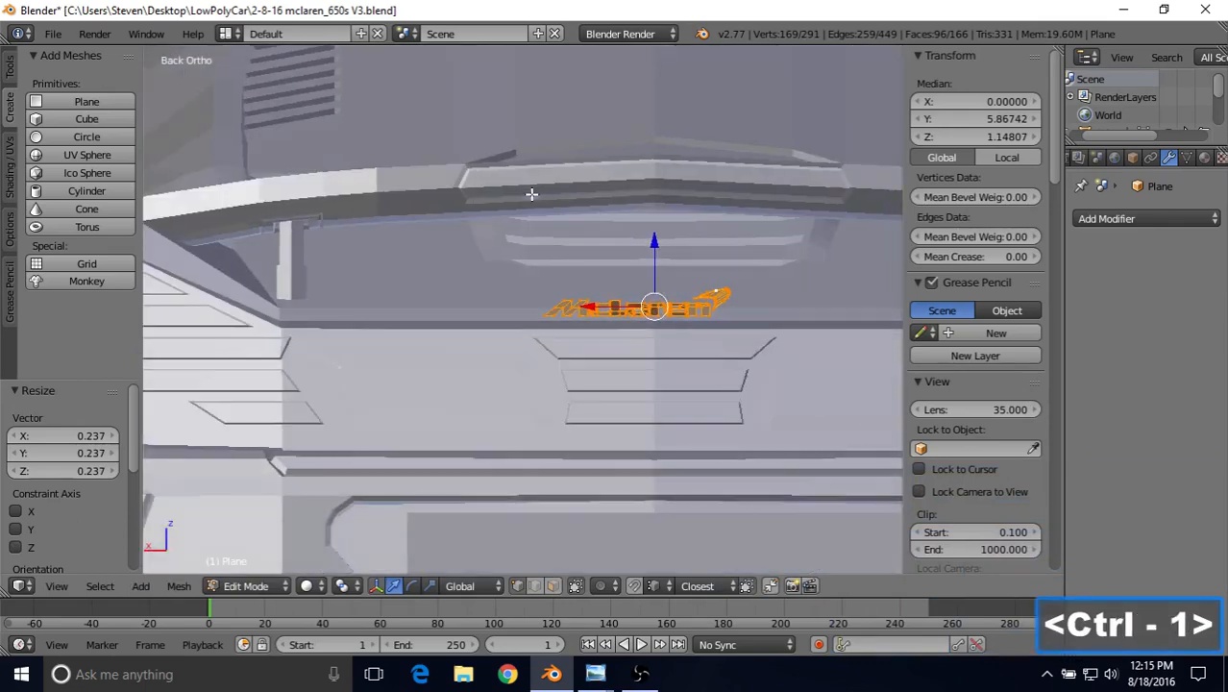
scroll(588, 274, "up", 2)
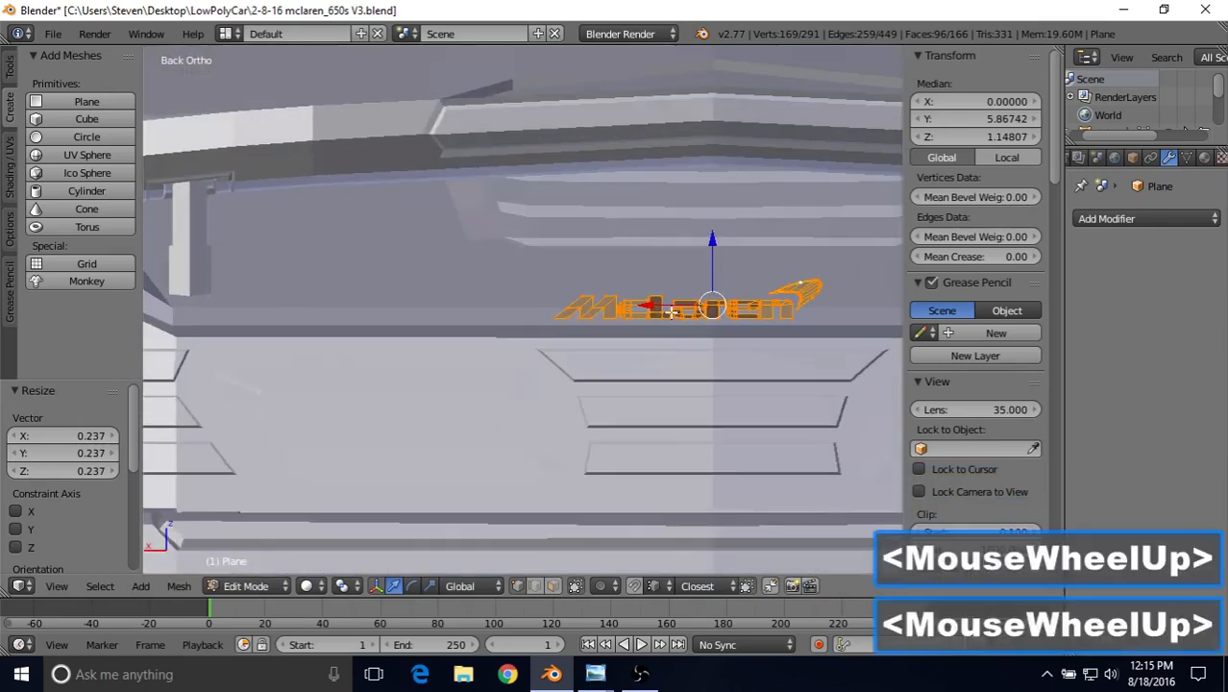
middle_click_drag(671, 312, 547, 313, "shift")
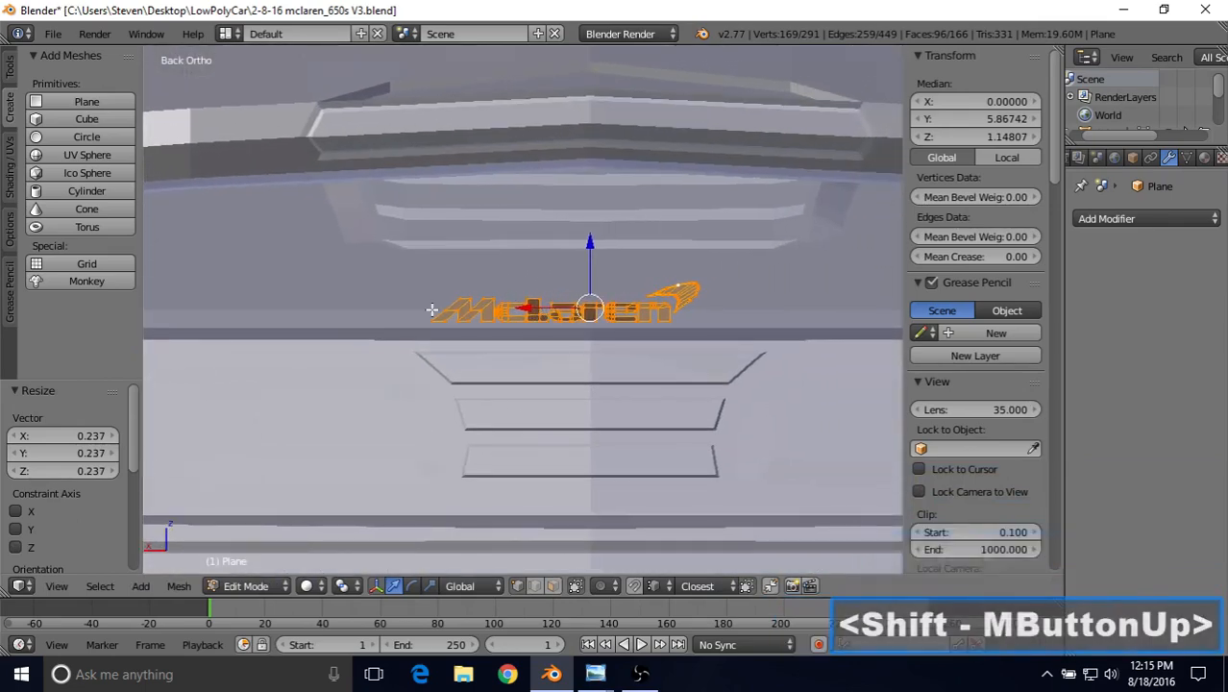
left_click_drag(525, 307, 554, 321)
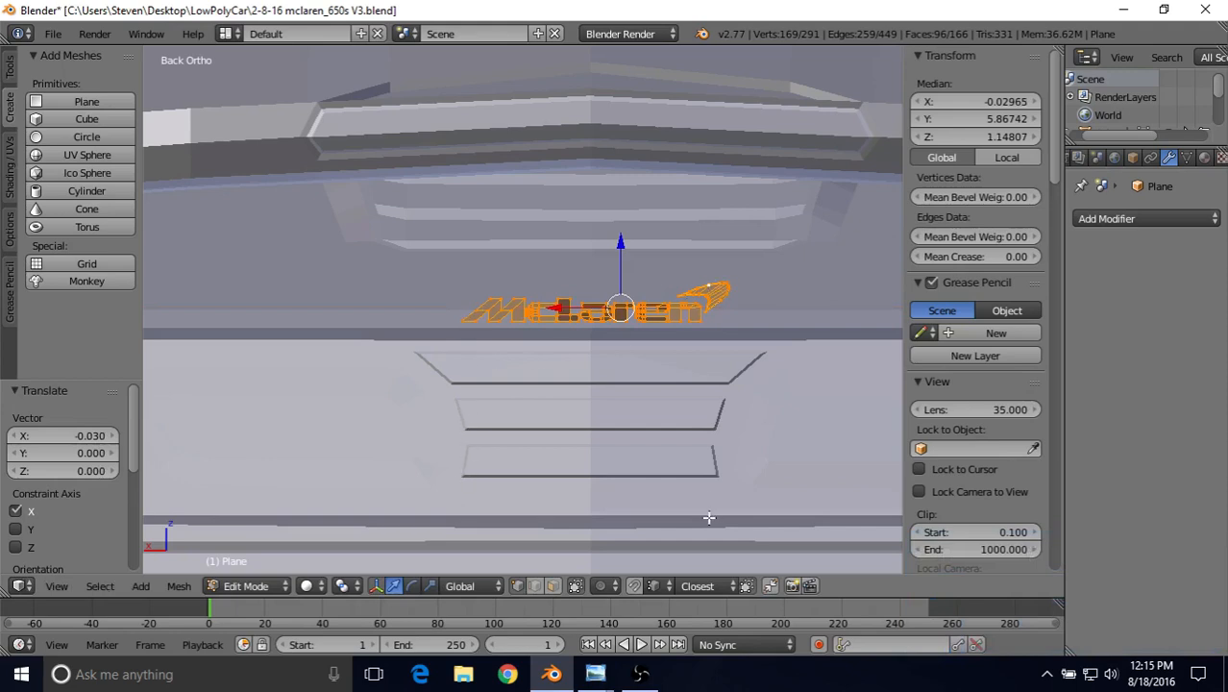
Scale the McLaren lettering to about 0.843, lower it about 0.007 units and nudge it about 0.003 units along X.
key("s")
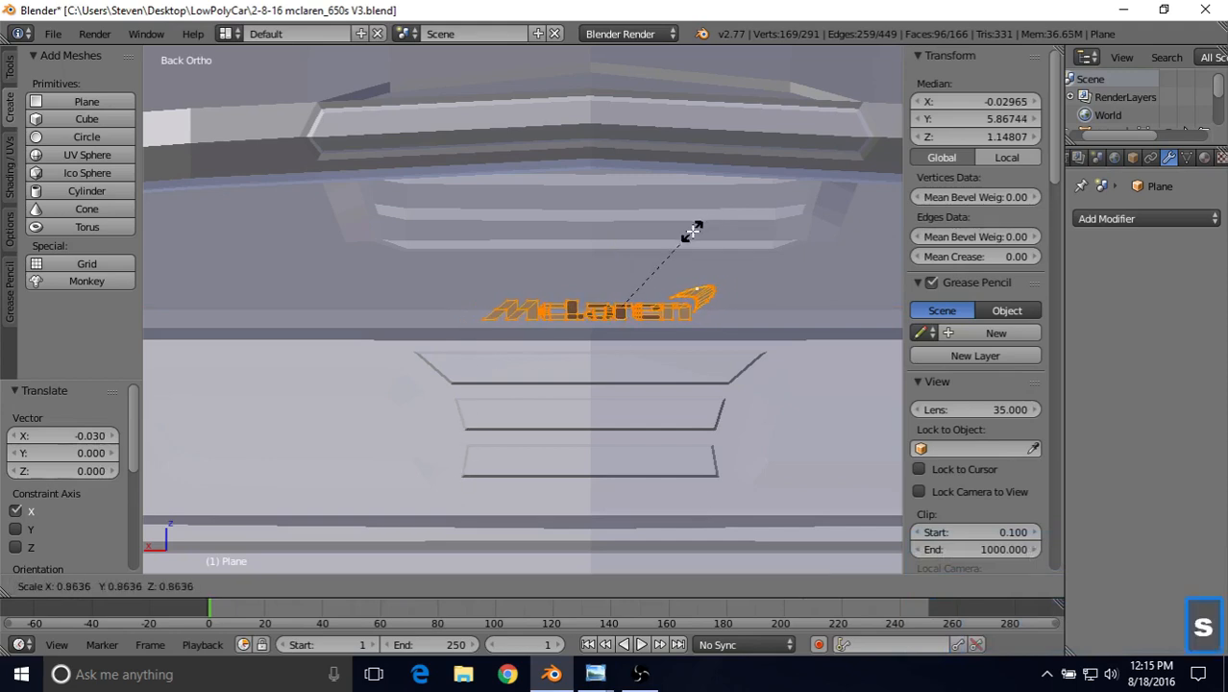
left_click(690, 232)
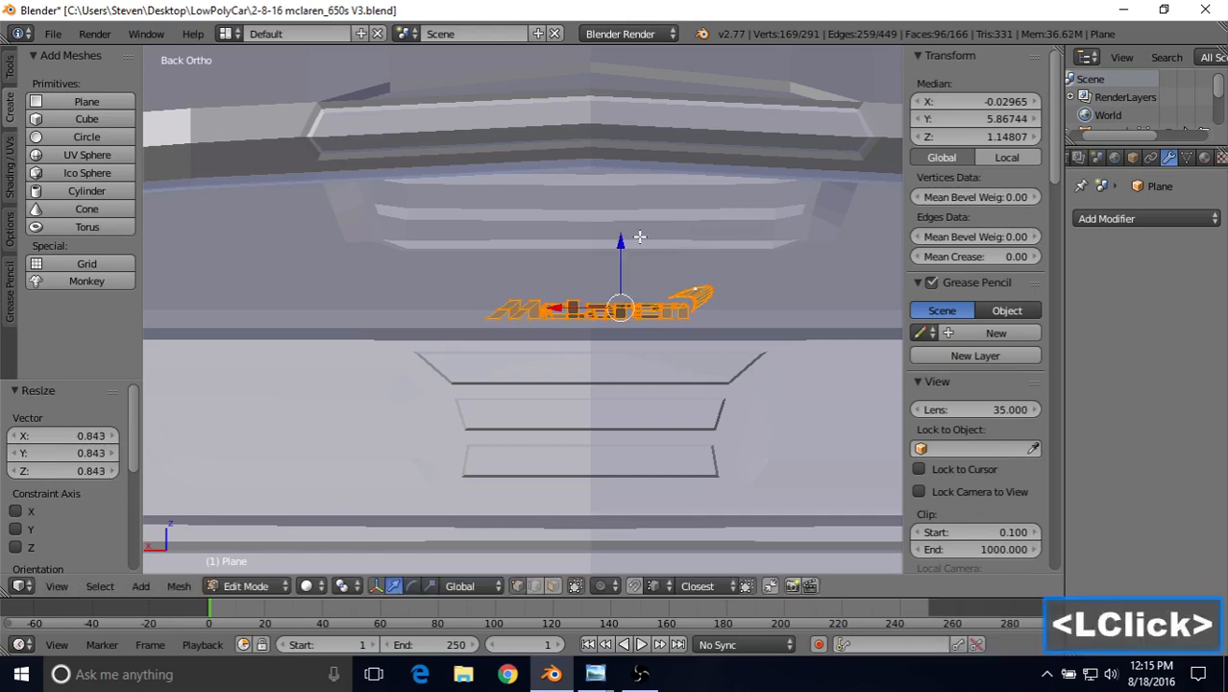
left_click_drag(620, 244, 621, 251)
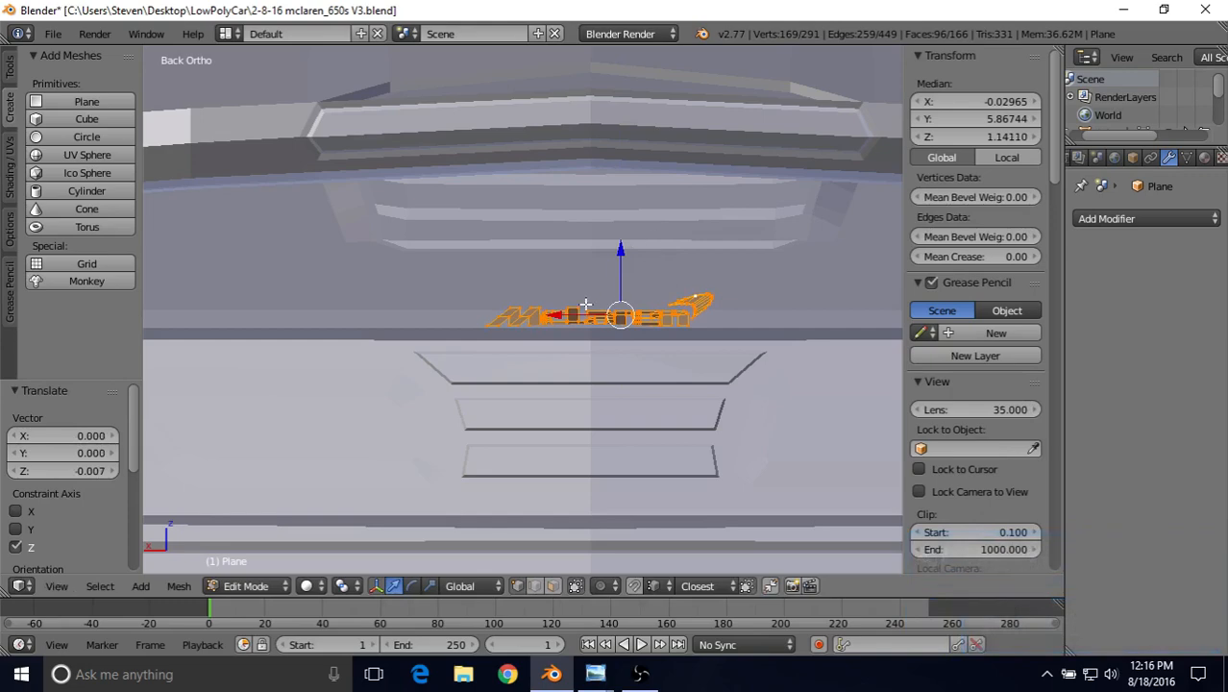
left_click_drag(567, 313, 563, 316)
middle_click_drag(595, 282, 564, 302)
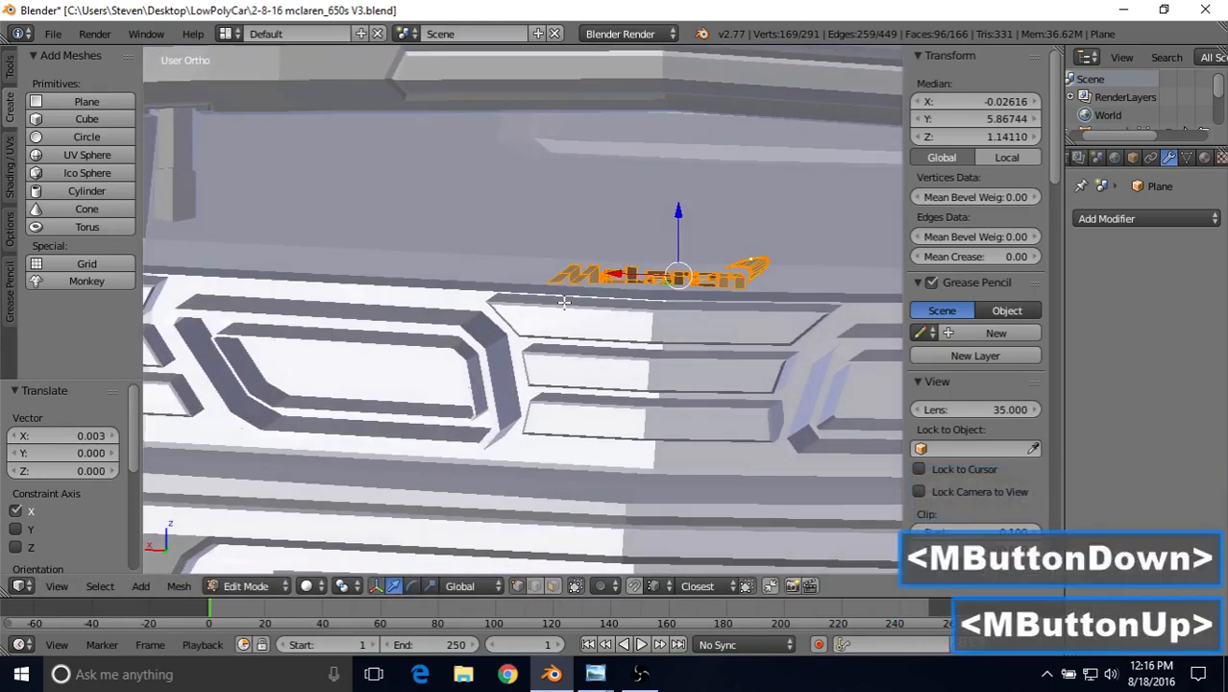
Rotate the McLaren lettering about 37.6° around X and move it along Y to about 5.855 to follow the panel's slope.
middle_click_drag(650, 260, 567, 277, "shift")
middle_click_drag(567, 277, 502, 332)
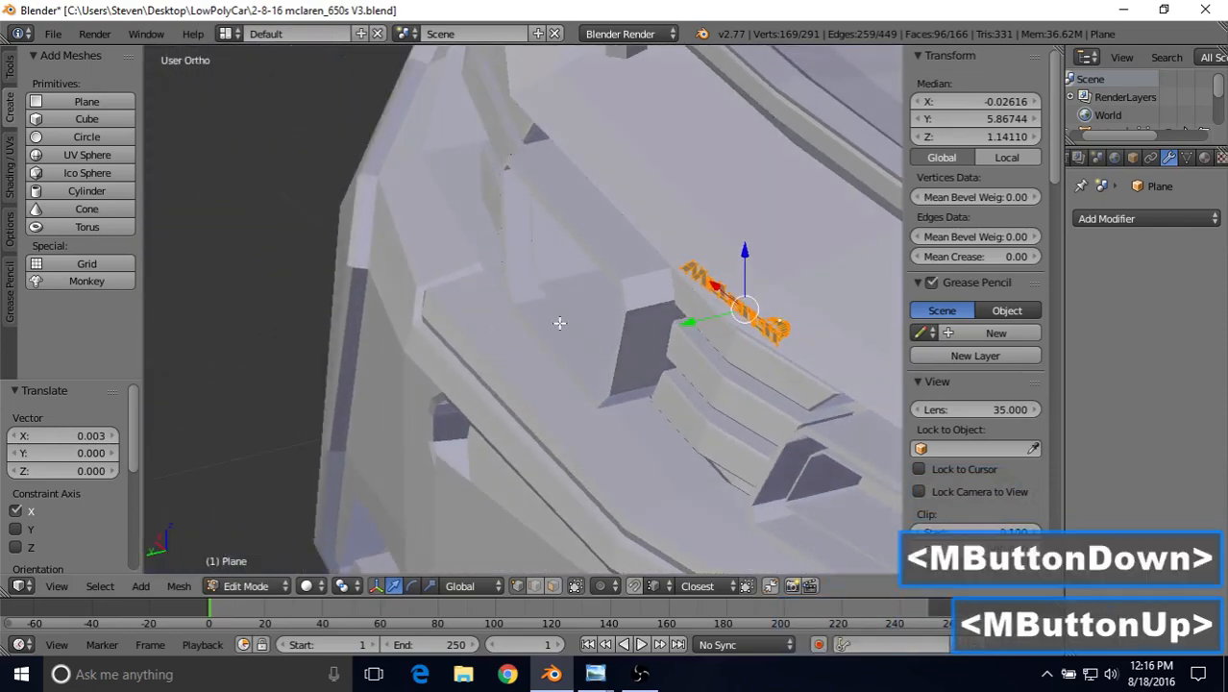
middle_click_drag(673, 306, 552, 303, "shift")
scroll(552, 304, "up", 2)
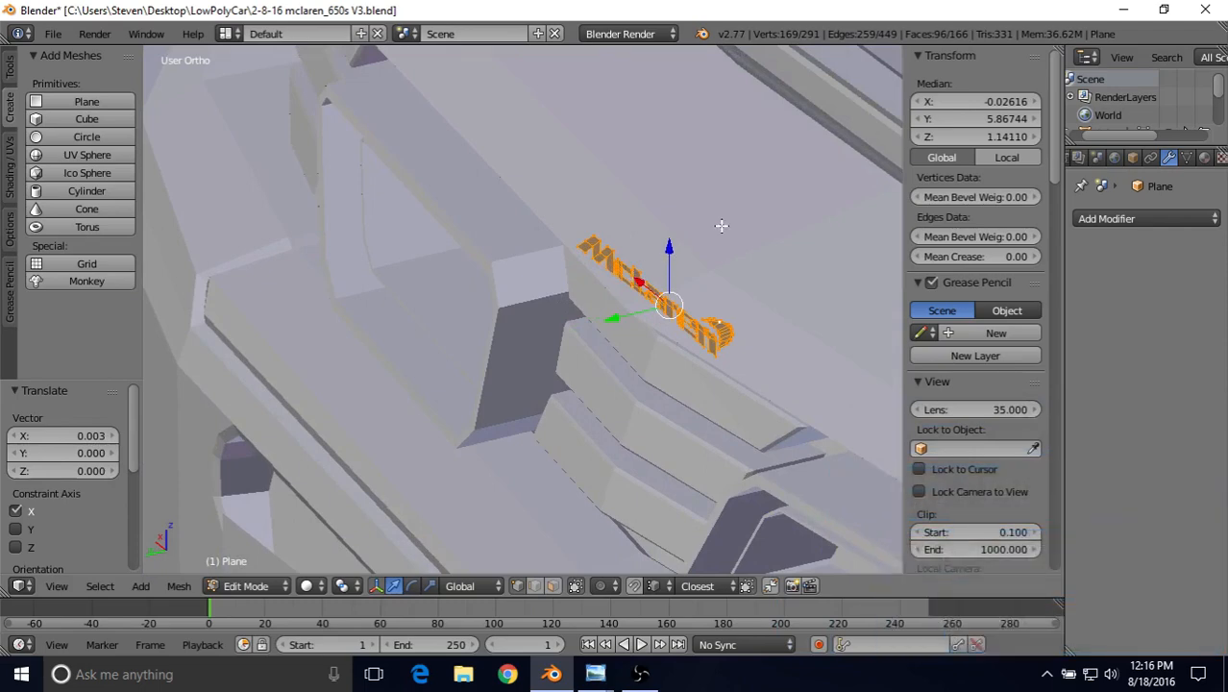
key("r")
key("x")
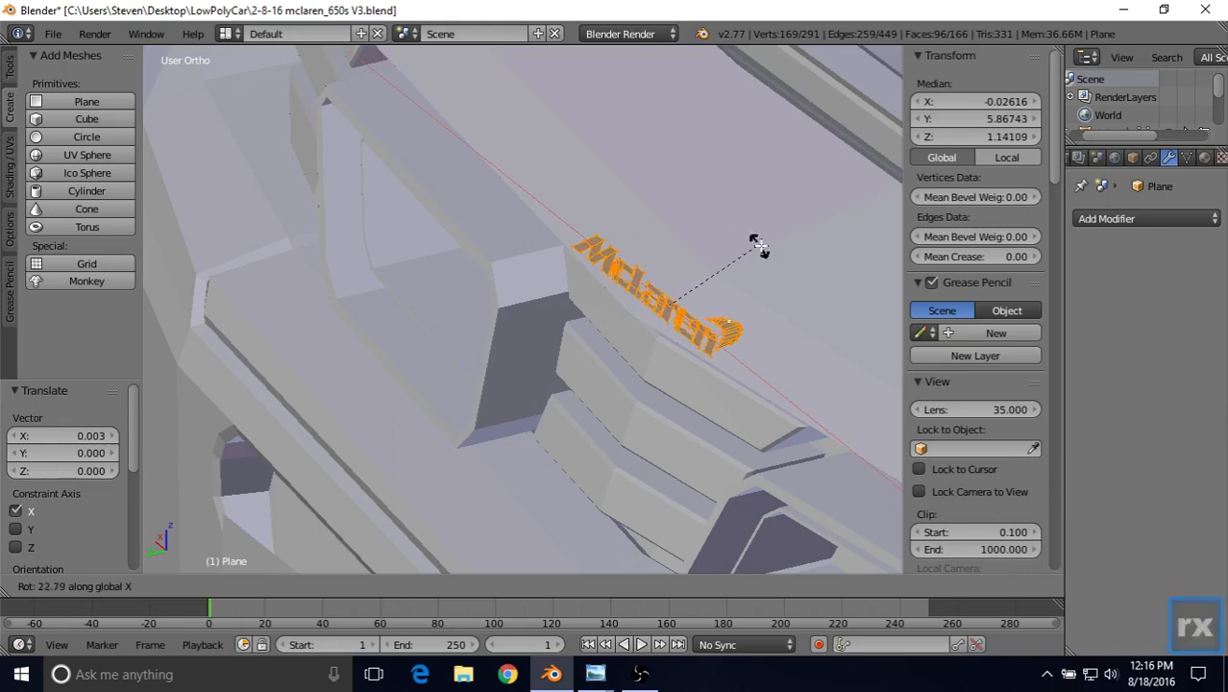
left_click(770, 268)
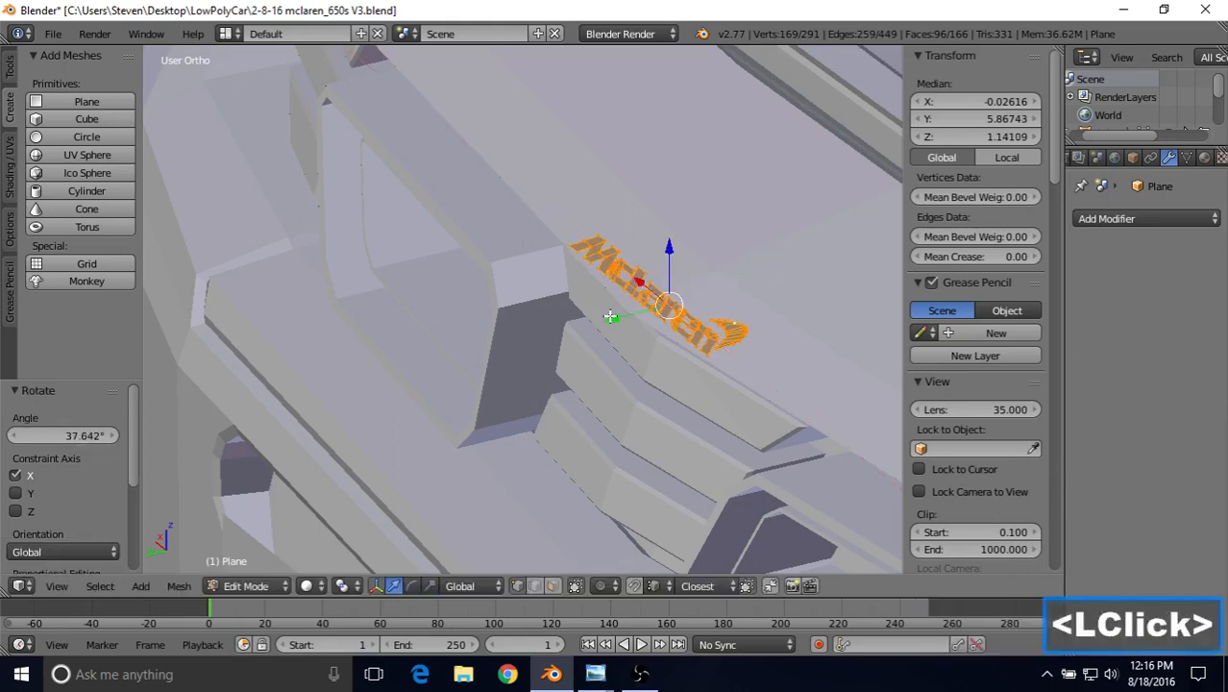
mouse_move(610, 316)
left_mouse_down()
mouse_move(636, 310)
mouse_move(626, 308)
left_mouse_up()
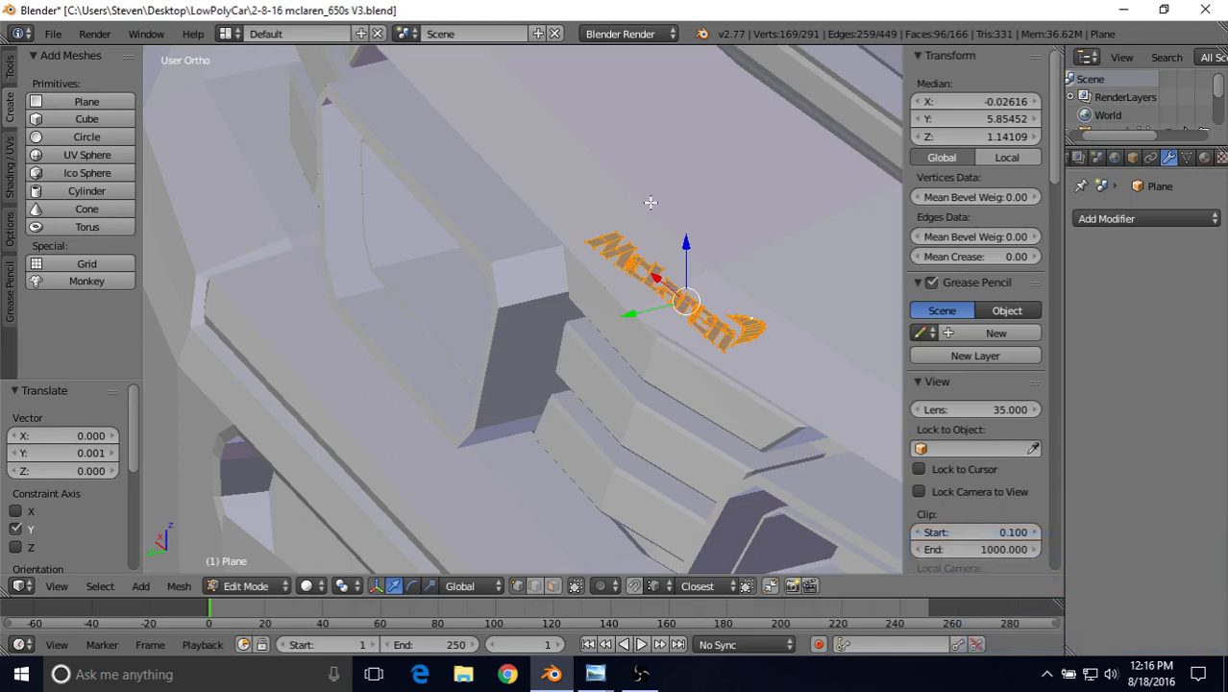
key("Tab")
Move the car body edge above the McLaren lettering to about 5.833 along Y and about 1.150 in Z.
right_click(727, 239)
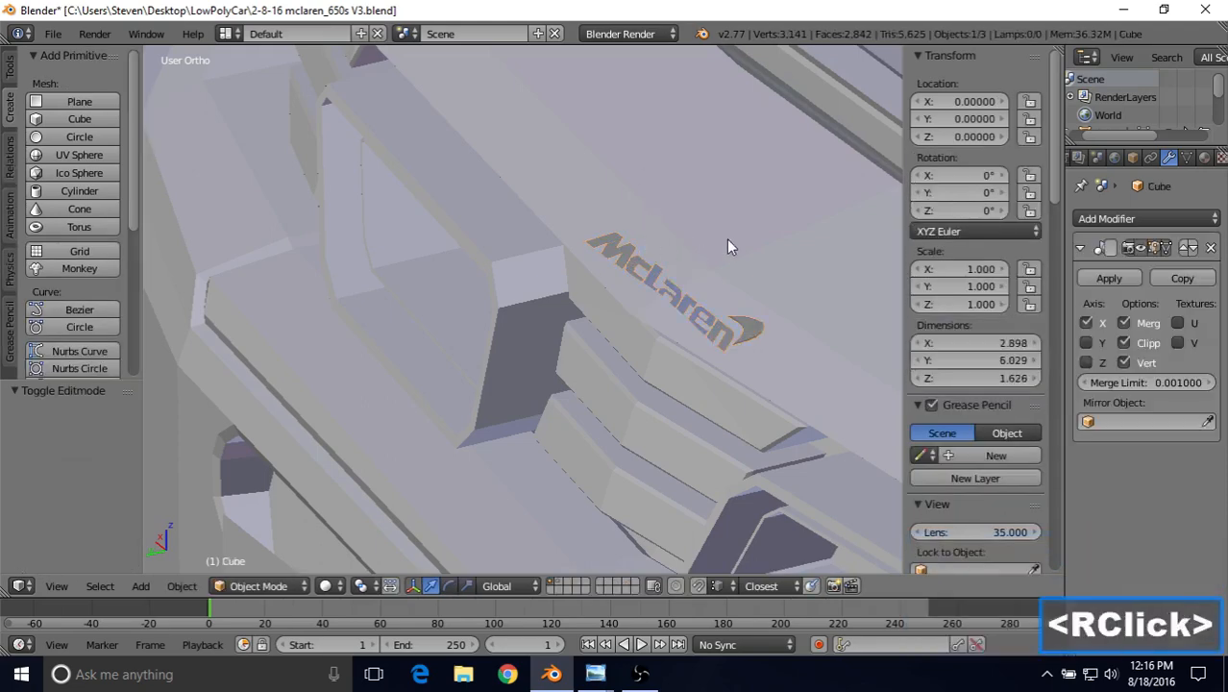
key("Tab")
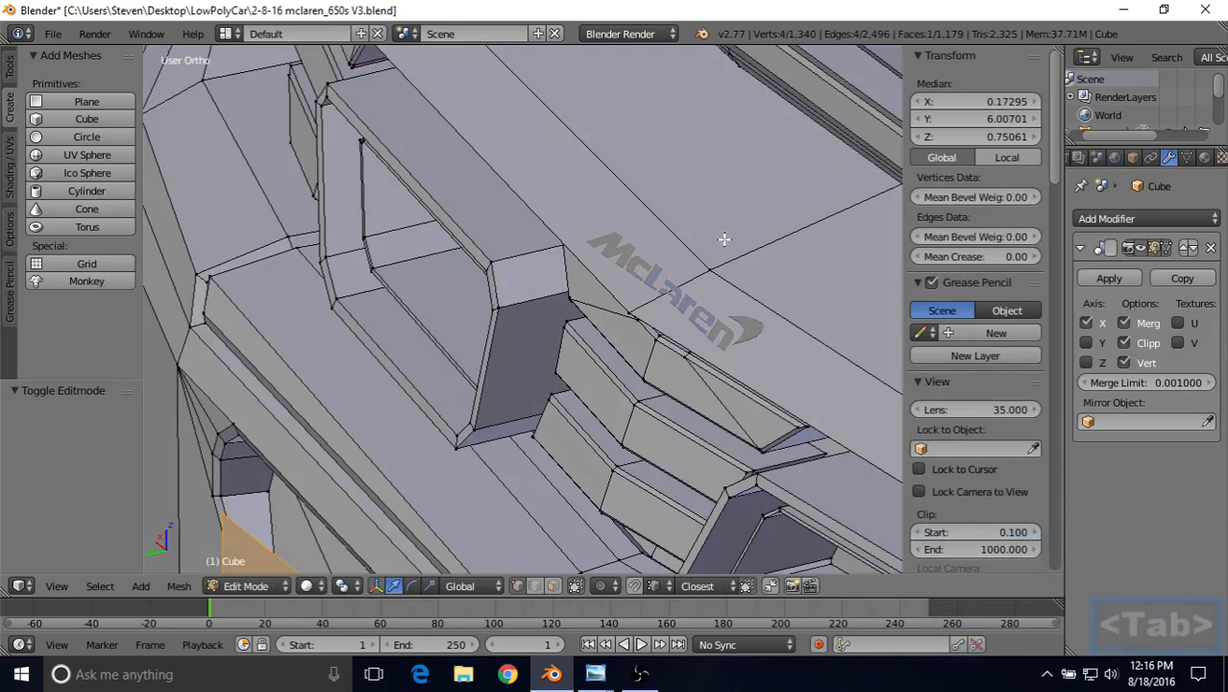
right_click(728, 238)
scroll(608, 247, "down", 1)
middle_click_drag(608, 190, 467, 174, "shift")
right_click(407, 143, "shift")
left_click_drag(483, 275, 448, 277)
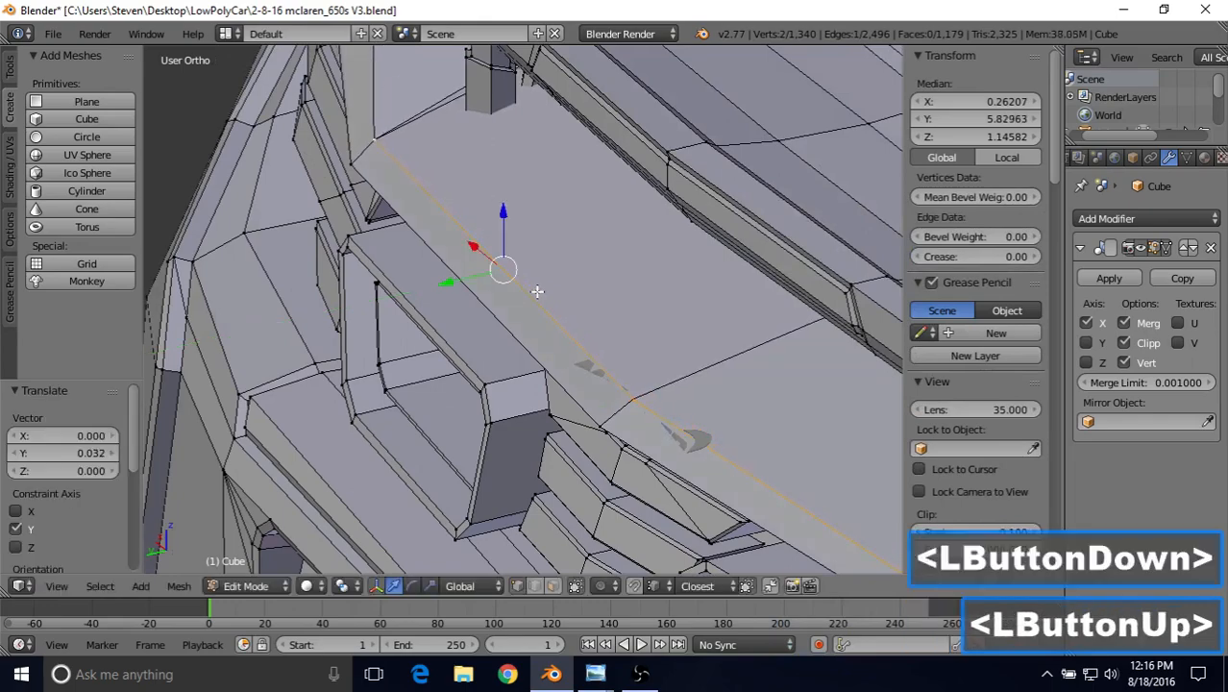
middle_click_drag(547, 273, 456, 294)
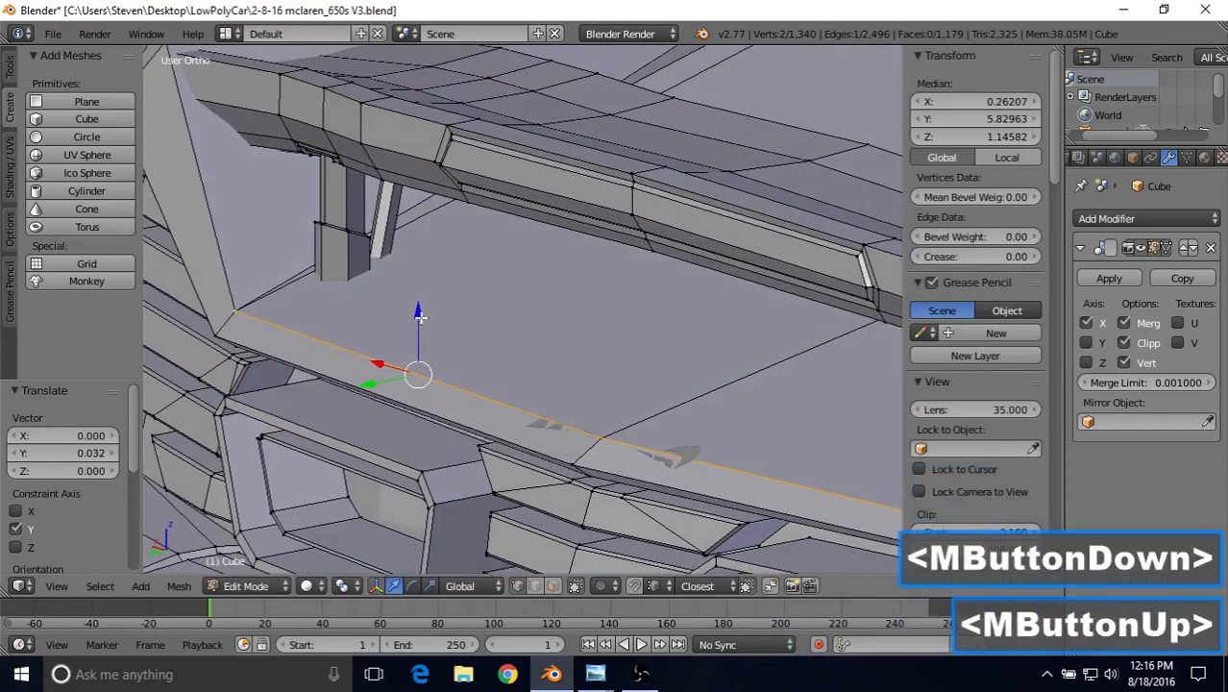
left_click_drag(418, 317, 417, 308)
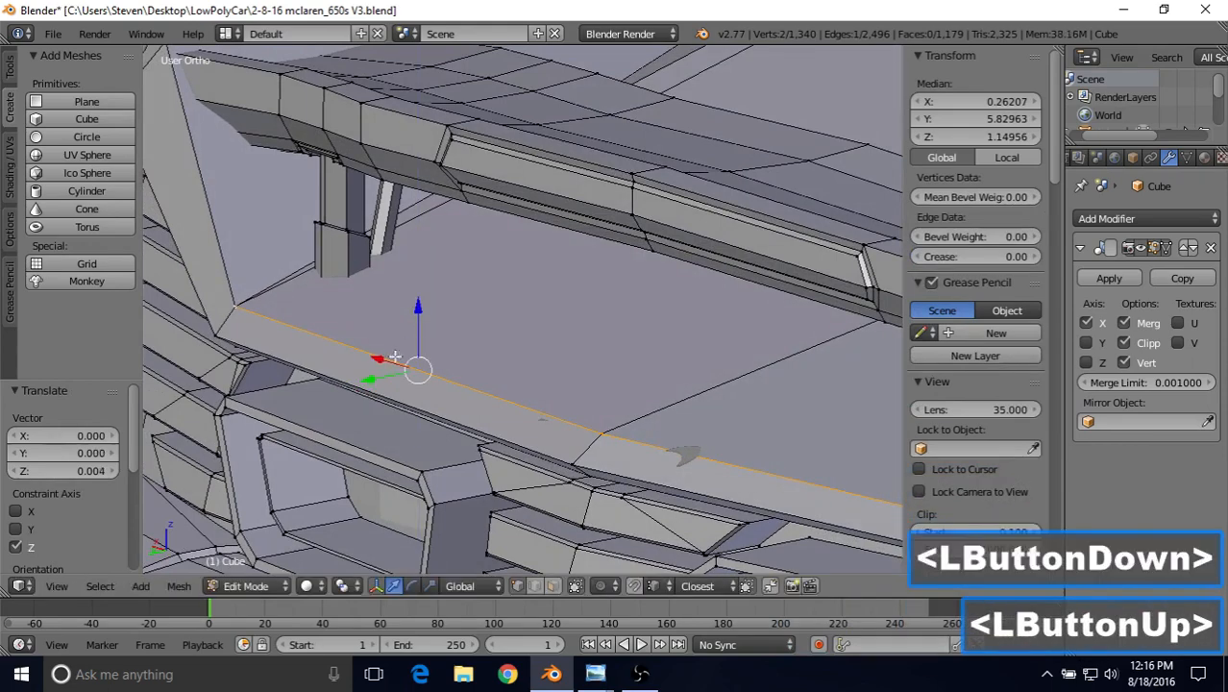
left_click_drag(373, 377, 372, 375)
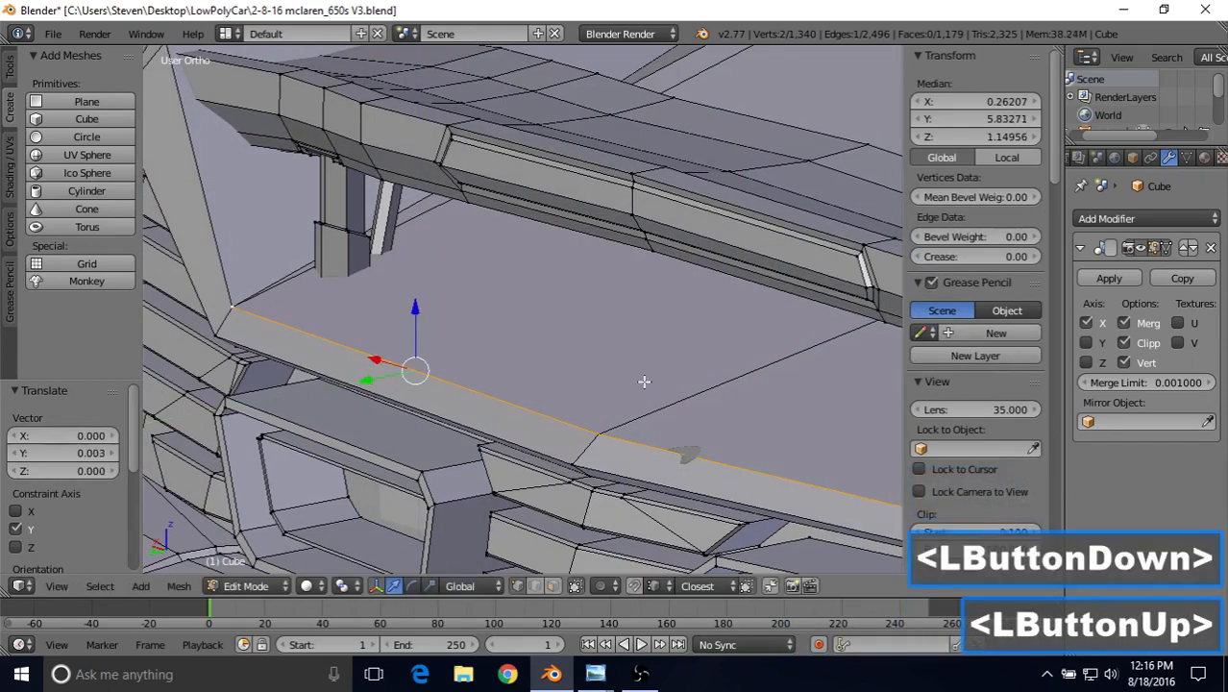
key("Tab")
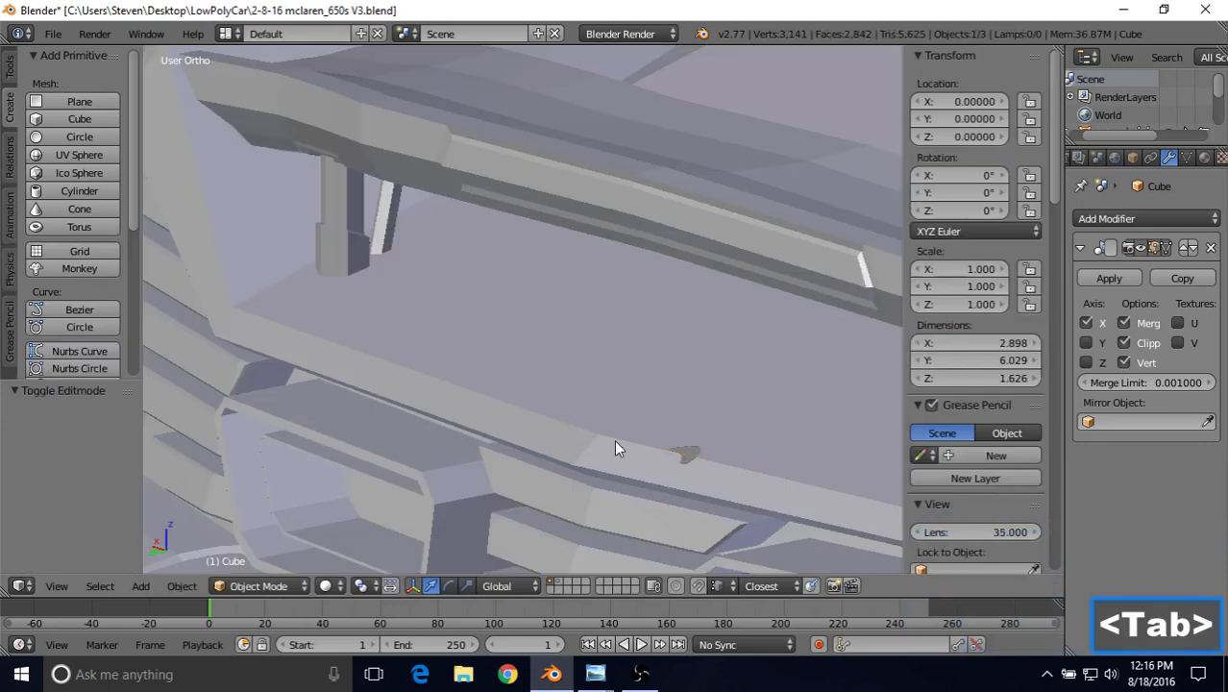
Move the McLaren lettering out of the panel to about 5.870 along Y and about 1.142 in Z.
right_click(690, 457)
key("Tab")
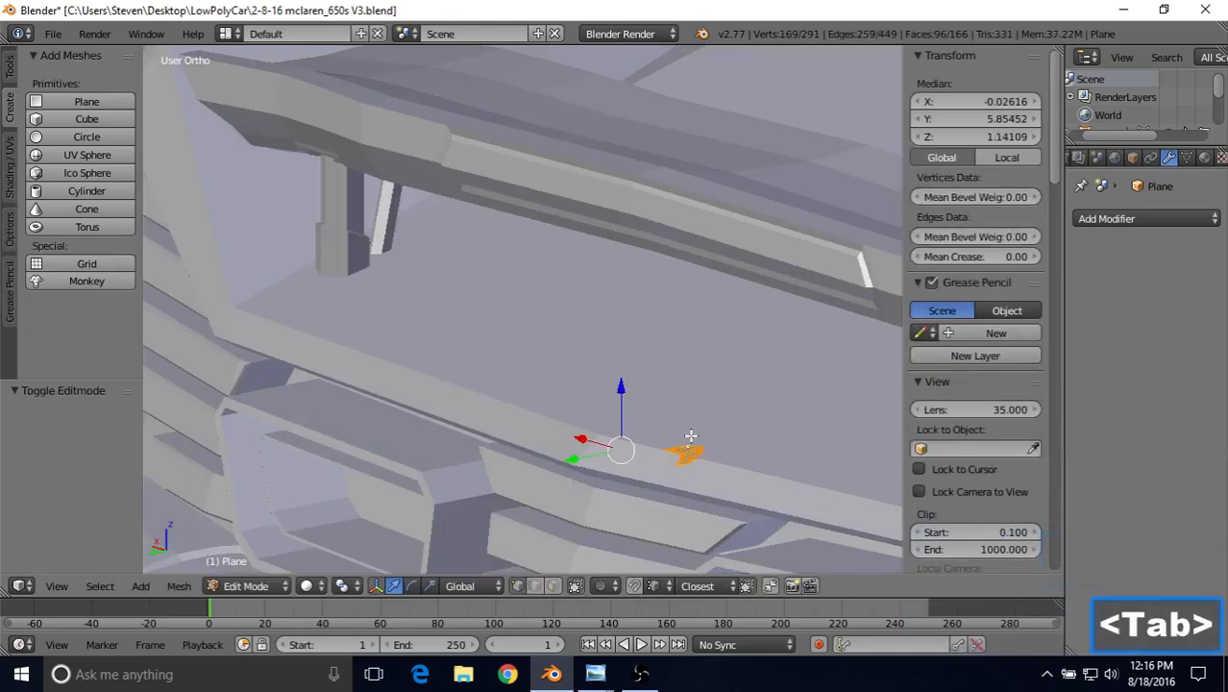
key("z")
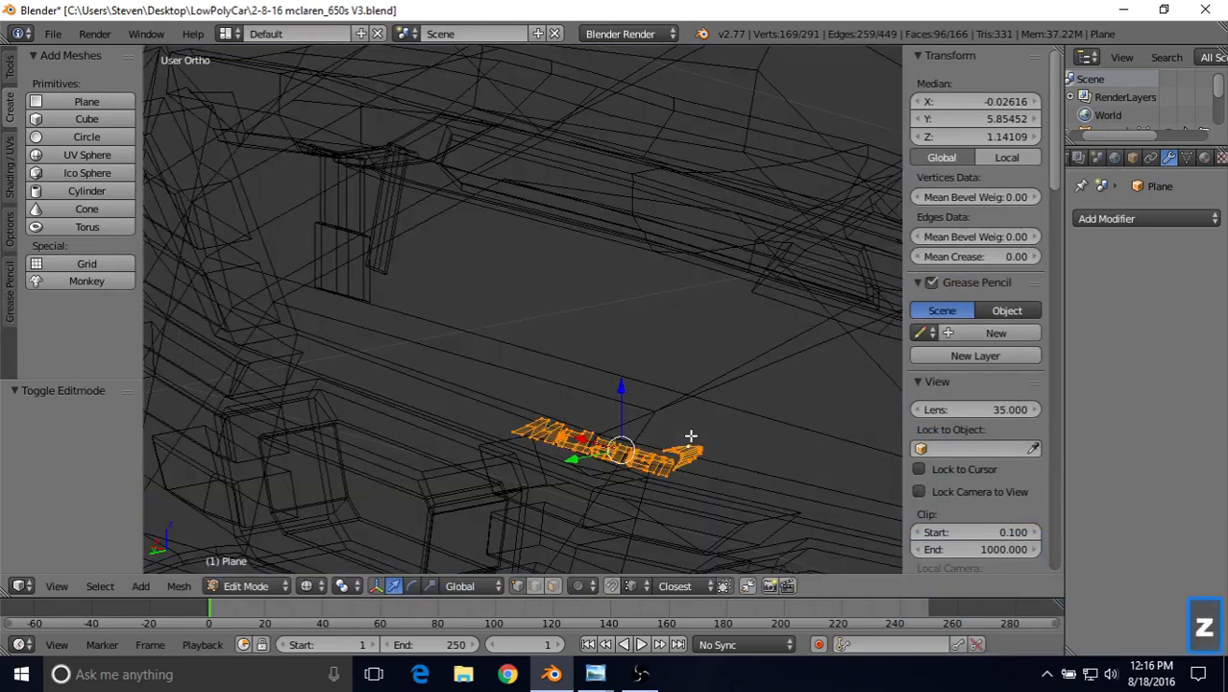
left_click_drag(581, 456, 553, 460)
key("z")
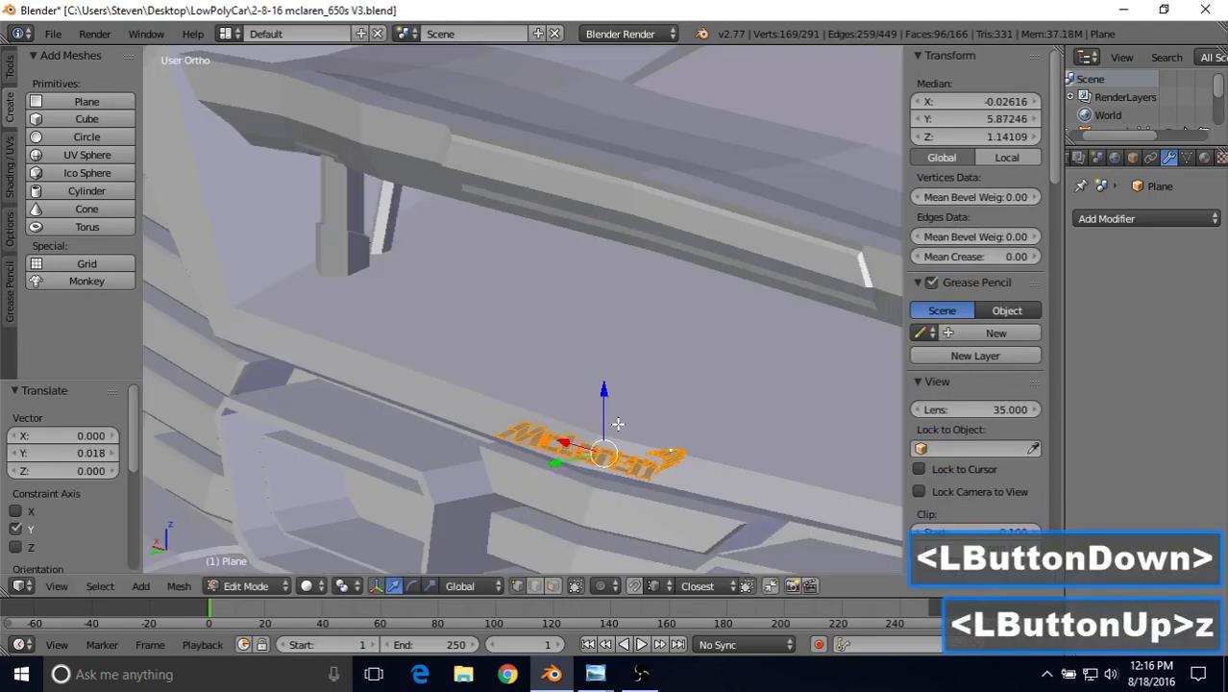
left_click_drag(609, 389, 612, 437)
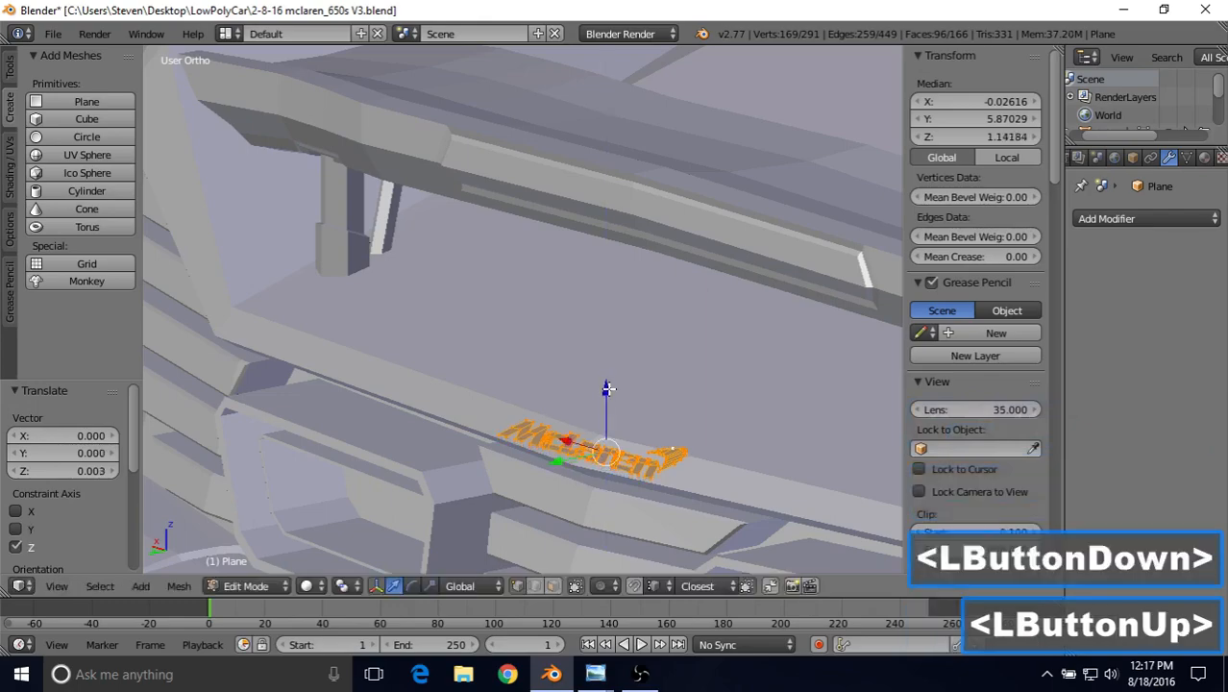
key("Tab")
Scale the McLaren lettering to about 0.921 and raise it slightly to about 1.143 in Z.
scroll(611, 437, "down", 2)
middle_click_drag(607, 396, 666, 416)
scroll(666, 416, "up", 3)
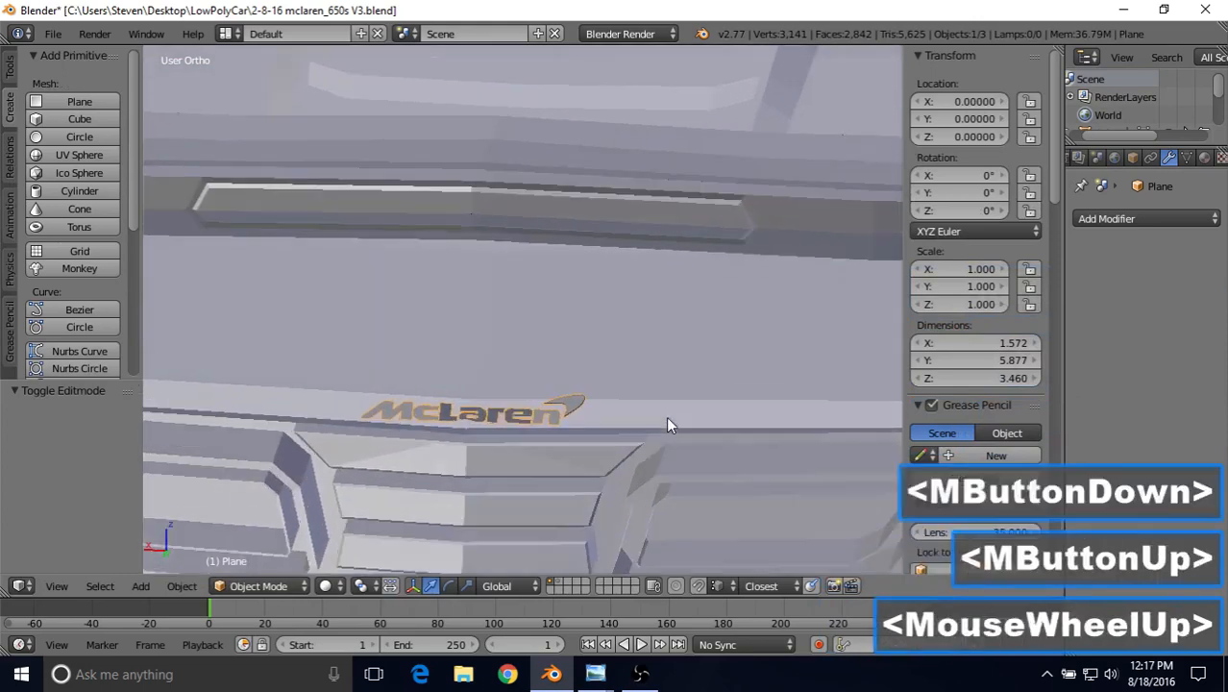
scroll(615, 415, "down", 2)
key("Tab")
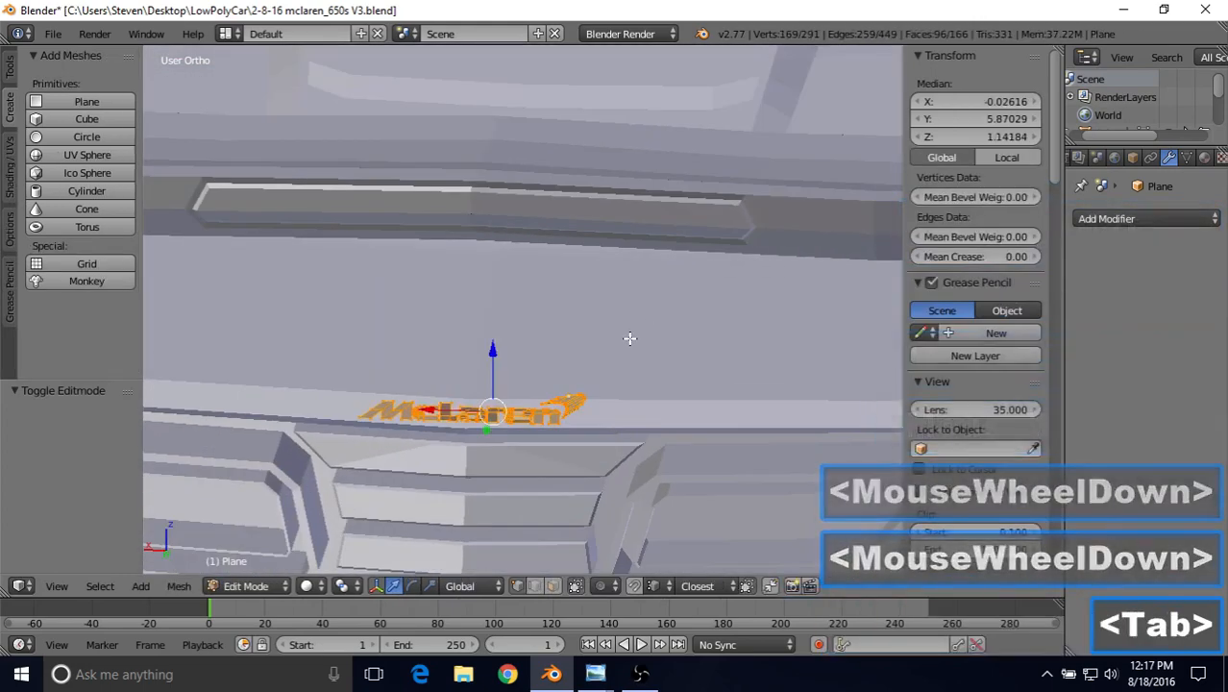
key("s")
left_click(612, 349)
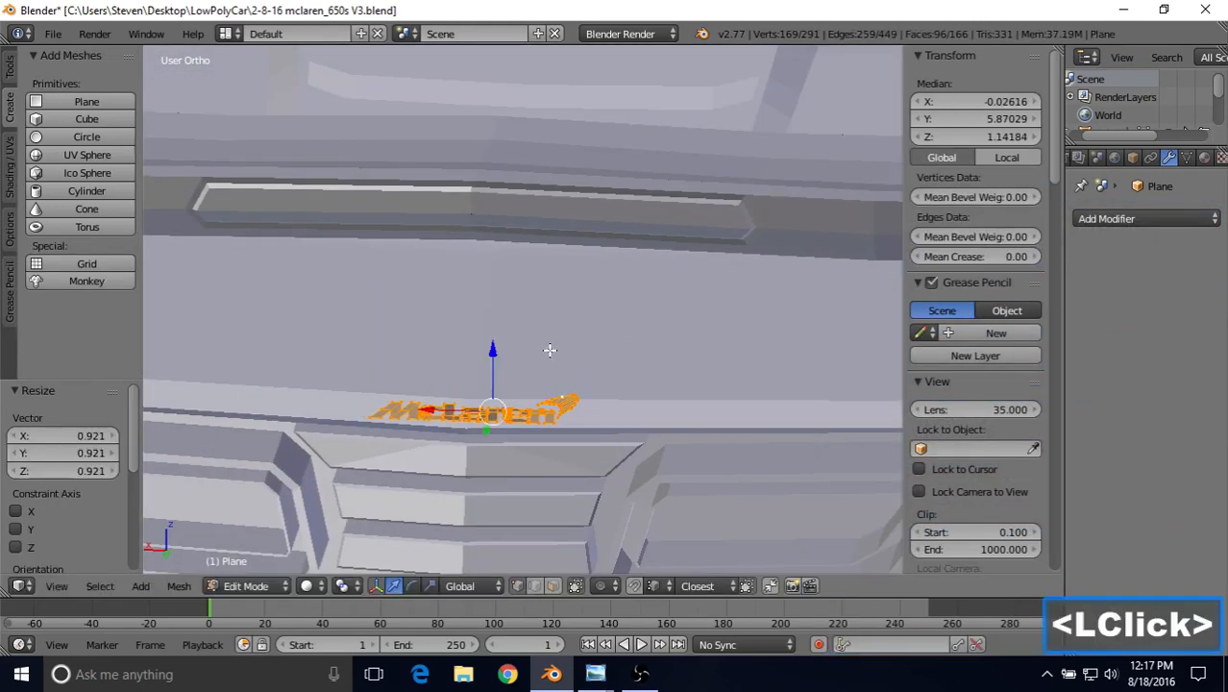
left_click_drag(494, 350, 493, 352)
key("Tab")
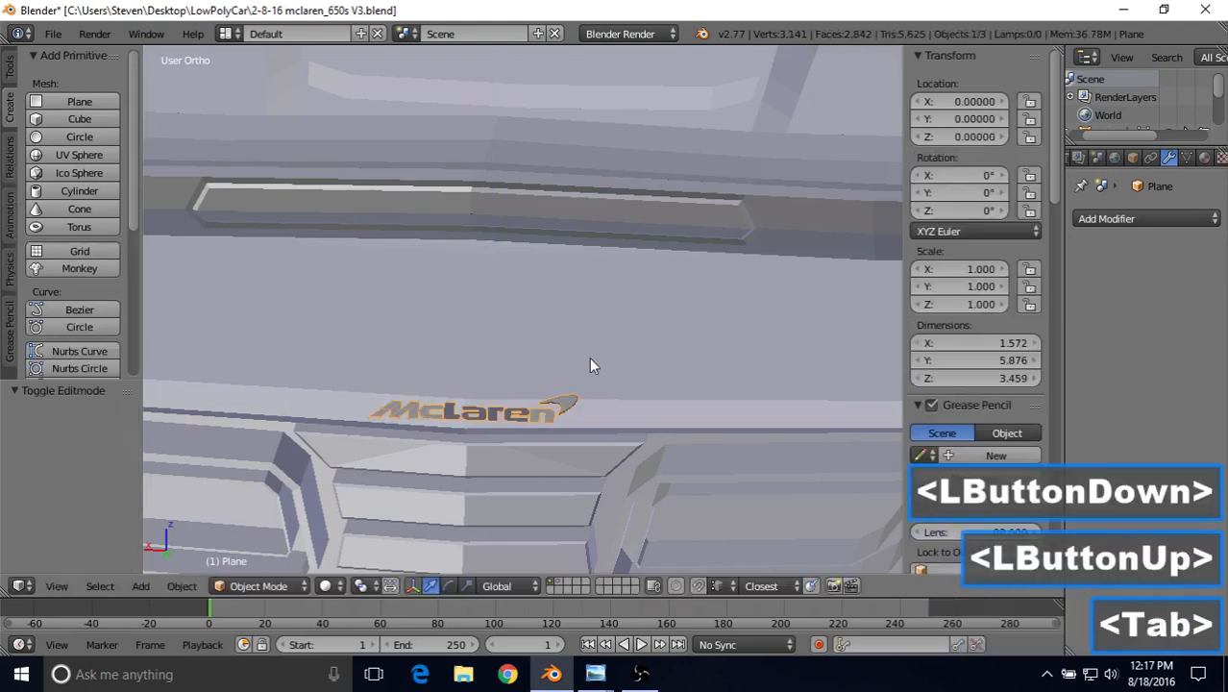
Raise the car body edge above the McLaren lettering by about 0.009 units to heighten the strip.
middle_click_drag(590, 357, 549, 360)
right_click(551, 357)
key("Tab")
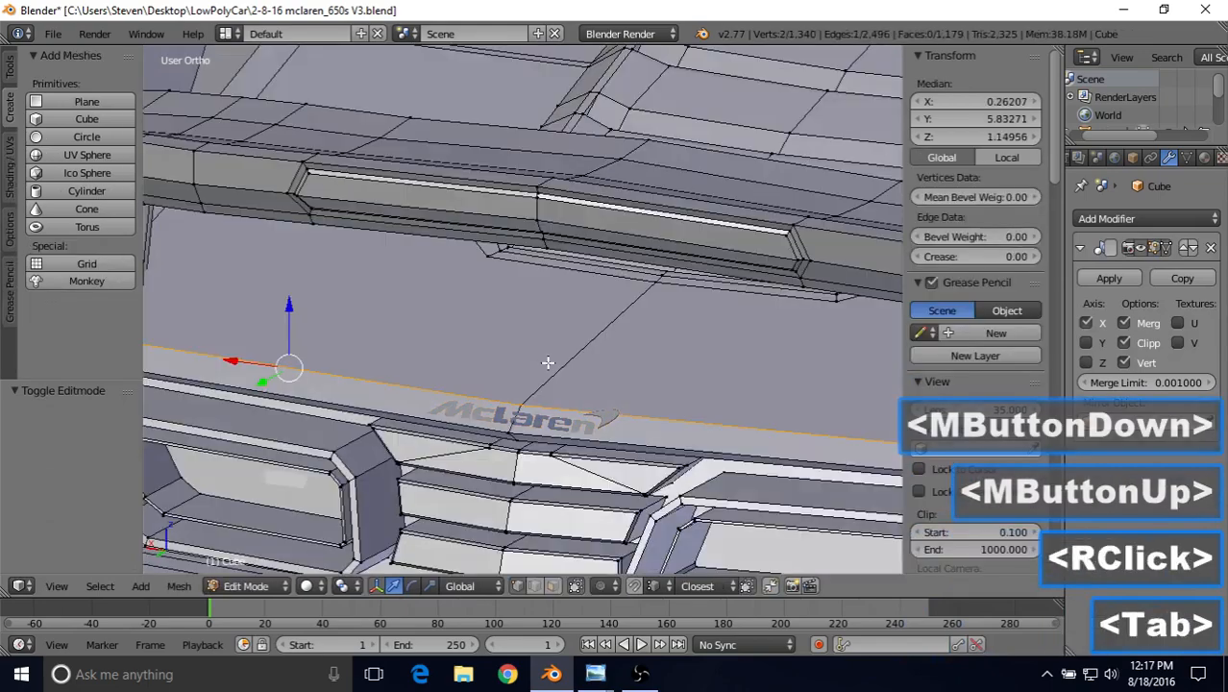
right_click(529, 392)
scroll(510, 384, "down", 1)
right_click(231, 326, "shift")
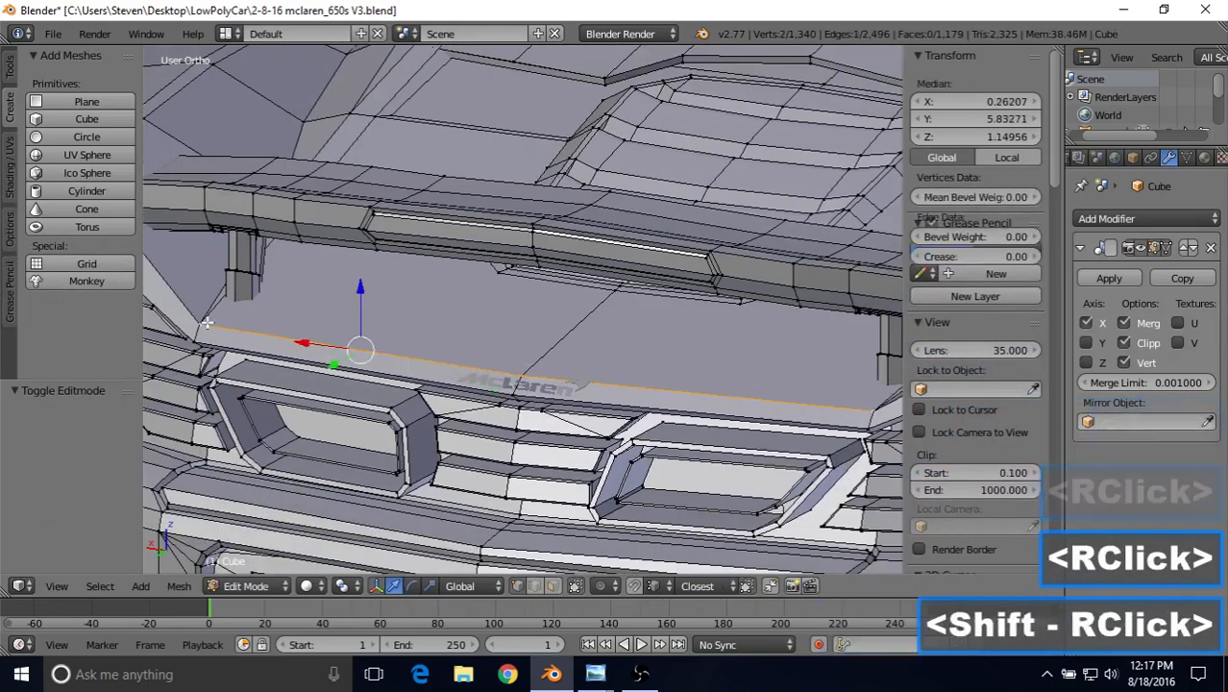
left_click_drag(359, 288, 359, 279)
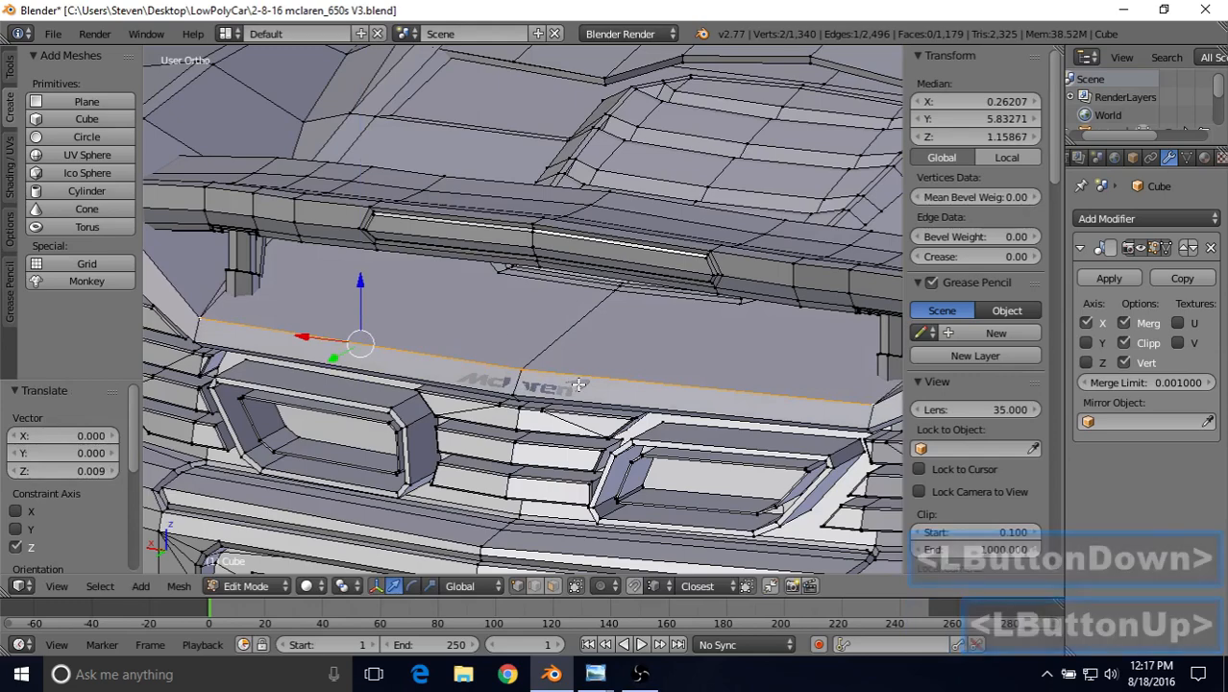
key("Tab")
Move the McLaren lettering outward along Y to about 5.873 so it sits in front of the strip.
right_click(573, 379)
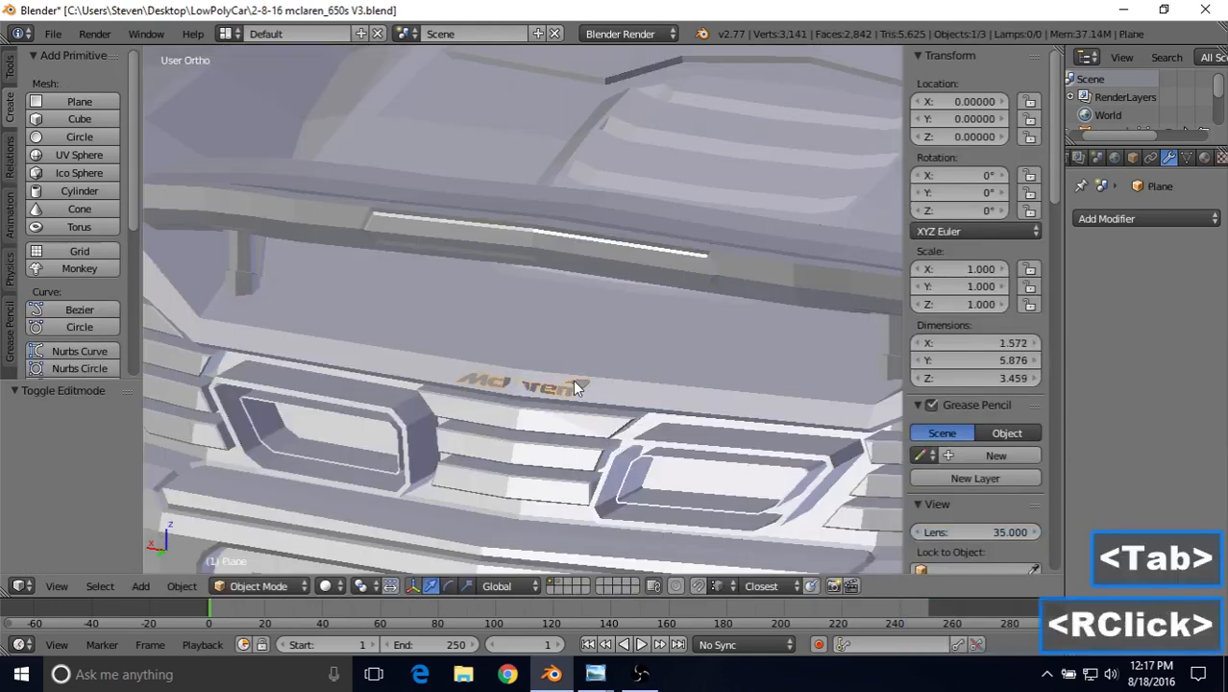
scroll(572, 370, "up", 2)
key("Tab")
middle_click_drag(585, 363, 549, 389)
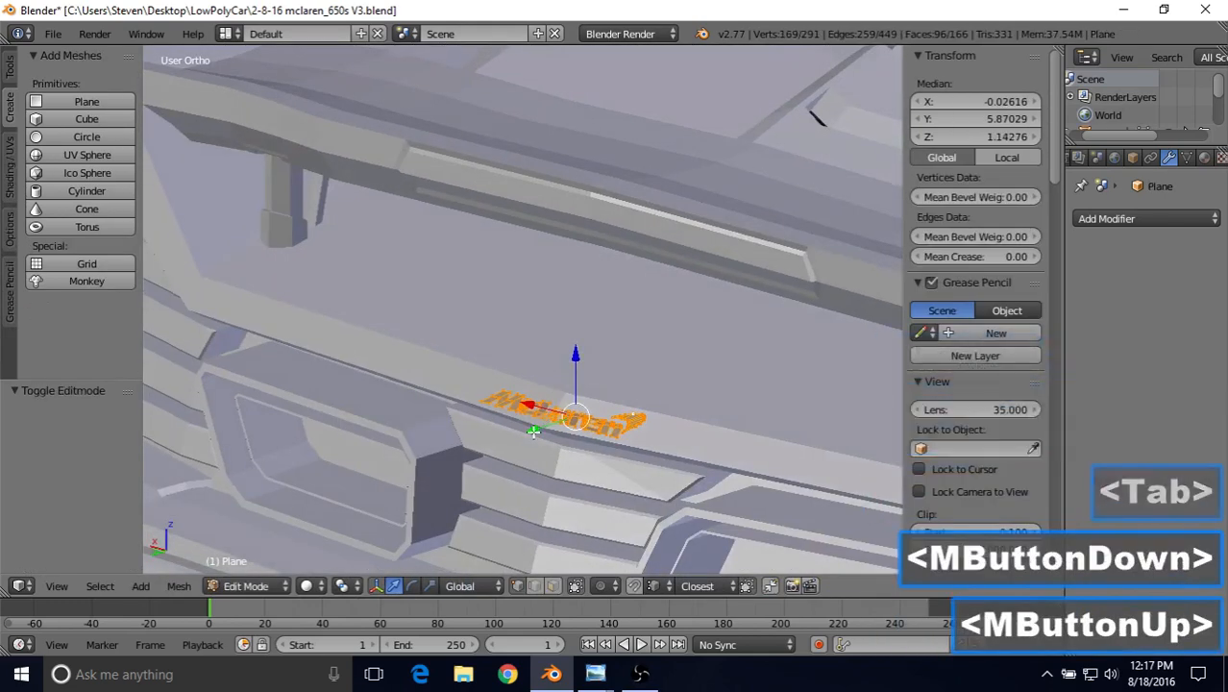
left_click_drag(535, 431, 530, 432)
left_click(530, 432)
key("Tab")
middle_click_drag(530, 433, 463, 367)
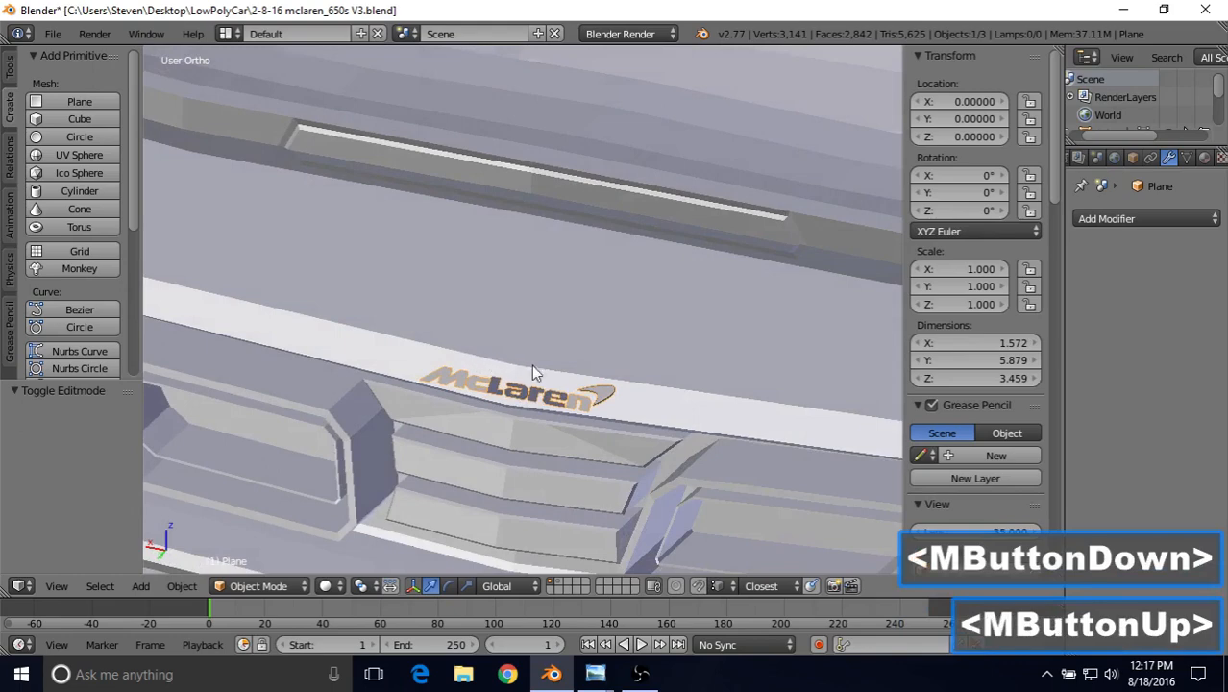
Inspect the McLaren lettering's fit against the rear strip from several angles, near and far.
scroll(527, 365, "down", 3)
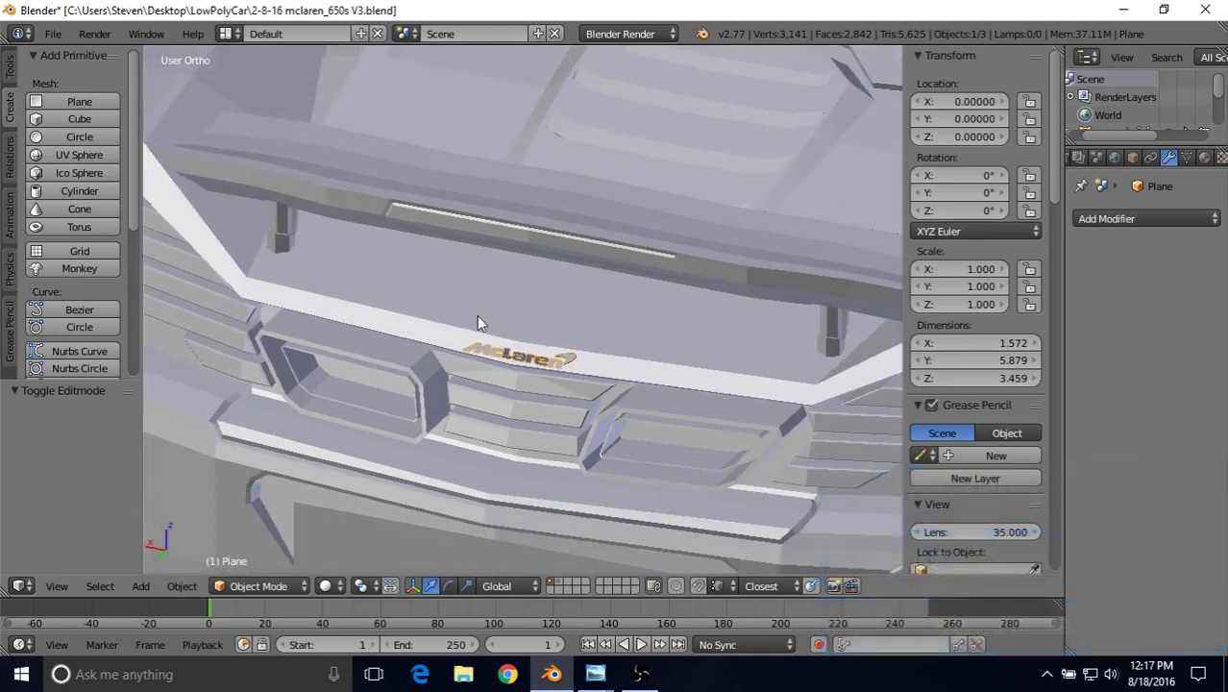
key("Tab")
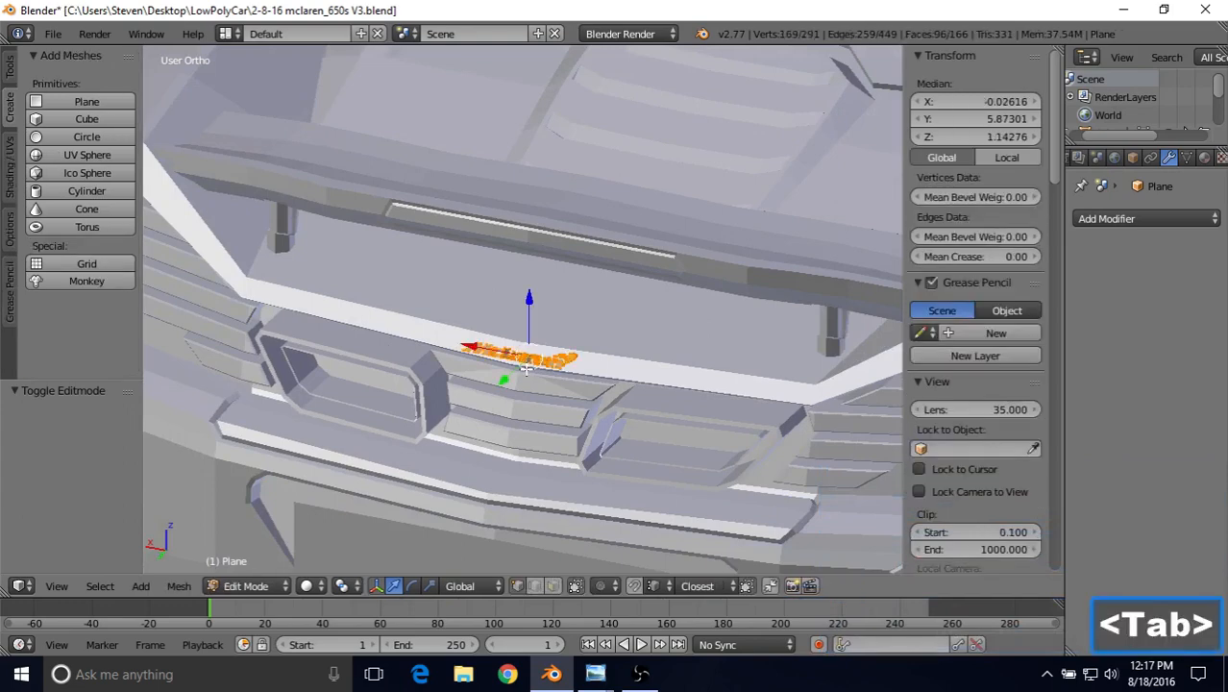
key("Tab")
middle_click_drag(527, 367, 479, 352)
scroll(479, 352, "up", 3)
key("Tab")
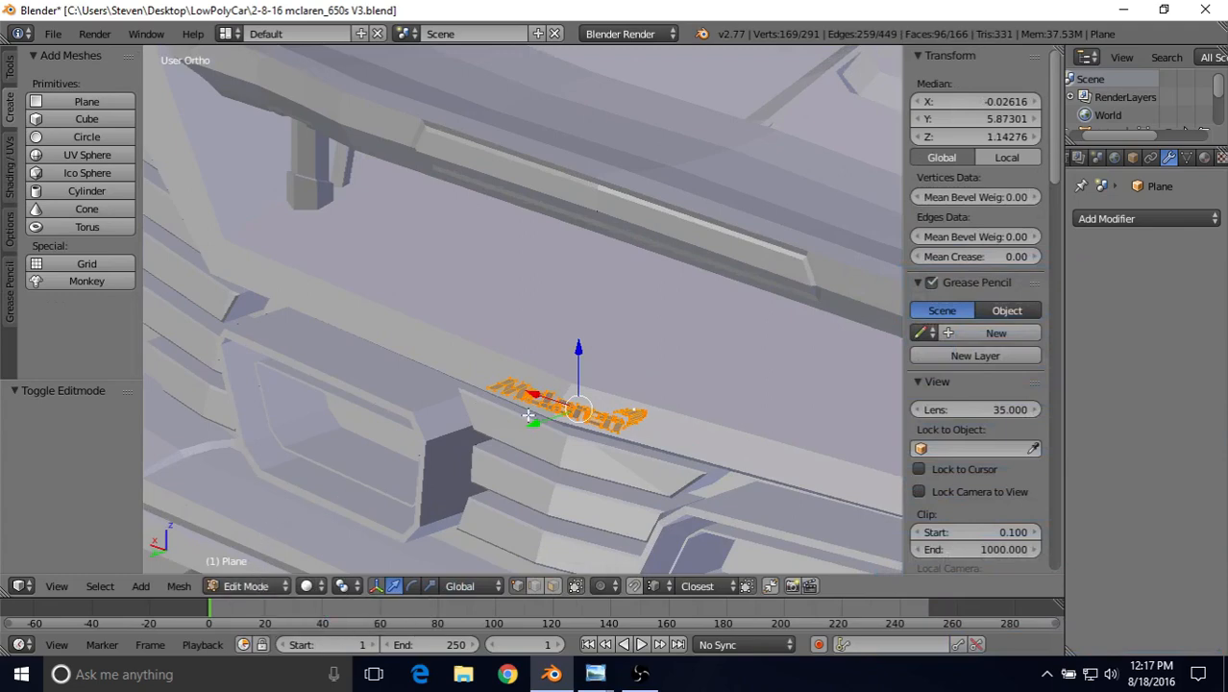
middle_click_drag(589, 385, 548, 329)
key("Tab")
scroll(527, 385, "down", 3)
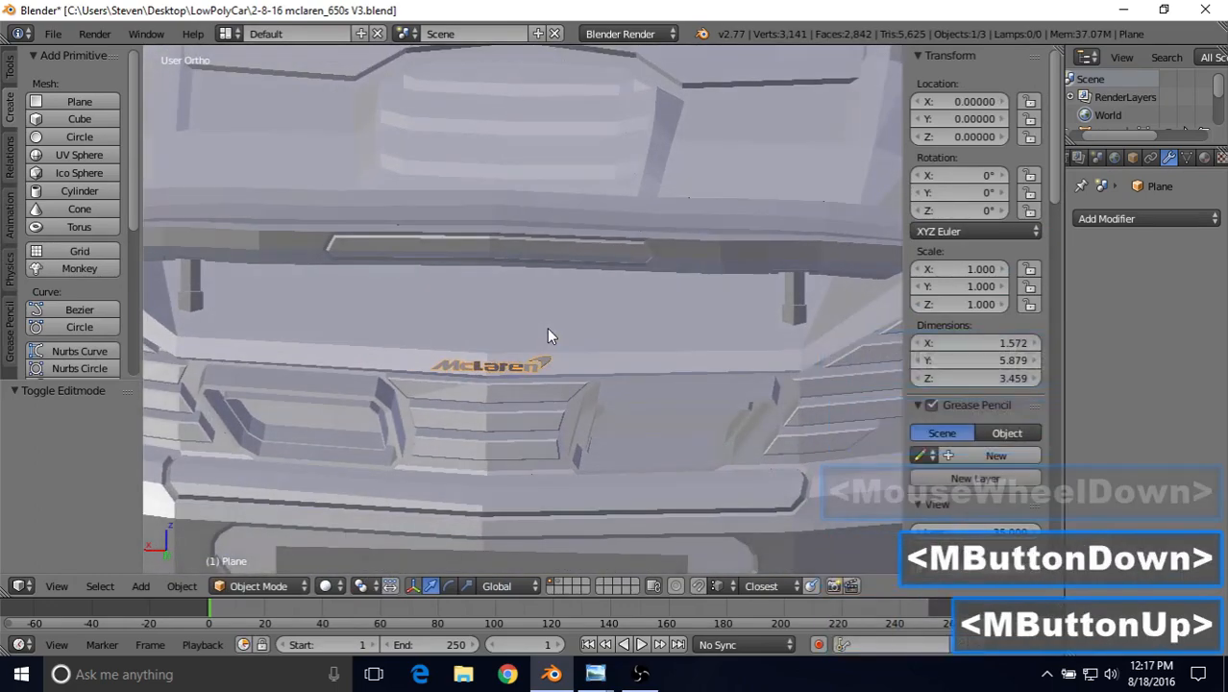
Compare the McLaren lettering in the back view with the rear-view photo in Windows Photo Viewer, returning to Blender.
key("ctrl+KP_1")
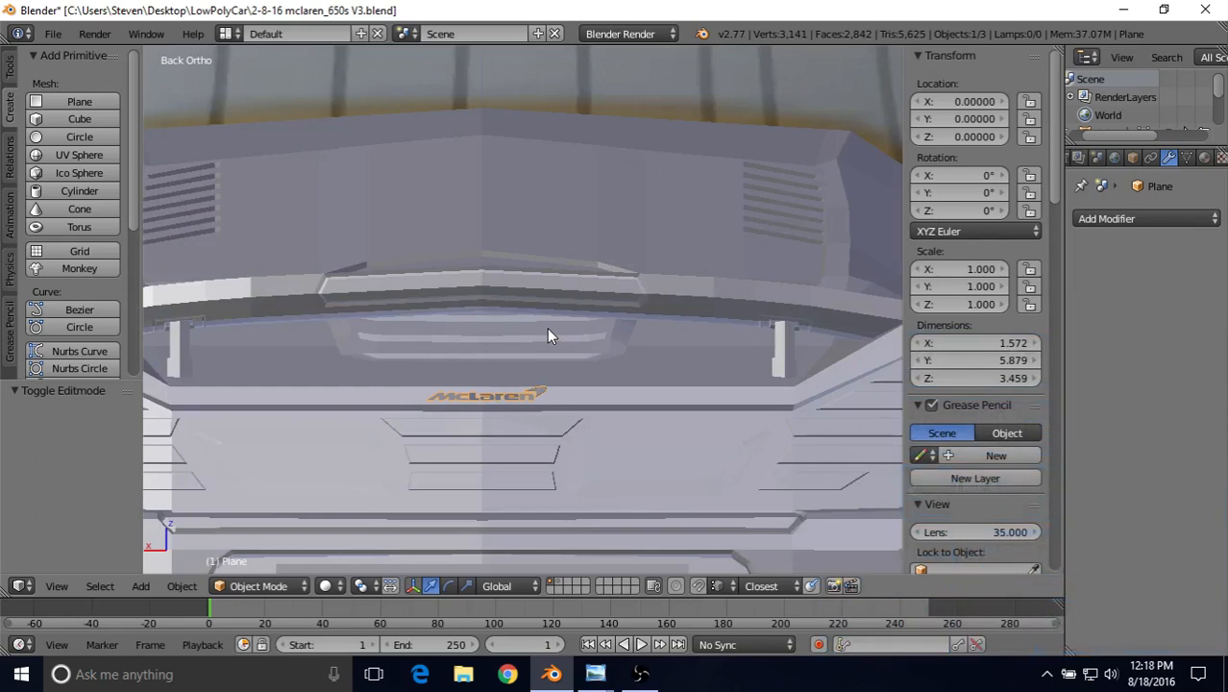
scroll(547, 327, "up", 2)
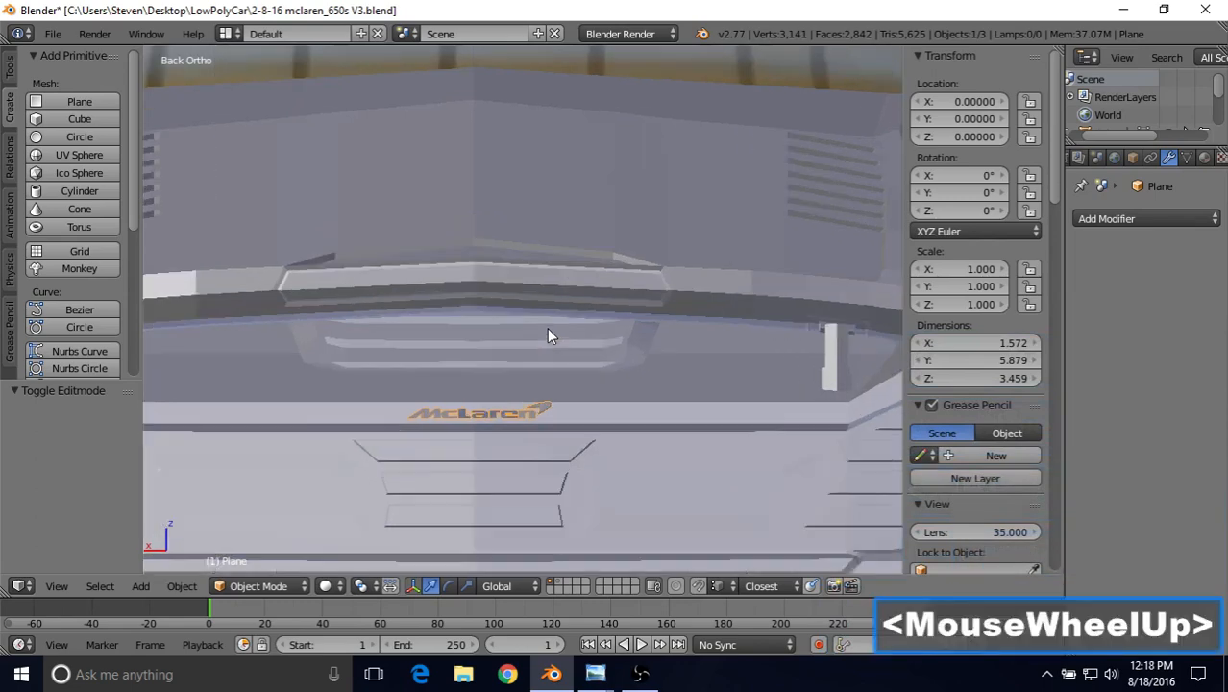
left_click(593, 675)
left_click(532, 593)
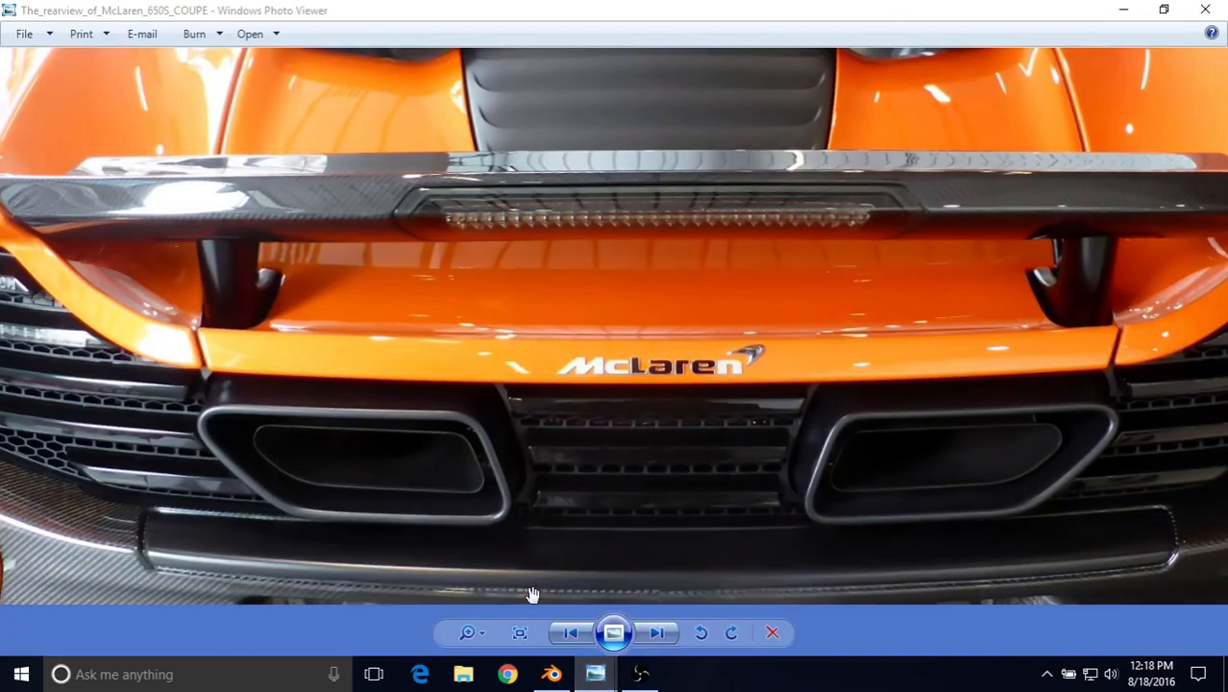
left_click(552, 675)
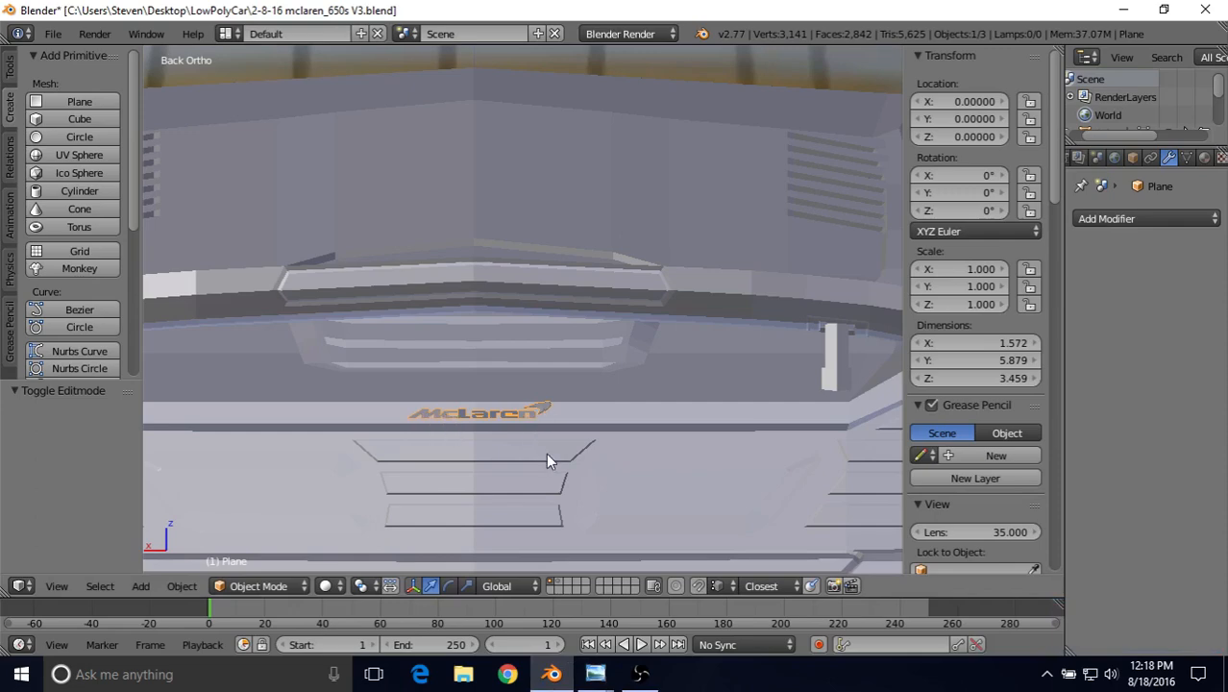
scroll(450, 387, "down", 2)
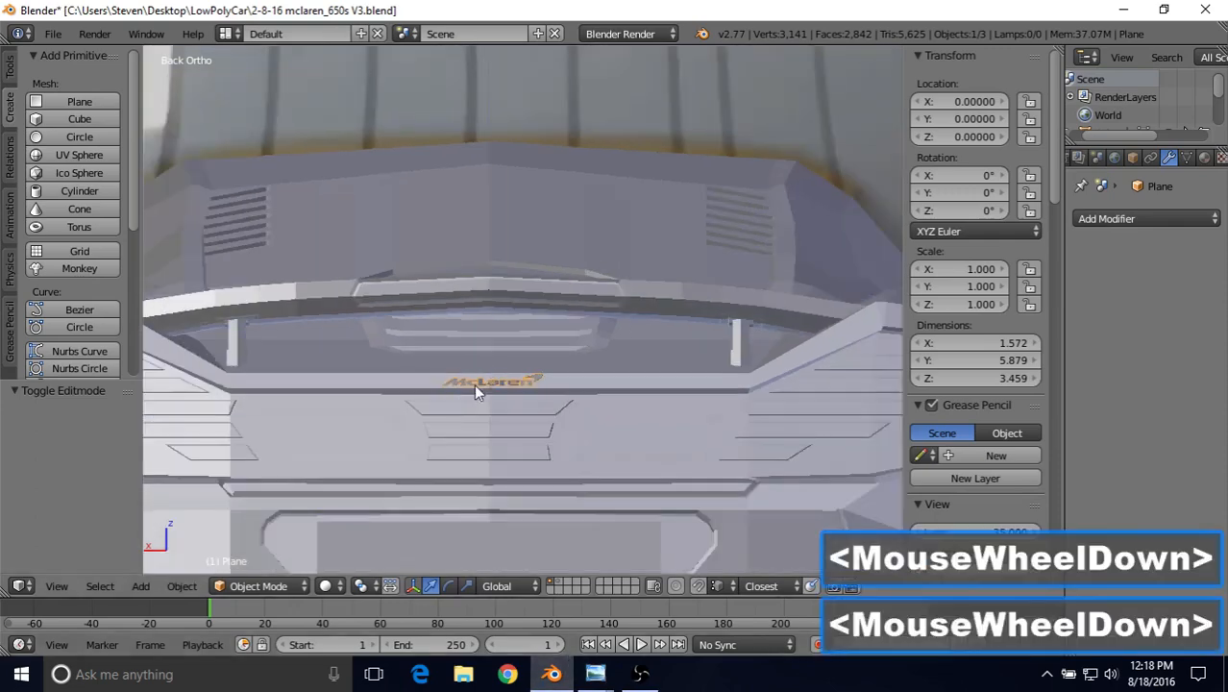
Inspect the McLaren lettering on the rear strip from oblique and side angles, near and far.
scroll(519, 384, "down", 3)
middle_click_drag(500, 357, 509, 392)
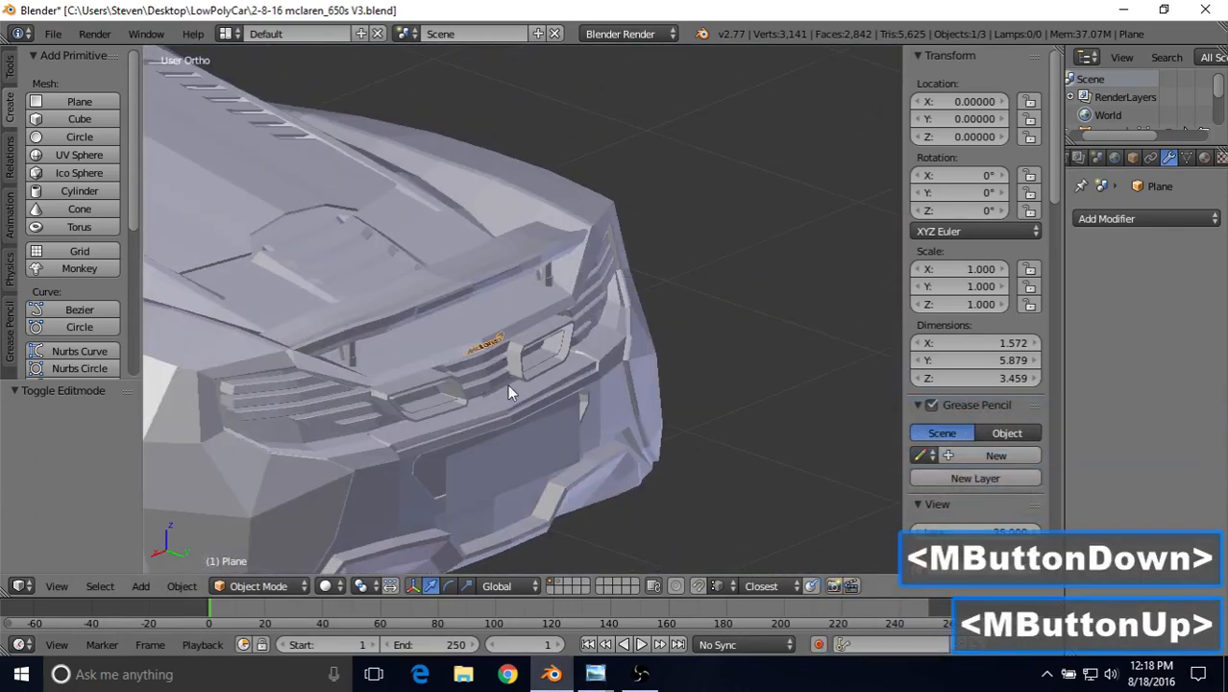
scroll(508, 387, "up", 7)
middle_click_drag(567, 358, 749, 368)
scroll(486, 411, "up", 3)
scroll(389, 422, "down", 4)
scroll(443, 387, "down", 8)
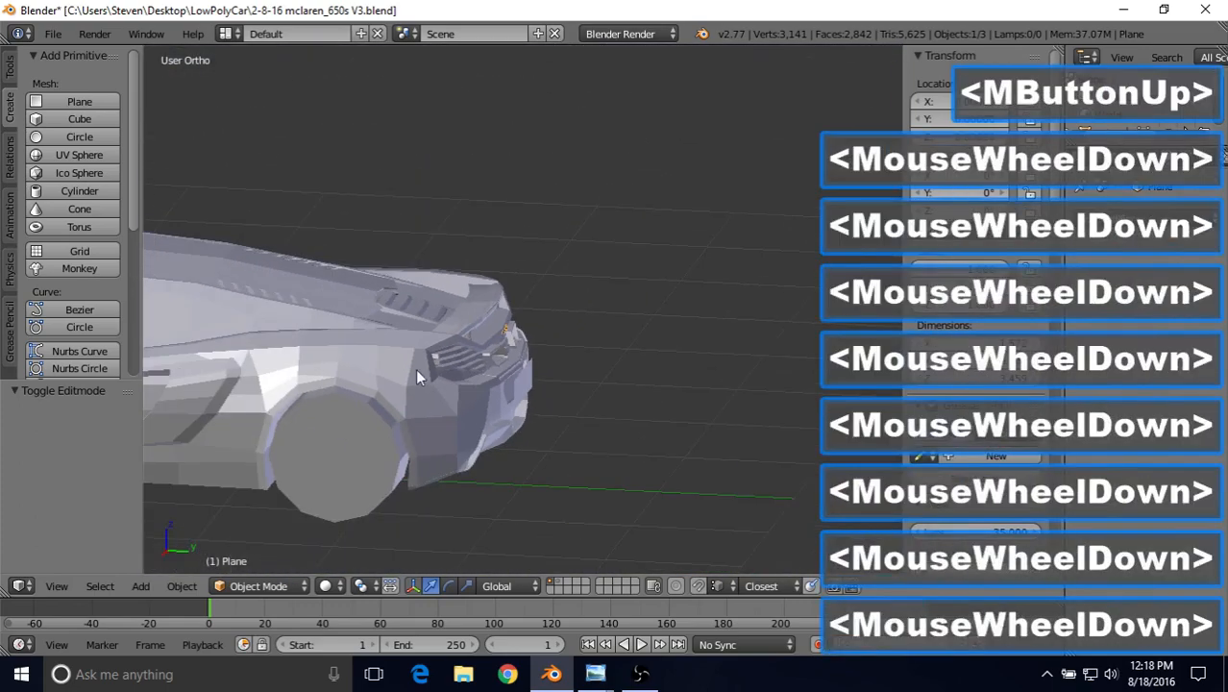
Select the whole 650S lettering and move it beside the front wheel, to about Y 1.781 and Z -0.118.
middle_click_drag(407, 357, 563, 333, "shift")
middle_click_drag(336, 341, 624, 340, "shift")
middle_click_drag(490, 398, 497, 261, "shift")
middle_click_drag(556, 321, 472, 311, "shift")
middle_click_drag(650, 311, 474, 289, "shift")
key("Tab")
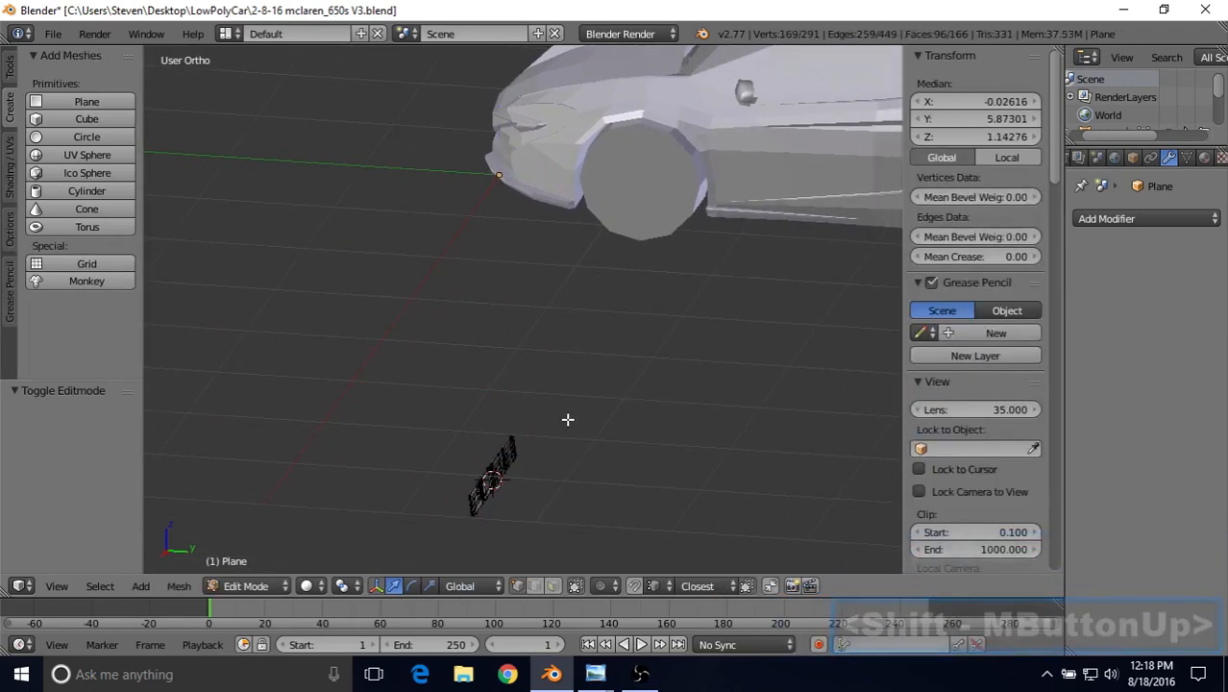
key("z")
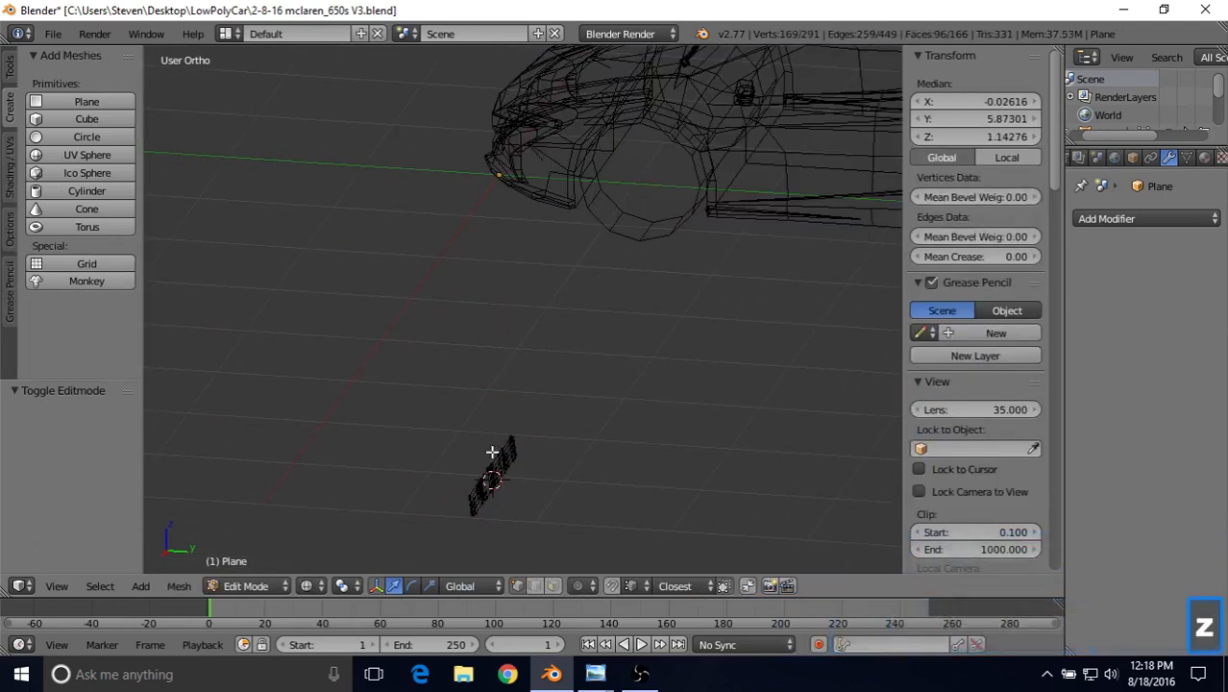
right_click(502, 448)
key("b")
left_click_drag(373, 351, 642, 585)
left_click_drag(495, 415, 493, 137)
left_click_drag(536, 204, 776, 230)
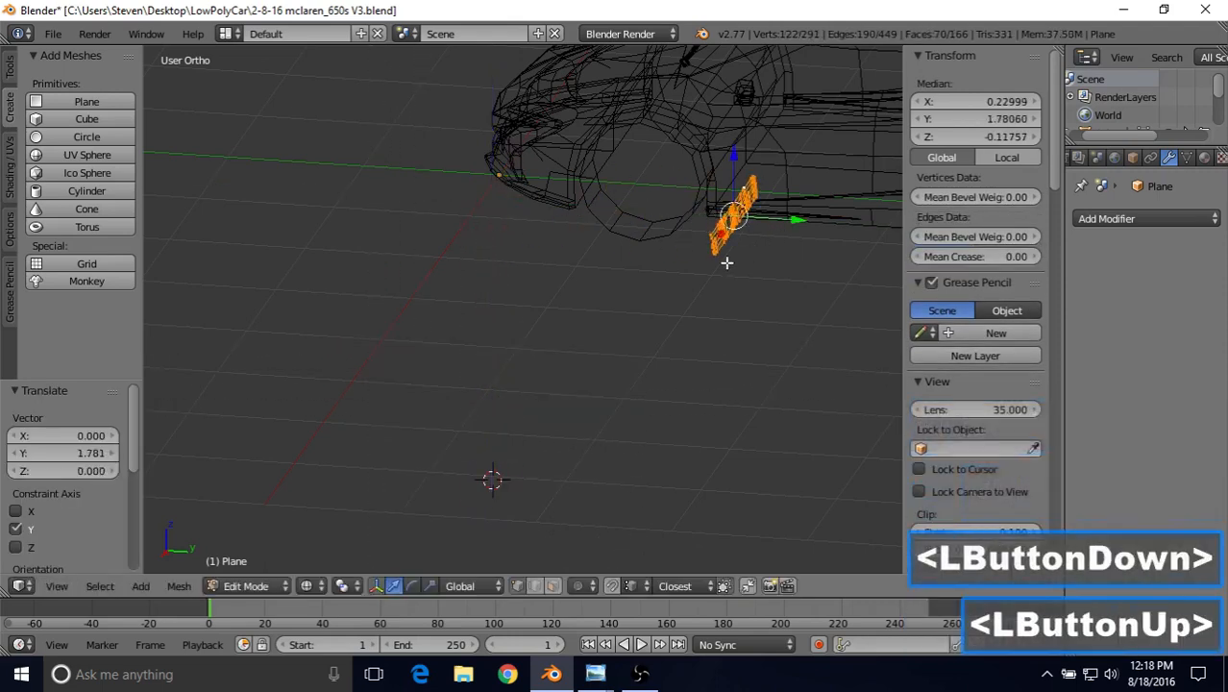
Show the model in solid shading and check the 650S badge placement in the Mclaren Wheel photo in Windows Photo Viewer, returning to Blender.
mouse_move(542, 338)
middle_mouse_down("shift")
mouse_move(327, 445)
mouse_move(270, 499)
middle_mouse_up("shift")
scroll(482, 379, "up", 5)
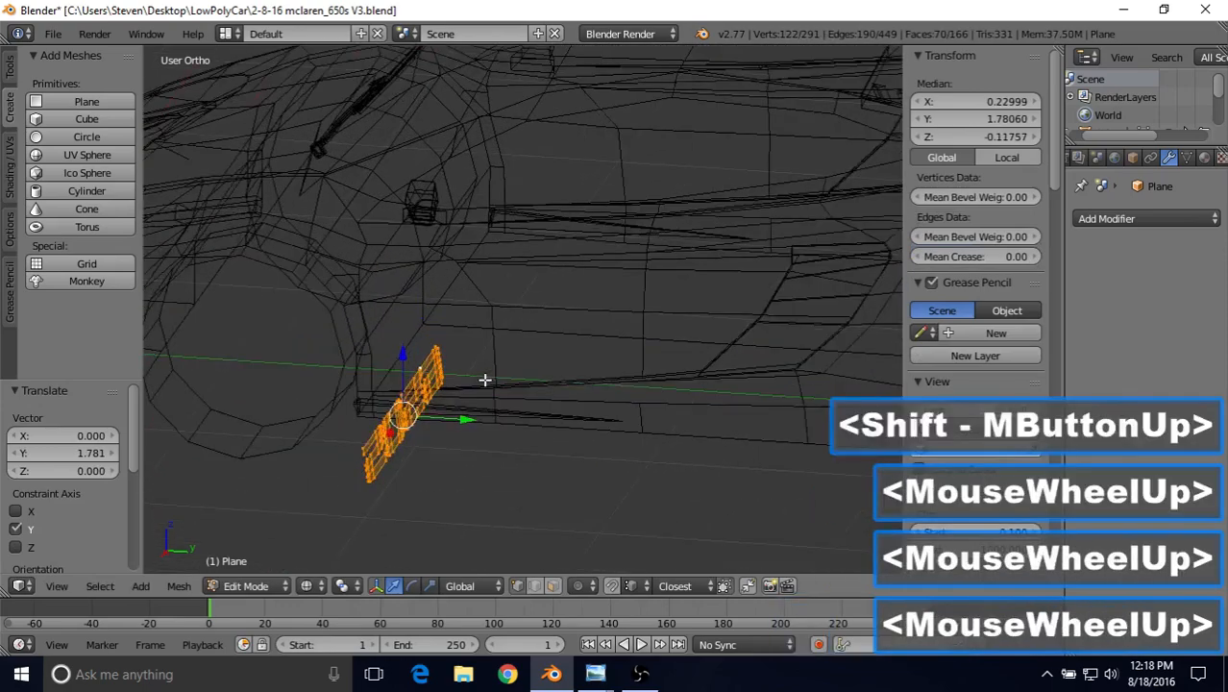
key("z")
middle_click_drag(454, 398, 586, 381, "shift")
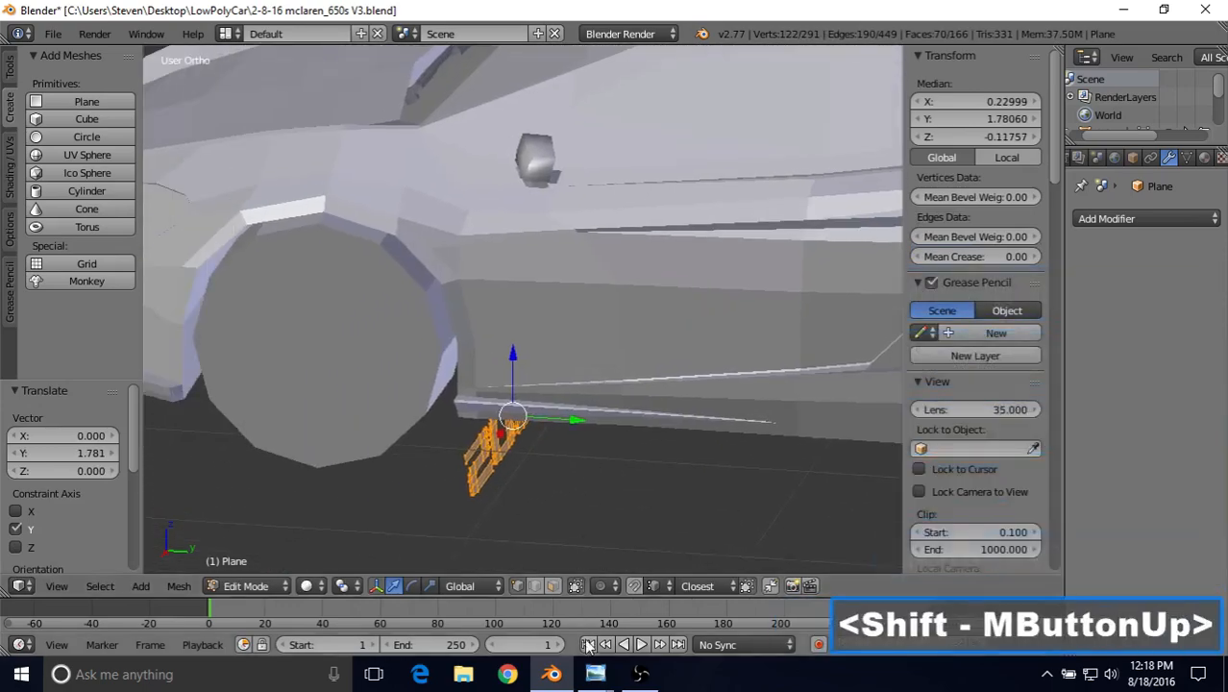
left_click(595, 674)
left_click(915, 602)
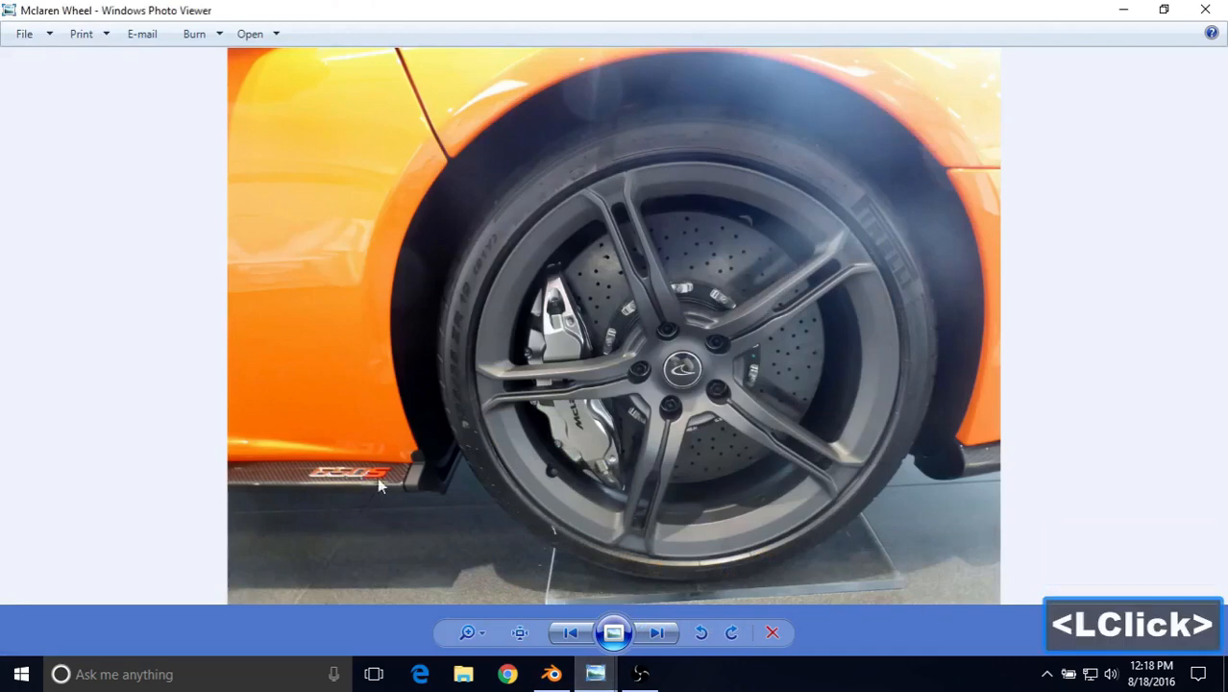
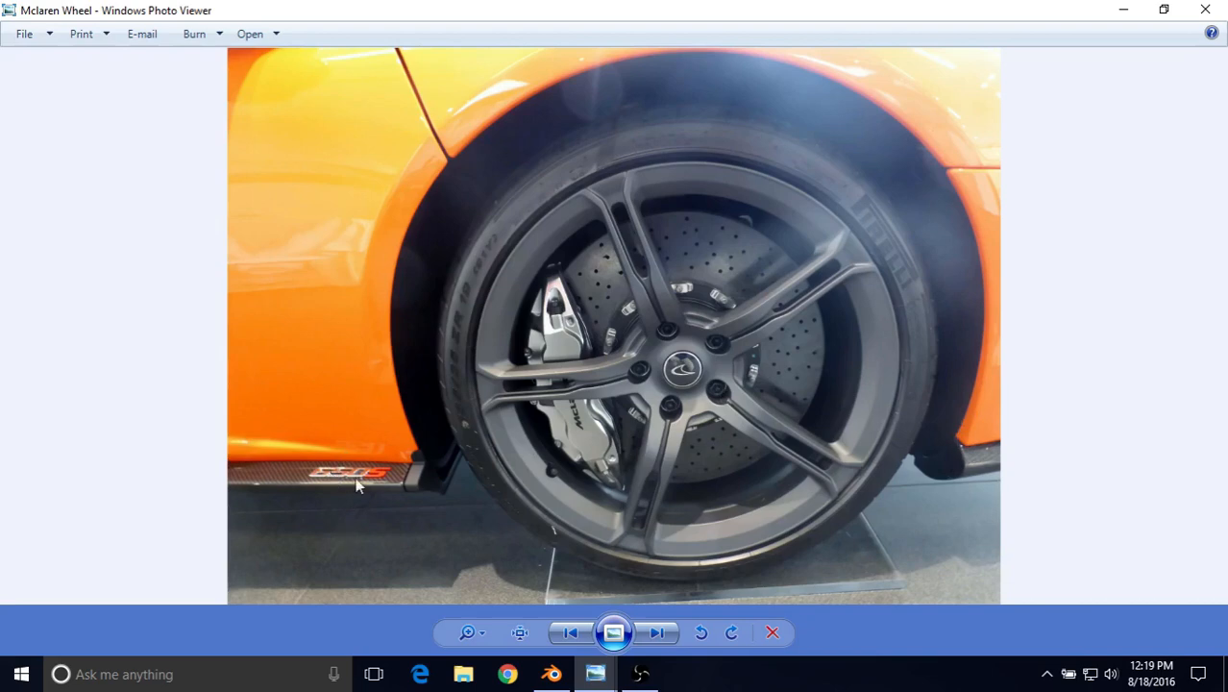
left_click(589, 678)
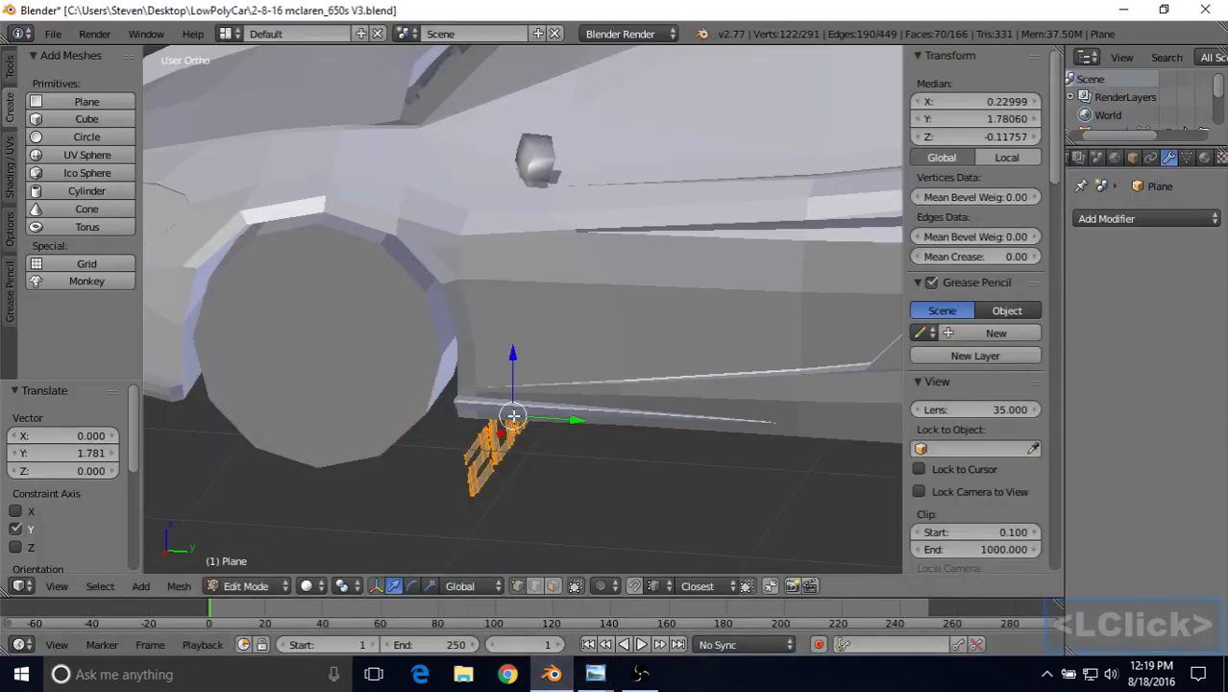
Move the 650S lettering outside the car body near the side skirt, to about X 2.577, Y 1.946, Z 0.389.
middle_click_drag(492, 406, 537, 422)
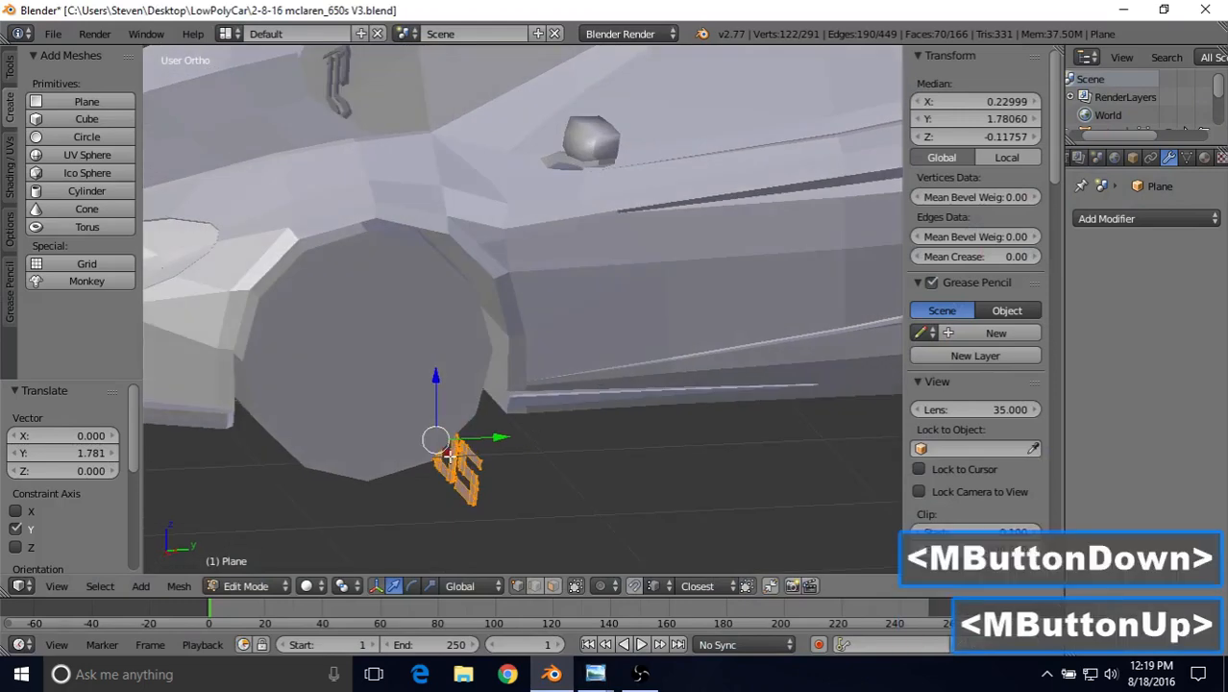
left_click_drag(447, 457, 577, 525)
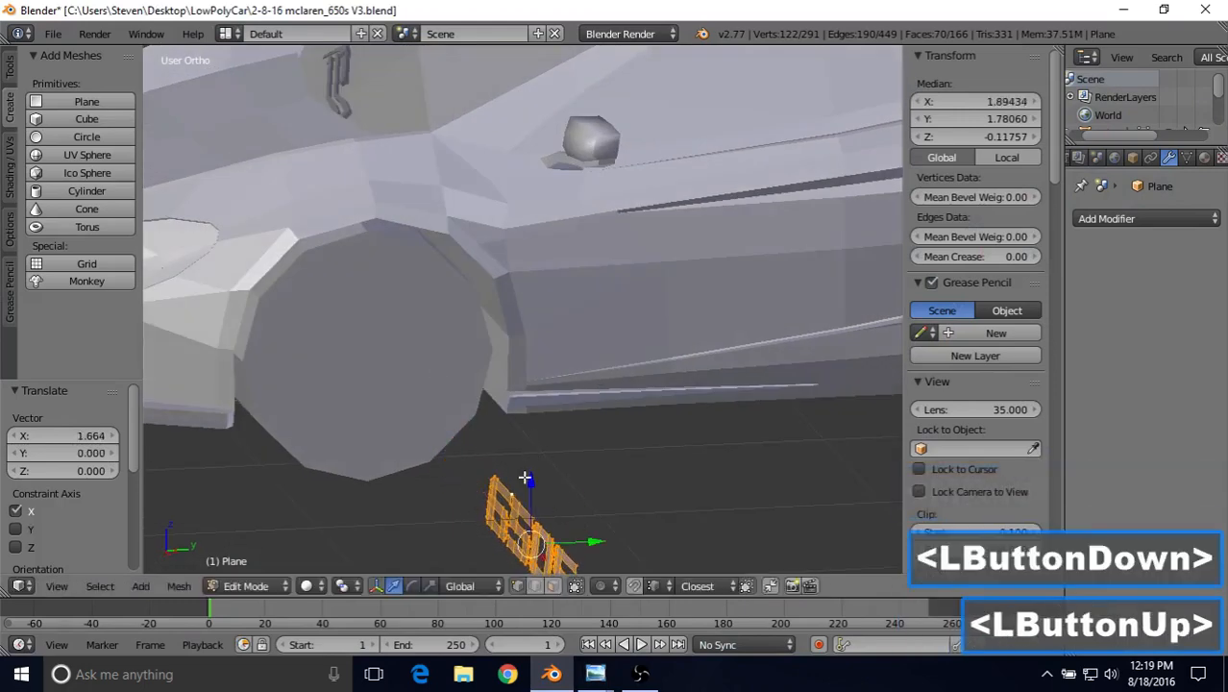
left_click_drag(524, 478, 625, 399)
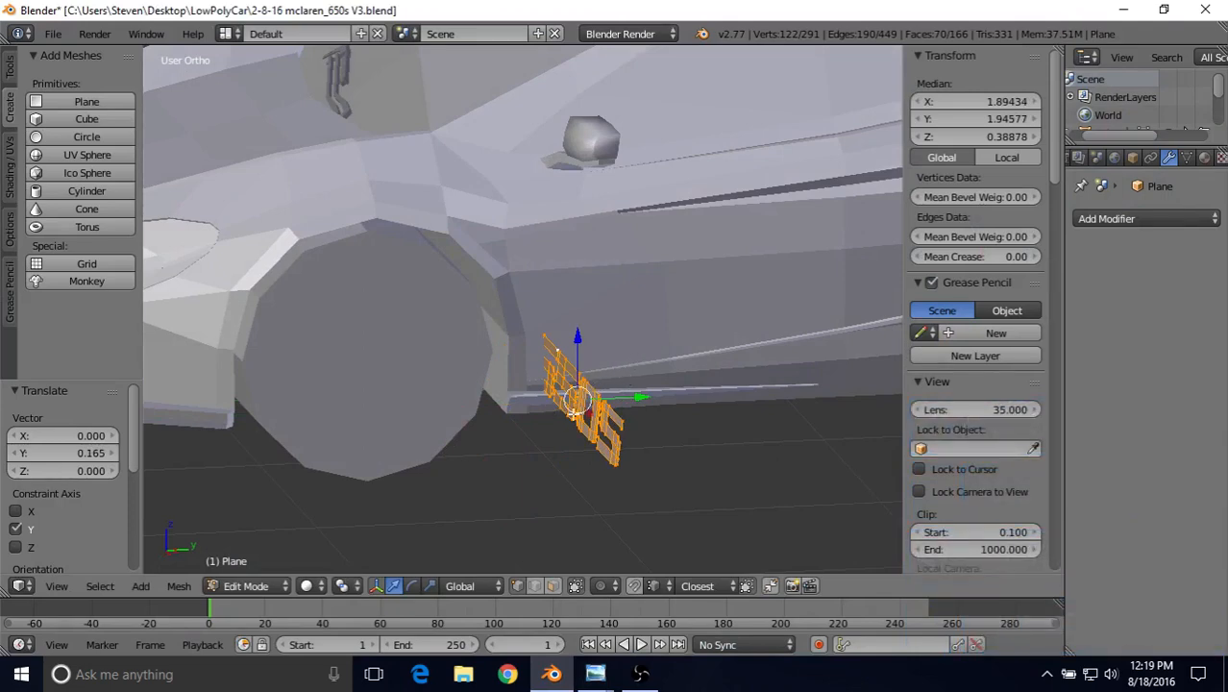
left_click_drag(589, 412, 616, 407)
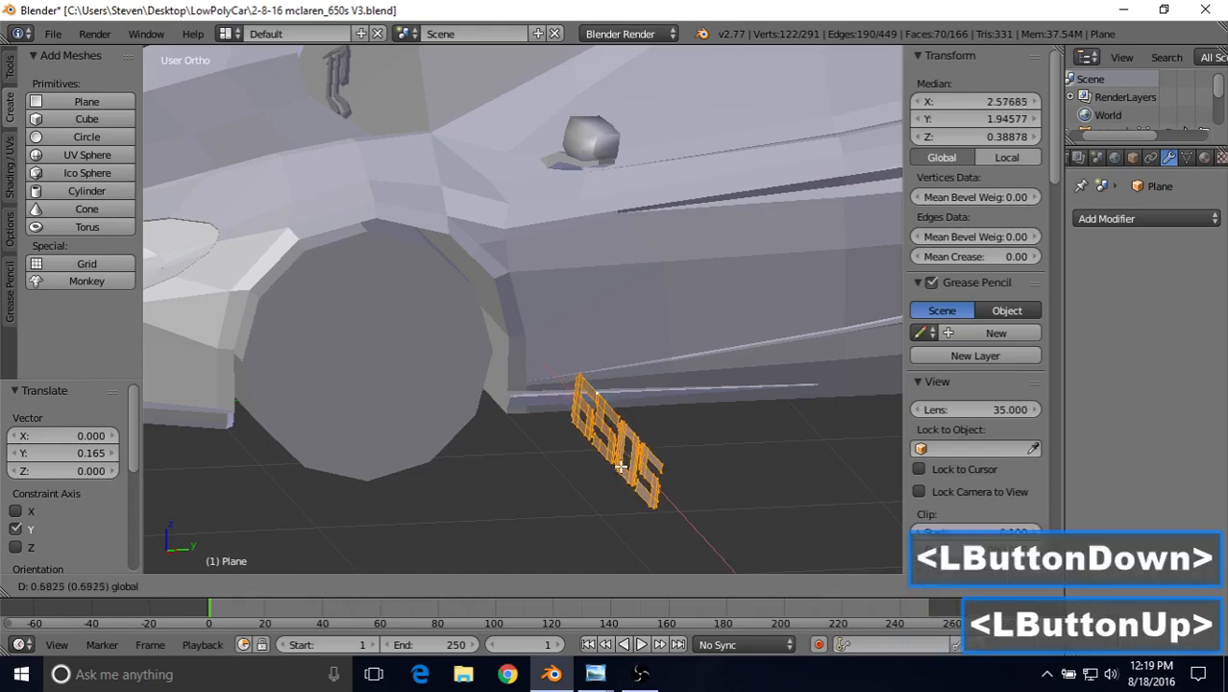
Extrude the 650S lettering faces about 0.034 units along negative Y to give the characters thickness.
middle_click_drag(616, 408, 567, 375, "shift")
scroll(567, 375, "up", 4)
middle_click_drag(548, 461, 536, 318, "shift")
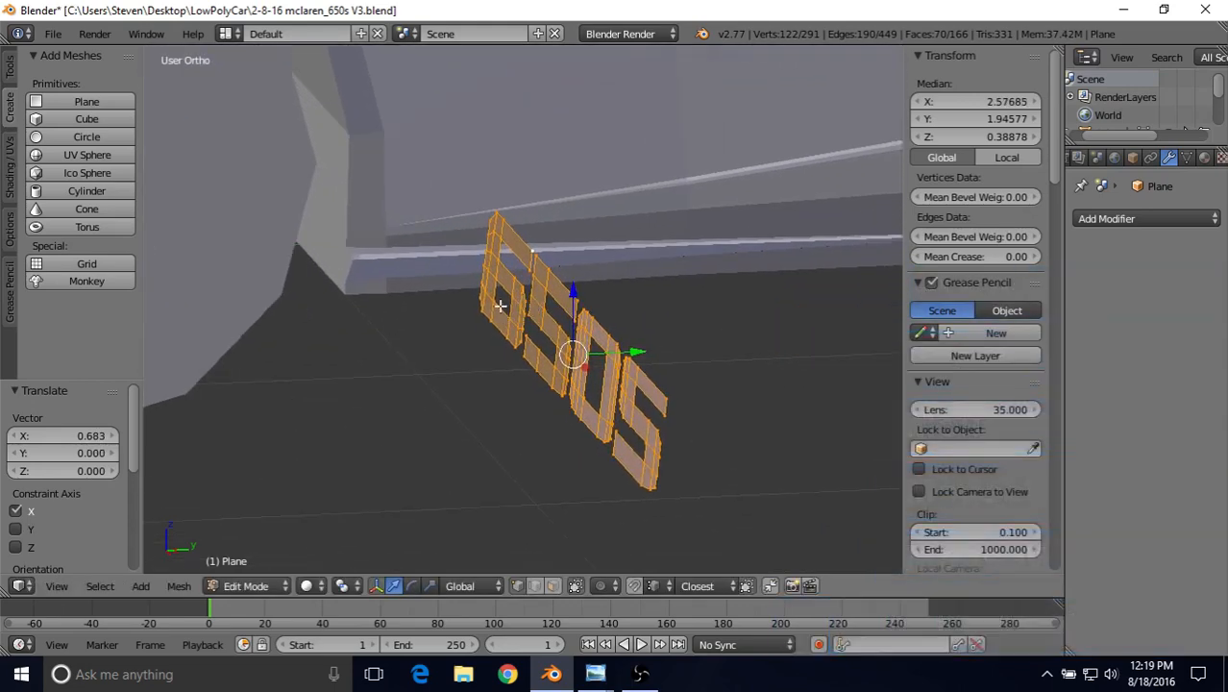
key("e")
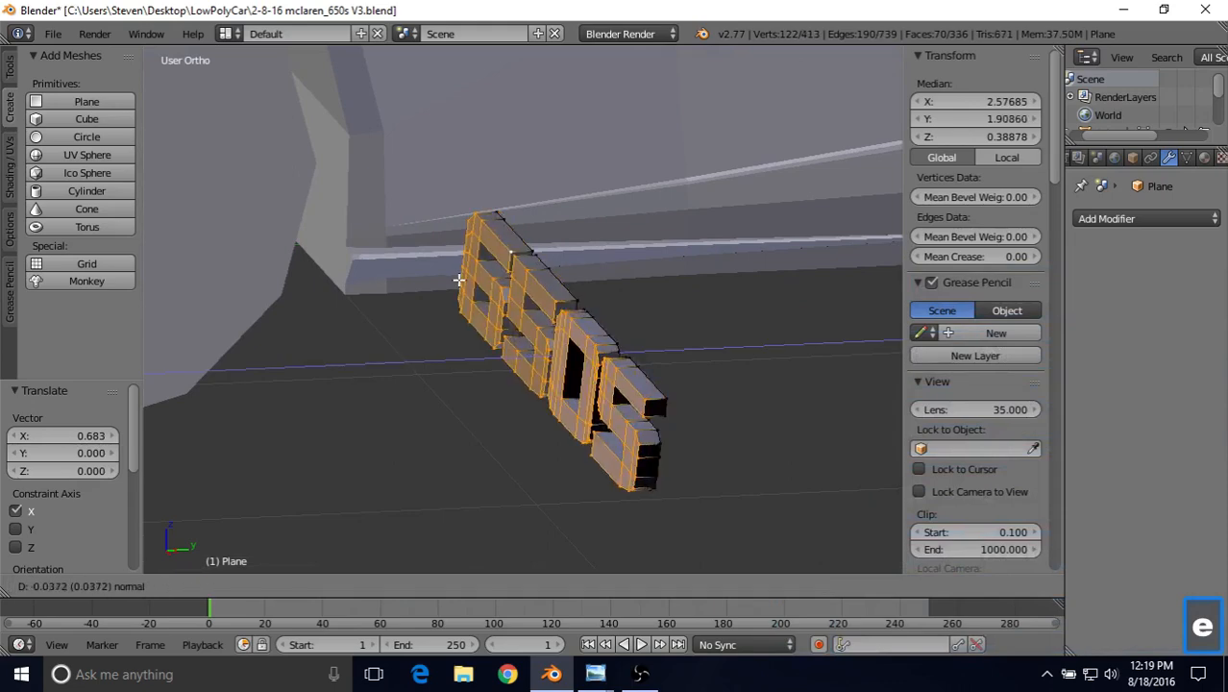
right_click(462, 280)
left_click_drag(633, 352, 608, 349)
Select all geometry linked to the extruded 650S lettering and recalculate its normals outside.
key("Tab")
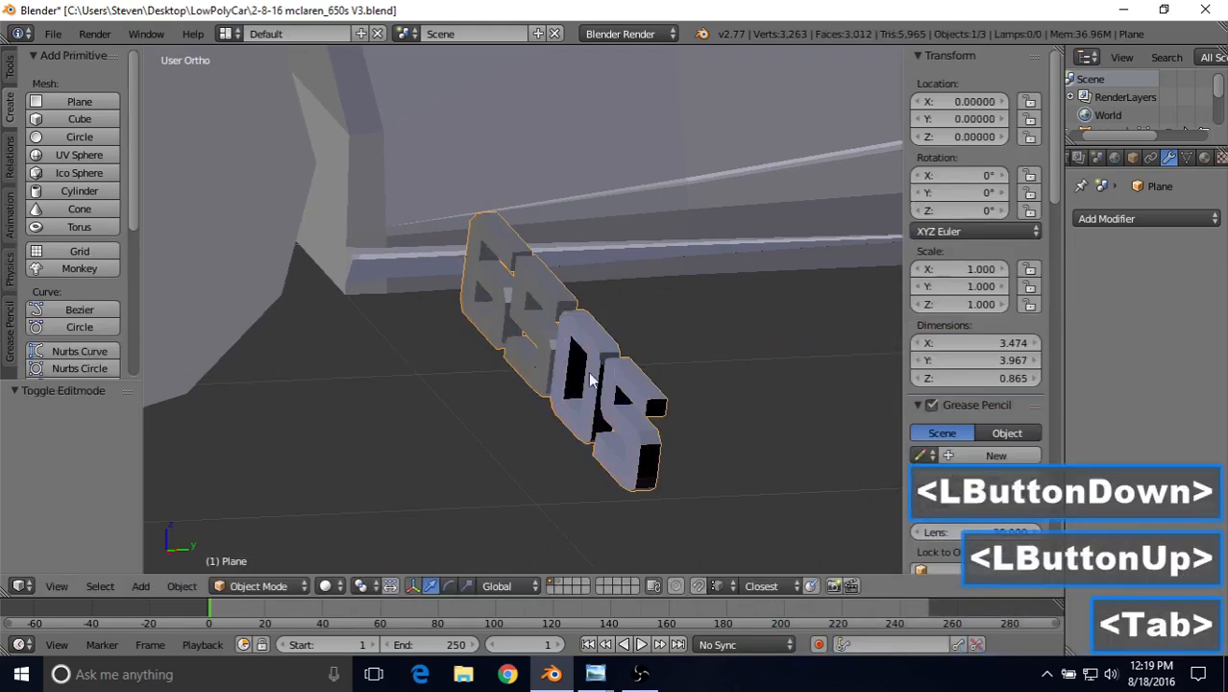
middle_click_drag(558, 306, 271, 346)
key("Tab")
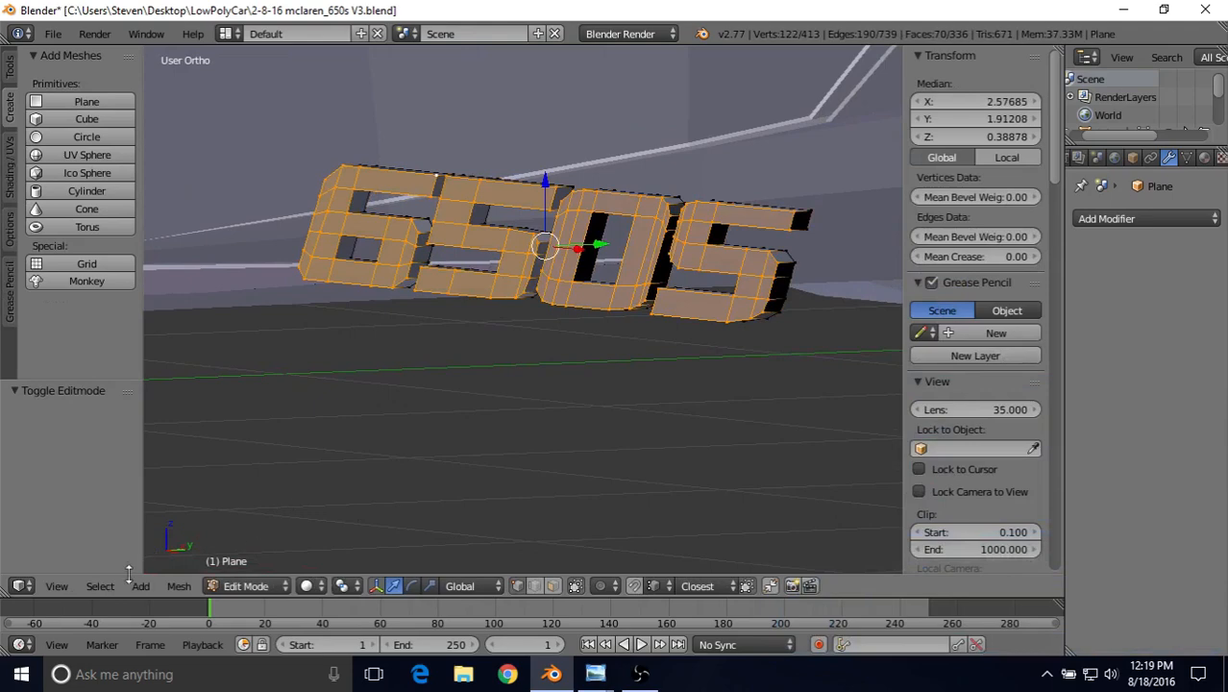
left_click(100, 585)
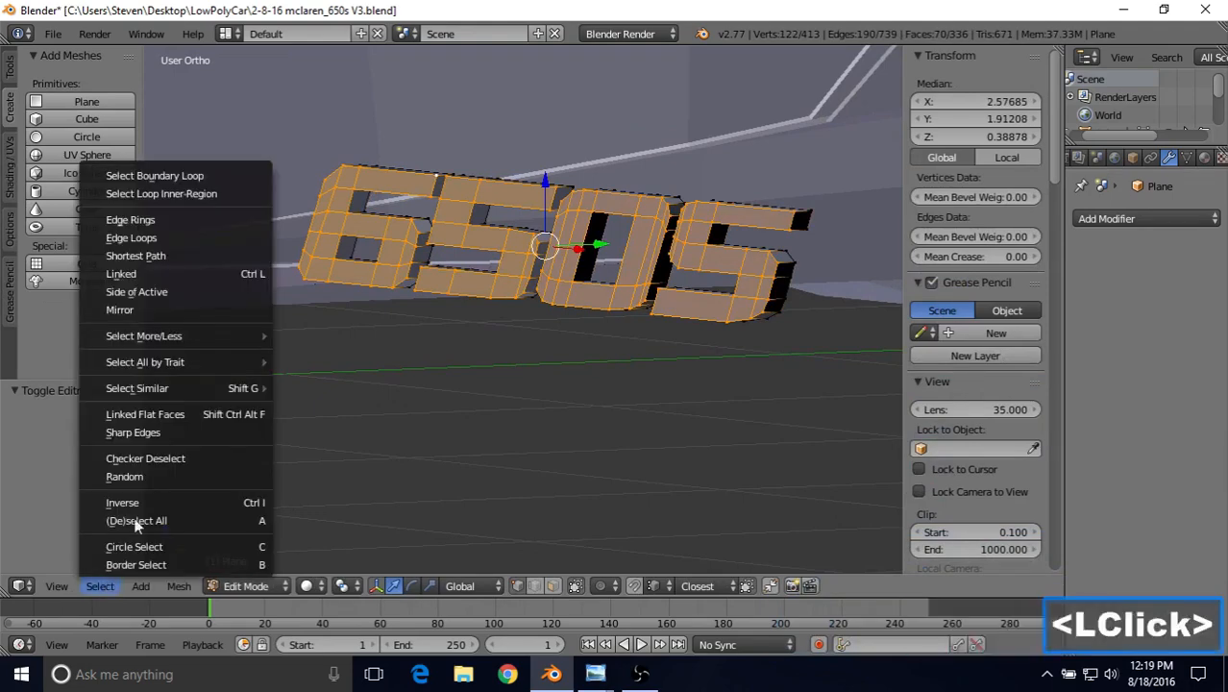
left_click(125, 274)
left_click(179, 586)
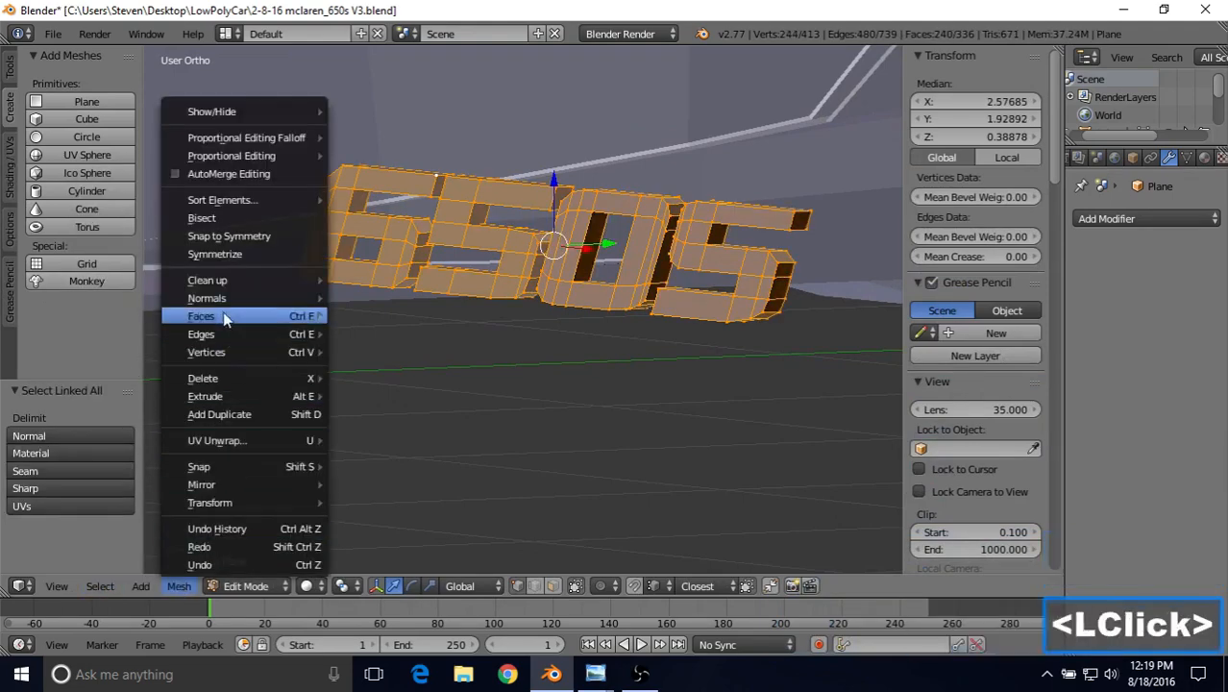
mouse_move(244, 298)
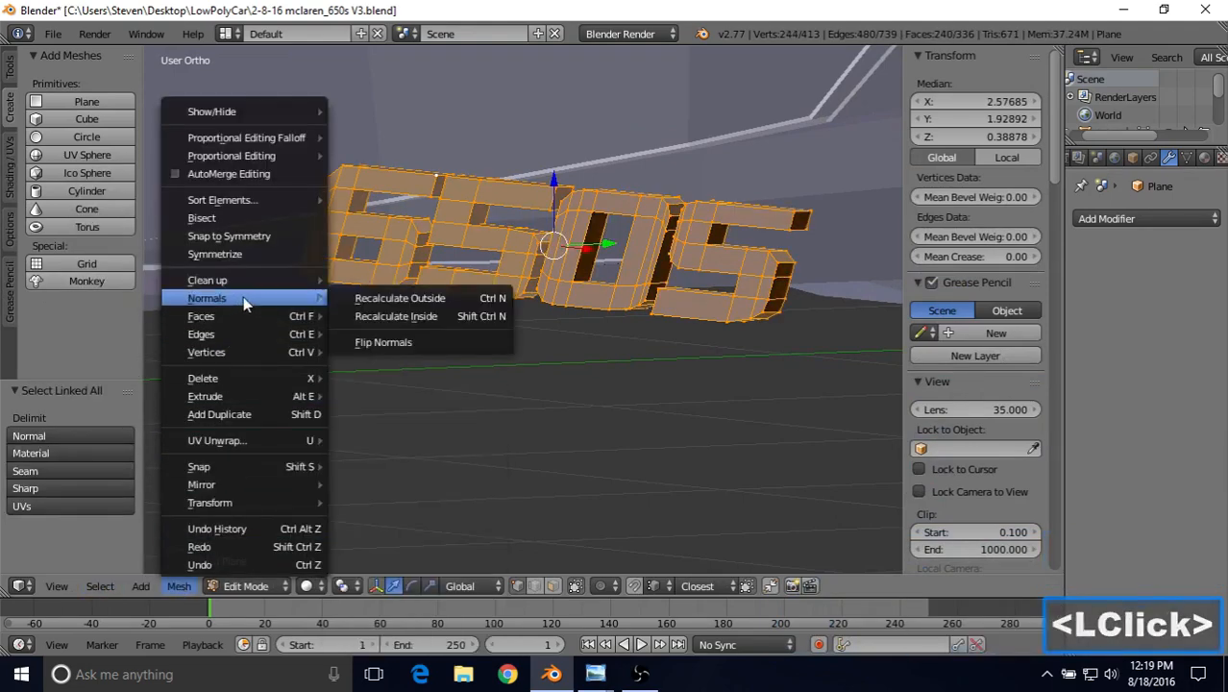
left_click(362, 301)
key("Tab")
scroll(497, 333, "down", 5)
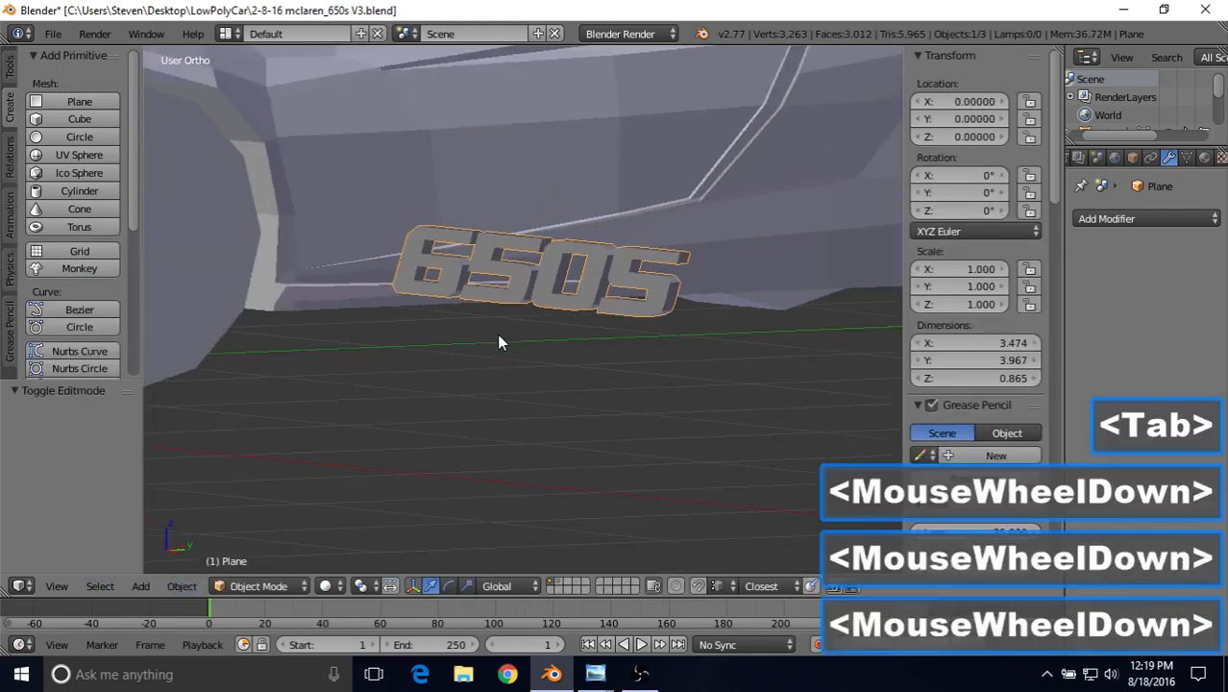
middle_click_drag(480, 294, 515, 292)
middle_click(516, 292)
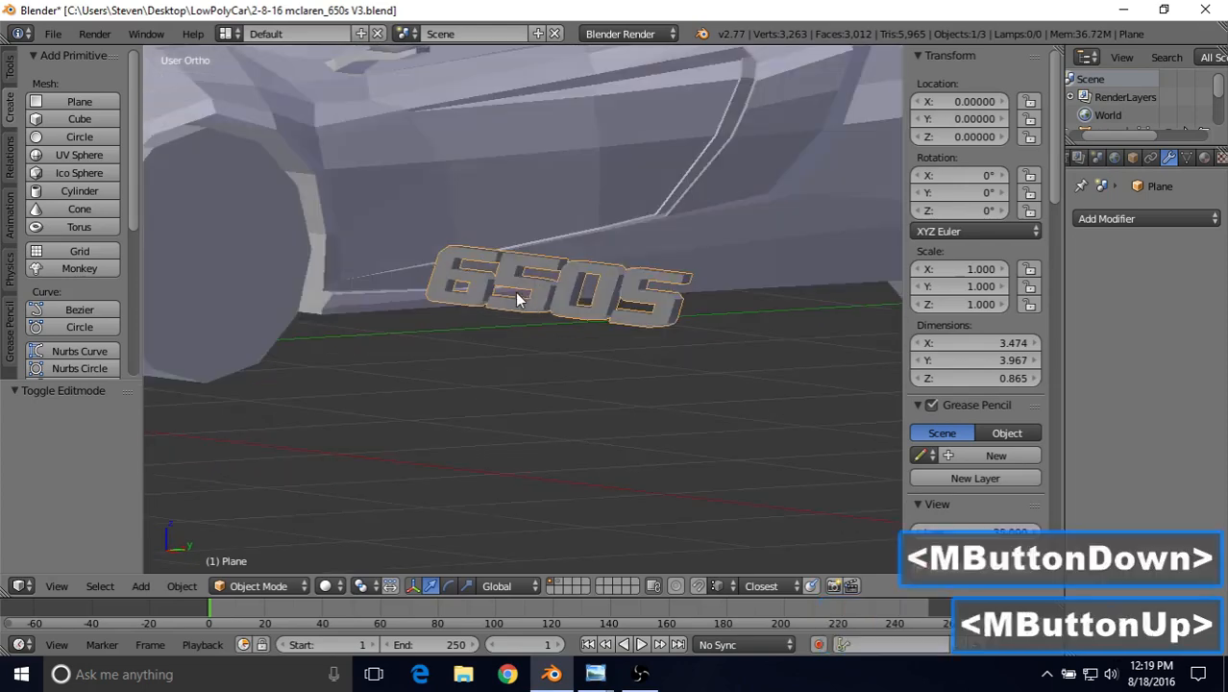
Move the 650S lettering toward the car along X to about 2.057 and scale it by about 0.543.
key("Tab")
scroll(515, 289, "up", 2)
middle_click_drag(520, 265, 483, 325)
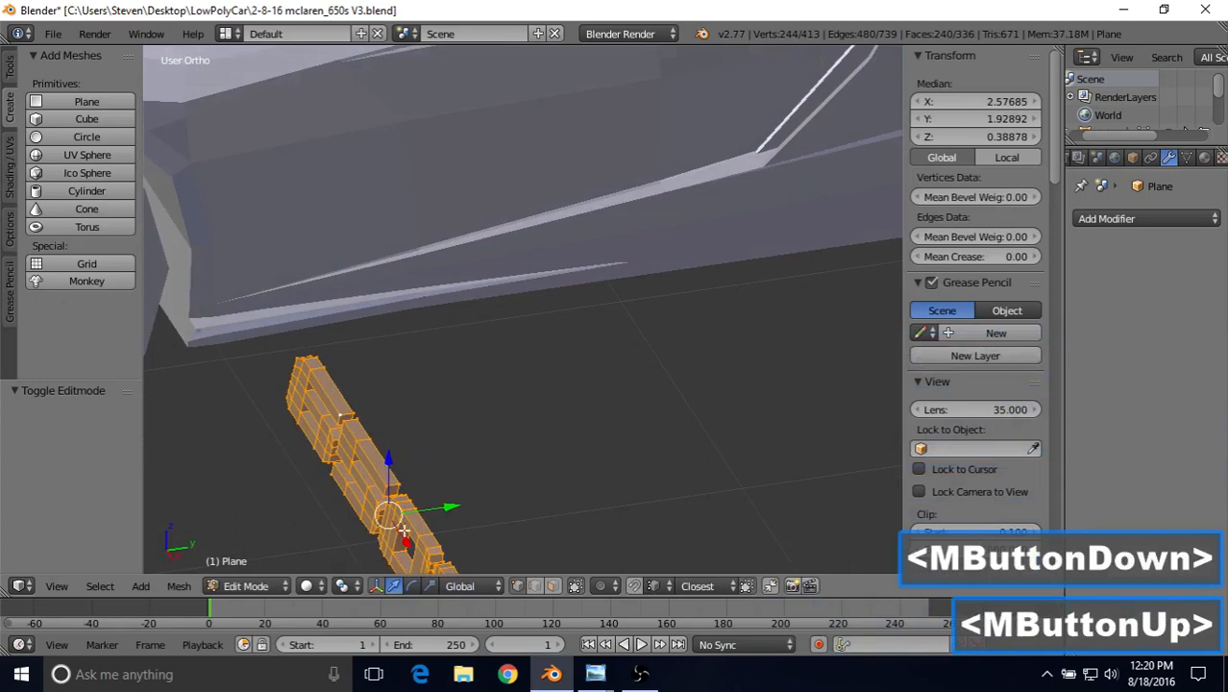
left_click_drag(404, 531, 363, 481)
key("s")
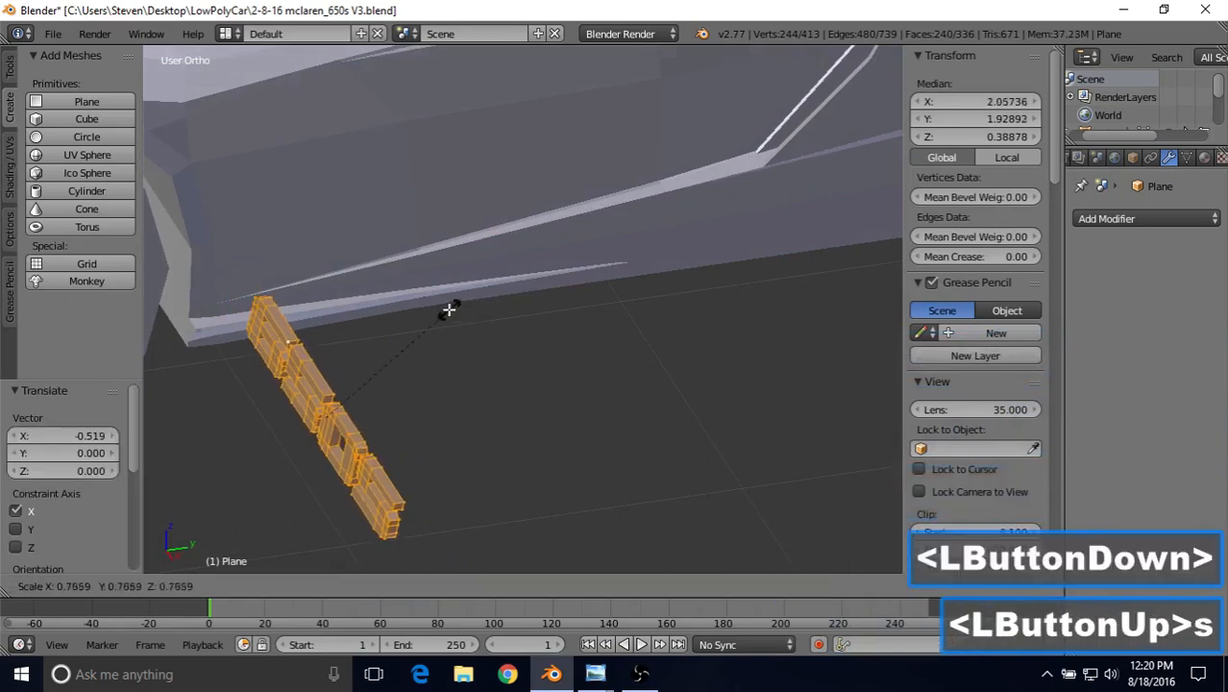
left_click(410, 337)
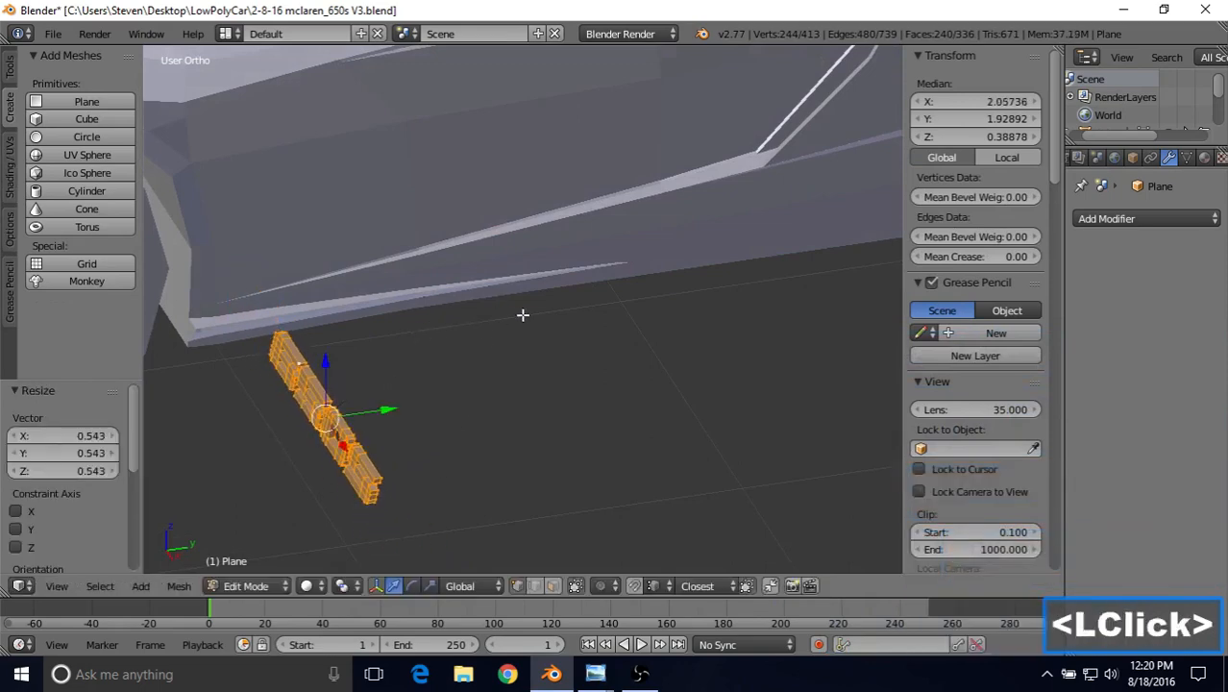
Rotate the 650S lettering 90° about the Z axis and -90° about the Y axis.
key("r")
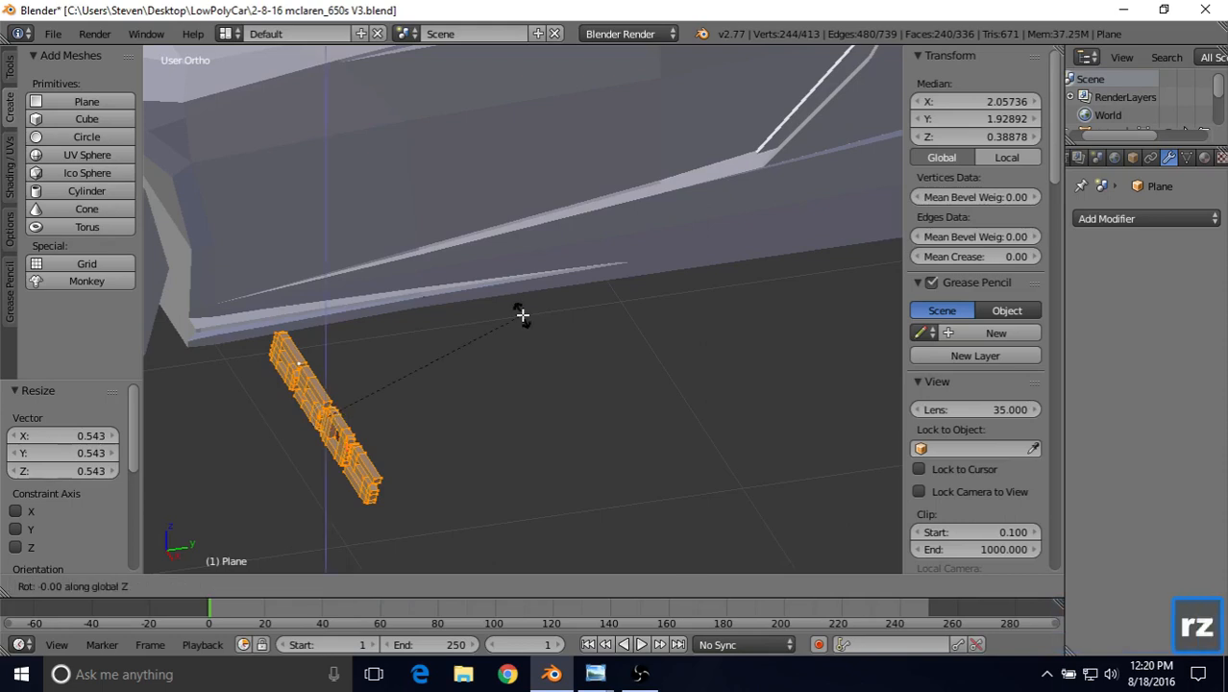
type("90")
key("Return")
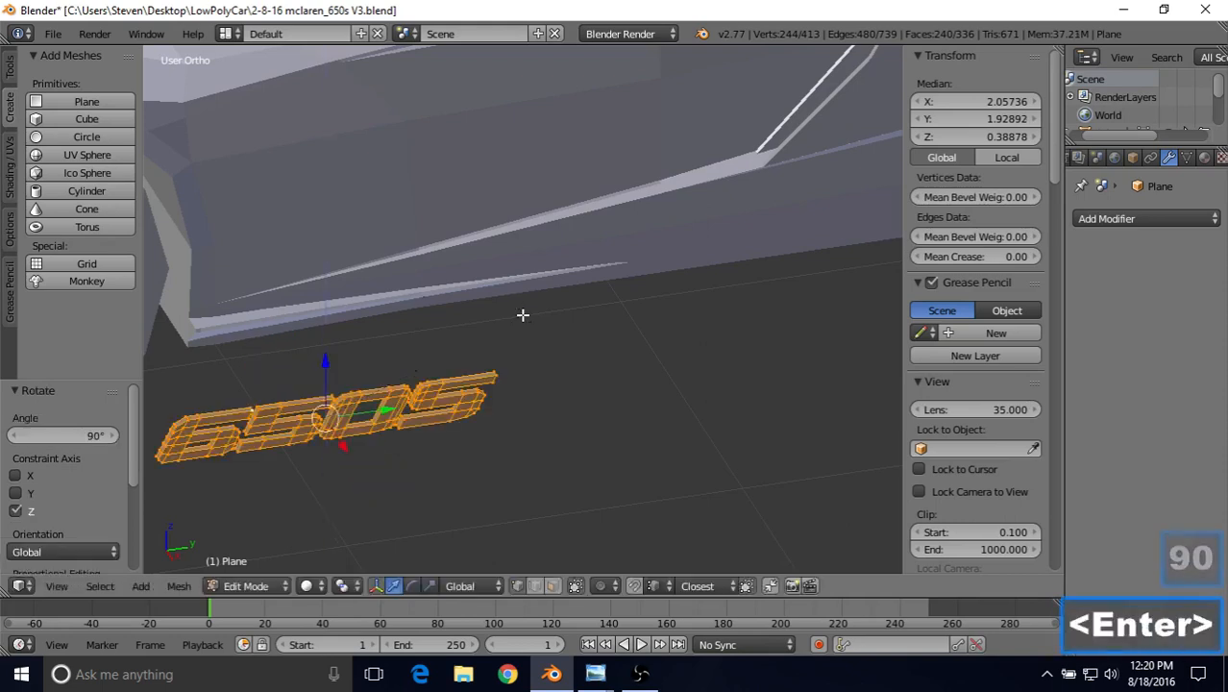
type("r")
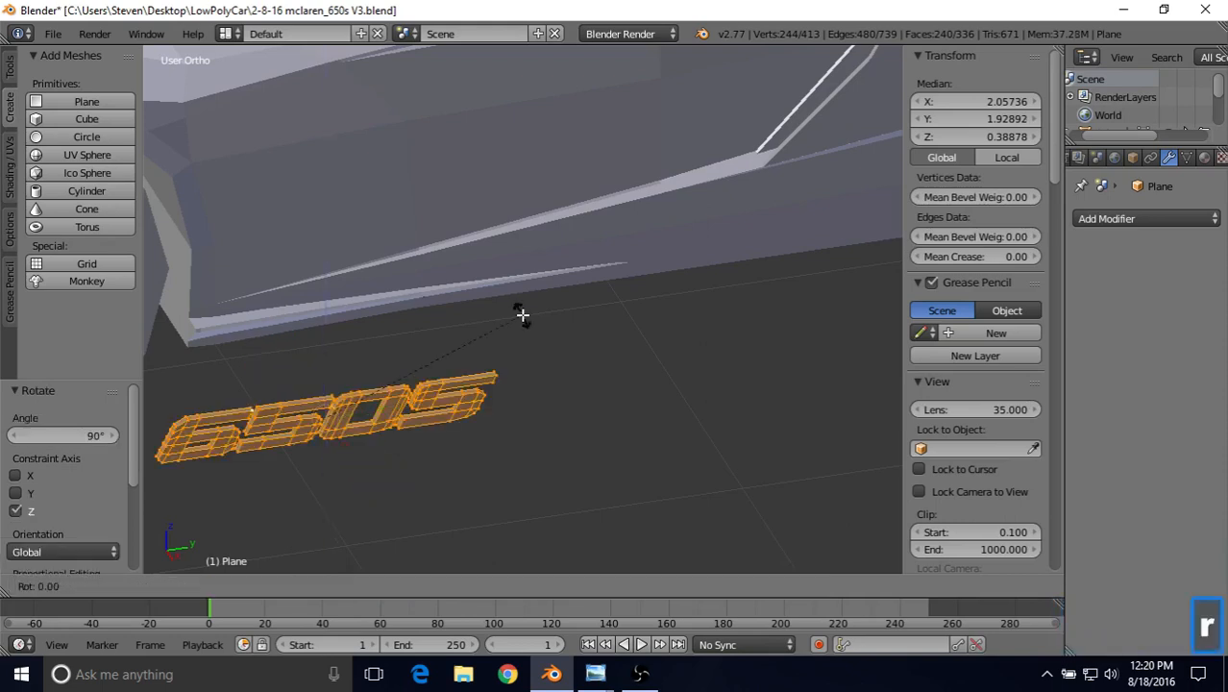
type("y-90")
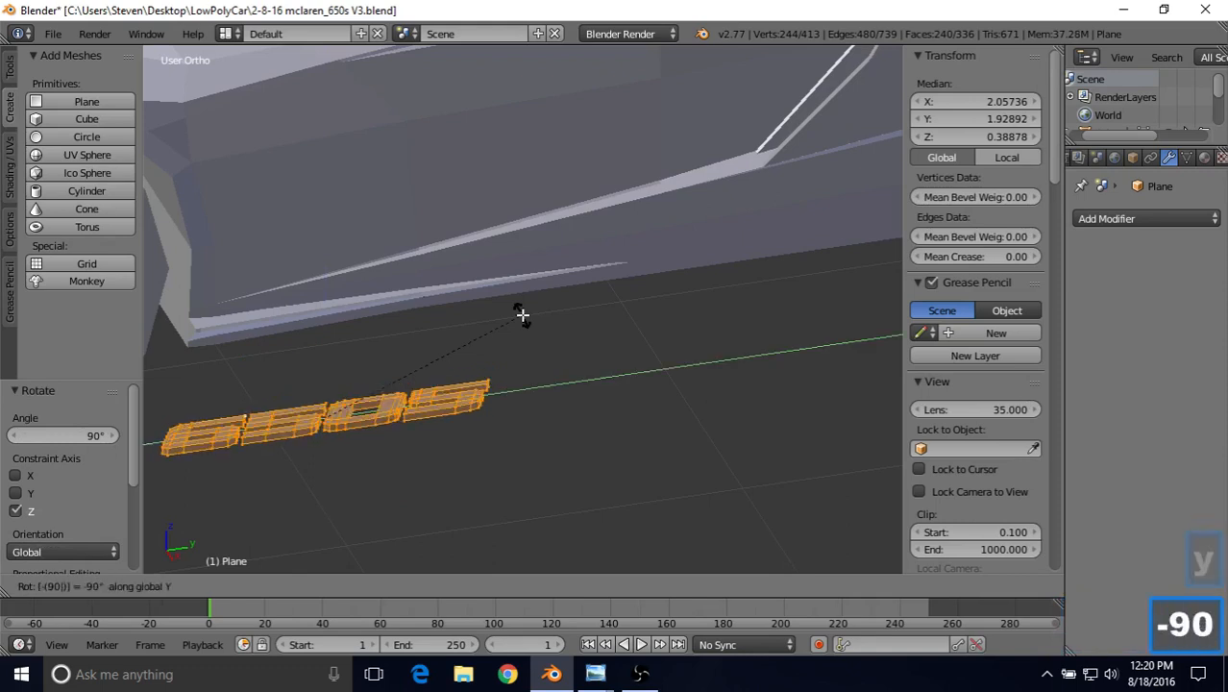
key("Return")
Shrink the 650S lettering, move it along X to about 1.419 by the side skirt, and scale it again by 0.518.
middle_click_drag(524, 316, 504, 348, "shift")
key("s")
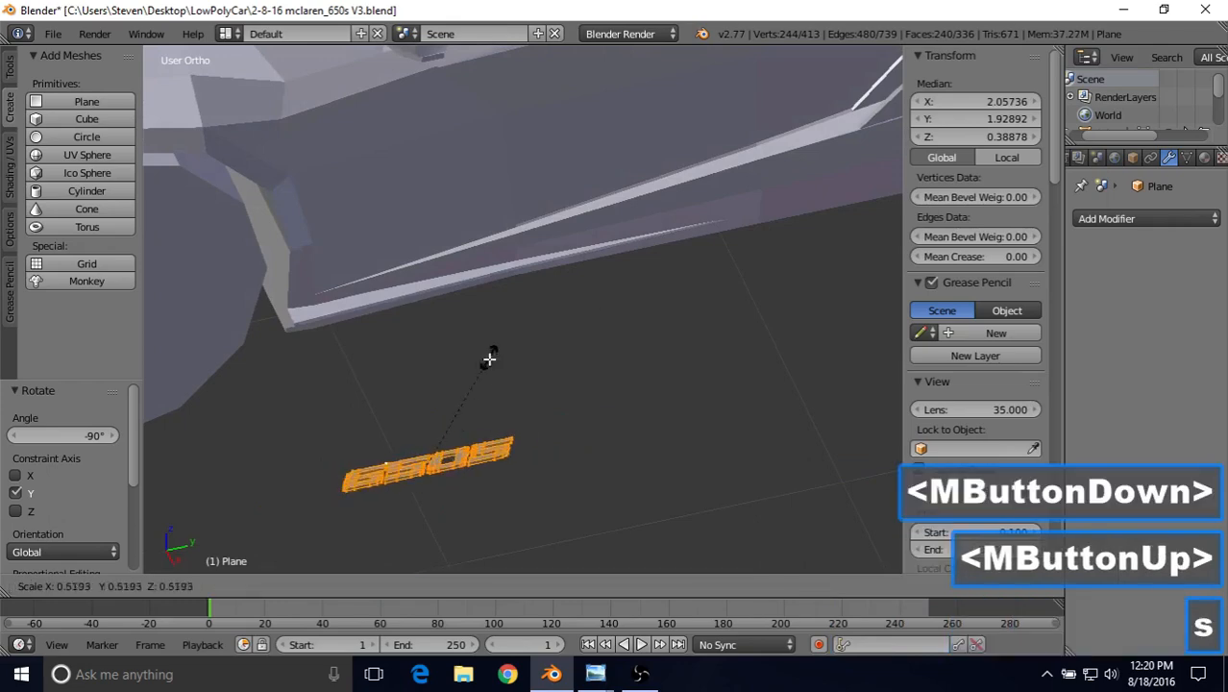
left_click(488, 373)
left_click_drag(447, 501, 387, 331)
key("s")
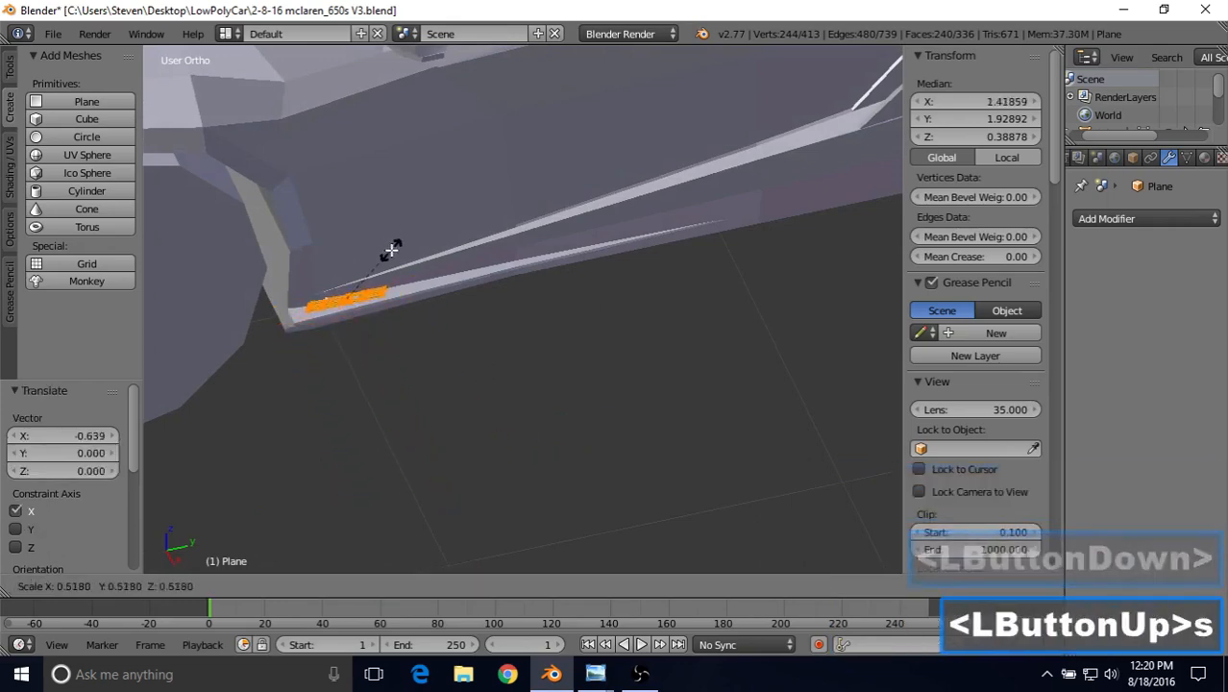
left_click(390, 251)
middle_click_drag(390, 251, 486, 240, "shift")
scroll(493, 258, "up", 4)
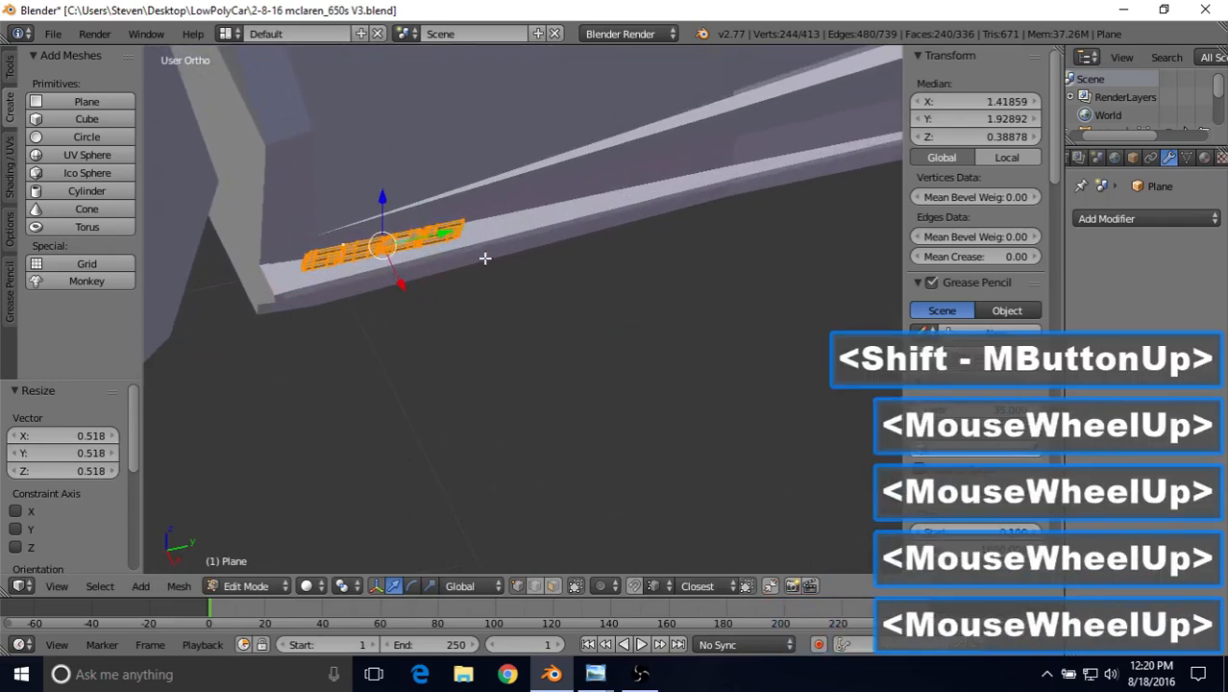
key("KP_Decimal")
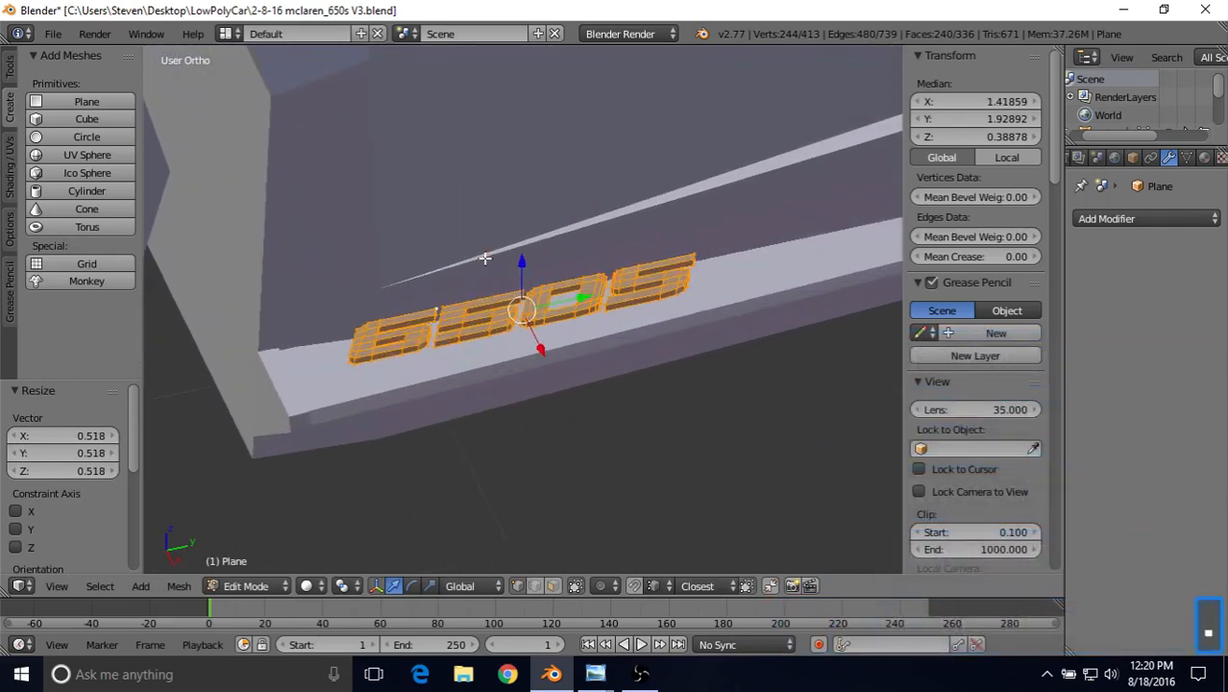
middle_click_drag(496, 279, 486, 293)
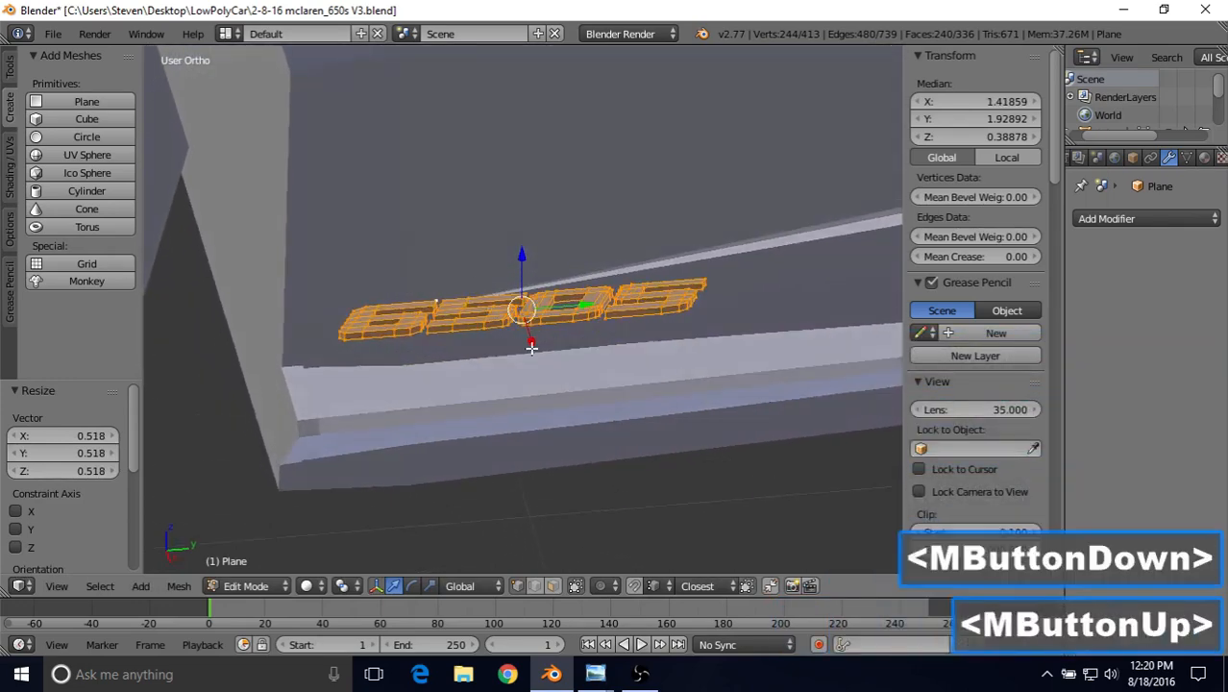
Move the 650S lettering onto the side skirt at about X 1.326 and Z 0.291, and scale it by 0.814.
left_click_drag(532, 346, 506, 363)
middle_click_drag(506, 363, 492, 438)
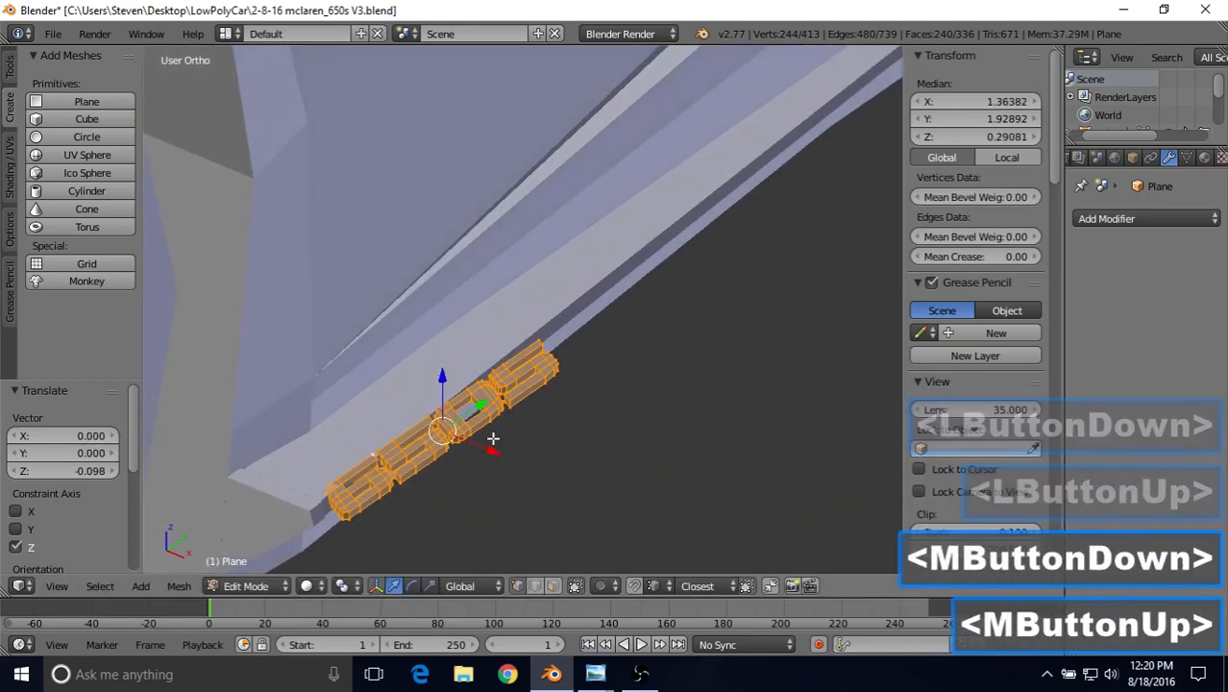
left_click_drag(492, 438, 445, 367)
key("s")
left_click(465, 288)
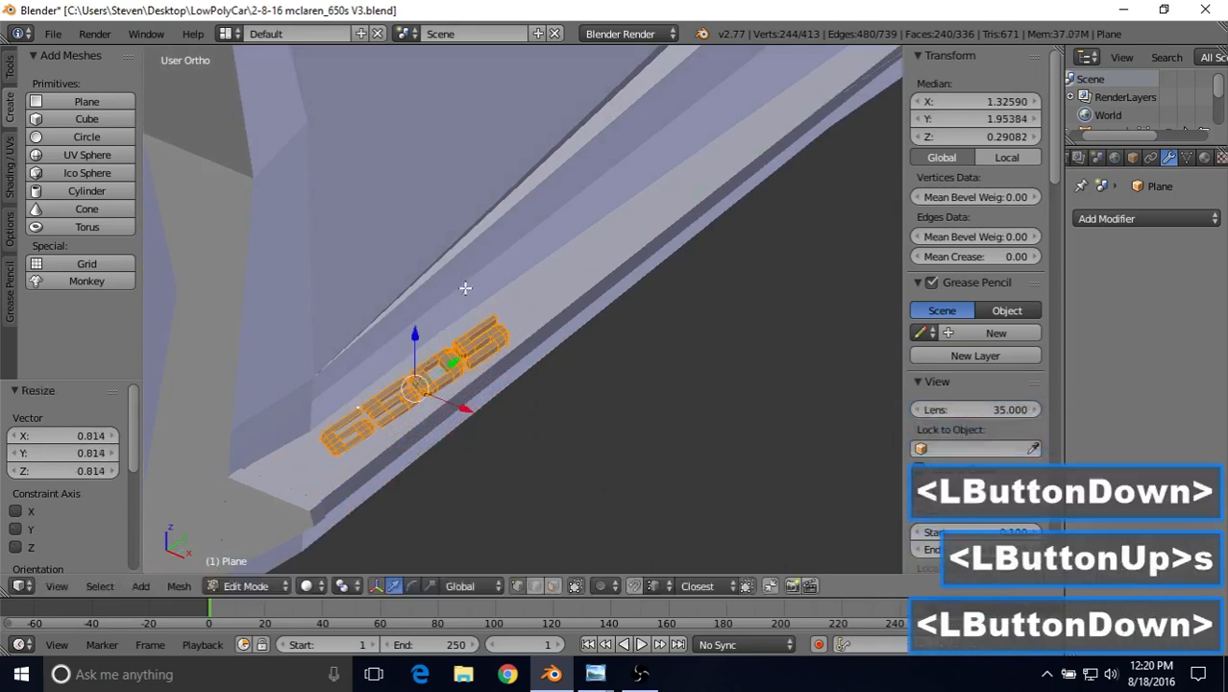
Fine-tune the lettering's size and shift it along the side skirt to about X 1.3255, Y 1.945.
key("s")
key("s")
left_click(454, 369)
left_click_drag(450, 397, 441, 409)
middle_click_drag(440, 409, 439, 380)
left_click_drag(631, 380, 607, 380)
Check the badge position in the Mclaren Wheel photo and move the 650S lettering to about Y 1.932, Z 0.2925.
left_click(595, 674)
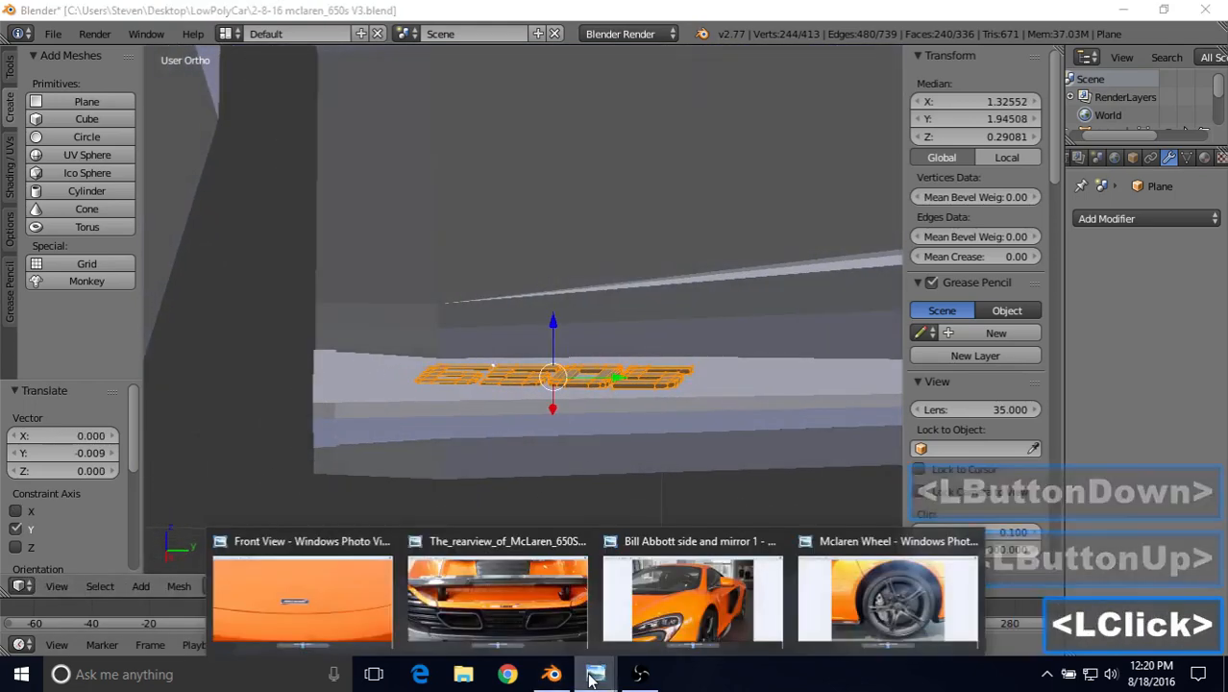
left_click(884, 618)
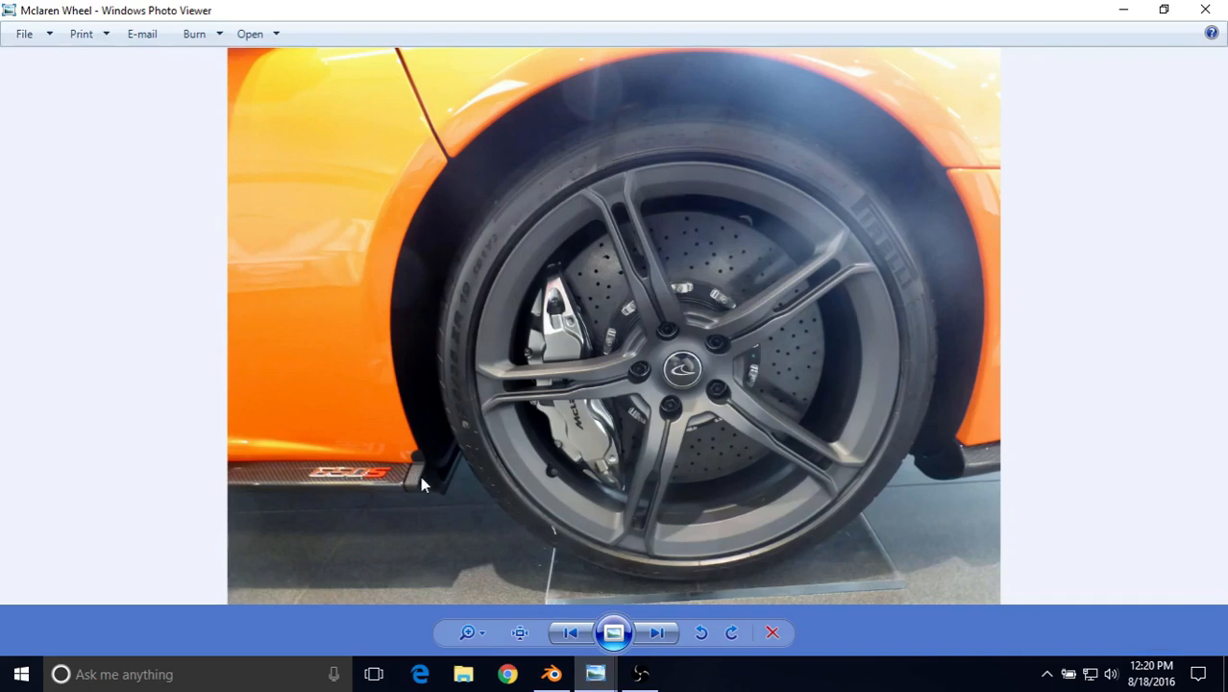
left_click(554, 674)
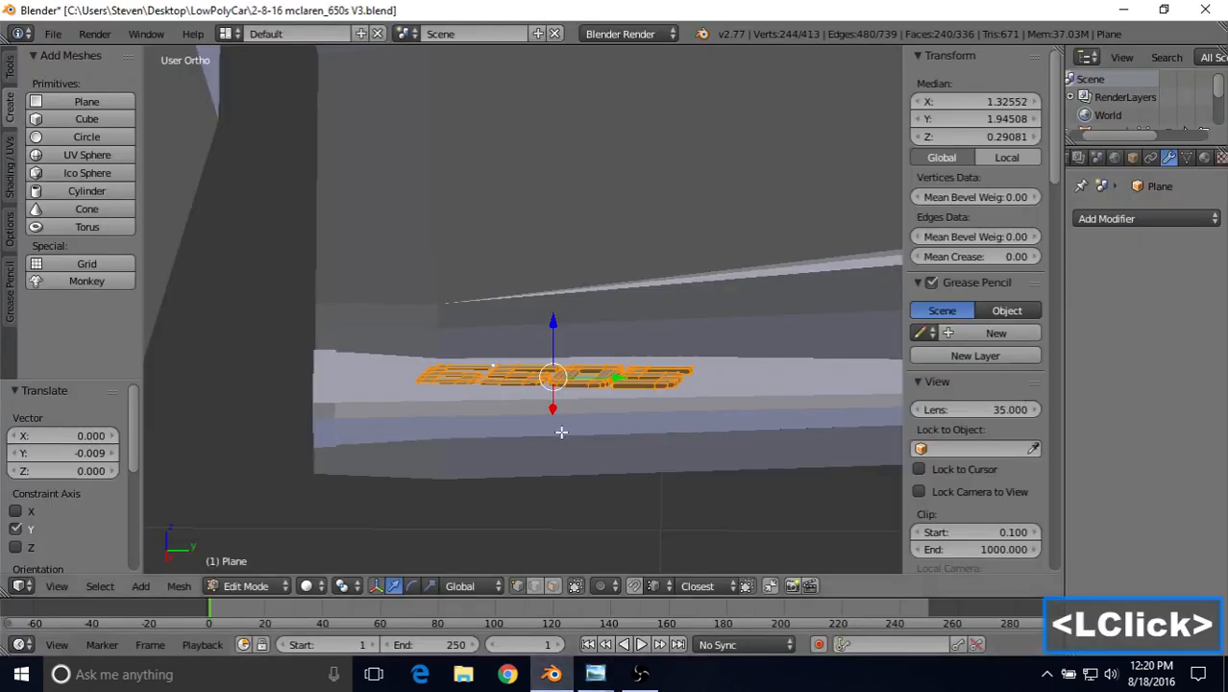
left_click_drag(613, 388, 582, 372)
left_click_drag(529, 320, 440, 375)
middle_click_drag(439, 375, 406, 423)
middle_click_drag(495, 352, 558, 286)
scroll(520, 347, "up", 3)
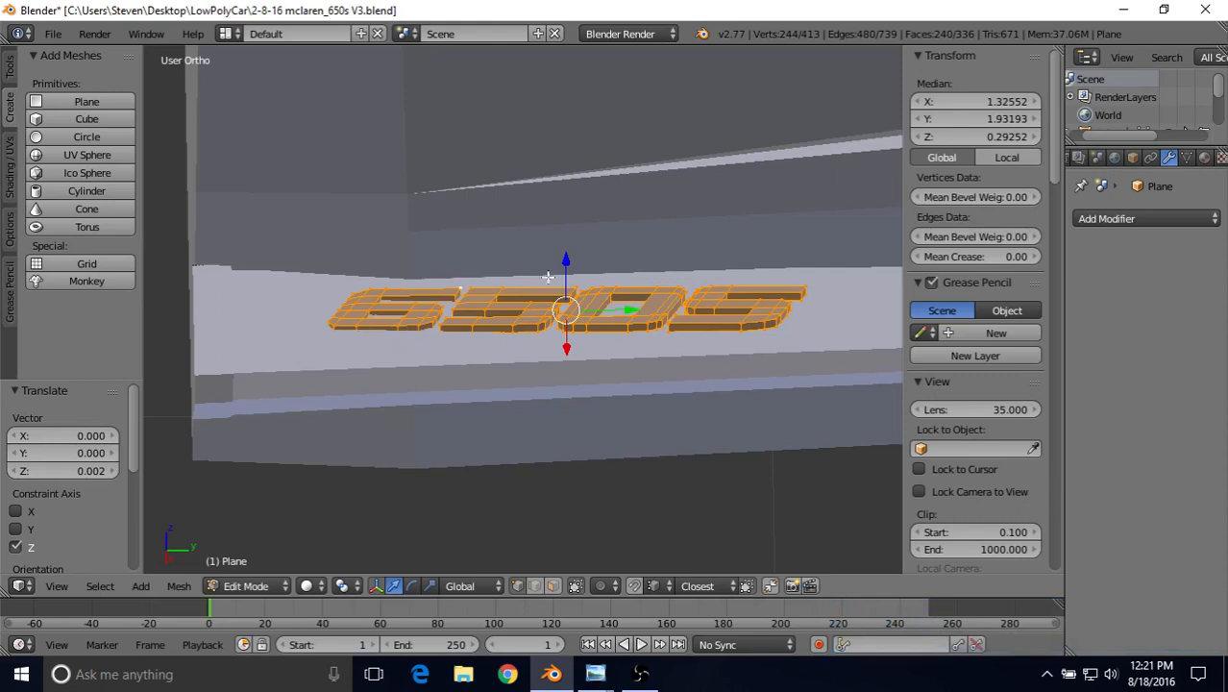
Rotate the 650S lettering by about -1.19° about the X axis and adjust its height to about Z 0.2915.
mouse_move(561, 263)
left_mouse_down()
mouse_move(570, 238)
mouse_move(571, 262)
left_mouse_up()
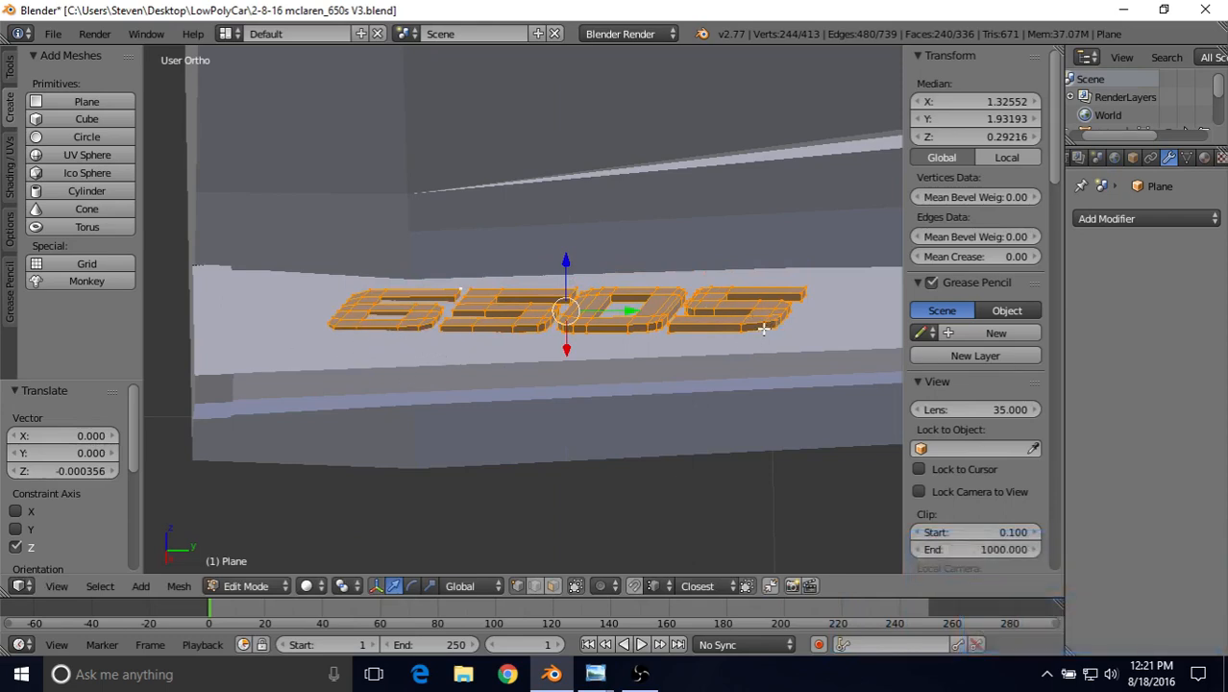
left_click_drag(566, 261, 567, 269)
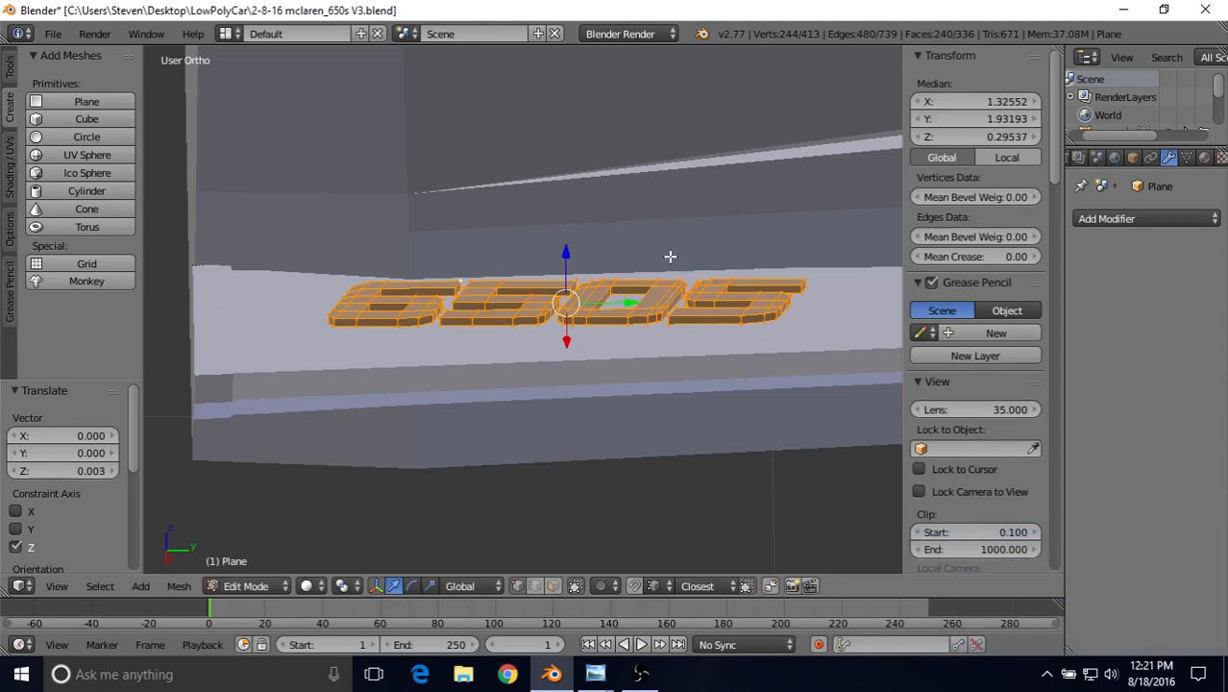
key("r")
key("x")
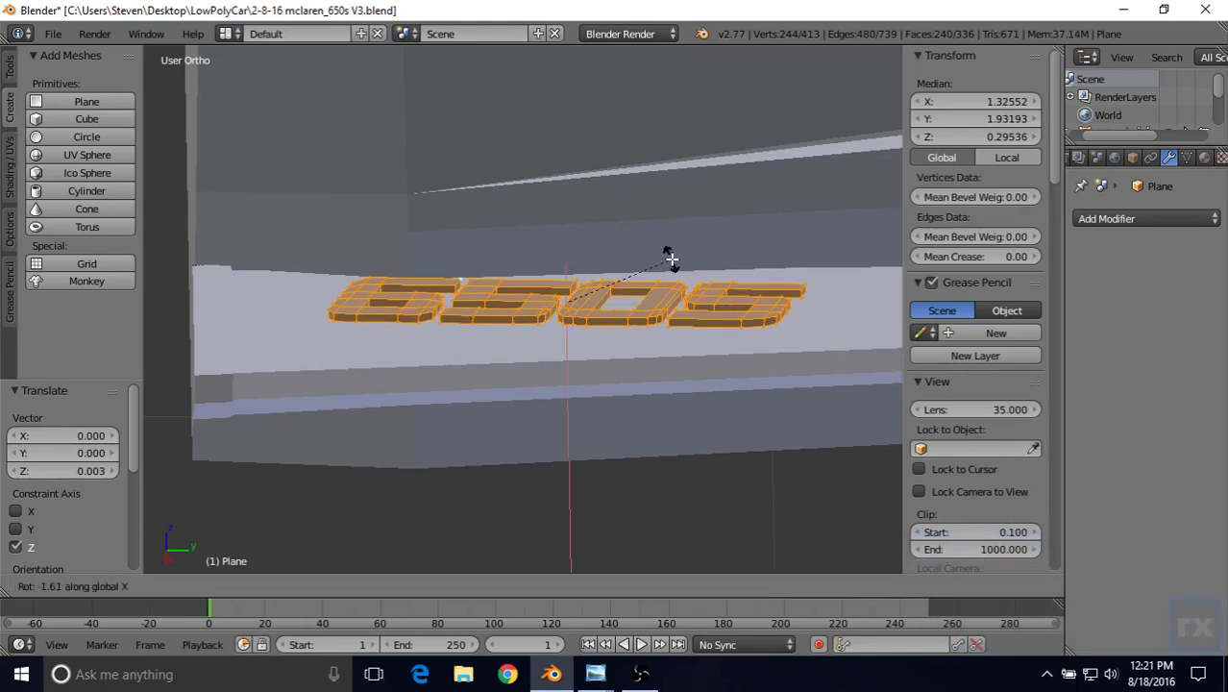
left_click(625, 261)
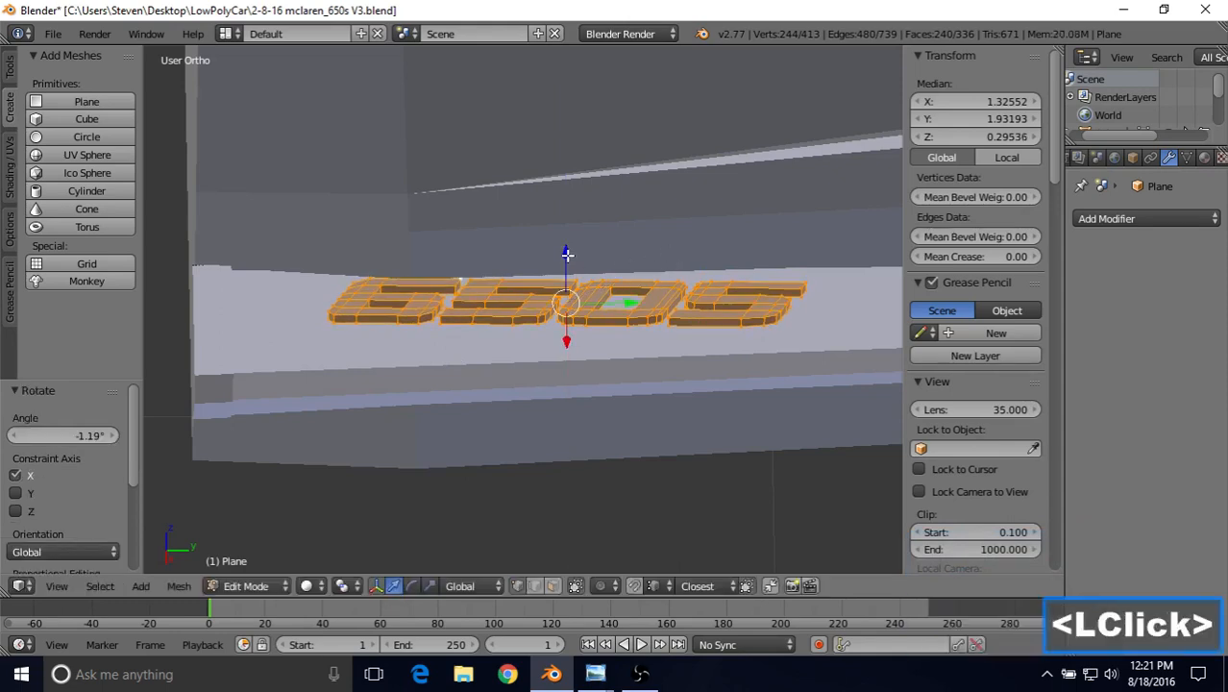
left_click_drag(567, 253, 568, 265)
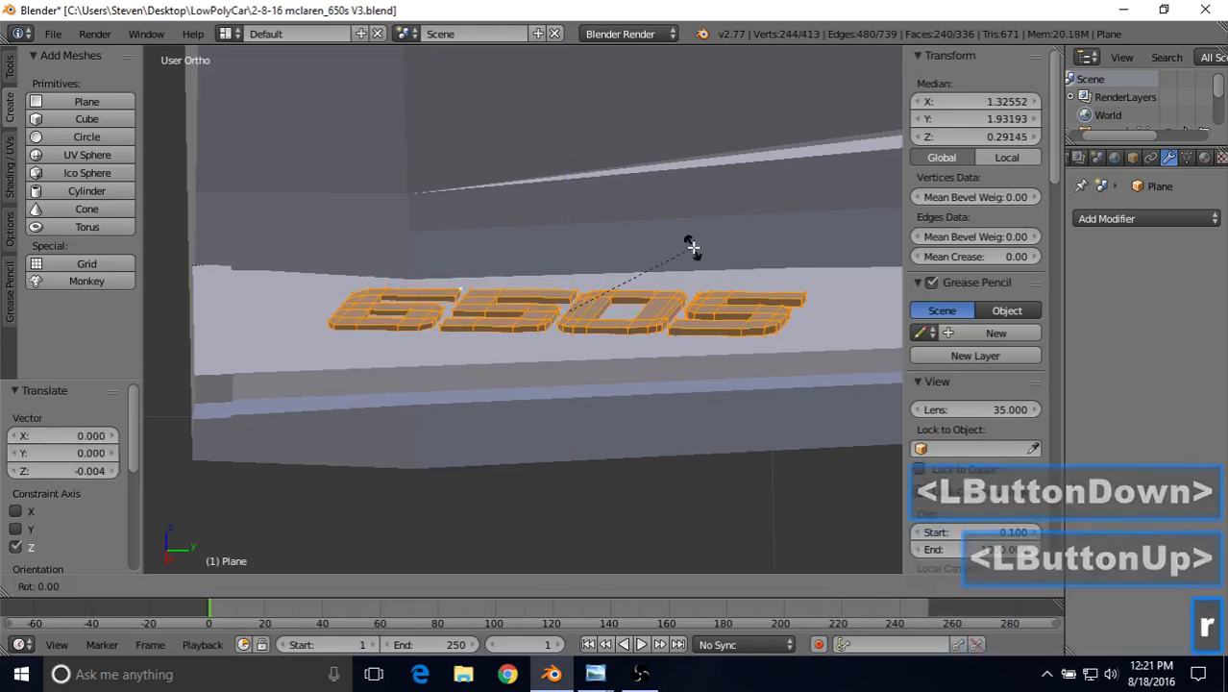
Tilt the 650S lettering about -0.33° more about the X axis and set its height to about Z 0.2918.
key("r")
key("x")
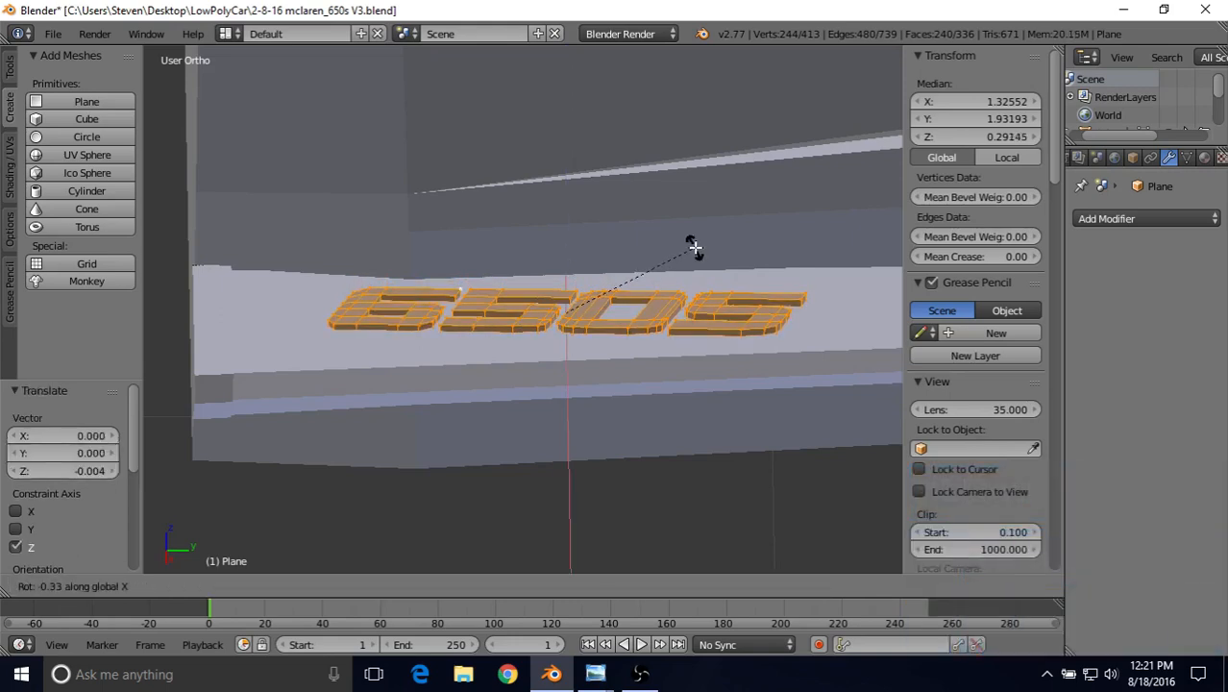
left_click(694, 248)
left_click_drag(565, 262, 566, 263)
scroll(549, 288, "up", 2)
key("Tab")
scroll(541, 299, "down", 3)
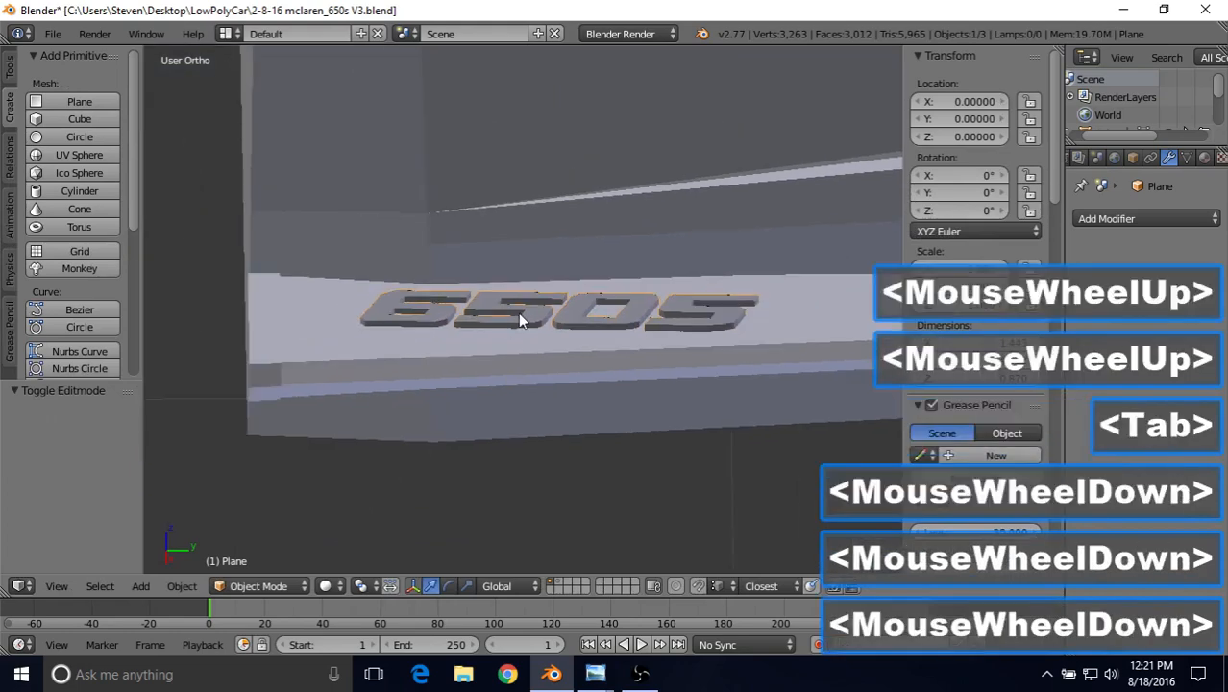
Rotate the 650S lettering by about 6.7° about the Z axis to align it with the side skirt.
scroll(534, 288, "down", 2)
middle_click_drag(546, 279, 523, 361)
scroll(524, 361, "up", 2)
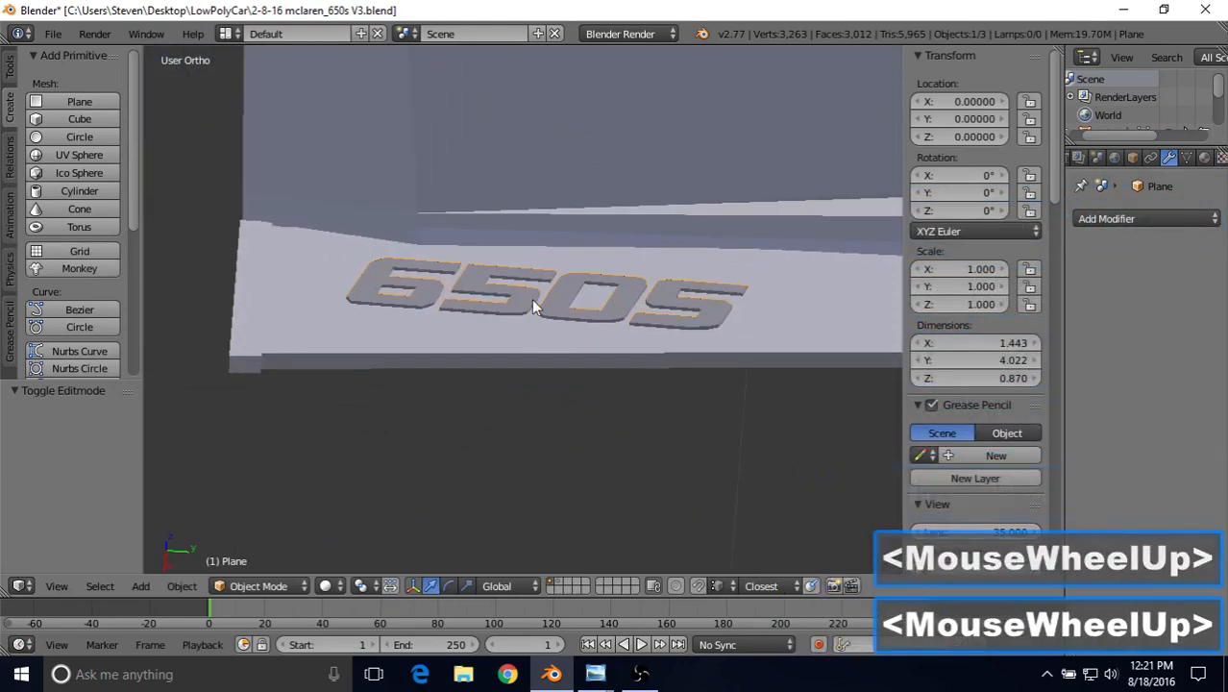
key("Tab")
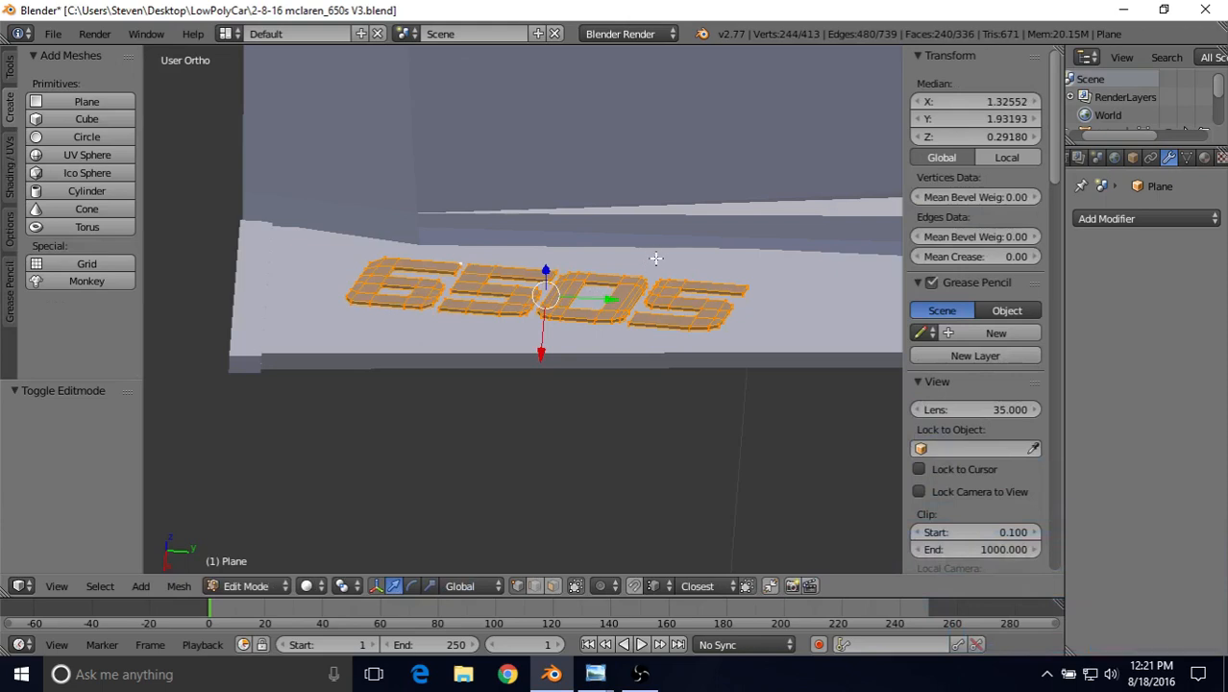
key("r")
key("z")
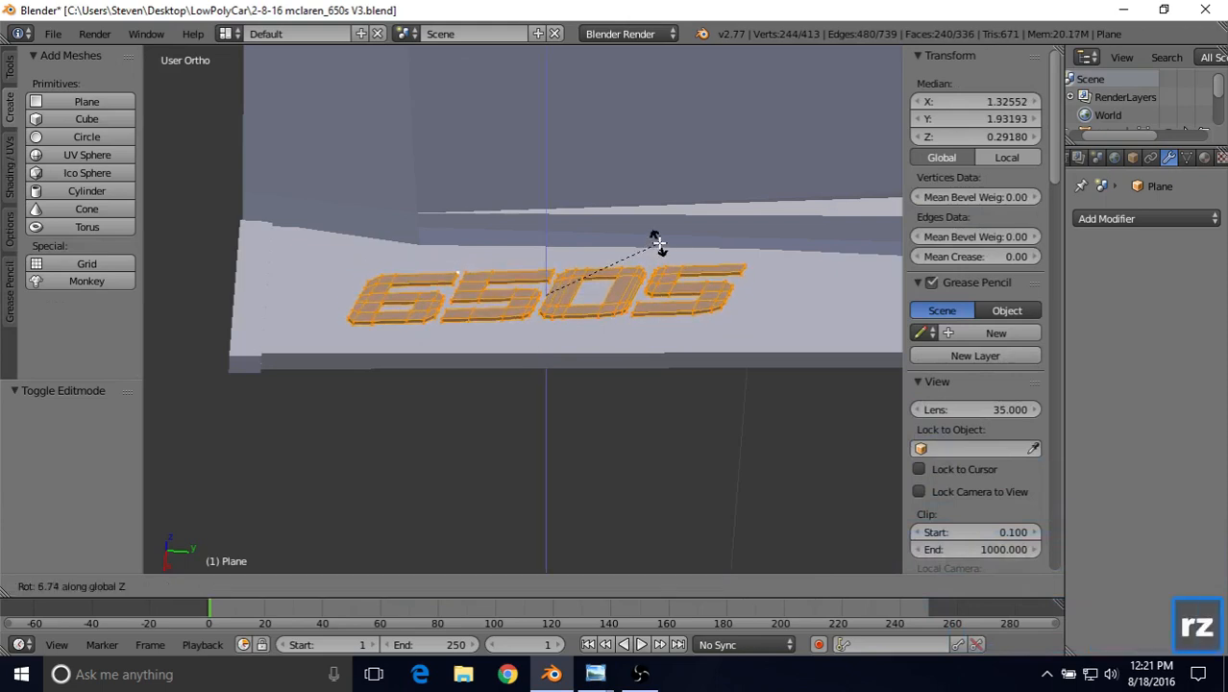
left_click(657, 241)
key("Tab")
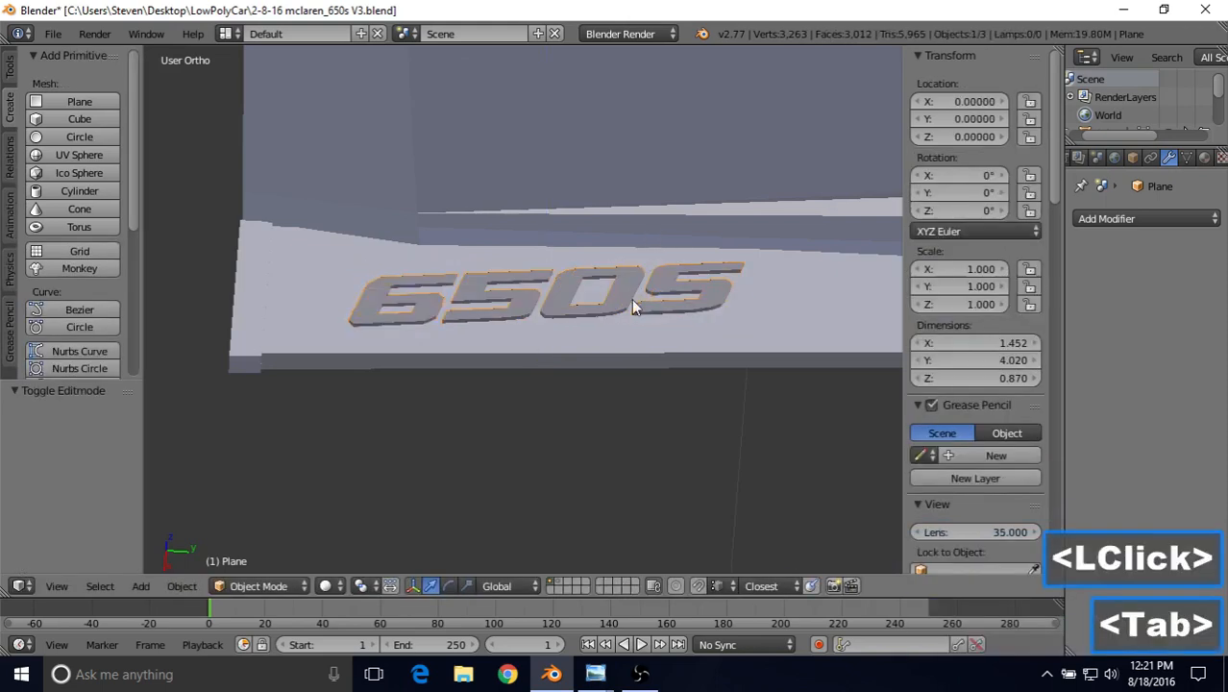
scroll(570, 380, "down", 2)
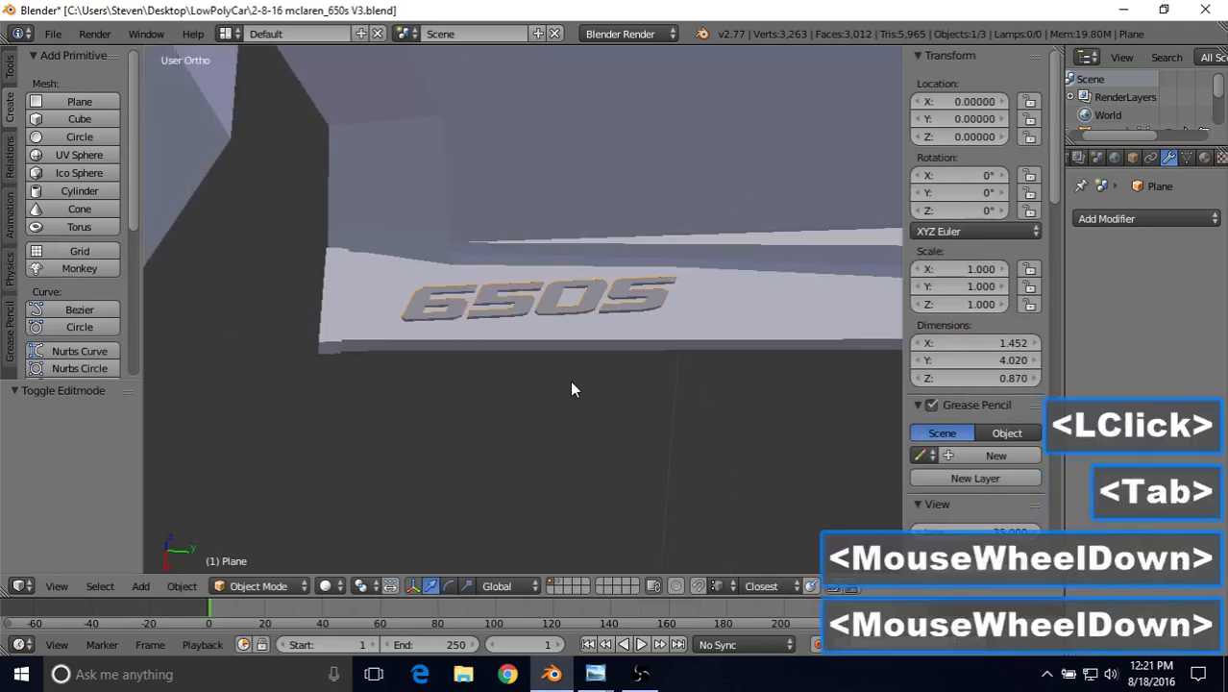
Compare the badge with the Mclaren Wheel photo, scale the 650S lettering by 0.833 and move it to about Y 1.921.
left_click(597, 679)
left_click(874, 610)
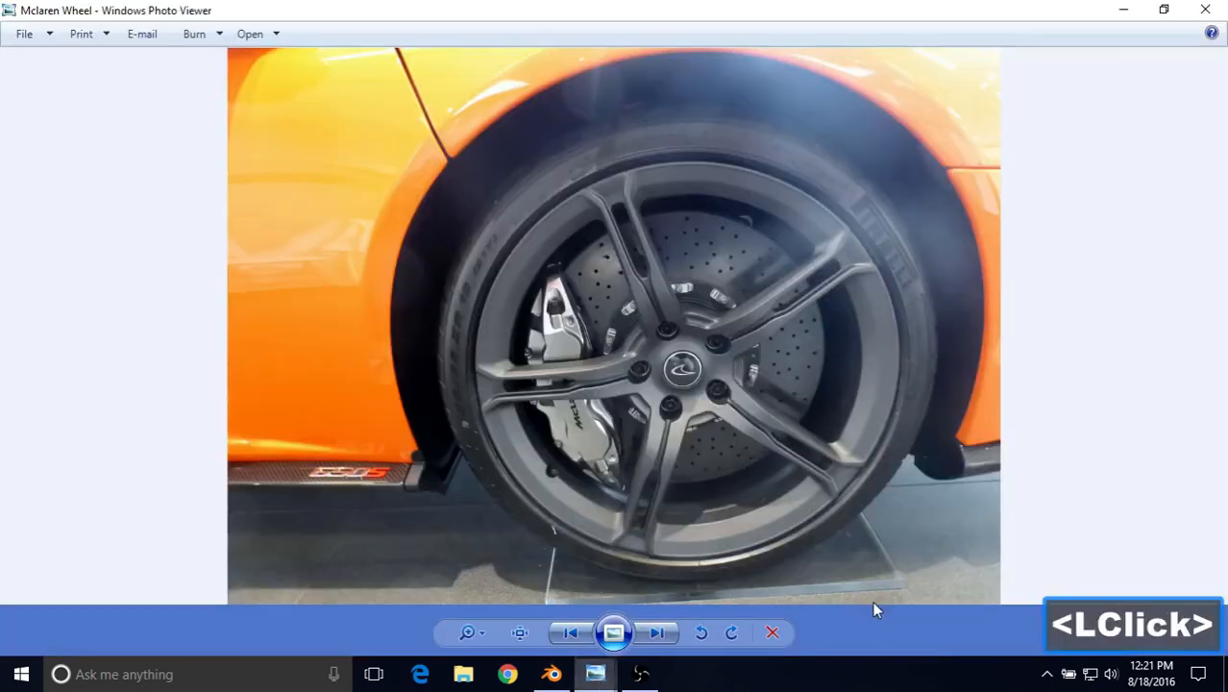
left_click(552, 673)
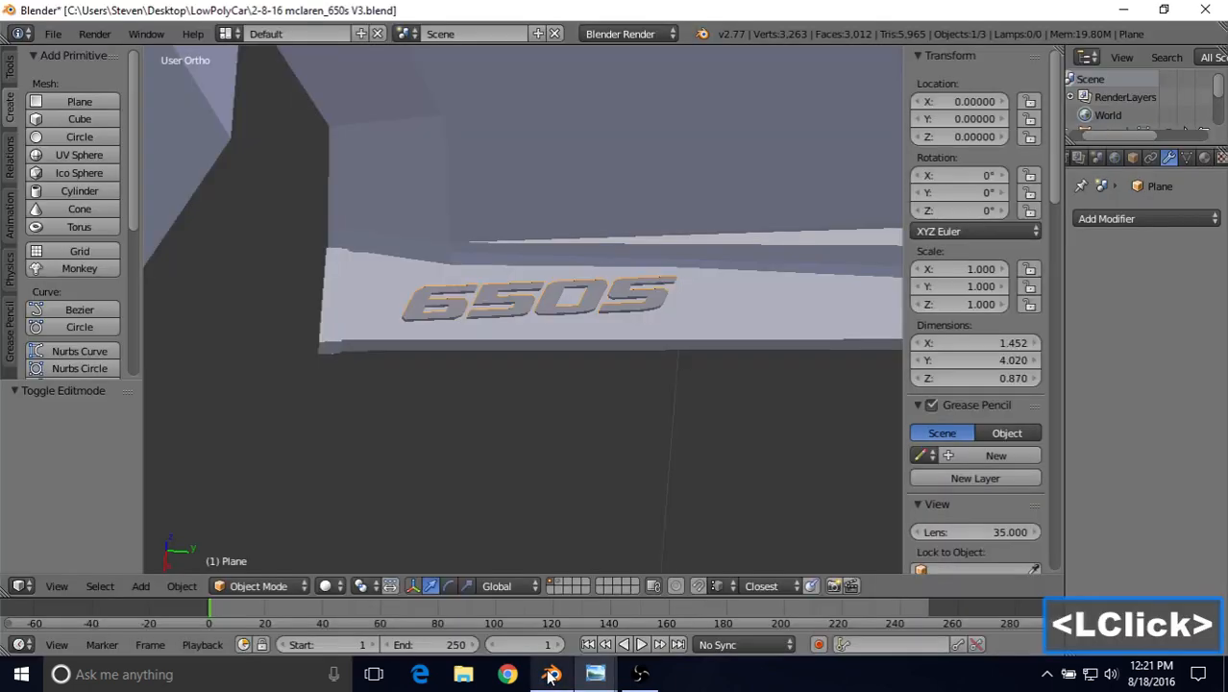
scroll(491, 320, "up", 2)
key("Tab")
key("s")
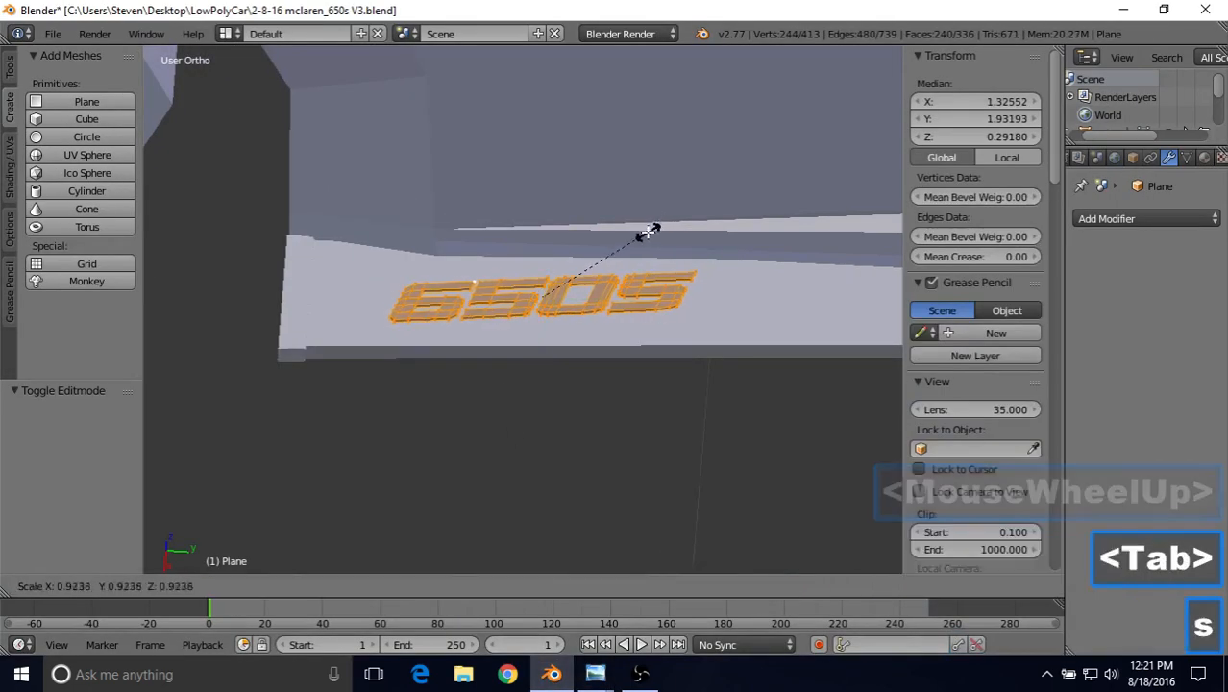
left_click(640, 241)
left_click_drag(589, 299, 565, 298)
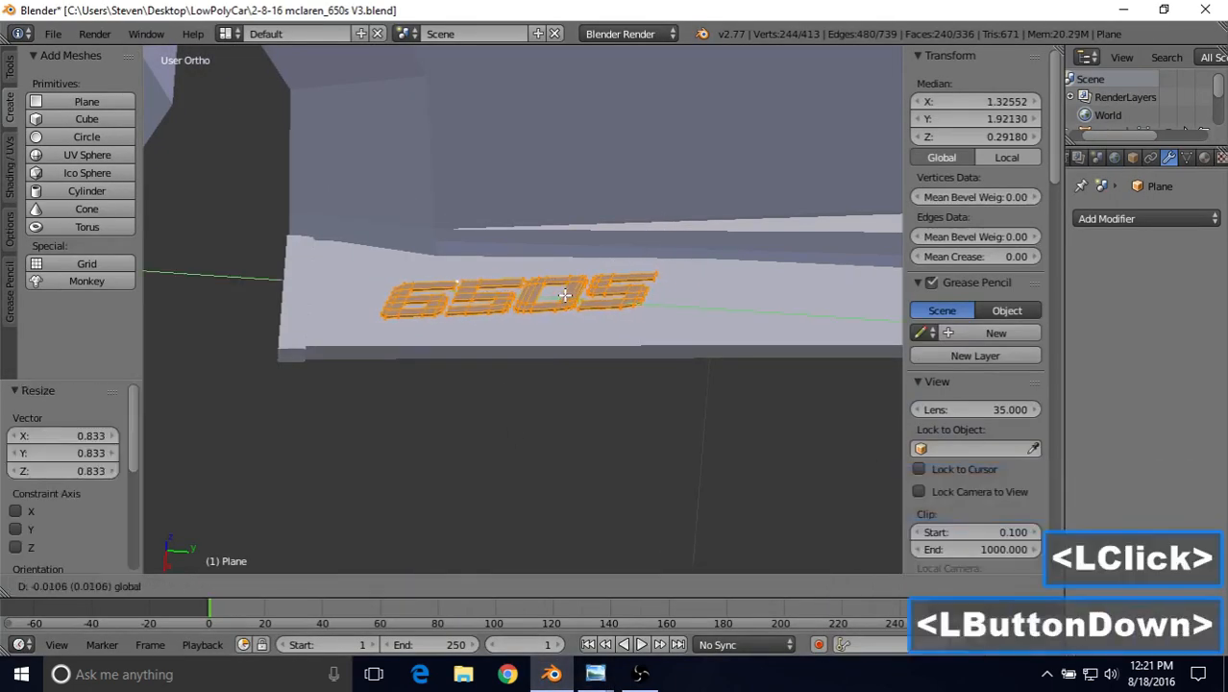
key("Tab")
Lower the 650S lettering slightly along Z to about 0.2916 so it sits on the skirt surface.
middle_click_drag(566, 303, 576, 250)
scroll(559, 296, "up", 1)
key("Tab")
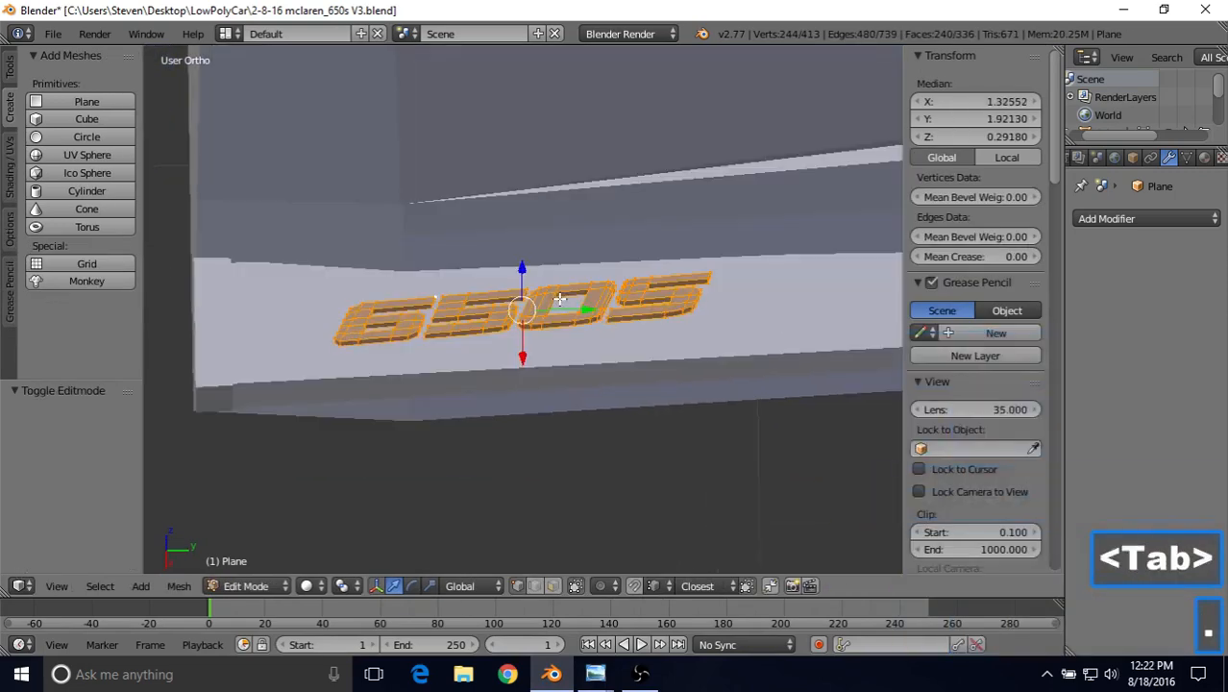
scroll(548, 299, "up", 3)
left_click_drag(520, 272, 521, 275)
key("Tab")
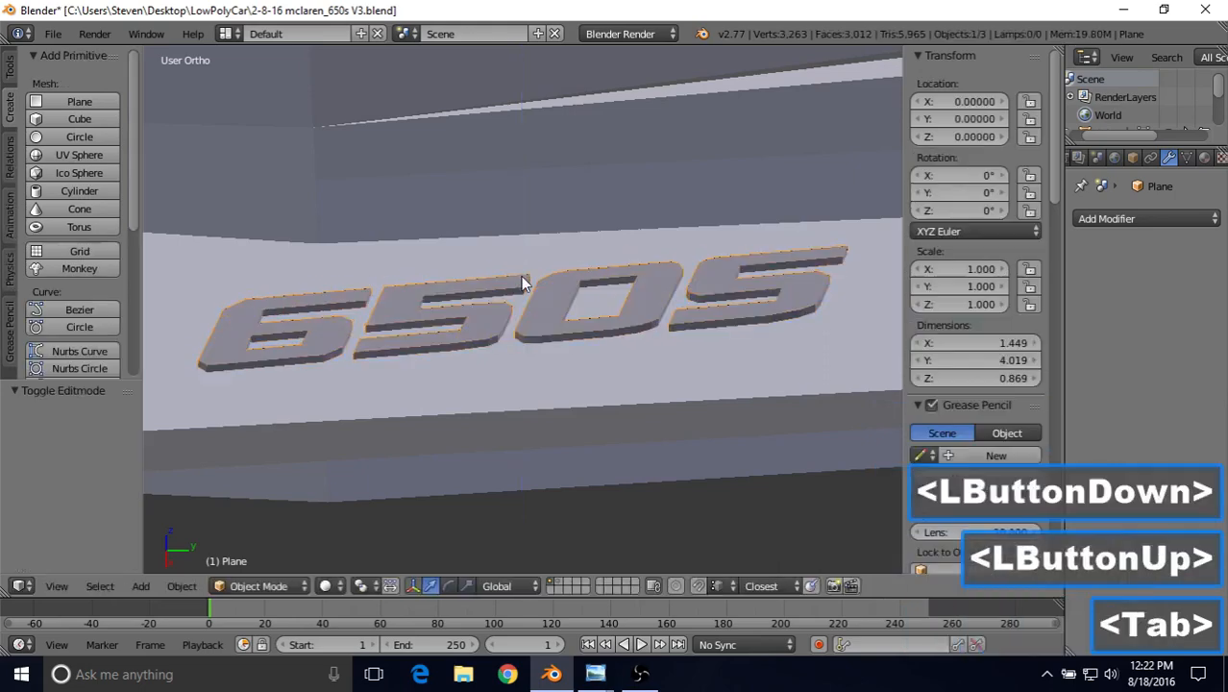
scroll(499, 385, "down", 10)
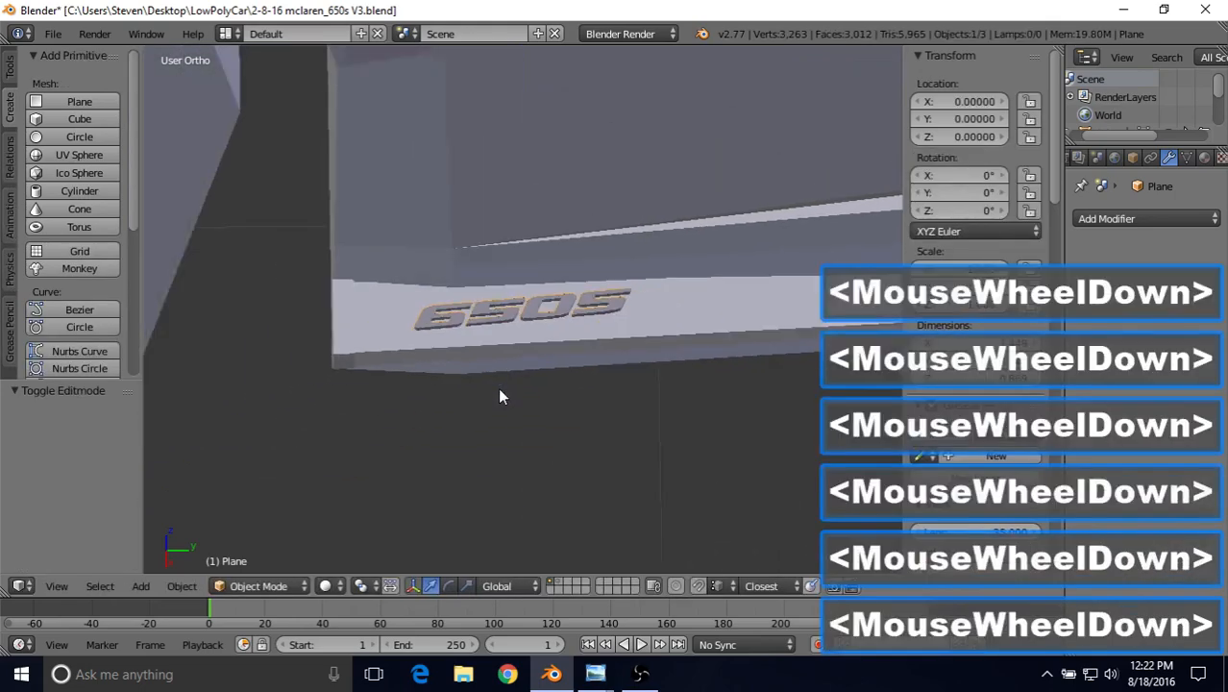
Rotate the 650S lettering by about -1.9° about the Z axis to follow the skirt's edge.
middle_click_drag(517, 249, 518, 249)
middle_click_drag(531, 277, 533, 309)
key("Tab")
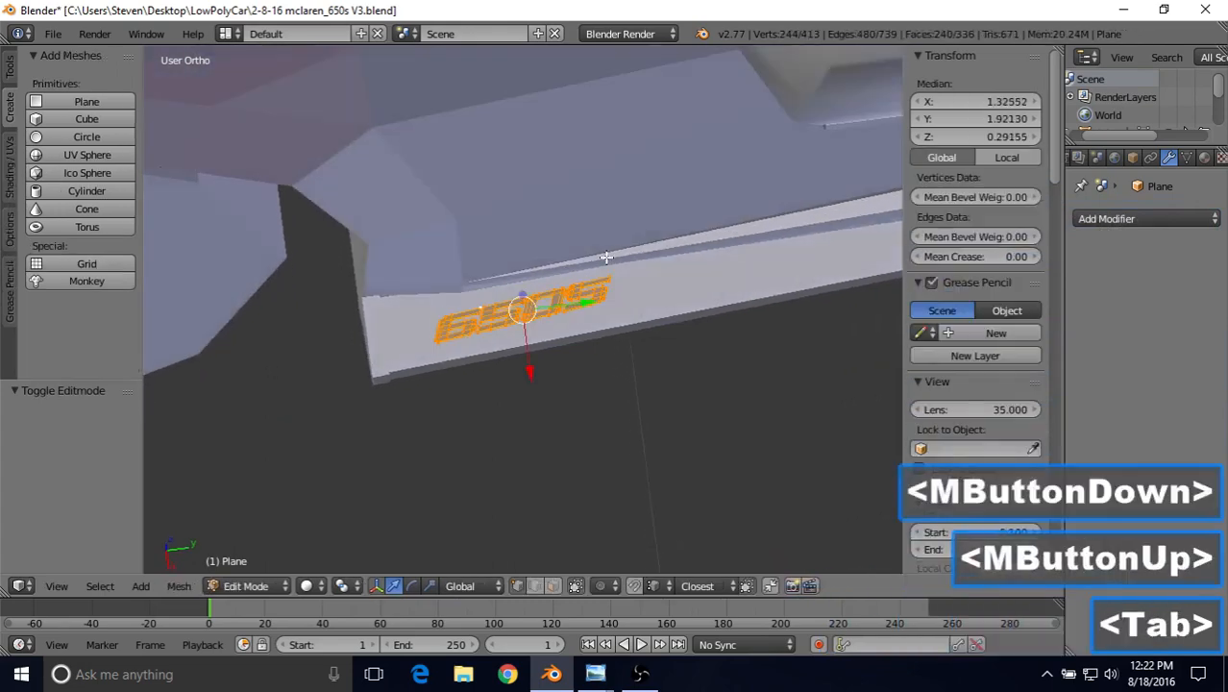
key("r")
key("z")
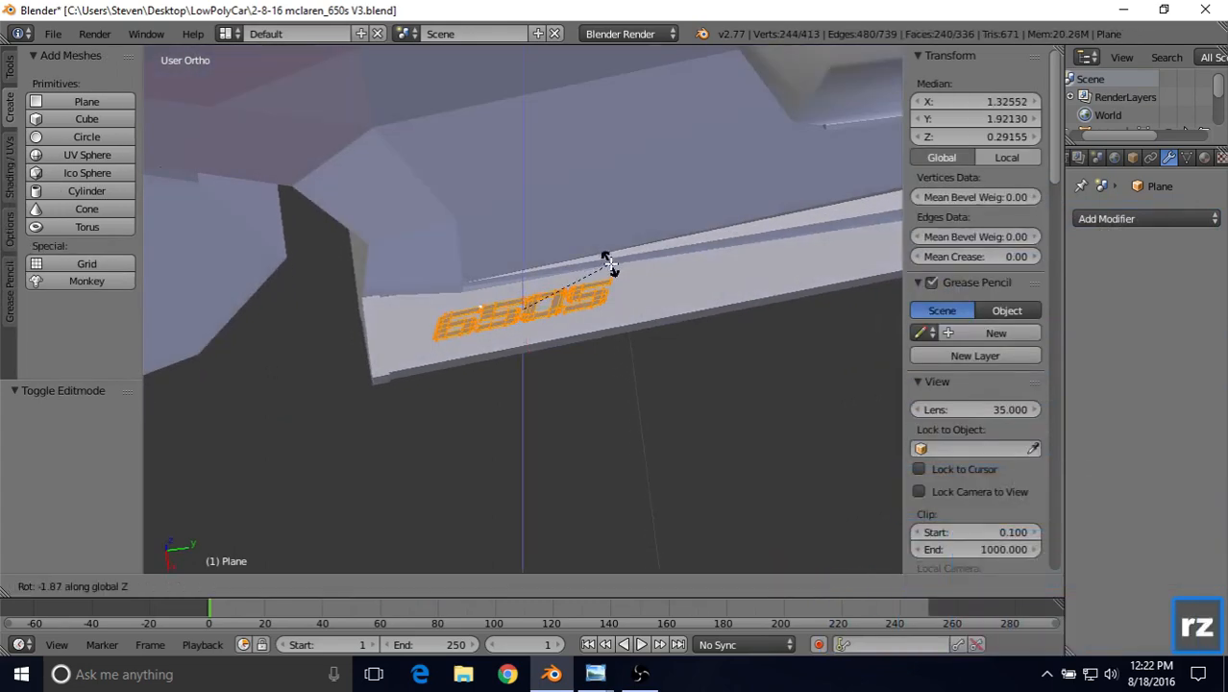
left_click(608, 262)
key("Tab")
Examine the 650S badge's size, angle and placement on the side skirt from close up and farther away.
scroll(523, 309, "down", 8)
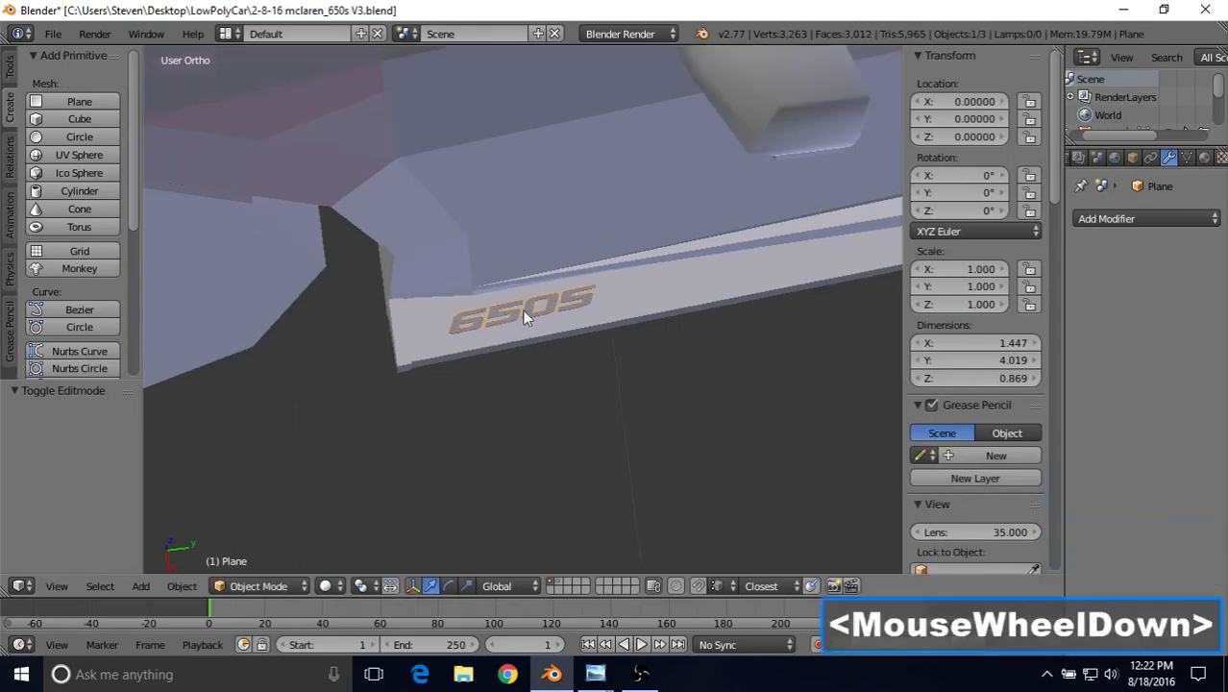
scroll(455, 321, "down", 2)
scroll(454, 266, "up", 8)
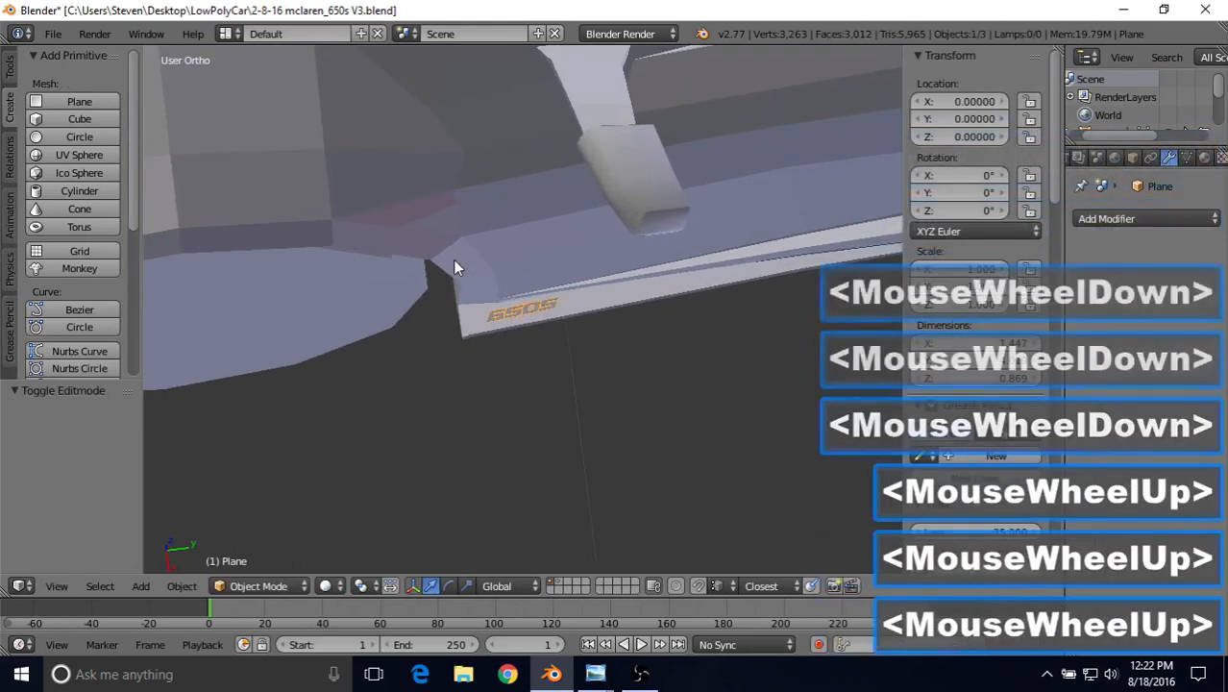
scroll(484, 310, "up", 2)
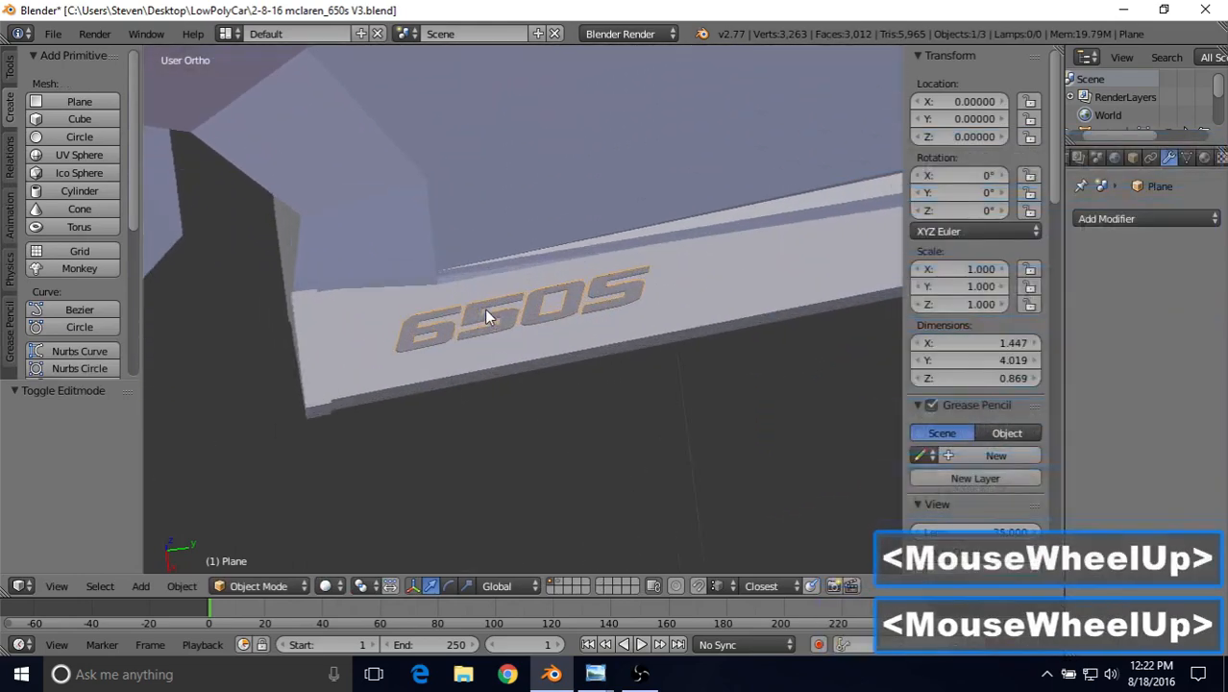
key("Tab")
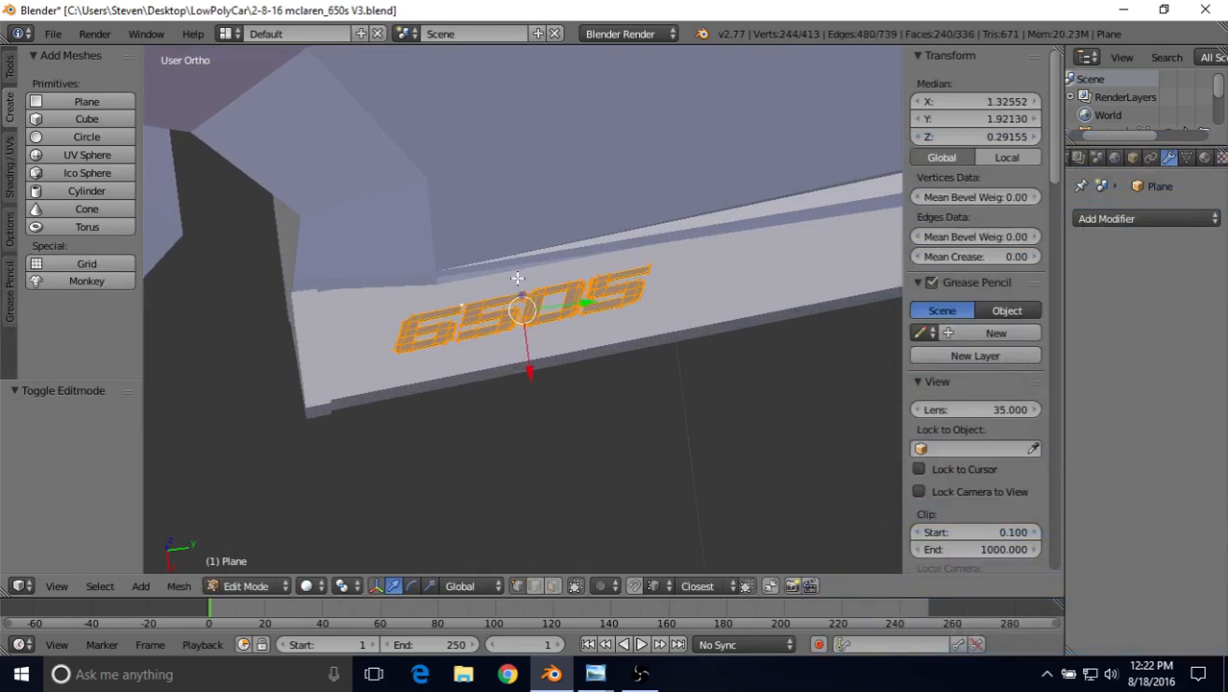
scroll(518, 282, "down", 2)
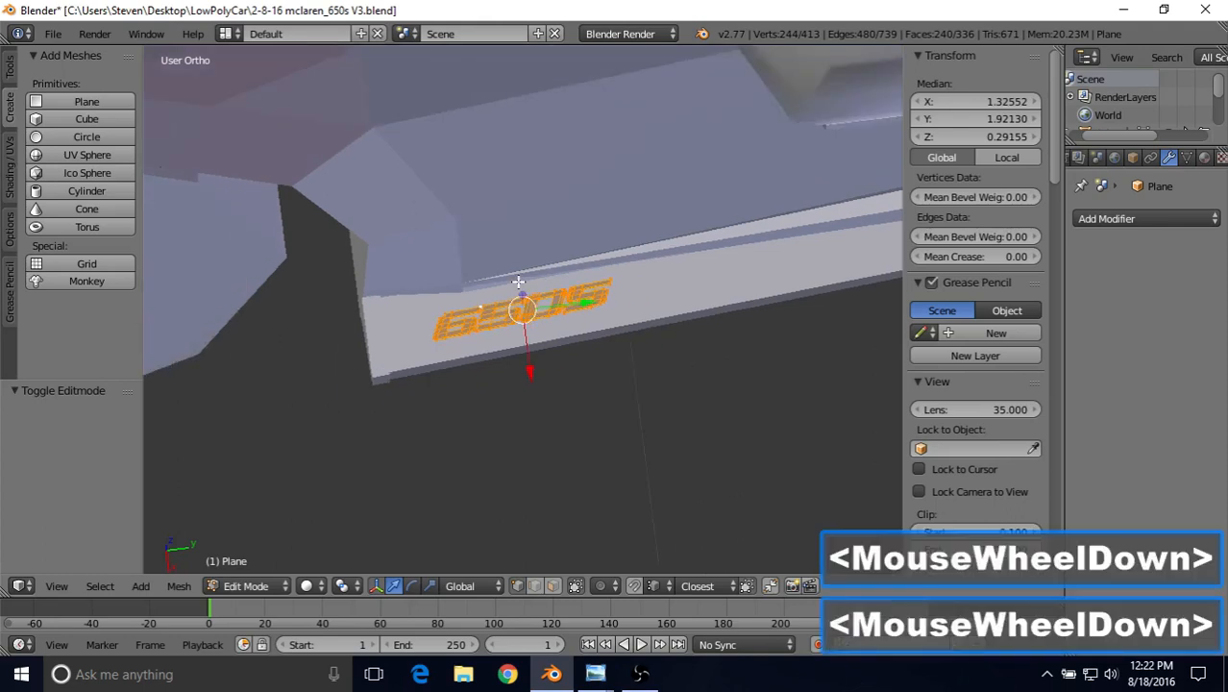
key("Tab")
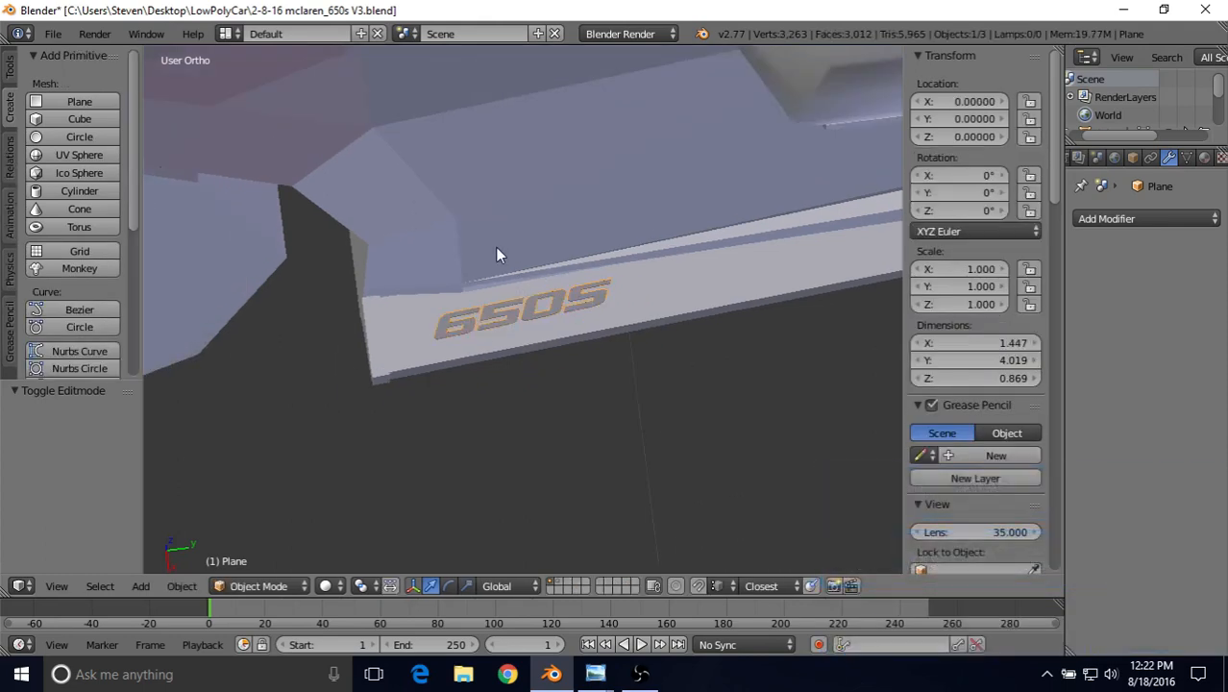
scroll(496, 255, "up", 3)
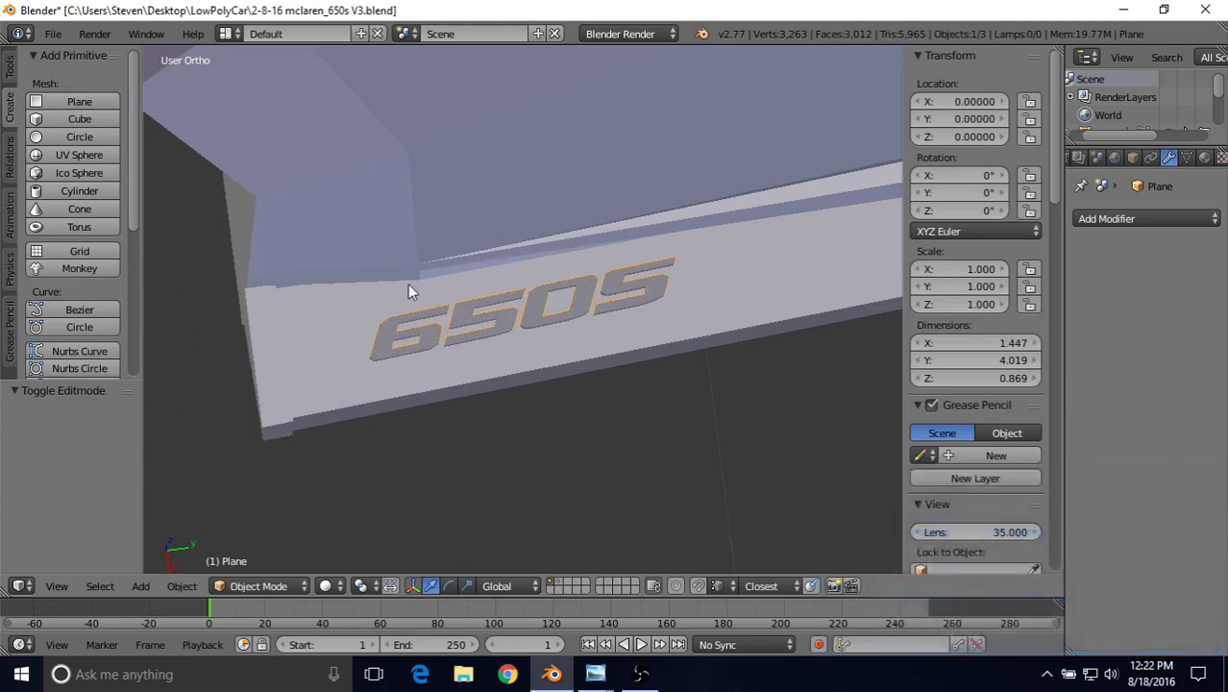
scroll(414, 270, "down", 2)
scroll(507, 297, "down", 1)
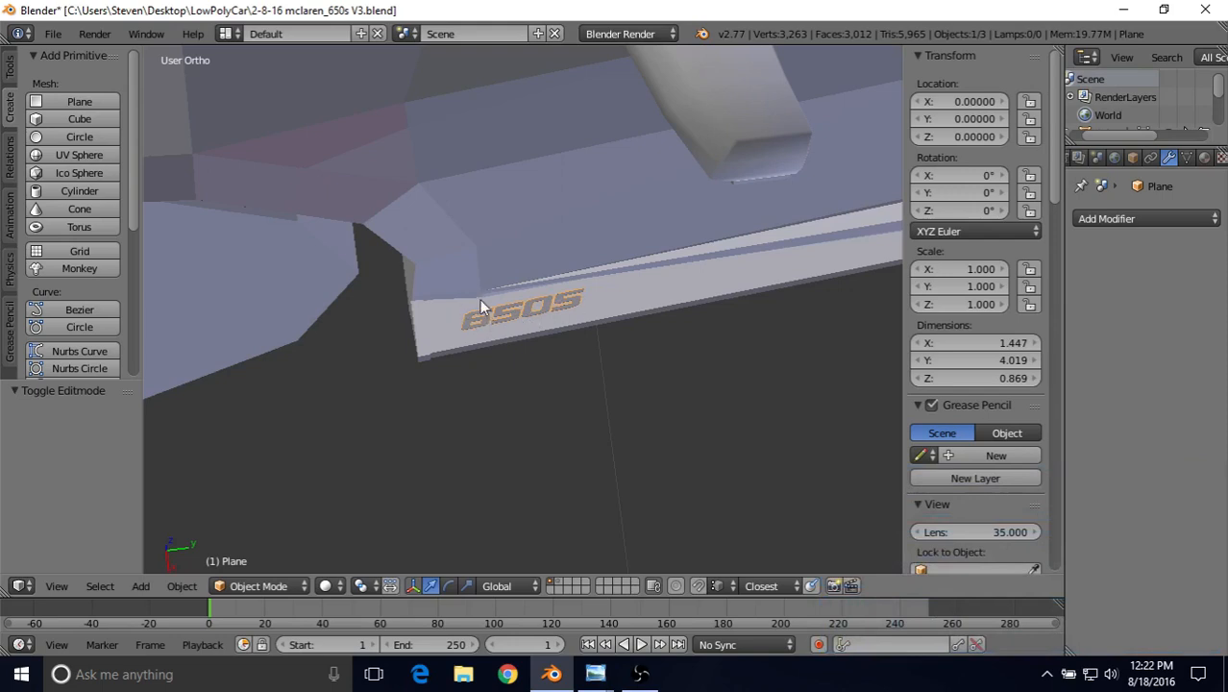
Try mirroring the 650S lettering across X with a Mirror modifier, check it on the opposite skirt, and remove the modifier.
scroll(481, 305, "down", 3)
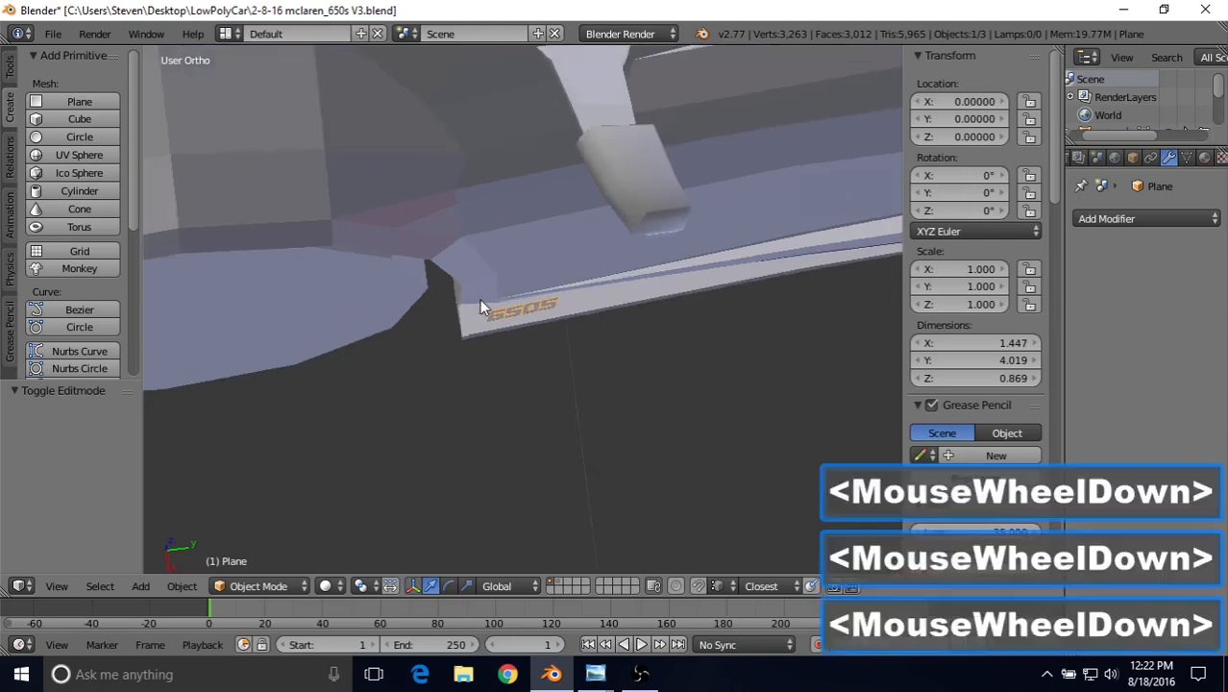
left_click(1125, 217)
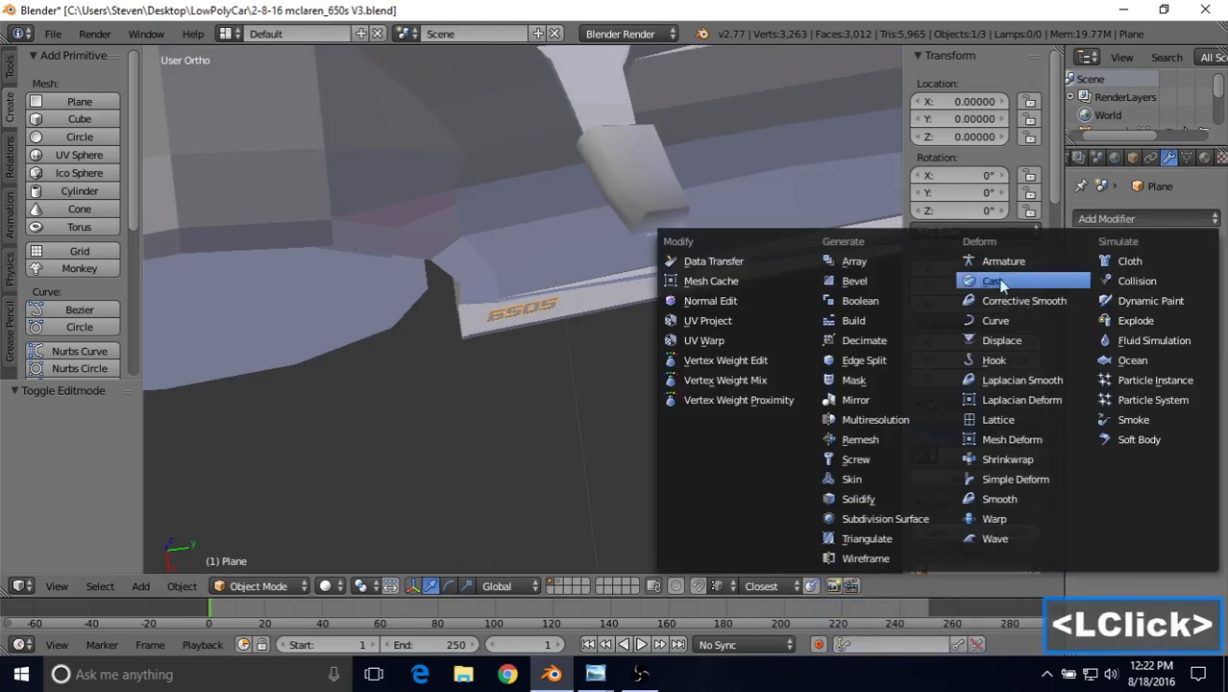
left_click(904, 400)
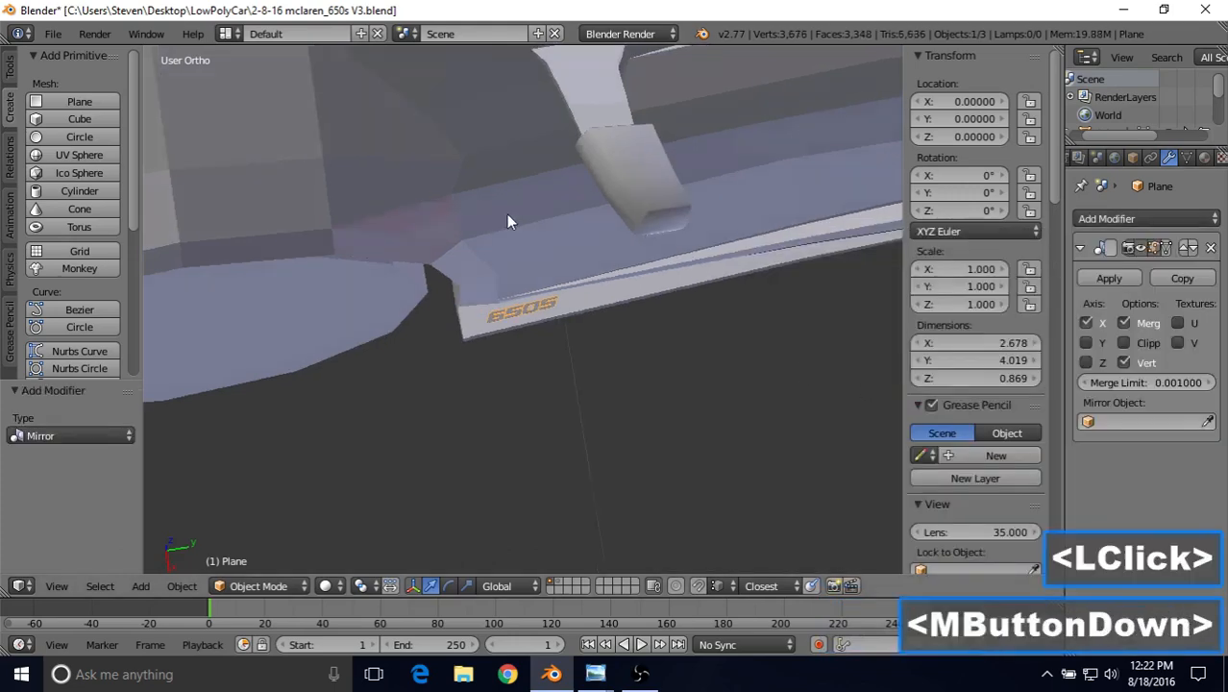
middle_click_drag(506, 213, 711, 264)
scroll(527, 351, "down", 2)
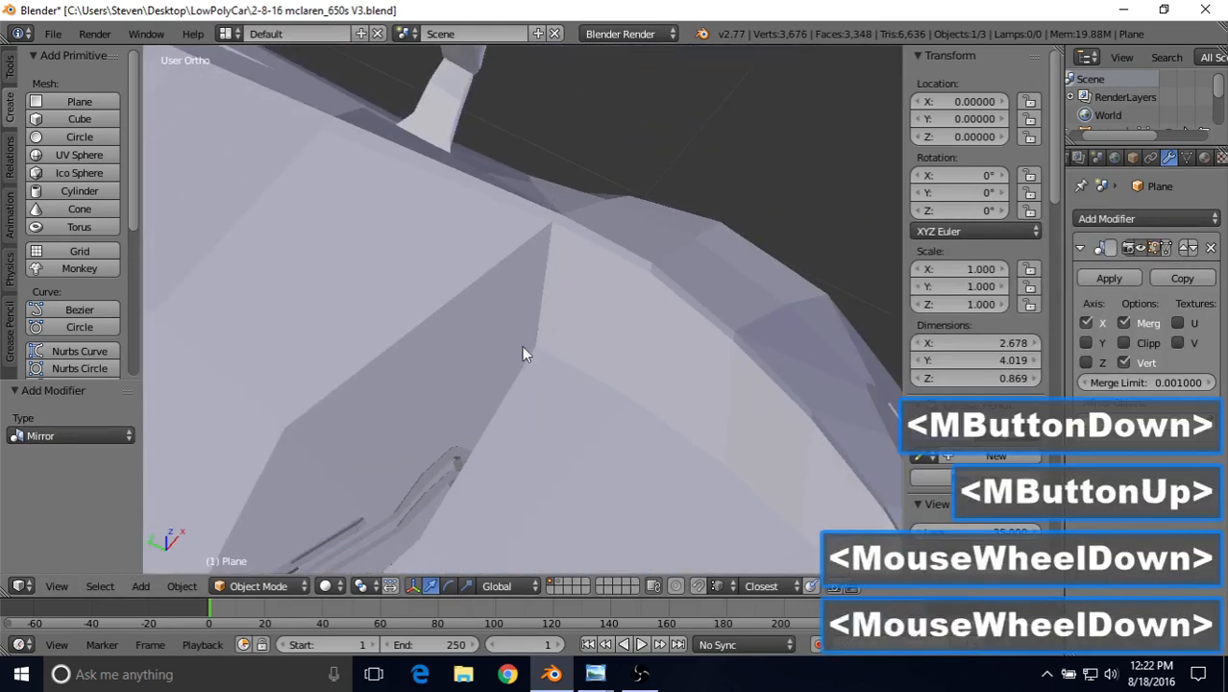
middle_click_drag(500, 356, 554, 353, "shift")
scroll(555, 354, "up", 3)
scroll(555, 354, "up", 3)
middle_click_drag(431, 447, 576, 350, "shift")
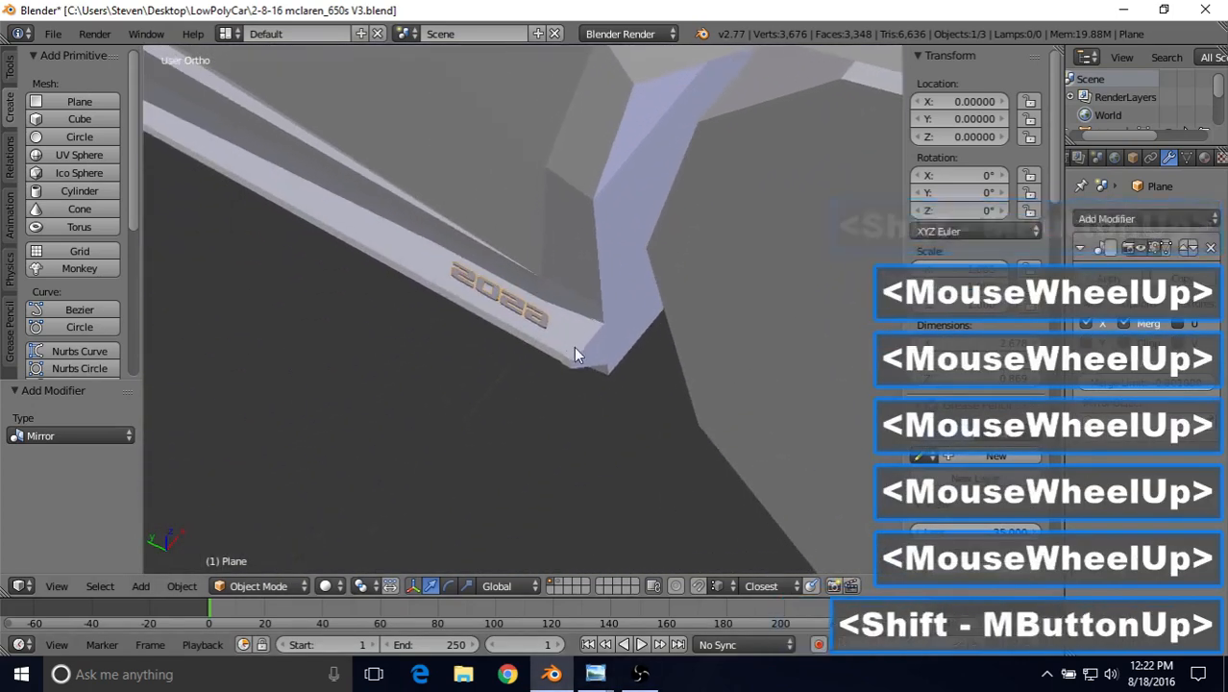
scroll(556, 383, "up", 5)
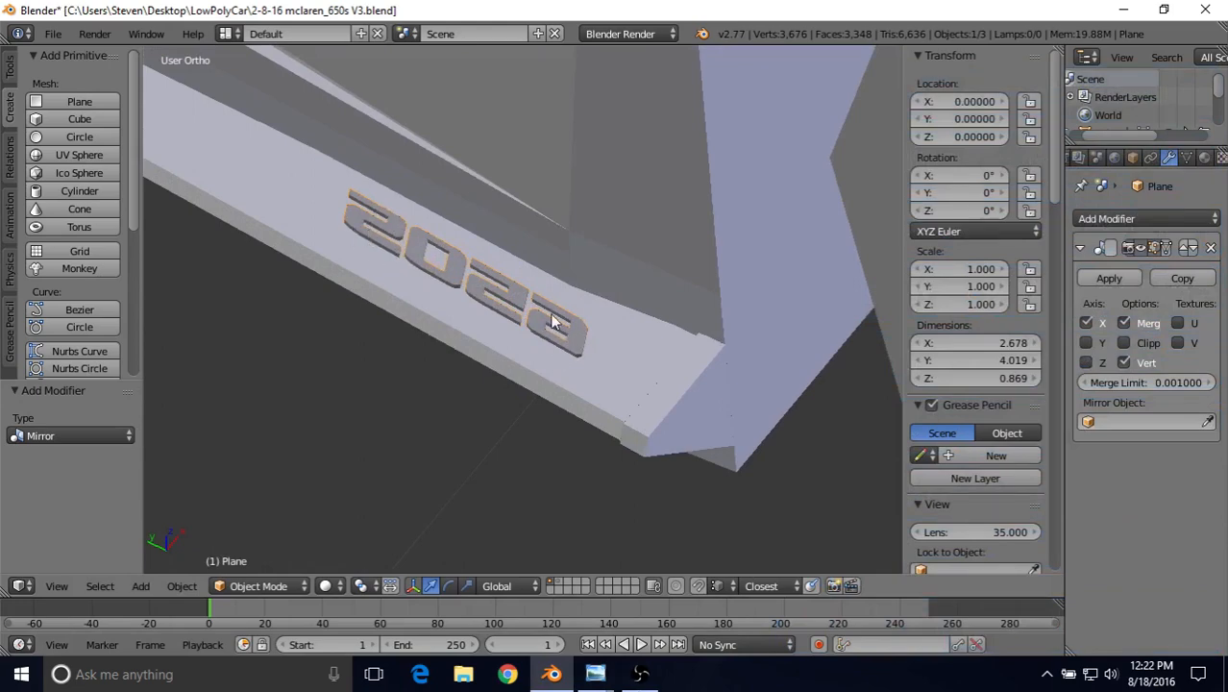
left_click(1212, 248)
Duplicate the 650S lettering mesh in place and rotate the copy 180° about the global Z axis.
scroll(424, 233, "down", 12)
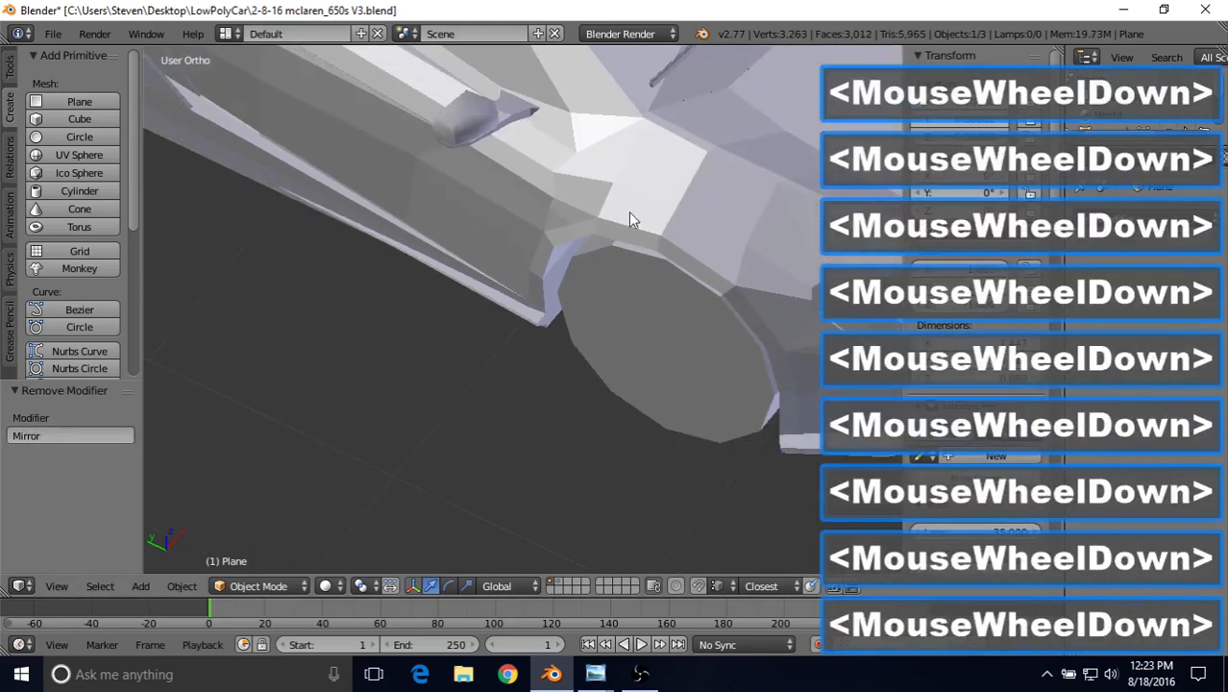
middle_click_drag(631, 219, 507, 285)
scroll(510, 288, "up", 9)
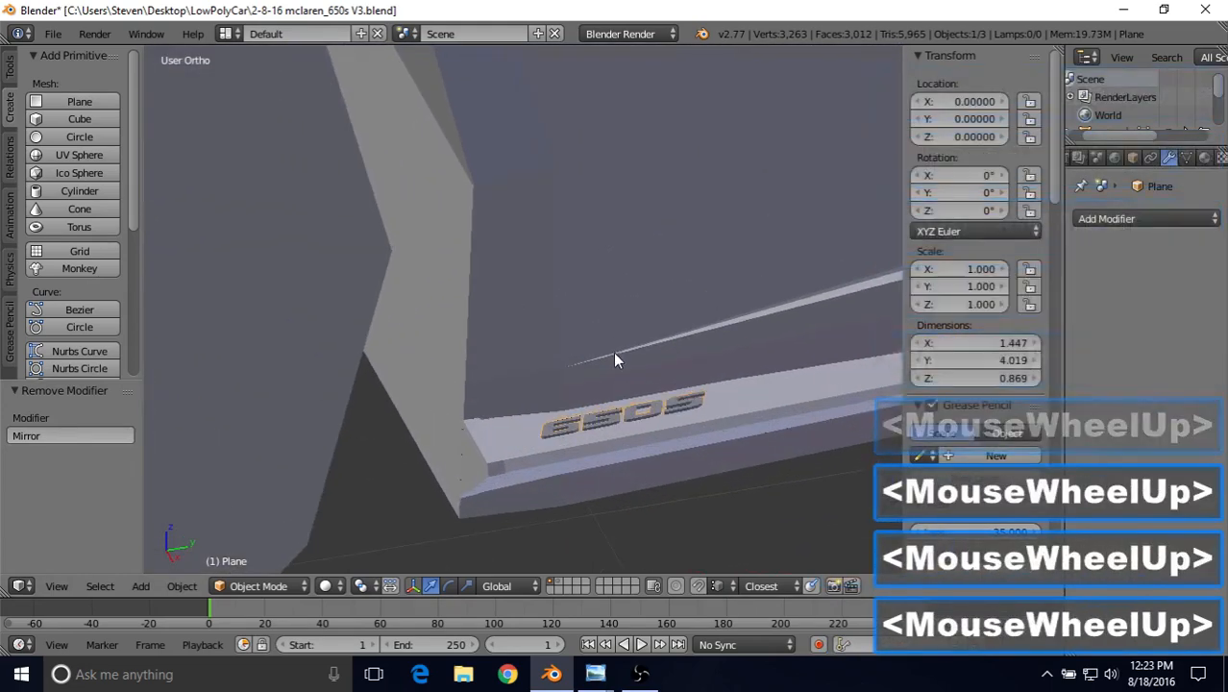
key("Tab")
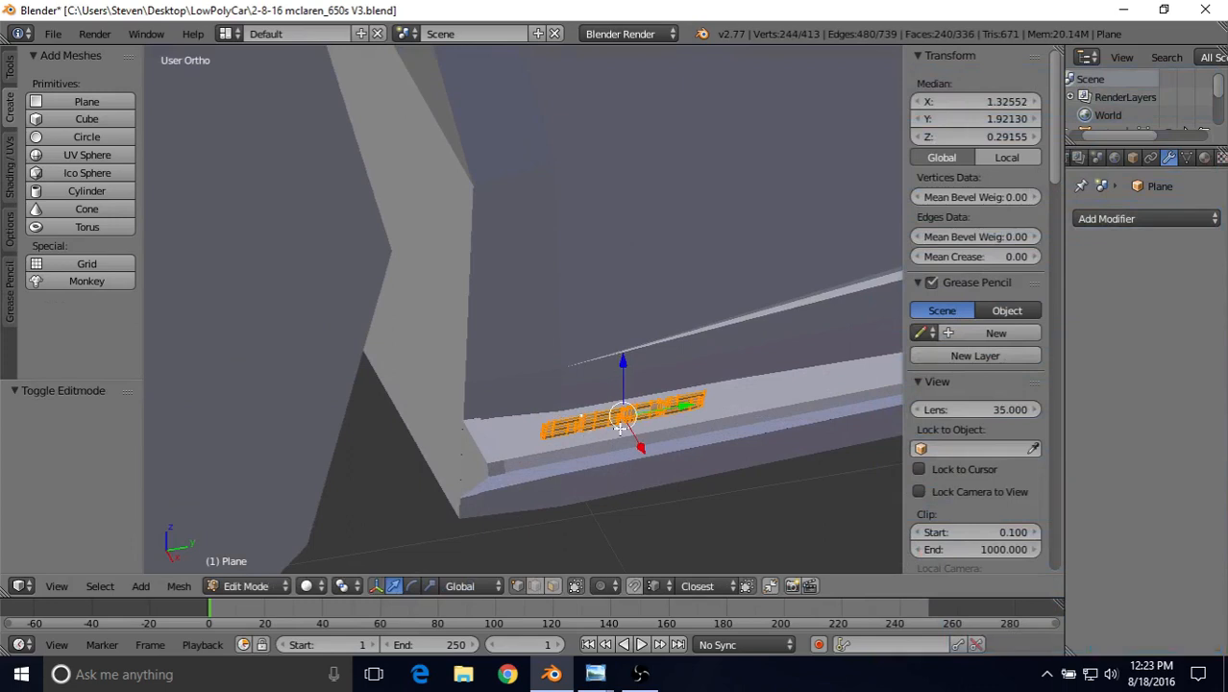
key("shift+d")
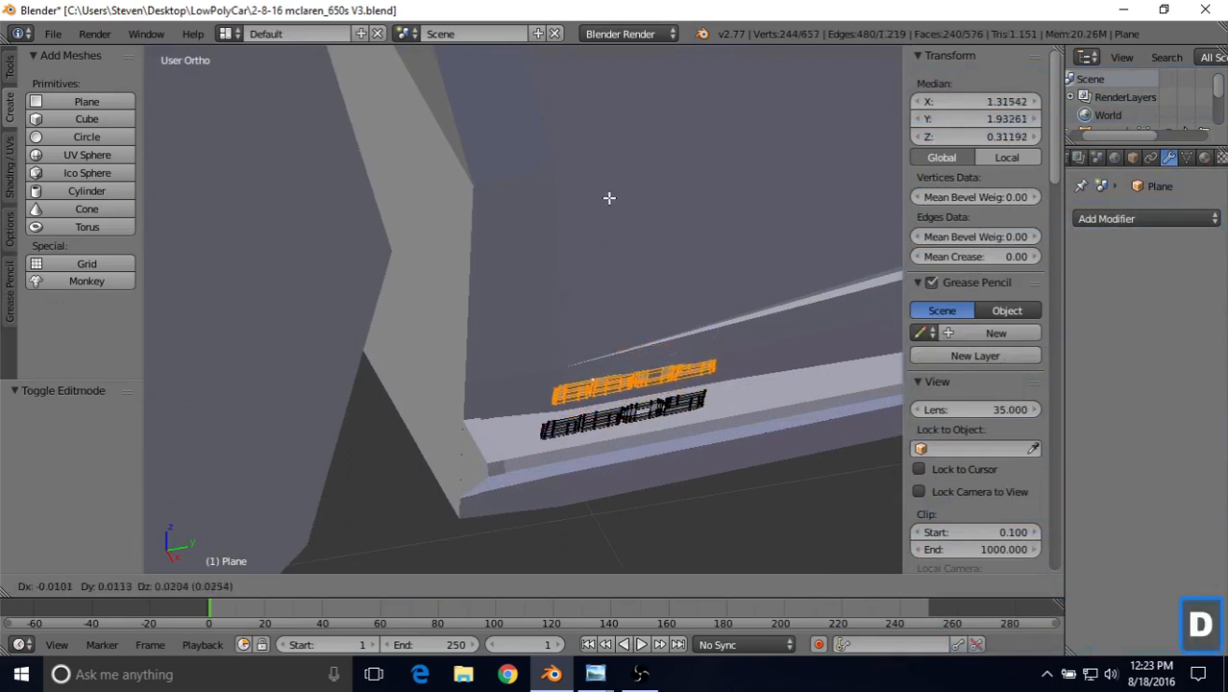
right_click(606, 232)
middle_click_drag(680, 293, 629, 320, "shift")
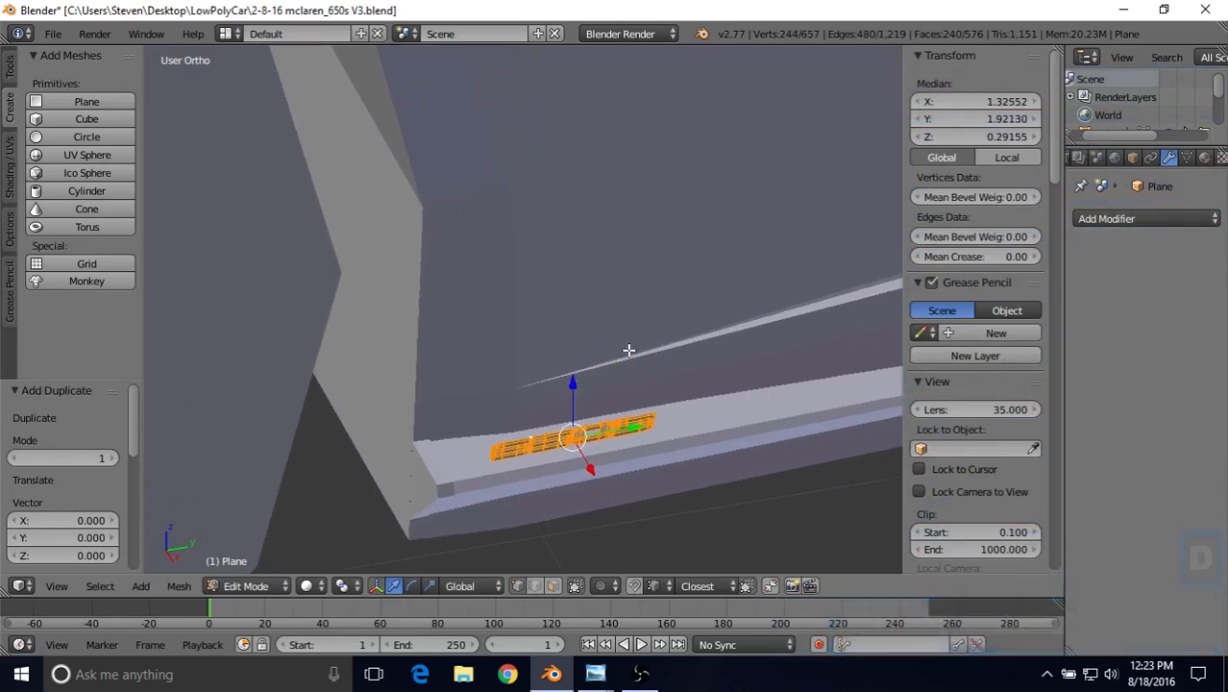
type("rz")
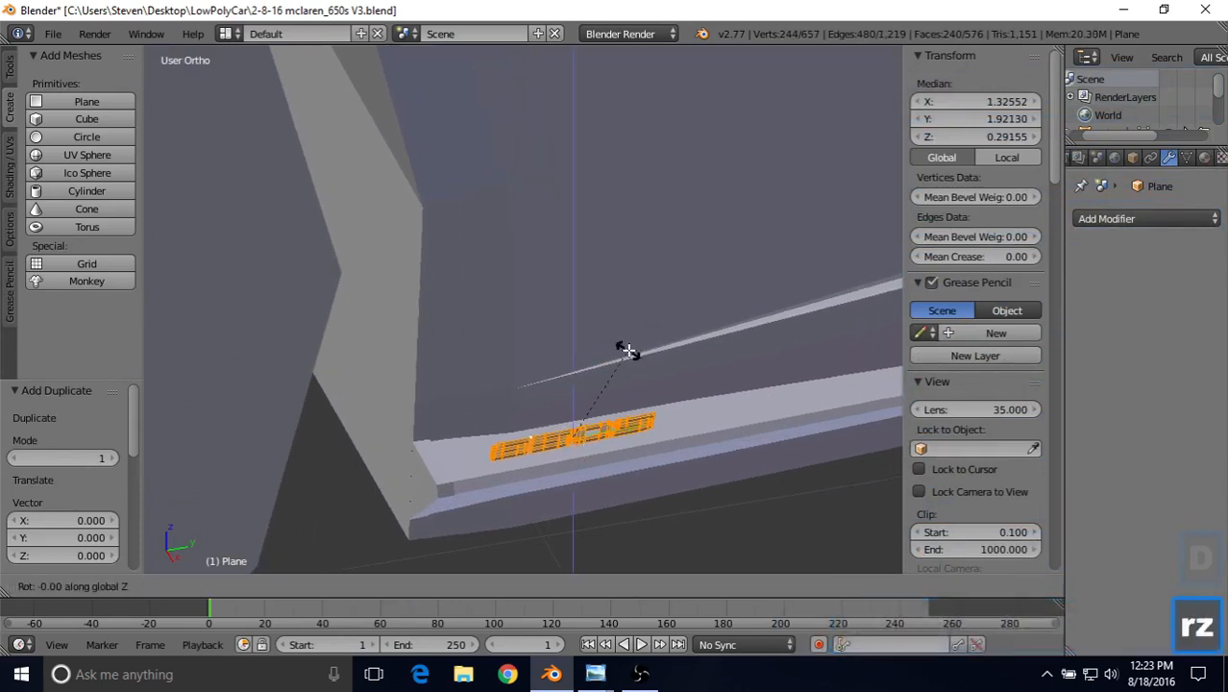
type("180")
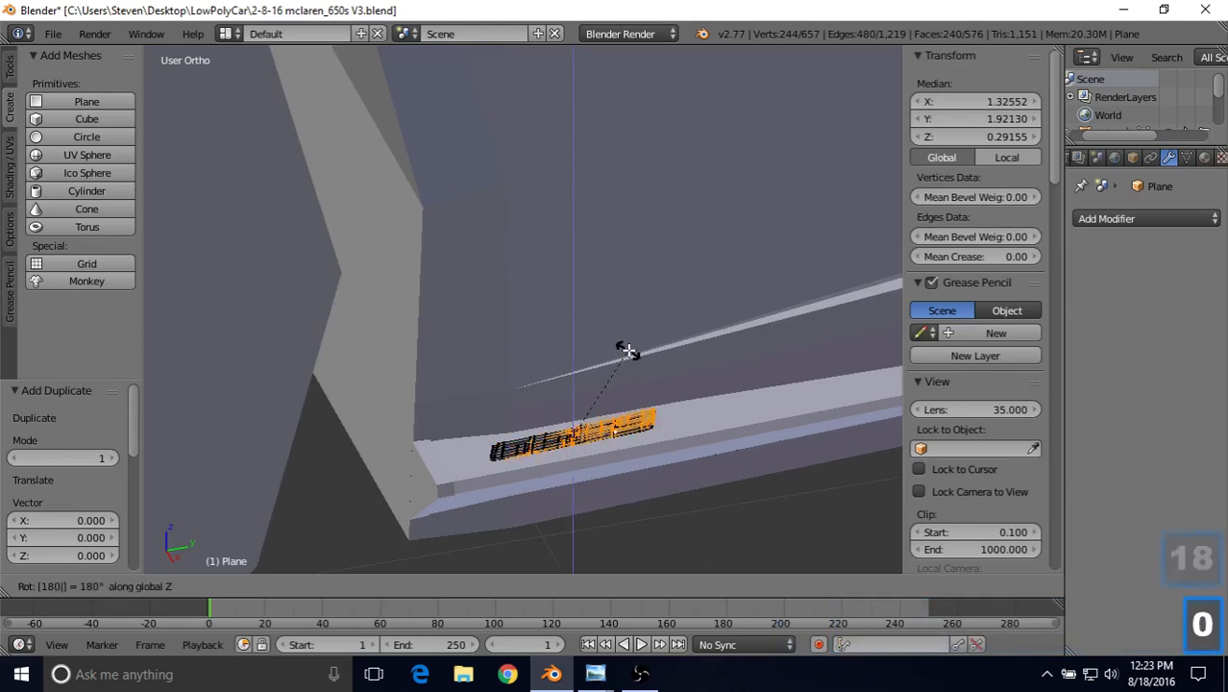
key("Return")
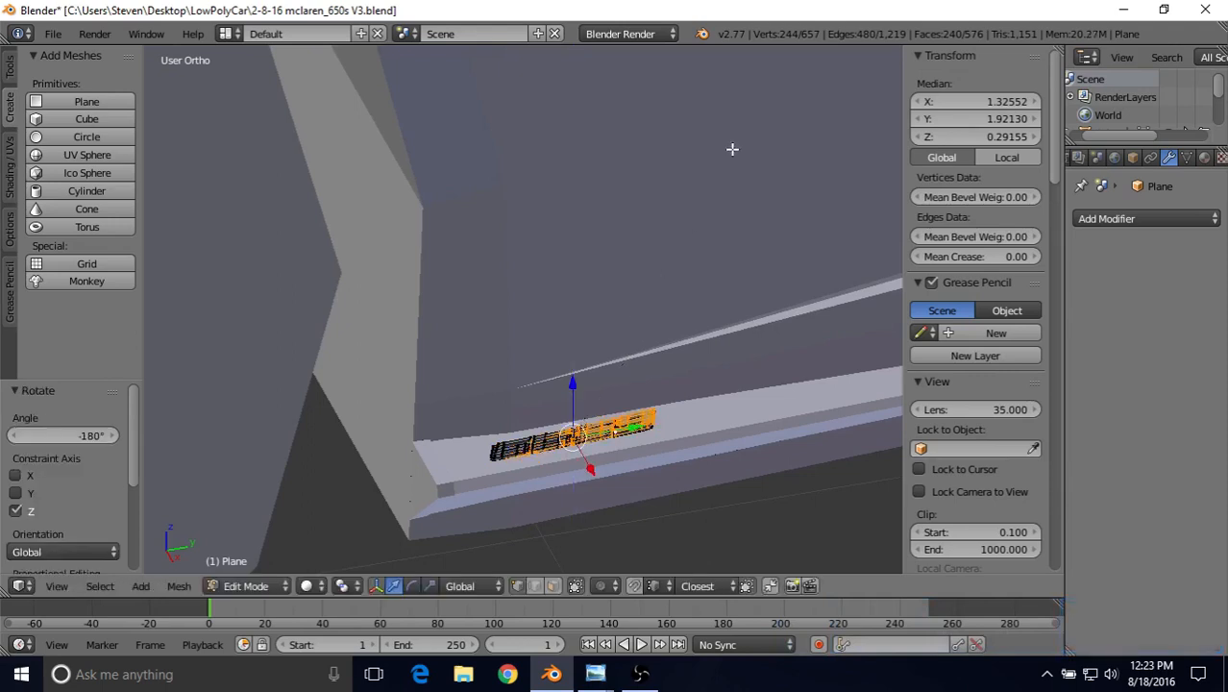
Move the copied 650S lettering to the opposite side skirt by setting its median X to -1.32552.
left_click(960, 103)
left_click(920, 102)
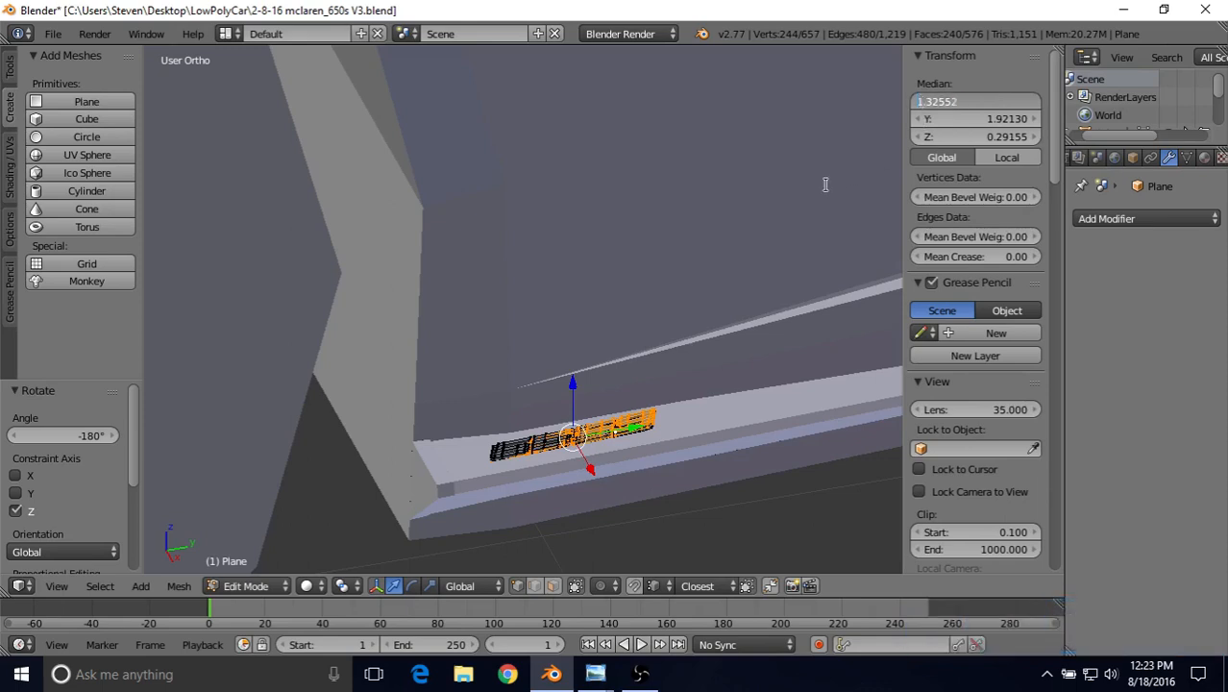
type("-")
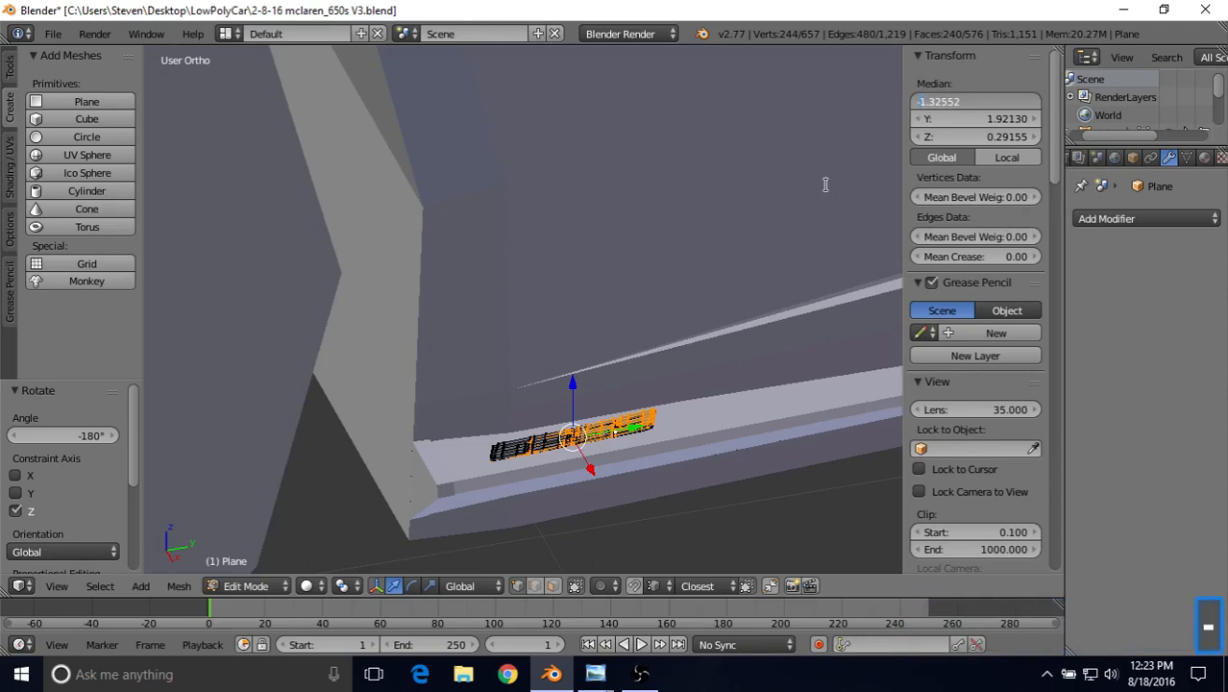
key("Return")
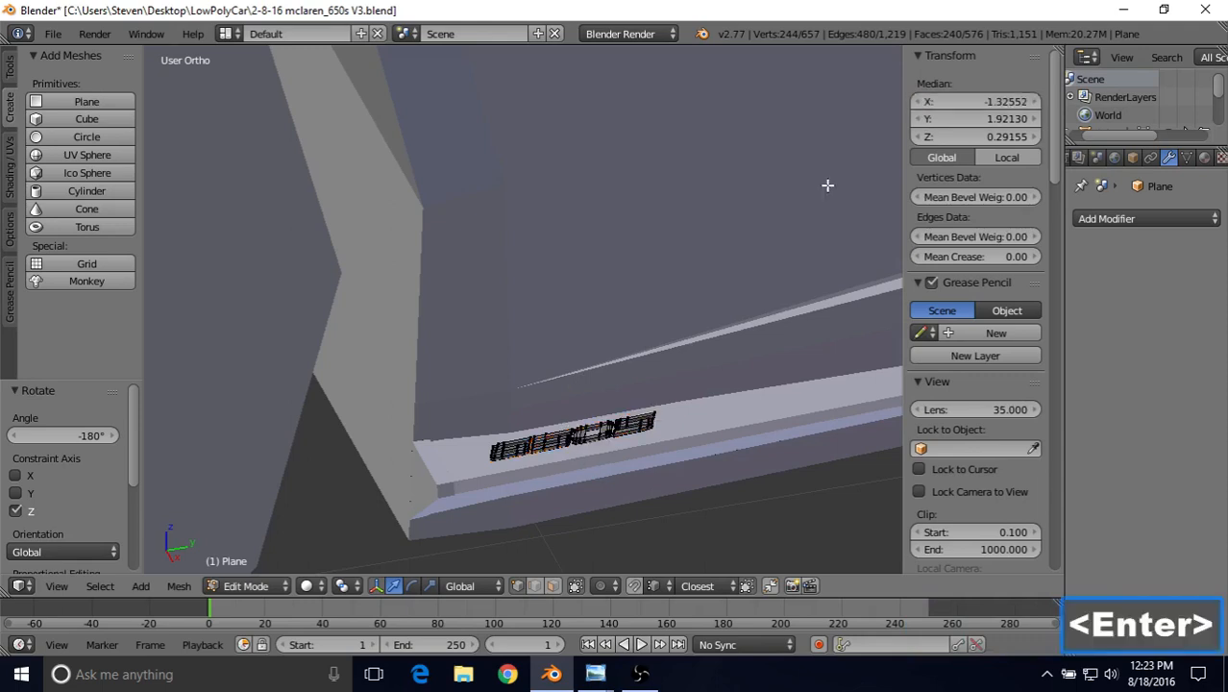
Rotate the copied lettering by about -2.9° about the X axis, plus a fine turn of about -0.2°, to follow the skirt.
scroll(703, 199, "down", 7)
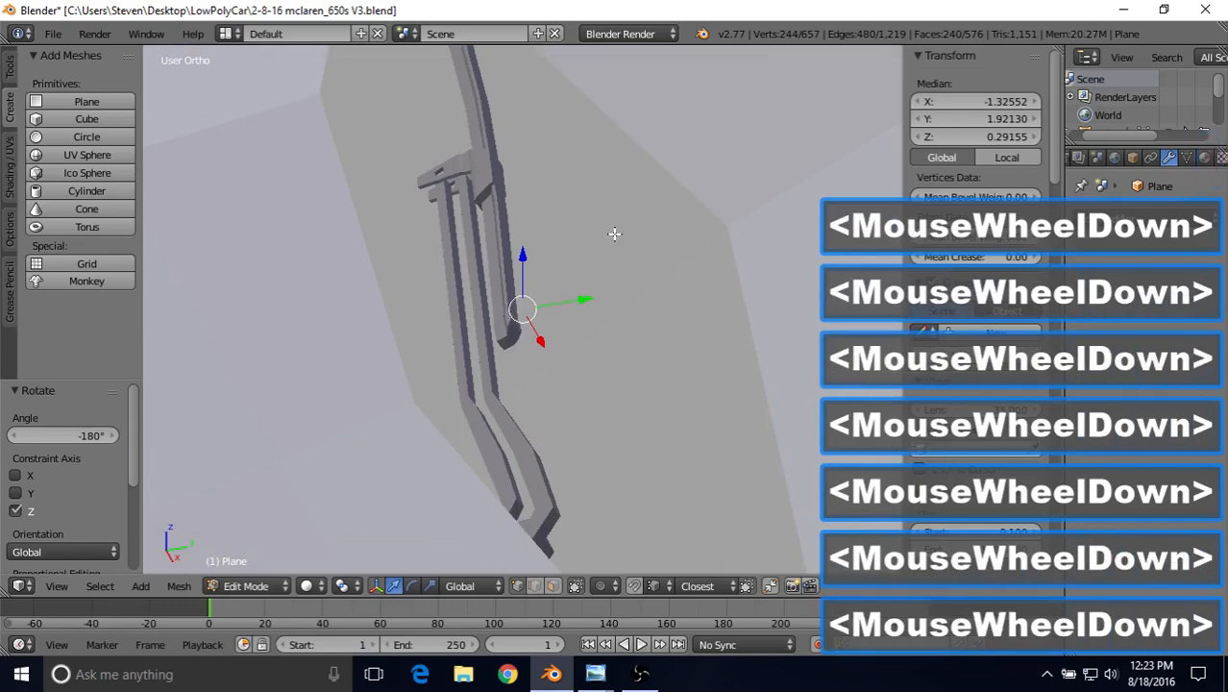
middle_click_drag(614, 233, 635, 264)
scroll(606, 309, "up", 5)
scroll(606, 309, "up", 1)
scroll(635, 263, "up", 1)
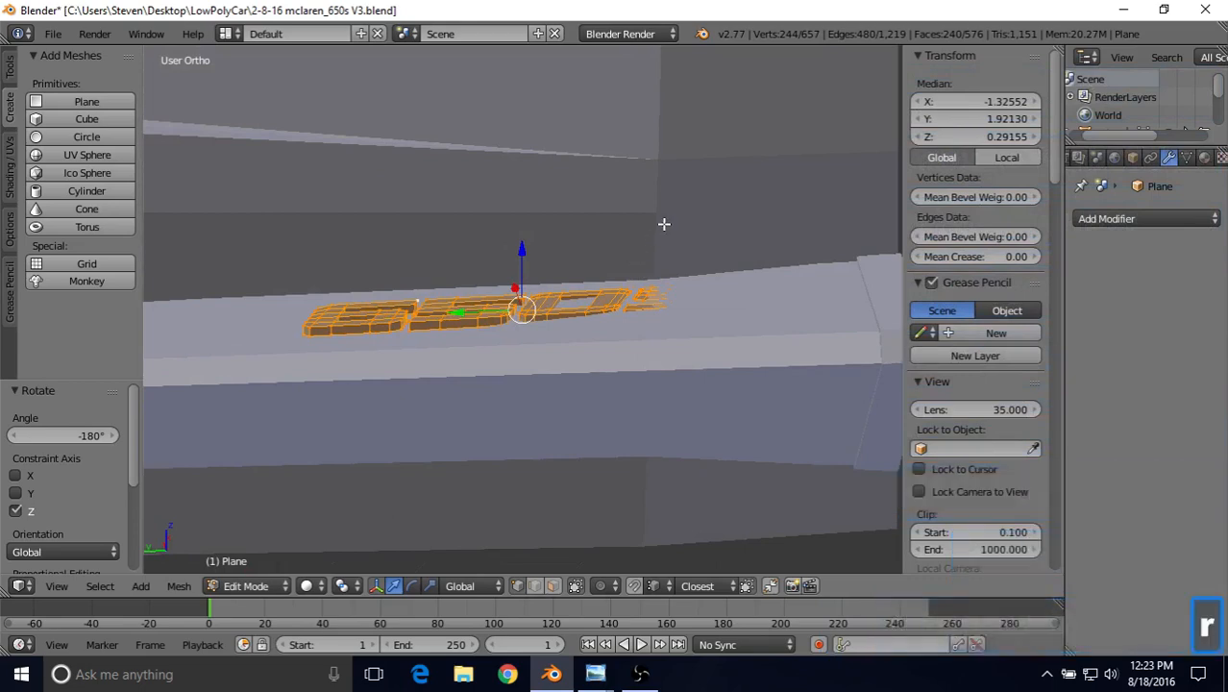
key("r")
key("x")
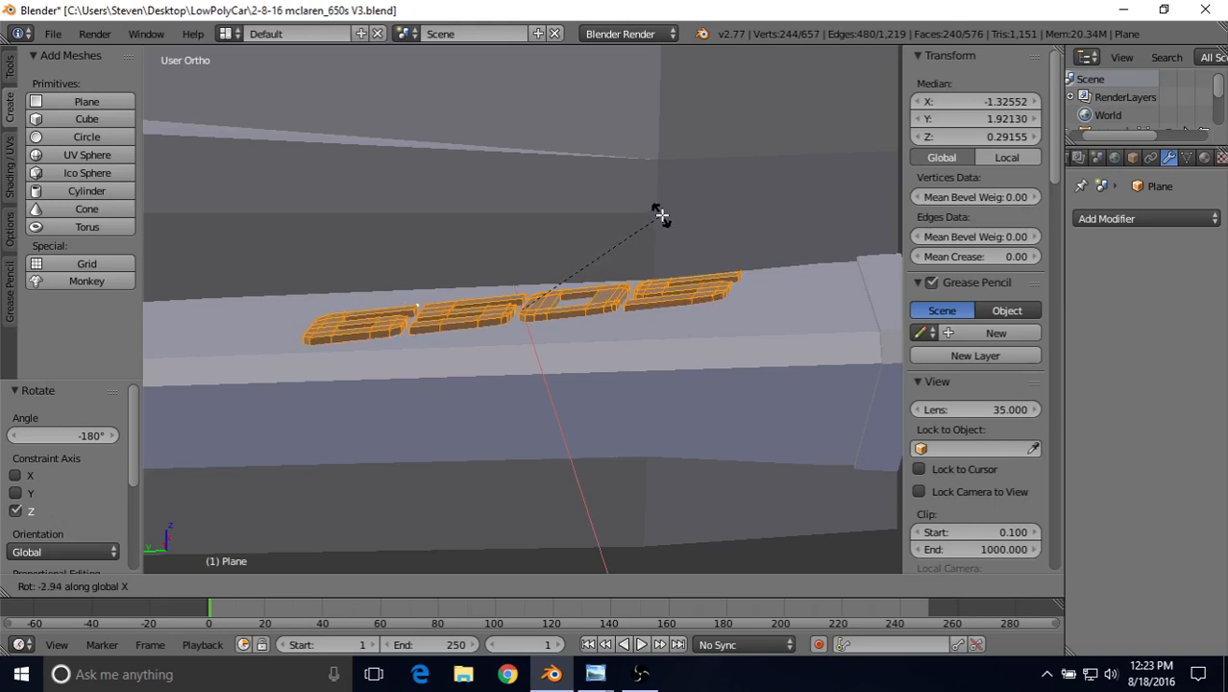
left_click(661, 216)
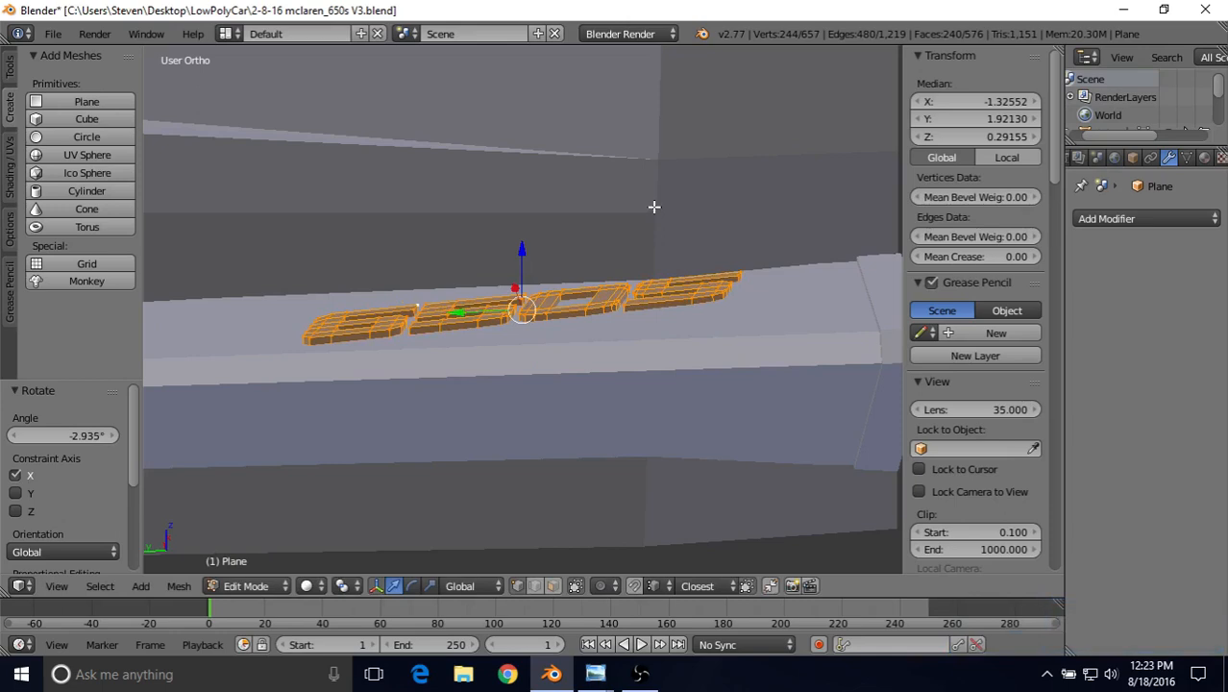
key("r")
key("x")
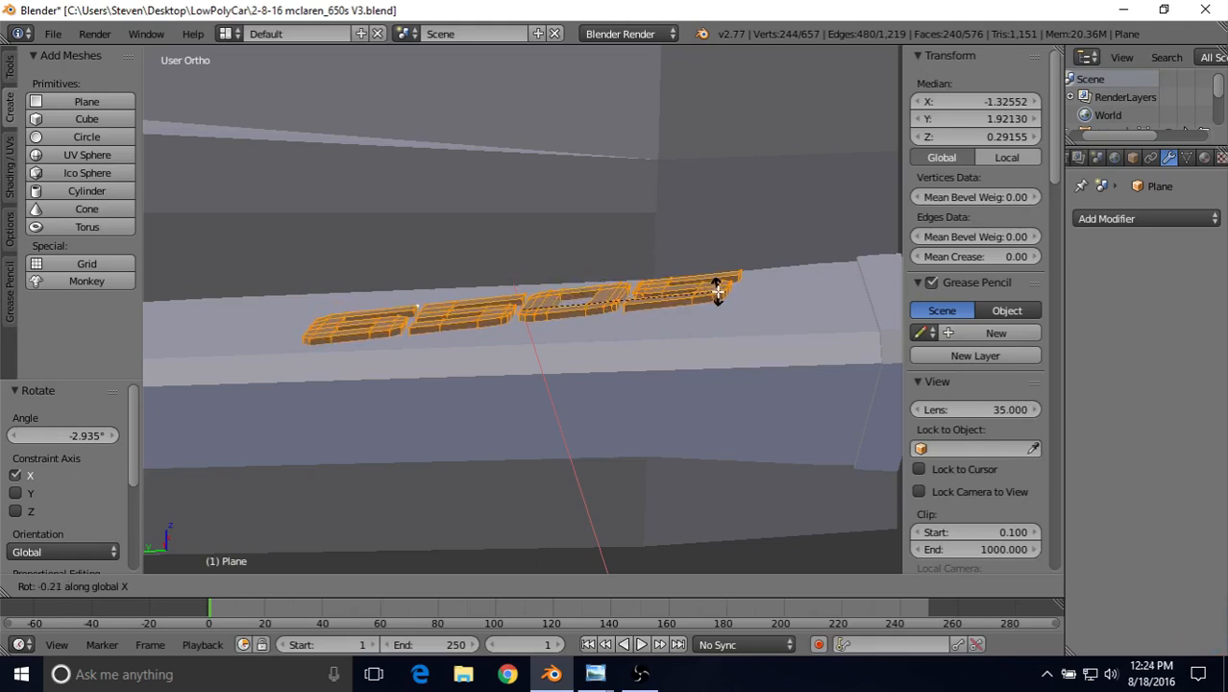
left_click(717, 291, "shift")
key("Tab")
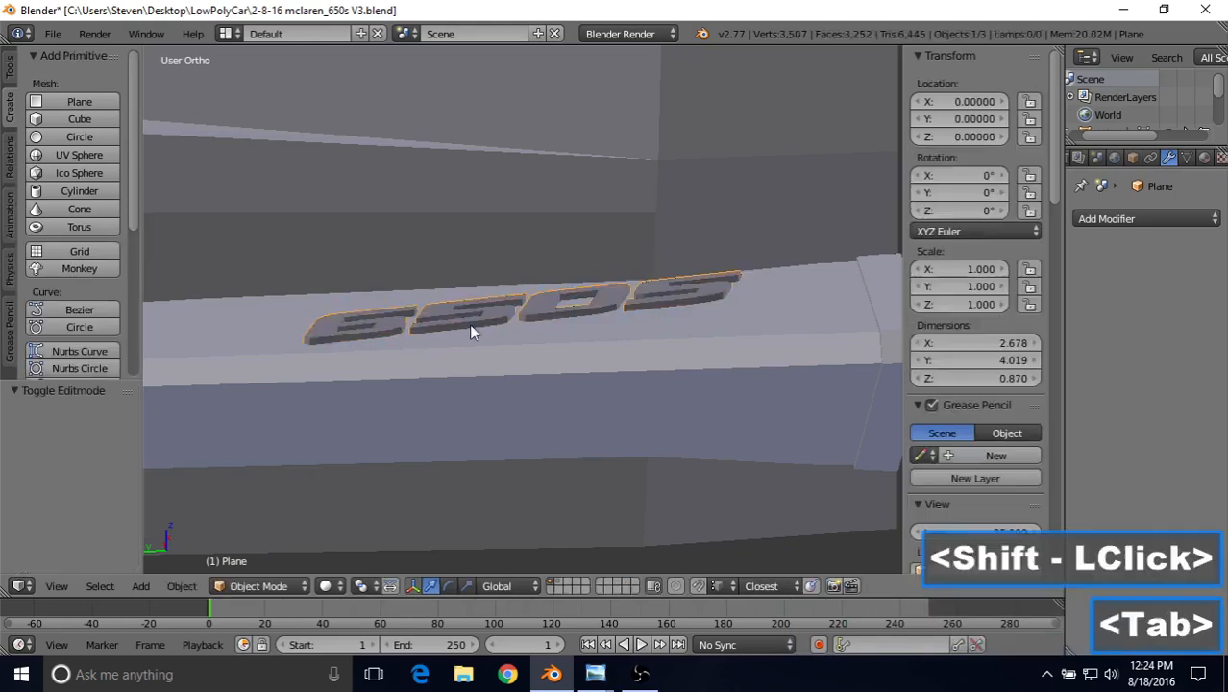
Rotate the copied 650S lettering by about -9.6° about the Z axis so it lies against the skirt surface.
scroll(504, 253, "down", 3)
middle_click_drag(507, 265, 513, 325)
scroll(513, 325, "up", 2)
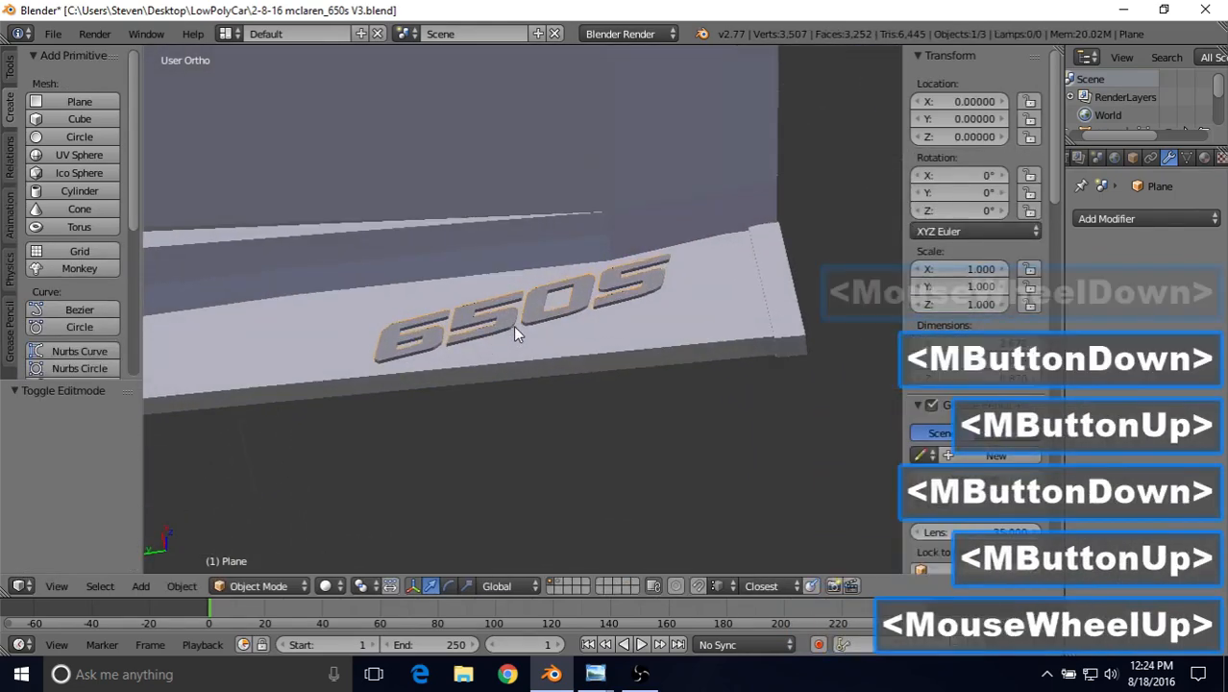
key("Tab")
scroll(514, 325, "up", 2)
key("r")
key("z")
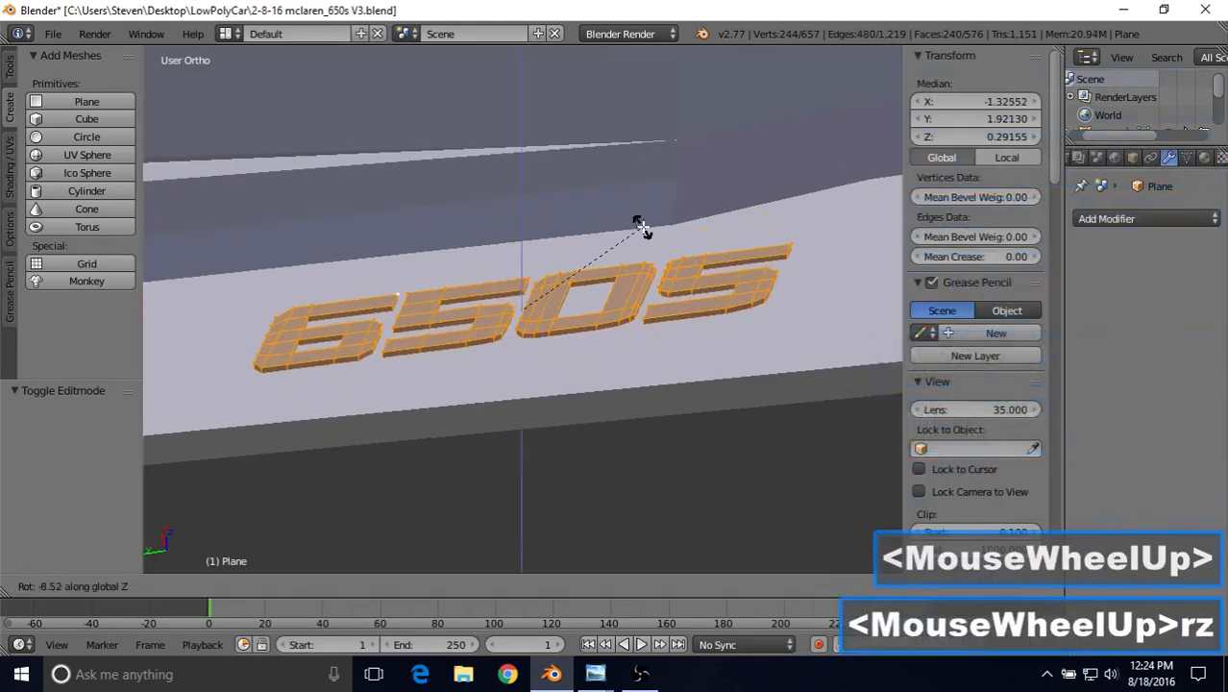
left_click(640, 228)
scroll(599, 259, "down", 4)
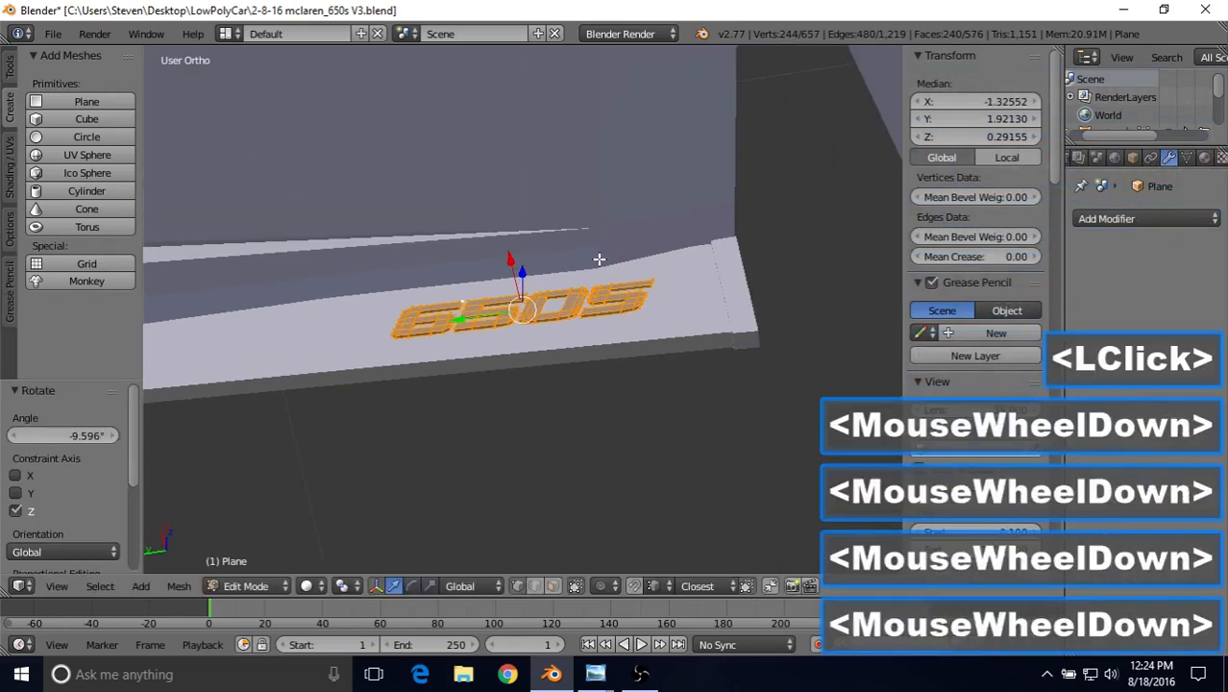
key("Tab")
scroll(595, 258, "down", 1)
middle_click_drag(594, 258, 570, 290)
scroll(564, 304, "down", 3)
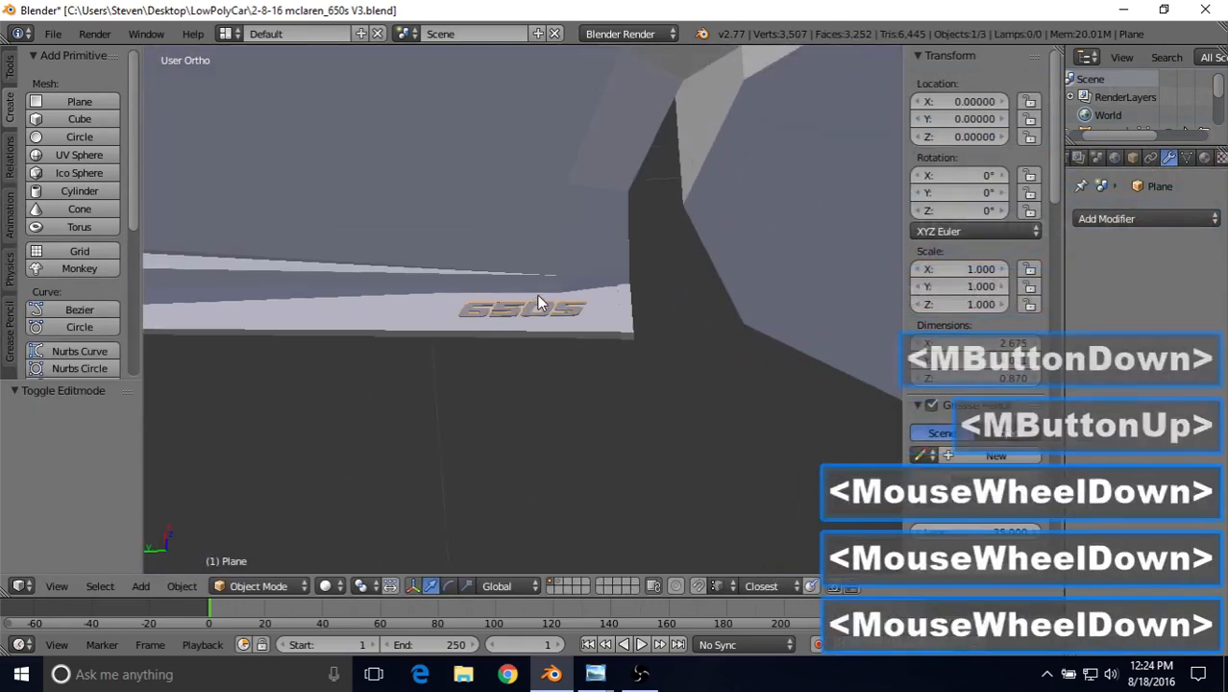
scroll(532, 285, "down", 3)
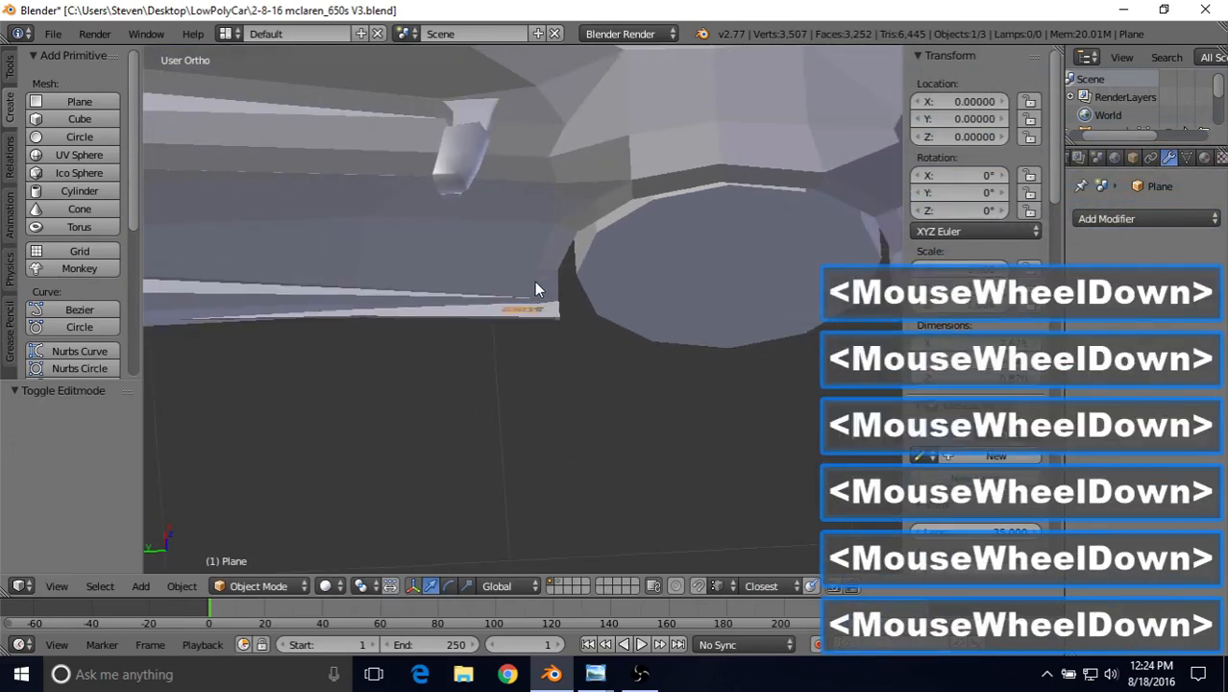
Switch to Windows Photo Viewer and examine the McLaren badge in the Front View reference photo.
scroll(487, 294, "down", 2)
scroll(488, 298, "down", 2)
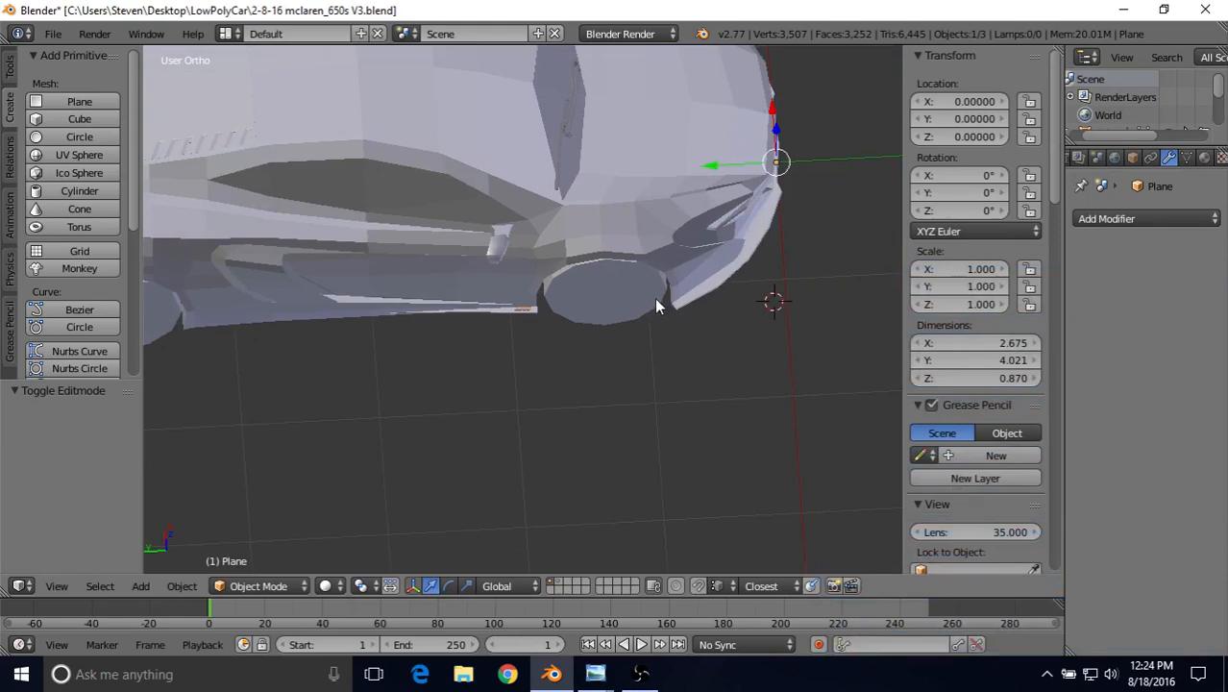
left_click(596, 674)
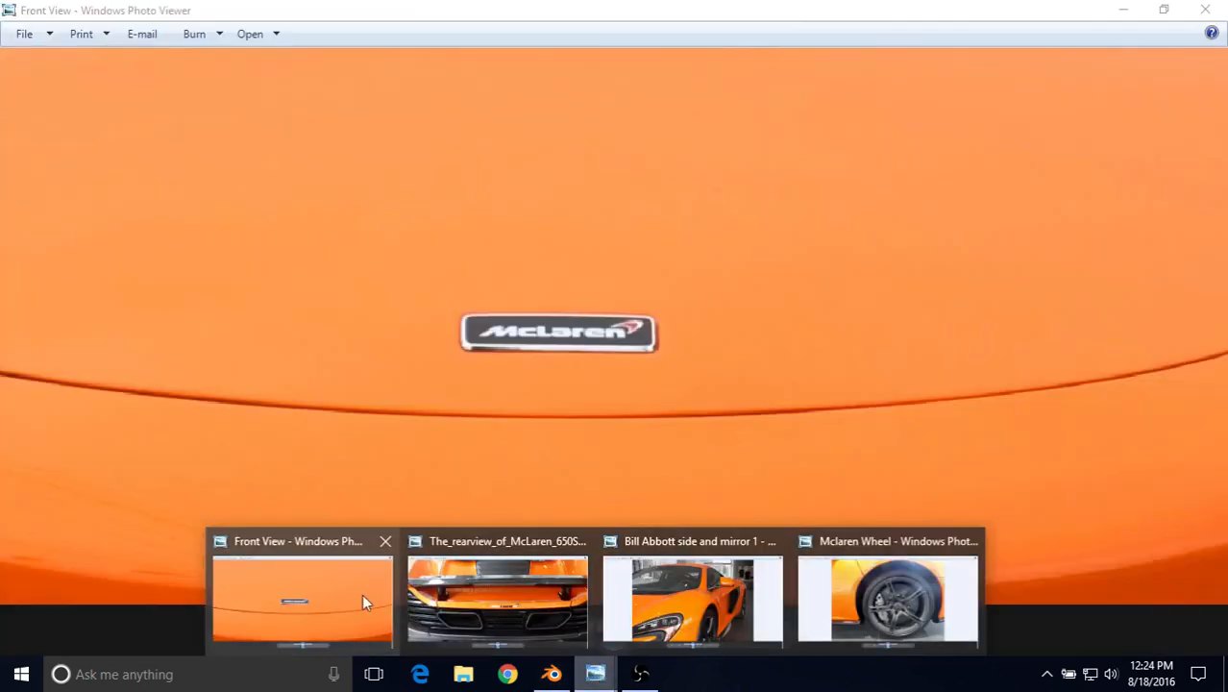
left_click(361, 594)
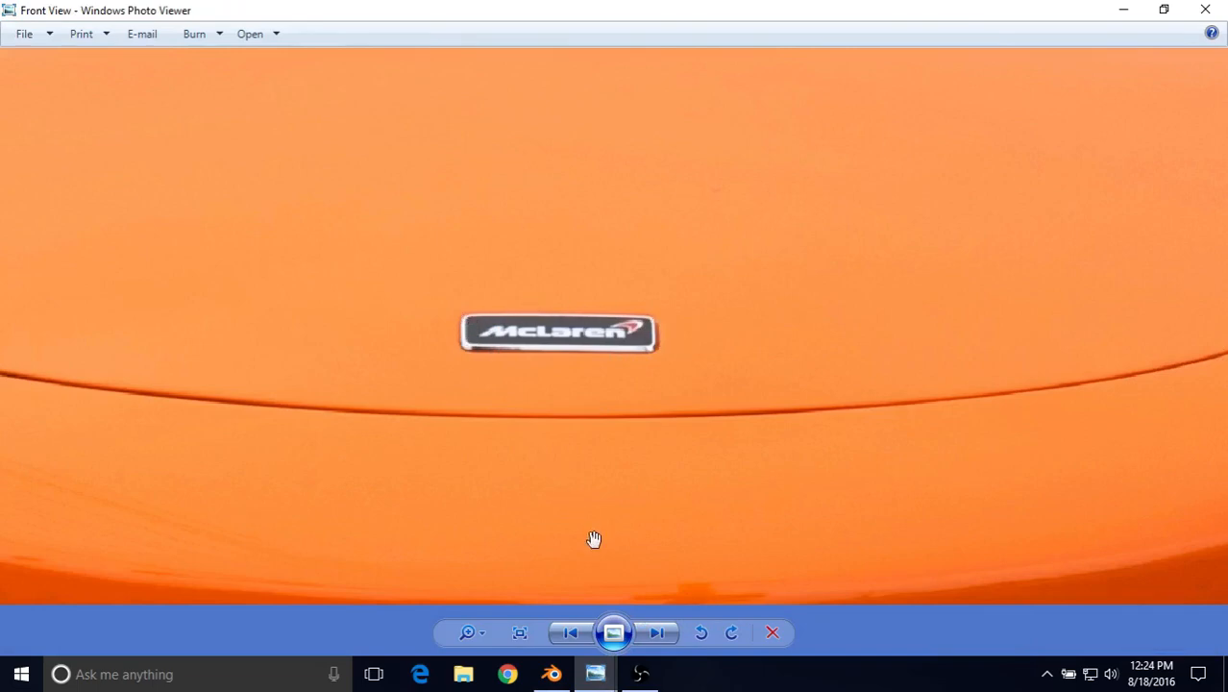
Switch back to Blender and snap the 3D cursor to the scene center.
left_click(552, 674)
scroll(642, 481, "down", 2)
middle_click_drag(644, 468, 472, 335)
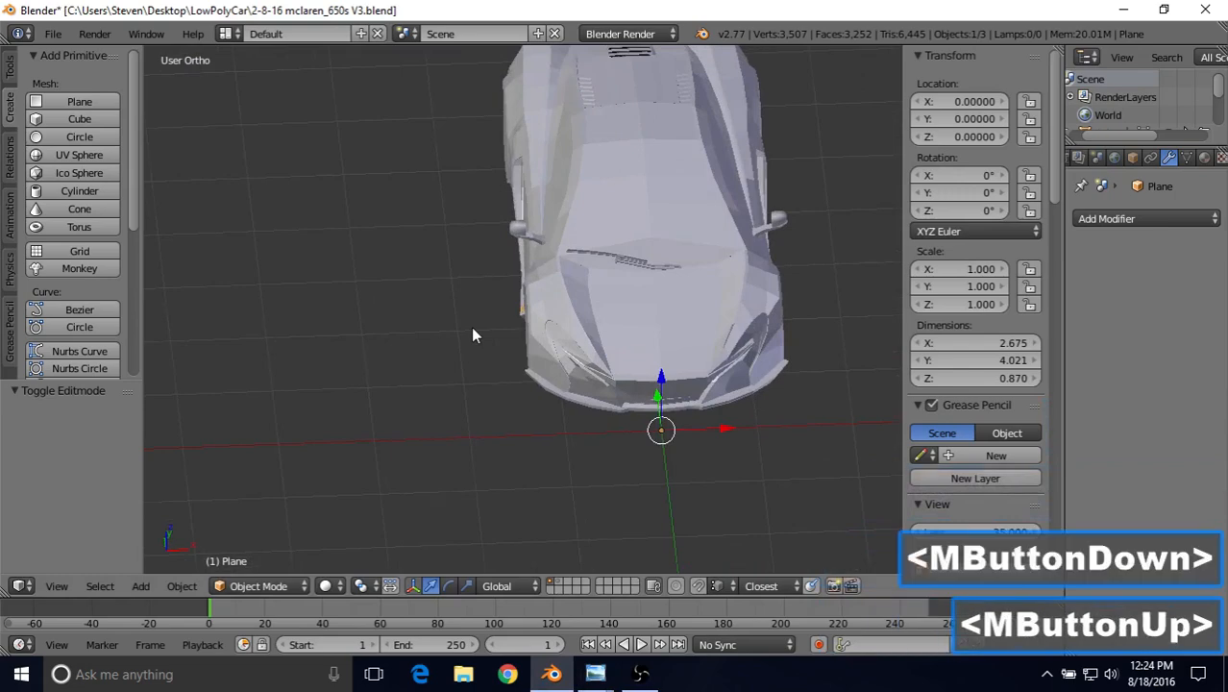
left_click(659, 355)
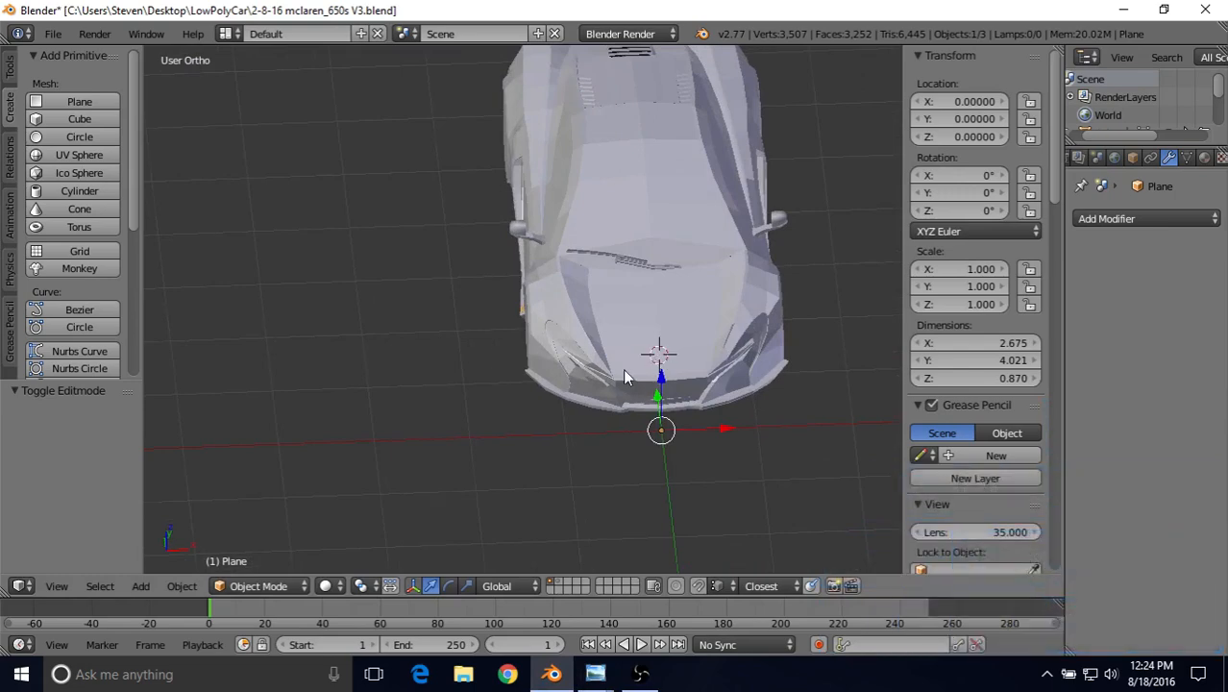
middle_click_drag(622, 369, 627, 310)
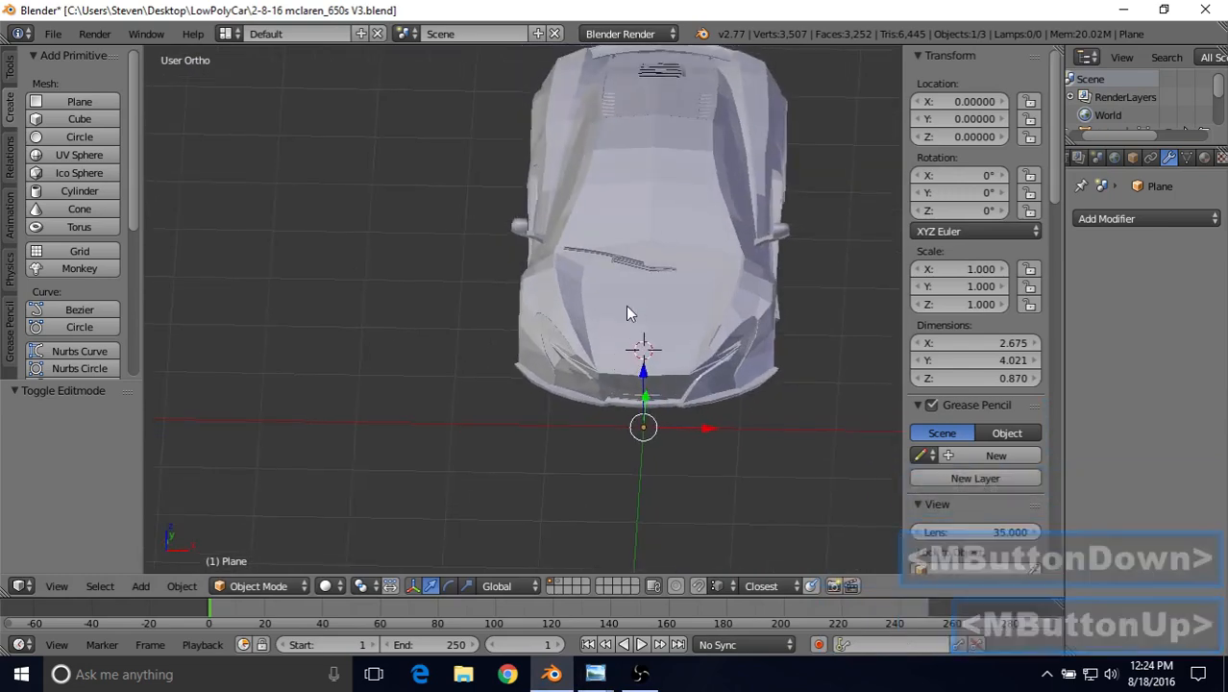
key("shift+s")
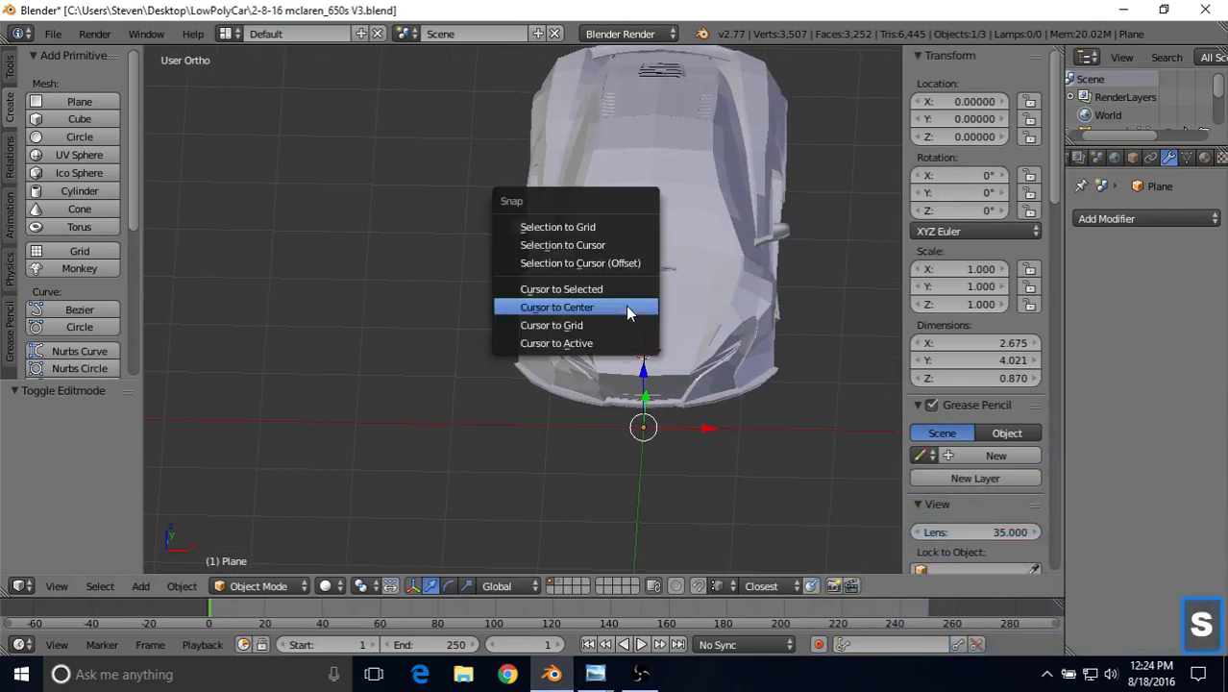
left_click(572, 307)
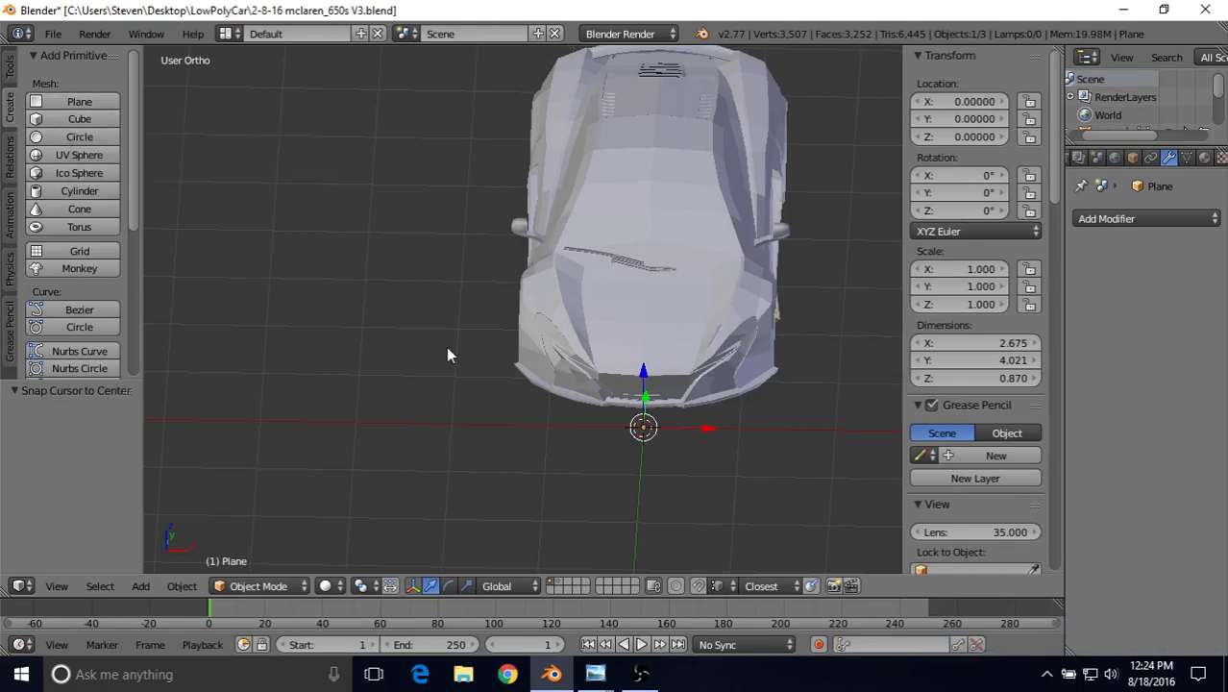
Add a cube to the Plane object's mesh in Edit Mode and scale it down uniformly.
middle_click_drag(450, 353, 512, 325)
scroll(537, 332, "up", 4)
scroll(529, 339, "down", 3)
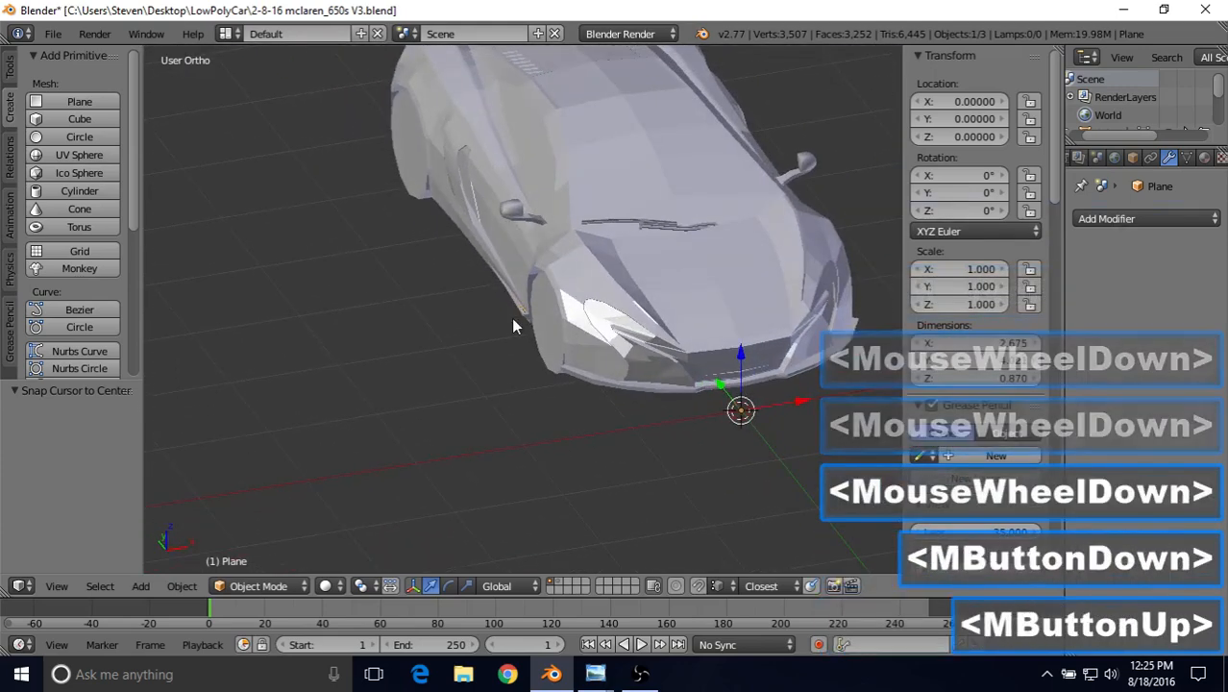
key("Tab")
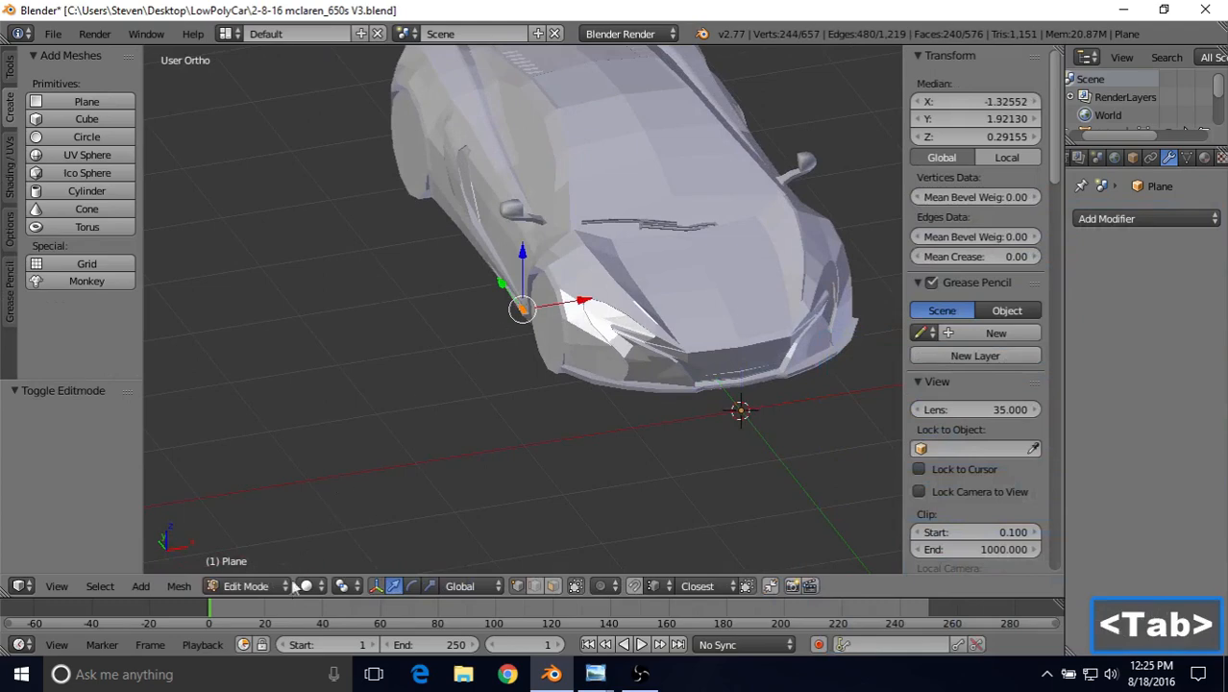
left_click(70, 122)
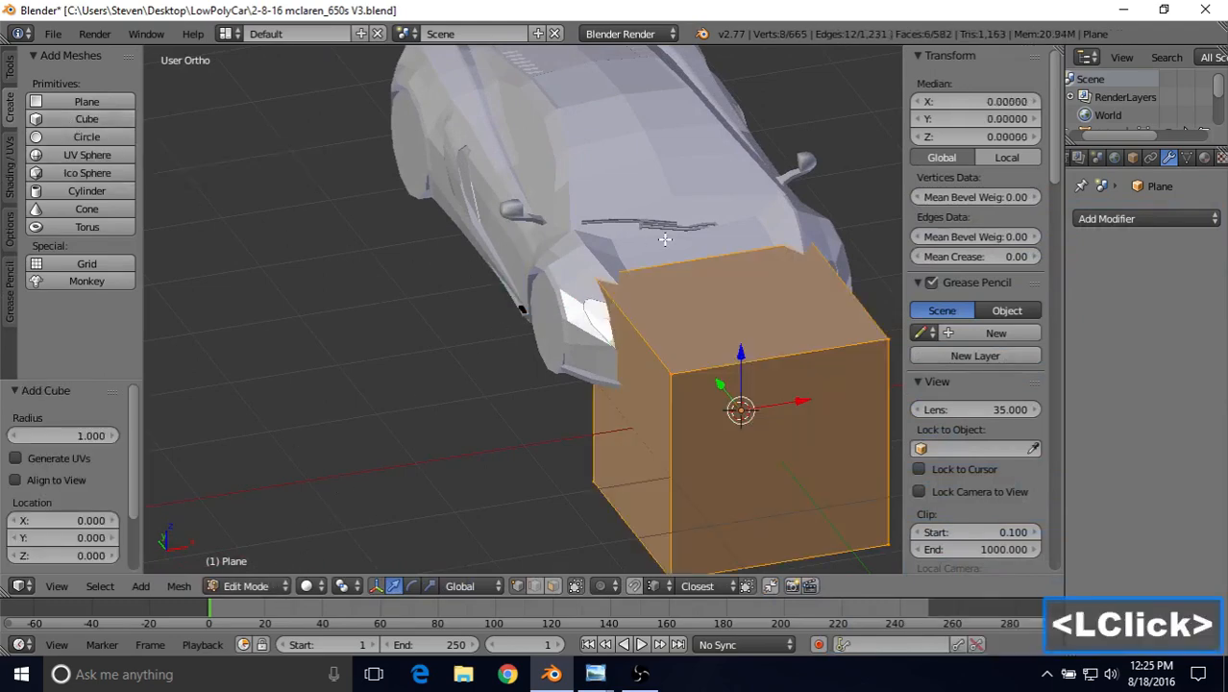
middle_click_drag(664, 239, 632, 158, "shift")
key("s")
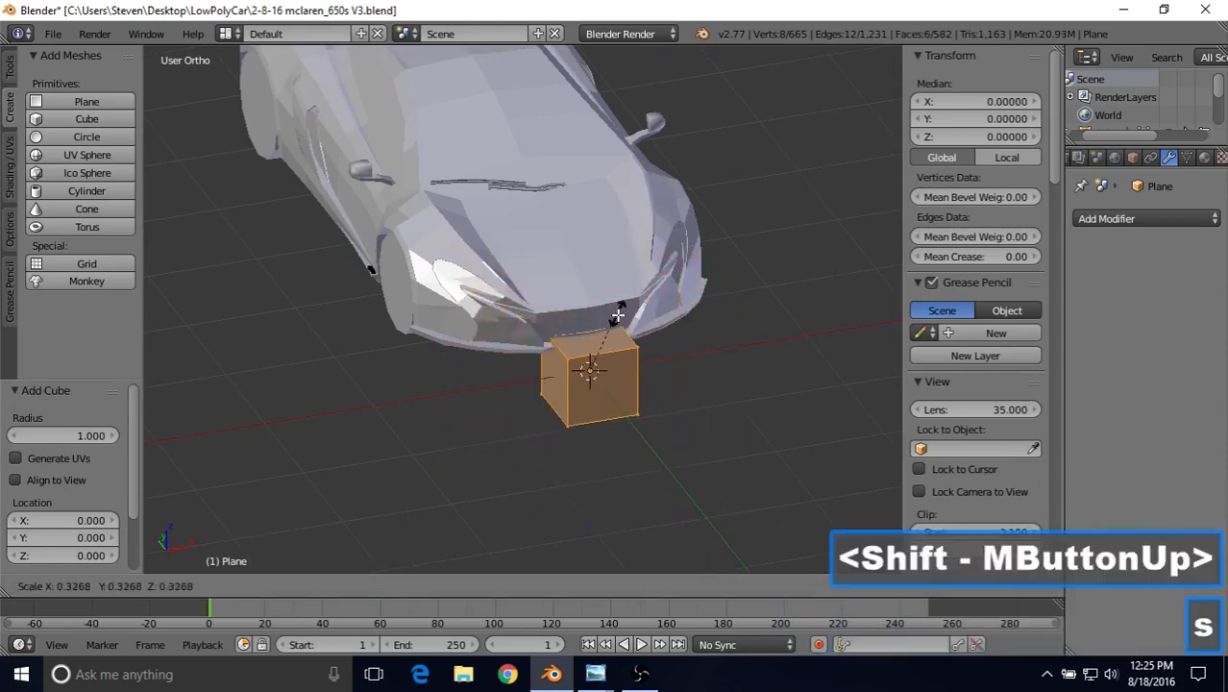
left_click(601, 338)
Move the small cube to just above the hood, at about Y 0.288 and Z 0.967.
left_click_drag(590, 318, 552, 234)
scroll(552, 234, "up", 5)
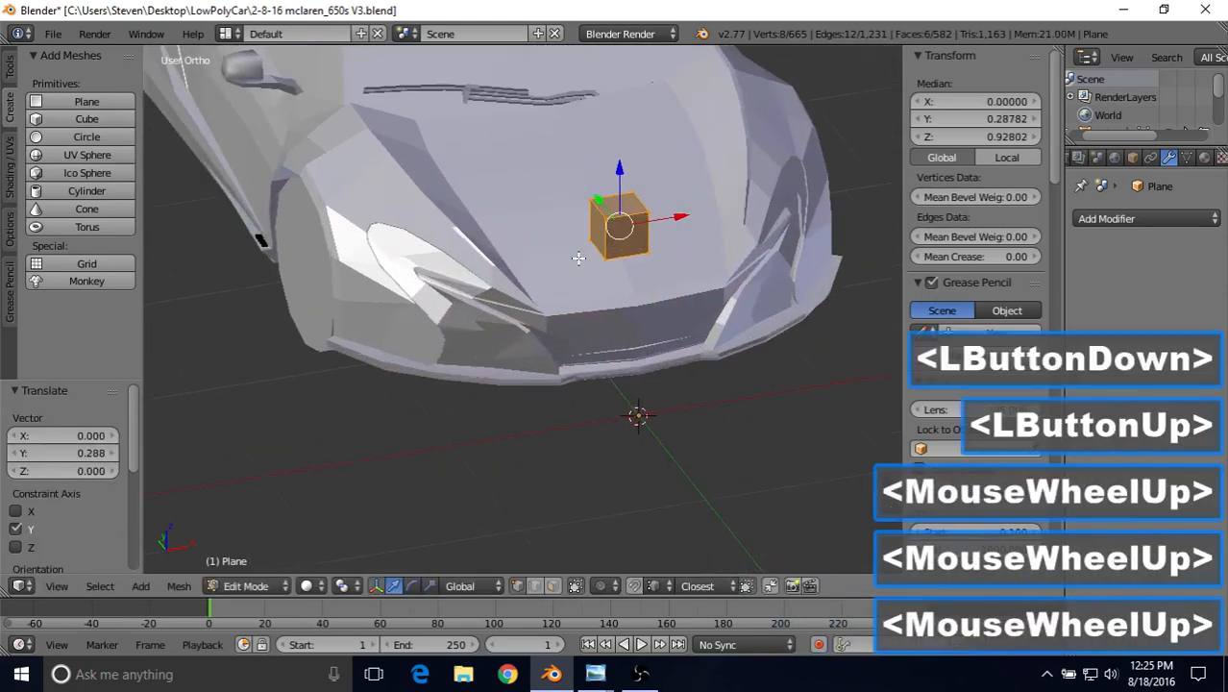
middle_click_drag(590, 230, 417, 290, "shift")
mouse_move(484, 192)
left_mouse_down()
mouse_move(486, 211)
mouse_move(495, 183)
left_mouse_up()
Scale the cube down further, and flatten it along Z by a factor of about 0.343.
key("s")
left_click(524, 235)
key("s")
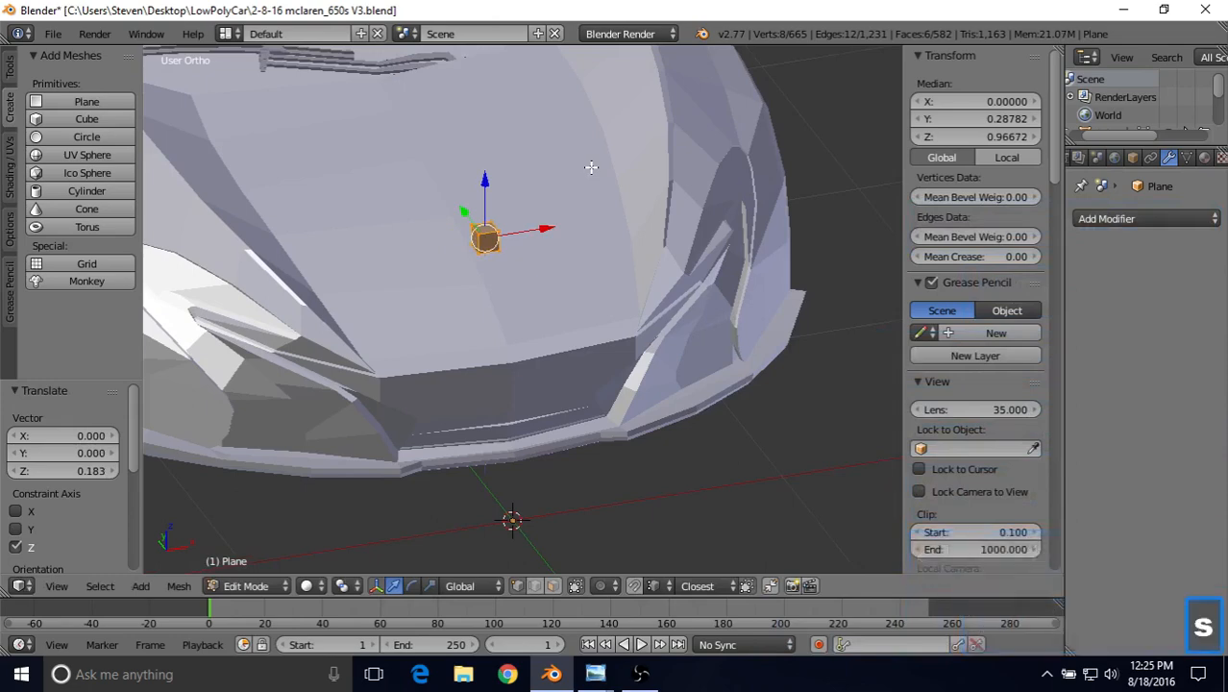
key("z")
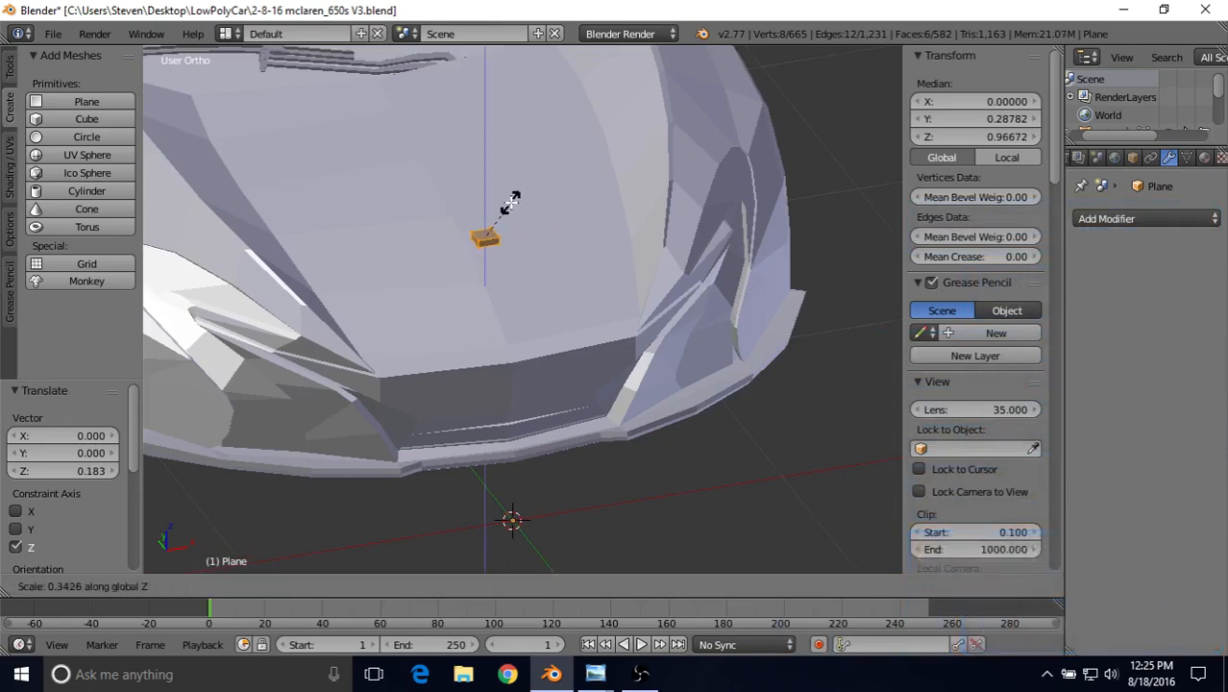
left_click(514, 197)
key("s")
right_click(549, 185)
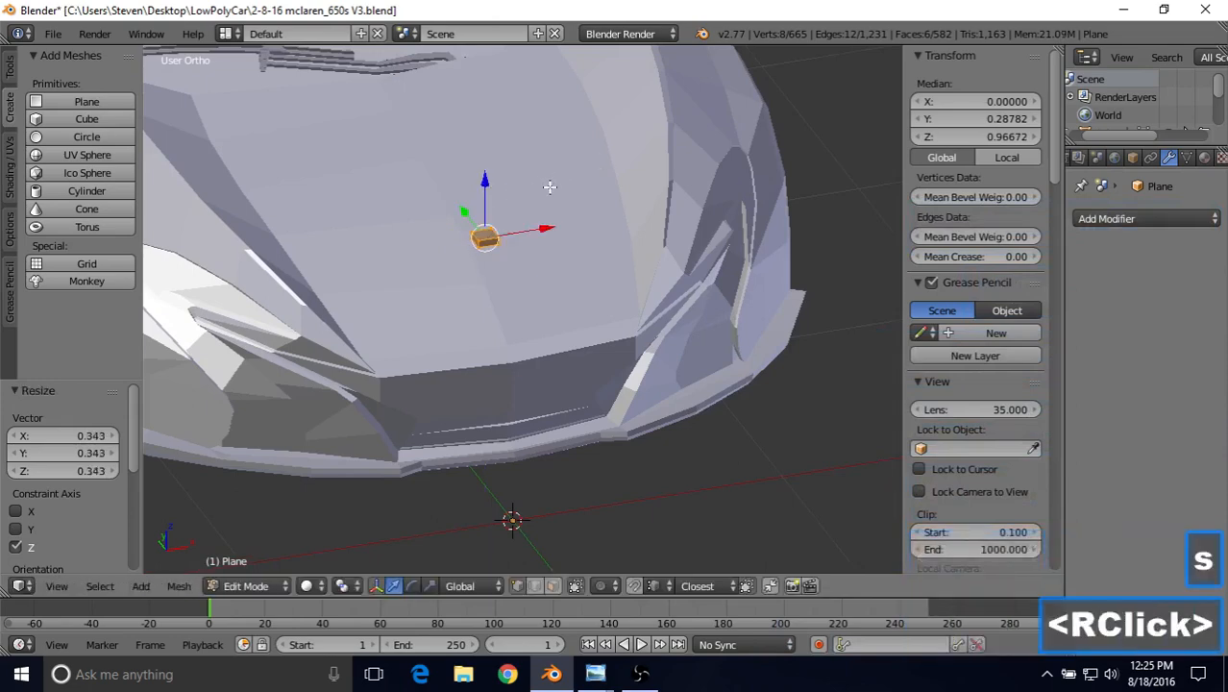
Lower the flattened block about 0.094 along Z toward the hood surface.
middle_click_drag(549, 185, 482, 246)
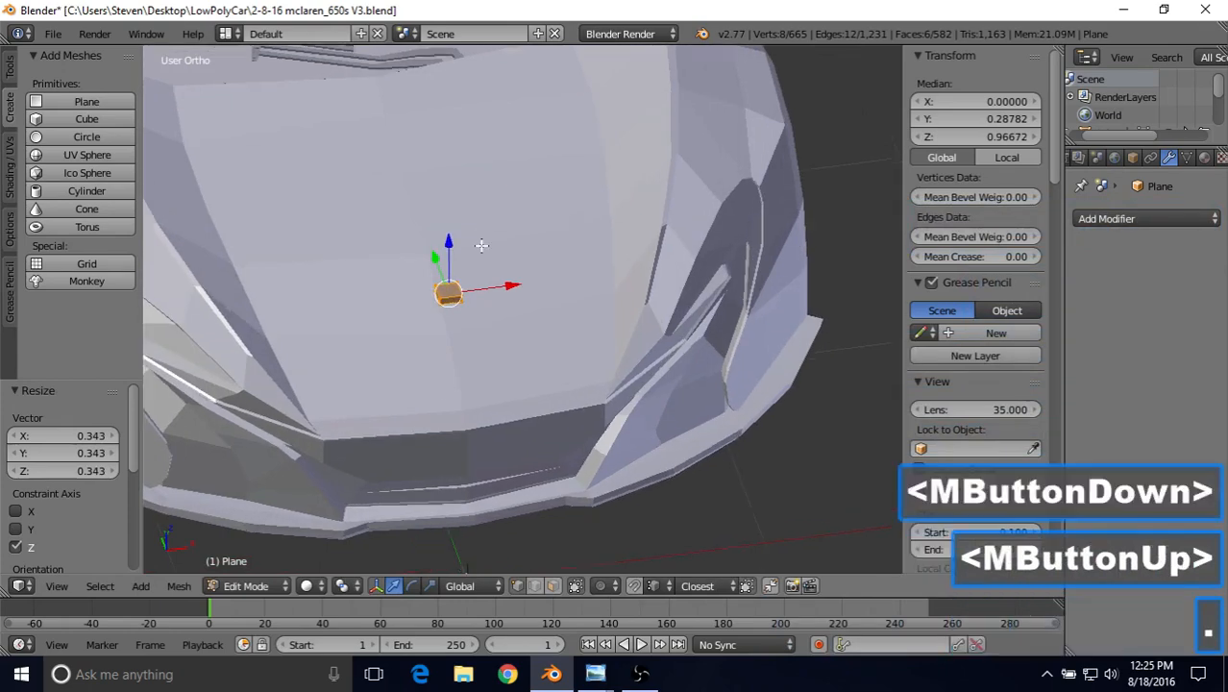
scroll(482, 246, "down", 5)
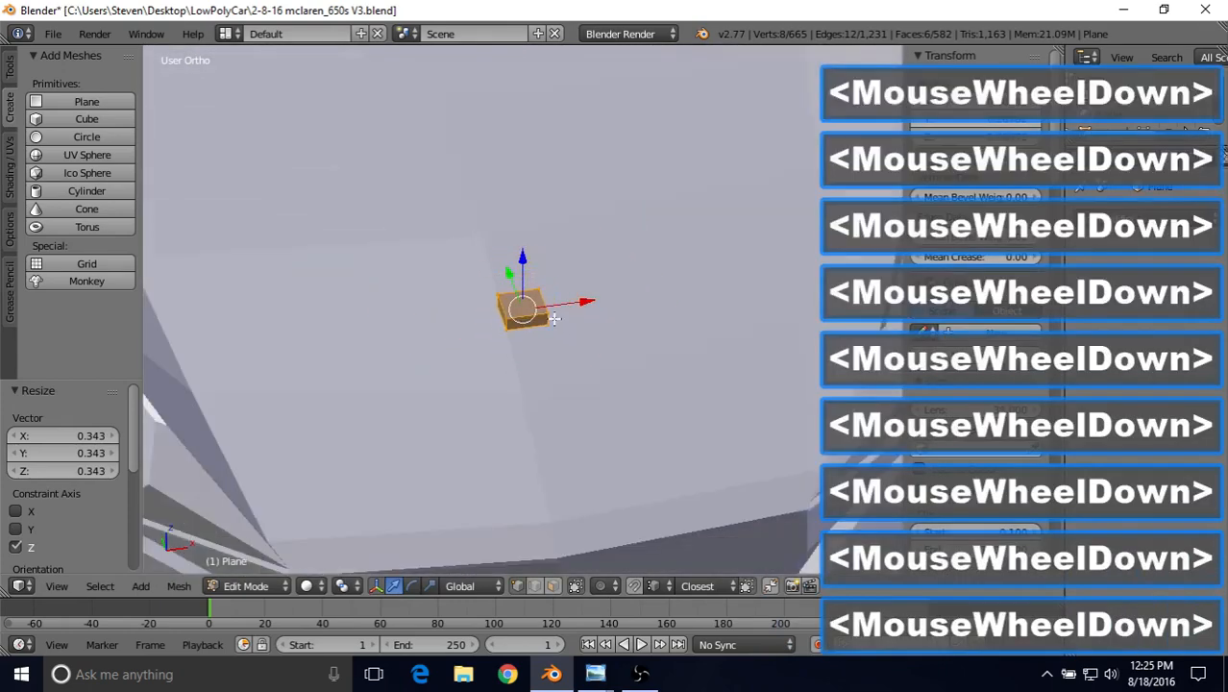
scroll(554, 319, "down", 4)
middle_click(453, 255)
left_click_drag(521, 241, 510, 290)
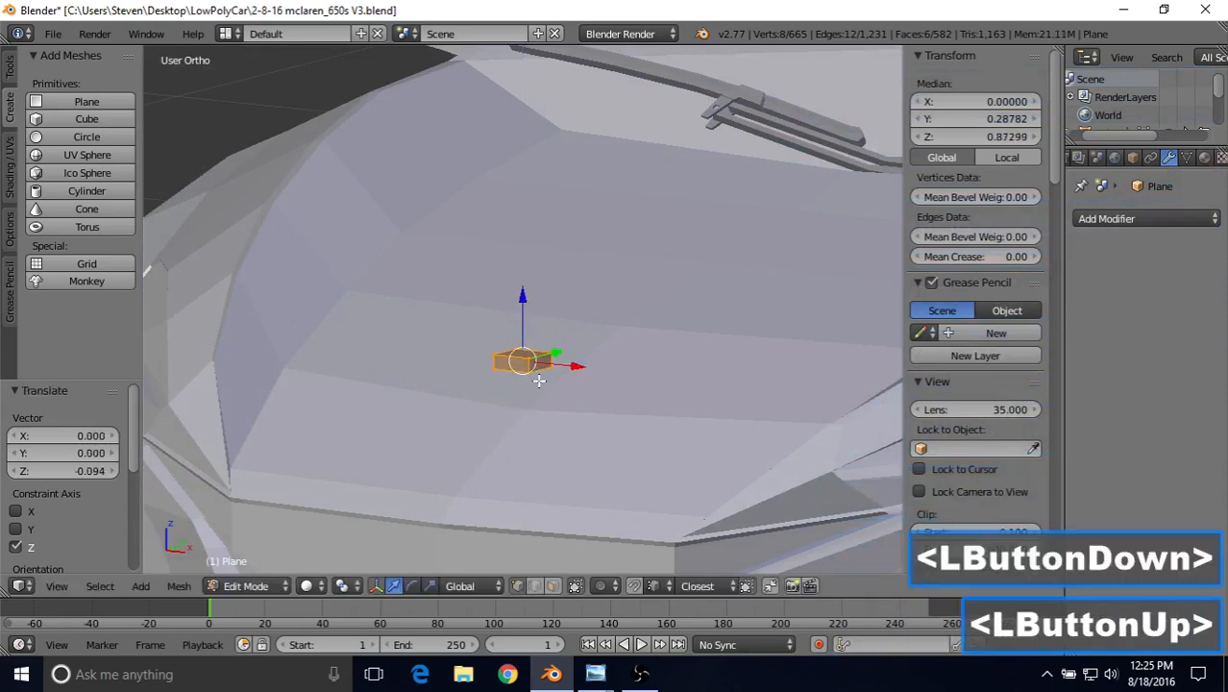
Narrow the block along Y by a factor of about 0.459.
middle_click_drag(539, 380, 611, 402)
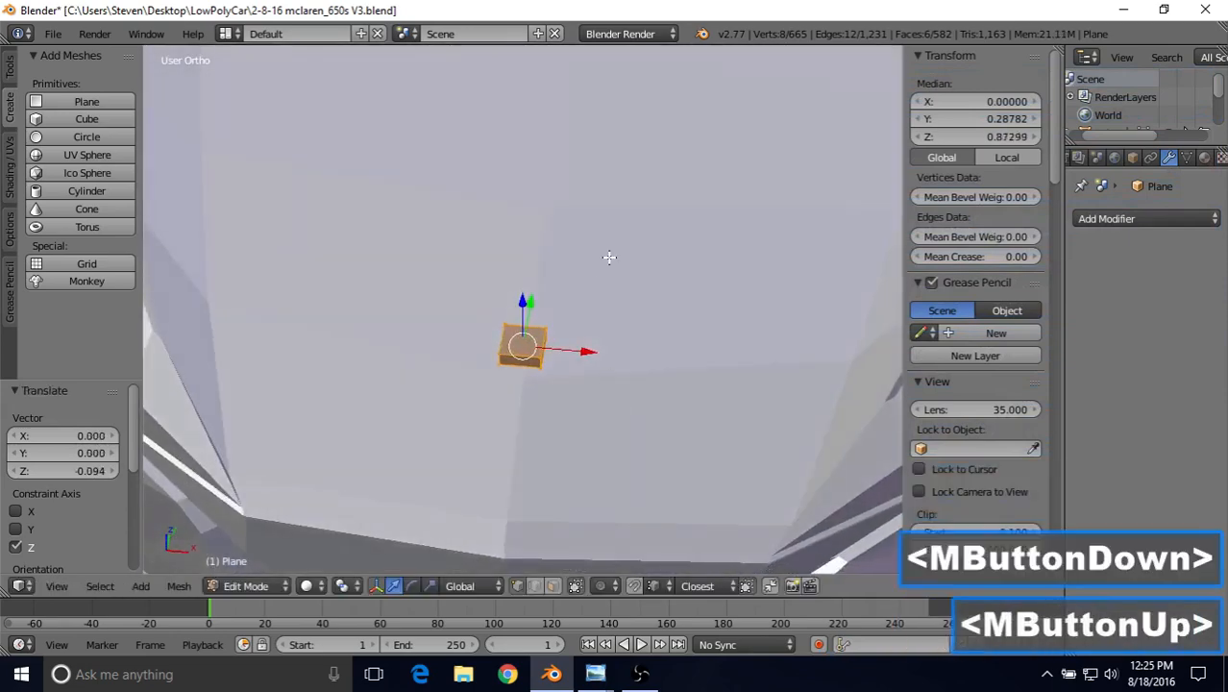
key("s")
key("y")
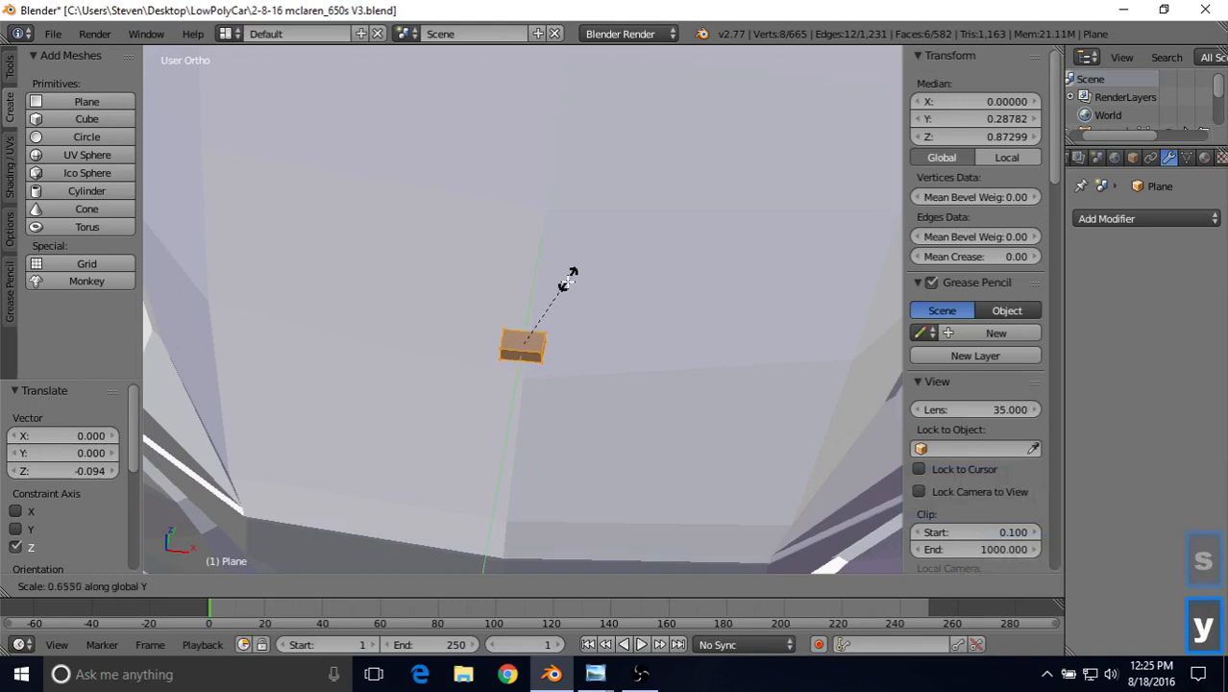
left_click(466, 338)
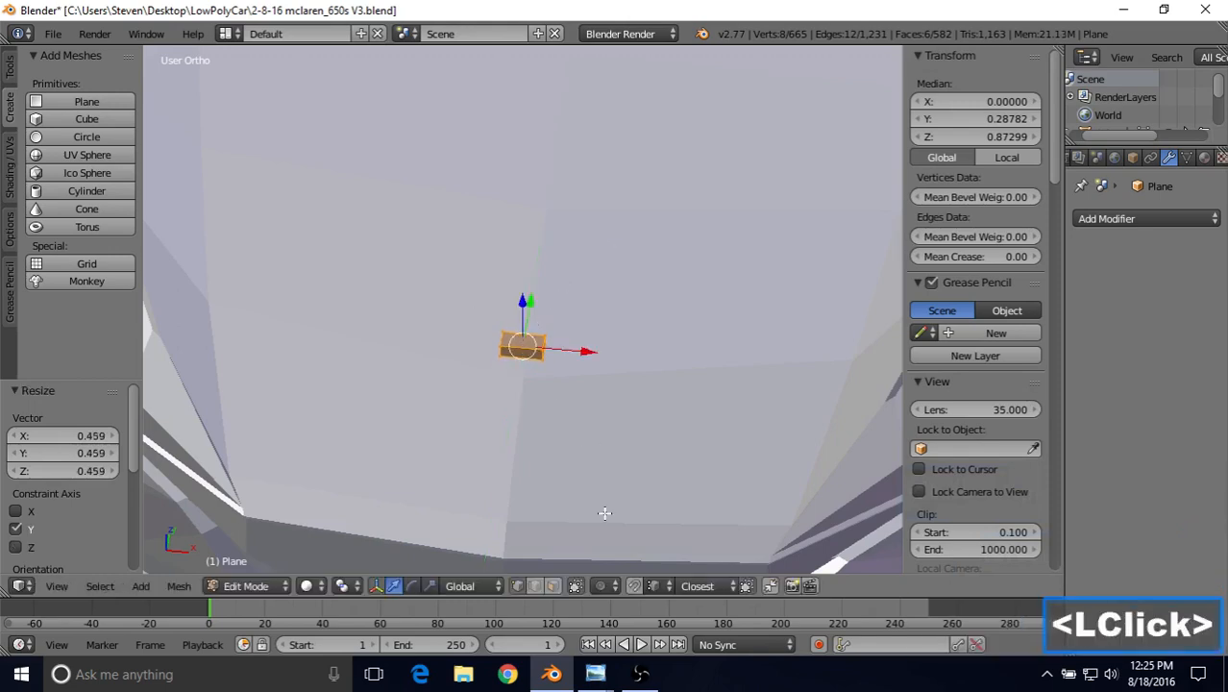
Check the badge proportions in the Front View photo, and stretch the block along X by about 1.740 in Blender.
left_click(595, 674)
left_click(378, 624)
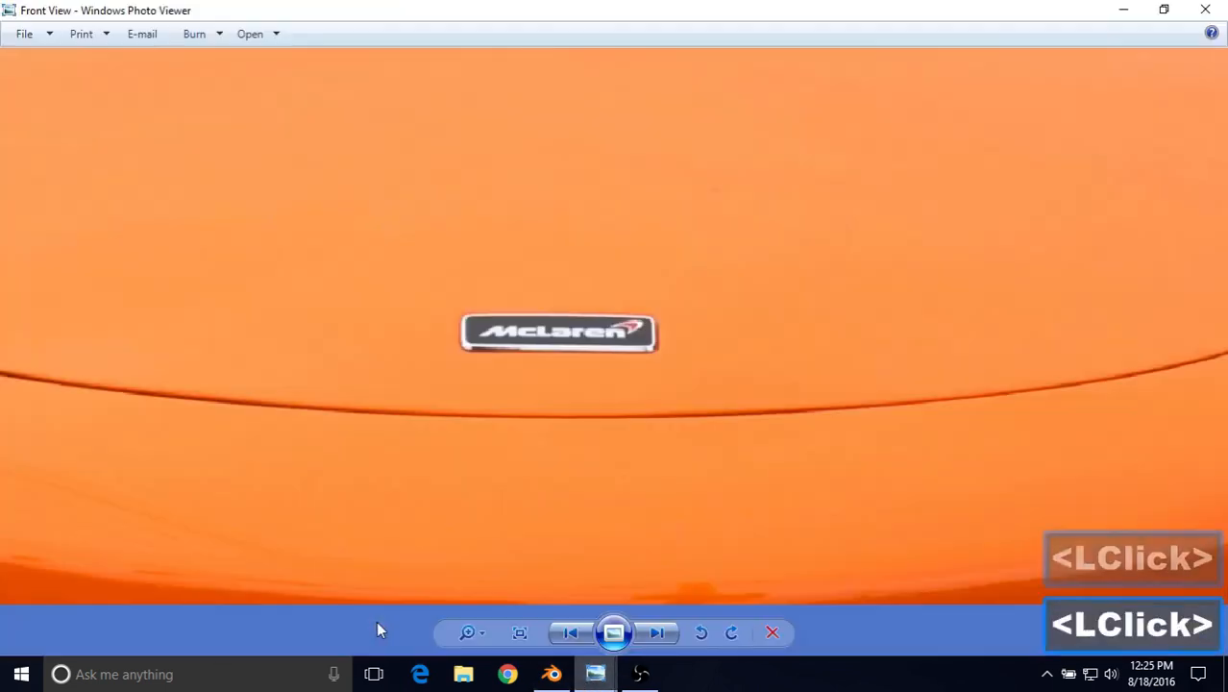
left_click(551, 674)
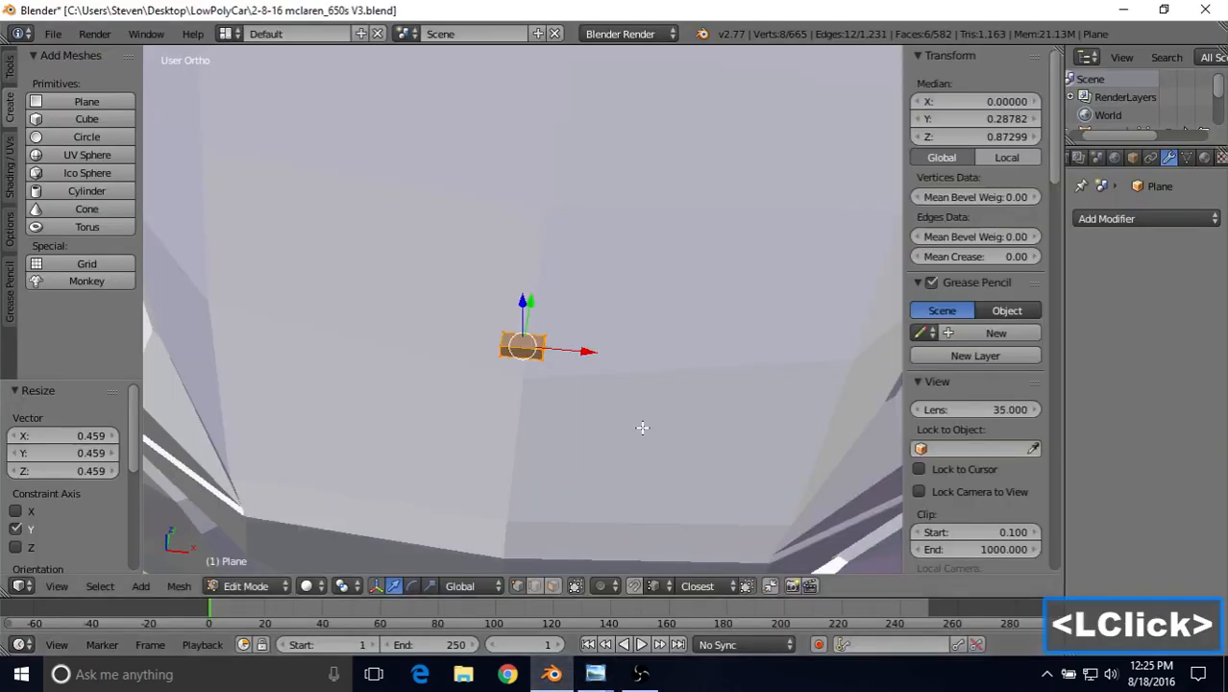
key("s")
key("x")
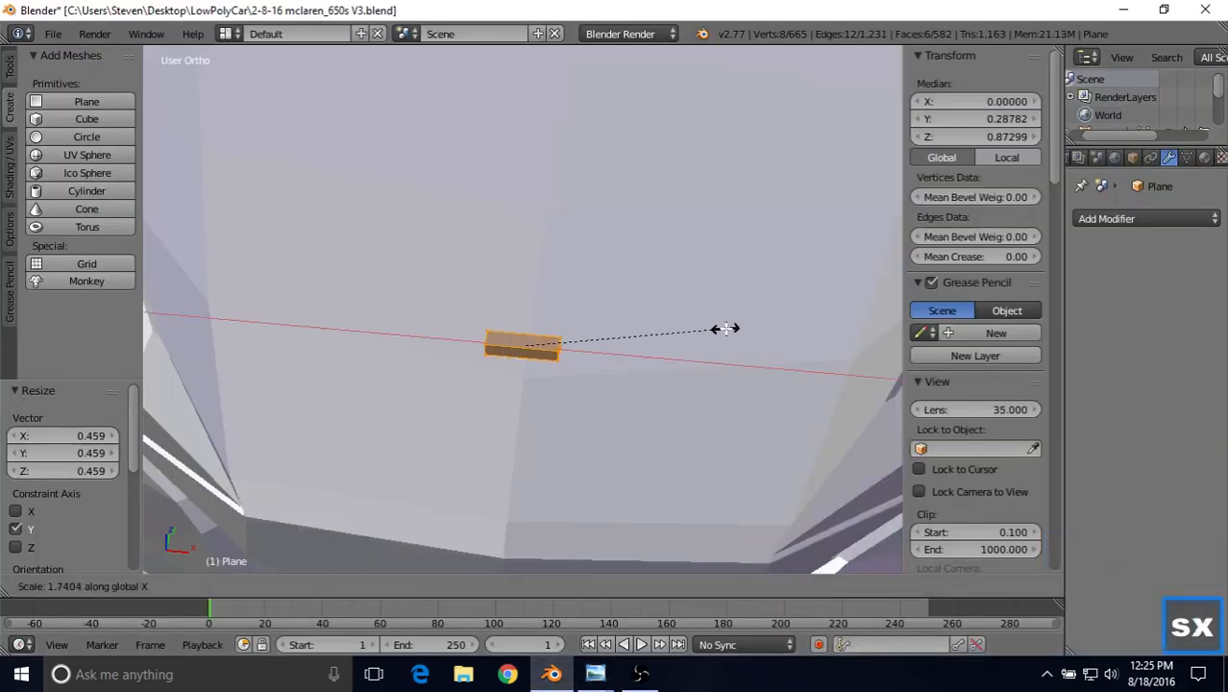
left_click(661, 357)
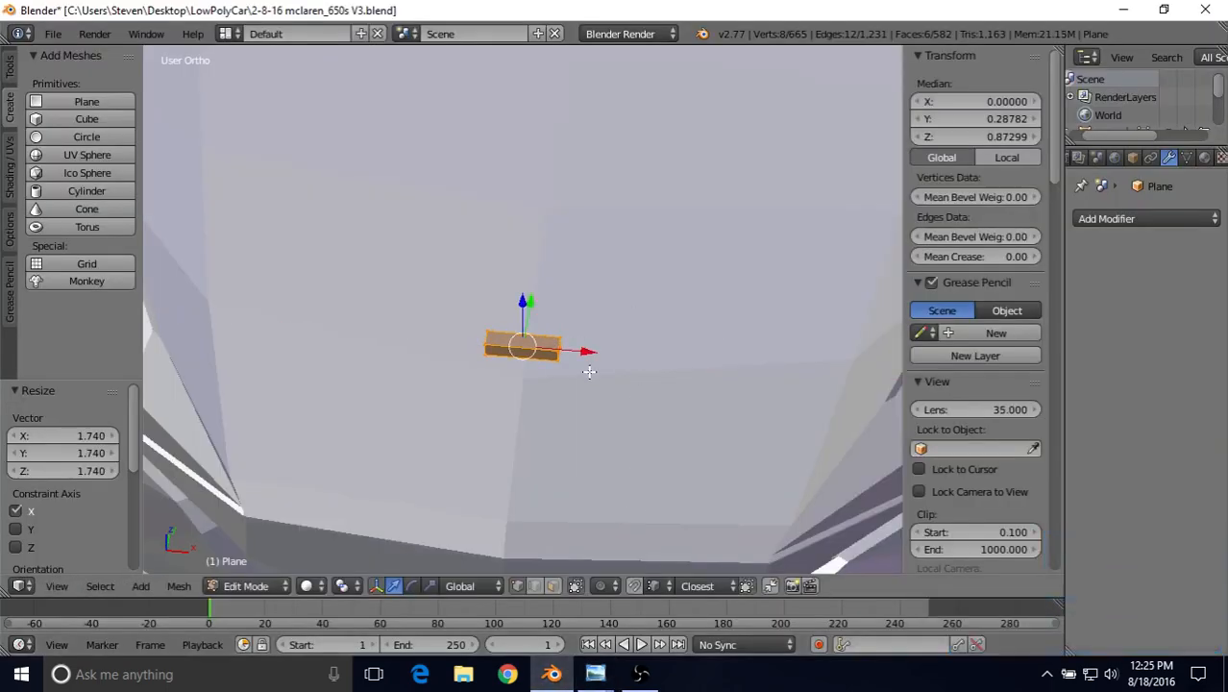
In a top wireframe view, hide the rear-view background image and show the Front one.
key("KP_7")
key("z")
key("z")
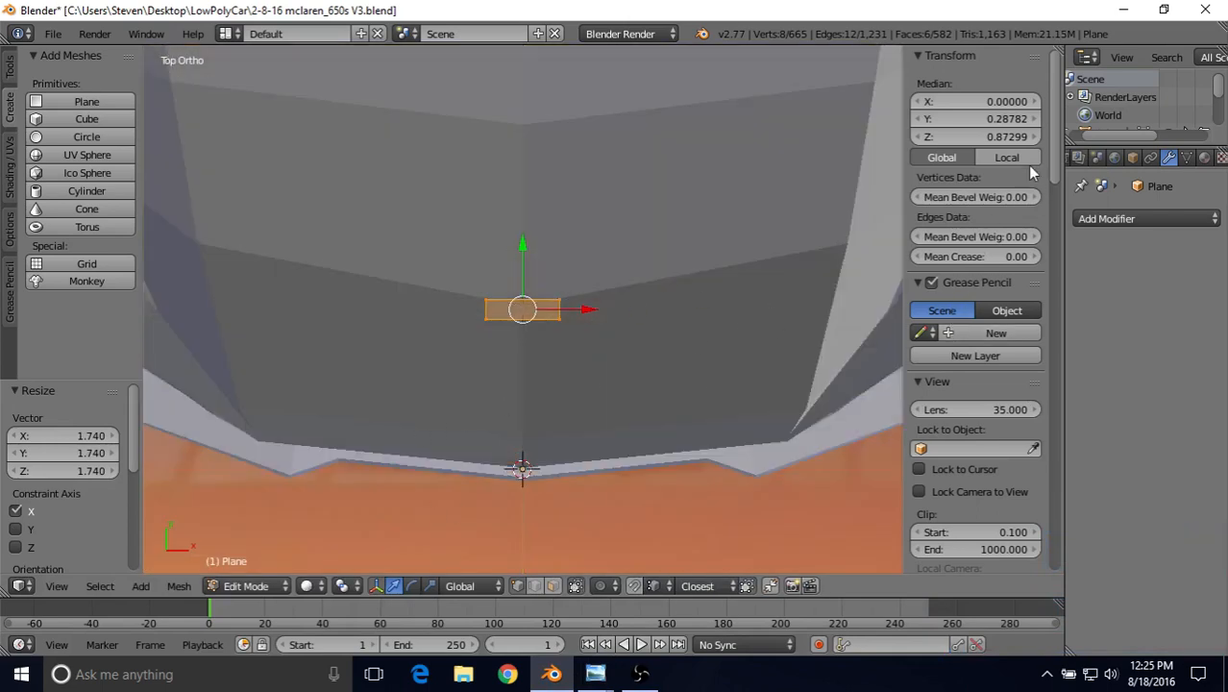
left_click_drag(1046, 178, 1043, 507)
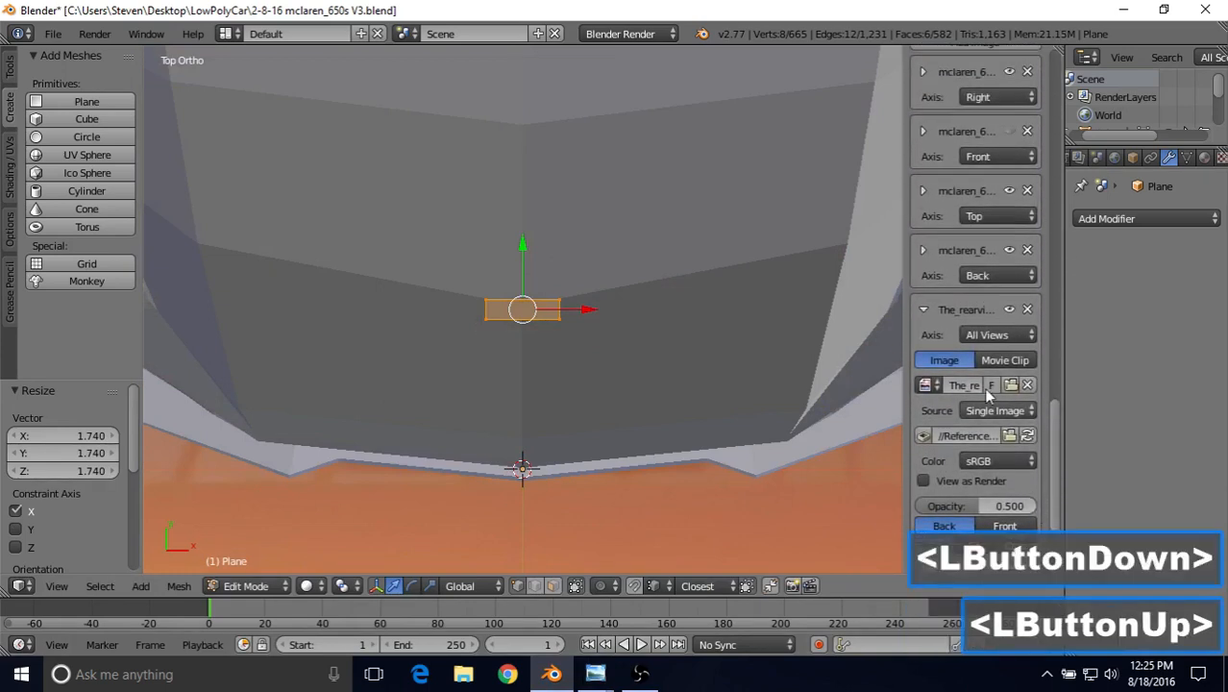
left_click(1009, 312)
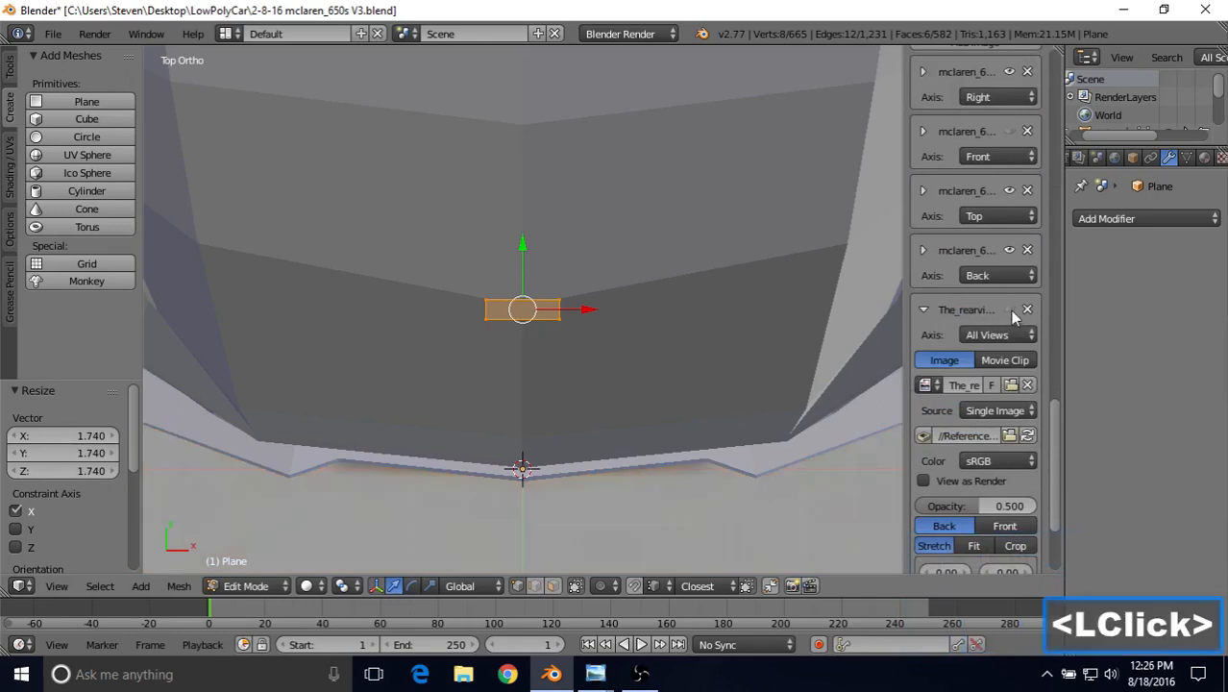
left_click_drag(1058, 420, 1054, 401)
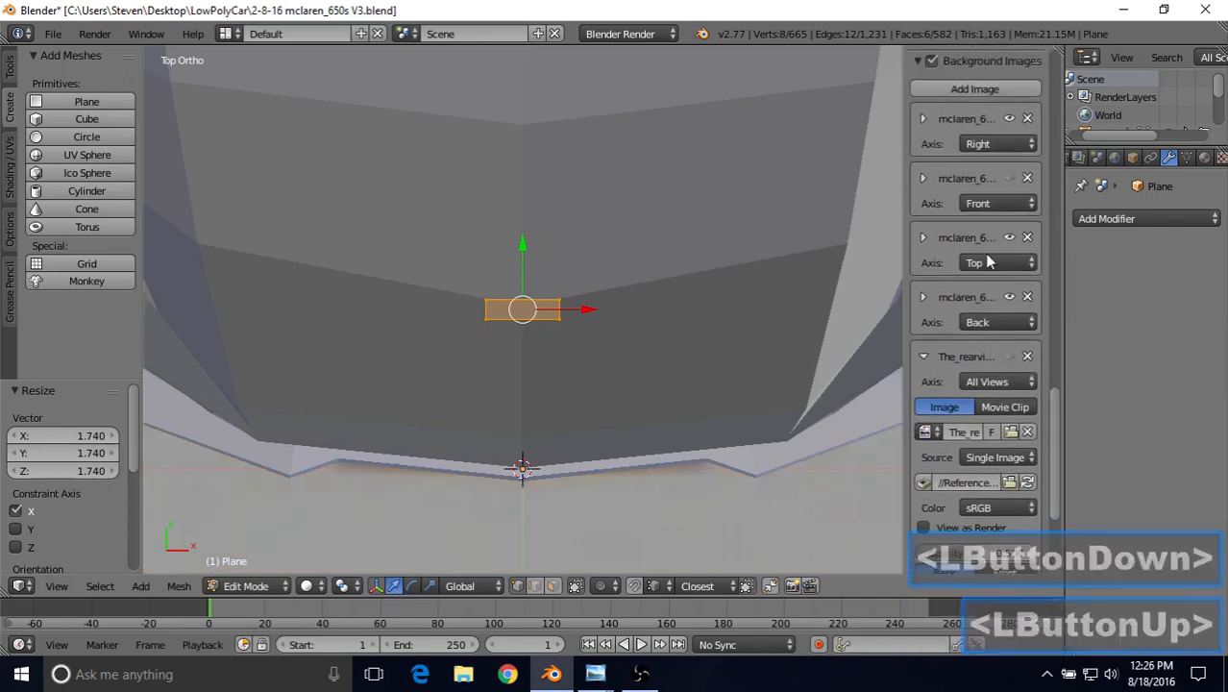
left_click(1009, 178)
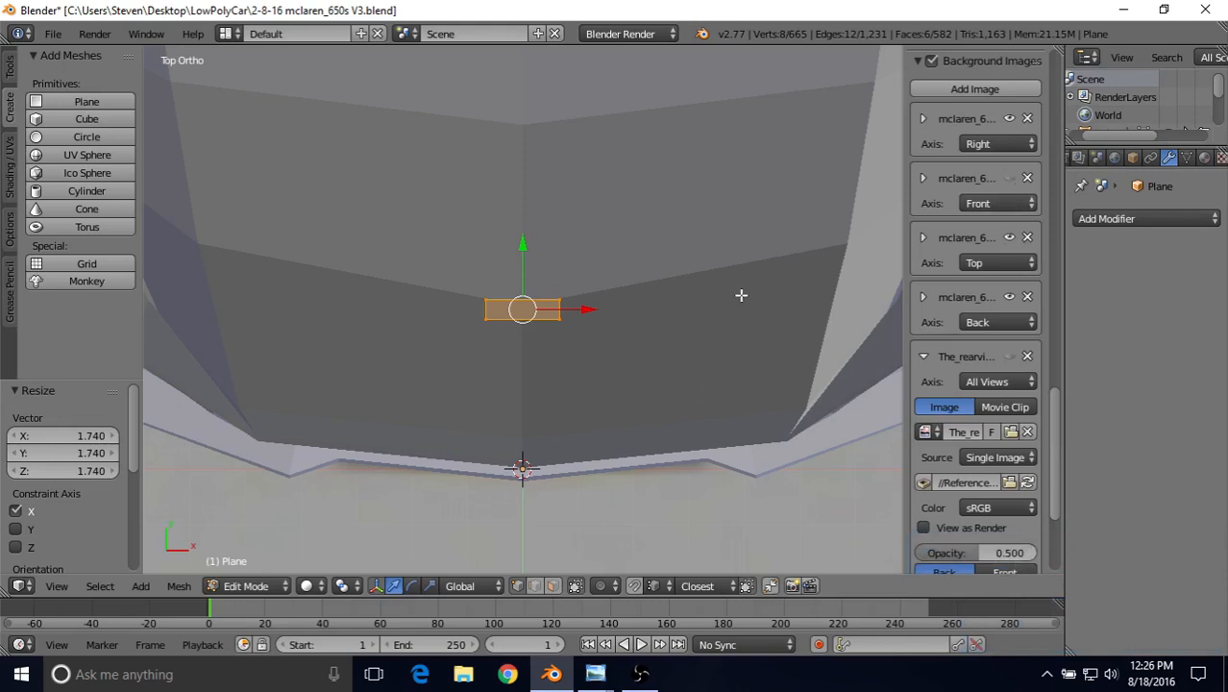
left_click(1009, 179)
key("z")
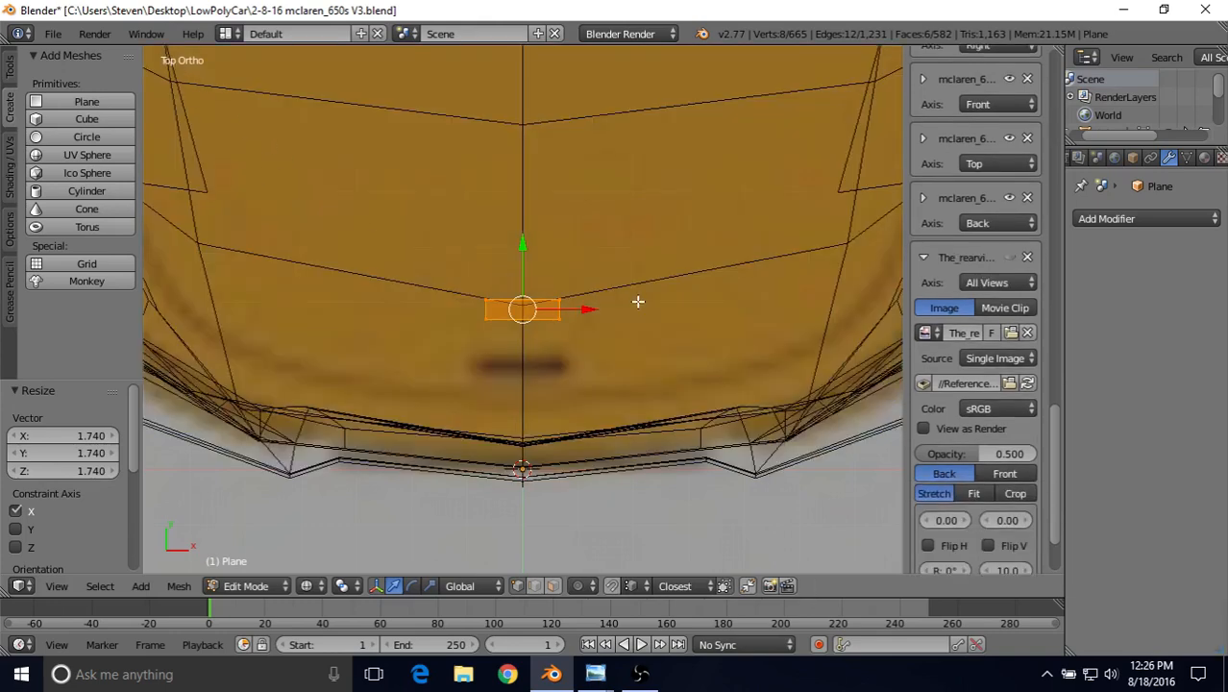
Move the block about -0.099 along Y onto the badge in the top reference, and widen it along X by about 1.399.
left_click_drag(521, 240, 518, 294)
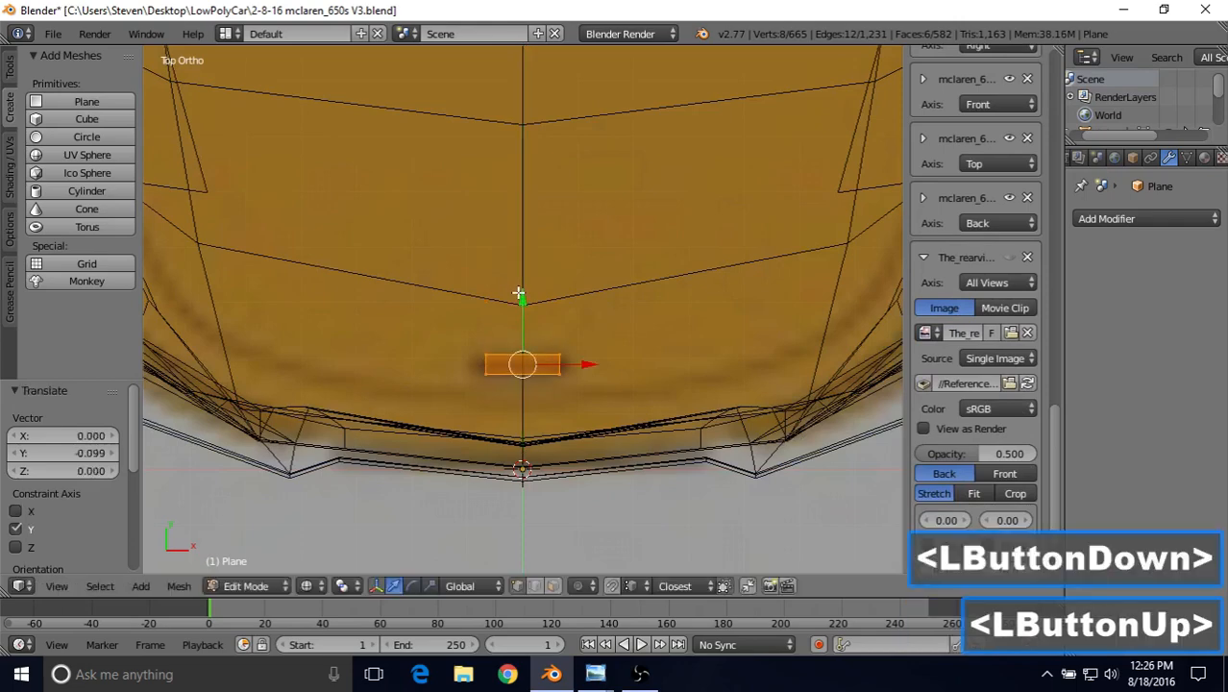
middle_click_drag(522, 310, 527, 274, "shift")
scroll(538, 282, "up", 2)
key("s")
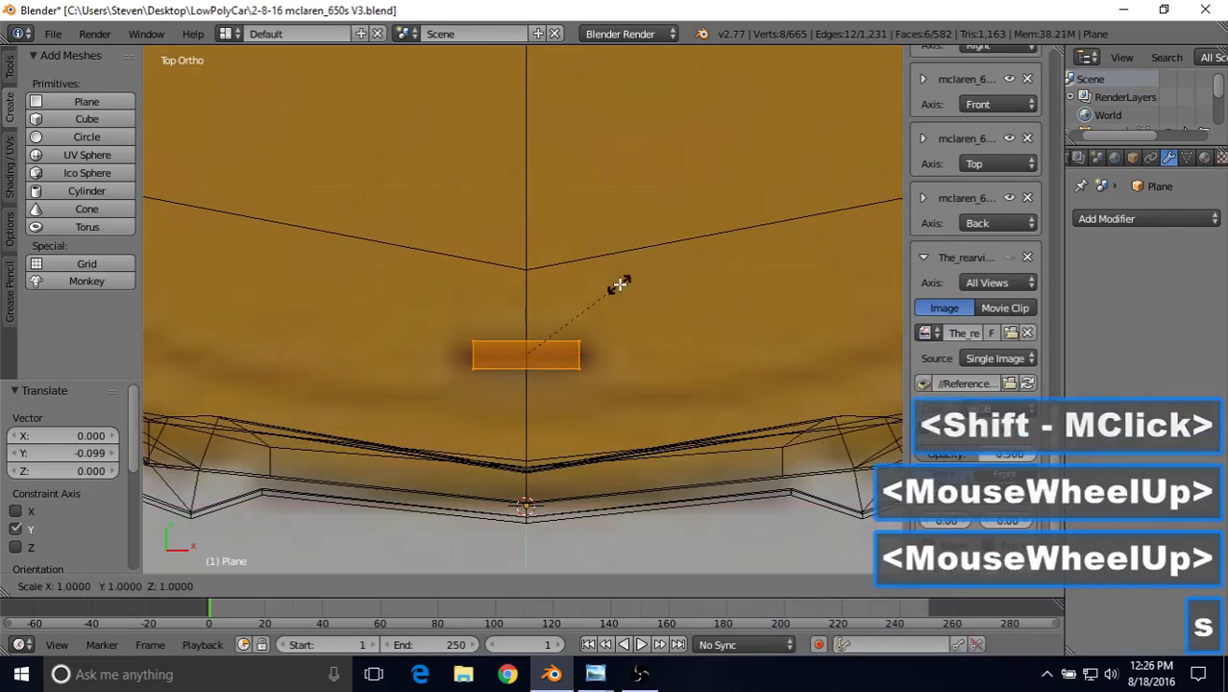
key("x")
left_click(657, 264)
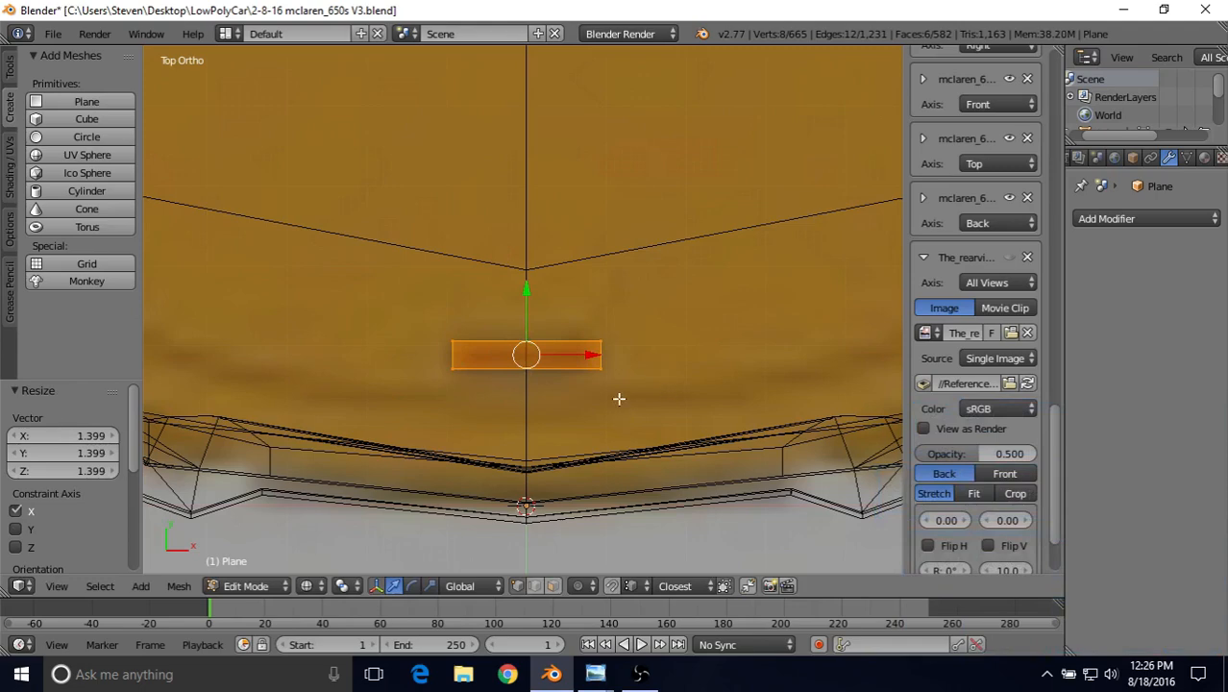
Check the badge's corners in the Front View photo, and select the block's four vertical corner edges in Blender.
left_click(583, 686)
left_click(321, 621)
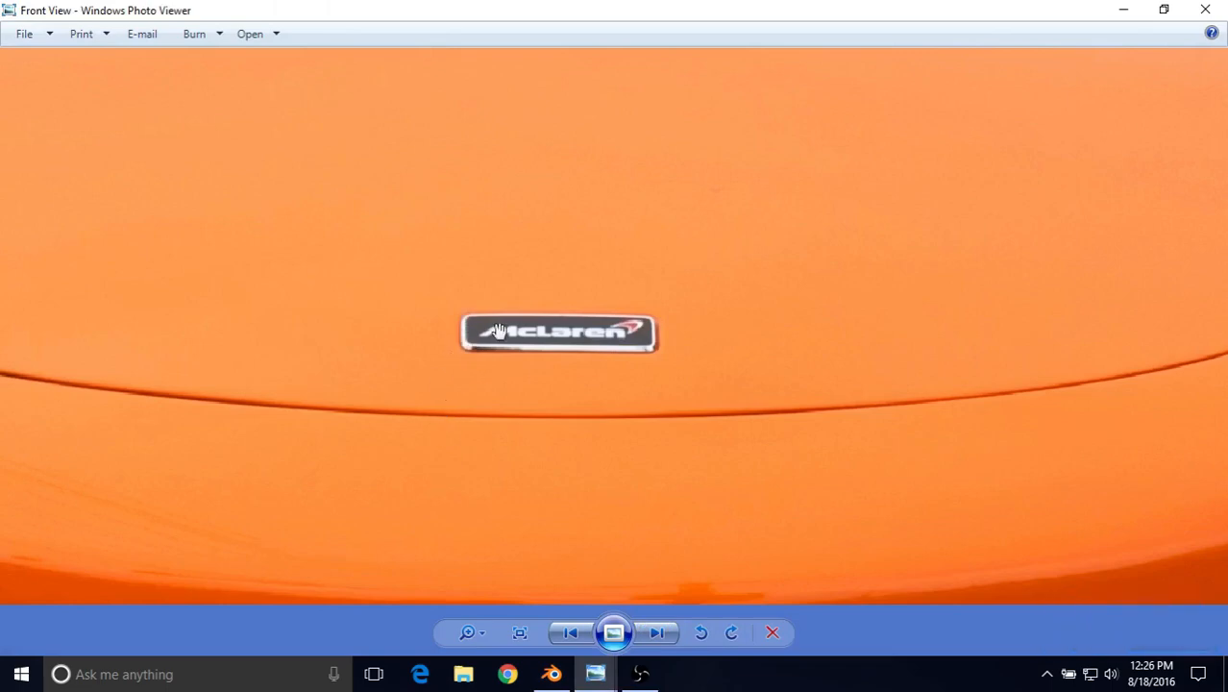
left_click(552, 674)
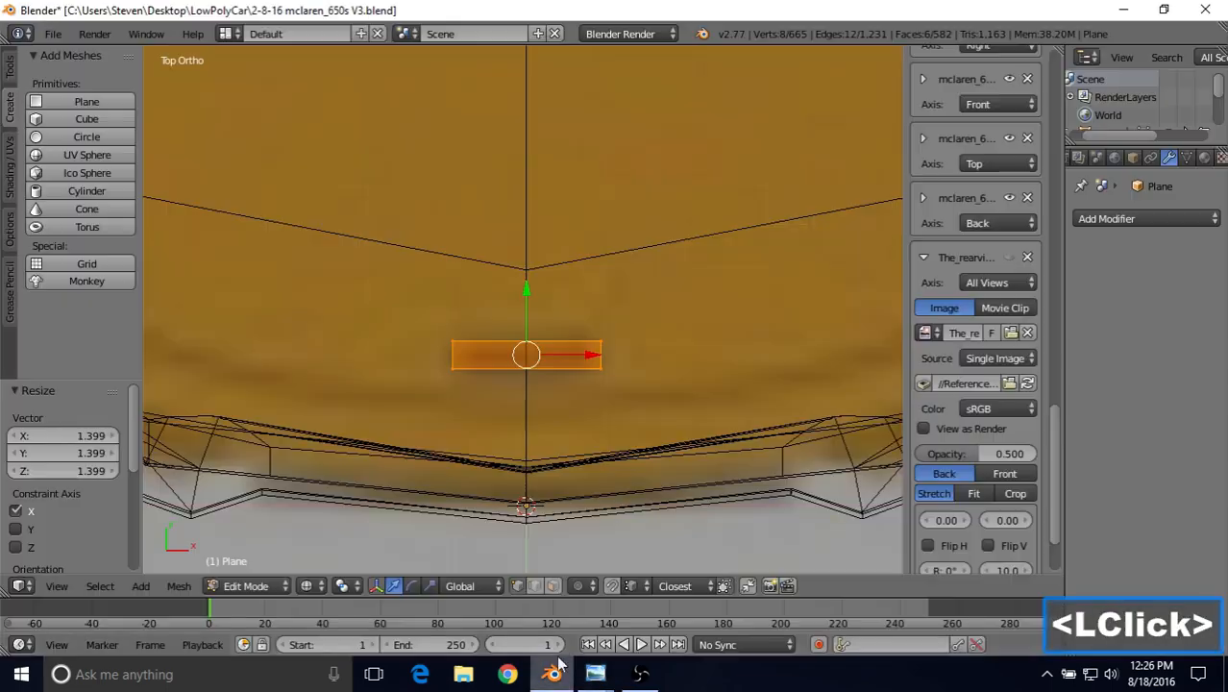
middle_click_drag(576, 442, 545, 346)
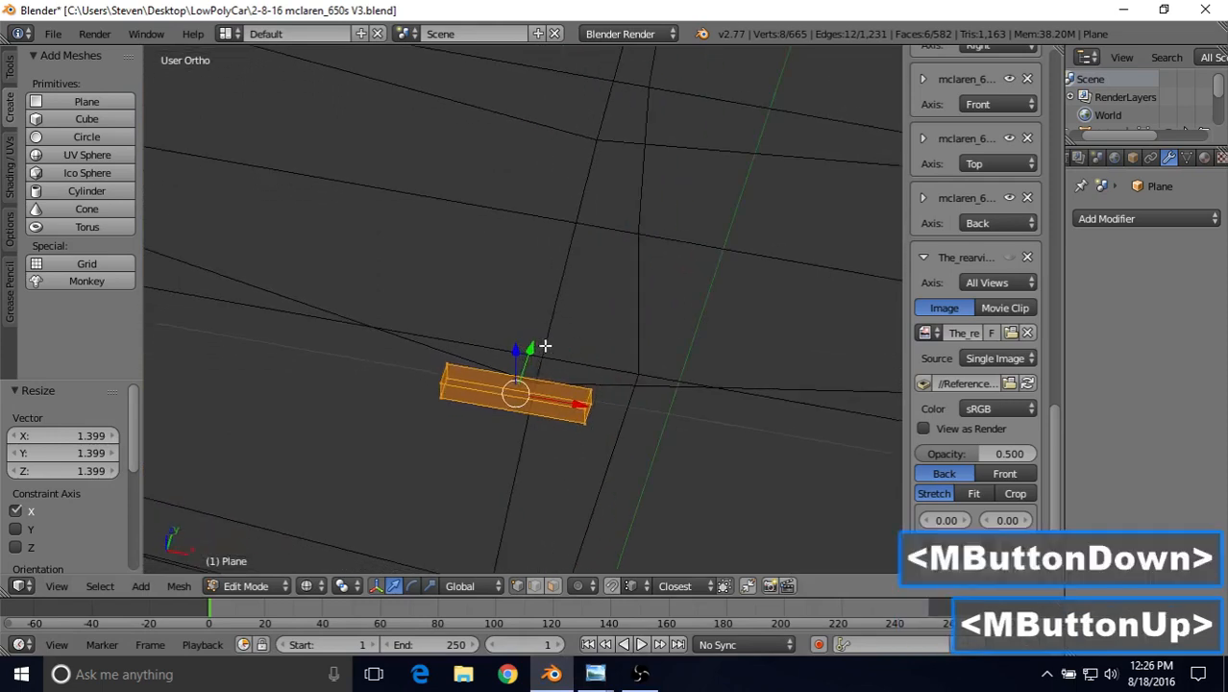
left_click(535, 588)
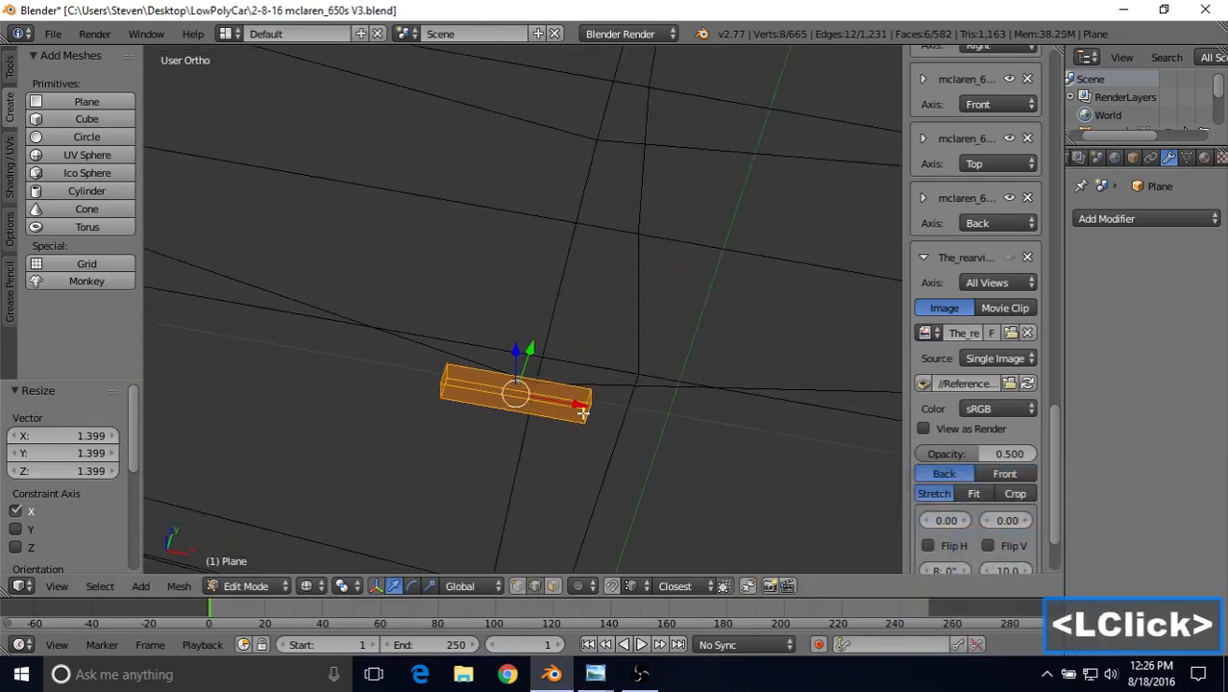
right_click(584, 409)
right_click(588, 402, "shift")
scroll(477, 448, "up", 3)
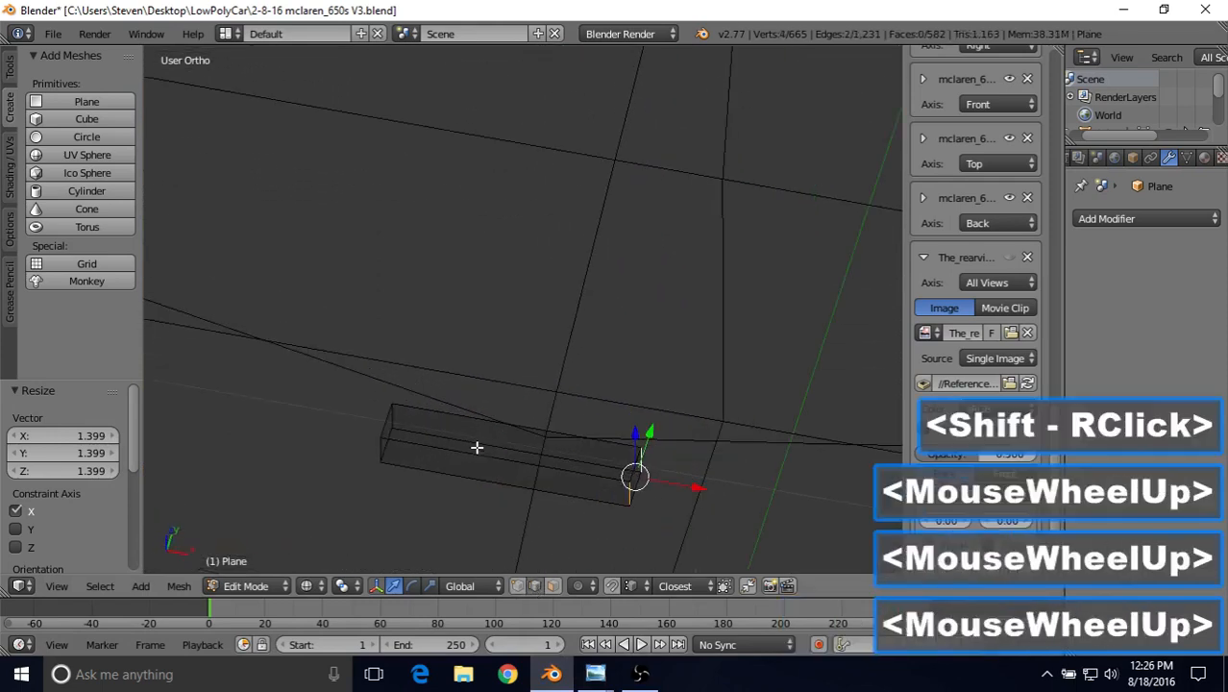
right_click(400, 415, "shift")
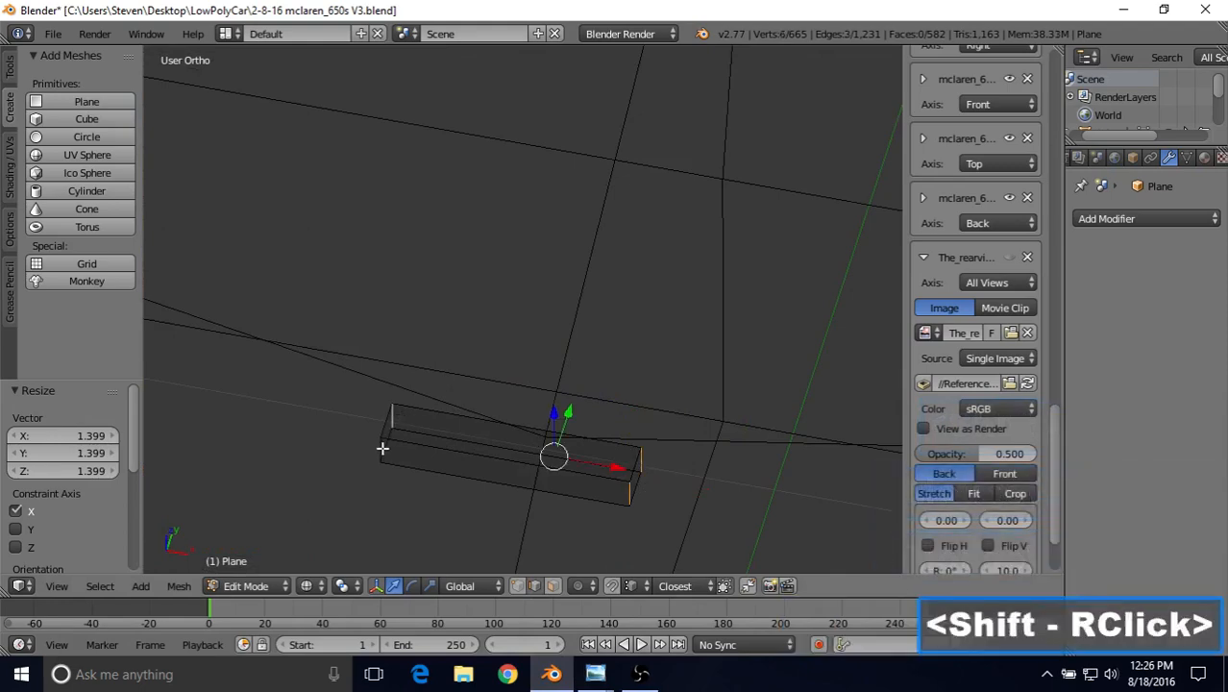
right_click(379, 449, "shift")
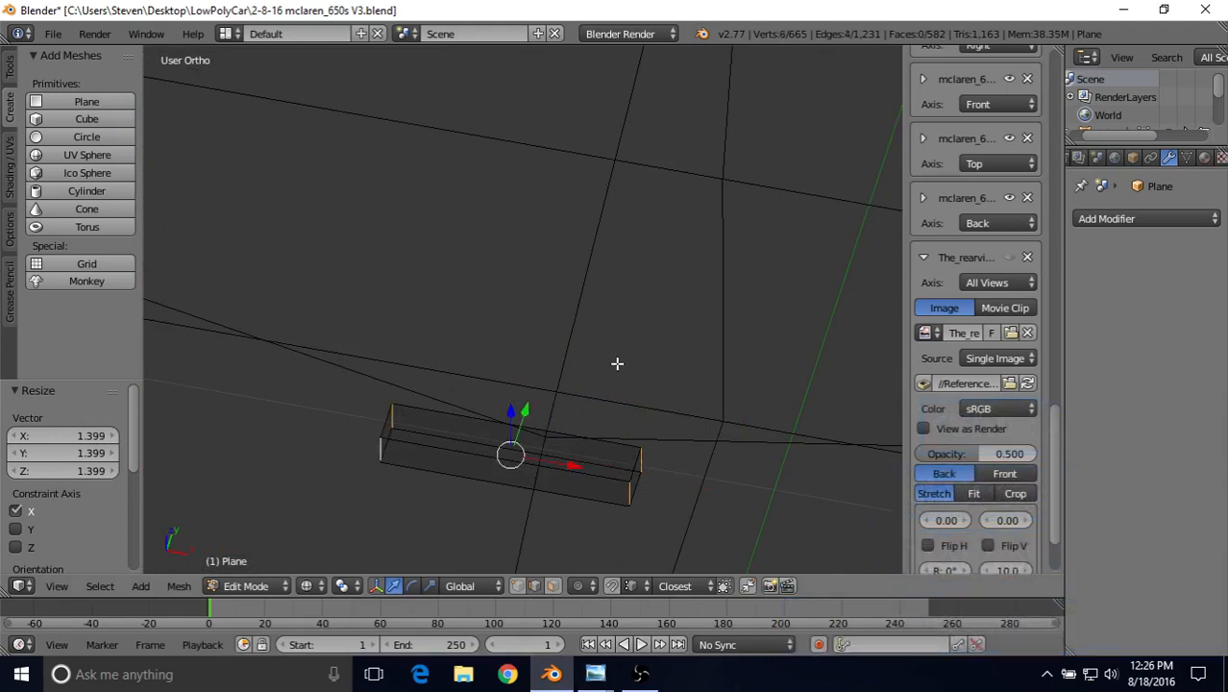
Try beveling the four corner edges by about 0.008, inspect the block in solid shading, and undo the bevel.
key("ctrl+b")
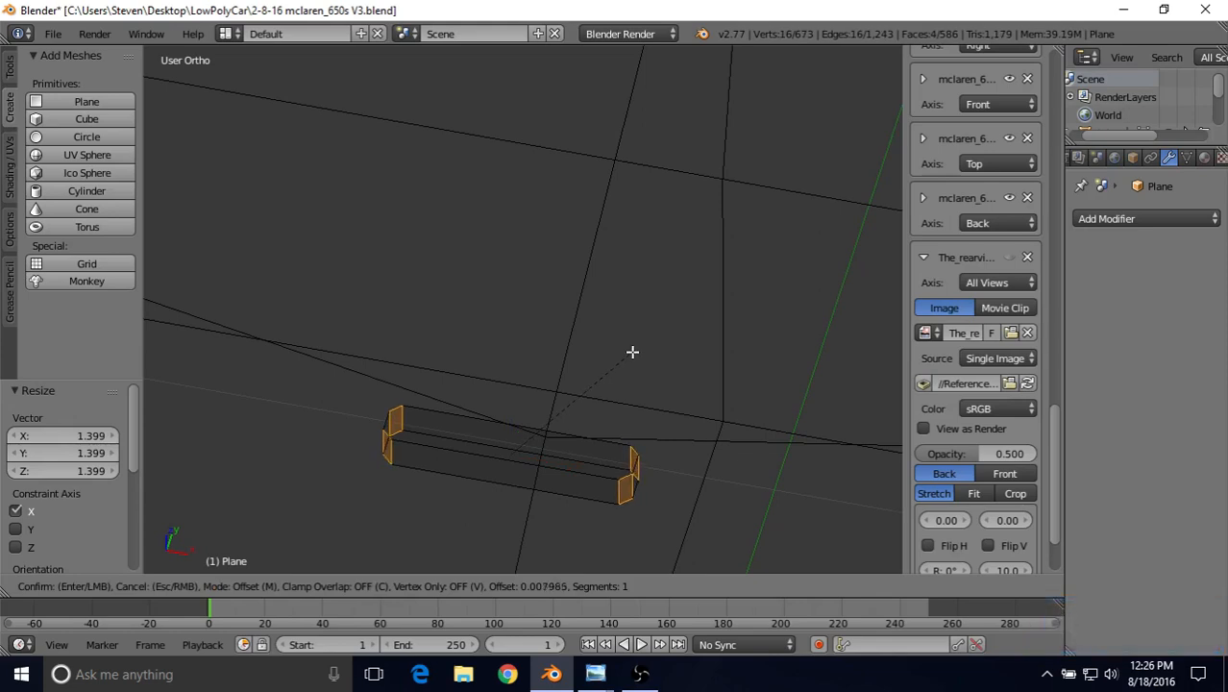
left_click(633, 352)
key("Tab")
key("z")
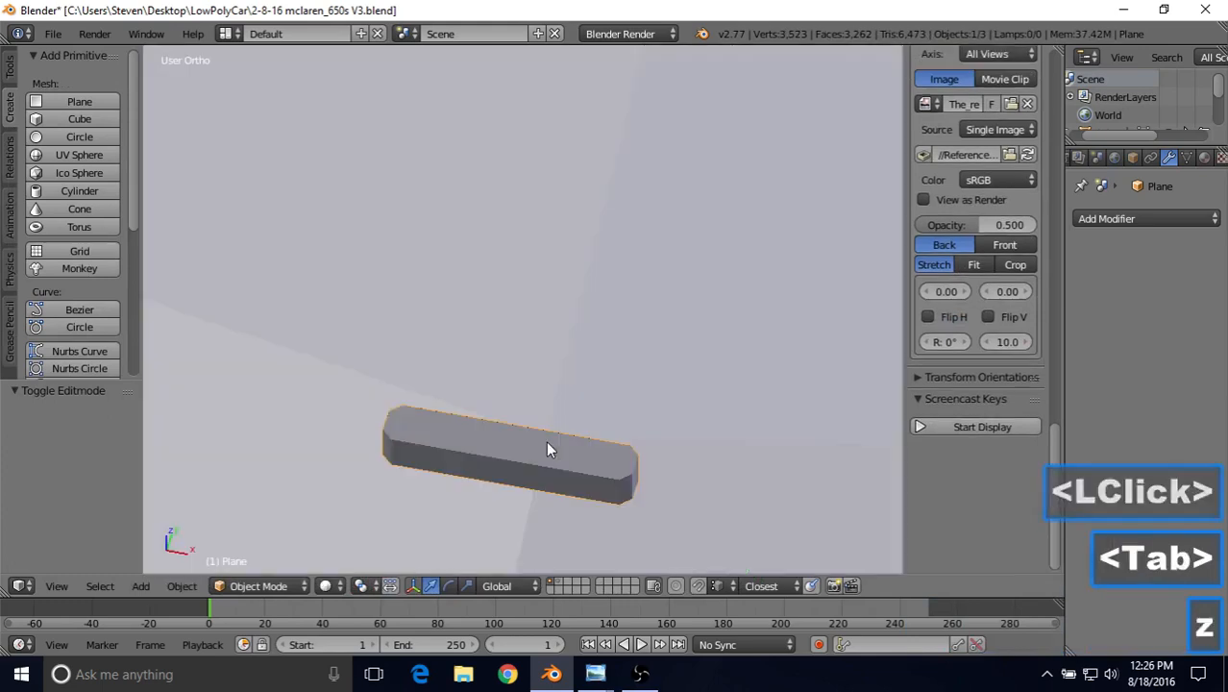
middle_click_drag(546, 448, 585, 499)
key("Tab")
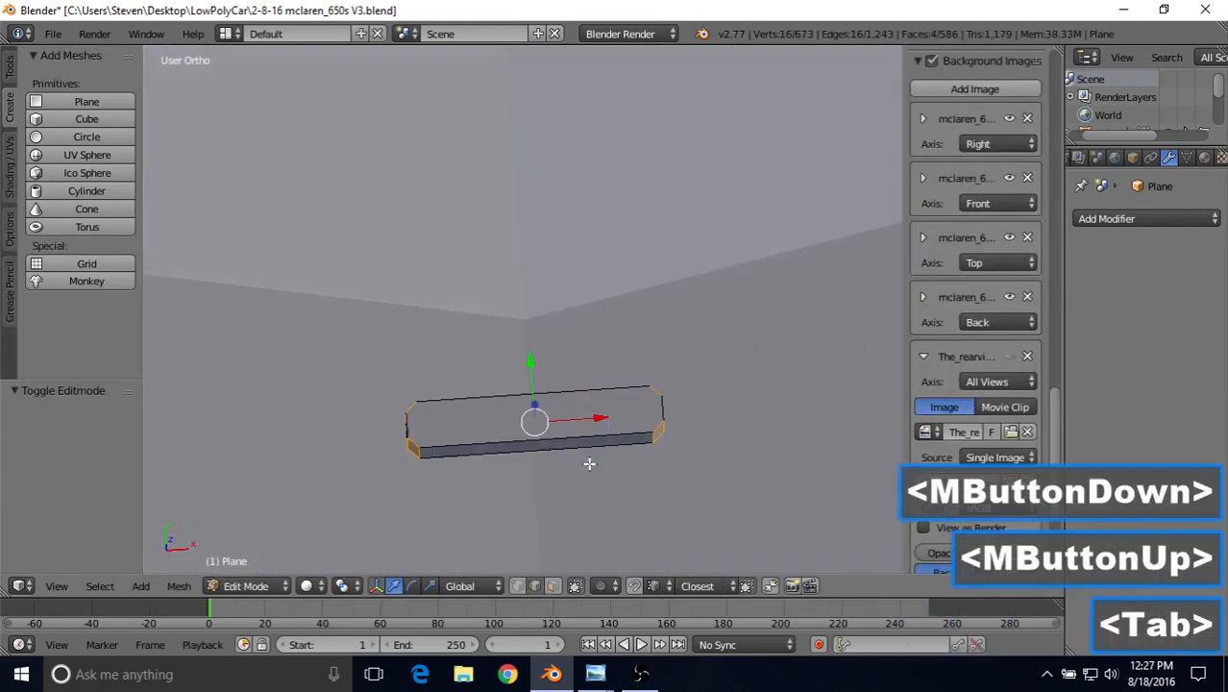
scroll(590, 462, "up", 1)
key("ctrl+z")
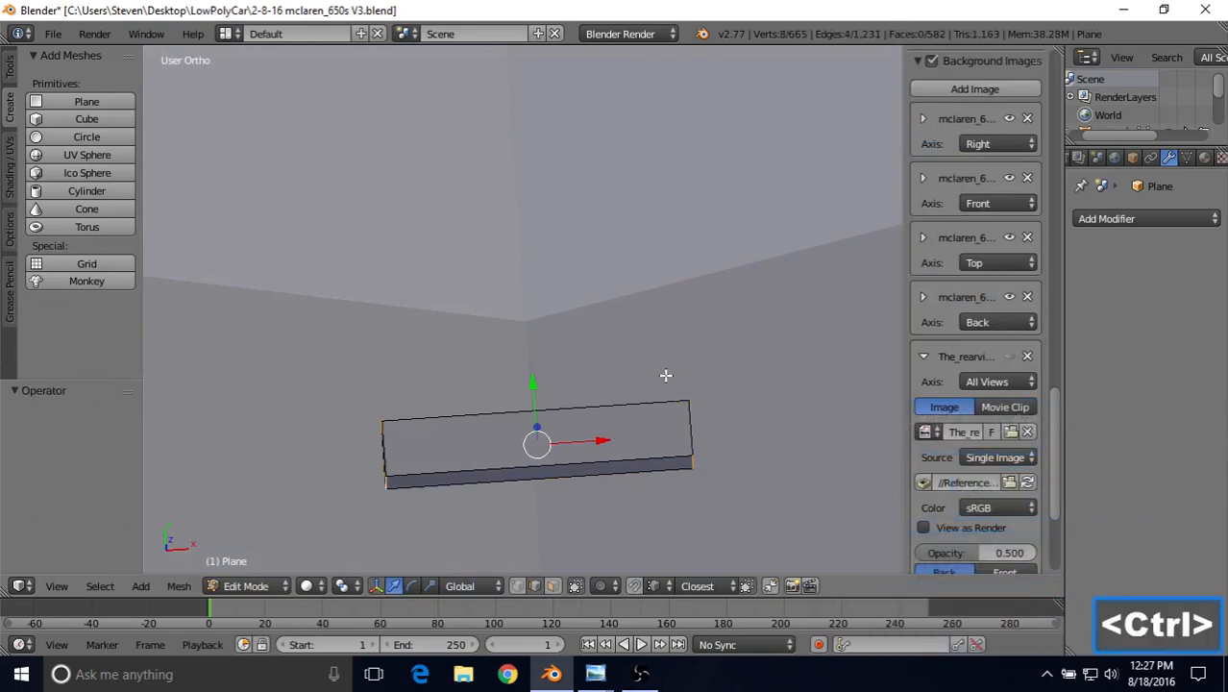
Bevel the block's four vertical corner edges with one segment and an offset of about 0.0047.
key("ctrl+b")
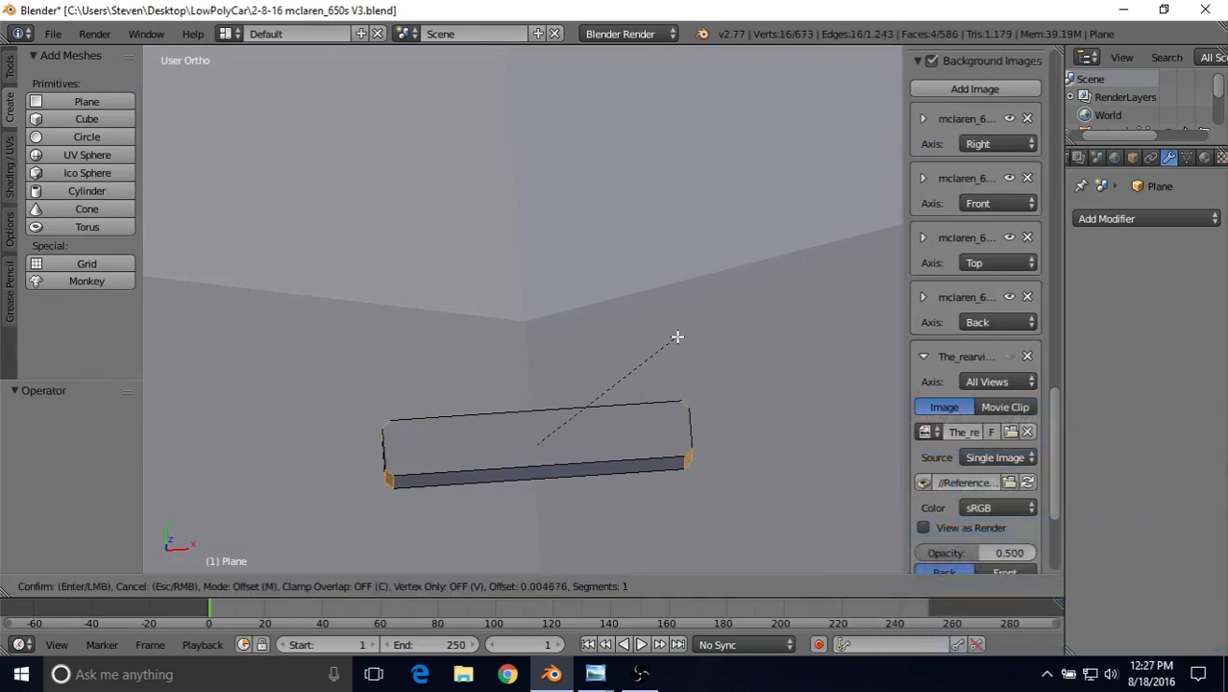
left_click(678, 336)
key("Tab")
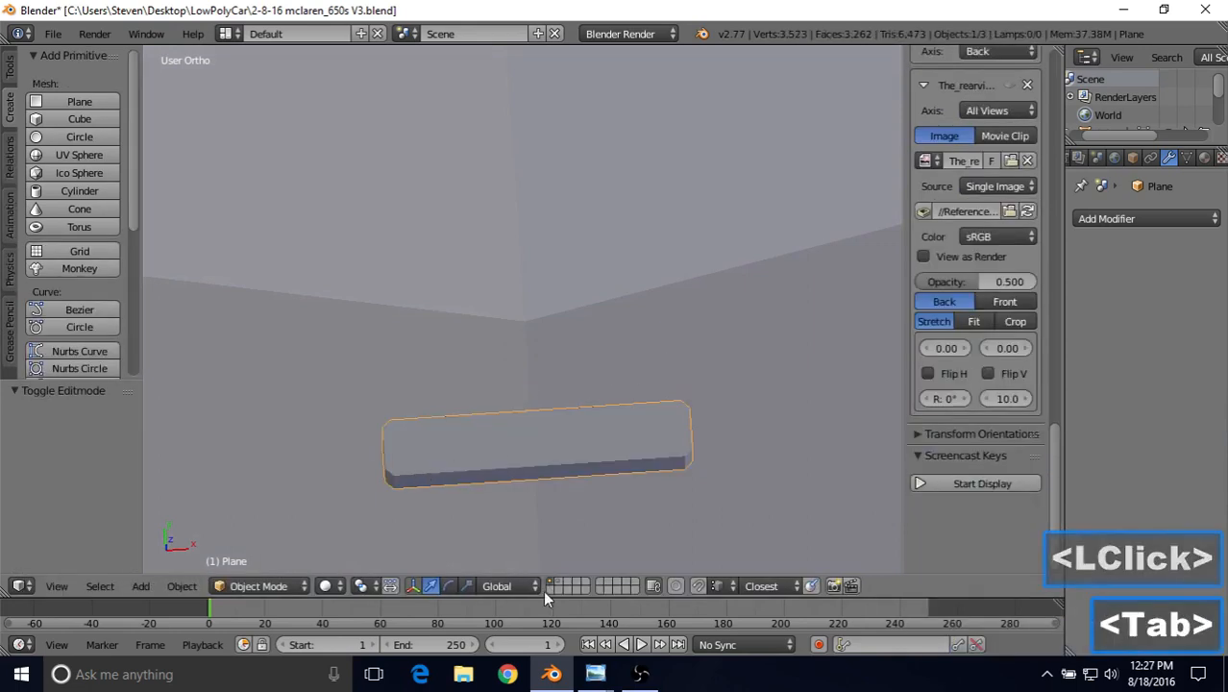
Check the badge's border in the Front View photo, and select the block's top face in Blender using face selection.
left_click(595, 674)
left_click(375, 591)
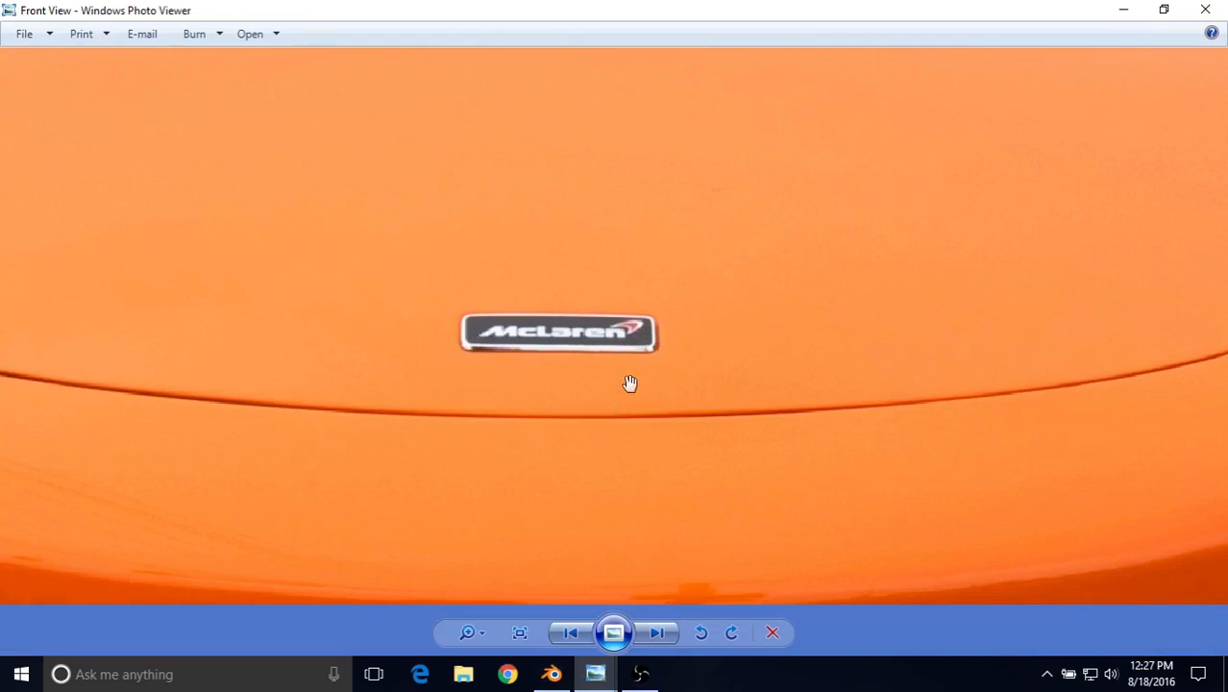
left_click(552, 674)
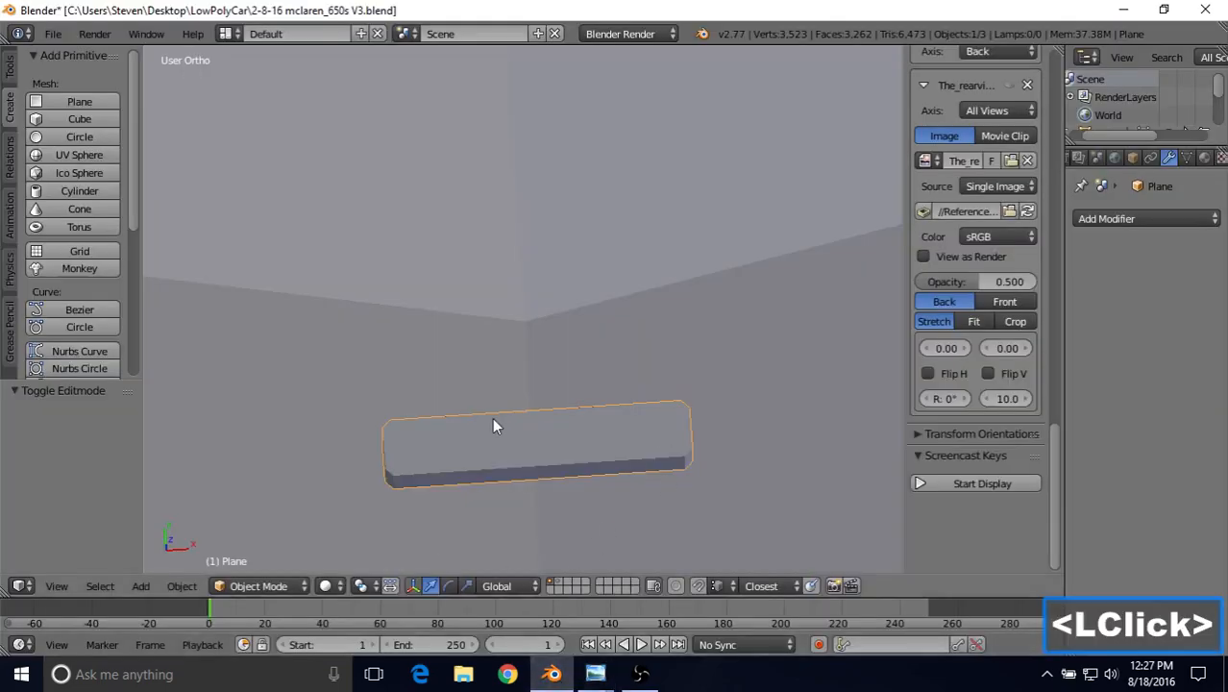
key("Tab")
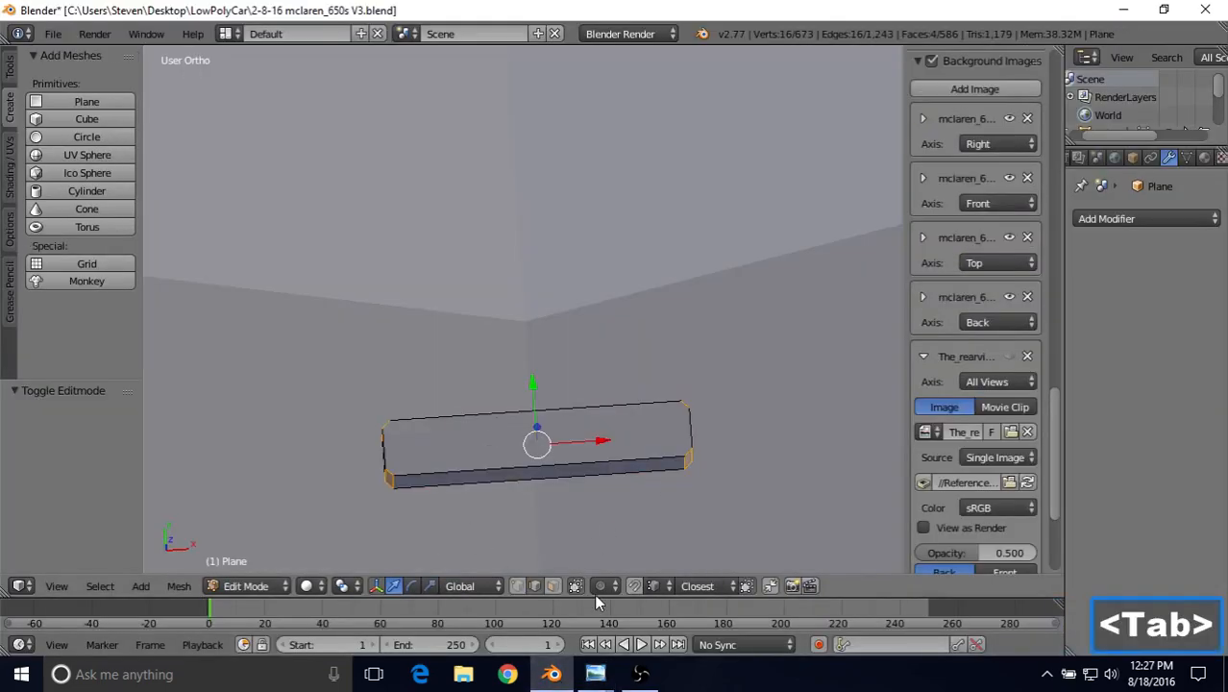
left_click(528, 426)
right_click(529, 426)
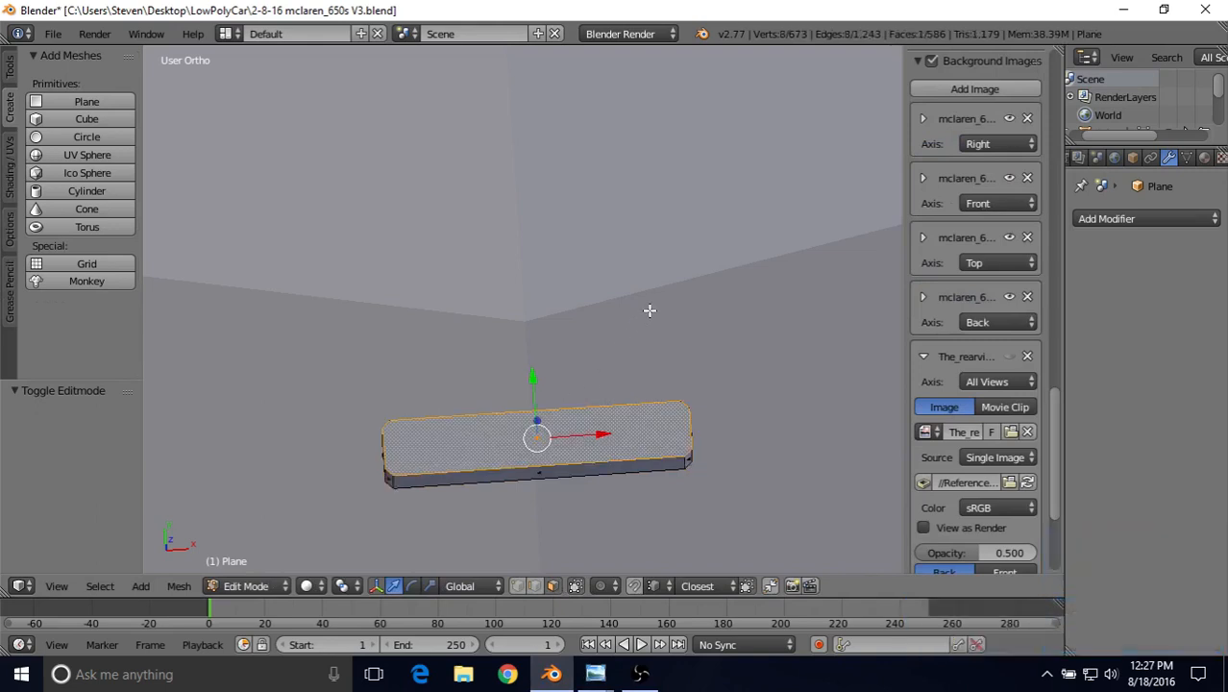
Try insetting the block's top face by about 0.0033, and undo the inset.
key("i")
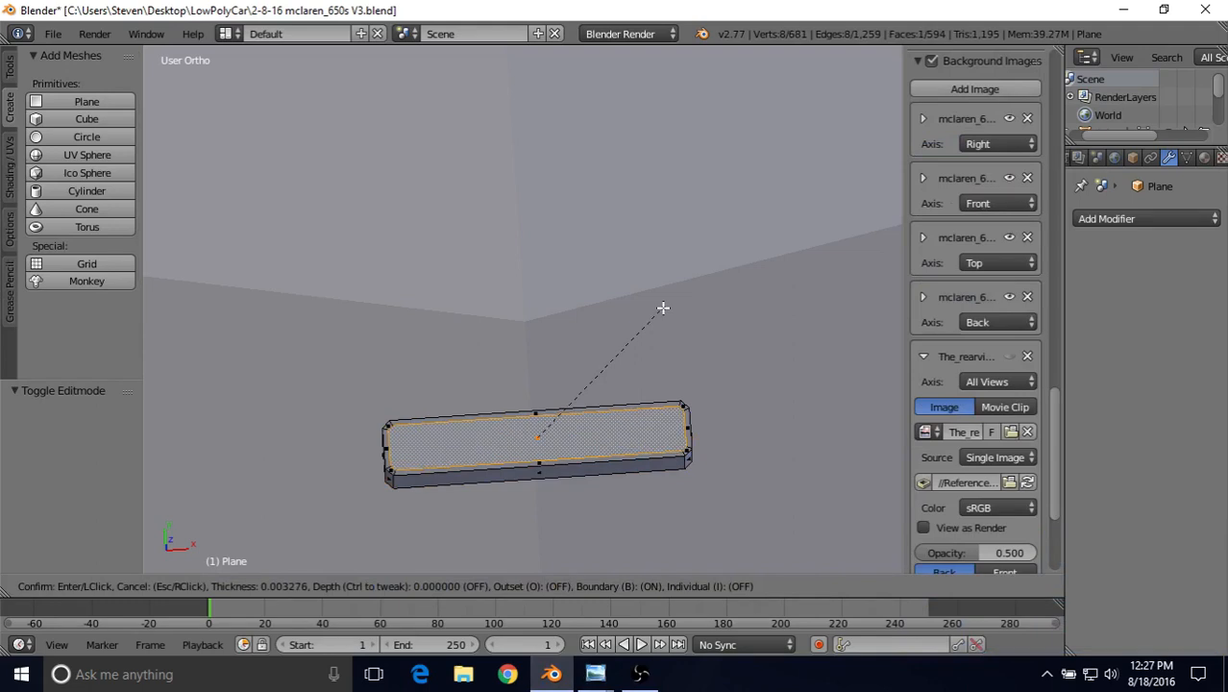
left_click(664, 308)
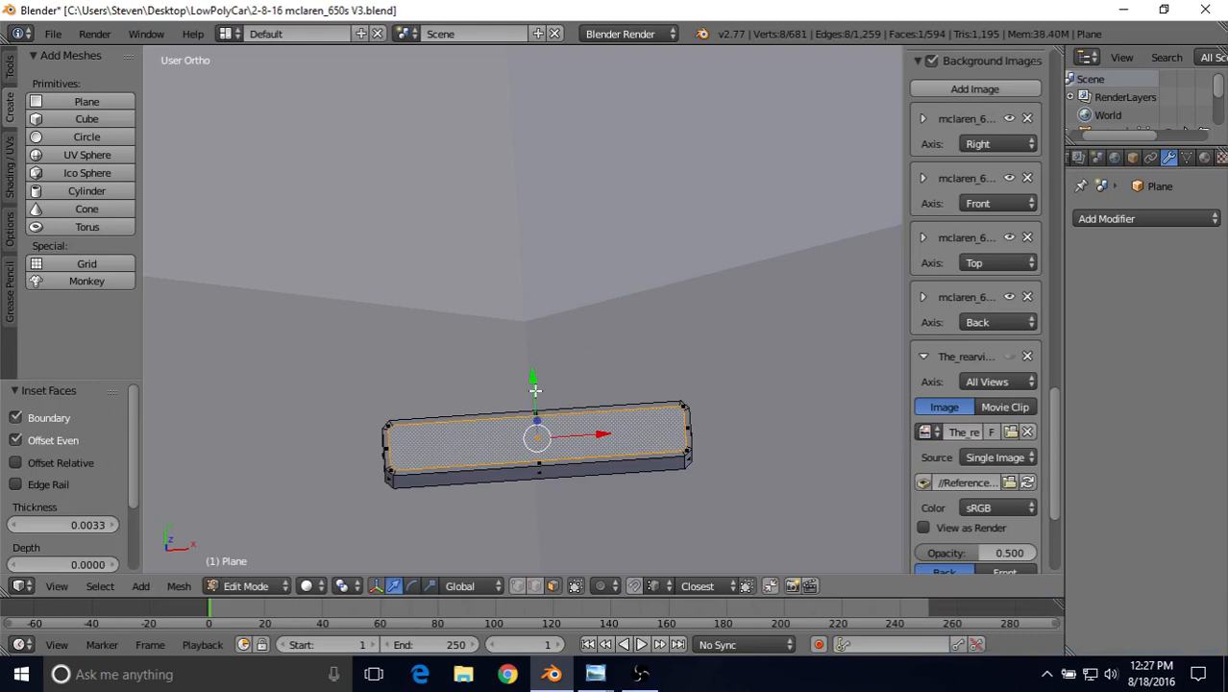
middle_click_drag(526, 365, 524, 331)
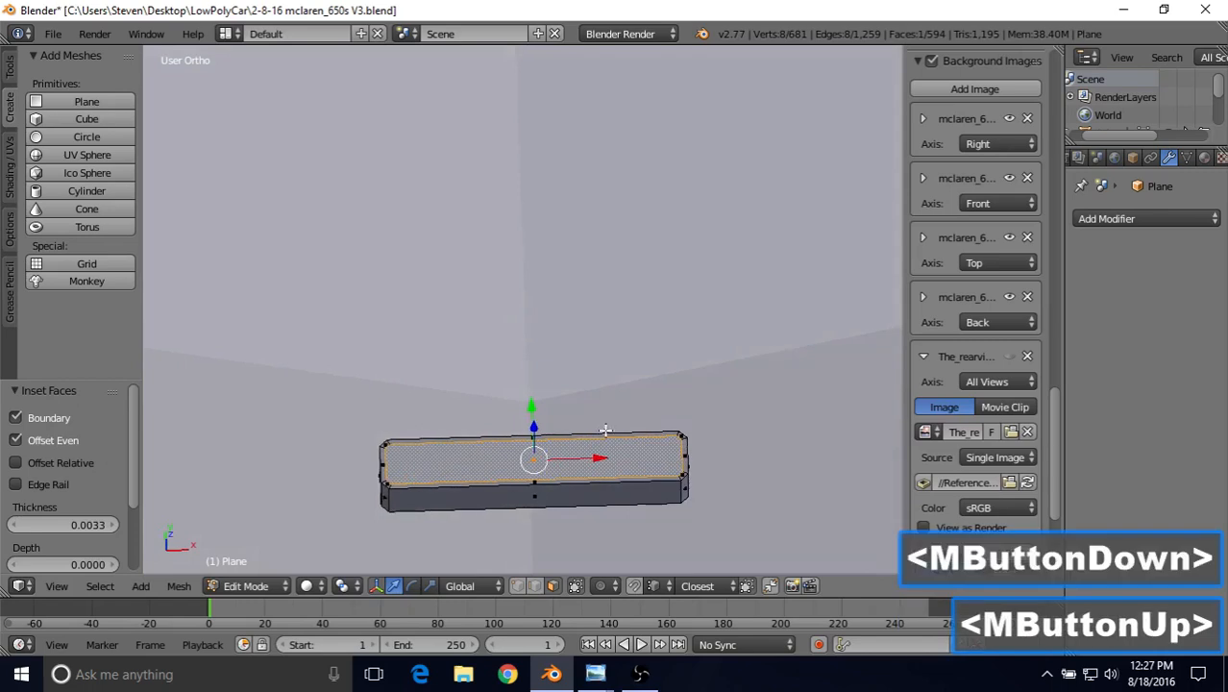
key("ctrl+z")
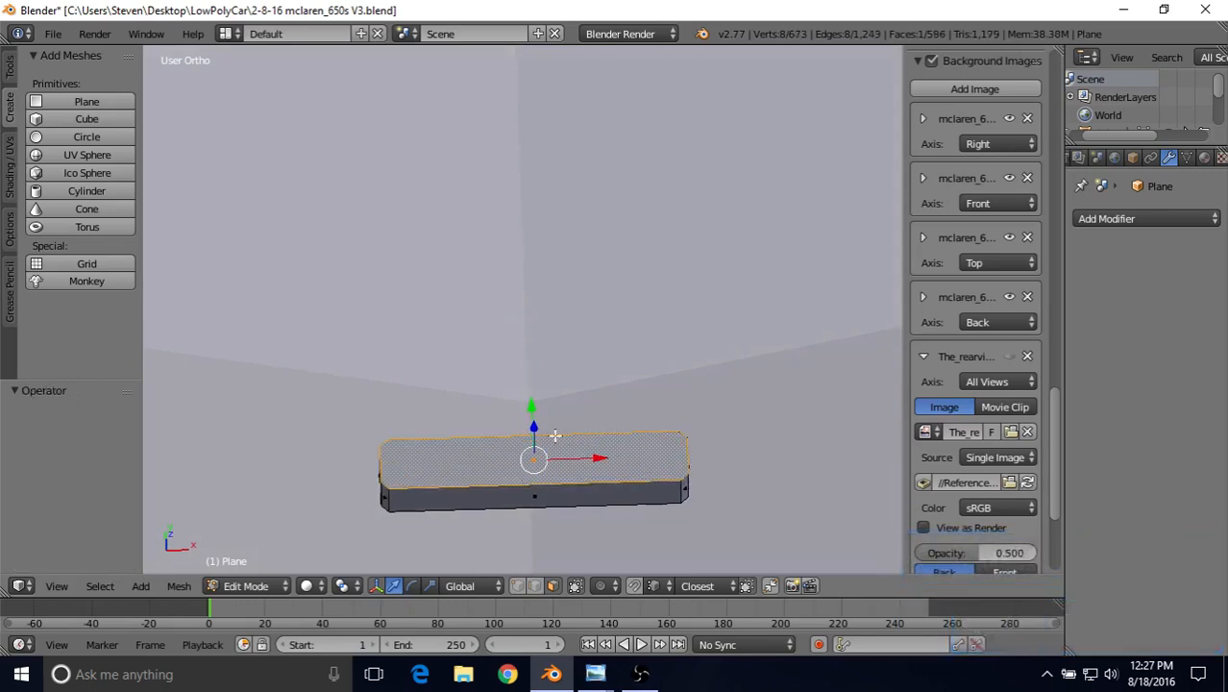
middle_click_drag(548, 410, 536, 384)
left_click_drag(525, 423, 517, 484)
right_click(527, 390)
scroll(517, 483, "down", 3)
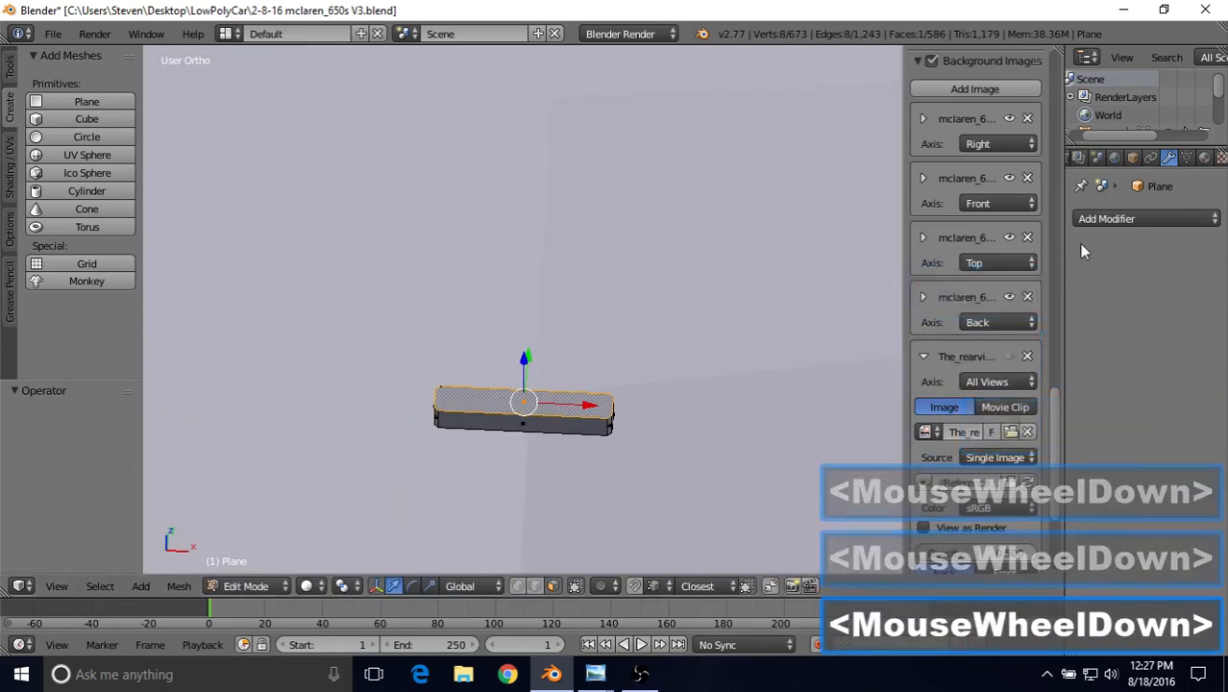
left_click(1127, 218)
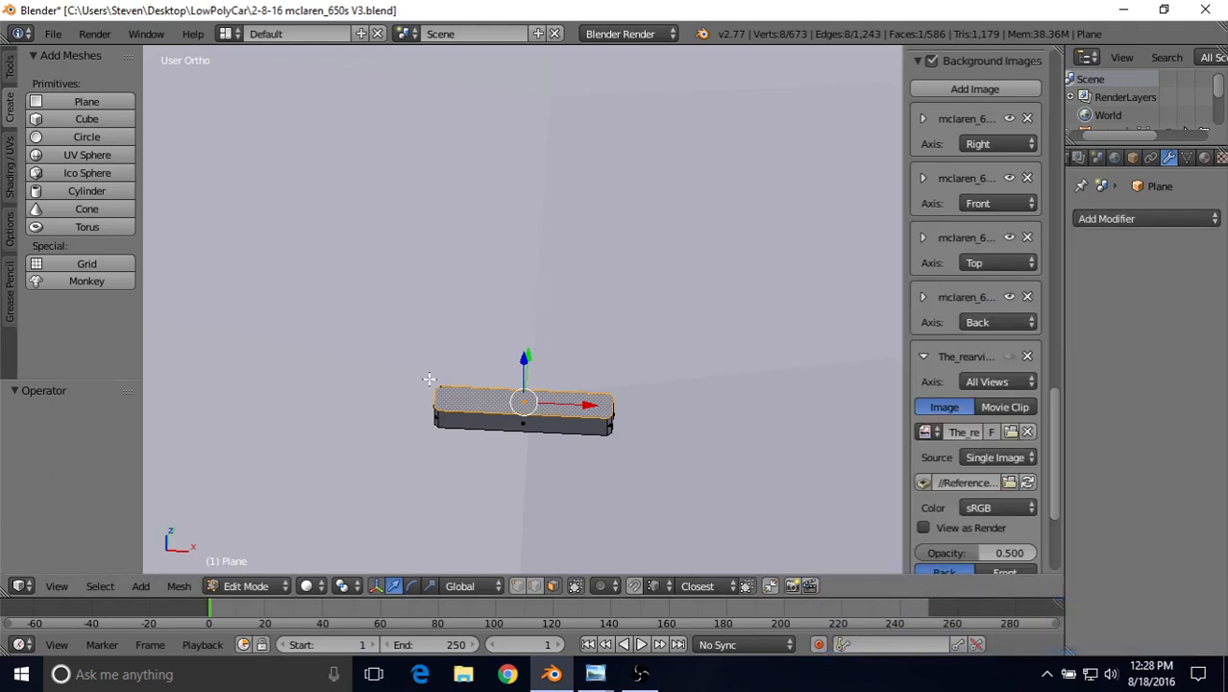
Select all geometry linked to the block's top face, separate the selection from the car mesh, and select the new badge object.
scroll(514, 389, "down", 3)
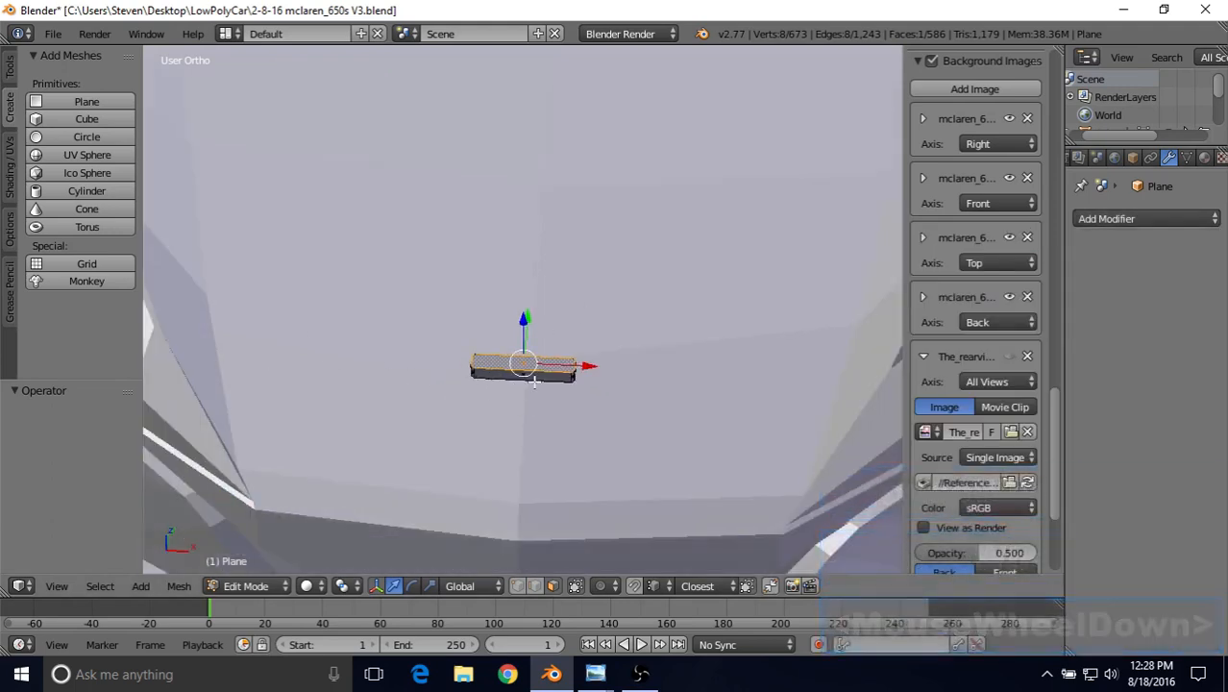
left_click(115, 589)
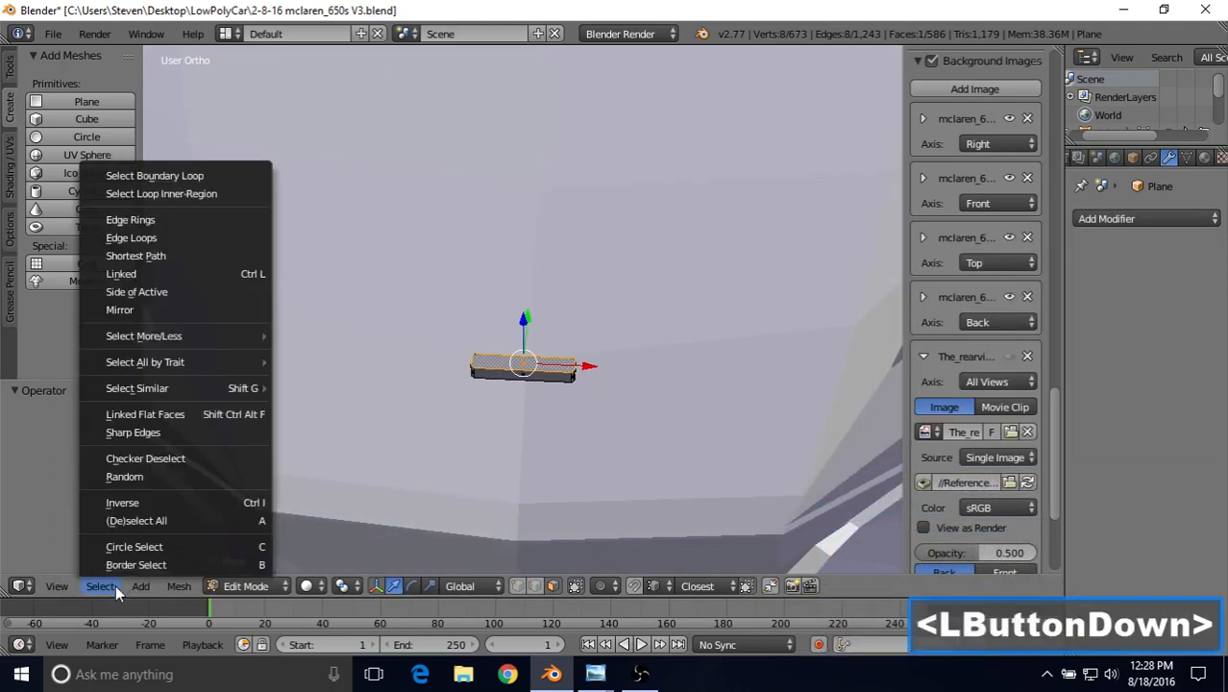
left_click(242, 272)
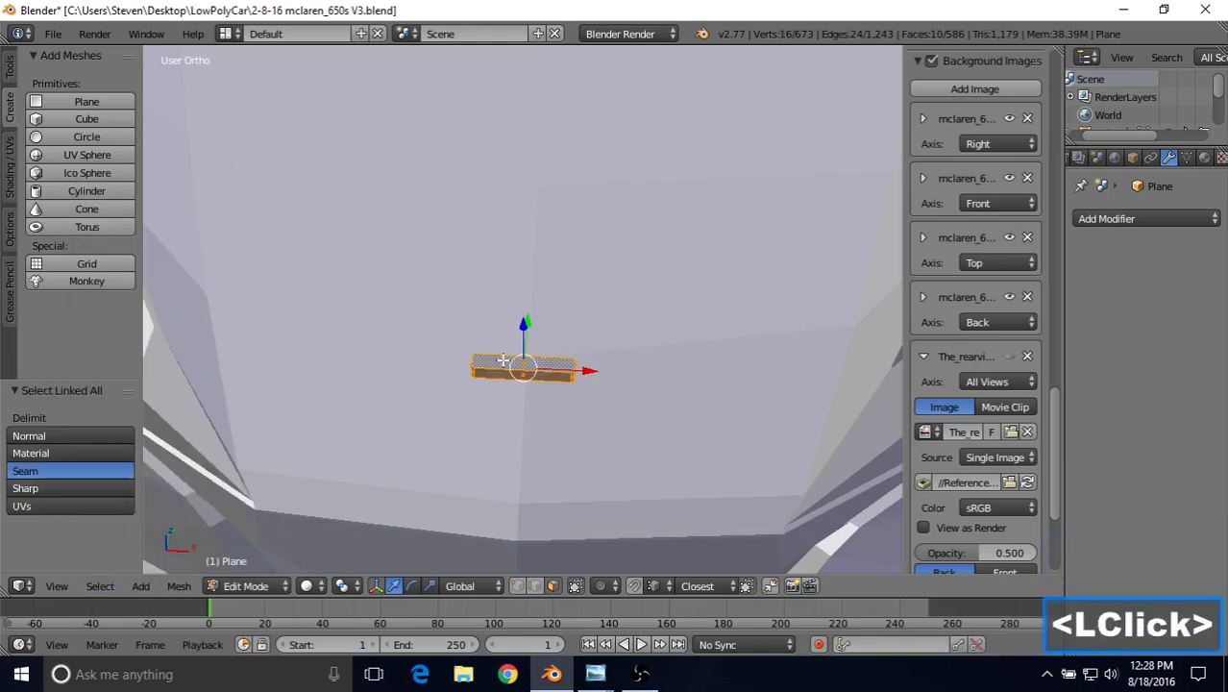
key("p")
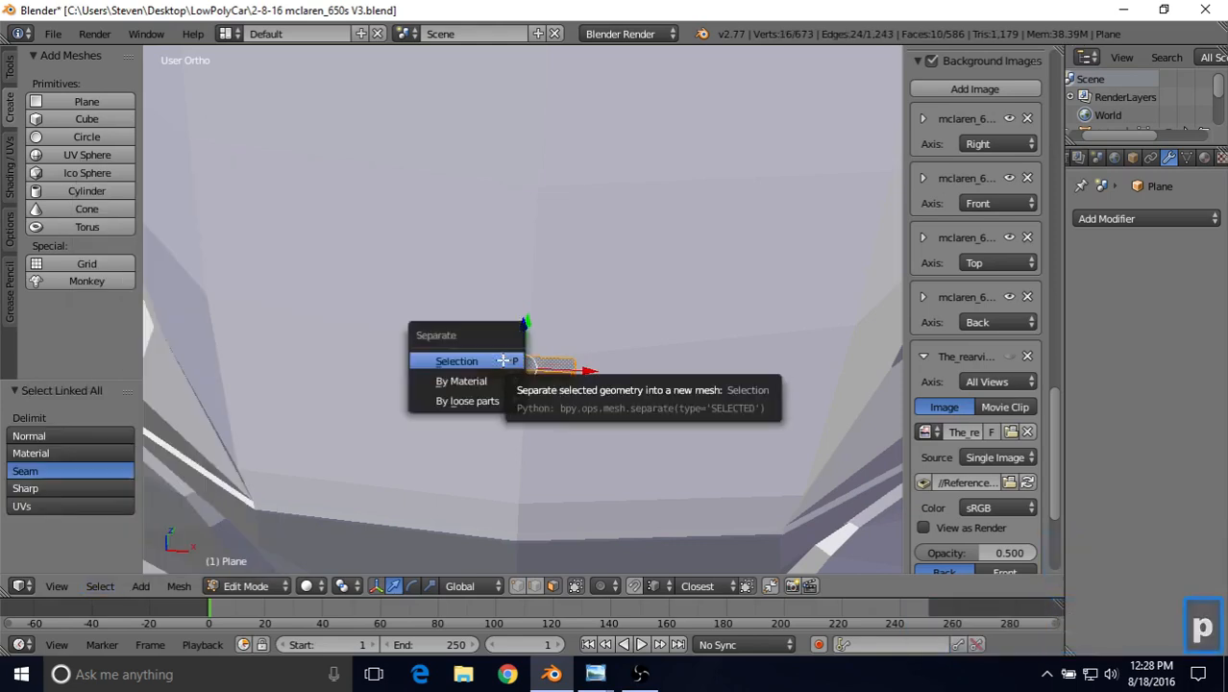
left_click(474, 362)
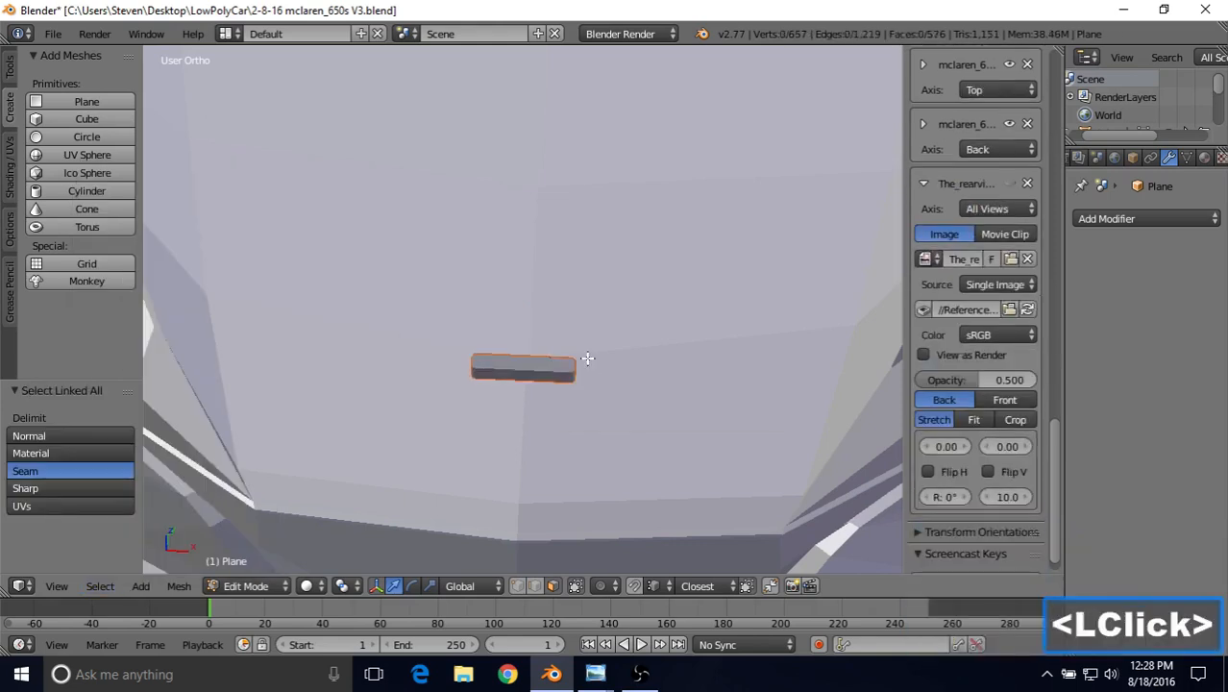
key("Tab")
right_click(582, 370)
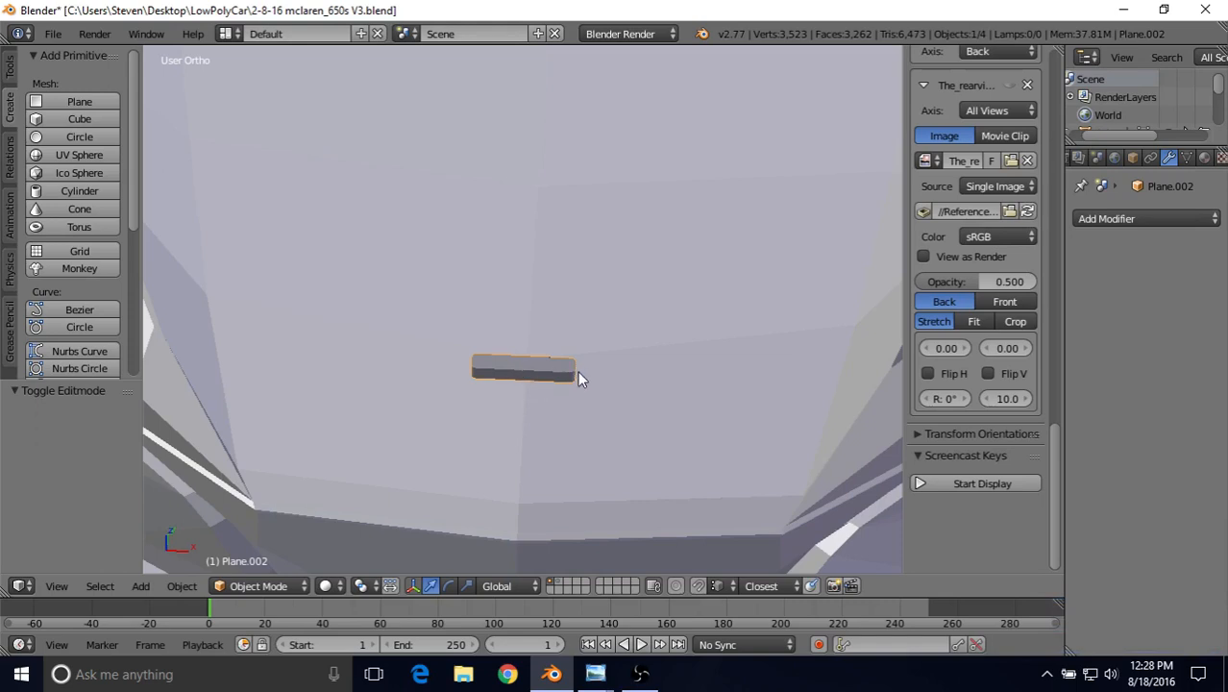
Select the separated block's whole linked mesh in Edit Mode, and move it about -0.142 along Z toward the hood.
key("Tab")
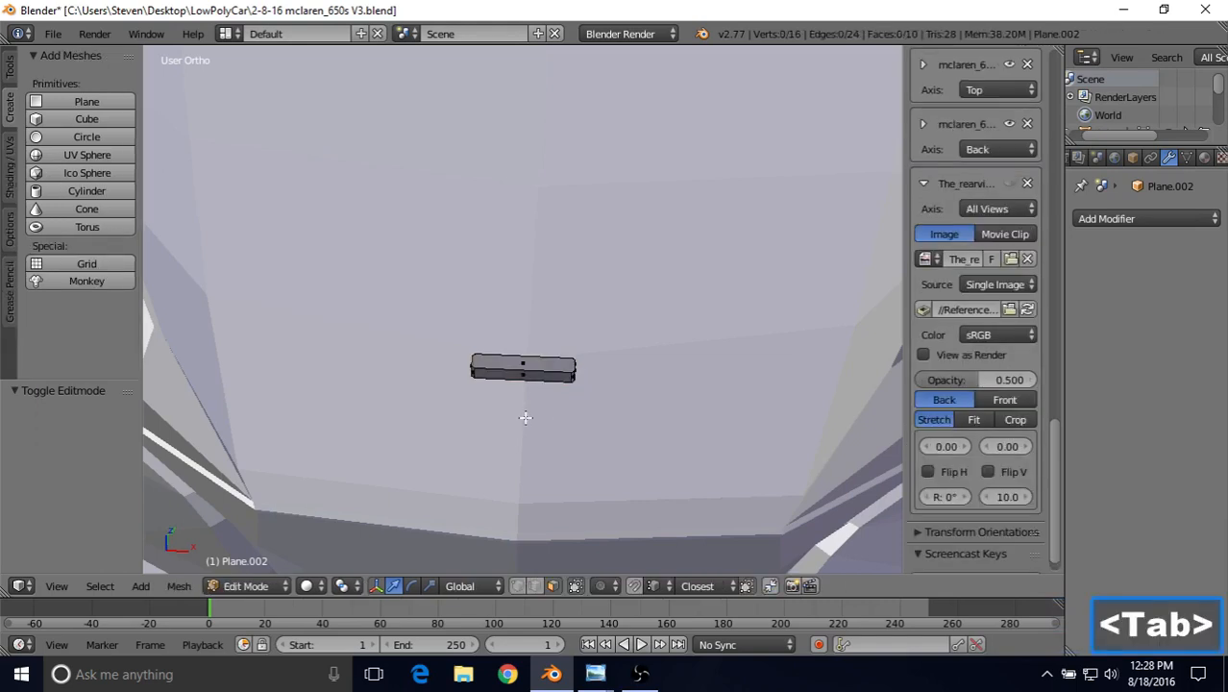
scroll(526, 417, "up", 1)
right_click(523, 377)
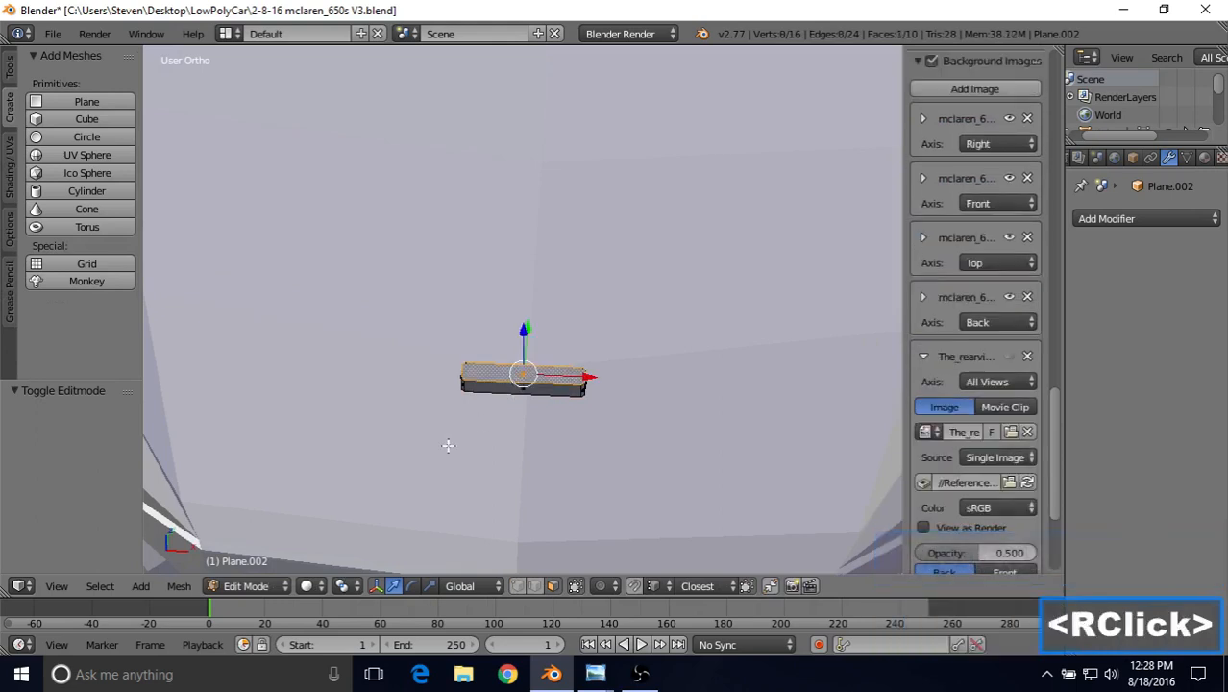
left_click(100, 586)
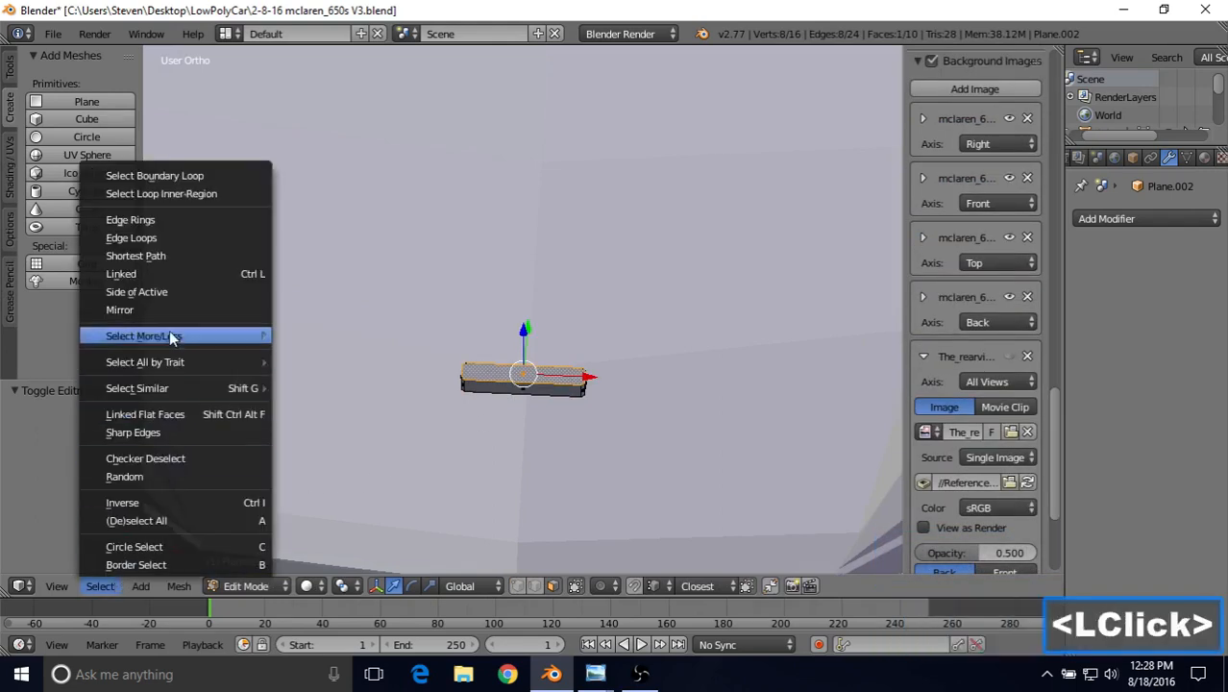
left_click(156, 274)
middle_click_drag(446, 362, 449, 296)
left_click_drag(489, 323, 487, 403)
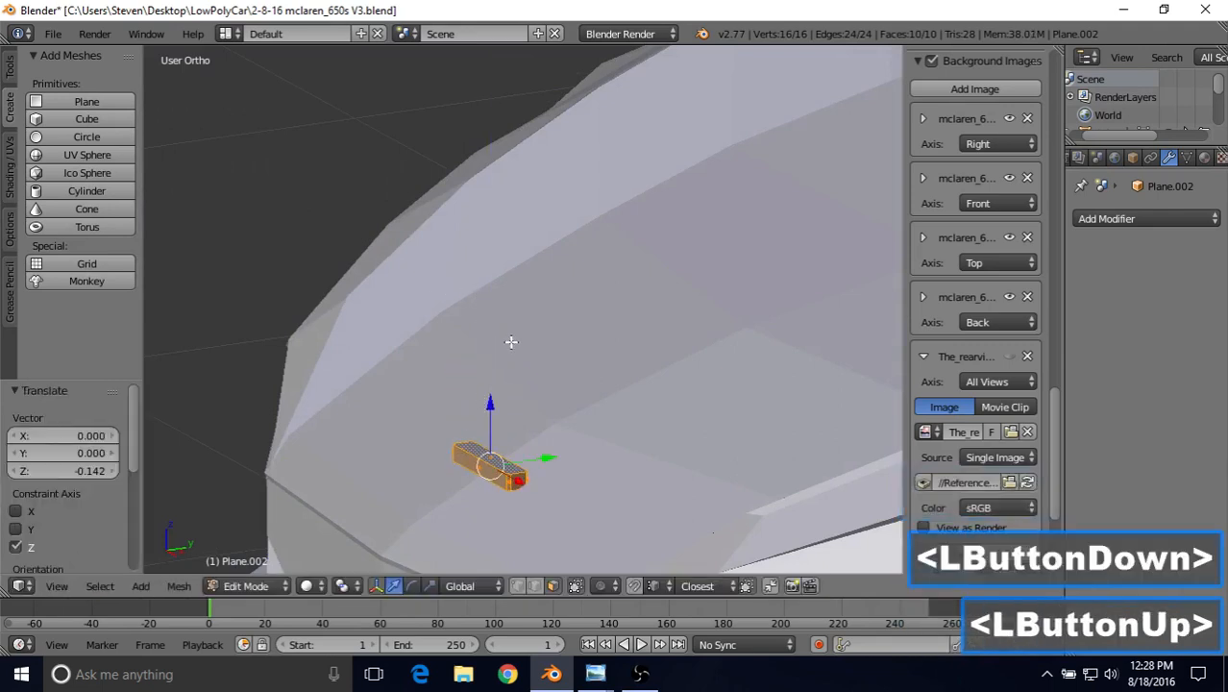
Stretch the badge block along Z by about 2.622, and move it about -0.003 along Z.
key("s")
key("z")
left_click(627, 163)
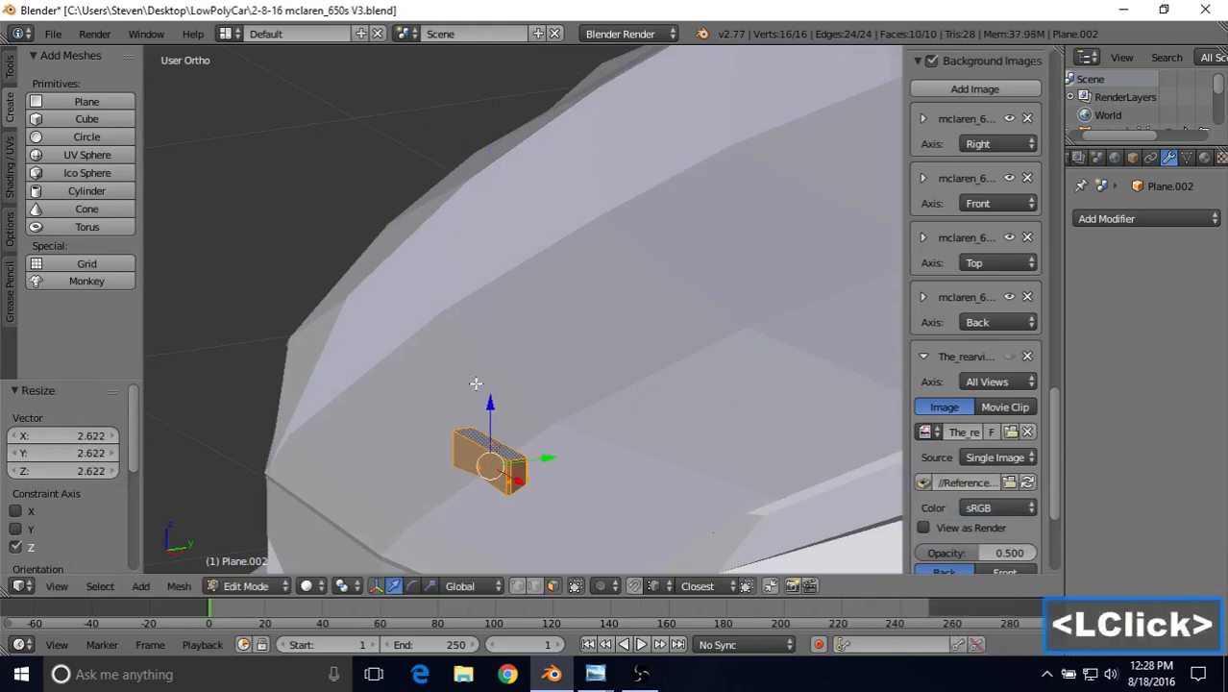
mouse_move(490, 404)
left_mouse_down()
mouse_move(491, 360)
mouse_move(492, 409)
left_mouse_up()
scroll(538, 366, "down", 2)
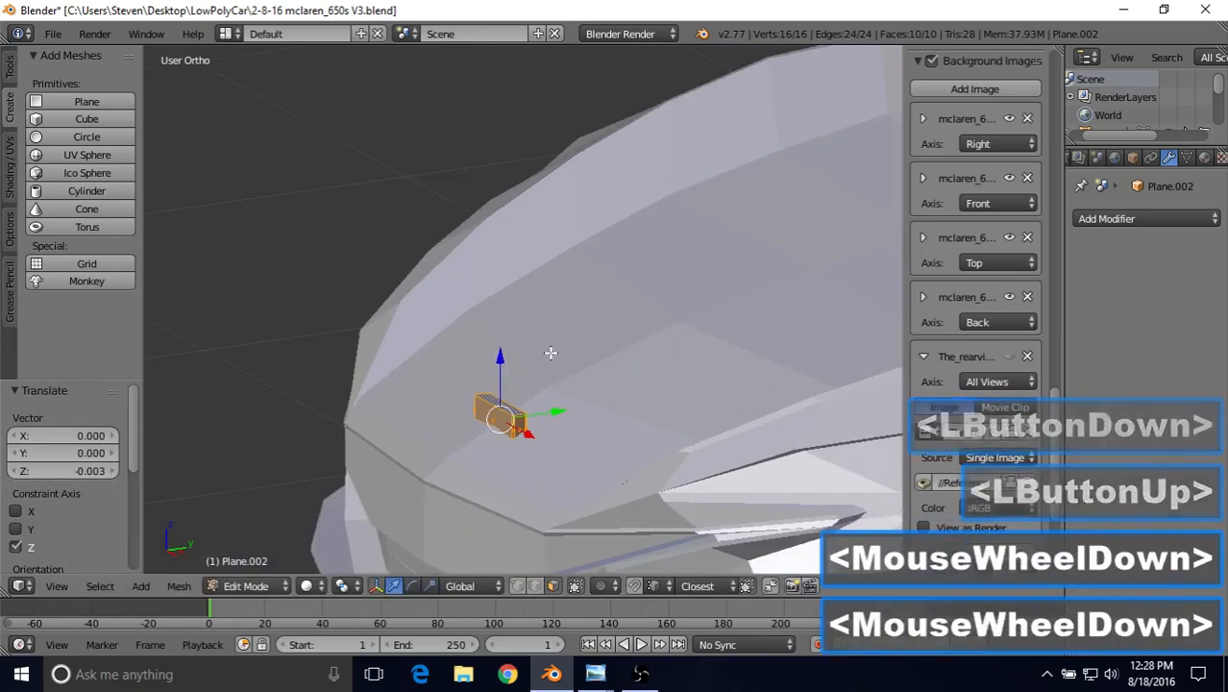
Add a Boolean modifier set to Intersect with the object Cube to the badge block, and apply it in Object Mode.
middle_click_drag(551, 353, 577, 366)
left_click(1095, 220)
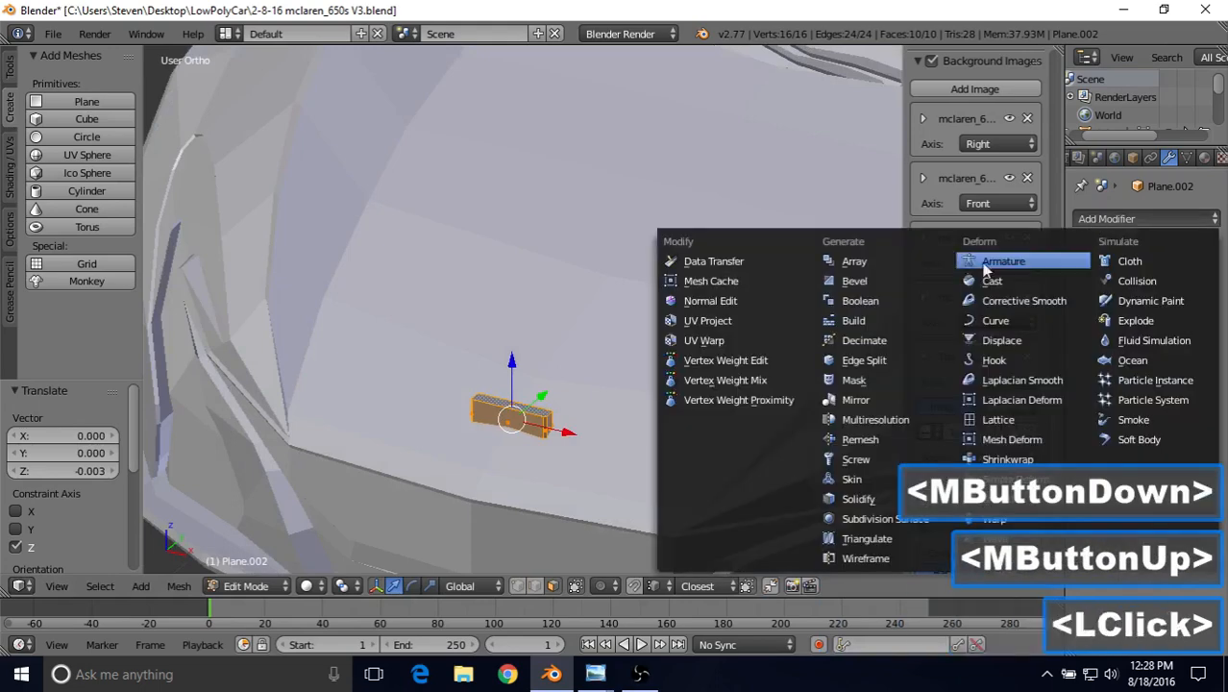
left_click(870, 301)
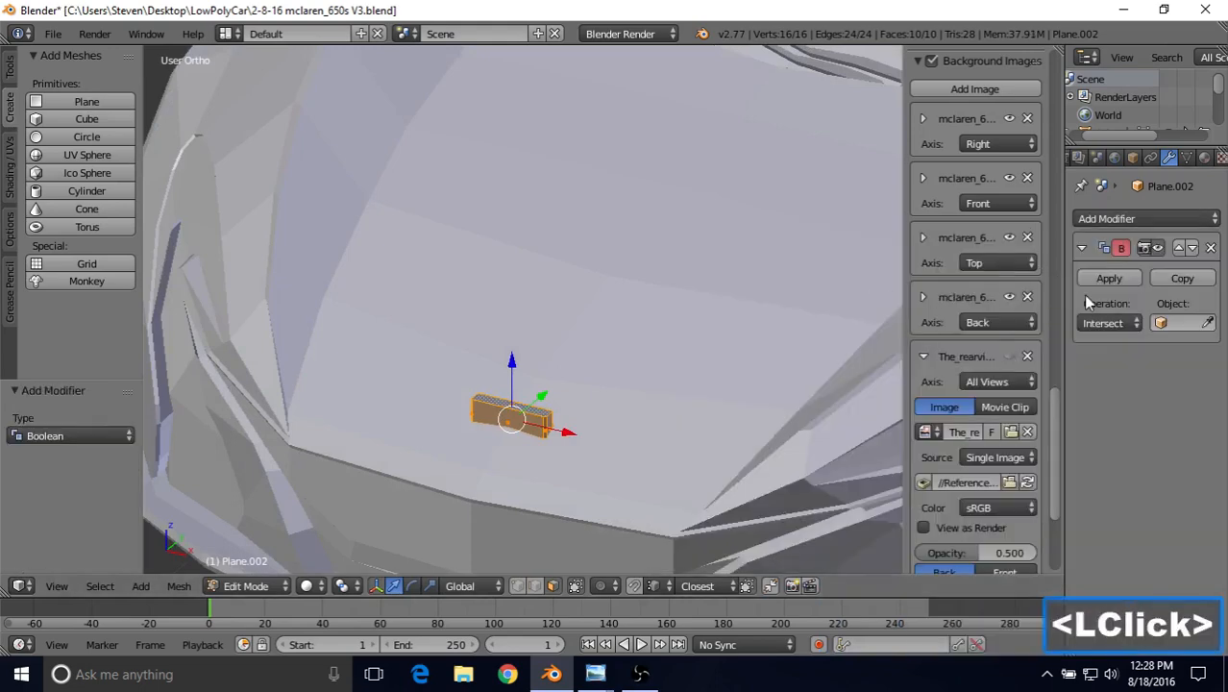
left_click(1165, 323)
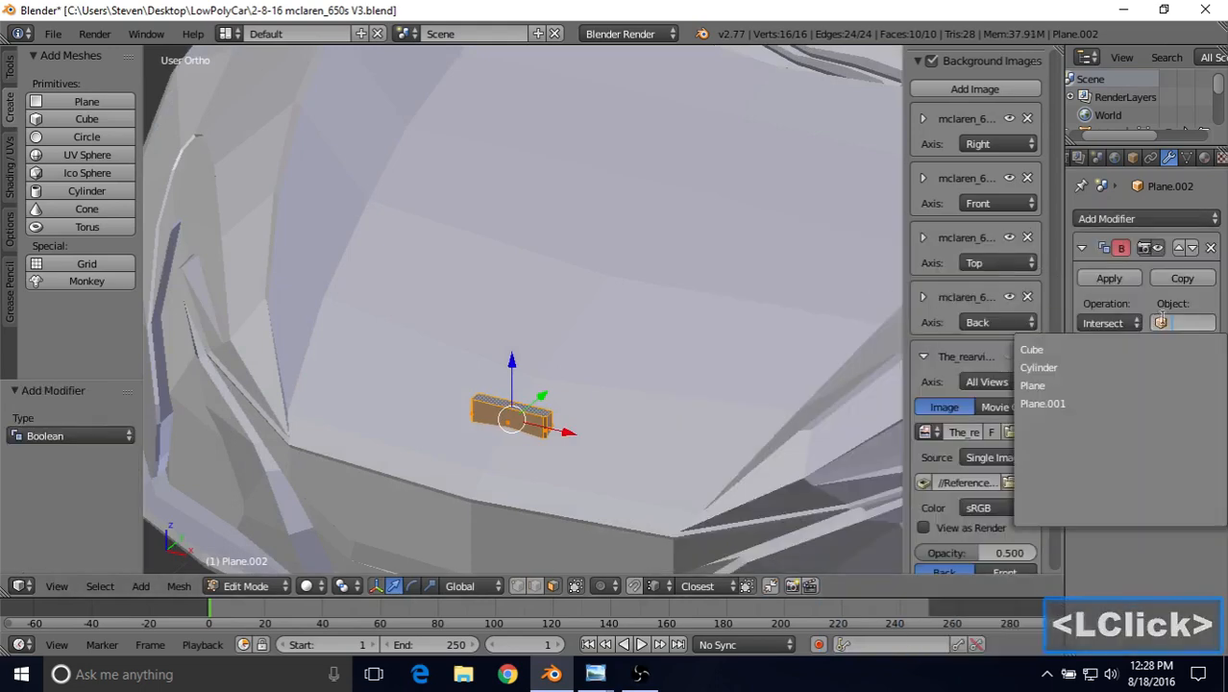
left_click(1038, 350)
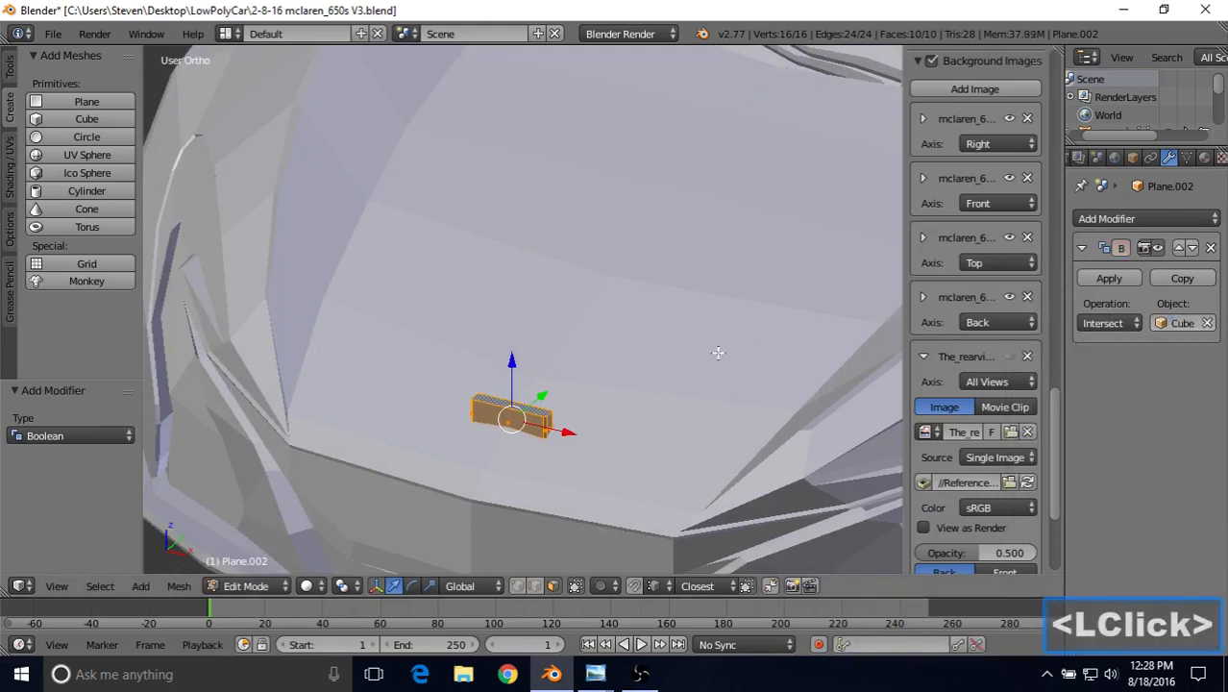
key("Tab")
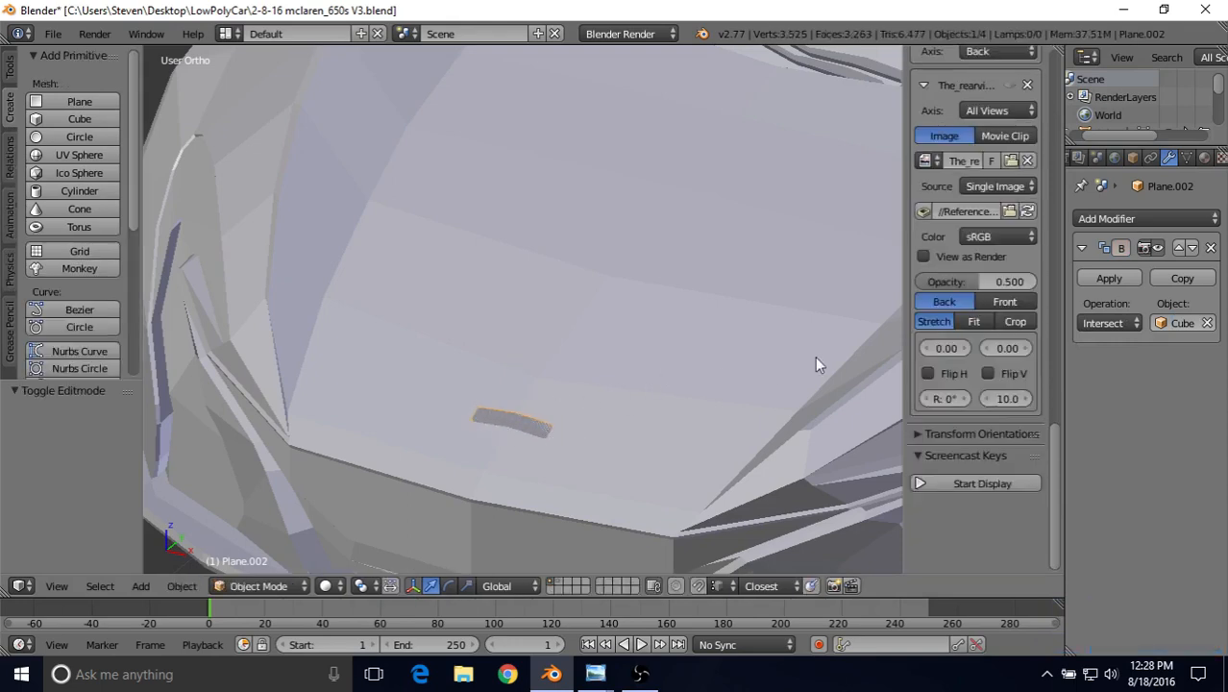
left_click(1089, 281)
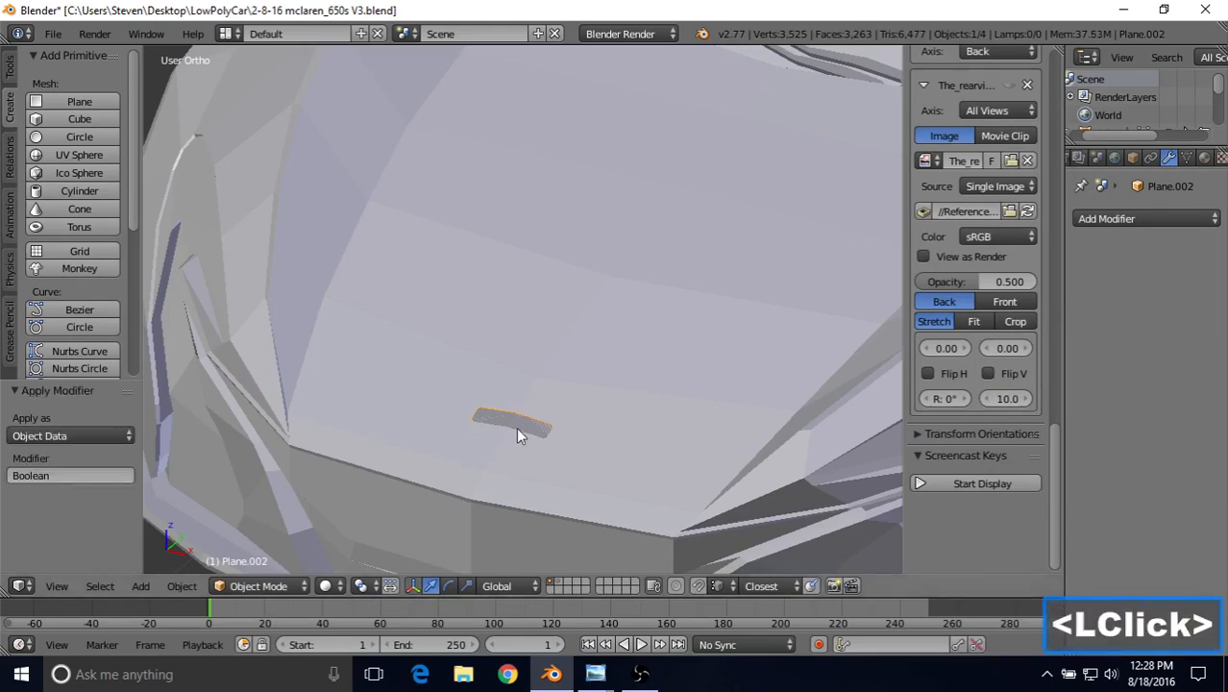
Select the badge's two top faces in Edit Mode, invert the selection, and delete the vertices of the block's lower part.
middle_click_drag(517, 429, 578, 342, "shift")
key("Tab")
scroll(578, 342, "up", 3)
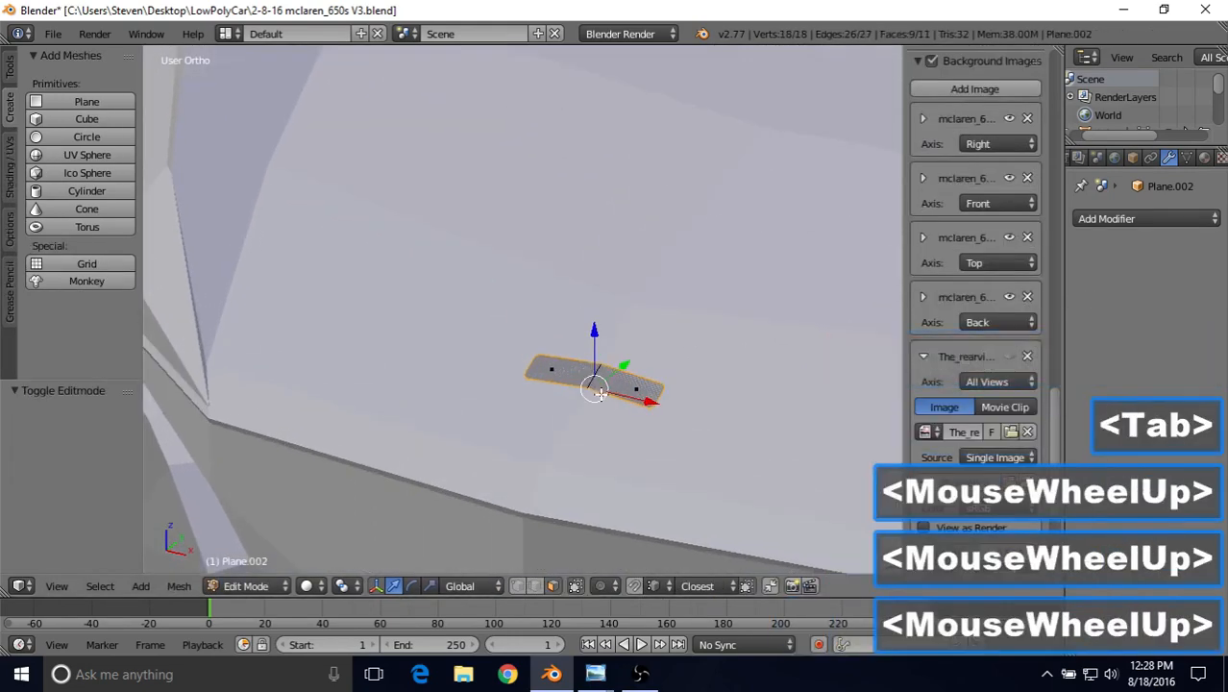
right_click(627, 386)
right_click(574, 390, "shift")
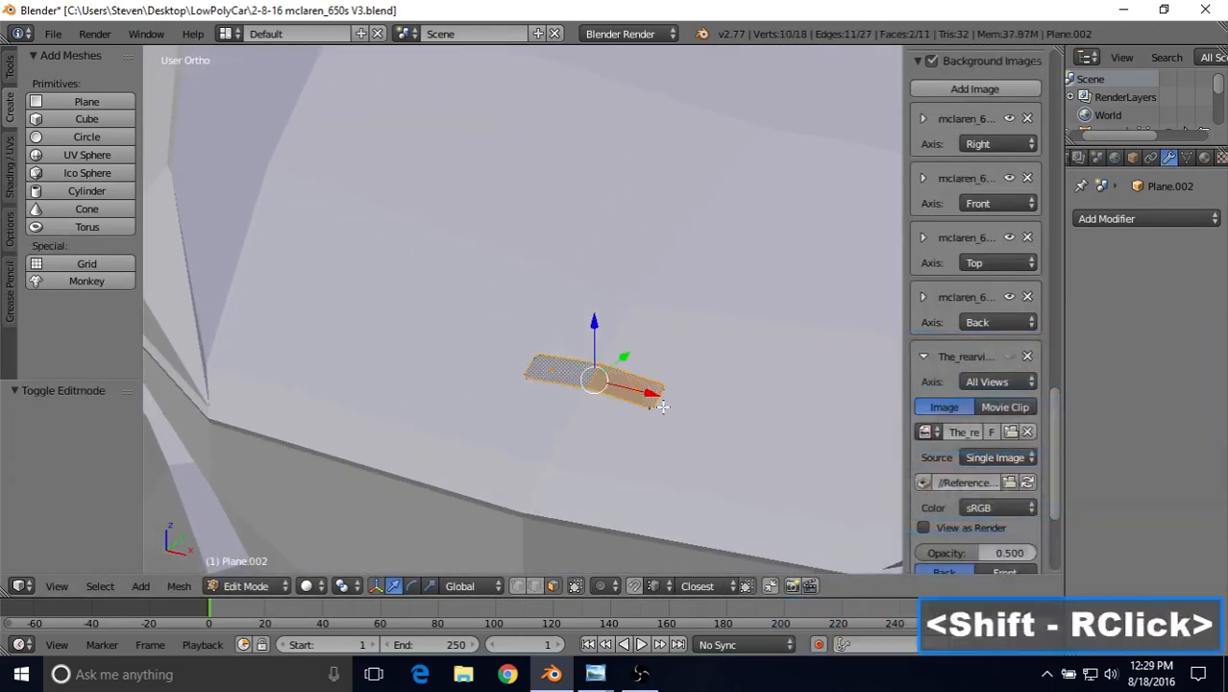
scroll(662, 406, "up", 2)
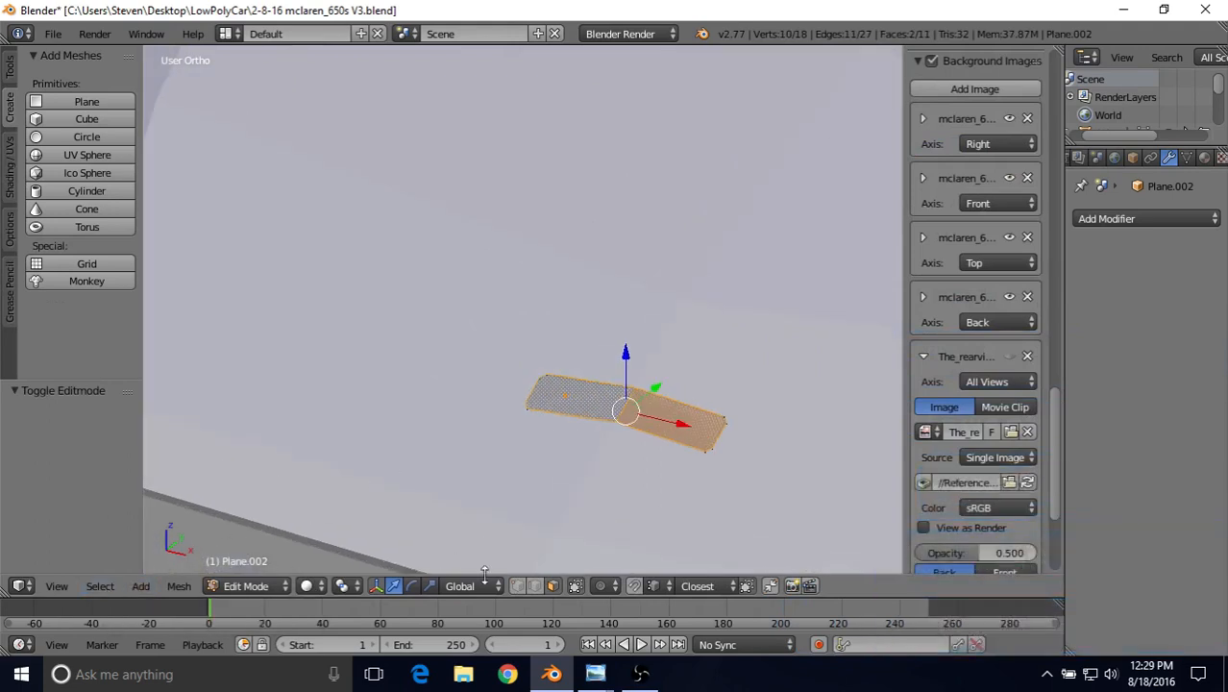
left_click(515, 587)
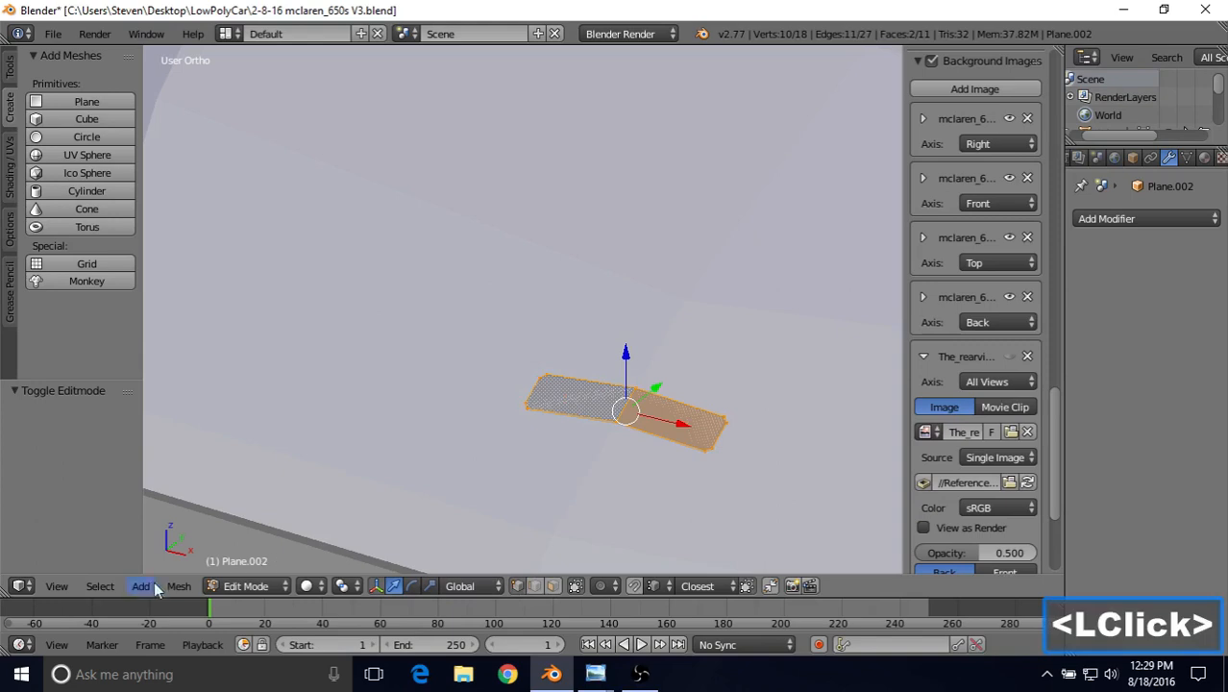
left_click(102, 587)
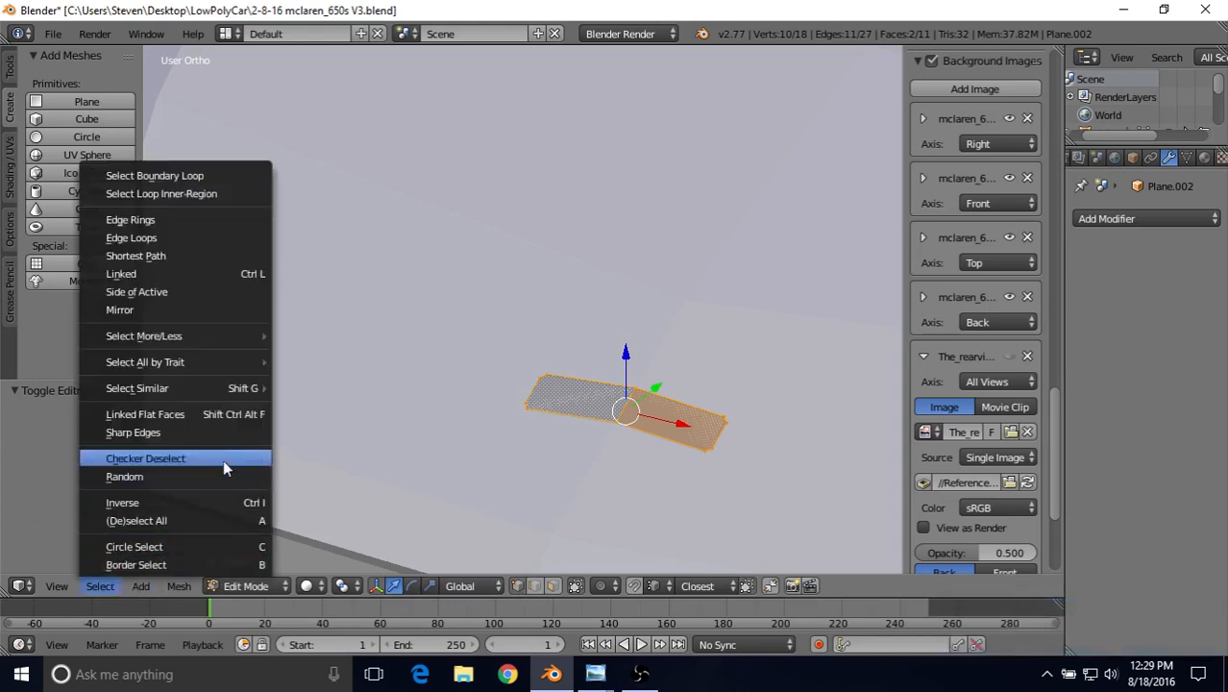
left_click(164, 502)
key("z")
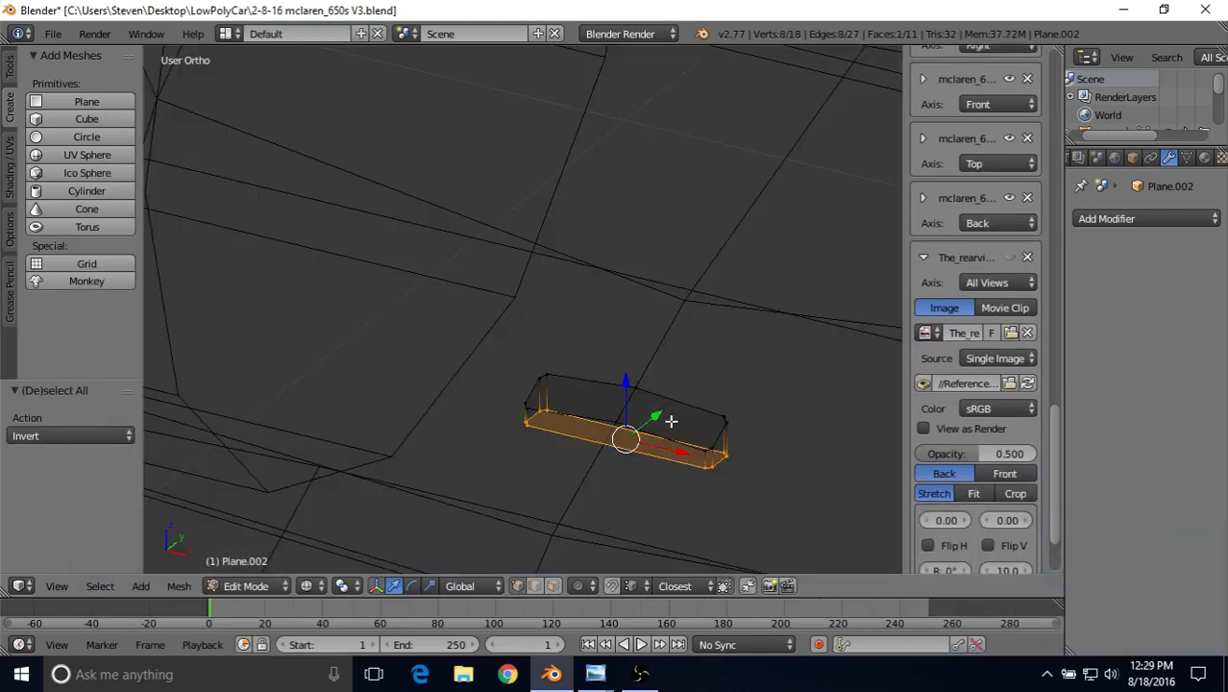
key("Delete")
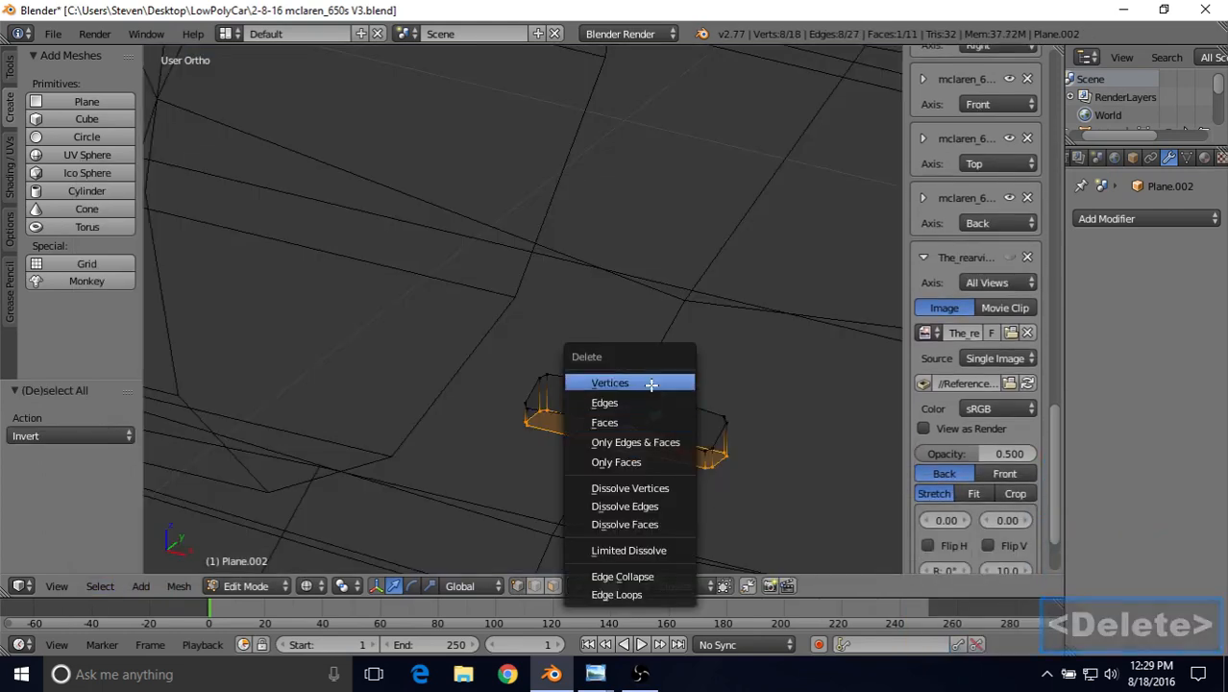
left_click(652, 384)
key("z")
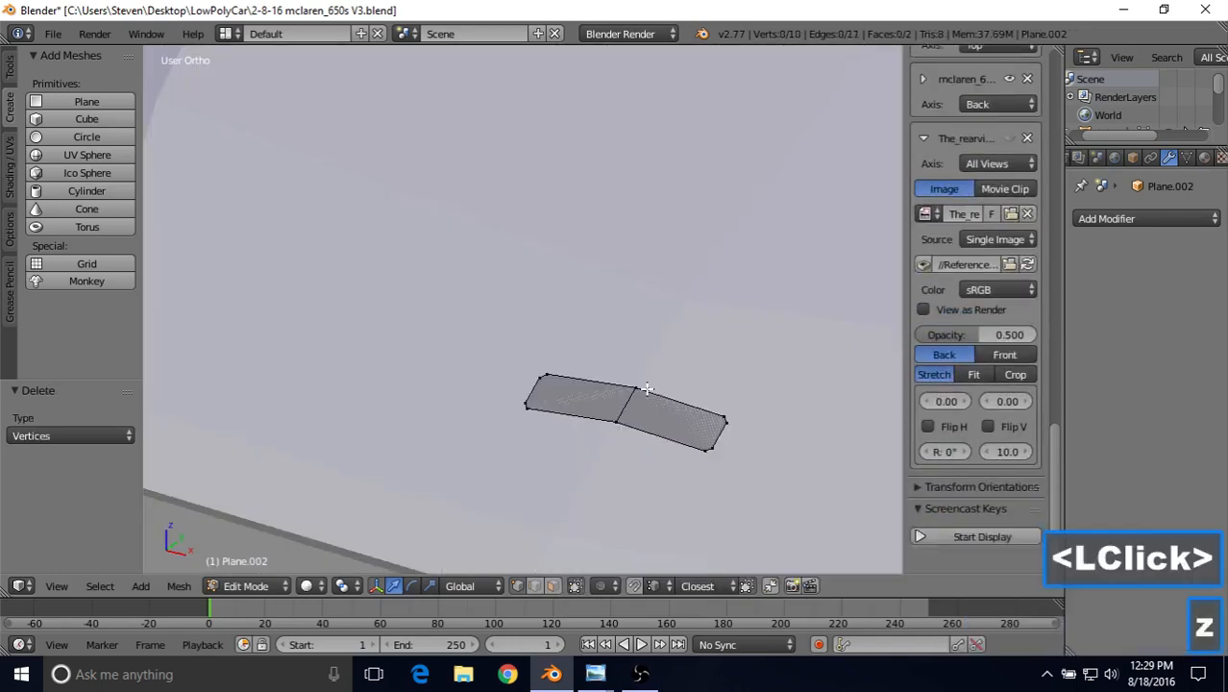
Select both remaining badge faces and inset them together with a thickness of about 0.0036.
middle_click_drag(632, 433, 447, 398, "shift")
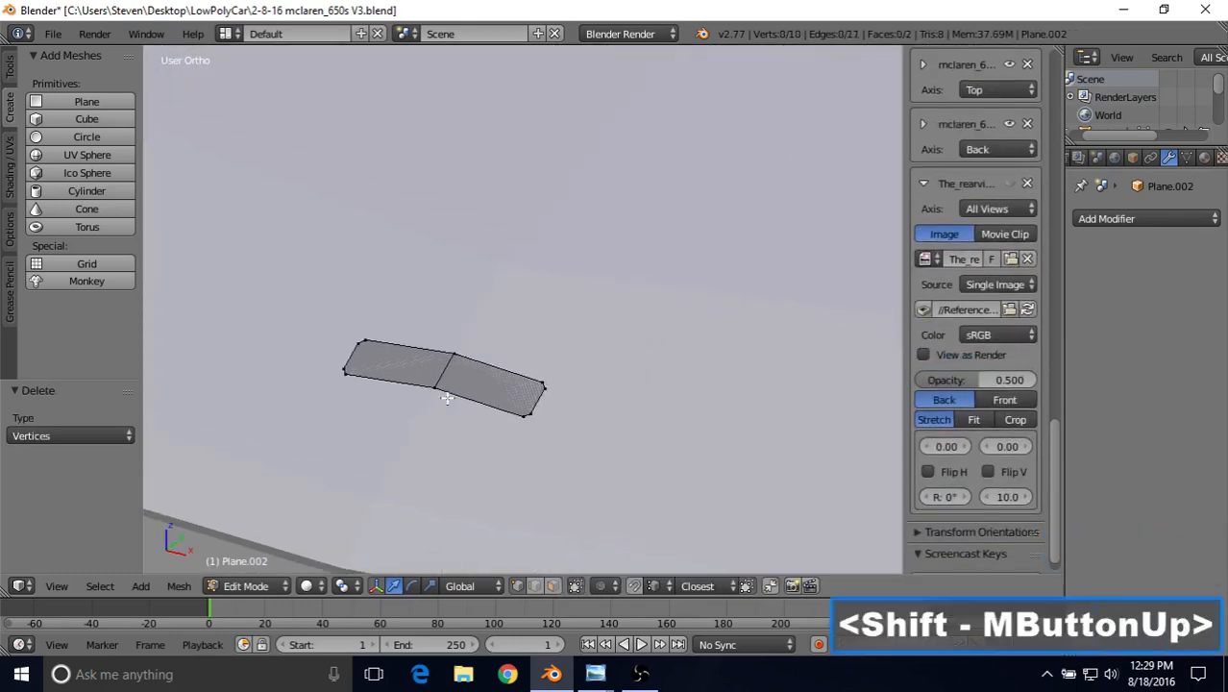
left_click(552, 585)
right_click(510, 402)
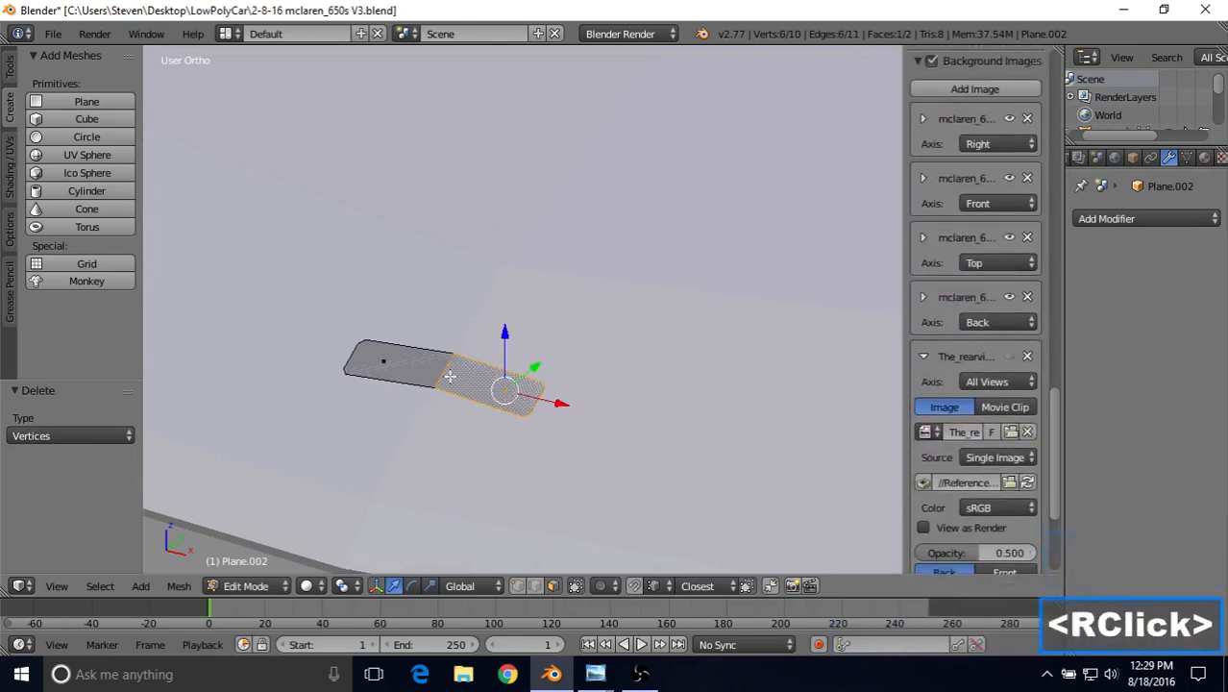
right_click(390, 363, "shift")
middle_click_drag(404, 364, 605, 374, "shift")
scroll(604, 374, "up", 2)
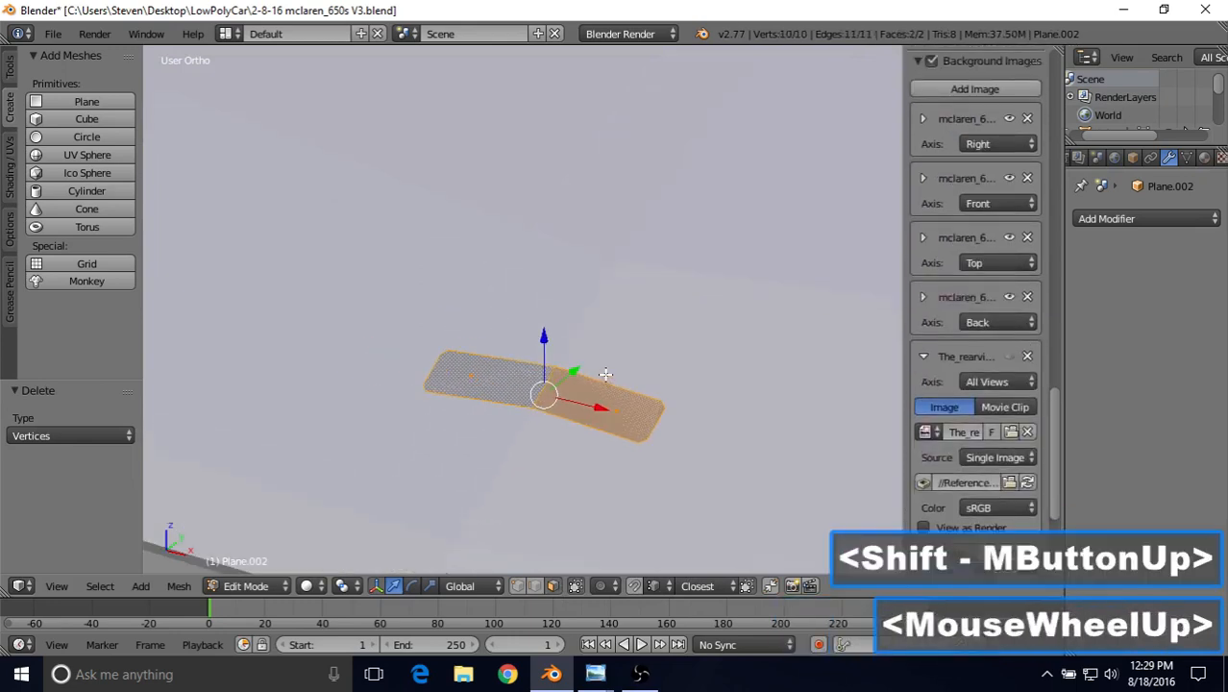
key("i")
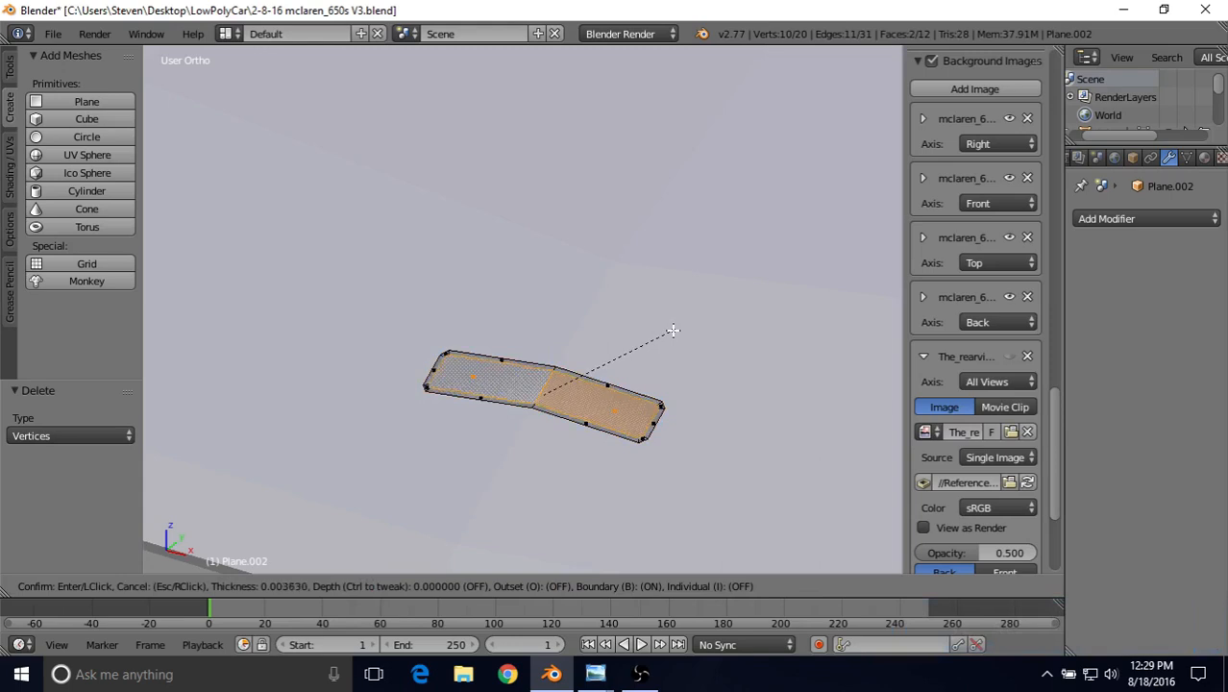
left_click(673, 331)
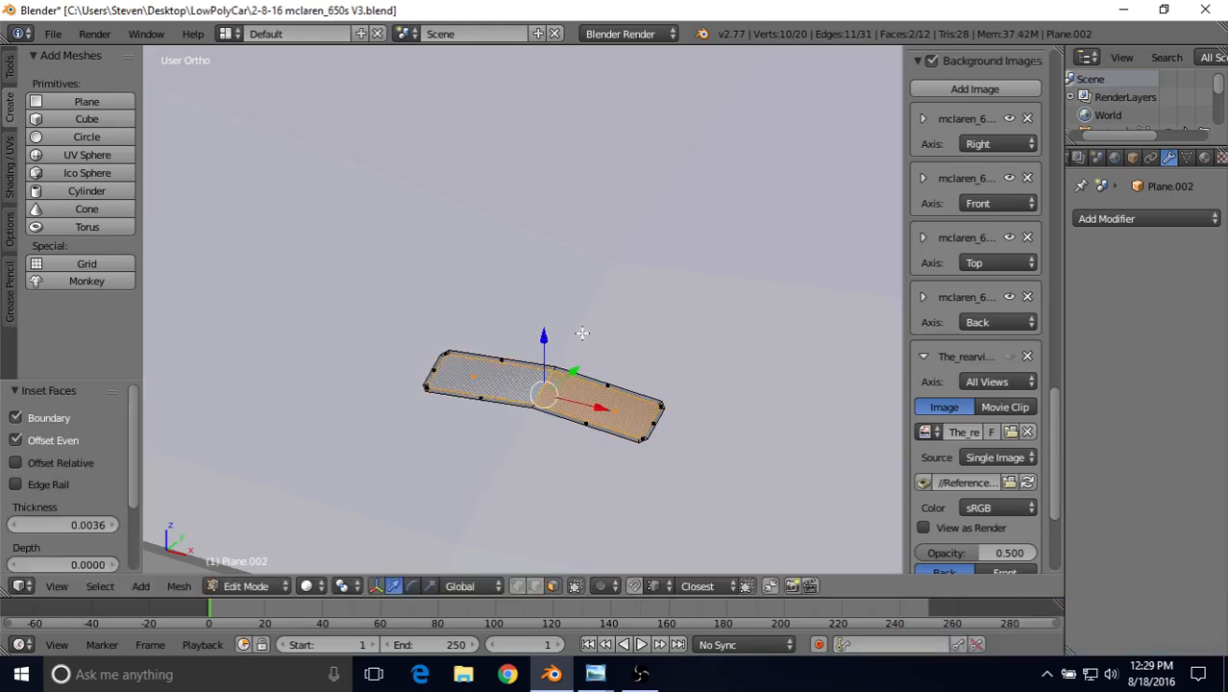
Select the whole badge mesh, extrude it in place, and raise the extrusion about 0.003 along Z.
key("a")
key("a")
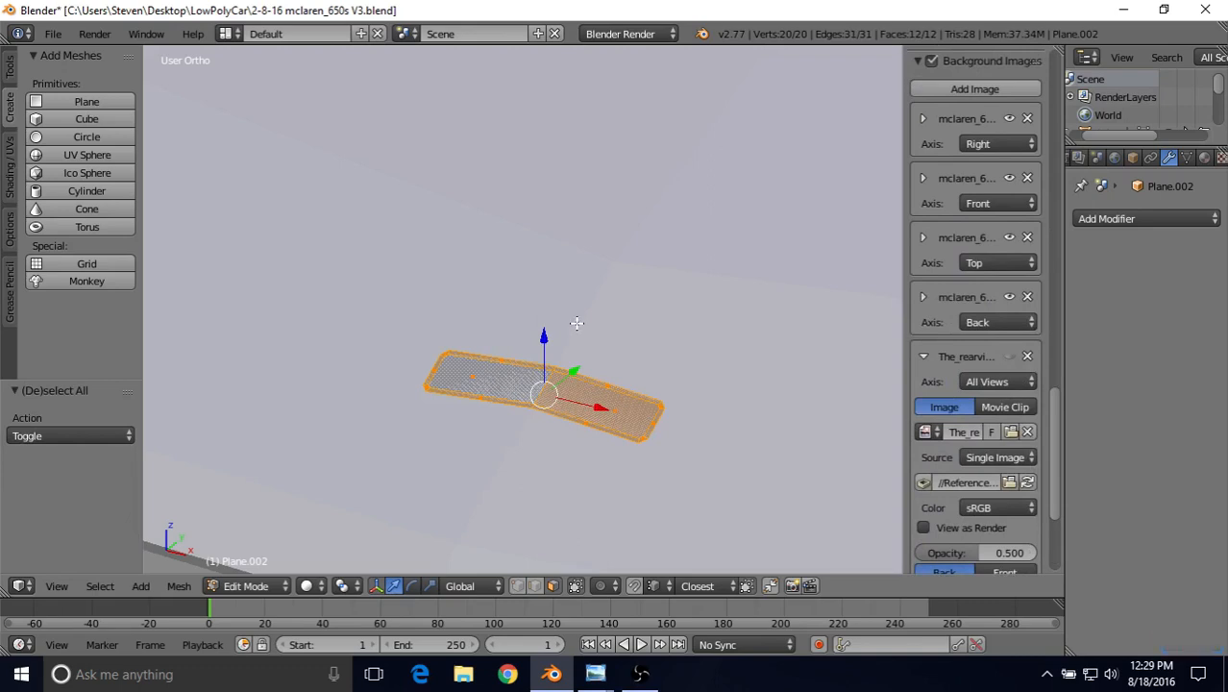
key("e")
right_click(575, 282)
left_click_drag(539, 338, 539, 341)
Select only the two large inner faces on top of the extruded badge.
key("Tab")
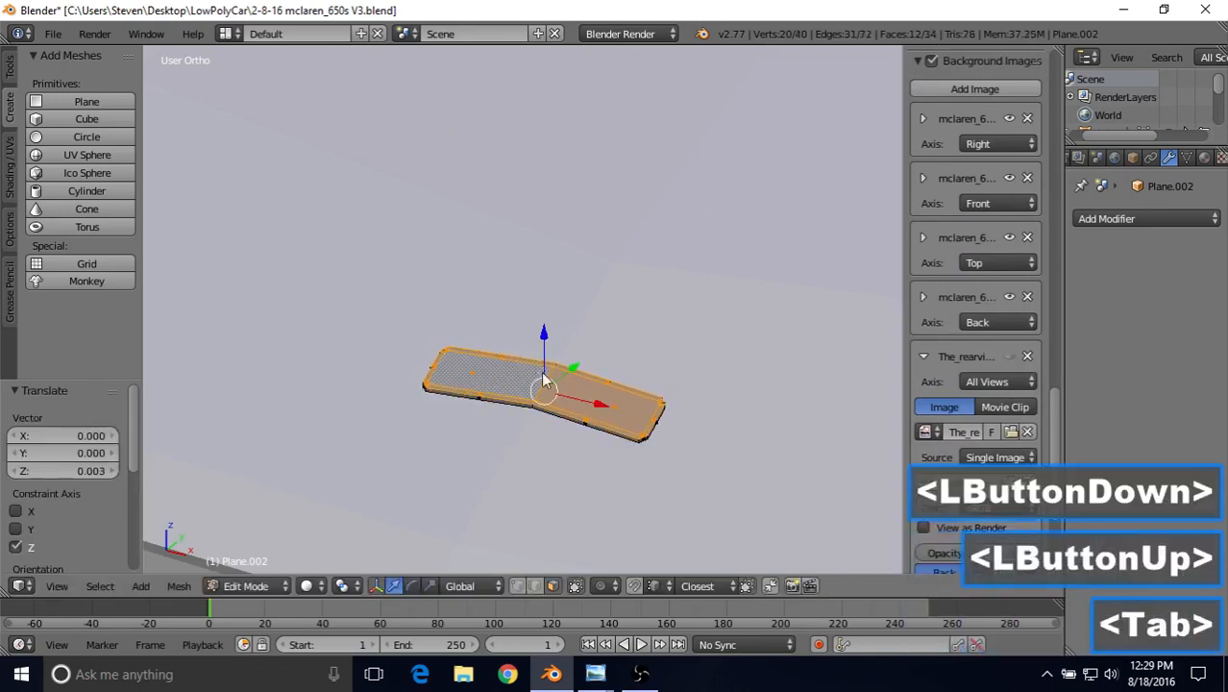
scroll(541, 371, "down", 1)
middle_click_drag(553, 351, 597, 334)
scroll(596, 334, "up", 3)
key("Tab")
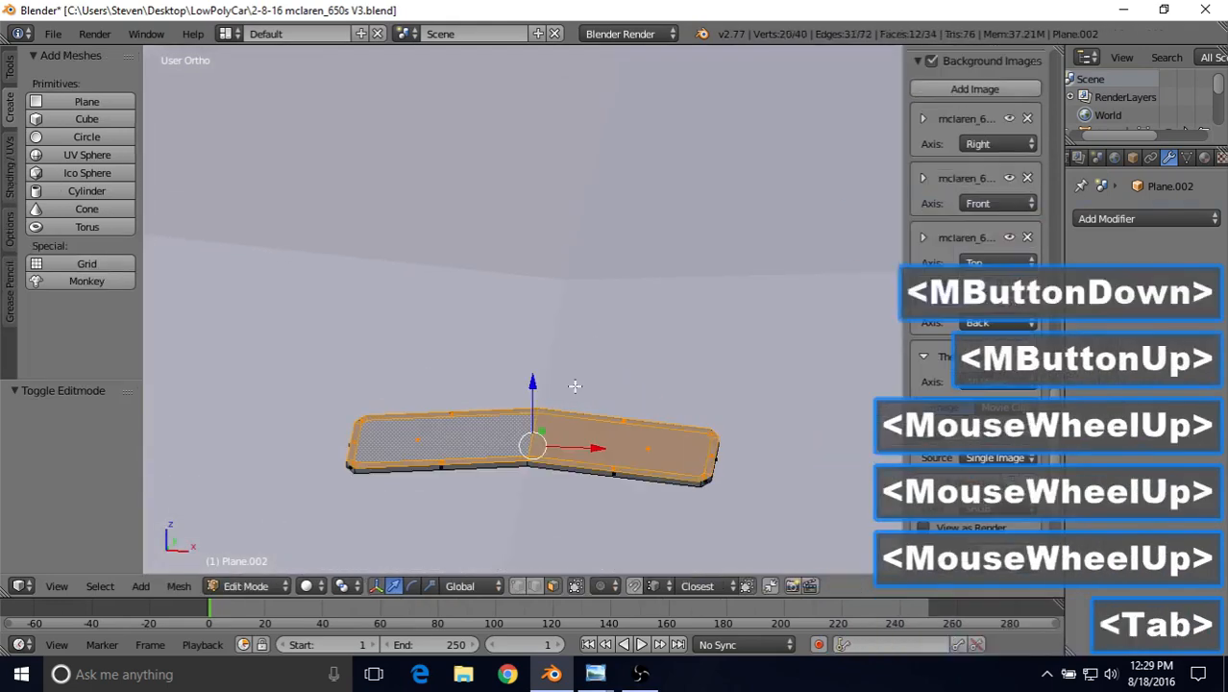
right_click(569, 398)
right_click(451, 437, "shift")
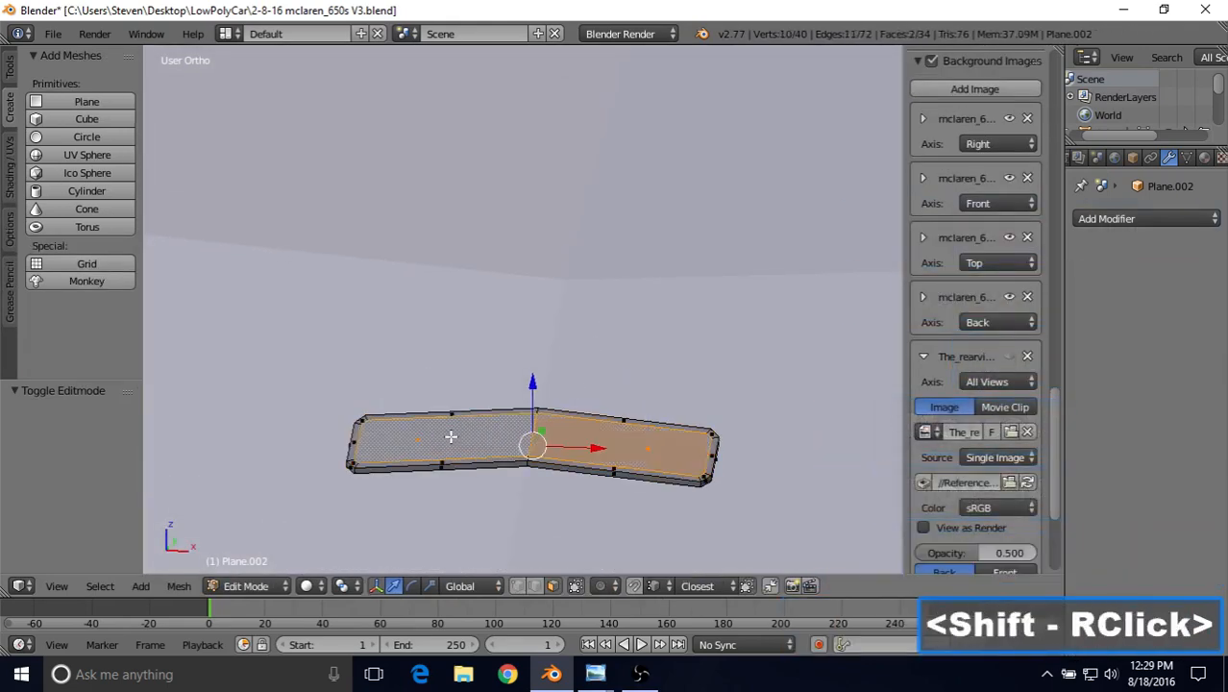
Try extruding the two inner faces in place and lowering them about 0.0005 along Z, and undo the move and the extrusion.
key("e")
right_click(588, 306)
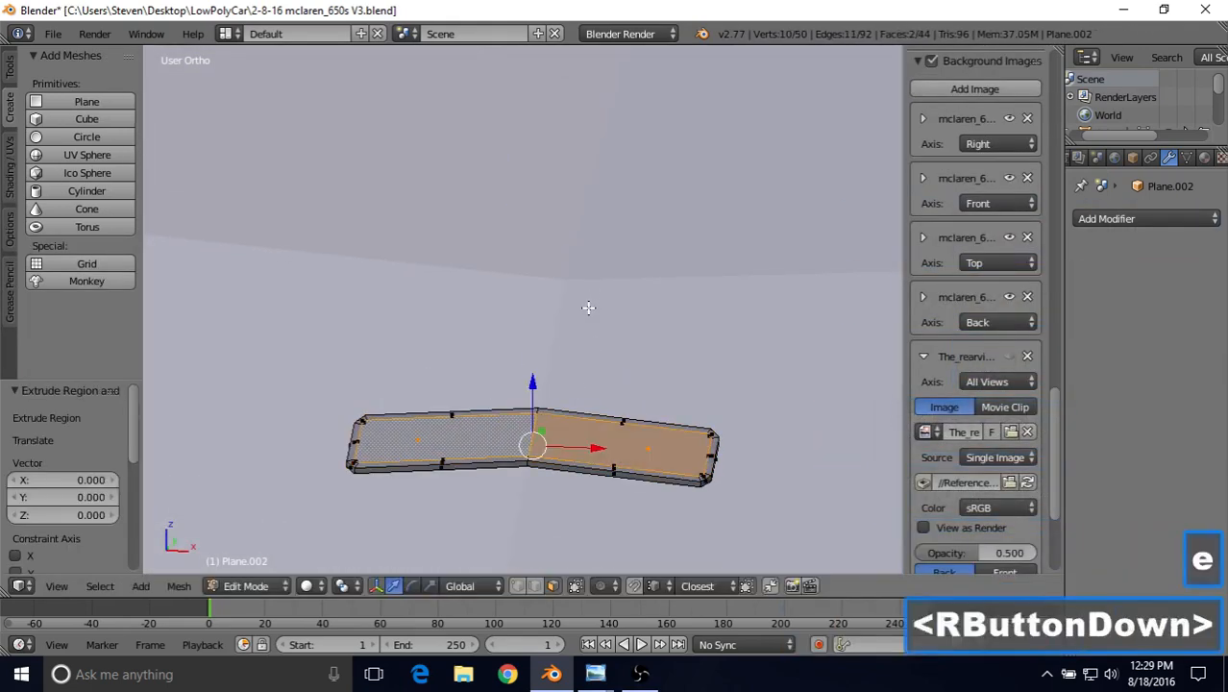
left_click_drag(532, 382, 533, 386)
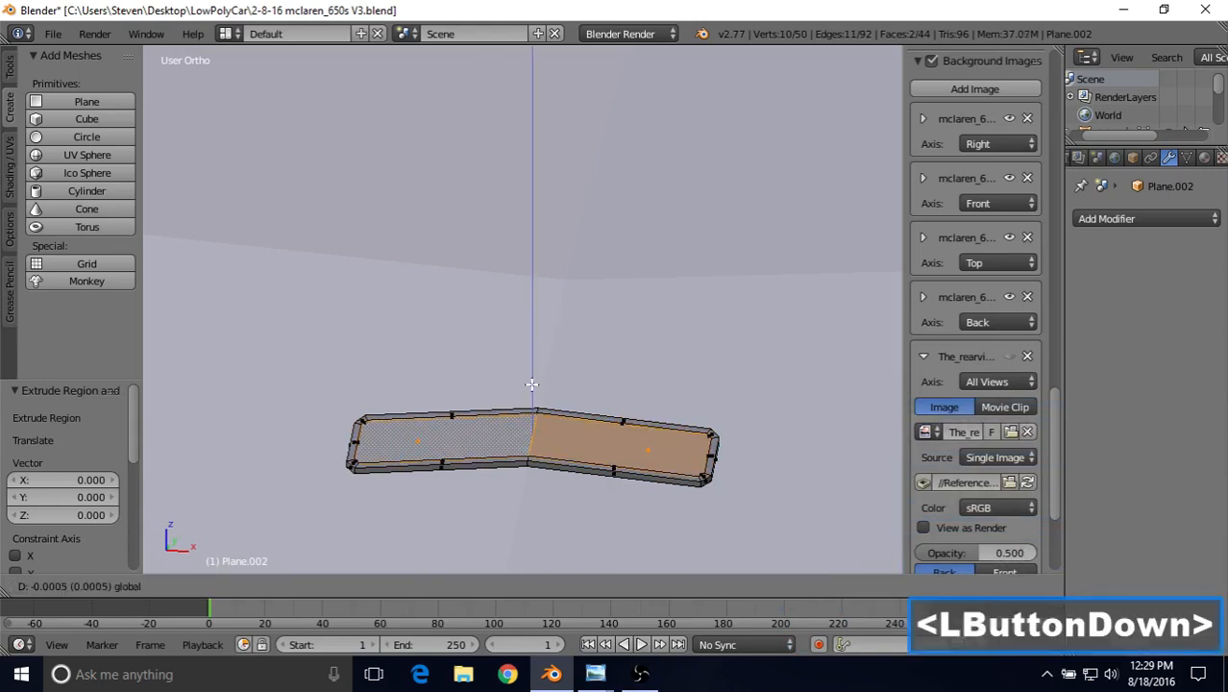
left_click_drag(533, 385, 532, 385)
key("Tab")
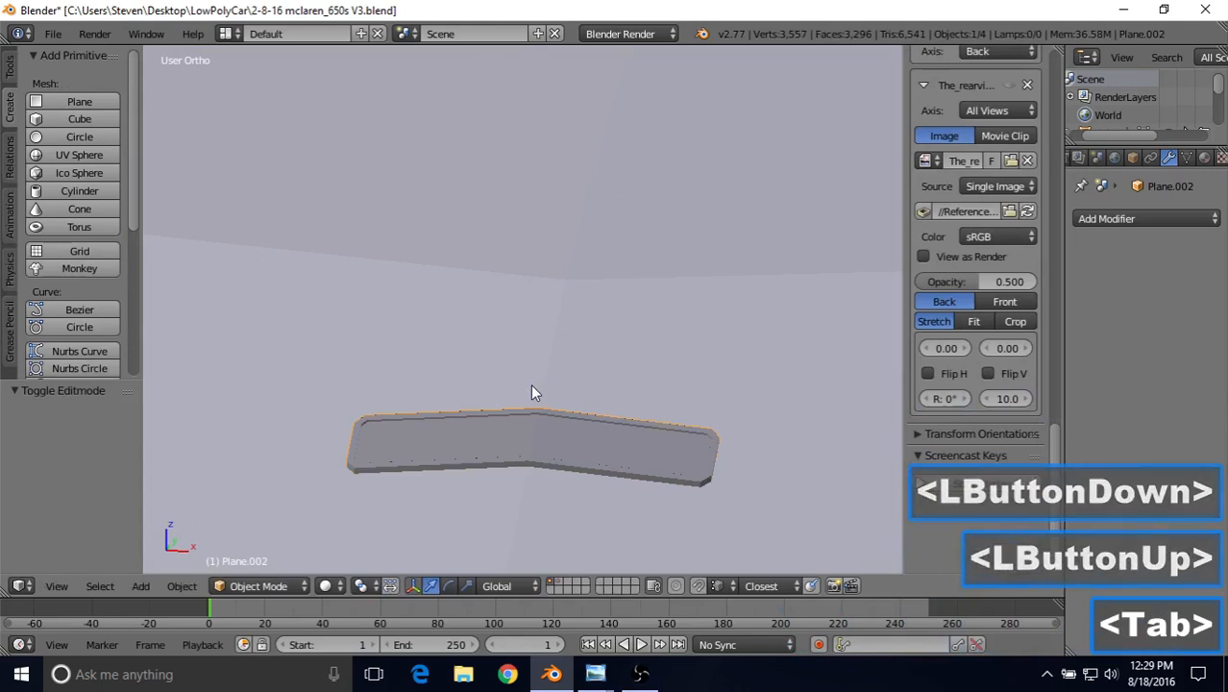
key("Tab")
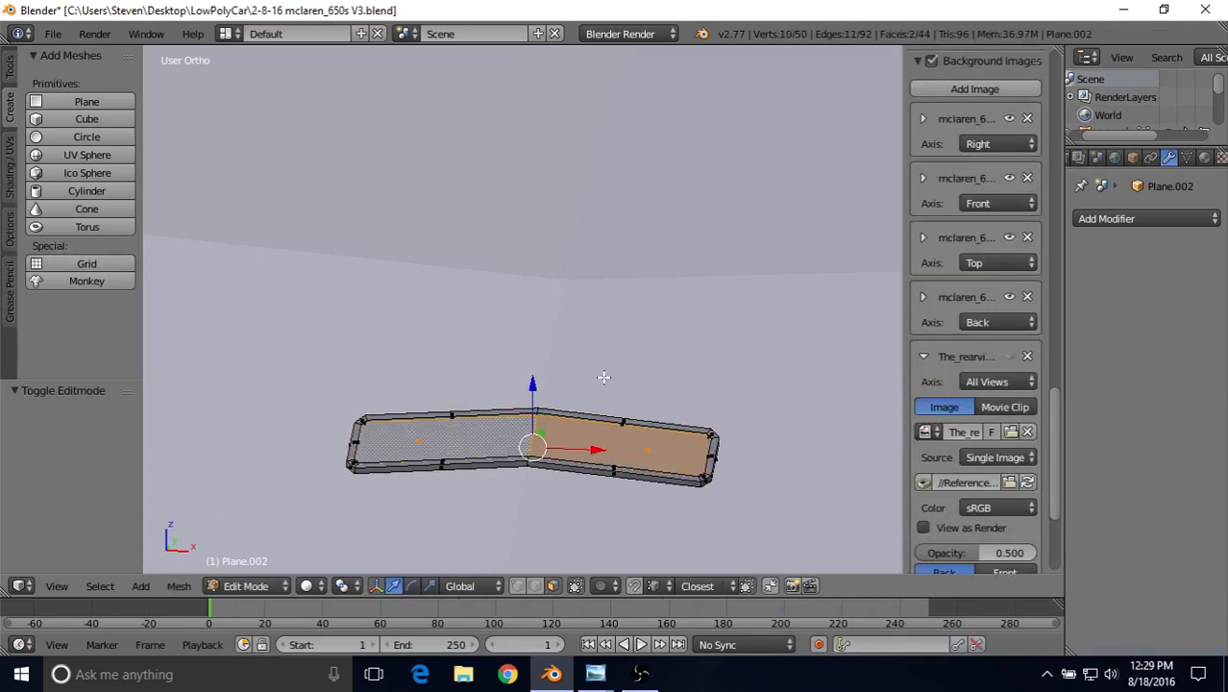
key("ctrl+z")
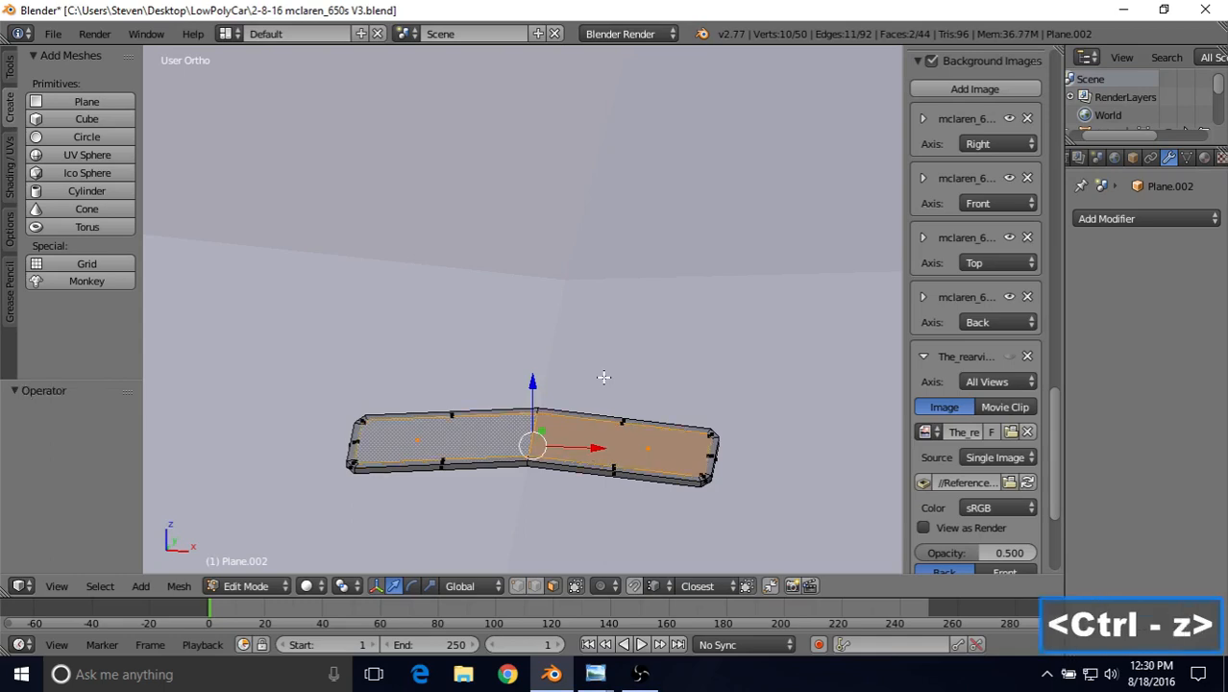
key("ctrl+z")
left_click_drag(533, 384, 531, 349)
right_click(531, 349)
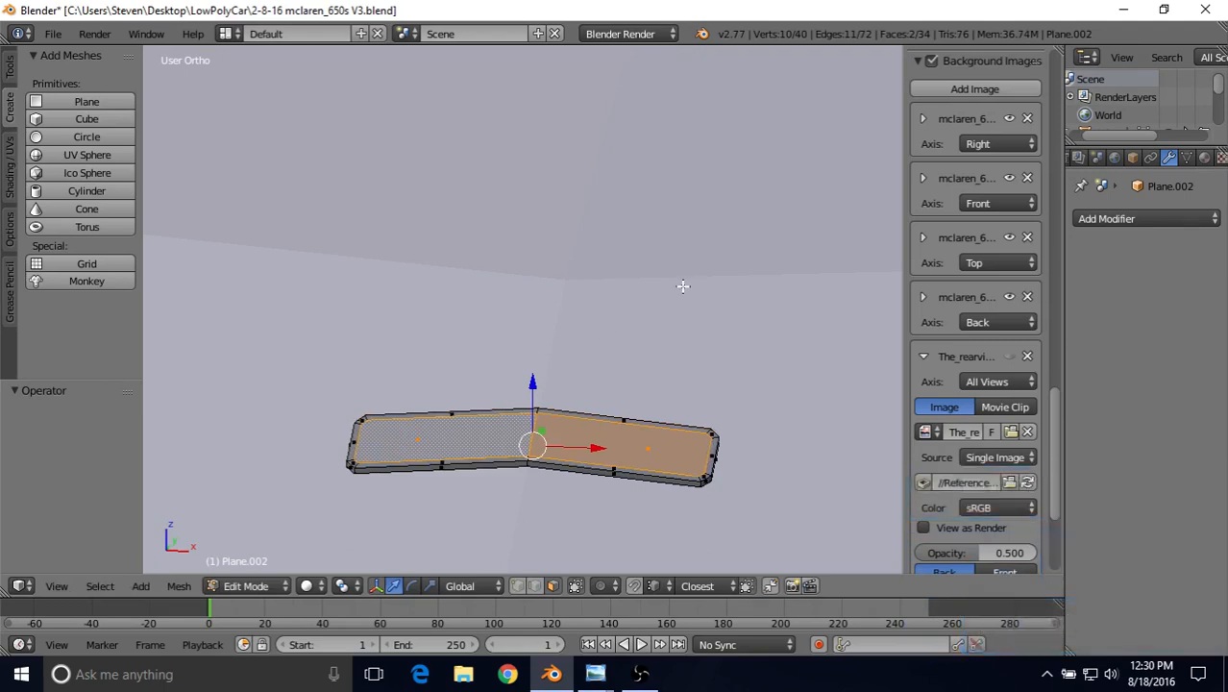
Inset the two inner faces by about 0.0017, lower them about 0.0005 along Z, and return to Object Mode.
key("i")
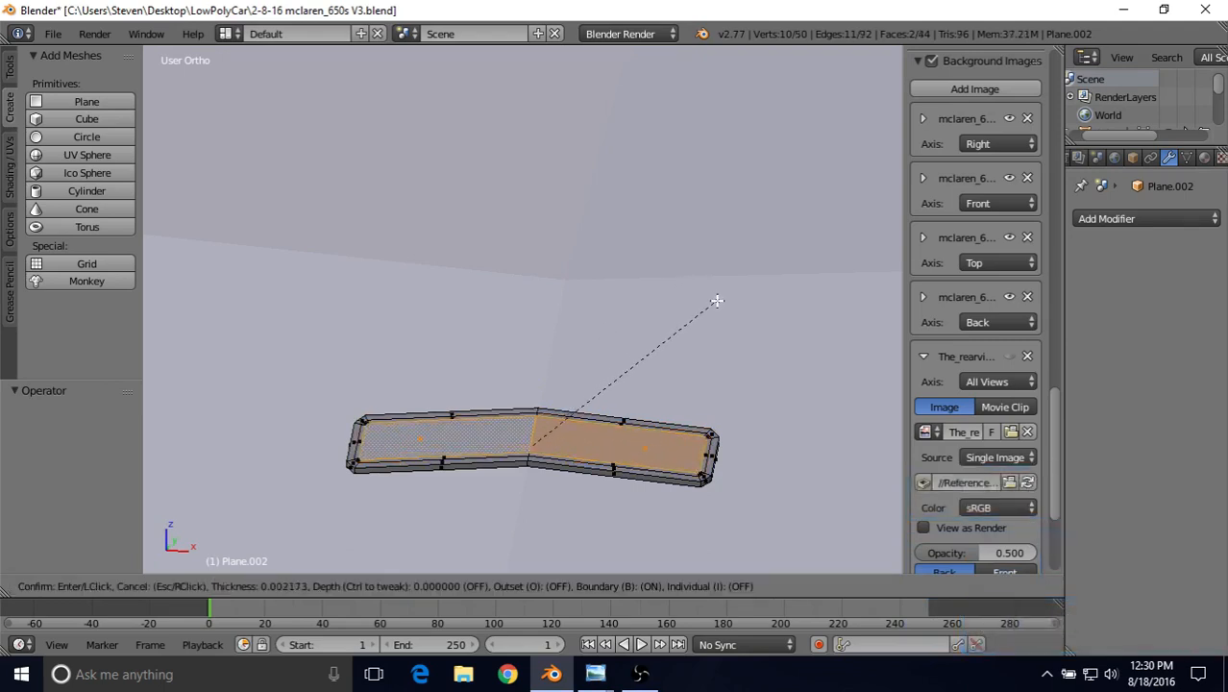
left_click(723, 305)
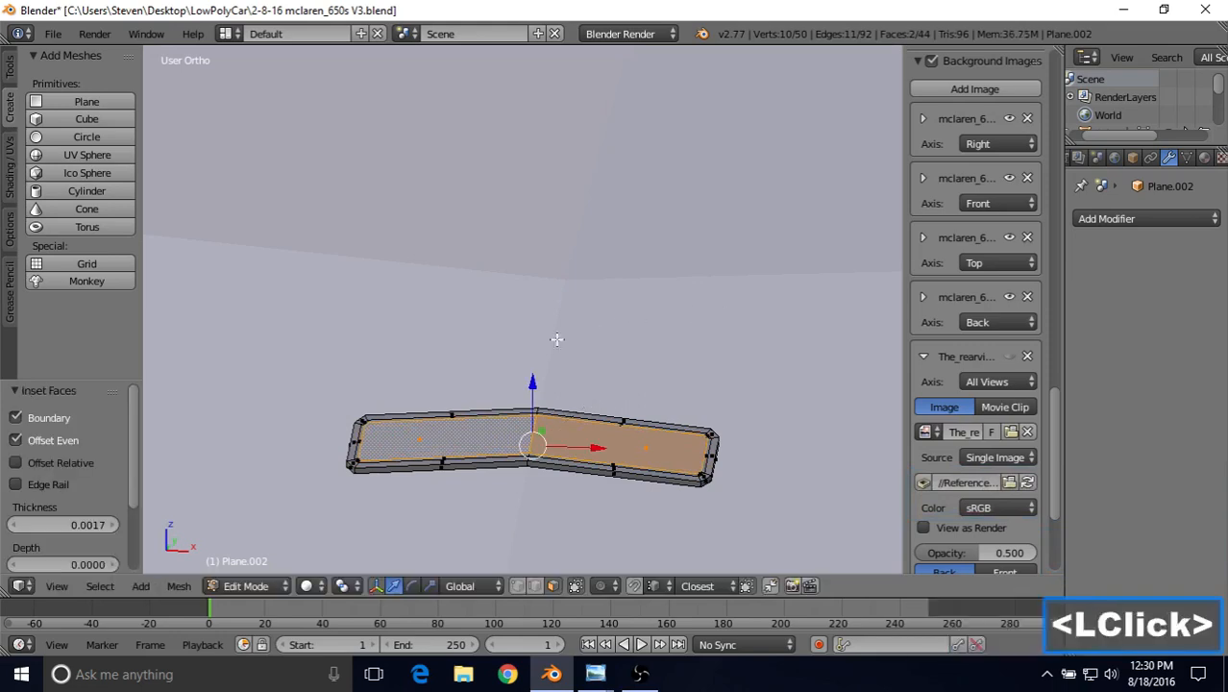
left_click_drag(532, 383, 532, 385)
key("Caps_Lock")
key("Caps_Lock")
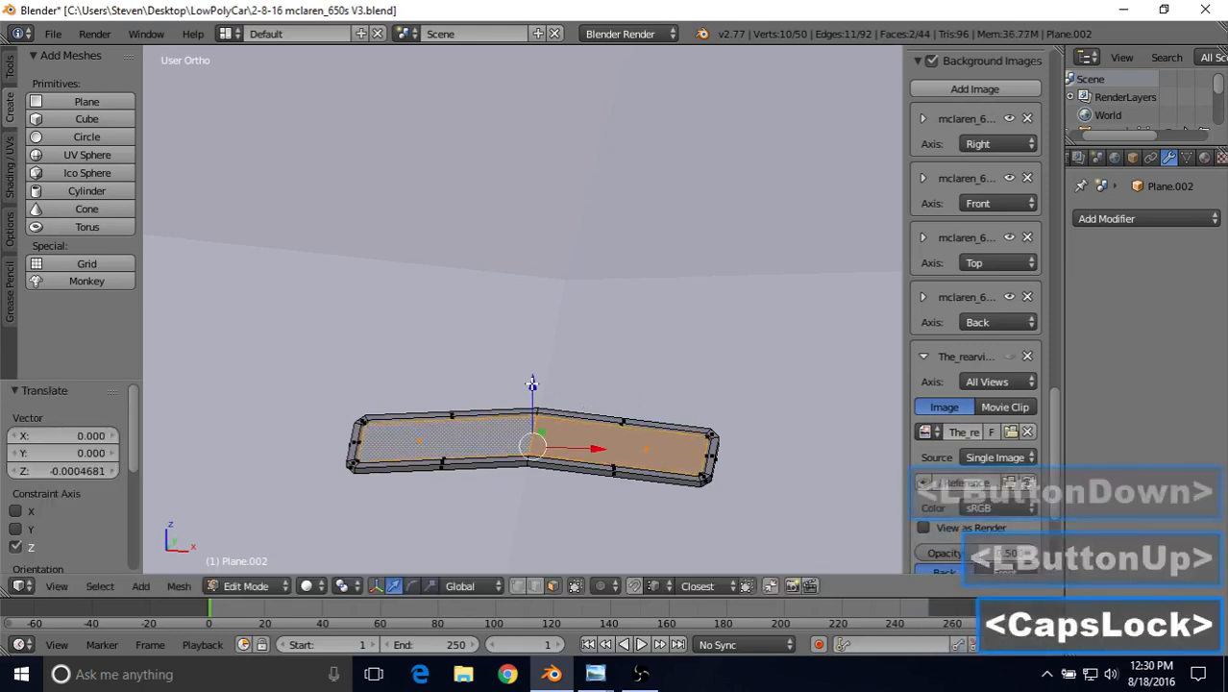
key("Tab")
Compare the finished badge on the hood with the McLaren badge in the Front View reference photo.
scroll(570, 394, "down", 2)
middle_click_drag(570, 381, 626, 392)
scroll(551, 398, "down", 8)
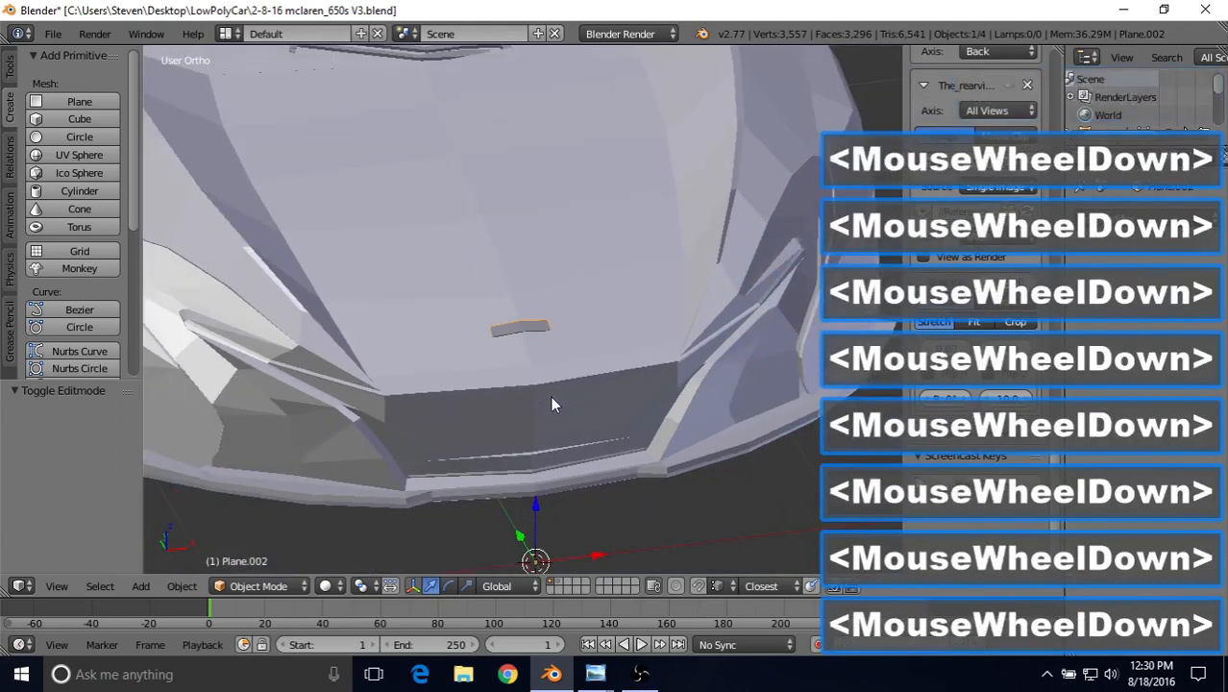
scroll(551, 400, "up", 1)
scroll(551, 403, "up", 7)
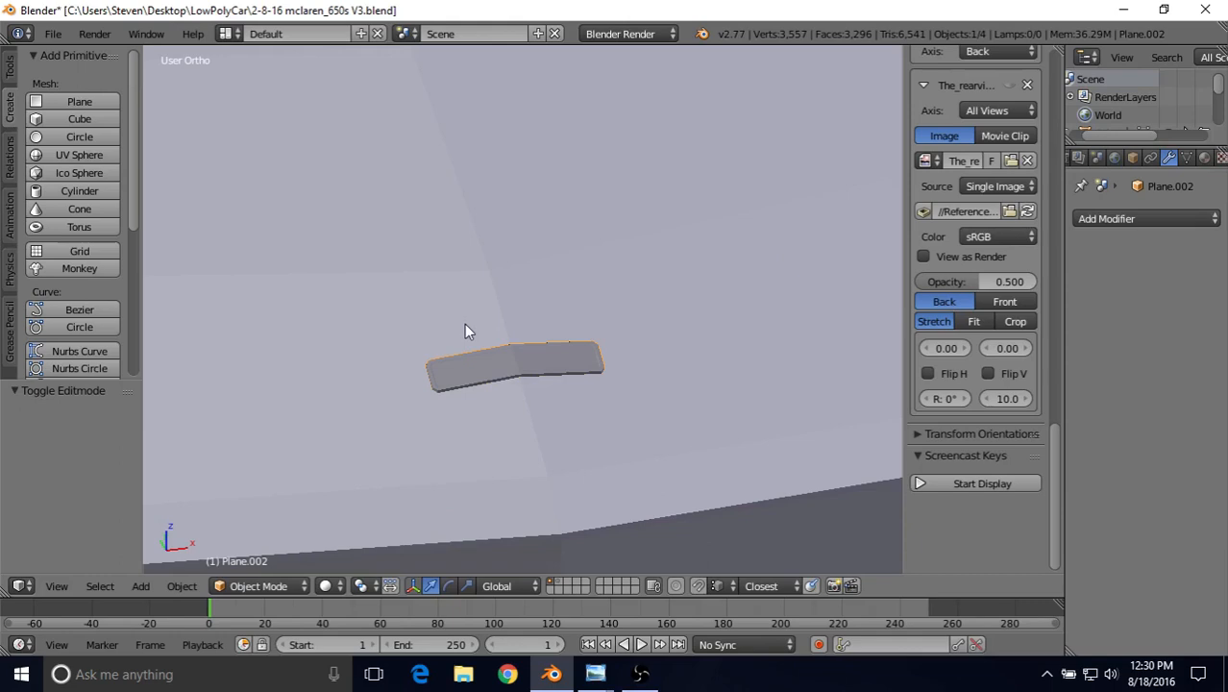
left_click(595, 673)
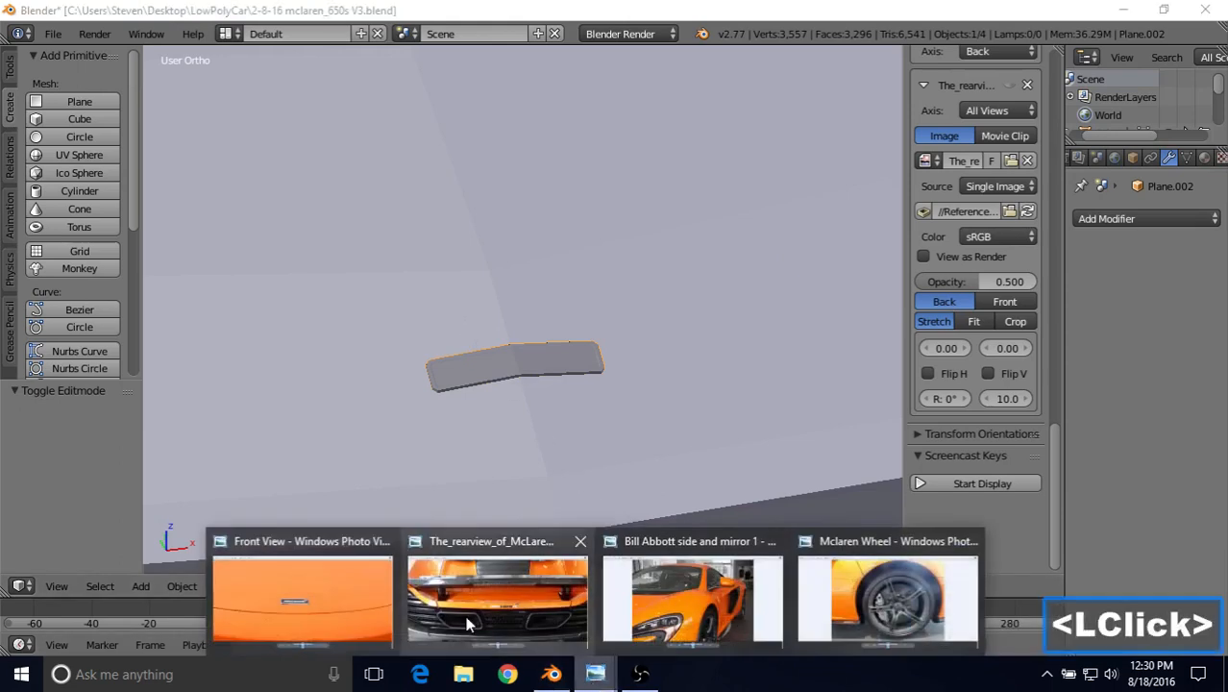
left_click(367, 620)
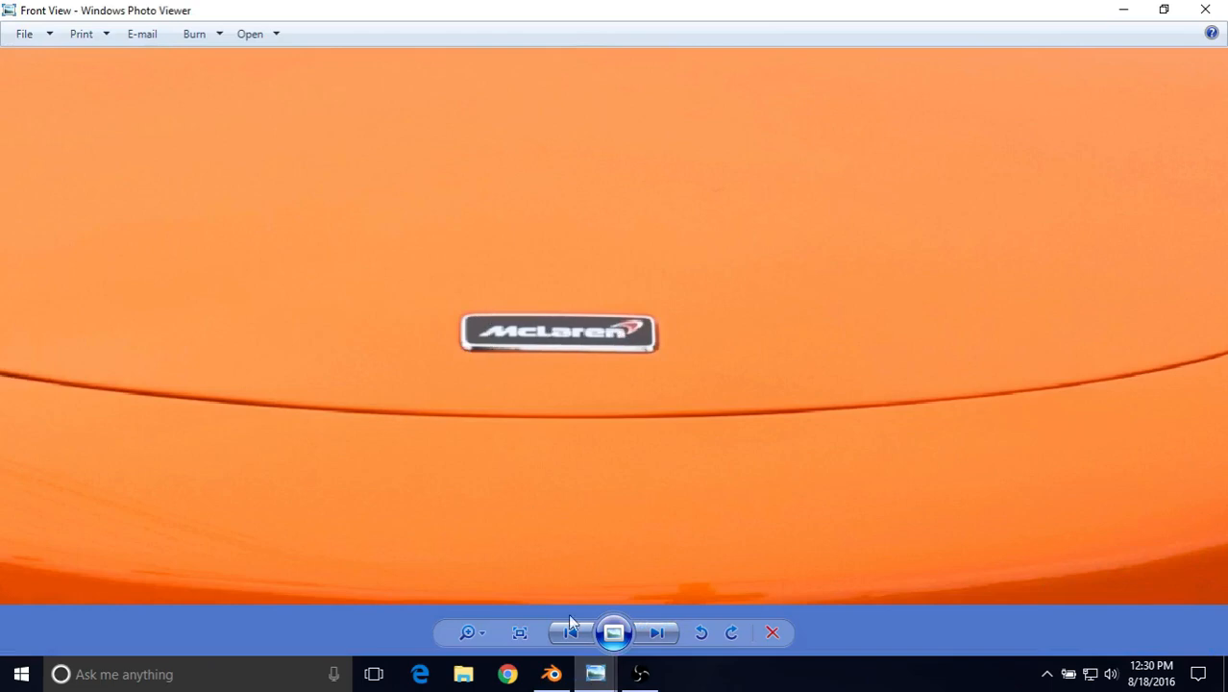
left_click(550, 673)
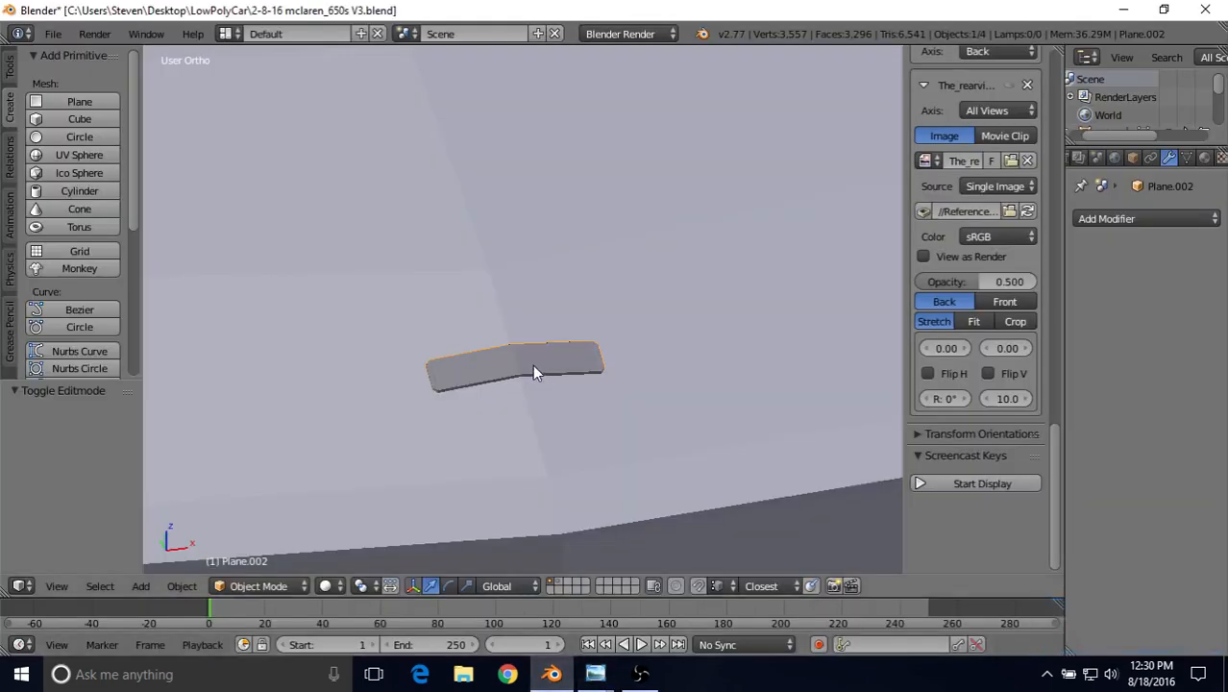
middle_click_drag(538, 373, 512, 377)
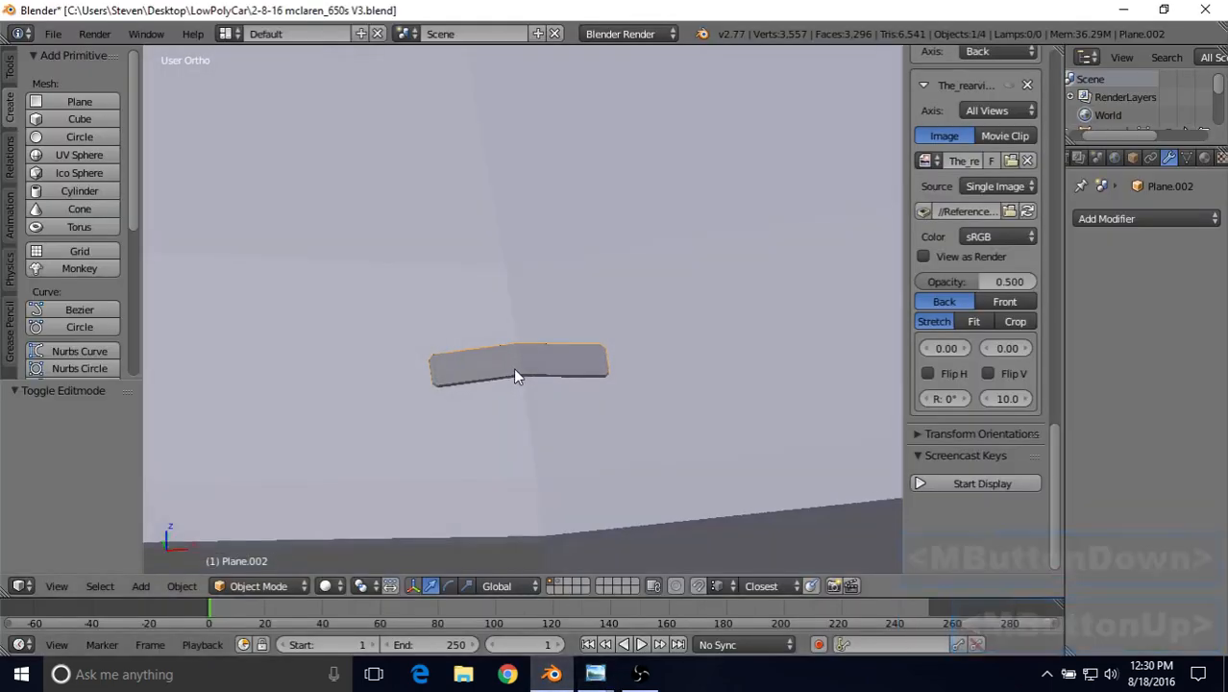
Delete the vertices of the badge's left half in wireframe and return to Object Mode with solid shading.
key("Tab")
left_click(556, 586)
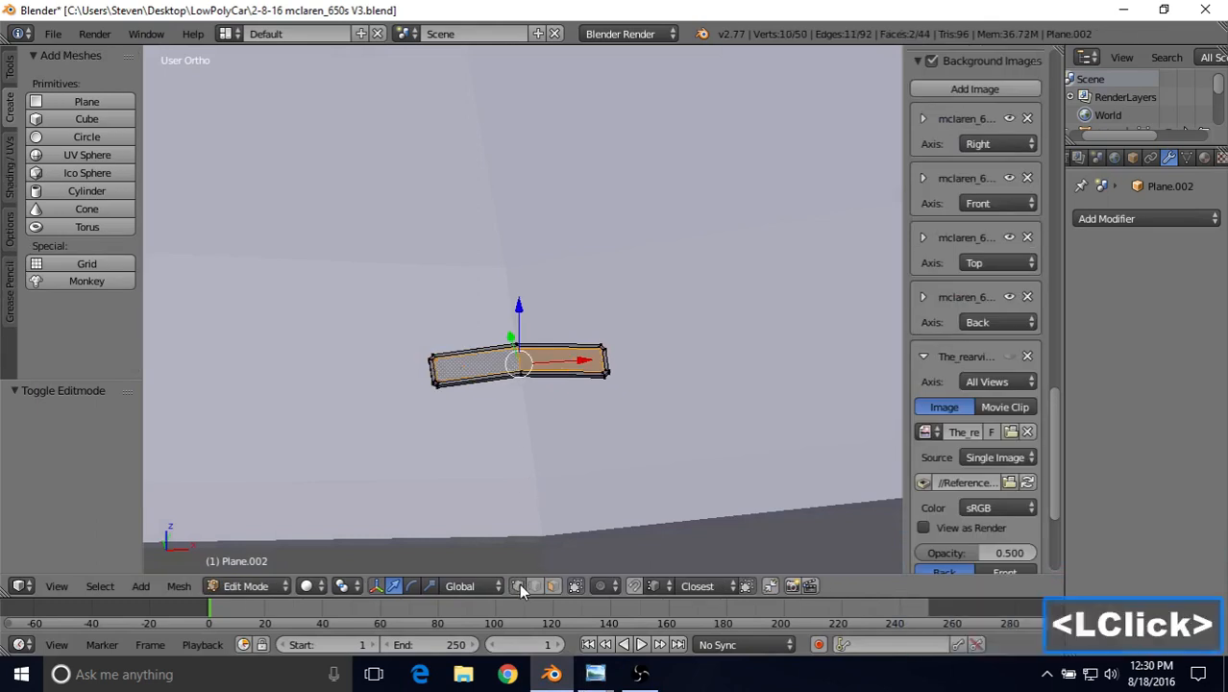
middle_click_drag(554, 425, 648, 424, "shift")
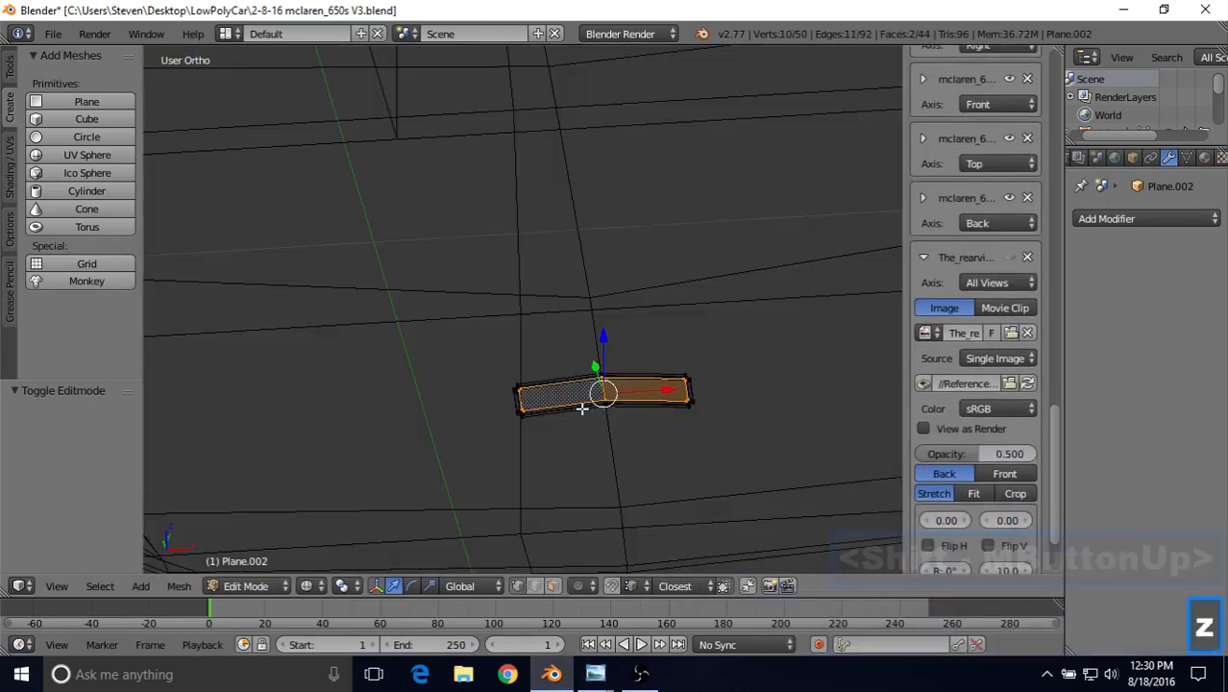
scroll(575, 408, "up", 2)
right_click(510, 404)
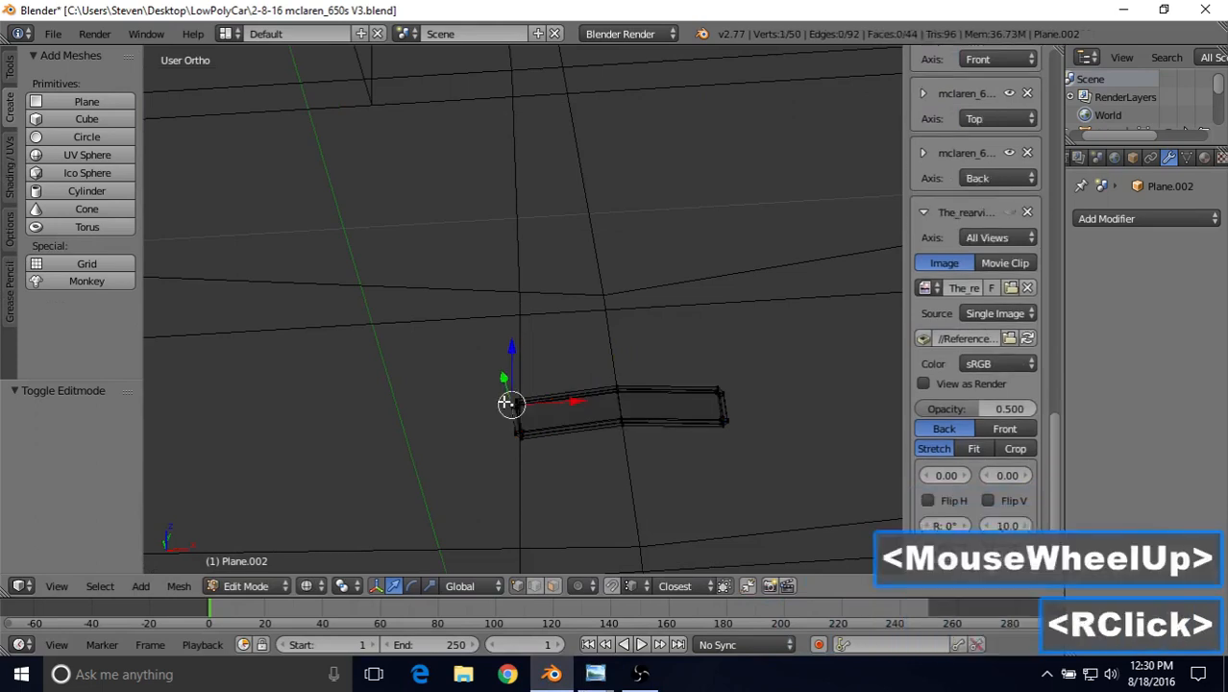
middle_click_drag(505, 384, 502, 386)
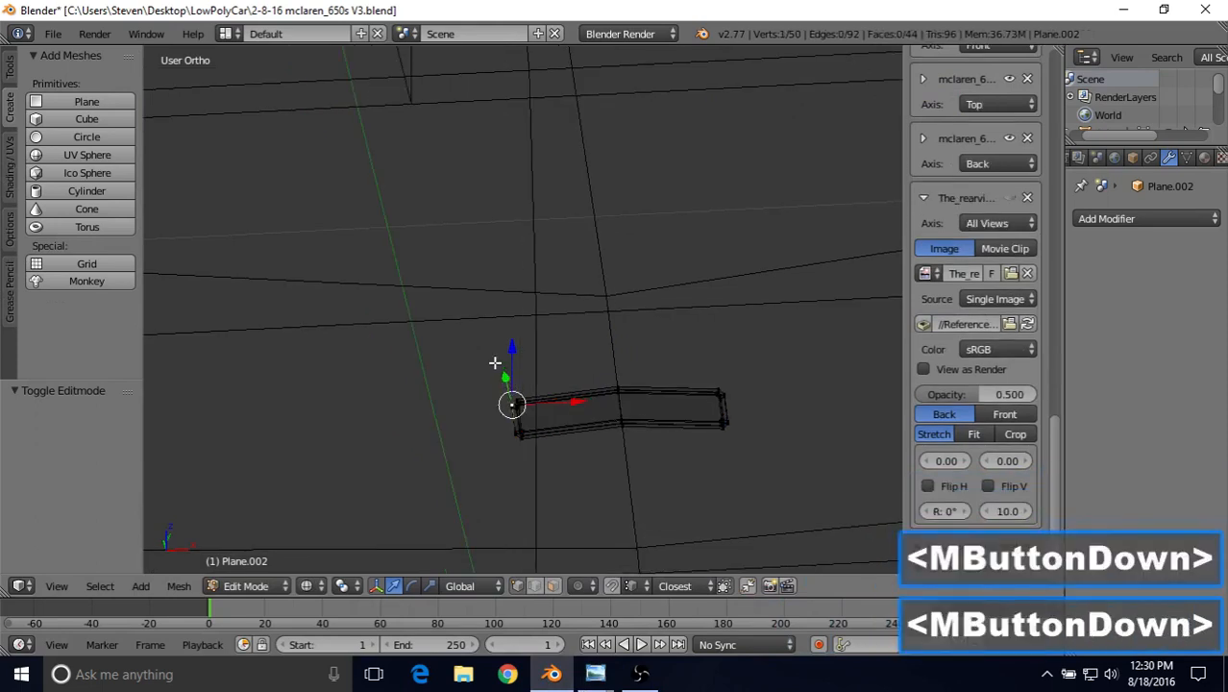
key("b")
left_click_drag(495, 363, 557, 444)
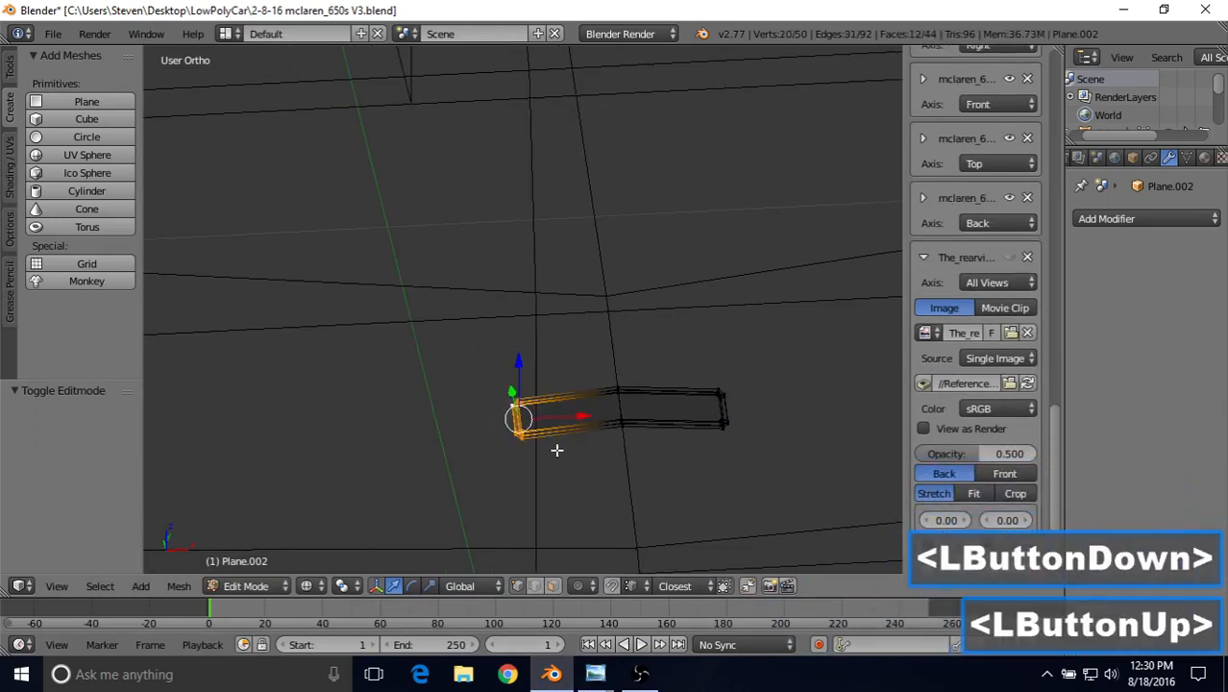
key("Delete")
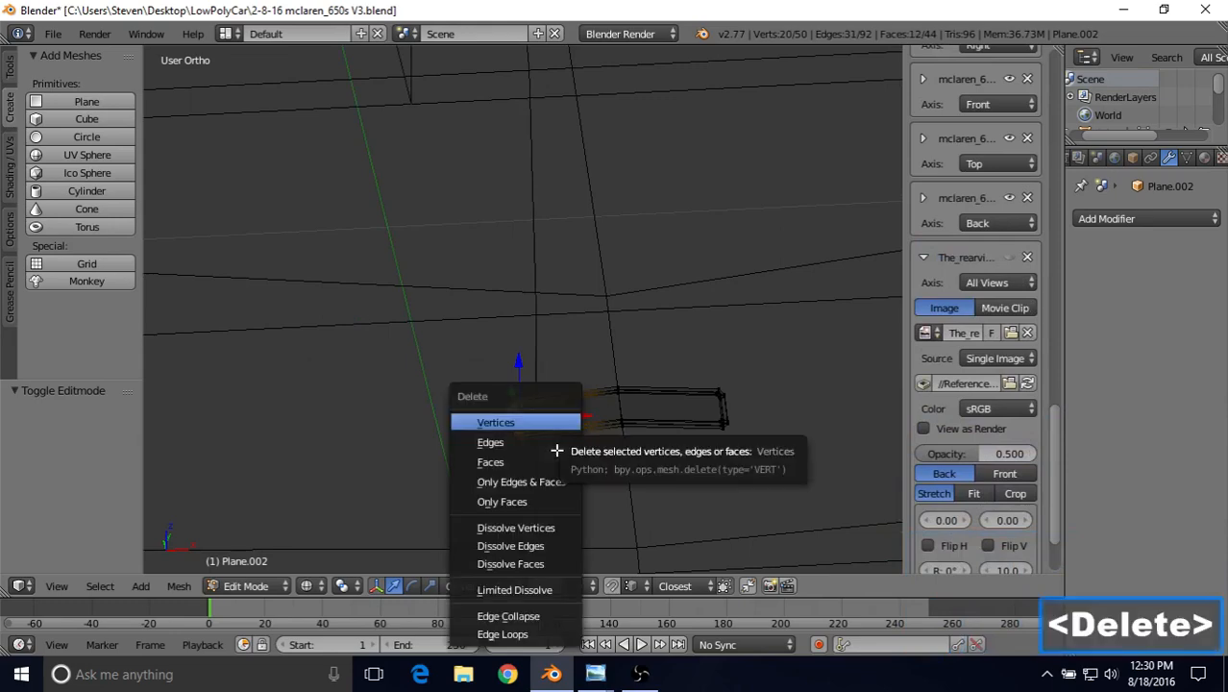
left_click(523, 420)
key("Tab")
scroll(623, 383, "down", 2)
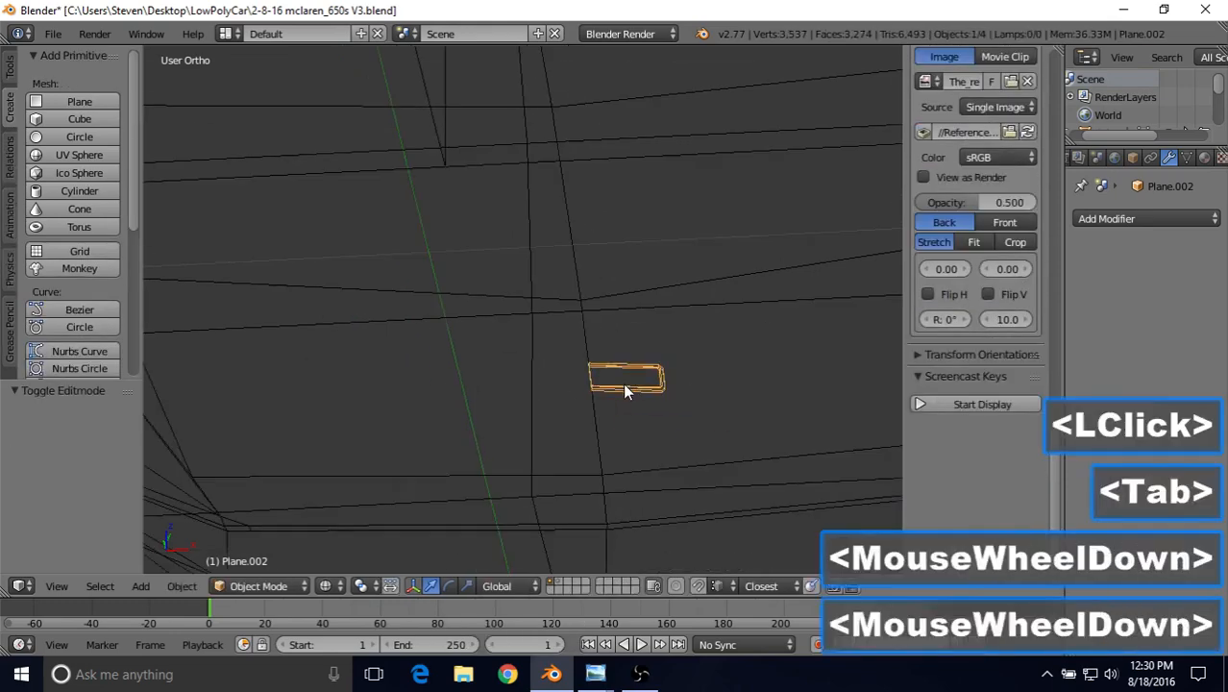
key("z")
scroll(625, 389, "down", 7)
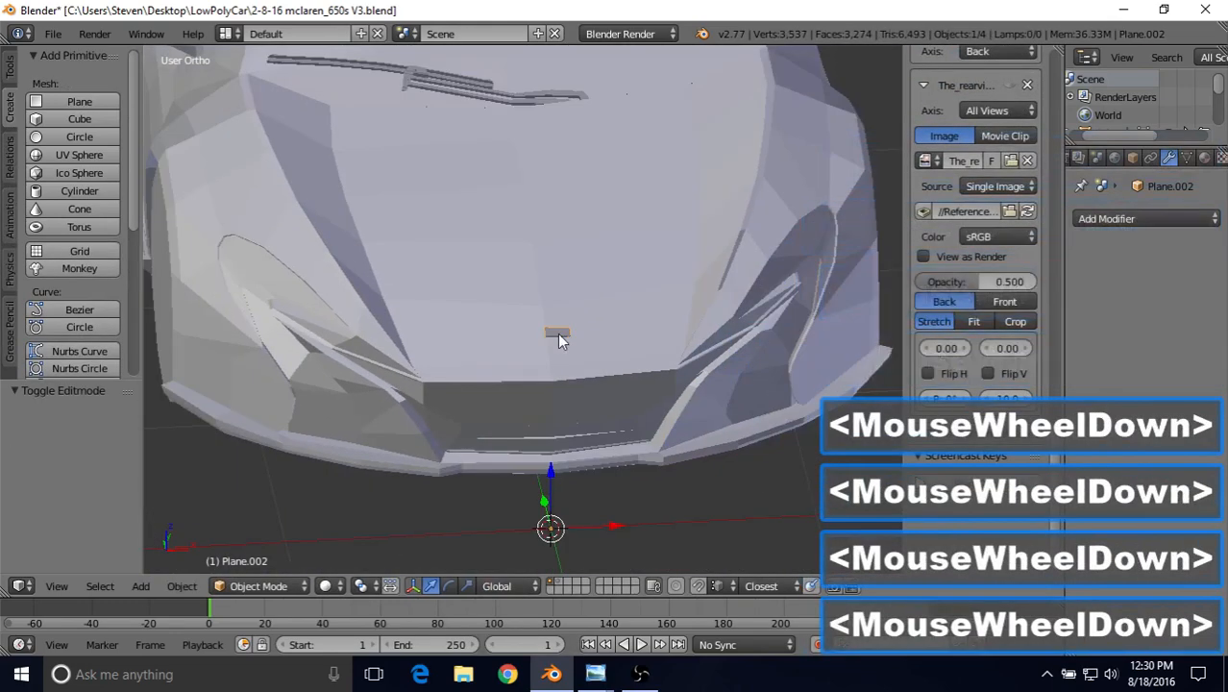
Select the half badge and the mirrored car body as the active object, and join them into one mesh.
scroll(563, 331, "up", 6)
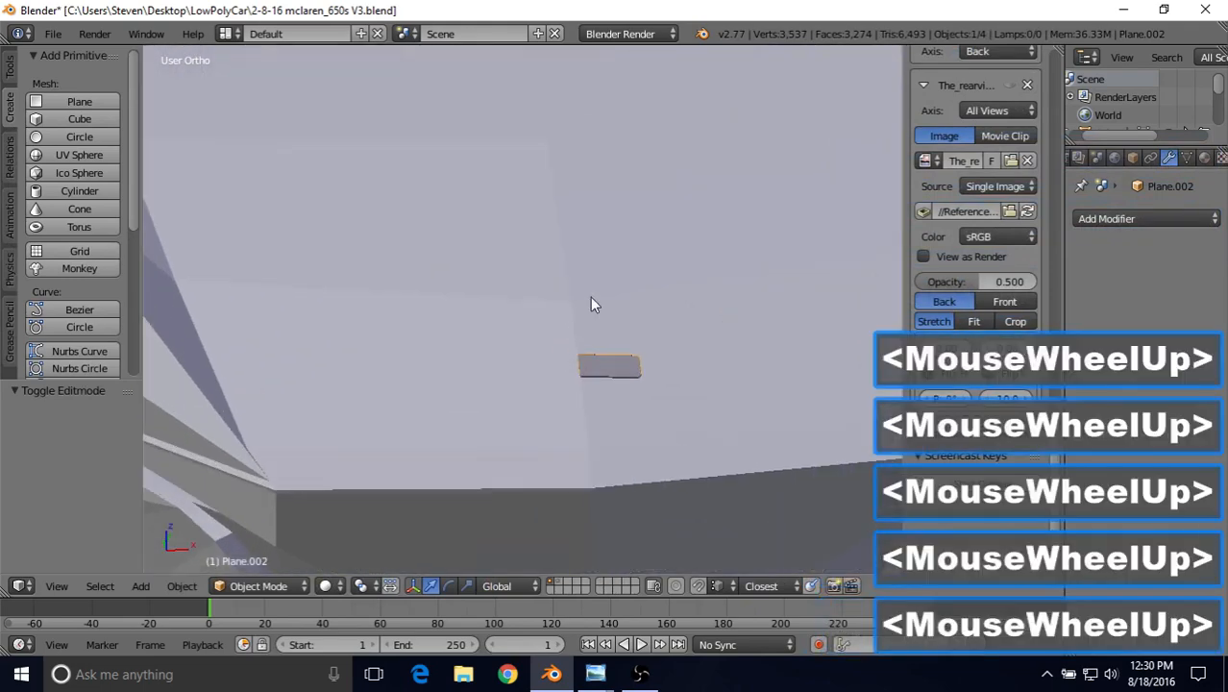
right_click(616, 367)
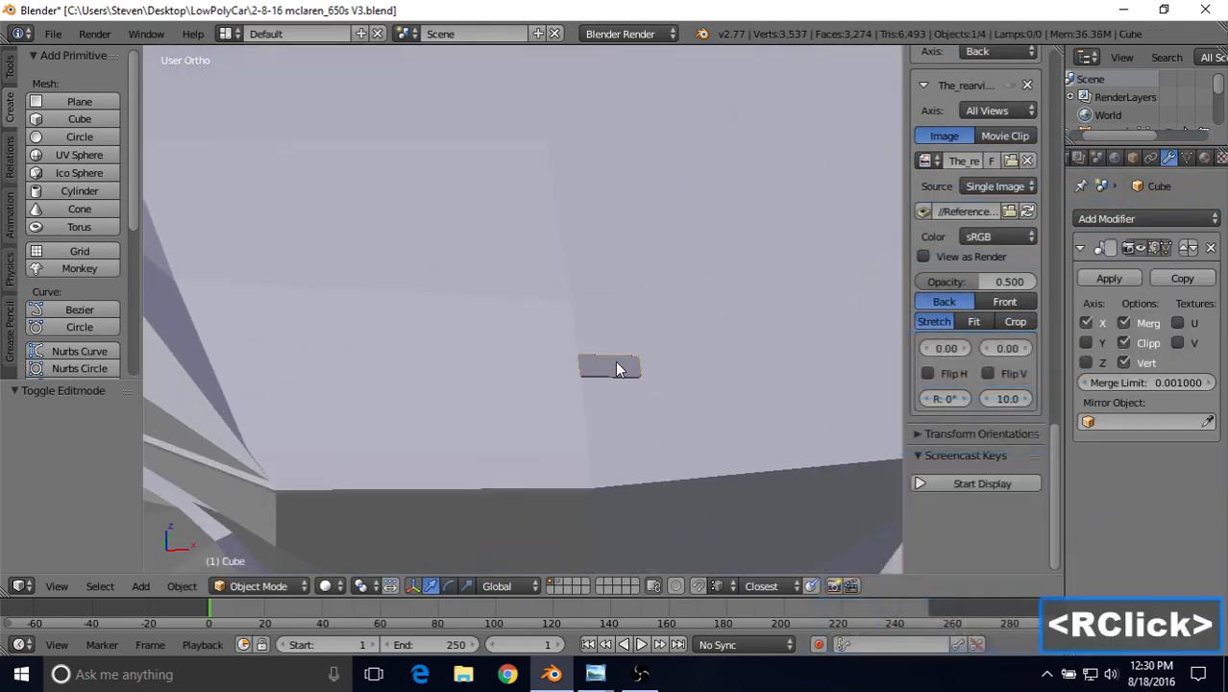
right_click(600, 364)
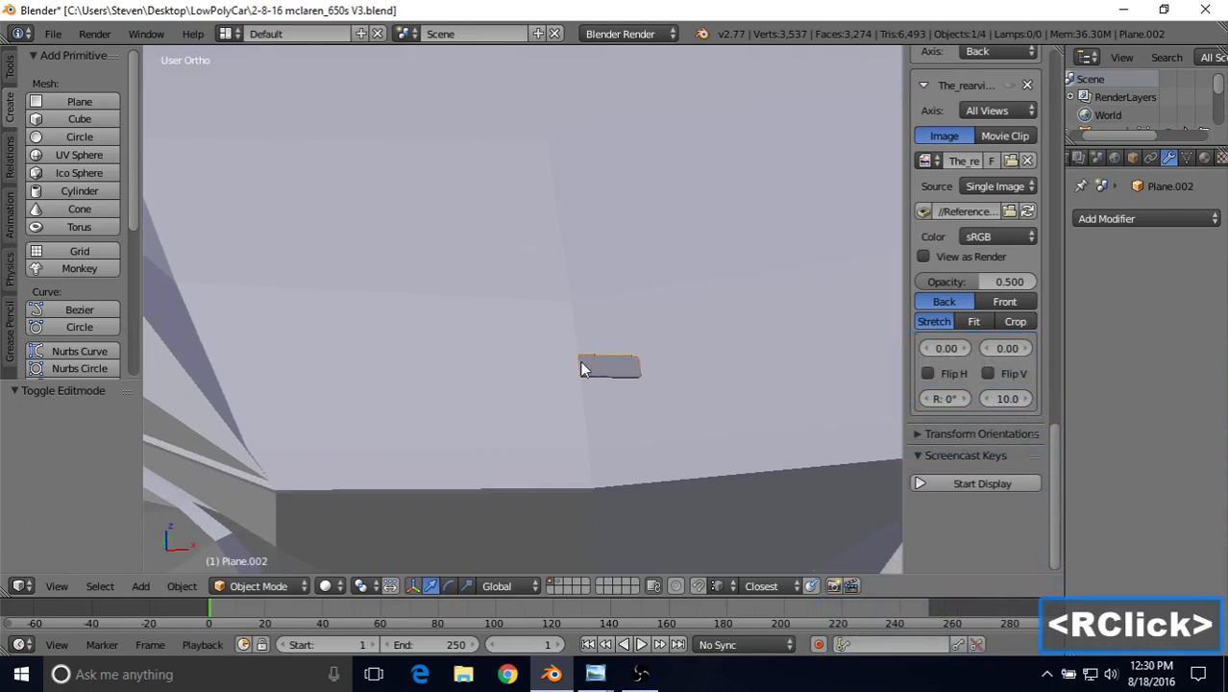
right_click(472, 262, "shift")
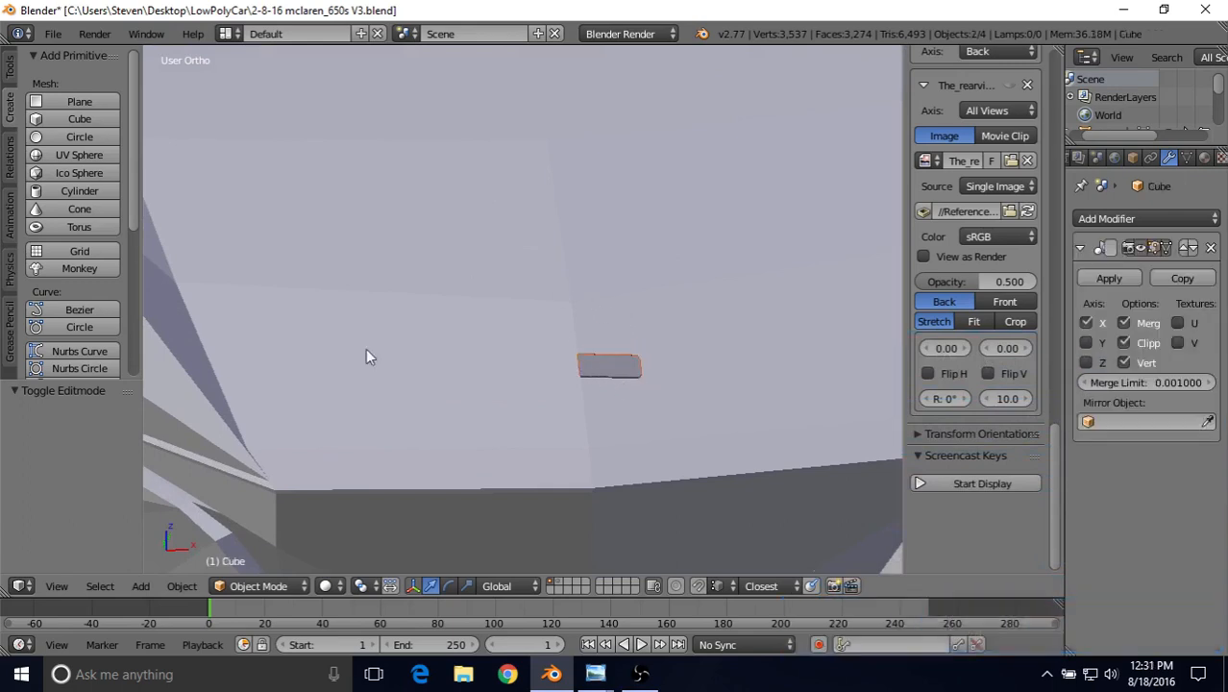
left_click(182, 585)
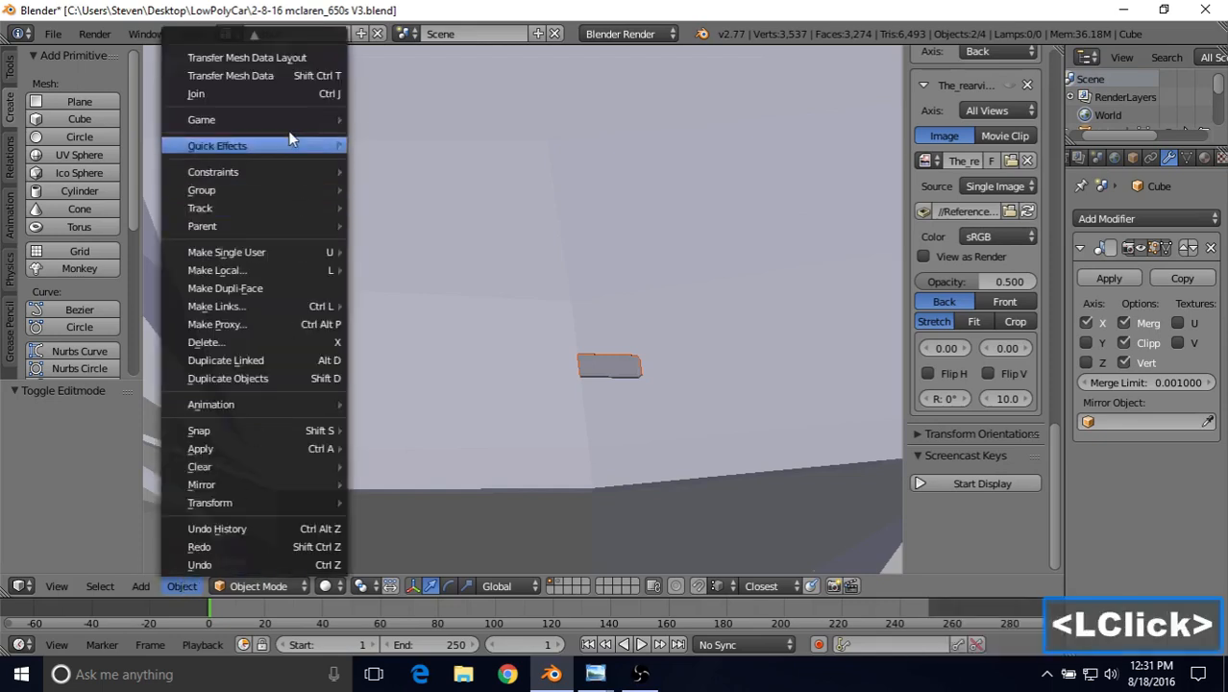
left_click(289, 96)
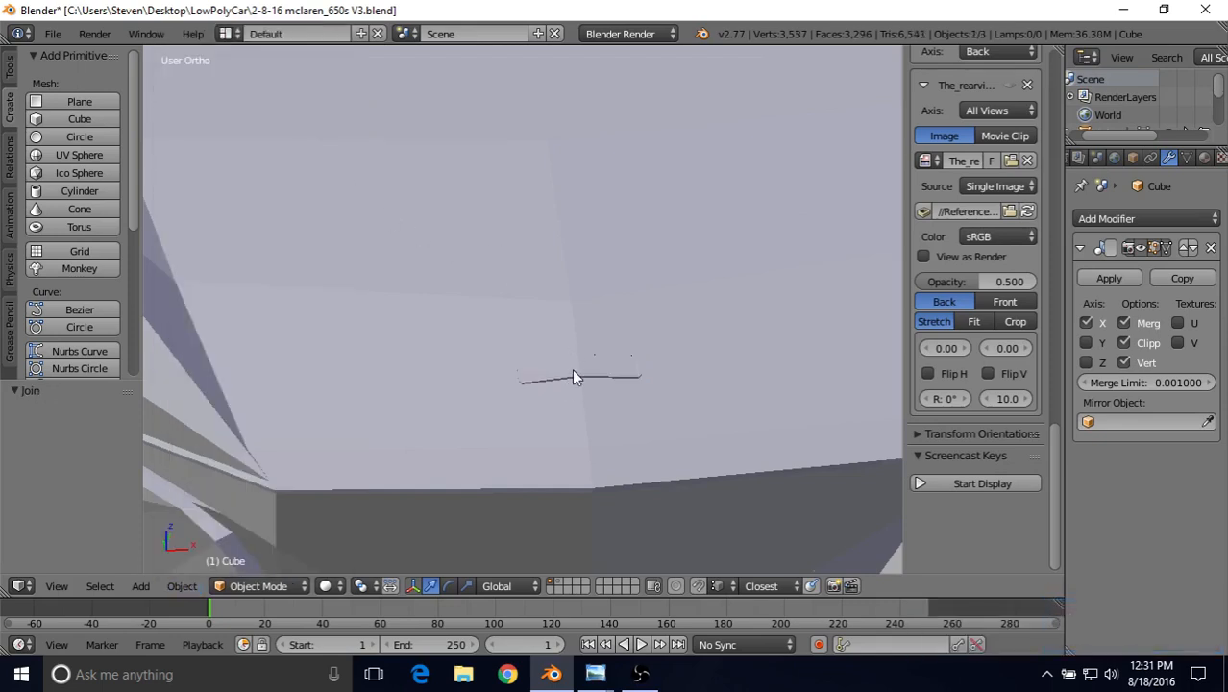
Inspect the badge's centre-seam vertices in wireframe, testing their position on the mirror line without keeping any move.
key("Tab")
scroll(574, 370, "up", 8)
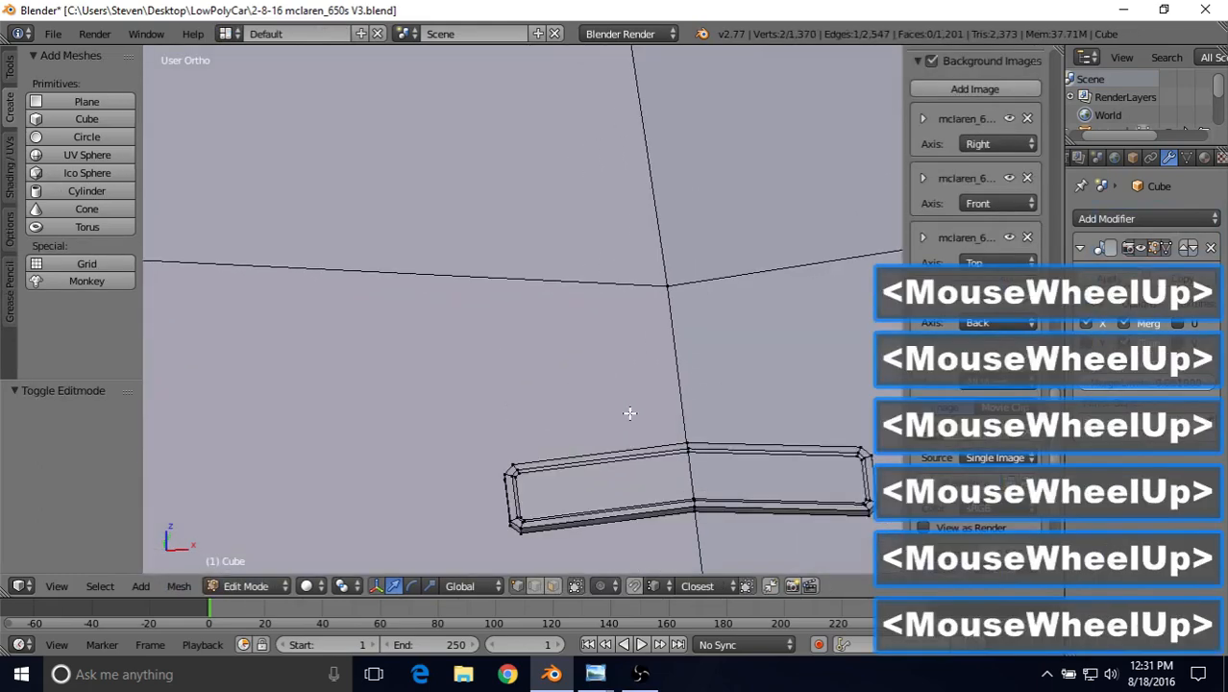
key("z")
right_click(676, 450)
key("g")
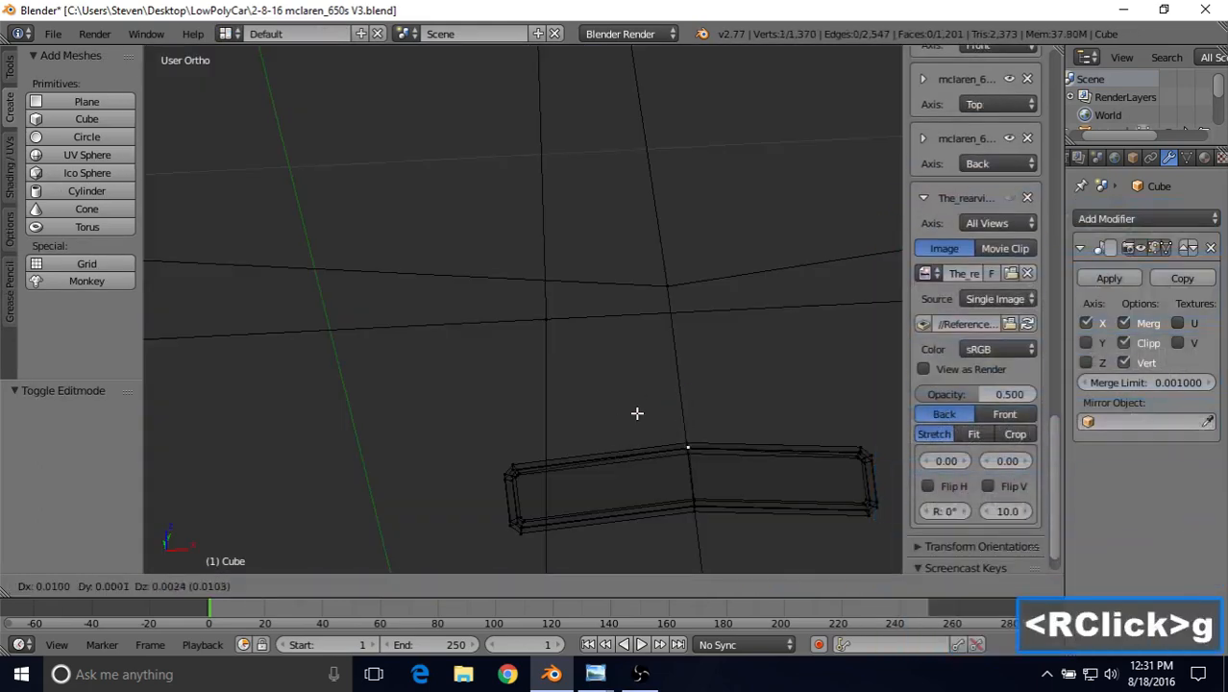
right_click(684, 448)
middle_click_drag(684, 448, 348, 308, "shift")
scroll(637, 362, "up", 5)
mouse_move(555, 334)
left_mouse_down()
mouse_move(562, 342)
mouse_move(534, 324)
mouse_move(555, 320)
mouse_move(528, 297)
mouse_move(561, 315)
mouse_move(547, 441)
mouse_move(592, 469)
mouse_move(541, 484)
mouse_move(585, 496)
left_mouse_up()
right_click(535, 324)
right_click(534, 322)
right_click(527, 297)
right_click(548, 298)
right_click(547, 441)
right_click(548, 456)
right_click(540, 484)
right_click(537, 492)
right_click(584, 461)
scroll(585, 461, "down", 3)
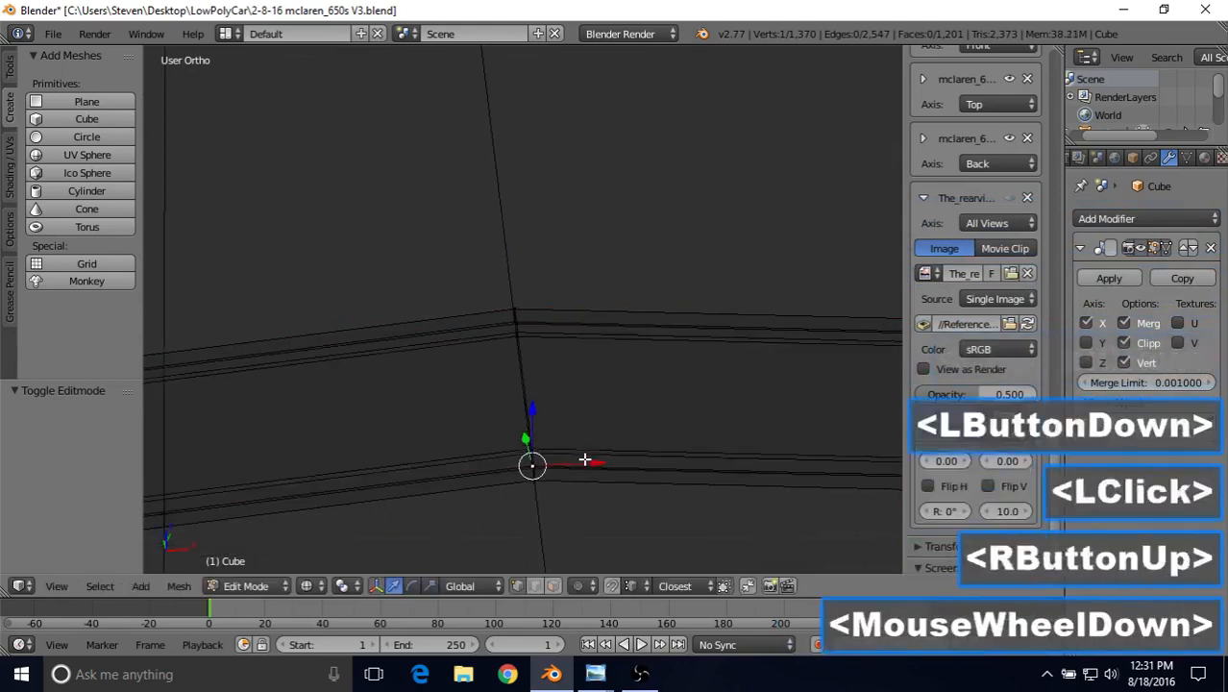
Restore solid shading, return to Object Mode, and examine the joined badge on the hood.
key("z")
scroll(558, 419, "down", 4)
scroll(558, 419, "down", 4)
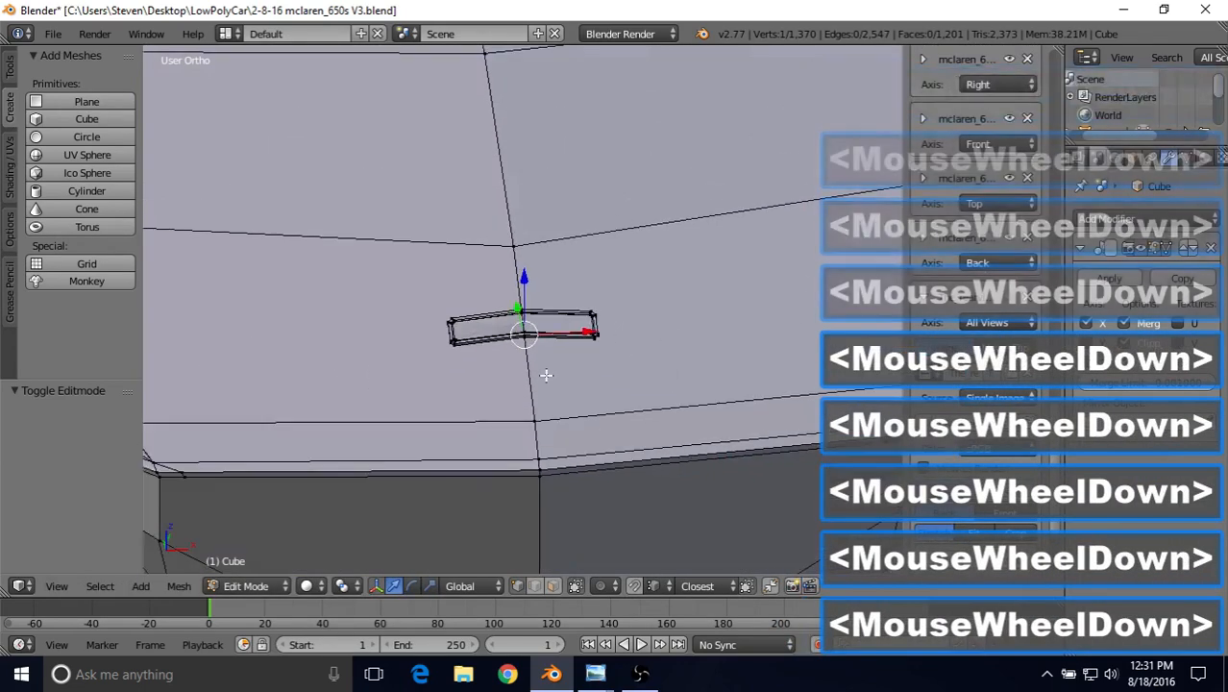
scroll(976, 288, "down", 2)
key("Tab")
middle_click_drag(541, 327, 539, 394, "shift")
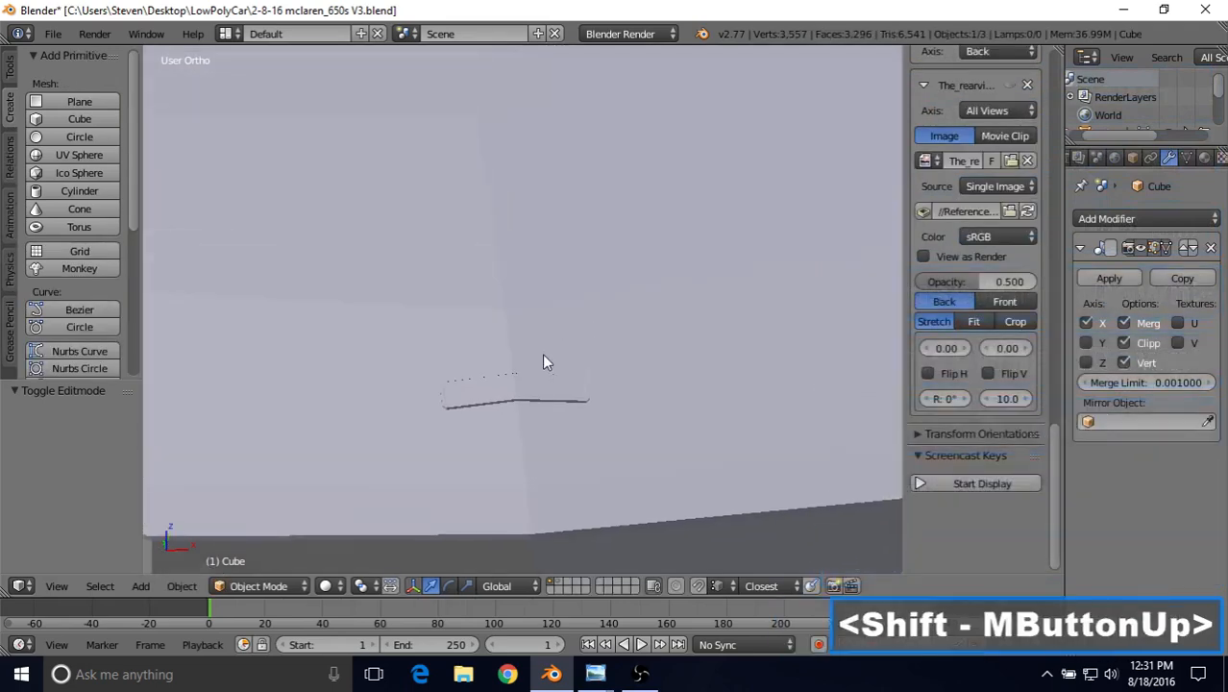
scroll(549, 365, "down", 2)
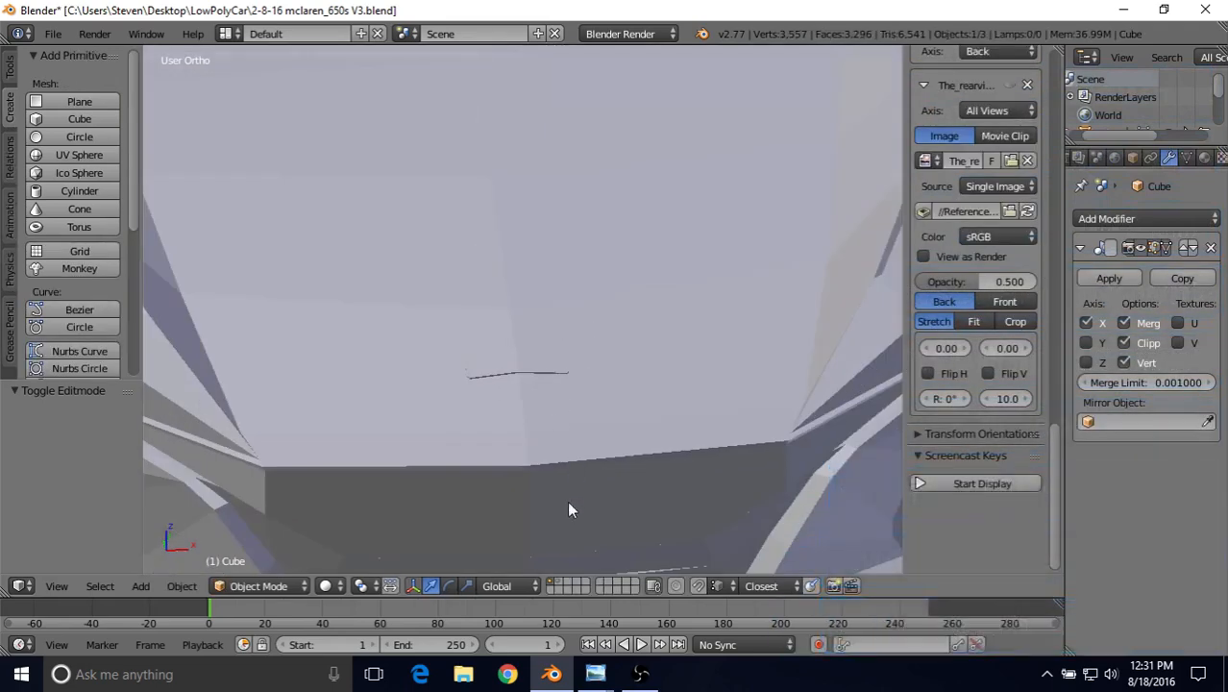
left_click(559, 583)
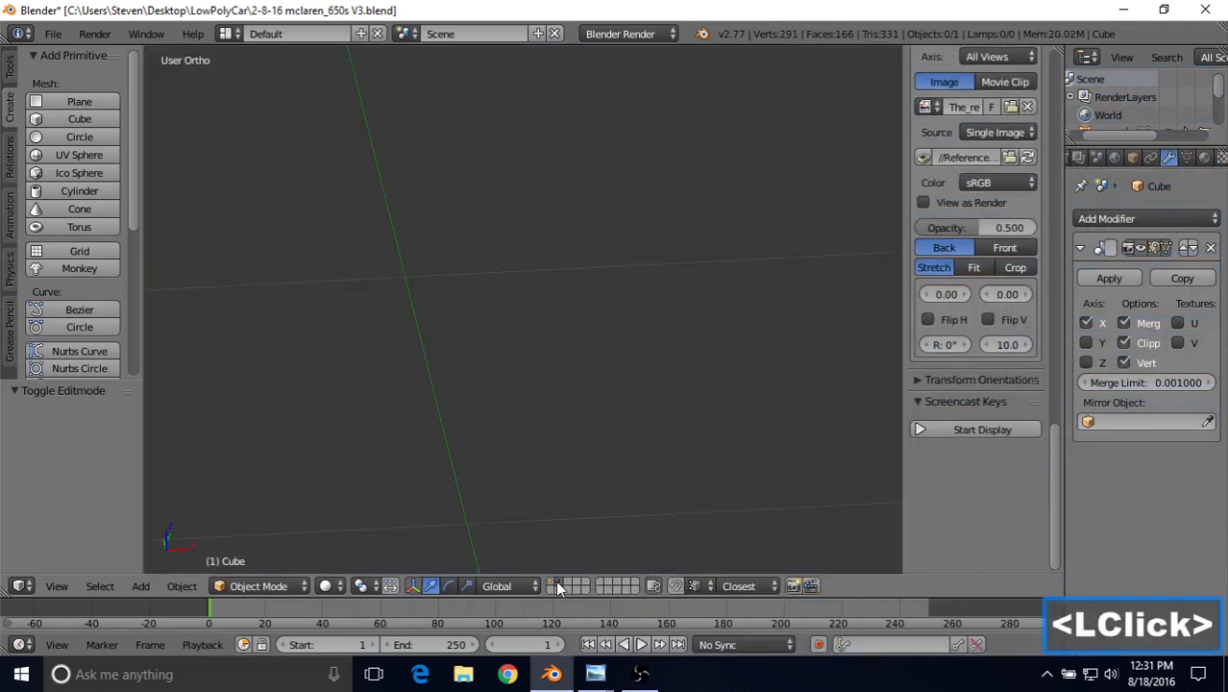
key("Tab")
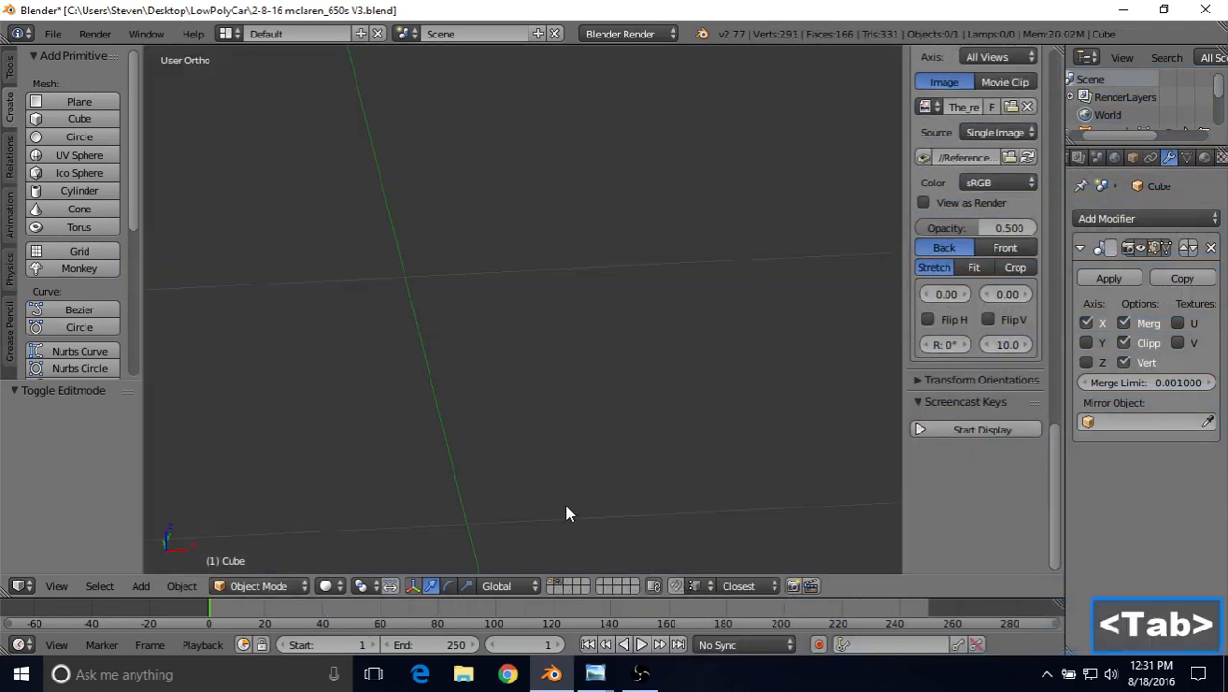
left_click(552, 580)
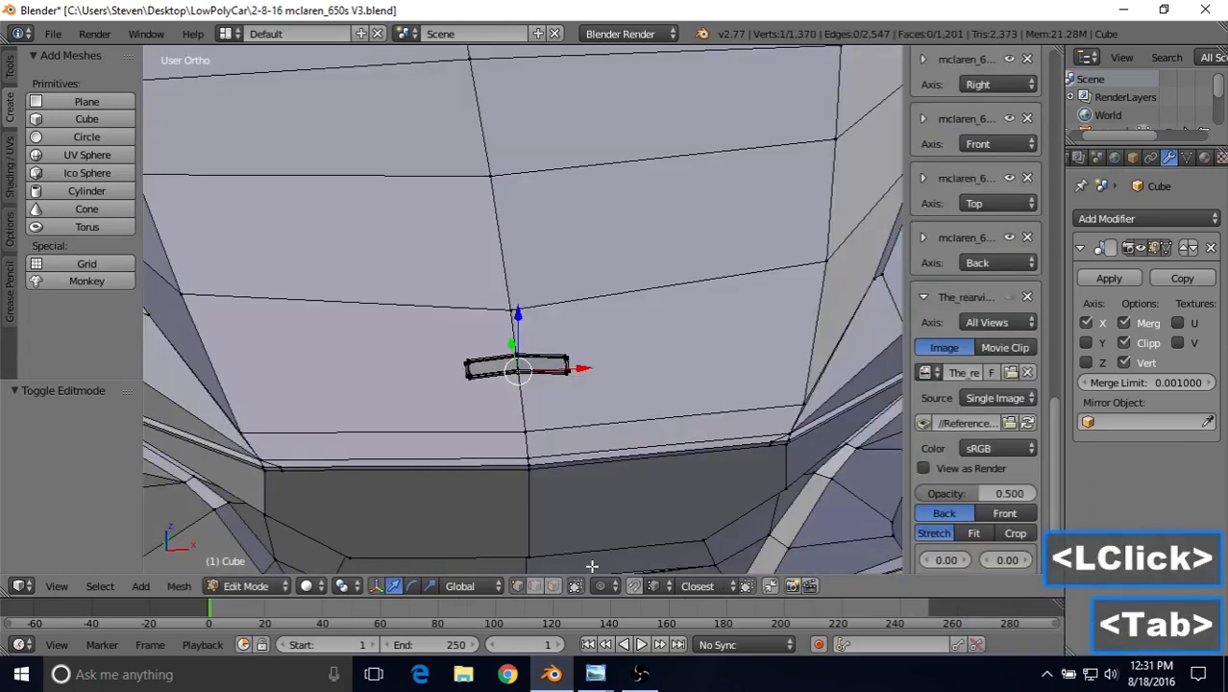
key("Tab")
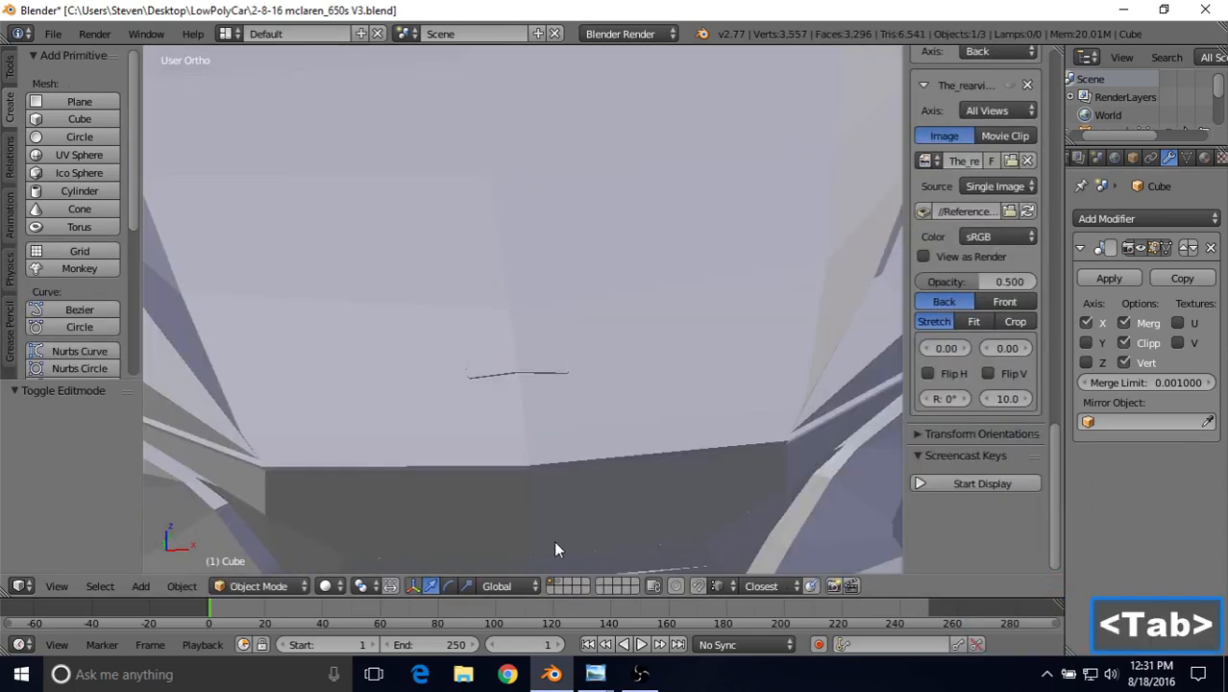
Switch to the second layer, select the McLaren and 650S lettering mesh, and enter Edit Mode on it.
left_click(556, 582)
scroll(526, 429, "down", 6)
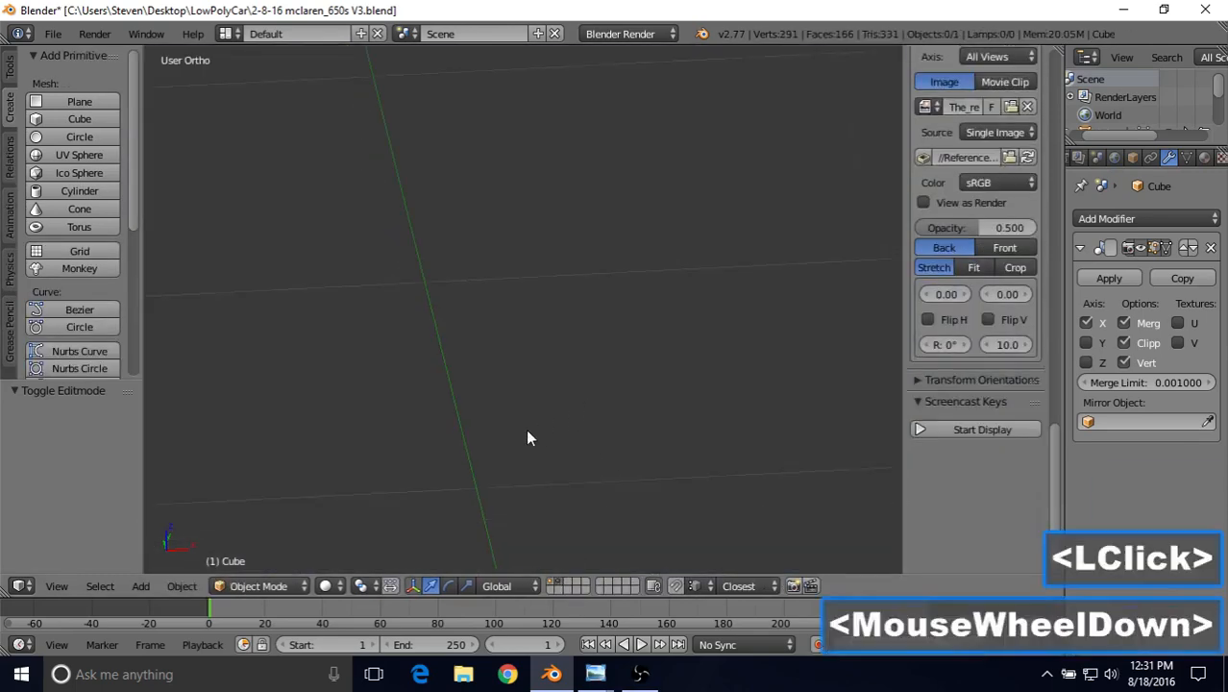
scroll(528, 430, "down", 3)
scroll(528, 389, "down", 2)
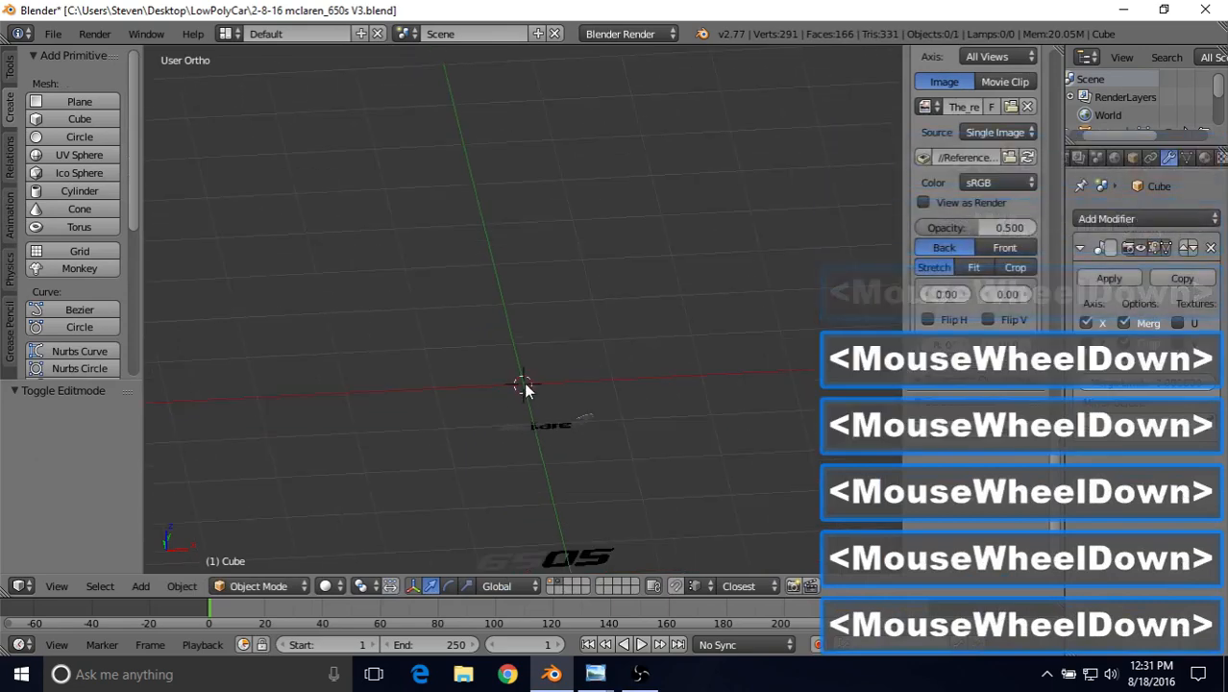
middle_click_drag(553, 431, 554, 350, "shift")
scroll(549, 390, "up", 4)
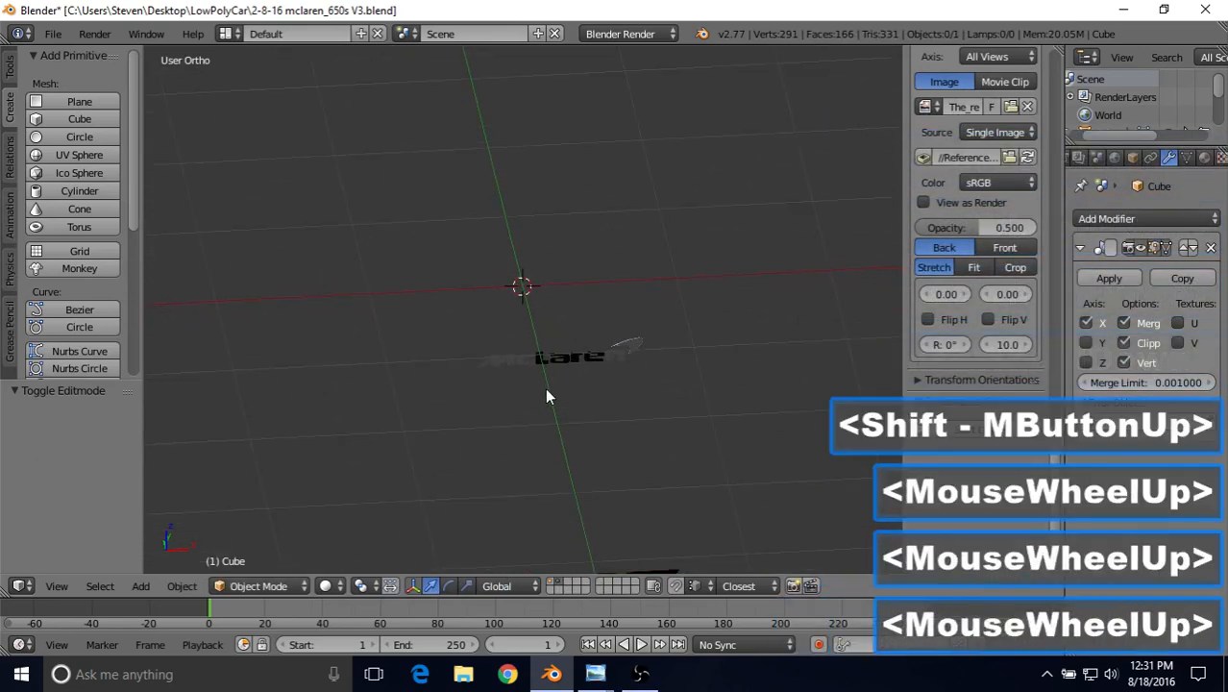
right_click(638, 365)
middle_click_drag(615, 400, 550, 348, "shift")
scroll(547, 370, "down", 3)
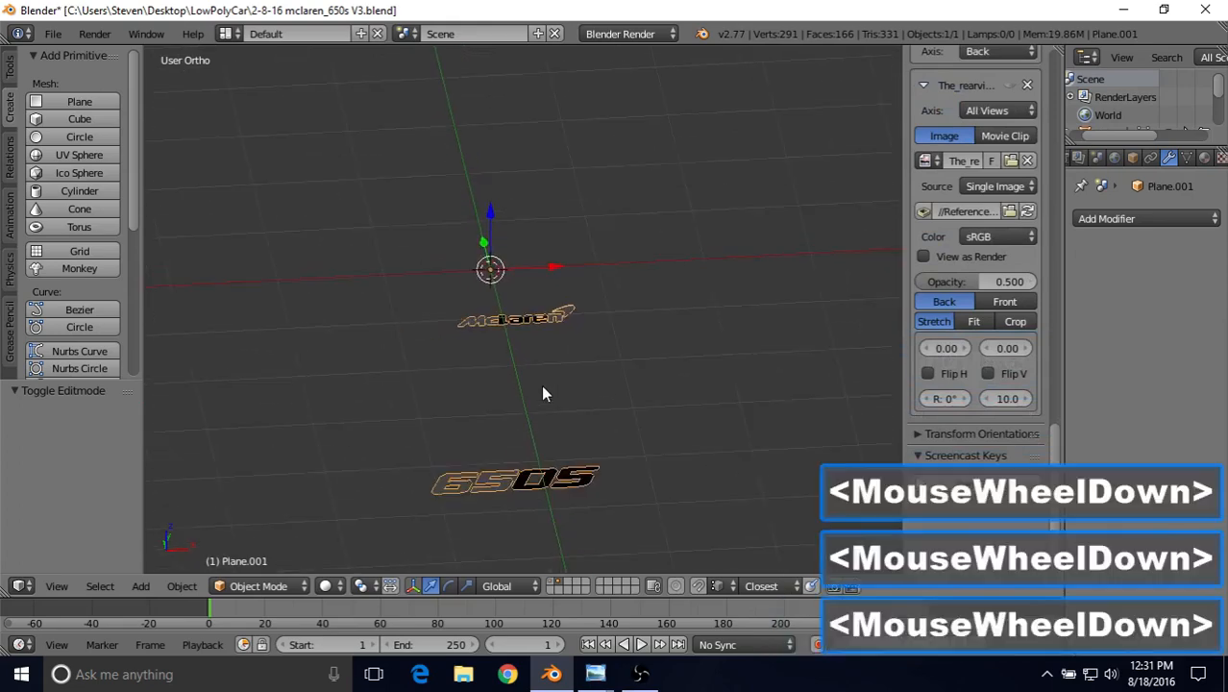
key("Tab")
scroll(453, 298, "up", 1)
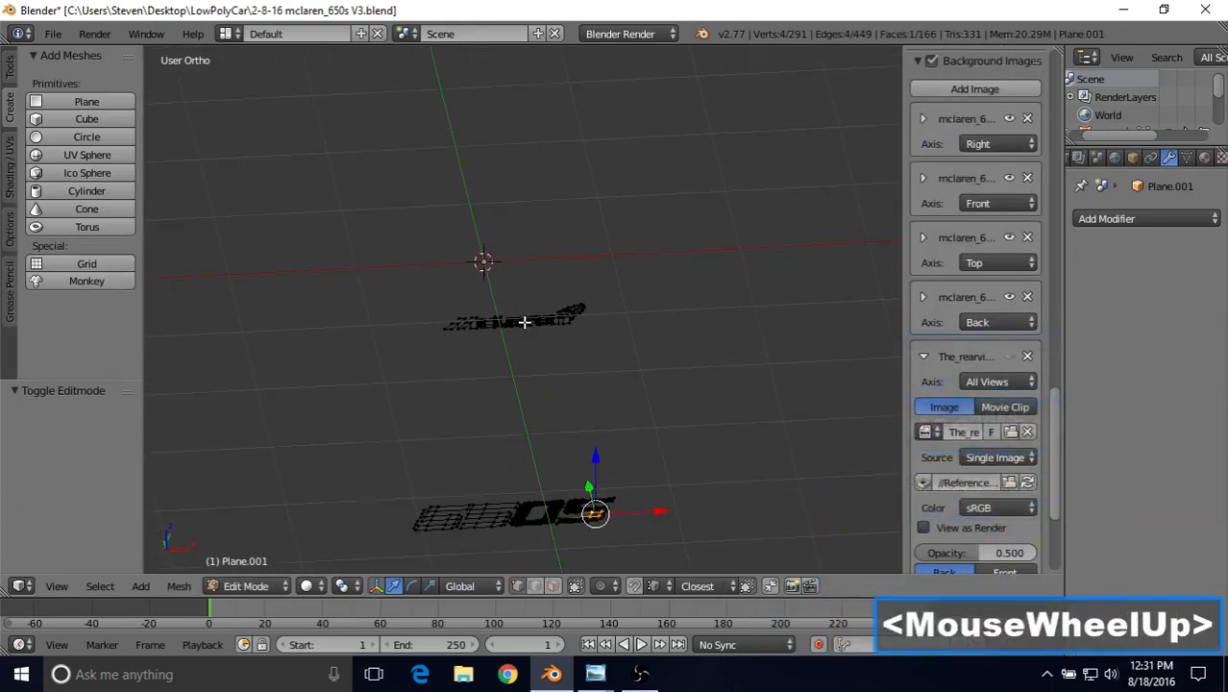
Duplicate the McLaren lettering in place, separate the copy into its own object, and return to Object Mode.
right_click(579, 310)
key("z")
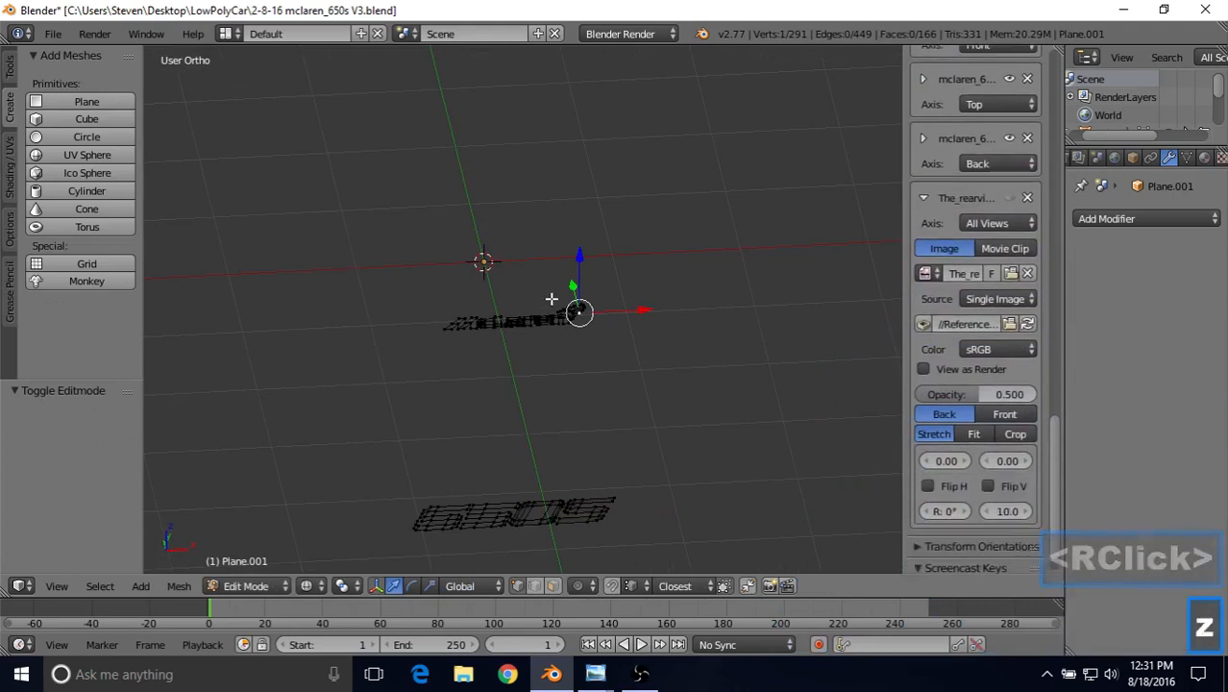
key("b")
left_click_drag(385, 242, 660, 361)
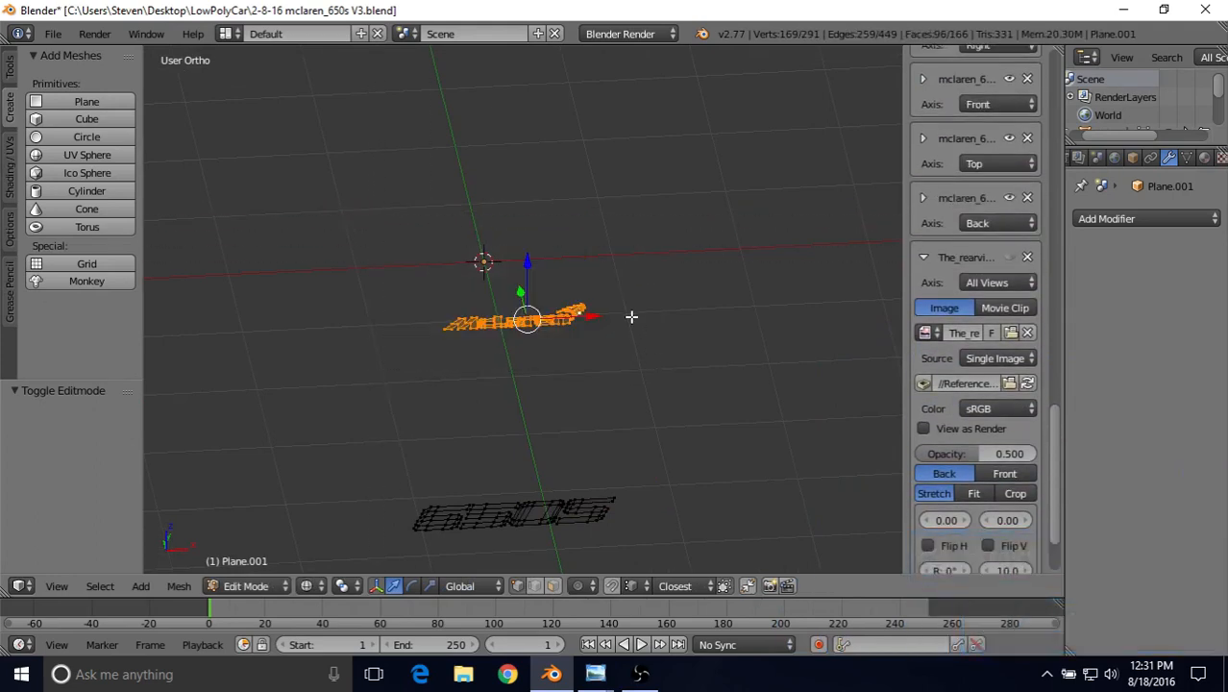
key("shift+d")
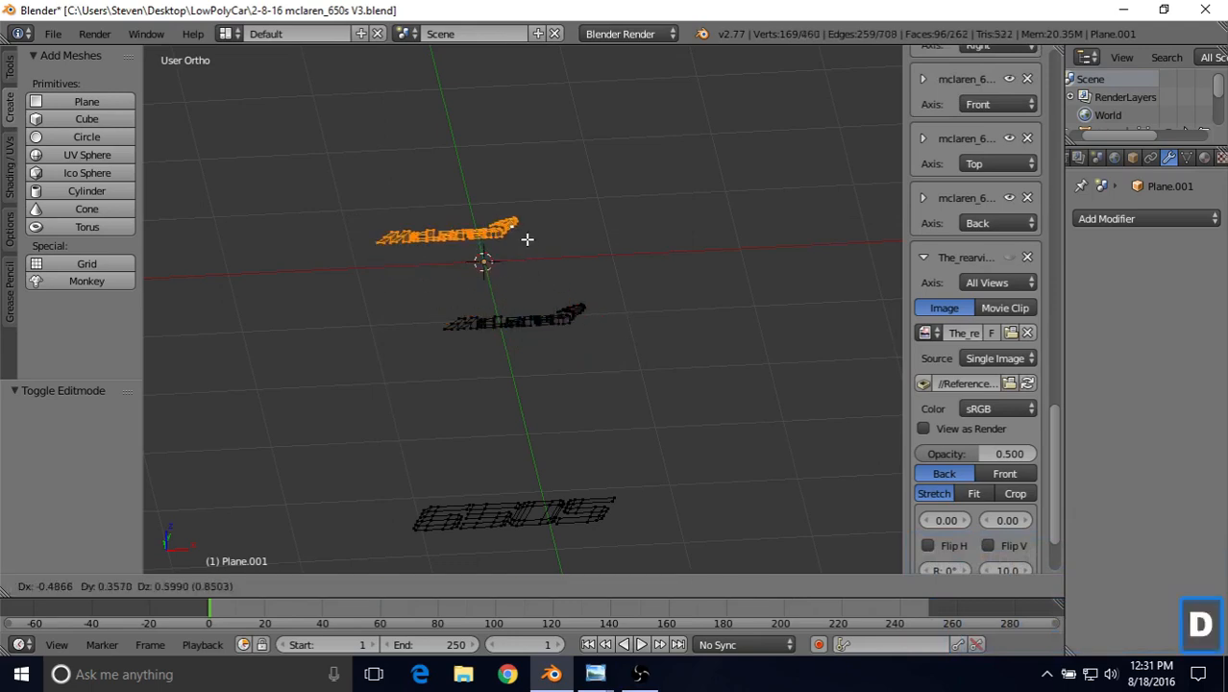
right_click(527, 239)
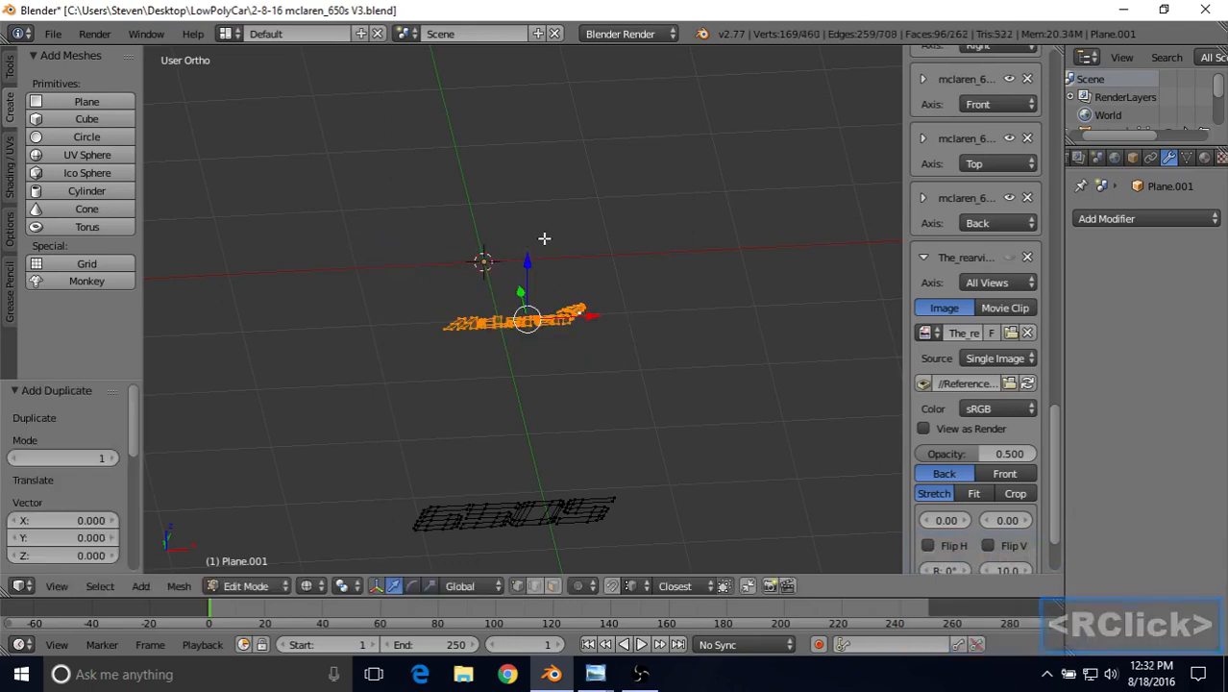
key("p")
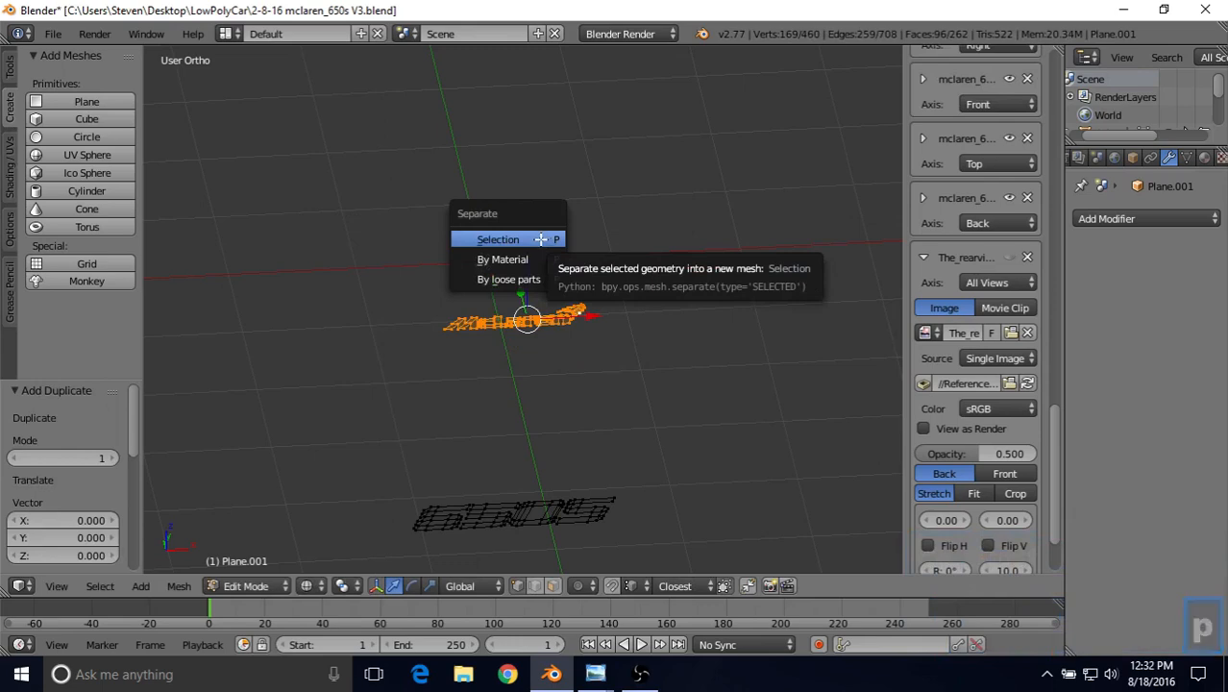
left_click(532, 240)
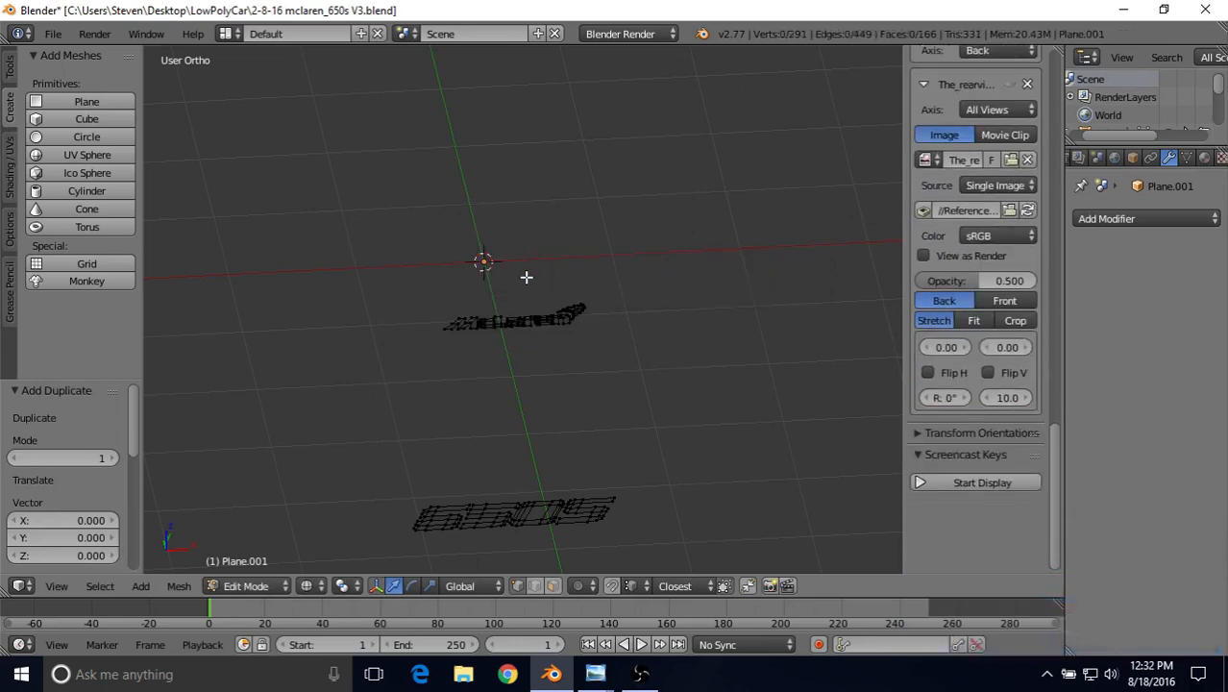
key("Tab")
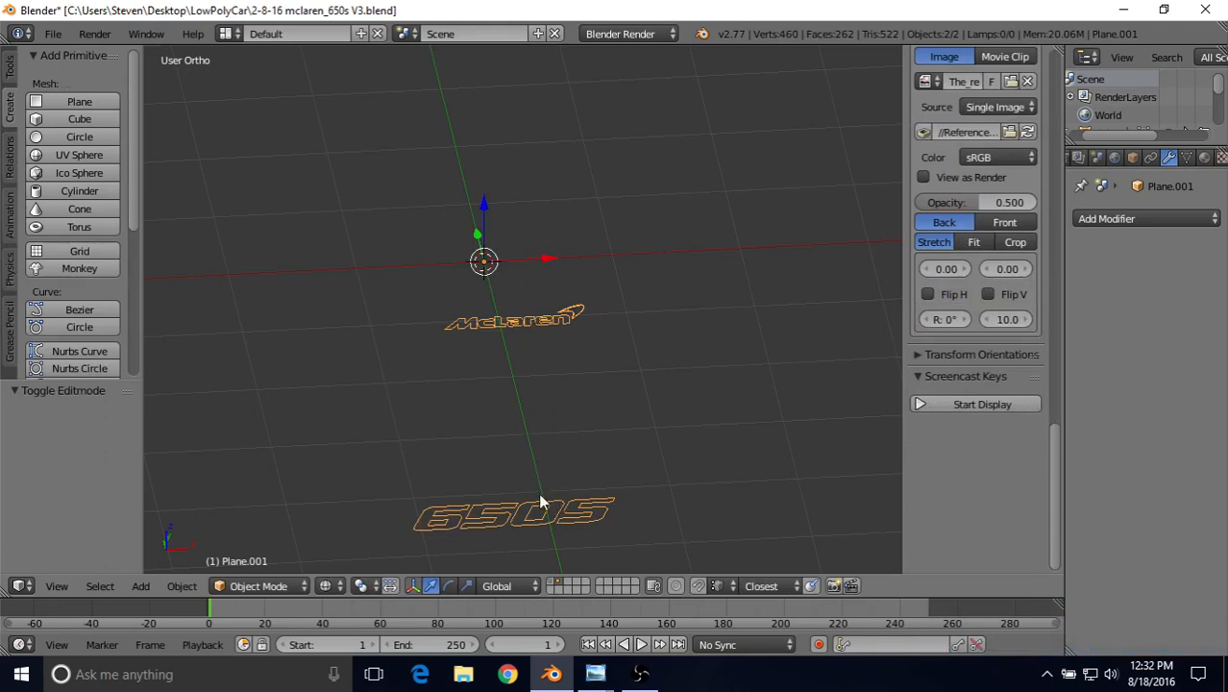
Move the separated McLaren lettering to the first layer and display that layer with the car.
right_click(525, 323)
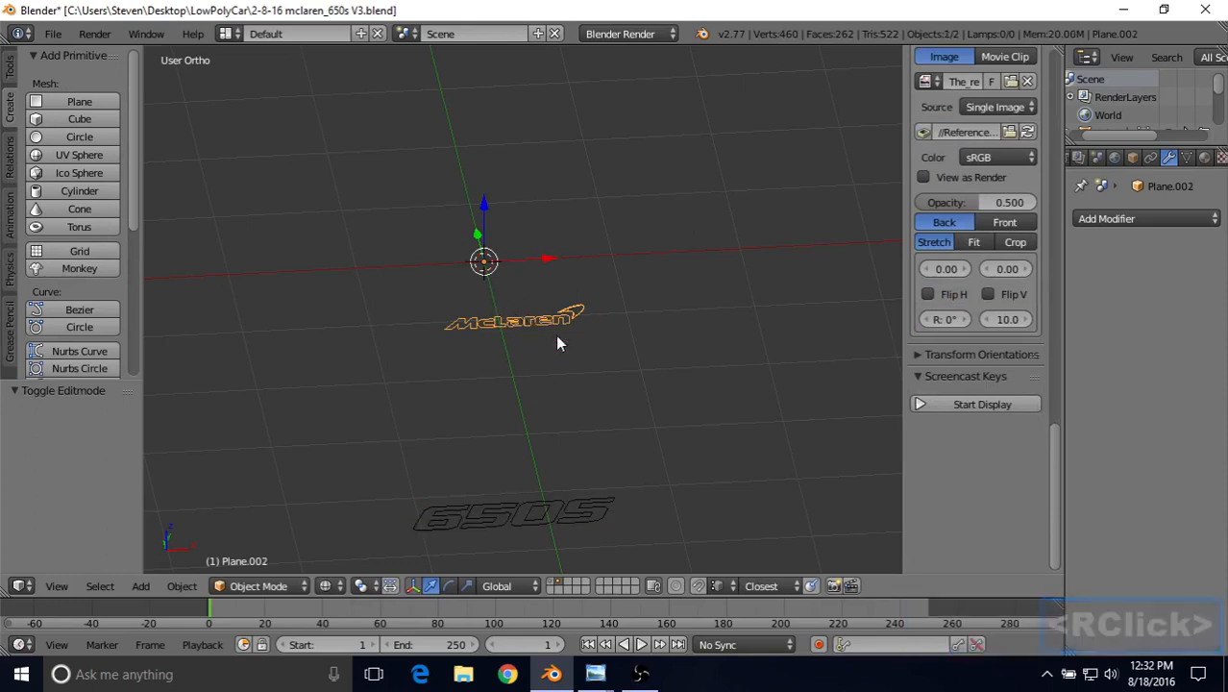
key("m")
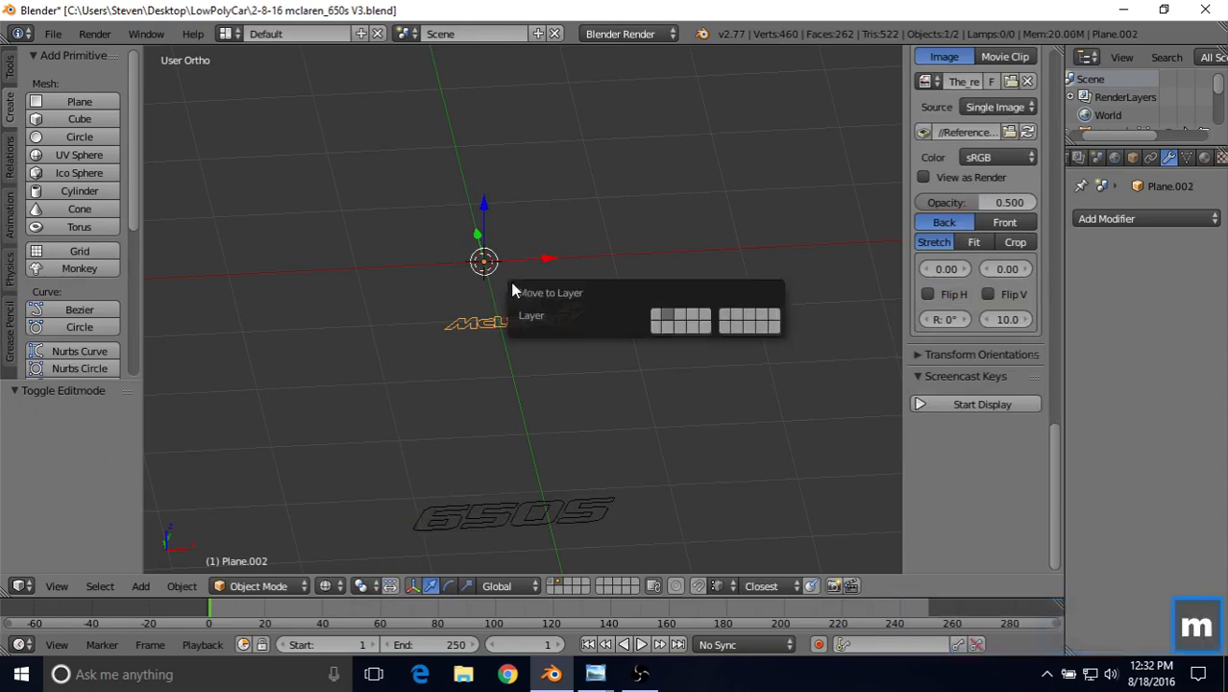
left_click(657, 316)
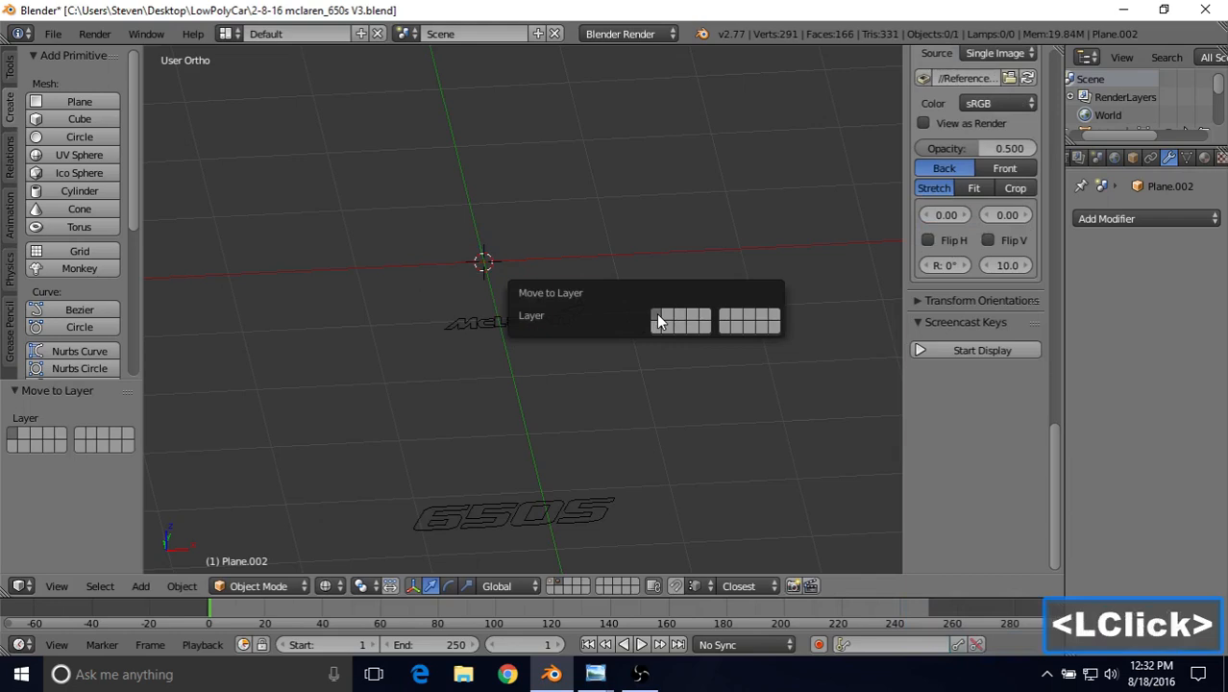
left_click(554, 584)
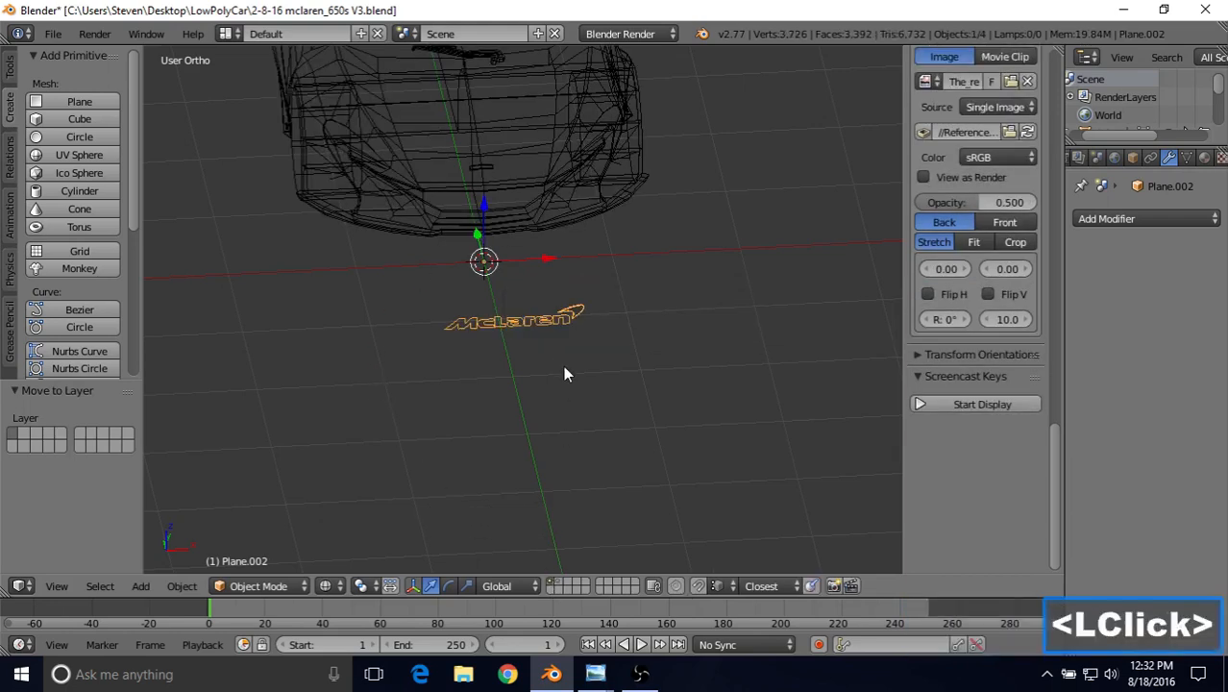
Edit the whole McLaren lettering mesh, raising it to the car's hood and shifting it about -0.110 along X.
middle_click_drag(558, 315, 517, 308)
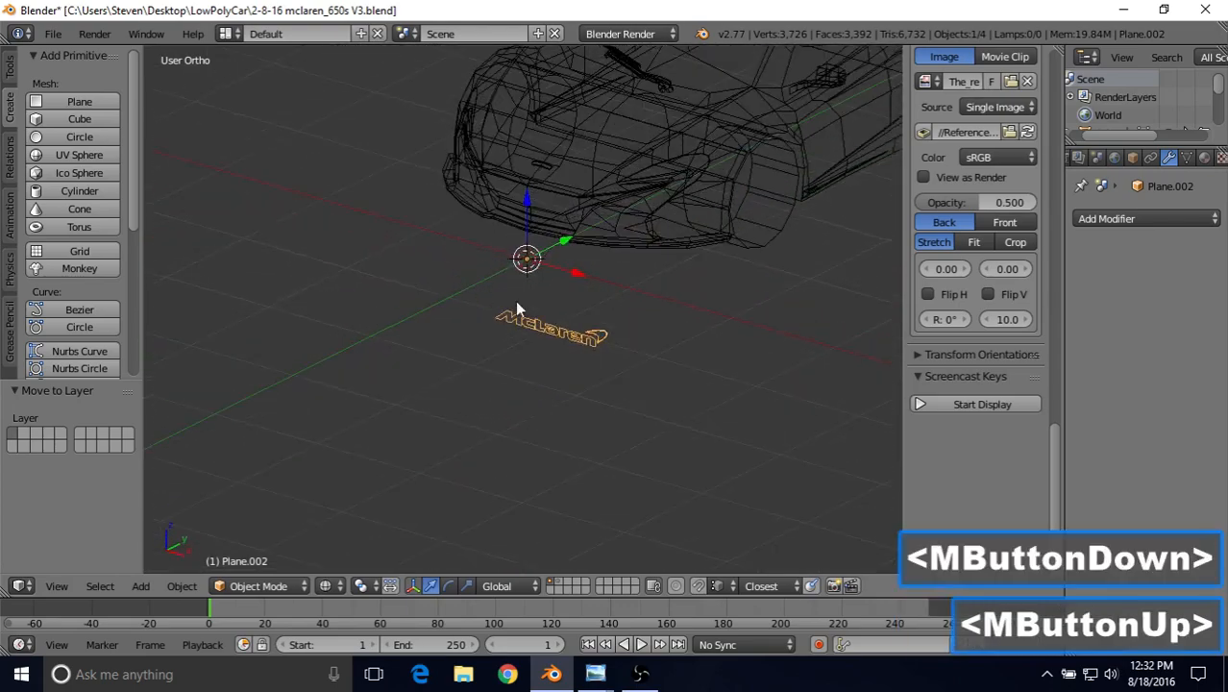
key("Tab")
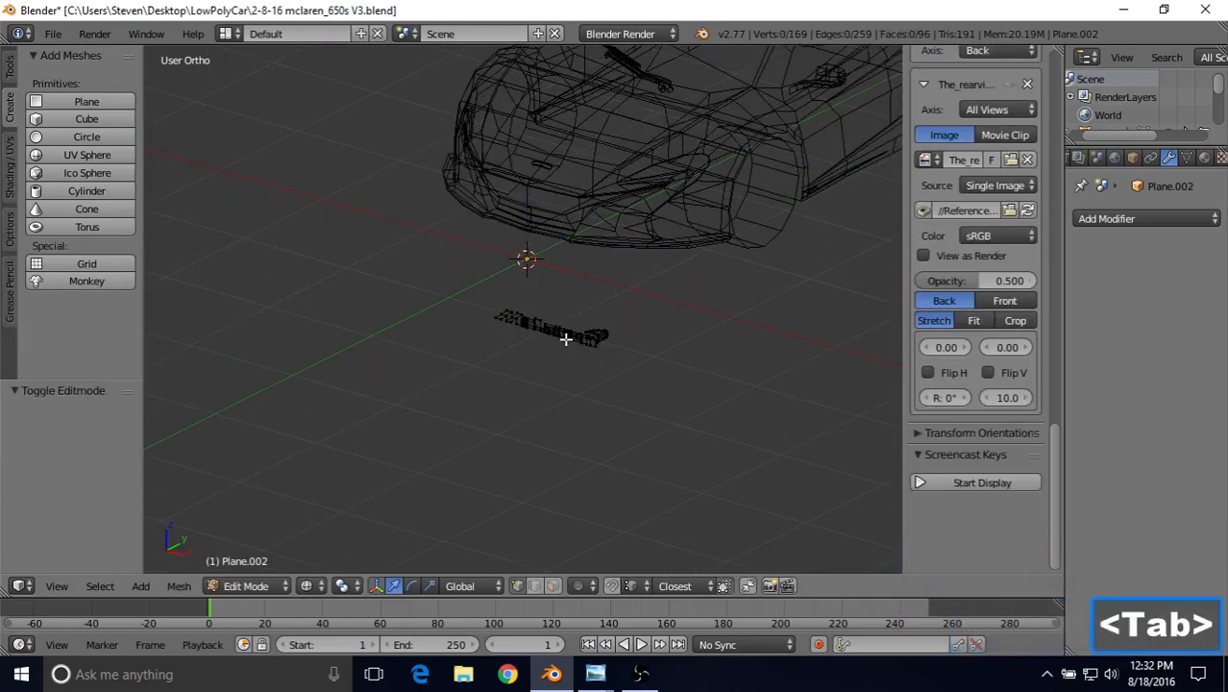
scroll(567, 339, "up", 2)
key("a")
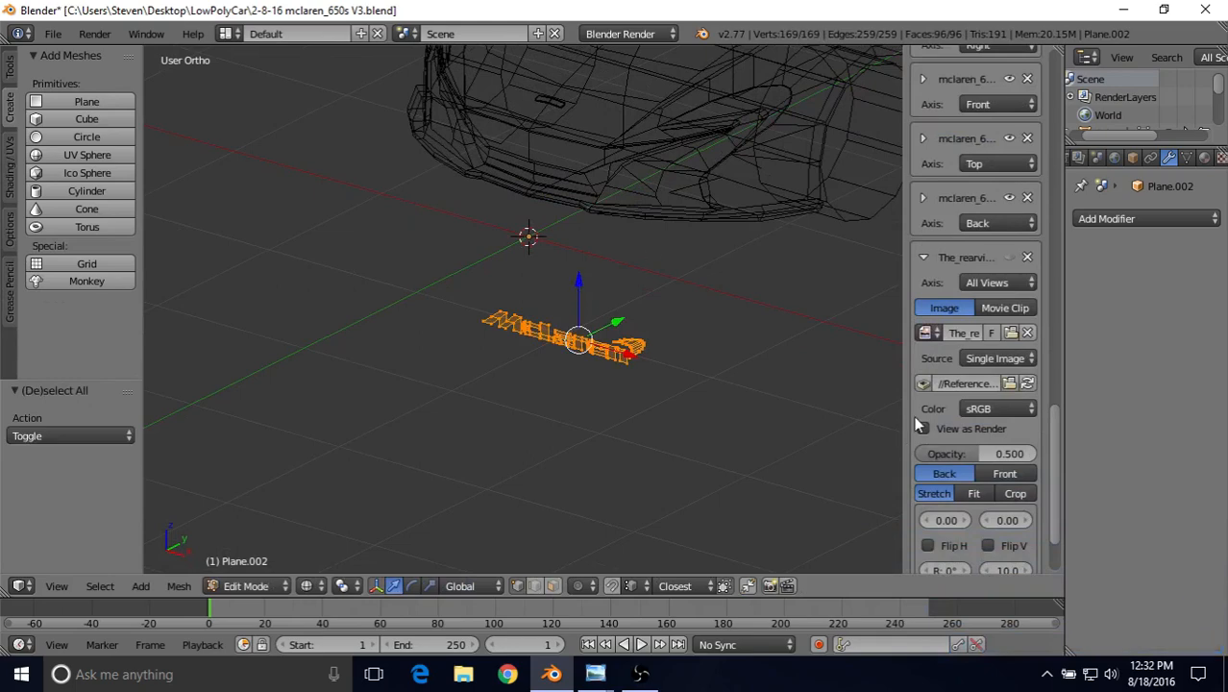
left_click_drag(1055, 451, 1052, 512)
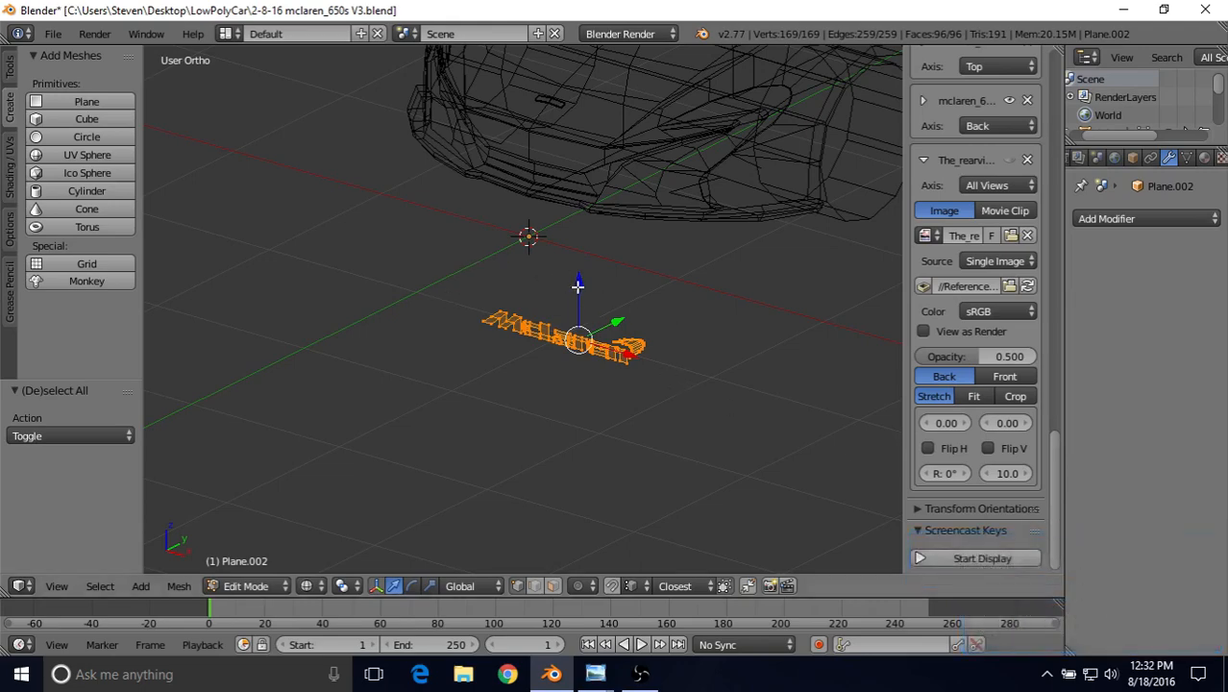
left_click_drag(578, 284, 562, 123)
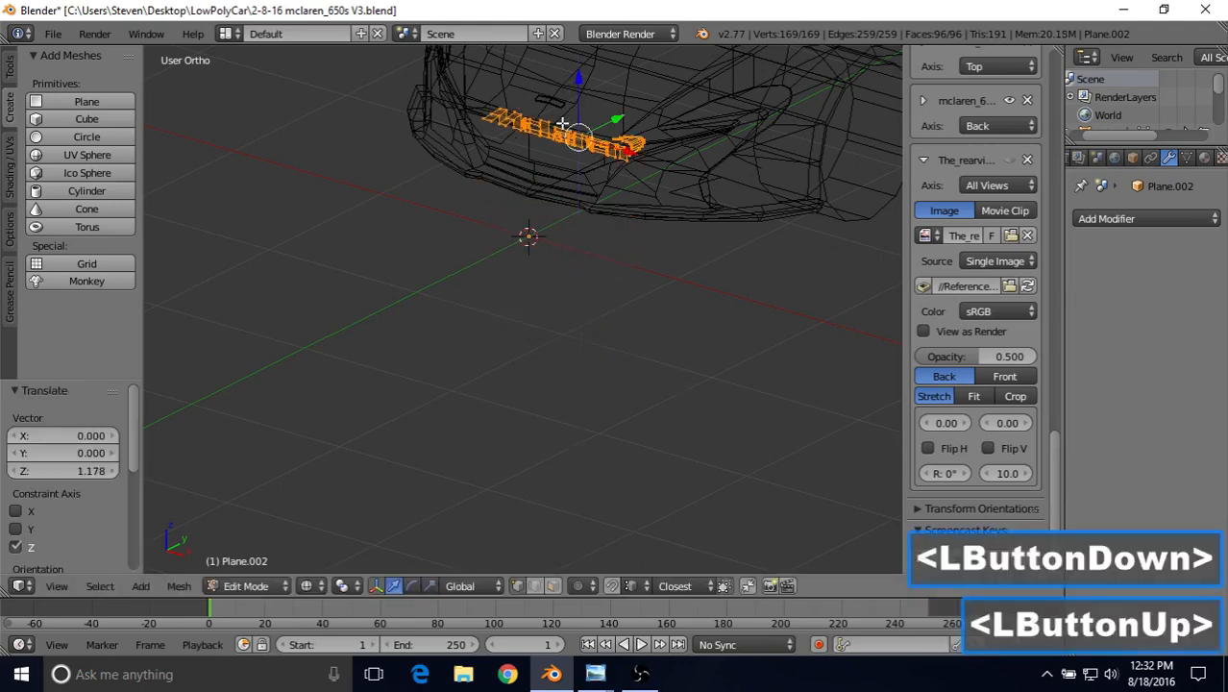
middle_click_drag(563, 123, 551, 372, "shift")
left_click(568, 293)
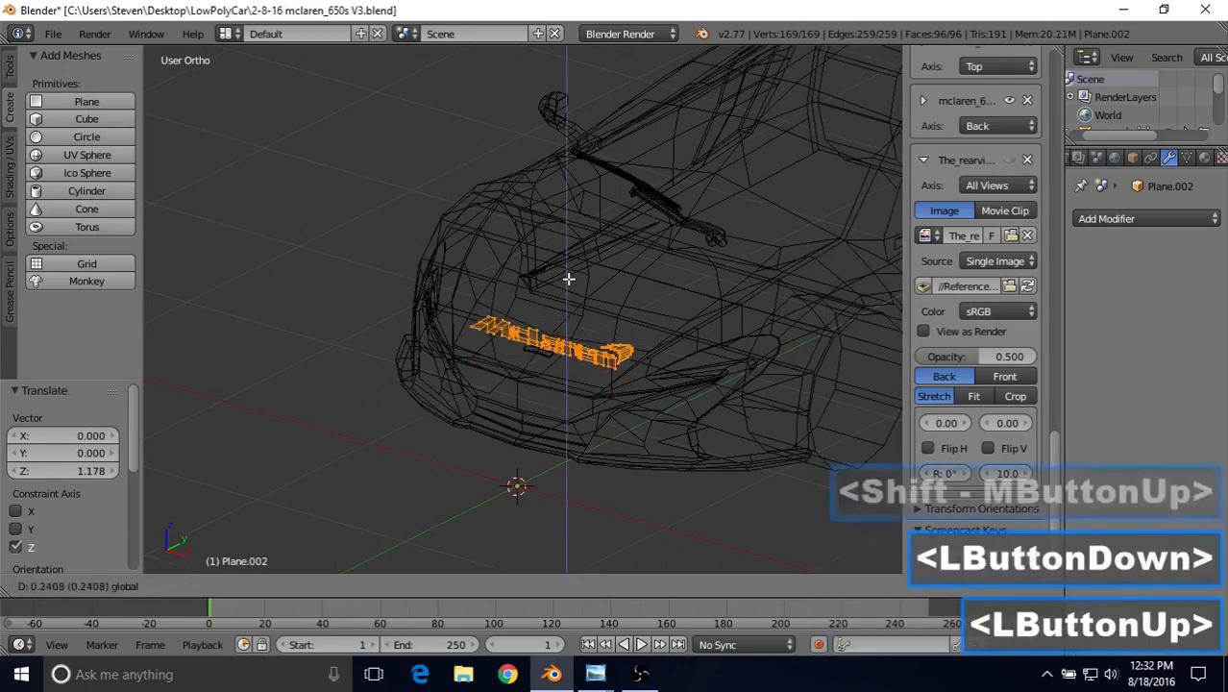
left_click_drag(611, 354, 560, 353)
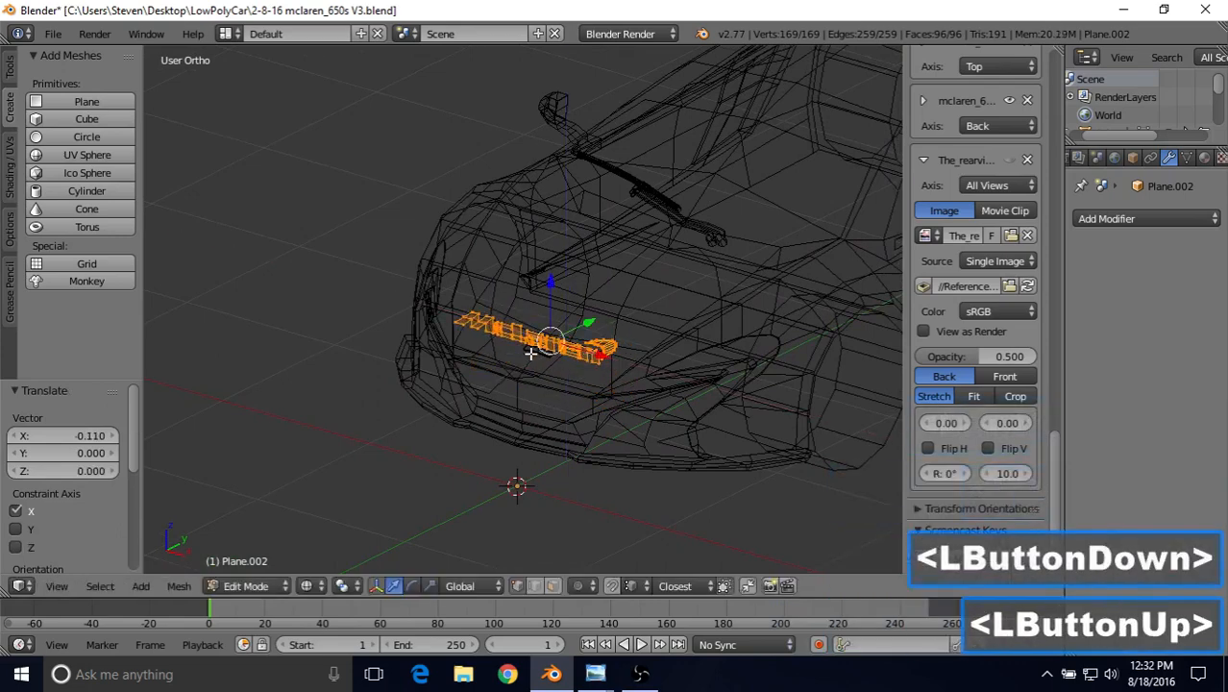
Restore solid shading and scale the lettering to about 0.289 of its size near the hood badge.
key("z")
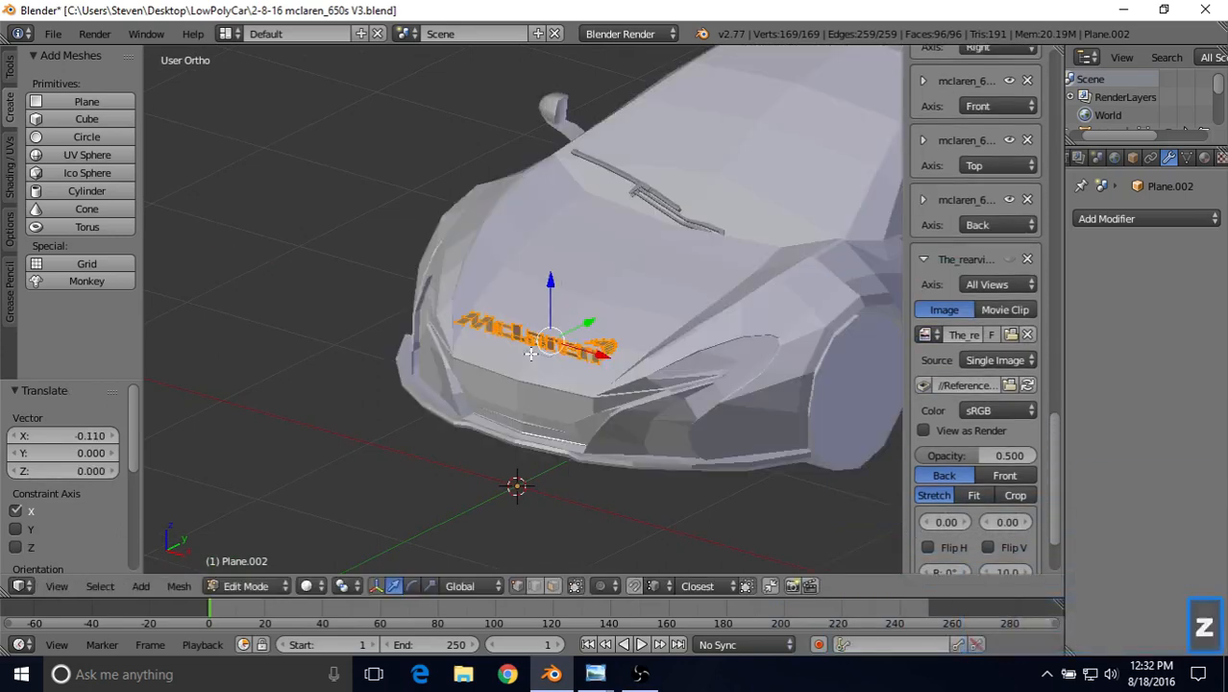
key("s")
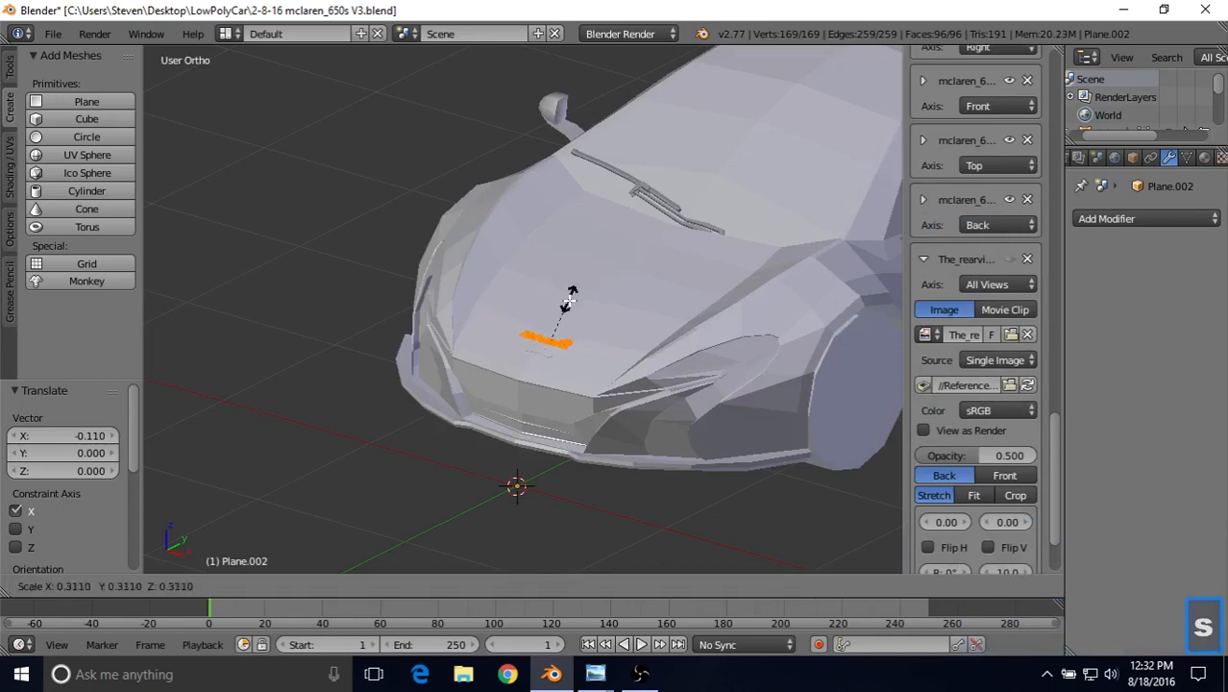
left_click(570, 300)
scroll(572, 296, "up", 8)
middle_click_drag(573, 370, 574, 286, "shift")
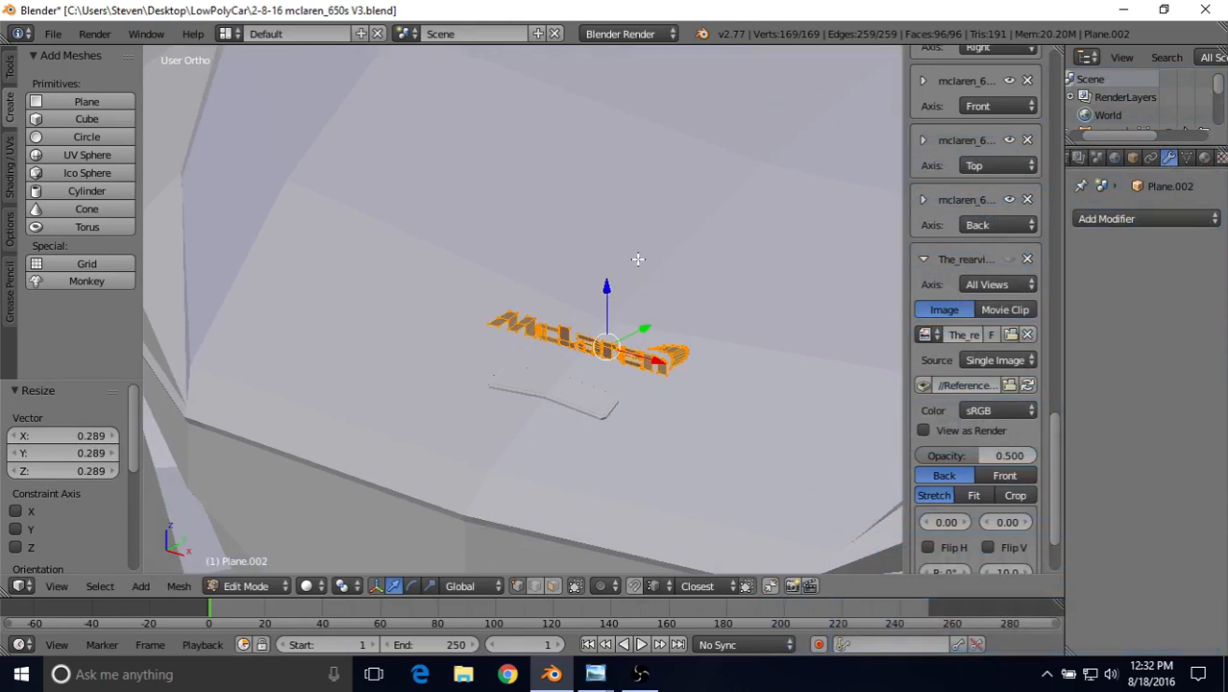
key("r")
key("x")
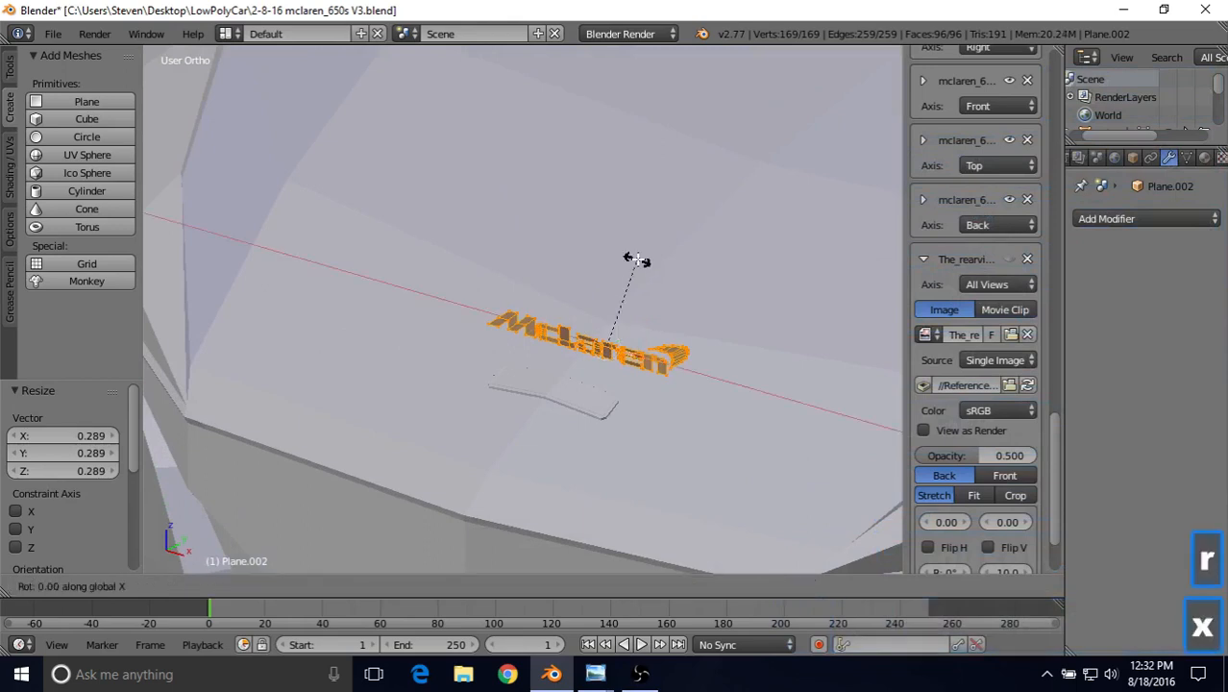
key("9")
key("0")
right_click(637, 259)
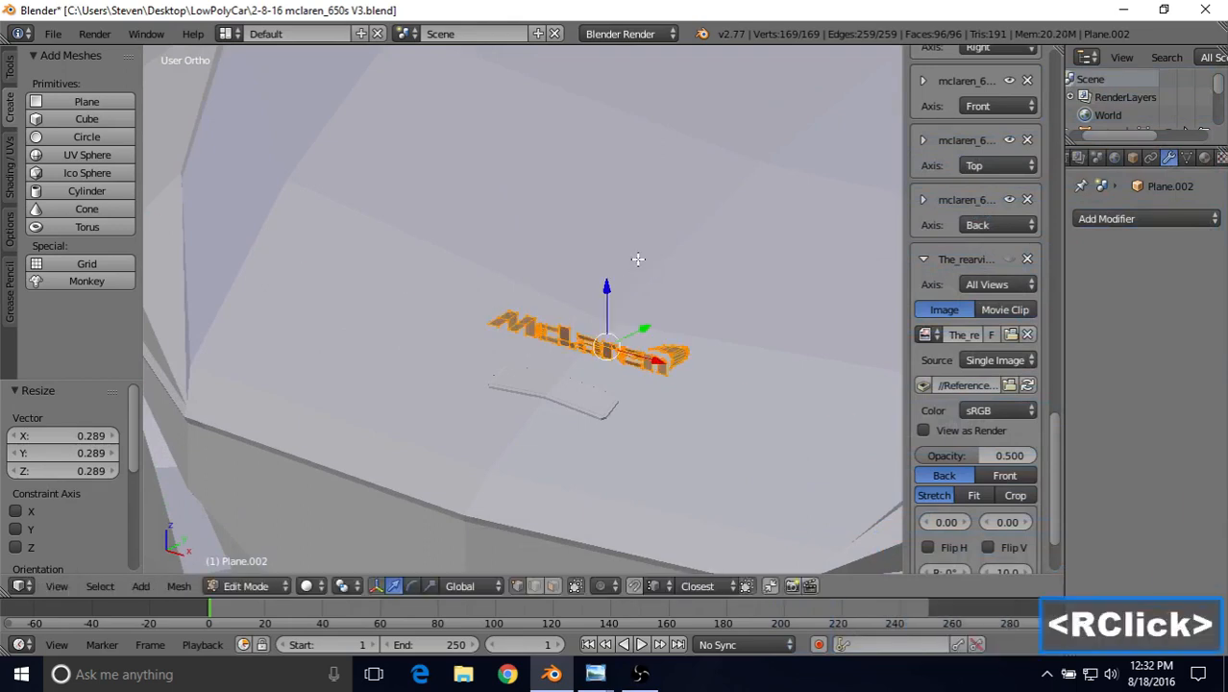
Rotate the McLaren lettering -90° about the global X axis.
key("r")
key("x")
key("minus")
key("9")
key("0")
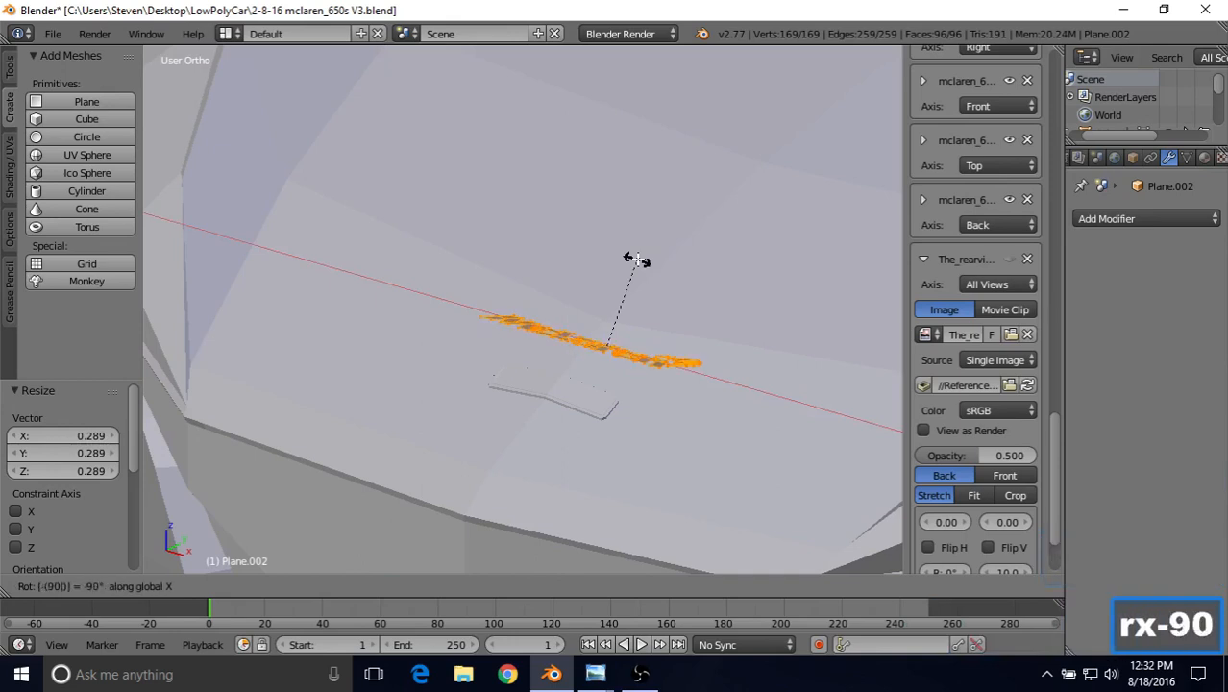
key("Return")
Scale the lettering down to roughly the badge's width, and adjust its X and Z position to line up with the badge.
middle_click_drag(636, 260, 595, 345)
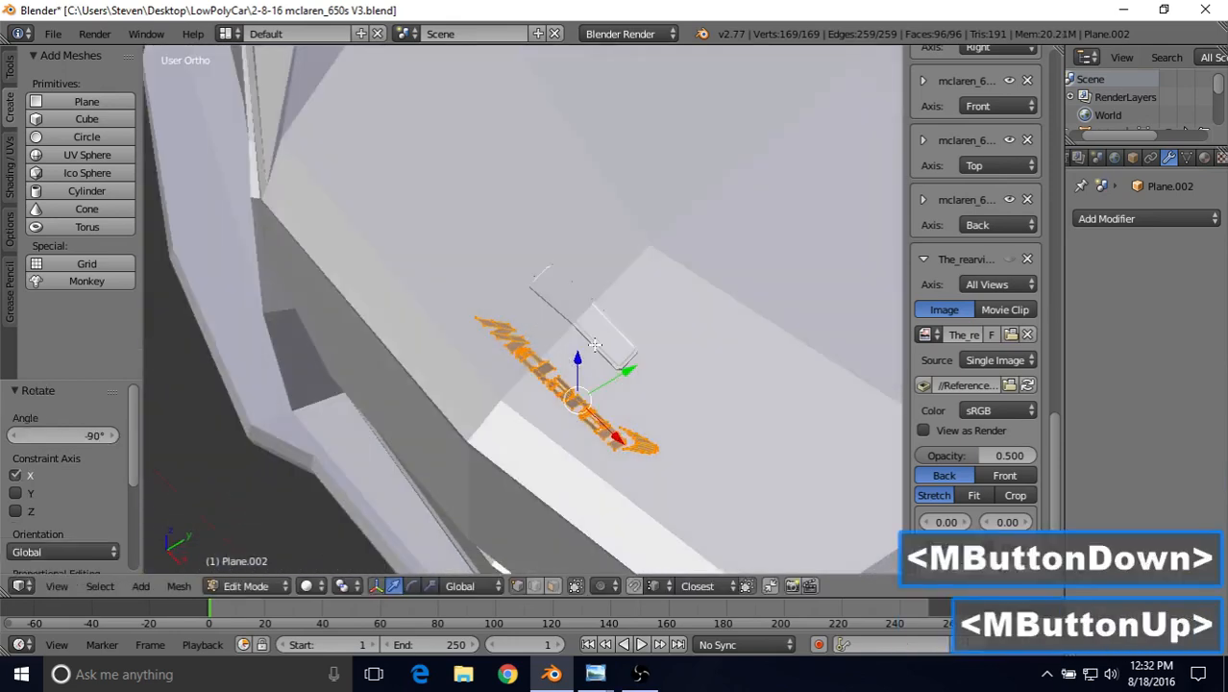
key("s")
left_click(626, 354)
left_click_drag(620, 373, 615, 337)
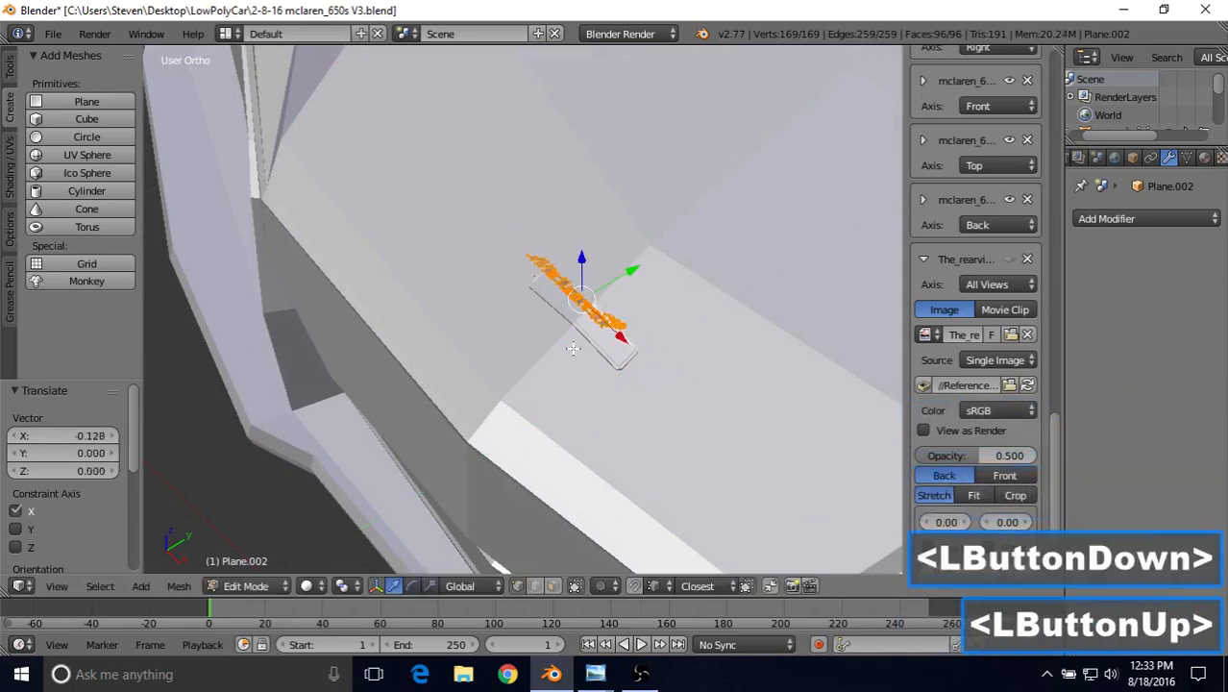
middle_click_drag(615, 336, 565, 233)
left_click_drag(565, 234, 560, 349)
left_click_drag(626, 412, 577, 416)
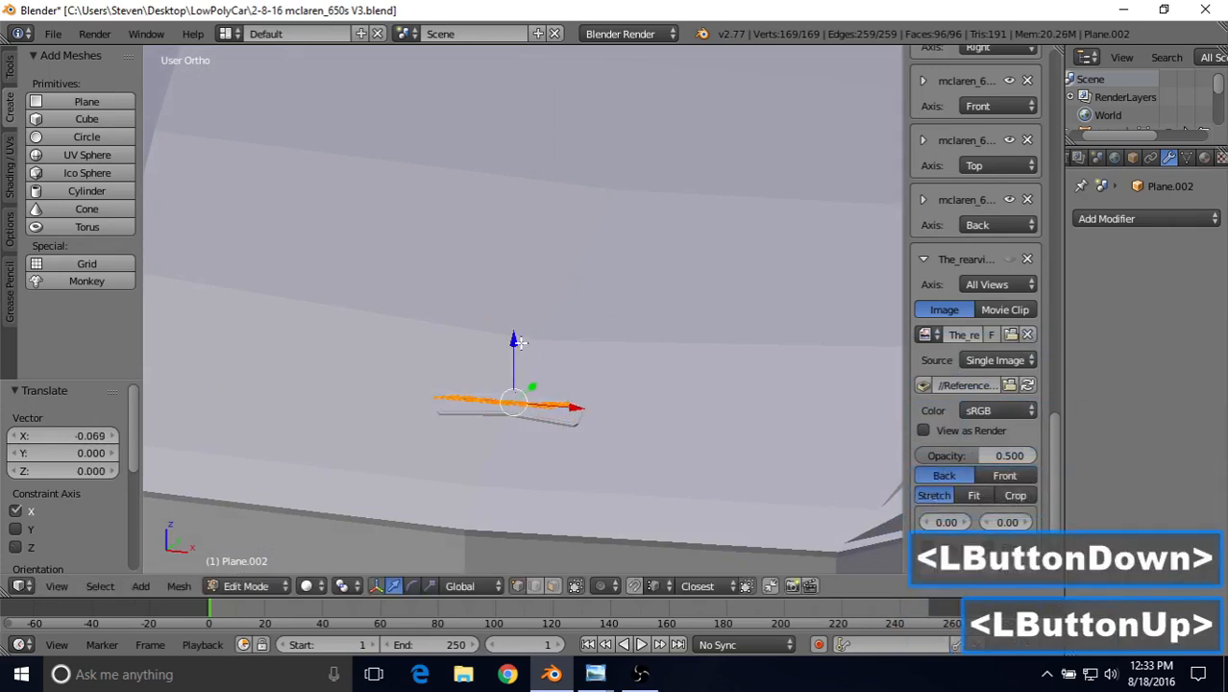
left_click_drag(515, 348, 517, 351)
Fit the lettering within the badge outline by moving it about 0.076 along Y, -0.022 along Z and -0.016 along X.
middle_click_drag(517, 352, 624, 338)
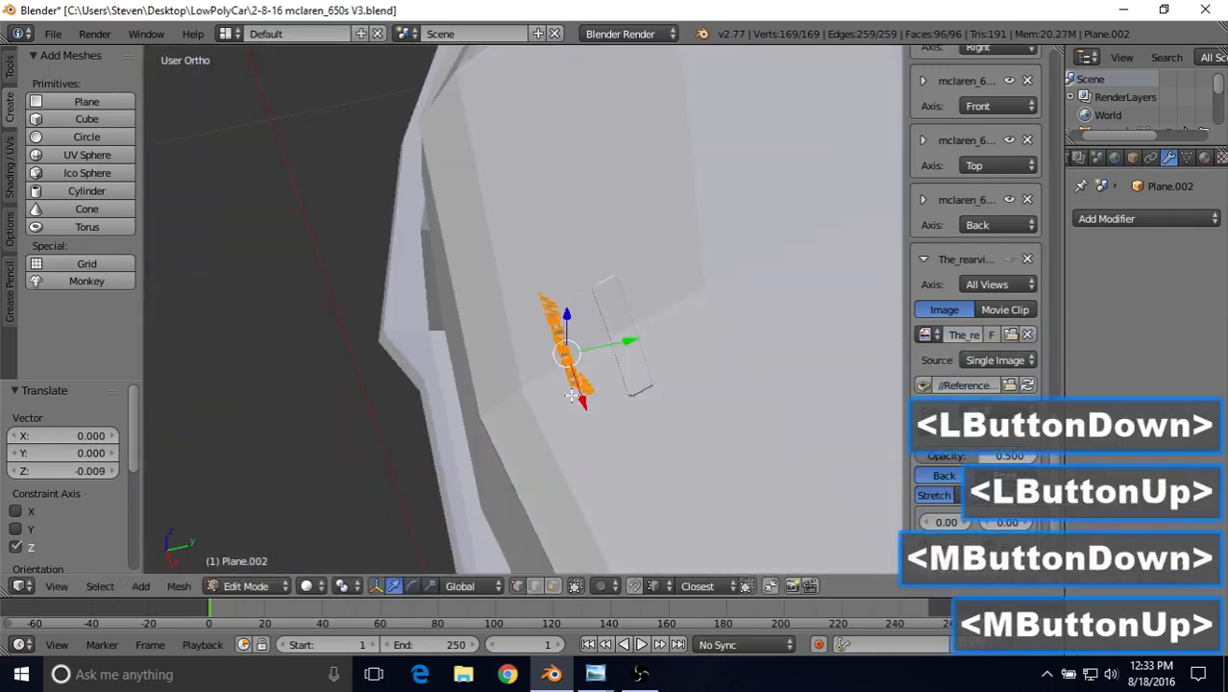
left_click_drag(635, 342, 677, 334)
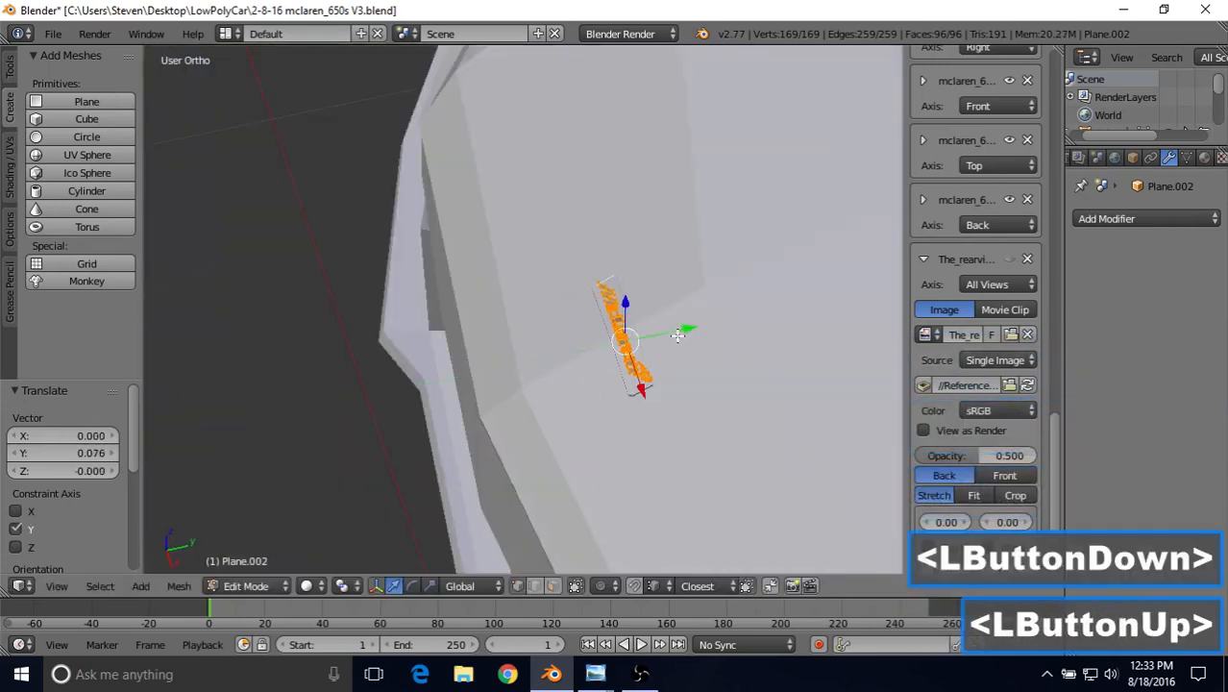
left_click_drag(625, 303, 626, 317)
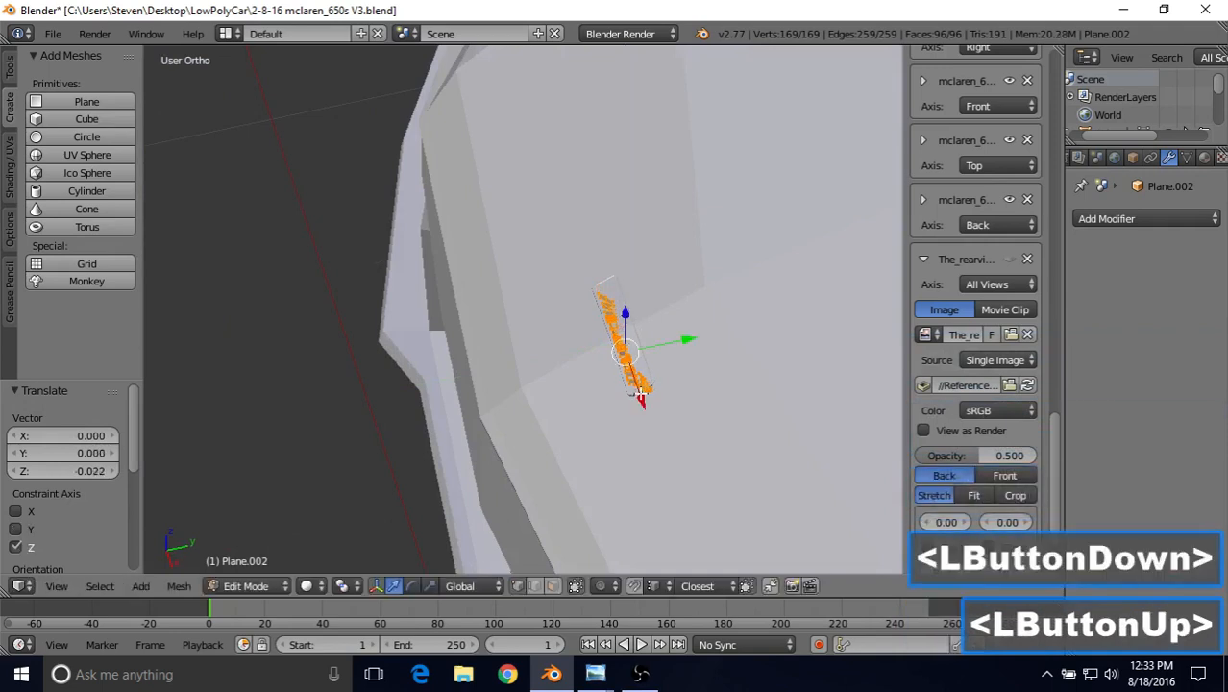
left_click_drag(639, 395, 636, 382)
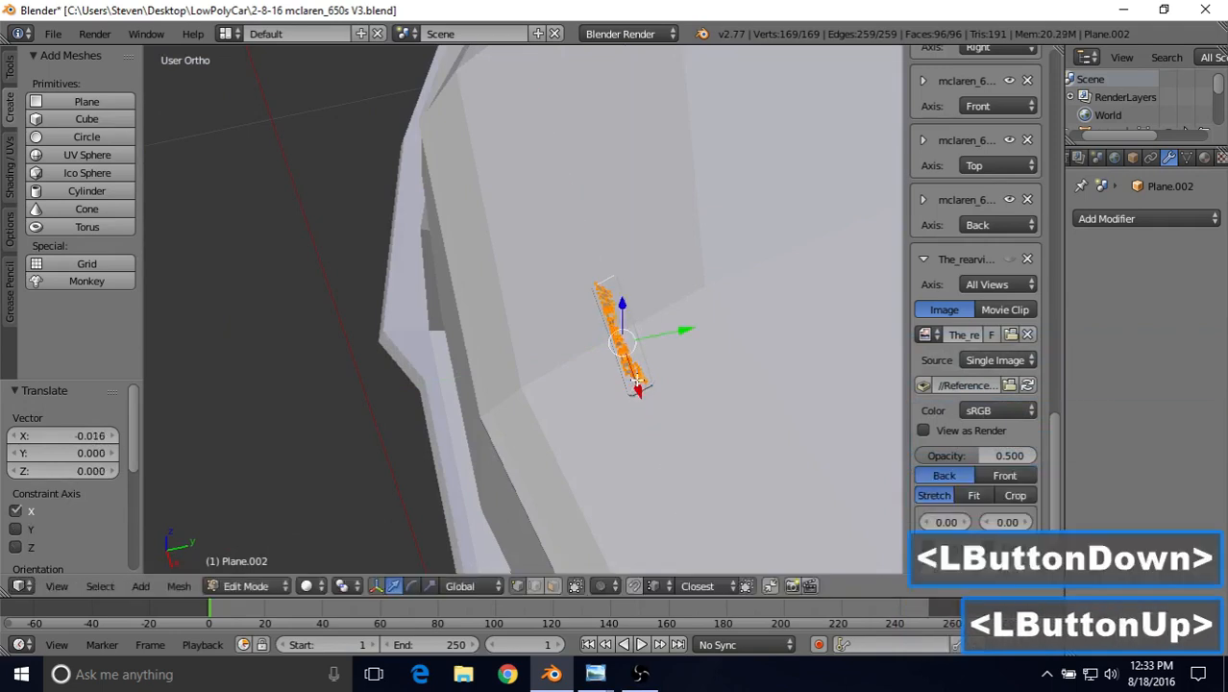
Raise the lettering about 0.002 along Z above the badge surface, and switch to the open image viewer window.
key("KP_Decimal")
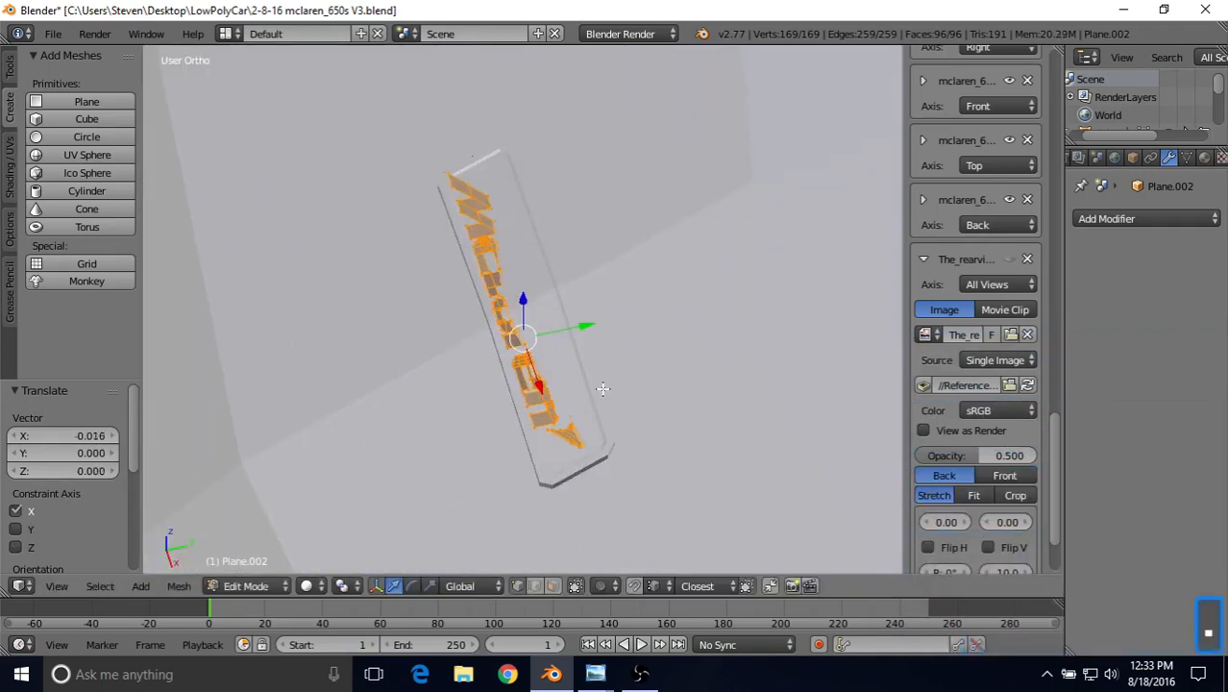
middle_click_drag(602, 388, 562, 290)
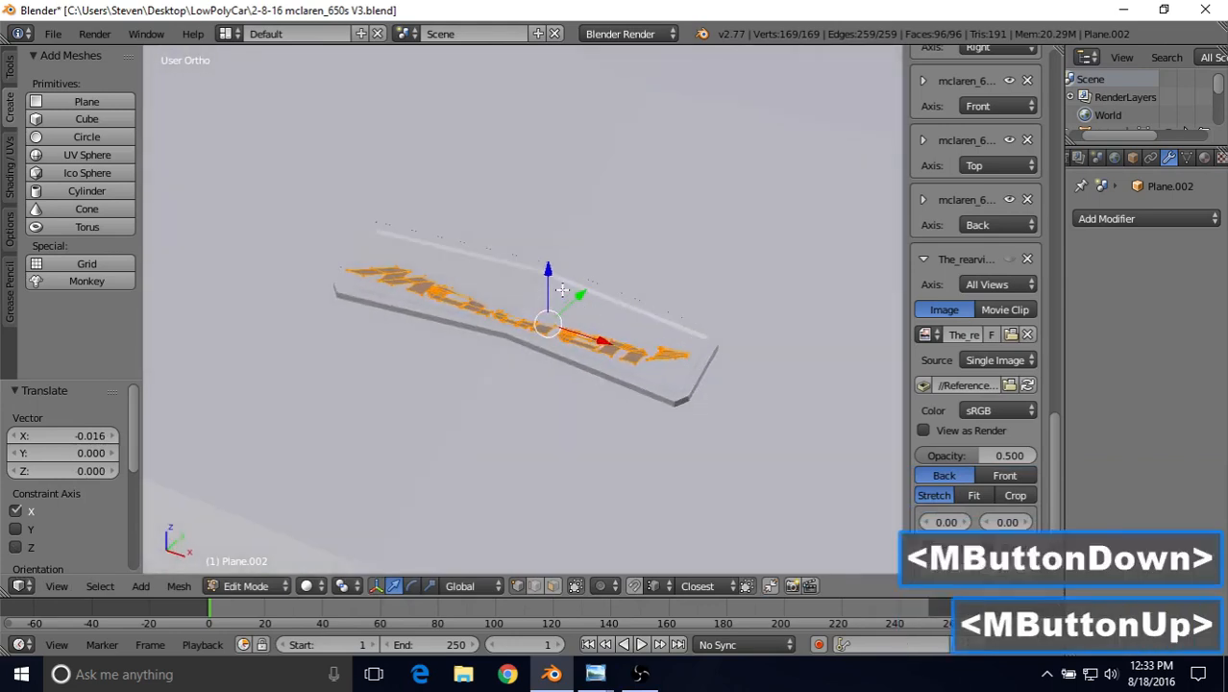
left_click_drag(549, 276, 548, 269)
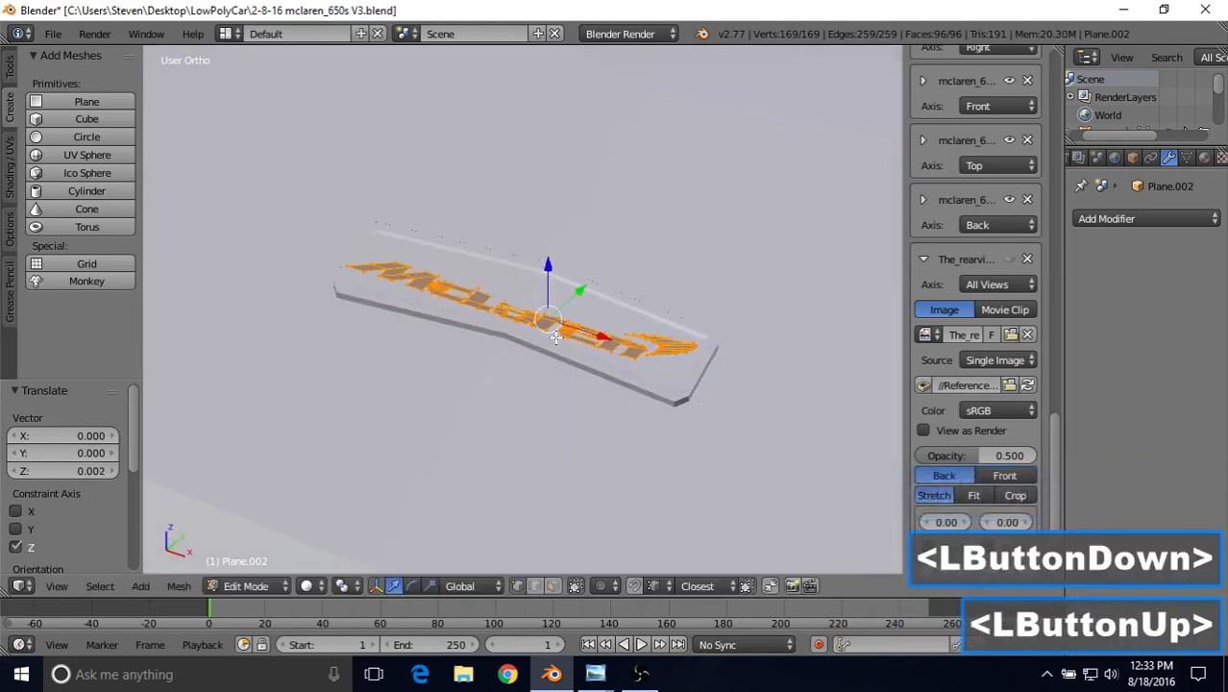
left_click(586, 676)
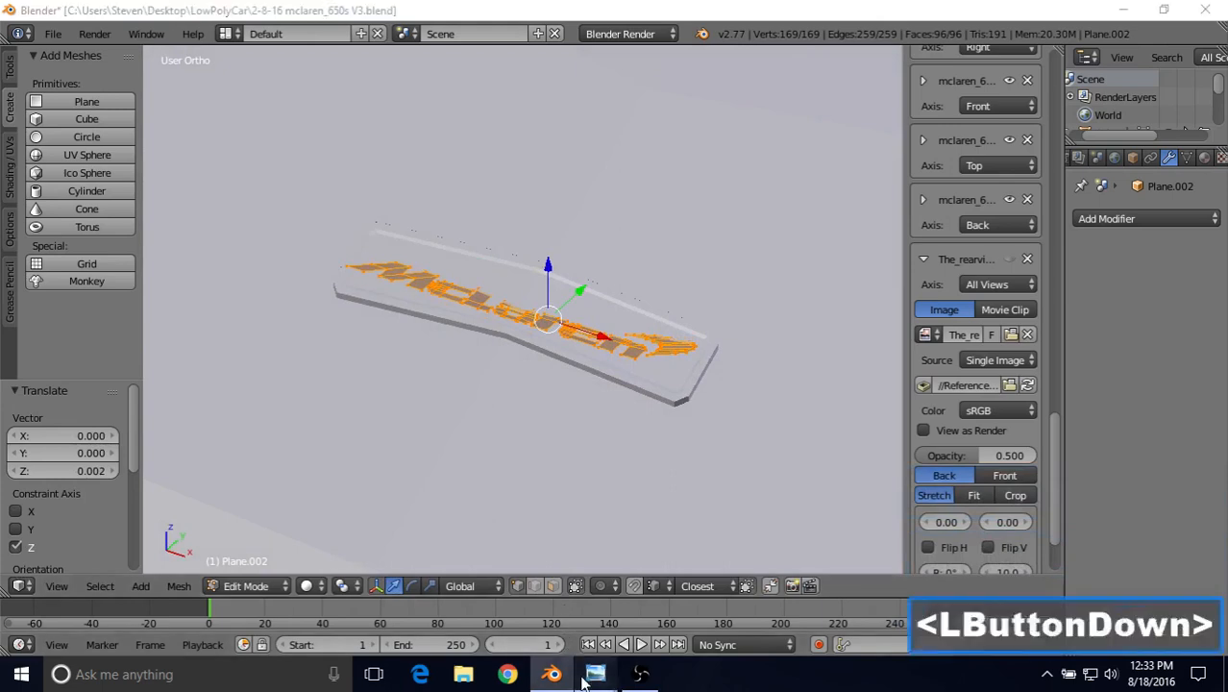
Check the badge in the Front View reference photo, and raise the McLaren lettering about 0.005 along Z in Blender.
left_click(296, 593)
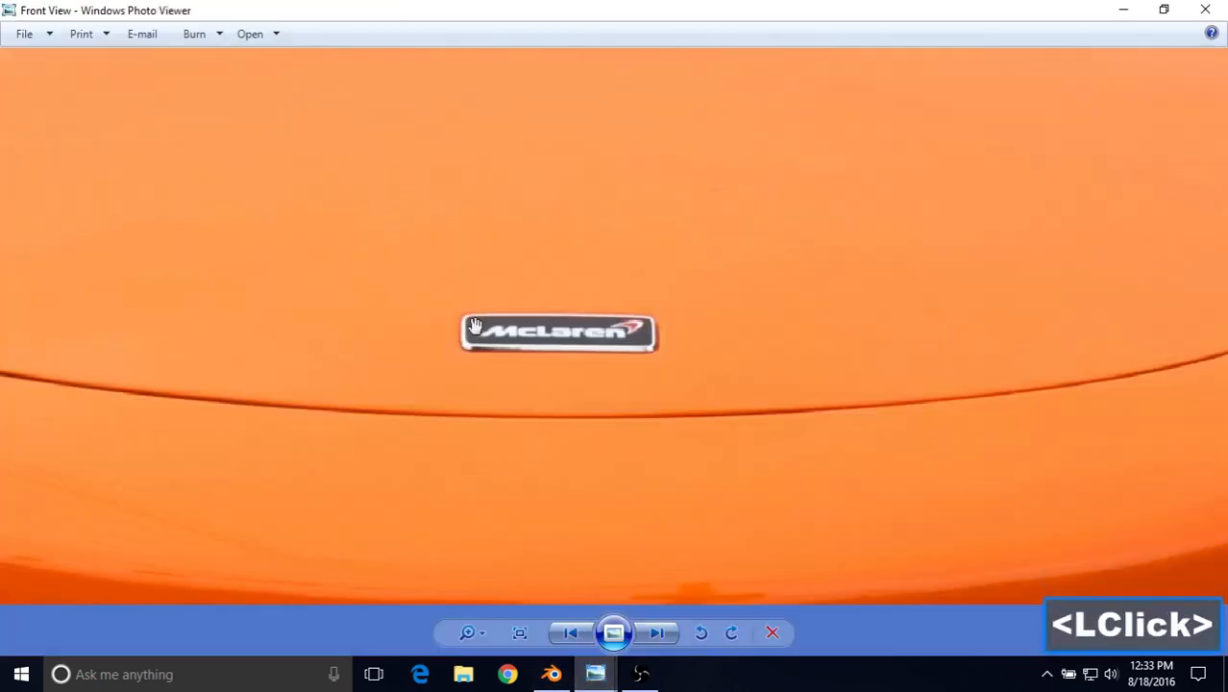
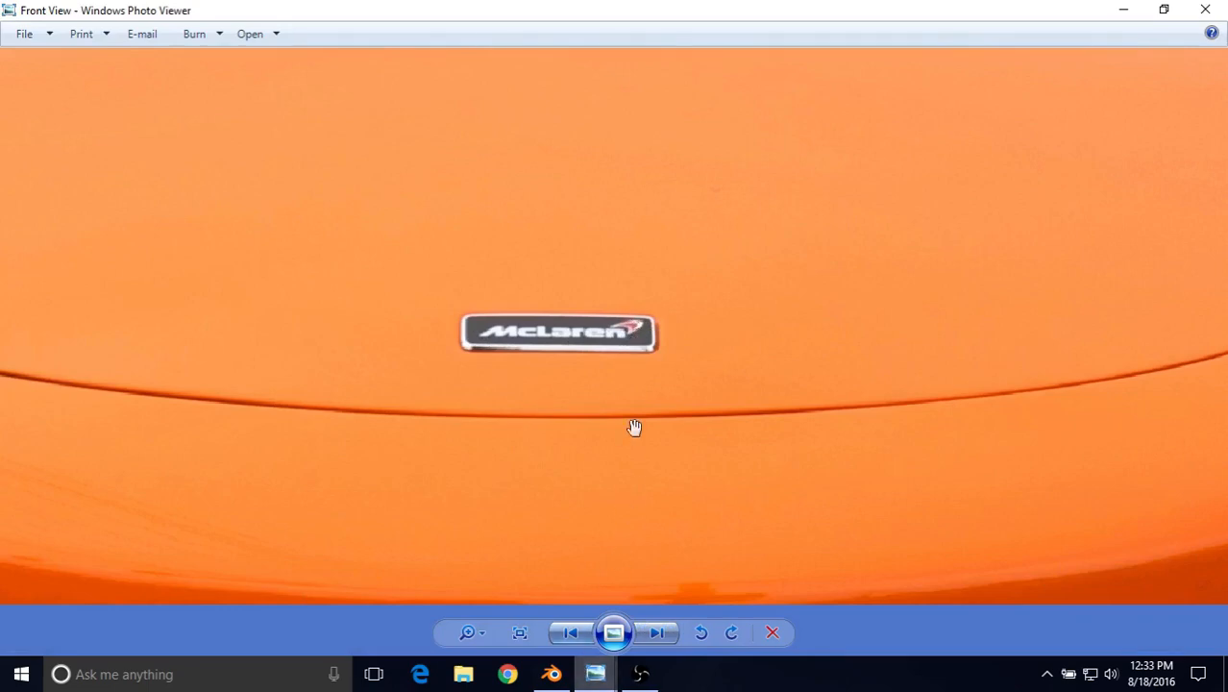
left_click(554, 673)
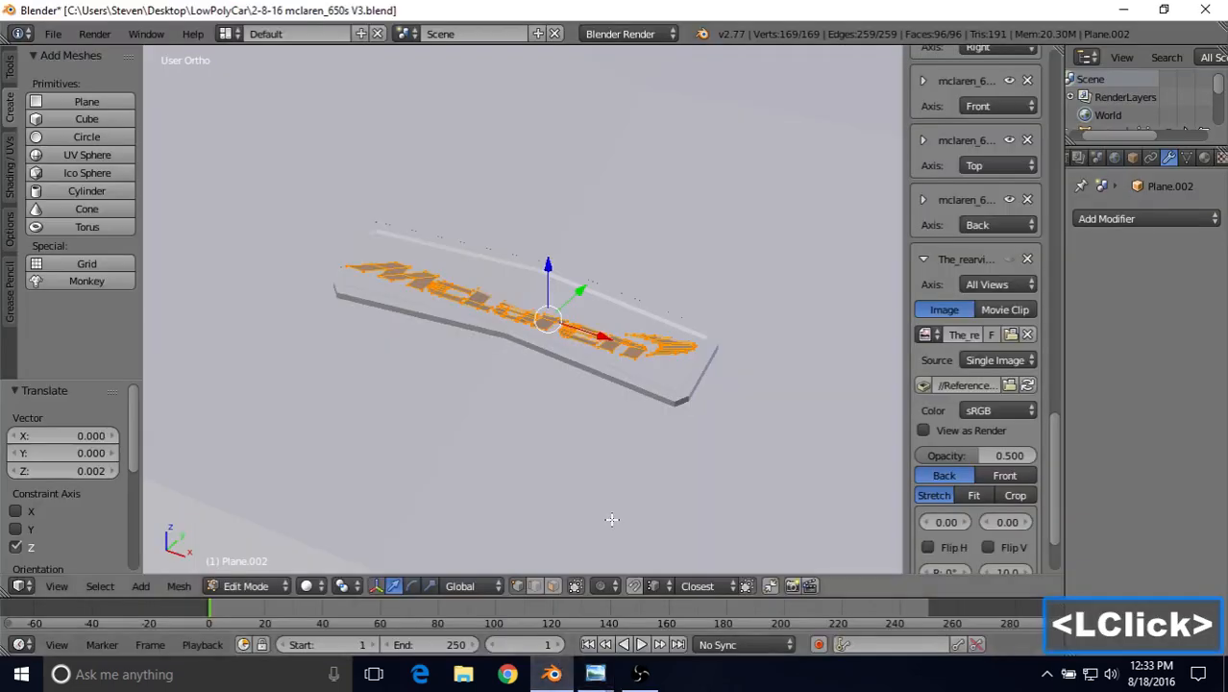
middle_click_drag(614, 247, 583, 294)
left_click_drag(583, 293, 546, 284)
key("s")
left_click(598, 269)
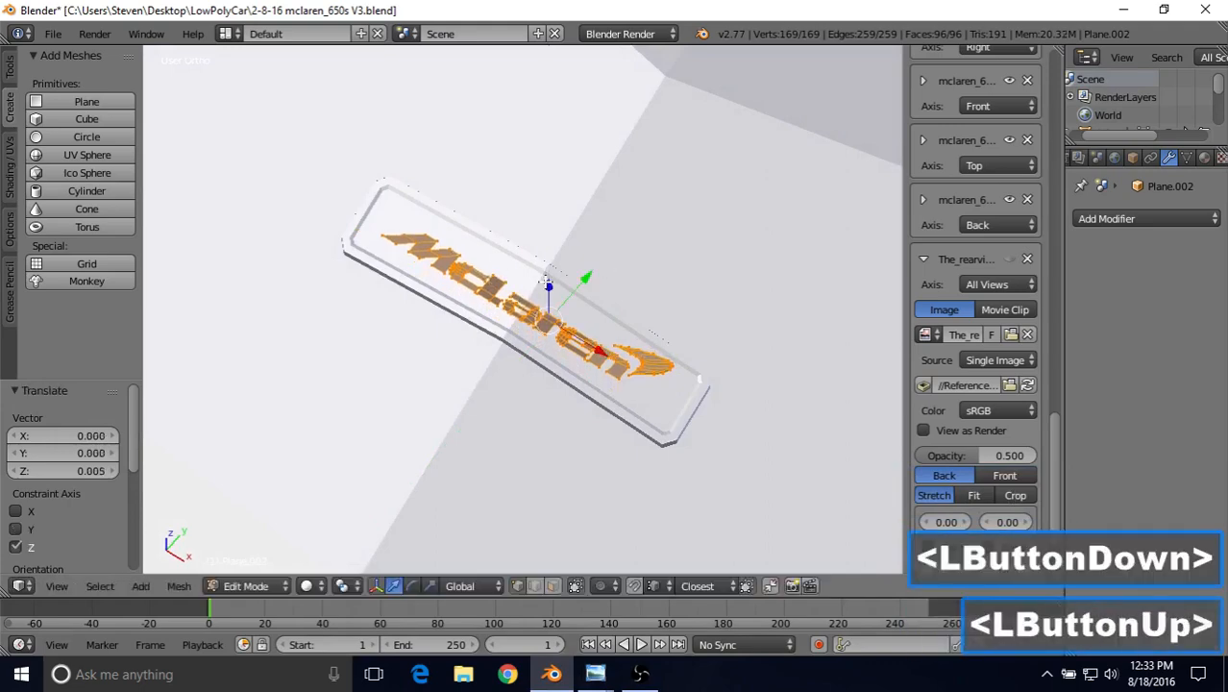
In top view, scale the lettering by about 0.883 and move it about -0.002 along Y within the badge outline.
key("KP_7")
scroll(543, 272, "up", 2)
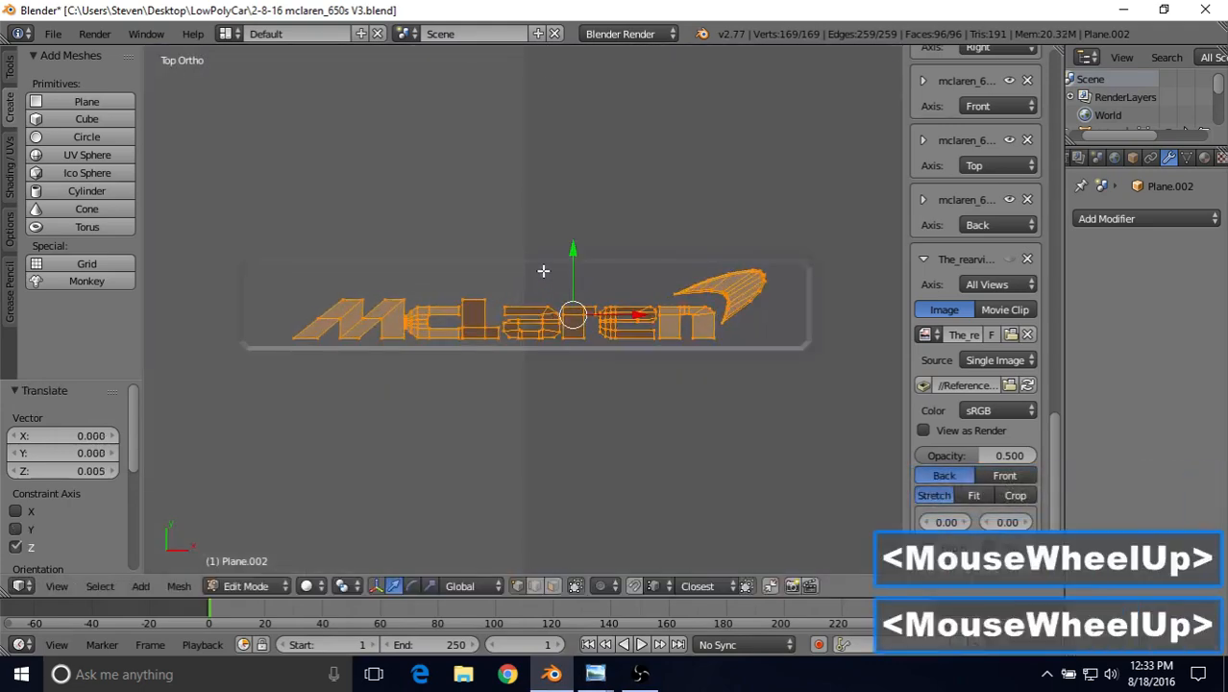
left_click_drag(567, 243, 570, 254)
key("s")
left_click(630, 207)
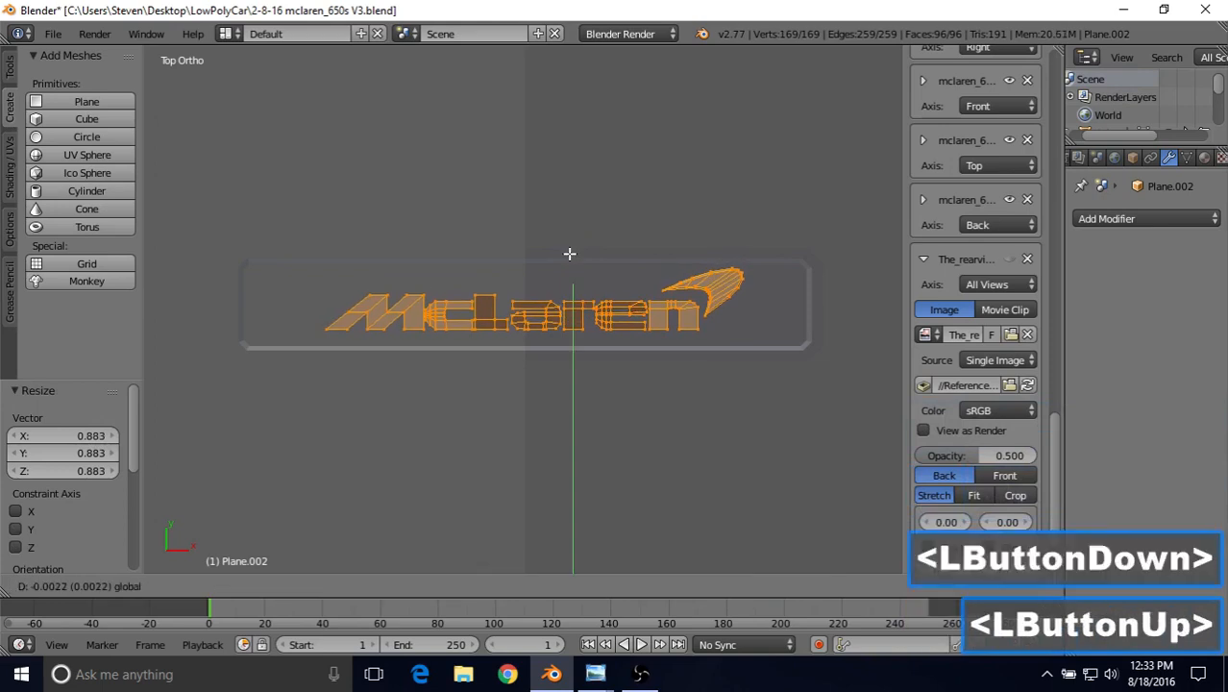
Compare the lettering with the Front View reference photo, and stretch it by about 1.19 along X.
left_click(601, 673)
left_click(353, 596)
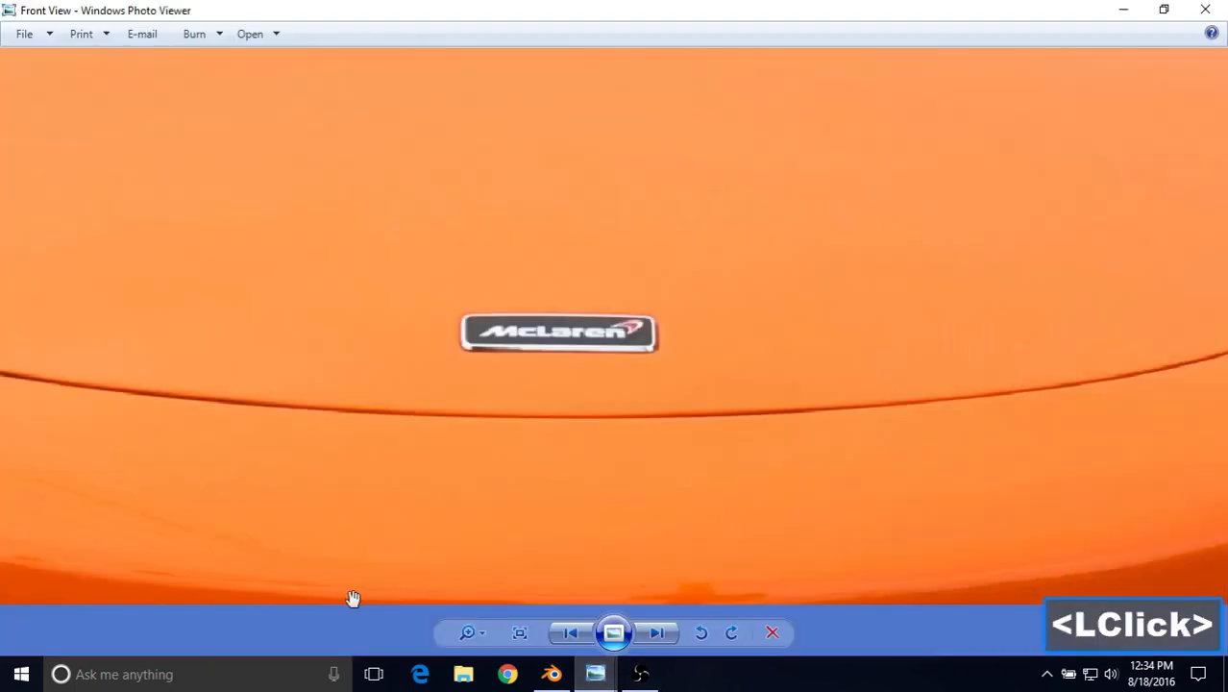
left_click(552, 673)
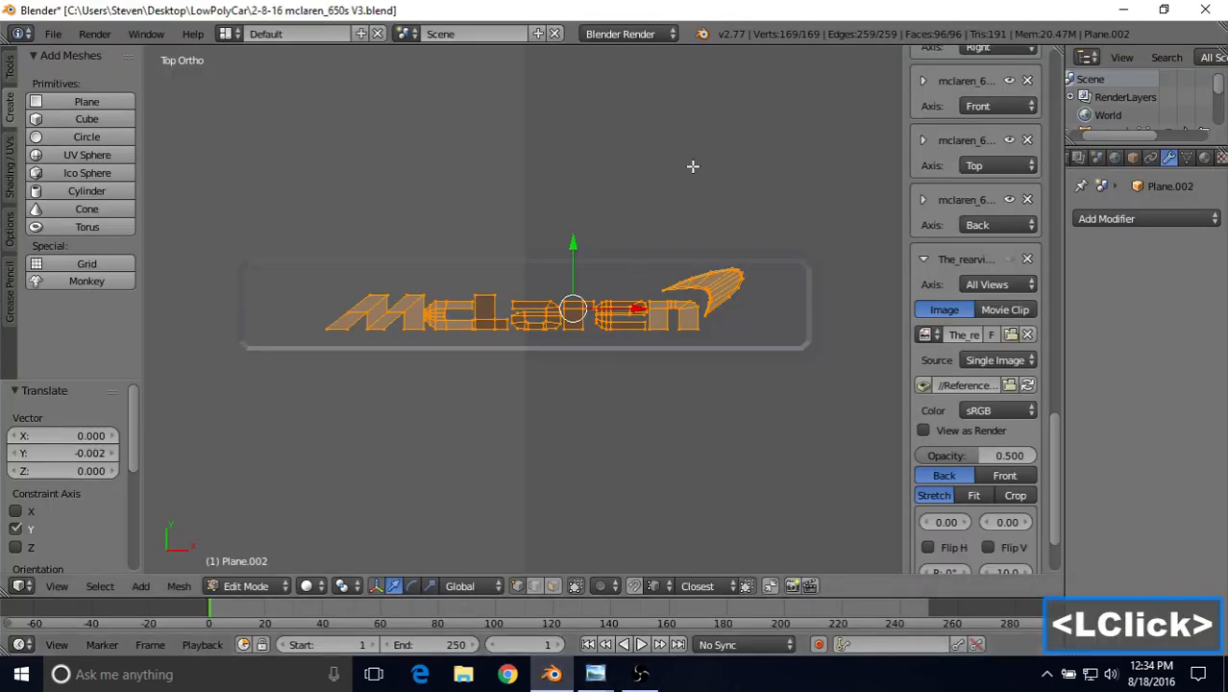
key("s")
key("x")
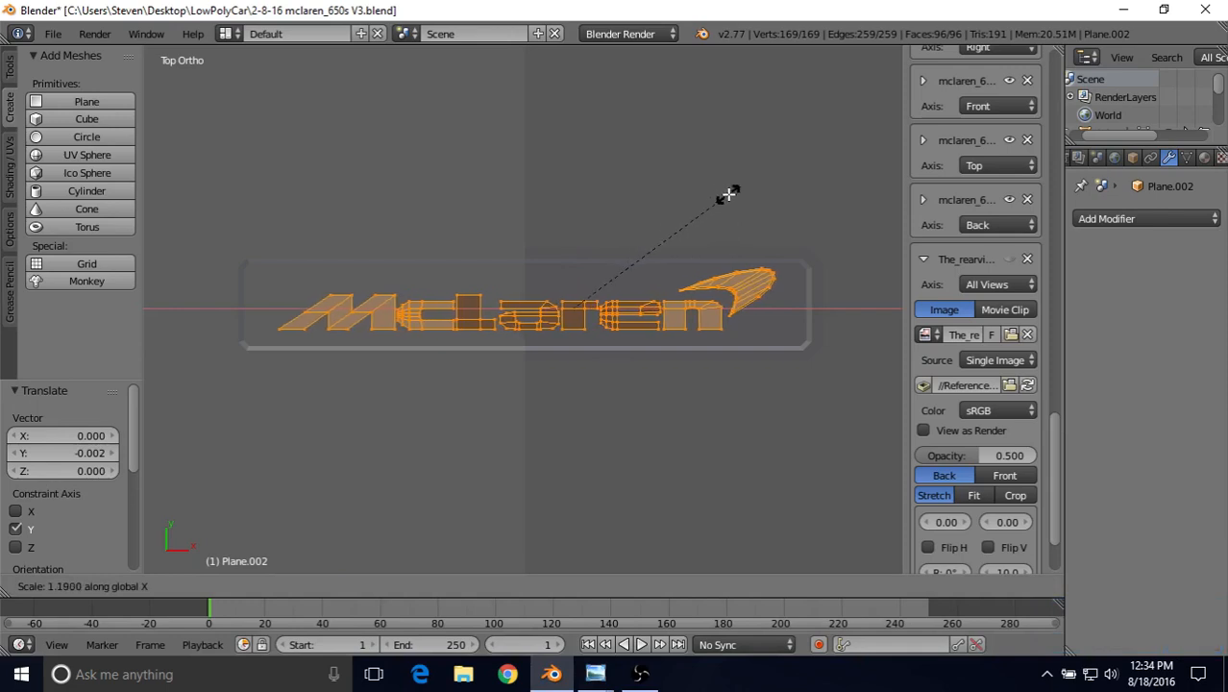
left_click(729, 193)
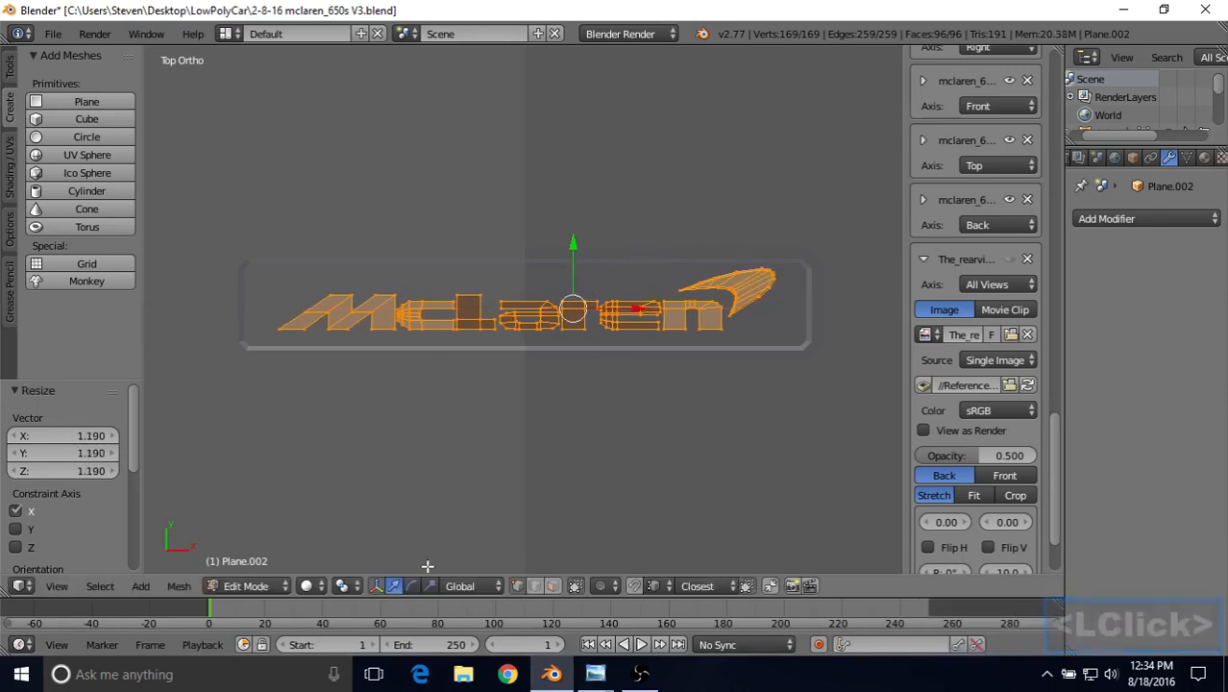
Check the badge photo again, widen the lettering by about 1.023 along X, and check its fit in wireframe.
left_click(595, 674)
left_click(223, 553)
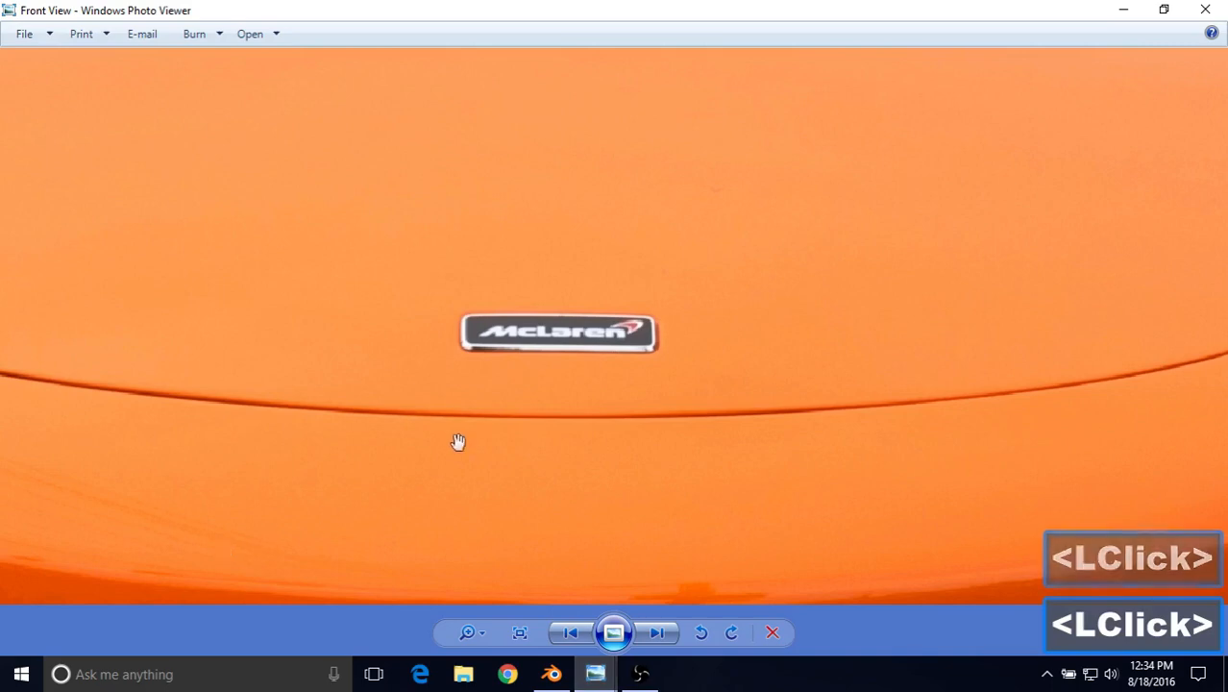
left_click(553, 676)
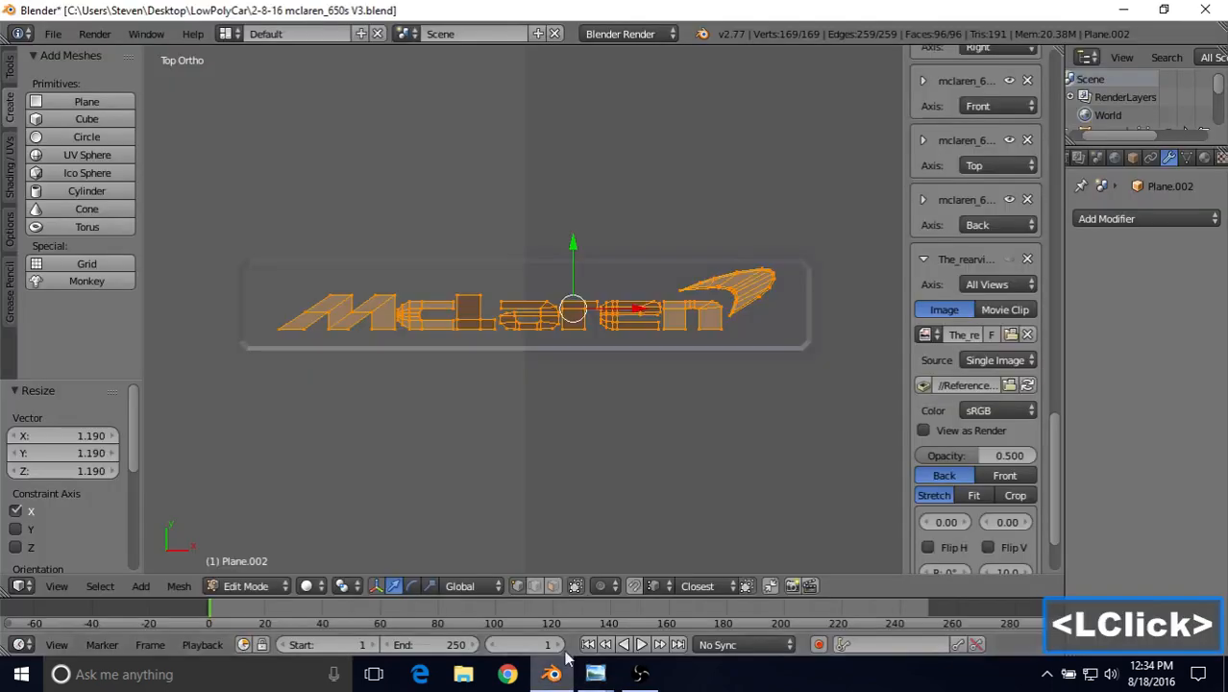
key("s")
key("x")
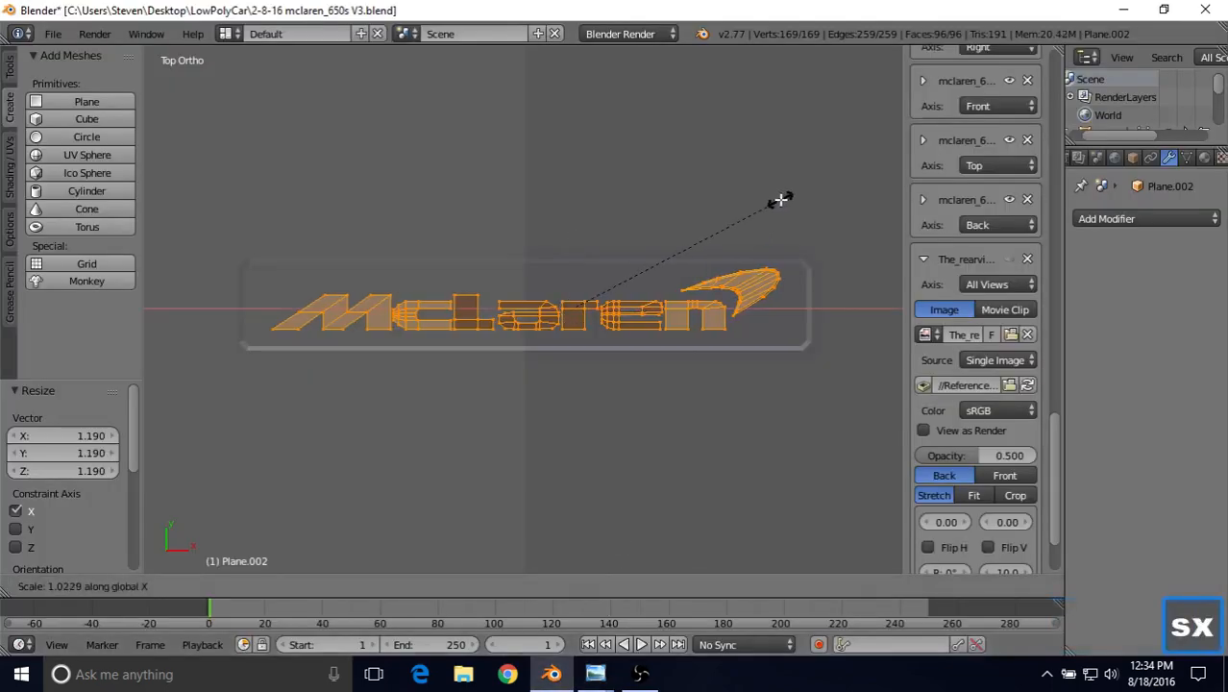
left_click(780, 199)
key("z")
key("z")
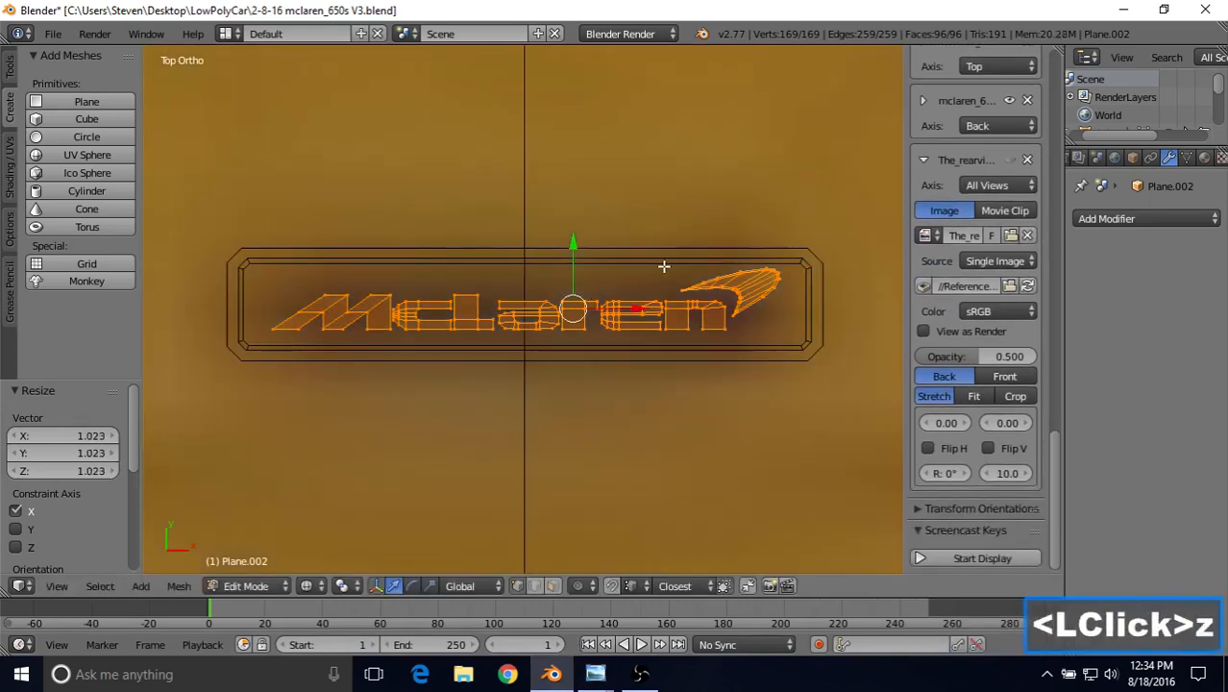
Examine the fitted lettering in object mode and compare it with the badge in the Front View reference photo.
scroll(620, 282, "down", 1)
key("Tab")
scroll(619, 281, "down", 2)
middle_click_drag(619, 281, 583, 249)
scroll(576, 252, "up", 2)
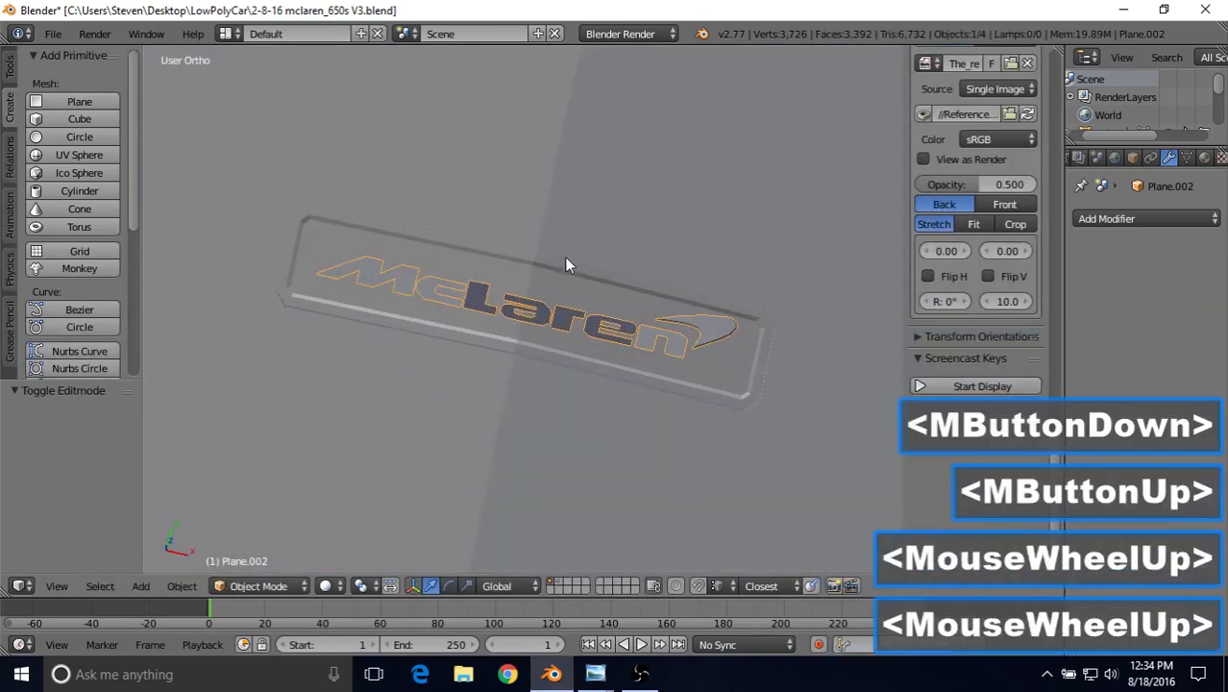
left_click(595, 674)
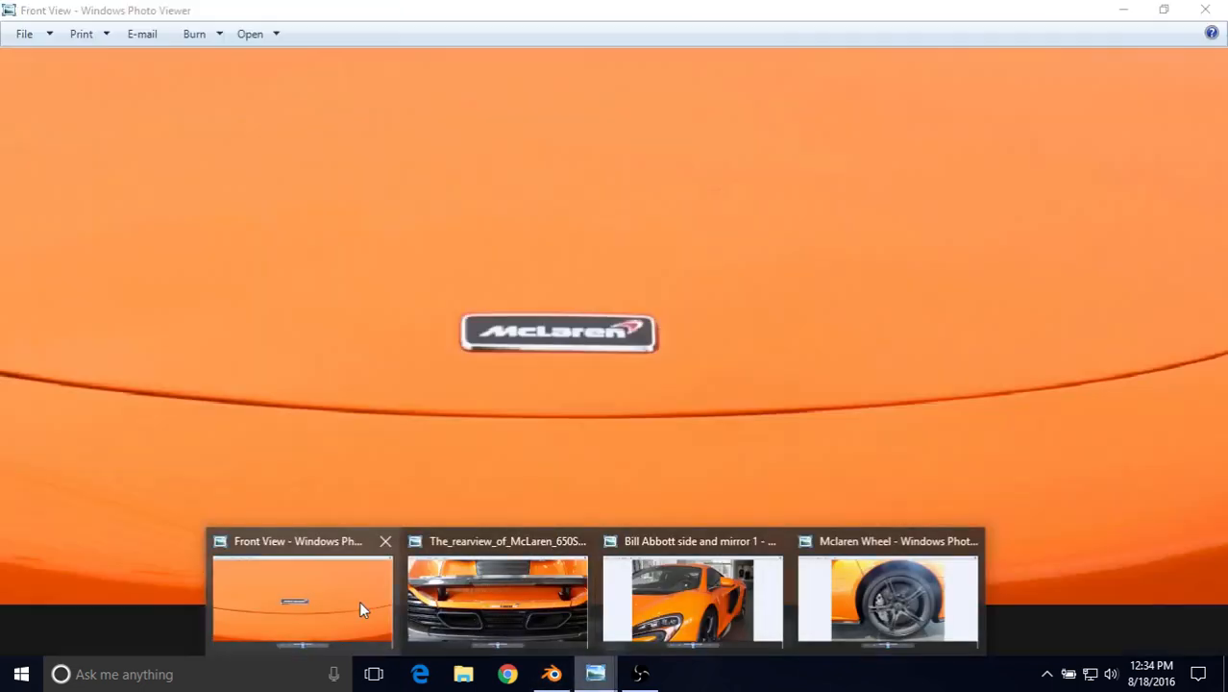
left_click(360, 608)
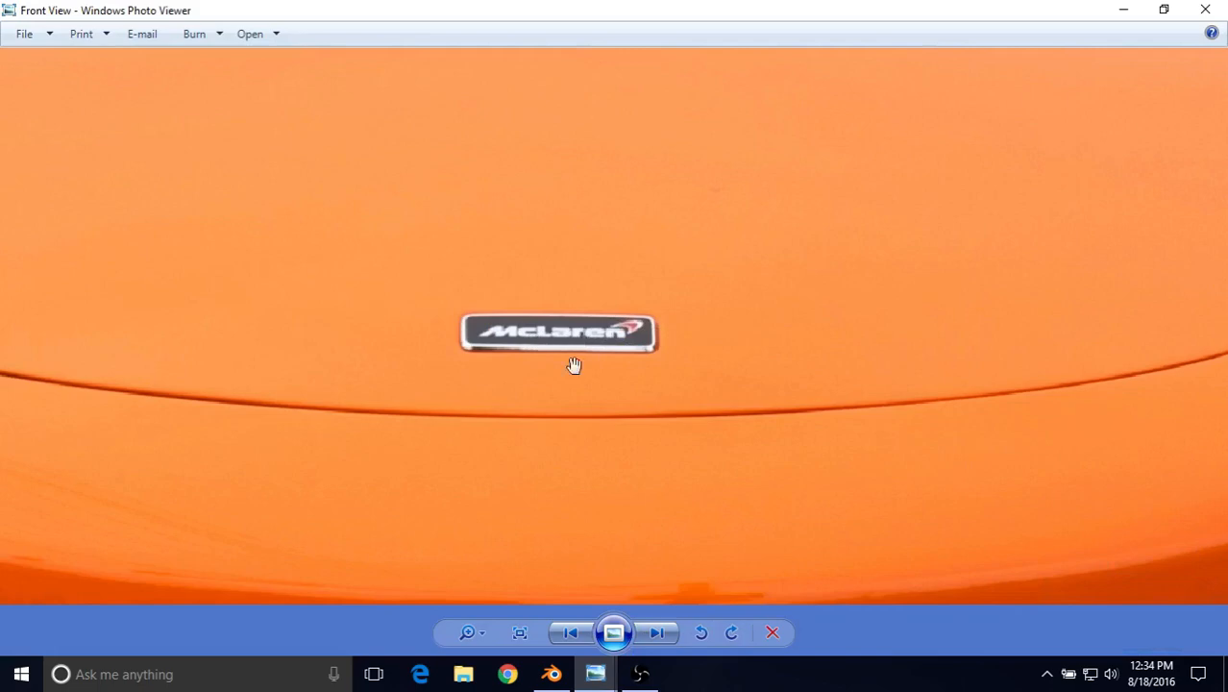
left_click(544, 673)
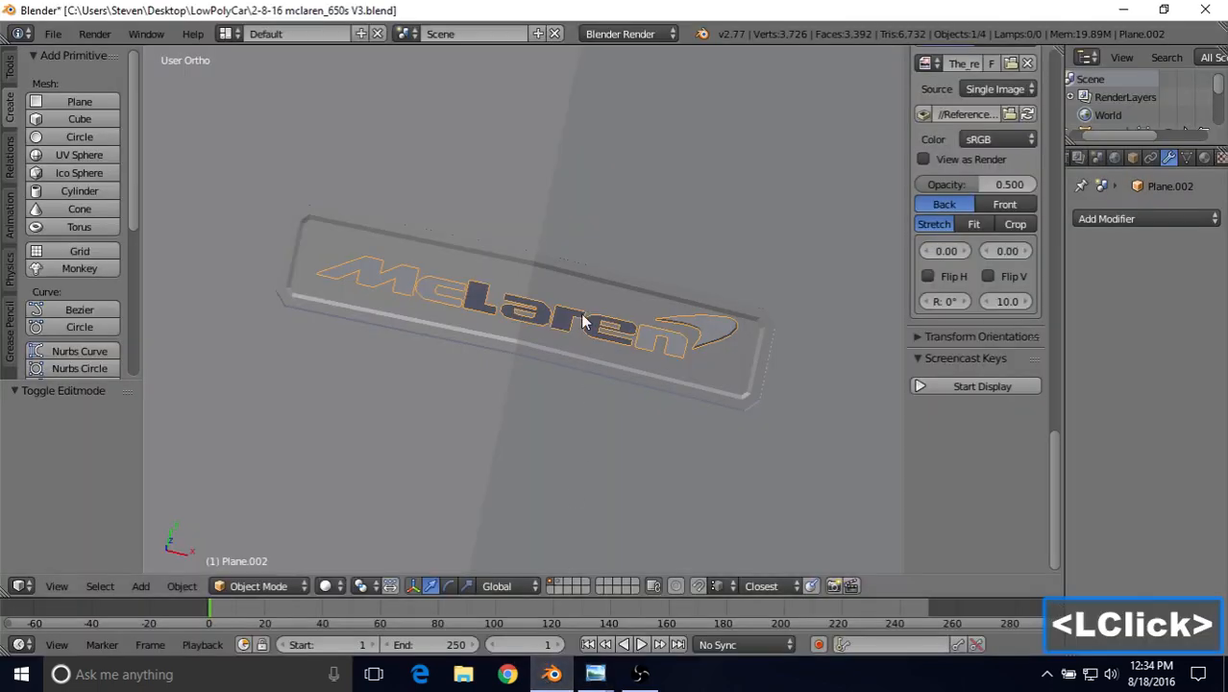
Recalculate the normals of the whole lettering mesh to face outside.
key("Tab")
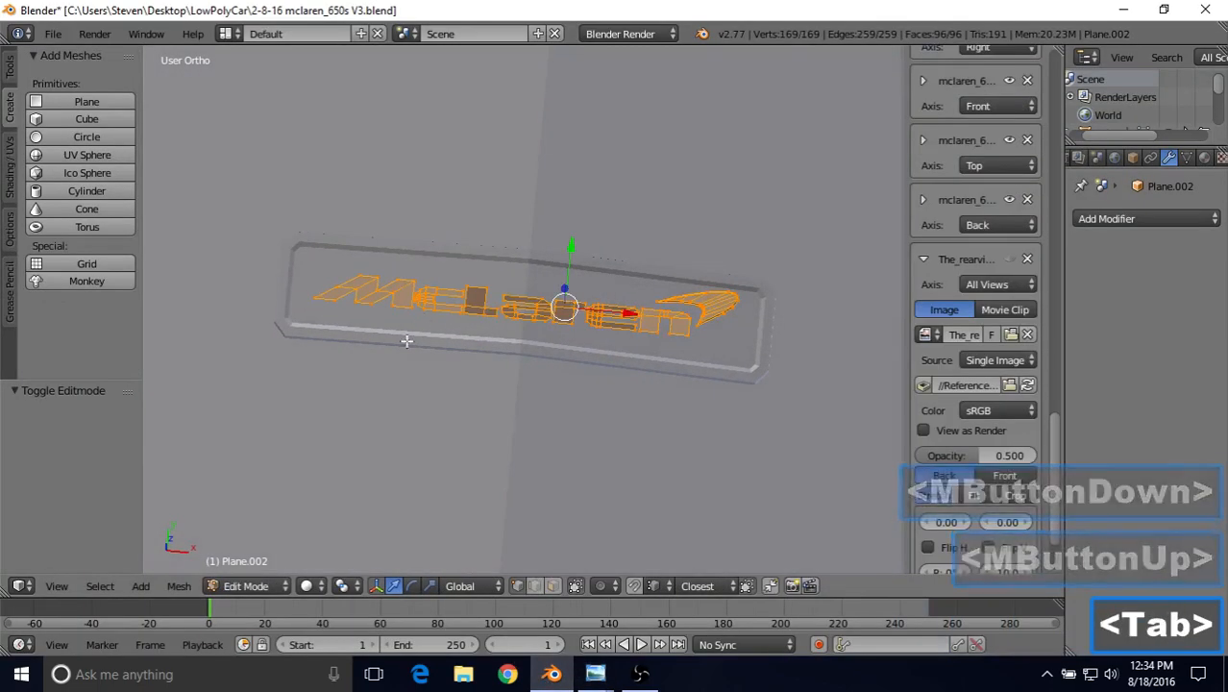
left_click(182, 586)
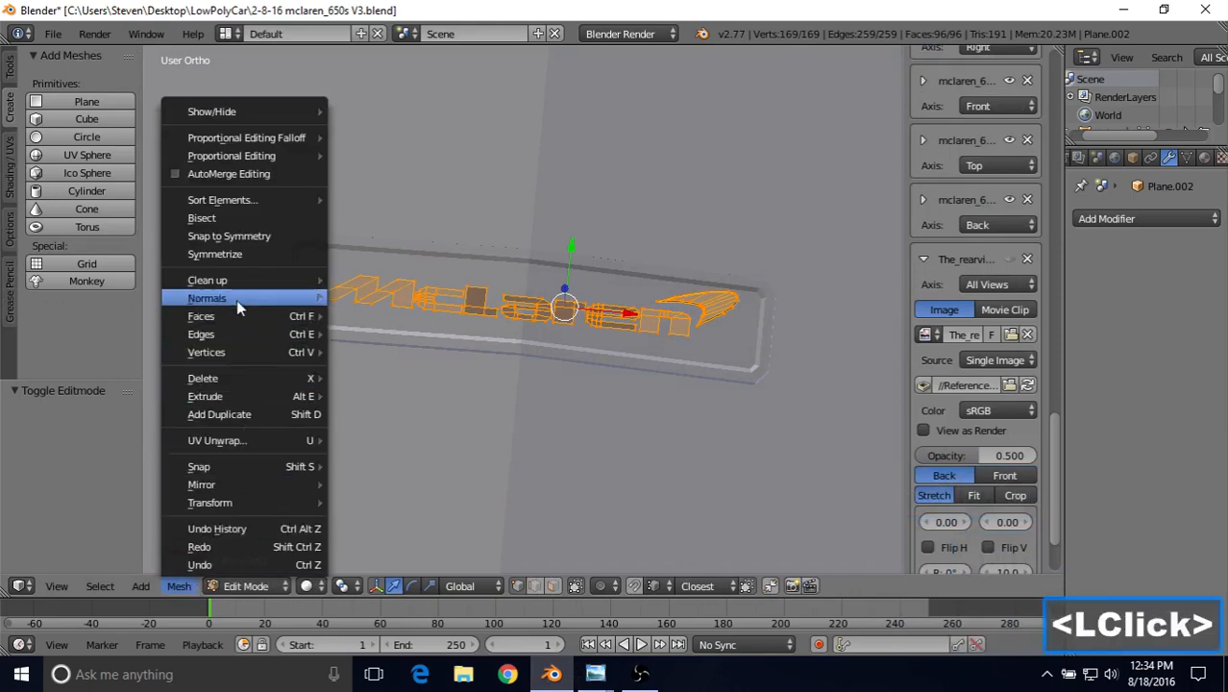
mouse_move(236, 299)
left_click(362, 301)
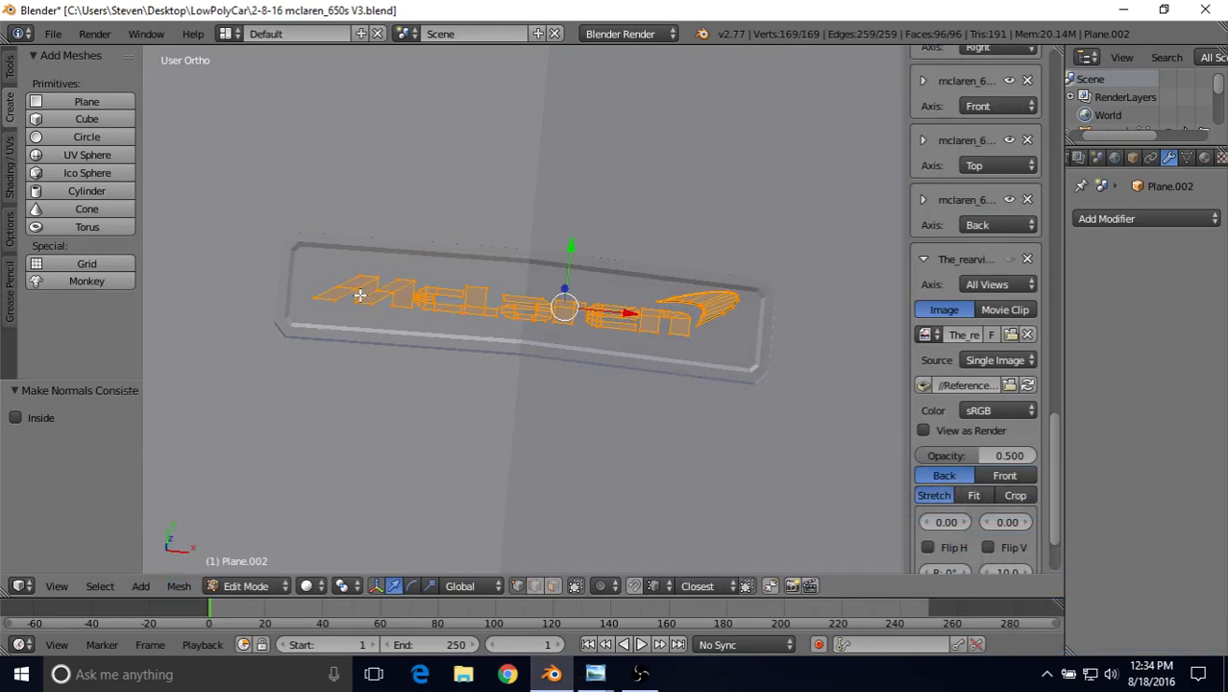
Examine how the lettering sits above the bent badge plate from several angles.
middle_click_drag(545, 271, 507, 200)
scroll(542, 330, "up", 2)
middle_click_drag(542, 326, 397, 227, "shift")
scroll(351, 241, "down", 2)
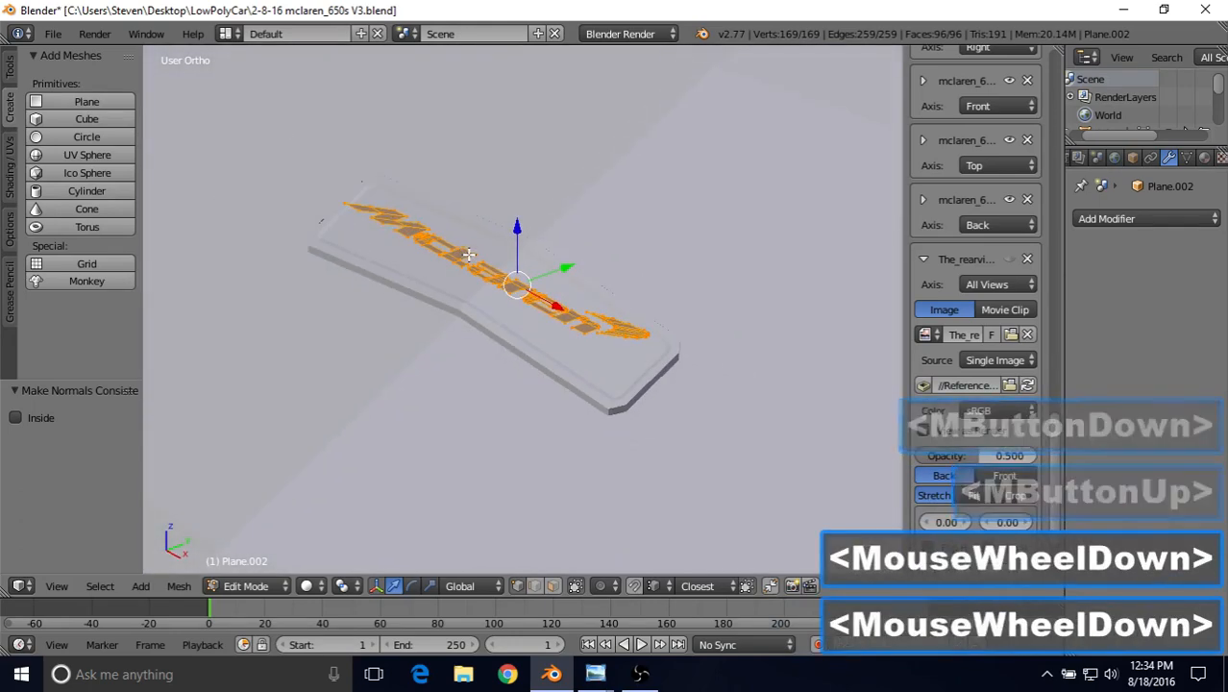
scroll(481, 271, "down", 2)
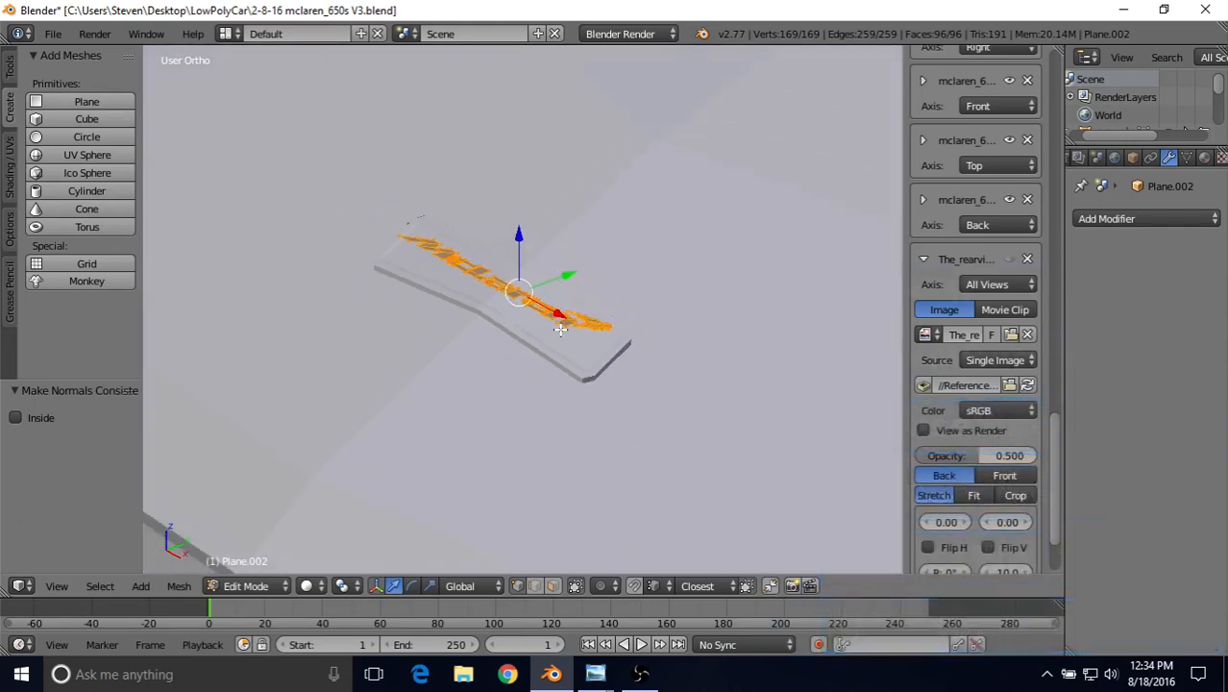
scroll(484, 309, "up", 2)
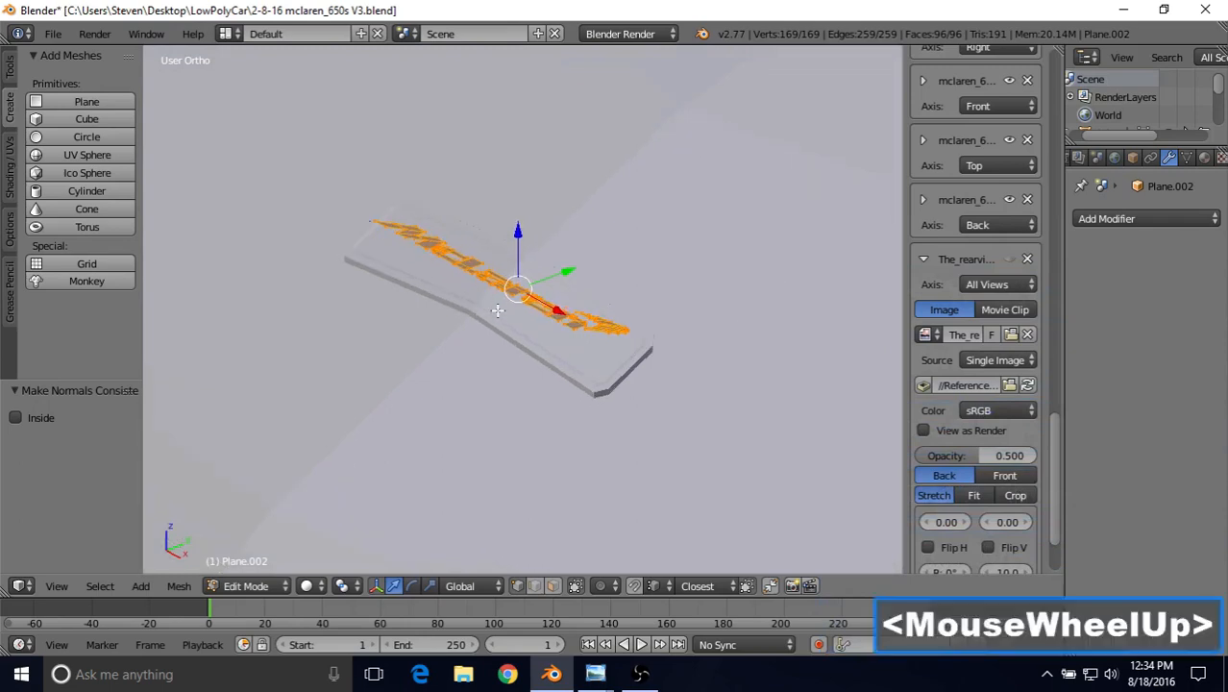
middle_click_drag(495, 305, 440, 290)
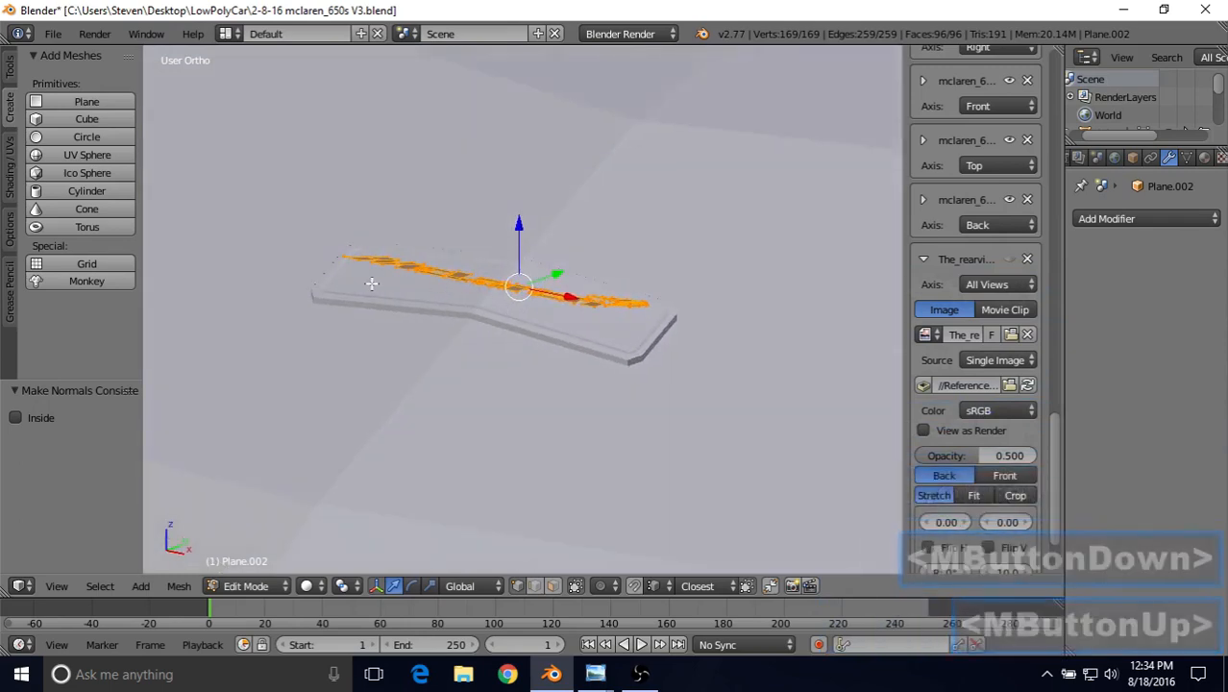
scroll(489, 298, "up", 2)
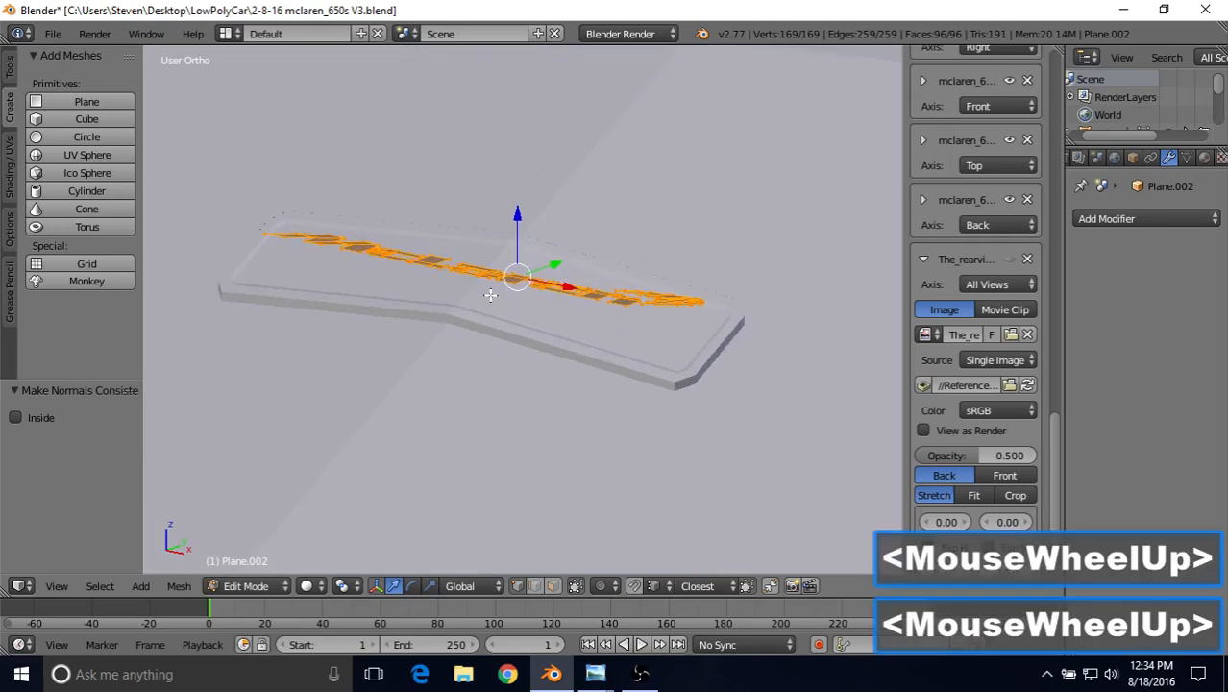
middle_click_drag(489, 298, 544, 323)
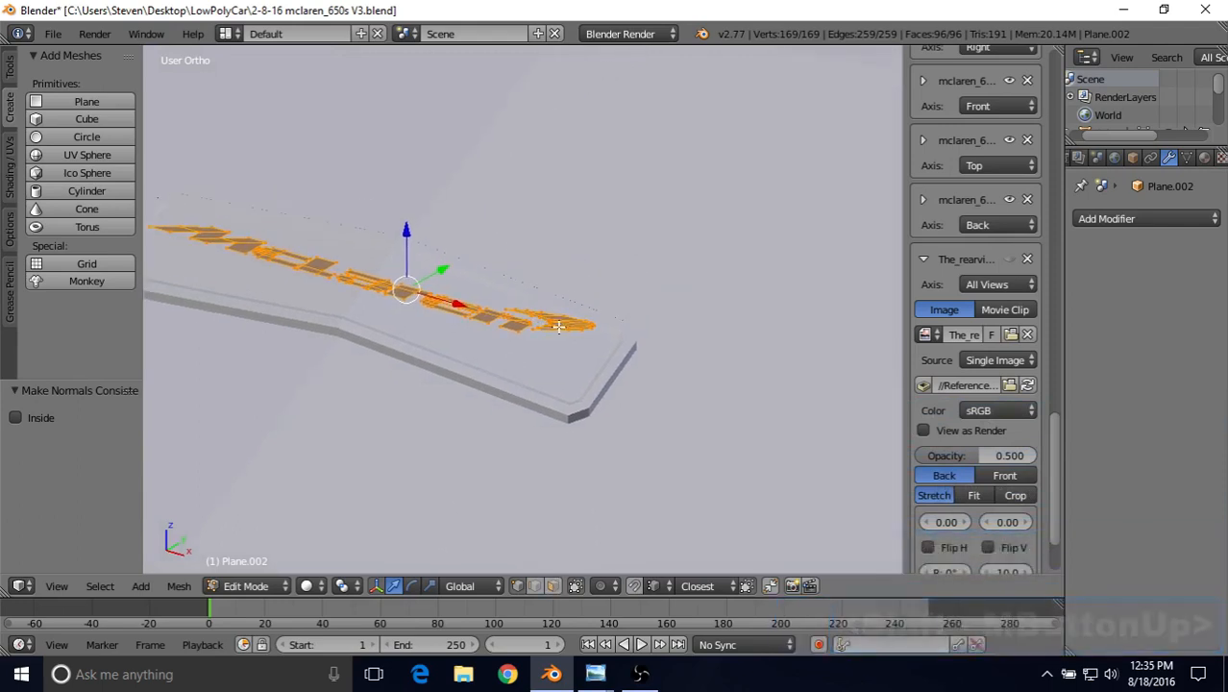
Select a single face on the swoosh in face selection mode and inspect the swoosh's underside up close.
left_click(550, 588)
middle_click_drag(591, 354, 558, 366)
right_click(571, 308)
right_click(557, 366)
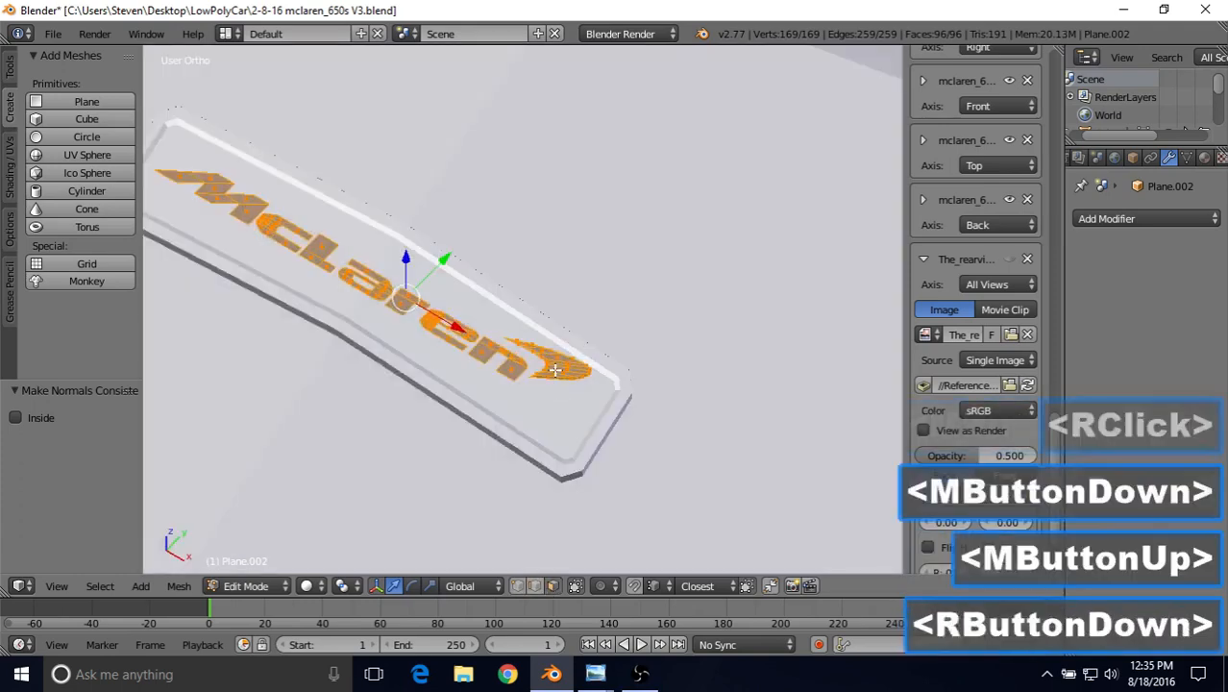
right_click(558, 365)
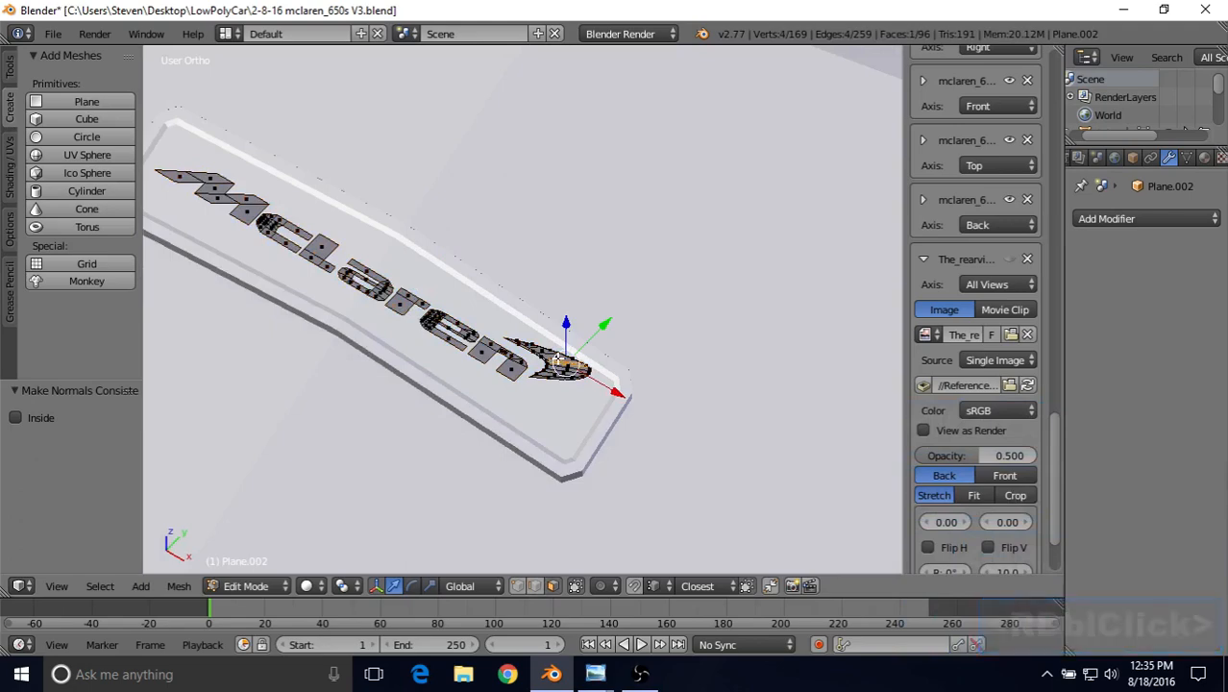
scroll(557, 358, "up", 8)
middle_click_drag(513, 378, 554, 234)
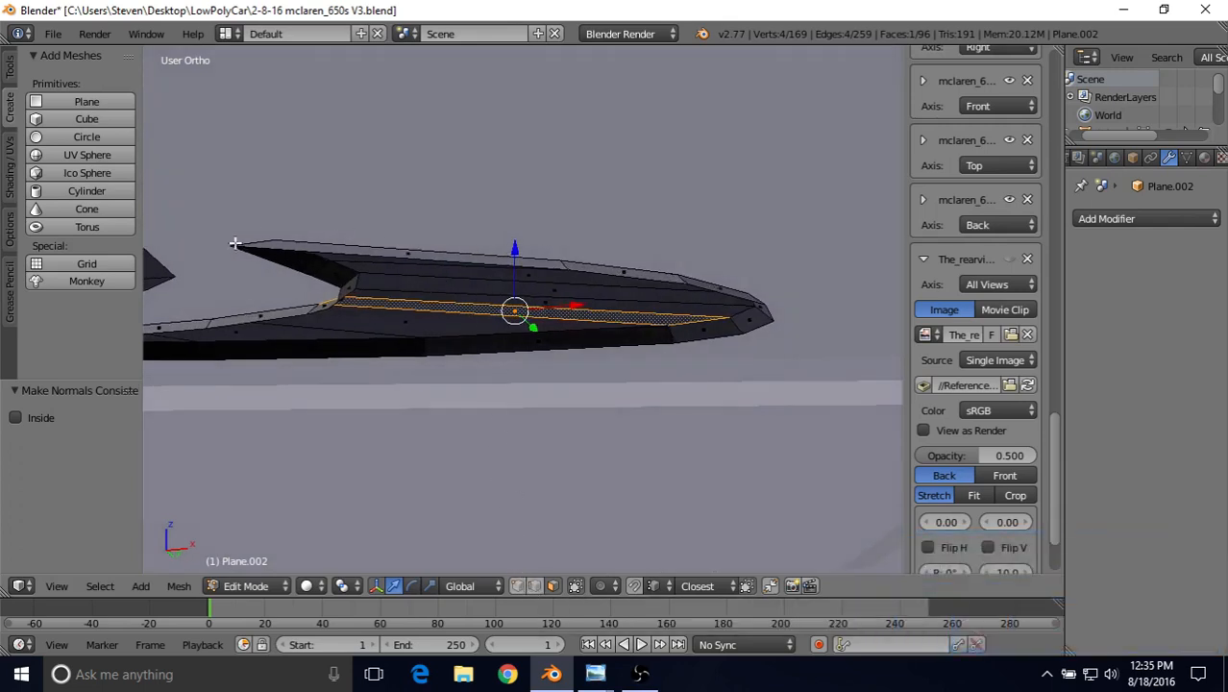
Switch to edge selection, select the swoosh's open bottom edge loop and fill it with a single face.
left_click(525, 516)
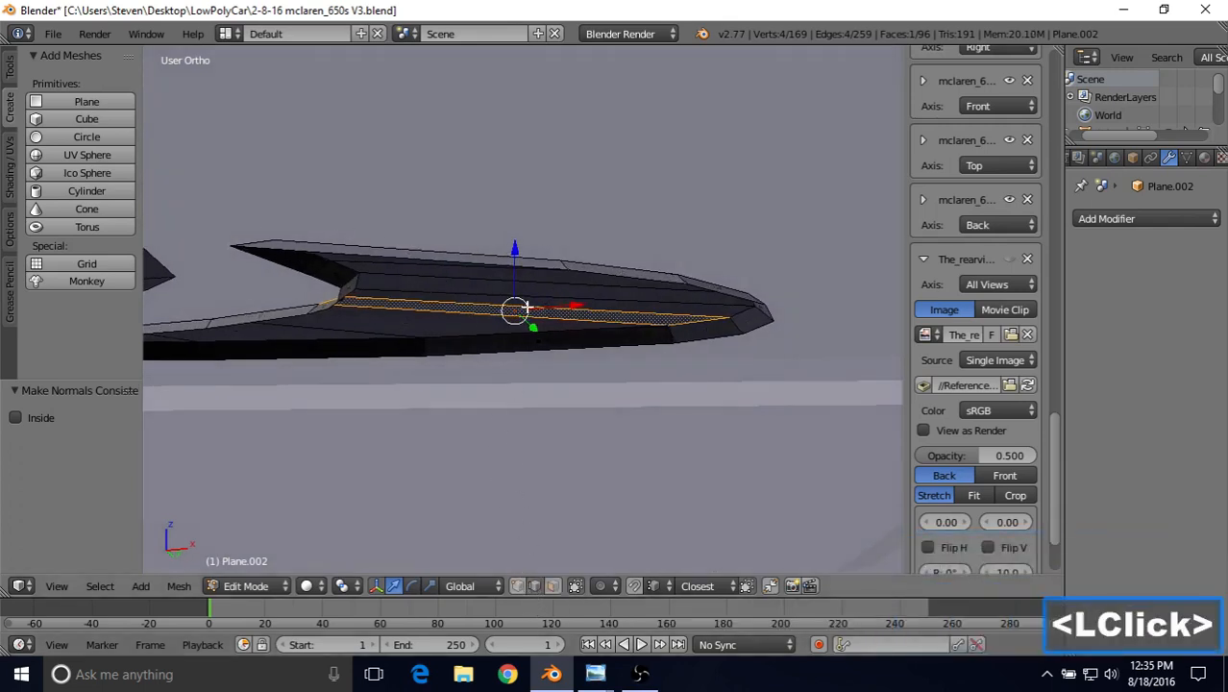
middle_click_drag(525, 308, 480, 348)
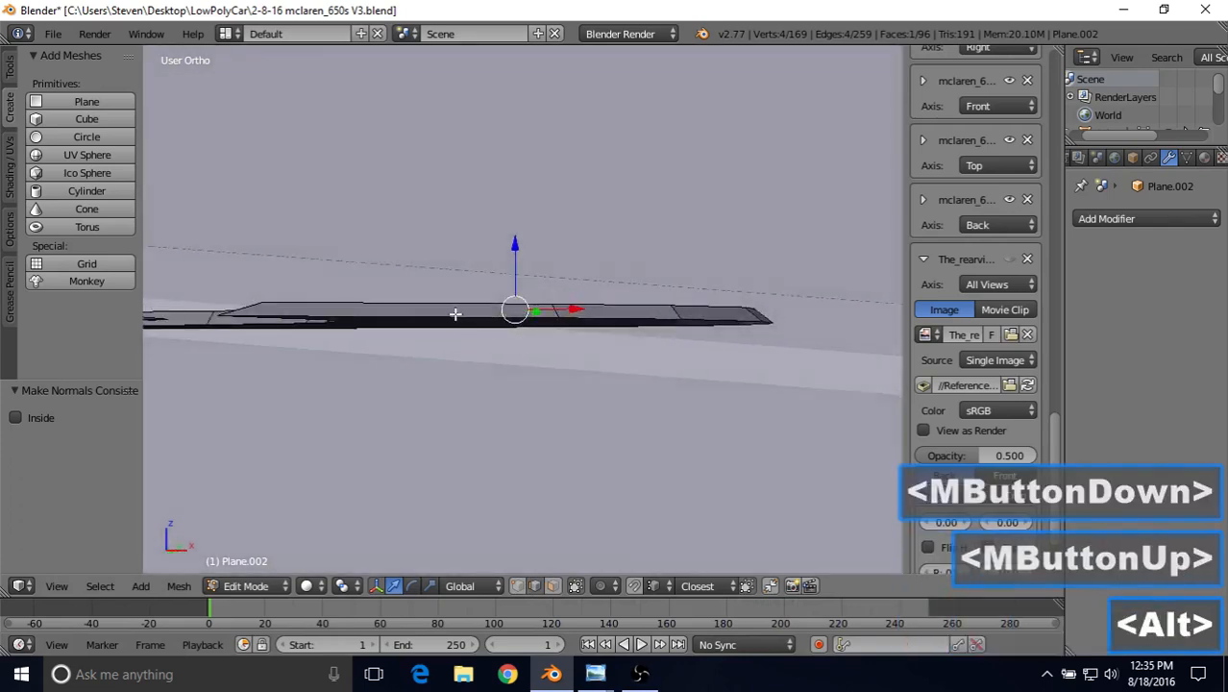
right_click(456, 315, "alt")
scroll(453, 321, "down", 2)
middle_click_drag(485, 273, 474, 343)
key("z")
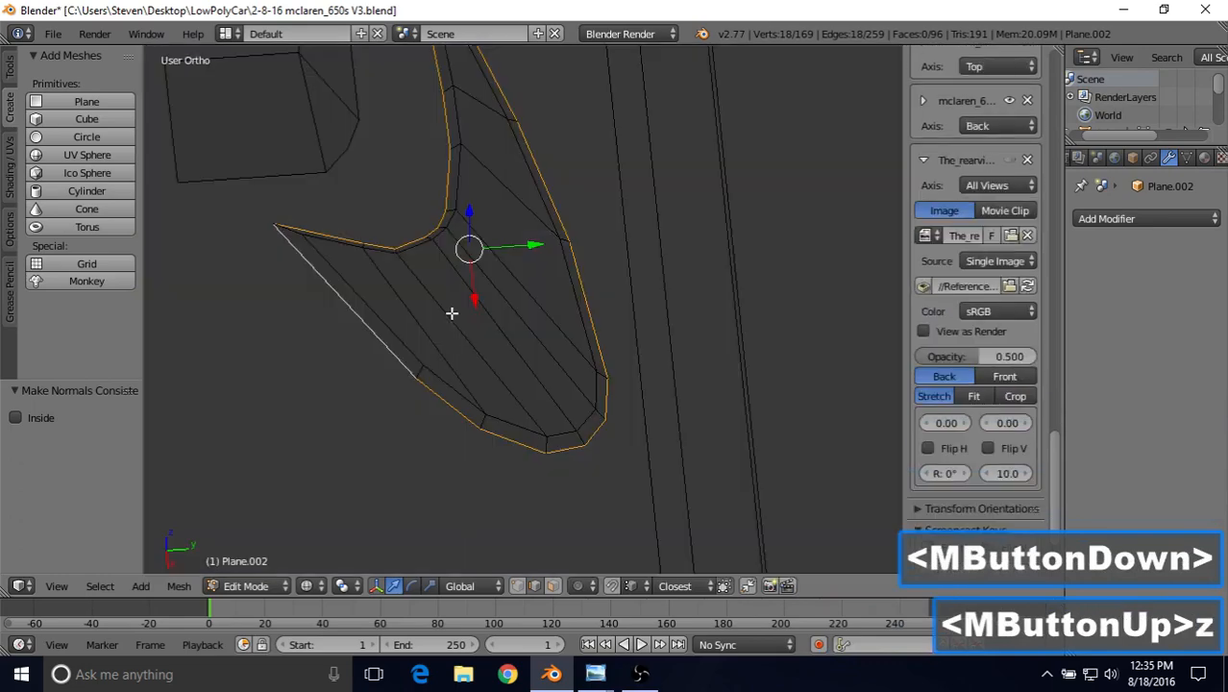
scroll(454, 312, "down", 3)
key("z")
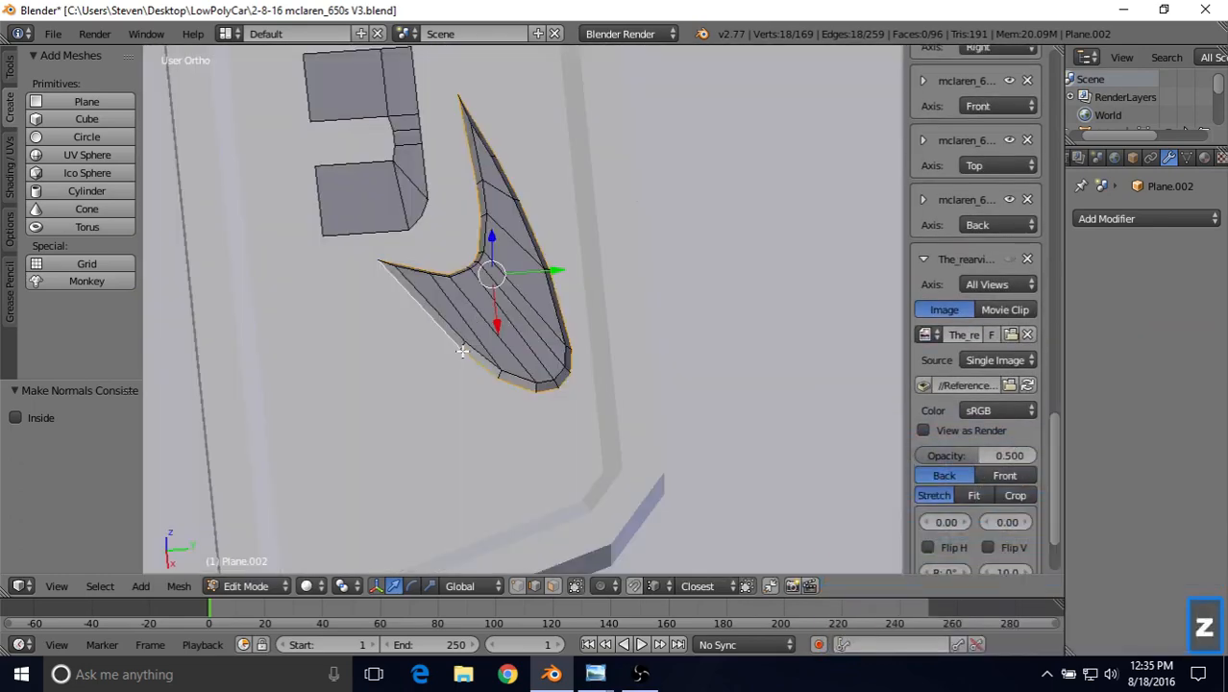
mouse_move(479, 314)
middle_mouse_down()
mouse_move(567, 230)
mouse_move(549, 283)
middle_mouse_up()
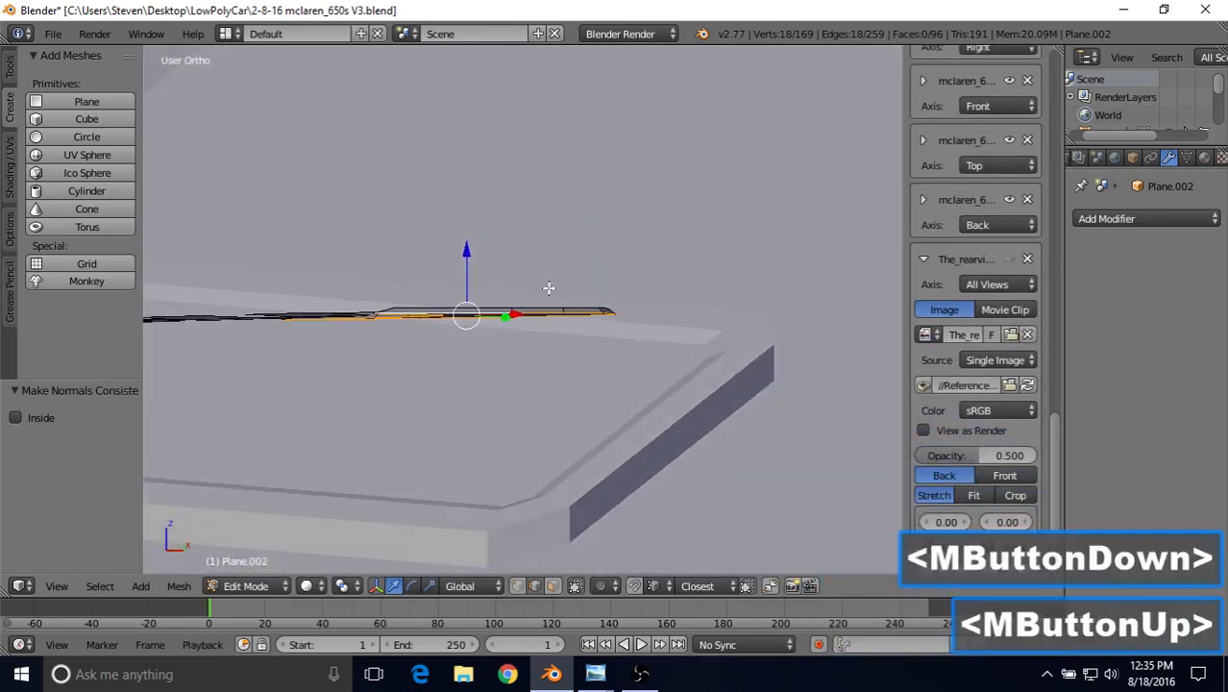
scroll(507, 318, "up", 1)
key("f")
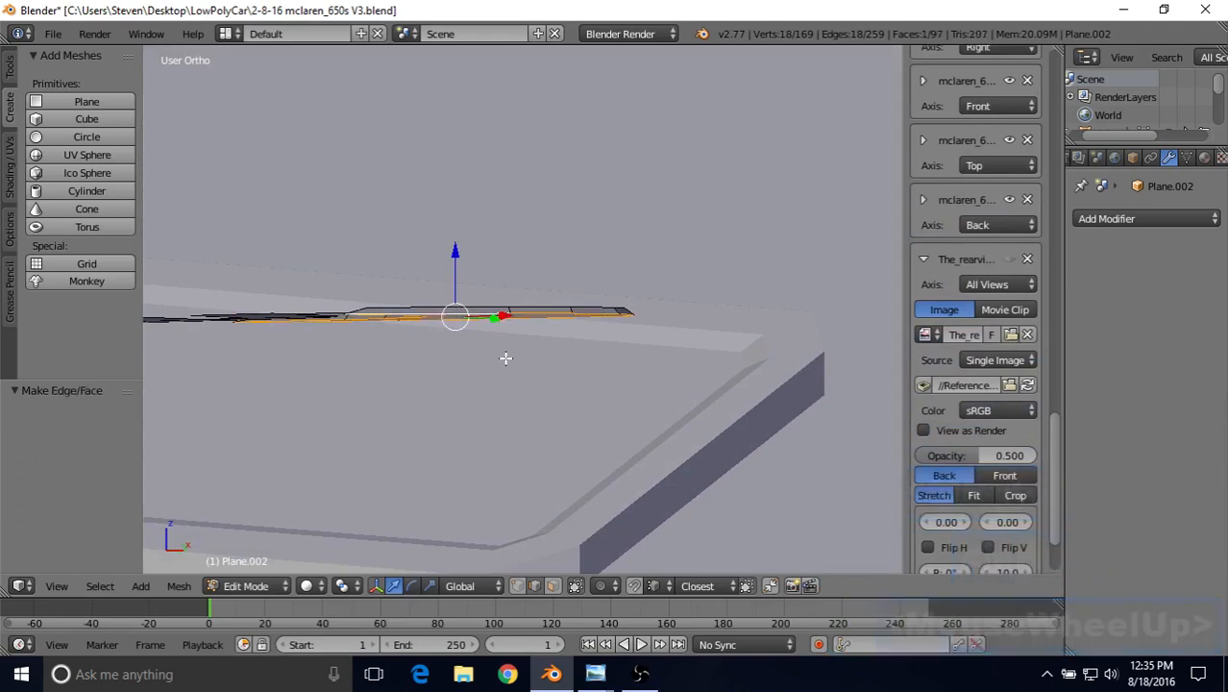
Move the swoosh's new bottom face down 0.011 along Z so that the swoosh becomes a thick solid.
middle_click_drag(505, 348, 517, 317)
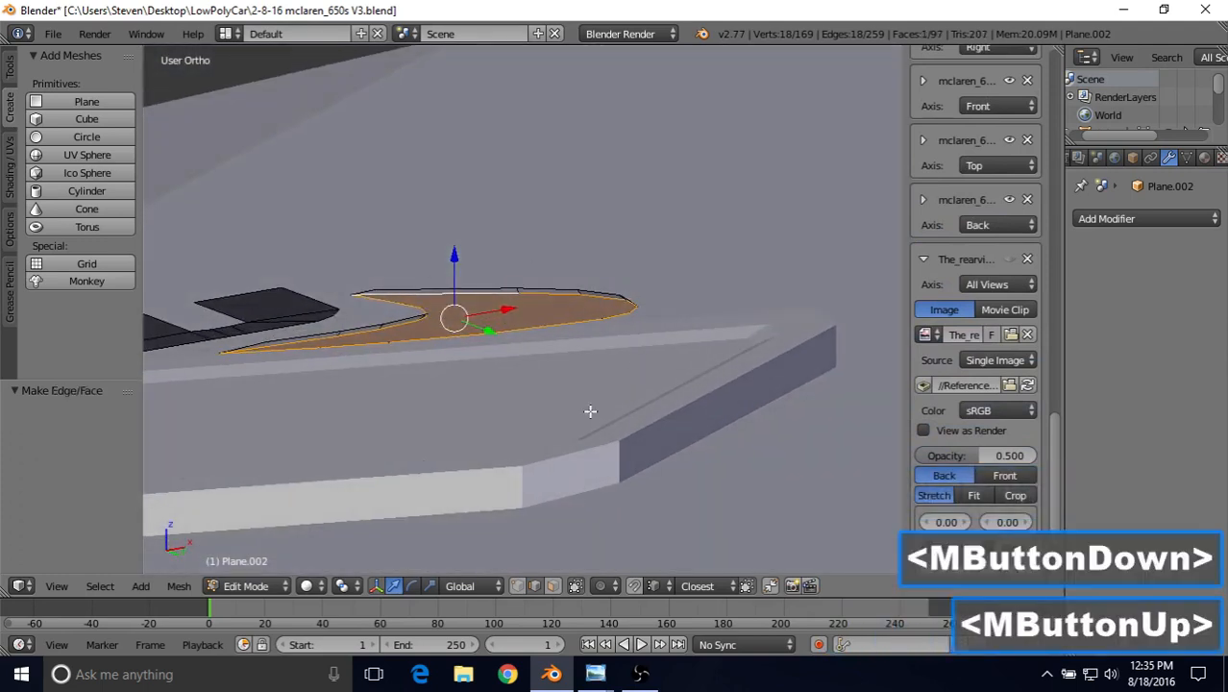
left_click_drag(455, 246, 445, 410)
scroll(447, 317, "down", 2)
middle_click_drag(457, 275, 395, 369)
scroll(395, 369, "down", 3)
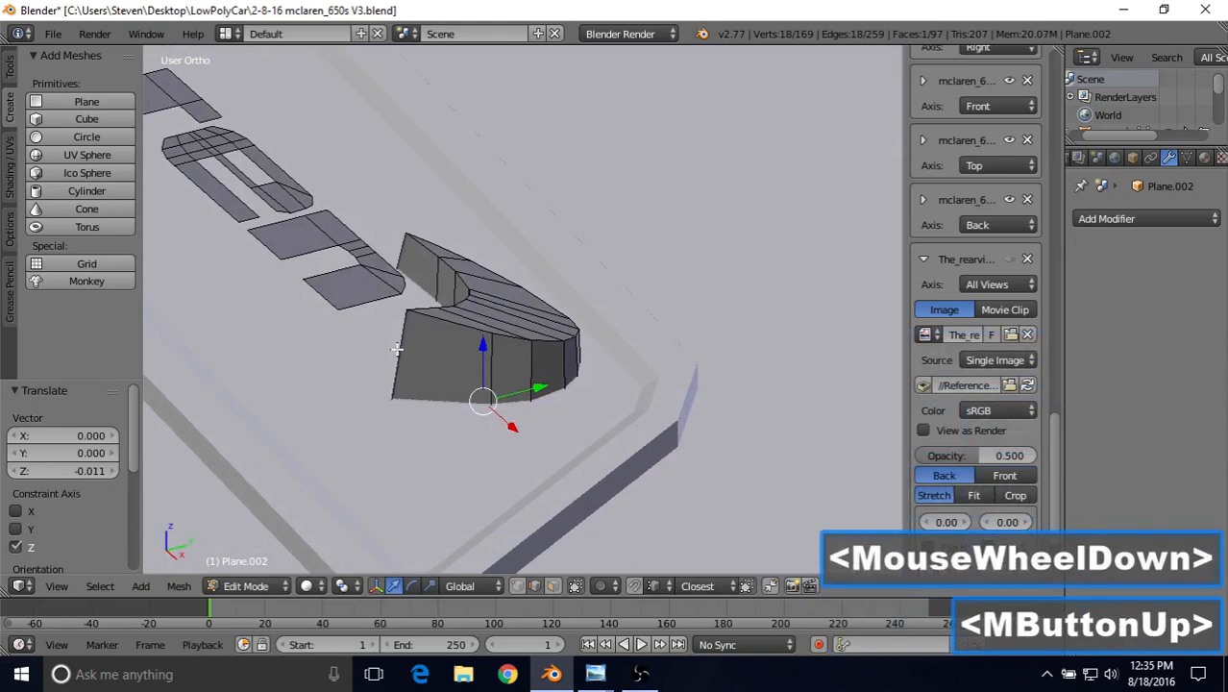
Select all faces of the McLaren letters in face selection mode with circle select, leaving out the swoosh.
middle_click_drag(408, 293, 549, 403, "shift")
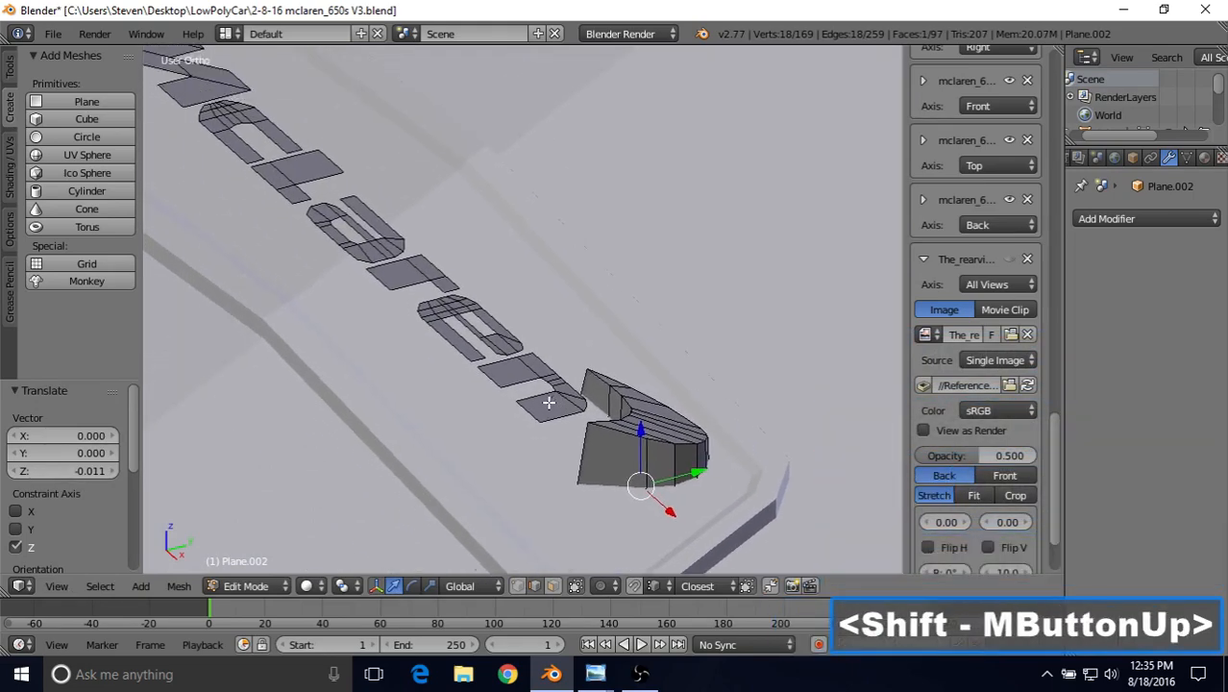
middle_click_drag(517, 350, 593, 405, "shift")
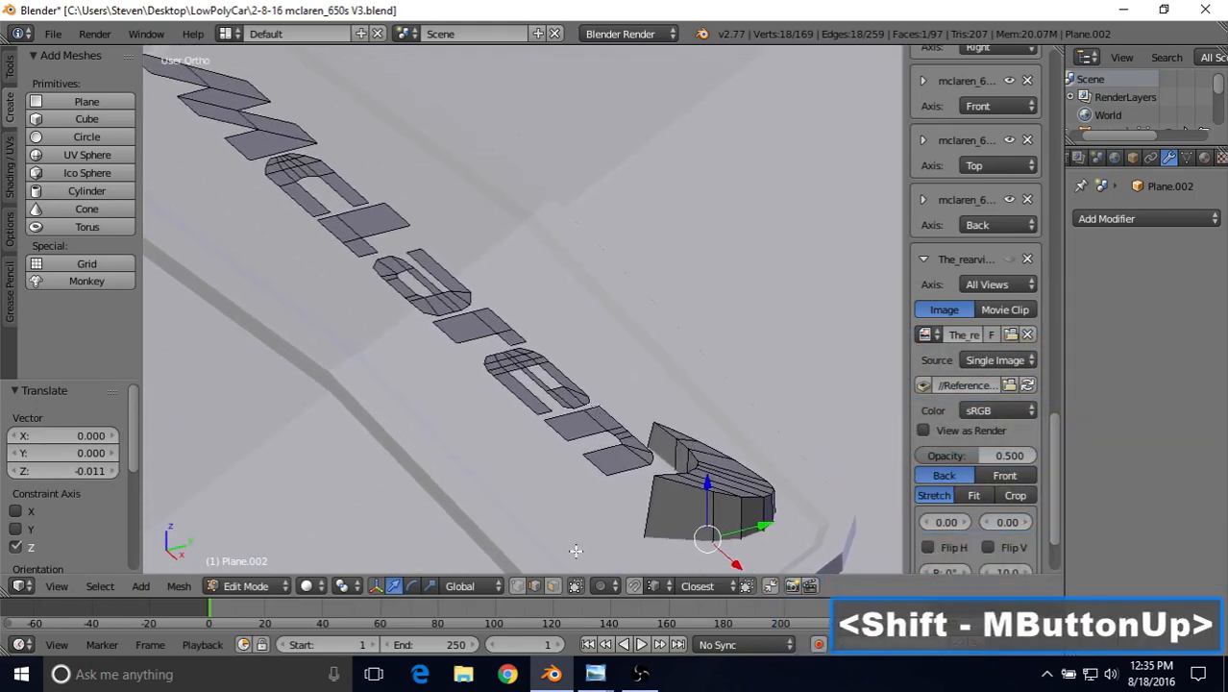
left_click(550, 586)
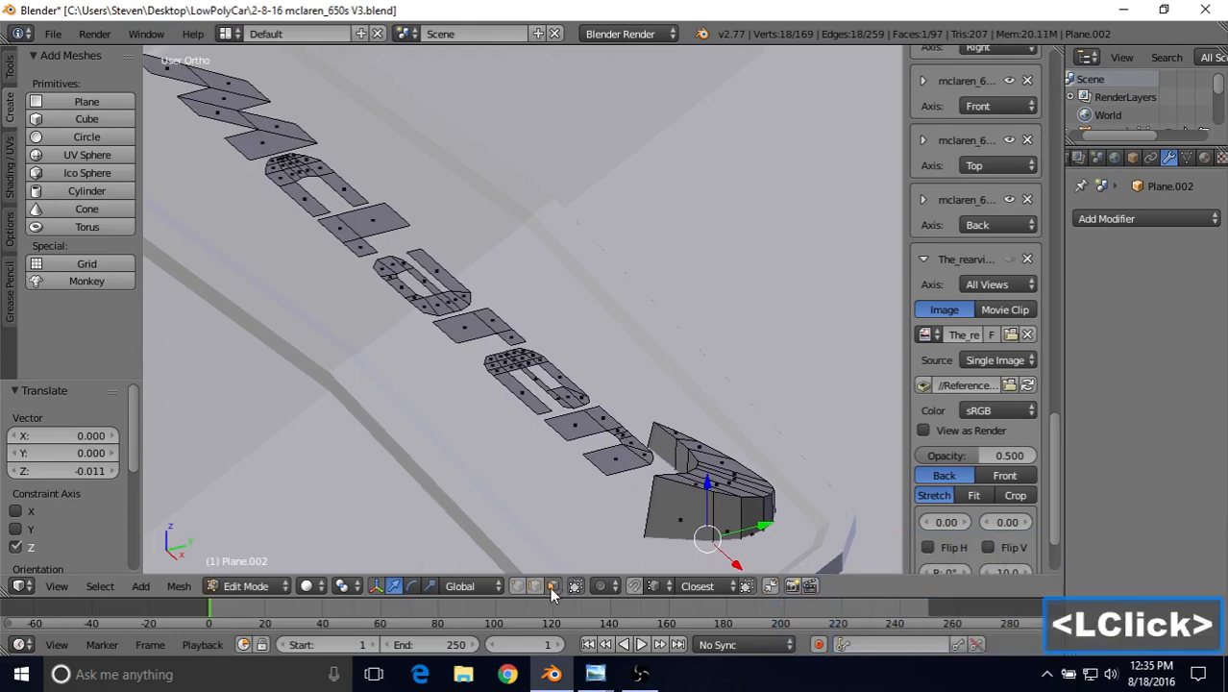
right_click(612, 460)
right_click(612, 459)
key("c")
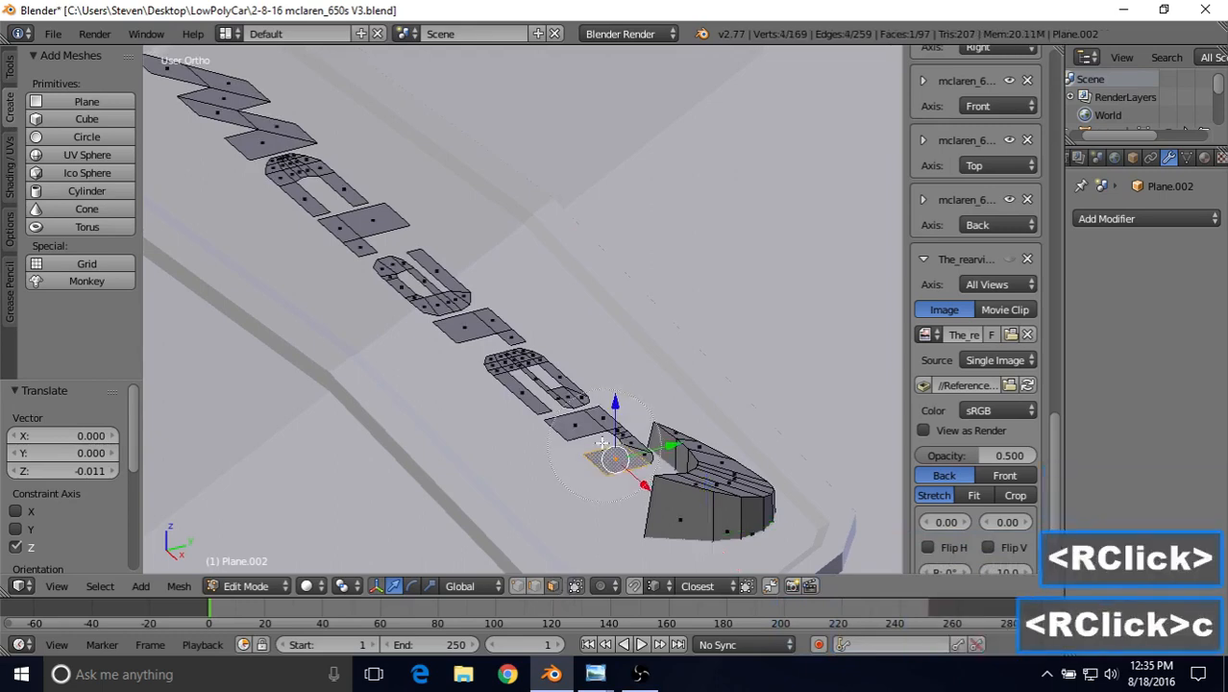
left_click_drag(596, 430, 653, 436)
right_click(653, 436)
right_click(653, 436, "shift")
right_click(652, 437, "shift")
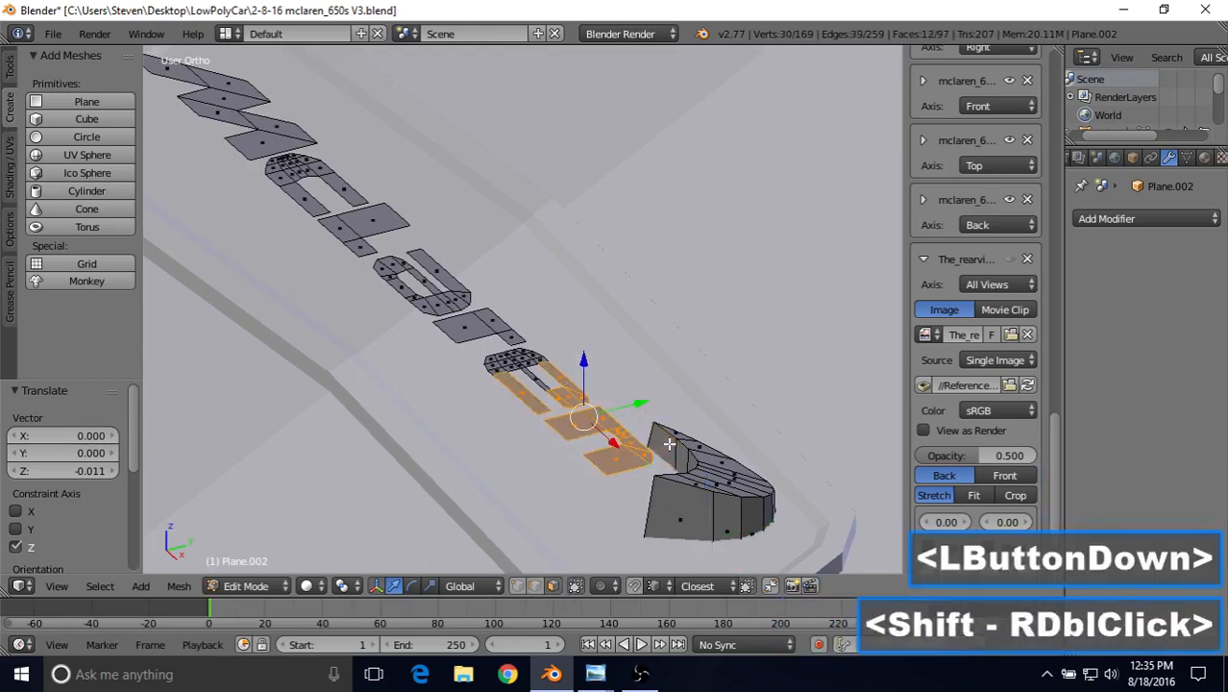
key("z")
key("z")
key("c")
mouse_move(532, 363)
left_mouse_down()
mouse_move(197, 86)
mouse_move(231, 117)
left_mouse_up()
right_click(230, 117)
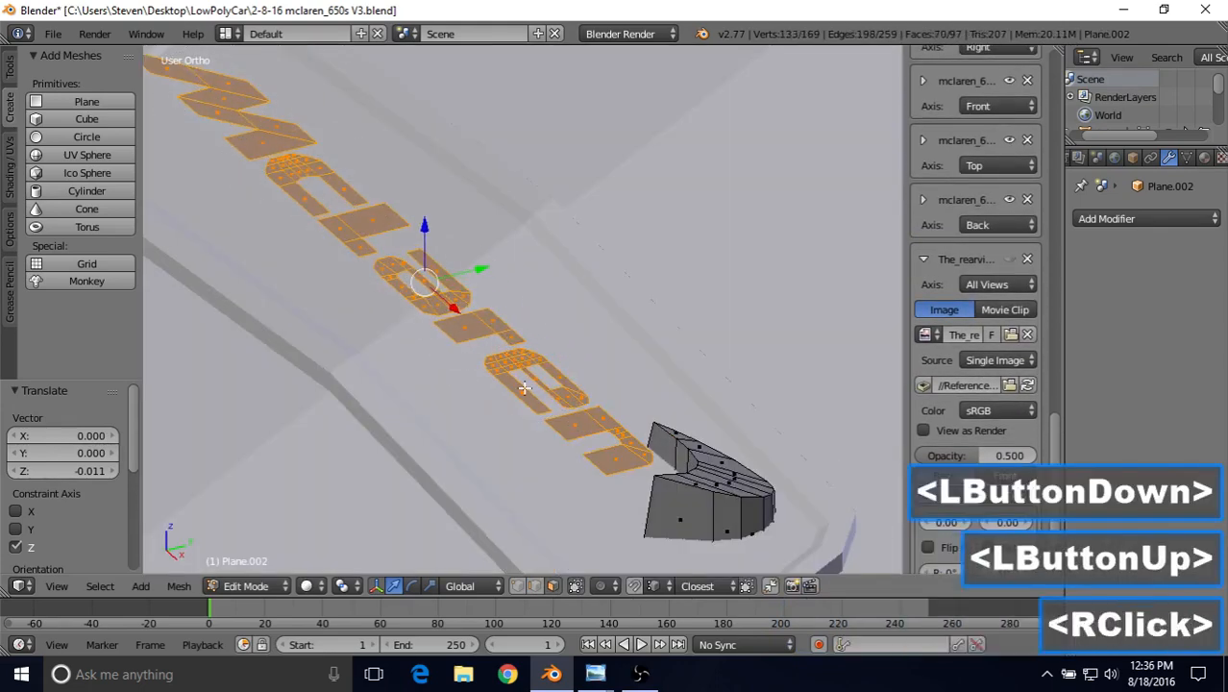
Extrude the selected letter faces in place and move the extruded faces down 0.017 along Z.
middle_click_drag(524, 387, 577, 312, "shift")
key("e")
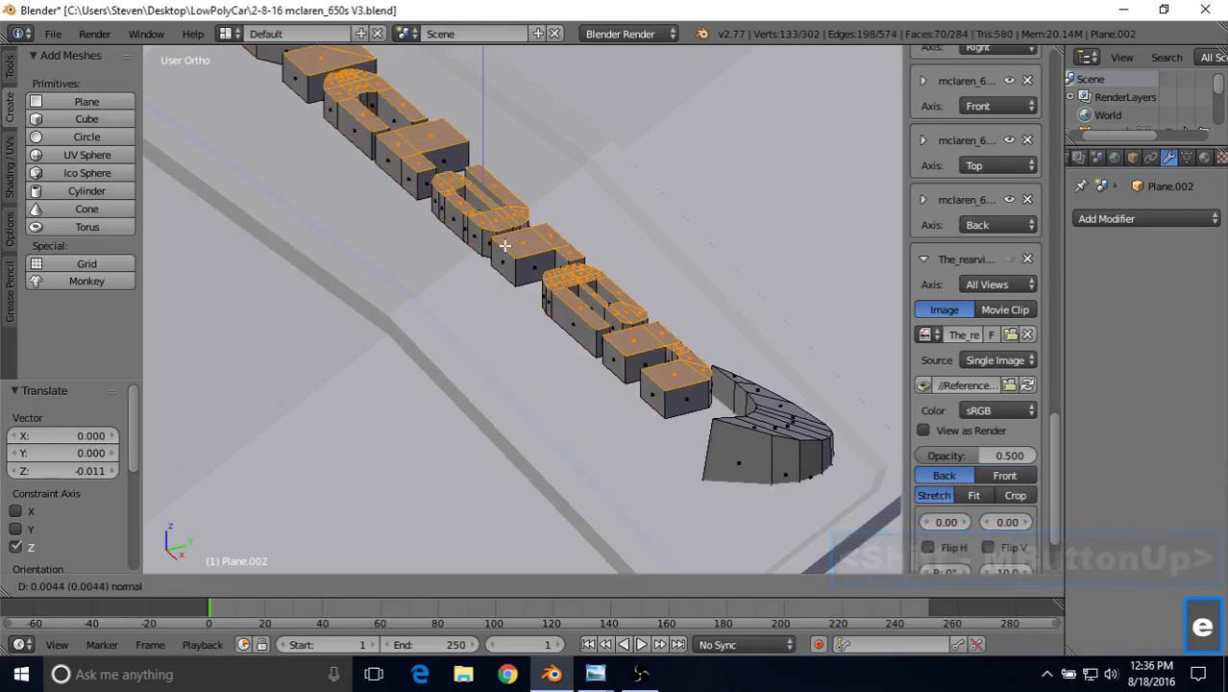
right_click(504, 246)
key("e")
left_click(477, 209)
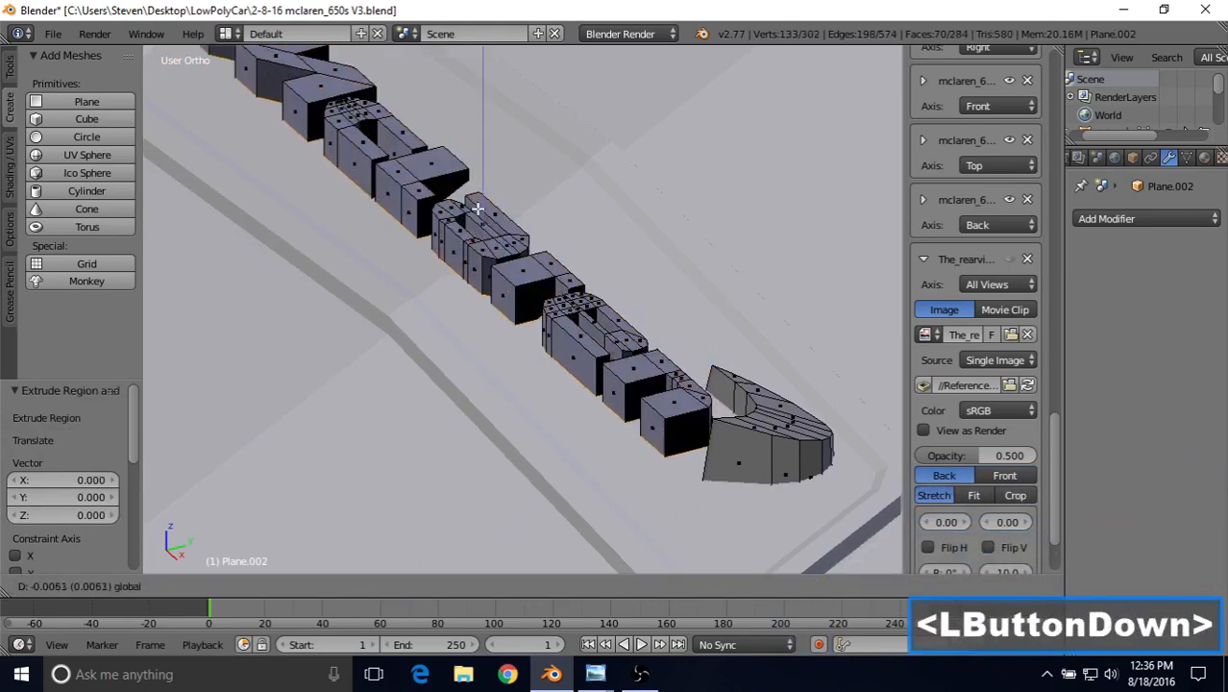
left_click_drag(478, 215, 483, 271)
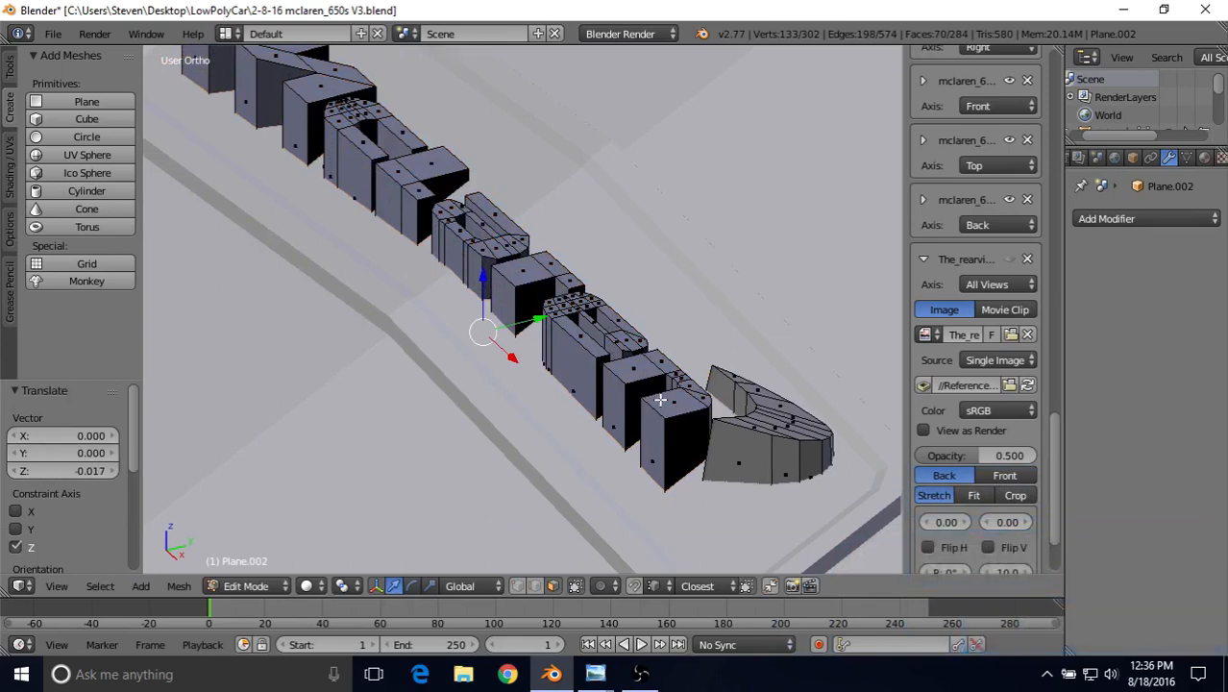
Select the whole lettering and swoosh mesh and recalculate its normals to face outside.
mouse_move(660, 400)
middle_mouse_down()
mouse_move(692, 384)
mouse_move(658, 408)
middle_mouse_up()
scroll(658, 409, "down", 2)
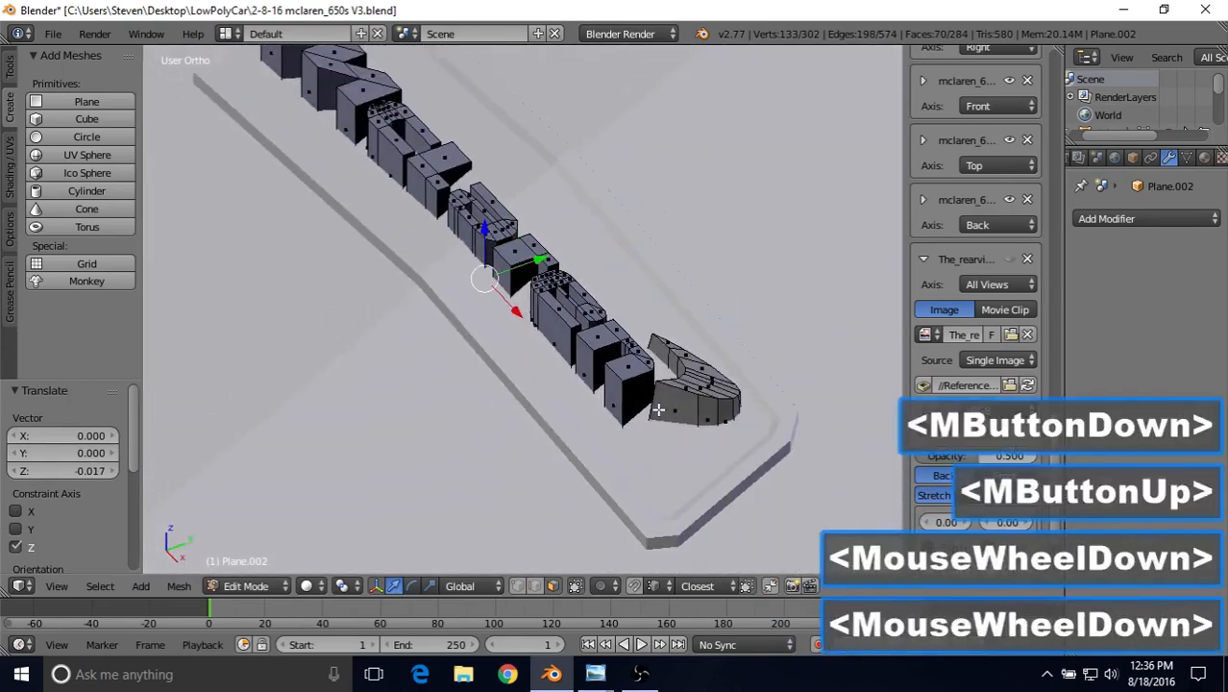
key("a")
key("a")
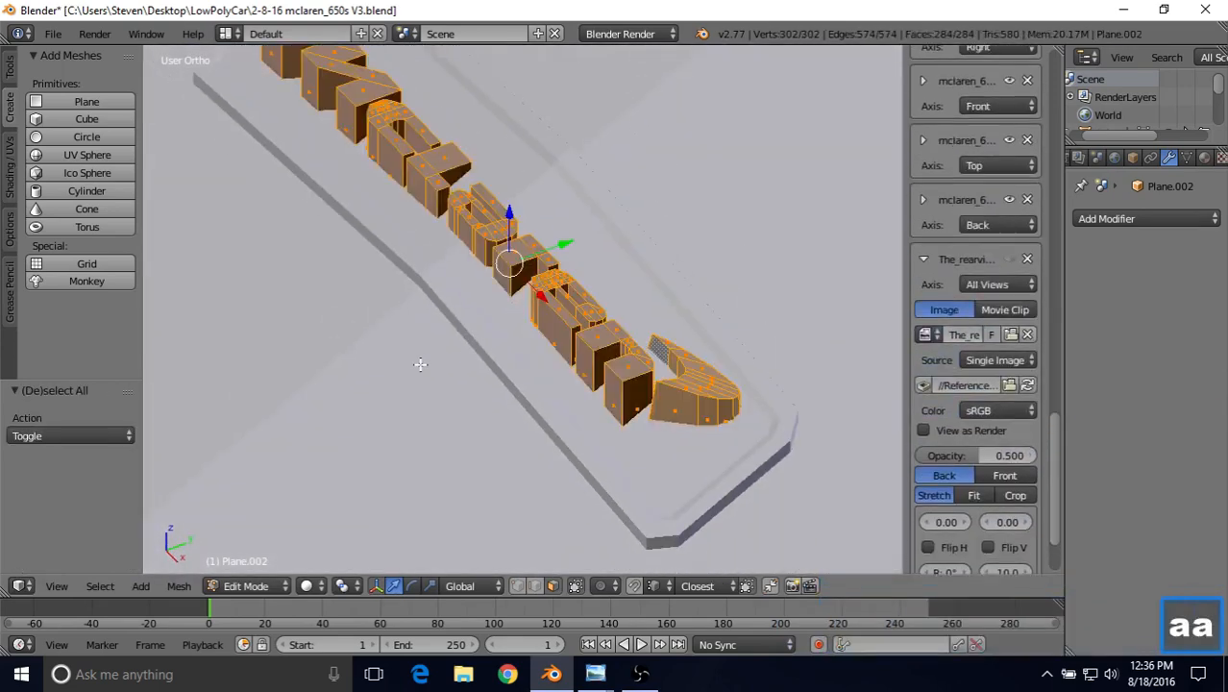
left_click(179, 585)
mouse_move(242, 301)
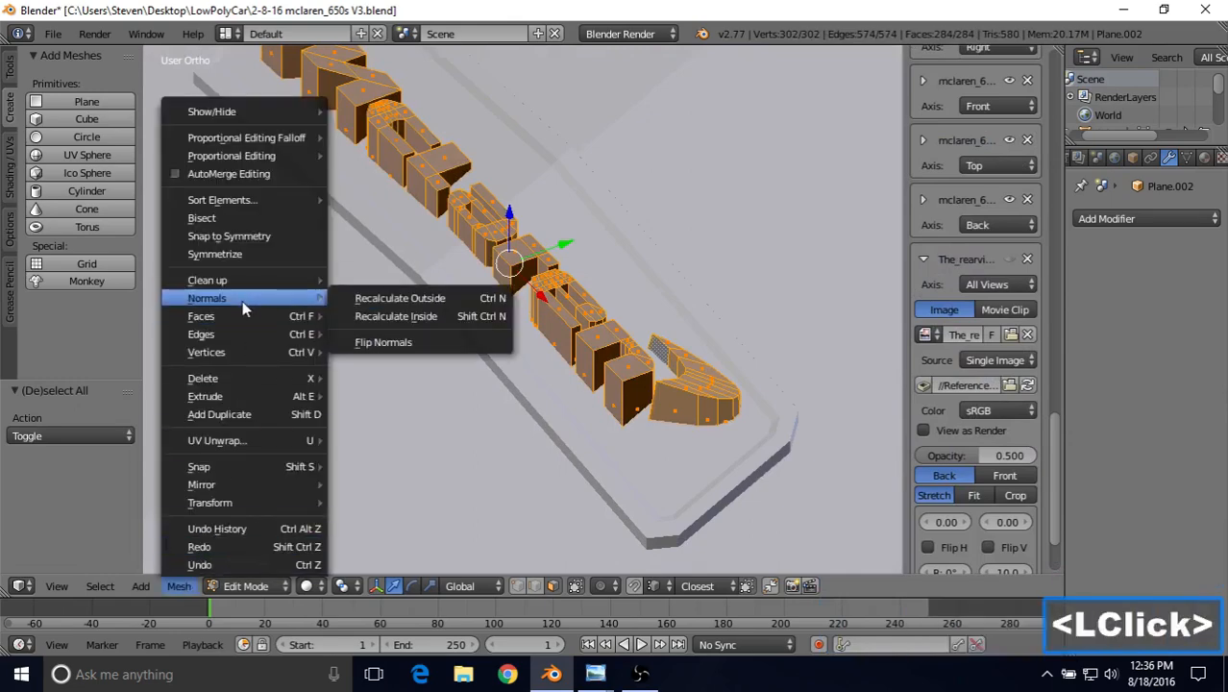
left_click(397, 298)
Return to object mode and add a Boolean modifier to the lettering with the Intersect operation and Cube as its object.
scroll(386, 327, "down", 4)
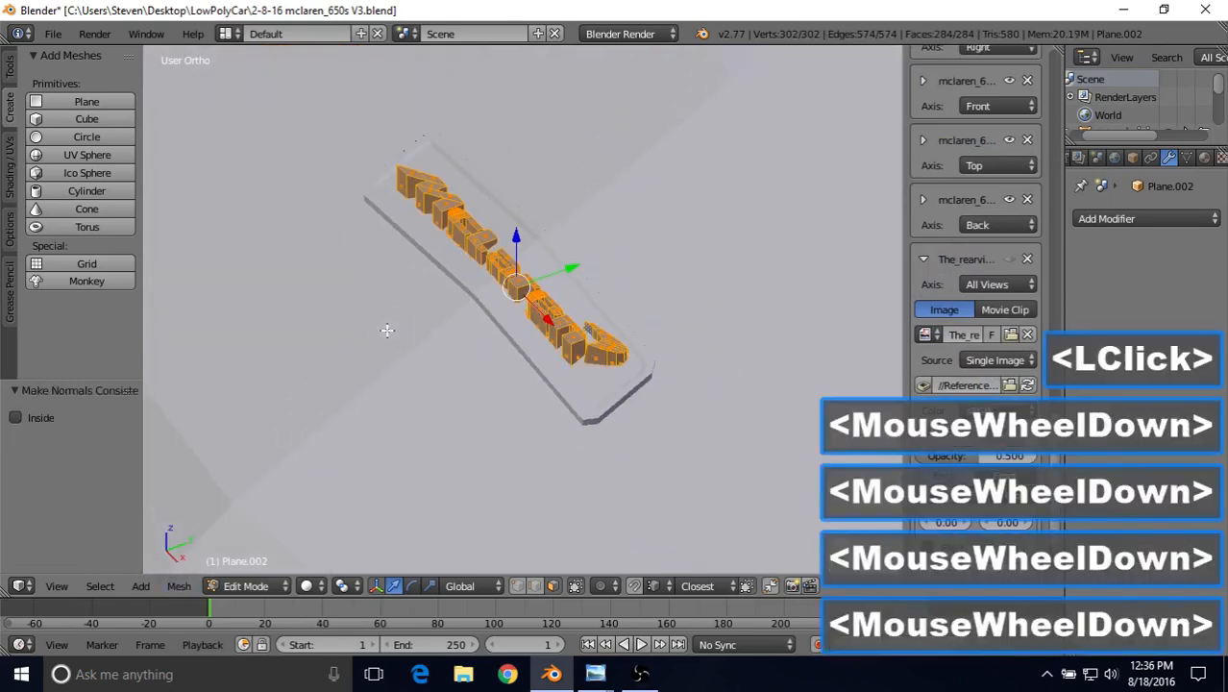
scroll(386, 329, "up", 1)
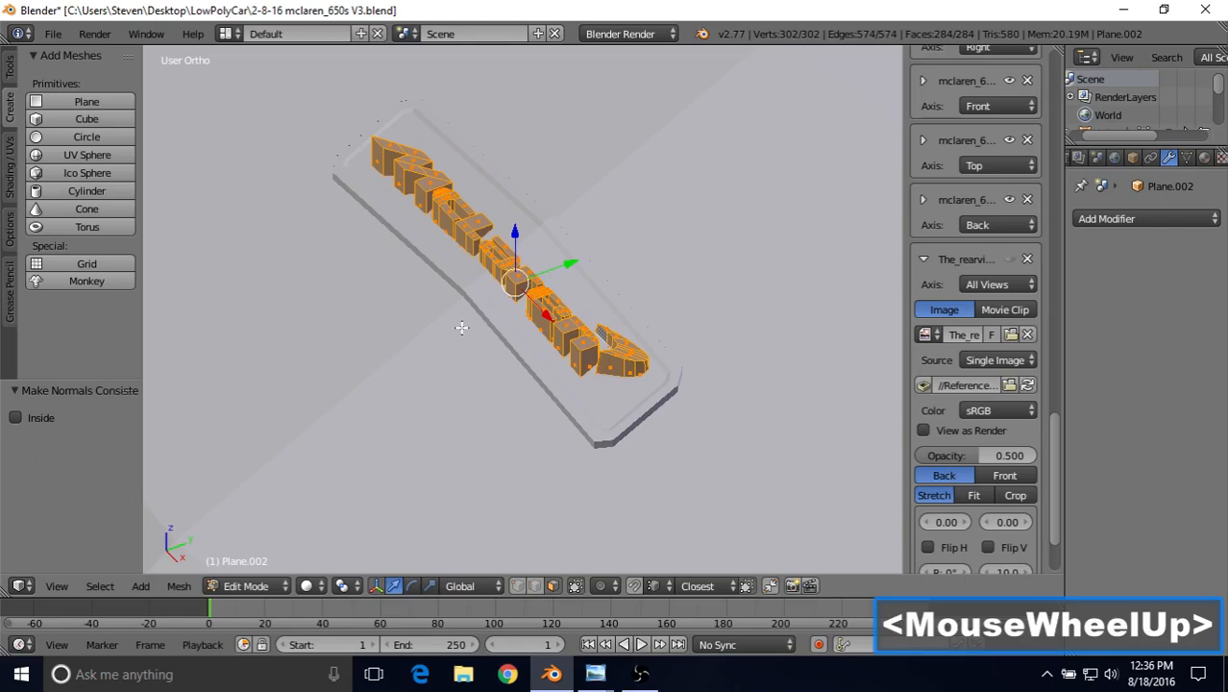
key("Tab")
scroll(461, 327, "down", 5)
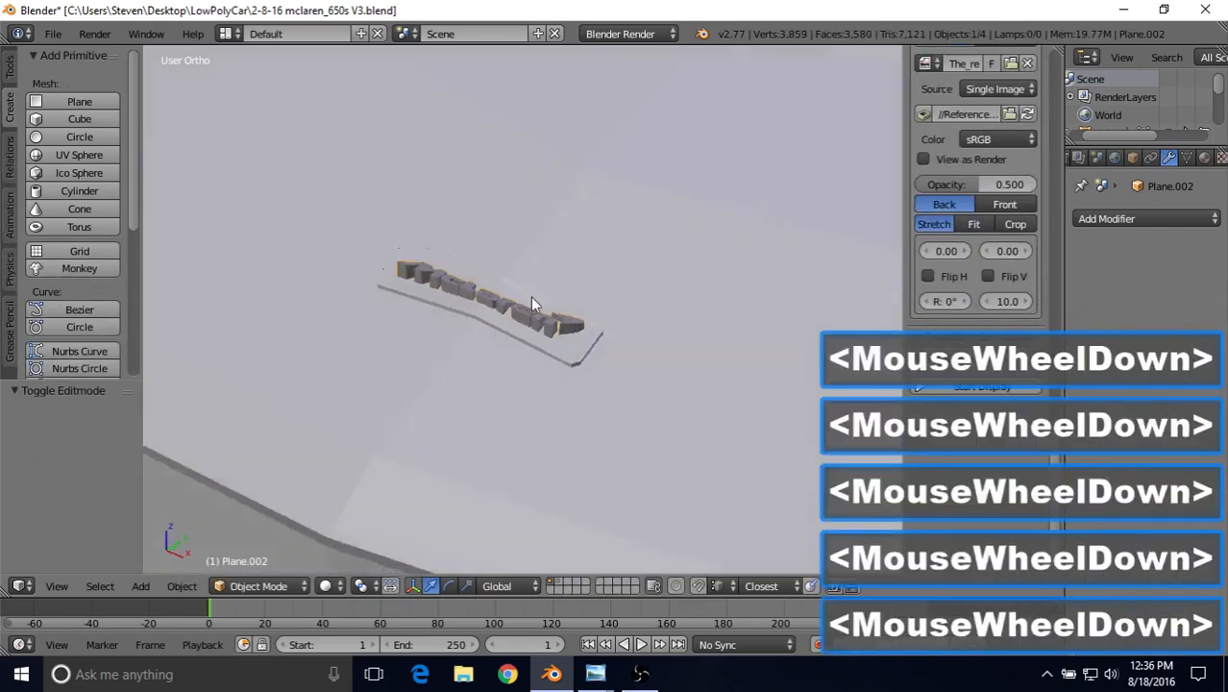
middle_click_drag(530, 297, 562, 324)
scroll(562, 325, "up", 3)
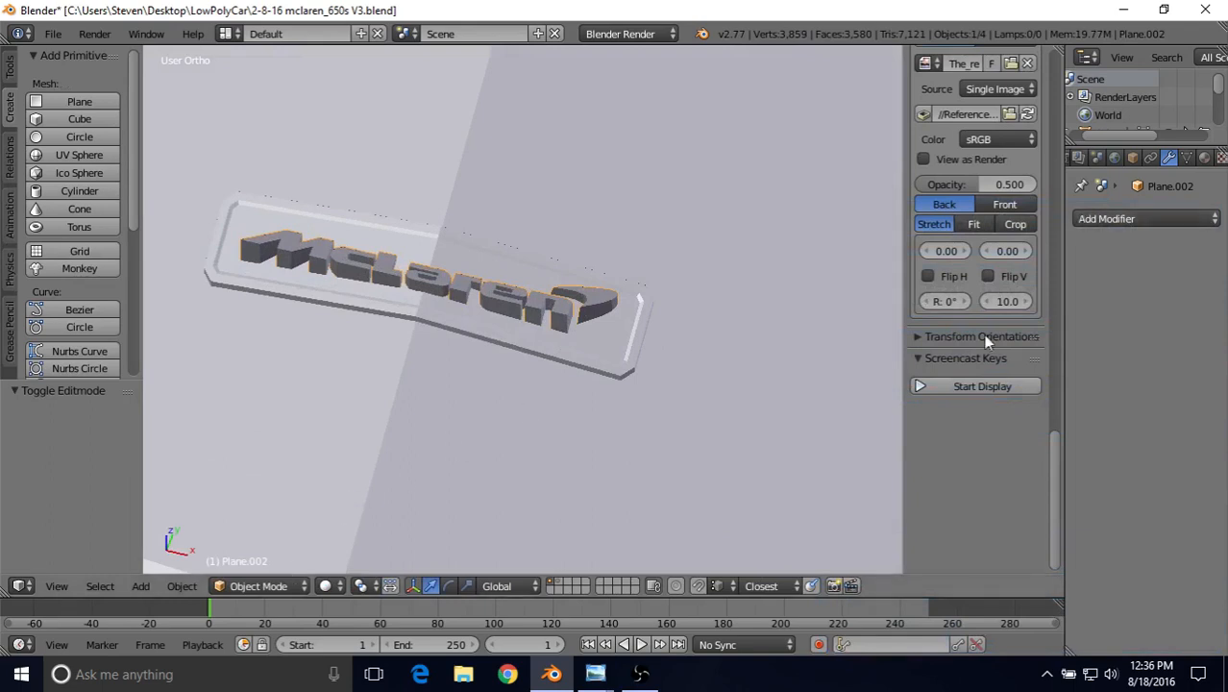
left_click(1118, 221)
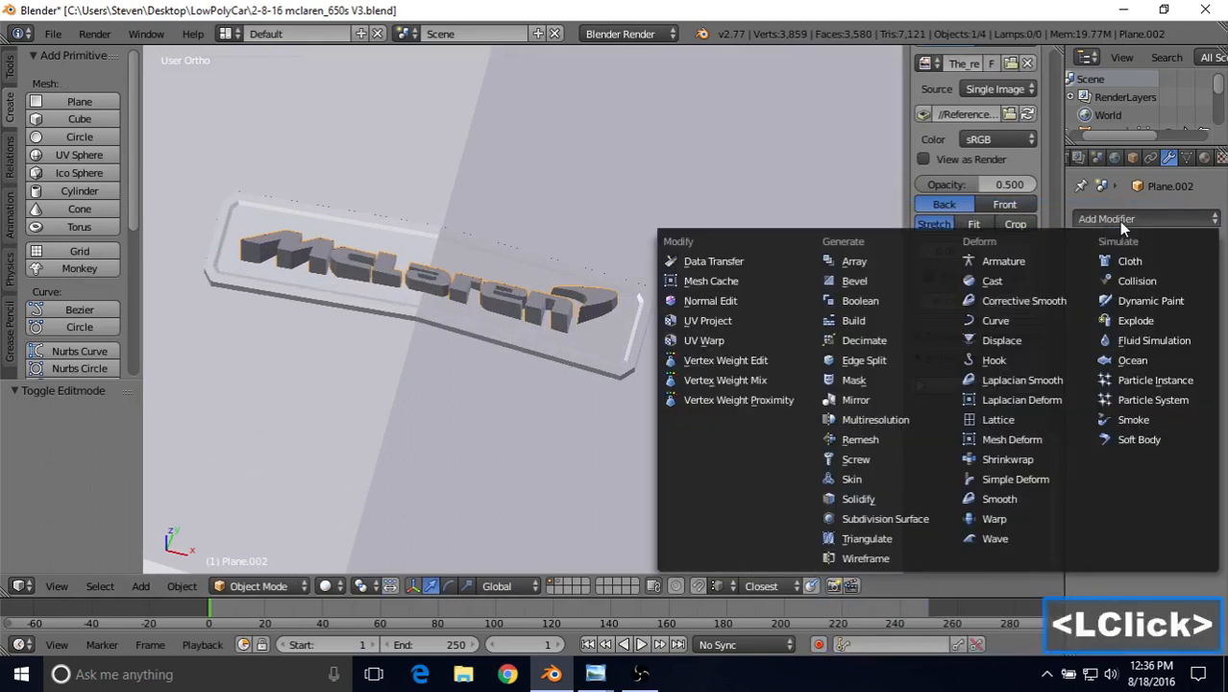
left_click(902, 303)
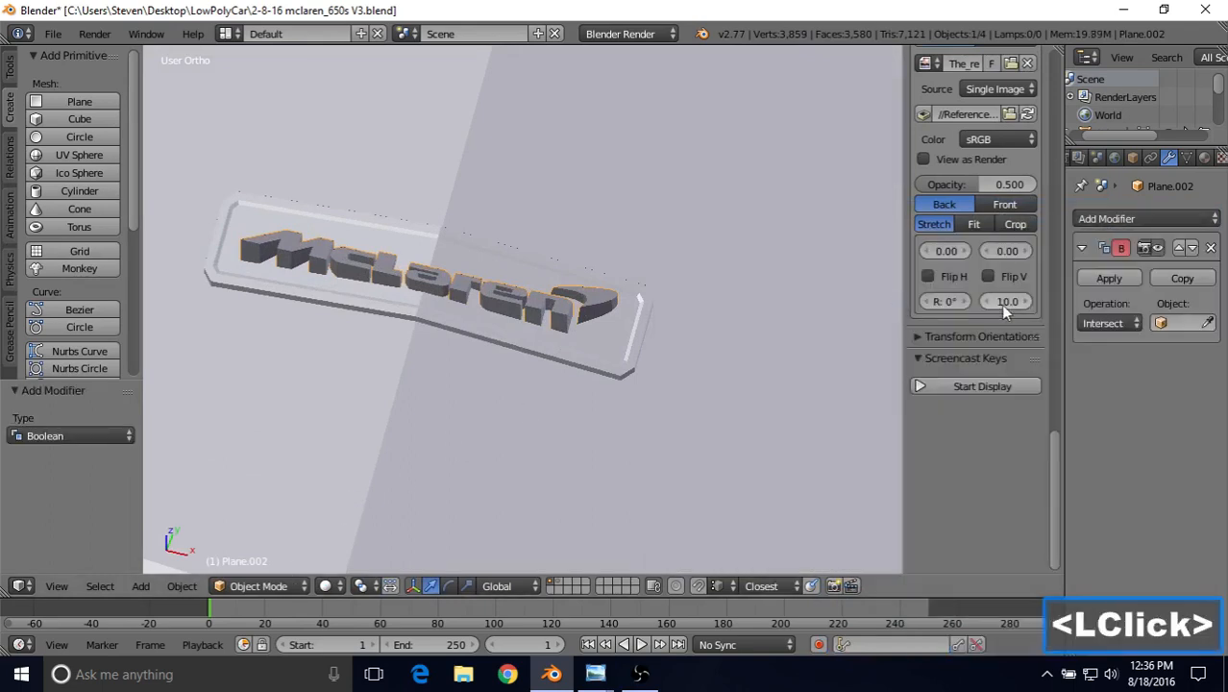
left_click(1163, 323)
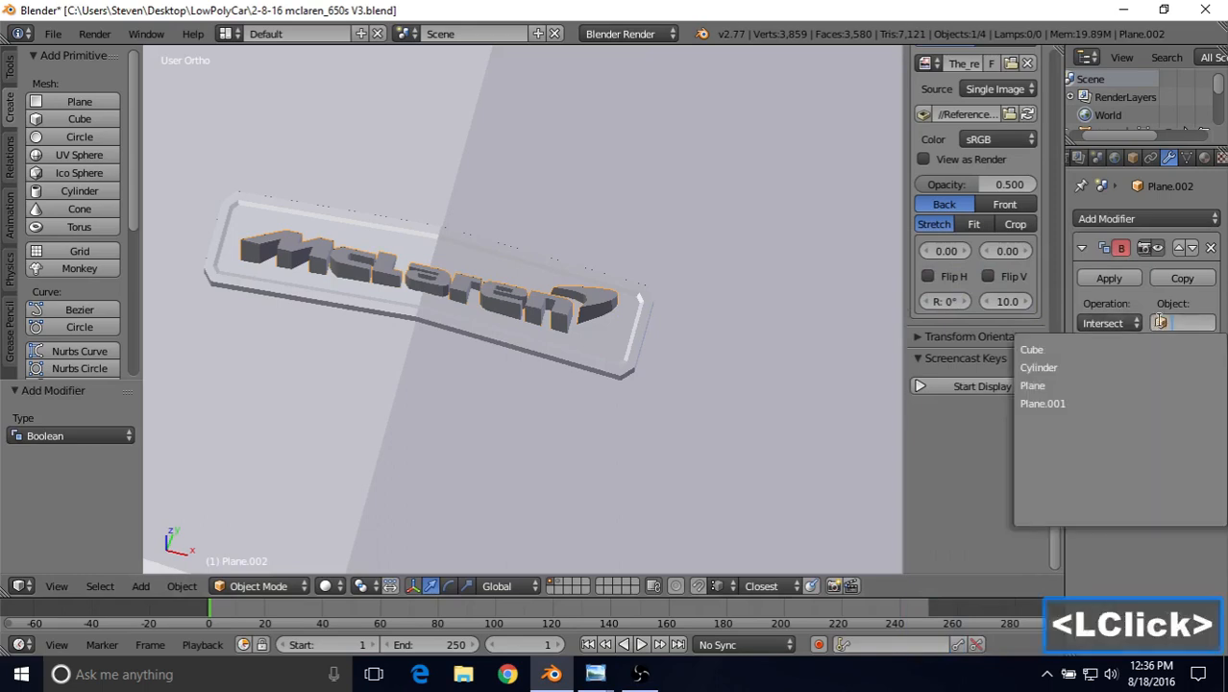
left_click(1085, 348)
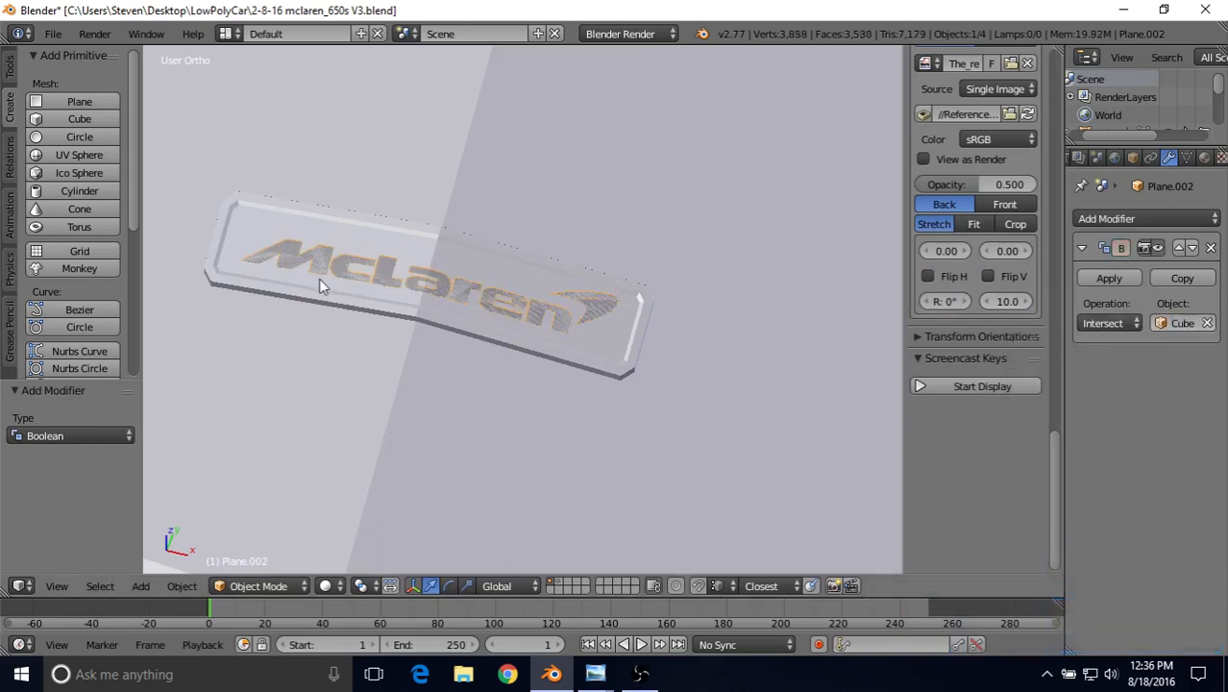
Check the intersected lettering against the badge plate and apply the Boolean modifier.
middle_click_drag(536, 338, 336, 328)
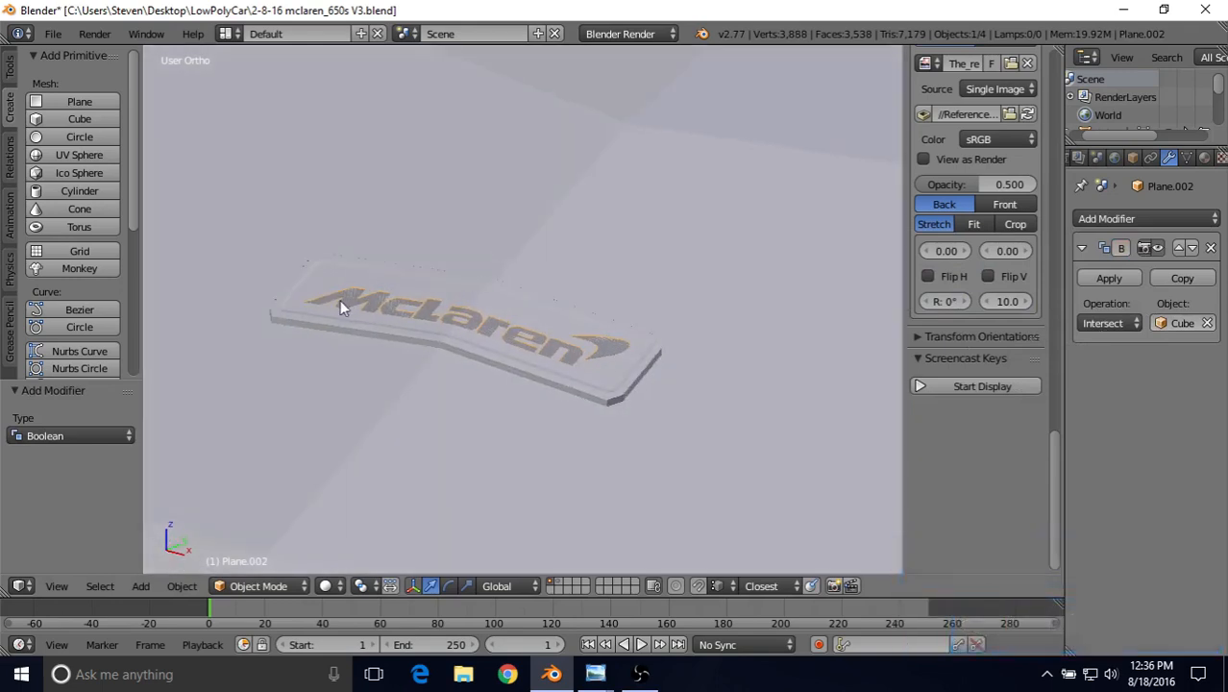
middle_click_drag(518, 364, 432, 322)
middle_click_drag(547, 366, 666, 425)
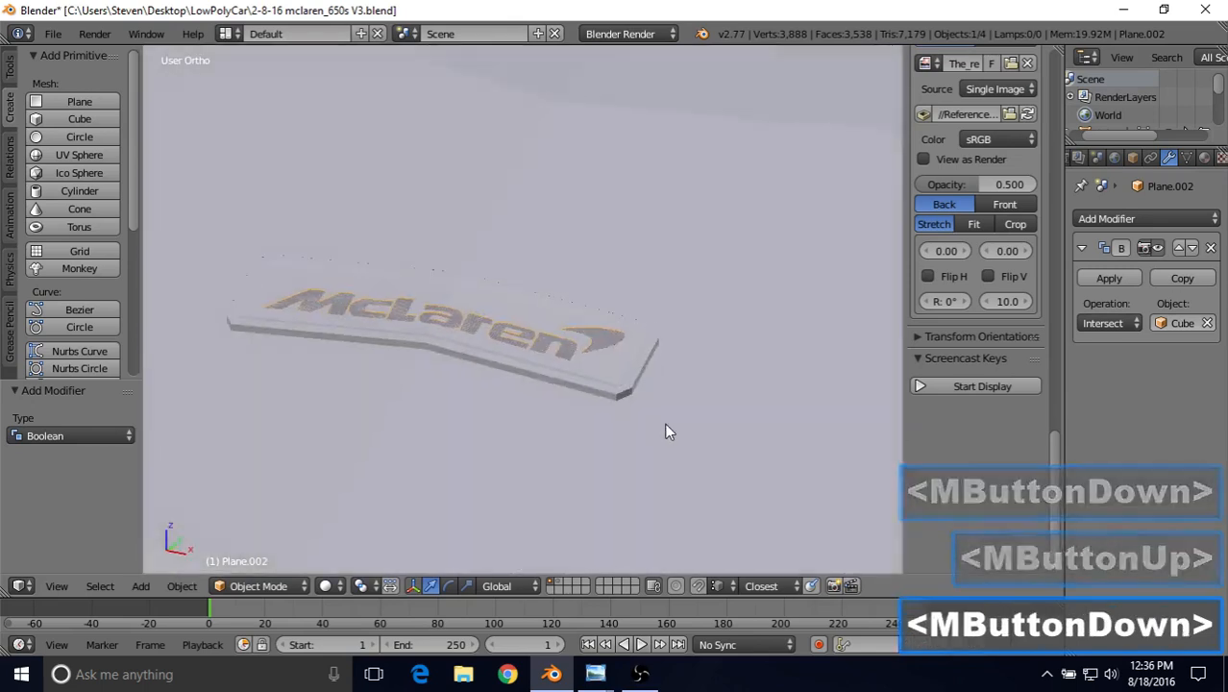
middle_click_drag(478, 327, 527, 363)
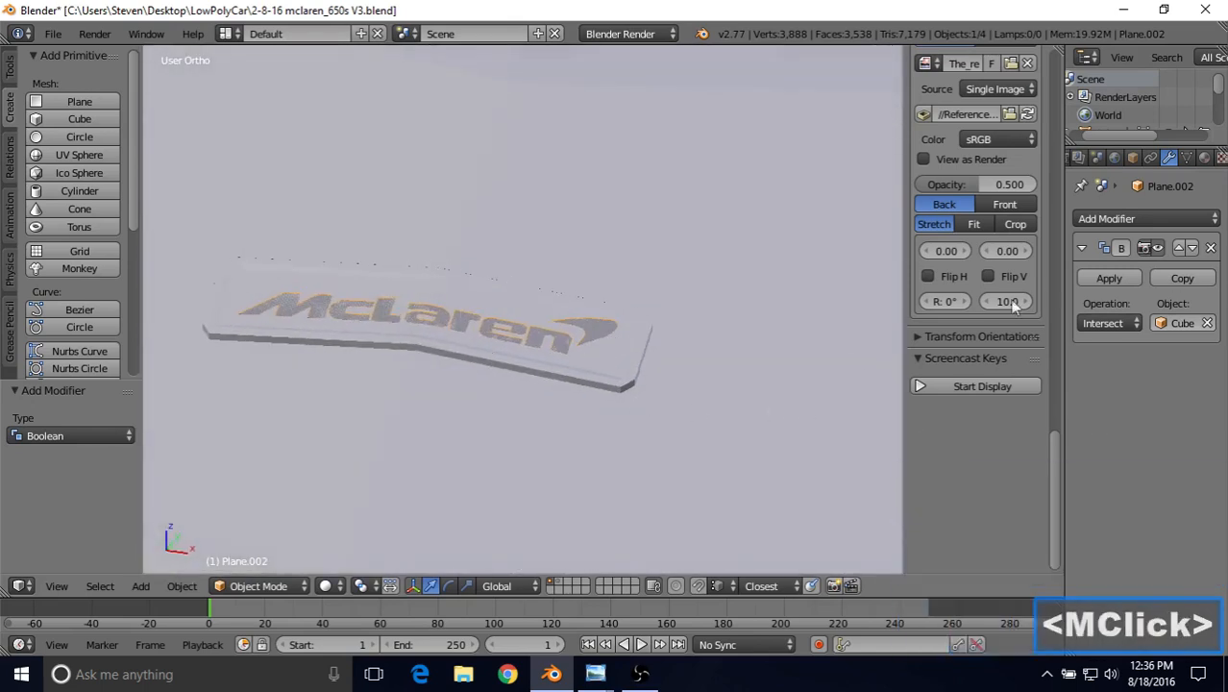
left_click(1094, 279)
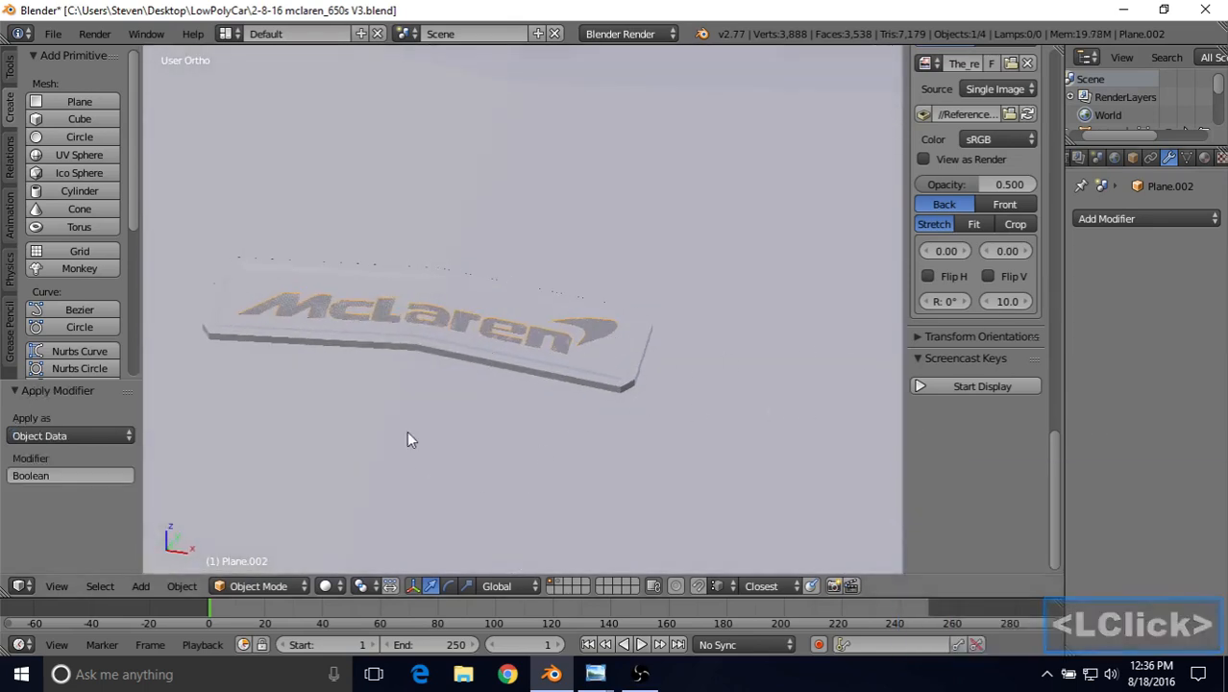
Enter edit mode on the lettering and select the large top faces of the swoosh and all the McLaren letters.
key("Tab")
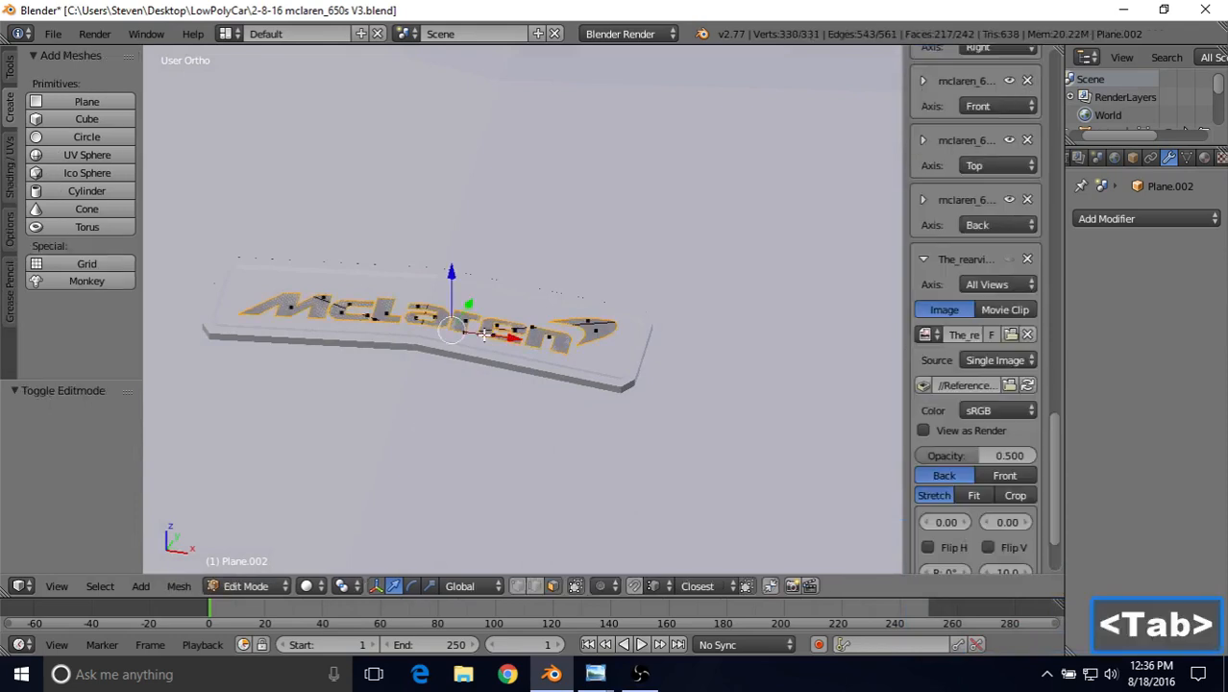
scroll(520, 370, "up", 1)
scroll(577, 423, "up", 3)
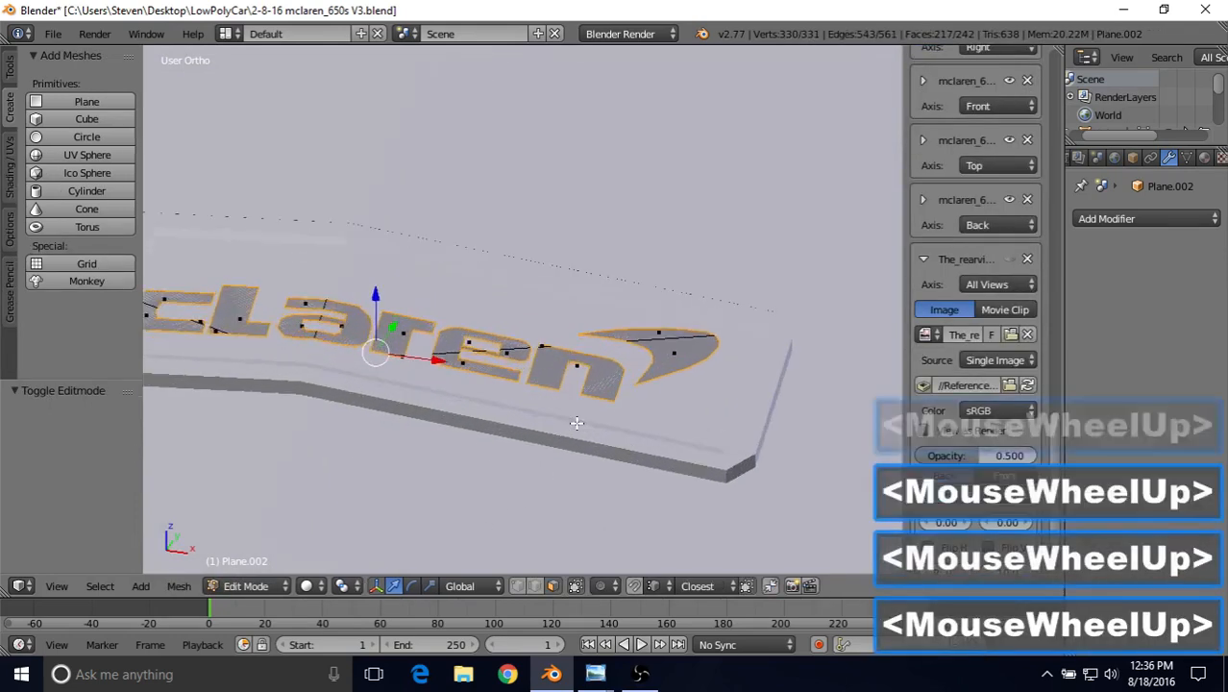
right_click(644, 342)
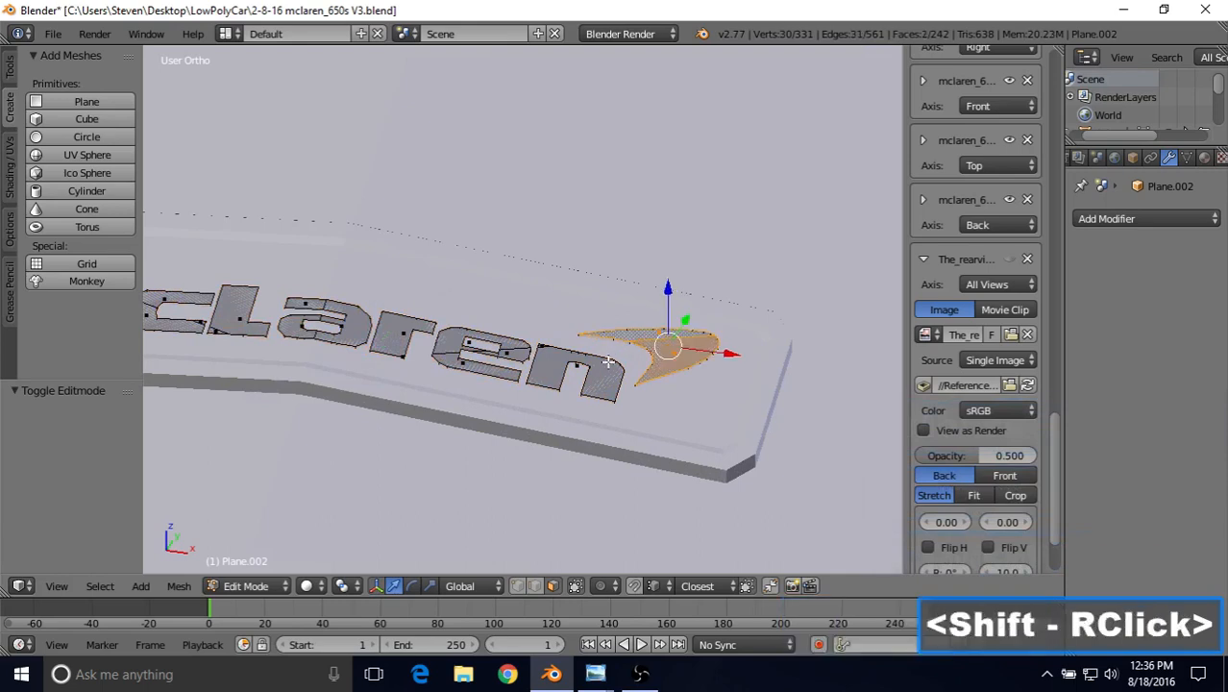
right_click(557, 366, "shift")
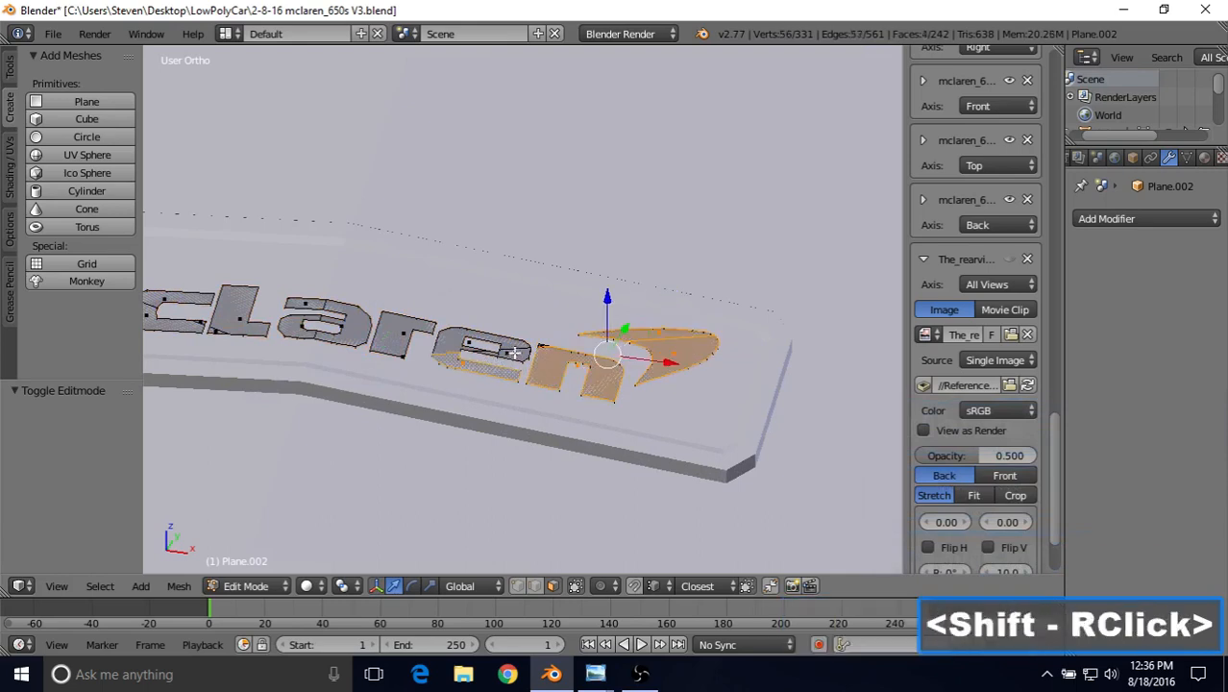
right_click(426, 338, "shift")
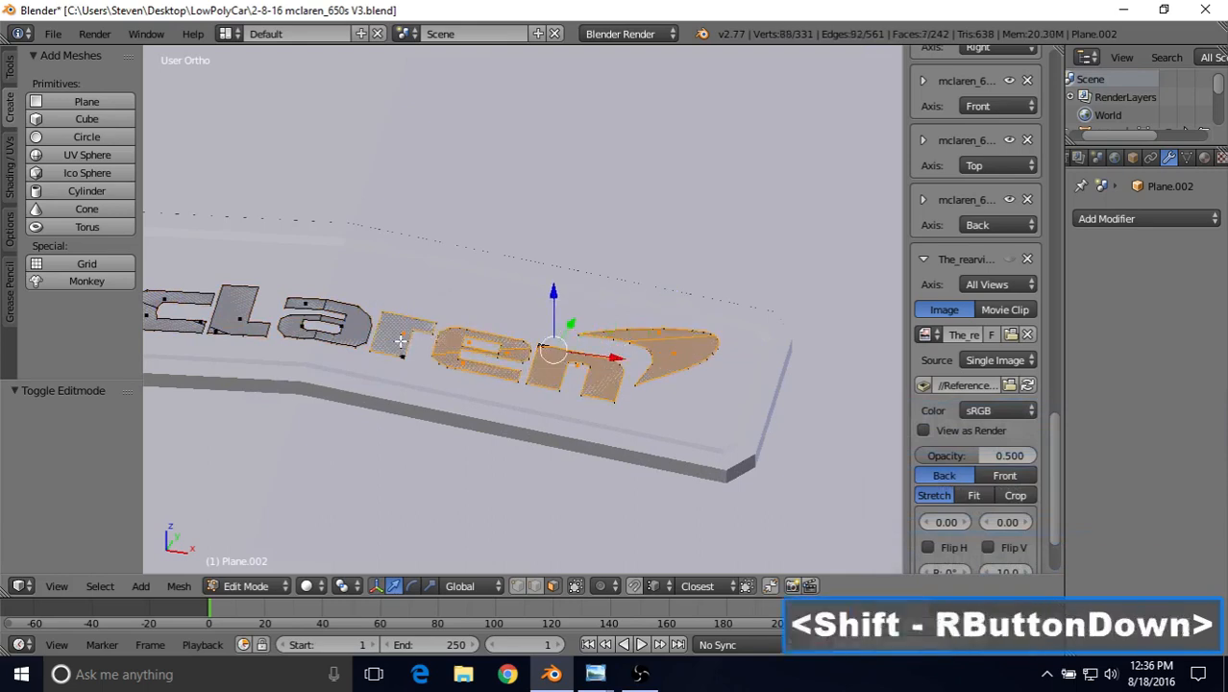
middle_click_drag(427, 337, 582, 381, "shift")
right_click(494, 359, "shift")
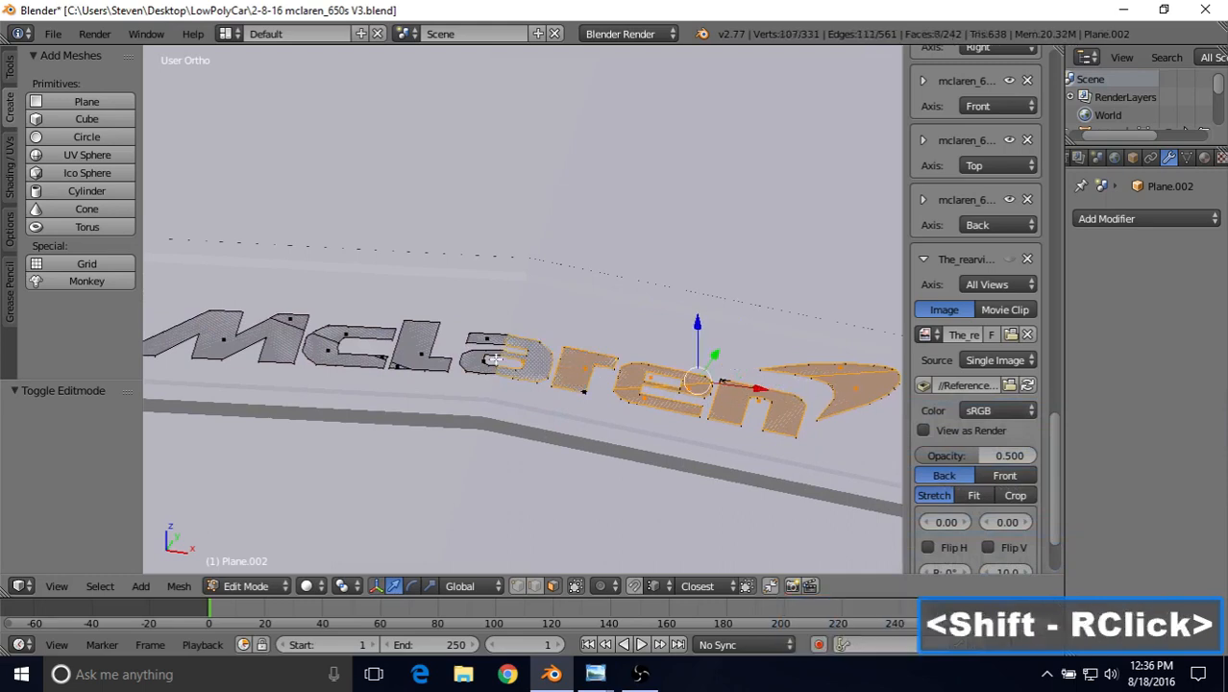
right_click(324, 350, "shift")
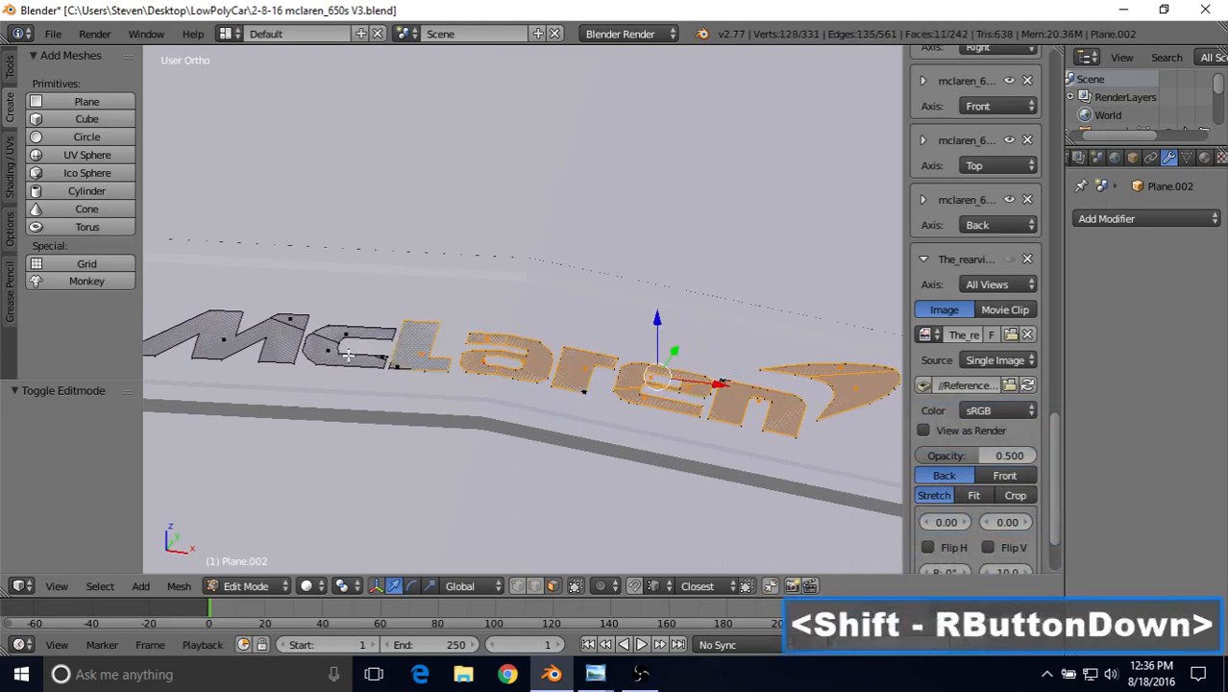
right_click(281, 328, "shift")
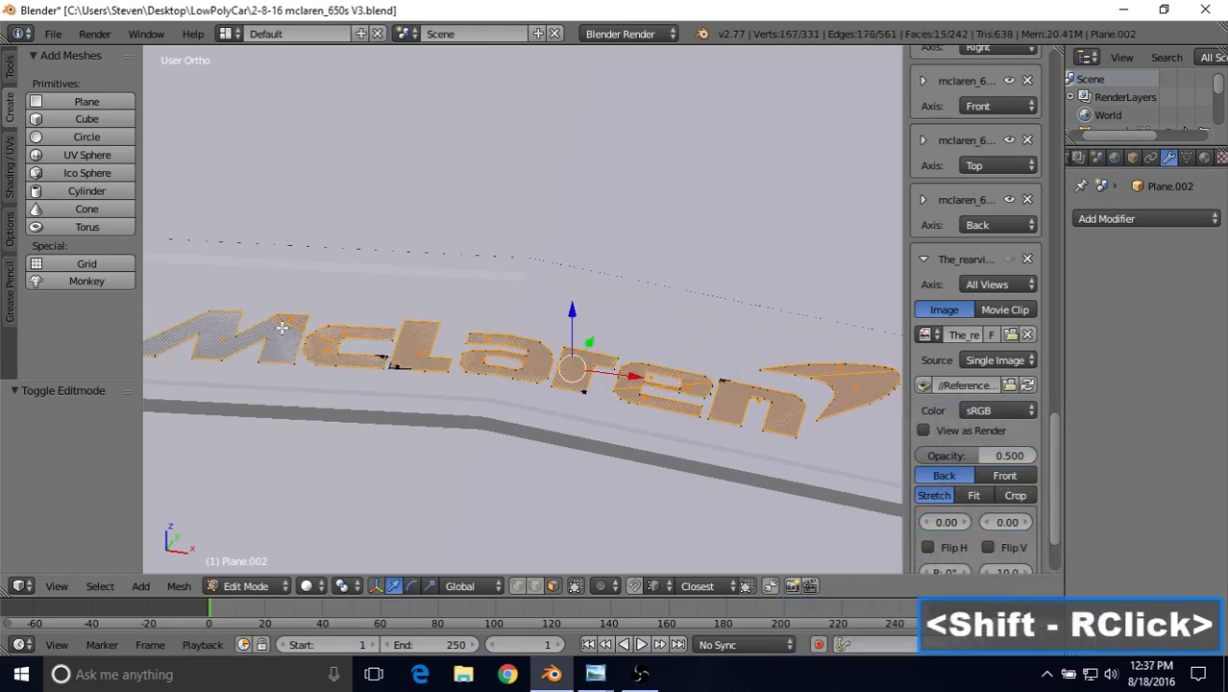
Add the small leftover corner face at the upper end of the letter n's stem to the selection.
scroll(525, 350, "down", 2)
middle_click_drag(699, 401, 537, 365, "shift")
scroll(531, 401, "up", 3)
scroll(530, 401, "up", 2)
scroll(537, 364, "up", 1)
scroll(485, 380, "up", 3)
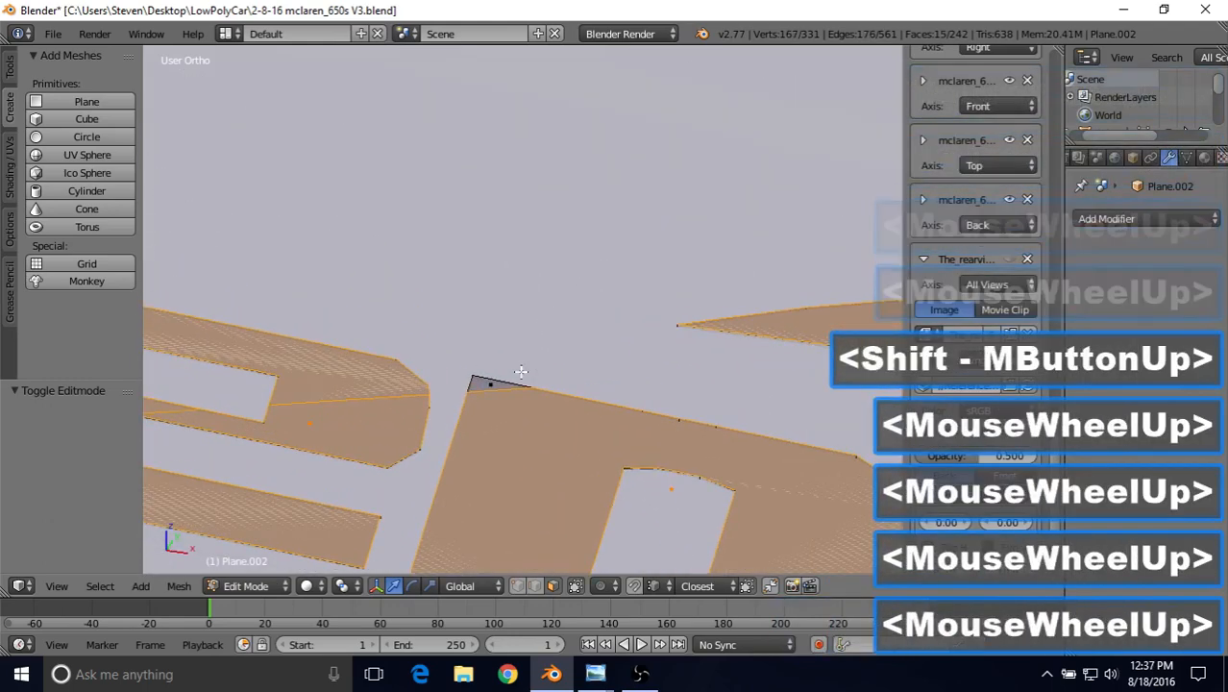
right_click(490, 387, "shift")
scroll(631, 419, "down", 4)
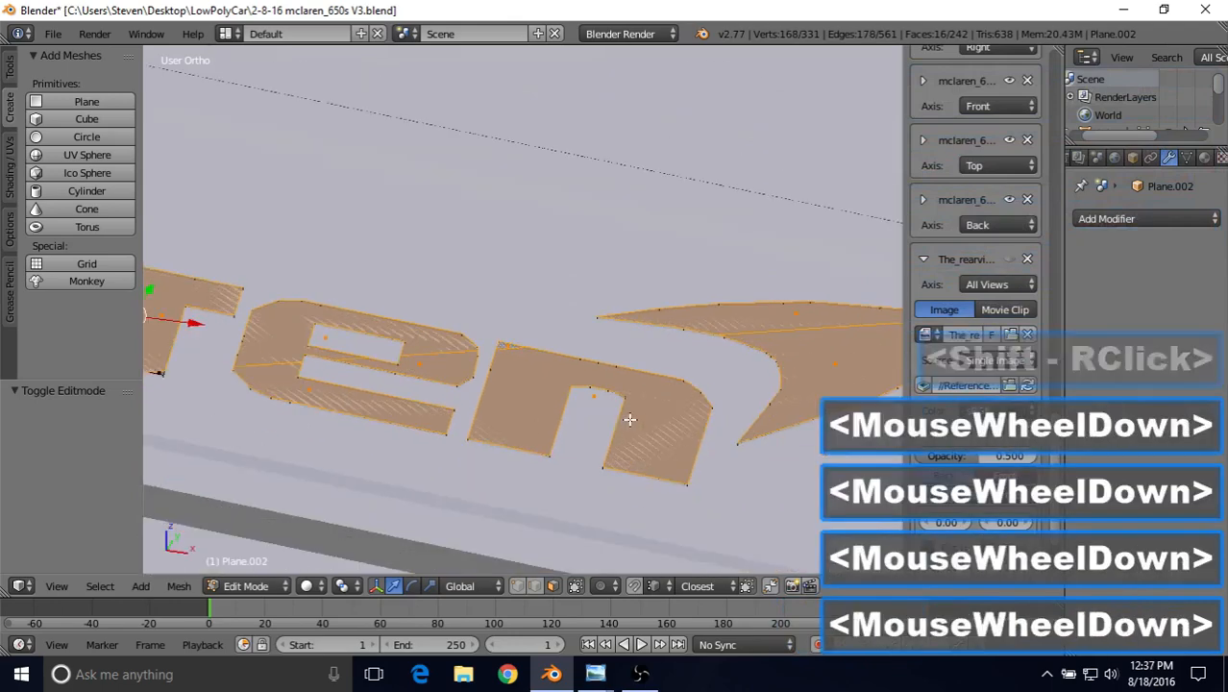
scroll(626, 408, "down", 2)
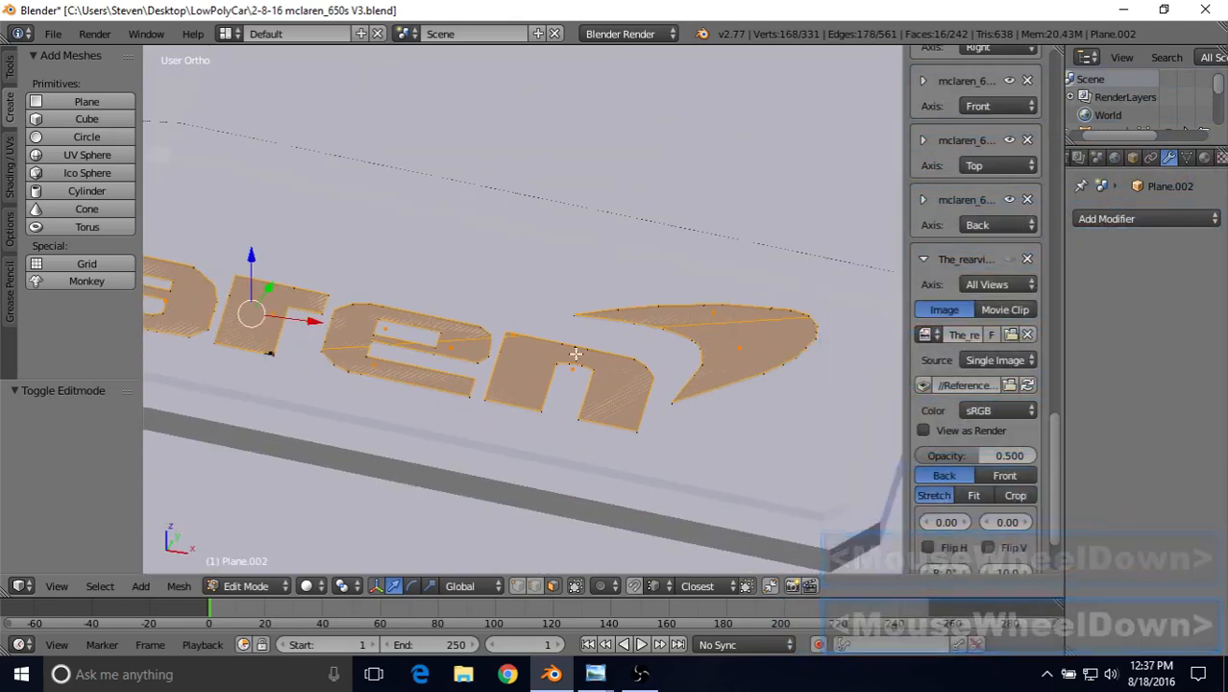
Add the small leftover top faces at the lower ends of the r, c and L to the selection.
middle_click_drag(577, 354, 553, 345, "shift")
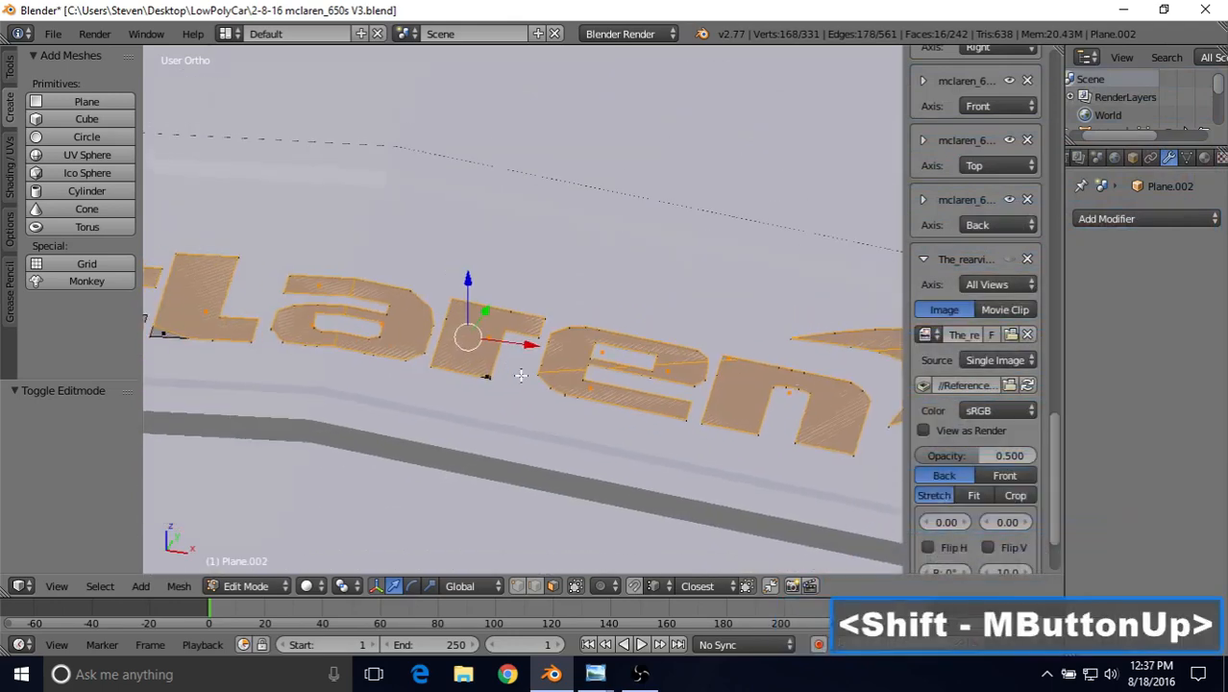
scroll(520, 375, "up", 7)
right_click(394, 554, "shift")
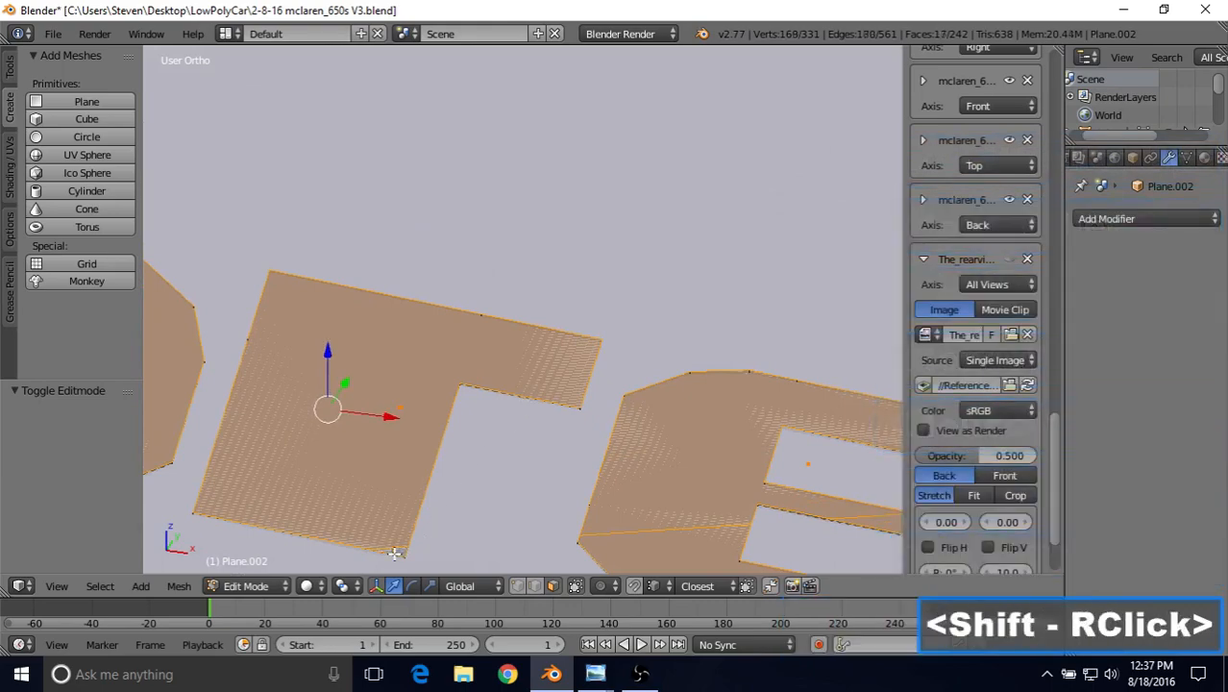
scroll(446, 519, "down", 4)
middle_click_drag(154, 307, 643, 372, "shift")
right_click(469, 416, "shift")
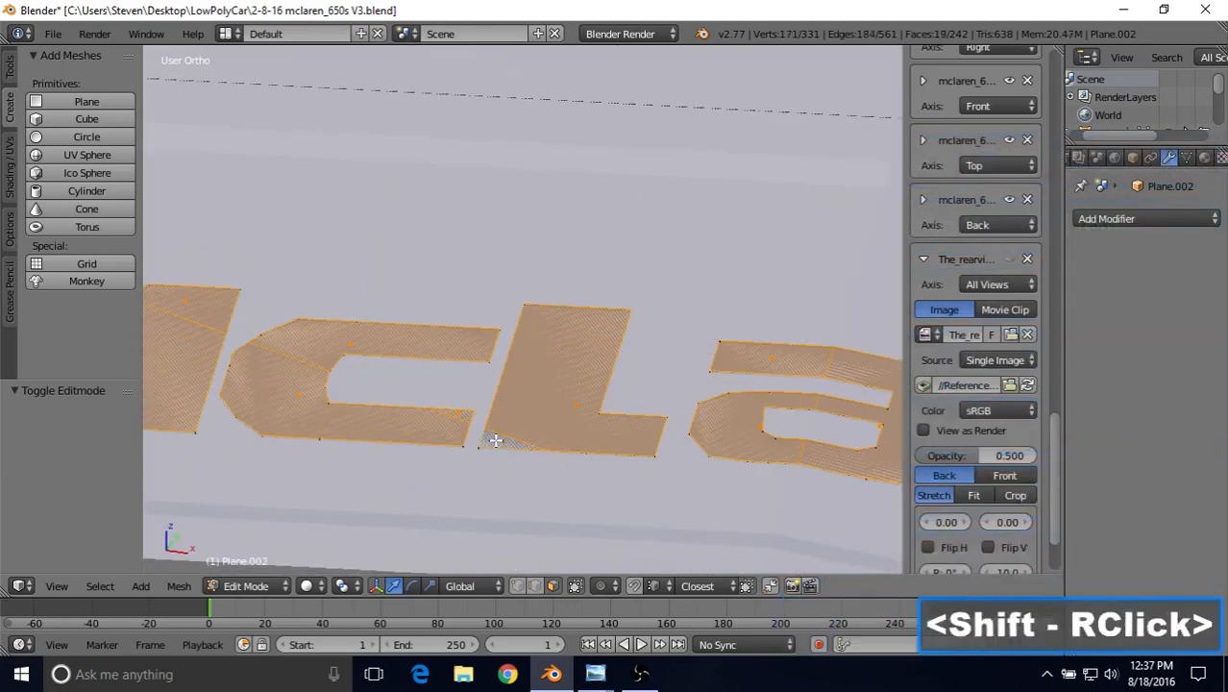
middle_click_drag(496, 441, 121, 365, "shift")
scroll(382, 369, "down", 3)
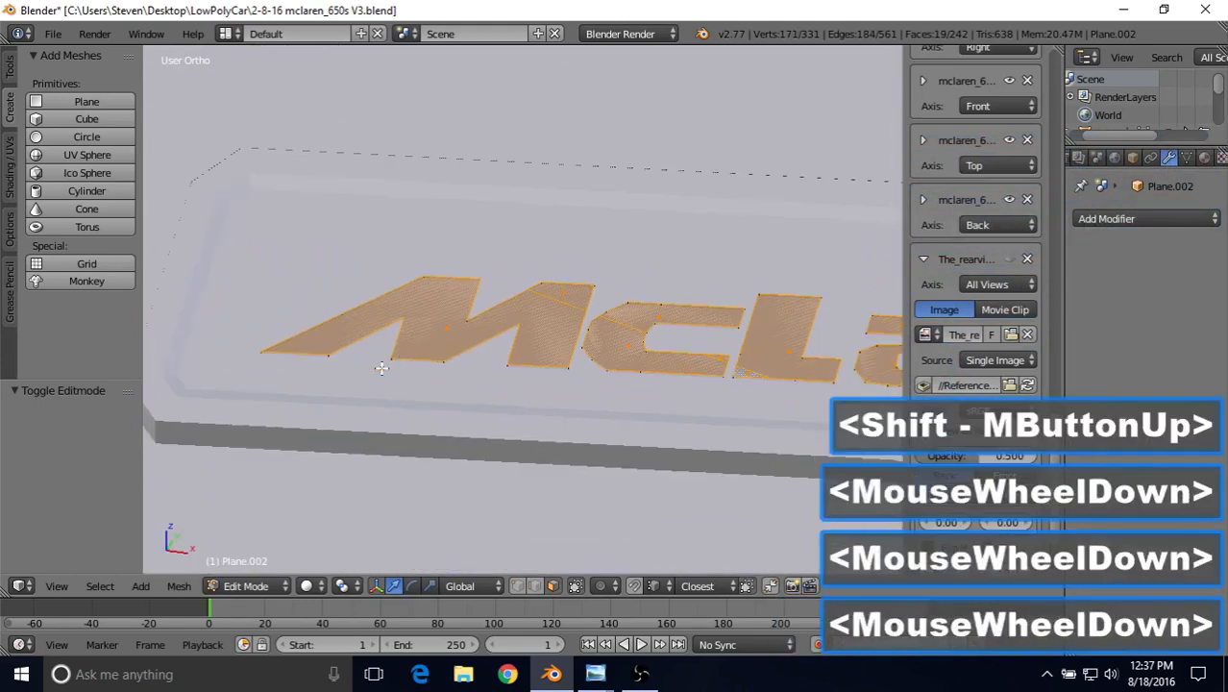
middle_click_drag(695, 347, 731, 392, "shift")
scroll(594, 335, "down", 2)
scroll(594, 335, "down", 1)
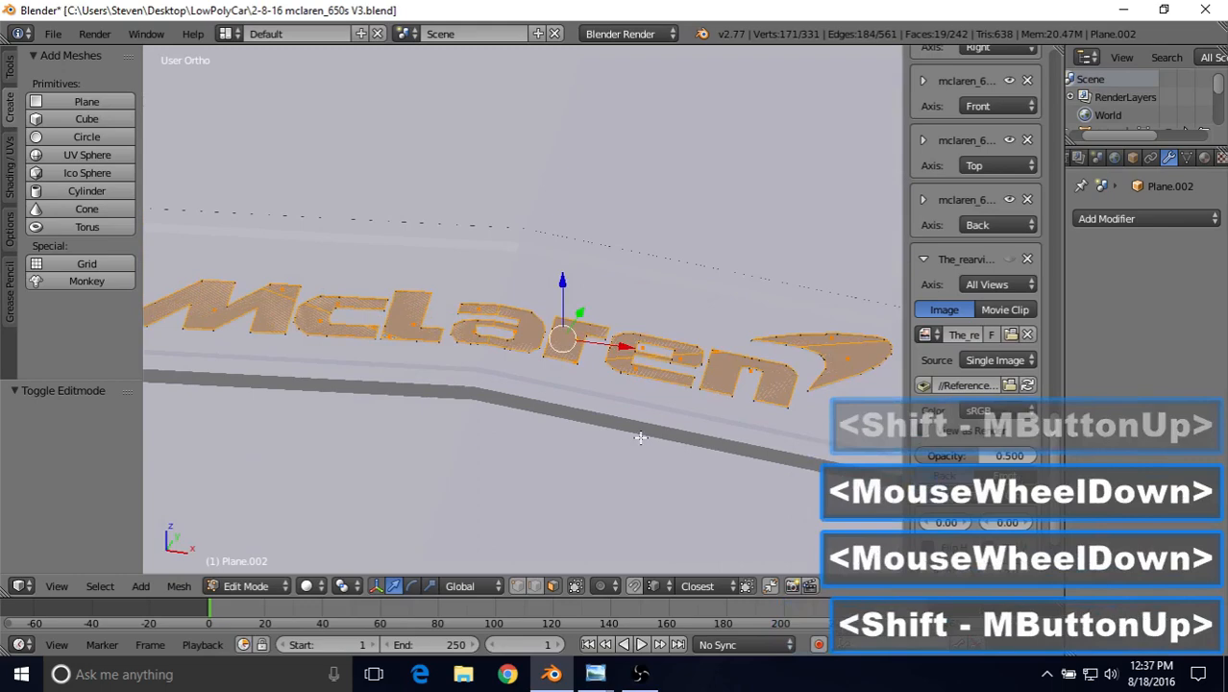
Switch to vertex selection, invert the selection and delete the vertices that do not belong to the lettering's top faces.
left_click(520, 587)
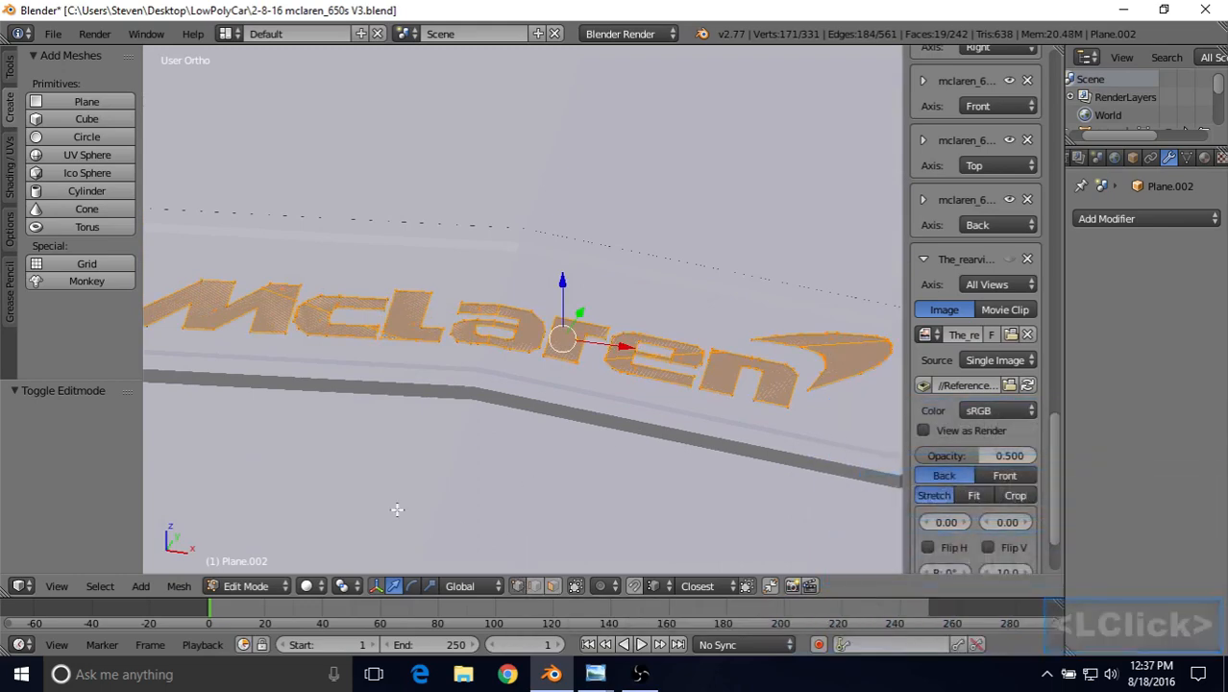
left_click(116, 585)
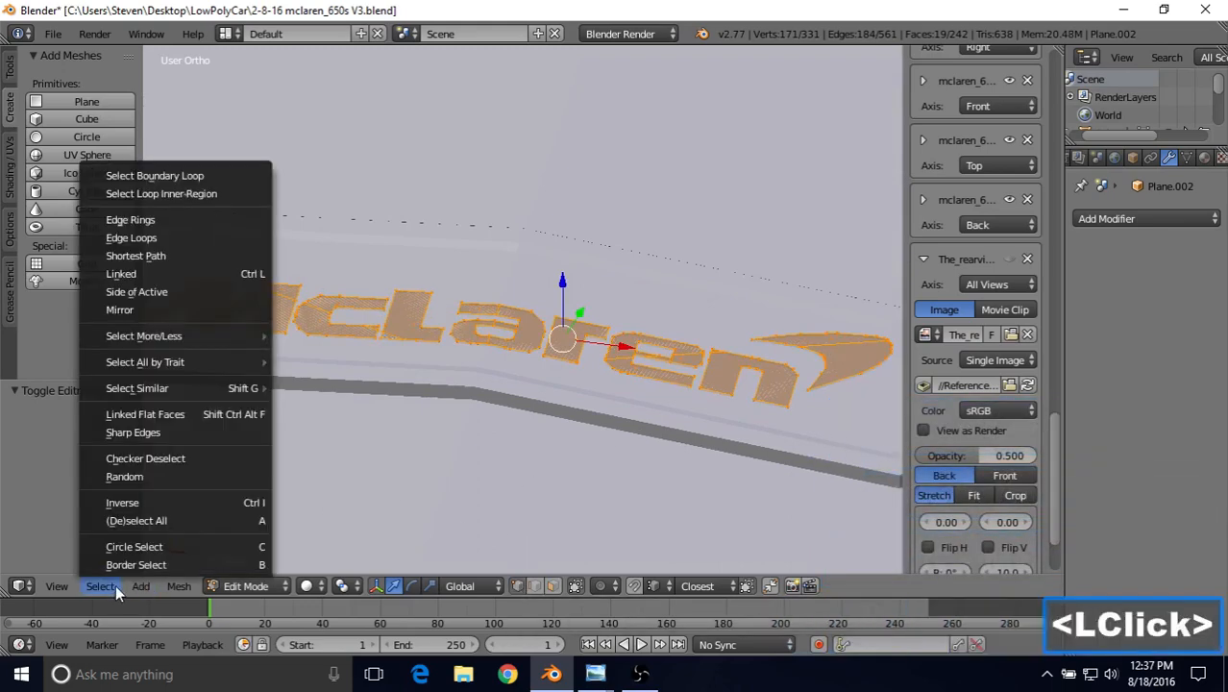
left_click(159, 503)
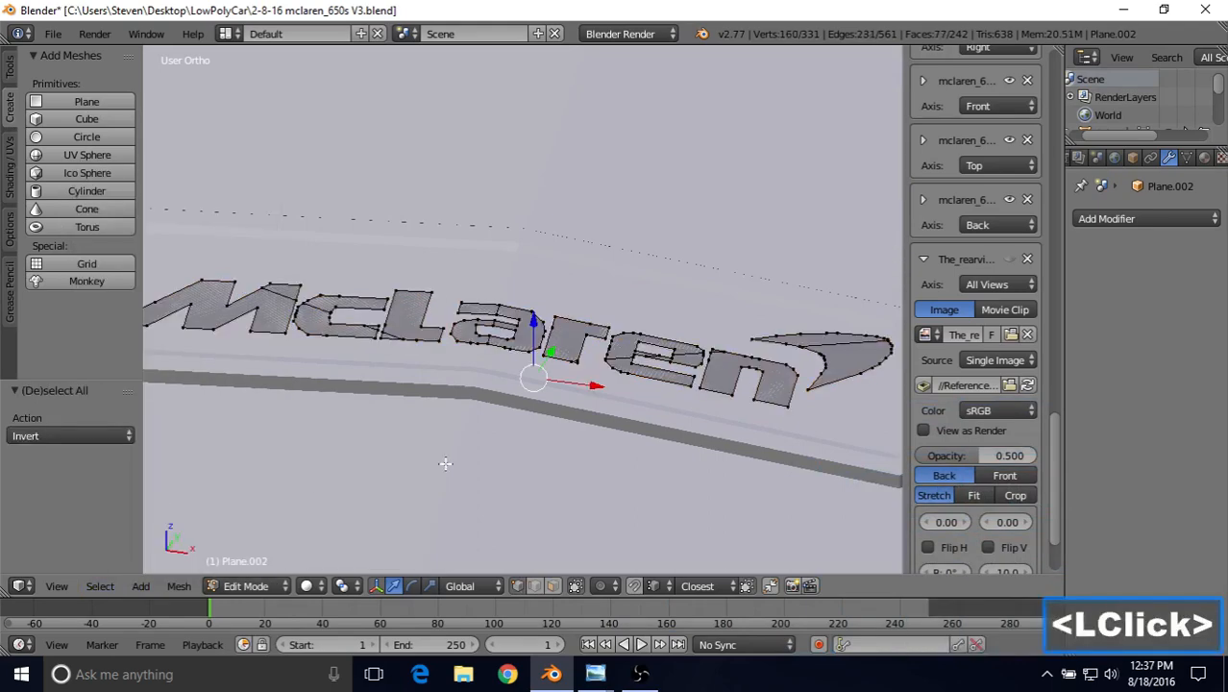
scroll(634, 427, "down", 2)
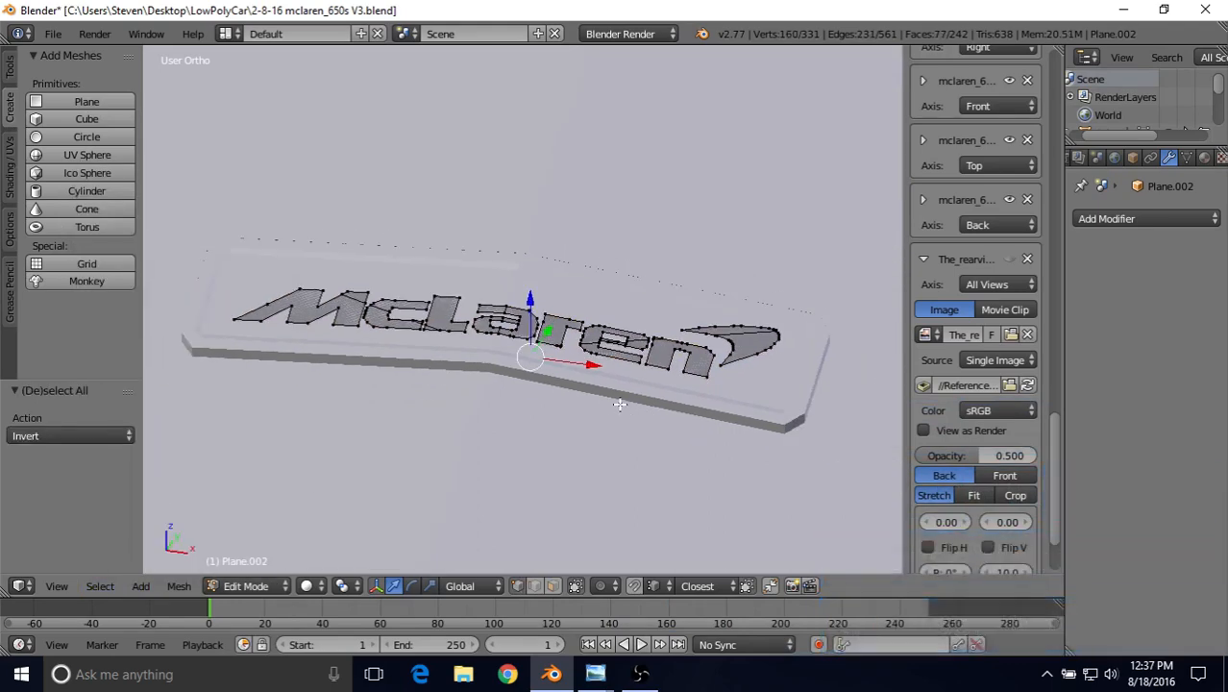
key("z")
key("z")
key("z")
key("z")
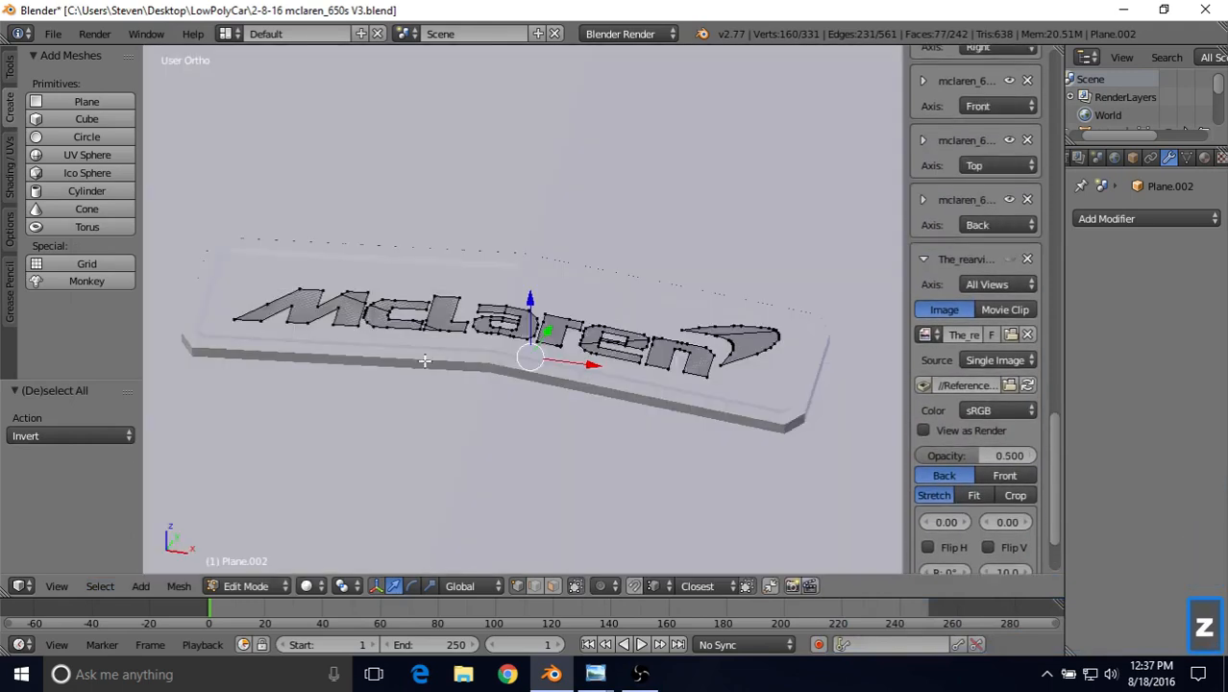
key("Delete")
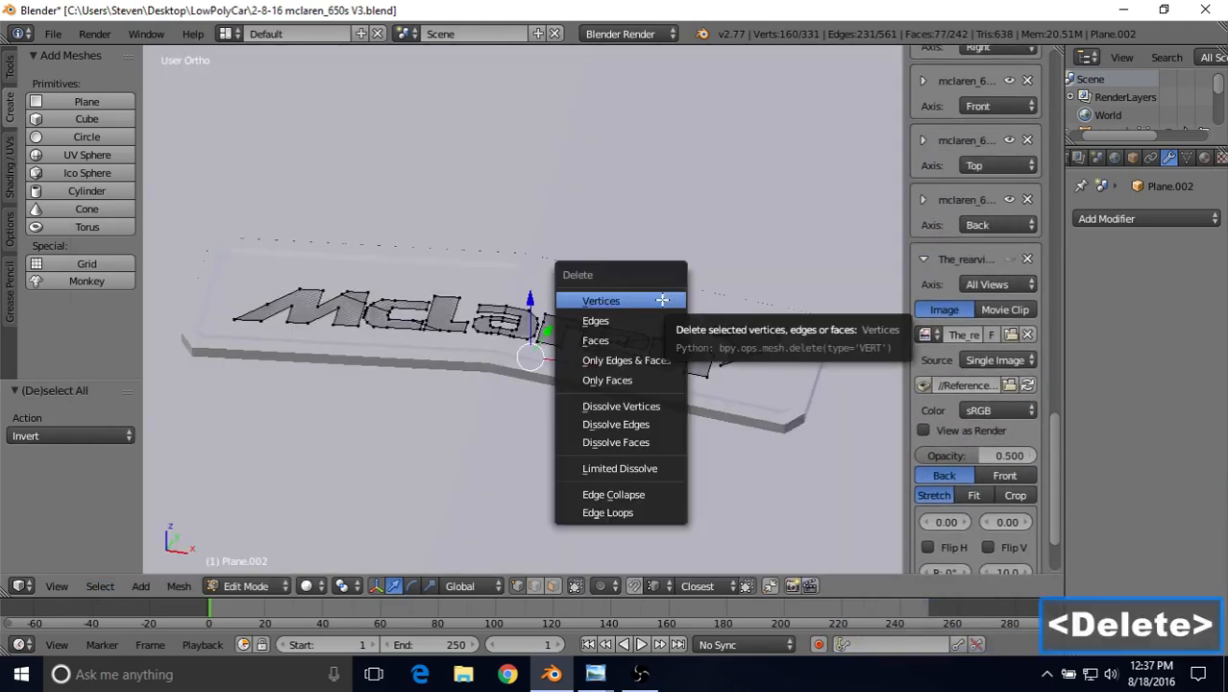
left_click(605, 302)
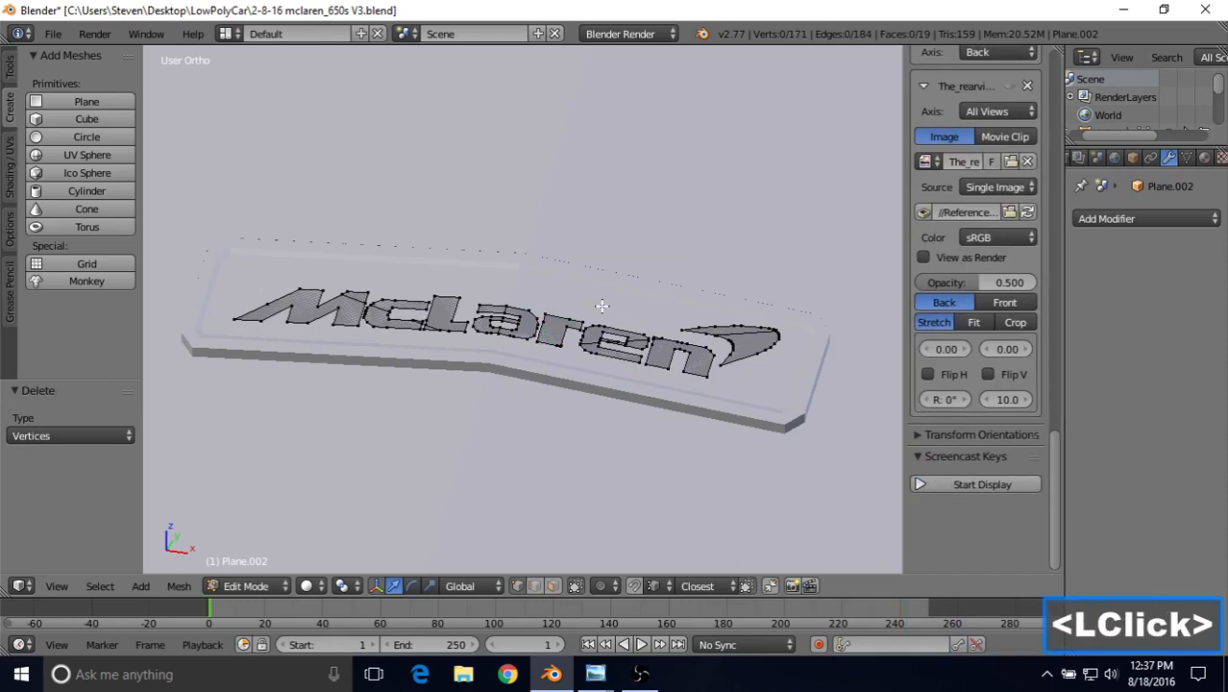
Check the remaining lettering against the badge plate in wireframe, return to solid shading and switch to face selection.
key("z")
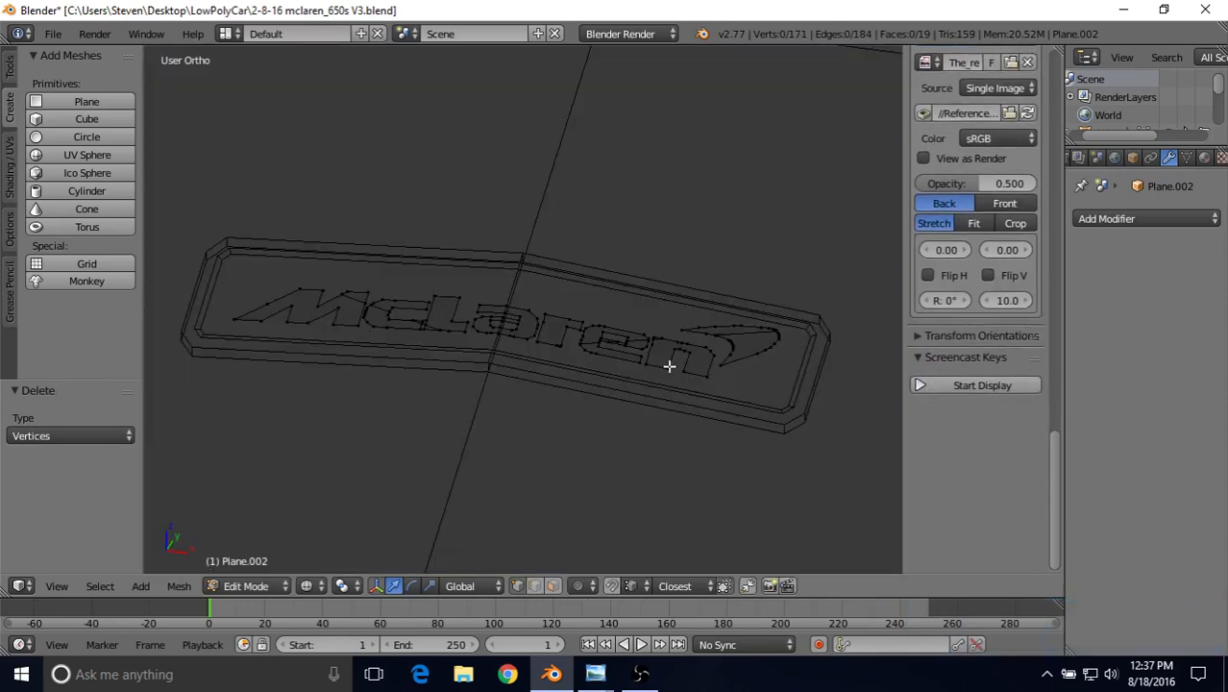
key("z")
middle_click_drag(669, 365, 462, 352, "shift")
scroll(535, 385, "up", 6)
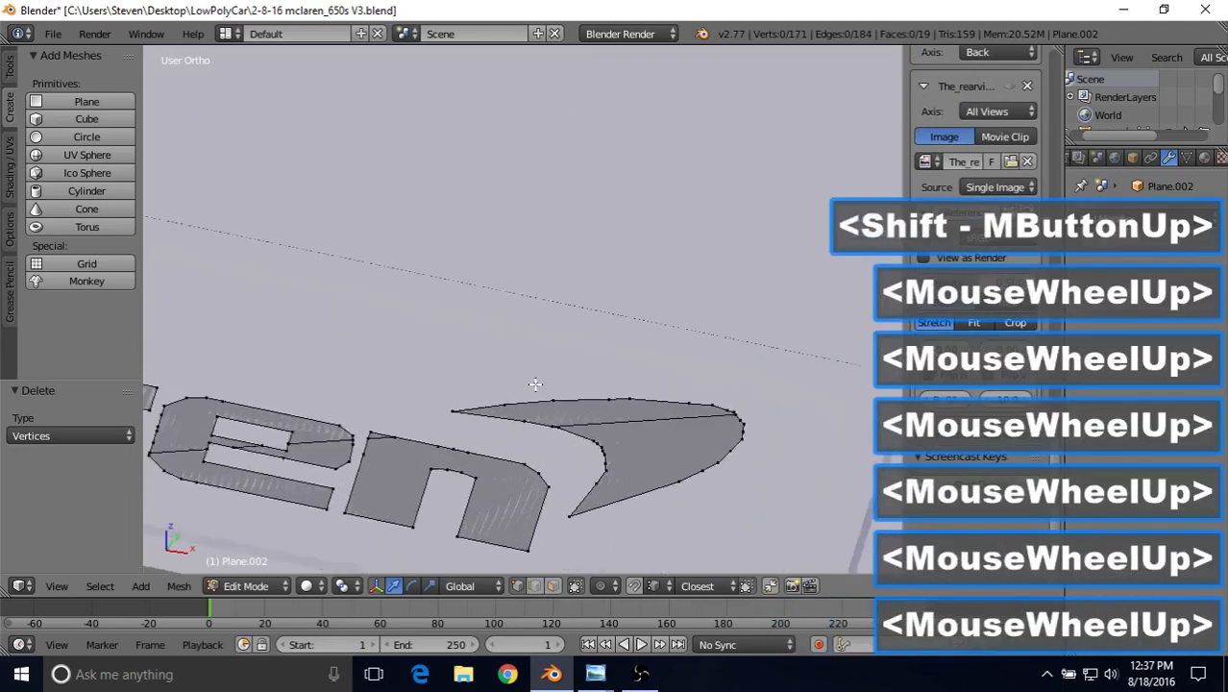
scroll(535, 384, "up", 1)
left_click(555, 586)
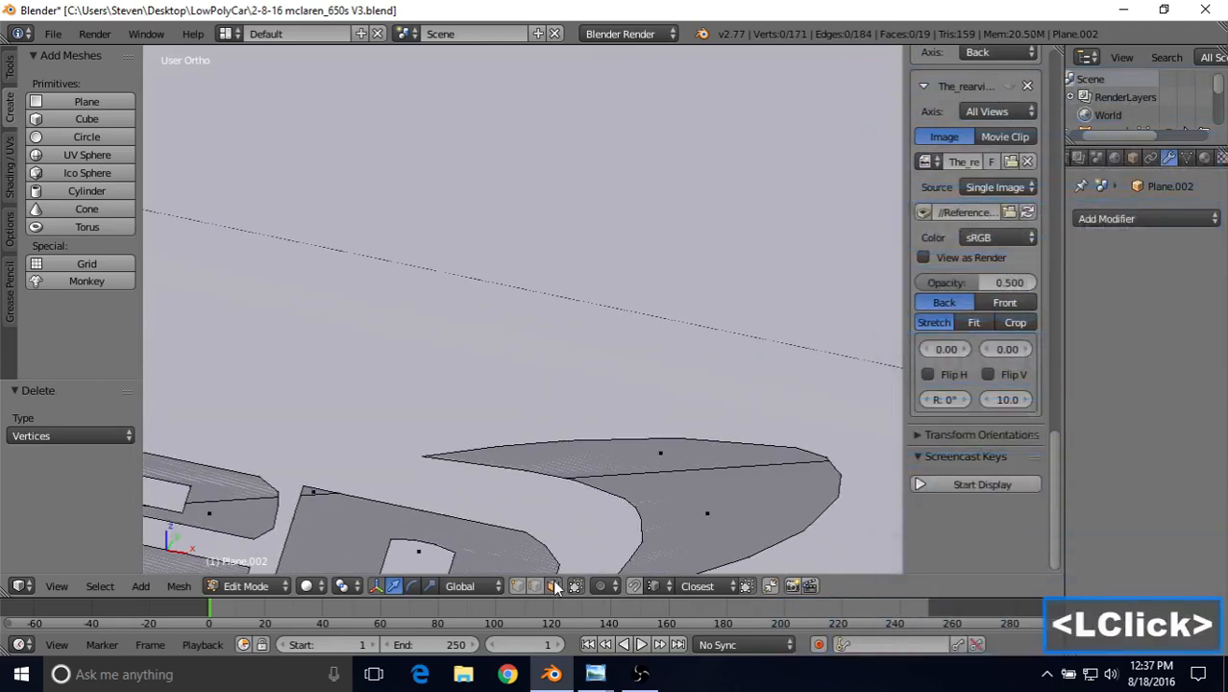
middle_click_drag(620, 449, 663, 344, "shift")
scroll(664, 344, "down", 4)
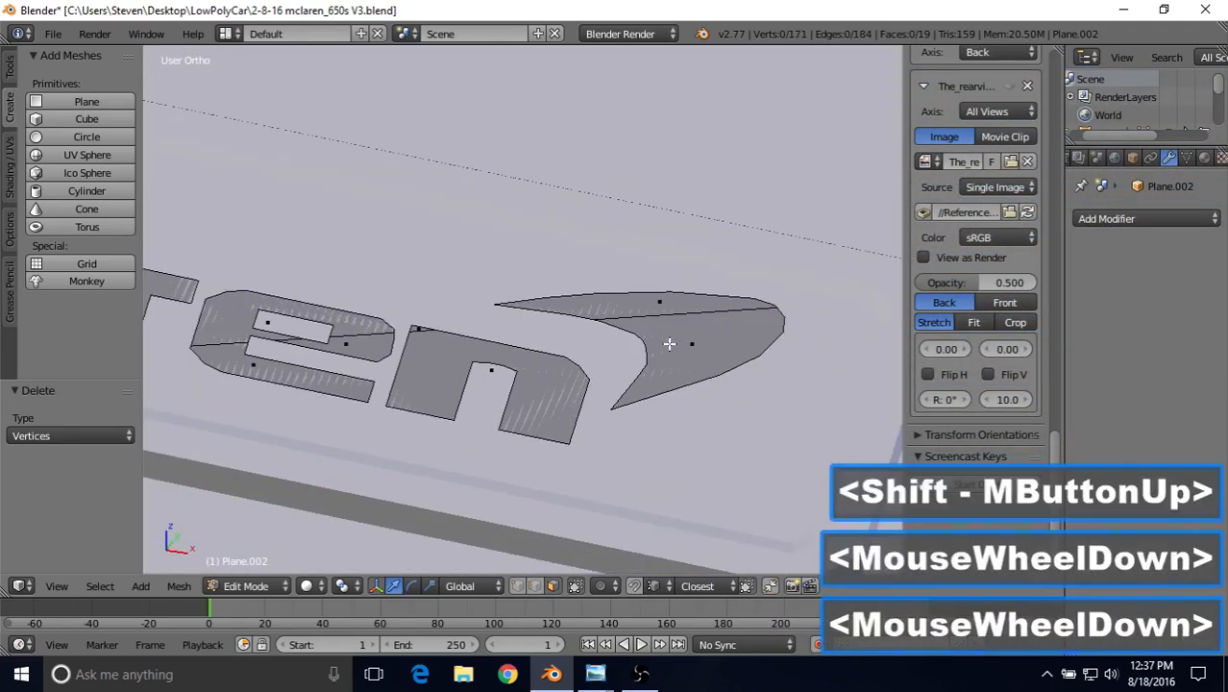
Try to extrude all the letter and swoosh faces together along their normal.
key("a")
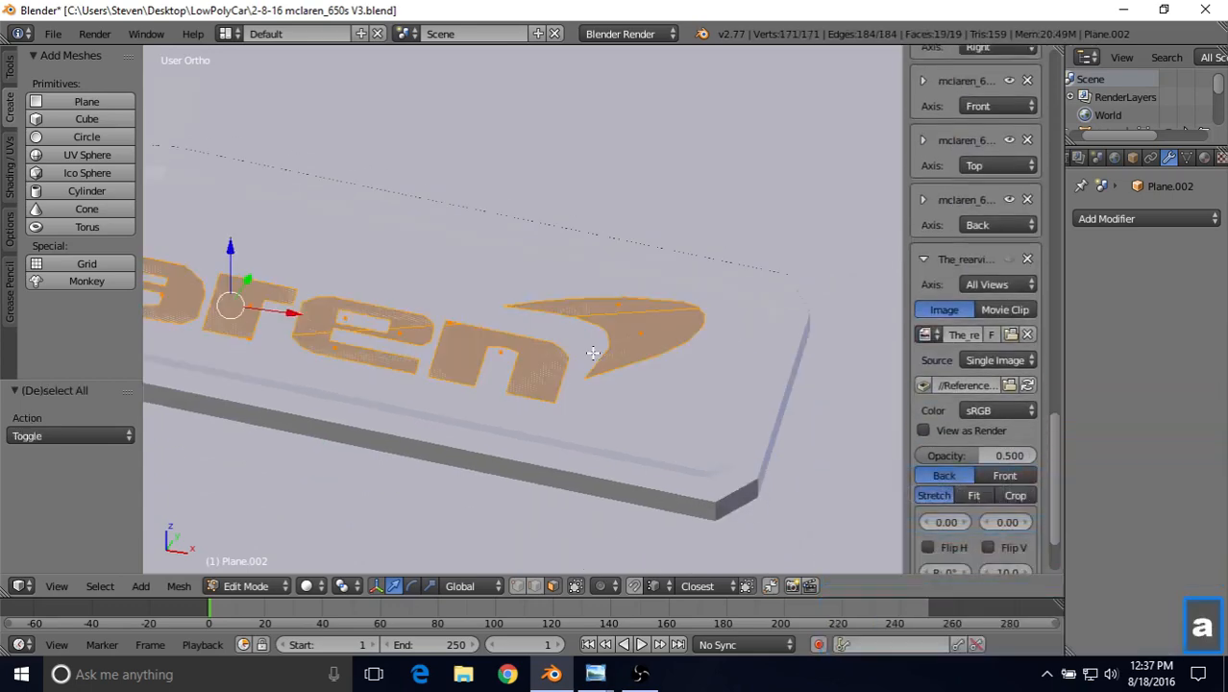
scroll(593, 352, "down", 5)
mouse_move(593, 353)
middle_mouse_down("shift")
mouse_move(577, 338)
mouse_move(591, 322)
mouse_move(594, 339)
middle_mouse_up("shift")
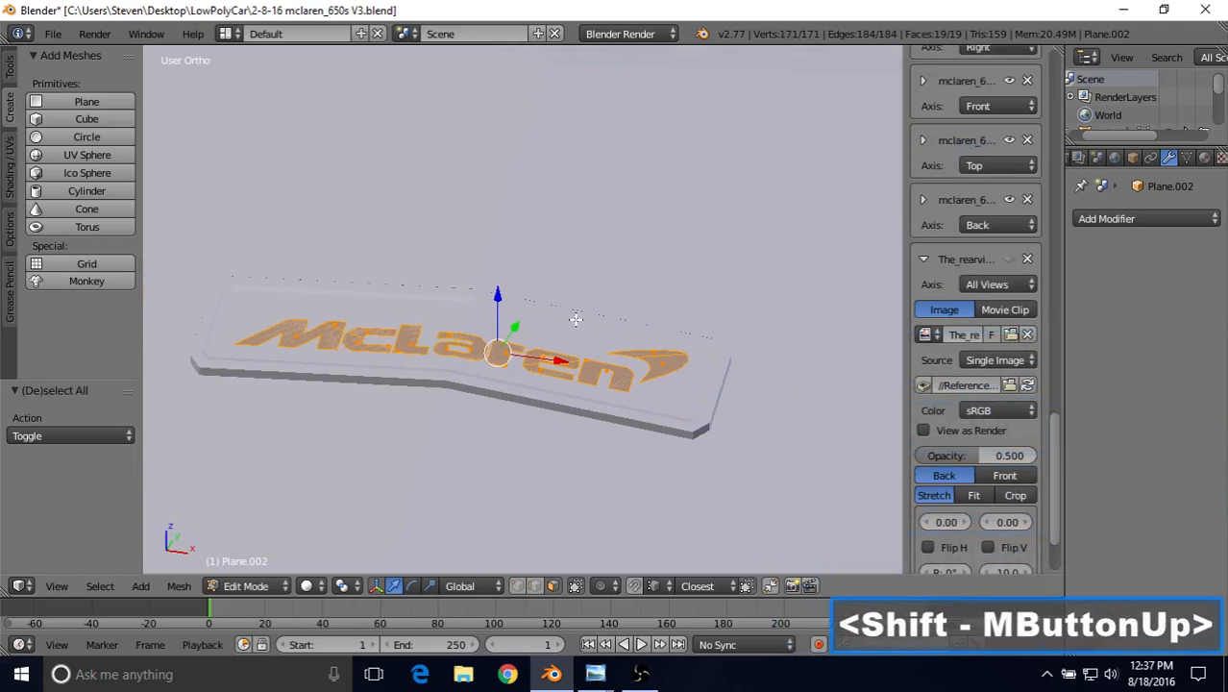
key("e")
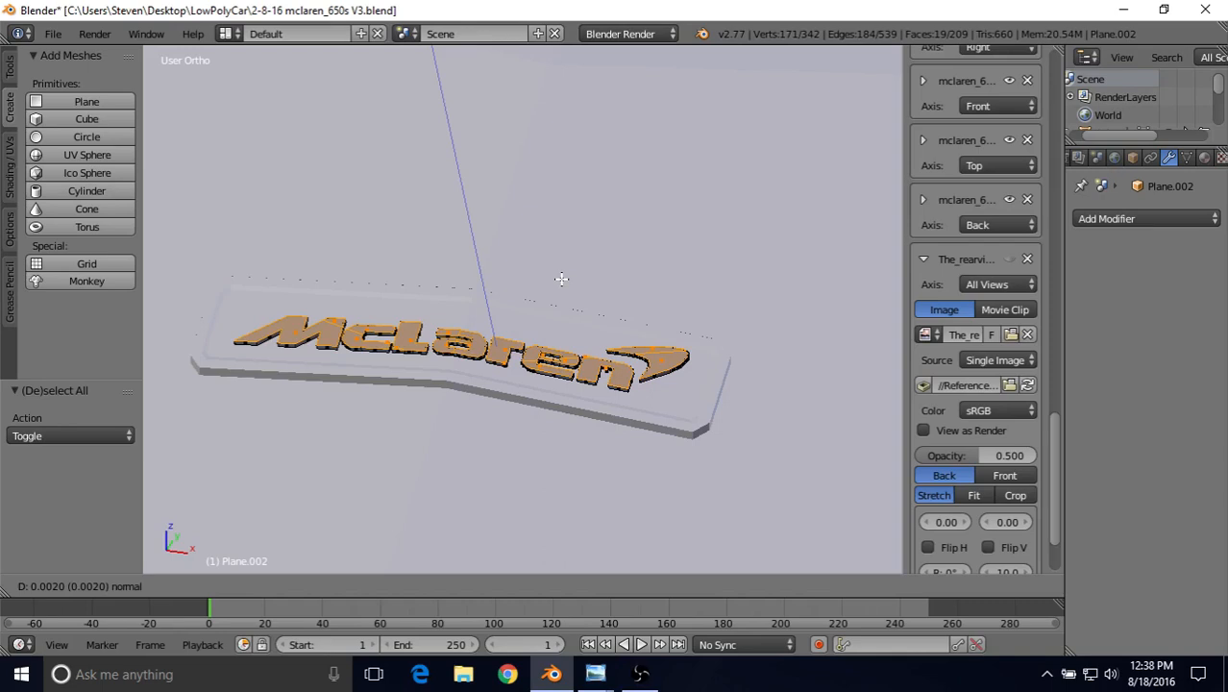
right_click(527, 257)
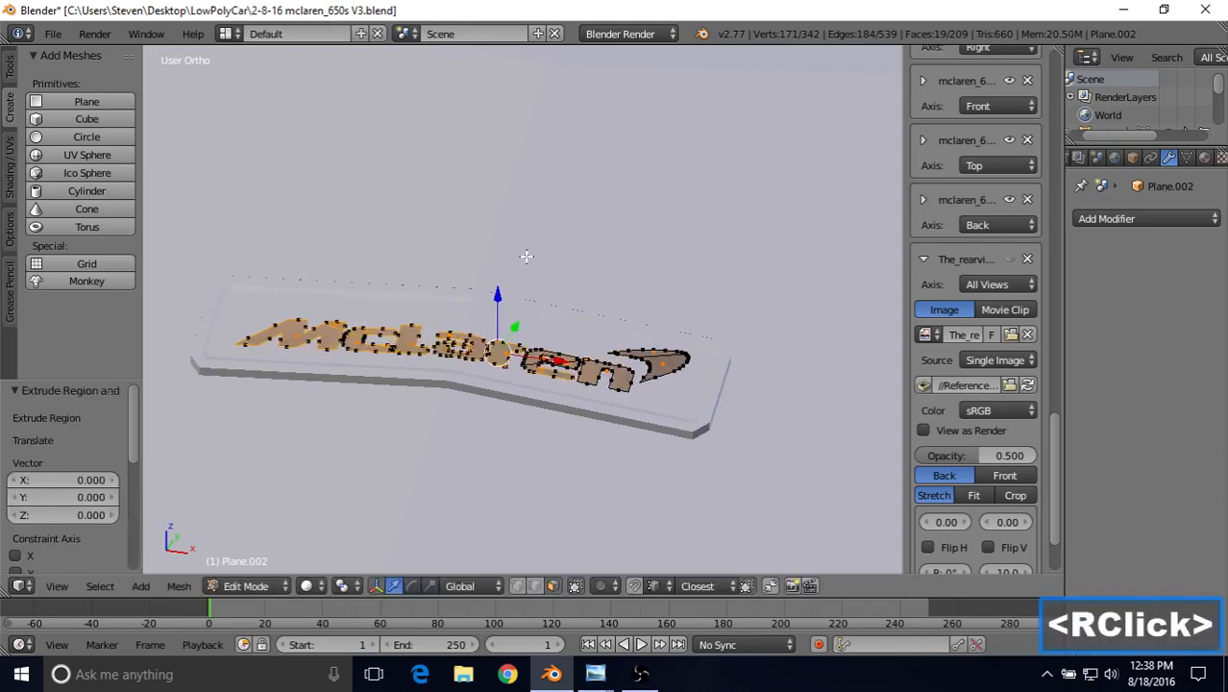
key("ctrl+z")
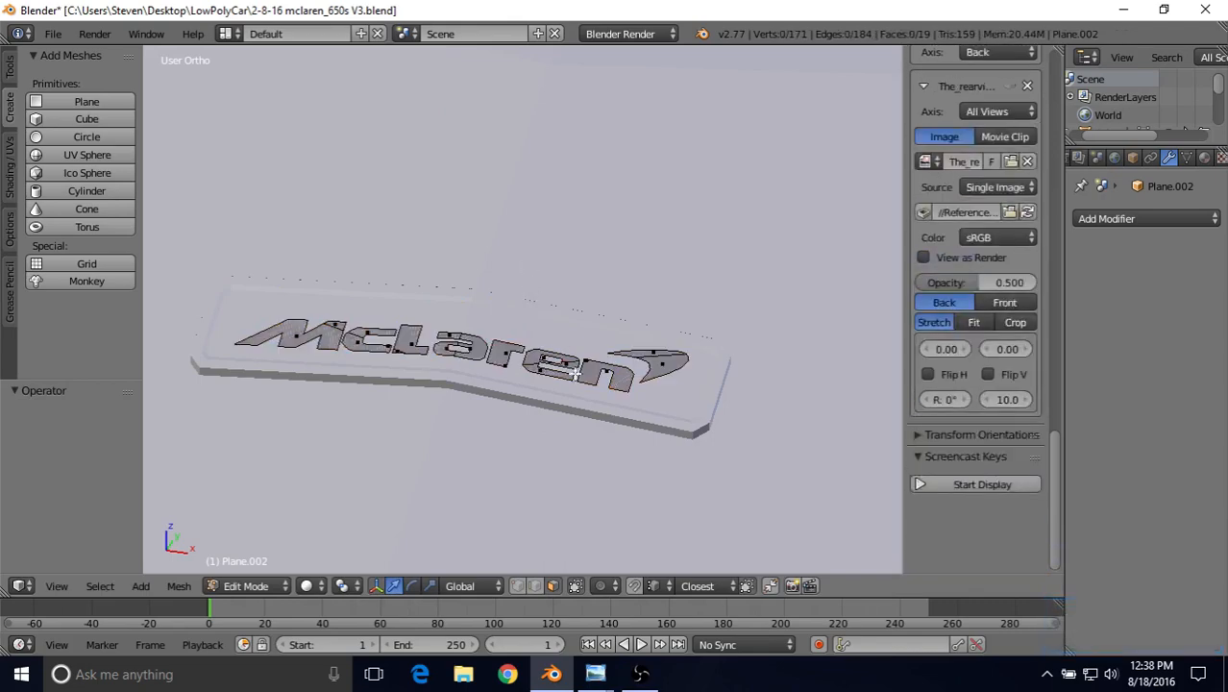
Select all the faces and deselect the two swoosh faces, leaving only the letters selected.
key("a")
middle_click_drag(628, 383, 567, 354, "shift")
scroll(567, 354, "up", 4)
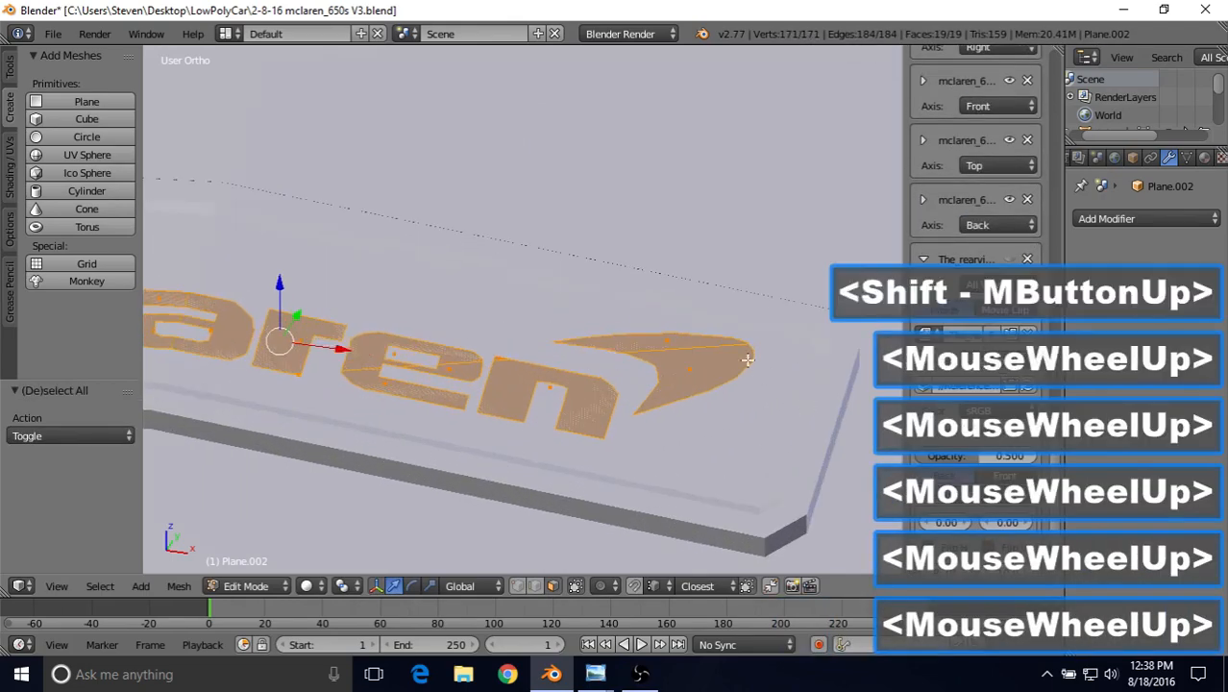
scroll(659, 343, "up", 1)
right_click(659, 343, "shift")
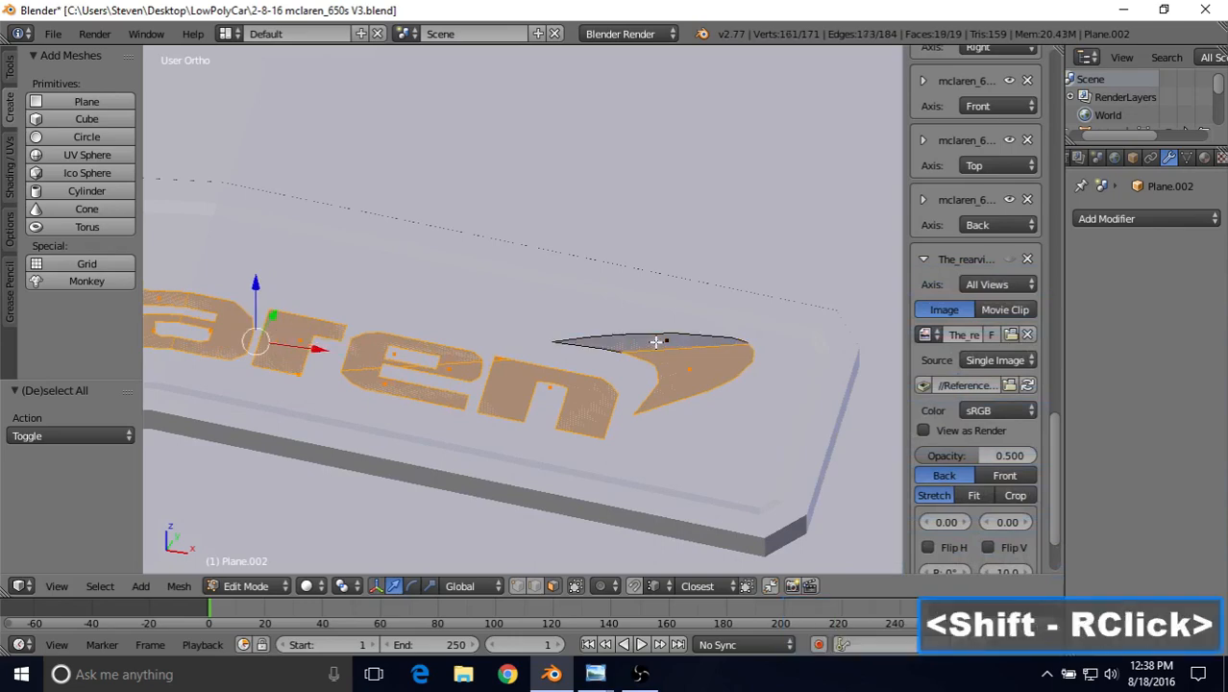
right_click(682, 369, "shift")
middle_click_drag(518, 300, 628, 307, "shift")
scroll(483, 321, "down", 2)
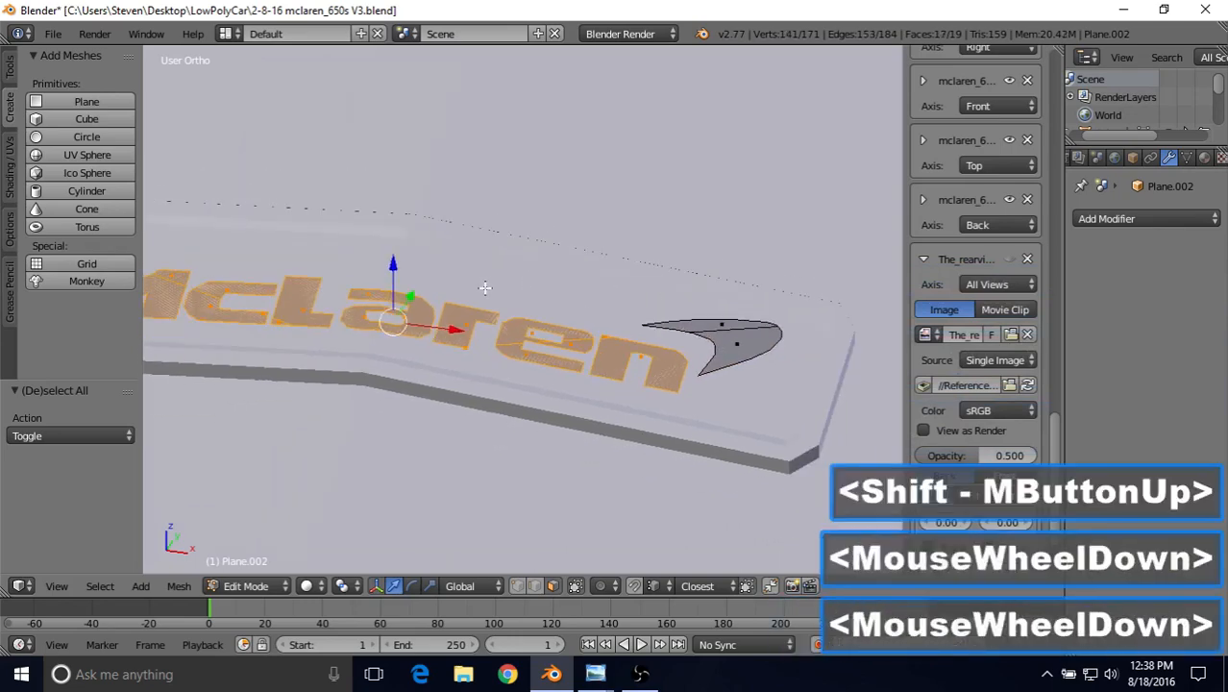
Extrude the selected letter faces and move them vertically to give the lettering a slight thickness on the badge plate.
middle_click_drag(498, 276, 573, 282, "shift")
scroll(572, 283, "down", 2)
key("e")
right_click(573, 230)
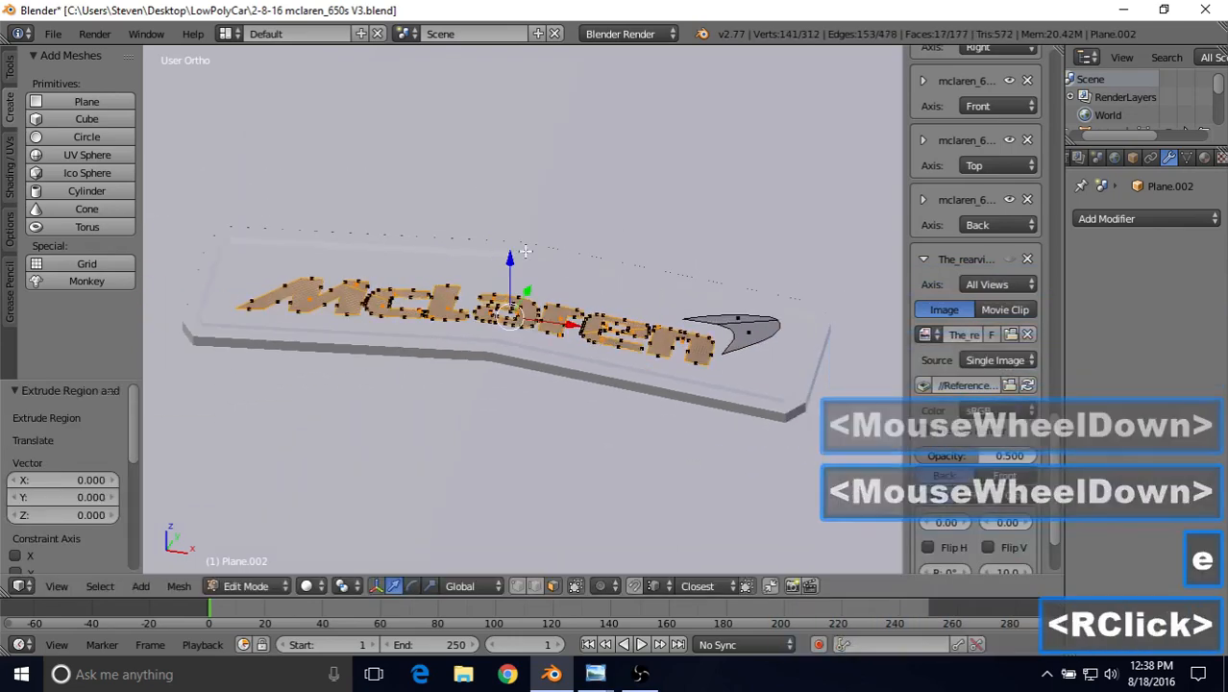
left_click_drag(510, 260, 458, 327)
key("Tab")
scroll(455, 330, "down", 3)
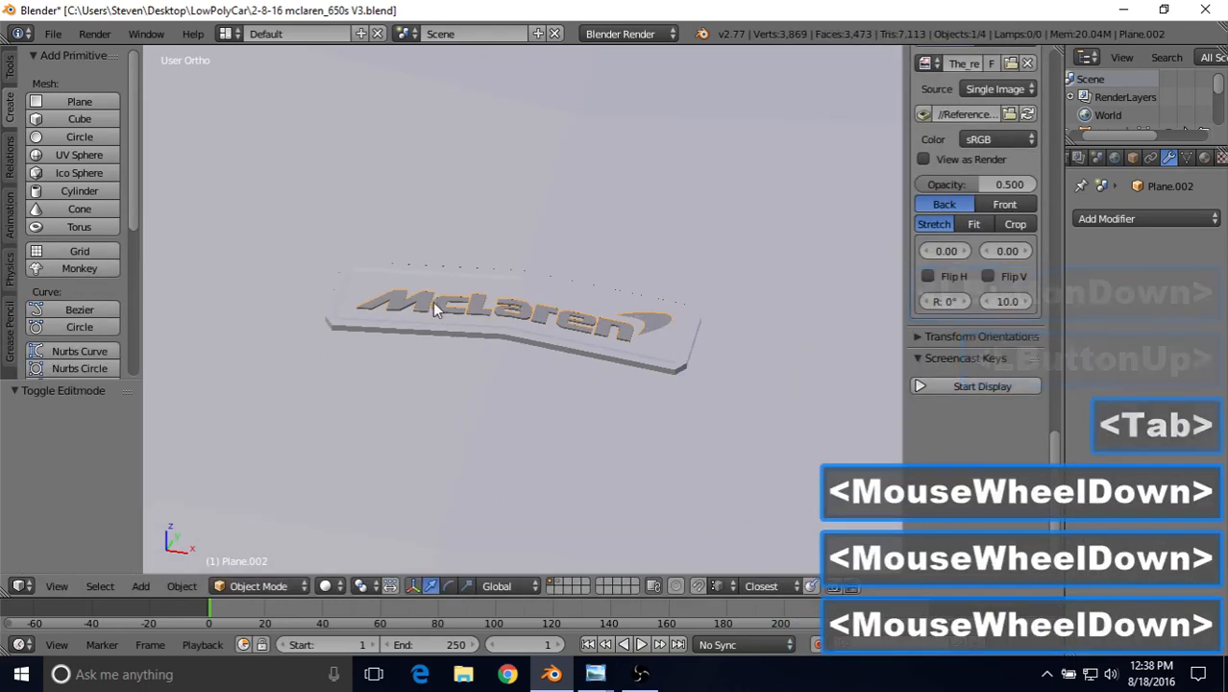
Select the two swoosh faces beside the lettering and inset them with a thickness of 0.0006.
middle_click_drag(622, 333, 366, 337, "shift")
scroll(562, 336, "up", 6)
scroll(520, 374, "up", 3)
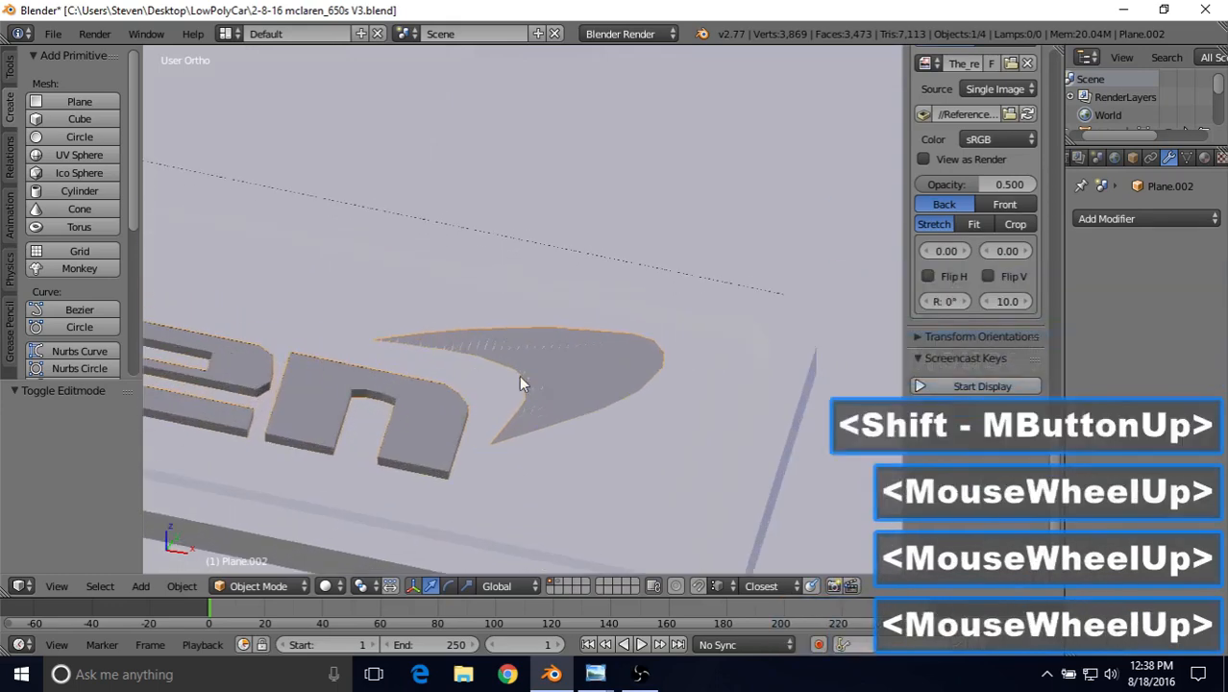
key("Tab")
right_click(557, 355)
right_click(574, 390, "shift")
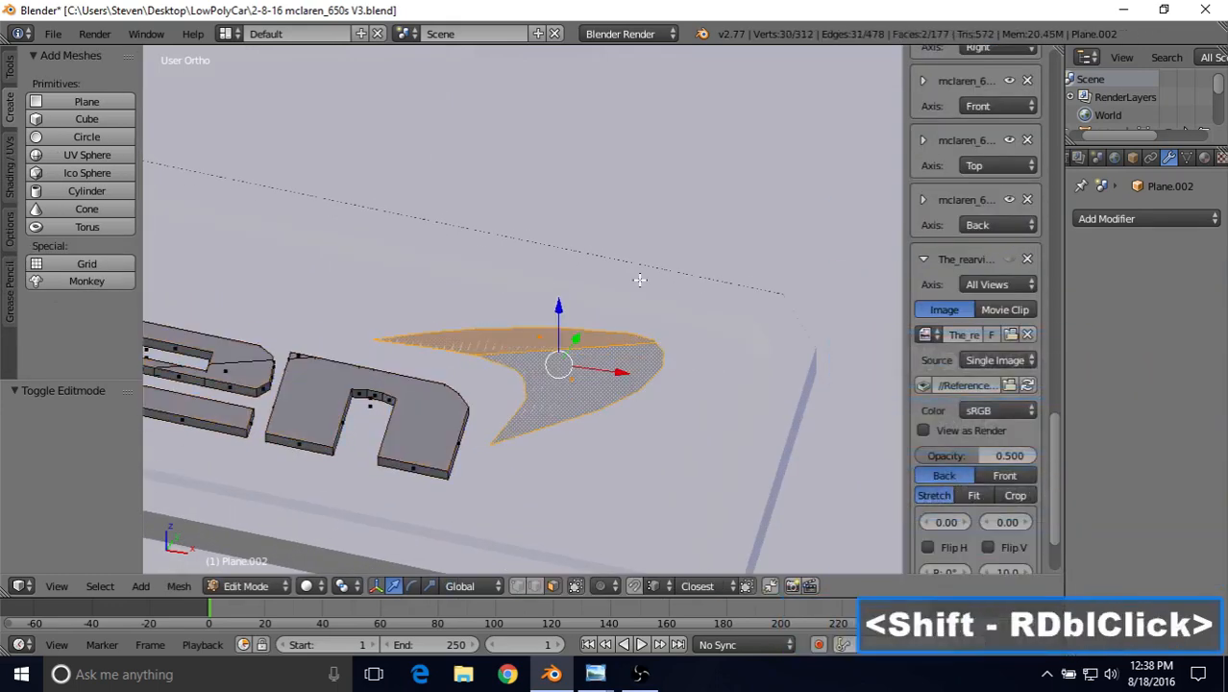
key("i")
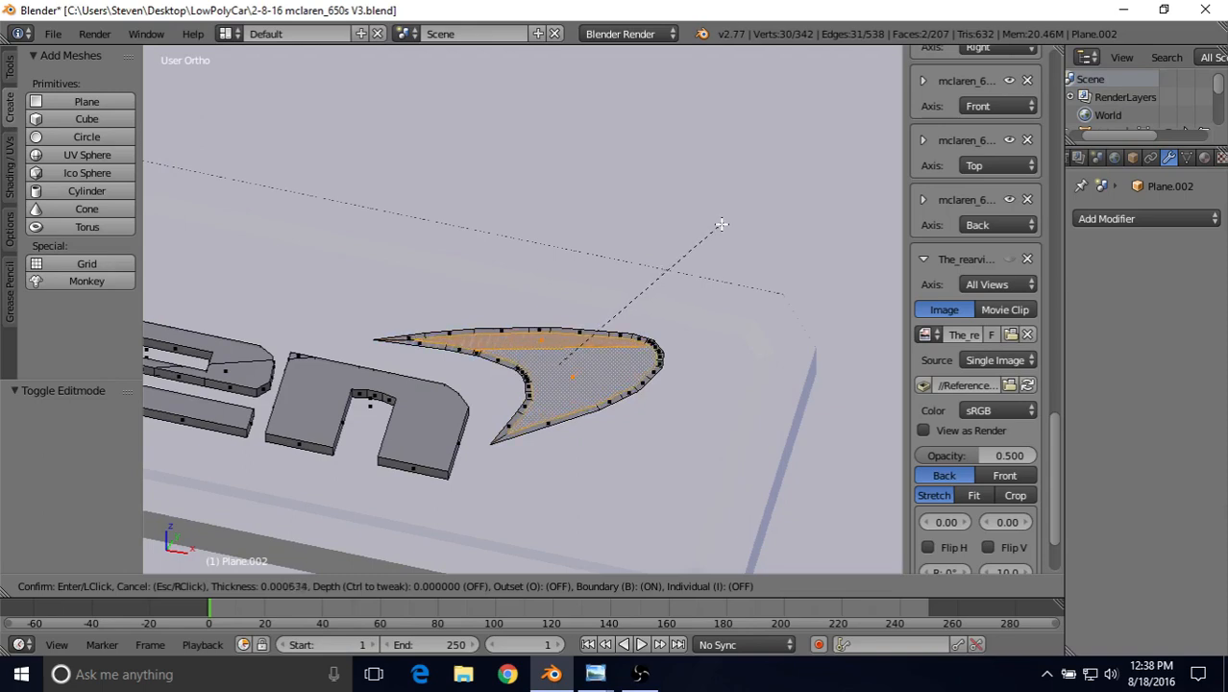
left_click(723, 225)
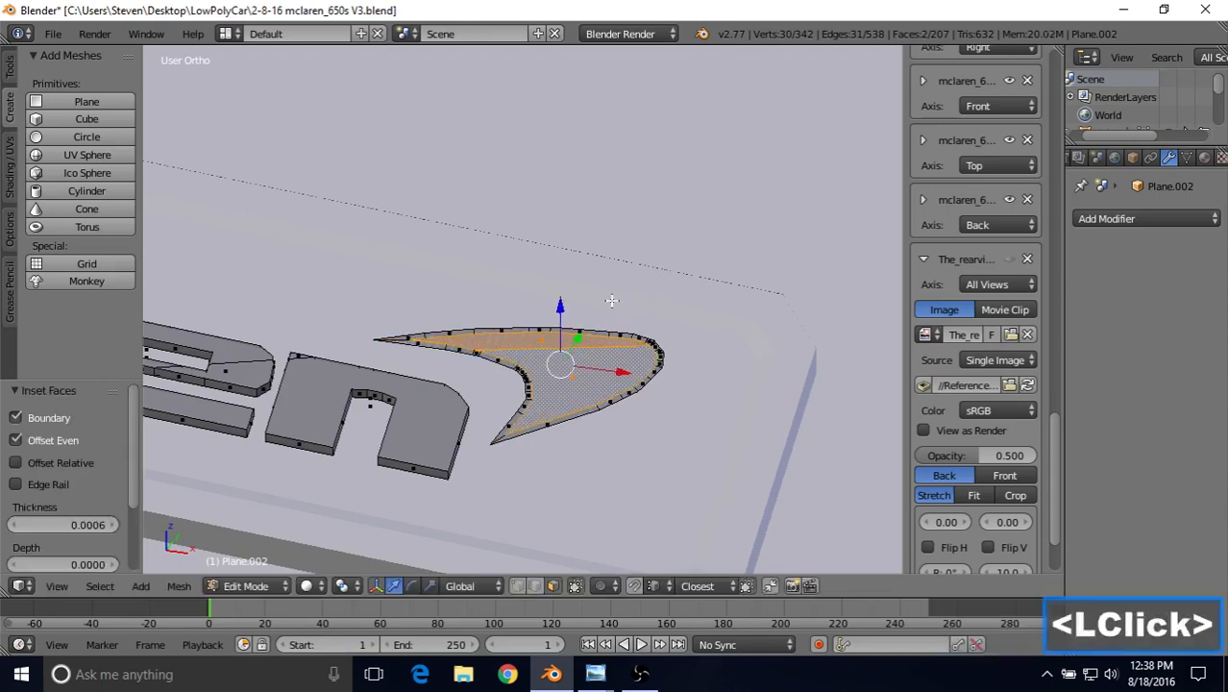
Raise the inset swoosh faces slightly above the plate, then fine-tune their height from another angle.
left_click_drag(560, 309, 564, 308)
key("Tab")
scroll(500, 377, "down", 6)
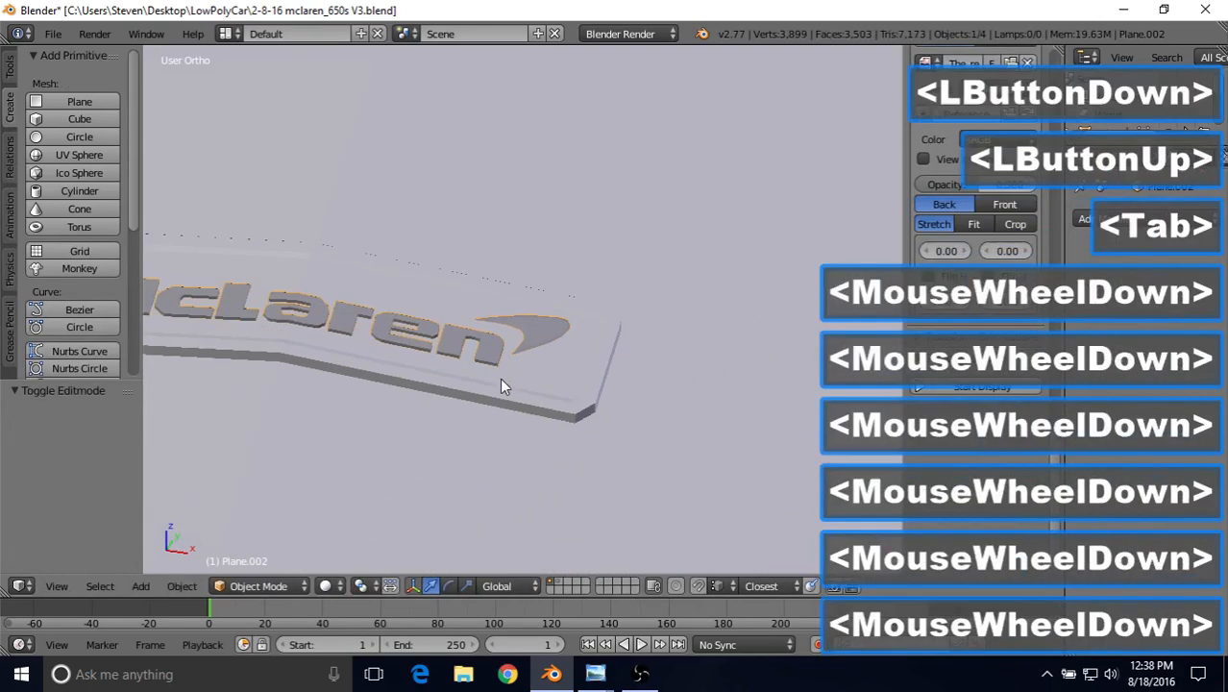
middle_click_drag(500, 377, 394, 346)
scroll(447, 357, "up", 2)
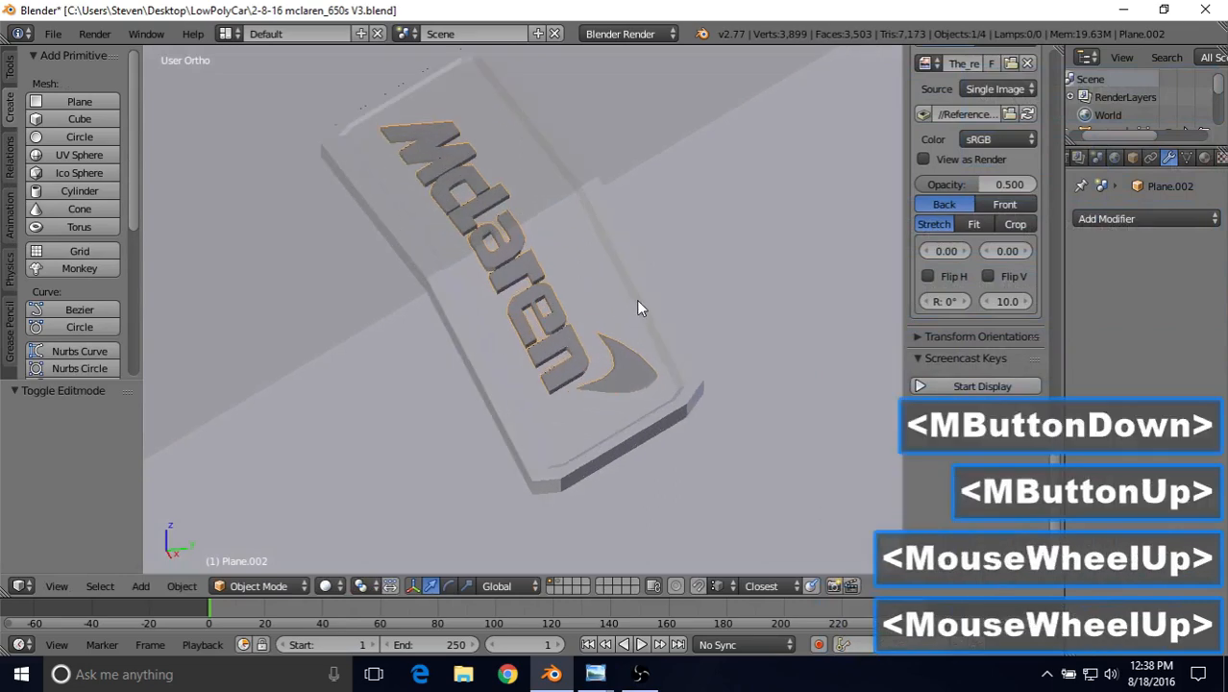
key("Tab")
left_click_drag(625, 310, 624, 310)
key("Tab")
scroll(577, 327, "down", 3)
middle_click_drag(564, 325, 658, 342)
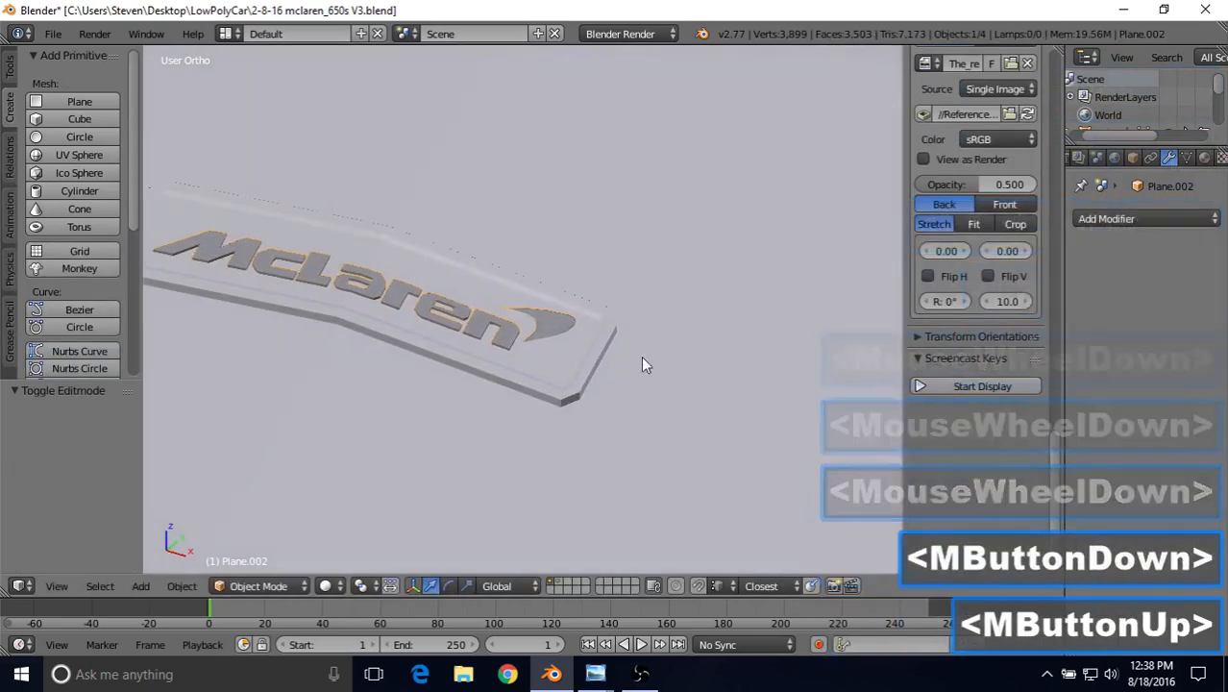
Check the badge on the car's hood from several distances and save the file.
scroll(511, 324, "down", 3)
middle_click_drag(511, 324, 551, 361)
scroll(544, 365, "up", 7)
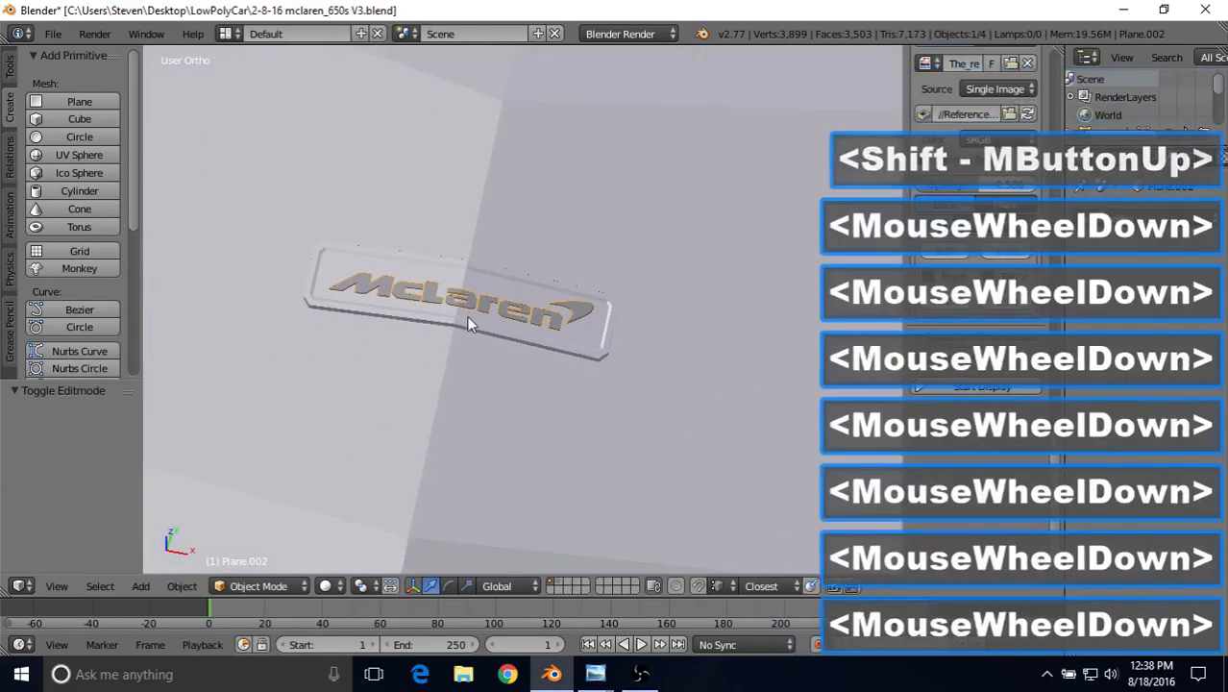
scroll(468, 307, "down", 3)
scroll(470, 317, "down", 5)
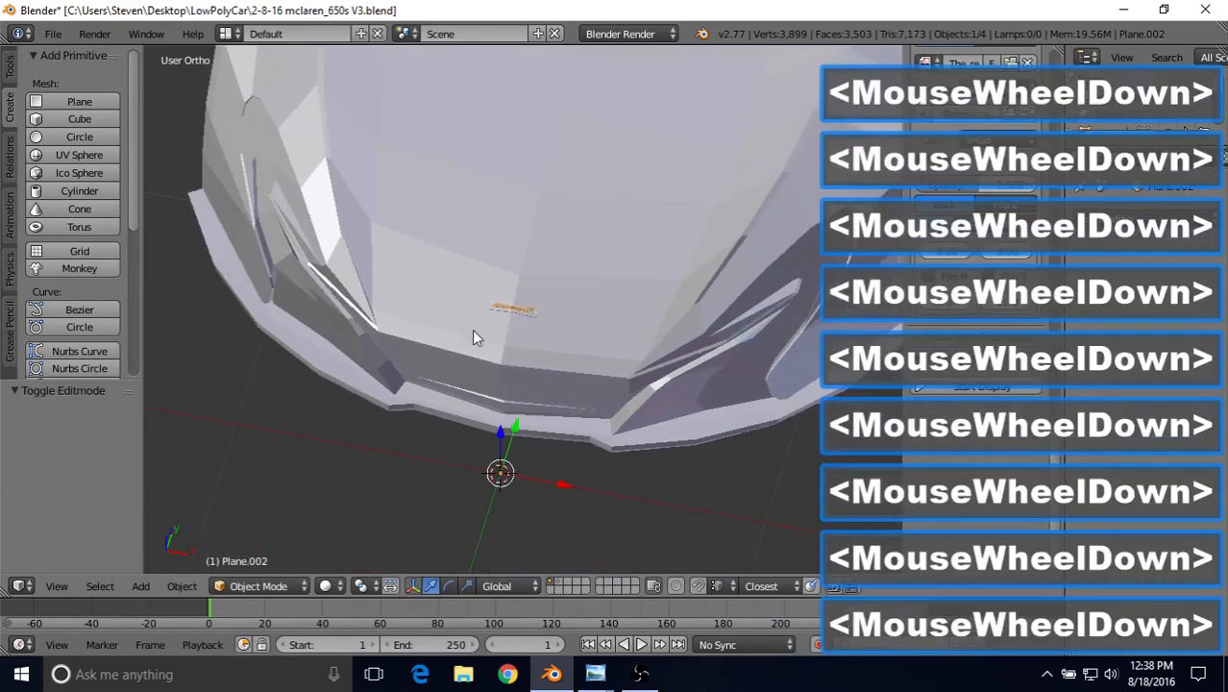
middle_click_drag(544, 368, 324, 301)
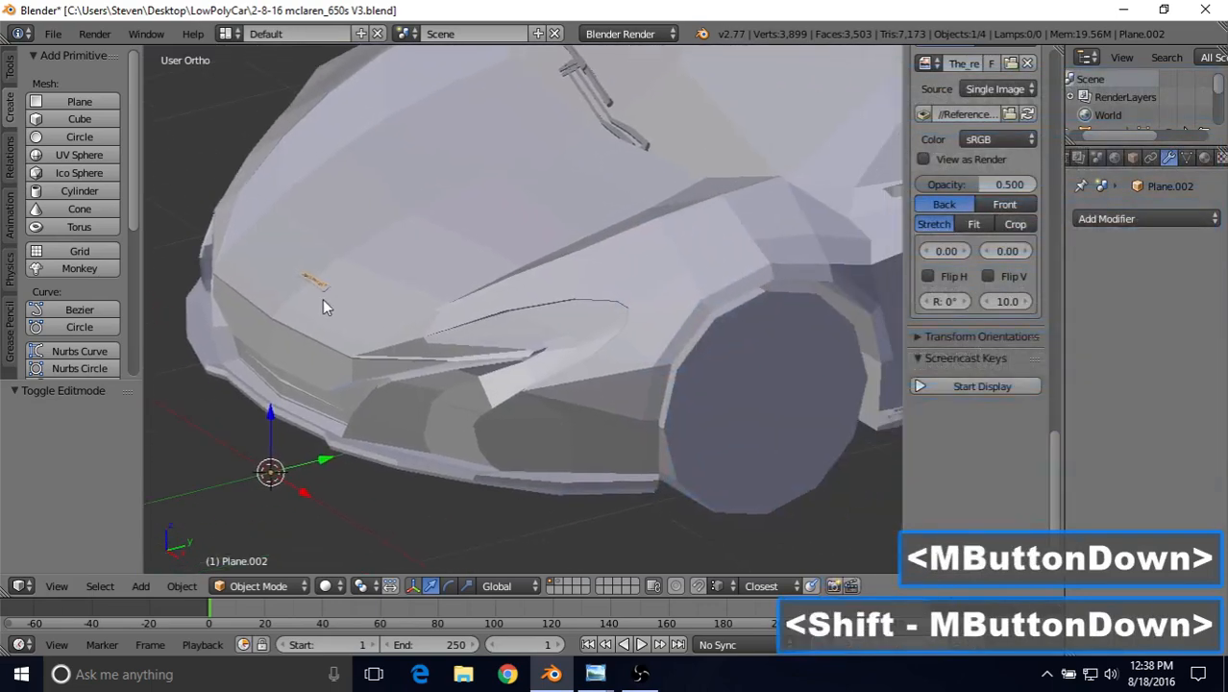
scroll(529, 345, "down", 3)
middle_click_drag(571, 317, 626, 350, "shift")
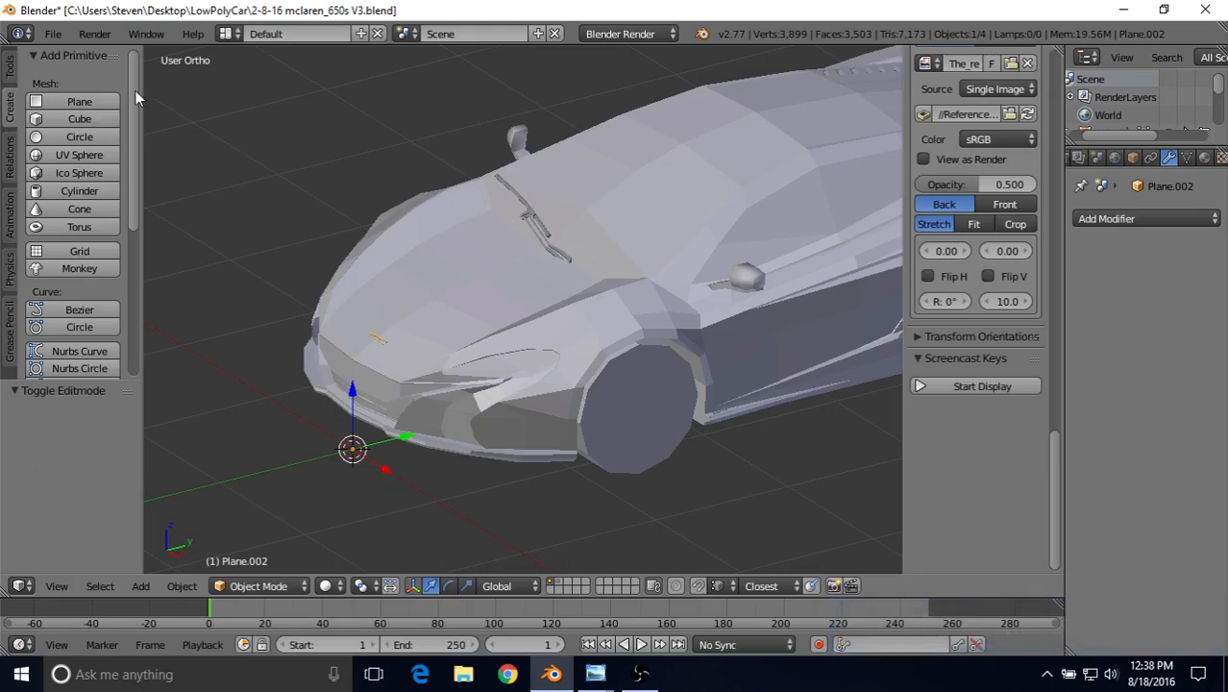
left_click(53, 34)
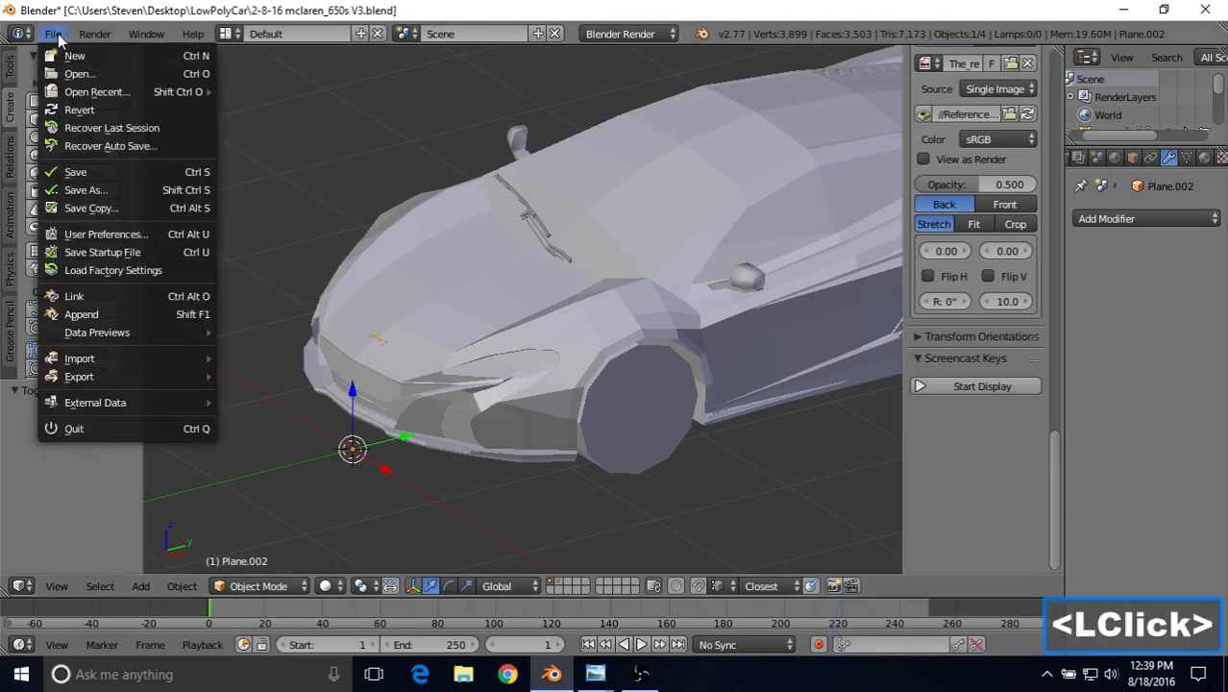
left_click(77, 172)
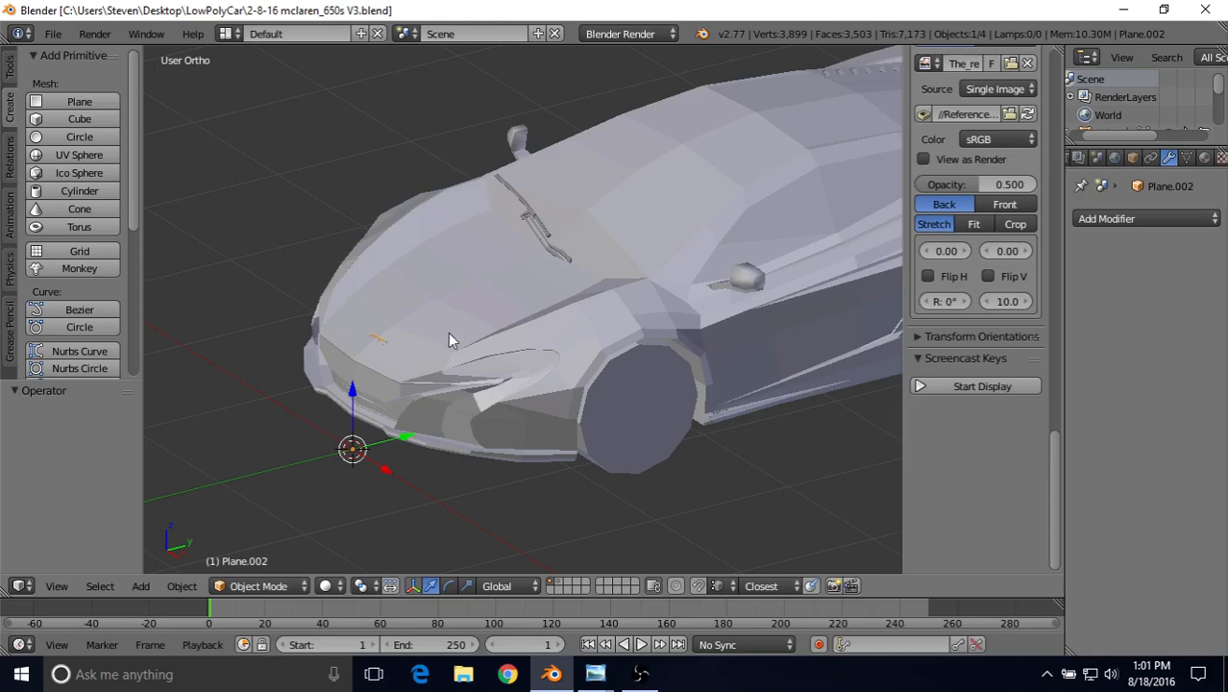
Frame the whole lettering mesh in the view, then hide the car body together with the badge plate.
middle_click_drag(453, 340, 535, 299, "shift")
scroll(535, 301, "up", 5)
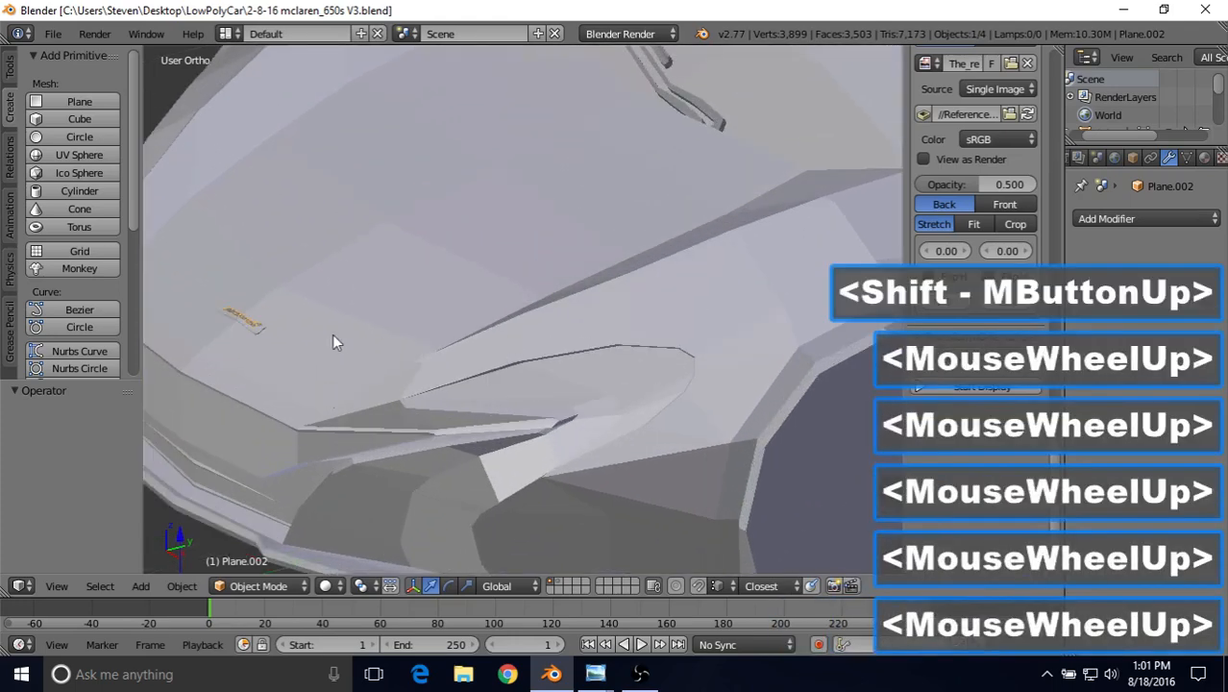
middle_click_drag(353, 337, 619, 337, "shift")
key("Tab")
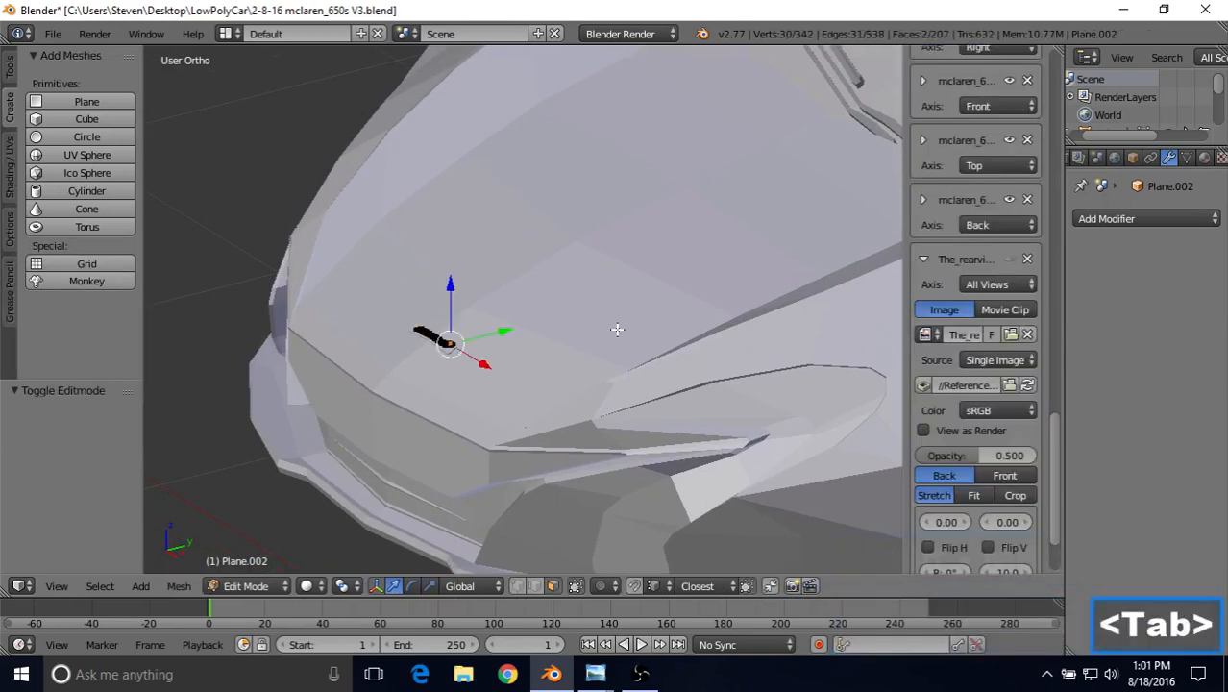
middle_click_drag(594, 296, 647, 279, "shift")
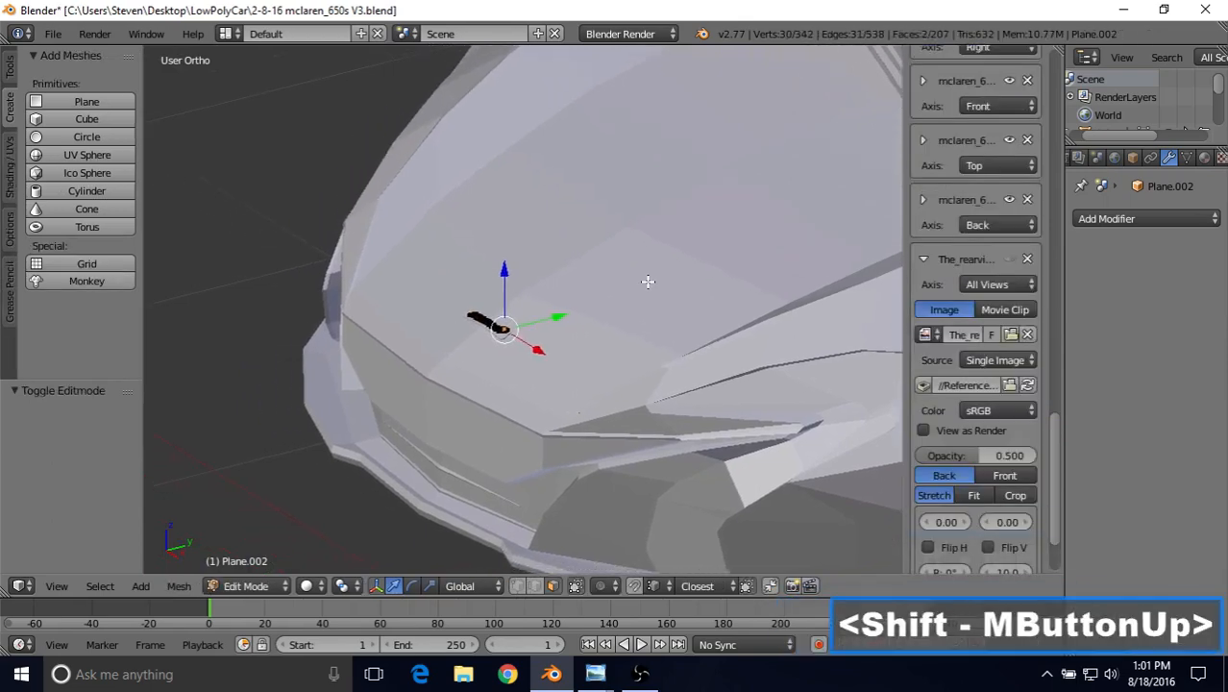
key("a")
key("a")
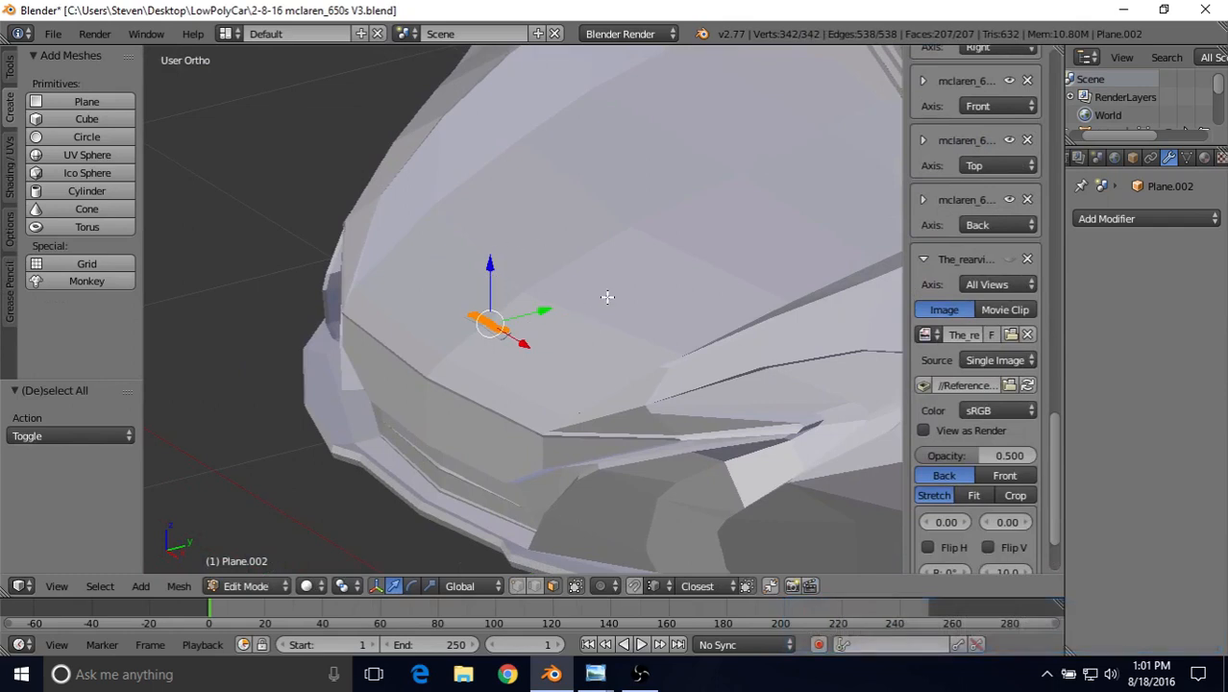
key("KP_Decimal")
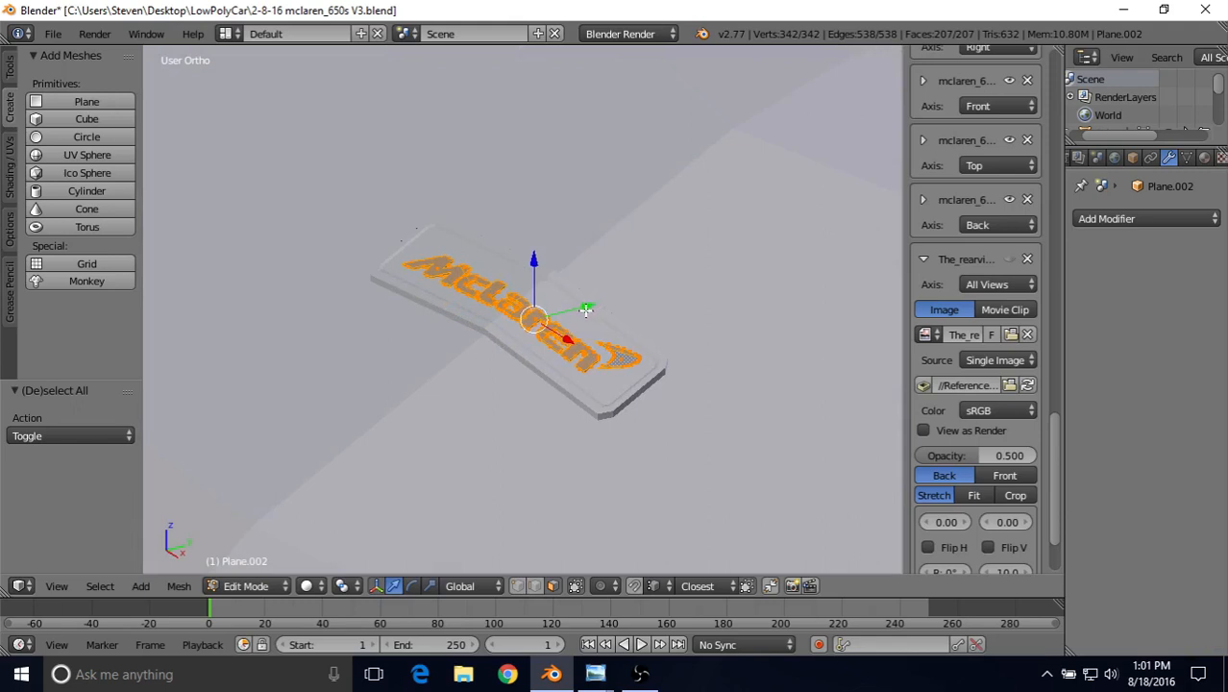
key("Tab")
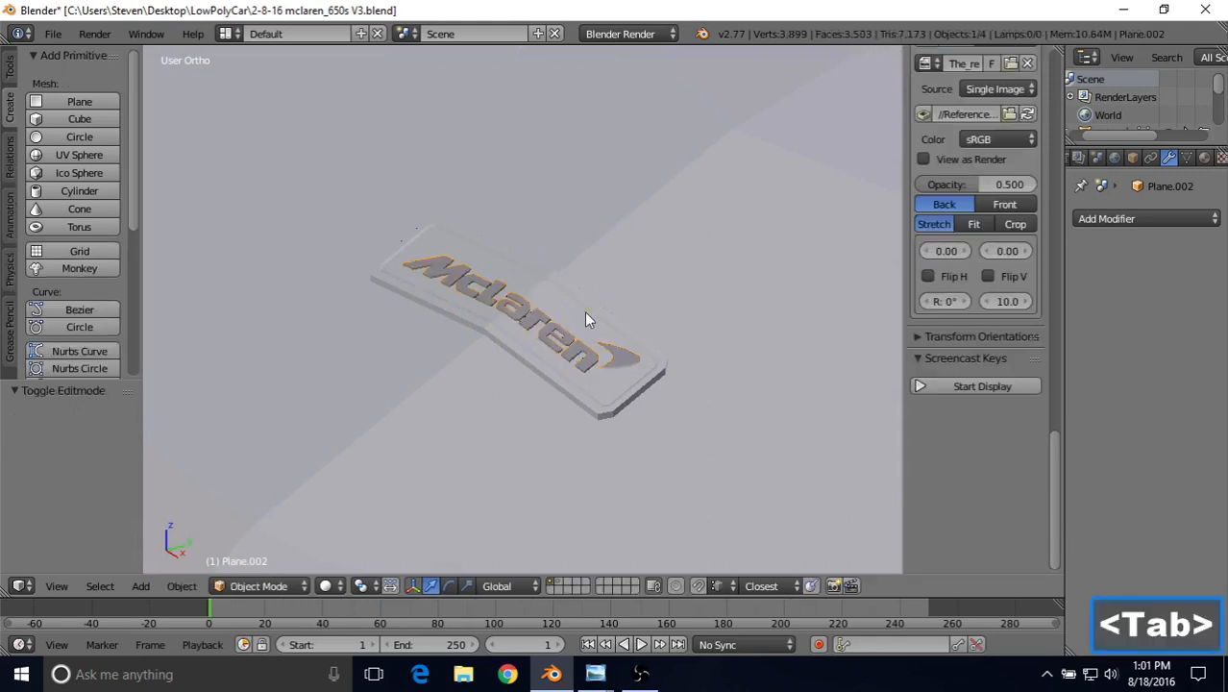
right_click(608, 218)
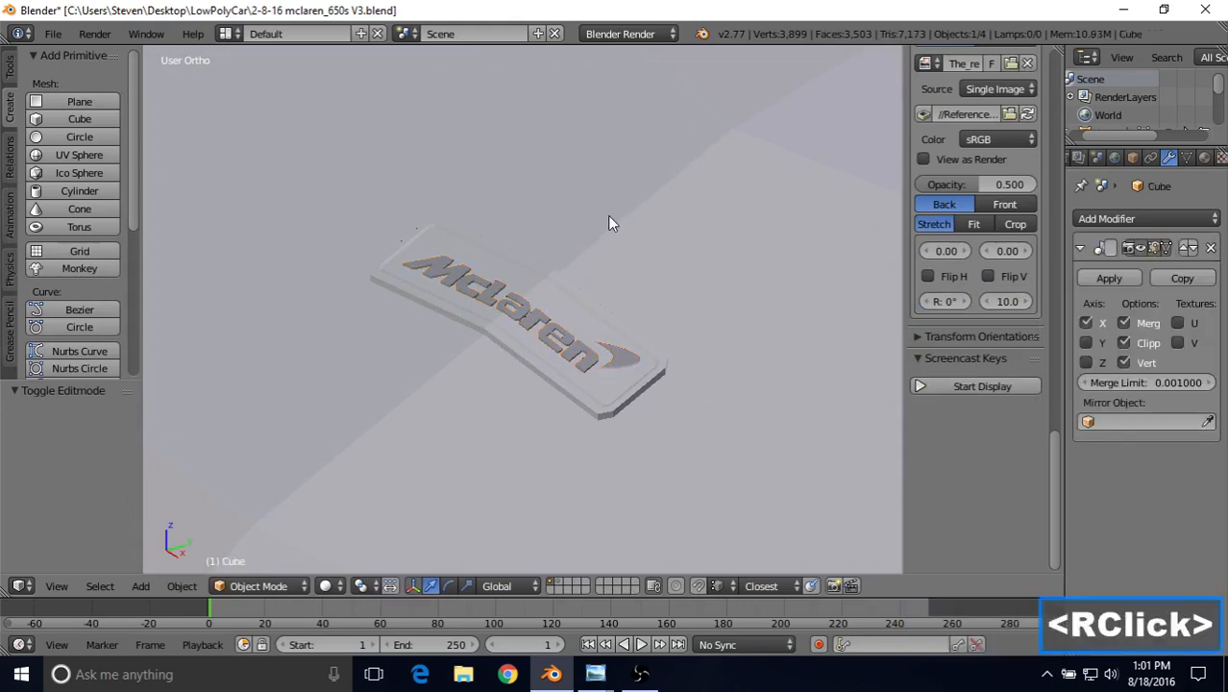
key("h")
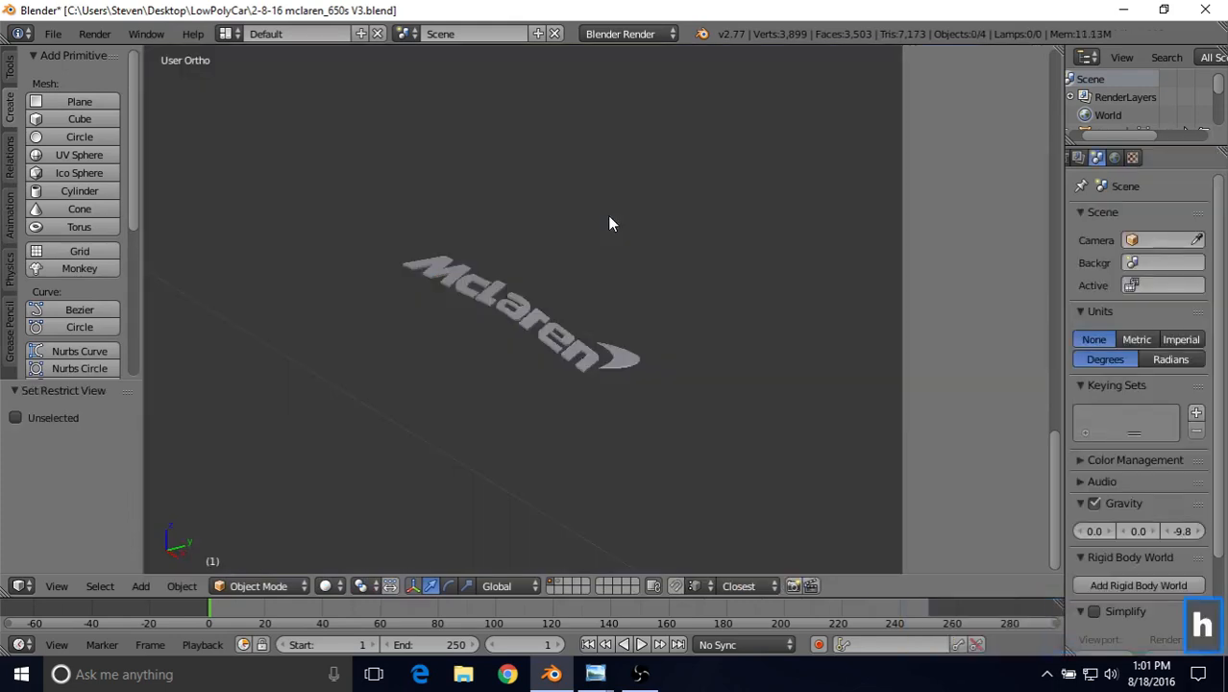
Open the lettering mesh for editing, view it straight from below and clear the selection, keeping solid shading.
right_click(538, 325)
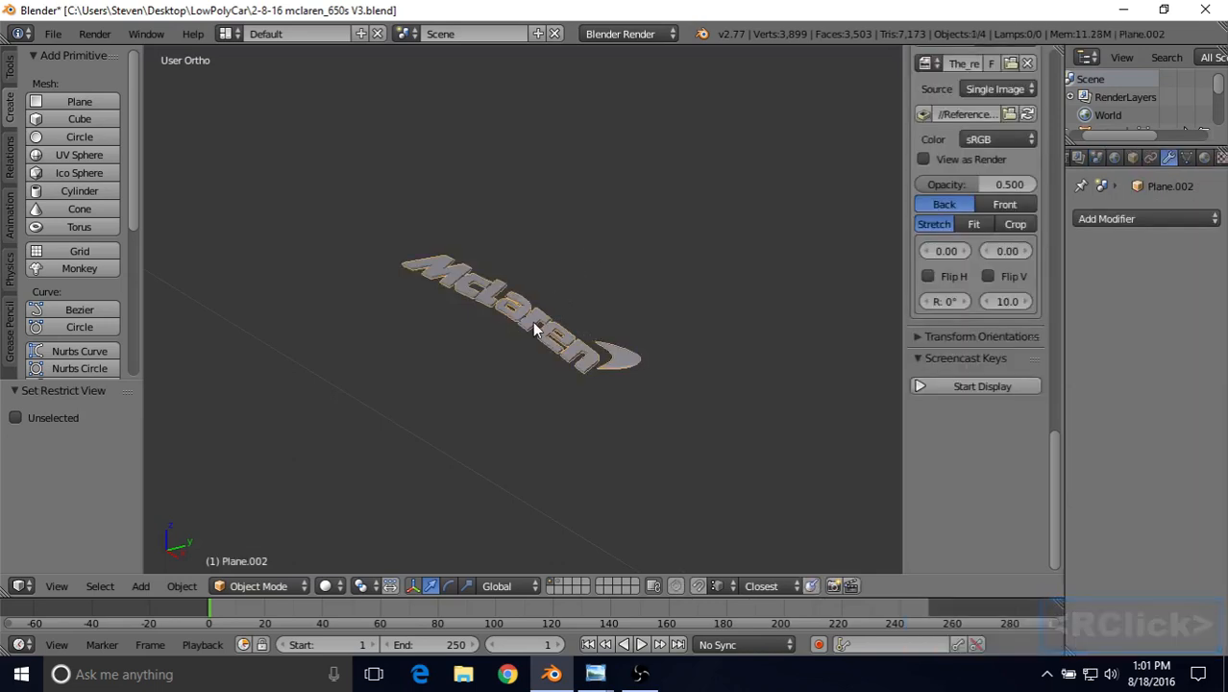
key("Tab")
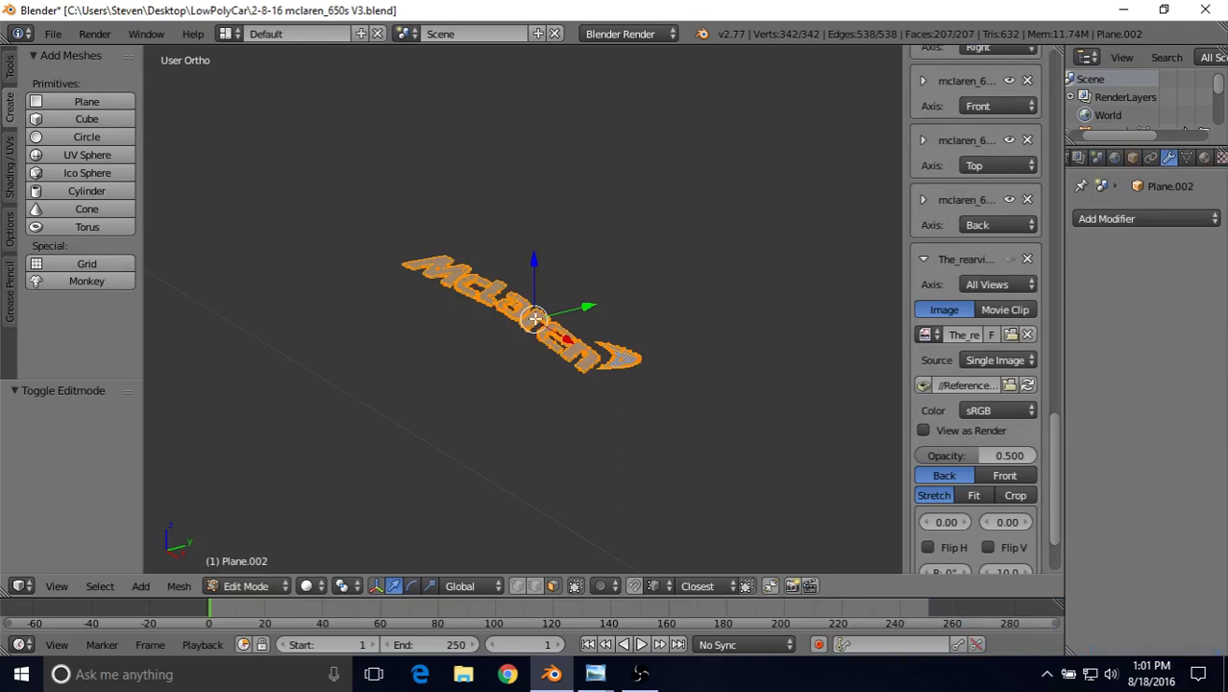
key("ctrl")
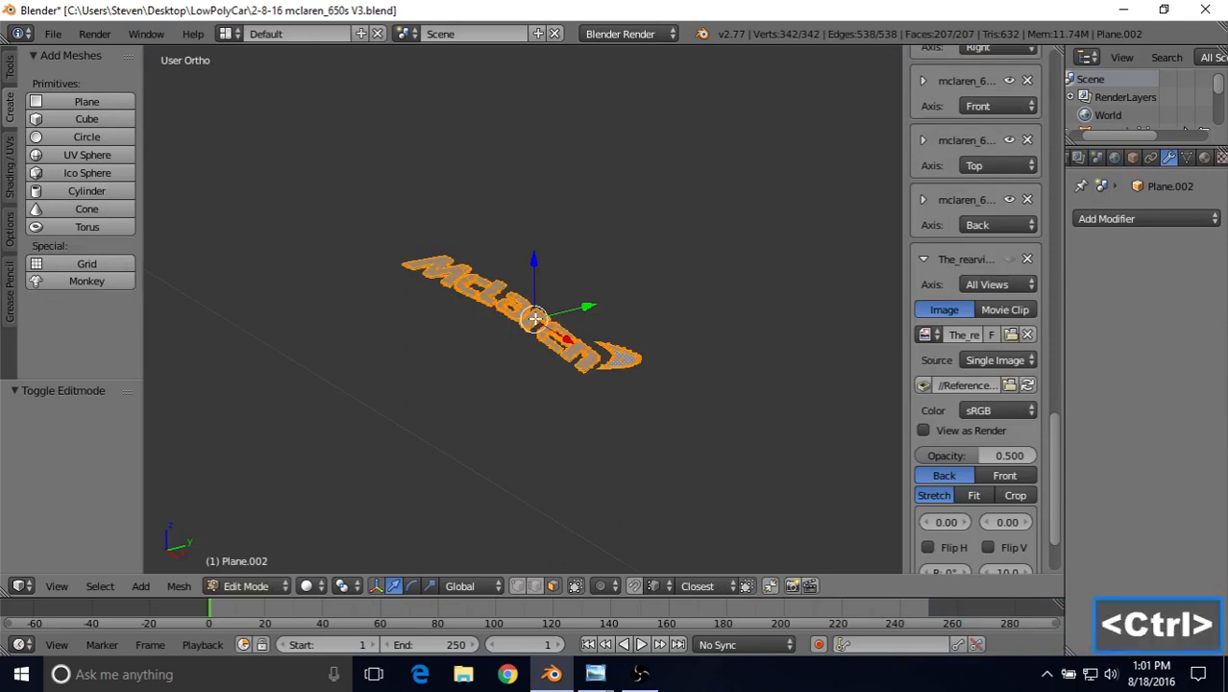
key("ctrl+KP_7")
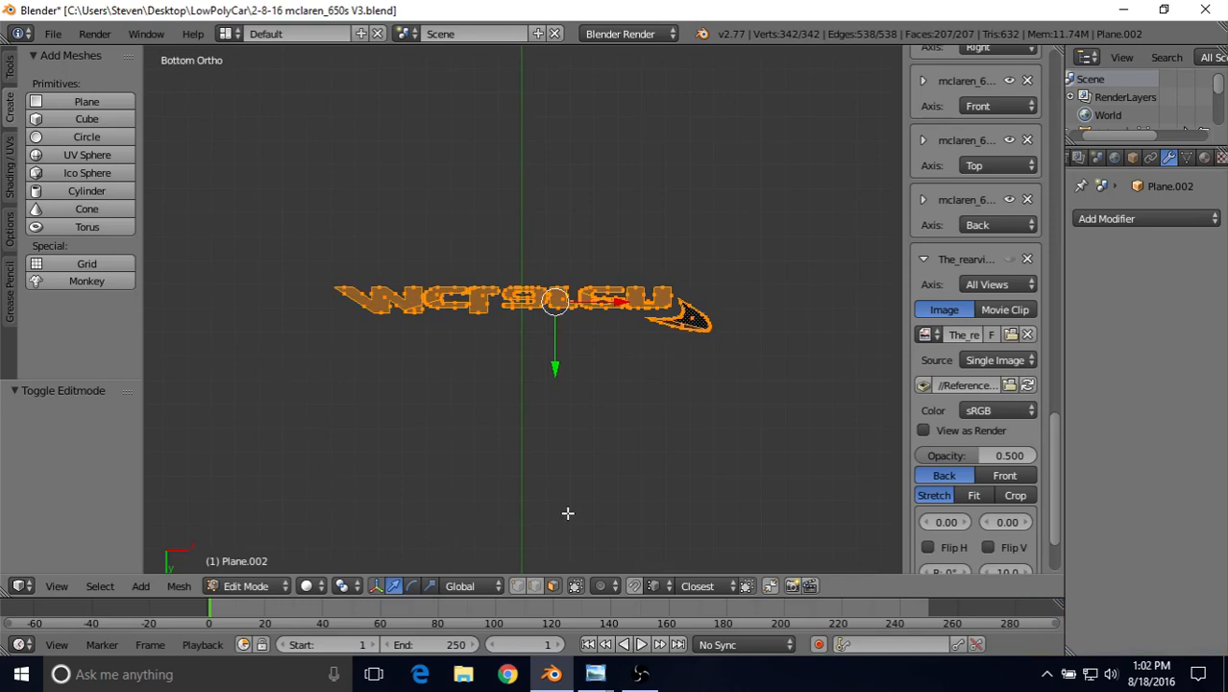
key("a")
scroll(560, 452, "up", 3)
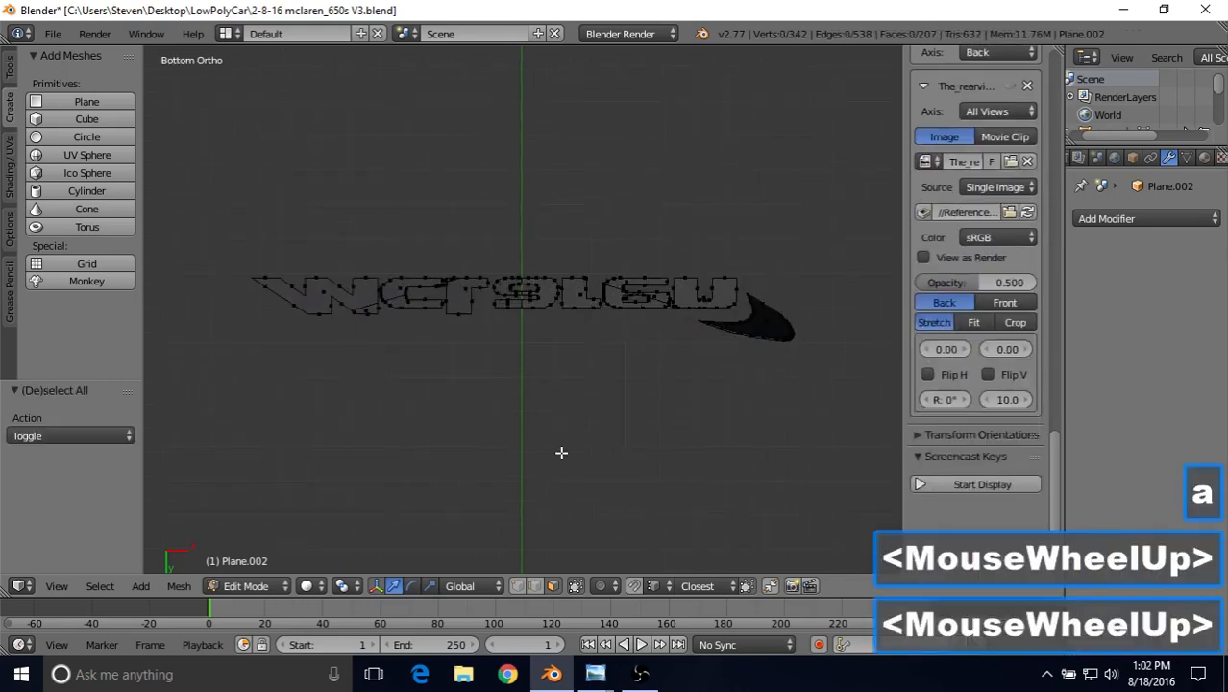
key("z")
key("z")
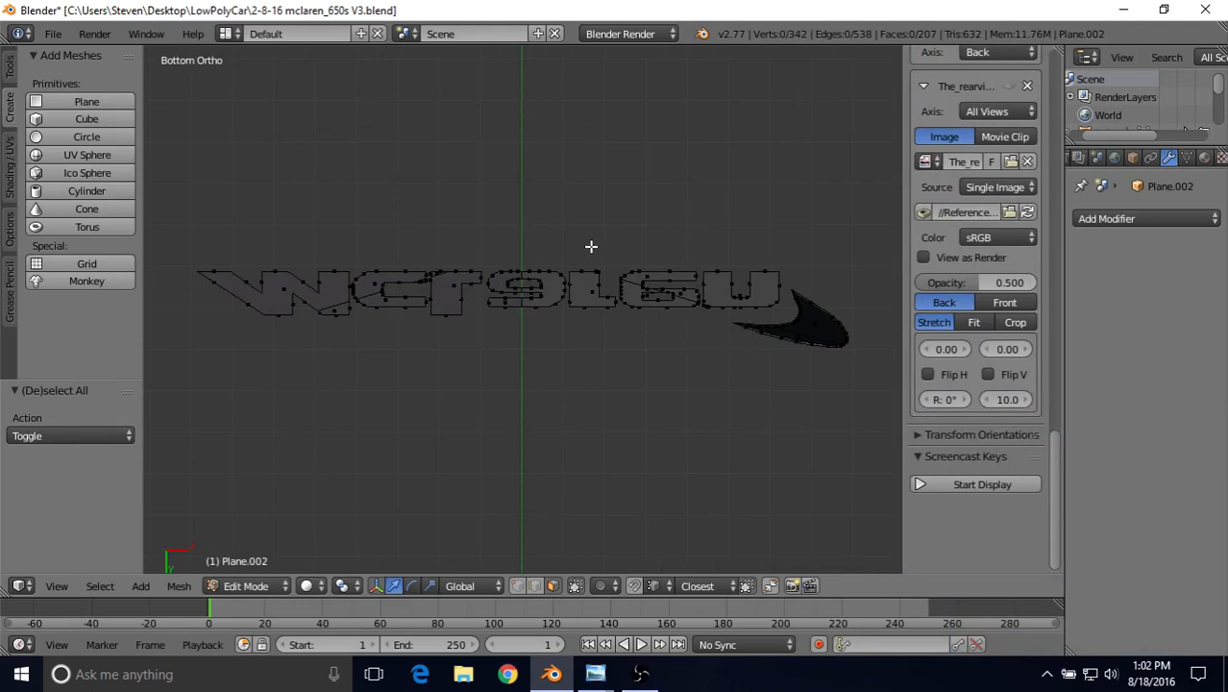
Circle-select the underside faces of all the letters, leaving out the swoosh, and delete those faces.
key("c")
mouse_move(582, 266)
left_mouse_down()
mouse_move(562, 288)
mouse_move(261, 289)
mouse_move(630, 285)
mouse_move(704, 269)
left_mouse_up()
right_click(705, 269)
mouse_move(686, 299)
middle_mouse_down("shift")
mouse_move(658, 369)
mouse_move(489, 261)
middle_mouse_up("shift")
scroll(518, 309, "up", 5)
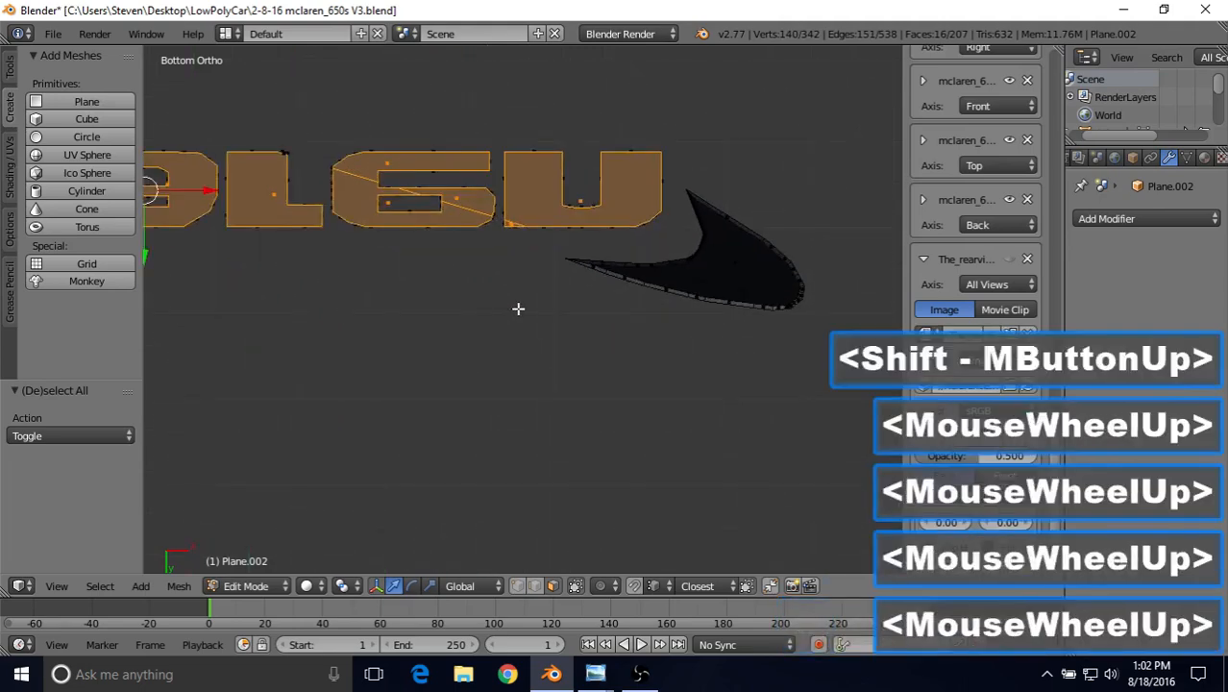
middle_click_drag(570, 277, 376, 316, "shift")
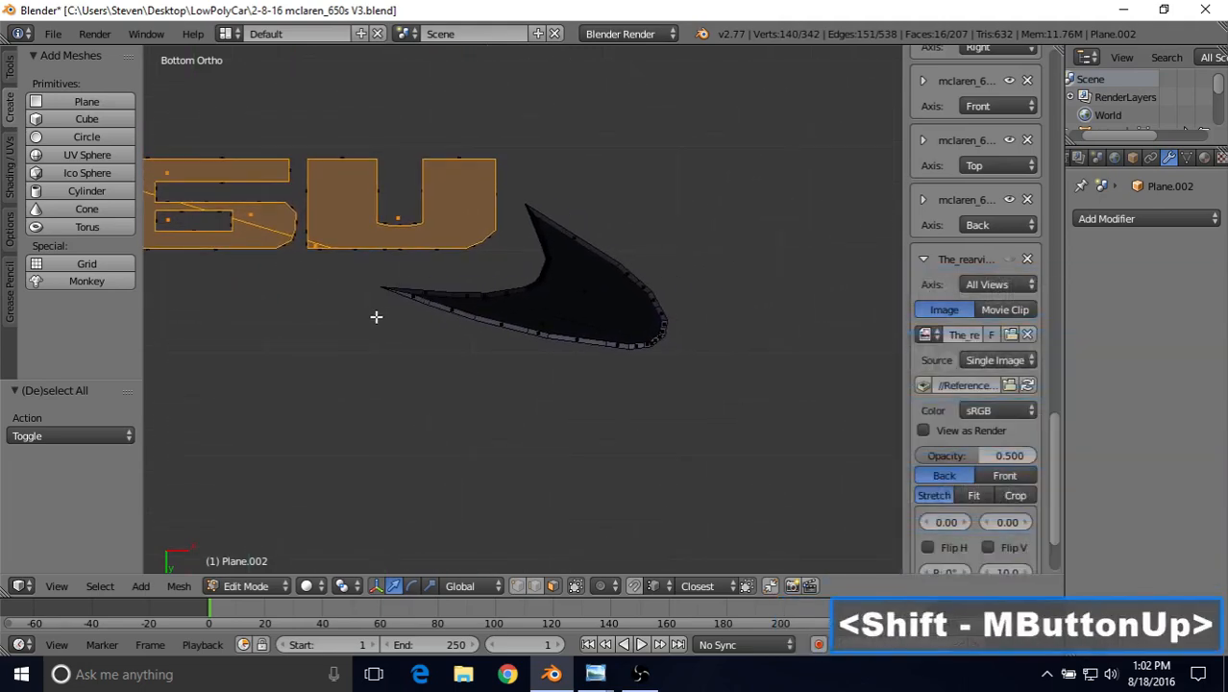
scroll(489, 301, "up", 2)
middle_click_drag(485, 303, 630, 332)
scroll(433, 395, "down", 2)
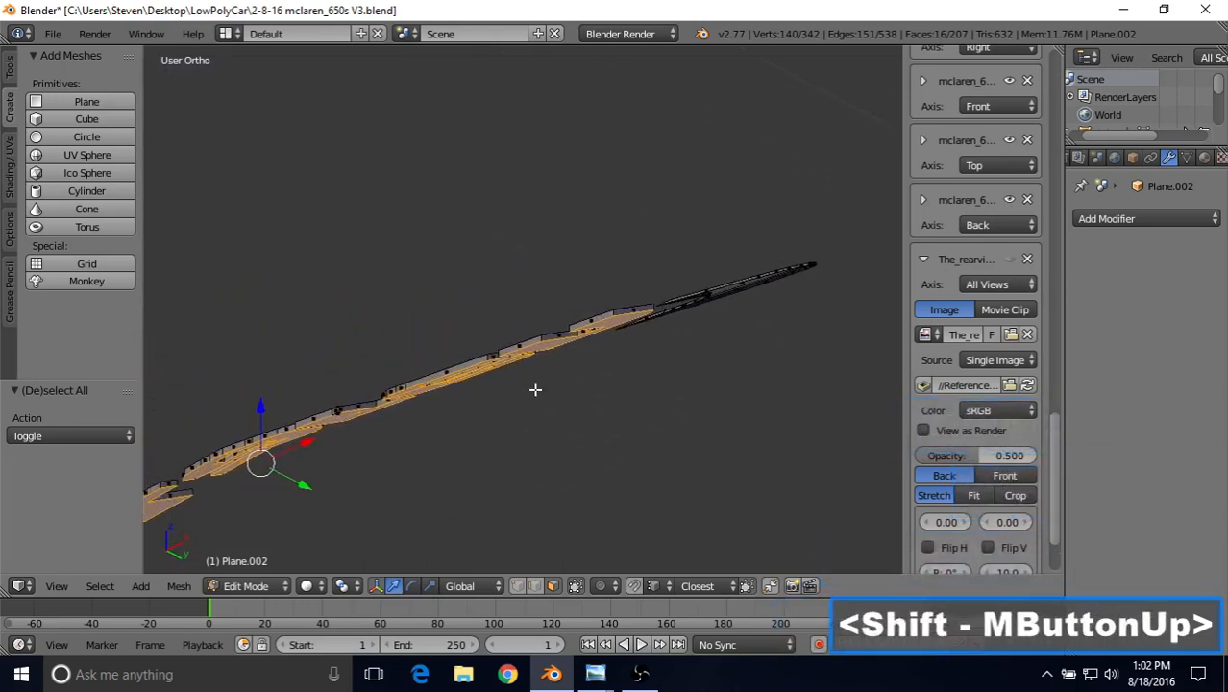
key("Delete")
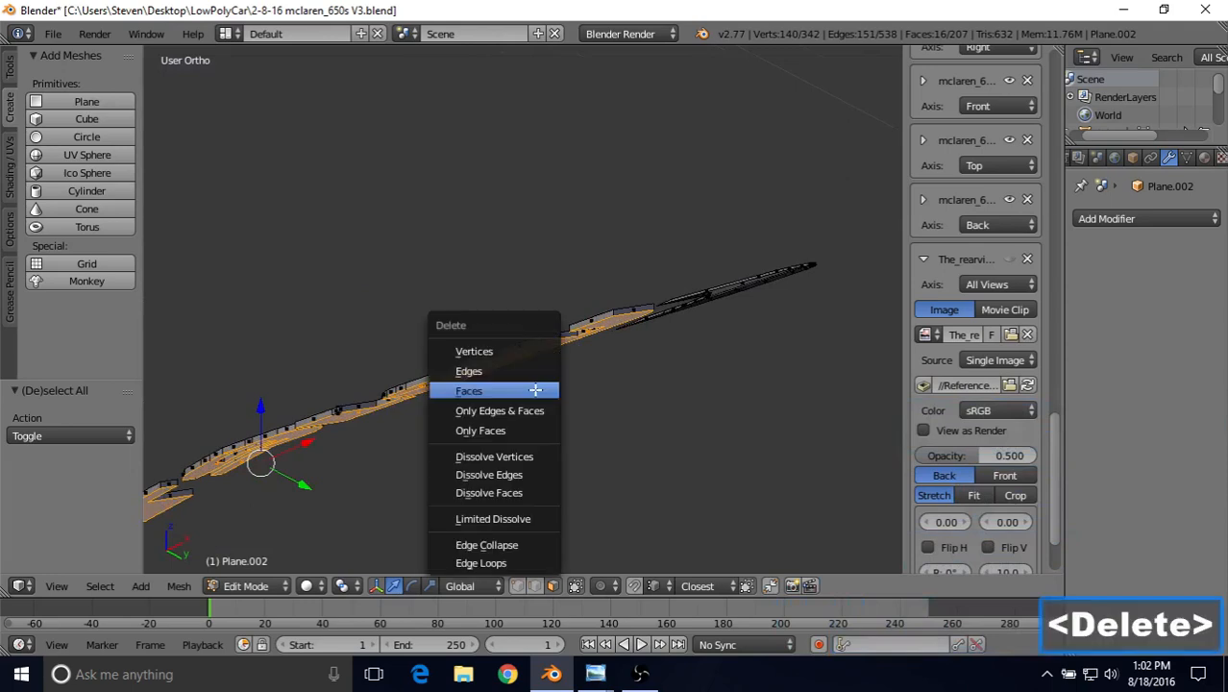
left_click(536, 390)
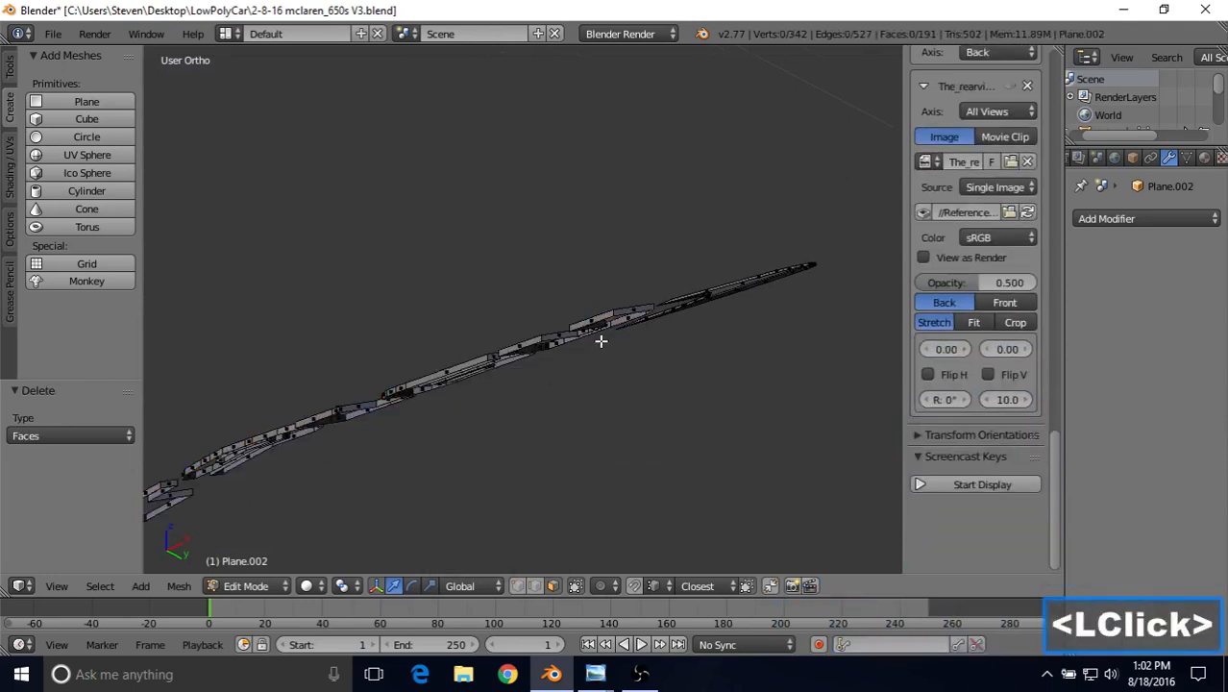
middle_click_drag(601, 341, 759, 400, "shift")
scroll(449, 387, "up", 4)
scroll(449, 387, "up", 1)
scroll(543, 414, "down", 2)
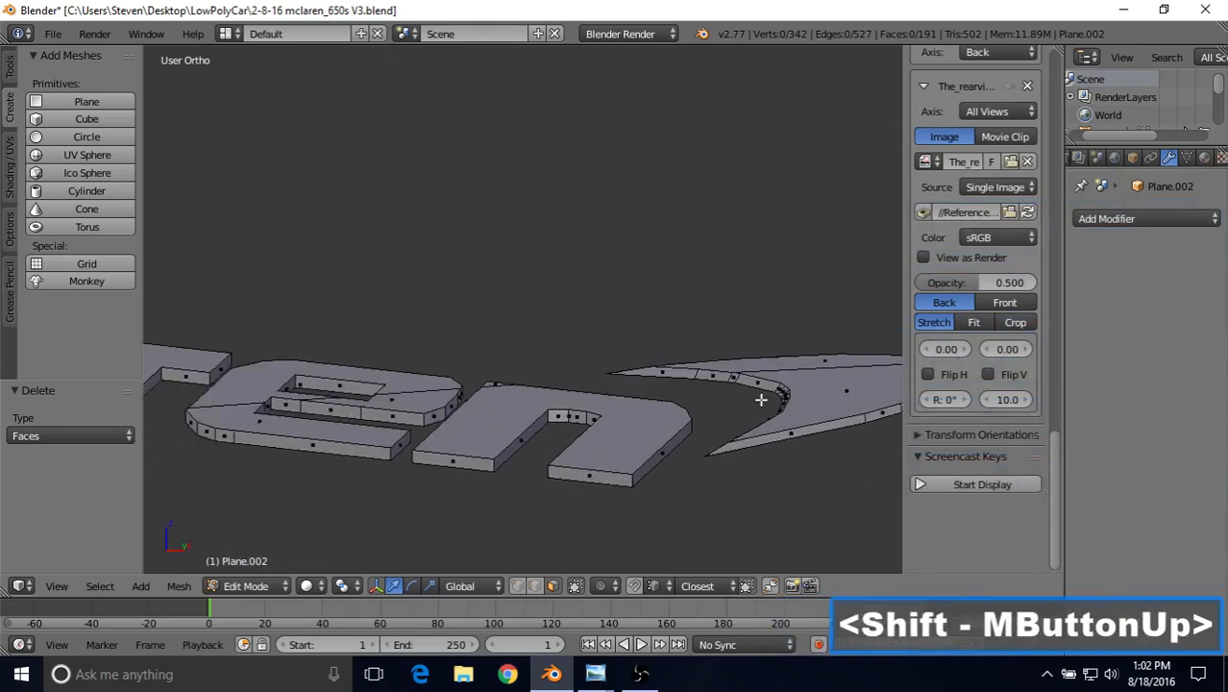
Check the whole McLaren lettering for remaining underside faces, leave mesh editing and bring the other visible parts into view.
scroll(496, 389, "down", 3)
middle_click_drag(535, 295, 762, 337, "shift")
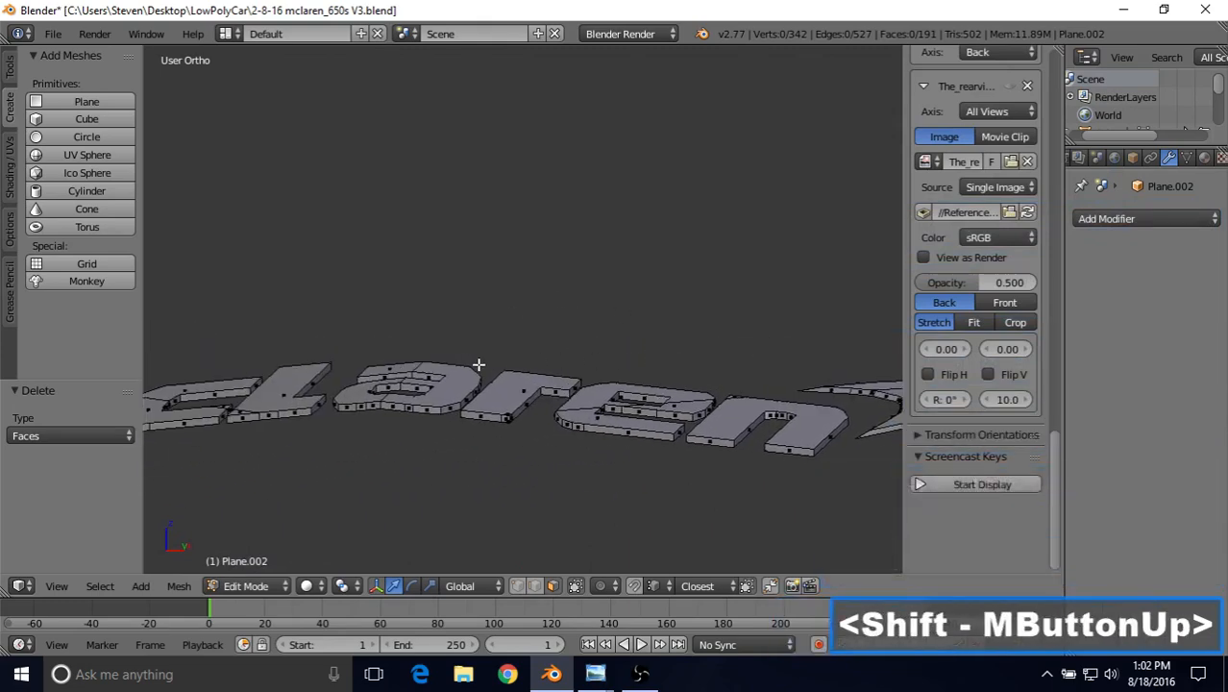
scroll(529, 334, "down", 3)
middle_click_drag(530, 335, 545, 359, "shift")
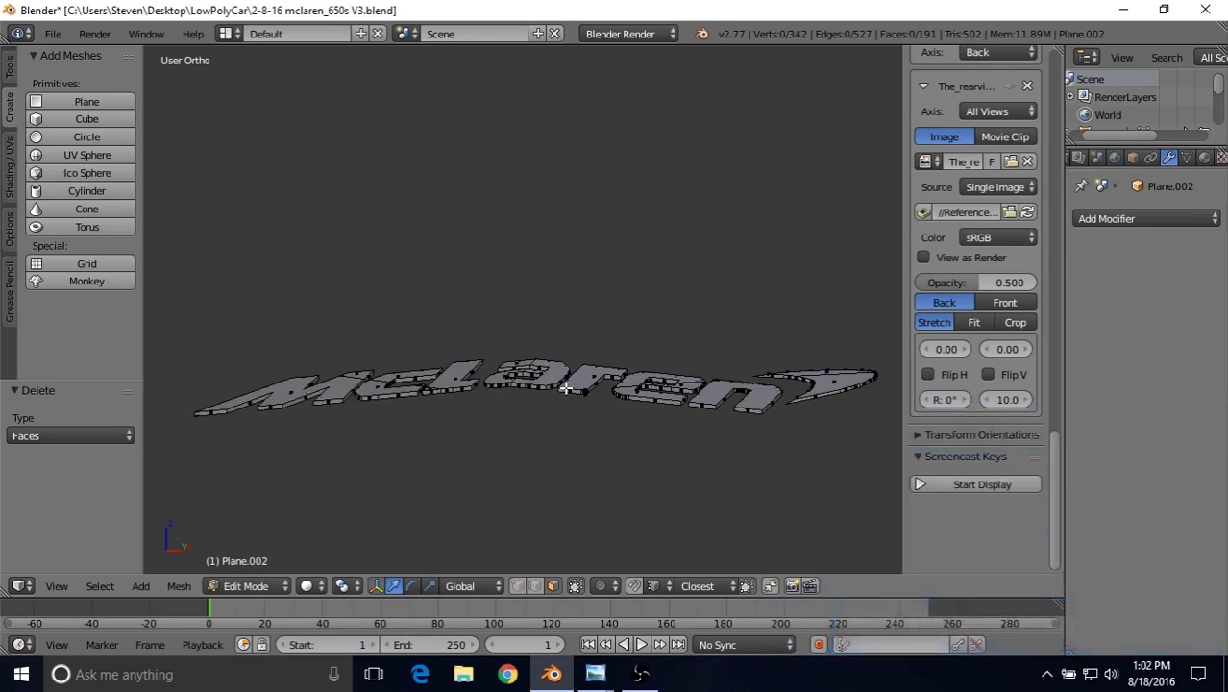
key("Tab")
scroll(566, 392, "down", 2)
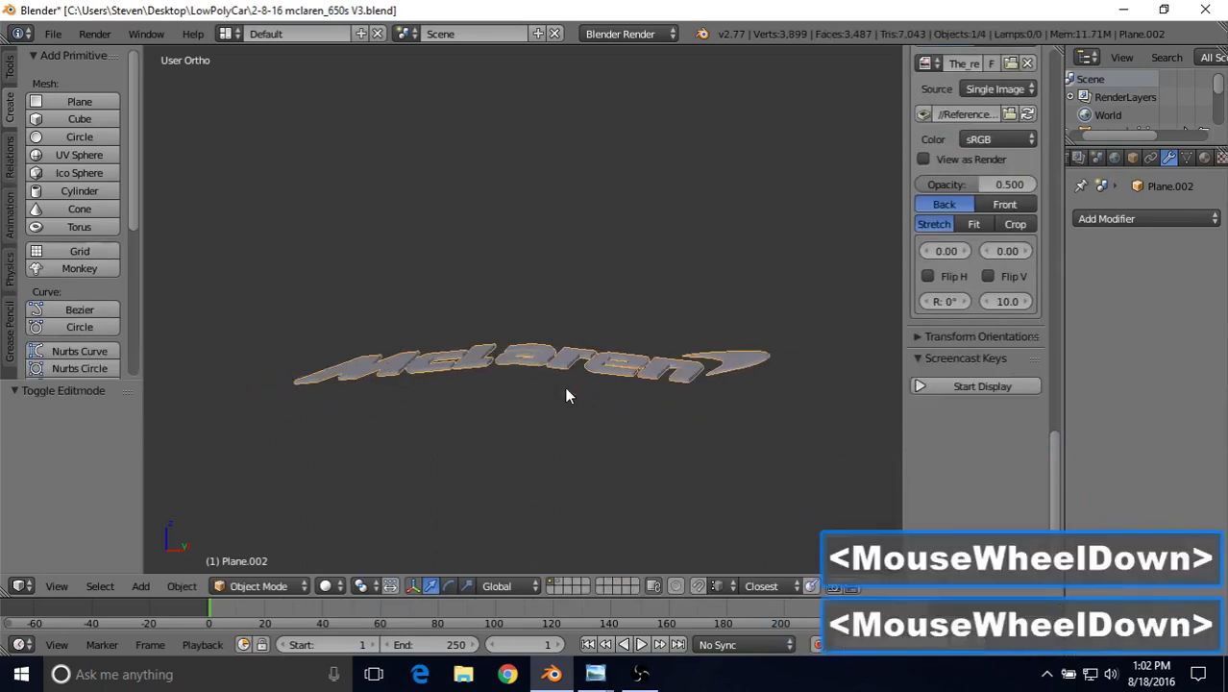
scroll(564, 388, "down", 6)
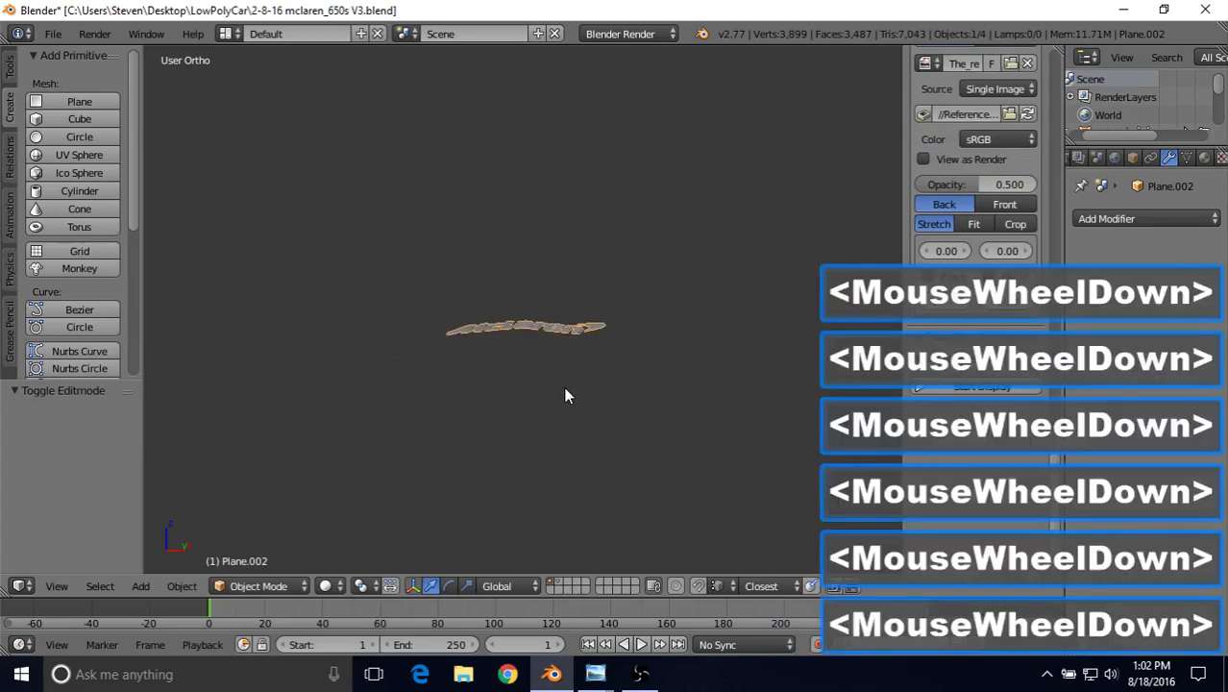
middle_click_drag(582, 323, 499, 391, "shift")
scroll(534, 327, "down", 6)
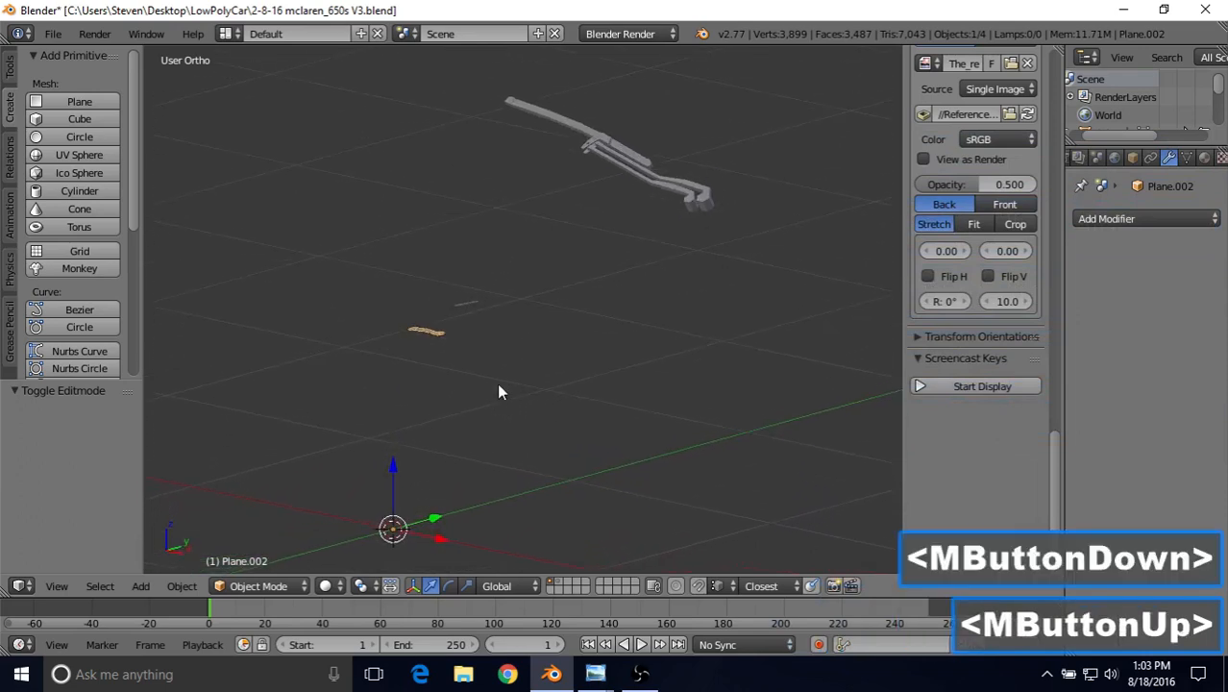
Open the 650S side badge mesh for editing, view it straight from below with both badges in sight and nothing selected.
right_click(465, 308)
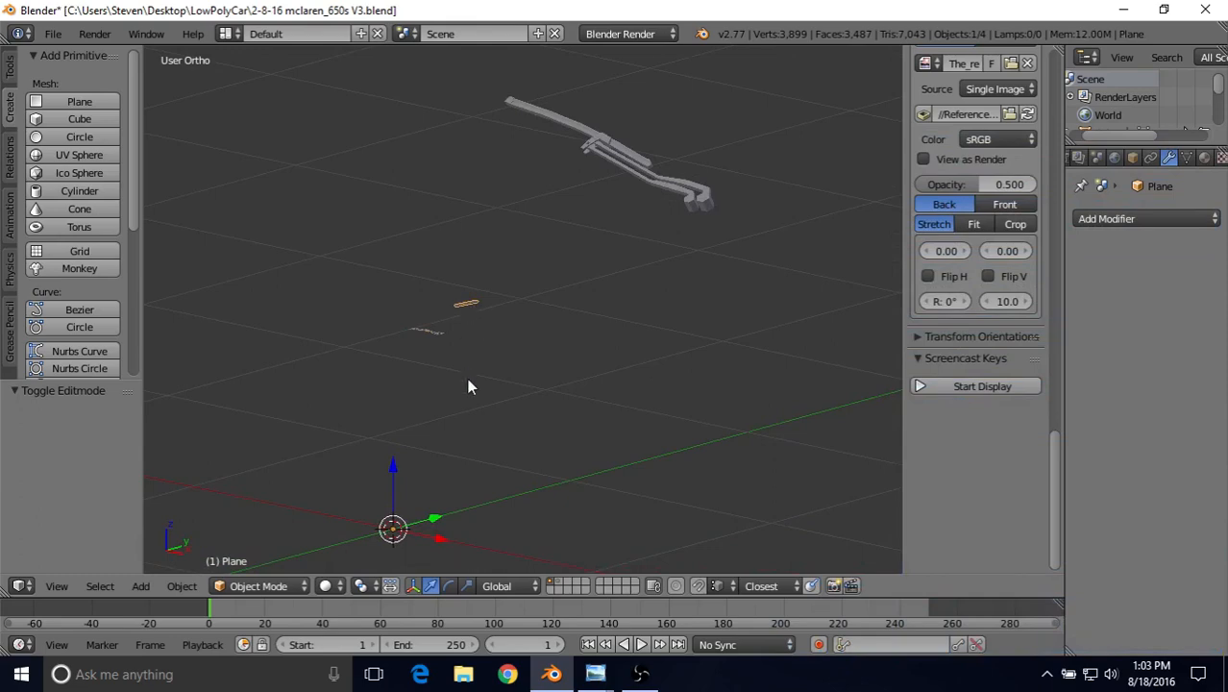
key("Tab")
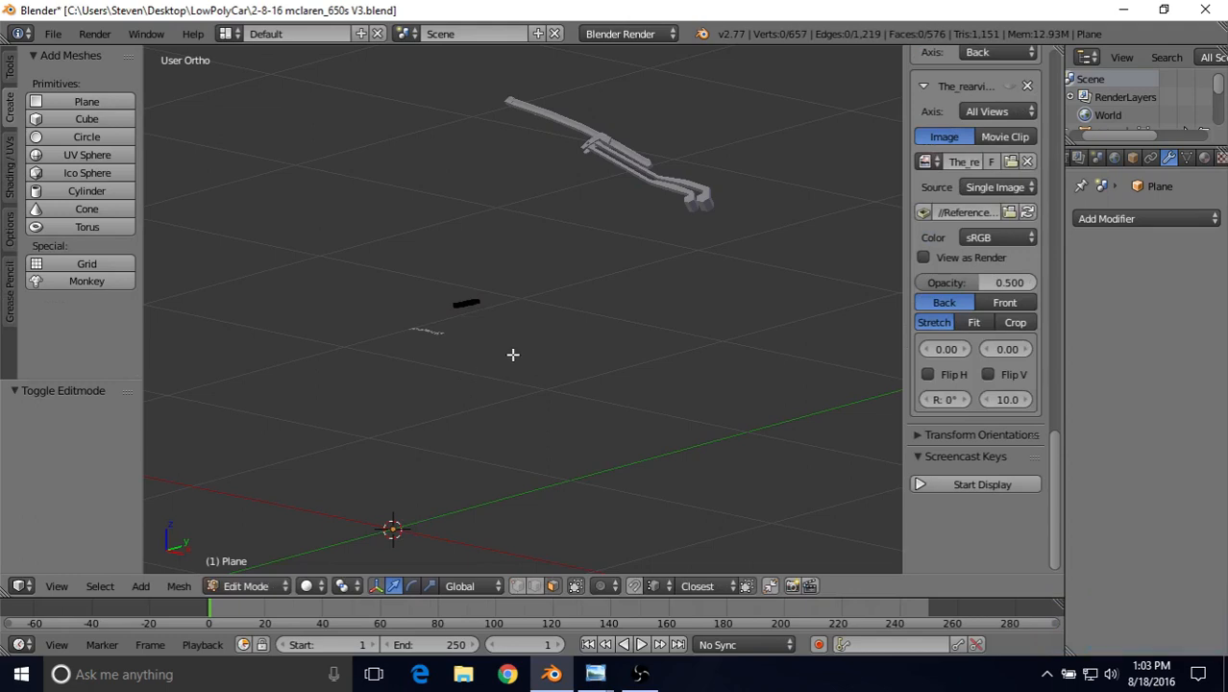
key("ctrl")
key("ctrl+KP_7")
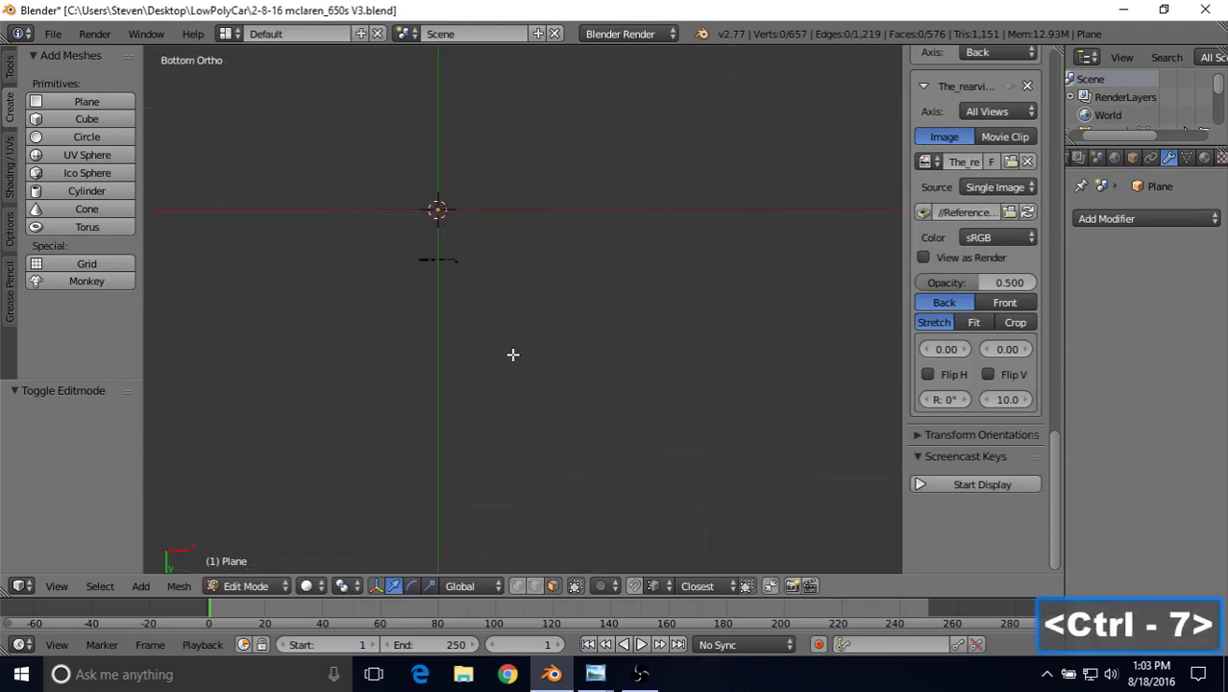
scroll(512, 355, "down", 4)
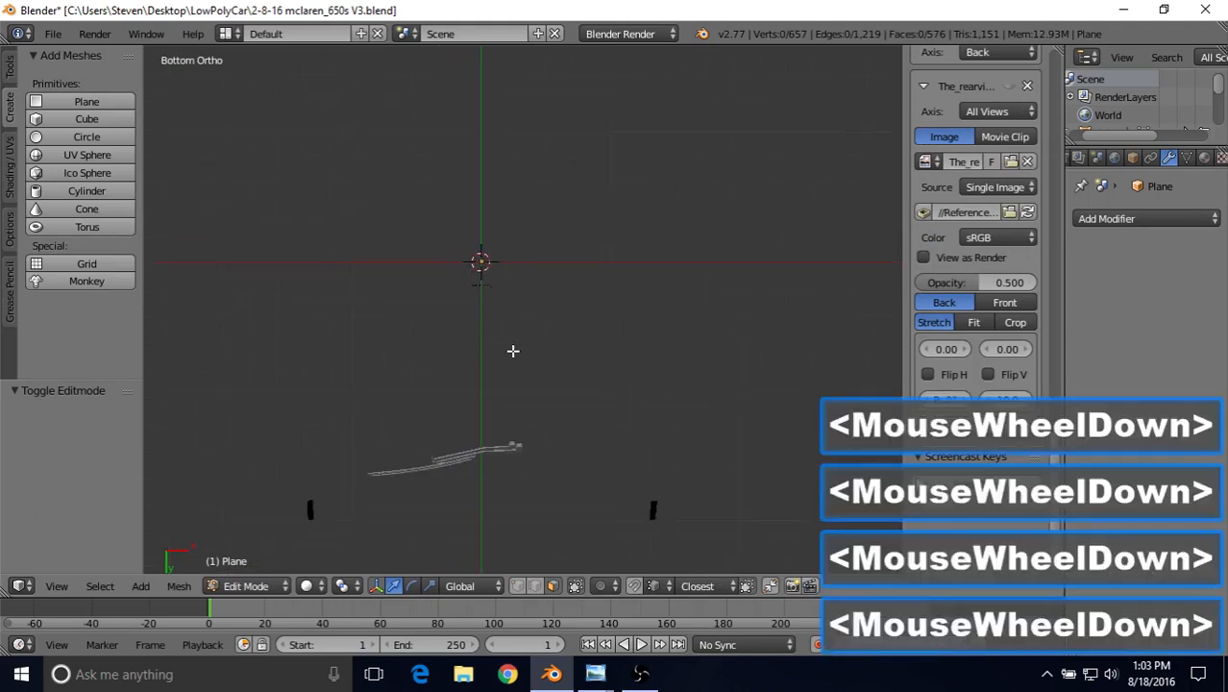
middle_click_drag(516, 393, 575, 291, "shift")
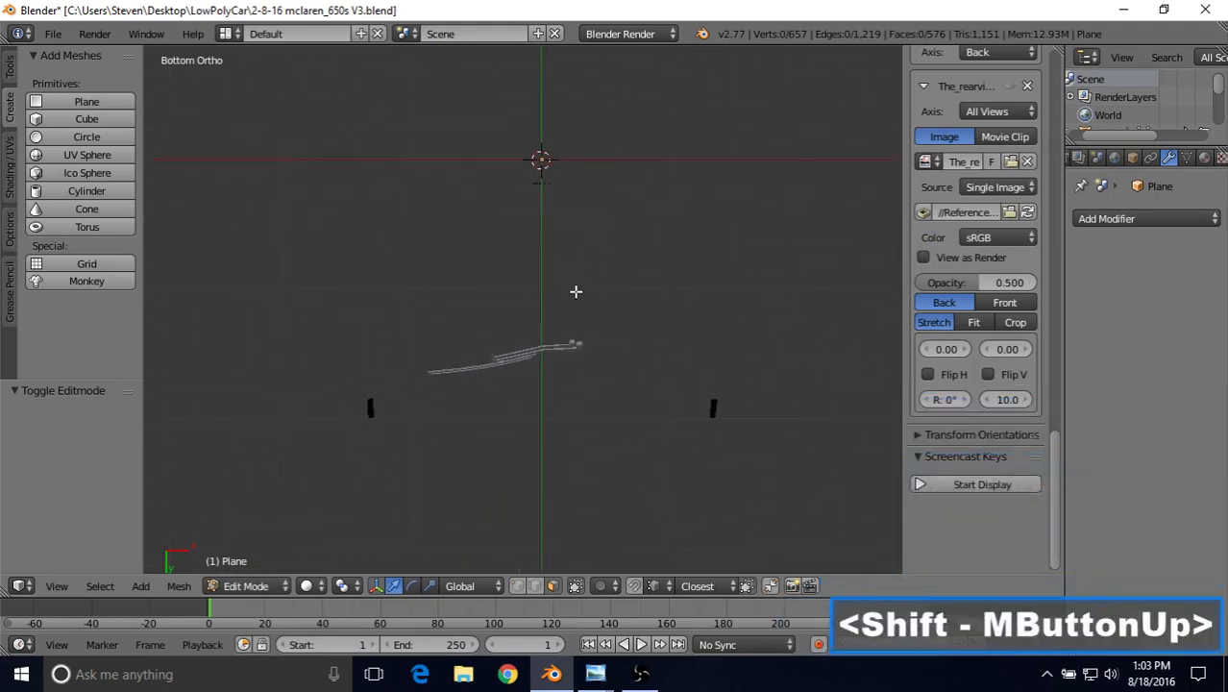
middle_click_drag(507, 339, 509, 328, "shift")
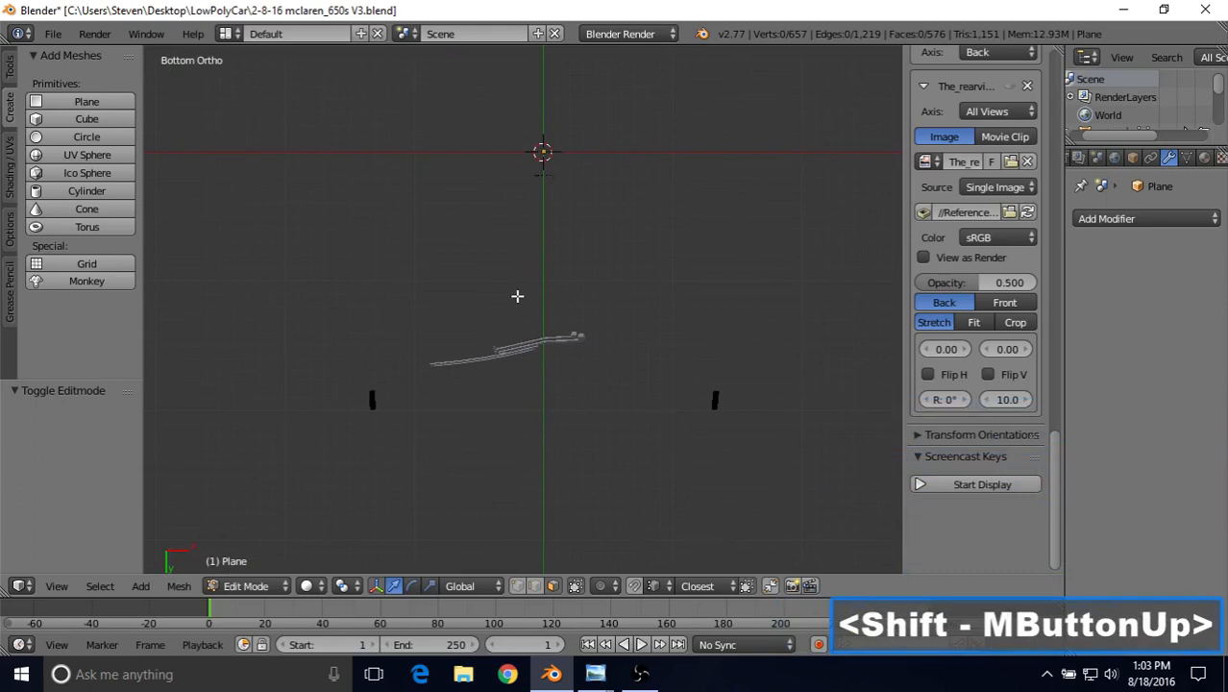
key("a")
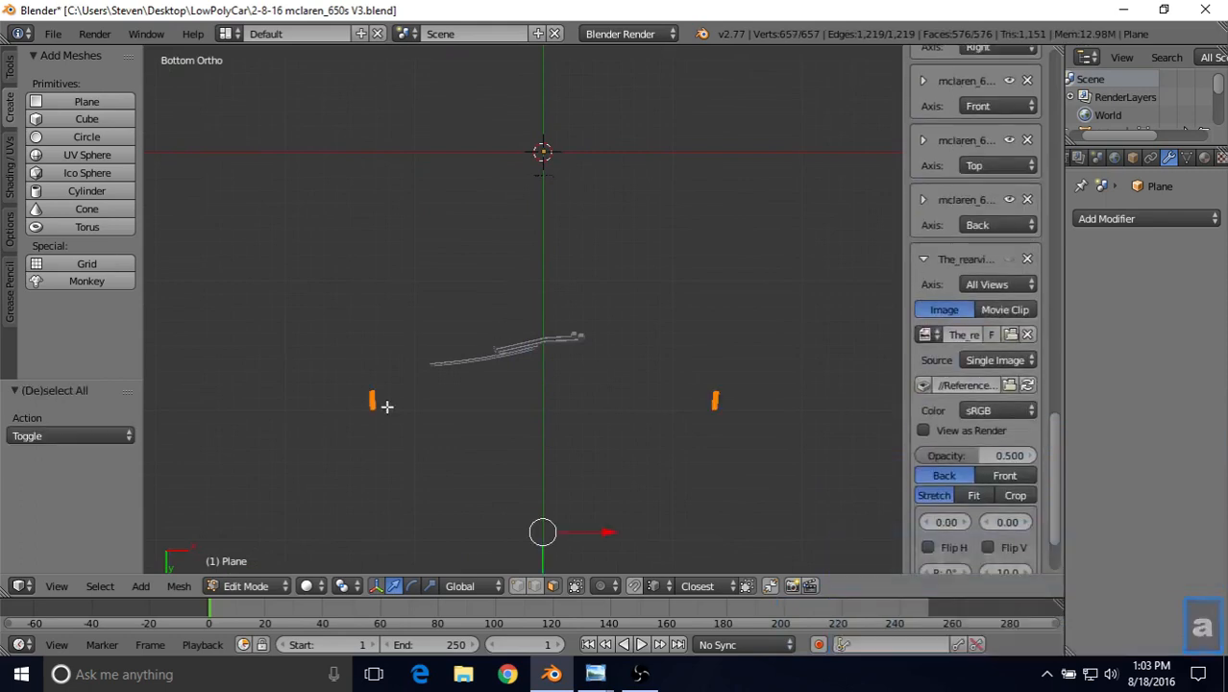
key("a")
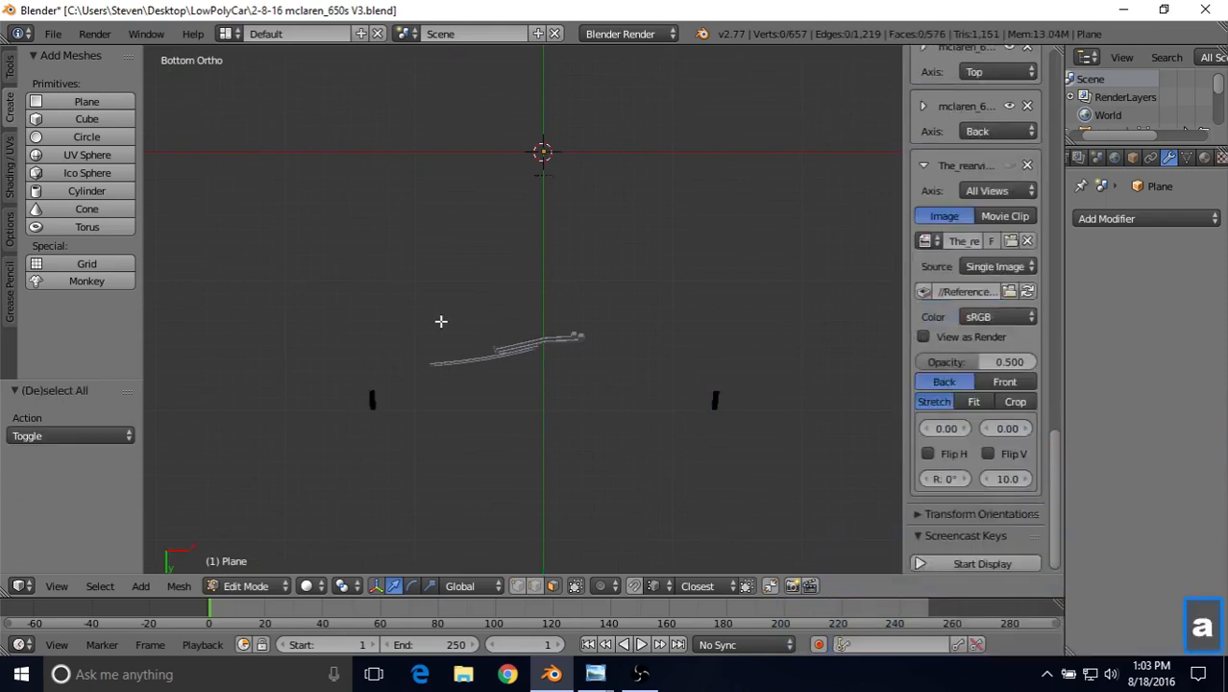
middle_click_drag(484, 366, 494, 352, "shift")
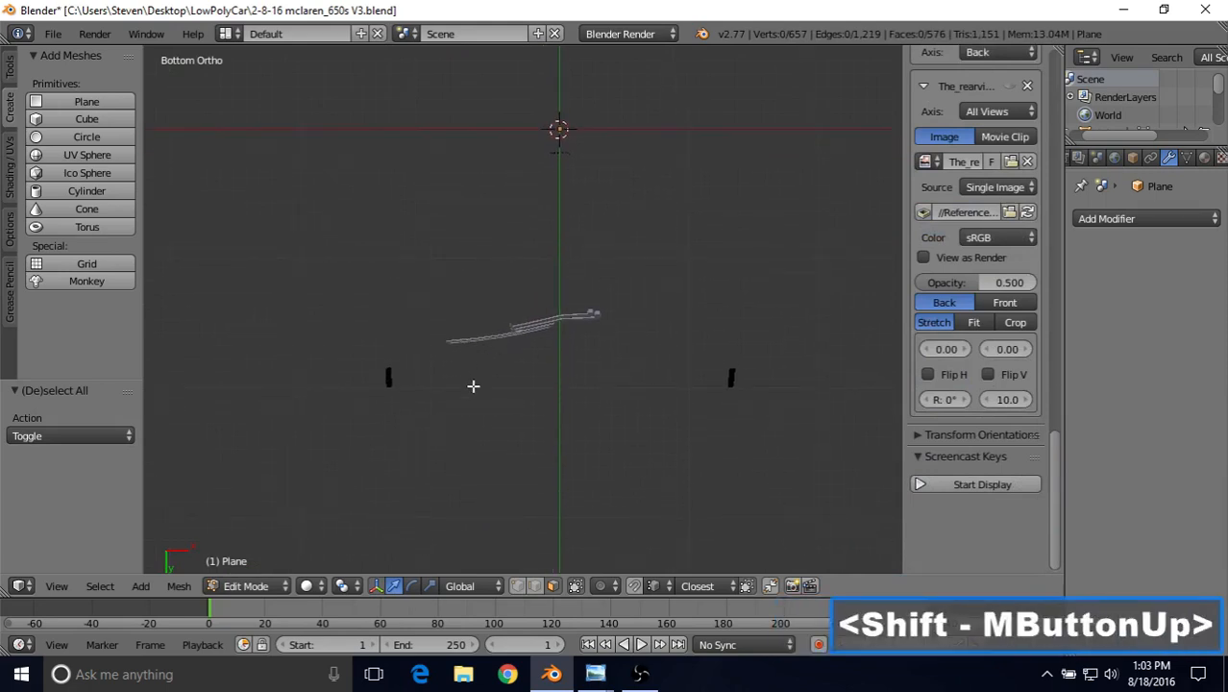
scroll(455, 403, "up", 5)
middle_click_drag(602, 444, 521, 417, "shift")
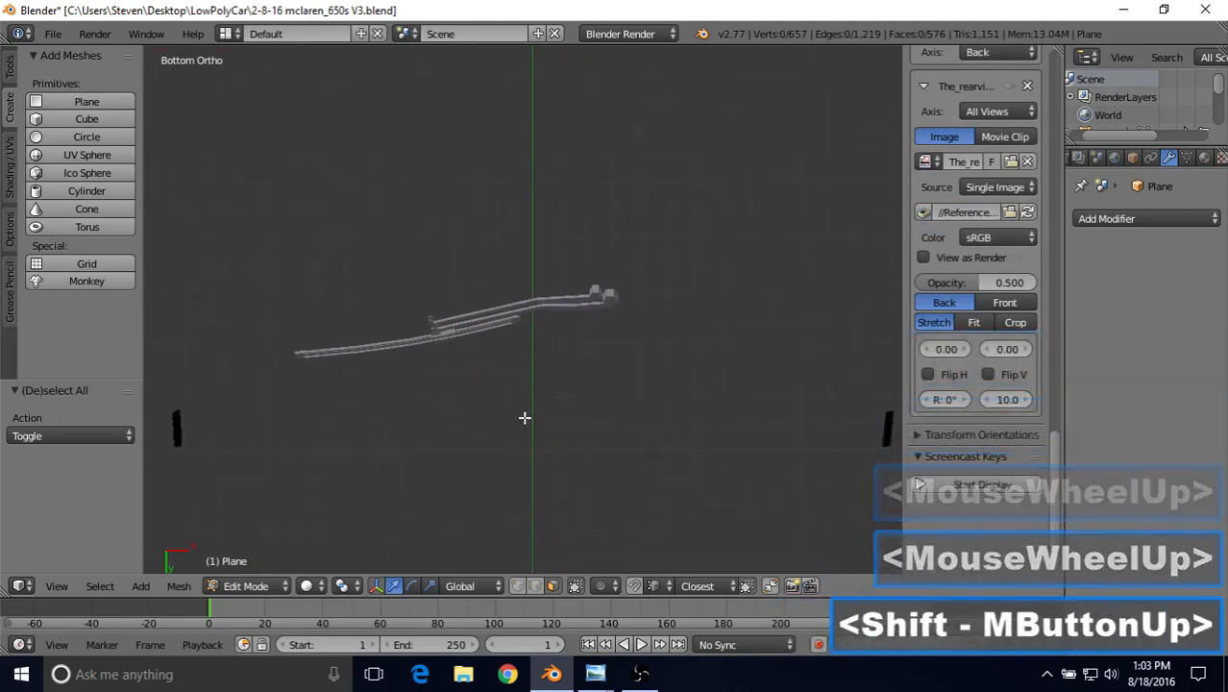
scroll(521, 417, "down", 1)
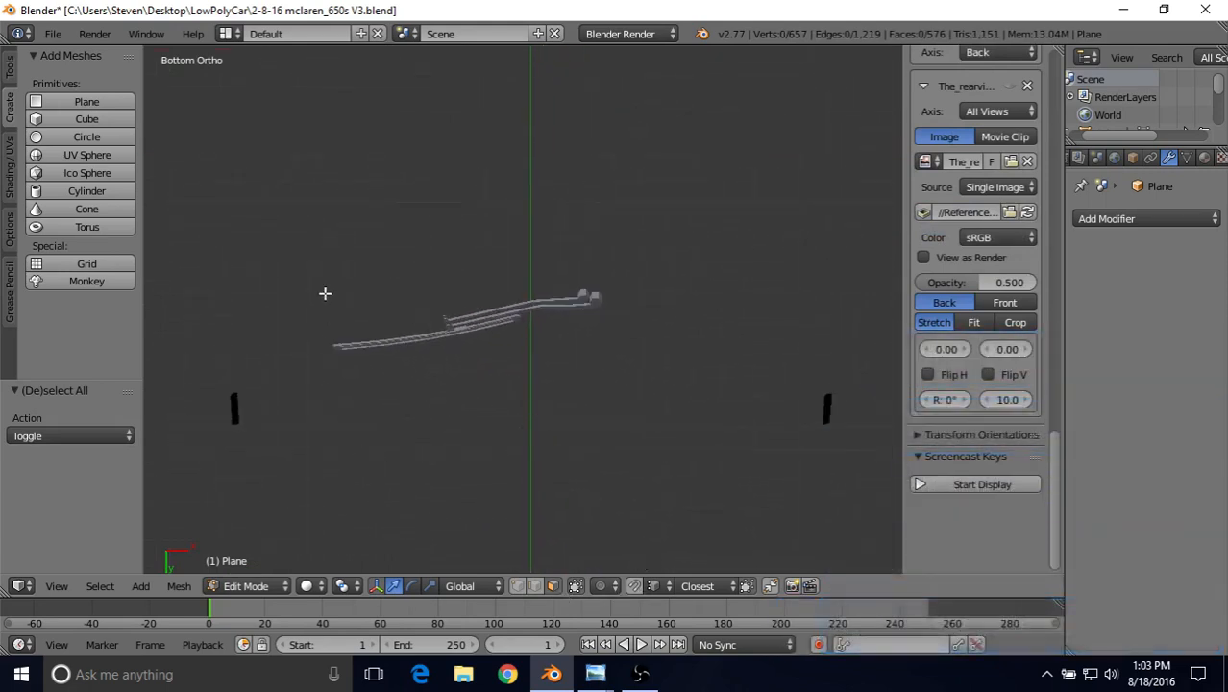
Circle-select all underside faces of the first 650S side badge.
key("c")
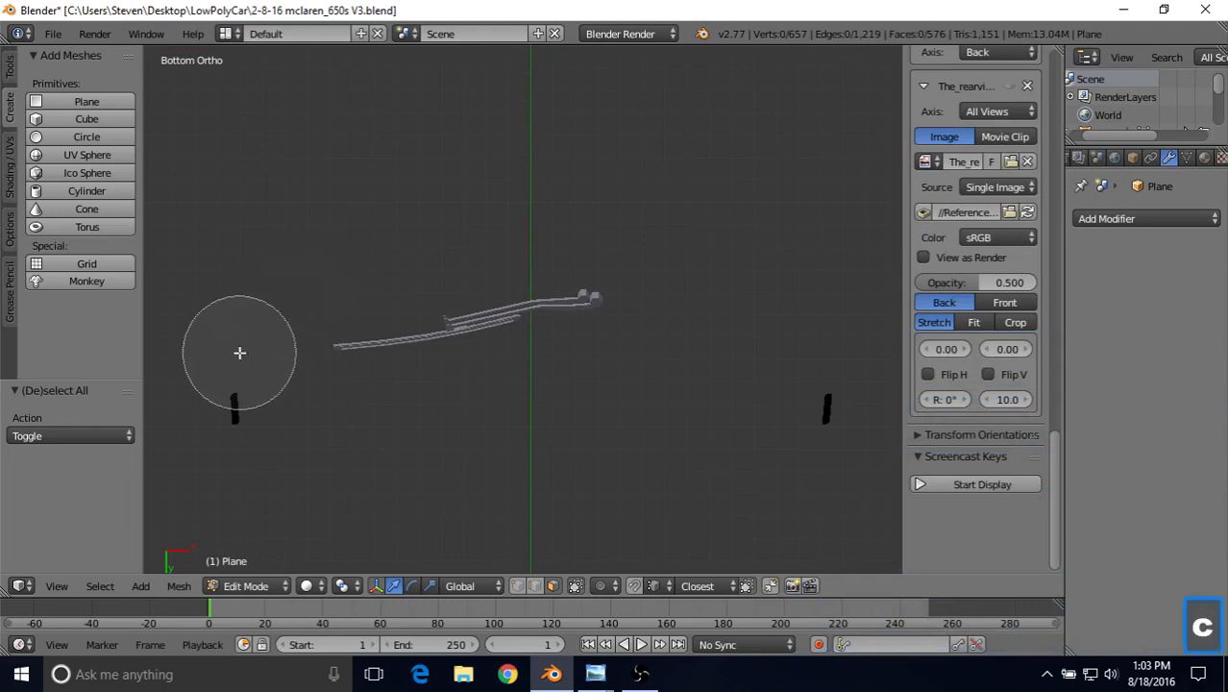
mouse_move(237, 386)
left_mouse_down()
mouse_move(231, 444)
mouse_move(233, 379)
left_mouse_up()
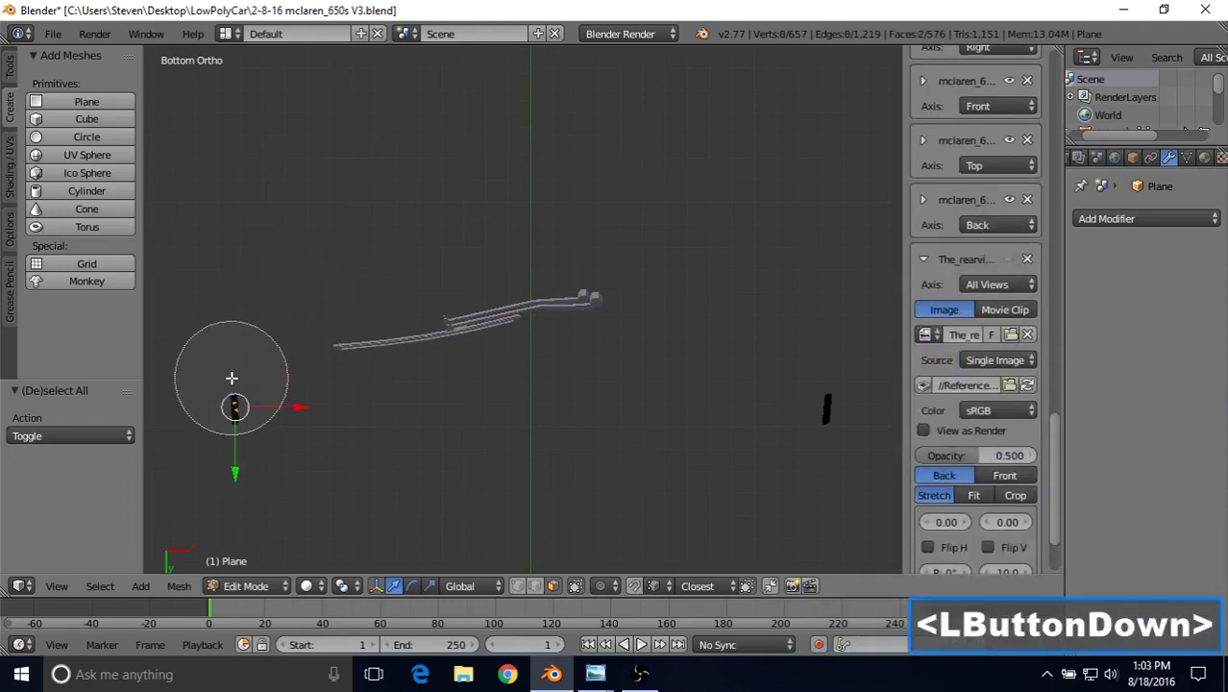
right_click(232, 377)
middle_click_drag(327, 350, 499, 334, "shift")
scroll(495, 342, "up", 4)
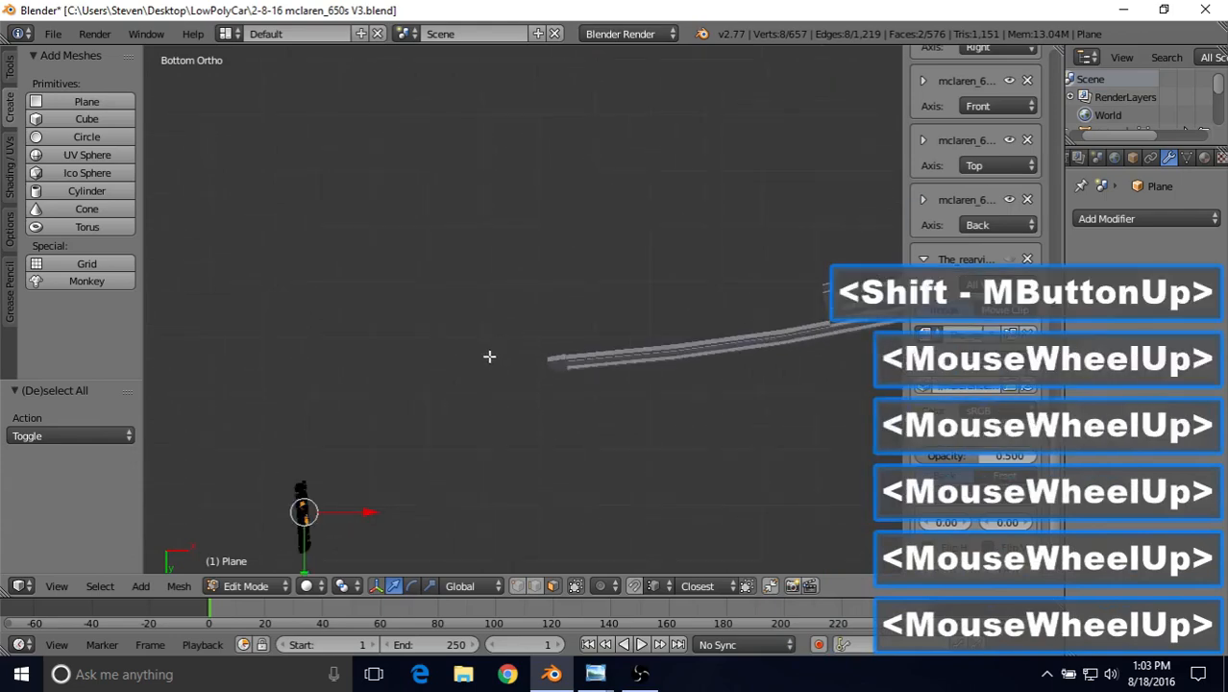
middle_click_drag(431, 392, 567, 264, "shift")
scroll(515, 329, "up", 6)
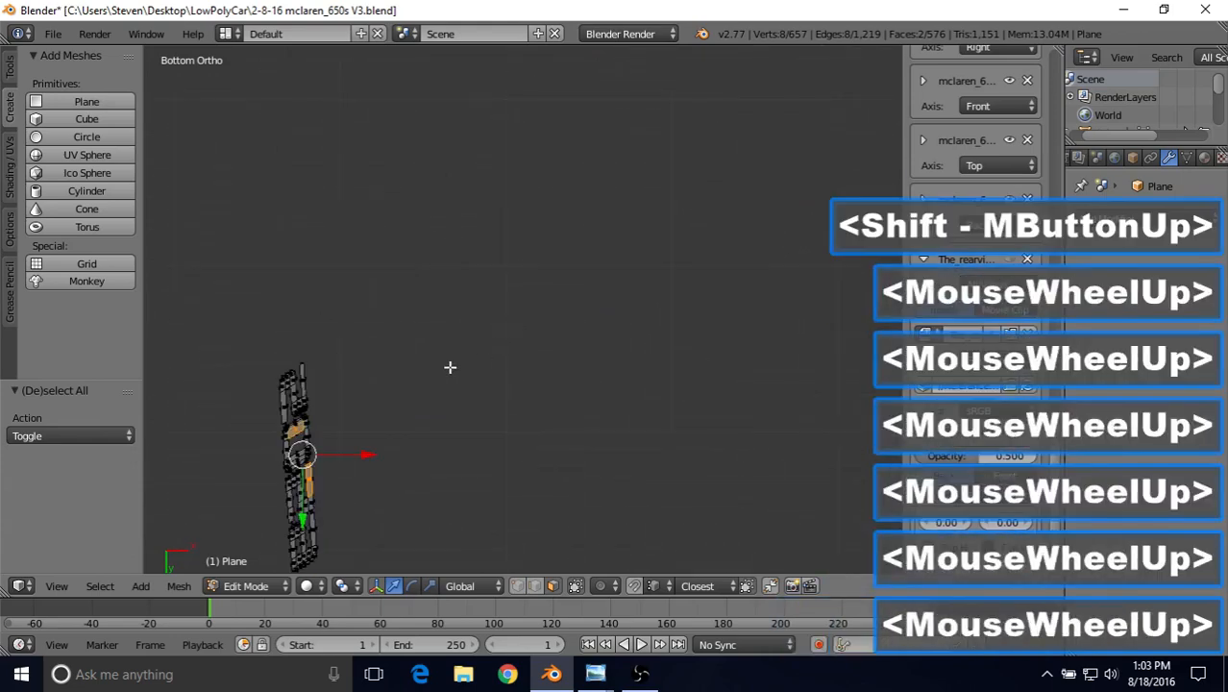
middle_click_drag(450, 364, 594, 297, "shift")
scroll(544, 325, "up", 3)
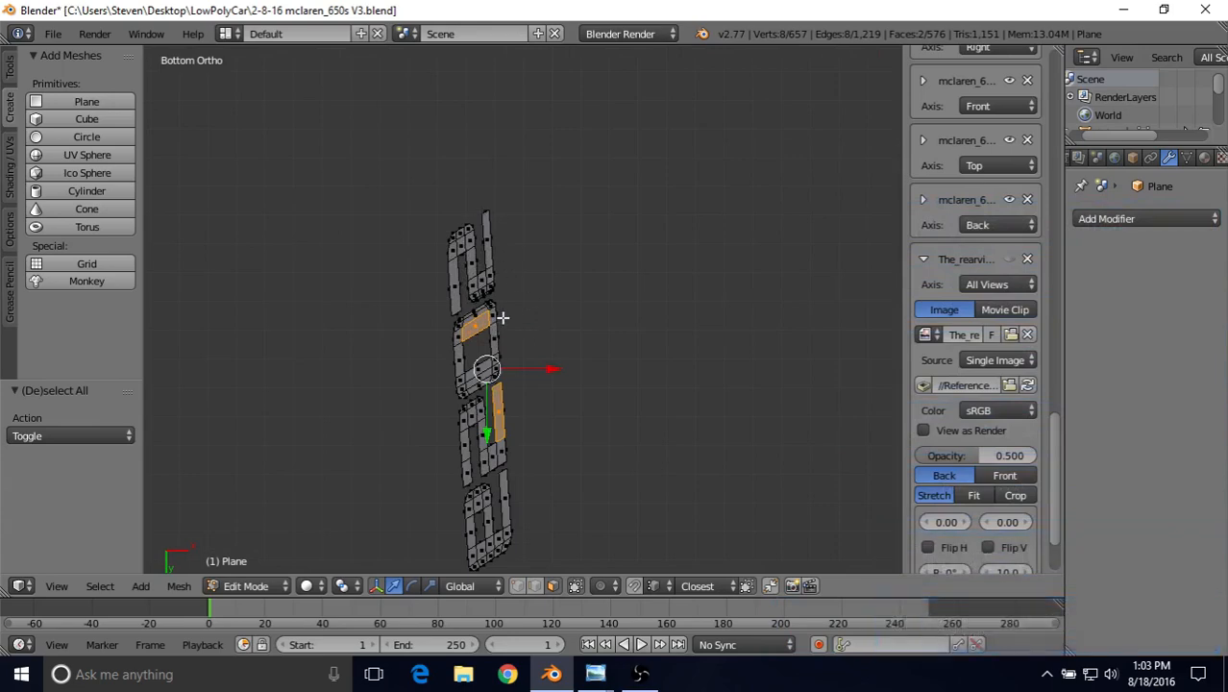
middle_click_drag(503, 317, 501, 281, "shift")
key("c")
left_click_drag(488, 155, 493, 488)
right_click(530, 426)
Add the underside faces of the opposite 650S side badge to the selection and delete all the selected faces.
scroll(532, 426, "down", 5)
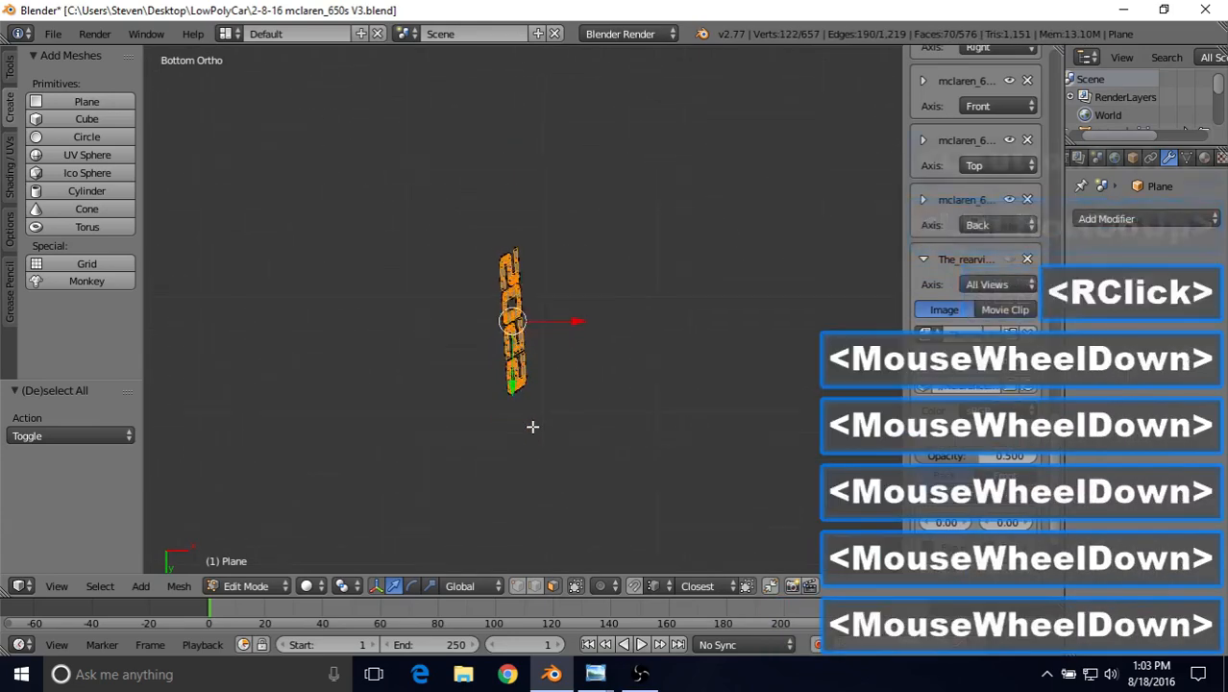
scroll(532, 425, "down", 4)
middle_click_drag(663, 288, 296, 316, "shift")
scroll(458, 339, "up", 8)
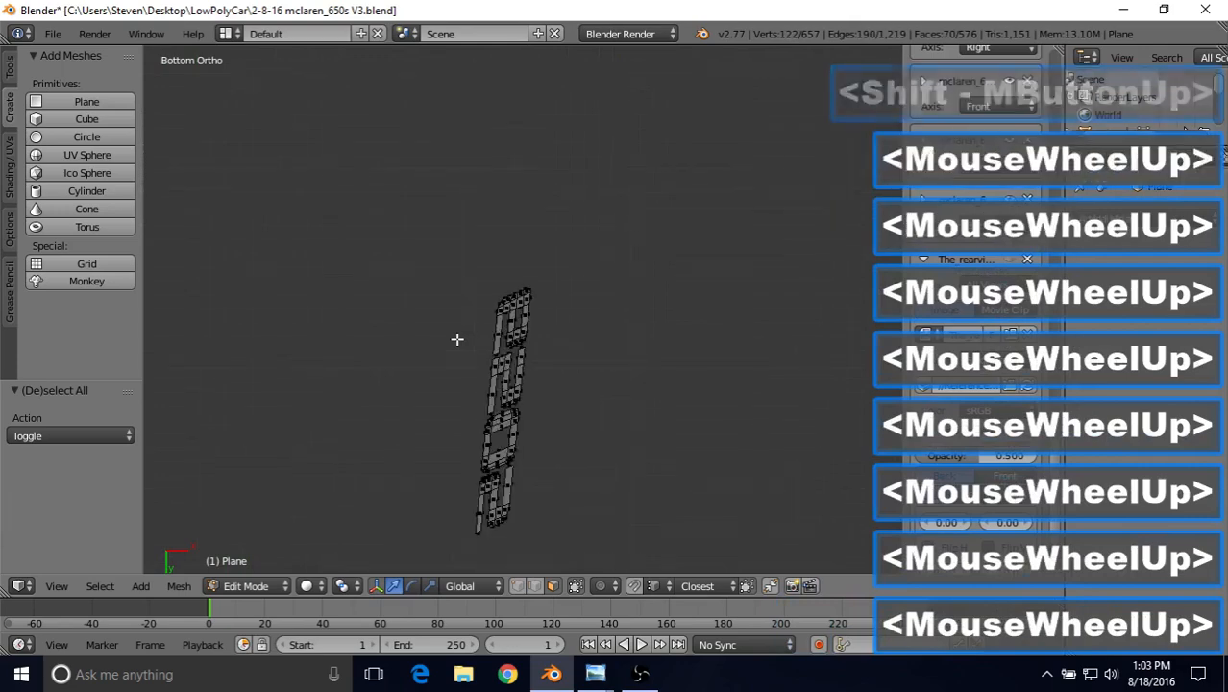
middle_click_drag(458, 338, 527, 236, "shift")
key("c")
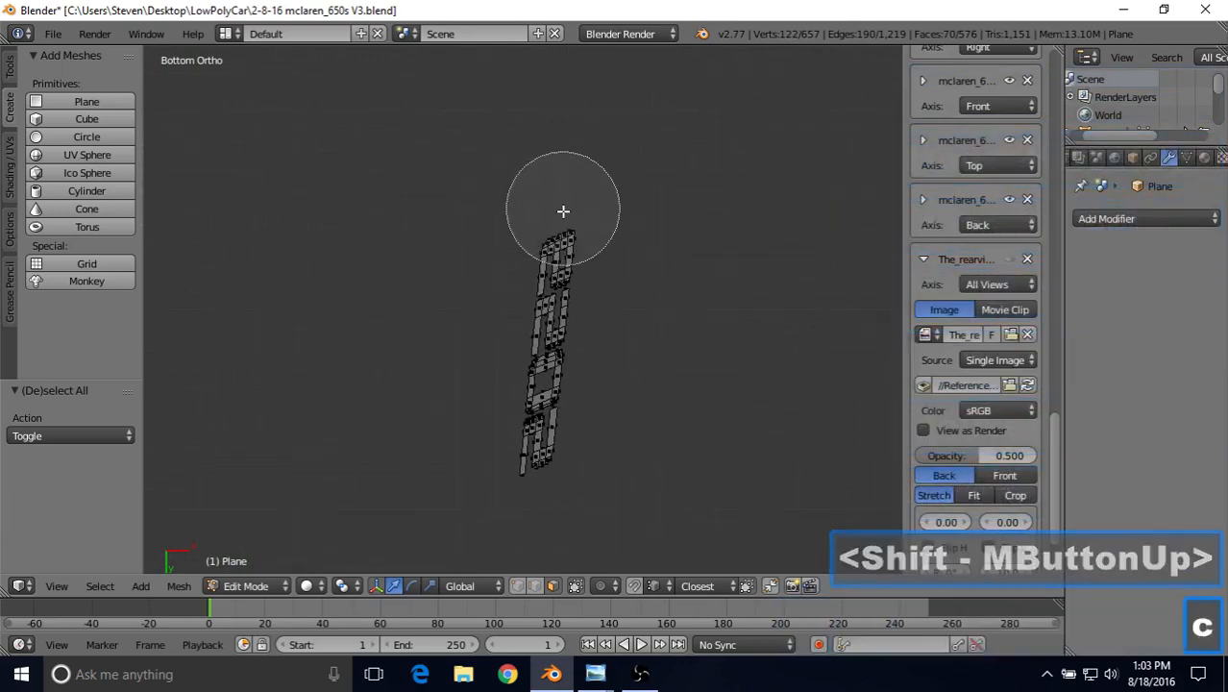
mouse_move(564, 211)
left_mouse_down()
mouse_move(537, 453)
mouse_move(474, 407)
left_mouse_up()
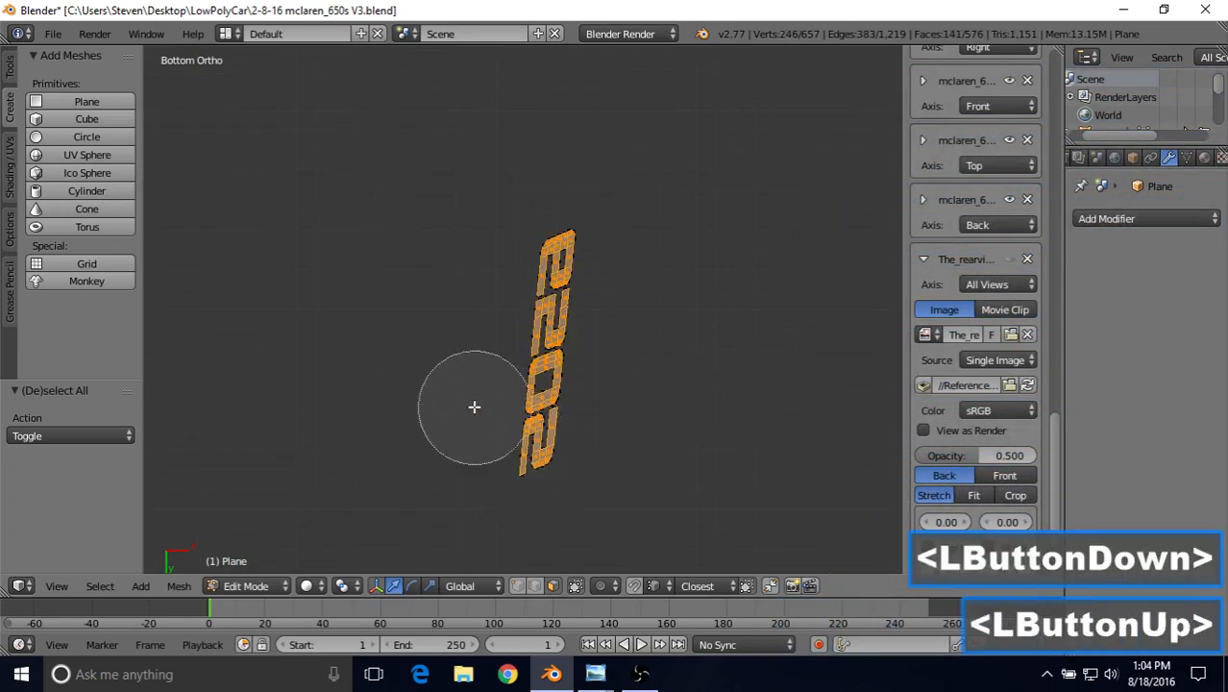
right_click(437, 395)
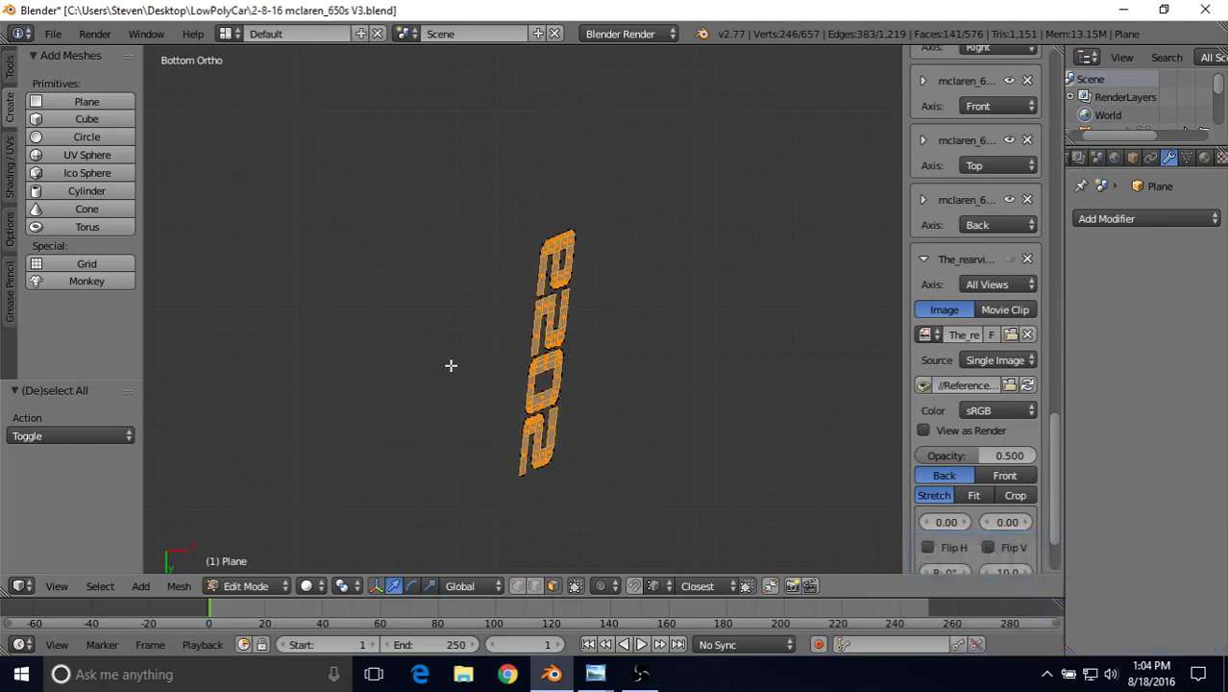
key("Delete")
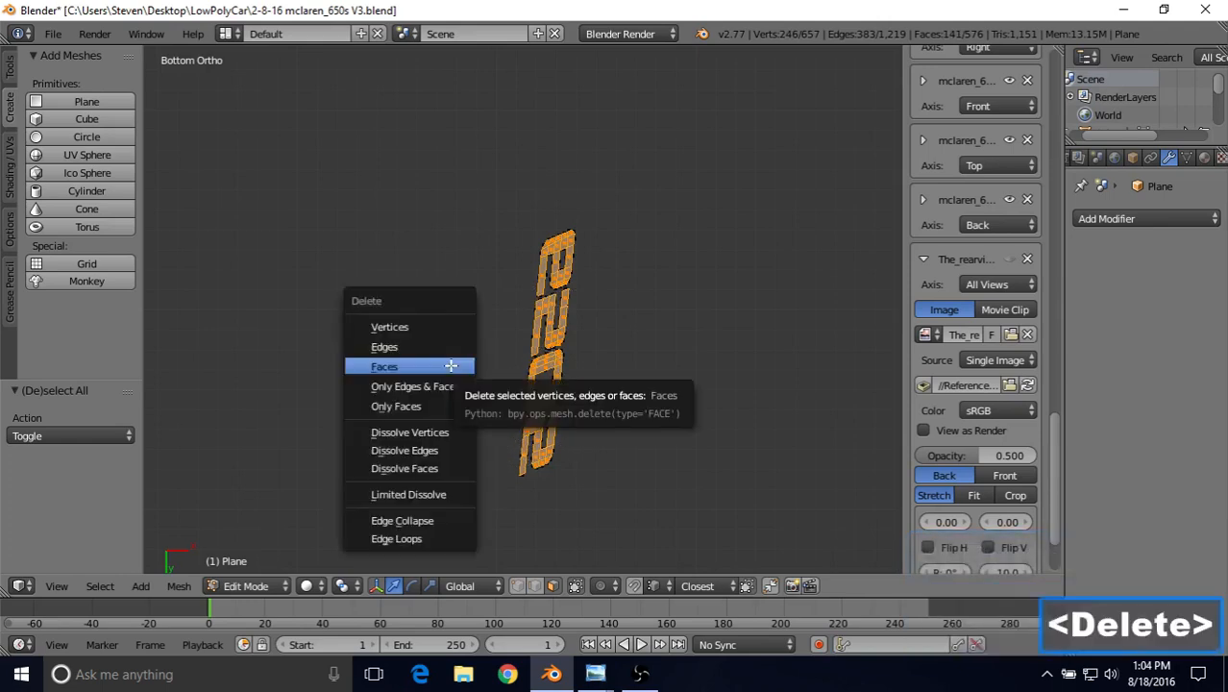
left_click(451, 366)
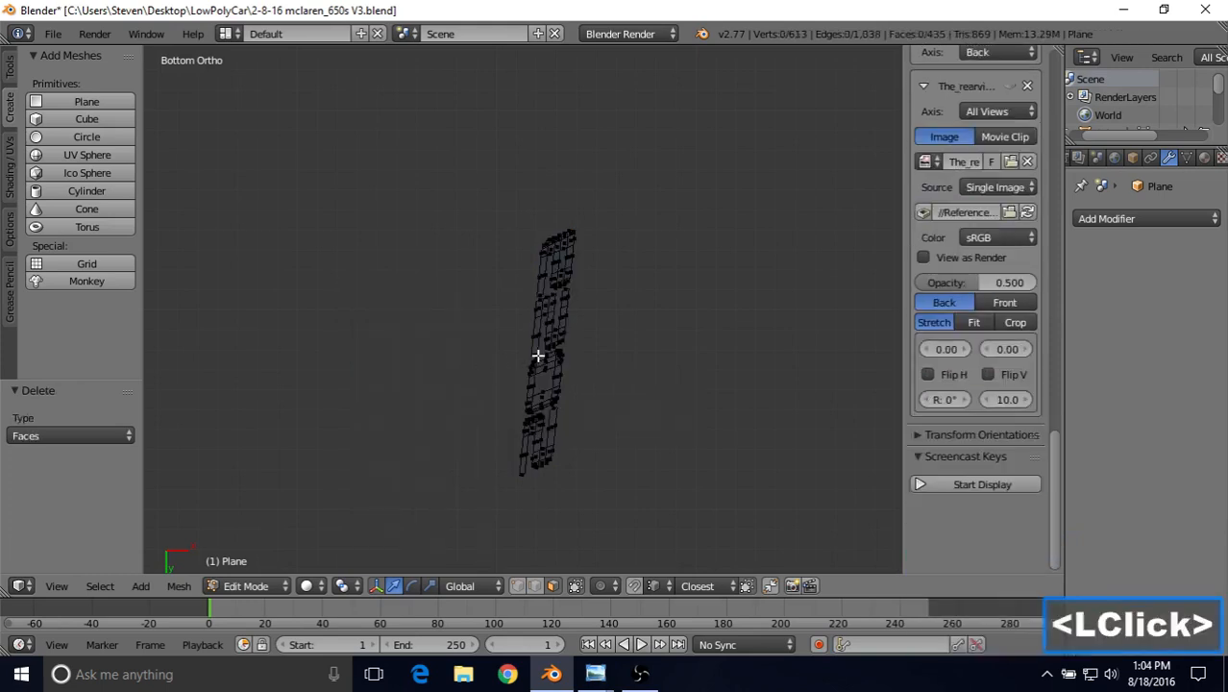
Box-select the vertices of one 650S side badge in the mesh and frame the view on them.
scroll(539, 356, "down", 2)
middle_click_drag(539, 352, 519, 379)
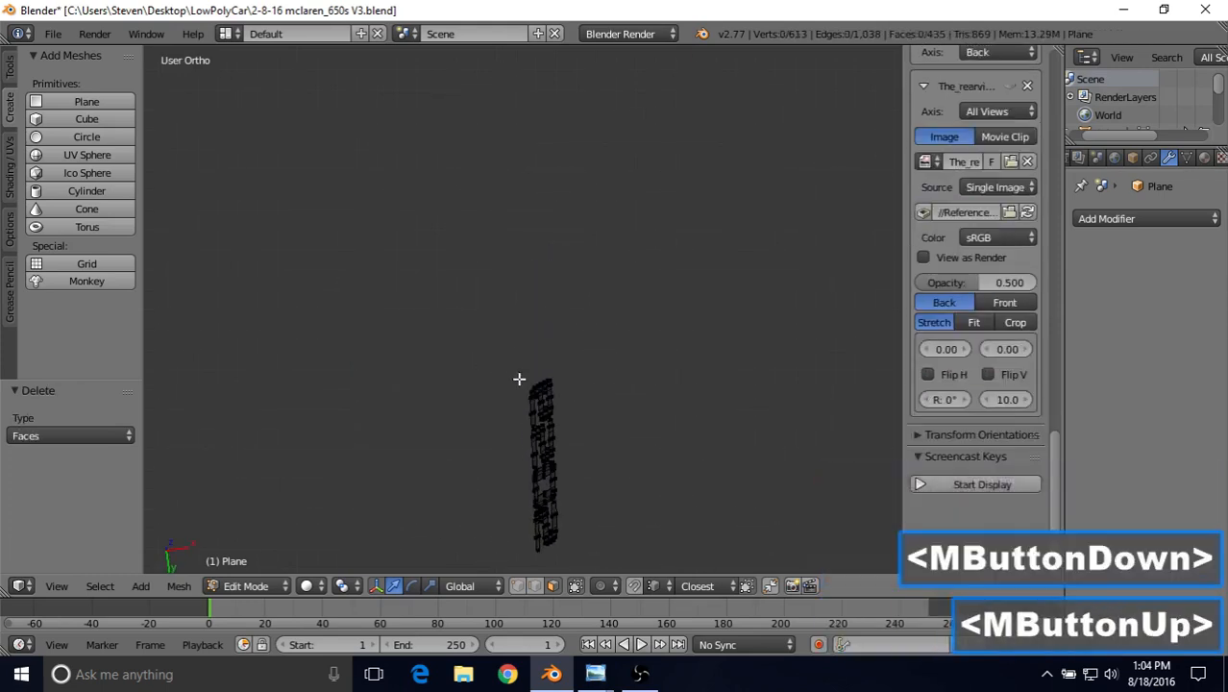
key("Tab")
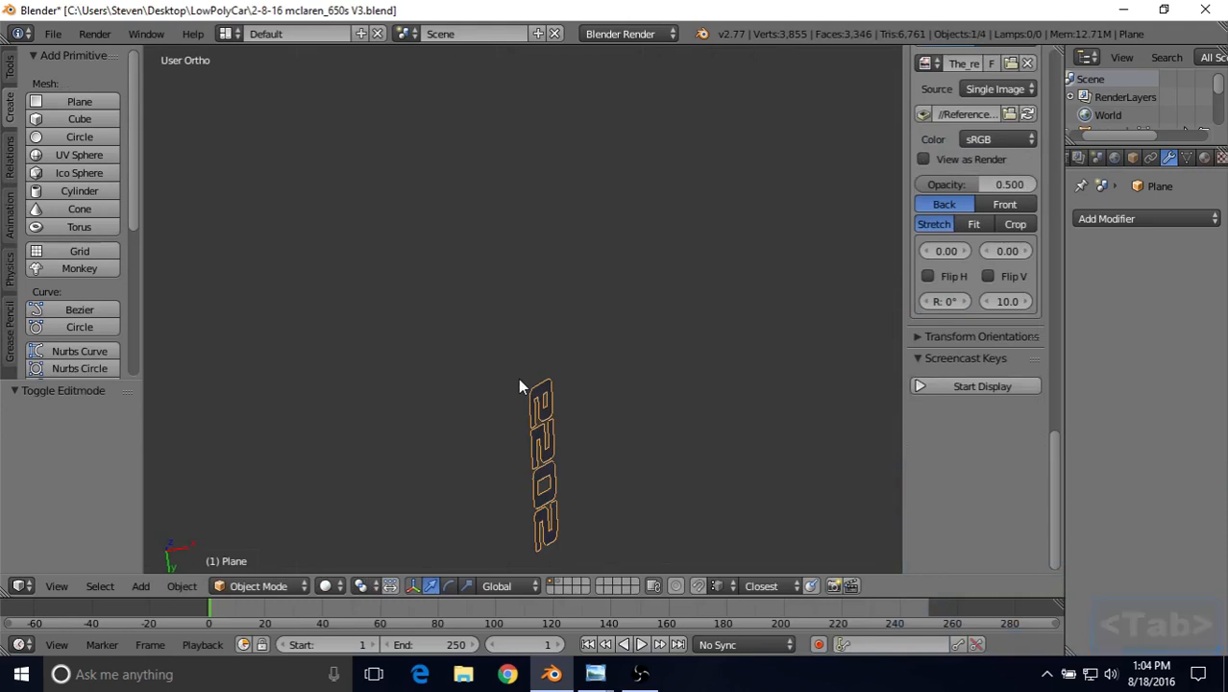
key("Tab")
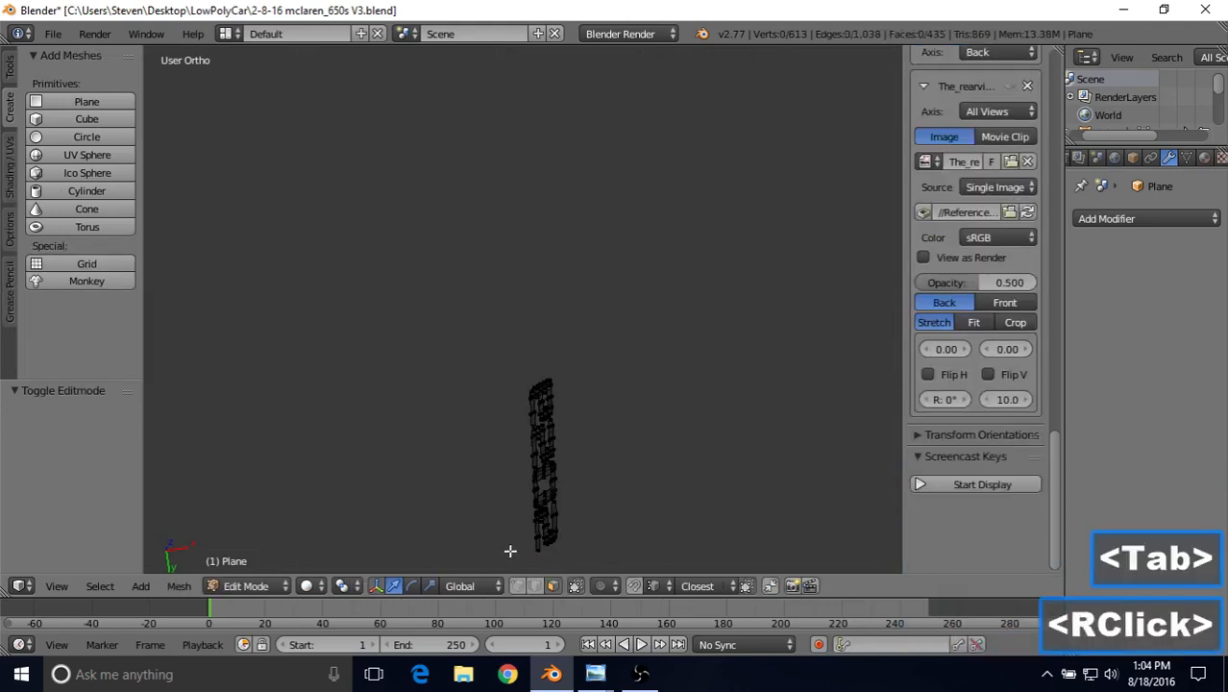
right_click(544, 494)
left_click_drag(482, 331, 623, 556)
key("KP_Decimal")
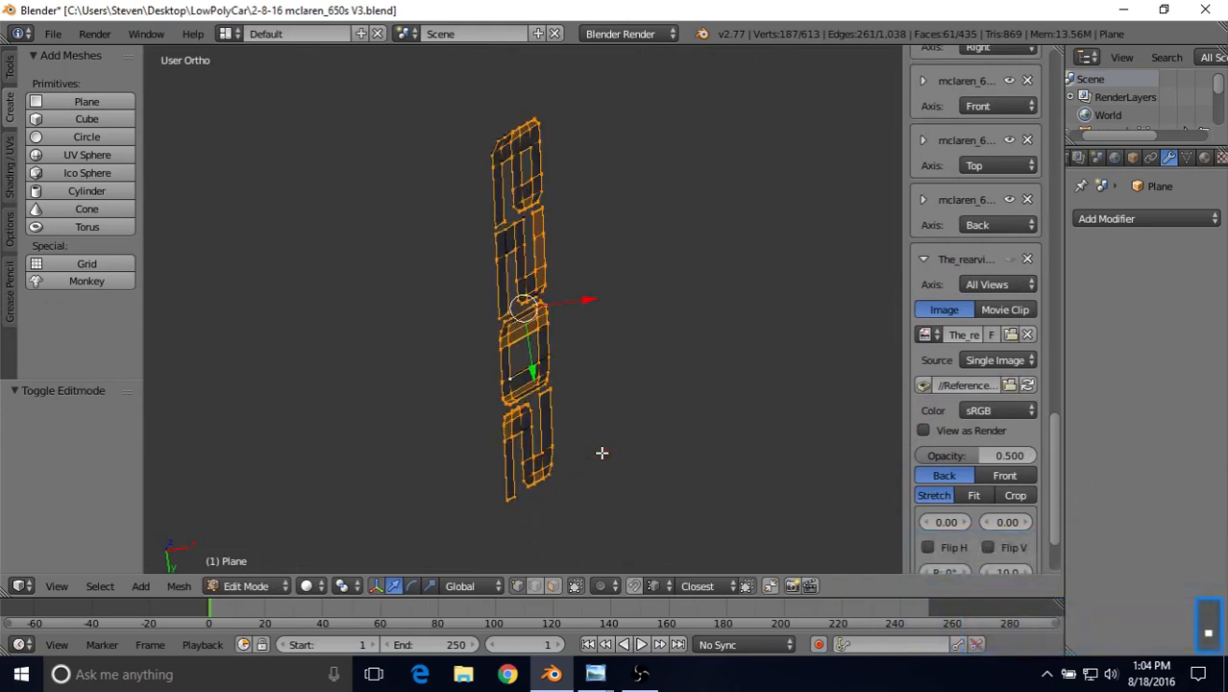
Examine the 650S side badge's characters up close from the side, in both object and edit mode, to check their faces.
middle_click_drag(626, 336, 494, 511)
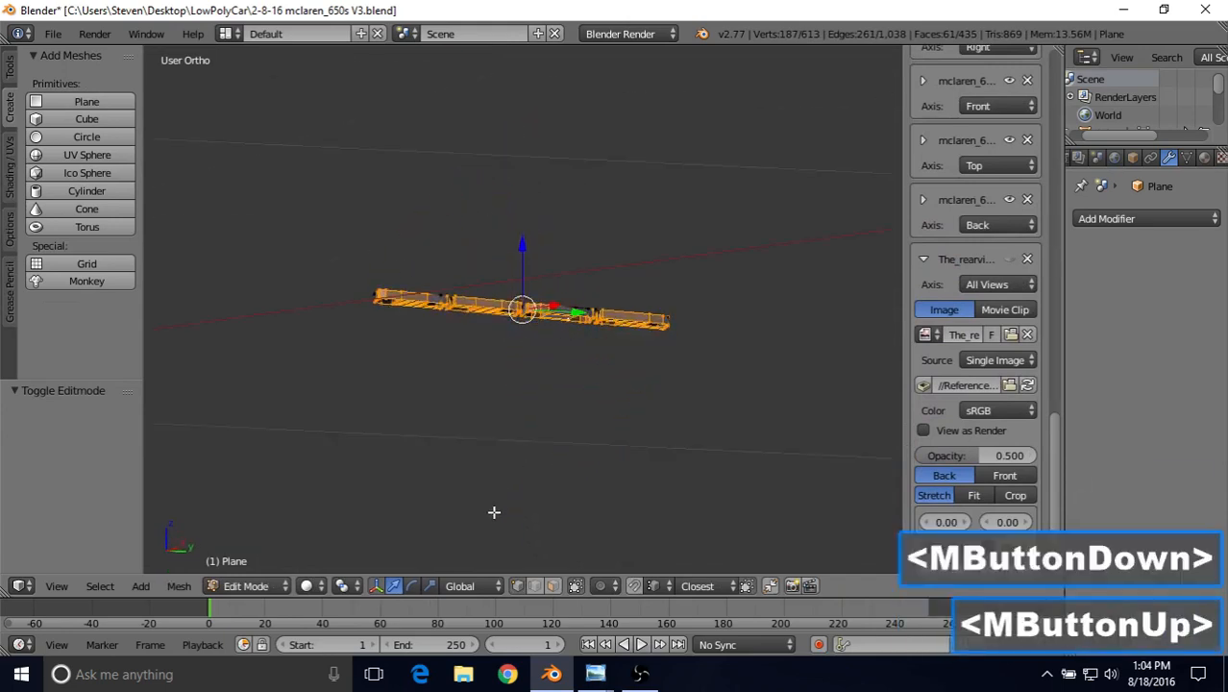
middle_click(541, 278)
key("Tab")
scroll(539, 289, "up", 4)
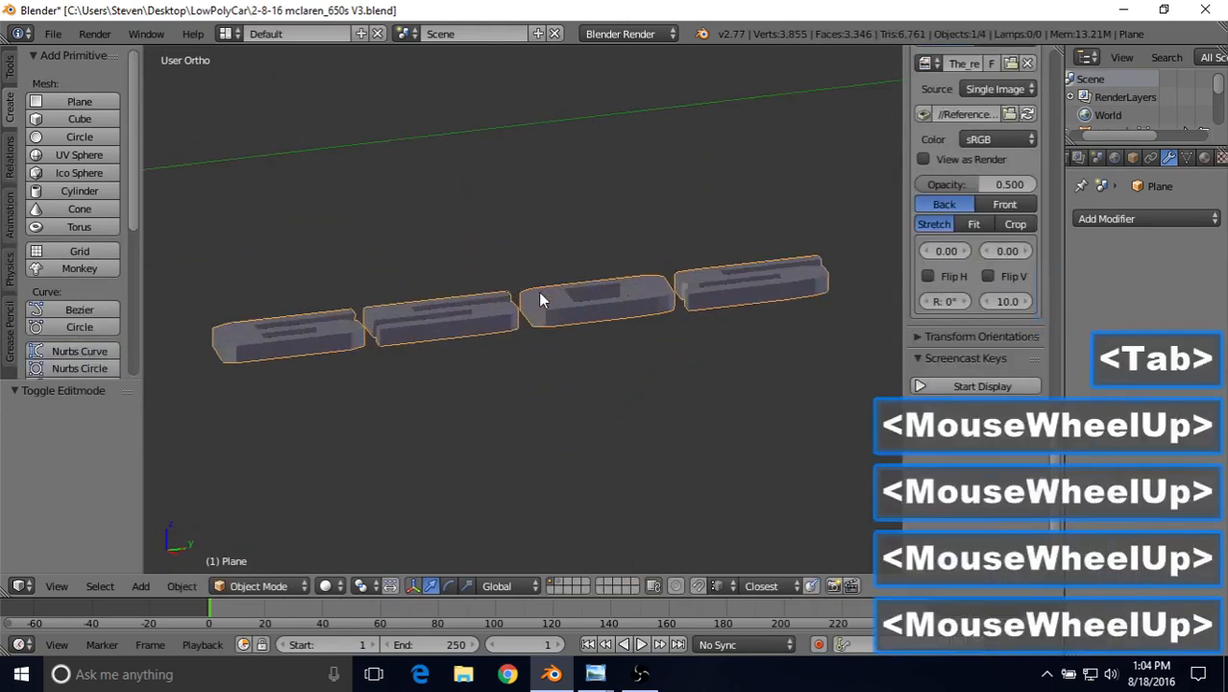
middle_click_drag(538, 292, 401, 384)
scroll(586, 272, "up", 4)
key("Tab")
scroll(401, 384, "up", 4)
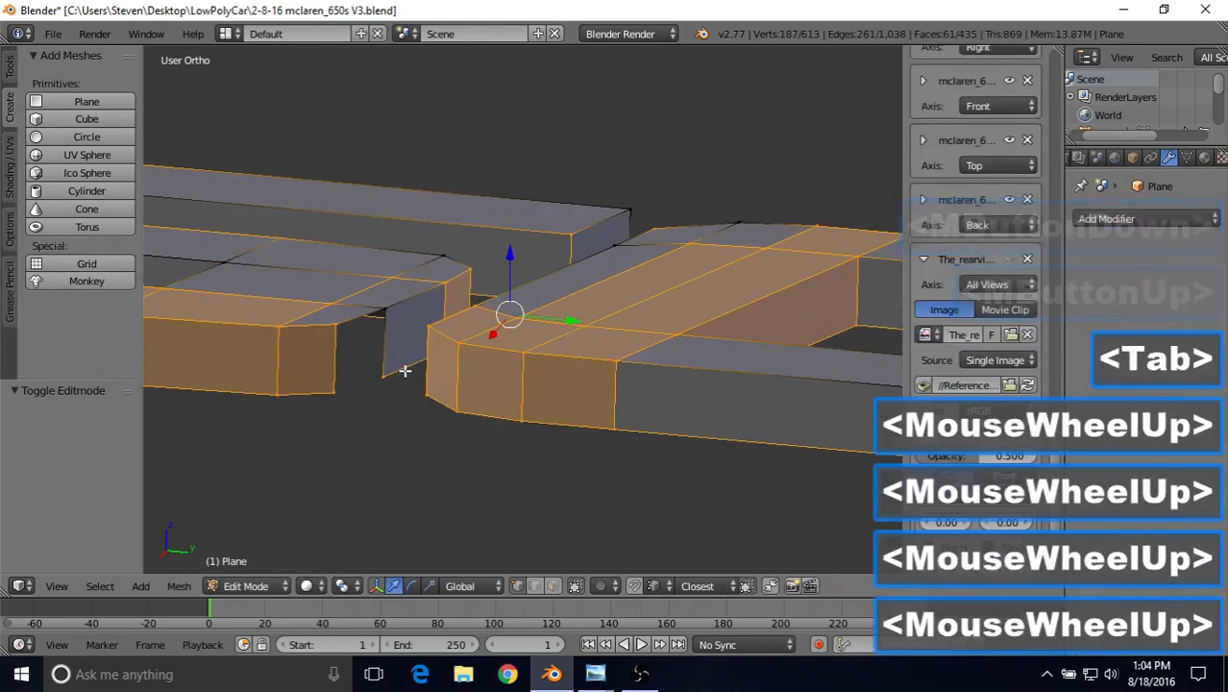
Fill the gap in the 650S side badge character's side wall with a new face between its four corner vertices, then leave edit mode.
right_click(386, 309)
right_click(338, 329, "shift")
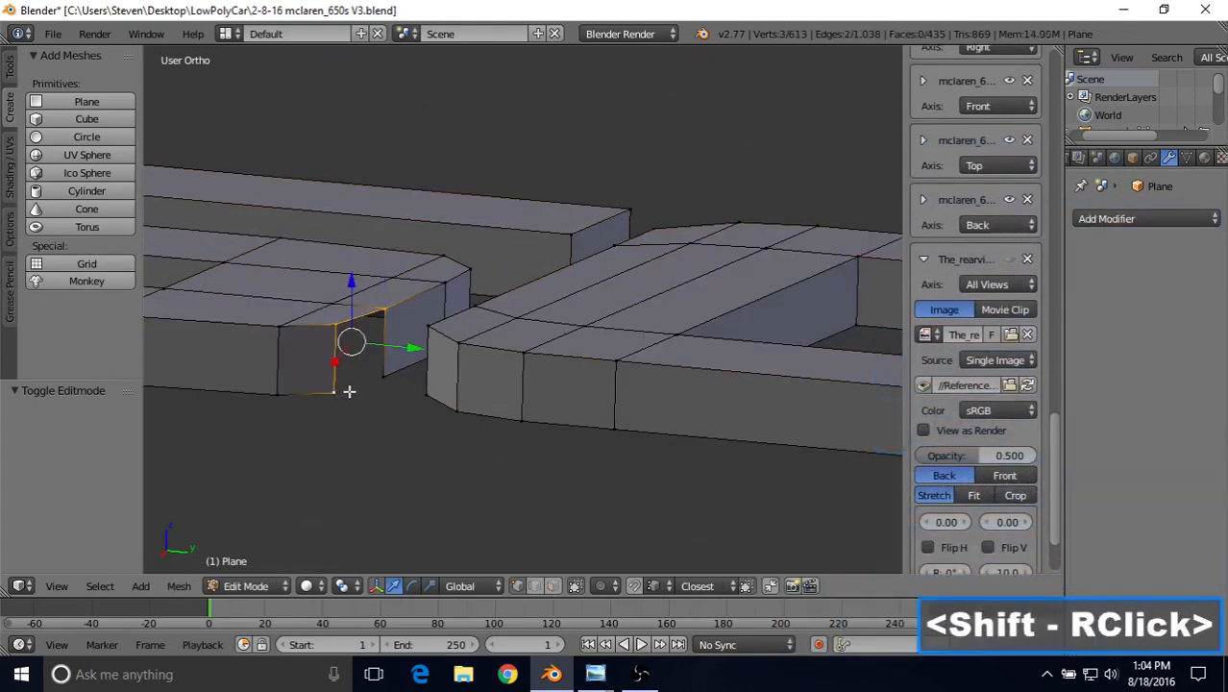
key("f")
scroll(357, 442, "down", 4)
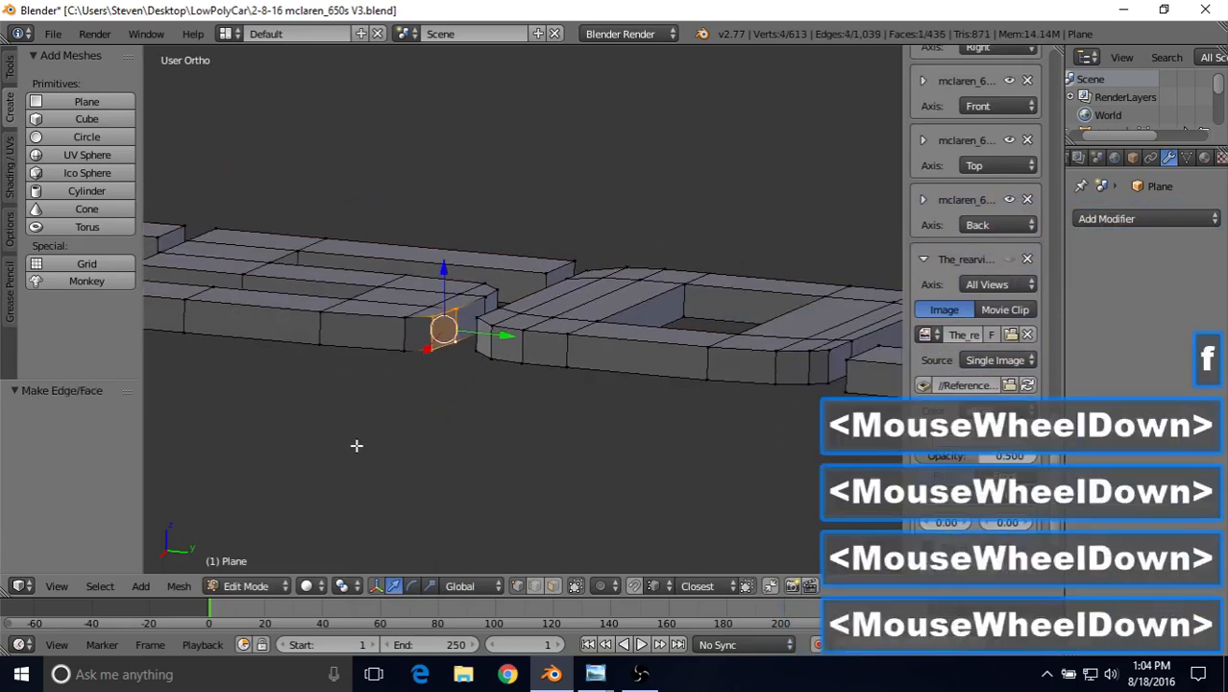
key("Tab")
Locate the 650S side badge on the car's negative X side and frame the view on one of its vertices in edit mode.
middle_click_drag(357, 445, 531, 219)
scroll(556, 375, "down", 2)
middle_click_drag(596, 390, 827, 551, "shift")
middle_click_drag(495, 306, 528, 432)
scroll(485, 435, "down", 10)
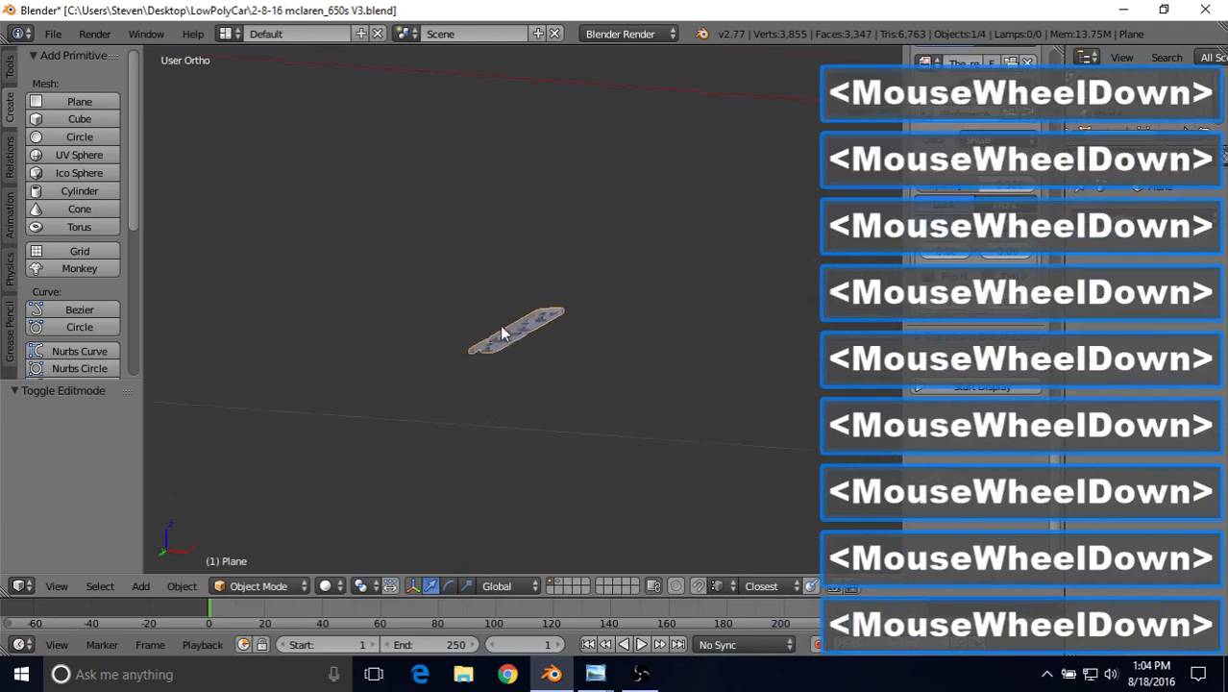
middle_click_drag(504, 336, 440, 313)
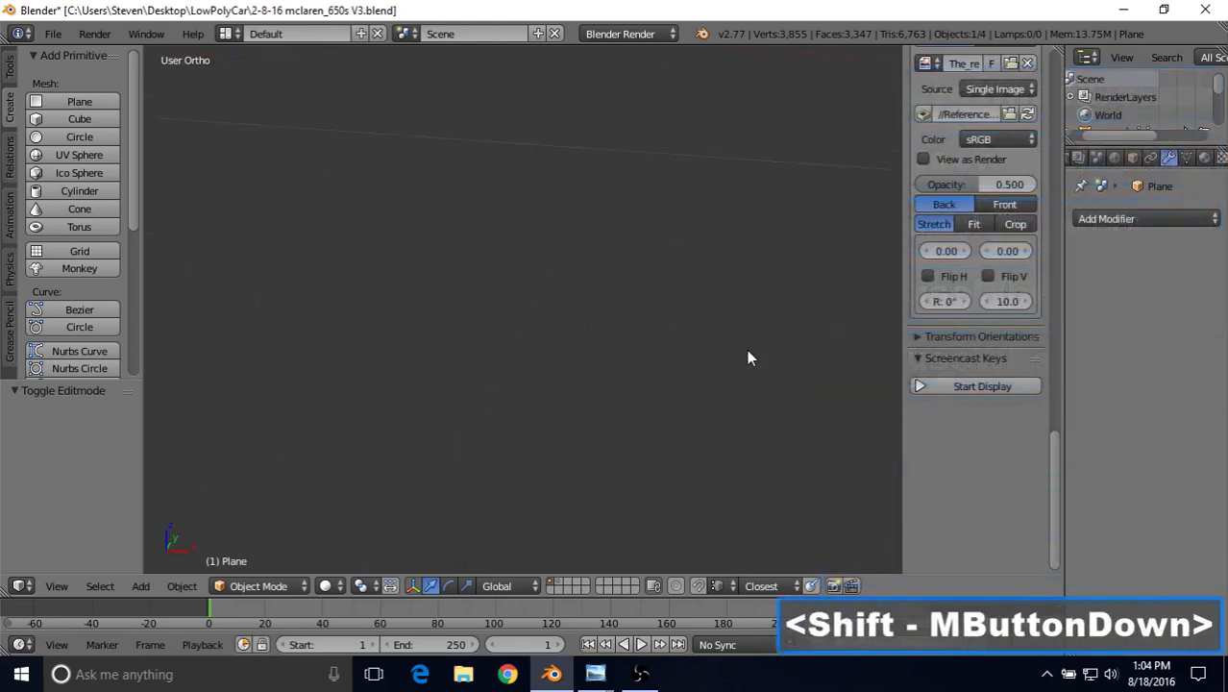
scroll(403, 376, "down", 4)
middle_click_drag(747, 357, 414, 407, "shift")
scroll(543, 432, "down", 3)
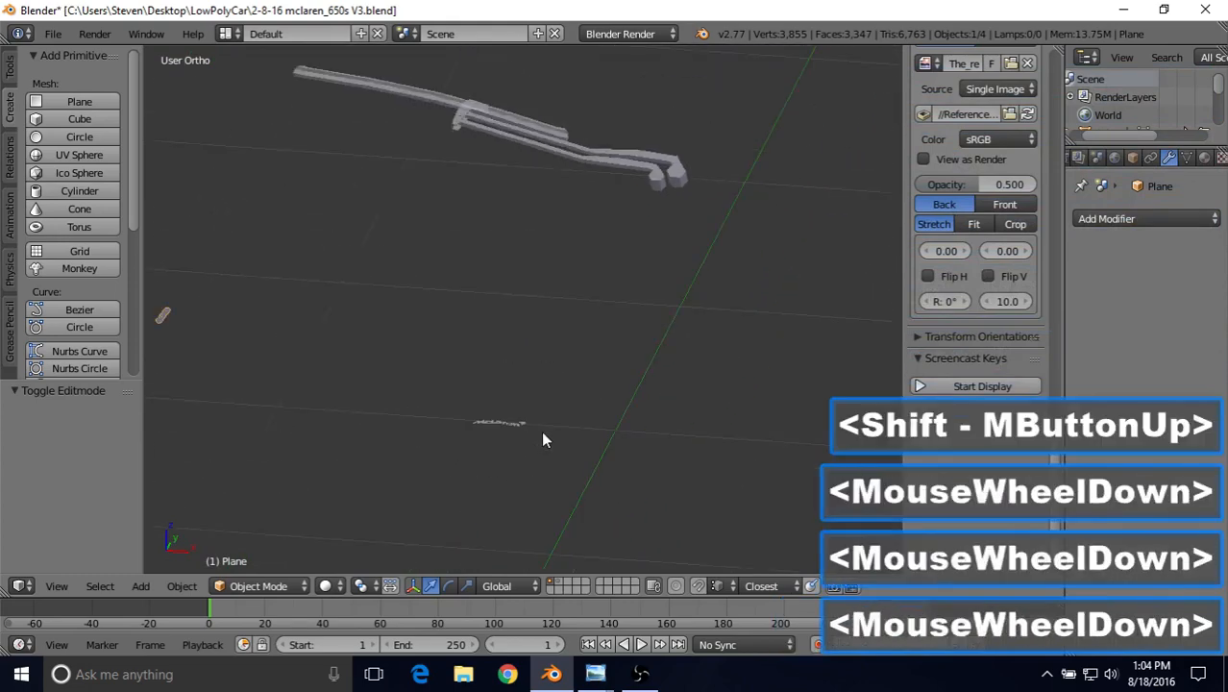
middle_click_drag(311, 330, 566, 359, "shift")
scroll(642, 400, "up", 3)
key("Tab")
right_click(583, 375)
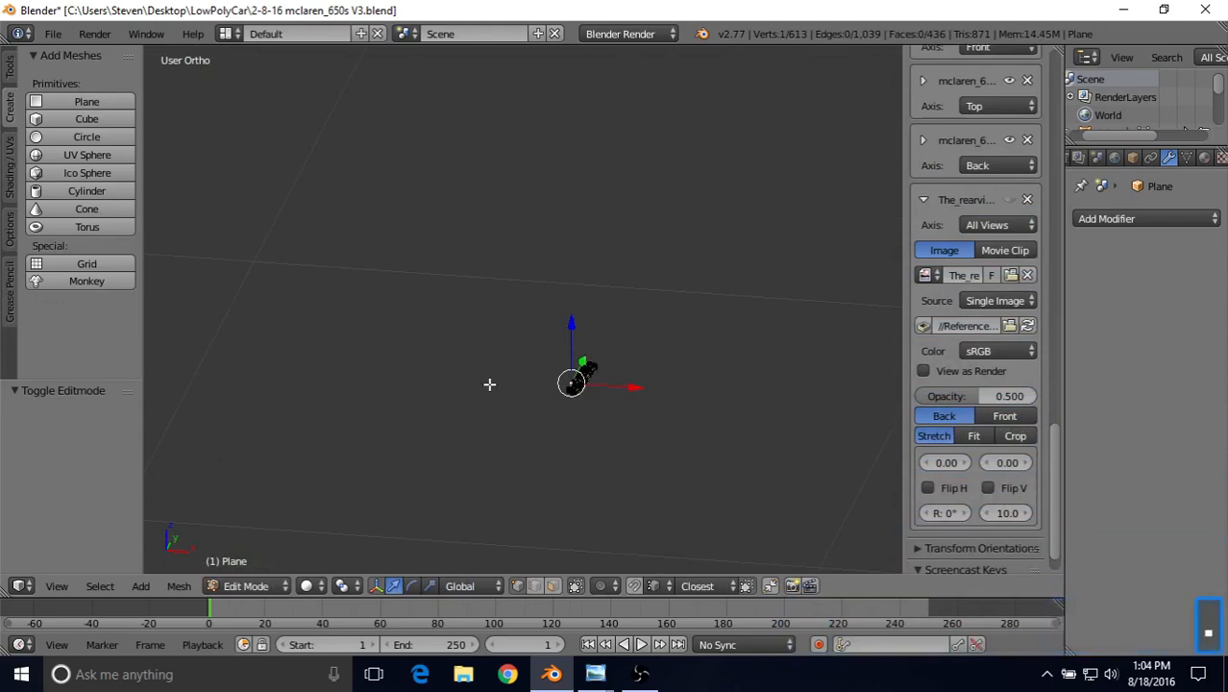
scroll(489, 385, "up", 10)
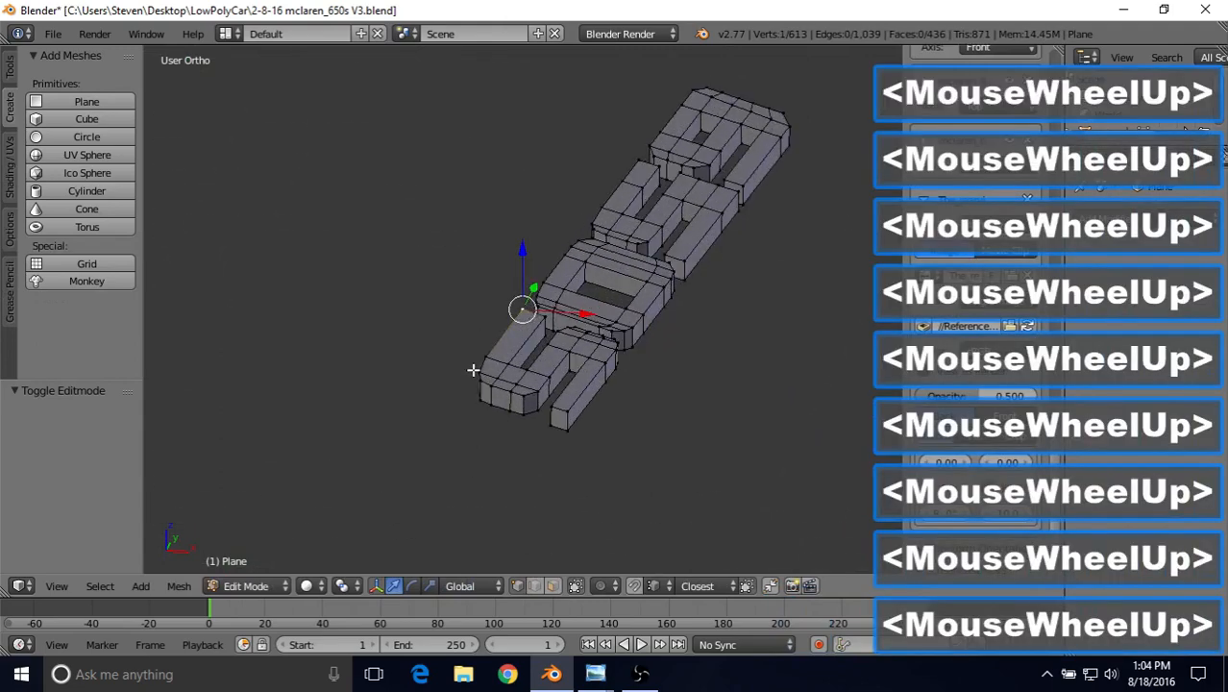
Examine the characters of the negative X side's 650S badge up close in object mode for missing side faces.
middle_click_drag(475, 365, 694, 302)
scroll(574, 353, "down", 3)
key("Tab")
scroll(553, 307, "up", 7)
scroll(549, 294, "down", 1)
middle_click_drag(425, 310, 678, 354, "shift")
middle_click_drag(413, 275, 260, 118, "shift")
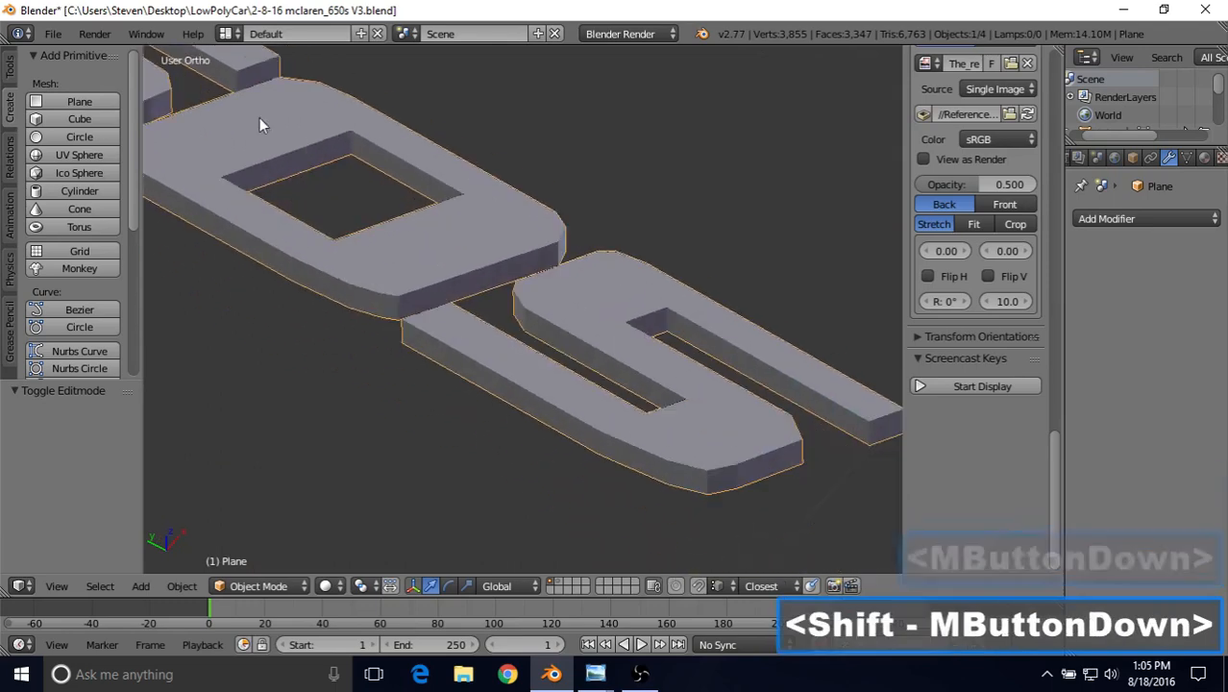
middle_click_drag(503, 252, 471, 352)
scroll(471, 352, "down", 7)
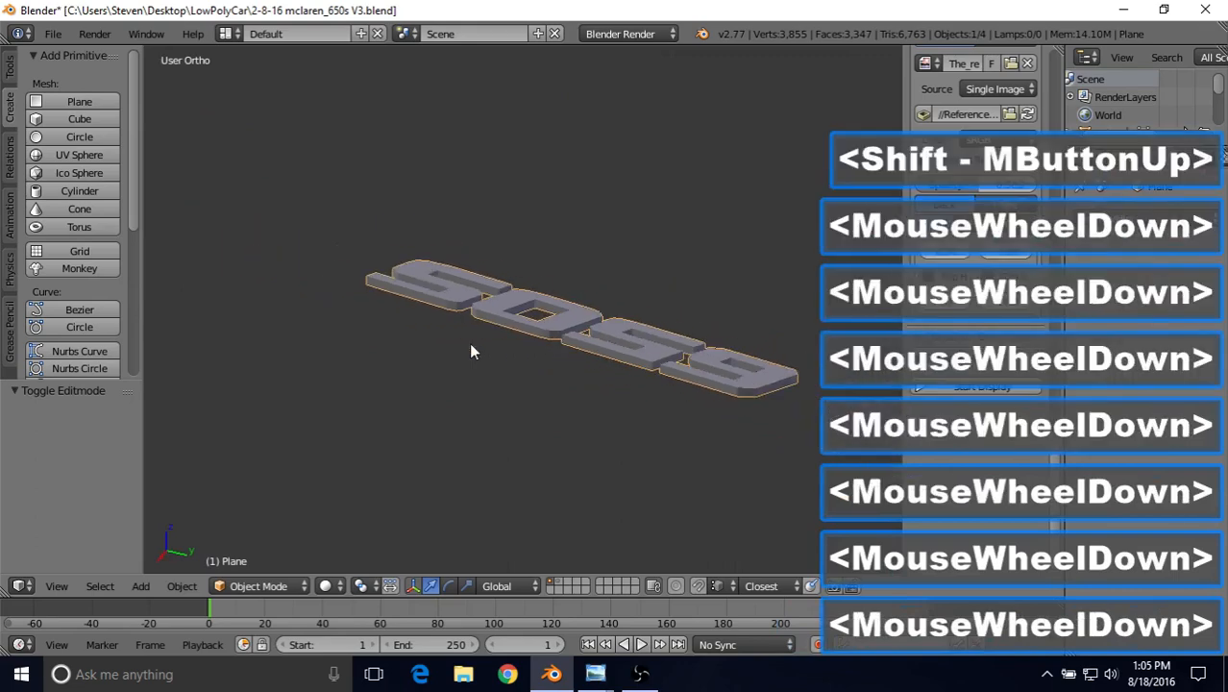
Locate the rear McLaren lettering, frame the view on one of its vertices, and examine its letters and swoosh from the back.
scroll(471, 352, "down", 7)
middle_click_drag(435, 298, 628, 291)
scroll(623, 294, "down", 8)
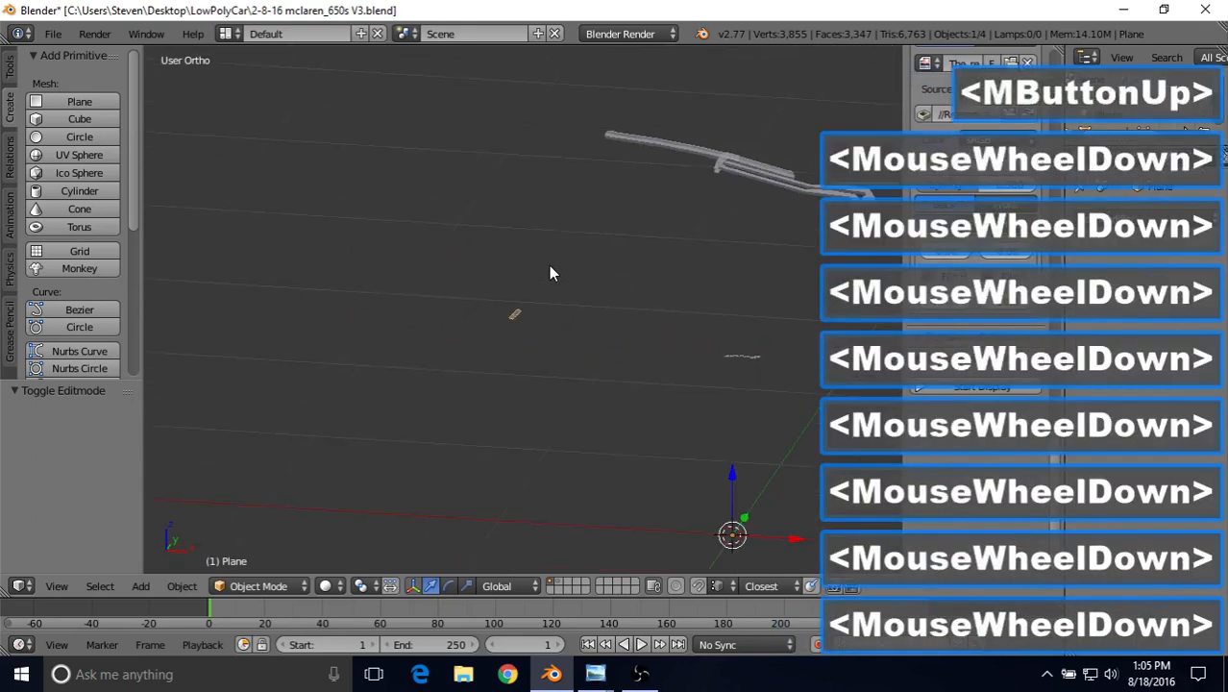
middle_click_drag(553, 266, 510, 506)
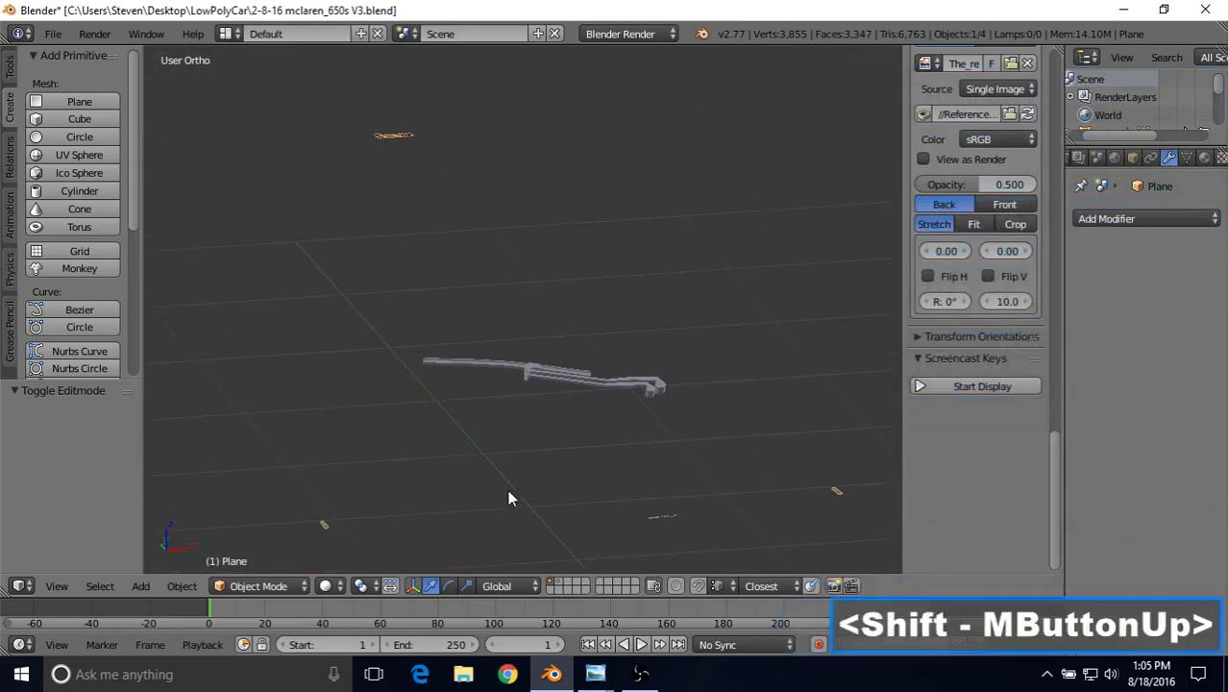
middle_click_drag(473, 282, 537, 343, "shift")
key("Tab")
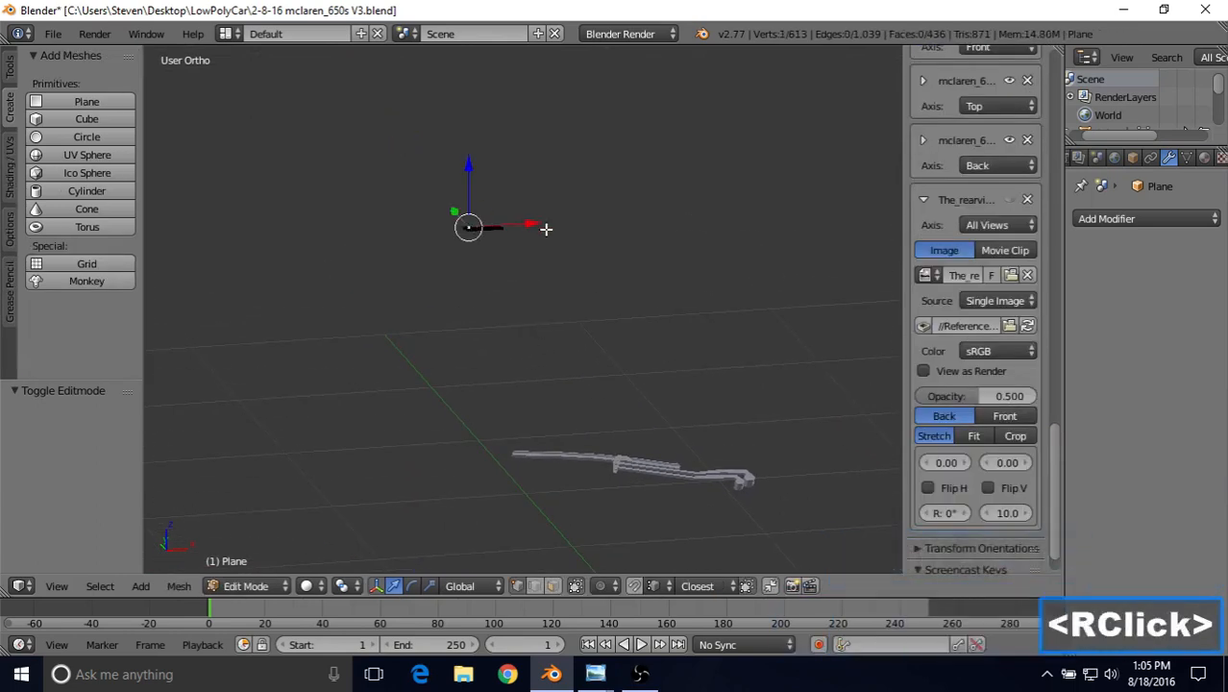
scroll(554, 340, "up", 9)
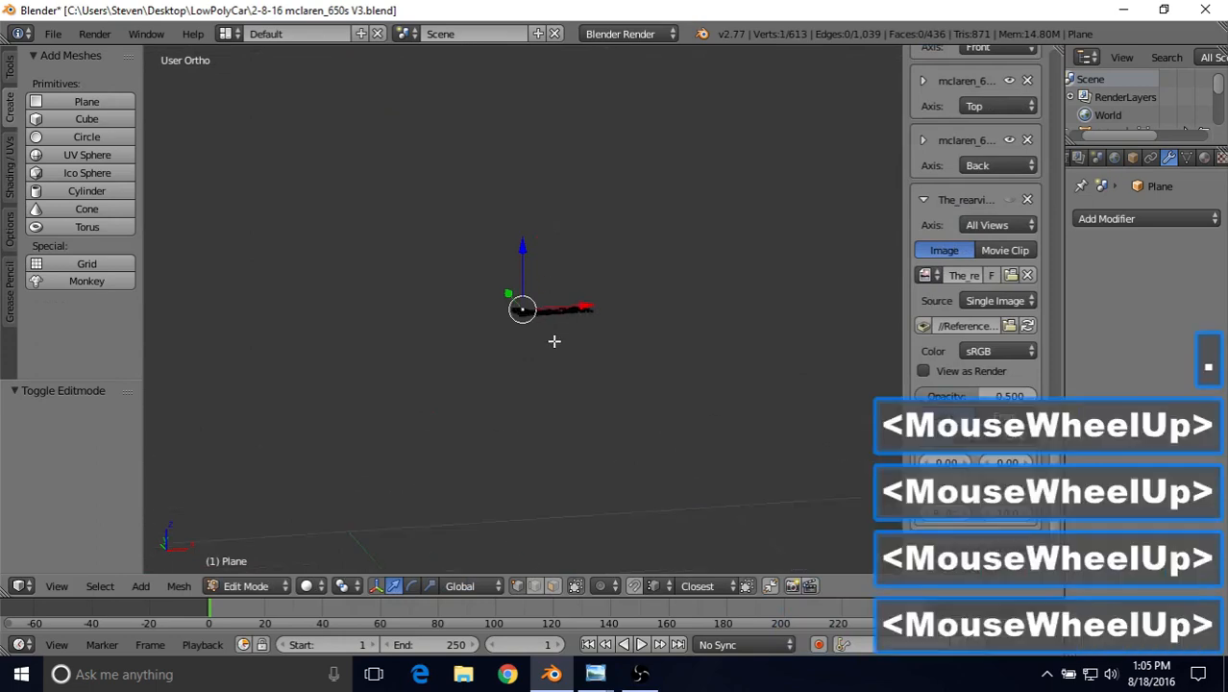
scroll(547, 341, "up", 6)
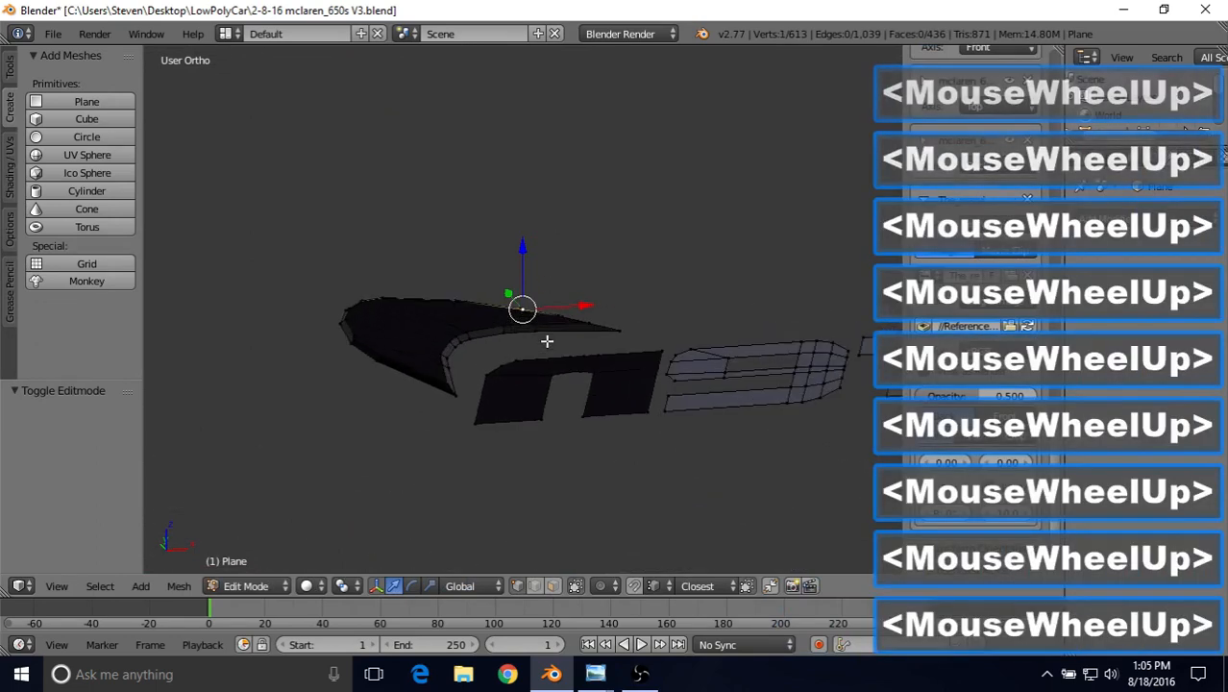
middle_click_drag(546, 341, 510, 361)
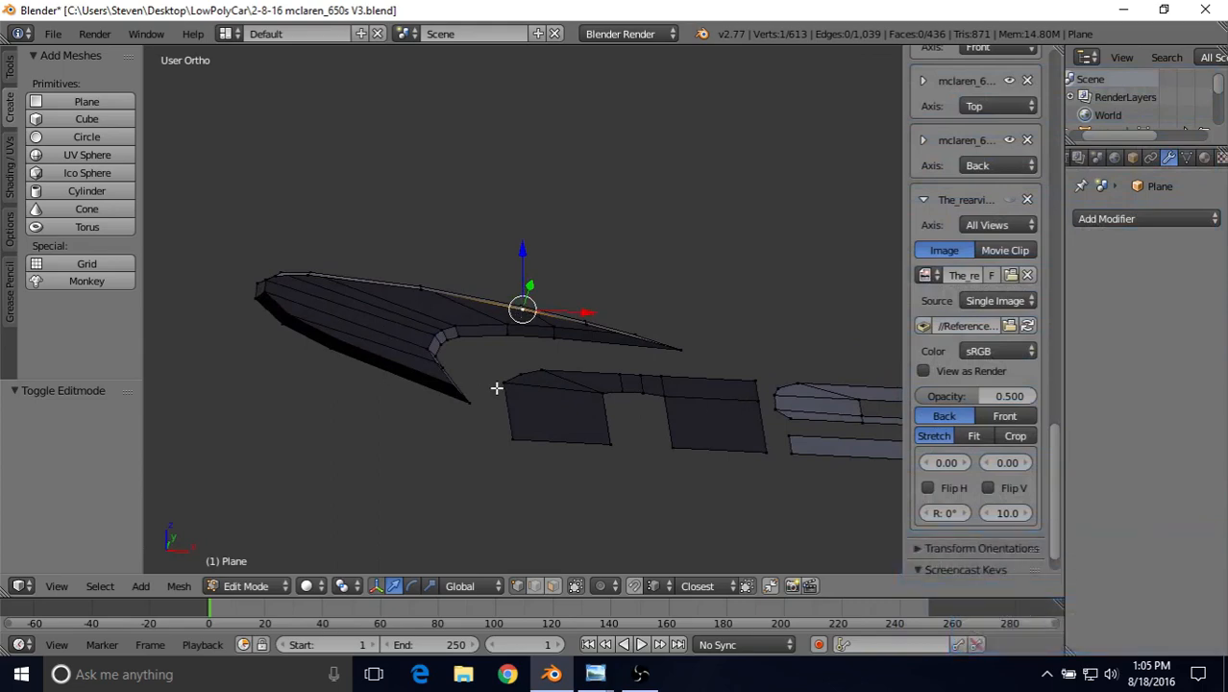
scroll(496, 388, "down", 3)
key("Tab")
scroll(496, 389, "down", 3)
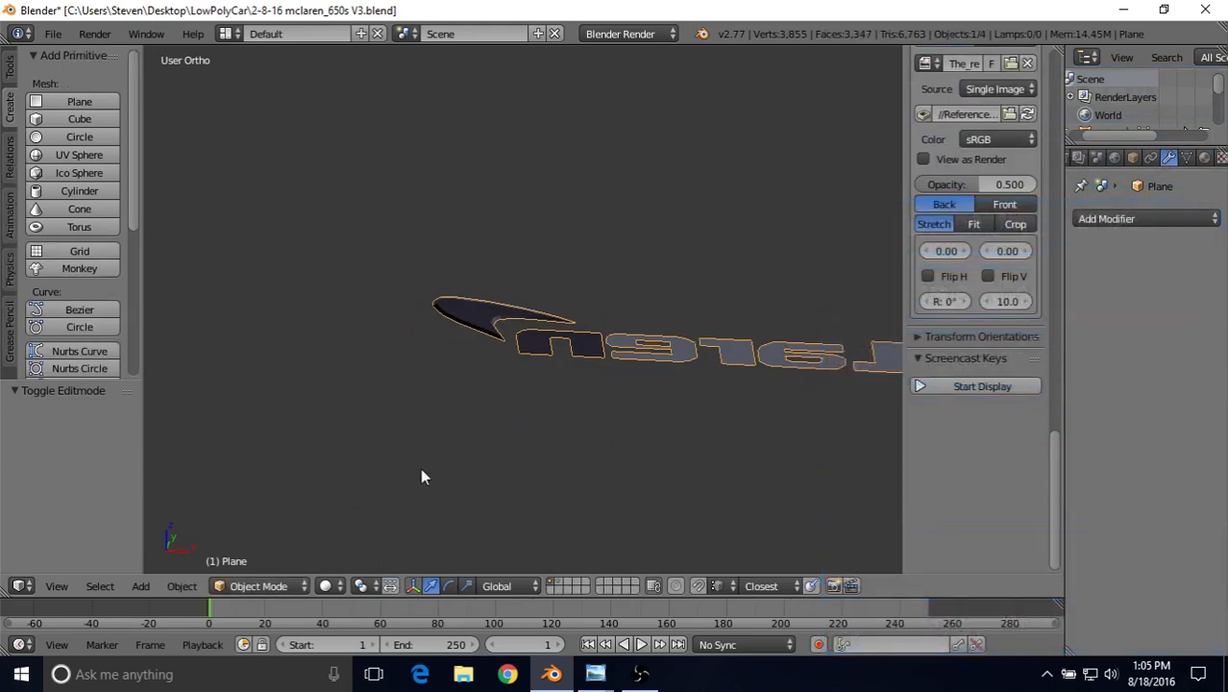
scroll(422, 472, "down", 7)
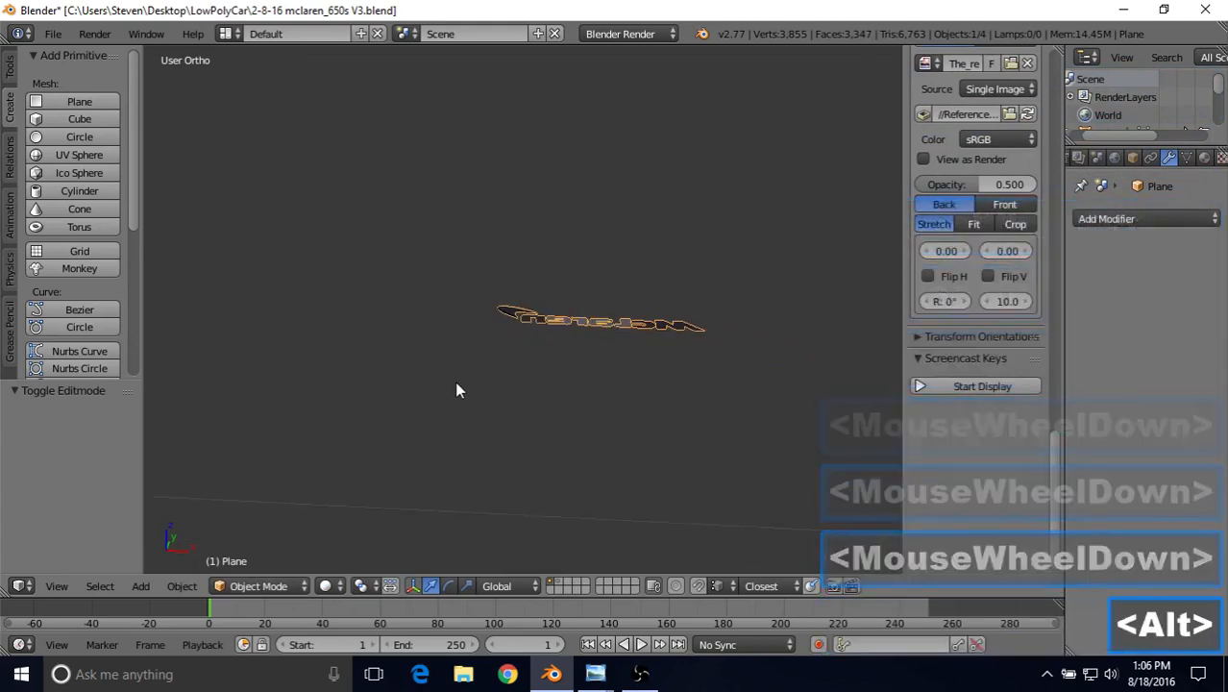
Unhide all hidden objects, select the car body, and frame the whole car in the view.
key("alt+h")
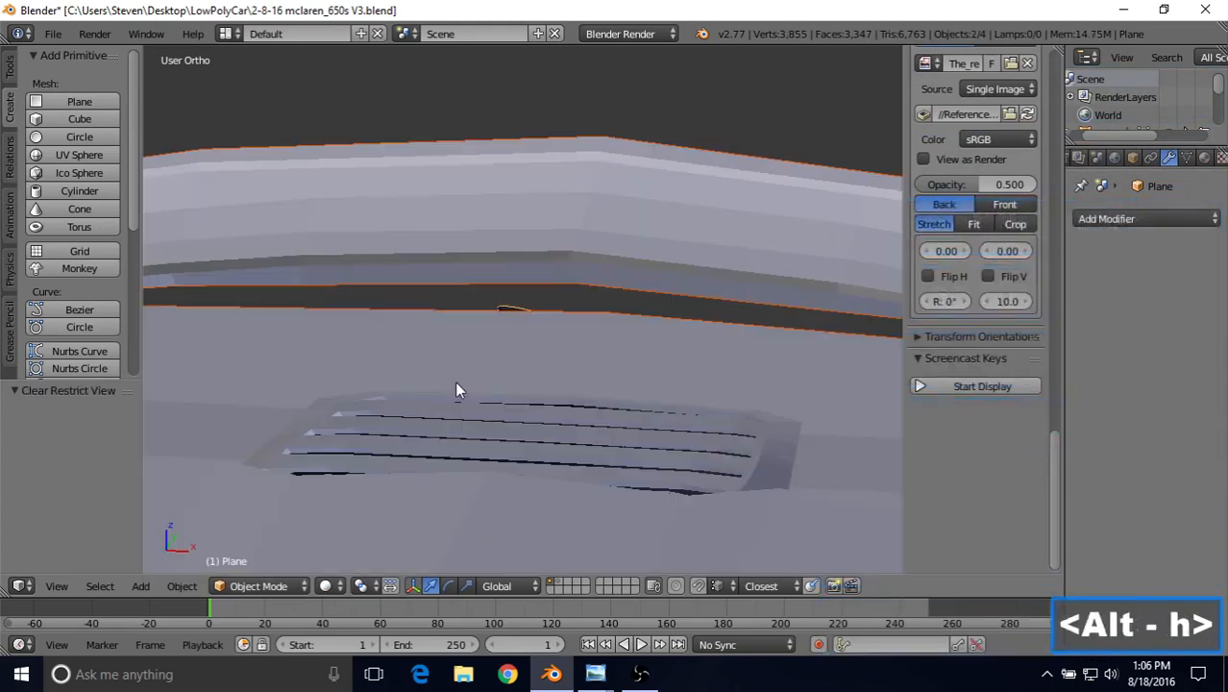
right_click(407, 204)
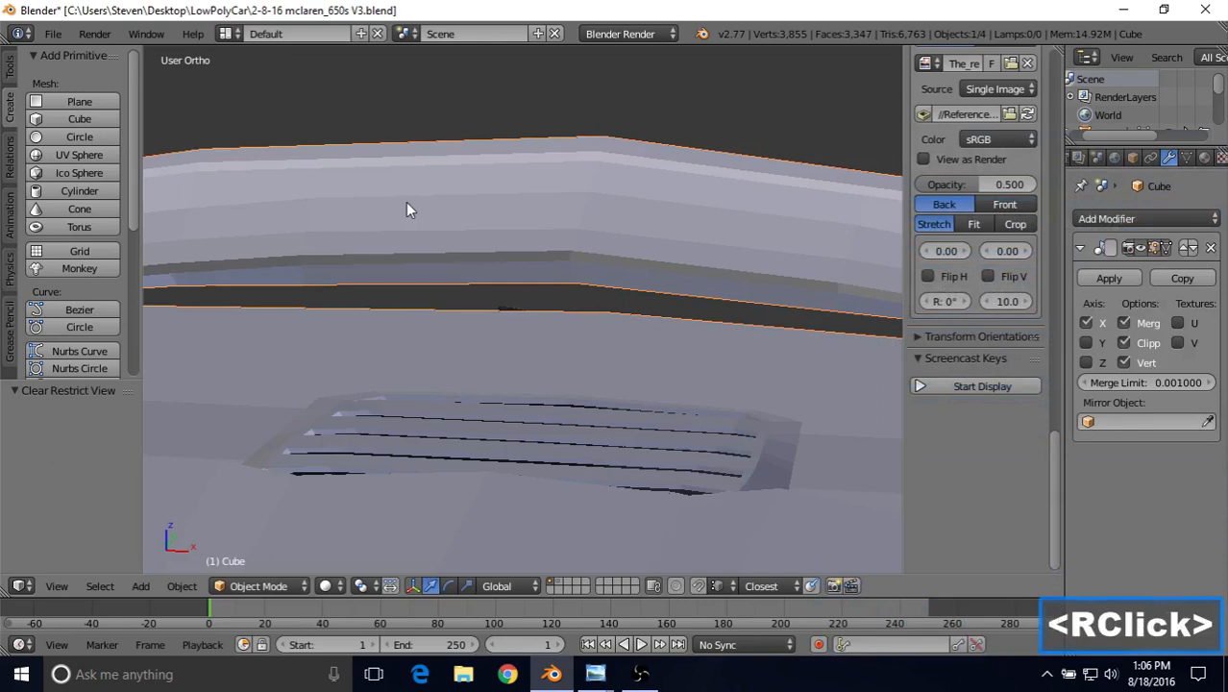
key("KP_Decimal")
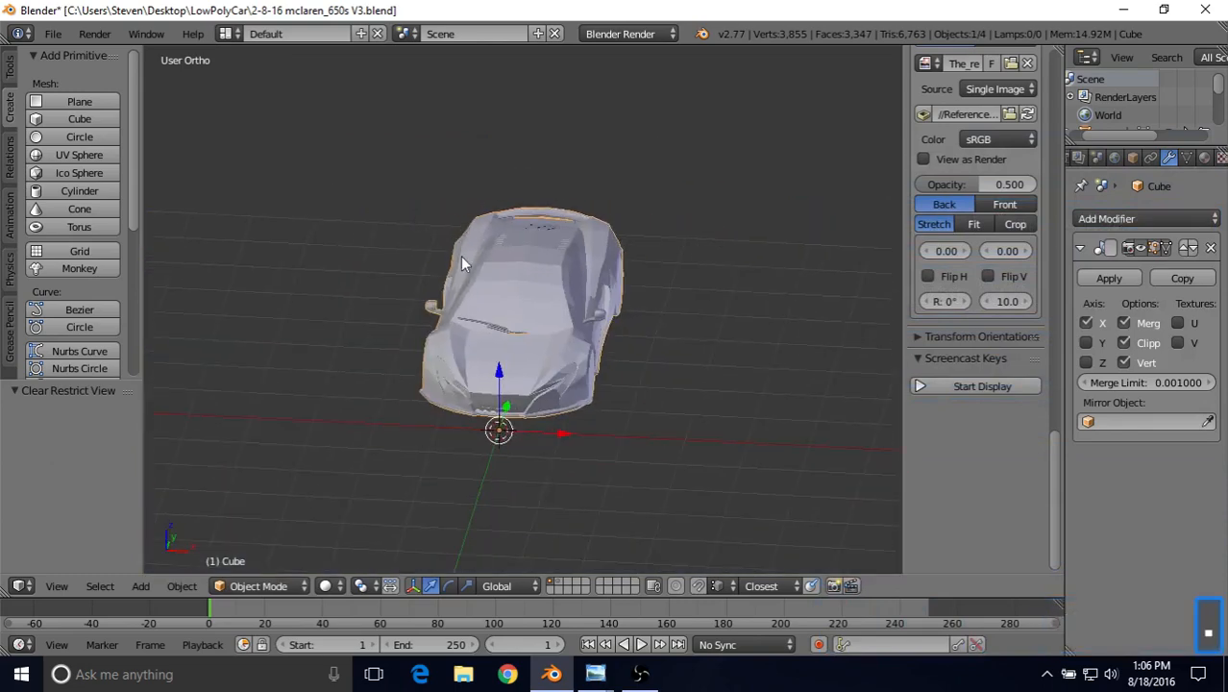
scroll(535, 279, "up", 3)
scroll(533, 272, "up", 1)
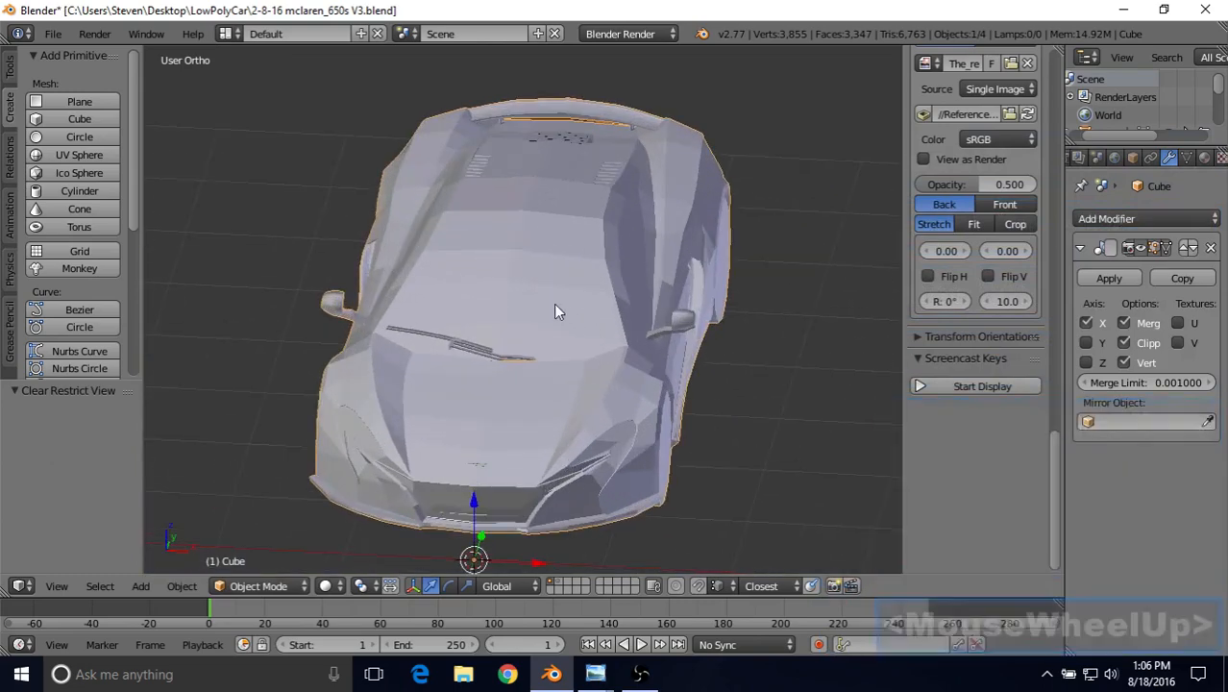
View the complete car from its front corner and save the current Blender file.
middle_click_drag(556, 306, 477, 285)
scroll(477, 284, "up", 3)
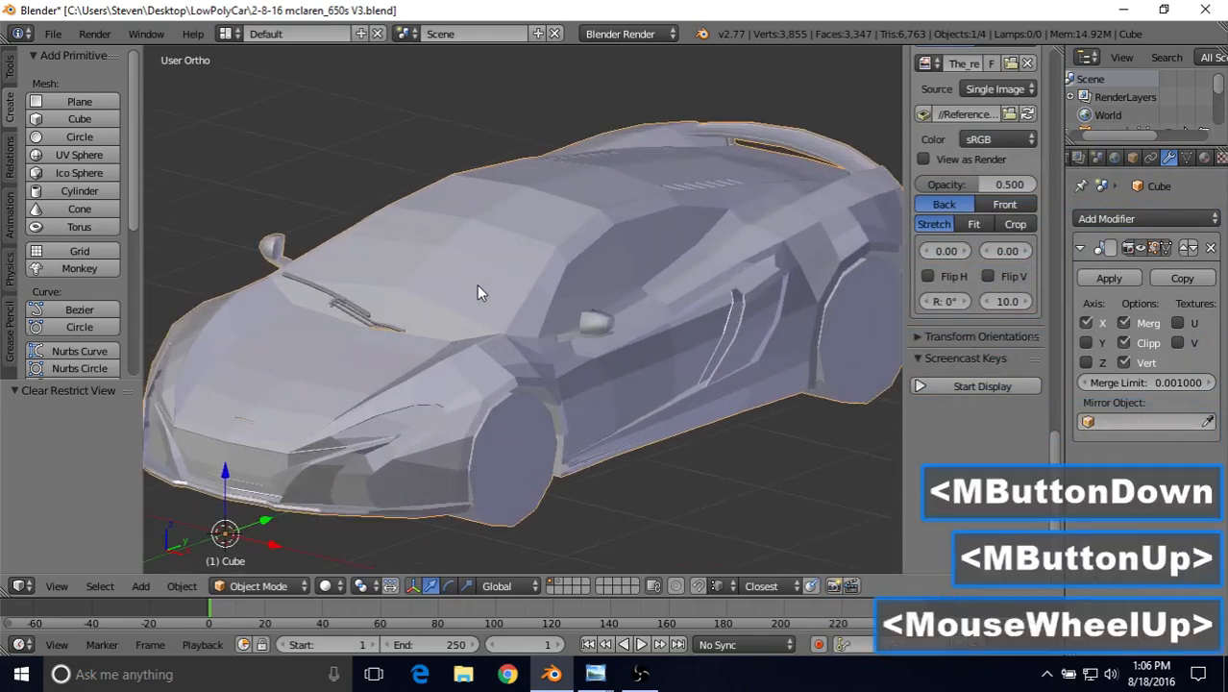
scroll(478, 282, "down", 1)
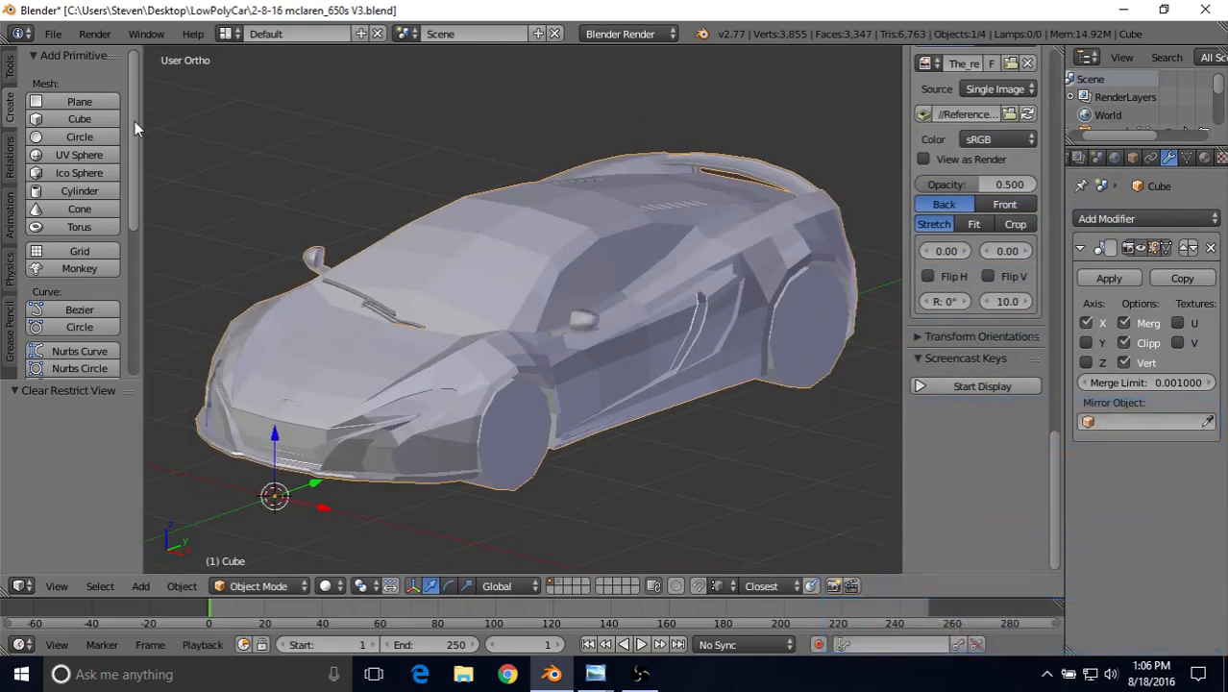
left_click(51, 38)
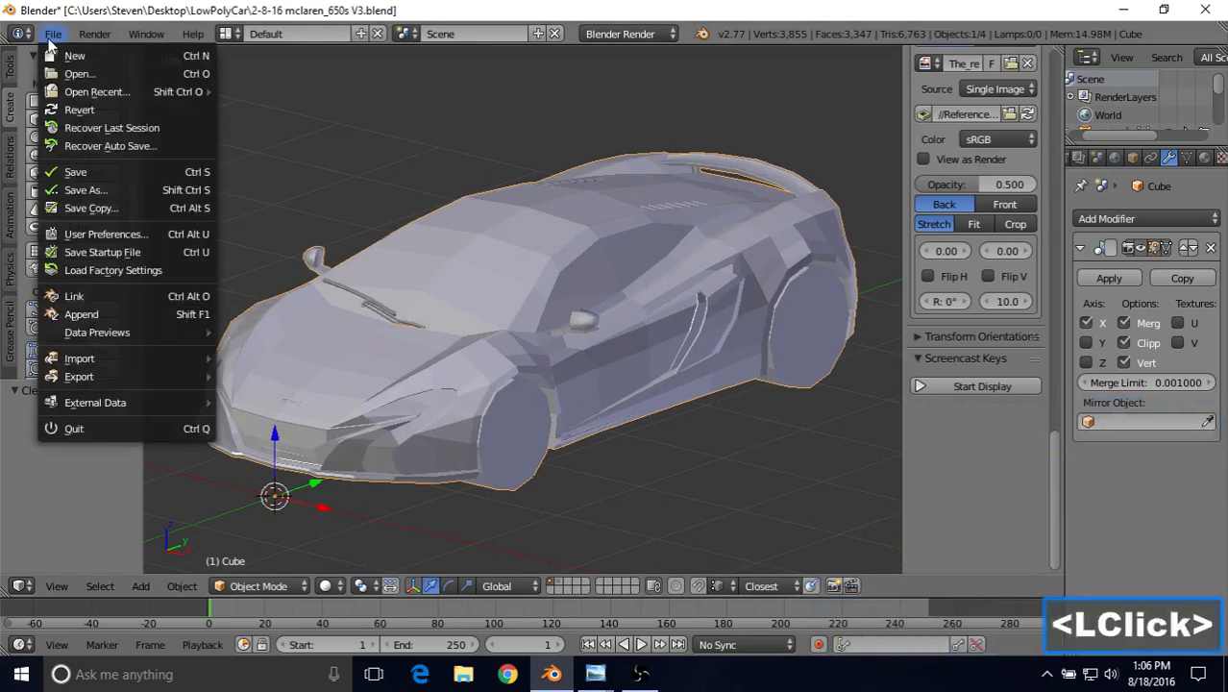
left_click(73, 174)
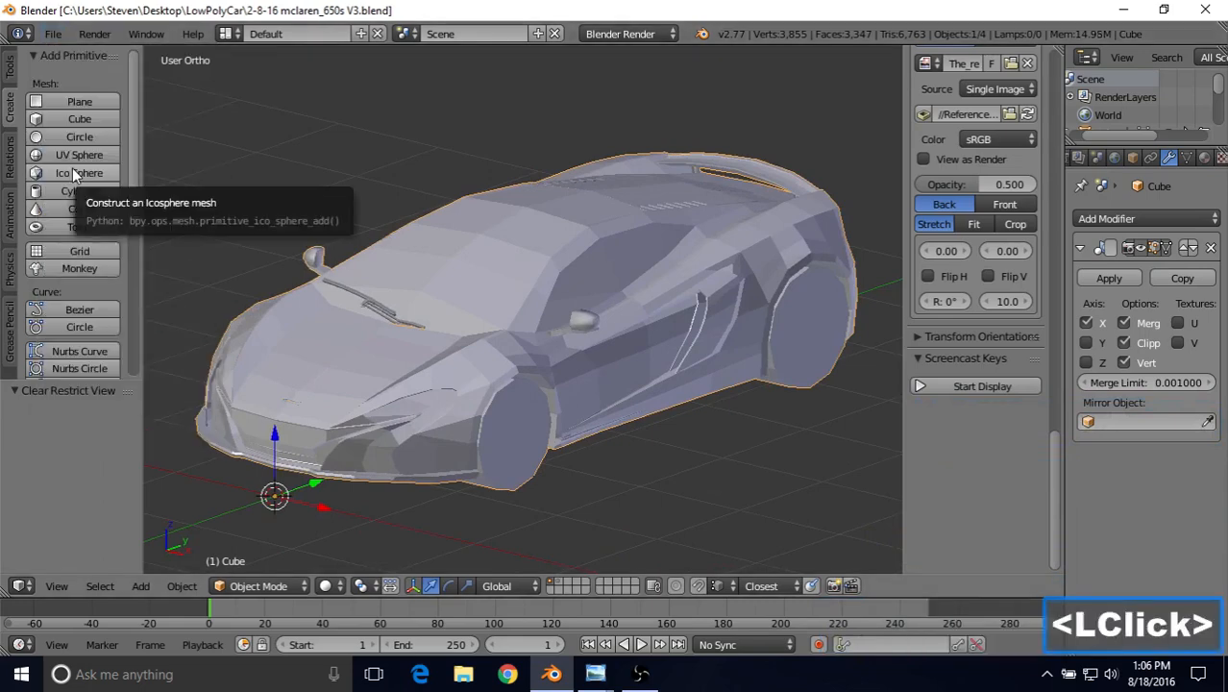